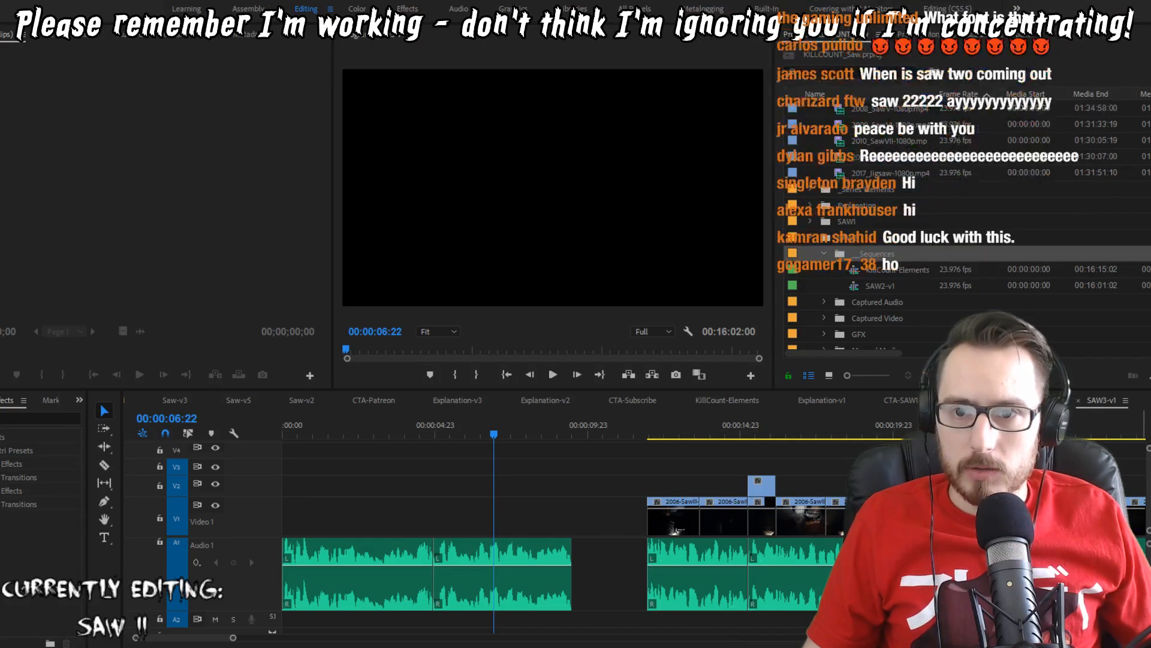
Step: Save the project and import the entire SAW2-bp project into SAW2's __Sequences folder
{"action": "key", "text": "ctrl+s"}
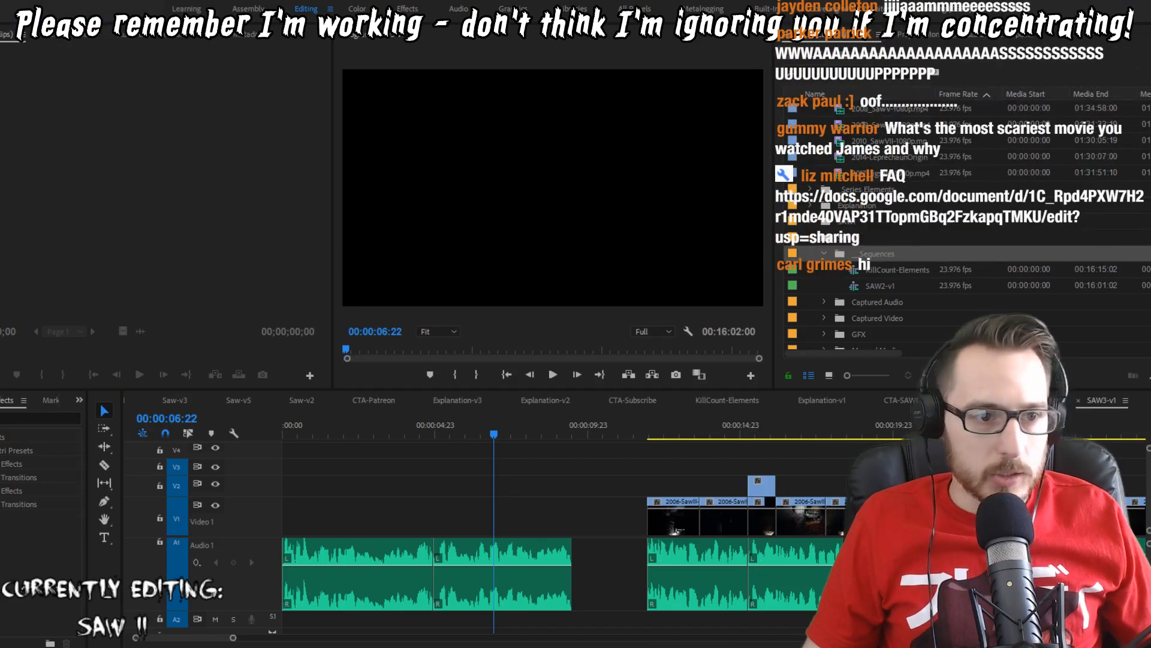
{"action": "left_click_drag", "start_coordinate": [1149, 342], "coordinate": [875, 250]}
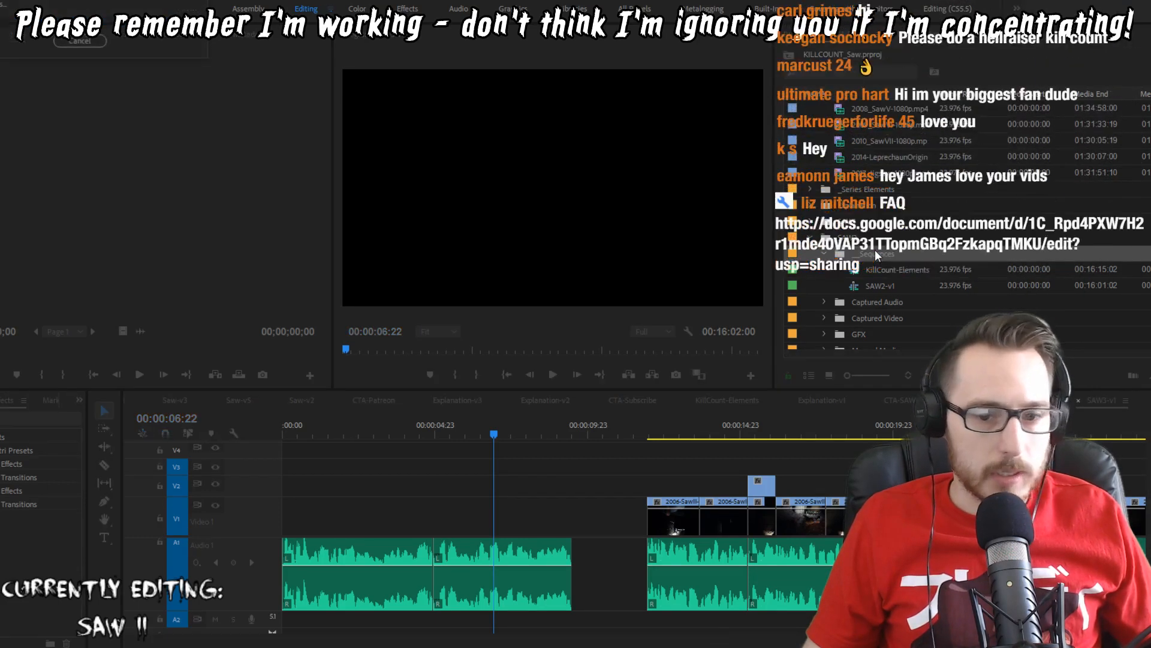
{"action": "left_click", "coordinate": [561, 300]}
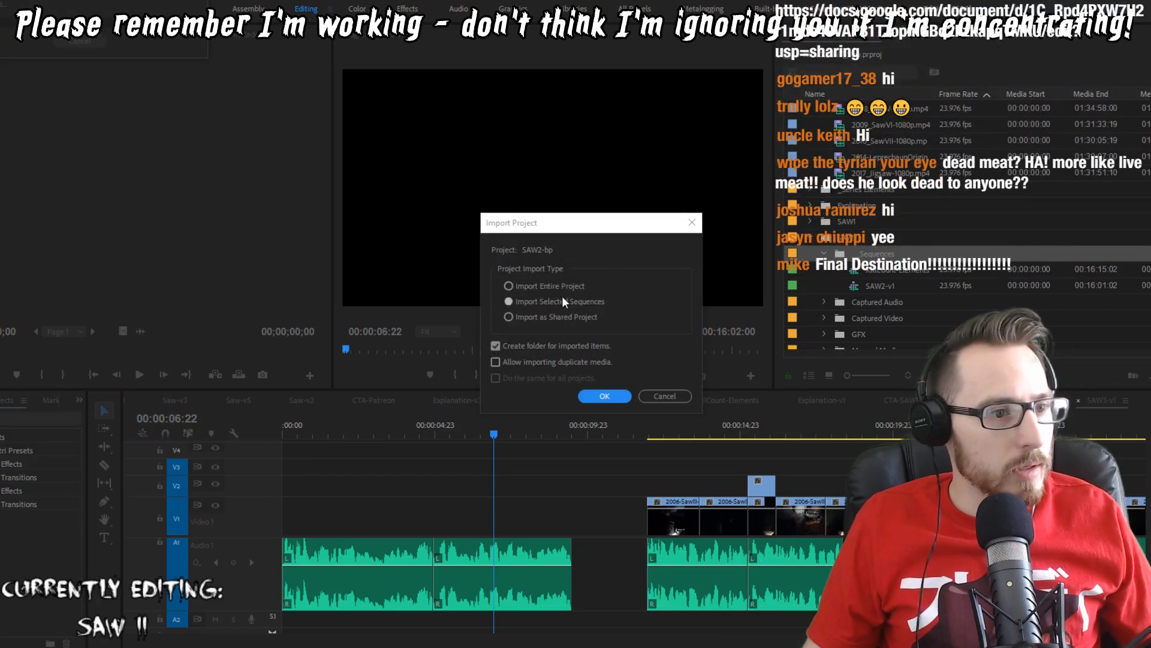
{"action": "left_click", "coordinate": [562, 284]}
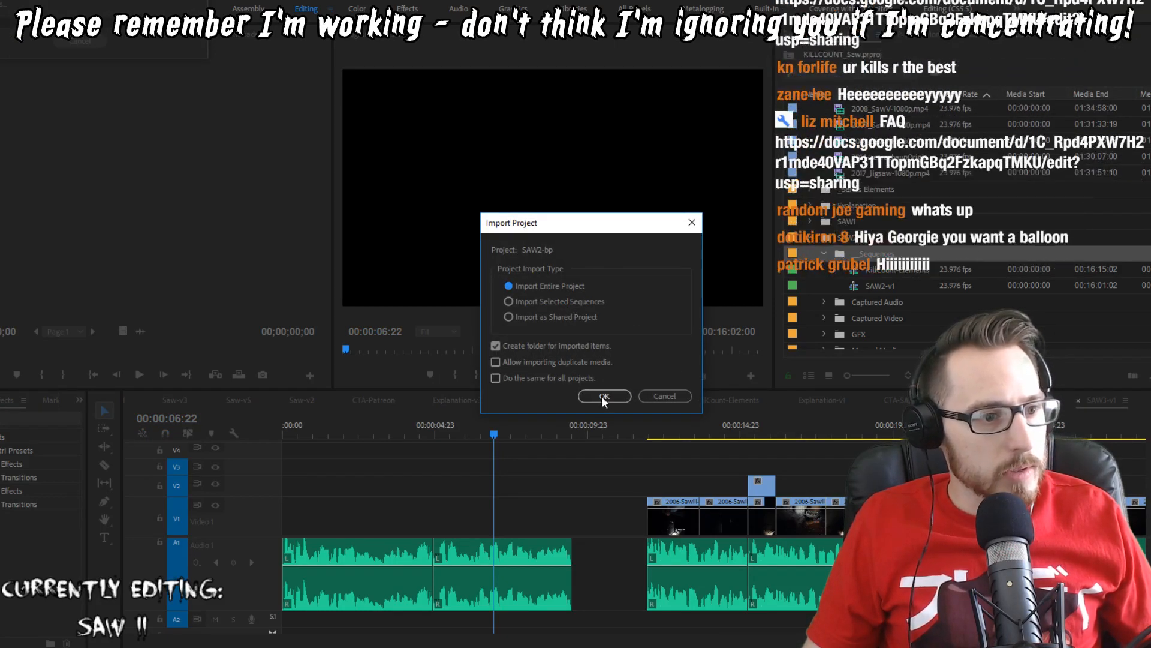
{"action": "left_click", "coordinate": [602, 396]}
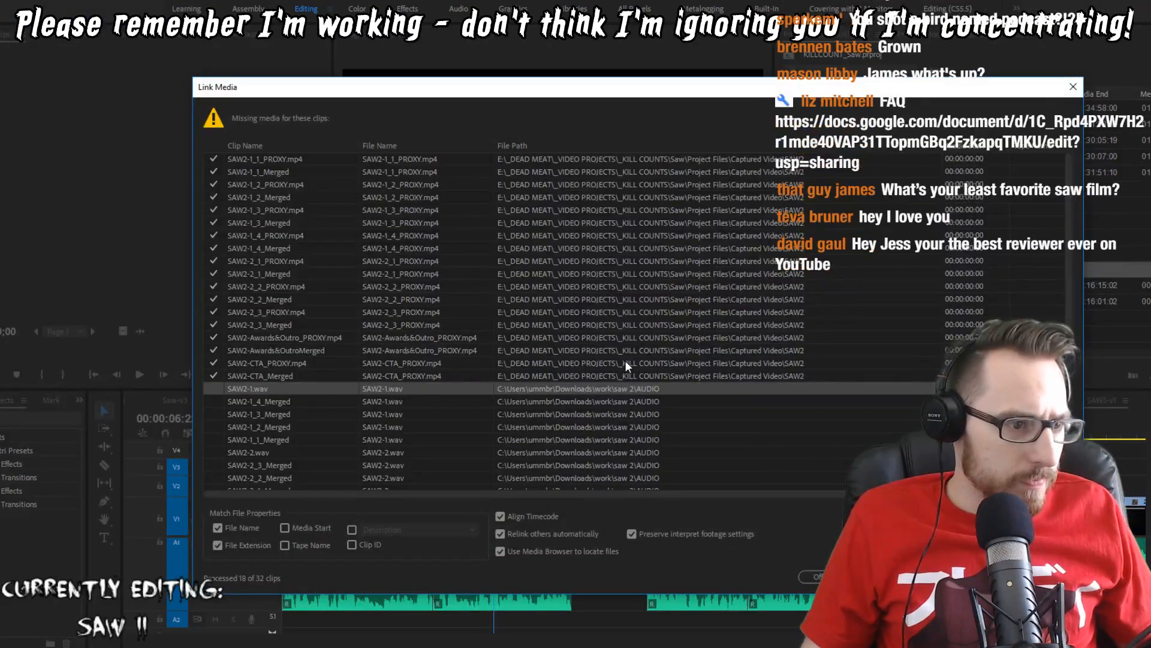
Step: Relink the missing audio by locating SAW2-1.wav in the Captured Audio folder, and skip both missing preview files
{"action": "scroll", "coordinate": [686, 401], "scroll_direction": "down", "scroll_amount": 2}
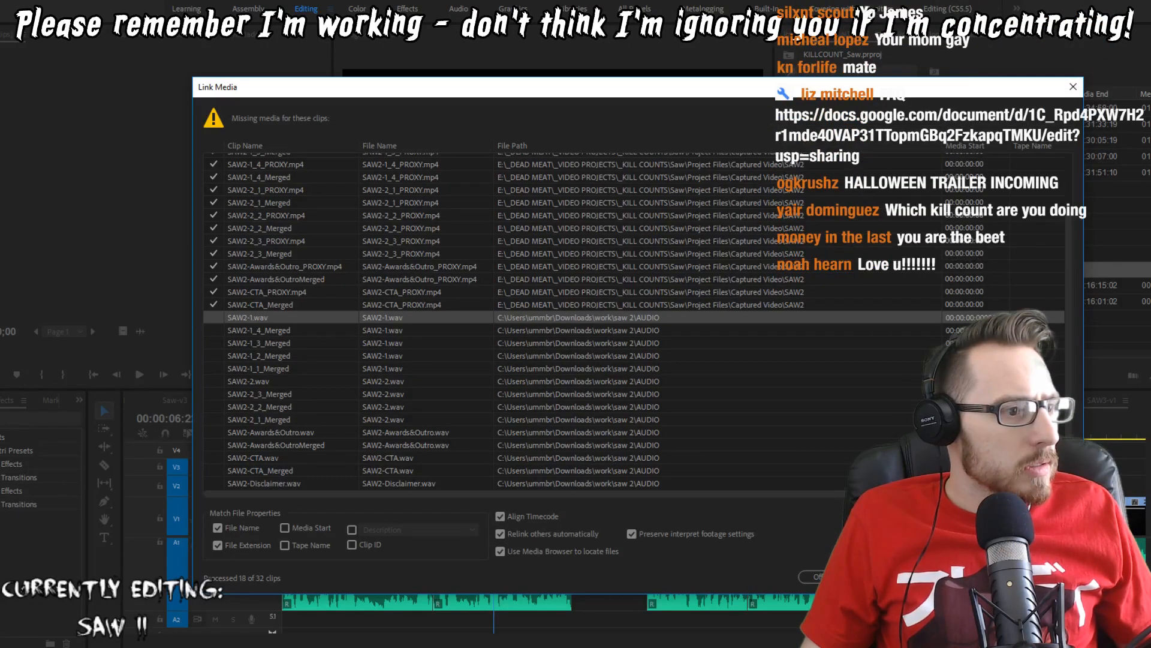
{"action": "left_click", "coordinate": [1034, 577]}
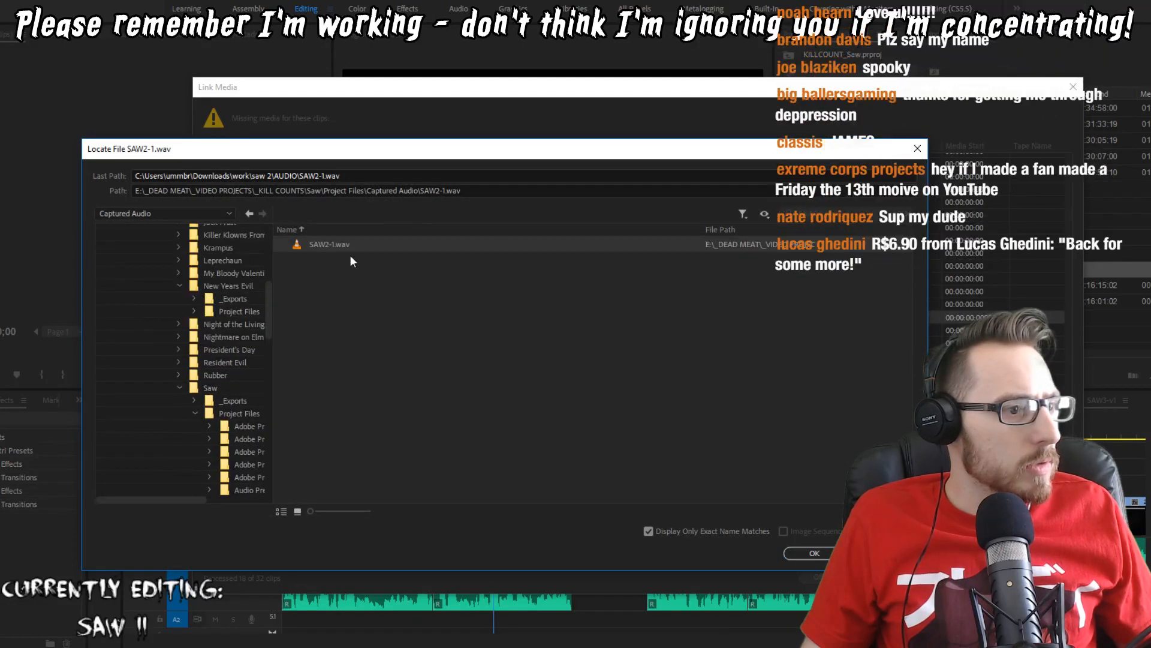
{"action": "left_click", "coordinate": [815, 552]}
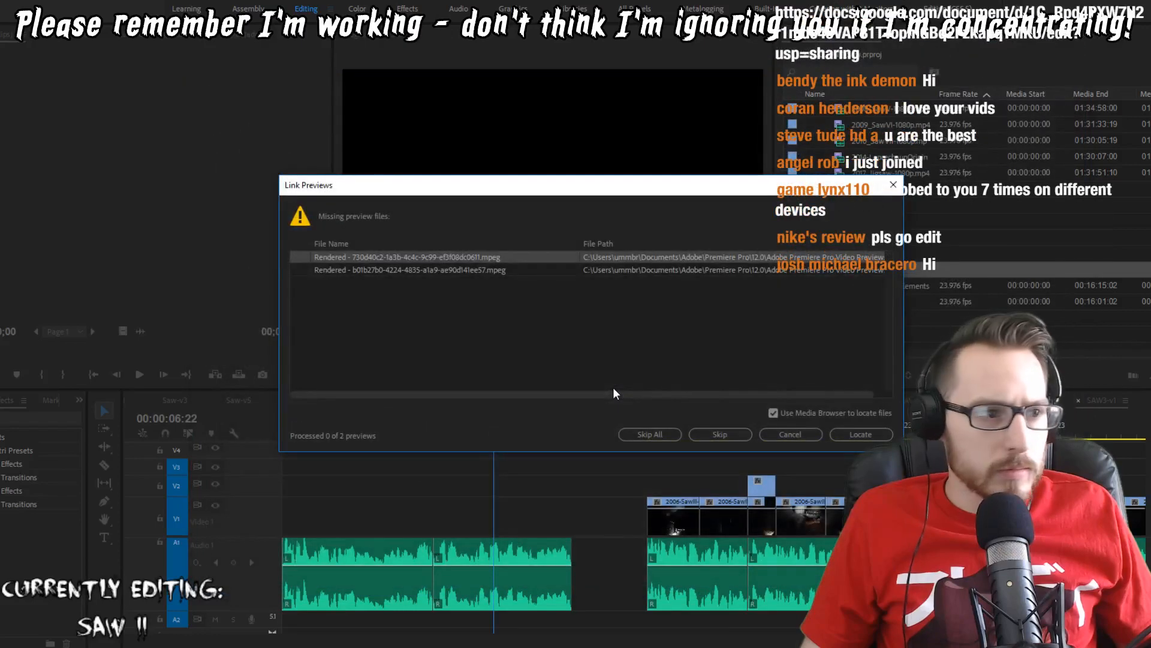
{"action": "left_click", "coordinate": [724, 433]}
{"action": "left_click", "coordinate": [724, 433]}
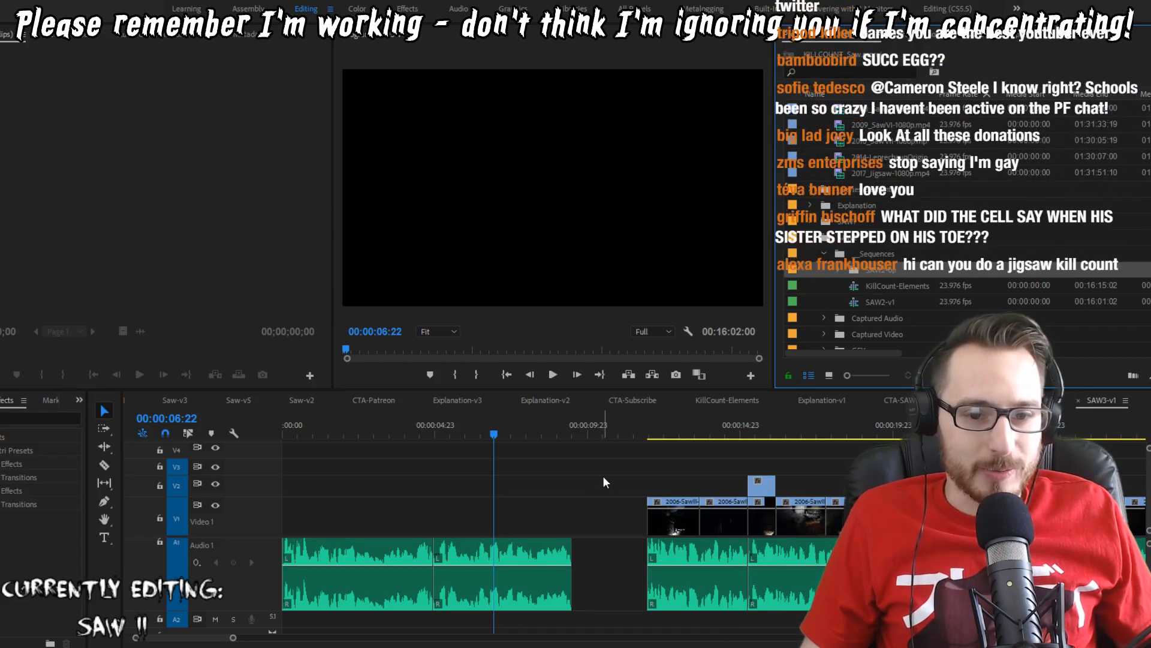
Step: Expand the imported SAW2-bp folder, look through its clips and sequences, and slightly widen the Name column
{"action": "left_click", "coordinate": [638, 426]}
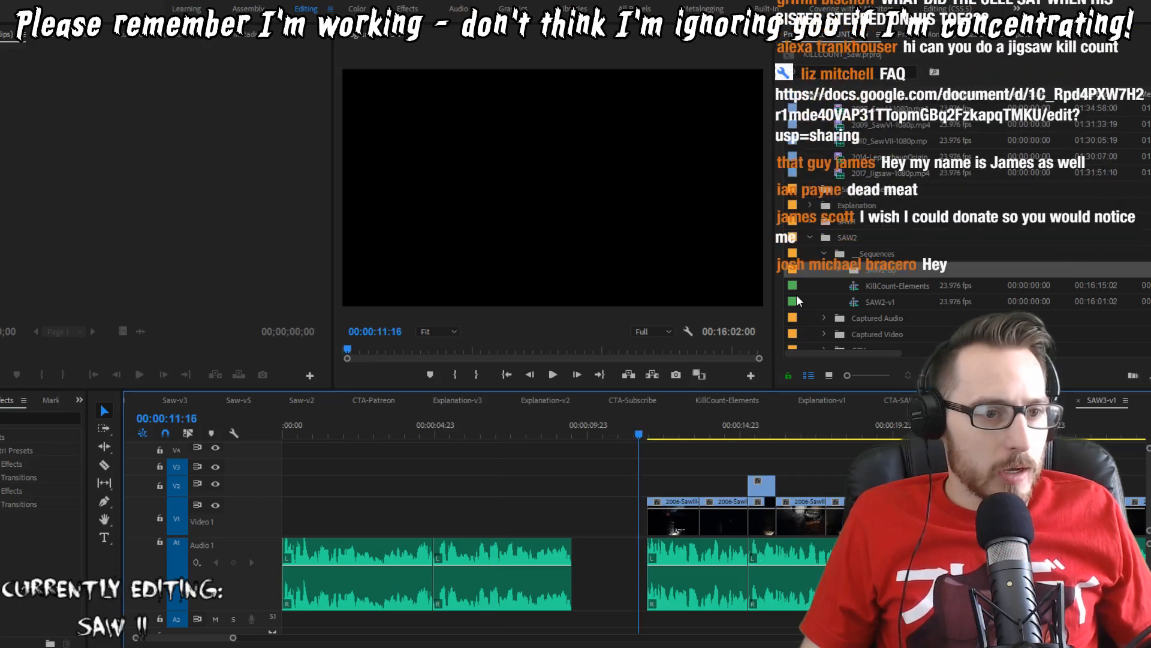
{"action": "left_click", "coordinate": [838, 270]}
{"action": "scroll", "coordinate": [931, 280], "scroll_direction": "down", "scroll_amount": 6}
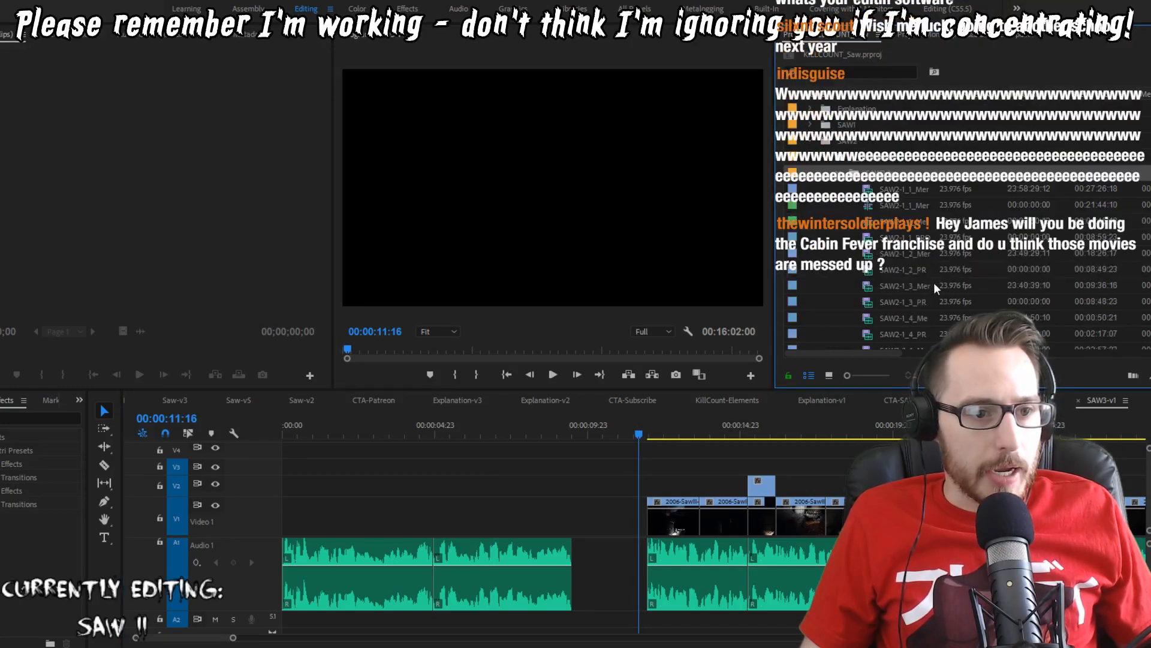
{"action": "scroll", "coordinate": [936, 287], "scroll_direction": "down", "scroll_amount": 5}
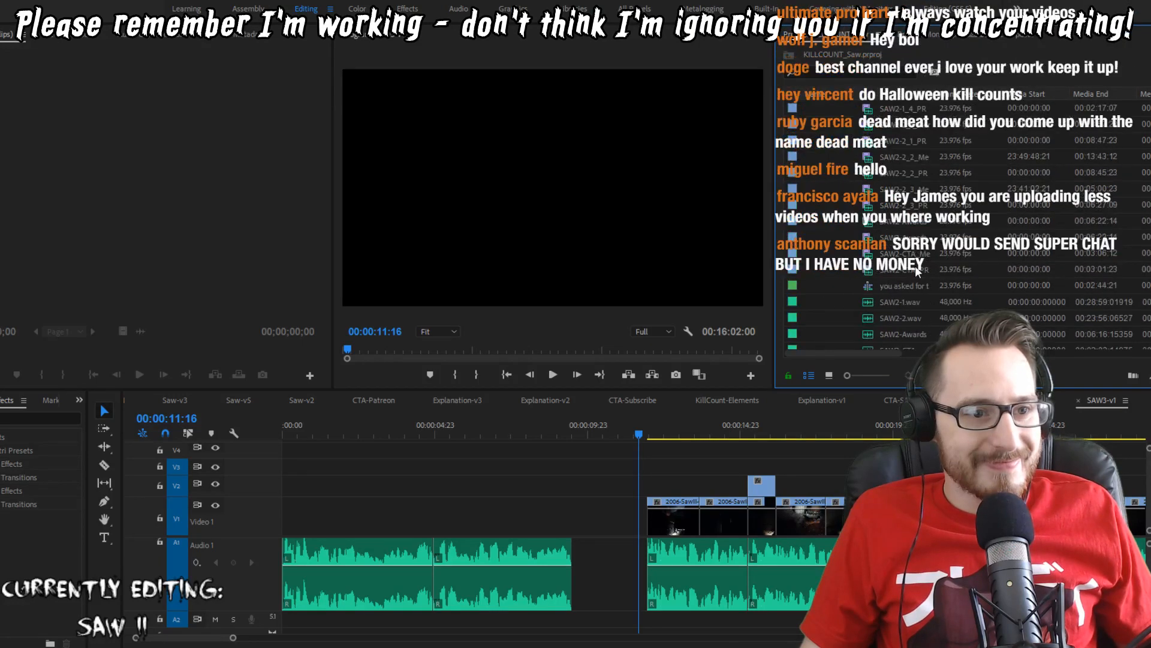
{"action": "scroll", "coordinate": [916, 264], "scroll_direction": "up", "scroll_amount": 8}
{"action": "scroll", "coordinate": [918, 267], "scroll_direction": "up", "scroll_amount": 5}
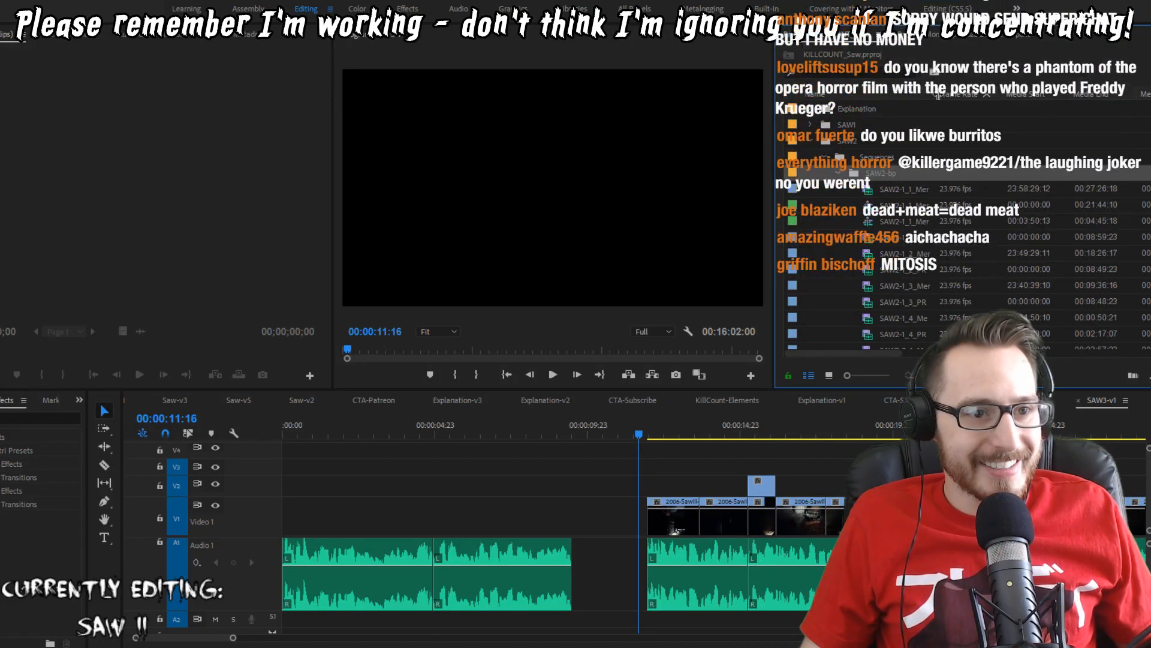
{"action": "mouse_move", "coordinate": [938, 96]}
{"action": "left_mouse_down"}
{"action": "mouse_move", "coordinate": [999, 101]}
{"action": "mouse_move", "coordinate": [937, 99]}
{"action": "left_mouse_up"}
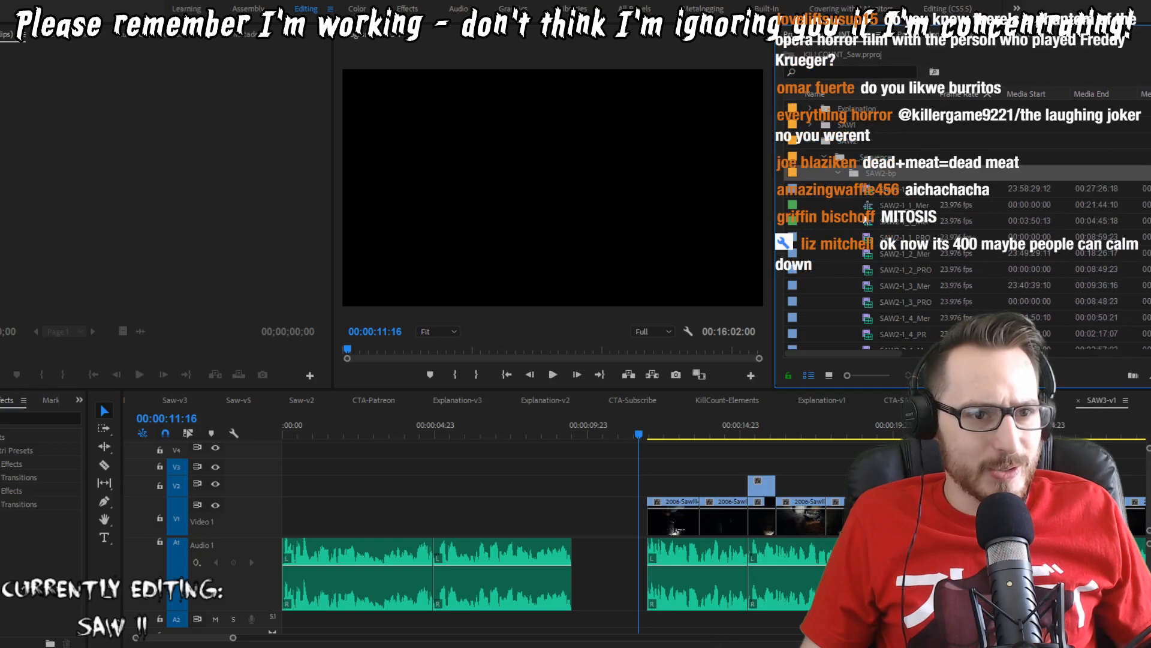
Step: Open the full-length SAW2-1_1_Merged sequence from the SAW2-bp folder and move it into the __Sequences folder
{"action": "double_click", "coordinate": [885, 205]}
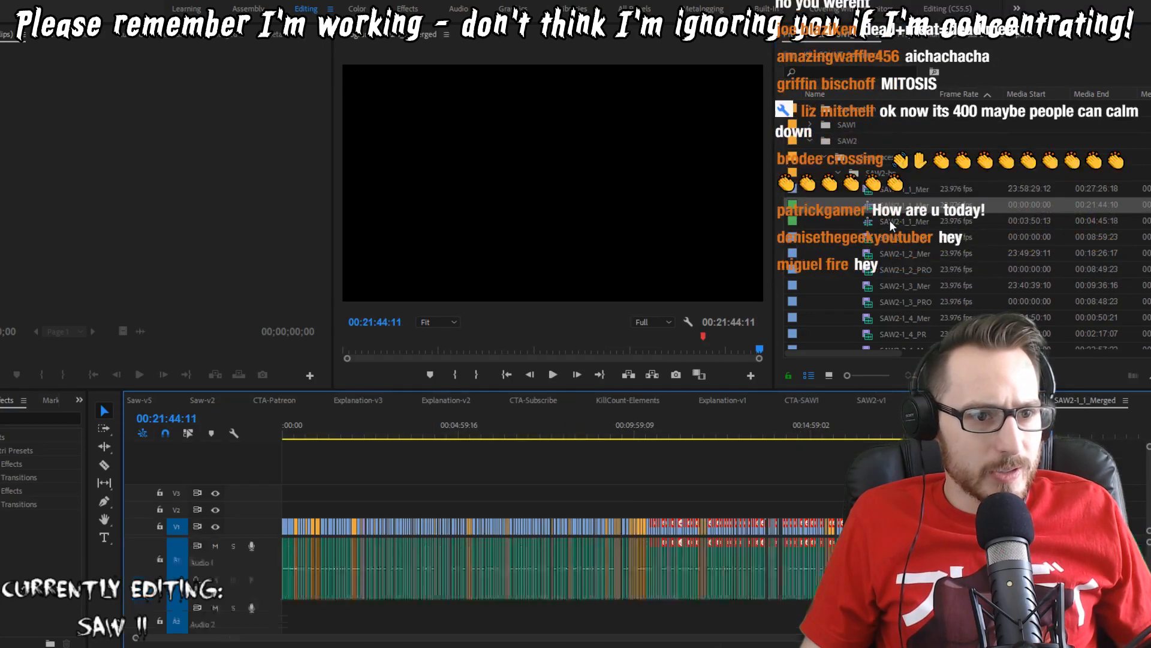
{"action": "double_click", "coordinate": [888, 222]}
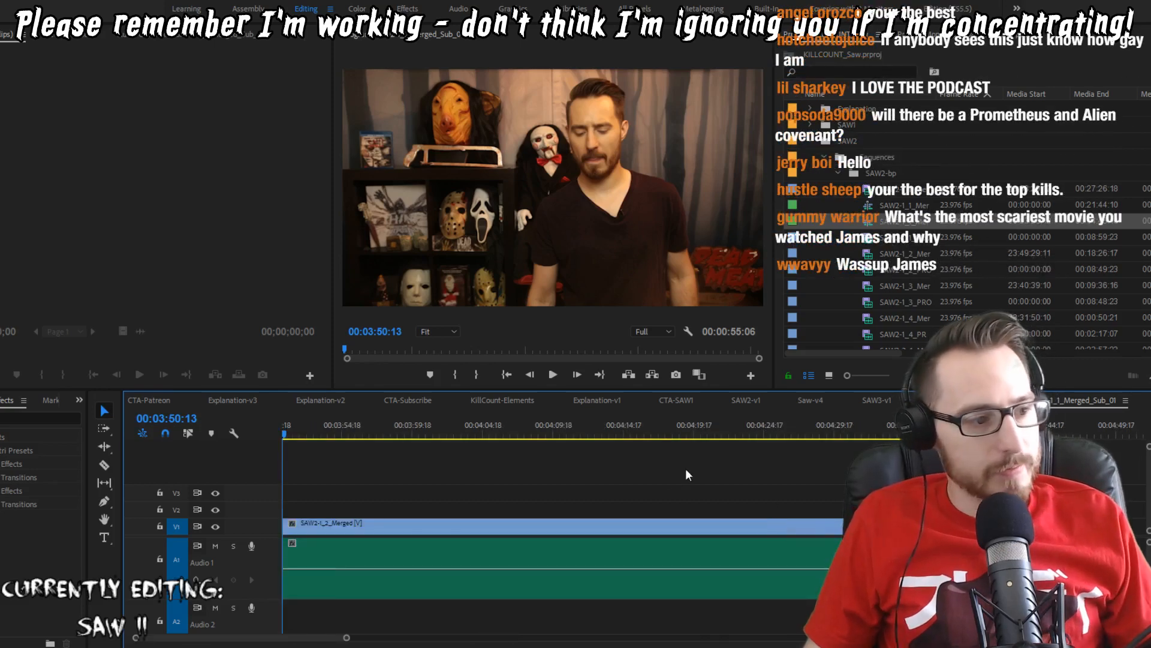
{"action": "double_click", "coordinate": [917, 210]}
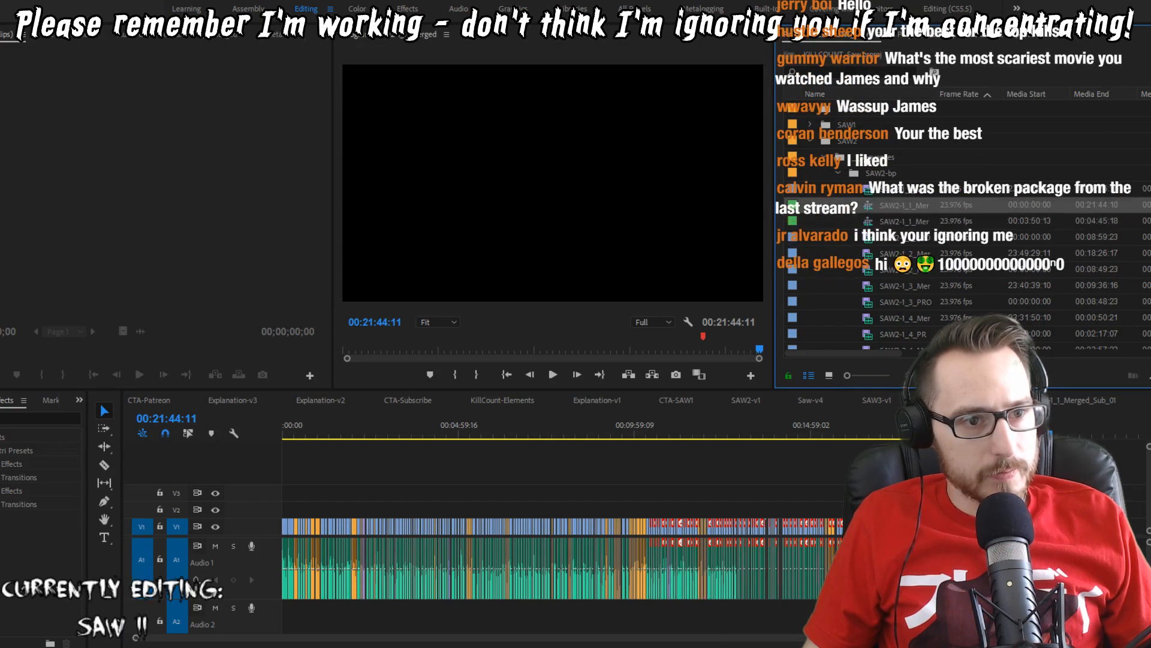
{"action": "left_click", "coordinate": [838, 174]}
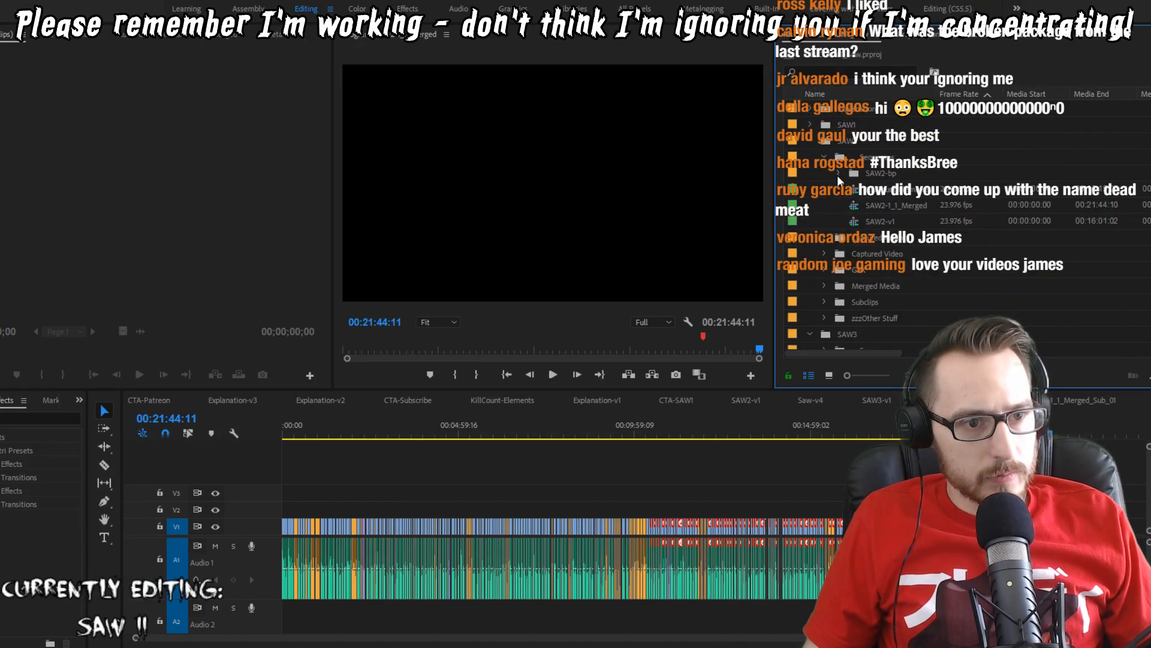
Step: Rename the SAW2-1_1_Merged sequence in the __Sequences folder as SAW2-v2_BP
{"action": "left_click", "coordinate": [878, 221]}
{"action": "left_click", "coordinate": [900, 209]}
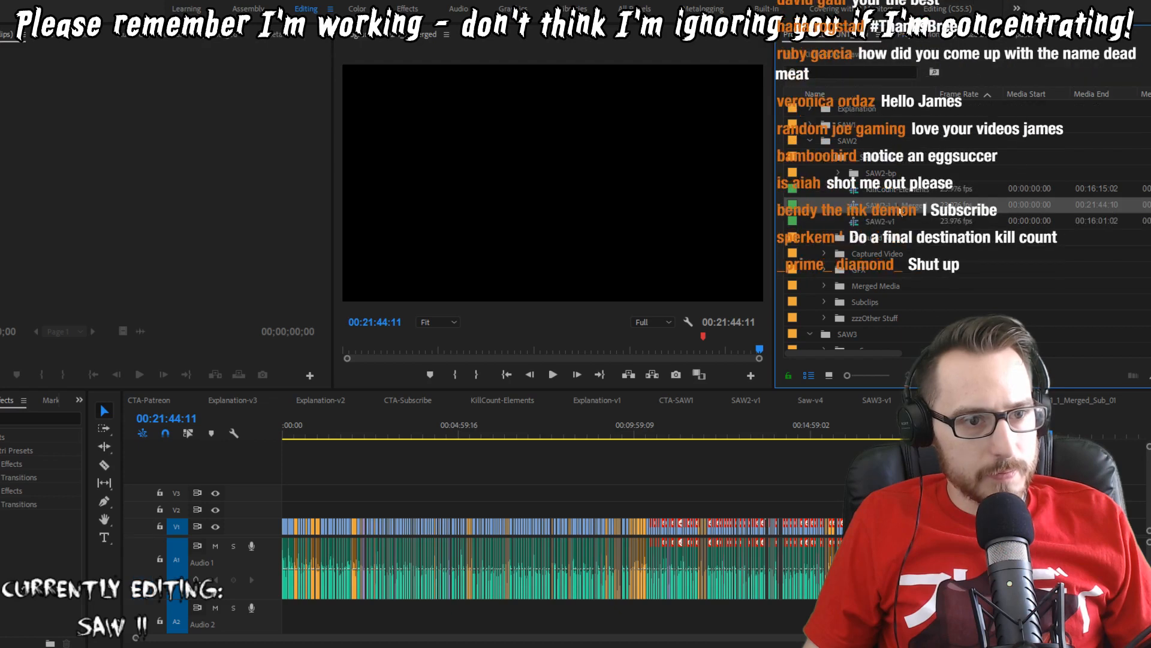
{"action": "left_click", "coordinate": [901, 210]}
{"action": "left_click_drag", "start_coordinate": [892, 207], "coordinate": [992, 203]}
{"action": "type", "text": "v"}
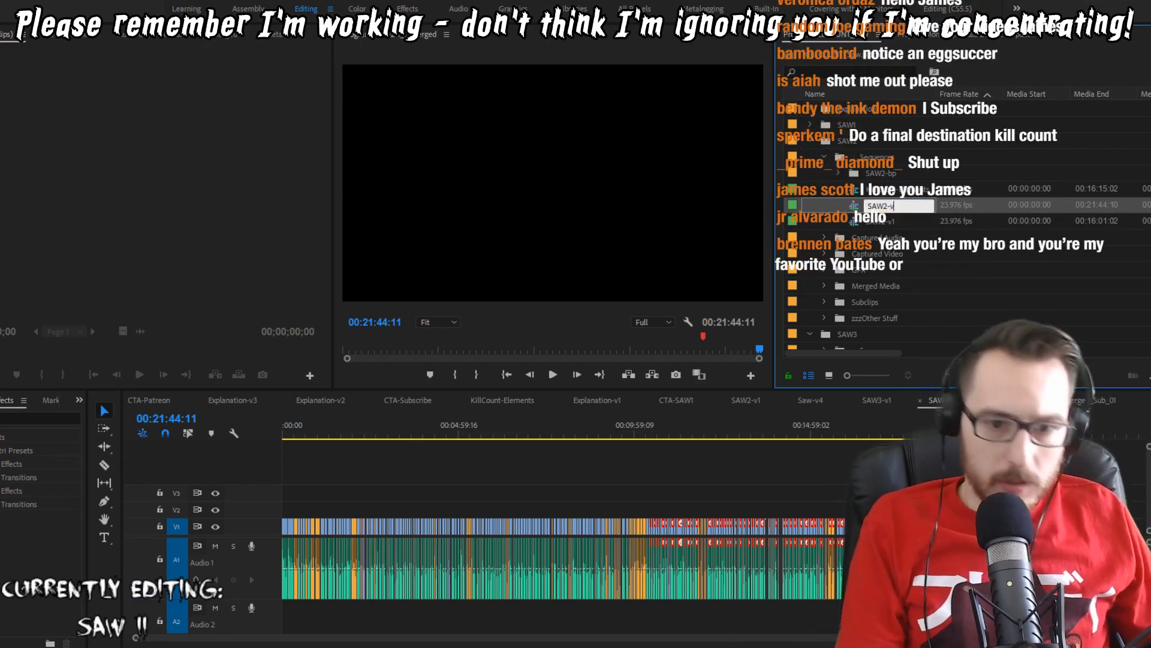
{"action": "type", "text": "2"}
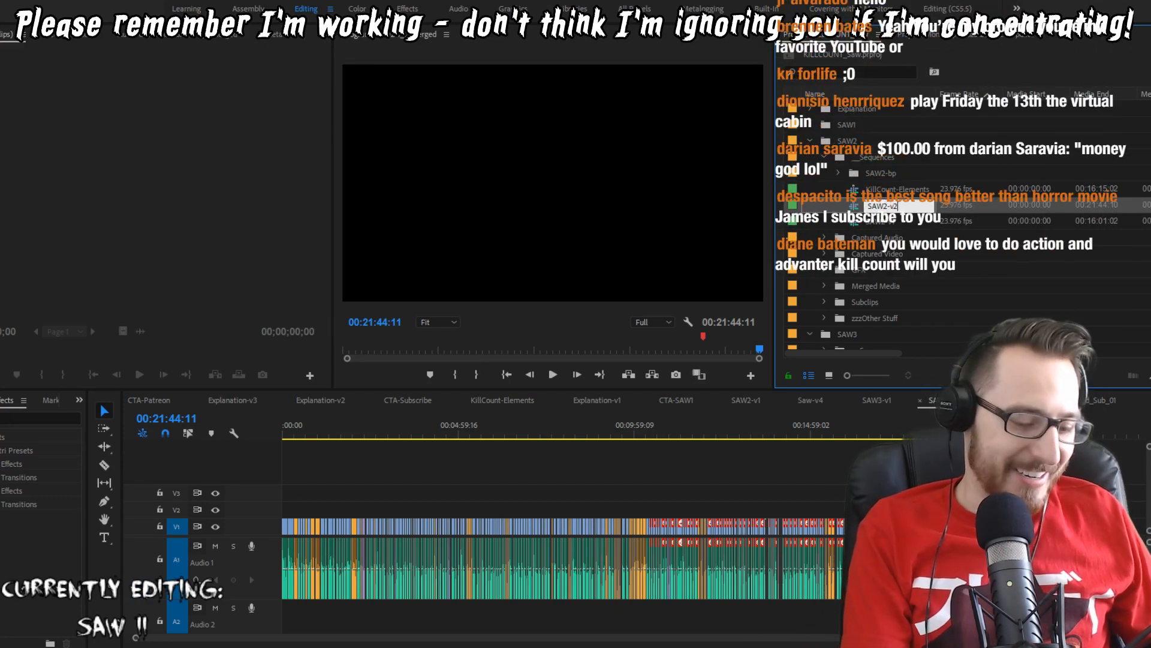
{"action": "type", "text": "_BP"}
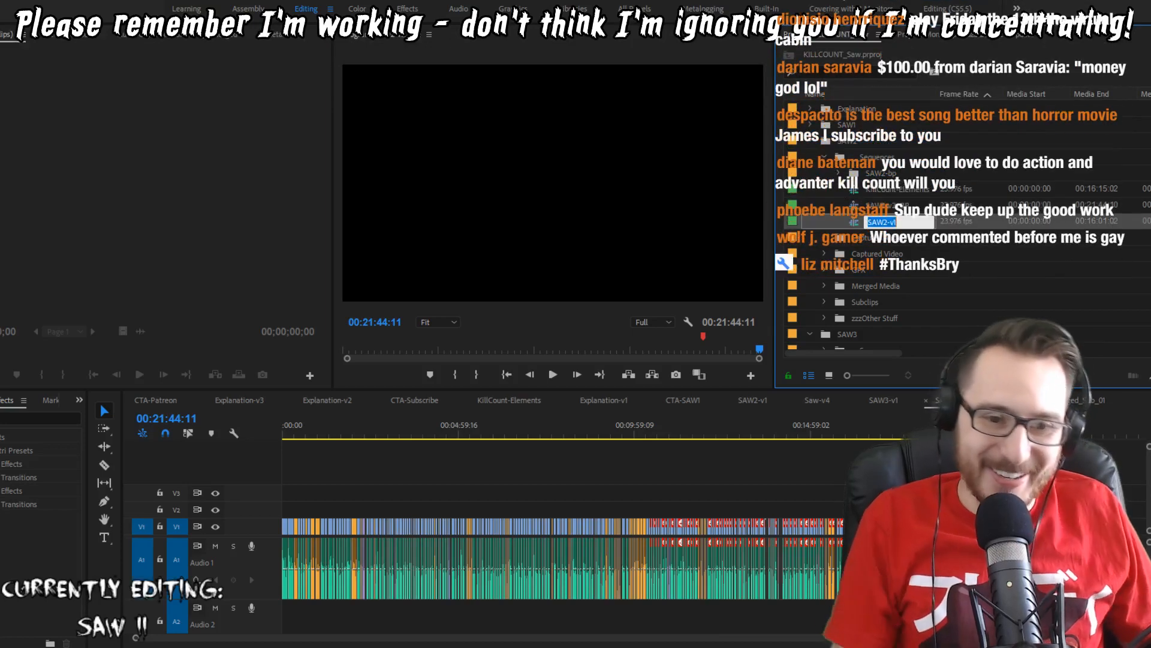
{"action": "key", "text": "Tab"}
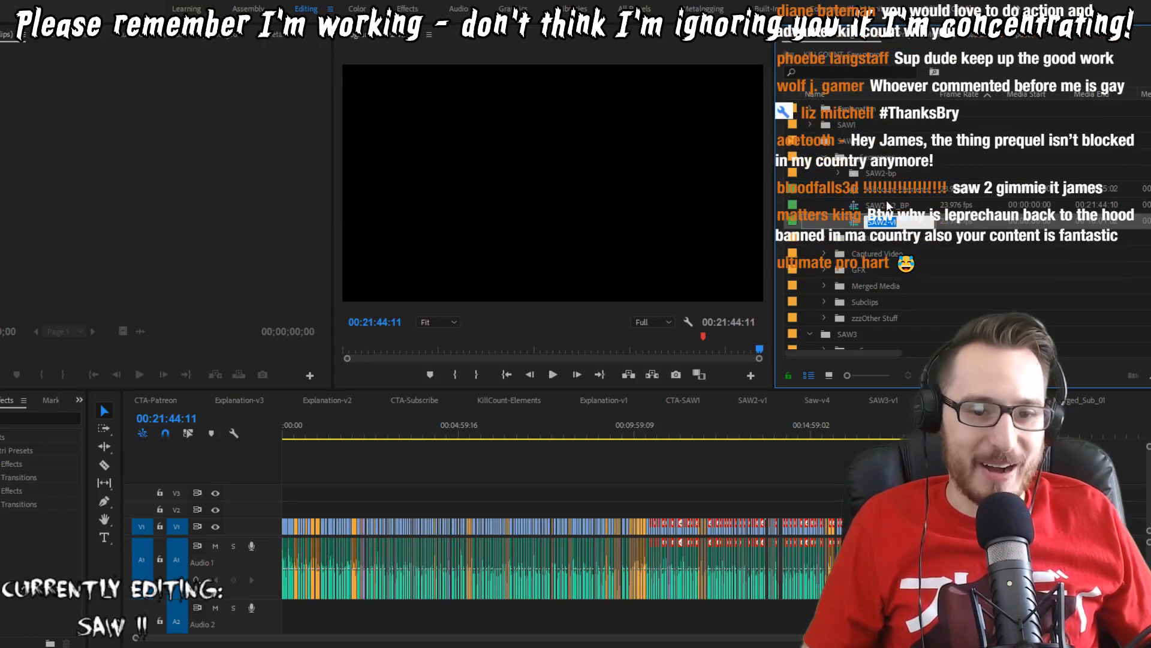
{"action": "left_click", "coordinate": [599, 501]}
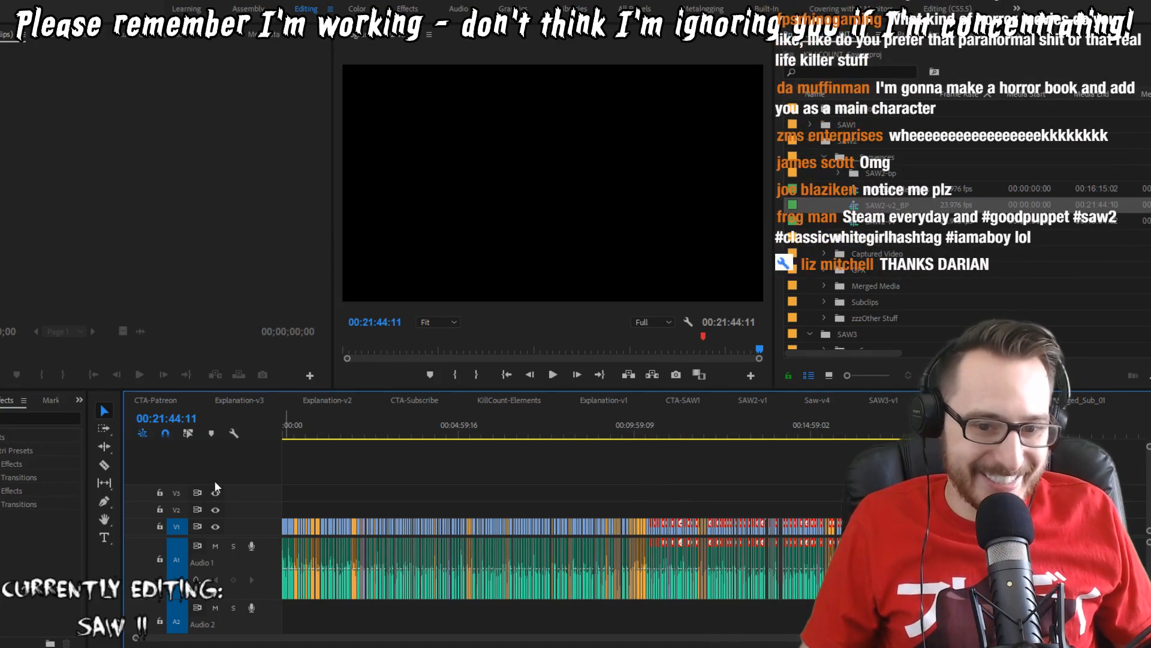
Step: Return the playhead to the sequence start and increase the Video 1 track's height to show clip thumbnails
{"action": "left_click", "coordinate": [281, 430]}
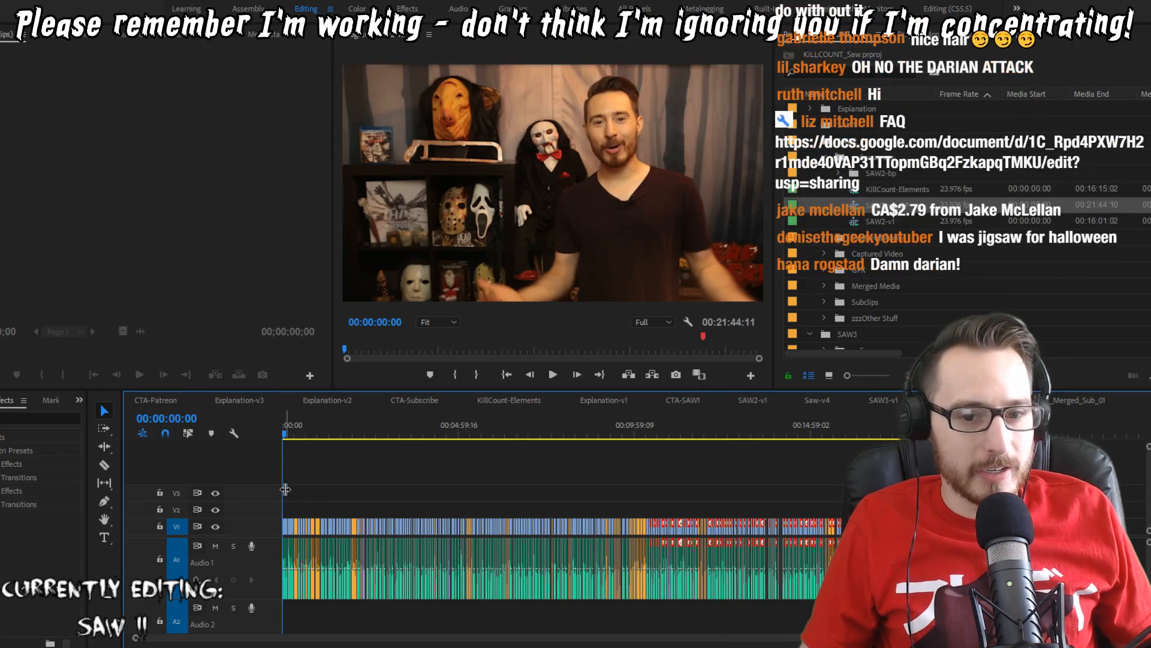
{"action": "scroll", "coordinate": [286, 489], "scroll_direction": "up", "scroll_amount": 1}
{"action": "scroll", "coordinate": [285, 494], "scroll_direction": "up", "scroll_amount": 3}
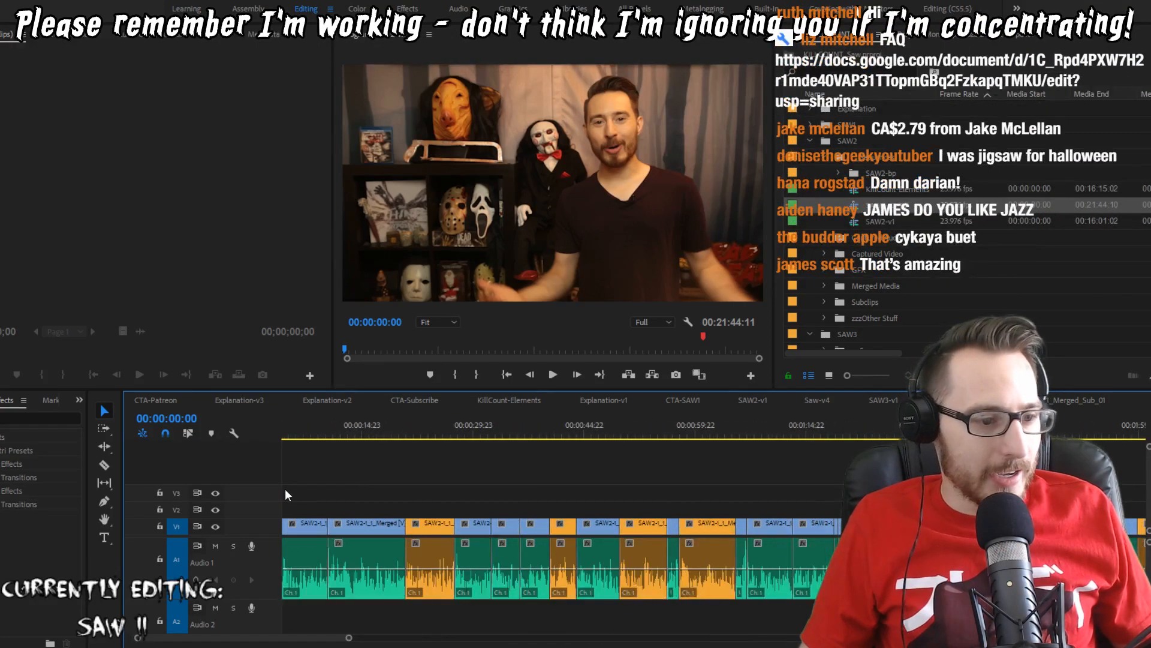
{"action": "scroll", "coordinate": [287, 494], "scroll_direction": "down", "scroll_amount": 2}
{"action": "left_click_drag", "start_coordinate": [490, 638], "coordinate": [267, 637]}
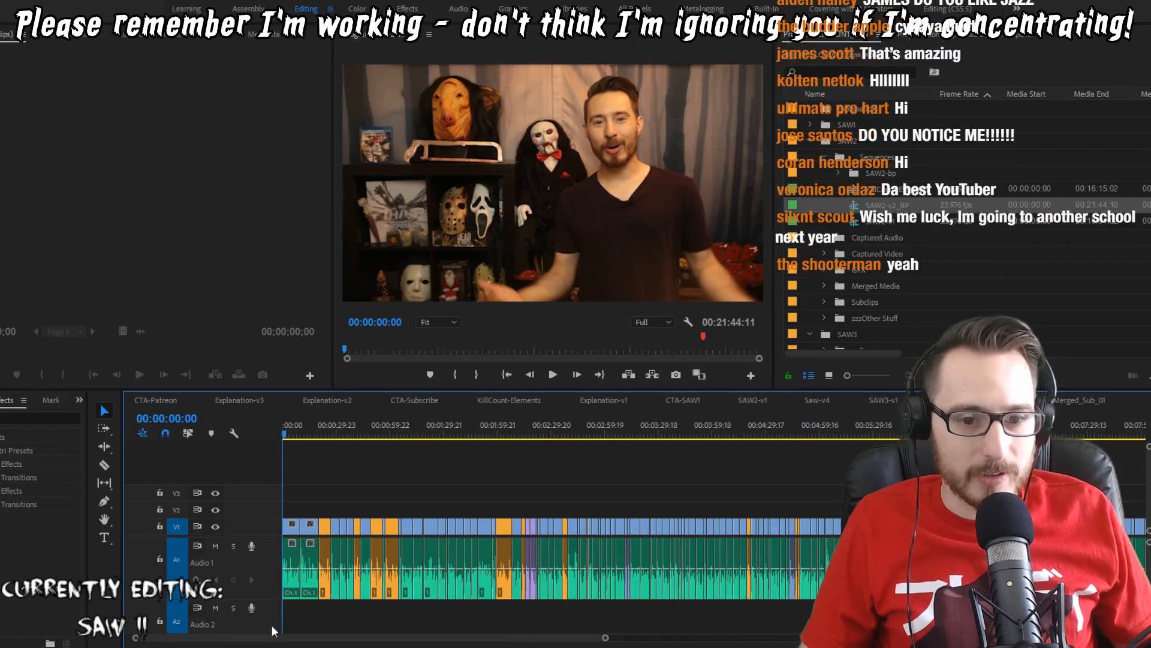
{"action": "double_click", "coordinate": [242, 527]}
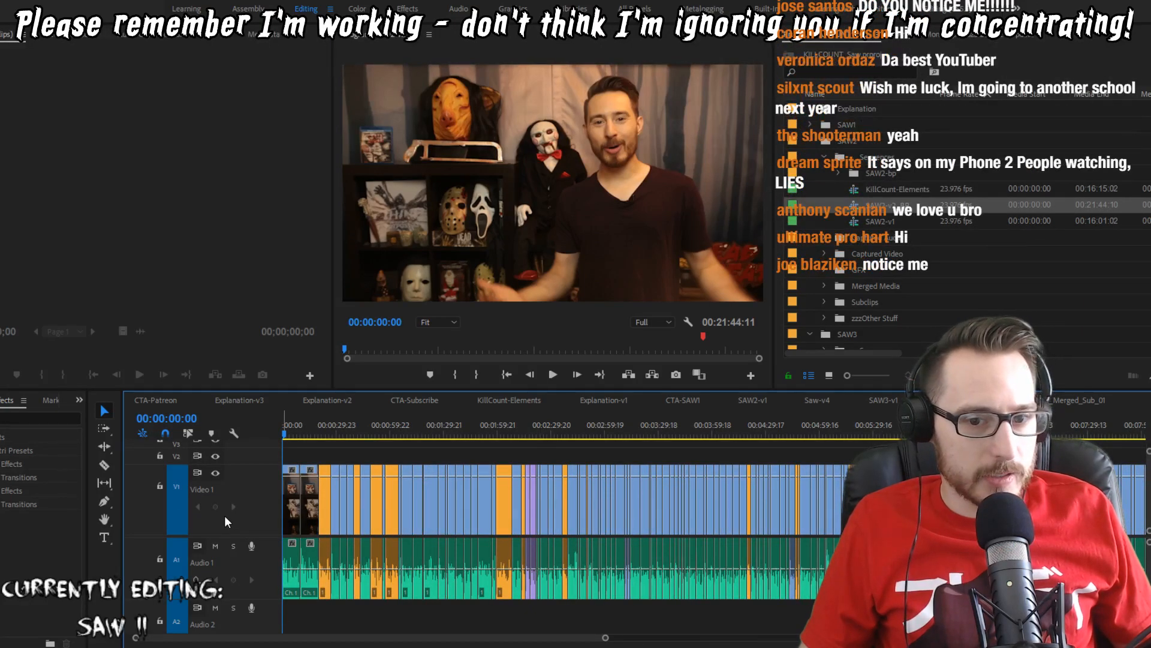
{"action": "double_click", "coordinate": [249, 516]}
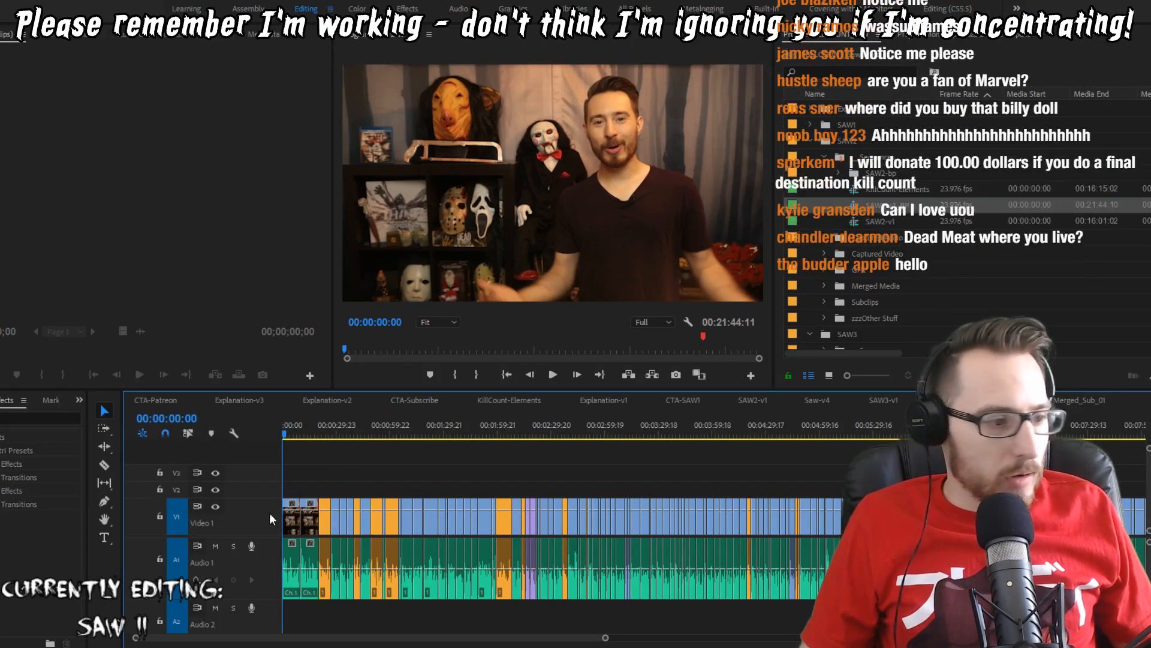
Step: Play the first few seconds of the sequence from its start and select the first clip on Video 1
{"action": "scroll", "coordinate": [312, 531], "scroll_direction": "up", "scroll_amount": 1}
{"action": "scroll", "coordinate": [311, 531], "scroll_direction": "up", "scroll_amount": 5}
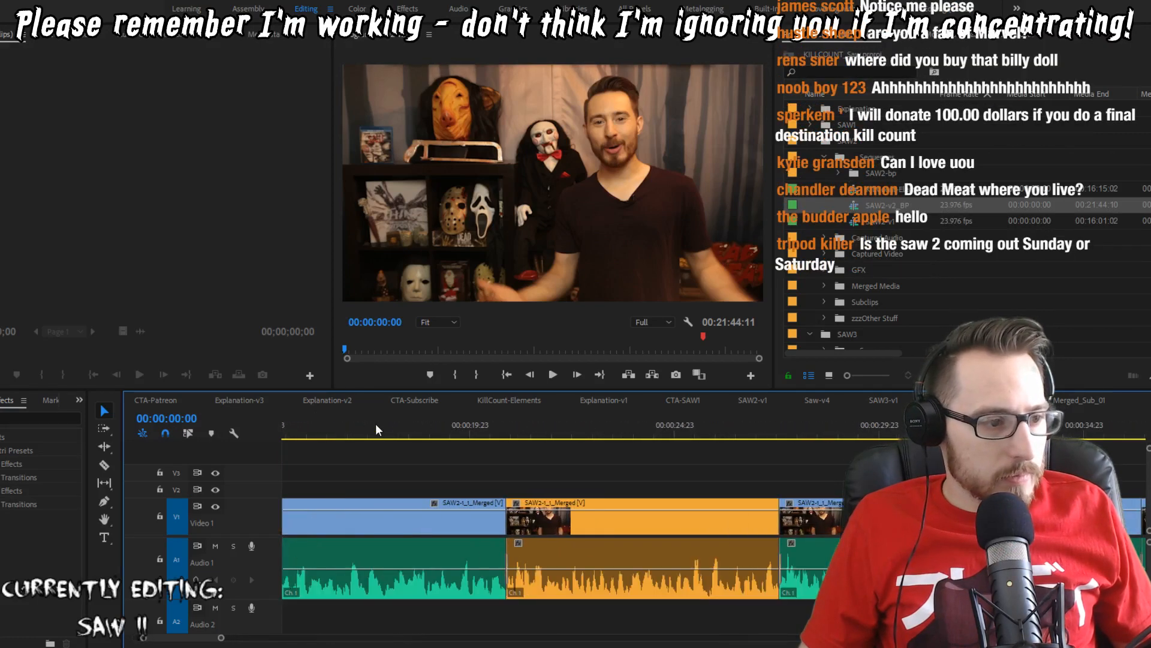
{"action": "left_click", "coordinate": [403, 427]}
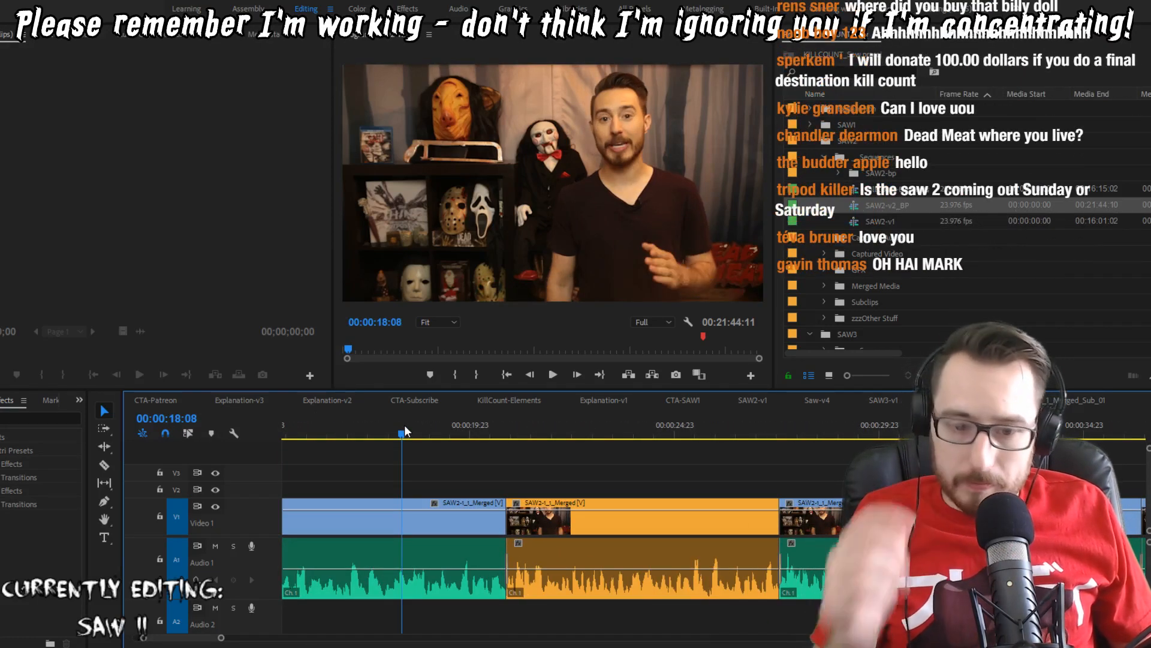
{"action": "key", "text": "Home"}
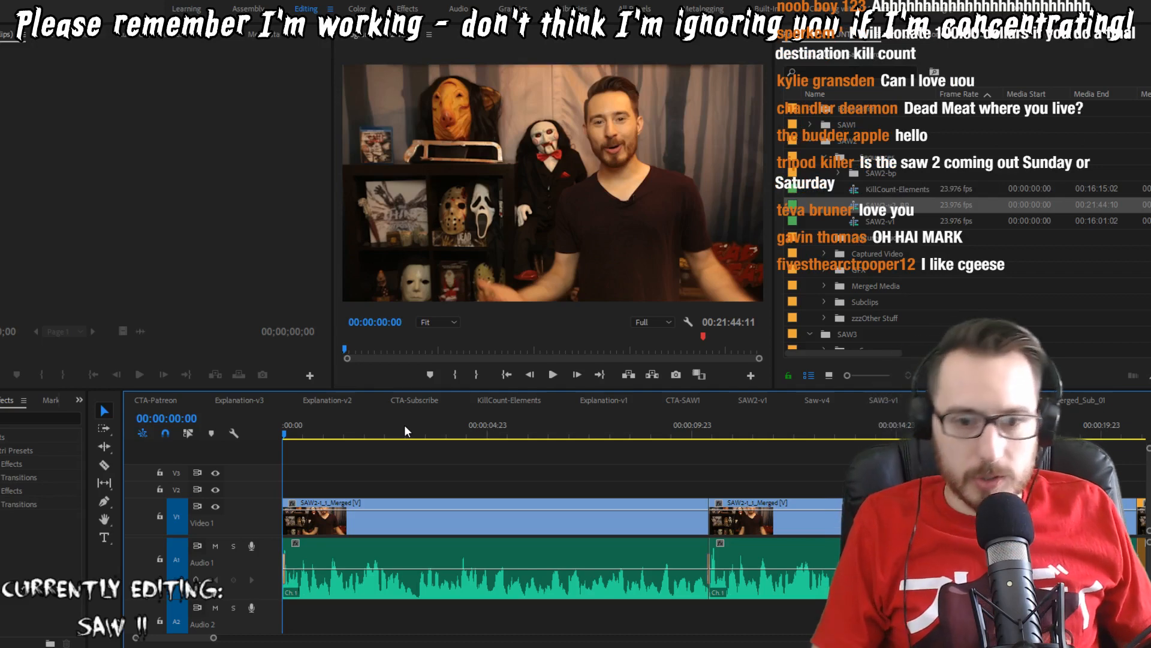
{"action": "key", "text": "space"}
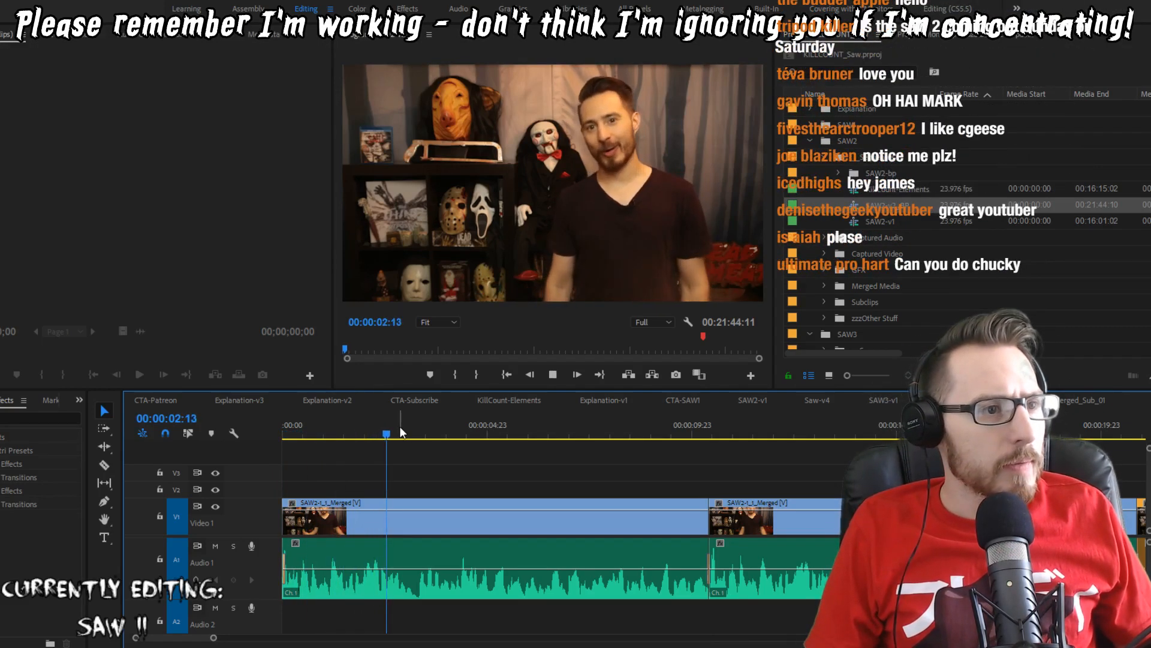
{"action": "key", "text": "space"}
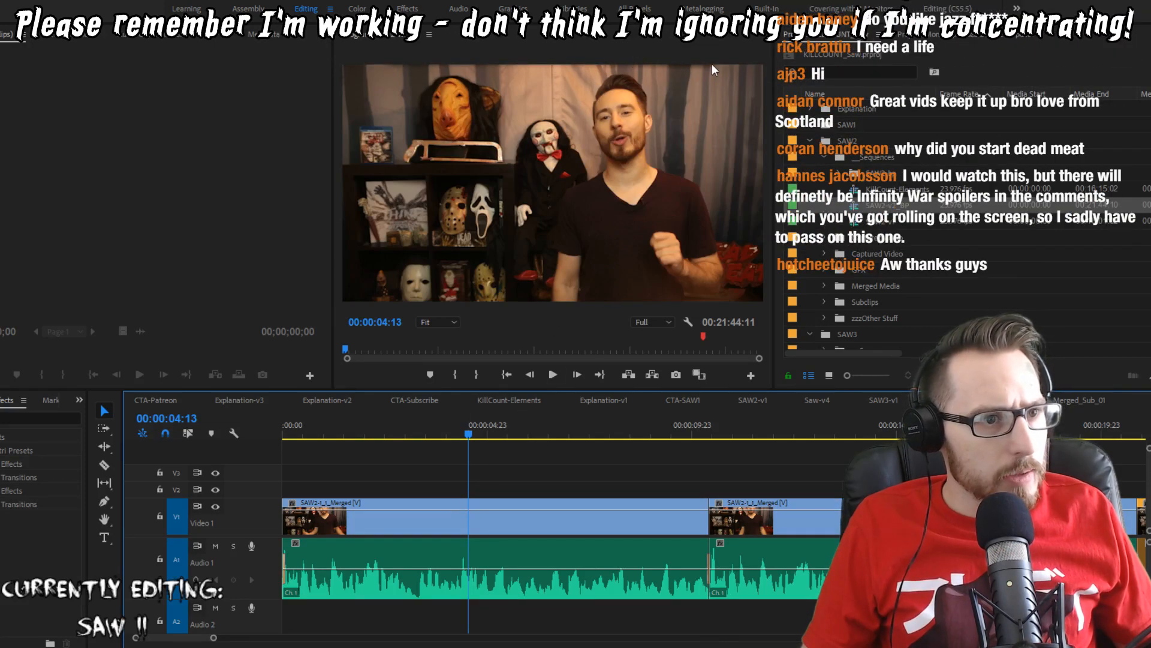
{"action": "left_click", "coordinate": [571, 506]}
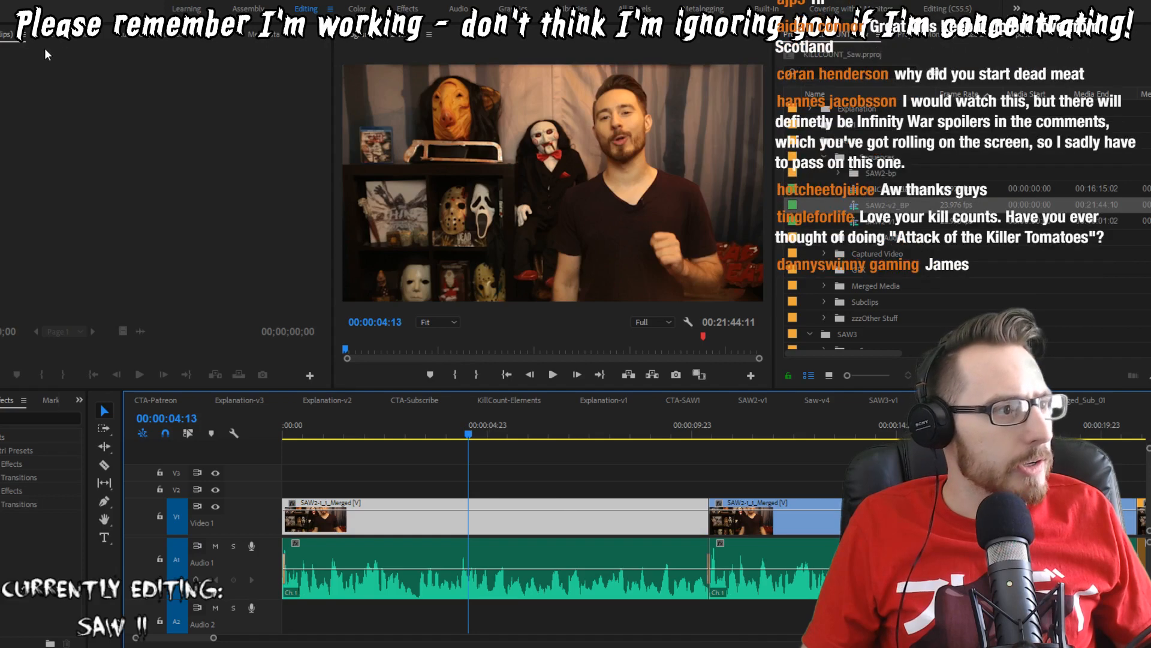
Step: Set the first clip's scale to 103 and copy its Motion settings onto every clip in the sequence
{"action": "left_click", "coordinate": [72, 35]}
{"action": "left_click_drag", "start_coordinate": [96, 118], "coordinate": [108, 118]}
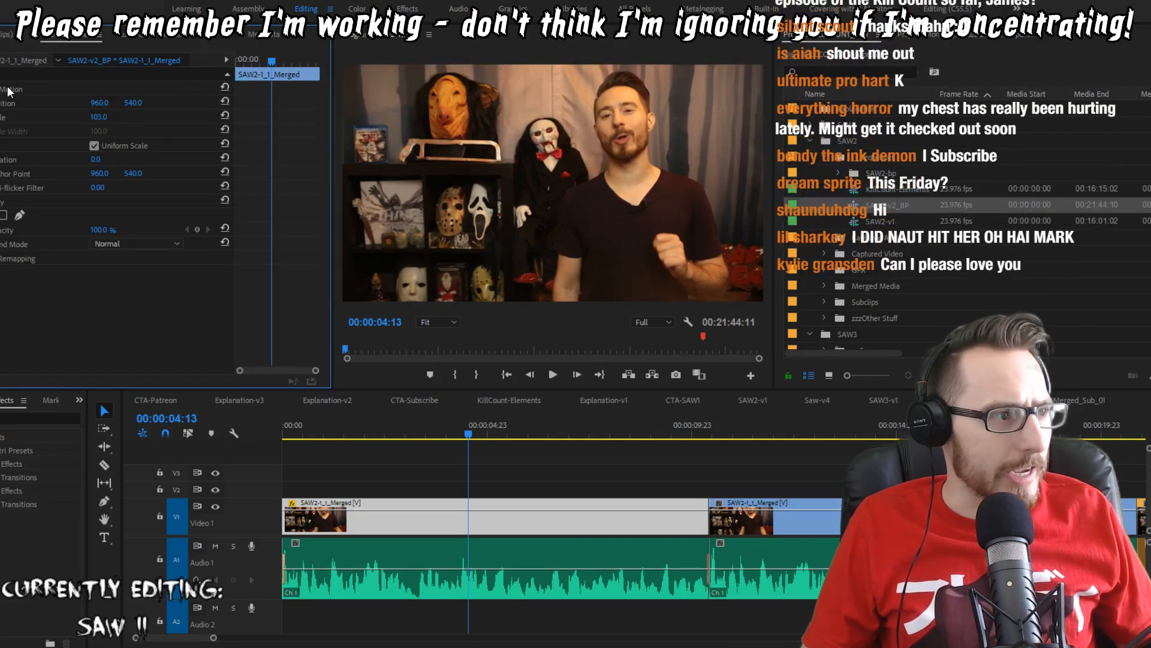
{"action": "left_click", "coordinate": [29, 88]}
{"action": "key", "text": "space"}
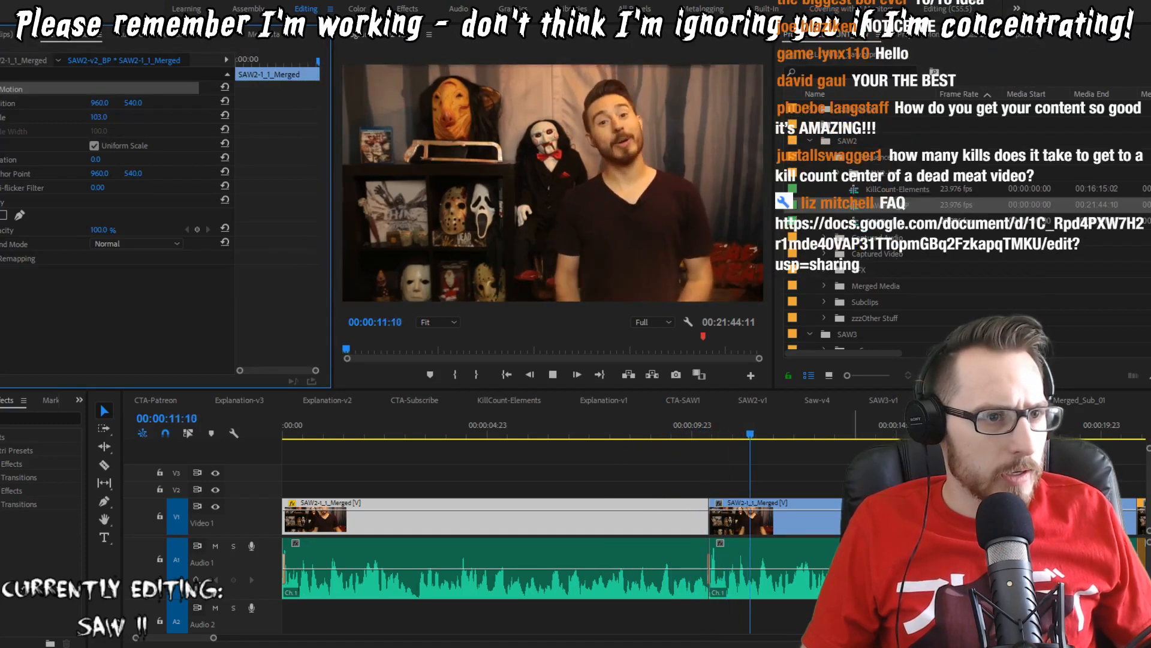
{"action": "key", "text": "space"}
{"action": "left_click", "coordinate": [867, 480]}
{"action": "key", "text": "ctrl+a"}
{"action": "key", "text": "ctrl+v"}
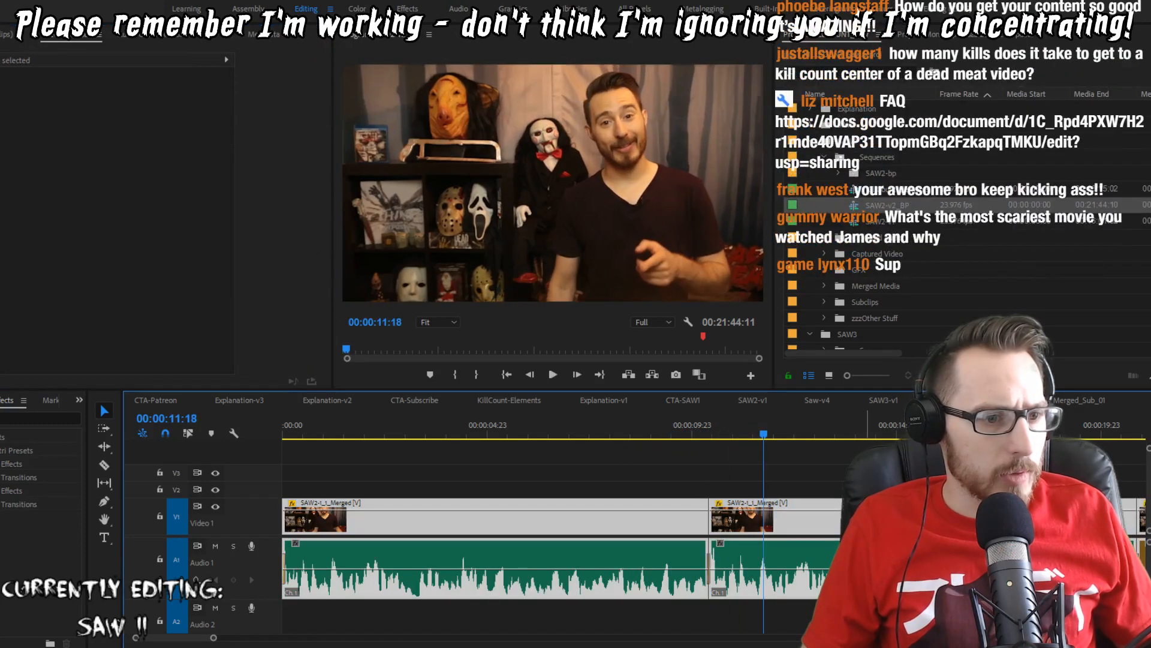
{"action": "left_click", "coordinate": [868, 479]}
Step: Play a short passage of the sequence from 00:00:21:03 with the pasted Motion settings
{"action": "scroll", "coordinate": [867, 480], "scroll_direction": "down", "scroll_amount": 3}
{"action": "scroll", "coordinate": [867, 480], "scroll_direction": "down", "scroll_amount": 2}
{"action": "left_click", "coordinate": [847, 427]}
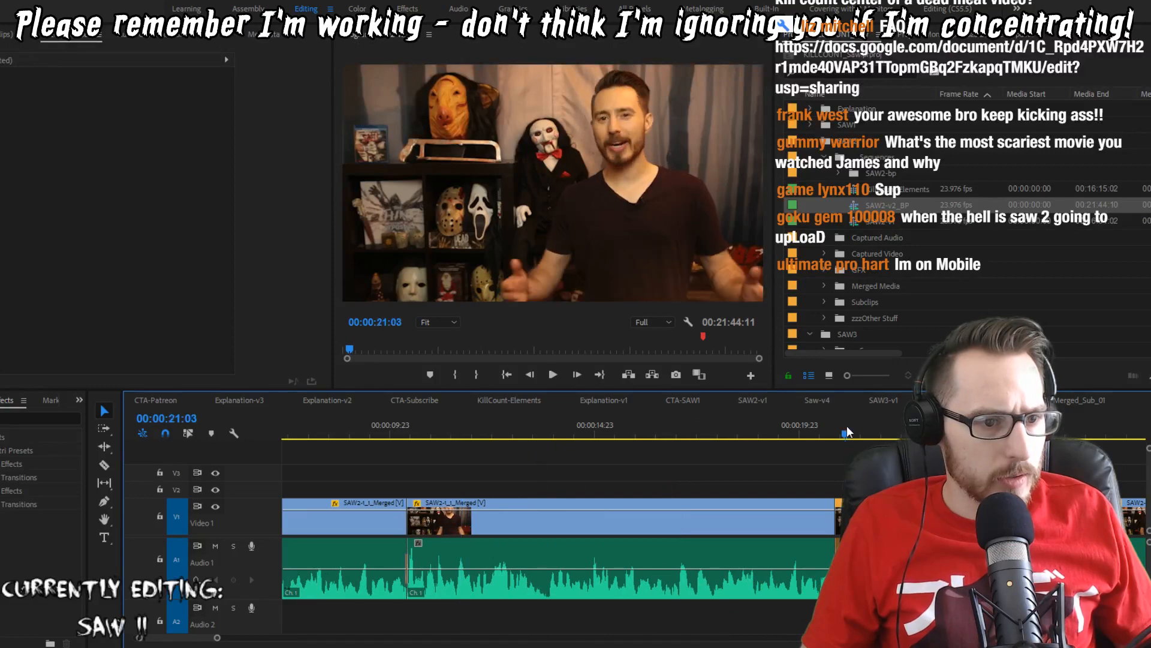
{"action": "key", "text": "space"}
{"action": "key", "text": "space"}
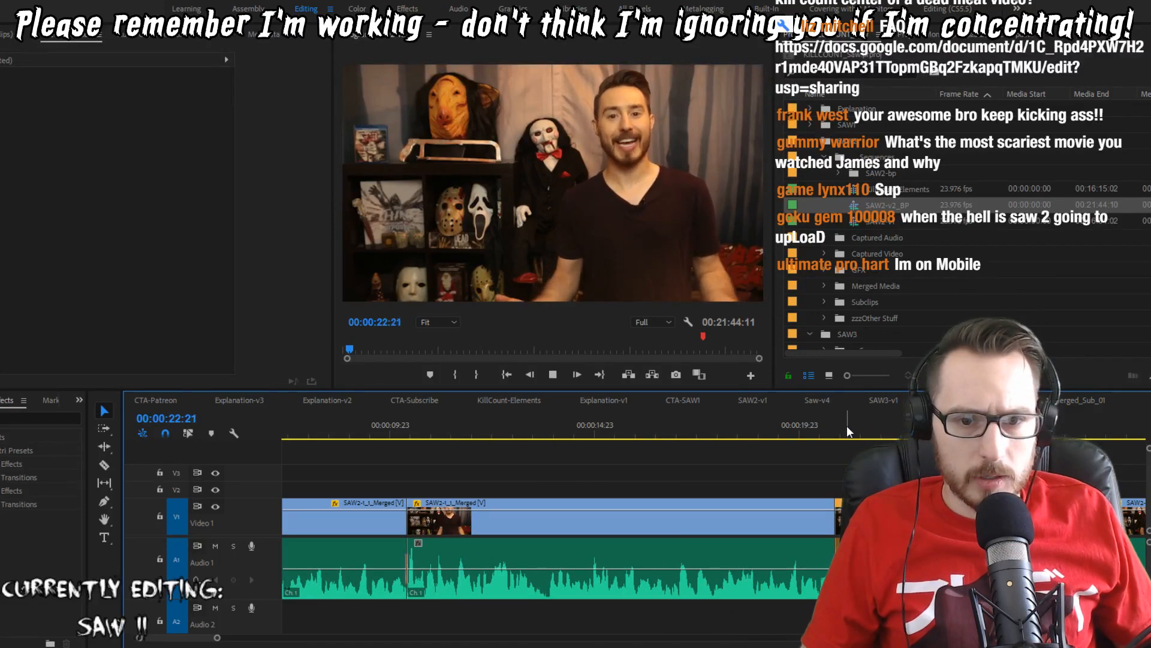
Step: Play the opening of the sequence from the start and replay it to compare the first two clips
{"action": "key", "text": "Home"}
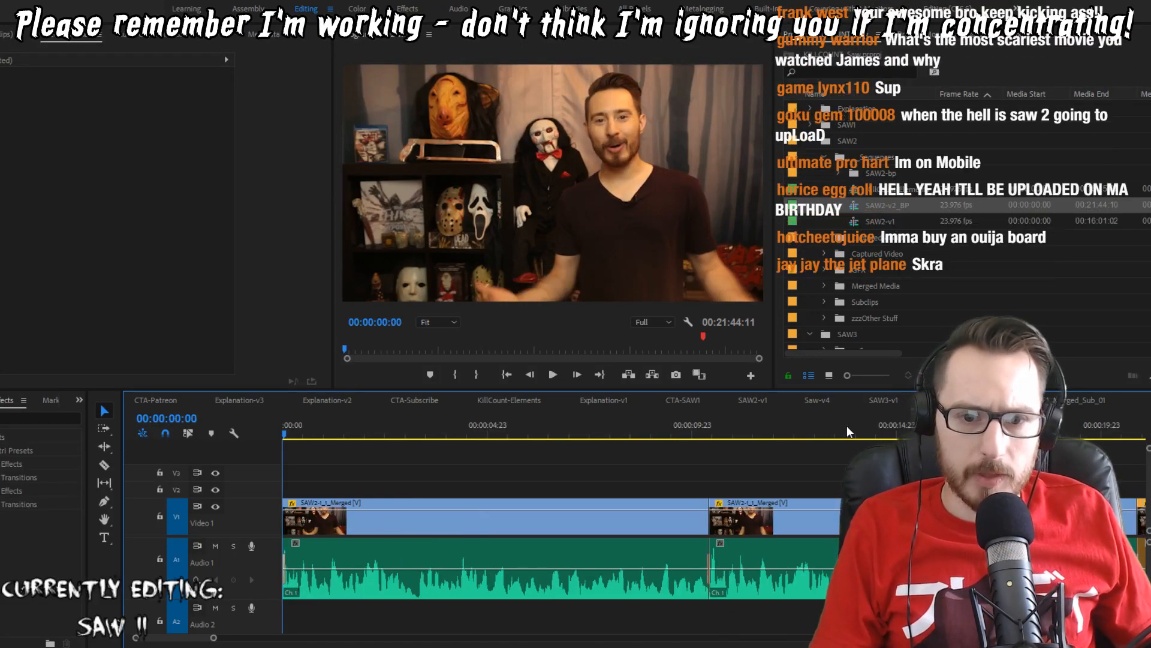
{"action": "key", "text": "space"}
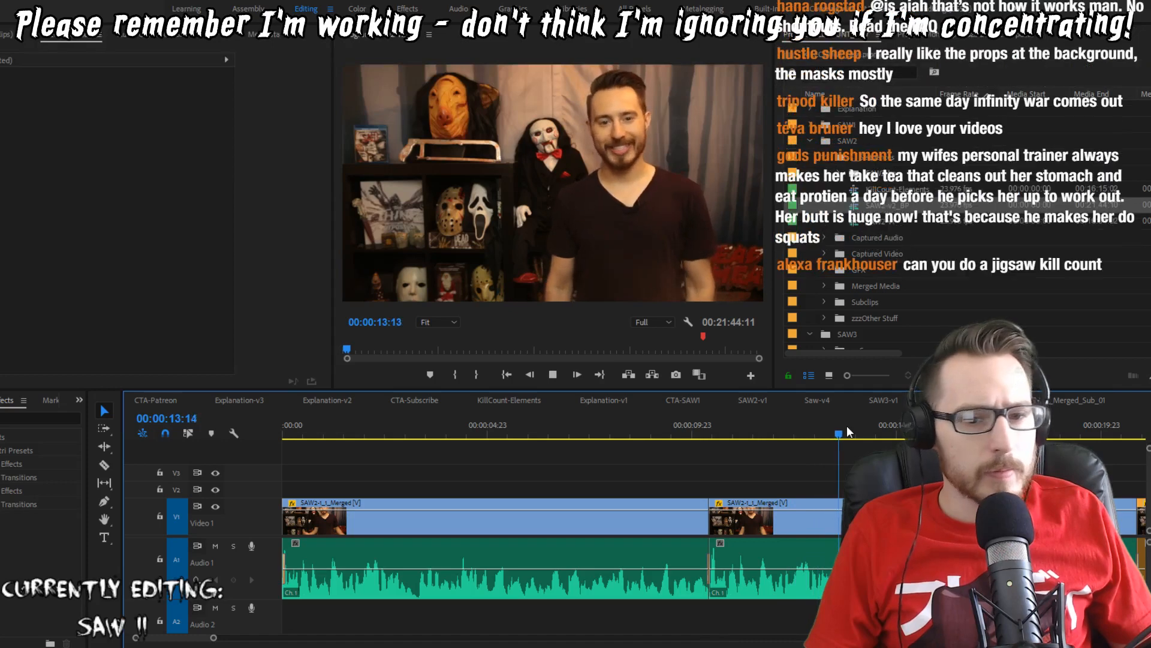
{"action": "key", "text": "space"}
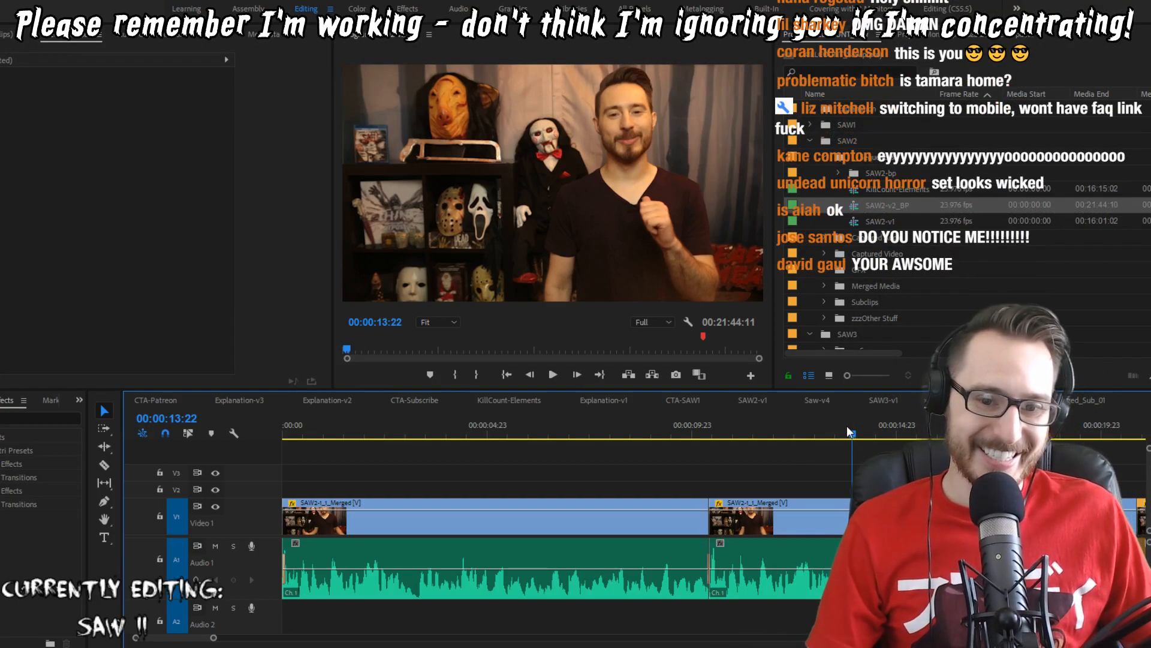
{"action": "key", "text": "space"}
{"action": "key", "text": "Up"}
{"action": "key", "text": "space"}
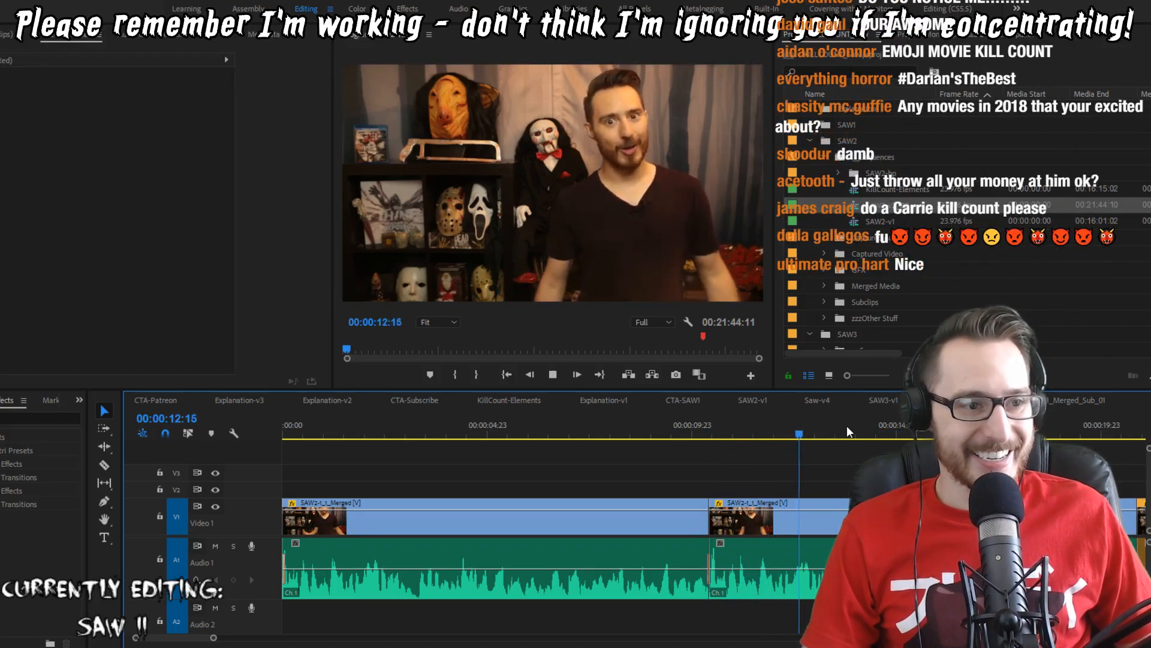
{"action": "key", "text": "Home"}
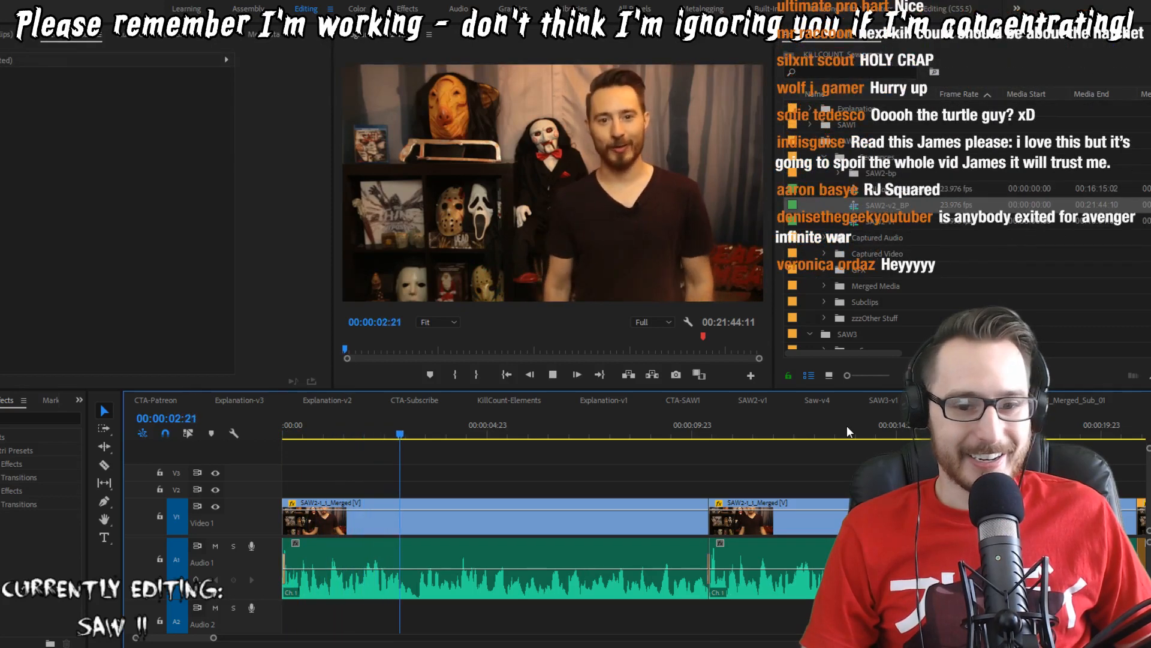
{"action": "key", "text": "Down"}
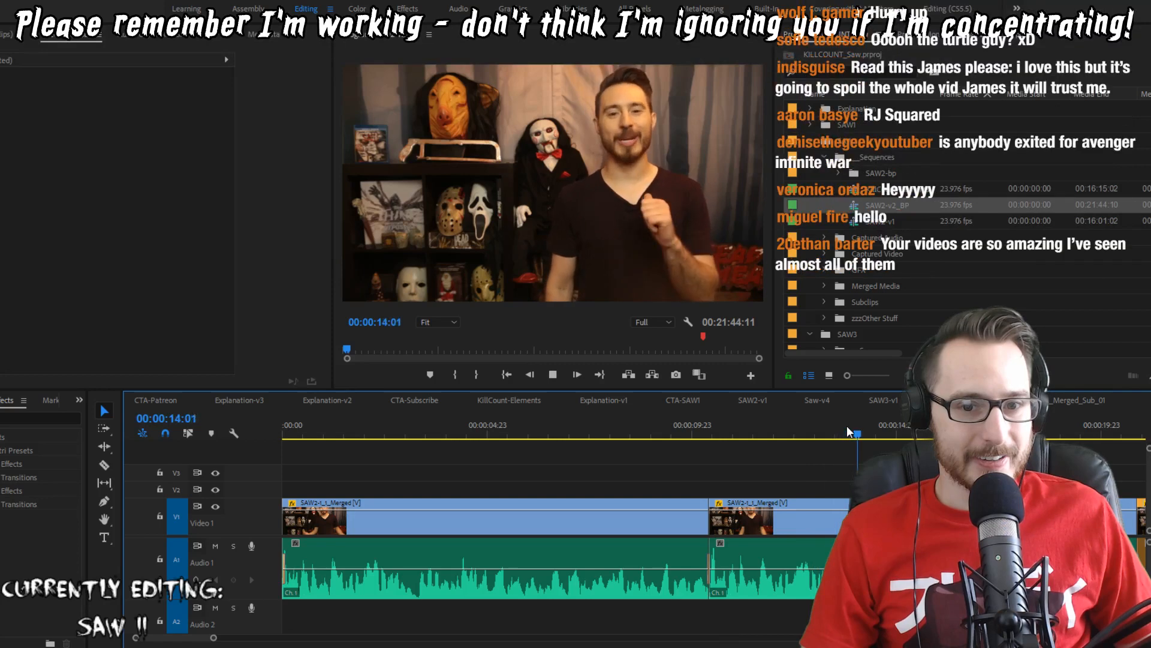
{"action": "key", "text": "space"}
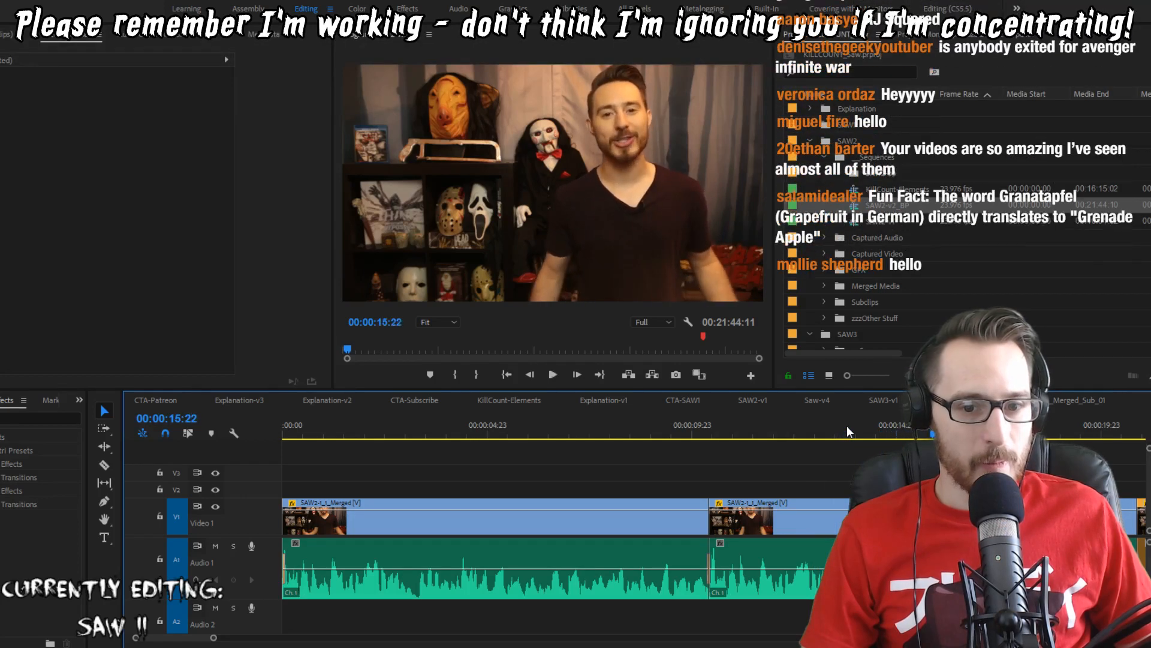
{"action": "key", "text": "Home"}
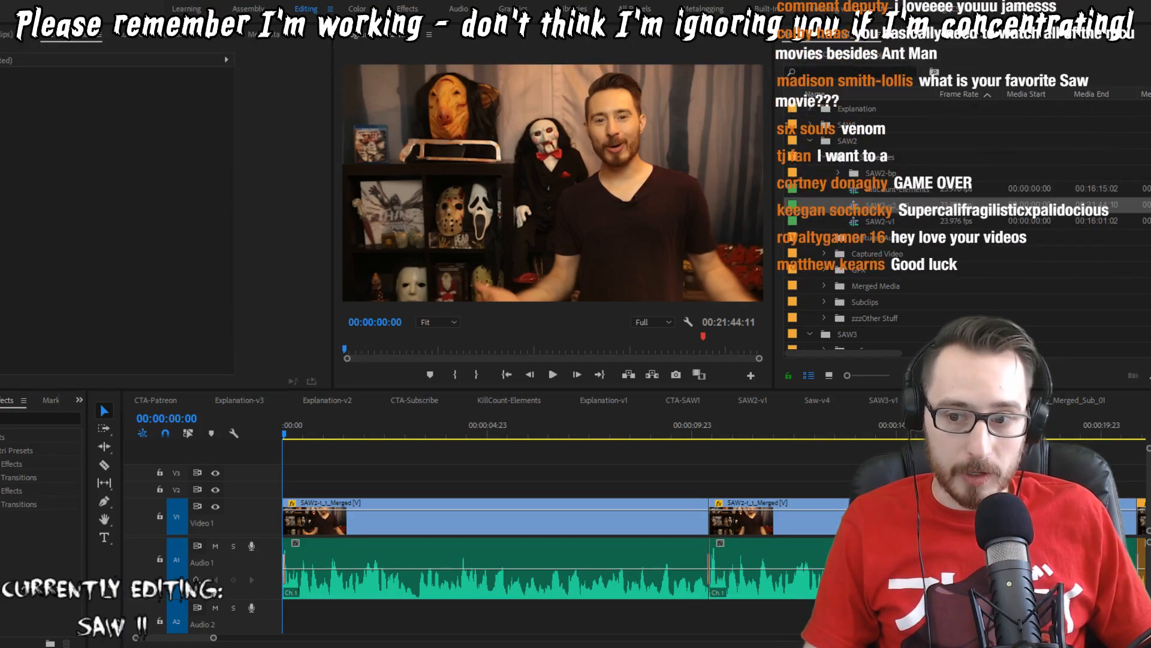
Step: Play from the sequence start and split the opening clip at 00:00:05:00
{"action": "key", "text": "alt+Tab"}
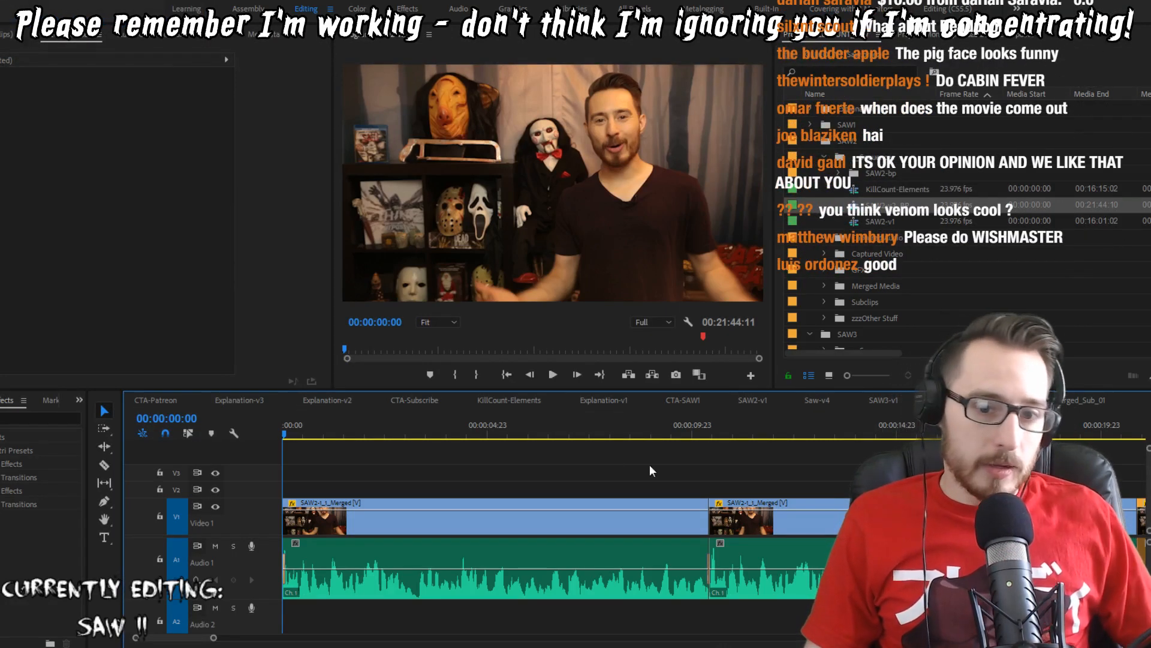
{"action": "key", "text": "space"}
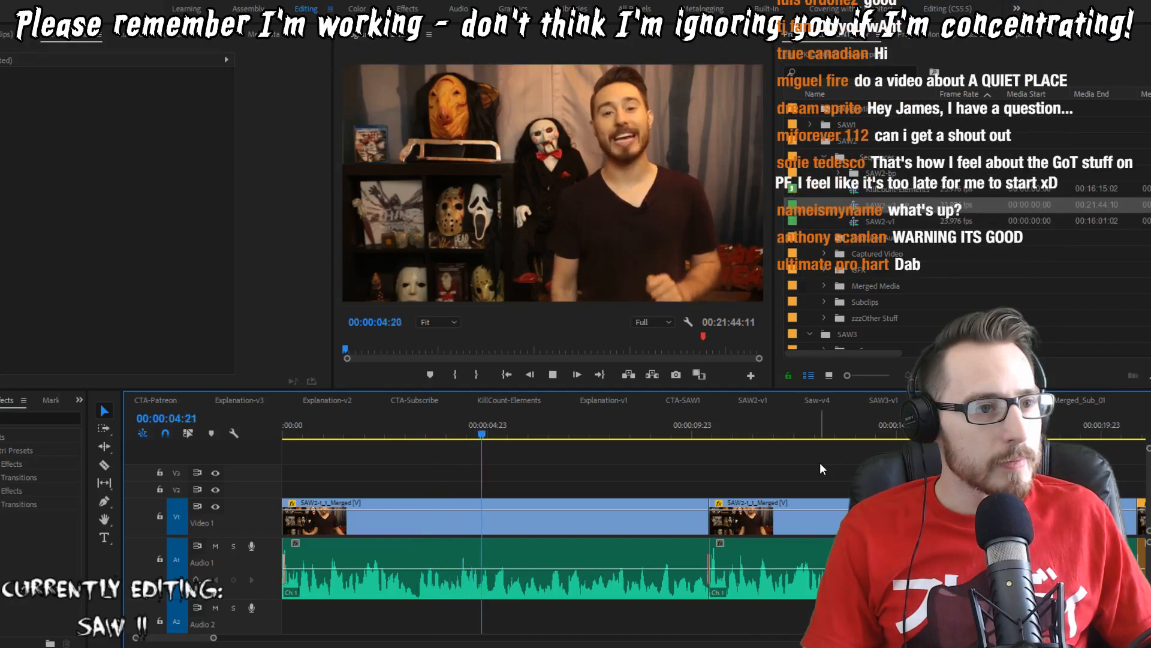
{"action": "key", "text": "space"}
{"action": "key", "text": "Right"}
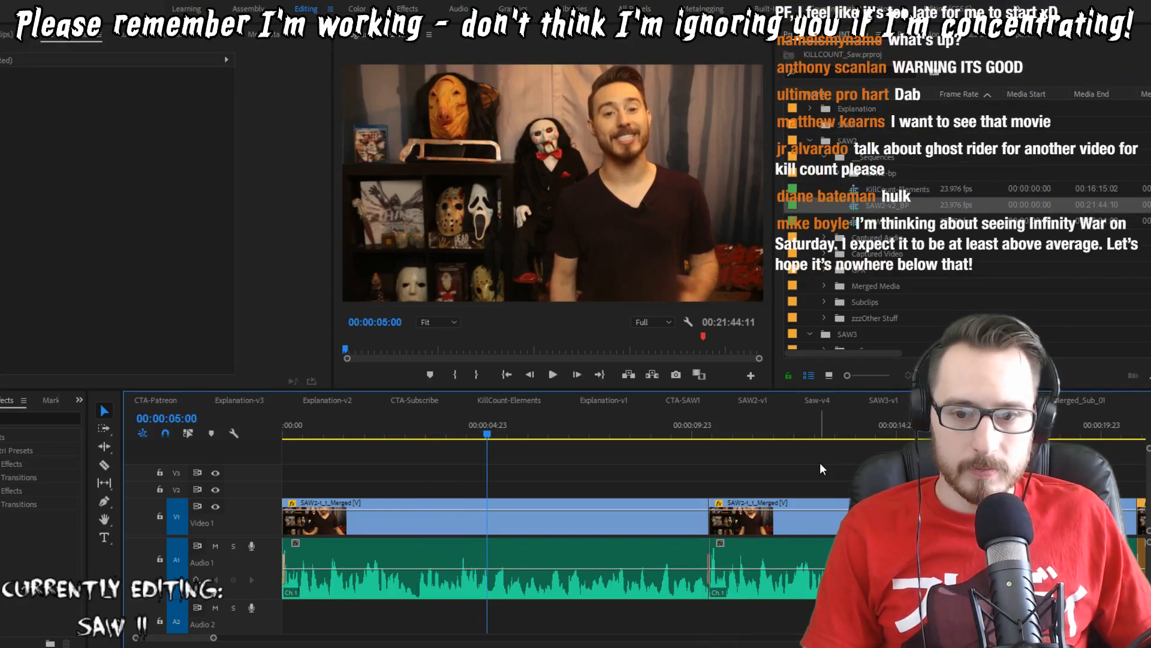
{"action": "key", "text": "ctrl+k"}
Step: Review the opening takes and extract the first take, from the sequence start up to the following clip, closing the gap
{"action": "key", "text": "space"}
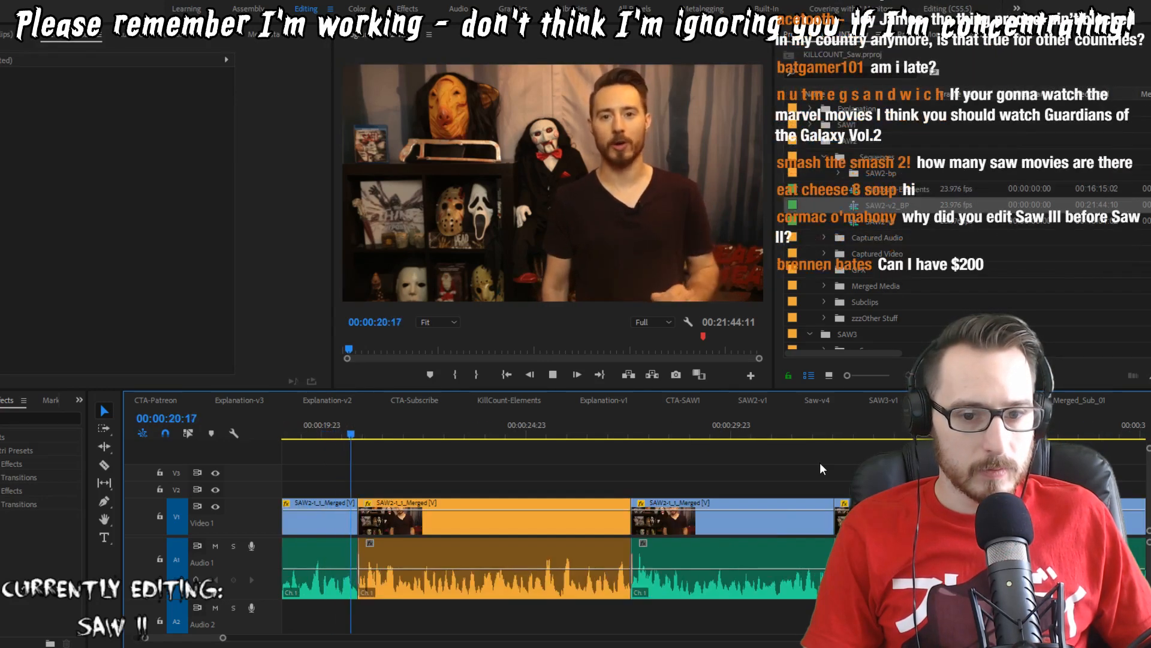
{"action": "key", "text": "Up"}
{"action": "key", "text": "Up"}
{"action": "key", "text": "space"}
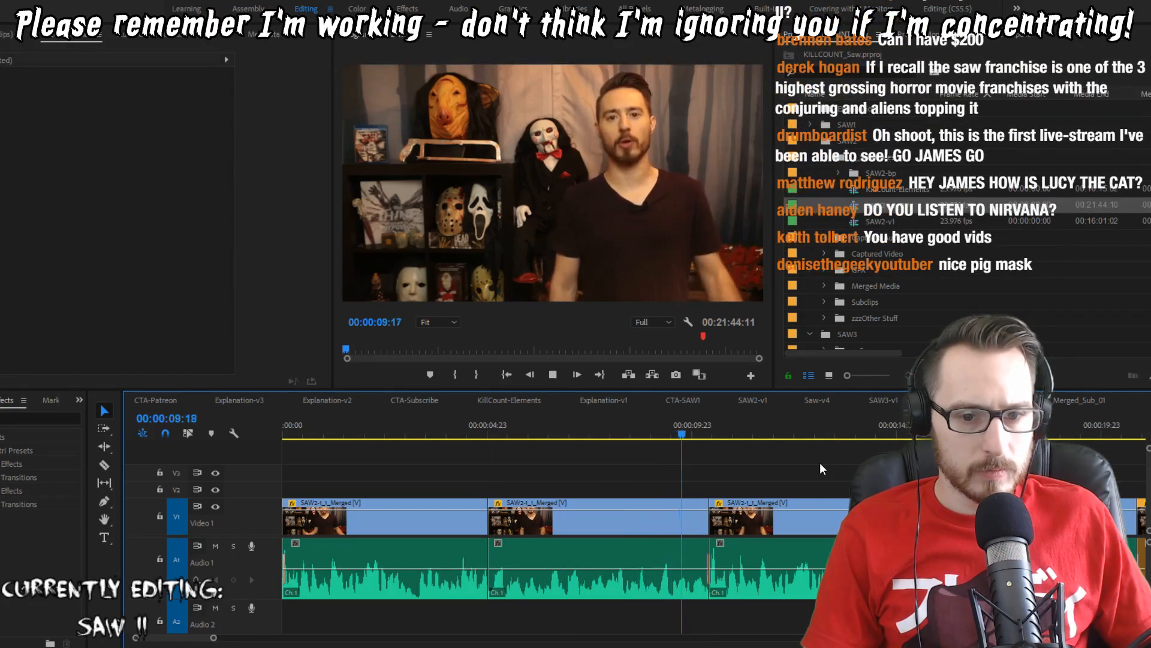
{"action": "key", "text": "Down"}
{"action": "key", "text": "Left"}
{"action": "key", "text": "o"}
{"action": "key", "text": "apostrophe"}
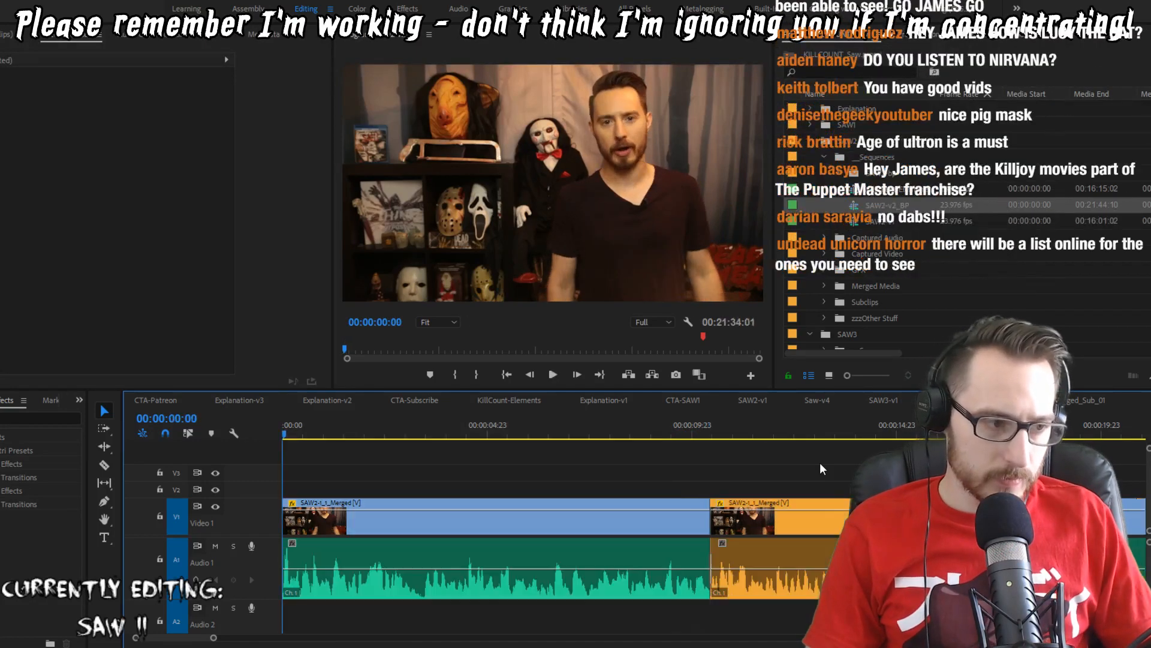
Step: Select all clips in the sequence and adjust their audio gain by 5 dB
{"action": "key", "text": "ctrl+a"}
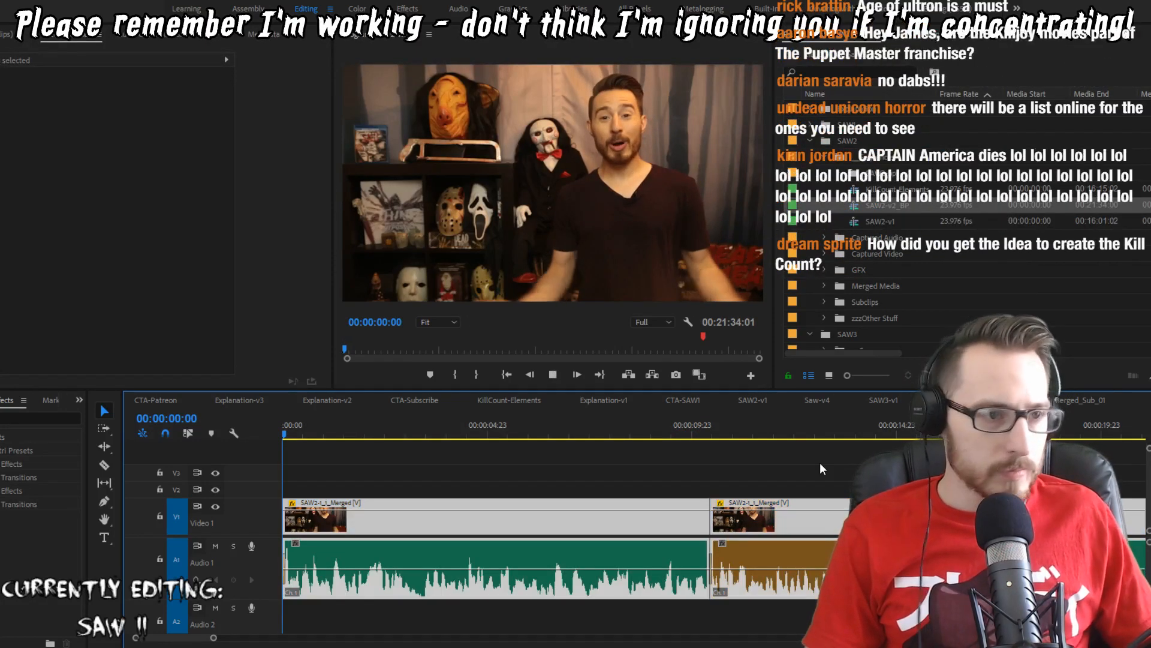
{"action": "key", "text": "space"}
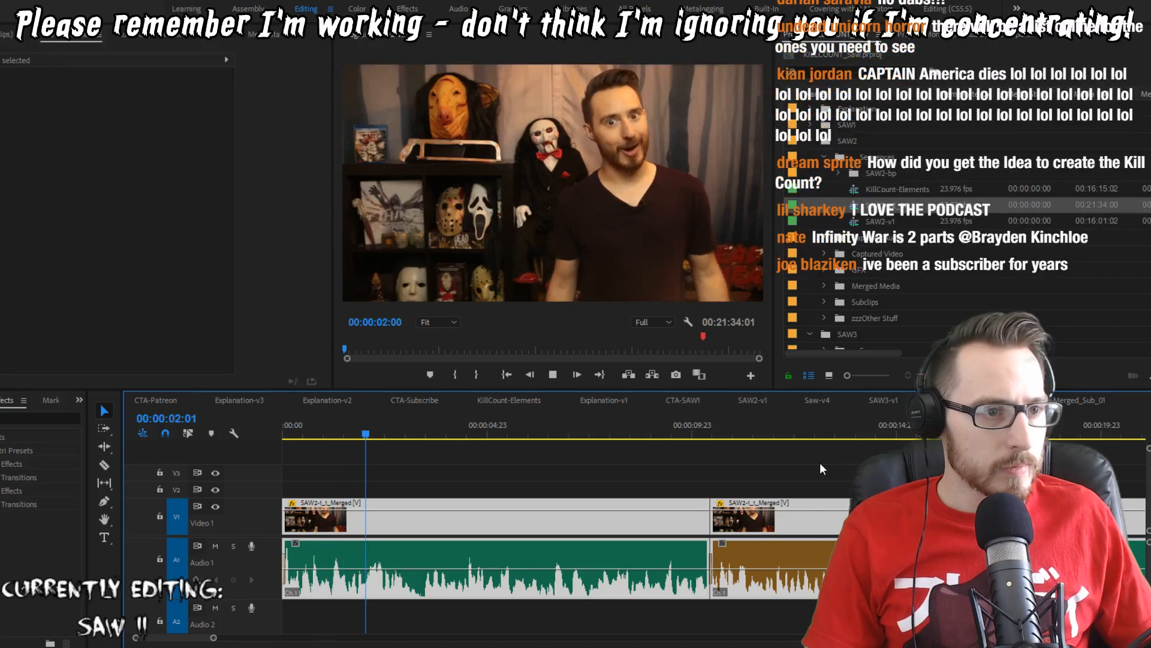
{"action": "key", "text": "space"}
{"action": "key", "text": "g"}
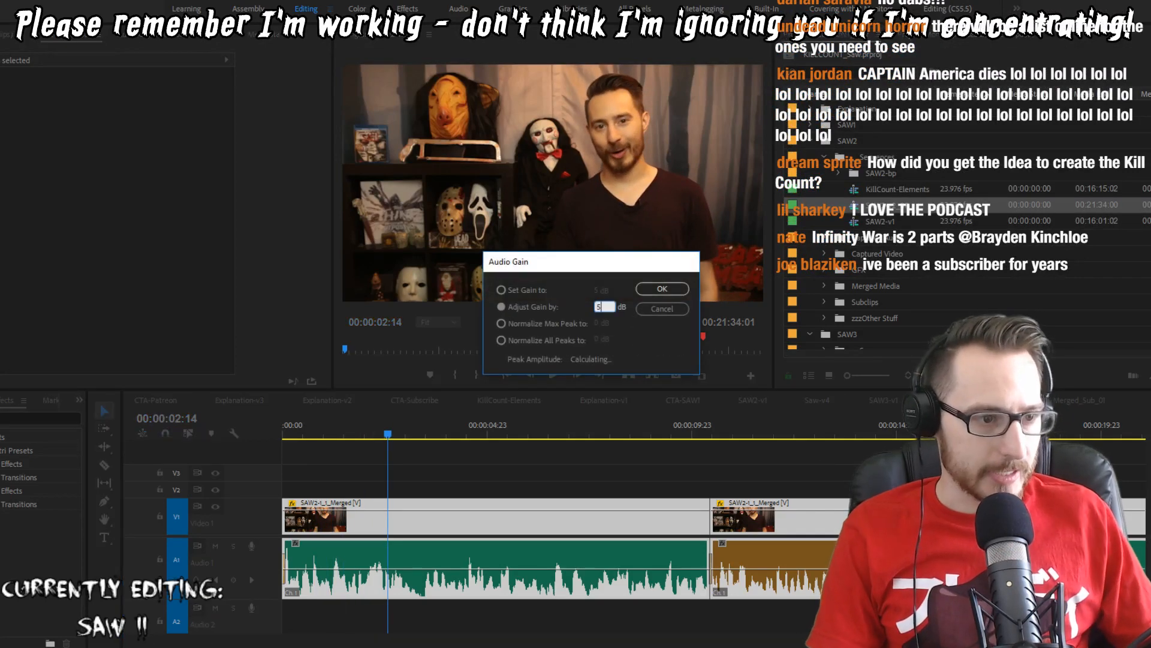
{"action": "key", "text": "Return"}
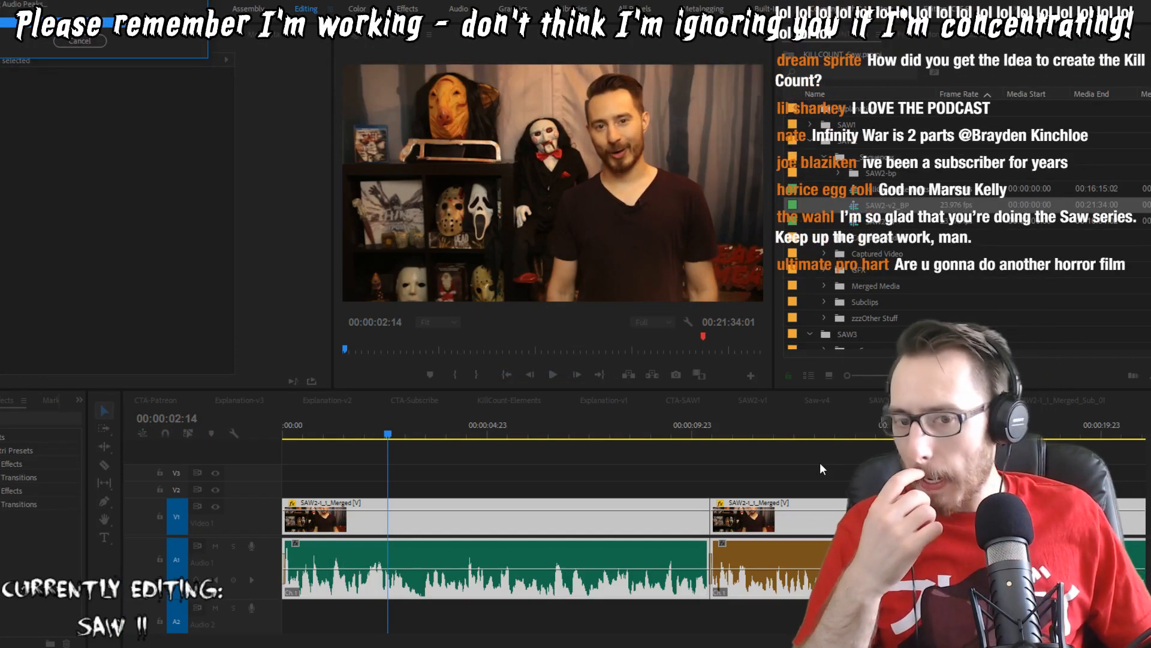
Step: Play the sequence from its start, enlarge the program preview and deselect all clips
{"action": "key", "text": "Home"}
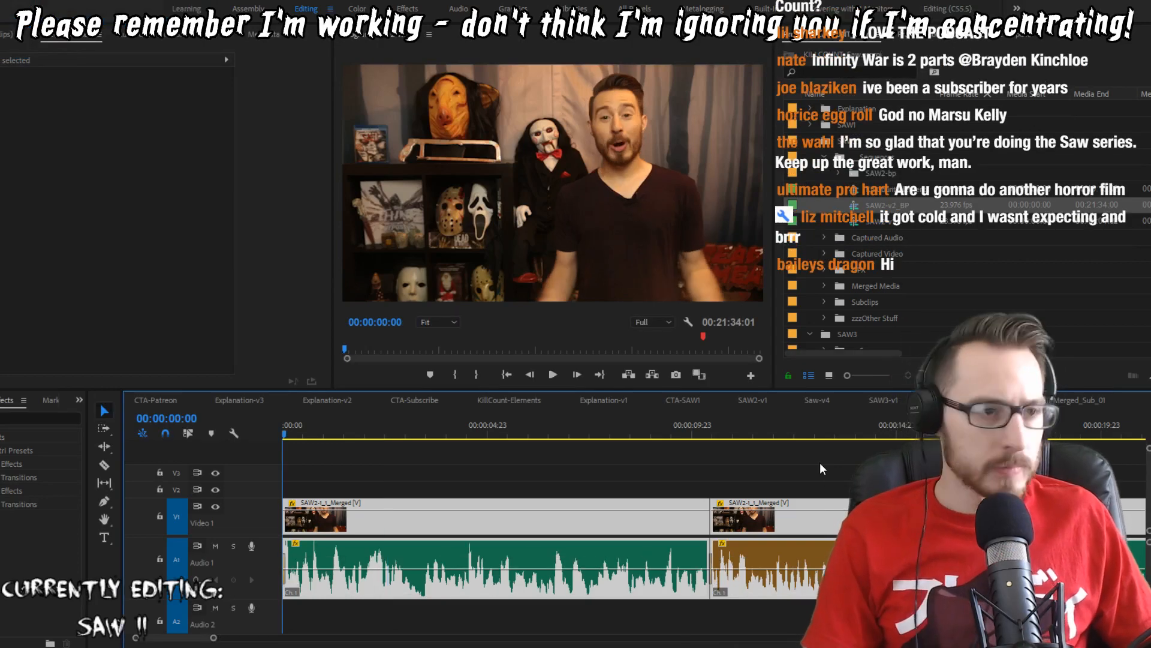
{"action": "key", "text": "space"}
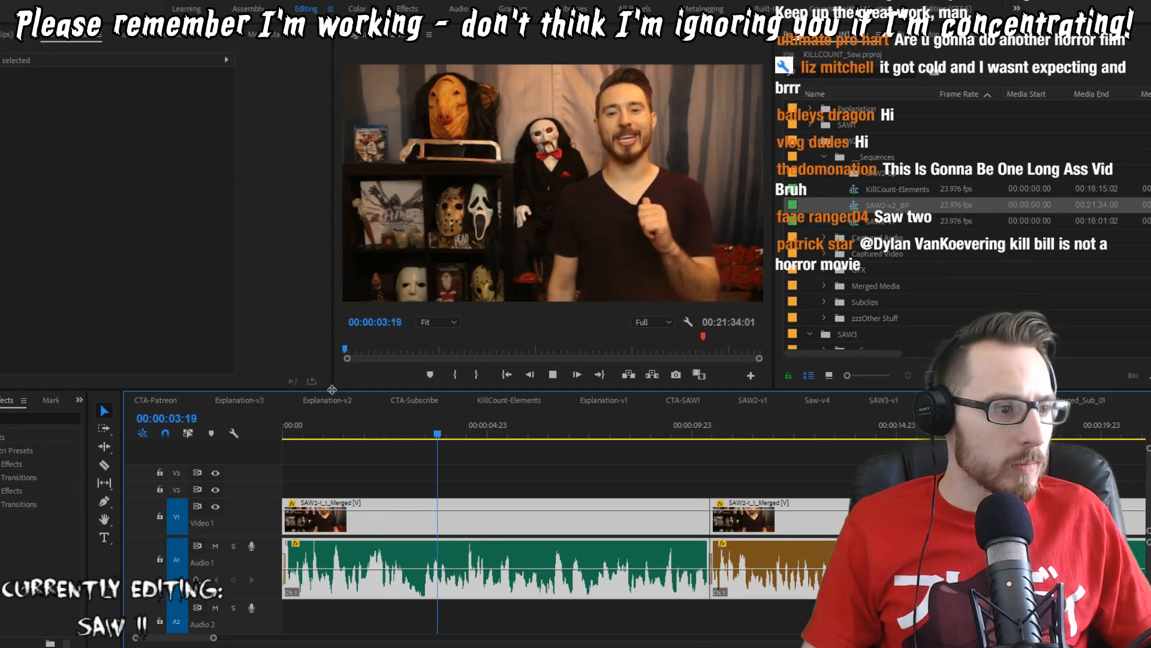
{"action": "left_click_drag", "start_coordinate": [332, 390], "coordinate": [254, 411]}
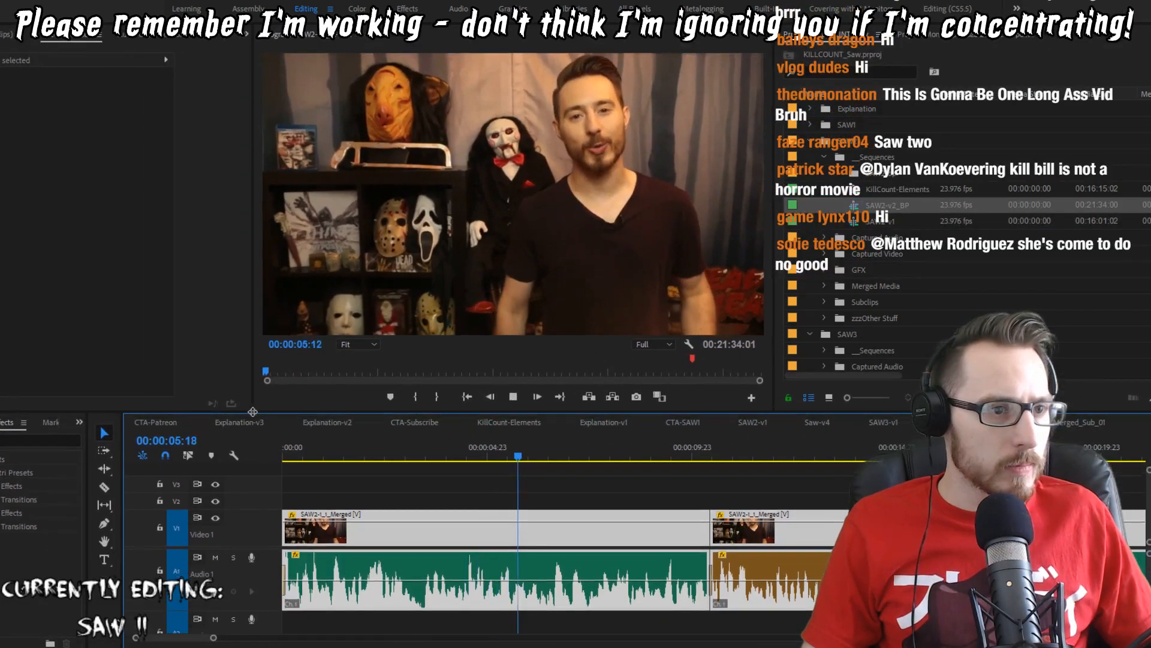
{"action": "left_click", "coordinate": [664, 483]}
Step: Play the opening clip from 00:00:04:14 and split it at 00:00:05:04
{"action": "left_click", "coordinate": [470, 445]}
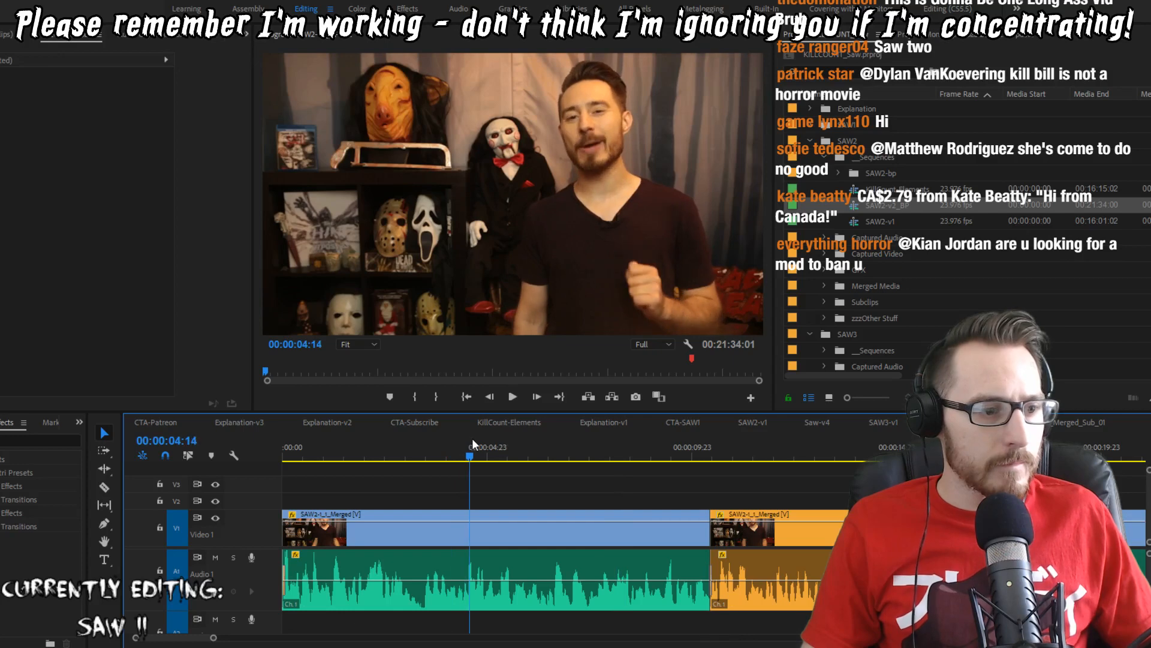
{"action": "key", "text": "space"}
{"action": "key", "text": "space"}
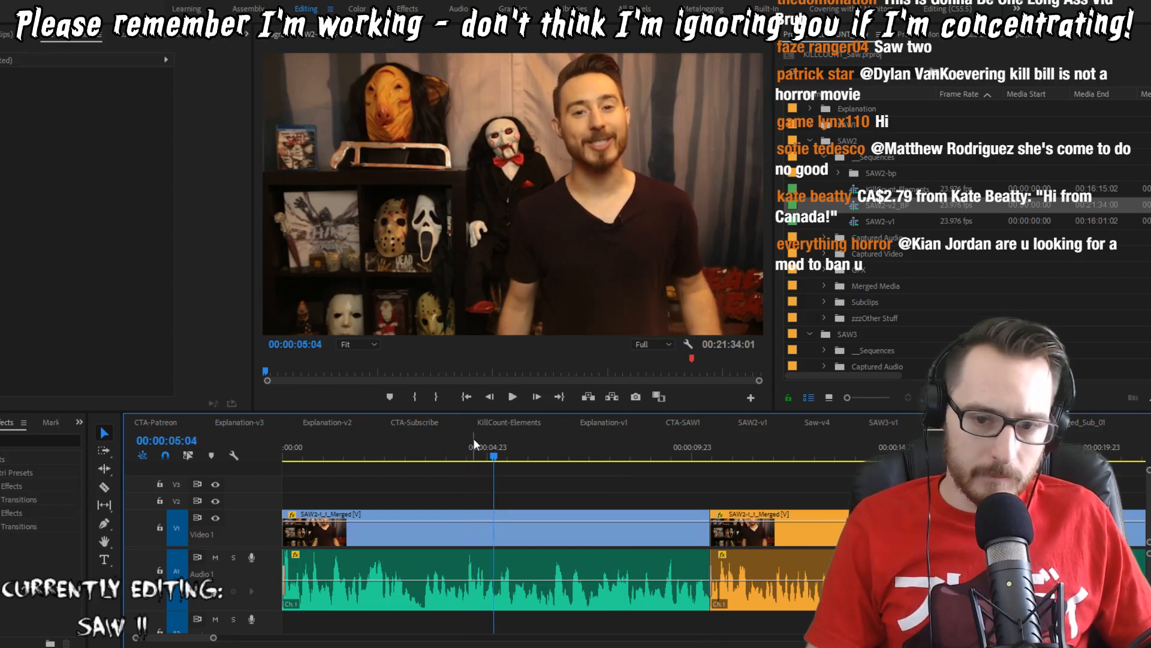
{"action": "key", "text": "ctrl+k"}
Step: Ripple trim the last frame off the clip just before the first orange clip
{"action": "key", "text": "space"}
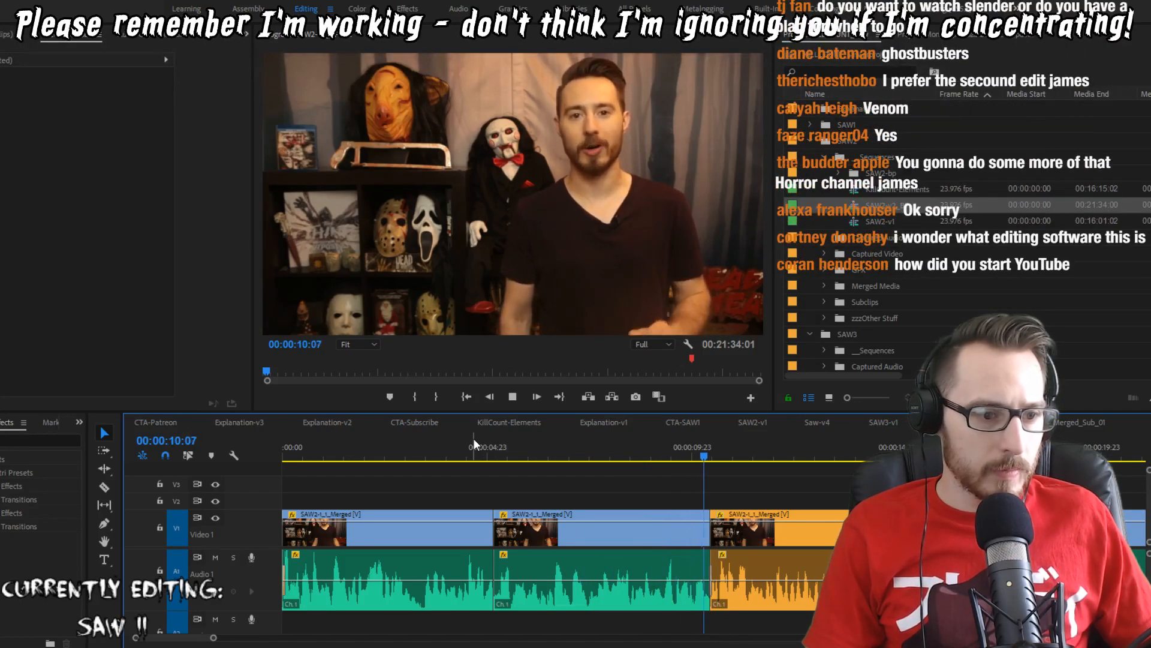
{"action": "key", "text": "space"}
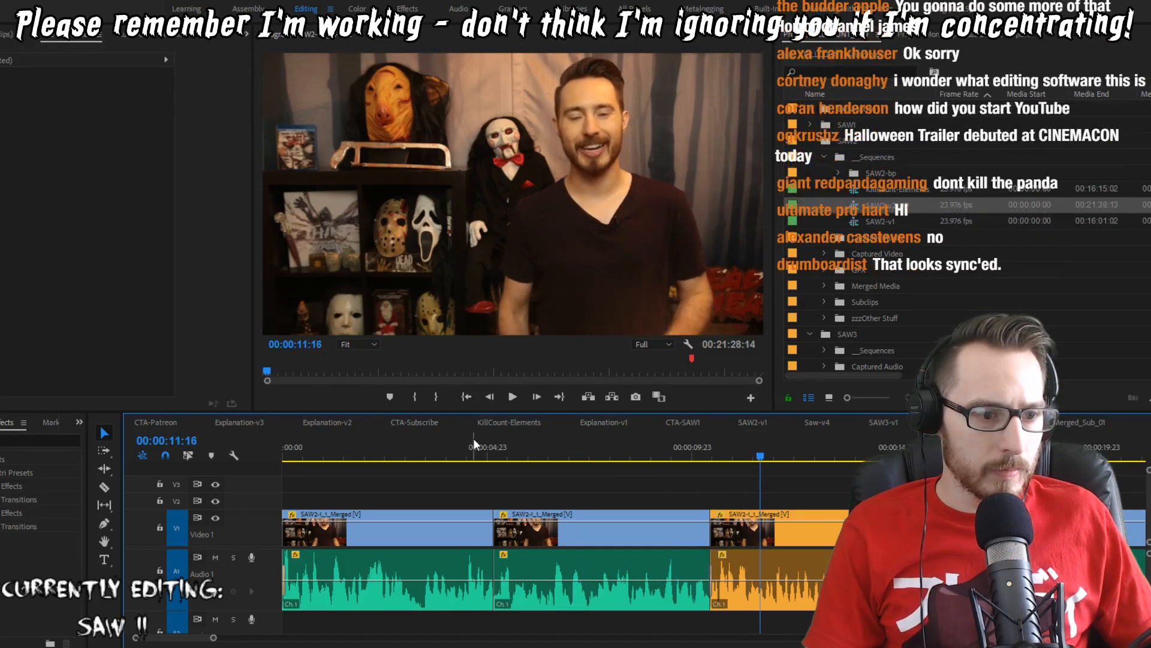
{"action": "key", "text": "ctrl+k"}
{"action": "key", "text": "ctrl+z"}
{"action": "key", "text": "Up"}
{"action": "key", "text": "Left"}
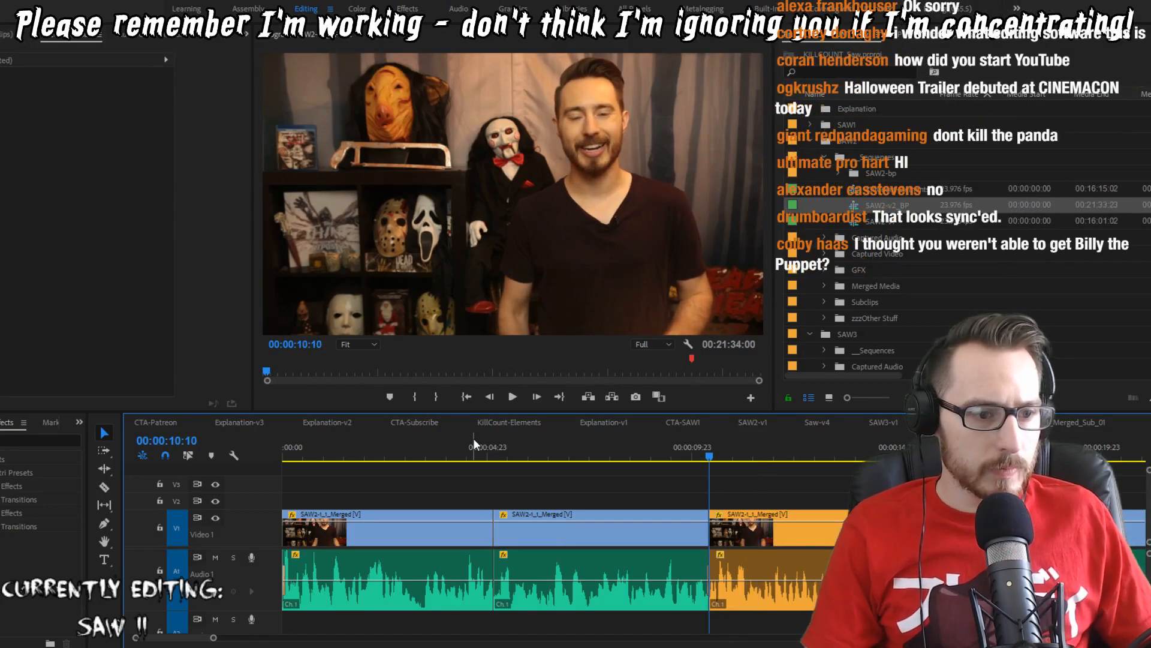
Step: Examine the edit points around the first orange clip and play the sequence from just before that clip's start
{"action": "key", "text": "="}
{"action": "key", "text": "="}
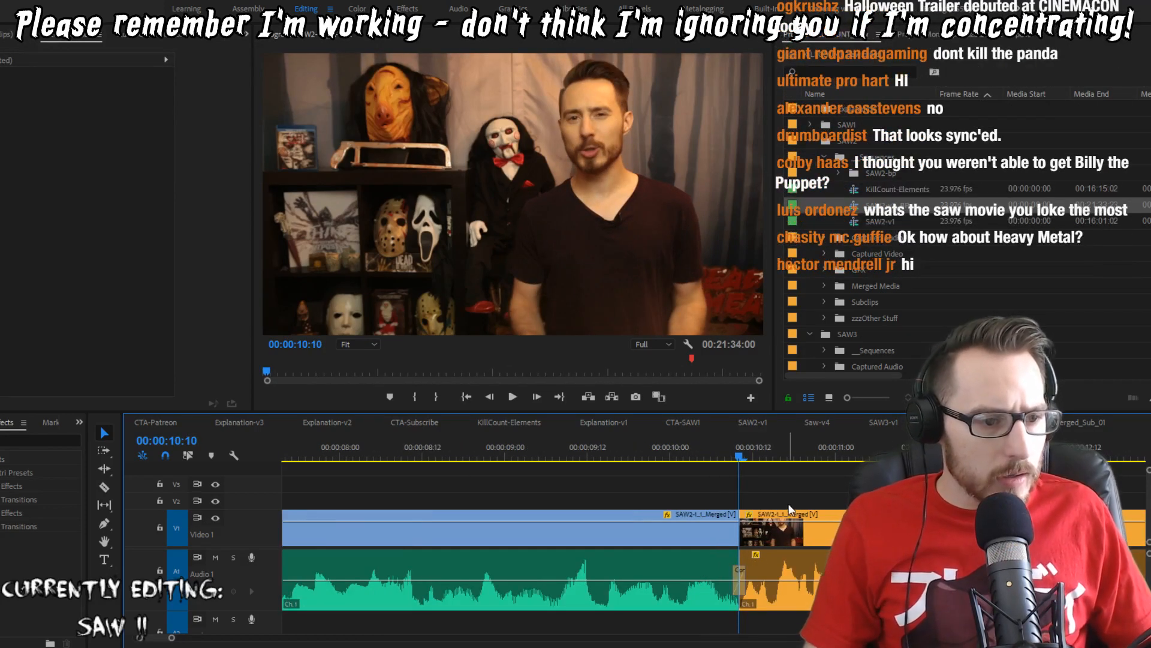
{"action": "key", "text": "Down"}
{"action": "key", "text": "Down"}
{"action": "key", "text": "Down"}
{"action": "key", "text": "Up"}
{"action": "key", "text": "Up"}
{"action": "key", "text": "Up"}
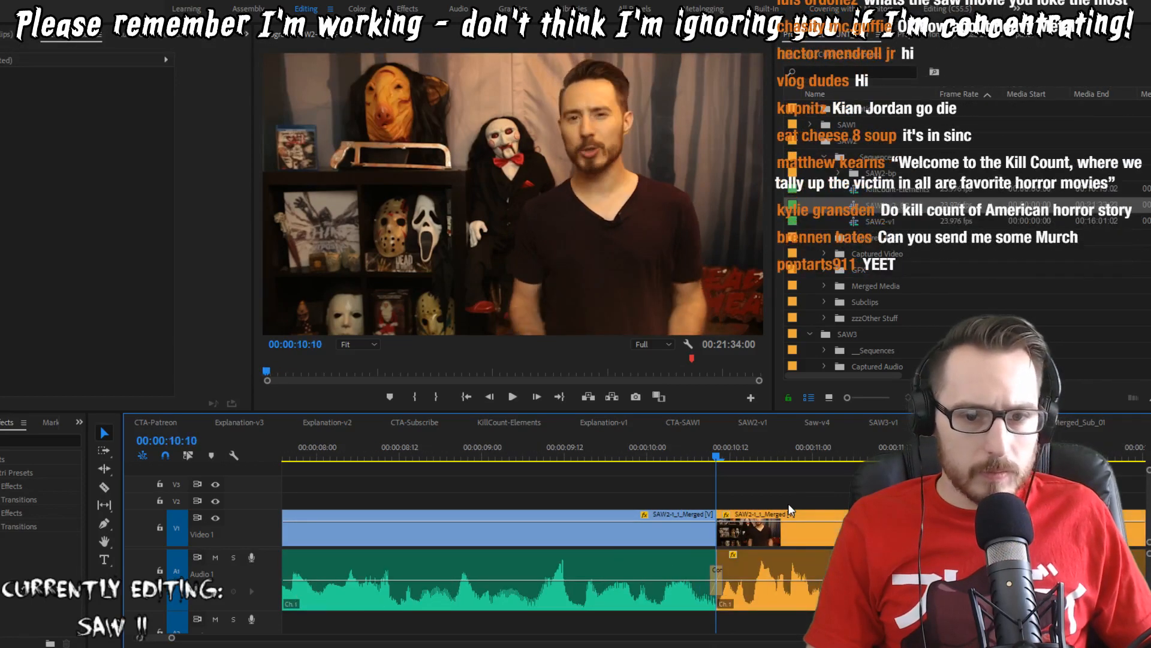
{"action": "key", "text": "Left"}
{"action": "key", "text": "Left"}
{"action": "key", "text": "Left"}
{"action": "key", "text": "space"}
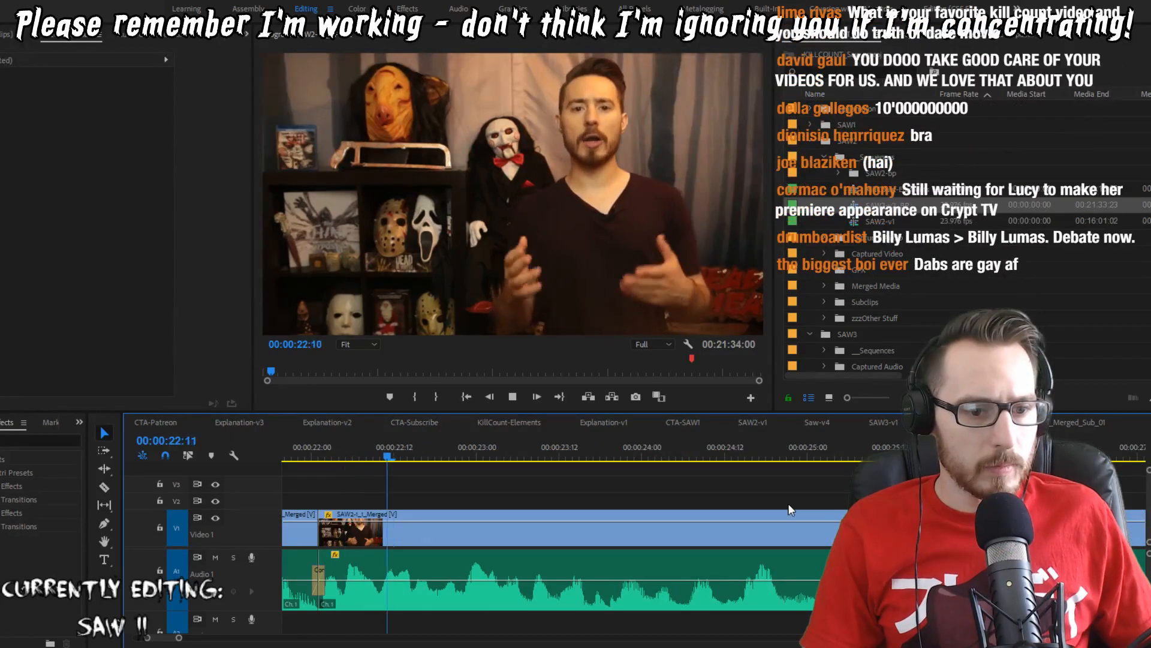
Step: Ripple trim the last frame off the clip ending near 00:00:22:00 and play across the join
{"action": "key", "text": "space"}
{"action": "key", "text": "Up"}
{"action": "key", "text": "Left"}
{"action": "key", "text": "w"}
{"action": "key", "text": "shift+Left"}
{"action": "key", "text": "shift+Left"}
{"action": "key", "text": "space"}
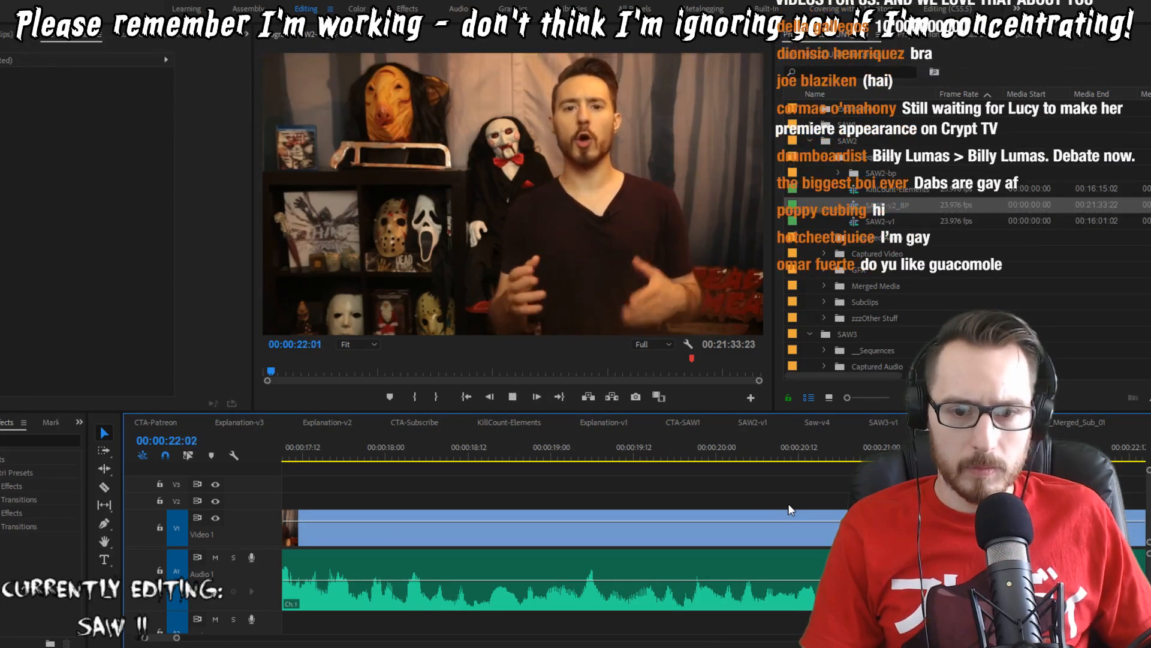
Step: Ripple trim one more frame off the end of the clip ending near 00:00:22:00 and replay the join
{"action": "key", "text": "space"}
{"action": "key", "text": "Up"}
{"action": "key", "text": "Left"}
{"action": "key", "text": "w"}
{"action": "key", "text": "shift+Left"}
{"action": "key", "text": "shift+Left"}
{"action": "key", "text": "space"}
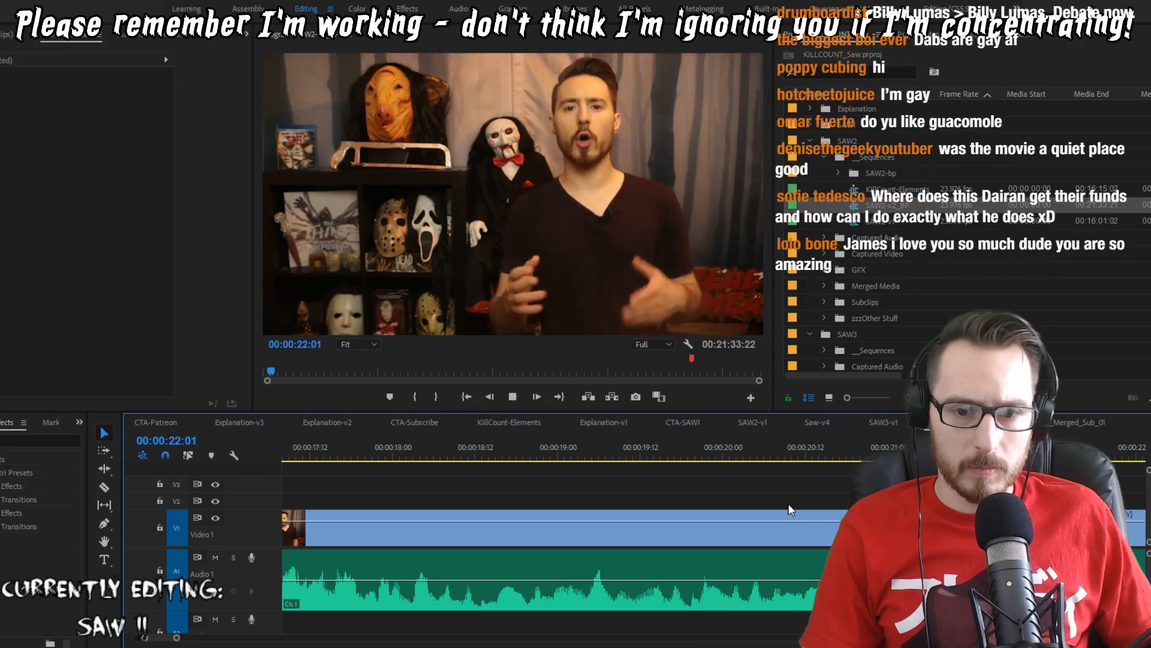
Step: Play the sequence from about 40 frames before the join near 00:00:22:00 through the cut that follows it
{"action": "key", "text": "space"}
{"action": "key", "text": "Up"}
{"action": "key", "text": "shift+Left"}
{"action": "key", "text": "shift+Left"}
{"action": "key", "text": "shift+Left"}
{"action": "key", "text": "shift+Left"}
{"action": "key", "text": "shift+Left"}
{"action": "key", "text": "shift+Left"}
{"action": "key", "text": "shift+Left"}
{"action": "key", "text": "shift+Left"}
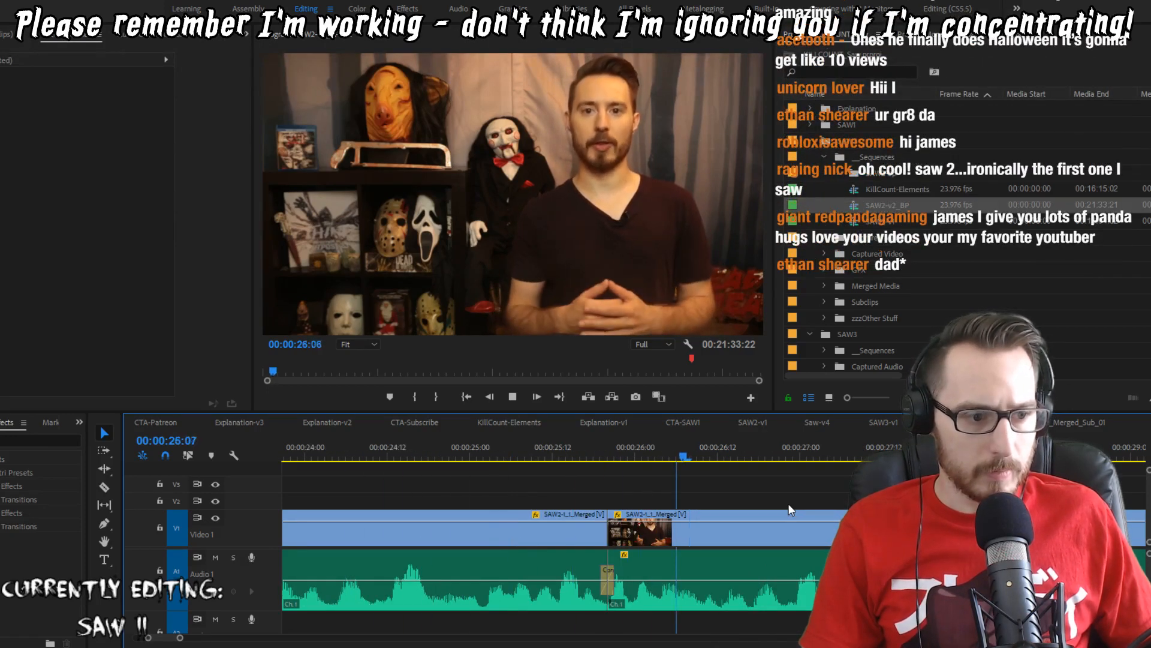
Step: Shift only the audio cut near 00:00:25:20 to 00:00:26:03, leaving the video cut in place, and play across it from 00:00:25:10
{"action": "key", "text": "space"}
{"action": "key", "text": "b"}
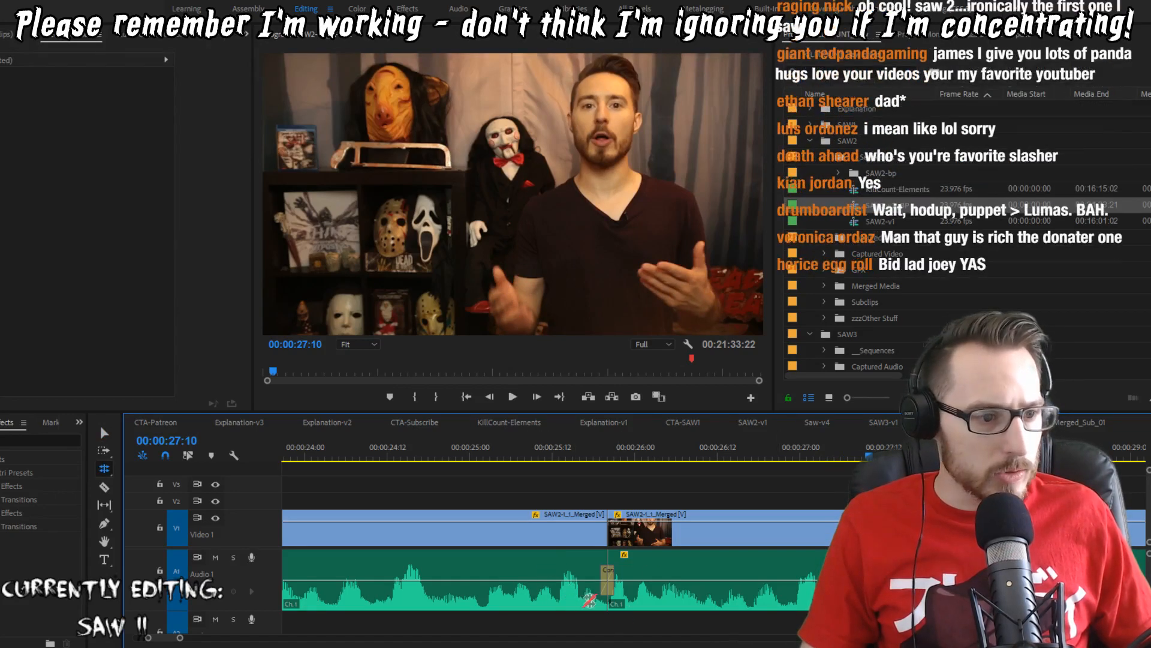
{"action": "left_click_drag", "start_coordinate": [608, 603], "coordinate": [657, 603]}
{"action": "left_click", "coordinate": [539, 454]}
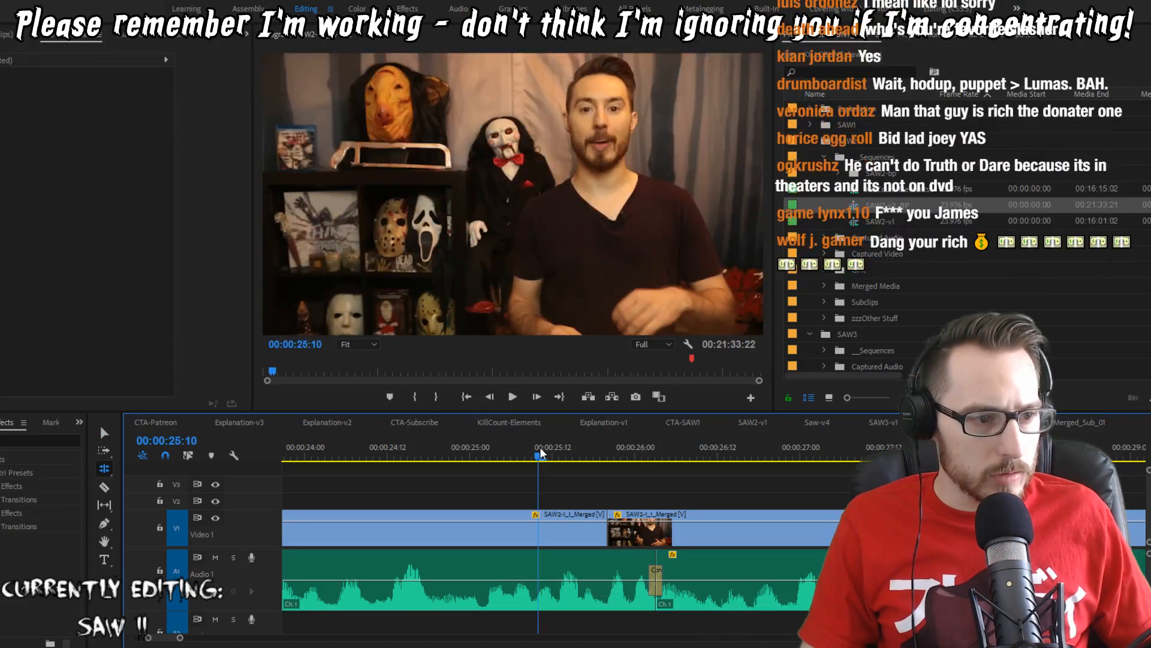
{"action": "key", "text": "space"}
{"action": "key", "text": "v"}
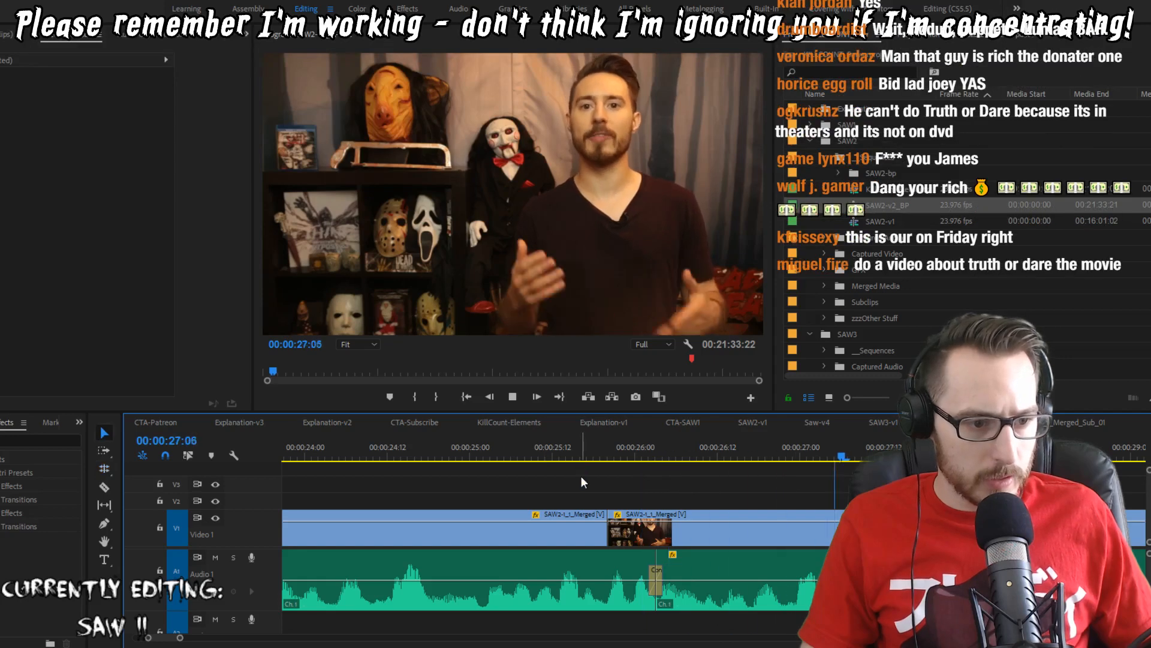
Step: Split the clip at 00:00:26:21, with an audio crossfade on the new cut
{"action": "key", "text": "Up"}
{"action": "key", "text": "space"}
{"action": "key", "text": "space"}
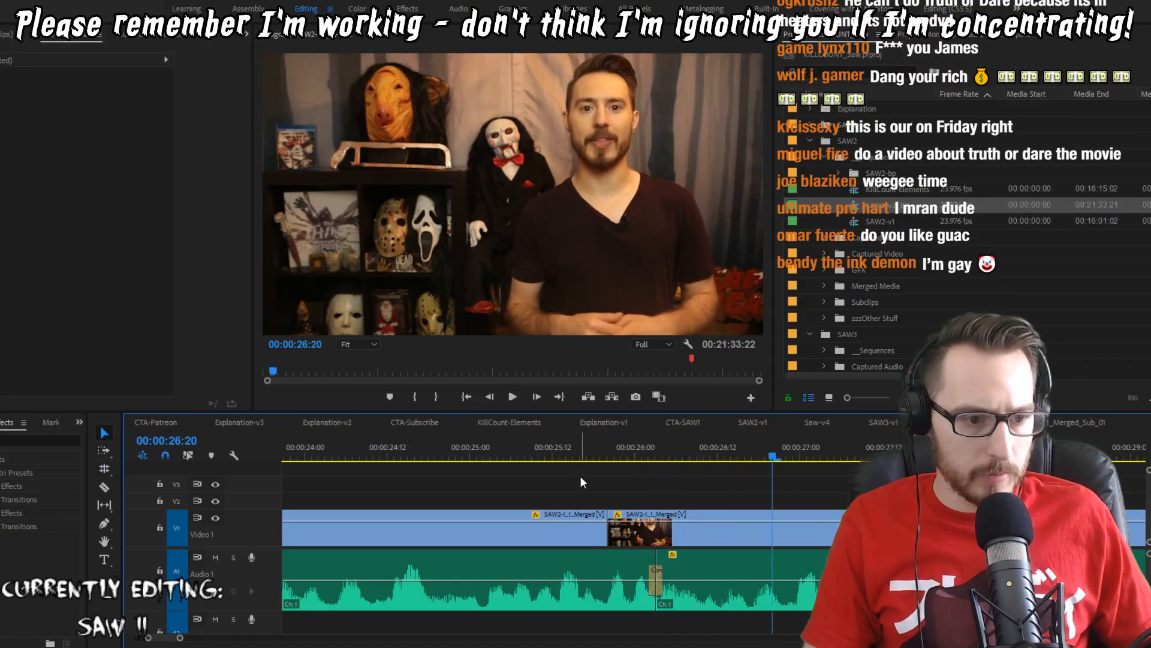
{"action": "key", "text": "Right"}
{"action": "key", "text": "ctrl+k"}
{"action": "key", "text": "Up"}
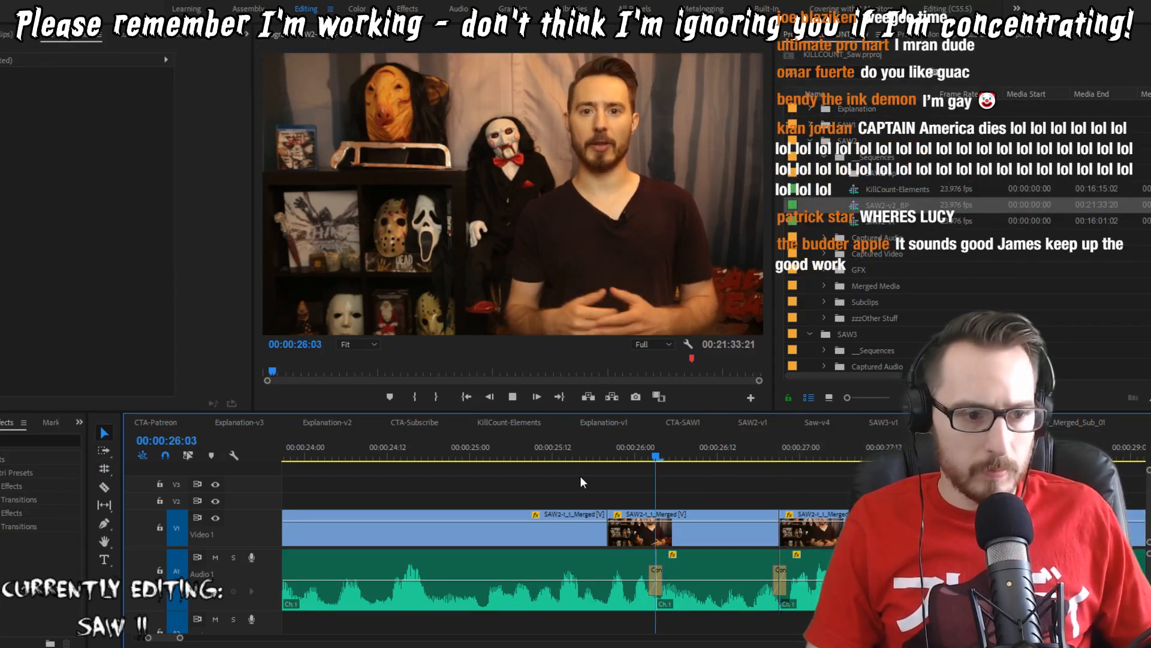
Step: Try ripple trimming the first frame off the clip starting at 00:00:26:21 and play it
{"action": "key", "text": "space"}
{"action": "key", "text": "Up"}
{"action": "key", "text": "Right"}
{"action": "key", "text": "q"}
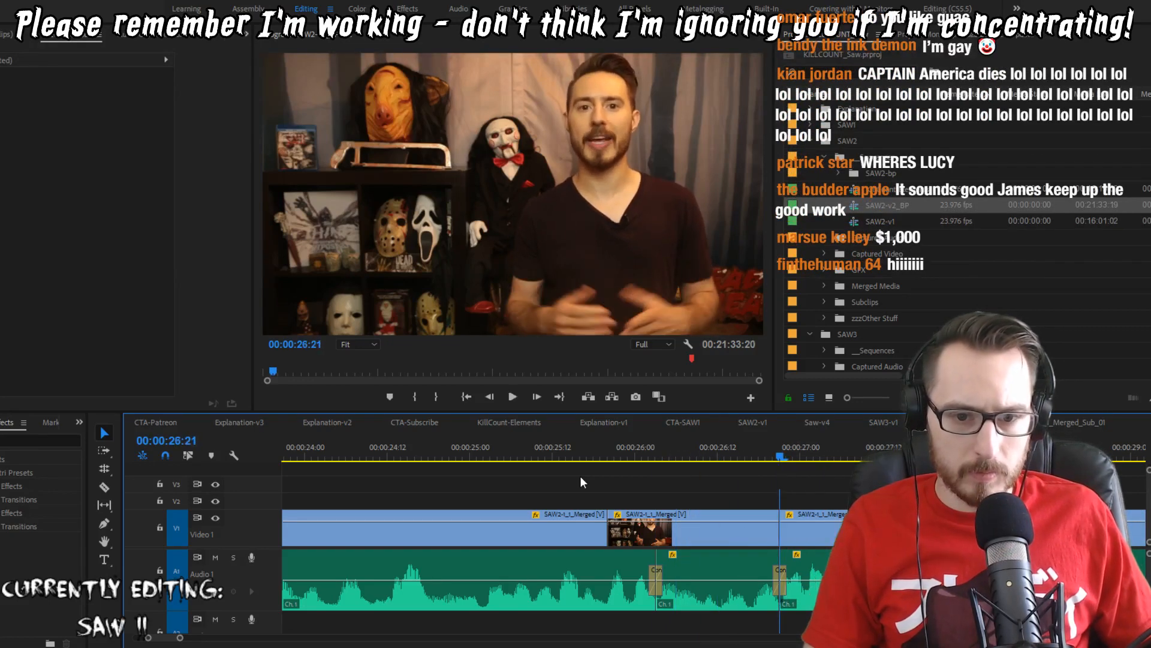
{"action": "key", "text": "Up"}
{"action": "key", "text": "space"}
{"action": "key", "text": "Up"}
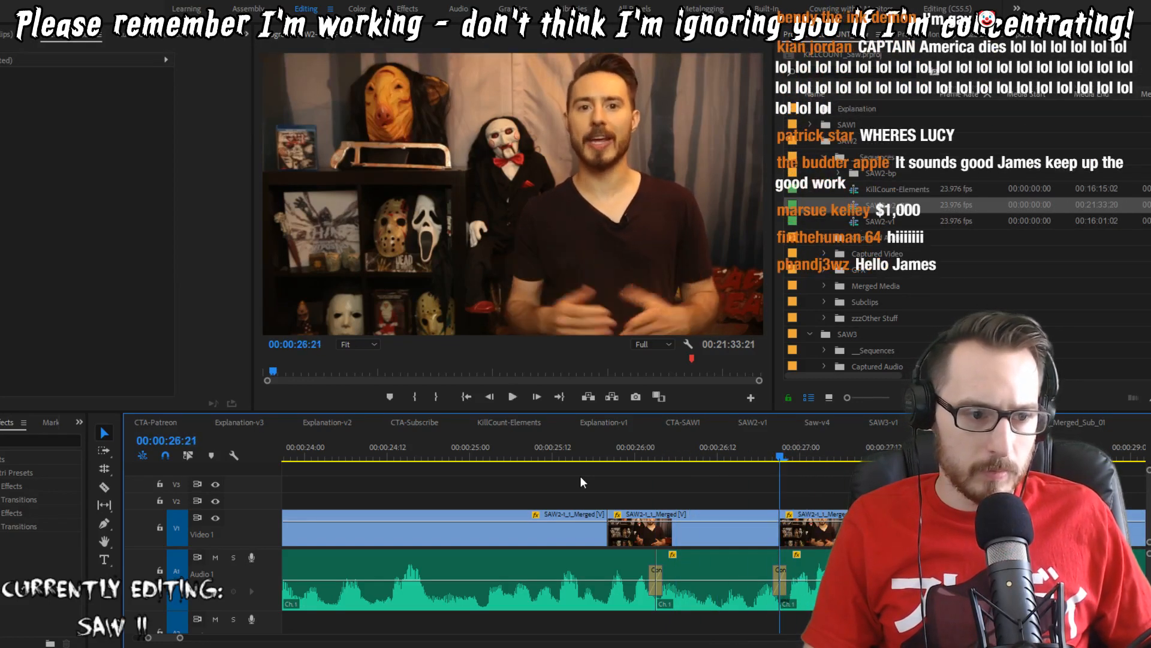
Step: Ripple trim the last frame off the short clip ending at 00:00:26:21 and play on across the join
{"action": "key", "text": "Left"}
{"action": "key", "text": "w"}
{"action": "key", "text": "Up"}
{"action": "key", "text": "space"}
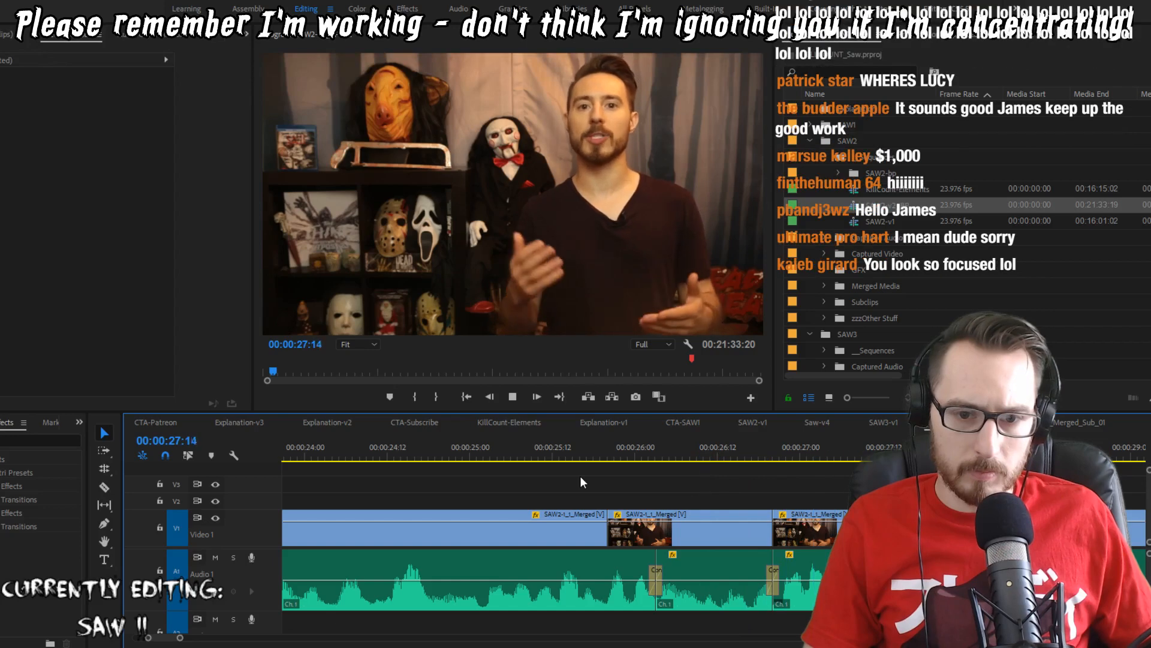
{"action": "key", "text": "d"}
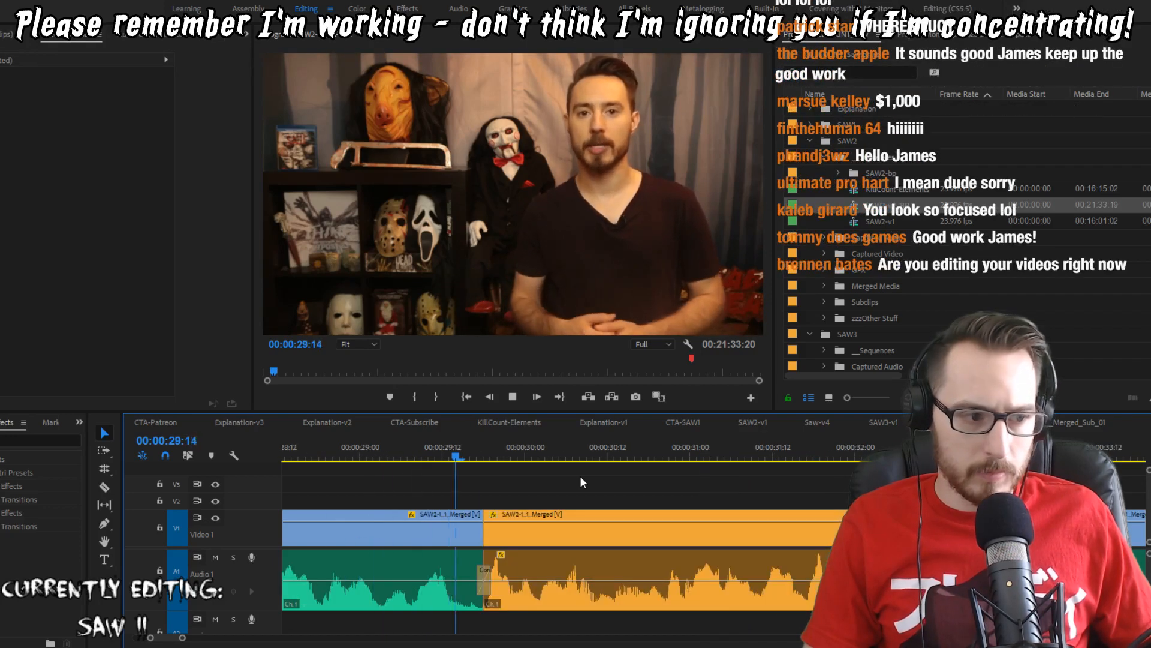
Step: Ripple trim the last frame off the blue clip just before the orange clip near 00:00:29:18 and replay the join
{"action": "key", "text": "Up"}
{"action": "key", "text": "Left"}
{"action": "key", "text": "w"}
{"action": "key", "text": "shift+Left"}
{"action": "key", "text": "shift+Left"}
{"action": "key", "text": "shift+Left"}
{"action": "key", "text": "space"}
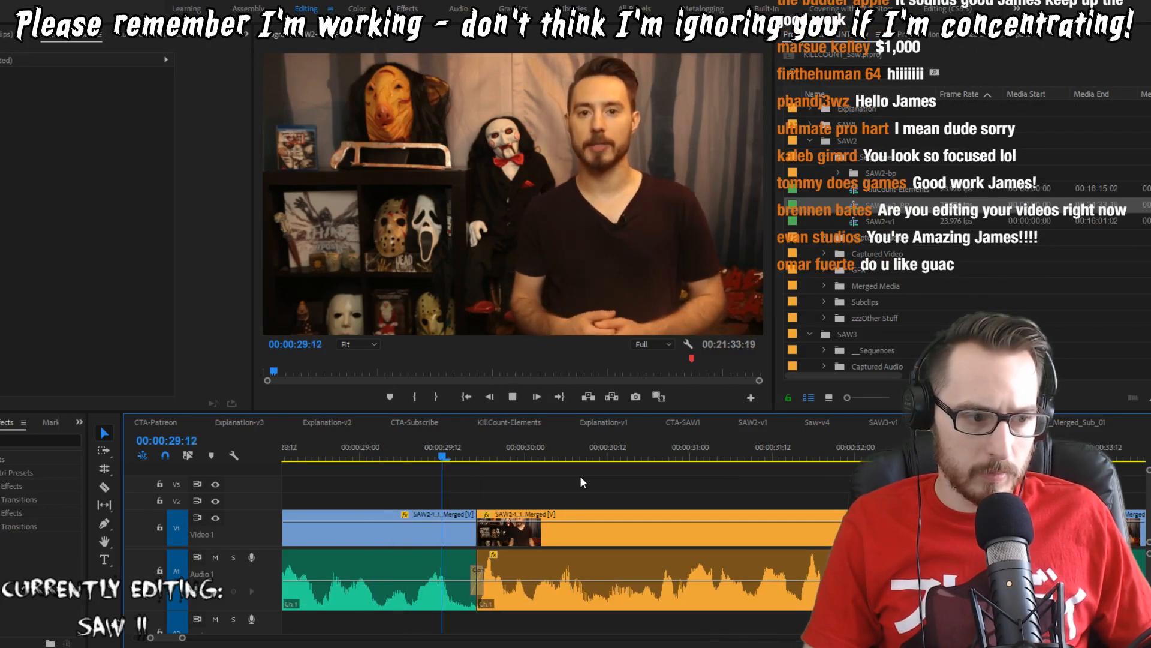
Step: Ripple trim the first frame off the orange clip starting near 00:00:29:17 and play across its start
{"action": "key", "text": "Up"}
{"action": "key", "text": "Right"}
{"action": "key", "text": "q"}
{"action": "key", "text": "shift+Left"}
{"action": "key", "text": "shift+Left"}
{"action": "key", "text": "space"}
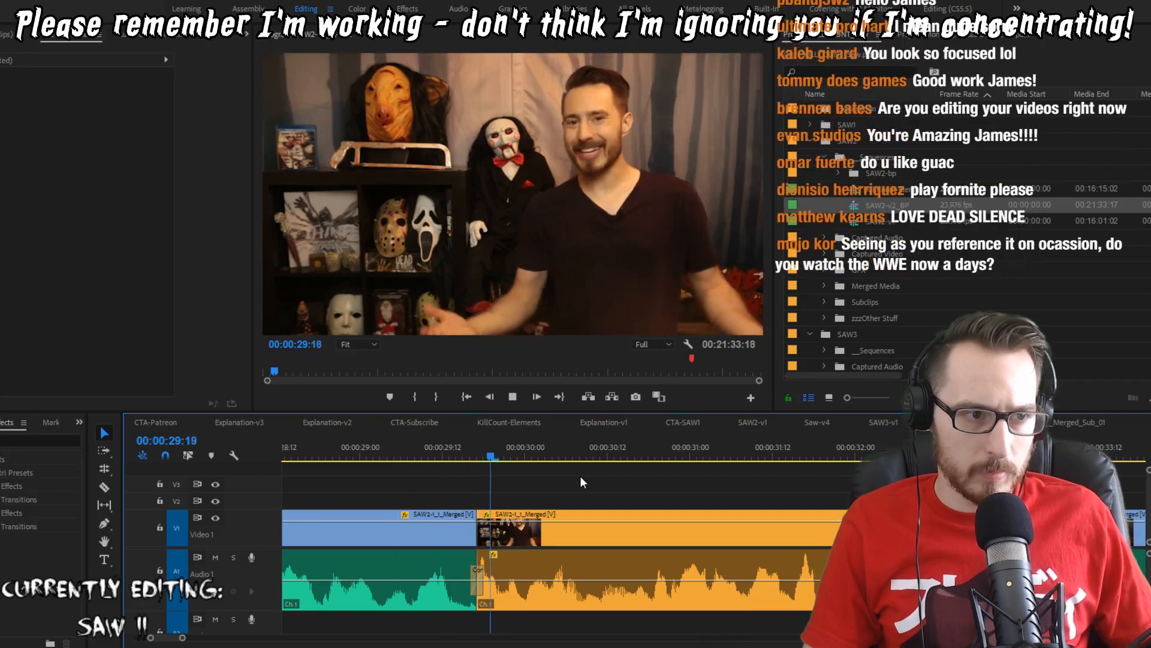
Step: Play the sequence from about 30 frames before the orange clip near 00:00:29:17 through to its end
{"action": "key", "text": "space"}
{"action": "key", "text": "Up"}
{"action": "key", "text": "shift+Left"}
{"action": "key", "text": "shift+Left"}
{"action": "key", "text": "shift+Left"}
{"action": "key", "text": "shift+Left"}
{"action": "key", "text": "shift+Left"}
{"action": "key", "text": "shift+Left"}
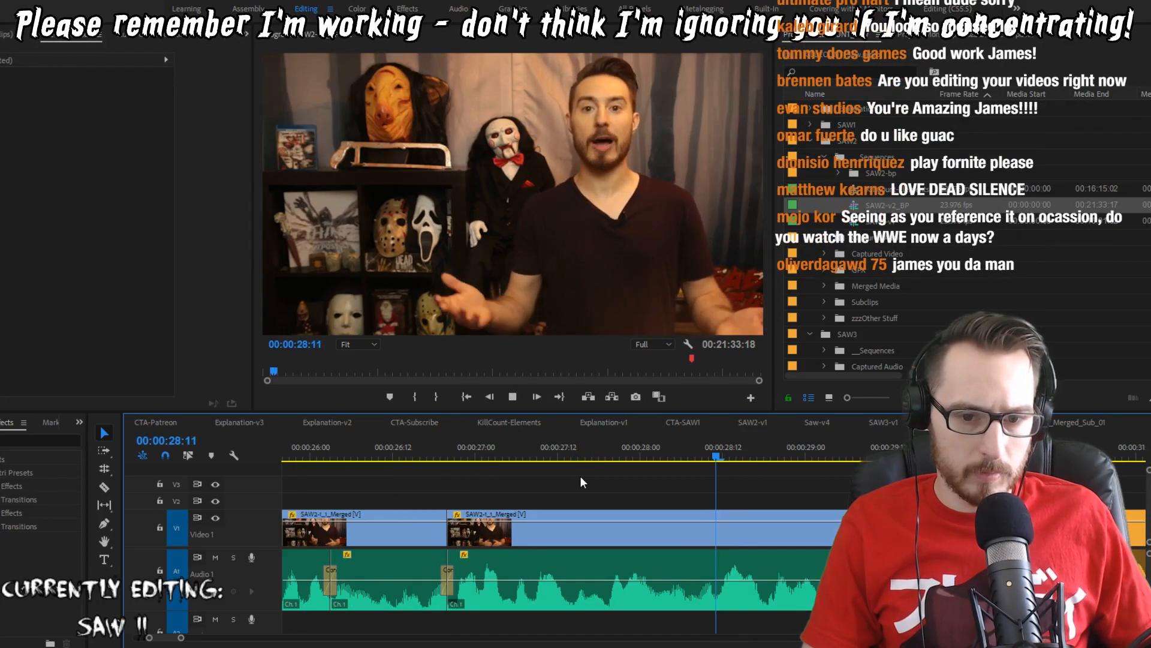
{"action": "key", "text": "space"}
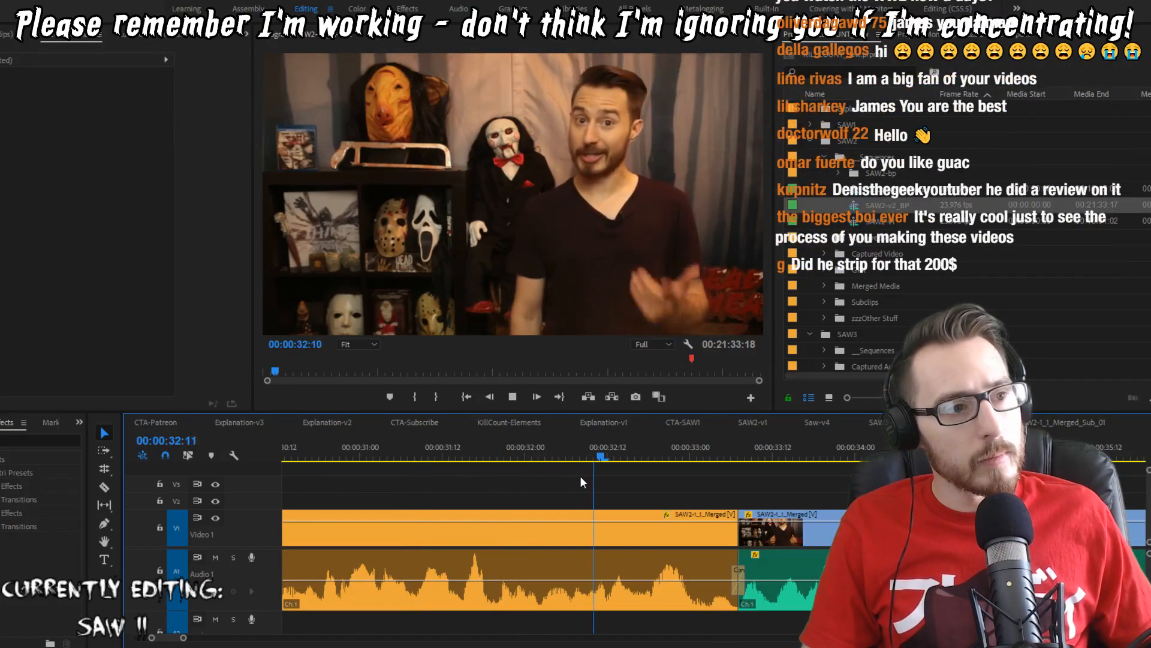
Step: Ripple trim the last two frames off the orange clip so it ends at 00:00:33:05, and play across the join
{"action": "key", "text": "space"}
{"action": "key", "text": "Right"}
{"action": "key", "text": "Right"}
{"action": "key", "text": "Right"}
{"action": "key", "text": "Left"}
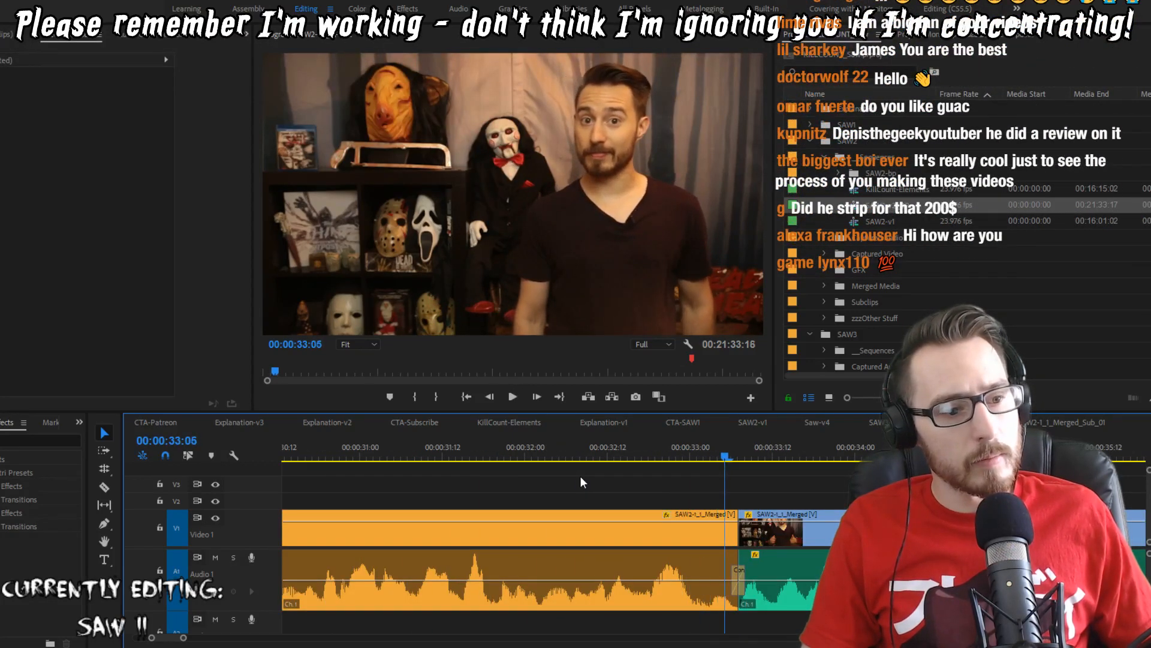
{"action": "key", "text": "w"}
{"action": "key", "text": "shift+Left"}
{"action": "key", "text": "shift+Left"}
{"action": "key", "text": "shift+Left"}
{"action": "key", "text": "shift+Left"}
{"action": "key", "text": "shift+Left"}
{"action": "key", "text": "shift+Left"}
{"action": "key", "text": "shift+Left"}
{"action": "key", "text": "shift+Left"}
{"action": "key", "text": "space"}
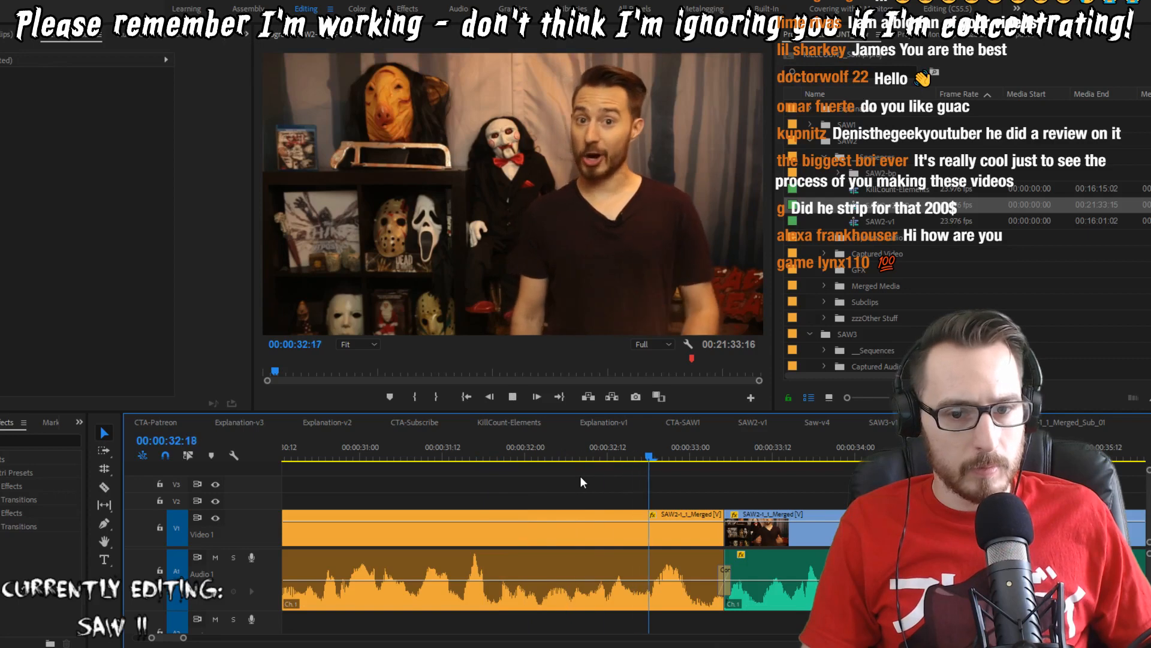
Step: Ripple trim the first frame off the blue clip starting at 00:00:33:05 and replay the join
{"action": "key", "text": "Up"}
{"action": "key", "text": "Right"}
{"action": "key", "text": "q"}
{"action": "key", "text": "shift+Left"}
{"action": "key", "text": "shift+Left"}
{"action": "key", "text": "shift+Left"}
{"action": "key", "text": "space"}
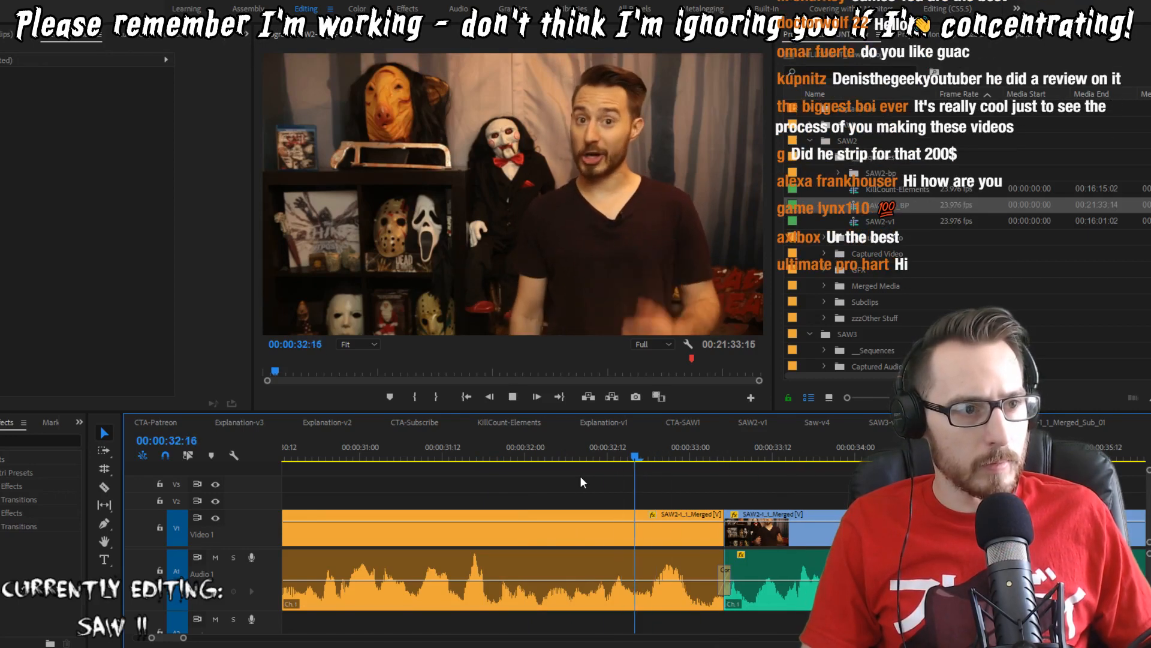
Step: Examine the opening frames of the blue clip after 00:00:33:05 one by one and in playback
{"action": "key", "text": "Up"}
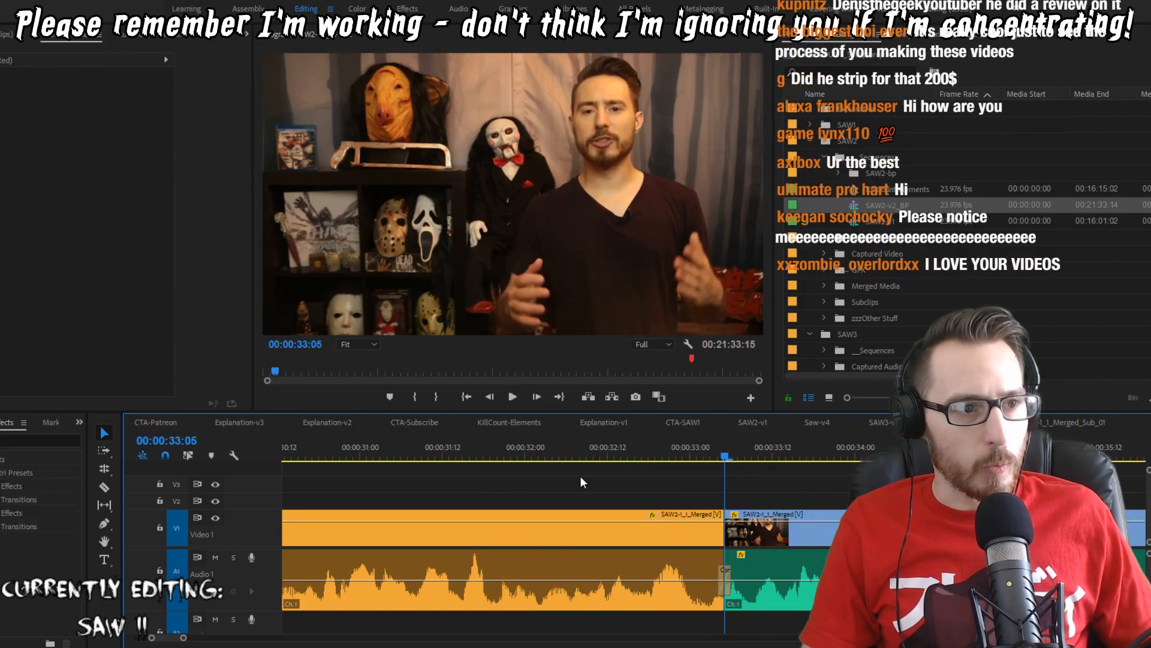
{"action": "key", "text": "Right"}
{"action": "key", "text": "Right"}
{"action": "key", "text": "Right"}
{"action": "key", "text": "Right"}
{"action": "key", "text": "Right"}
{"action": "key", "text": "Right"}
{"action": "key", "text": "Right"}
{"action": "key", "text": "Right"}
{"action": "key", "text": "Right"}
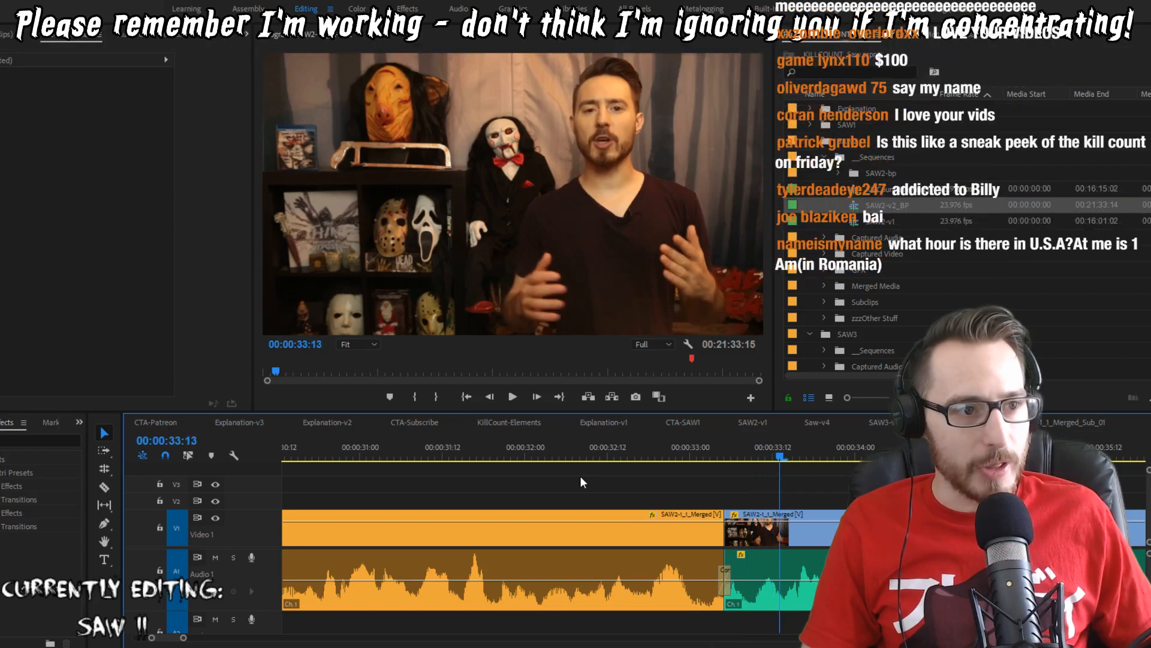
{"action": "key", "text": "shift+Right"}
{"action": "key", "text": "shift+Left"}
{"action": "key", "text": "shift+Left"}
{"action": "key", "text": "shift+Left"}
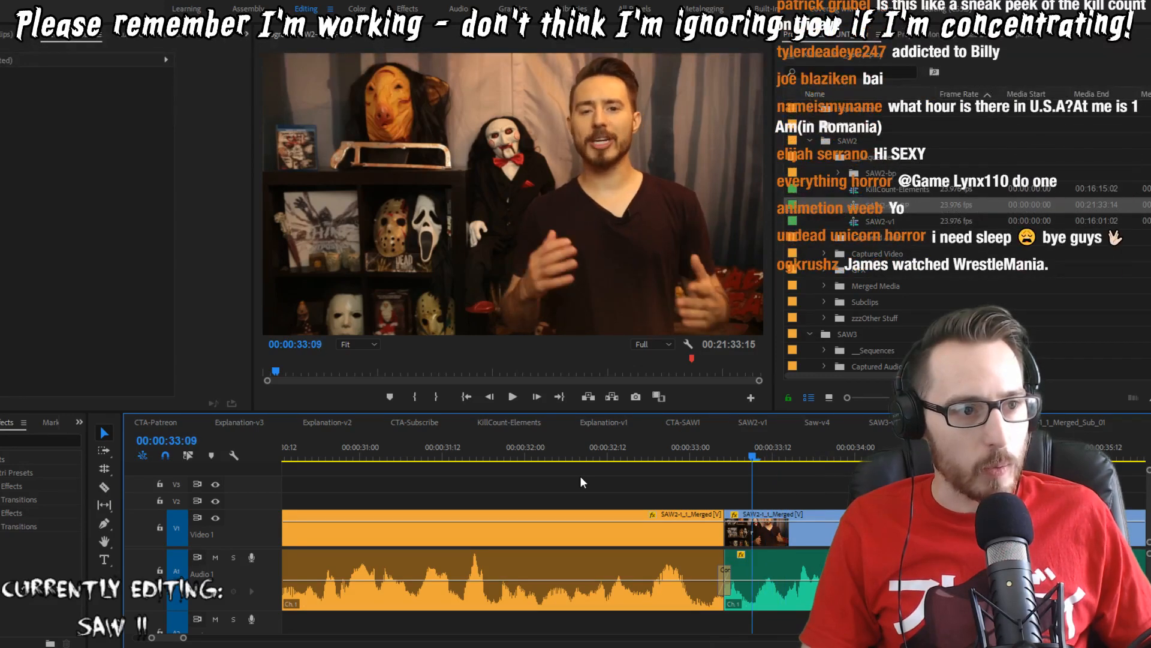
{"action": "key", "text": "space"}
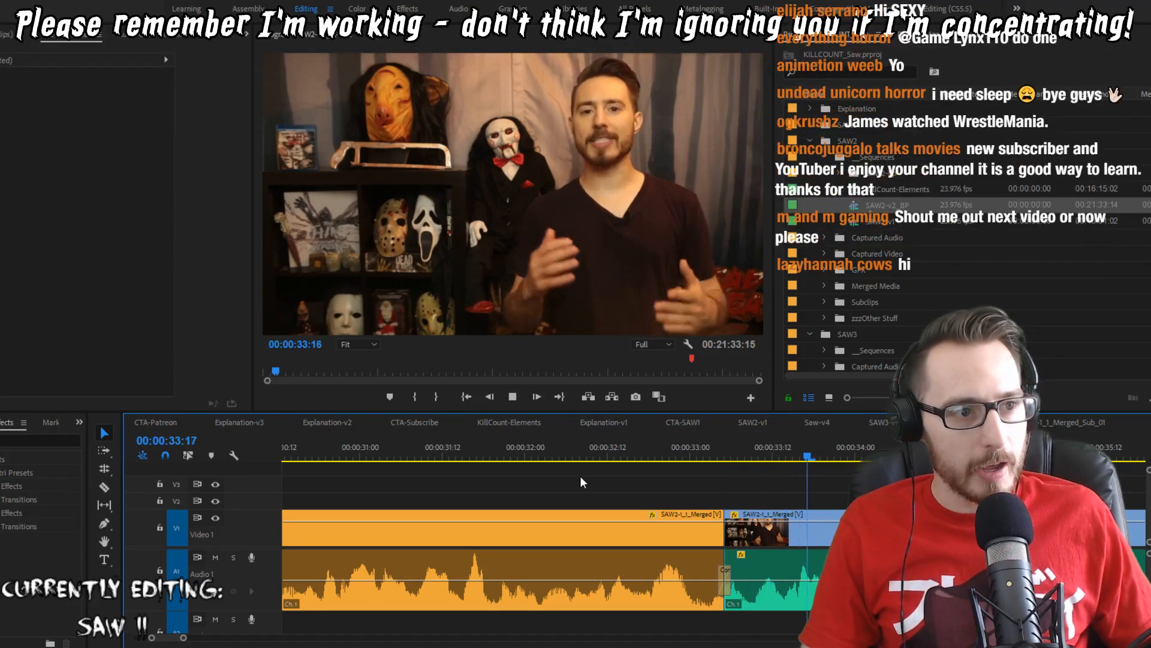
{"action": "key", "text": "Up"}
{"action": "key", "text": "space"}
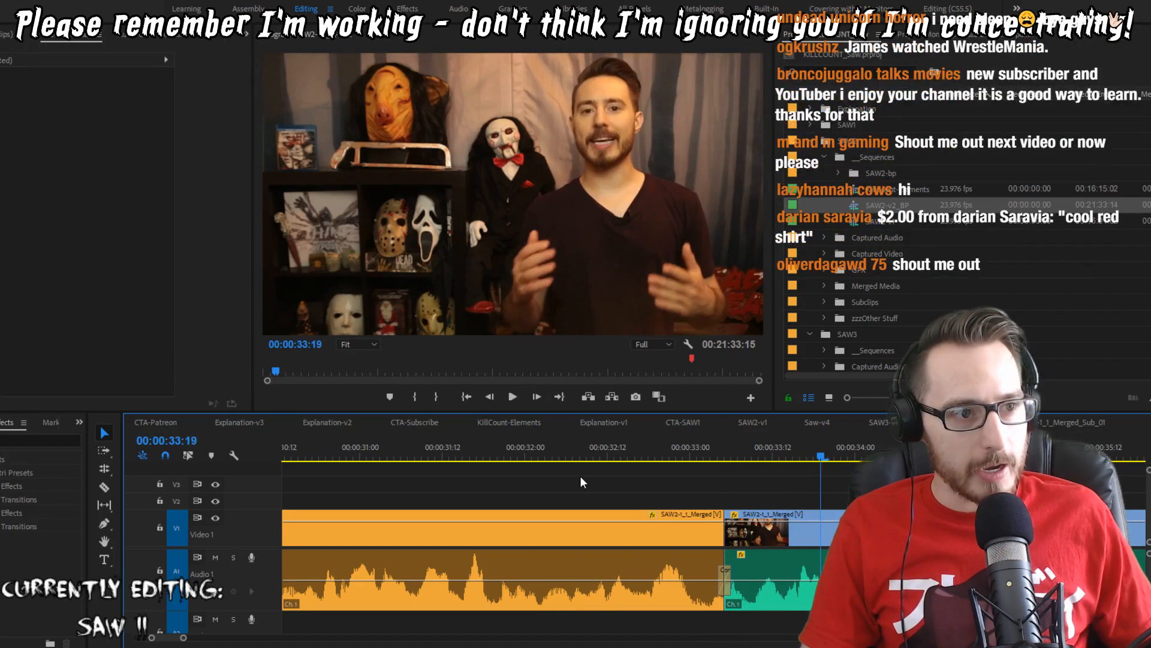
Step: Step back frame by frame from 00:00:33:19 to the cut at 00:00:33:05
{"action": "key", "text": "space"}
{"action": "key", "text": "shift+Left"}
{"action": "key", "text": "Left"}
{"action": "key", "text": "Left"}
{"action": "key", "text": "Left"}
{"action": "key", "text": "Left"}
{"action": "key", "text": "Left"}
{"action": "key", "text": "Left"}
{"action": "key", "text": "Left"}
{"action": "key", "text": "Left"}
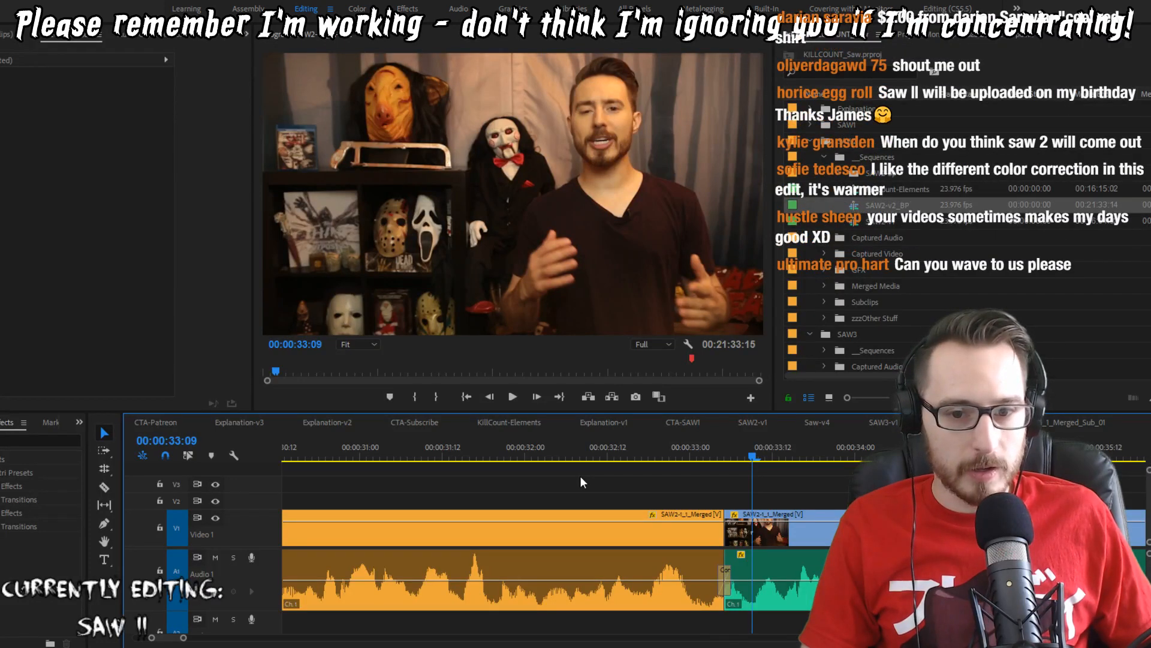
{"action": "key", "text": "Left"}
{"action": "key", "text": "Left"}
{"action": "key", "text": "Left"}
{"action": "key", "text": "Left"}
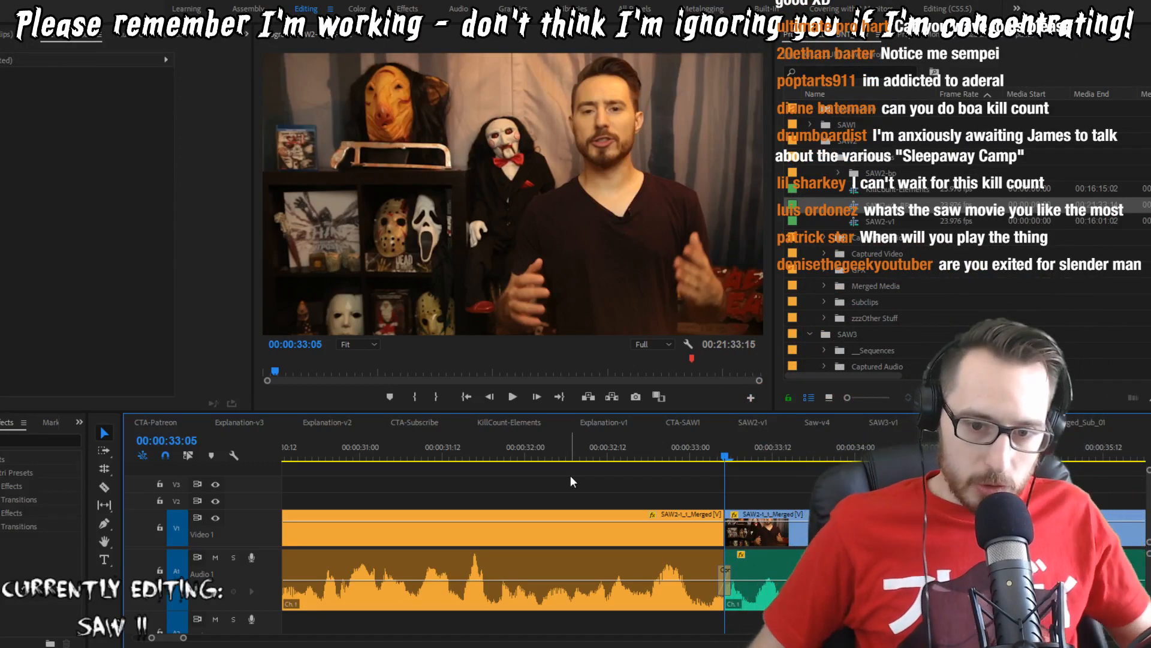
Step: Ripple trim frames at the join near 00:00:38:20 where the blue clip meets the next orange clip, and play on to 00:00:45:05
{"action": "key", "text": "space"}
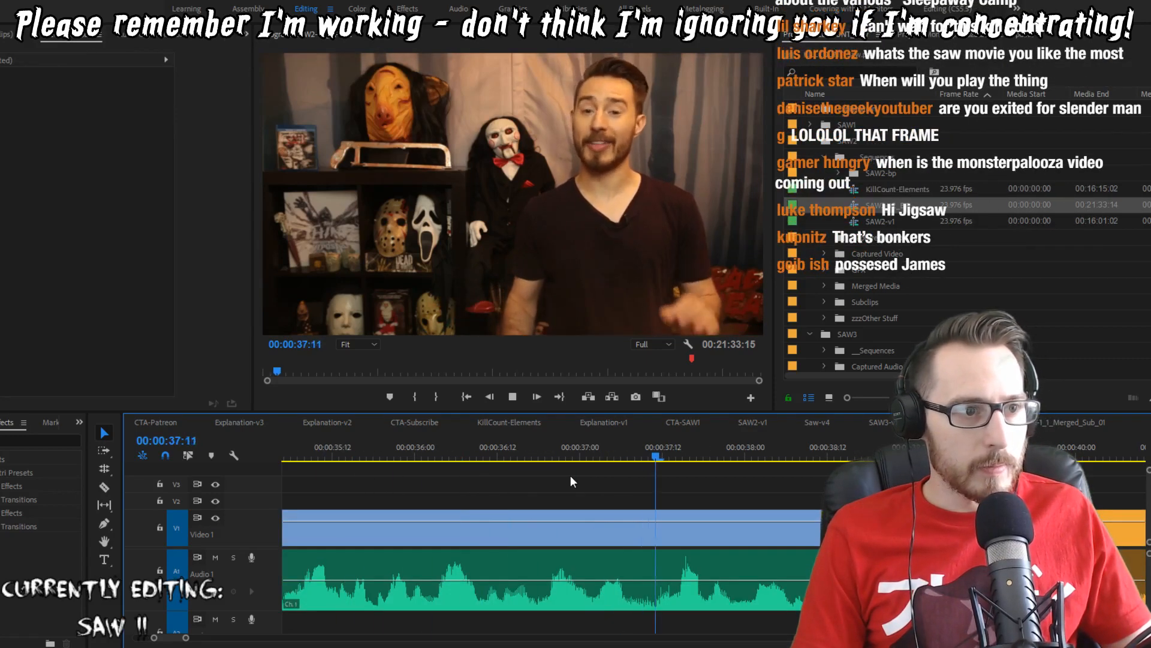
{"action": "key", "text": "space"}
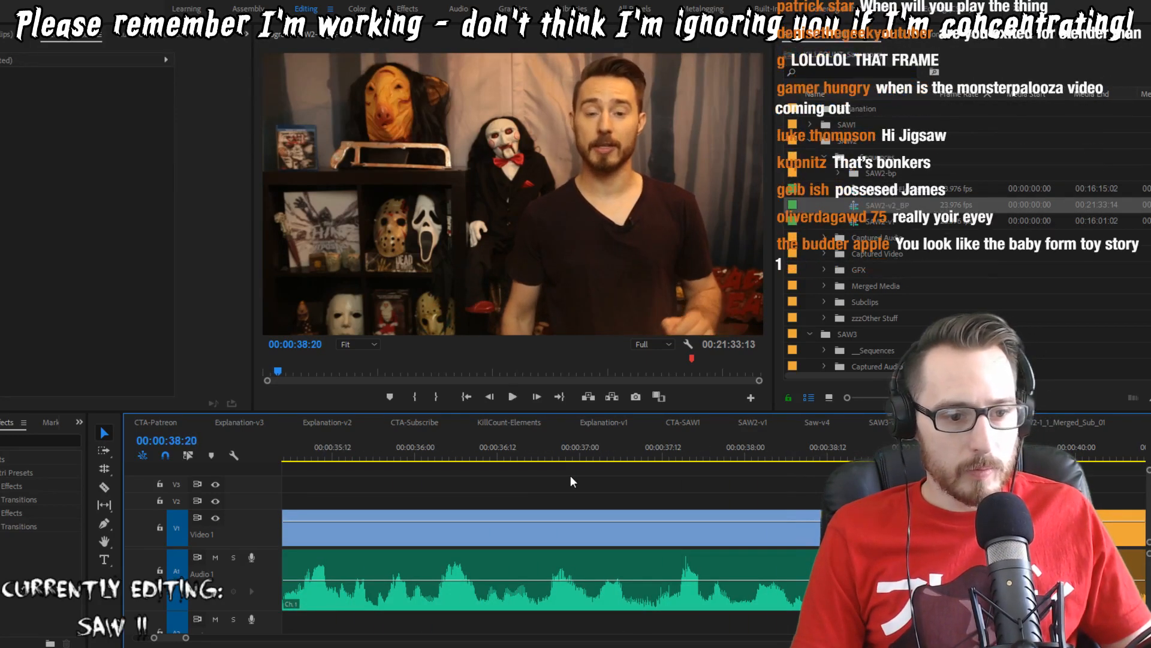
{"action": "key", "text": "space"}
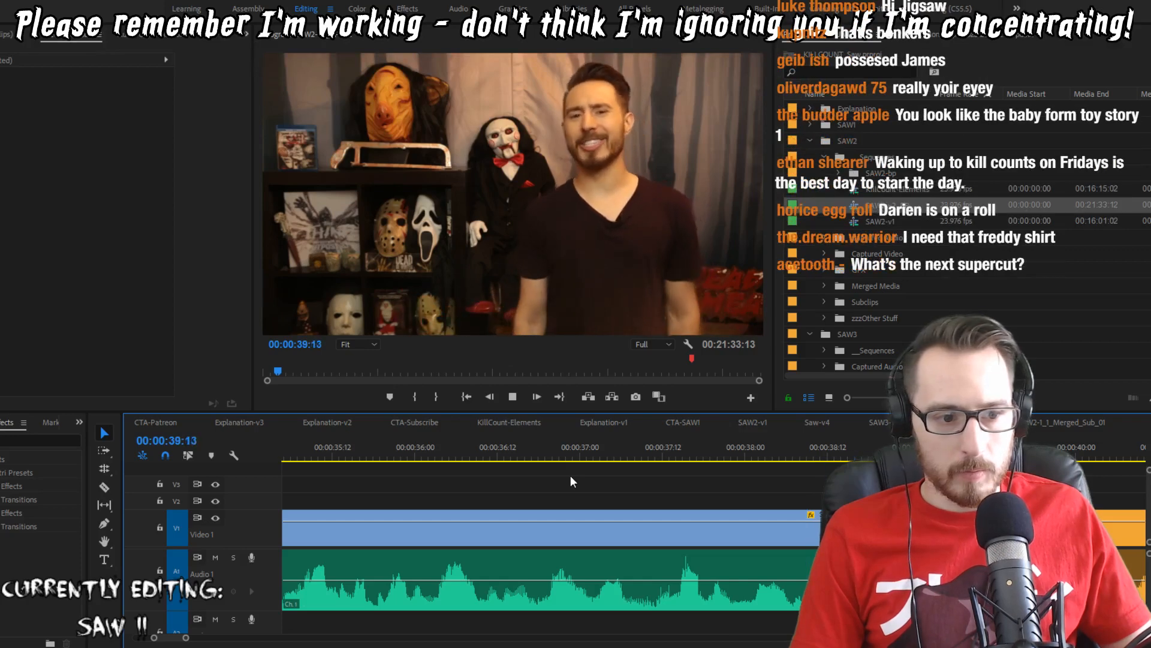
{"action": "key", "text": "space"}
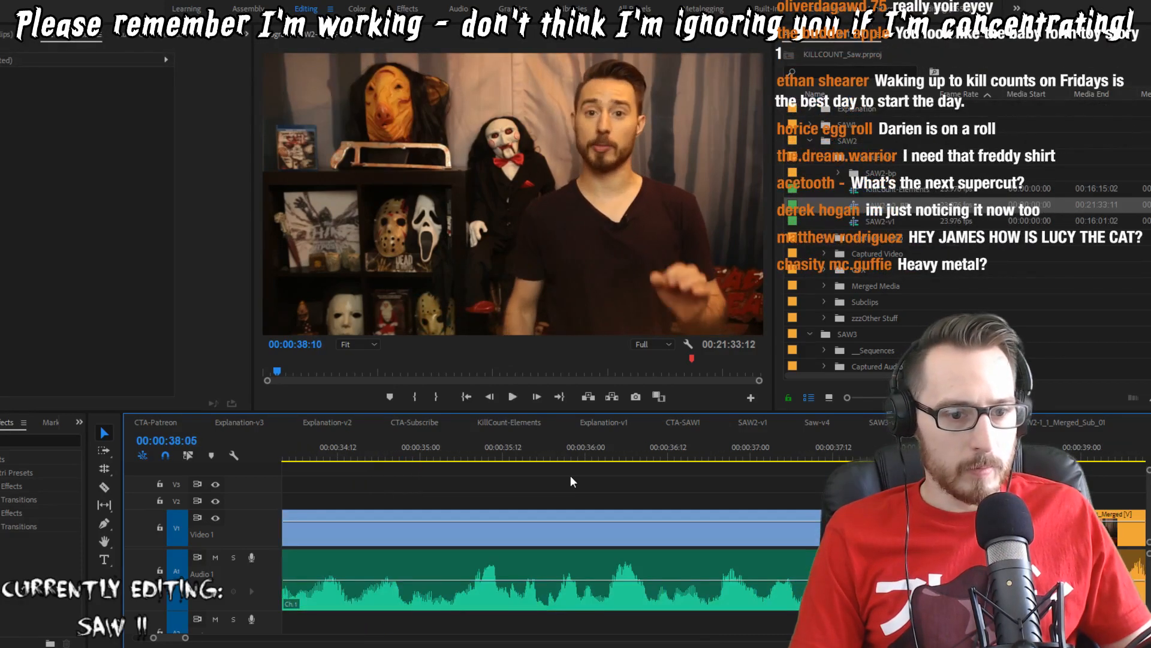
{"action": "key", "text": "space"}
{"action": "key", "text": "j"}
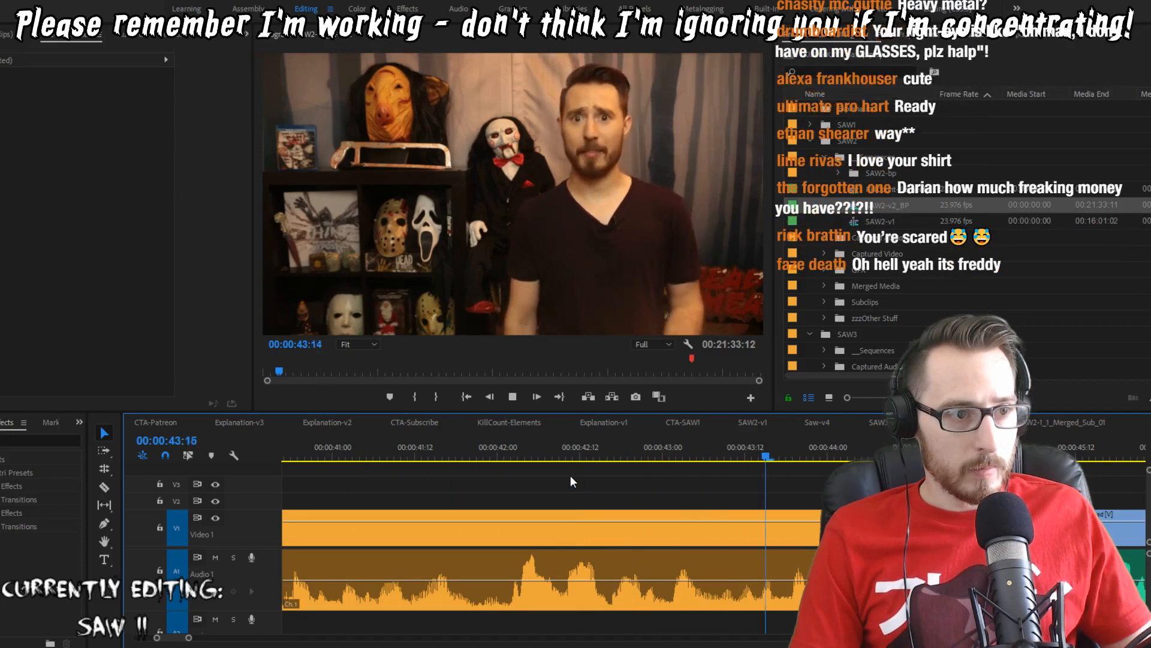
{"action": "key", "text": "space"}
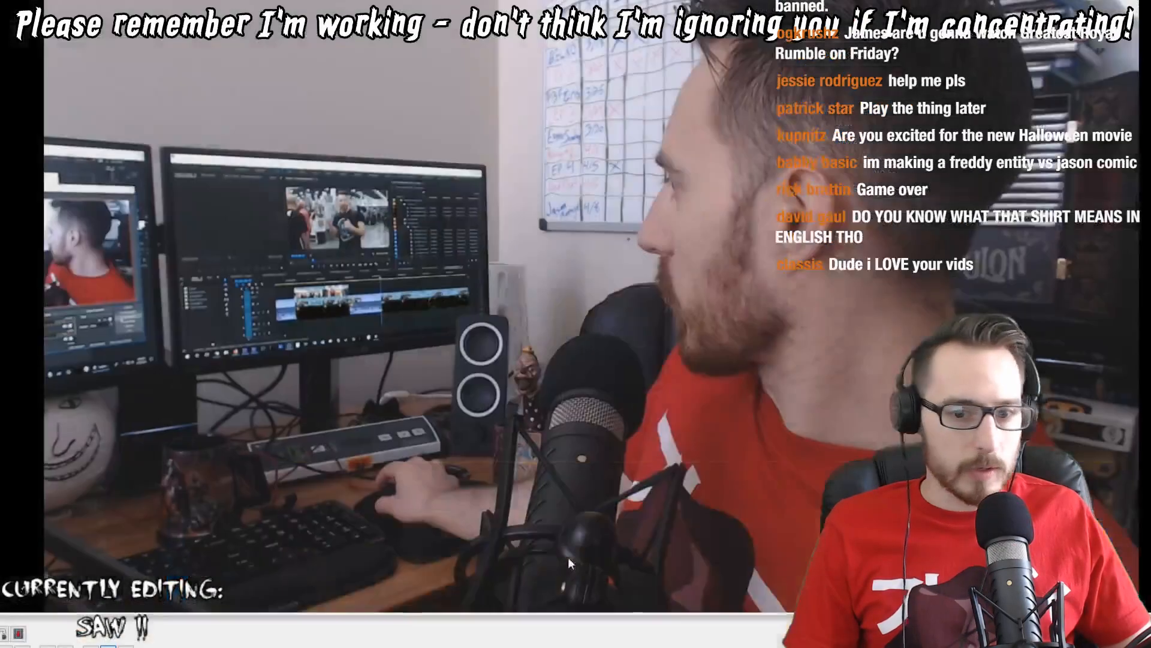
{"action": "left_click", "coordinate": [375, 618]}
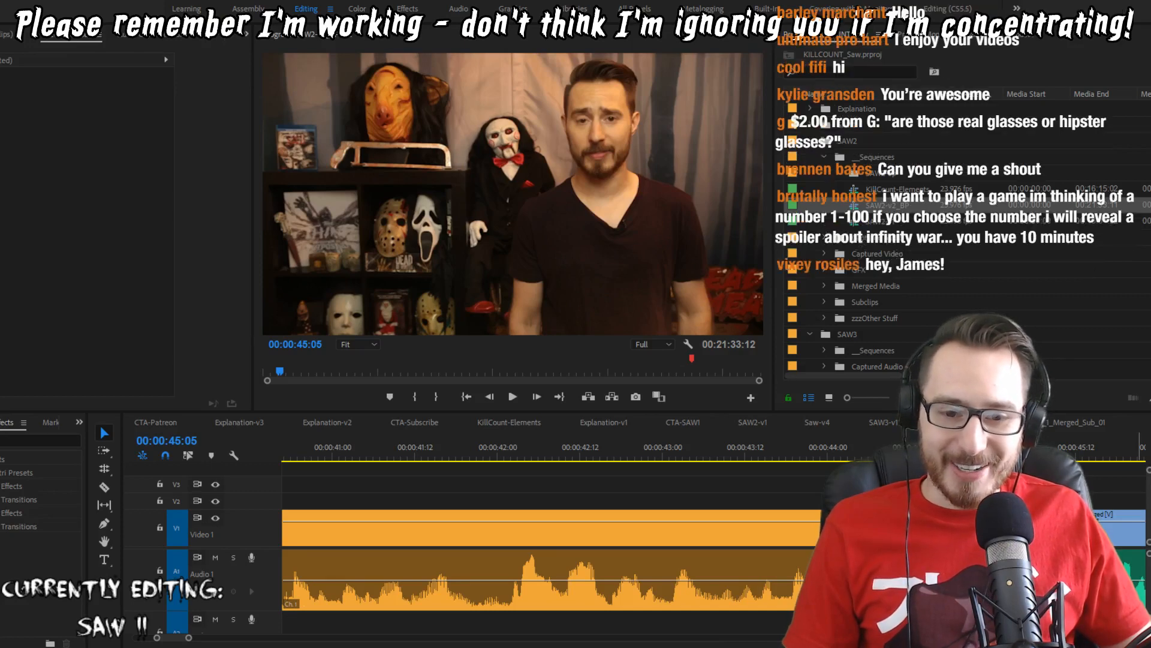
{"action": "left_click_drag", "start_coordinate": [1150, 180], "coordinate": [884, 129]}
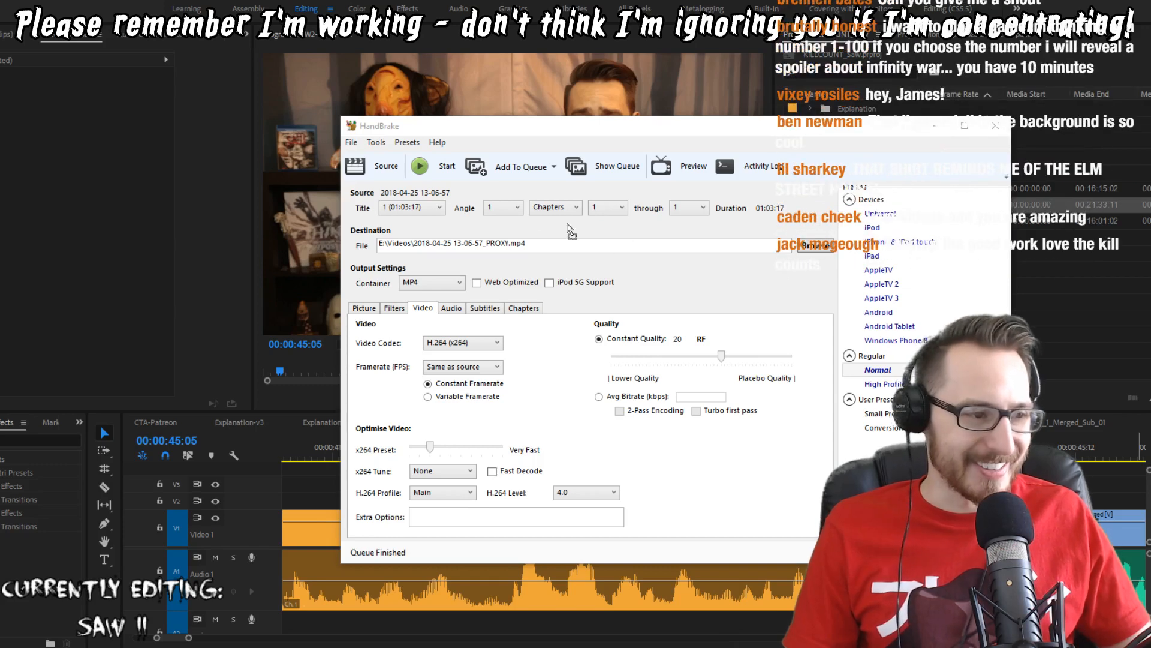
{"action": "left_click_drag", "start_coordinate": [350, 243], "coordinate": [352, 244]}
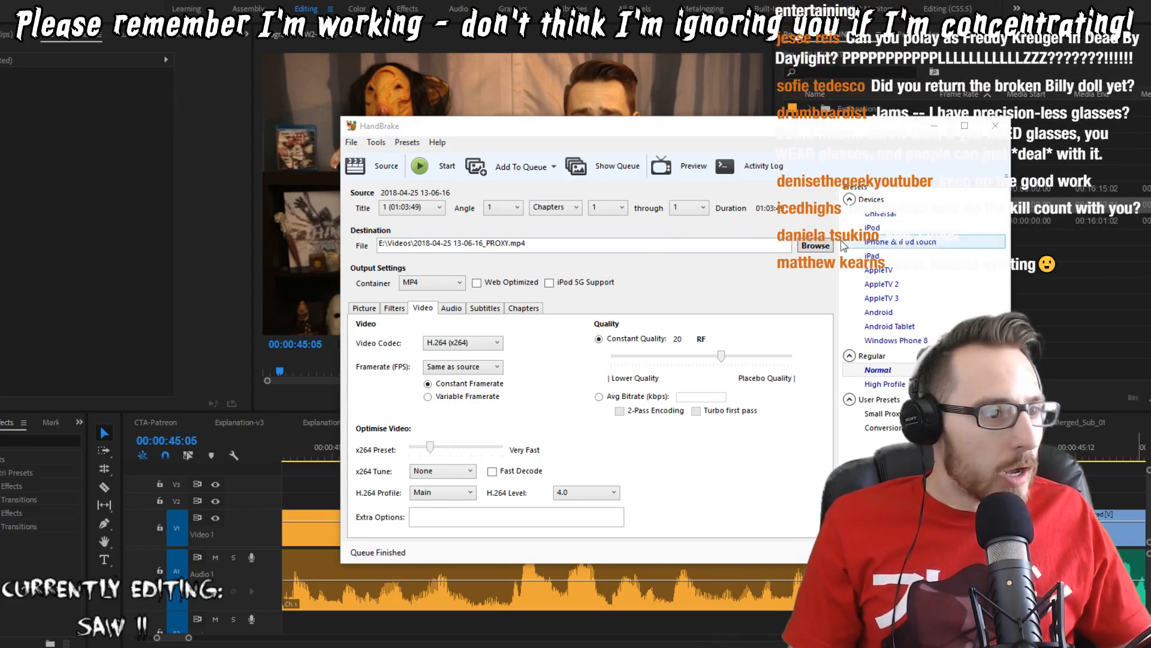
{"action": "left_click", "coordinate": [428, 172]}
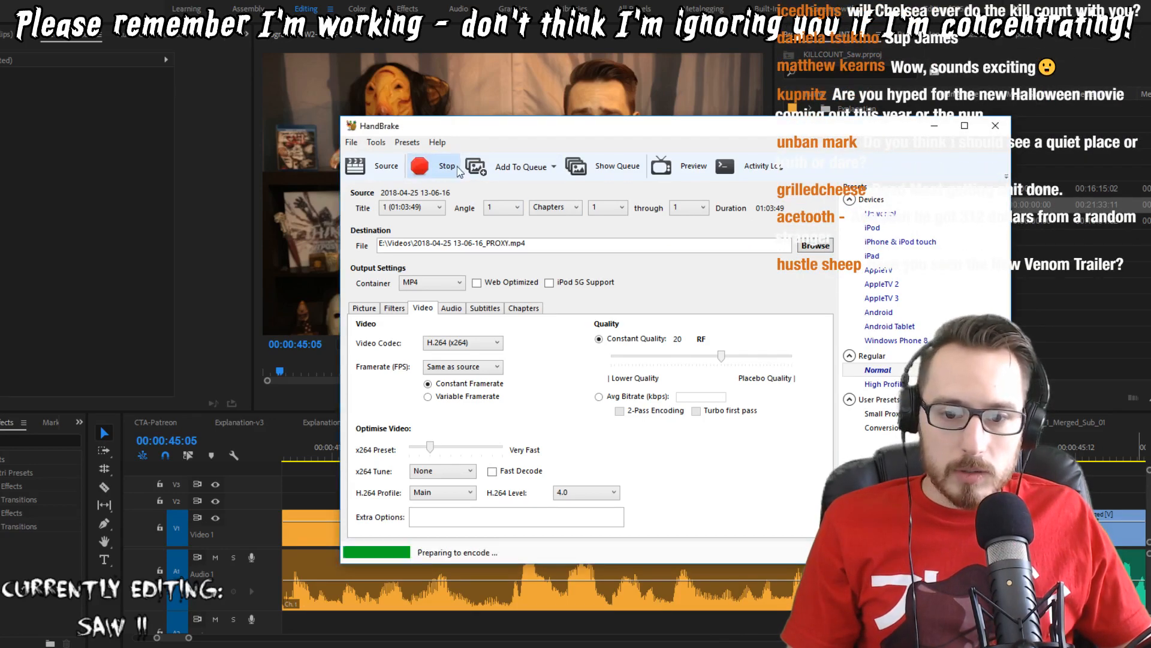
Step: Switch back to Premiere Pro and ripple trim one frame at the orange-to-blue join near 00:00:45:06, then play through it
{"action": "left_click", "coordinate": [925, 131]}
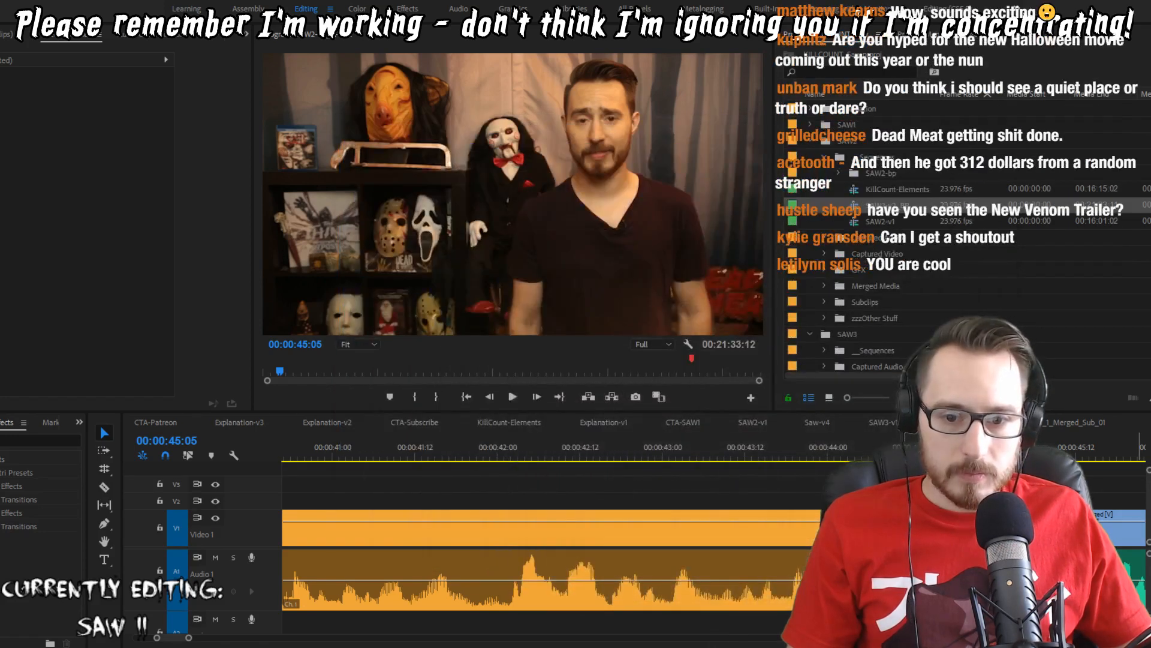
{"action": "left_click", "coordinate": [833, 445]}
{"action": "key", "text": "space"}
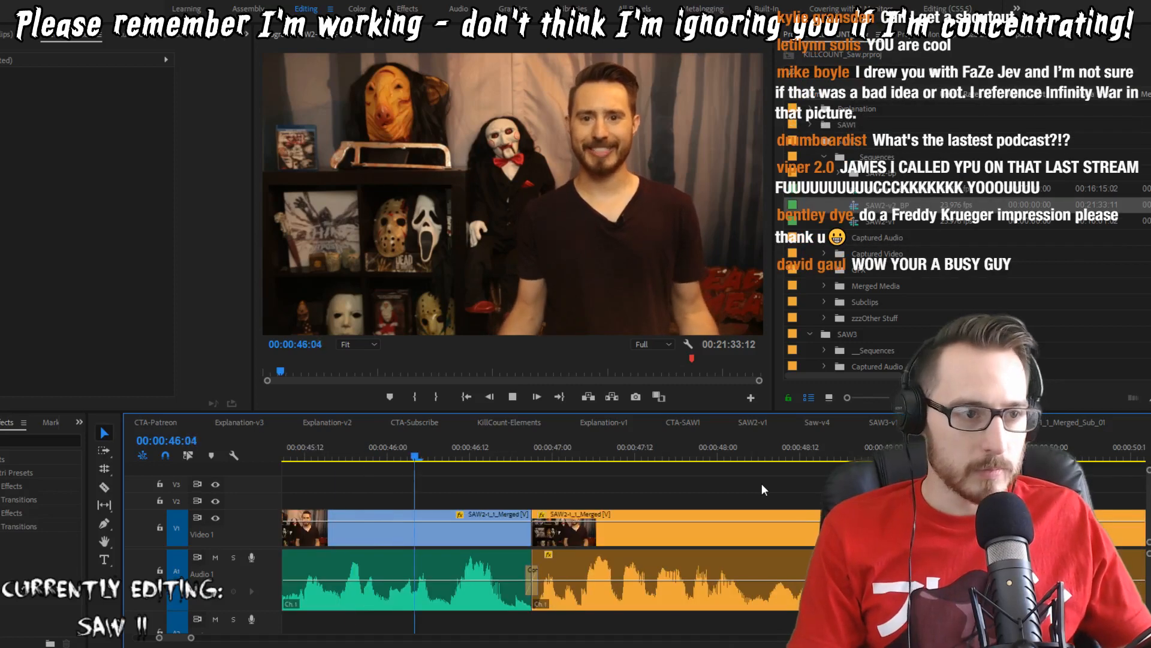
{"action": "key", "text": "space"}
{"action": "key", "text": "Up"}
{"action": "key", "text": "space"}
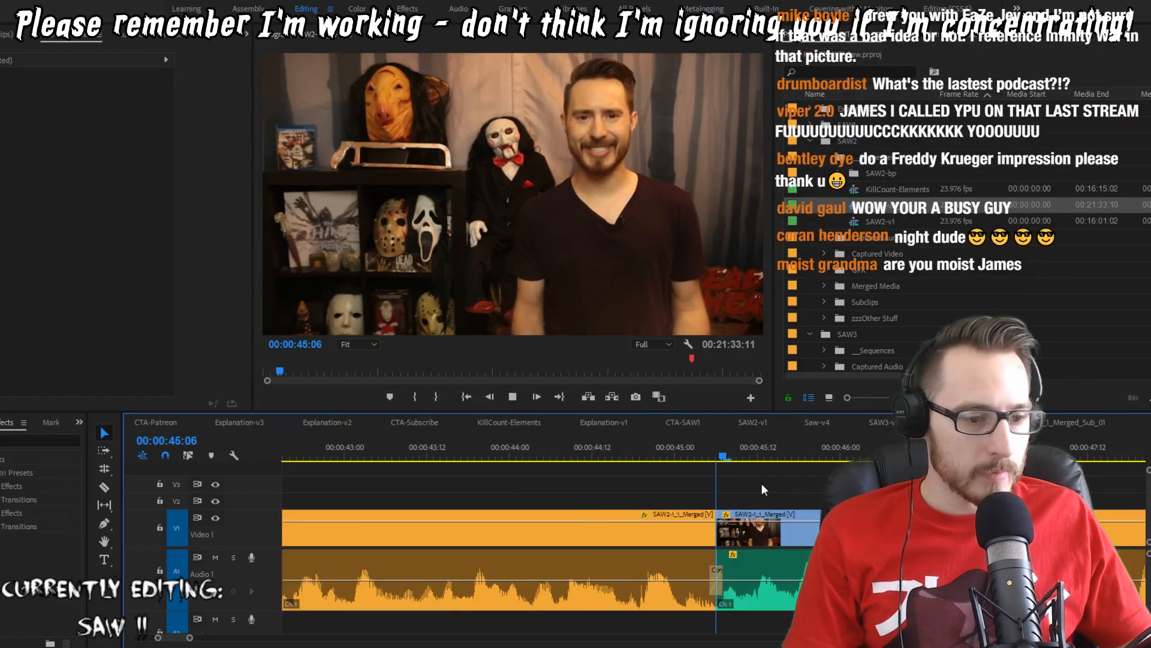
{"action": "key", "text": "space"}
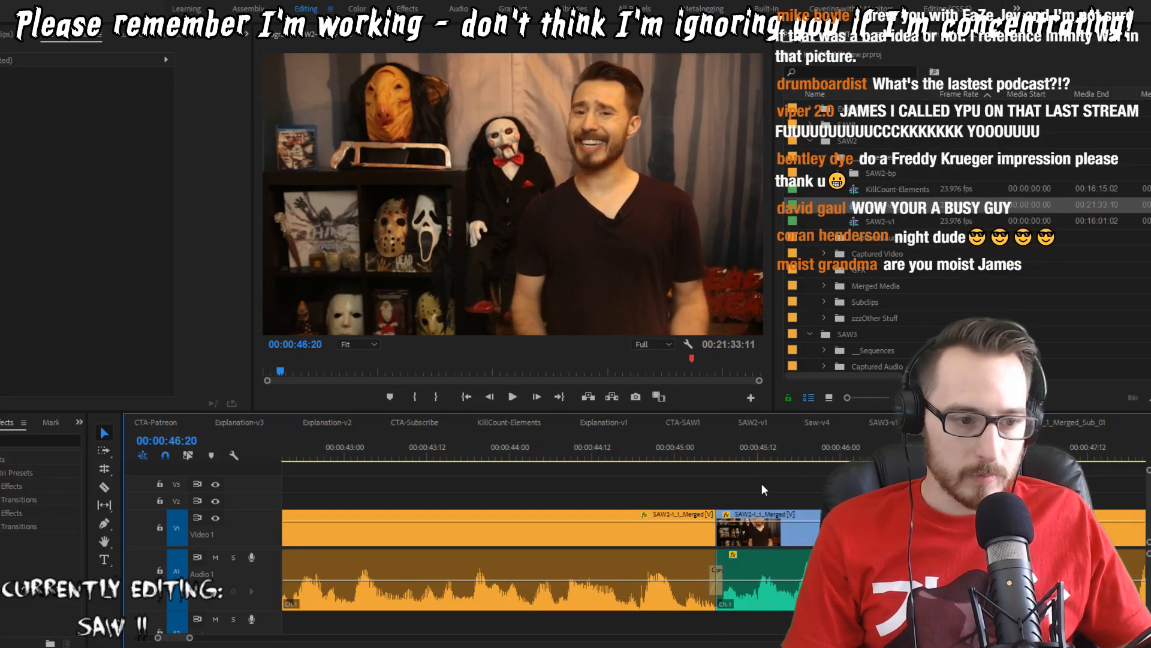
Step: Replay the join from just before the cut and ripple trim the orange clip's end back to 00:00:45:05
{"action": "key", "text": "Up"}
{"action": "key", "text": "shift+Left"}
{"action": "key", "text": "shift+Left"}
{"action": "key", "text": "shift+Left"}
{"action": "key", "text": "shift+Left"}
{"action": "key", "text": "space"}
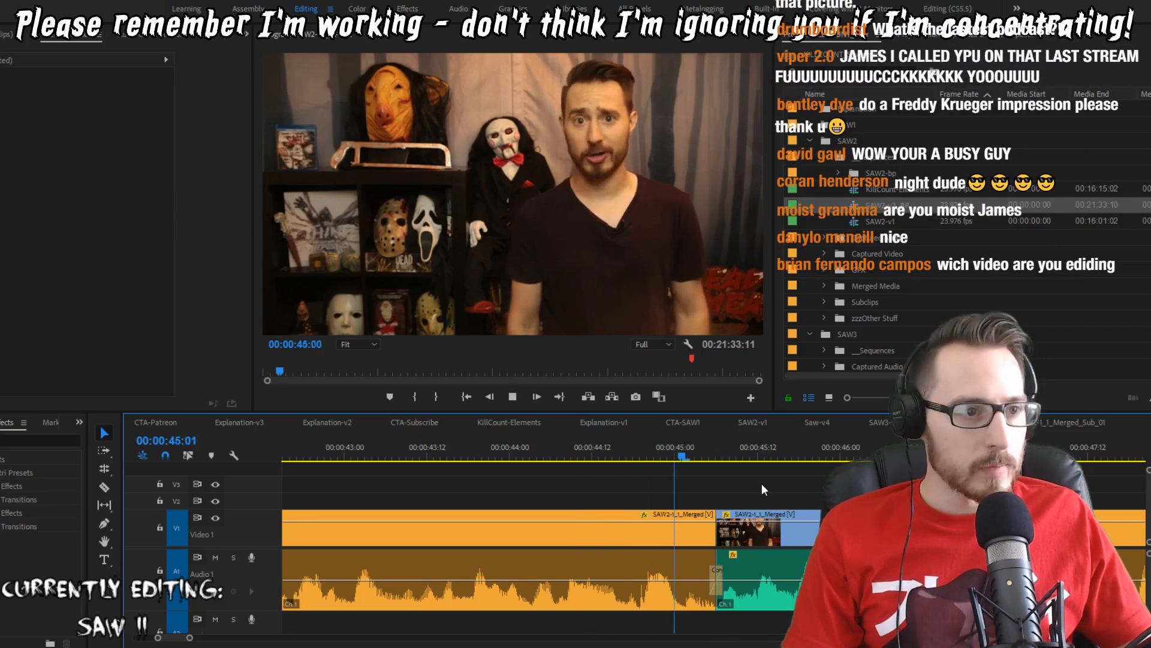
{"action": "key", "text": "space"}
{"action": "key", "text": "Up"}
{"action": "key", "text": "w"}
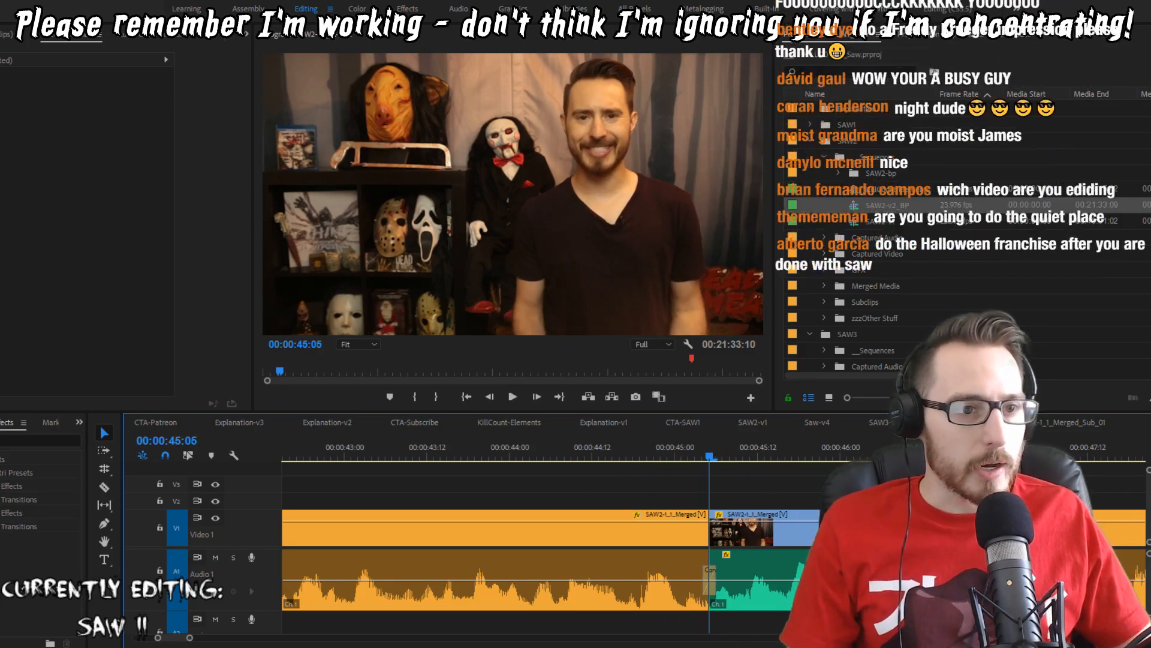
Step: Duplicate the SAW2-v2_BP sequence in the project and rename the copy SAW2-v3_JAJ
{"action": "left_click", "coordinate": [837, 202]}
{"action": "key", "text": "ctrl+shift+slash"}
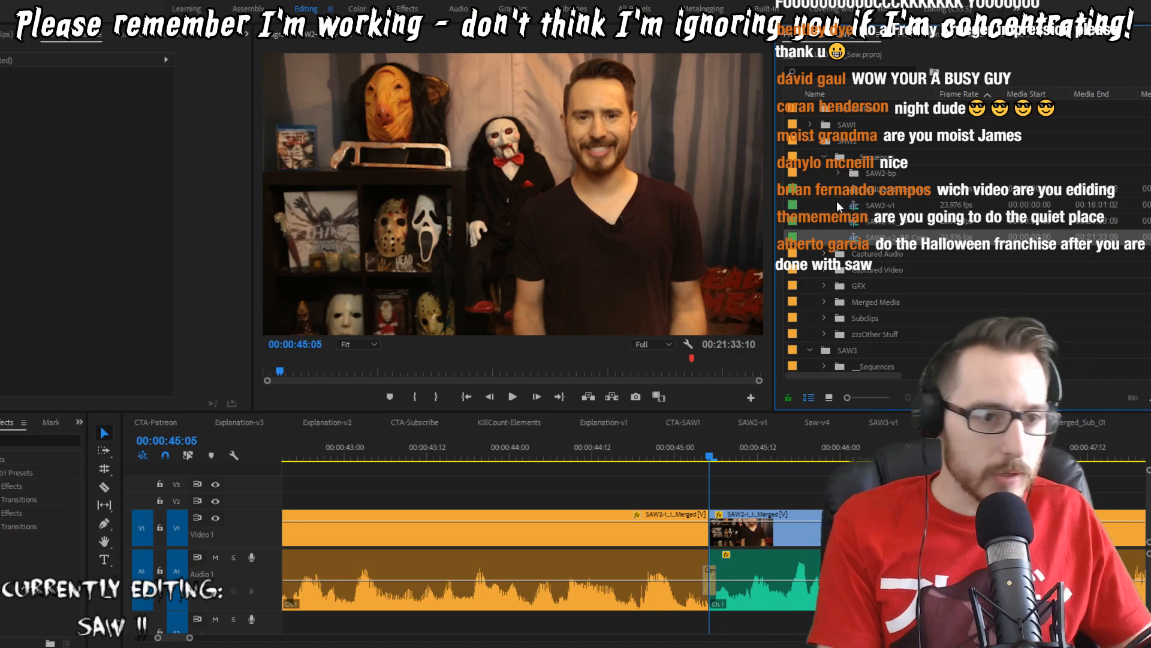
{"action": "key", "text": "Return"}
{"action": "key", "text": "Right"}
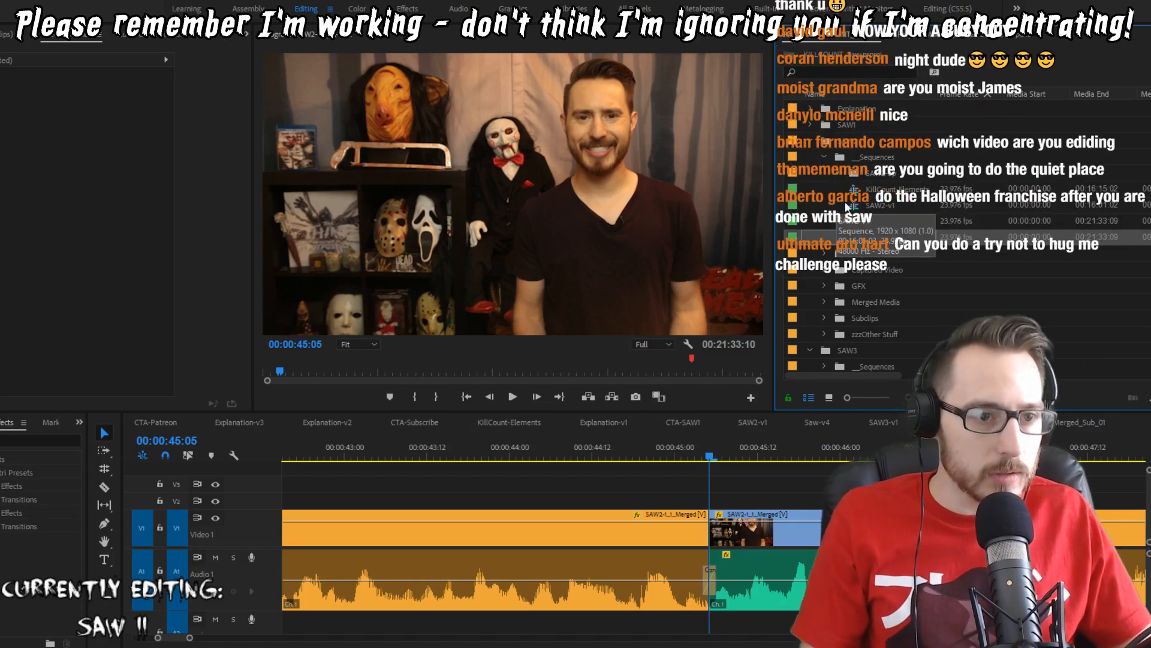
{"action": "key", "text": "BackSpace"}
{"action": "key", "text": "BackSpace"}
{"action": "key", "text": "BackSpace"}
{"action": "key", "text": "BackSpace"}
{"action": "key", "text": "BackSpace"}
{"action": "type", "text": "\\\\"}
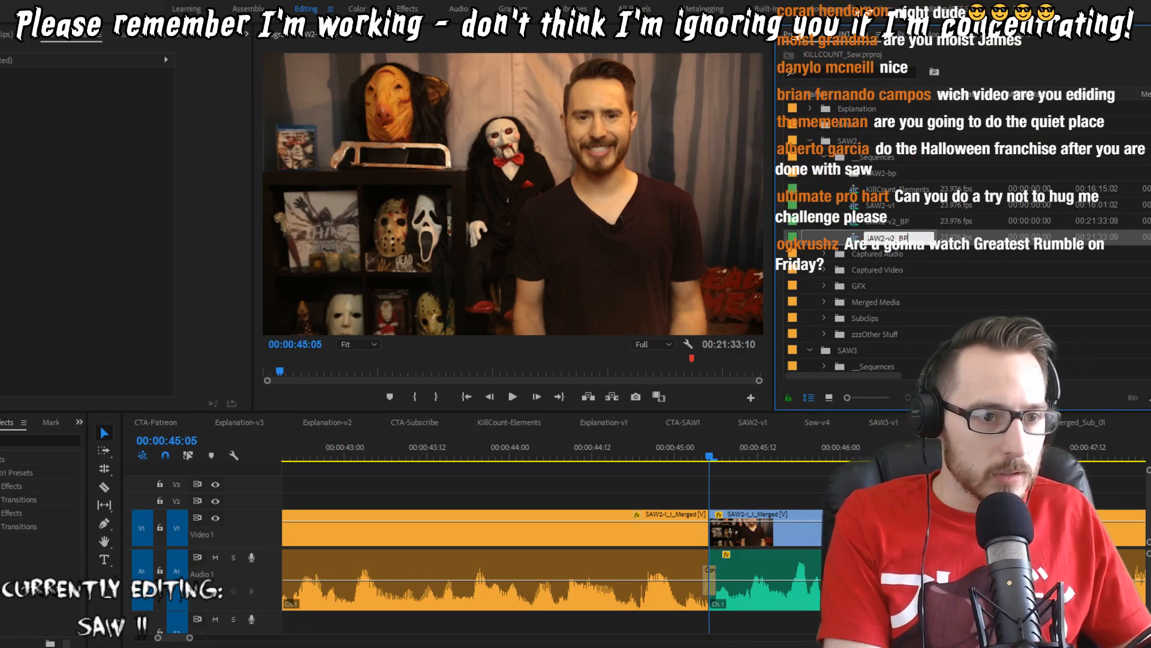
{"action": "key", "text": "BackSpace"}
{"action": "key", "text": "BackSpace"}
{"action": "key", "text": "BackSpace"}
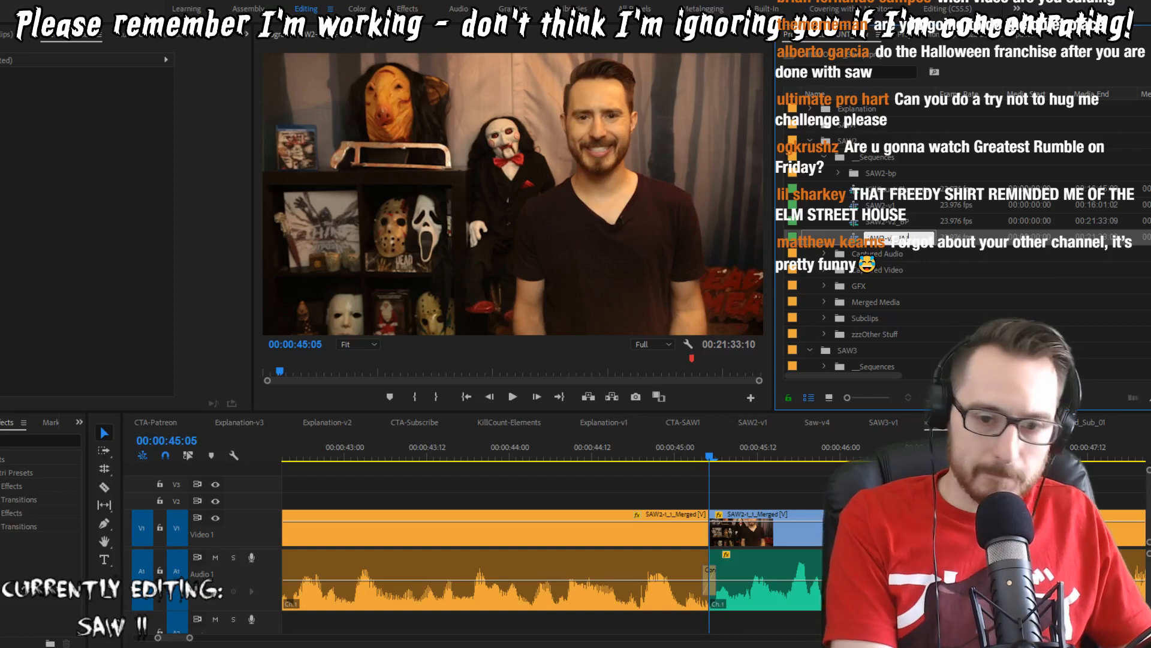
{"action": "key", "text": "Tab"}
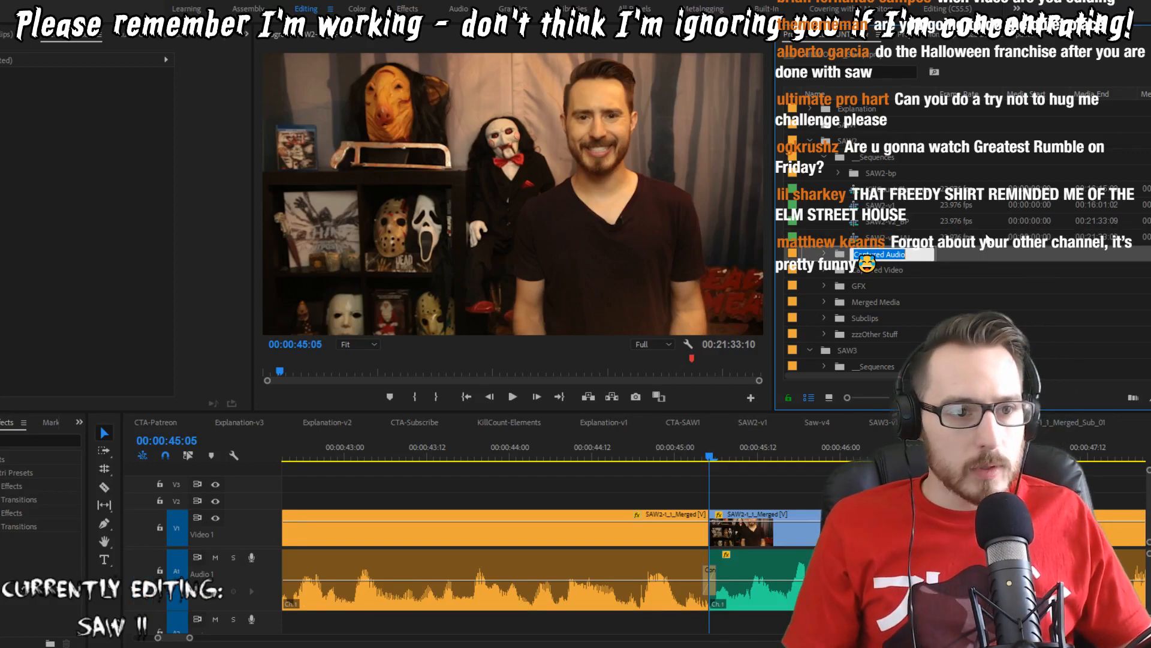
Step: Open the SAW2-v3_JAJ sequence and save the project
{"action": "double_click", "coordinate": [897, 243]}
{"action": "key", "text": "ctrl+s"}
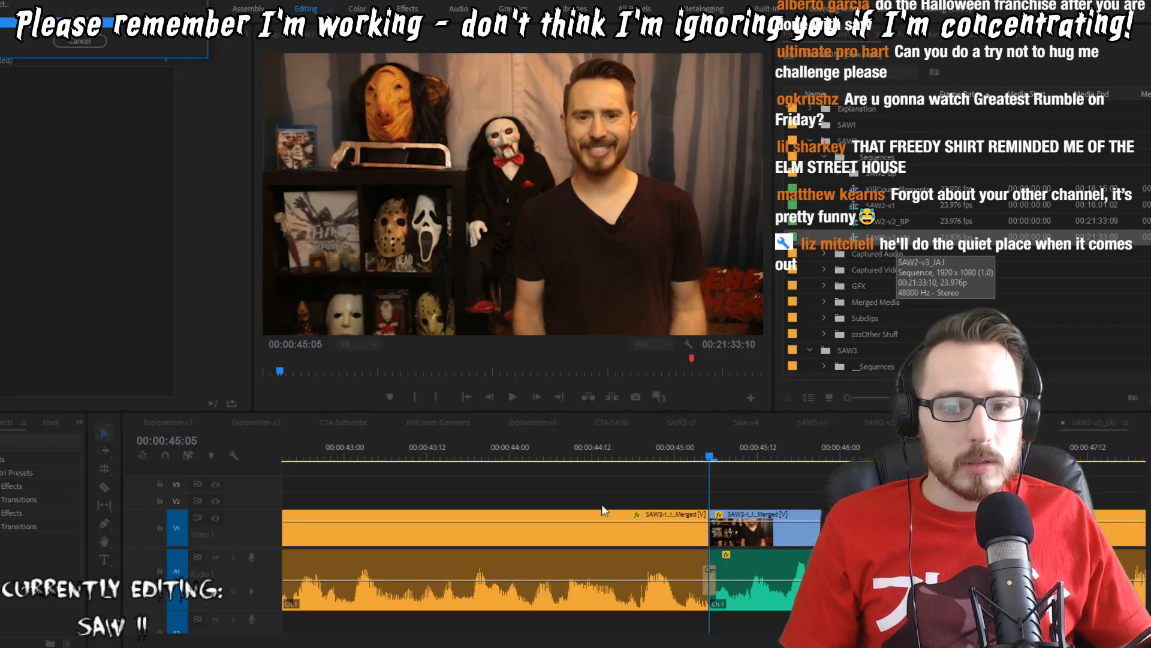
Step: Ripple trim one more frame off the orange clip's end at the 00:00:45:05 cut and play across the join
{"action": "left_click", "coordinate": [495, 444]}
{"action": "key", "text": "space"}
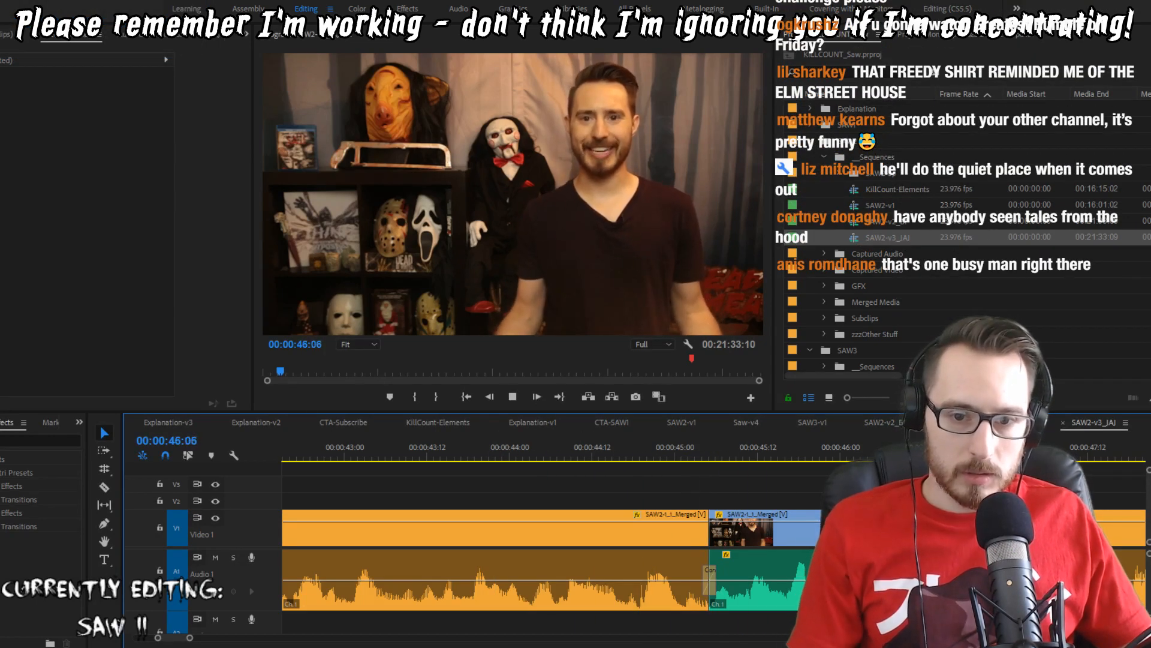
{"action": "key", "text": "Up"}
{"action": "key", "text": "Left"}
{"action": "key", "text": "w"}
{"action": "key", "text": "shift+Left"}
{"action": "key", "text": "shift+Left"}
{"action": "key", "text": "shift+Left"}
{"action": "key", "text": "shift+Left"}
{"action": "key", "text": "shift+Left"}
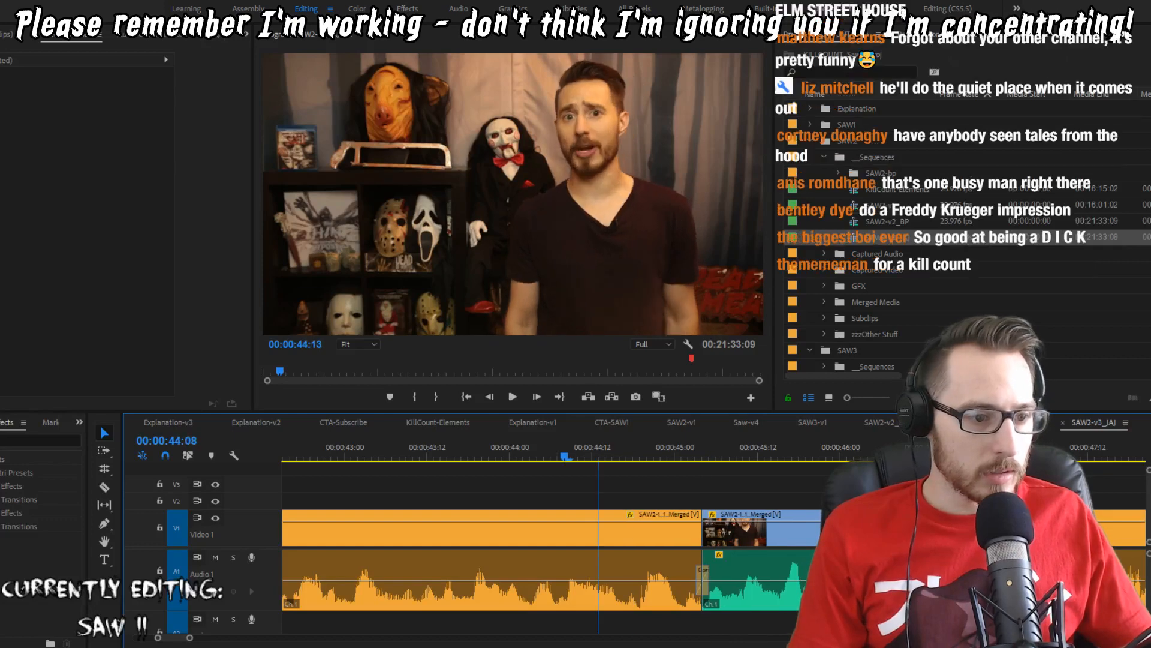
{"action": "key", "text": "space"}
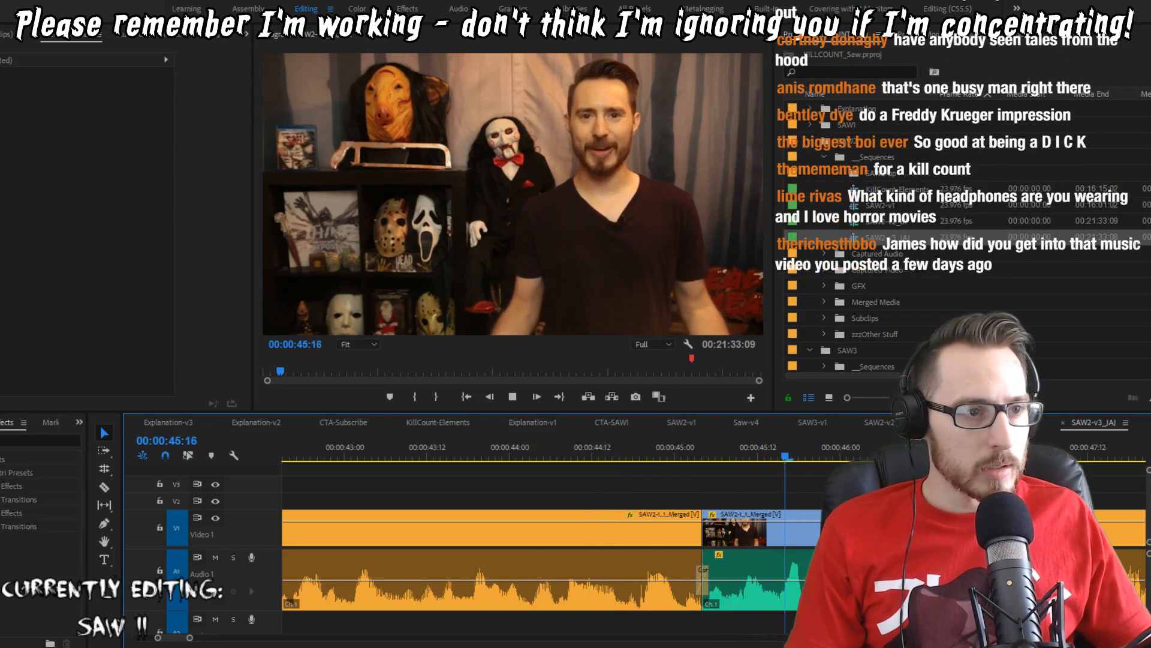
{"action": "key", "text": "space"}
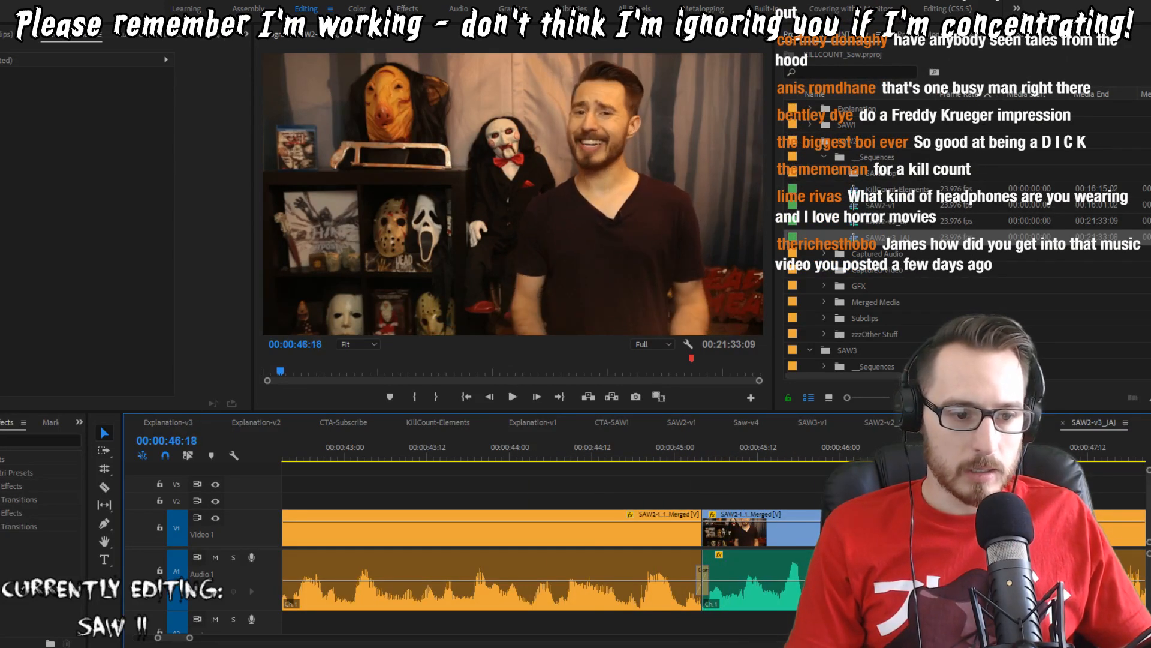
Step: Ripple trim the end of the next orange clip back to 00:00:54:07, replay the join and save the project
{"action": "key", "text": "space"}
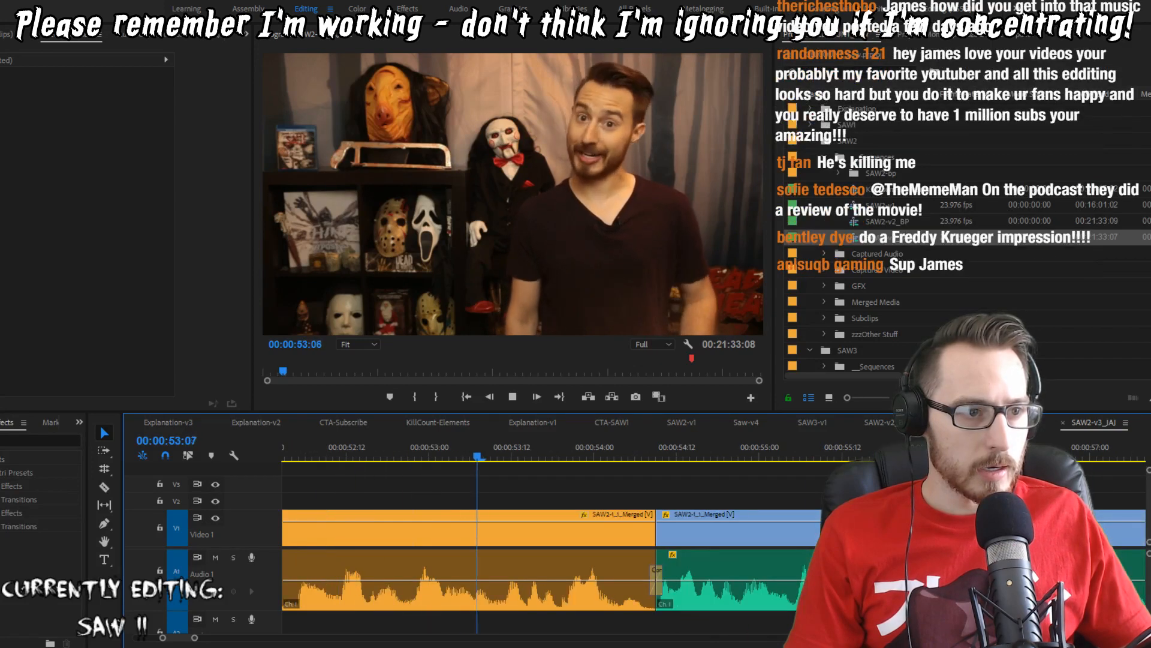
{"action": "key", "text": "w"}
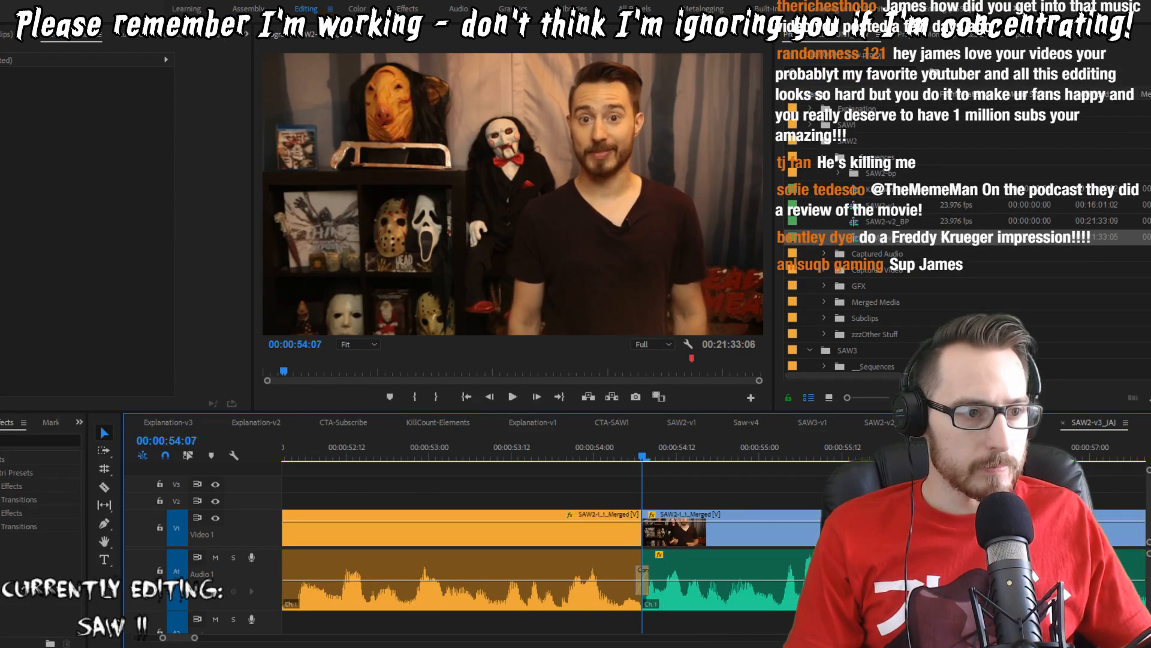
{"action": "key", "text": "shift+Left"}
{"action": "key", "text": "shift+Left"}
{"action": "key", "text": "shift+Left"}
{"action": "key", "text": "space"}
{"action": "key", "text": "space"}
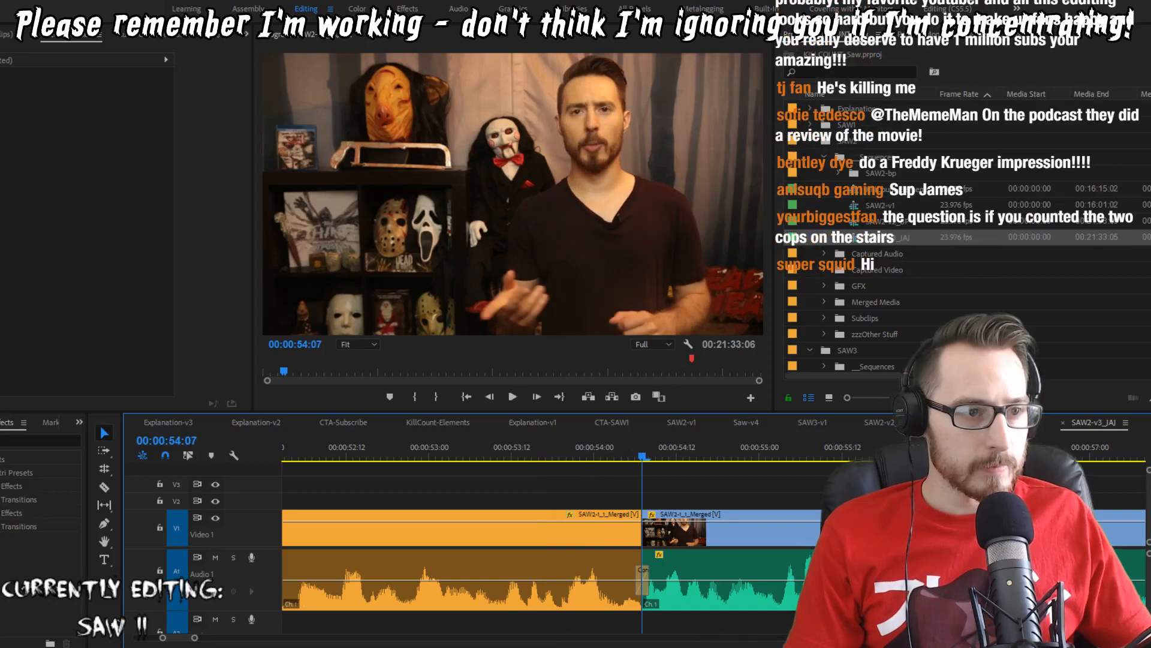
{"action": "key", "text": "ctrl+s"}
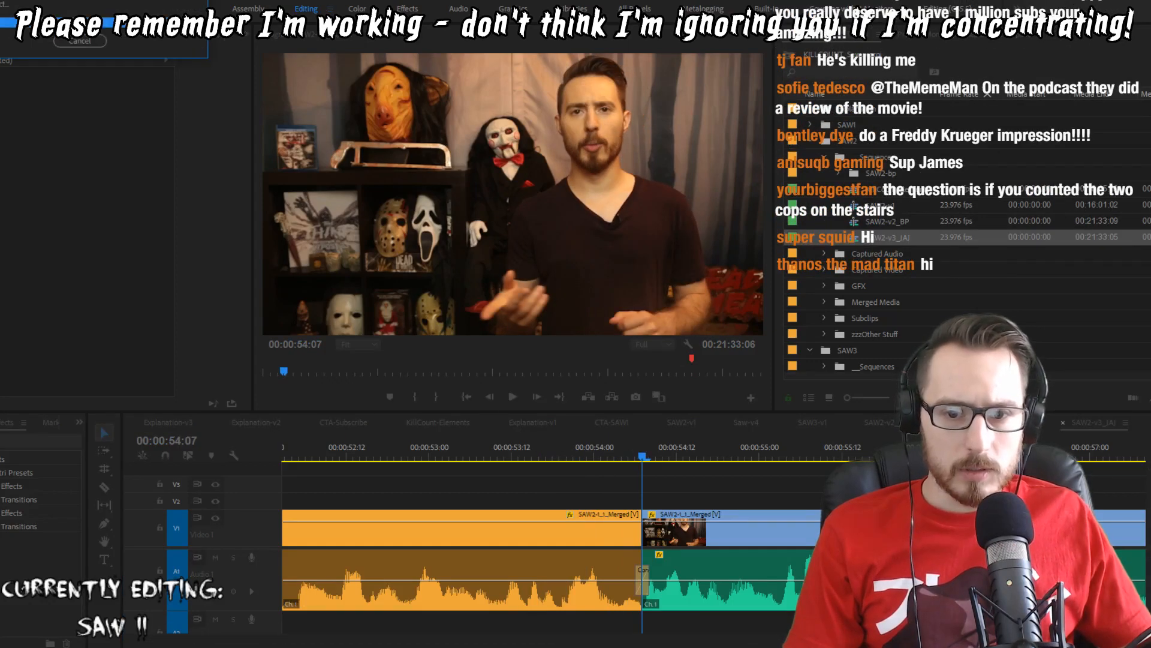
Step: Move all clips from 00:00:46:18 onward about 6 seconds later to open a gap after the blue clip
{"action": "key", "text": "Up"}
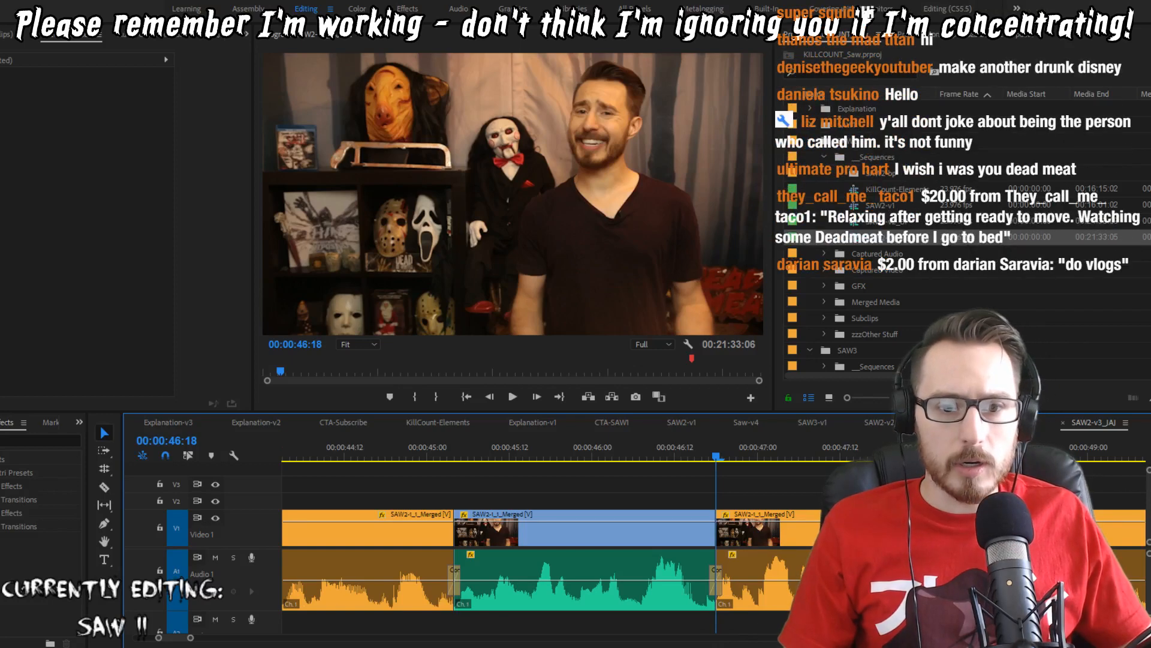
{"action": "key", "text": "minus"}
{"action": "key", "text": "minus"}
{"action": "key", "text": "minus"}
{"action": "key", "text": "minus"}
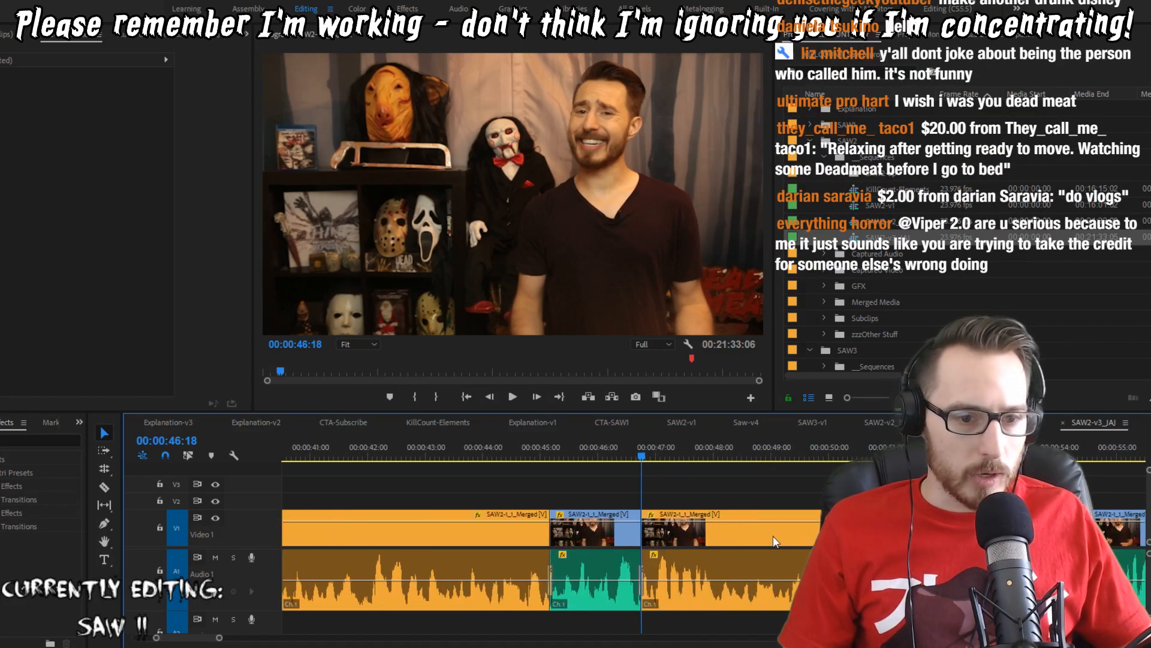
{"action": "left_click_drag", "start_coordinate": [700, 540], "coordinate": [708, 541]}
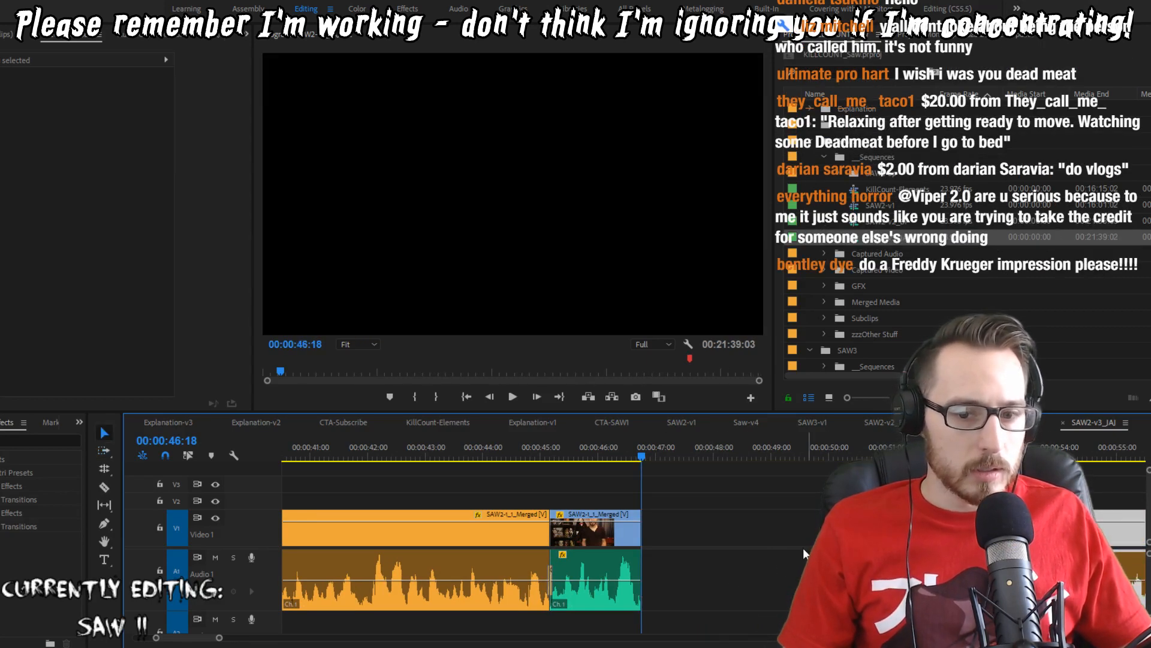
{"action": "key", "text": "minus"}
{"action": "key", "text": "minus"}
{"action": "key", "text": "minus"}
{"action": "key", "text": "minus"}
{"action": "key", "text": "minus"}
{"action": "key", "text": "minus"}
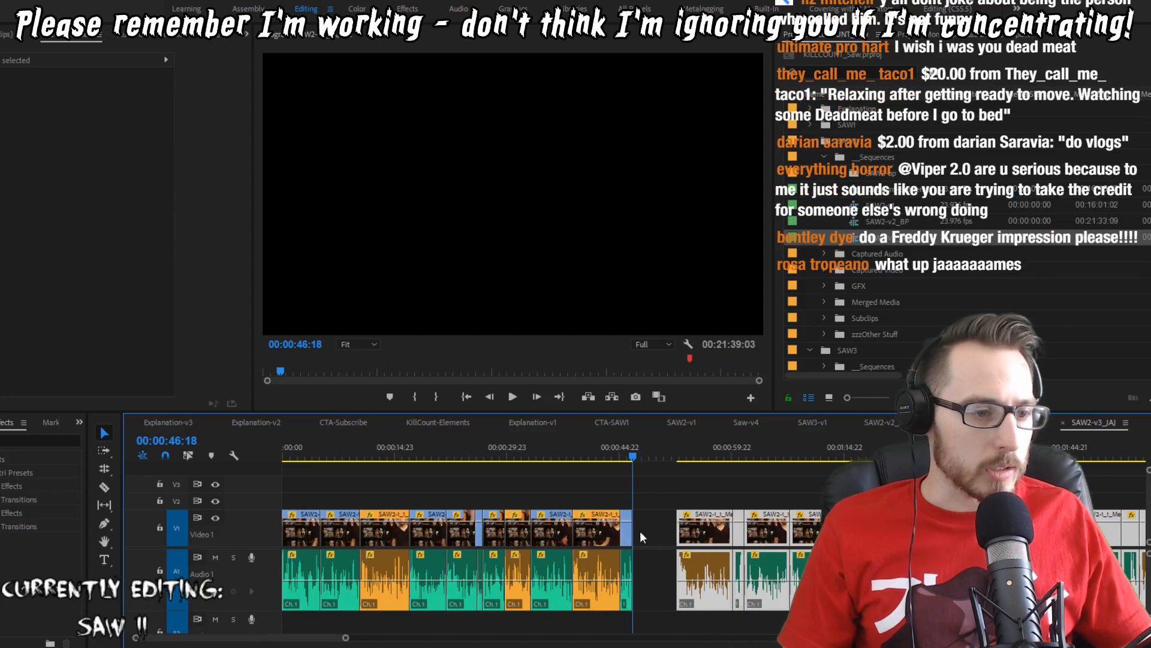
{"action": "left_click", "coordinate": [640, 532]}
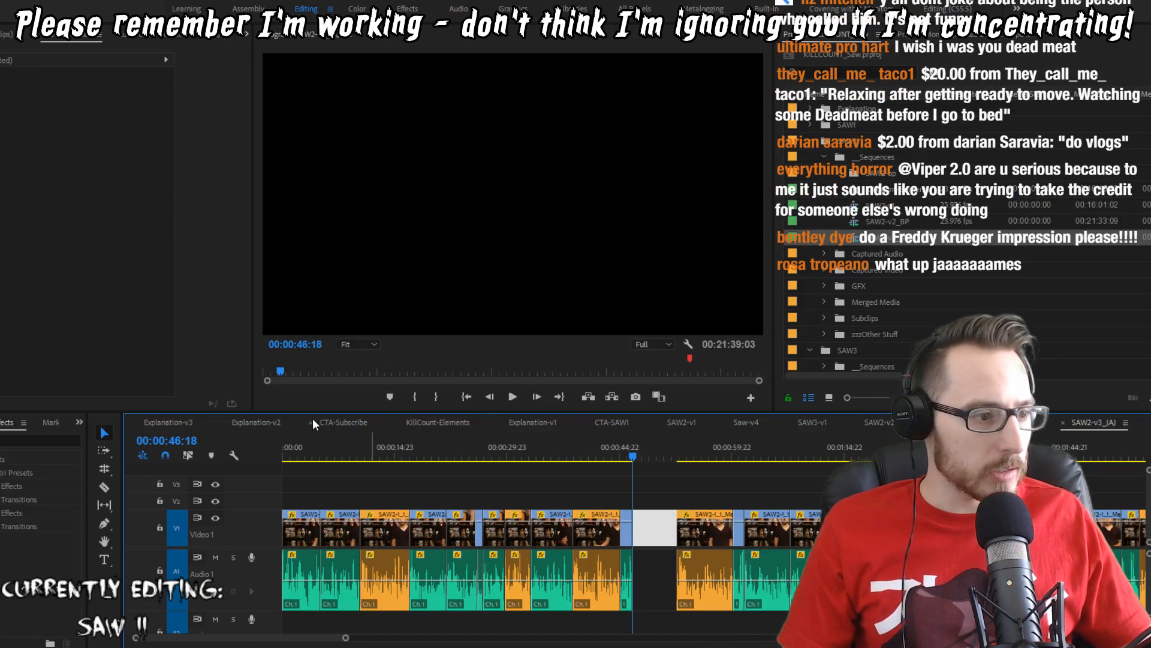
Step: Copy the Dead Meat intro from KillCount-Elements and insert it at the very start of SAW2-v3_JAJ
{"action": "left_click", "coordinate": [451, 426]}
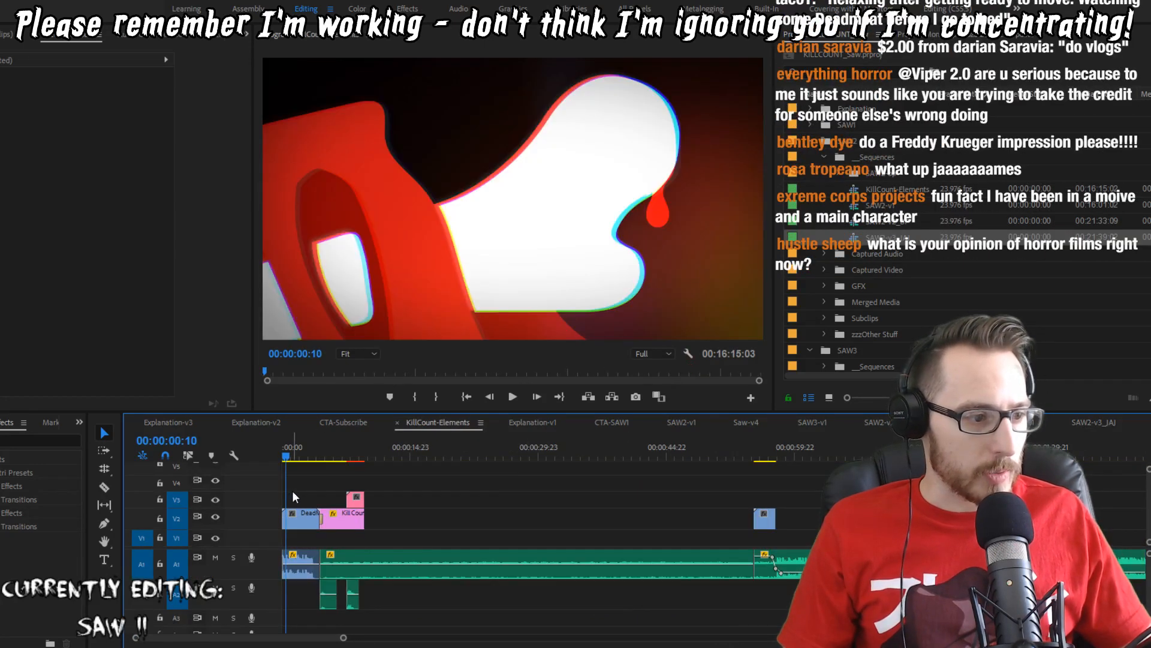
{"action": "left_click", "coordinate": [1098, 421]}
{"action": "key", "text": "Home"}
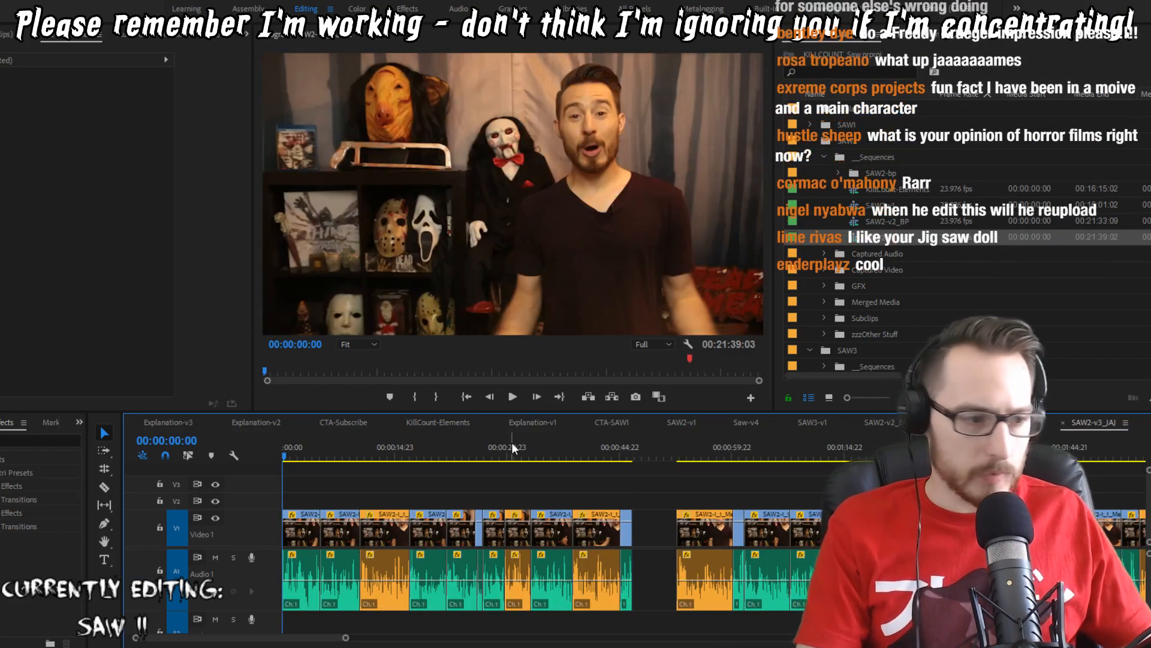
{"action": "key", "text": "ctrl+shift+v"}
Step: Move the audio clips of the opening talking section, between the intro and the gap, down to Audio 2
{"action": "left_click_drag", "start_coordinate": [696, 602], "coordinate": [329, 607]}
{"action": "key", "text": "alt+Down"}
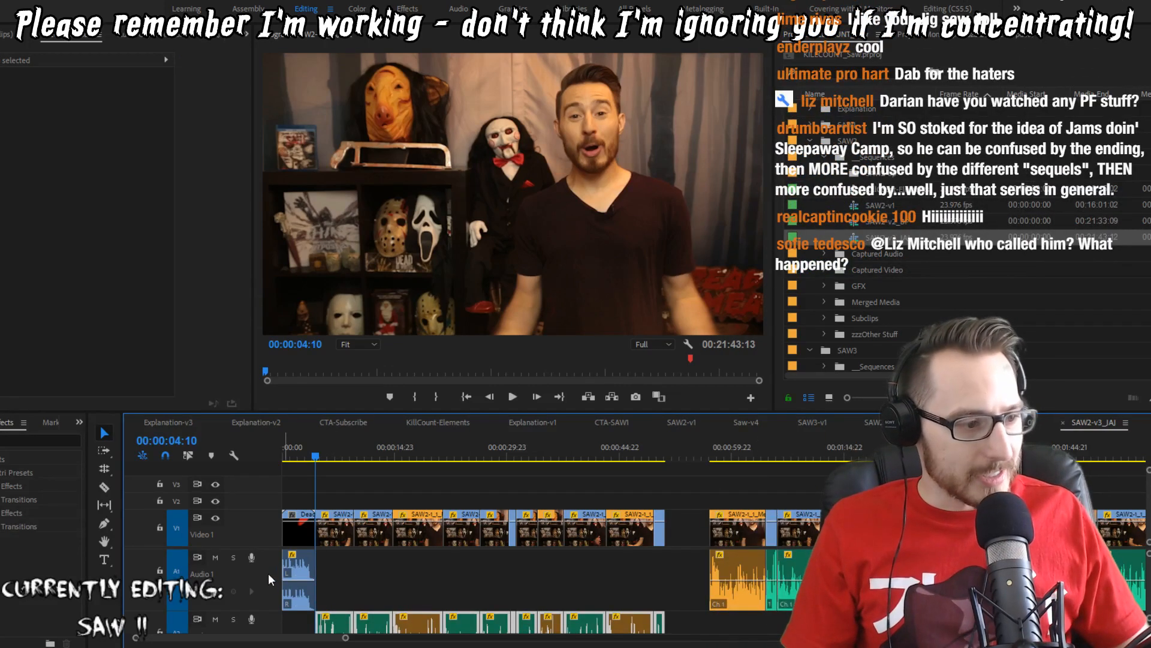
{"action": "scroll", "coordinate": [266, 579], "scroll_direction": "down", "scroll_amount": 2}
{"action": "scroll", "coordinate": [265, 566], "scroll_direction": "down", "scroll_amount": 2}
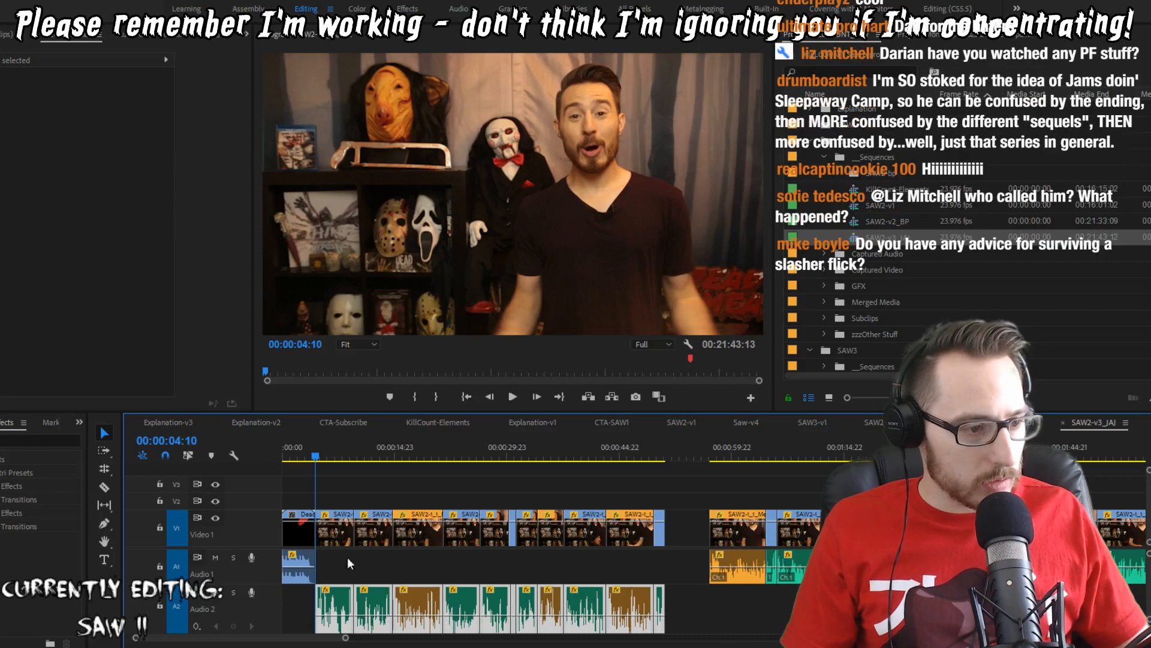
{"action": "left_click", "coordinate": [450, 563]}
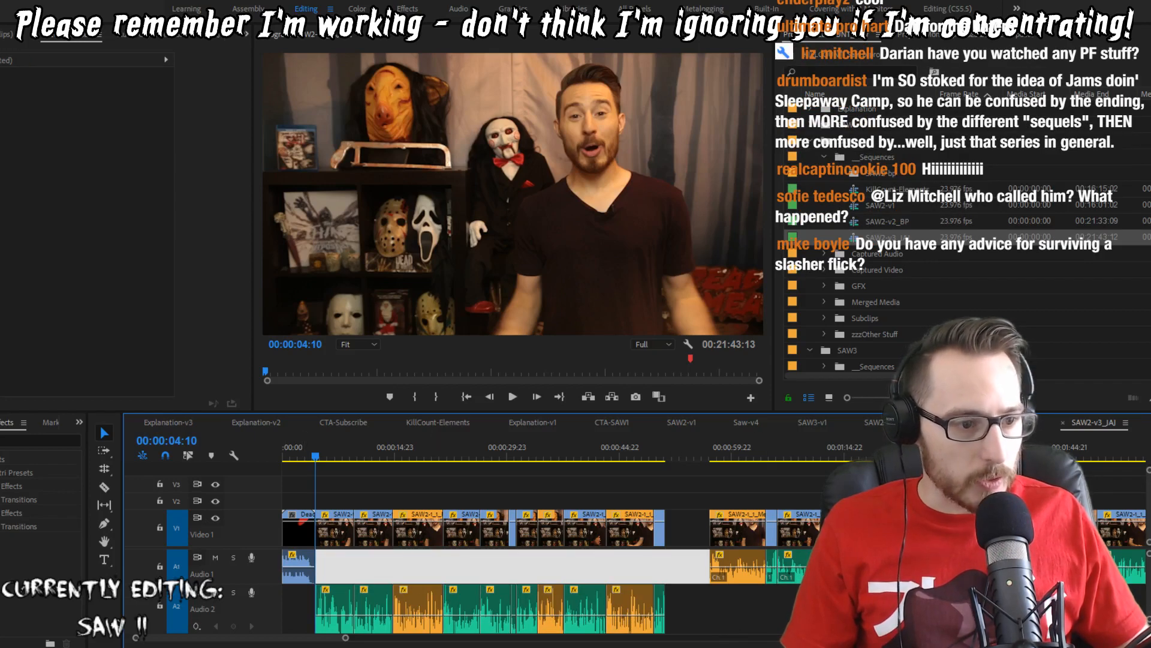
Step: Split the KillCount-Elements music at the short blue clip's end and insert that clip with its music into SAW2-v3_JAJ at the gap's start
{"action": "left_click", "coordinate": [458, 423]}
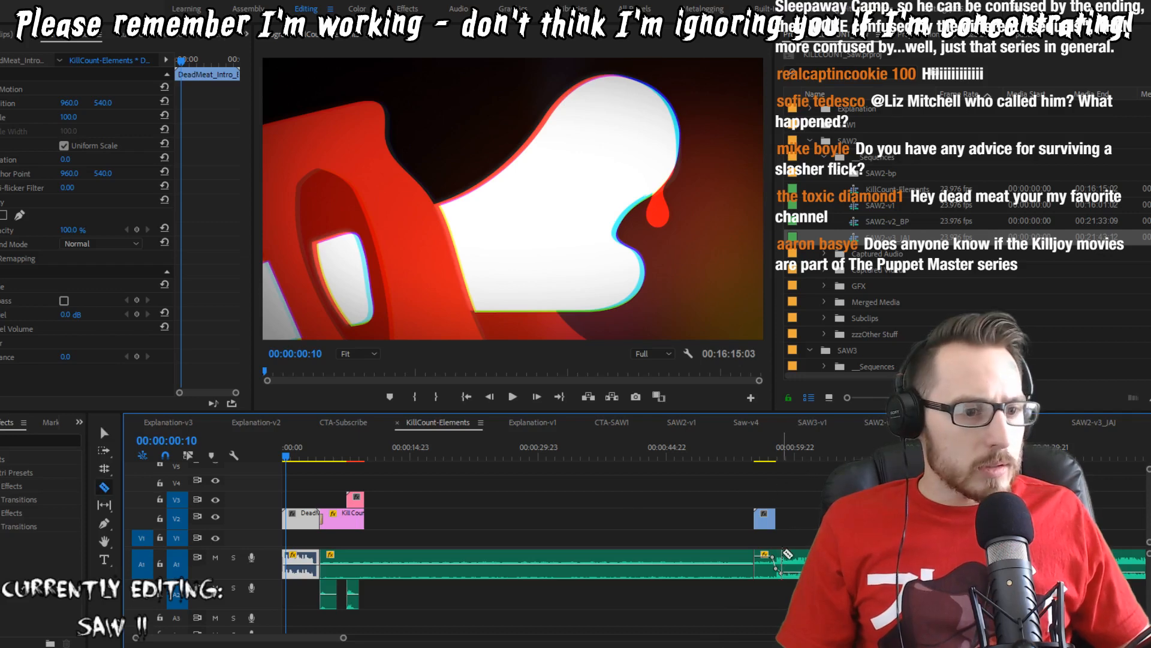
{"action": "left_click", "coordinate": [773, 588]}
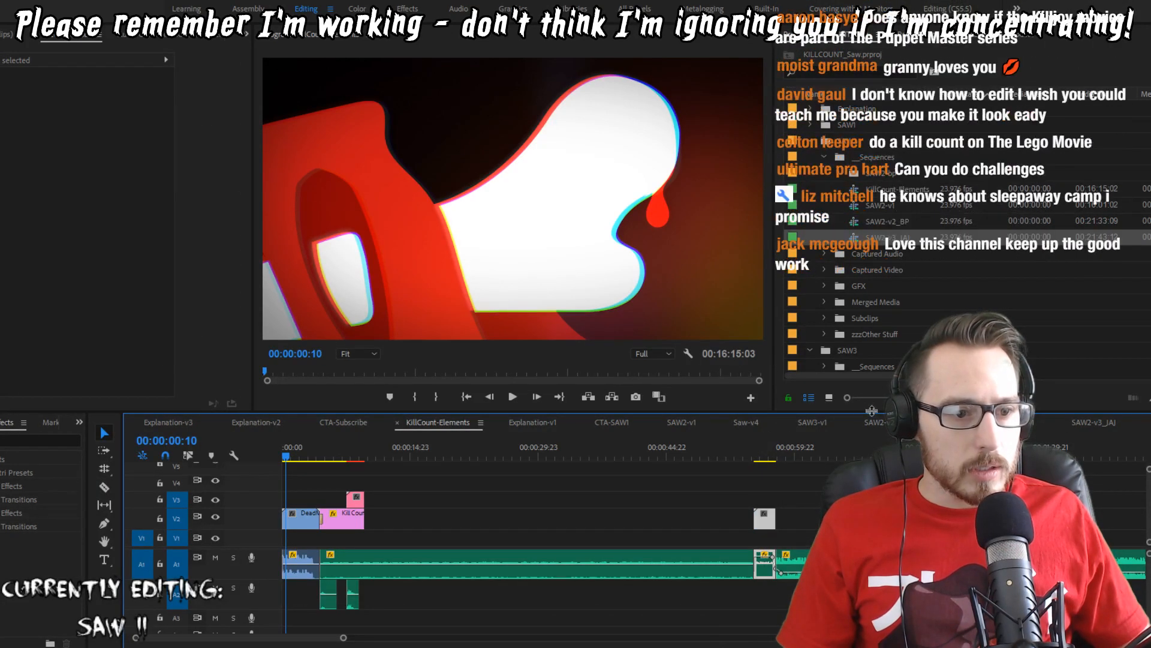
{"action": "left_click", "coordinate": [1090, 422]}
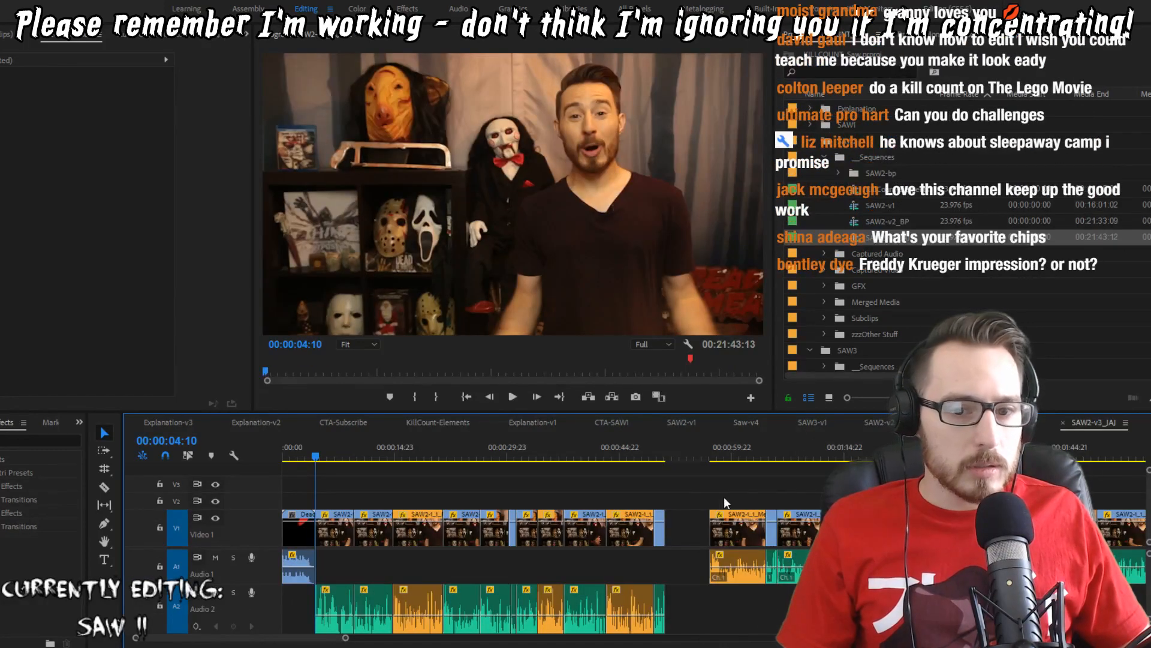
{"action": "left_click", "coordinate": [693, 454]}
{"action": "key", "text": "Up"}
{"action": "key", "text": "ctrl+shift+v"}
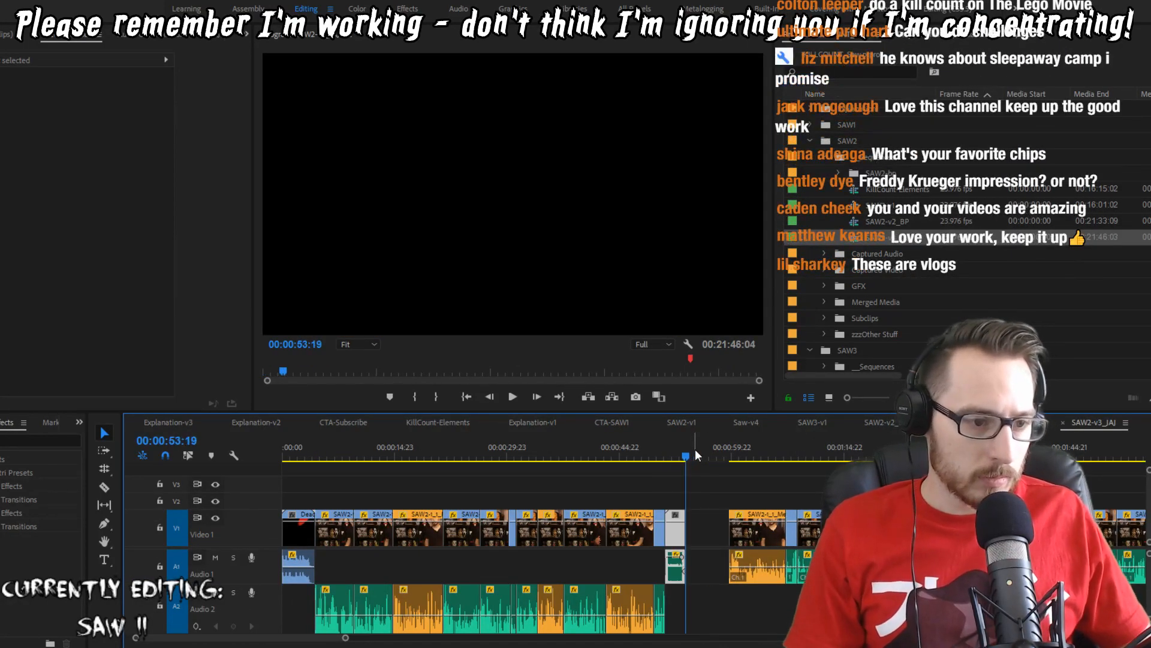
Step: Play the transition from the opening talking section into the newly inserted clip
{"action": "key", "text": "Up"}
{"action": "key", "text": "shift+Left"}
{"action": "key", "text": "shift+Left"}
{"action": "key", "text": "shift+Left"}
{"action": "key", "text": "space"}
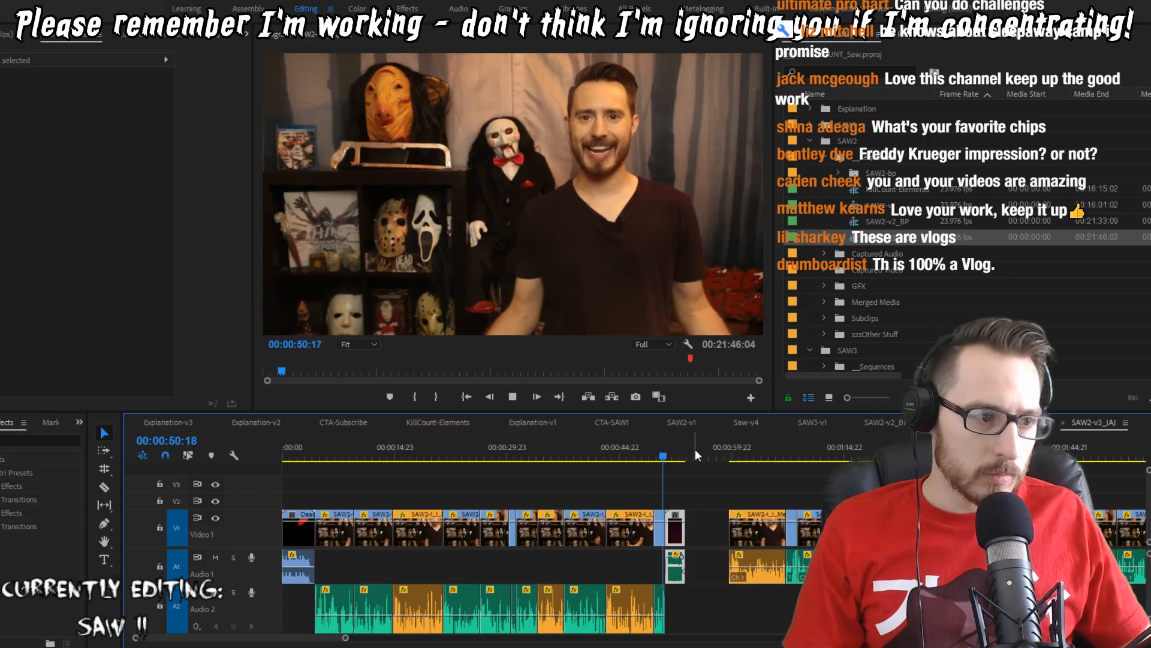
Step: Undo the short clip's insertion and insert it with its music after the first talking clip beyond the gap
{"action": "key", "text": "ctrl+z"}
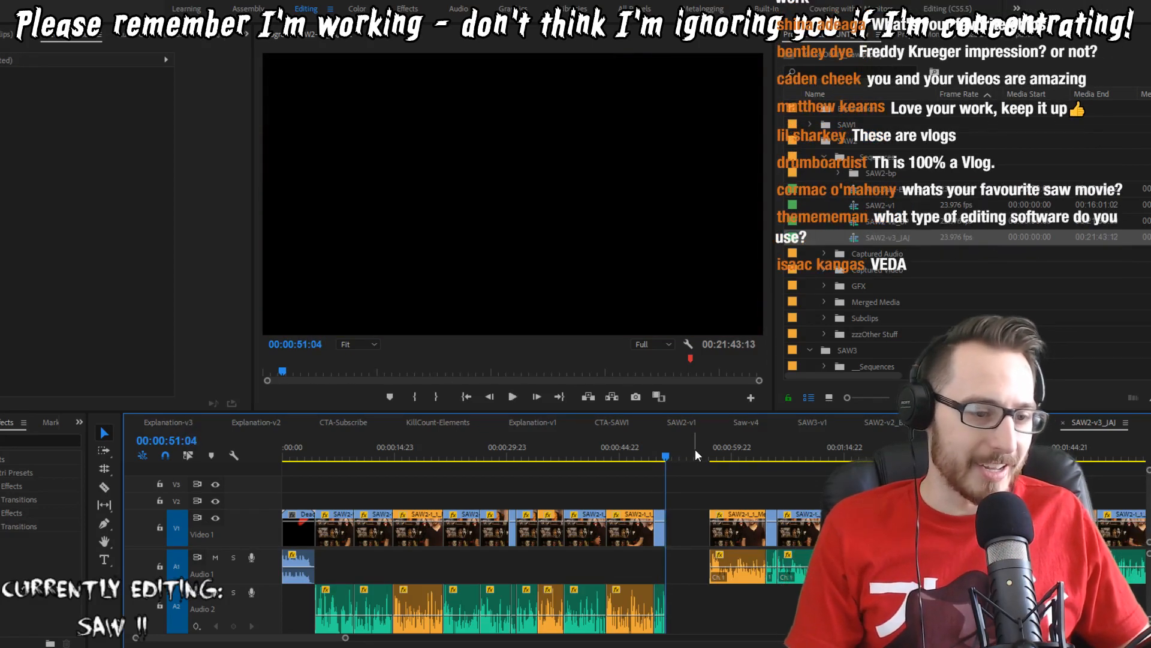
{"action": "key", "text": "Down"}
{"action": "key", "text": "Down"}
{"action": "key", "text": "ctrl+shift+v"}
{"action": "key", "text": "Up"}
{"action": "key", "text": "Up"}
{"action": "key", "text": "Up"}
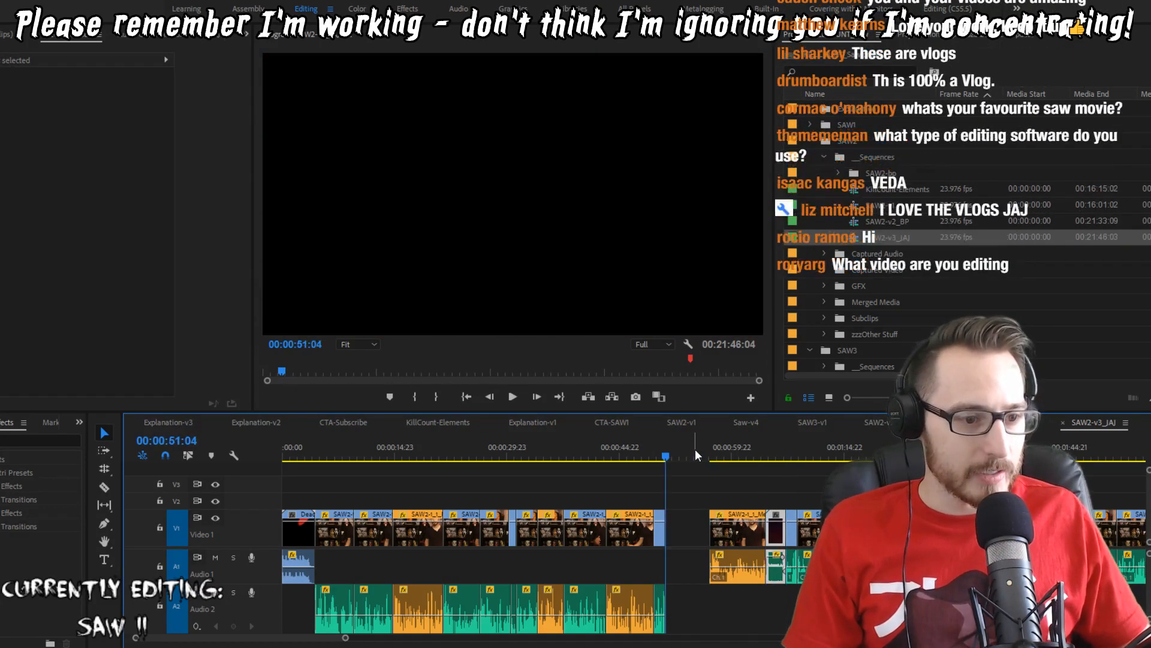
Step: Mark the gap after the opening talking section and extract it, closing up the timeline
{"action": "key", "text": "i"}
{"action": "key", "text": "Down"}
{"action": "key", "text": "Left"}
{"action": "key", "text": "o"}
{"action": "key", "text": "apostrophe"}
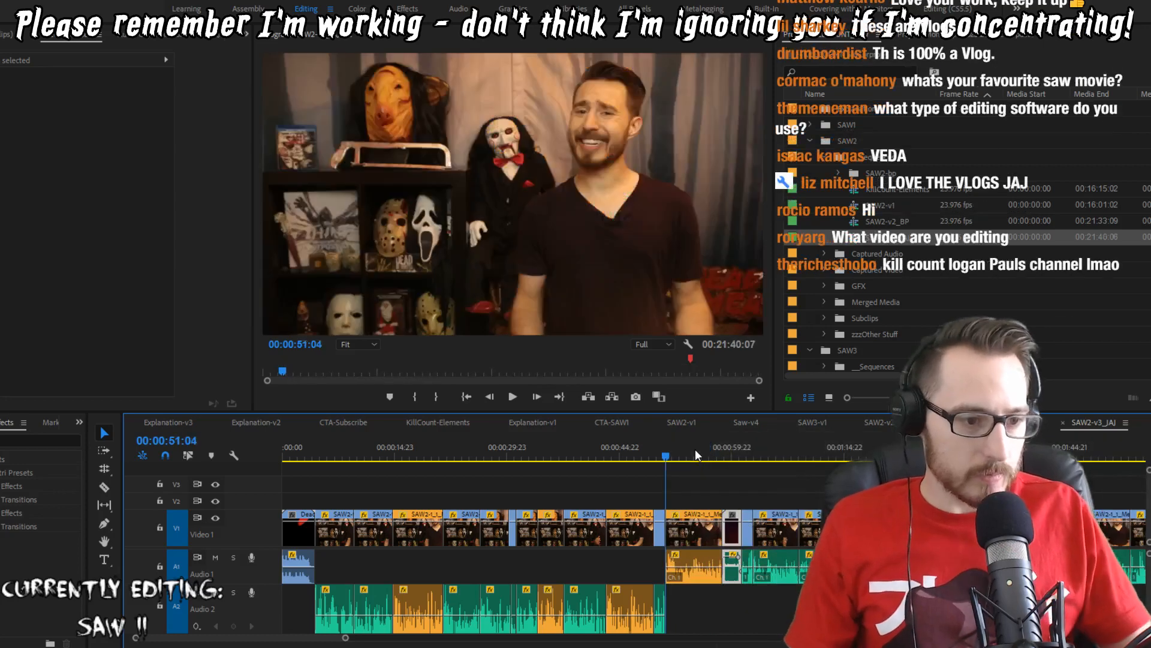
Step: Move the audio of the talking clip before the short inserted clip down to Audio 2
{"action": "left_click", "coordinate": [697, 566], "text": "alt"}
{"action": "key", "text": "alt+Down"}
{"action": "left_click", "coordinate": [697, 566]}
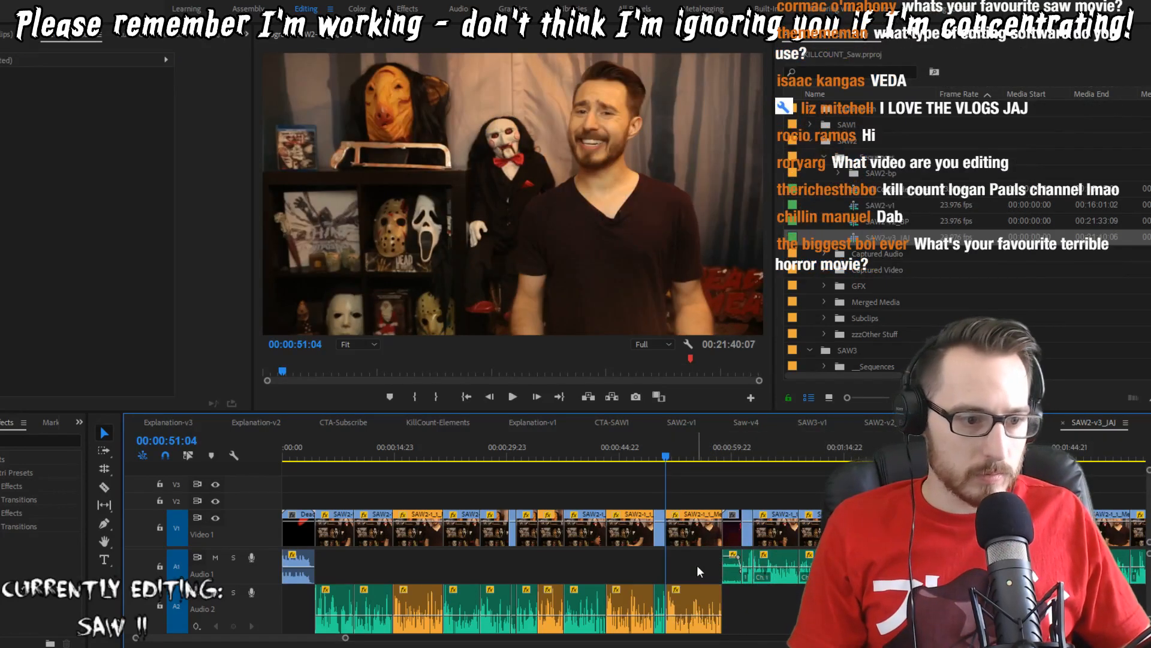
Step: Shift everything from the short inserted clip onward later, and move that clip with its music back against the talking section
{"action": "key", "text": "a"}
{"action": "left_click", "coordinate": [727, 536]}
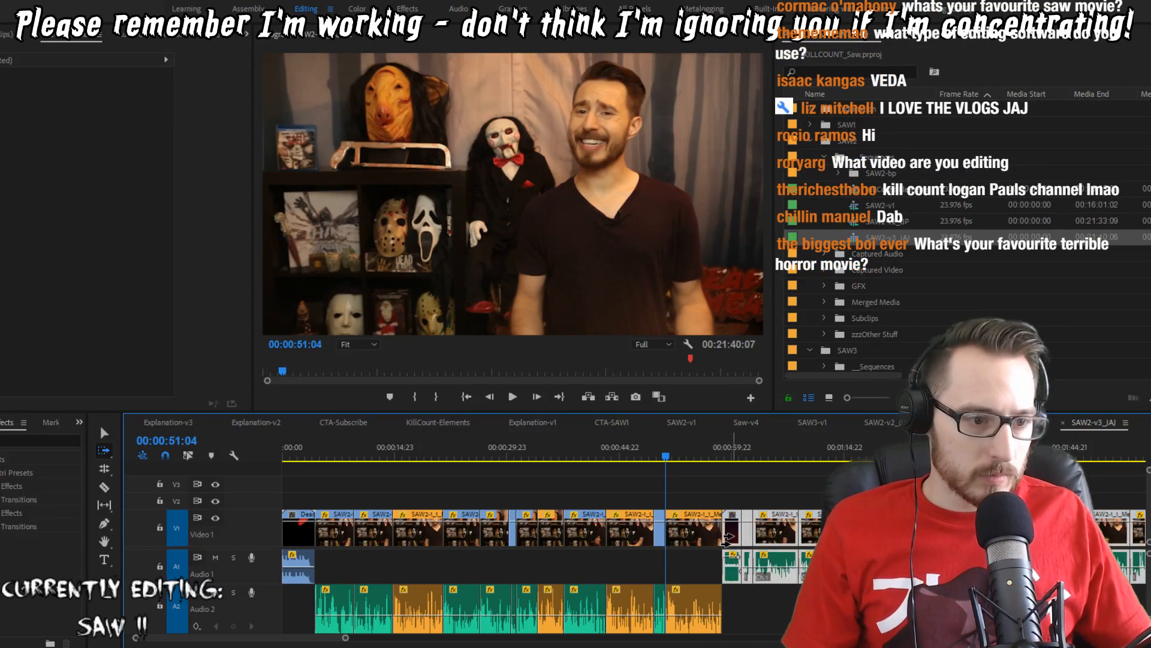
{"action": "left_click_drag", "start_coordinate": [727, 537], "coordinate": [803, 538]}
{"action": "key", "text": "v"}
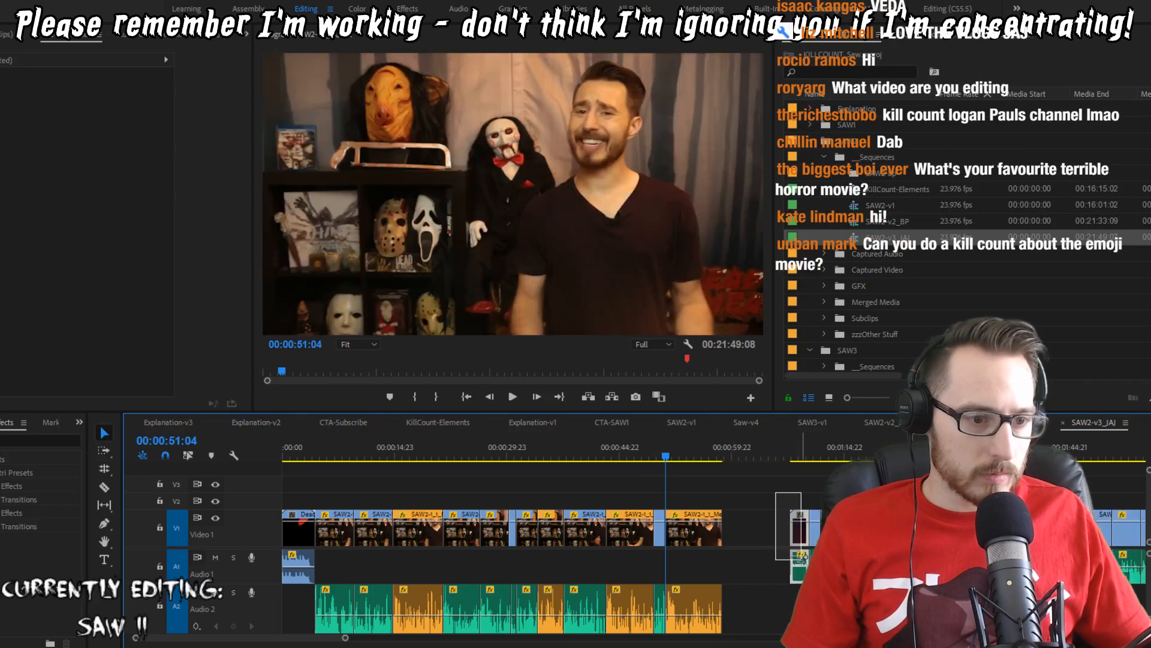
{"action": "left_click_drag", "start_coordinate": [803, 537], "coordinate": [732, 537]}
Step: Insert the Kill Count title, lower third and music from KillCount-Elements after the Dead Meat intro, raising both graphics one video track
{"action": "left_click", "coordinate": [311, 457]}
{"action": "key", "text": "space"}
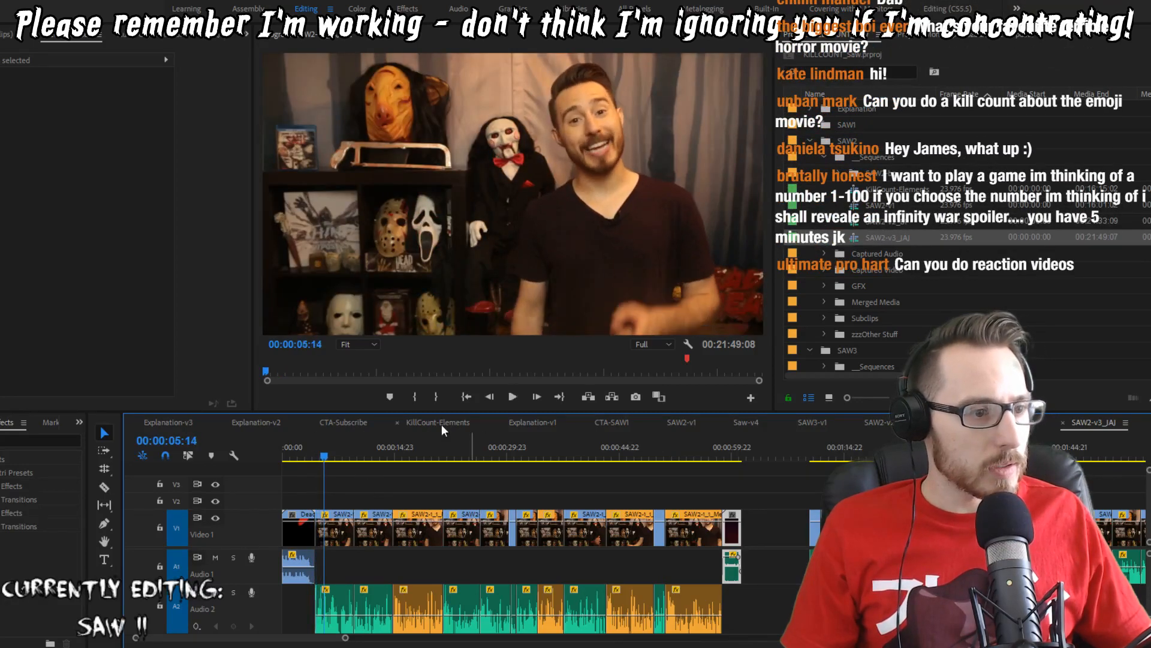
{"action": "left_click", "coordinate": [439, 423]}
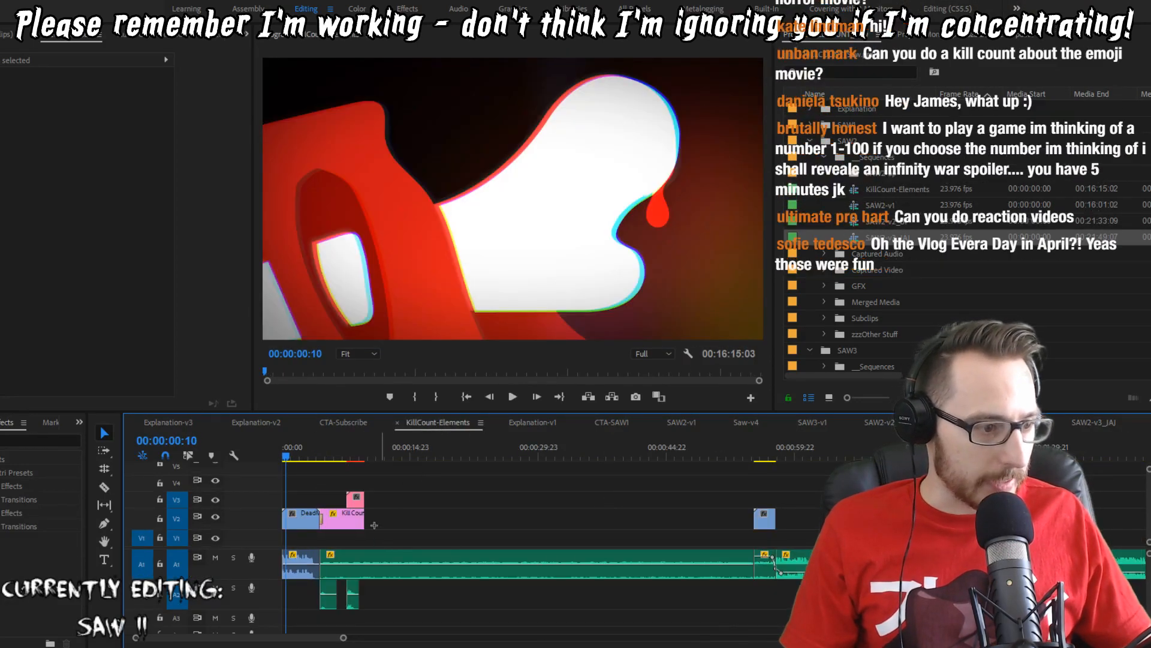
{"action": "left_click_drag", "start_coordinate": [426, 476], "coordinate": [329, 611]}
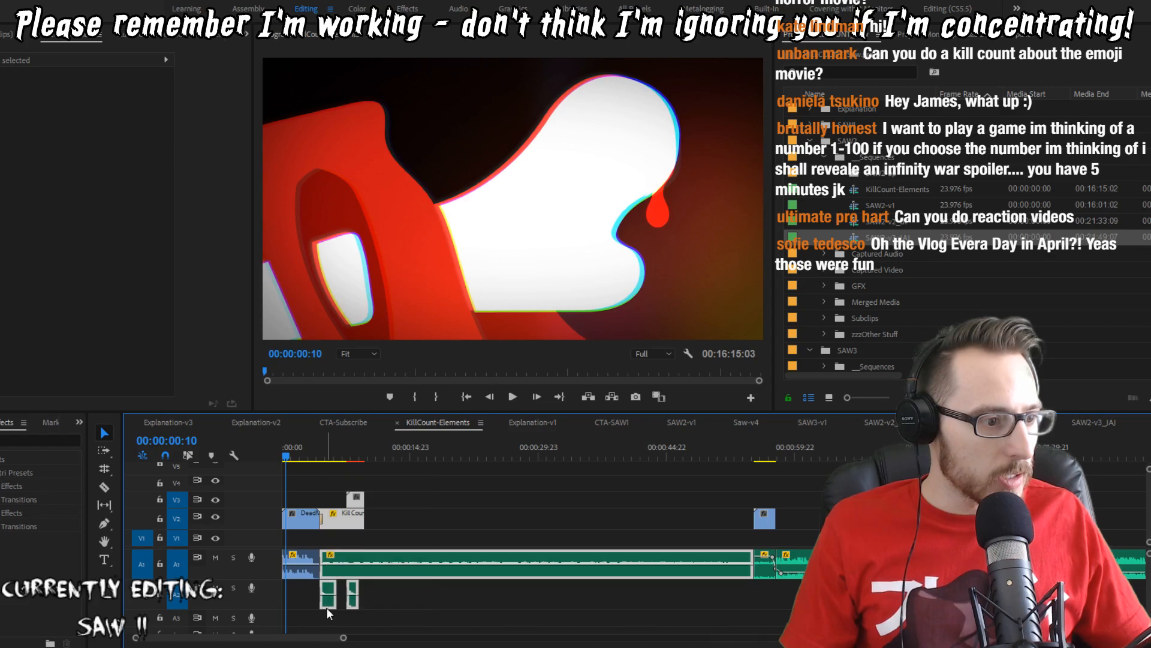
{"action": "left_click", "coordinate": [1097, 423]}
{"action": "key", "text": "ctrl+shift+v"}
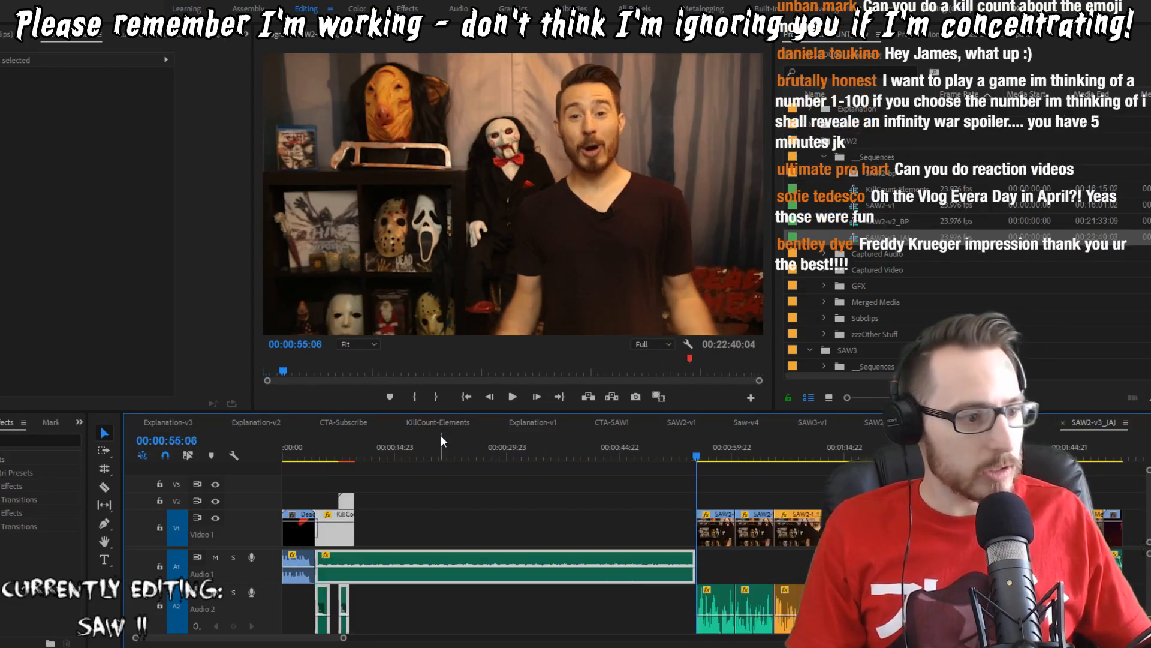
{"action": "key", "text": "alt+Up"}
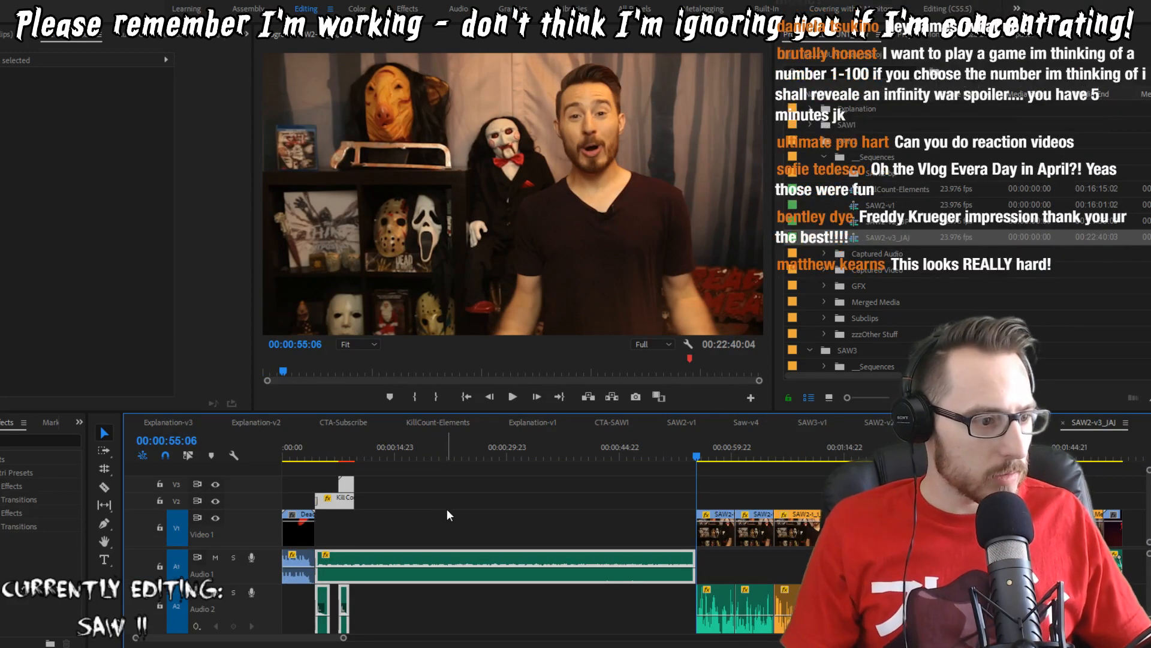
Step: Delete the two short Audio 2 clips under the titles and move the whole talking section back to the Dead Meat intro's end
{"action": "left_click_drag", "start_coordinate": [428, 601], "coordinate": [322, 627]}
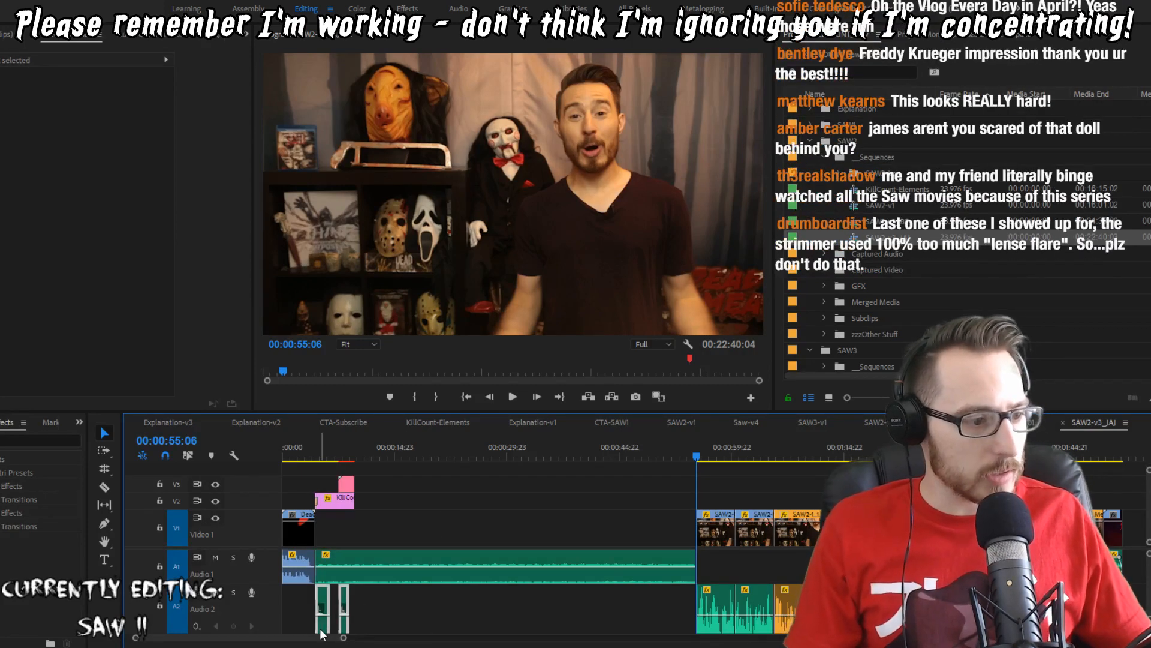
{"action": "key", "text": "Delete"}
{"action": "left_click_drag", "start_coordinate": [720, 496], "coordinate": [1088, 628]}
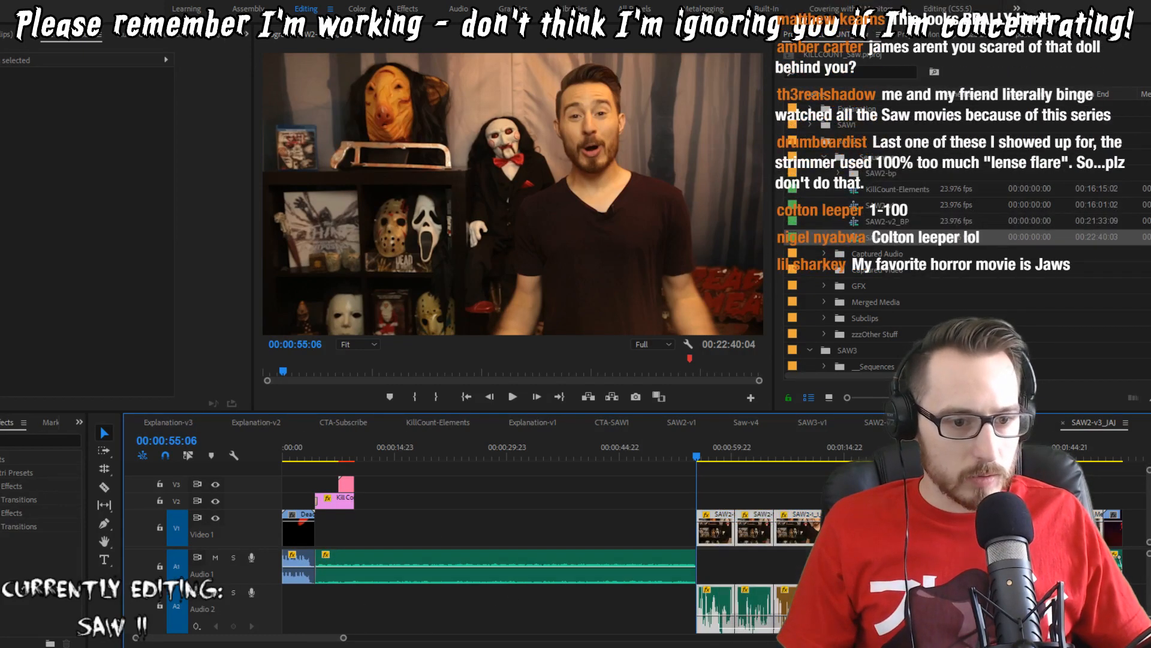
{"action": "left_click_drag", "start_coordinate": [1083, 532], "coordinate": [702, 546]}
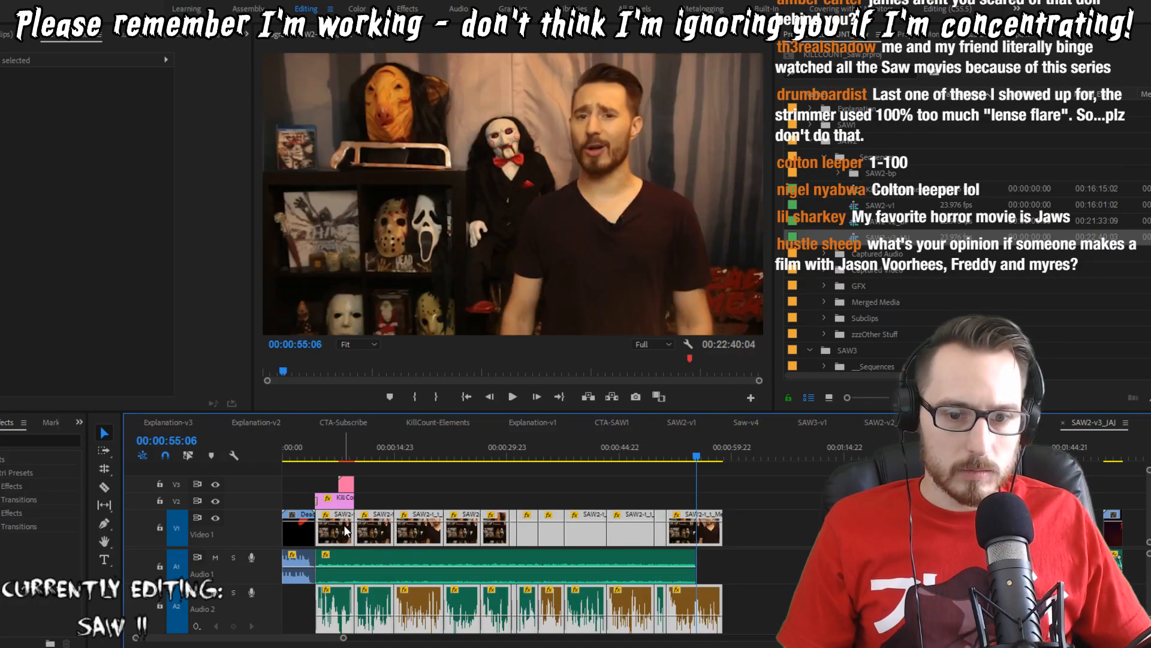
{"action": "scroll", "coordinate": [345, 531], "scroll_direction": "up", "scroll_amount": 6}
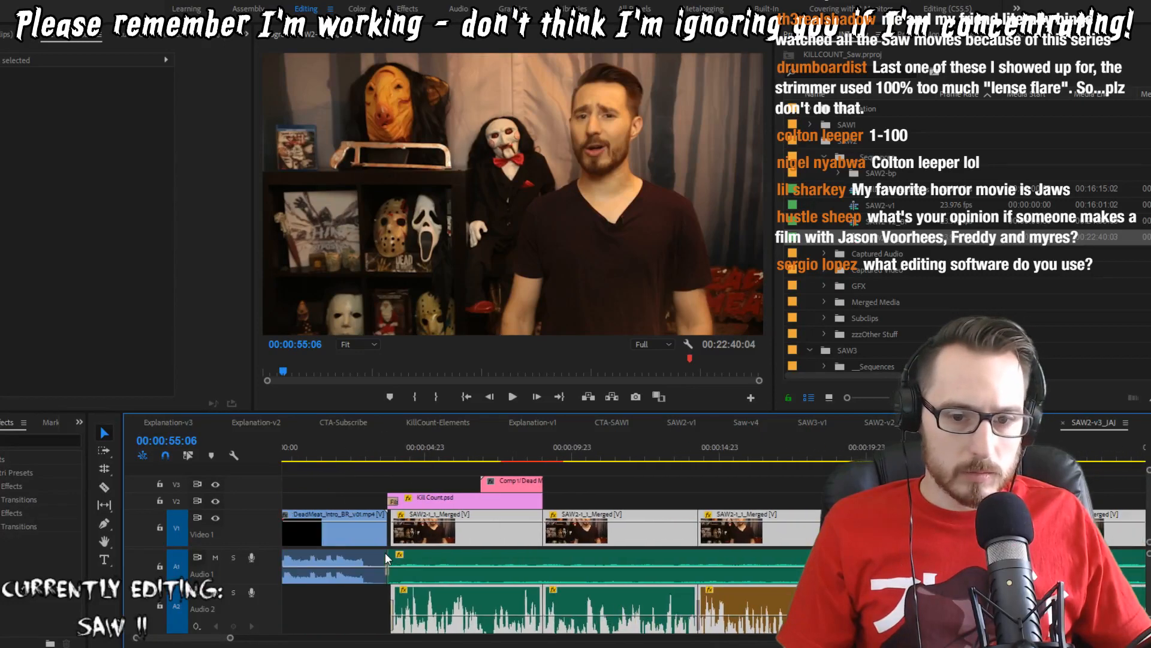
{"action": "left_click_drag", "start_coordinate": [438, 540], "coordinate": [434, 538]}
Step: Play the opening with its titles, scale the first talking clip to 129 and position it at 1024.3, 619.7
{"action": "left_click", "coordinate": [384, 456]}
{"action": "key", "text": "space"}
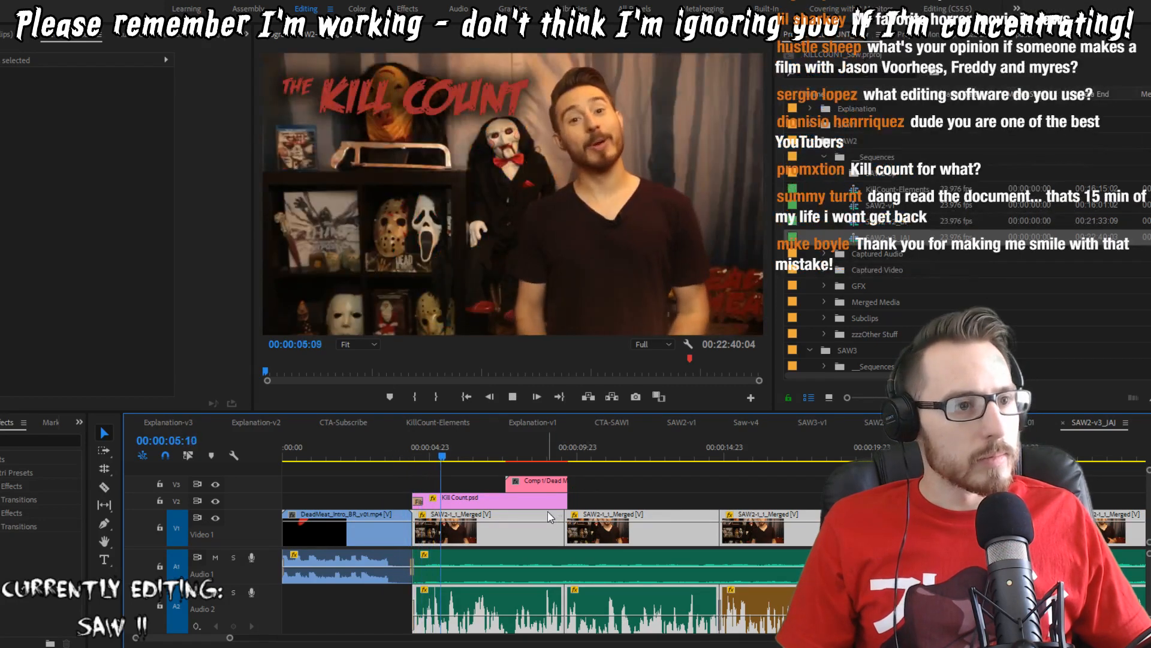
{"action": "left_click", "coordinate": [676, 477]}
{"action": "key", "text": "space"}
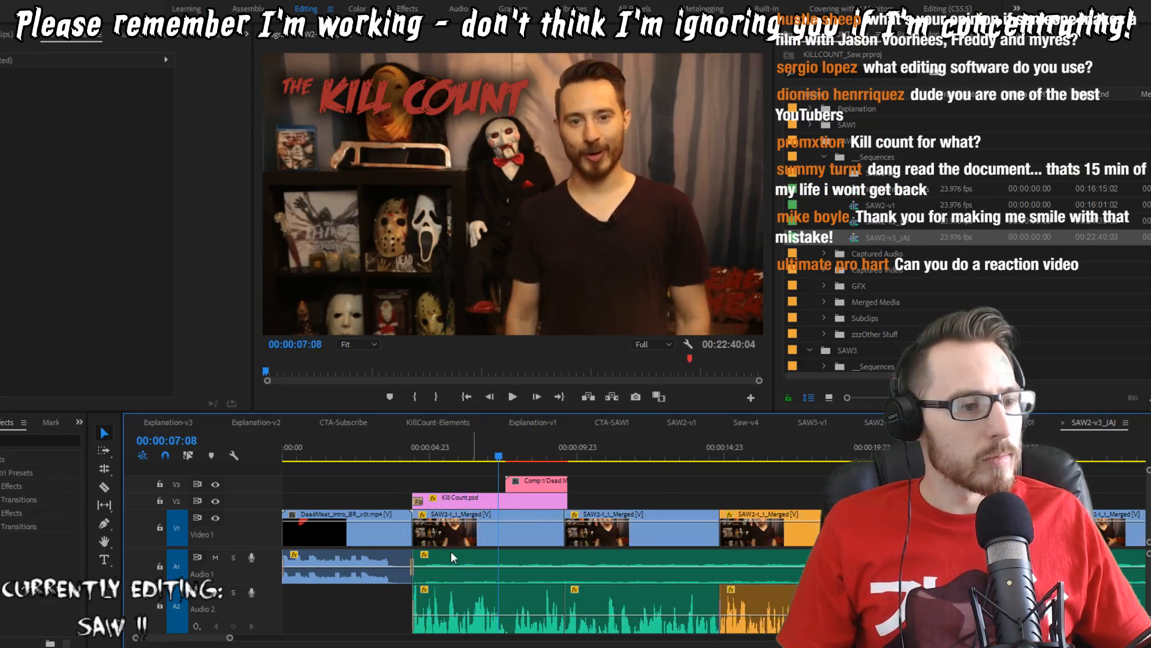
{"action": "left_click", "coordinate": [476, 540]}
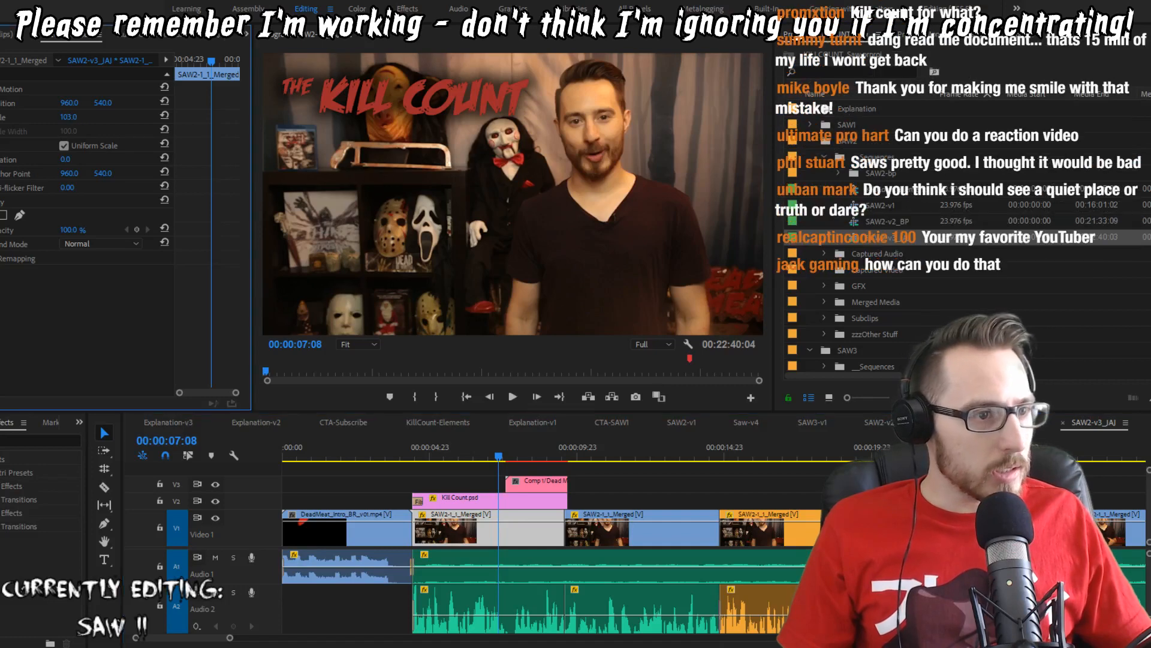
{"action": "left_click_drag", "start_coordinate": [68, 117], "coordinate": [84, 117]}
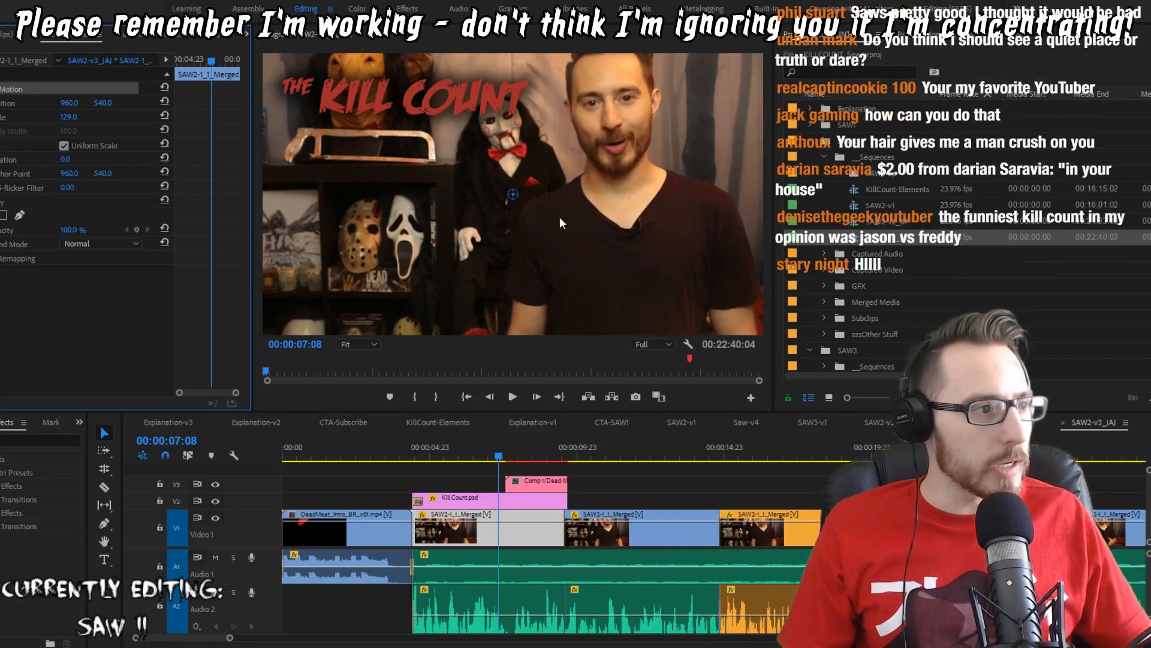
{"action": "left_click_drag", "start_coordinate": [559, 217], "coordinate": [593, 245]}
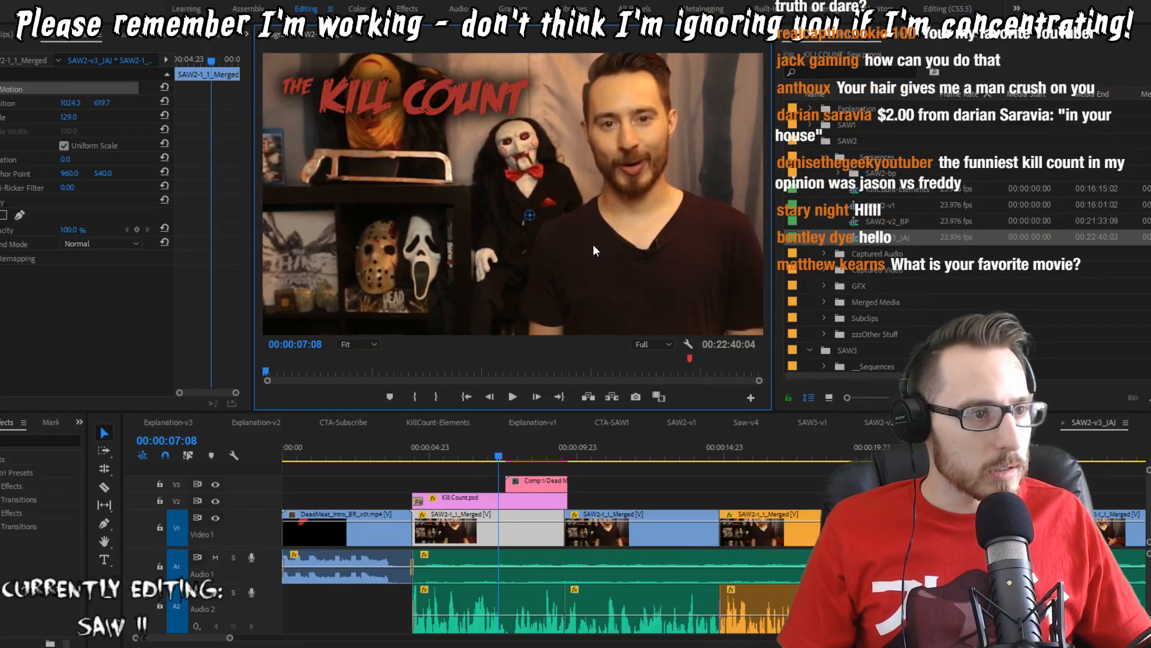
Step: Refine the first talking clip's position to 1026.3, 661.7 while playing back its framing under the titles
{"action": "left_click", "coordinate": [351, 446]}
{"action": "key", "text": "space"}
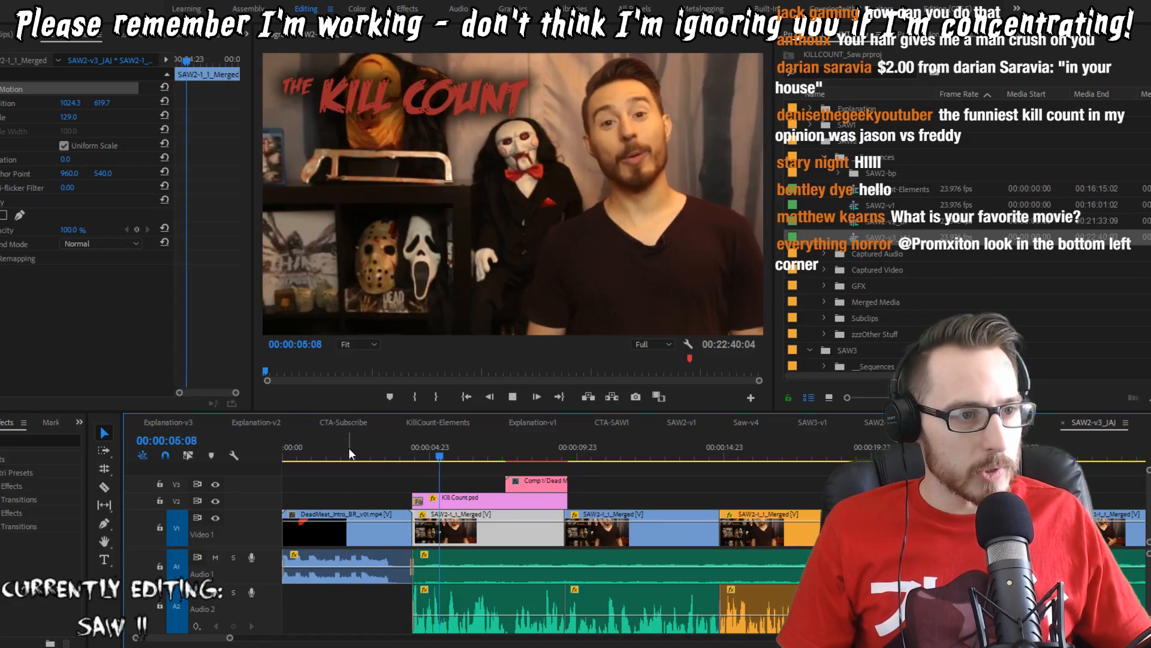
{"action": "key", "text": "space"}
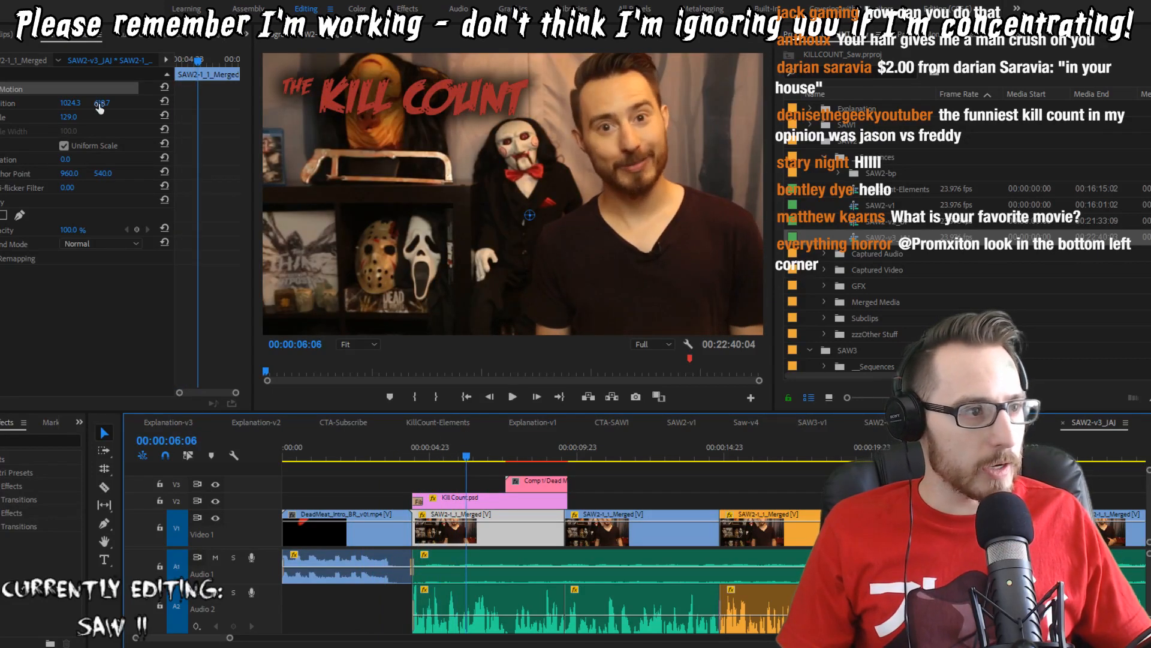
{"action": "left_click_drag", "start_coordinate": [99, 105], "coordinate": [109, 105]}
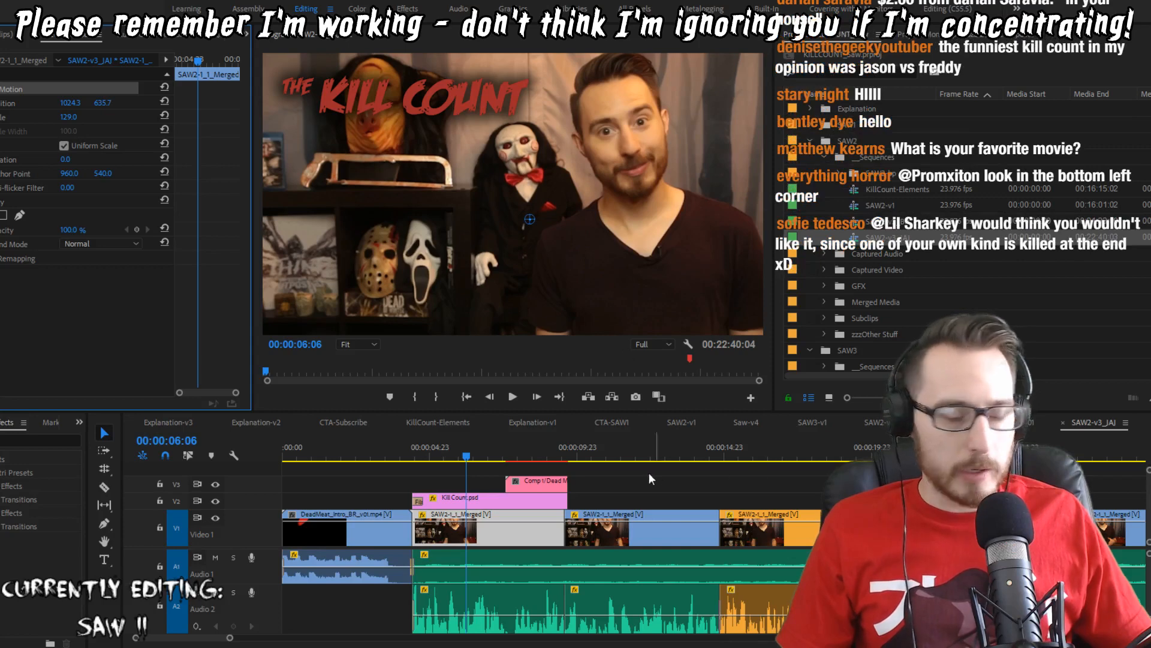
{"action": "left_click_drag", "start_coordinate": [453, 457], "coordinate": [418, 457]}
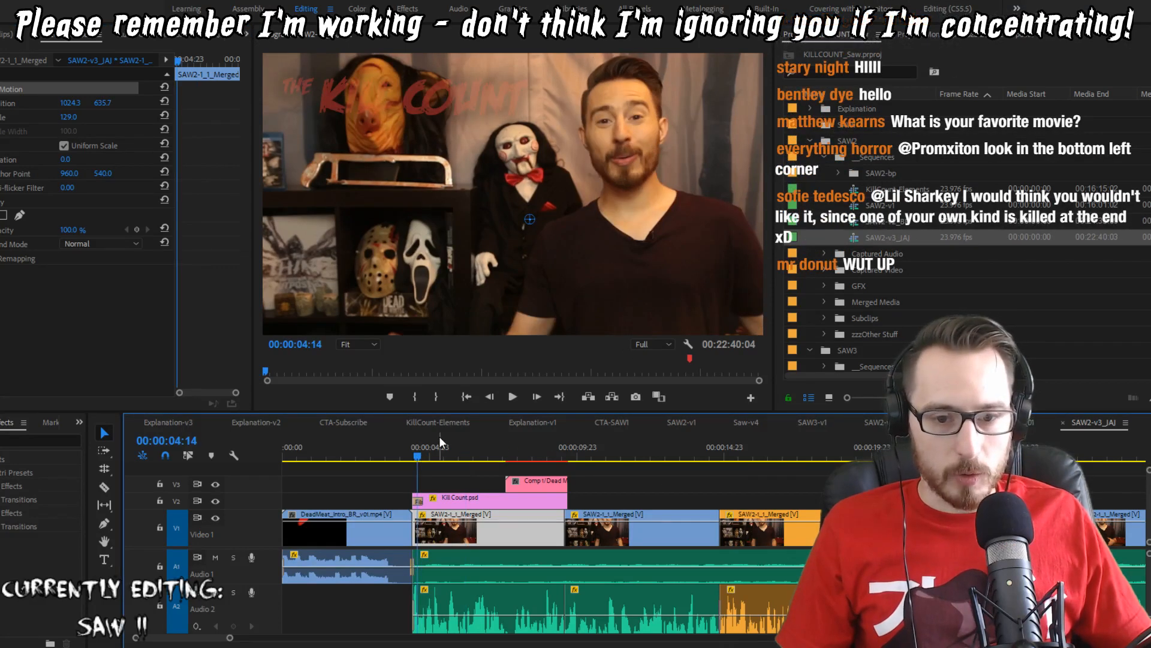
{"action": "key", "text": "space"}
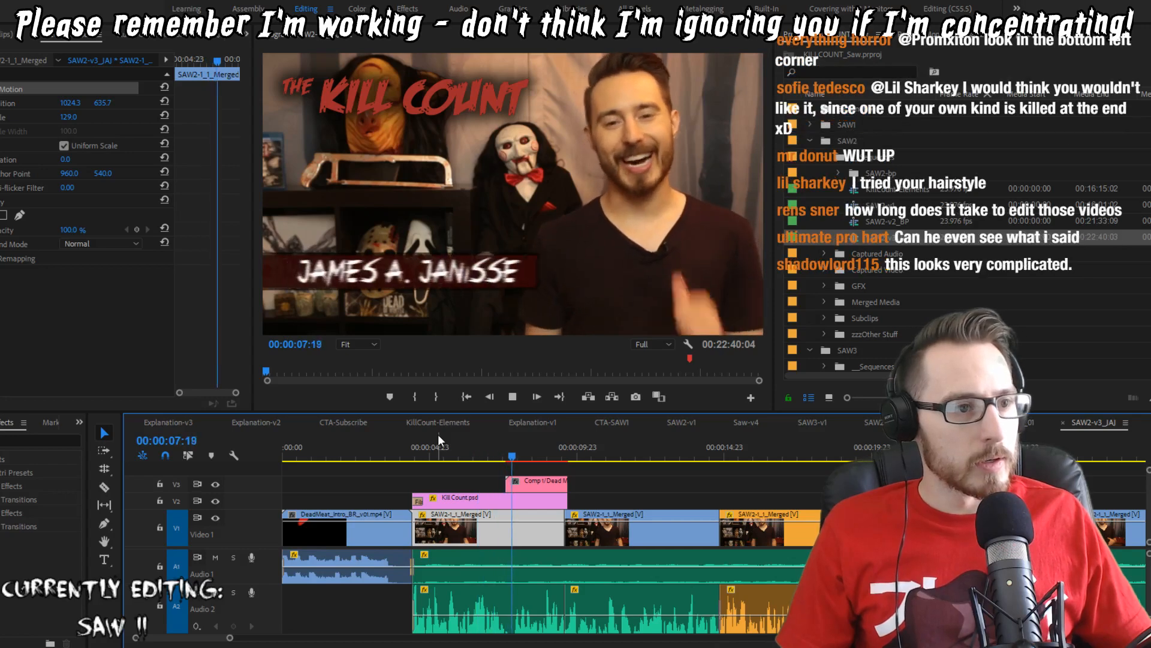
{"action": "key", "text": "space"}
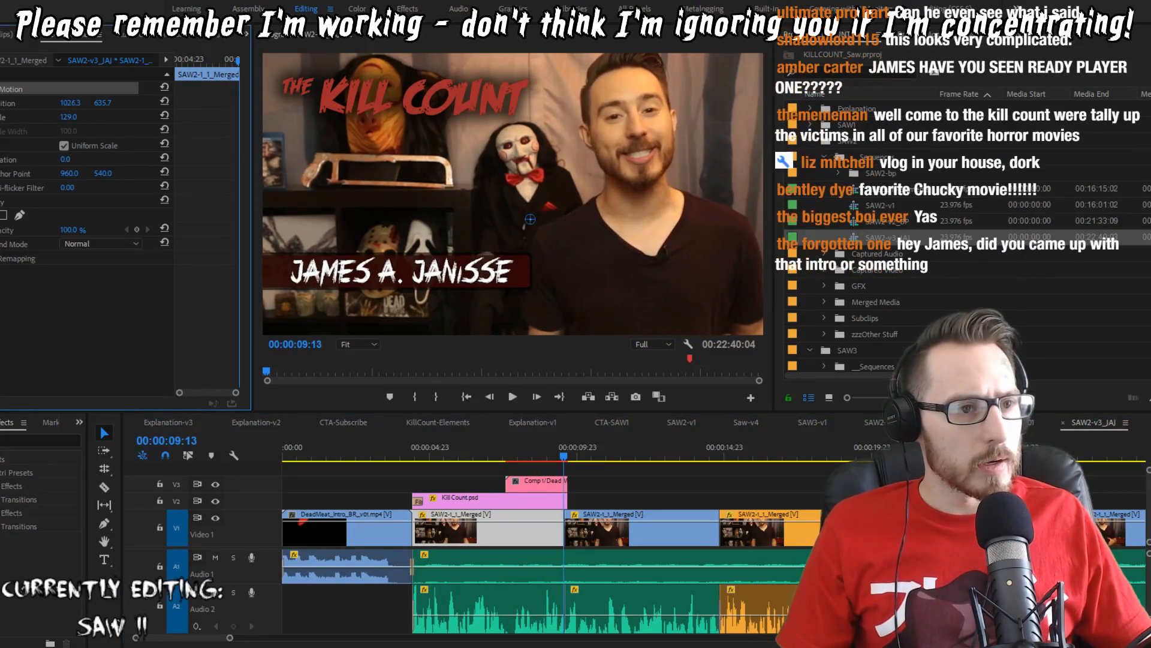
{"action": "left_click_drag", "start_coordinate": [103, 102], "coordinate": [107, 103]}
{"action": "left_click", "coordinate": [426, 447]}
{"action": "key", "text": "space"}
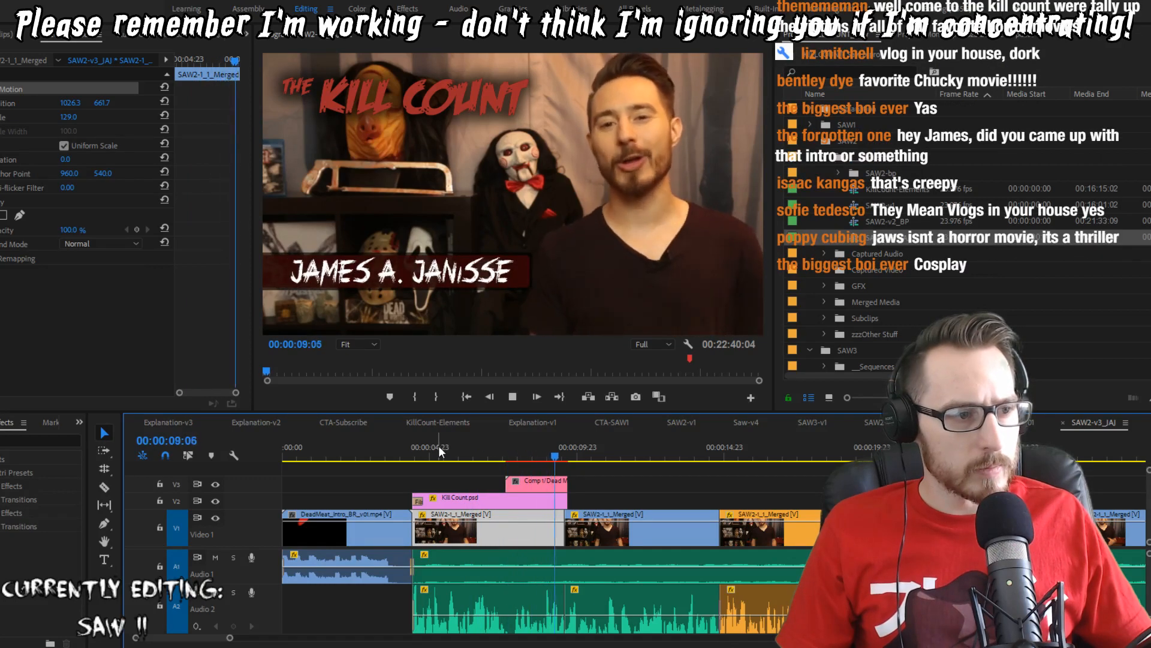
{"action": "key", "text": "space"}
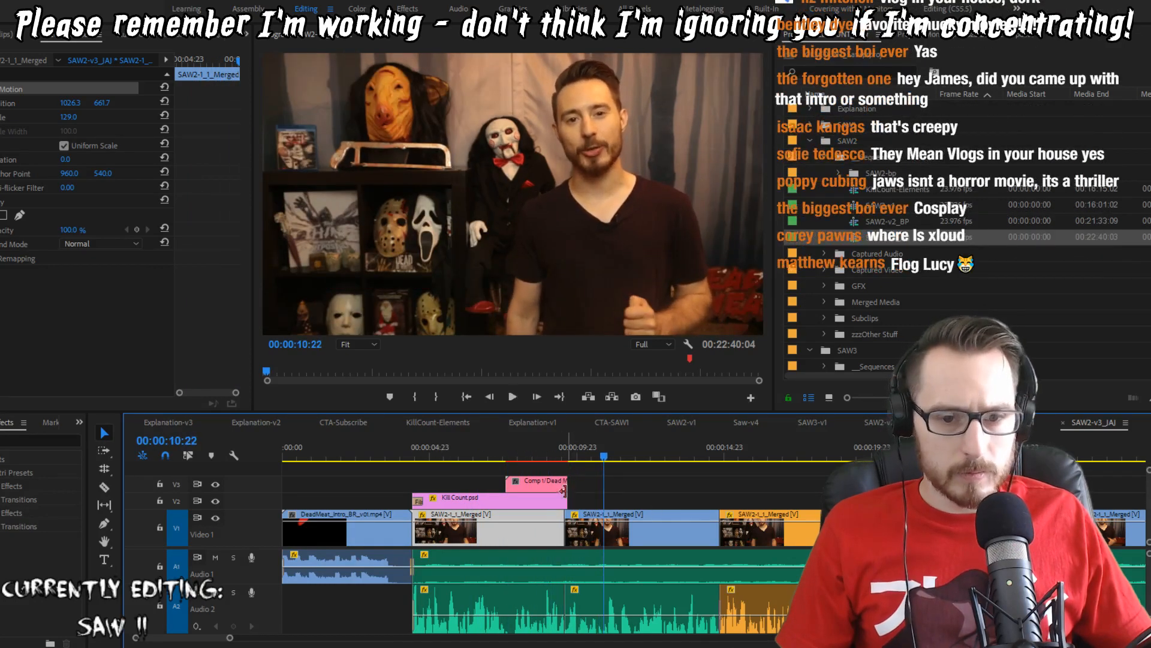
Step: Trim the ends of the Kill Count title and the lower third to the end of the first talking clip
{"action": "scroll", "coordinate": [568, 483], "scroll_direction": "up", "scroll_amount": 4}
{"action": "left_click", "coordinate": [582, 469]}
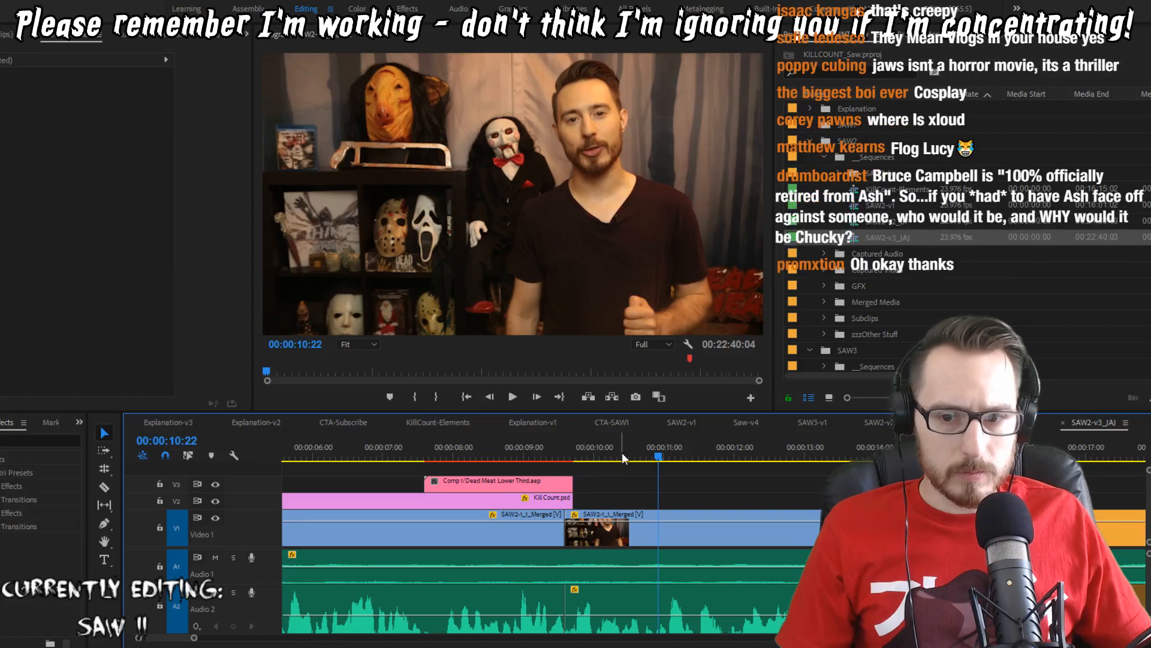
{"action": "left_click_drag", "start_coordinate": [592, 483], "coordinate": [548, 505]}
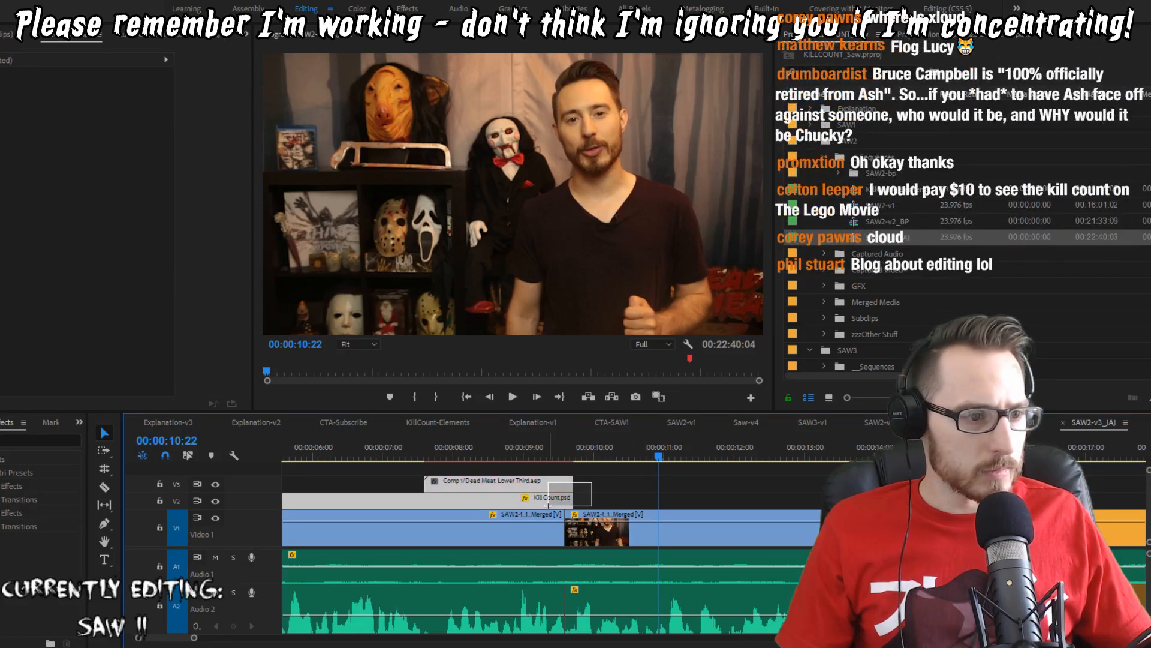
{"action": "key", "text": "Return"}
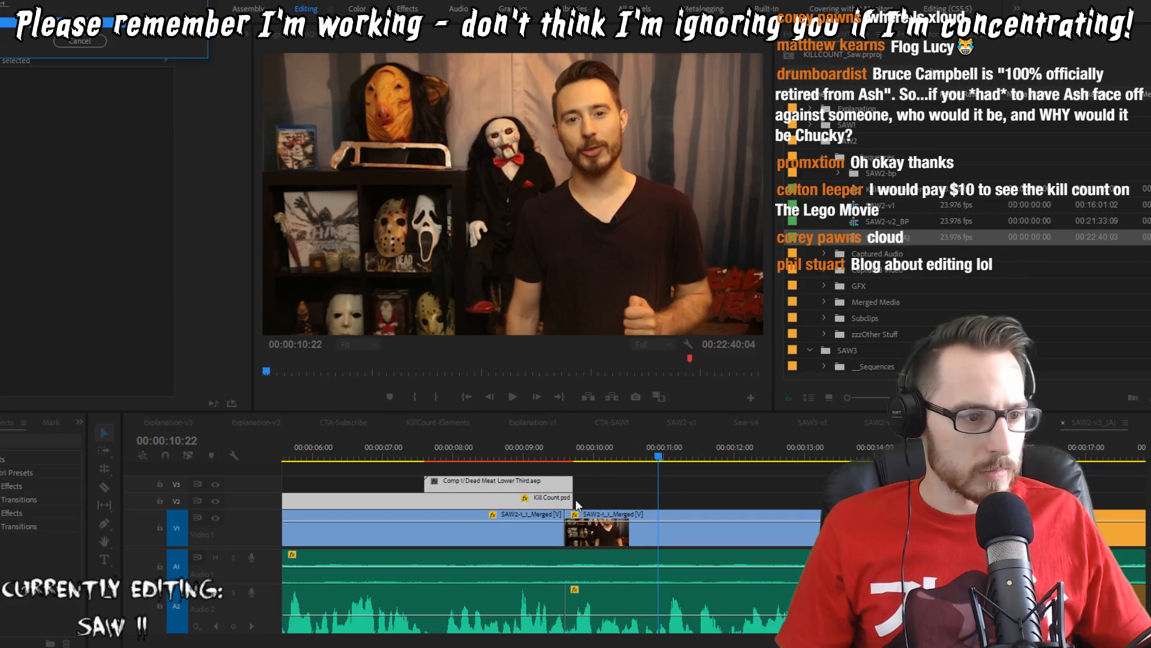
{"action": "left_click_drag", "start_coordinate": [572, 502], "coordinate": [564, 504]}
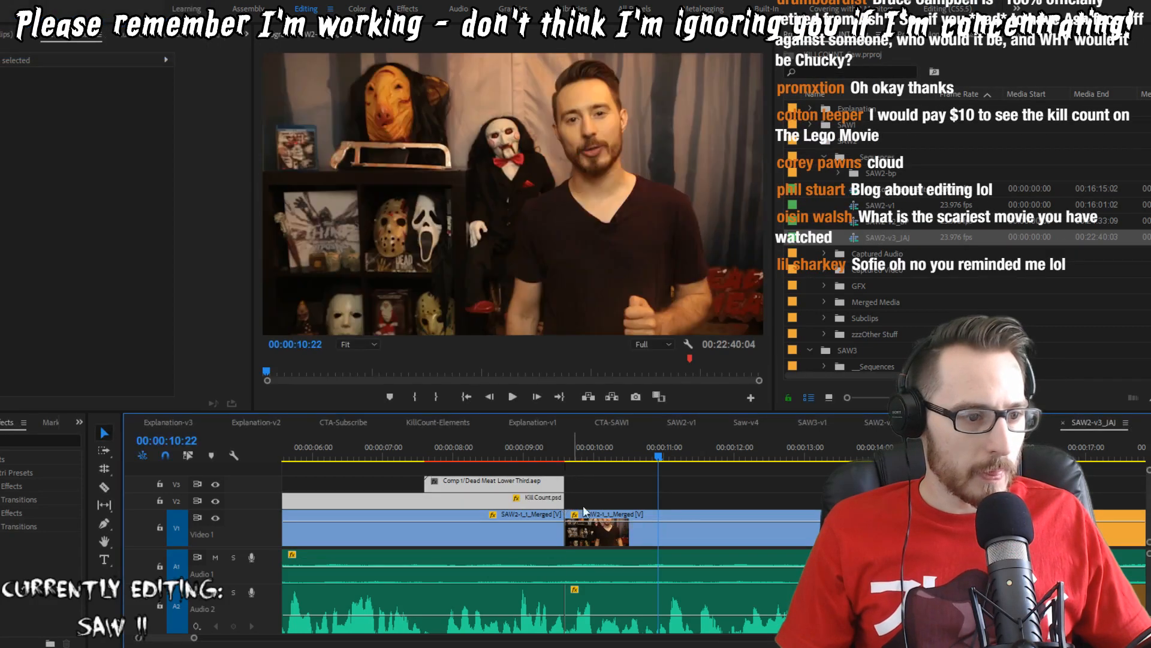
{"action": "left_click", "coordinate": [638, 484]}
{"action": "key", "text": "Return"}
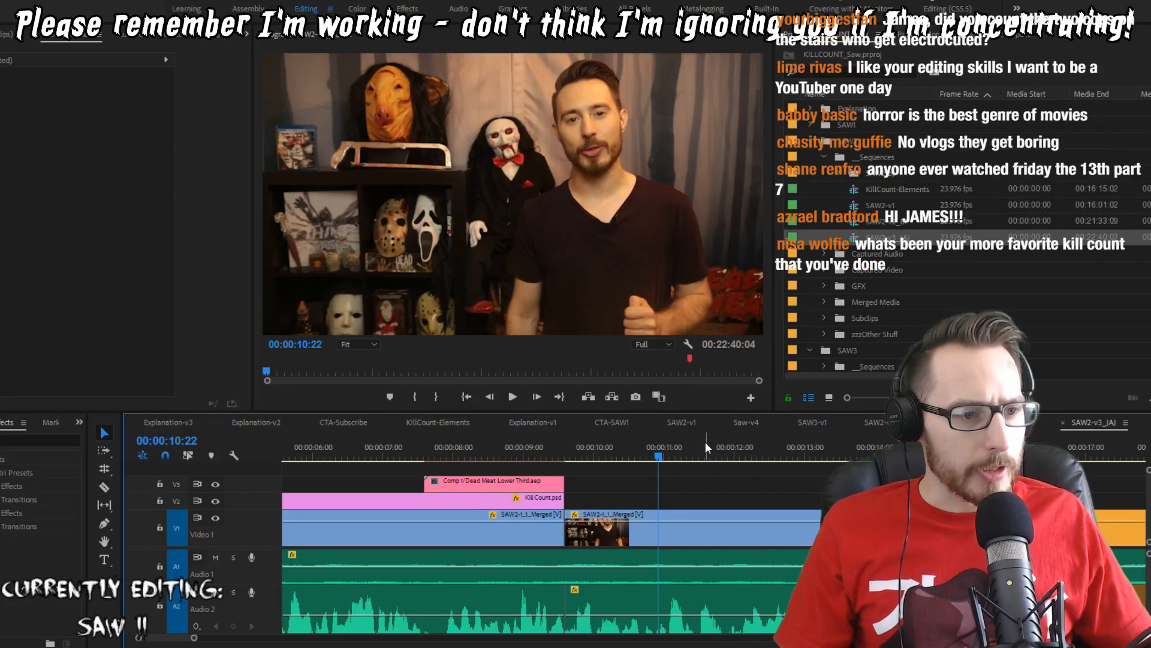
Step: Copy the movie title clip and the three credit clips near the start of Video 1 in the SAW2-v1 sequence
{"action": "left_click", "coordinate": [680, 423]}
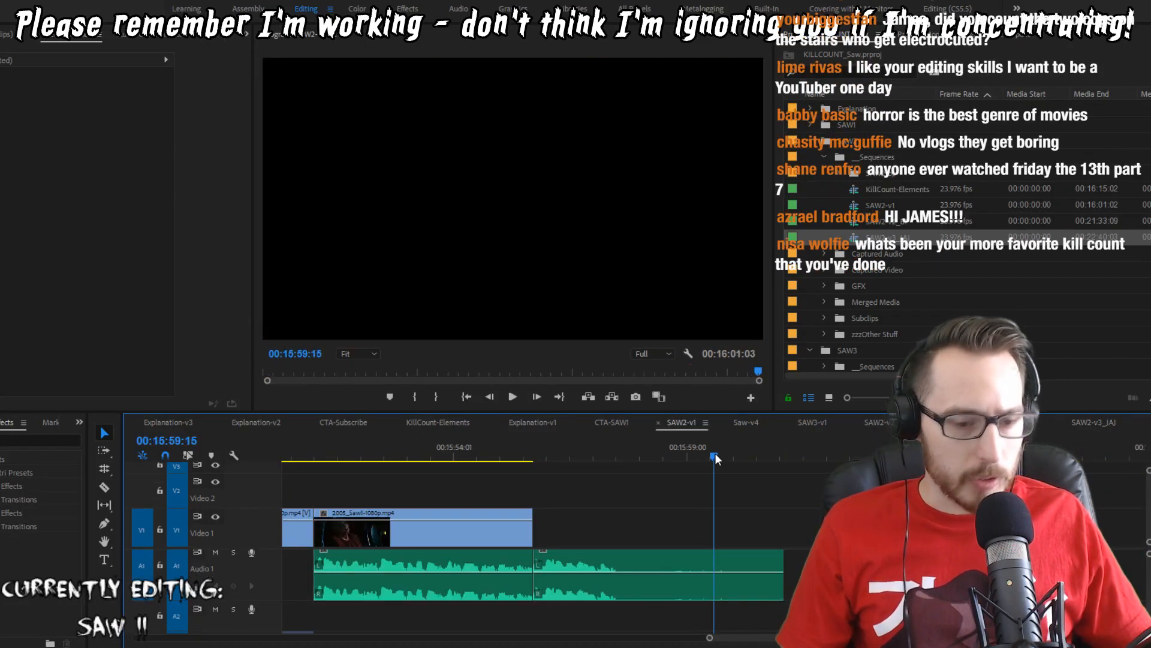
{"action": "key", "text": "minus"}
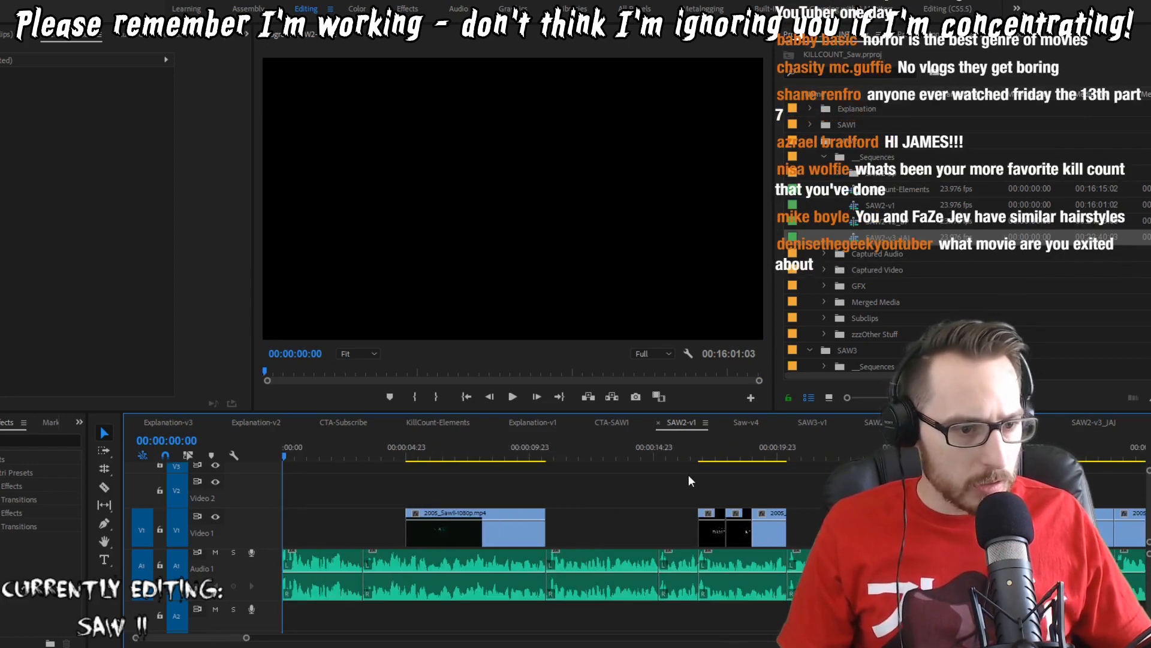
{"action": "left_click", "coordinate": [702, 457]}
{"action": "left_click", "coordinate": [706, 456]}
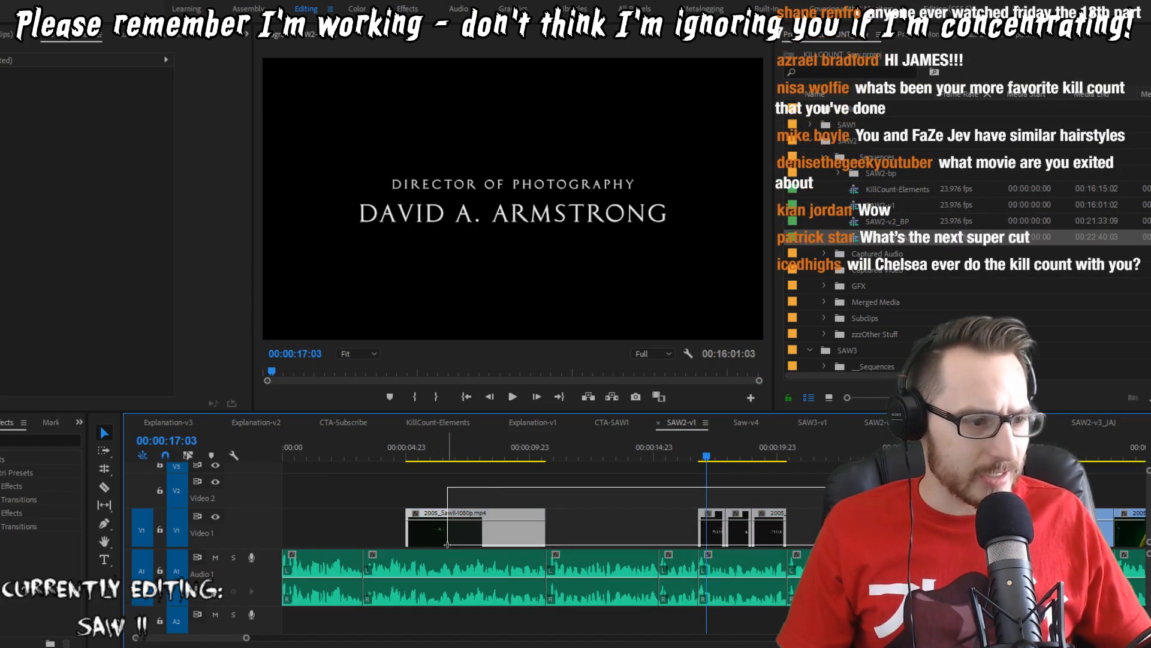
Step: Paste the copied movie clips onto Video 2 of SAW2-v3_JAJ at 00:00:09:14, with only that video track targeted
{"action": "left_click", "coordinate": [1098, 422]}
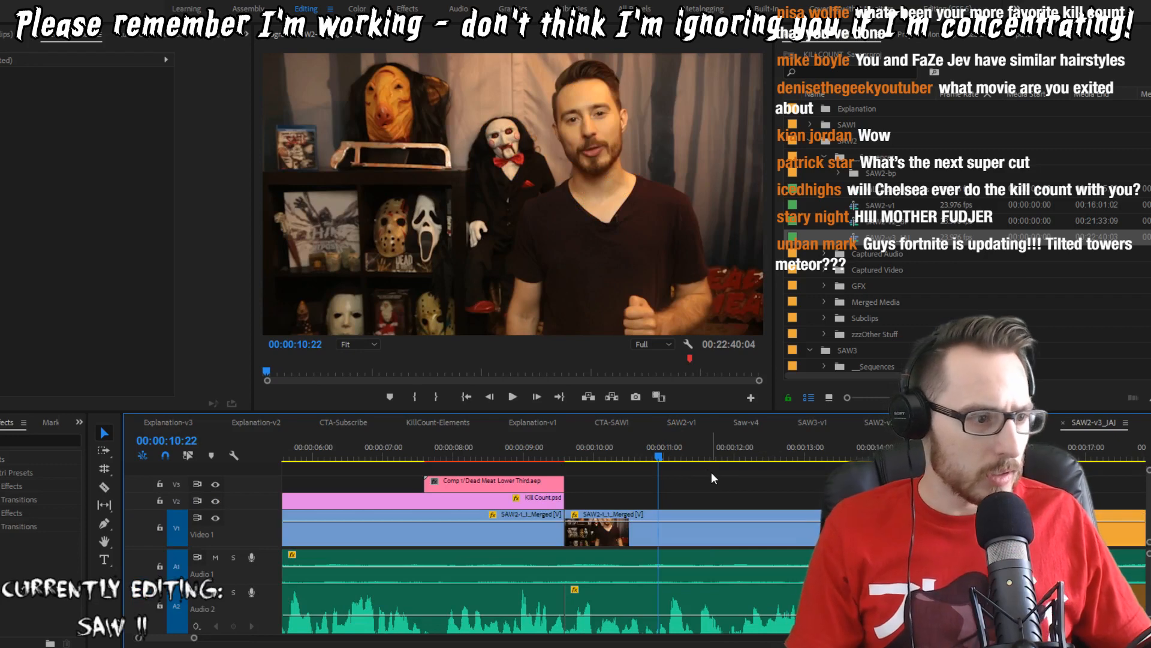
{"action": "left_click", "coordinate": [177, 501]}
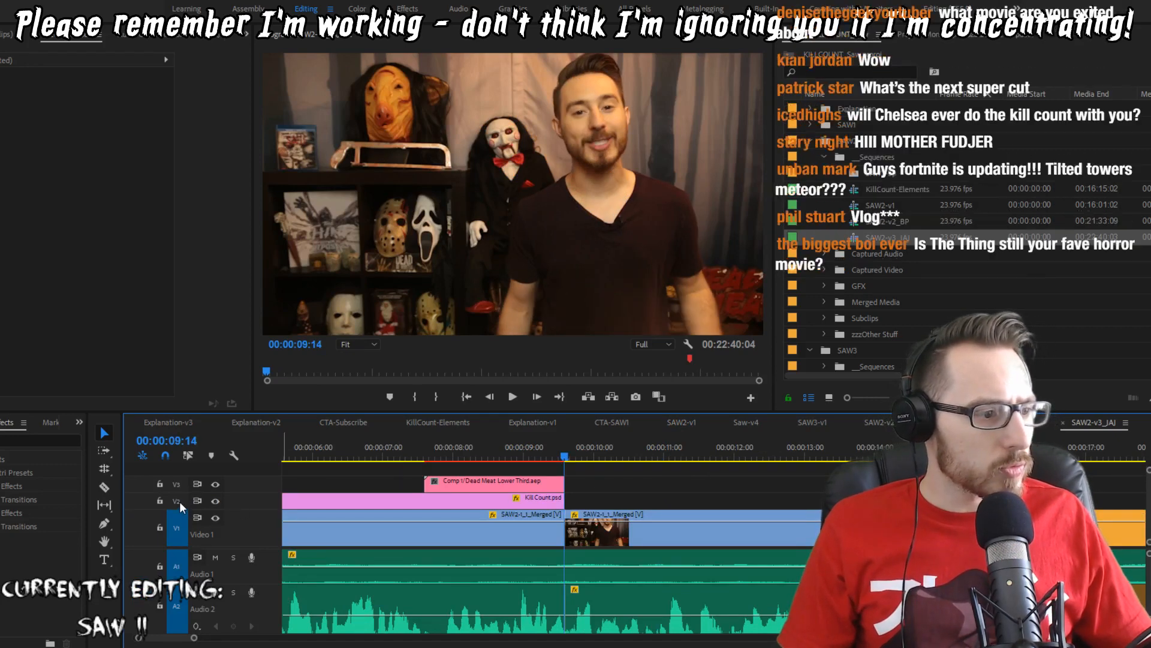
{"action": "left_click", "coordinate": [177, 529]}
{"action": "key", "text": "Down"}
{"action": "key", "text": "Down"}
{"action": "key", "text": "Down"}
{"action": "key", "text": "Down"}
Step: Trim the end of the SAW II title clip on Video 2 to the end of the talking clip beneath it
{"action": "scroll", "coordinate": [405, 509], "scroll_direction": "up", "scroll_amount": 5}
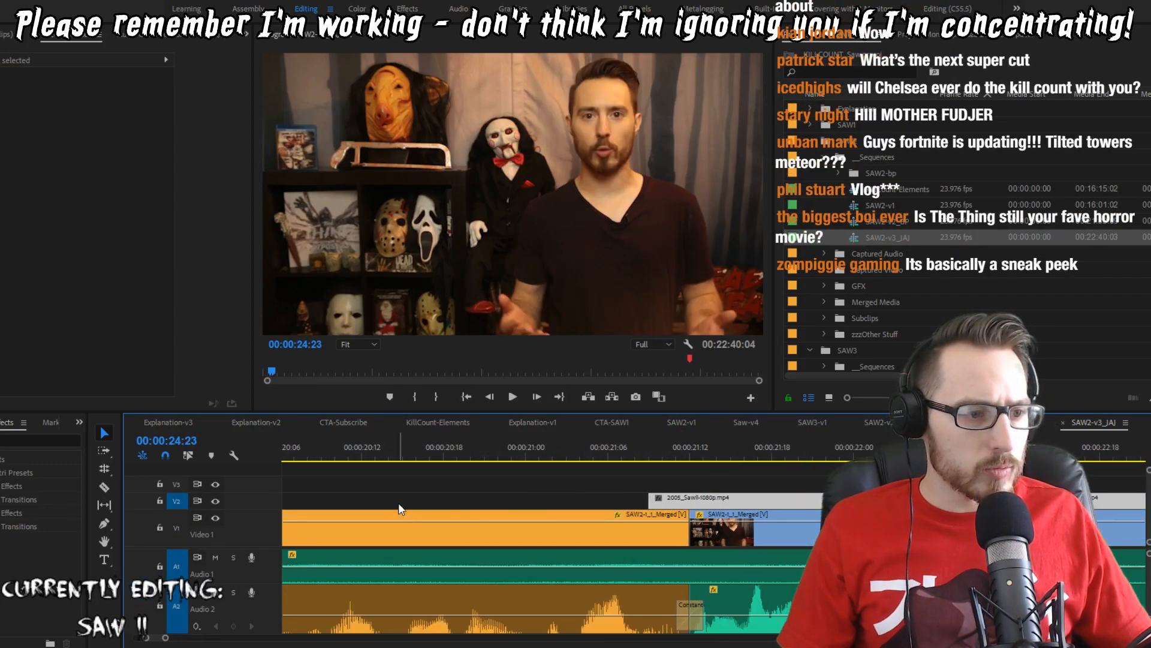
{"action": "scroll", "coordinate": [398, 507], "scroll_direction": "down", "scroll_amount": 3}
{"action": "scroll", "coordinate": [398, 517], "scroll_direction": "down", "scroll_amount": 1}
{"action": "scroll", "coordinate": [387, 485], "scroll_direction": "up", "scroll_amount": 7}
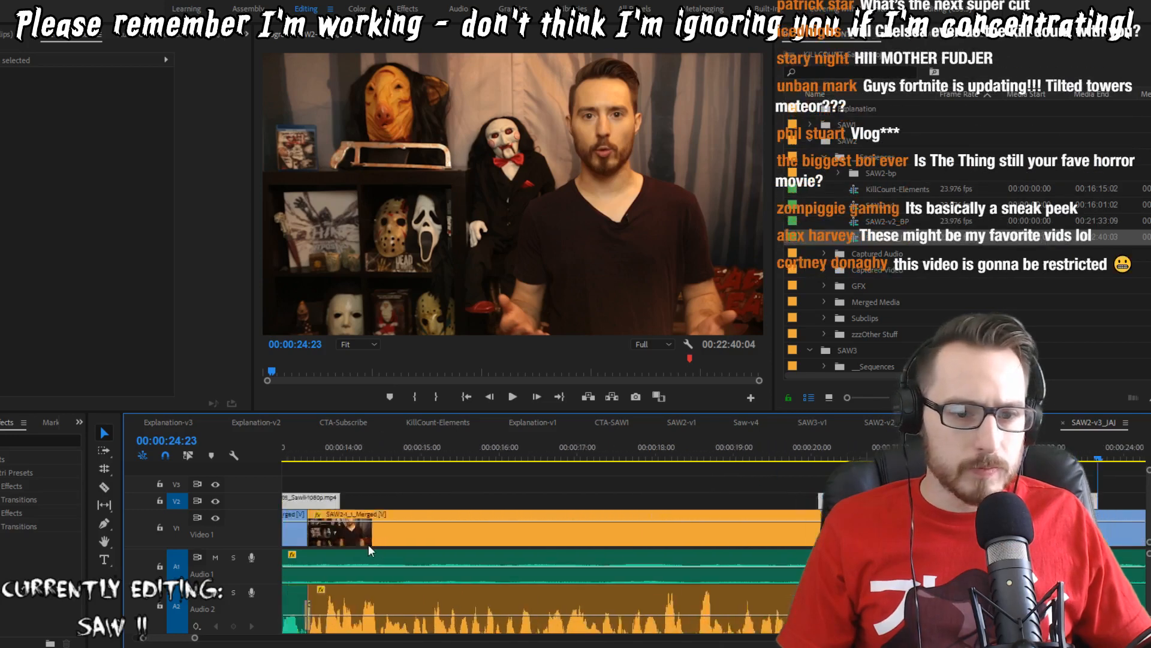
{"action": "scroll", "coordinate": [451, 495], "scroll_direction": "up", "scroll_amount": 2}
{"action": "left_click", "coordinate": [444, 459]}
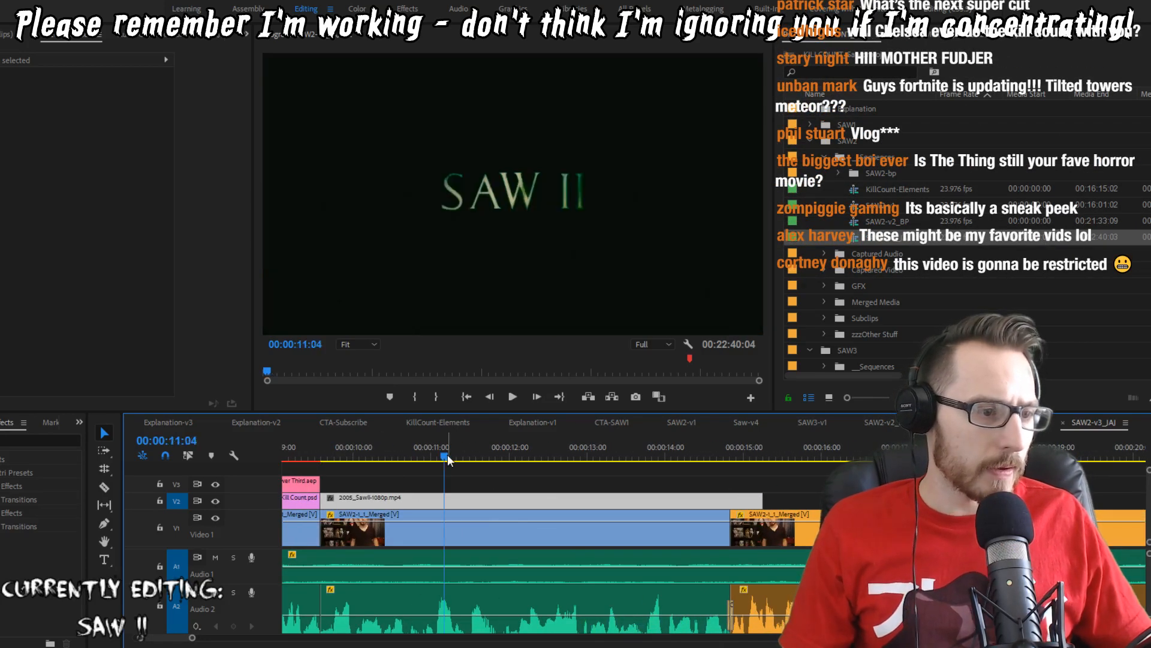
{"action": "scroll", "coordinate": [448, 460], "scroll_direction": "up", "scroll_amount": 7}
{"action": "key", "text": "space"}
{"action": "scroll", "coordinate": [770, 514], "scroll_direction": "down", "scroll_amount": 8}
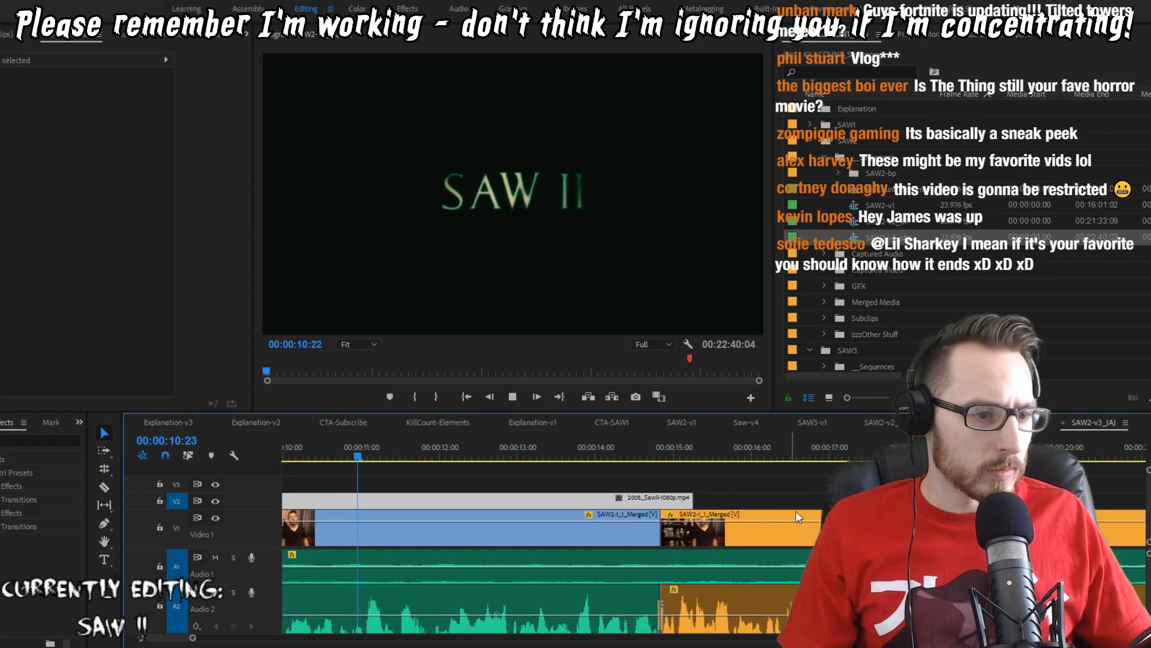
{"action": "left_click", "coordinate": [761, 499]}
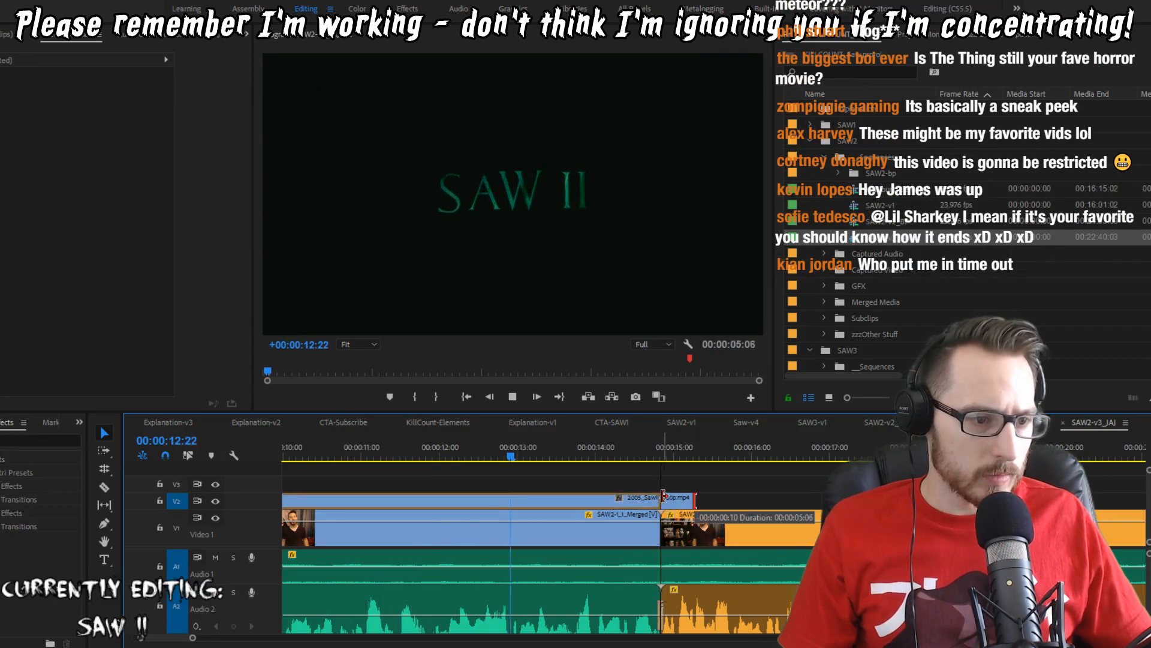
{"action": "left_click_drag", "start_coordinate": [663, 495], "coordinate": [661, 495]}
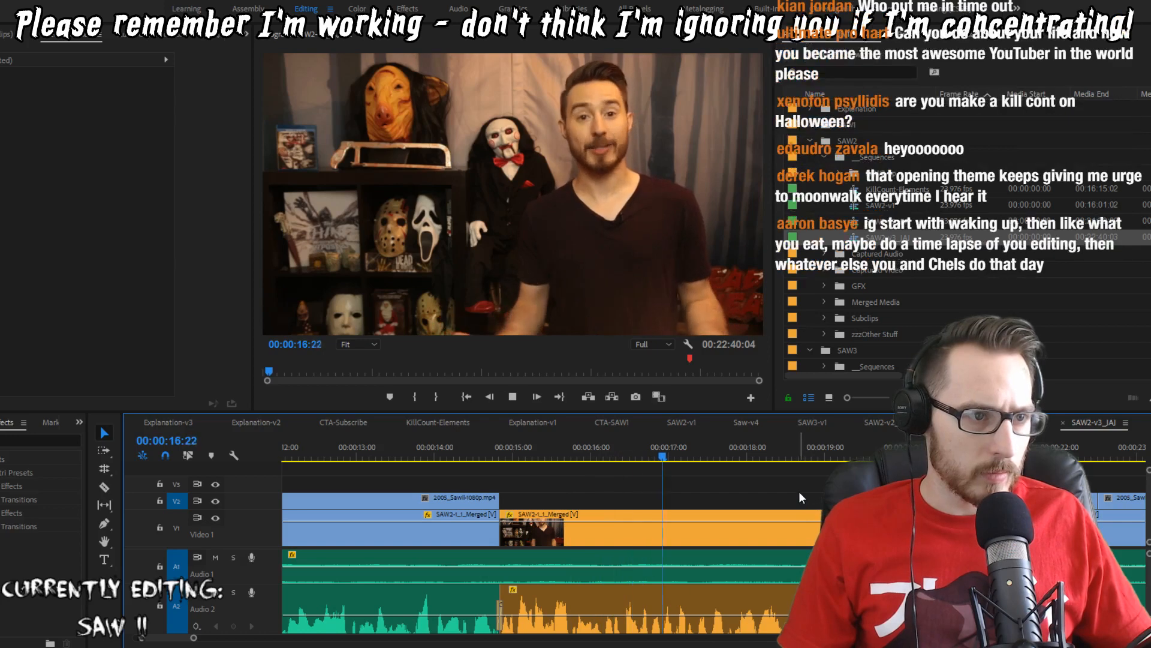
Step: Slip the video of the talking clip starting at 00:00:14:20 slightly against its audio, checking lip sync in normal and full-screen playback
{"action": "key", "text": "space"}
{"action": "left_click", "coordinate": [728, 535]}
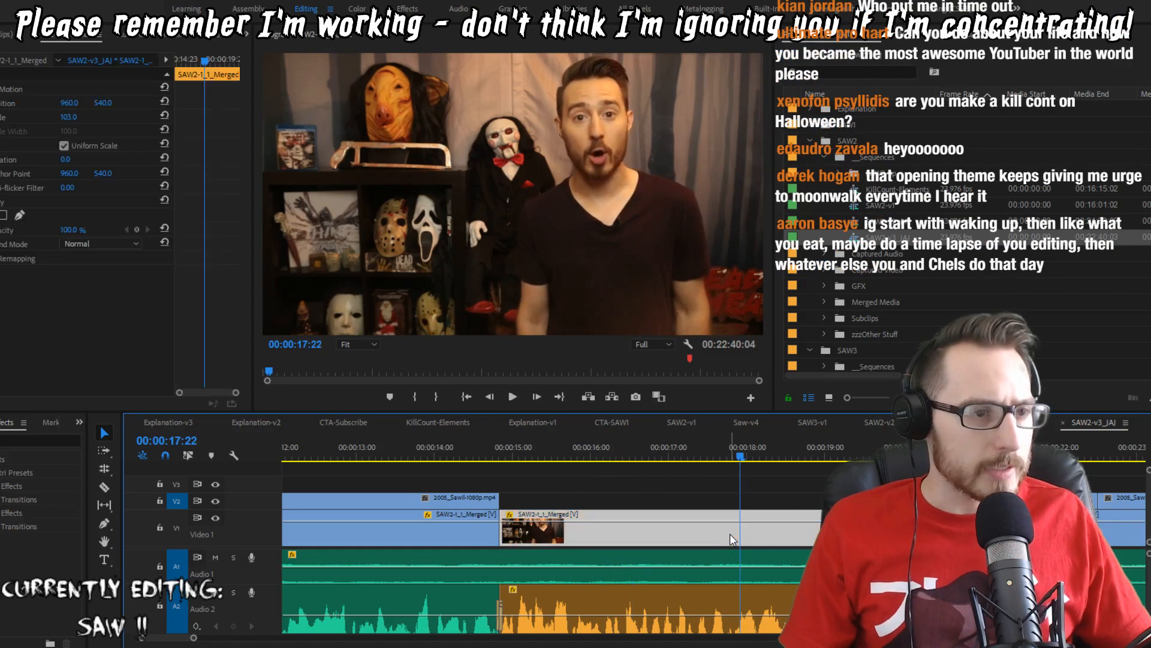
{"action": "key", "text": "shift+Left"}
{"action": "key", "text": "shift+Left"}
{"action": "key", "text": "shift+Left"}
{"action": "key", "text": "space"}
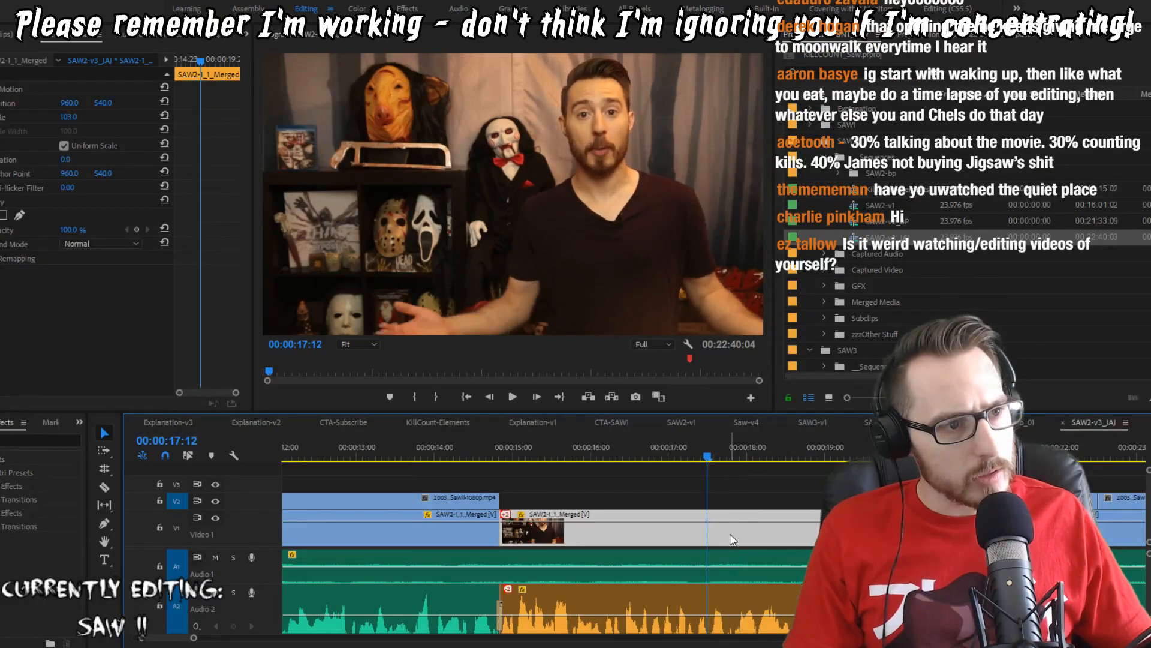
{"action": "key", "text": "Up"}
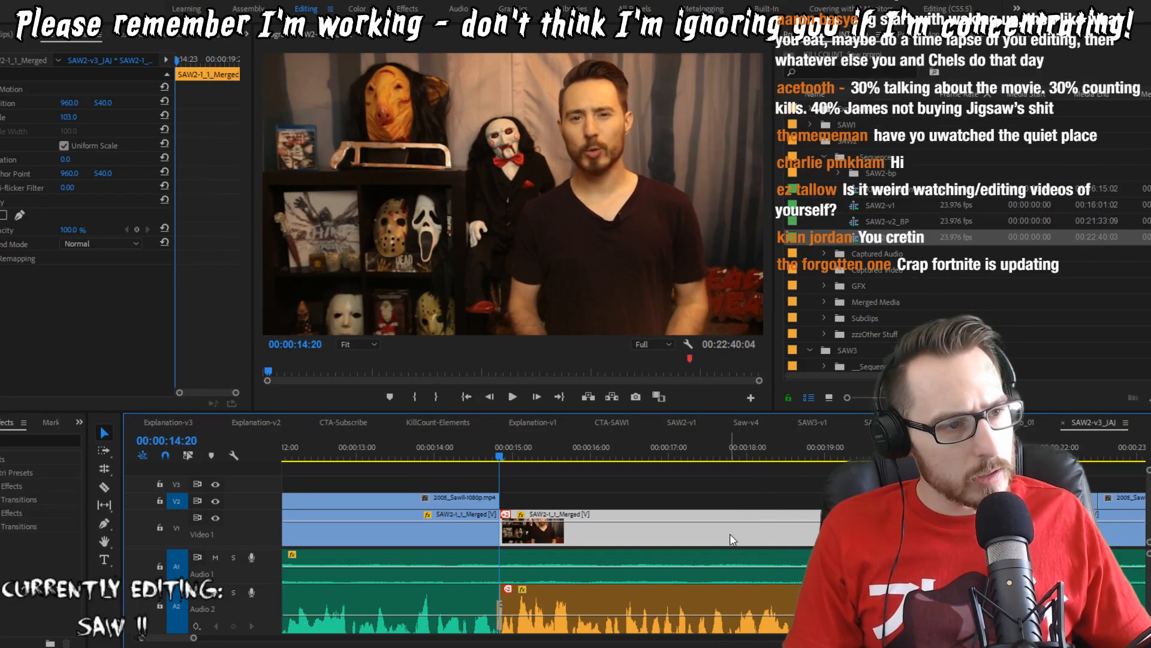
{"action": "key", "text": "space"}
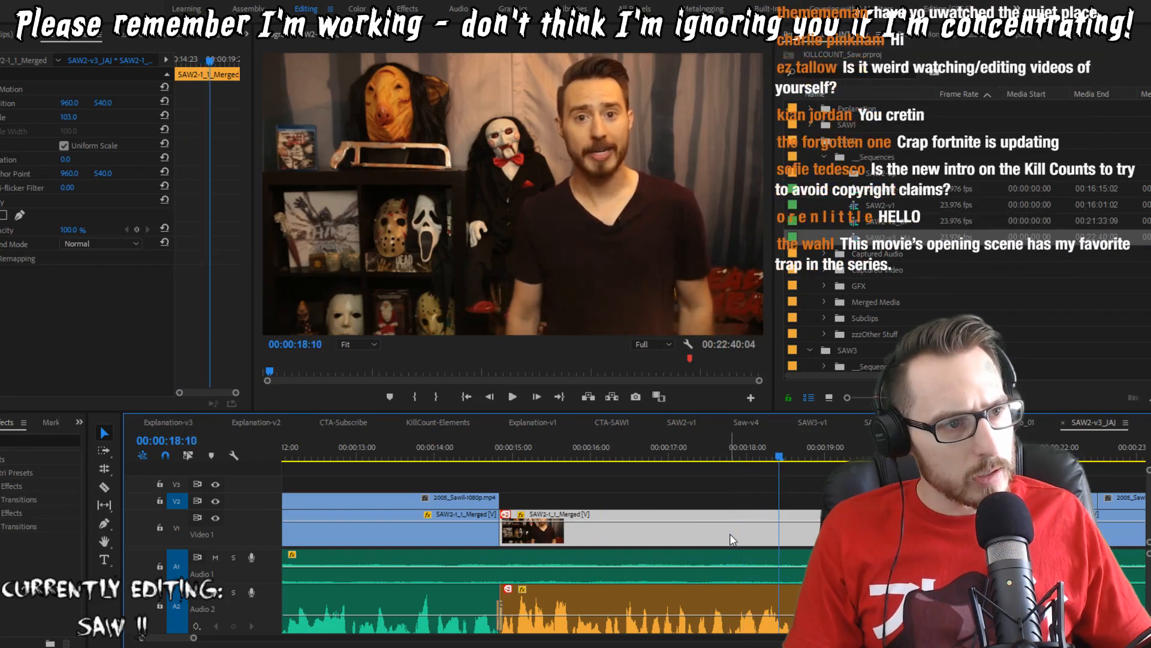
{"action": "key", "text": "Up"}
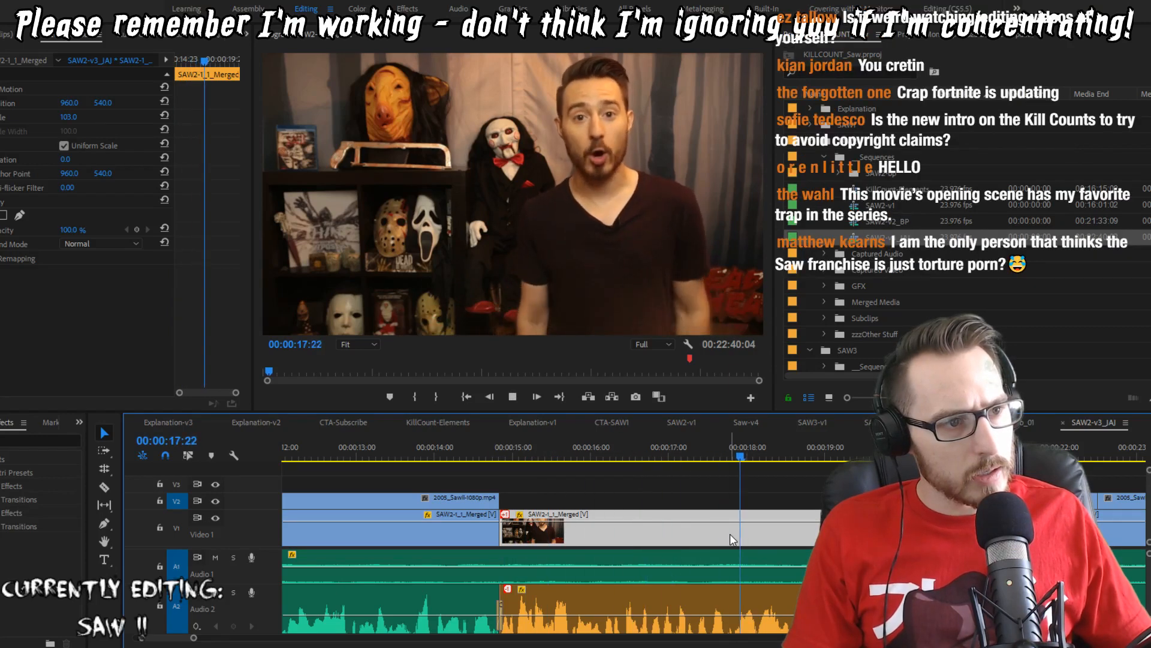
{"action": "key", "text": "space"}
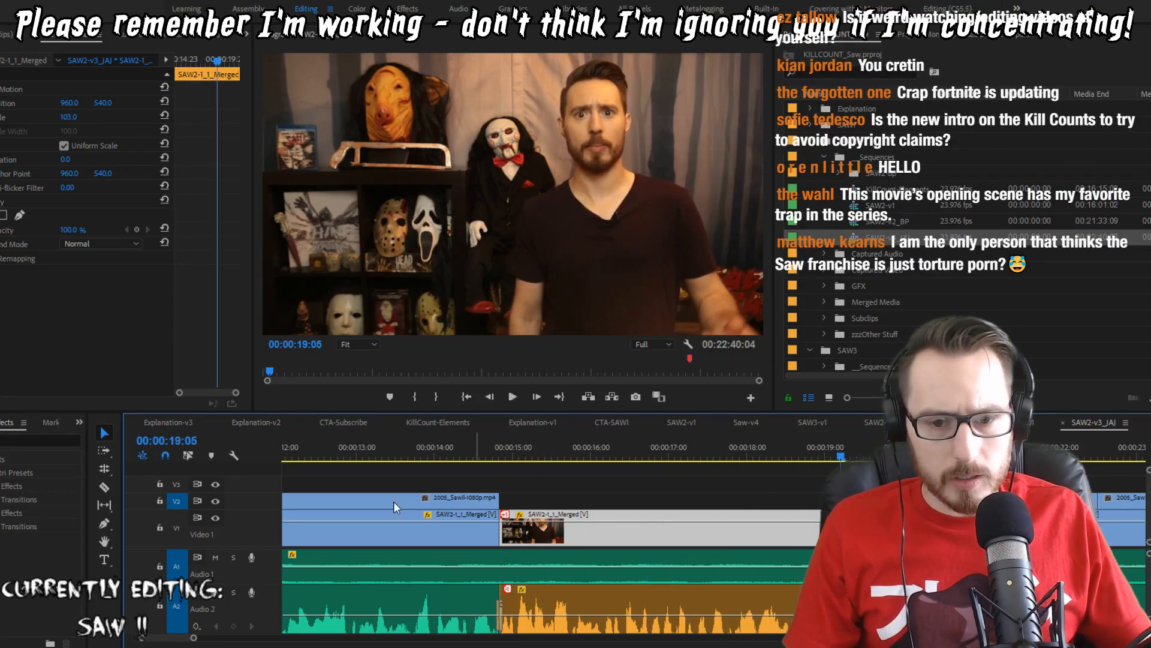
{"action": "left_click", "coordinate": [400, 309]}
{"action": "key", "text": "ctrl+grave"}
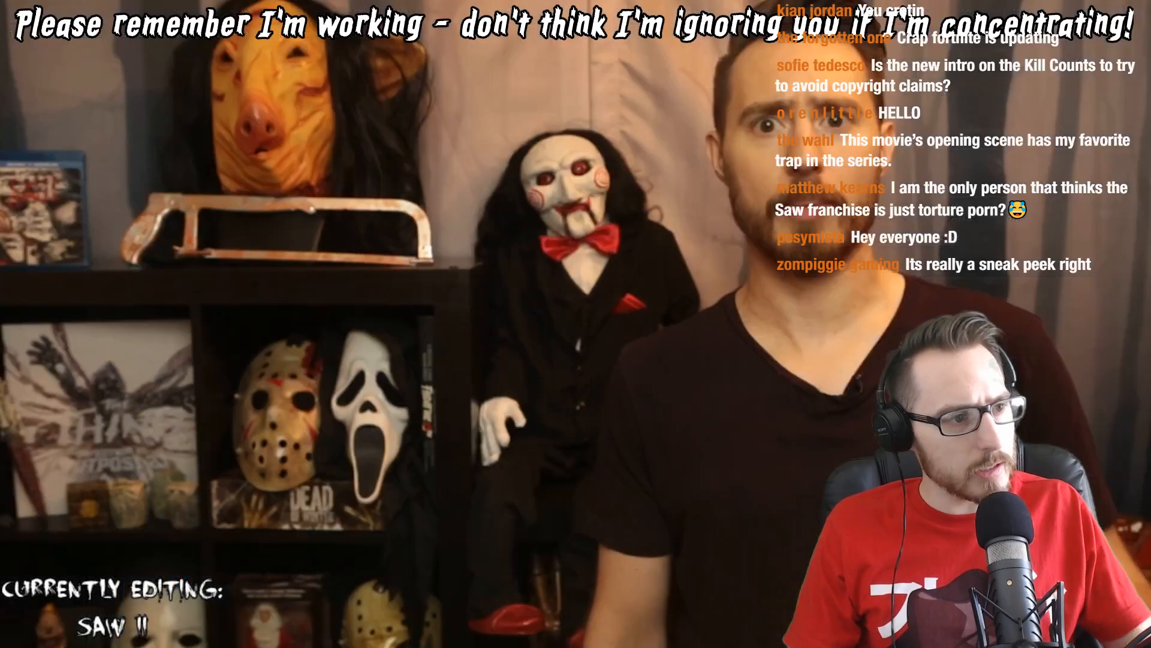
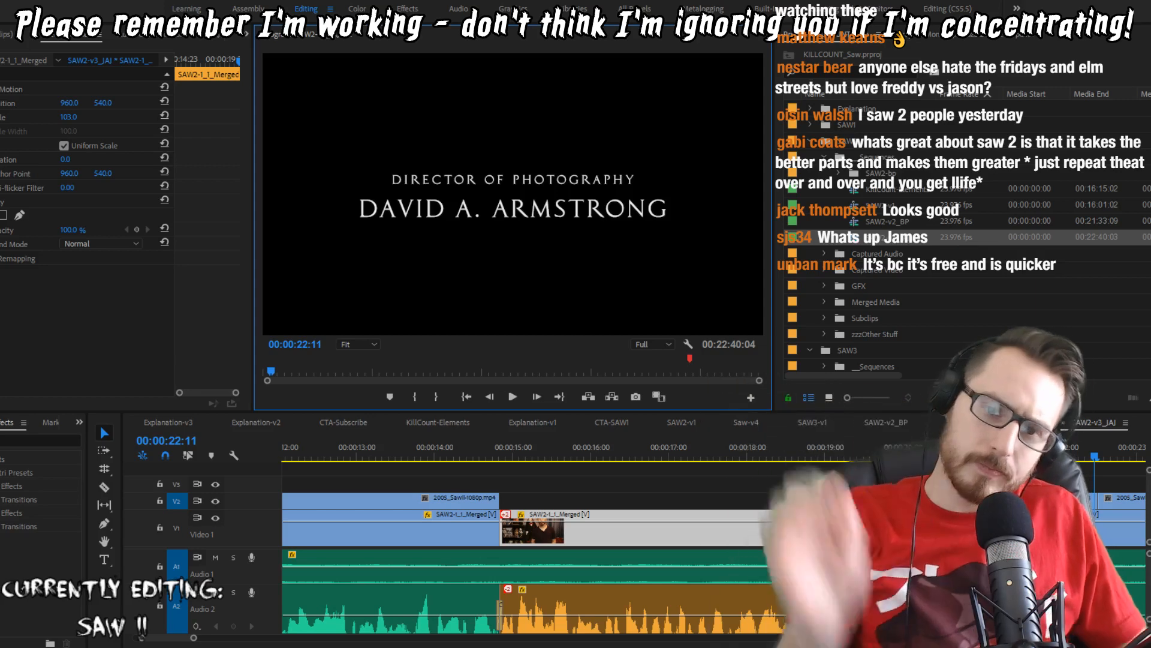
Step: Move the three credit clips on Video 2 to start with the talking clip at 00:00:21:12 and enlarge the Video 2 track
{"action": "key", "text": "Up"}
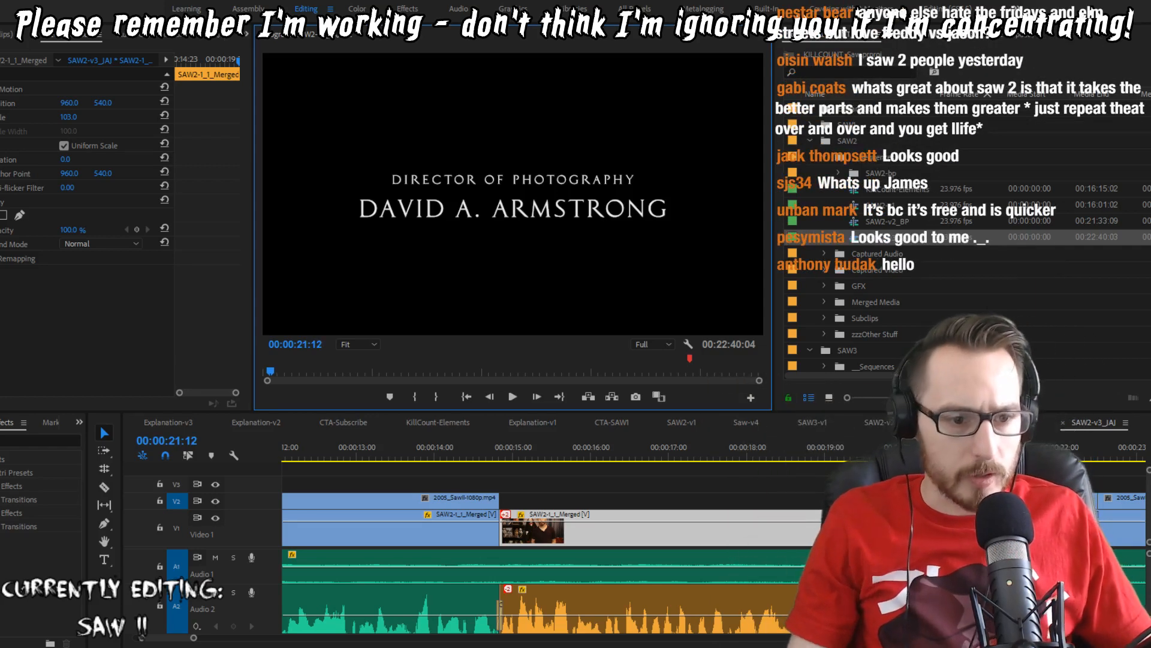
{"action": "scroll", "coordinate": [552, 540], "scroll_direction": "down", "scroll_amount": 4}
{"action": "left_click_drag", "start_coordinate": [893, 478], "coordinate": [694, 503]}
{"action": "left_click_drag", "start_coordinate": [696, 500], "coordinate": [716, 500]}
{"action": "double_click", "coordinate": [258, 498]}
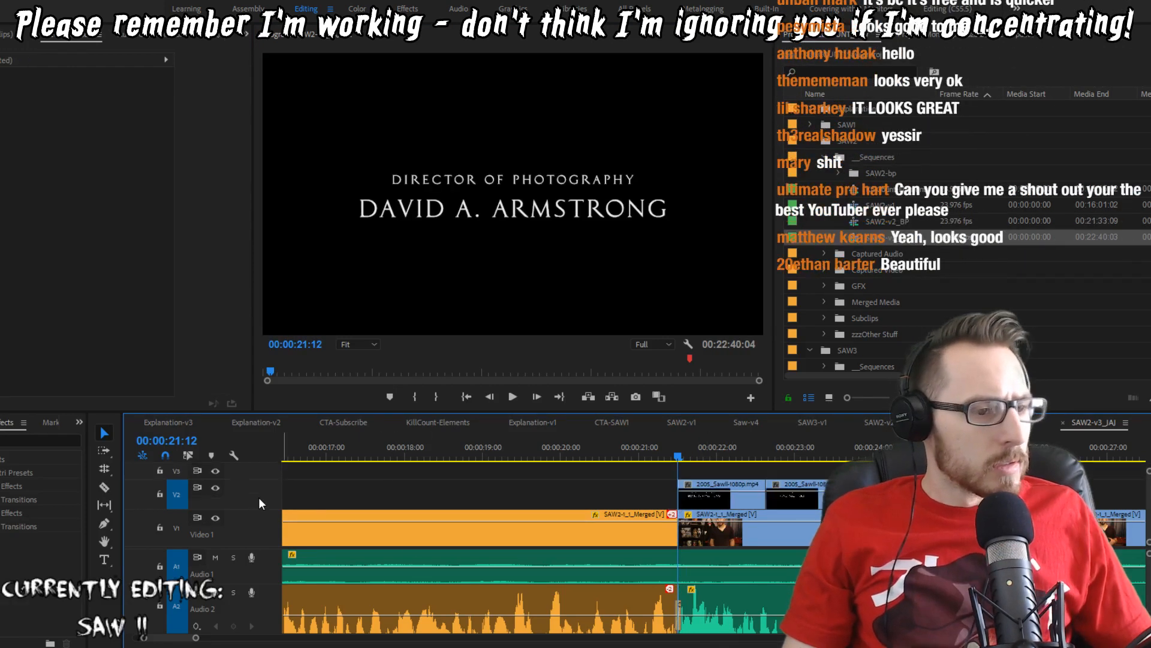
Step: Play back the credit clips and the following talking section up to about 00:00:56
{"action": "left_click", "coordinate": [574, 448]}
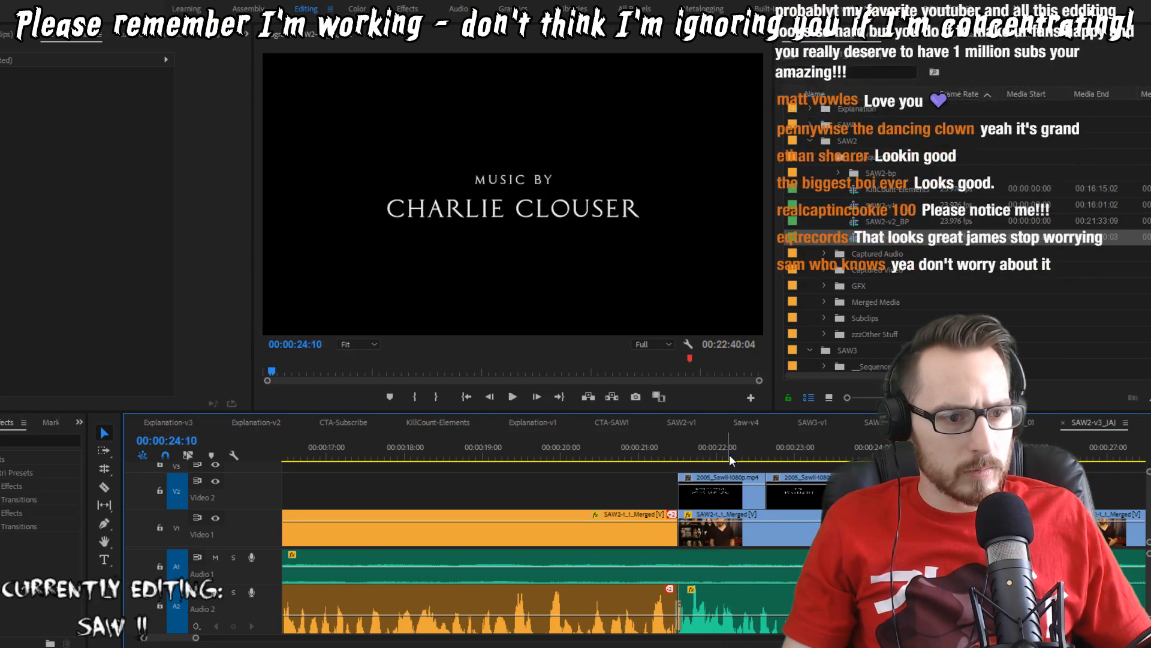
{"action": "left_click_drag", "start_coordinate": [731, 456], "coordinate": [788, 467]}
{"action": "scroll", "coordinate": [788, 471], "scroll_direction": "down", "scroll_amount": 3}
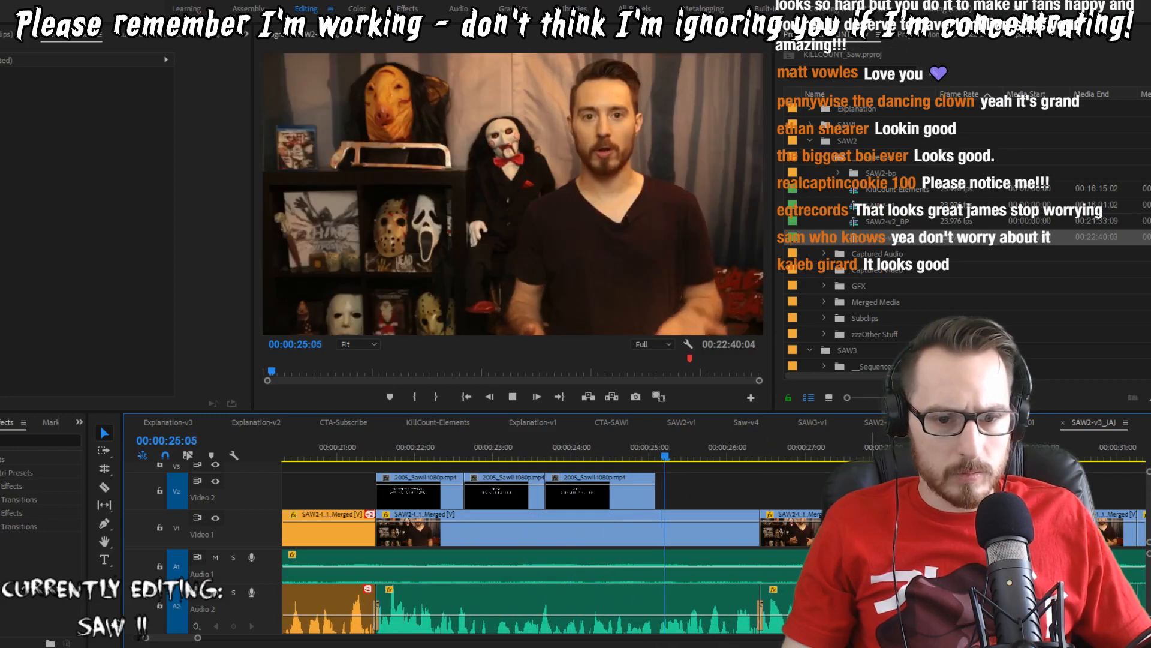
{"action": "scroll", "coordinate": [779, 489], "scroll_direction": "down", "scroll_amount": 2}
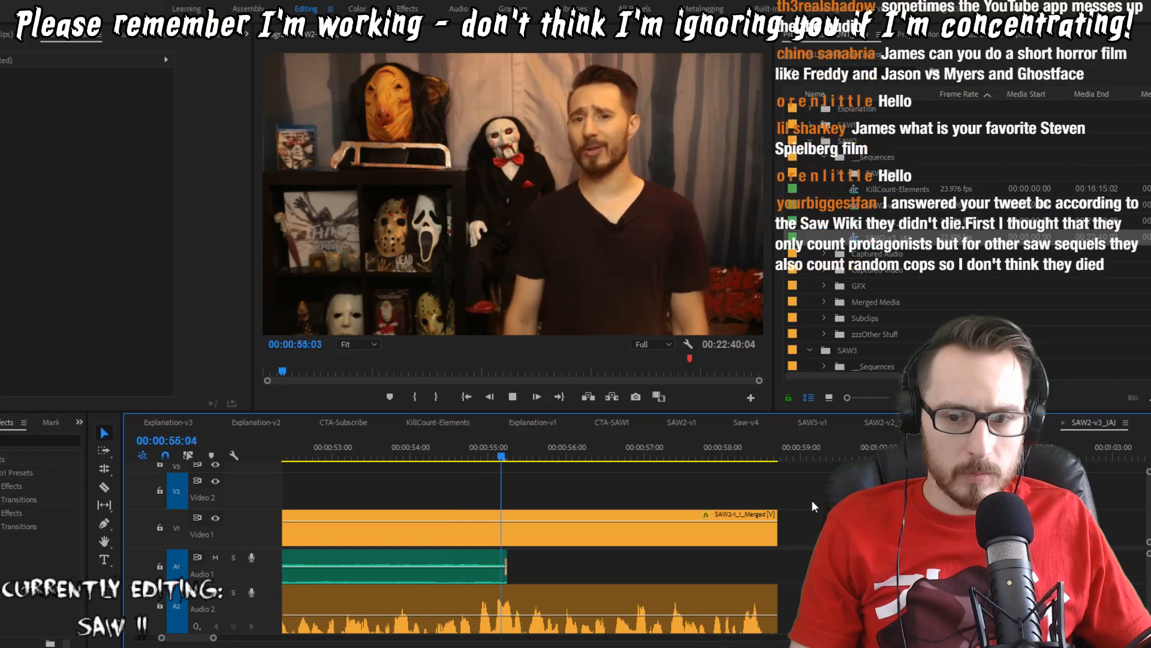
{"action": "key", "text": "space"}
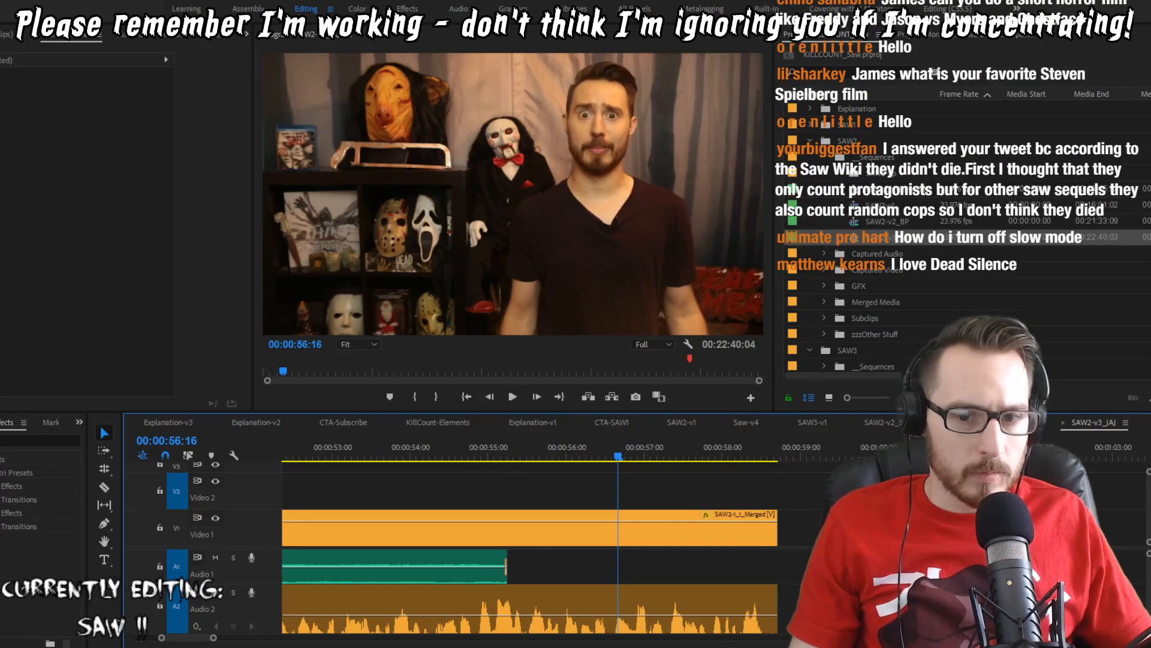
Step: Extend the Audio 1 music to the end of the orange talking clip, enlarge the Audio 1 track and play back the ending
{"action": "left_click_drag", "start_coordinate": [511, 556], "coordinate": [777, 567]}
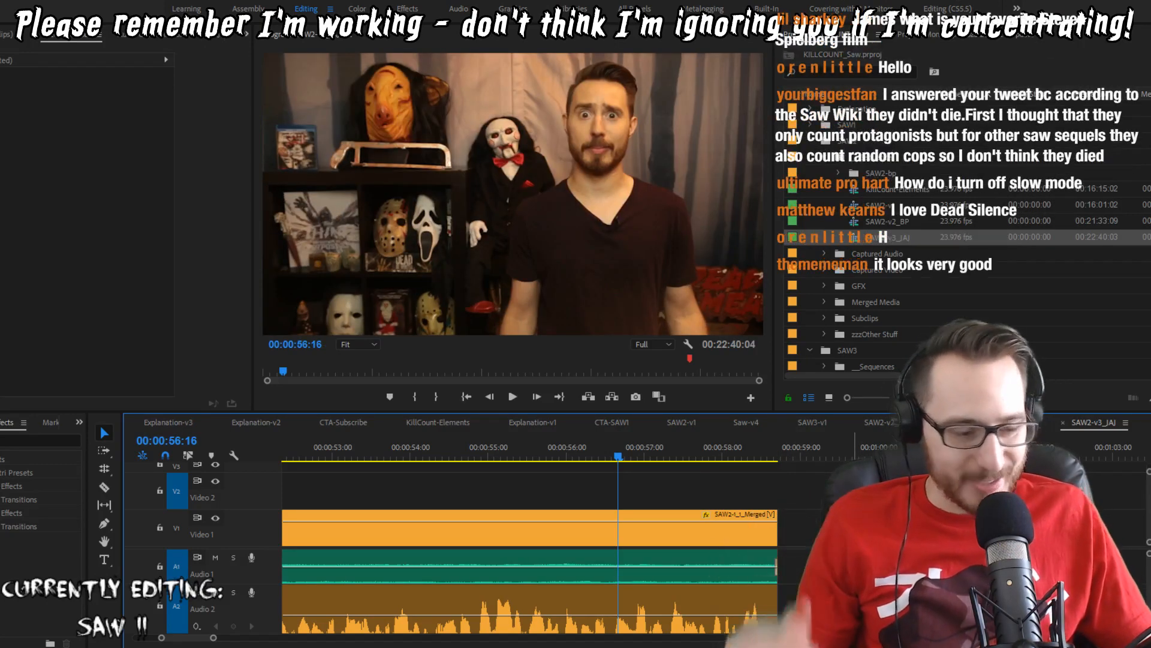
{"action": "left_click_drag", "start_coordinate": [264, 582], "coordinate": [264, 596]}
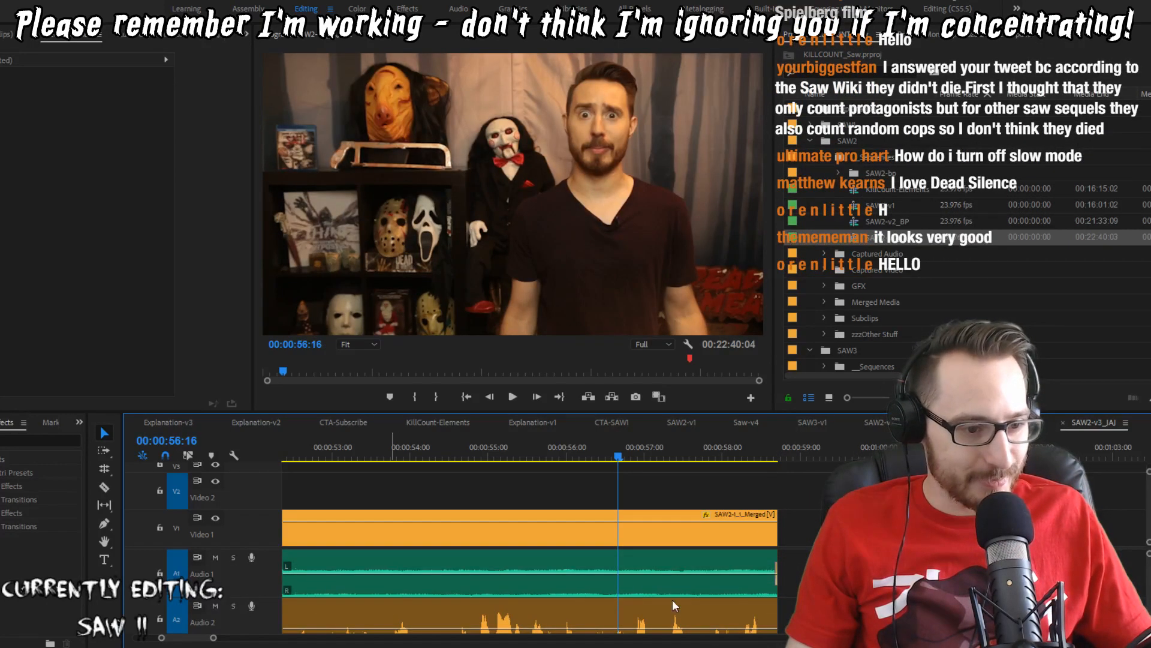
{"action": "left_click", "coordinate": [810, 572]}
{"action": "scroll", "coordinate": [809, 573], "scroll_direction": "up", "scroll_amount": 3}
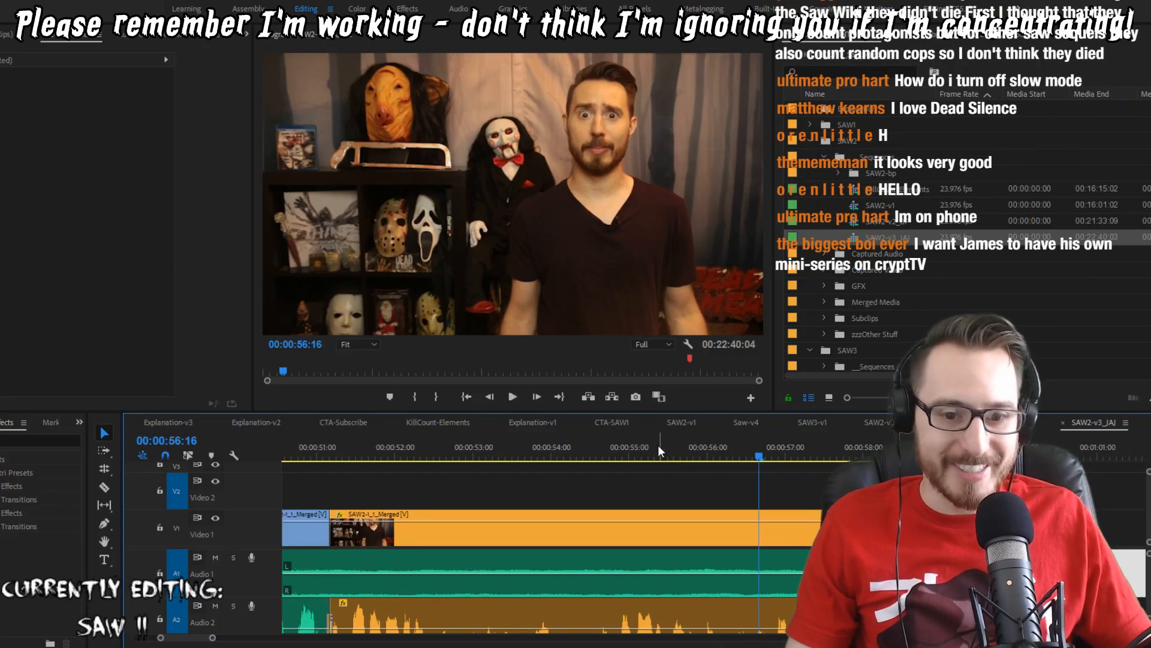
{"action": "scroll", "coordinate": [689, 462], "scroll_direction": "down", "scroll_amount": 4}
{"action": "key", "text": "space"}
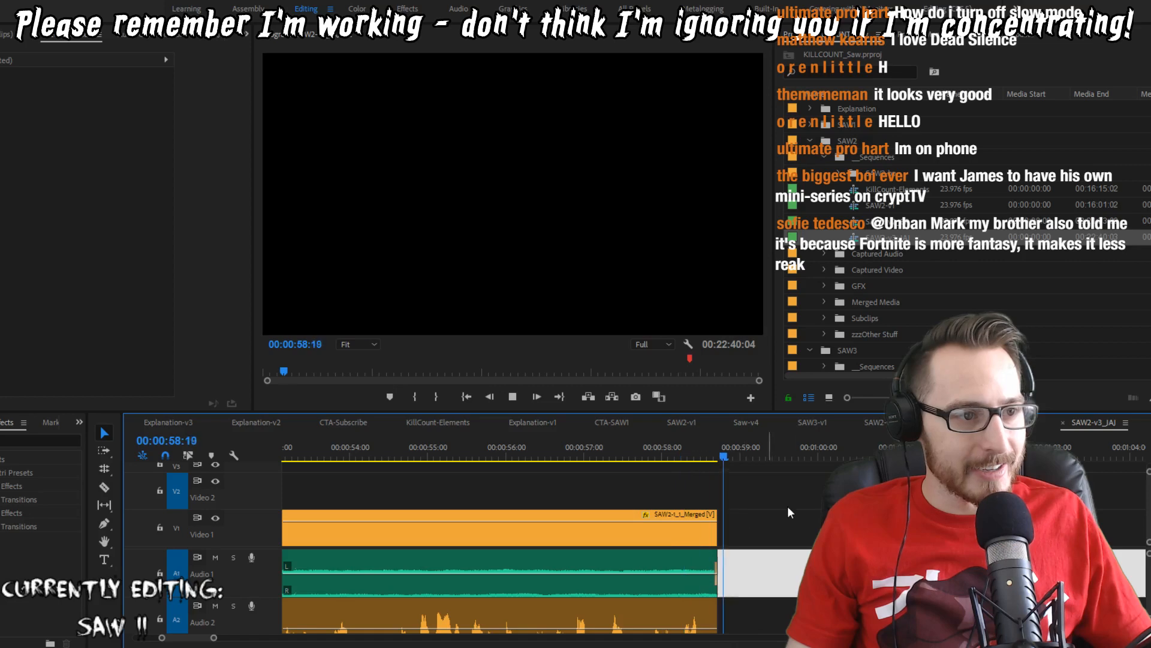
{"action": "key", "text": "space"}
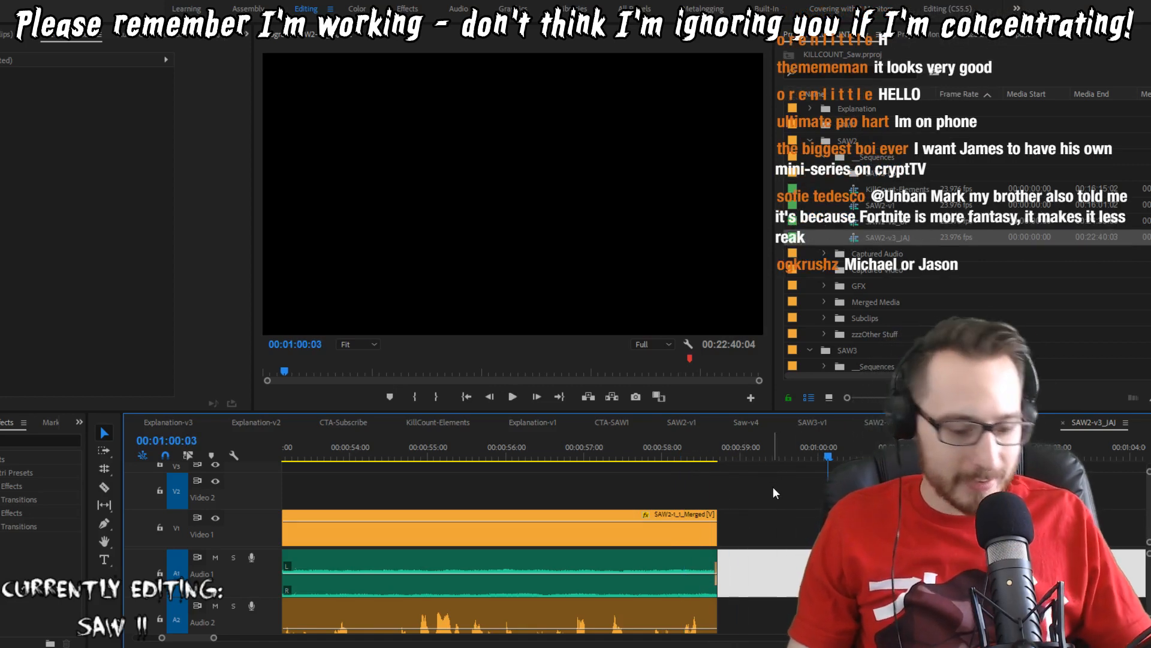
Step: Fade the end of the Darkest_Child music to -4.0 dB with two volume keyframes, play it back and save the project
{"action": "key", "text": "p"}
{"action": "left_click", "coordinate": [675, 573]}
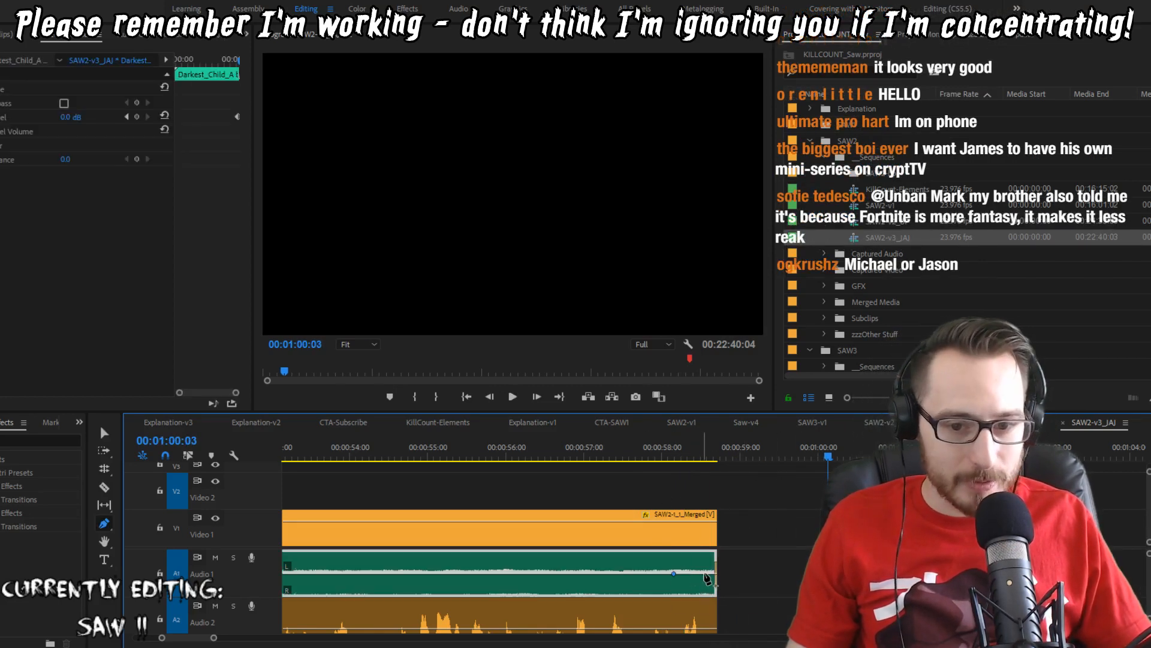
{"action": "left_click_drag", "start_coordinate": [715, 573], "coordinate": [716, 581]}
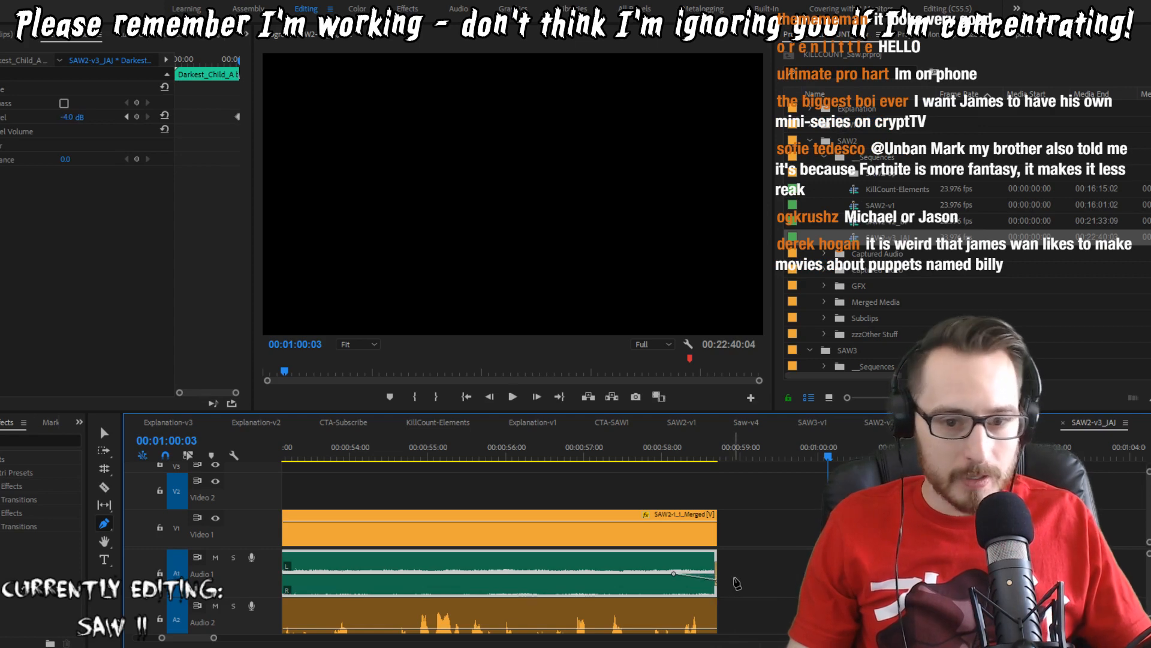
{"action": "key", "text": "v"}
{"action": "left_click", "coordinate": [600, 456]}
{"action": "key", "text": "space"}
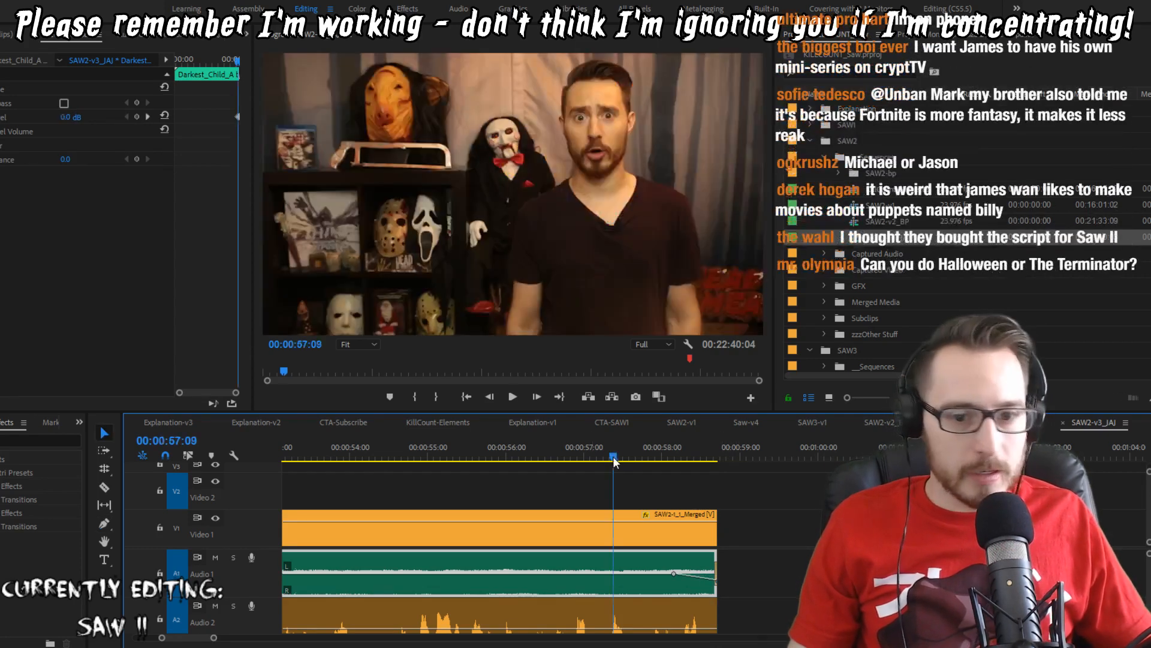
{"action": "key", "text": "space"}
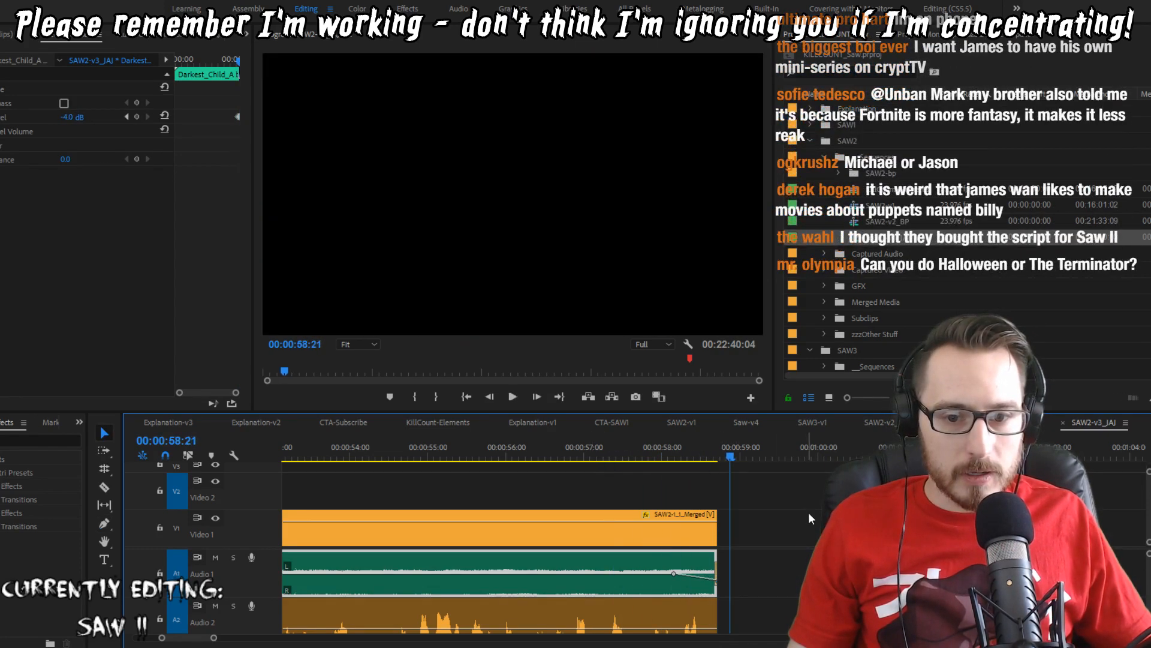
{"action": "key", "text": "ctrl+s"}
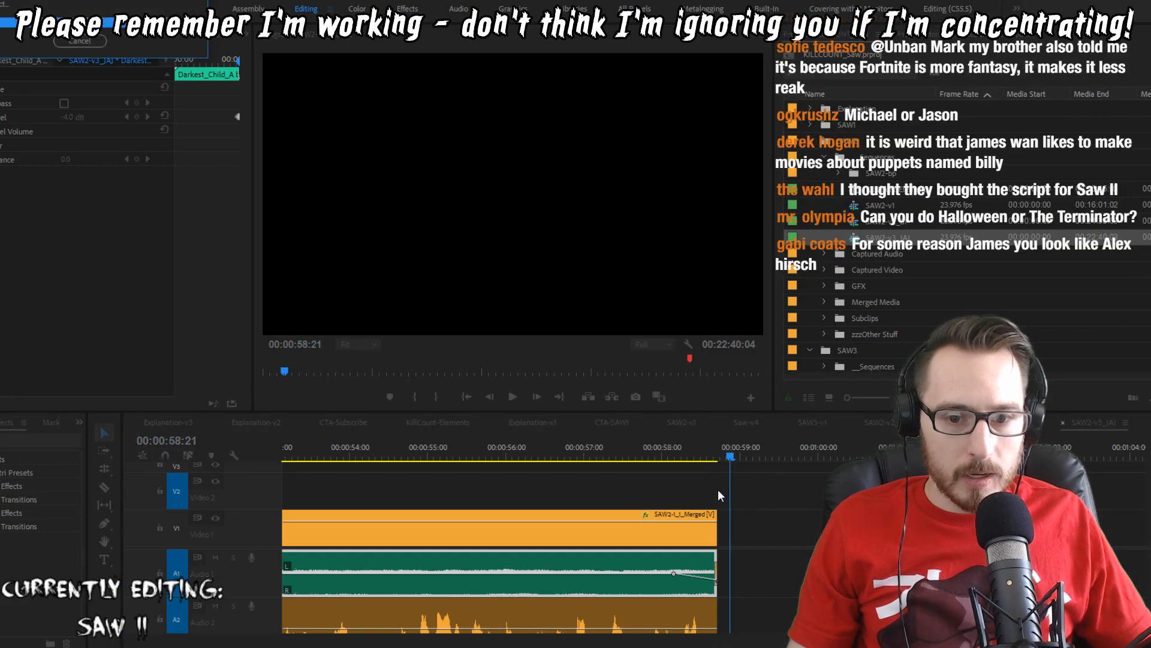
Step: Add the default audio transition to the start of the talking clip at 00:02:01:05
{"action": "key", "text": "Up"}
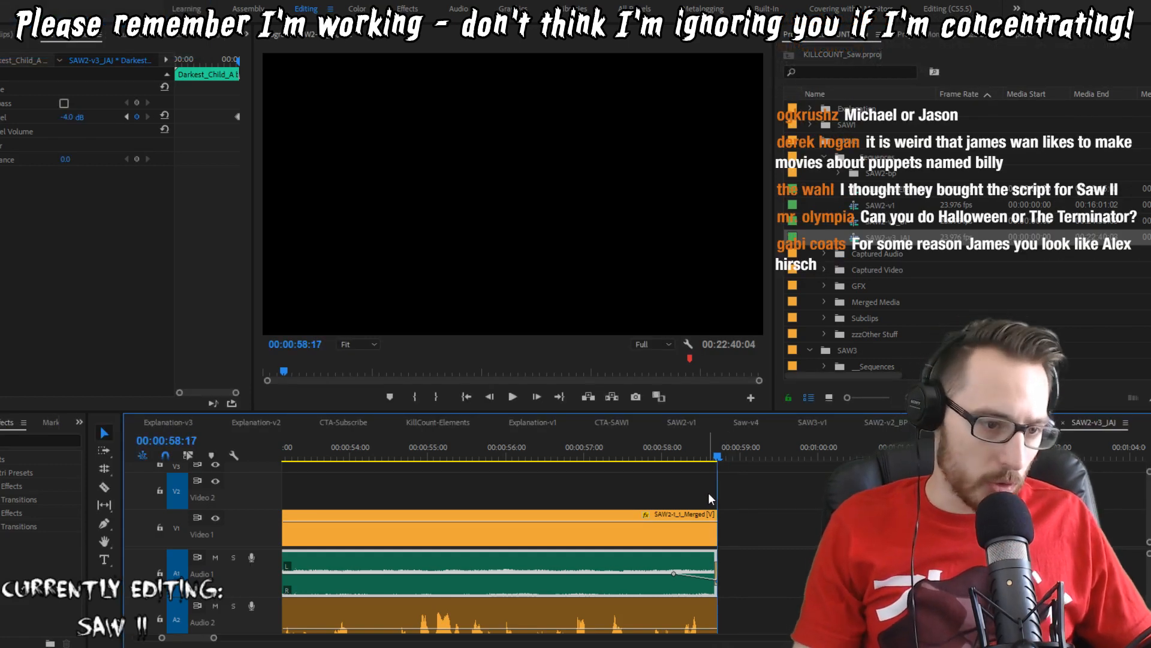
{"action": "key", "text": "Down"}
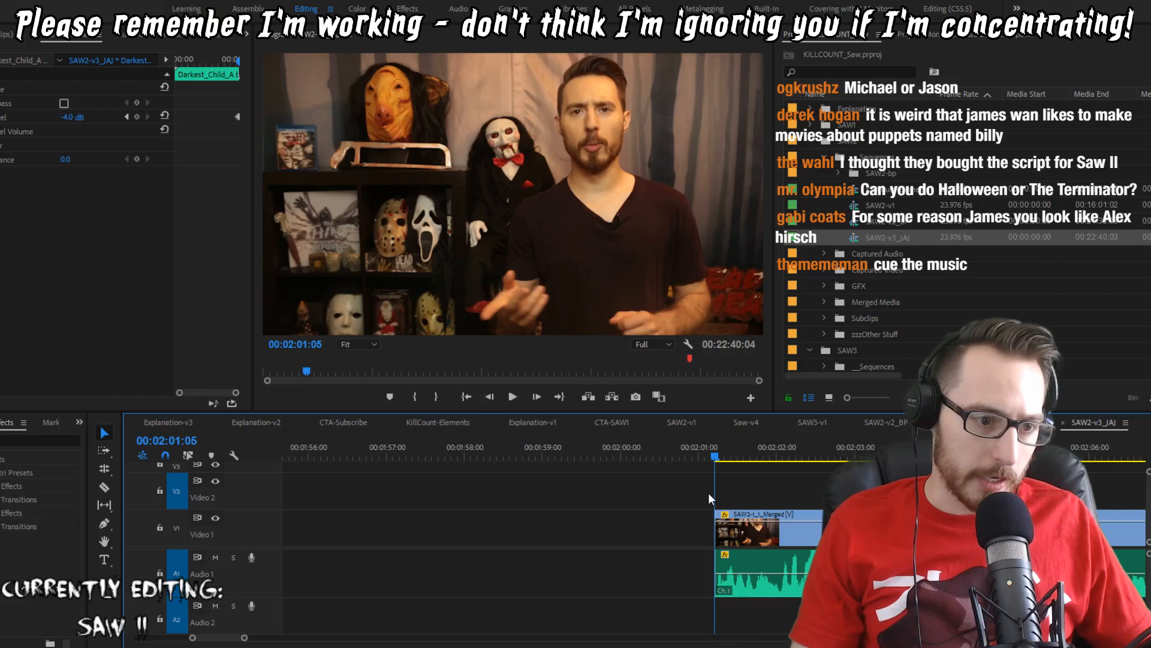
{"action": "key", "text": "ctrl+shift+d"}
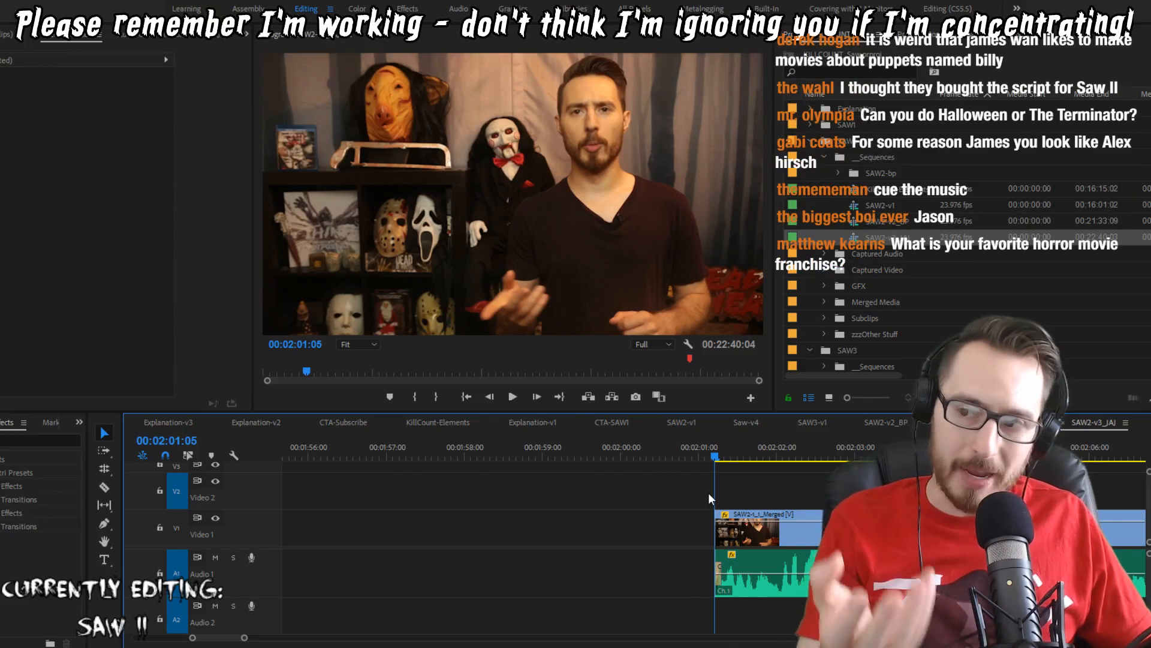
Step: Play back the opening of the talking clip from 00:02:00:09 to about 00:02:02:17
{"action": "key", "text": "shift+Left"}
{"action": "key", "text": "shift+Left"}
{"action": "key", "text": "shift+Left"}
{"action": "key", "text": "shift+Left"}
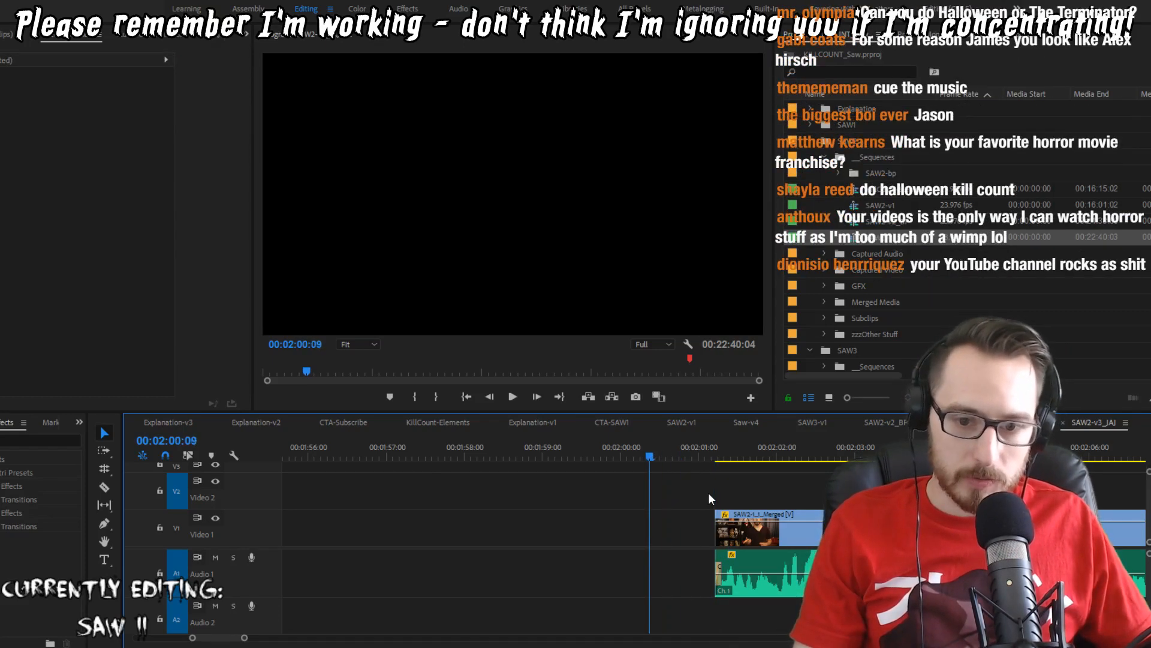
{"action": "key", "text": "space"}
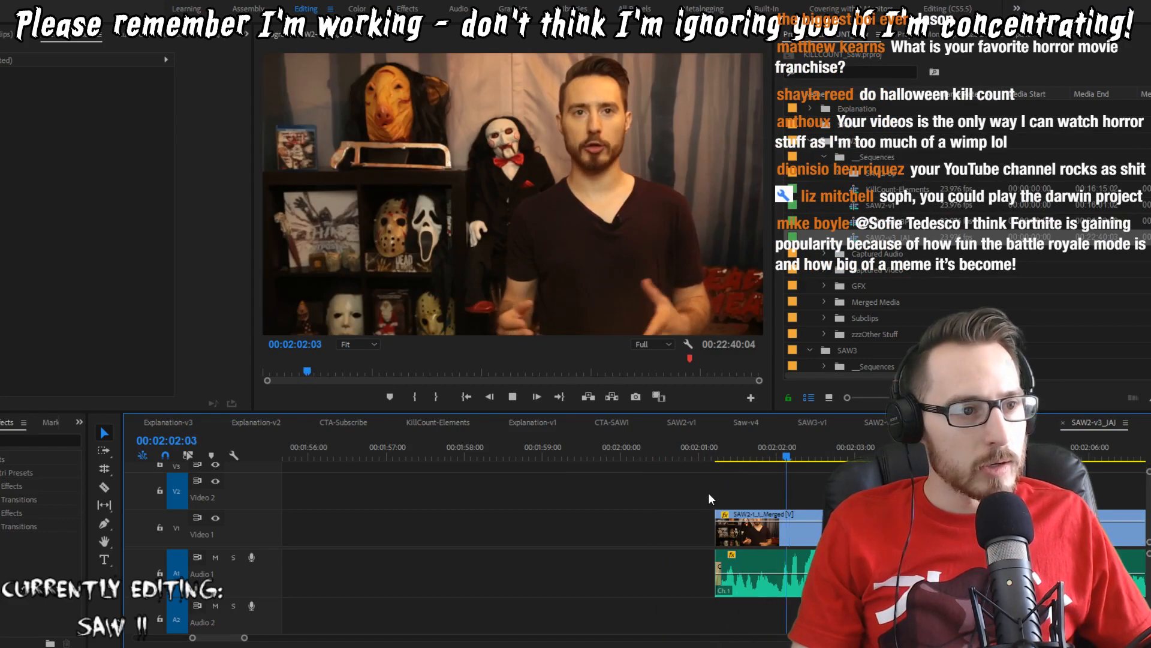
{"action": "key", "text": "space"}
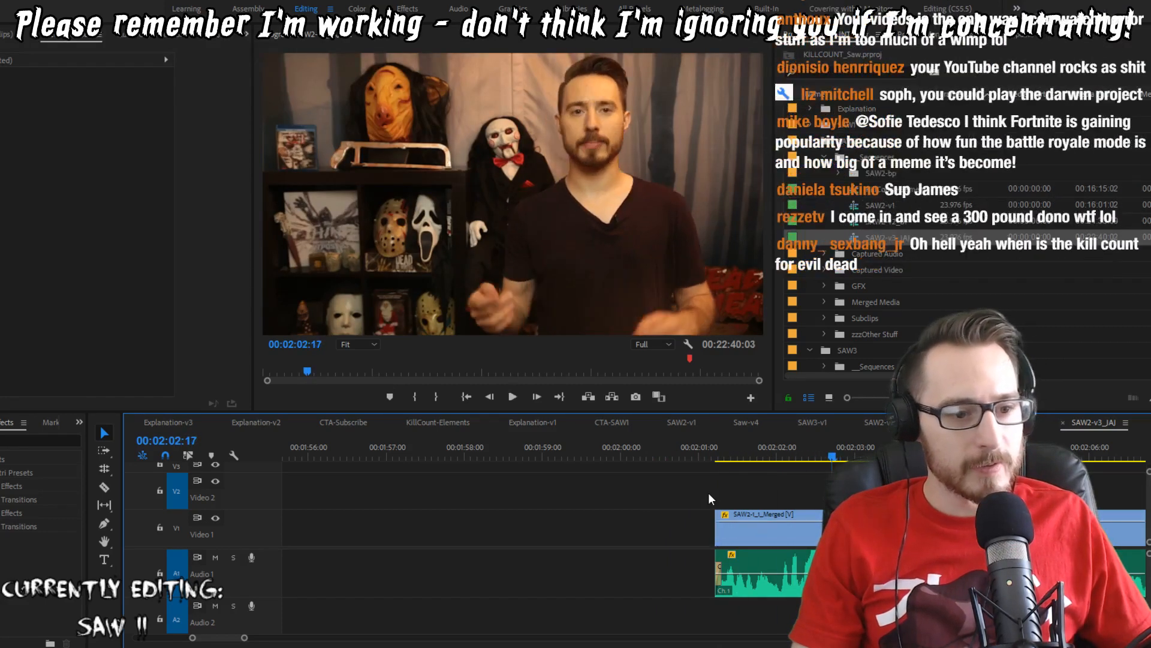
Step: Play on through the talking section, ripple trim the clip's end to 00:02:08:17 and save the project
{"action": "key", "text": "space"}
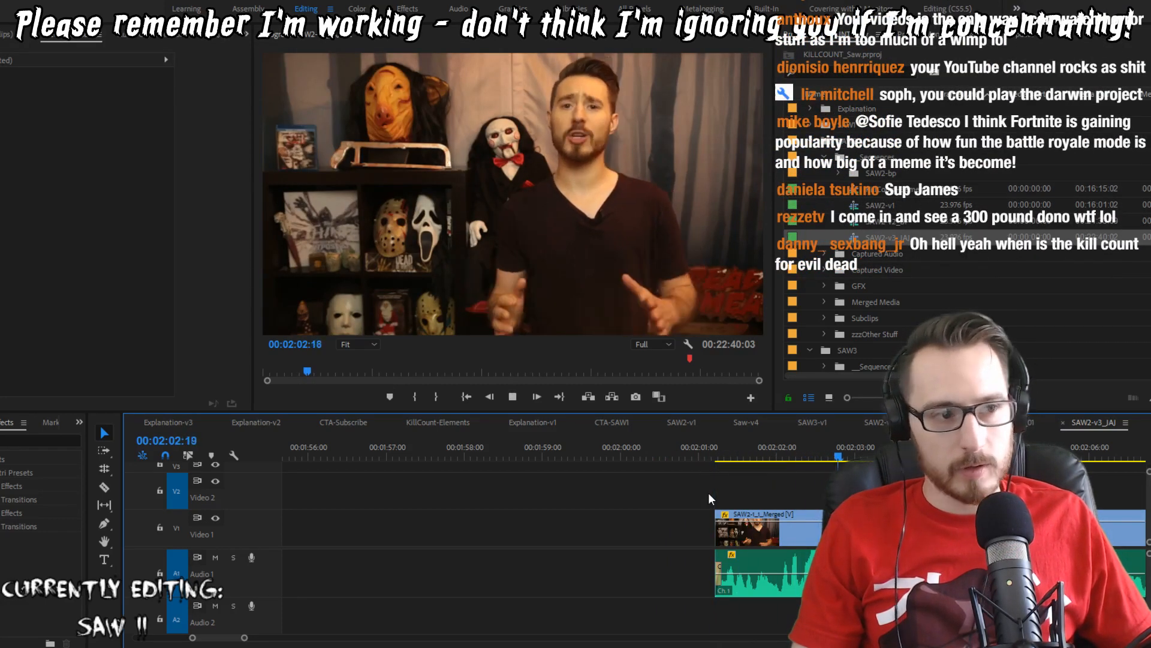
{"action": "key", "text": "space"}
{"action": "key", "text": "Up"}
{"action": "key", "text": "Up"}
{"action": "key", "text": "space"}
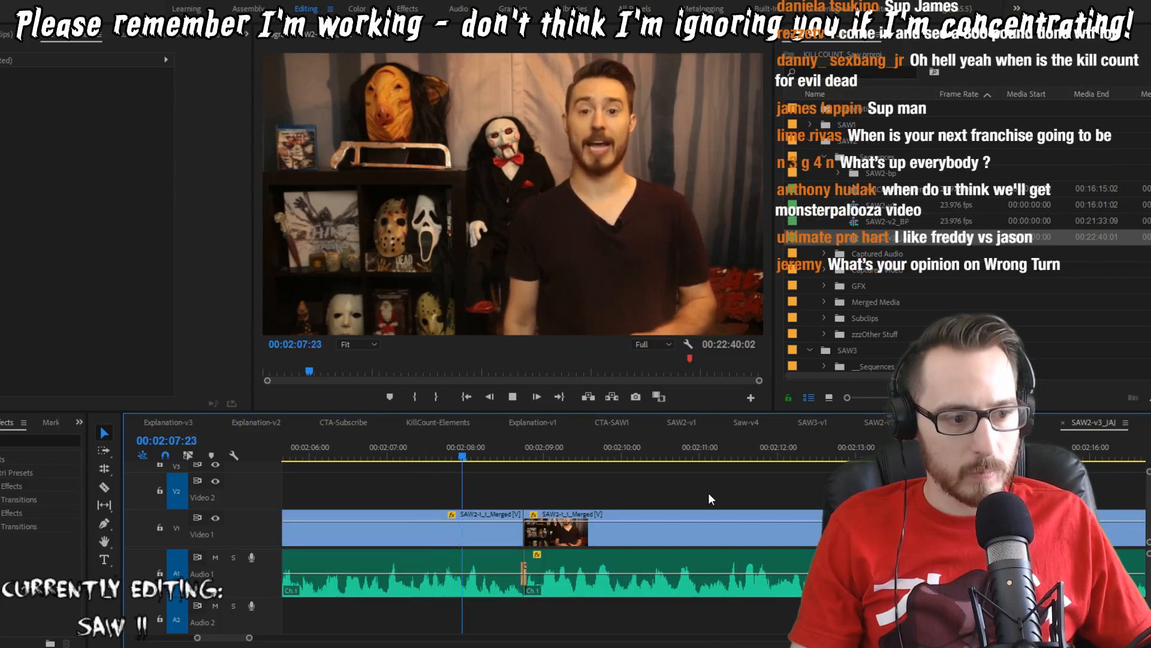
{"action": "key", "text": "w"}
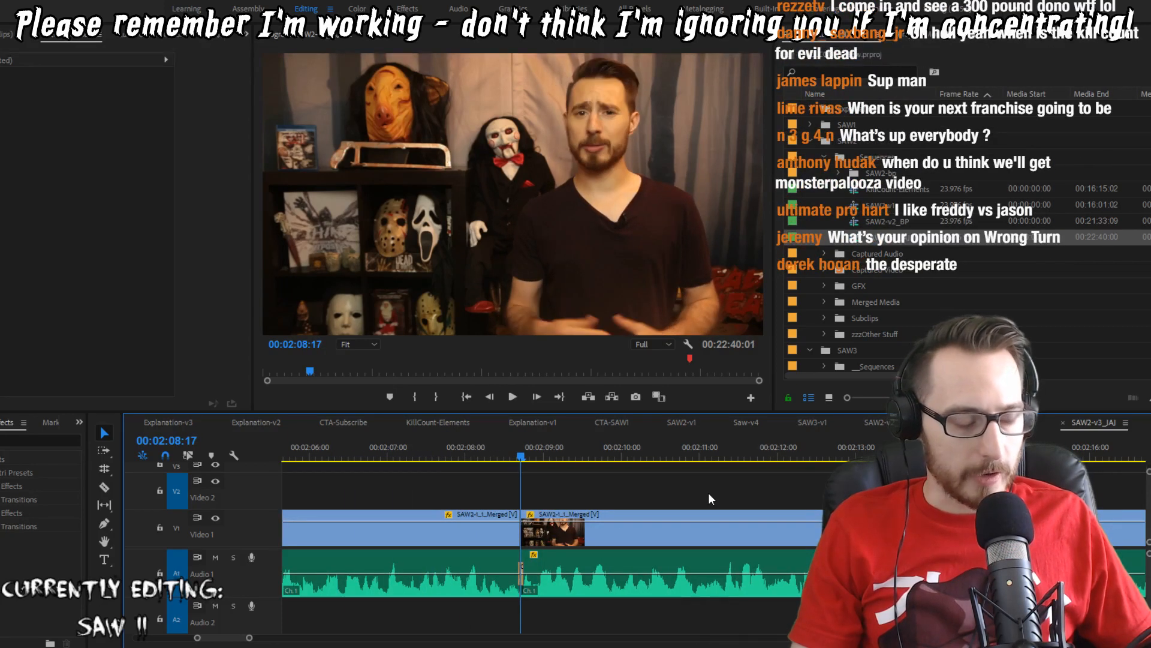
{"action": "key", "text": "ctrl+s"}
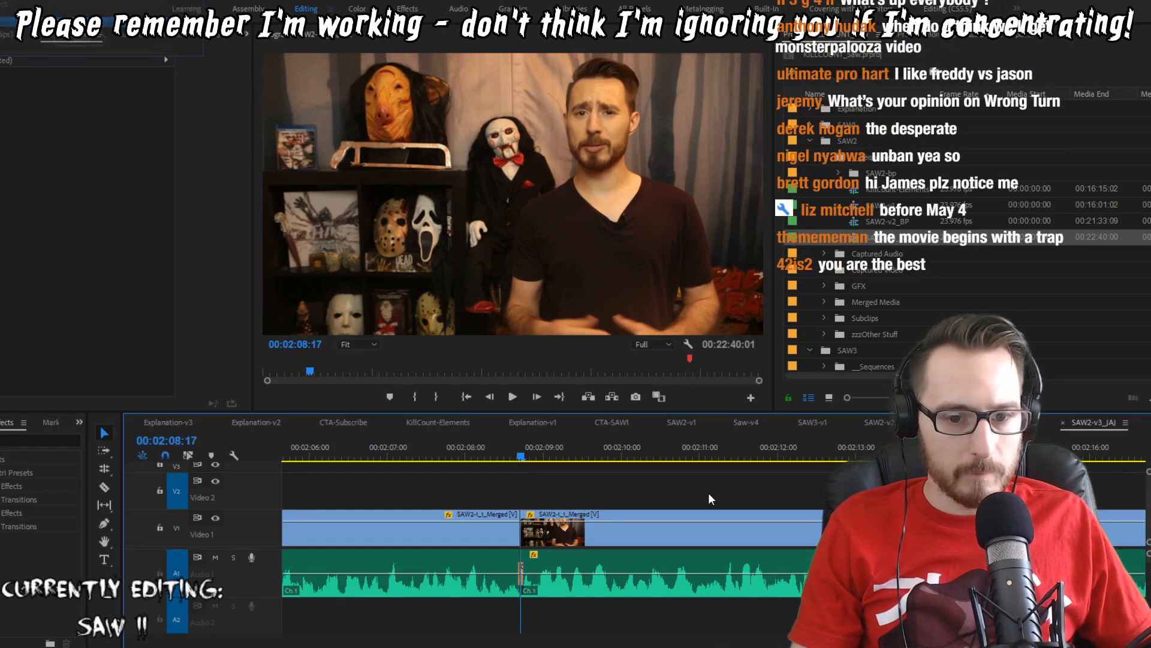
Step: Replay the trimmed cut around 00:02:08:17 to check its timing
{"action": "key", "text": "shift+Left"}
{"action": "key", "text": "shift+Left"}
{"action": "key", "text": "shift+Left"}
{"action": "key", "text": "shift+Left"}
{"action": "key", "text": "space"}
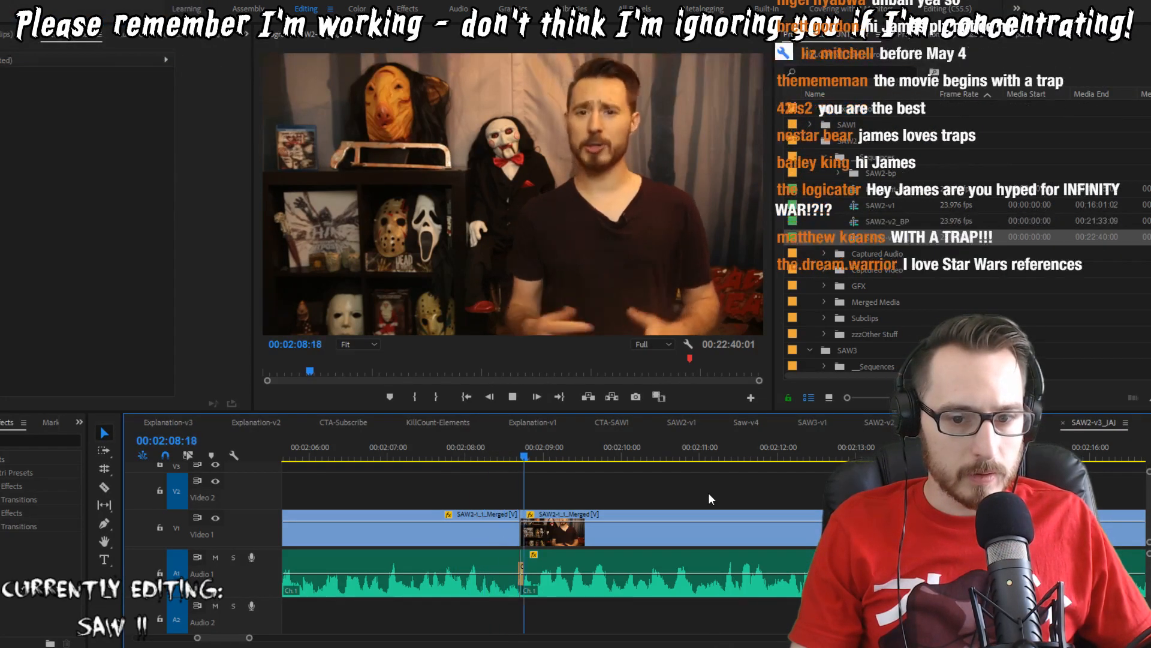
{"action": "key", "text": "space"}
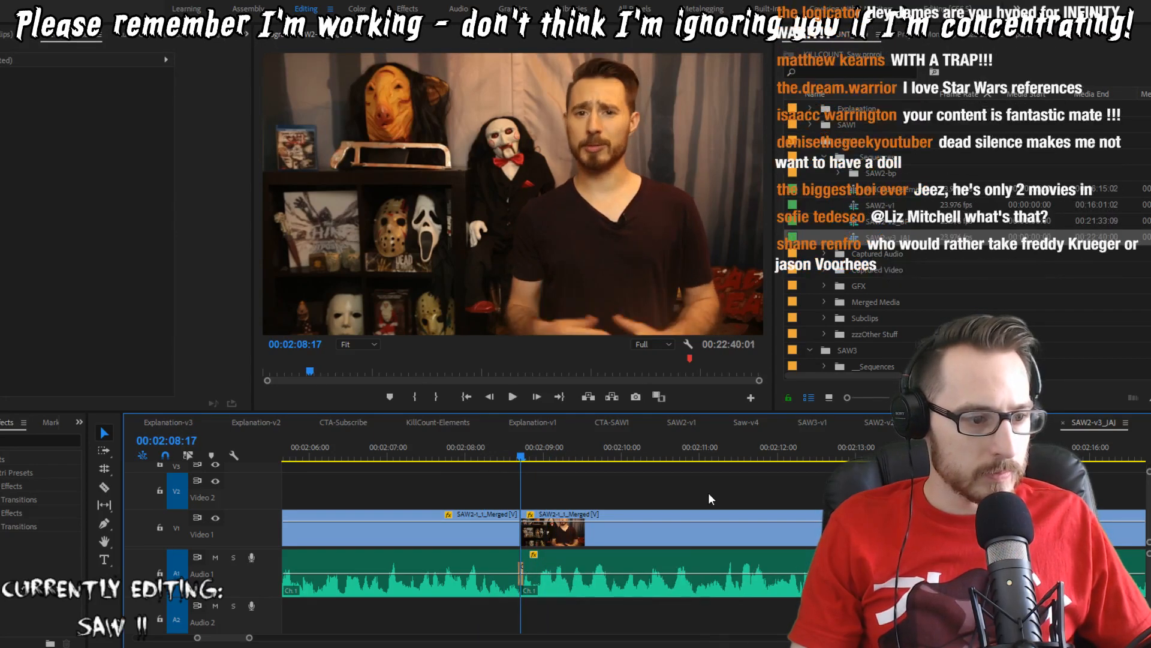
{"action": "key", "text": "shift+Left"}
{"action": "key", "text": "shift+Left"}
{"action": "key", "text": "shift+Left"}
{"action": "key", "text": "shift+Left"}
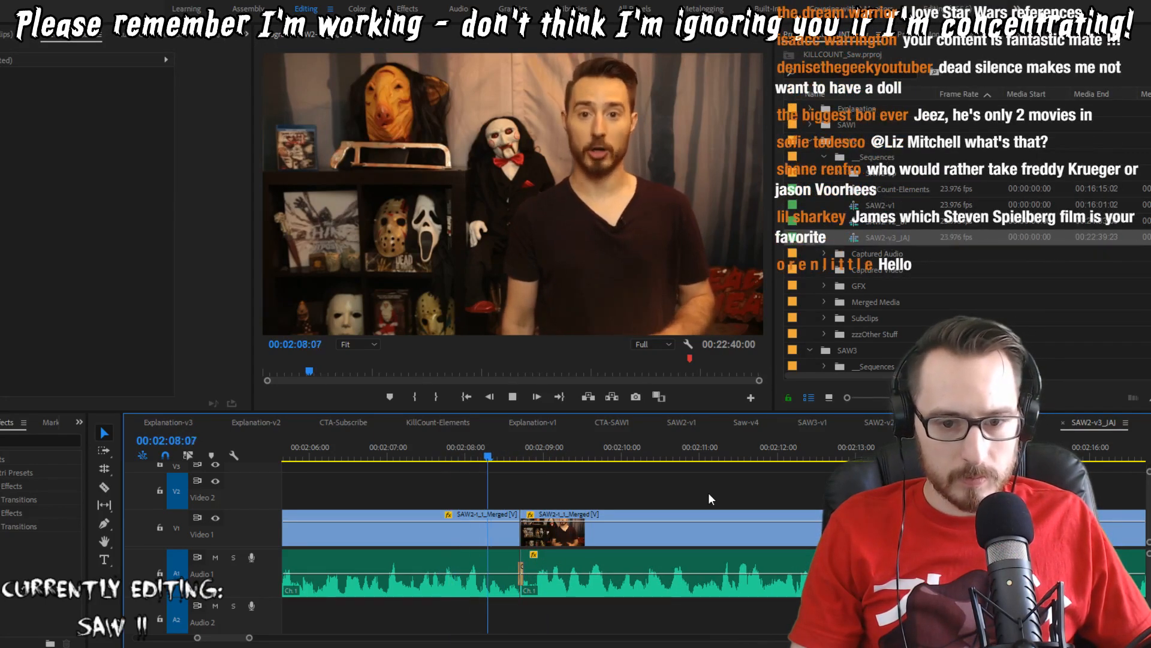
{"action": "key", "text": "space"}
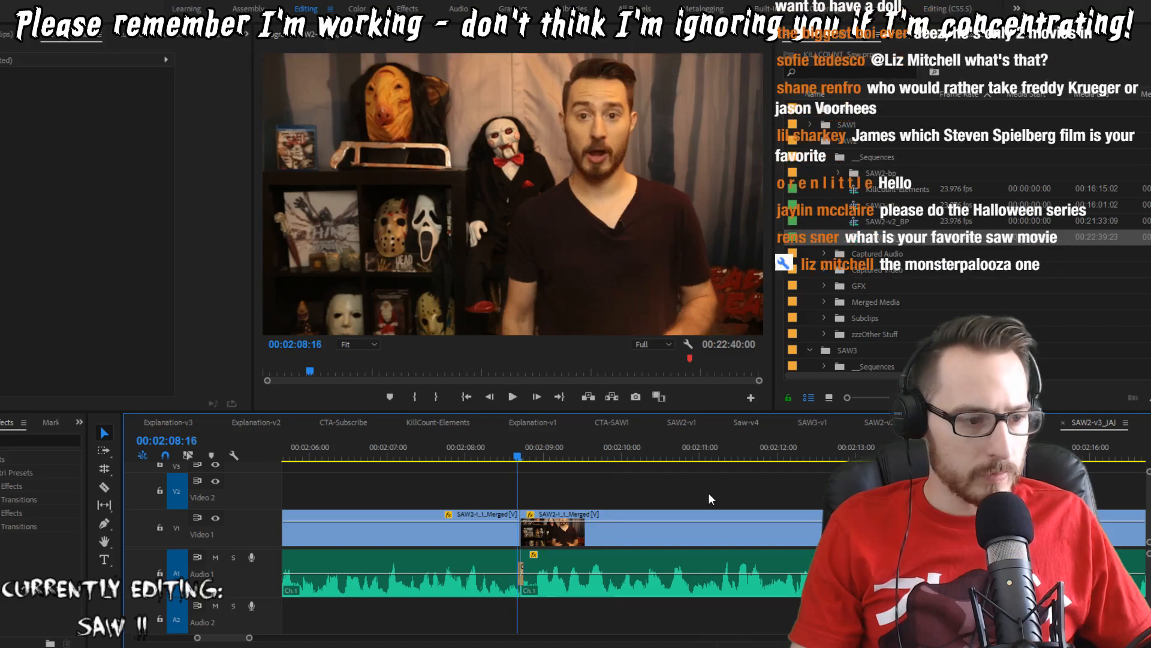
Step: Try trimming one more frame before the cut at 00:02:08:16, play it back and undo the trim
{"action": "key", "text": "shift+Left"}
{"action": "key", "text": "shift+Left"}
{"action": "key", "text": "shift+Left"}
{"action": "key", "text": "shift+Left"}
{"action": "key", "text": "space"}
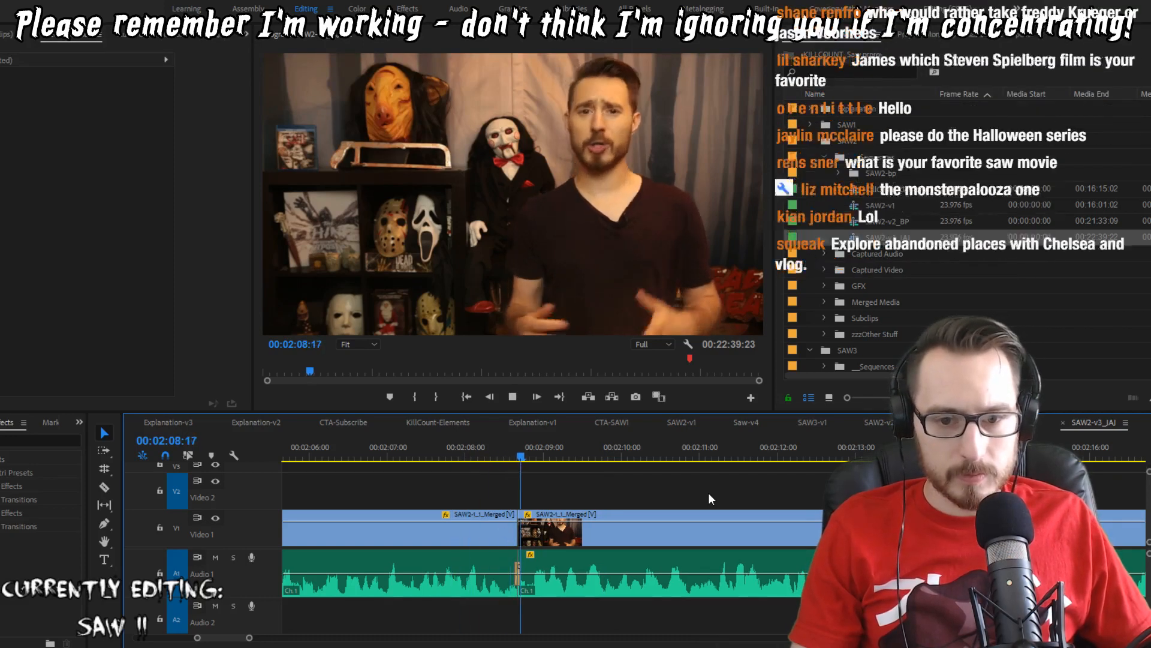
{"action": "key", "text": "space"}
{"action": "key", "text": "ctrl+z"}
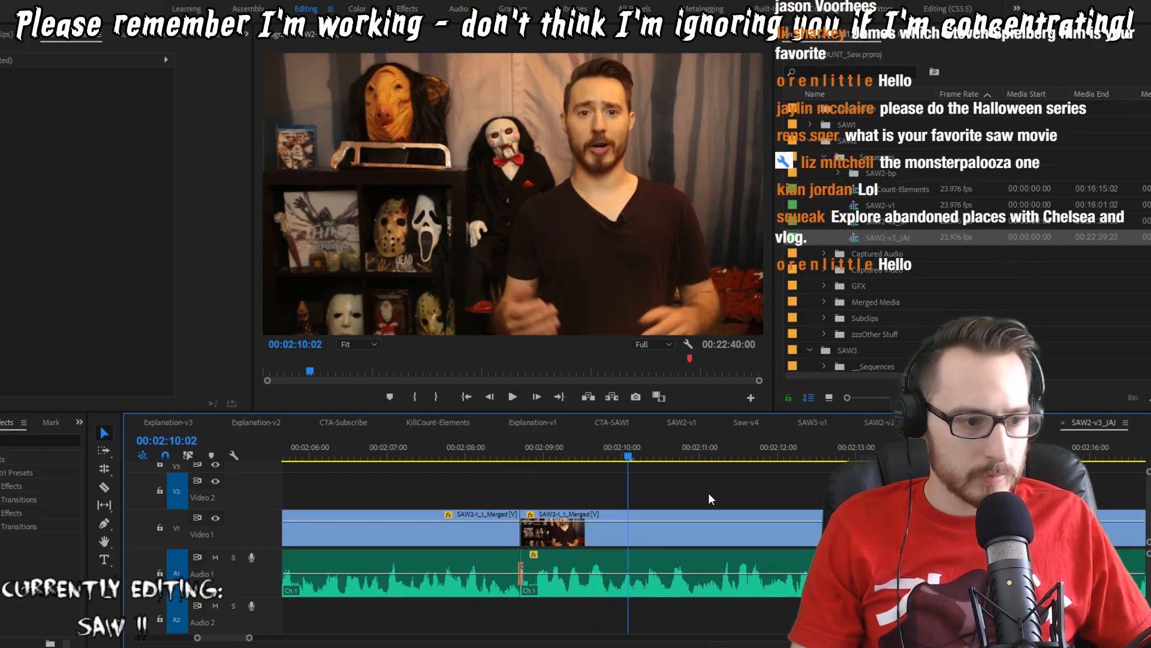
Step: Play back the talking section from the 00:02:08 cut to about 00:02:14:07
{"action": "key", "text": "Up"}
{"action": "key", "text": "shift+Left"}
{"action": "key", "text": "space"}
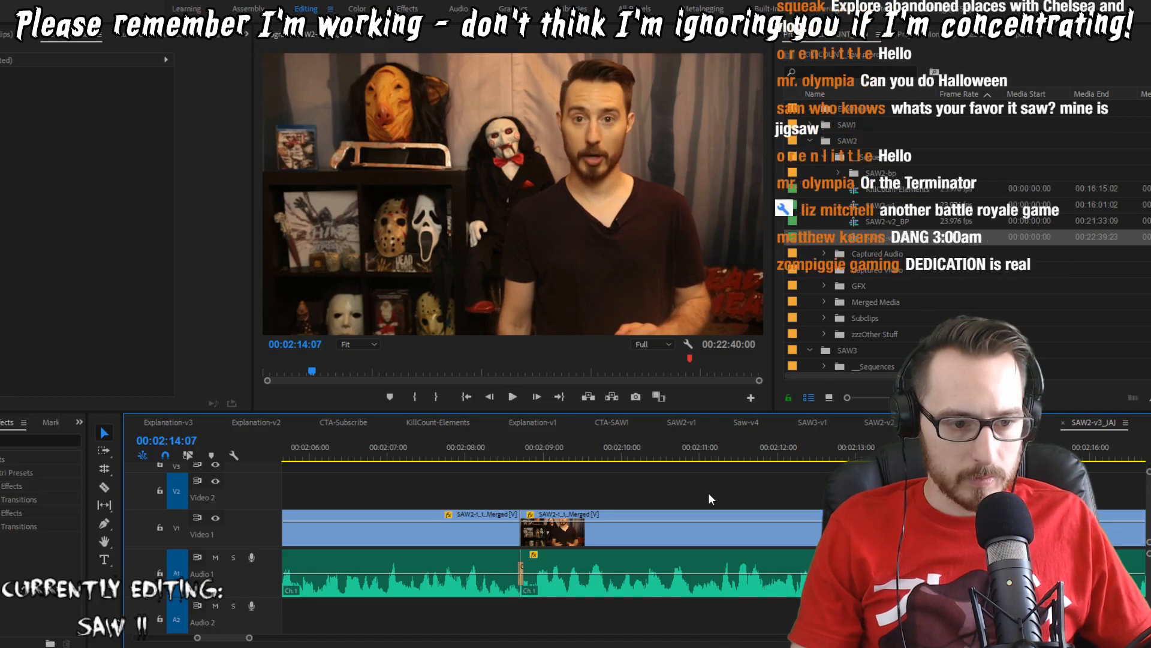
Step: Replay the cuts between about 00:02:14 and 00:02:15 to check the pacing of the speech
{"action": "key", "text": "shift+Left"}
{"action": "key", "text": "shift+Left"}
{"action": "key", "text": "shift+Left"}
{"action": "key", "text": "shift+Left"}
{"action": "key", "text": "shift+Left"}
{"action": "key", "text": "shift+Left"}
{"action": "key", "text": "shift+Left"}
{"action": "key", "text": "shift+Left"}
{"action": "key", "text": "shift+Left"}
{"action": "key", "text": "shift+Left"}
{"action": "key", "text": "shift+Left"}
{"action": "key", "text": "shift+Left"}
{"action": "key", "text": "shift+Left"}
{"action": "key", "text": "shift+Left"}
{"action": "key", "text": "shift+Left"}
{"action": "key", "text": "shift+Left"}
{"action": "key", "text": "space"}
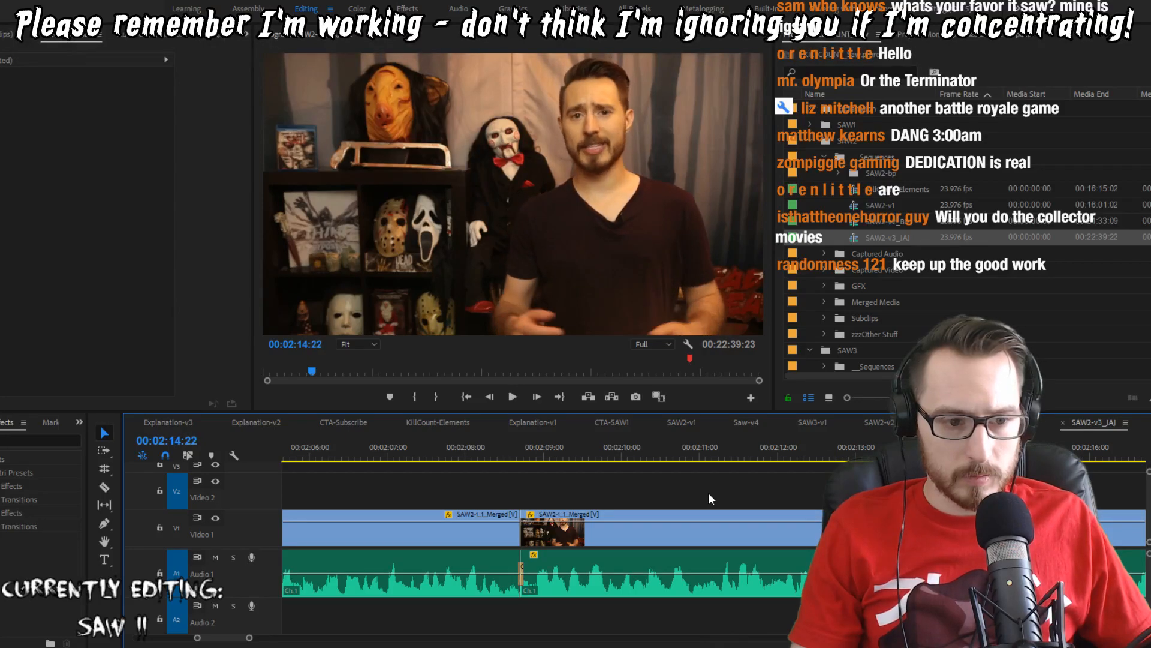
{"action": "key", "text": "shift+Left"}
{"action": "key", "text": "shift+Left"}
{"action": "key", "text": "shift+Left"}
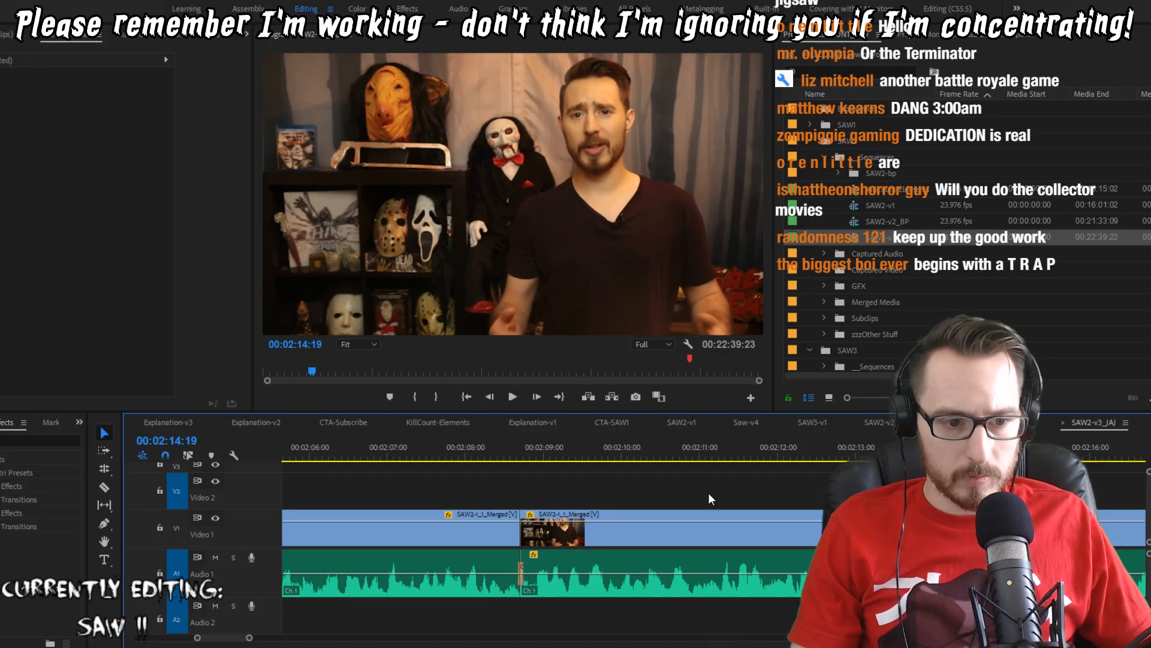
{"action": "key", "text": "space"}
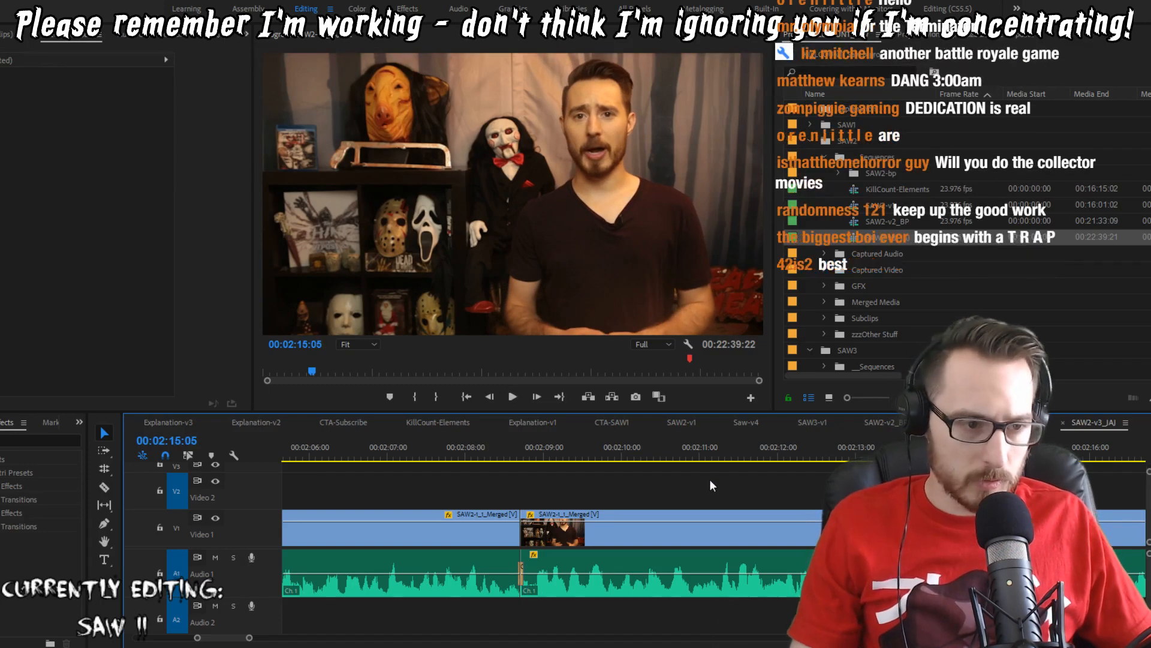
Step: Split the Audio 1 clip at about 00:02:11:12 and give the piece after the split a blue label
{"action": "left_click", "coordinate": [717, 450]}
{"action": "key", "text": "c"}
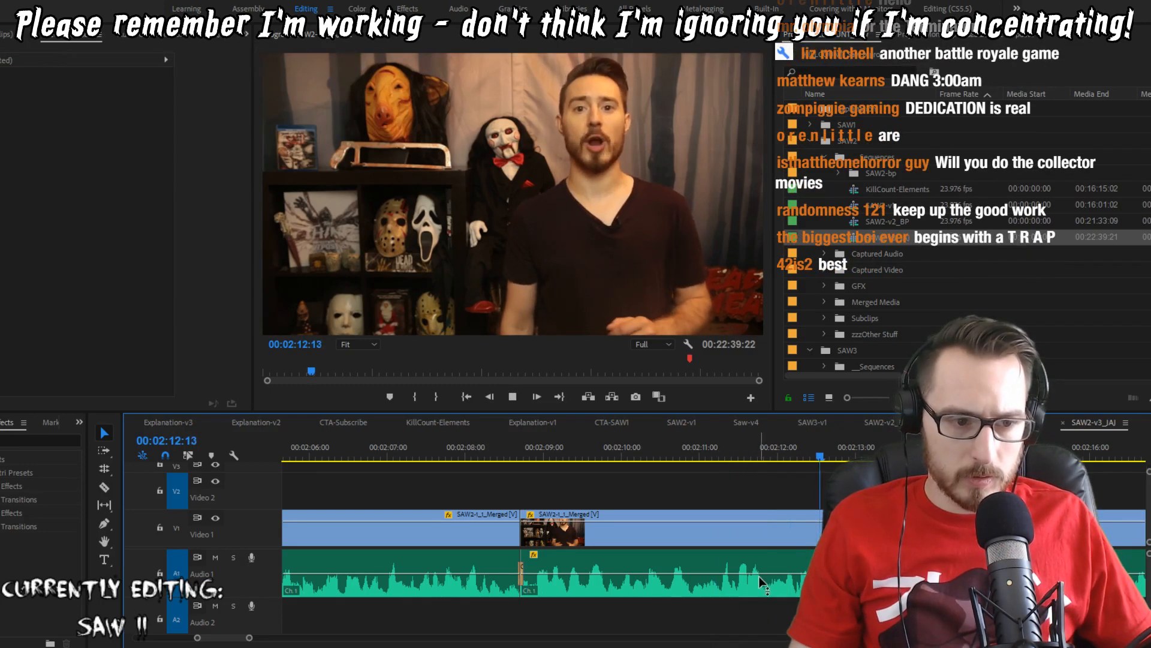
{"action": "right_click", "coordinate": [832, 573]}
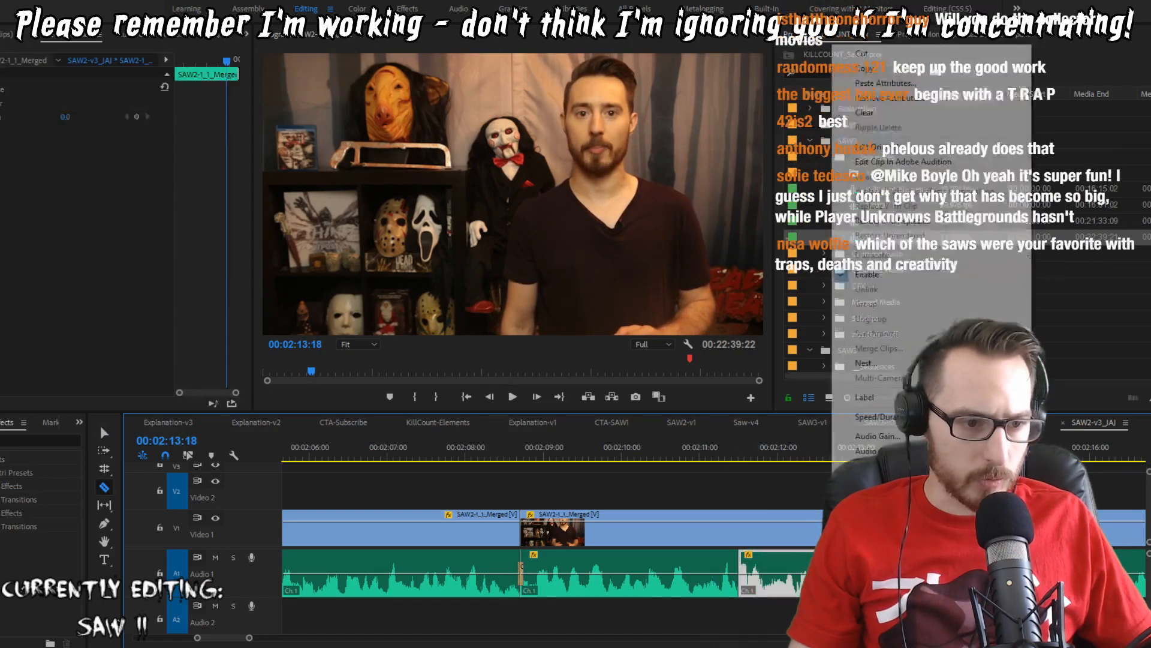
{"action": "mouse_move", "coordinate": [876, 397]}
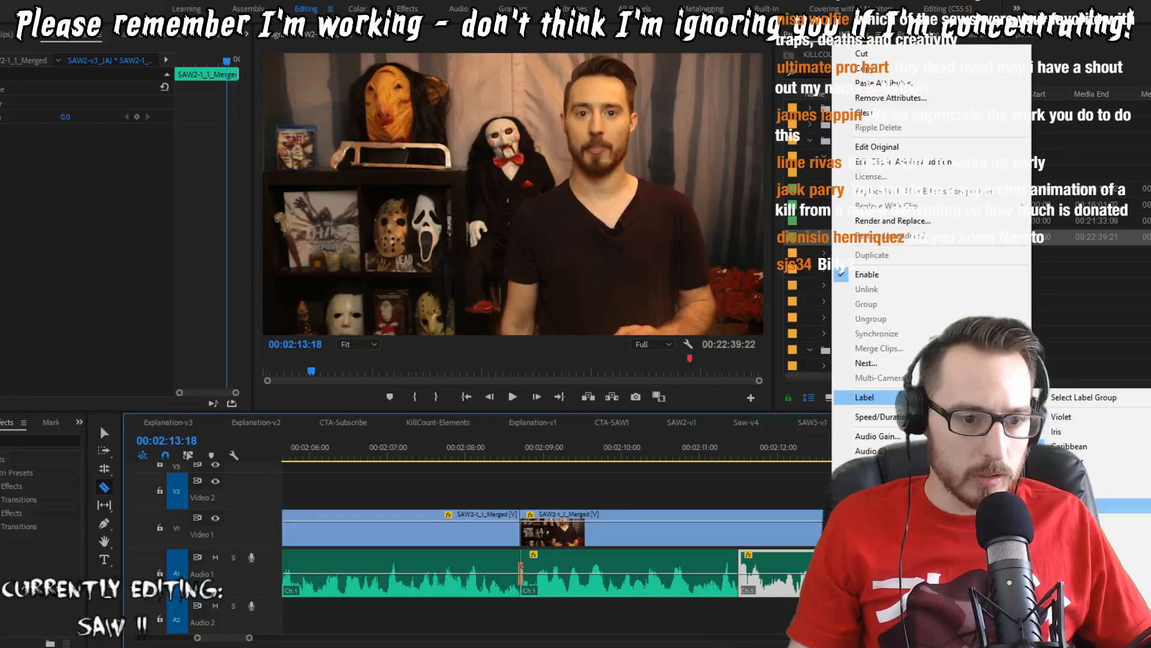
{"action": "left_click", "coordinate": [1080, 506]}
{"action": "key", "text": "v"}
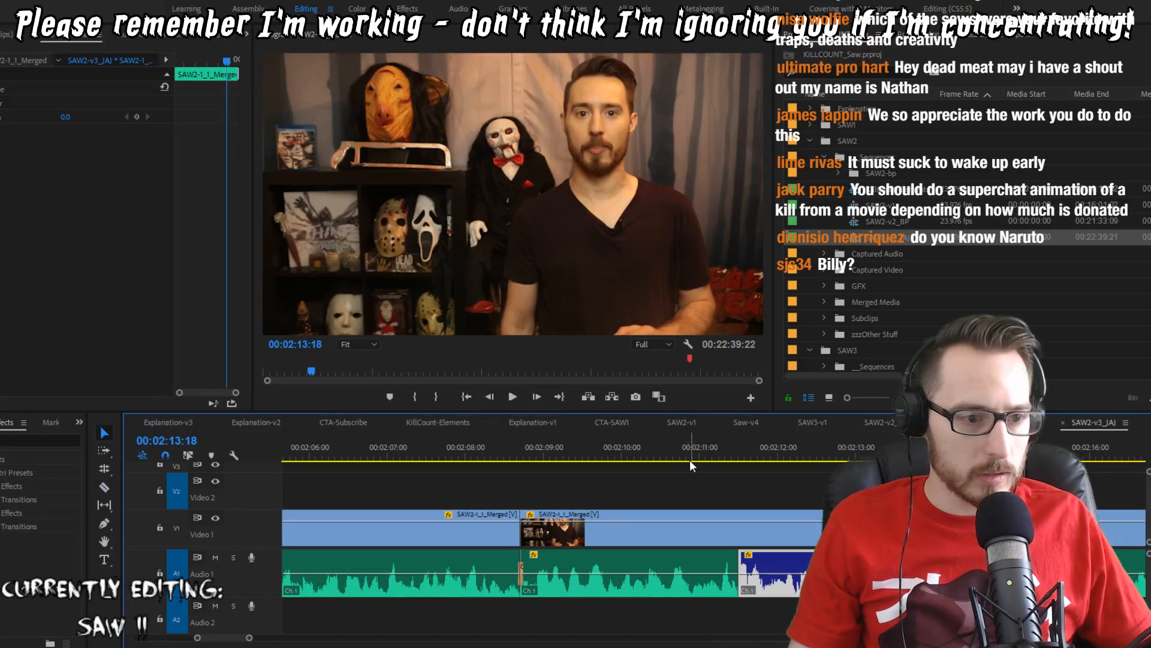
Step: Play back from about 00:02:11, ripple trim the short clip's end to 00:02:14:18 and review up to 00:02:17:12
{"action": "left_click", "coordinate": [690, 459]}
{"action": "key", "text": "space"}
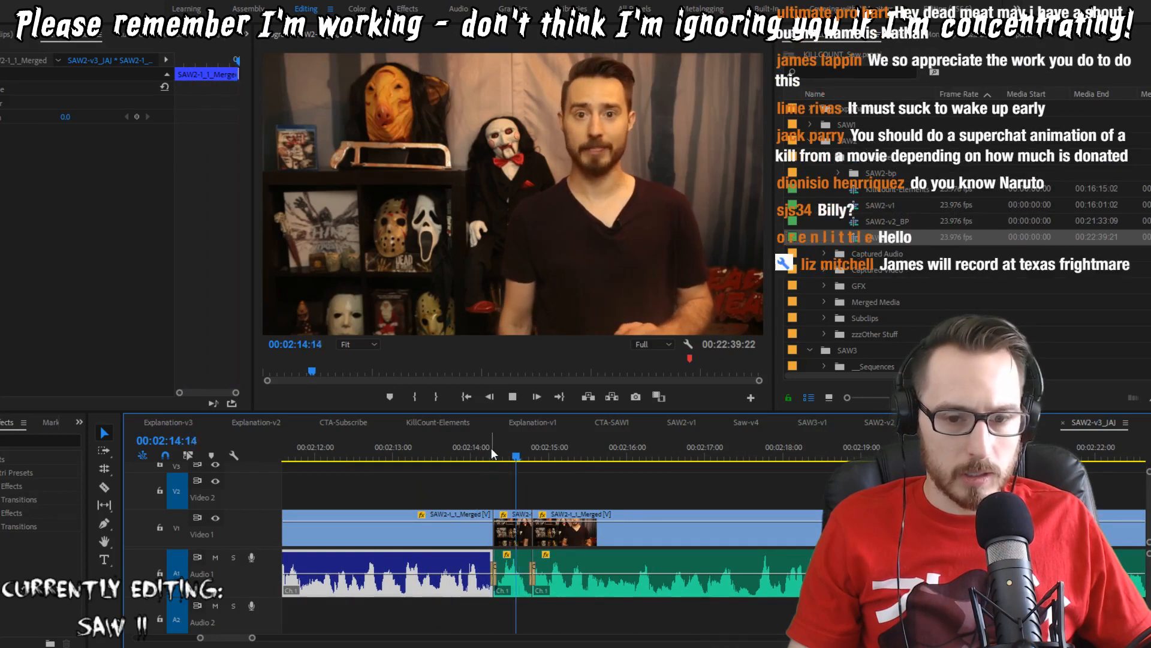
{"action": "key", "text": "space"}
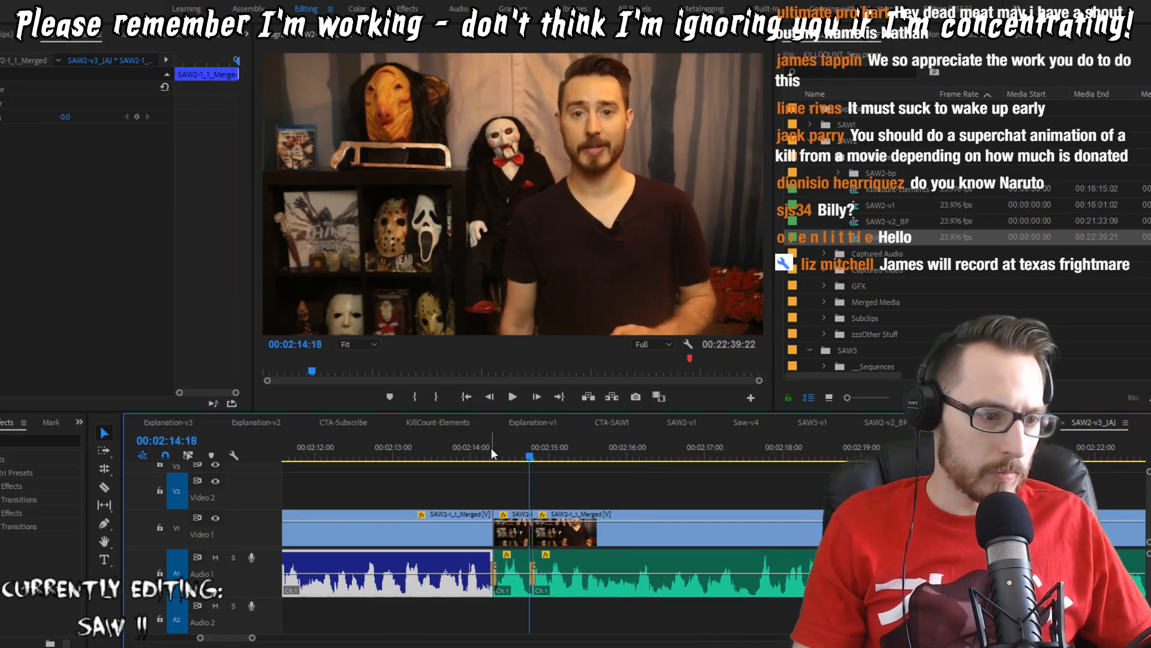
{"action": "key", "text": "w"}
{"action": "key", "text": "space"}
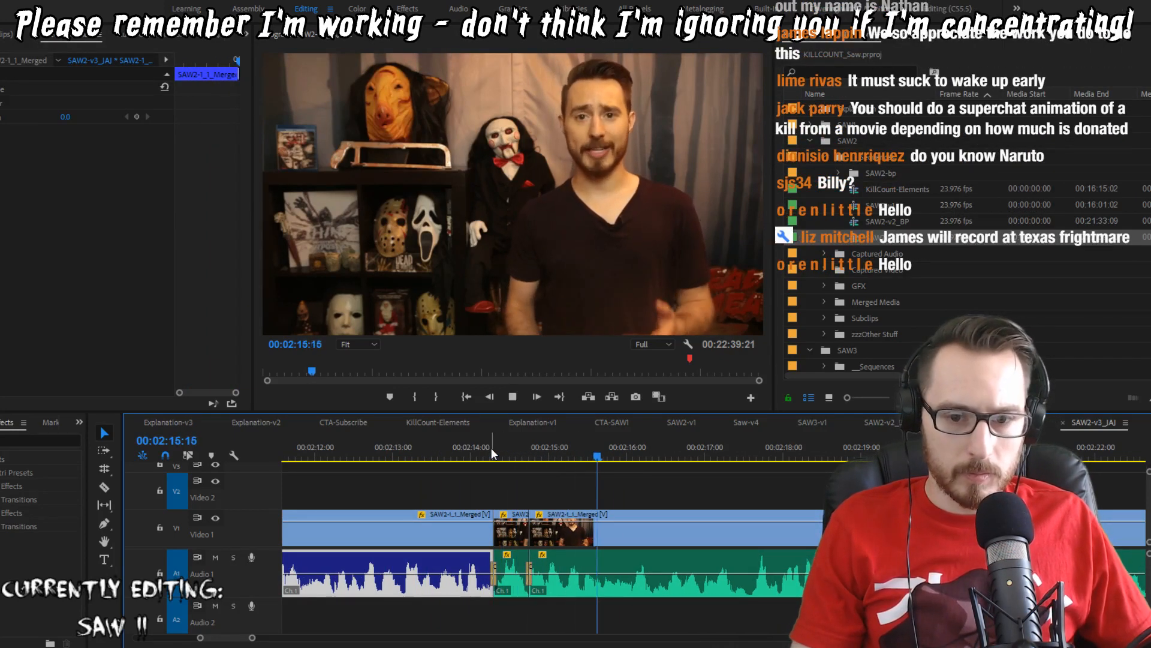
{"action": "key", "text": "space"}
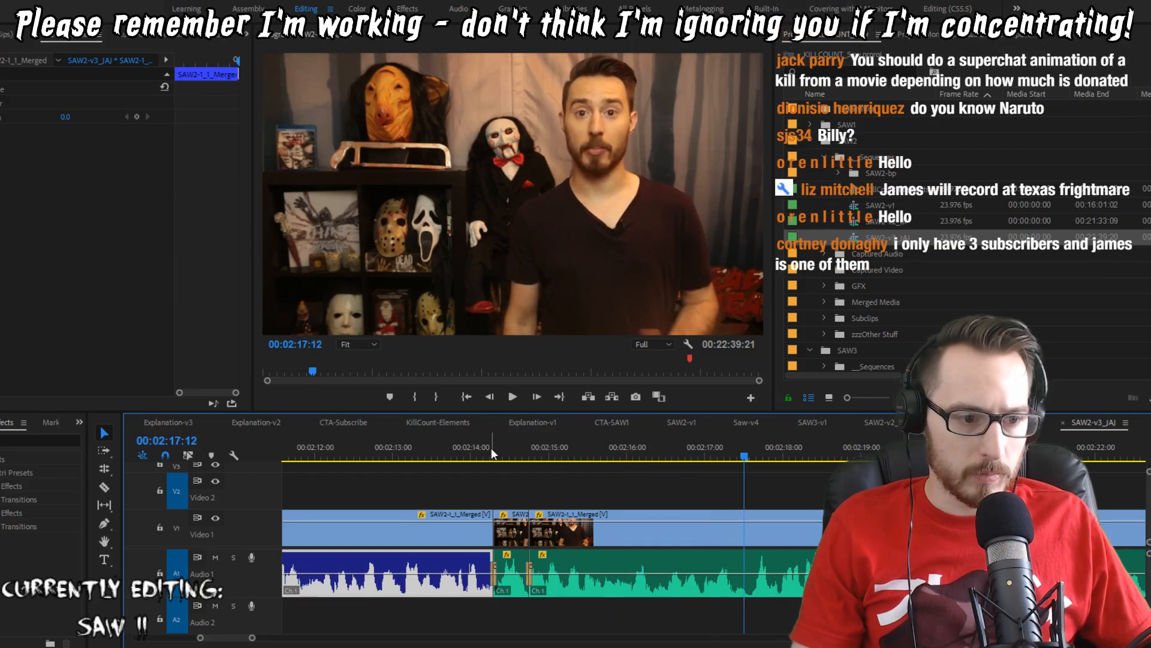
Step: Cut the talking clip at 00:02:17:13 and add the default audio transition at the new edit
{"action": "key", "text": "Right"}
{"action": "key", "text": "ctrl+k"}
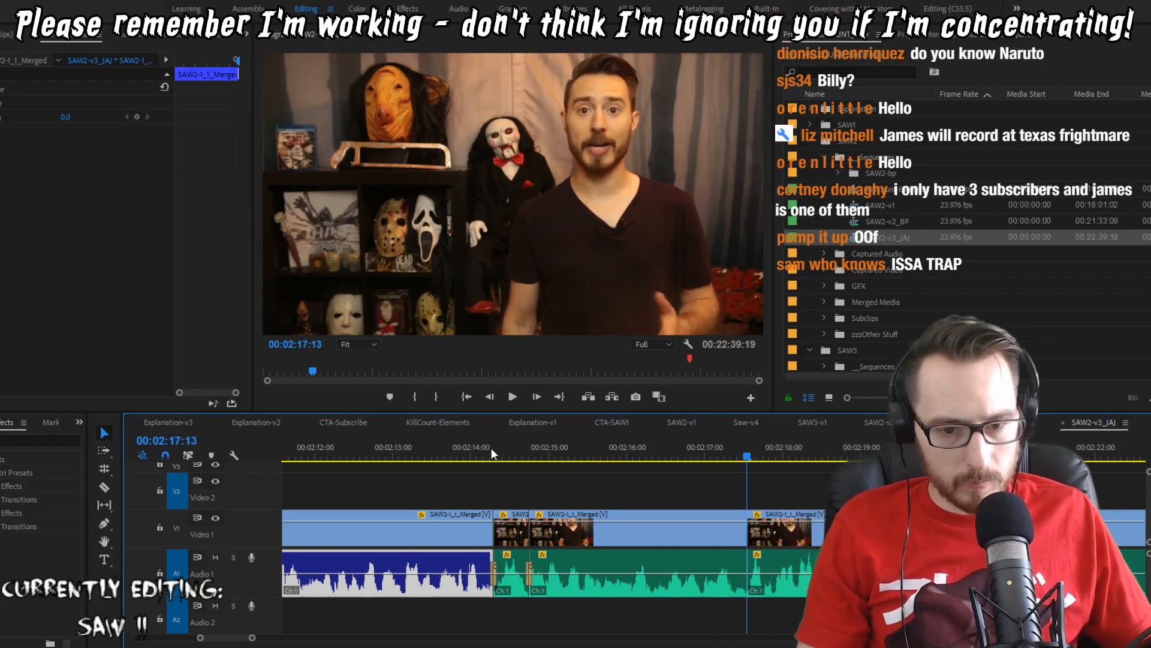
{"action": "key", "text": "ctrl+shift+a"}
{"action": "key", "text": "ctrl+shift+d"}
Step: Play back the new edit and ripple trim the end of the following talking clip to 00:02:22:17
{"action": "key", "text": "shift+Left"}
{"action": "key", "text": "shift+Left"}
{"action": "key", "text": "shift+Left"}
{"action": "key", "text": "shift+Left"}
{"action": "key", "text": "space"}
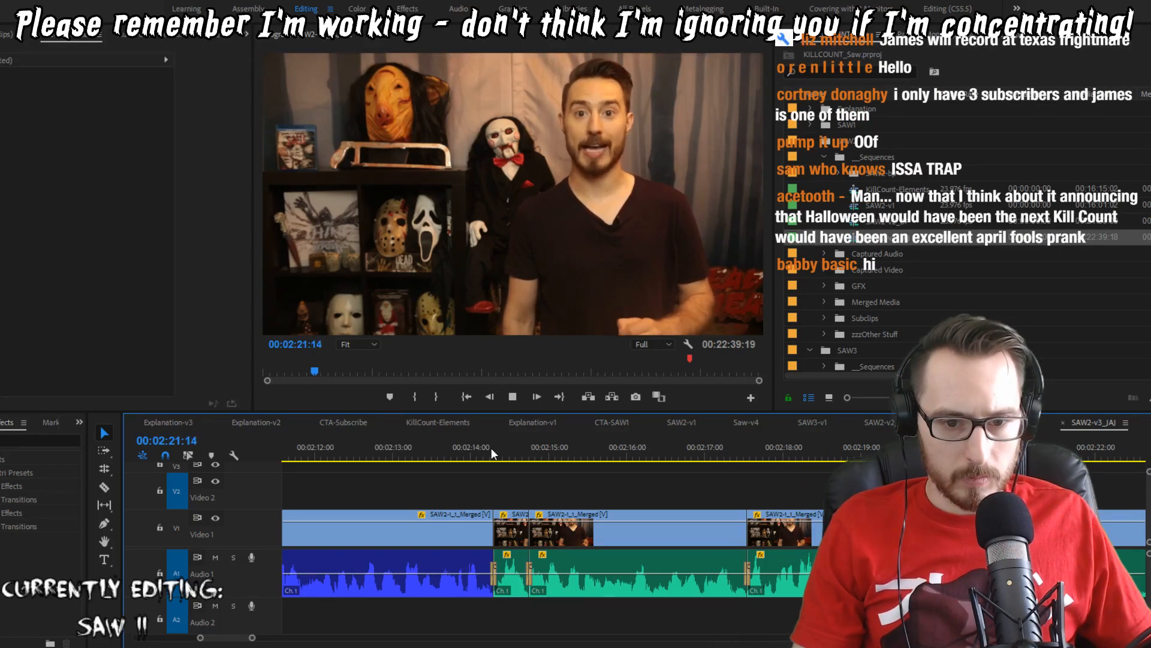
{"action": "key", "text": "space"}
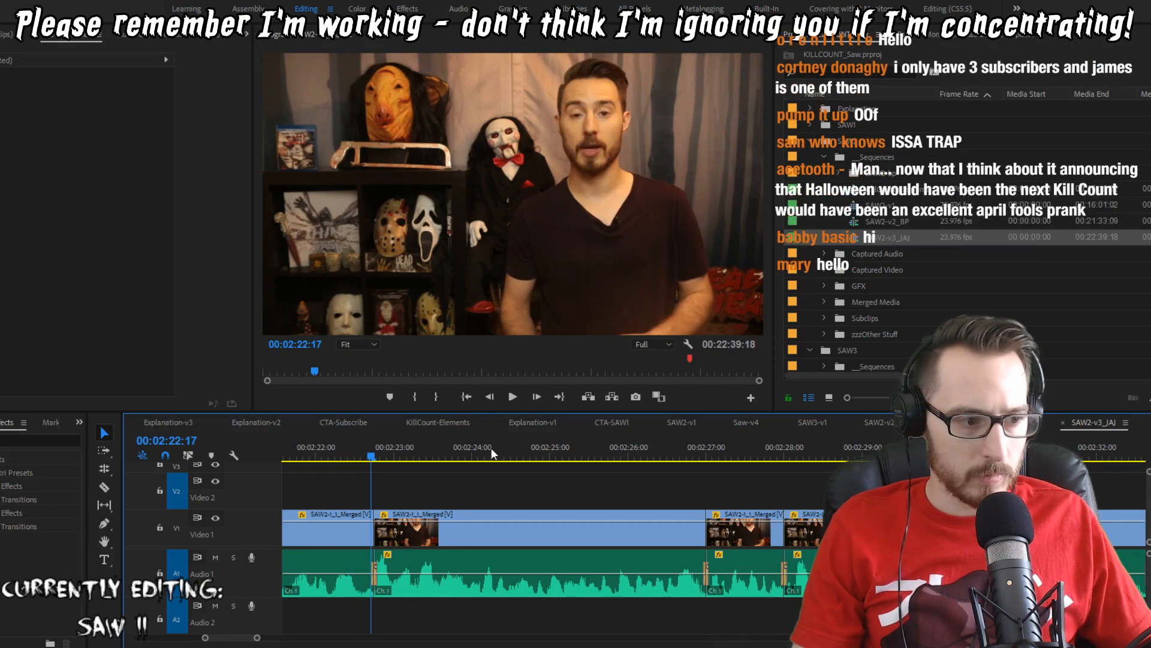
{"action": "key", "text": "w"}
Step: Replay the trimmed section and ripple trim the end of the following talking clip to 00:02:26:22
{"action": "key", "text": "shift+Left"}
{"action": "key", "text": "shift+Left"}
{"action": "key", "text": "shift+Left"}
{"action": "key", "text": "shift+Left"}
{"action": "key", "text": "shift+Left"}
{"action": "key", "text": "shift+Left"}
{"action": "key", "text": "shift+Left"}
{"action": "key", "text": "shift+Left"}
{"action": "key", "text": "space"}
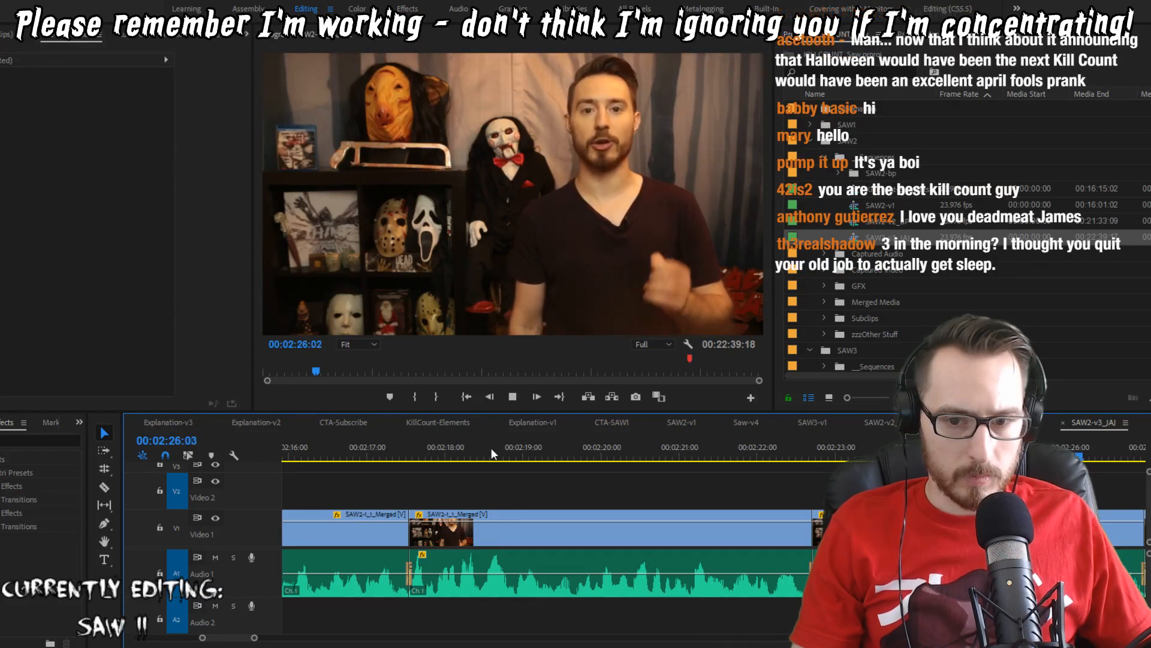
{"action": "key", "text": "space"}
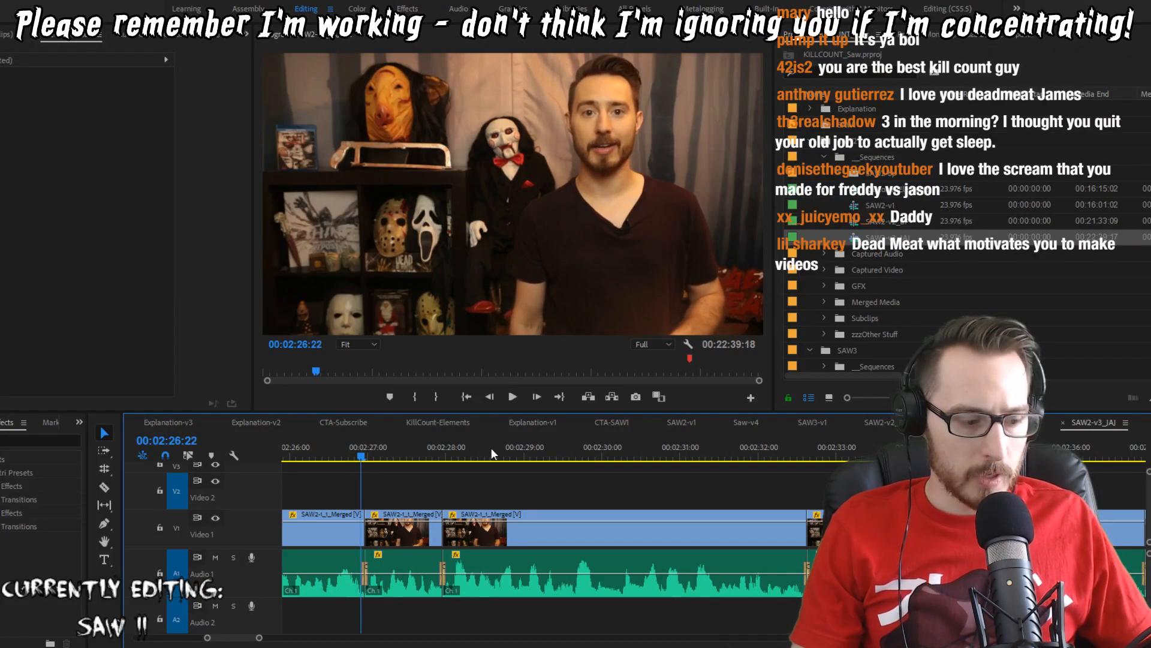
{"action": "key", "text": "w"}
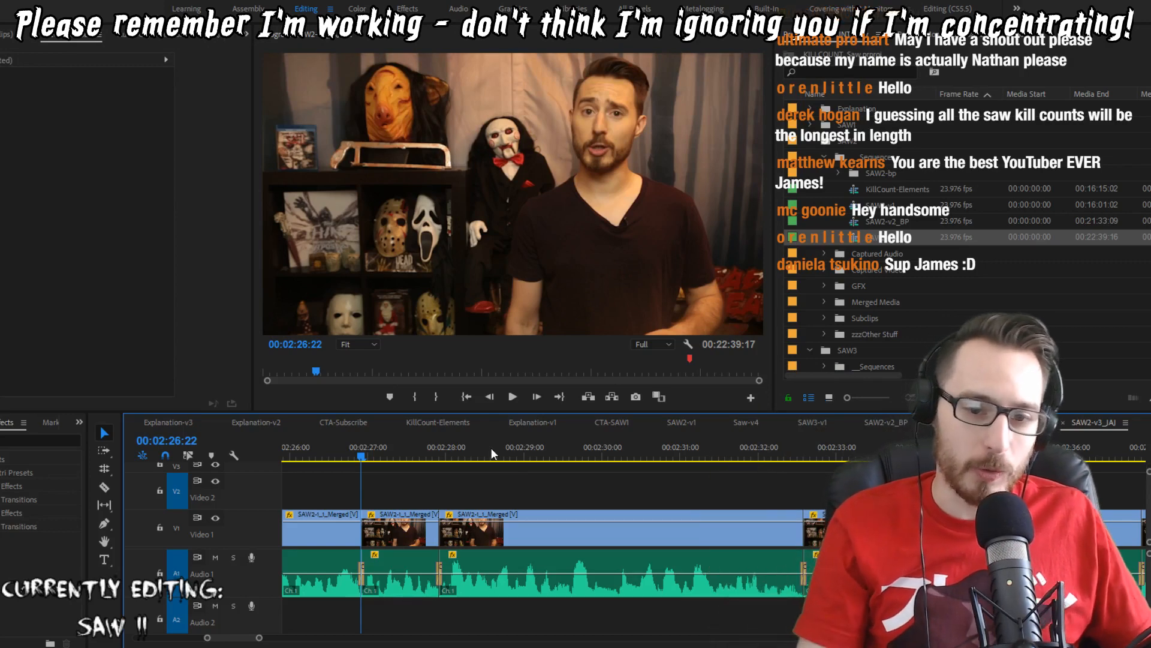
{"action": "key", "text": "Up"}
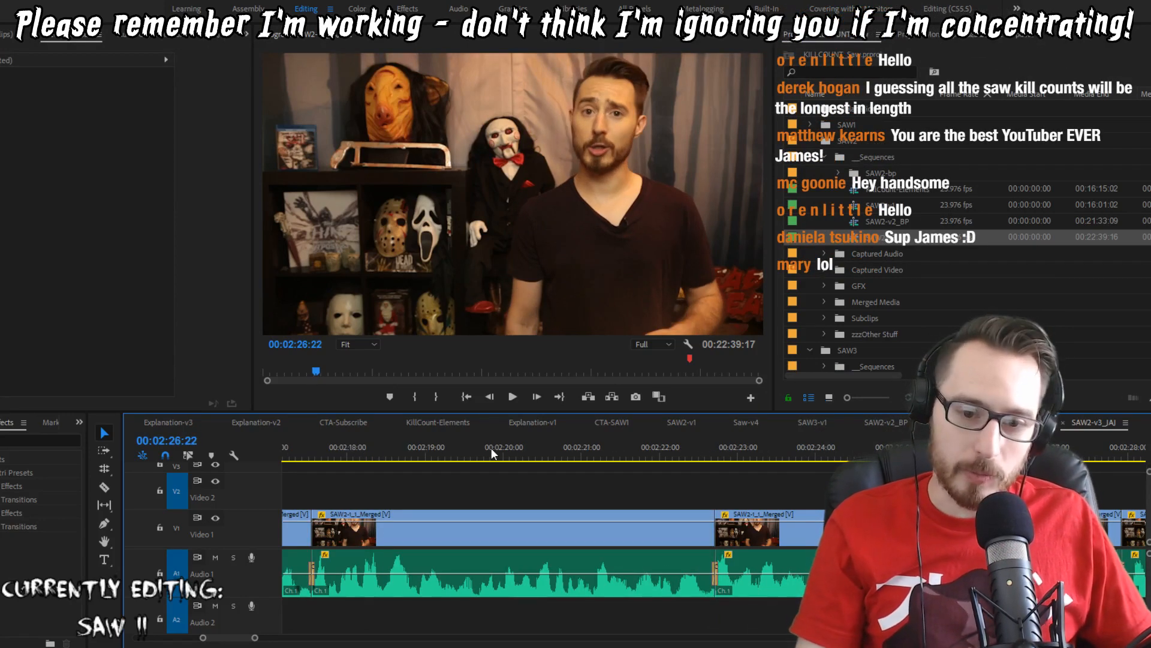
Step: Save the project and play the last trimmed edit from 00:02:25:21 to 00:02:26:17
{"action": "key", "text": "shift+Left"}
{"action": "key", "text": "shift+Left"}
{"action": "key", "text": "shift+Left"}
{"action": "key", "text": "shift+Left"}
{"action": "key", "text": "shift+Left"}
{"action": "key", "text": "ctrl+s"}
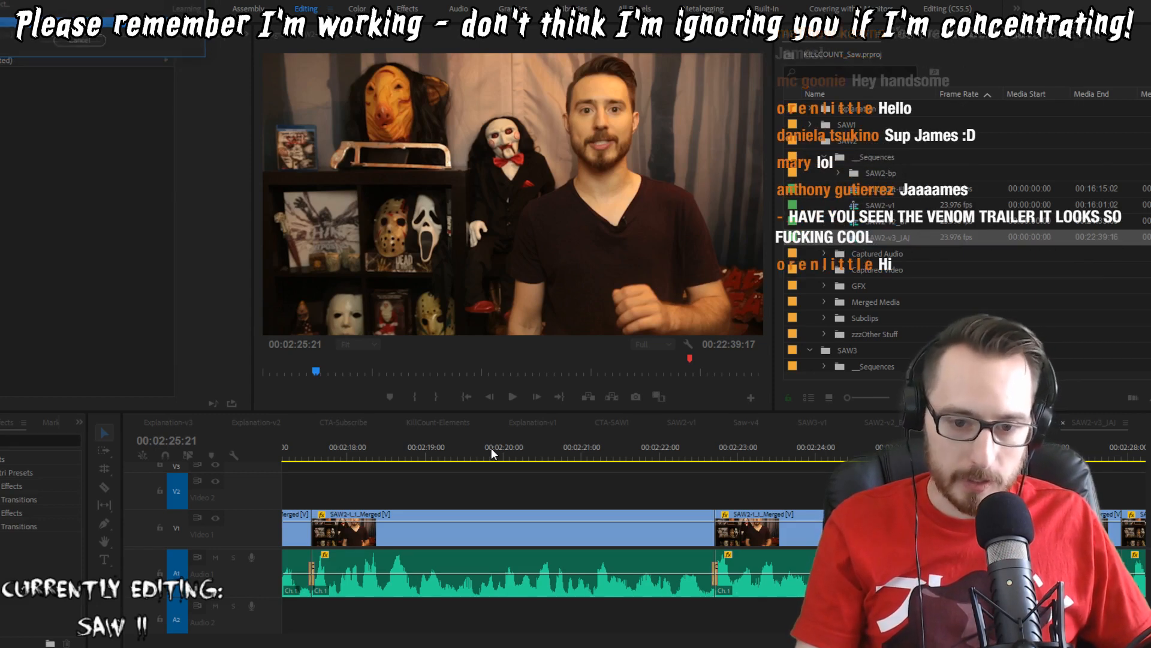
{"action": "key", "text": "space"}
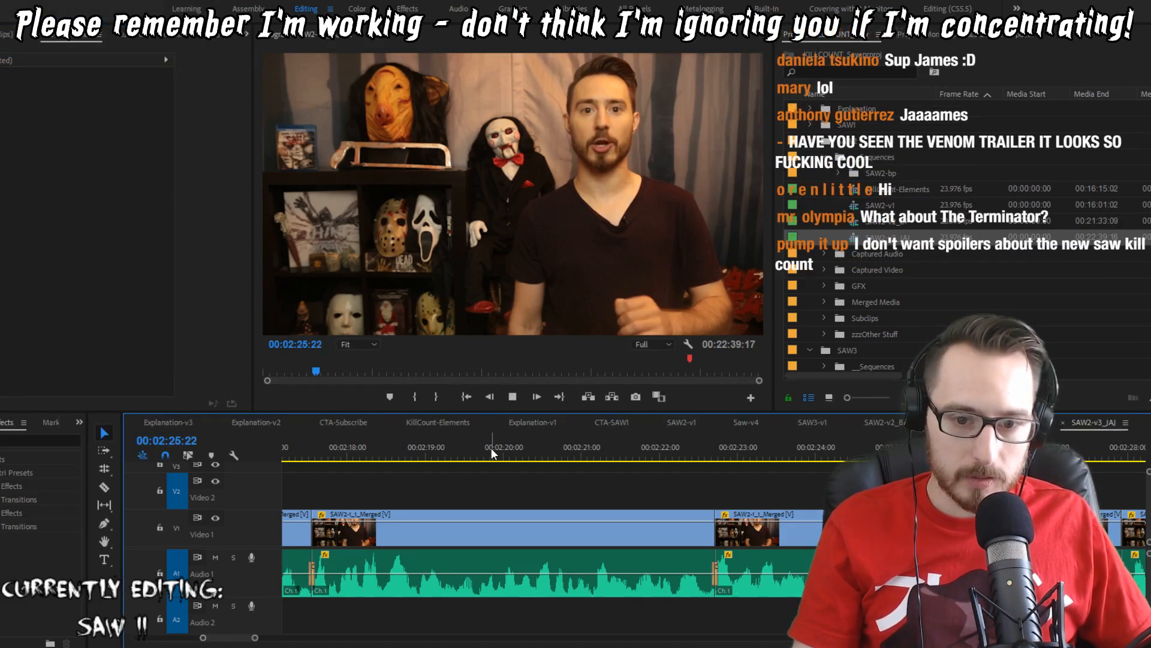
{"action": "key", "text": "space"}
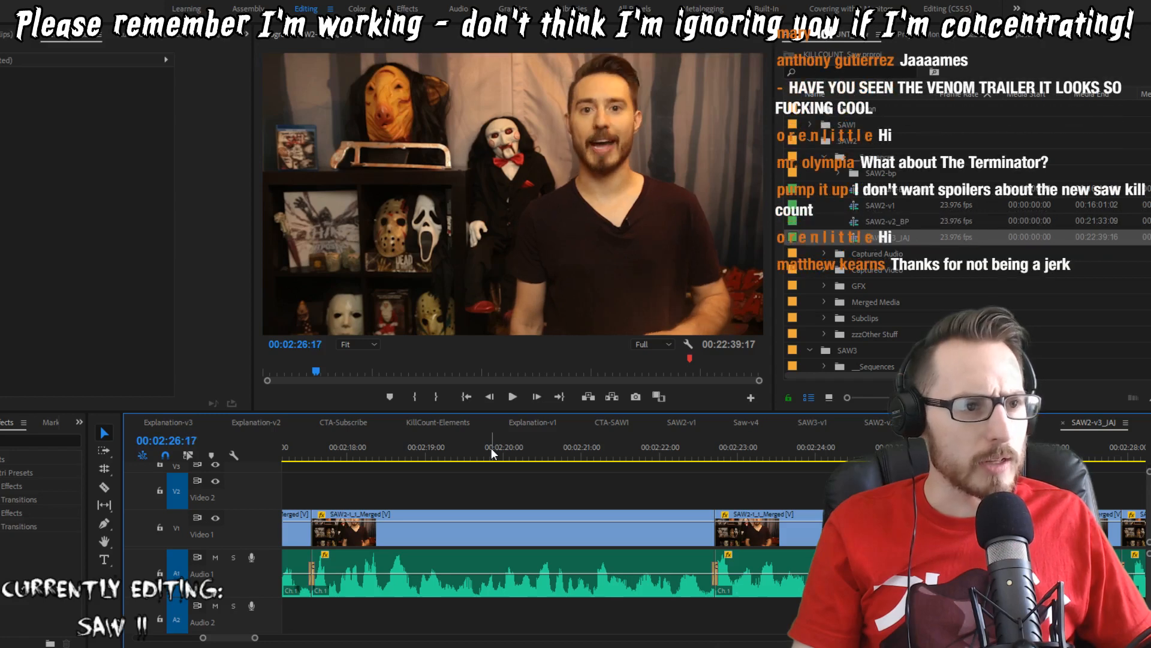
Step: Replay the talking section from 00:02:24:20 up to about 00:02:28:19 to check its cuts
{"action": "key", "text": "space"}
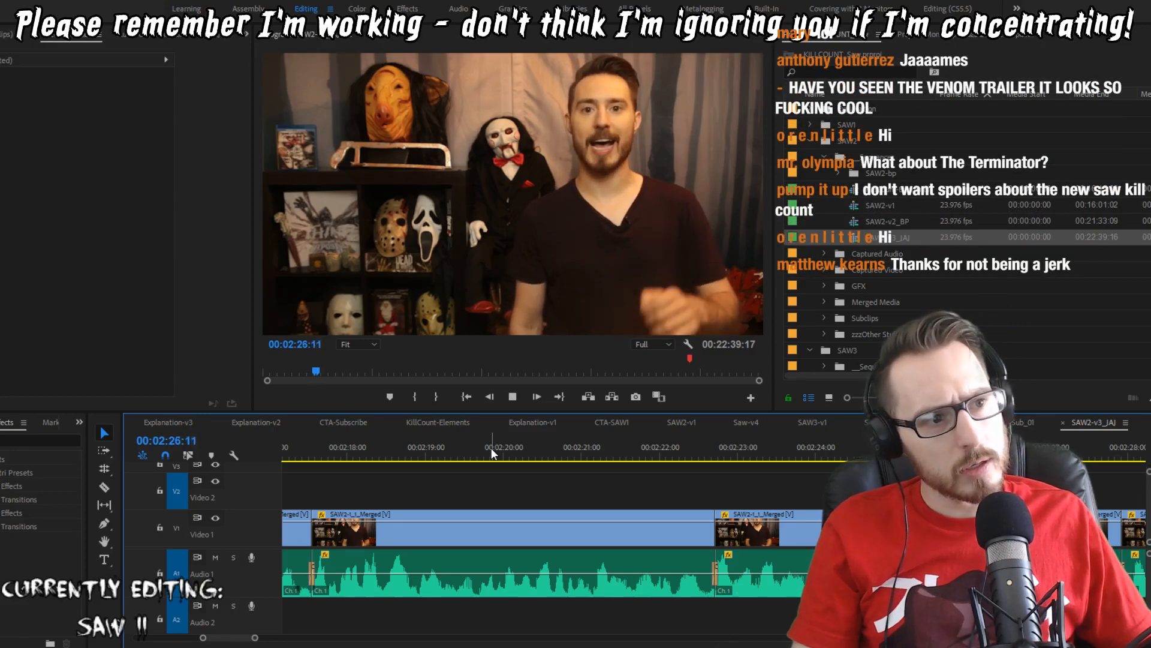
{"action": "key", "text": "space"}
{"action": "key", "text": "shift+Left"}
{"action": "key", "text": "shift+Left"}
{"action": "key", "text": "shift+Left"}
{"action": "key", "text": "shift+Left"}
{"action": "key", "text": "shift+Left"}
{"action": "key", "text": "shift+Left"}
{"action": "key", "text": "shift+Left"}
{"action": "key", "text": "shift+Left"}
{"action": "key", "text": "shift+Left"}
{"action": "key", "text": "shift+Left"}
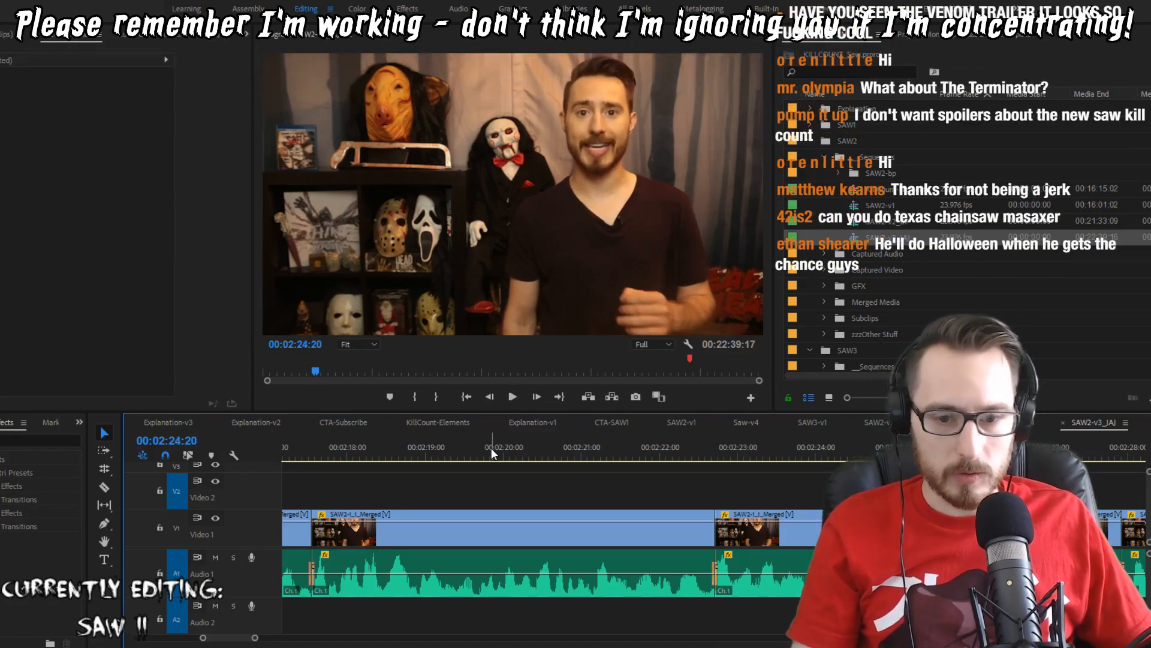
{"action": "key", "text": "space"}
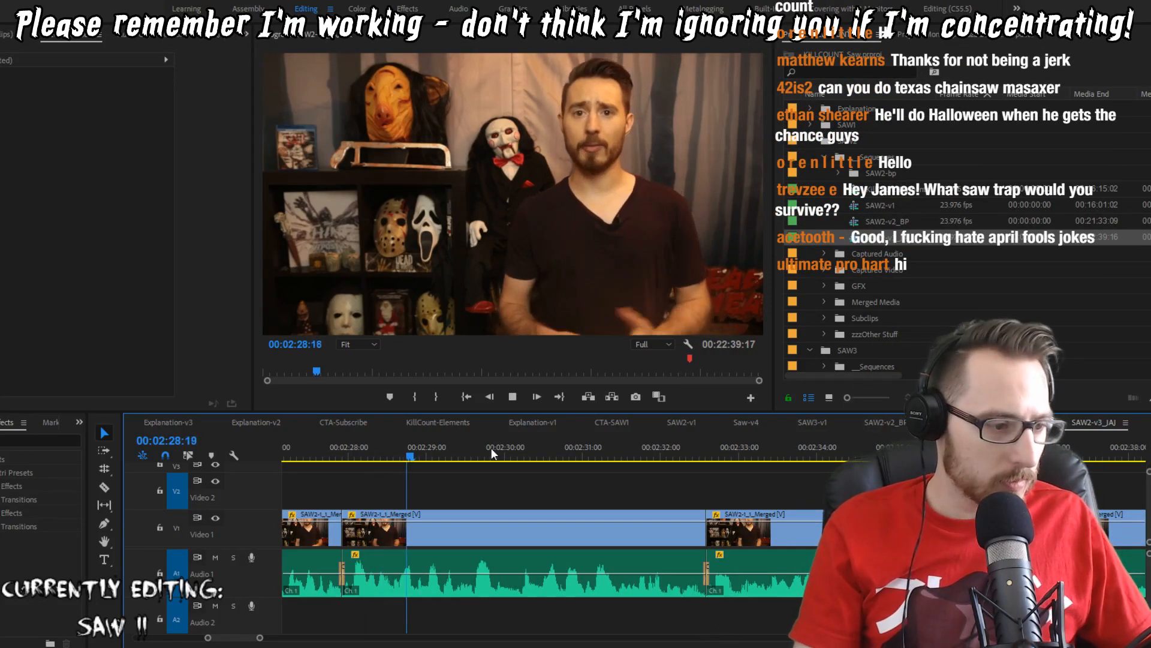
Step: Ripple trim one frame from the start of the talking clip near 00:02:28 and play the edit back
{"action": "key", "text": "Up"}
{"action": "key", "text": "Right"}
{"action": "key", "text": "q"}
{"action": "key", "text": "Up"}
{"action": "key", "text": "space"}
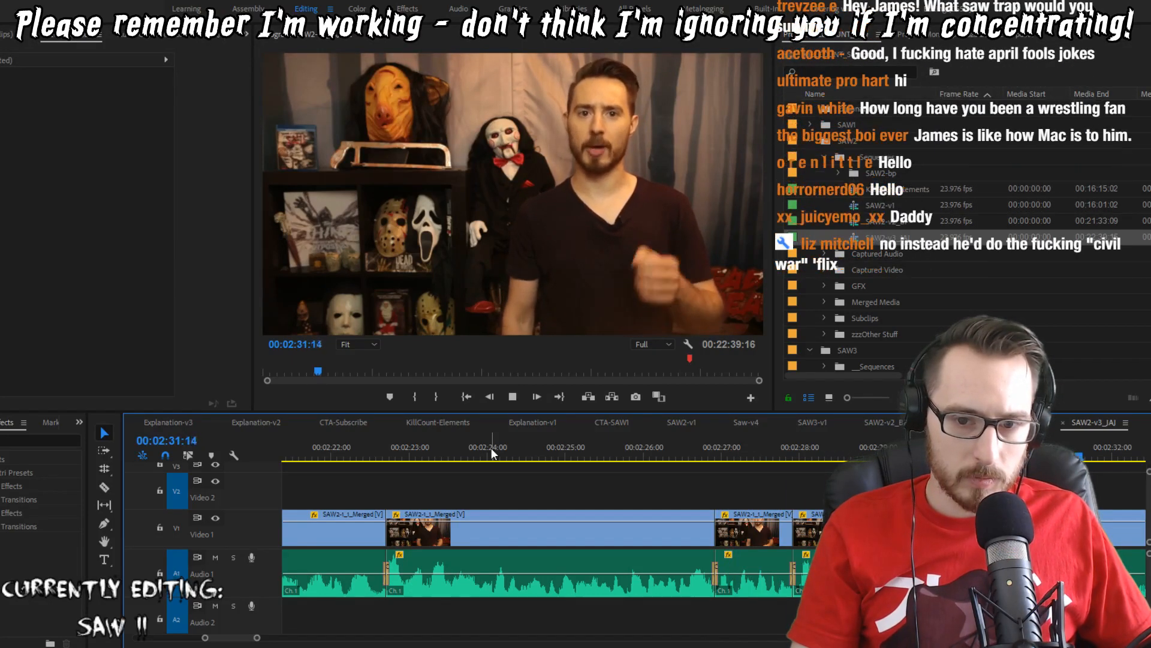
Step: Ripple trim the end of the talking clip to 00:02:32:12 and replay across the edit
{"action": "key", "text": "space"}
{"action": "key", "text": "Left"}
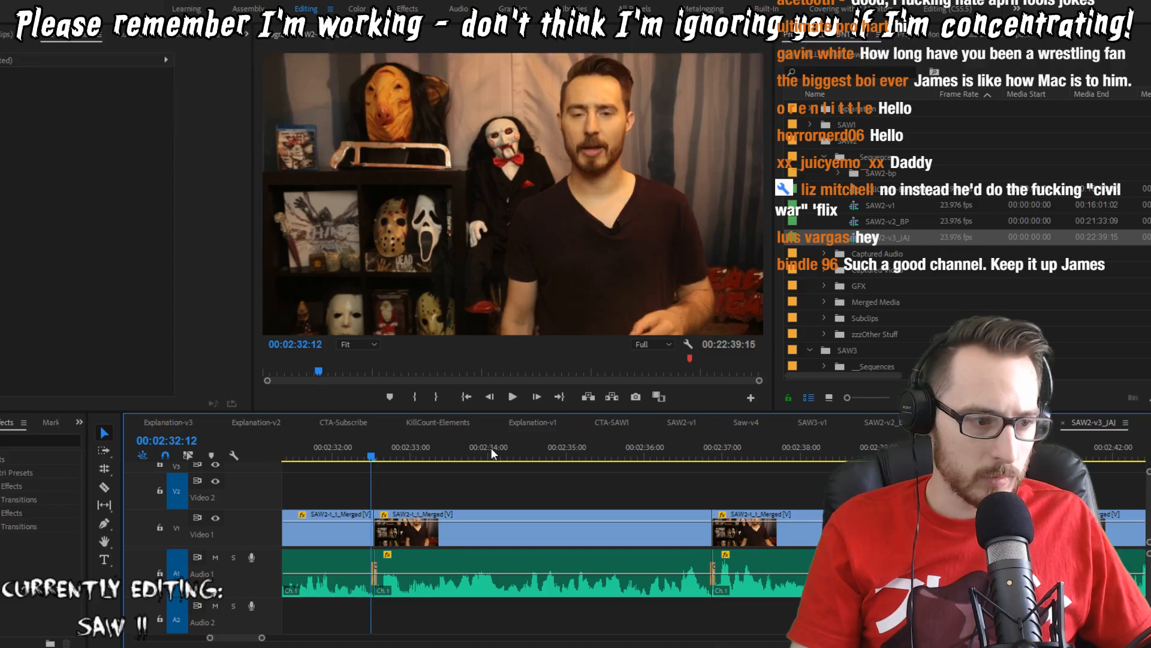
{"action": "key", "text": "w"}
{"action": "key", "text": "shift+Left"}
{"action": "key", "text": "shift+Left"}
{"action": "key", "text": "shift+Left"}
{"action": "key", "text": "shift+Left"}
{"action": "key", "text": "shift+Left"}
{"action": "key", "text": "space"}
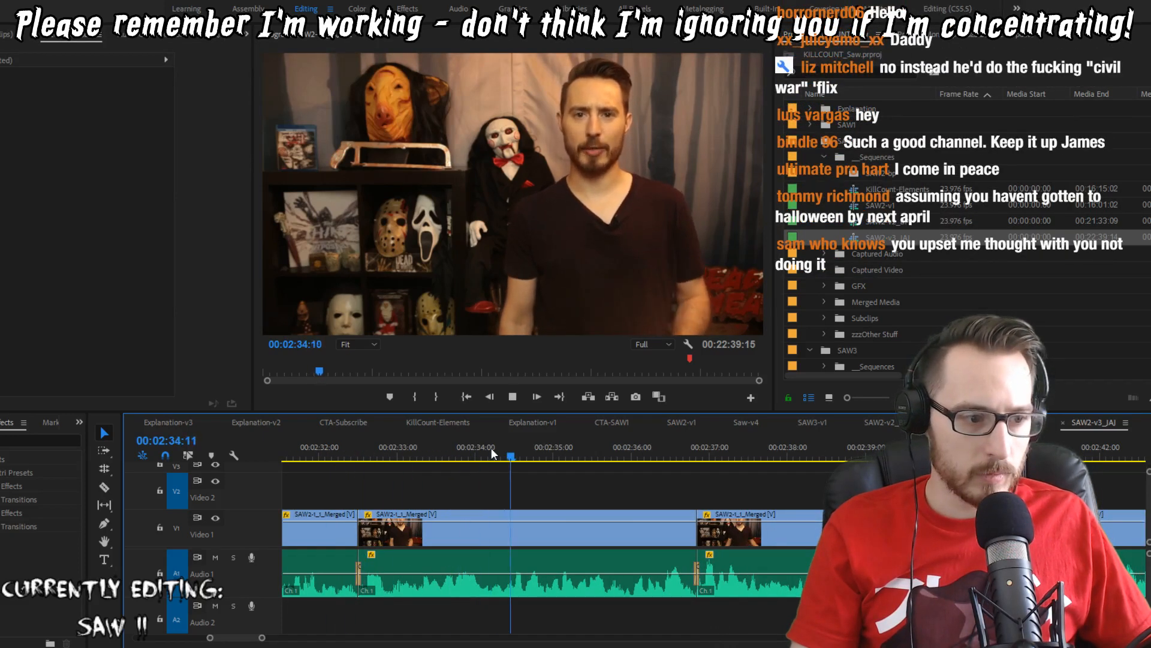
Step: Extract one frame at 00:02:35:23, add the default audio transition at the new edit and save the project
{"action": "key", "text": "space"}
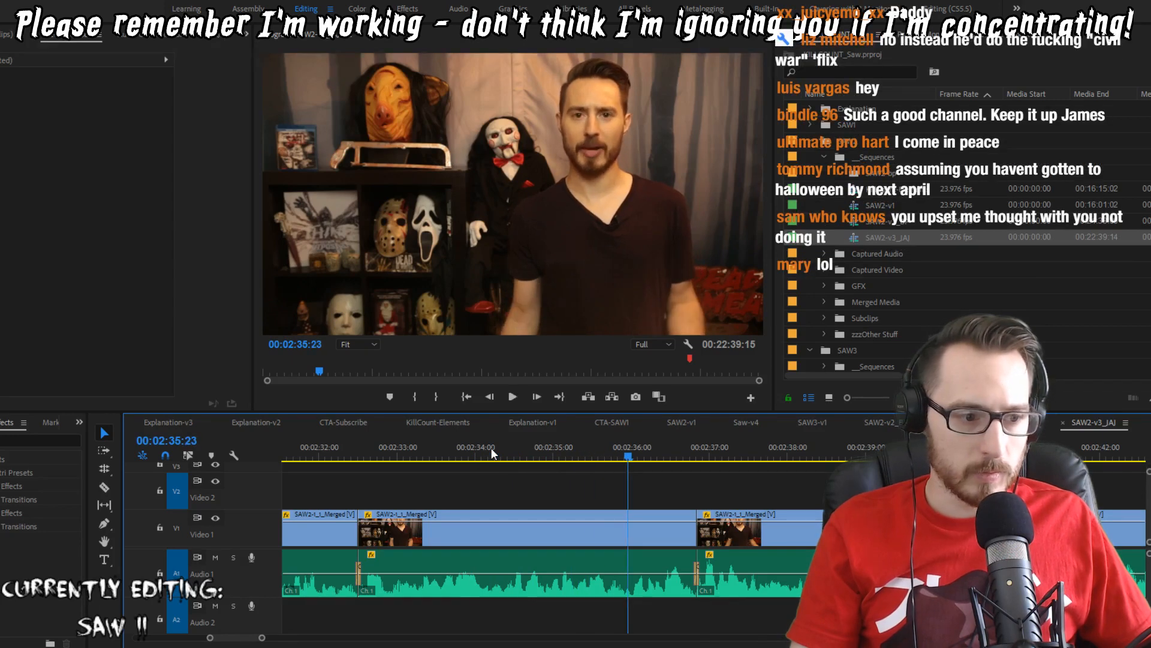
{"action": "key", "text": "i"}
{"action": "key", "text": "o"}
{"action": "key", "text": "apostrophe"}
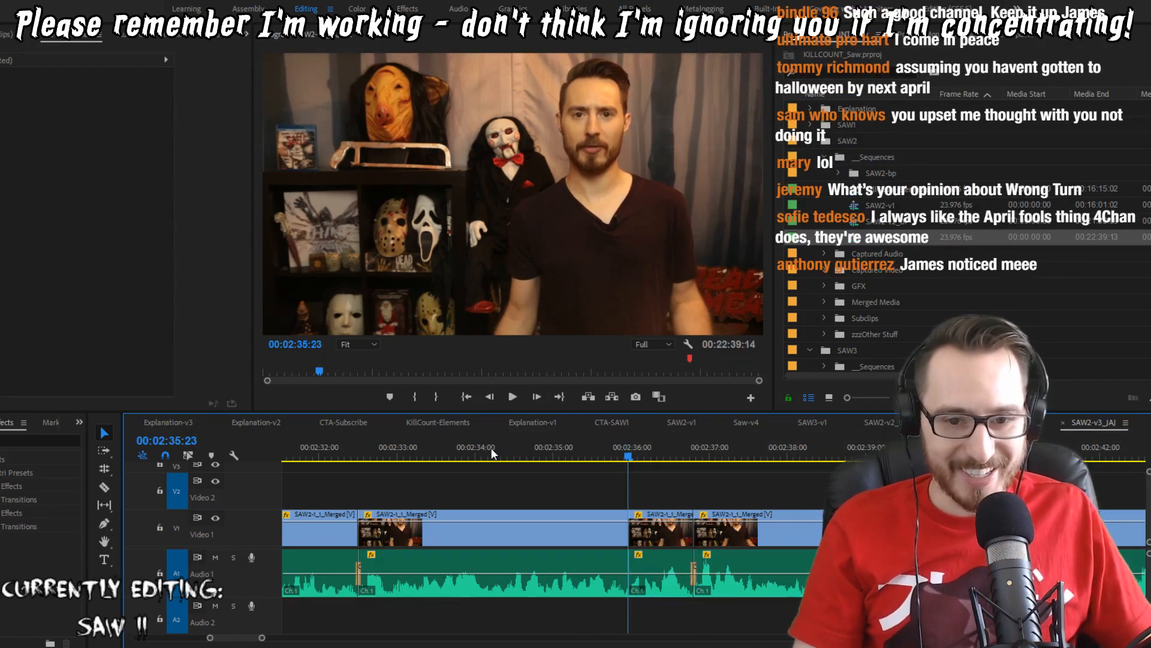
{"action": "key", "text": "ctrl+shift+d"}
{"action": "key", "text": "ctrl+s"}
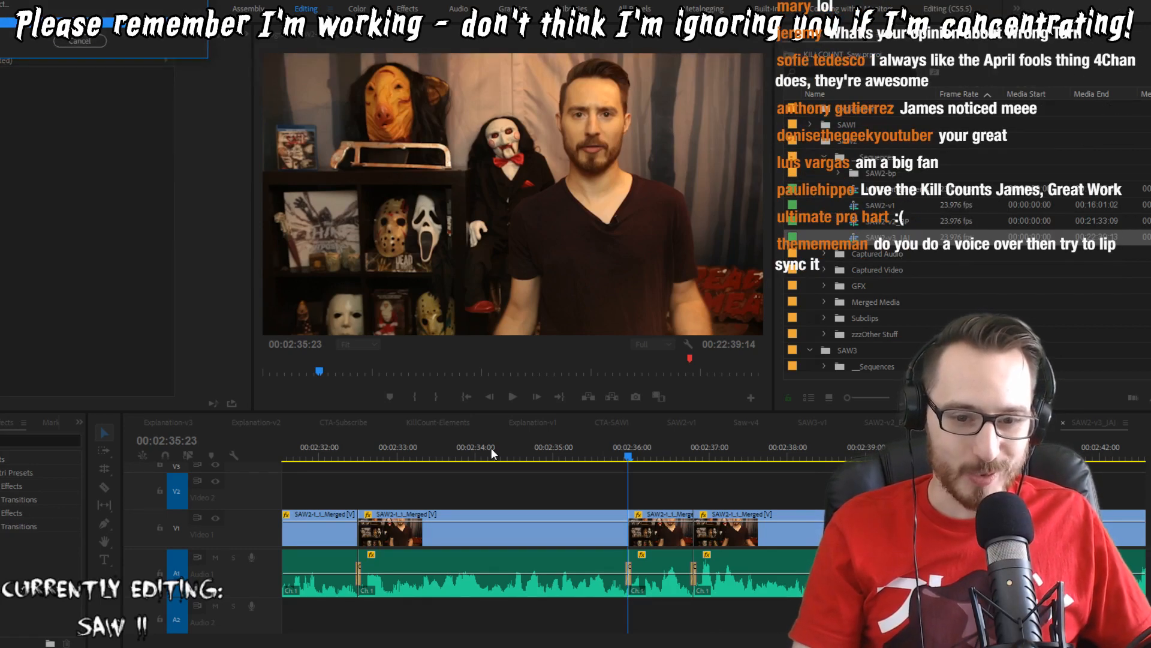
Step: Play back the new short clip, ripple trim its end to 00:02:36:18 and replay the edit
{"action": "key", "text": "Up"}
{"action": "key", "text": "space"}
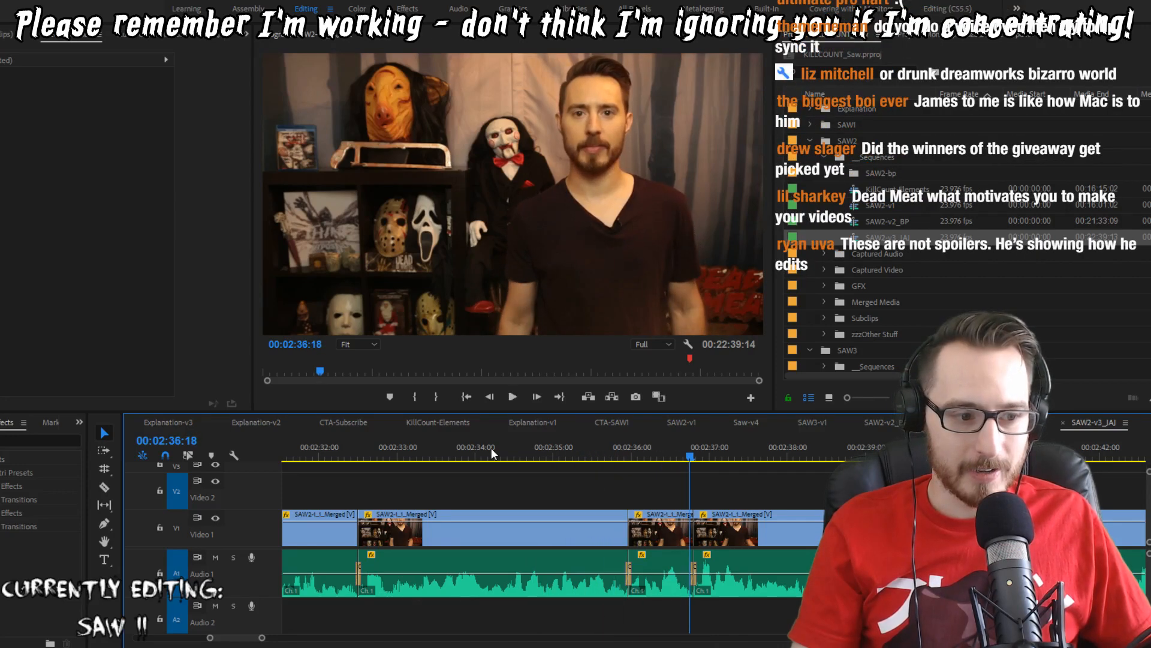
{"action": "key", "text": "Up"}
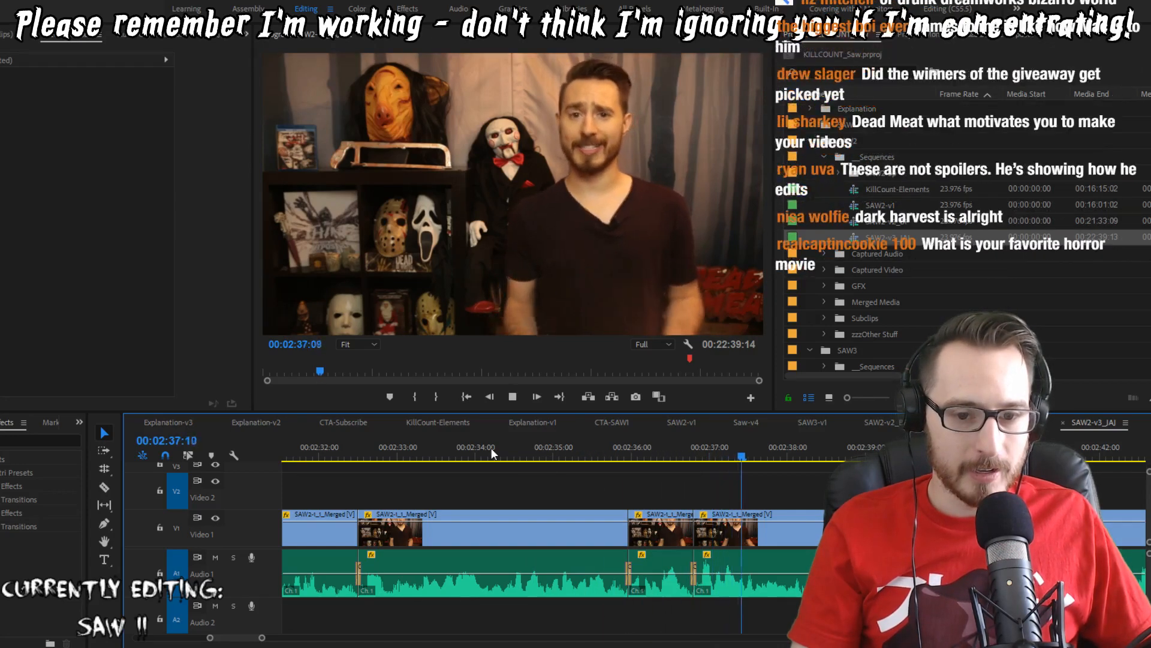
{"action": "key", "text": "Up"}
{"action": "key", "text": "Left"}
{"action": "key", "text": "w"}
{"action": "key", "text": "Up"}
{"action": "key", "text": "space"}
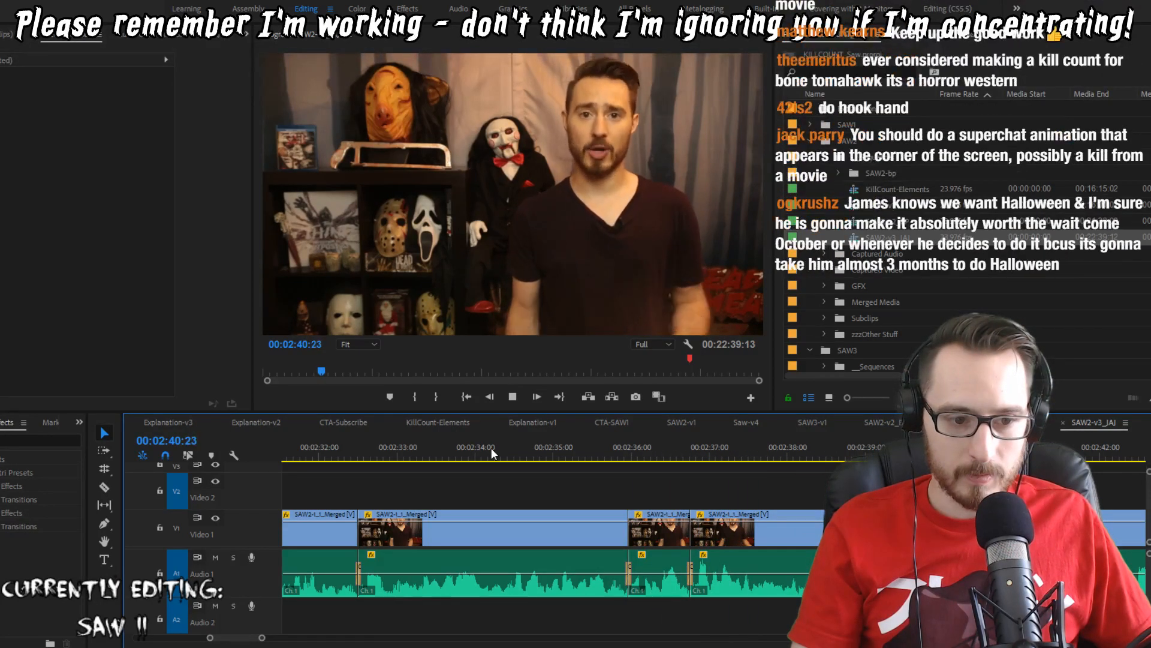
Step: Replay the section before 00:02:40:23 and ripple trim the end of the talking clip to 00:02:40:22
{"action": "key", "text": "space"}
{"action": "key", "text": "shift+Left"}
{"action": "key", "text": "shift+Left"}
{"action": "key", "text": "shift+Left"}
{"action": "key", "text": "shift+Left"}
{"action": "key", "text": "shift+Left"}
{"action": "key", "text": "space"}
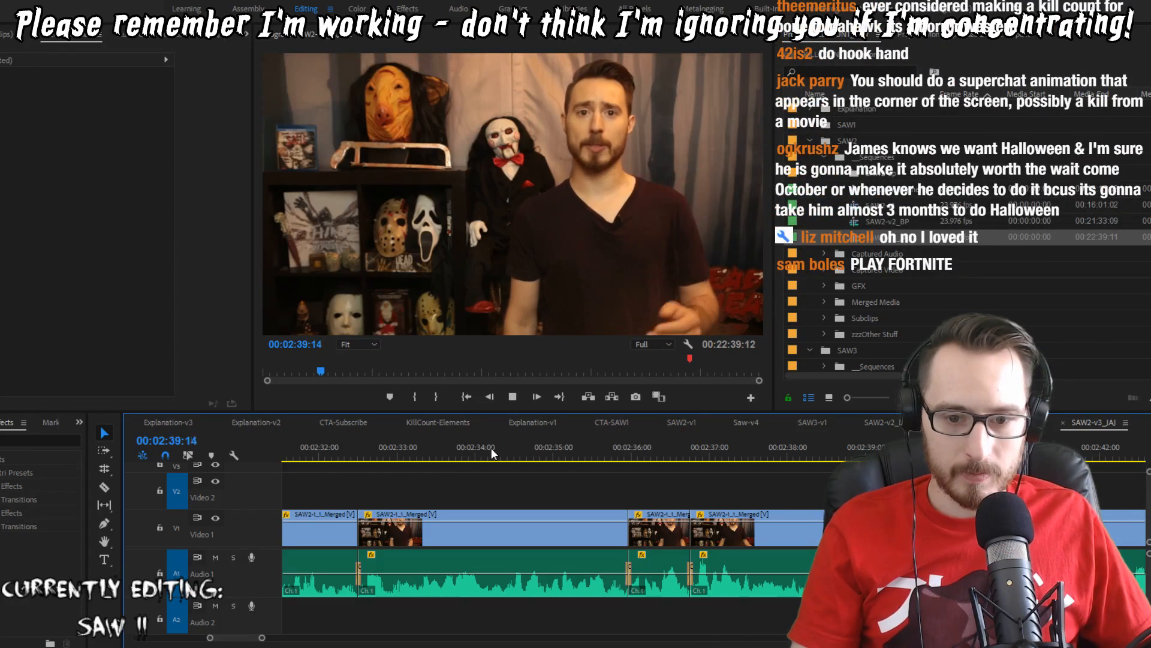
{"action": "key", "text": "space"}
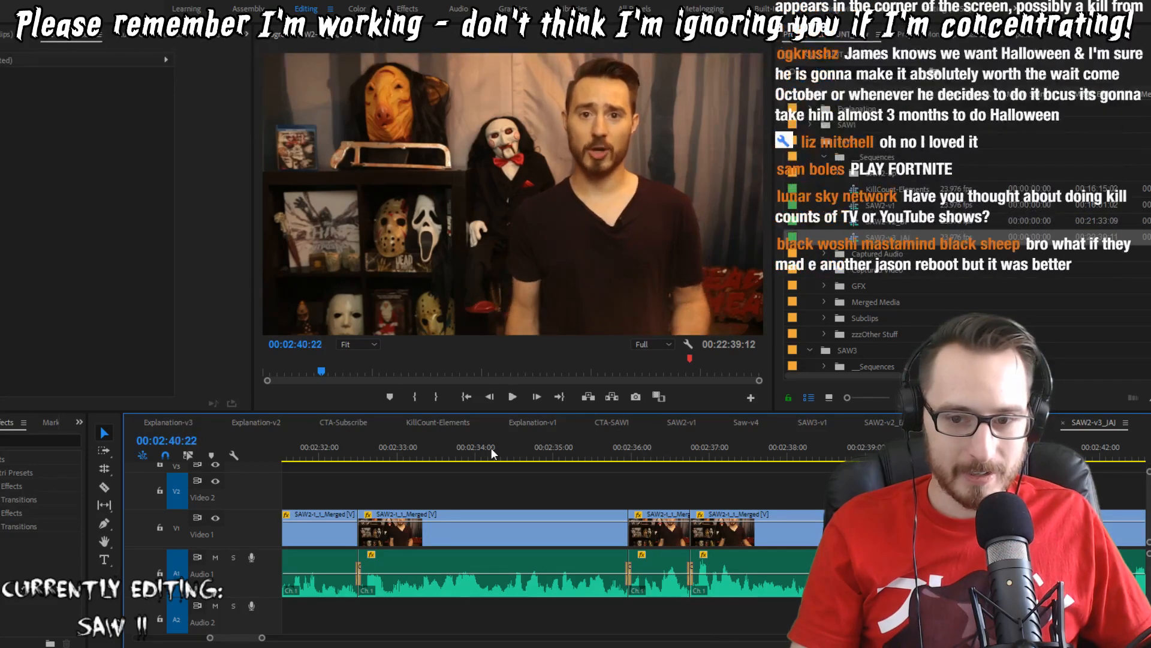
{"action": "key", "text": "shift+Left"}
{"action": "key", "text": "shift+Left"}
{"action": "key", "text": "shift+Left"}
{"action": "key", "text": "shift+Left"}
{"action": "key", "text": "shift+Left"}
{"action": "key", "text": "shift+Left"}
{"action": "key", "text": "space"}
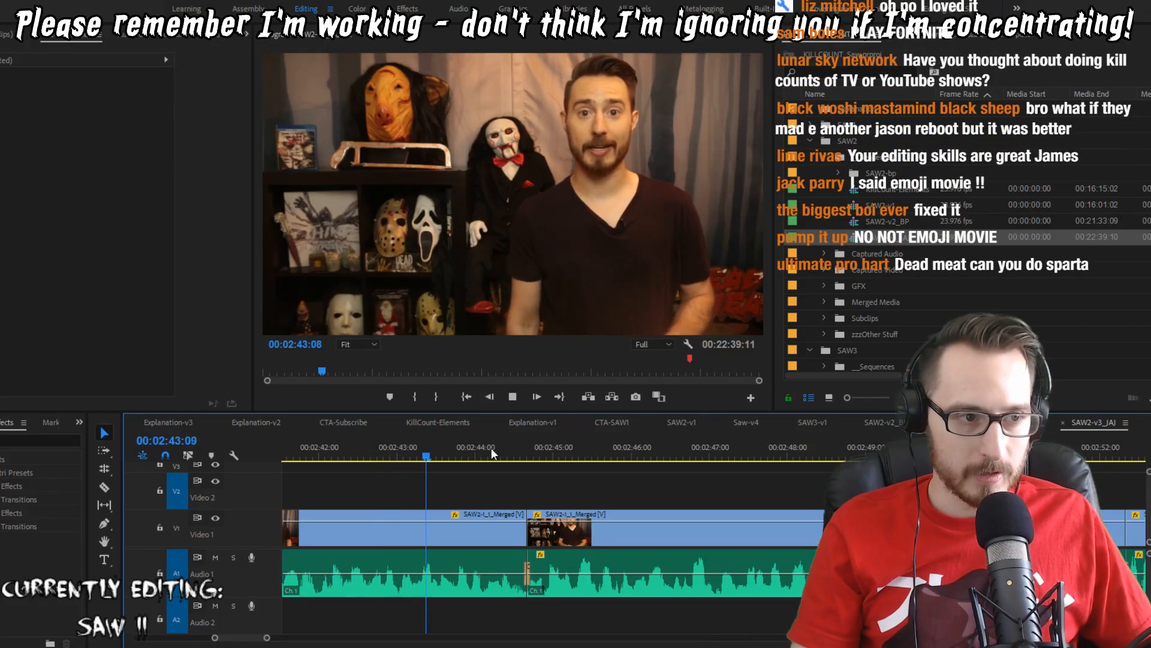
Step: Review the talking clip up to 00:02:44:15 and cut it at 00:02:41:23, removing one frame
{"action": "key", "text": "space"}
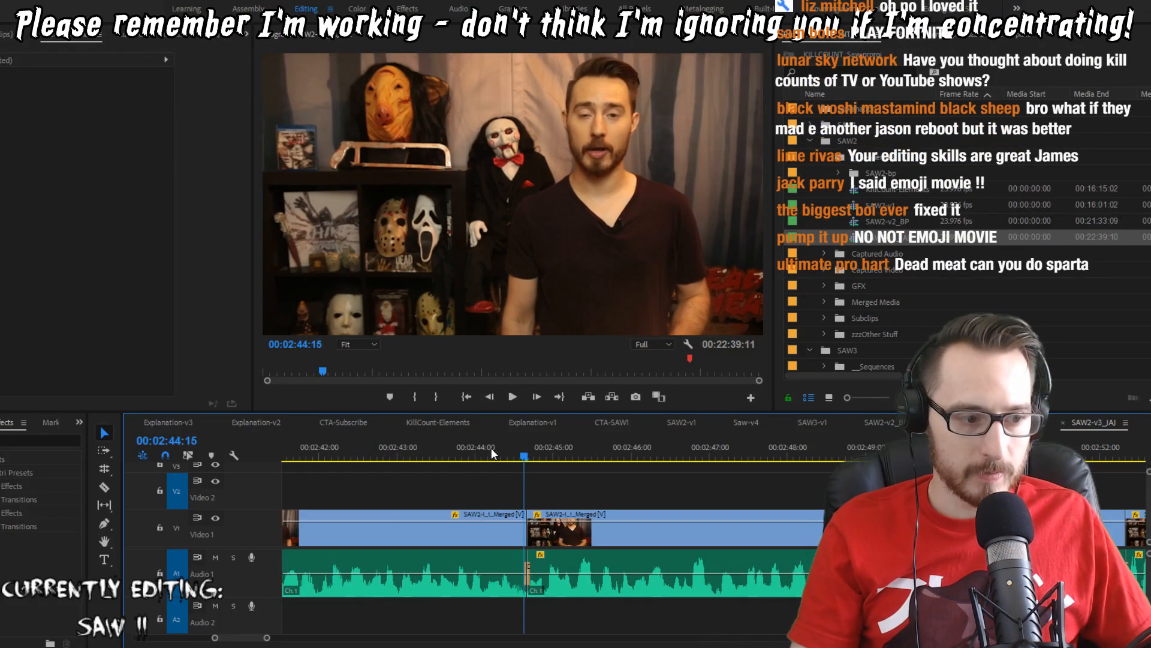
{"action": "key", "text": "Up"}
{"action": "key", "text": "space"}
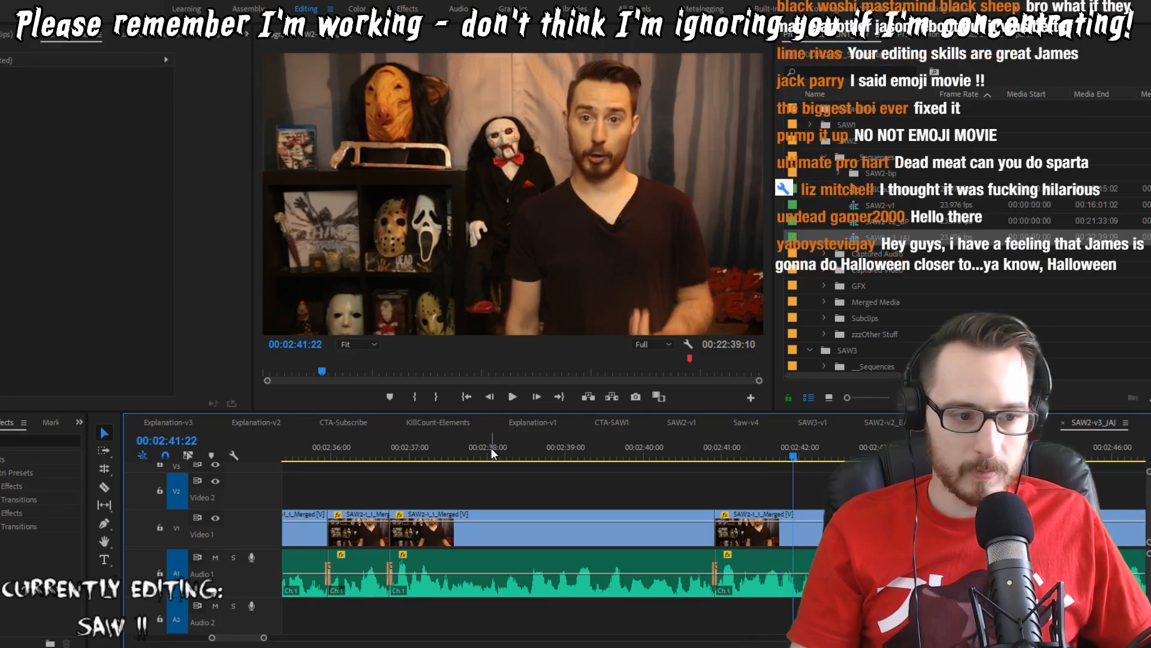
{"action": "key", "text": "Right"}
{"action": "key", "text": "ctrl+k"}
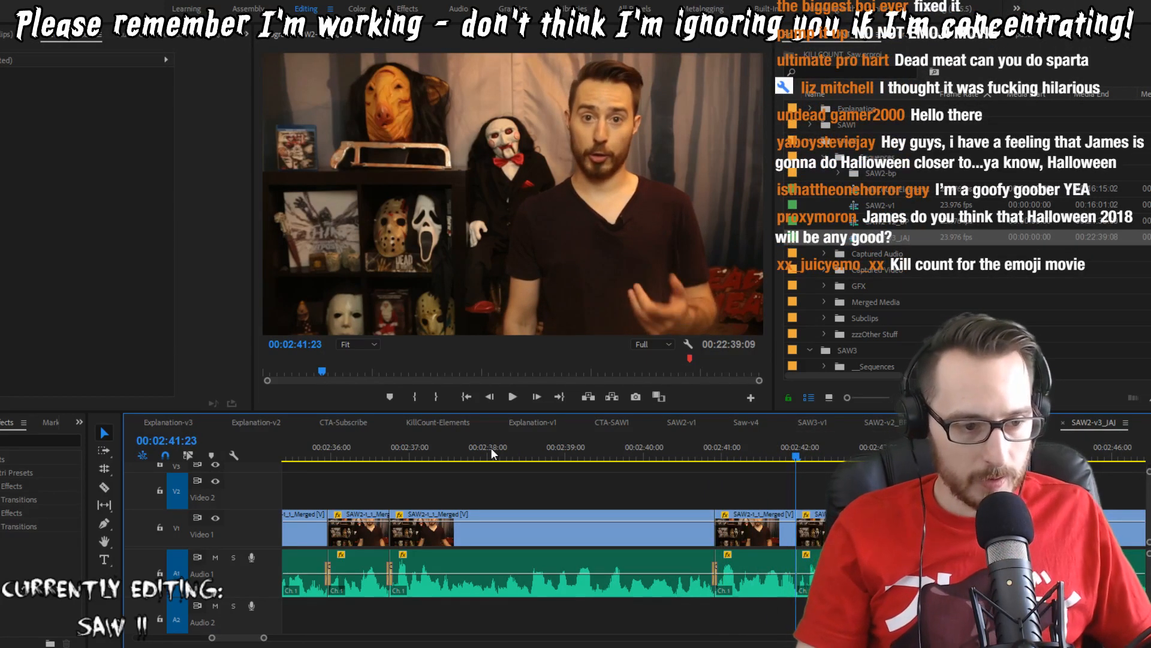
Step: Review up to 00:02:48:14, cut out one frame of the talking clip at 00:02:48:06 and add the default audio transition there
{"action": "key", "text": "space"}
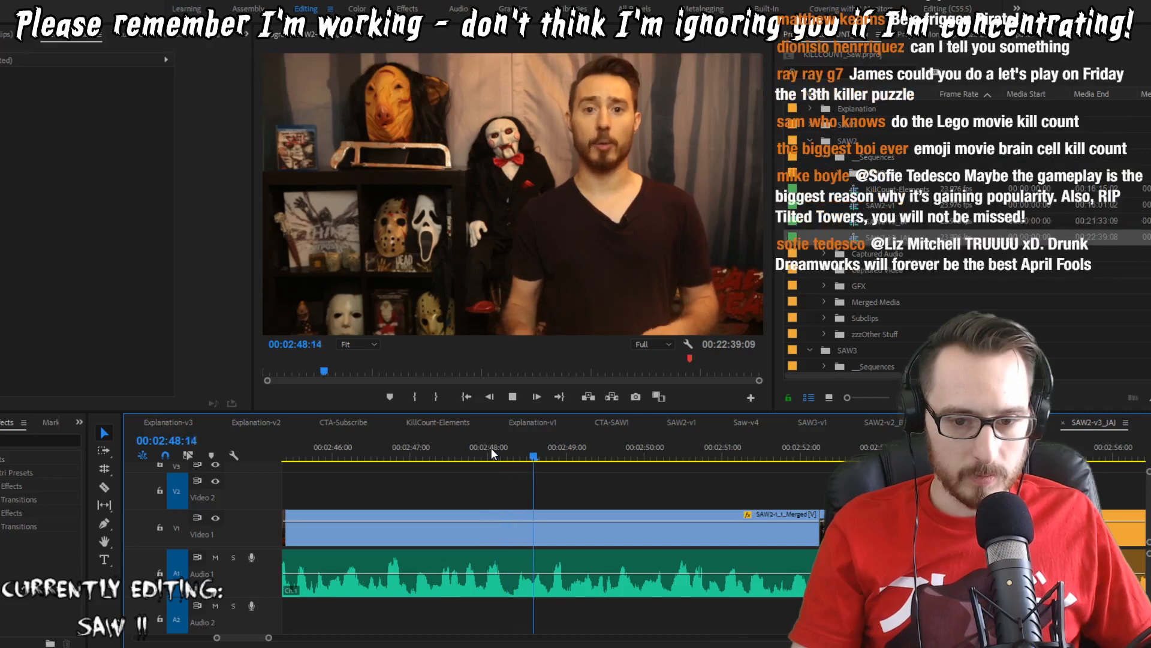
{"action": "key", "text": "j"}
{"action": "key", "text": "j"}
{"action": "key", "text": "j"}
{"action": "key", "text": "l"}
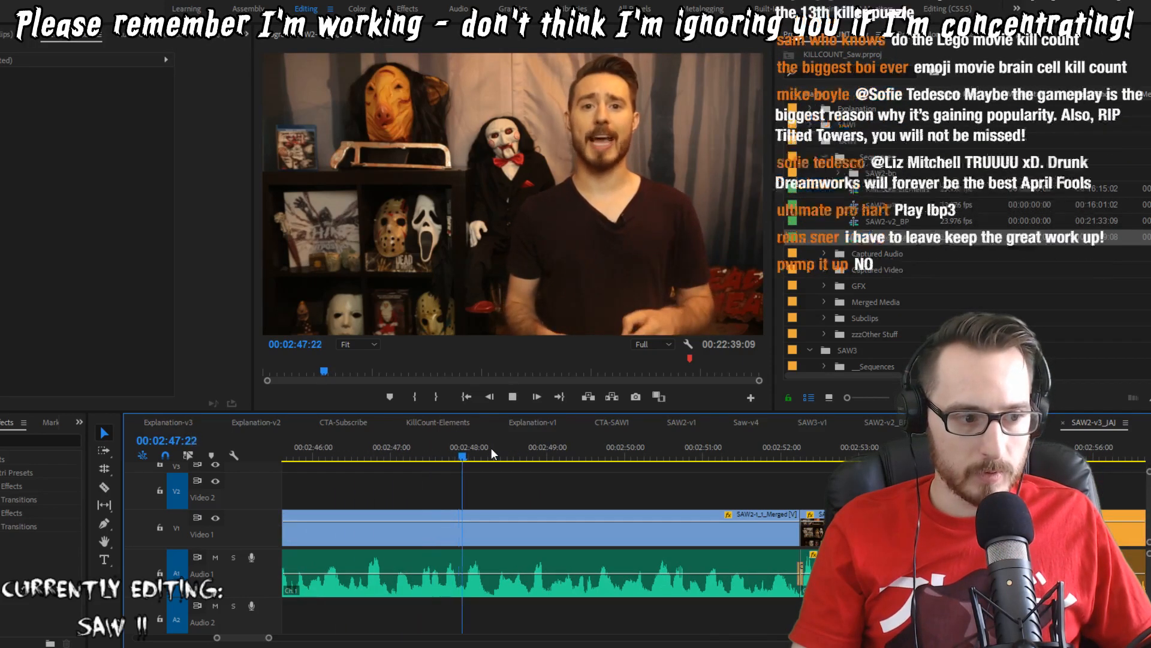
{"action": "key", "text": "k"}
{"action": "key", "text": "Right"}
{"action": "key", "text": "ctrl+k"}
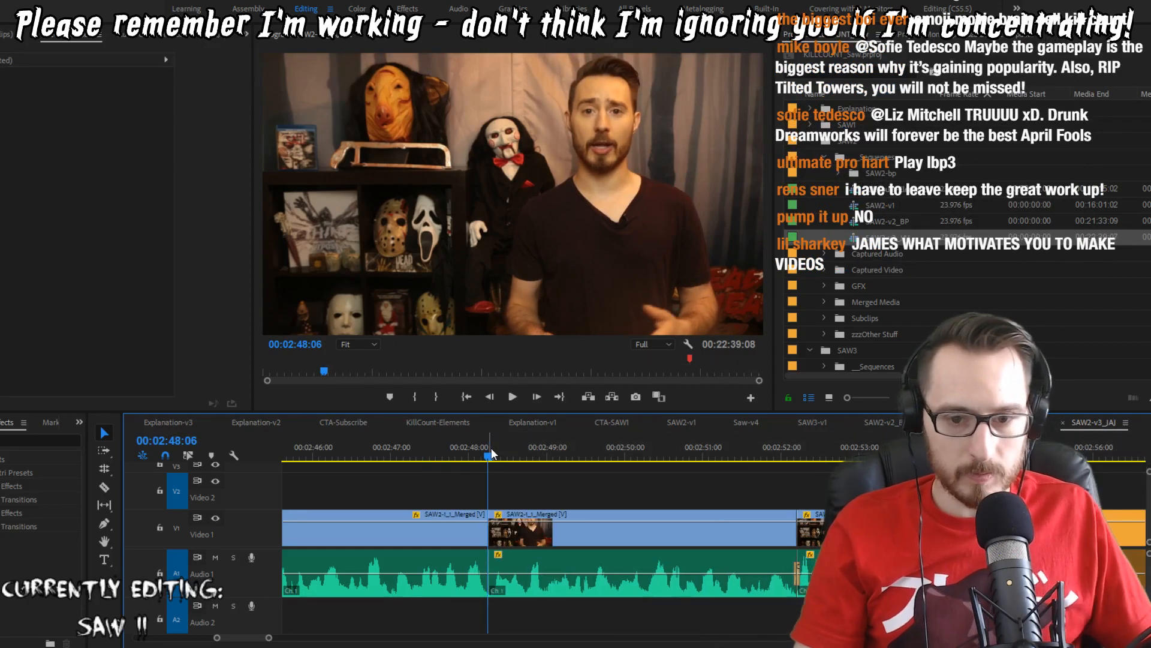
Step: Play on from the new cut, ripple trim the end of the talking clip to 00:02:52:04 and save the project
{"action": "key", "text": "l"}
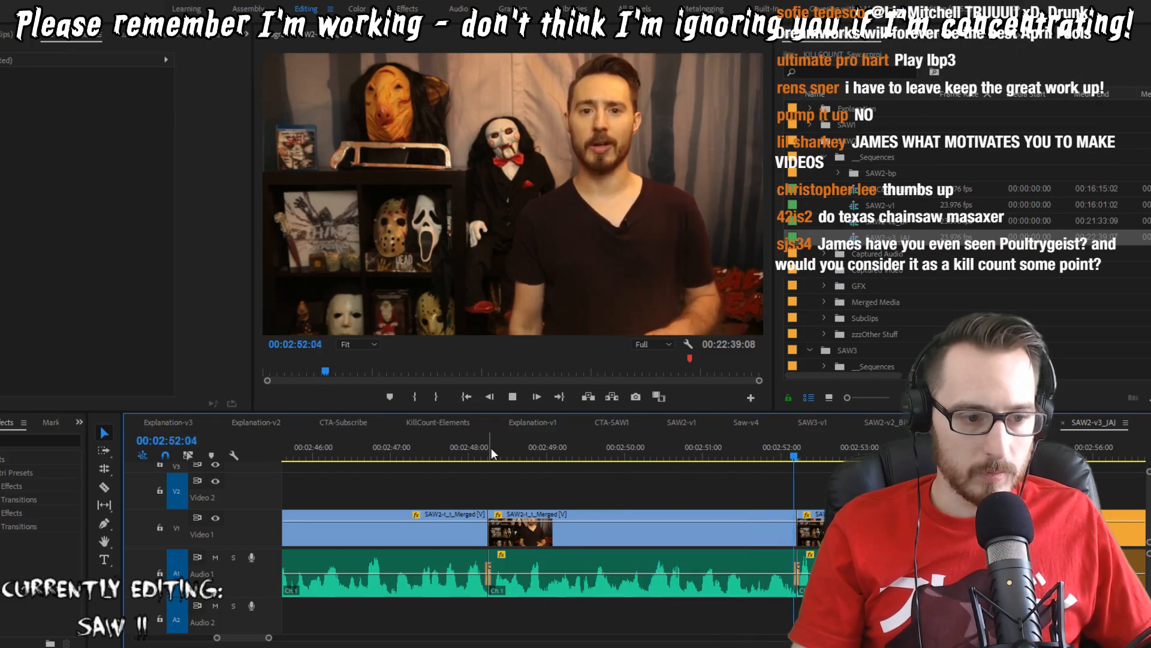
{"action": "key", "text": "k"}
{"action": "key", "text": "w"}
{"action": "key", "text": "ctrl+s"}
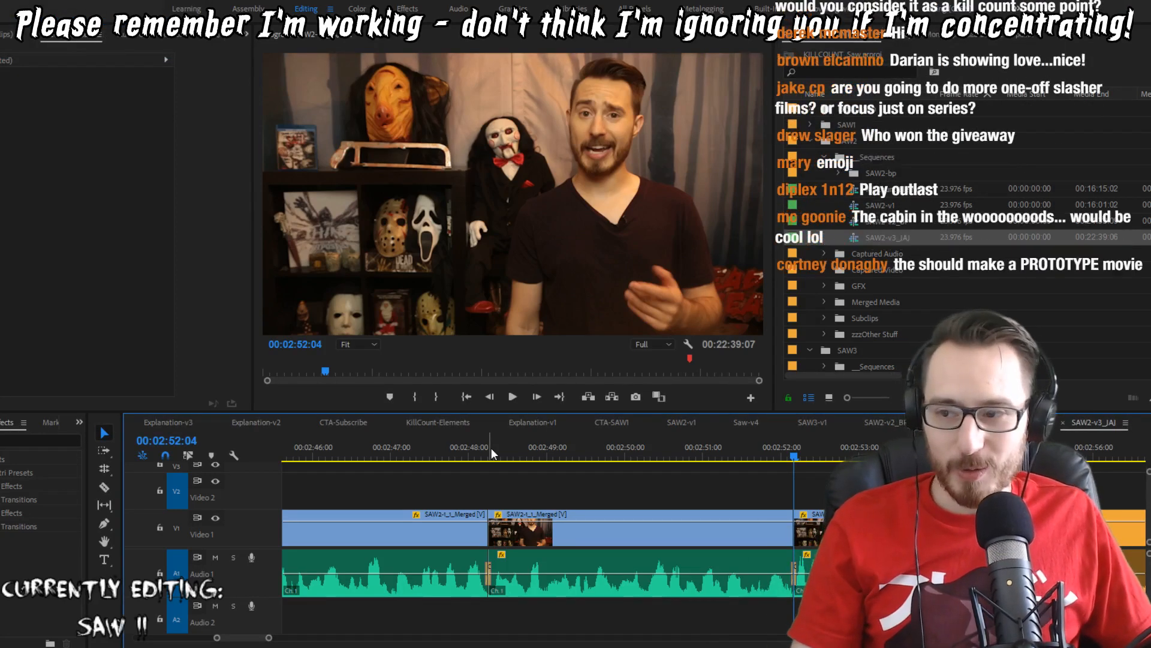
Step: Play across the edit at 00:02:52:04 and ripple trim the end of the following talking clip to 00:02:54:11
{"action": "key", "text": "shift+Left"}
{"action": "key", "text": "shift+Left"}
{"action": "key", "text": "shift+Left"}
{"action": "key", "text": "shift+Left"}
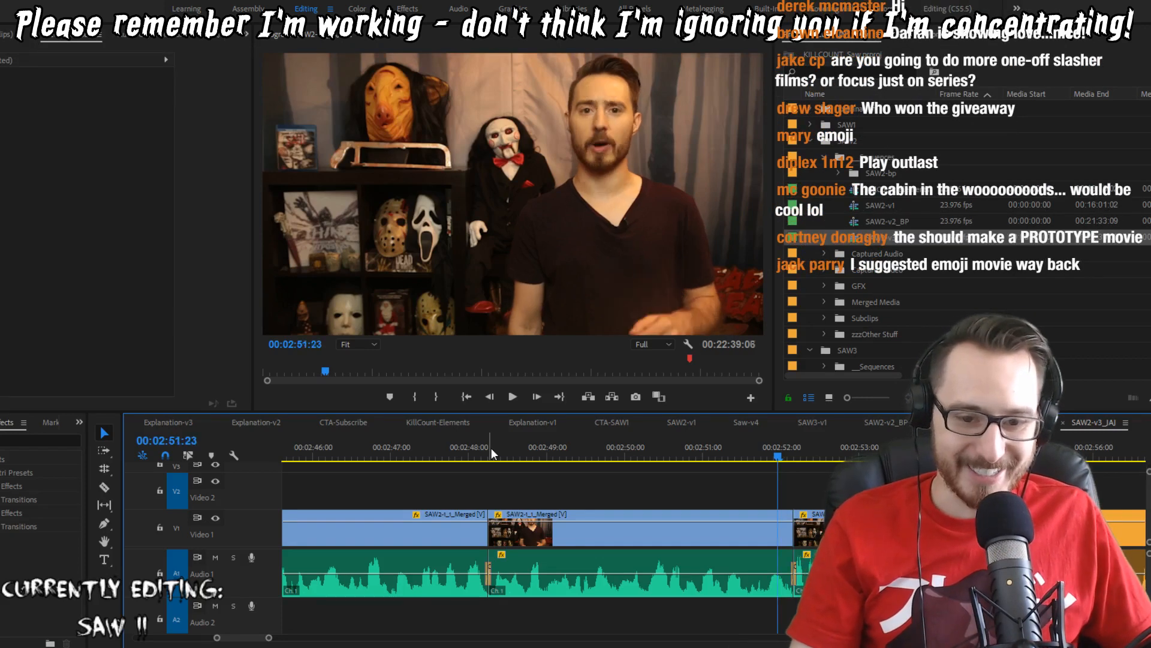
{"action": "key", "text": "shift+k"}
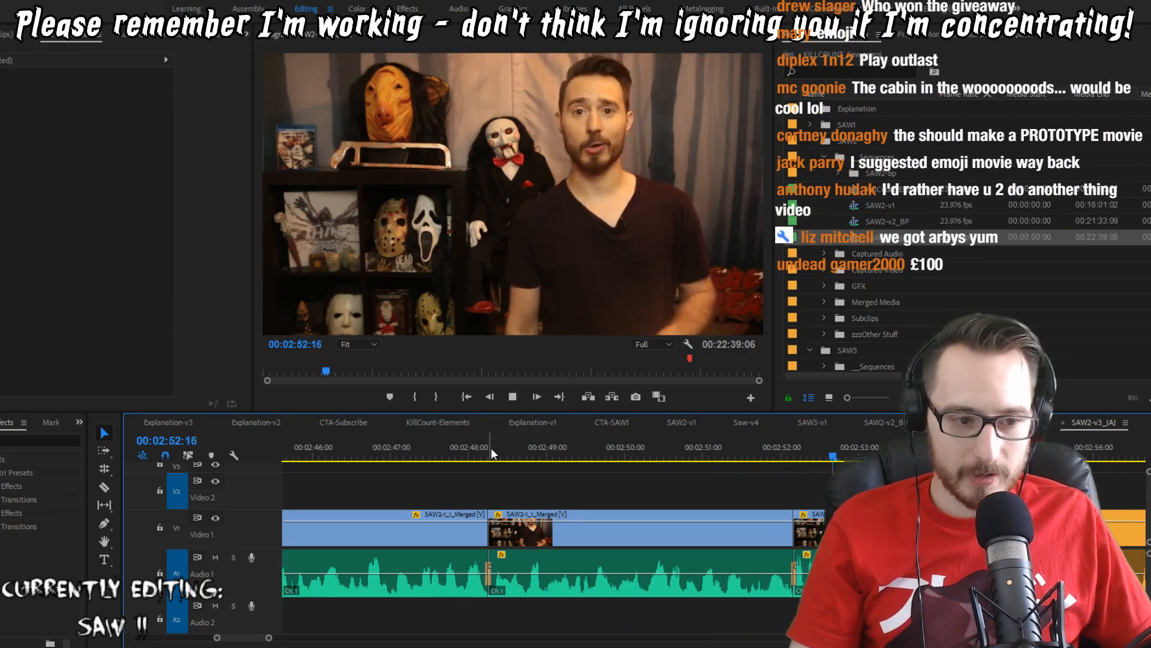
{"action": "key", "text": "space"}
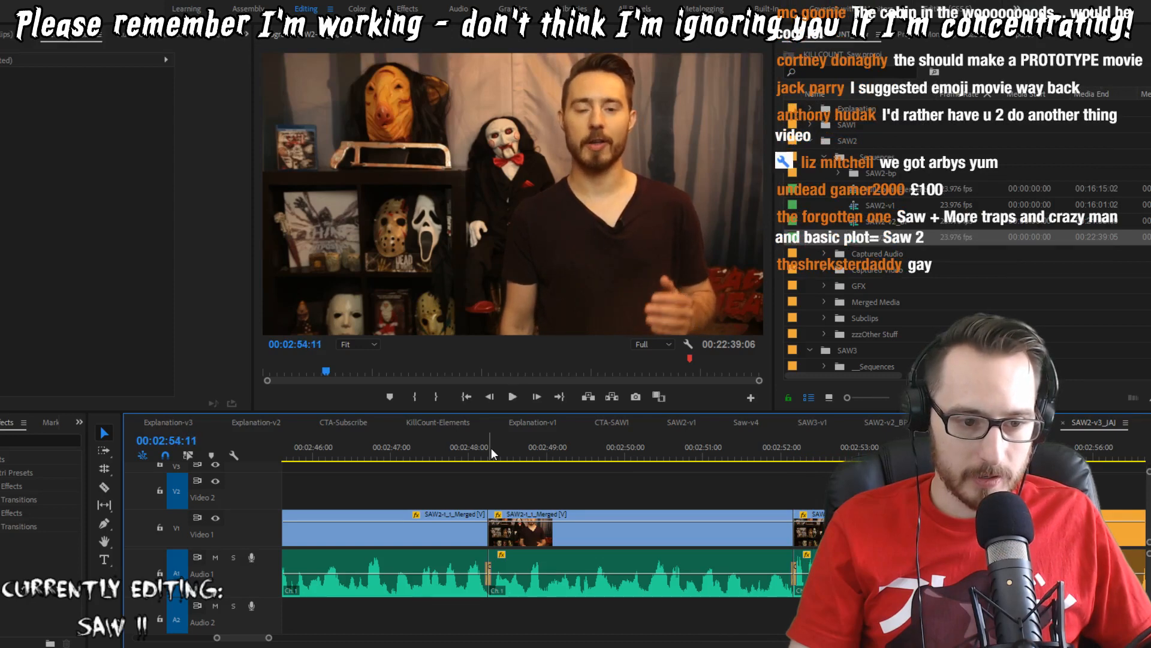
{"action": "key", "text": "shift+k"}
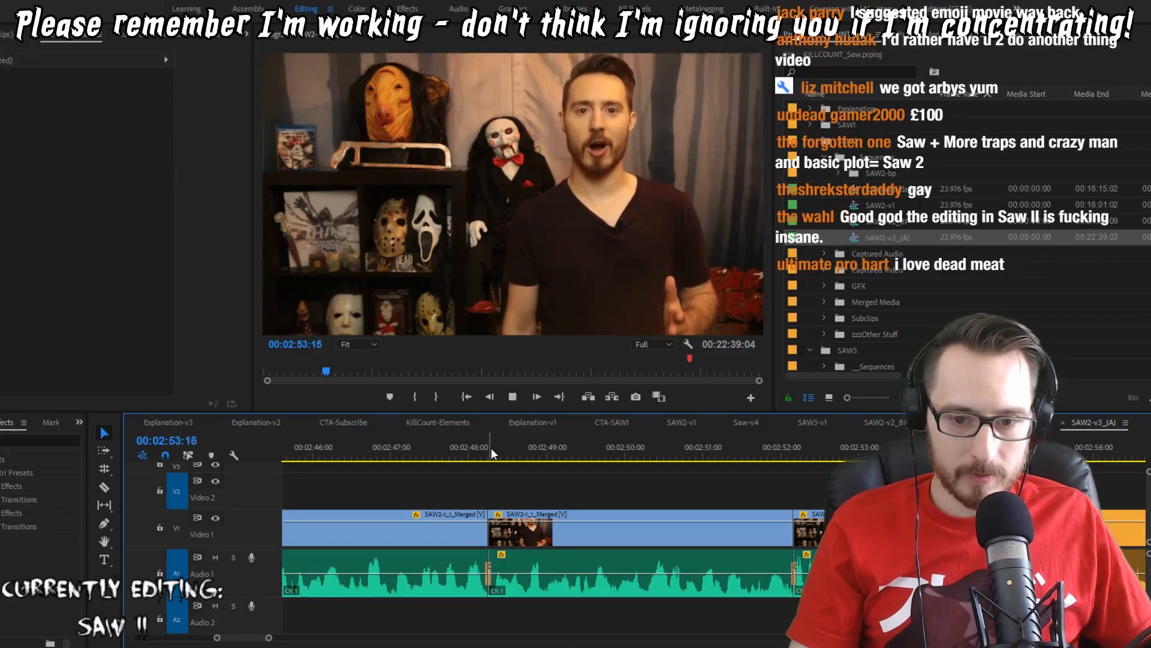
{"action": "key", "text": "space"}
{"action": "key", "text": "ctrl+Right"}
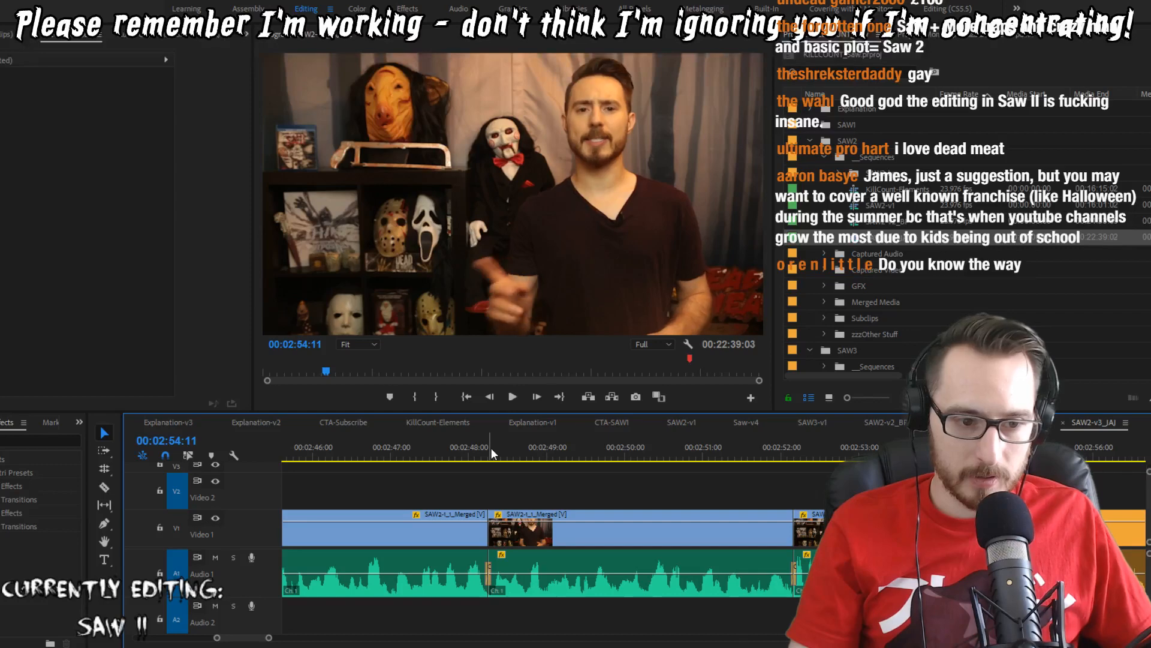
Step: Cut the audio of the orange talking clip at 00:02:57:03 and play on to 00:03:03:02
{"action": "key", "text": "shift+k"}
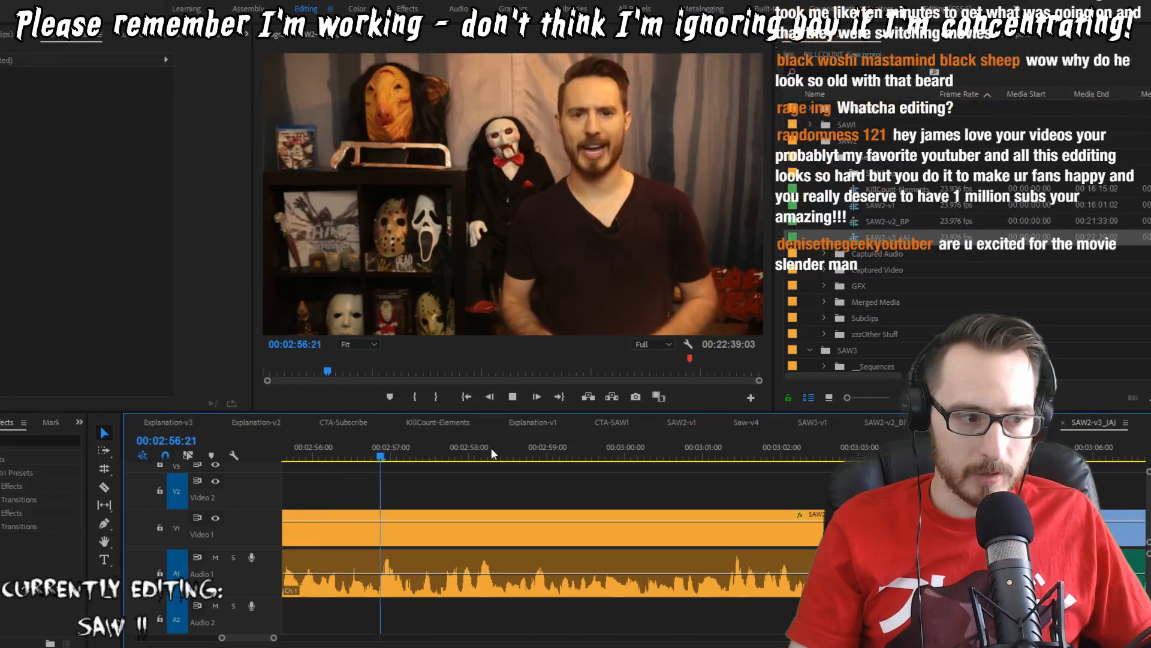
{"action": "key", "text": "space"}
{"action": "key", "text": "Left"}
{"action": "key", "text": "Left"}
{"action": "key", "text": "ctrl+k"}
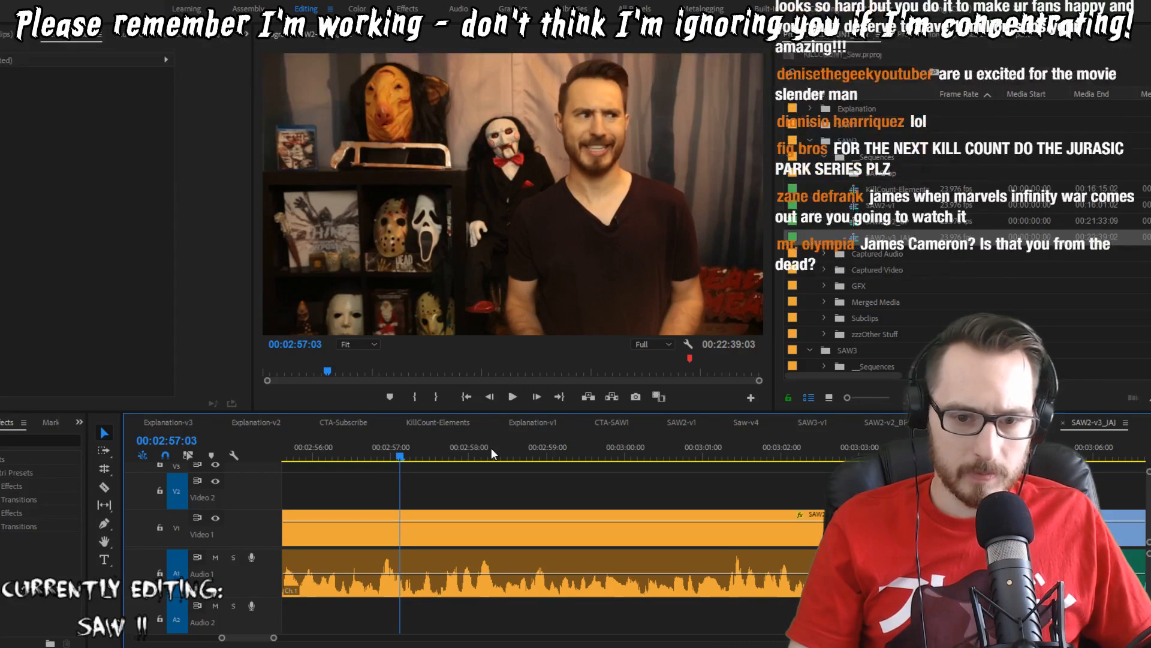
{"action": "key", "text": "space"}
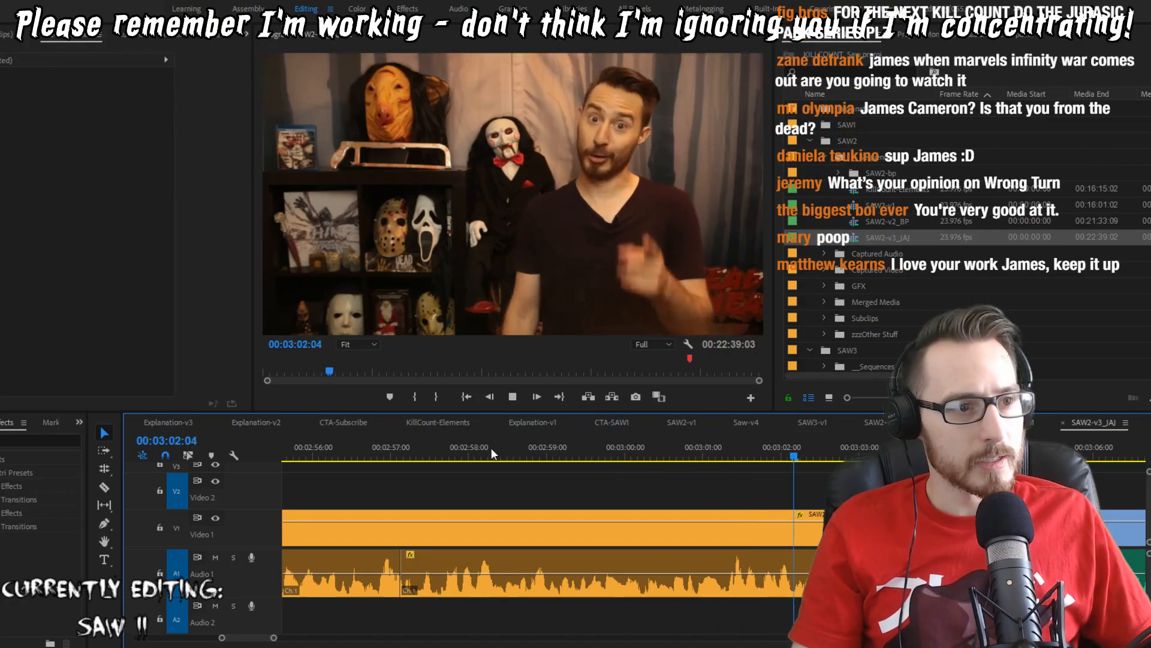
{"action": "key", "text": "space"}
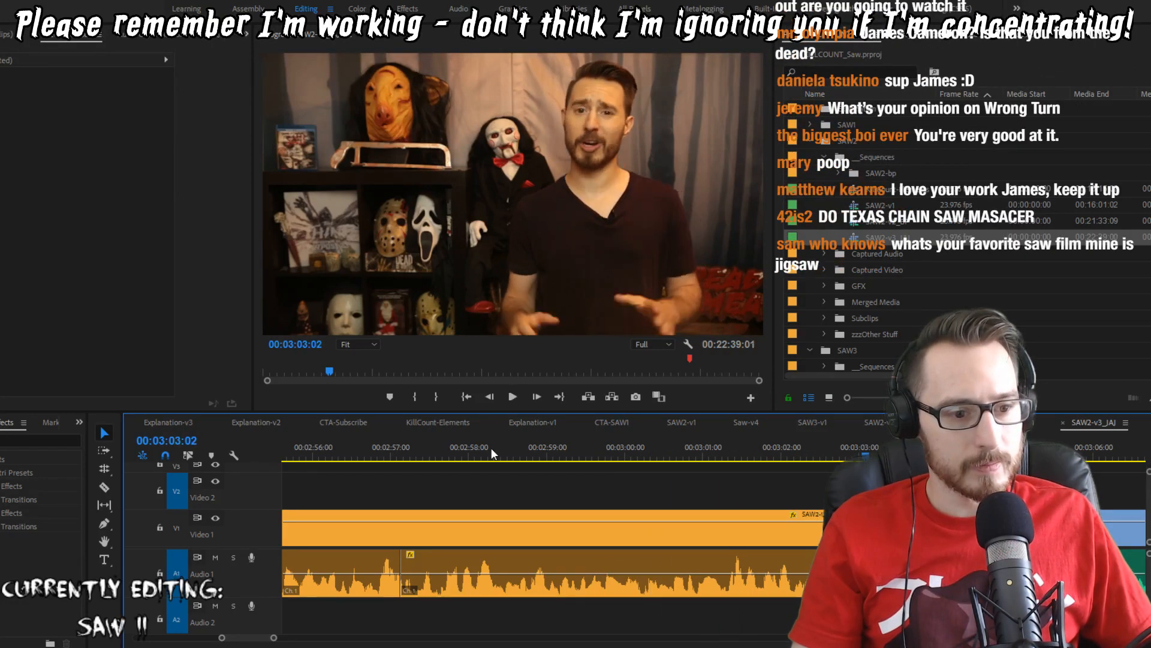
Step: Replay across the edit at 00:03:03:02 and extract one frame of the talking clip at 00:03:05:04
{"action": "key", "text": "shift+Left"}
{"action": "key", "text": "shift+Left"}
{"action": "key", "text": "shift+Left"}
{"action": "key", "text": "space"}
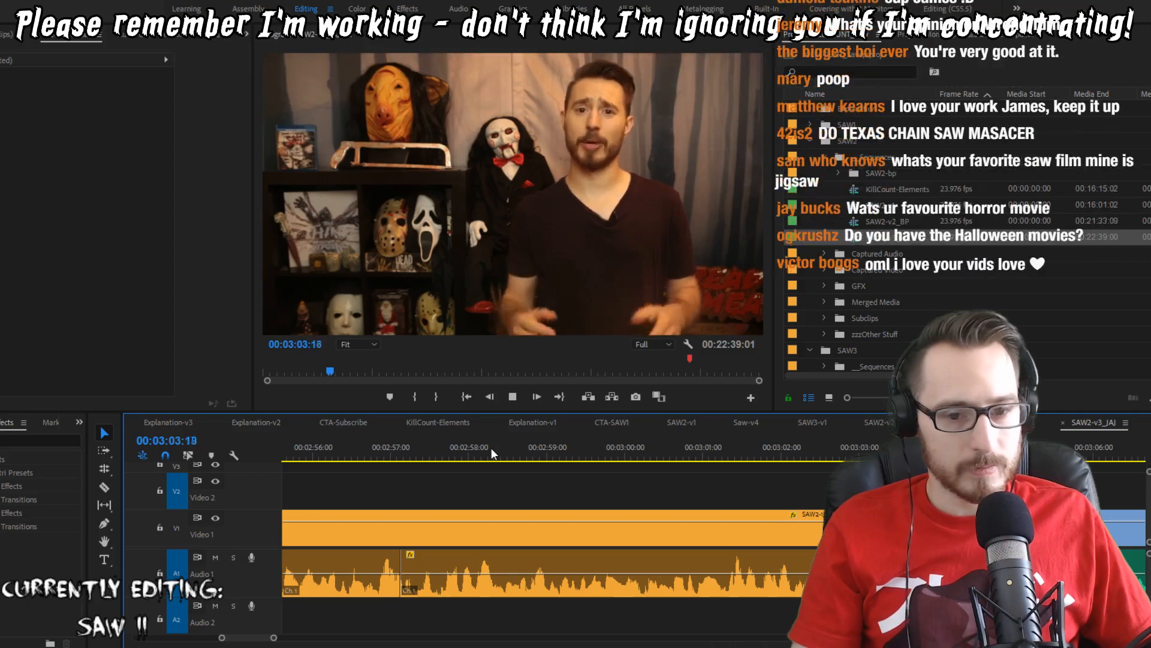
{"action": "key", "text": "Up"}
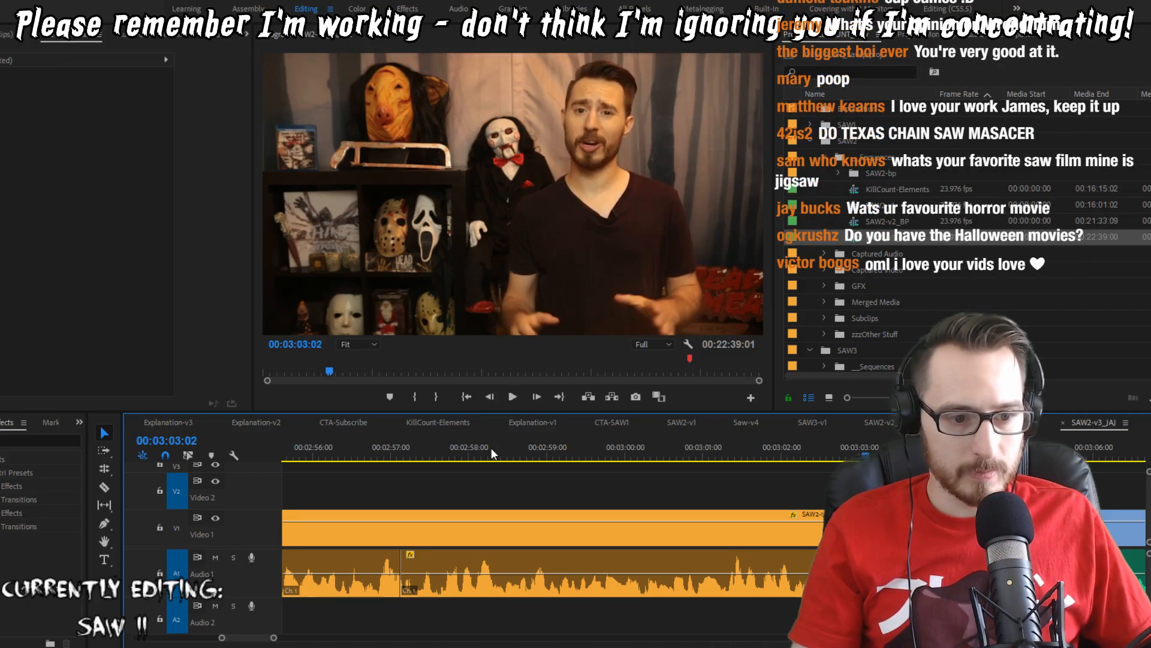
{"action": "key", "text": "space"}
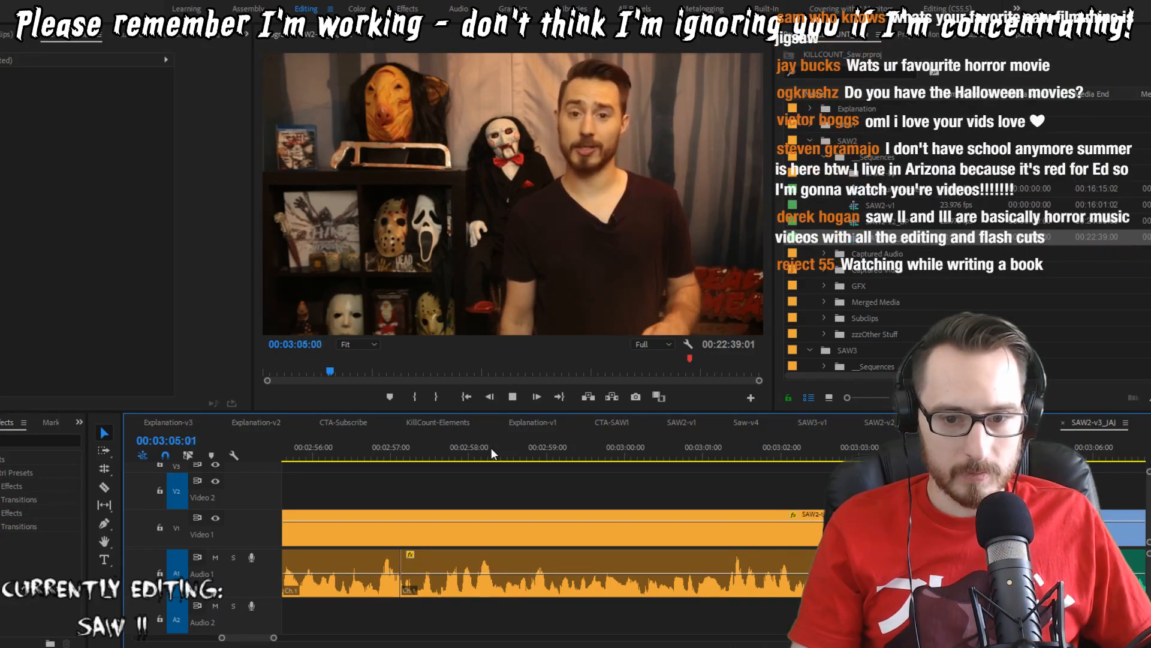
{"action": "key", "text": "space"}
{"action": "key", "text": "i"}
{"action": "key", "text": "o"}
{"action": "key", "text": "apostrophe"}
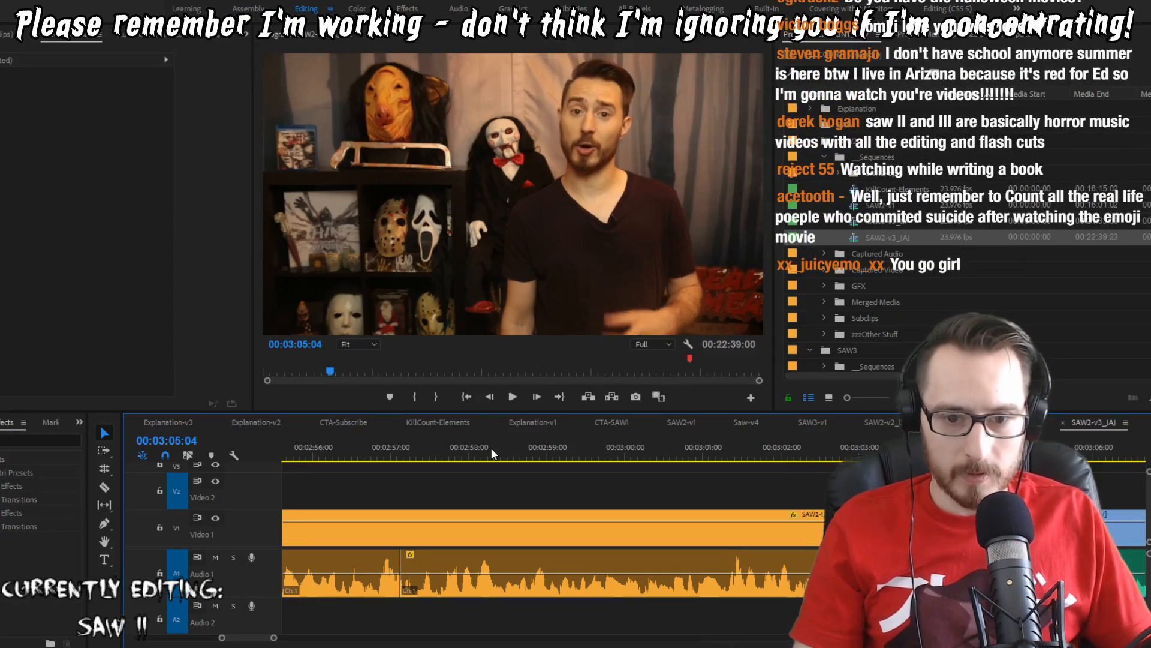
Step: Play on from the one-frame cut and ripple trim the end of the blue talking clip to 00:03:08:08
{"action": "key", "text": "shift+Left"}
{"action": "key", "text": "space"}
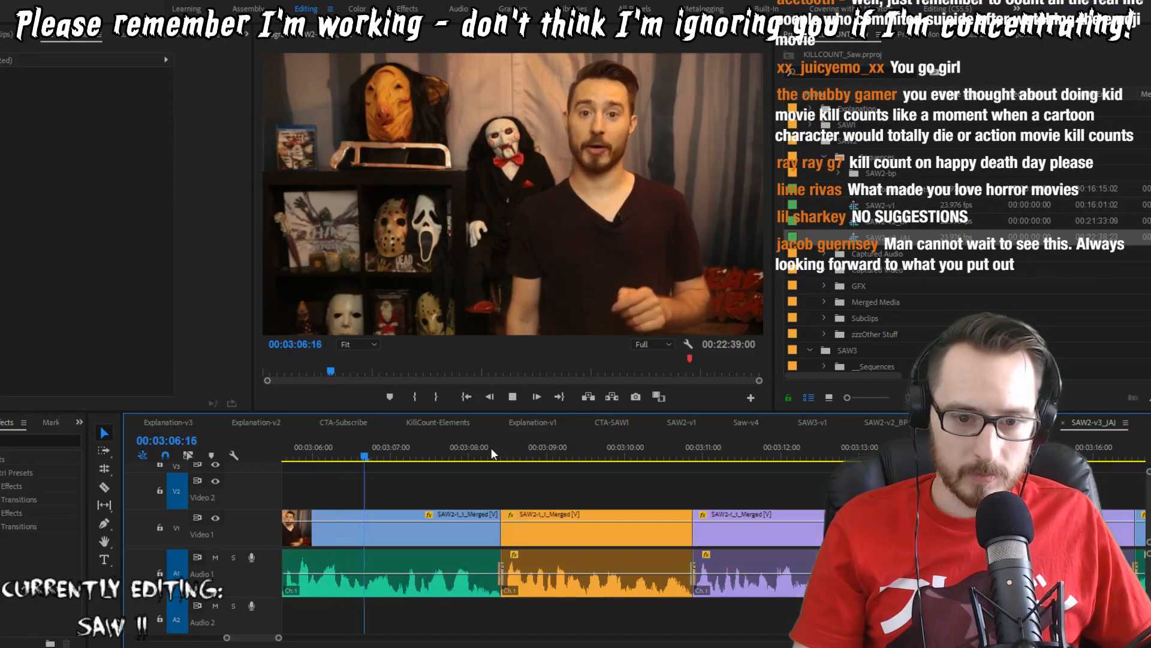
{"action": "key", "text": "space"}
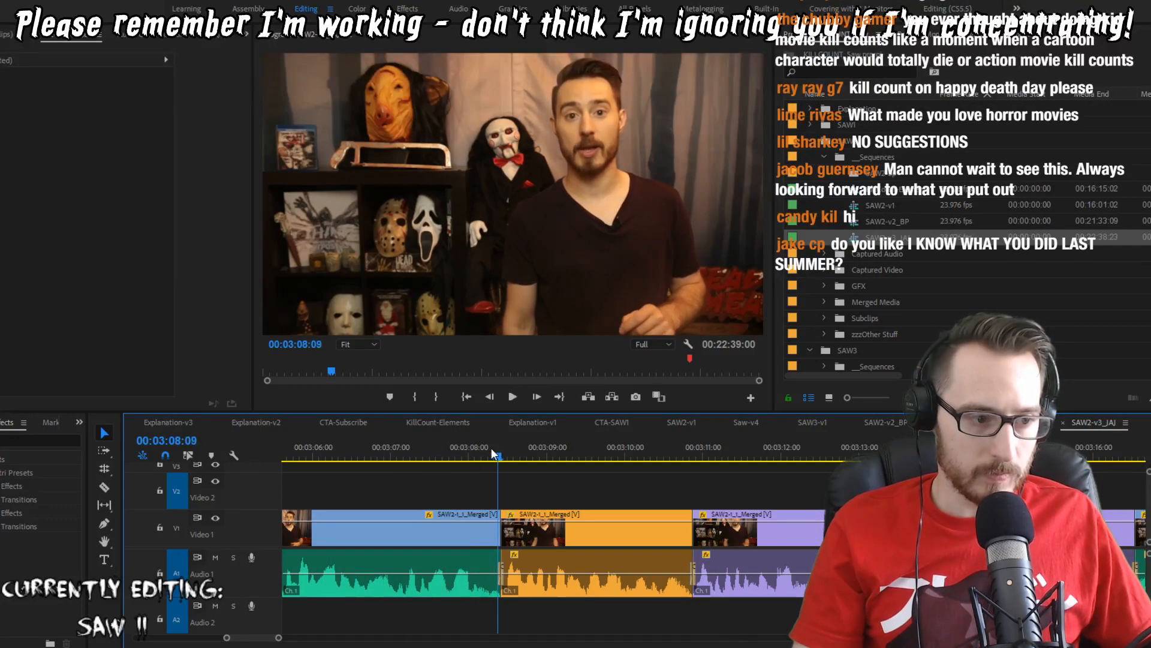
{"action": "key", "text": "Left"}
{"action": "key", "text": "w"}
Step: Review the trimmed edit at 00:03:08:08 and ripple trim the end of the following orange clip to 00:03:10:18
{"action": "key", "text": "shift+Left"}
{"action": "key", "text": "shift+Left"}
{"action": "key", "text": "shift+Left"}
{"action": "key", "text": "shift+Left"}
{"action": "key", "text": "shift+Left"}
{"action": "key", "text": "space"}
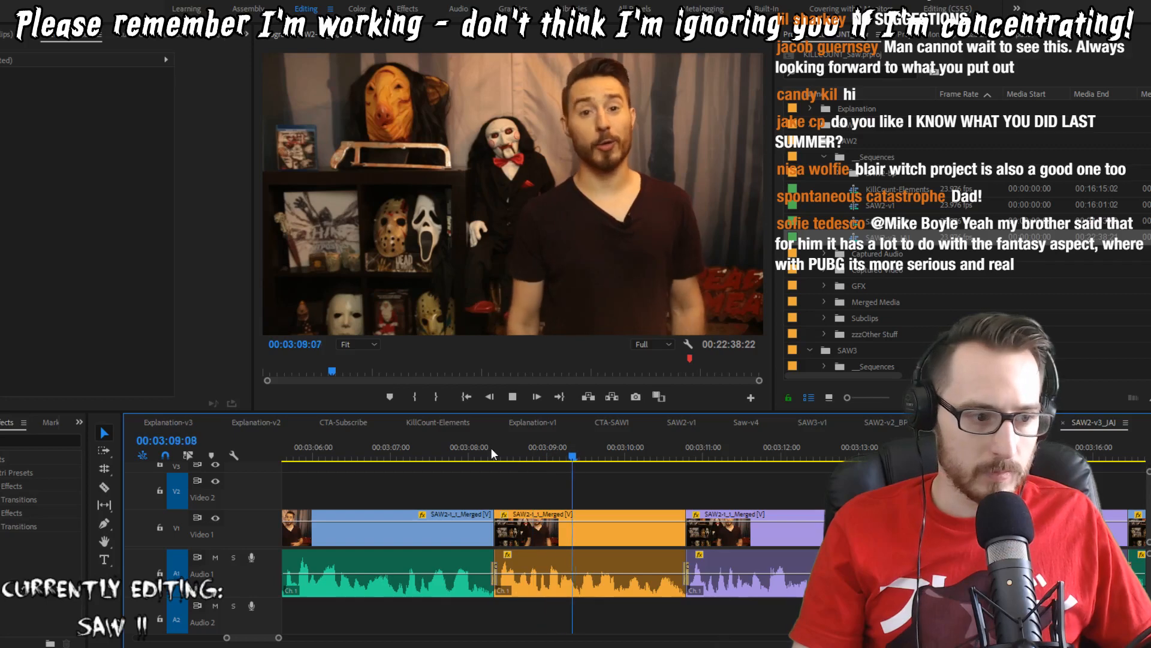
{"action": "key", "text": "space"}
{"action": "key", "text": "w"}
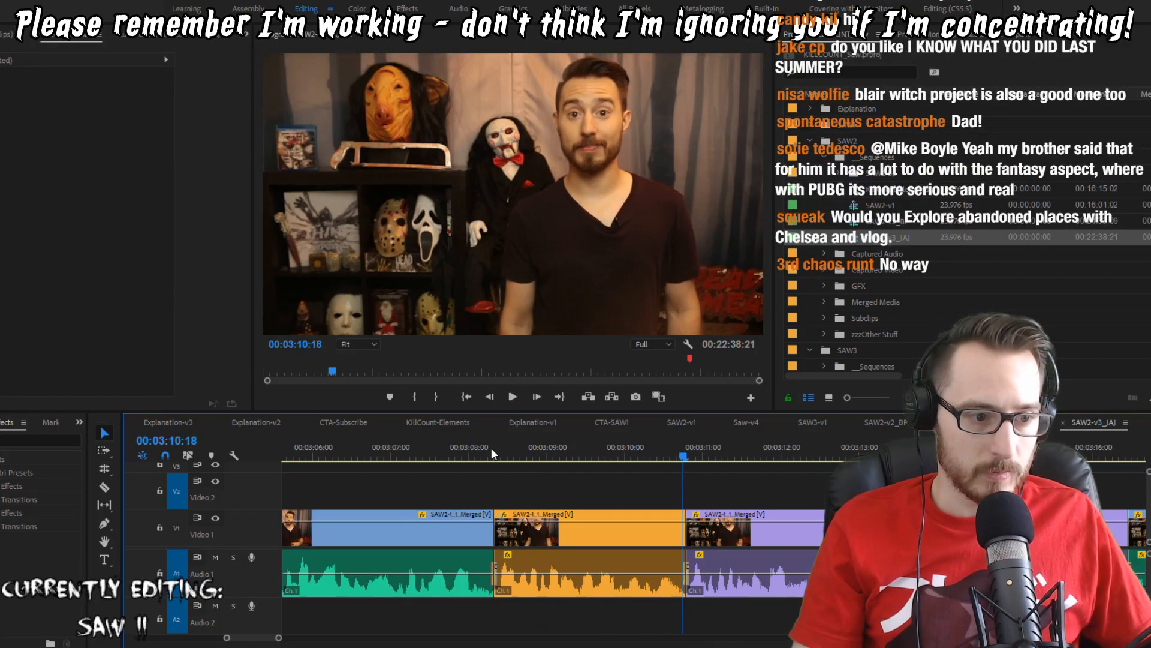
Step: Play across the trimmed edit at 00:03:10:18 and on to 00:03:15:09, and save the project
{"action": "key", "text": "Up"}
{"action": "key", "text": "space"}
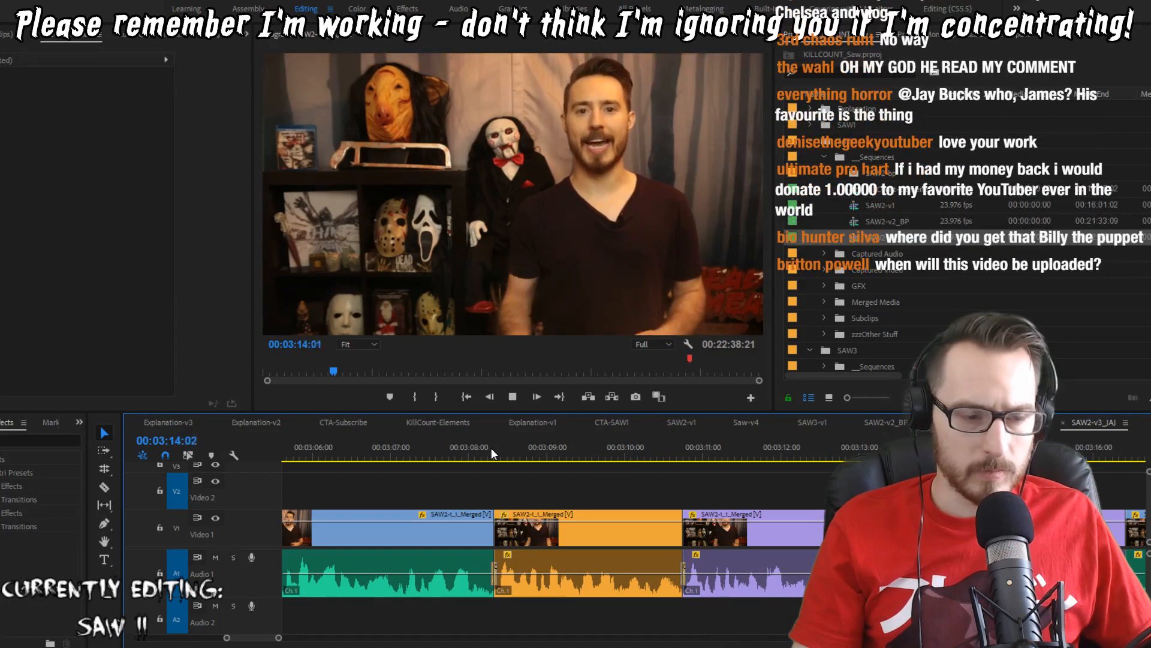
{"action": "key", "text": "space"}
{"action": "key", "text": "ctrl+s"}
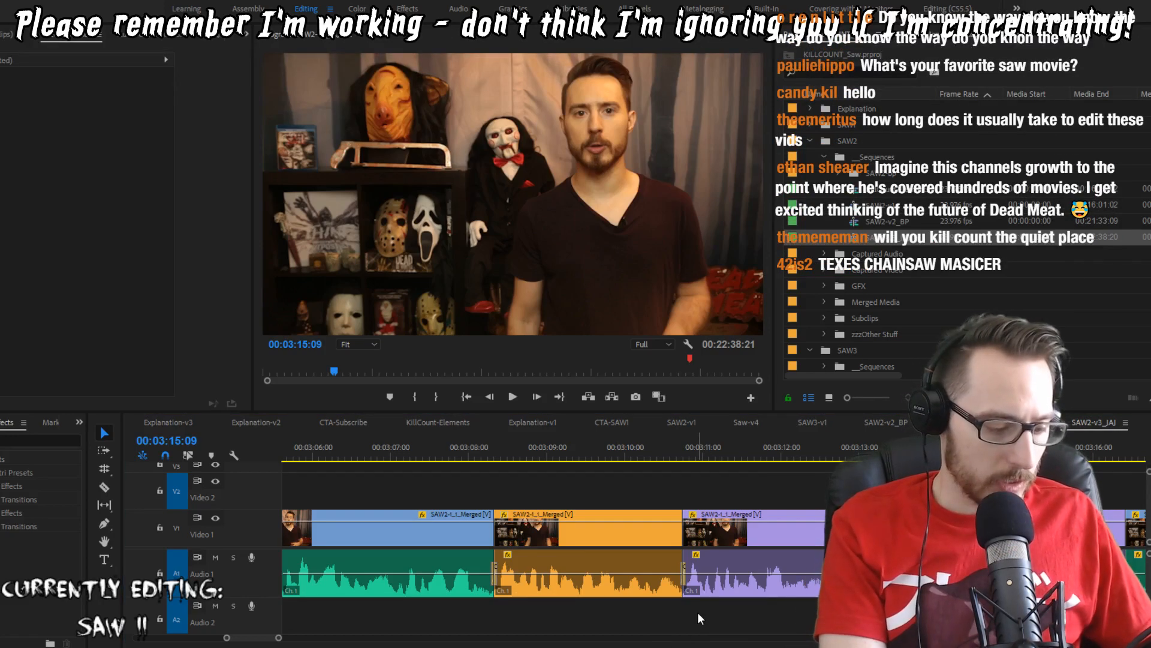
{"action": "key", "text": "Return"}
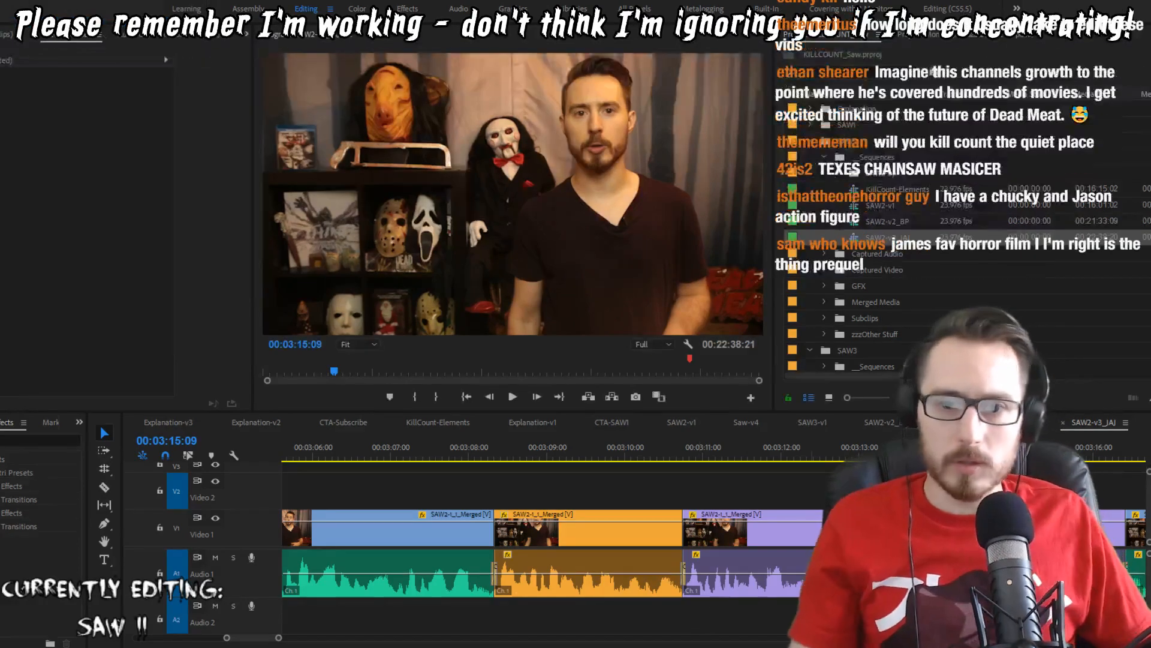
{"action": "key", "text": "alt+Tab"}
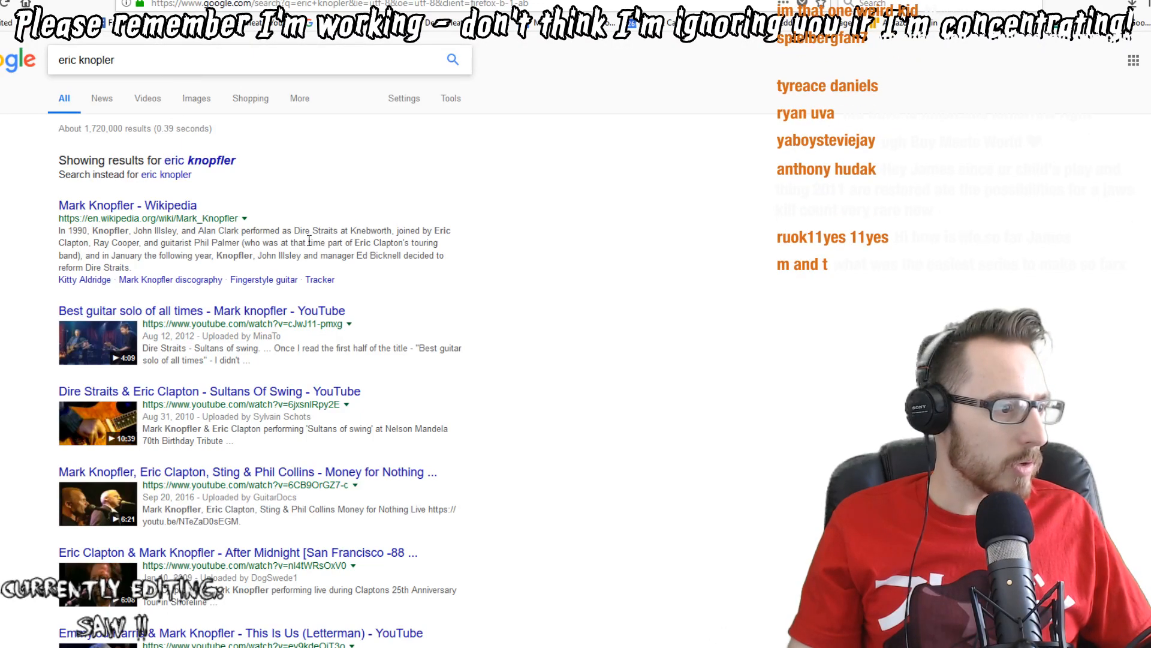
{"action": "scroll", "coordinate": [522, 504], "scroll_direction": "down", "scroll_amount": 6}
{"action": "scroll", "coordinate": [520, 504], "scroll_direction": "up", "scroll_amount": 6}
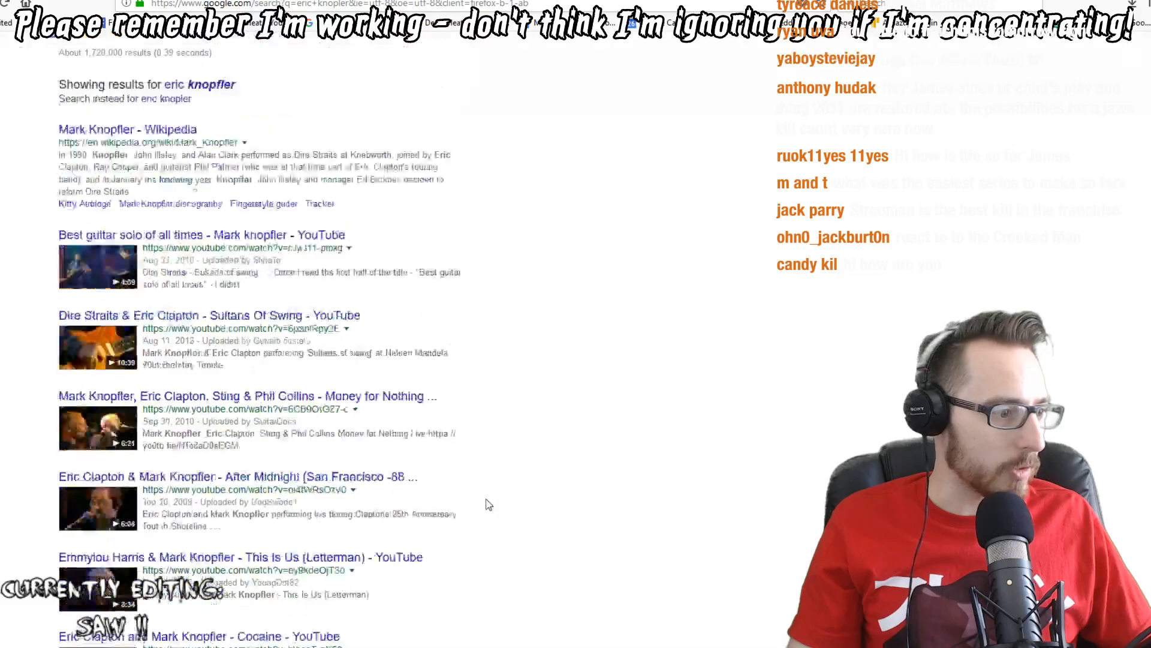
{"action": "left_click", "coordinate": [180, 175]}
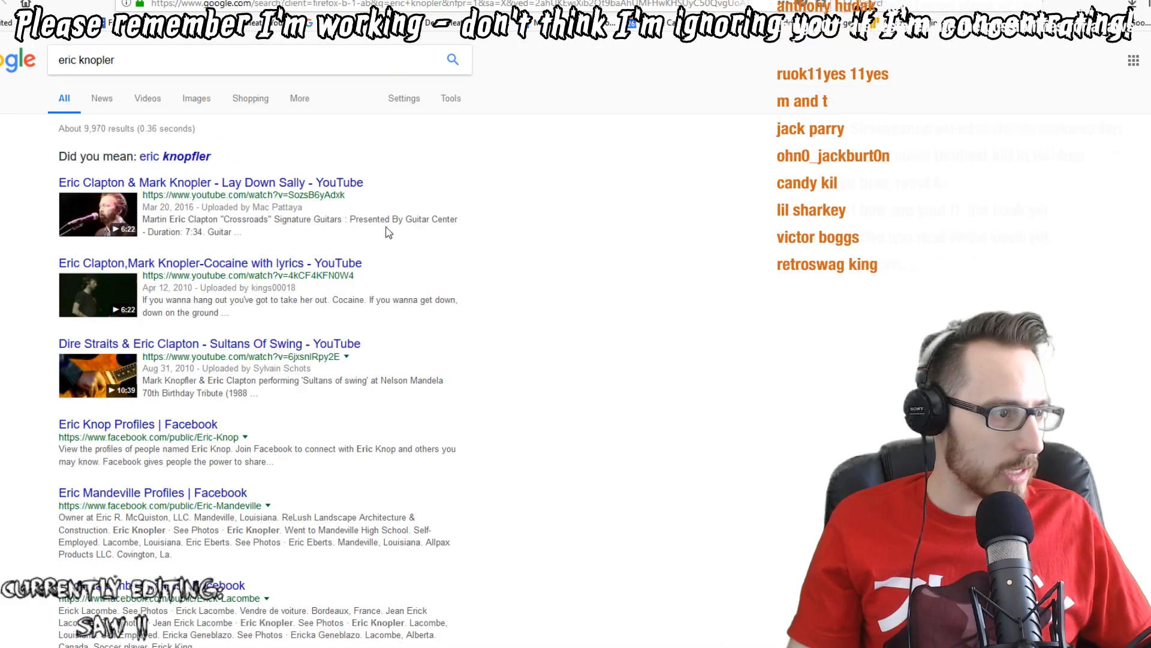
{"action": "scroll", "coordinate": [385, 267], "scroll_direction": "down", "scroll_amount": 5}
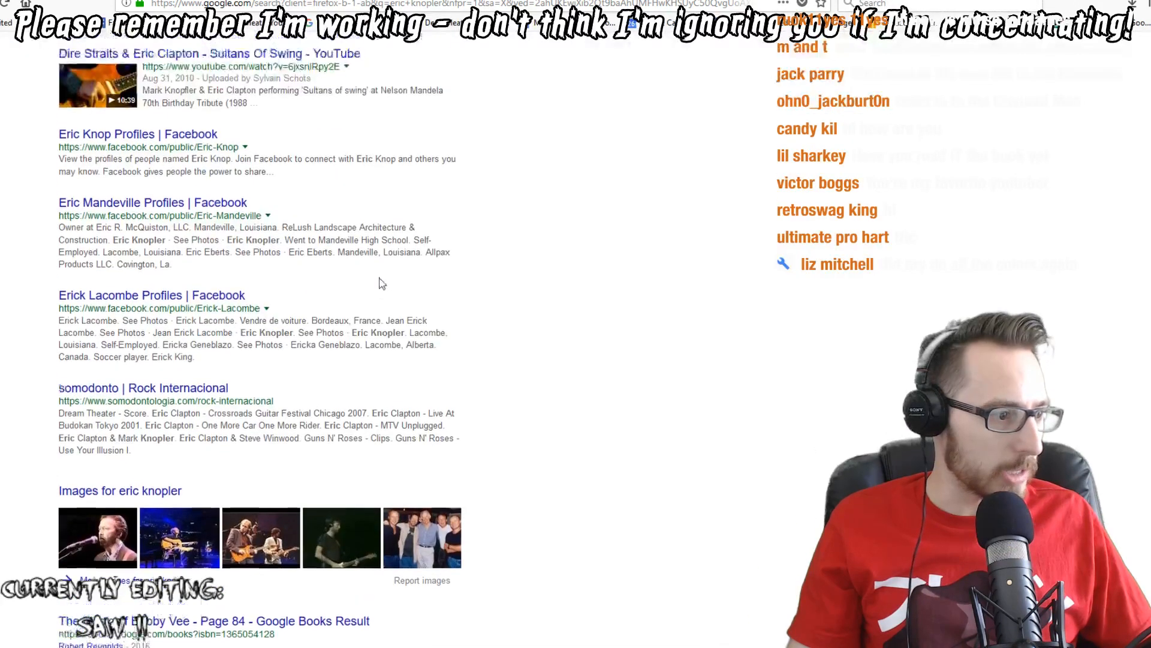
{"action": "scroll", "coordinate": [384, 267], "scroll_direction": "up", "scroll_amount": 5}
Step: Search Google for "scream 4 saw 2" and look through the results
{"action": "triple_click", "coordinate": [111, 61]}
{"action": "type", "text": "screa"}
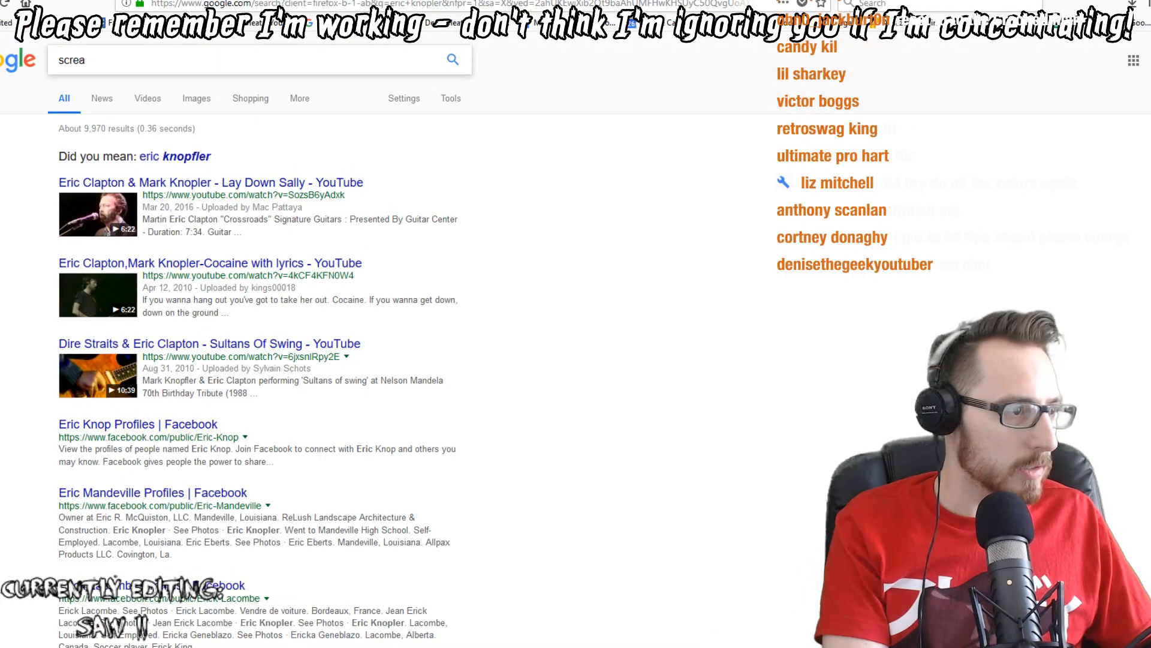
{"action": "type", "text": "amm 4 saw"}
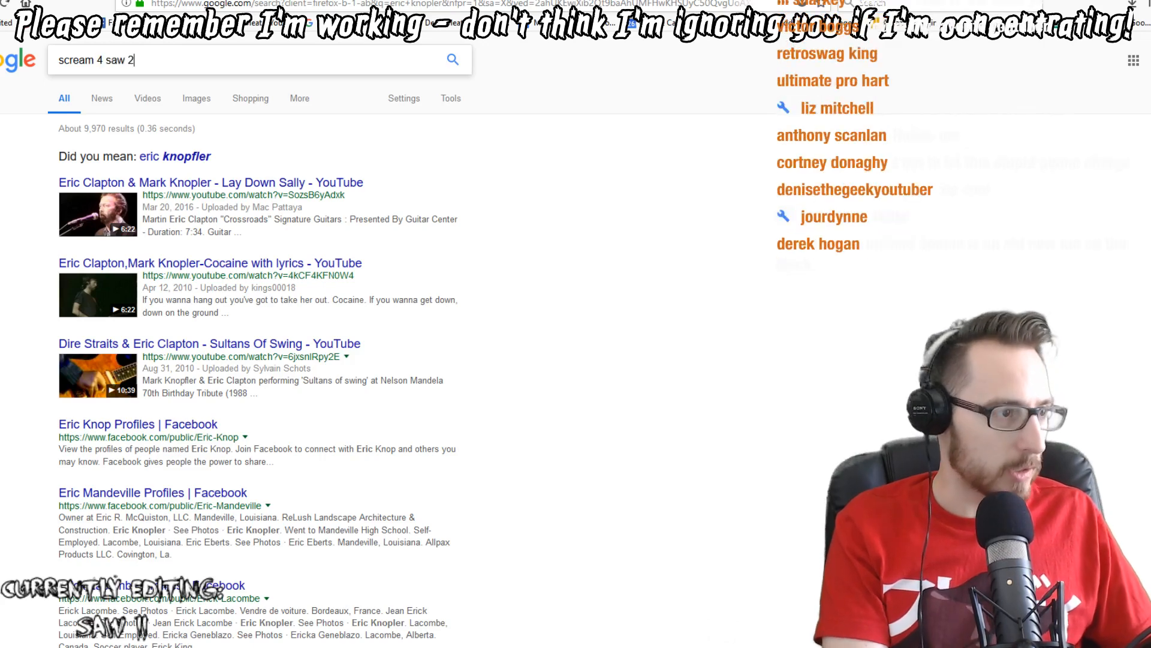
{"action": "type", "text": " 2"}
{"action": "key", "text": "Return"}
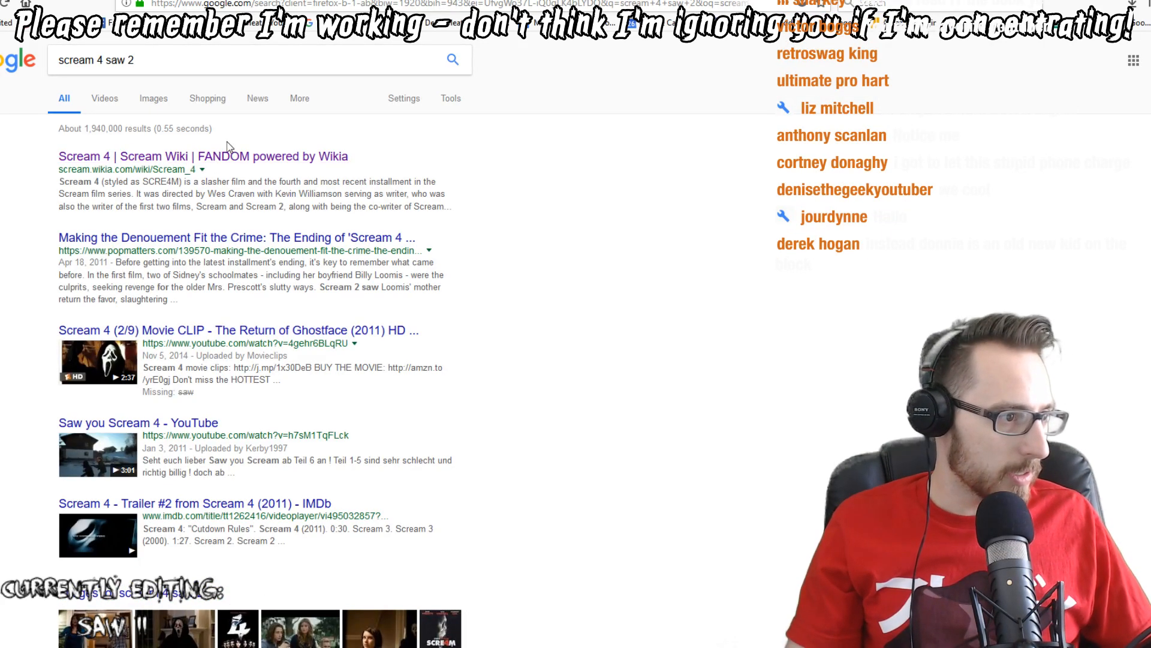
{"action": "scroll", "coordinate": [678, 358], "scroll_direction": "down", "scroll_amount": 9}
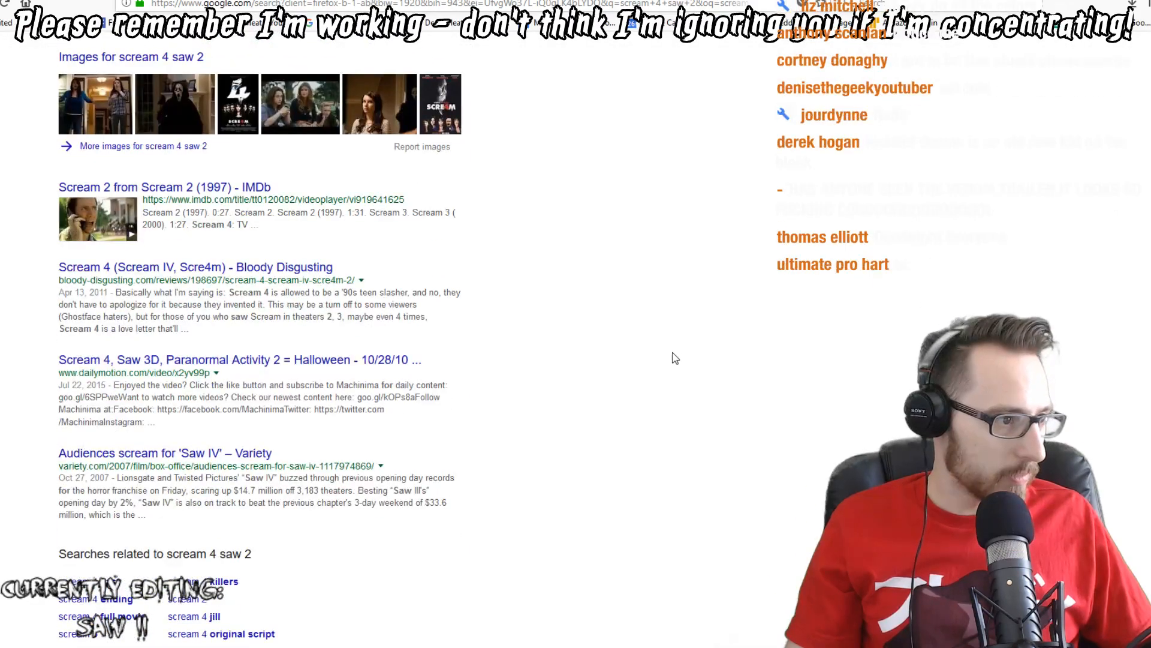
{"action": "scroll", "coordinate": [673, 359], "scroll_direction": "up", "scroll_amount": 9}
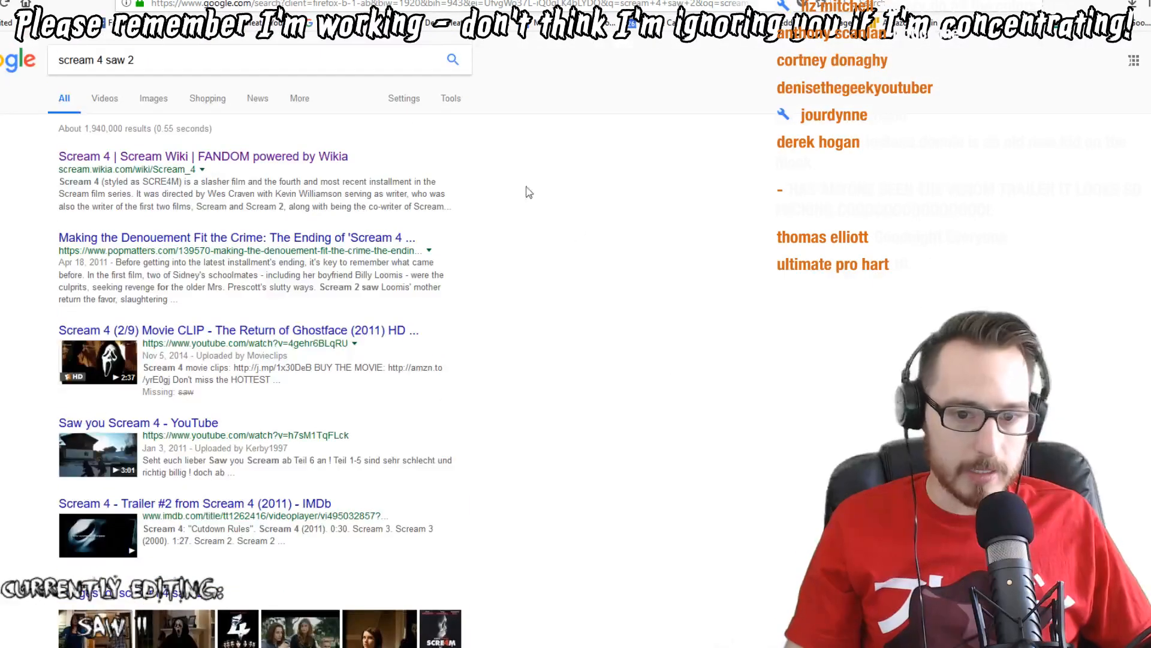
{"action": "triple_click", "coordinate": [154, 60]}
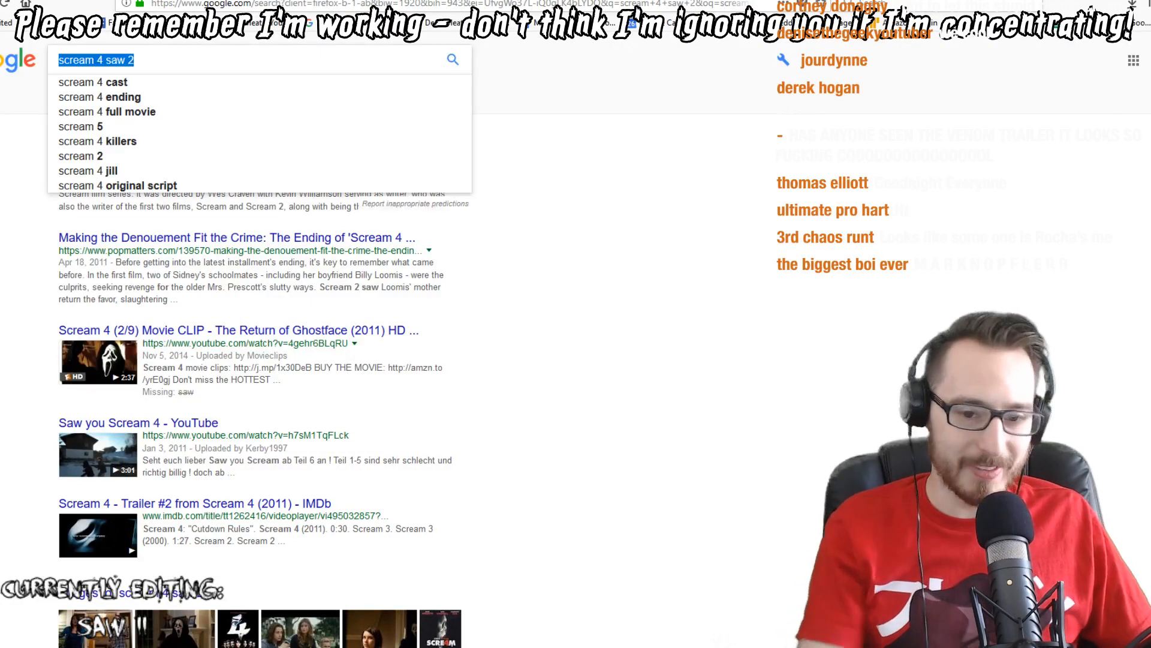
{"action": "type", "text": "sa"}
{"action": "key", "text": "BackSpace"}
{"action": "key", "text": "BackSpace"}
{"action": "type", "text": "scre"}
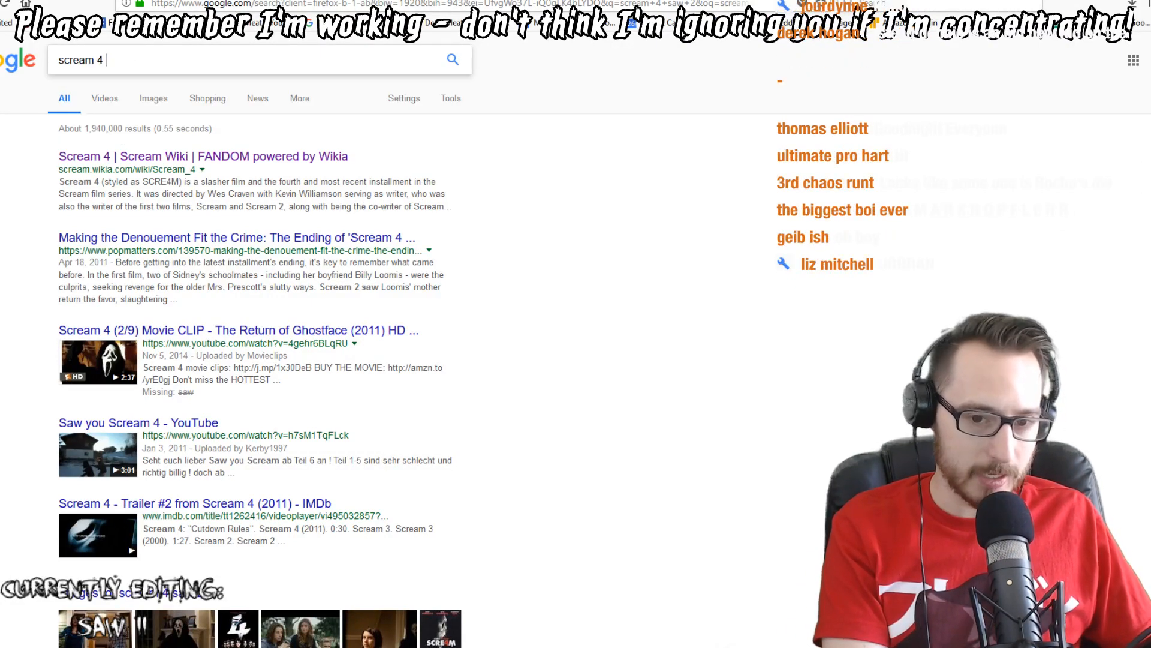
{"action": "key", "text": "BackSpace"}
{"action": "key", "text": "BackSpace"}
{"action": "key", "text": "BackSpace"}
{"action": "key", "text": "BackSpace"}
{"action": "key", "text": "BackSpace"}
{"action": "key", "text": "BackSpace"}
{"action": "key", "text": "BackSpace"}
{"action": "key", "text": "BackSpace"}
{"action": "key", "text": "BackSpace"}
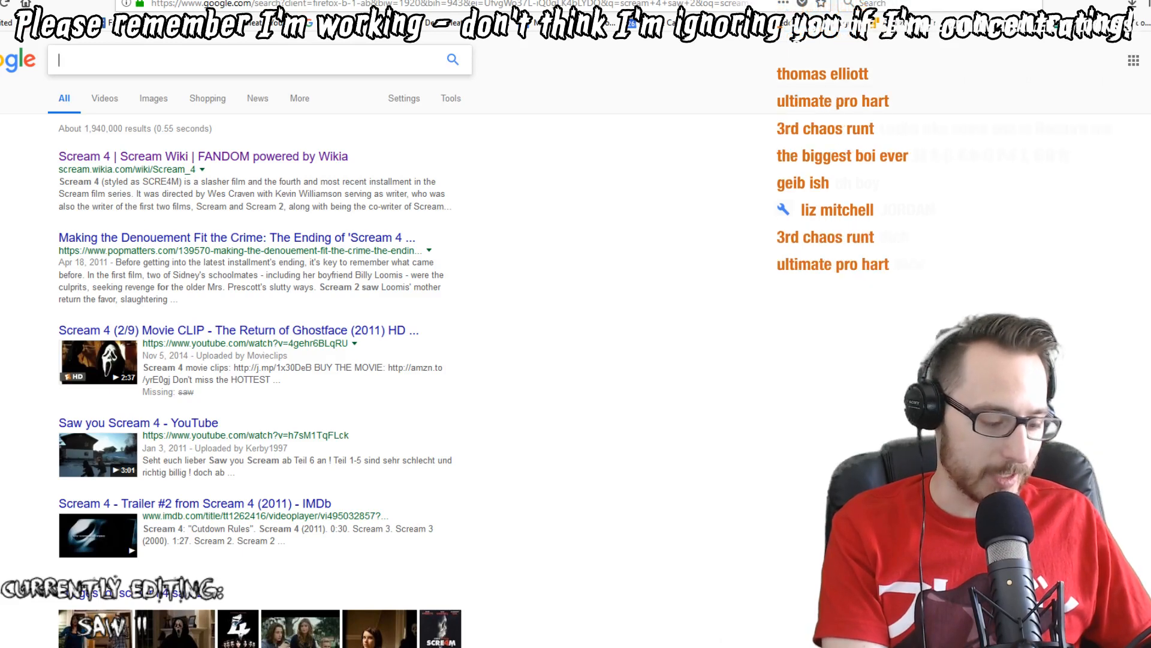
Step: Search Google for "daniel matthews" and open the character's Saw Wiki page
{"action": "type", "text": "daniel matthews"}
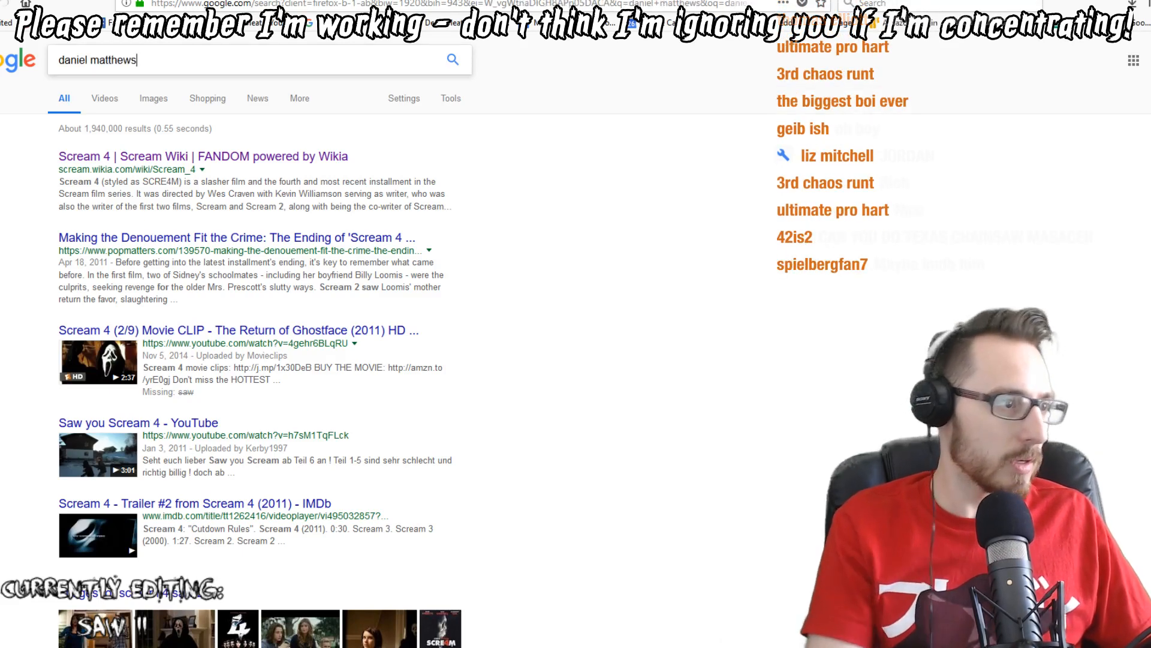
{"action": "key", "text": "Return"}
{"action": "left_click", "coordinate": [144, 157]}
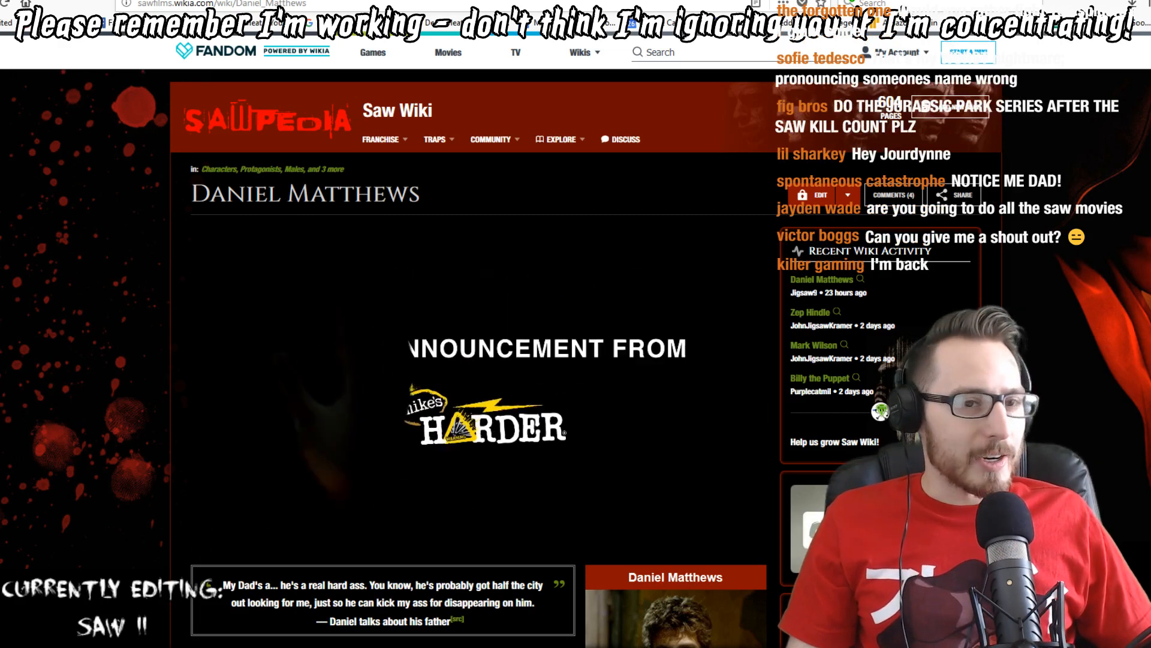
Step: Switch back to Premiere Pro and replay the talking section from 00:03:08:13 to 00:03:12:14
{"action": "key", "text": "alt+Tab"}
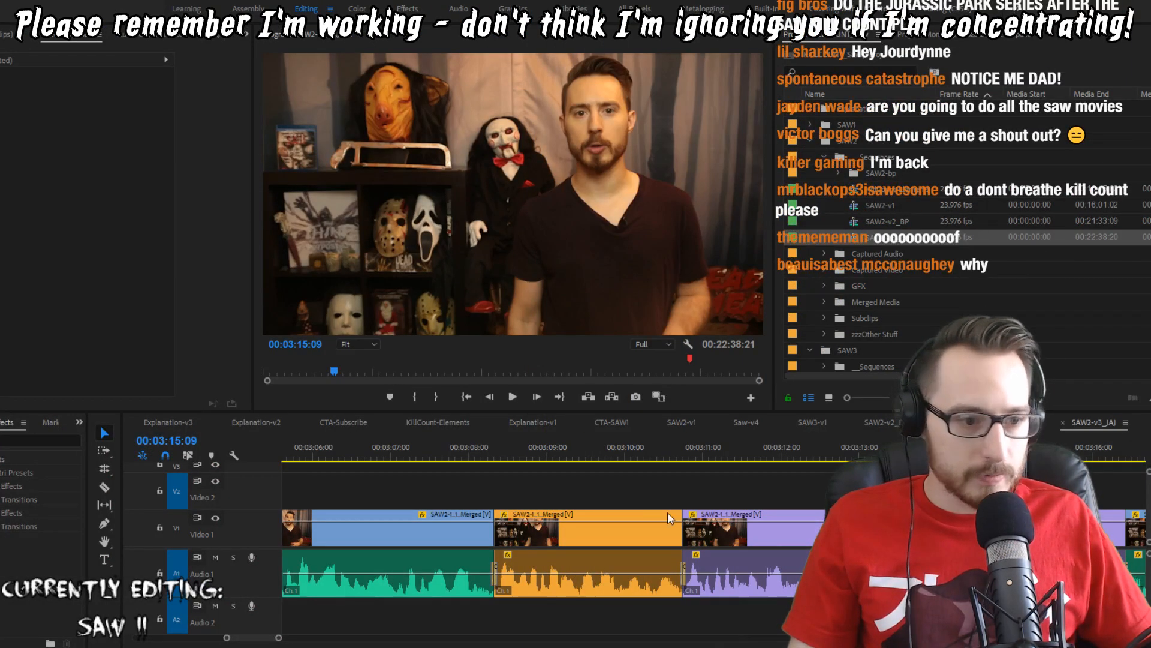
{"action": "scroll", "coordinate": [540, 483], "scroll_direction": "up", "scroll_amount": 3}
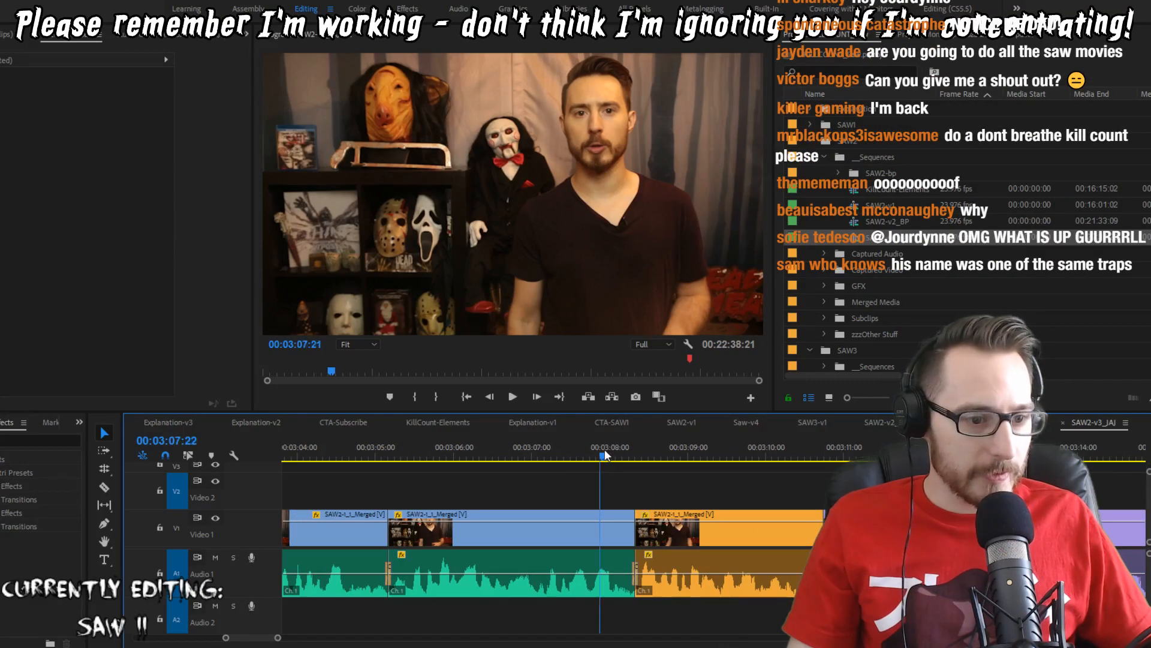
{"action": "left_click_drag", "start_coordinate": [604, 450], "coordinate": [654, 448]}
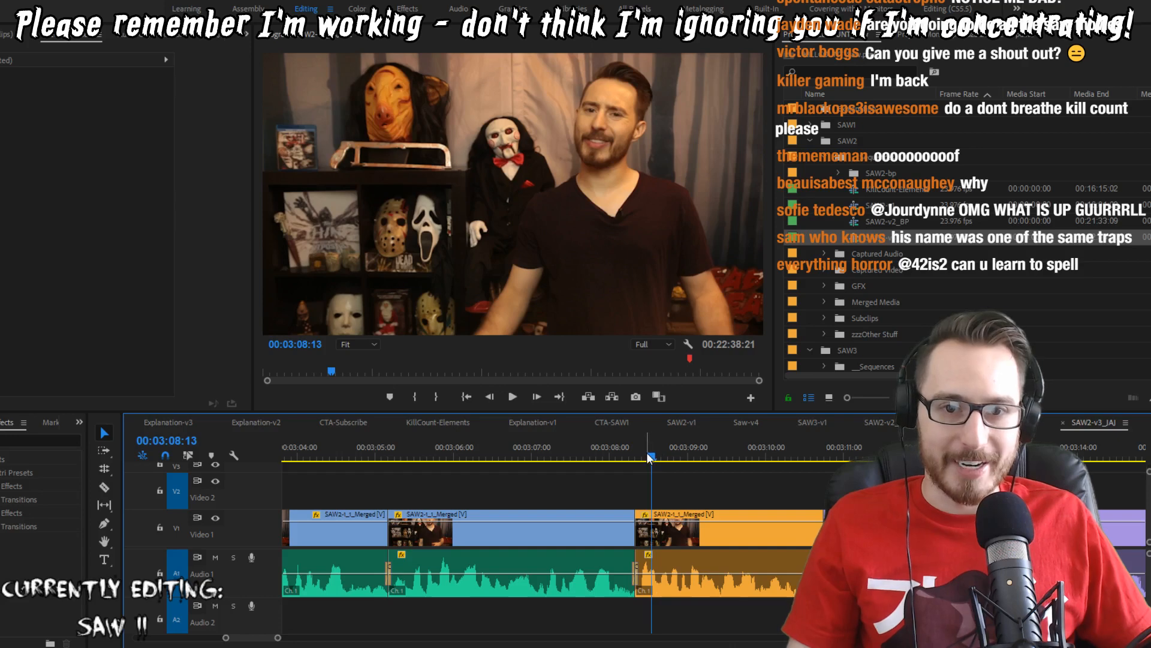
{"action": "key", "text": "space"}
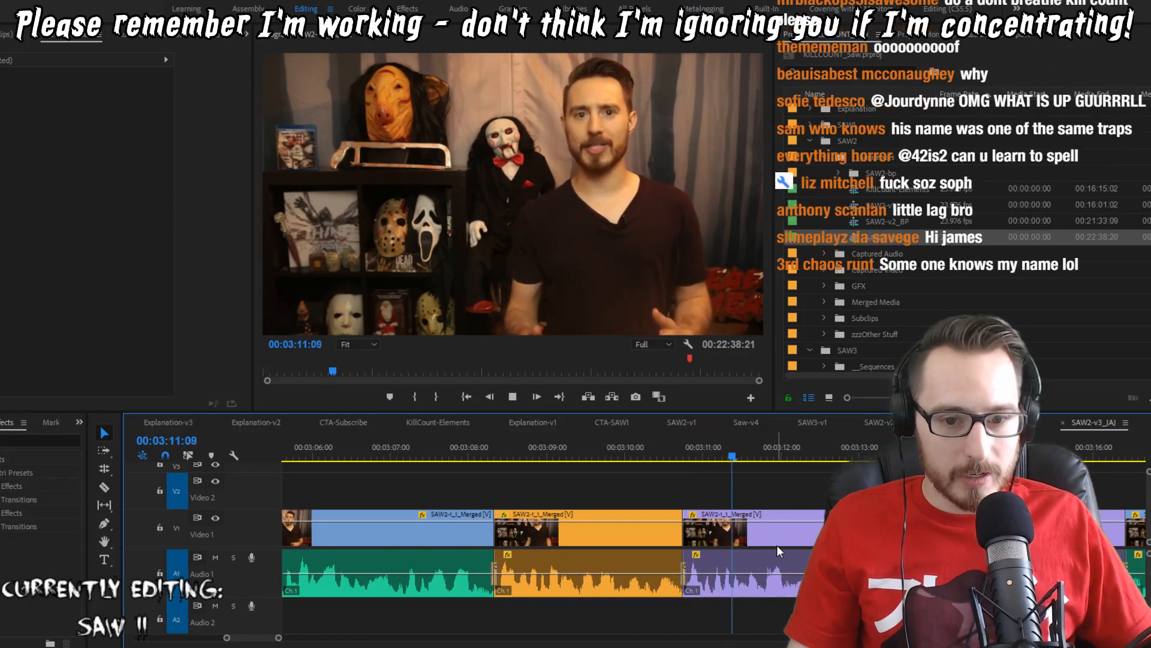
{"action": "key", "text": "space"}
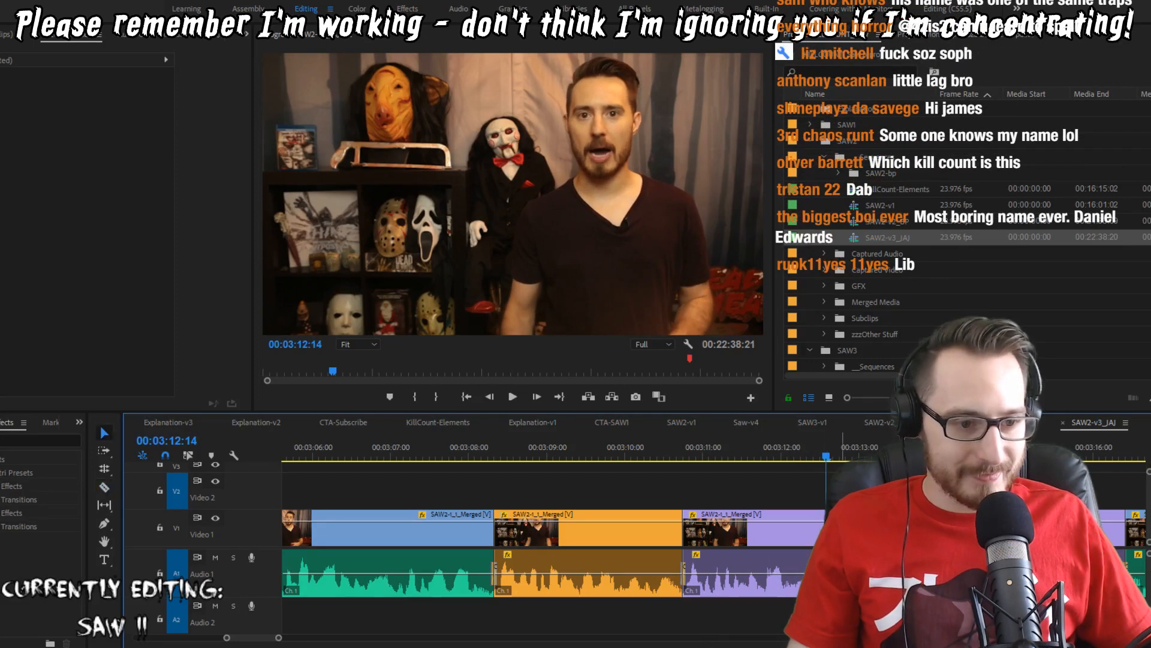
Step: Split the violet clip's audio at 00:03:12:14 and give the piece after the split the Blue label
{"action": "right_click", "coordinate": [841, 573]}
{"action": "mouse_move", "coordinate": [874, 382]}
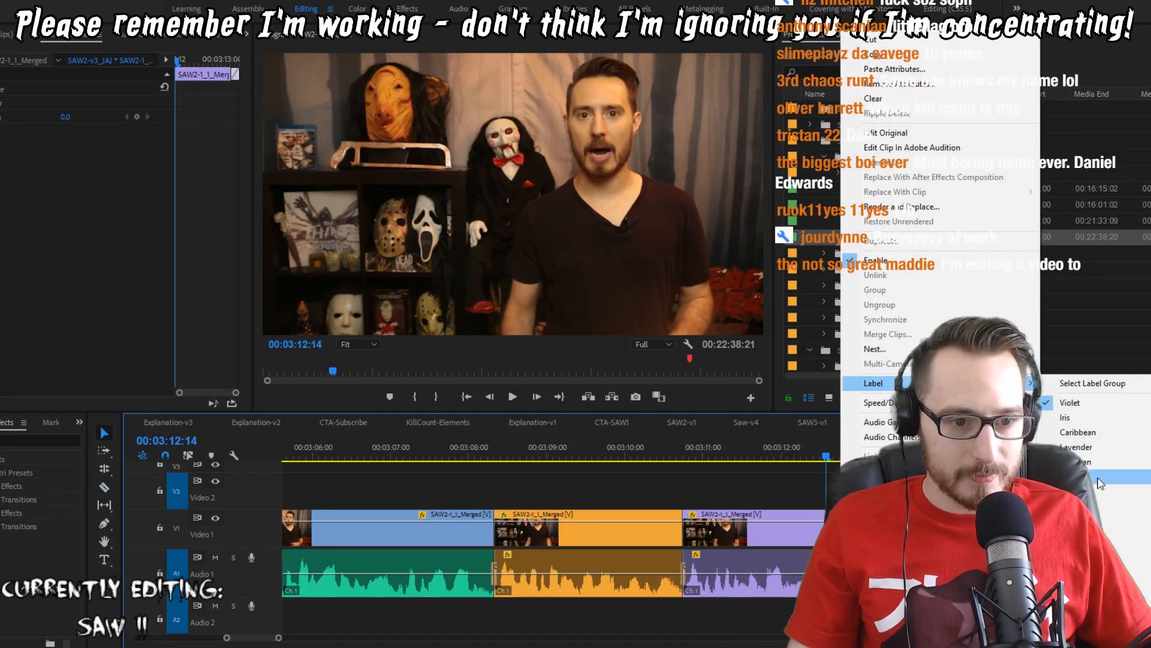
{"action": "left_click", "coordinate": [1079, 536]}
Step: Play on past the blue audio piece, mark a 00:00:02:06 range starting at the 00:03:13:03 edit and extract it
{"action": "key", "text": "space"}
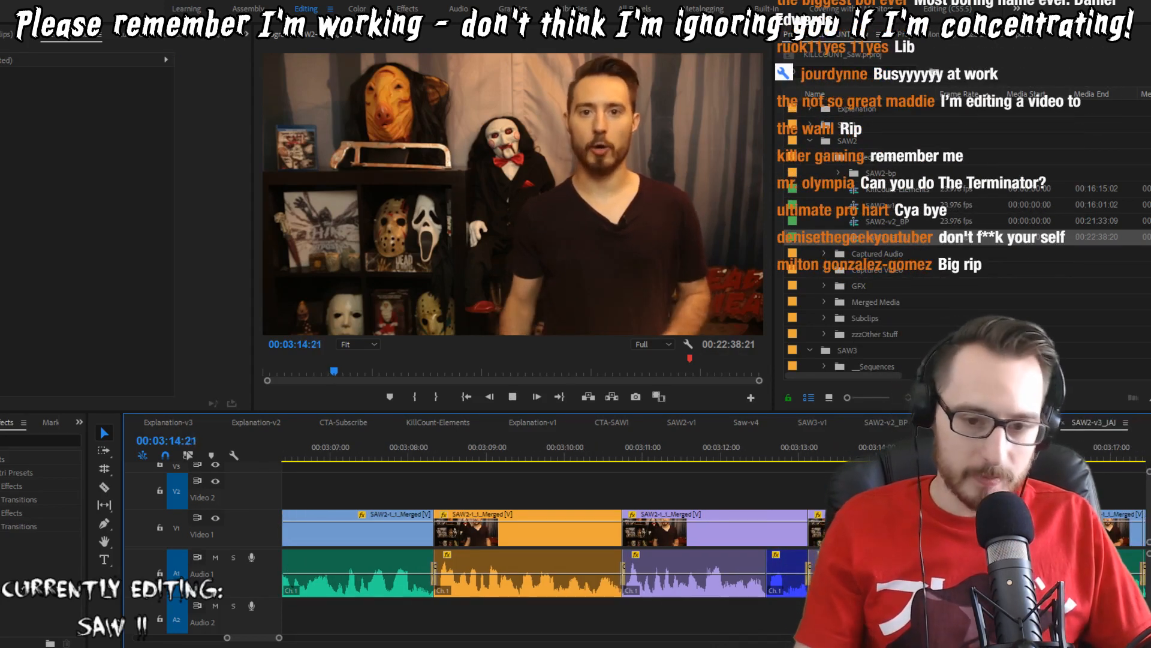
{"action": "key", "text": "space"}
{"action": "key", "text": "o"}
{"action": "key", "text": "Up"}
{"action": "key", "text": "i"}
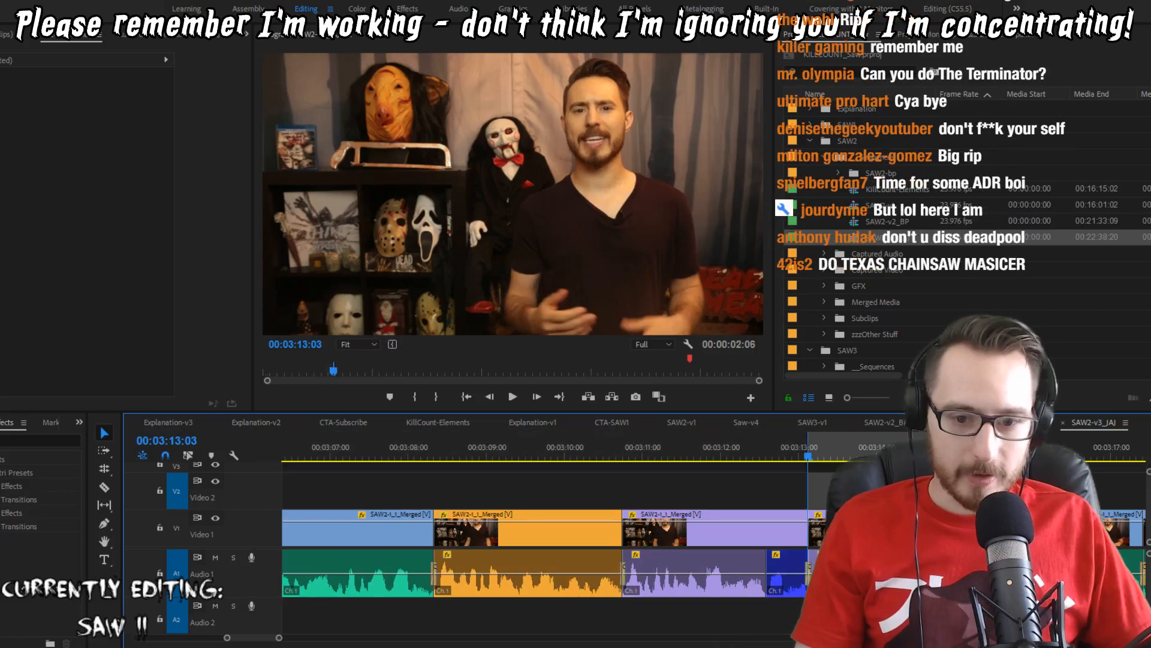
{"action": "key", "text": "apostrophe"}
Step: Replay across the new edit at 00:03:13:03 and play on to 00:03:16:10
{"action": "key", "text": "shift+Left"}
{"action": "key", "text": "shift+Left"}
{"action": "key", "text": "shift+Left"}
{"action": "key", "text": "space"}
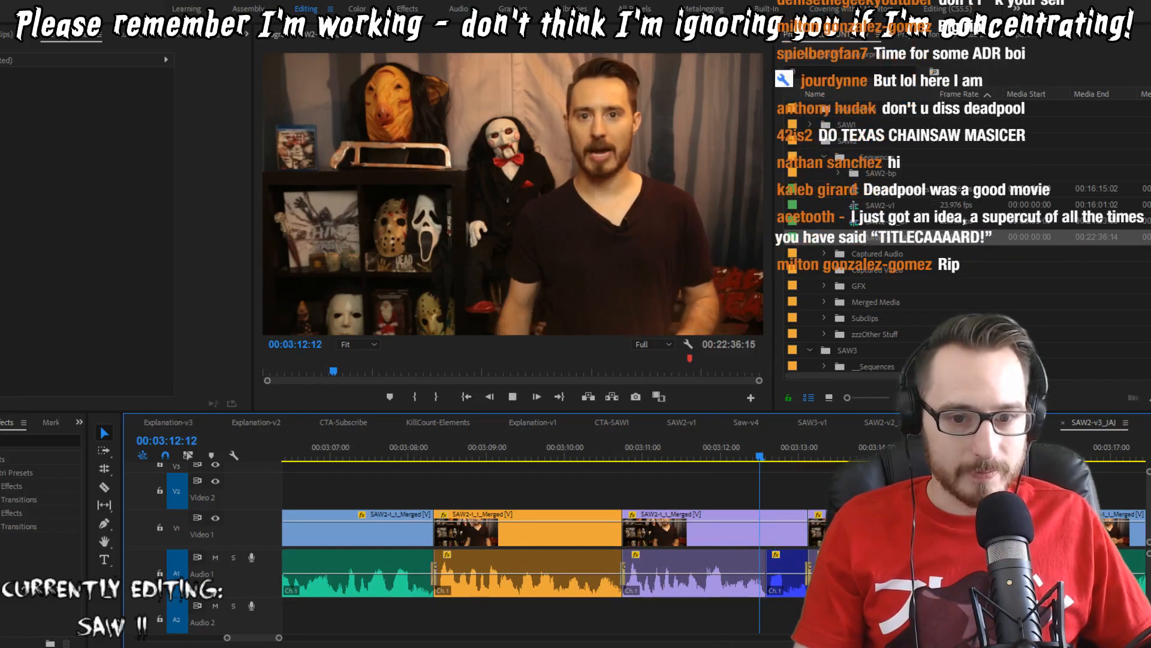
{"action": "key", "text": "shift+Left"}
{"action": "key", "text": "shift+Left"}
{"action": "key", "text": "shift+Left"}
{"action": "key", "text": "space"}
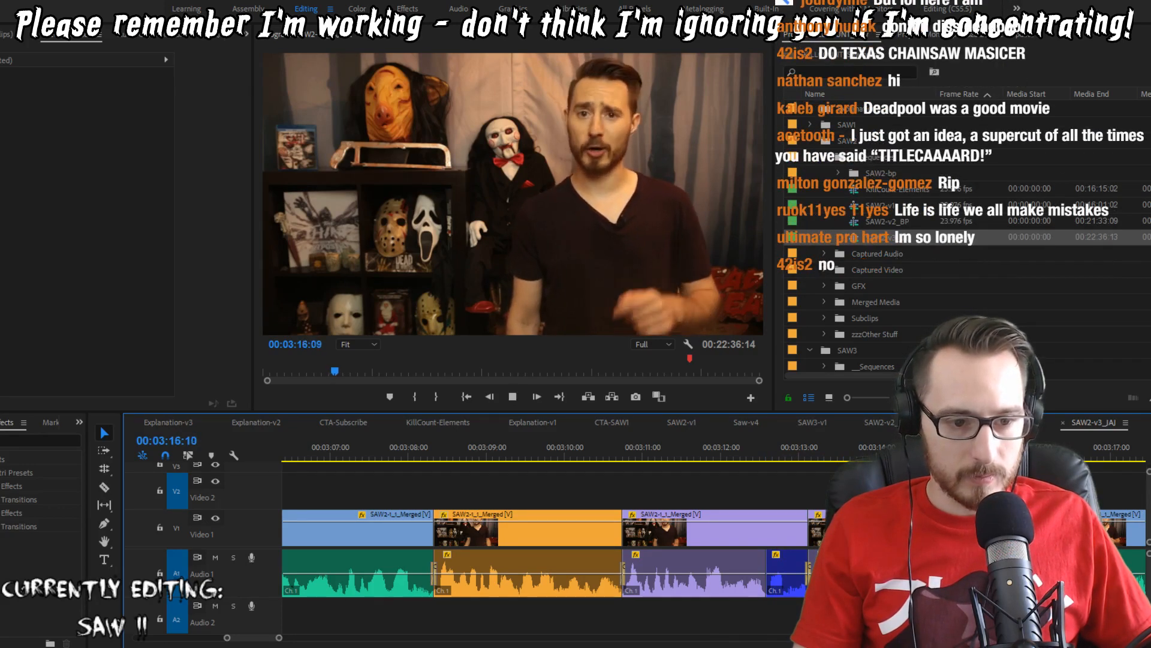
Step: Replay the talking section, split the blue clip at 00:03:17:18 and ripple trim one frame at the new cut
{"action": "key", "text": "Up"}
{"action": "key", "text": "Up"}
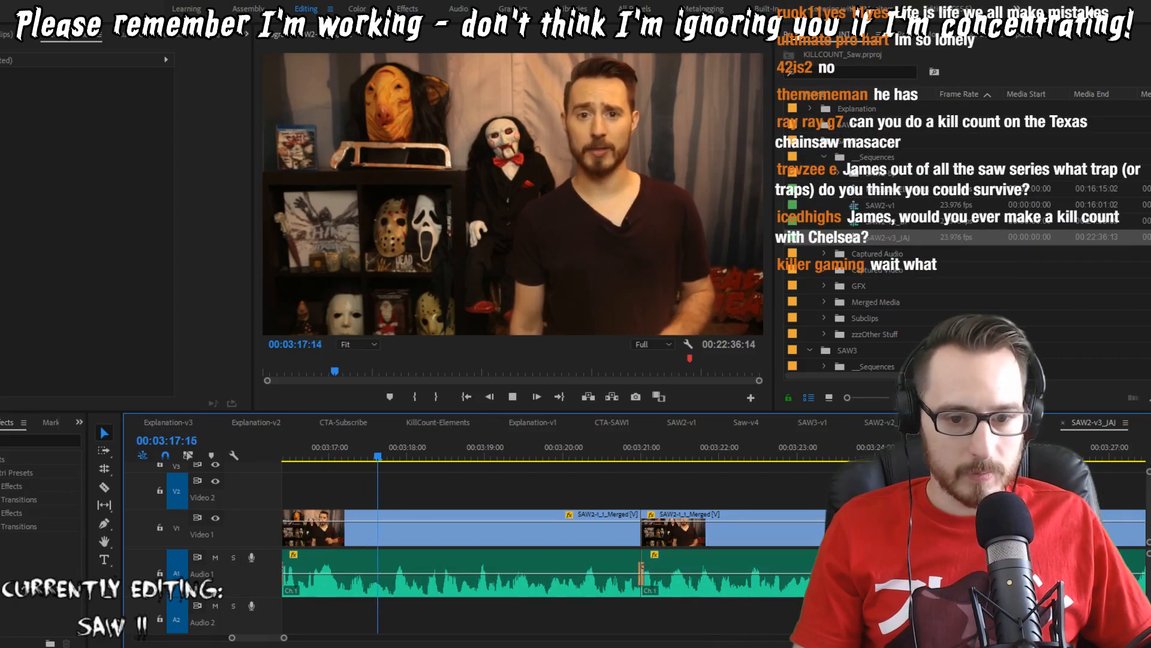
{"action": "key", "text": "Up"}
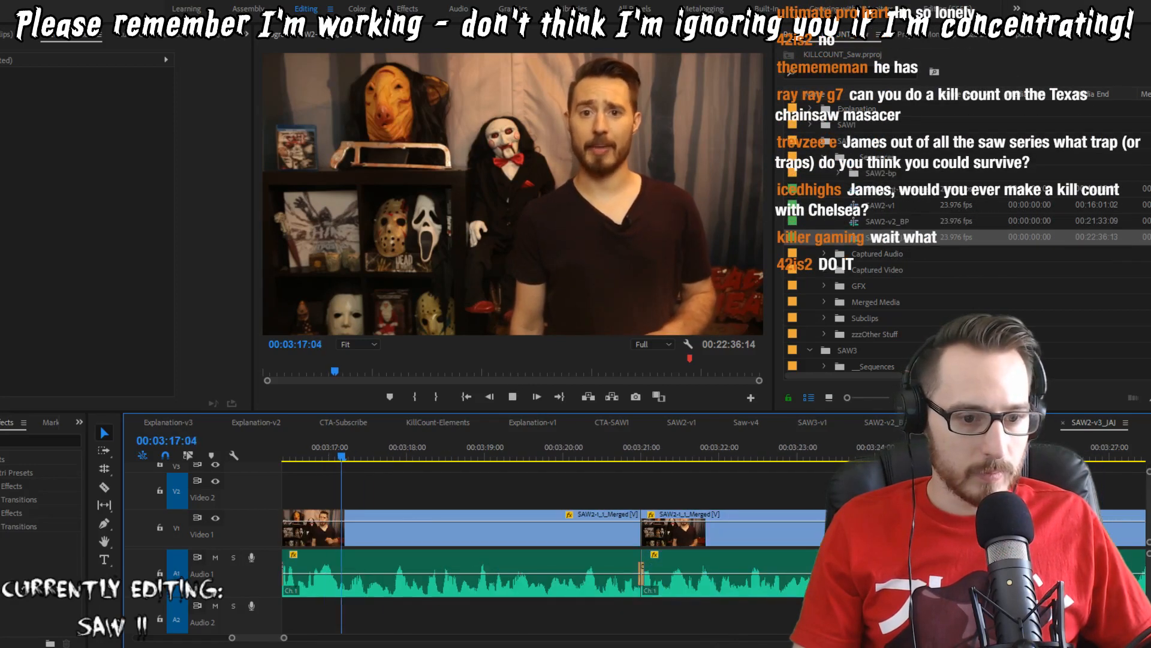
{"action": "key", "text": "ctrl+k"}
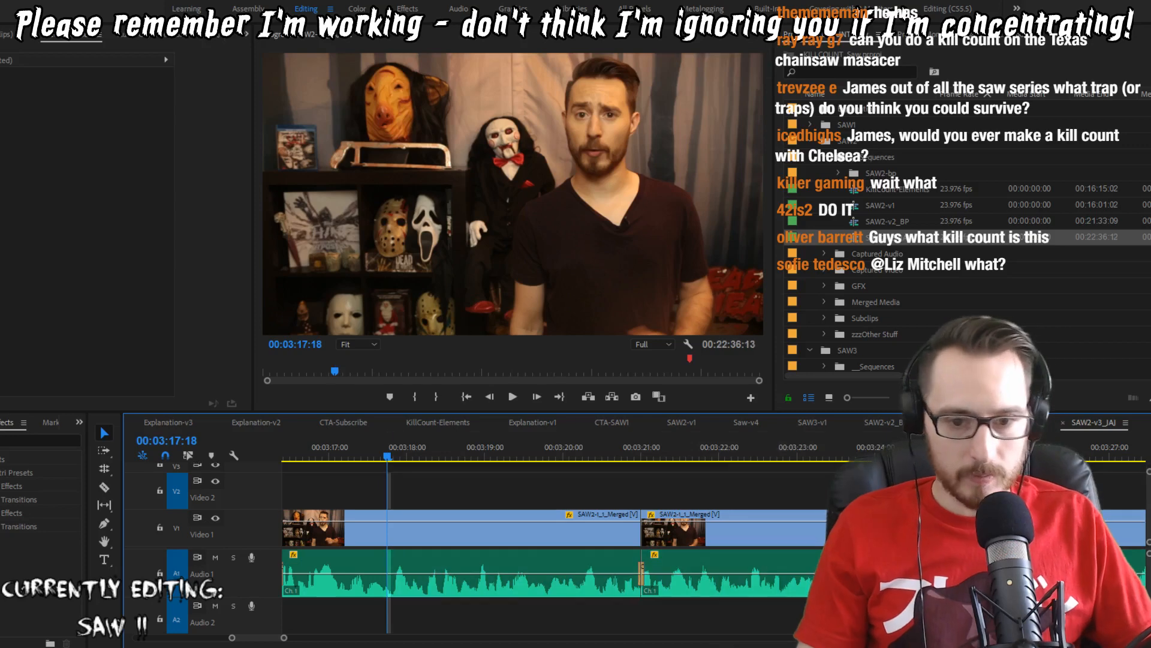
{"action": "key", "text": "space"}
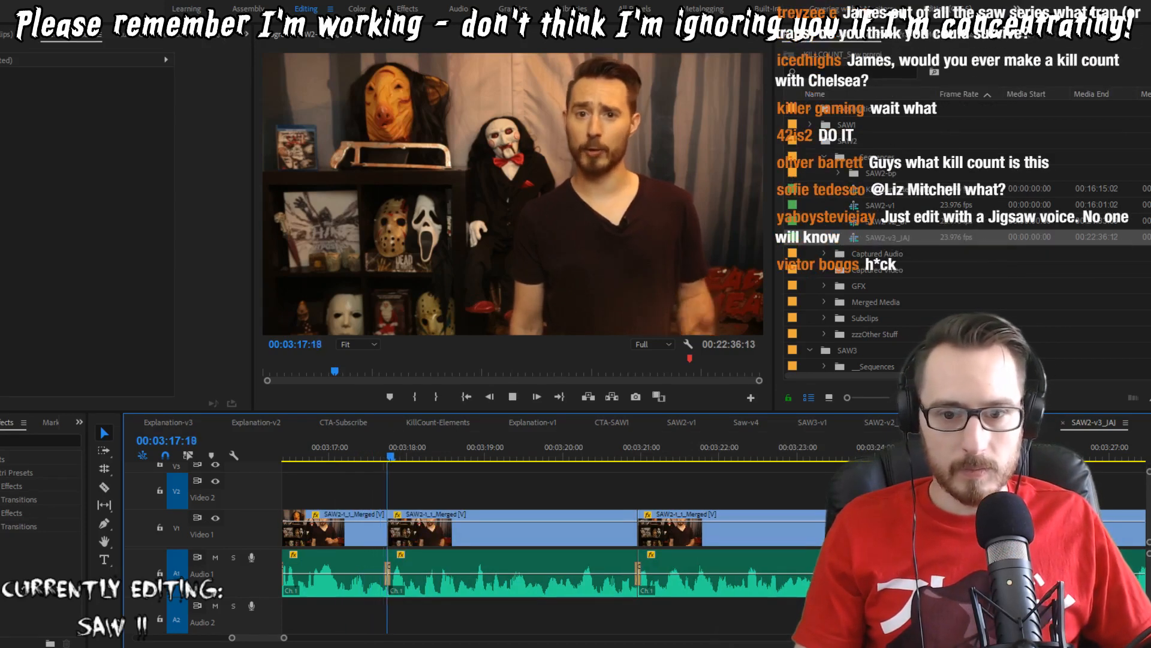
Step: Play from the 00:03:17:18 cut, split its audio at 00:03:18:21 and give the piece before the split the Blue label
{"action": "key", "text": "Up"}
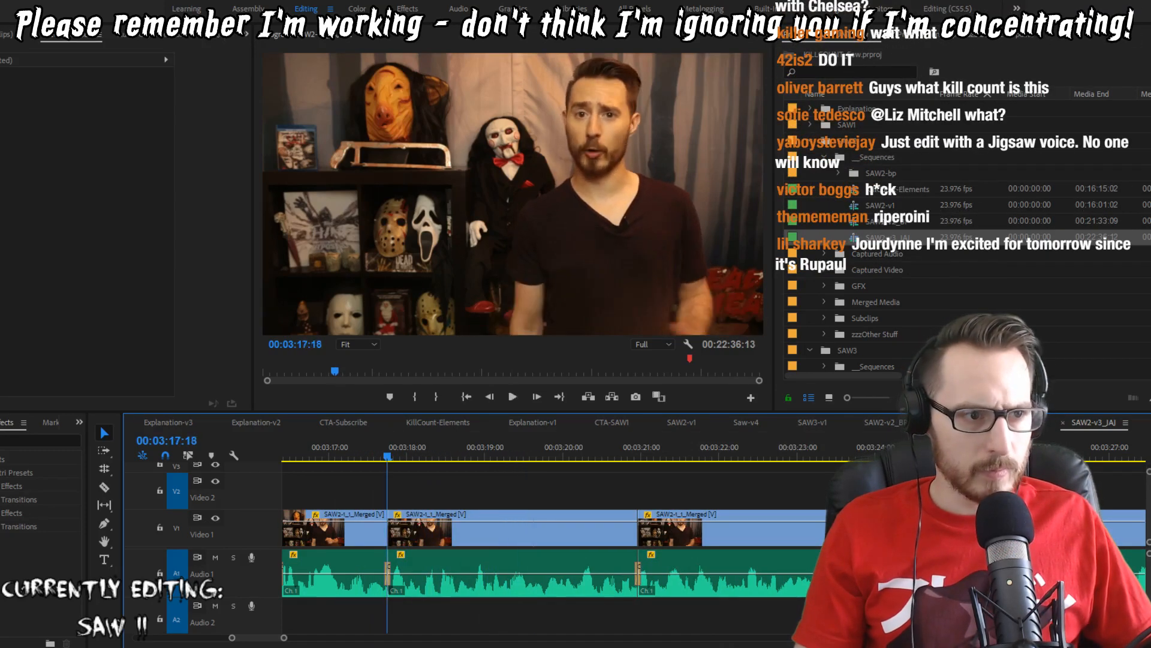
{"action": "key", "text": "space"}
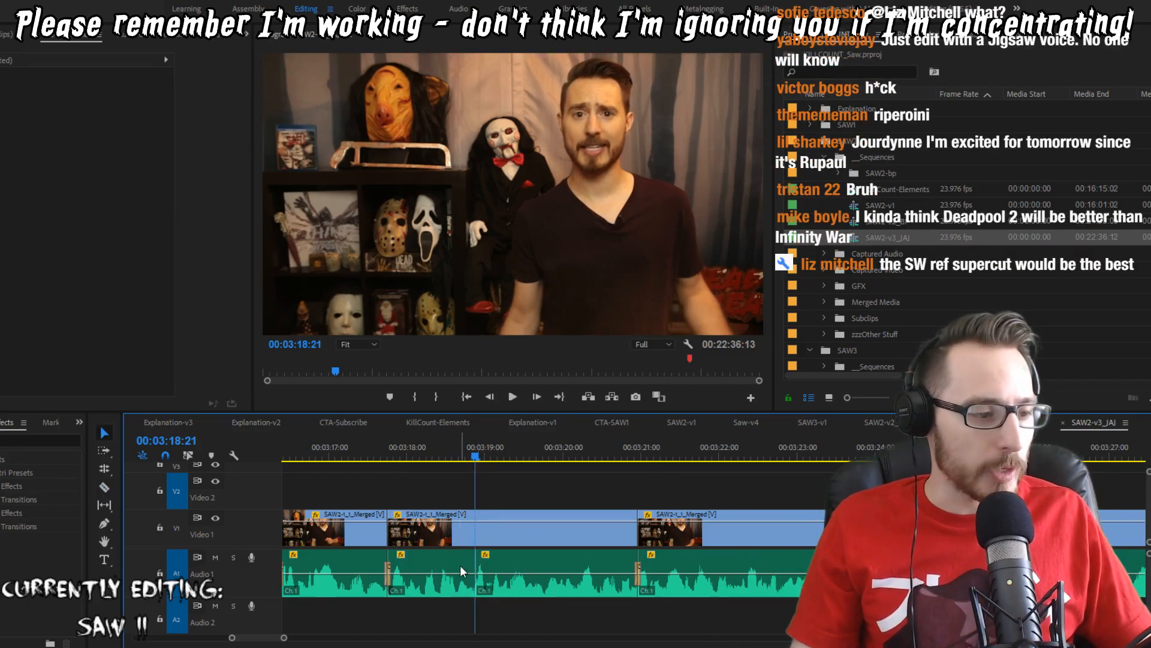
{"action": "right_click", "coordinate": [462, 569]}
{"action": "mouse_move", "coordinate": [554, 384]}
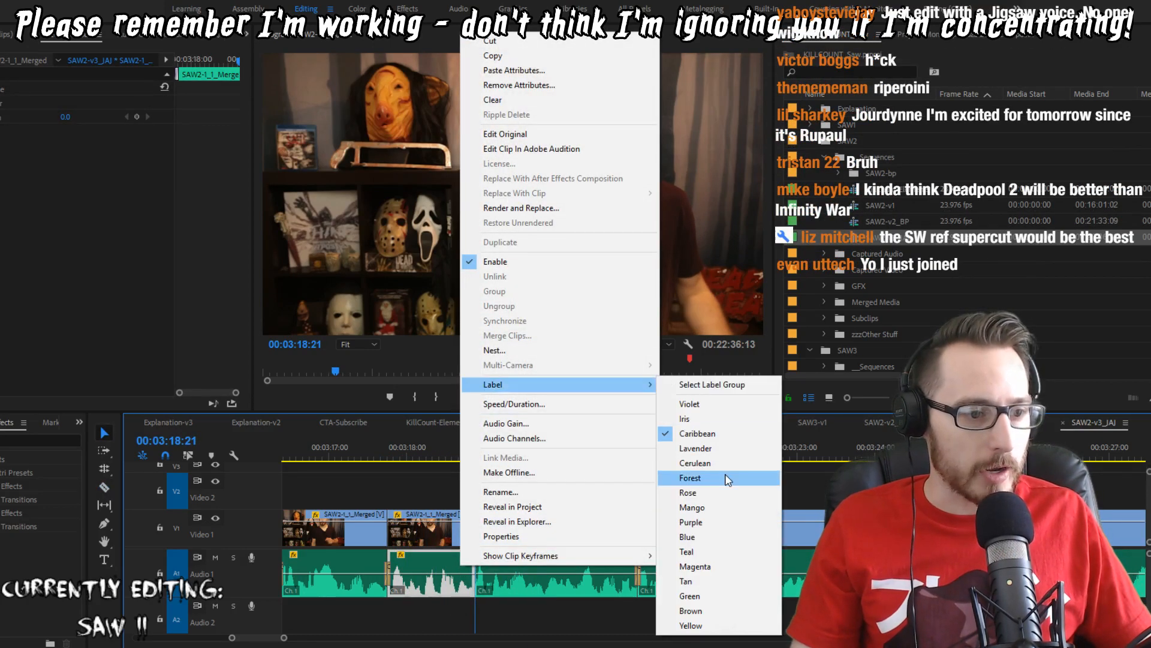
{"action": "left_click", "coordinate": [689, 537]}
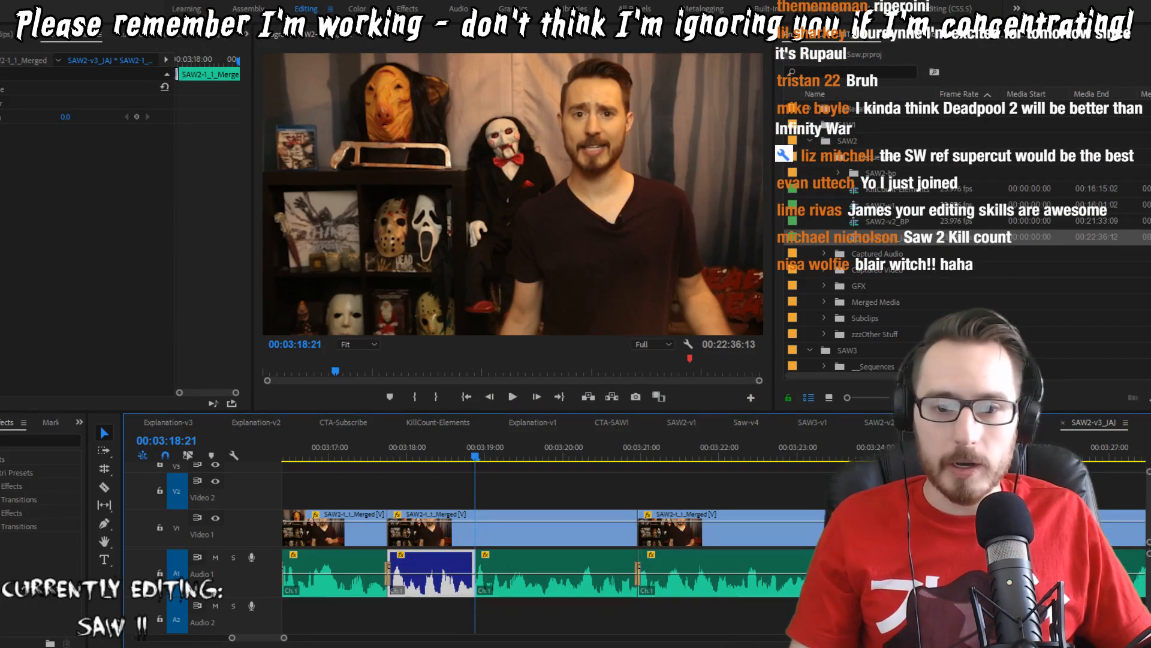
Step: Replay from 00:03:16:21 past the blue audio piece and tighten the talking section near 00:03:23:17 by three frames
{"action": "scroll", "coordinate": [508, 530], "scroll_direction": "up", "scroll_amount": 4}
{"action": "left_click", "coordinate": [480, 451]}
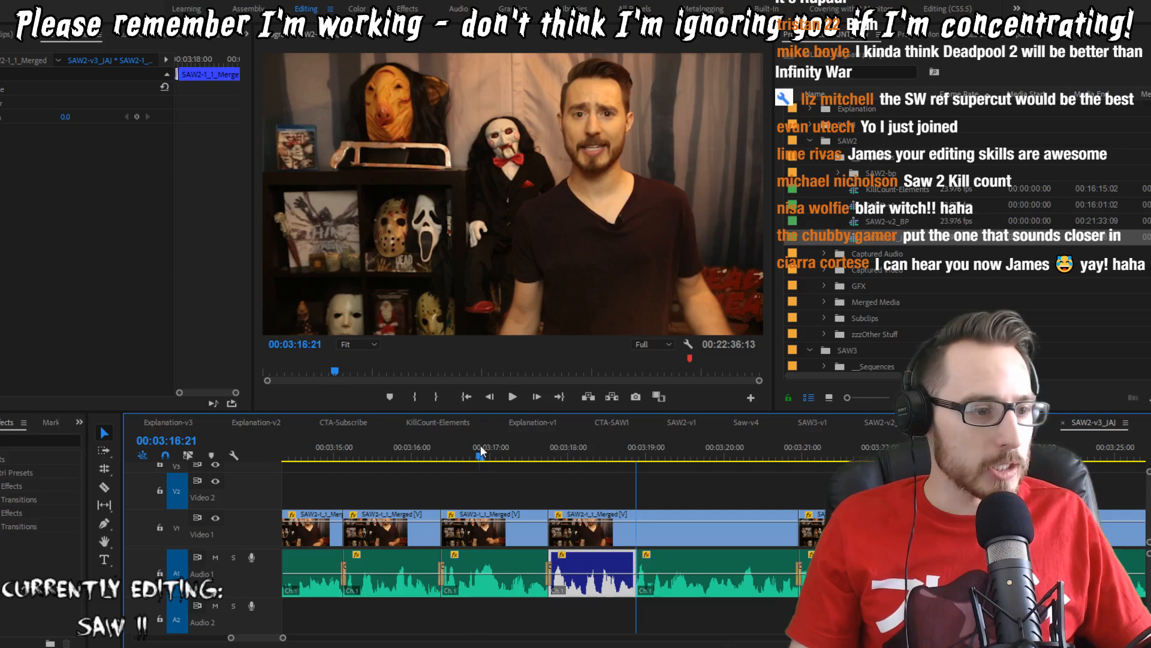
{"action": "key", "text": "space"}
{"action": "left_click", "coordinate": [644, 476]}
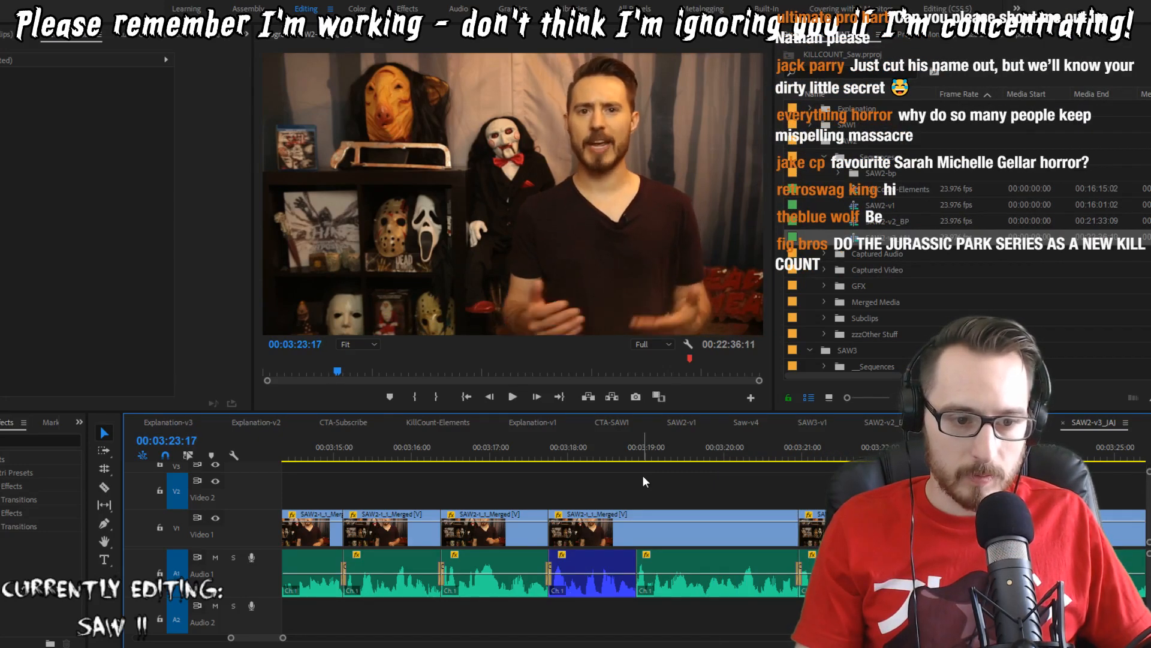
{"action": "key", "text": "space"}
{"action": "key", "text": "space"}
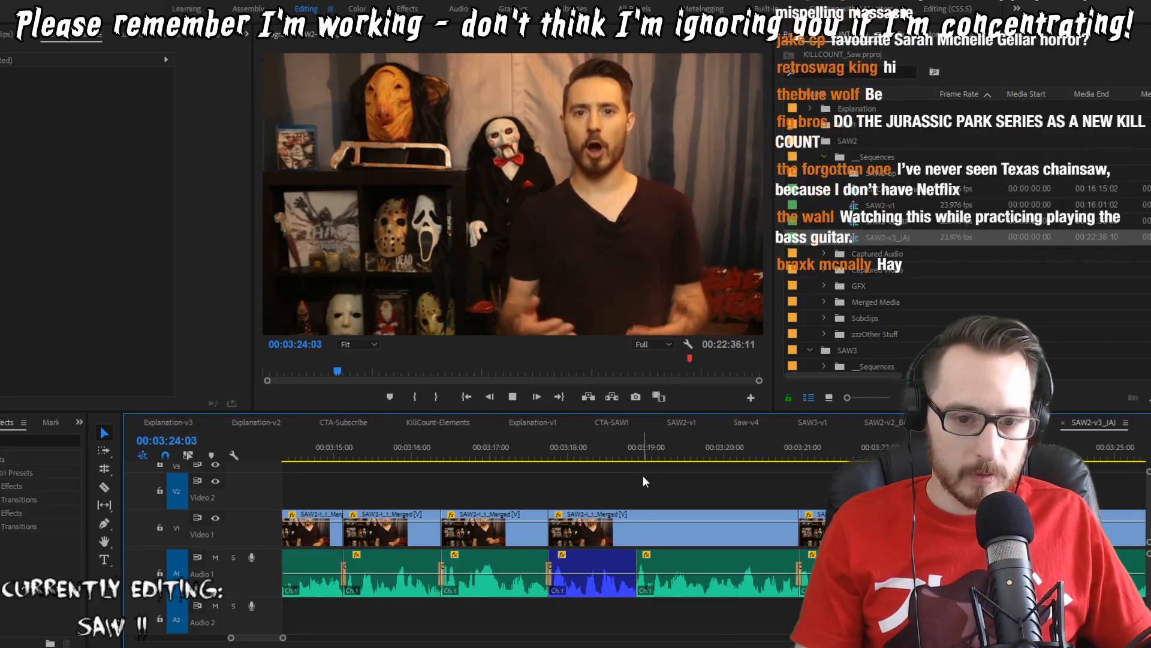
{"action": "key", "text": "space"}
{"action": "key", "text": "shift+Left"}
{"action": "key", "text": "shift+Left"}
{"action": "key", "text": "space"}
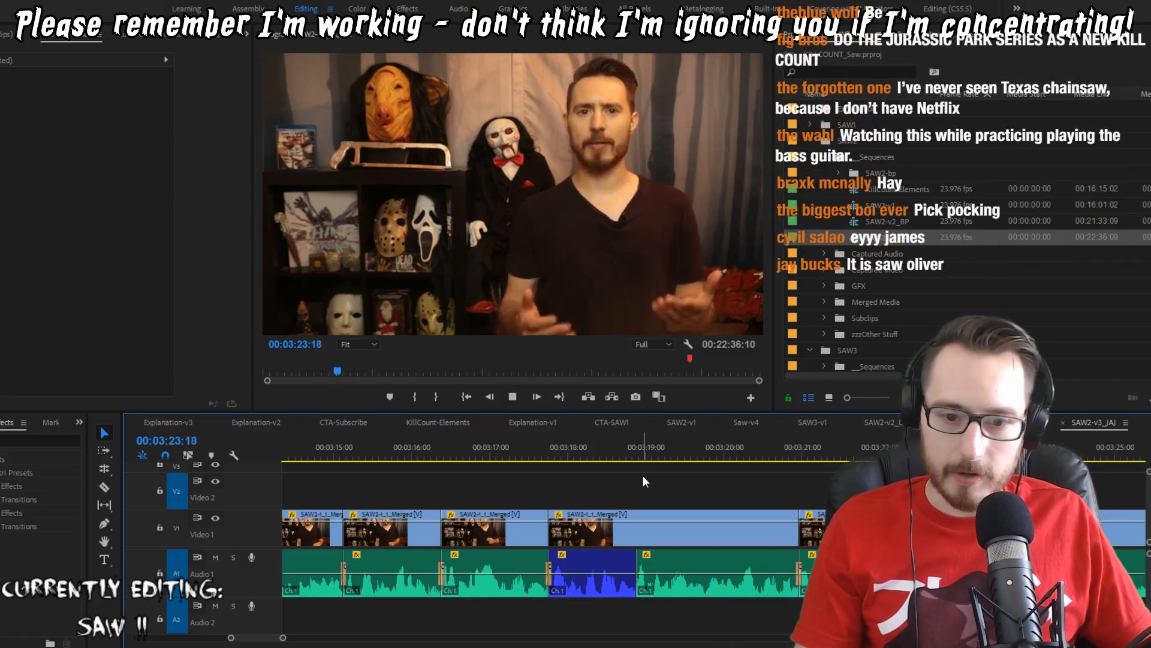
Step: Replay the tightened cut, play on to 00:03:28:12 and ripple trim the end of the clip before the orange clip there
{"action": "key", "text": "space"}
{"action": "key", "text": "Up"}
{"action": "key", "text": "shift+Left"}
{"action": "key", "text": "shift+Left"}
{"action": "key", "text": "shift+Left"}
{"action": "key", "text": "space"}
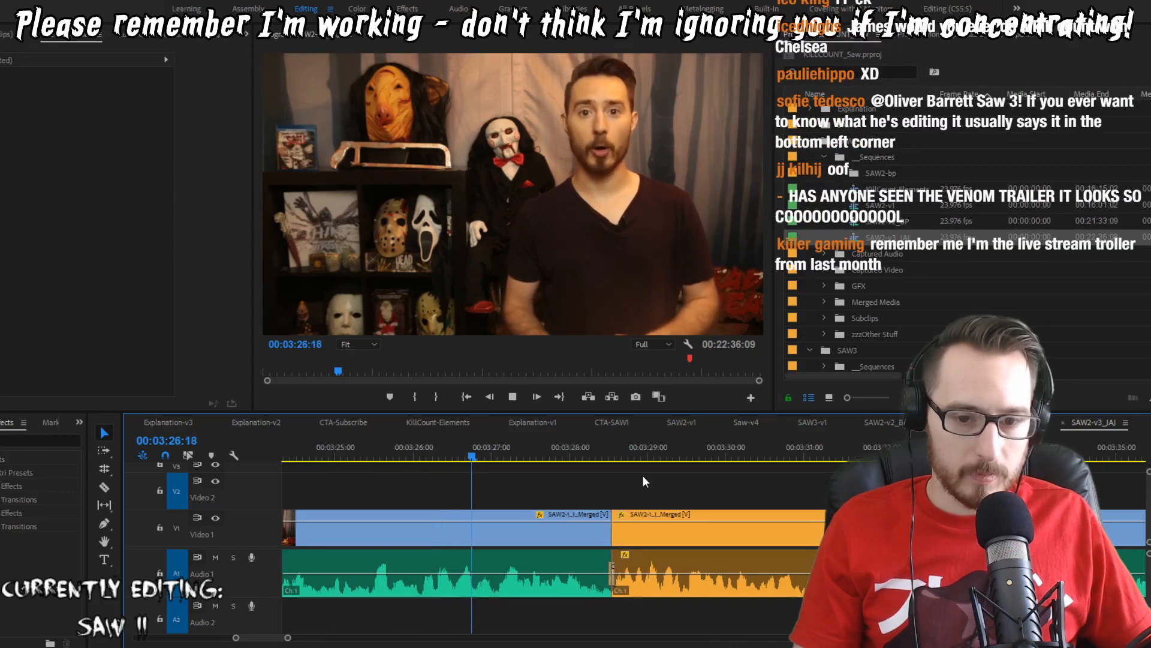
{"action": "key", "text": "space"}
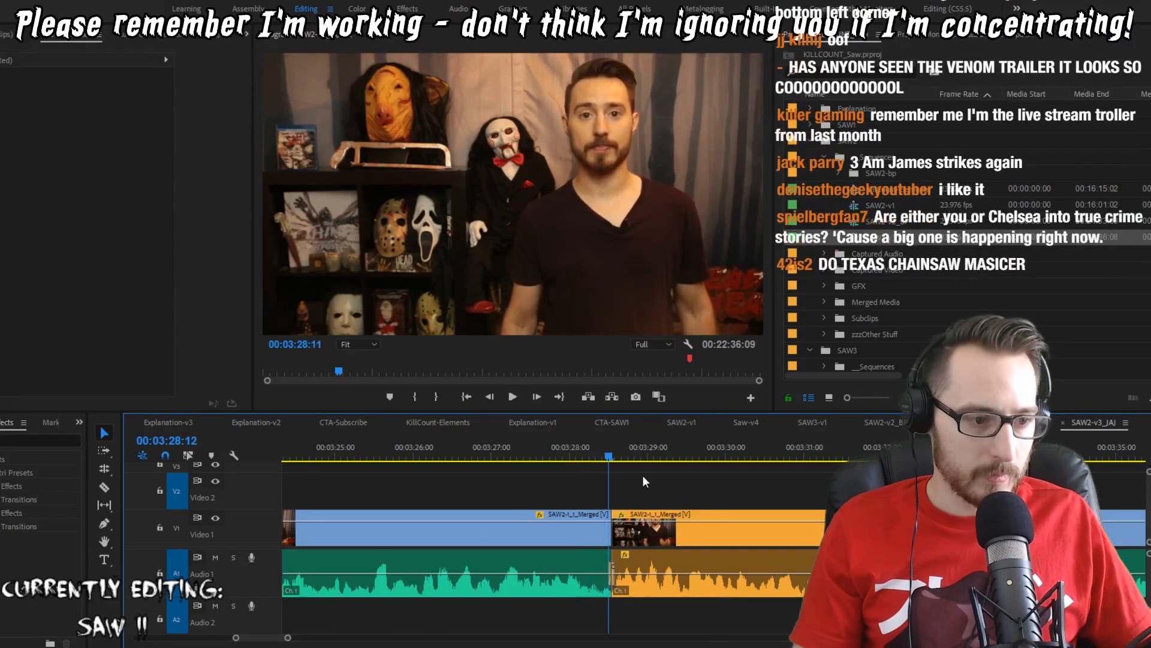
{"action": "key", "text": "w"}
Step: Replay across the 00:03:28:12 edit, ripple trim the end of the orange clip and play it again from its start
{"action": "key", "text": "shift+Left"}
{"action": "key", "text": "space"}
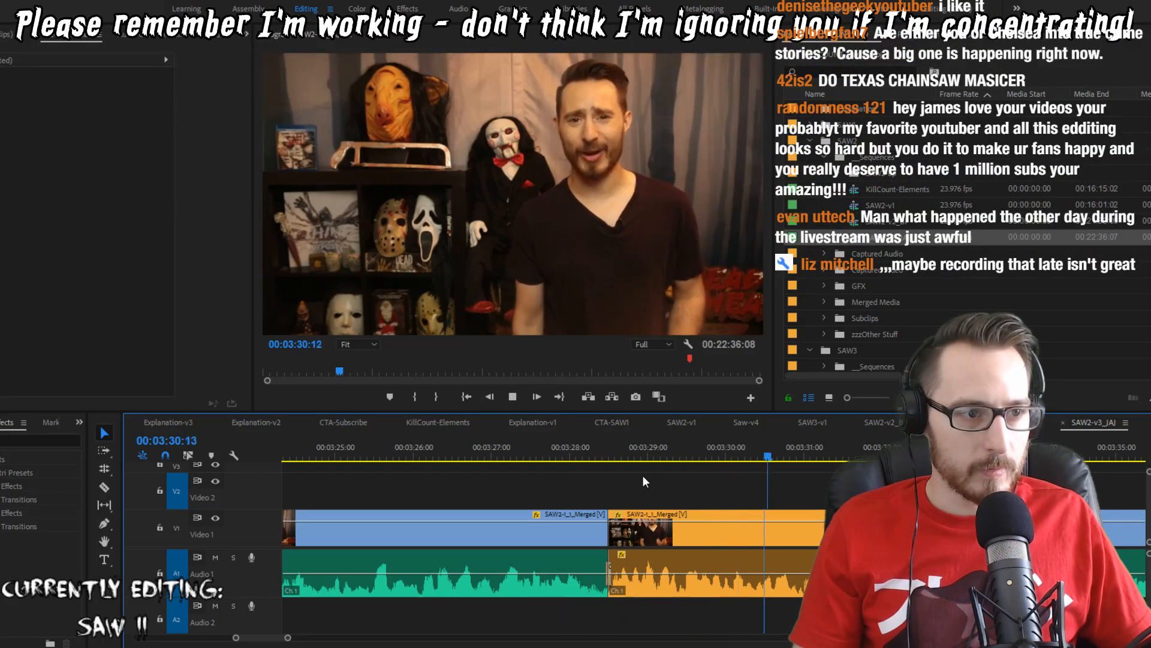
{"action": "key", "text": "space"}
{"action": "key", "text": "w"}
{"action": "key", "text": "Up"}
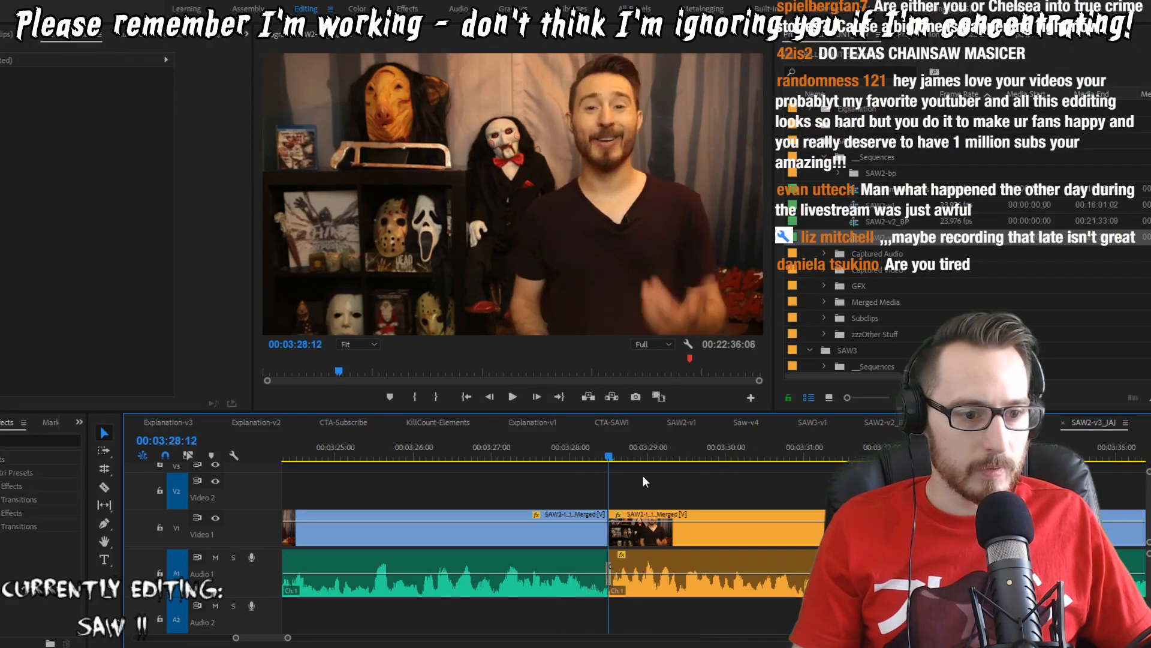
{"action": "key", "text": "space"}
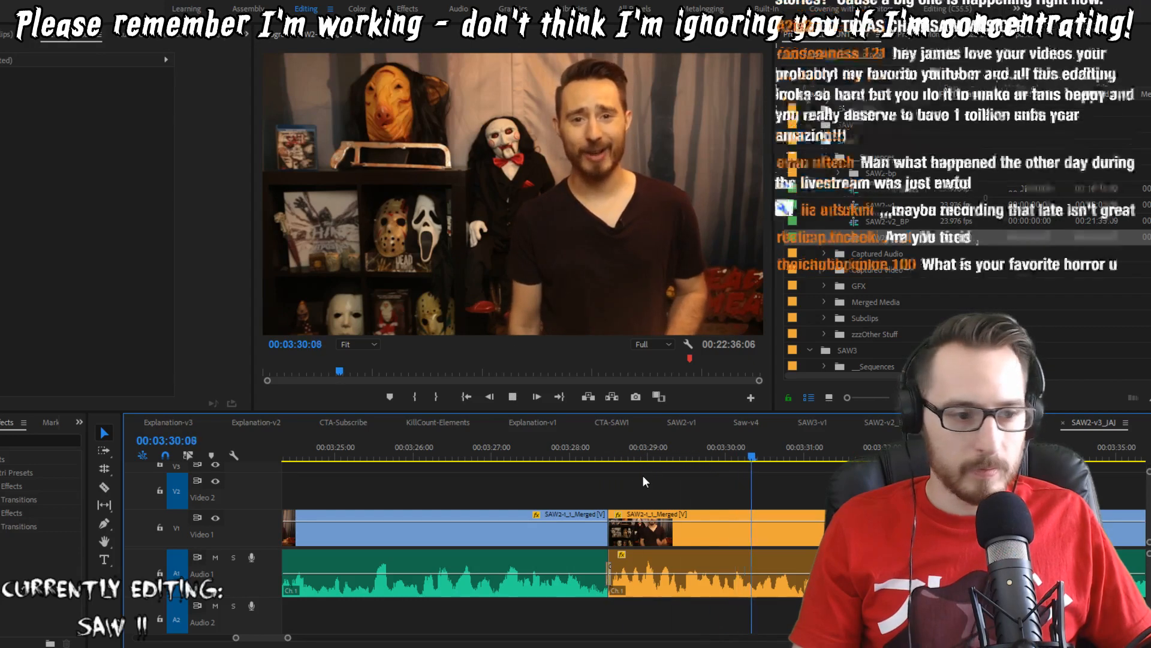
Step: Ripple trim one more frame off the clip's end at 00:03:31:15 and replay across that edit to 00:03:38:07
{"action": "key", "text": "space"}
{"action": "key", "text": "Up"}
{"action": "key", "text": "Left"}
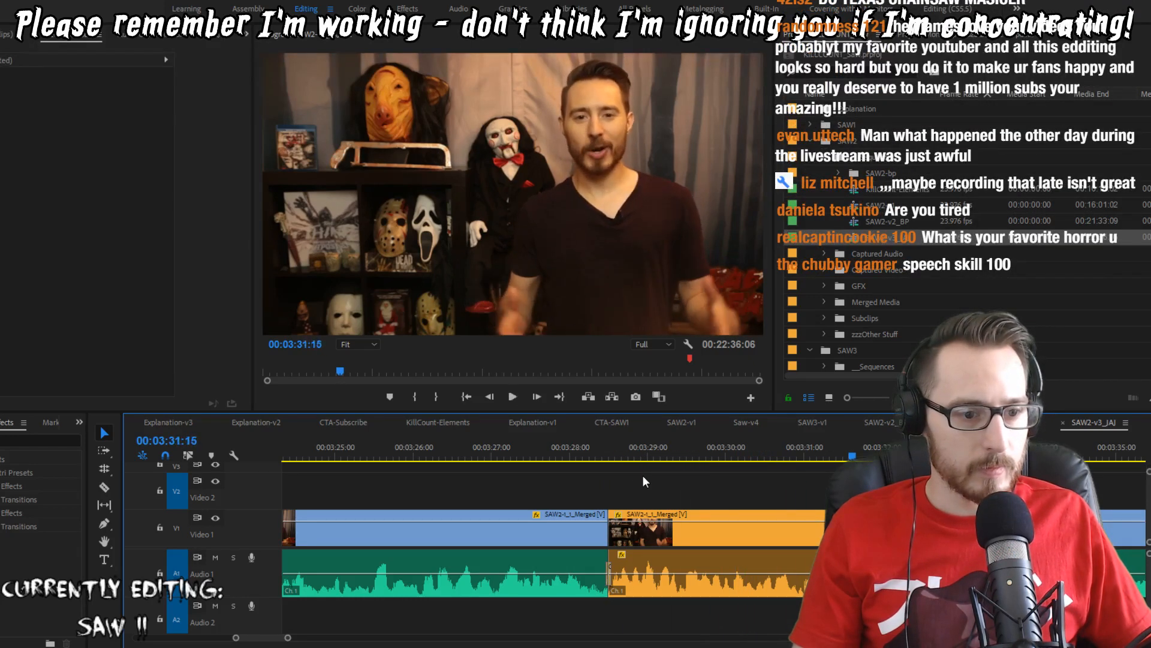
{"action": "key", "text": "w"}
{"action": "key", "text": "shift+Left"}
{"action": "key", "text": "shift+Left"}
{"action": "key", "text": "shift+Left"}
{"action": "key", "text": "space"}
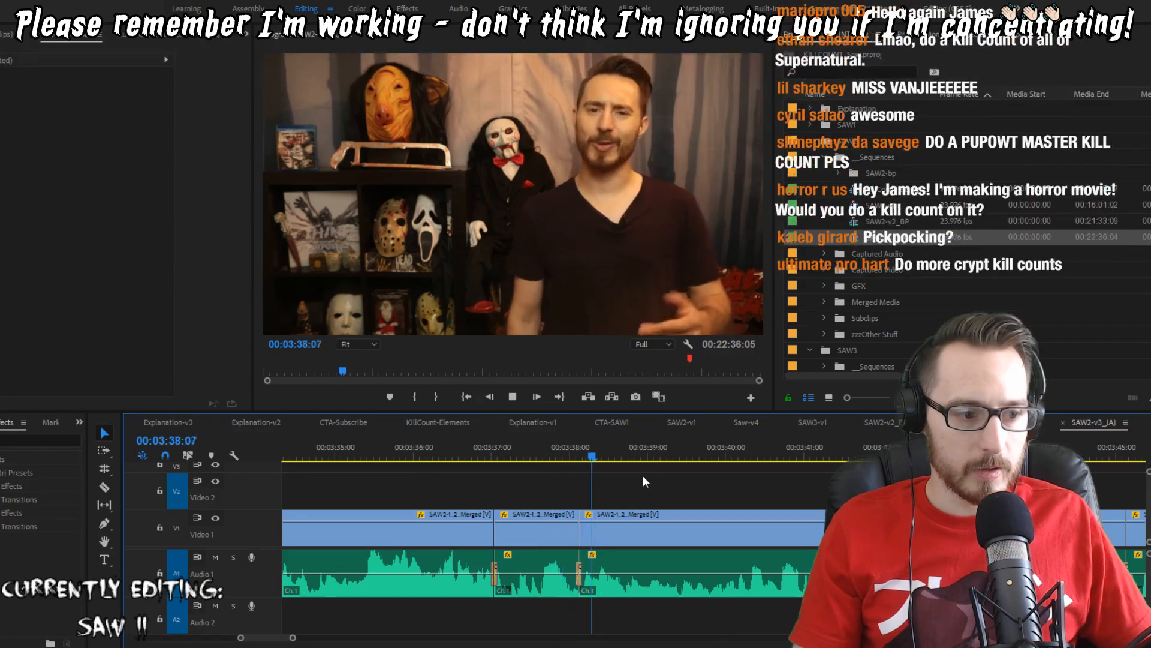
Step: Tighten the cut near 00:03:38:03 by one frame on each side and replay the short clip before it
{"action": "key", "text": "Up"}
{"action": "key", "text": "Up"}
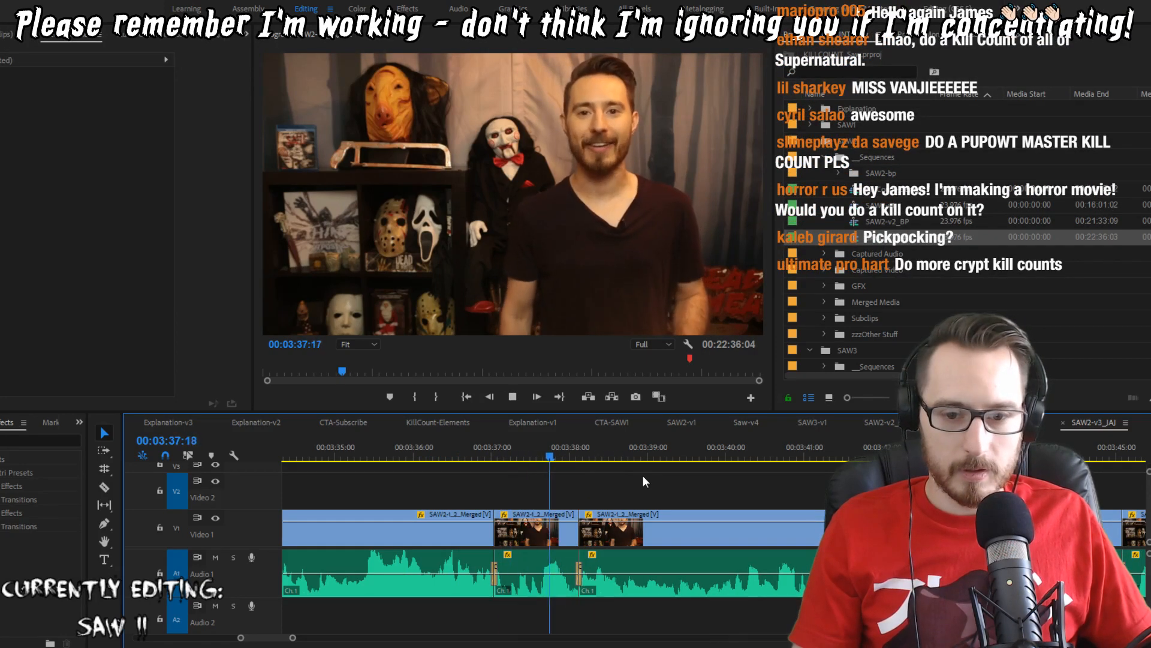
{"action": "key", "text": "Up"}
{"action": "key", "text": "Left"}
{"action": "key", "text": "w"}
{"action": "key", "text": "Up"}
{"action": "key", "text": "space"}
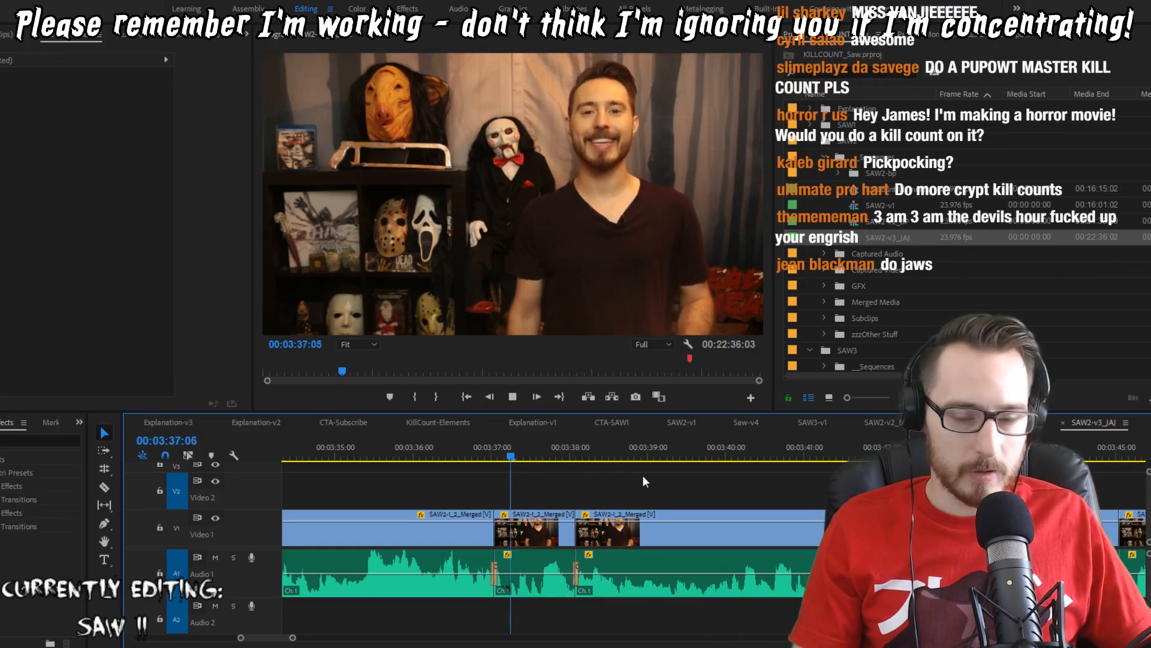
Step: Replay the lead-in and the edit near 00:03:37:00, playing from 00:03:36:05 to 00:03:37:10
{"action": "key", "text": "Up"}
{"action": "key", "text": "Up"}
{"action": "key", "text": "shift+Left"}
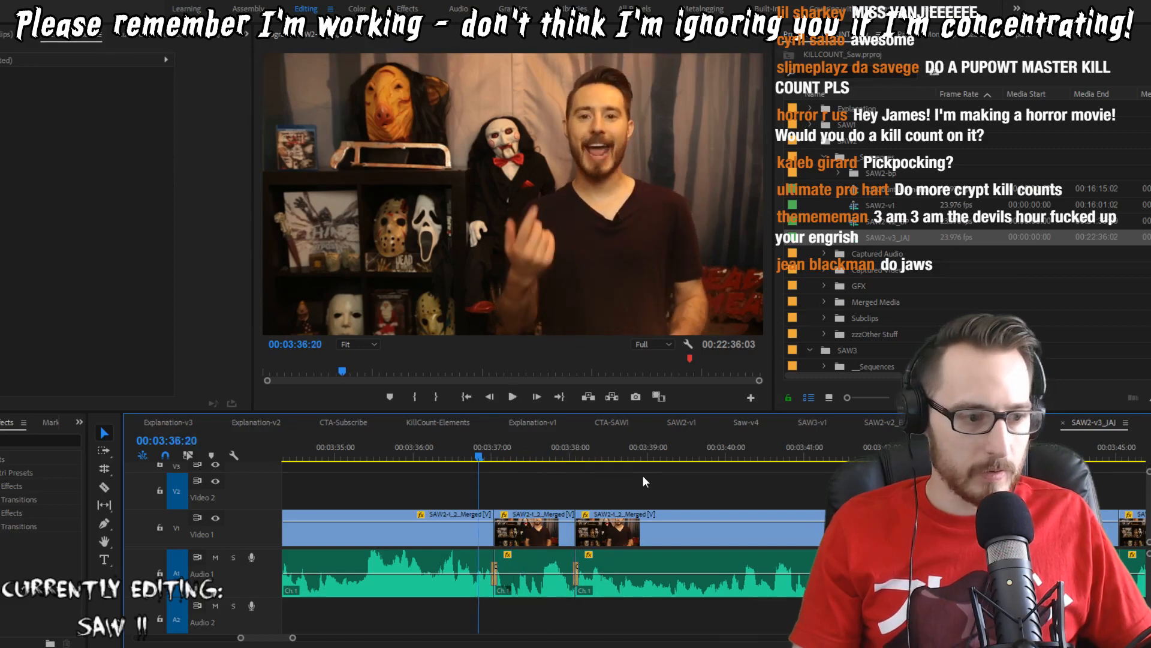
{"action": "key", "text": "shift+Left"}
{"action": "key", "text": "shift+Left"}
{"action": "key", "text": "shift+Left"}
{"action": "key", "text": "shift+Left"}
{"action": "key", "text": "space"}
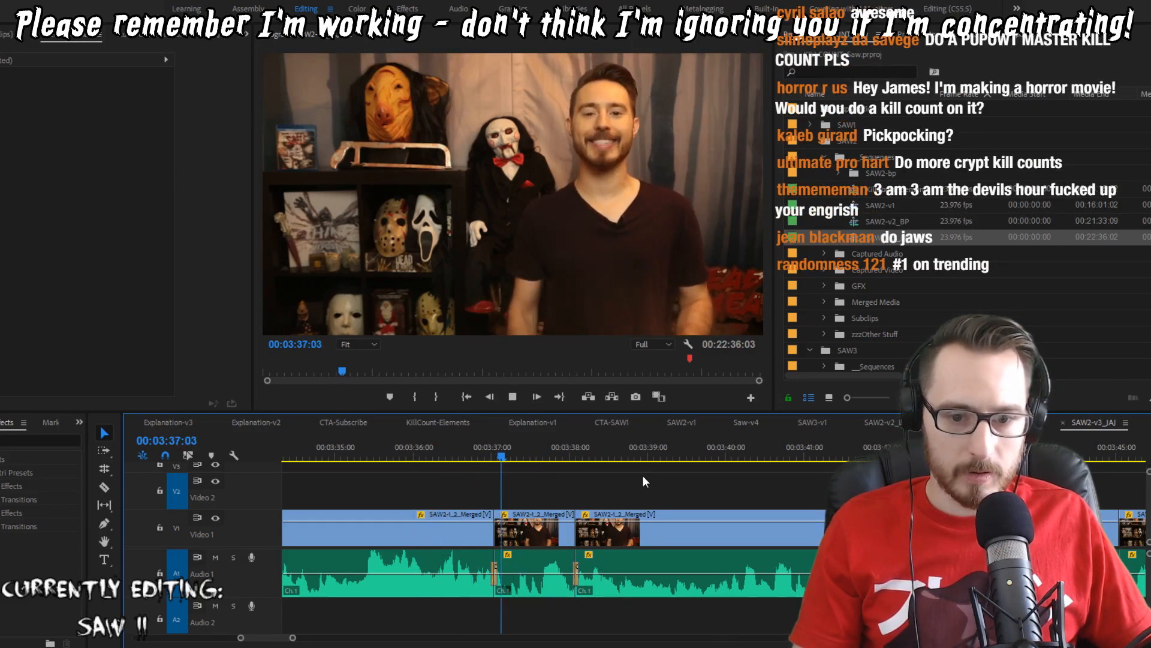
{"action": "key", "text": "space"}
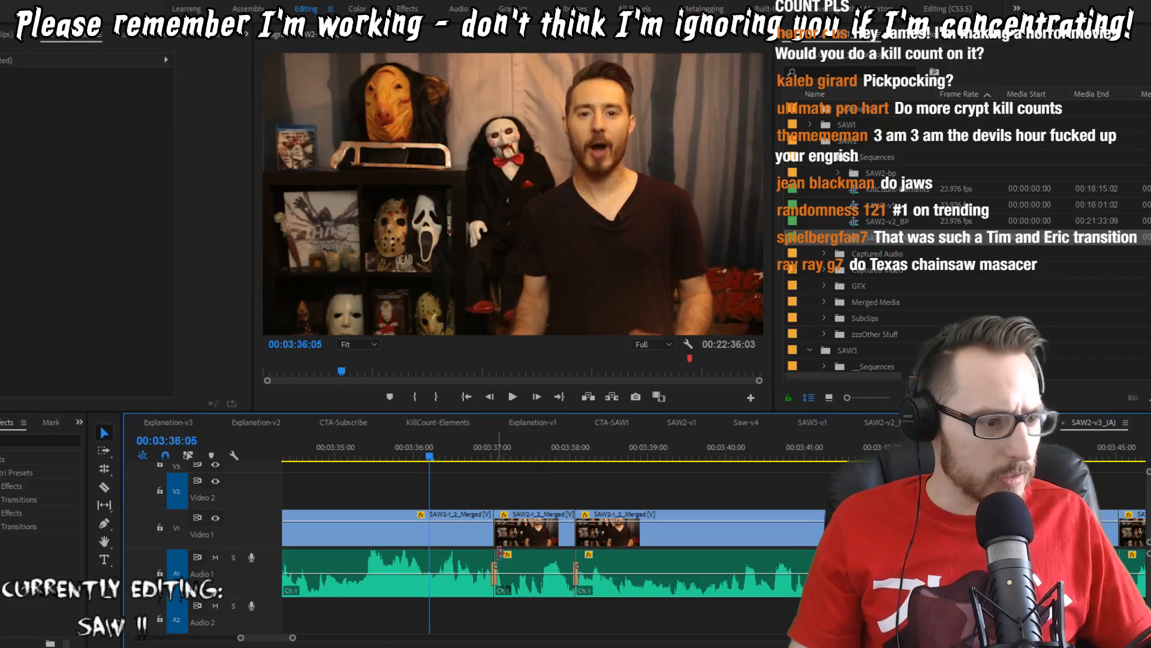
{"action": "key", "text": "space"}
{"action": "key", "text": "space"}
Step: Roll only the audio edit near 00:03:37:00 to 00:03:37:06 with the Rolling Edit tool and replay across it
{"action": "key", "text": "n"}
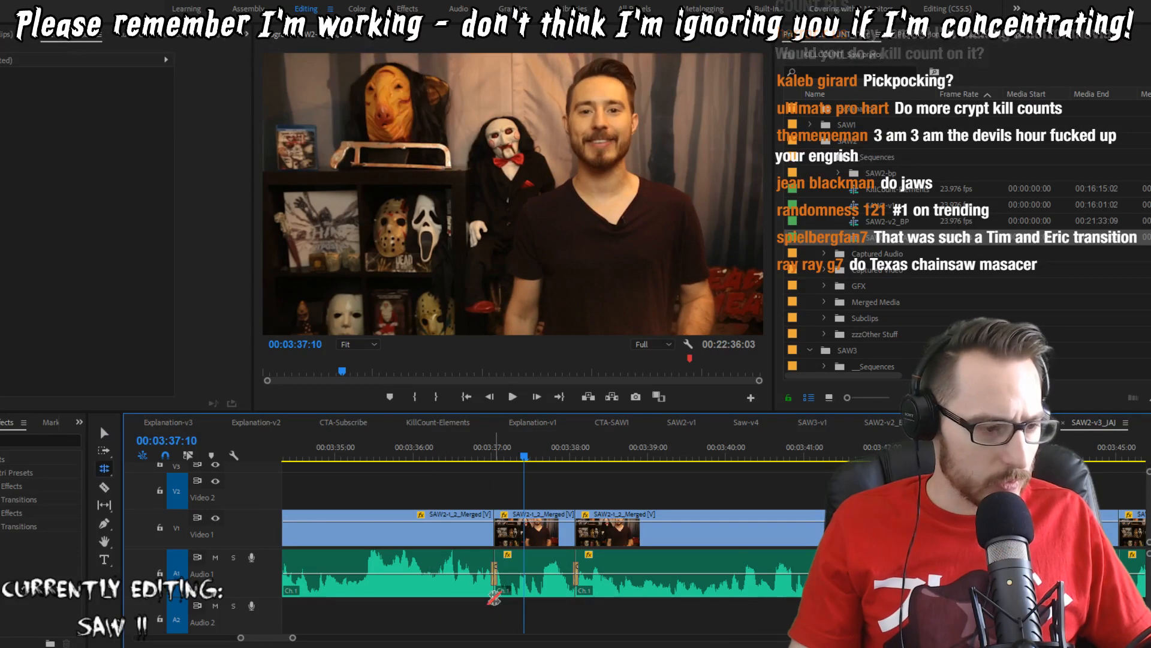
{"action": "left_click_drag", "start_coordinate": [496, 585], "coordinate": [511, 588]}
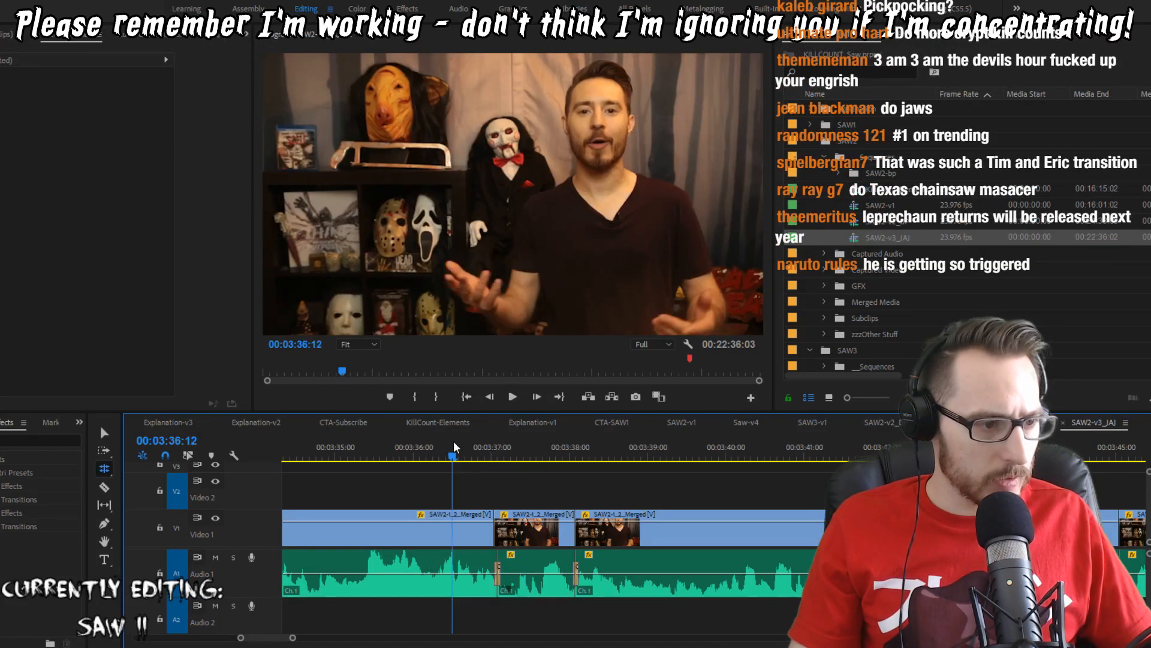
{"action": "key", "text": "space"}
{"action": "key", "text": "space"}
{"action": "key", "text": "space"}
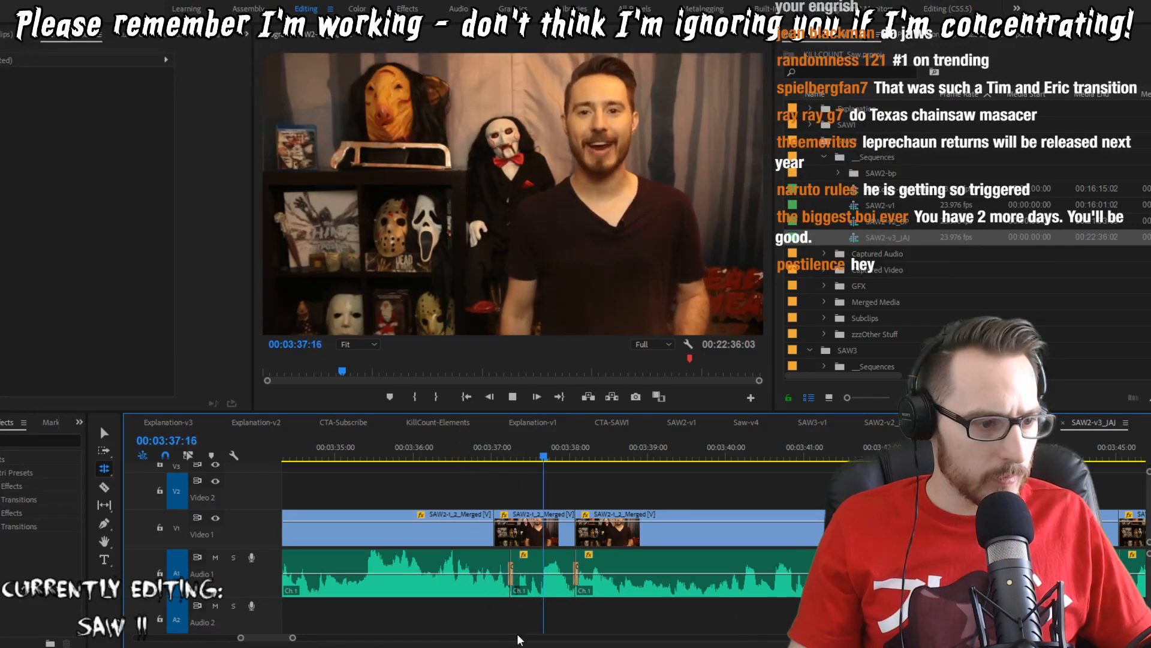
Step: Return to the Selection tool, replay the rolled audio edit through to 00:03:38:19 and save the project
{"action": "key", "text": "v"}
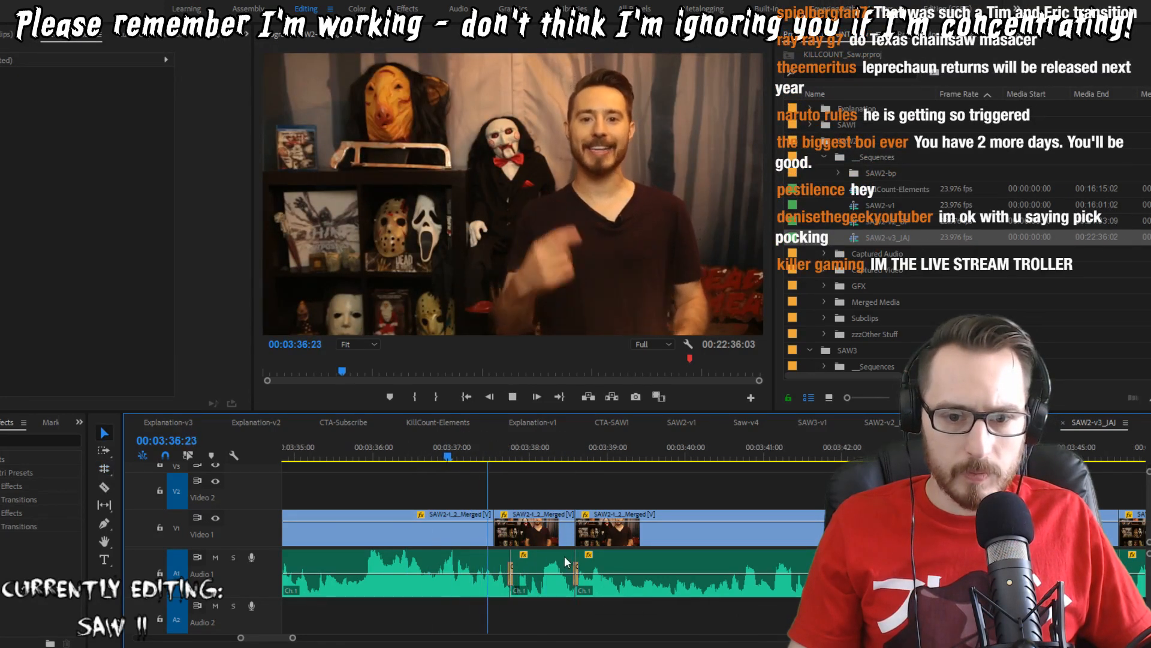
{"action": "key", "text": "space"}
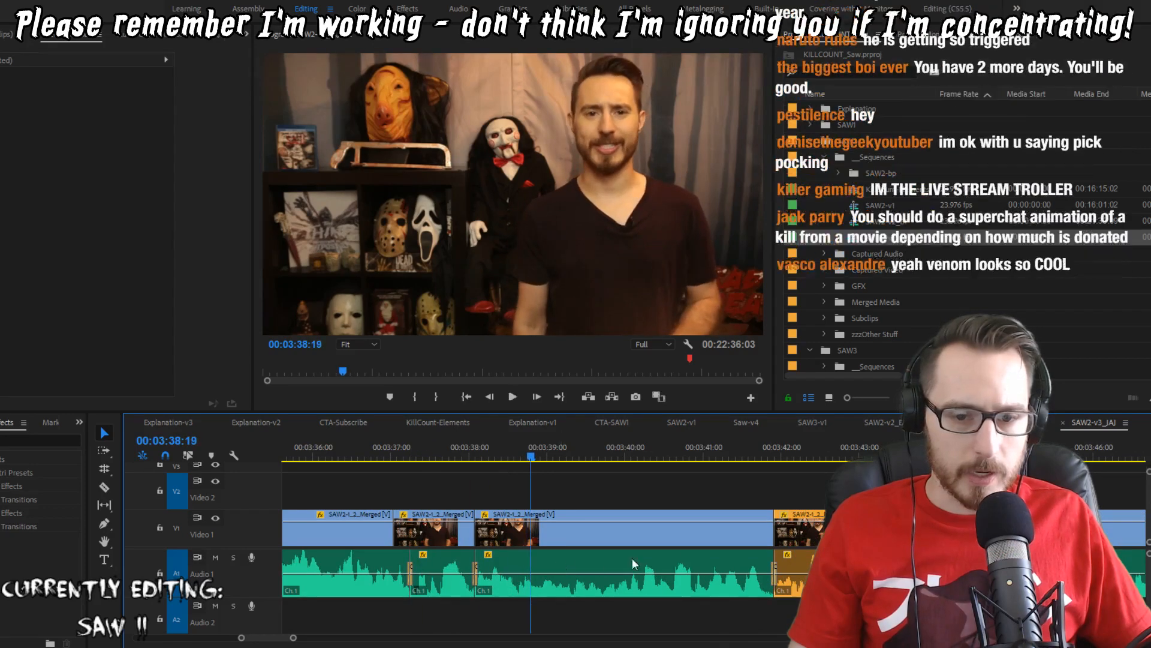
{"action": "key", "text": "ctrl+s"}
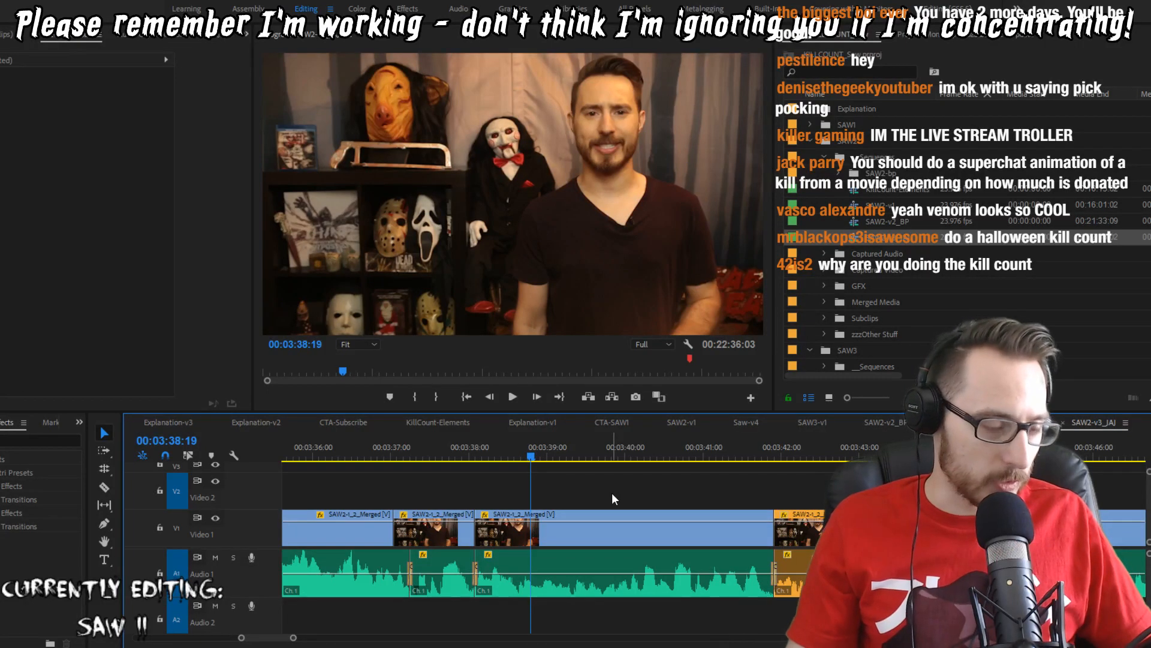
Step: Replay from 00:03:37:06 to 00:03:41:21 and ripple trim the end of the clip before the orange clip at that frame
{"action": "key", "text": "Up"}
{"action": "key", "text": "Up"}
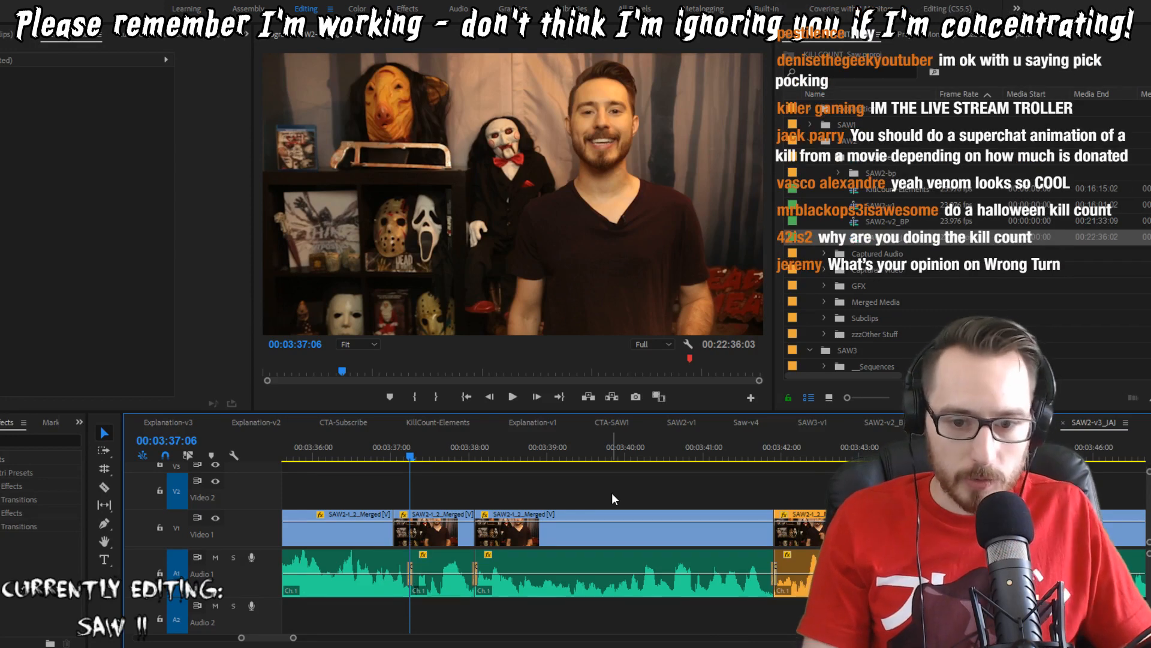
{"action": "key", "text": "space"}
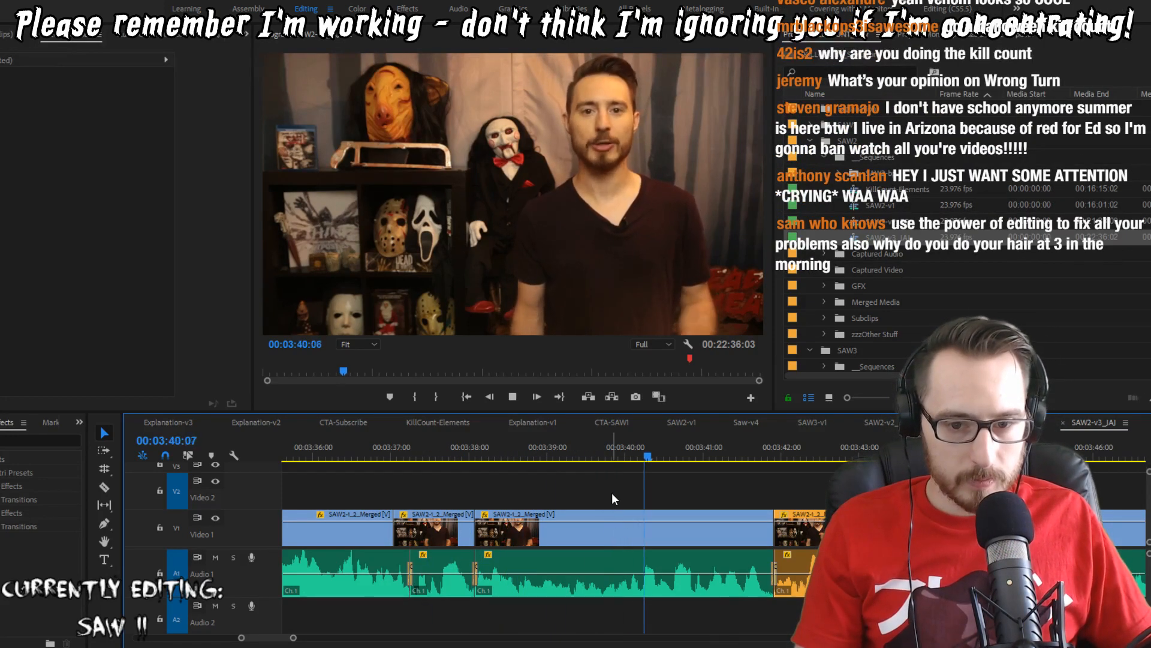
{"action": "key", "text": "space"}
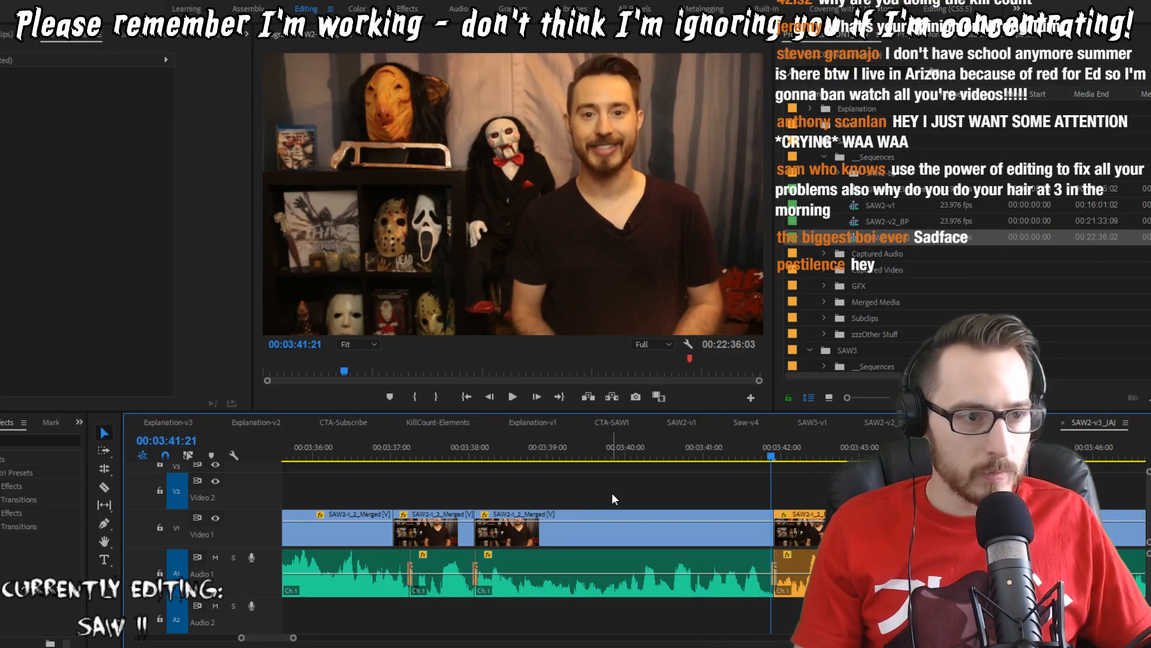
{"action": "key", "text": "w"}
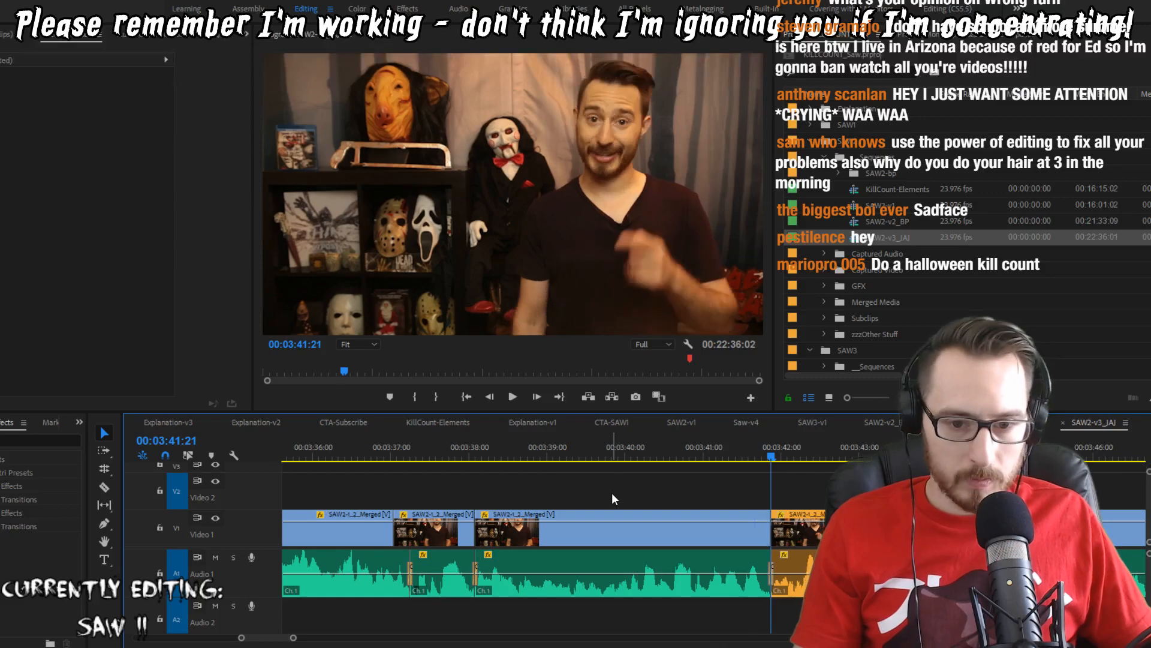
Step: Replay the lead-in to the trimmed edit at 00:03:41:21
{"action": "key", "text": "shift+Left"}
{"action": "key", "text": "shift+Left"}
{"action": "key", "text": "shift+Left"}
{"action": "key", "text": "shift+Left"}
{"action": "key", "text": "shift+Left"}
{"action": "key", "text": "shift+Left"}
{"action": "key", "text": "shift+Left"}
{"action": "key", "text": "shift+Left"}
{"action": "key", "text": "shift+Left"}
{"action": "key", "text": "shift+Left"}
{"action": "key", "text": "space"}
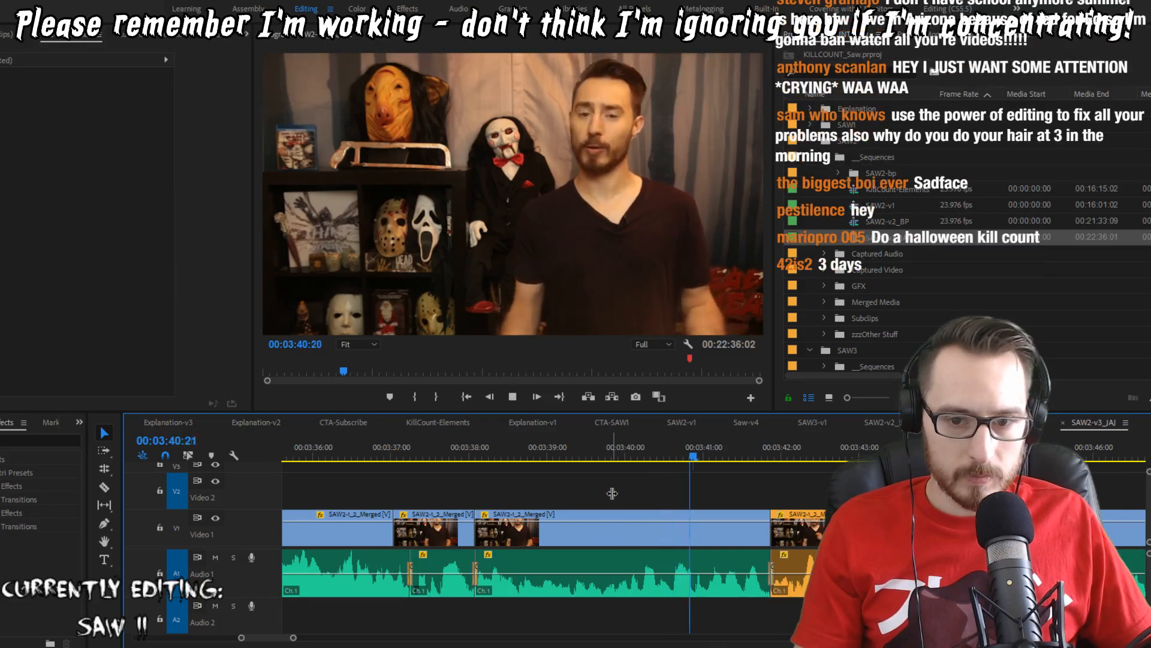
Step: Replay the edit at 00:03:41:21, save the project, and play on past 00:03:42:14
{"action": "key", "text": "space"}
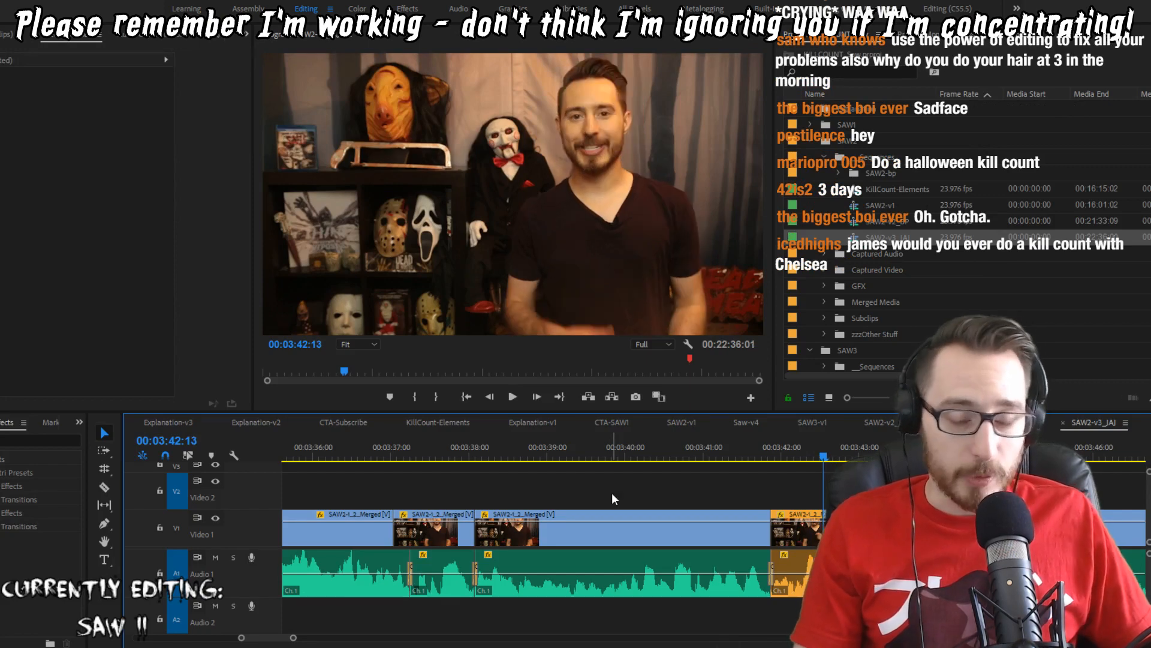
{"action": "key", "text": "ctrl+s"}
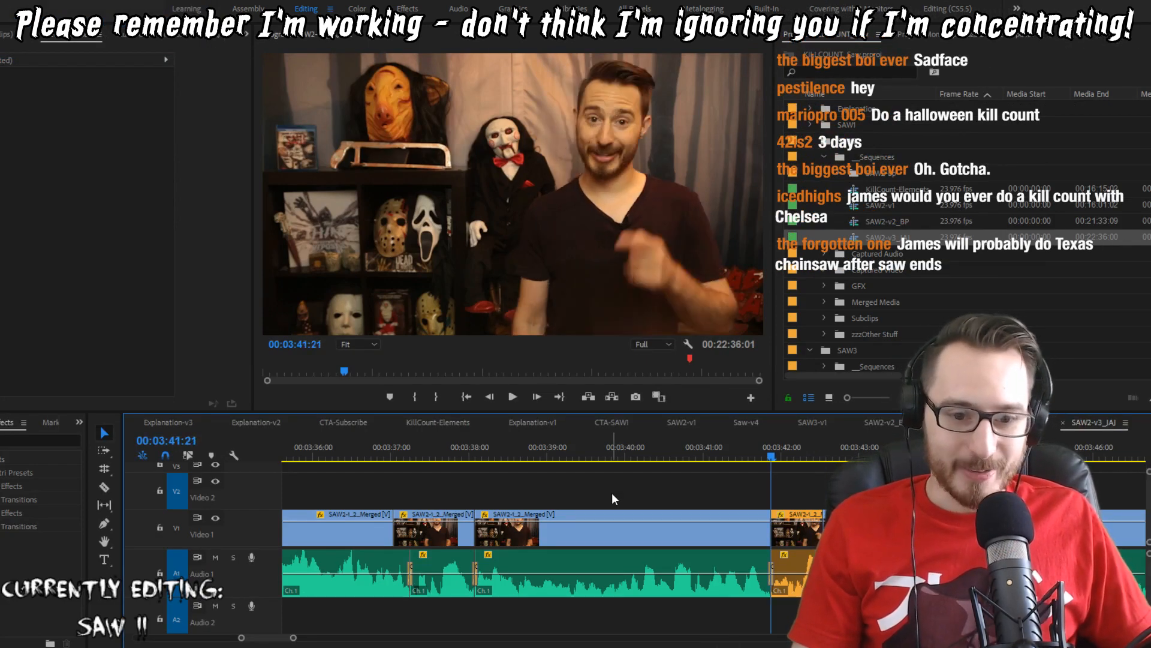
{"action": "key", "text": "Up"}
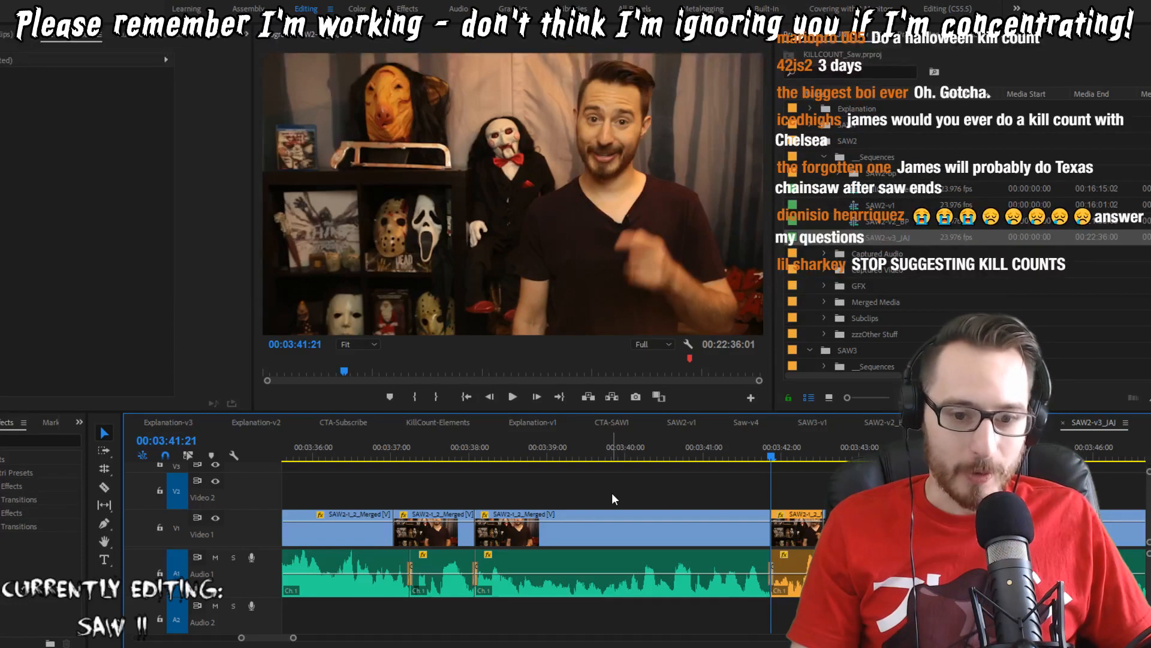
{"action": "key", "text": "space"}
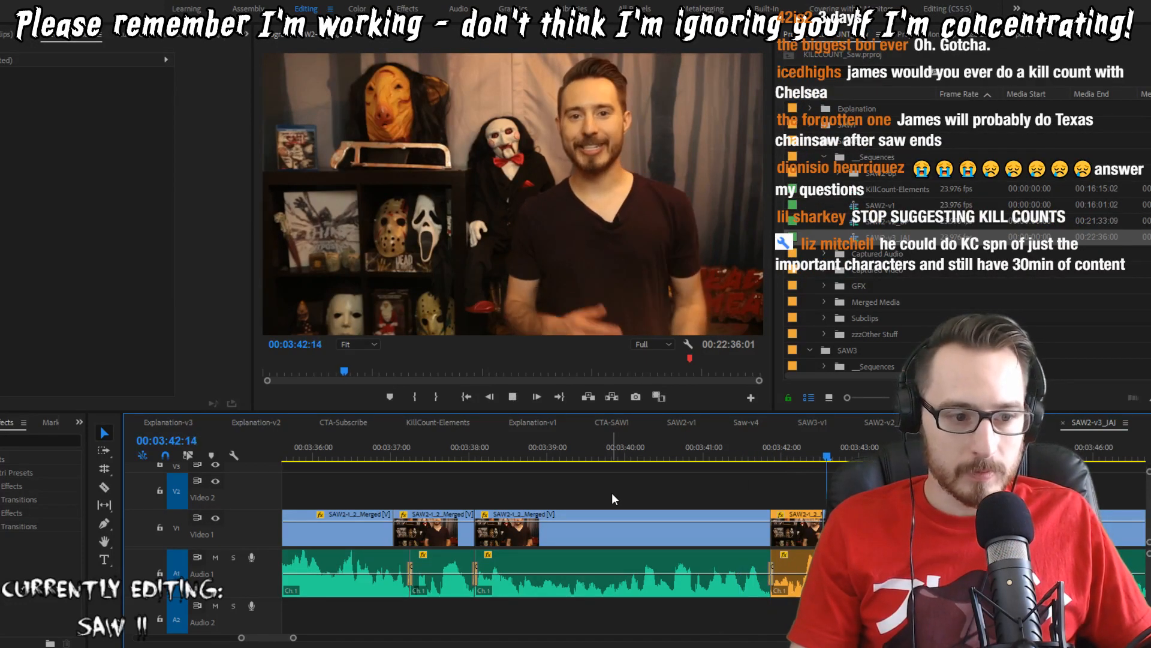
{"action": "key", "text": "j"}
{"action": "key", "text": "j"}
{"action": "key", "text": "l"}
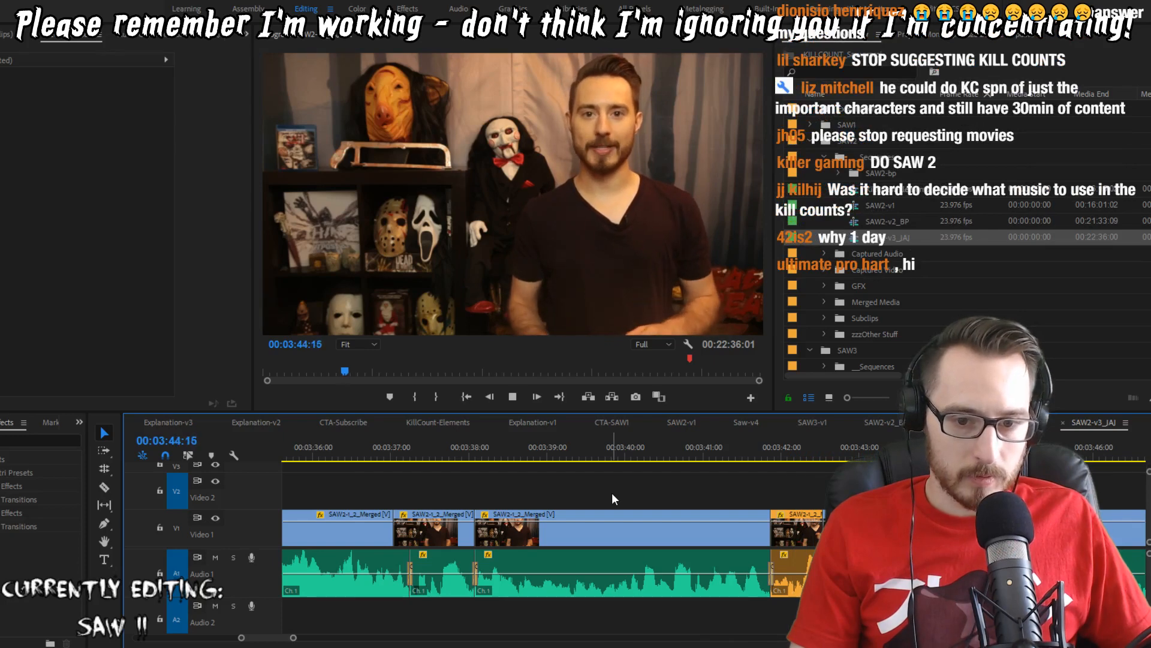
Step: Ripple trim two frames off the start of the clip at about 00:03:48:13 and play on to 00:03:52:02
{"action": "key", "text": "Up"}
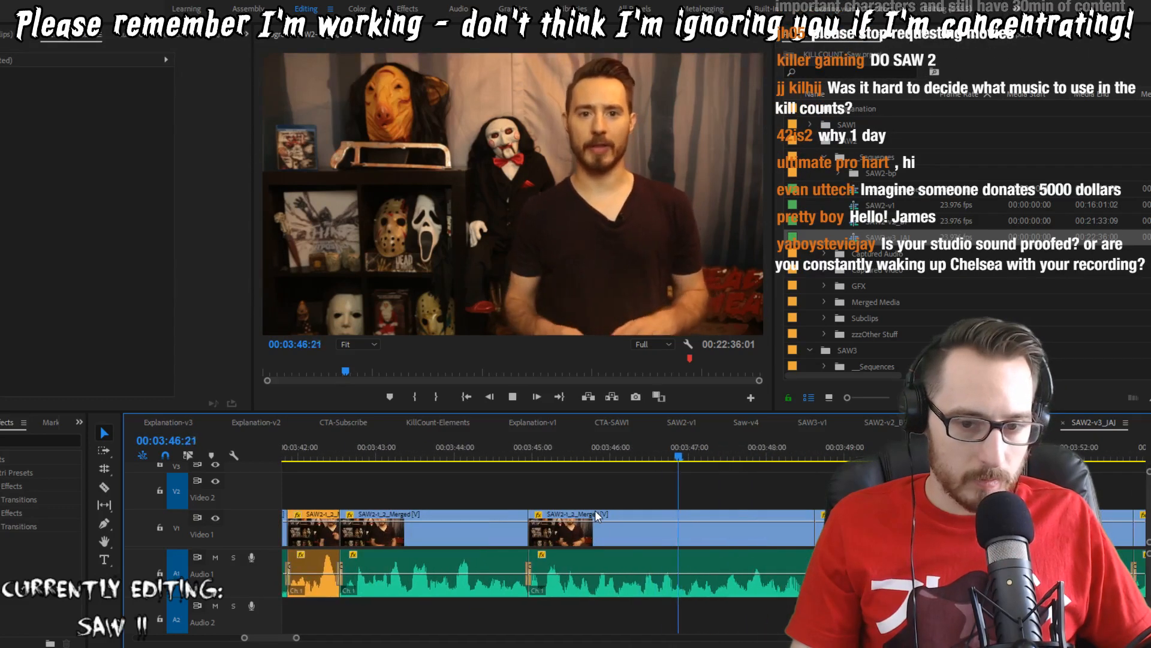
{"action": "key", "text": "space"}
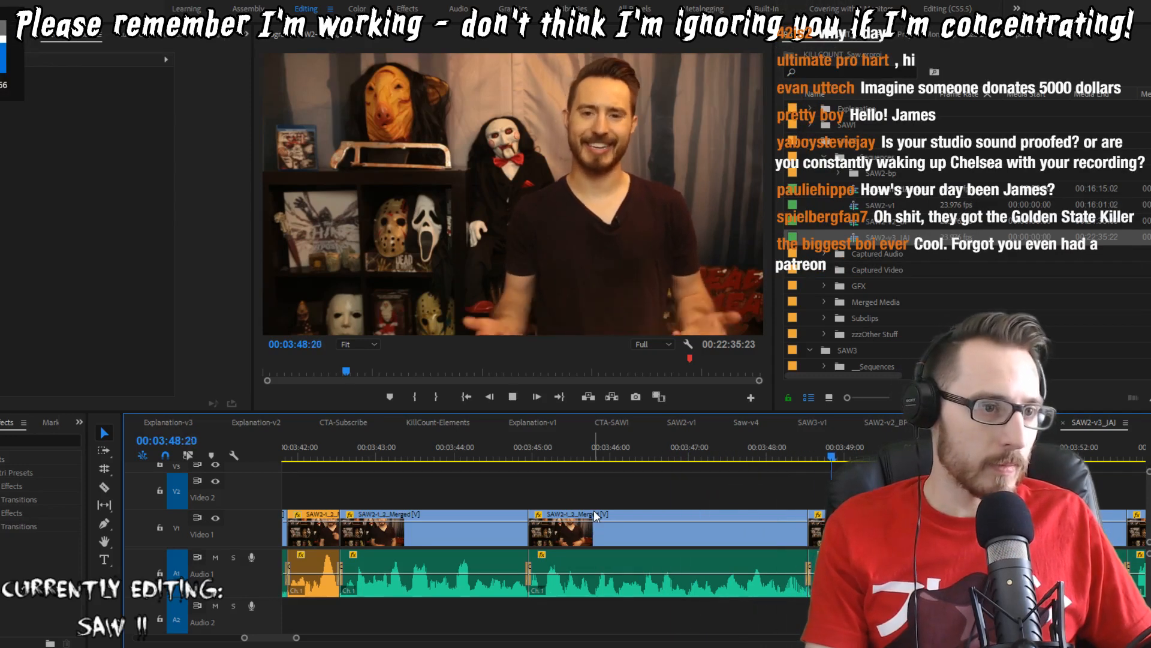
{"action": "key", "text": "Up"}
{"action": "key", "text": "Right"}
{"action": "key", "text": "Right"}
{"action": "key", "text": "q"}
{"action": "key", "text": "space"}
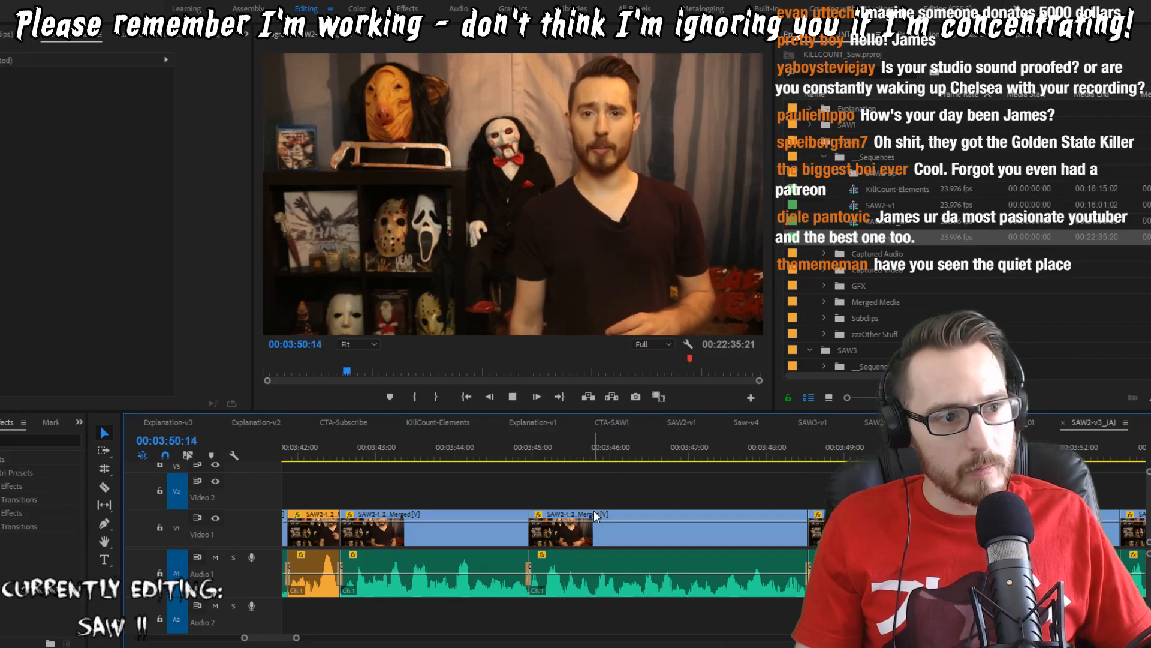
{"action": "key", "text": "space"}
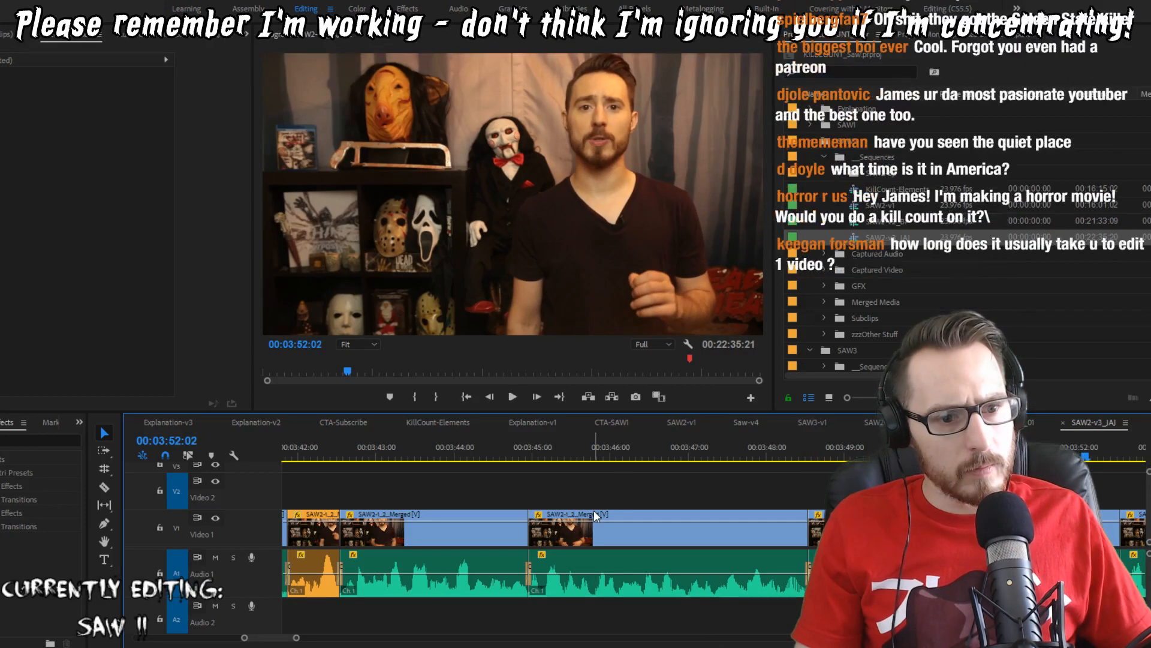
Step: Play across the next cut, ripple trim the end of the preceding clip to 00:03:52:11, and replay the edit to 00:03:54:09
{"action": "key", "text": "Up"}
{"action": "key", "text": "space"}
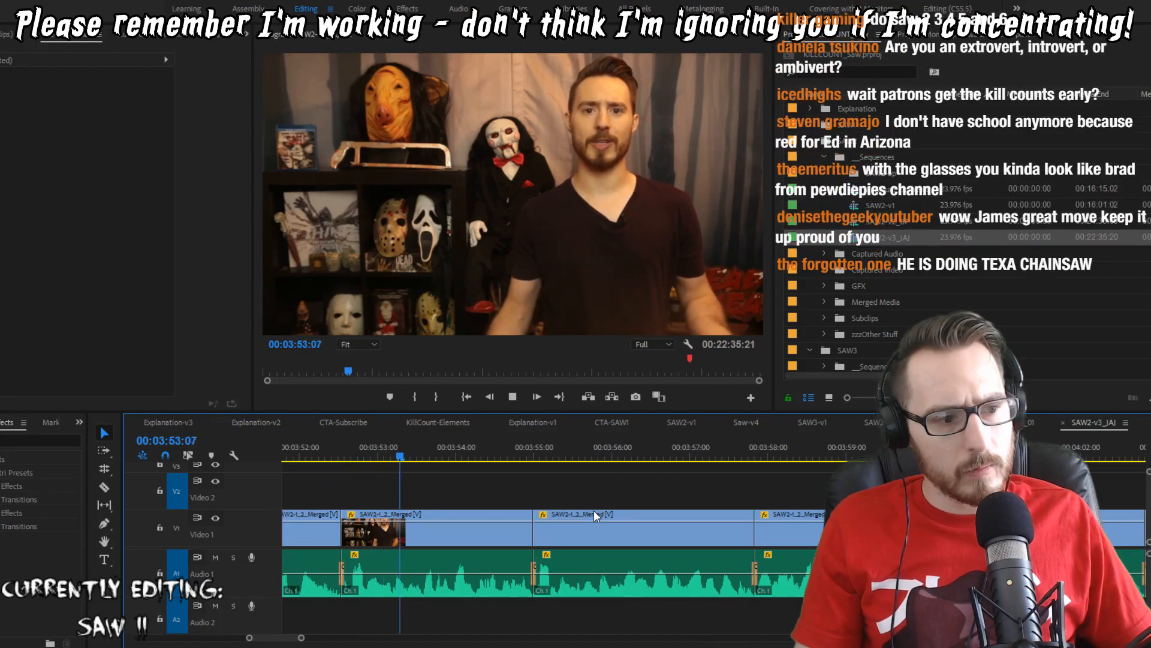
{"action": "key", "text": "space"}
{"action": "key", "text": "Up"}
{"action": "key", "text": "Left"}
{"action": "key", "text": "w"}
{"action": "key", "text": "shift+Left"}
{"action": "key", "text": "shift+Left"}
{"action": "key", "text": "shift+Left"}
{"action": "key", "text": "shift+Left"}
{"action": "key", "text": "shift+Left"}
{"action": "key", "text": "shift+Left"}
{"action": "key", "text": "space"}
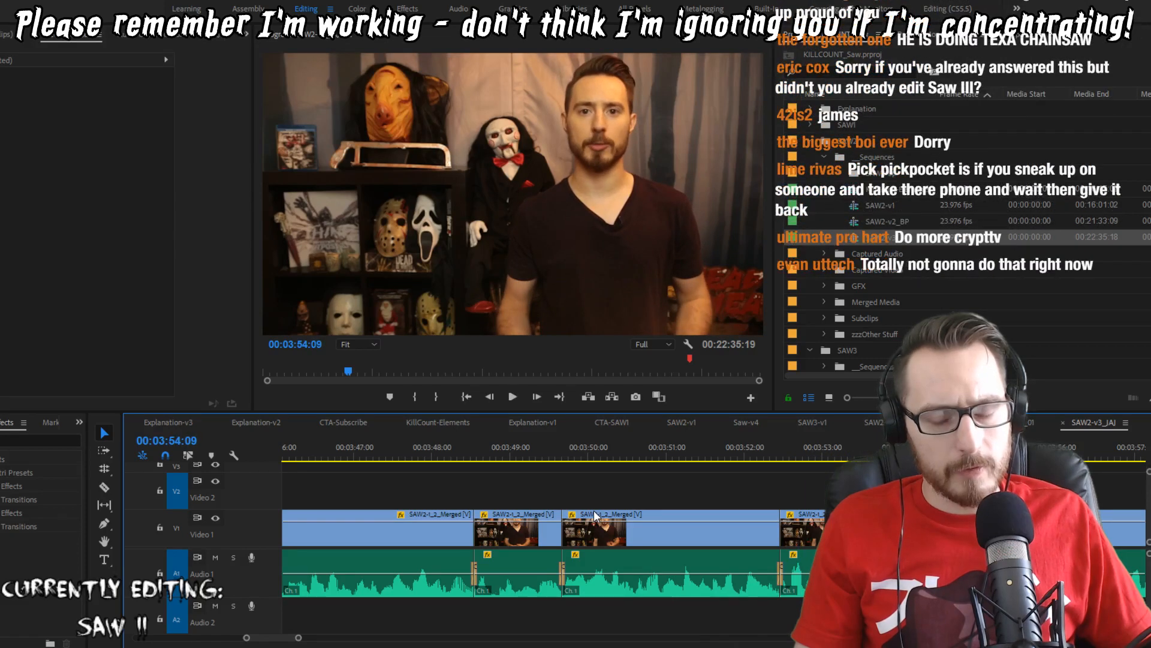
Step: Match frame the audio of the clip starting at 00:03:52:11 into the Source Monitor and show its waveform
{"action": "key", "text": "Up"}
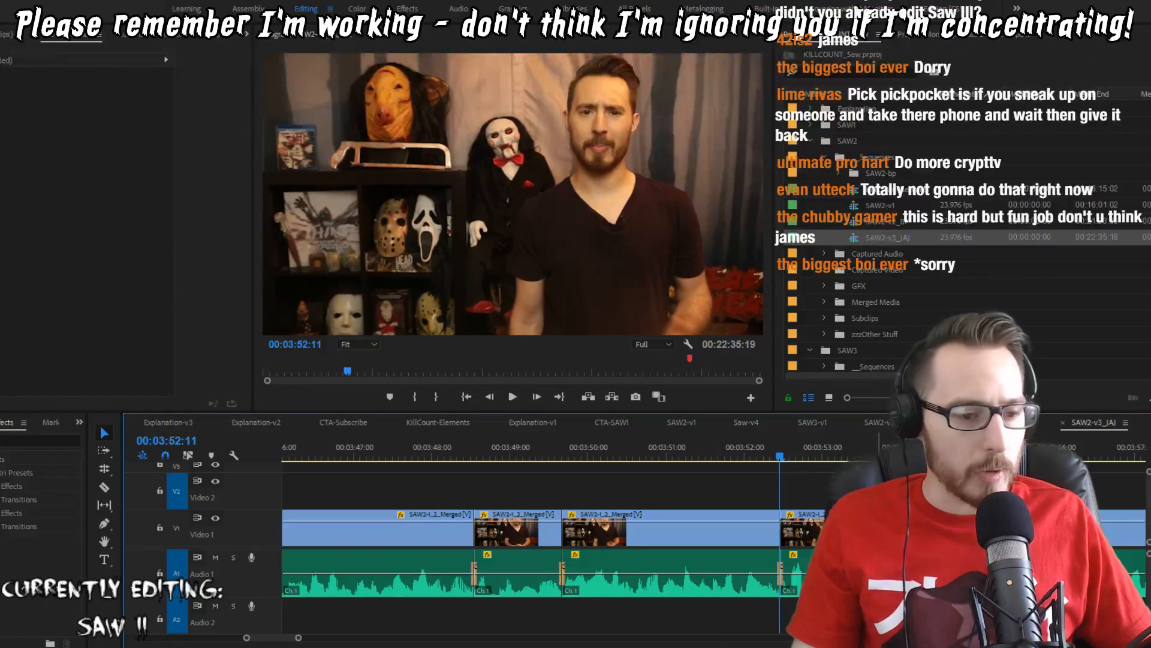
{"action": "left_click", "coordinate": [831, 573]}
{"action": "key", "text": "f"}
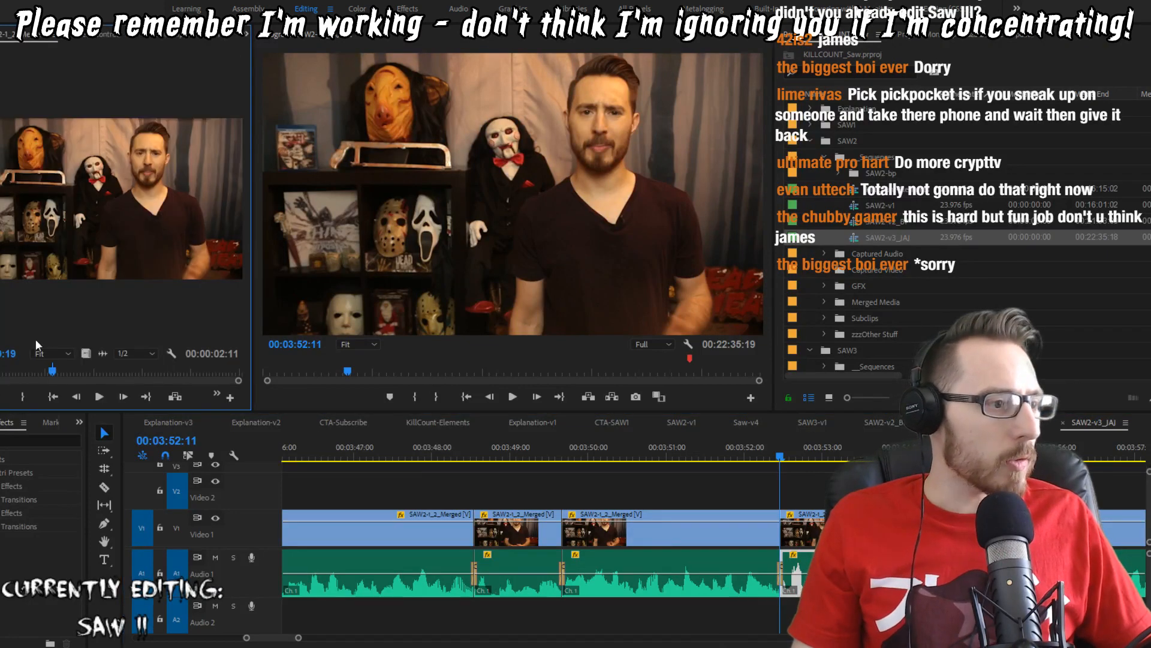
{"action": "left_click", "coordinate": [114, 354]}
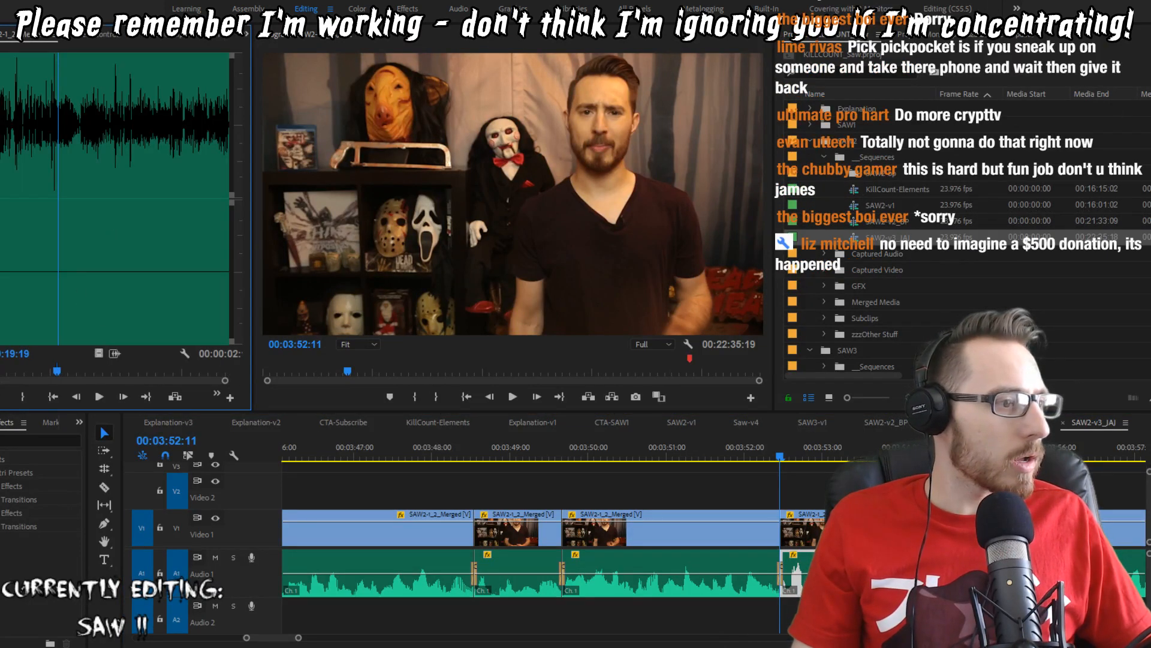
Step: Zoom into the source clip's waveform and listen to earlier stretches of its audio for the same line
{"action": "left_click_drag", "start_coordinate": [0, 381], "coordinate": [92, 382]}
{"action": "left_click", "coordinate": [18, 152]}
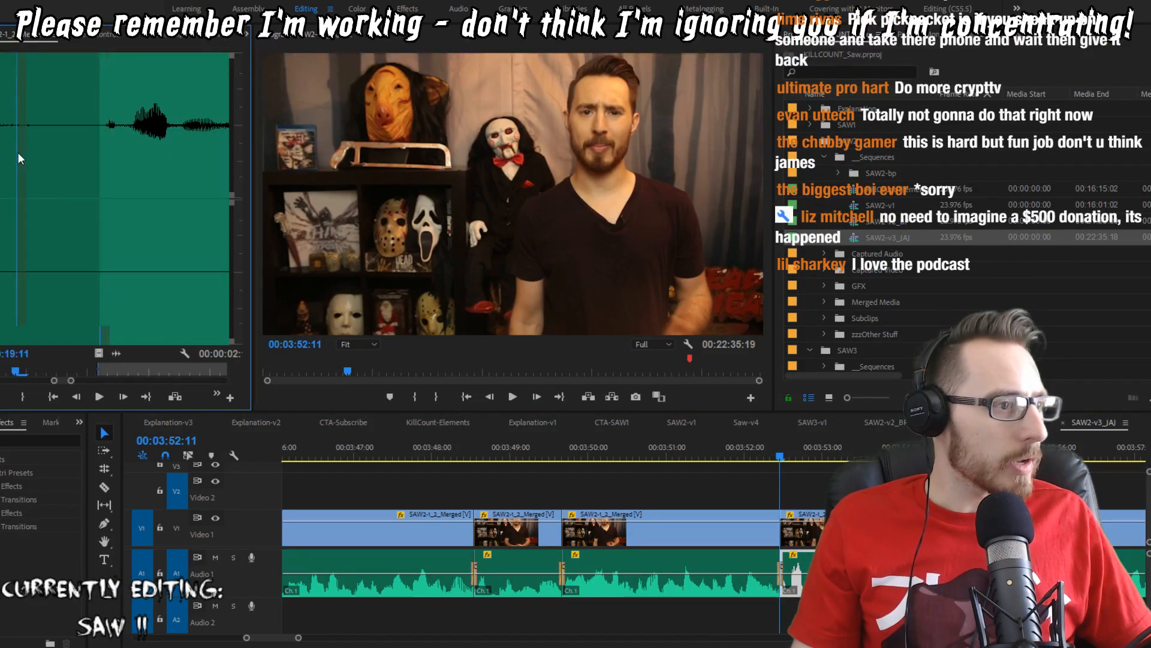
{"action": "key", "text": "space"}
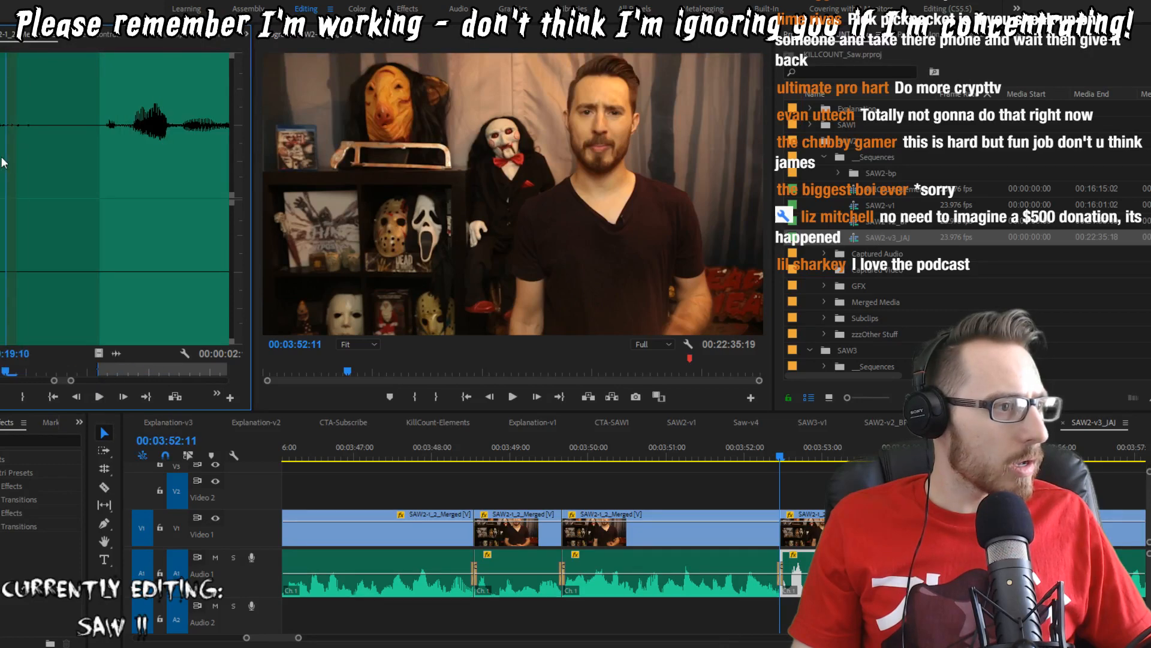
{"action": "left_click", "coordinate": [88, 172]}
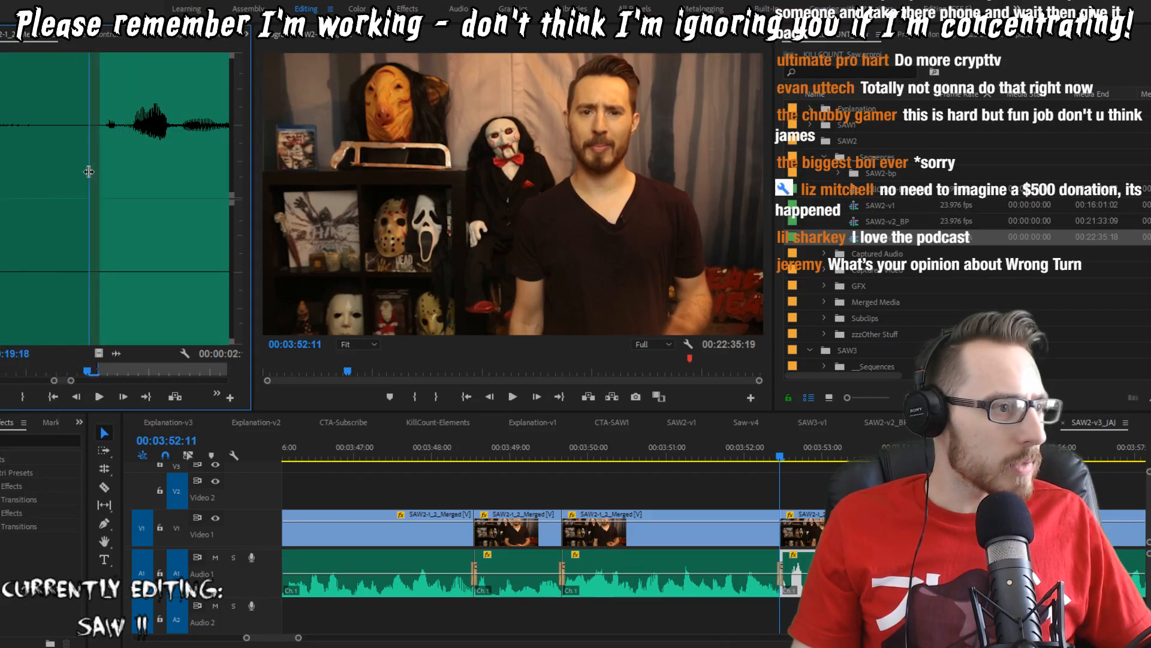
{"action": "left_click_drag", "start_coordinate": [61, 382], "coordinate": [38, 383]}
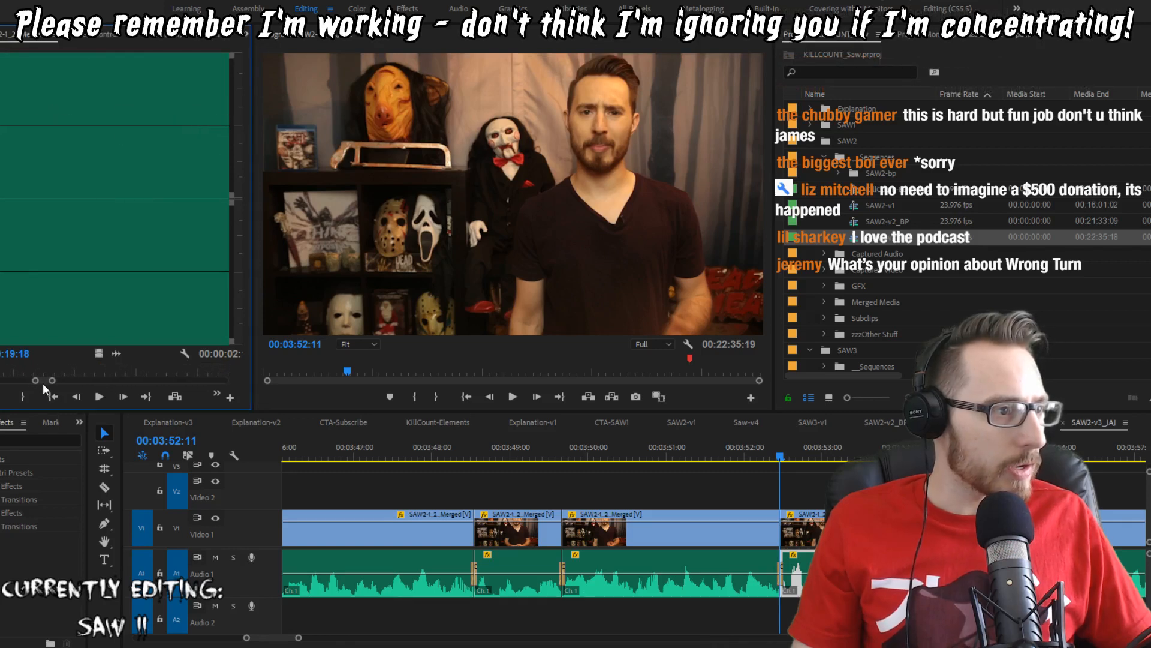
{"action": "left_click", "coordinate": [20, 171]}
{"action": "key", "text": "space"}
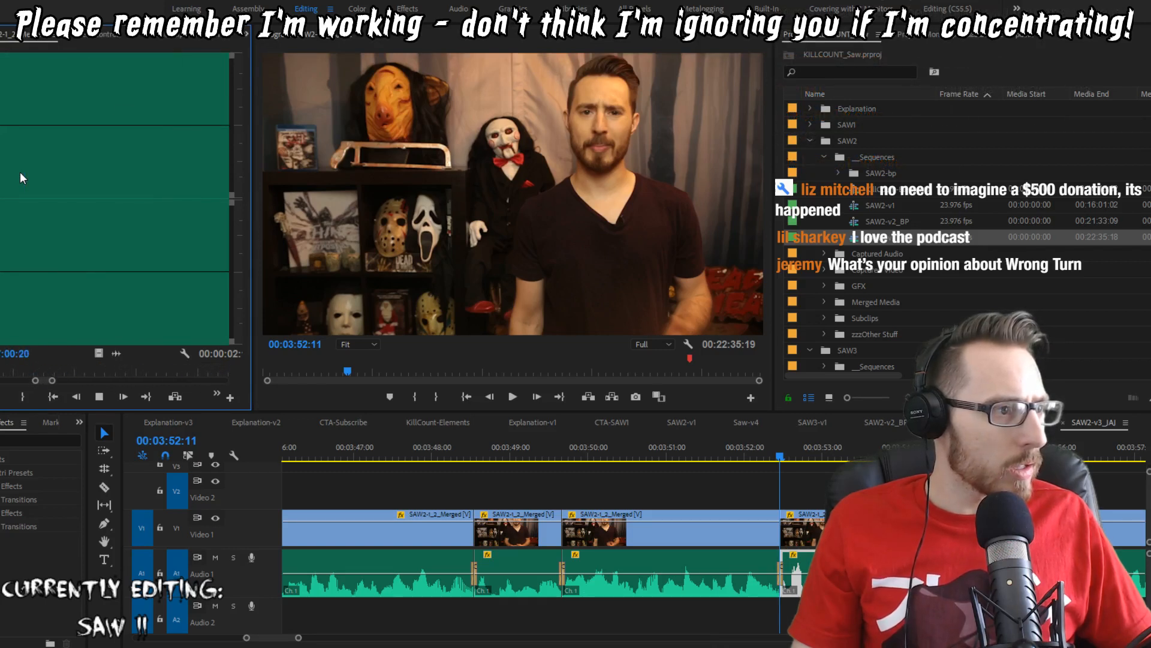
{"action": "key", "text": "space"}
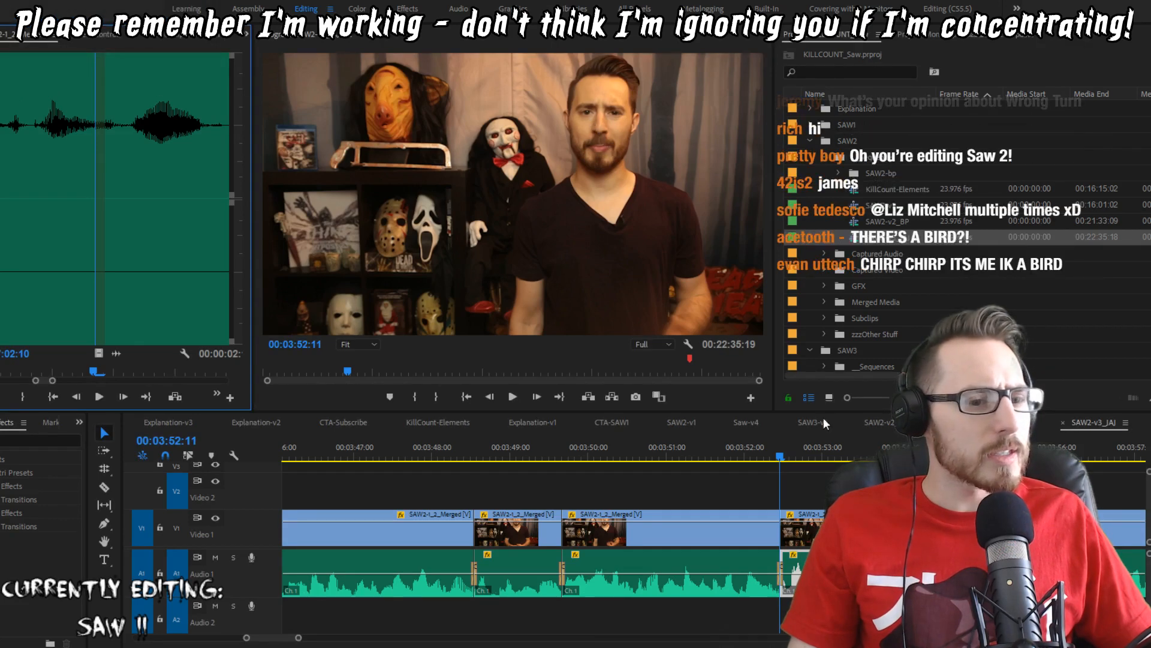
Step: Switch to File Explorer, show the clip's source file in Captured Video > SAW2, and select SAW2-1_1_PROXY.mp4
{"action": "right_click", "coordinate": [843, 528]}
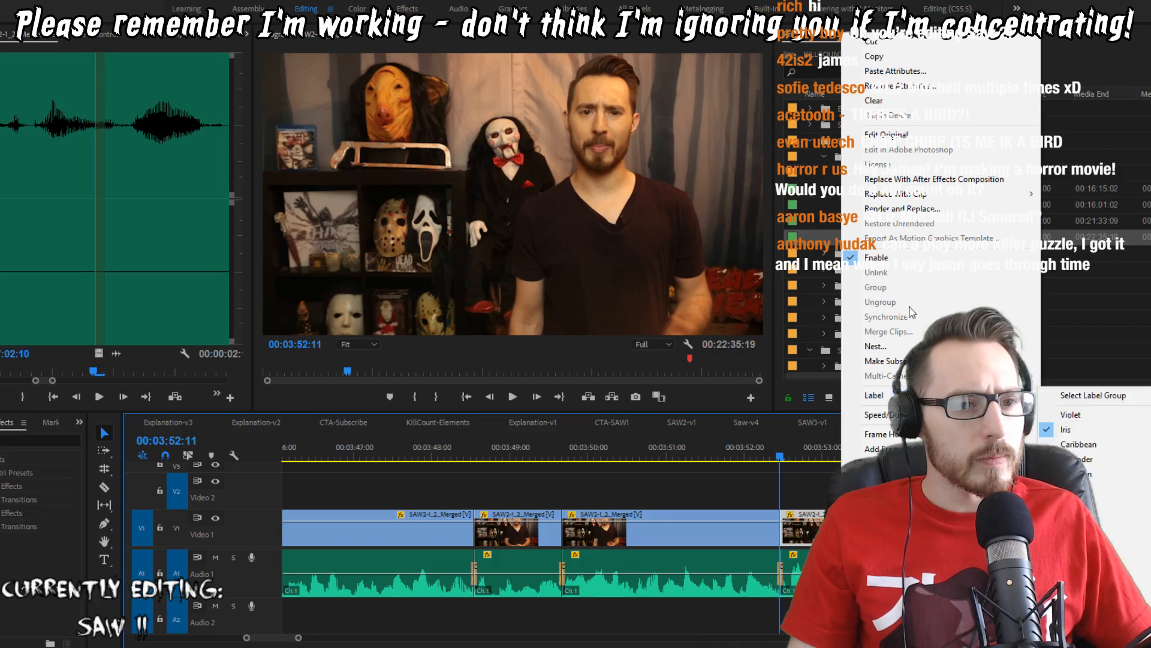
{"action": "mouse_move", "coordinate": [920, 197]}
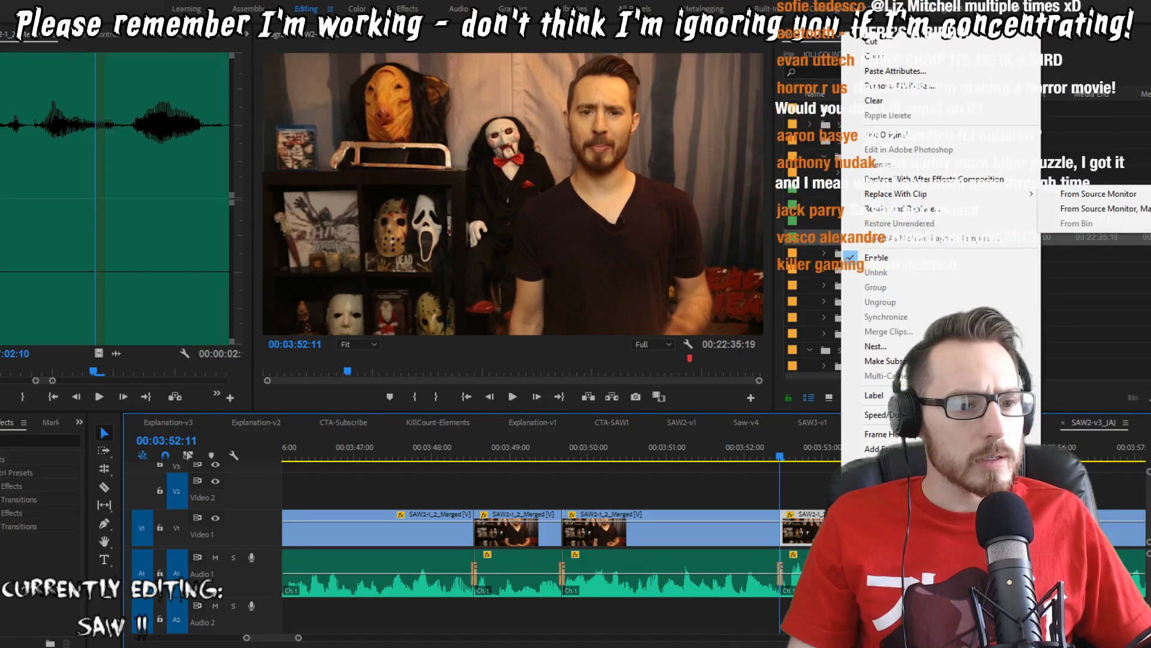
{"action": "key", "text": "Escape"}
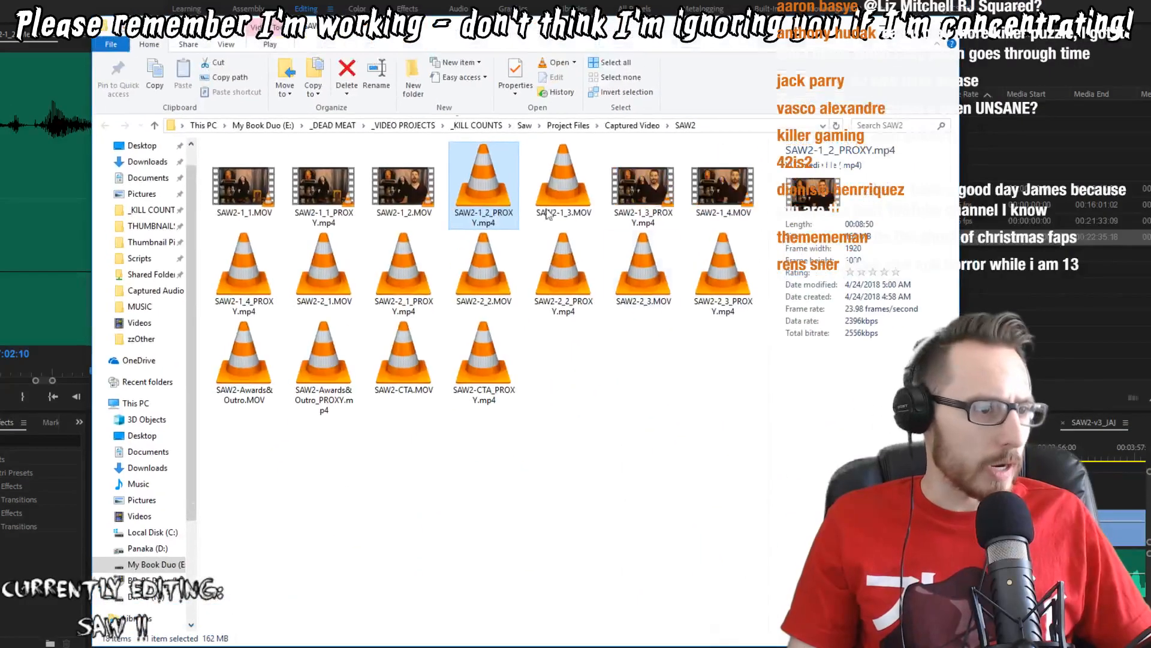
{"action": "left_click", "coordinate": [303, 193]}
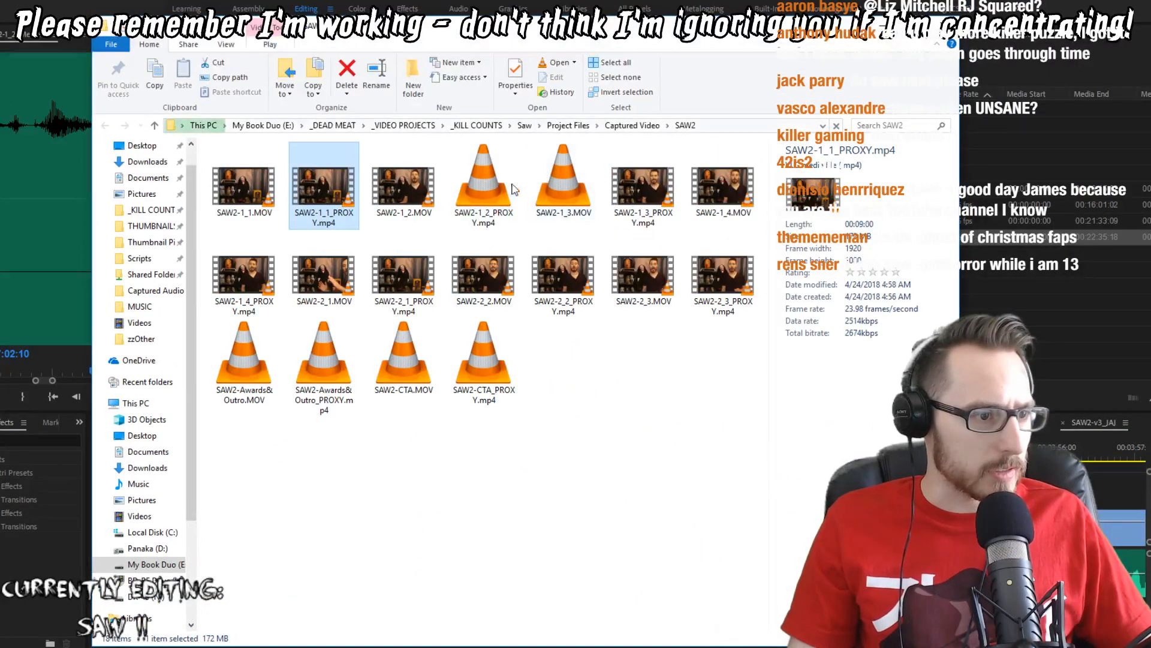
Step: Delete all nine PROXY .mp4 files from the SAW2 captured video folder, keeping the original .MOV files
{"action": "left_click", "coordinate": [484, 183], "text": "ctrl"}
{"action": "left_click", "coordinate": [643, 186], "text": "ctrl"}
{"action": "left_click", "coordinate": [244, 279], "text": "ctrl"}
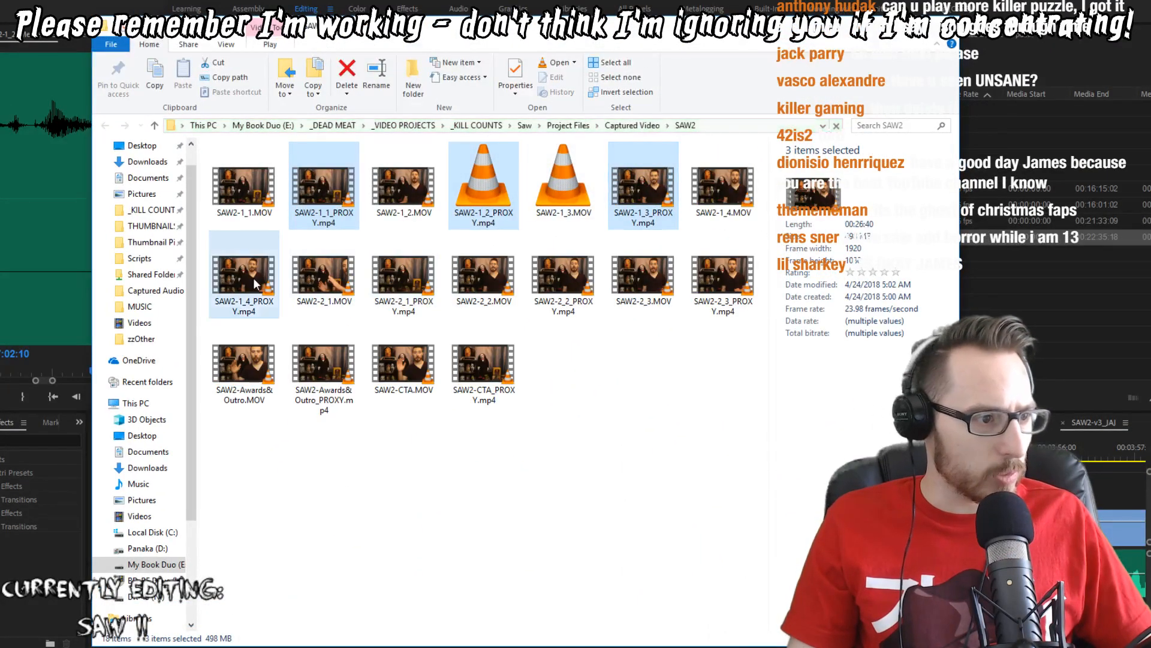
{"action": "left_click", "coordinate": [403, 279], "text": "ctrl"}
{"action": "left_click", "coordinate": [563, 279], "text": "ctrl"}
{"action": "left_click", "coordinate": [724, 277], "text": "ctrl"}
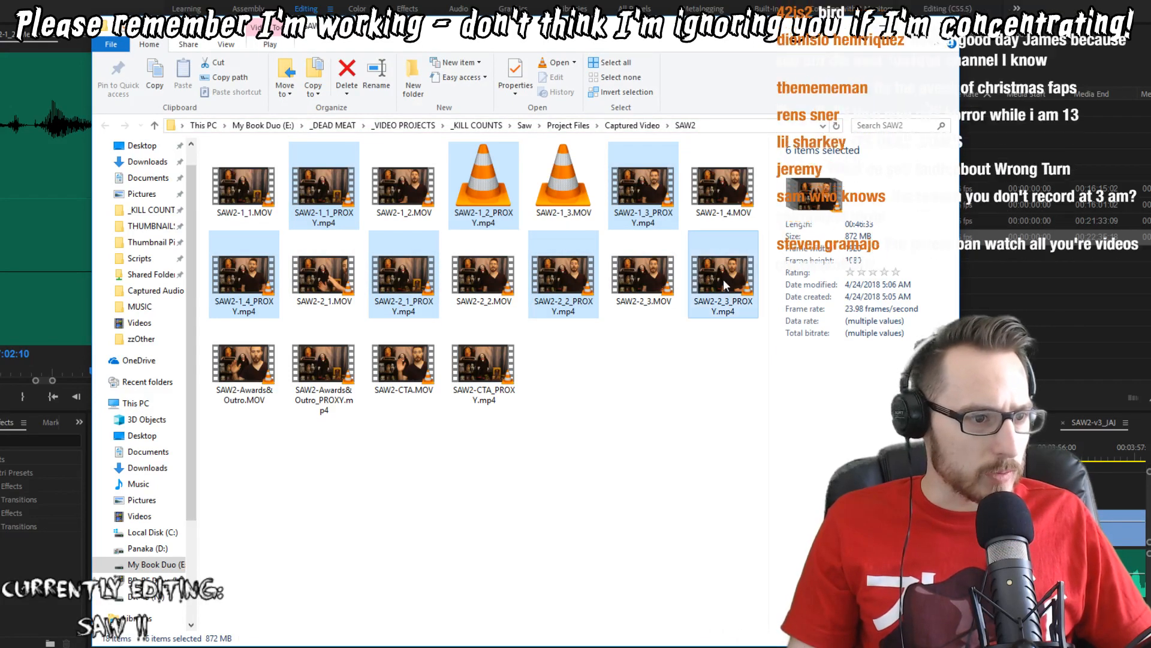
{"action": "left_click", "coordinate": [324, 367], "text": "ctrl"}
{"action": "left_click", "coordinate": [454, 381], "text": "ctrl"}
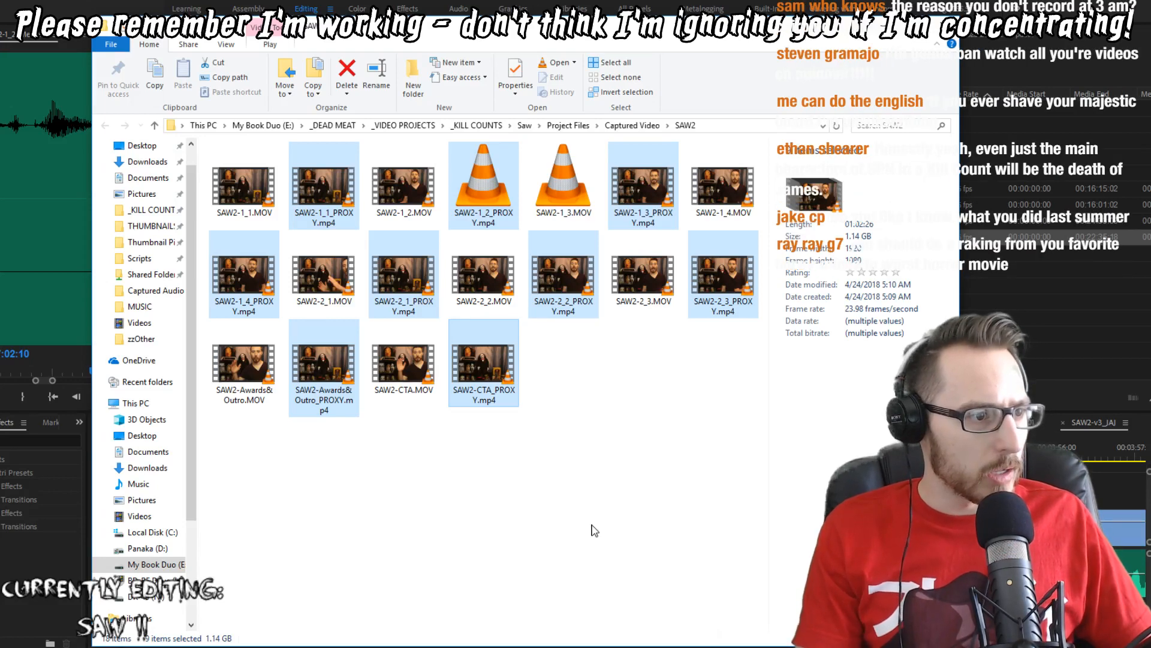
{"action": "key", "text": "Delete"}
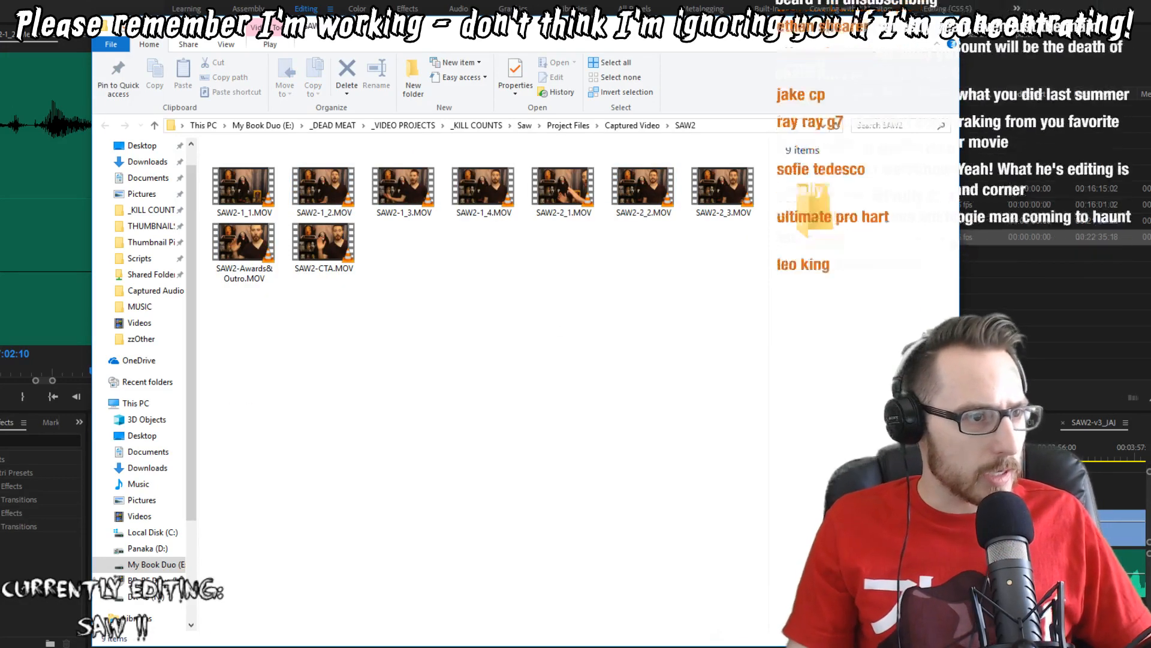
Step: Switch to Premiere Pro and relink SAW2-1_1_PROXY.mp4 to SAW2-1_1.MOV, with the file display not limited to exact name matches
{"action": "key", "text": "alt+Tab"}
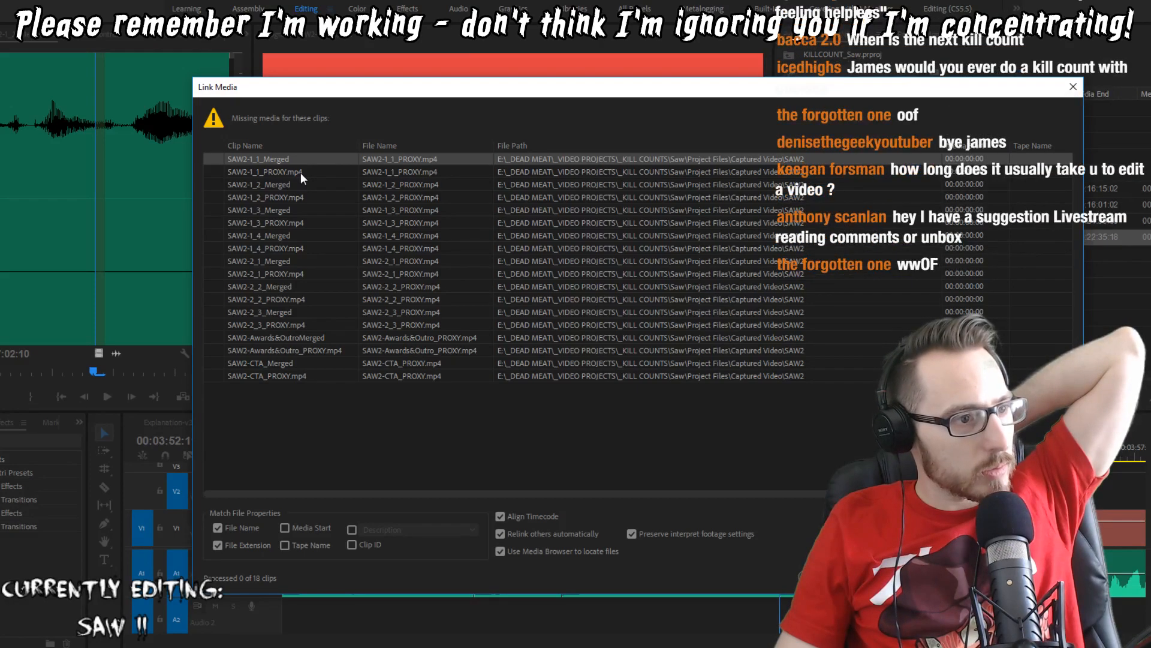
{"action": "left_click", "coordinate": [1040, 577]}
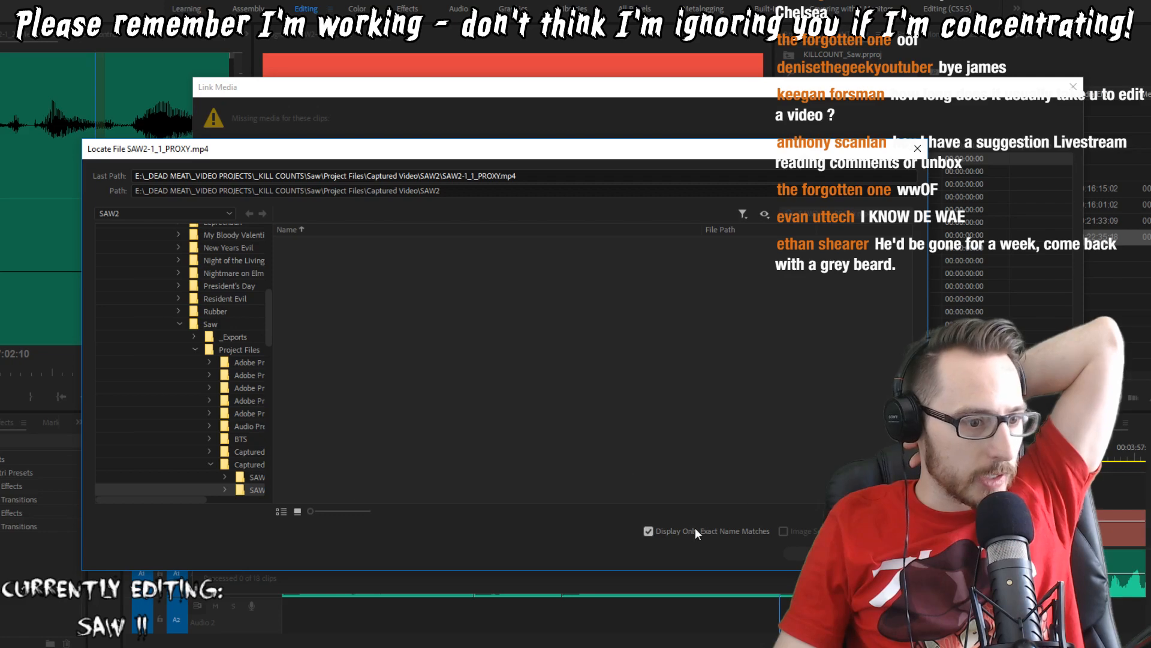
{"action": "left_click", "coordinate": [648, 531]}
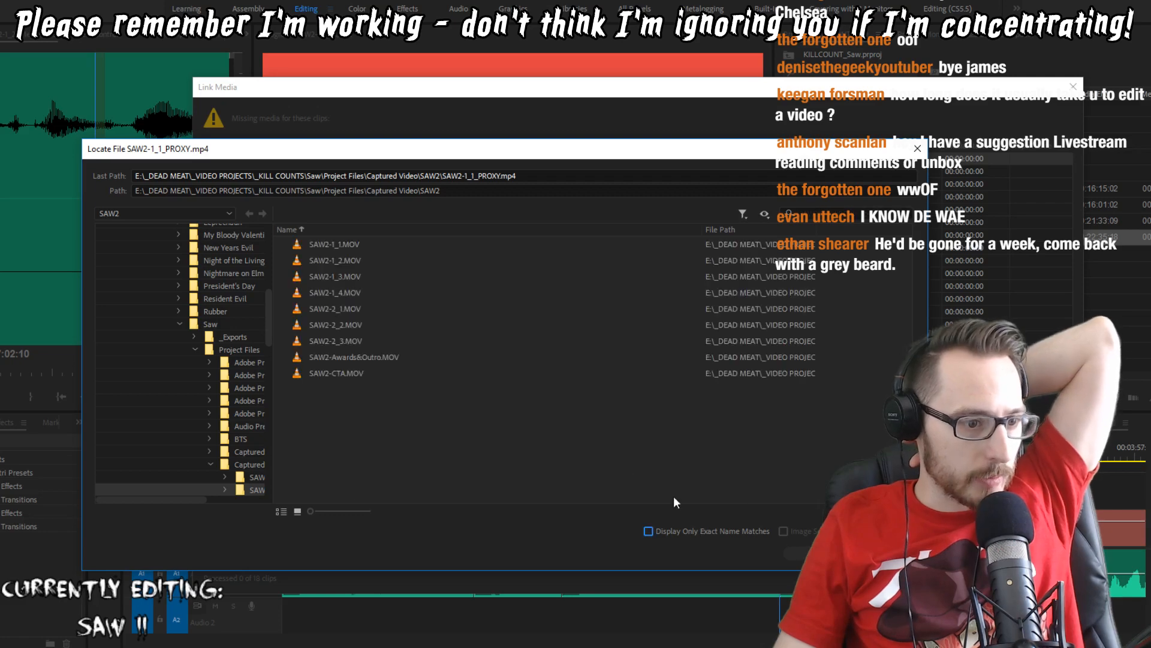
{"action": "left_click", "coordinate": [365, 244]}
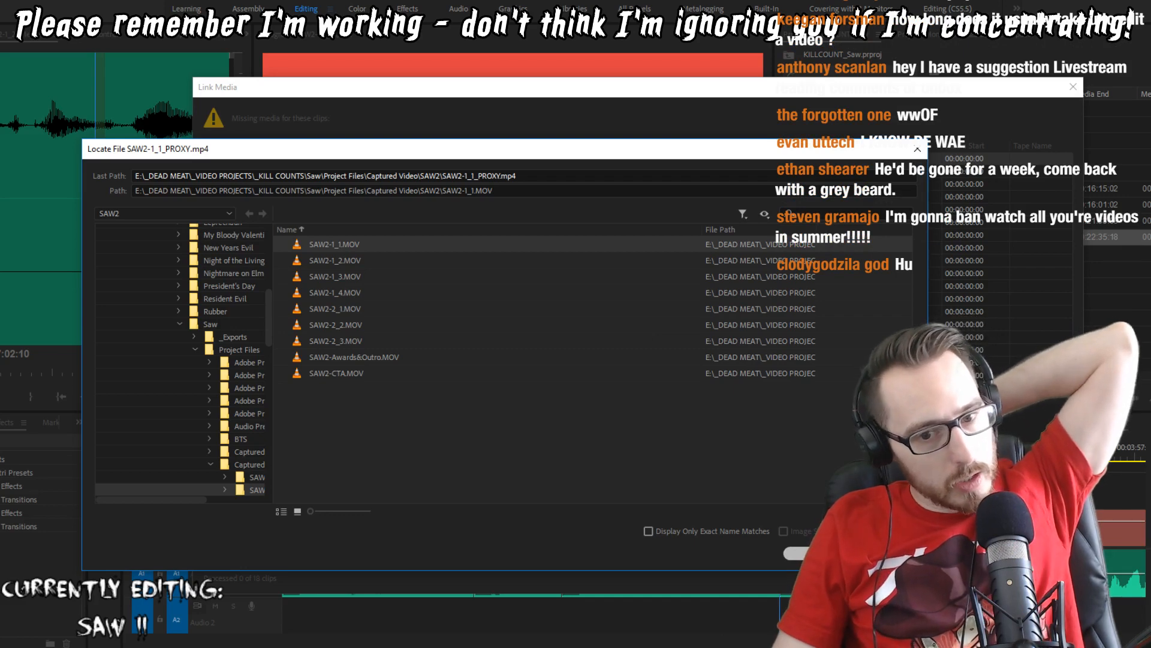
{"action": "left_click", "coordinate": [798, 553]}
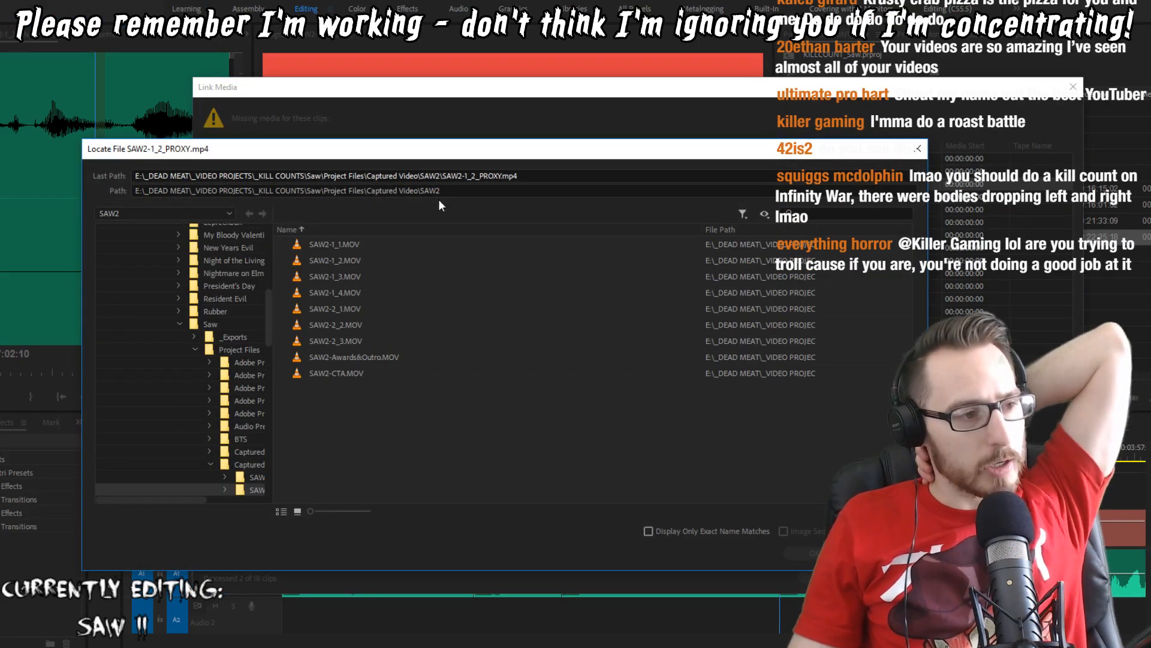
Step: Relink the missing SAW2-1_2 and SAW2-1_3 proxy clips to SAW2-1_2.MOV and SAW2-1_3.MOV
{"action": "left_click", "coordinate": [358, 261]}
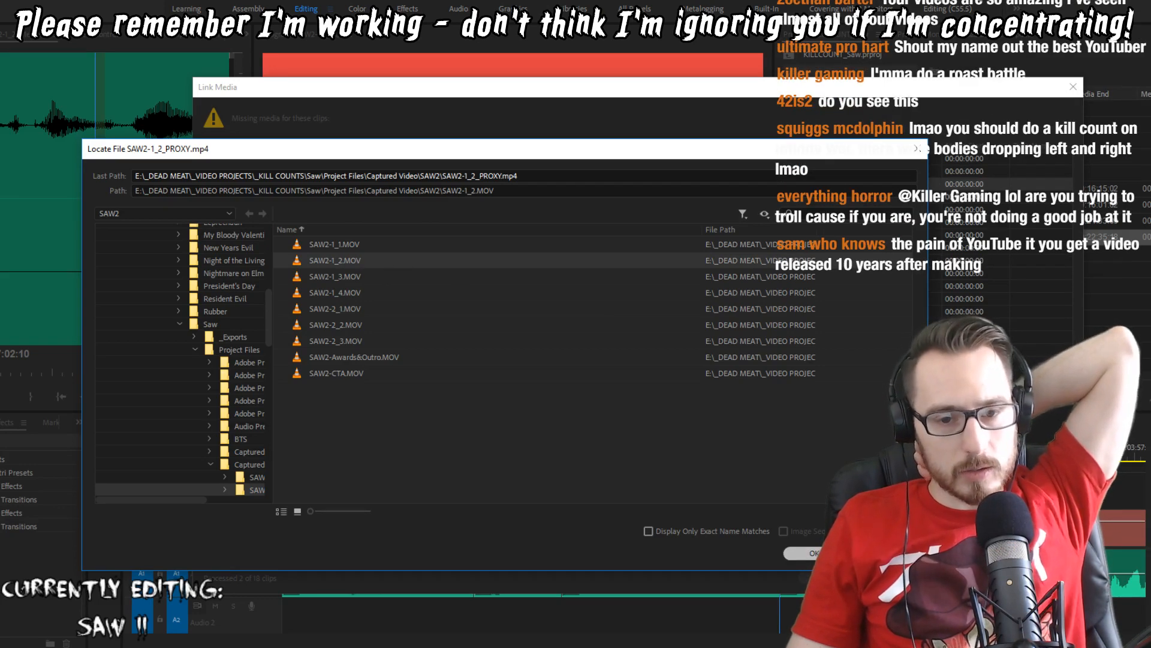
{"action": "key", "text": "Return"}
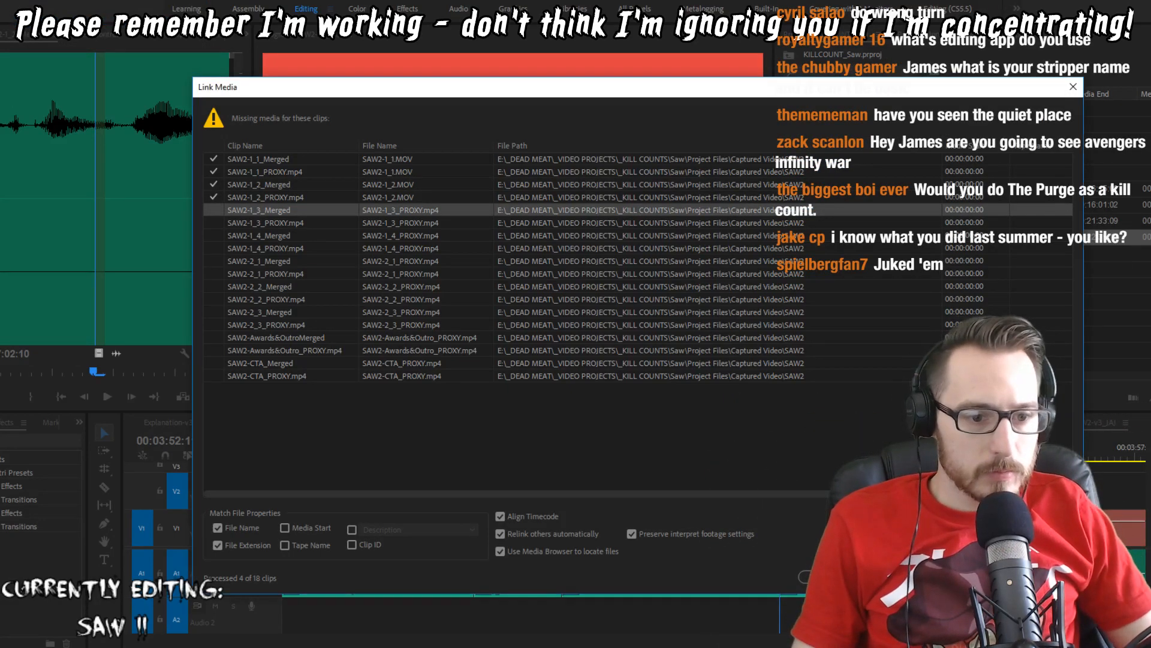
{"action": "left_click", "coordinate": [335, 274]}
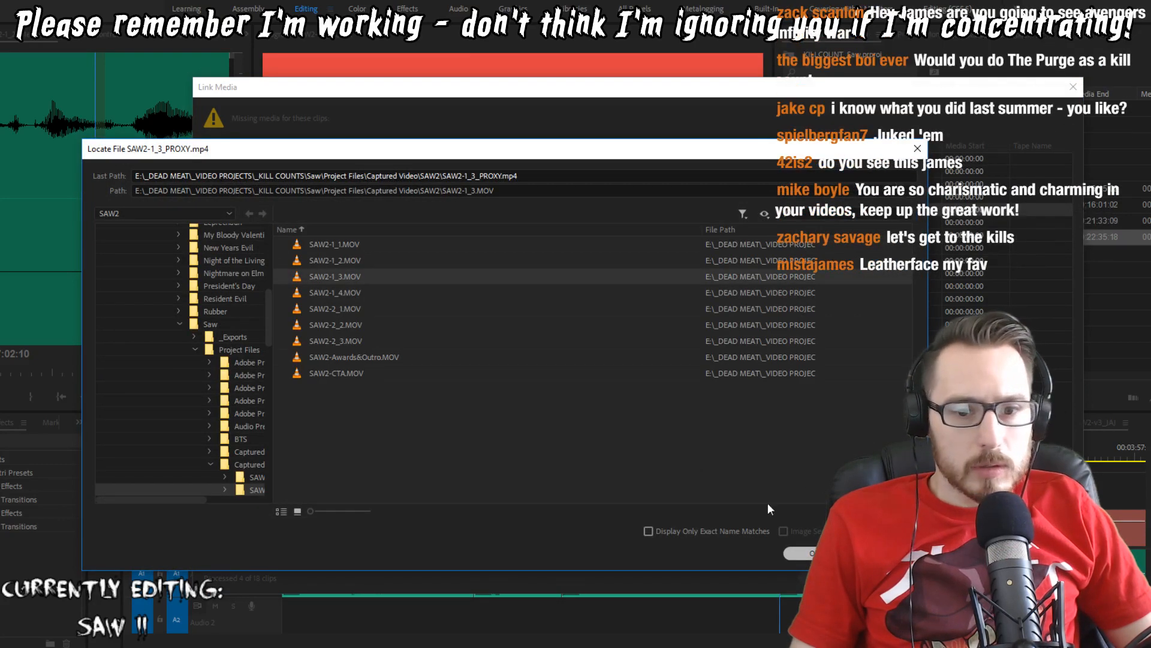
{"action": "key", "text": "Return"}
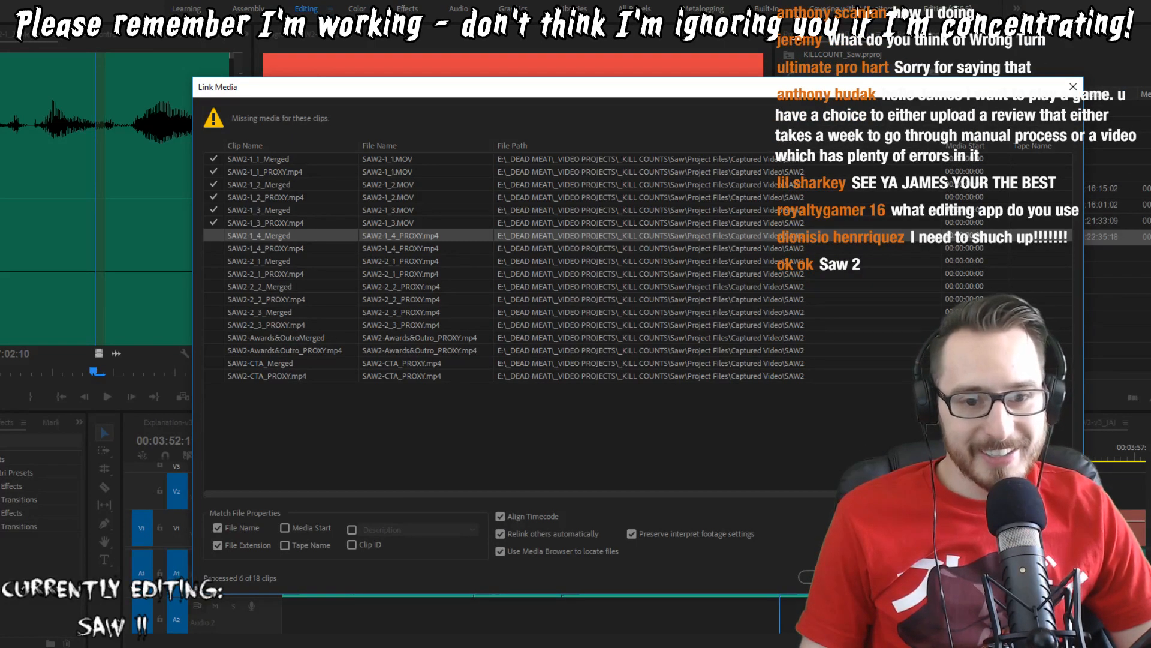
Step: Relink the missing SAW2-1_4 and SAW2-2_1 proxy clips to SAW2-1_4.MOV and SAW2-2_1.MOV
{"action": "left_click", "coordinate": [973, 577]}
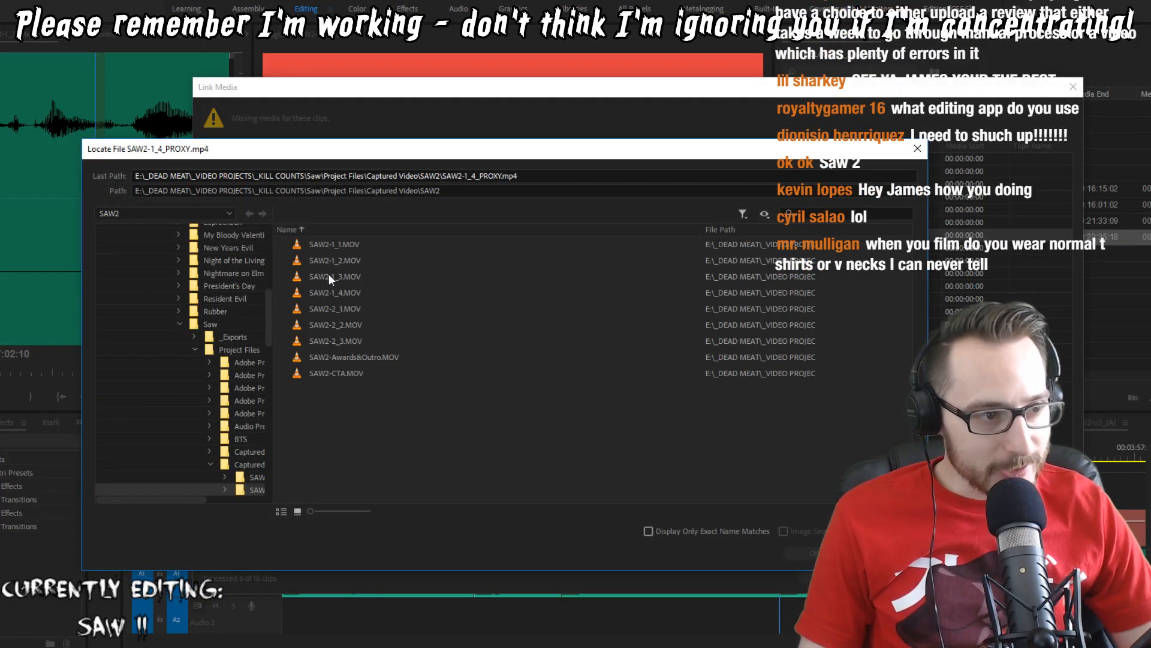
{"action": "left_click", "coordinate": [349, 291]}
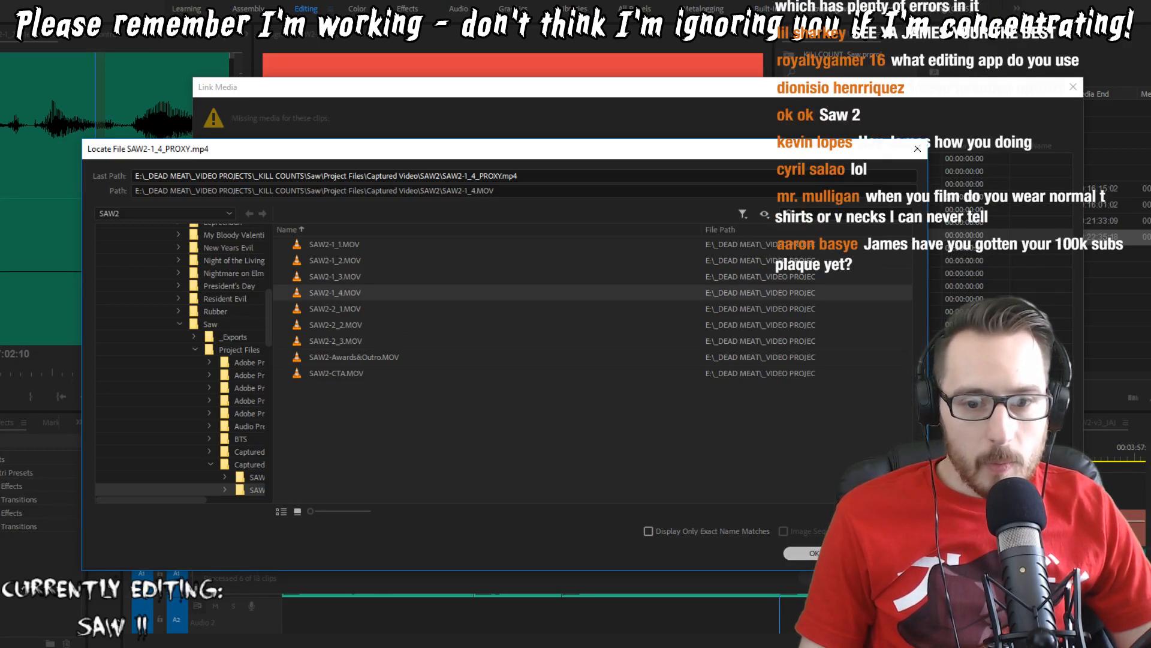
{"action": "left_click", "coordinate": [813, 553]}
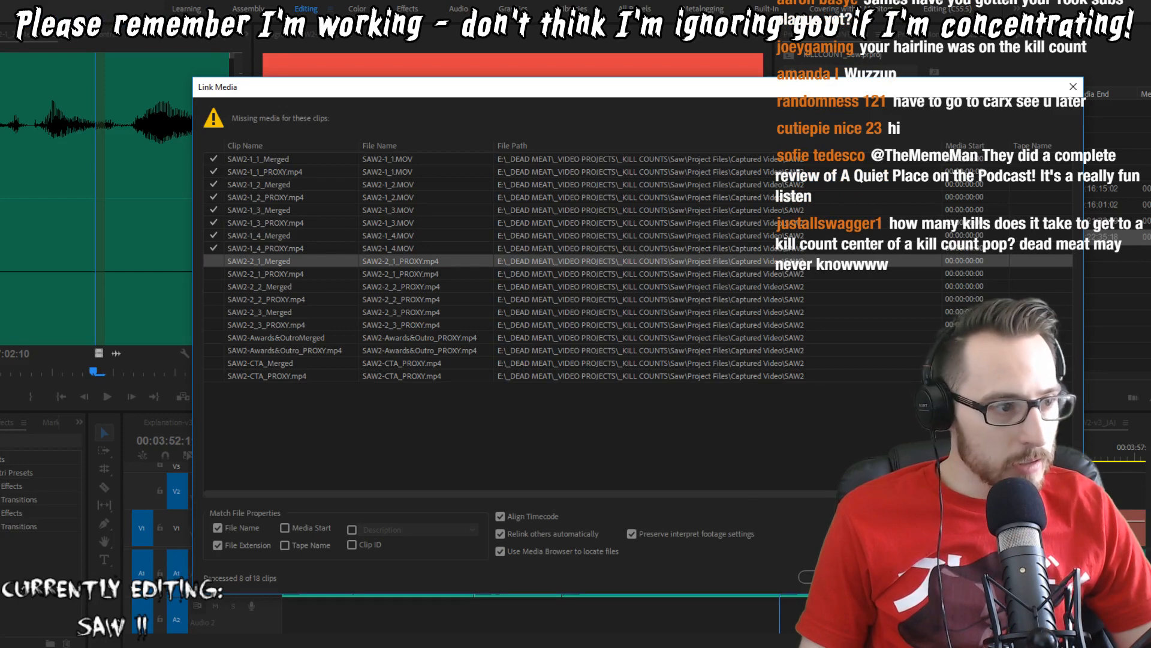
{"action": "left_click", "coordinate": [1038, 577]}
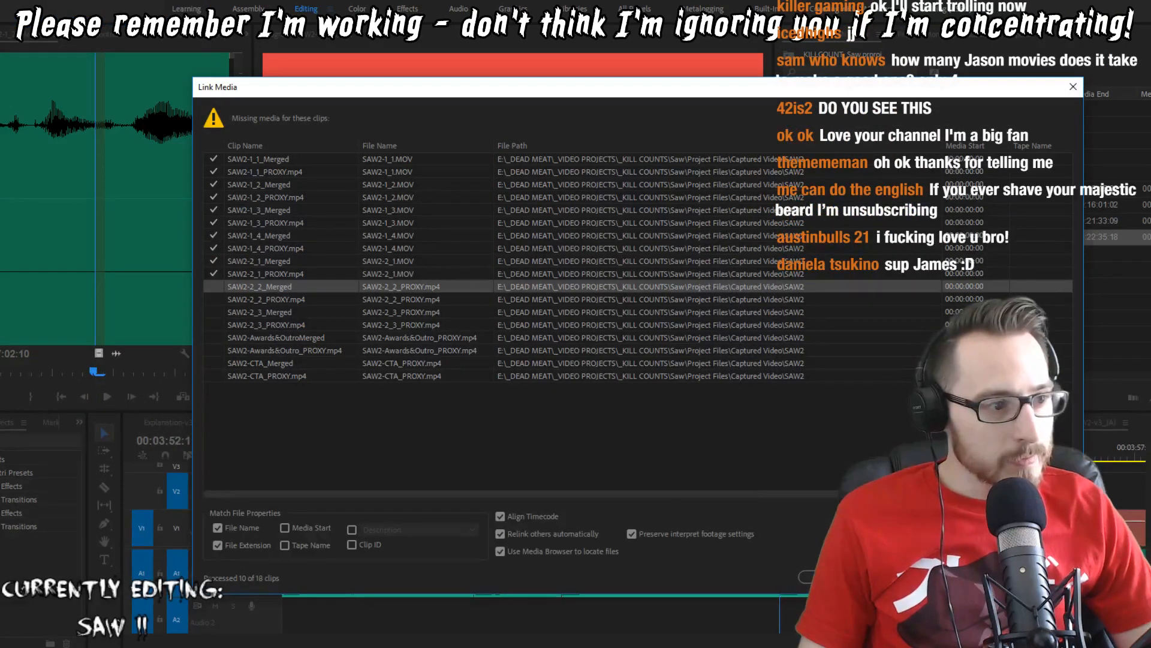
Step: Relink the missing SAW2-2_2 and SAW2-2_3 proxy clips to SAW2-2_2.MOV and SAW2-2_3.MOV
{"action": "left_click", "coordinate": [827, 577]}
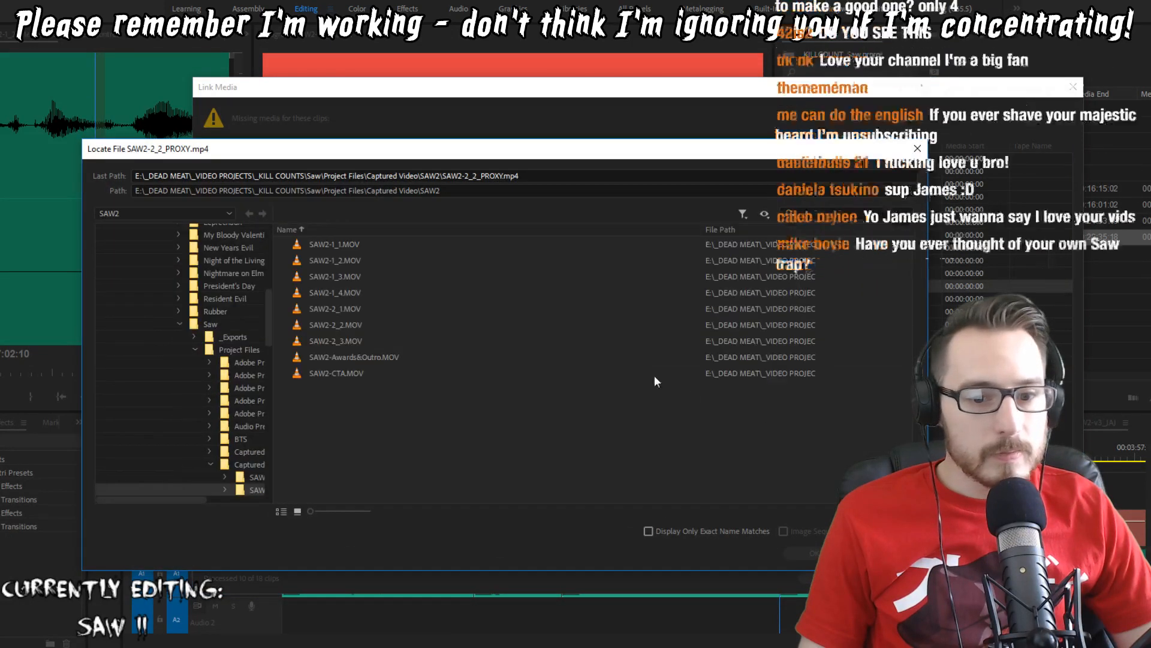
{"action": "left_click", "coordinate": [362, 324]}
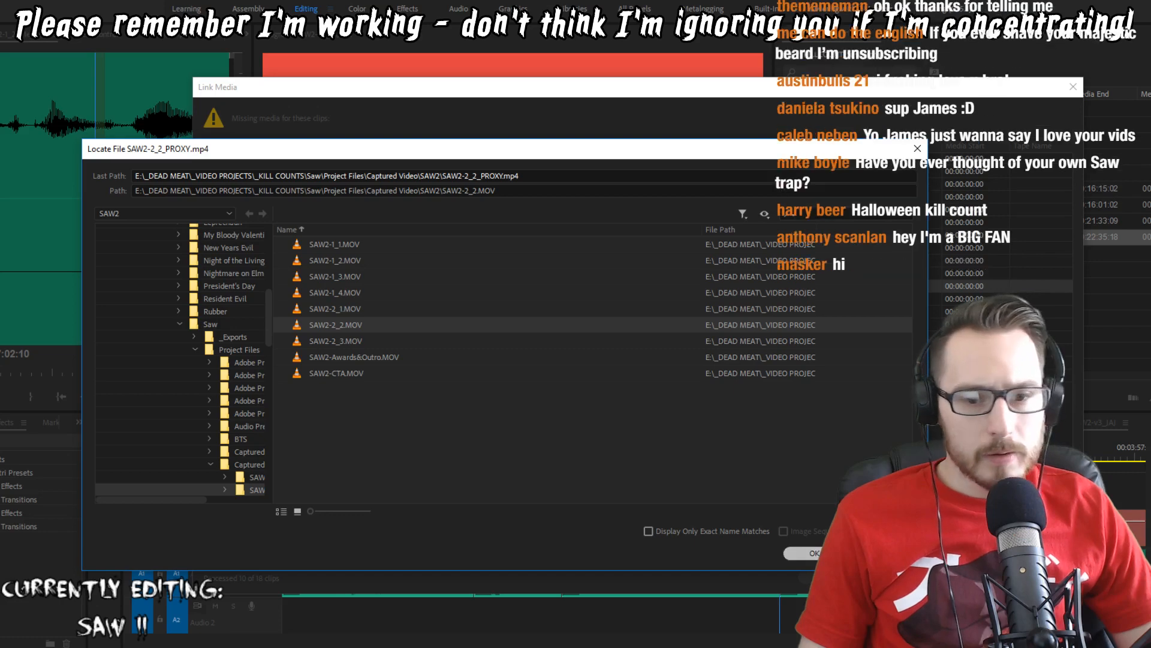
{"action": "key", "text": "Return"}
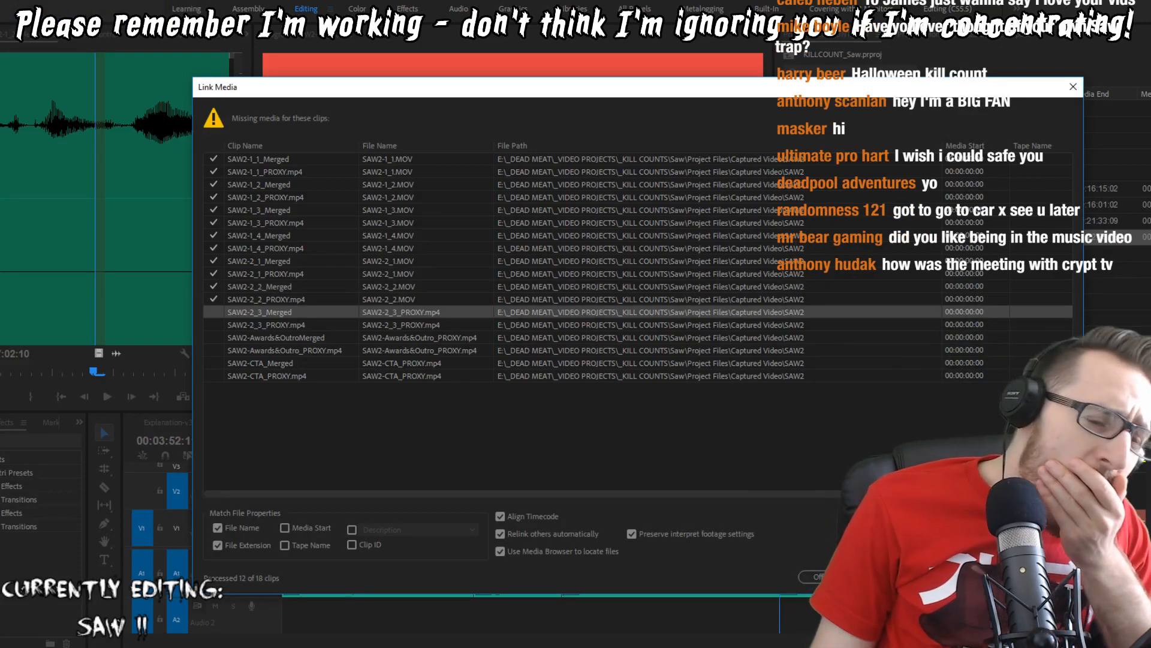
{"action": "left_click", "coordinate": [1041, 577]}
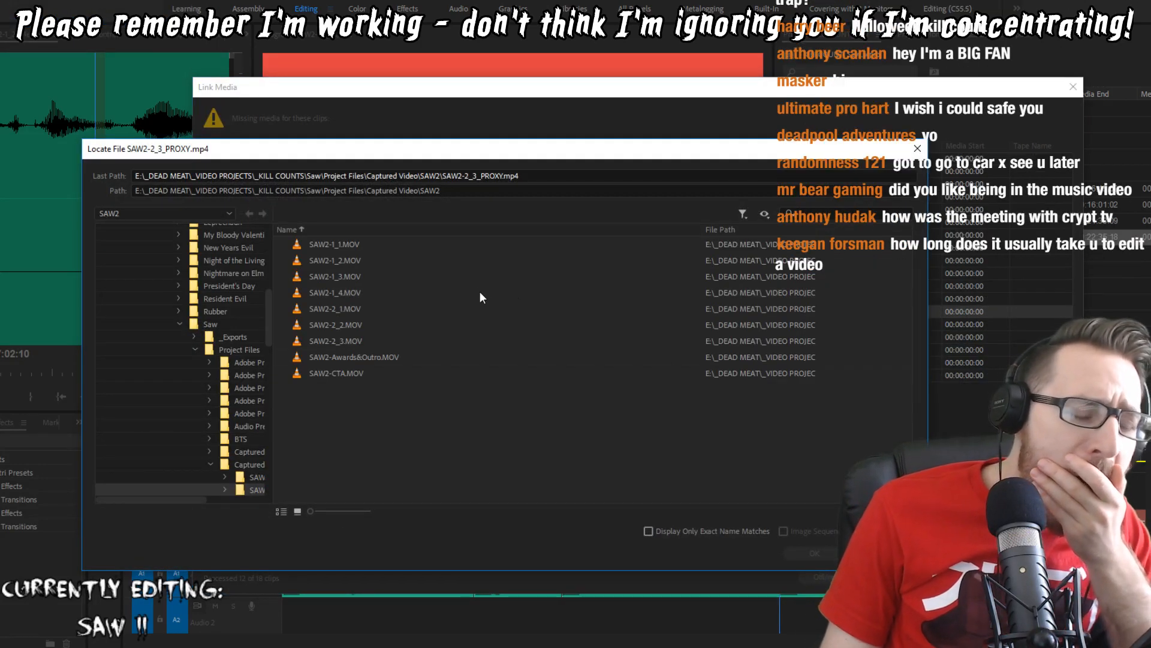
{"action": "left_click", "coordinate": [358, 324]}
{"action": "left_click", "coordinate": [355, 340]}
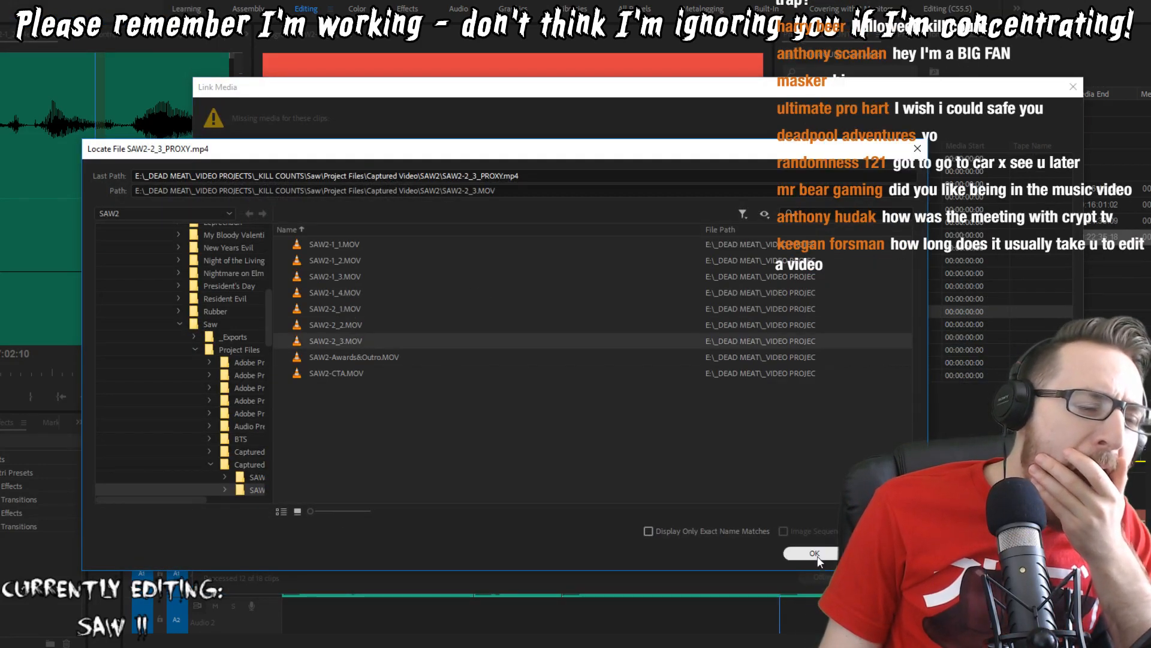
{"action": "left_click", "coordinate": [798, 552]}
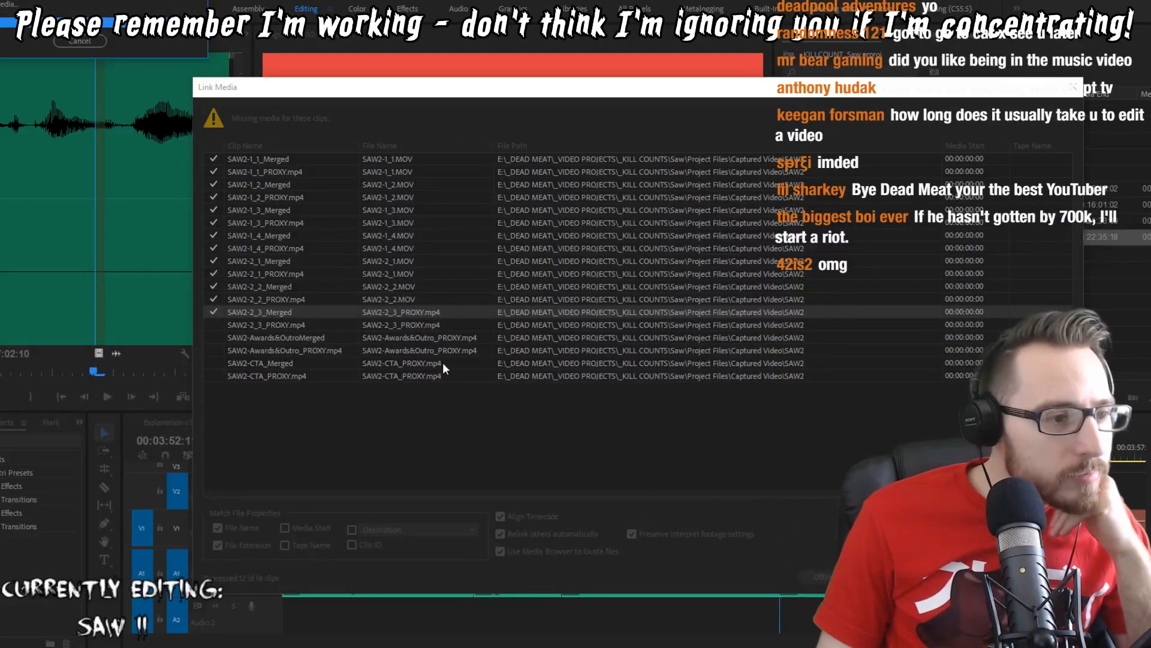
Step: Relink the remaining Awards&Outro and CTA proxy clips to SAW2-Awards&Outro.MOV and SAW2-CTA.MOV
{"action": "left_click", "coordinate": [971, 577]}
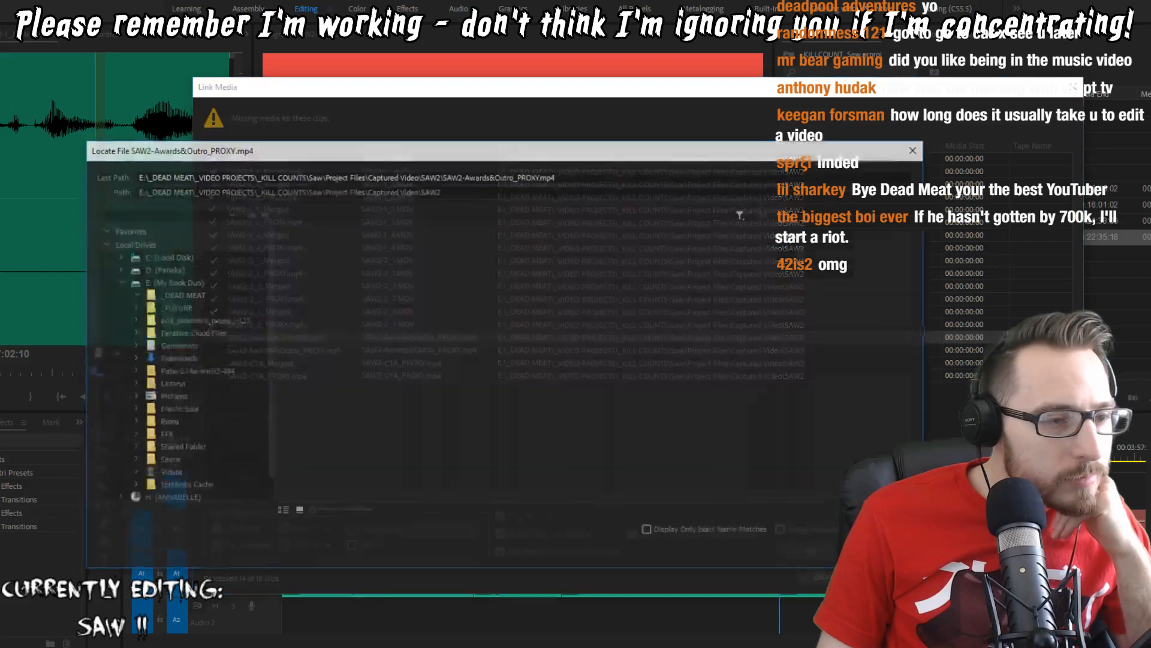
{"action": "left_click", "coordinate": [376, 358]}
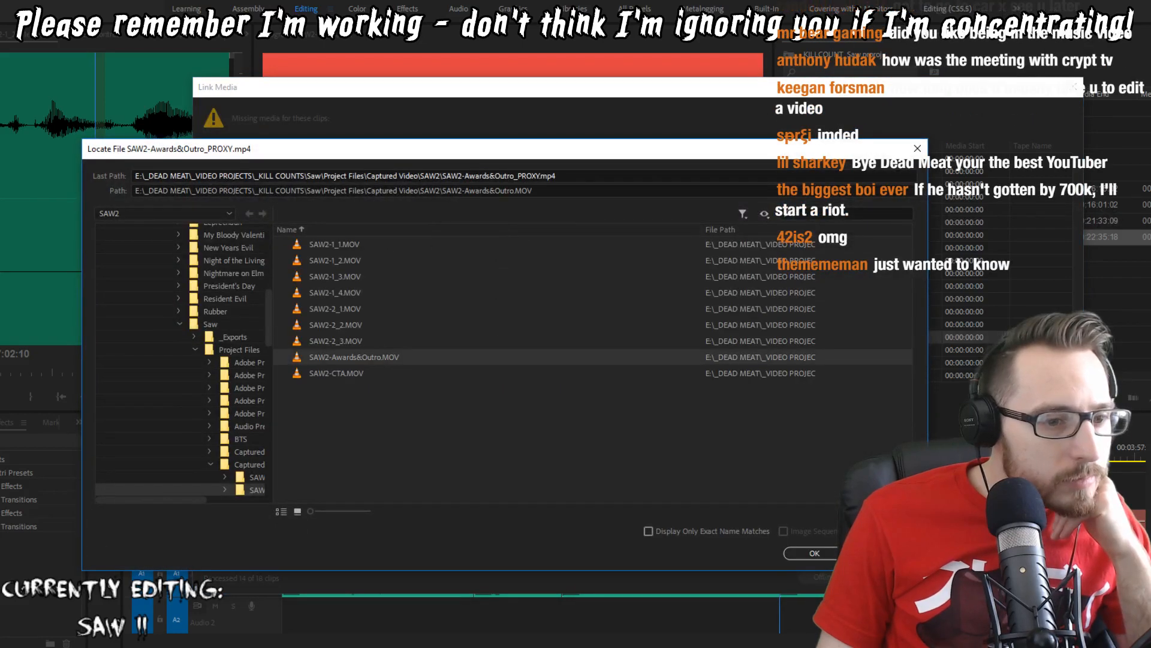
{"action": "left_click", "coordinate": [827, 554]}
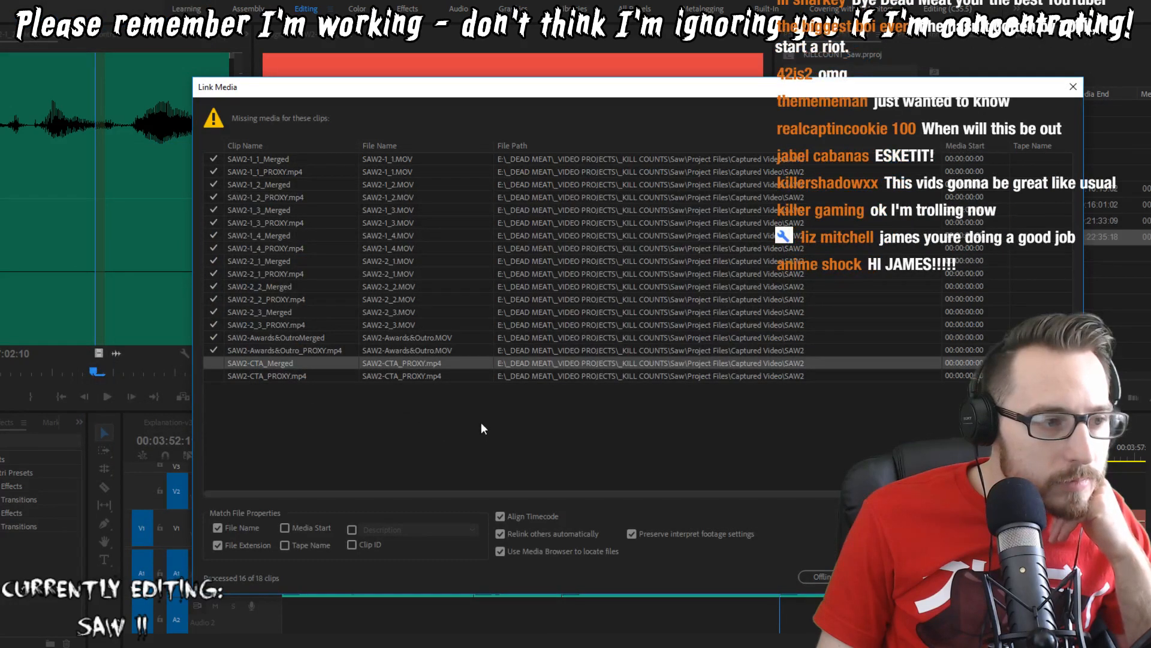
{"action": "left_click", "coordinate": [1041, 577]}
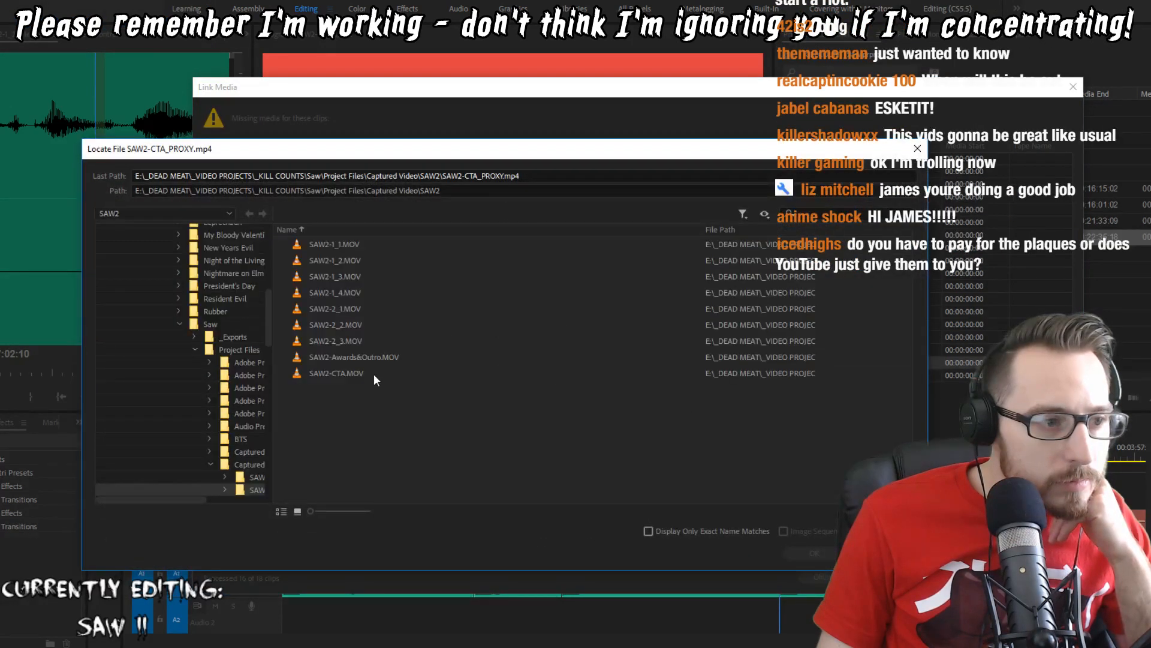
{"action": "left_click", "coordinate": [374, 375]}
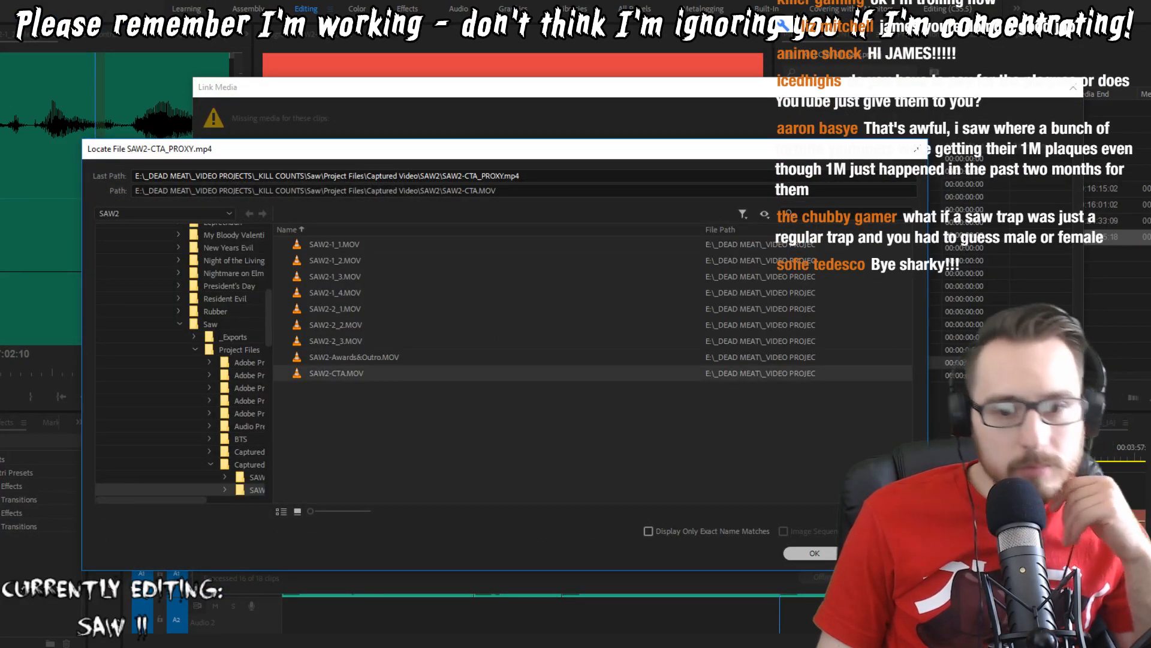
{"action": "left_click", "coordinate": [814, 553]}
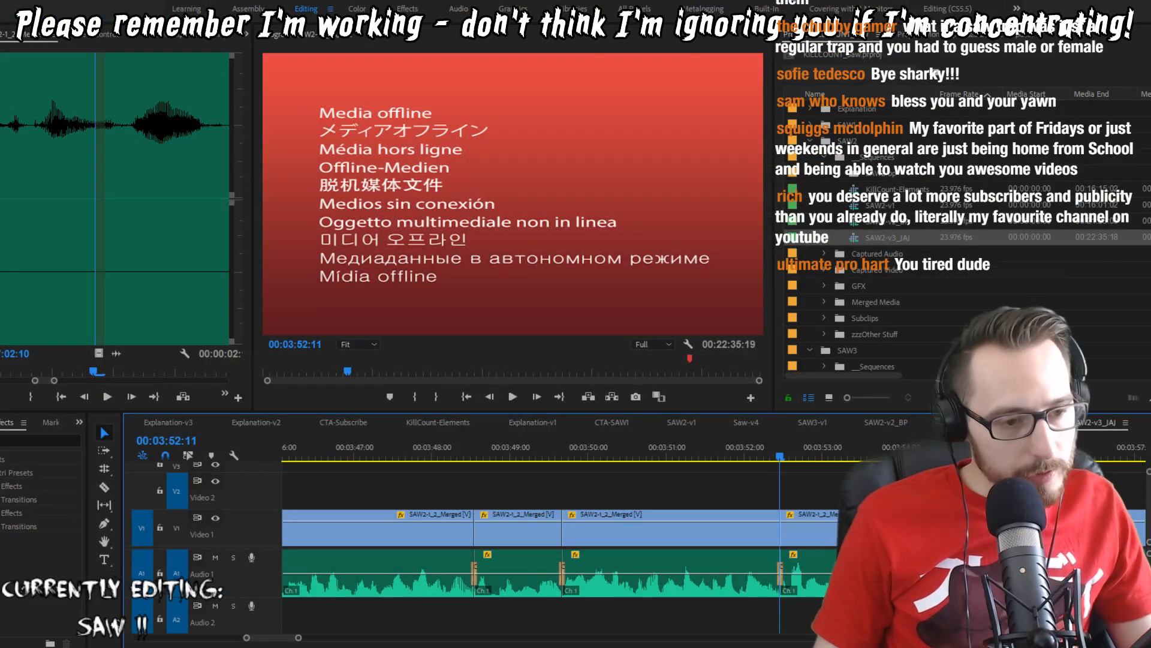
Step: Check the relinked footage full screen and play the SAW2-v3_JAJ sequence from about 00:03:51 to 00:03:53
{"action": "key", "text": "space"}
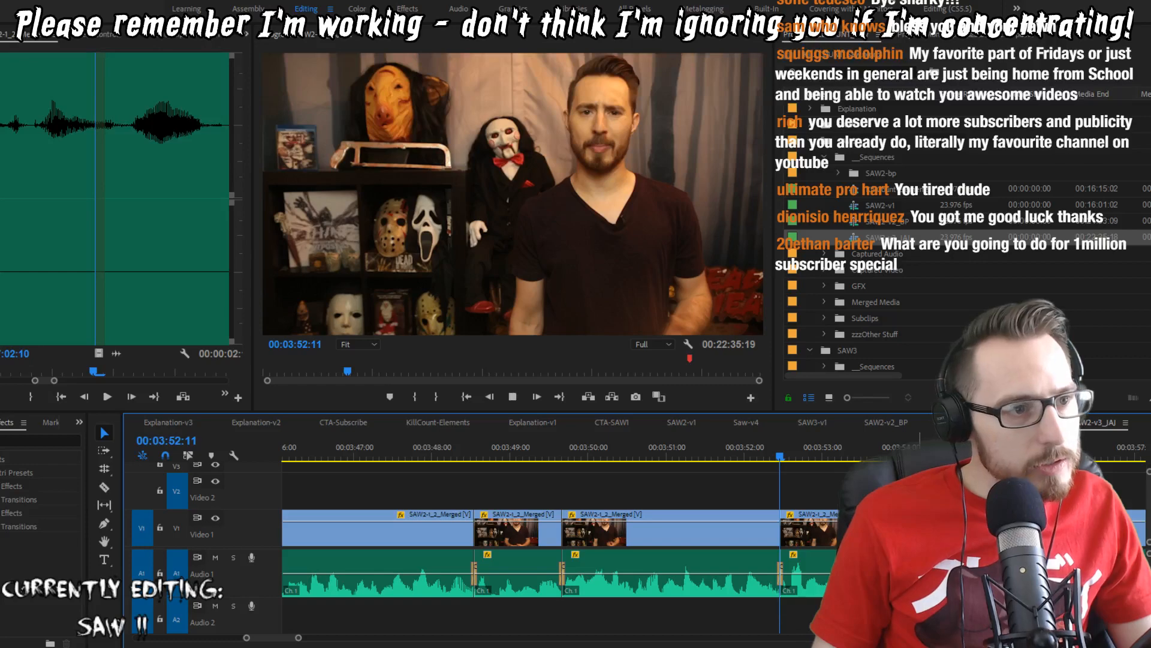
{"action": "left_click", "coordinate": [569, 89]}
{"action": "key", "text": "ctrl+grave"}
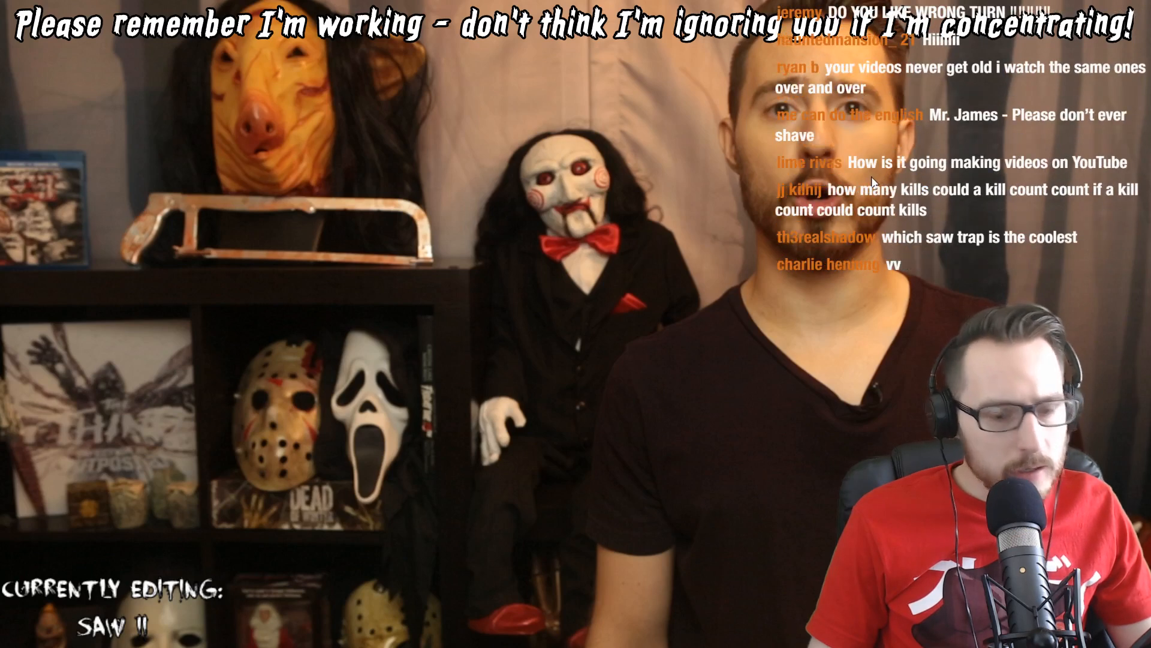
{"action": "key", "text": "Escape"}
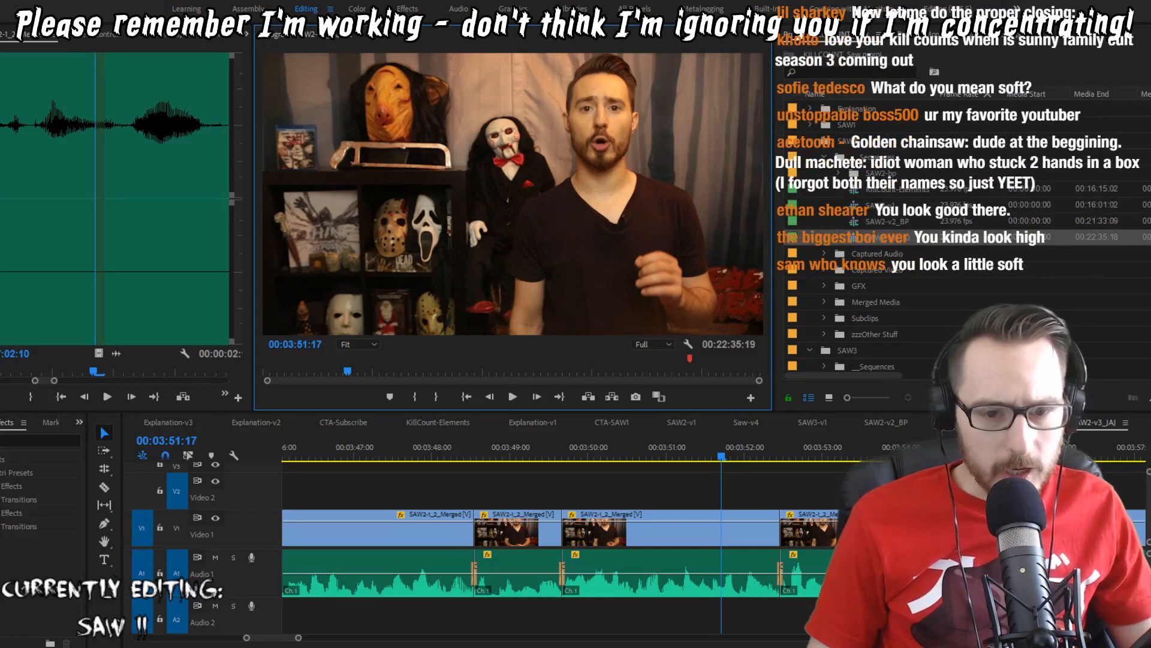
{"action": "scroll", "coordinate": [776, 546], "scroll_direction": "right", "scroll_amount": 8}
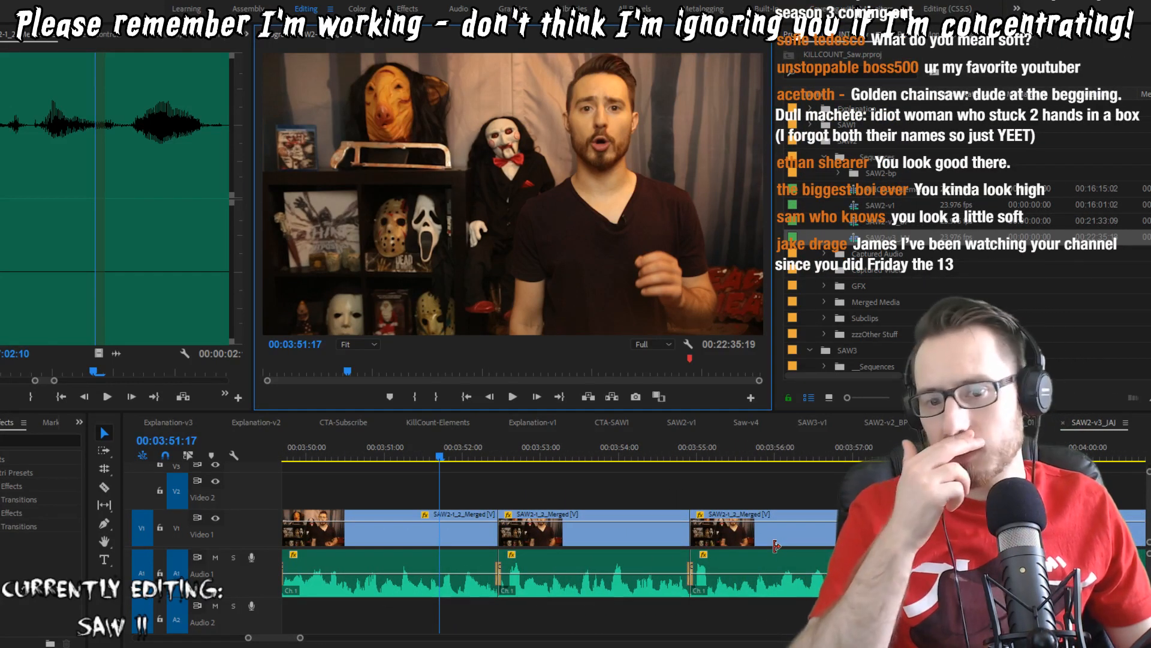
{"action": "key", "text": "space"}
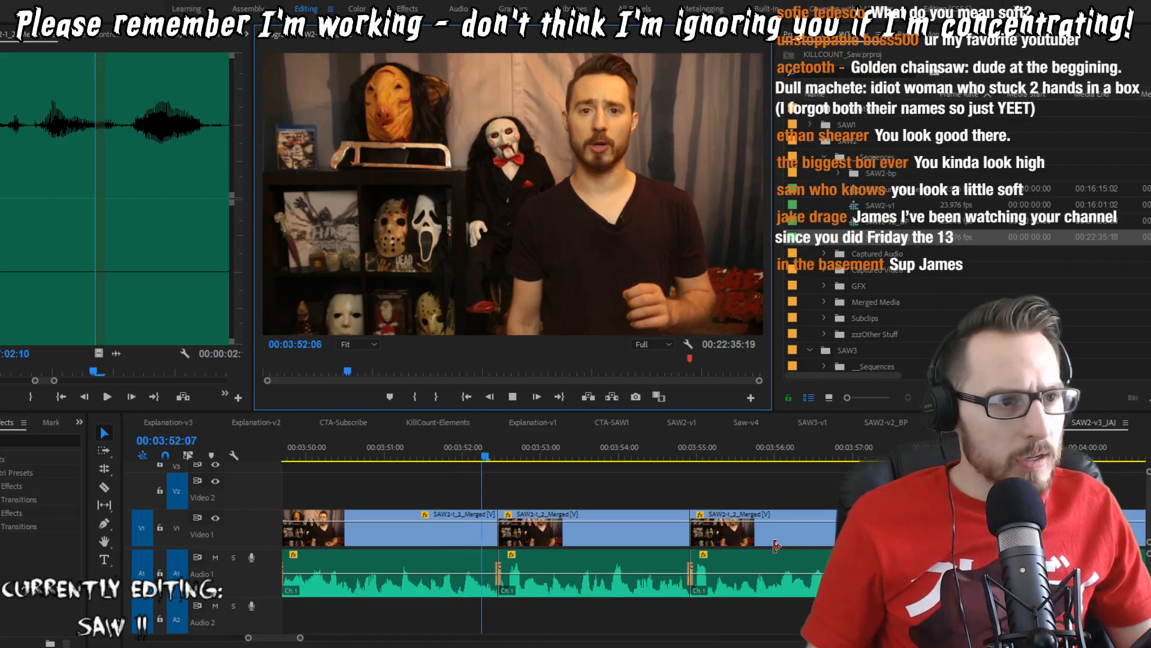
{"action": "key", "text": "space"}
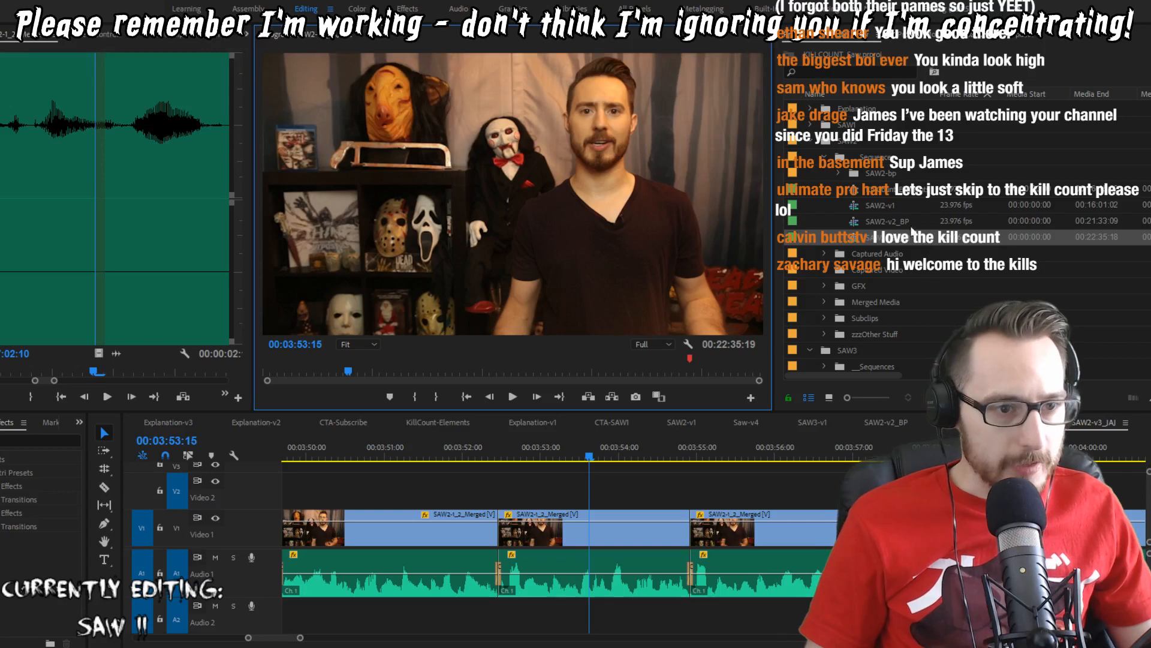
Step: Open the SAW2-1.wav audio from the SAW2 sequences bin for editing in Adobe Audition
{"action": "left_click", "coordinate": [840, 173]}
{"action": "scroll", "coordinate": [898, 293], "scroll_direction": "down", "scroll_amount": 5}
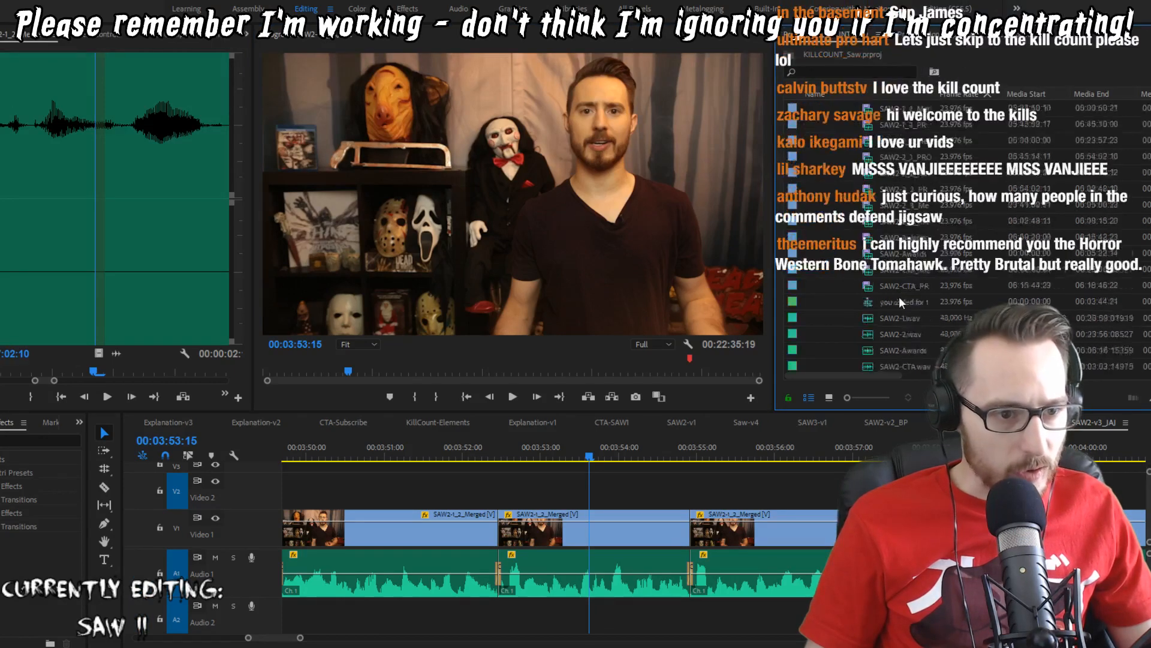
{"action": "right_click", "coordinate": [909, 205]}
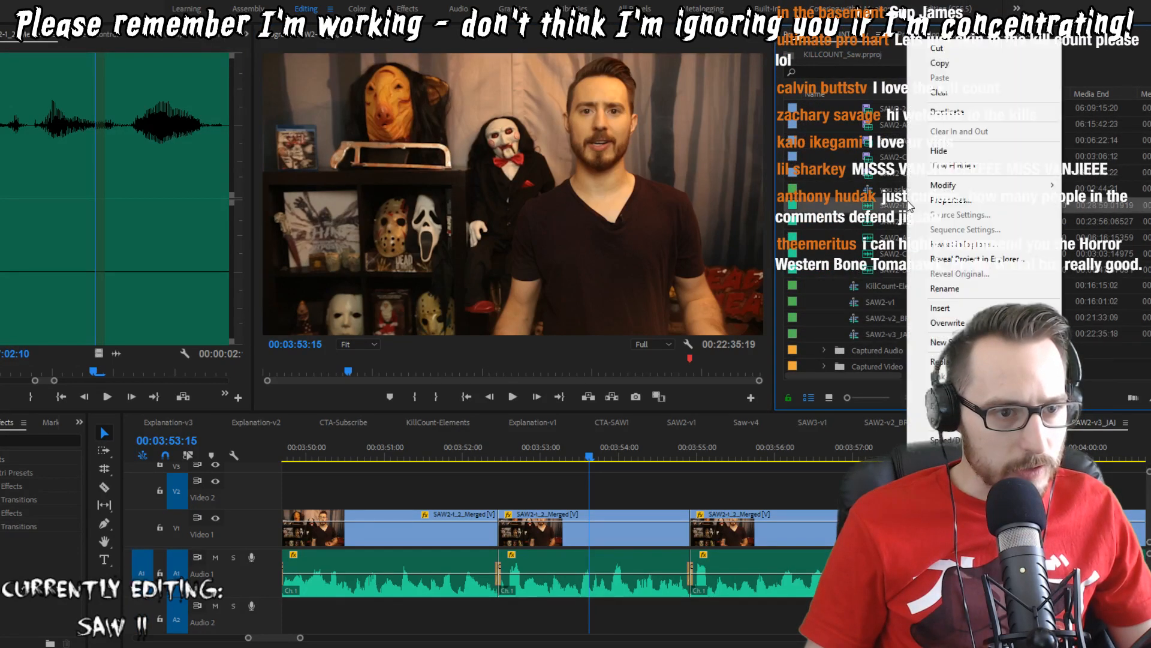
{"action": "left_click", "coordinate": [870, 208]}
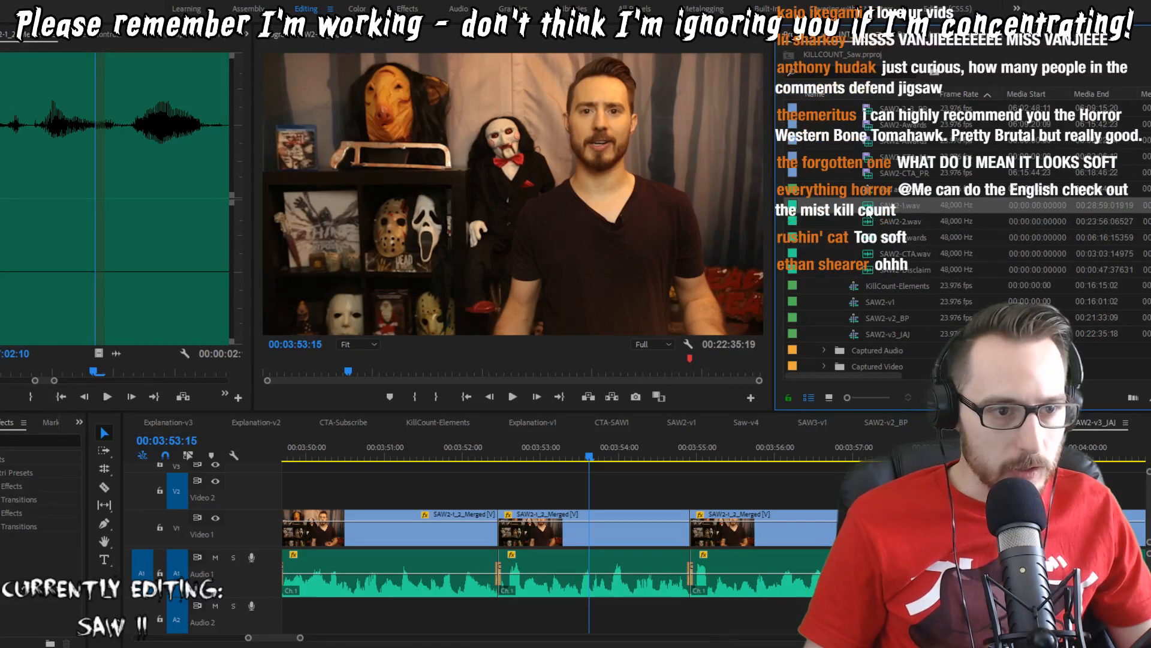
{"action": "right_click", "coordinate": [870, 211]}
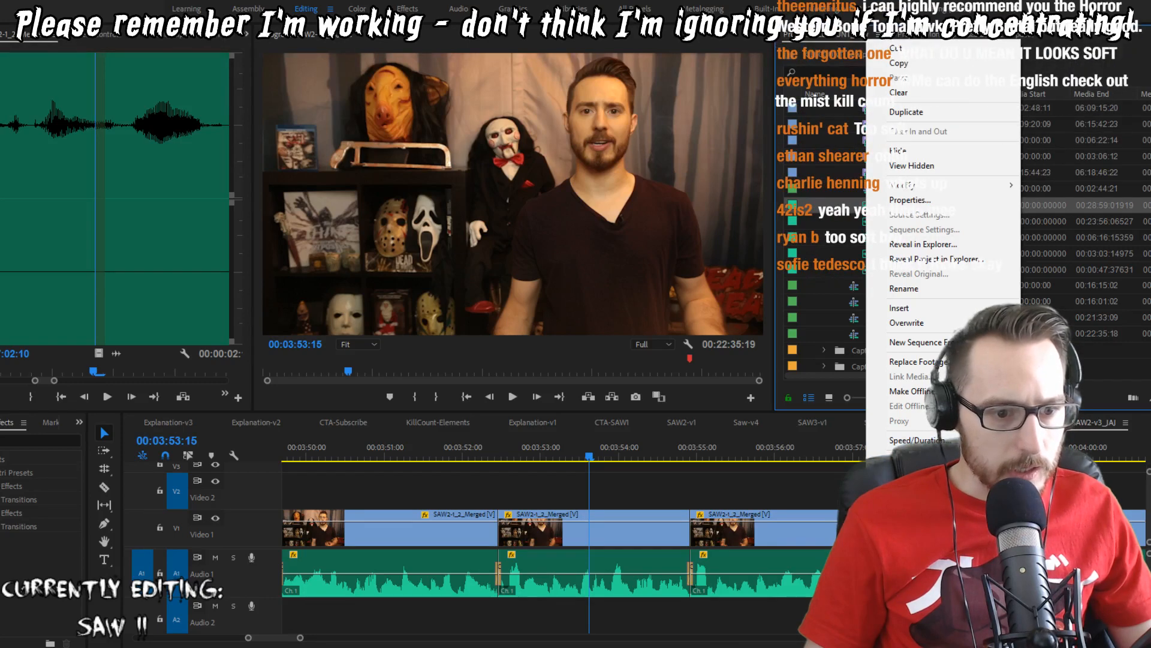
{"action": "left_click", "coordinate": [924, 489]}
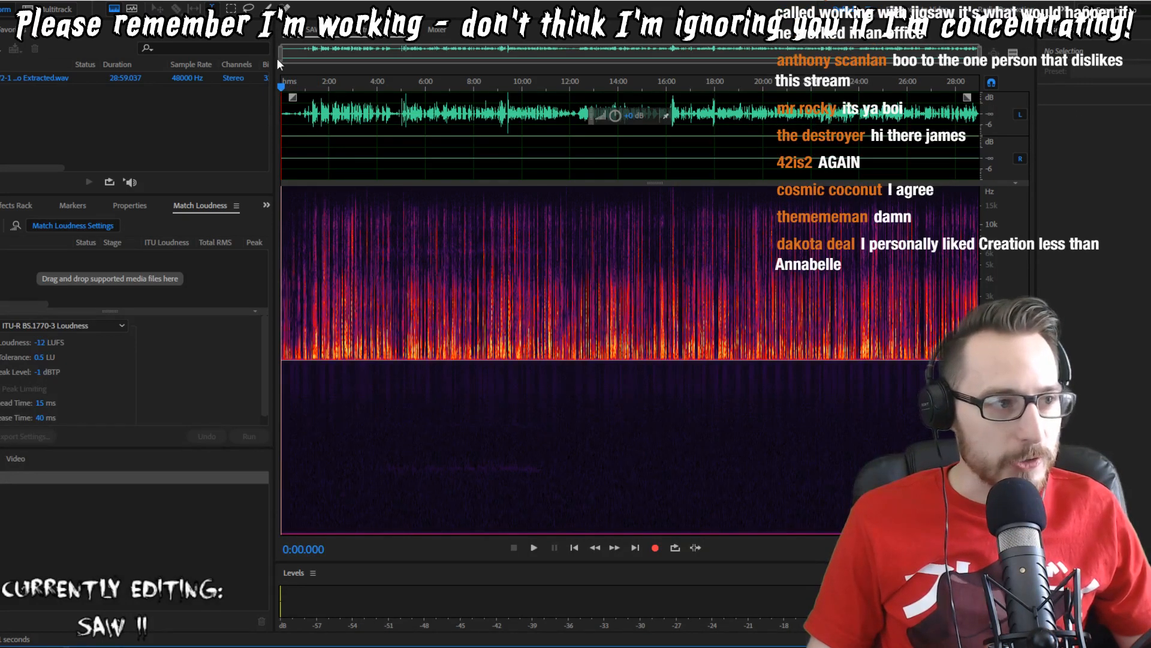
Step: Inspect the end of the recording and listen to the quiet gap from about 27:46 to 27:50
{"action": "left_click_drag", "start_coordinate": [280, 54], "coordinate": [973, 44]}
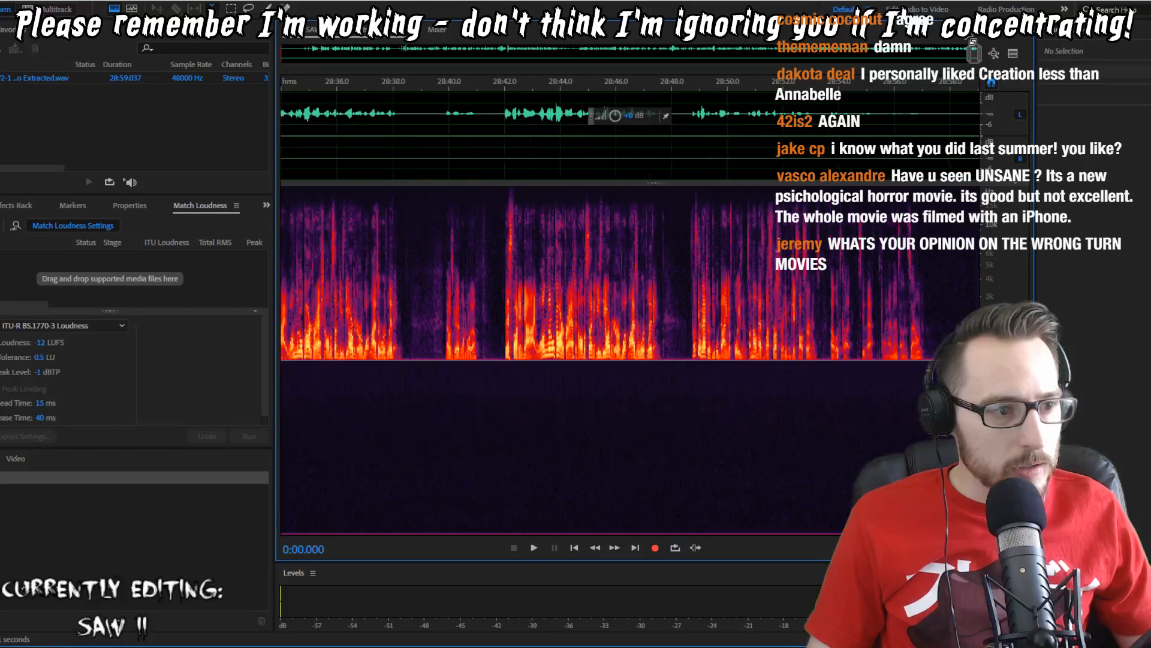
{"action": "scroll", "coordinate": [797, 349], "scroll_direction": "down", "scroll_amount": 2}
{"action": "scroll", "coordinate": [944, 296], "scroll_direction": "down", "scroll_amount": 2}
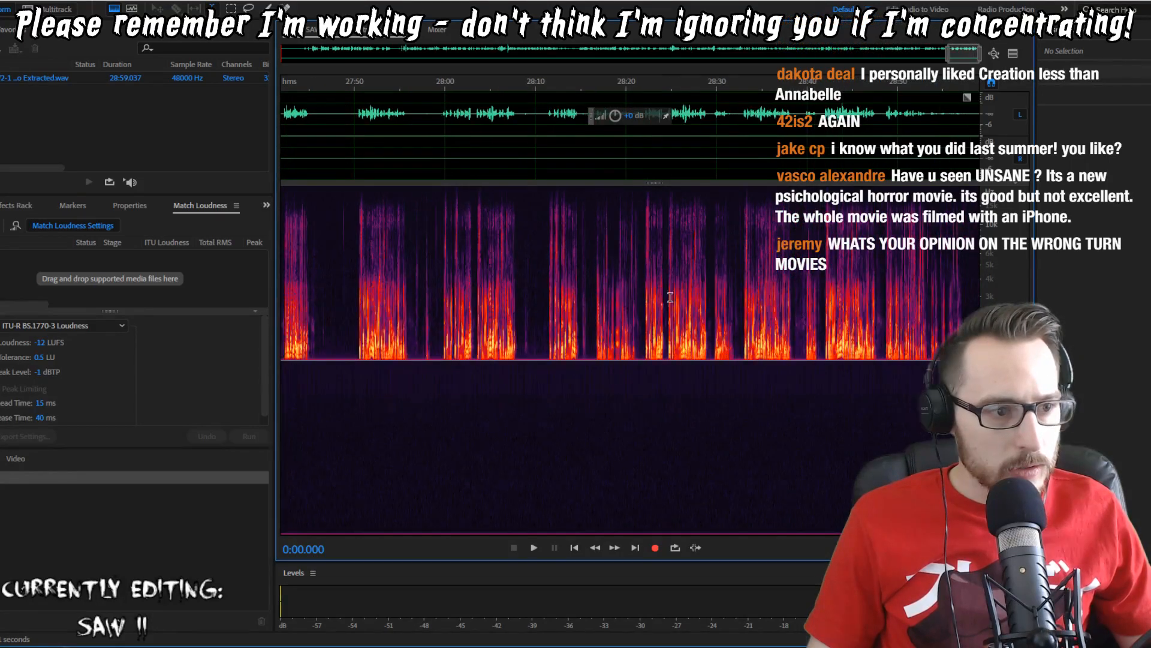
{"action": "left_click", "coordinate": [318, 329]}
{"action": "key", "text": "space"}
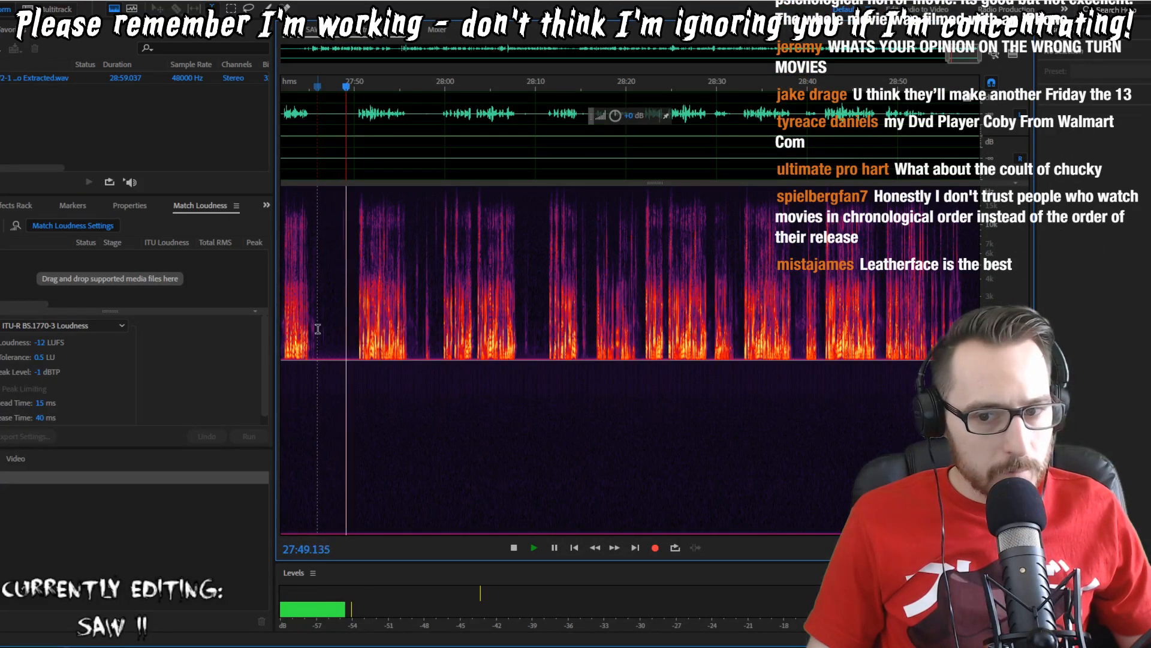
{"action": "key", "text": "space"}
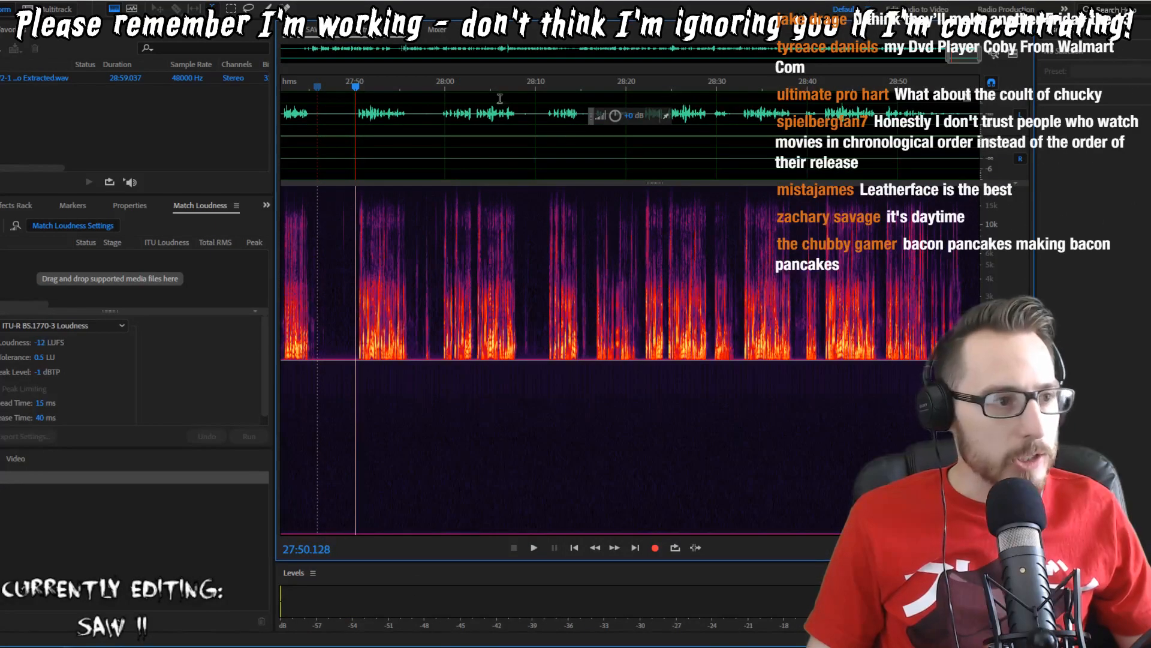
Step: Select the speech-free gap from about 4:56 to 5:00 and listen to its background noise
{"action": "left_click_drag", "start_coordinate": [968, 51], "coordinate": [397, 77]}
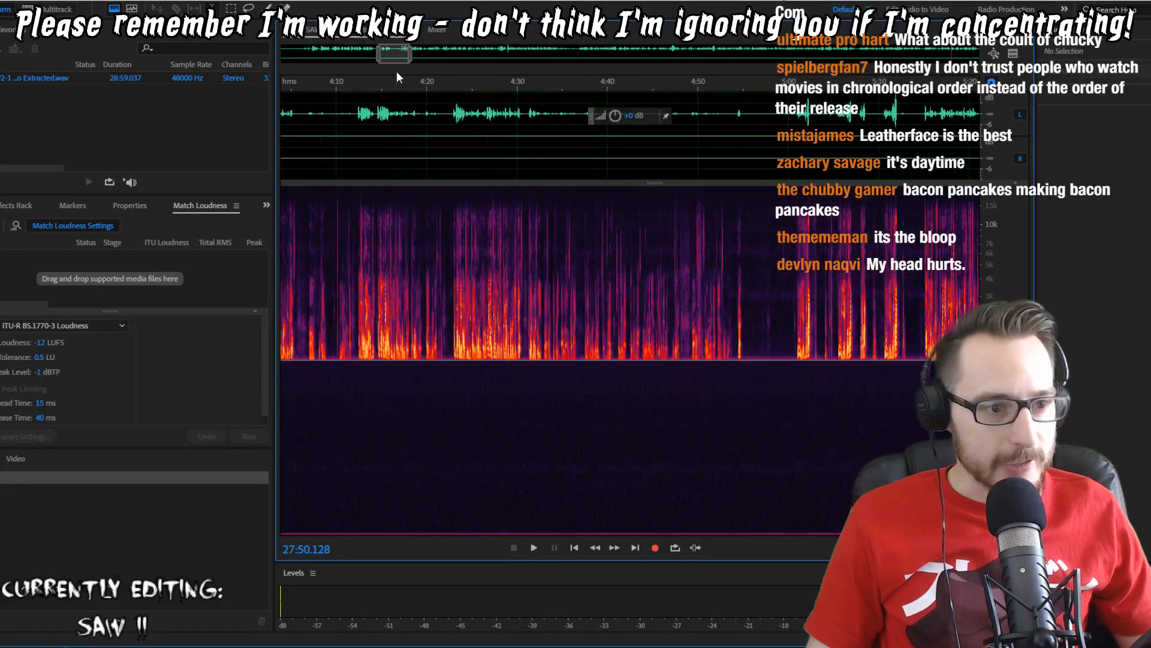
{"action": "left_click_drag", "start_coordinate": [754, 340], "coordinate": [786, 344]}
{"action": "key", "text": "space"}
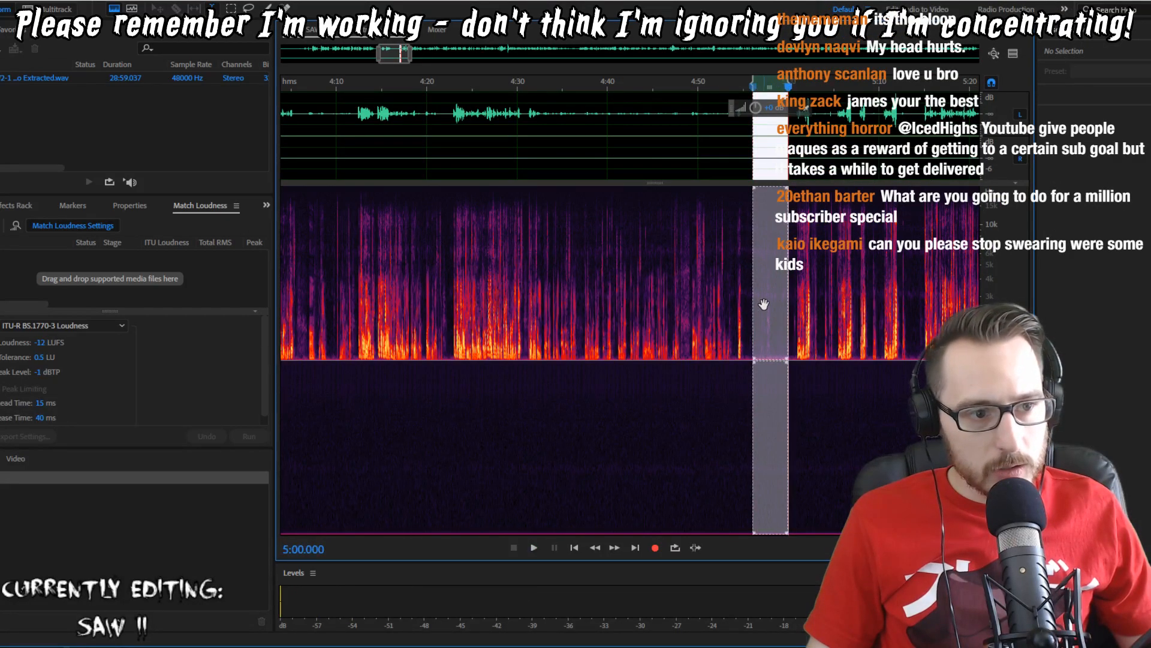
{"action": "key", "text": "space"}
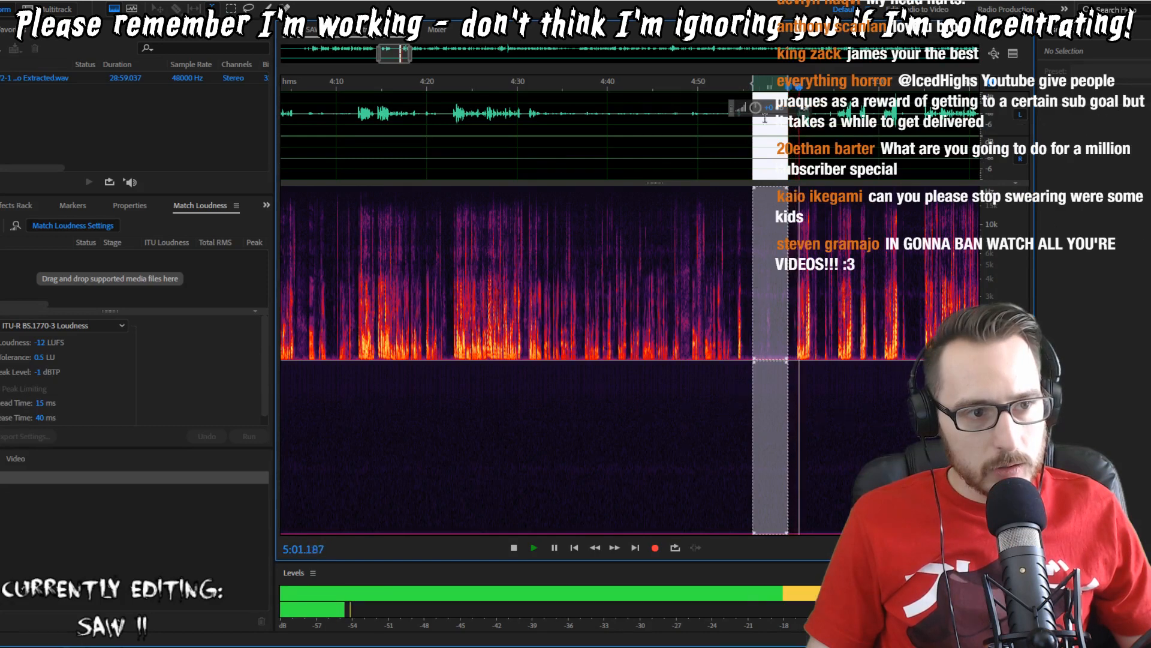
{"action": "key", "text": "space"}
{"action": "left_click", "coordinate": [730, 276]}
{"action": "left_click_drag", "start_coordinate": [751, 285], "coordinate": [788, 285]}
{"action": "key", "text": "space"}
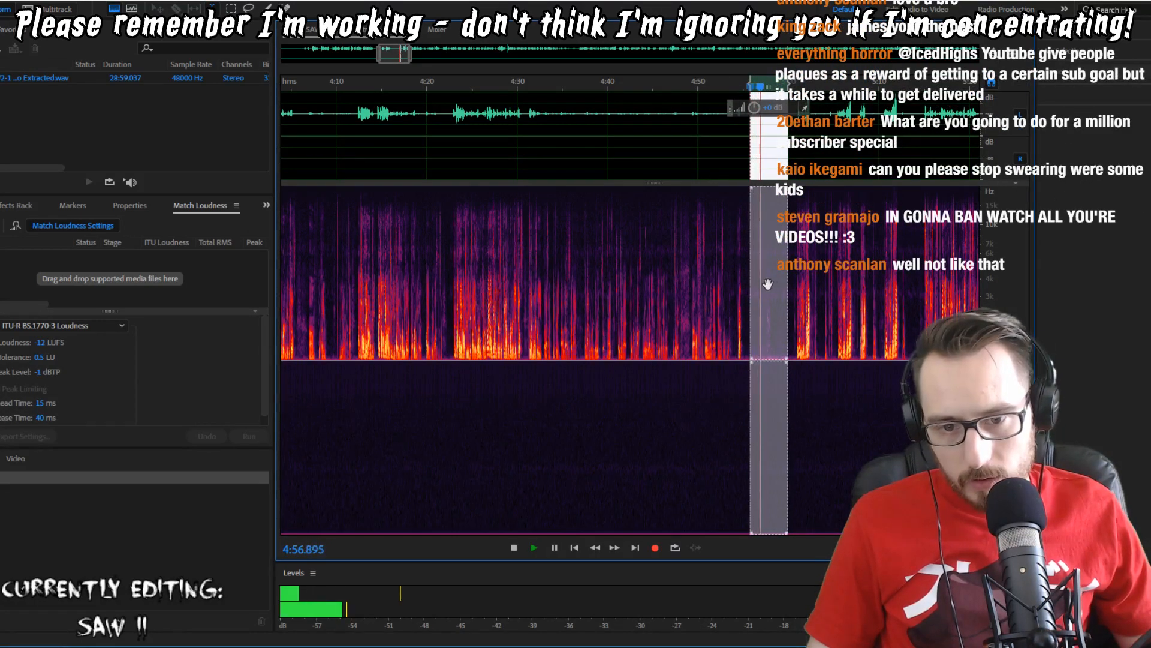
{"action": "key", "text": "space"}
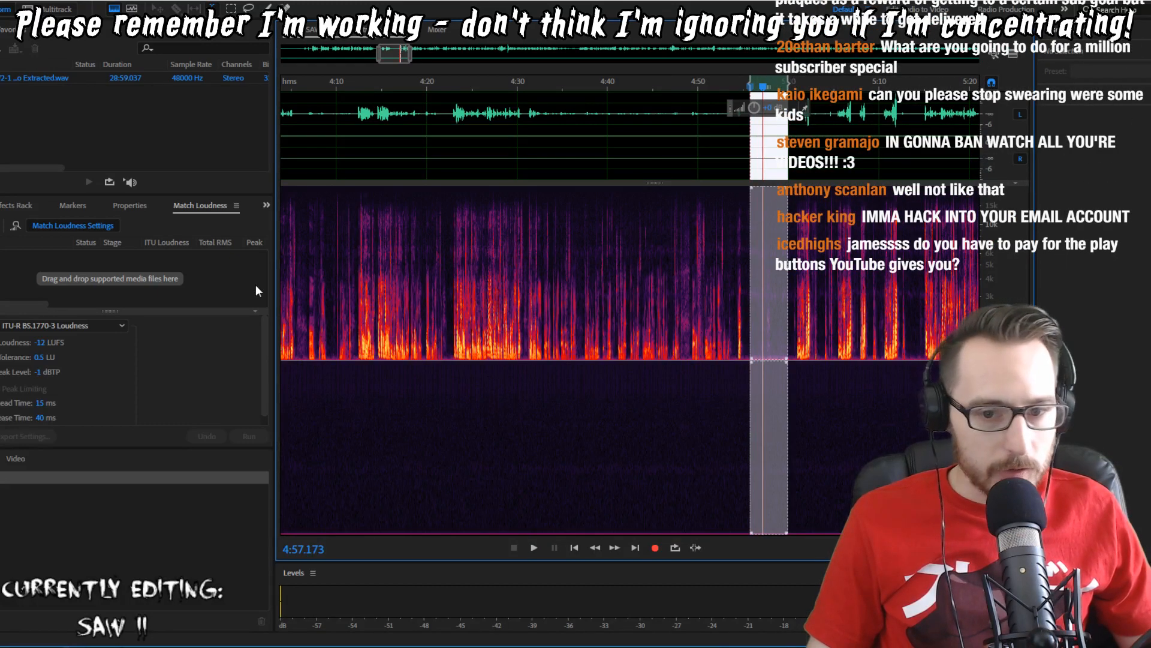
{"action": "key", "text": "ctrl+shift+p"}
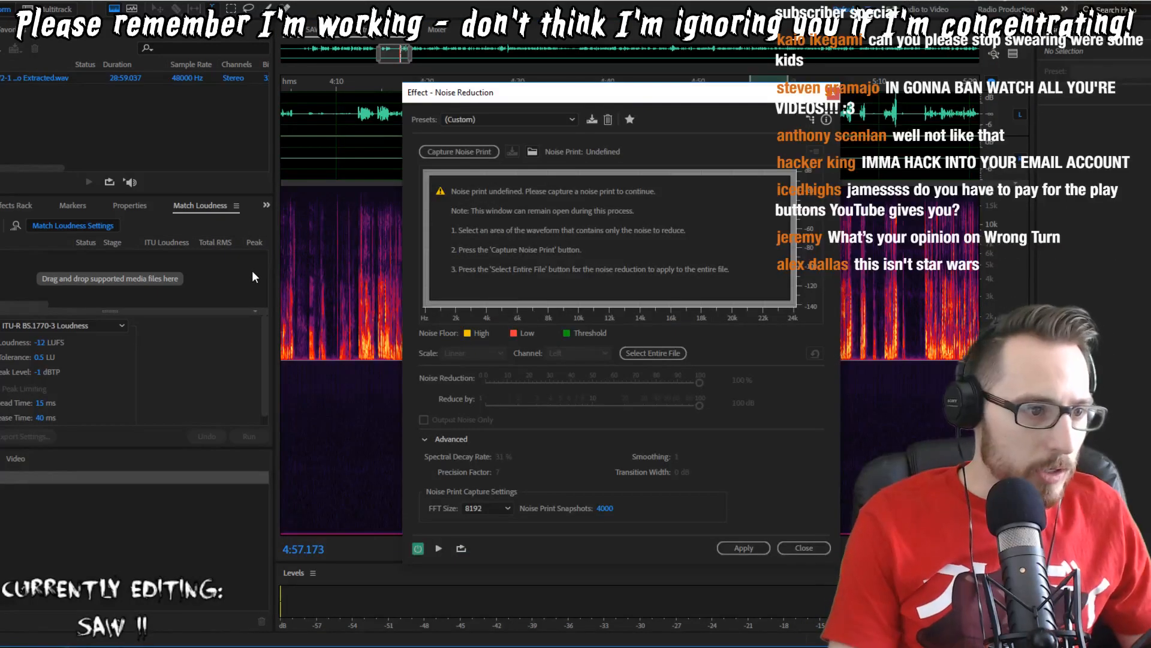
{"action": "left_click", "coordinate": [803, 548]}
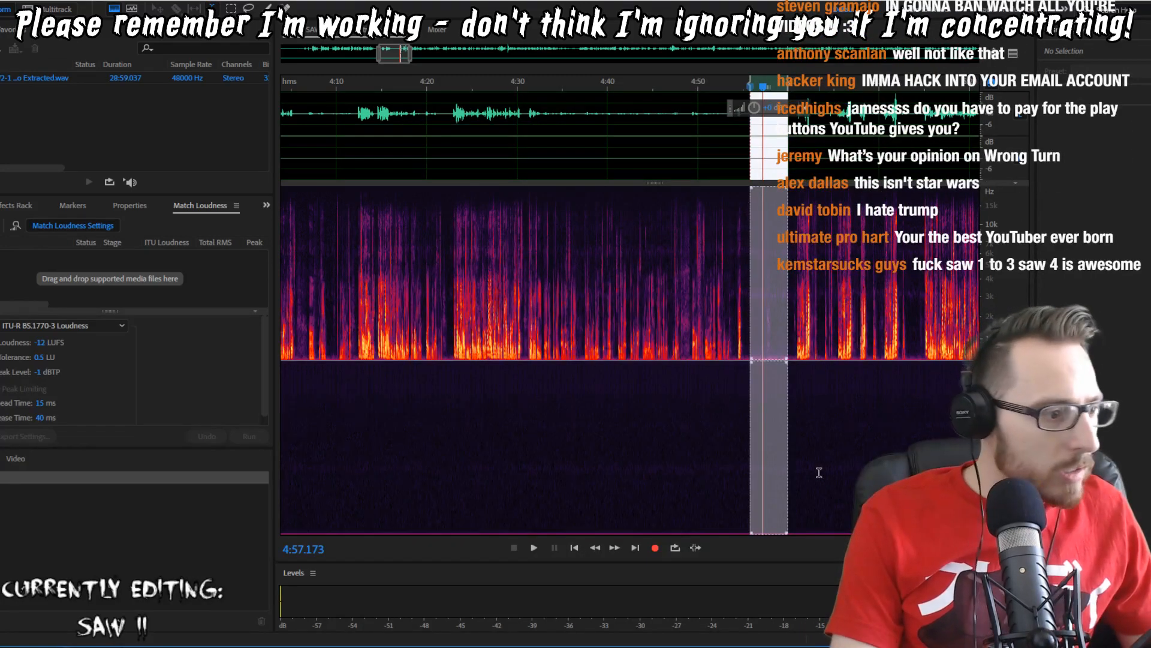
{"action": "key", "text": "ctrl+shift+p"}
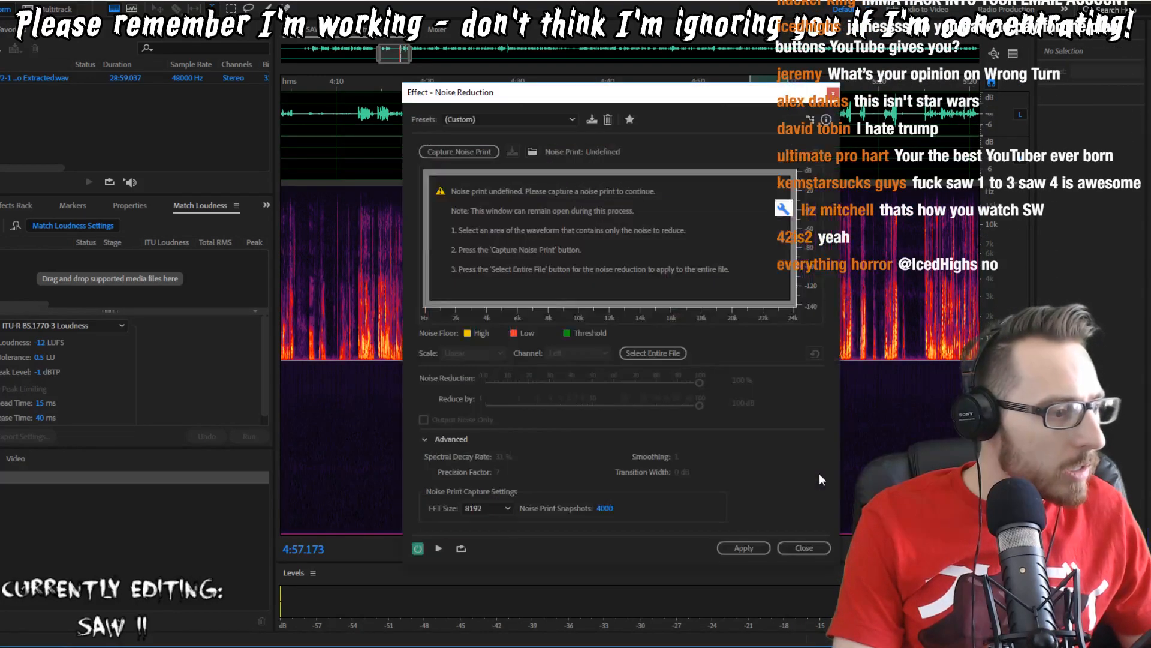
{"action": "key", "text": "Escape"}
Step: Capture a noise print from the selected gap and apply Noise Reduction to the entire file
{"action": "key", "text": "shift+p"}
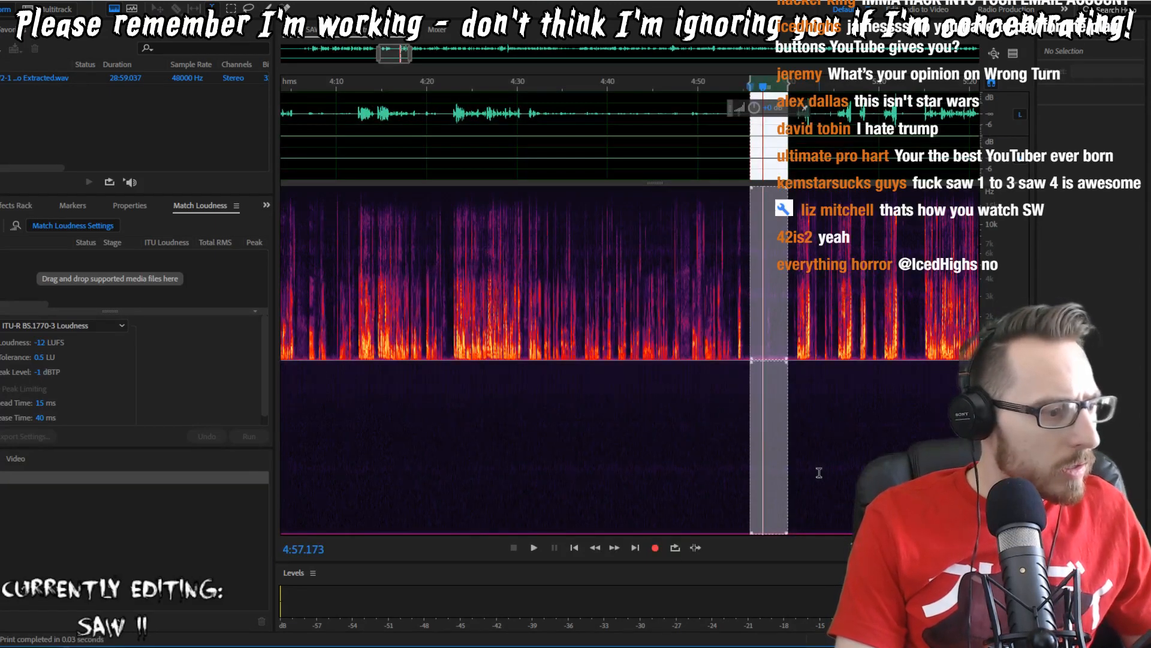
{"action": "key", "text": "ctrl+shift+p"}
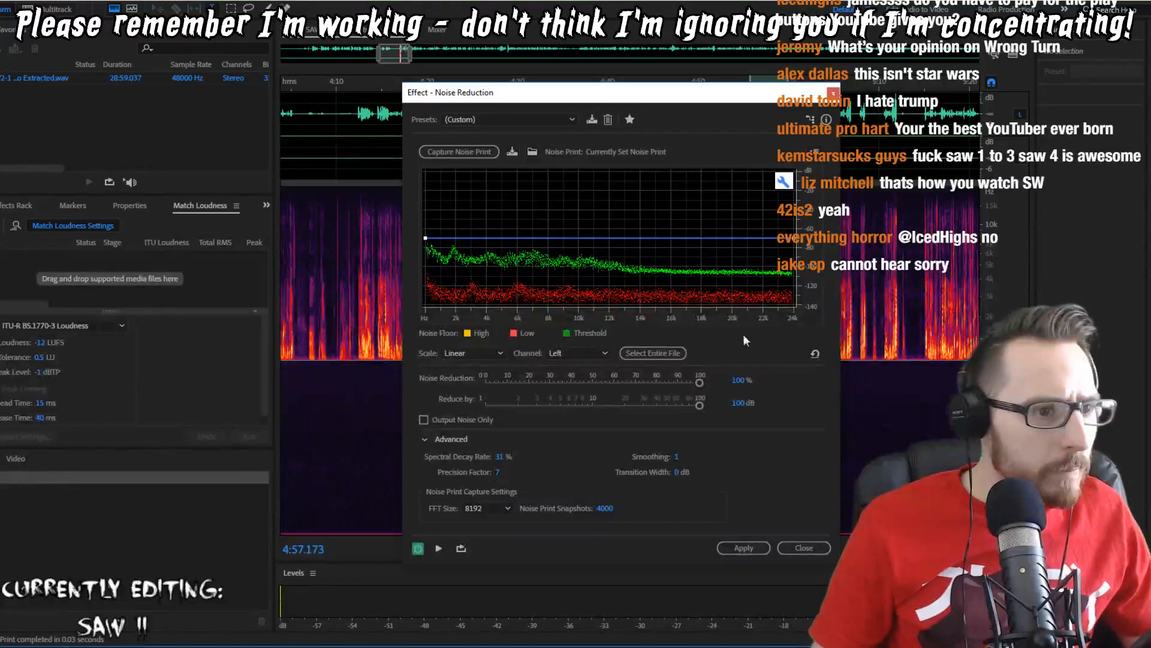
{"action": "left_click", "coordinate": [653, 351]}
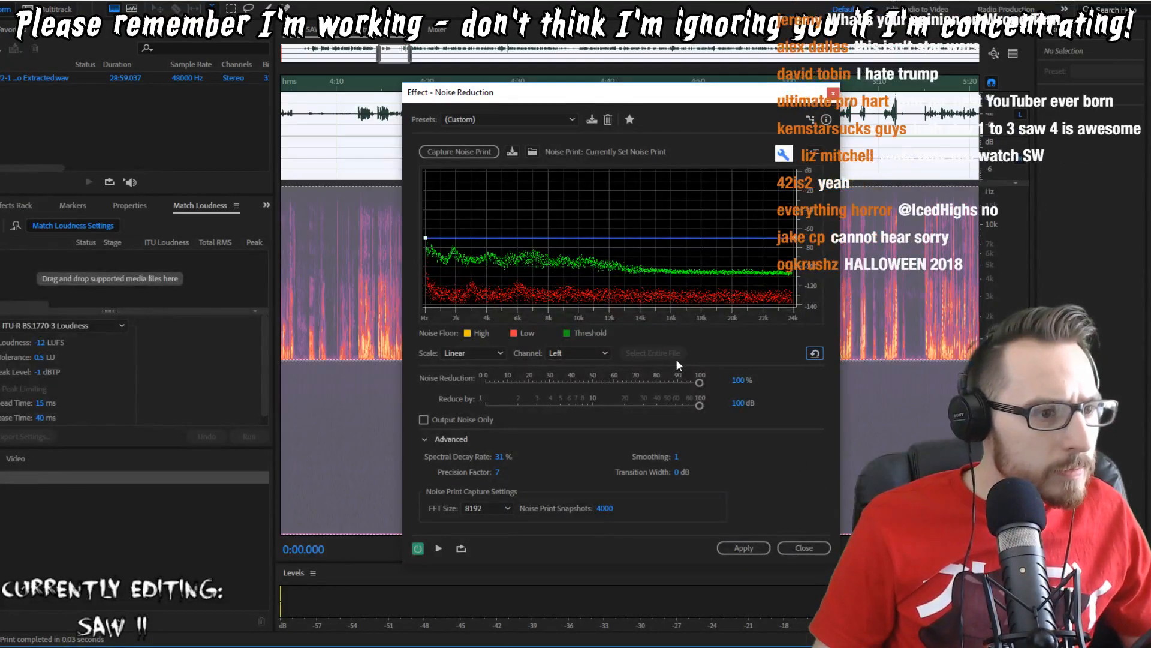
{"action": "left_click", "coordinate": [744, 549]}
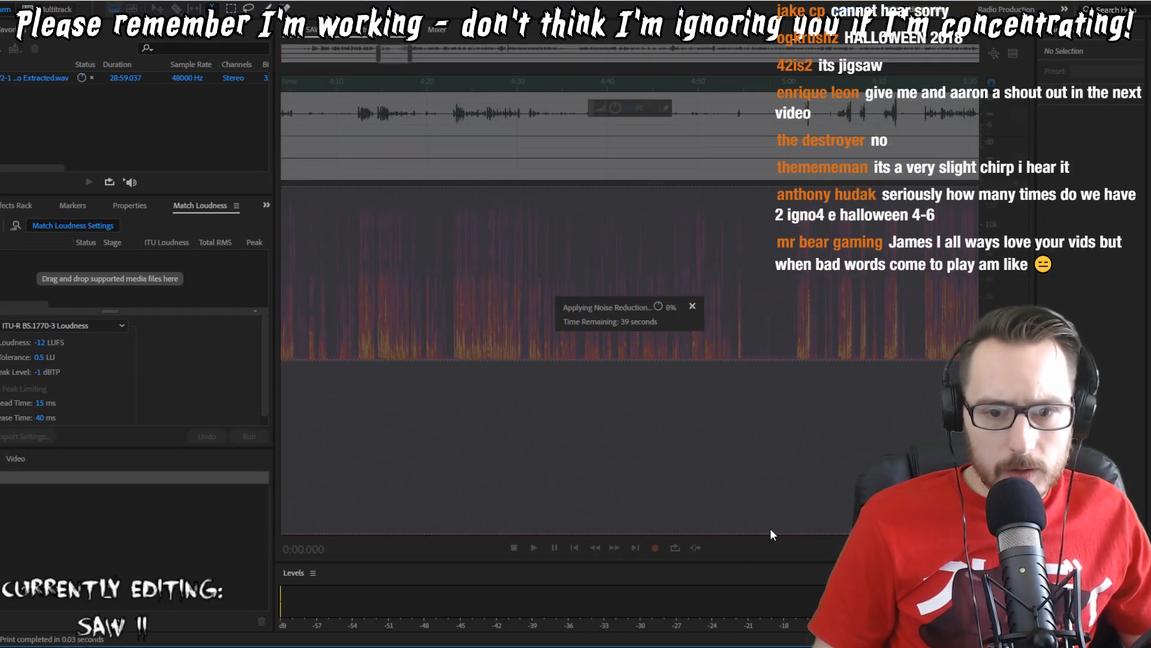
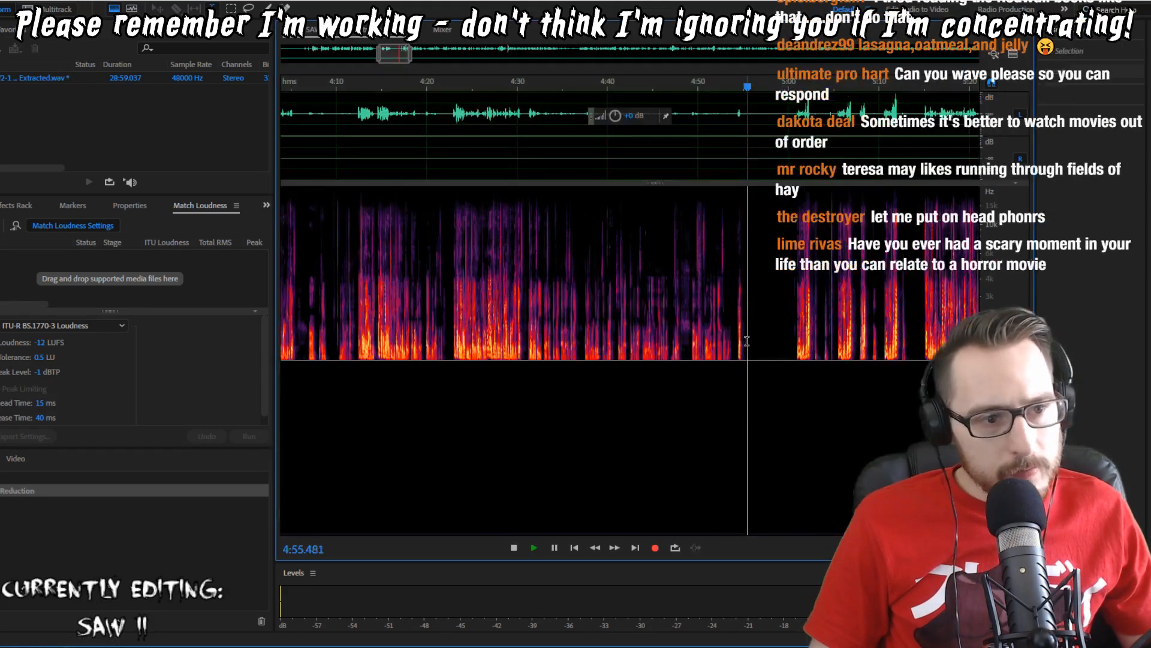
Step: Play the cleaned audio from about 4:55 to 5:02 and save the file
{"action": "left_click", "coordinate": [748, 341]}
{"action": "key", "text": "space"}
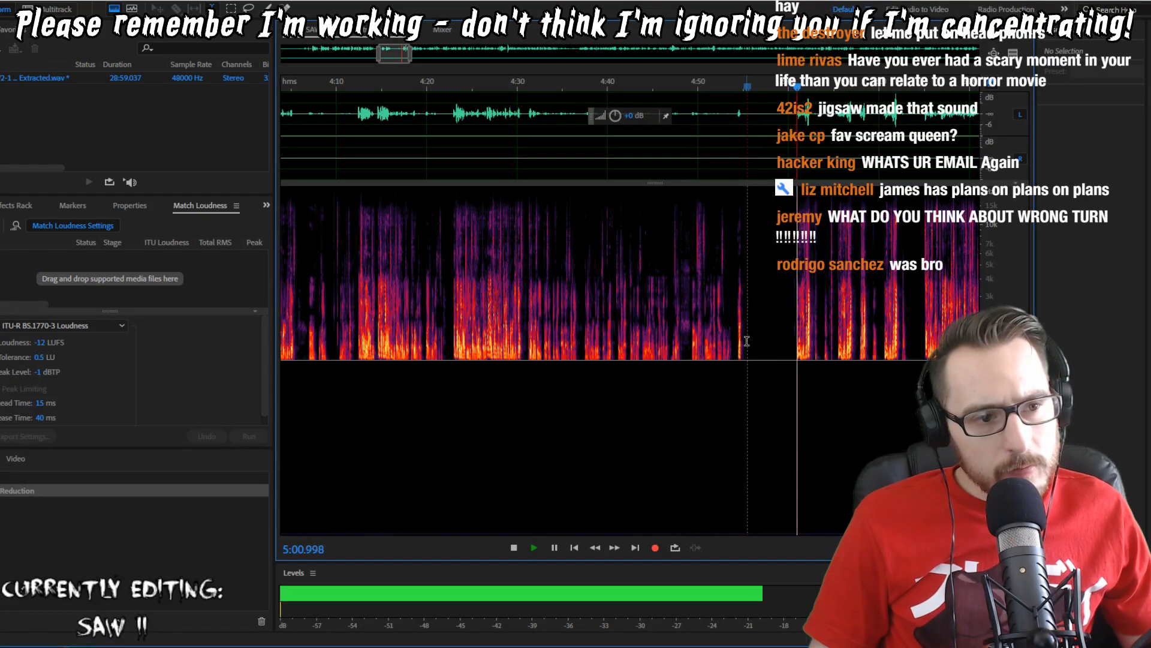
{"action": "key", "text": "space"}
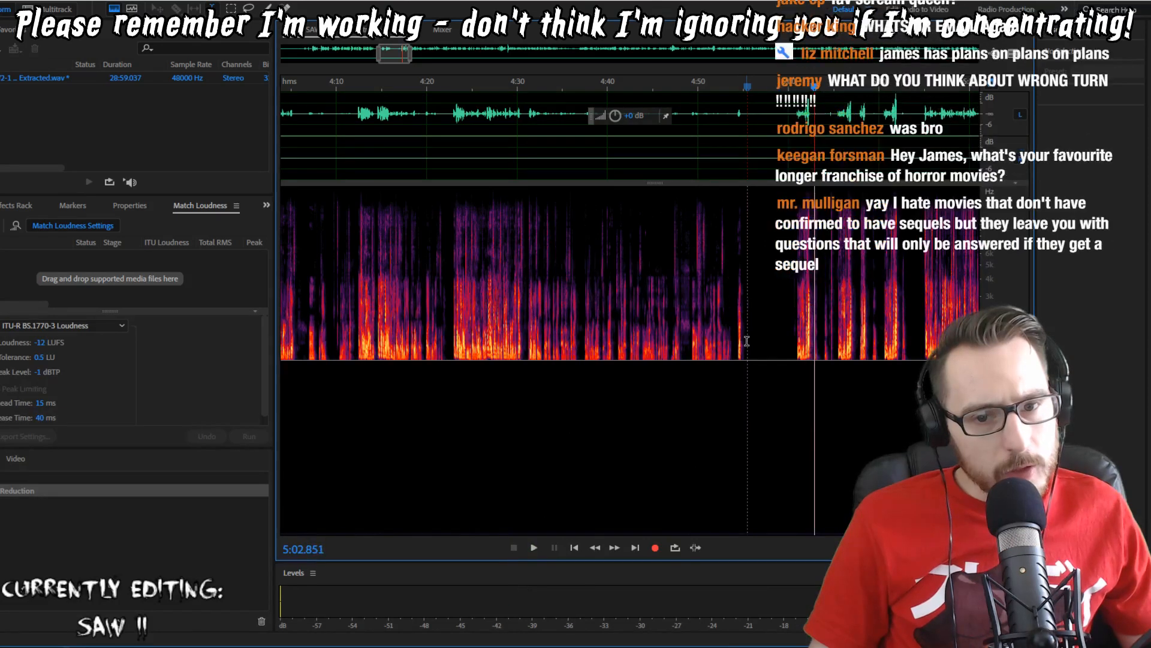
{"action": "key", "text": "ctrl+s"}
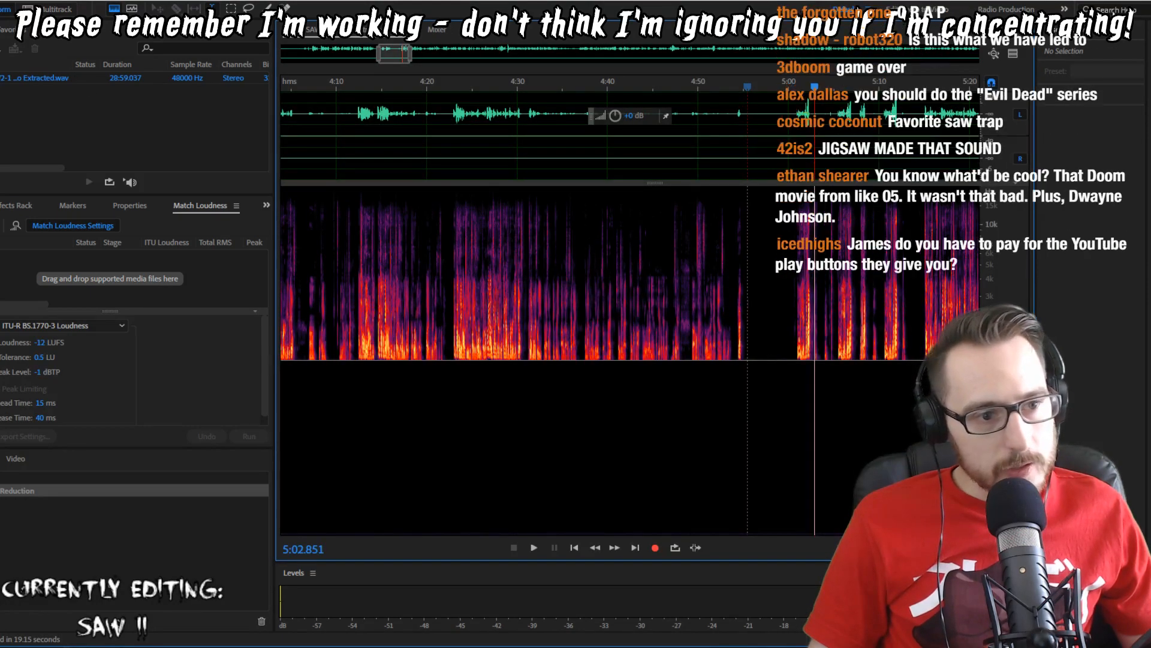
Step: Switch to Premiere Pro and make the extracted SAW2-1 audio clip offline
{"action": "key", "text": "alt+Tab"}
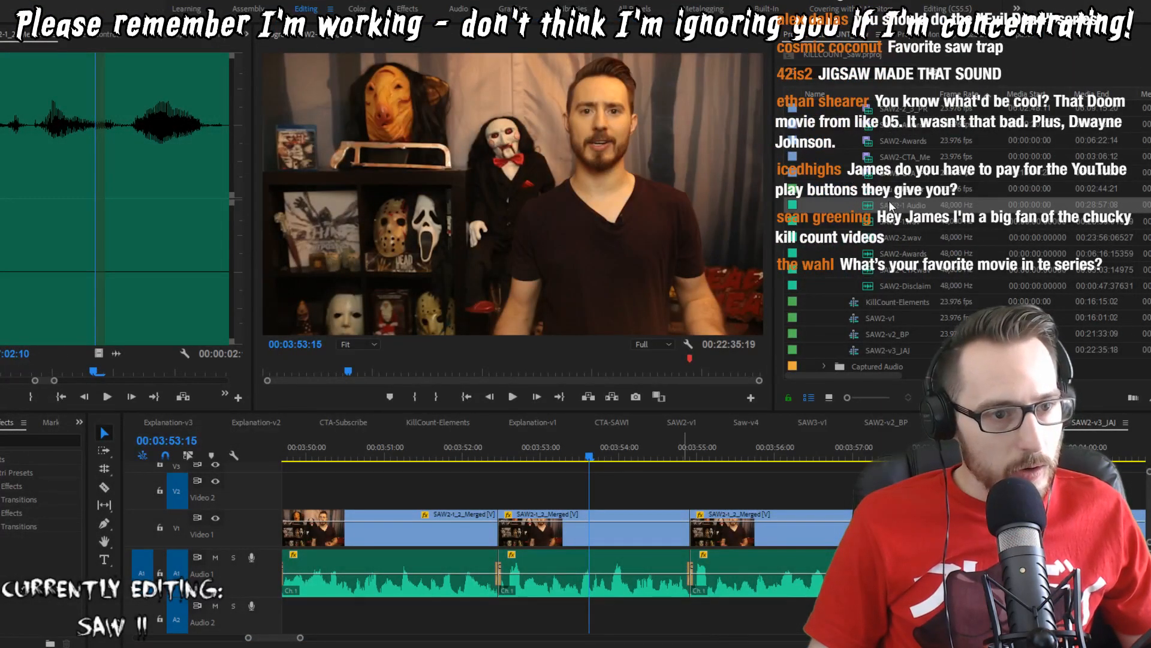
{"action": "right_click", "coordinate": [867, 216]}
{"action": "left_click", "coordinate": [906, 391]}
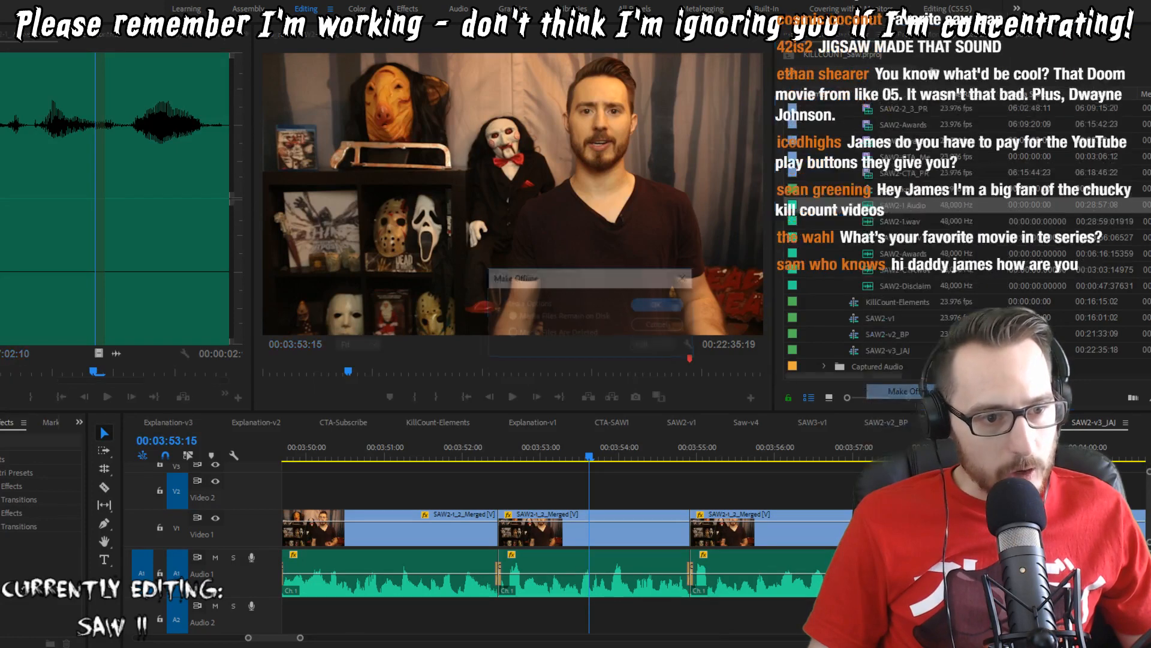
{"action": "left_click", "coordinate": [659, 303]}
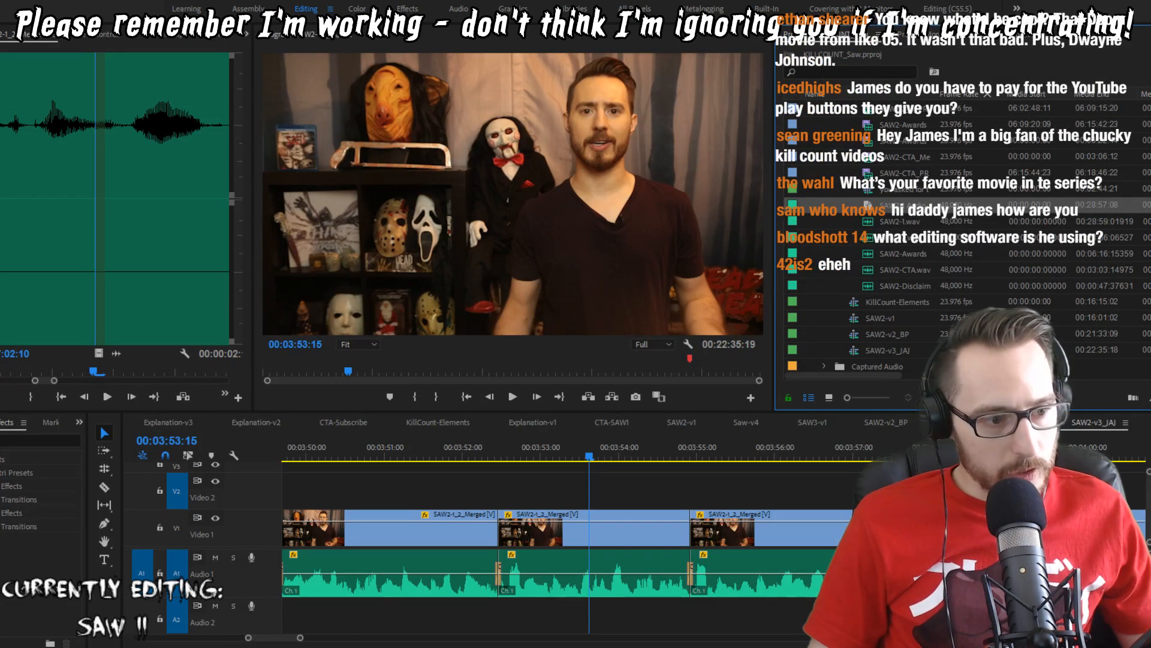
Step: Widen the project's Name column so full clip names are readable and select the SAW2-1_2_Merged clip
{"action": "scroll", "coordinate": [754, 560], "scroll_direction": "down", "scroll_amount": 8}
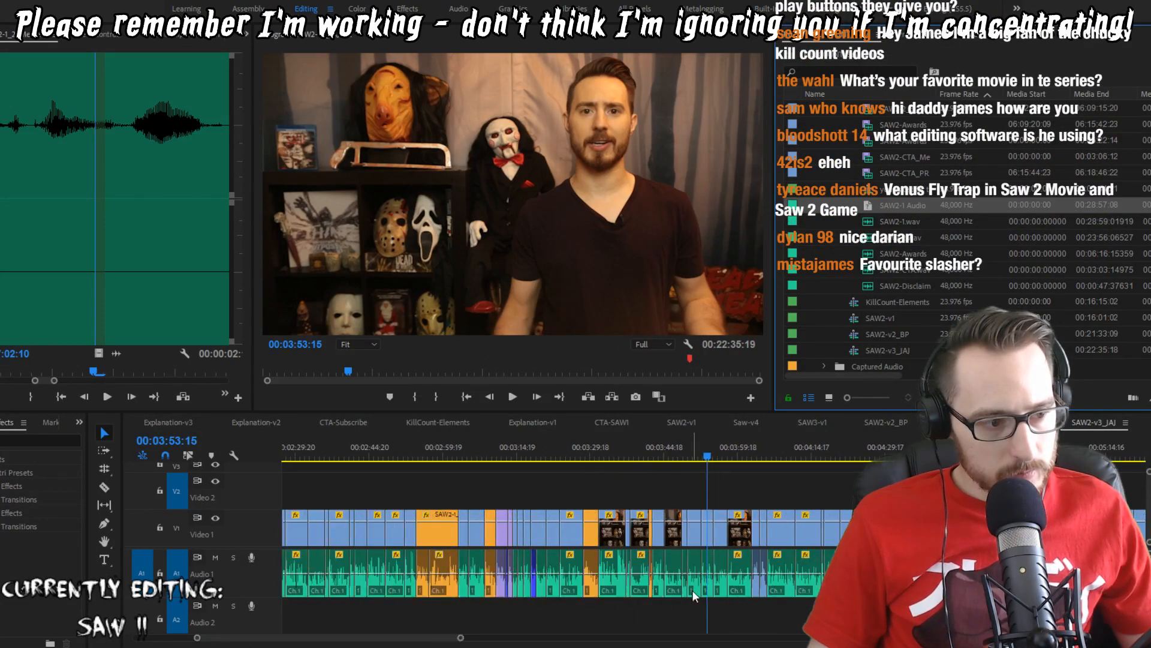
{"action": "scroll", "coordinate": [692, 589], "scroll_direction": "down", "scroll_amount": 5}
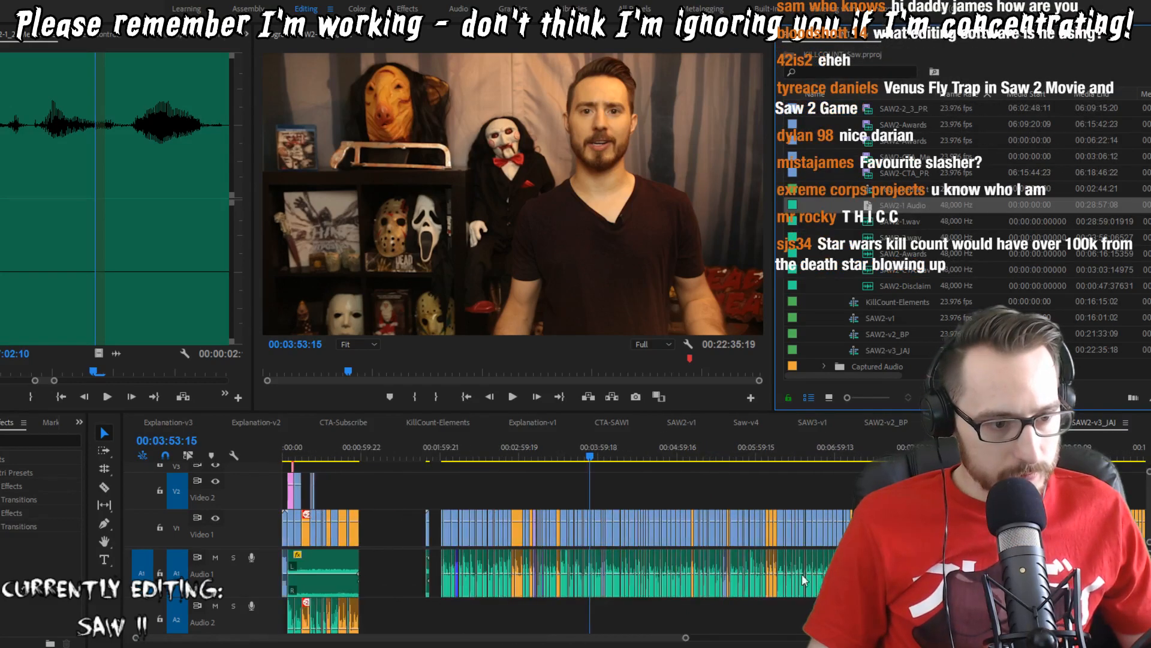
{"action": "scroll", "coordinate": [747, 580], "scroll_direction": "down", "scroll_amount": 3}
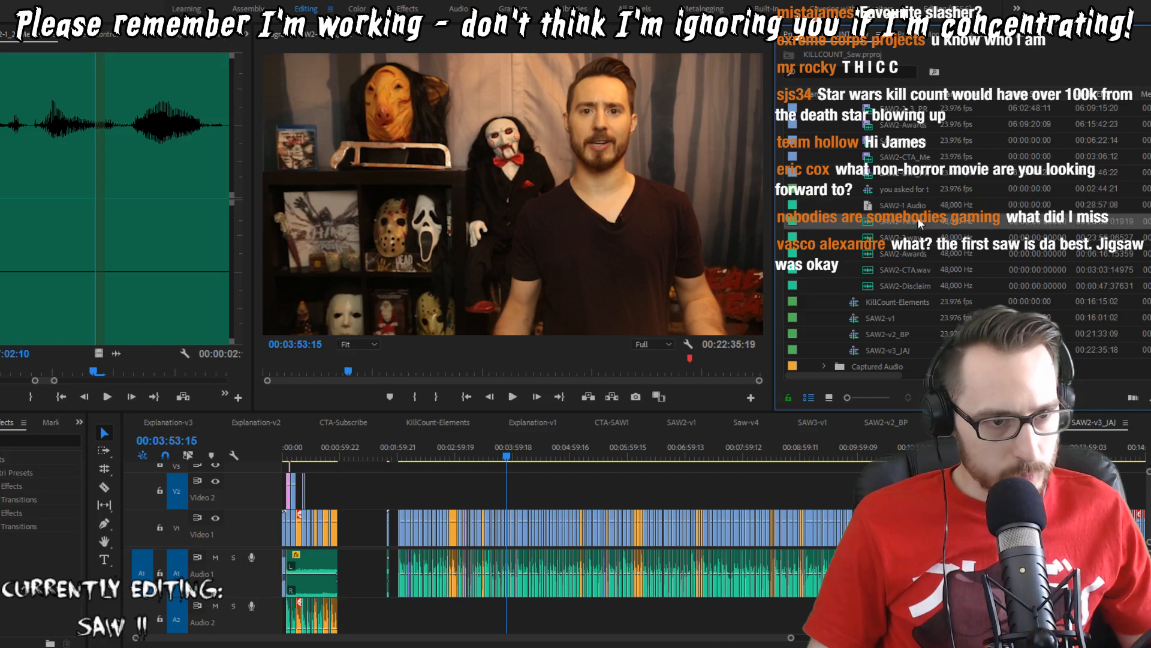
{"action": "scroll", "coordinate": [917, 217], "scroll_direction": "up", "scroll_amount": 3}
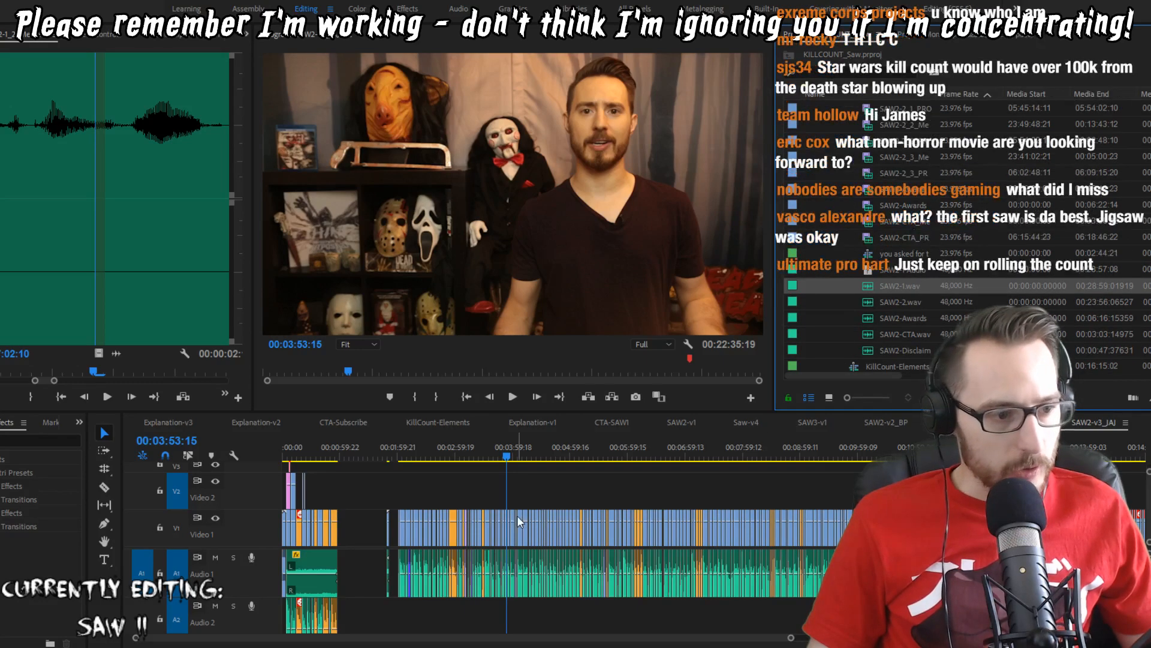
{"action": "scroll", "coordinate": [516, 532], "scroll_direction": "up", "scroll_amount": 1}
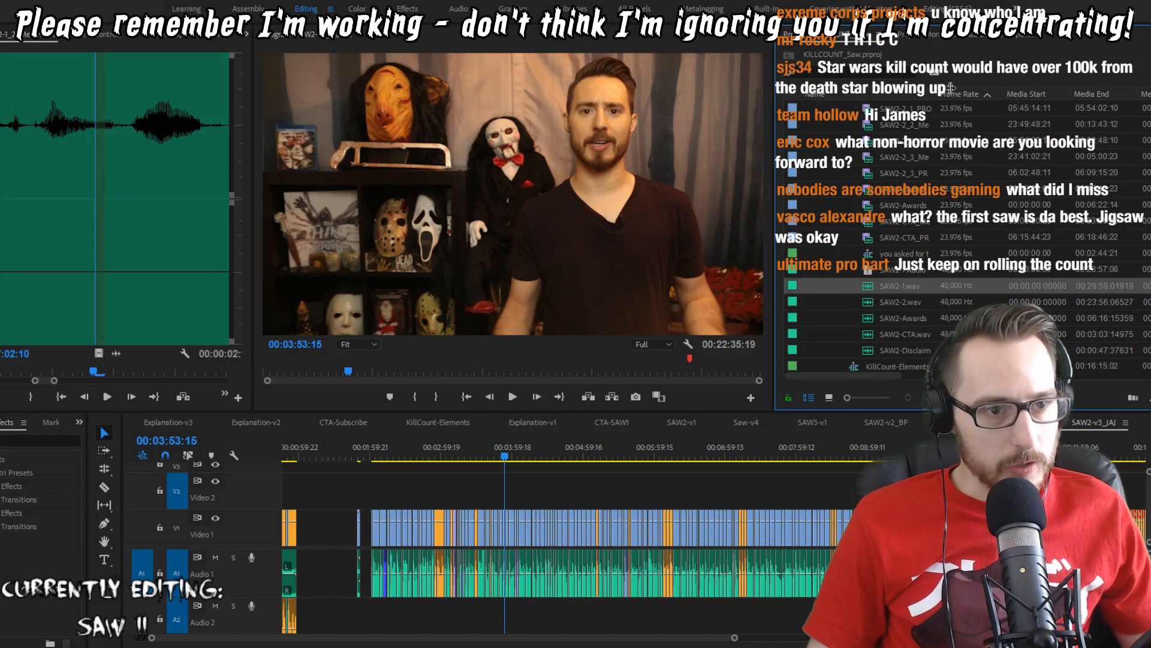
{"action": "left_click_drag", "start_coordinate": [951, 88], "coordinate": [1034, 91]}
{"action": "scroll", "coordinate": [945, 166], "scroll_direction": "up", "scroll_amount": 2}
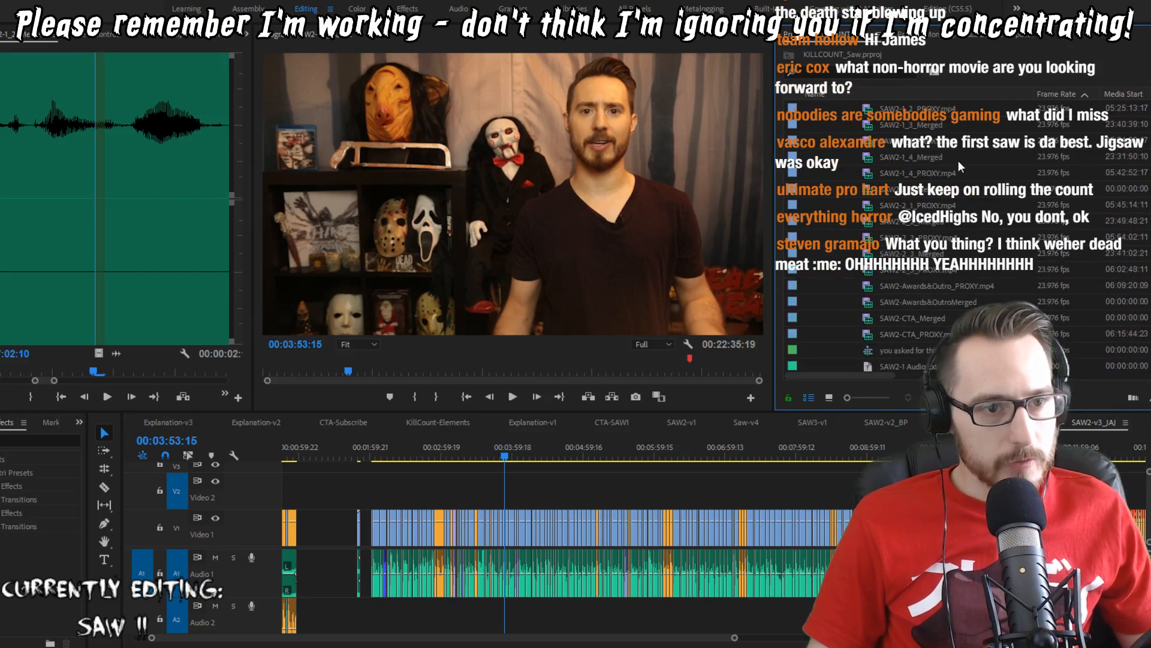
{"action": "scroll", "coordinate": [959, 163], "scroll_direction": "up", "scroll_amount": 2}
{"action": "left_click", "coordinate": [960, 158]}
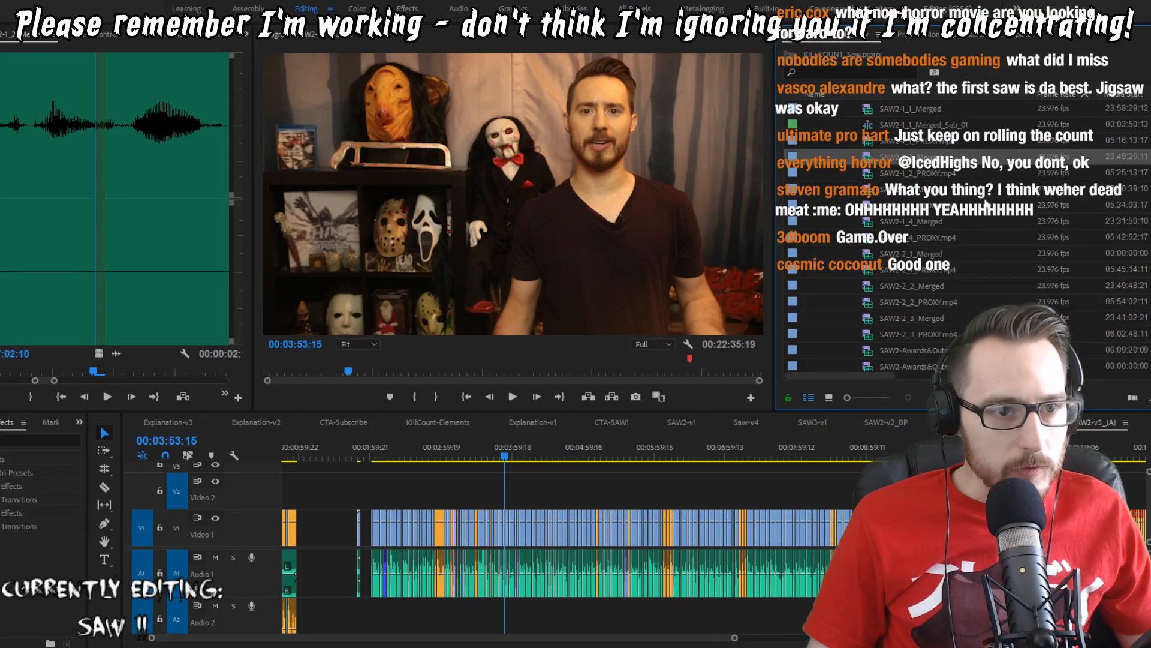
Step: Make the SAW2-1_1_Merged clip in the project offline, keeping its media files on disk
{"action": "left_click", "coordinate": [965, 193]}
{"action": "scroll", "coordinate": [922, 156], "scroll_direction": "up", "scroll_amount": 1}
{"action": "right_click", "coordinate": [922, 156]}
{"action": "left_click", "coordinate": [906, 169]}
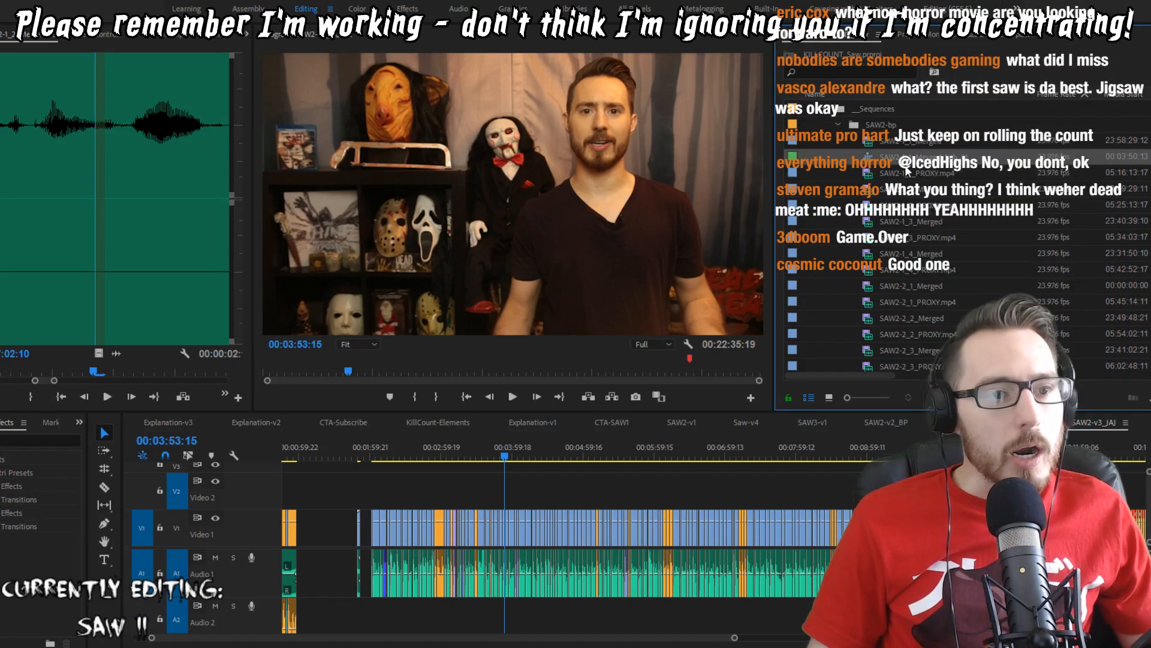
{"action": "left_click", "coordinate": [927, 144]}
{"action": "right_click", "coordinate": [927, 143]}
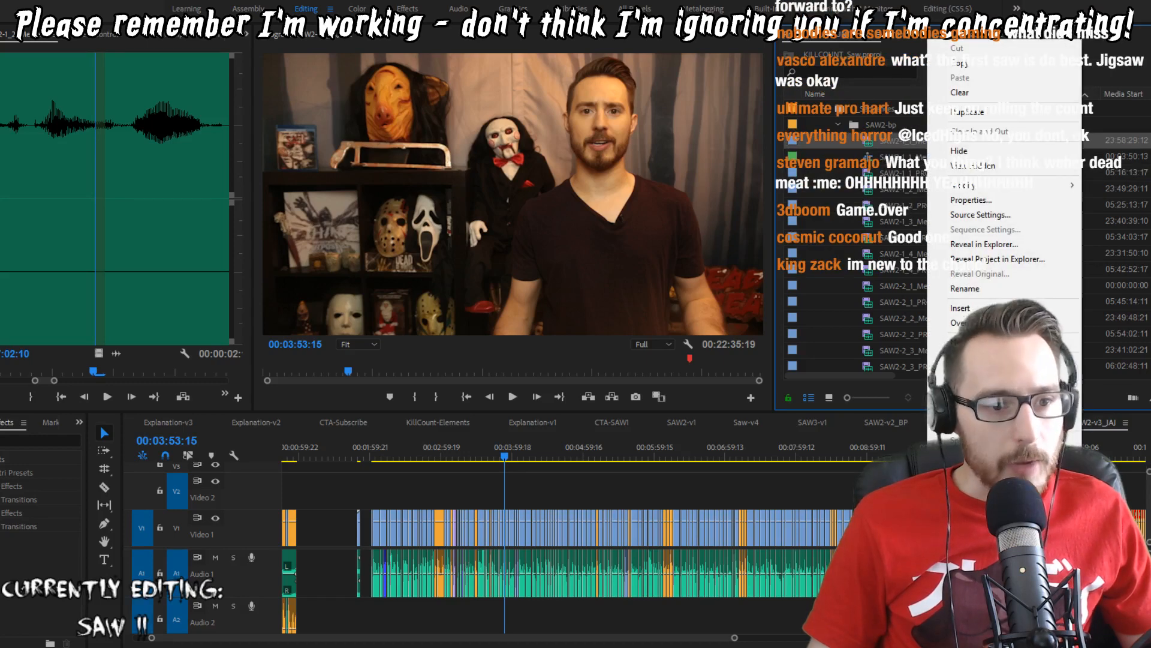
{"action": "left_click", "coordinate": [974, 372]}
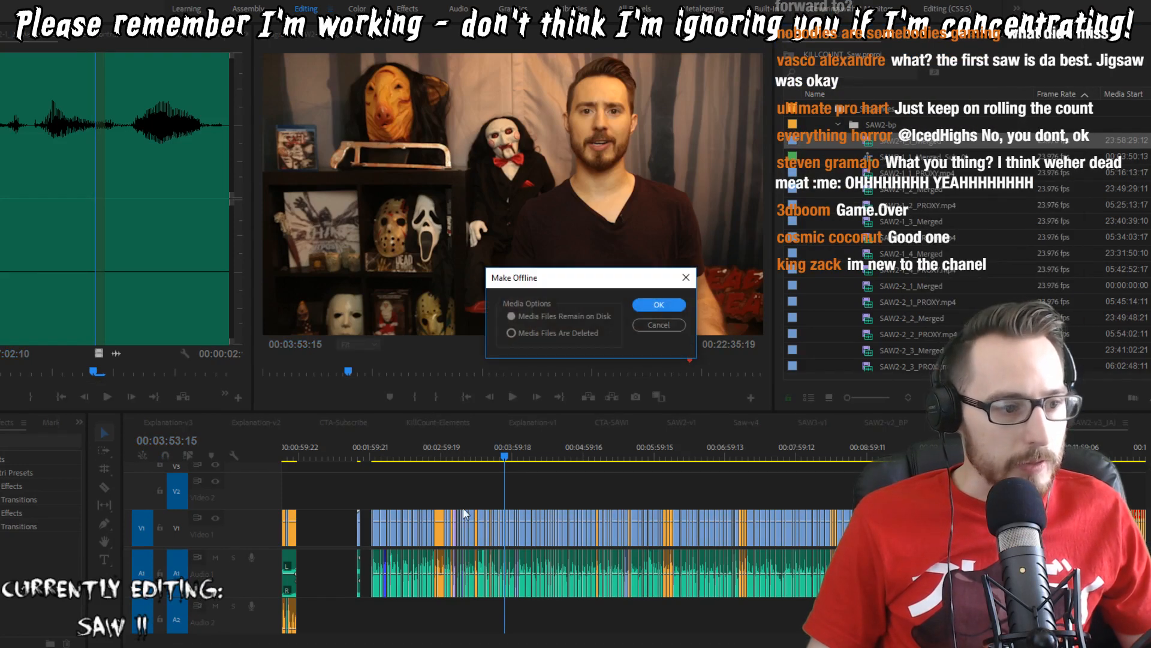
{"action": "left_click", "coordinate": [659, 305]}
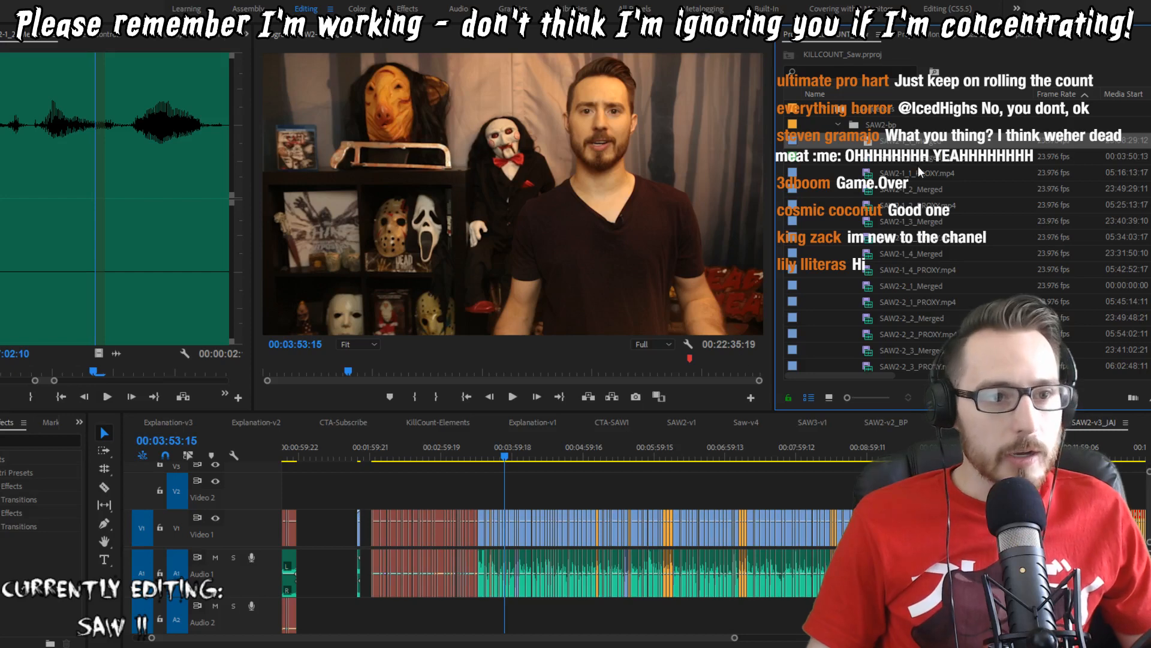
{"action": "right_click", "coordinate": [923, 141]}
{"action": "mouse_move", "coordinate": [1017, 187]}
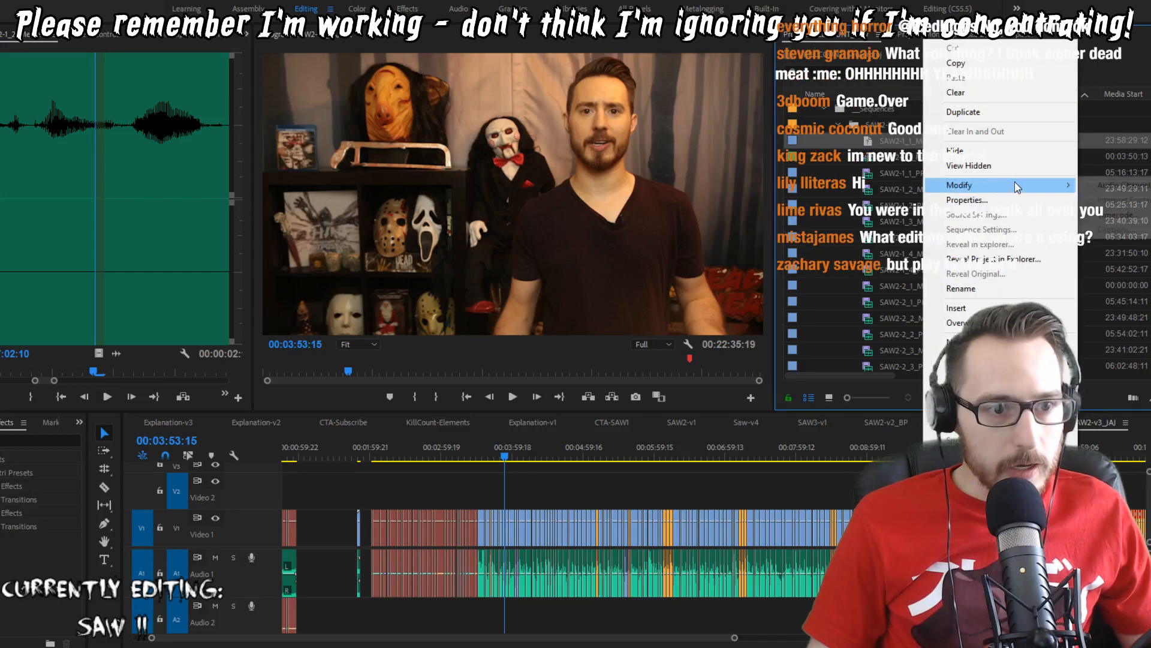
{"action": "left_click", "coordinate": [973, 360]}
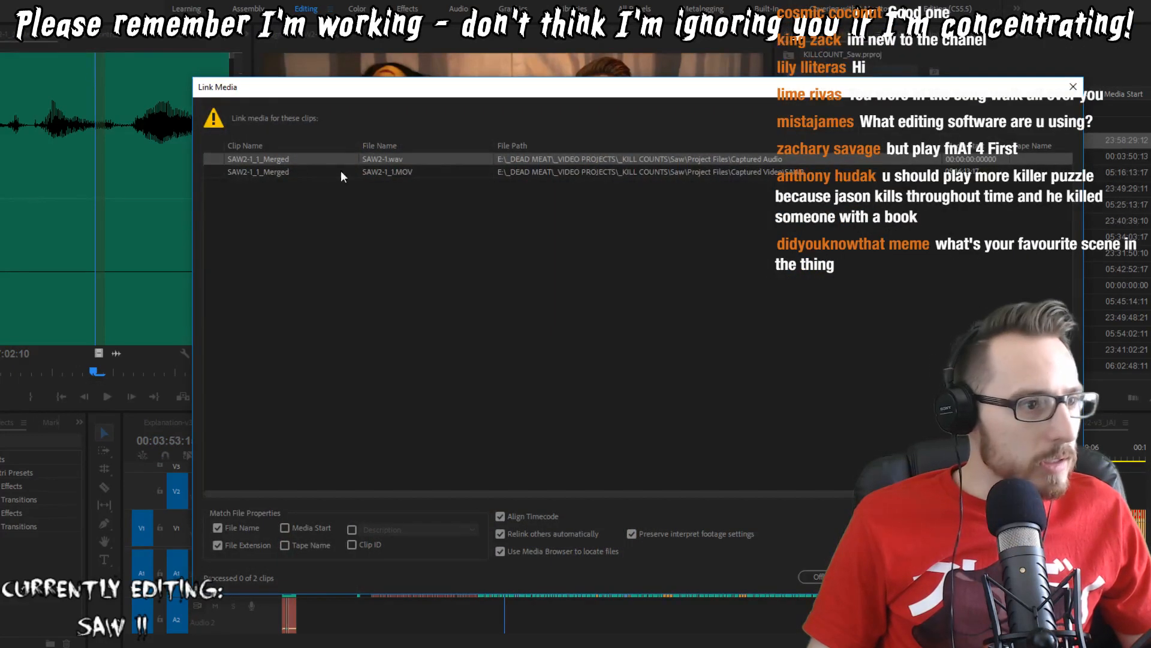
{"action": "left_click", "coordinate": [1042, 576]}
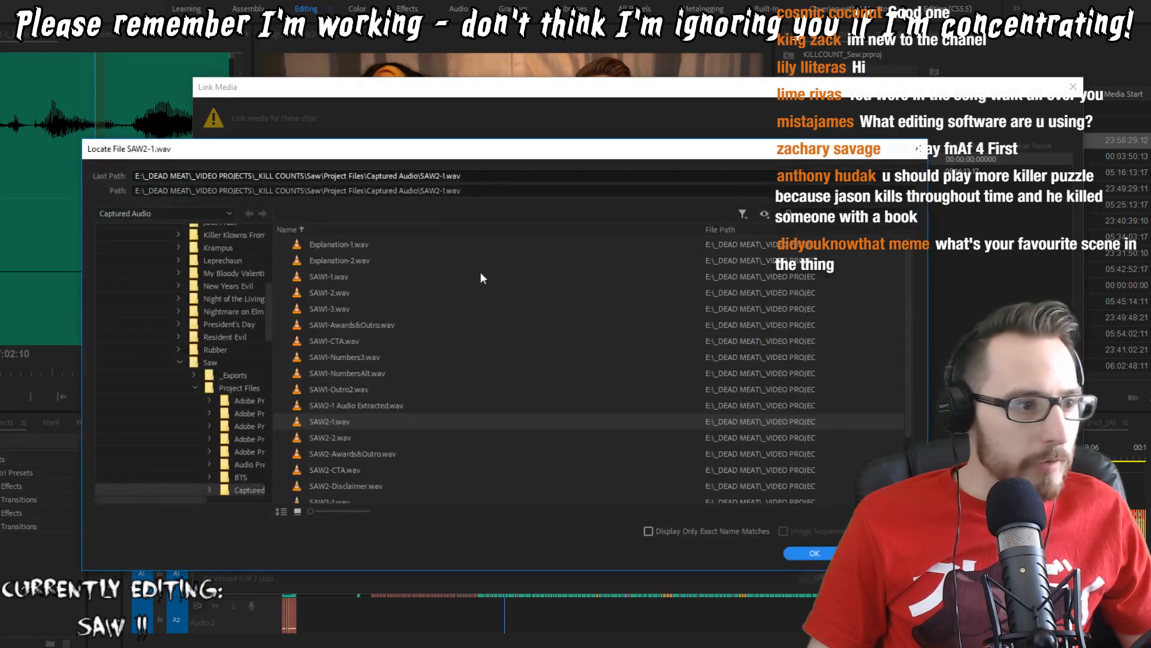
{"action": "left_click", "coordinate": [402, 406]}
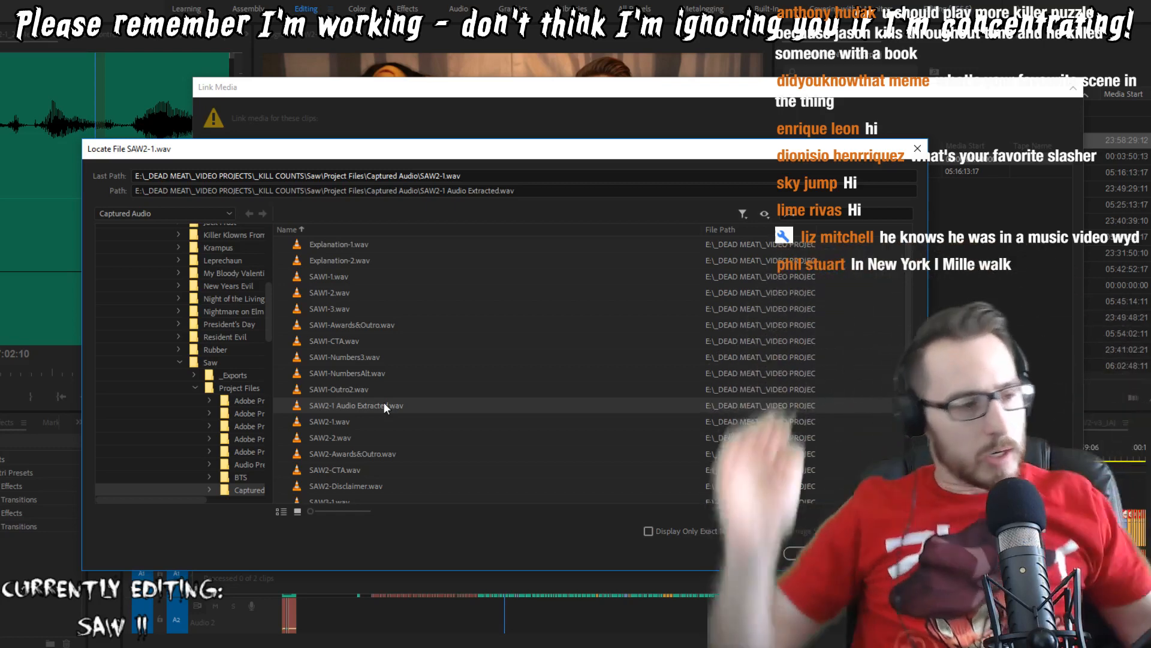
{"action": "key", "text": "Escape"}
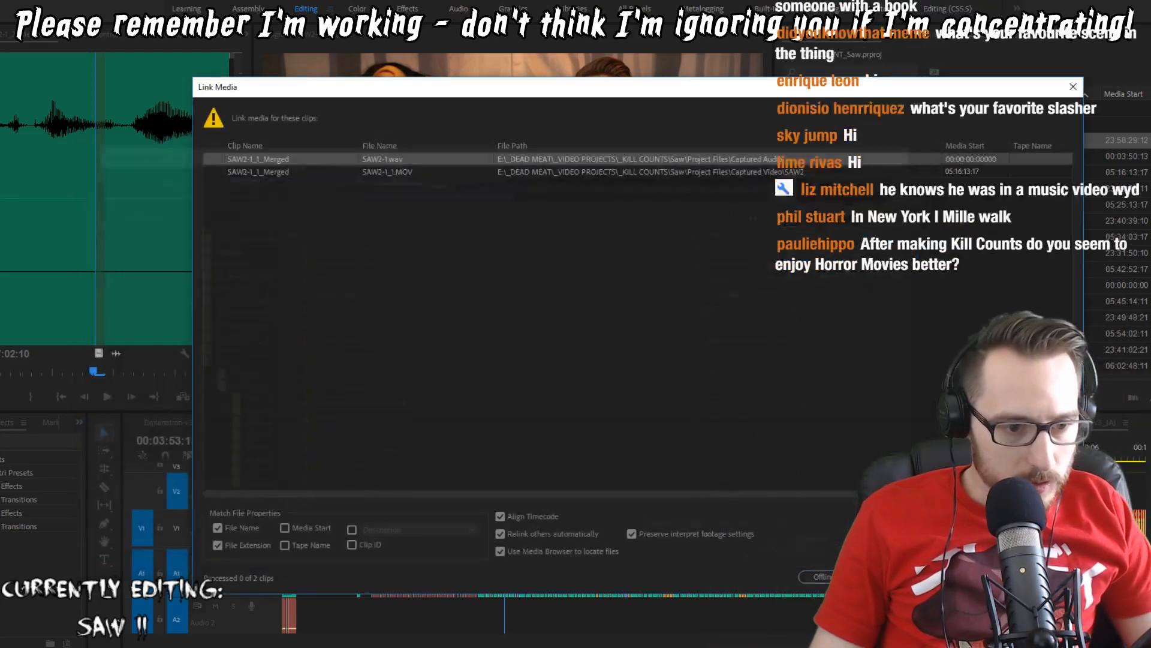
{"action": "key", "text": "Escape"}
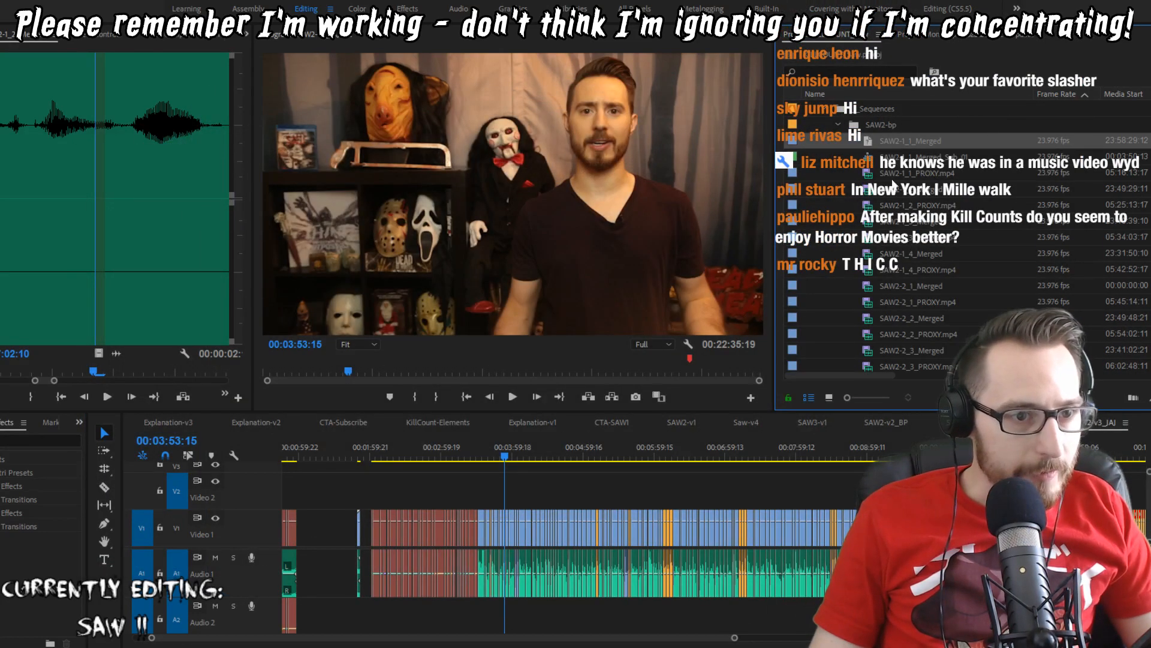
Step: Reveal a timeline audio clip's source in File Explorer and bring up the Captured Audio folder
{"action": "right_click", "coordinate": [502, 560]}
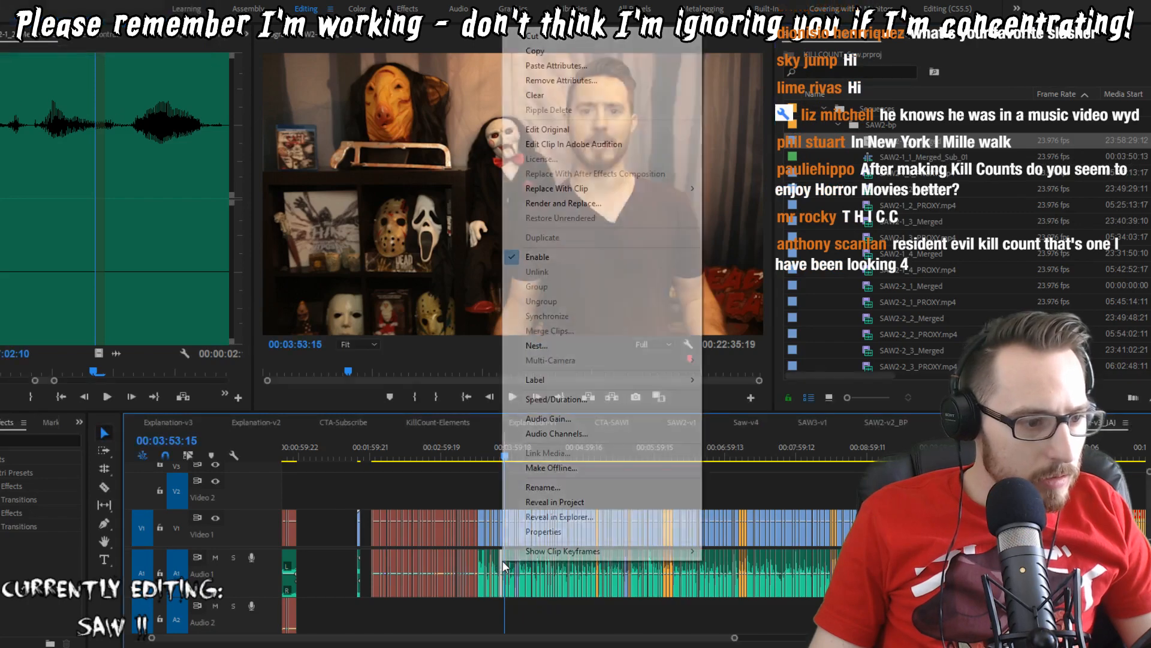
{"action": "left_click", "coordinate": [565, 515]}
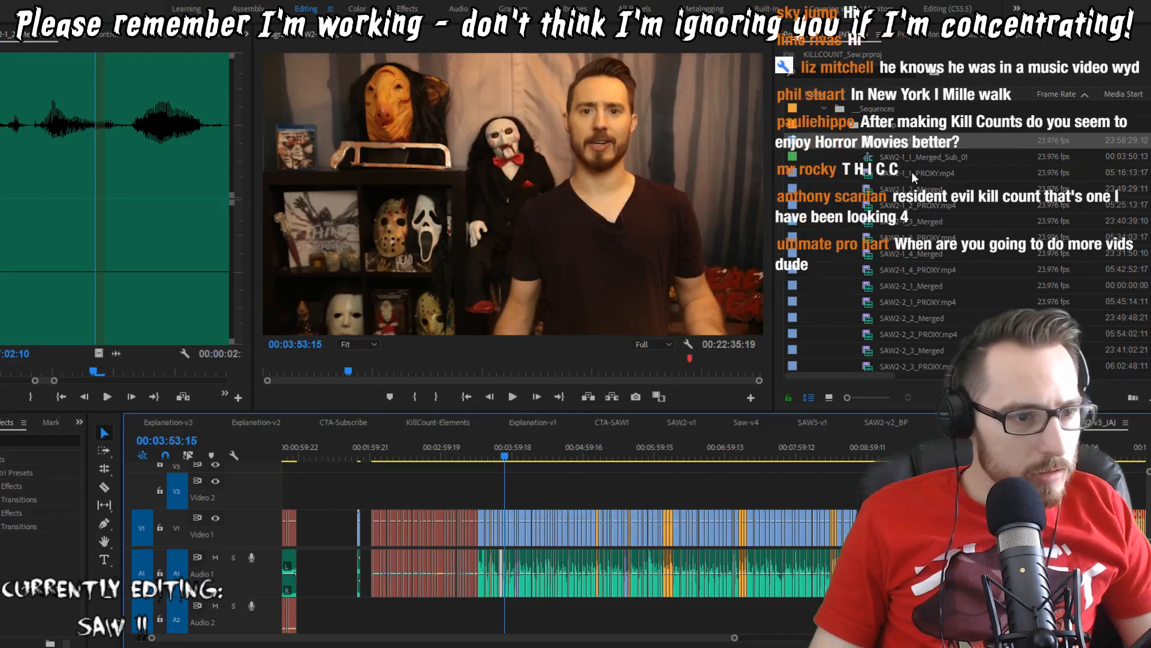
{"action": "left_click", "coordinate": [469, 190]}
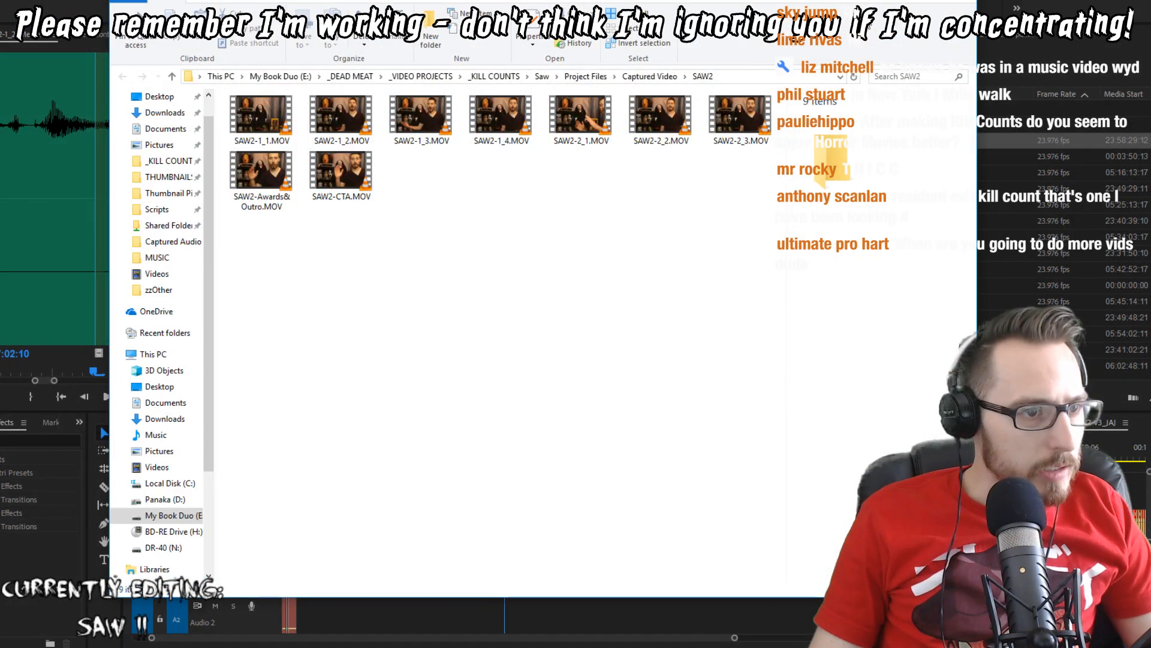
{"action": "left_click", "coordinate": [649, 76]}
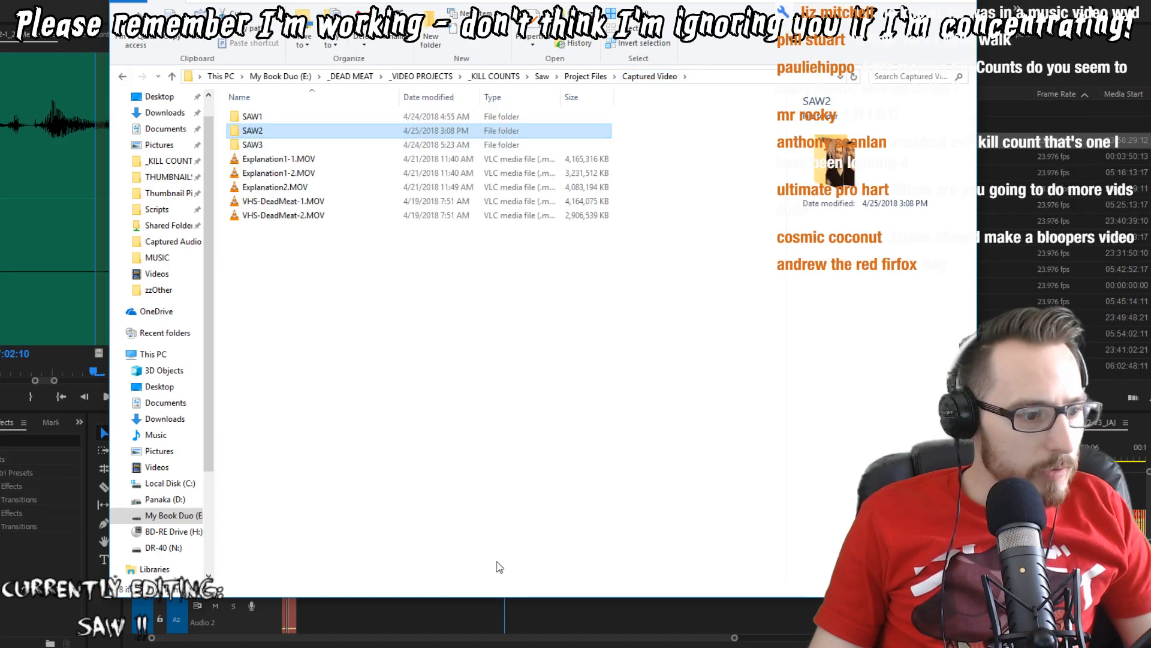
{"action": "key", "text": "alt+Tab"}
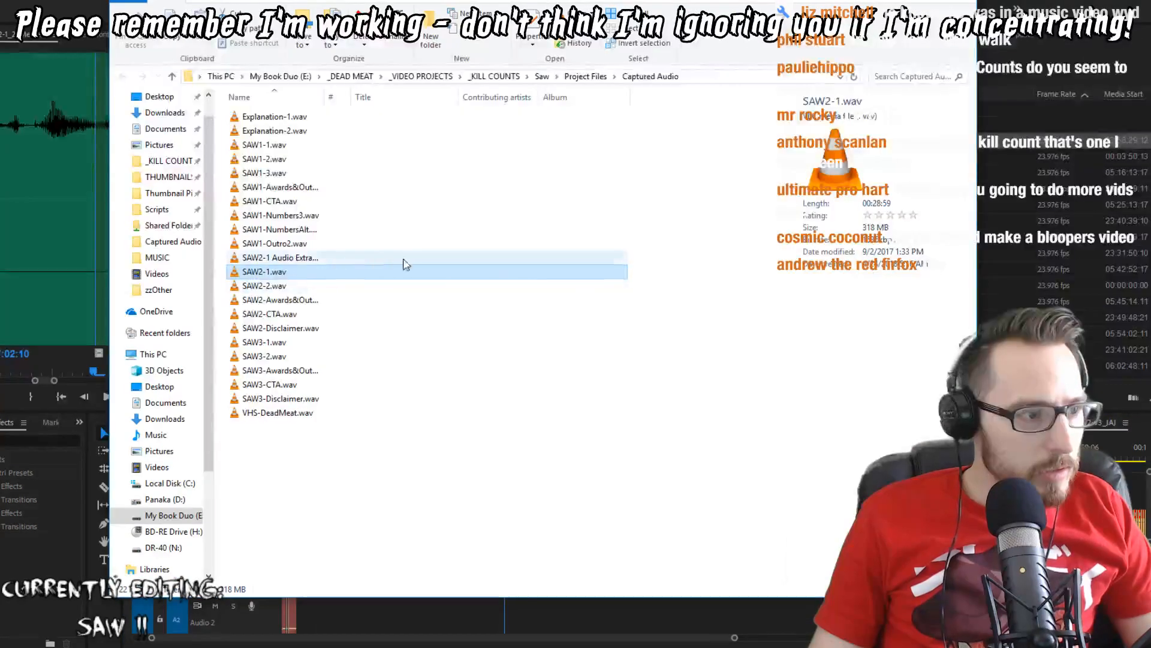
Step: Rename the original SAW2-1.wav recording in the Captured Audio folder as SAW2-1-ORIGINAL.wav
{"action": "left_click", "coordinate": [279, 262]}
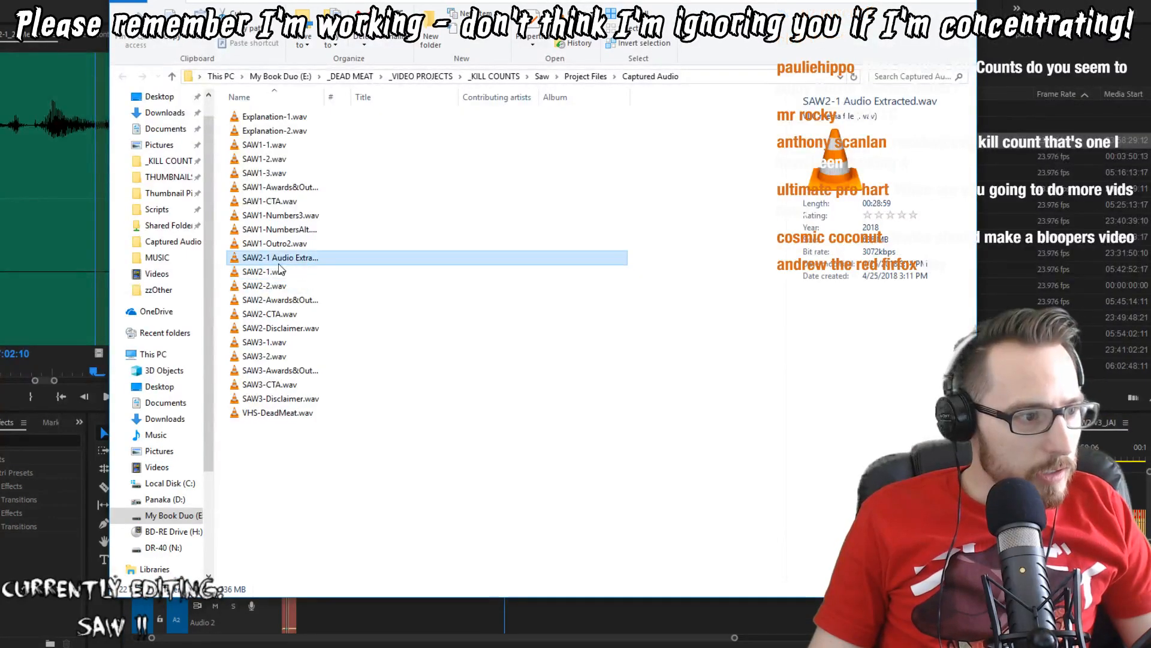
{"action": "left_click", "coordinate": [255, 274]}
{"action": "left_click", "coordinate": [271, 276]}
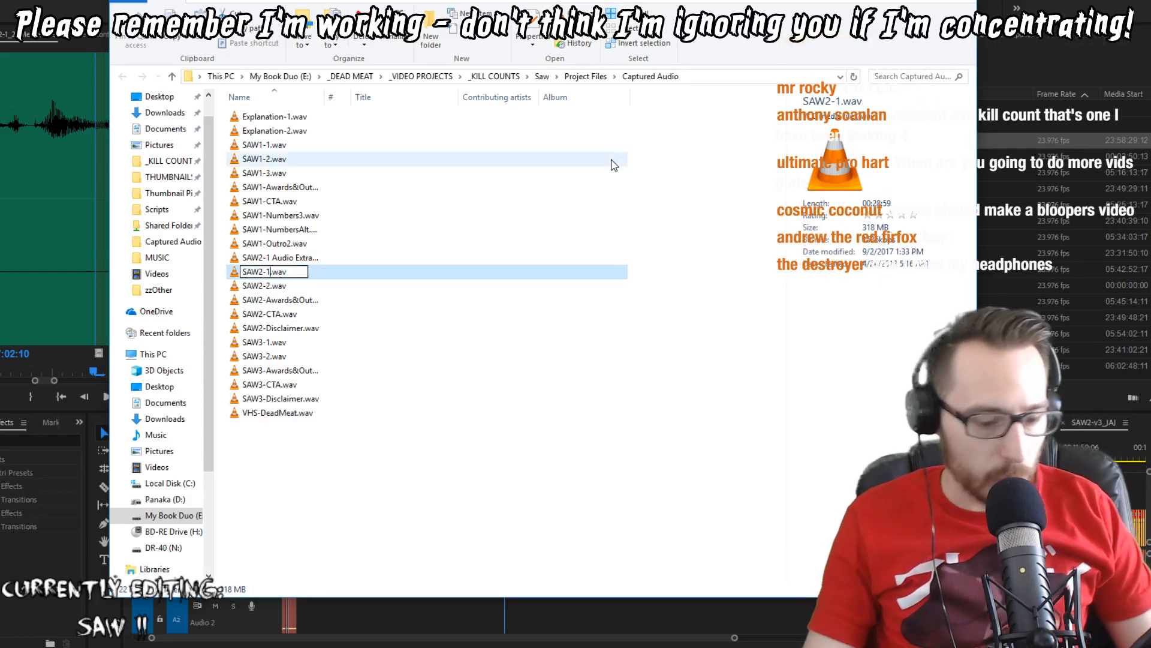
{"action": "key", "text": "Right"}
{"action": "type", "text": "-ORIGINAL"}
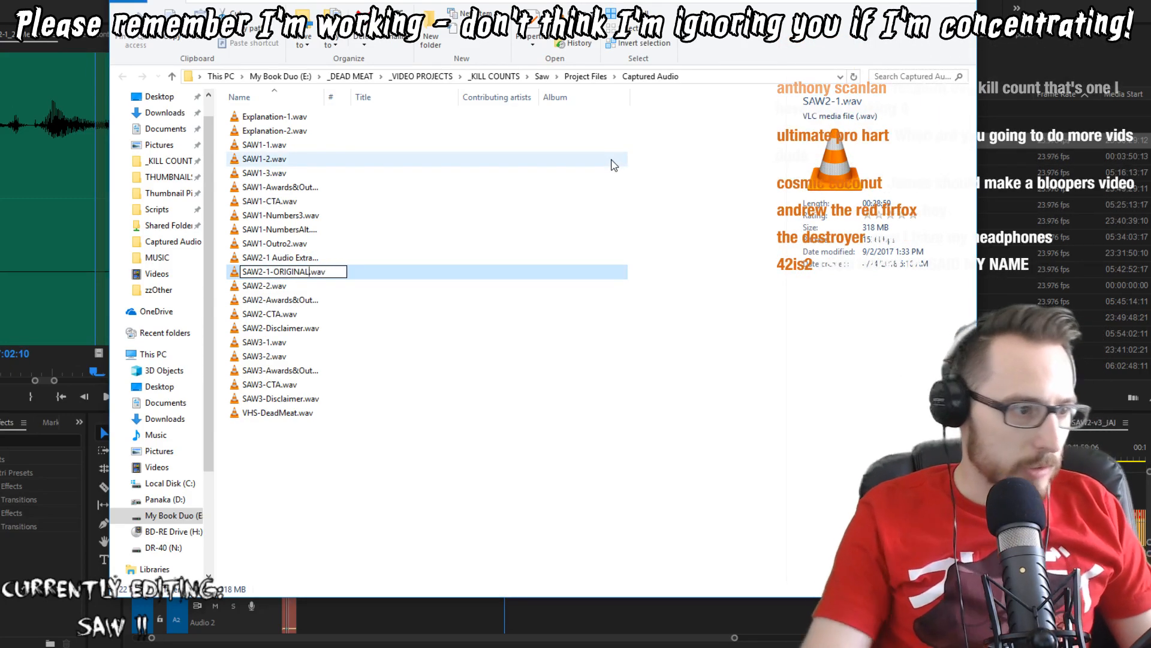
{"action": "key", "text": "Return"}
Step: Rename SAW2-1 Audio Extracted.wav as SAW2-1.wav, taking over the original recording's file name
{"action": "left_click", "coordinate": [273, 263]}
{"action": "left_click", "coordinate": [906, 0]}
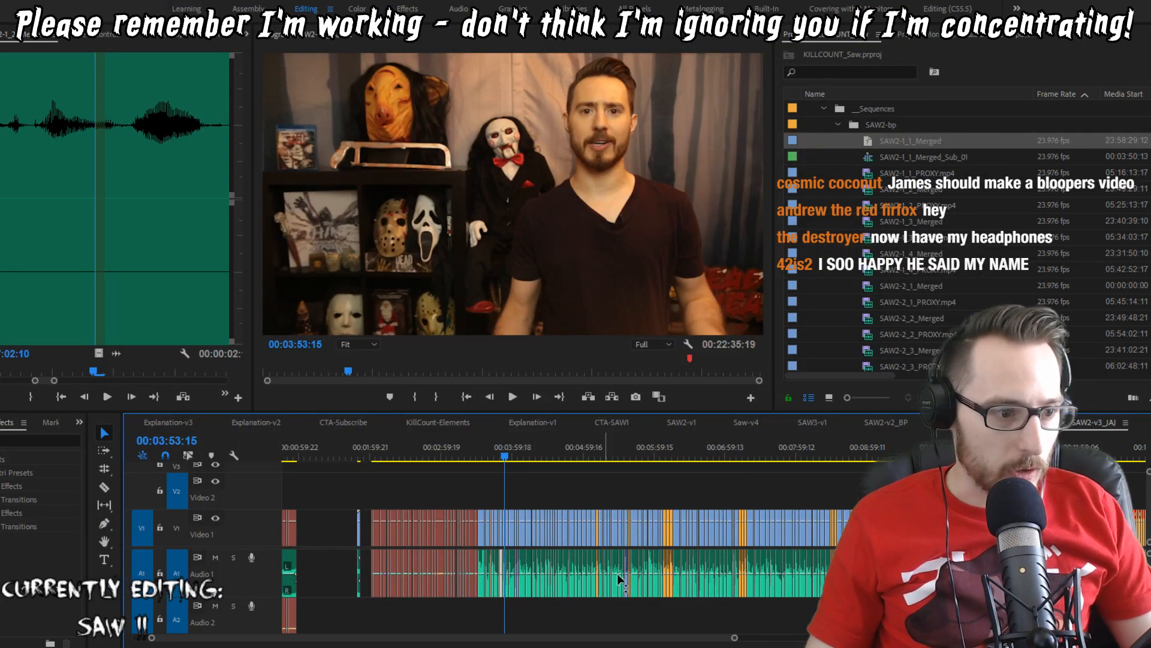
{"action": "key", "text": "alt+Tab"}
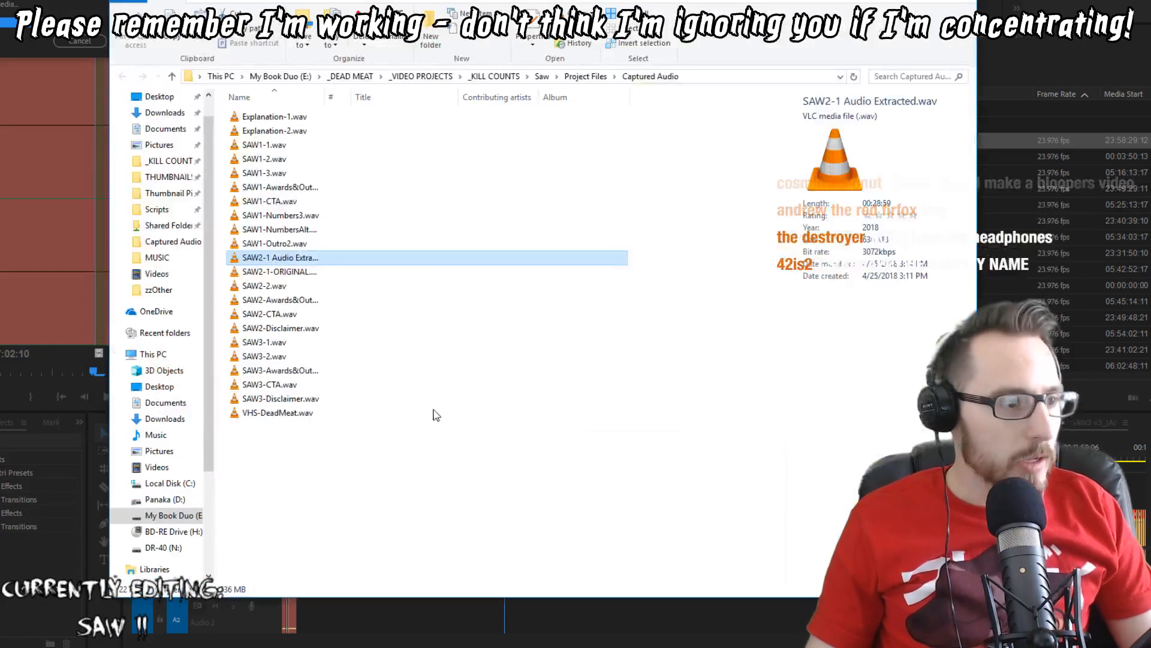
{"action": "key", "text": "F2"}
{"action": "left_click", "coordinate": [271, 258]}
{"action": "key", "text": "Delete"}
{"action": "key", "text": "Delete"}
{"action": "key", "text": "Delete"}
{"action": "key", "text": "Delete"}
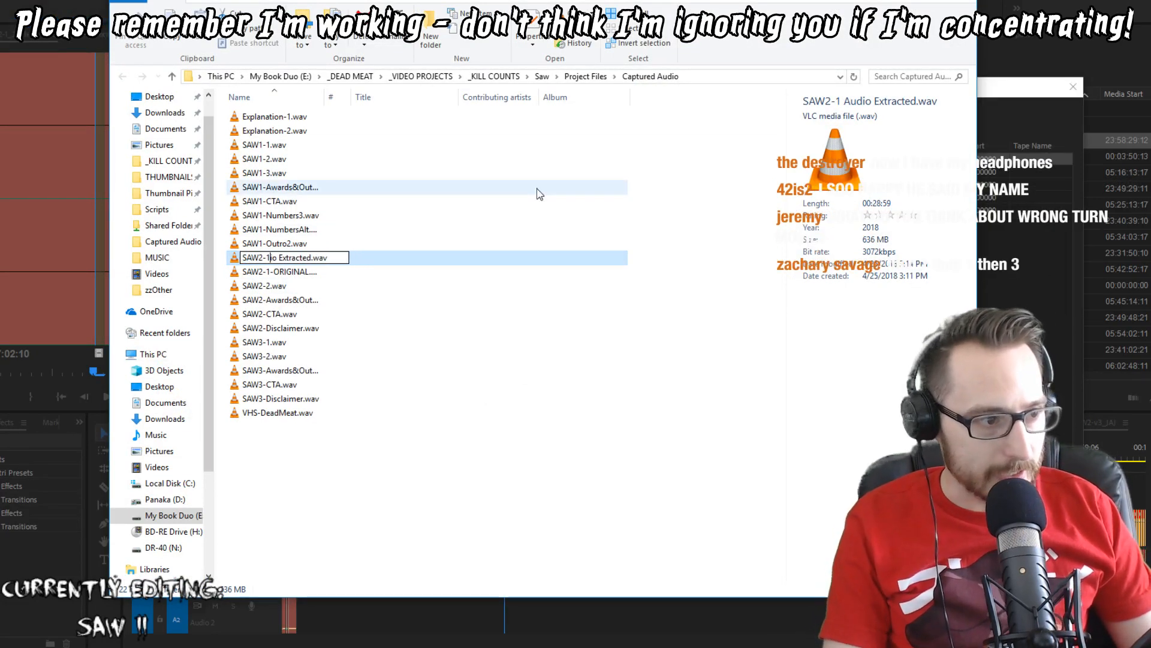
{"action": "key", "text": "Delete"}
{"action": "key", "text": "Delete"}
{"action": "key", "text": "Delete"}
{"action": "key", "text": "Delete"}
{"action": "key", "text": "Delete"}
{"action": "key", "text": "Delete"}
{"action": "key", "text": "Delete"}
{"action": "key", "text": "Delete"}
{"action": "key", "text": "Delete"}
{"action": "key", "text": "Delete"}
{"action": "key", "text": "Delete"}
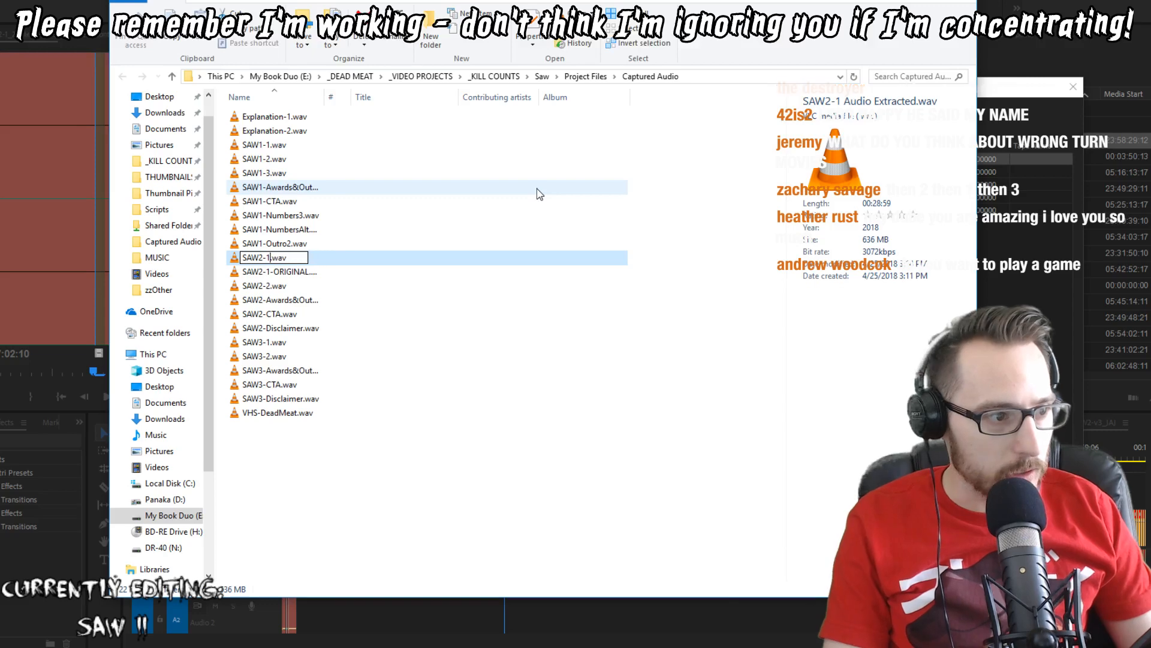
{"action": "key", "text": "Return"}
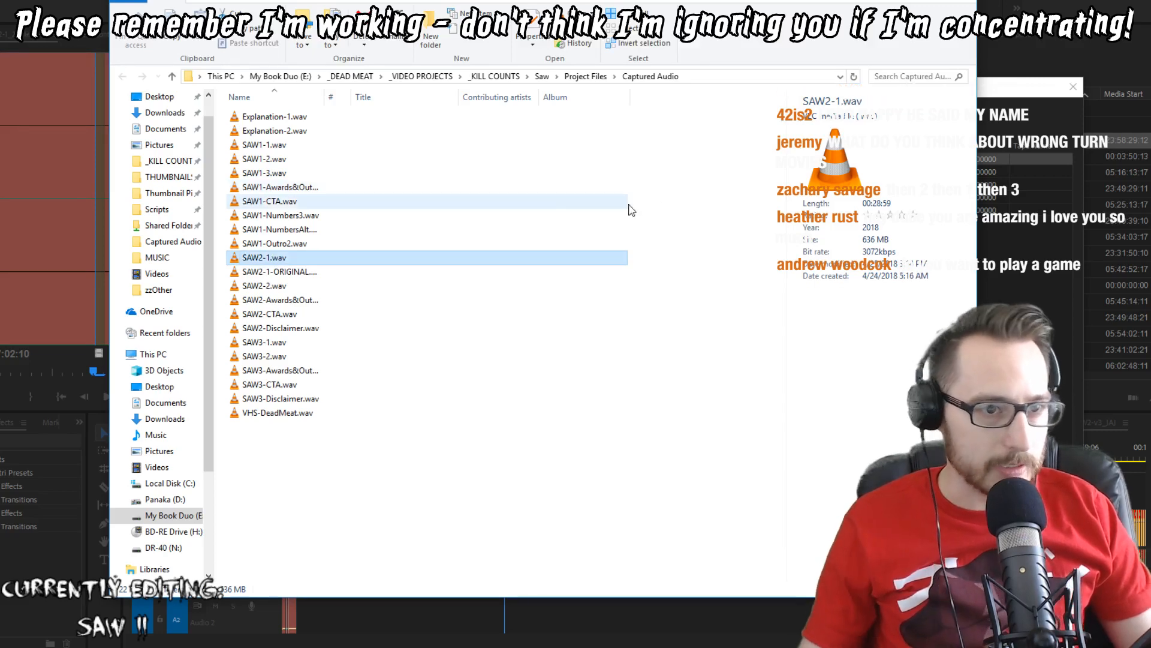
Step: Switch back to Premiere Pro and relink the missing SAW2-1 audio to the new SAW2-1.wav, displaying only exact name matches
{"action": "key", "text": "super+Down"}
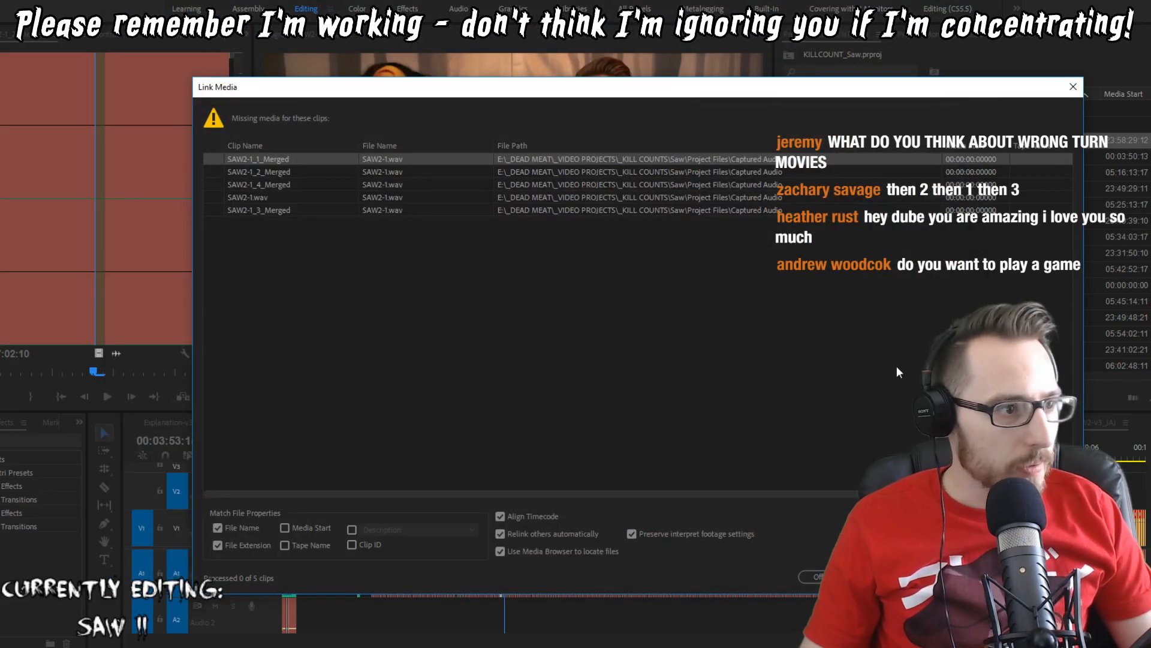
{"action": "left_click", "coordinate": [1043, 577]}
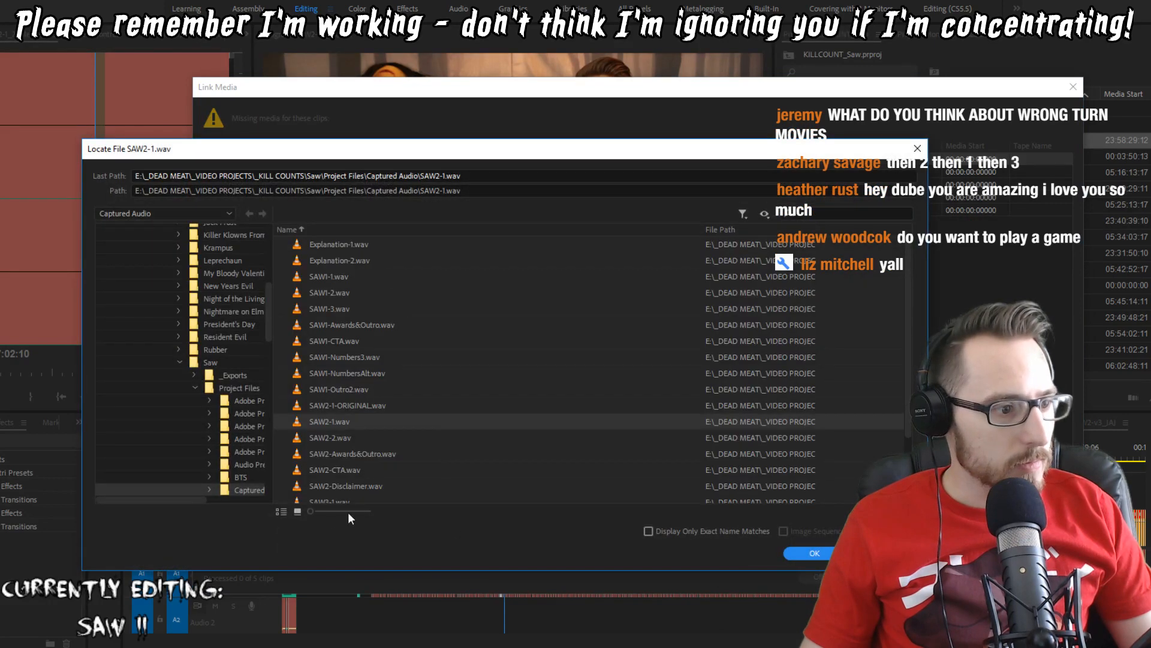
{"action": "left_click", "coordinate": [683, 532]}
{"action": "double_click", "coordinate": [318, 243]}
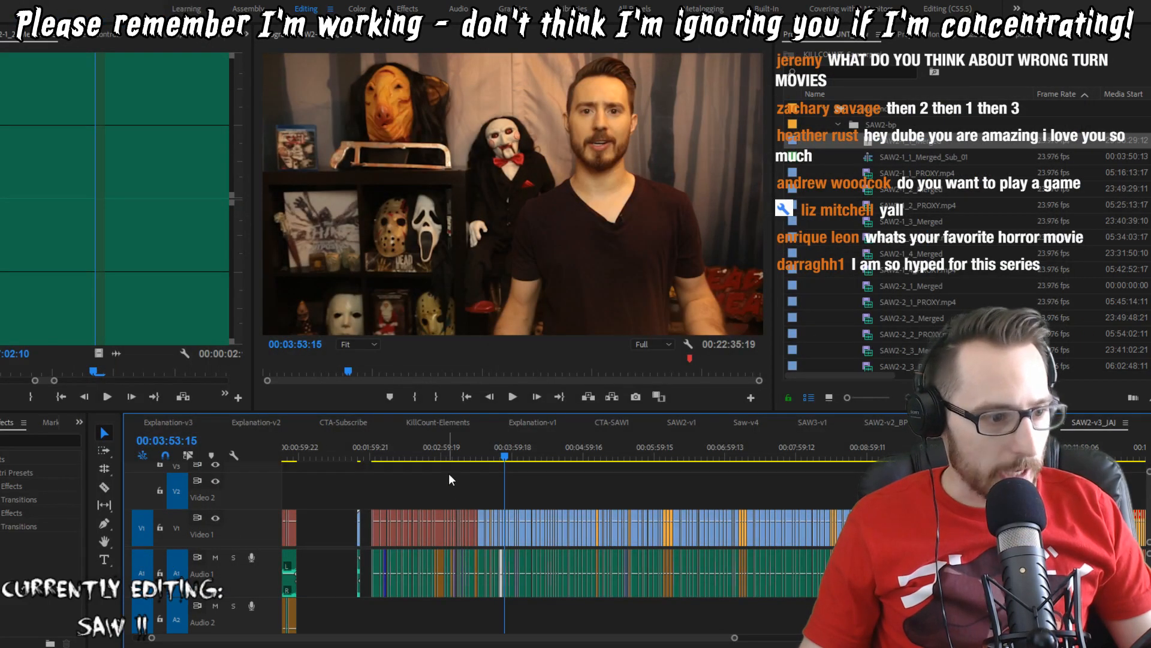
Step: Play the SAW2-v3_JAJ sequence from about 00:02:53 to check the relinked audio
{"action": "left_click", "coordinate": [434, 458]}
{"action": "key", "text": "space"}
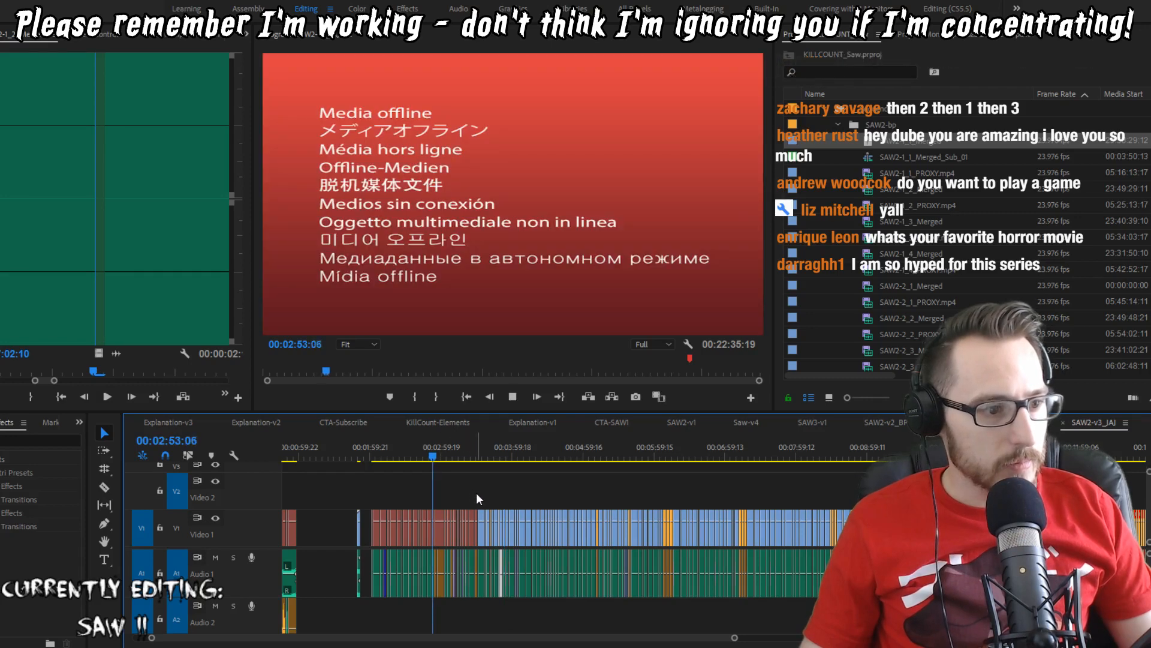
{"action": "left_click_drag", "start_coordinate": [478, 497], "coordinate": [373, 533]}
{"action": "right_click", "coordinate": [390, 528]}
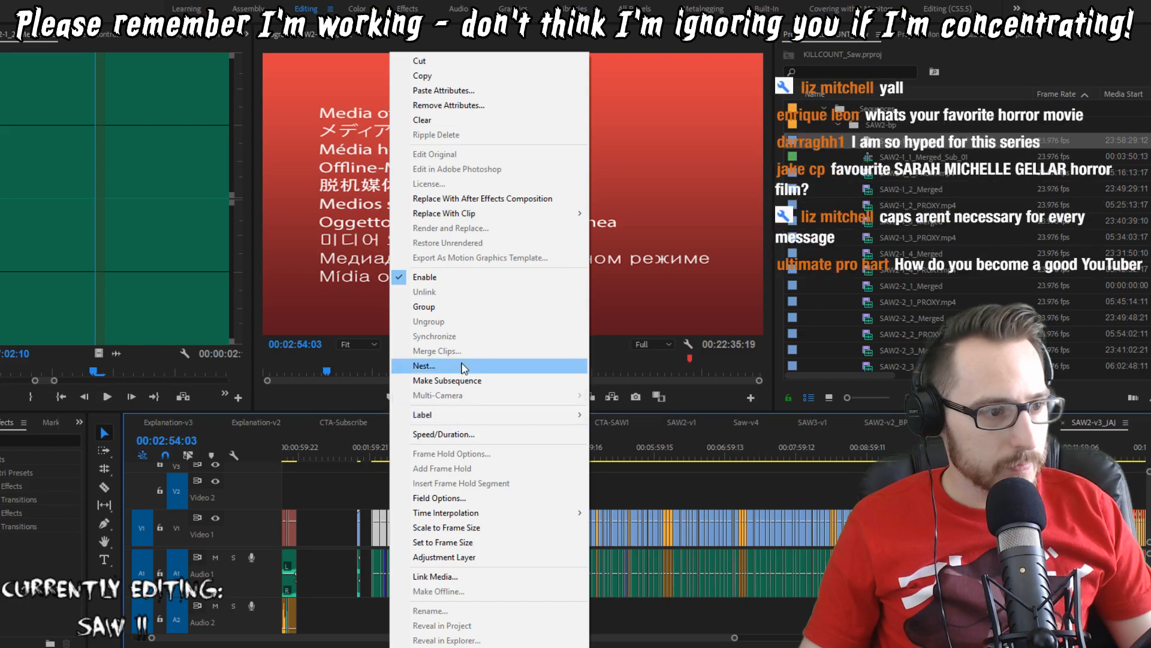
{"action": "left_click", "coordinate": [329, 491]}
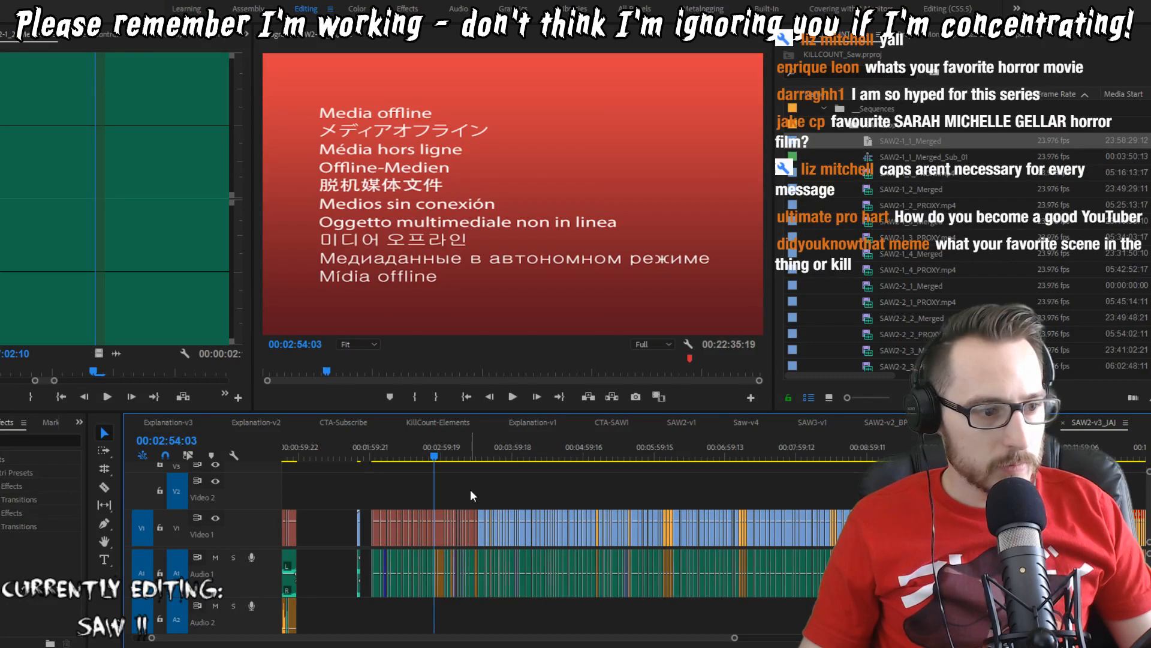
Step: Select the offline video clips at the start of the sequence and relink them to SAW2-1_1.MOV in the captured SAW2 video folder
{"action": "scroll", "coordinate": [470, 495], "scroll_direction": "up", "scroll_amount": 3}
{"action": "left_click", "coordinate": [513, 516]}
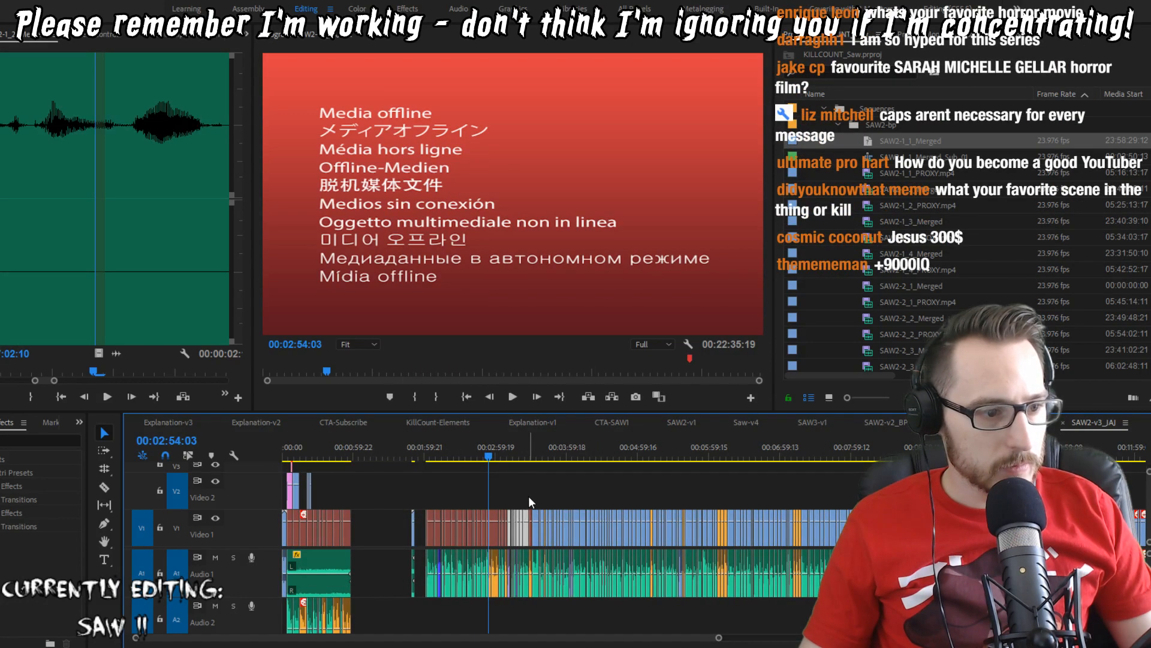
{"action": "left_click_drag", "start_coordinate": [532, 506], "coordinate": [282, 520]}
{"action": "right_click", "coordinate": [336, 521]}
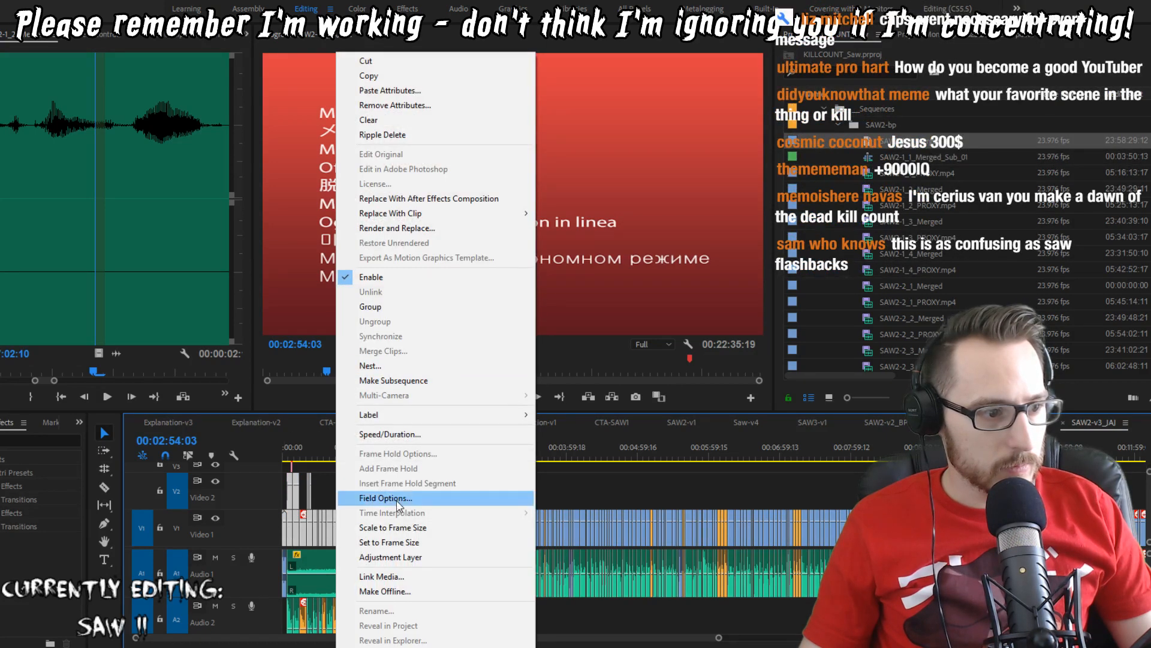
{"action": "left_click", "coordinate": [414, 576]}
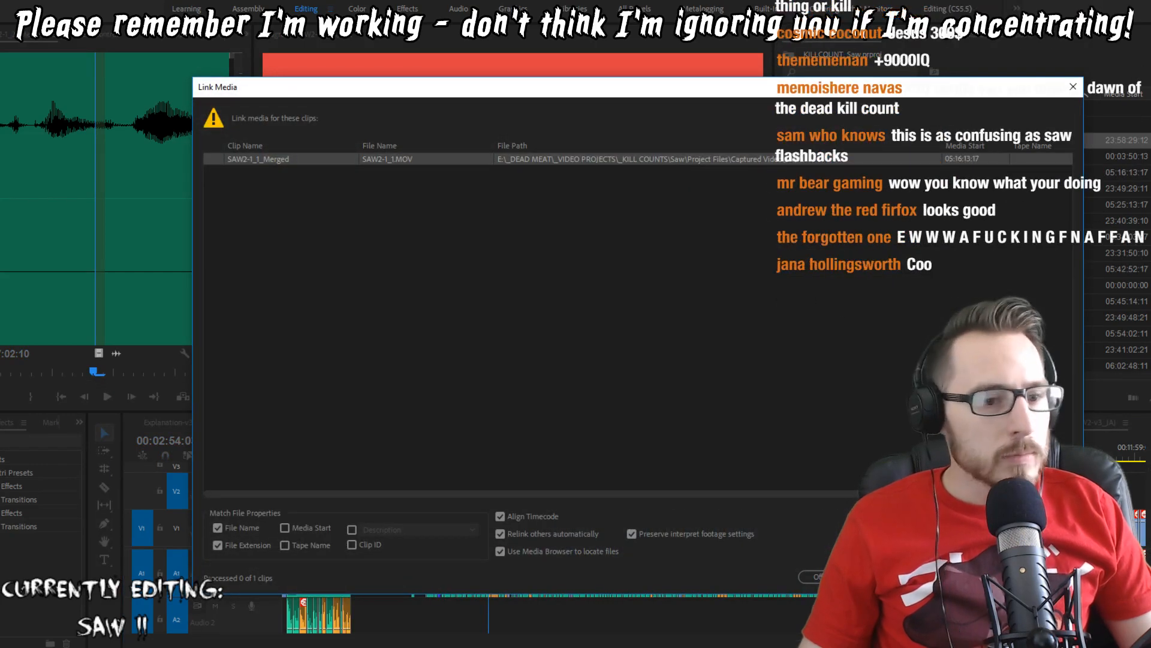
{"action": "left_click", "coordinate": [1042, 577]}
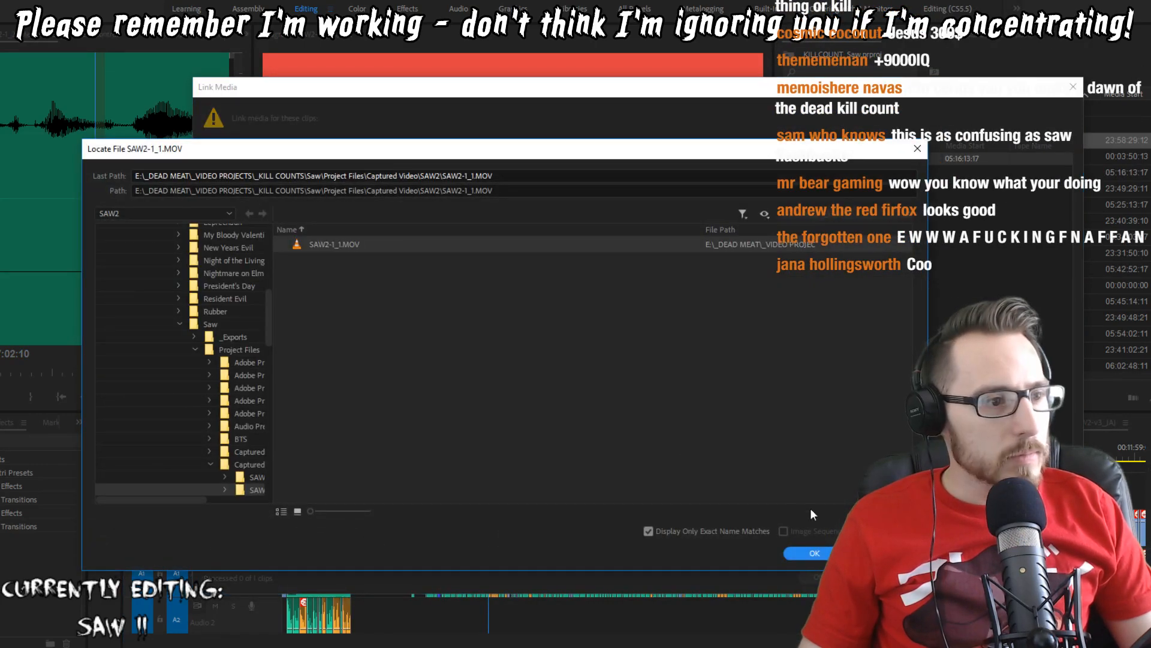
{"action": "left_click", "coordinate": [807, 553]}
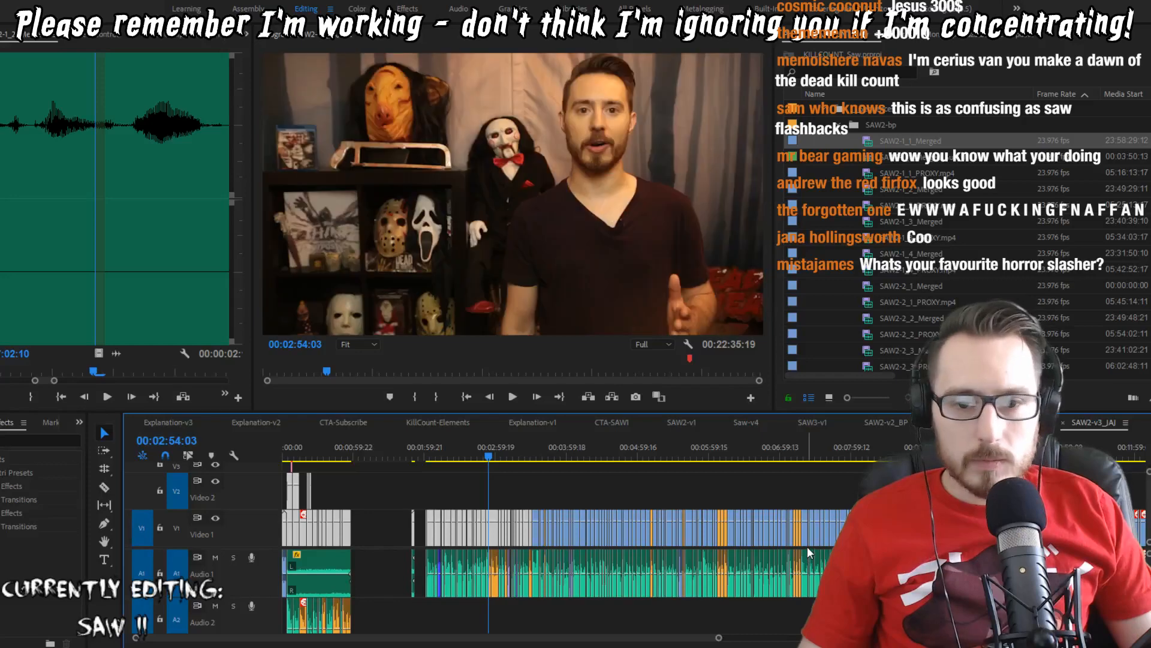
{"action": "scroll", "coordinate": [830, 477], "scroll_direction": "down", "scroll_amount": 3}
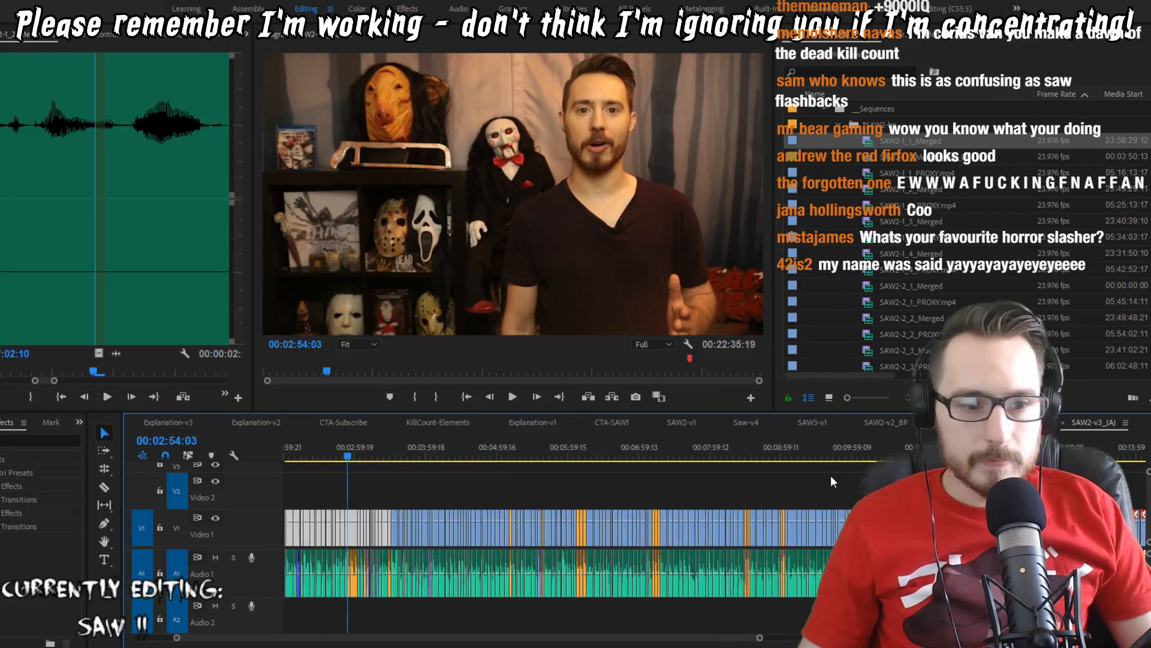
Step: Play the SAW2-v3_JAJ sequence from 00:02:54 to about 00:03:43 to check the relinked footage, and save the project
{"action": "key", "text": "space"}
{"action": "scroll", "coordinate": [366, 533], "scroll_direction": "up", "scroll_amount": 5}
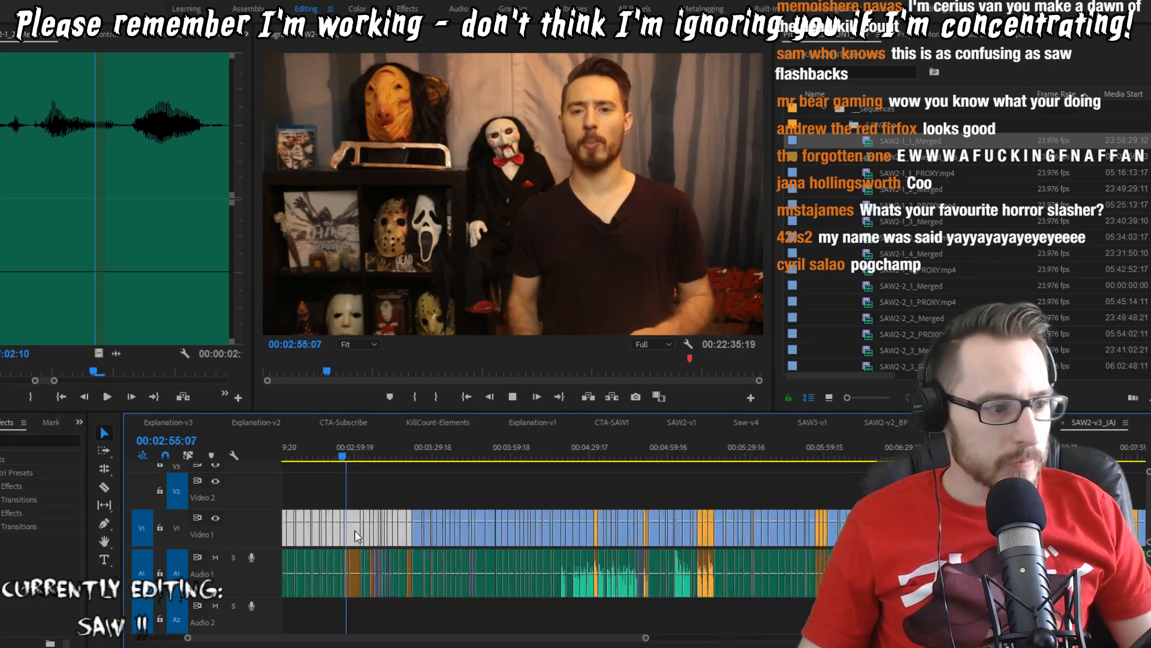
{"action": "scroll", "coordinate": [353, 542], "scroll_direction": "up", "scroll_amount": 5}
{"action": "scroll", "coordinate": [792, 526], "scroll_direction": "down", "scroll_amount": 4}
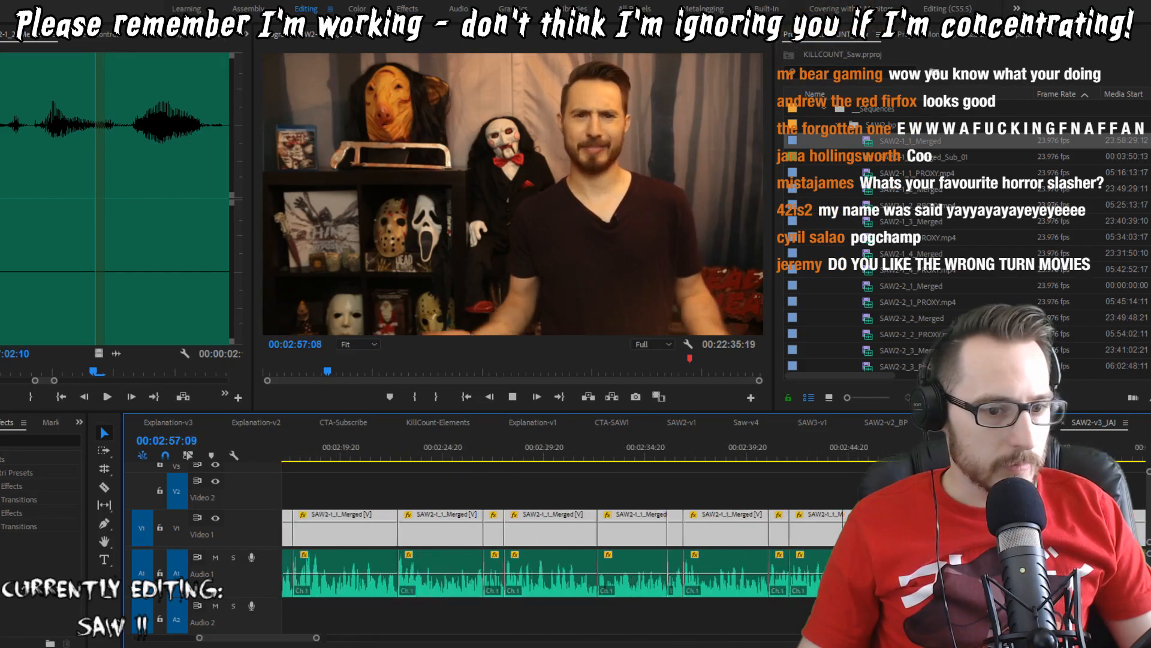
{"action": "scroll", "coordinate": [713, 527], "scroll_direction": "up", "scroll_amount": 6}
{"action": "scroll", "coordinate": [713, 528], "scroll_direction": "down", "scroll_amount": 3}
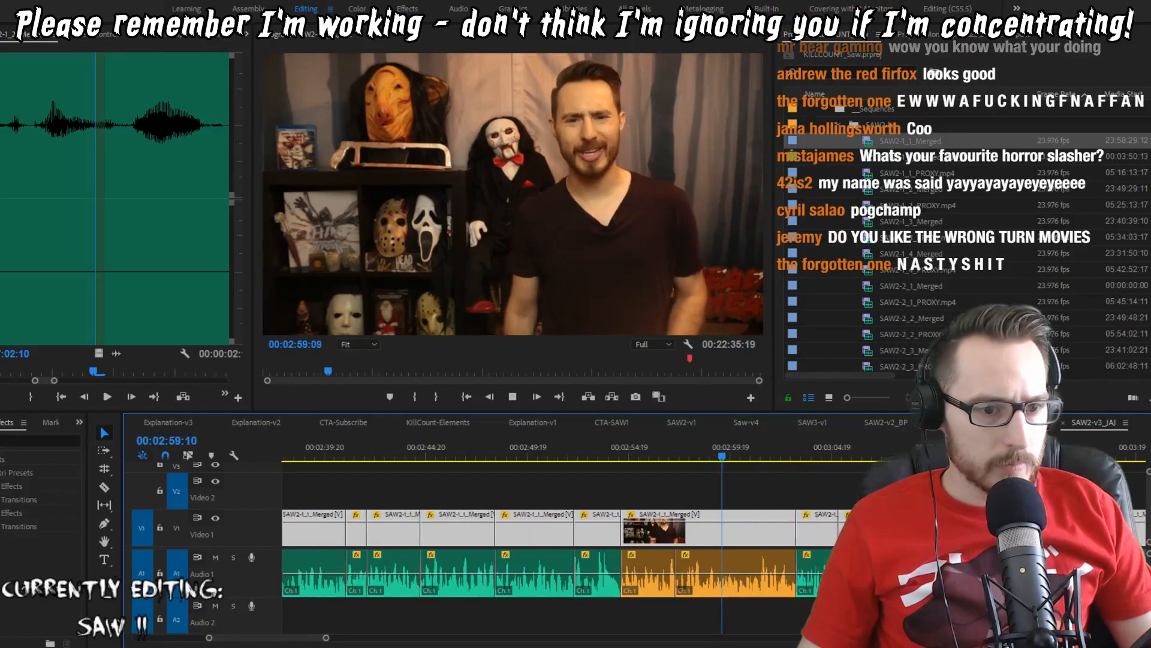
{"action": "left_click", "coordinate": [984, 453]}
{"action": "key", "text": "space"}
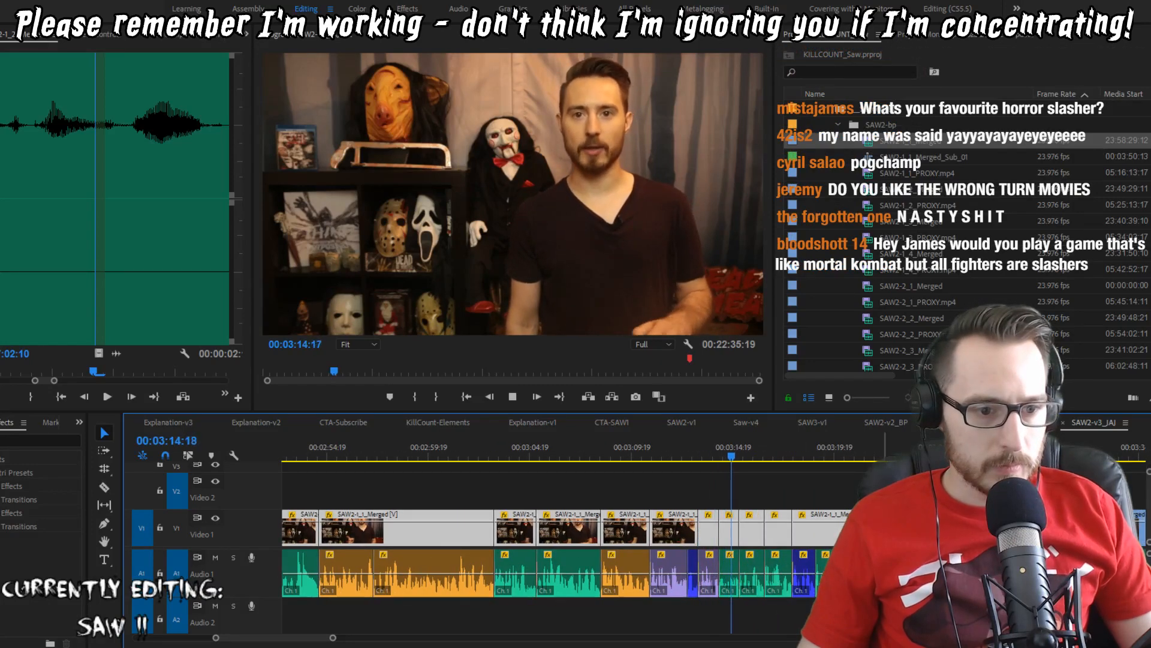
{"action": "scroll", "coordinate": [595, 567], "scroll_direction": "down", "scroll_amount": 3}
{"action": "scroll", "coordinate": [596, 567], "scroll_direction": "up", "scroll_amount": 2}
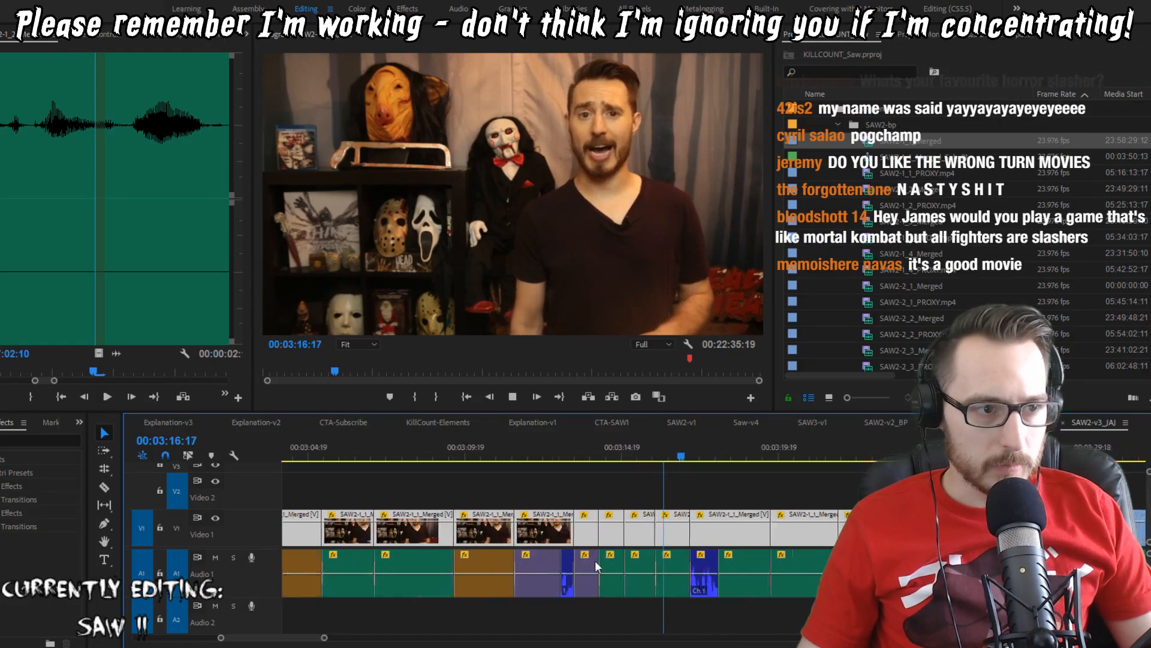
{"action": "scroll", "coordinate": [596, 567], "scroll_direction": "up", "scroll_amount": 3}
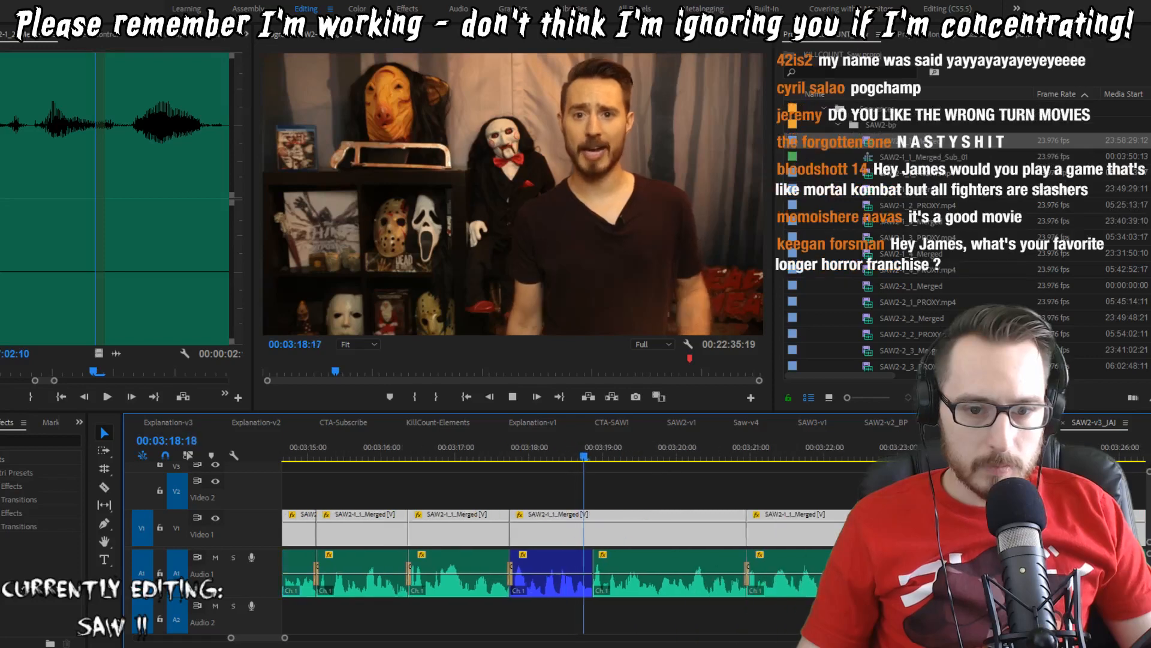
{"action": "scroll", "coordinate": [826, 507], "scroll_direction": "down", "scroll_amount": 4}
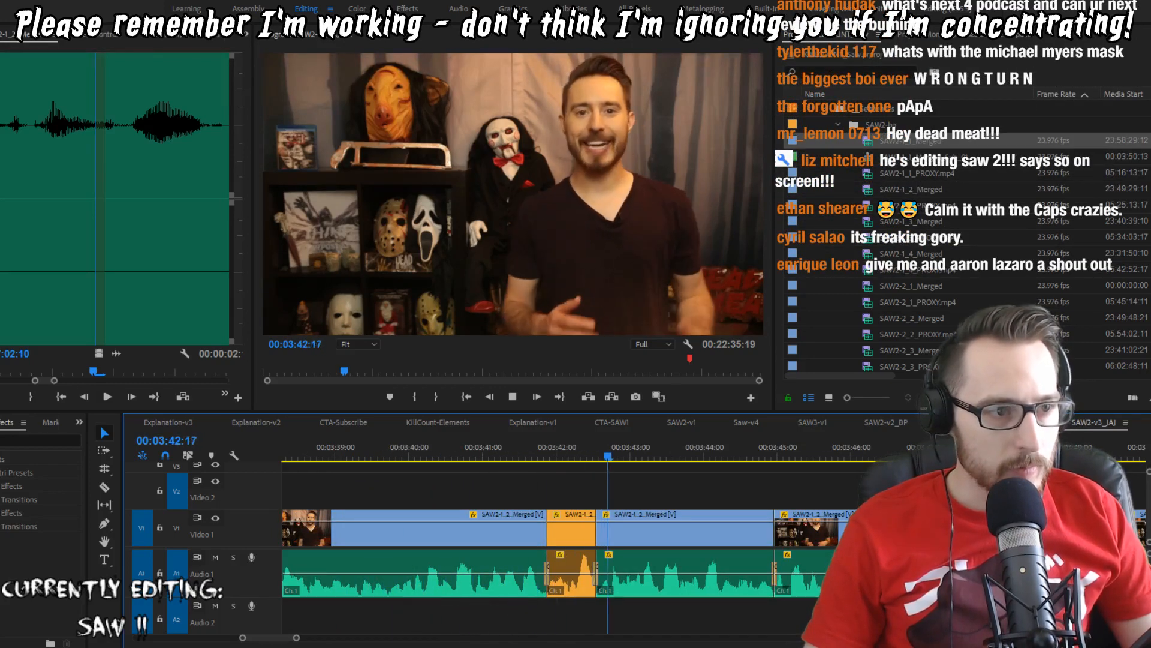
{"action": "key", "text": "space"}
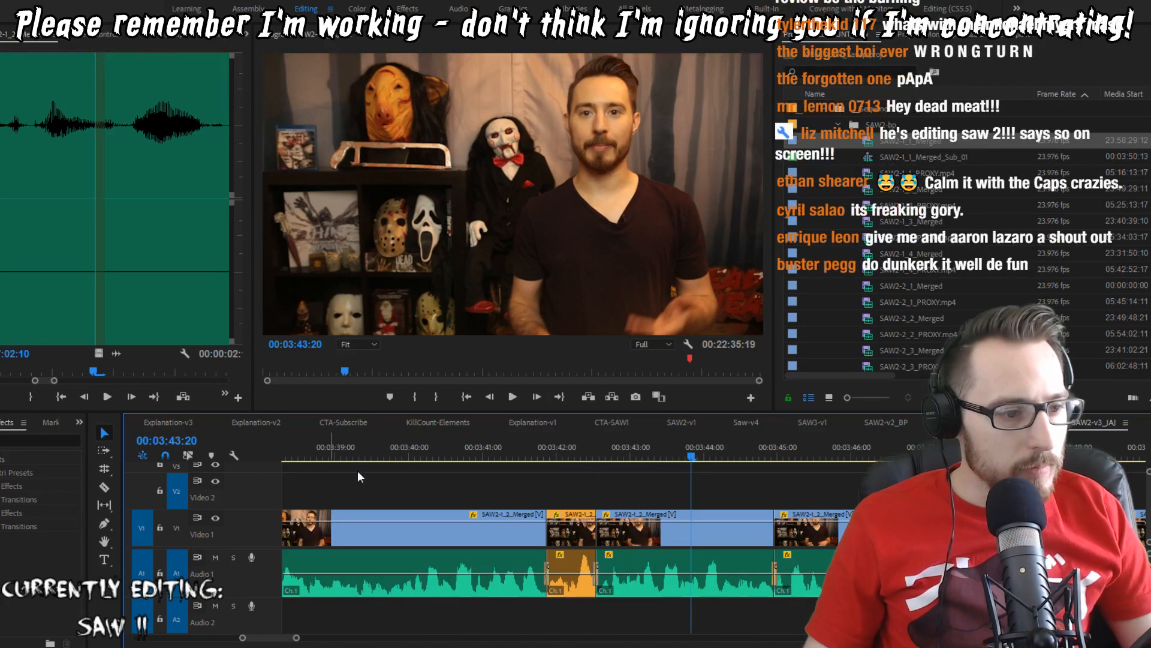
{"action": "key", "text": "ctrl+s"}
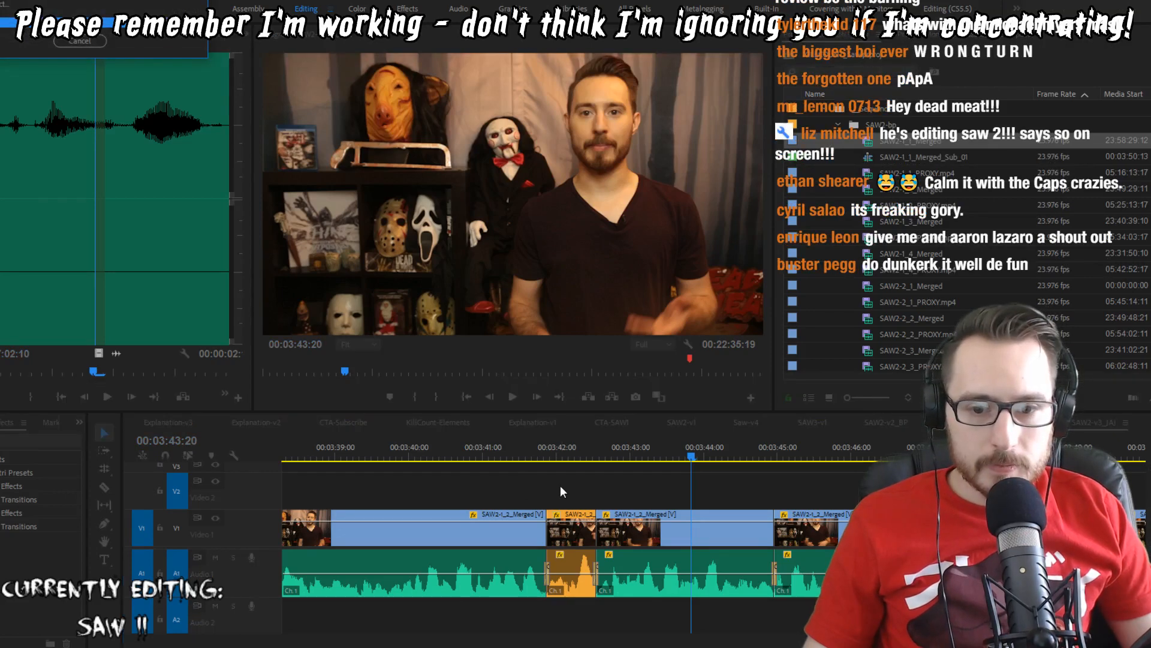
Step: Ripple-extend the head of the orange clip near 00:03:42 by two frames, and play across the cut to check it
{"action": "left_click_drag", "start_coordinate": [563, 486], "coordinate": [549, 535]}
{"action": "left_click", "coordinate": [510, 449]}
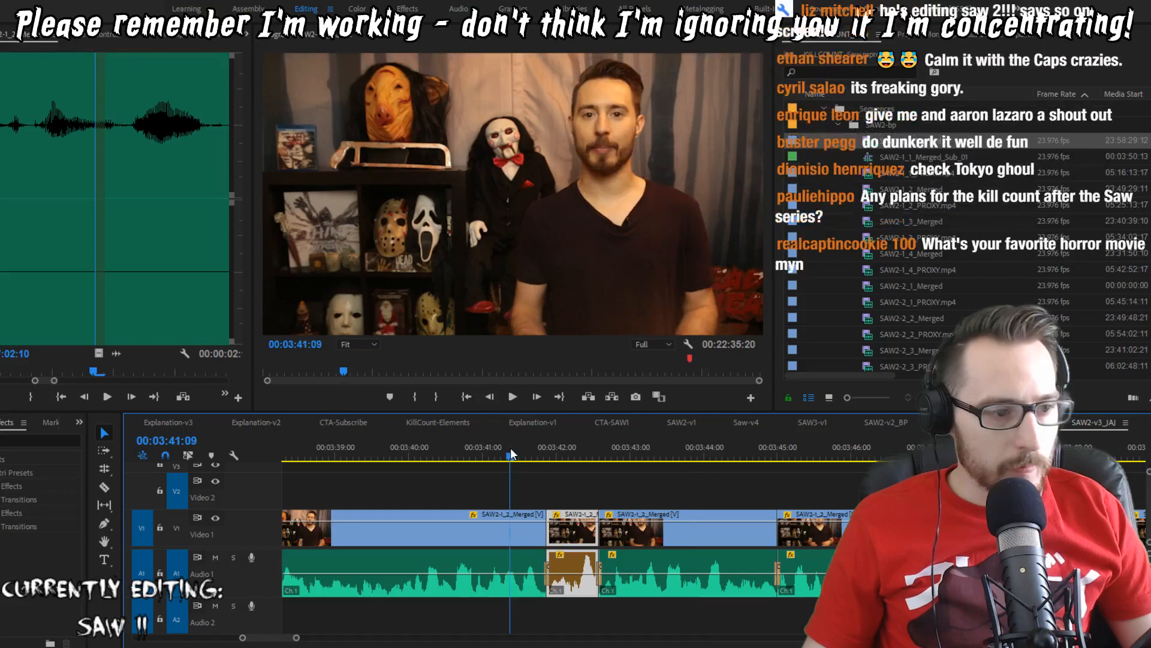
{"action": "key", "text": "space"}
{"action": "key", "text": "space"}
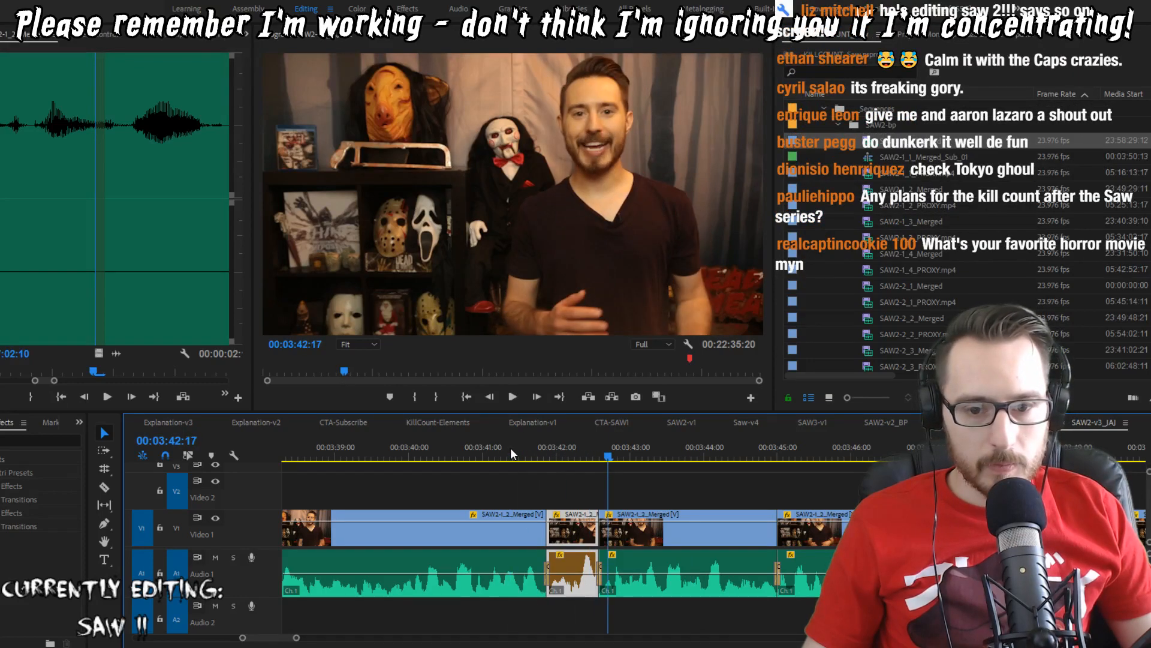
{"action": "left_click_drag", "start_coordinate": [553, 535], "coordinate": [556, 536]}
{"action": "left_click", "coordinate": [495, 458]}
{"action": "key", "text": "space"}
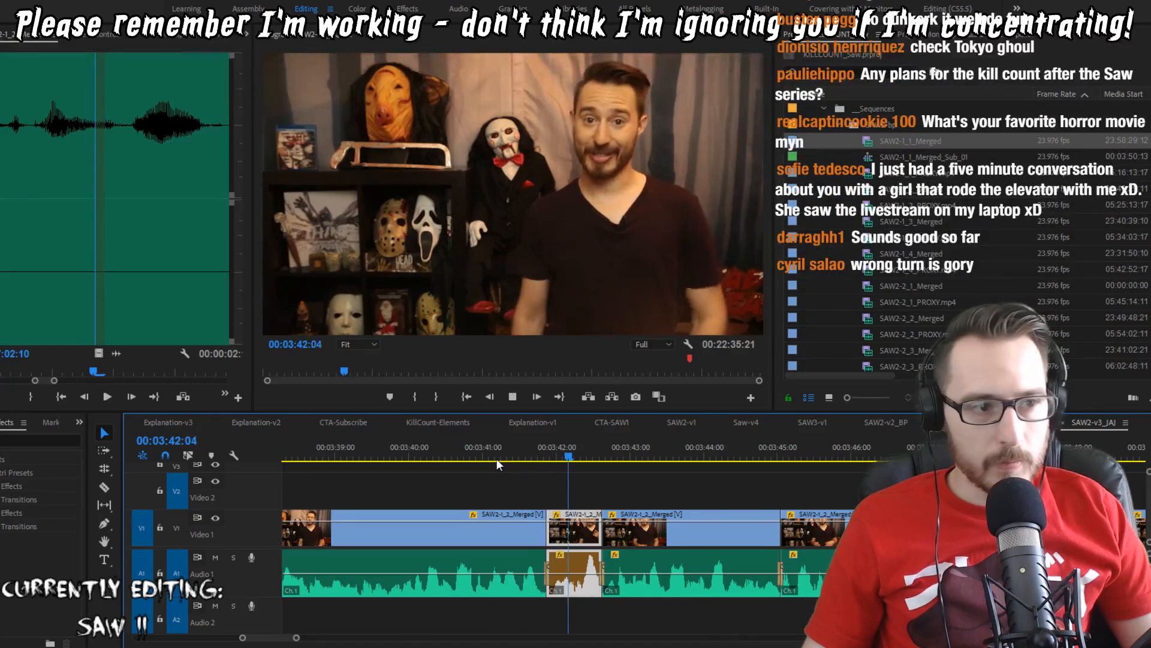
{"action": "key", "text": "space"}
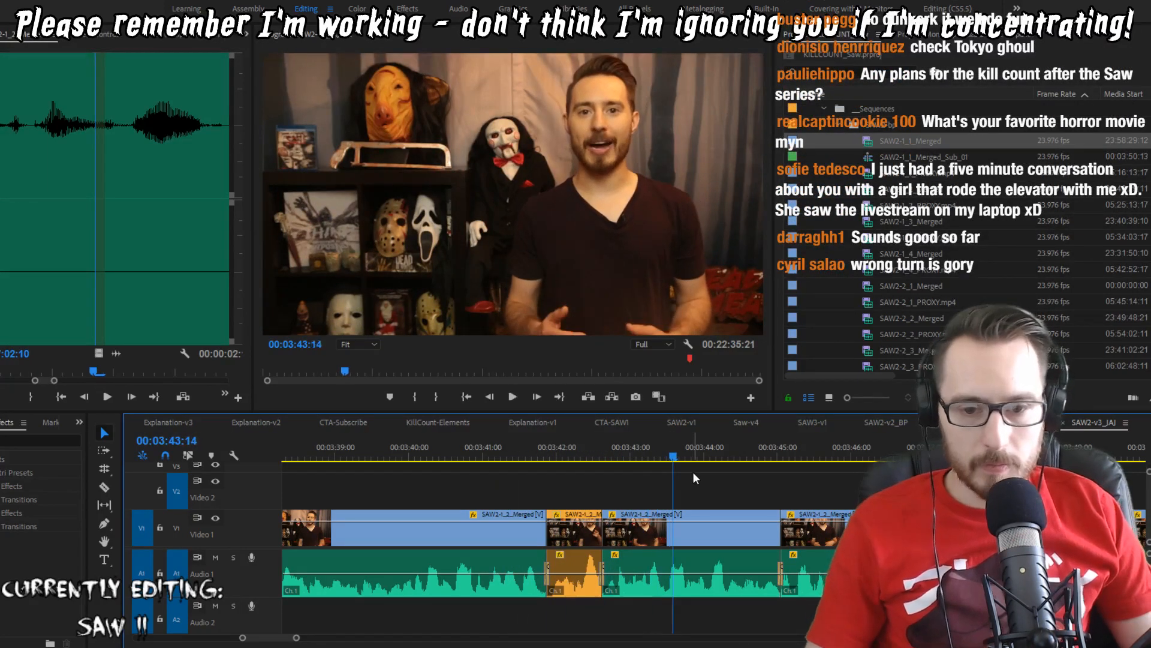
Step: Ripple-trim the first frame off the clip directly after the orange one, and play through to the cut at 00:03:45:00
{"action": "key", "text": "Up"}
{"action": "key", "text": "Right"}
{"action": "key", "text": "q"}
{"action": "key", "text": "Up"}
{"action": "key", "text": "space"}
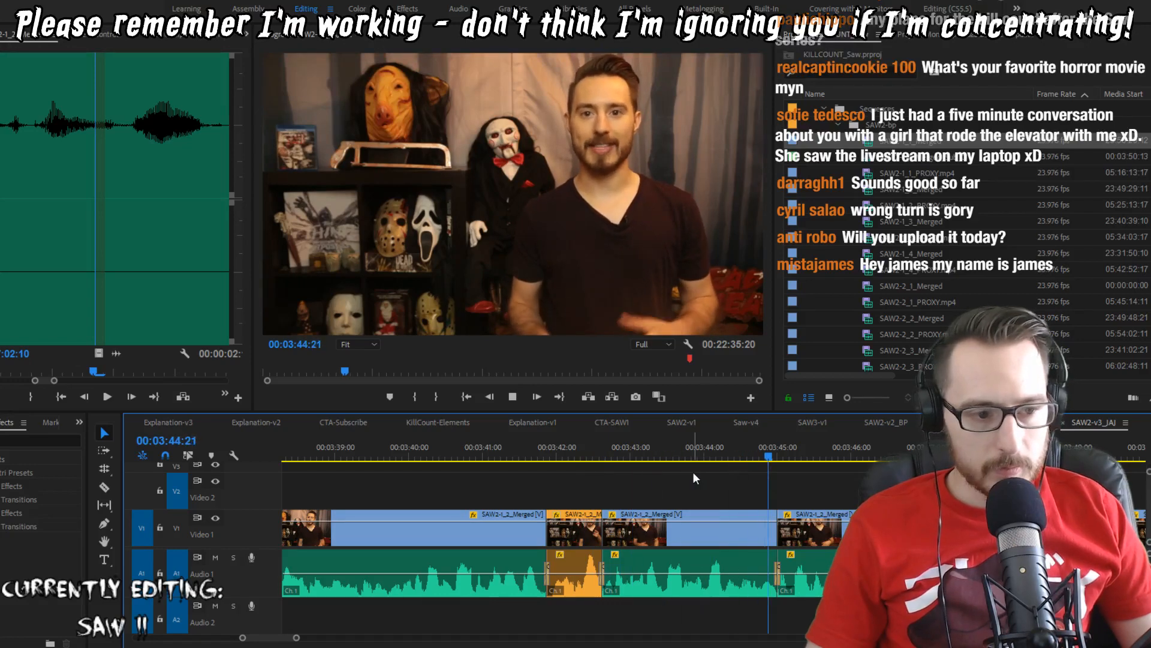
{"action": "key", "text": "space"}
{"action": "key", "text": "Up"}
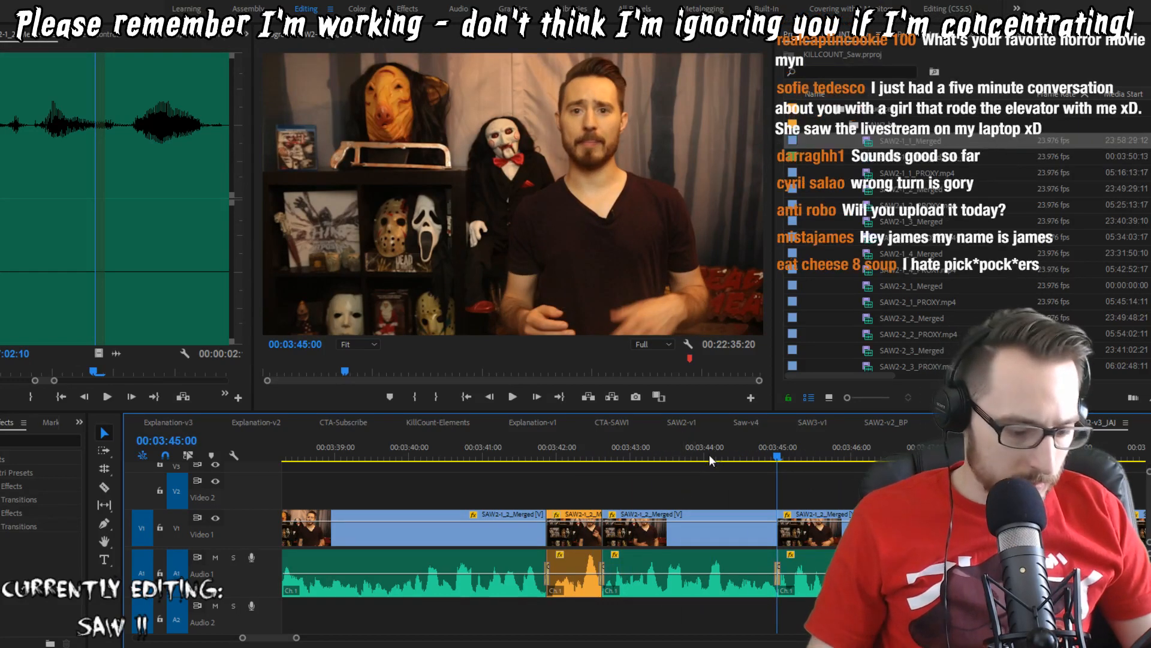
Step: Try rolling the audio edit at 00:03:45:00 about half a second to the right without moving the video cut, and listen to it
{"action": "key", "text": "b"}
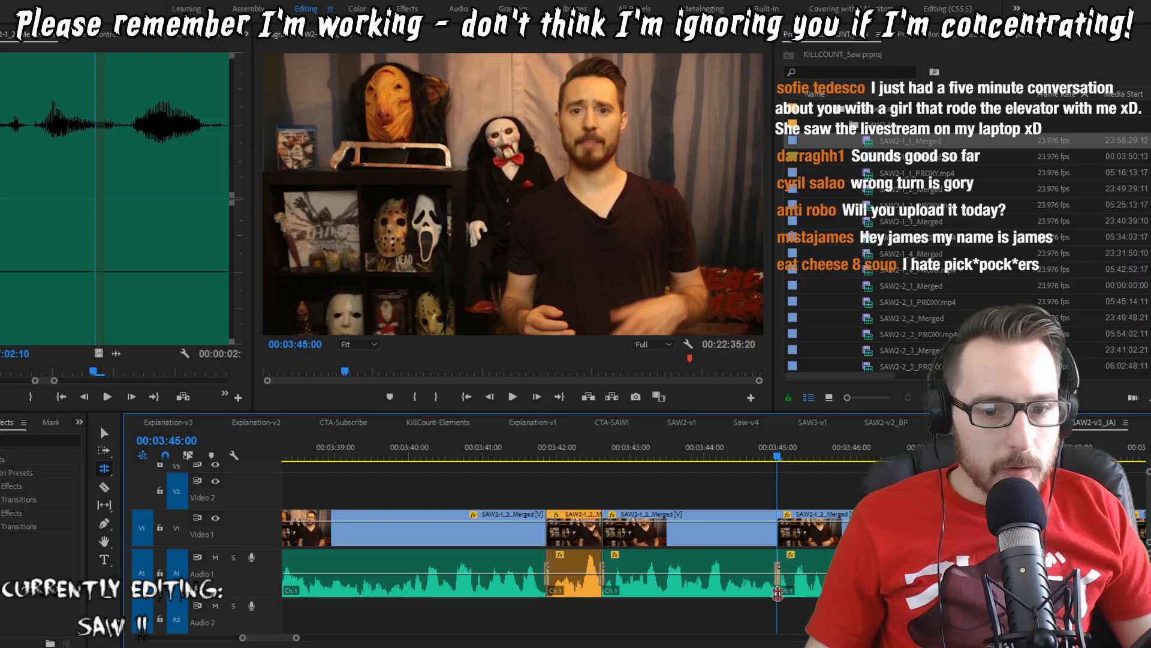
{"action": "left_click_drag", "start_coordinate": [773, 588], "coordinate": [816, 594]}
{"action": "key", "text": "space"}
{"action": "key", "text": "space"}
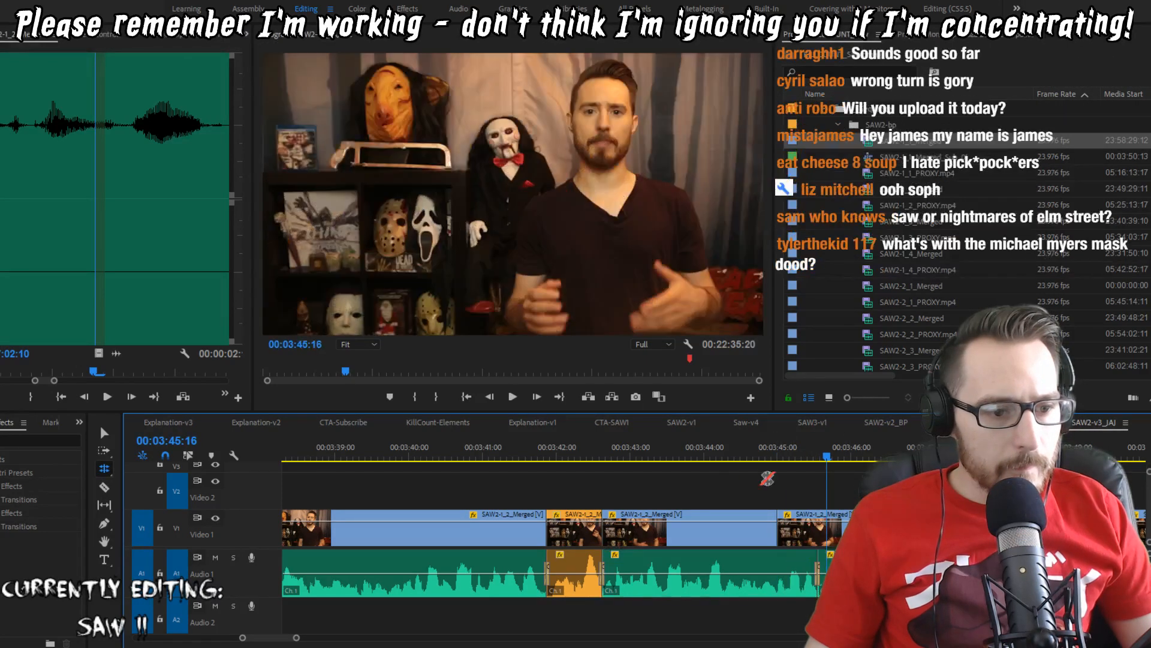
{"action": "left_click", "coordinate": [708, 455]}
{"action": "key", "text": "space"}
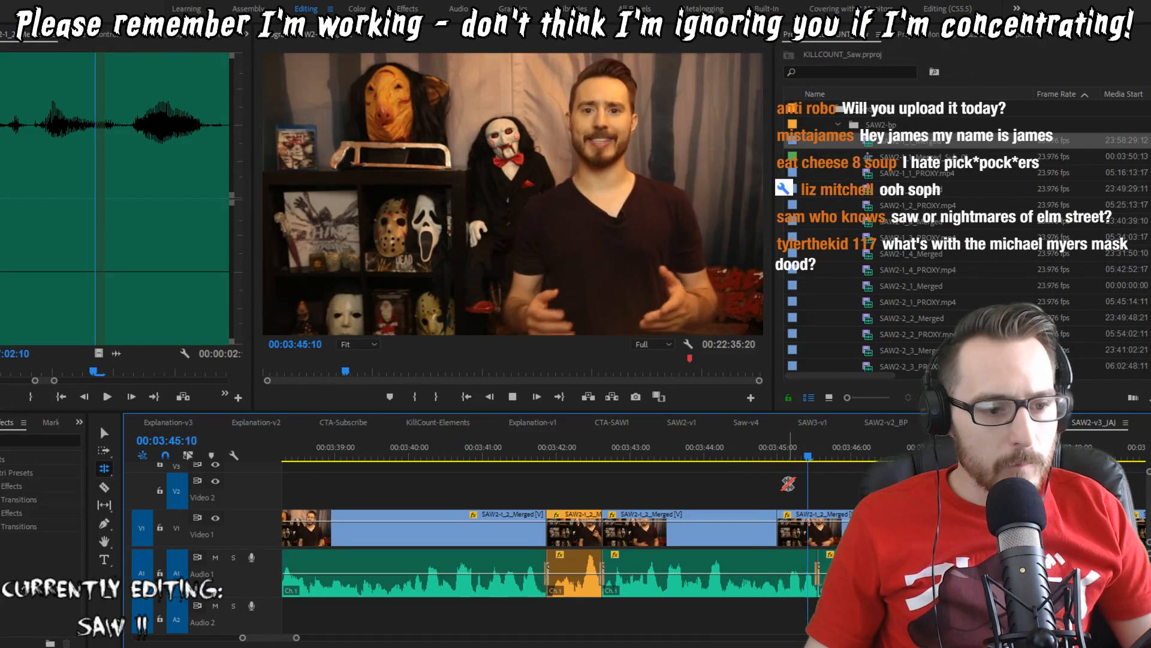
Step: Roll the same audio edit to slightly before the video cut at 00:03:45:00, and play on to about 00:03:57
{"action": "left_click_drag", "start_coordinate": [817, 591], "coordinate": [760, 591]}
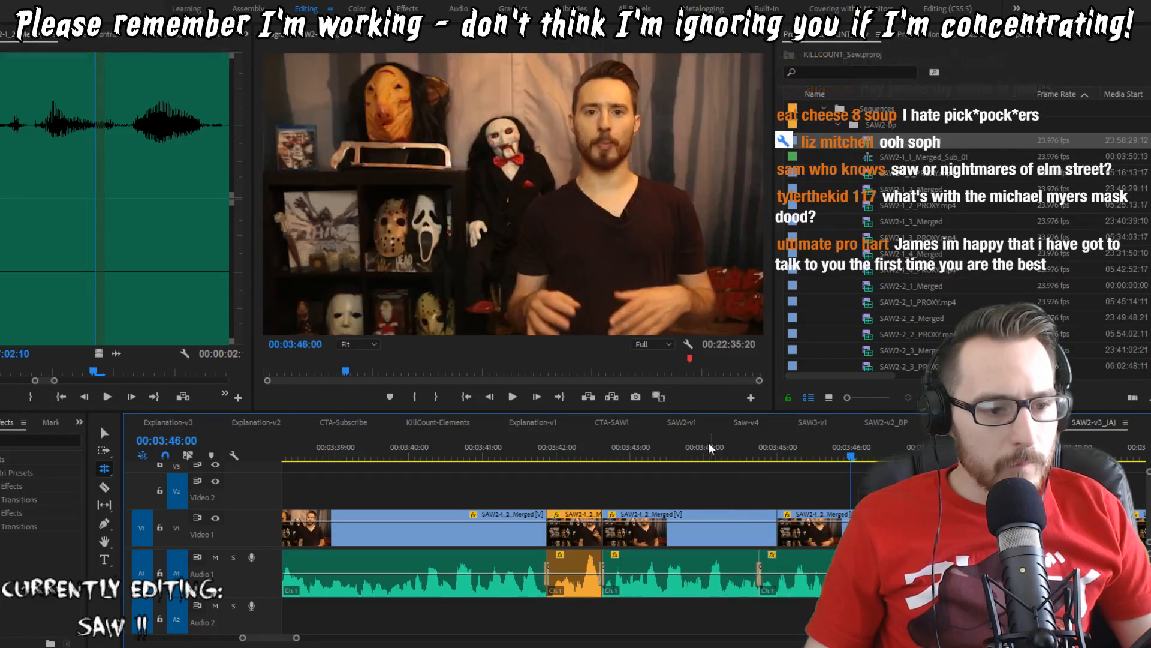
{"action": "key", "text": "space"}
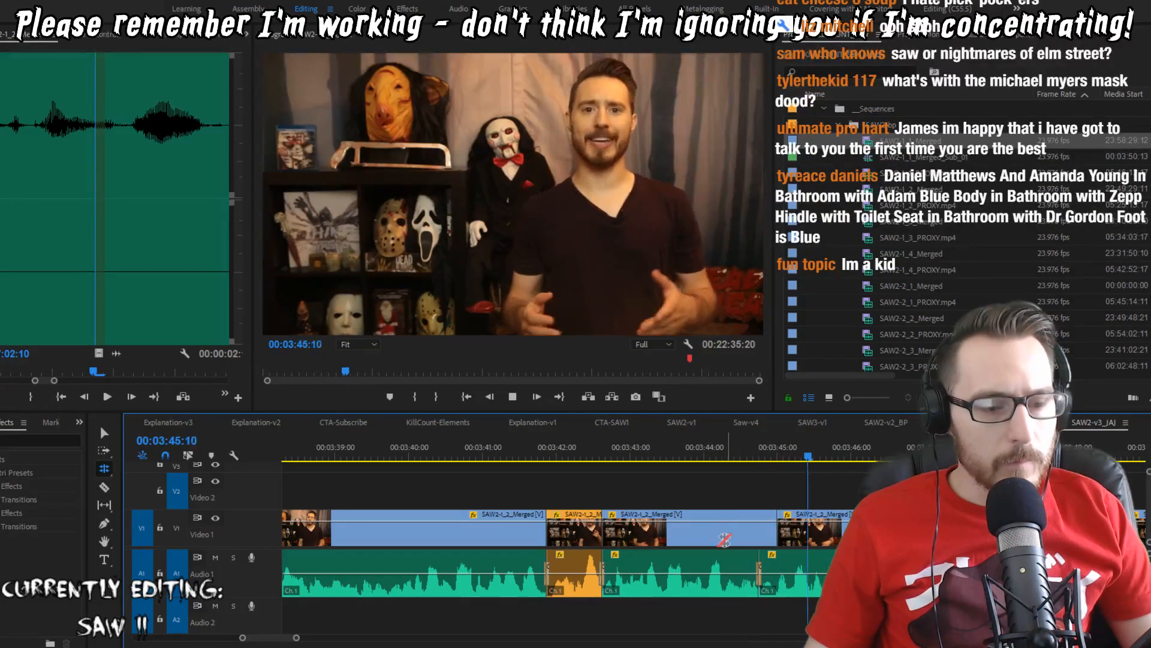
{"action": "key", "text": "v"}
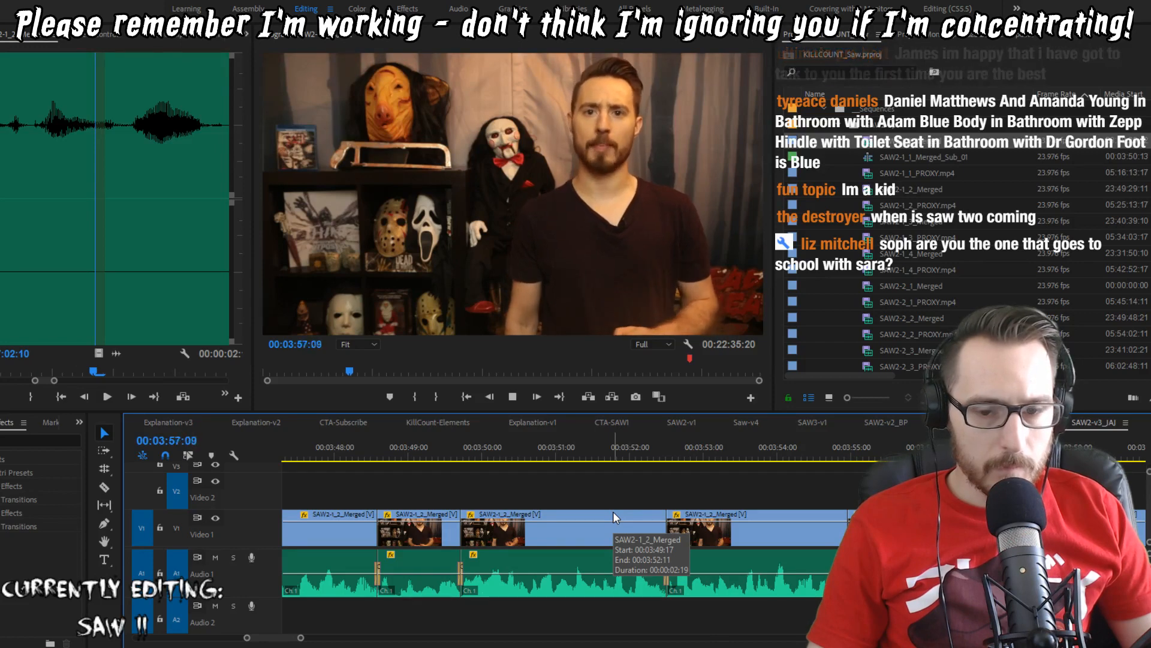
{"action": "key", "text": "space"}
Step: Ripple-trim the tail of the clip ending at 00:03:57:19, and play from shortly before the cut to check it
{"action": "key", "text": "Up"}
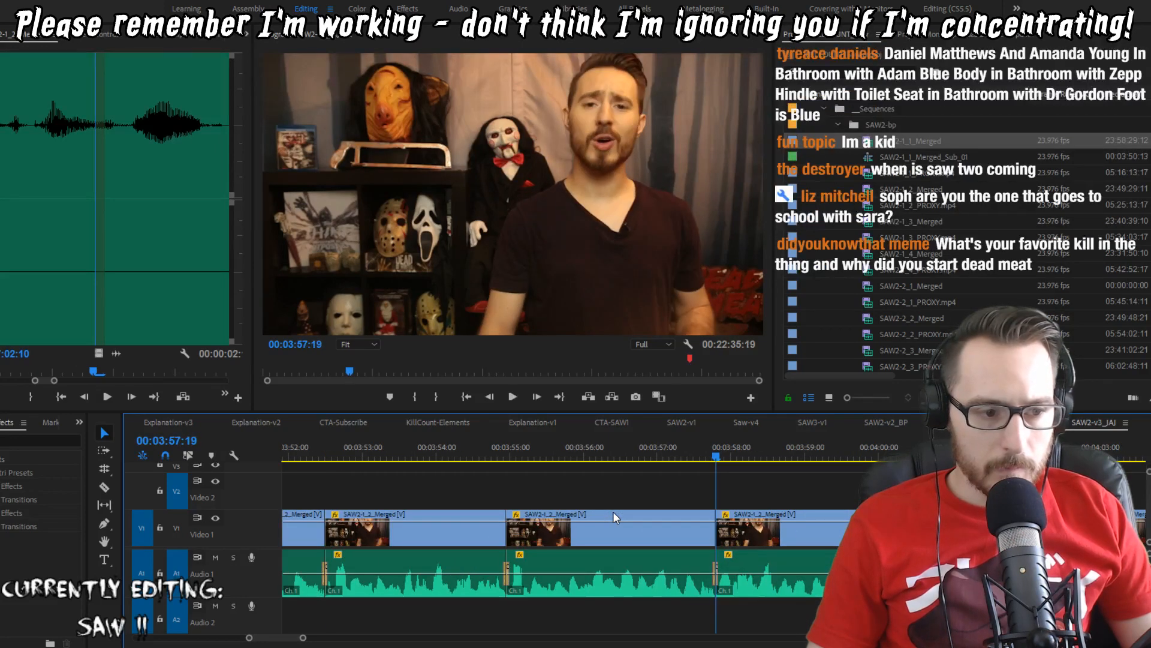
{"action": "key", "text": "Left"}
{"action": "key", "text": "Left"}
{"action": "key", "text": "w"}
{"action": "key", "text": "shift+Left"}
{"action": "key", "text": "shift+Left"}
{"action": "key", "text": "shift+Left"}
{"action": "key", "text": "shift+Left"}
{"action": "key", "text": "space"}
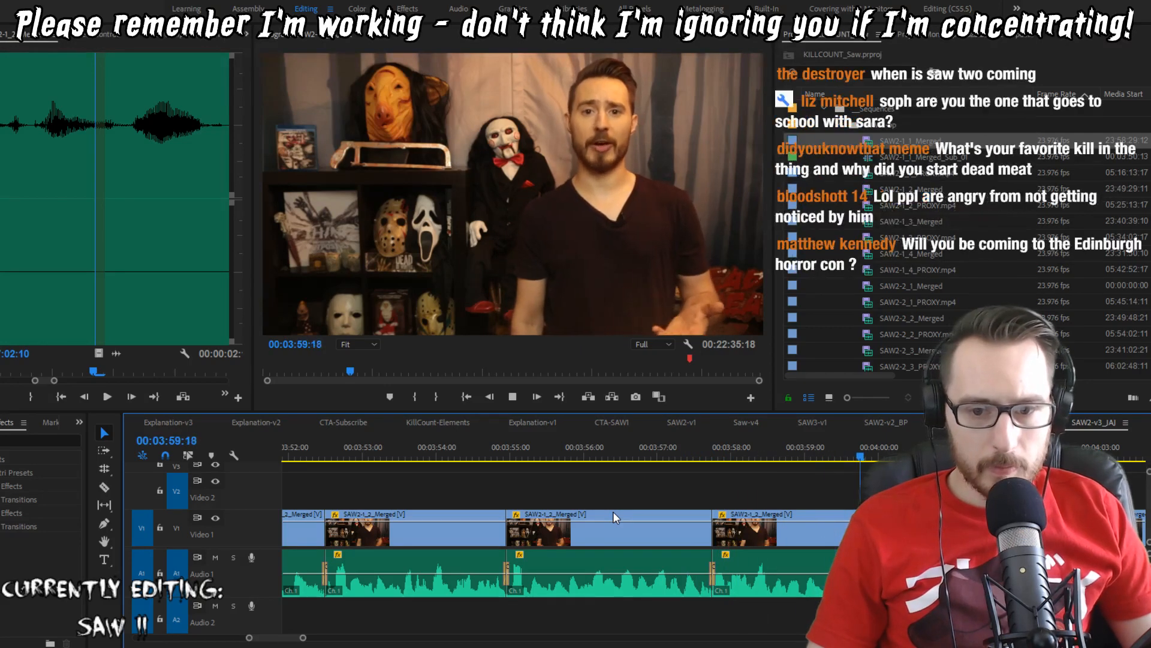
{"action": "key", "text": "space"}
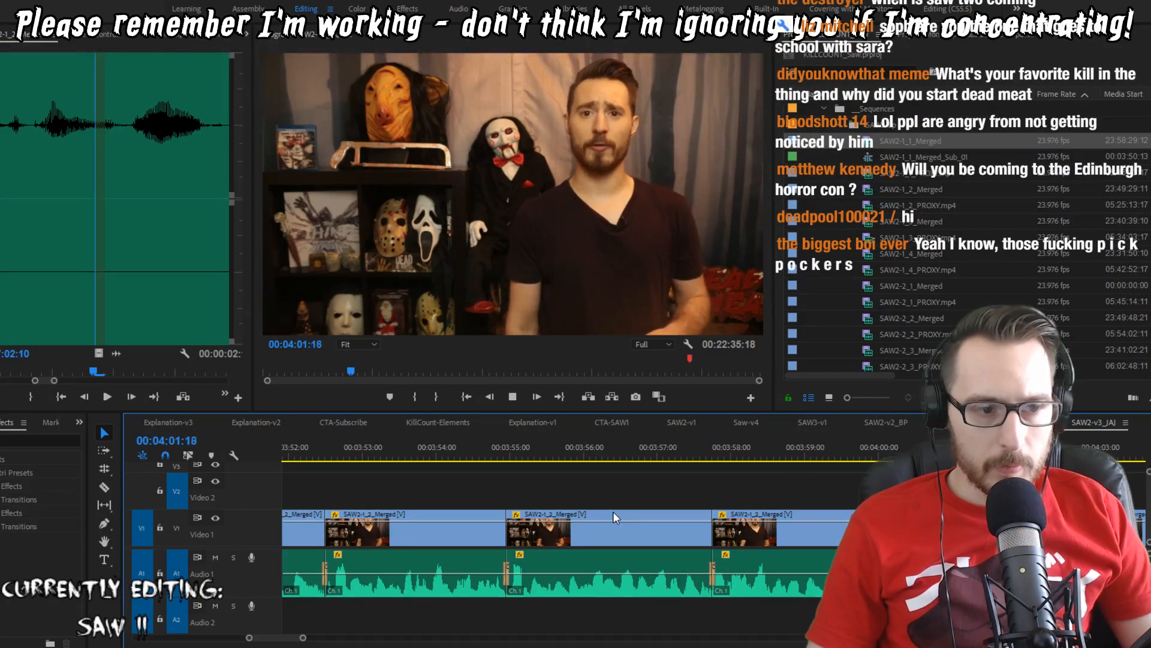
Step: Remove a single frame at the cut near 00:04:01:01 using in and out points, and play the passage again
{"action": "key", "text": "Up"}
{"action": "key", "text": "space"}
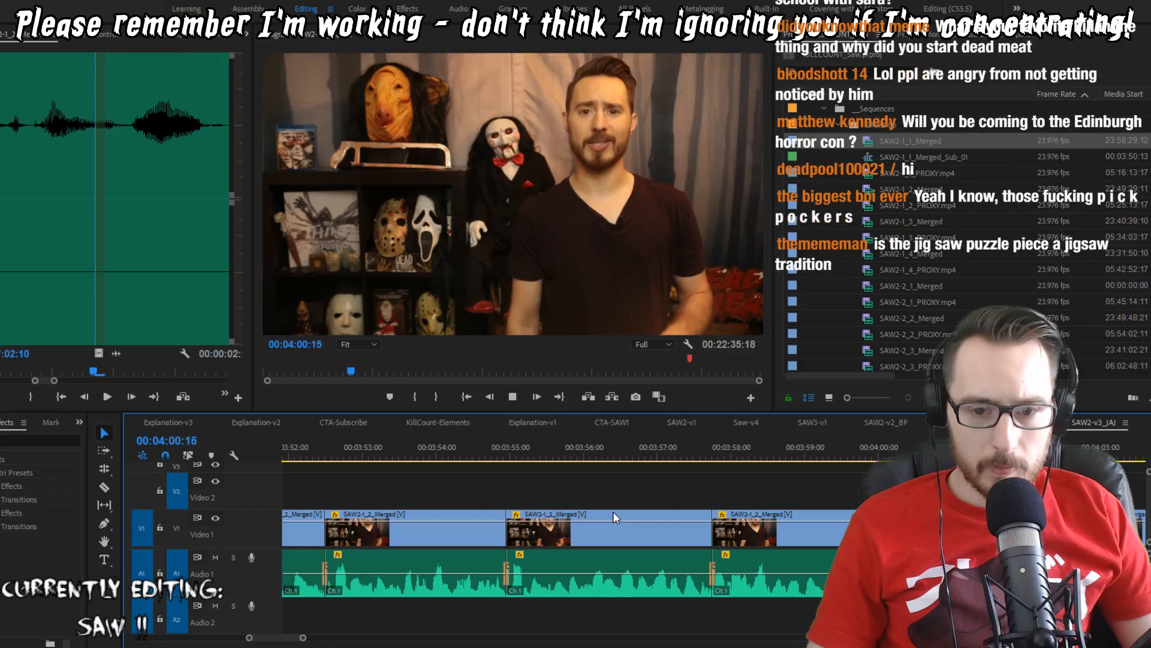
{"action": "key", "text": "space"}
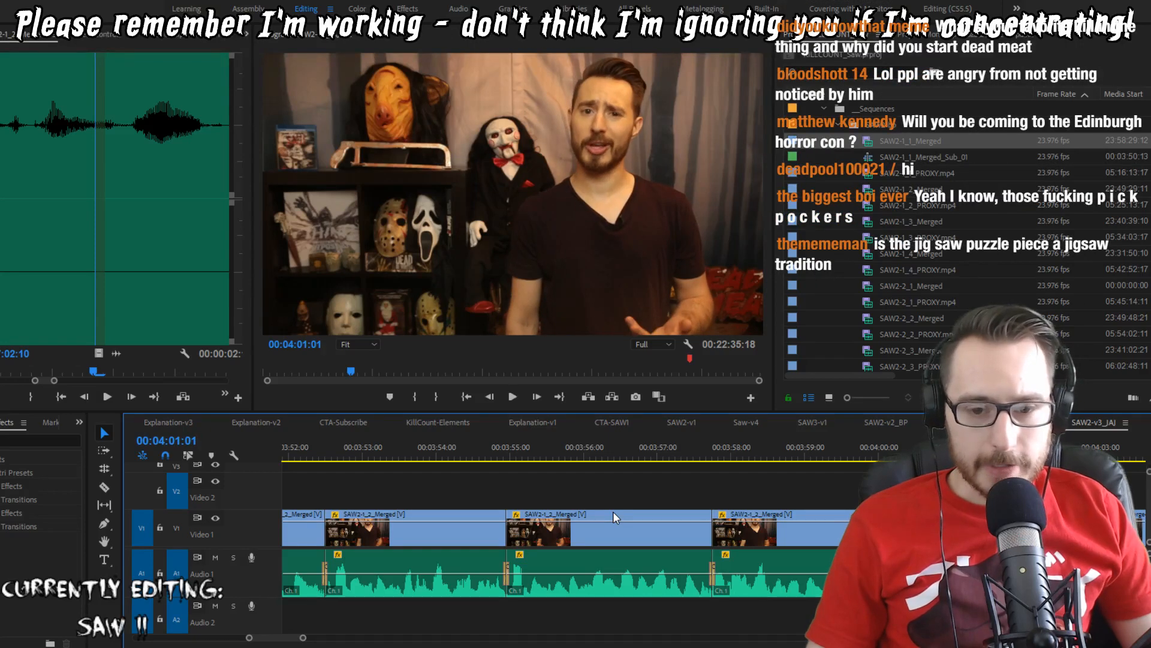
{"action": "key", "text": "i"}
{"action": "key", "text": "o"}
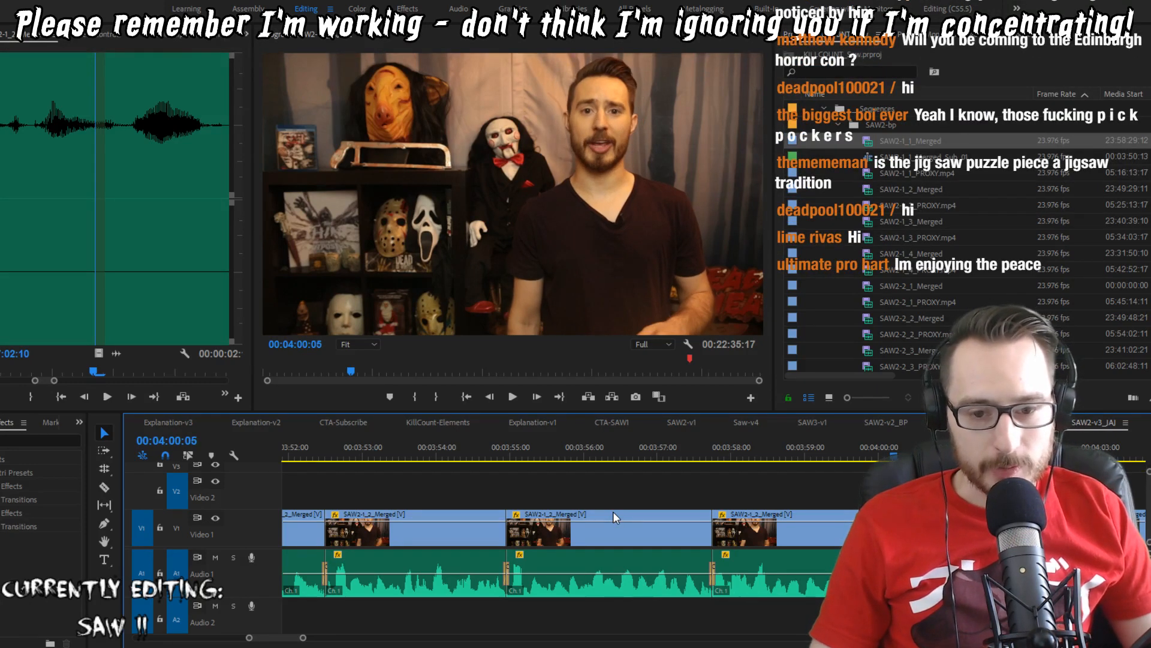
{"action": "key", "text": "space"}
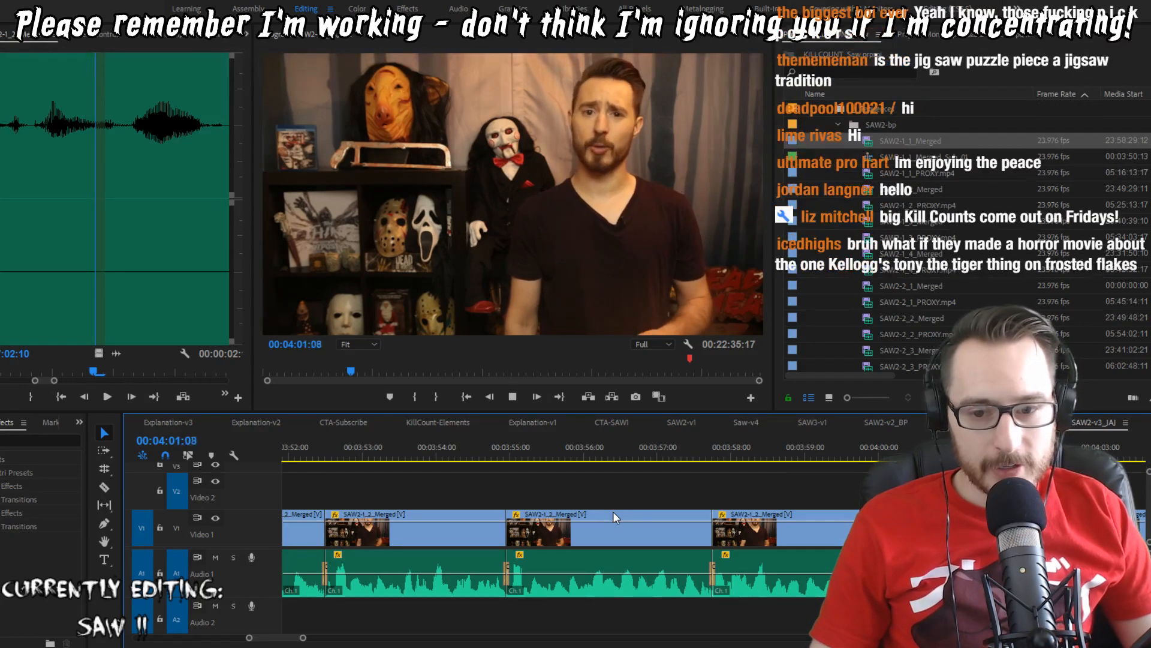
{"action": "key", "text": "space"}
Step: Ripple-trim the start of the clip at 00:04:02:15, and replay the surrounding cuts up to about 00:04:04
{"action": "key", "text": "q"}
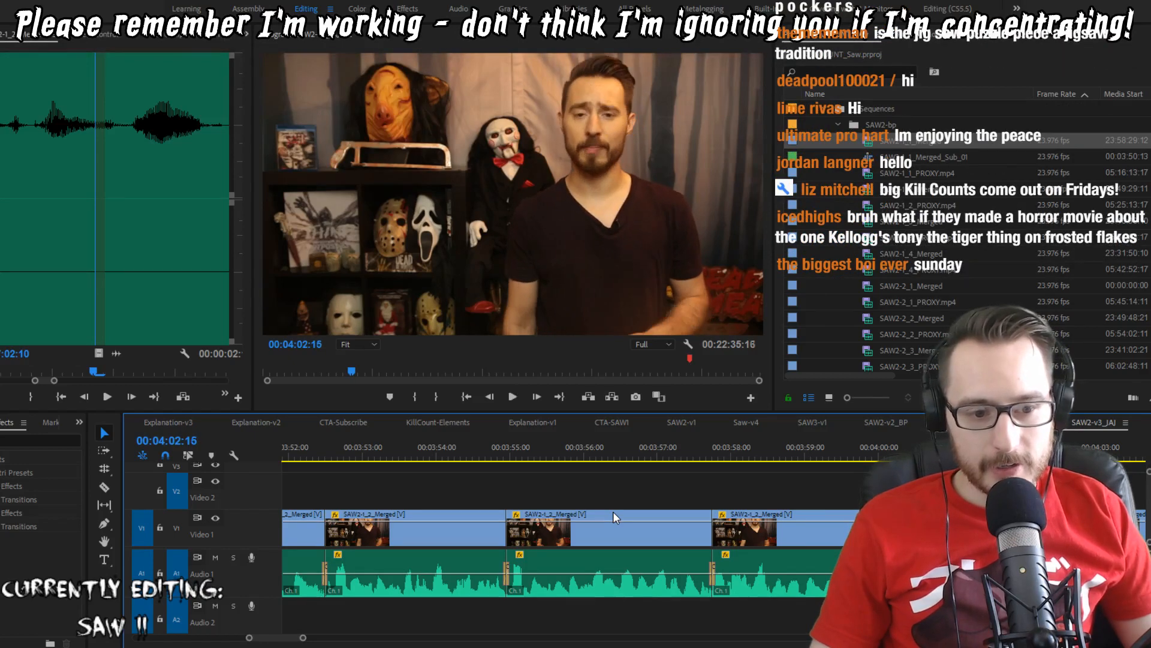
{"action": "key", "text": "shift+k"}
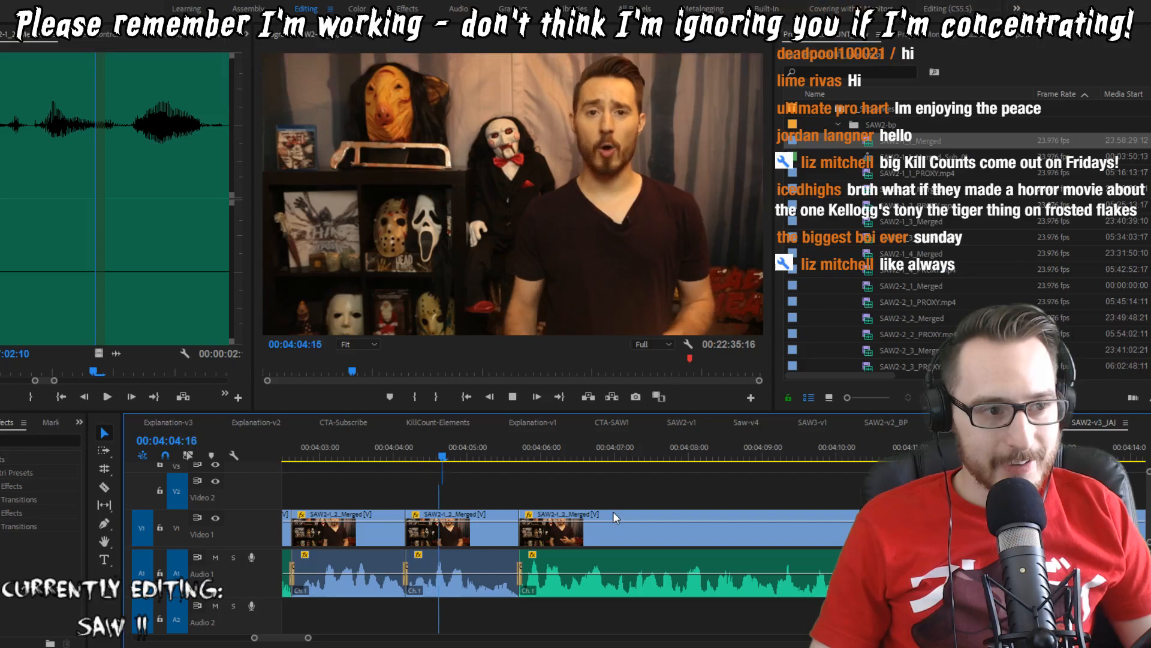
{"action": "key", "text": "space"}
{"action": "key", "text": "Up"}
{"action": "key", "text": "Up"}
{"action": "key", "text": "space"}
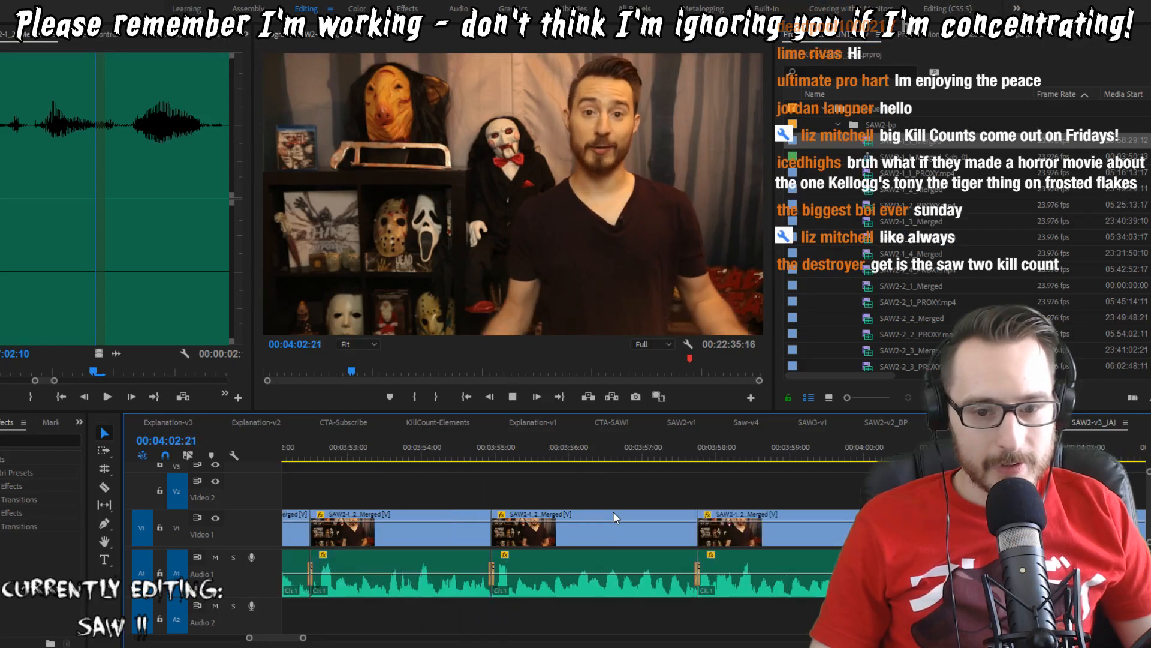
{"action": "key", "text": "Up"}
{"action": "key", "text": "Up"}
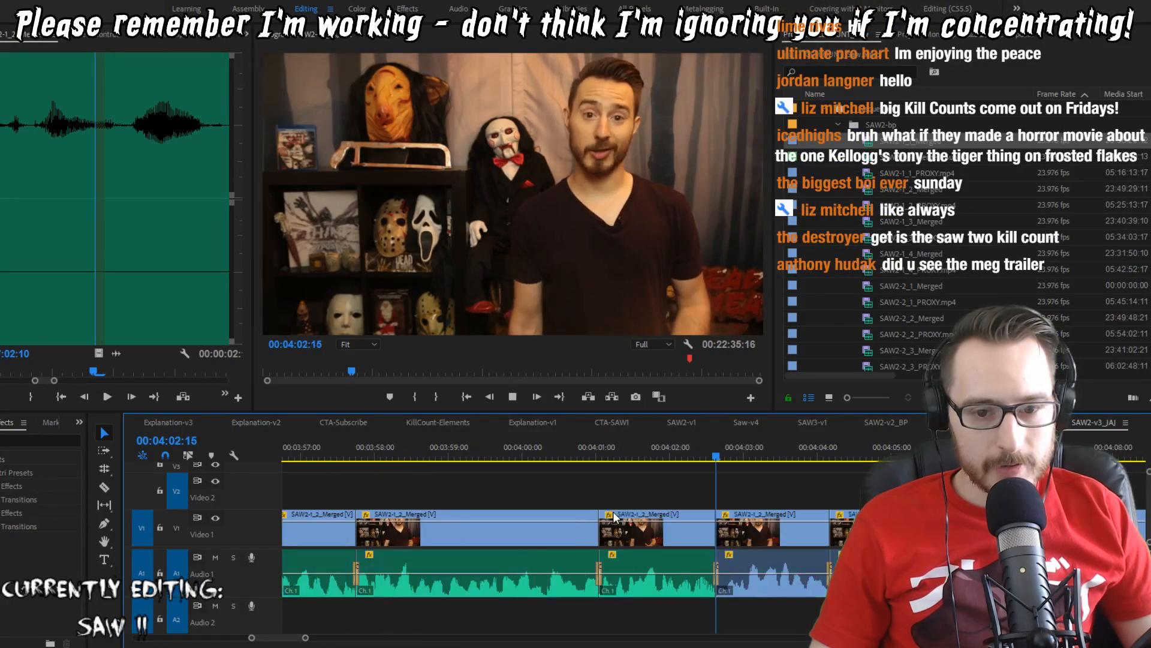
{"action": "key", "text": "space"}
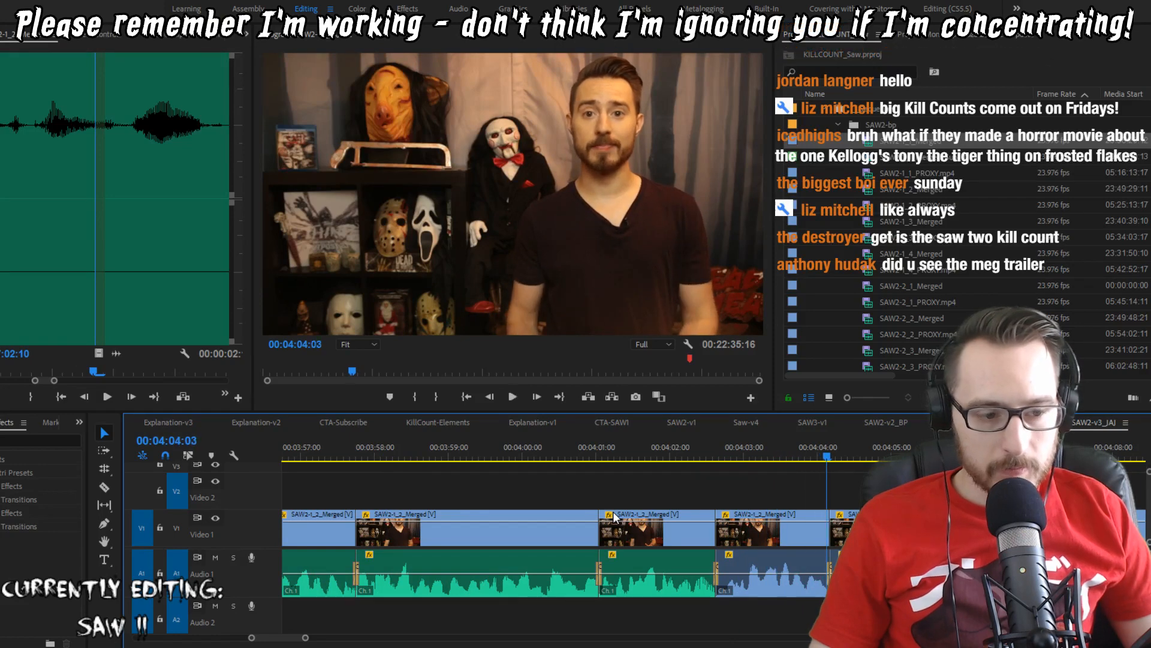
Step: Mark the short clip from 00:04:04:04 to the next cut and extract it, closing the gap, and replay the passage
{"action": "key", "text": "Right"}
{"action": "key", "text": "i"}
{"action": "key", "text": "Down"}
{"action": "key", "text": "Left"}
{"action": "key", "text": "o"}
{"action": "key", "text": "apostrophe"}
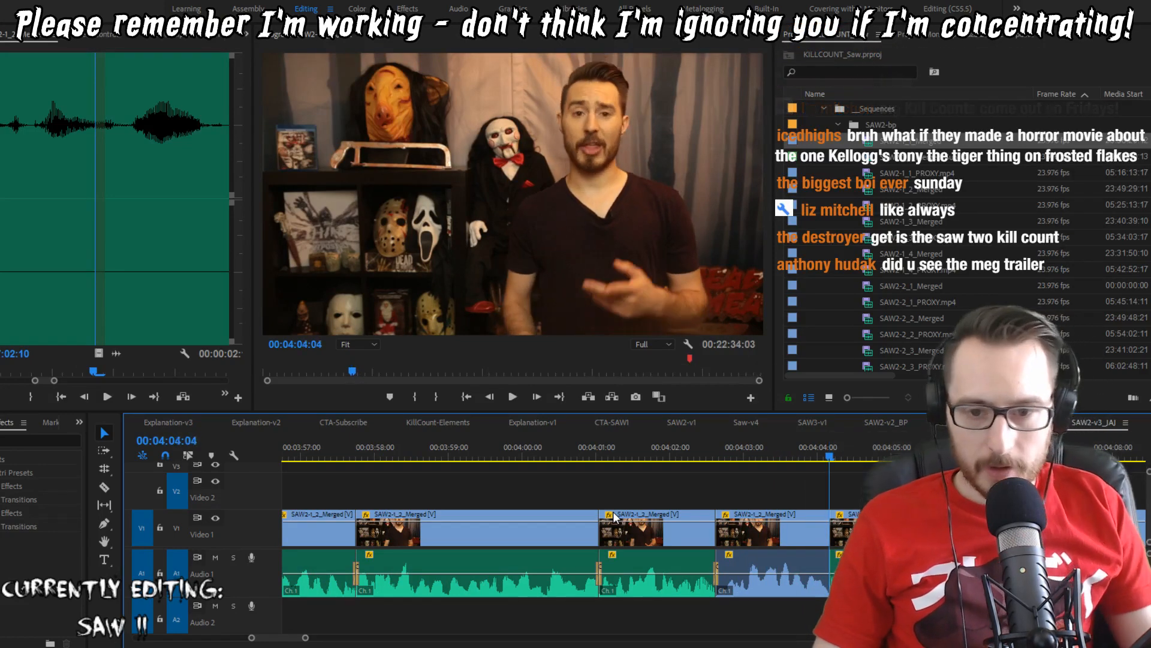
{"action": "key", "text": "Up"}
{"action": "key", "text": "Up"}
{"action": "key", "text": "space"}
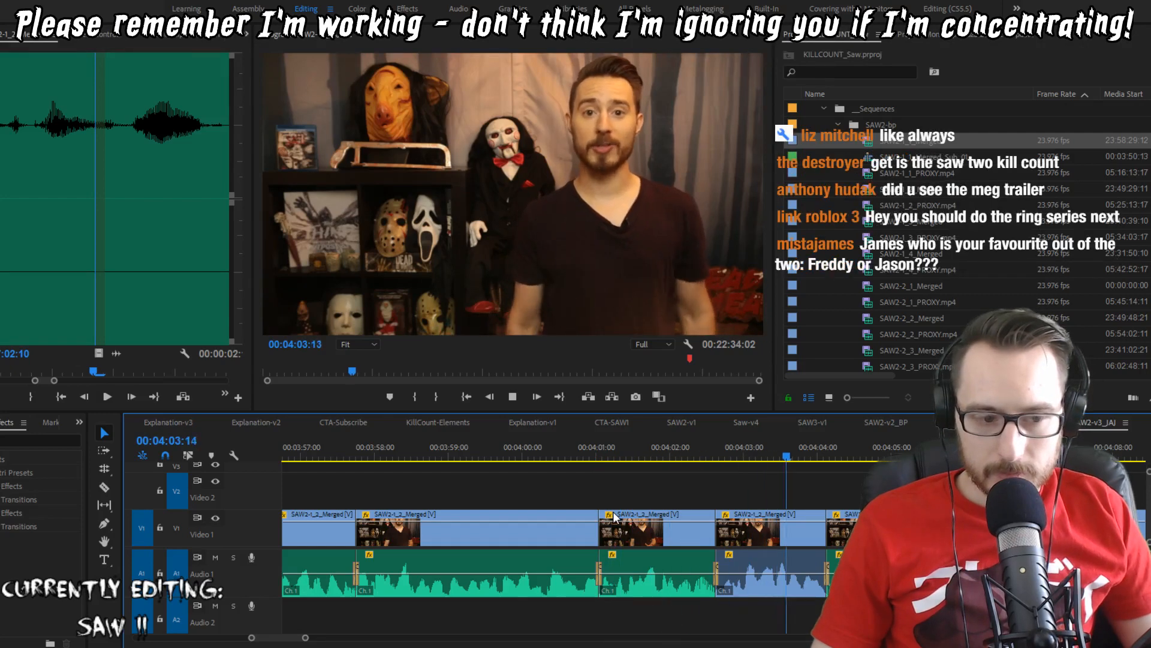
Step: Ripple-trim the tail of the clip ending near 00:04:04:03, and play the end of that clip and the cut
{"action": "key", "text": "space"}
{"action": "key", "text": "Left"}
{"action": "key", "text": "w"}
{"action": "key", "text": "shift+Left"}
{"action": "key", "text": "shift+Left"}
{"action": "key", "text": "shift+Left"}
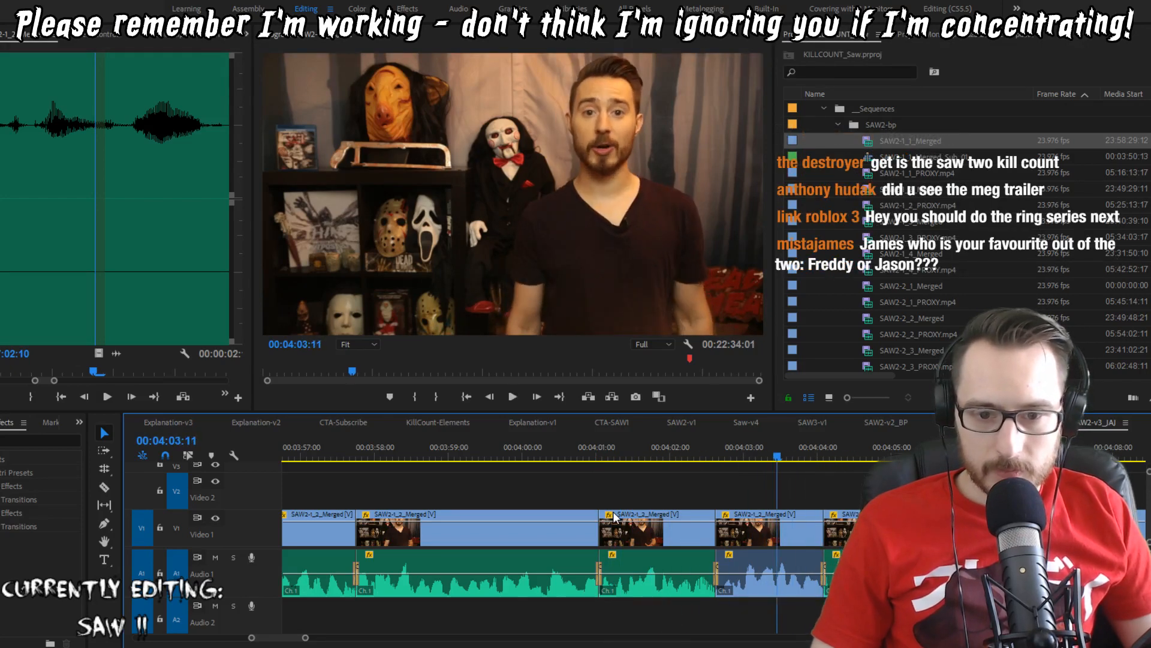
{"action": "key", "text": "space"}
{"action": "key", "text": "space"}
Step: Ripple-trim one frame off the start of the clip at 00:04:04:02, and play on from that cut
{"action": "key", "text": "Up"}
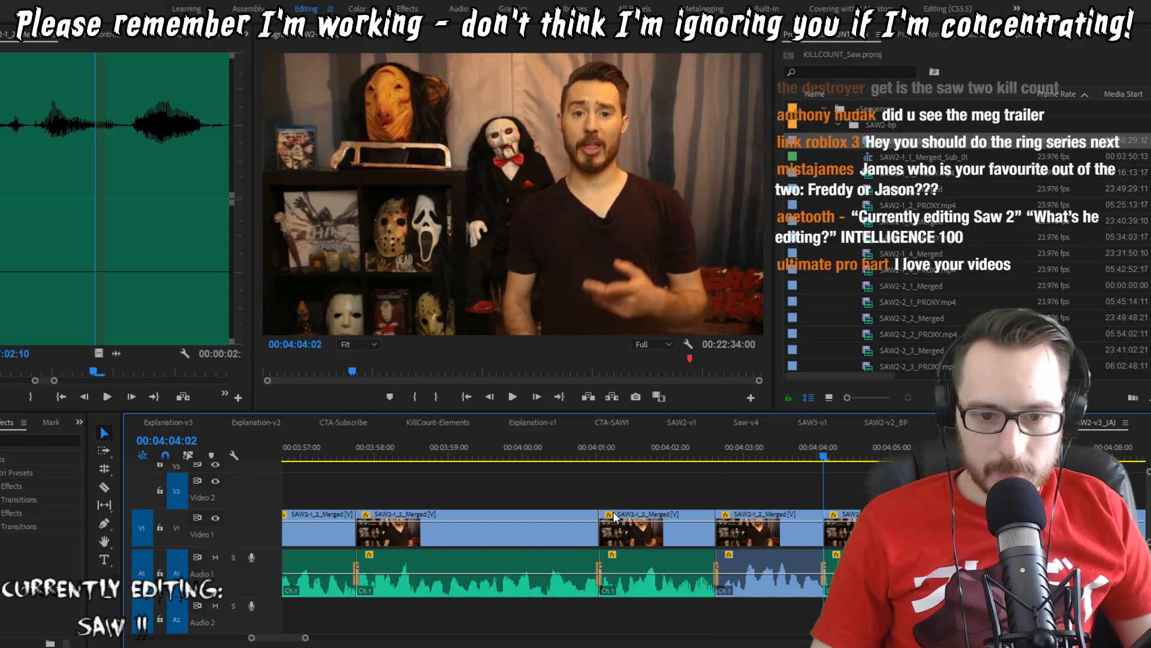
{"action": "key", "text": "Right"}
{"action": "key", "text": "q"}
{"action": "key", "text": "Up"}
{"action": "key", "text": "space"}
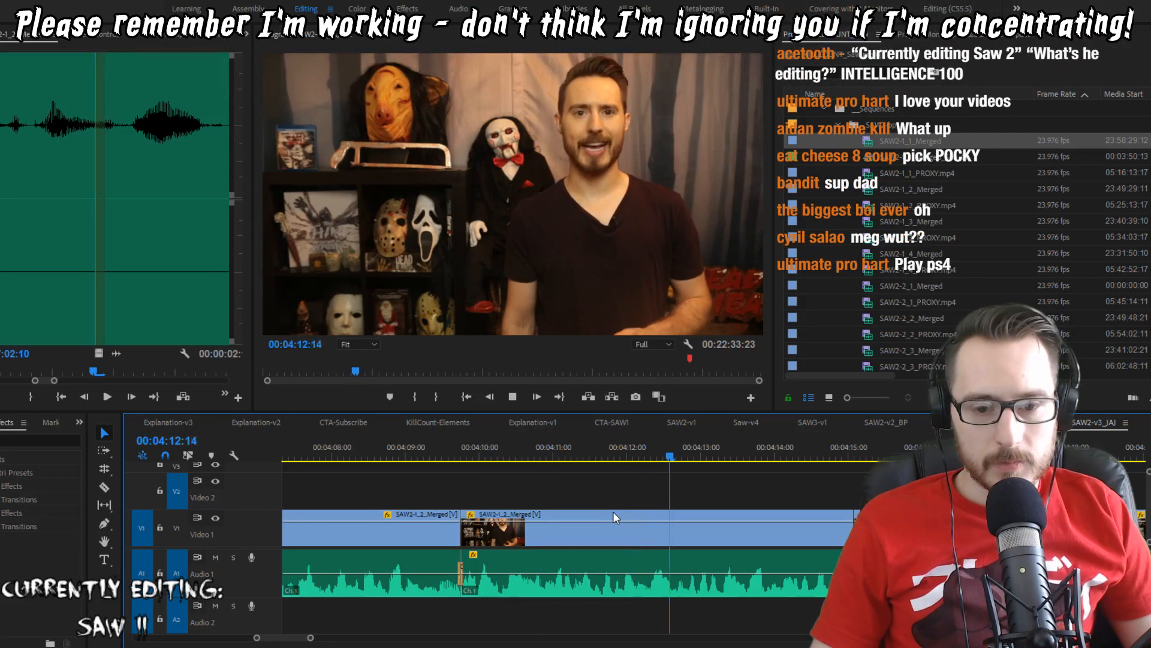
Step: Remove a frame at 00:04:12:15, leaving a cut there, and apply the default audio transition to the new cut
{"action": "key", "text": "j"}
{"action": "key", "text": "j"}
{"action": "key", "text": "j"}
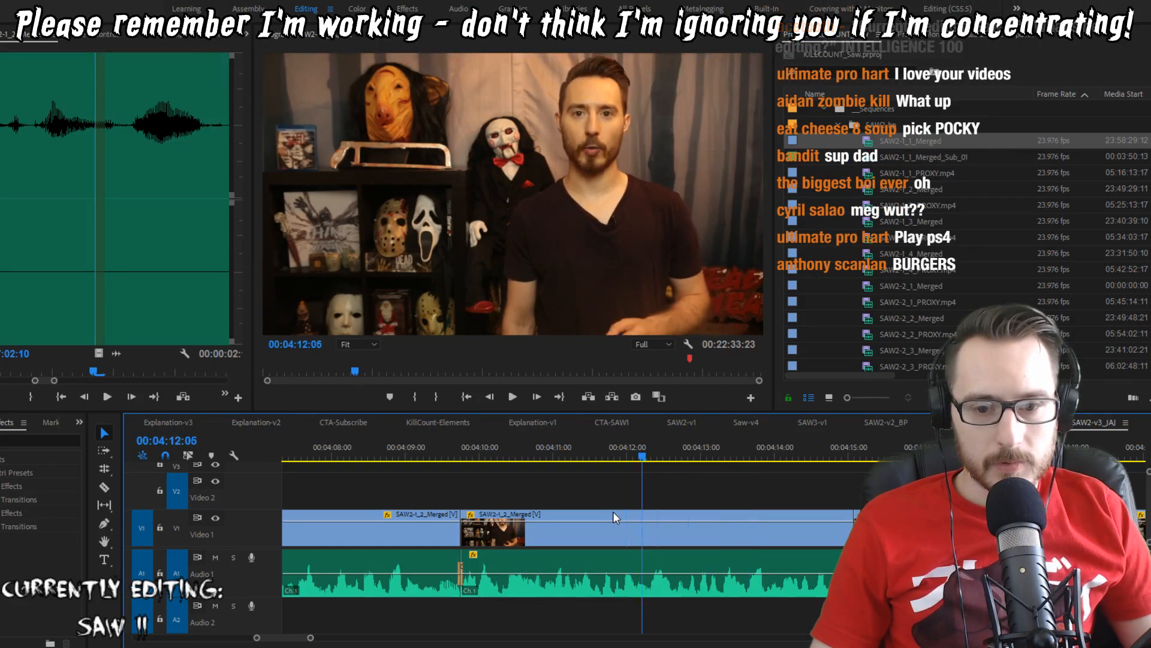
{"action": "key", "text": "k"}
{"action": "key", "text": "l"}
{"action": "key", "text": "k"}
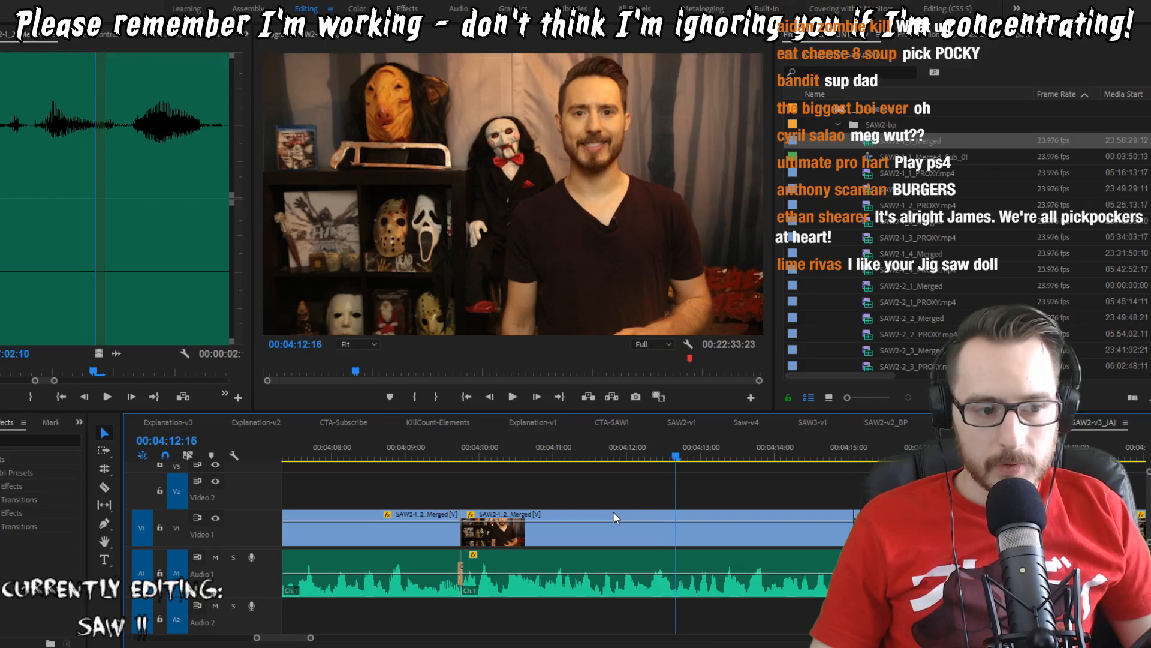
{"action": "key", "text": "ctrl+k"}
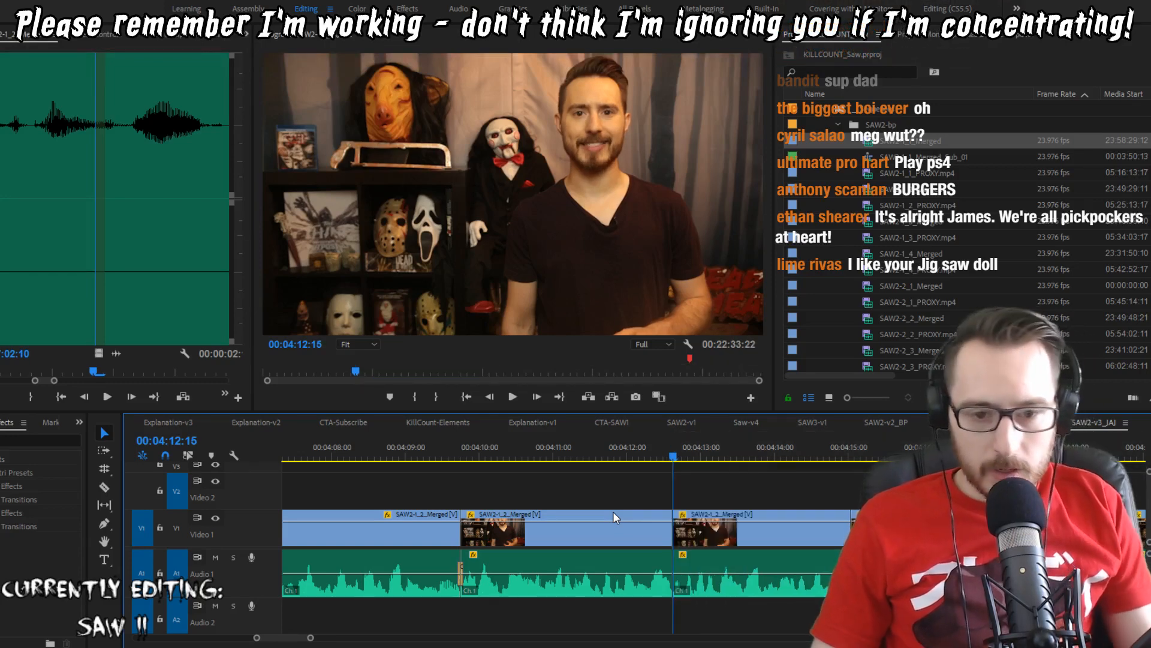
{"action": "key", "text": "ctrl+shift+d"}
Step: Replay from 00:04:12:00 to about 00:04:16, tightening the cuts near 00:04:15 frame by frame
{"action": "key", "text": "j"}
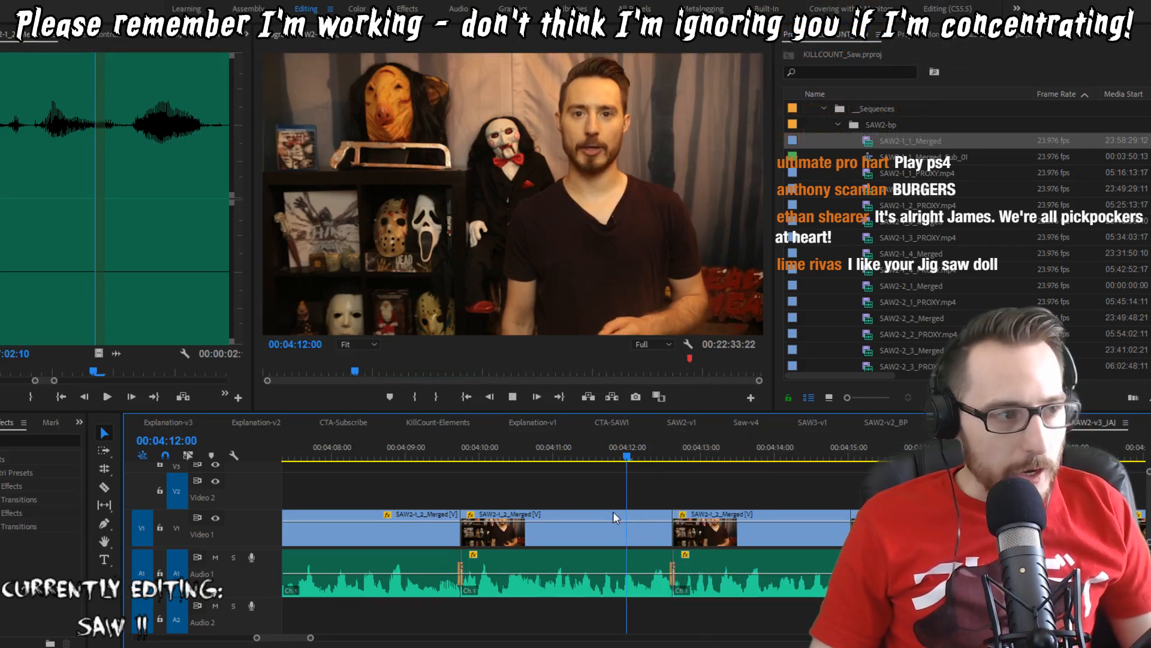
{"action": "key", "text": "l"}
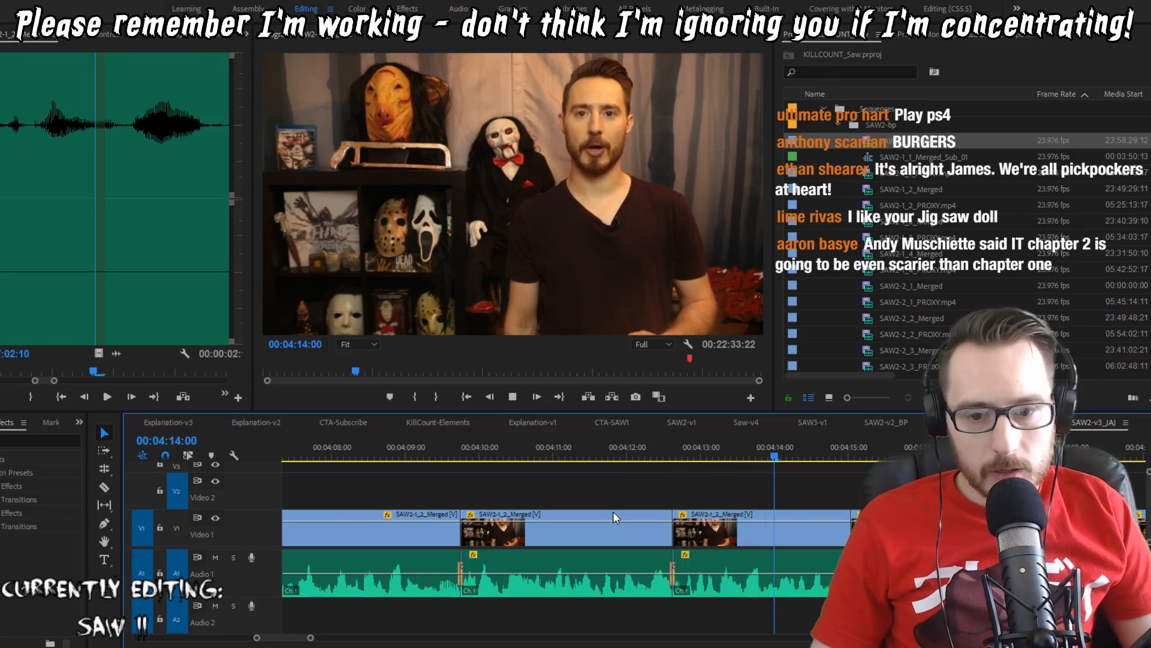
{"action": "key", "text": "k"}
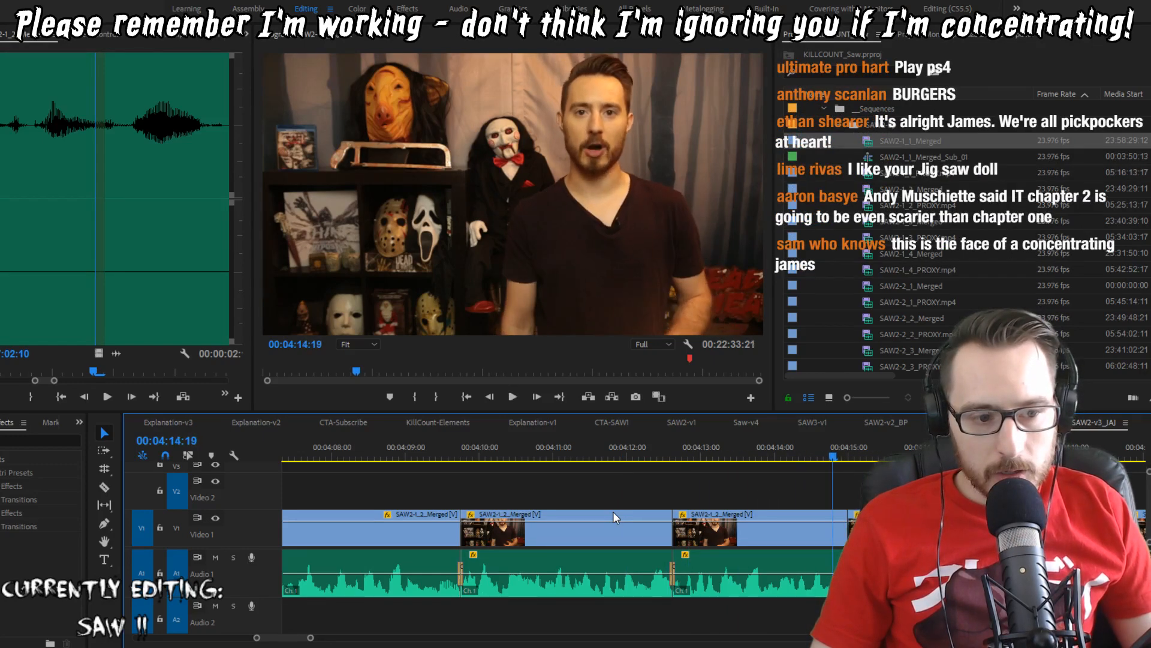
{"action": "key", "text": "j"}
{"action": "key", "text": "l"}
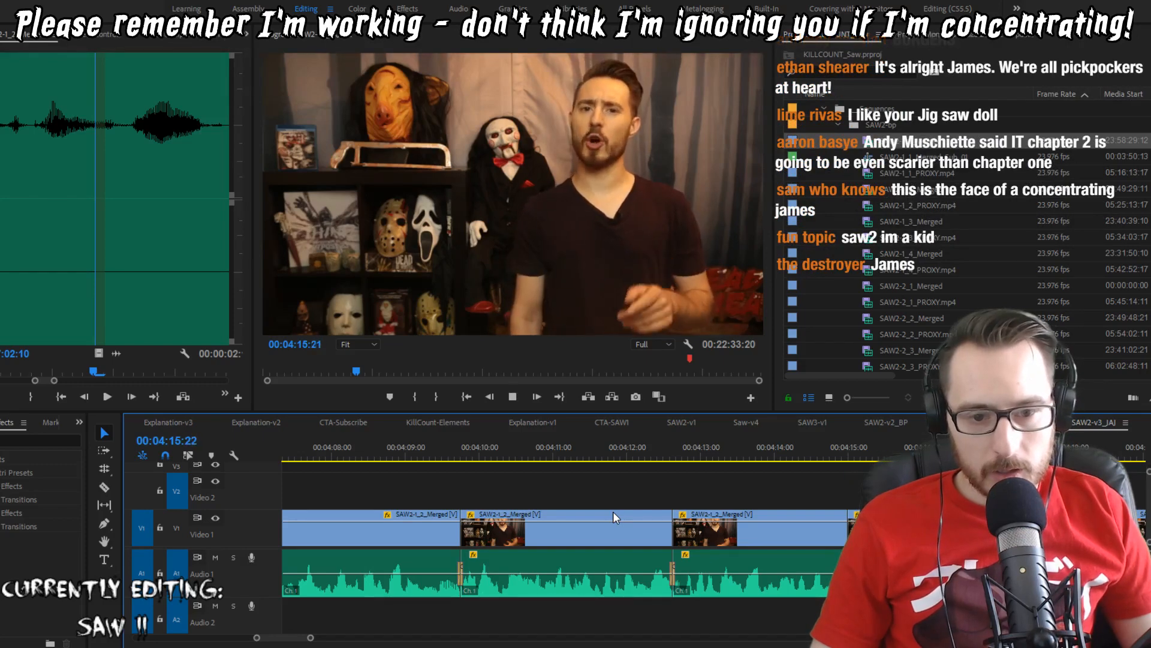
{"action": "key", "text": "j"}
{"action": "key", "text": "l"}
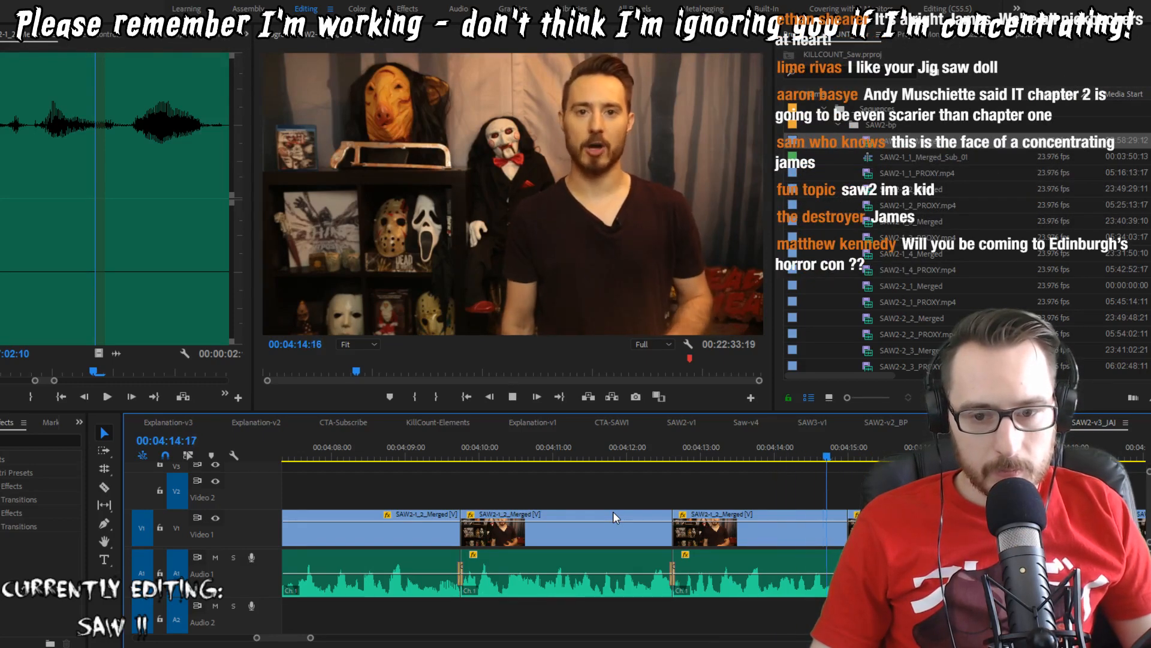
{"action": "key", "text": "k"}
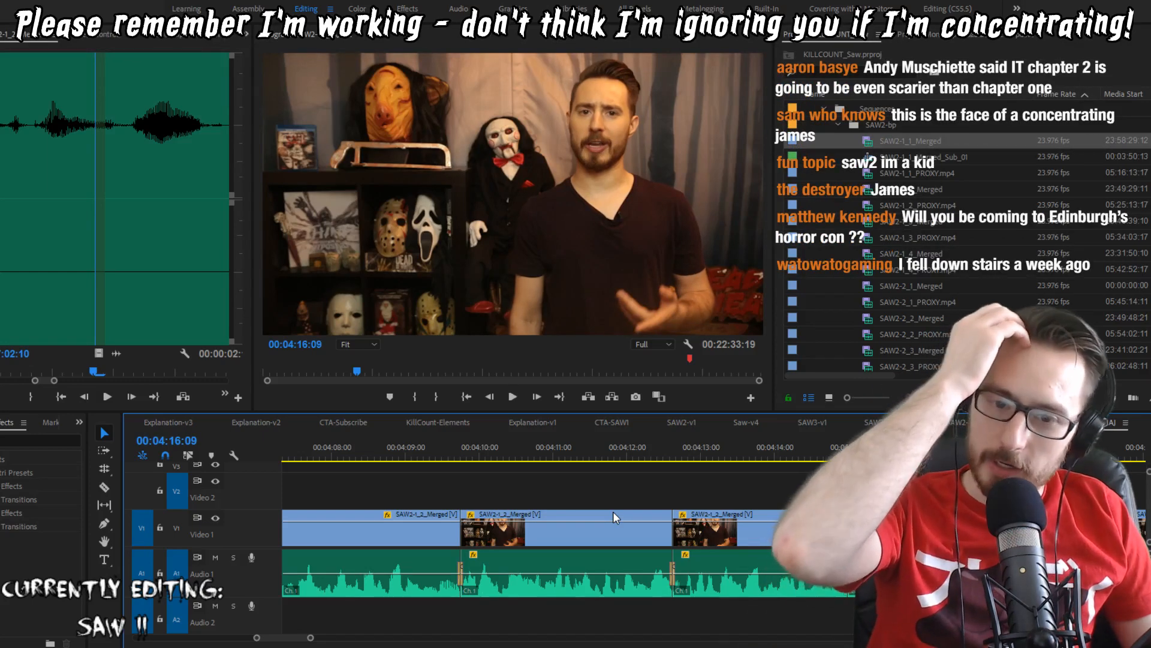
{"action": "key", "text": "shift+Left"}
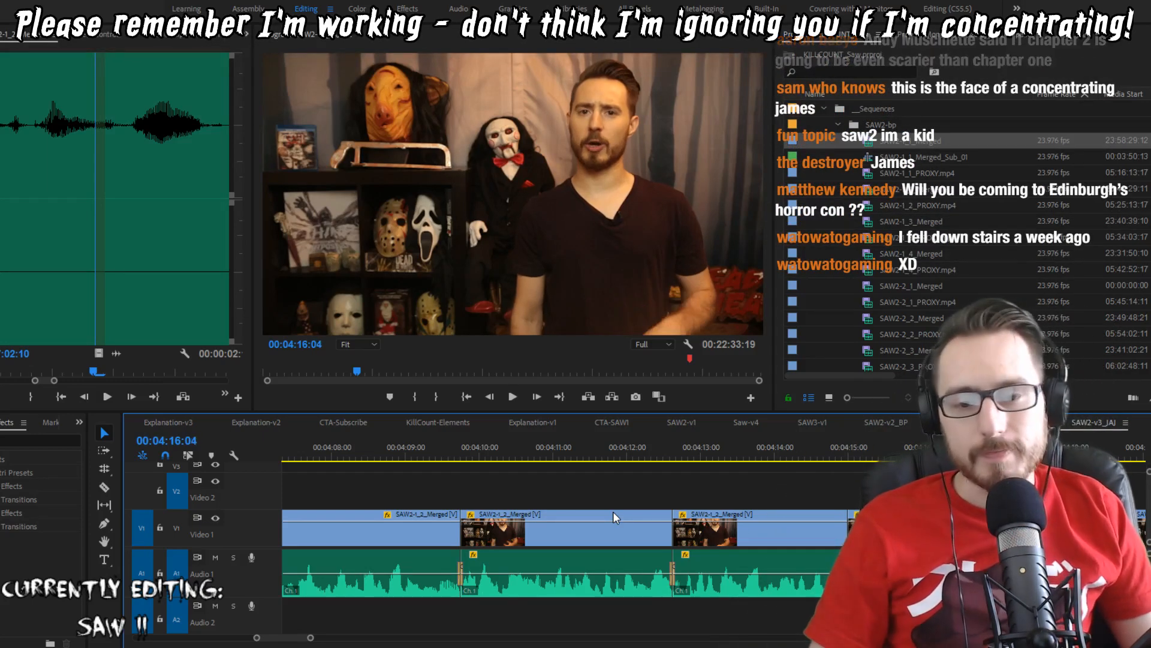
{"action": "key", "text": "shift+k"}
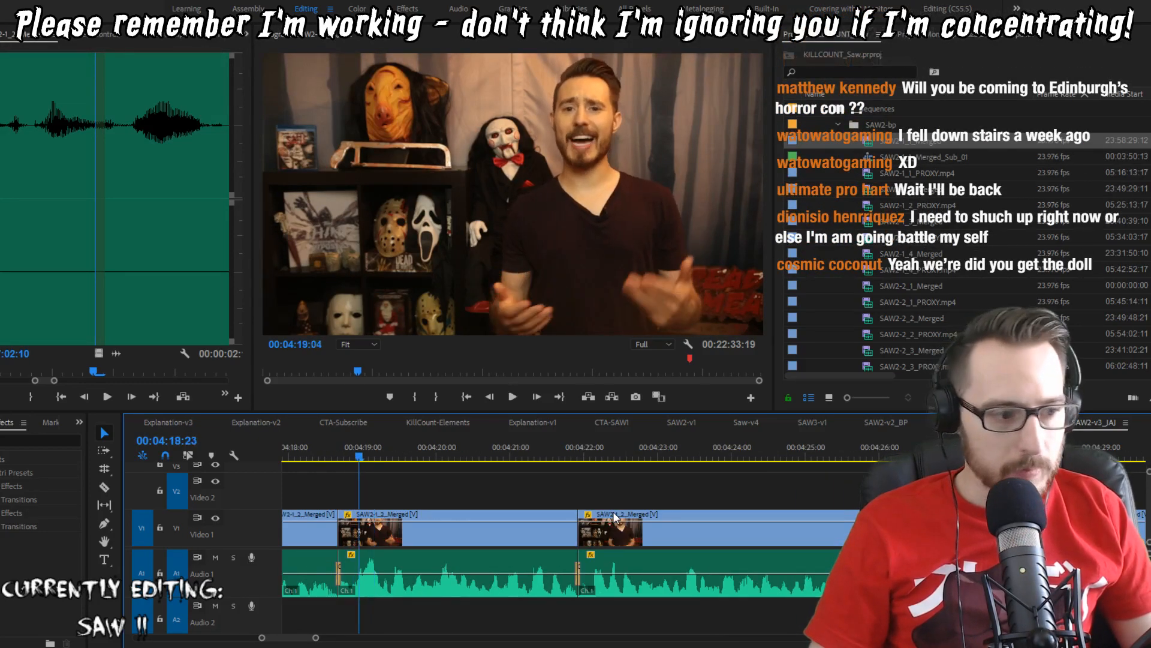
Step: Ripple-trim the tail of the clip before the cut at 00:04:18:14, and replay from 00:04:17:08 across the cut
{"action": "key", "text": "shift+Left"}
{"action": "key", "text": "Left"}
{"action": "key", "text": "Left"}
{"action": "key", "text": "Left"}
{"action": "key", "text": "Left"}
{"action": "key", "text": "Left"}
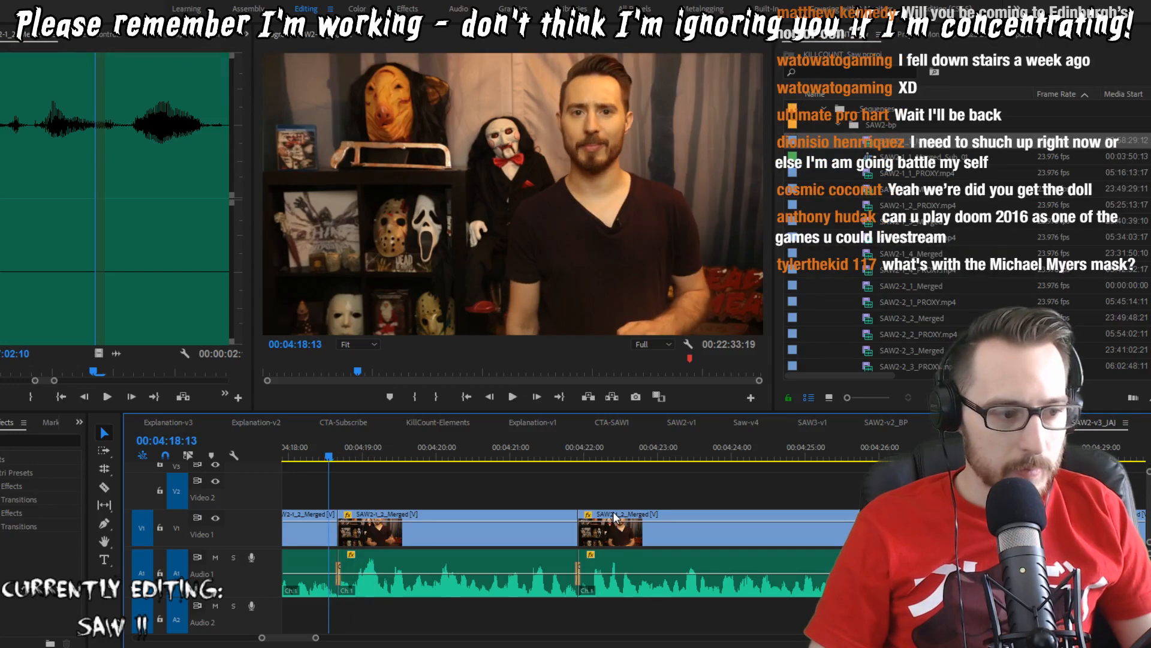
{"action": "key", "text": "Right"}
{"action": "key", "text": "w"}
{"action": "key", "text": "shift+Left"}
{"action": "key", "text": "shift+Left"}
{"action": "key", "text": "shift+Left"}
{"action": "key", "text": "shift+Left"}
{"action": "key", "text": "shift+Left"}
{"action": "key", "text": "shift+Left"}
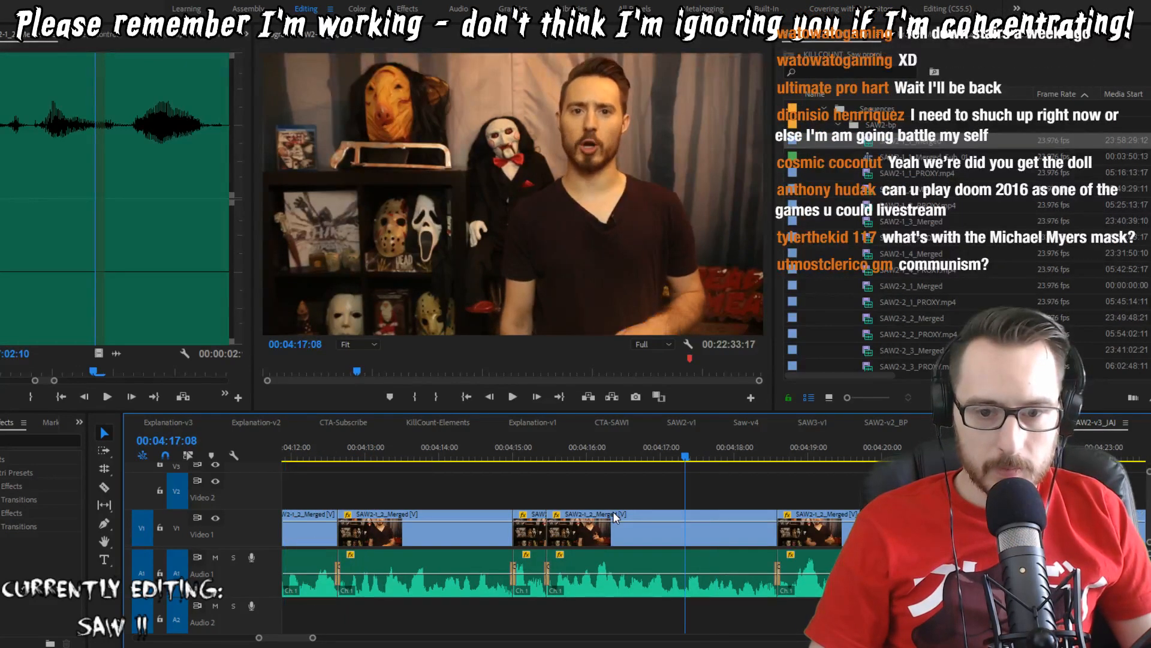
{"action": "key", "text": "space"}
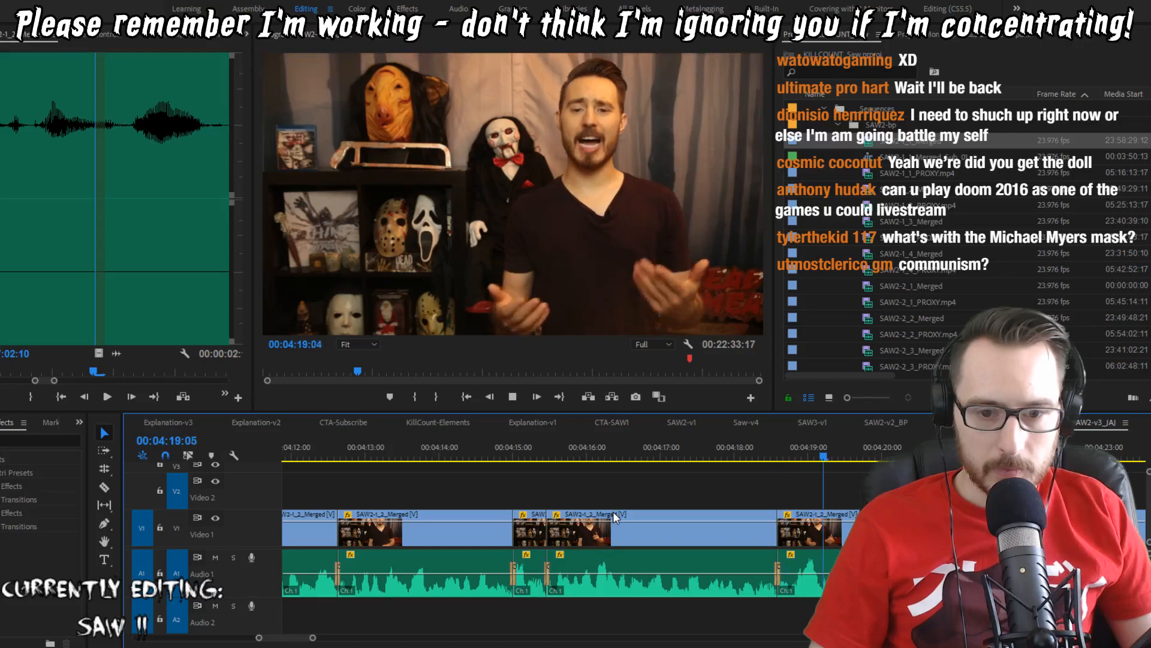
{"action": "key", "text": "space"}
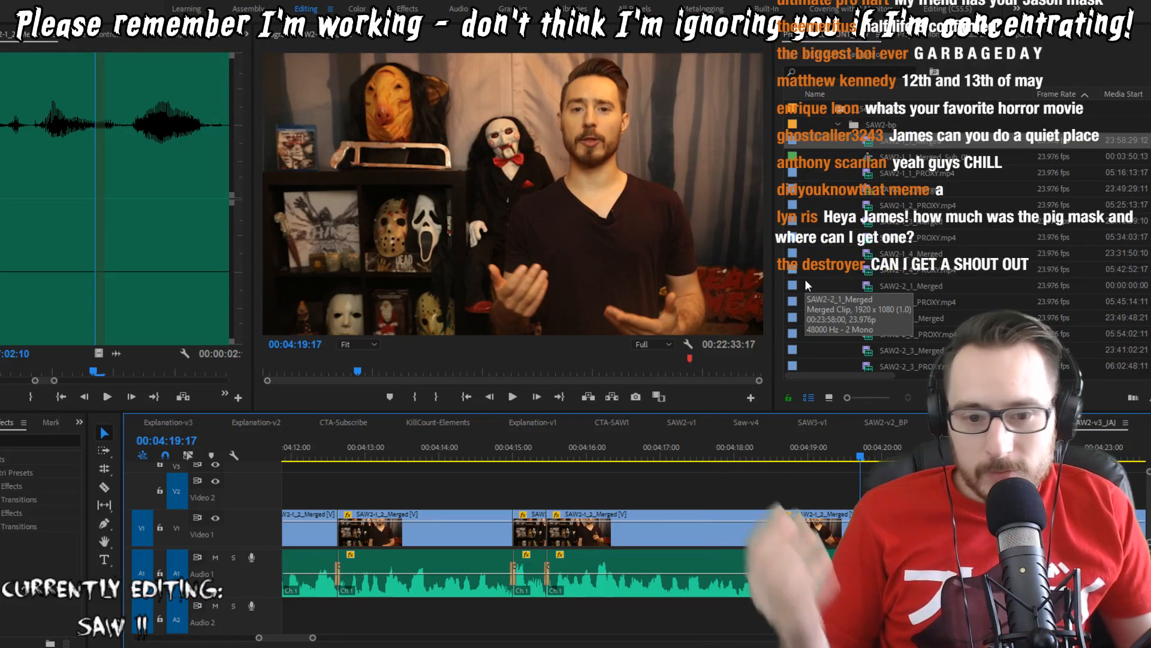
Step: Trim one more frame at the cut at 00:04:18:14, replay the start of the following clip, and save the project
{"action": "key", "text": "Up"}
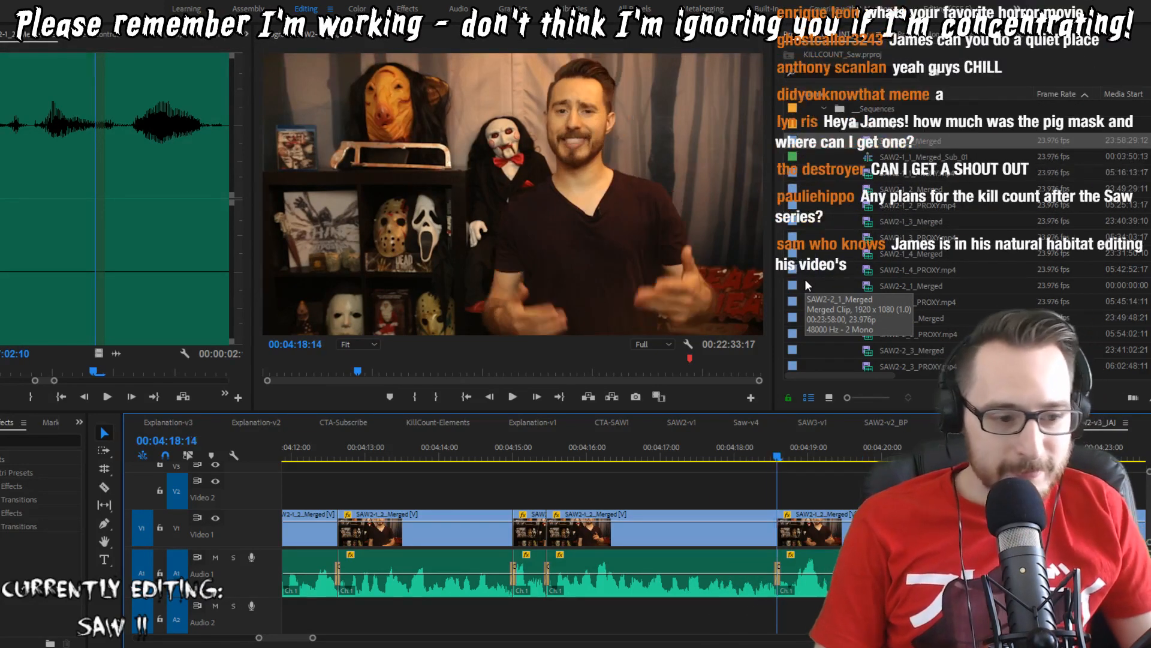
{"action": "key", "text": "j"}
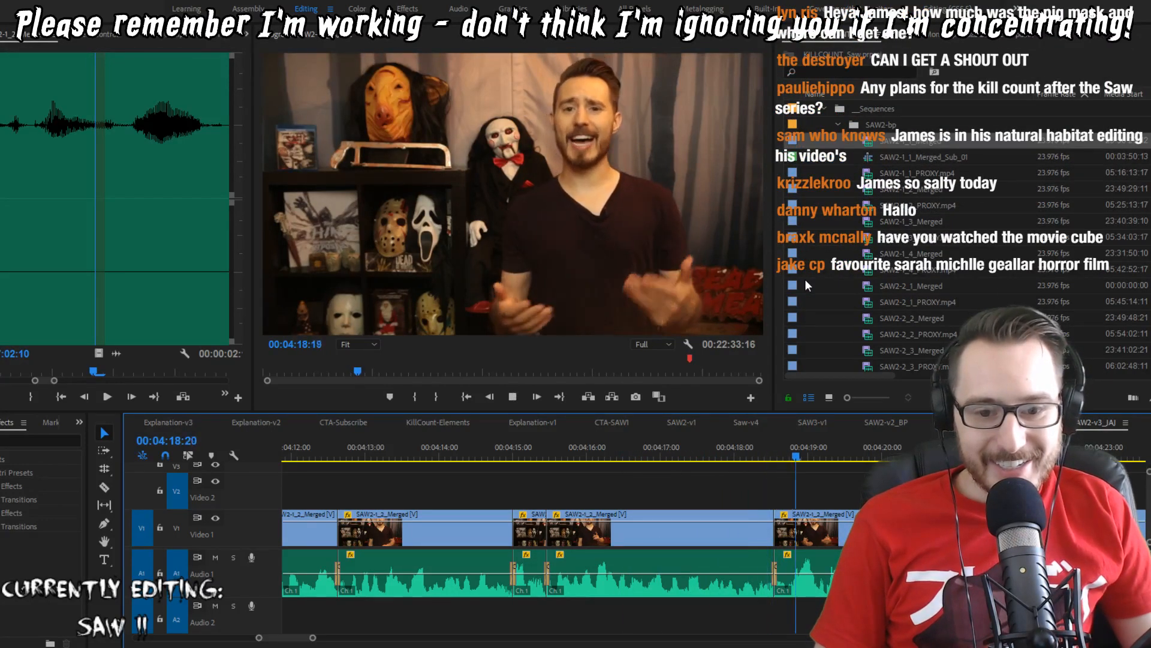
{"action": "key", "text": "space"}
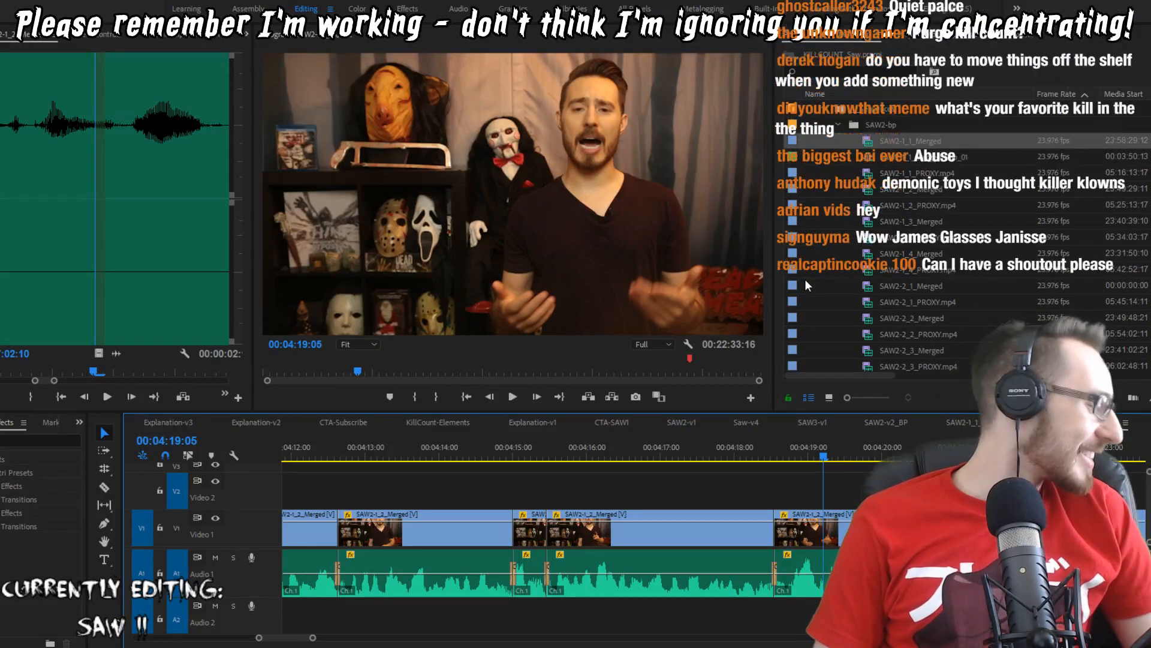
{"action": "key", "text": "Up"}
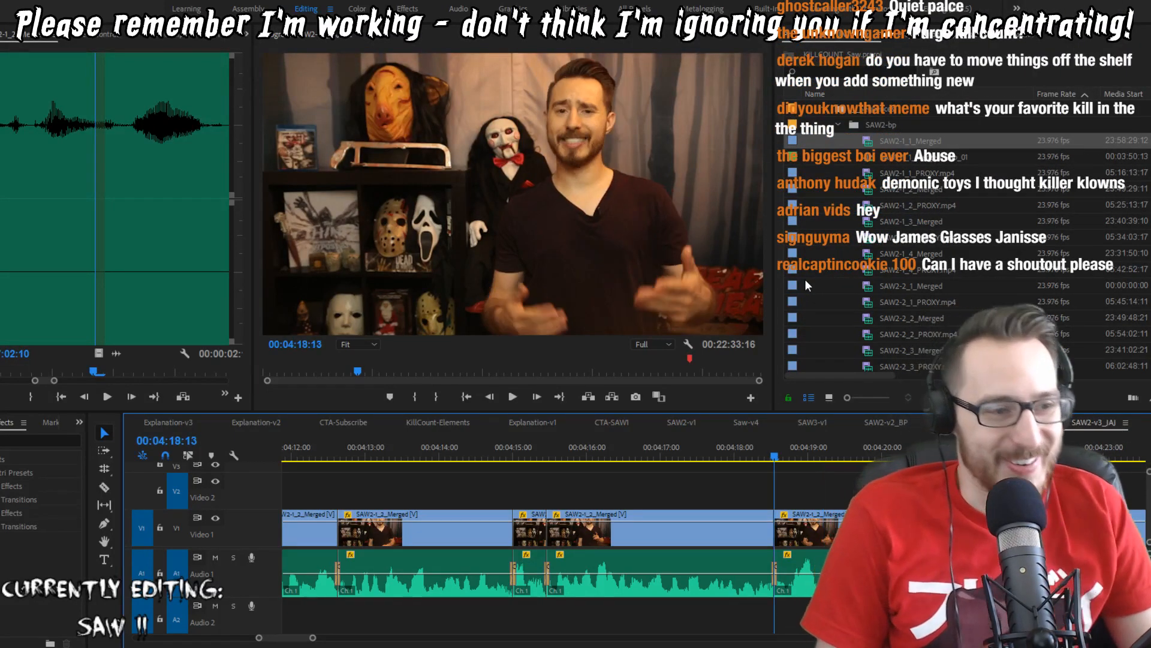
{"action": "key", "text": "ctrl+s"}
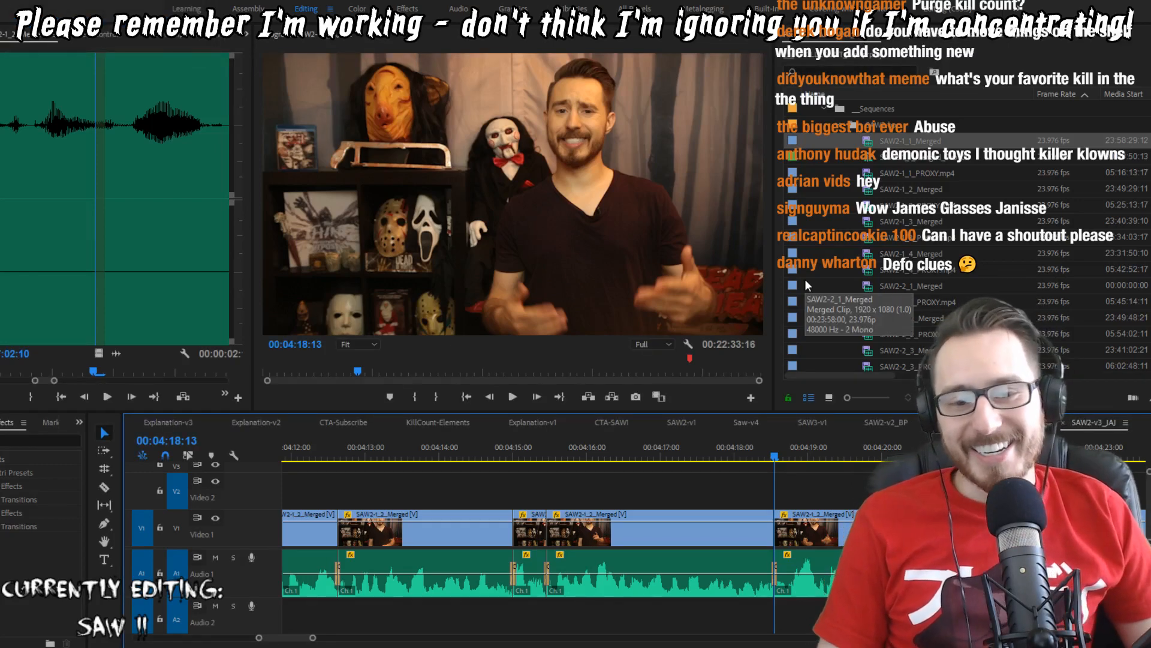
Step: Play briefly from 00:04:17:22, ahead of the tightened cut, and save the project again
{"action": "key", "text": "shift+Left"}
{"action": "key", "text": "shift+Left"}
{"action": "key", "text": "shift+Left"}
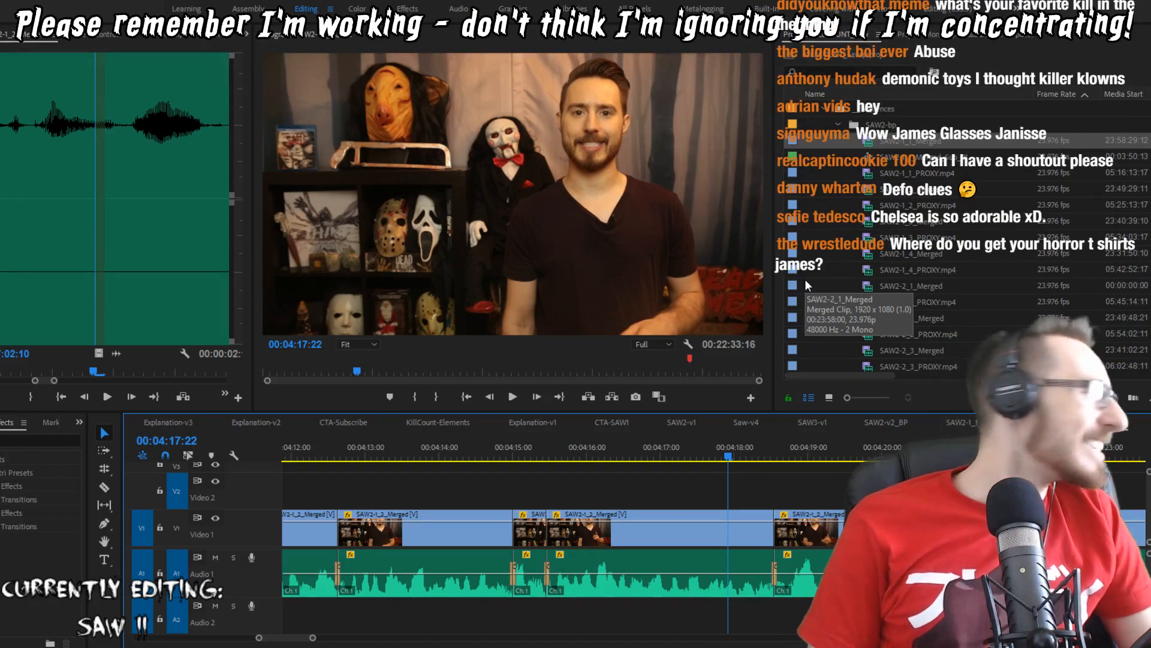
{"action": "key", "text": "space"}
{"action": "key", "text": "space"}
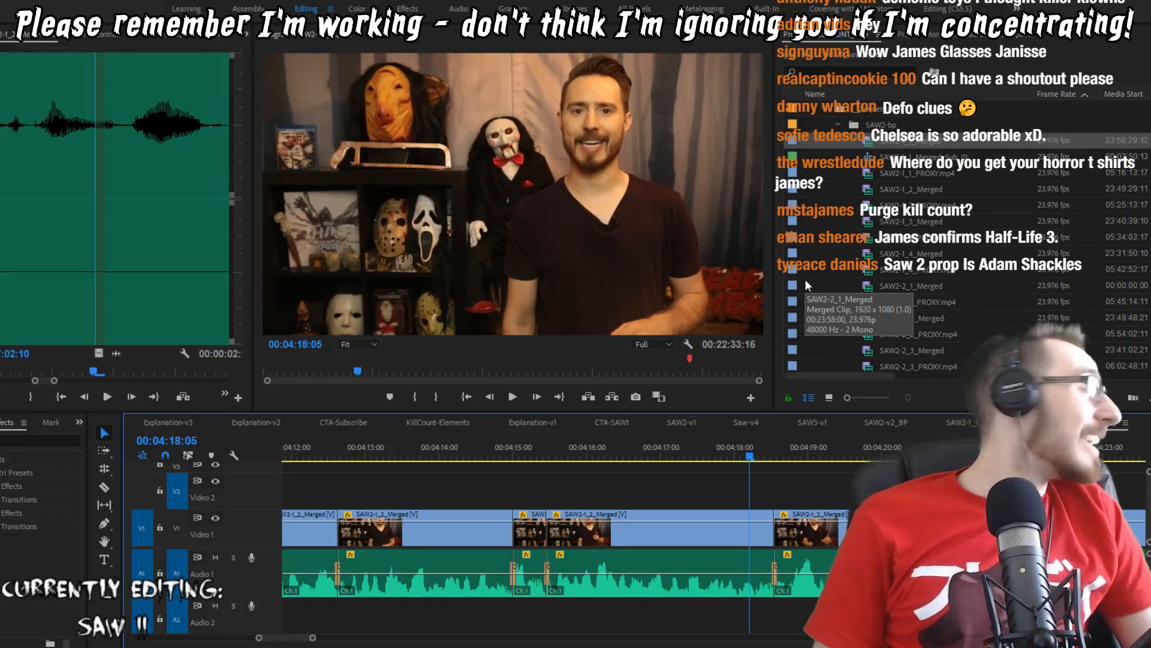
{"action": "key", "text": "ctrl+s"}
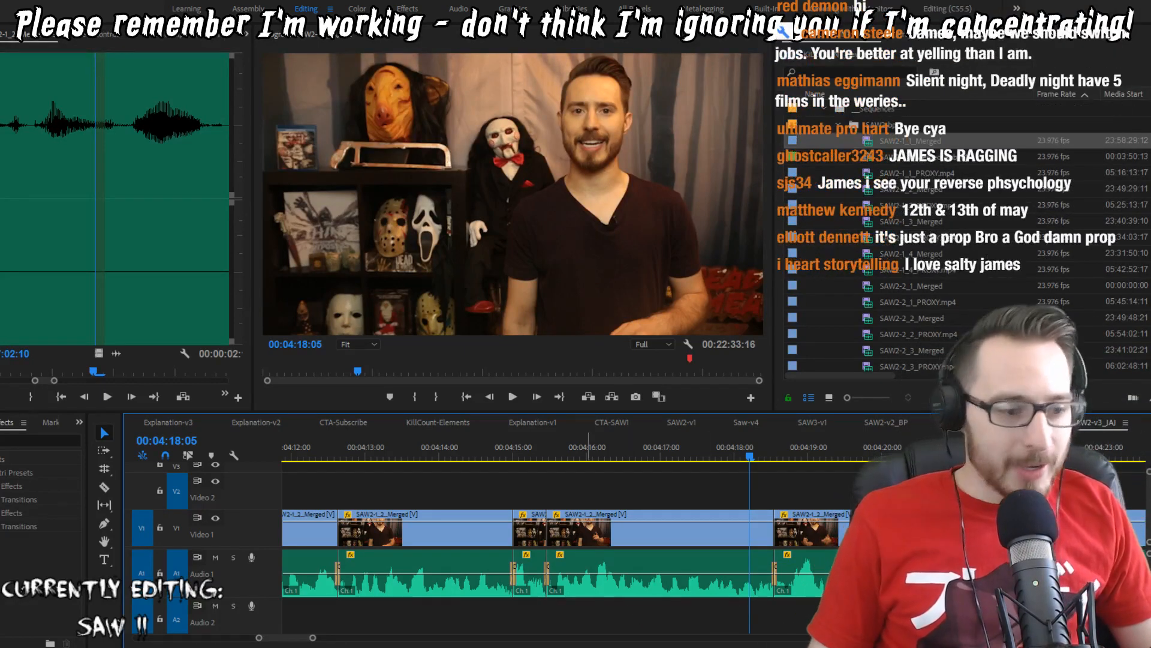
Step: Switch to the File Explorer window showing the SAW2 captured video folder, reposition it and make it smaller
{"action": "key", "text": "alt+Tab"}
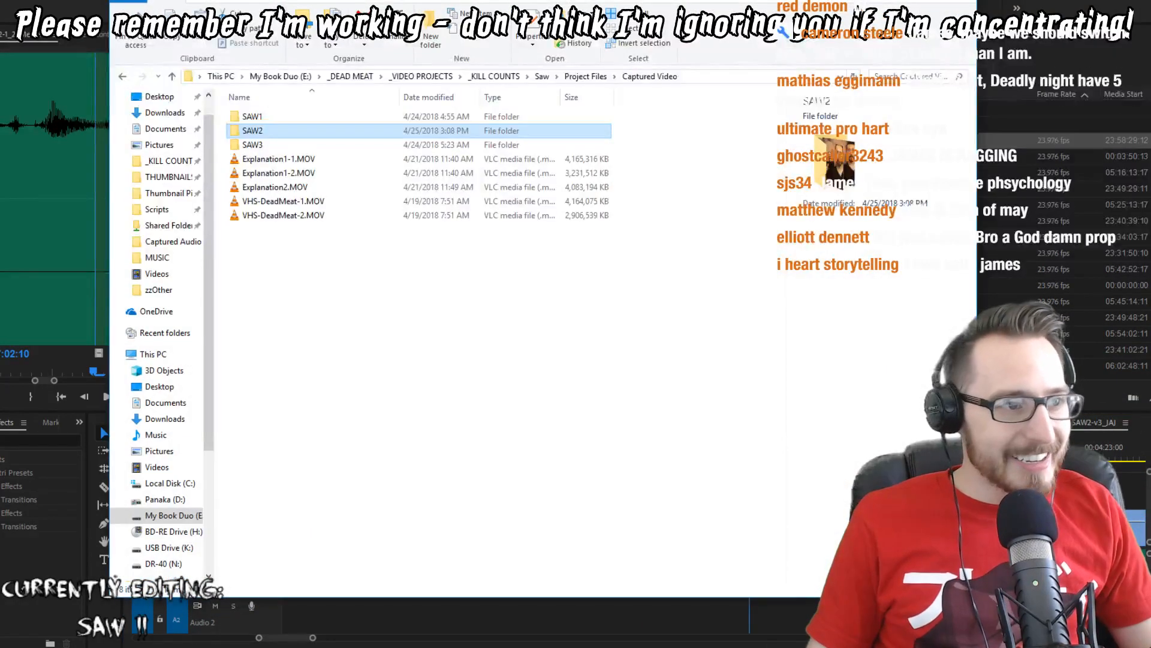
{"action": "key", "text": "alt+Tab"}
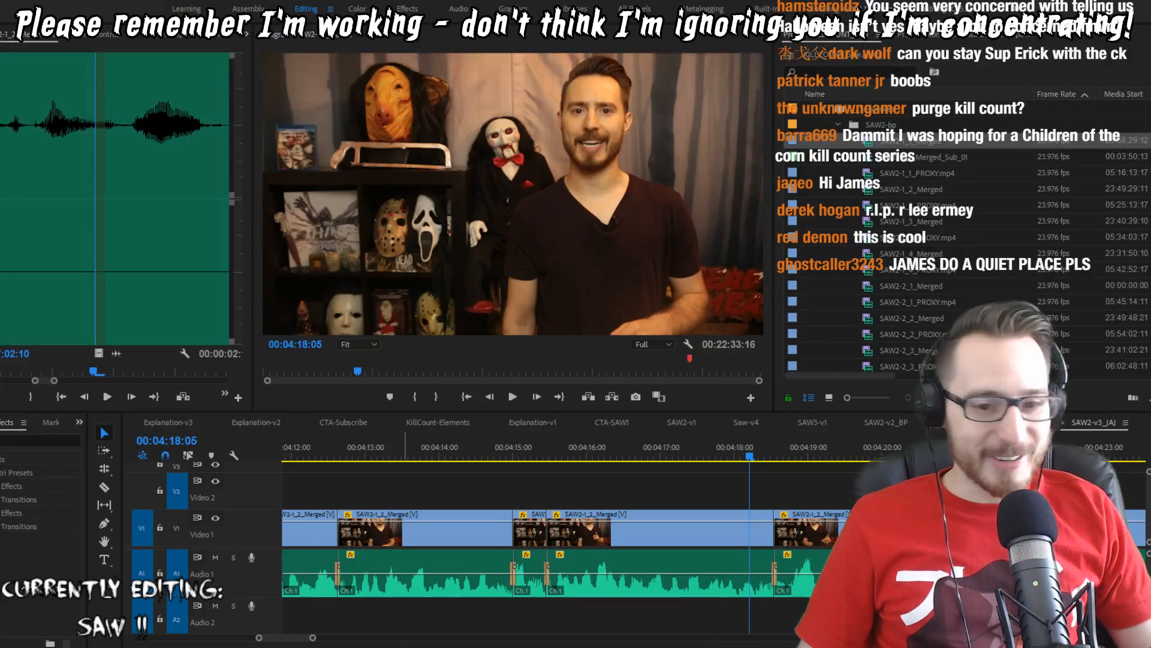
{"action": "mouse_move", "coordinate": [397, 647]}
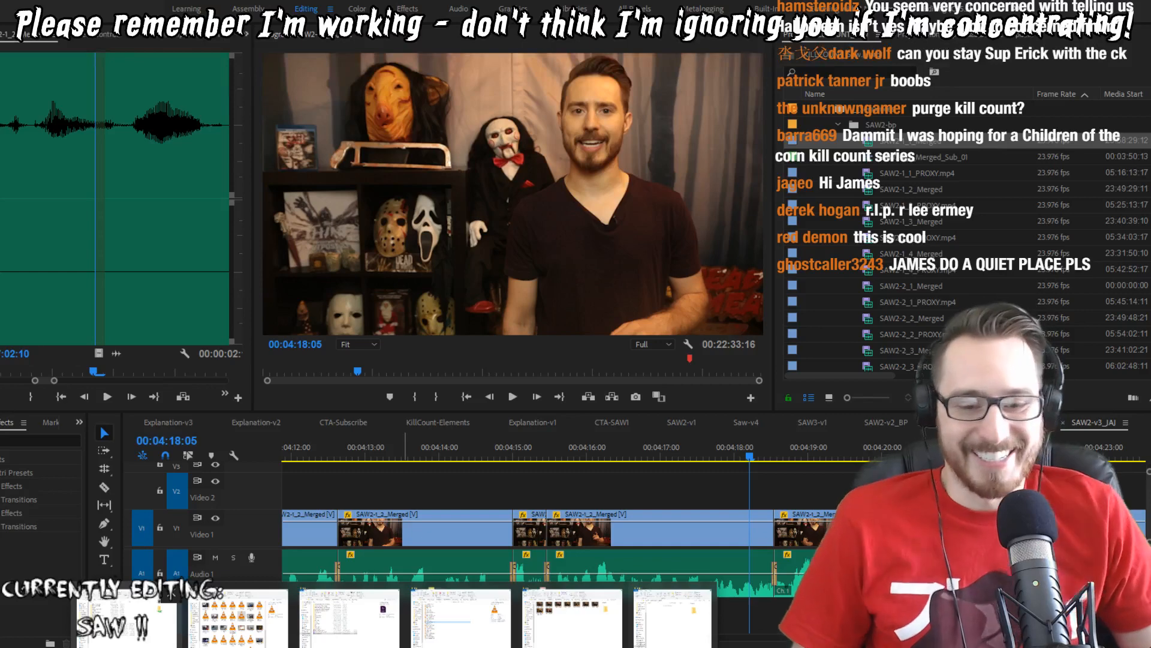
{"action": "left_click", "coordinate": [572, 621]}
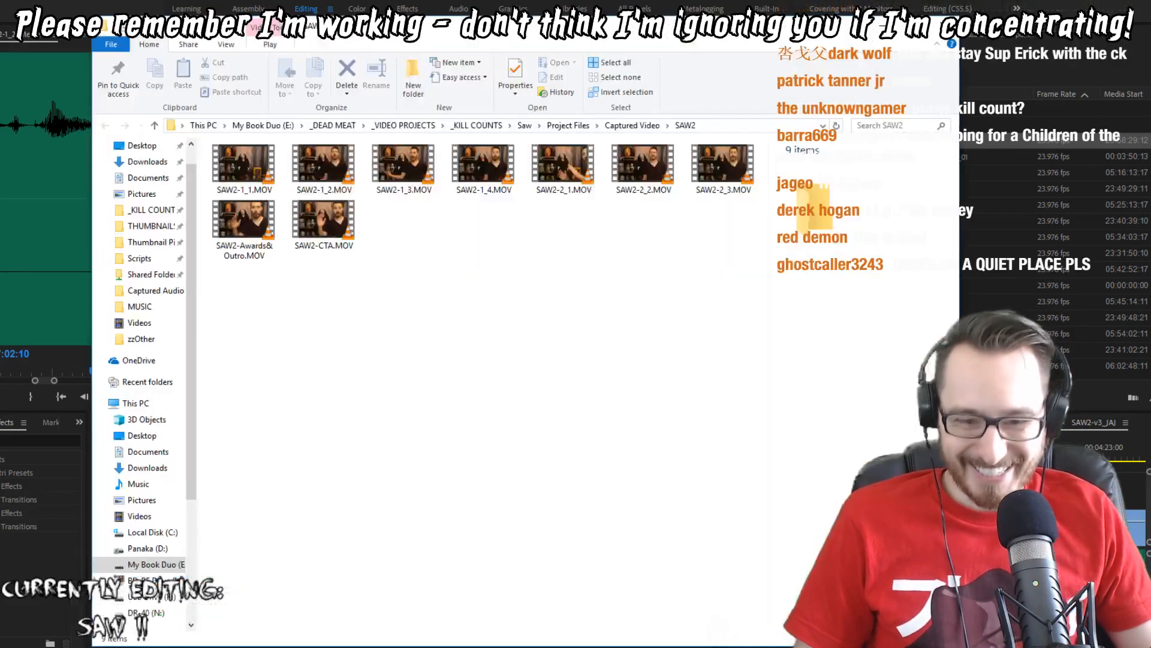
{"action": "left_click_drag", "start_coordinate": [453, 25], "coordinate": [687, 15]}
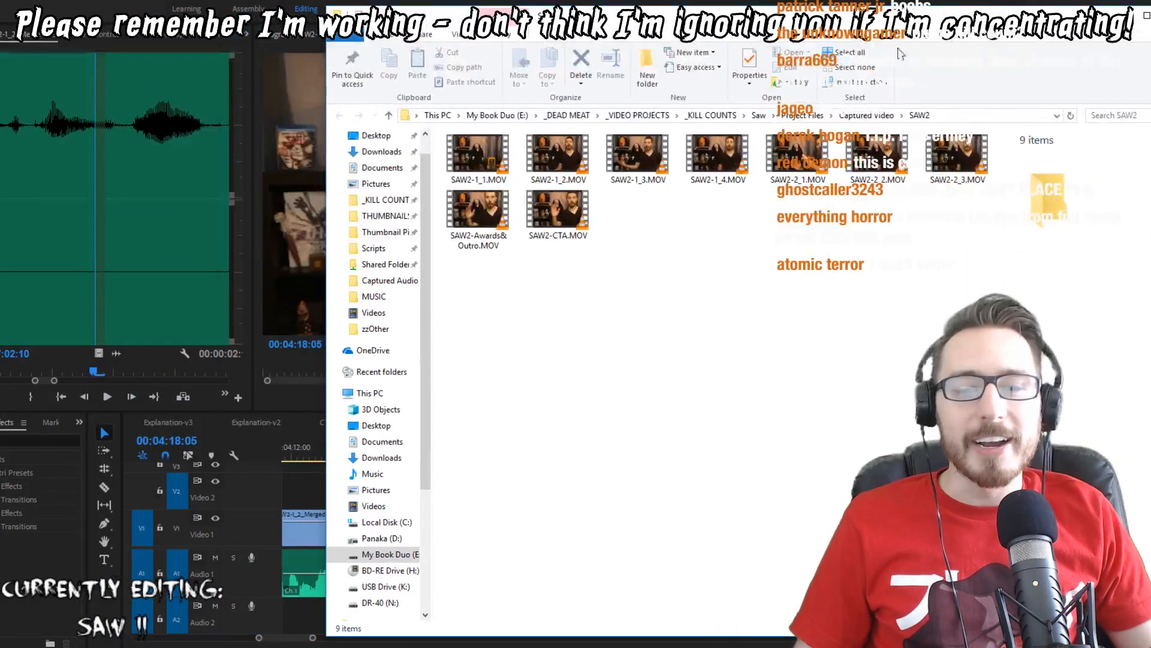
{"action": "left_click_drag", "start_coordinate": [1150, 6], "coordinate": [895, 85]}
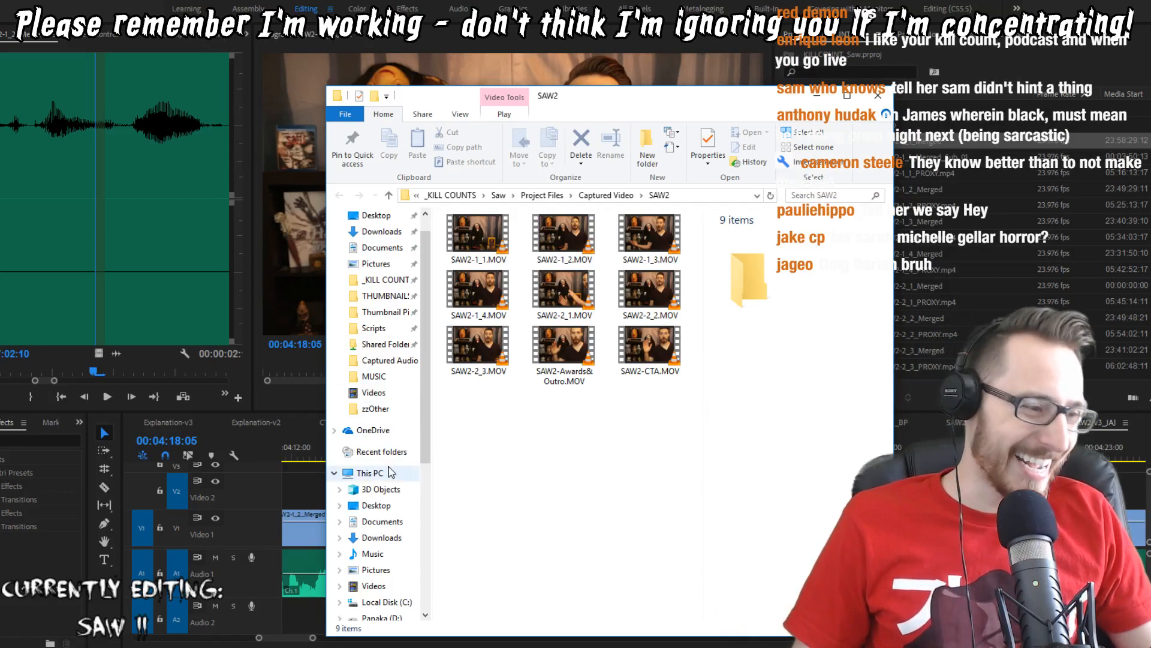
Step: Open the Videos folder in File Explorer and look through its recordings
{"action": "left_click", "coordinate": [374, 377]}
{"action": "left_click", "coordinate": [373, 392]}
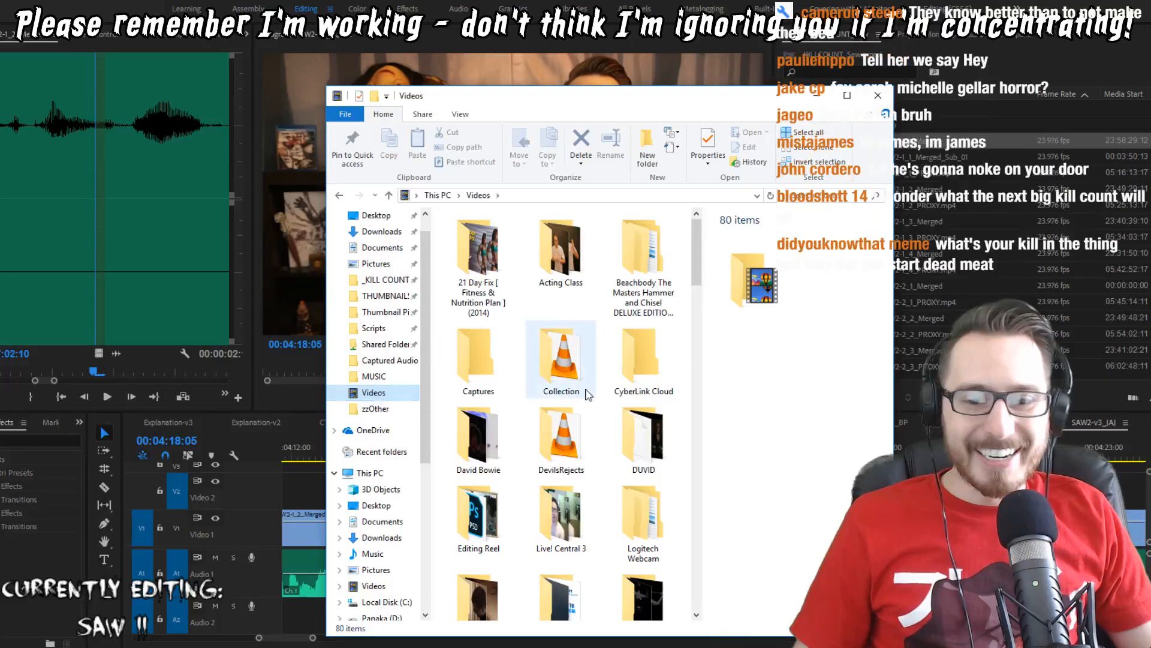
{"action": "scroll", "coordinate": [586, 402], "scroll_direction": "down", "scroll_amount": 10}
{"action": "scroll", "coordinate": [587, 411], "scroll_direction": "down", "scroll_amount": 6}
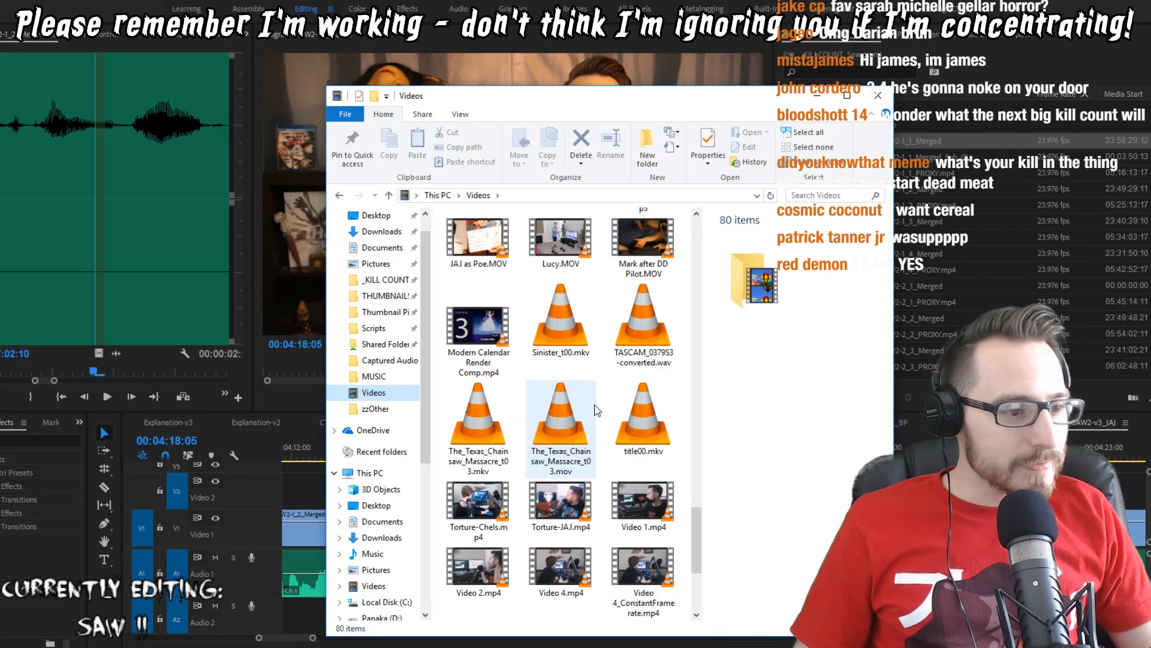
{"action": "scroll", "coordinate": [596, 409], "scroll_direction": "down", "scroll_amount": 2}
{"action": "scroll", "coordinate": [660, 467], "scroll_direction": "up", "scroll_amount": 10}
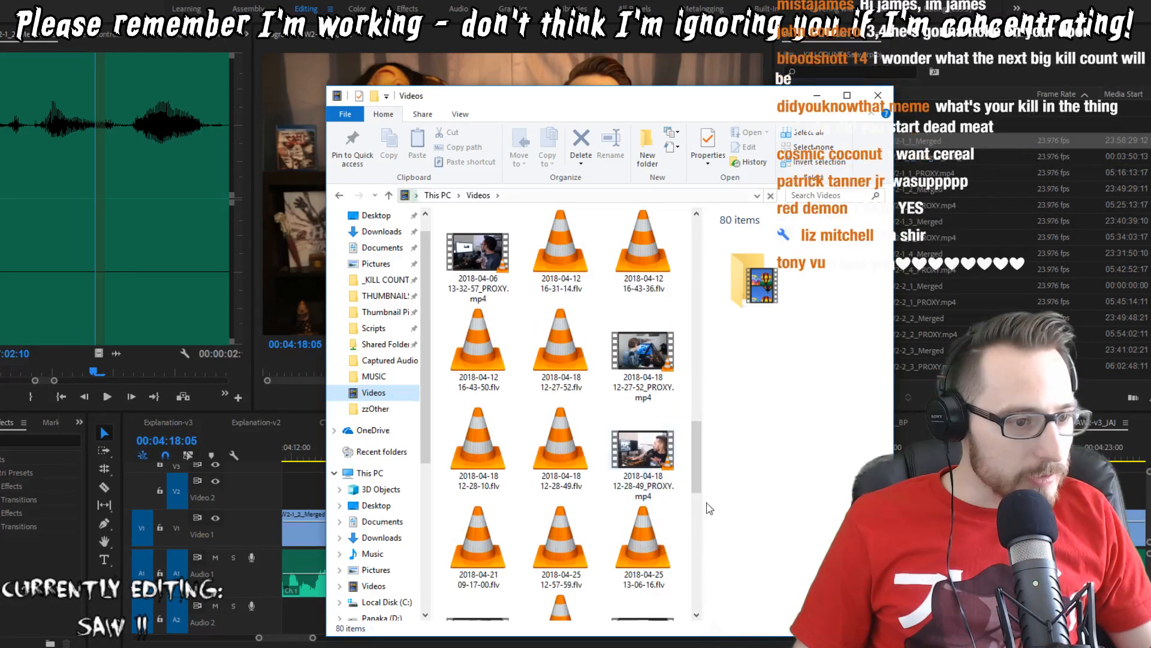
{"action": "scroll", "coordinate": [666, 487], "scroll_direction": "up", "scroll_amount": 4}
{"action": "scroll", "coordinate": [666, 490], "scroll_direction": "up", "scroll_amount": 4}
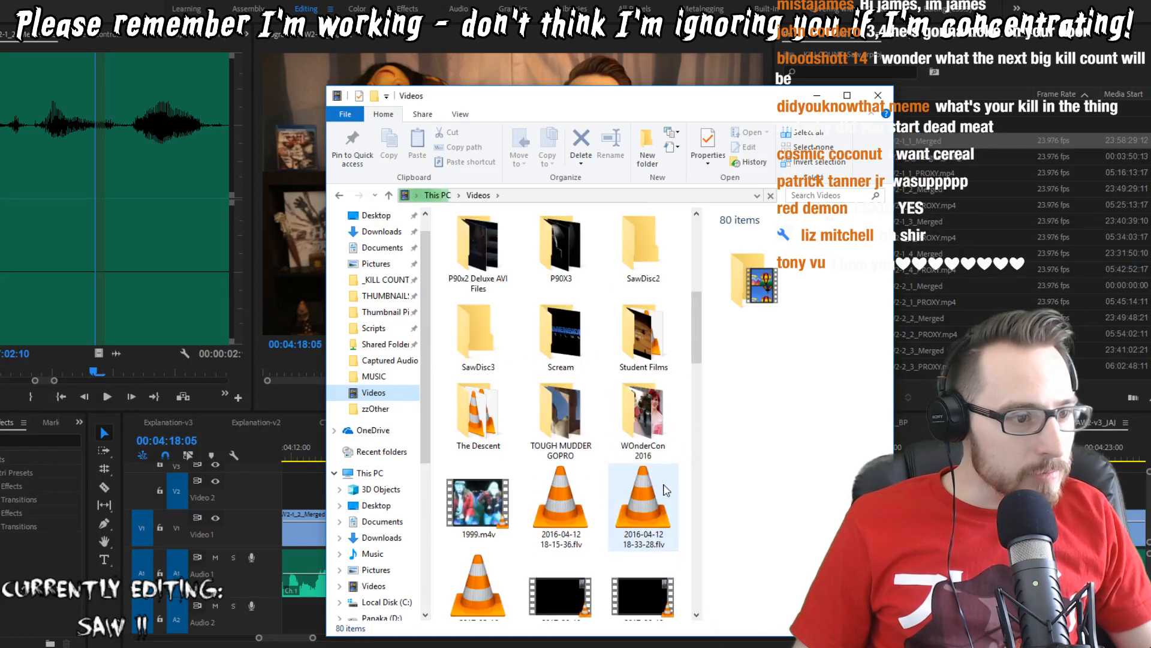
{"action": "scroll", "coordinate": [665, 491], "scroll_direction": "down", "scroll_amount": 8}
{"action": "left_click", "coordinate": [653, 396]}
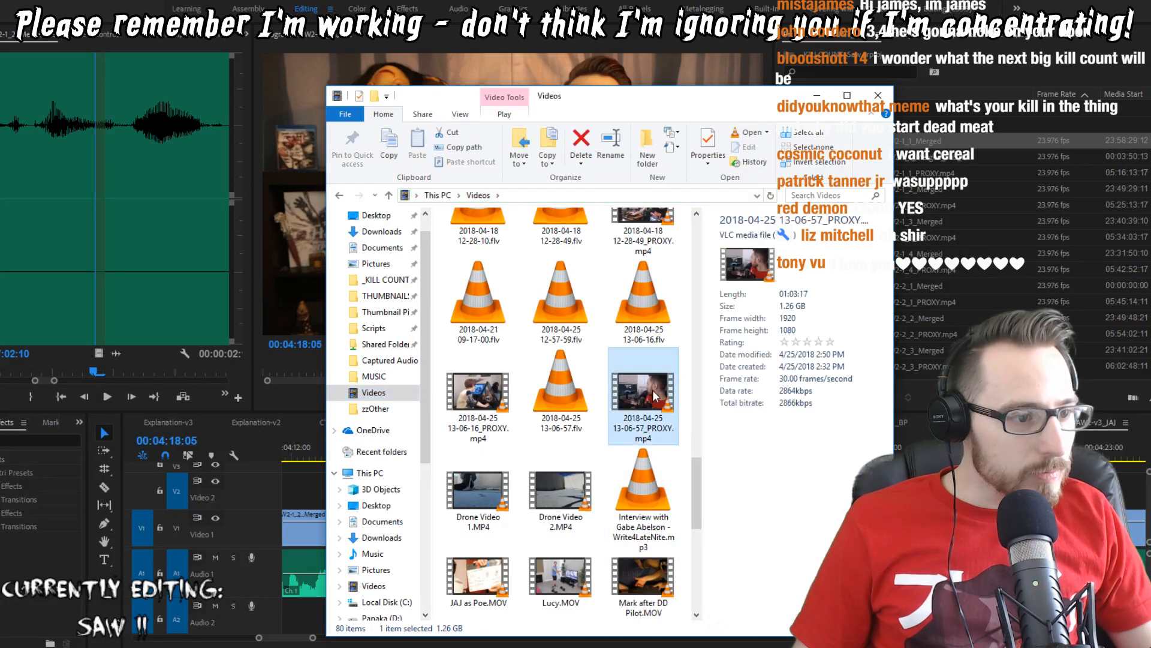
{"action": "left_click", "coordinate": [478, 393], "text": "ctrl"}
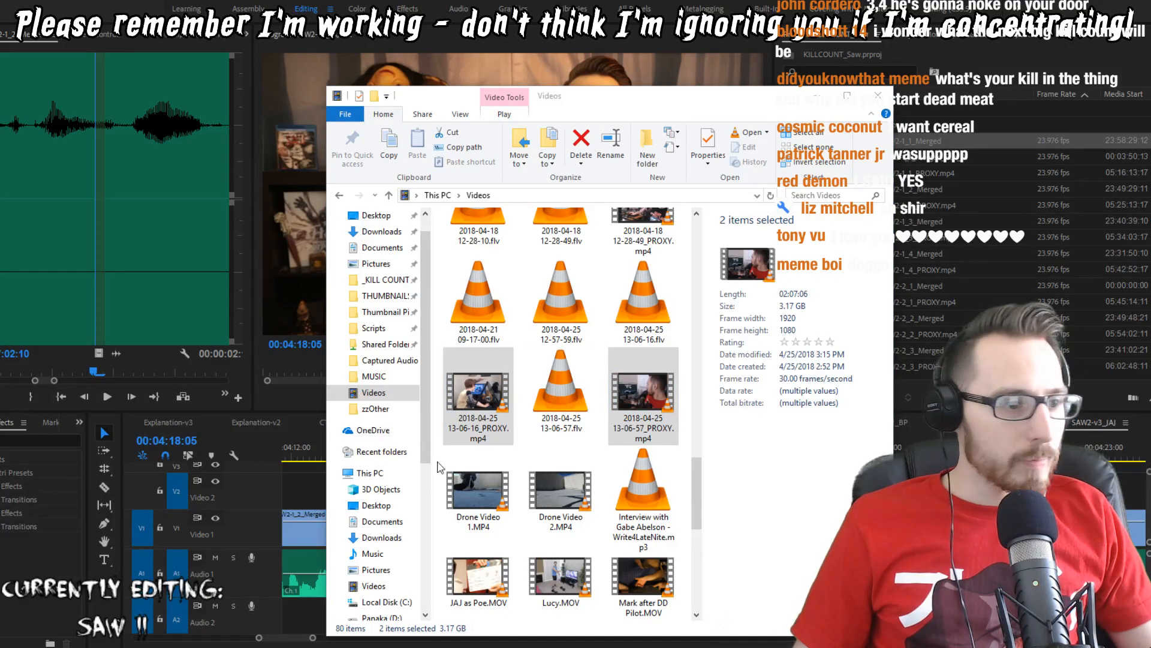
{"action": "scroll", "coordinate": [383, 552], "scroll_direction": "down", "scroll_amount": 2}
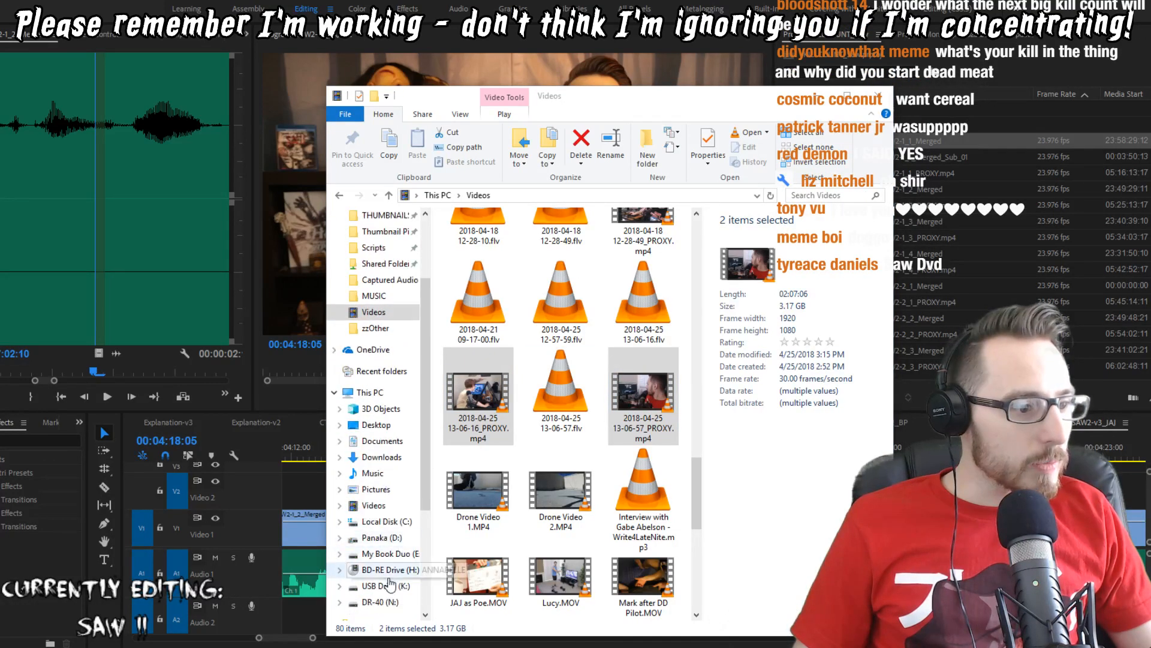
Step: Open the MUSIC folder on the DR-40 (N:) drive and look through its TASCAM recordings
{"action": "left_click", "coordinate": [379, 601]}
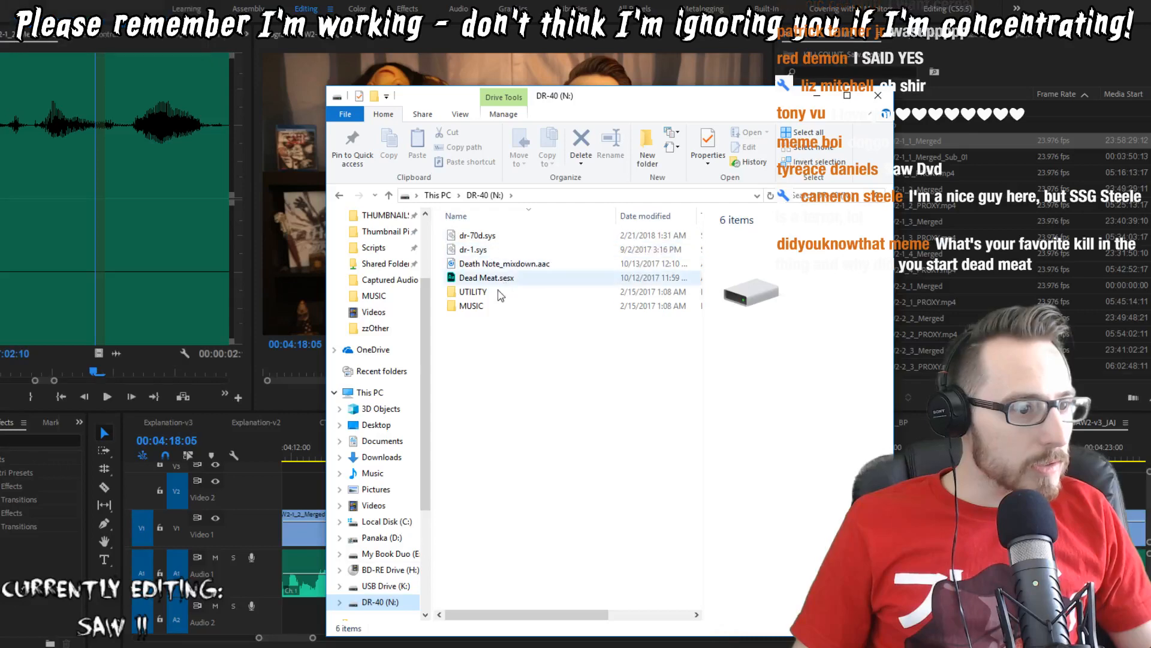
{"action": "double_click", "coordinate": [494, 307]}
{"action": "scroll", "coordinate": [498, 300], "scroll_direction": "down", "scroll_amount": 1}
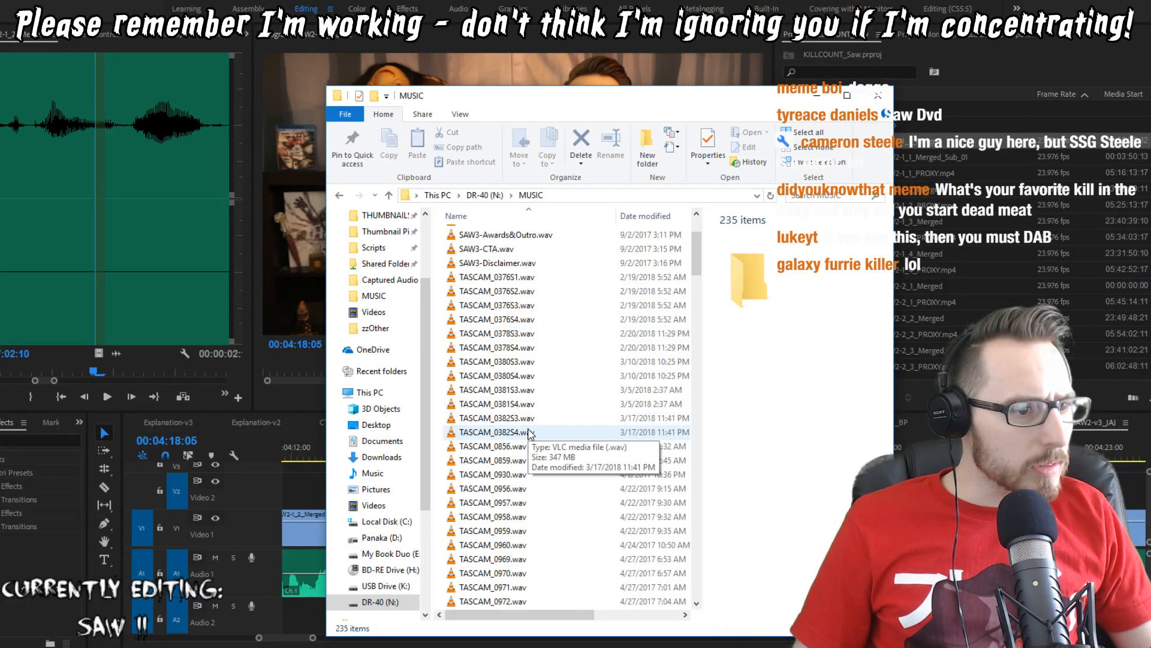
Step: Preview TASCAM_0382S4.wav in VLC, check its length together with TASCAM_0382S3.wav, and close File Explorer
{"action": "left_click", "coordinate": [528, 432]}
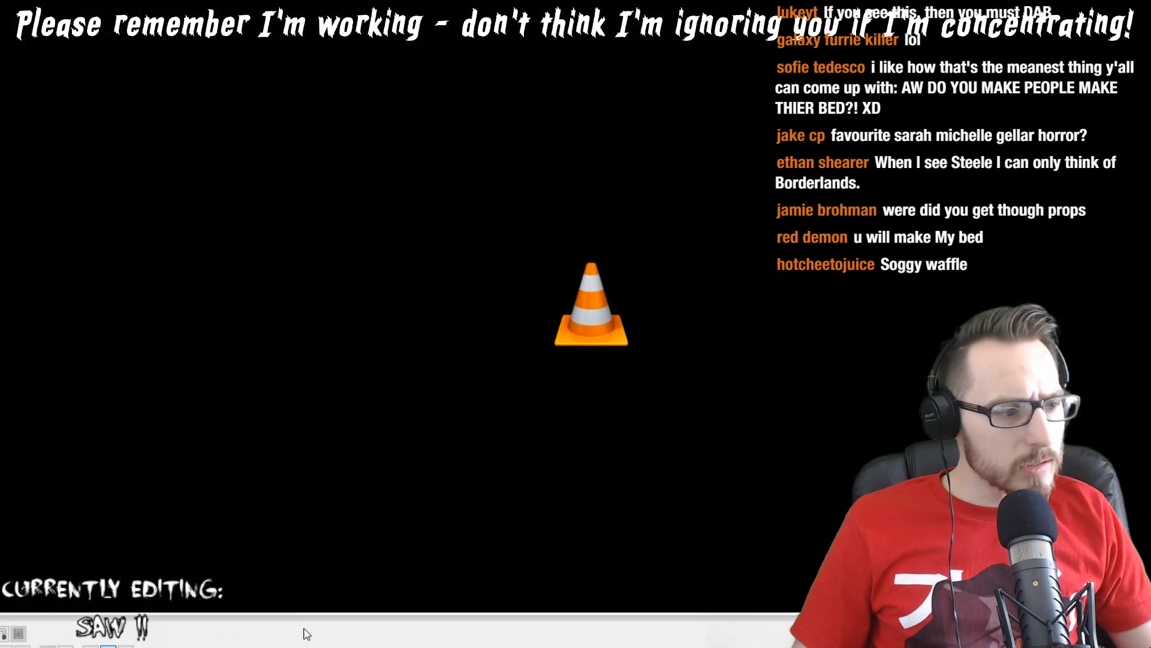
{"action": "left_click", "coordinate": [440, 617]}
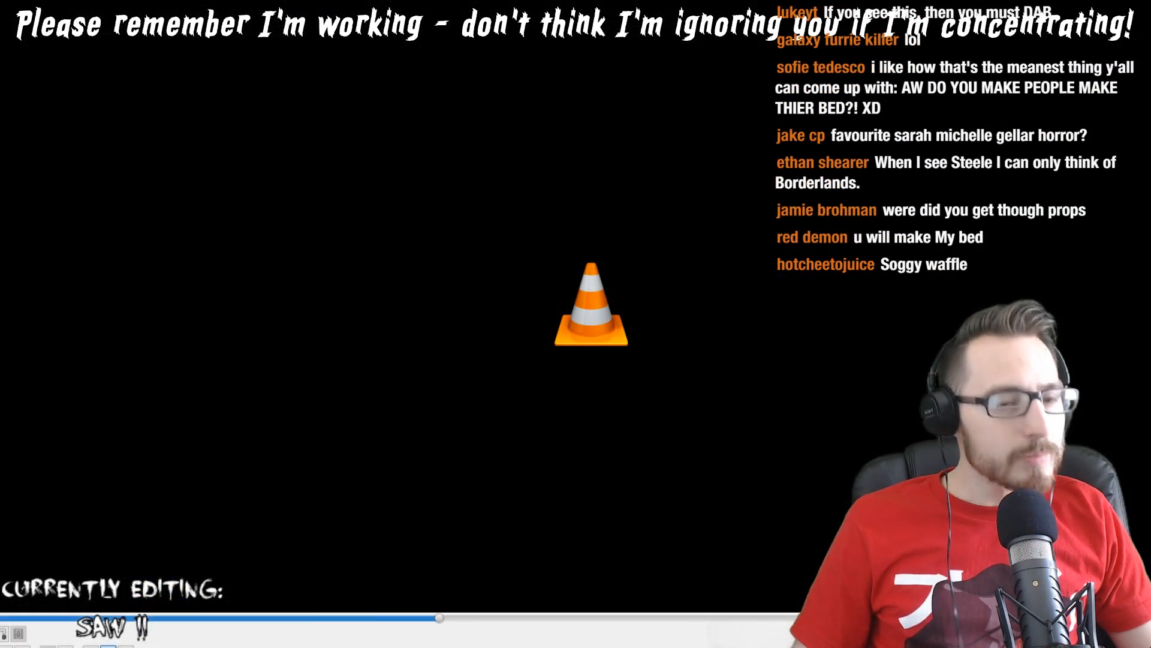
{"action": "key", "text": "alt+F4"}
{"action": "left_click", "coordinate": [486, 418], "text": "ctrl"}
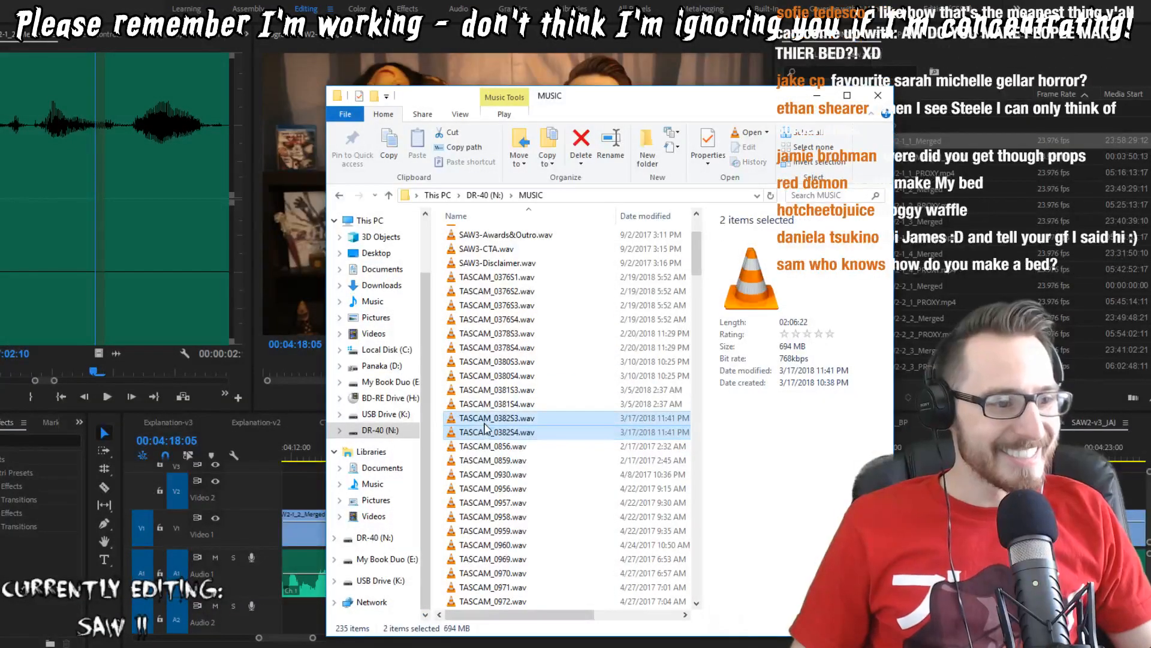
{"action": "left_click", "coordinate": [878, 99]}
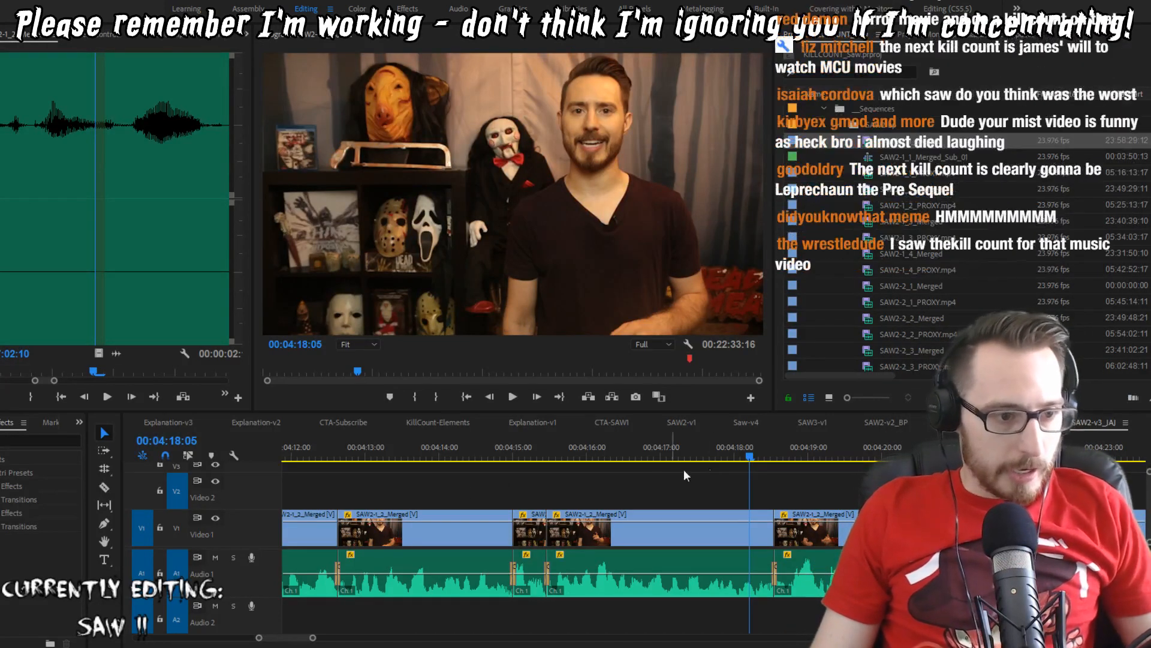
Step: Ripple-trim one frame off the tail of the clip before the cut at 00:04:21:18, and replay from about a second earlier
{"action": "left_click", "coordinate": [708, 447]}
{"action": "key", "text": "space"}
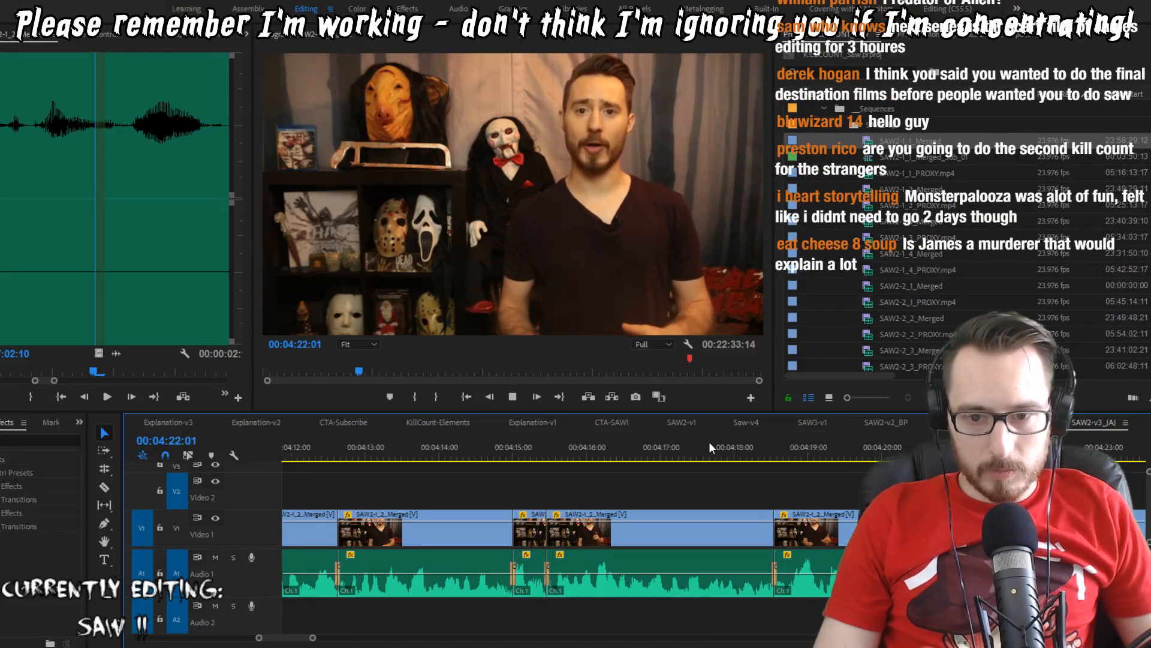
{"action": "key", "text": "space"}
{"action": "key", "text": "Up"}
{"action": "key", "text": "Left"}
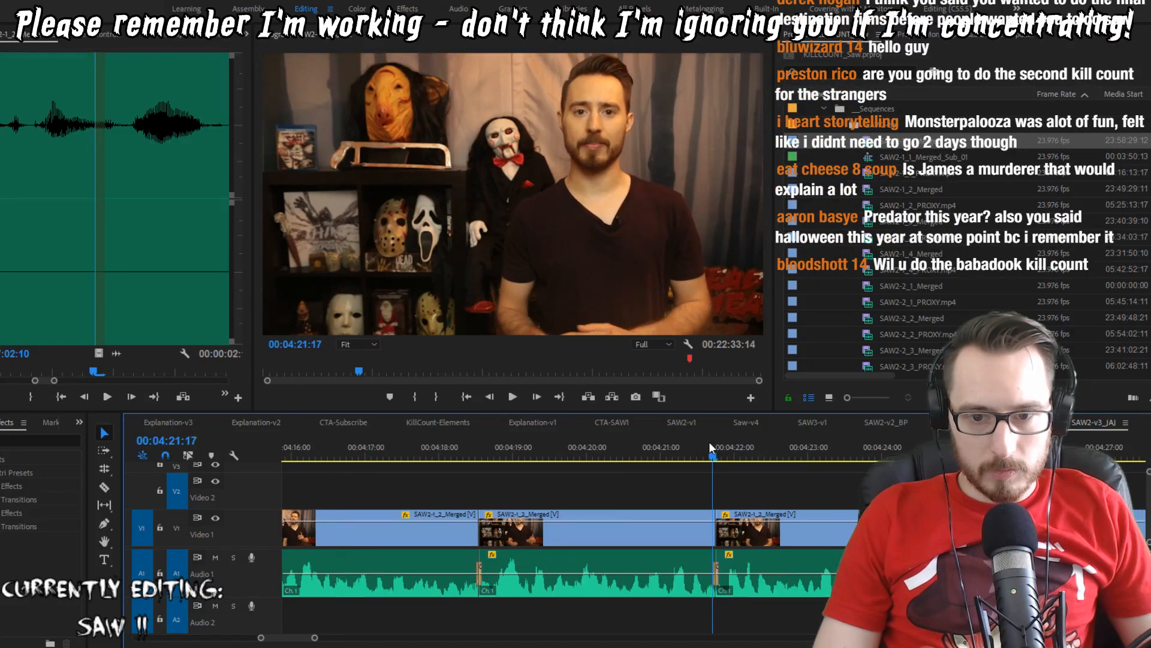
{"action": "key", "text": "w"}
{"action": "key", "text": "shift+Left"}
{"action": "key", "text": "shift+Left"}
{"action": "key", "text": "shift+Left"}
{"action": "key", "text": "shift+Left"}
{"action": "key", "text": "shift+Left"}
{"action": "key", "text": "space"}
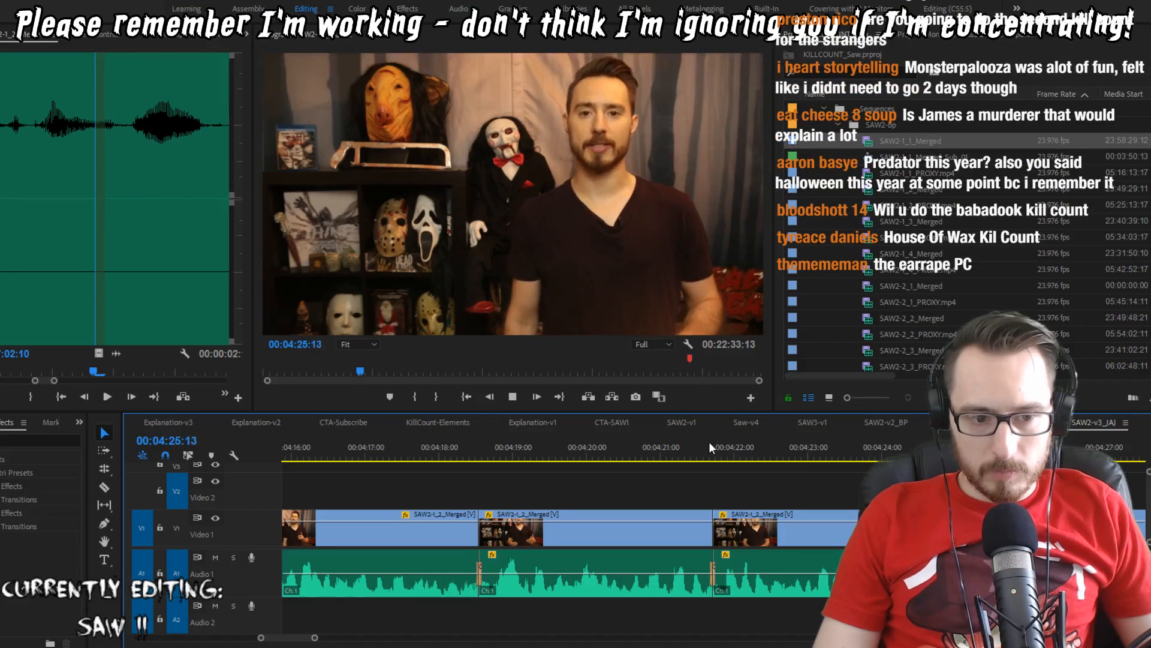
Step: Trim frames at the cut near 00:04:25:21, save the project, and replay from 00:04:24:20 across the cut
{"action": "key", "text": "space"}
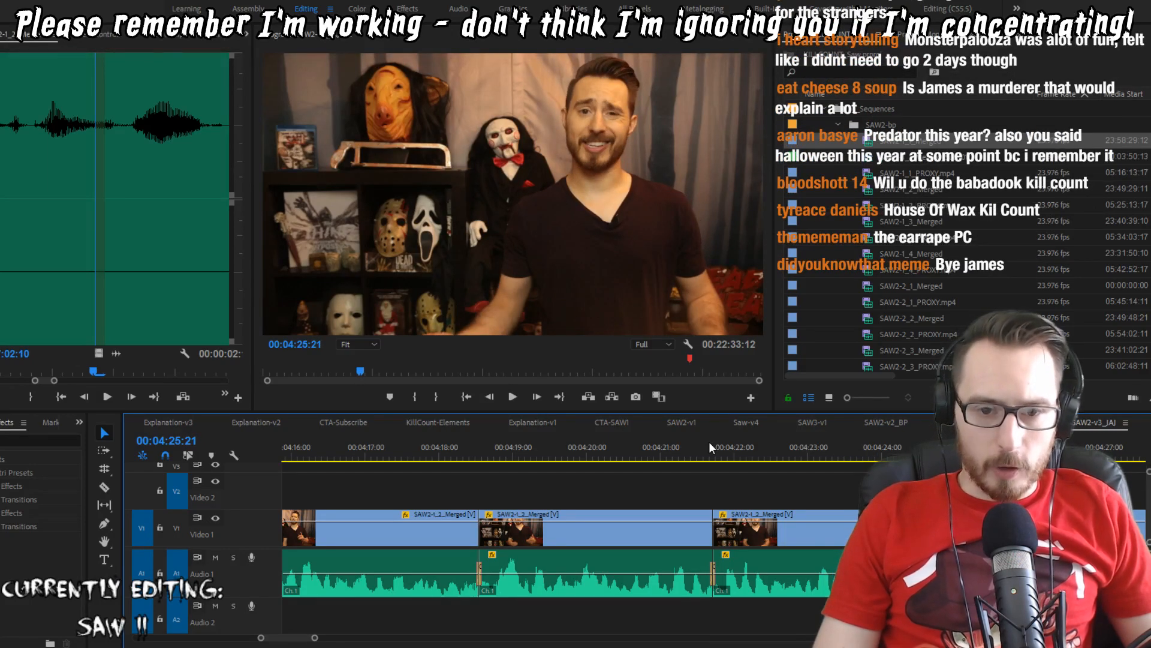
{"action": "key", "text": "ctrl+s"}
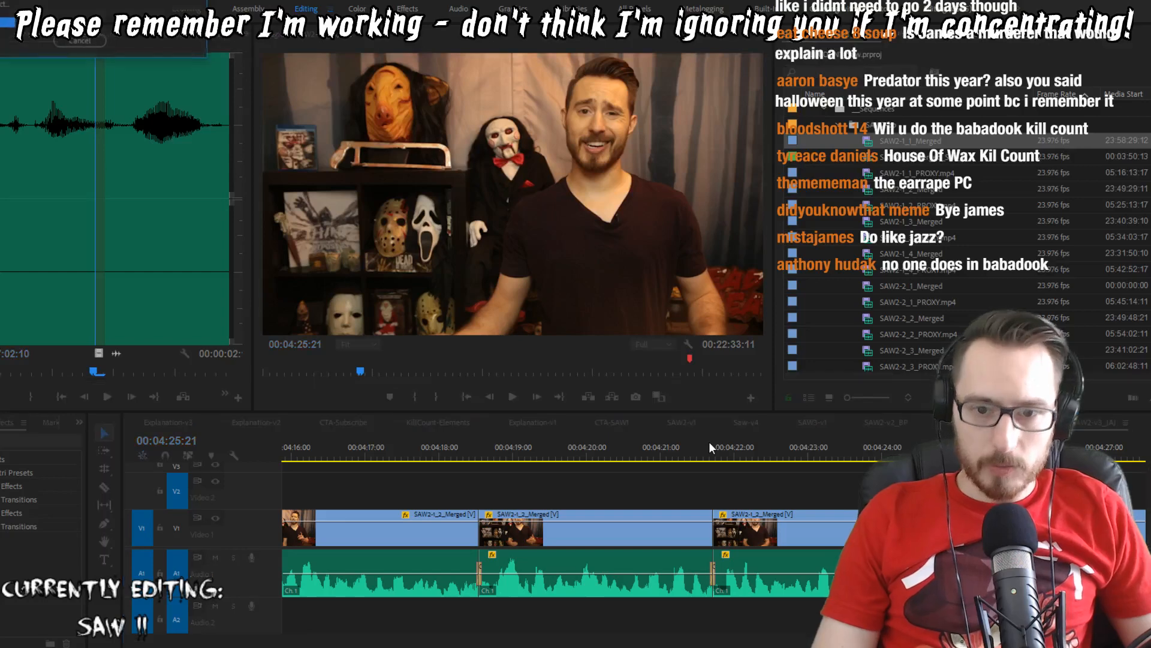
{"action": "key", "text": "shift+Left"}
{"action": "key", "text": "shift+Left"}
{"action": "key", "text": "shift+Left"}
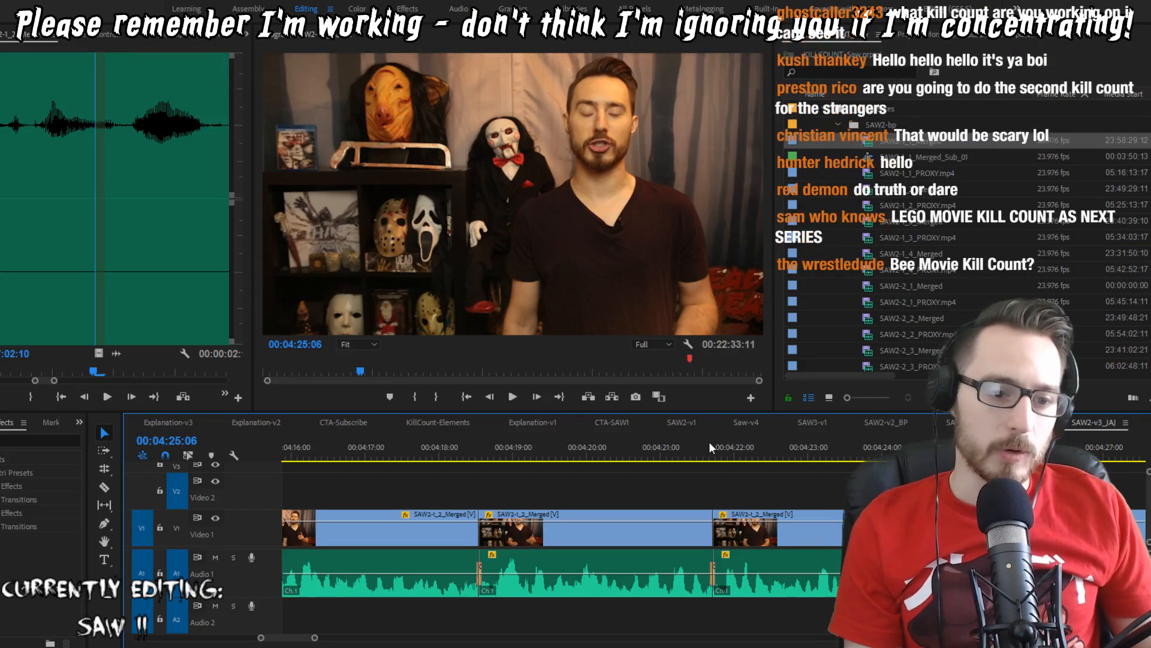
{"action": "key", "text": "shift+Left"}
{"action": "key", "text": "shift+Left"}
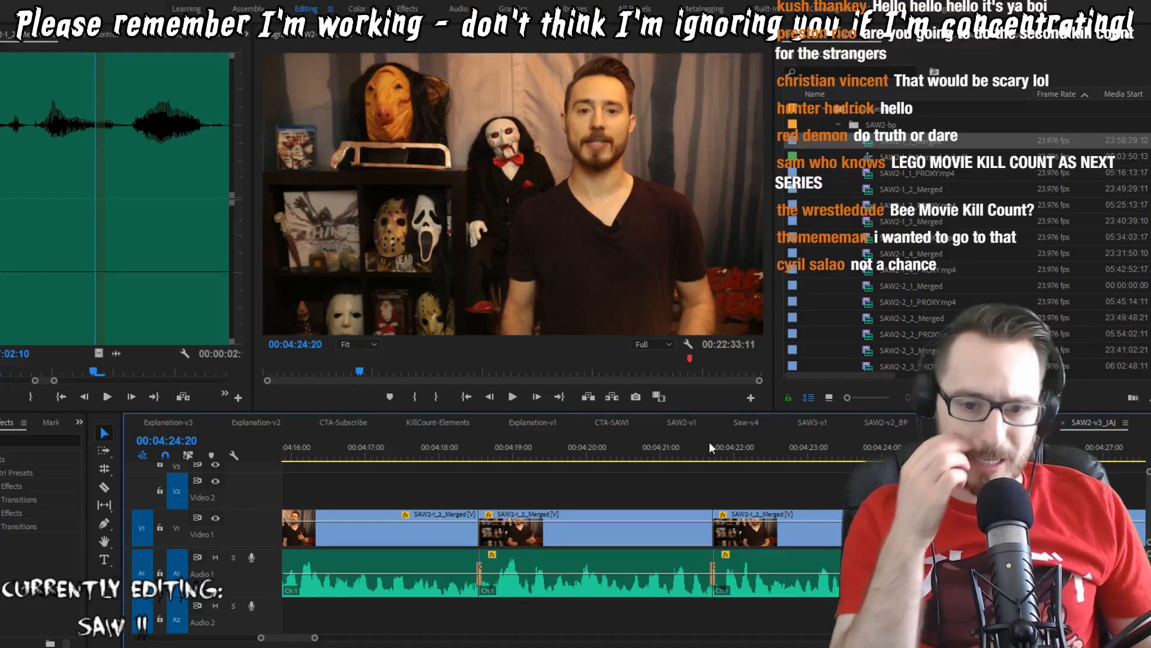
{"action": "key", "text": "space"}
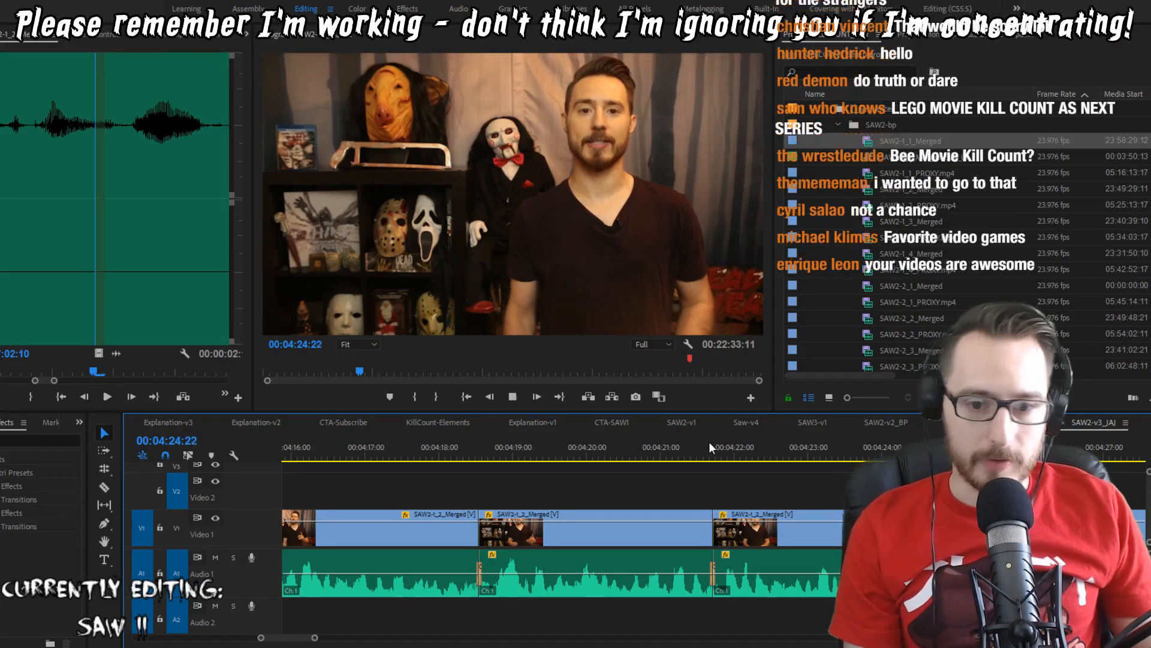
{"action": "key", "text": "space"}
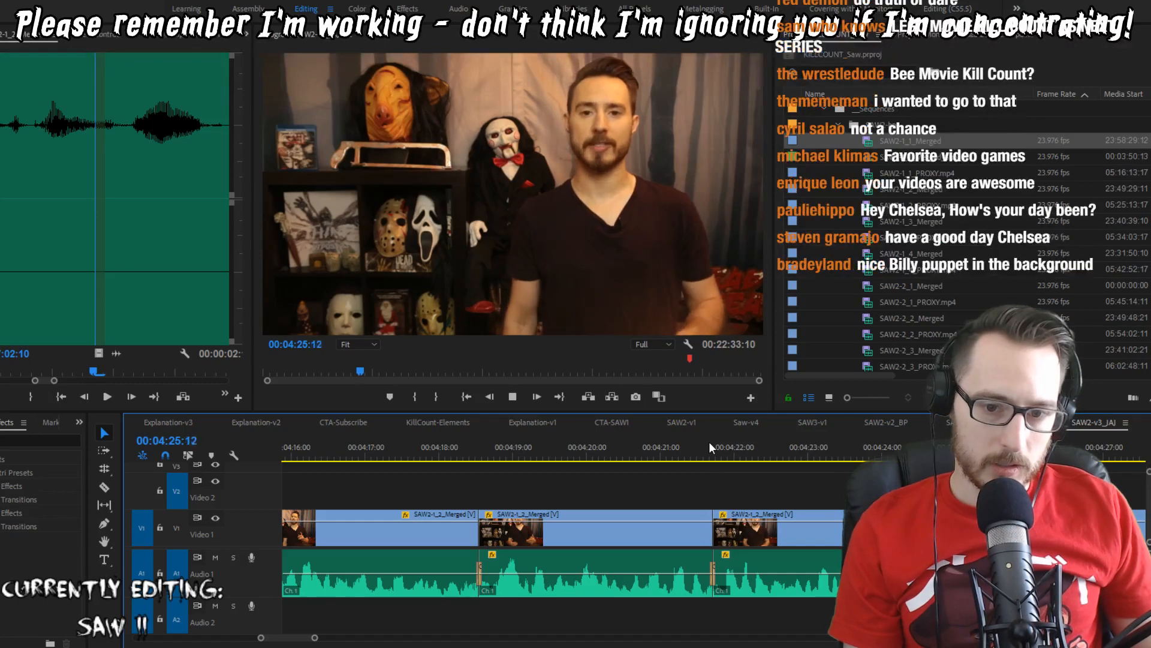
{"action": "key", "text": "space"}
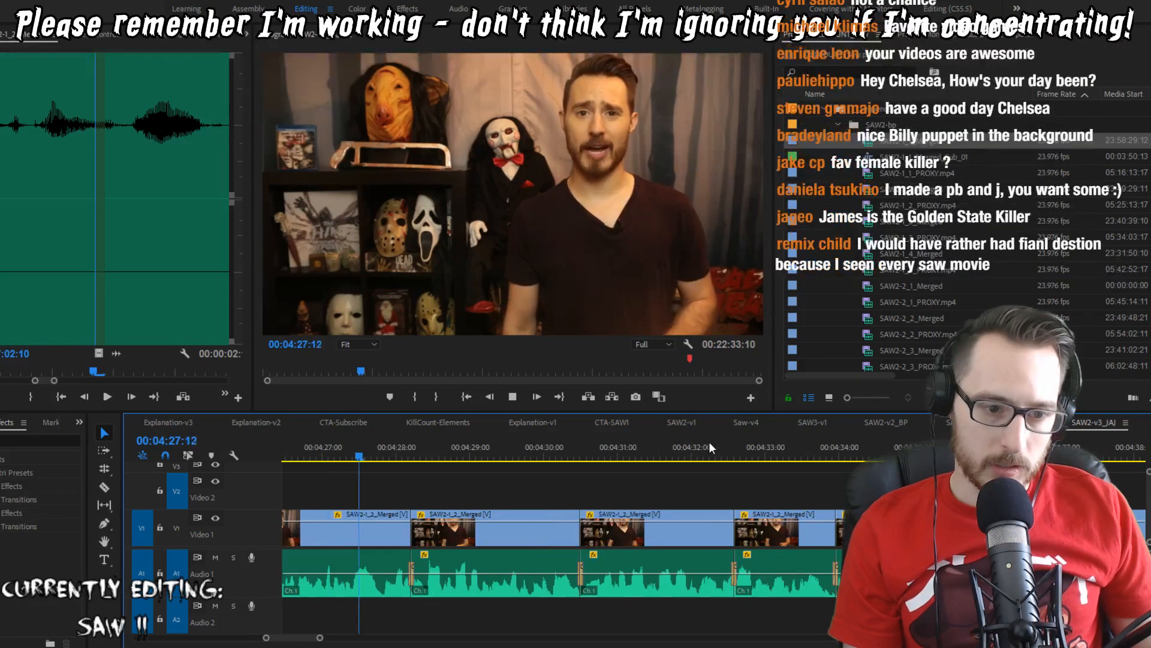
Step: Step through the frames around 00:04:27:12, split the clip at 00:04:27:19 and trim a frame at the new cut
{"action": "key", "text": "space"}
{"action": "key", "text": "Left"}
{"action": "key", "text": "Left"}
{"action": "key", "text": "Left"}
{"action": "key", "text": "Left"}
{"action": "key", "text": "Left"}
{"action": "key", "text": "Left"}
{"action": "key", "text": "Left"}
{"action": "key", "text": "Left"}
{"action": "key", "text": "Left"}
{"action": "key", "text": "Left"}
{"action": "key", "text": "Left"}
{"action": "key", "text": "Left"}
{"action": "key", "text": "Left"}
{"action": "key", "text": "Right"}
{"action": "key", "text": "Right"}
{"action": "key", "text": "Right"}
{"action": "key", "text": "Right"}
{"action": "key", "text": "Right"}
{"action": "key", "text": "Right"}
{"action": "key", "text": "Right"}
{"action": "key", "text": "Right"}
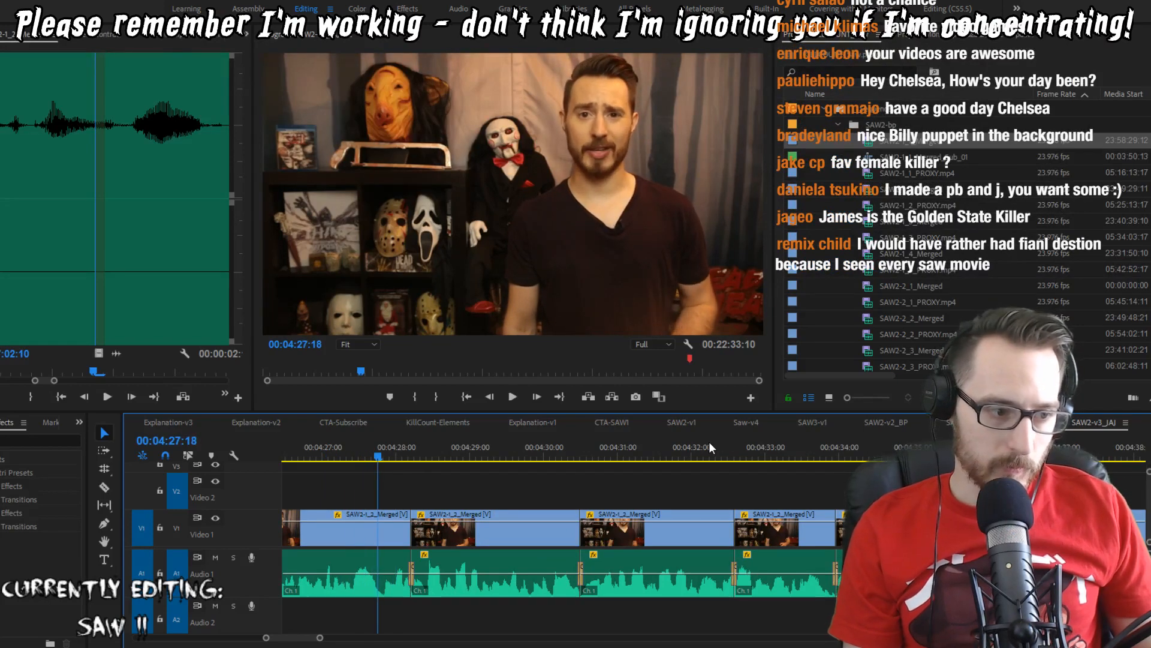
{"action": "key", "text": "ctrl+k"}
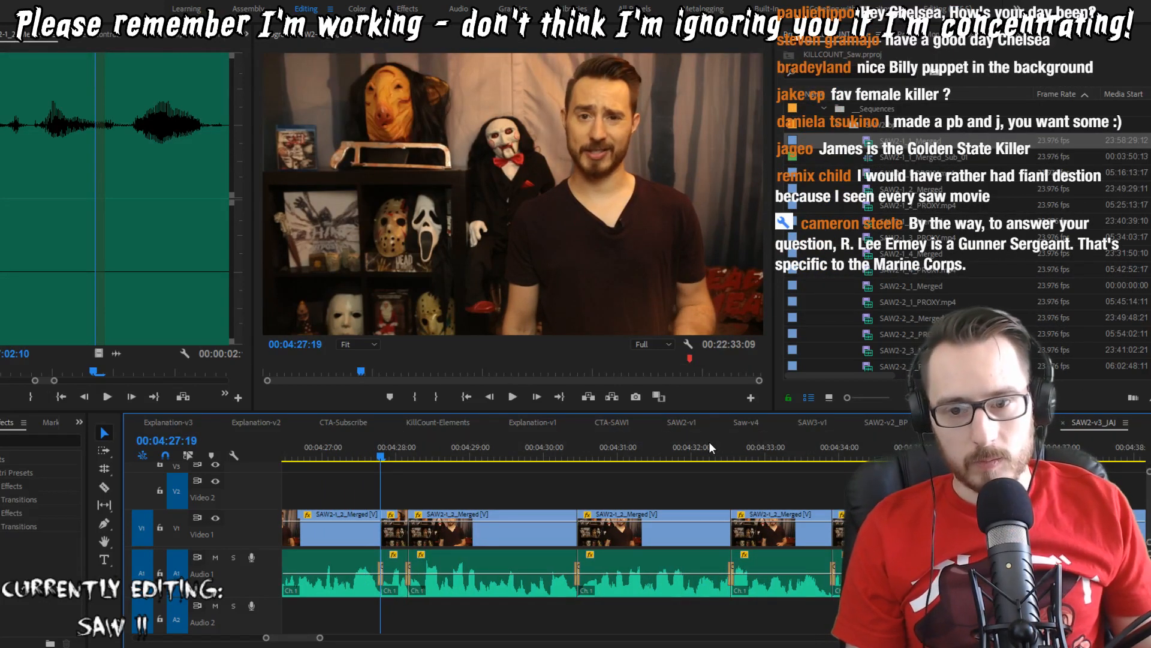
Step: Replay across the new cut and ripple-trim one more frame from the start of the clip following 00:04:27:19
{"action": "key", "text": "shift+Left"}
{"action": "key", "text": "shift+Left"}
{"action": "key", "text": "shift+Left"}
{"action": "key", "text": "space"}
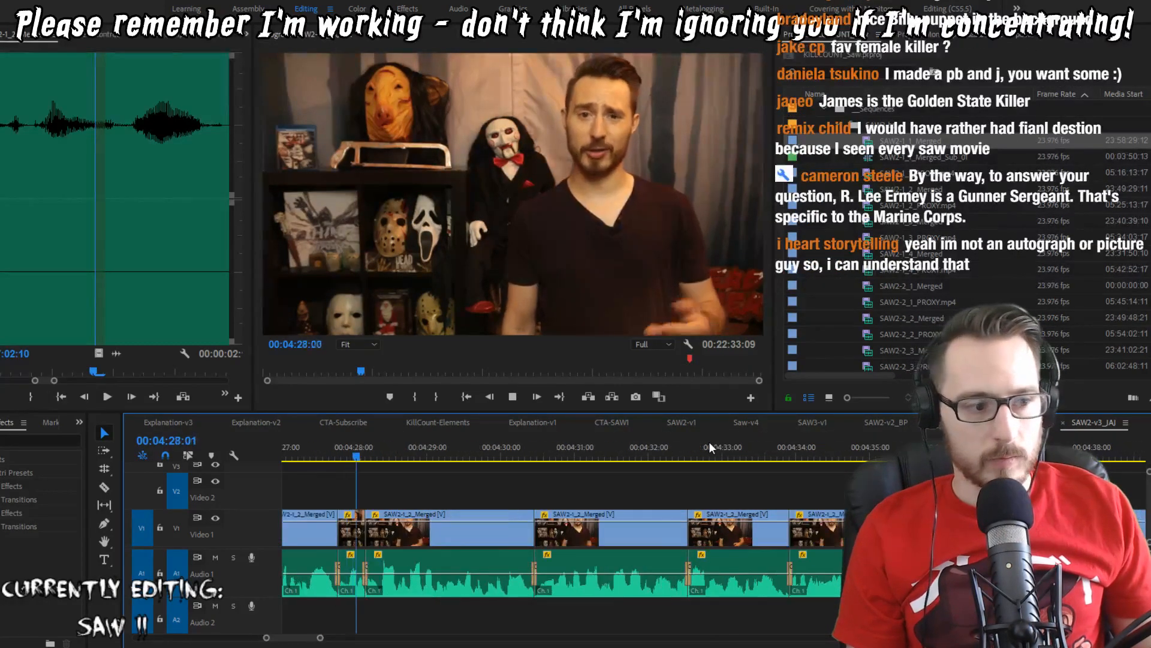
{"action": "key", "text": "space"}
{"action": "key", "text": "Up"}
{"action": "key", "text": "Up"}
{"action": "key", "text": "Right"}
{"action": "key", "text": "q"}
Step: Replay across the tightened cut at 00:04:27:19, first from 00:04:26:23 and again from 00:04:26:13
{"action": "key", "text": "shift+Left"}
{"action": "key", "text": "shift+Left"}
{"action": "key", "text": "shift+Left"}
{"action": "key", "text": "shift+Left"}
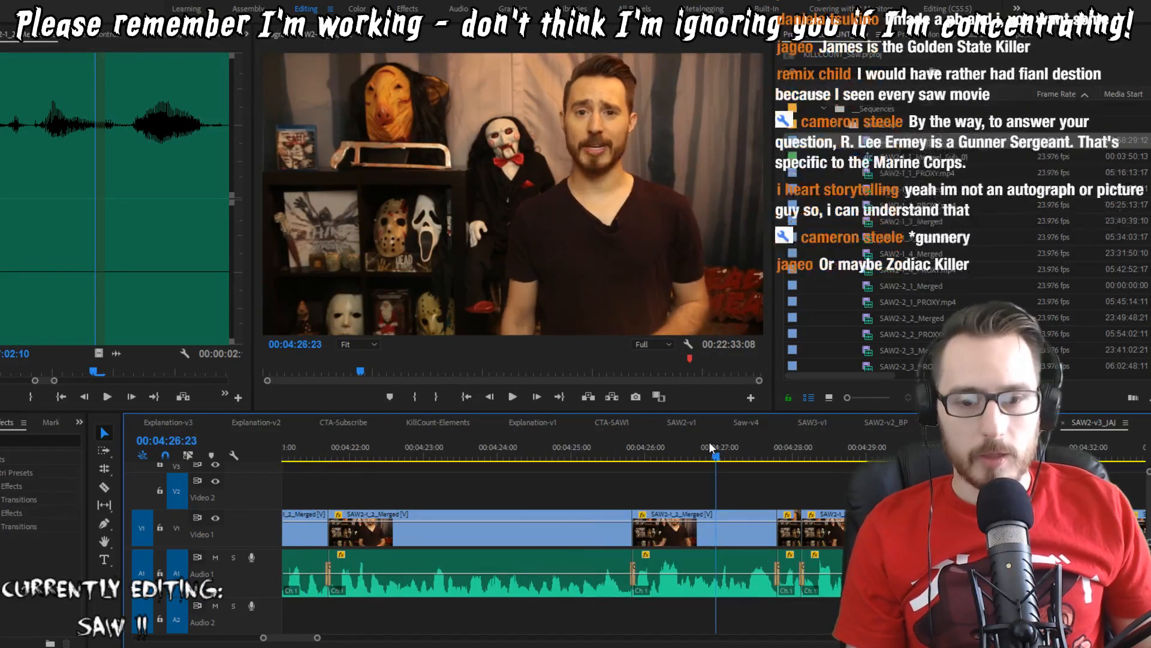
{"action": "key", "text": "space"}
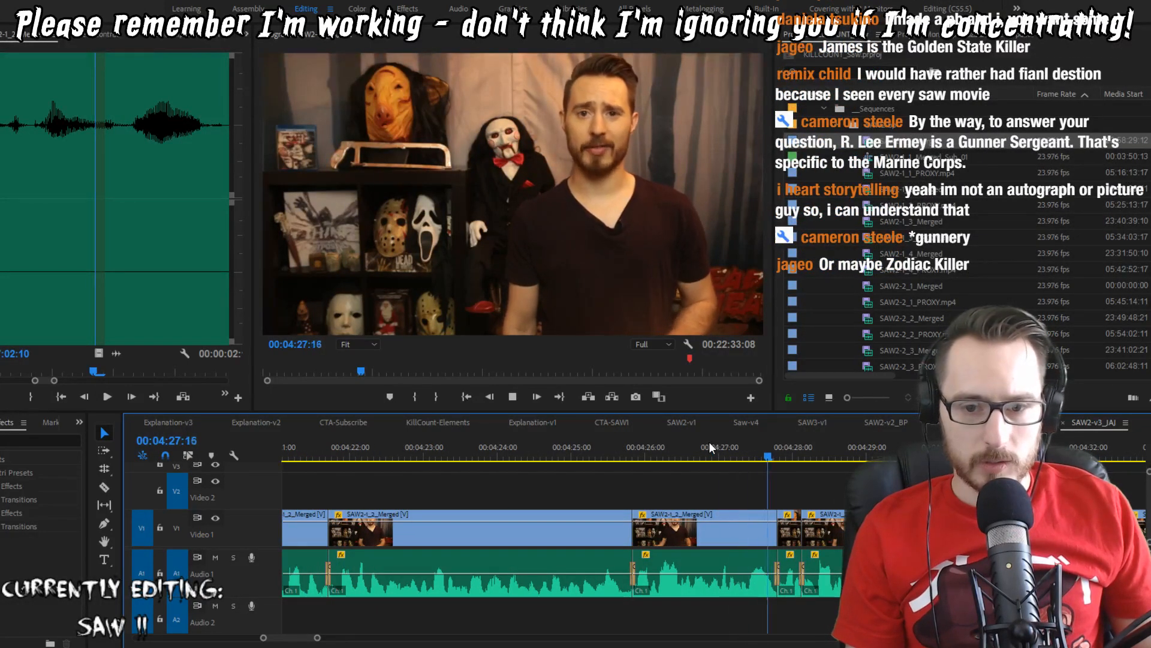
{"action": "key", "text": "Up"}
{"action": "key", "text": "shift+Left"}
{"action": "key", "text": "shift+Left"}
{"action": "key", "text": "shift+Left"}
{"action": "key", "text": "shift+Left"}
{"action": "key", "text": "shift+Left"}
{"action": "key", "text": "shift+Left"}
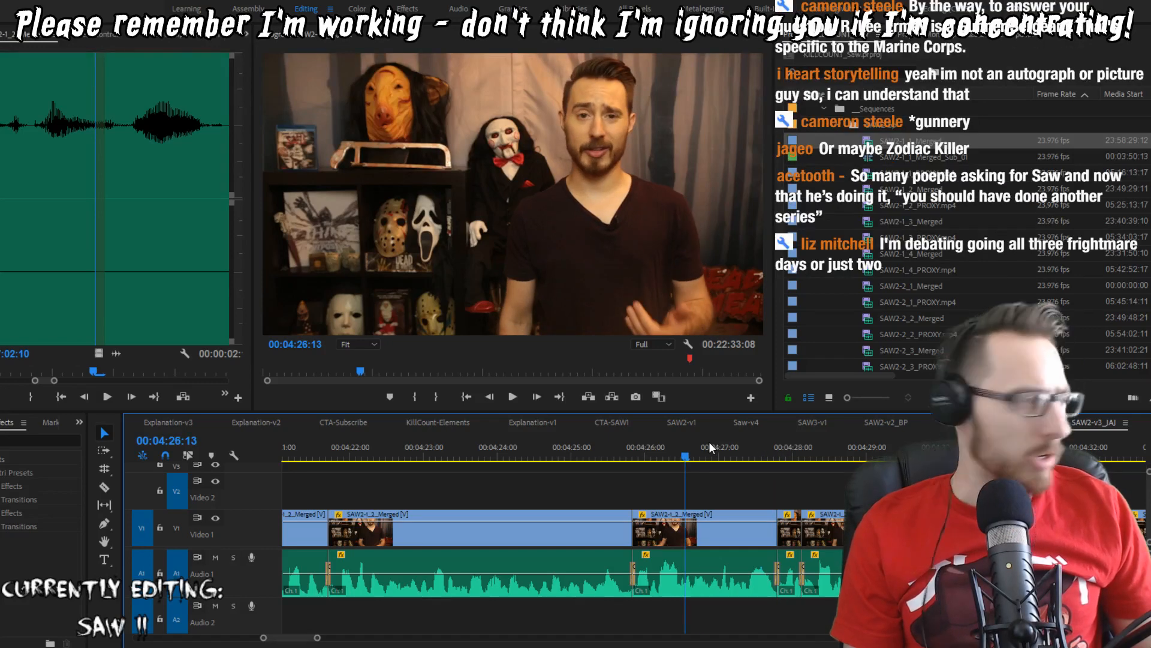
{"action": "key", "text": "space"}
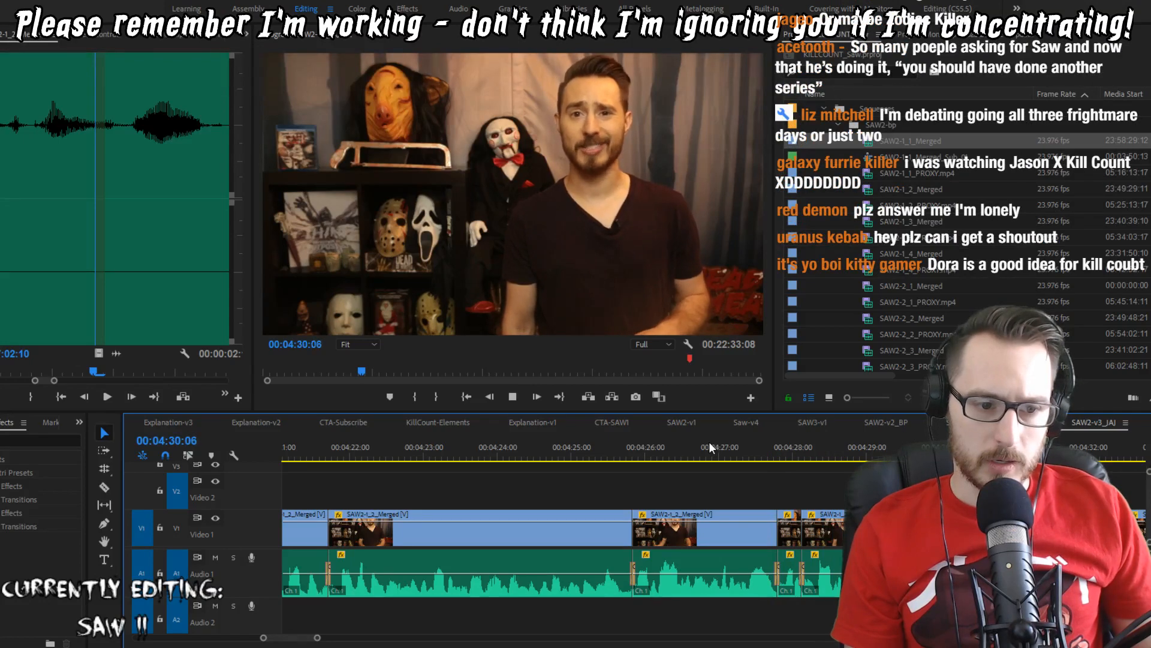
Step: Ripple-trim one frame from the start of the clip at about 00:04:30:10, and play on to 00:04:33:13
{"action": "key", "text": "space"}
{"action": "key", "text": "q"}
{"action": "key", "text": "Up"}
{"action": "key", "text": "space"}
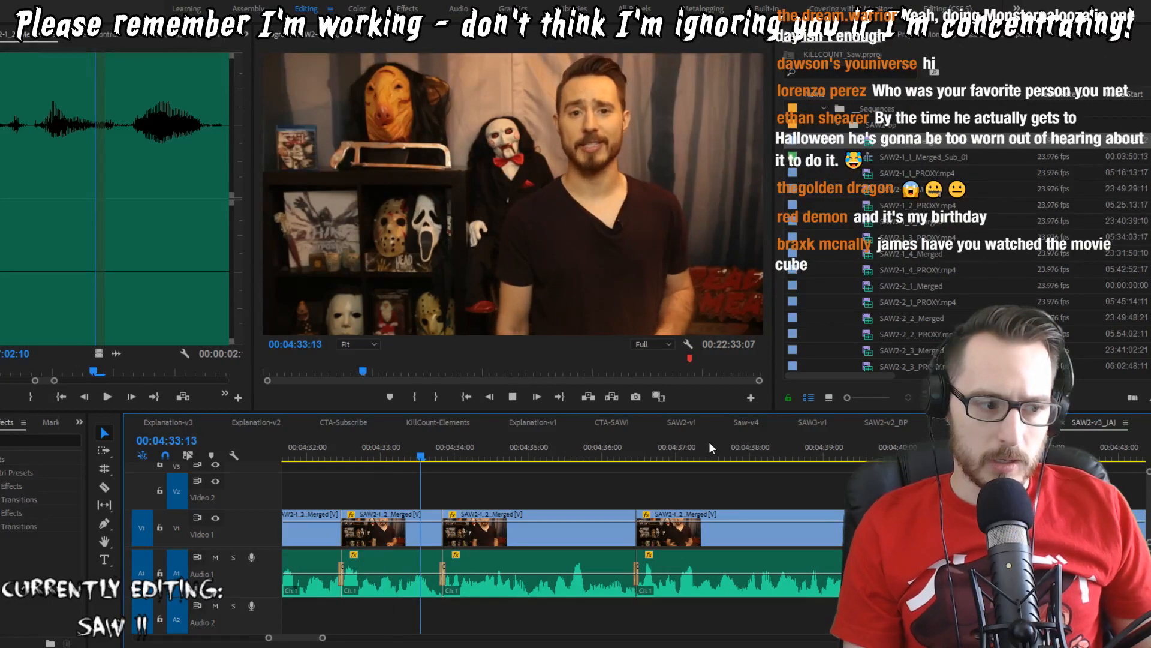
{"action": "key", "text": "space"}
Step: Ripple-extend by one frame the tail of the clip ending at about 00:04:32:10, and move the playhead to 00:04:31:11
{"action": "scroll", "coordinate": [751, 478], "scroll_direction": "up", "scroll_amount": 4}
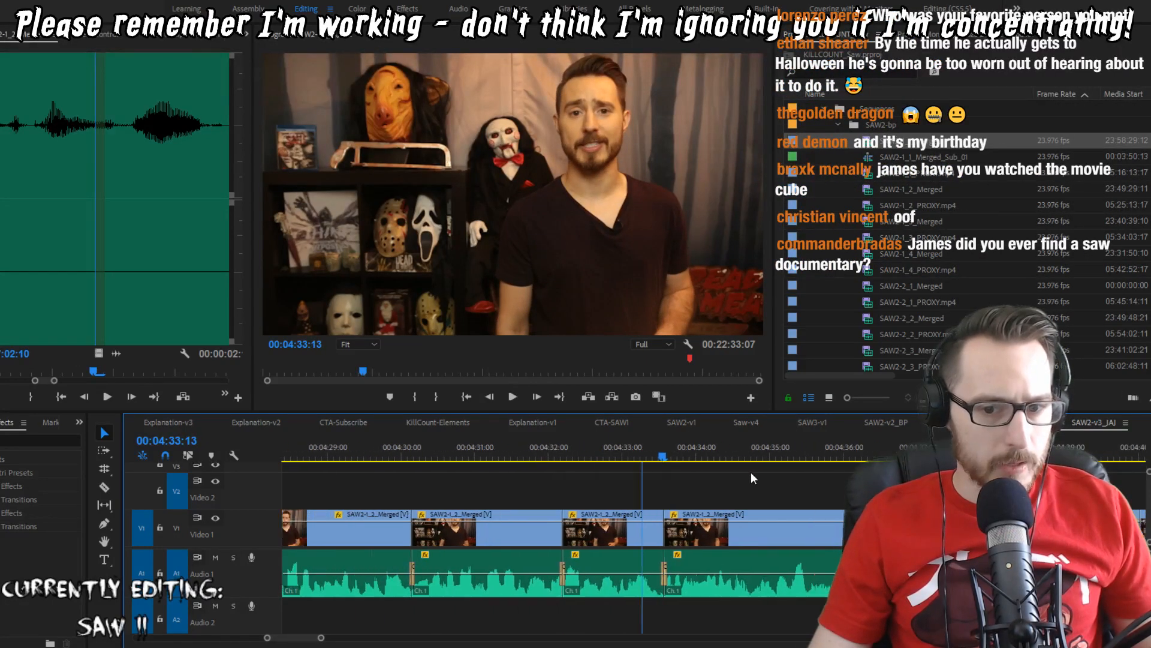
{"action": "left_click", "coordinate": [566, 522]}
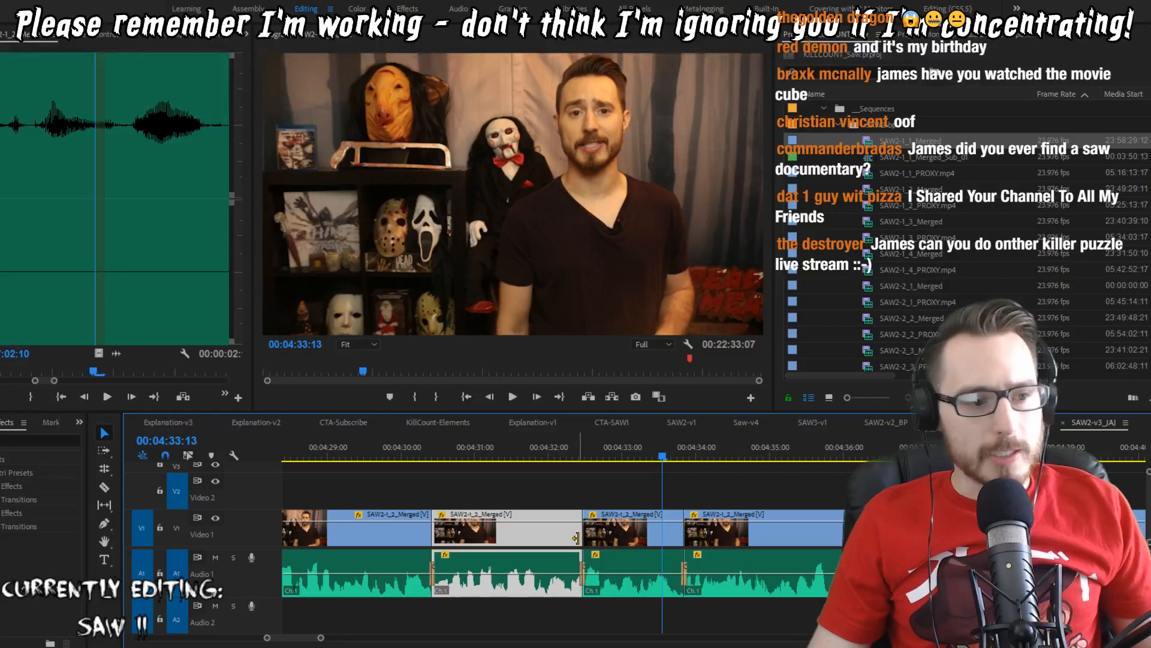
{"action": "left_click_drag", "start_coordinate": [578, 537], "coordinate": [582, 538]}
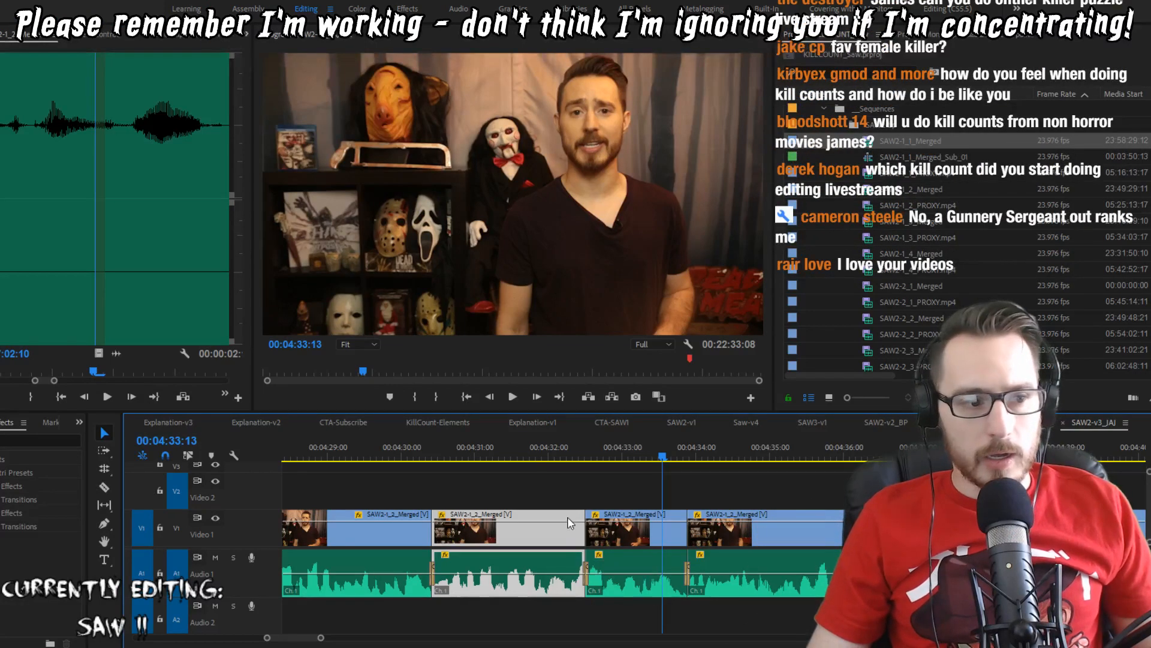
{"action": "left_click", "coordinate": [507, 454]}
{"action": "left_click", "coordinate": [599, 467]}
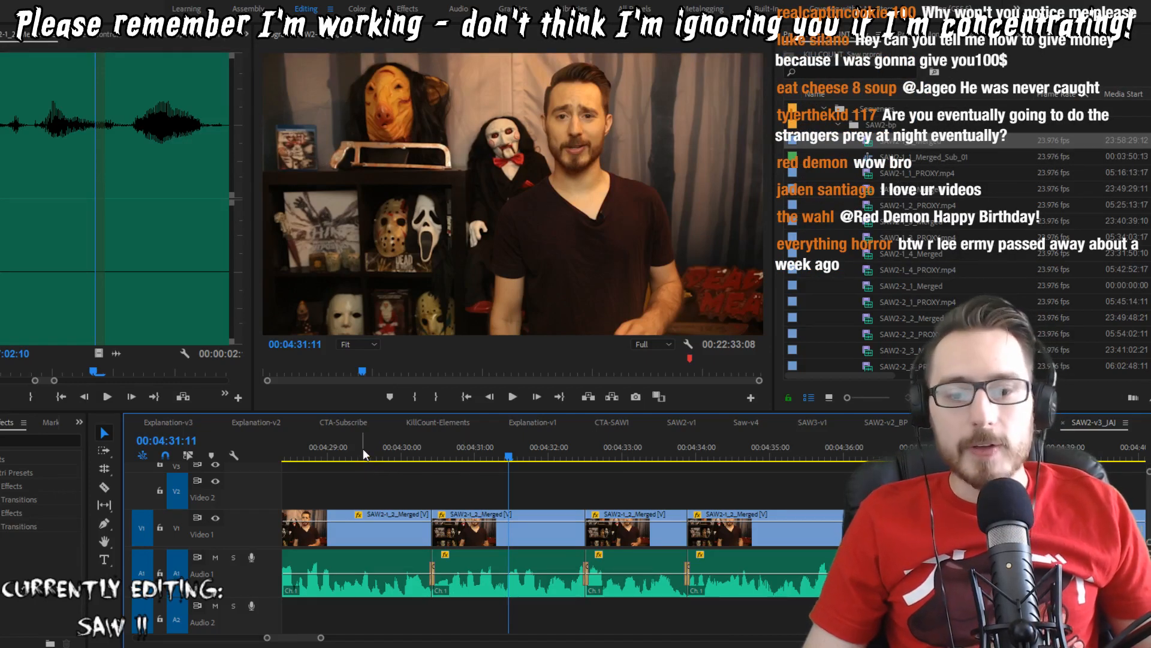
Step: Replay the section from about 00:04:28:03 across the following cuts to 00:04:33:08
{"action": "left_click", "coordinate": [343, 445]}
{"action": "scroll", "coordinate": [444, 495], "scroll_direction": "up", "scroll_amount": 3}
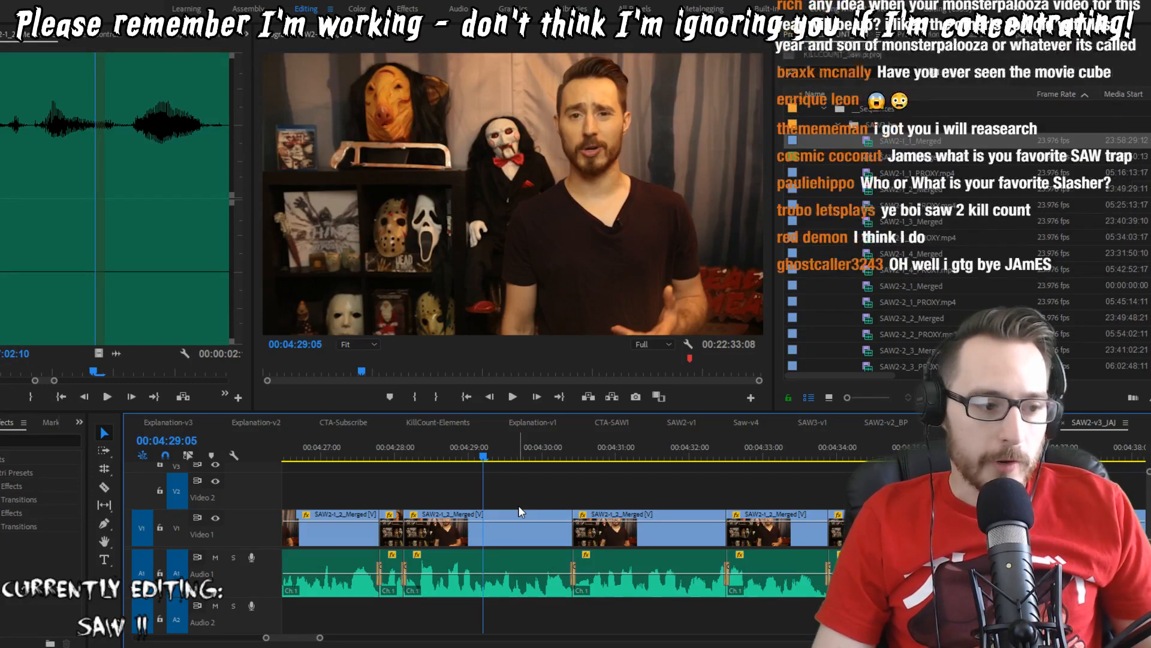
{"action": "key", "text": "Up"}
{"action": "key", "text": "space"}
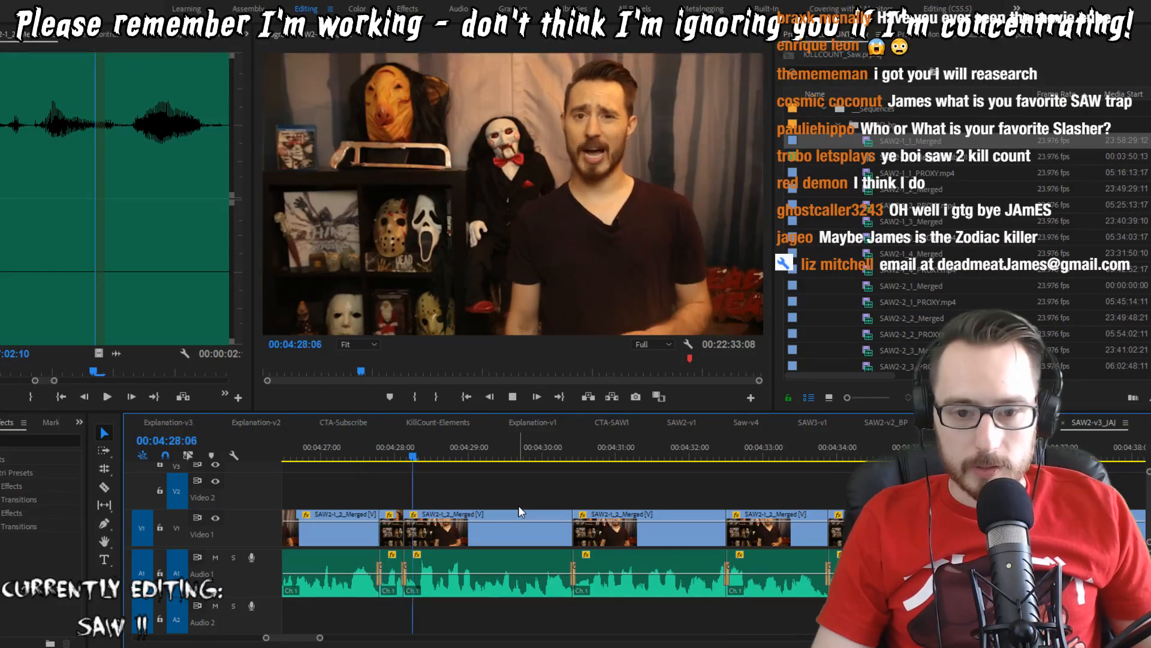
{"action": "key", "text": "space"}
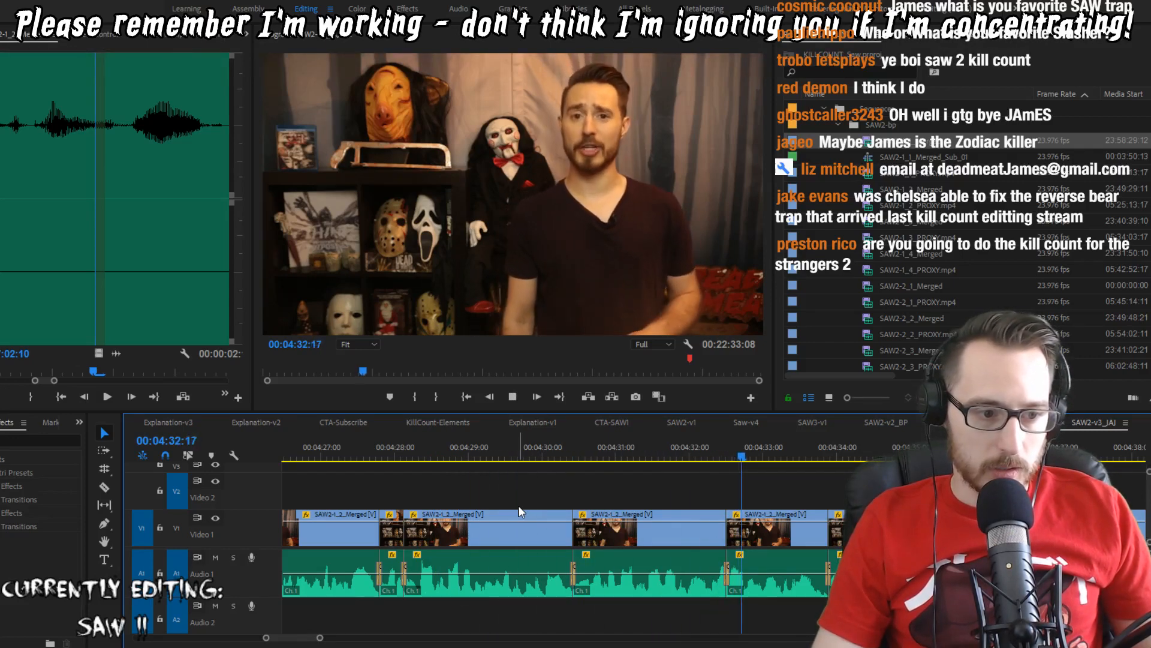
{"action": "key", "text": "space"}
Step: Roll the cut at about 00:04:32:12 later to about 00:04:32:19, and replay across it
{"action": "left_click", "coordinate": [697, 560]}
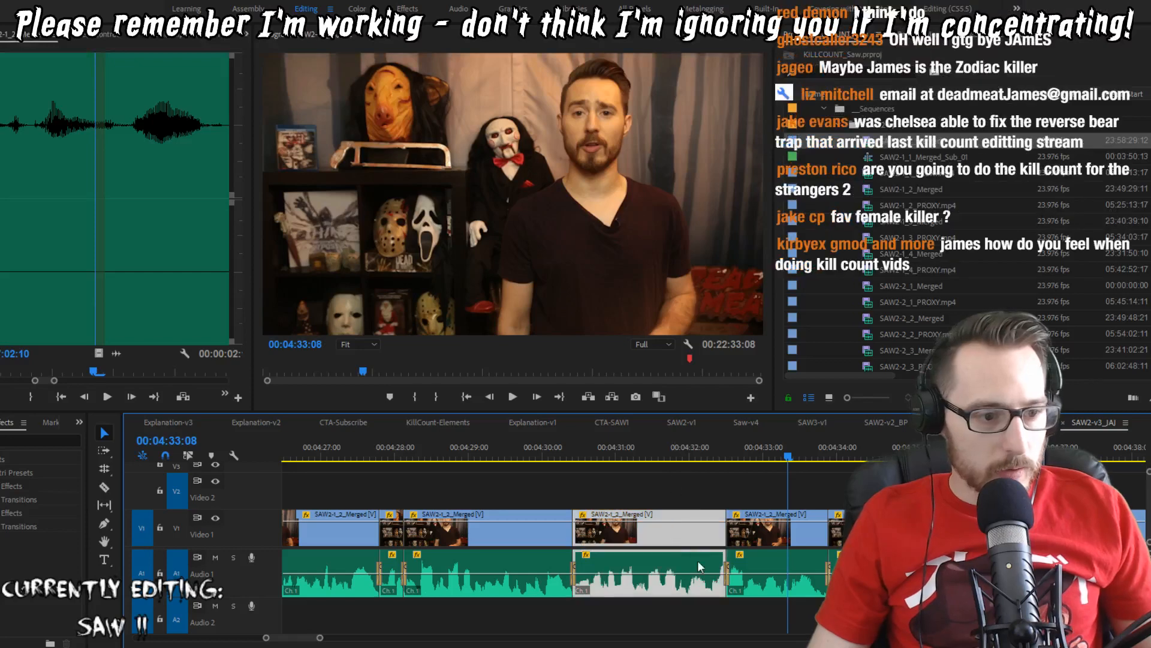
{"action": "left_click_drag", "start_coordinate": [717, 528], "coordinate": [741, 528]}
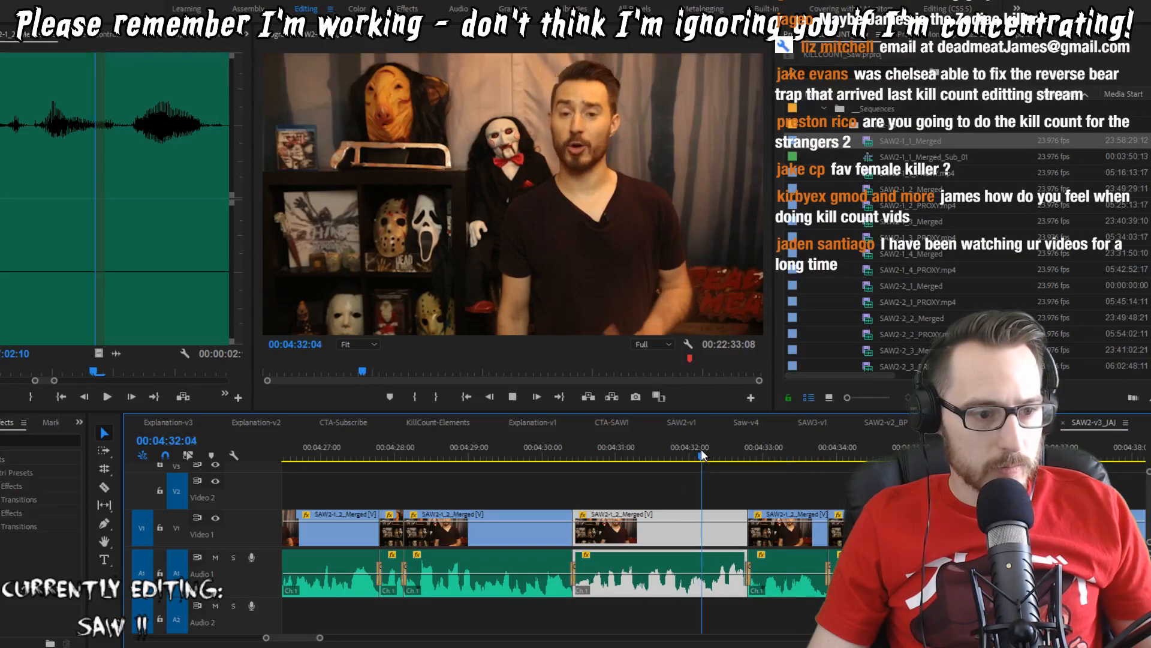
{"action": "left_click", "coordinate": [678, 449]}
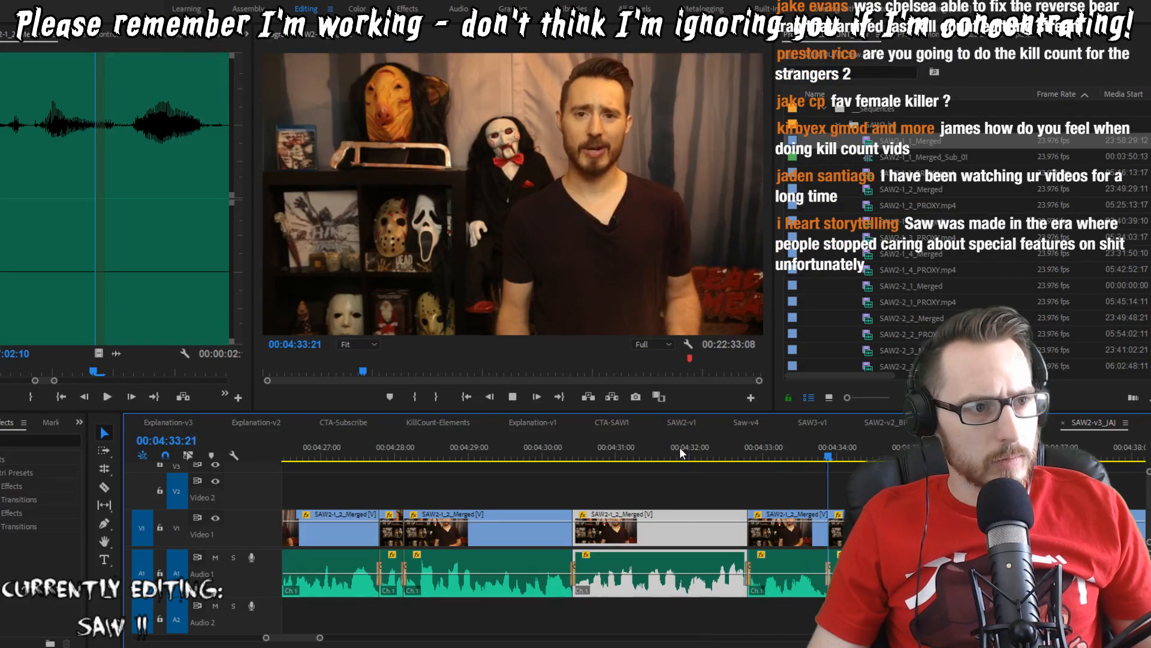
{"action": "left_click", "coordinate": [679, 447]}
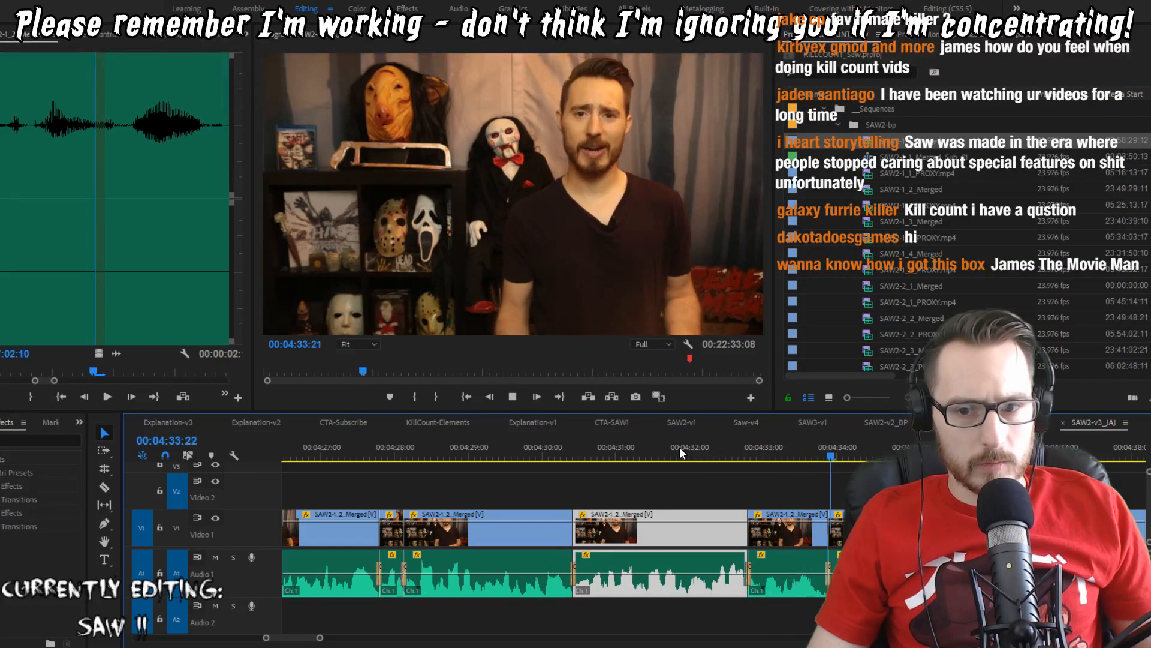
Step: Ripple-trim two frames, one at a time, from the tail of the clip ending at about 00:04:33:21, replaying the cut up to 00:04:36:09
{"action": "key", "text": "space"}
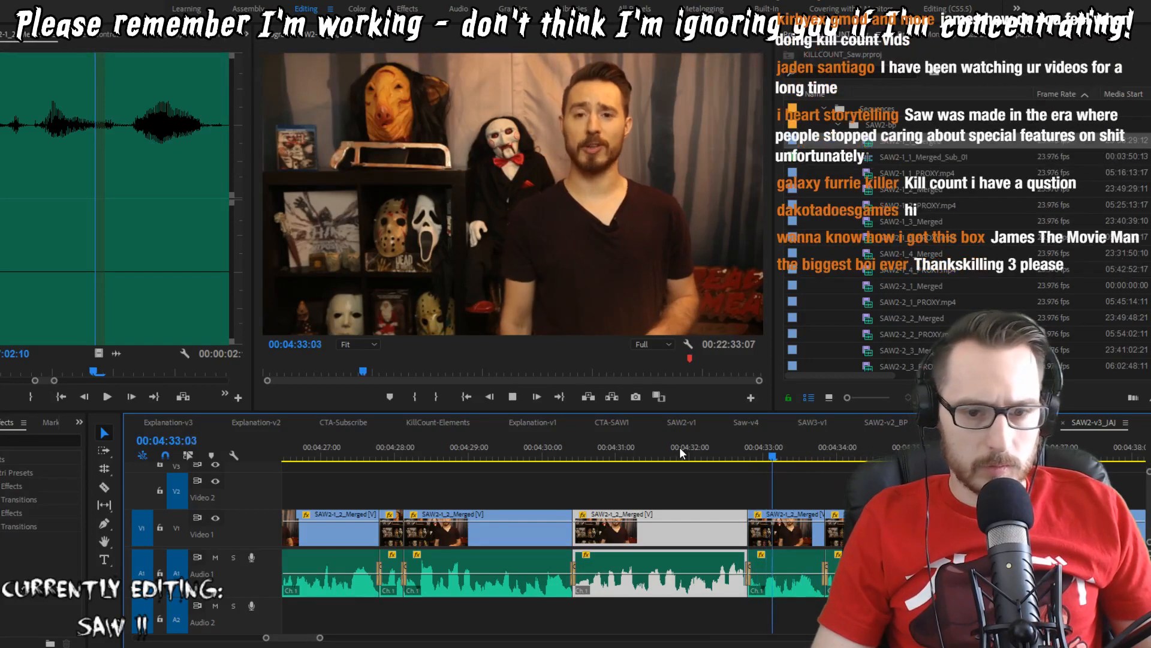
{"action": "key", "text": "space"}
{"action": "key", "text": "space"}
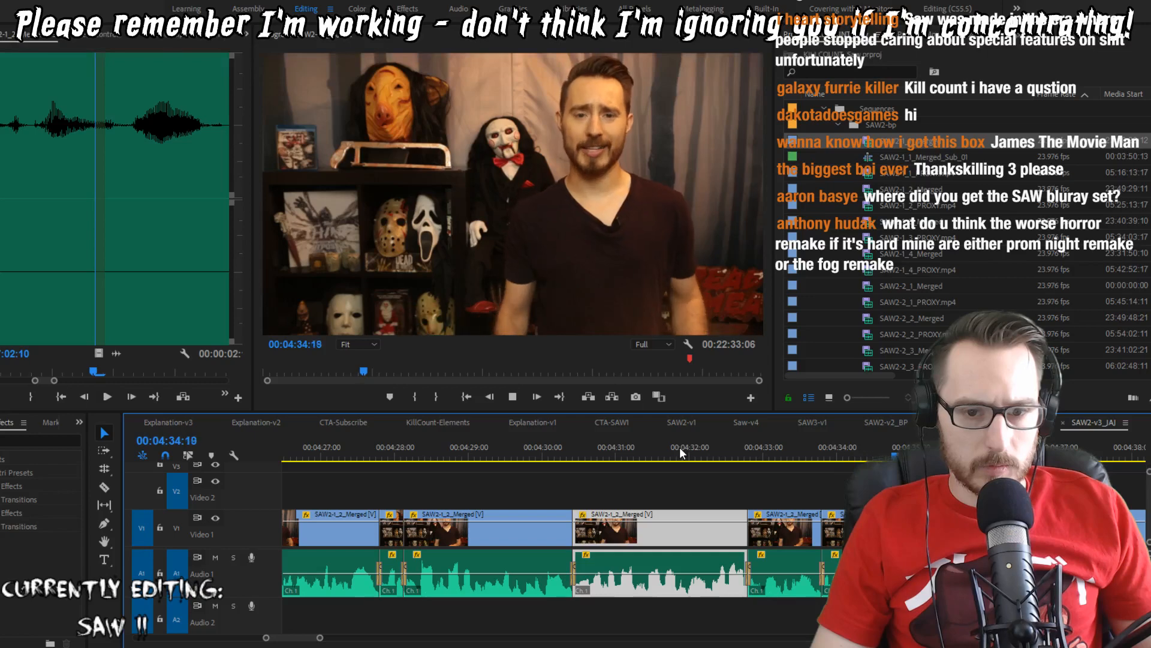
{"action": "key", "text": "space"}
{"action": "key", "text": "space"}
{"action": "key", "text": "space"}
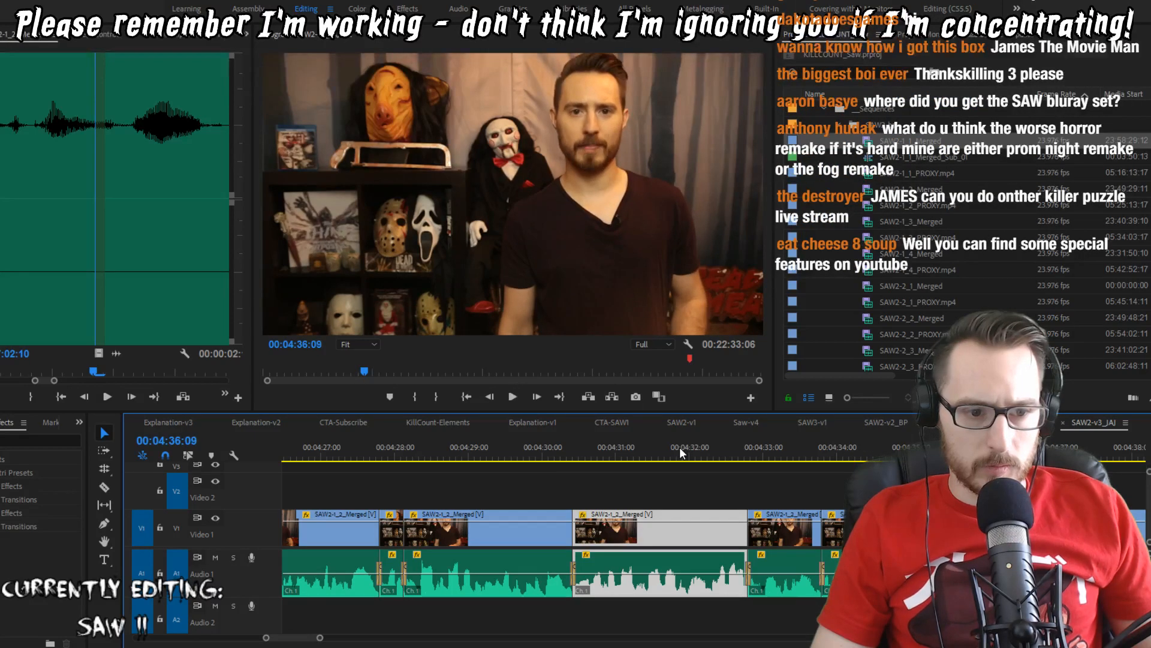
{"action": "key", "text": "space"}
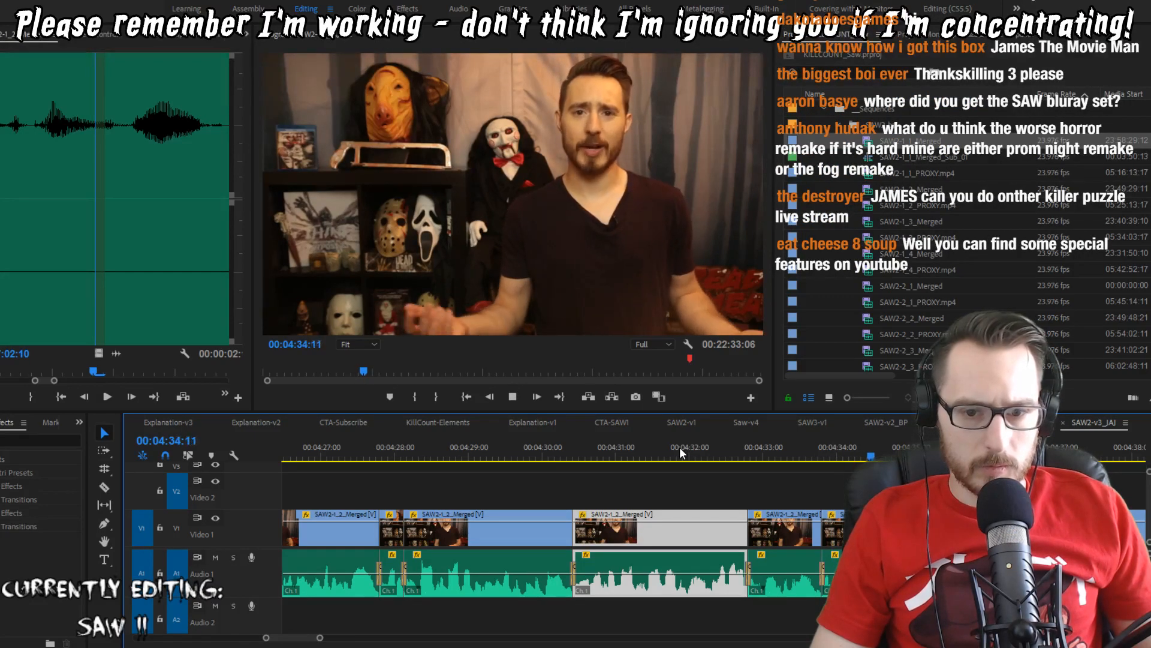
Step: Assign the Rose label colour to the three clips from about 00:04:30:10 to 00:04:36:10
{"action": "left_click_drag", "start_coordinate": [668, 482], "coordinate": [894, 531]}
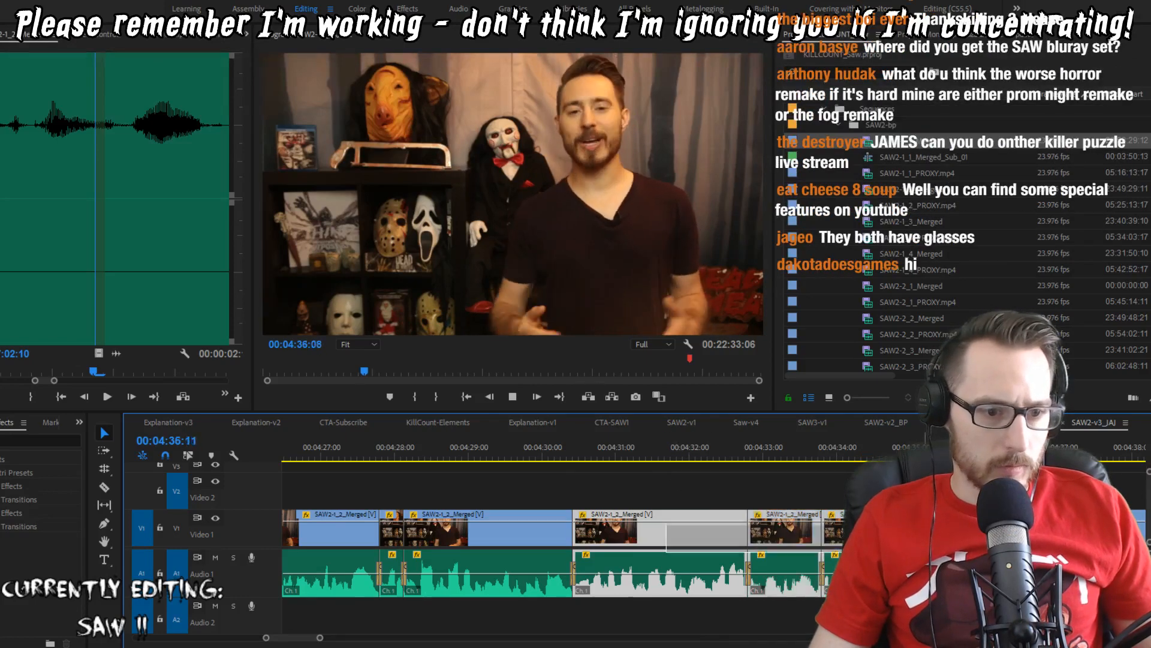
{"action": "key", "text": "space"}
{"action": "right_click", "coordinate": [901, 528]}
{"action": "mouse_move", "coordinate": [1073, 366]}
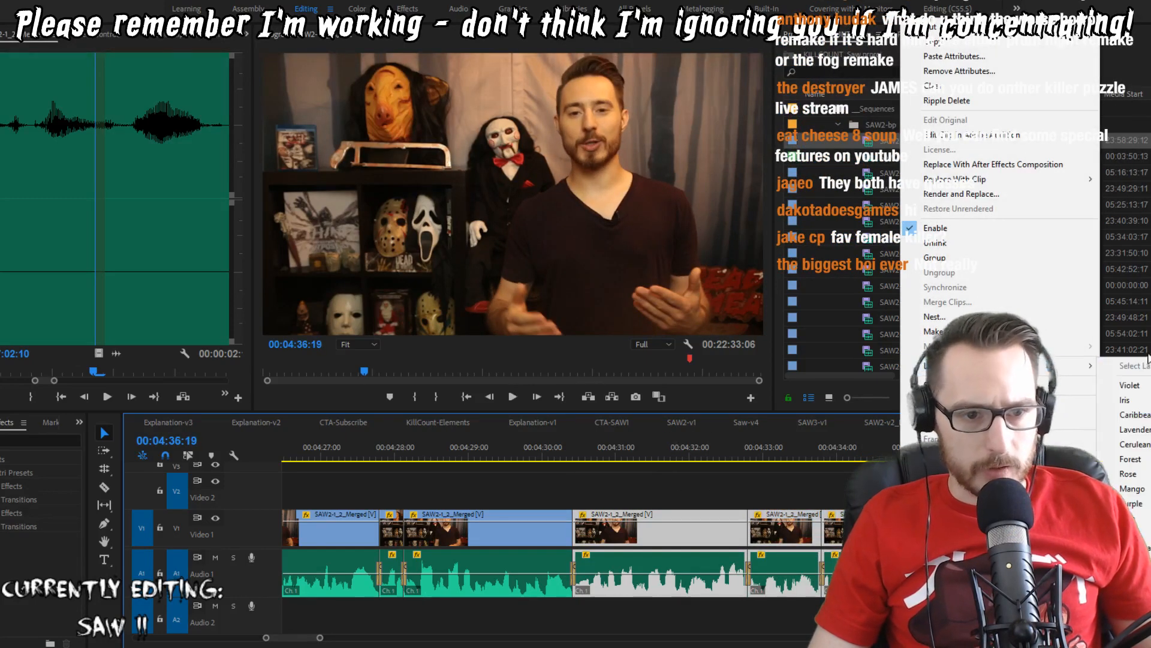
{"action": "left_click", "coordinate": [1128, 473]}
{"action": "scroll", "coordinate": [743, 474], "scroll_direction": "down", "scroll_amount": 1}
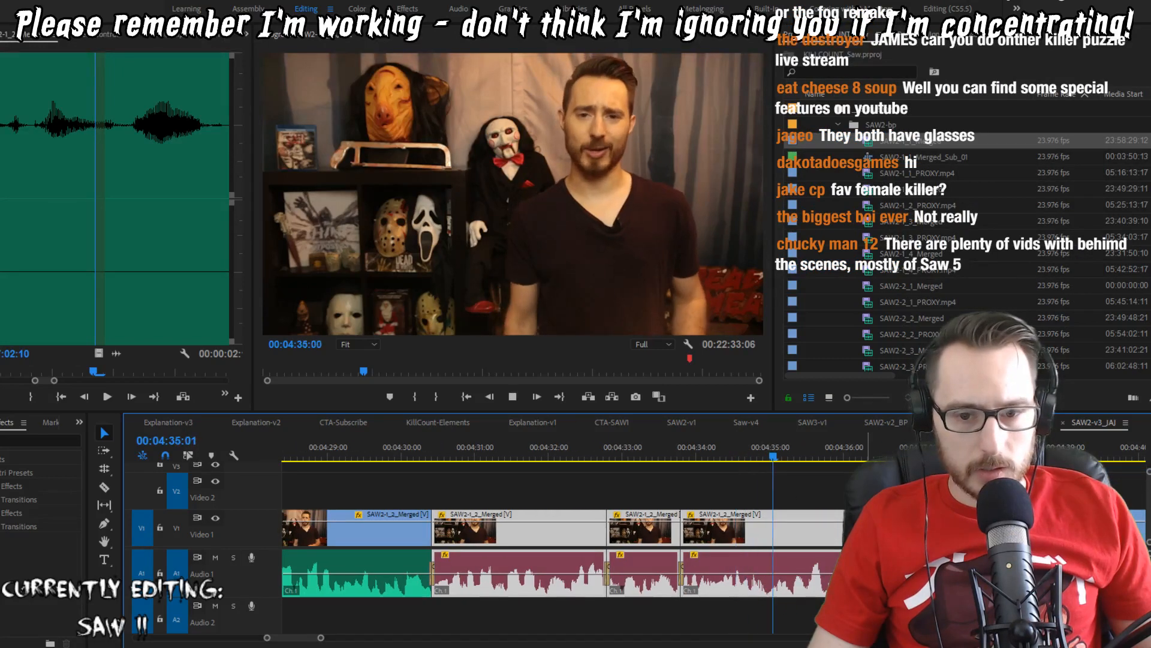
{"action": "scroll", "coordinate": [797, 496], "scroll_direction": "down", "scroll_amount": 4}
{"action": "scroll", "coordinate": [742, 475], "scroll_direction": "down", "scroll_amount": 3}
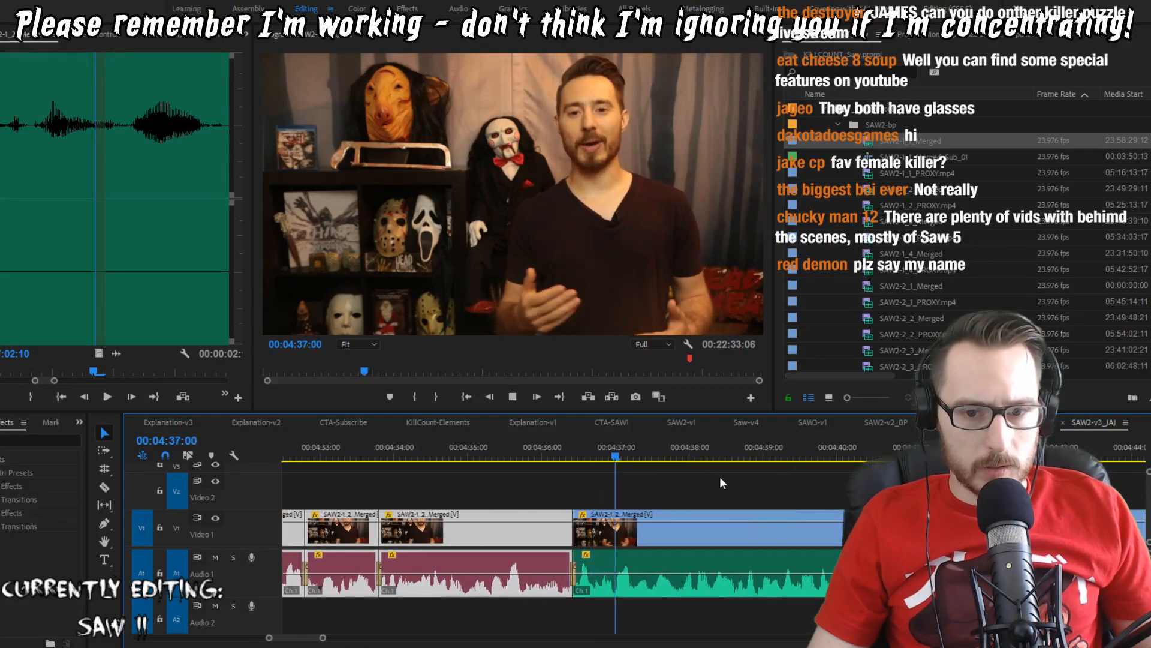
{"action": "left_click", "coordinate": [709, 467]}
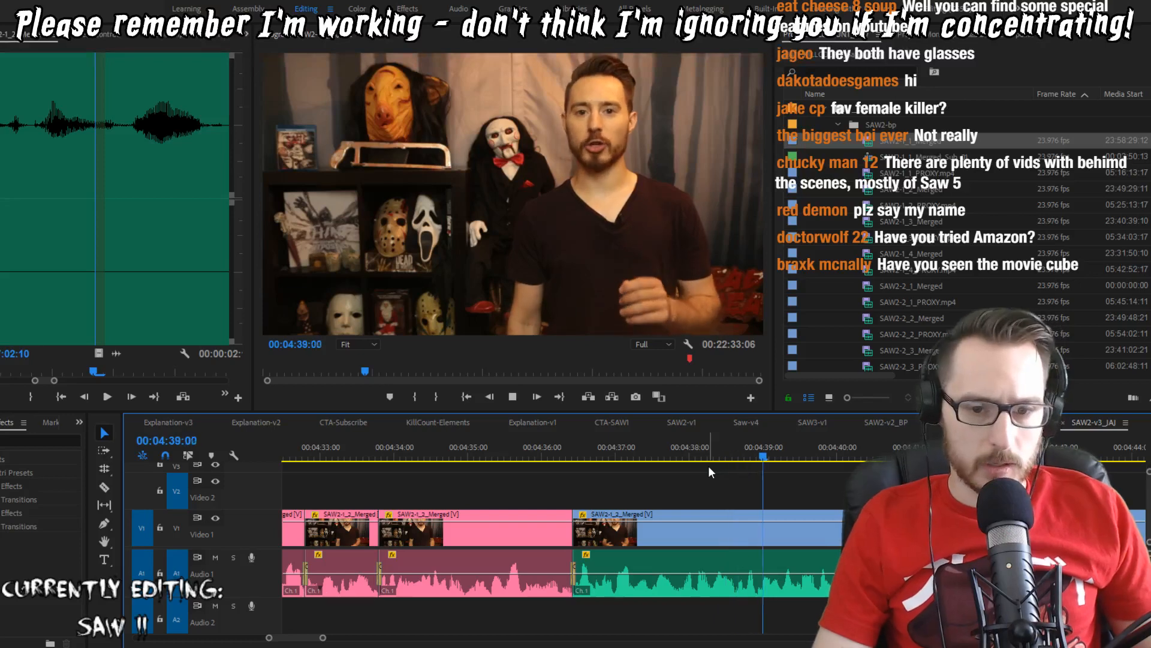
Step: Ripple-trim one frame from the tail of the clip ending at about 00:04:40:06, and replay across the cut
{"action": "key", "text": "space"}
{"action": "key", "text": "Left"}
{"action": "key", "text": "Left"}
{"action": "key", "text": "Left"}
{"action": "key", "text": "Left"}
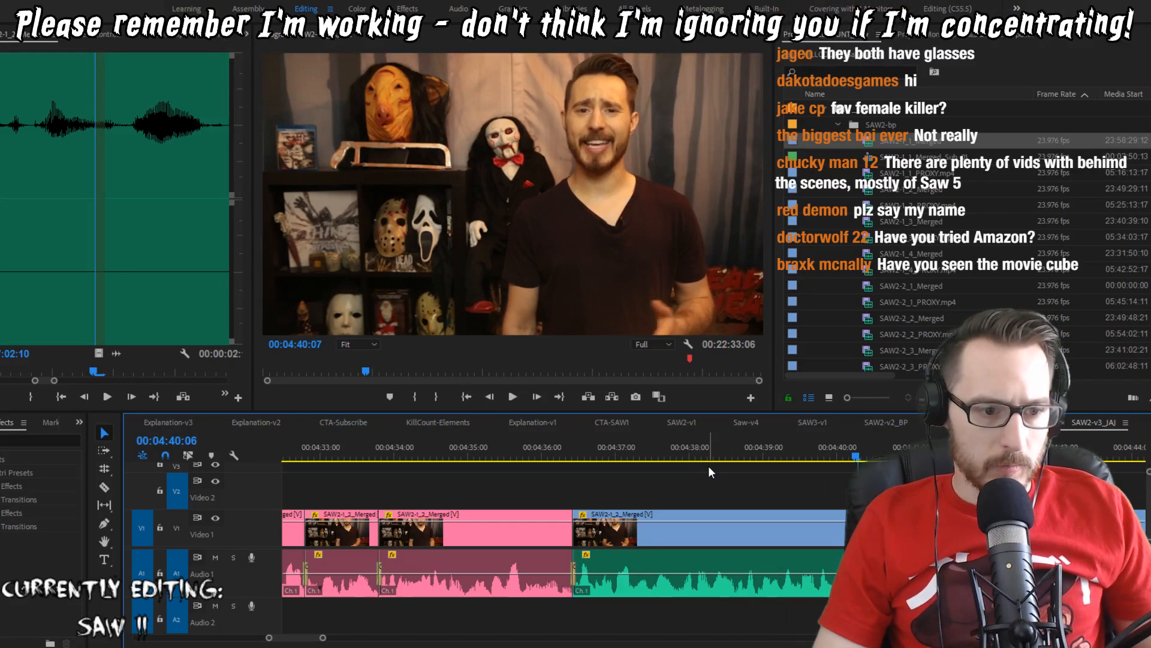
{"action": "key", "text": "w"}
{"action": "key", "text": "shift+Left"}
{"action": "key", "text": "shift+Left"}
{"action": "key", "text": "shift+Left"}
{"action": "key", "text": "space"}
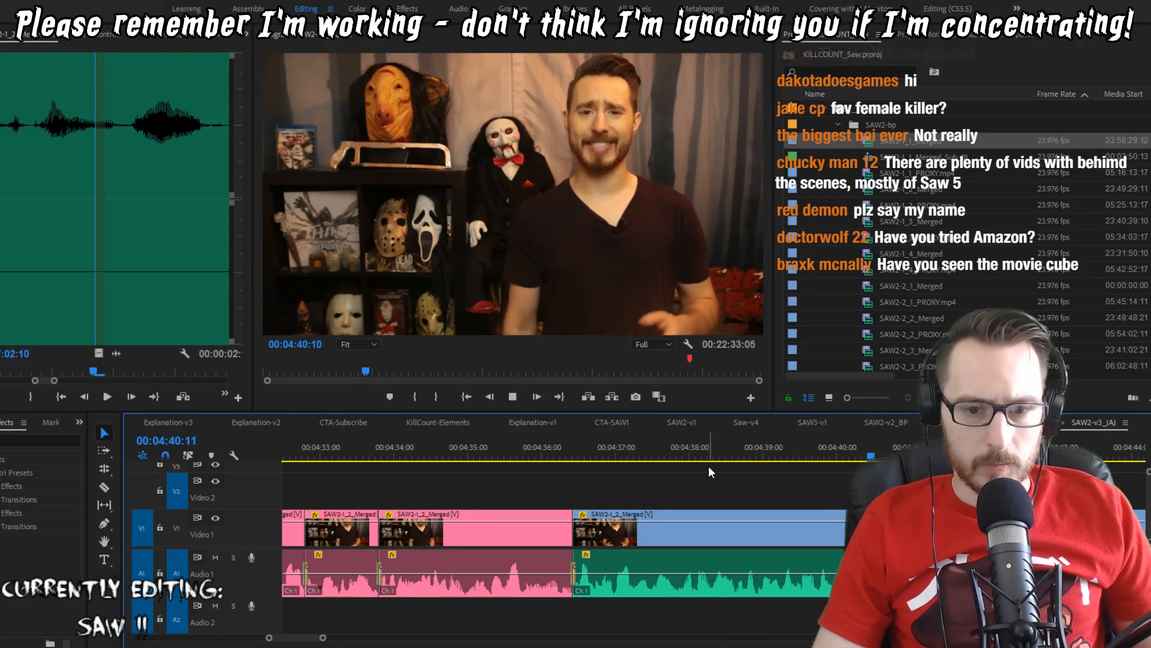
Step: Ripple-trim one frame from the start of the clip following the cut at about 00:04:40:05, and play on to 00:04:43:05
{"action": "key", "text": "space"}
{"action": "key", "text": "shift+Left"}
{"action": "key", "text": "q"}
{"action": "key", "text": "shift+Left"}
{"action": "key", "text": "shift+Left"}
{"action": "key", "text": "shift+Left"}
{"action": "key", "text": "shift+Left"}
{"action": "key", "text": "shift+Left"}
{"action": "key", "text": "shift+Left"}
{"action": "key", "text": "space"}
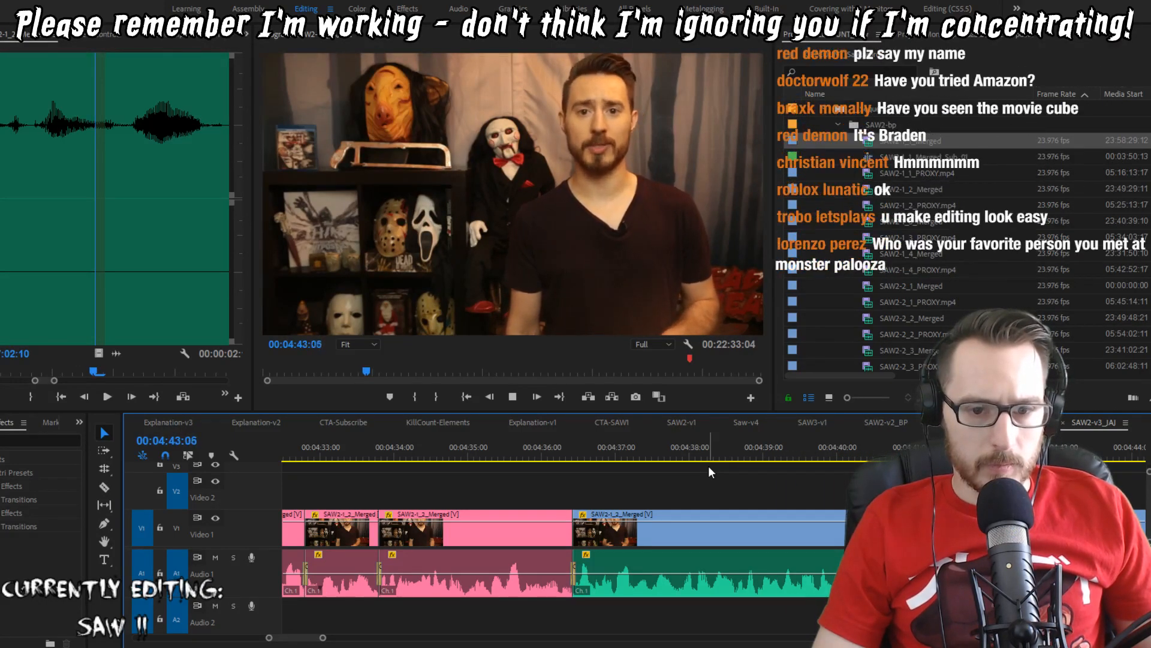
Step: Split the clip at 00:04:43:06 with one frame removed, and apply an audio transition to the new cut
{"action": "key", "text": "space"}
{"action": "key", "text": "Left"}
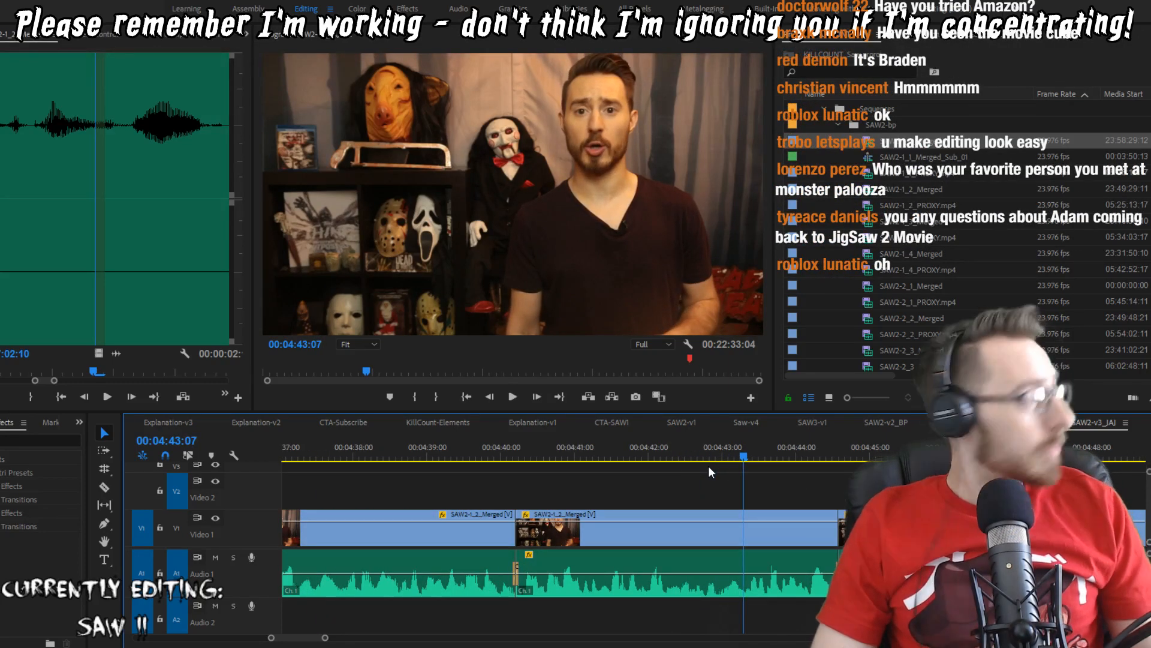
{"action": "key", "text": "Left"}
{"action": "key", "text": "ctrl+k"}
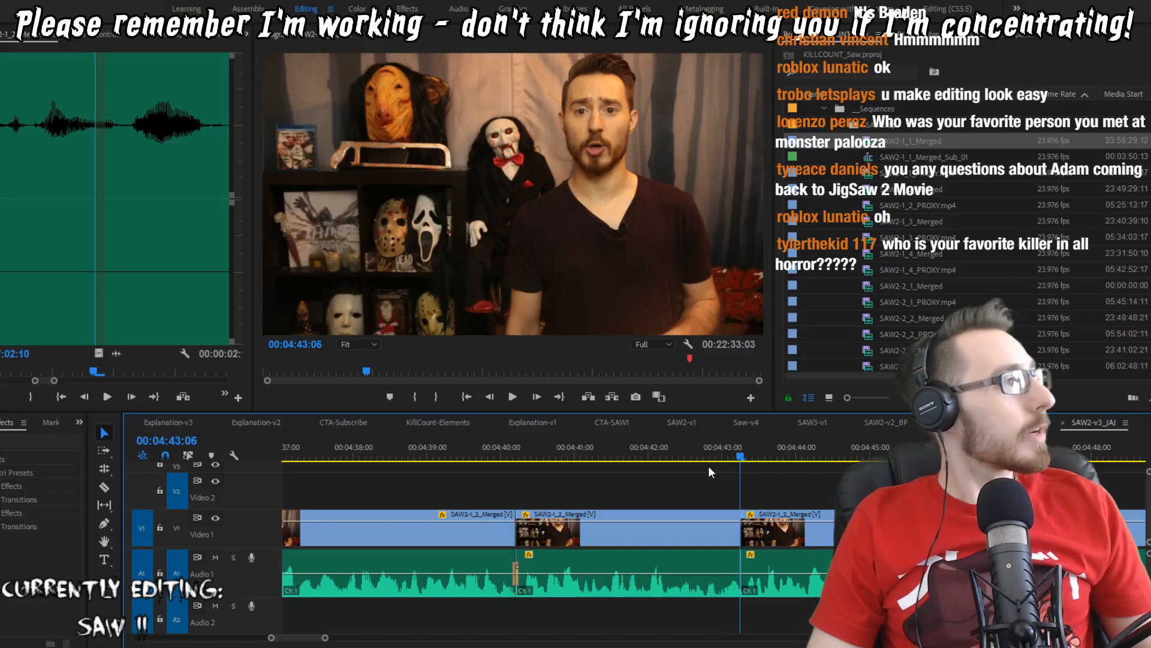
{"action": "key", "text": "ctrl+shift+s"}
{"action": "key", "text": "Return"}
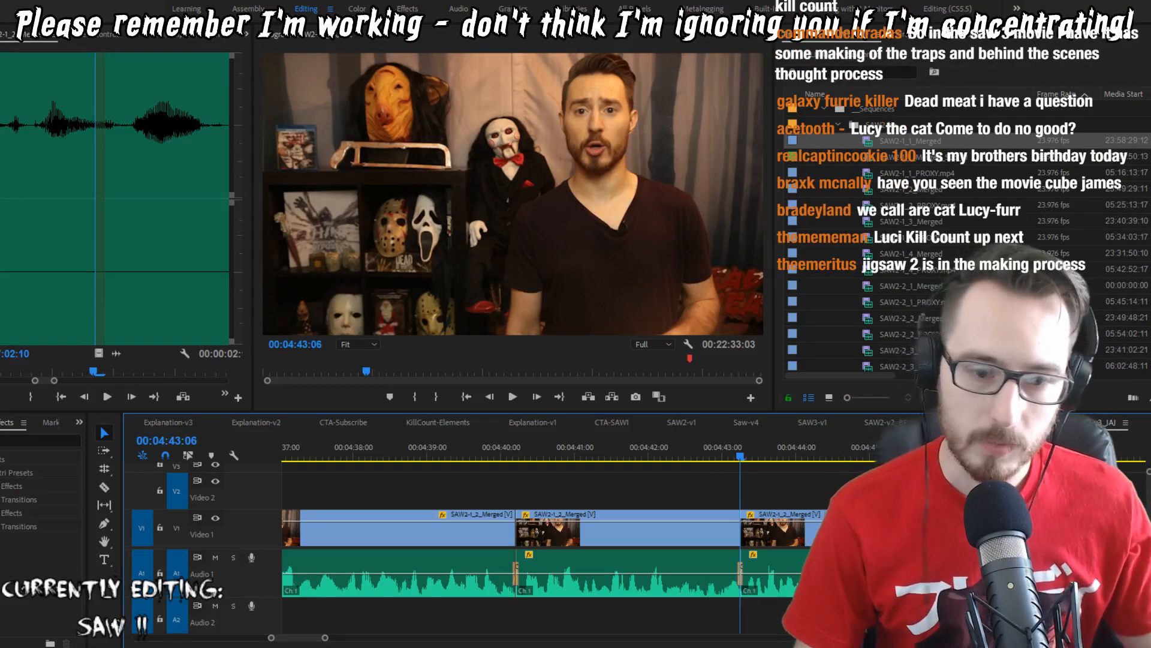
Step: Play through to 00:04:44:10, ripple-trim two frames from the tail of the clip ending at about 00:04:44:13, and replay it
{"action": "left_click", "coordinate": [659, 455]}
{"action": "key", "text": "space"}
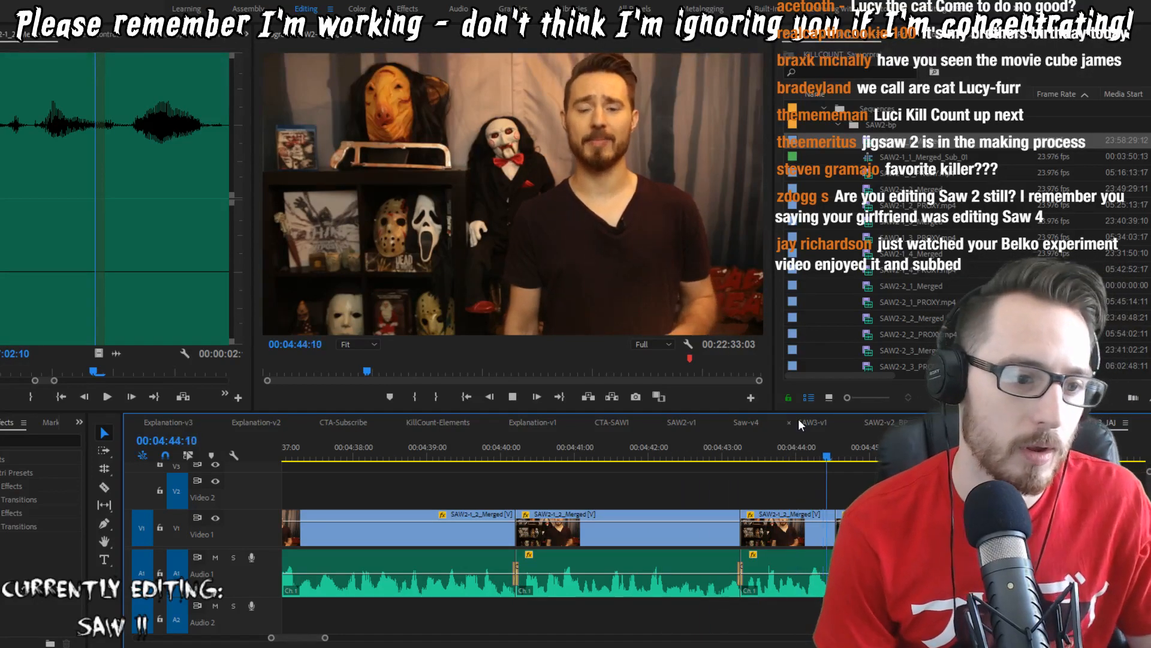
{"action": "key", "text": "Up"}
{"action": "key", "text": "Left"}
{"action": "key", "text": "Left"}
{"action": "key", "text": "w"}
{"action": "key", "text": "Up"}
{"action": "key", "text": "space"}
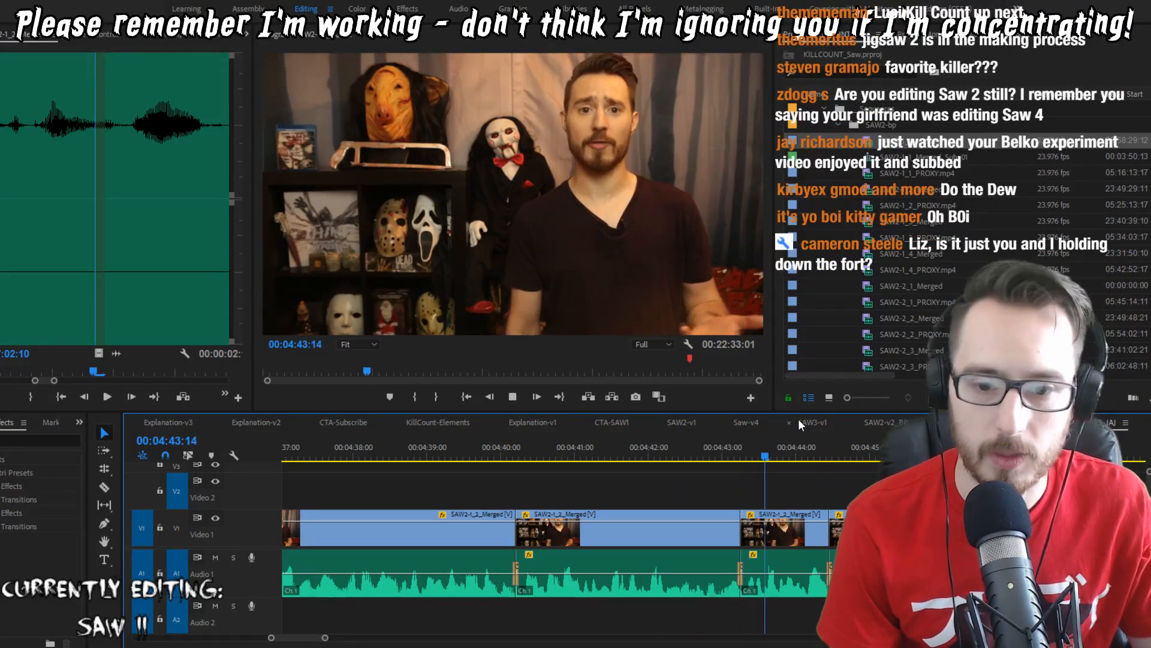
Step: Ripple-trim the cut near 00:04:44:11 by two more frames, one at a time, and replay across it
{"action": "key", "text": "Up"}
{"action": "key", "text": "Left"}
{"action": "key", "text": "w"}
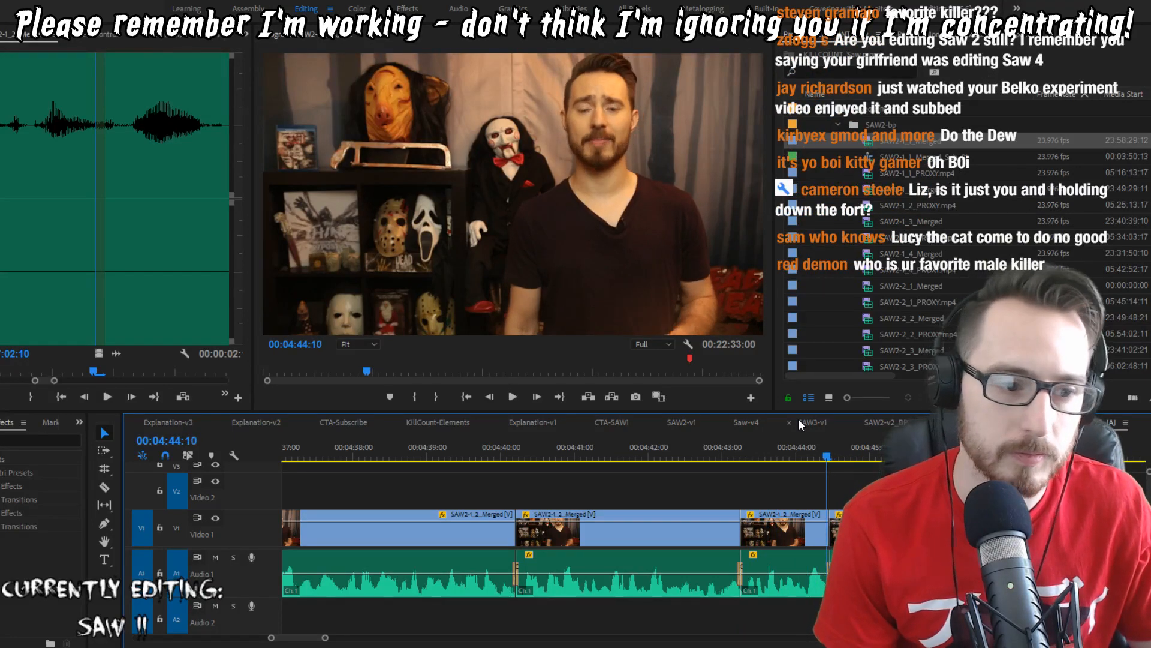
{"action": "key", "text": "Up"}
{"action": "key", "text": "space"}
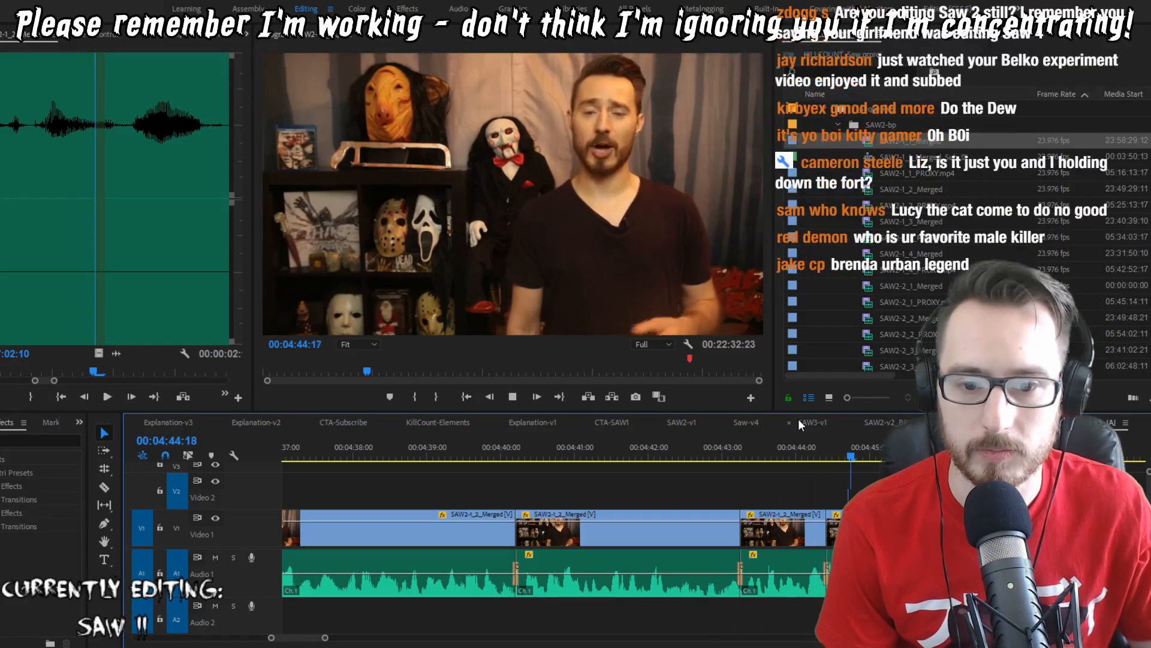
Step: Undo the last one-frame trim at the cut near 00:04:44:10, replay it, and retrim the cut by one frame
{"action": "key", "text": "Up"}
{"action": "key", "text": "Up"}
{"action": "key", "text": "space"}
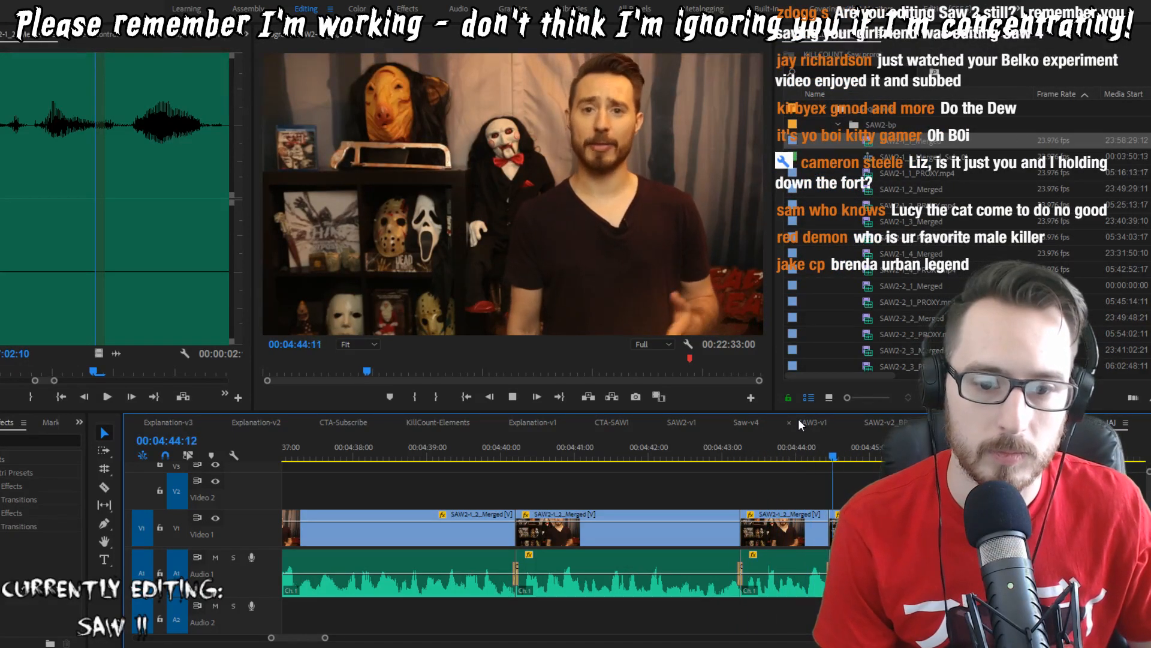
{"action": "key", "text": "space"}
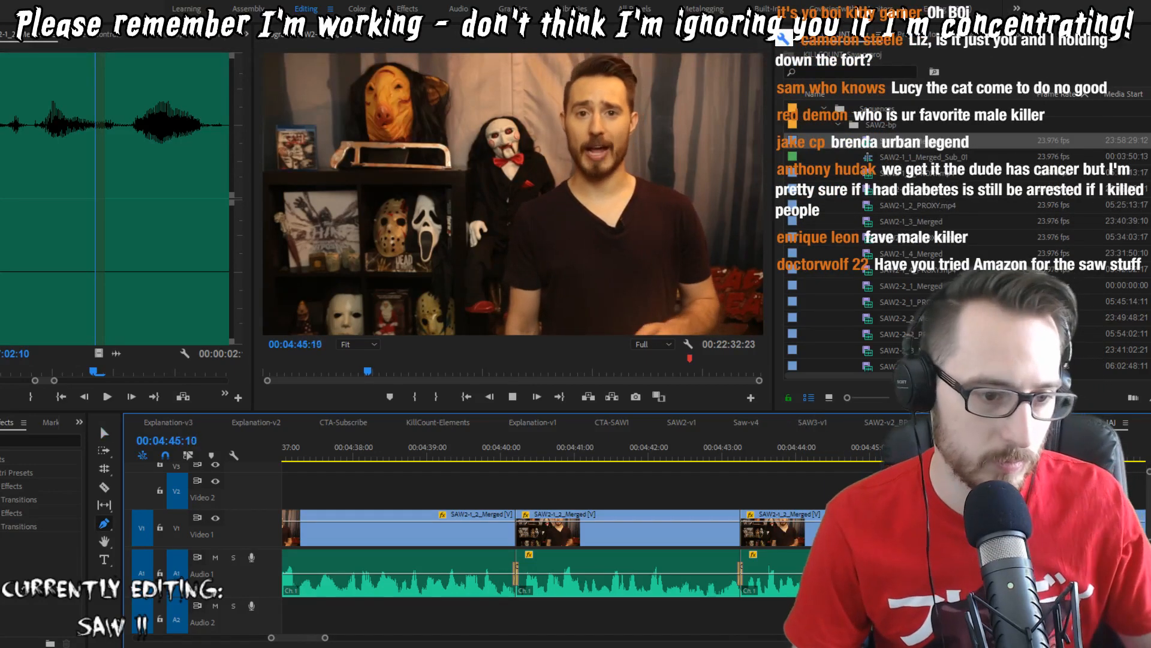
Step: Add audio keyframes that ramp the volume up from about 00:04:44:21 to the clip's end at about 00:04:45:20
{"action": "key", "text": "p"}
{"action": "key", "text": "space"}
{"action": "key", "text": "v"}
{"action": "left_click", "coordinate": [871, 448]}
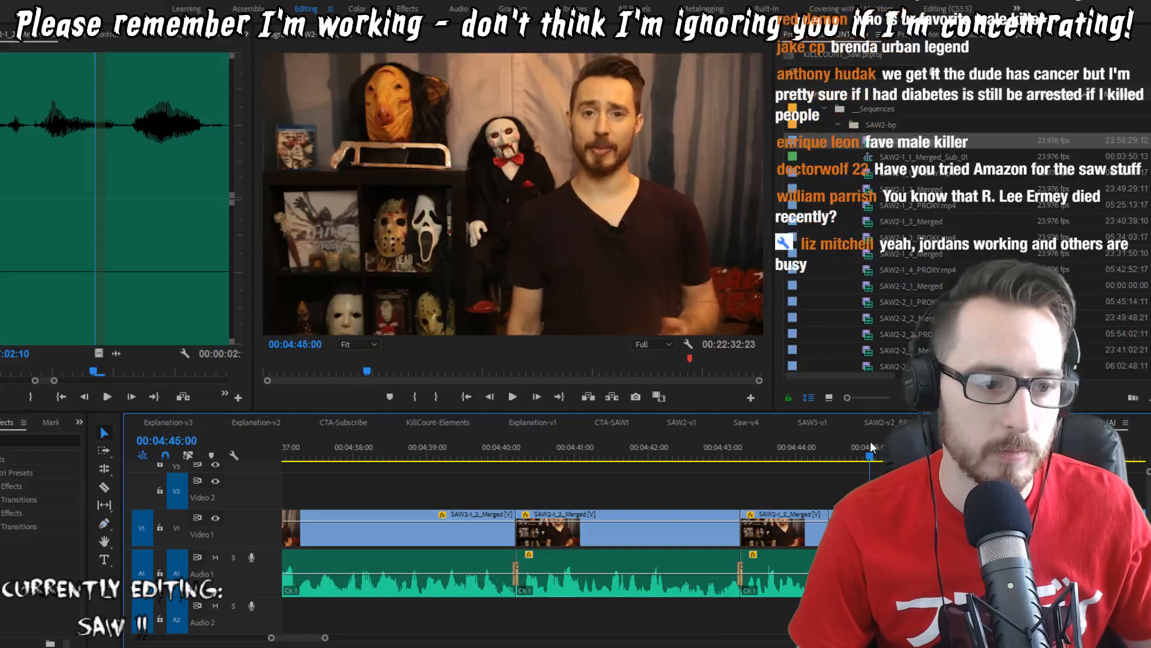
Step: Play on to 00:04:49:22, ripple-trim two frames from the tail of the clip there, and move the playhead to 00:04:48:08
{"action": "key", "text": "space"}
{"action": "scroll", "coordinate": [870, 527], "scroll_direction": "down", "scroll_amount": 5}
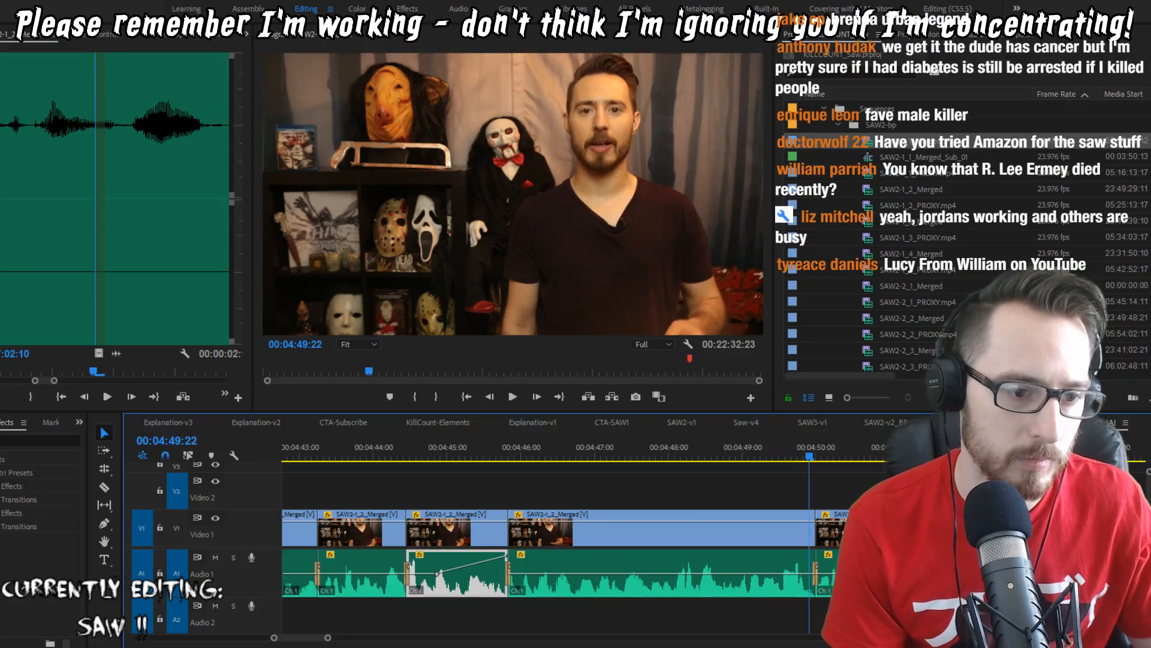
{"action": "left_click", "coordinate": [693, 449]}
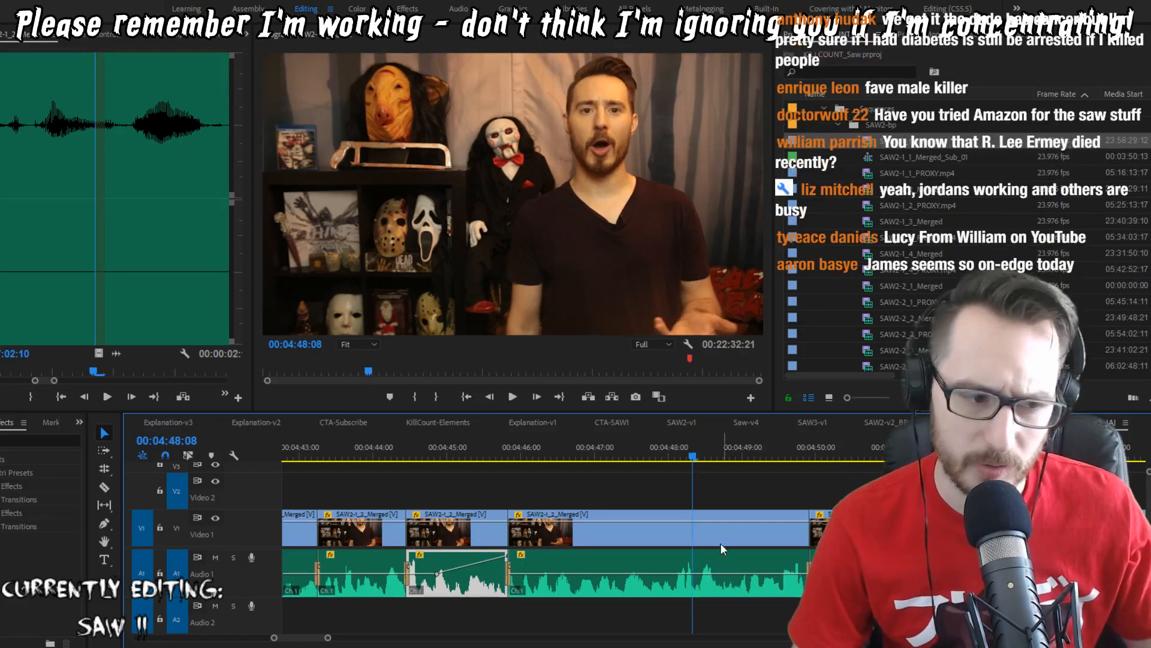
Step: Load the clip at 00:04:48:08 into the Source Monitor with its video shown, and mark a new source range of 00:00:01:03
{"action": "double_click", "coordinate": [719, 537]}
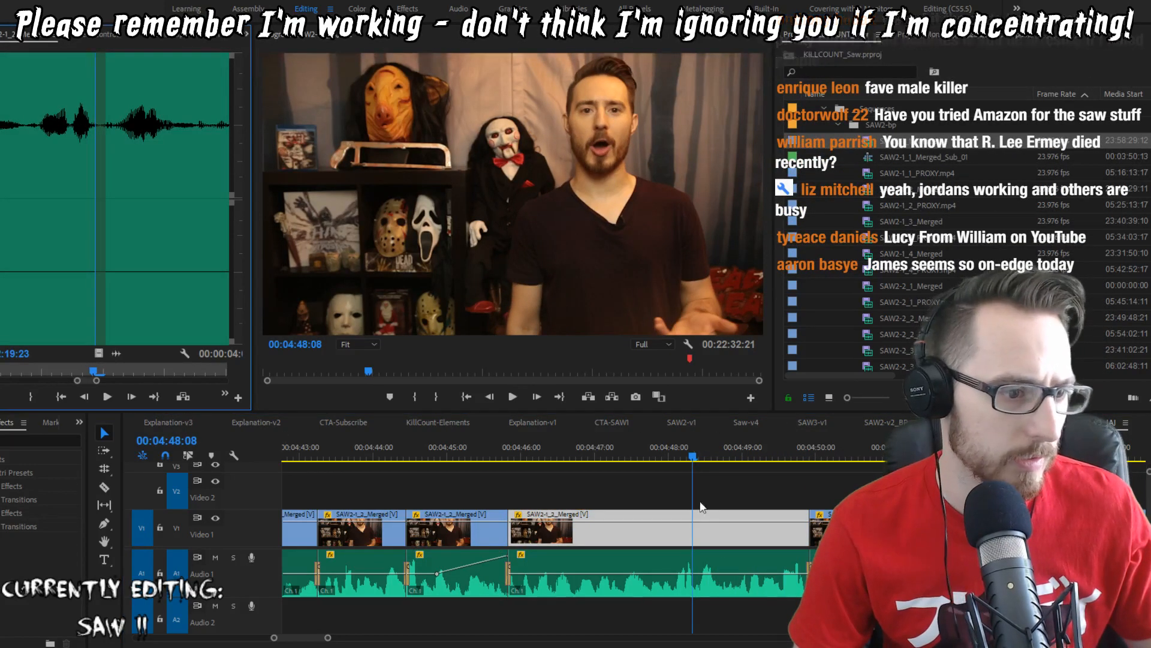
{"action": "double_click", "coordinate": [721, 531]}
{"action": "key", "text": "space"}
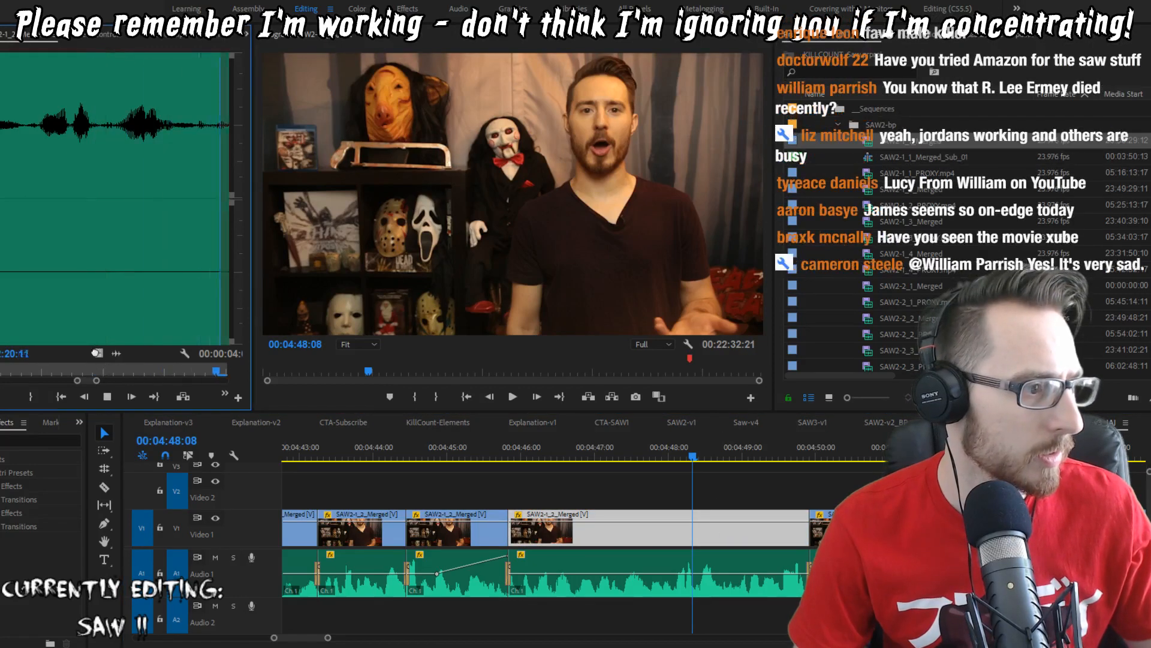
{"action": "left_click", "coordinate": [99, 353]}
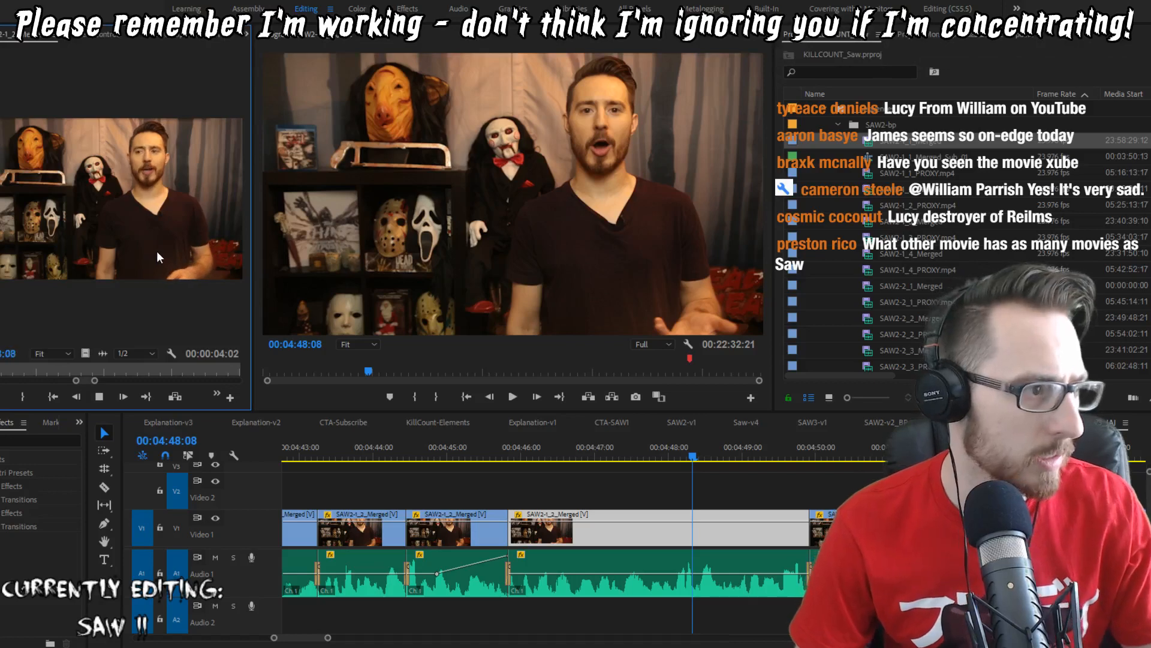
{"action": "key", "text": "ctrl+shift+x"}
{"action": "key", "text": "o"}
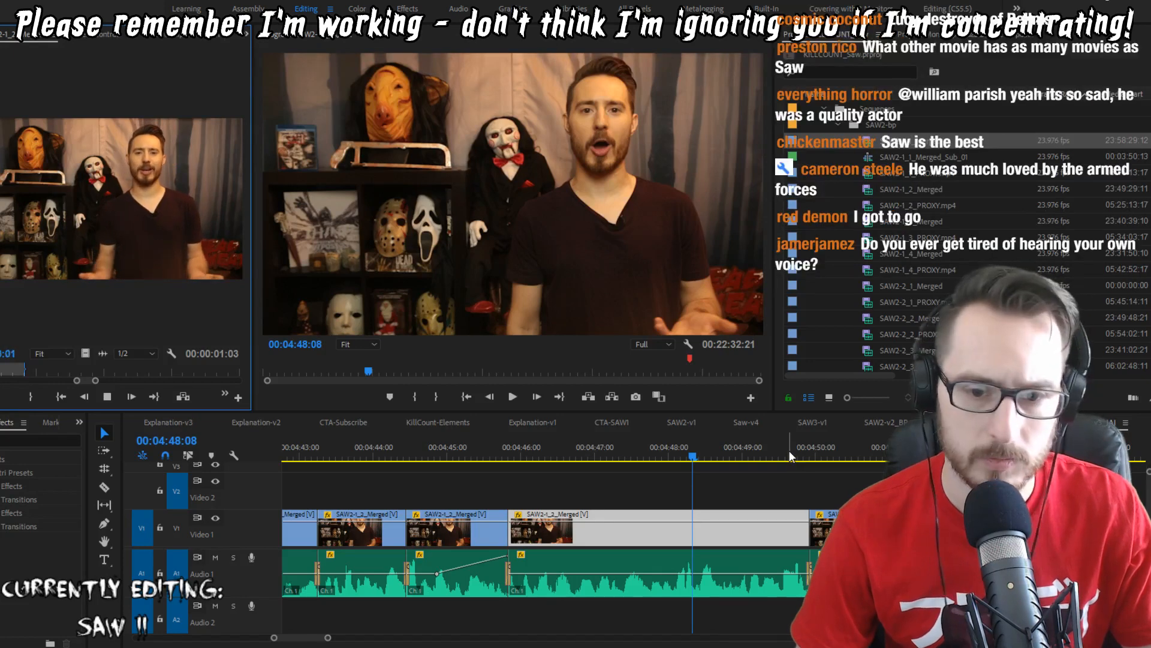
Step: Insert the 00:00:01:03 source range into the sequence at the cut at 00:04:49:22
{"action": "key", "text": "i"}
{"action": "key", "text": "o"}
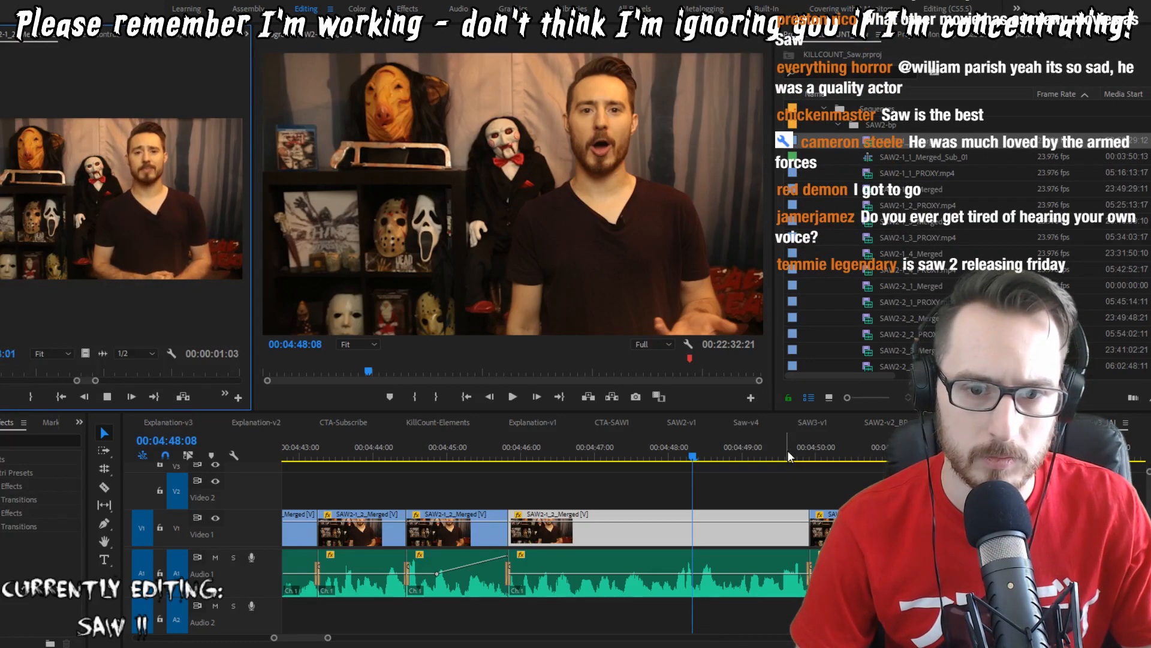
{"action": "left_click_drag", "start_coordinate": [786, 457], "coordinate": [809, 458]}
{"action": "left_click", "coordinate": [624, 393]}
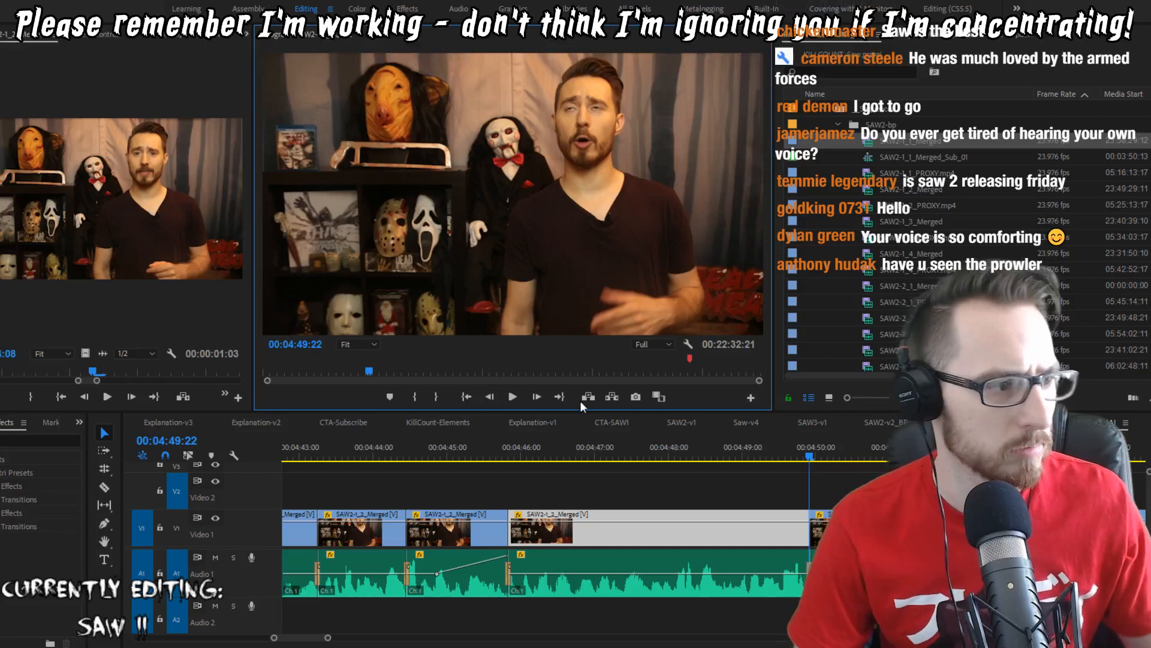
{"action": "left_click", "coordinate": [182, 397]}
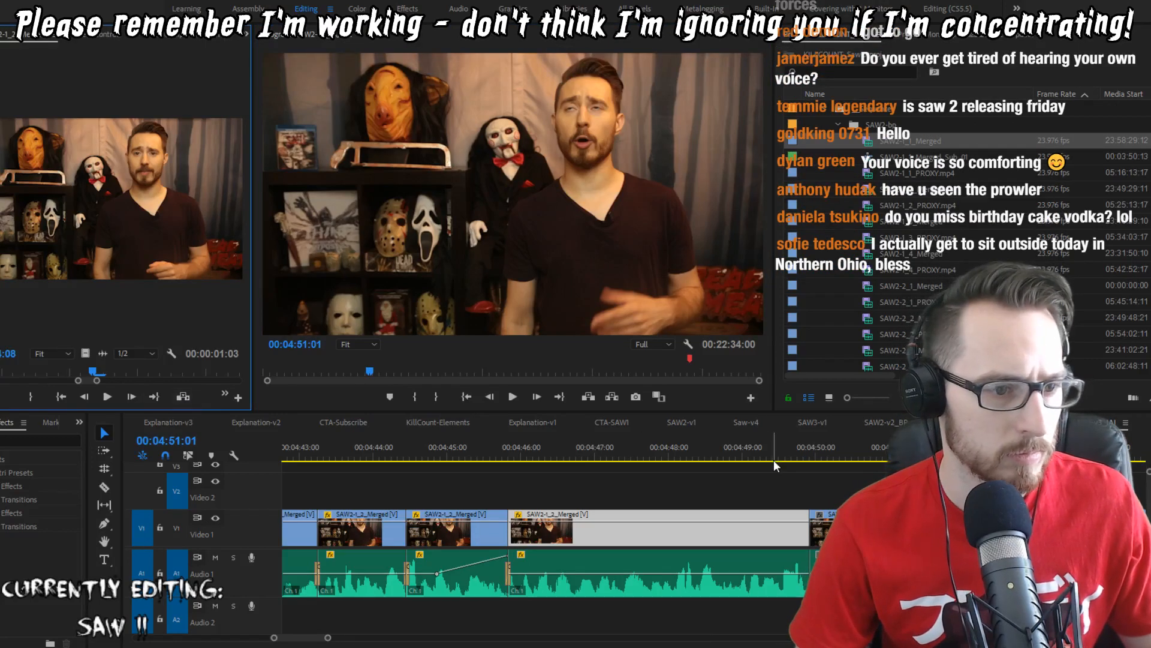
Step: Extract the sequence range from 00:04:48:21 to 00:04:49:21 and apply the default audio transition at the resulting cut
{"action": "left_click_drag", "start_coordinate": [773, 461], "coordinate": [733, 458]}
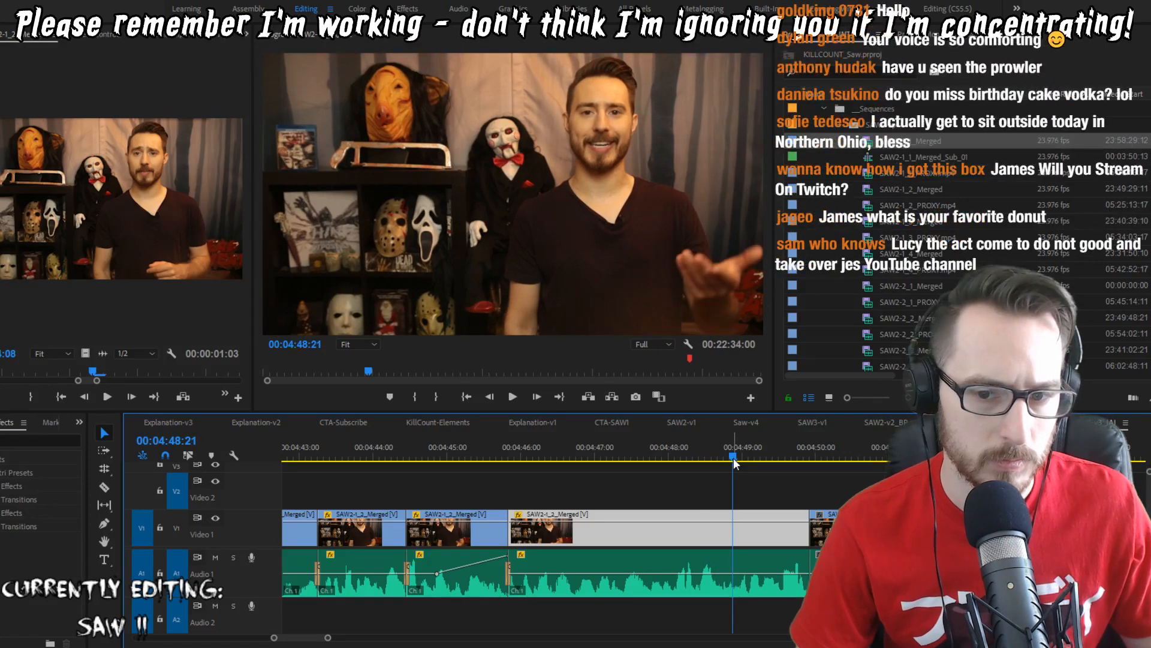
{"action": "key", "text": "i"}
{"action": "key", "text": "Down"}
{"action": "key", "text": "Right"}
{"action": "key", "text": "Right"}
{"action": "key", "text": "Left"}
{"action": "key", "text": "Left"}
{"action": "key", "text": "Left"}
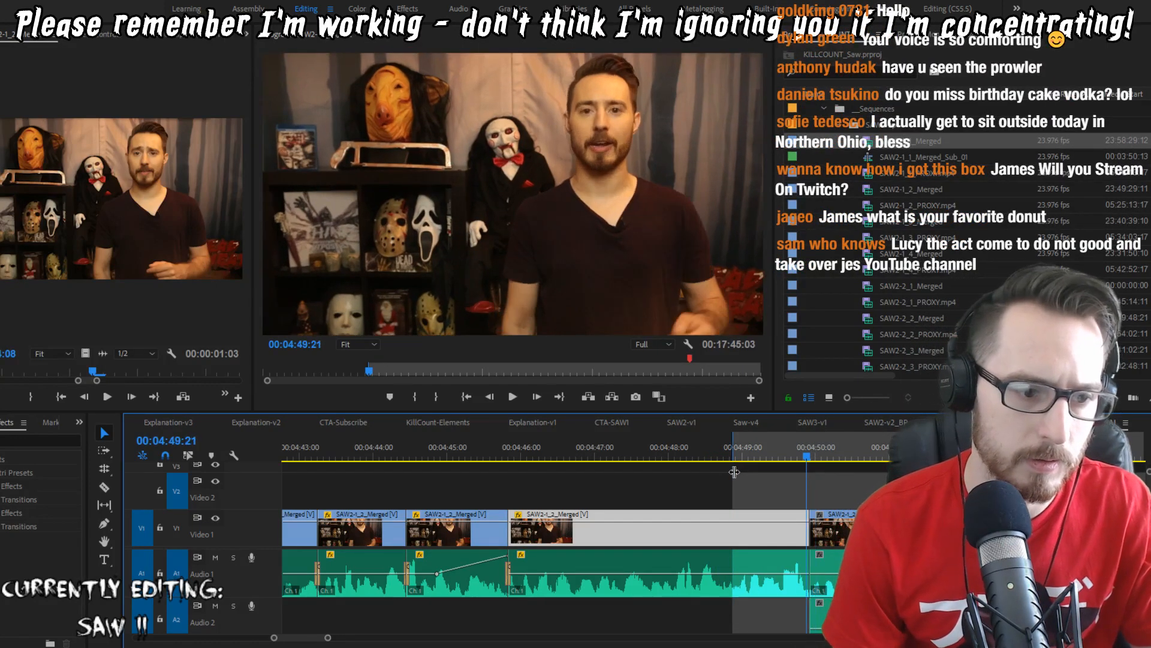
{"action": "key", "text": "o"}
{"action": "key", "text": "apostrophe"}
{"action": "key", "text": "ctrl+shift+d"}
Step: Delete the inserted clip's extra audio on Audio 2 and play back from 00:04:48:06
{"action": "key", "text": "shift+Left"}
{"action": "key", "text": "shift+Left"}
{"action": "key", "text": "shift+Left"}
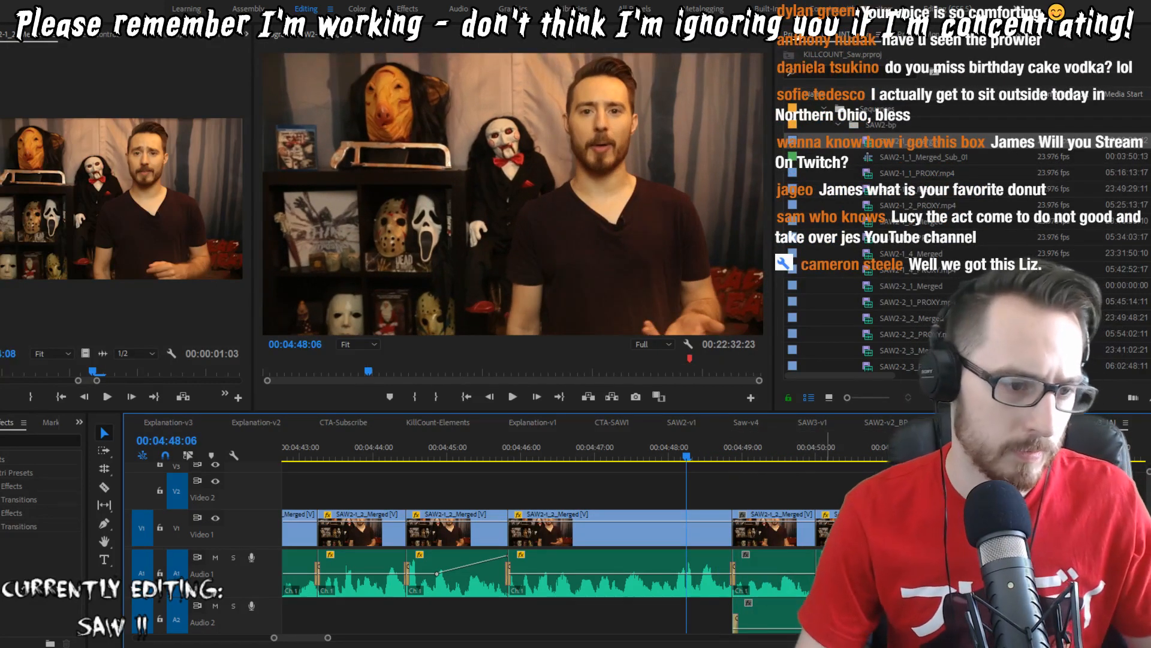
{"action": "left_click", "coordinate": [791, 556]}
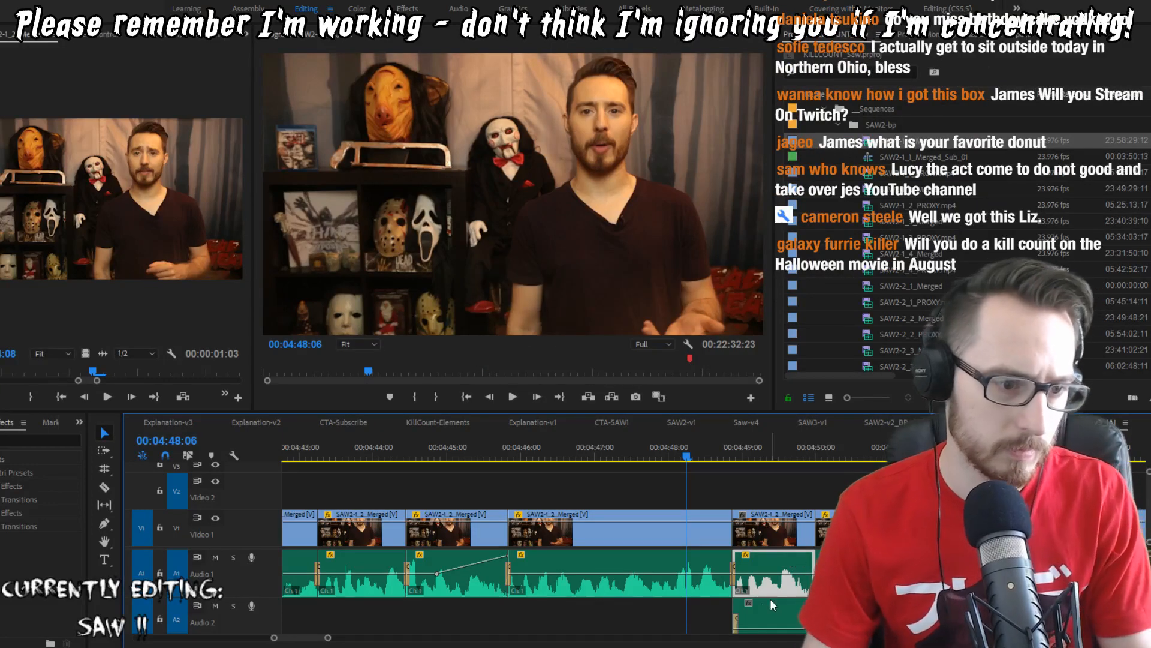
{"action": "left_click", "coordinate": [771, 606]}
{"action": "key", "text": "Delete"}
{"action": "key", "text": "space"}
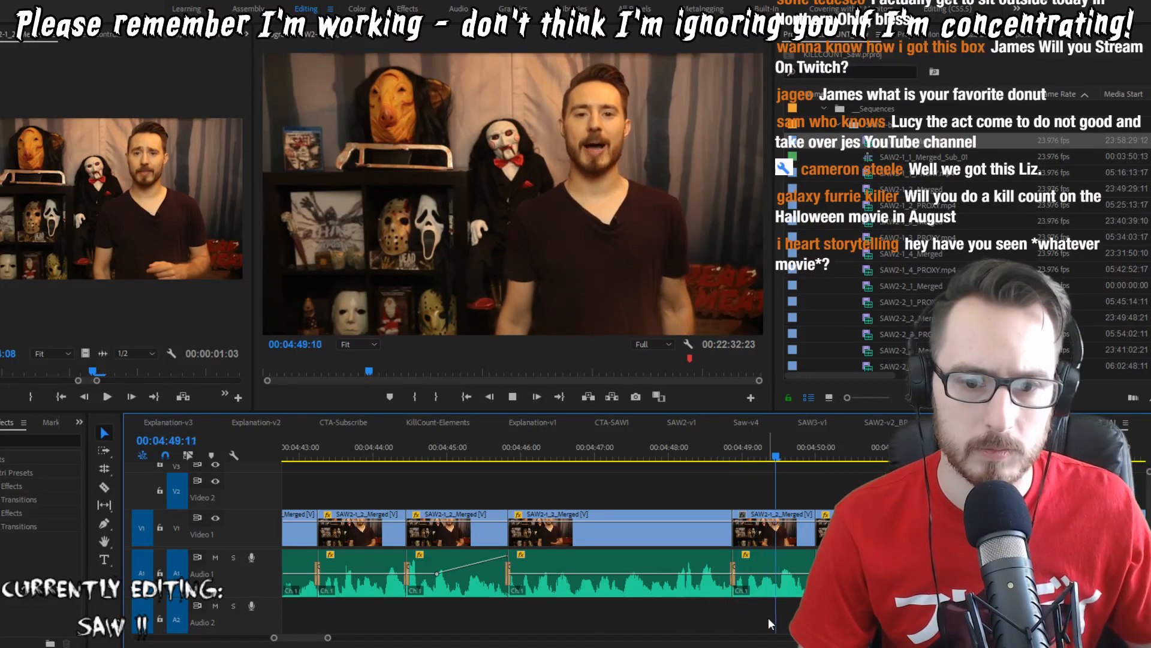
Step: Ripple-extend the head of the inserted clip by one frame and replay from 00:04:47:07 to 00:04:49:23
{"action": "key", "text": "space"}
{"action": "left_click", "coordinate": [701, 566]}
{"action": "left_click", "coordinate": [739, 533]}
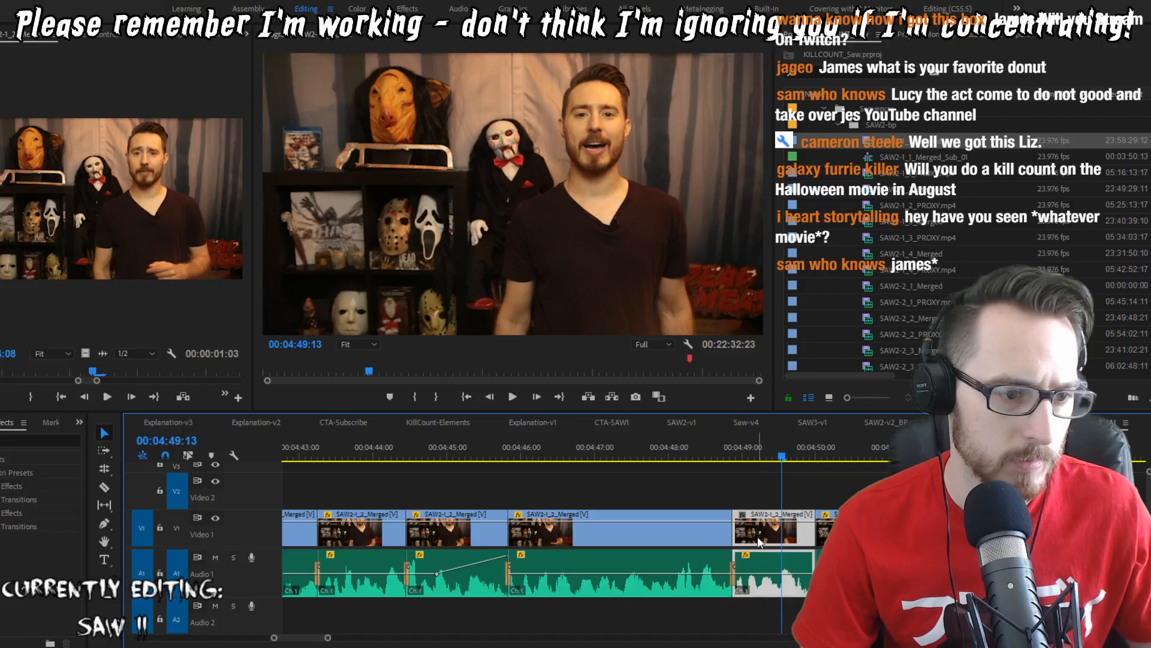
{"action": "left_click", "coordinate": [739, 532]}
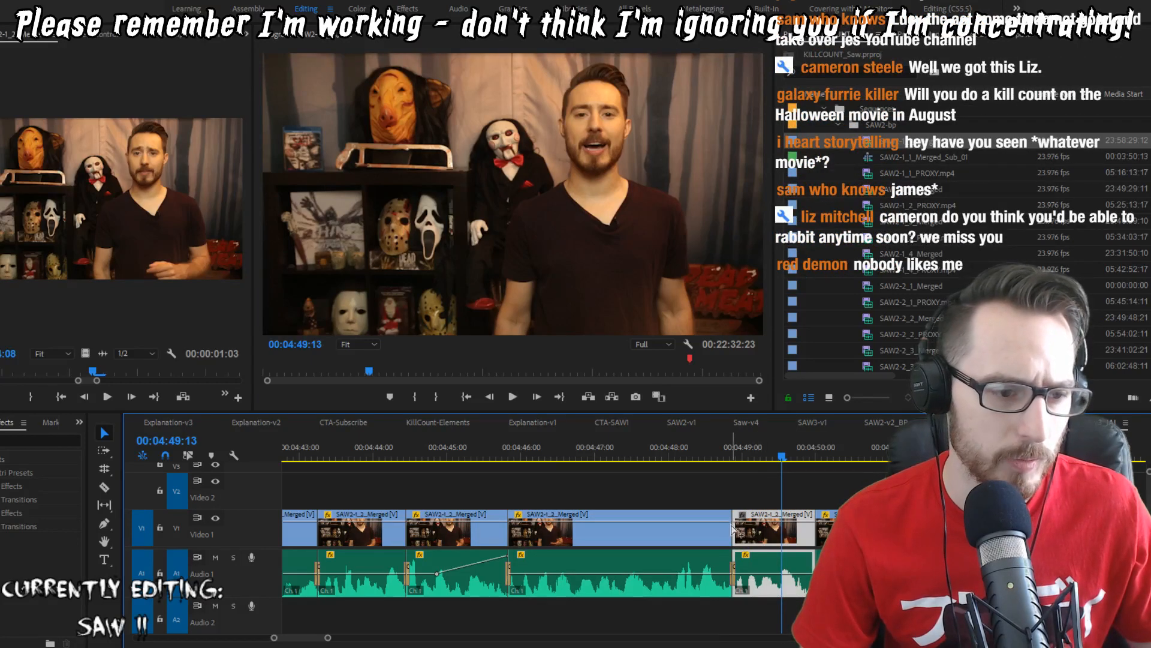
{"action": "left_click_drag", "start_coordinate": [742, 538], "coordinate": [738, 537]}
{"action": "left_click", "coordinate": [616, 448]}
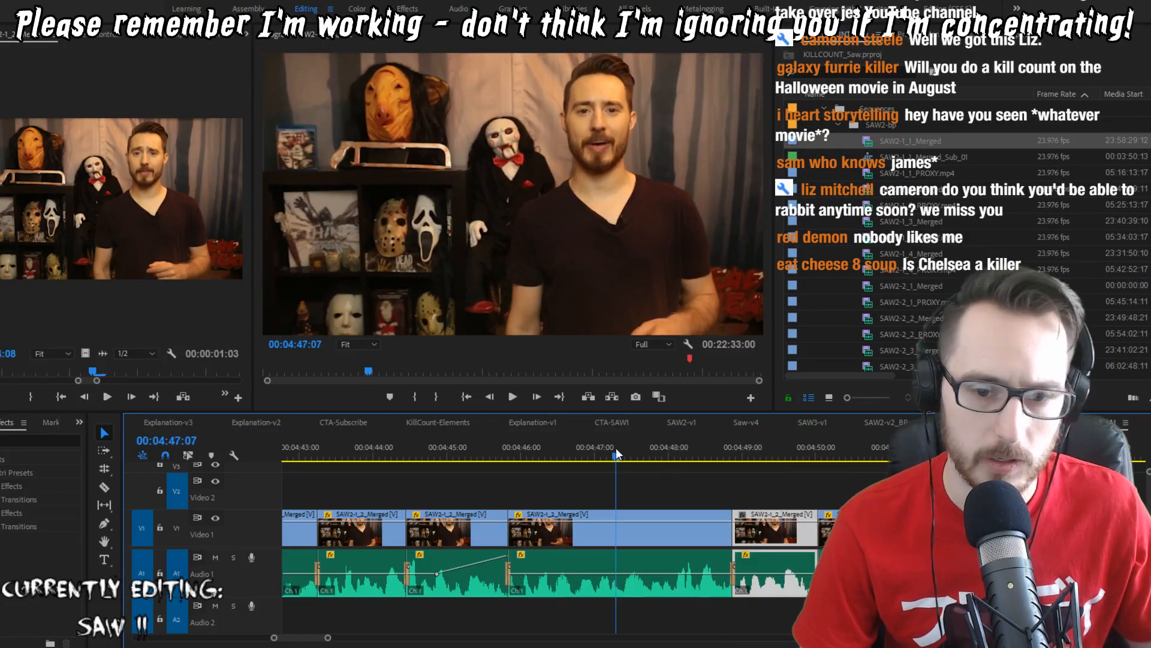
{"action": "key", "text": "space"}
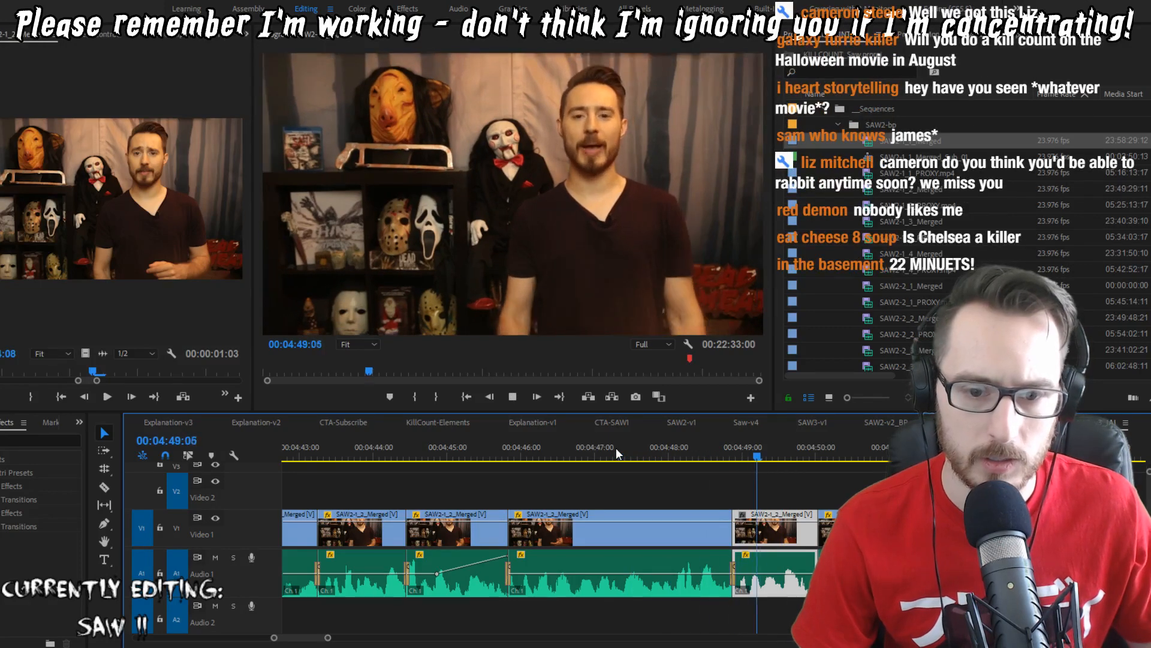
{"action": "key", "text": "space"}
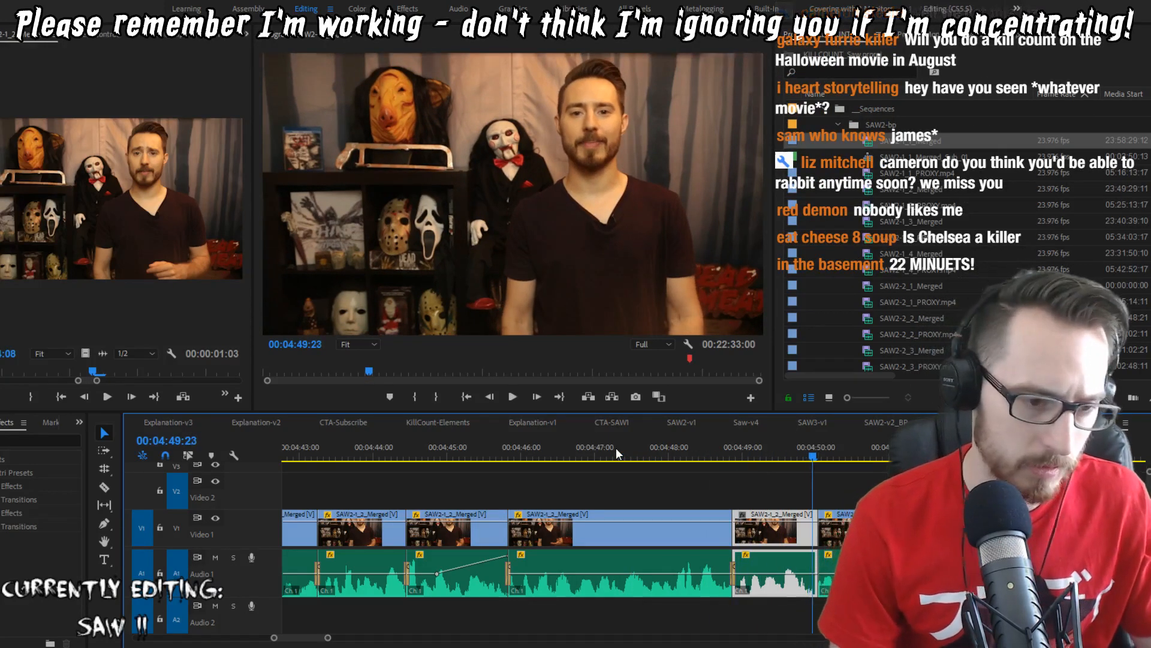
Step: Ripple-trim two frames at the inserted clip's tail near 00:04:49:23, add the default audio transition there, and resume playback
{"action": "key", "text": "ctrl+shift+d"}
{"action": "key", "text": "Up"}
{"action": "key", "text": "space"}
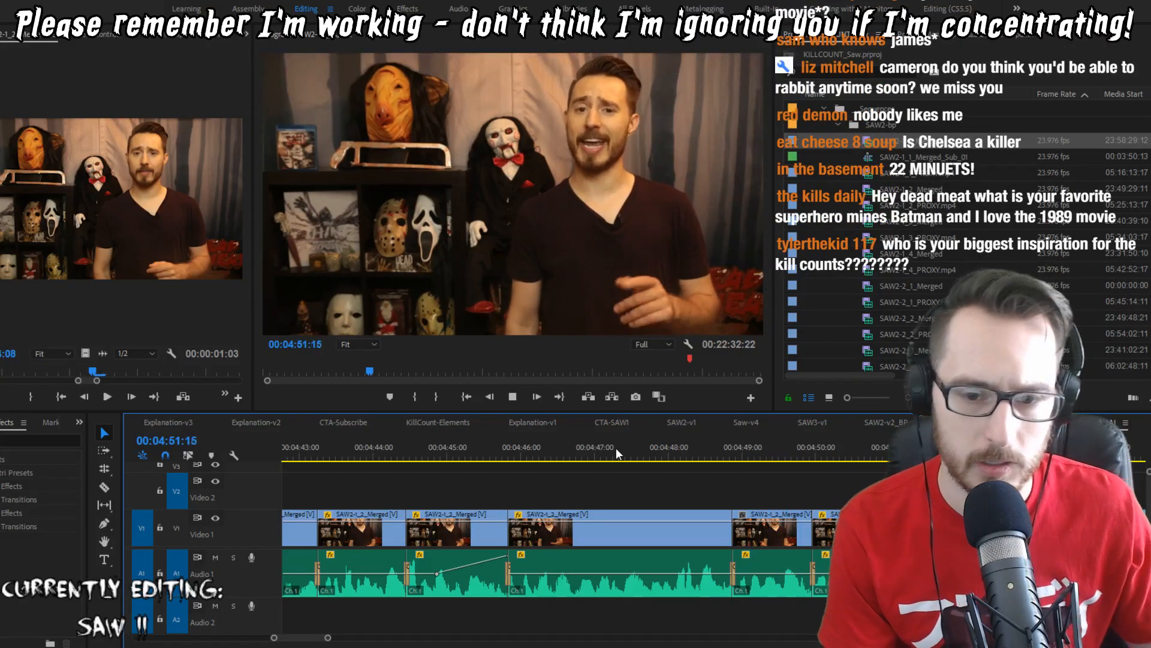
Step: Stop playback at the cut near 00:04:52:13 and ripple-trim one frame there
{"action": "key", "text": "space"}
{"action": "key", "text": "Left"}
{"action": "key", "text": "Left"}
{"action": "key", "text": "Left"}
{"action": "key", "text": "q"}
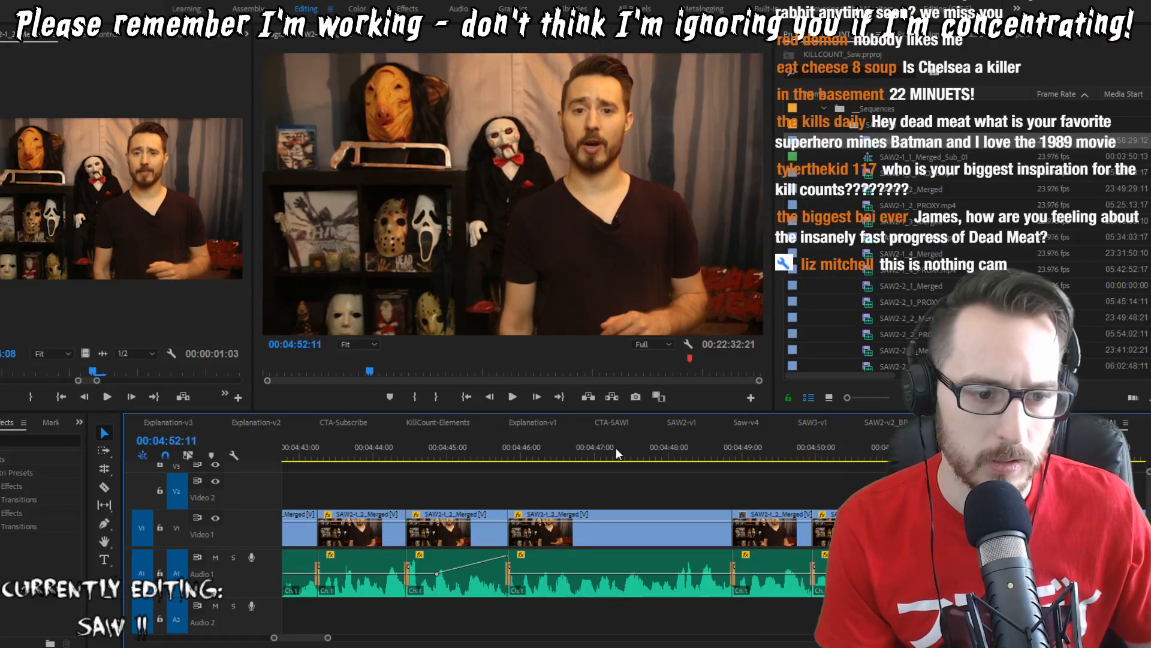
Step: Replay the cut near 00:04:52:13, ripple-trim one more frame there, and move the playhead back to 00:04:50:14
{"action": "key", "text": "shift+Left"}
{"action": "key", "text": "shift+Left"}
{"action": "key", "text": "shift+Left"}
{"action": "key", "text": "shift+Left"}
{"action": "key", "text": "shift+Left"}
{"action": "key", "text": "space"}
{"action": "key", "text": "space"}
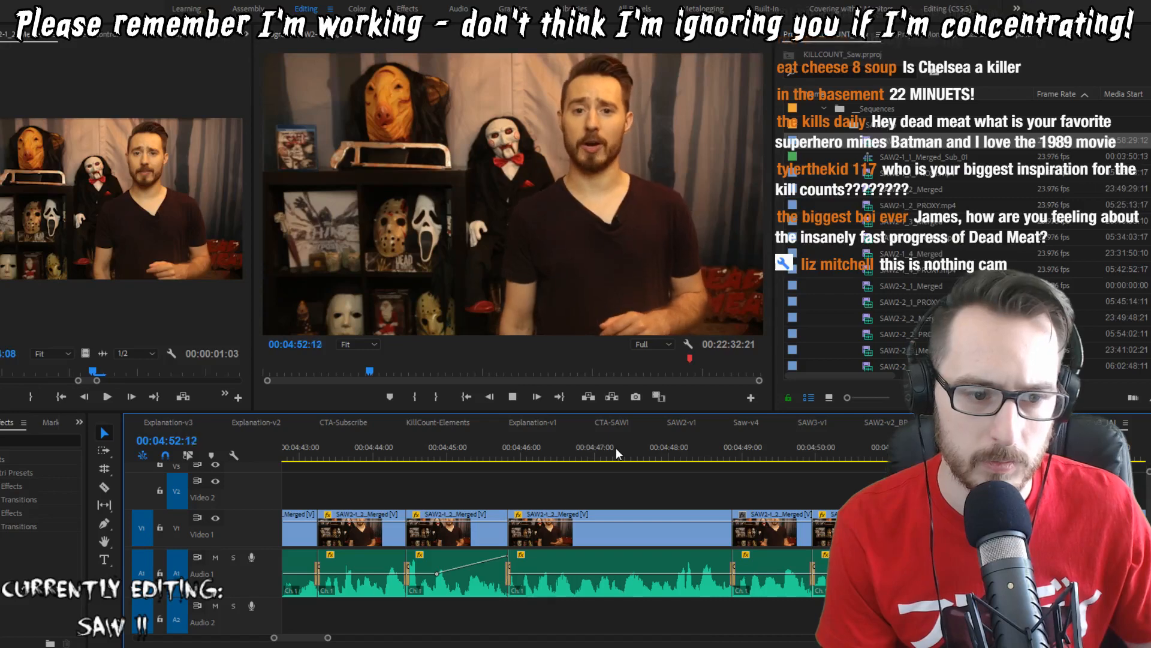
{"action": "key", "text": "shift+Left"}
{"action": "key", "text": "shift+Left"}
{"action": "key", "text": "shift+Left"}
{"action": "key", "text": "shift+Left"}
{"action": "key", "text": "shift+Left"}
{"action": "key", "text": "shift+Left"}
{"action": "key", "text": "shift+Left"}
{"action": "key", "text": "shift+Left"}
{"action": "key", "text": "shift+Left"}
{"action": "key", "text": "shift+Left"}
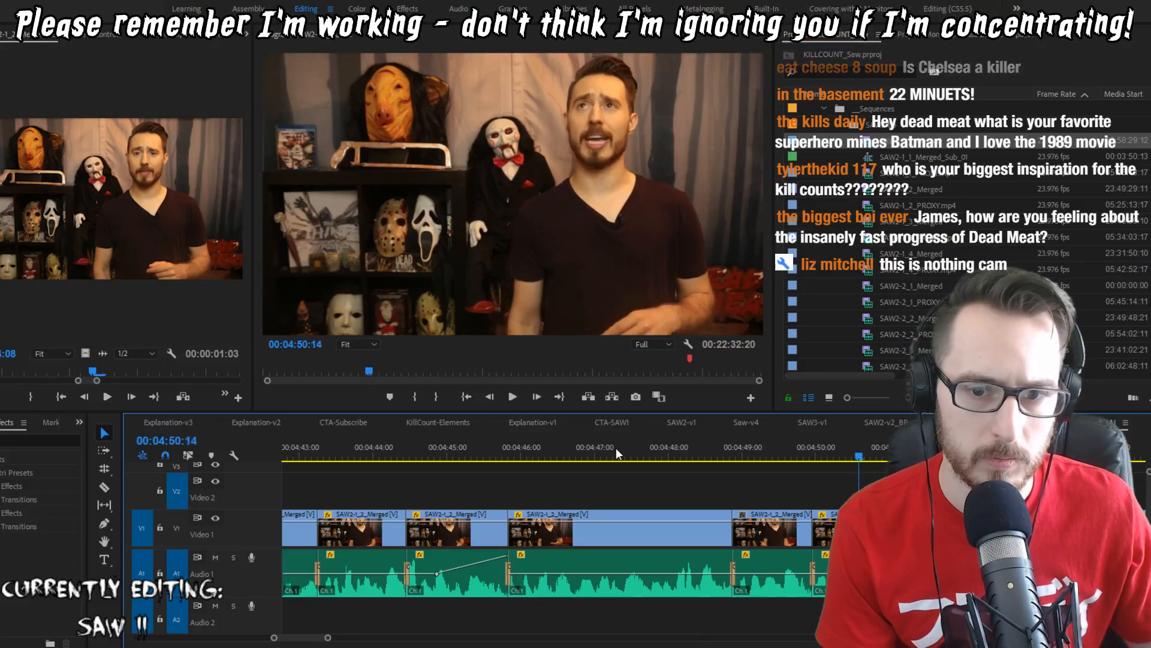
Step: Add audio keyframes that ramp the volume up from about 00:04:52:07 to the clip's end at about 00:04:52:13
{"action": "key", "text": "space"}
{"action": "key", "text": "p"}
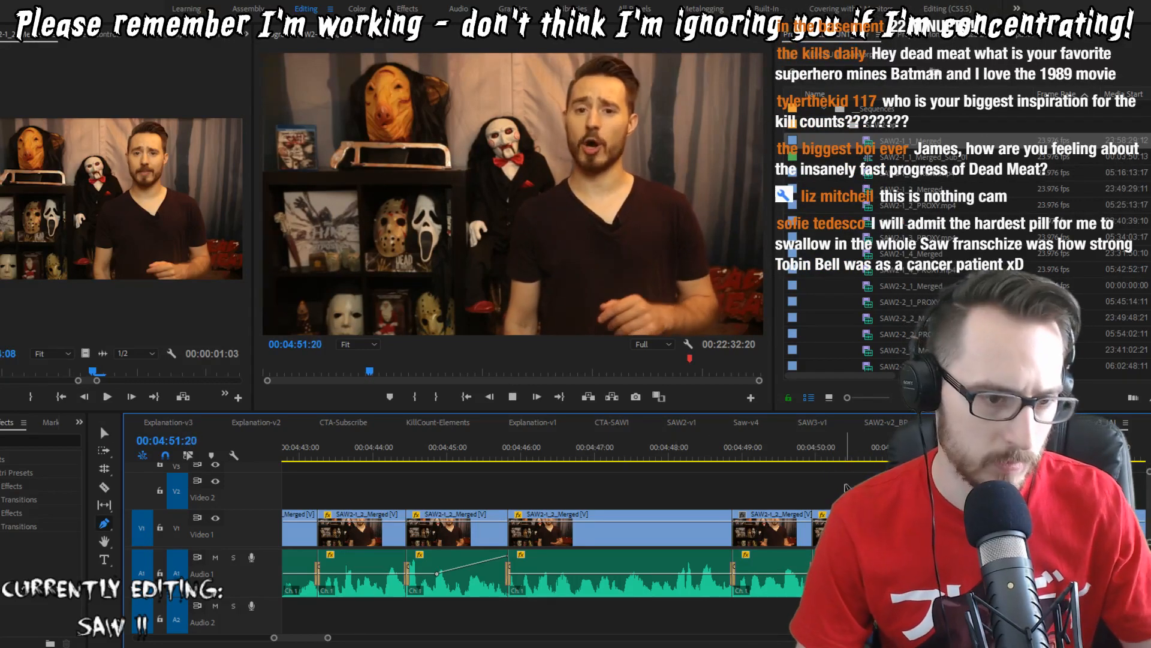
{"action": "key", "text": "space"}
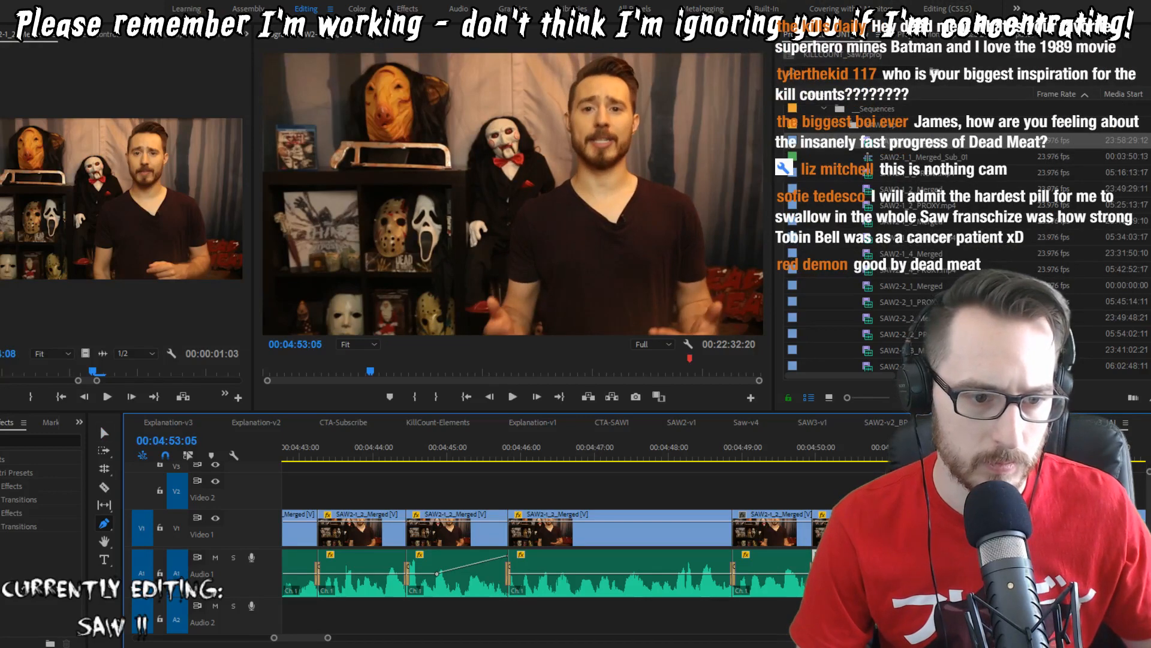
{"action": "key", "text": "v"}
{"action": "key", "text": "shift+Left"}
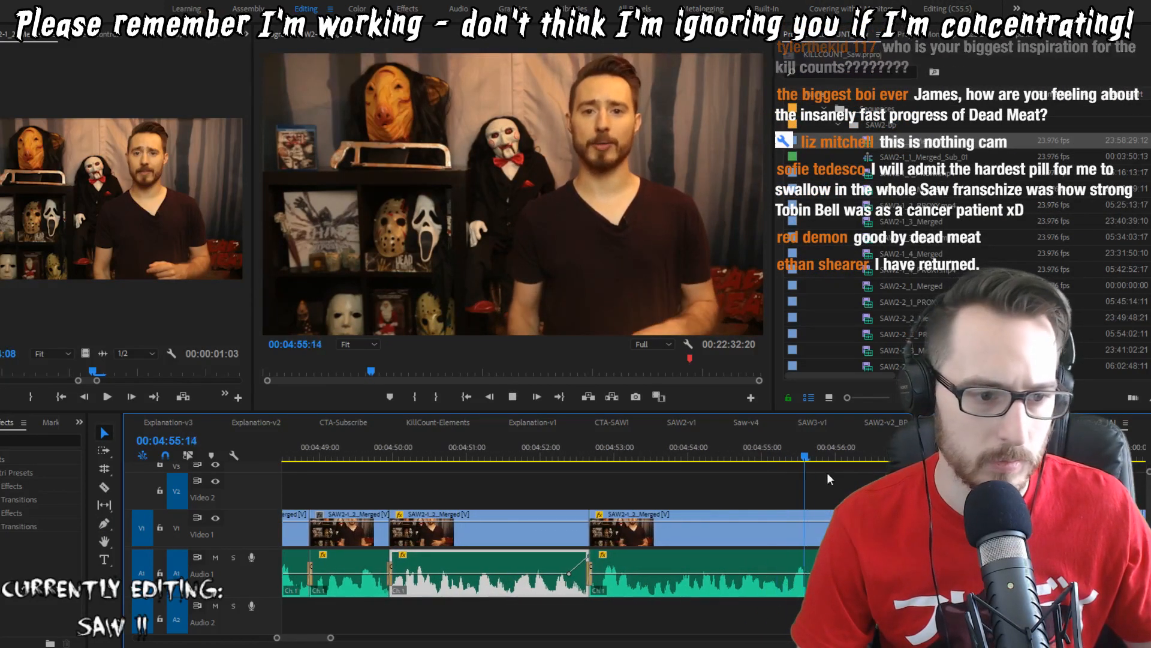
Step: Add audio keyframes that ramp the volume up from about 00:04:55:17 to the end of that clip
{"action": "key", "text": "space"}
{"action": "key", "text": "j"}
{"action": "key", "text": "j"}
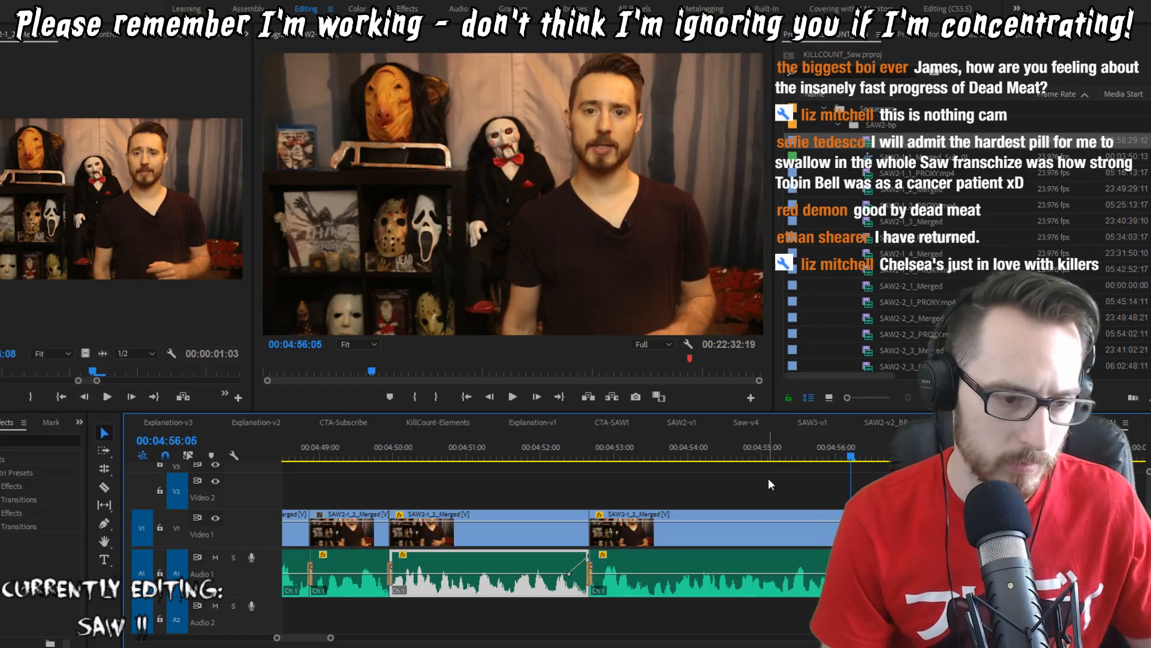
{"action": "key", "text": "p"}
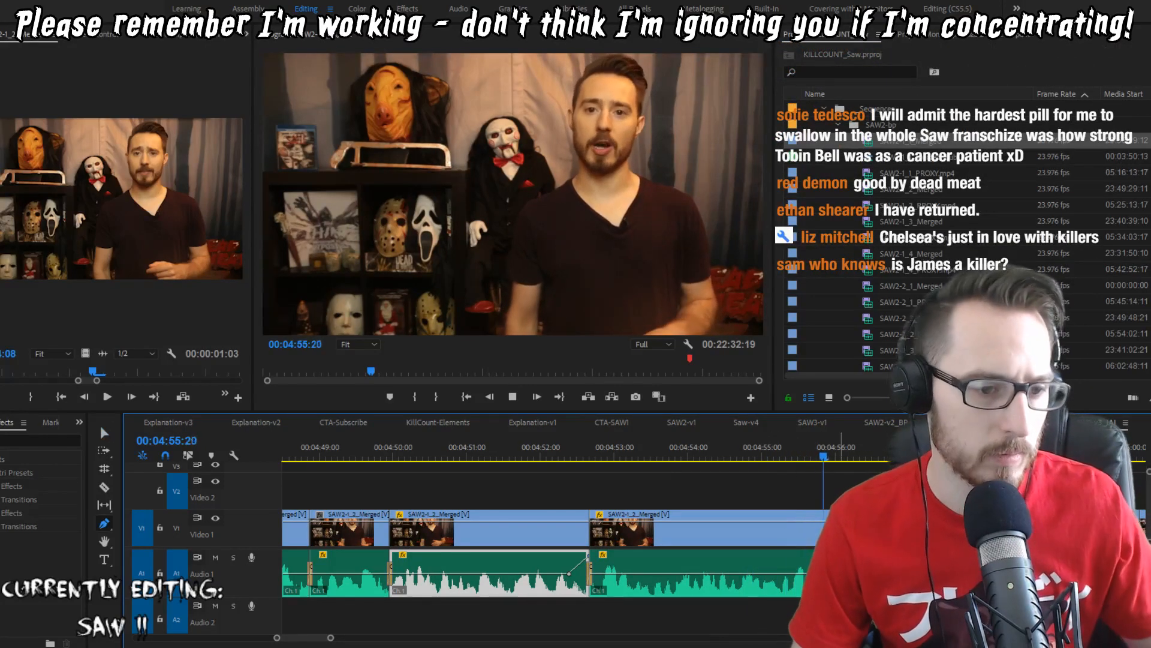
{"action": "left_click", "coordinate": [816, 574]}
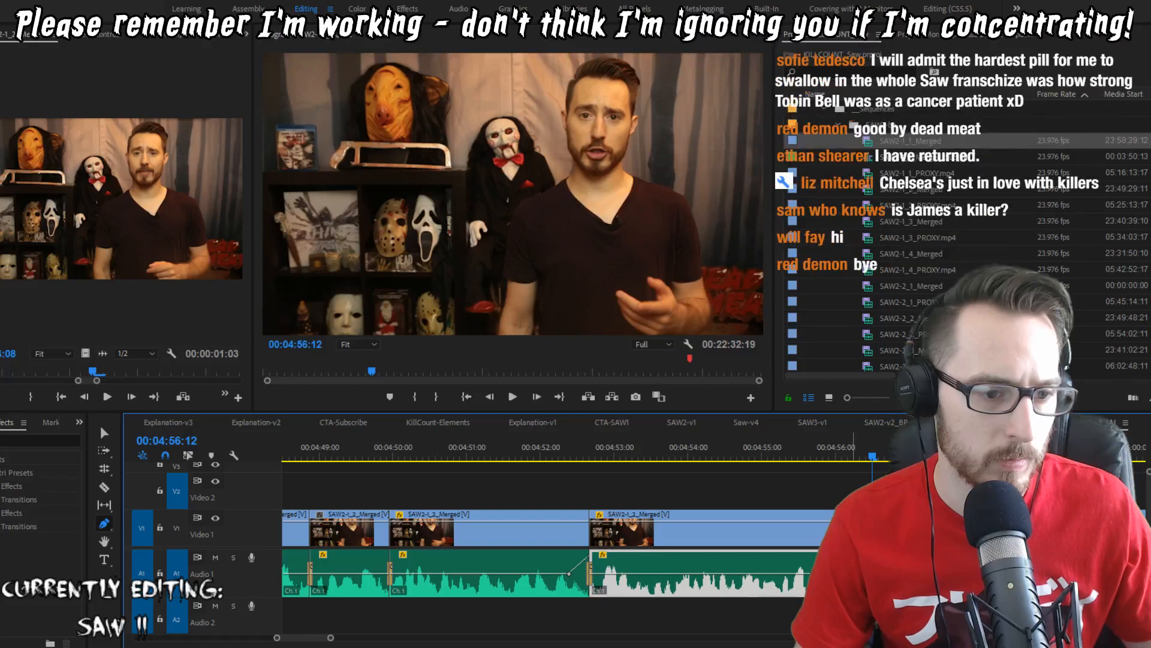
{"action": "key", "text": "v"}
Step: Ripple-trim the cut near 00:04:56:10 one frame at a time, replaying across it from about 00:04:55:06
{"action": "key", "text": "Left"}
{"action": "key", "text": "Left"}
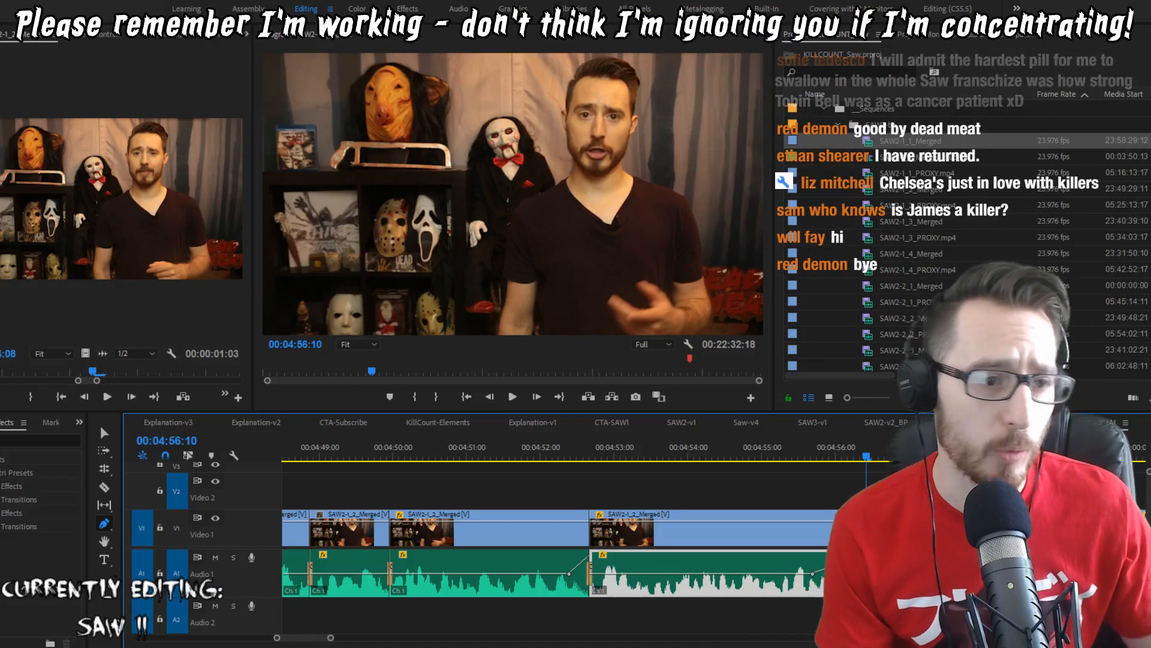
{"action": "key", "text": "shift+Left"}
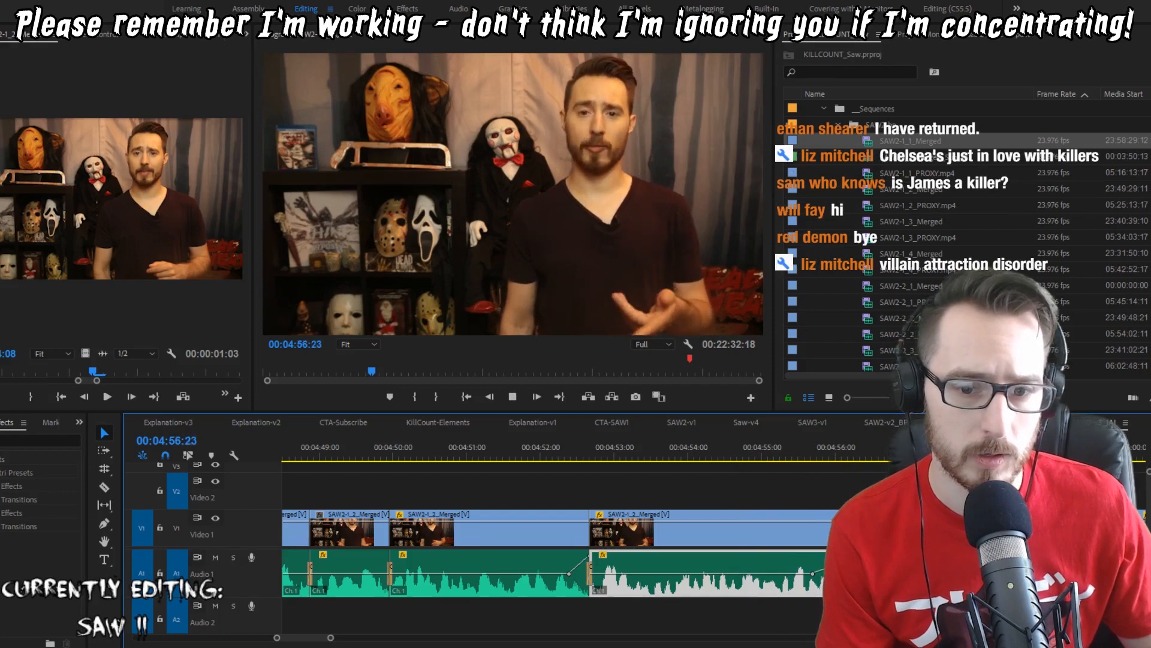
{"action": "key", "text": "w"}
{"action": "key", "text": "shift+Left"}
{"action": "key", "text": "shift+Left"}
{"action": "key", "text": "shift+Left"}
{"action": "key", "text": "shift+Left"}
{"action": "key", "text": "shift+Left"}
{"action": "key", "text": "shift+Left"}
{"action": "key", "text": "space"}
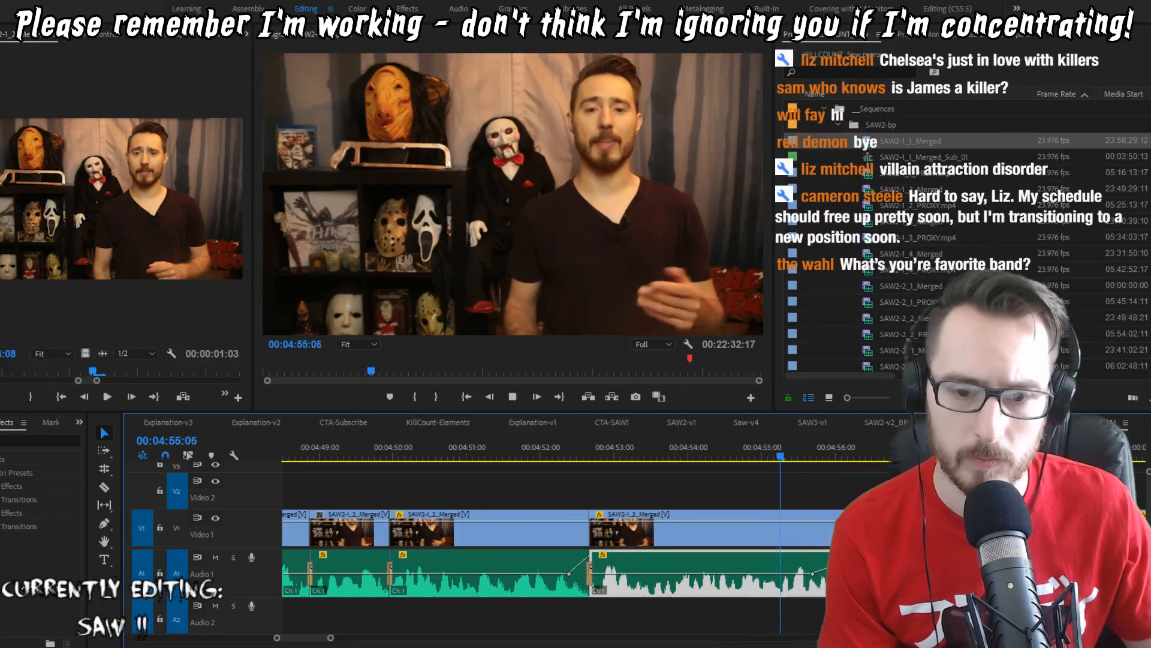
{"action": "key", "text": "space"}
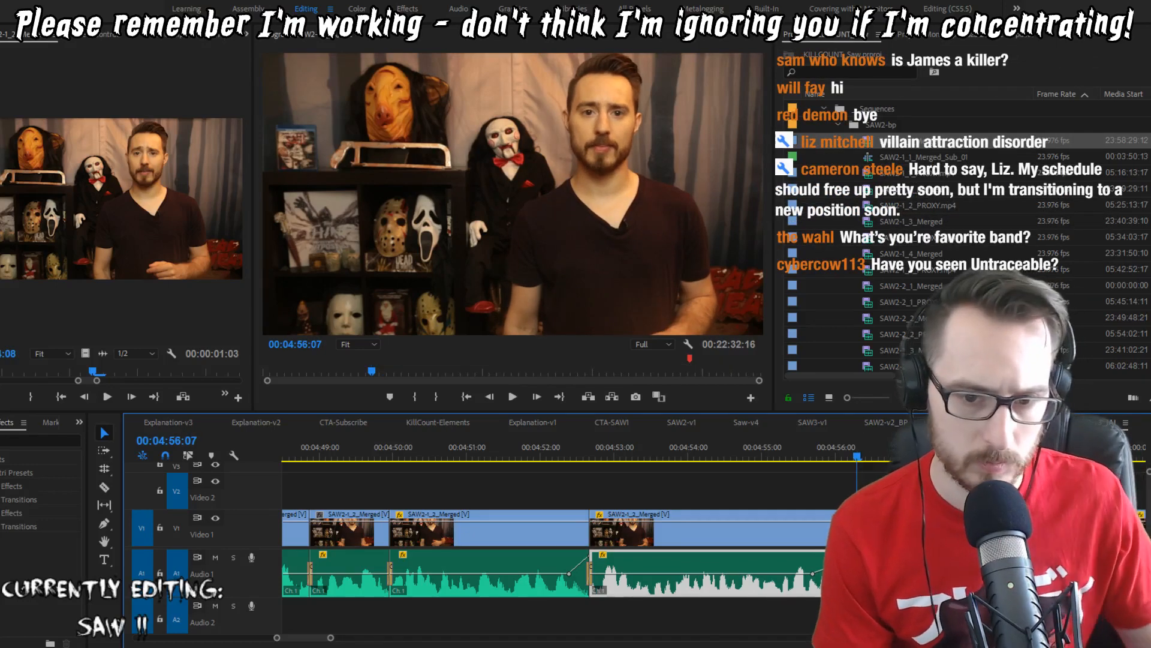
Step: Deselect the audio clip, replay the cut near 00:04:56:07, and play on to ripple-trim one frame near 00:04:58:14
{"action": "key", "text": "ctrl+shift+a"}
{"action": "key", "text": "shift+Left"}
{"action": "key", "text": "shift+Left"}
{"action": "key", "text": "shift+Left"}
{"action": "key", "text": "space"}
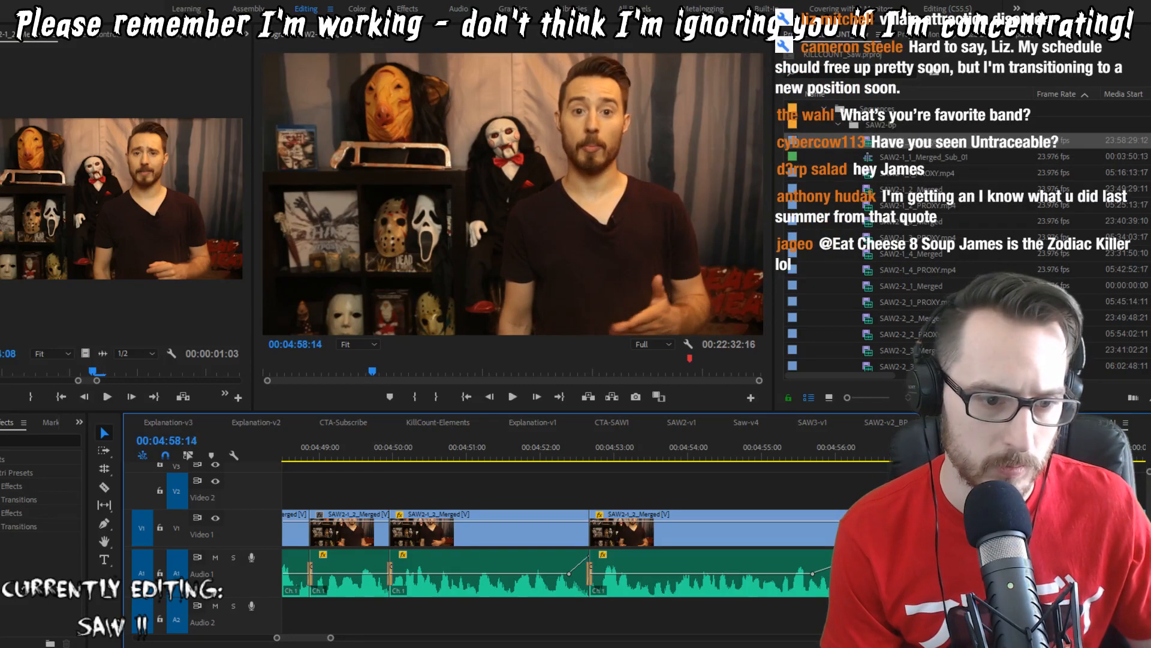
{"action": "key", "text": "Left"}
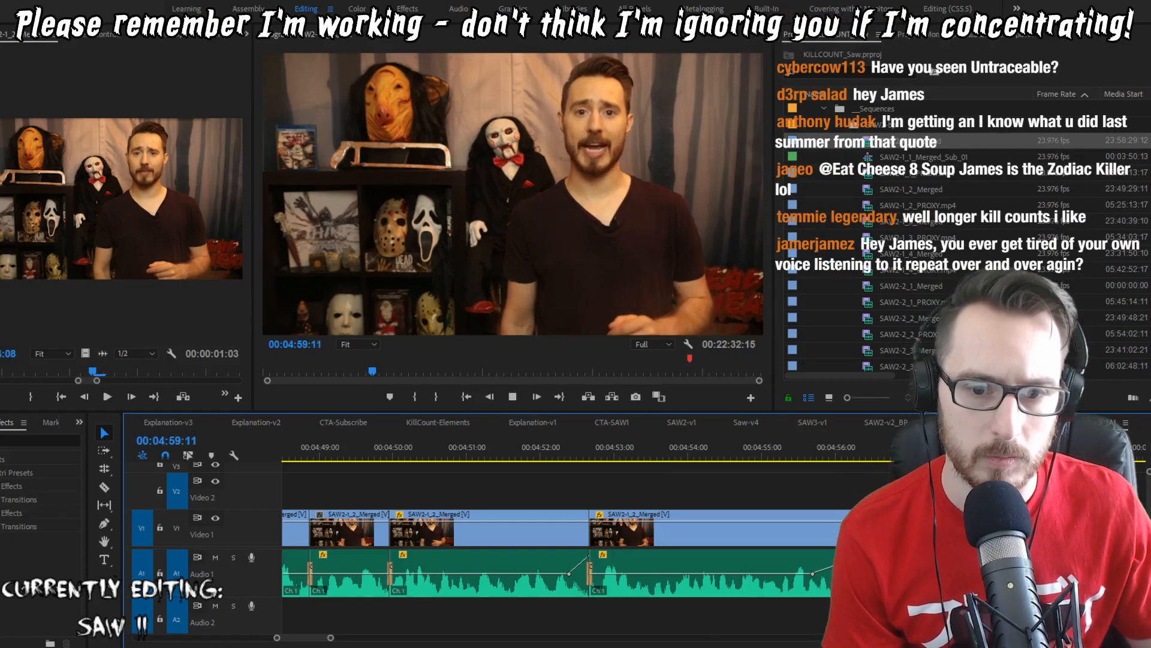
Step: Ripple-trim one frame at the cut near 00:04:59:22 and play on to the cut at 00:05:03:20
{"action": "key", "text": "Up"}
{"action": "key", "text": "Left"}
{"action": "key", "text": "w"}
{"action": "key", "text": "shift+Left"}
{"action": "key", "text": "shift+Left"}
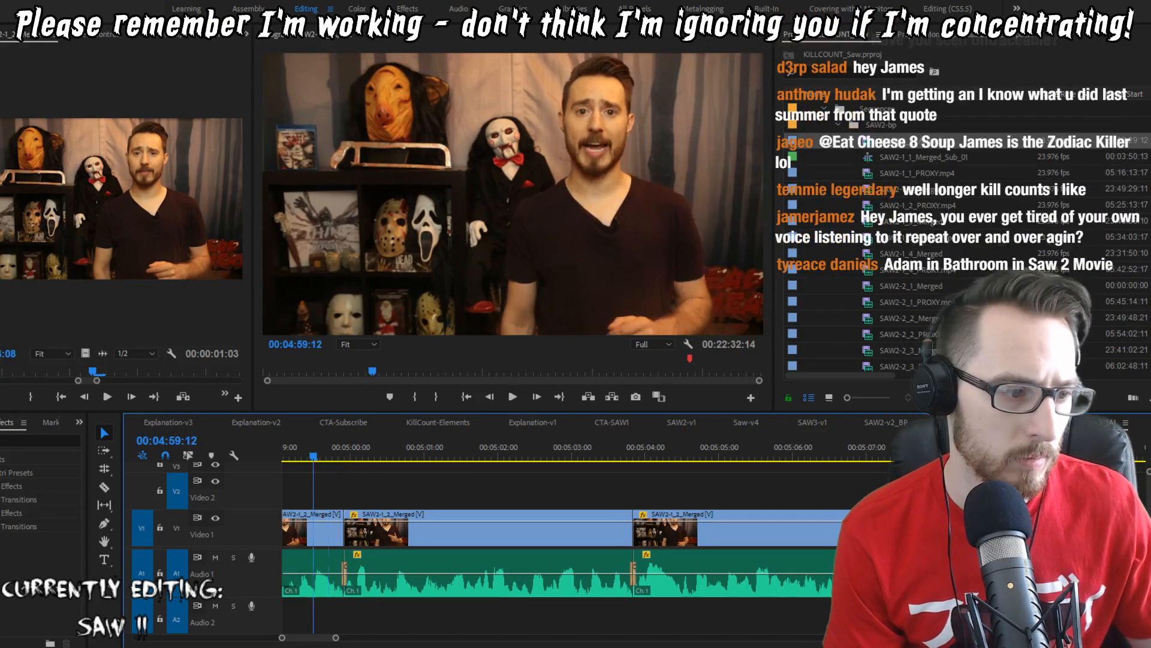
{"action": "key", "text": "space"}
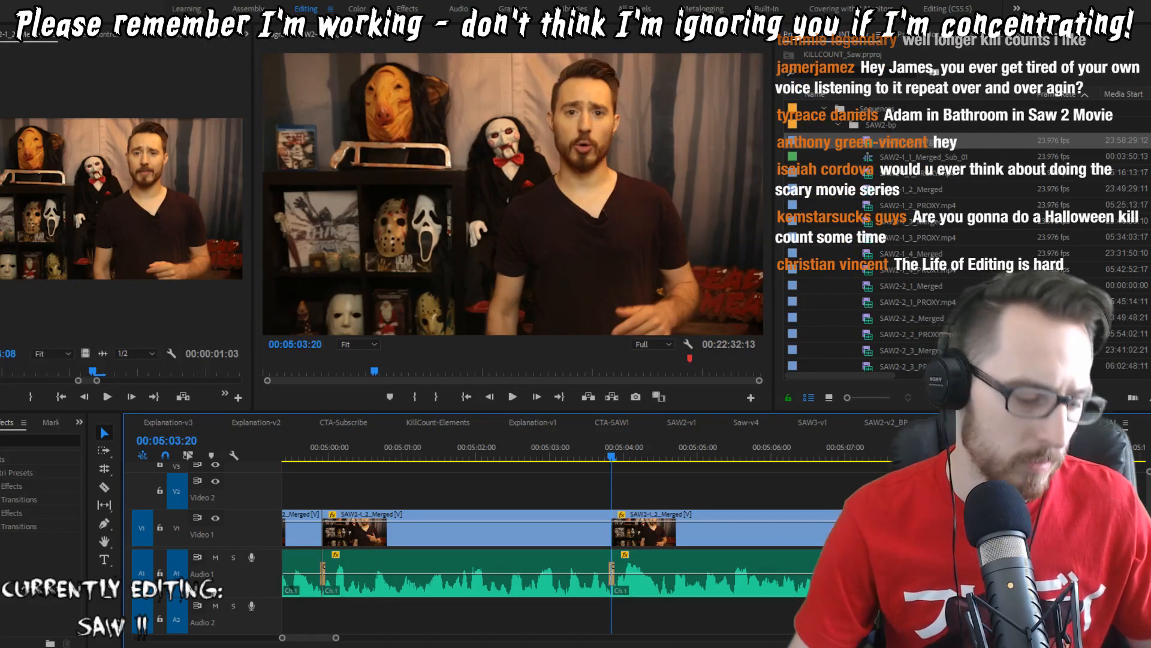
Step: Roll the audio edit at 00:05:03:20 forward to about 00:05:04:16 on Audio 1, replaying across it
{"action": "key", "text": "space"}
{"action": "key", "text": "b"}
{"action": "left_click_drag", "start_coordinate": [611, 590], "coordinate": [658, 595]}
{"action": "key", "text": "space"}
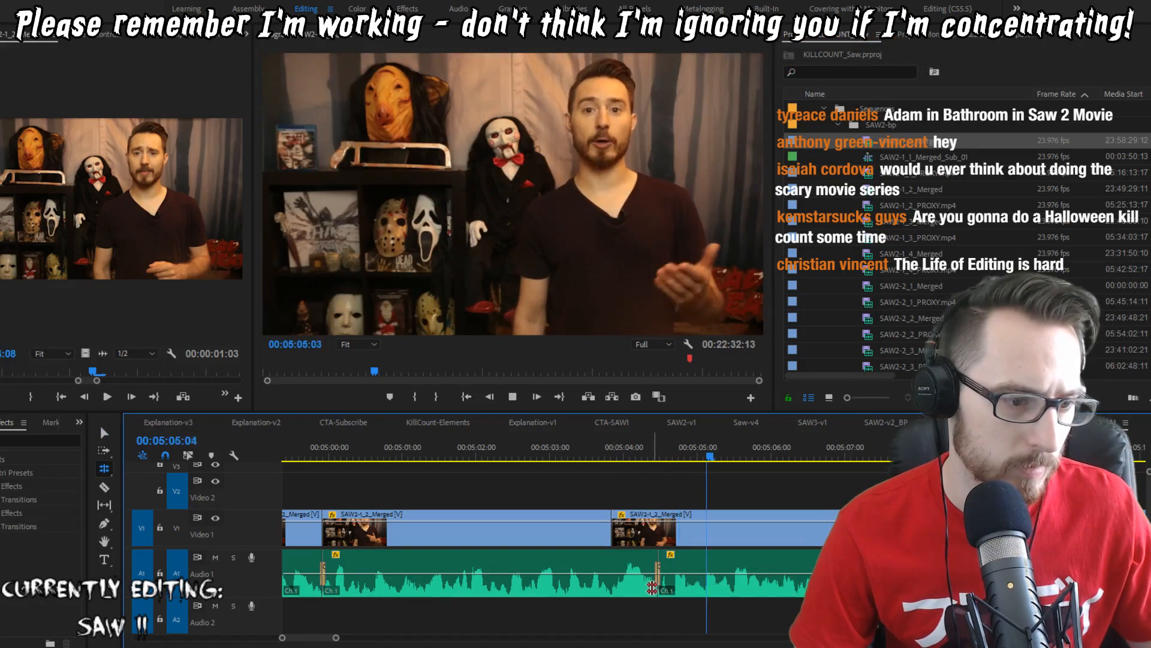
{"action": "key", "text": "space"}
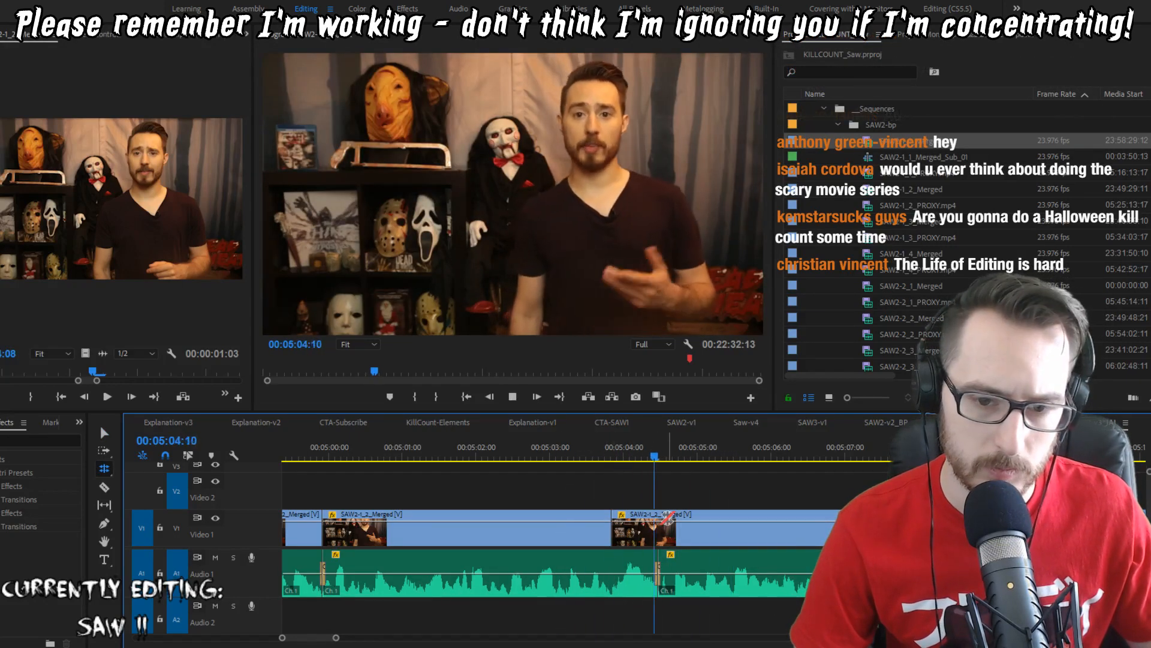
{"action": "key", "text": "space"}
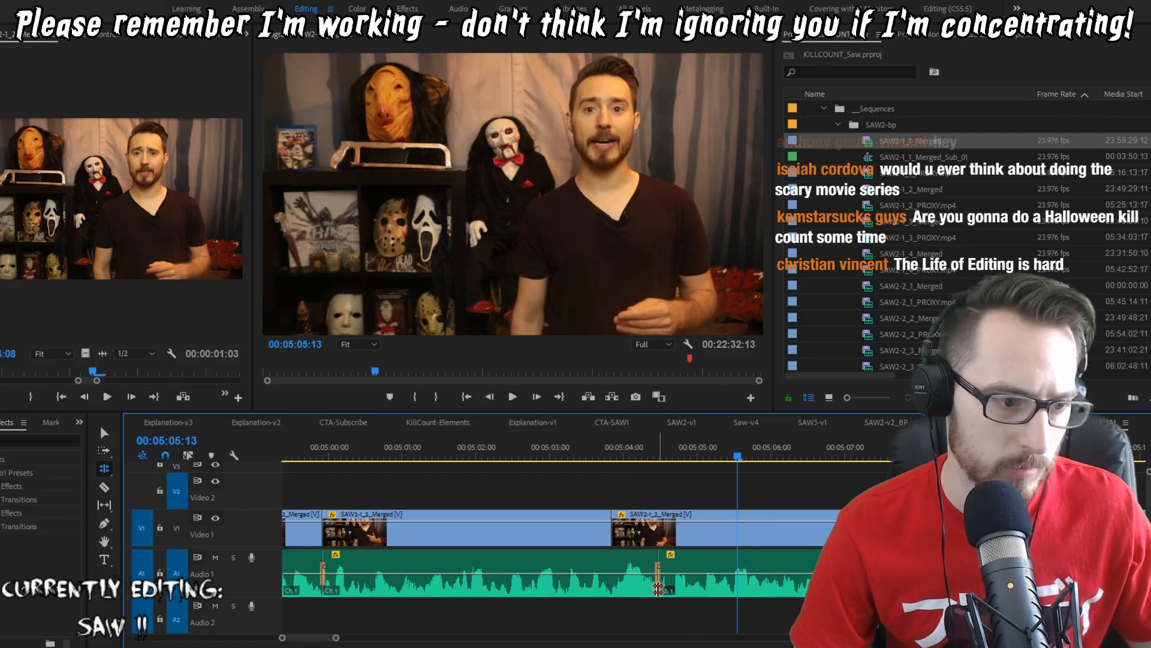
{"action": "left_click_drag", "start_coordinate": [658, 590], "coordinate": [672, 589]}
{"action": "left_click", "coordinate": [603, 456]}
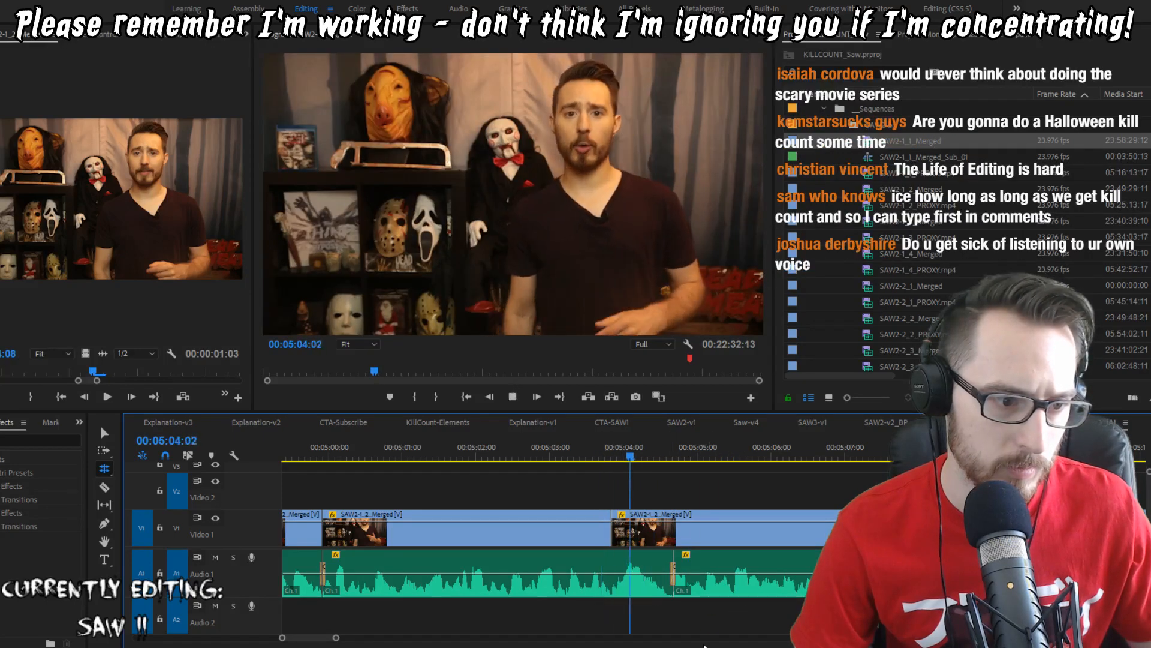
Step: Roll the audio edit on Audio 1 back to about 00:05:04:13 and replay across it
{"action": "key", "text": "space"}
{"action": "left_click_drag", "start_coordinate": [664, 593], "coordinate": [664, 592]}
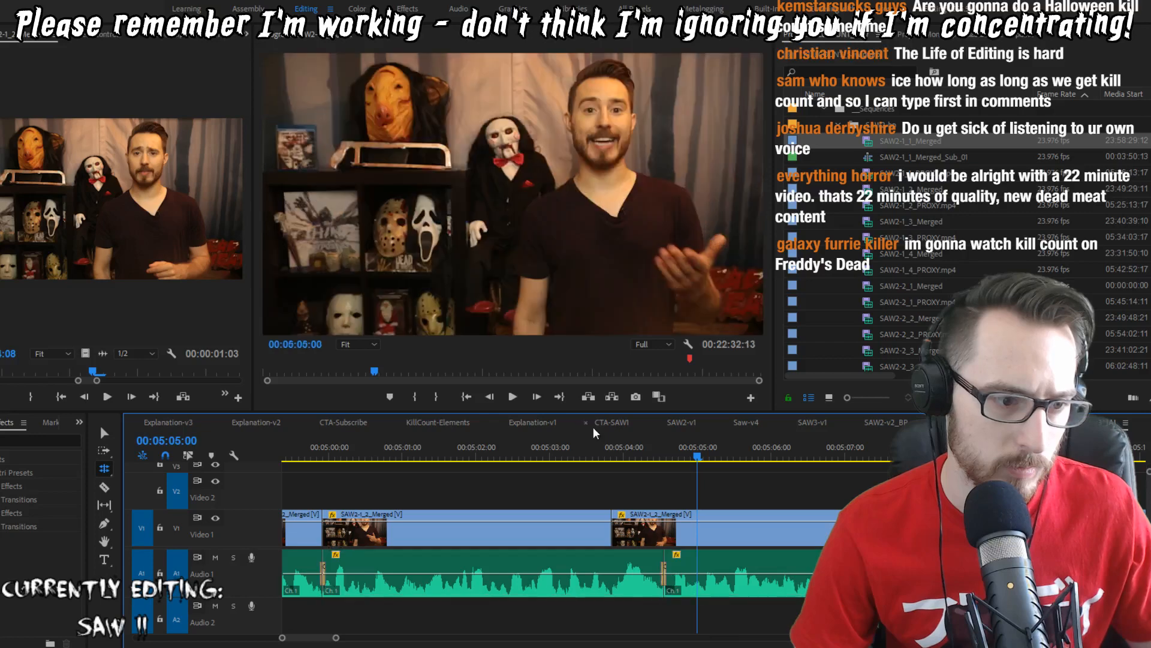
{"action": "left_click", "coordinate": [610, 436]}
{"action": "key", "text": "space"}
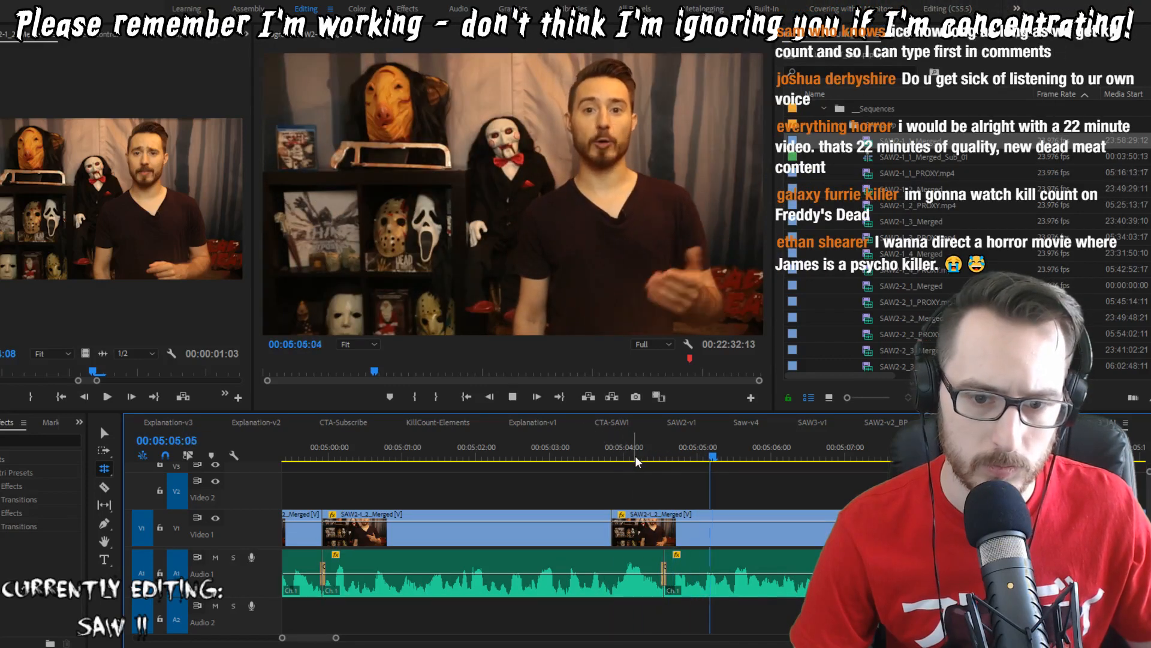
Step: Roll the Audio 1 edit back to about 00:05:03:07 and replay across it in the SAW2 sequence
{"action": "key", "text": "space"}
{"action": "left_click_drag", "start_coordinate": [667, 592], "coordinate": [569, 593]}
{"action": "left_click", "coordinate": [525, 447]}
{"action": "key", "text": "space"}
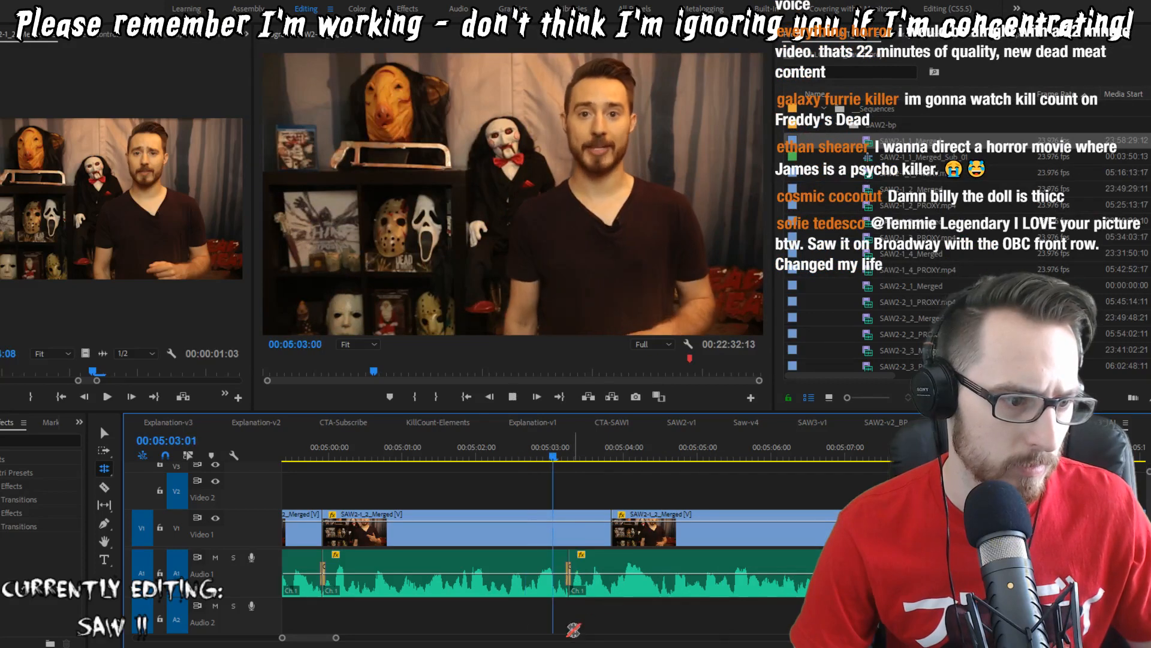
{"action": "left_click", "coordinate": [509, 421]}
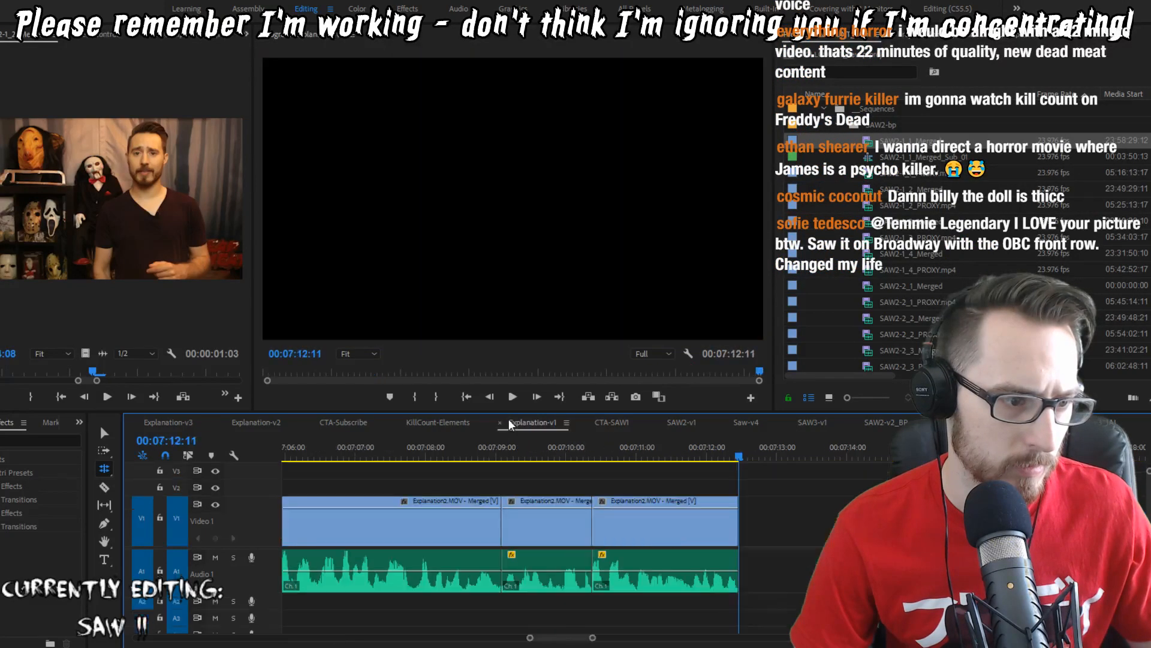
{"action": "left_click", "coordinate": [1101, 422]}
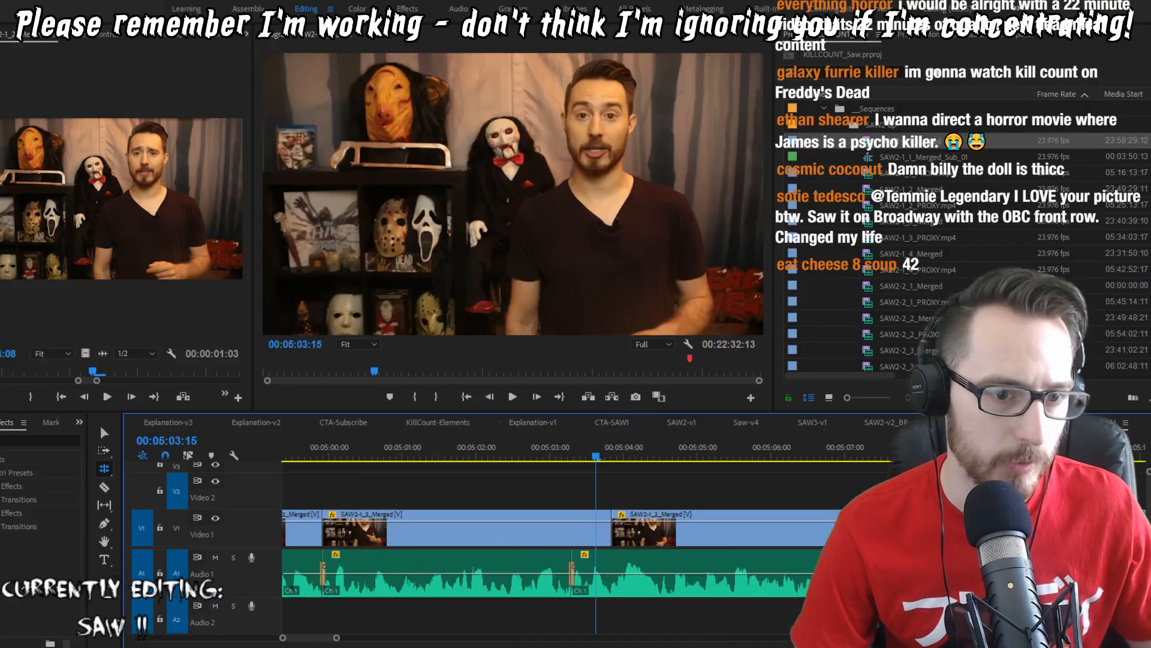
{"action": "key", "text": "space"}
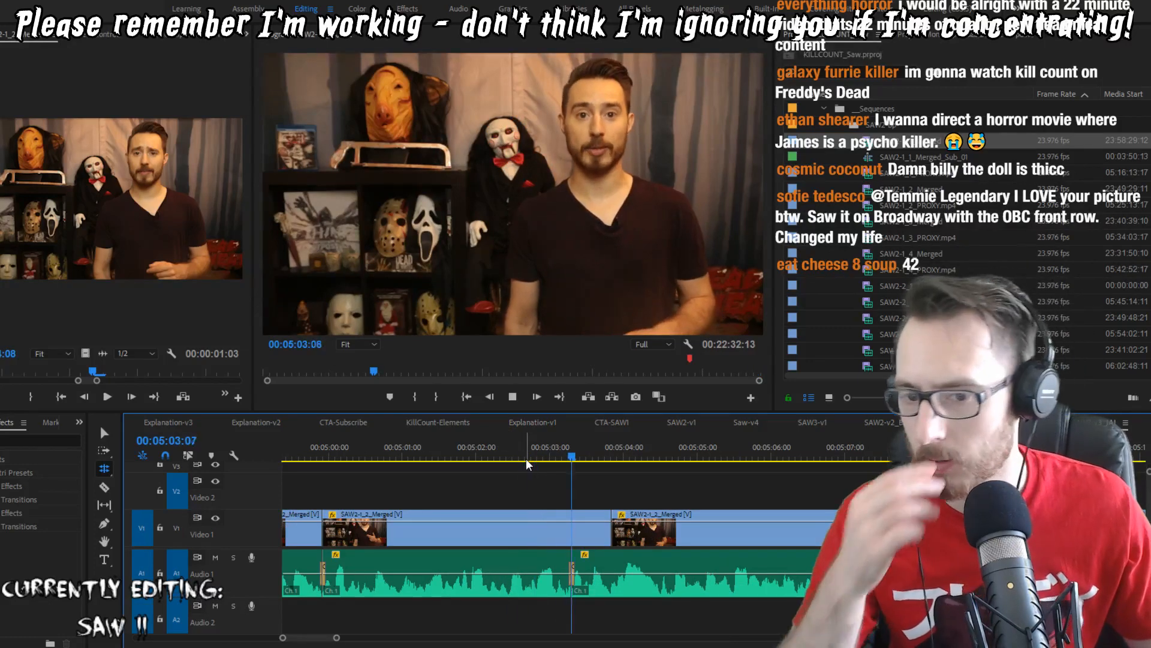
{"action": "key", "text": "space"}
Step: Try ripple-trimming one frame after the edit at 00:05:03:07 and replay across the cut
{"action": "key", "text": "Up"}
{"action": "key", "text": "Up"}
{"action": "key", "text": "Up"}
{"action": "key", "text": "Down"}
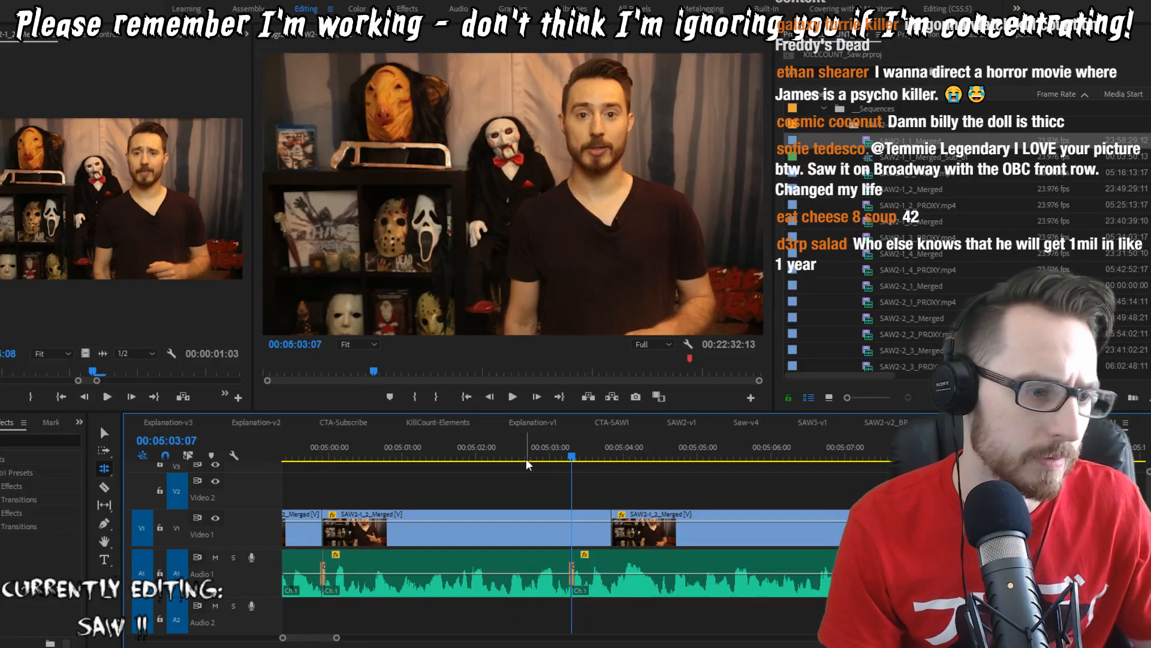
{"action": "key", "text": "Right"}
{"action": "key", "text": "q"}
{"action": "key", "text": "shift+Left"}
{"action": "key", "text": "shift+Left"}
{"action": "key", "text": "space"}
{"action": "key", "text": "space"}
{"action": "key", "text": "Up"}
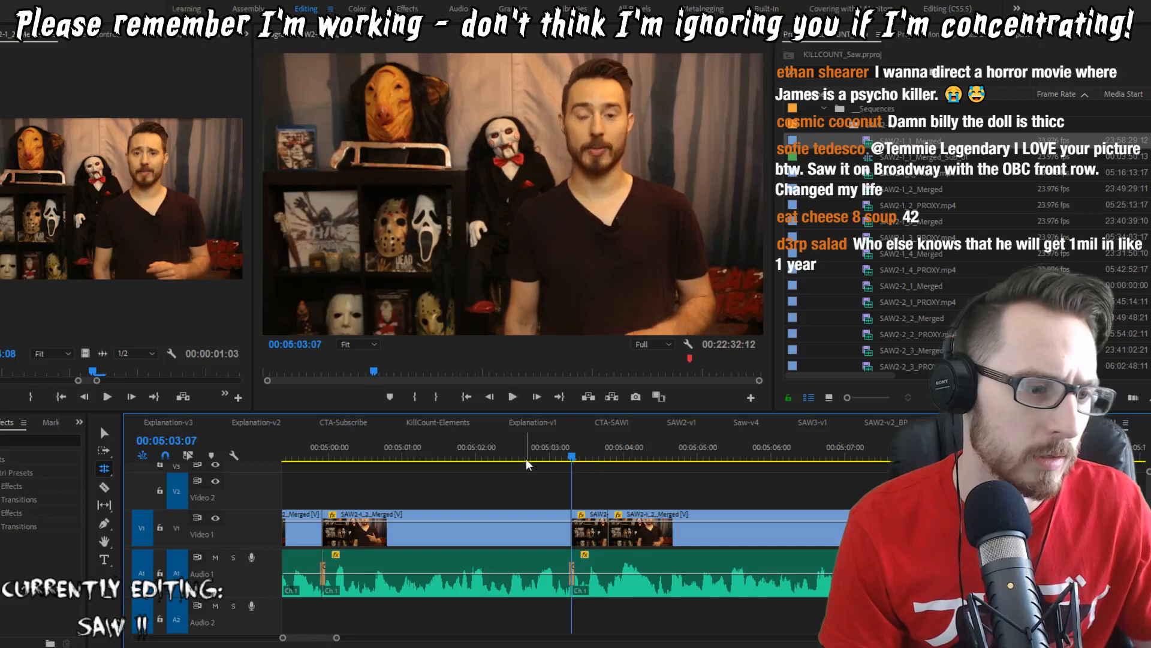
Step: Undo the last trim, ripple-trim one frame before the edit at 00:05:03:07 instead, and replay the cut
{"action": "key", "text": "ctrl+z"}
{"action": "key", "text": "Up"}
{"action": "key", "text": "Down"}
{"action": "key", "text": "Left"}
{"action": "key", "text": "w"}
{"action": "key", "text": "shift+Left"}
{"action": "key", "text": "shift+Left"}
{"action": "key", "text": "shift+Left"}
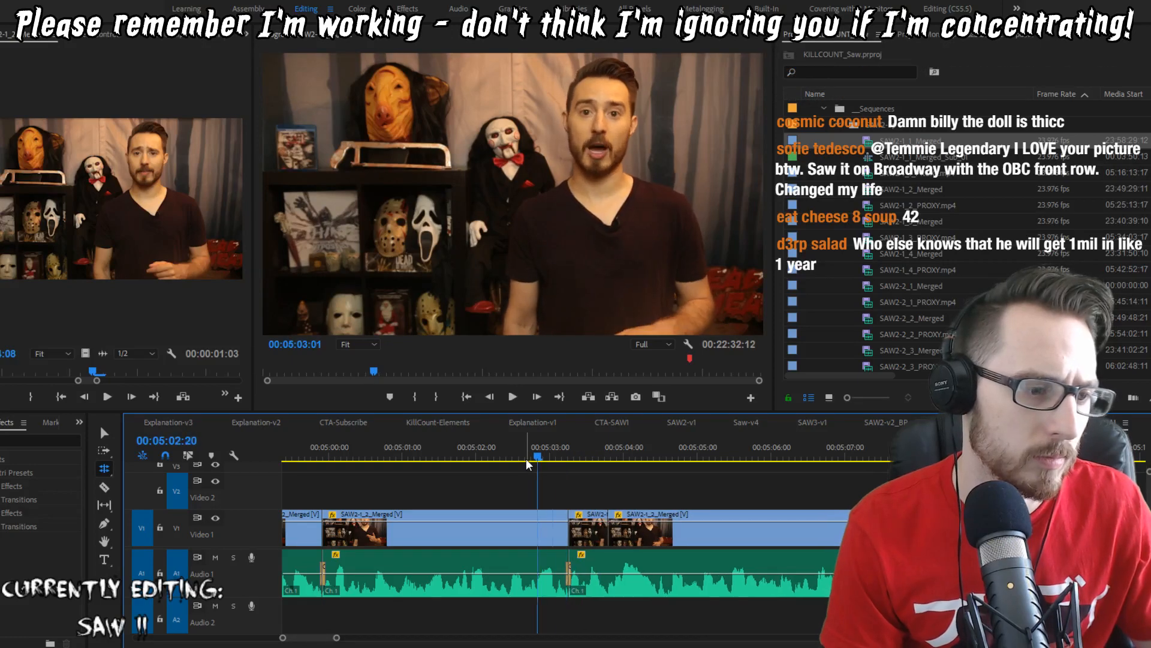
{"action": "key", "text": "space"}
{"action": "key", "text": "space"}
Step: Ripple-trim one more frame before the cut at 00:05:03:06 and replay across it
{"action": "key", "text": "Down"}
{"action": "key", "text": "Left"}
{"action": "key", "text": "w"}
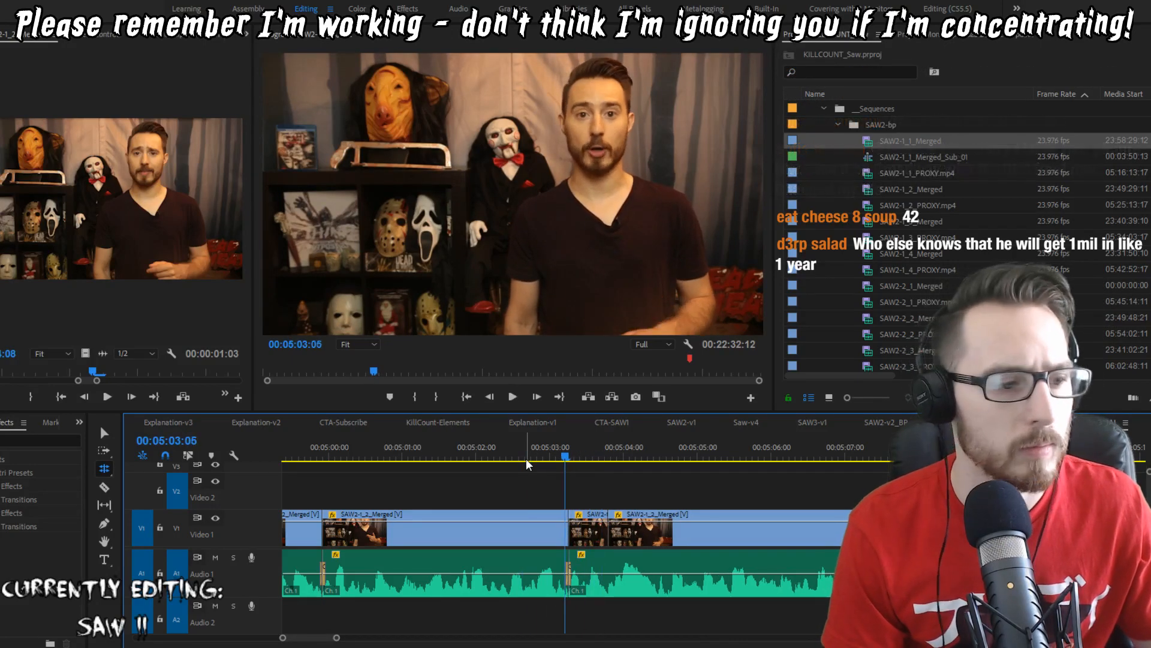
{"action": "key", "text": "shift+Left"}
{"action": "key", "text": "shift+Left"}
{"action": "key", "text": "shift+Left"}
{"action": "key", "text": "shift+Left"}
{"action": "key", "text": "shift+Left"}
{"action": "key", "text": "space"}
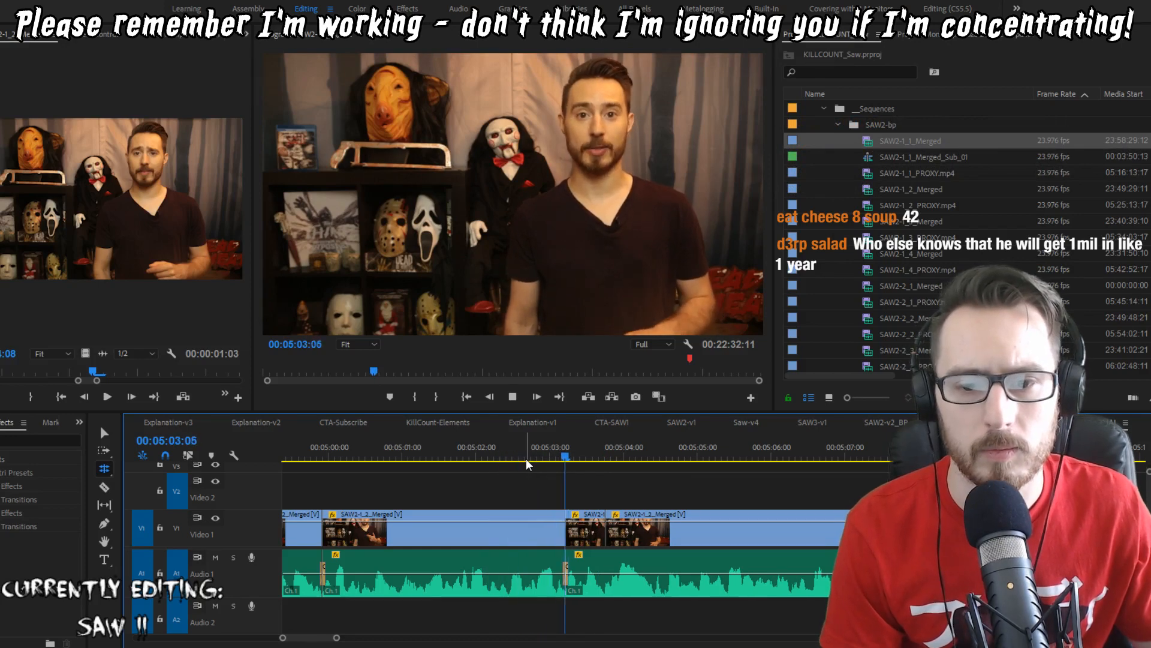
{"action": "key", "text": "space"}
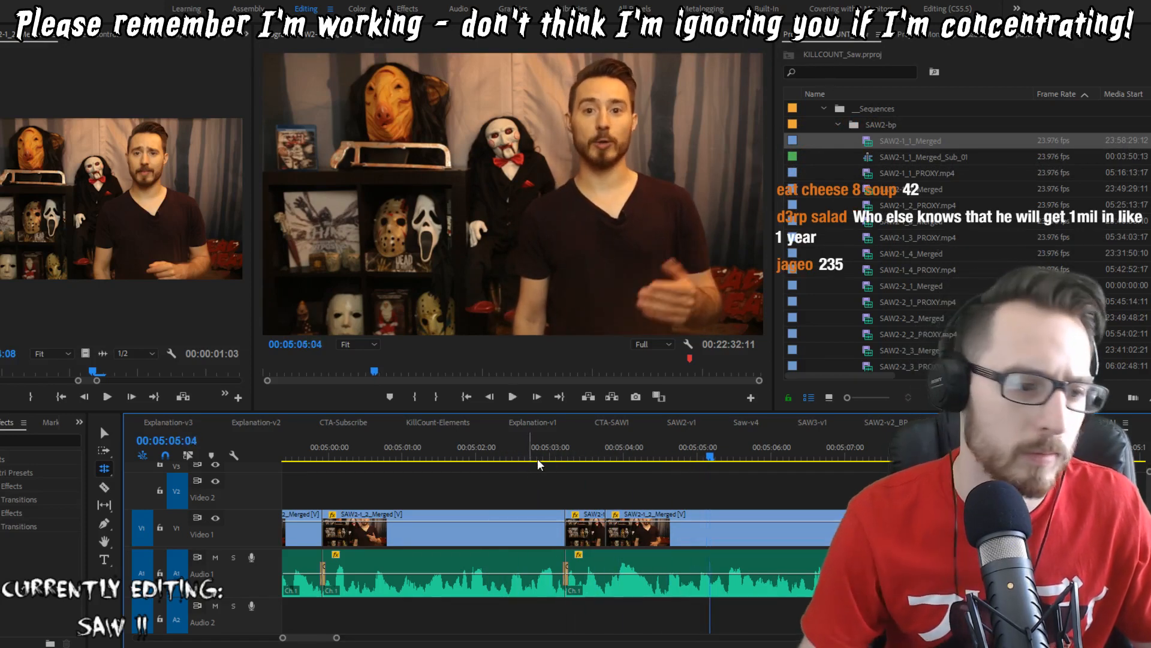
Step: Roll the Audio 1 edit forward to about 00:05:03:09 and replay across it
{"action": "left_click_drag", "start_coordinate": [561, 593], "coordinate": [578, 592]}
{"action": "left_click", "coordinate": [524, 450]}
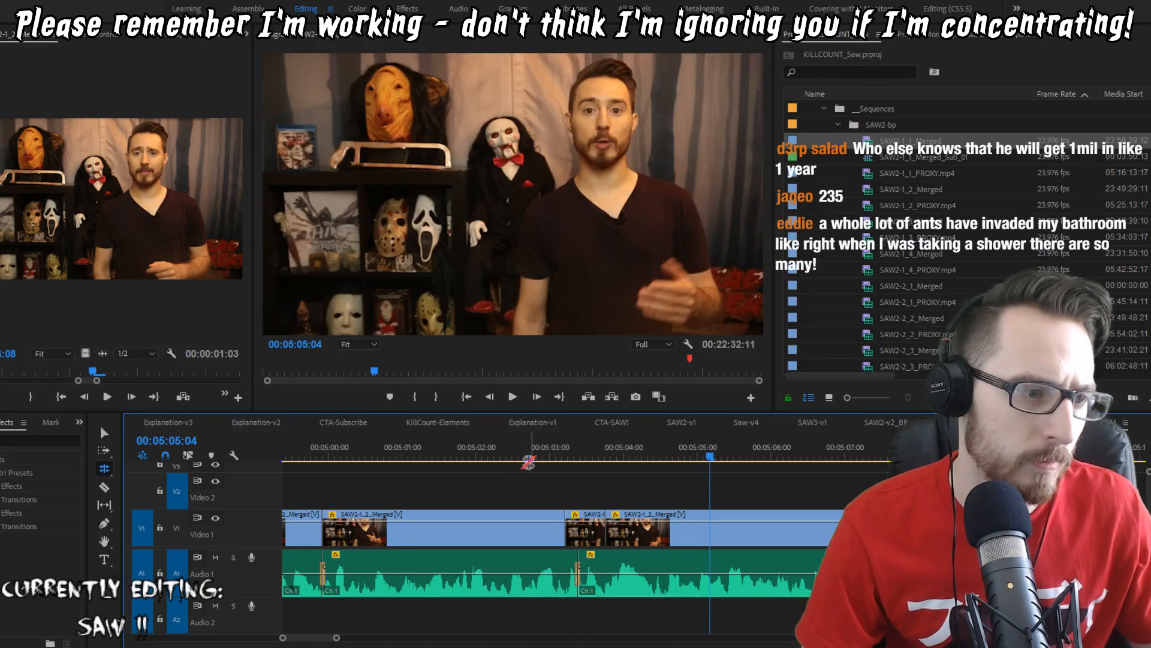
{"action": "key", "text": "space"}
{"action": "key", "text": "space"}
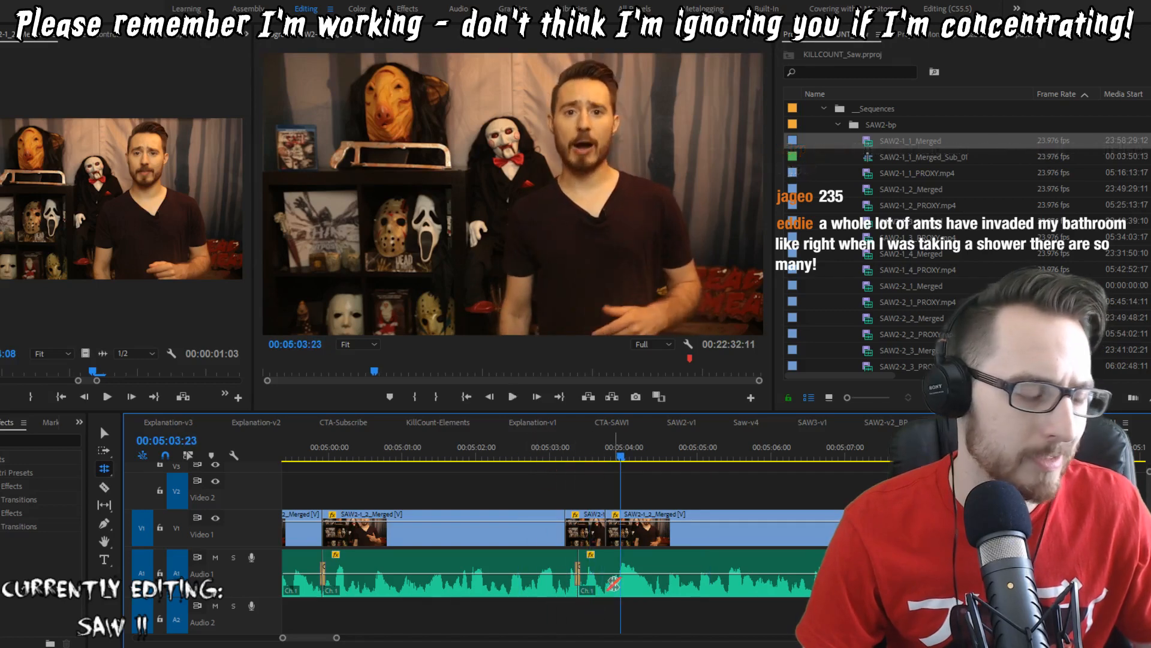
Step: Undo the recent trims and audio rolls so the Audio 1 edit lines up with the video cut at 00:05:03:20
{"action": "key", "text": "ctrl+z"}
{"action": "key", "text": "ctrl+z"}
{"action": "key", "text": "ctrl+z"}
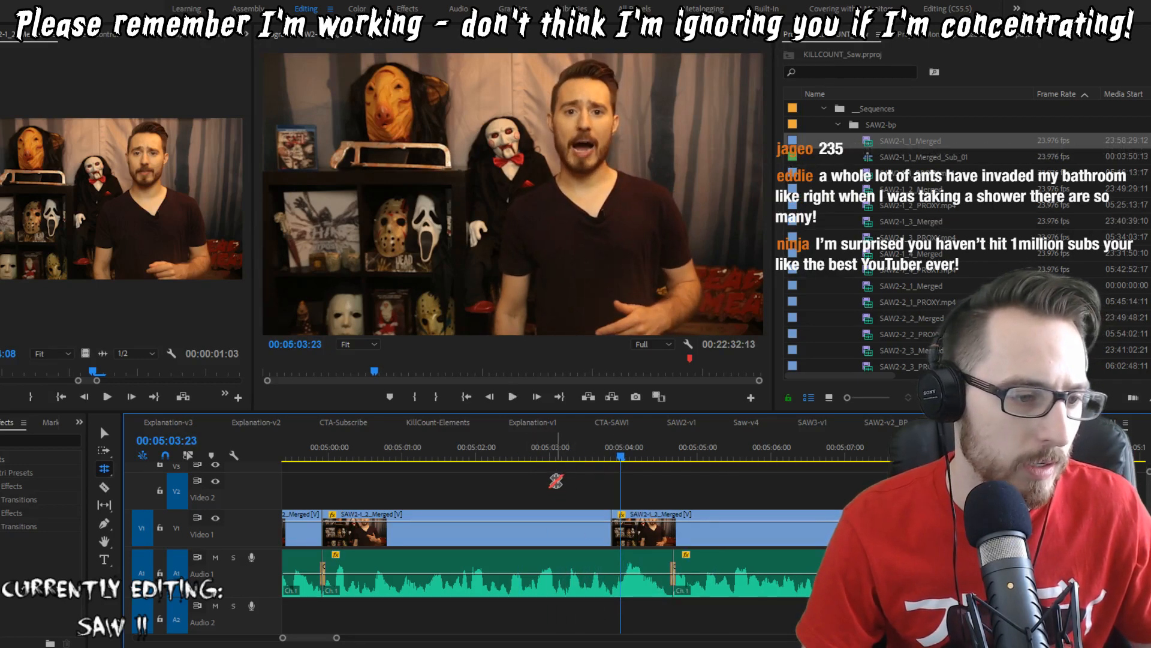
{"action": "key", "text": "ctrl+z"}
Step: Play on and ripple-trim a few frames at the cut into the orange clip at 00:05:07:17, replaying it
{"action": "key", "text": "space"}
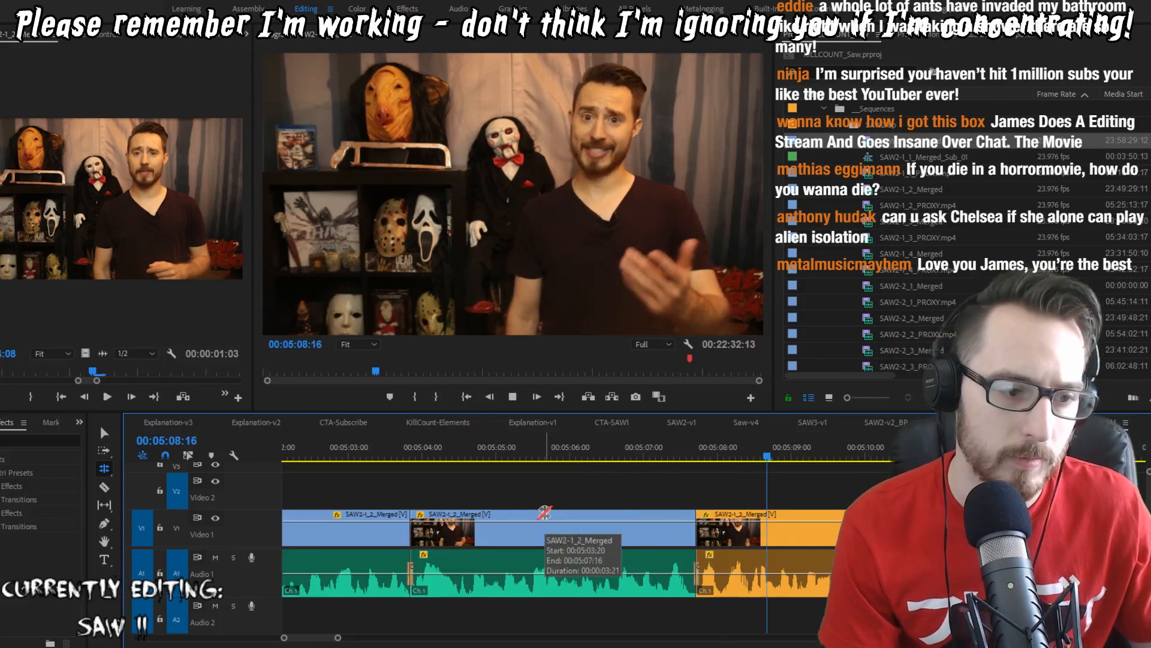
{"action": "key", "text": "Up"}
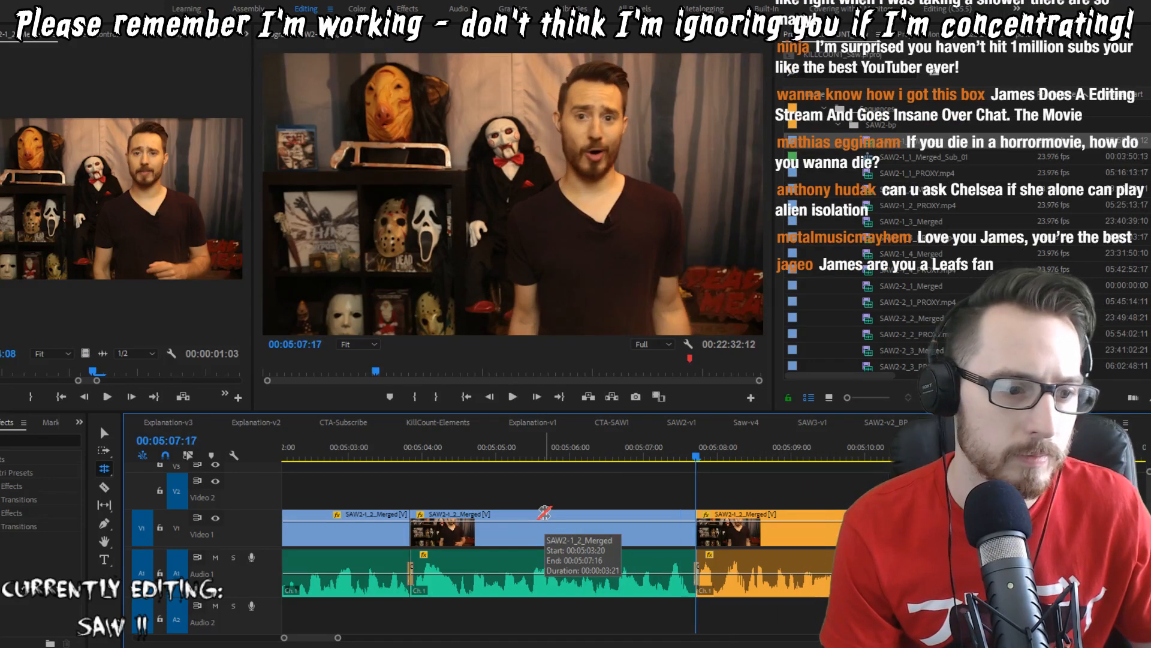
{"action": "key", "text": "space"}
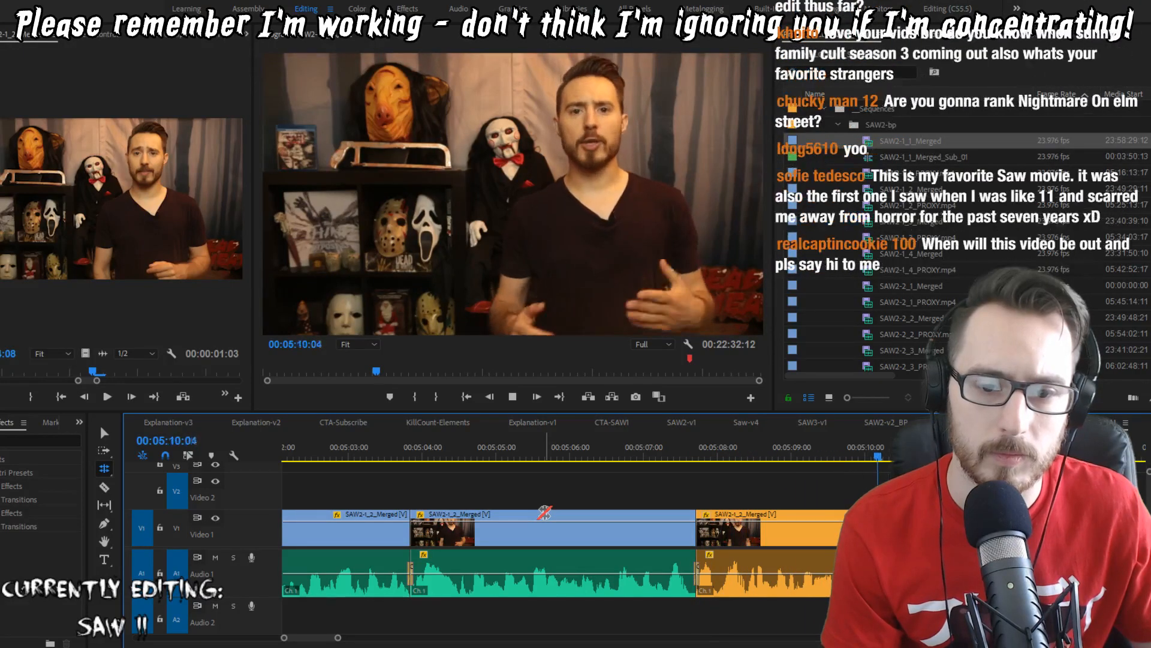
{"action": "key", "text": "Up"}
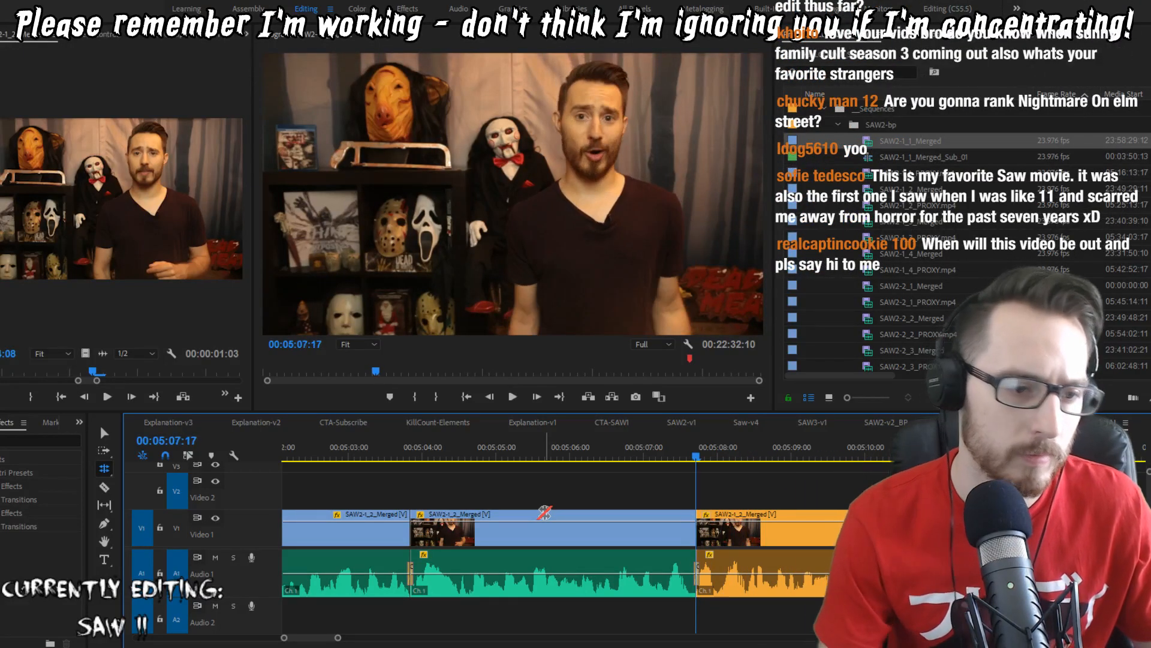
Step: Open the orange clip at 00:05:07:17 in the source monitor, play its footage, and mark a 00:00:02:03 alternate take
{"action": "double_click", "coordinate": [814, 532]}
{"action": "key", "text": "space"}
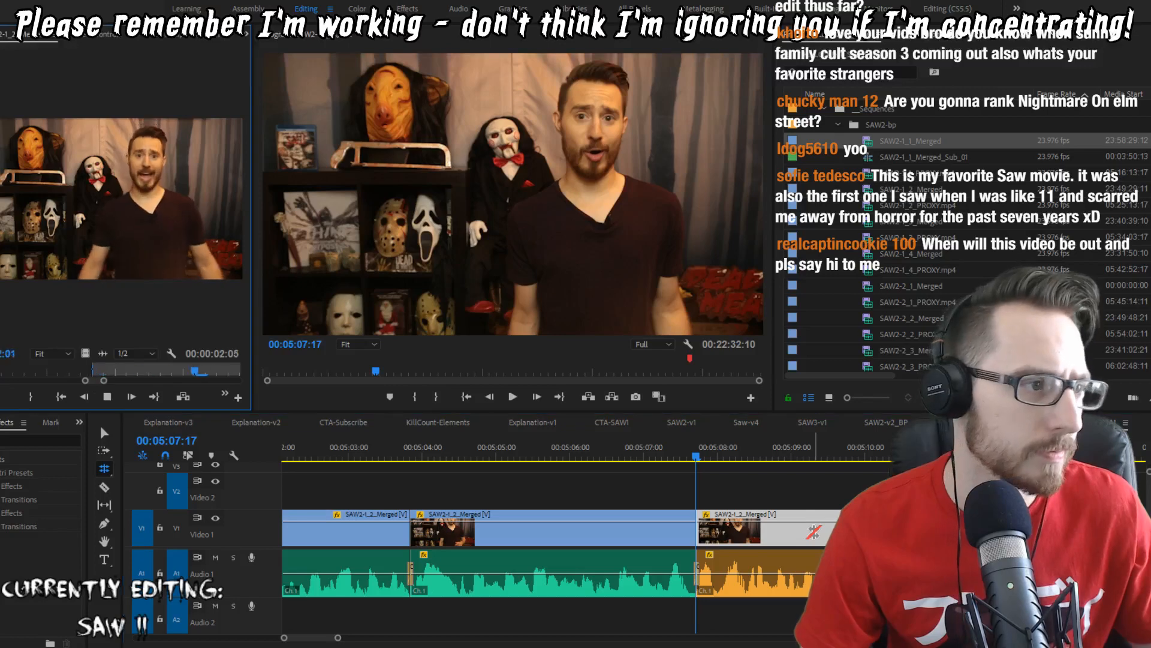
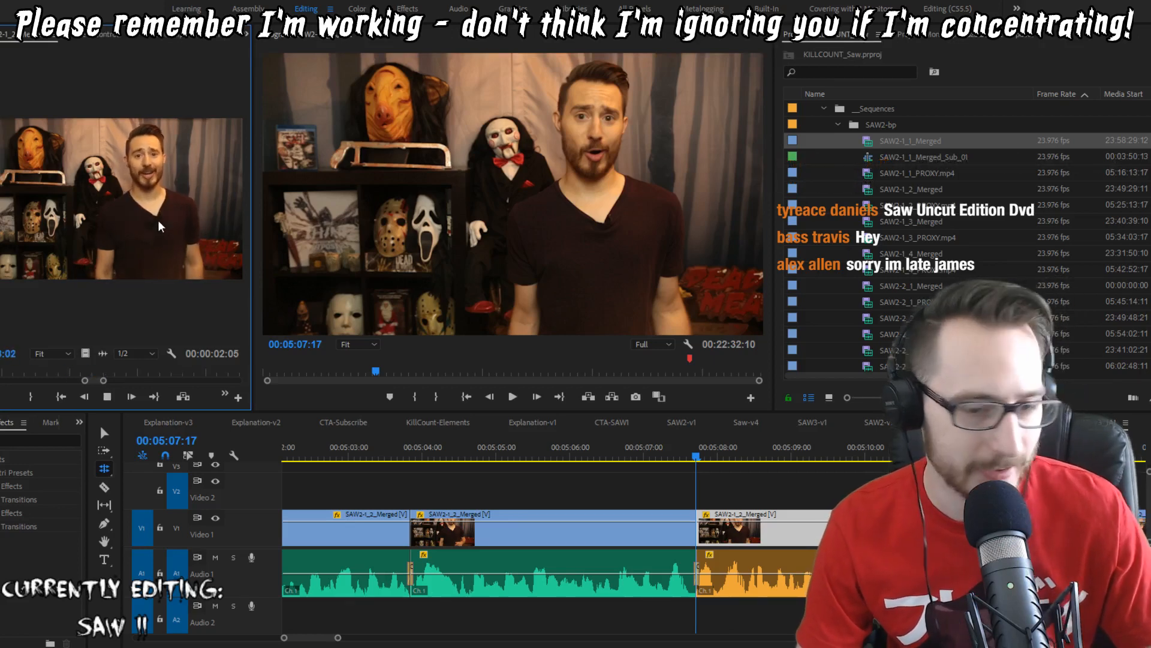
{"action": "key", "text": "space"}
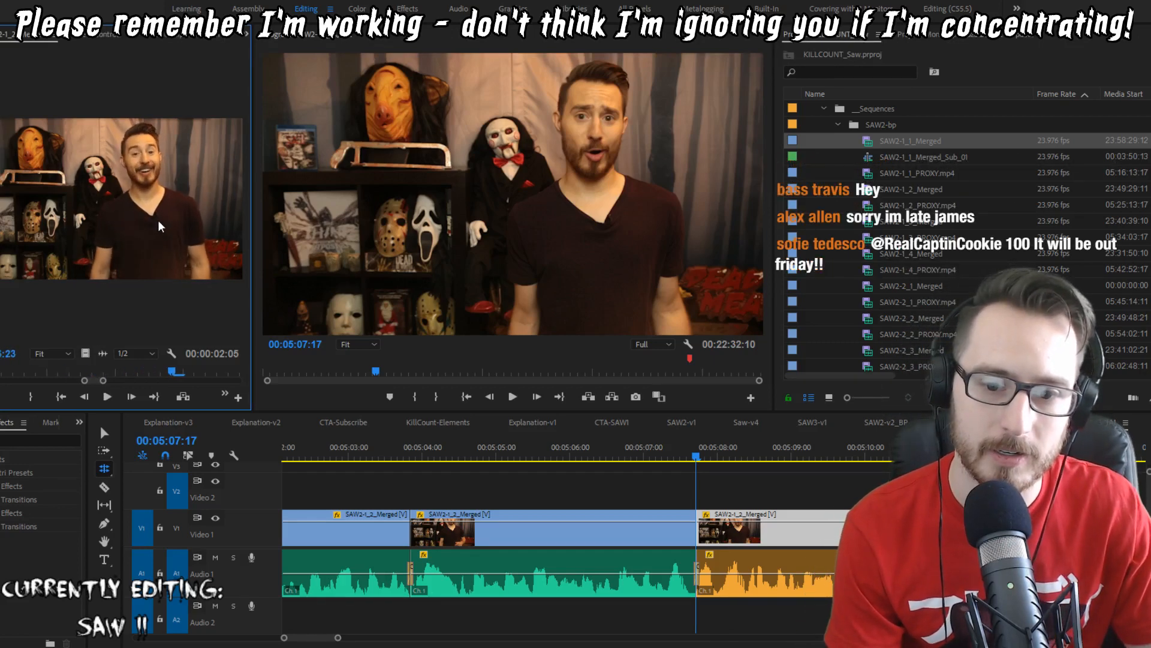
{"action": "key", "text": "space"}
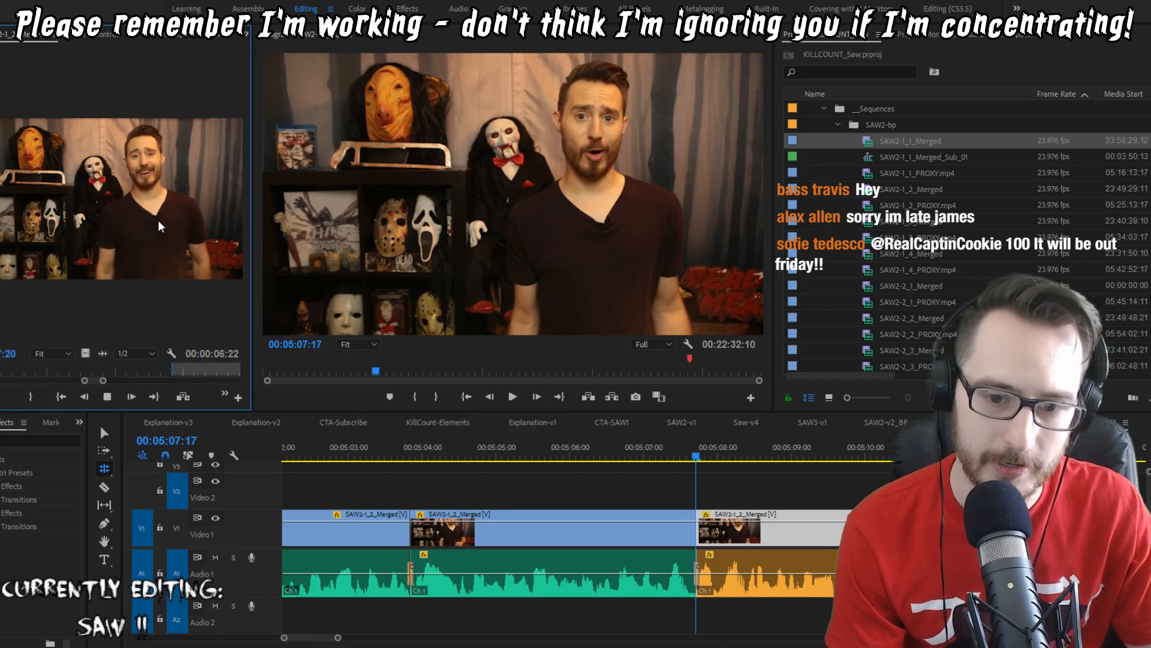
{"action": "key", "text": "space"}
{"action": "key", "text": "o"}
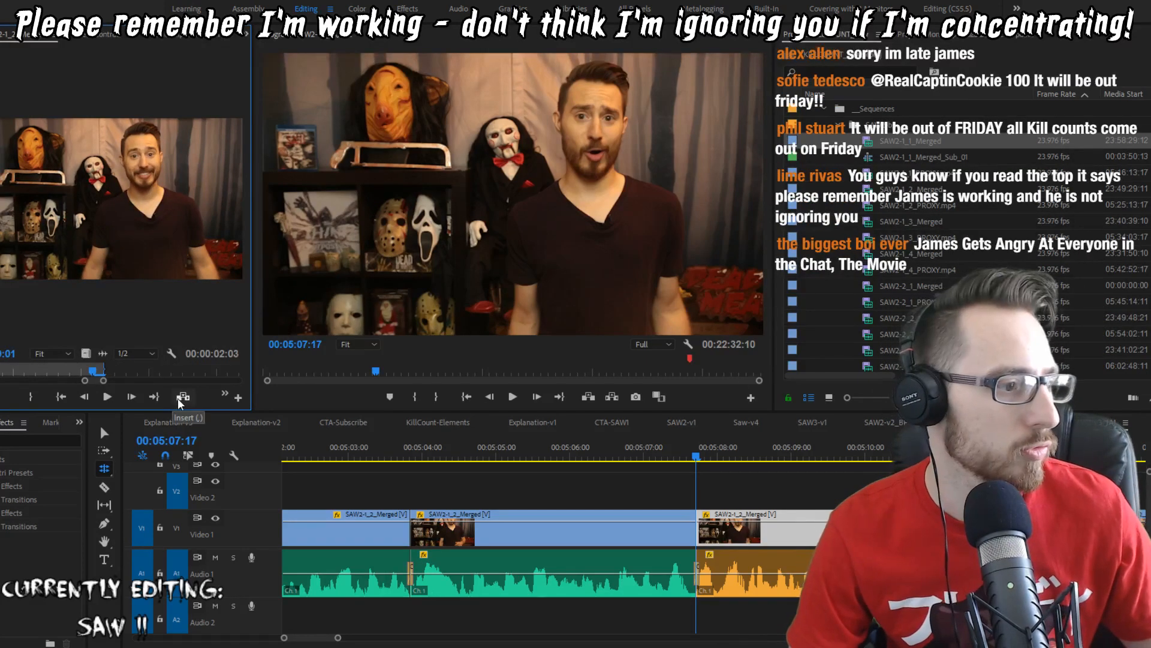
Step: Insert the marked take at 00:05:07:17 and delete its extra audio from Audio 2
{"action": "left_click", "coordinate": [183, 396]}
{"action": "key", "text": "v"}
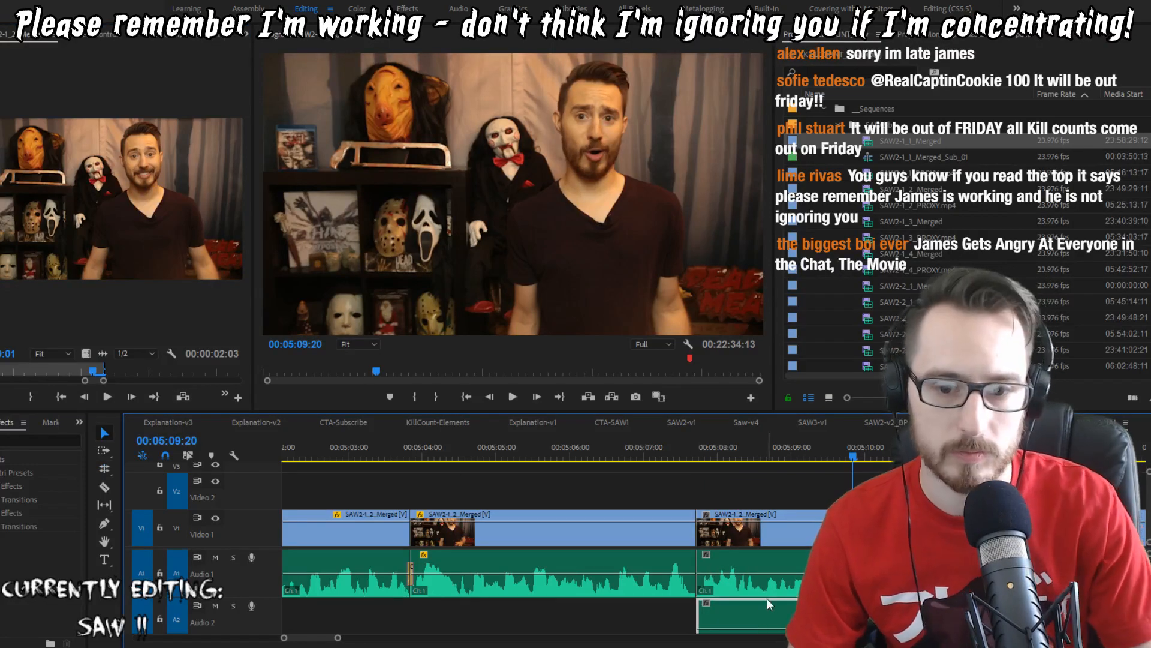
{"action": "key", "text": "Delete"}
Step: Raise the gain of the inserted take's Audio 1 clip by 5 dB
{"action": "left_click", "coordinate": [768, 593]}
{"action": "type", "text": "g5"}
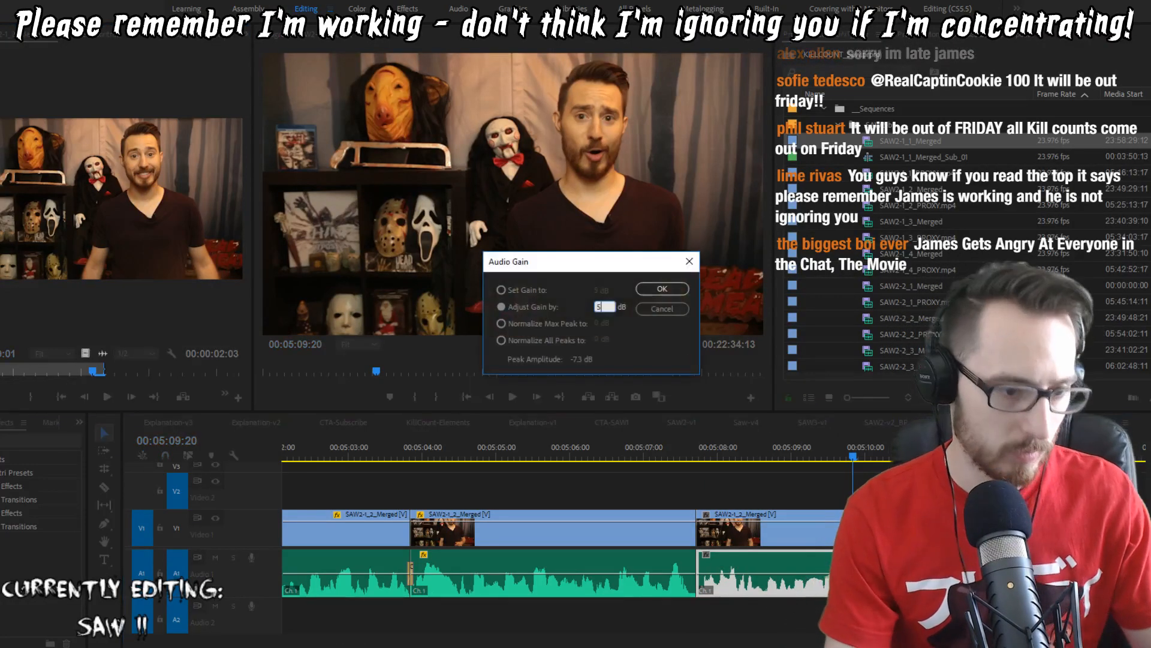
{"action": "key", "text": "Return"}
Step: Apply the default audio transition at the start of the inserted take at 00:05:07:17 and replay into it
{"action": "key", "text": "Up"}
{"action": "key", "text": "ctrl+shift+a"}
{"action": "key", "text": "ctrl+shift+d"}
{"action": "key", "text": "shift+Left"}
{"action": "key", "text": "shift+Left"}
{"action": "key", "text": "shift+Left"}
{"action": "key", "text": "space"}
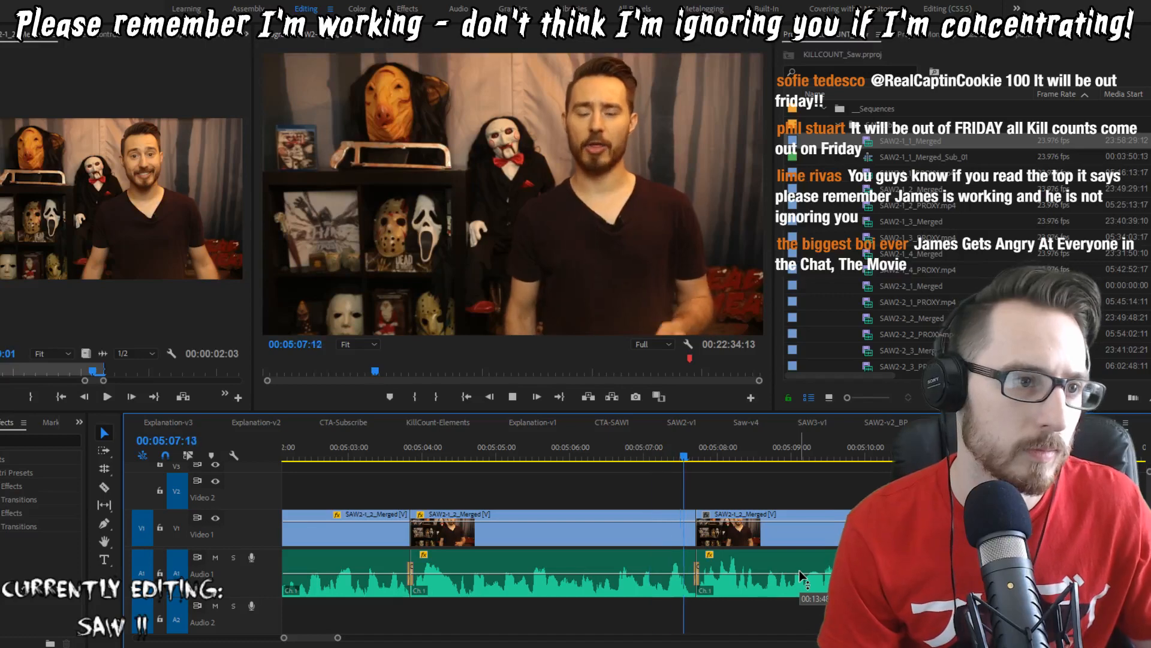
Step: Ripple-trim one frame at the cut at 00:05:07:17 and replay the inserted take through 00:05:09:18
{"action": "key", "text": "space"}
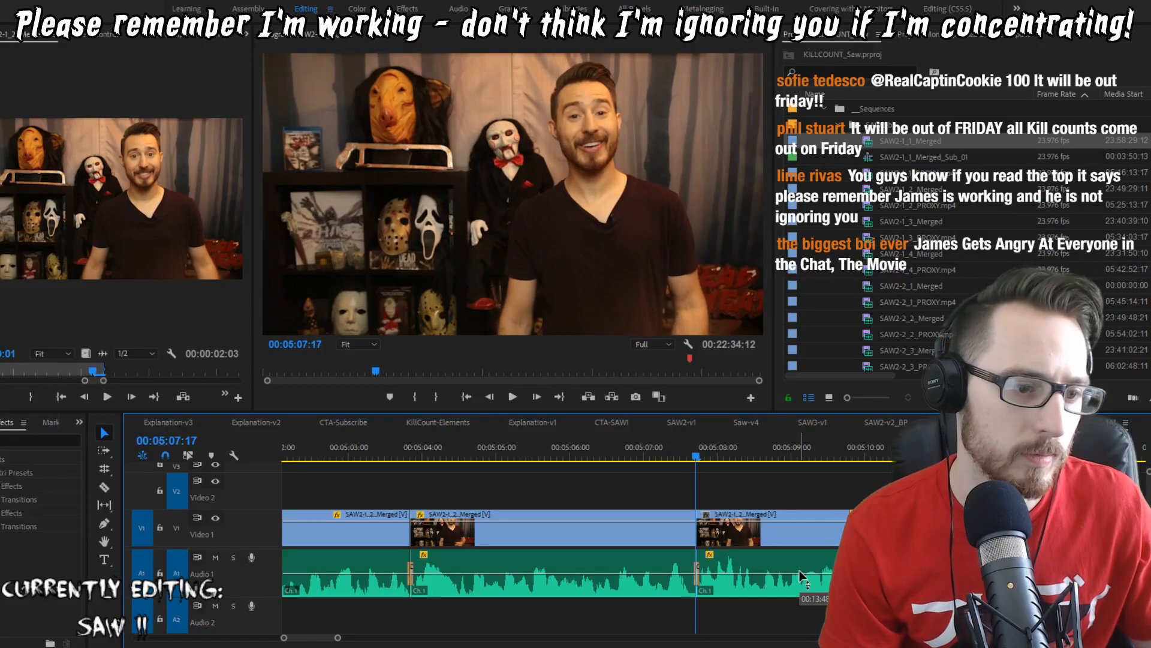
{"action": "key", "text": "shift+Left"}
{"action": "key", "text": "shift+Left"}
{"action": "key", "text": "shift+Left"}
{"action": "key", "text": "shift+Left"}
{"action": "key", "text": "shift+Left"}
{"action": "key", "text": "space"}
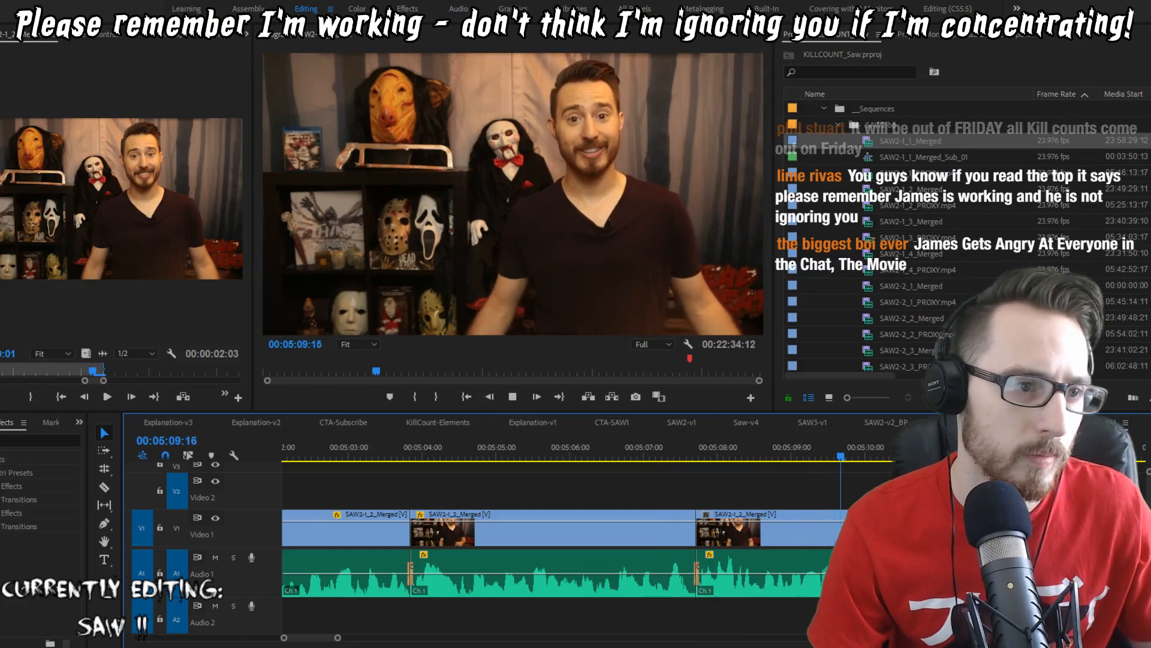
{"action": "key", "text": "space"}
Step: Label the inserted take orange and deselect it
{"action": "right_click", "coordinate": [795, 533]}
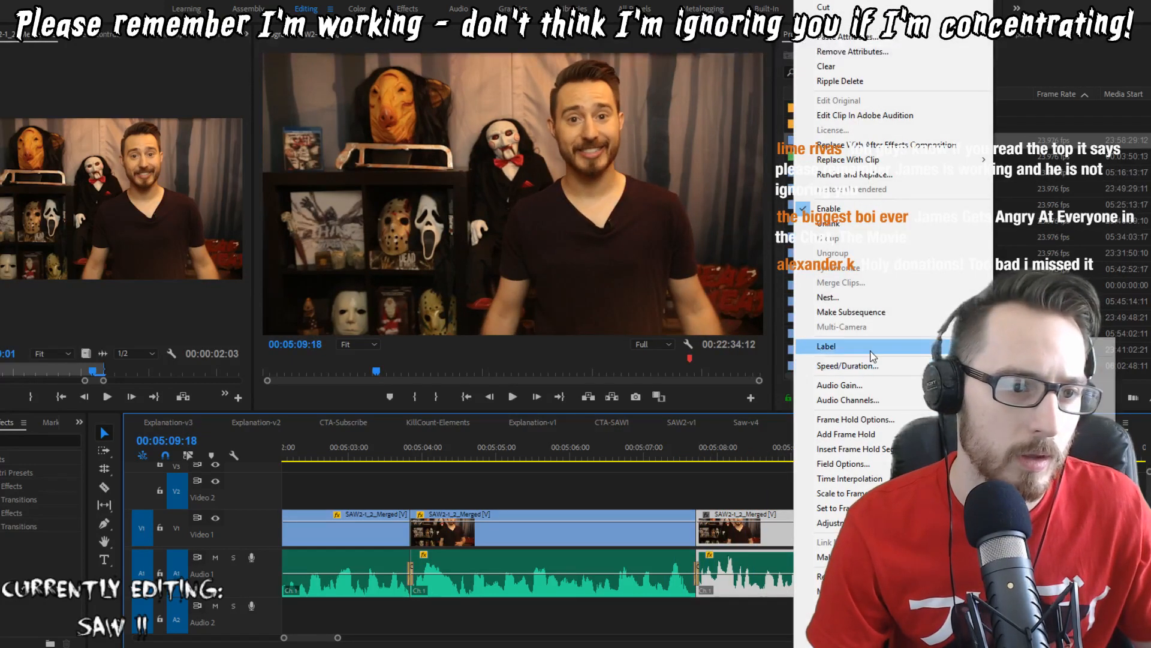
{"action": "left_click", "coordinate": [1028, 469]}
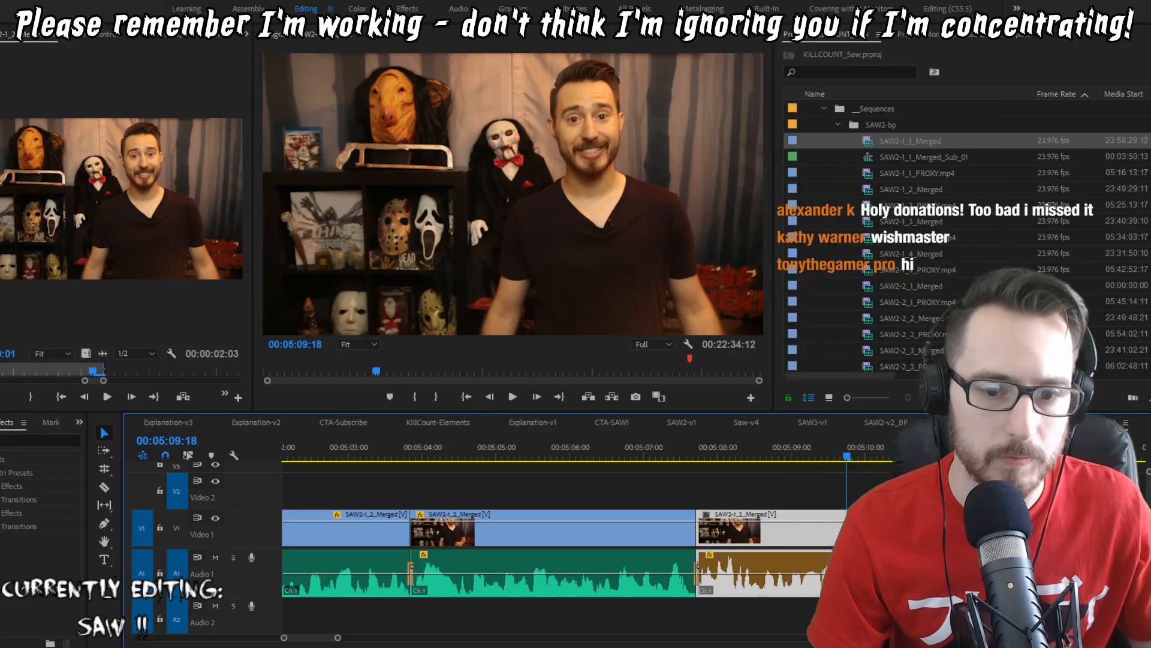
{"action": "left_click", "coordinate": [782, 460]}
{"action": "left_click", "coordinate": [766, 493]}
Step: Slip only the video of the inserted take by a few frames, replay it, and save the project
{"action": "left_click", "coordinate": [771, 540], "text": "alt"}
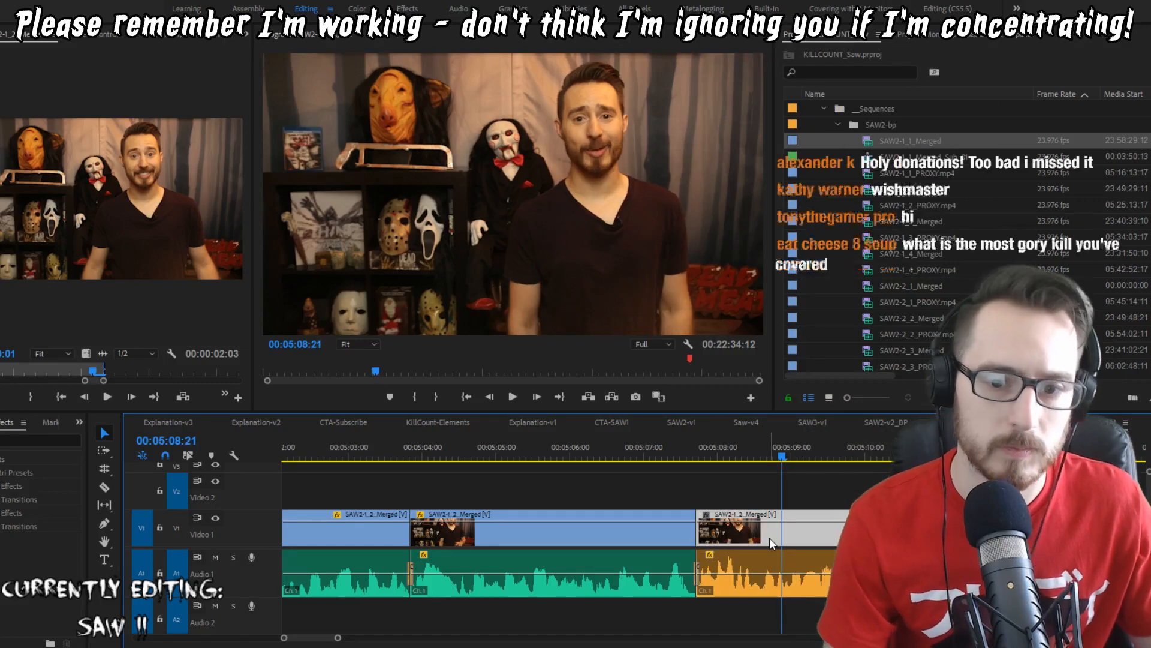
{"action": "key", "text": "ctrl+alt+Right"}
{"action": "key", "text": "ctrl+alt+Right"}
{"action": "key", "text": "space"}
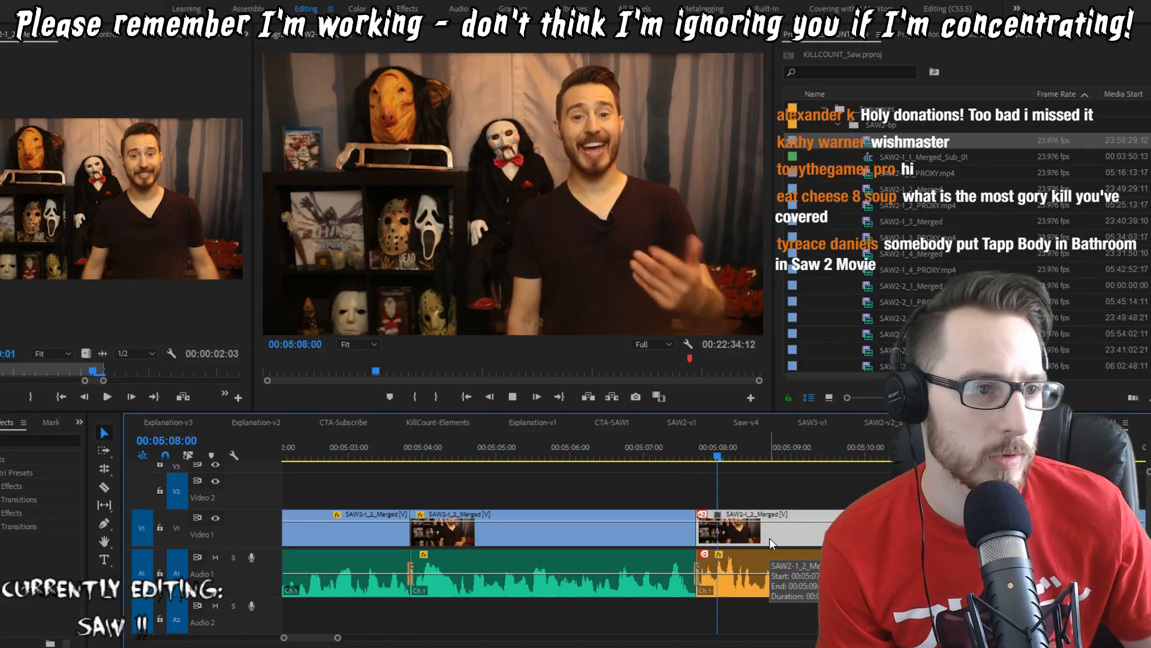
{"action": "key", "text": "space"}
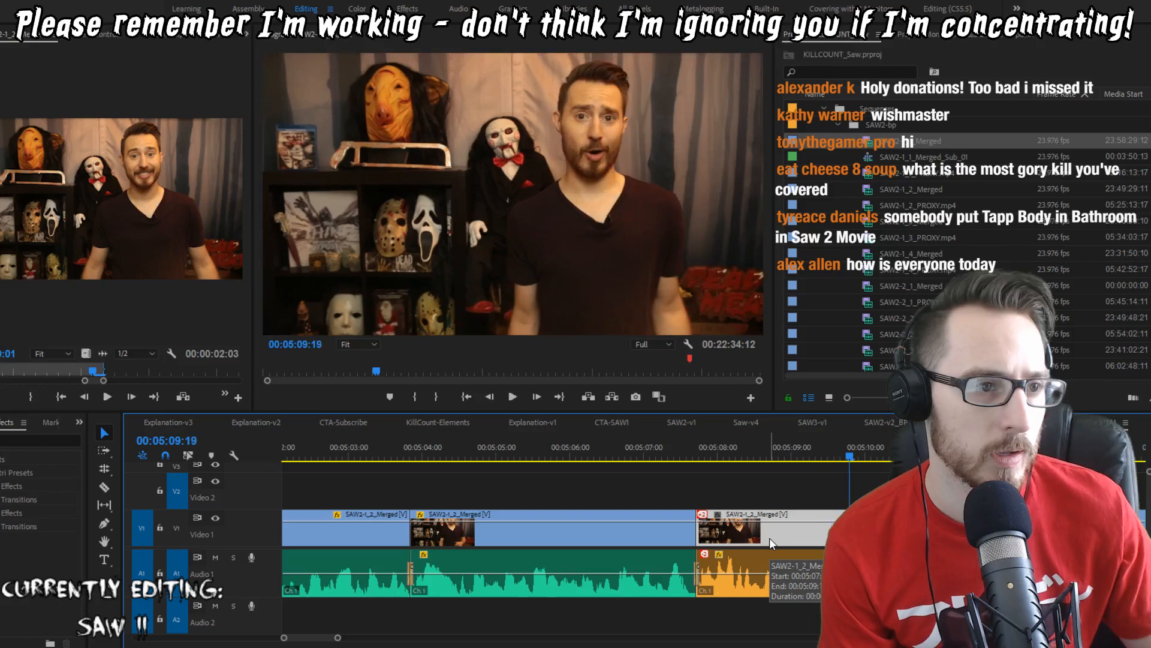
{"action": "key", "text": "ctrl+s"}
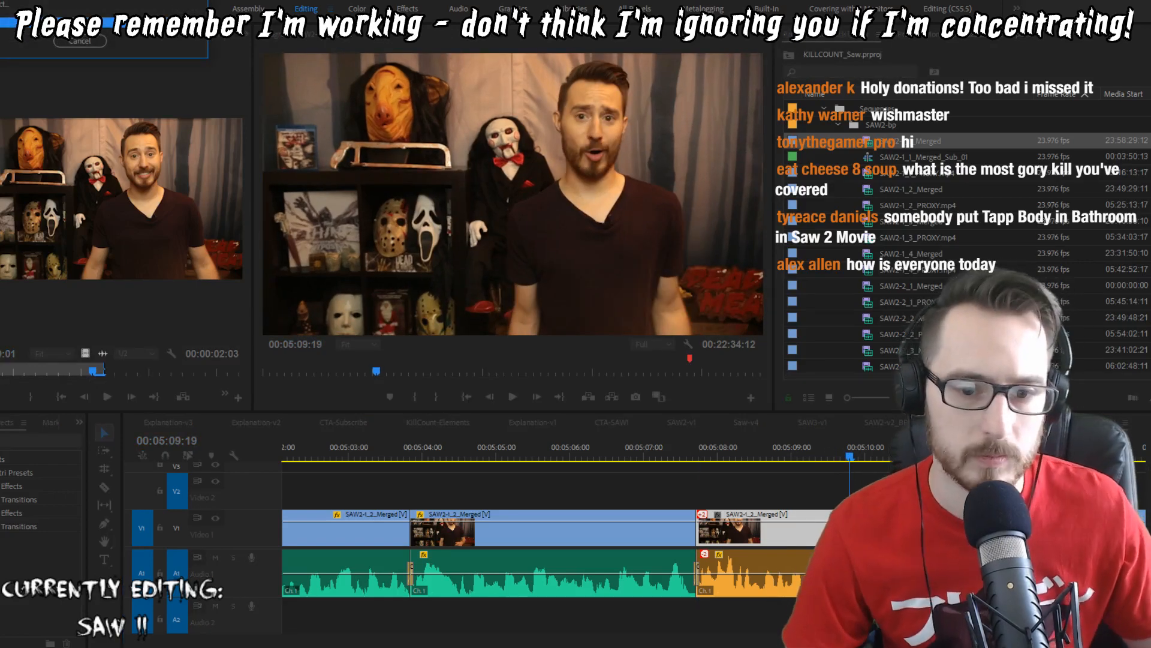
Step: Paste the copied effect settings onto the video of the orange inserted take
{"action": "key", "text": "ctrl+shift+a"}
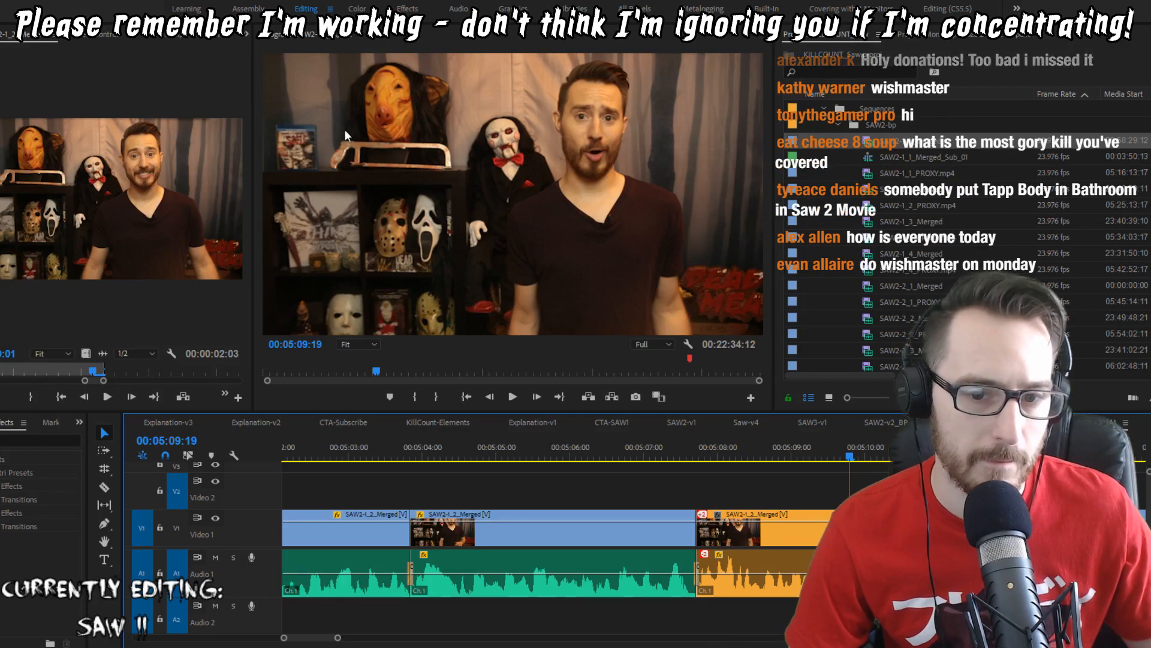
{"action": "left_click", "coordinate": [86, 42]}
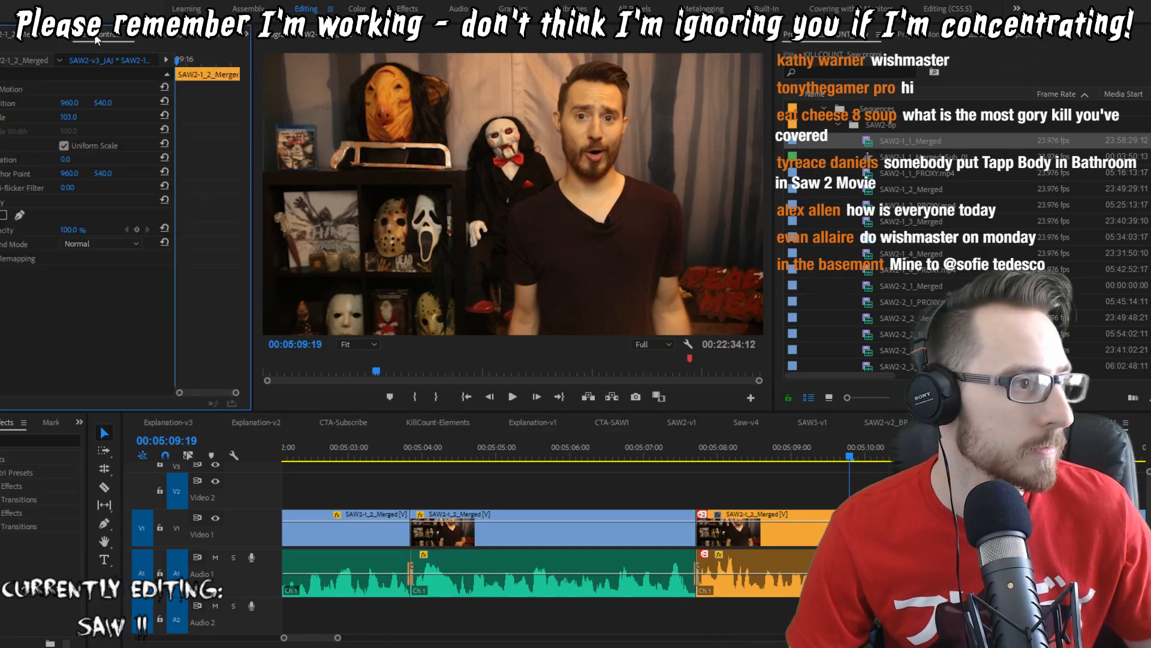
{"action": "left_click", "coordinate": [782, 527]}
{"action": "key", "text": "ctrl+v"}
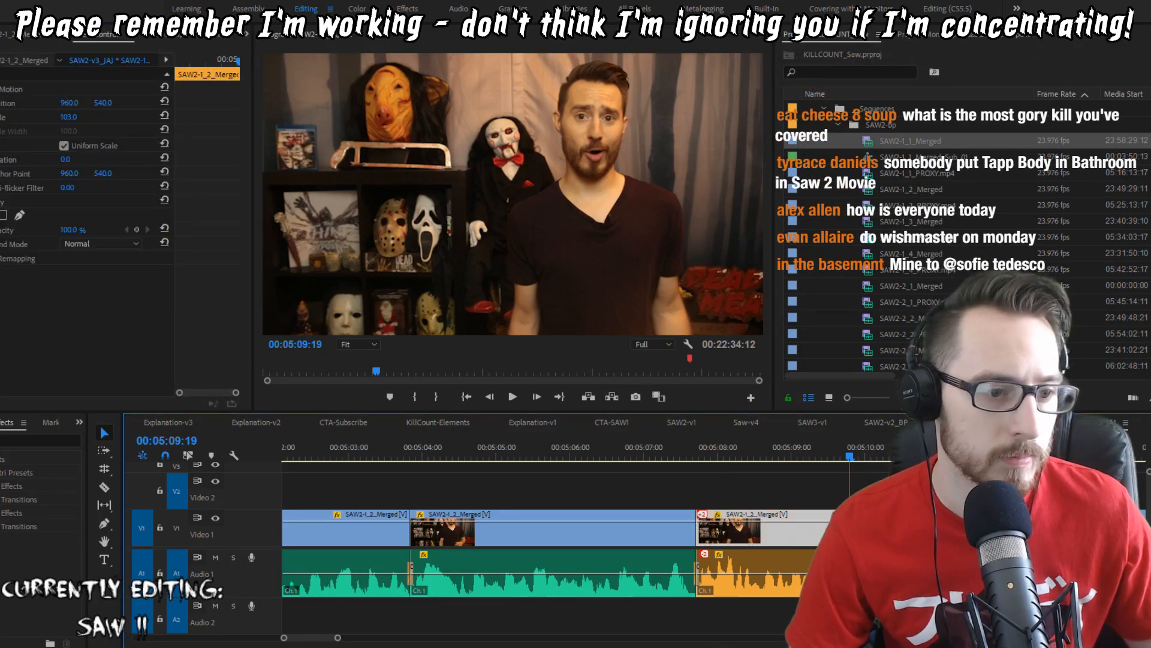
Step: Mark and extract the replaced take directly after the orange take, and replay across the closed gap
{"action": "key", "text": "ctrl+shift+a"}
{"action": "key", "text": "Up"}
{"action": "key", "text": "Down"}
{"action": "key", "text": "i"}
{"action": "key", "text": "Down"}
{"action": "key", "text": "o"}
{"action": "key", "text": "apostrophe"}
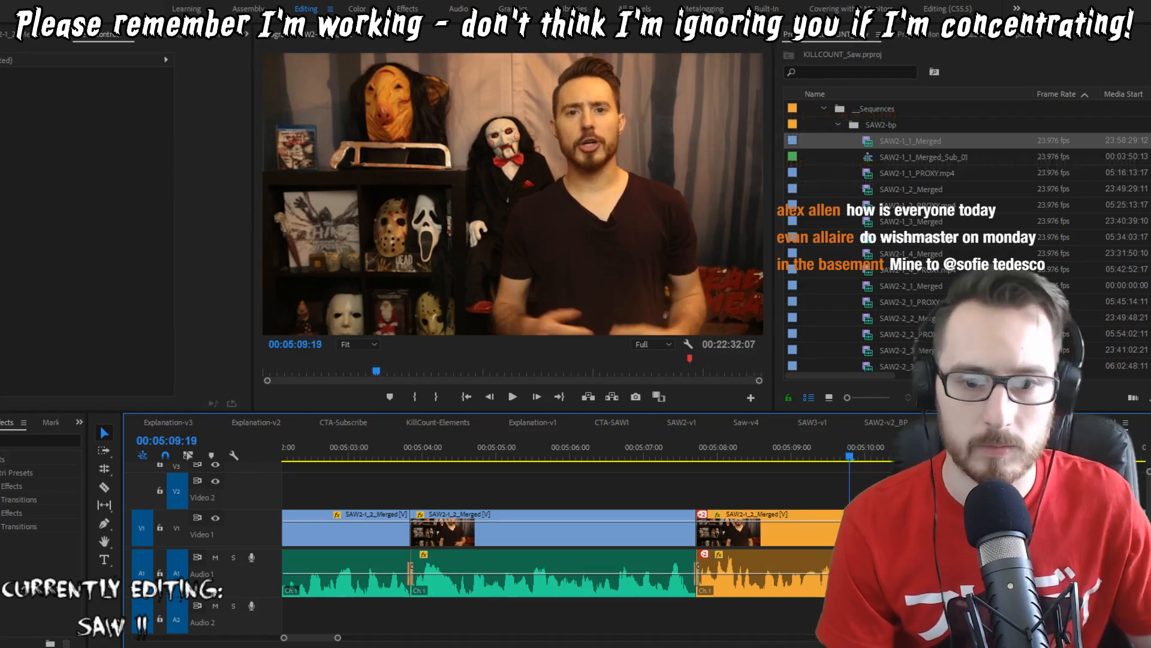
{"action": "key", "text": "Up"}
{"action": "key", "text": "shift+Left"}
{"action": "key", "text": "shift+Left"}
{"action": "key", "text": "shift+Left"}
{"action": "key", "text": "space"}
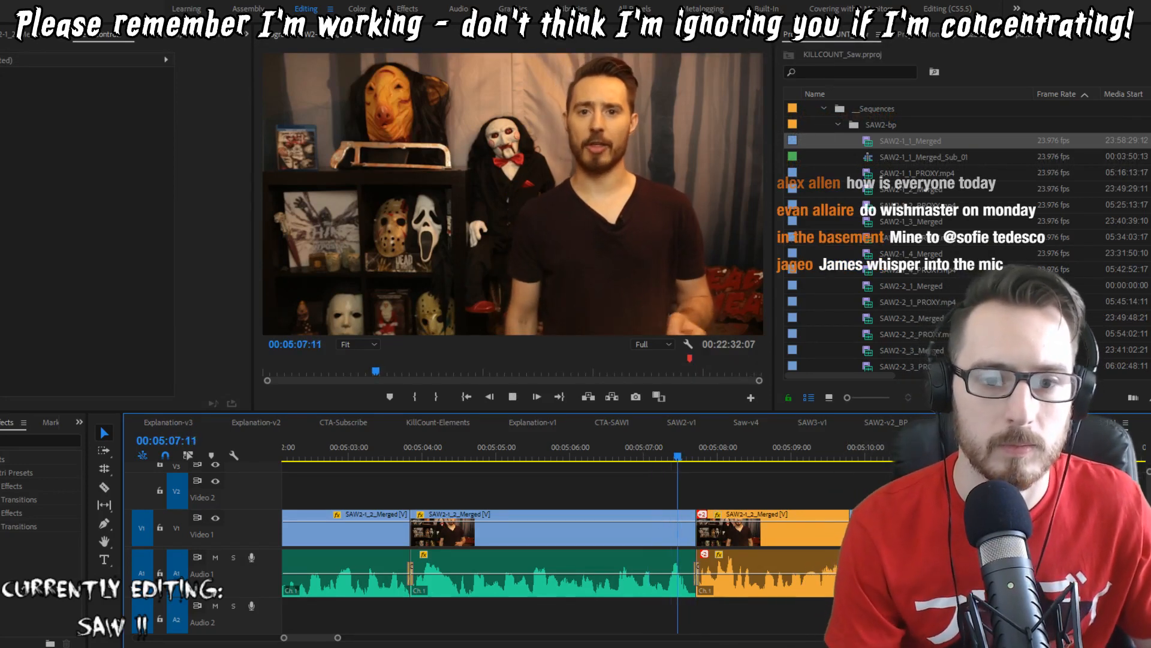
Step: Ripple-trim two frames at the cut into the orange take near 00:05:07:17 and replay it
{"action": "key", "text": "Up"}
{"action": "key", "text": "Left"}
{"action": "key", "text": "w"}
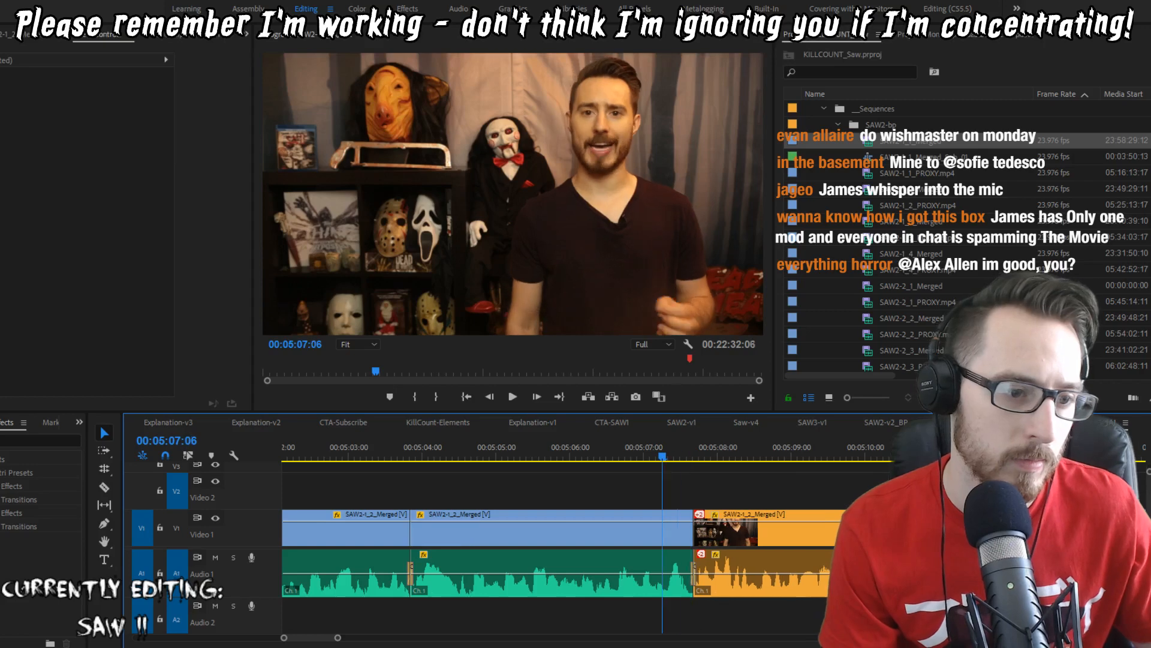
{"action": "key", "text": "shift+k"}
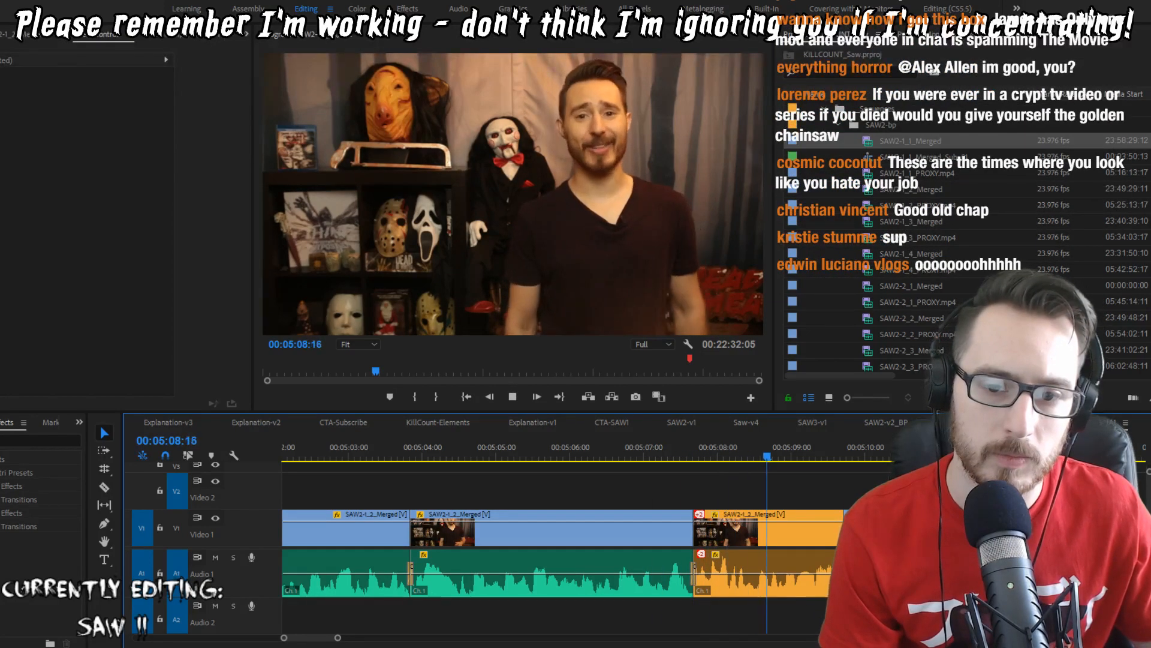
Step: Ripple-trim one frame from each side of the cut ending the orange take near 00:05:09:17, replay it, and save the project
{"action": "key", "text": "Up"}
{"action": "key", "text": "Left"}
{"action": "key", "text": "w"}
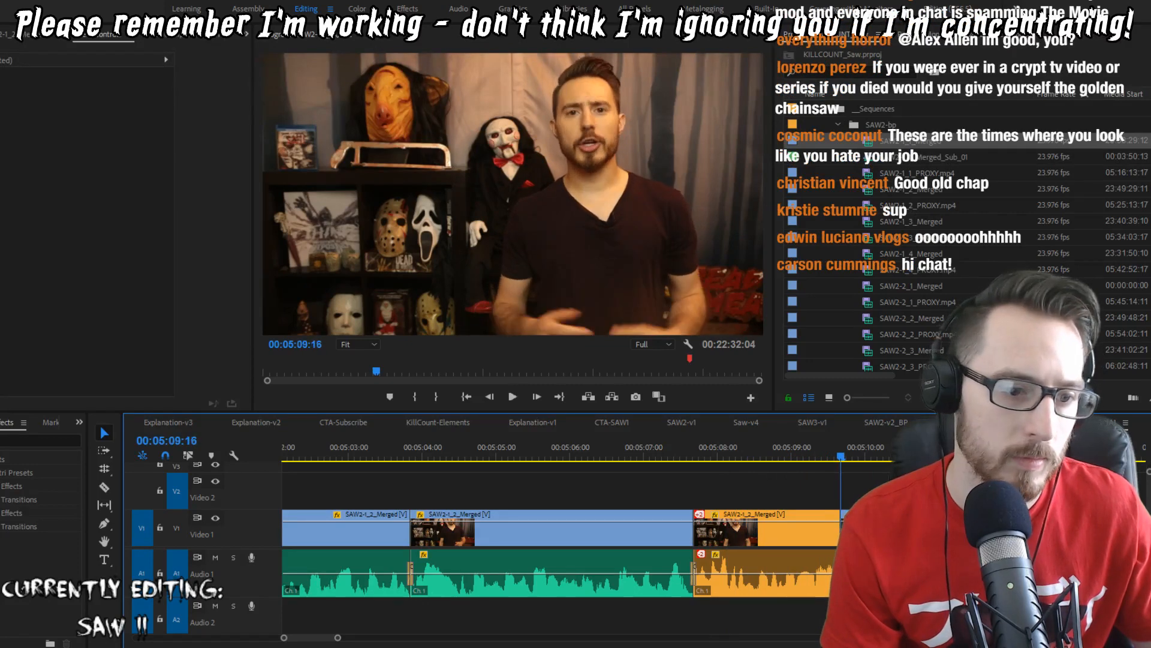
{"action": "key", "text": "Right"}
{"action": "key", "text": "q"}
{"action": "key", "text": "shift+Left"}
{"action": "key", "text": "shift+Left"}
{"action": "key", "text": "shift+Left"}
{"action": "key", "text": "shift+Left"}
{"action": "key", "text": "space"}
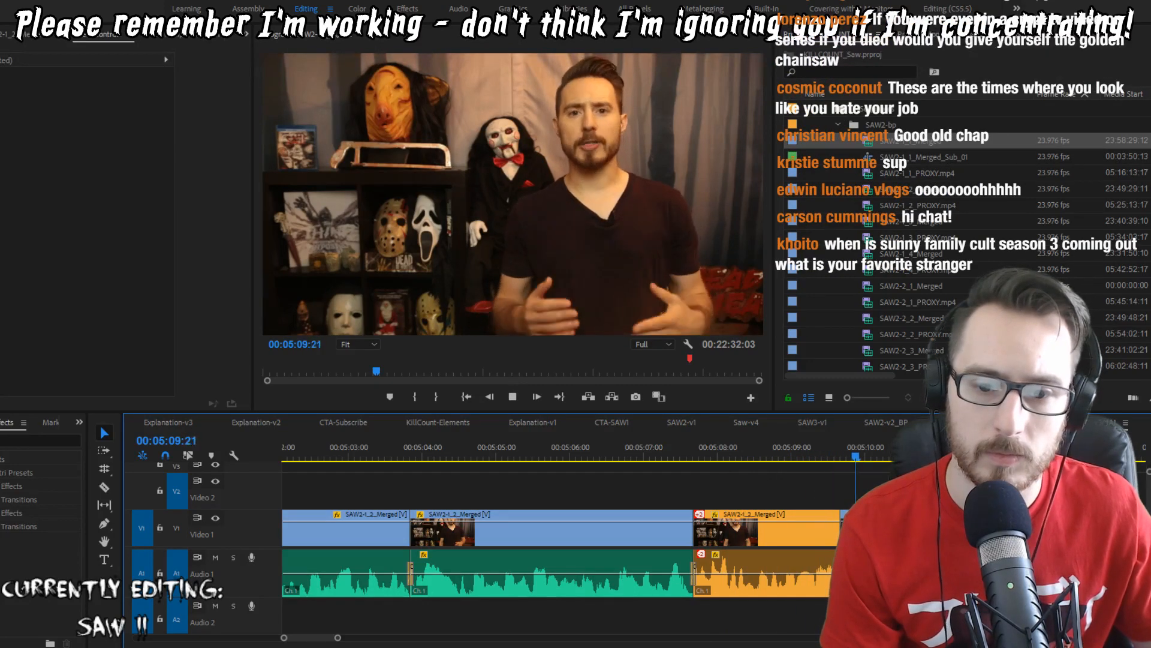
{"action": "key", "text": "space"}
{"action": "key", "text": "ctrl+s"}
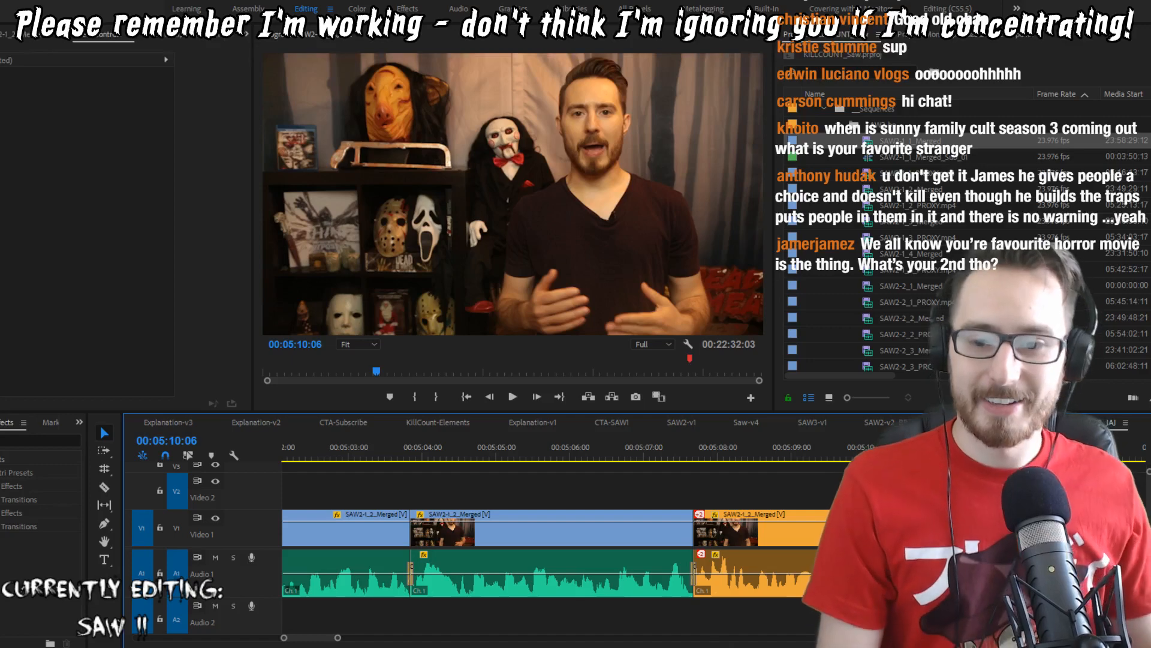
Step: Play on from 00:05:10:06 to about 00:05:13:11, save the project, and replay the cut at 00:05:12:20
{"action": "key", "text": "space"}
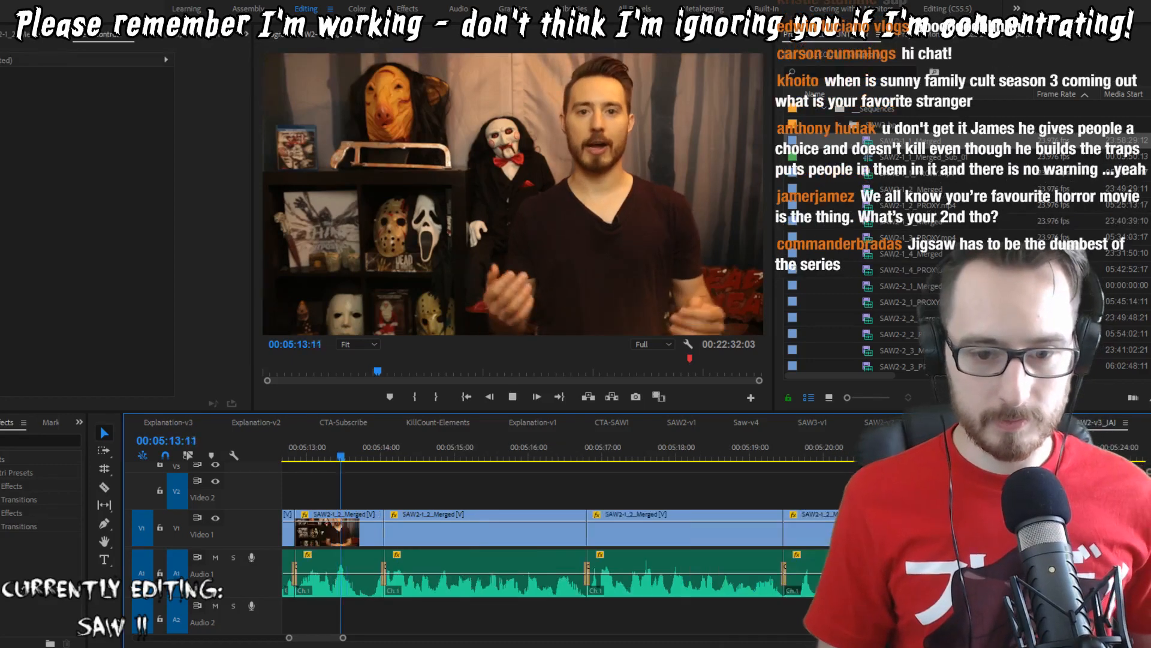
{"action": "key", "text": "space"}
{"action": "key", "text": "ctrl+s"}
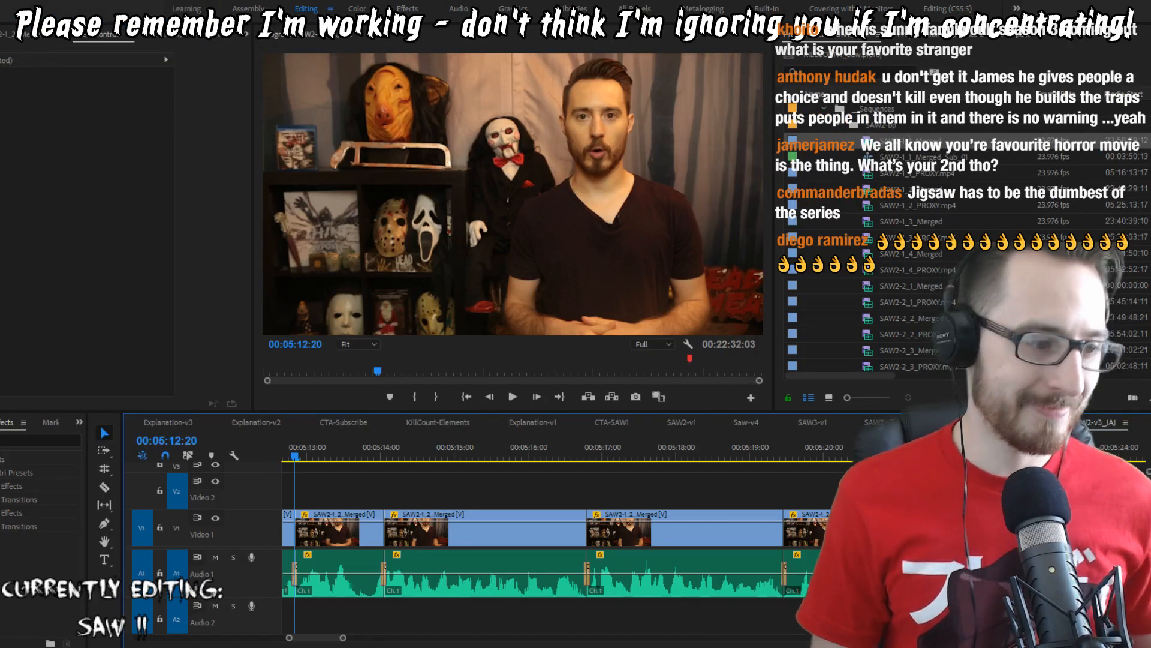
{"action": "key", "text": "Up"}
{"action": "key", "text": "space"}
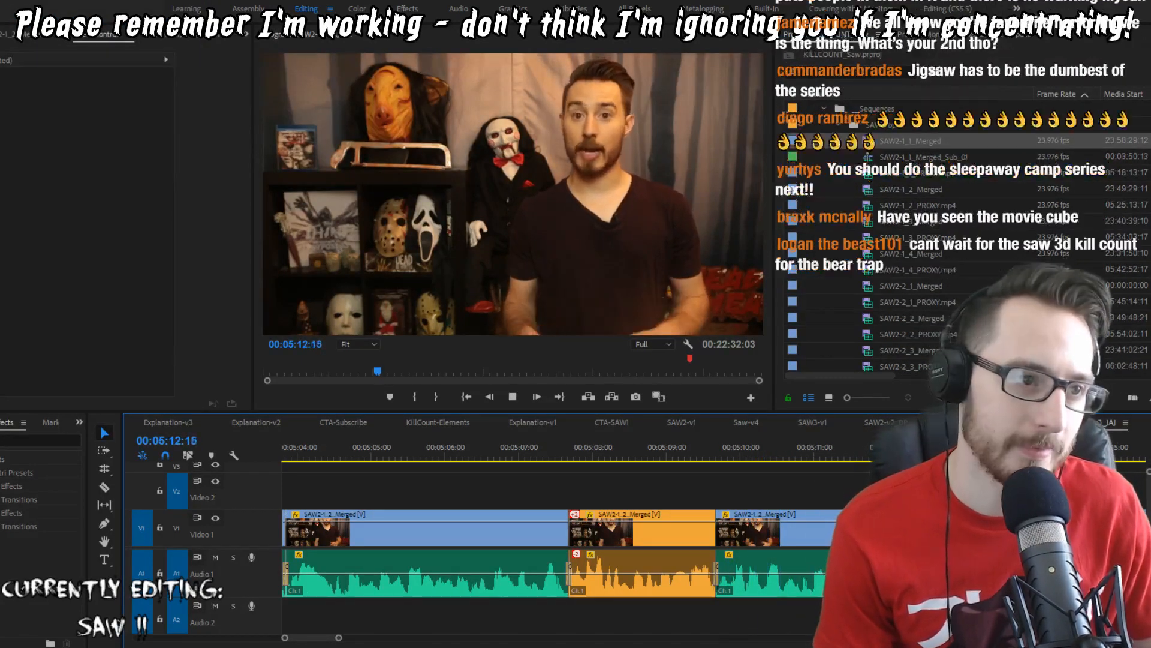
{"action": "key", "text": "space"}
{"action": "key", "text": "Up"}
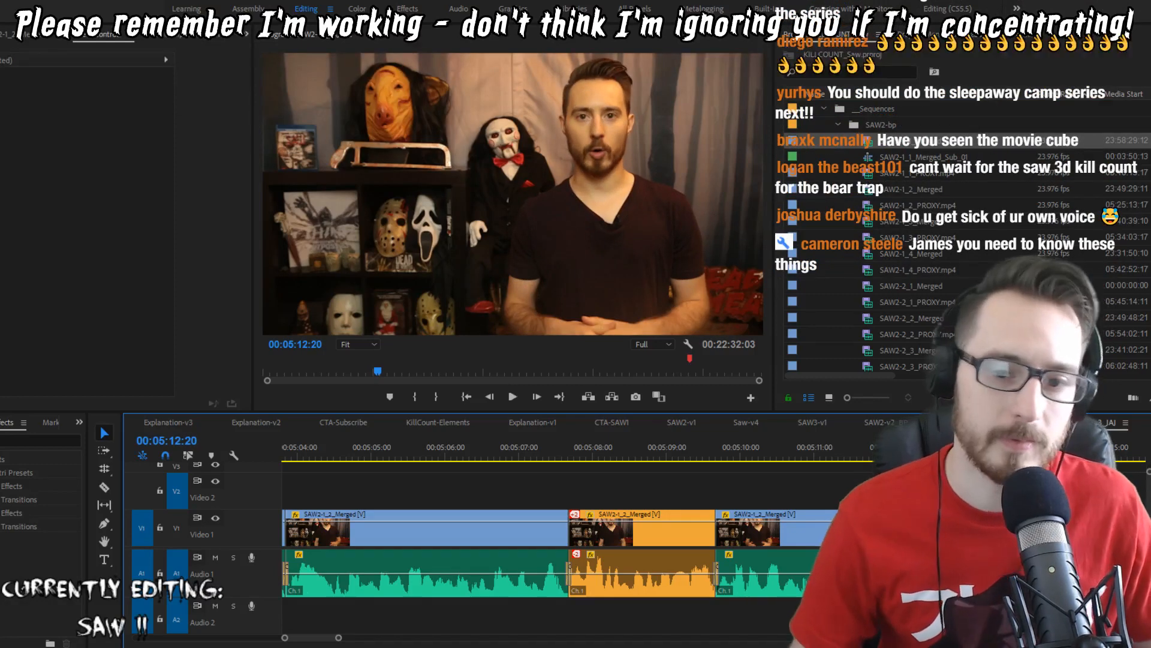
Step: Examine the frames around the cut at 00:05:12:20, from 00:05:13:04 back to 00:05:12:08
{"action": "key", "text": "Right"}
{"action": "key", "text": "Right"}
{"action": "key", "text": "Right"}
{"action": "key", "text": "Right"}
{"action": "key", "text": "Right"}
{"action": "key", "text": "Right"}
{"action": "key", "text": "Right"}
{"action": "key", "text": "Right"}
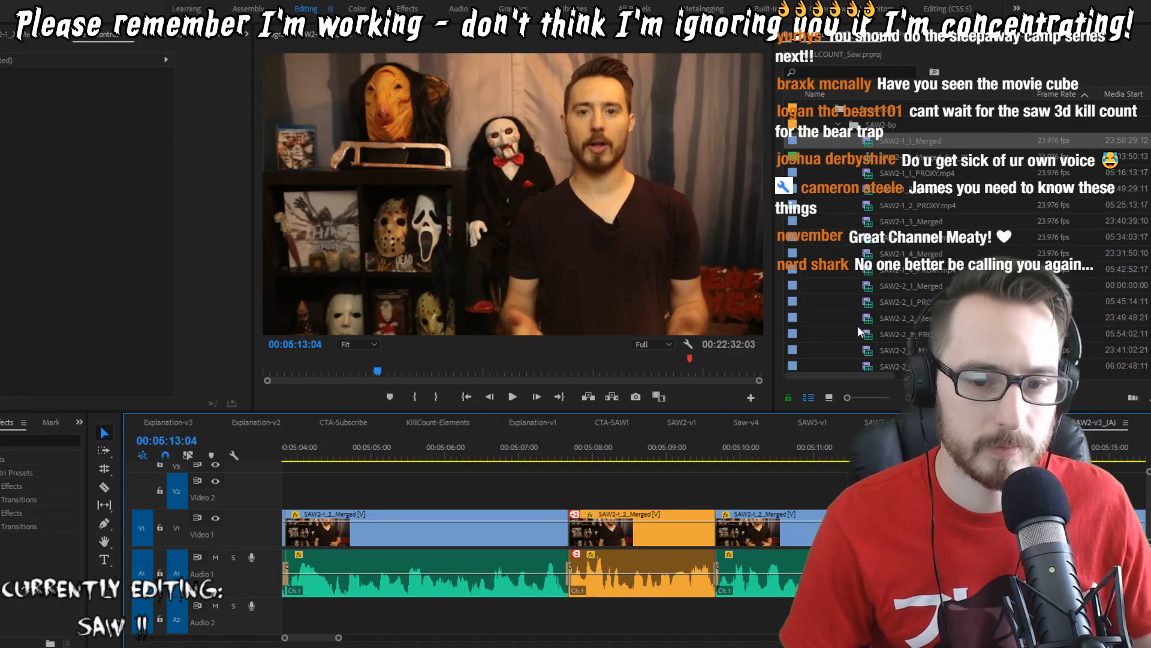
{"action": "key", "text": "shift+Left"}
{"action": "key", "text": "shift+Left"}
{"action": "key", "text": "shift+Left"}
{"action": "key", "text": "shift+Left"}
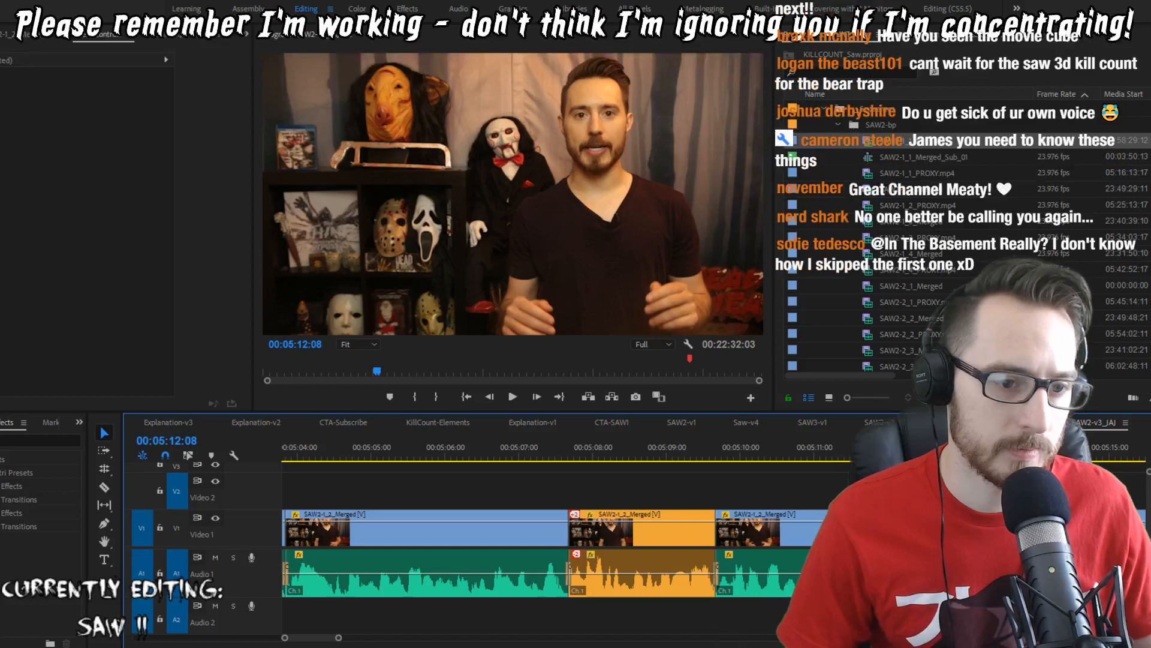
Step: Ripple-extend the end of the clip before the 00:05:12:20 cut by about 26 frames and play the recovered footage
{"action": "left_click", "coordinate": [887, 530]}
{"action": "key", "text": "space"}
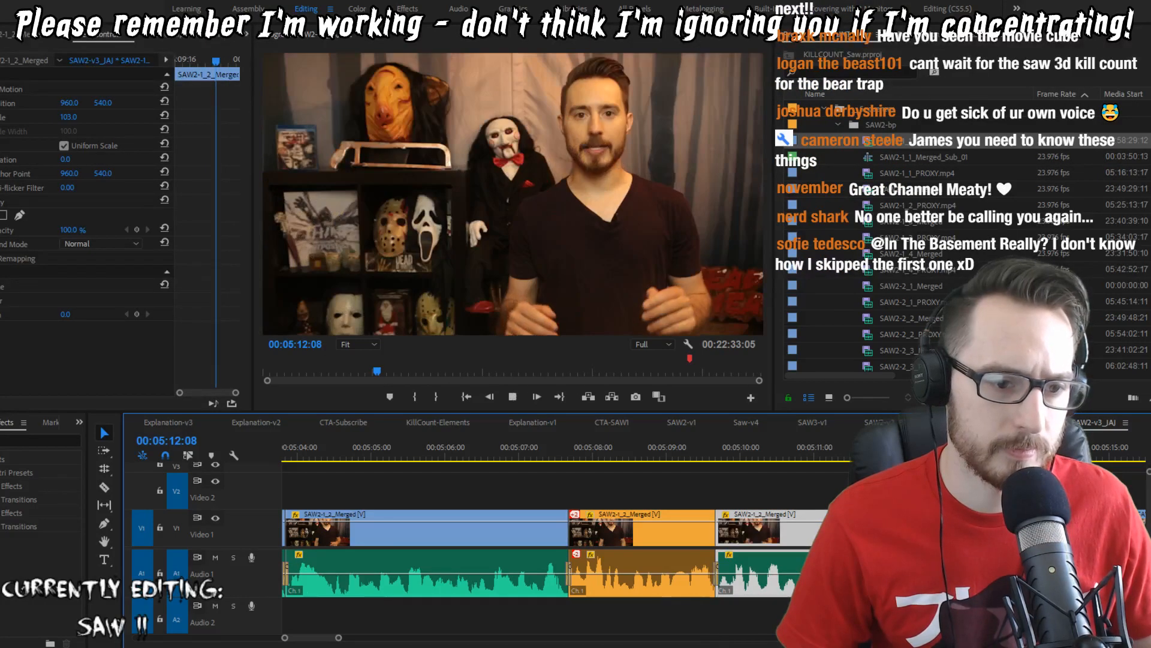
{"action": "key", "text": "space"}
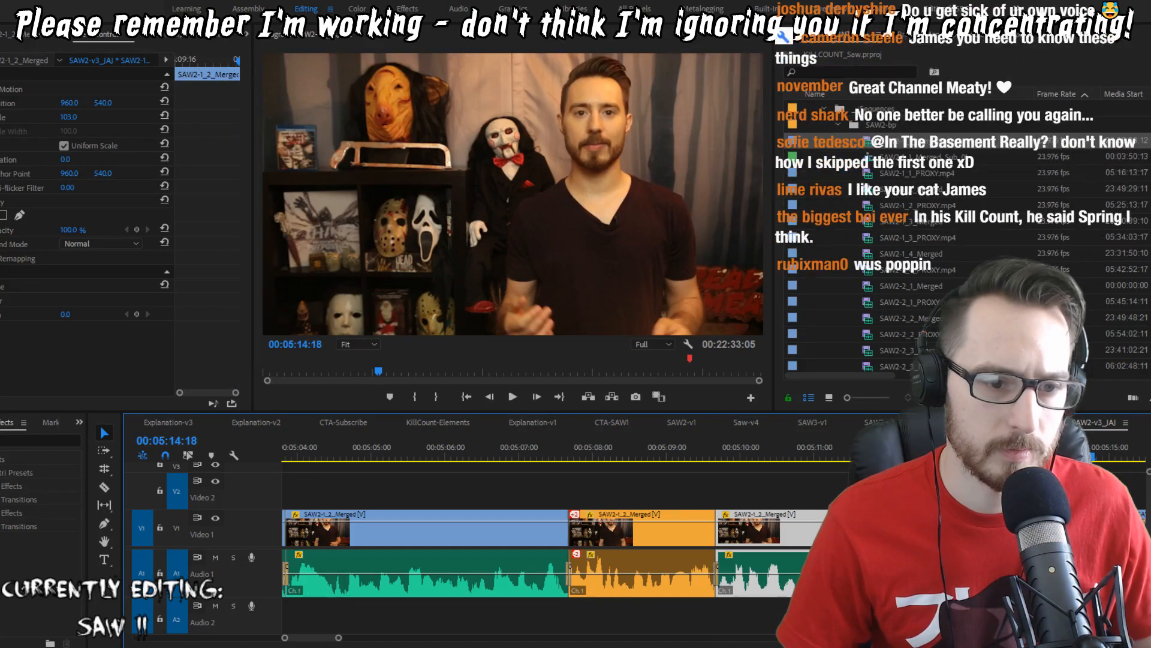
{"action": "left_click_drag", "start_coordinate": [990, 450], "coordinate": [867, 449]}
{"action": "key", "text": "space"}
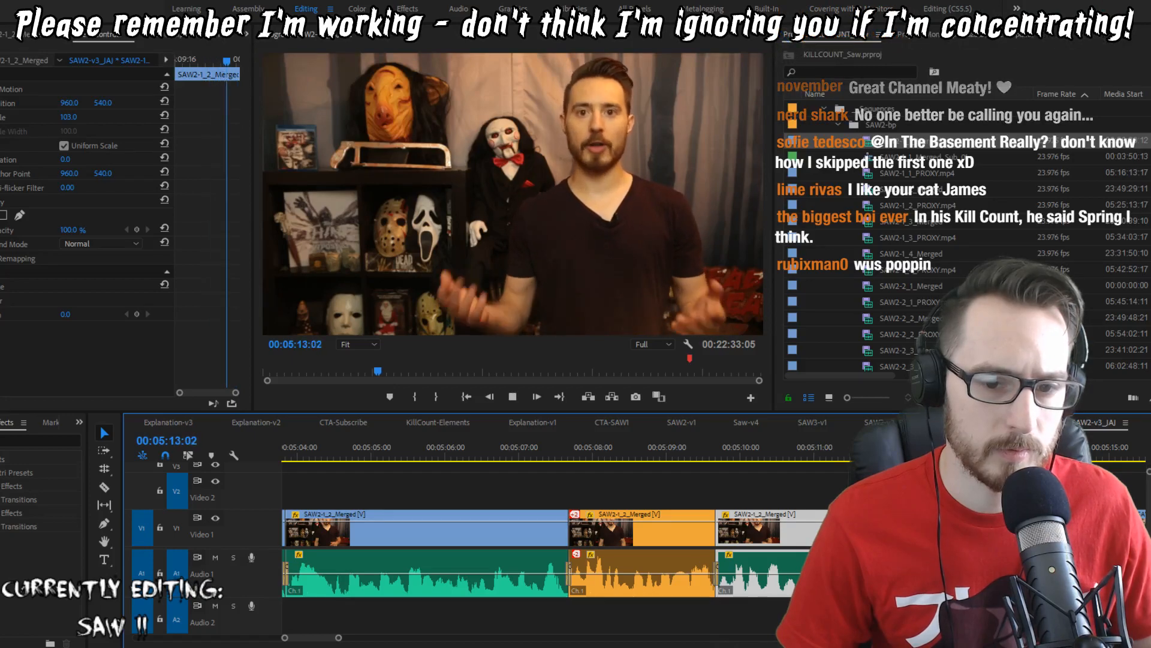
Step: Mark and extract the recovered footage from about 00:05:12:20 through 00:05:13:22
{"action": "left_click_drag", "start_coordinate": [1012, 450], "coordinate": [931, 450]}
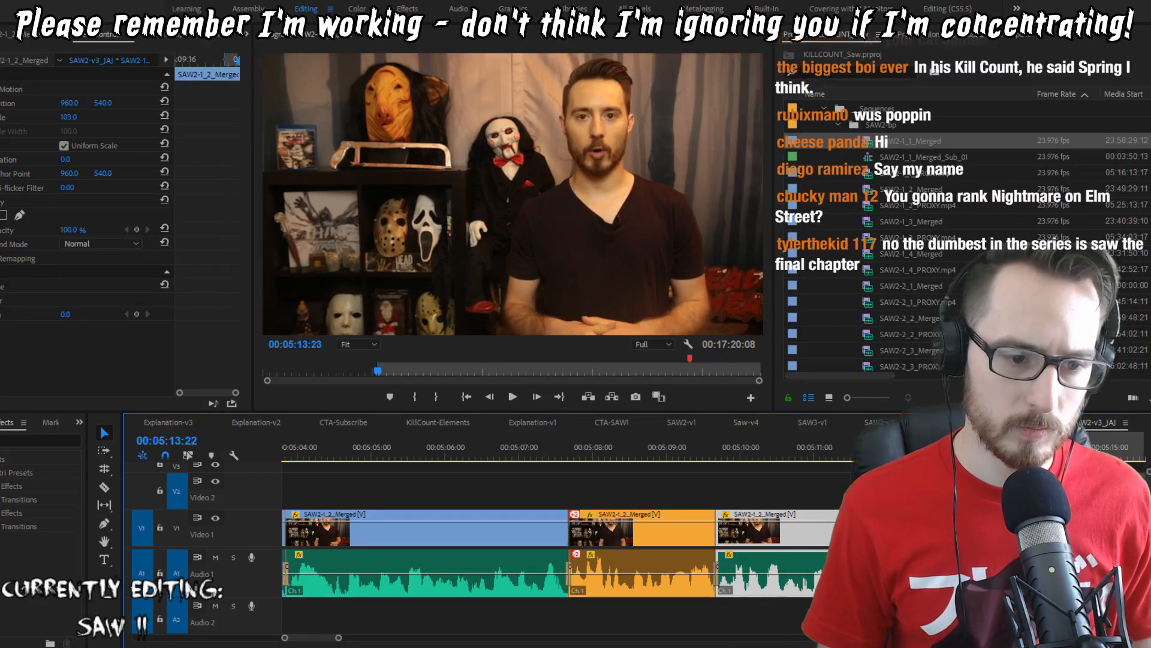
{"action": "key", "text": "o"}
{"action": "key", "text": "apostrophe"}
Step: Replay the tightened cut near 00:05:12:20 several times, continuing through to 00:05:14:21
{"action": "key", "text": "j"}
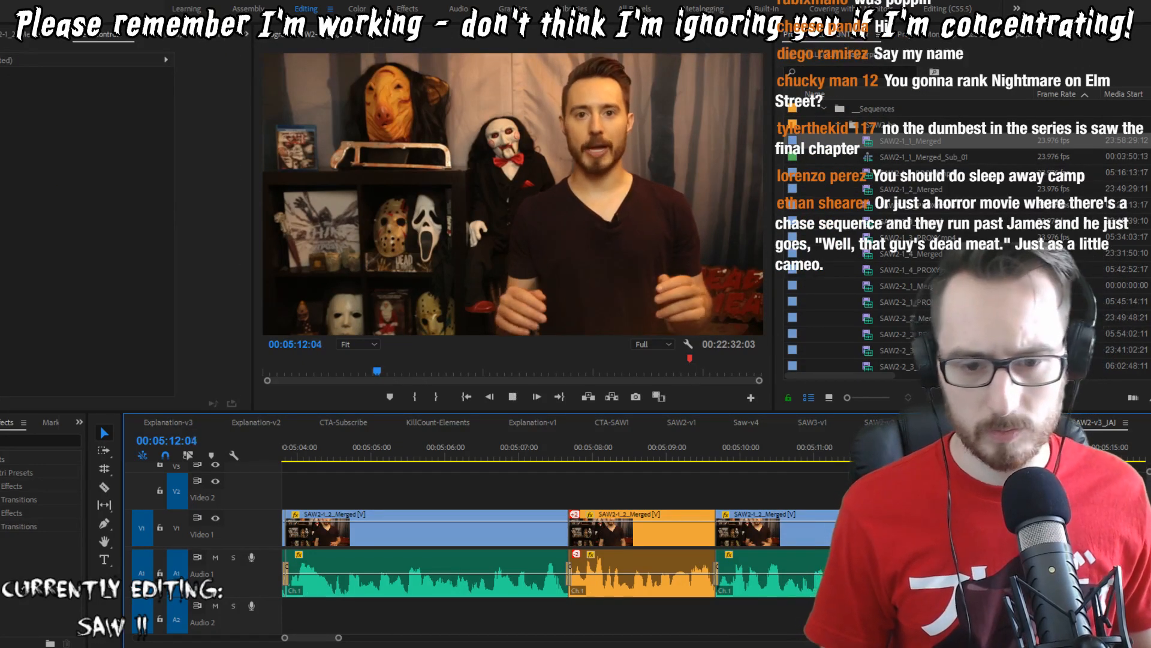
{"action": "key", "text": "space"}
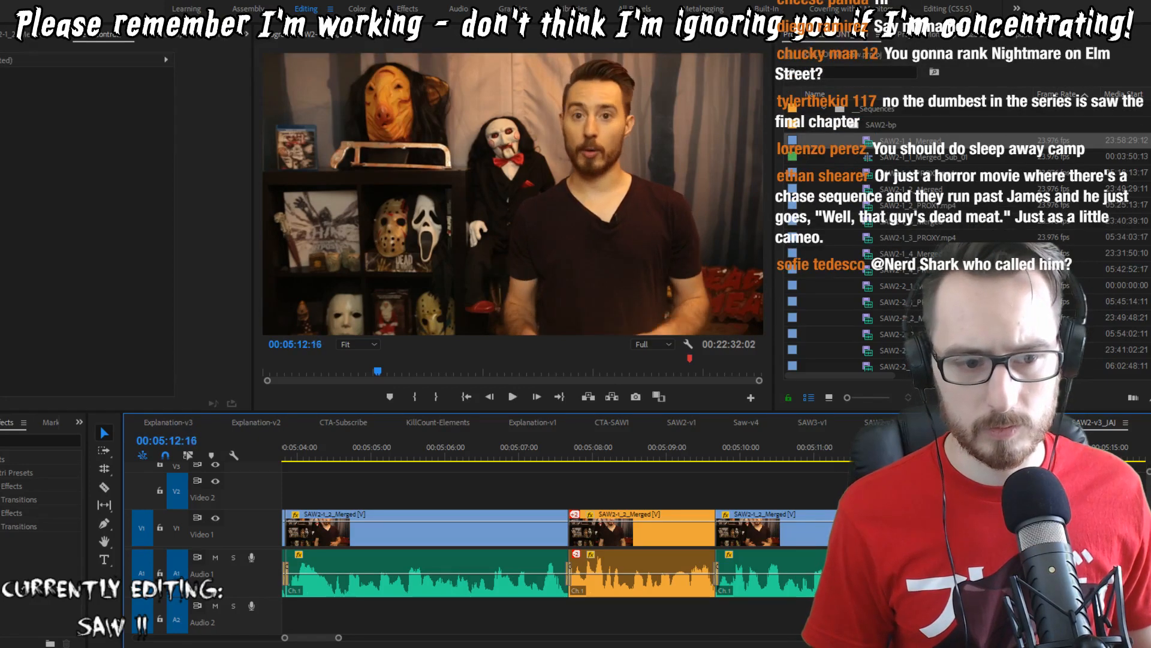
{"action": "key", "text": "space"}
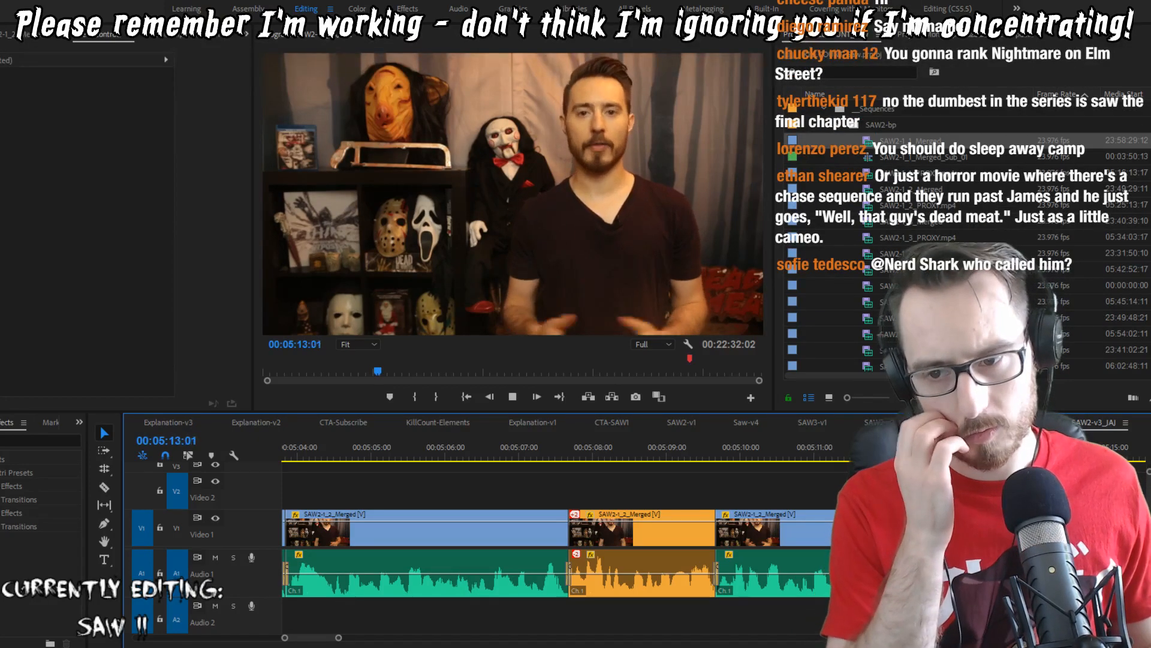
{"action": "key", "text": "space"}
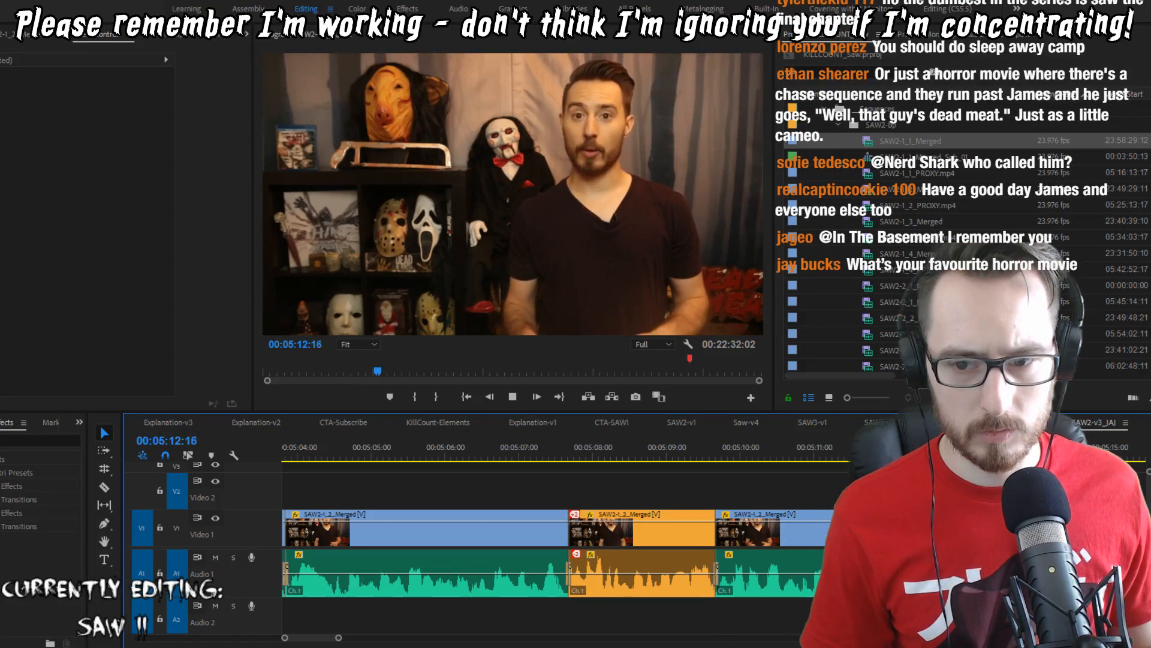
{"action": "key", "text": "space"}
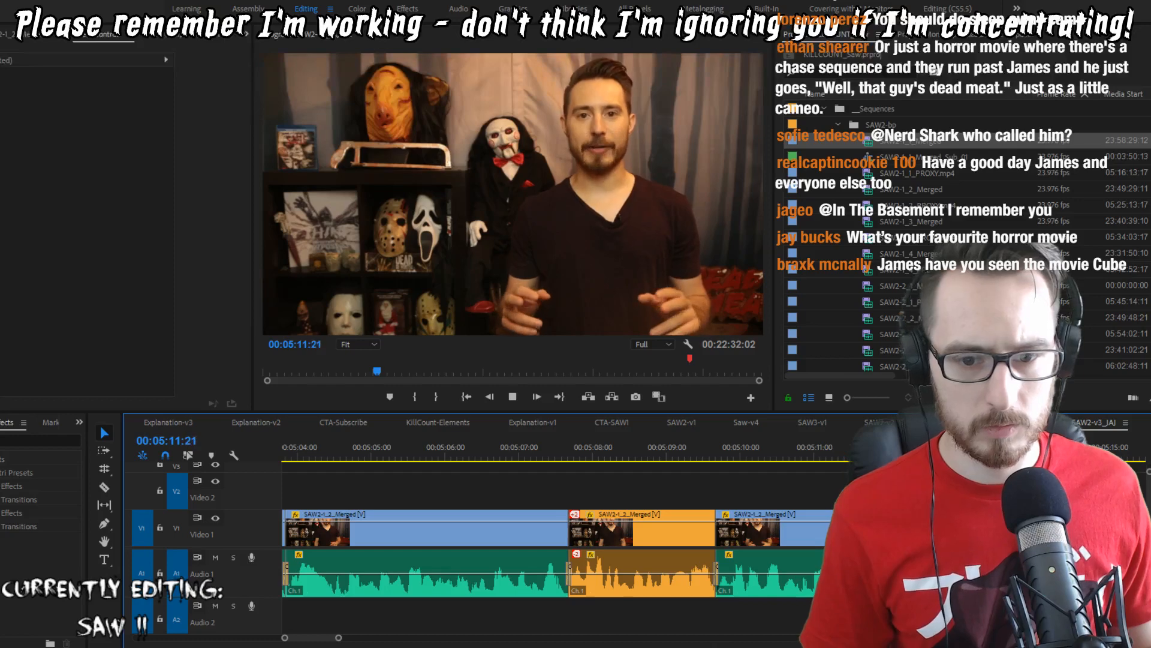
{"action": "key", "text": "space"}
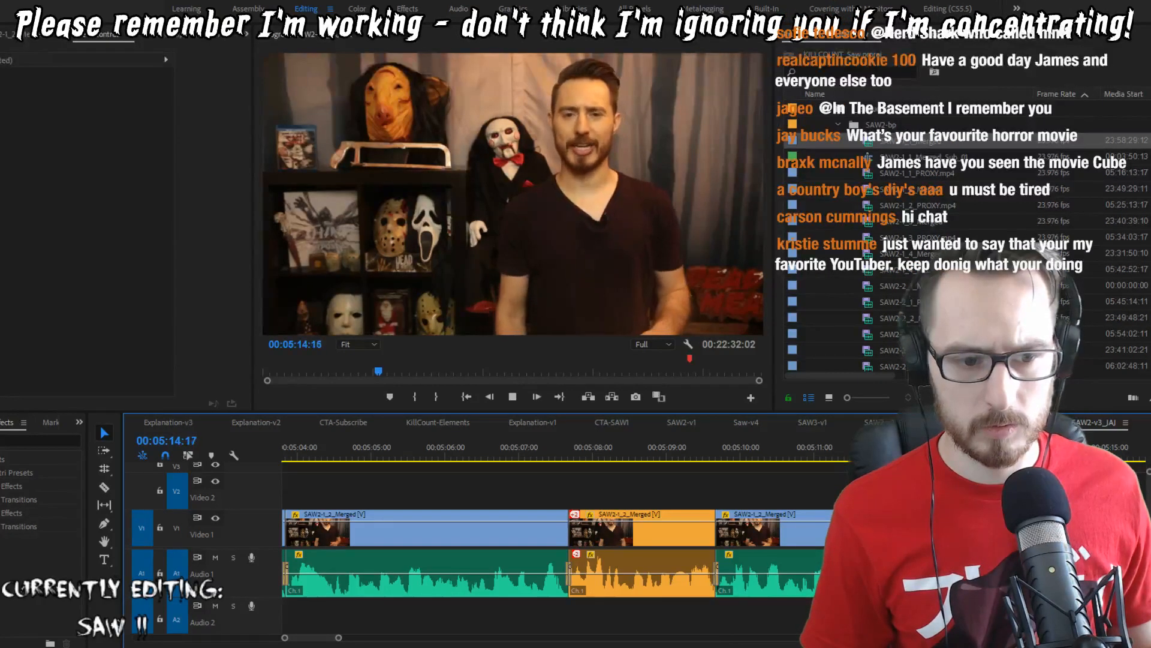
{"action": "key", "text": "space"}
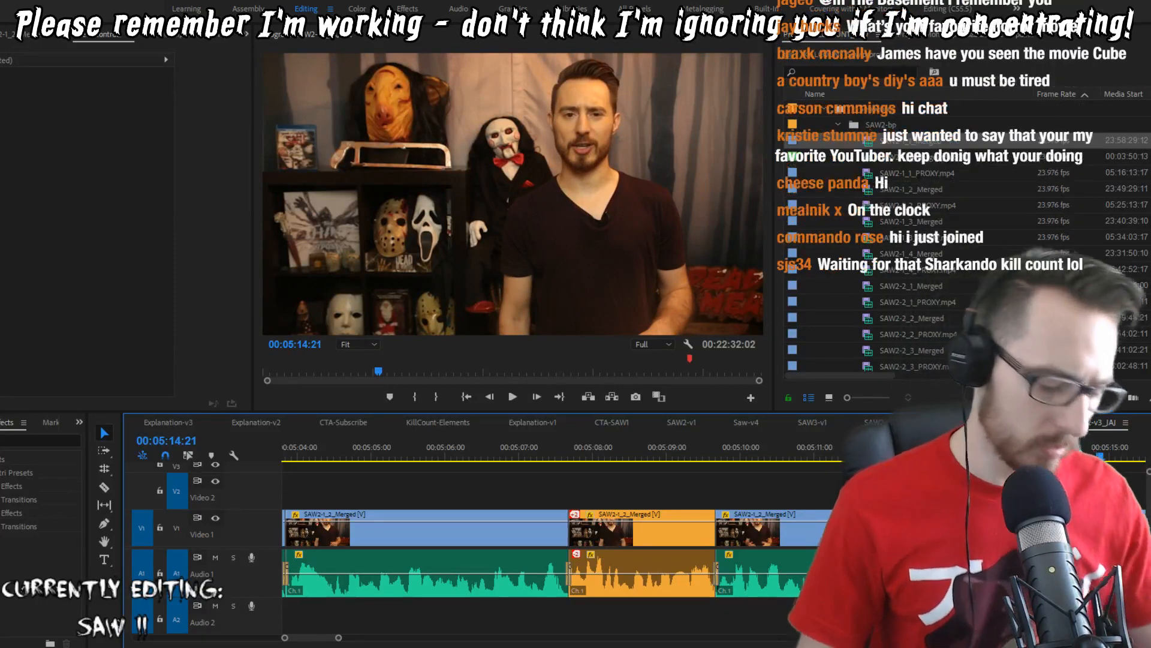
Step: Roll the cut near 00:05:14:00 a few frames earlier to 00:05:13:18 with the Rolling Edit tool
{"action": "left_click", "coordinate": [1074, 529]}
{"action": "key", "text": "n"}
{"action": "left_click_drag", "start_coordinate": [1037, 529], "coordinate": [1021, 529]}
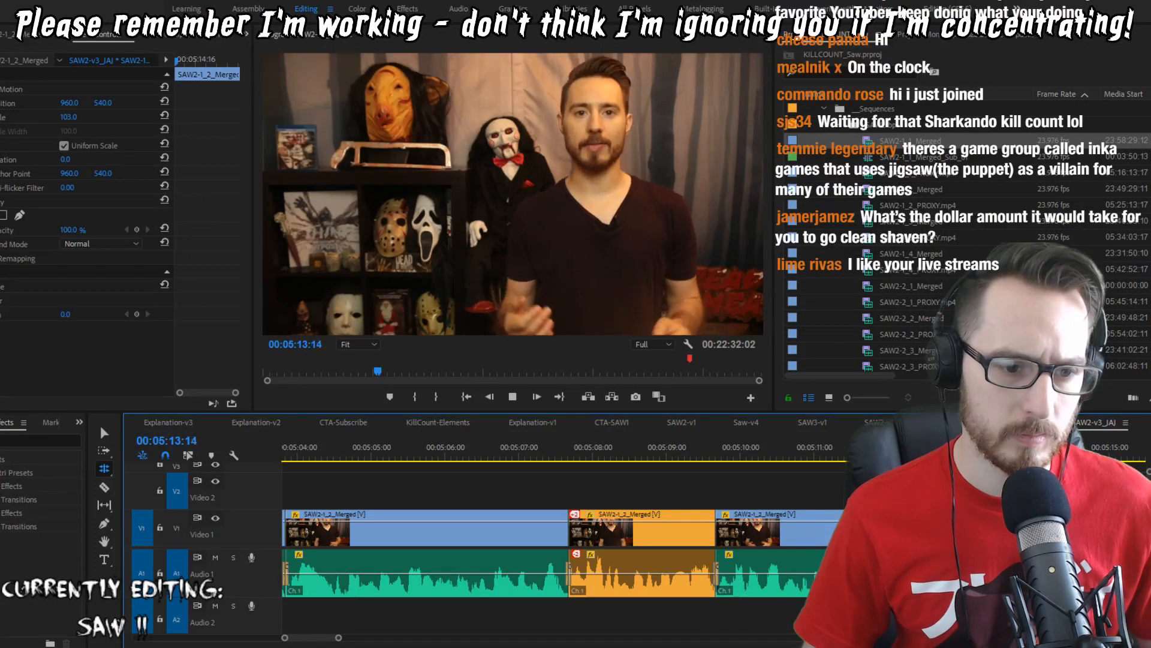
Step: Ripple-trim three frames off the start of the clip after the 00:05:13:18 cut and replay the passage
{"action": "key", "text": "Left"}
{"action": "key", "text": "Left"}
{"action": "key", "text": "Left"}
{"action": "key", "text": "Left"}
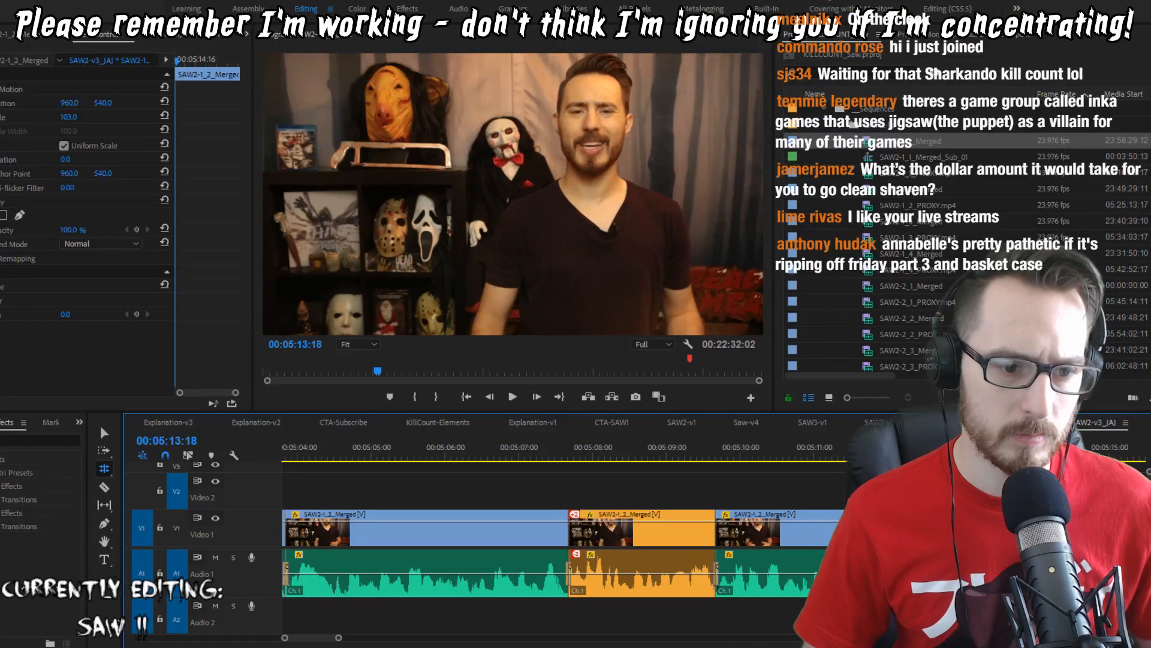
{"action": "key", "text": "q"}
{"action": "key", "text": "shift+Left"}
{"action": "key", "text": "shift+Left"}
{"action": "key", "text": "shift+Left"}
{"action": "key", "text": "shift+Left"}
{"action": "key", "text": "shift+Left"}
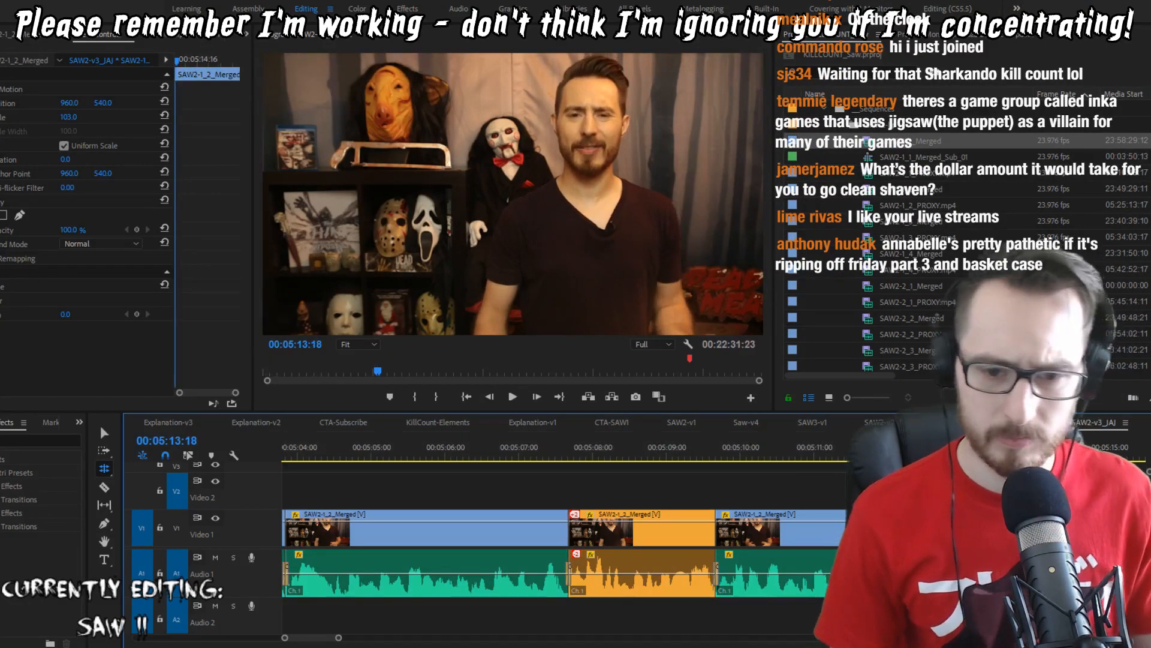
{"action": "key", "text": "space"}
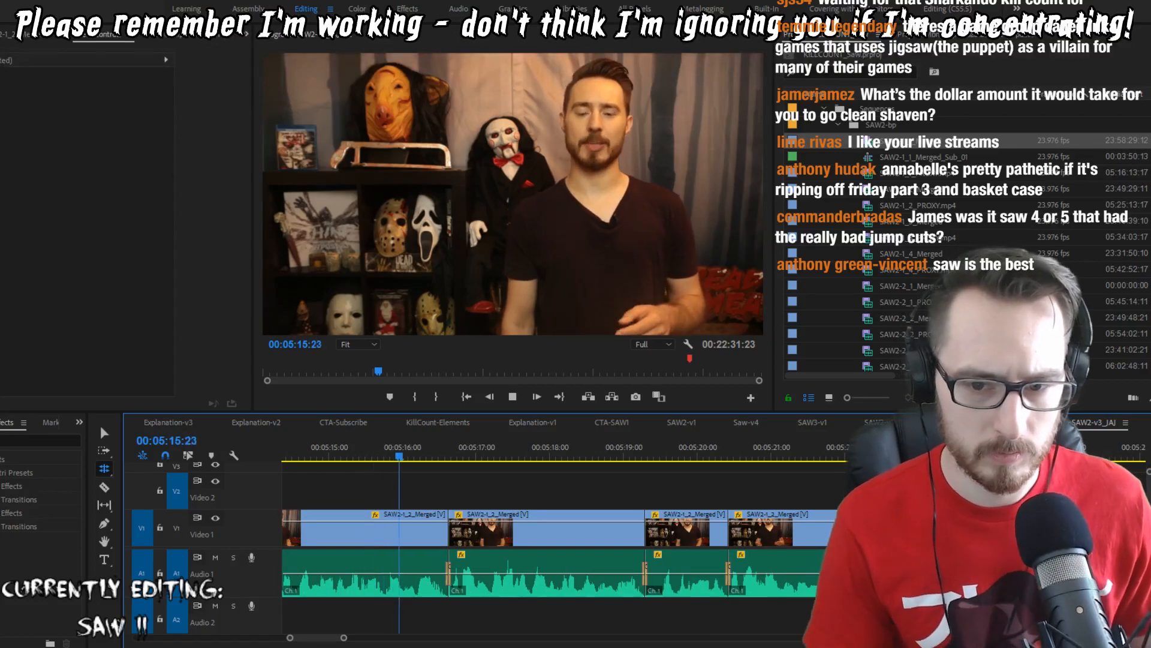
Step: Ripple-trim one frame off the end of the clip before the 00:05:13:18 cut, save the project, and replay from 00:05:12:20
{"action": "key", "text": "space"}
{"action": "key", "text": "Up"}
{"action": "key", "text": "Left"}
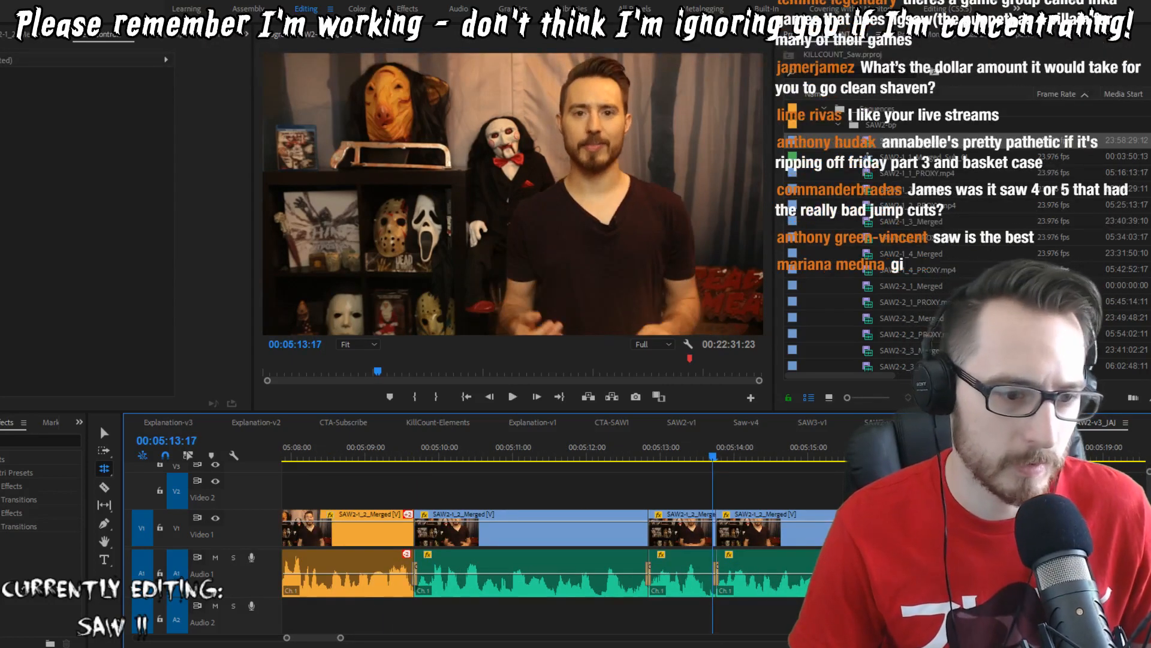
{"action": "key", "text": "w"}
{"action": "key", "text": "ctrl+s"}
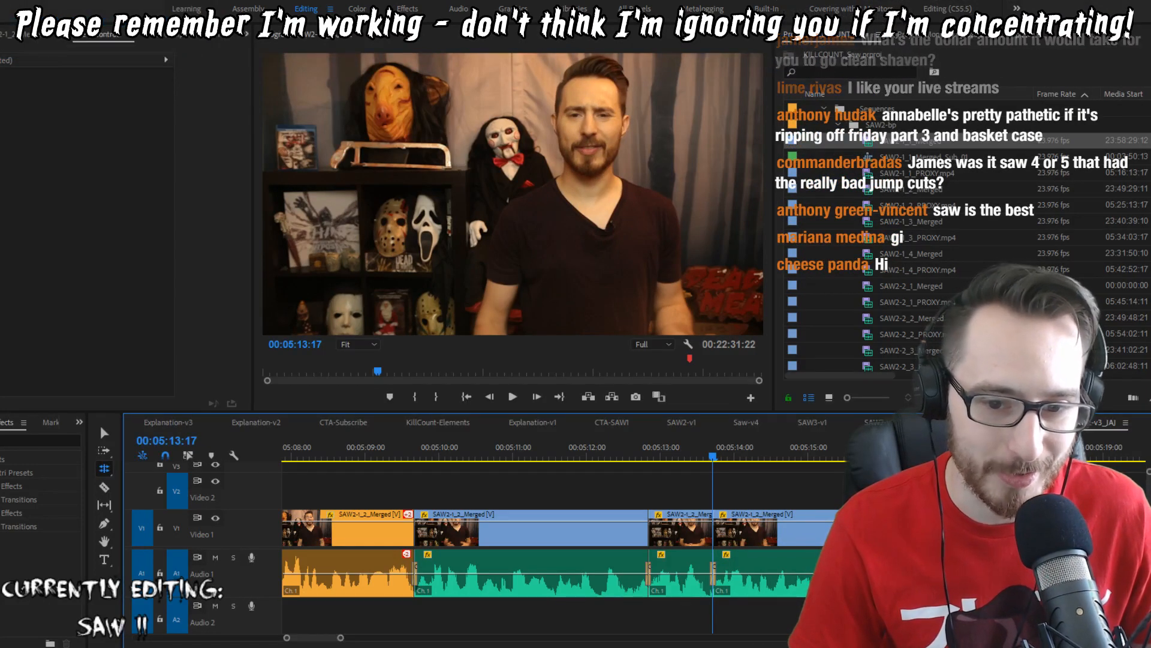
{"action": "key", "text": "Up"}
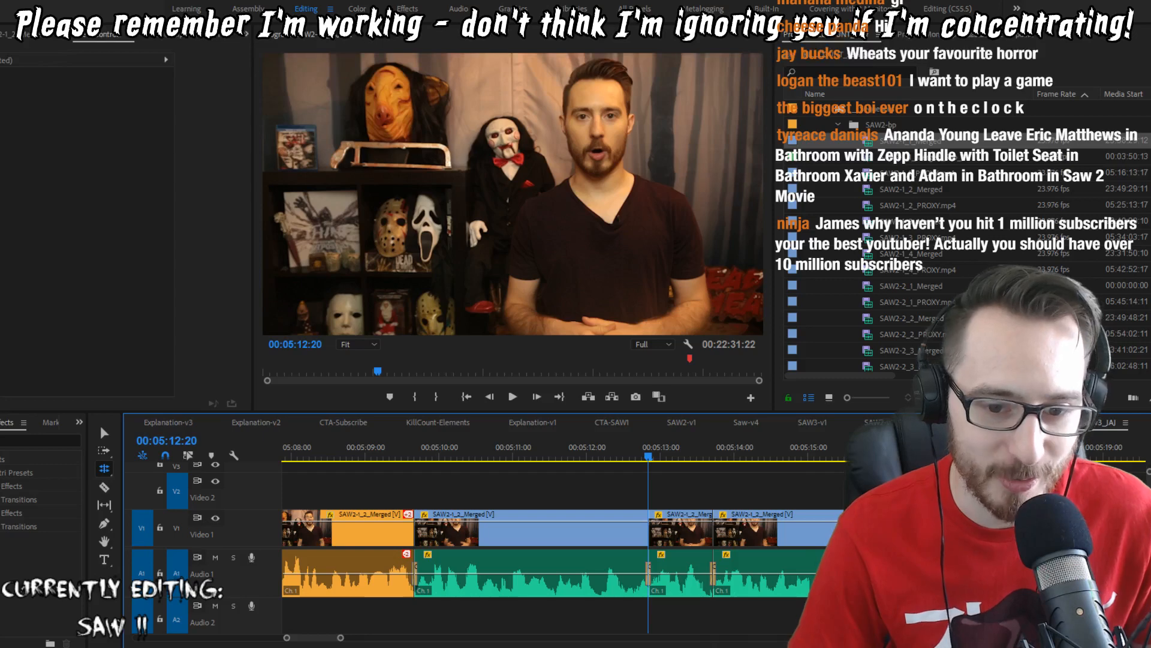
{"action": "key", "text": "space"}
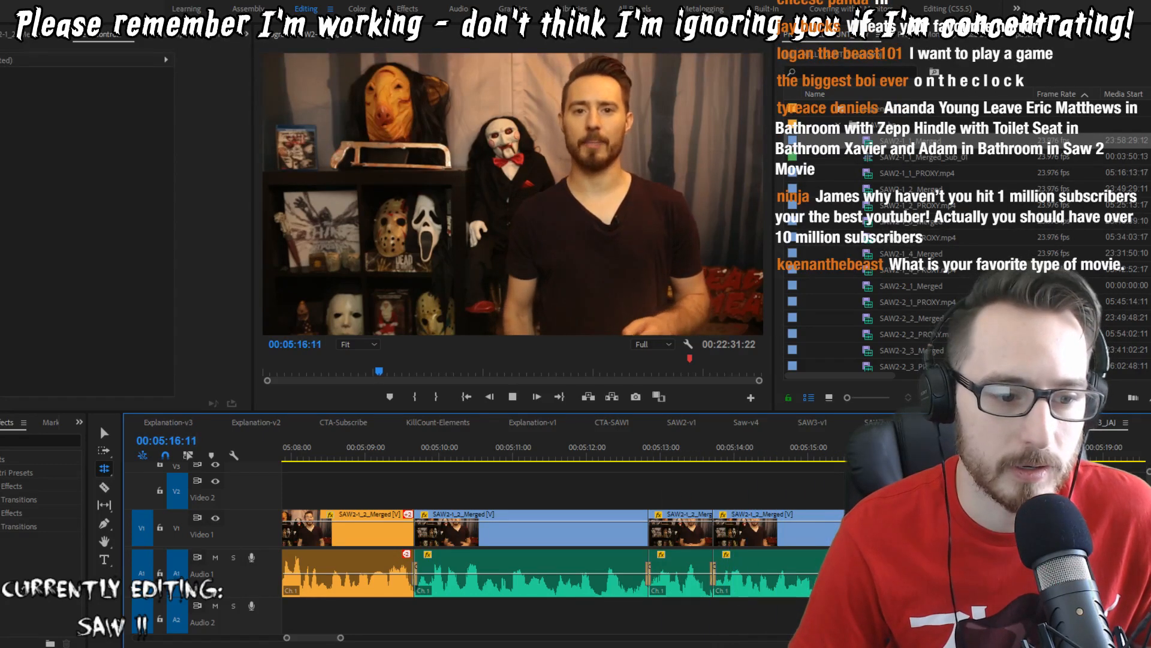
Step: Play the sequence from 00:05:16:11 through 00:05:23:16, replaying the passage around 00:05:17:11
{"action": "key", "text": "space"}
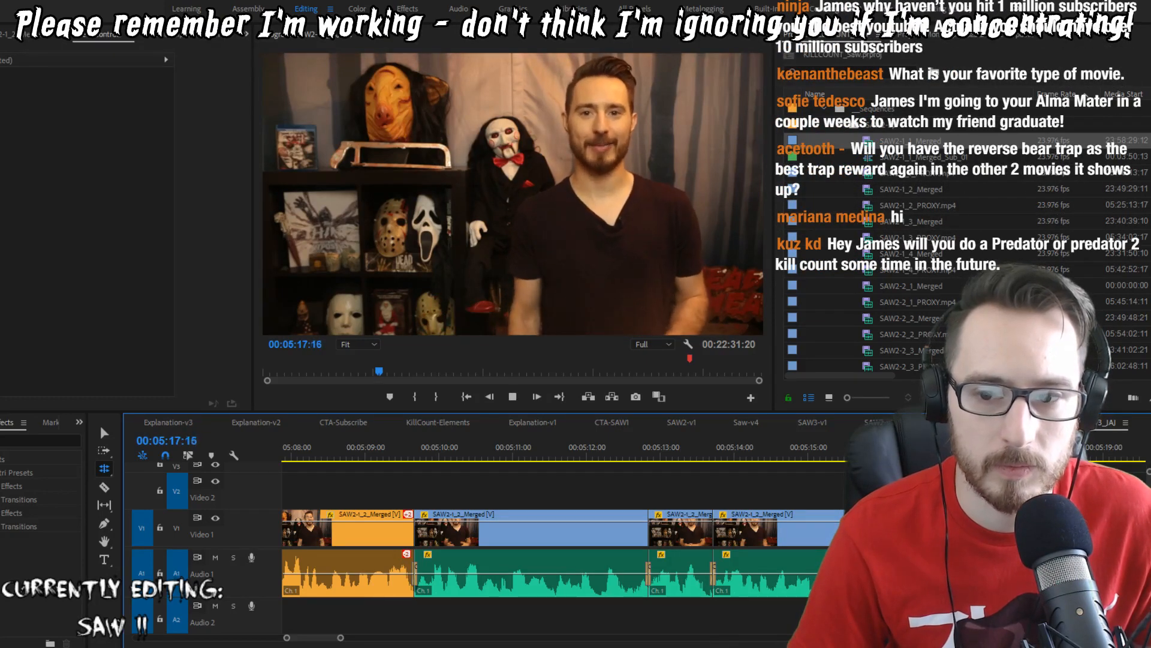
{"action": "key", "text": "space"}
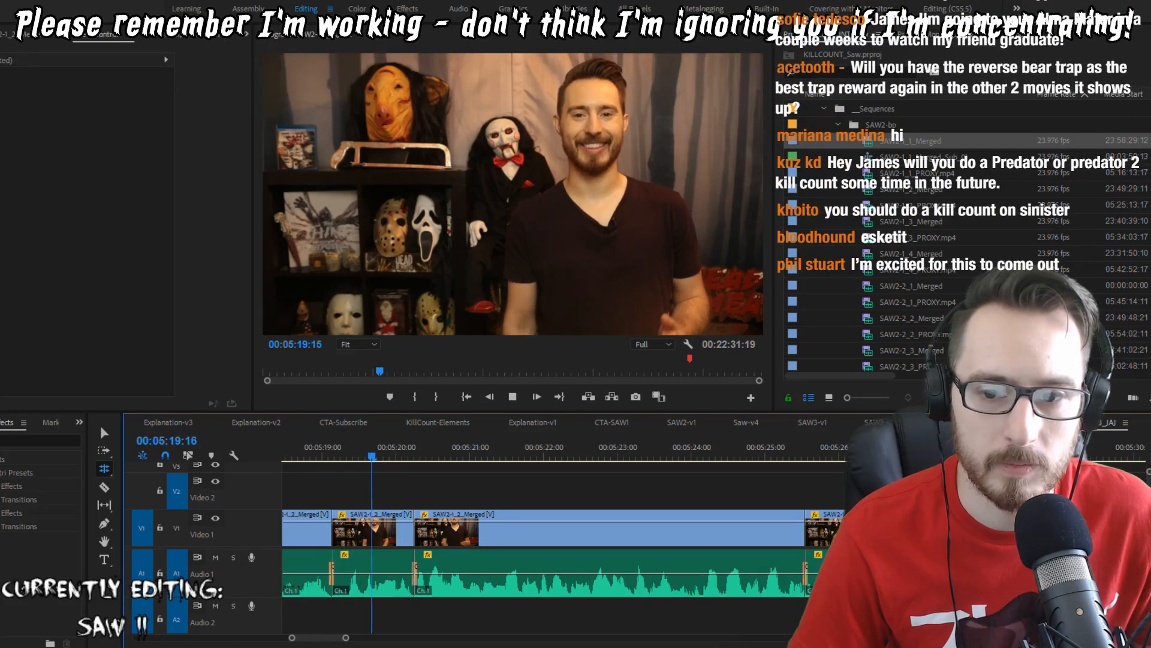
{"action": "key", "text": "Up"}
{"action": "key", "text": "space"}
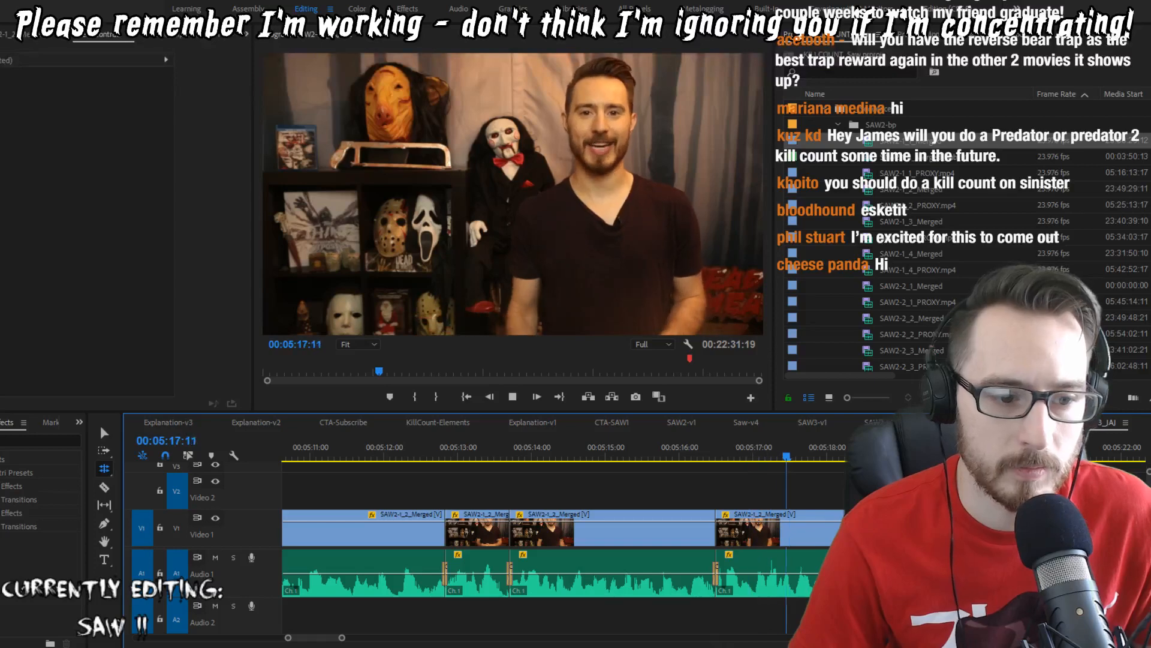
{"action": "key", "text": "space"}
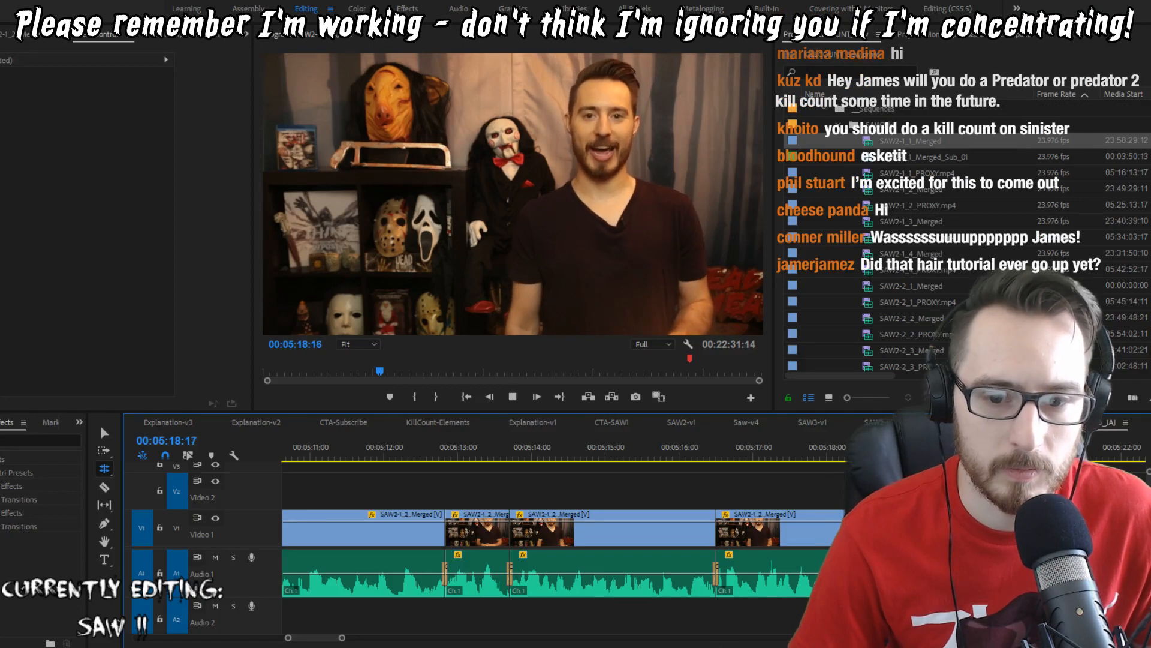
{"action": "key", "text": "space"}
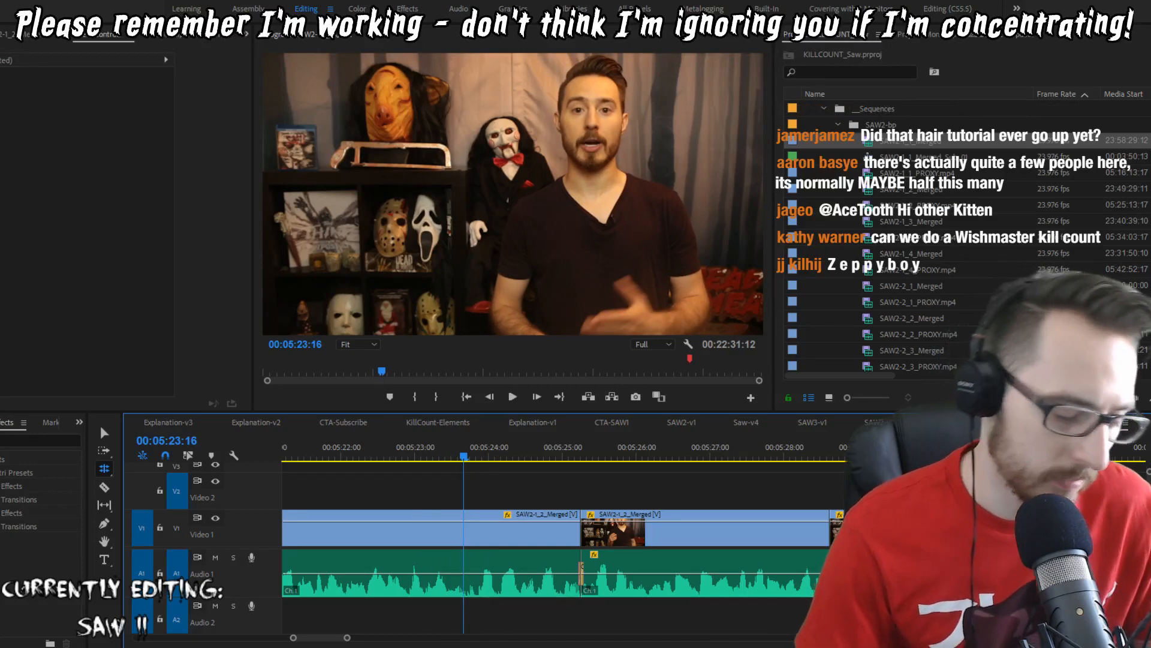
Step: Extract a single frame at 00:05:23:16 and apply the default audio transition to the resulting cut
{"action": "key", "text": "i"}
{"action": "key", "text": "o"}
{"action": "key", "text": "apostrophe"}
{"action": "key", "text": "ctrl+shift+d"}
{"action": "key", "text": "shift+a"}
Step: Add volume keyframes ramping the audio up to 6.02 dB at the end of the clip before 00:05:23:16, and replay the passage
{"action": "key", "text": "shift+Left"}
{"action": "key", "text": "shift+Left"}
{"action": "key", "text": "shift+Left"}
{"action": "key", "text": "shift+Left"}
{"action": "key", "text": "shift+Left"}
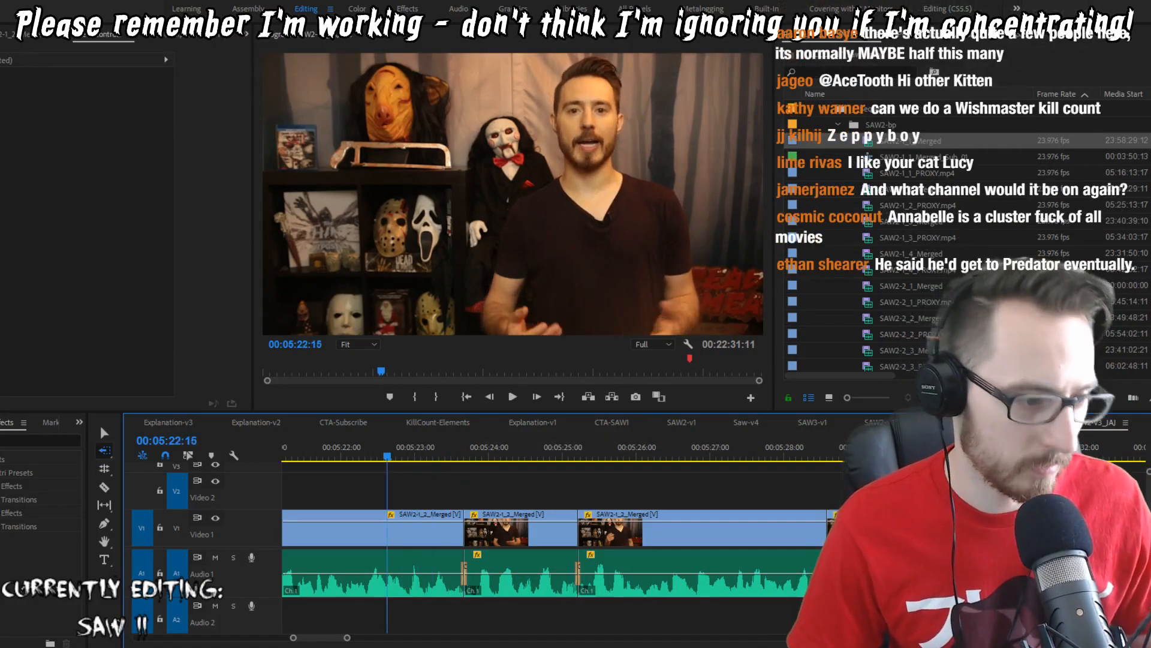
{"action": "key", "text": "p"}
{"action": "key", "text": "space"}
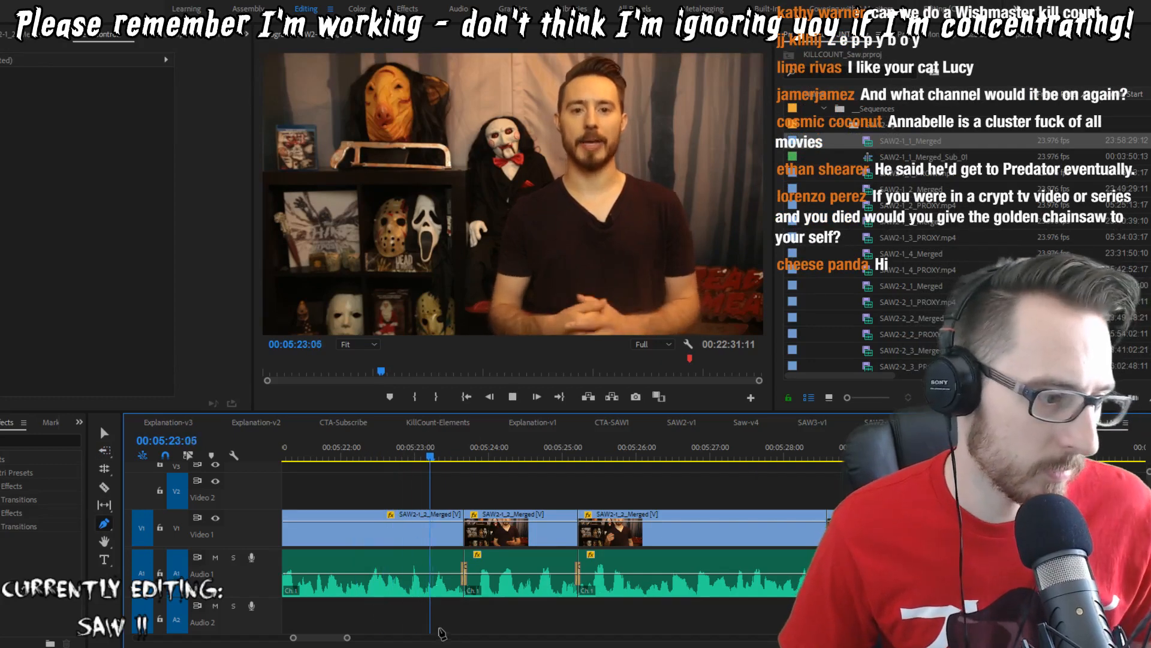
{"action": "left_click", "coordinate": [441, 574]}
{"action": "left_click_drag", "start_coordinate": [462, 574], "coordinate": [462, 556]}
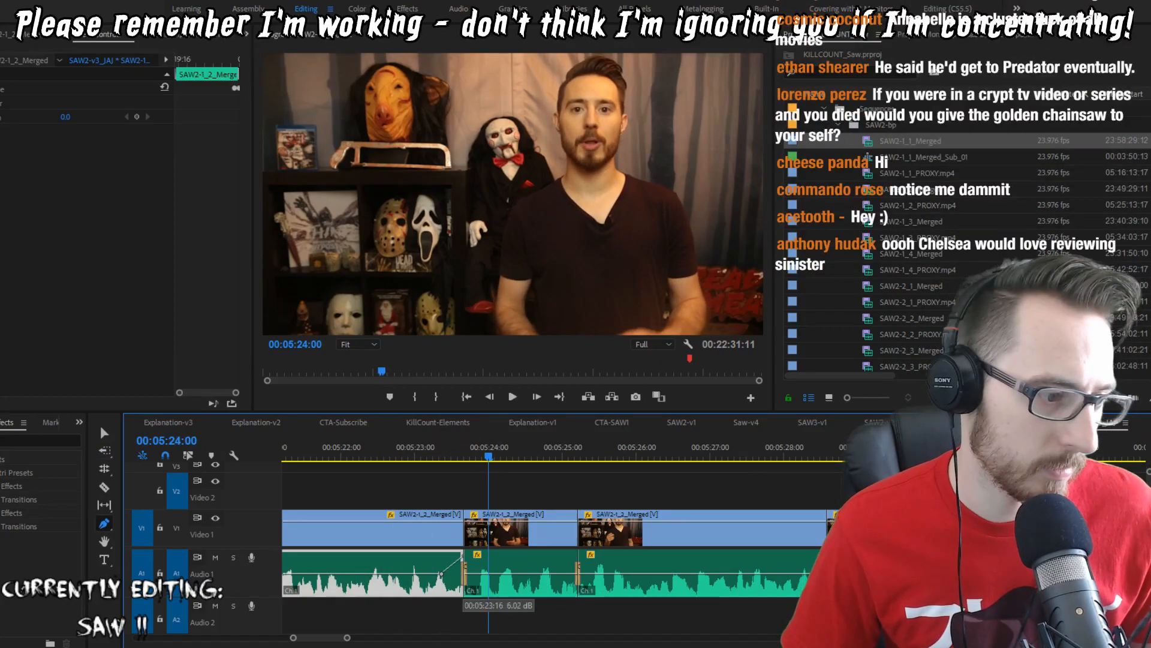
{"action": "left_click", "coordinate": [435, 453]}
{"action": "key", "text": "space"}
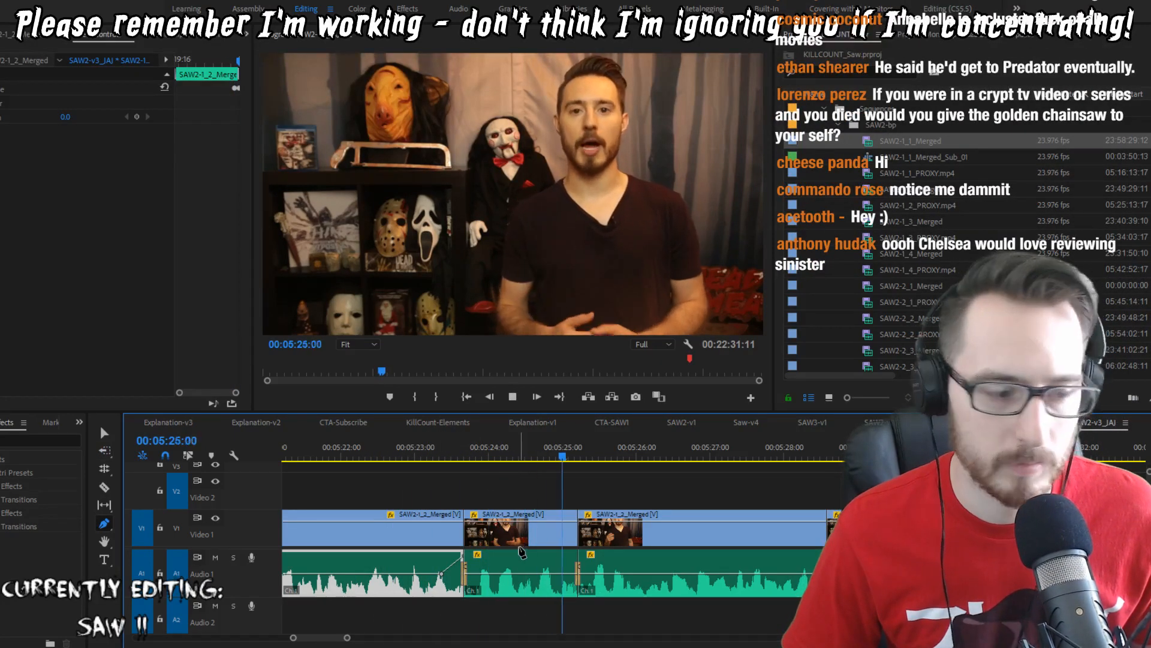
{"action": "key", "text": "space"}
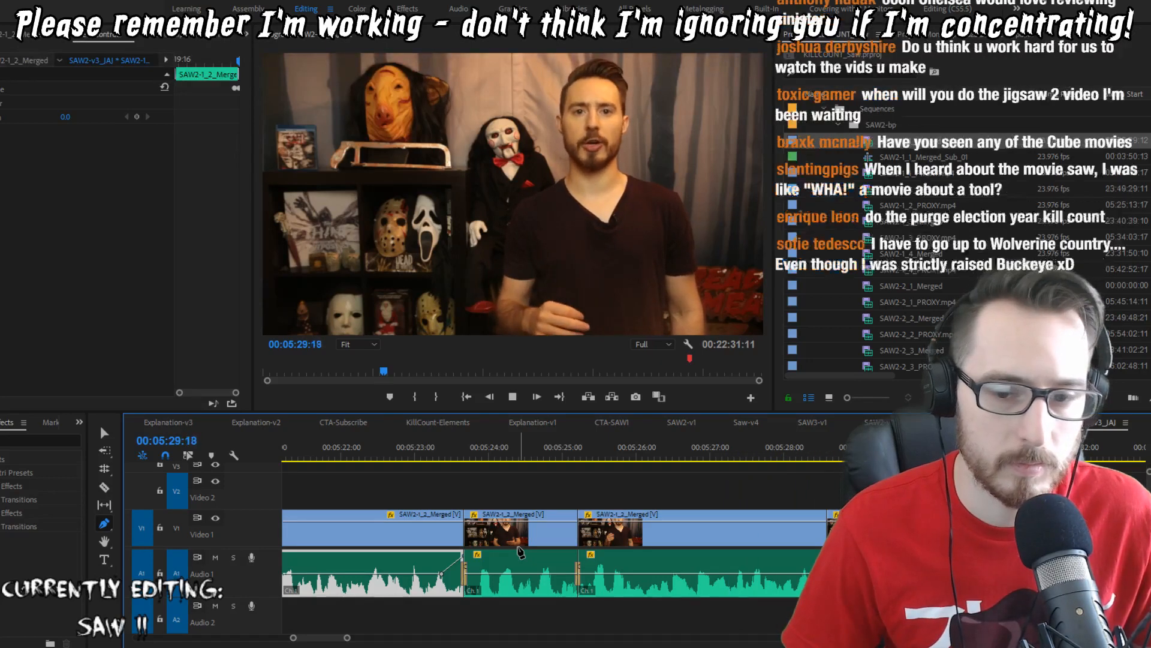
Step: Roll only the audio edit near 00:05:28:14 about ten frames earlier with the Rolling Edit tool, and replay it
{"action": "key", "text": "space"}
{"action": "key", "text": "b"}
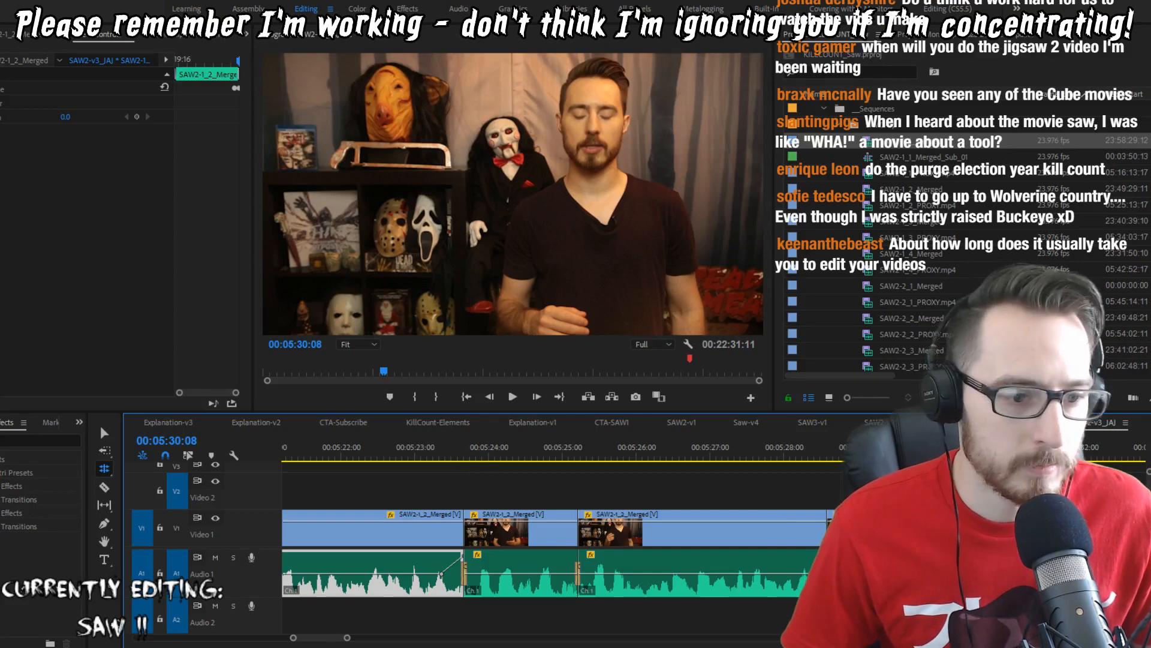
{"action": "left_click_drag", "start_coordinate": [828, 571], "coordinate": [796, 571]}
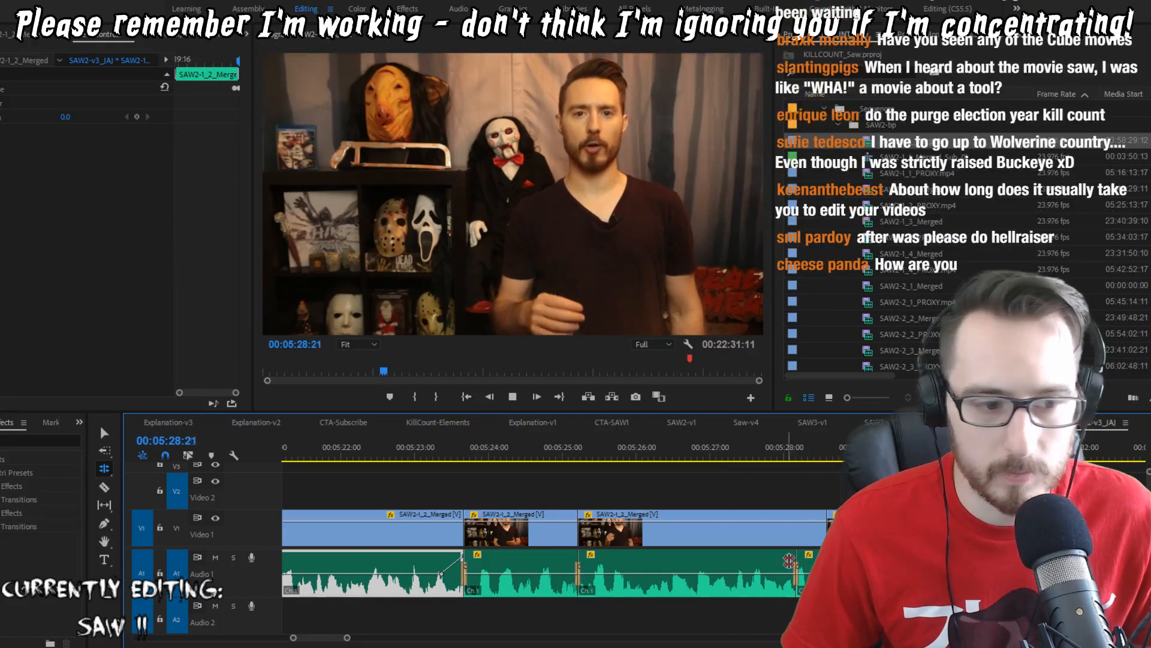
{"action": "left_click", "coordinate": [706, 460]}
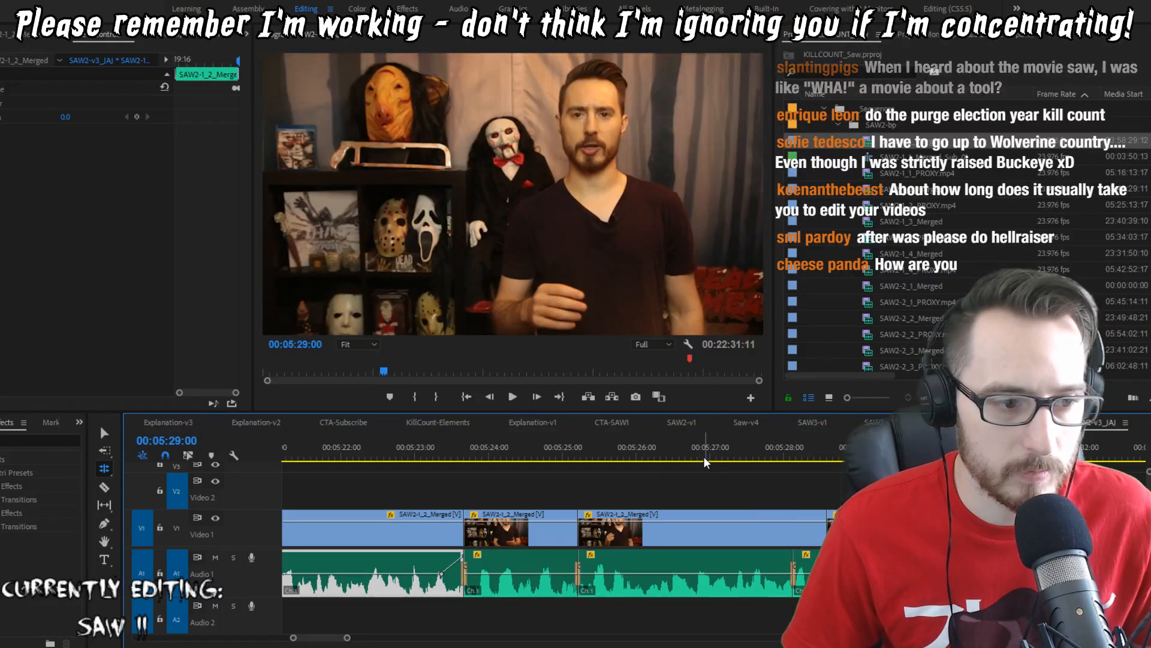
{"action": "key", "text": "space"}
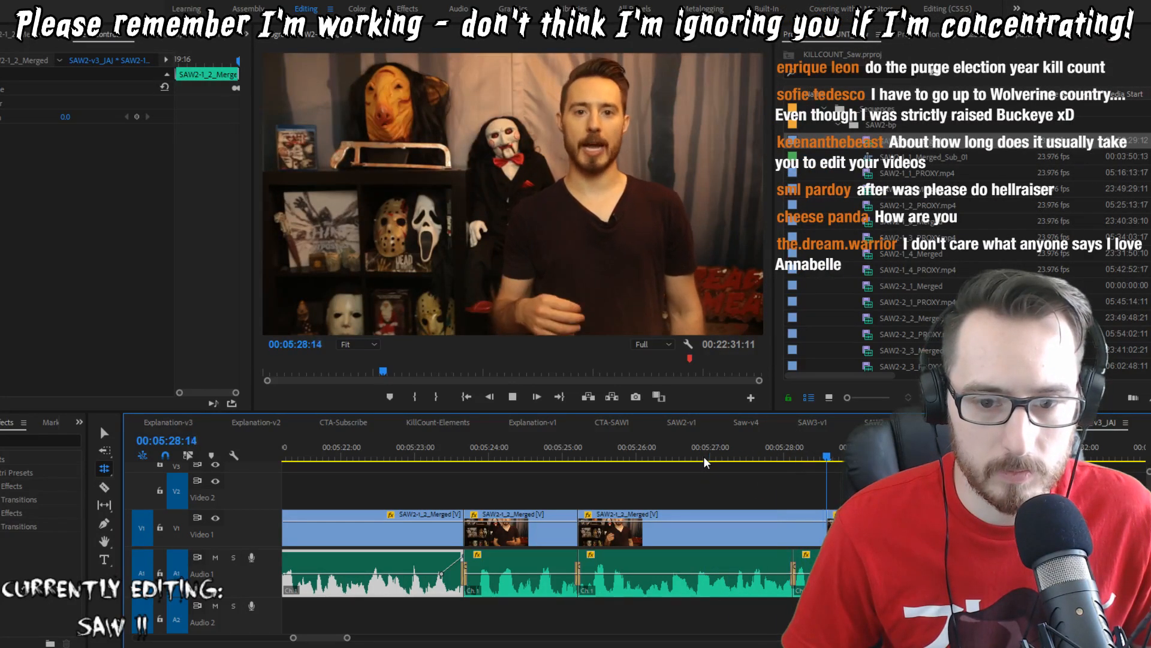
{"action": "left_click", "coordinate": [654, 450]}
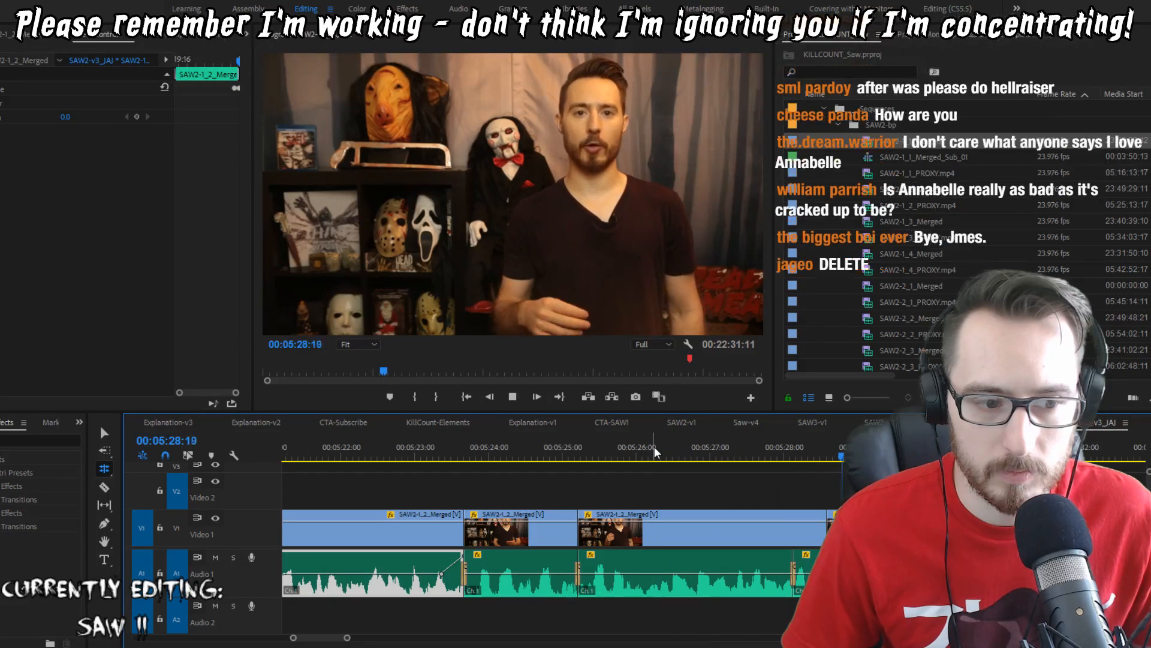
Step: Ripple-trim the end of the clip back to 00:05:30:10 and replay the new cut
{"action": "scroll", "coordinate": [742, 477], "scroll_direction": "down", "scroll_amount": 2}
{"action": "key", "text": "space"}
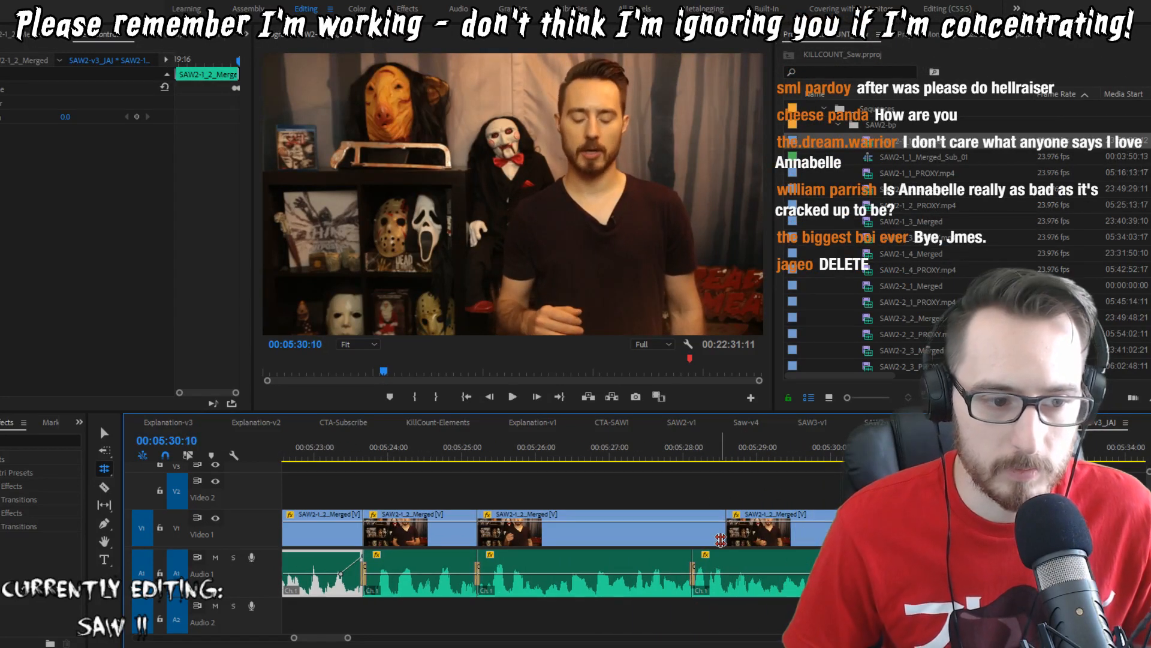
{"action": "key", "text": "w"}
{"action": "left_click", "coordinate": [784, 453]}
{"action": "key", "text": "space"}
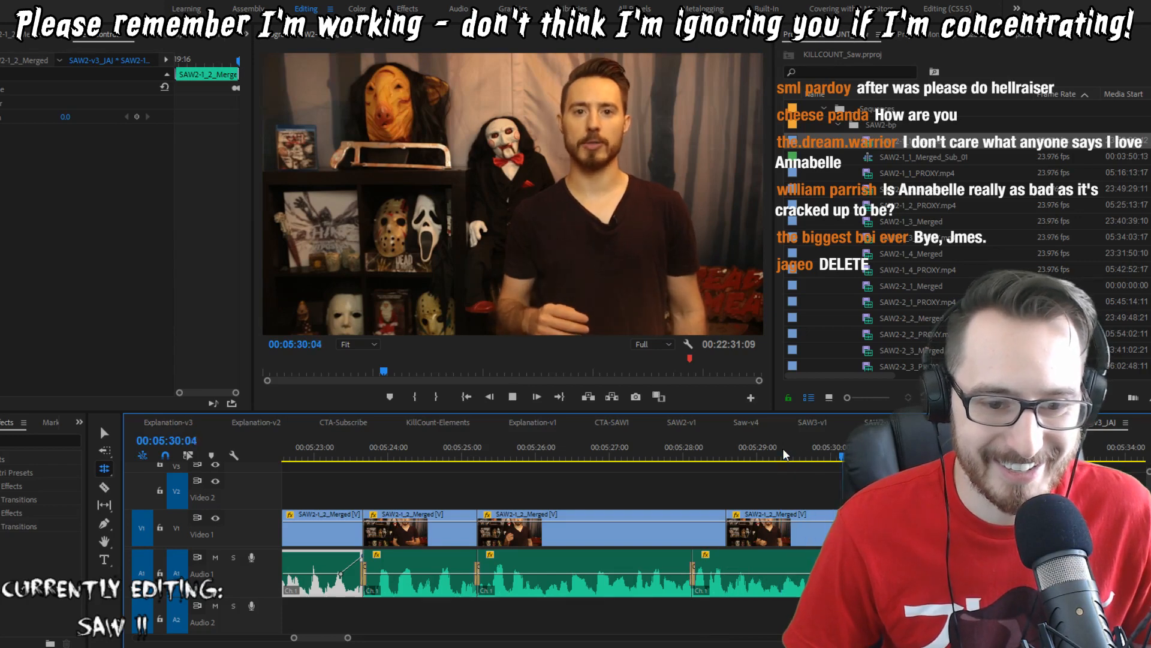
Step: Ramp the volume up with keyframes at the end of the audio clip before 00:05:30:10, and replay from 00:05:29:08
{"action": "key", "text": "space"}
{"action": "key", "text": "p"}
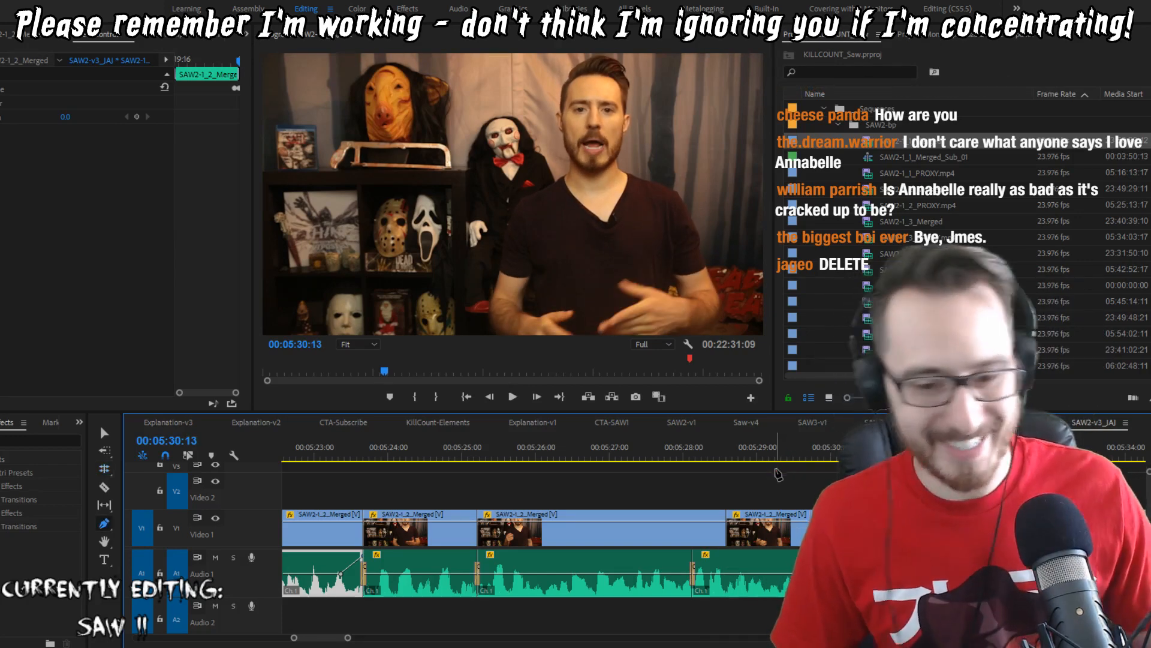
{"action": "left_click", "coordinate": [839, 574]}
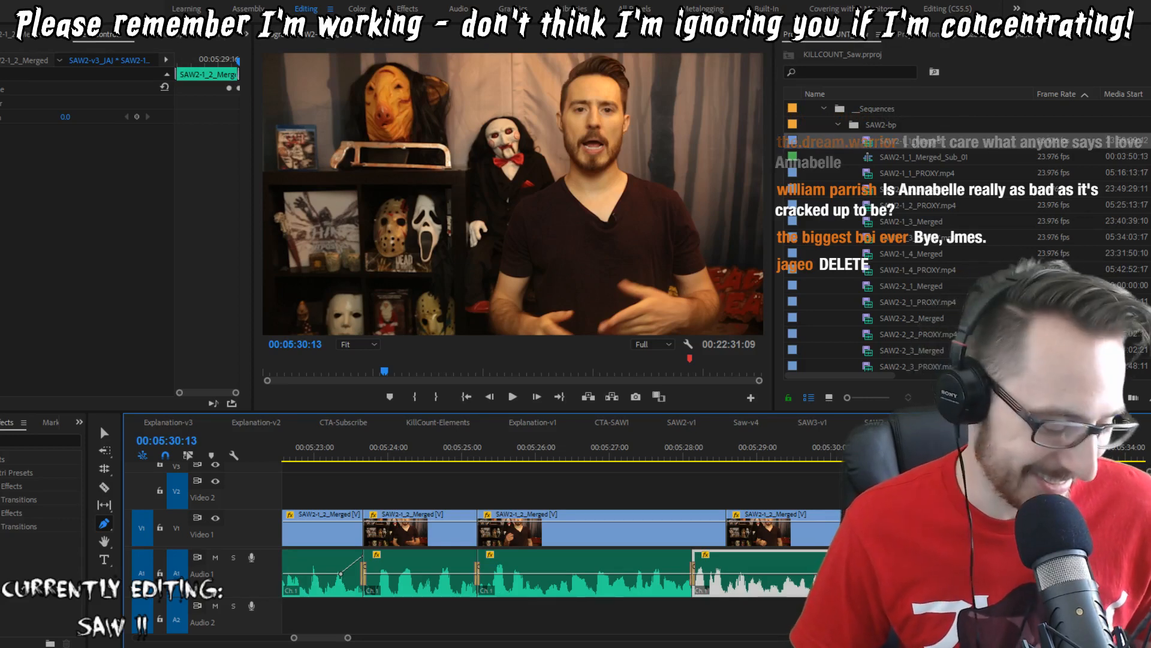
{"action": "key", "text": "v"}
{"action": "scroll", "coordinate": [838, 573], "scroll_direction": "down", "scroll_amount": 3}
{"action": "left_click", "coordinate": [661, 453]}
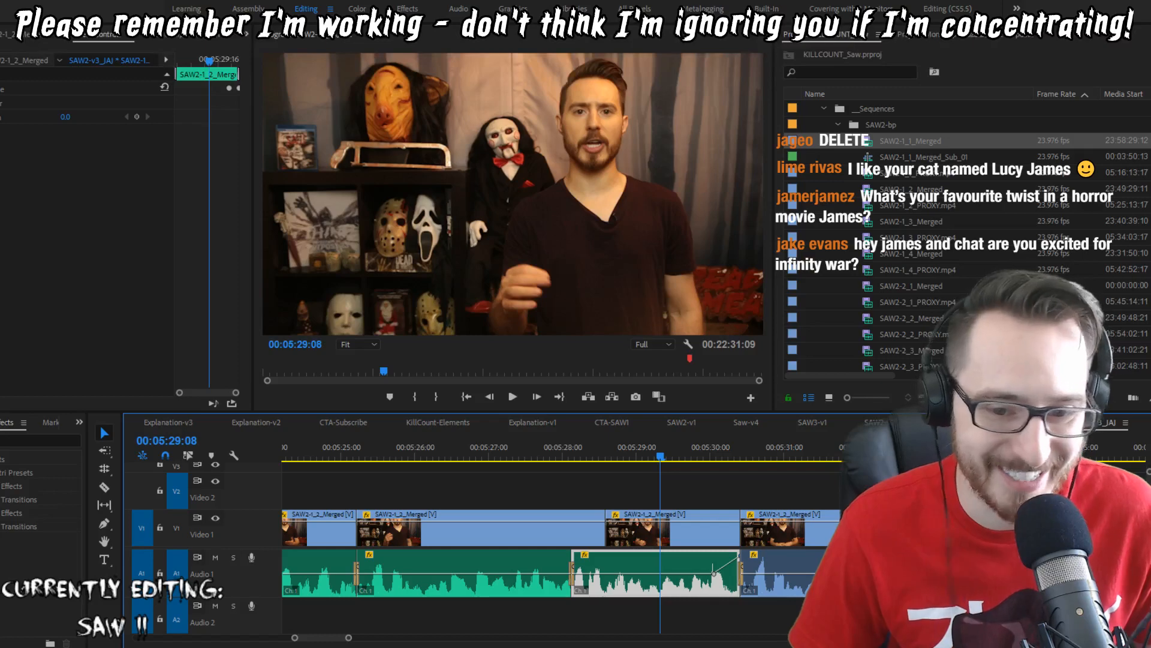
{"action": "key", "text": "space"}
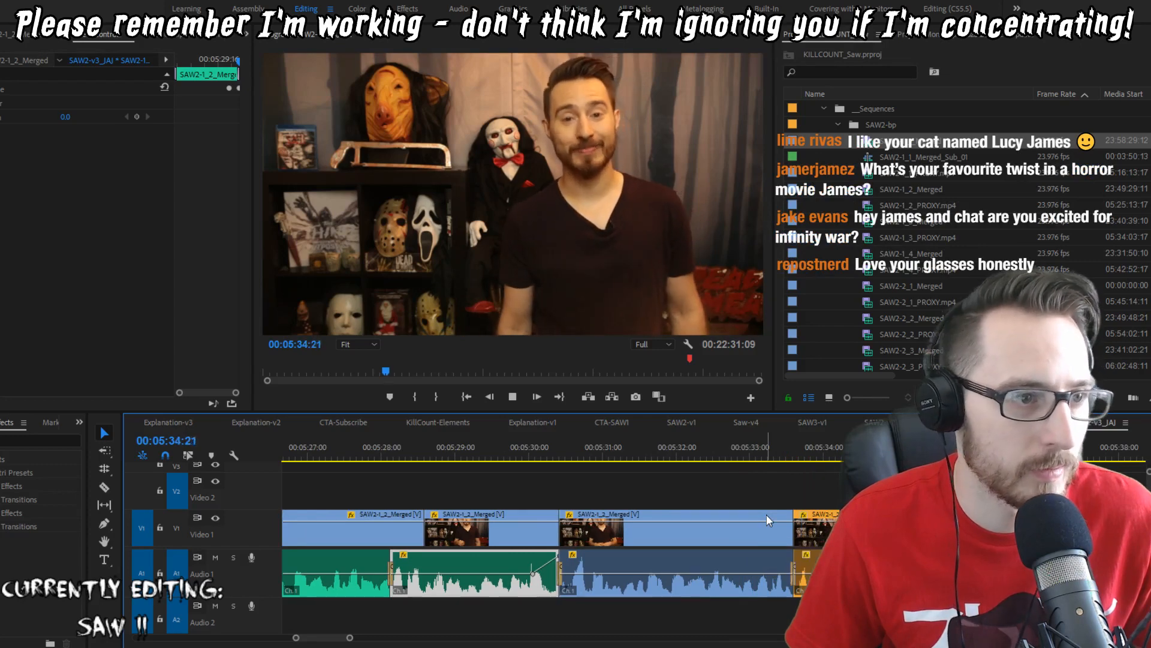
{"action": "key", "text": "space"}
Step: Replay the adjusted passage from about 00:05:25:00 to 00:05:27:22
{"action": "scroll", "coordinate": [720, 528], "scroll_direction": "up", "scroll_amount": 3}
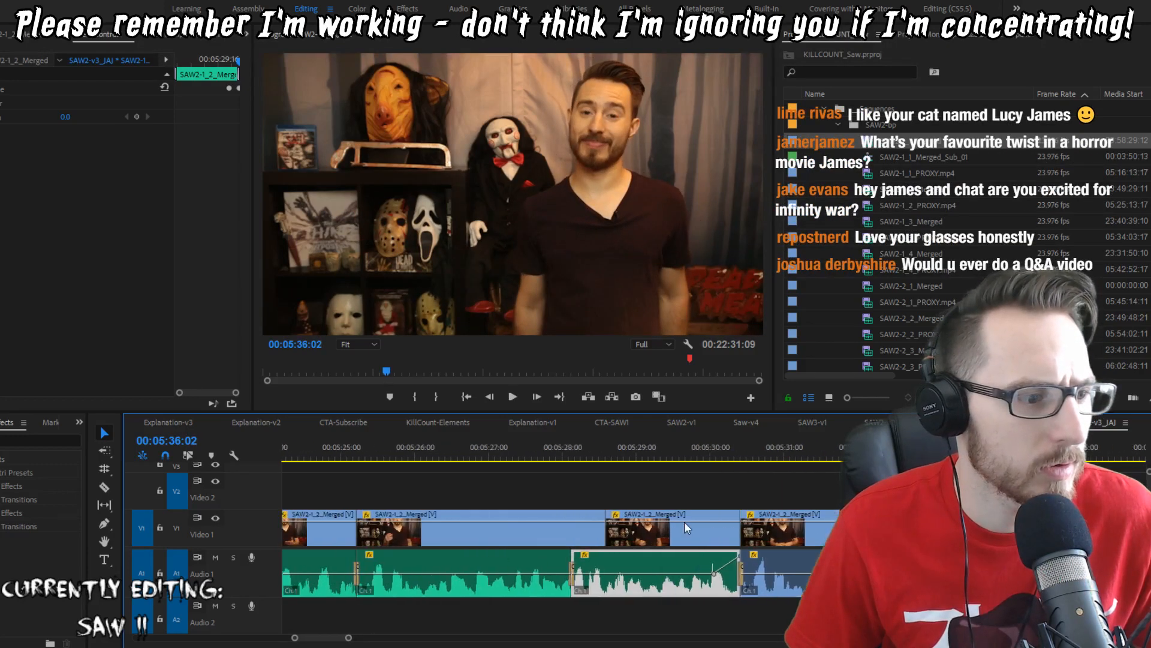
{"action": "scroll", "coordinate": [685, 522], "scroll_direction": "down", "scroll_amount": 2}
{"action": "left_click_drag", "start_coordinate": [513, 448], "coordinate": [499, 444]}
{"action": "key", "text": "space"}
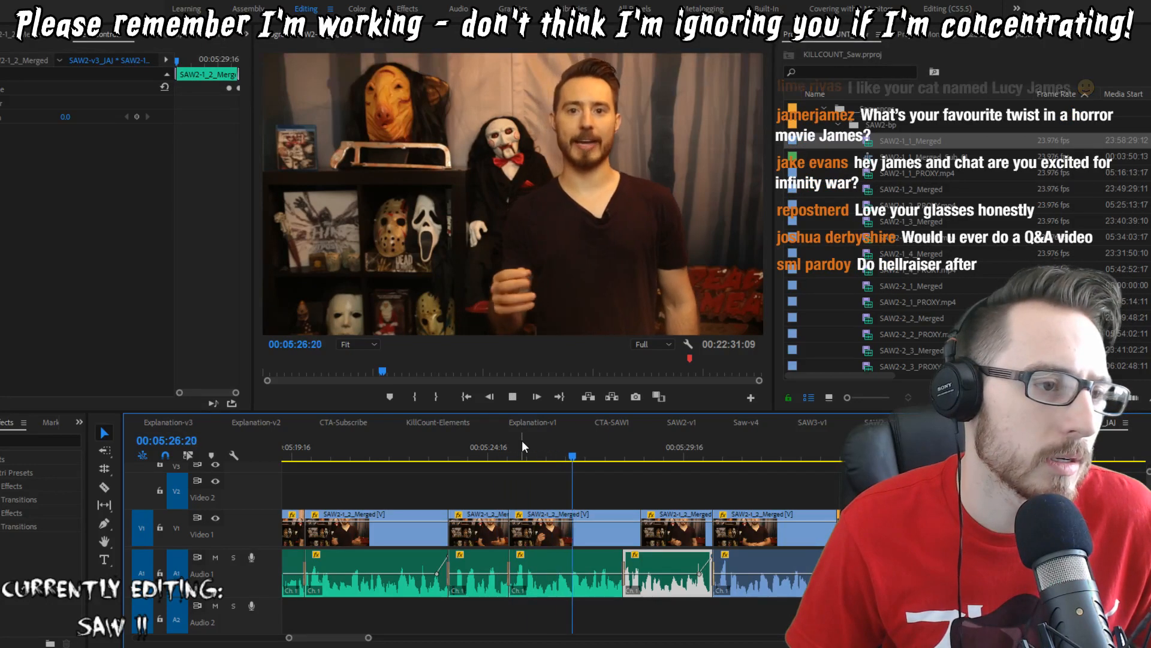
{"action": "key", "text": "space"}
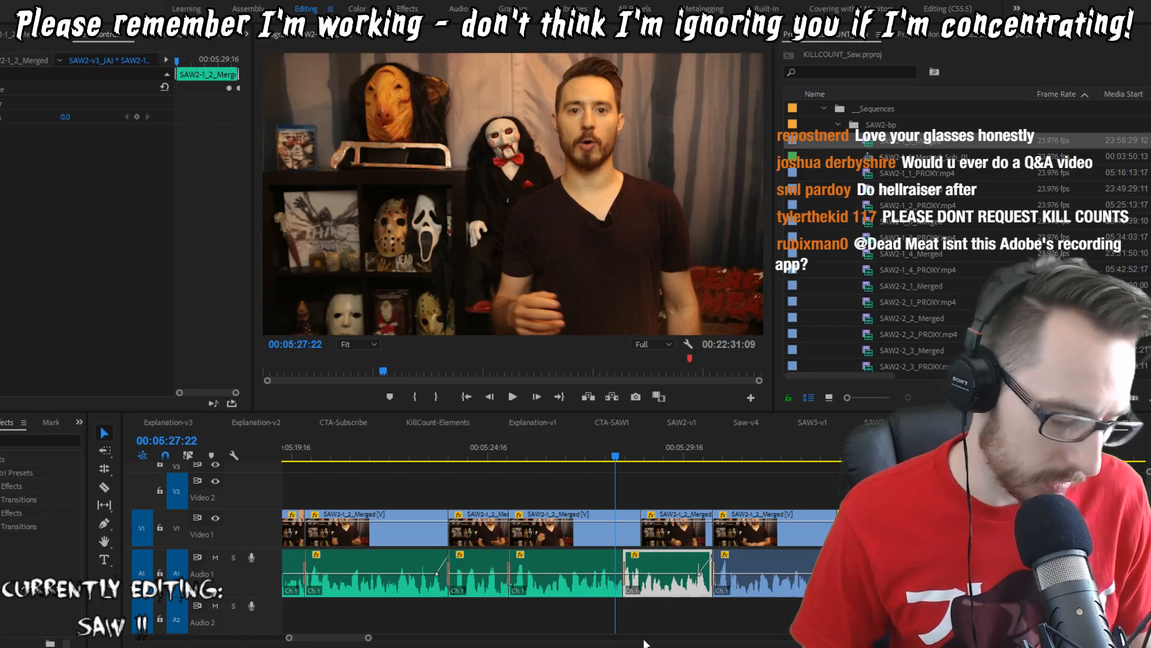
Step: Switch to the web browser, search for "nerve house gas" and open the Saw Wiki article on the Nerve Gas House
{"action": "left_click_drag", "start_coordinate": [0, 2], "coordinate": [440, 0]}
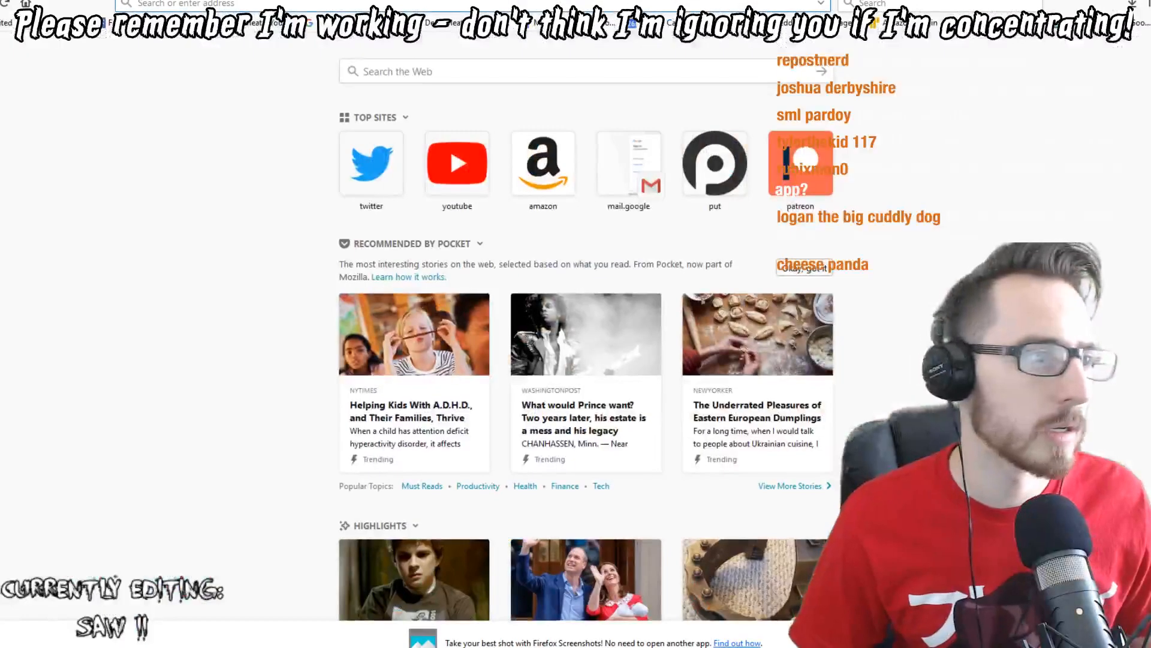
{"action": "left_click", "coordinate": [424, 66]}
{"action": "type", "text": "nerve house gas"}
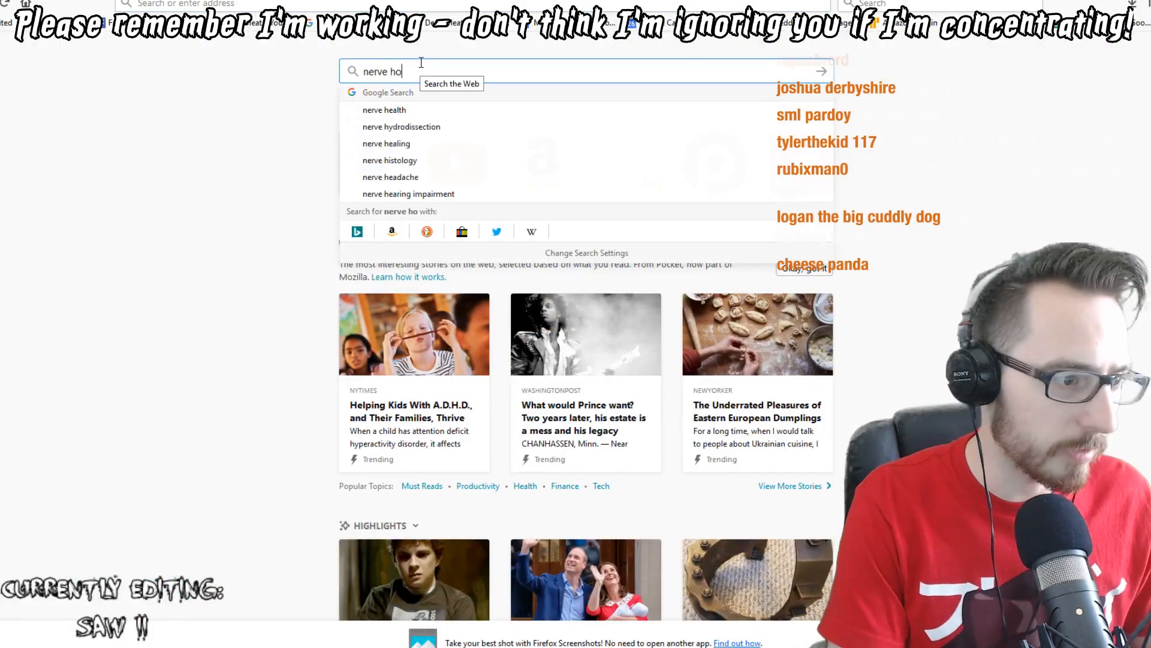
{"action": "key", "text": "Return"}
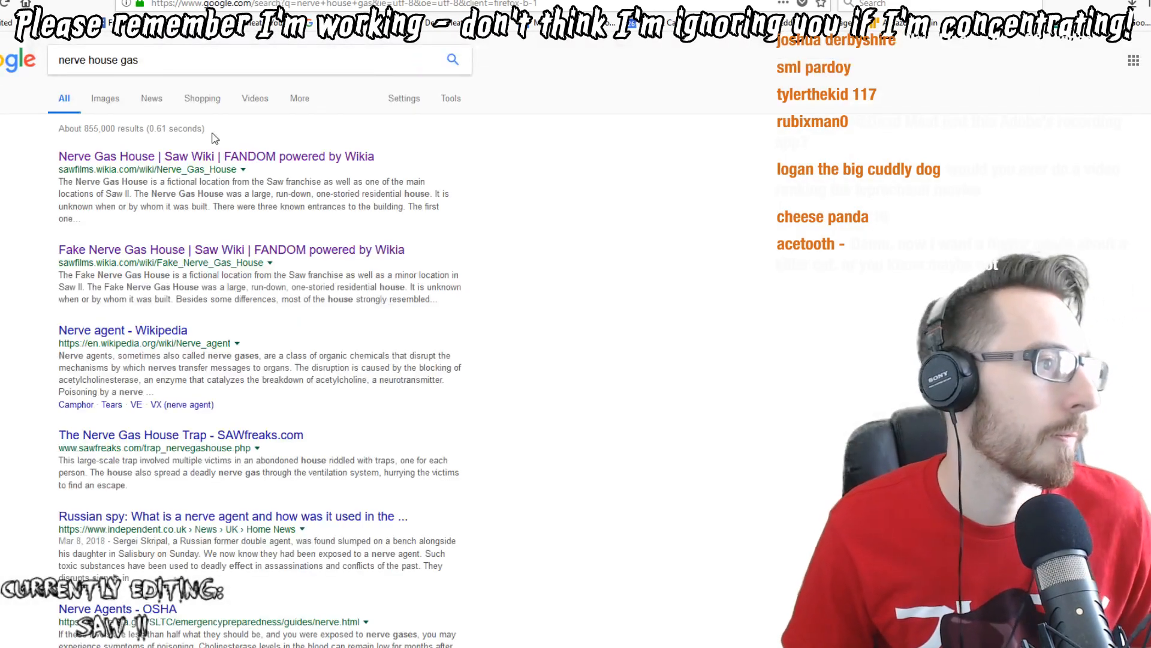
{"action": "left_click", "coordinate": [216, 156]}
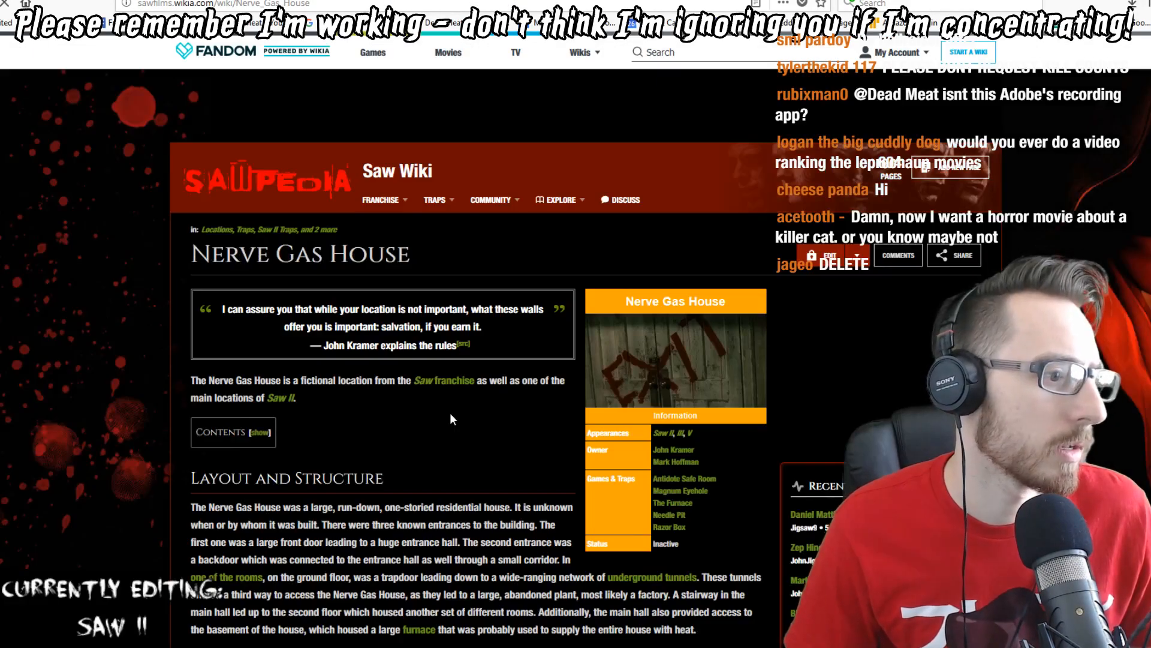
Step: Read the Nerve Gas House article's History section, focusing on who took part in the game and how it was prepared
{"action": "scroll", "coordinate": [452, 419], "scroll_direction": "down", "scroll_amount": 3}
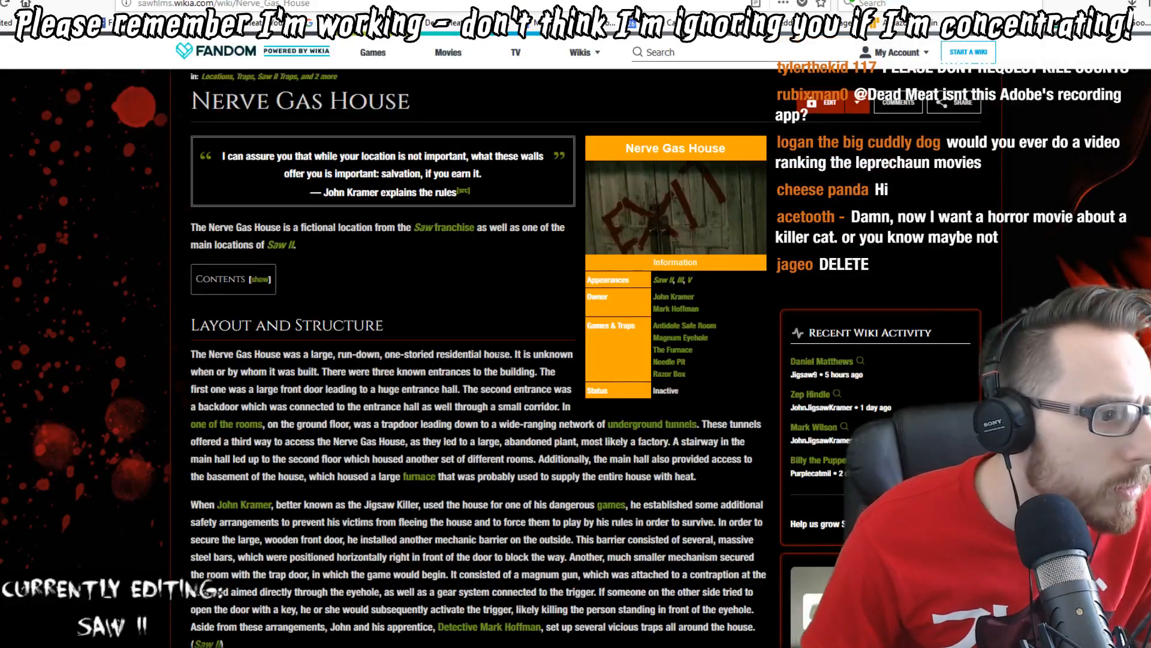
{"action": "scroll", "coordinate": [494, 357], "scroll_direction": "down", "scroll_amount": 8}
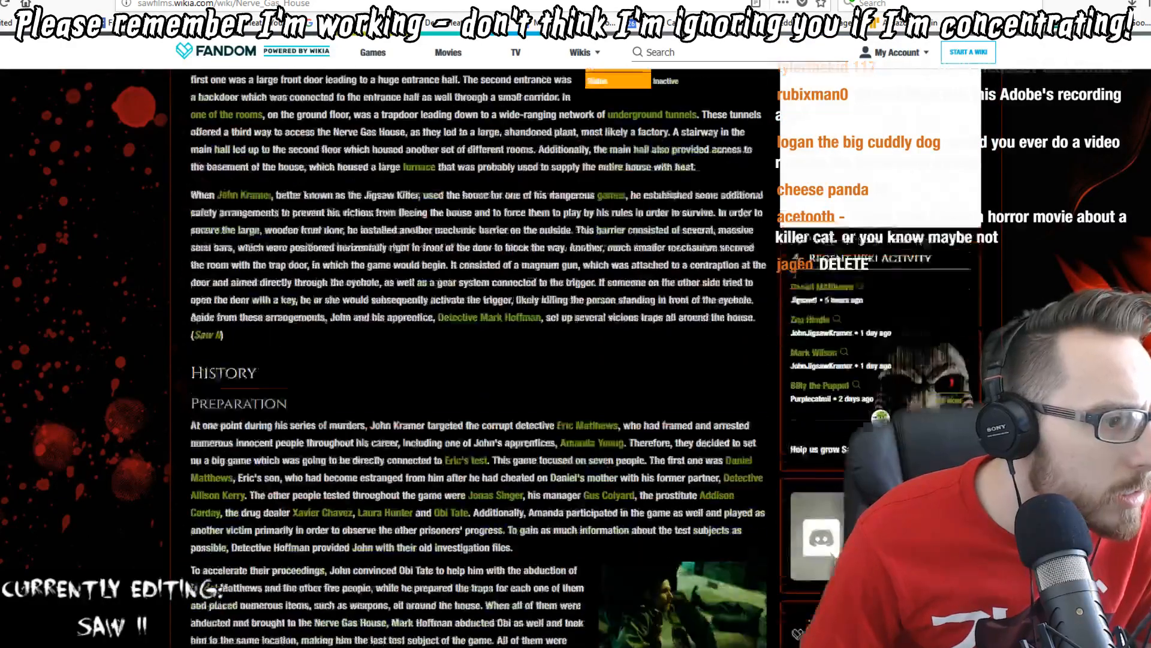
{"action": "scroll", "coordinate": [483, 311], "scroll_direction": "down", "scroll_amount": 7}
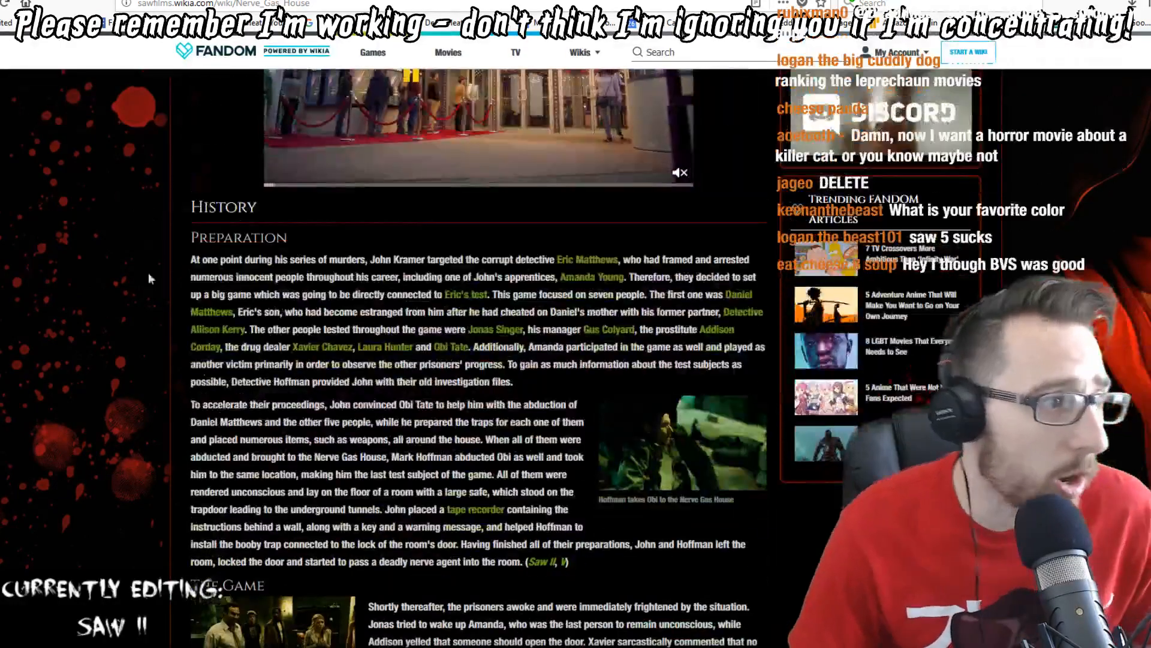
{"action": "scroll", "coordinate": [174, 360], "scroll_direction": "down", "scroll_amount": 3}
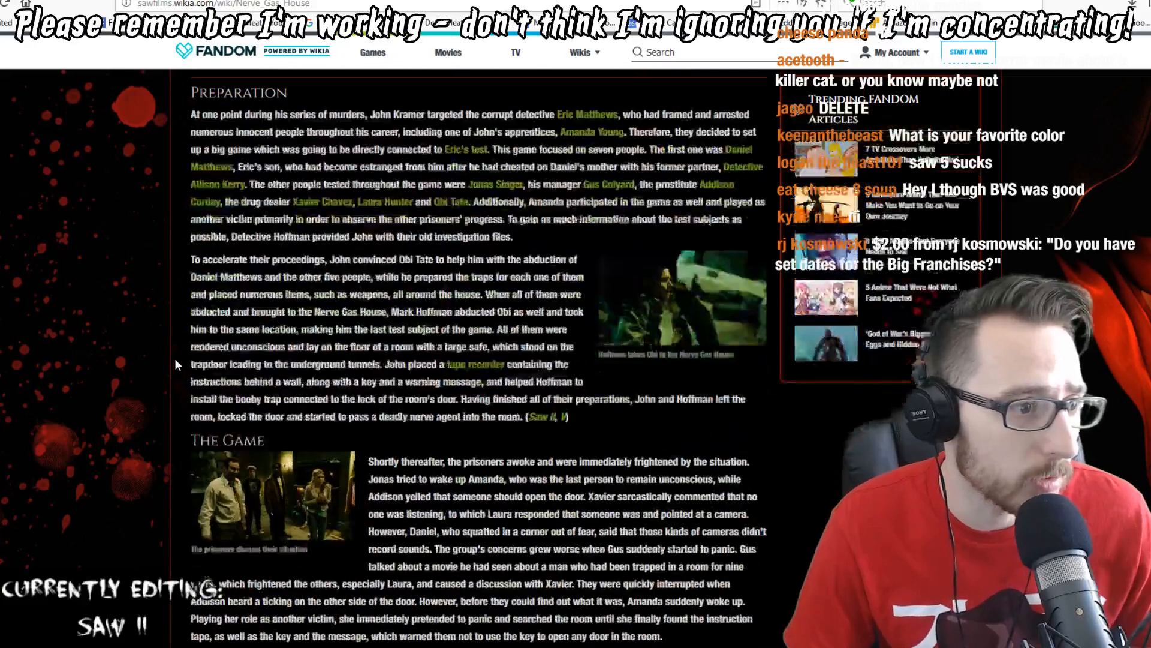
{"action": "scroll", "coordinate": [174, 358], "scroll_direction": "down", "scroll_amount": 2}
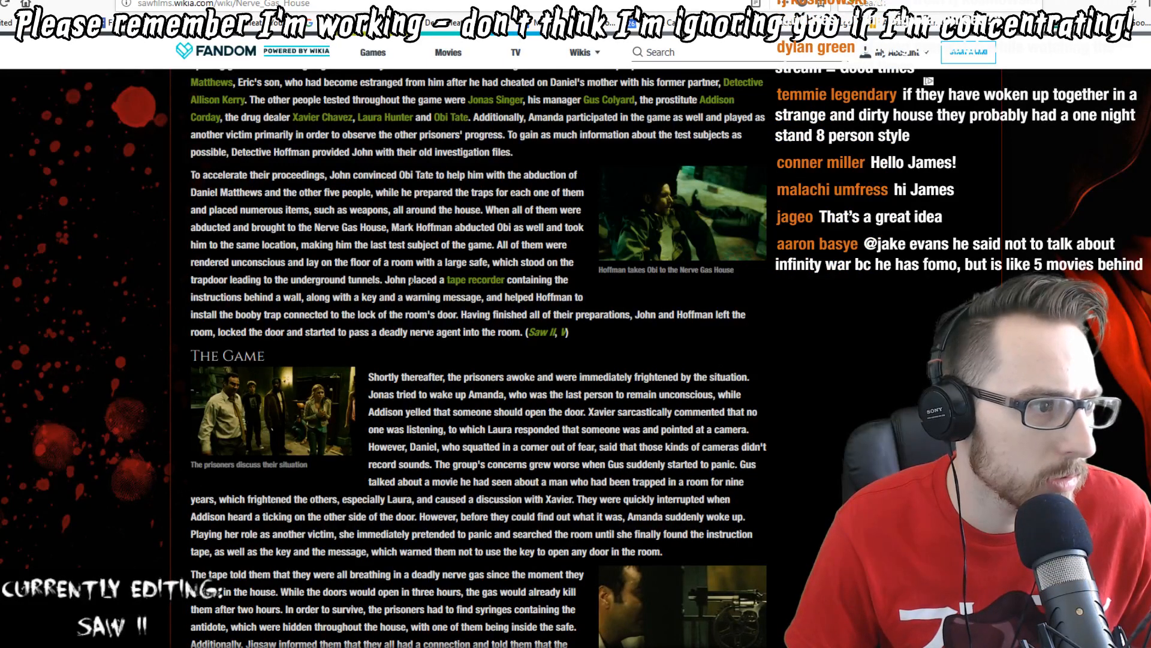
{"action": "scroll", "coordinate": [412, 280], "scroll_direction": "up", "scroll_amount": 2}
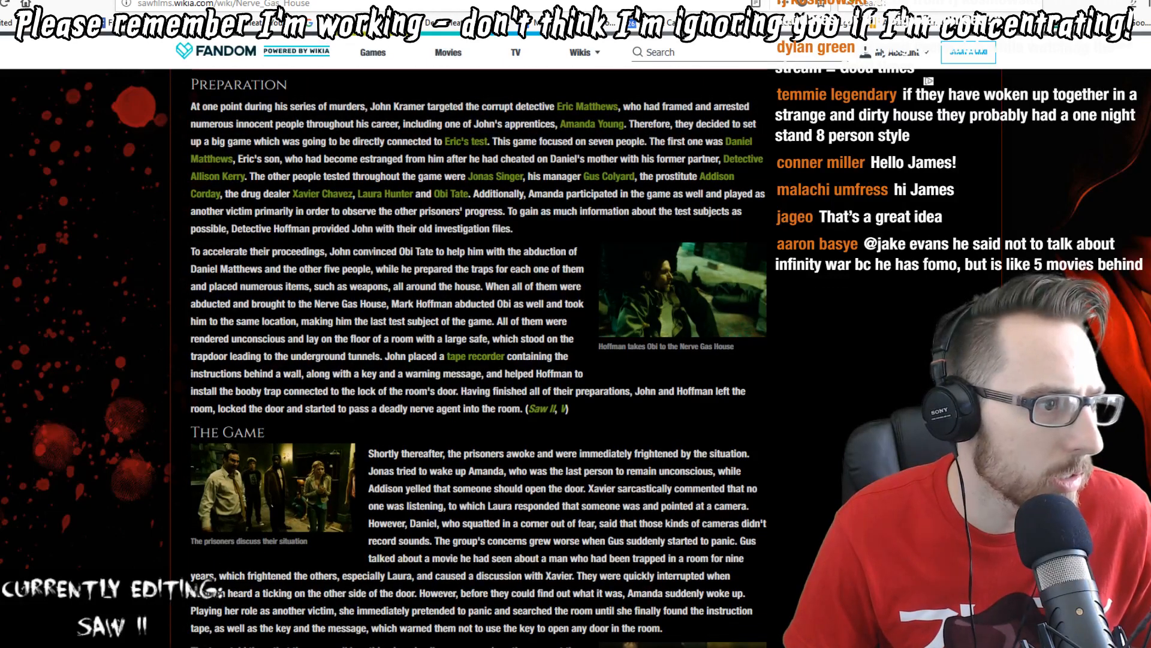
{"action": "scroll", "coordinate": [412, 276], "scroll_direction": "up", "scroll_amount": 2}
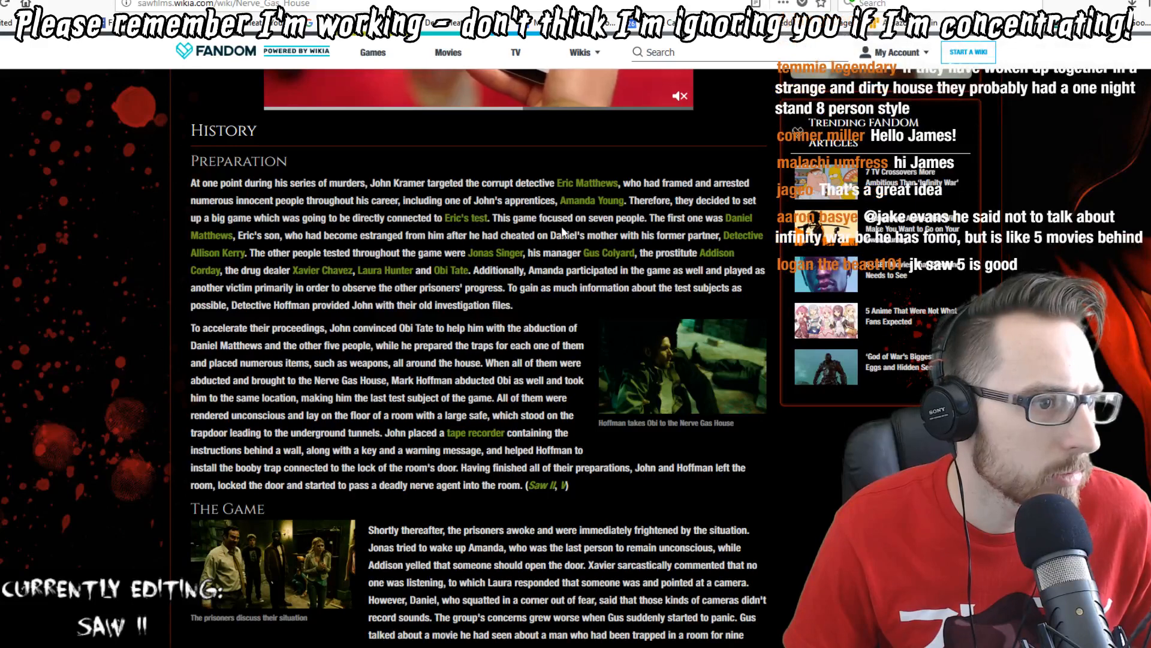
{"action": "left_click_drag", "start_coordinate": [502, 218], "coordinate": [648, 218]}
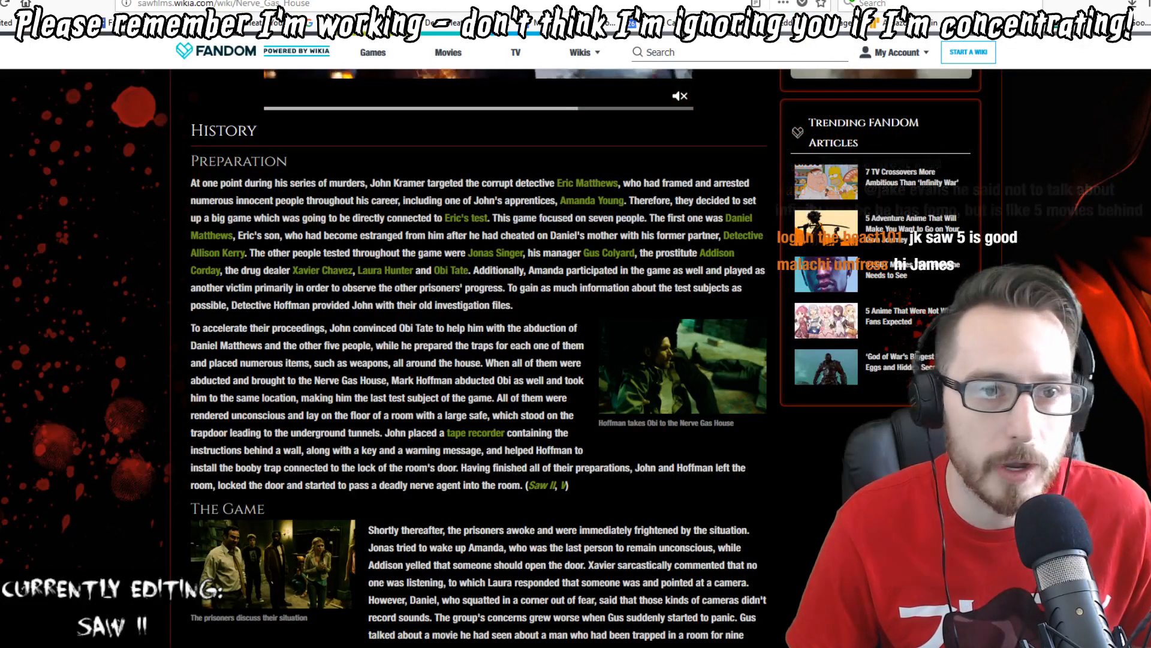
{"action": "key", "text": "alt+Tab"}
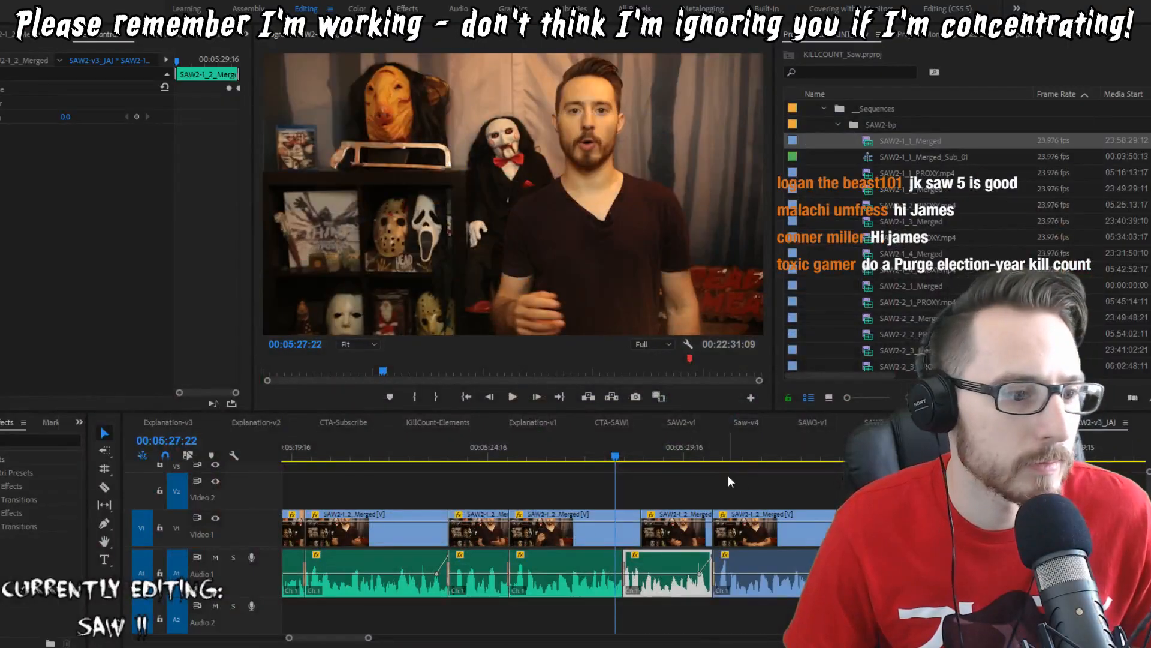
{"action": "key", "text": "alt+Tab"}
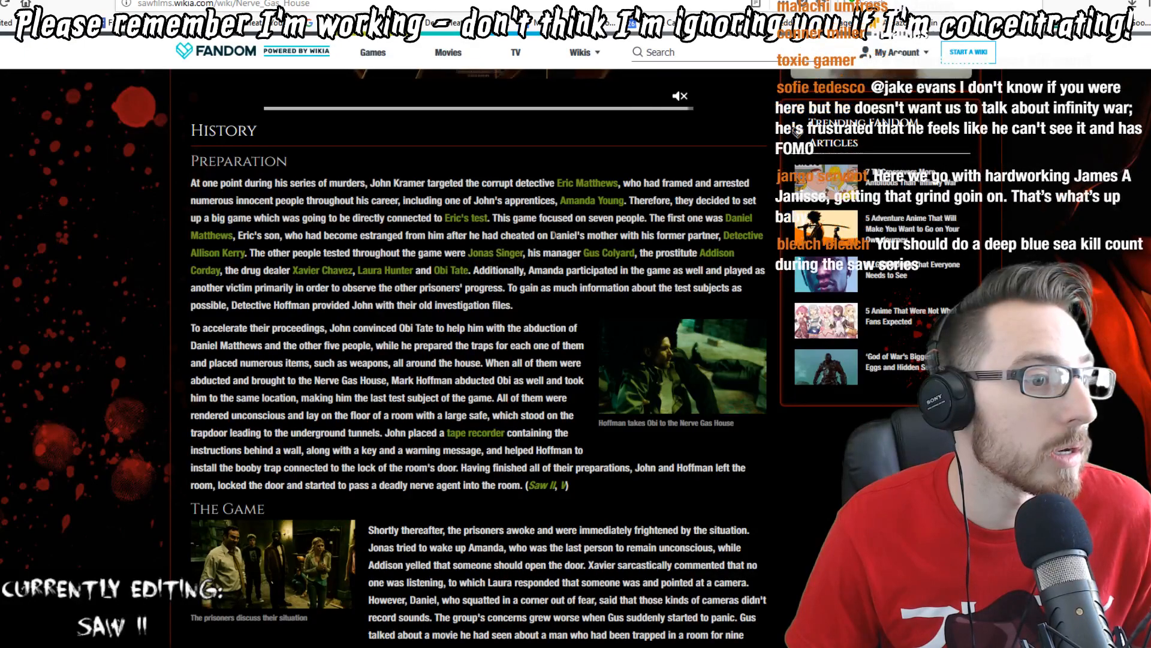
{"action": "scroll", "coordinate": [570, 262], "scroll_direction": "up", "scroll_amount": 4}
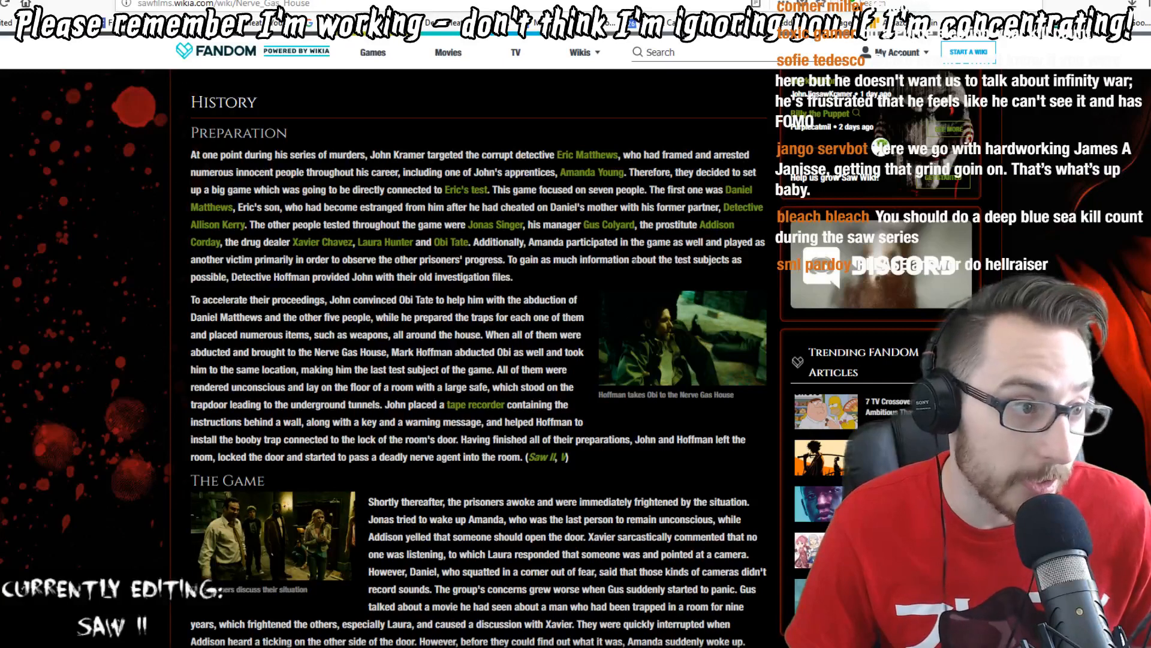
{"action": "left_click_drag", "start_coordinate": [517, 190], "coordinate": [396, 181]}
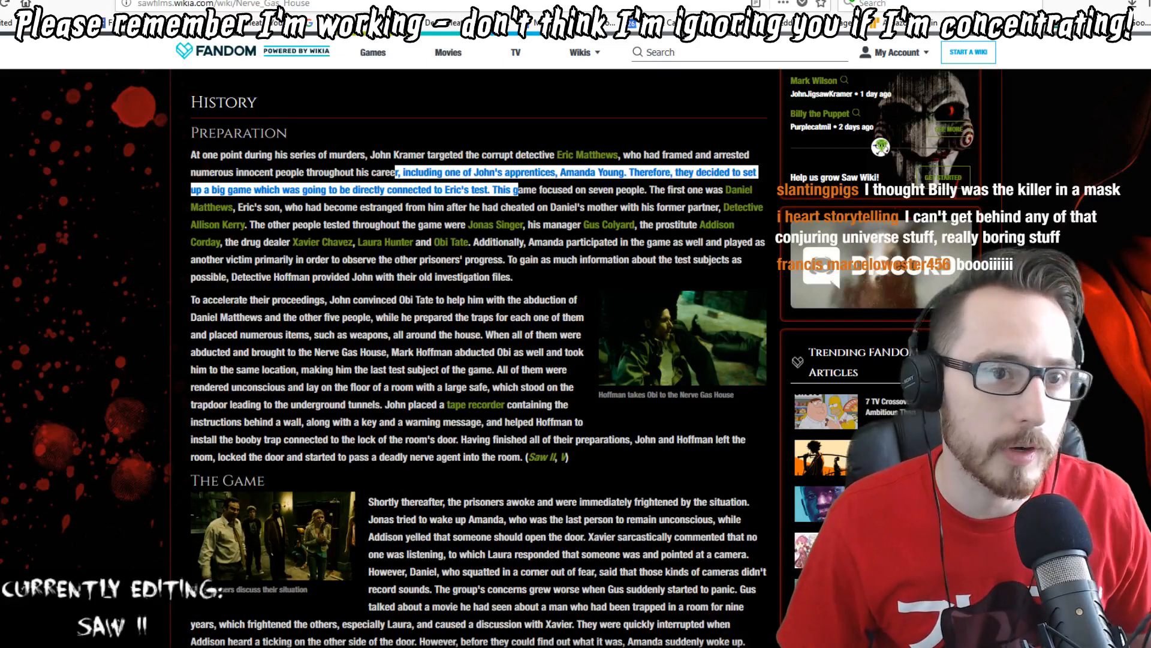
Step: Return to Premiere Pro and play the sequence from 00:05:26:22 to review the talking-head clips
{"action": "key", "text": "alt+Tab"}
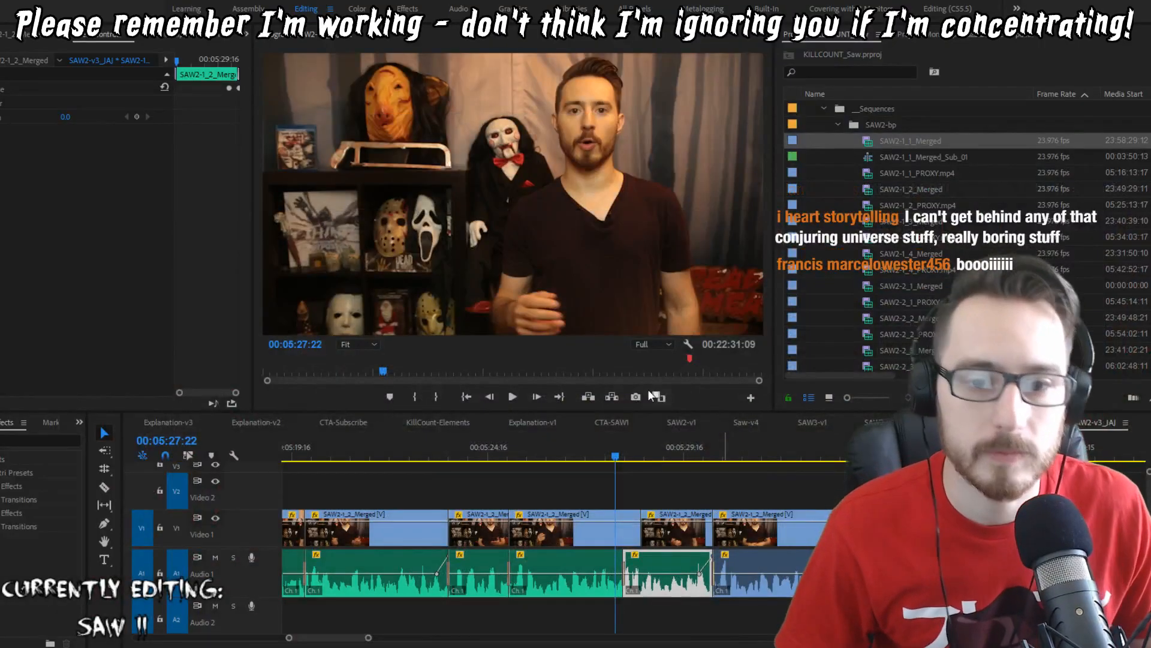
{"action": "left_click", "coordinate": [577, 455]}
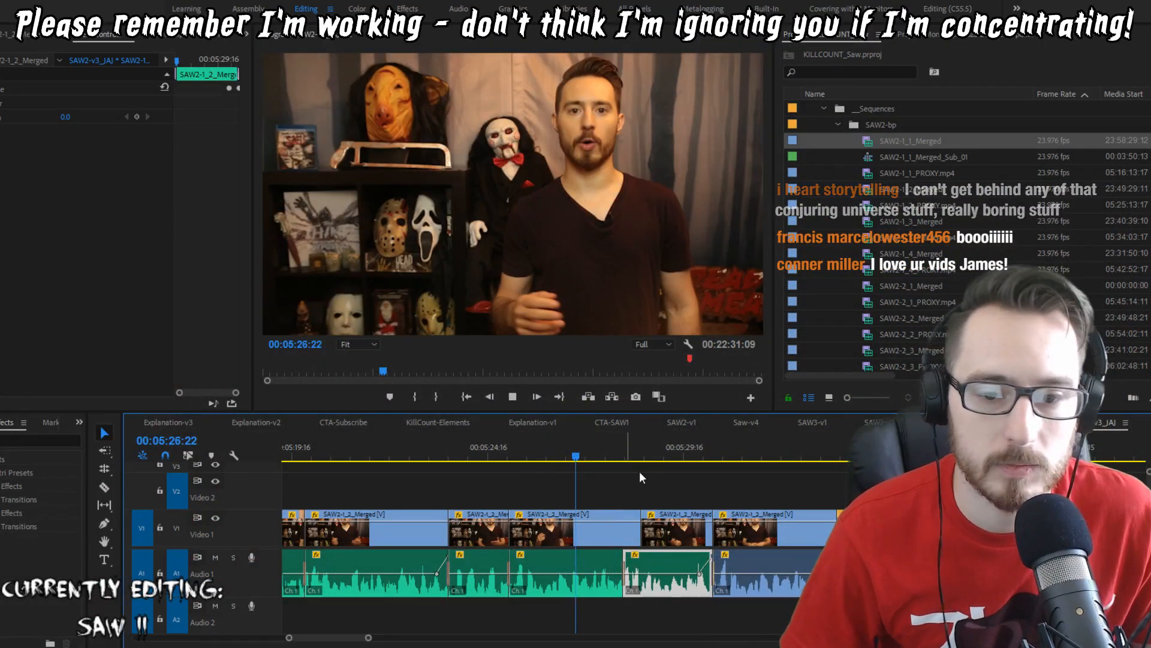
{"action": "key", "text": "space"}
{"action": "left_click_drag", "start_coordinate": [687, 498], "coordinate": [547, 498]}
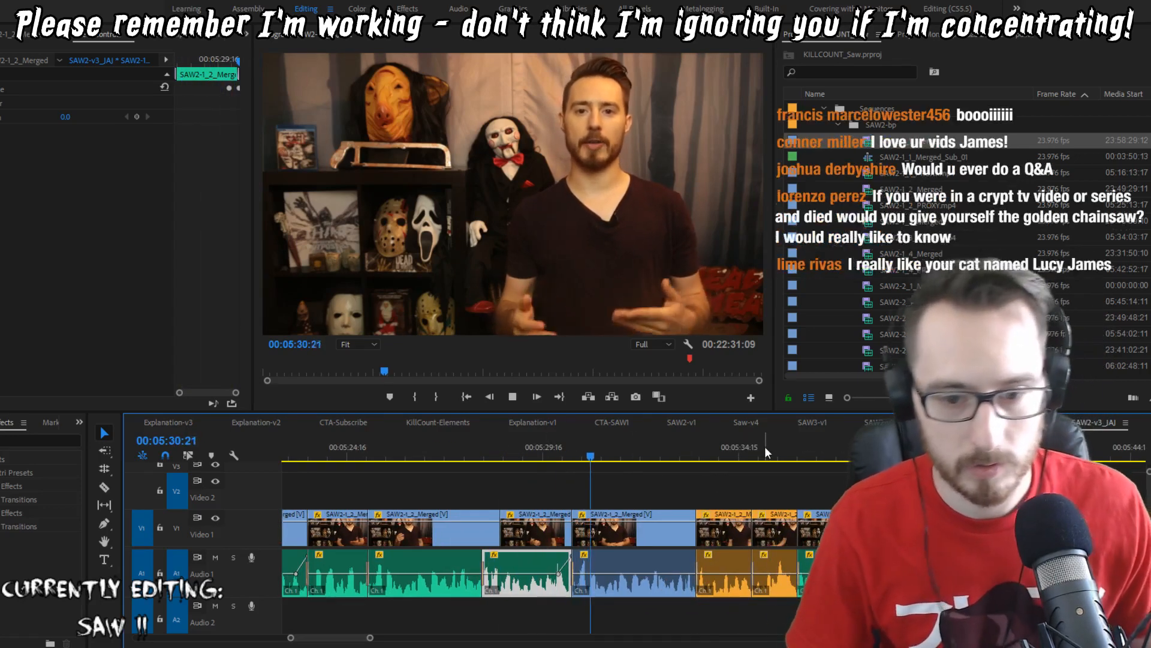
Step: Mark the blue-audio clip from 00:05:30:10 up to the first orange clip and extract it, closing the gap
{"action": "key", "text": "Up"}
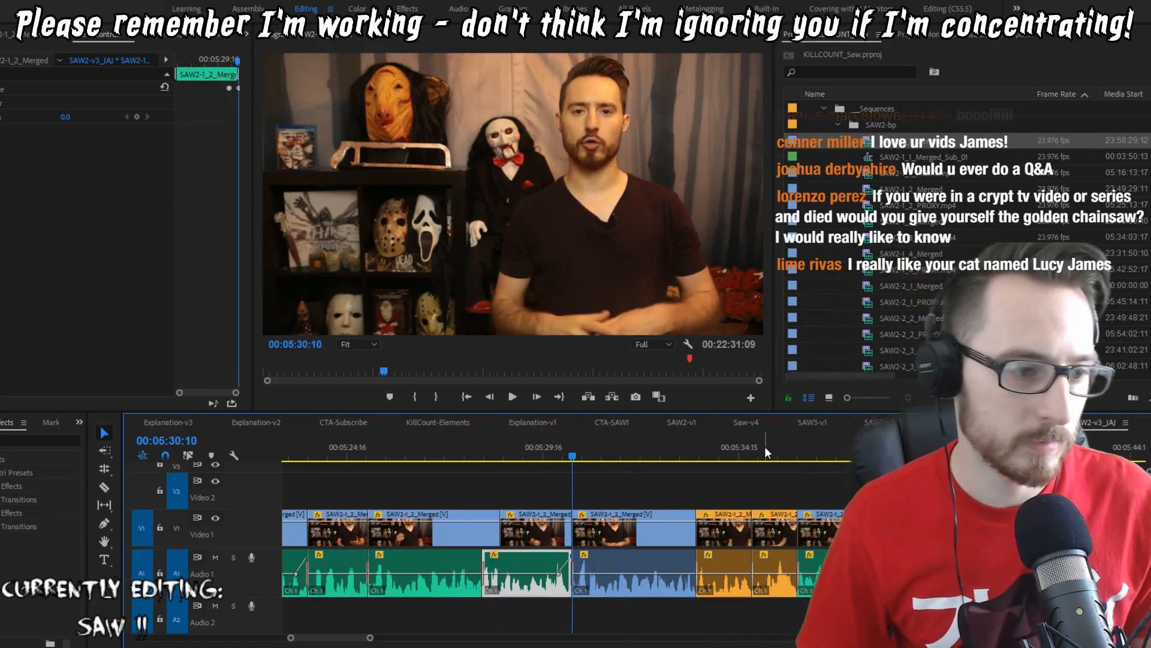
{"action": "key", "text": "i"}
{"action": "key", "text": "space"}
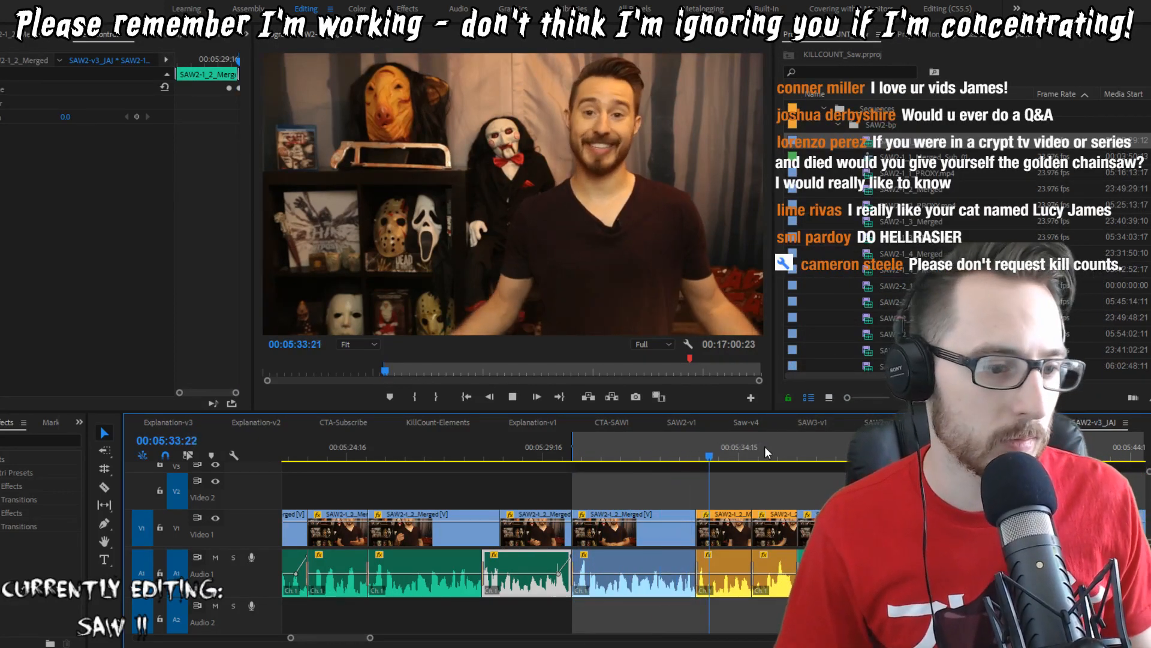
{"action": "key", "text": "space"}
{"action": "key", "text": "Up"}
{"action": "key", "text": "o"}
{"action": "key", "text": "apostrophe"}
{"action": "key", "text": "ctrl+shift+a"}
Step: Review the new cut and slip the first orange clip's video by a few frames against its audio
{"action": "key", "text": "j"}
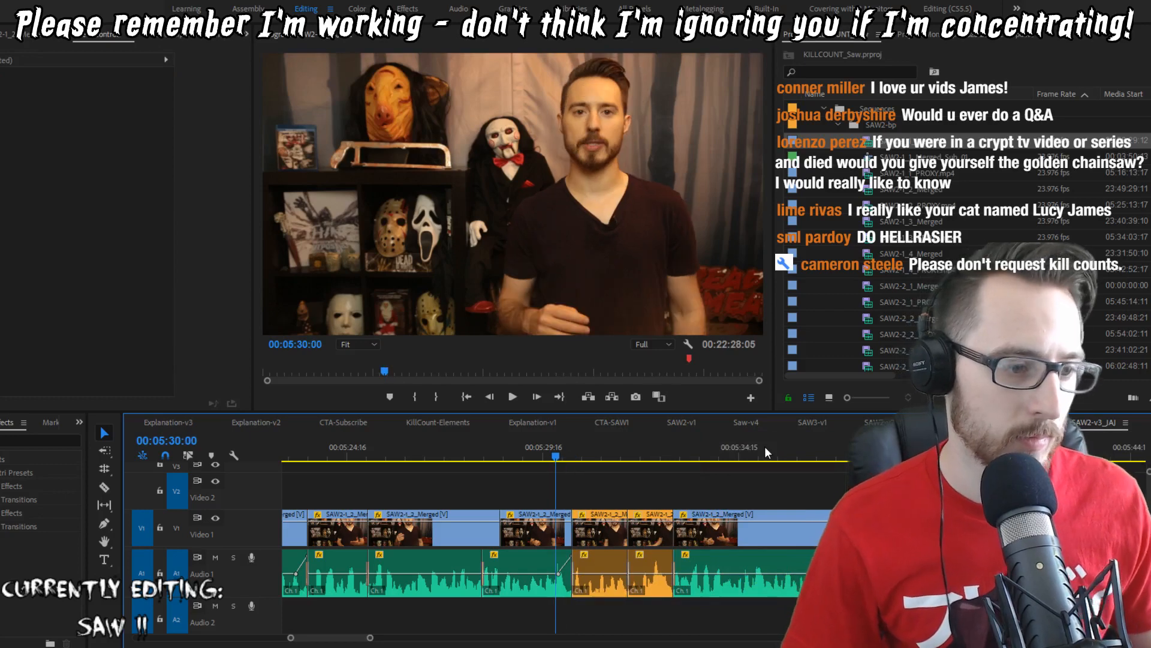
{"action": "key", "text": "l"}
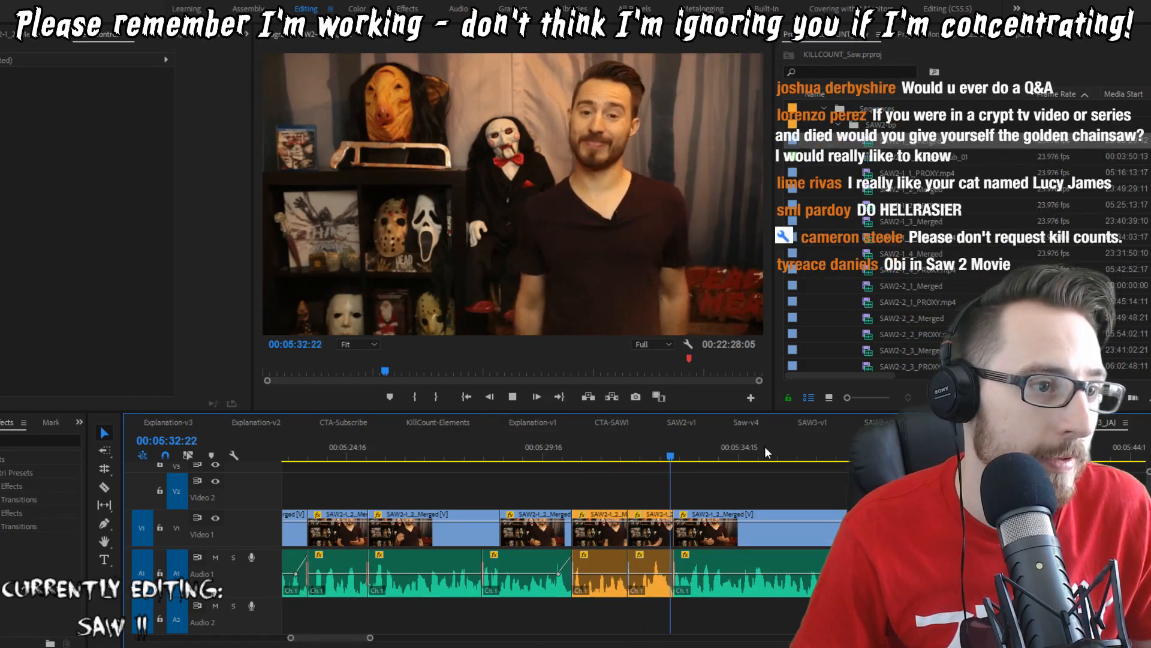
{"action": "key", "text": "Up"}
{"action": "key", "text": "l"}
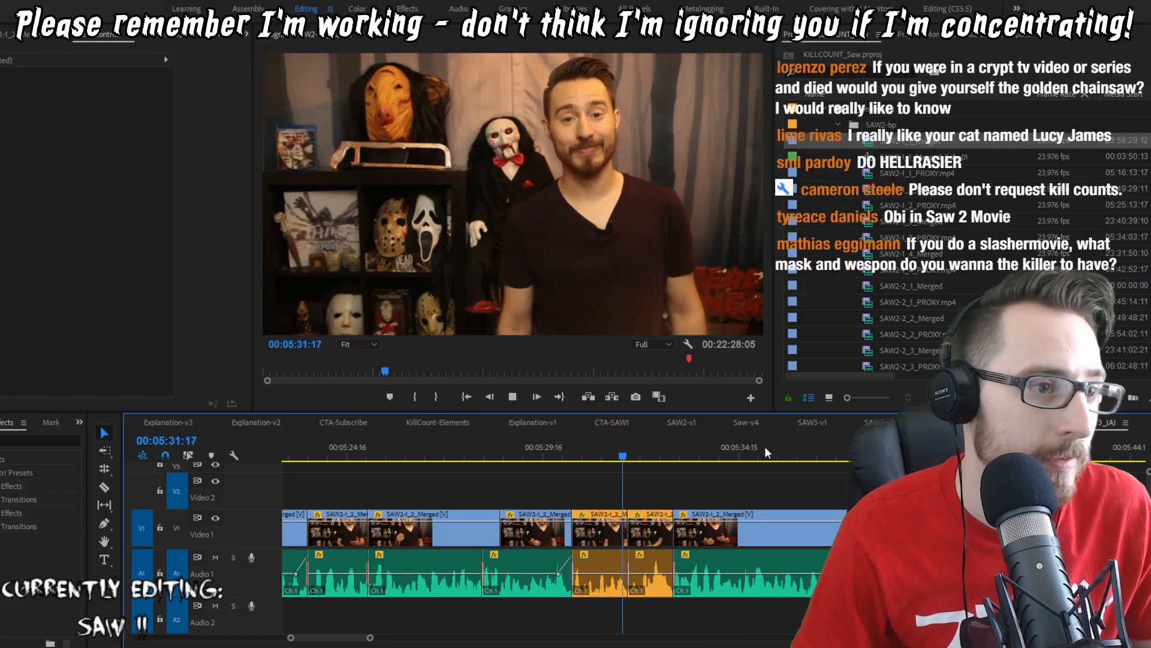
{"action": "left_click", "coordinate": [559, 541]}
{"action": "left_click_drag", "start_coordinate": [597, 537], "coordinate": [598, 537]}
{"action": "key", "text": "ctrl+alt+Right"}
{"action": "key", "text": "Up"}
{"action": "key", "text": "l"}
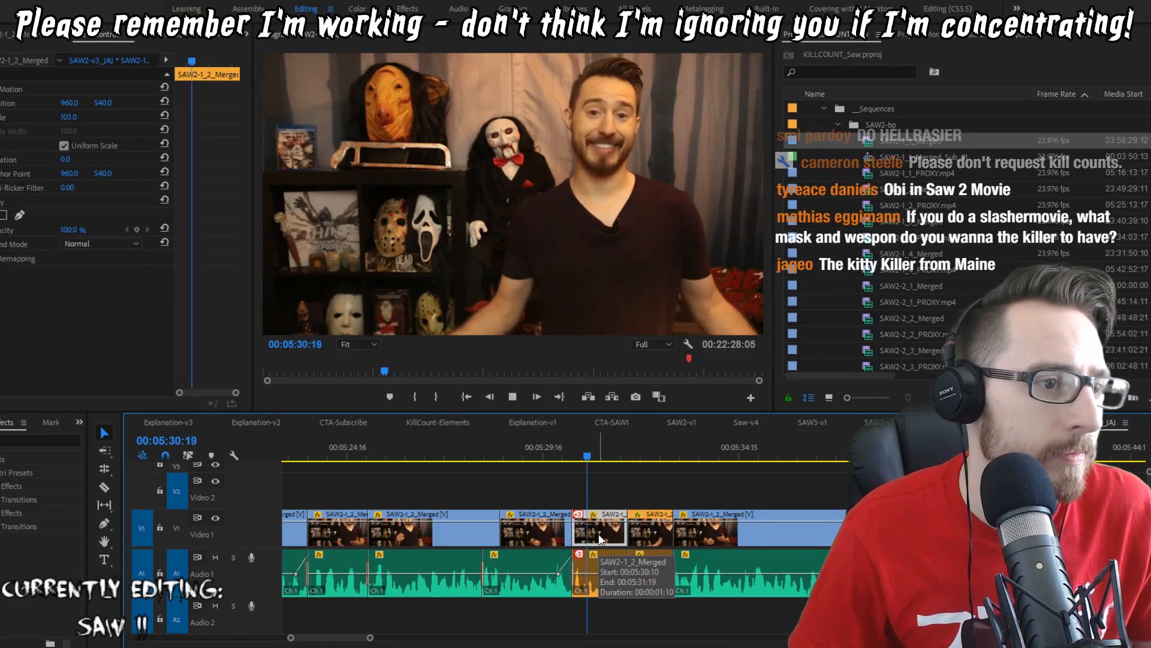
{"action": "key", "text": "ctrl+alt+Left"}
{"action": "key", "text": "Up"}
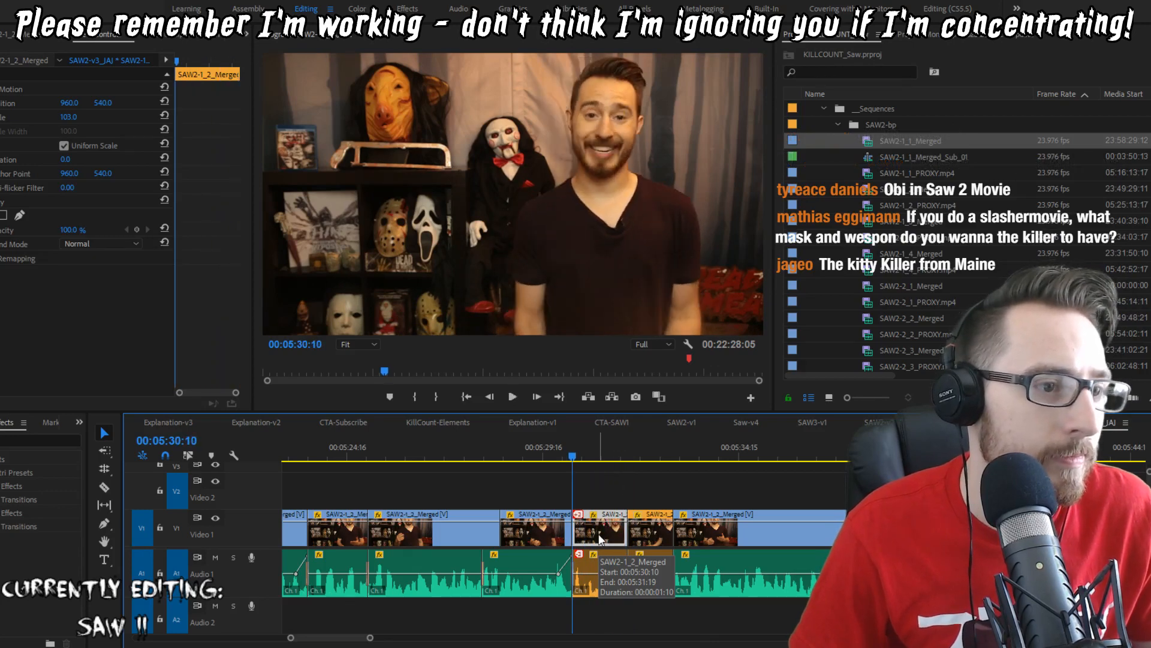
Step: Ripple delete the second orange clip so the following green-audio clip starts at 00:05:31:19, and play the cut
{"action": "key", "text": "l"}
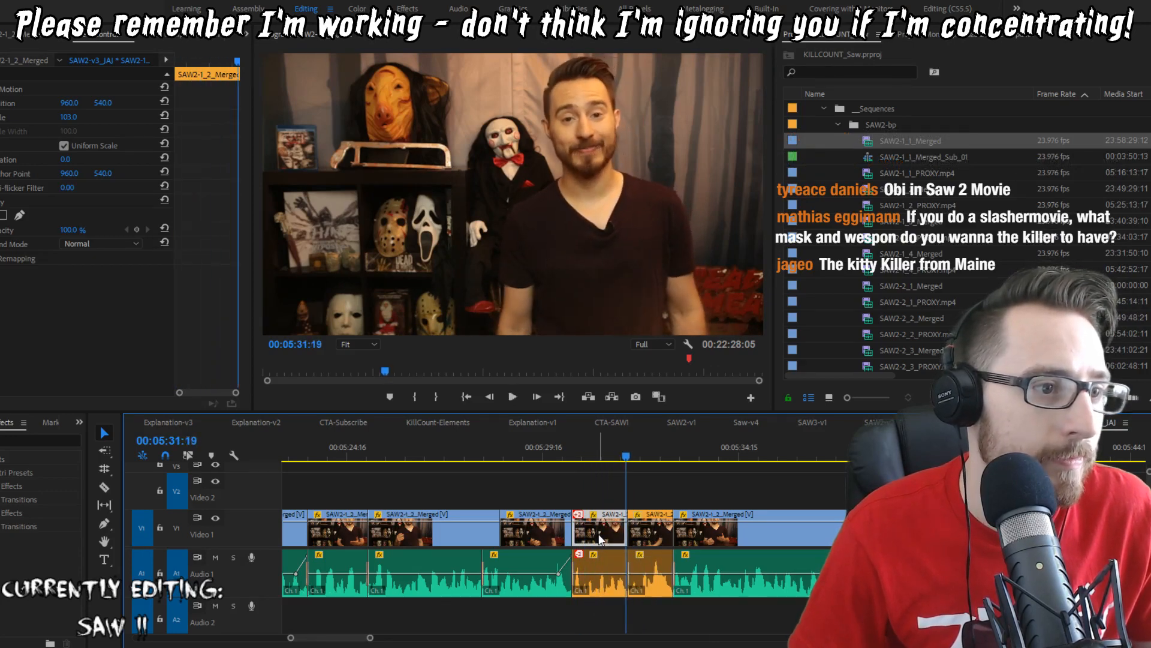
{"action": "key", "text": "shift+Delete"}
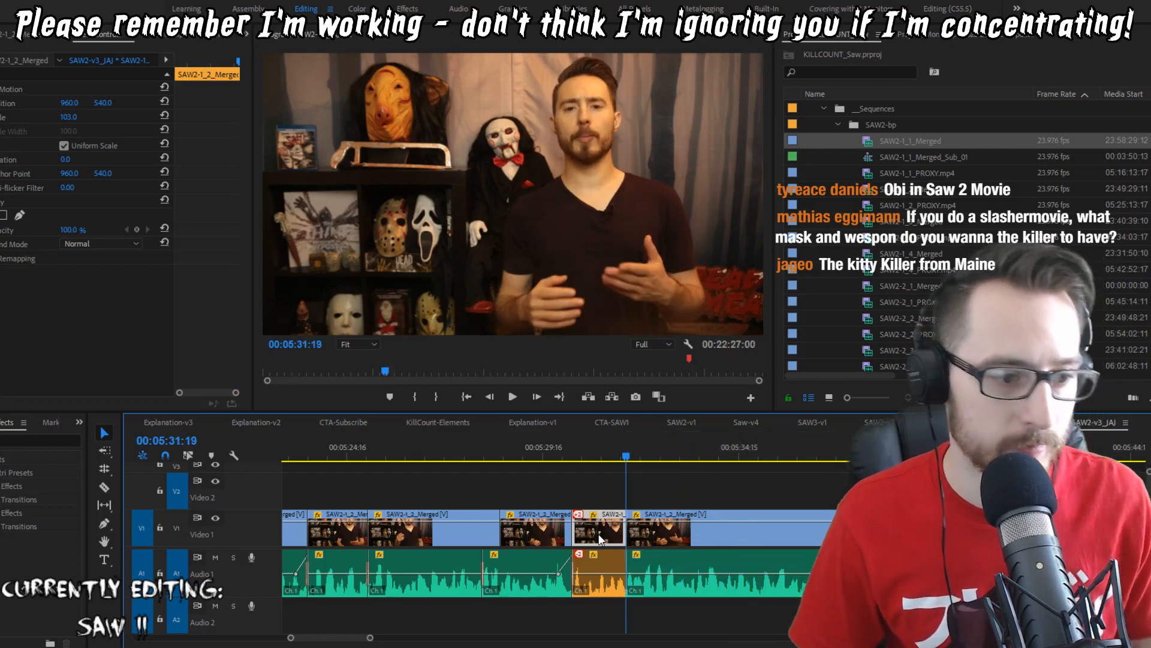
{"action": "key", "text": "space"}
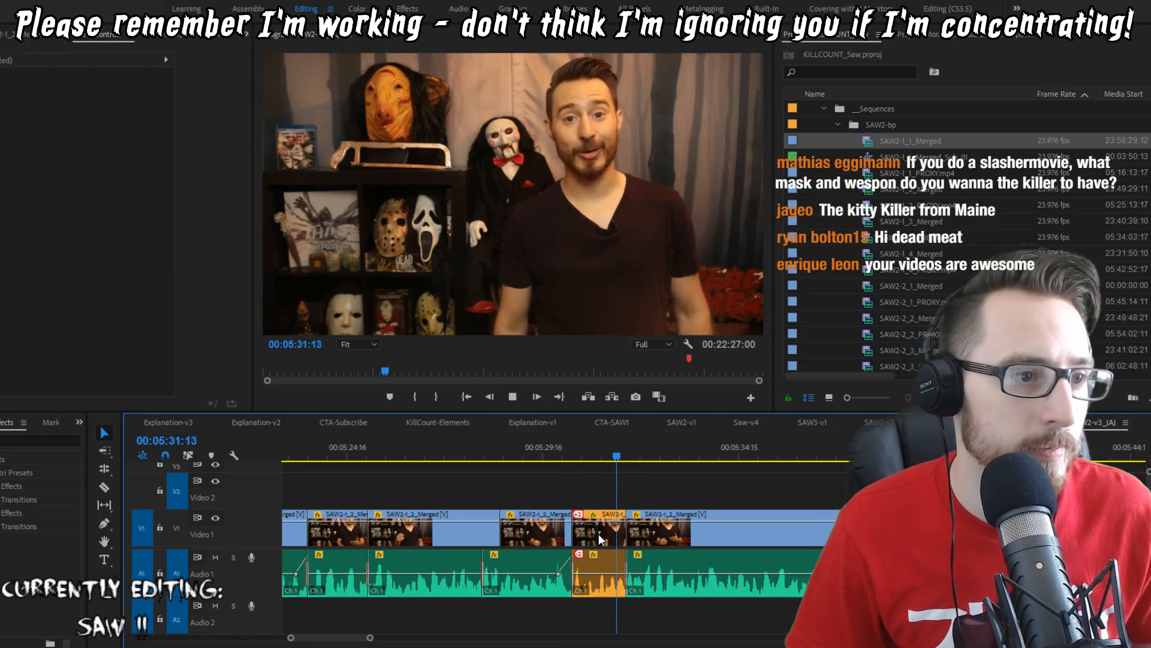
Step: Ripple trim one frame off the remaining orange clip
{"action": "key", "text": "Left"}
{"action": "key", "text": "Right"}
{"action": "key", "text": "Right"}
{"action": "key", "text": "q"}
{"action": "key", "text": "j"}
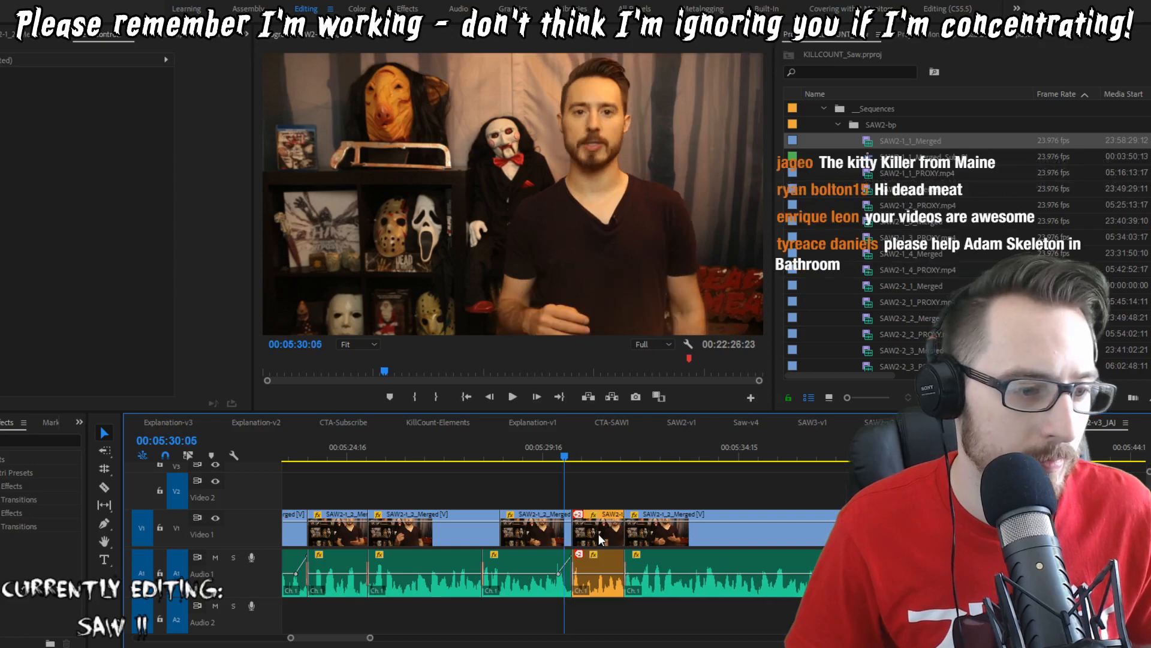
Step: Replay the cuts around the orange clip and continue through the following clip, parking the playhead at 00:05:37:07
{"action": "key", "text": "l"}
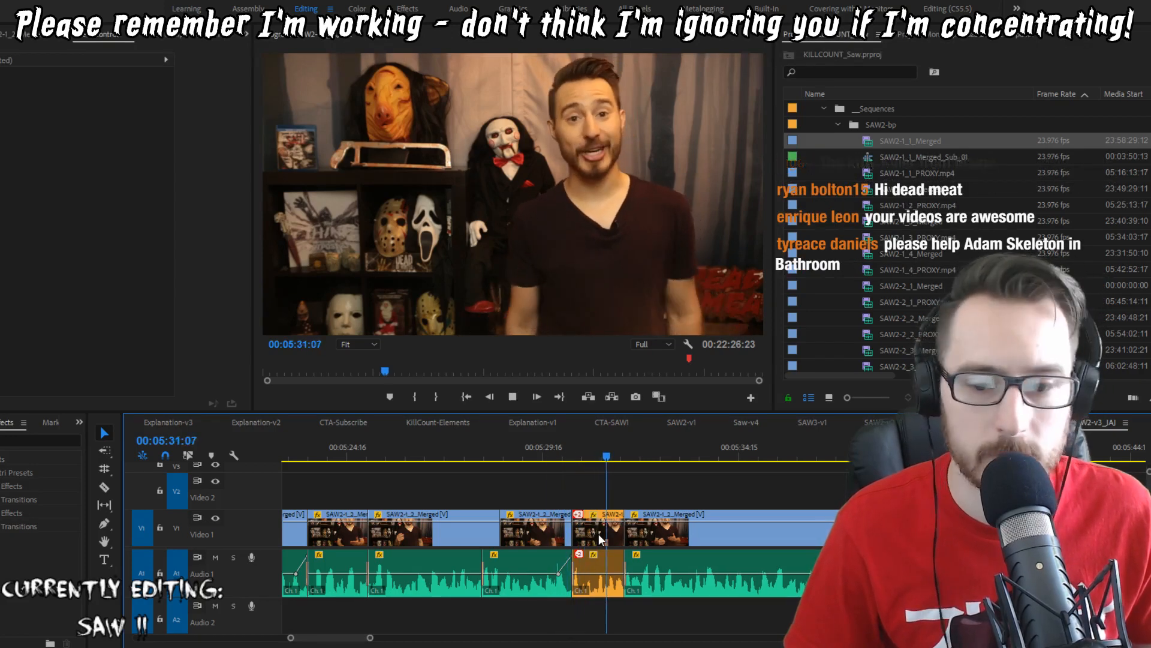
{"action": "key", "text": "k"}
{"action": "key", "text": "Up"}
{"action": "key", "text": "Up"}
{"action": "key", "text": "Down"}
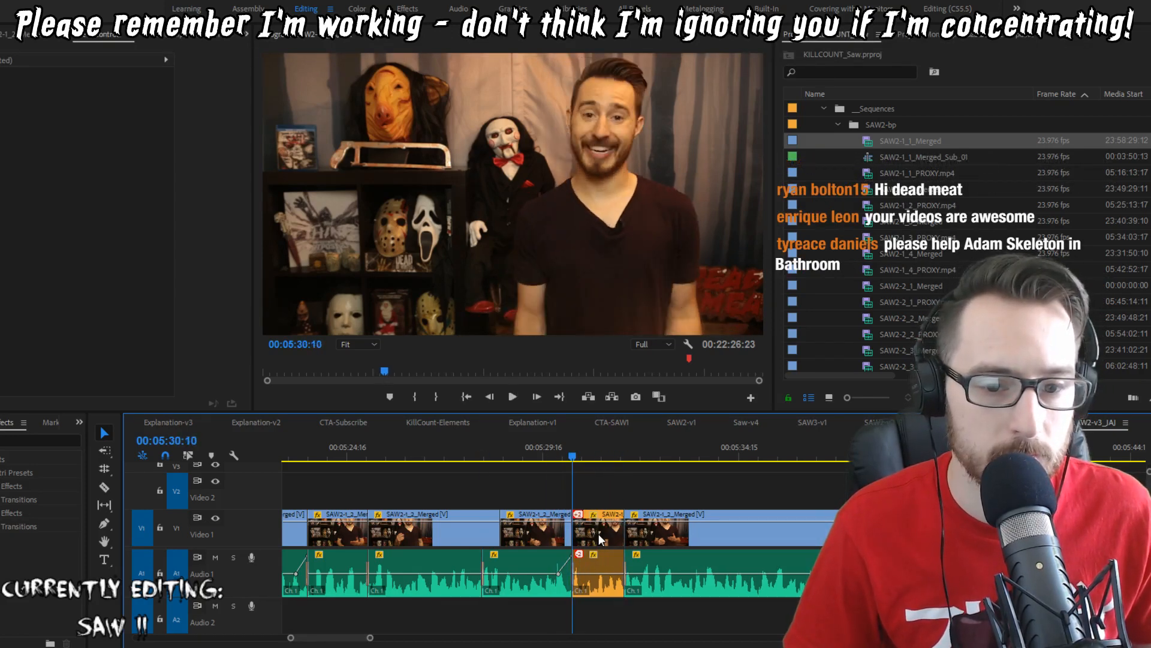
{"action": "key", "text": "j"}
{"action": "key", "text": "k"}
{"action": "key", "text": "j"}
{"action": "key", "text": "l"}
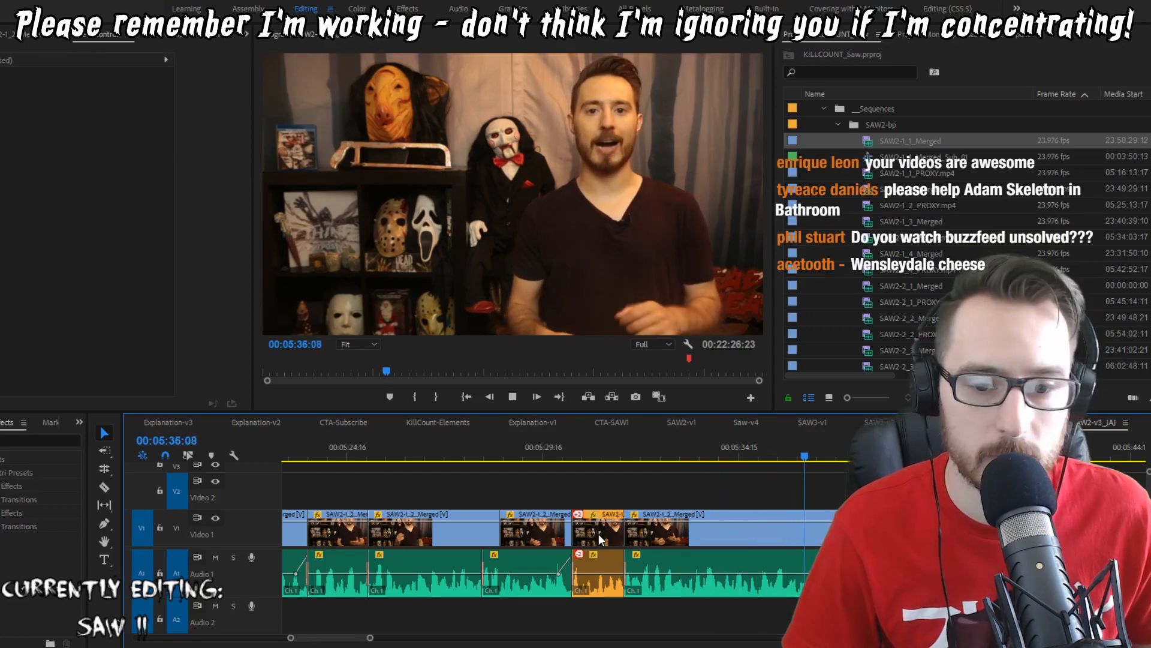
{"action": "key", "text": "space"}
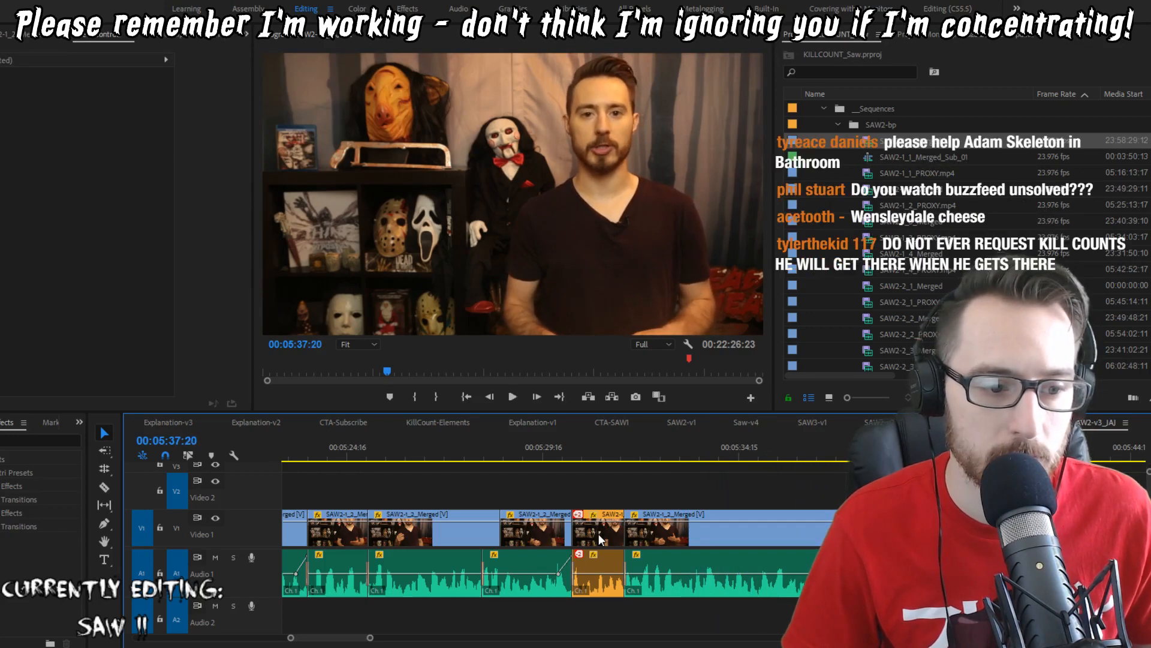
{"action": "key", "text": "shift+Left"}
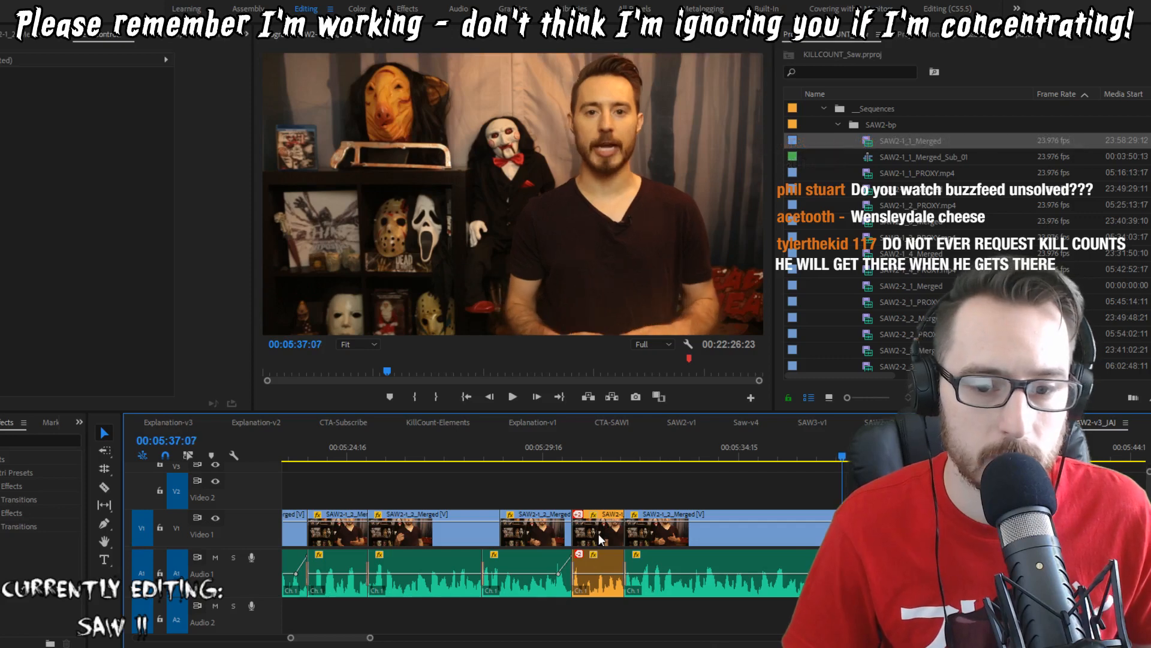
Step: Replay the footage before 00:05:37:07 through to 00:05:41:07 and ripple trim one frame off the start of the clip reached there
{"action": "key", "text": "shift+Left"}
{"action": "key", "text": "shift+Left"}
{"action": "key", "text": "shift+Left"}
{"action": "key", "text": "shift+Left"}
{"action": "key", "text": "shift+Left"}
{"action": "key", "text": "shift+Left"}
{"action": "key", "text": "shift+Left"}
{"action": "key", "text": "shift+Left"}
{"action": "key", "text": "space"}
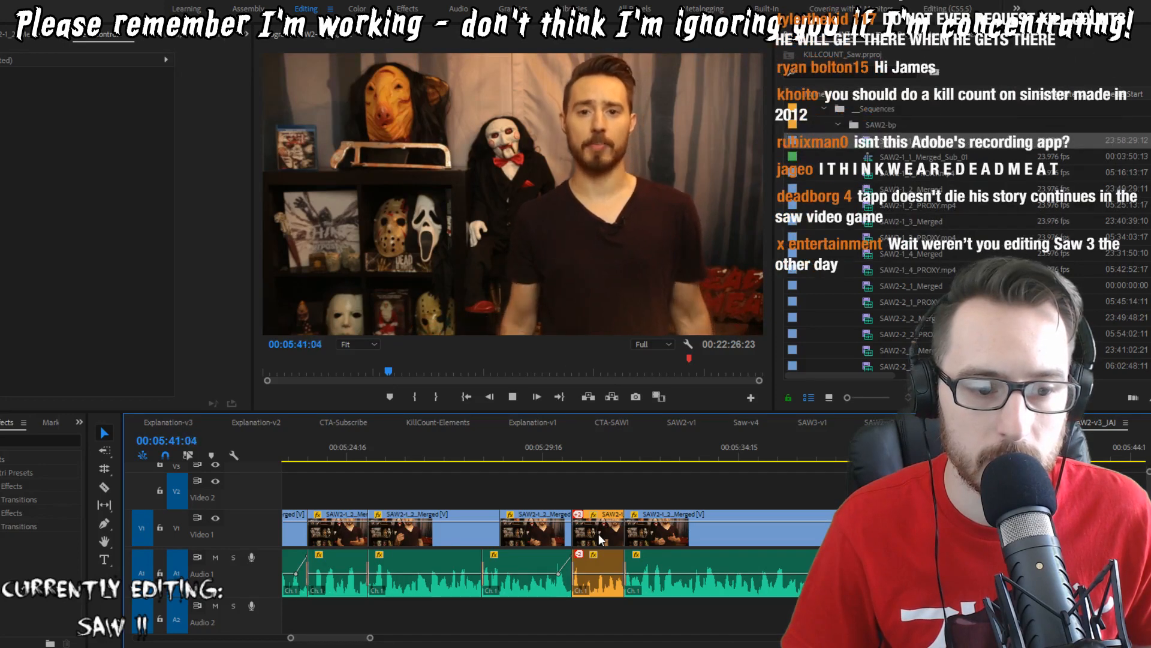
{"action": "key", "text": "space"}
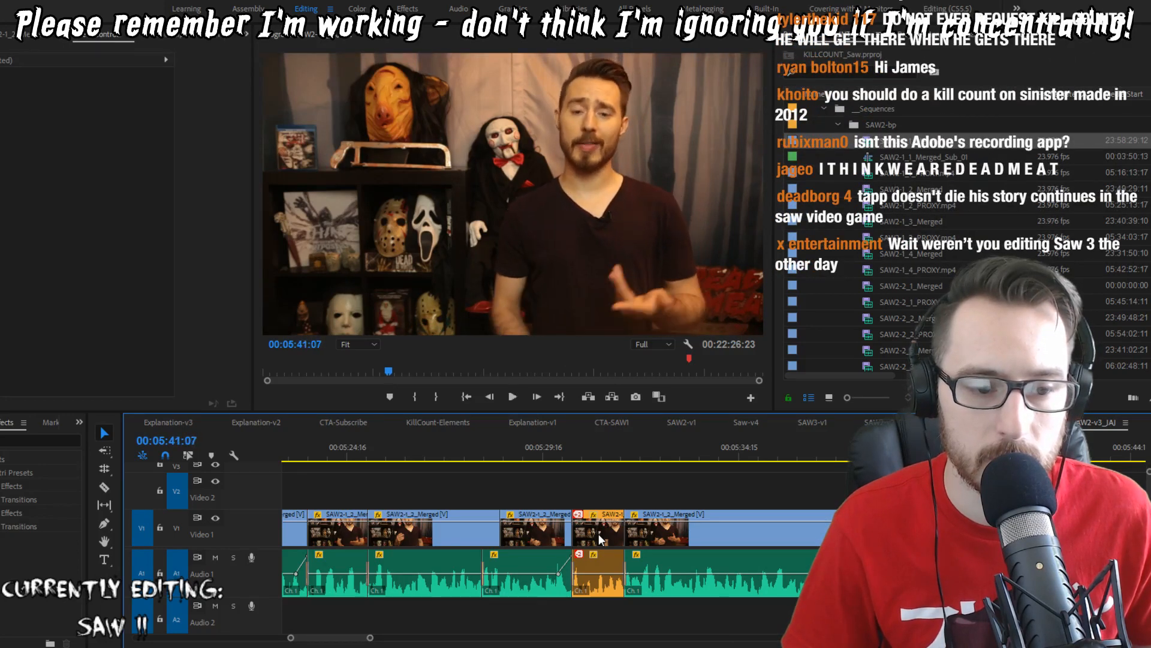
{"action": "key", "text": "q"}
Step: Replay the cut near 00:05:41:06, ripple trim one more frame there, and return the playhead to the cut at 00:05:37:22
{"action": "key", "text": "shift+Left"}
{"action": "key", "text": "shift+Left"}
{"action": "key", "text": "shift+Left"}
{"action": "key", "text": "shift+Left"}
{"action": "key", "text": "space"}
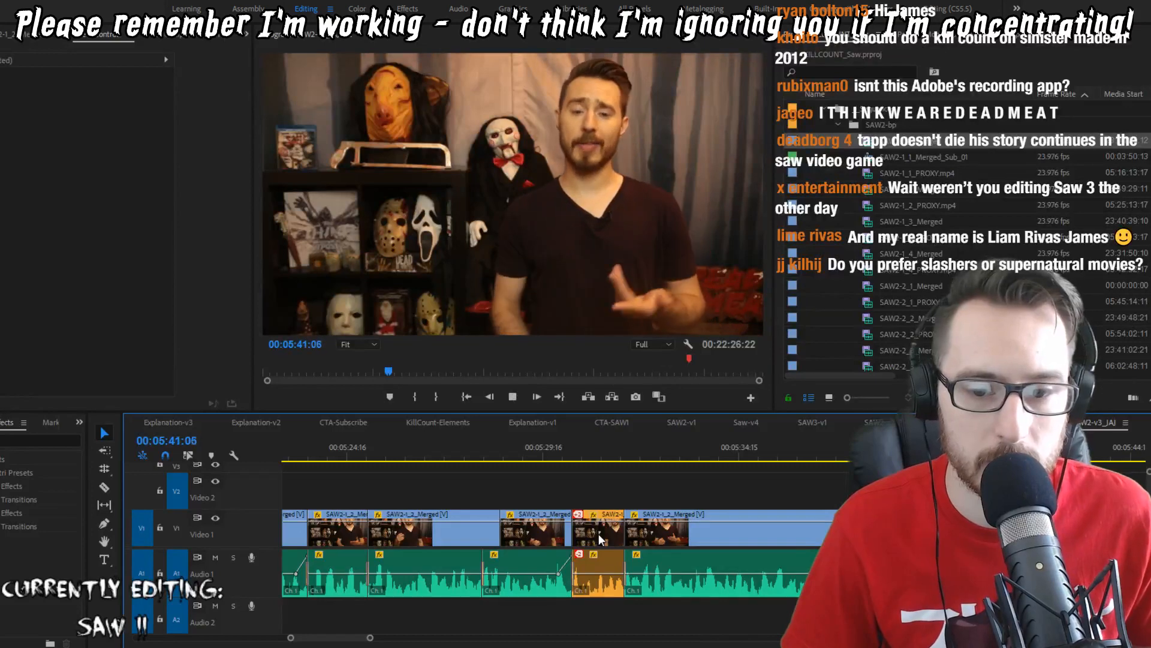
{"action": "key", "text": "space"}
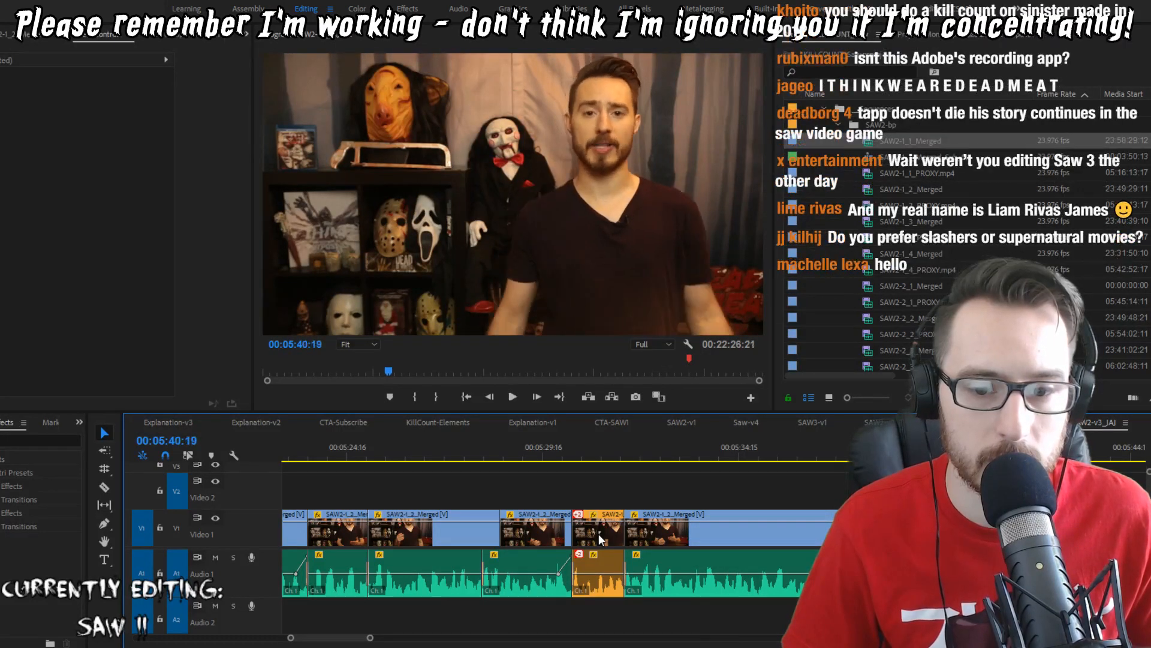
{"action": "key", "text": "shift+Left"}
{"action": "key", "text": "shift+Left"}
{"action": "key", "text": "space"}
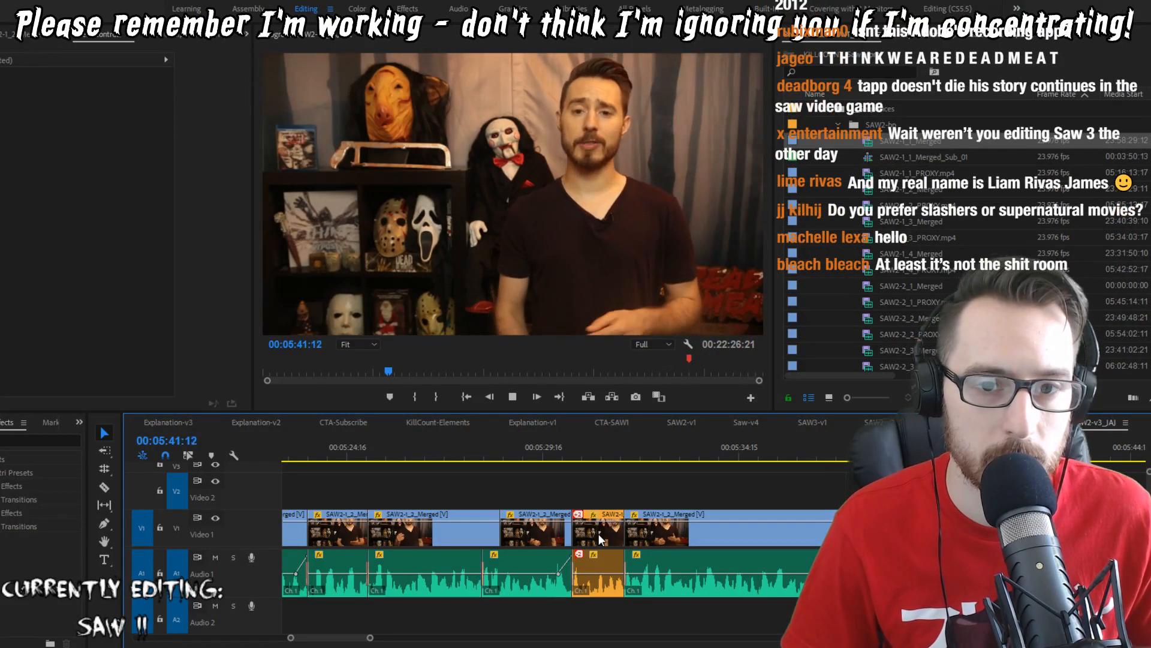
{"action": "key", "text": "space"}
{"action": "key", "text": "Up"}
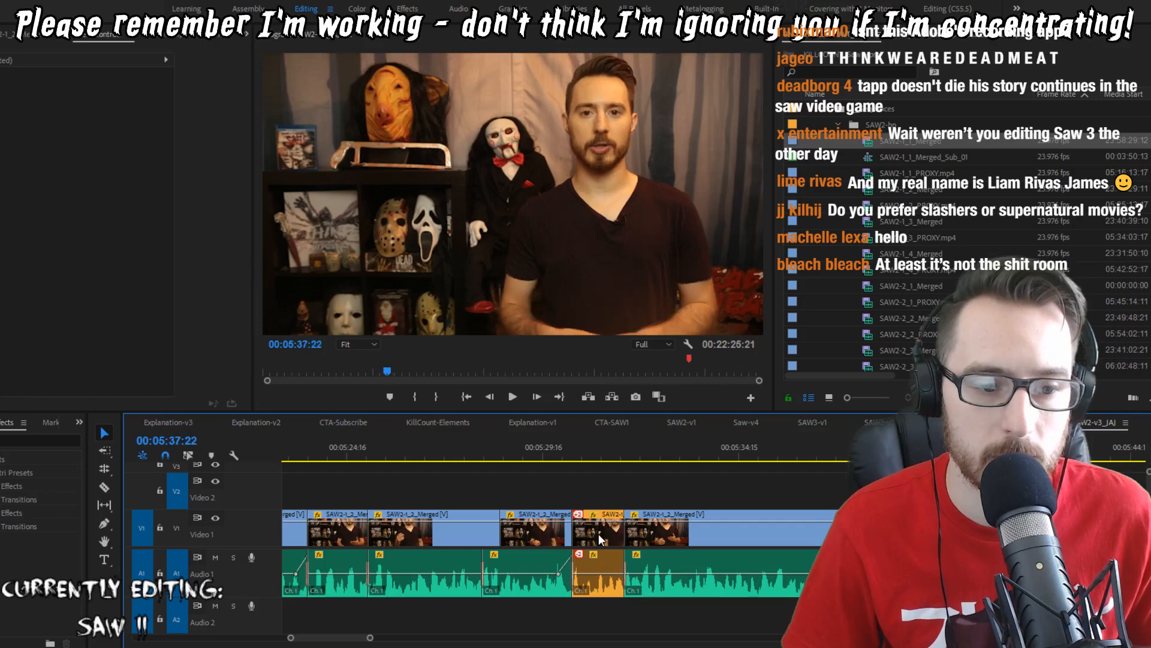
Step: Play on to the cut near 00:05:45:16, ripple trim a frame off the clip starting there, and save the project
{"action": "key", "text": "space"}
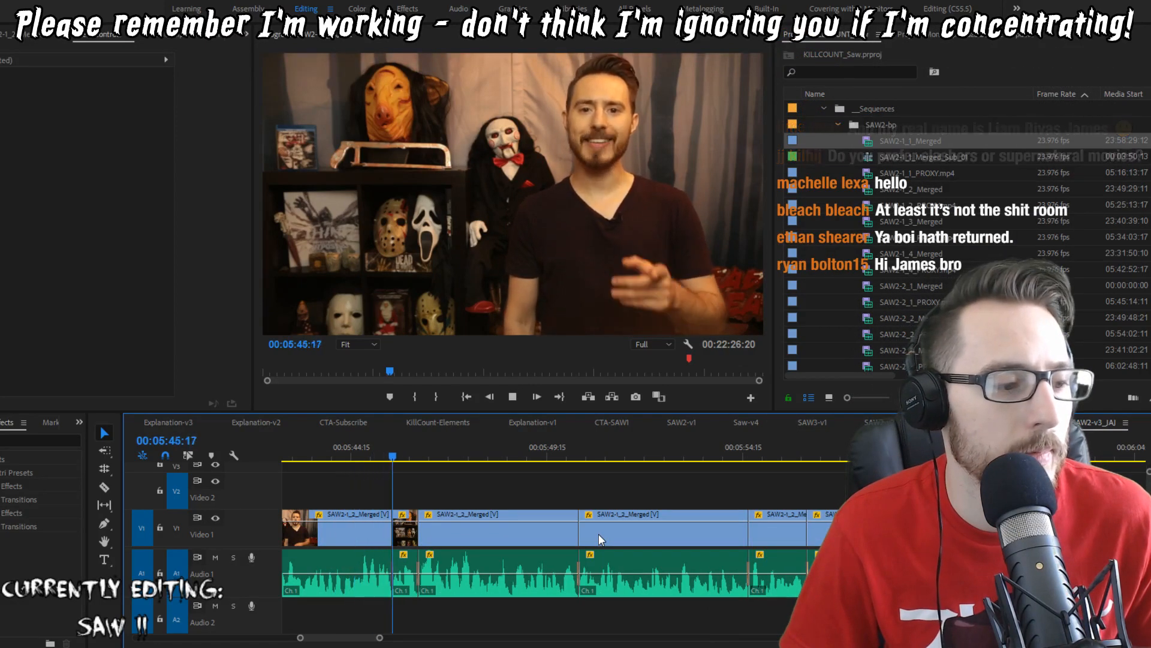
{"action": "key", "text": "space"}
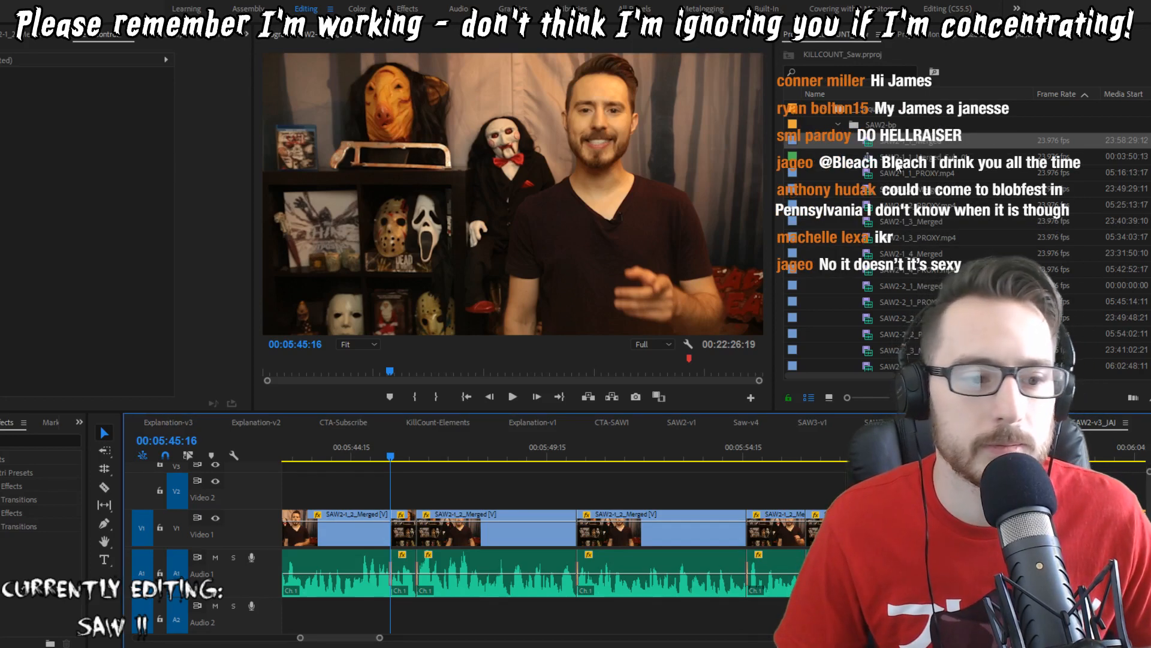
{"action": "key", "text": "ctrl+s"}
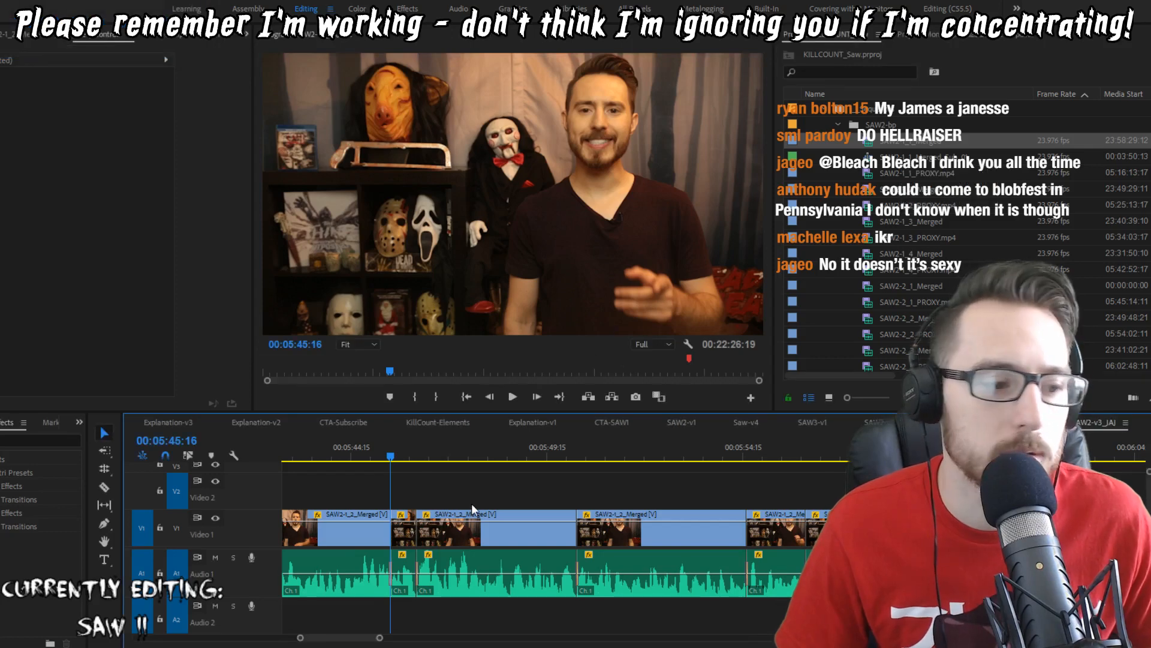
Step: Play the next clips, replay the cut around 00:05:45:16, and ripple trim one frame off the short clip starting there
{"action": "key", "text": "space"}
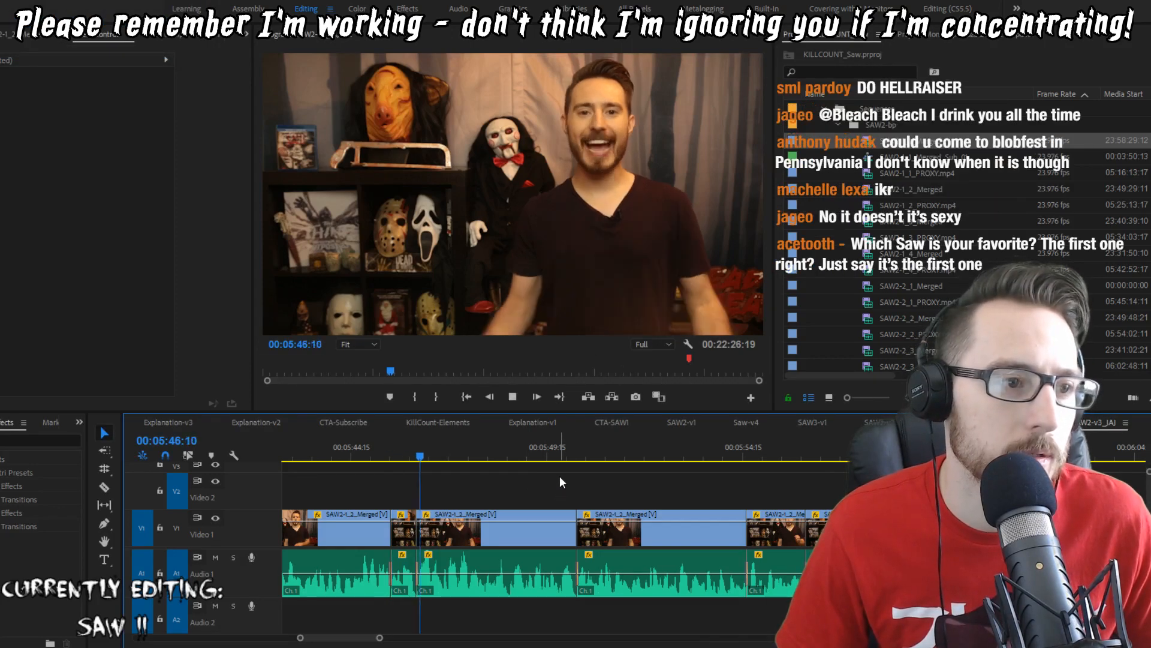
{"action": "scroll", "coordinate": [583, 462], "scroll_direction": "up", "scroll_amount": 2}
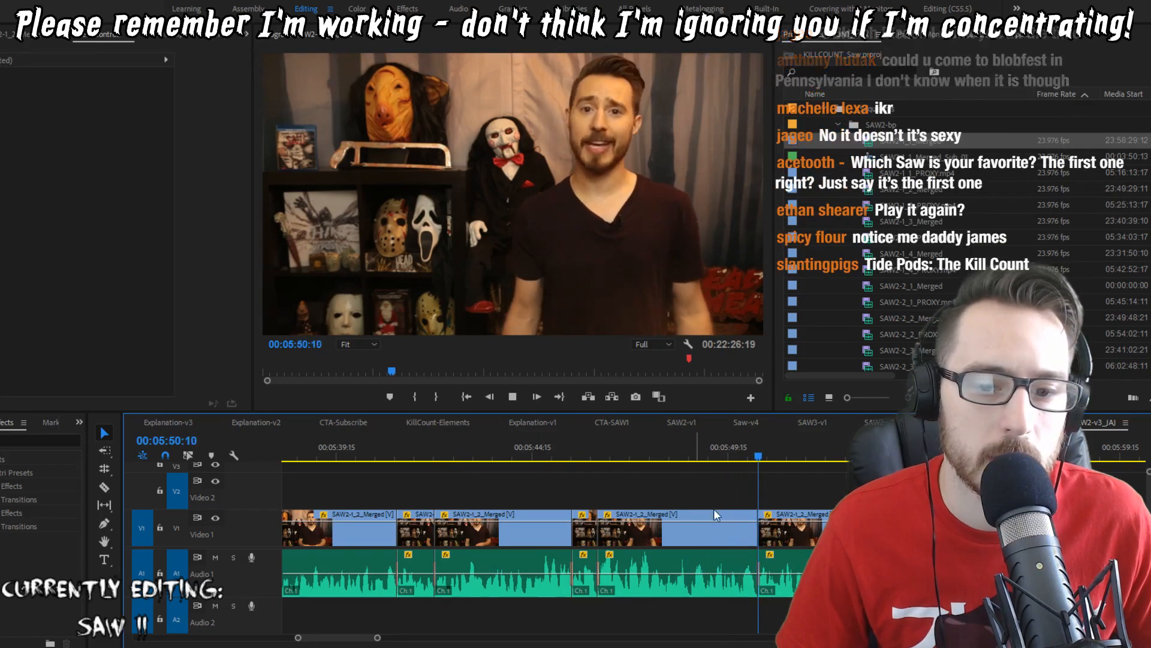
{"action": "left_click", "coordinate": [471, 442]}
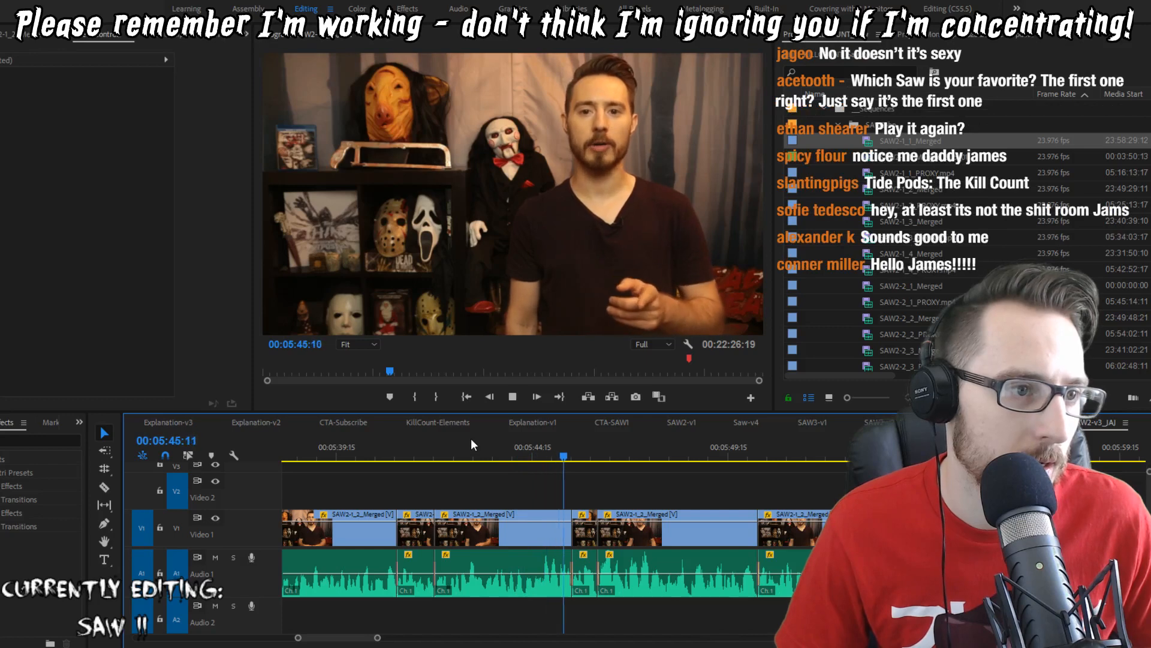
{"action": "key", "text": "space"}
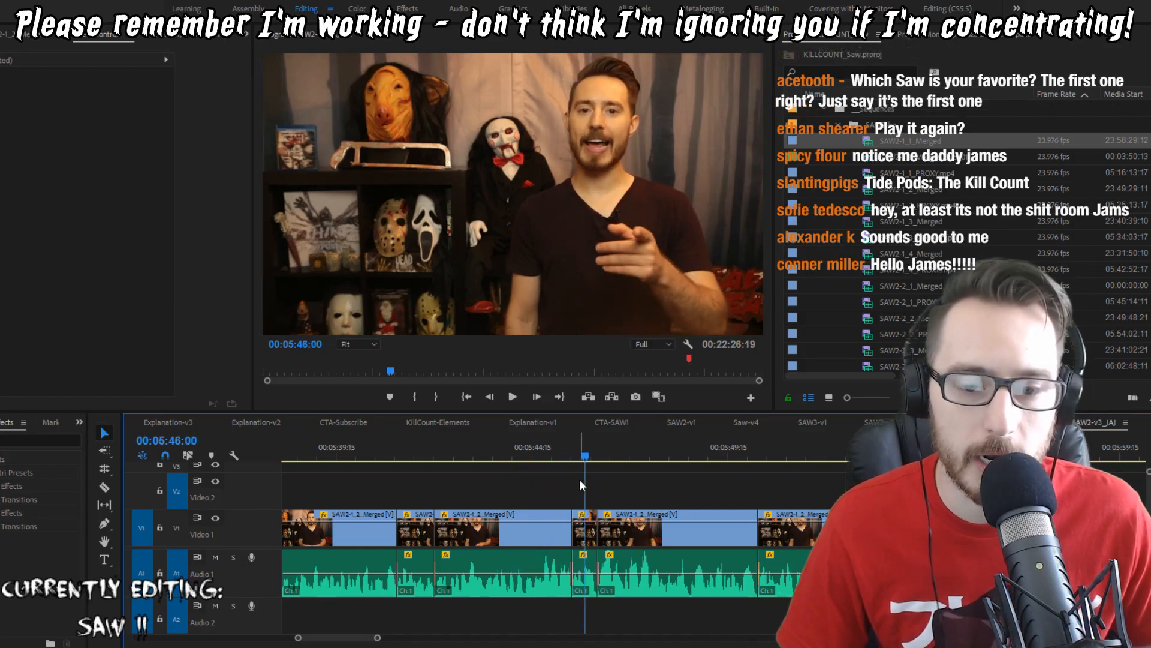
{"action": "key", "text": "space"}
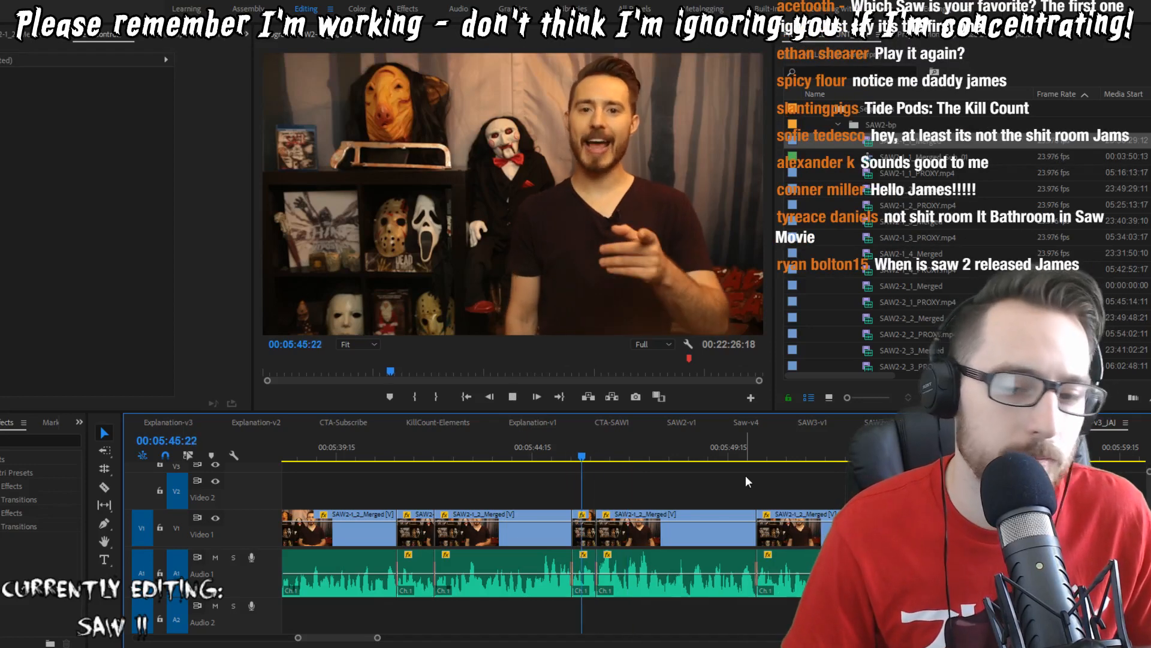
Step: Split the clip following the short one at 00:05:48:00 and play around the new cut
{"action": "key", "text": "space"}
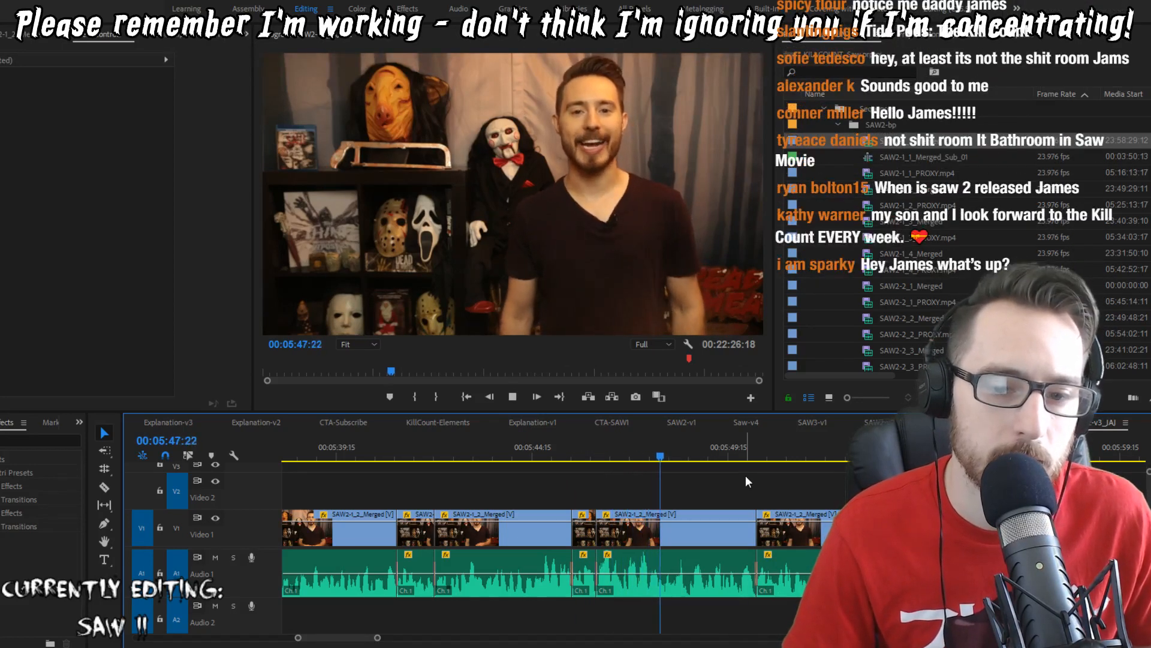
{"action": "key", "text": "Up"}
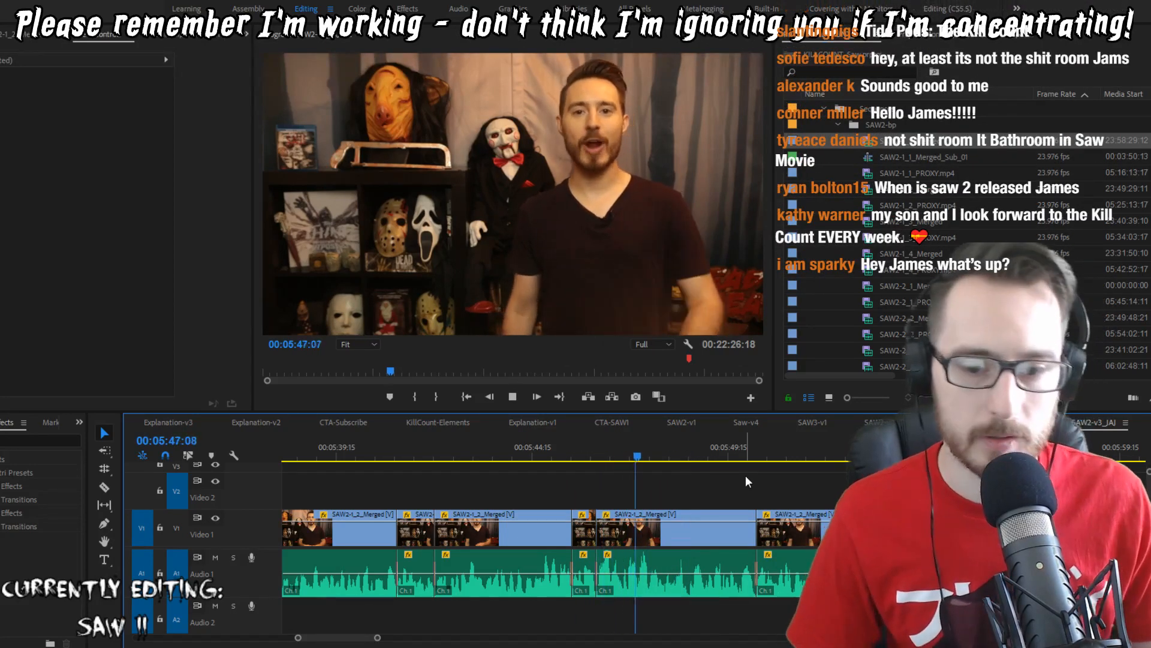
{"action": "key", "text": "space"}
{"action": "key", "text": "Left"}
{"action": "key", "text": "Left"}
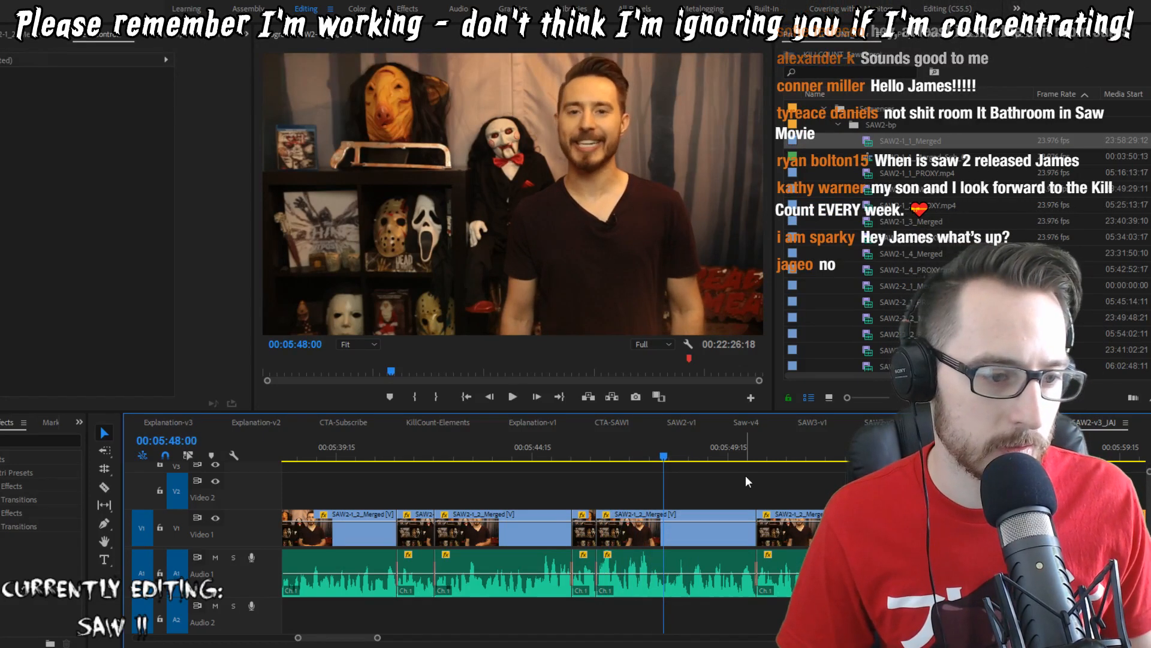
{"action": "key", "text": "ctrl+k"}
{"action": "key", "text": "shift+k"}
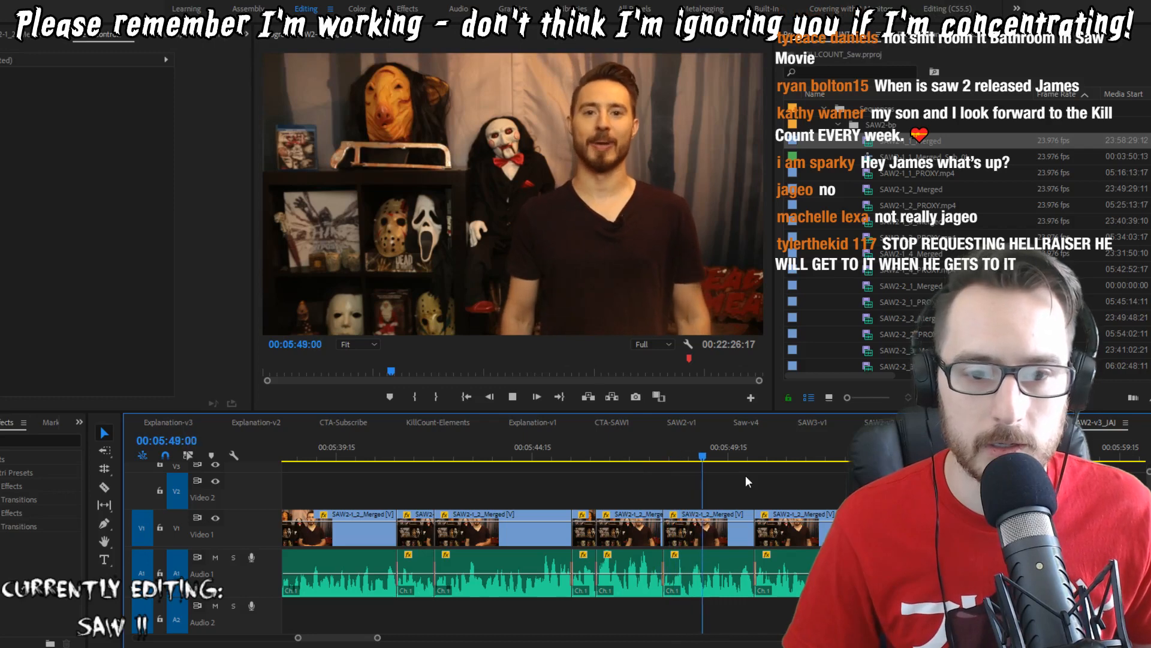
Step: Ripple trim two frames off the end of the clip starting at 00:05:48:00 and move back to 00:05:50:01
{"action": "key", "text": "space"}
{"action": "key", "text": "Left"}
{"action": "key", "text": "w"}
{"action": "key", "text": "shift+Left"}
{"action": "key", "text": "shift+Left"}
{"action": "key", "text": "shift+Left"}
{"action": "key", "text": "shift+Left"}
{"action": "key", "text": "shift+Left"}
{"action": "key", "text": "shift+Left"}
{"action": "key", "text": "shift+Left"}
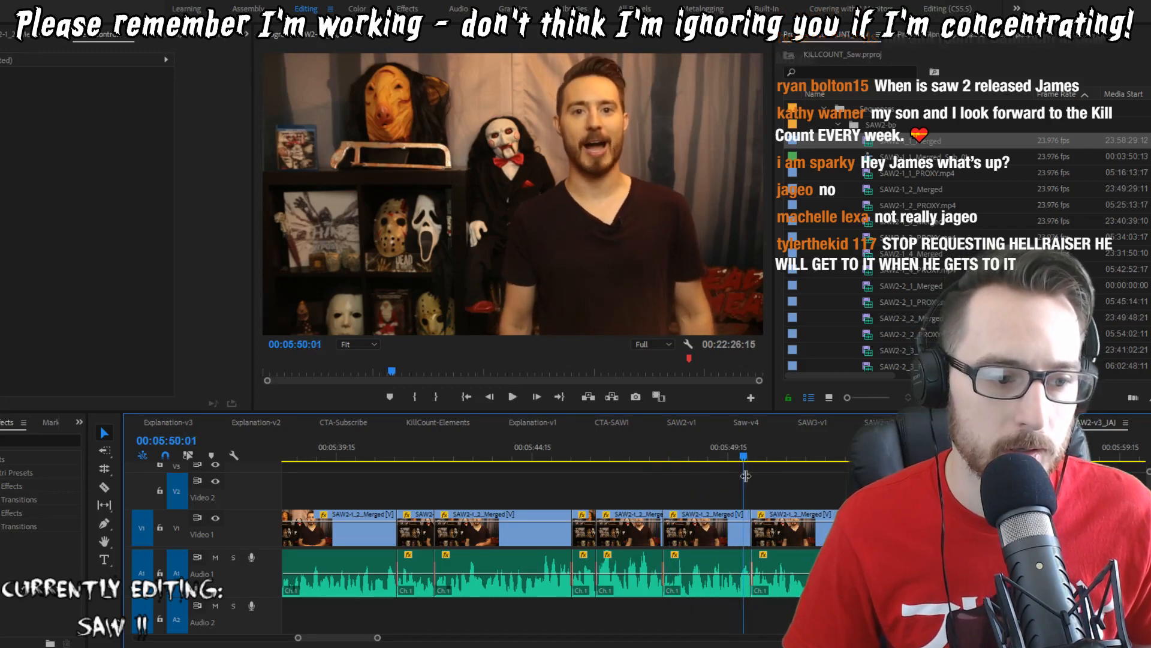
Step: Play on from 00:05:50:01 through the orange clips, ripple trimming a few frames at the cuts near 00:05:56 and 00:05:58
{"action": "key", "text": "space"}
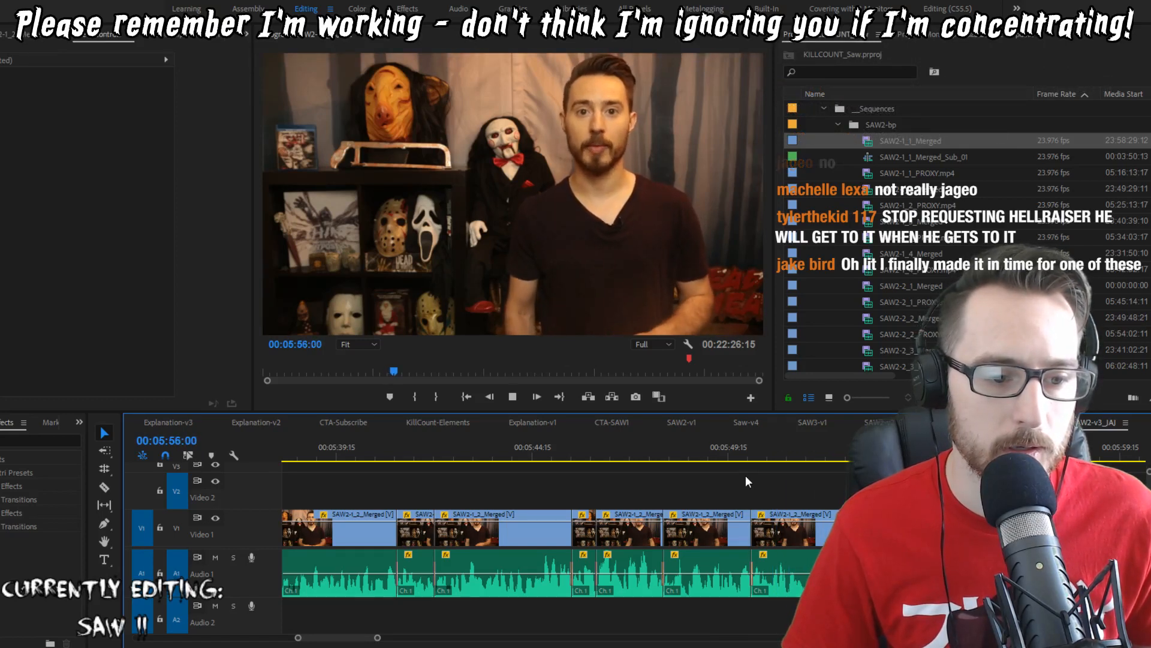
{"action": "key", "text": "space"}
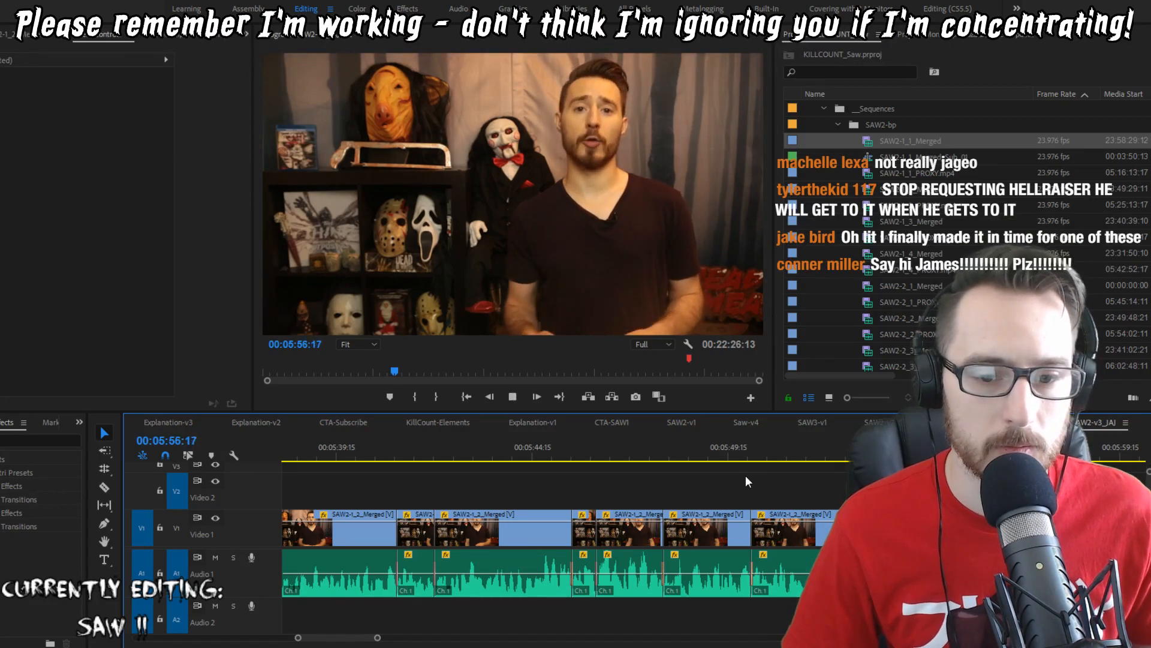
{"action": "key", "text": "space"}
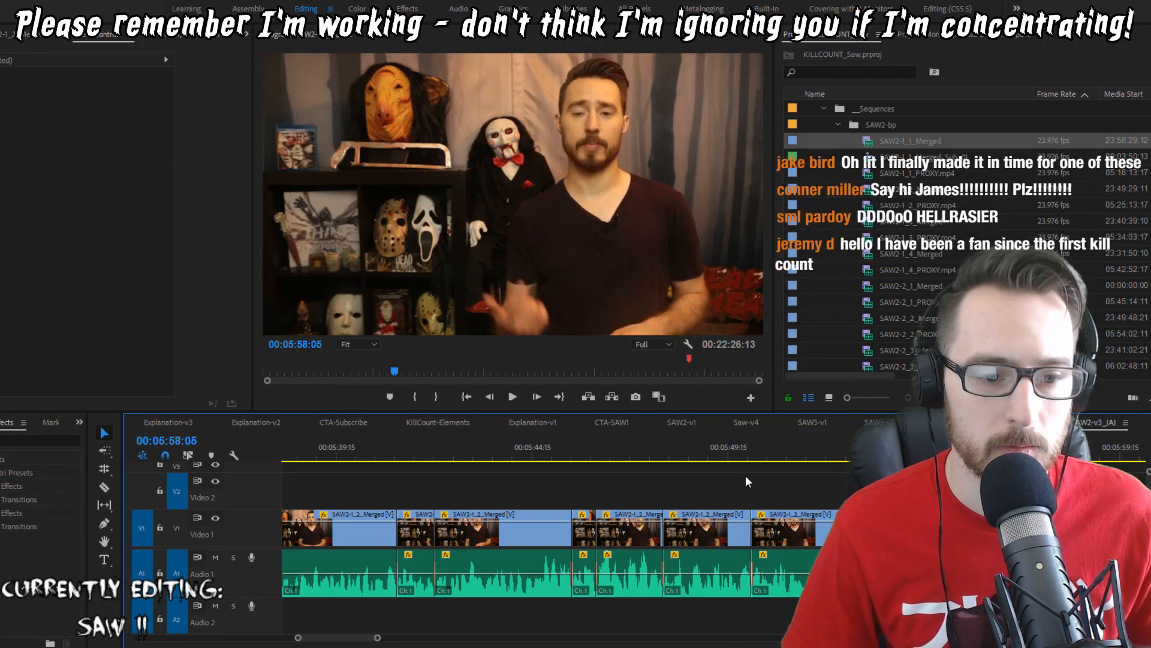
{"action": "key", "text": "q"}
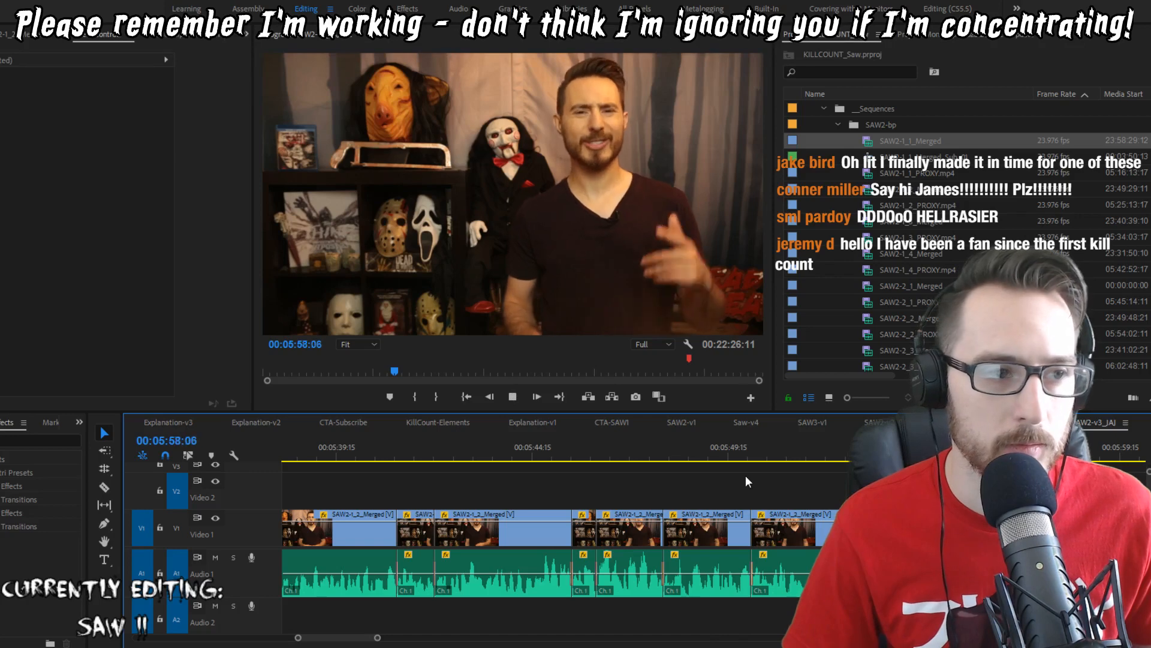
{"action": "key", "text": "q"}
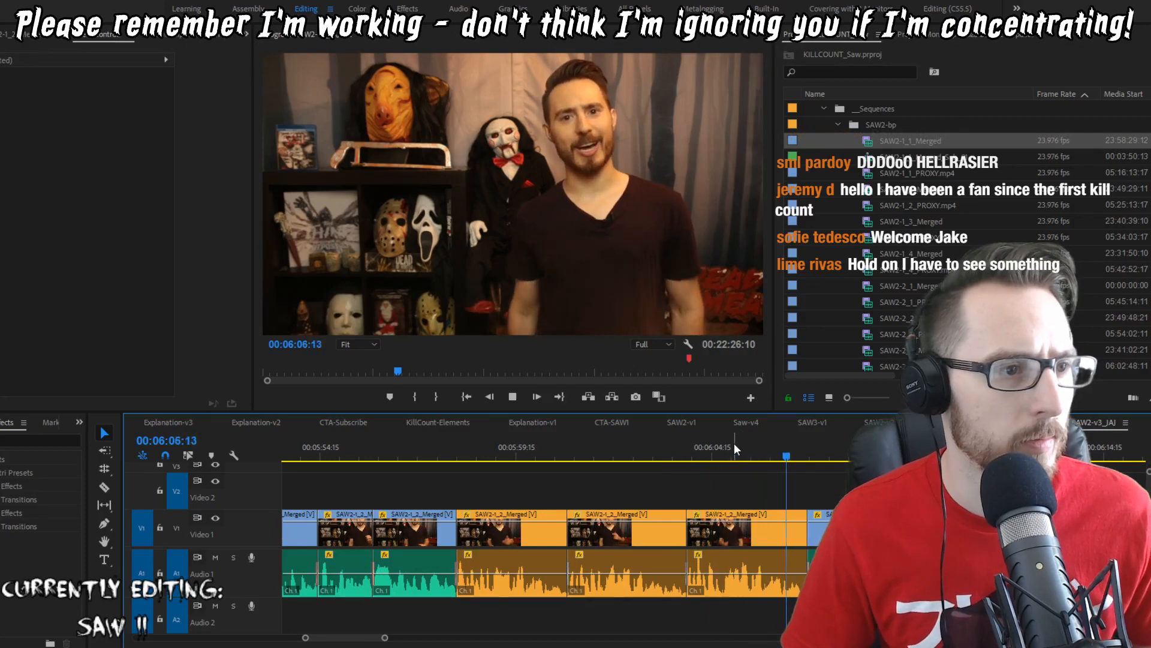
Step: Mark the third orange clip with in and out points and extract it, closing the gap at 00:06:04:00
{"action": "key", "text": "space"}
{"action": "key", "text": "Up"}
{"action": "key", "text": "Up"}
{"action": "key", "text": "i"}
{"action": "key", "text": "Down"}
{"action": "key", "text": "o"}
{"action": "key", "text": "apostrophe"}
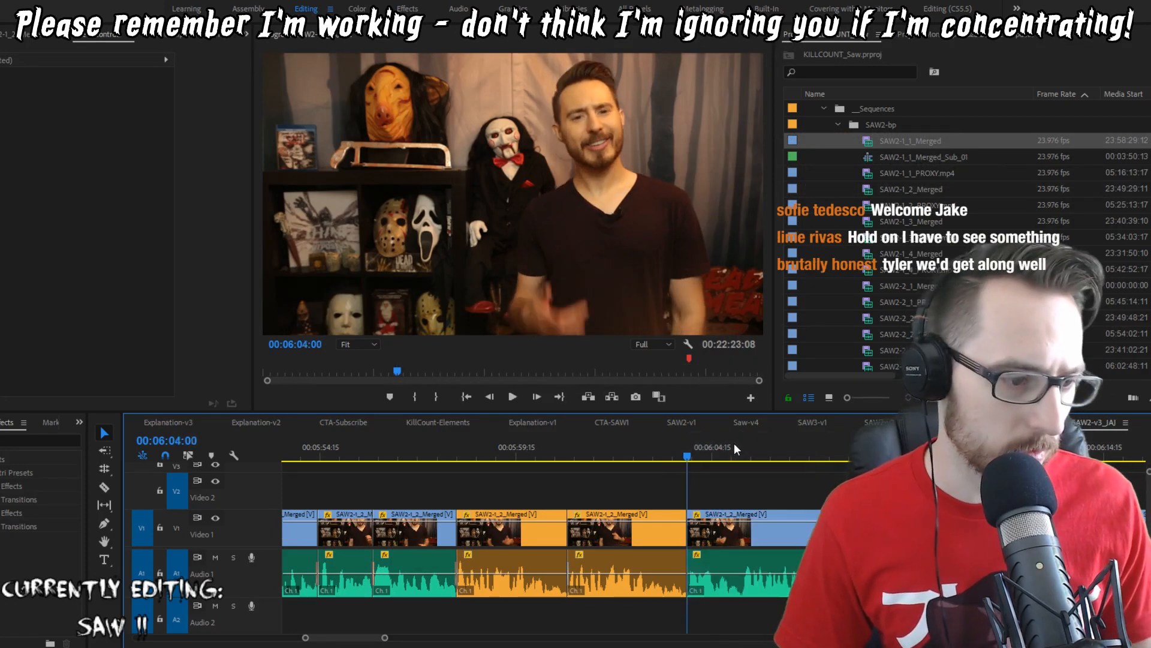
Step: Play the two remaining orange clips from 00:05:58:03, then mark and extract the first one
{"action": "key", "text": "Up"}
{"action": "key", "text": "Up"}
{"action": "key", "text": "space"}
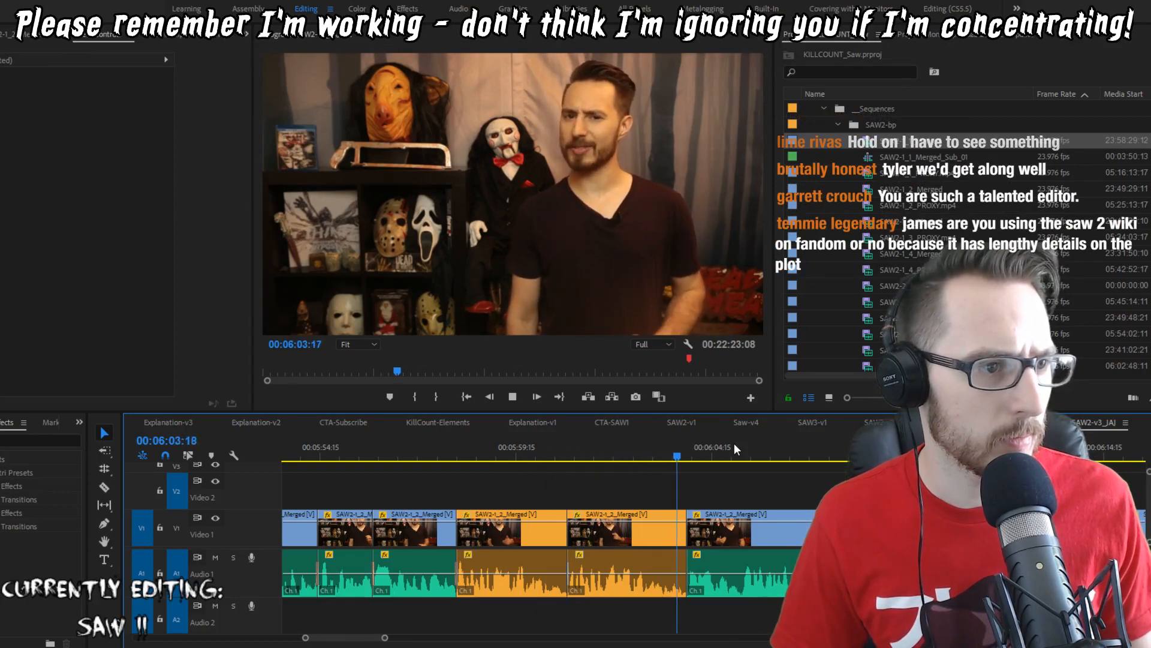
{"action": "key", "text": "Up"}
{"action": "key", "text": "Up"}
{"action": "key", "text": "i"}
{"action": "key", "text": "Down"}
{"action": "key", "text": "o"}
{"action": "key", "text": "apostrophe"}
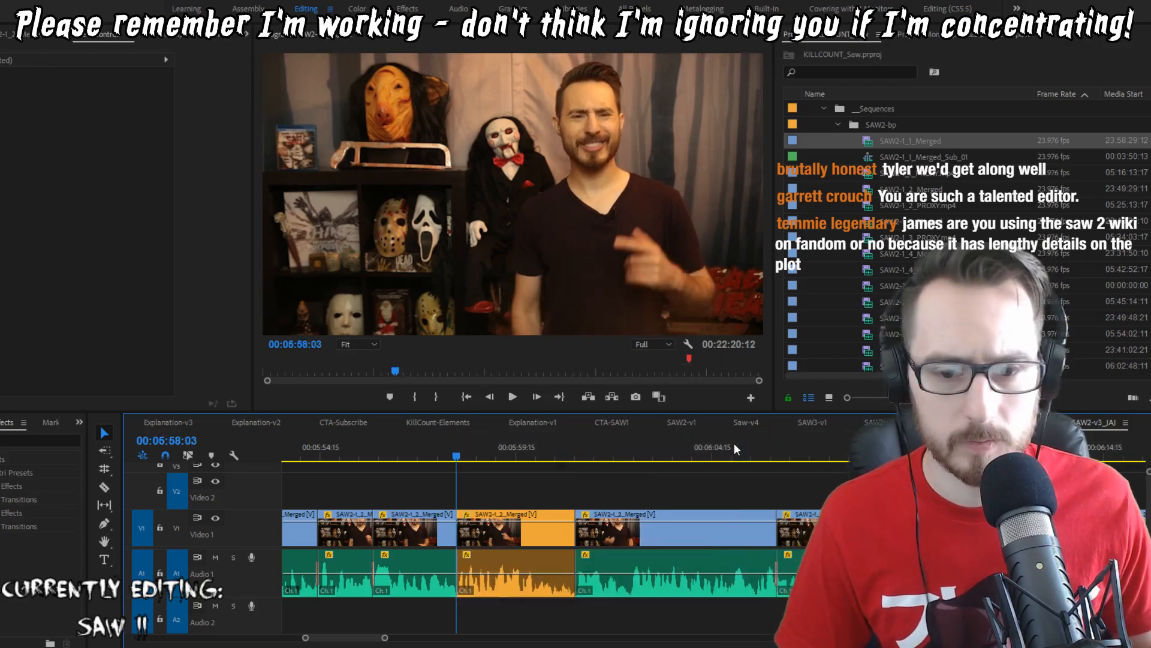
Step: Replay the cut into the remaining orange clip, ripple trim one frame off its start, and save the project
{"action": "key", "text": "shift+Left"}
{"action": "key", "text": "shift+Left"}
{"action": "key", "text": "shift+Left"}
{"action": "key", "text": "space"}
{"action": "key", "text": "space"}
{"action": "key", "text": "Down"}
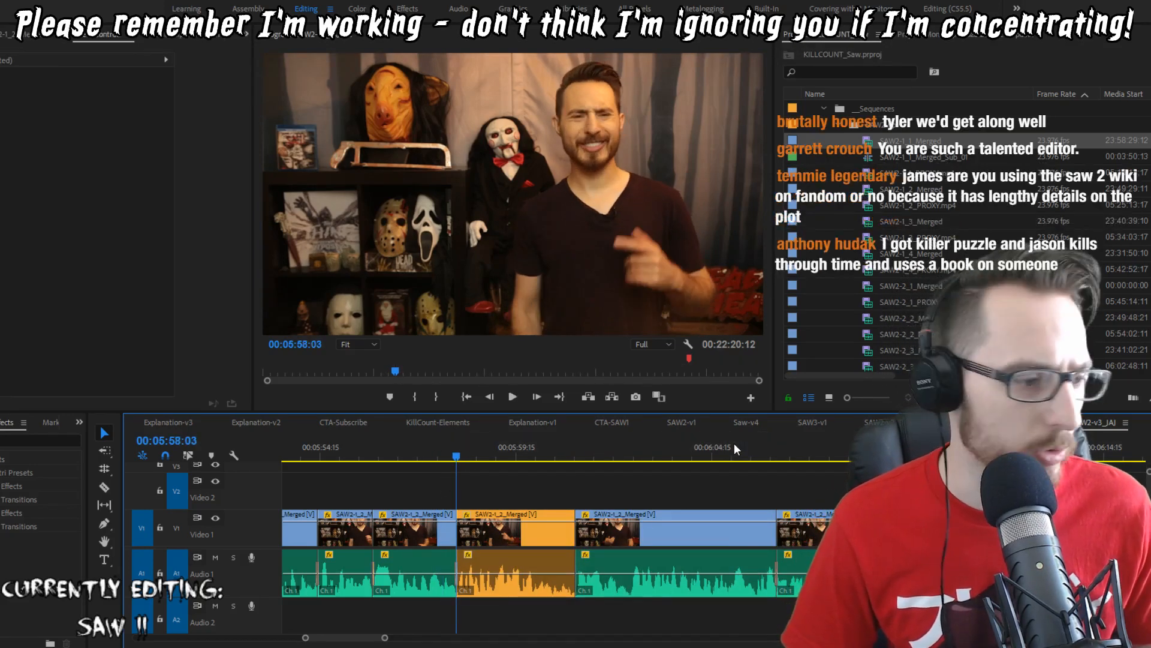
{"action": "key", "text": "Right"}
{"action": "key", "text": "q"}
{"action": "key", "text": "shift+Left"}
{"action": "key", "text": "shift+Left"}
{"action": "key", "text": "shift+Left"}
{"action": "key", "text": "shift+Left"}
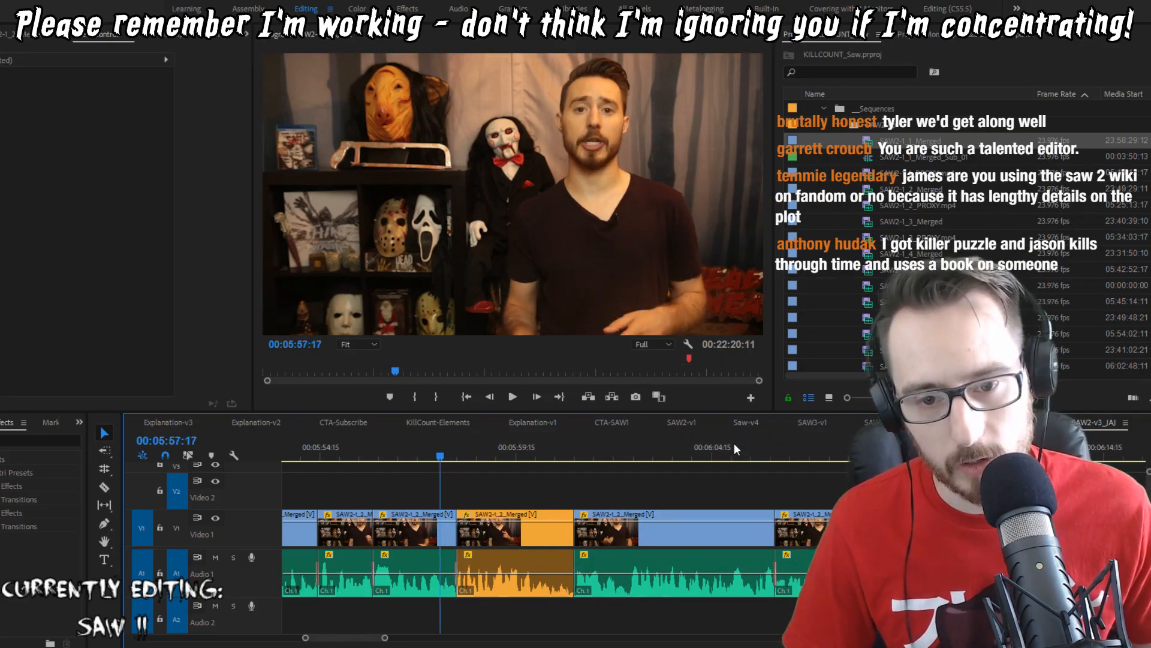
{"action": "key", "text": "ctrl+s"}
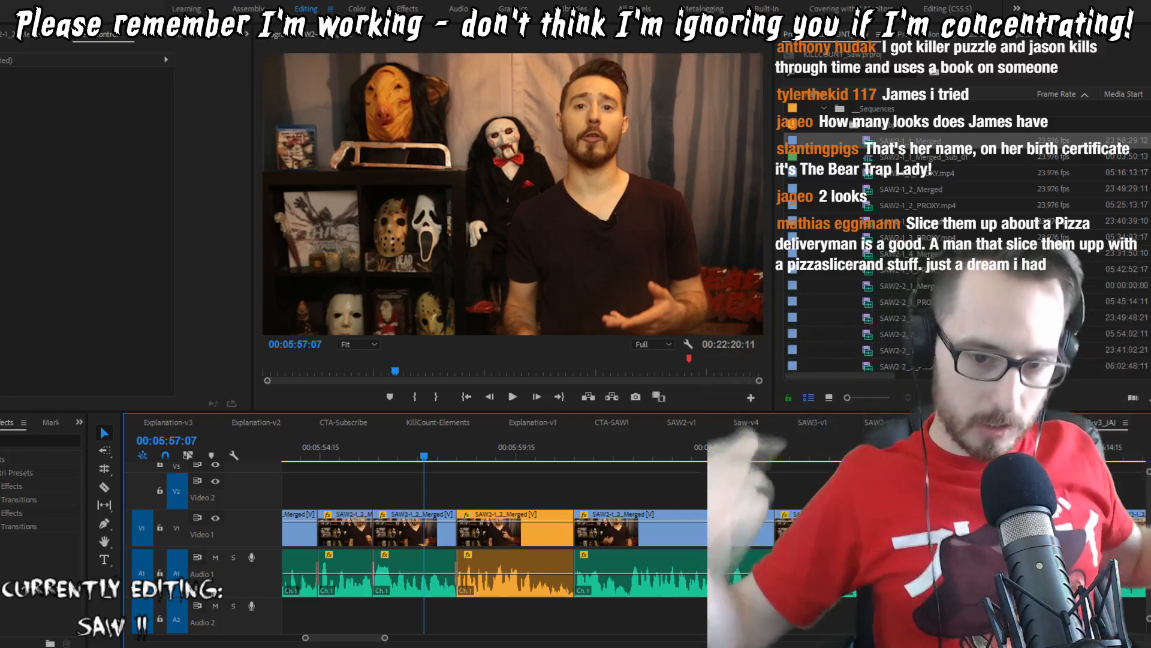
Step: Play through the orange clip, ripple trim one frame off its end, and return to its start at 00:05:58:03
{"action": "key", "text": "space"}
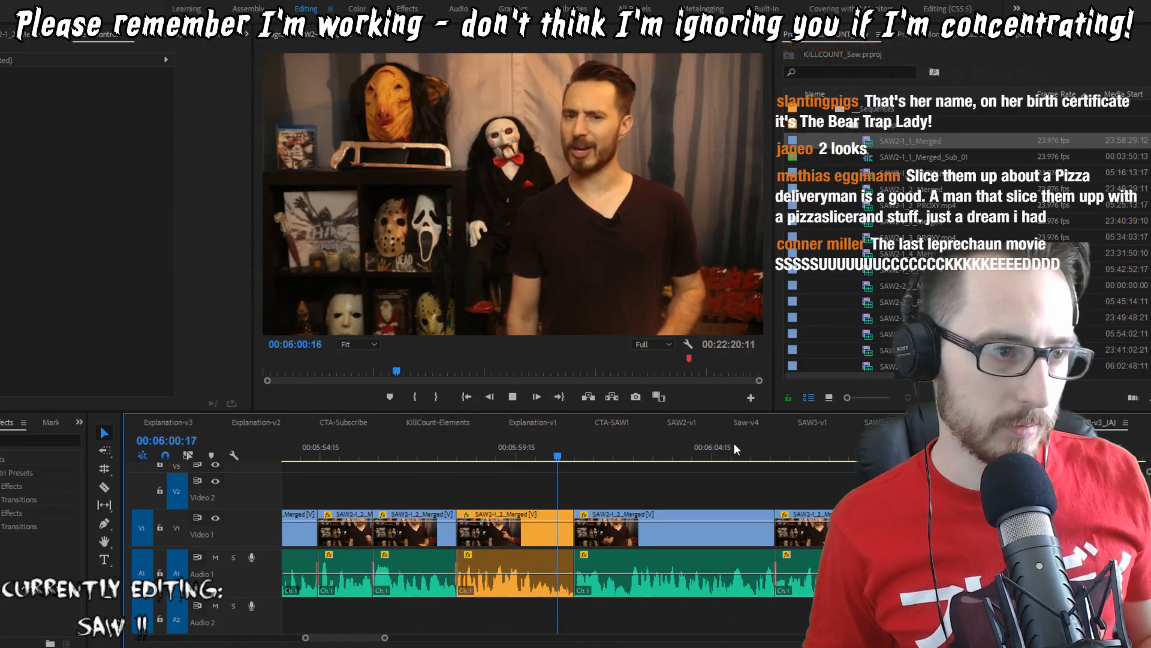
{"action": "key", "text": "space"}
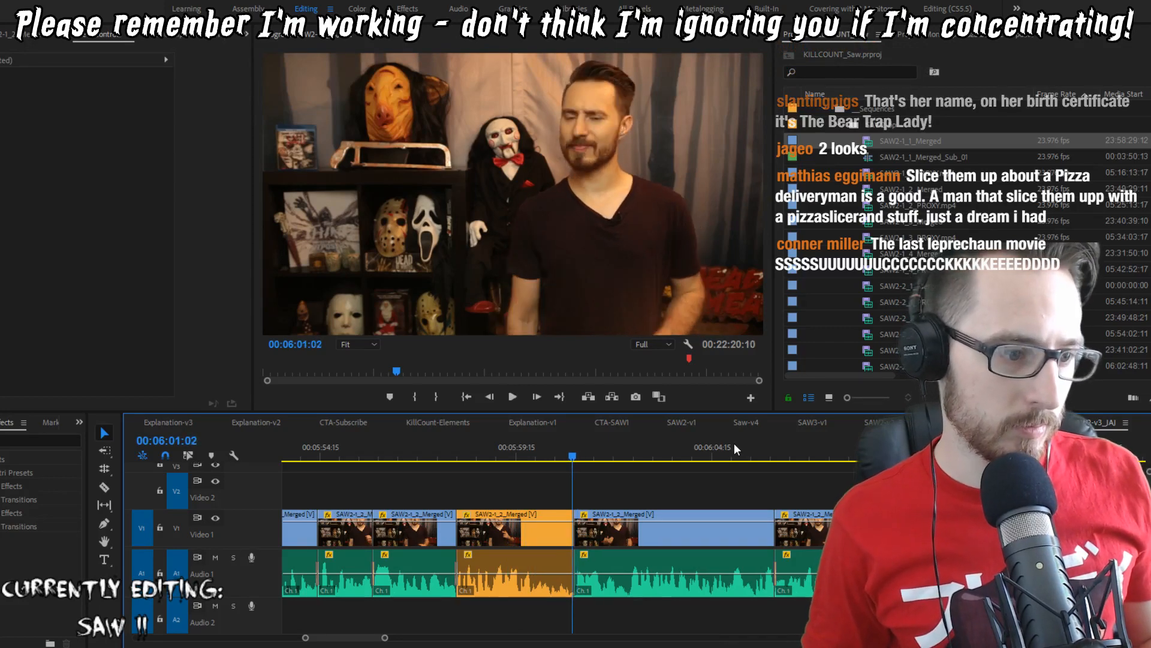
{"action": "key", "text": "w"}
{"action": "key", "text": "Up"}
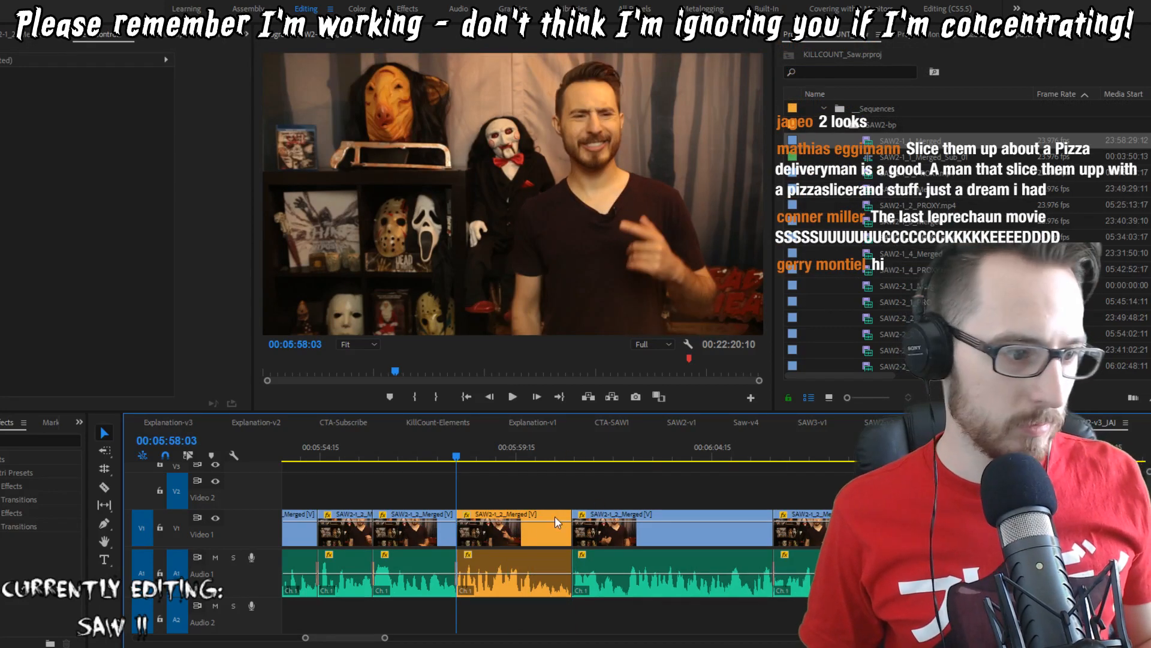
Step: Slip only the orange clip's video by three frames against its audio and play it through to 00:06:01:02
{"action": "left_click", "coordinate": [526, 535], "text": "alt"}
{"action": "key", "text": "ctrl+alt+Right"}
{"action": "key", "text": "ctrl+alt+Right"}
{"action": "key", "text": "ctrl+alt+Right"}
{"action": "key", "text": "space"}
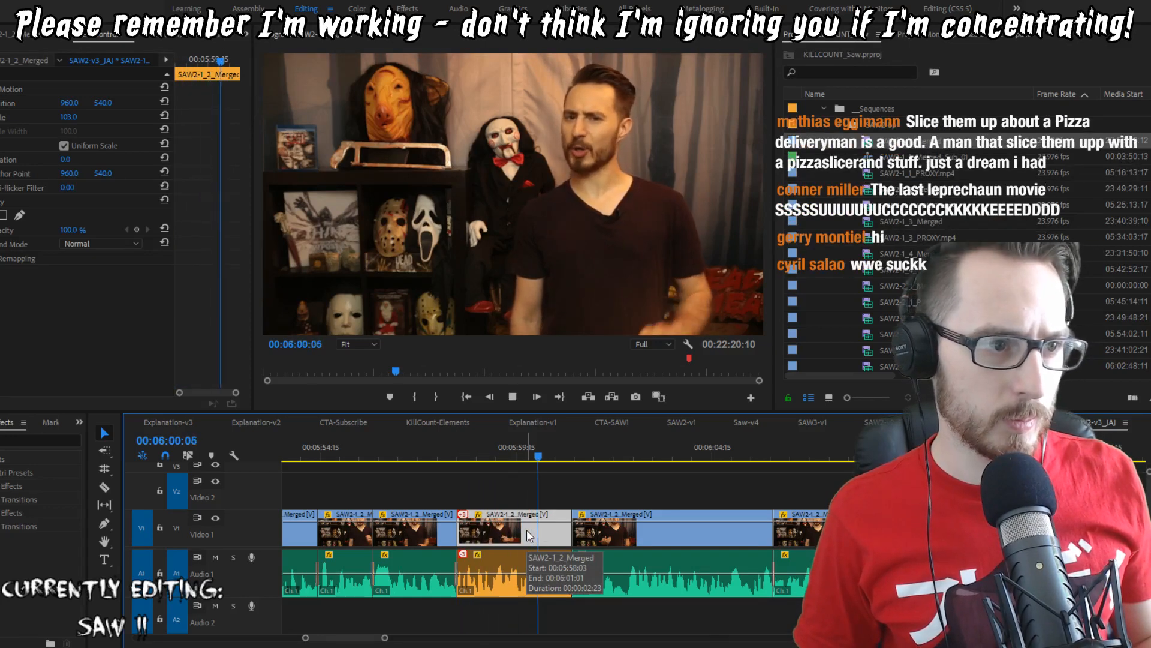
{"action": "key", "text": "space"}
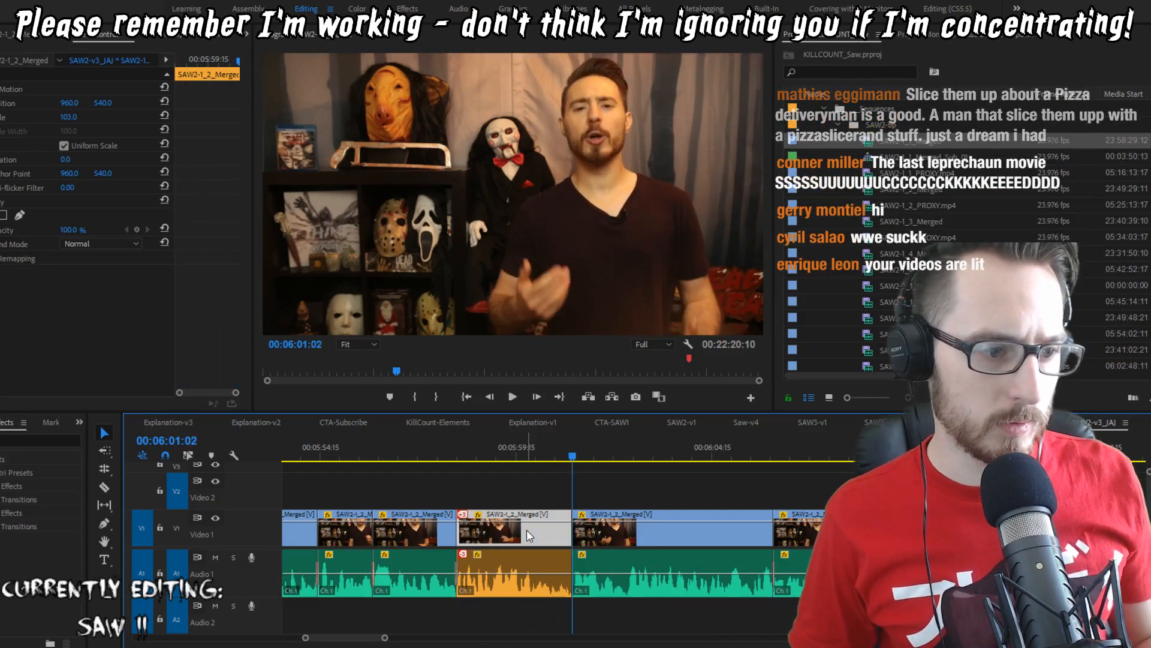
Step: Clear the selection and replay the cut out of the orange clip at 00:06:01:02, looking closely at the audio around it
{"action": "key", "text": "space"}
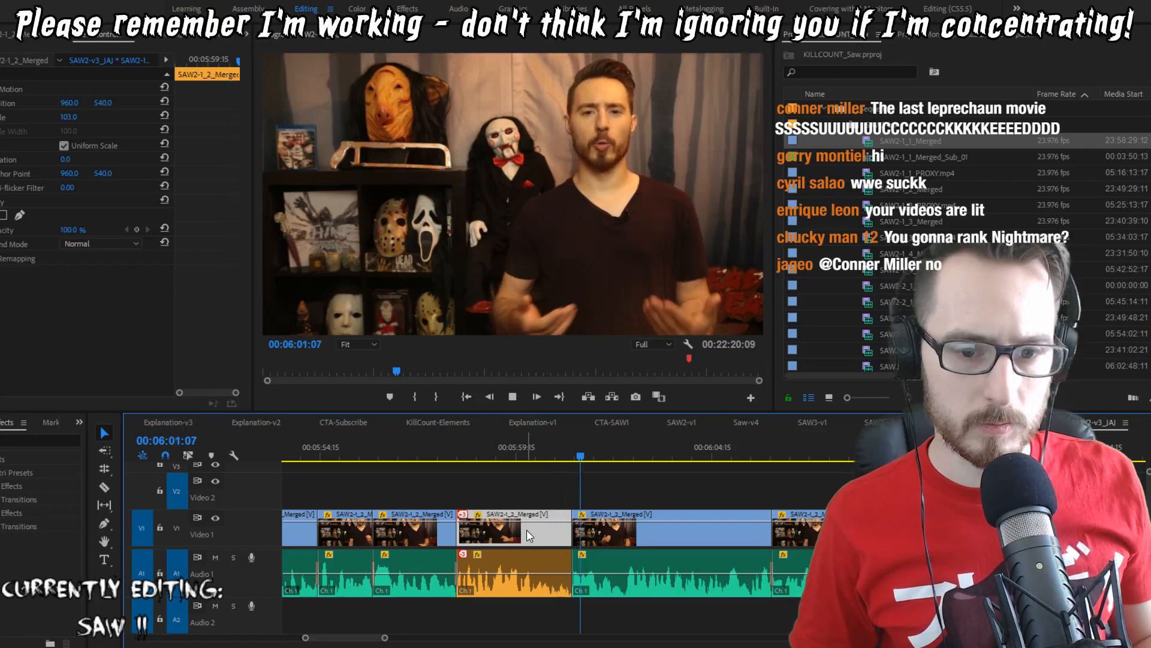
{"action": "key", "text": "shift+Left"}
{"action": "key", "text": "ctrl+shift+a"}
{"action": "key", "text": "shift+Left"}
{"action": "key", "text": "shift+Left"}
{"action": "key", "text": "shift+Left"}
{"action": "key", "text": "space"}
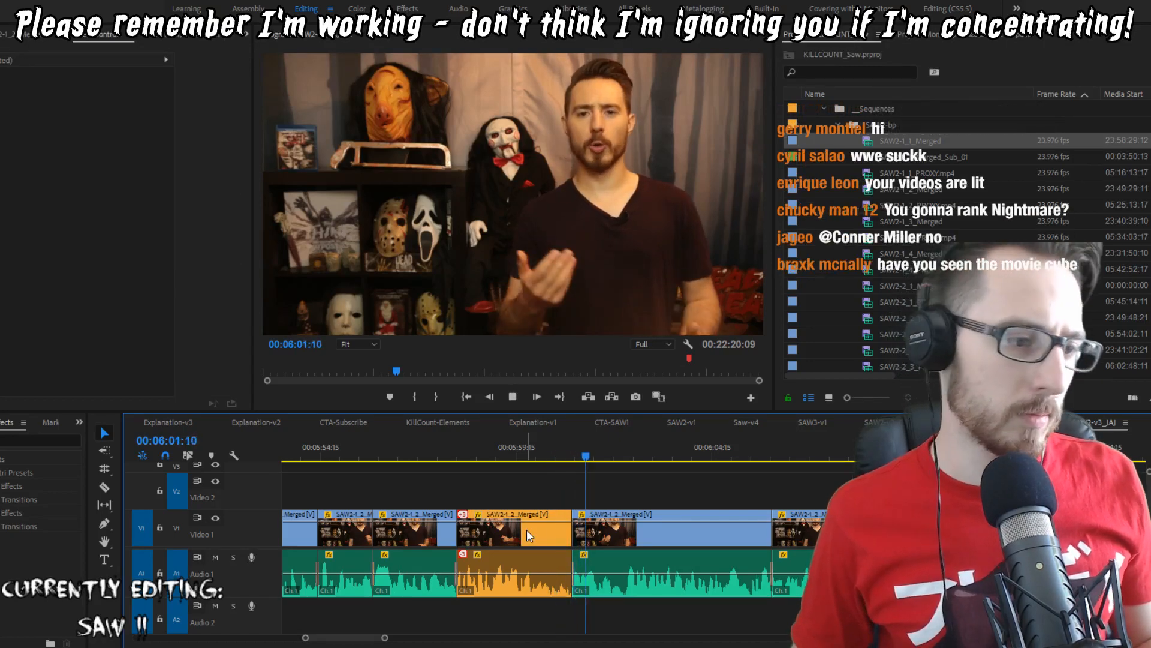
{"action": "key", "text": "equal"}
{"action": "key", "text": "space"}
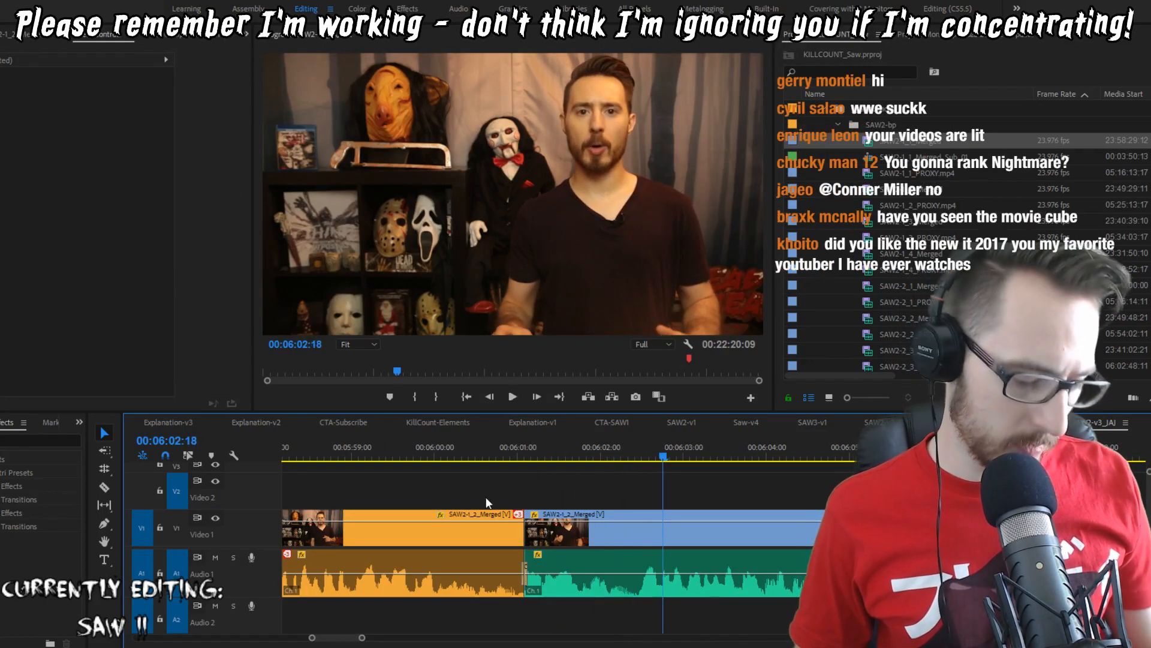
Step: Add volume keyframes to the orange clip's audio so its level ramps up from about 00:05:59:20 to the clip's end
{"action": "key", "text": "p"}
{"action": "left_click", "coordinate": [417, 573]}
{"action": "left_click_drag", "start_coordinate": [522, 574], "coordinate": [522, 555]}
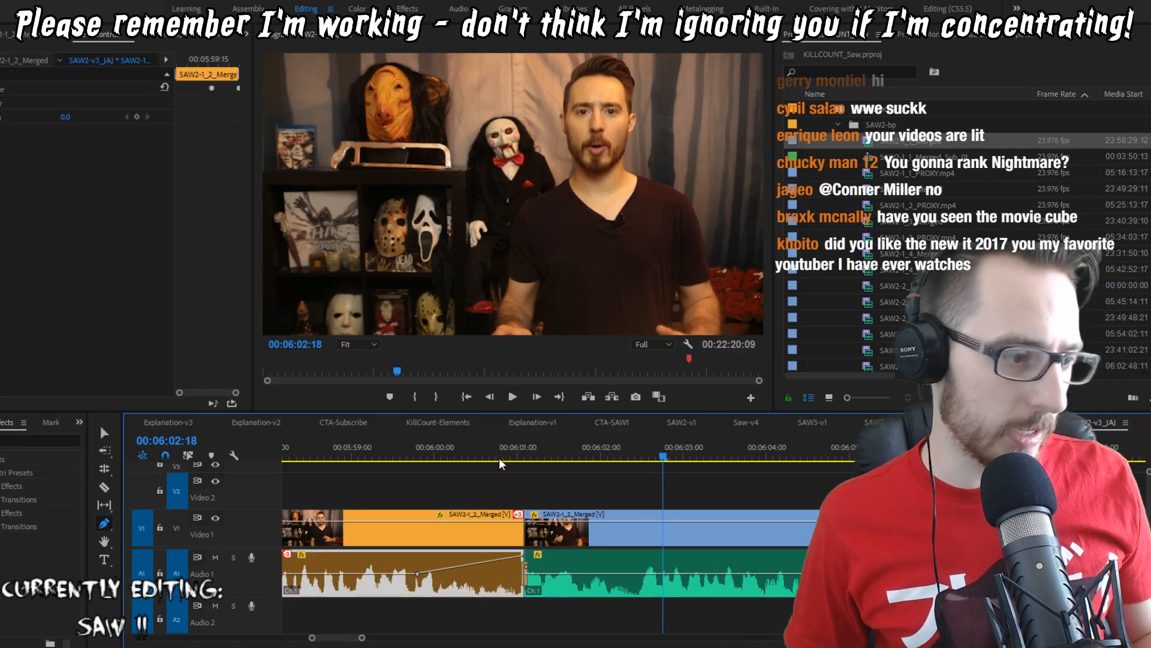
{"action": "key", "text": "v"}
Step: Ripple trim one frame off the orange clip's end, return to 00:06:00:05, and save the project
{"action": "key", "text": "Up"}
{"action": "key", "text": "Left"}
{"action": "key", "text": "w"}
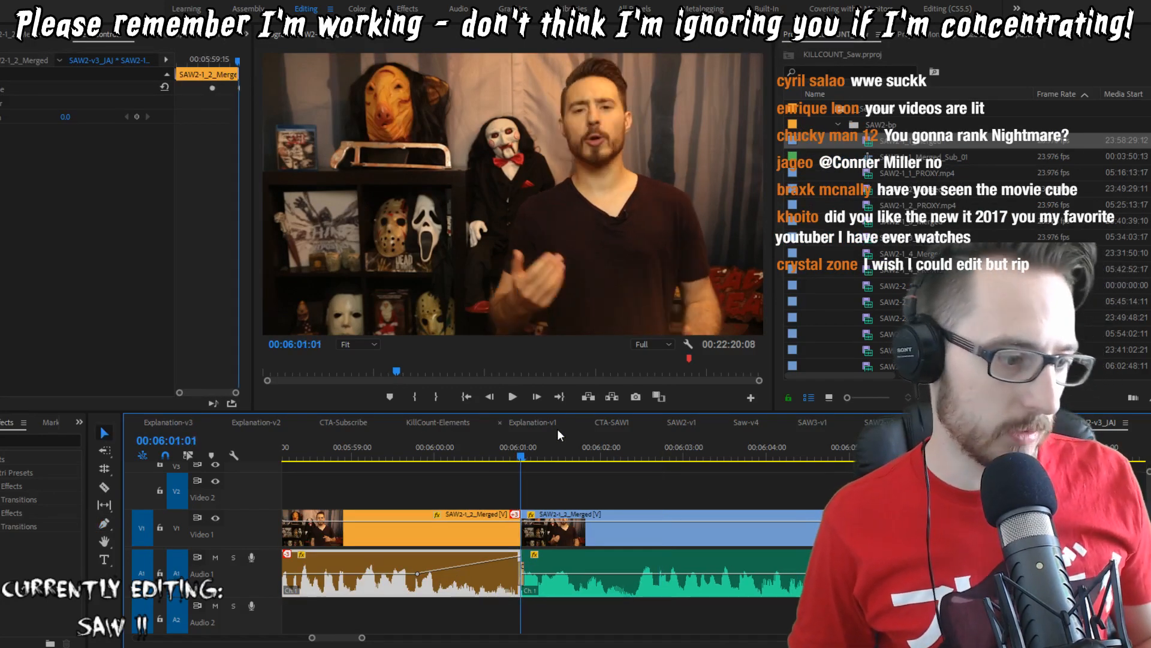
{"action": "key", "text": "shift+Left"}
{"action": "key", "text": "shift+Left"}
{"action": "key", "text": "shift+Left"}
{"action": "key", "text": "shift+Left"}
{"action": "key", "text": "ctrl+s"}
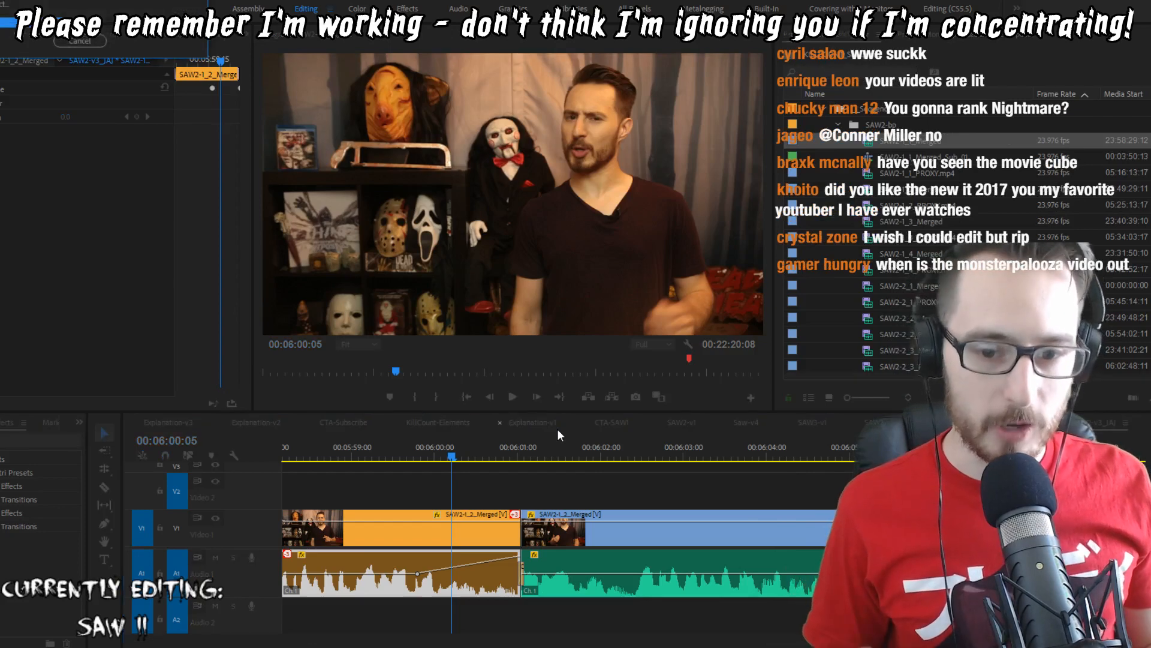
Step: Play on from the orange clip, extract two frames at about 00:06:02:09, and play through to 00:06:06:03
{"action": "key", "text": "space"}
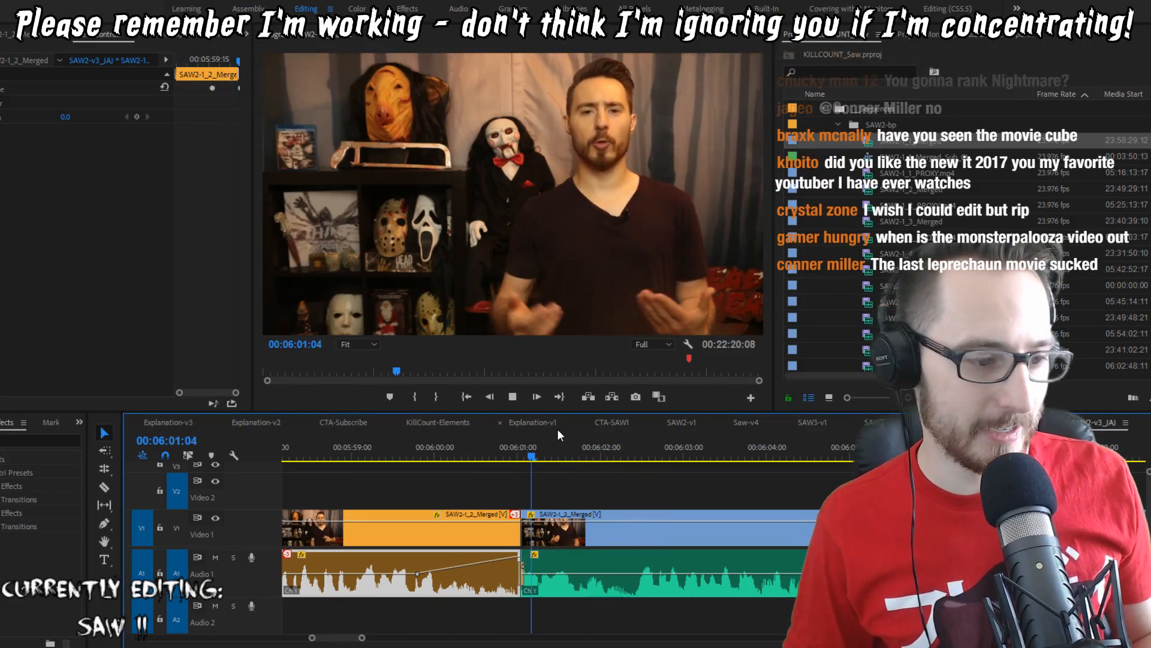
{"action": "key", "text": "space"}
{"action": "key", "text": "ctrl+k"}
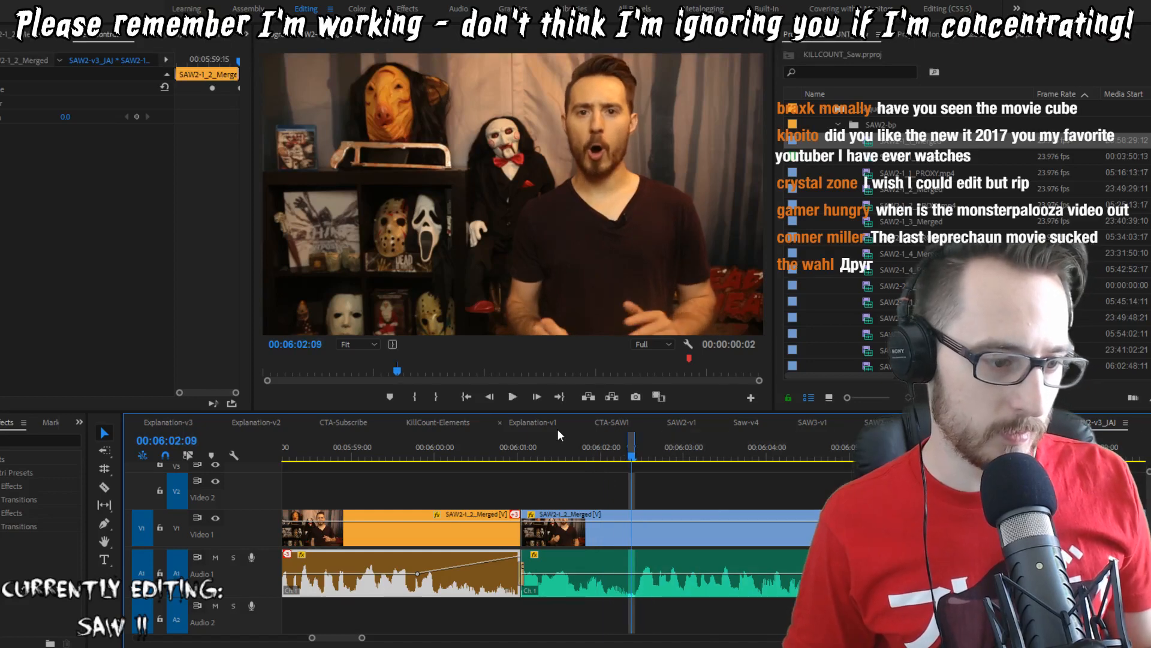
{"action": "key", "text": "Up"}
{"action": "key", "text": "space"}
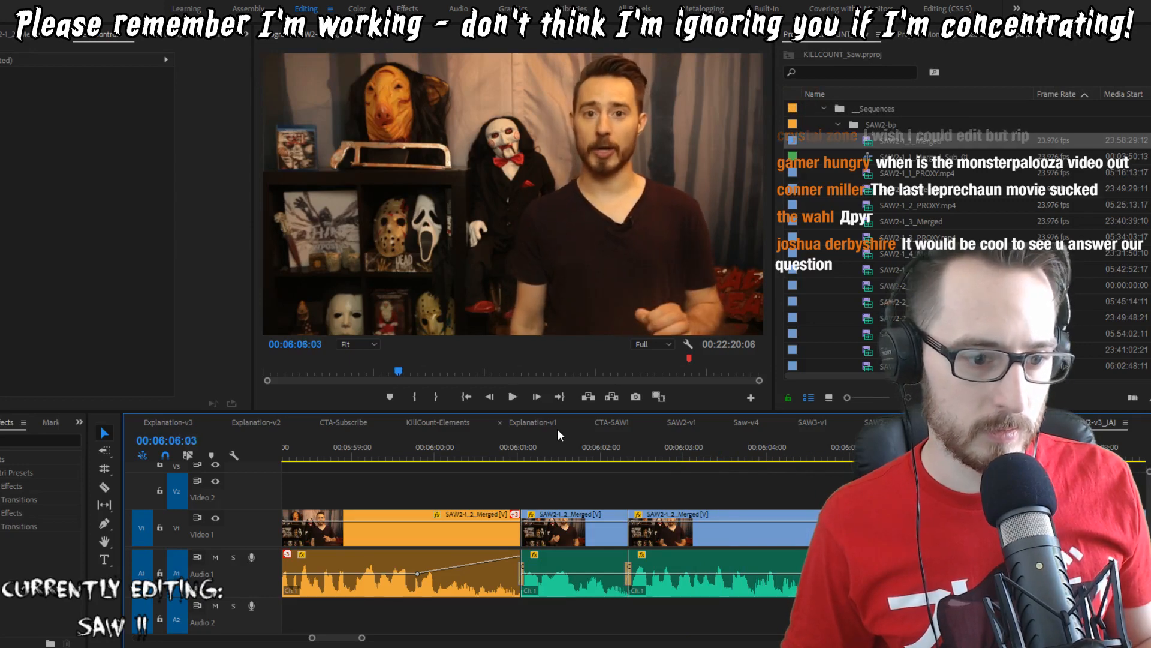
Step: Replay the last ten seconds' worth of frame jumps before 00:06:06:03 and extract one frame at 00:06:05:11
{"action": "key", "text": "shift+Left"}
{"action": "key", "text": "shift+Left"}
{"action": "key", "text": "shift+Left"}
{"action": "key", "text": "shift+Left"}
{"action": "key", "text": "shift+Left"}
{"action": "key", "text": "shift+Left"}
{"action": "key", "text": "shift+Left"}
{"action": "key", "text": "shift+Left"}
{"action": "key", "text": "shift+Left"}
{"action": "key", "text": "shift+Left"}
{"action": "key", "text": "space"}
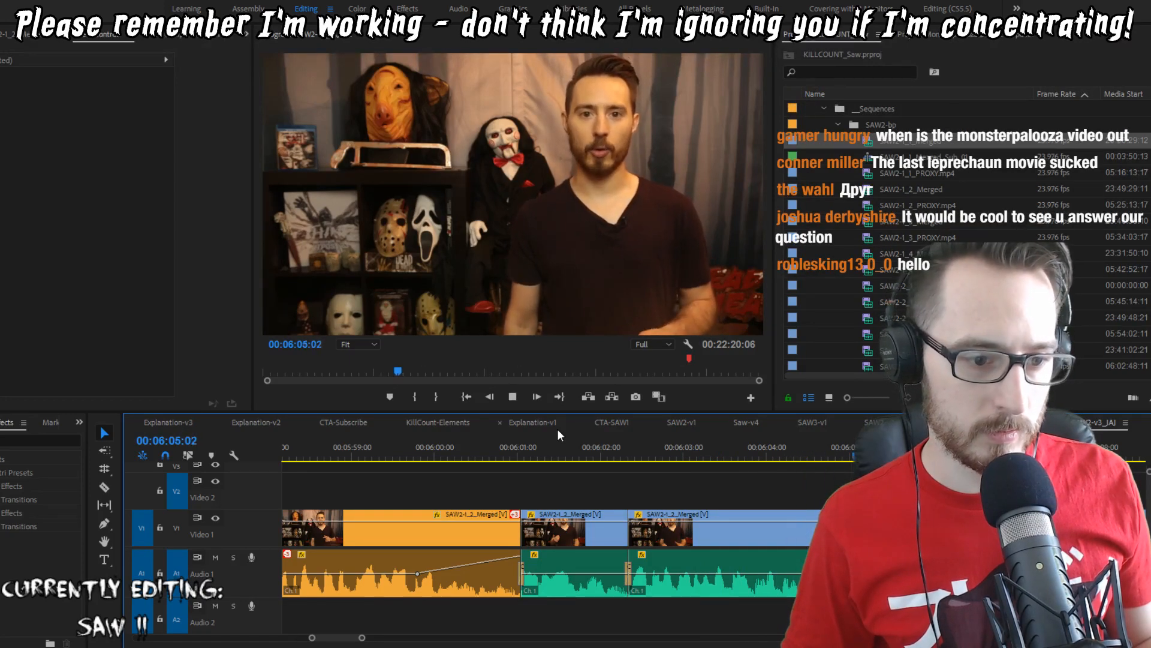
{"action": "key", "text": "space"}
{"action": "key", "text": "q"}
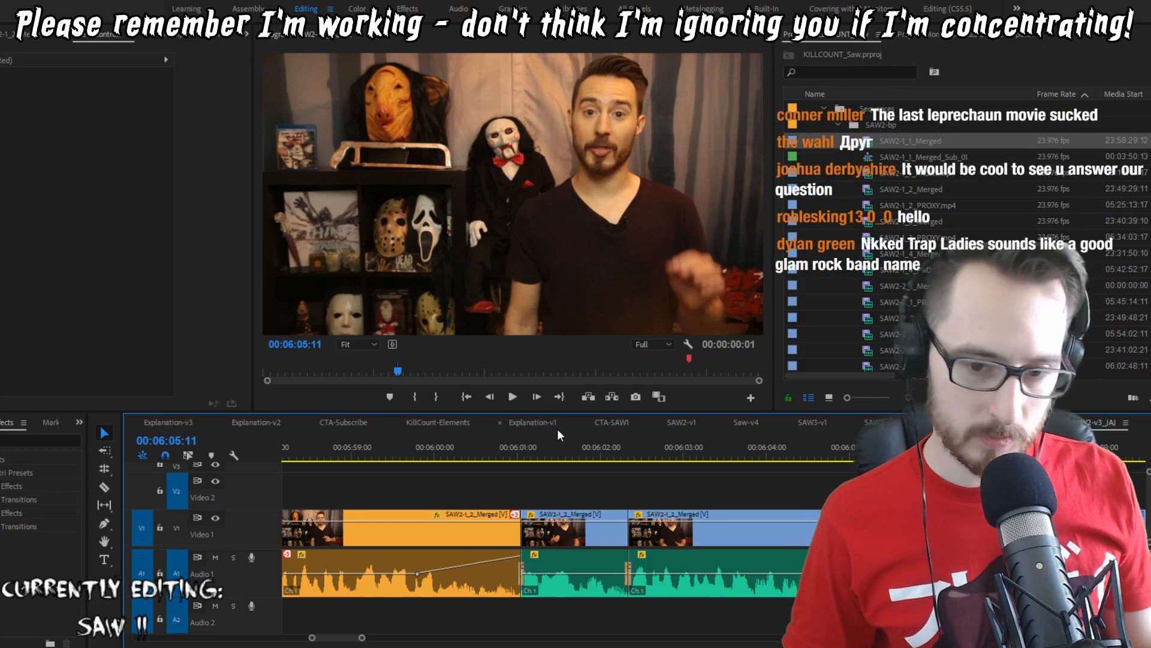
Step: Replay the pause from 00:06:04:15 and ripple trim one more frame from it
{"action": "key", "text": "shift+Left"}
{"action": "key", "text": "shift+Left"}
{"action": "key", "text": "shift+Left"}
{"action": "key", "text": "shift+Left"}
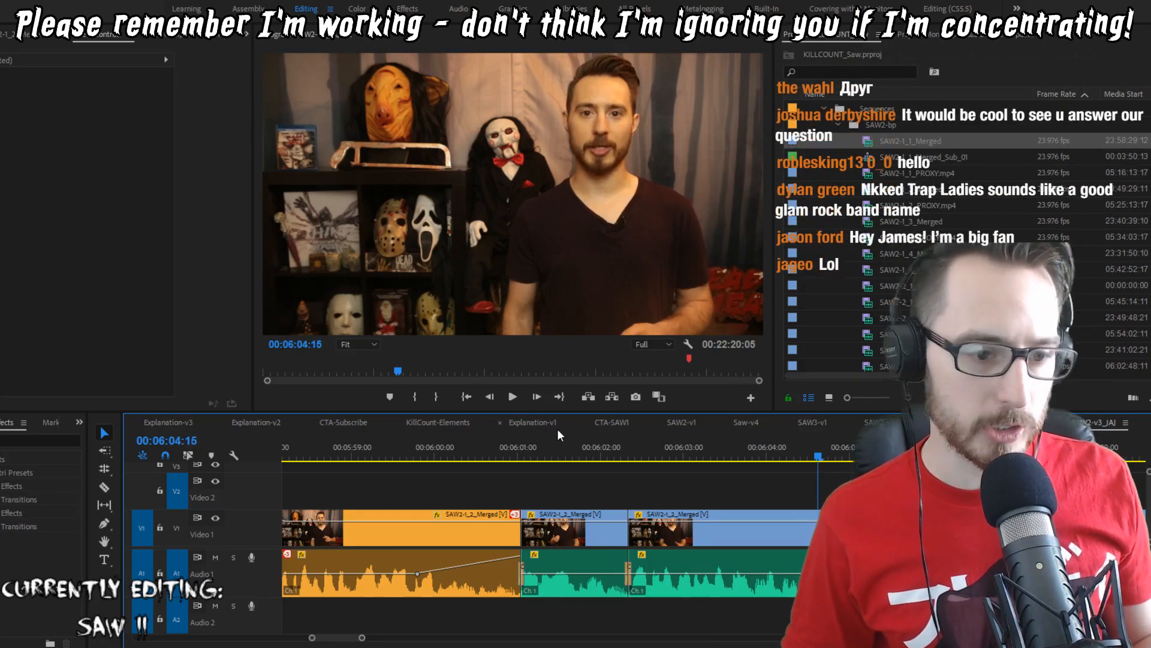
{"action": "key", "text": "space"}
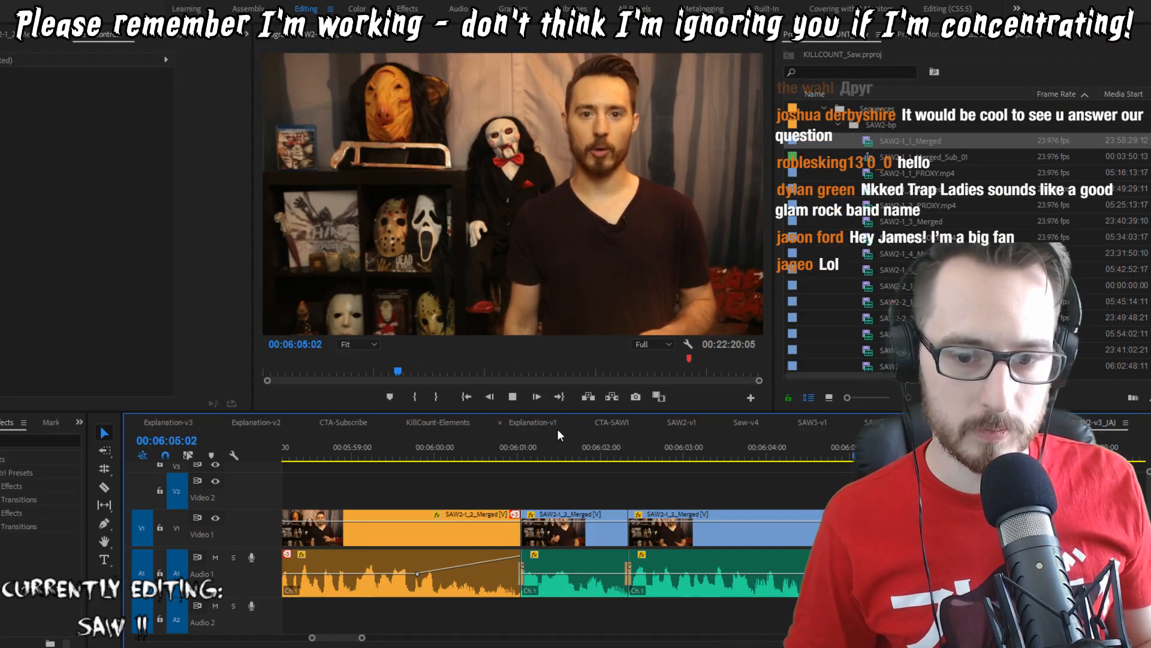
{"action": "key", "text": "space"}
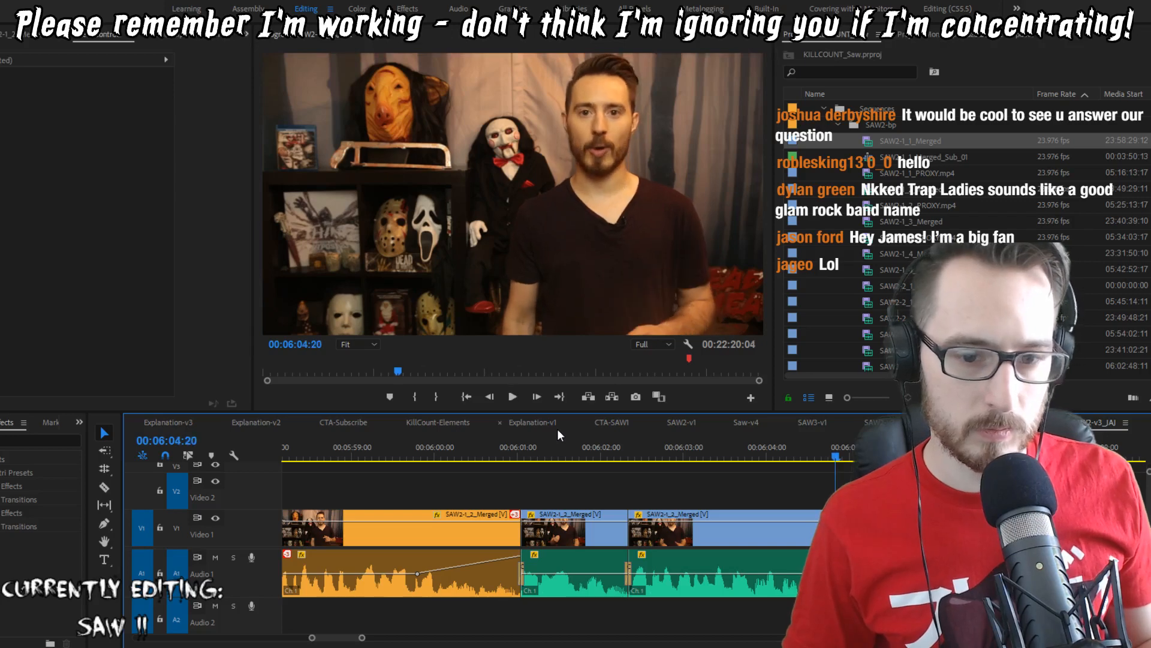
Step: Play on past 00:06:07:12 and split the clip at 00:06:10:04, removing one frame there
{"action": "key", "text": "space"}
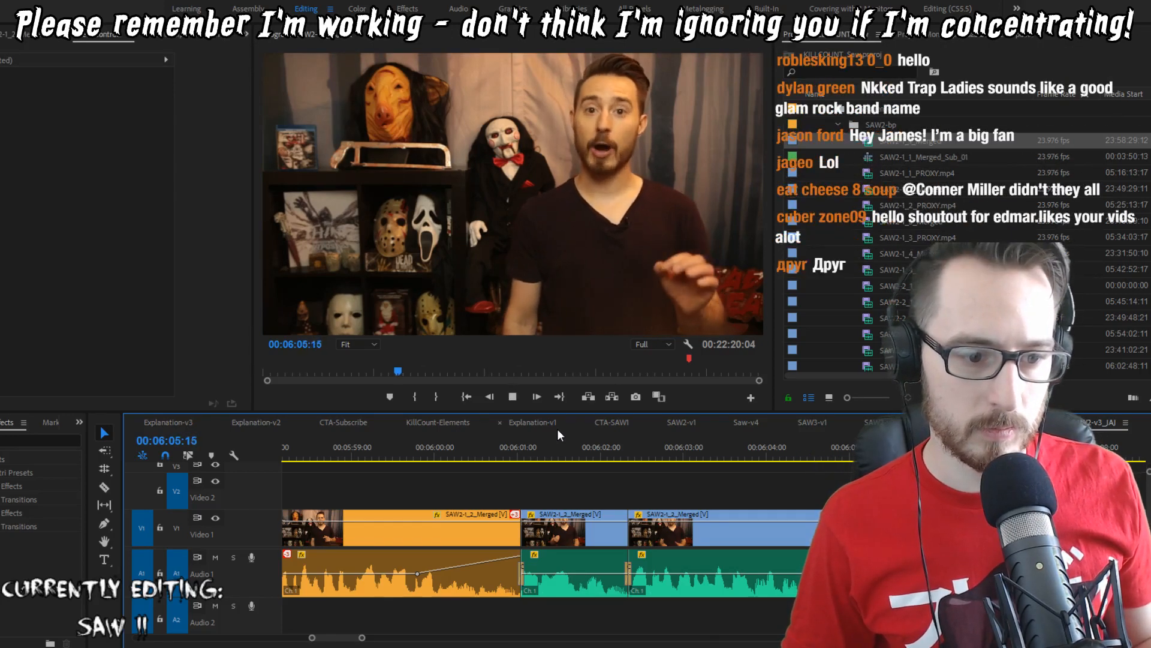
{"action": "key", "text": "space"}
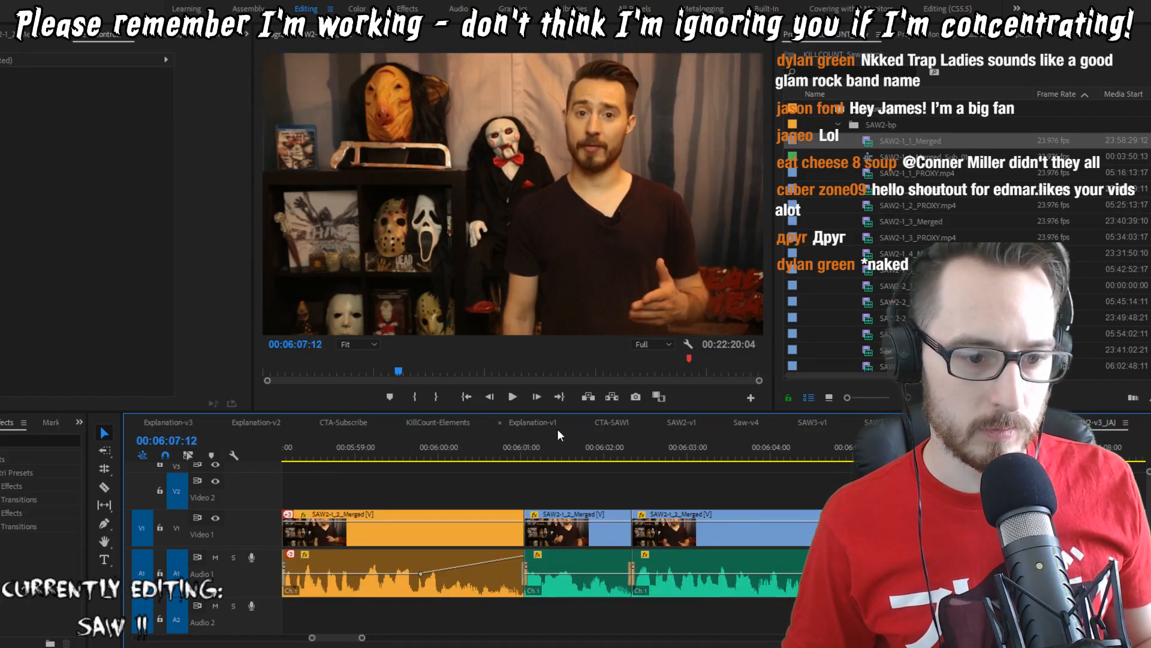
{"action": "key", "text": "space"}
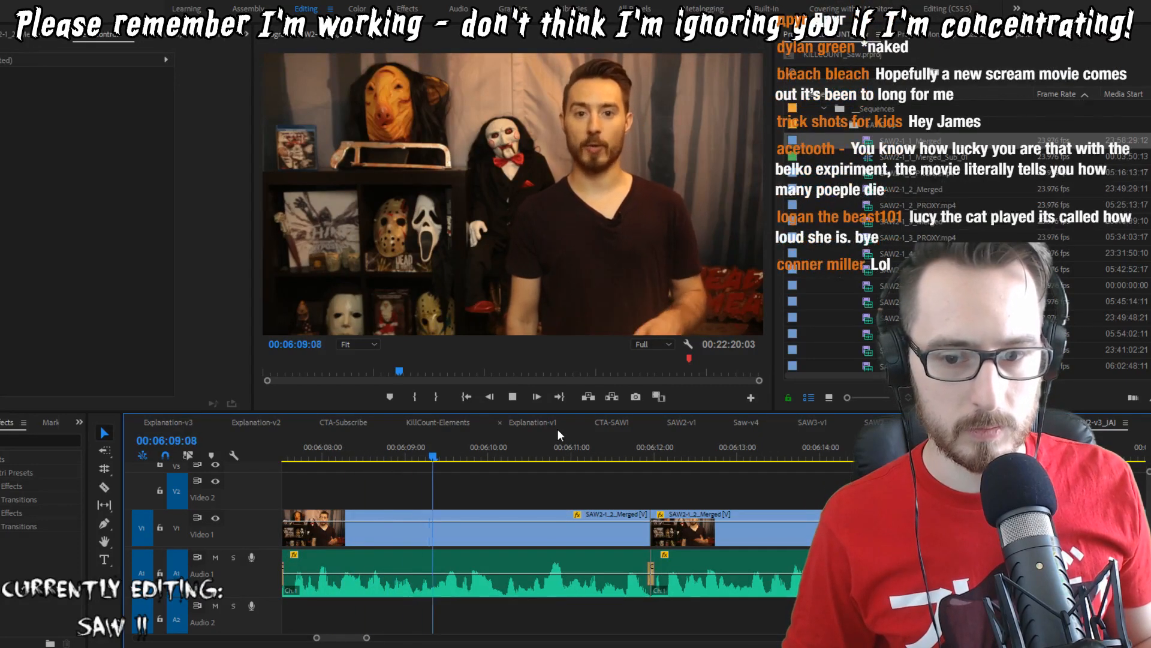
{"action": "key", "text": "space"}
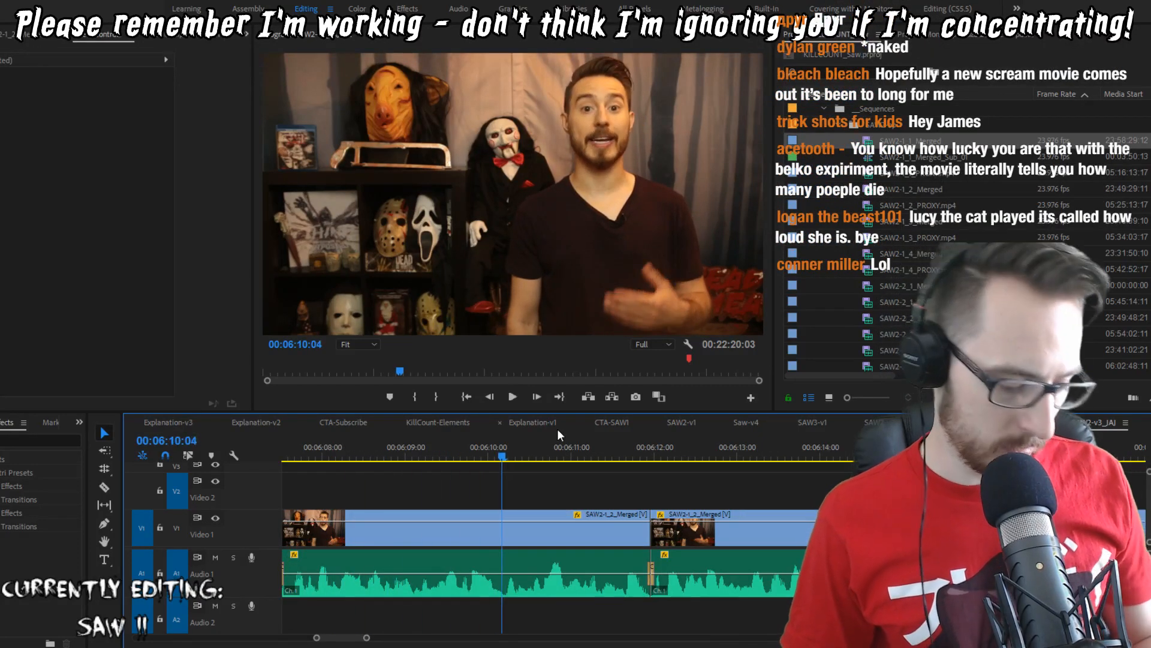
{"action": "key", "text": "ctrl+k"}
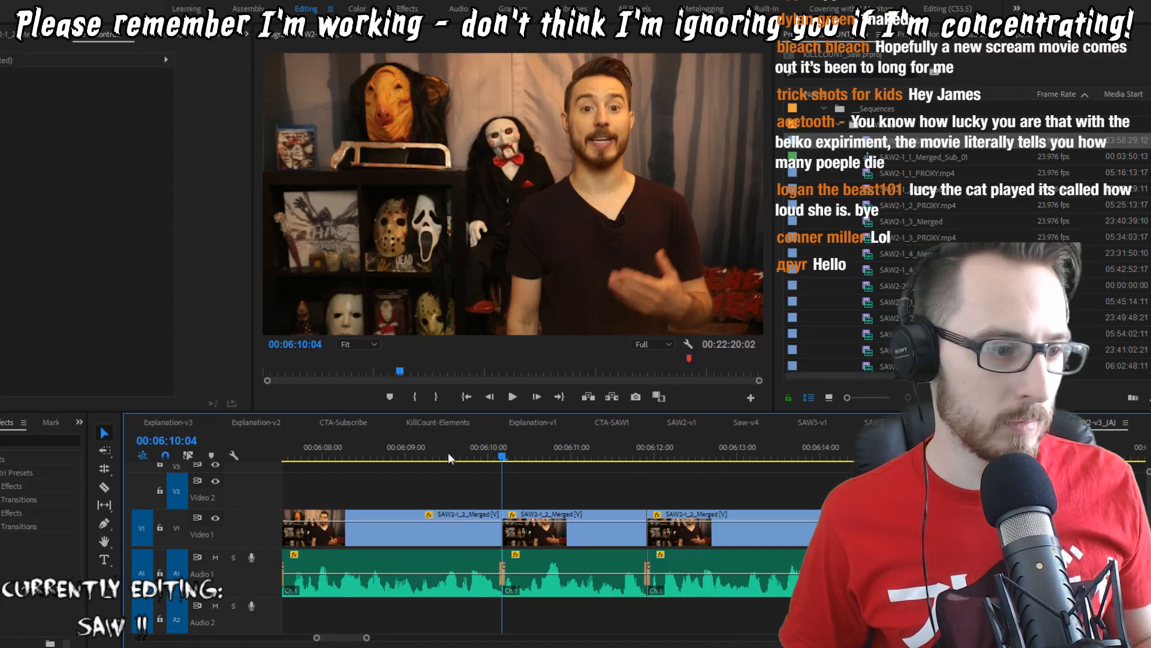
Step: Replay the cut at 00:06:10:04 and ripple trim one frame off the following clip's end at 00:06:11:21
{"action": "left_click", "coordinate": [412, 456]}
{"action": "key", "text": "space"}
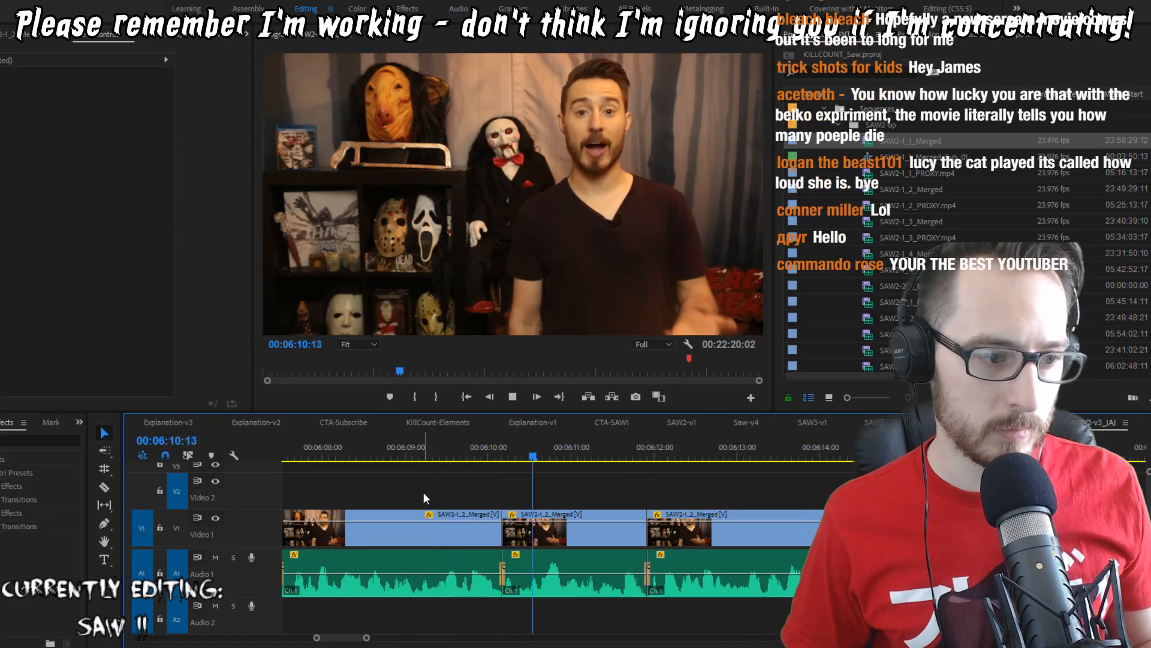
{"action": "key", "text": "space"}
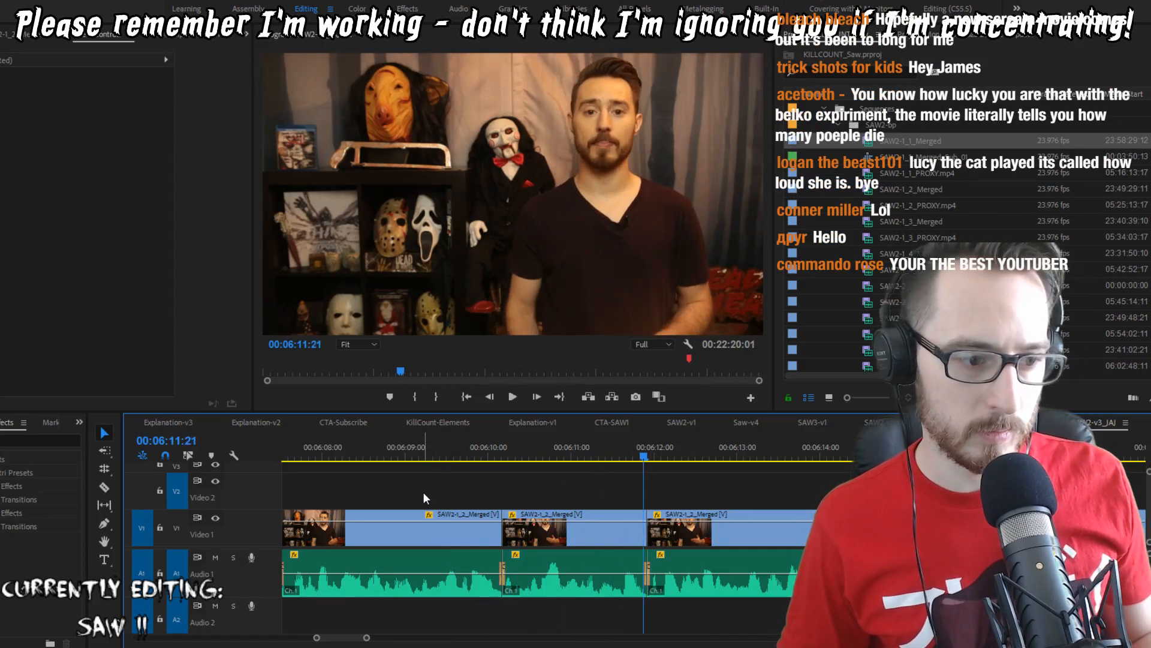
{"action": "key", "text": "w"}
Step: Replay the cut at 00:06:11:21 and ripple trim one frame off the start of the clip after it
{"action": "key", "text": "shift+Left"}
{"action": "key", "text": "shift+Left"}
{"action": "key", "text": "shift+Left"}
{"action": "key", "text": "shift+Left"}
{"action": "key", "text": "shift+Left"}
{"action": "key", "text": "shift+Left"}
{"action": "key", "text": "shift+Left"}
{"action": "key", "text": "shift+Left"}
{"action": "key", "text": "space"}
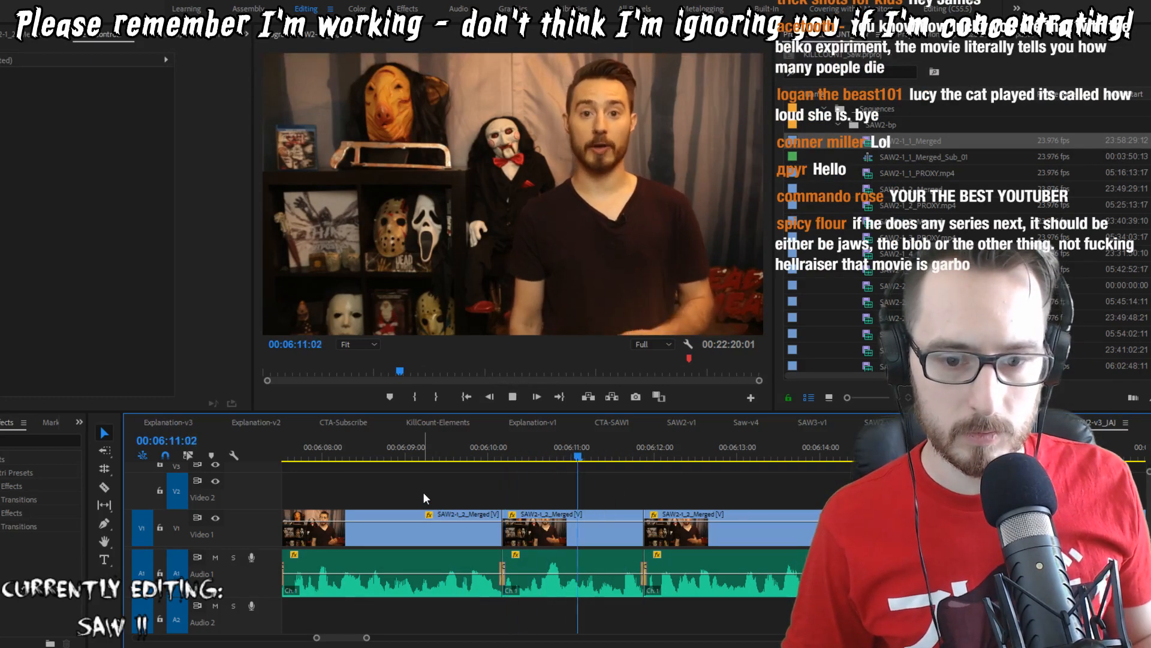
{"action": "key", "text": "space"}
{"action": "key", "text": "shift+Left"}
{"action": "key", "text": "shift+Left"}
{"action": "key", "text": "shift+Left"}
{"action": "key", "text": "shift+Left"}
{"action": "key", "text": "shift+Left"}
{"action": "key", "text": "shift+Left"}
{"action": "key", "text": "shift+Left"}
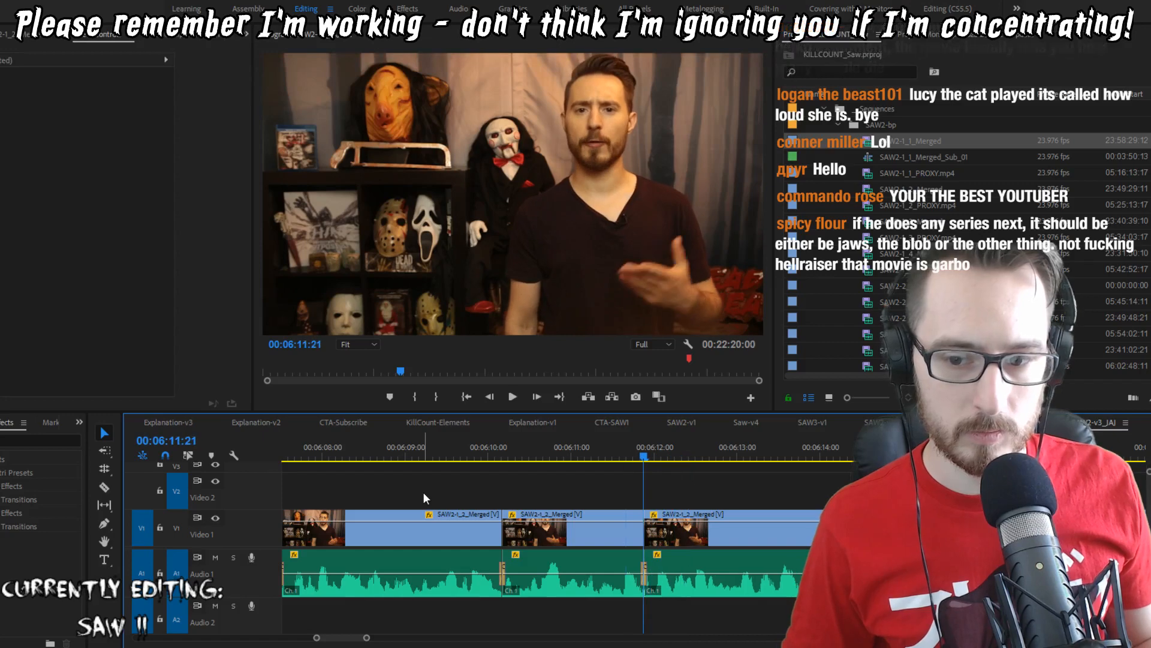
Step: Play on from 00:06:11:21, remove two frames at about 00:06:16:11, and replay that cut
{"action": "key", "text": "space"}
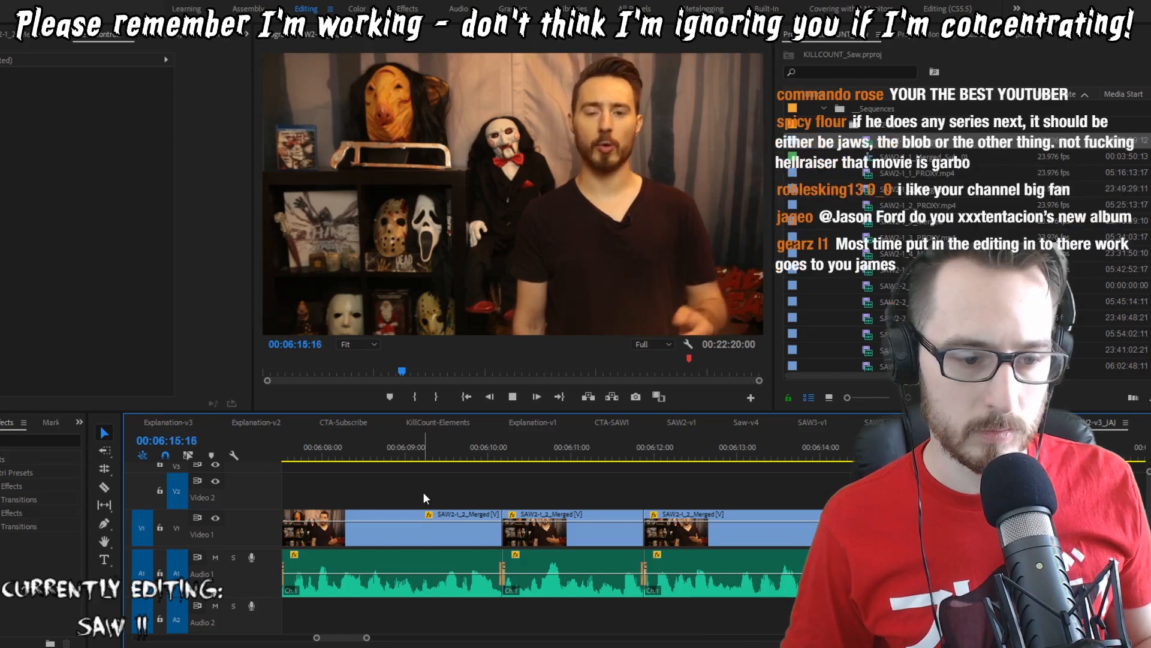
{"action": "key", "text": "space"}
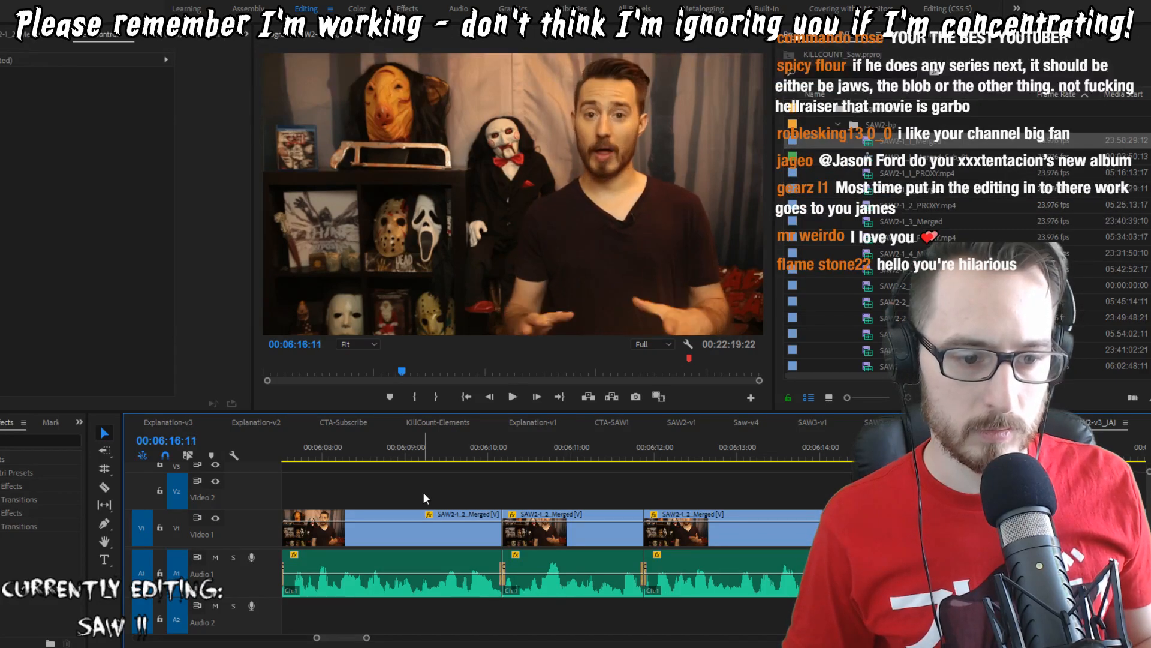
{"action": "key", "text": "shift+Left"}
{"action": "key", "text": "shift+Left"}
{"action": "key", "text": "shift+Left"}
{"action": "key", "text": "shift+Left"}
{"action": "key", "text": "space"}
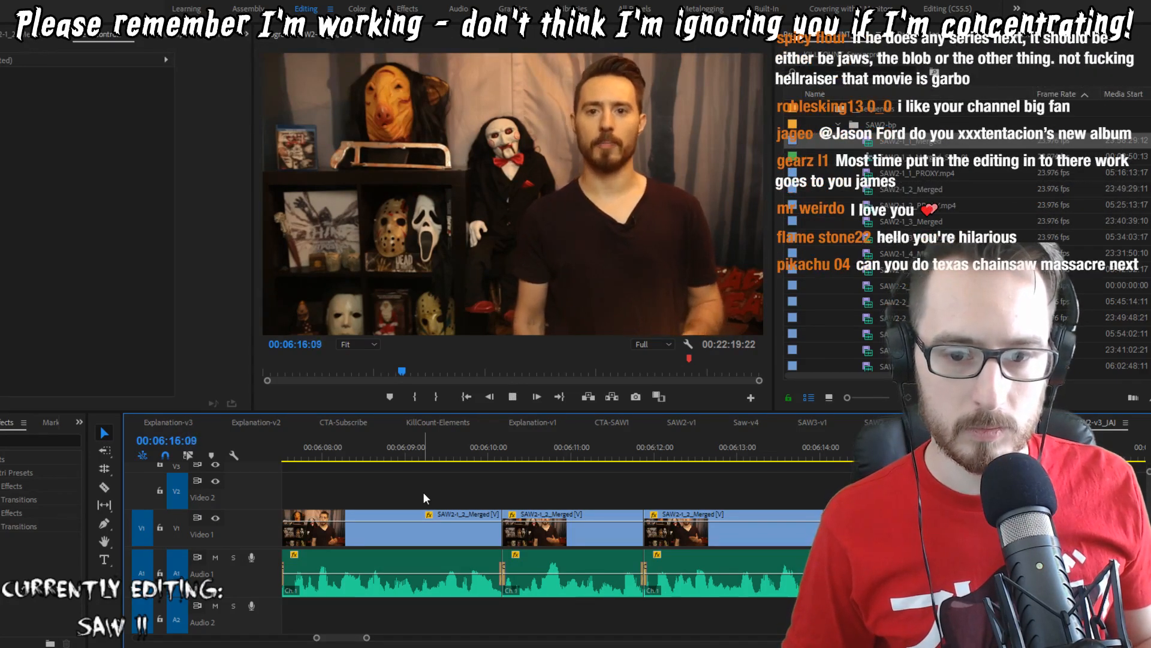
Step: Ripple trim one more frame at the cut near 00:06:16:10 and replay it from about a second earlier
{"action": "key", "text": "space"}
{"action": "key", "text": "shift+Left"}
{"action": "key", "text": "shift+Left"}
{"action": "key", "text": "shift+Left"}
{"action": "key", "text": "shift+Left"}
{"action": "key", "text": "shift+Left"}
{"action": "key", "text": "shift+Left"}
{"action": "key", "text": "shift+Left"}
{"action": "key", "text": "space"}
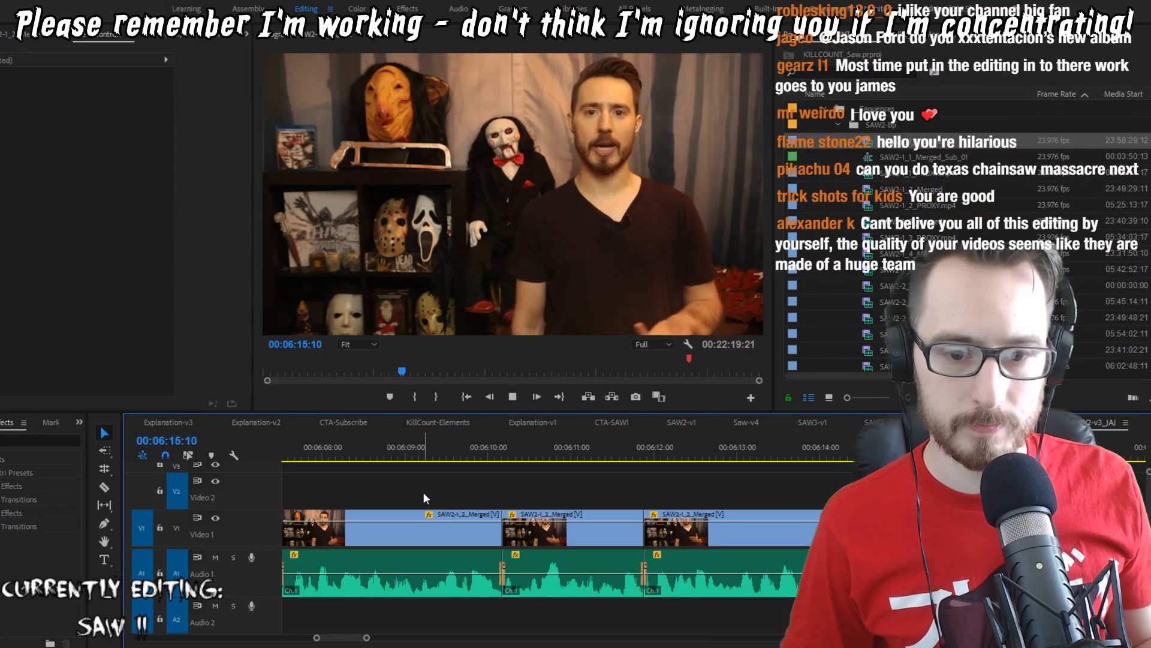
Step: Play on to 00:06:20:17 and extract two frames there
{"action": "key", "text": "Return"}
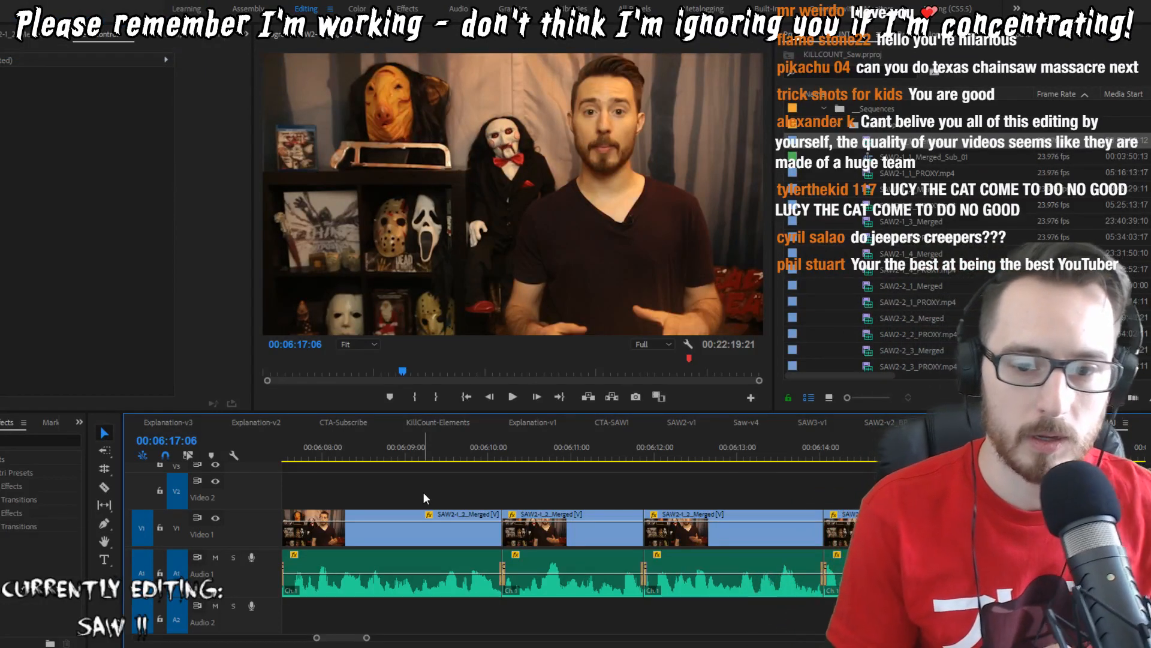
{"action": "key", "text": "space"}
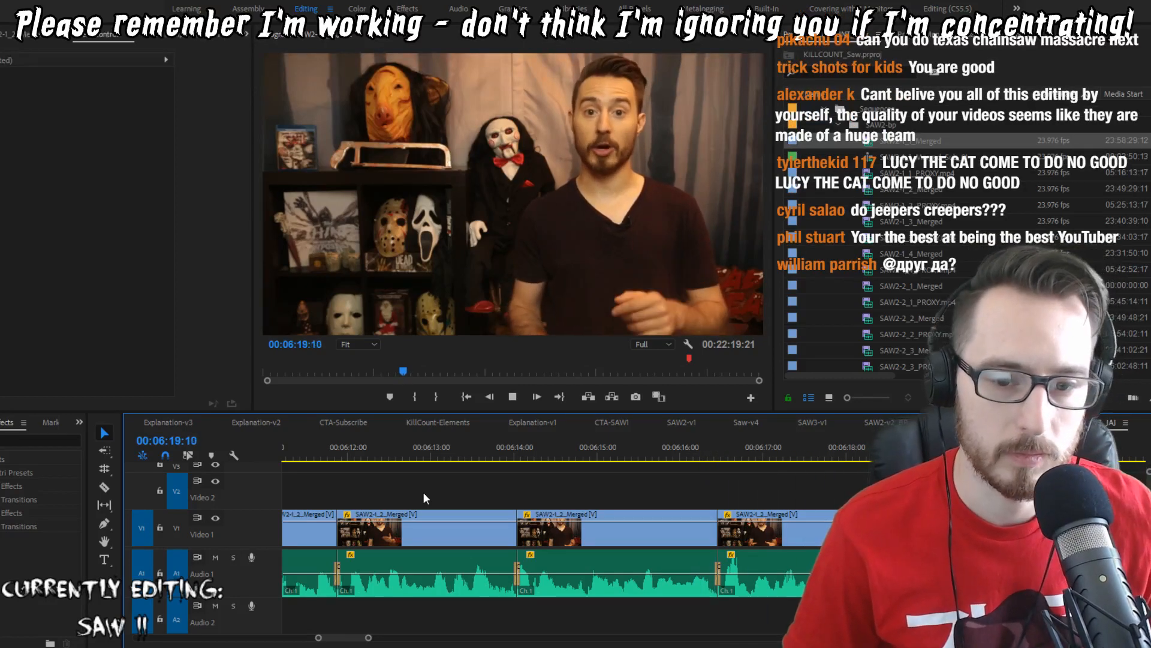
{"action": "key", "text": "space"}
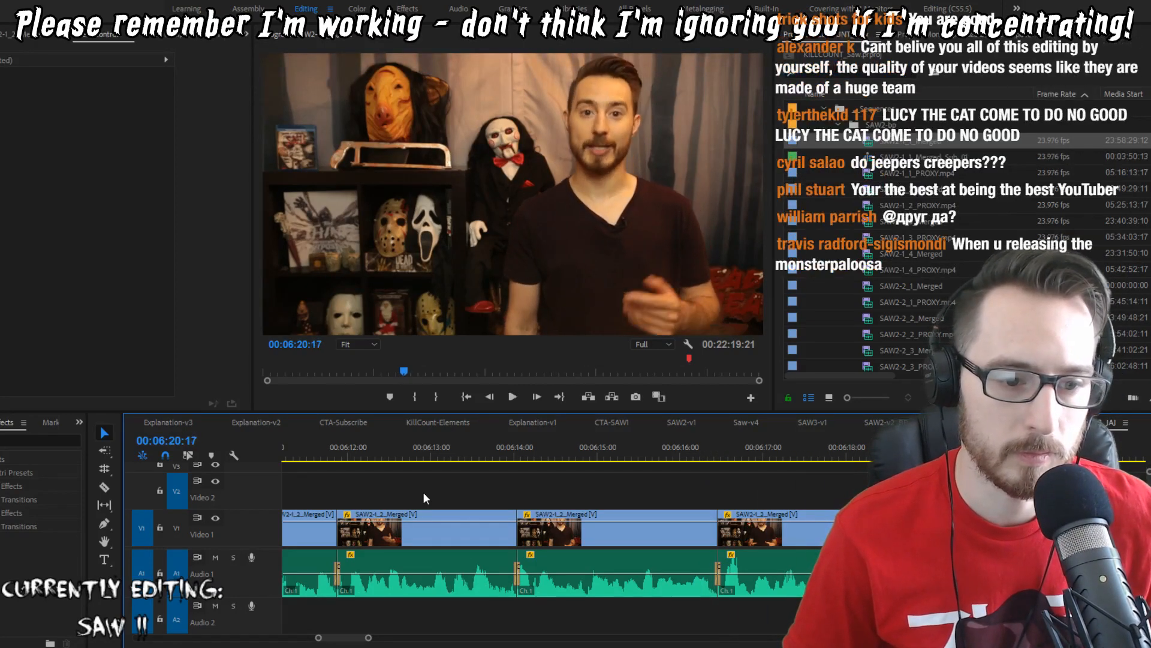
{"action": "key", "text": "j"}
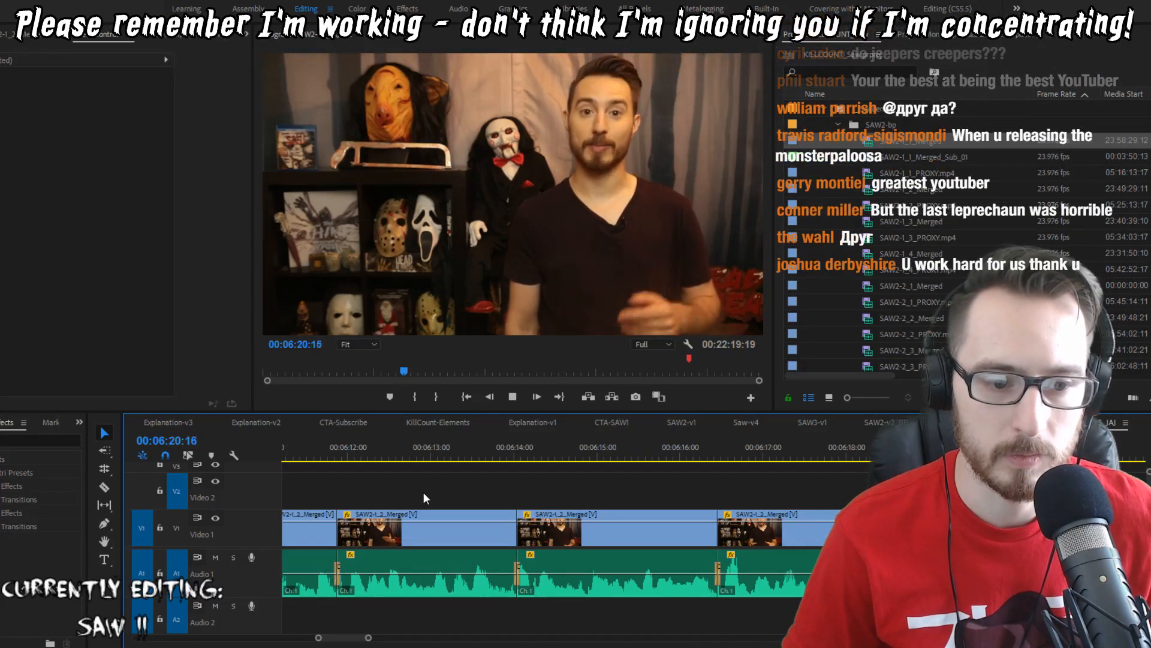
Step: Ripple trim the end of the clip before the new cut near 00:06:20:13
{"action": "key", "text": "Up"}
{"action": "key", "text": "Left"}
{"action": "key", "text": "w"}
{"action": "key", "text": "shift+Left"}
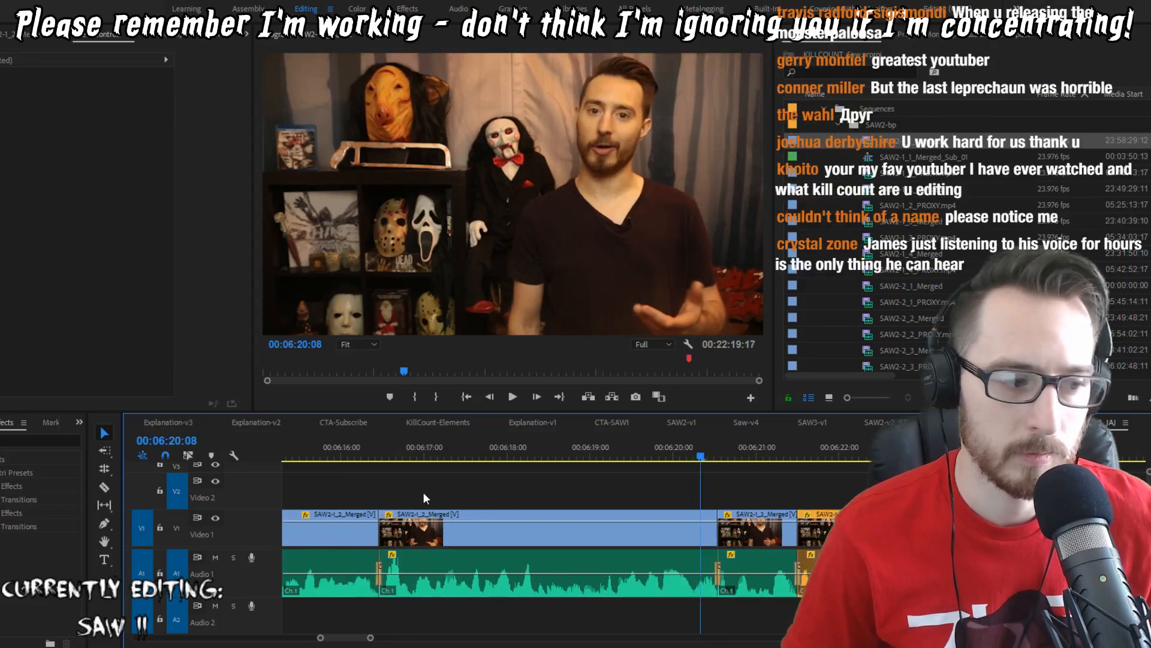
Step: Replay the trimmed cut from 00:06:19:12 and go to the start of the orange clip at 00:06:21:12
{"action": "key", "text": "j"}
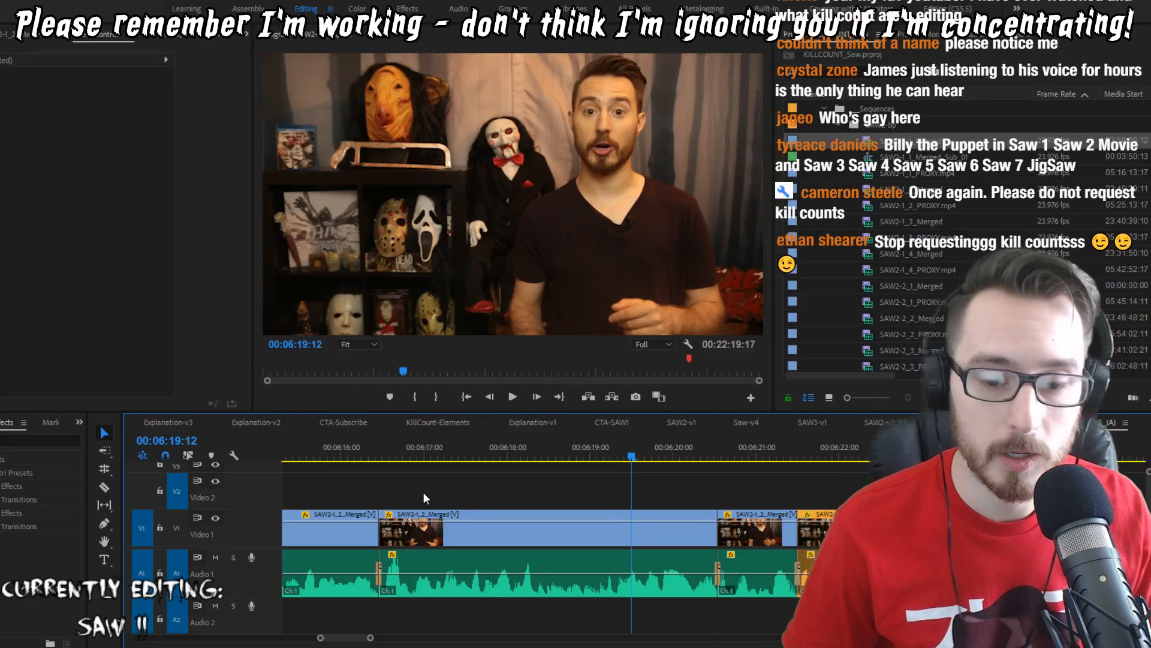
{"action": "key", "text": "space"}
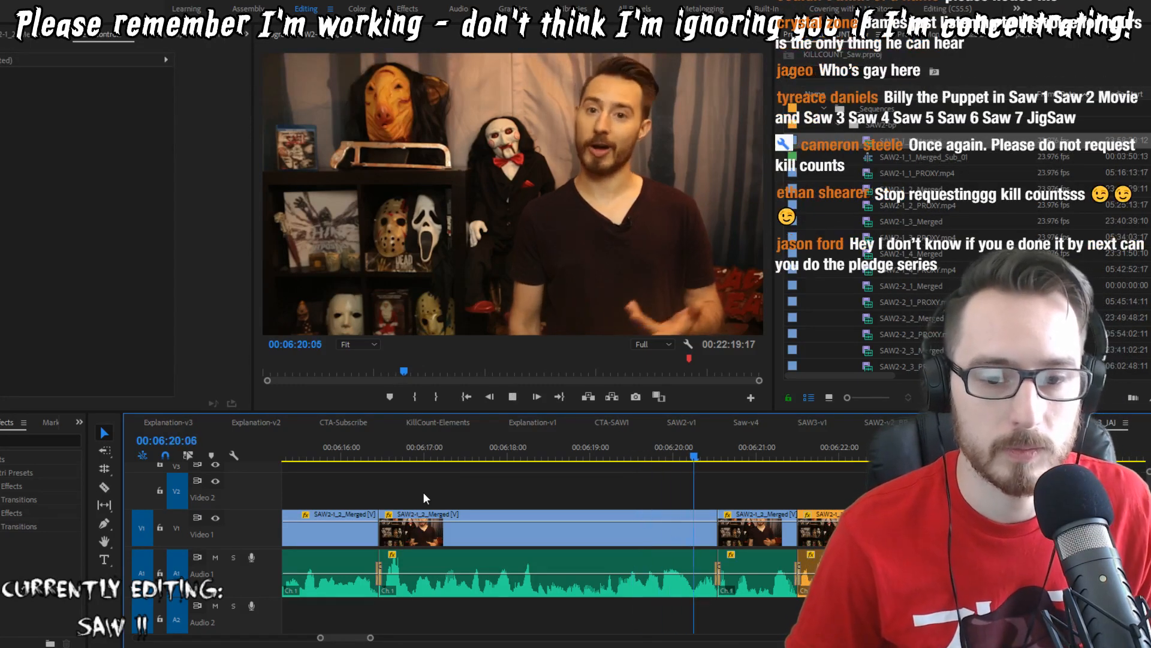
{"action": "key", "text": "space"}
{"action": "key", "text": "Down"}
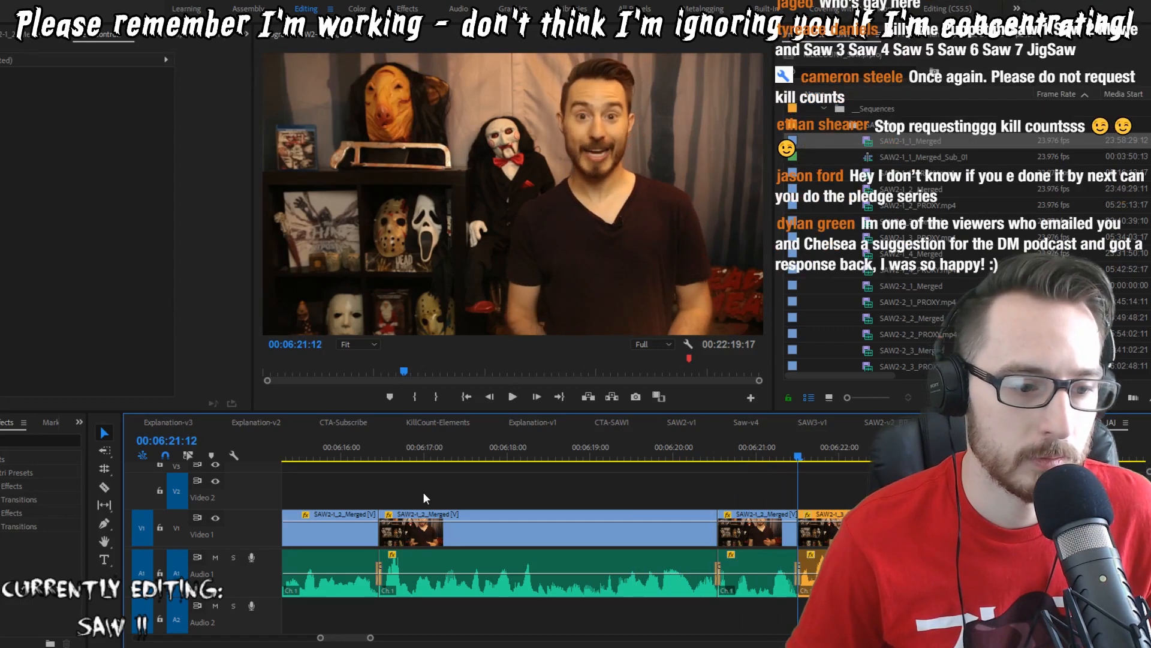
Step: Slip the video of the orange clip at 00:06:21:12 and replay the cut from 00:06:20:13
{"action": "key", "text": "space"}
{"action": "key", "text": "Up"}
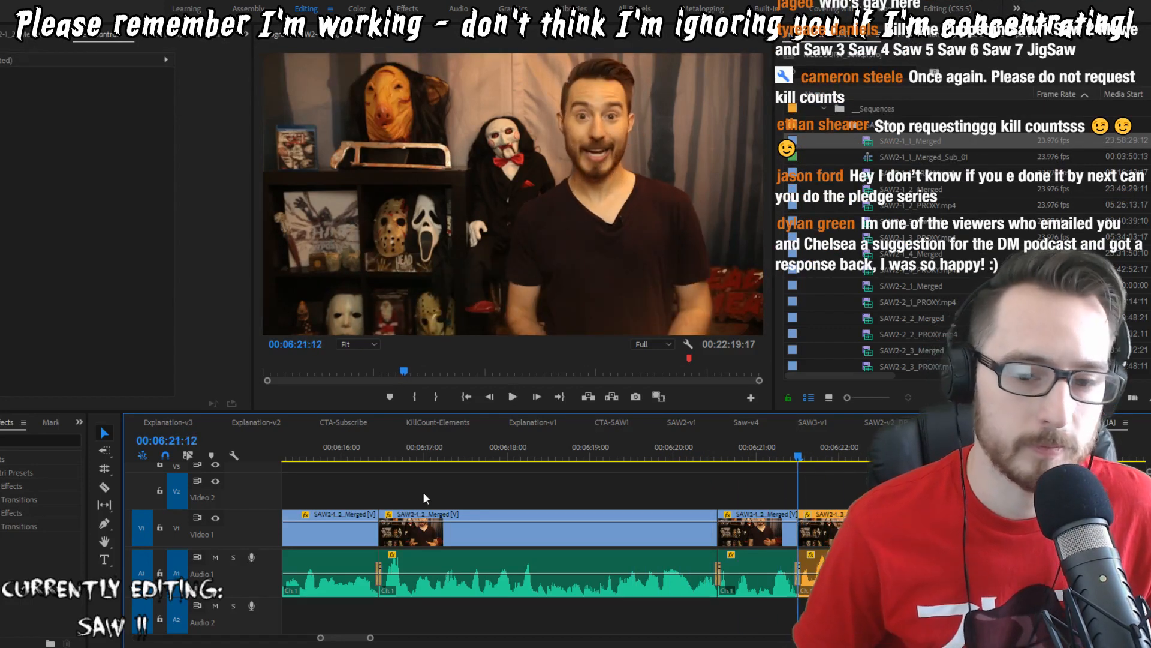
{"action": "key", "text": "d"}
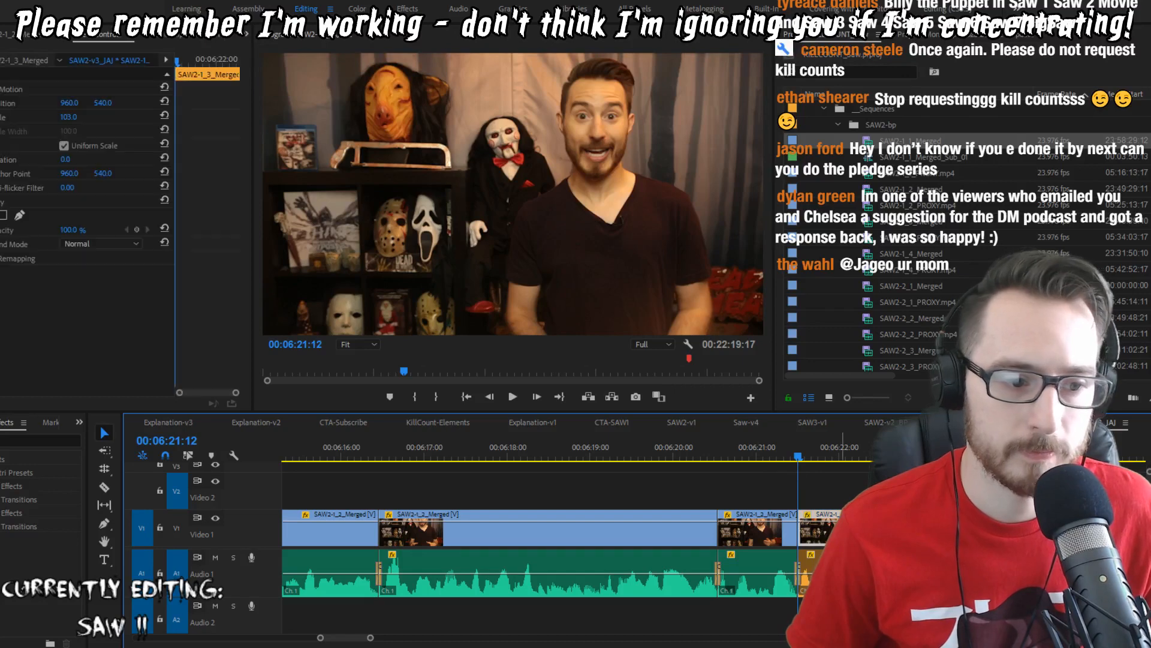
{"action": "key", "text": "space"}
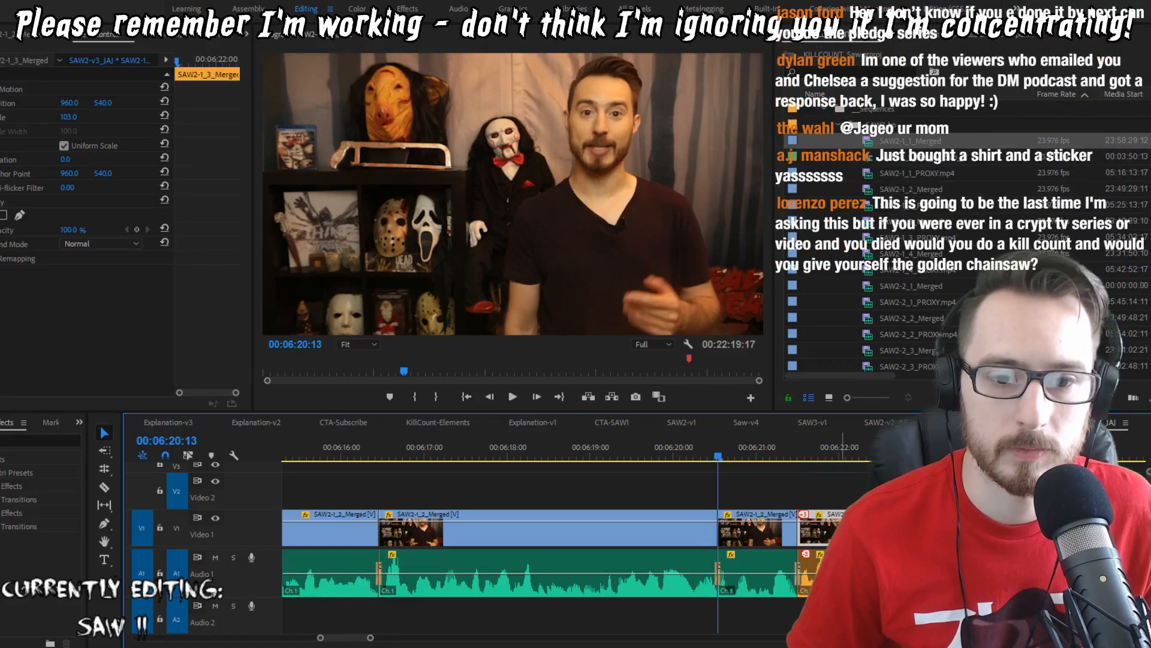
{"action": "key", "text": "space"}
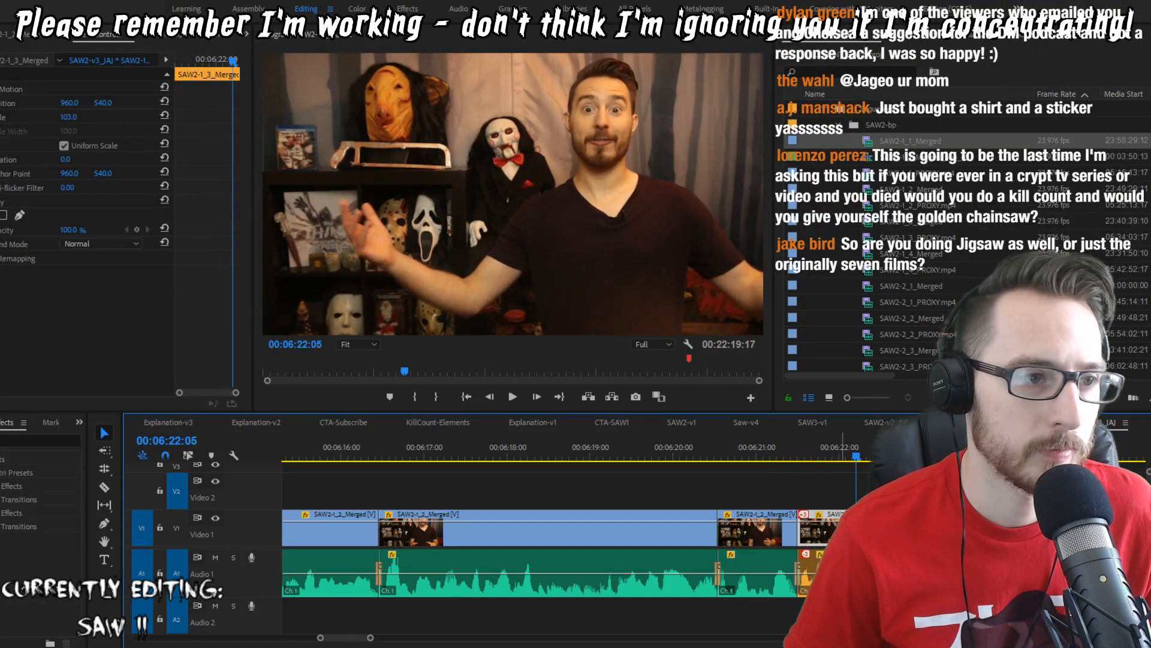
Step: Ripple trim one frame off the end of the orange clip near 00:06:22:06 and replay from the previous cut
{"action": "key", "text": "Right"}
{"action": "key", "text": "w"}
{"action": "key", "text": "Up"}
{"action": "key", "text": "Up"}
{"action": "key", "text": "space"}
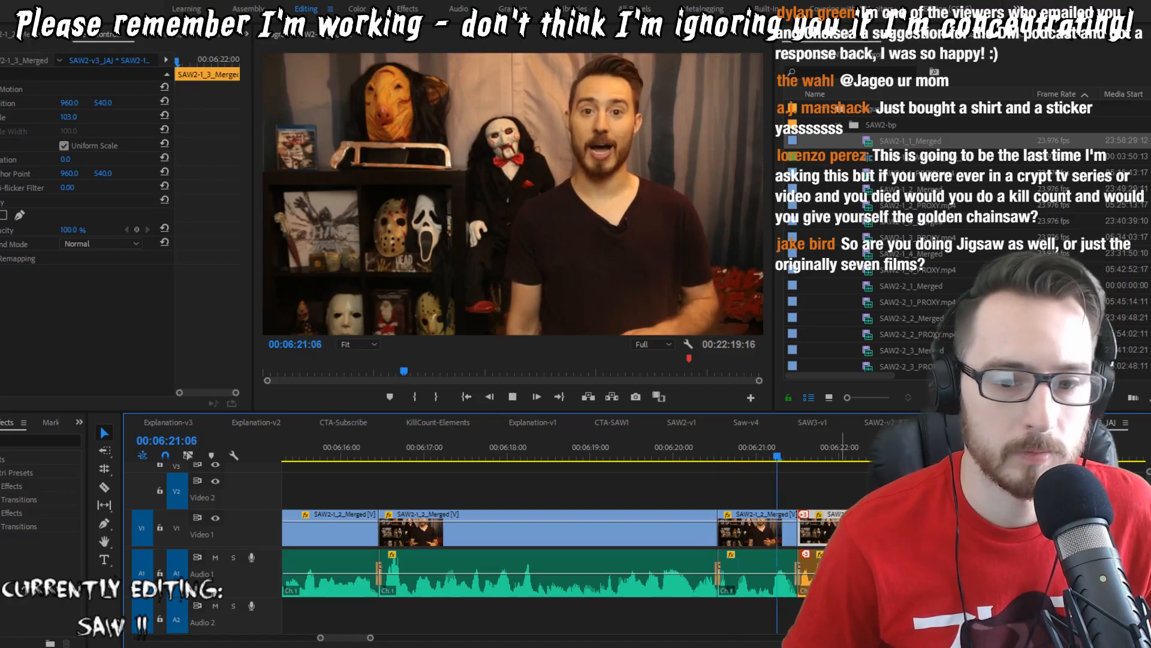
Step: Ripple trim three frames from the start of the clip at 00:06:22:06 and play it back
{"action": "key", "text": "space"}
{"action": "key", "text": "Up"}
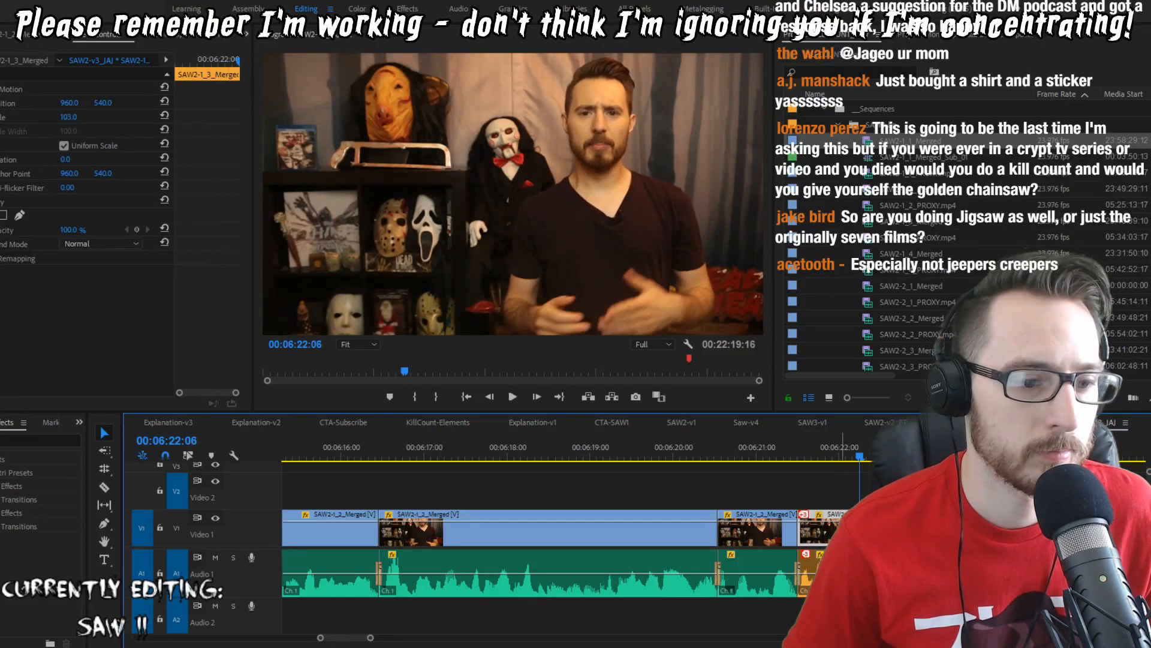
{"action": "key", "text": "Right"}
{"action": "key", "text": "Right"}
{"action": "key", "text": "Right"}
{"action": "key", "text": "q"}
{"action": "key", "text": "Up"}
{"action": "key", "text": "space"}
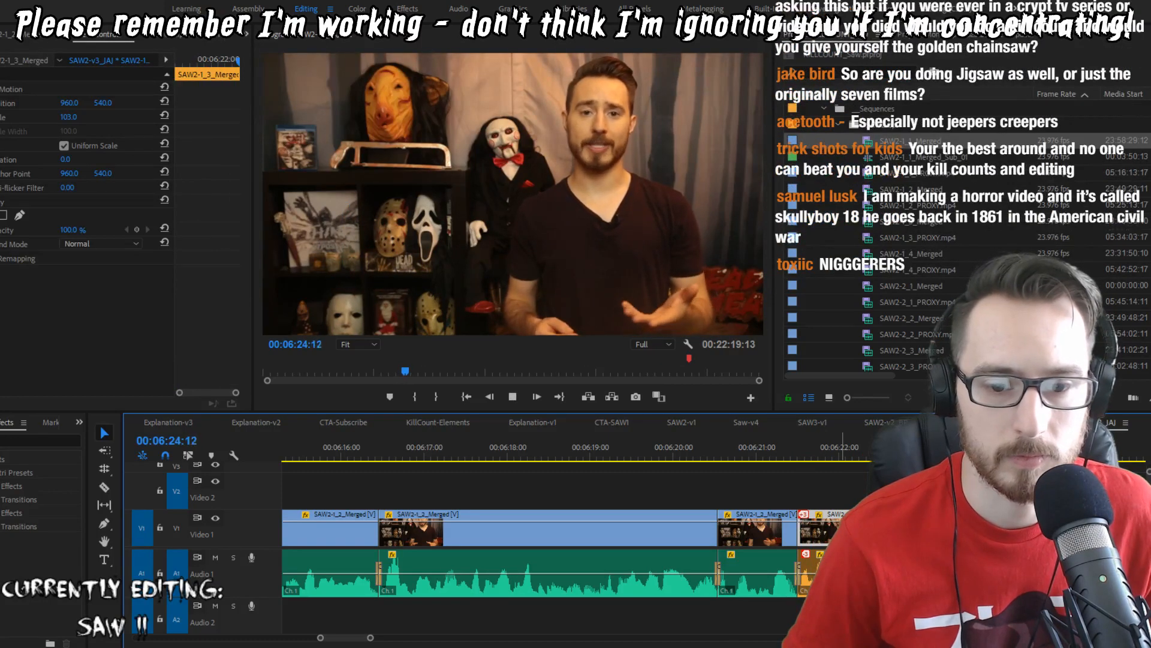
Step: Ripple trim the end of the clip at 00:06:26:08 and replay from about a second and a half earlier
{"action": "key", "text": "space"}
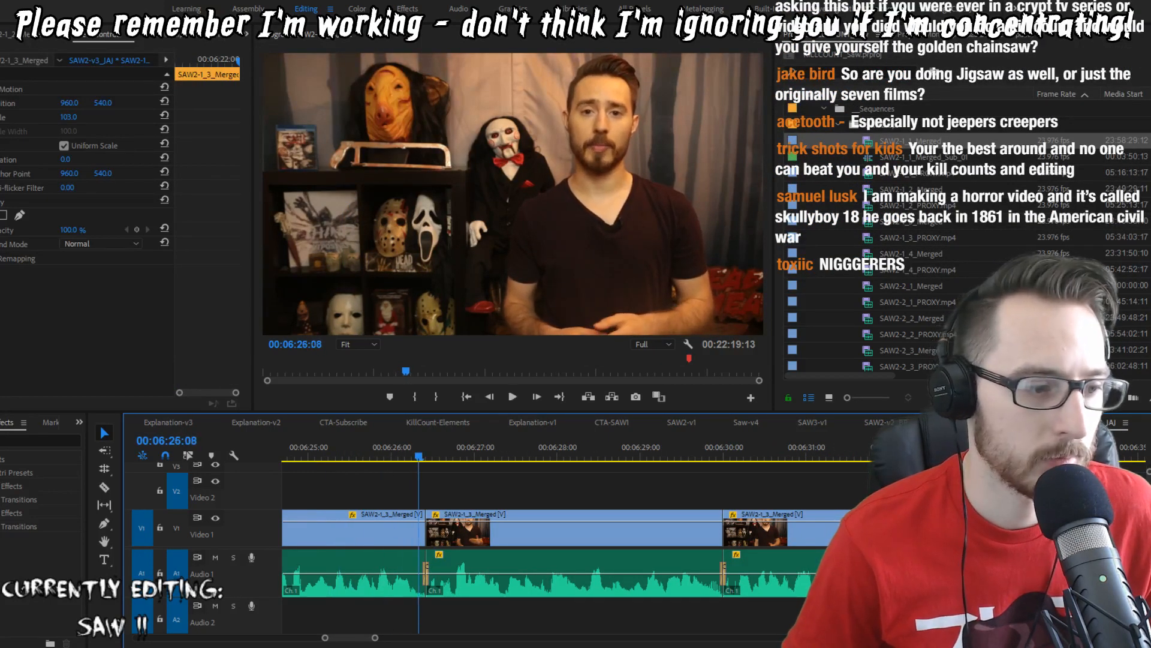
{"action": "key", "text": "w"}
{"action": "key", "text": "shift+Left"}
{"action": "key", "text": "shift+Left"}
{"action": "key", "text": "shift+Left"}
{"action": "key", "text": "shift+Left"}
{"action": "key", "text": "shift+Left"}
{"action": "key", "text": "shift+Left"}
{"action": "key", "text": "shift+Left"}
{"action": "key", "text": "shift+Left"}
{"action": "key", "text": "space"}
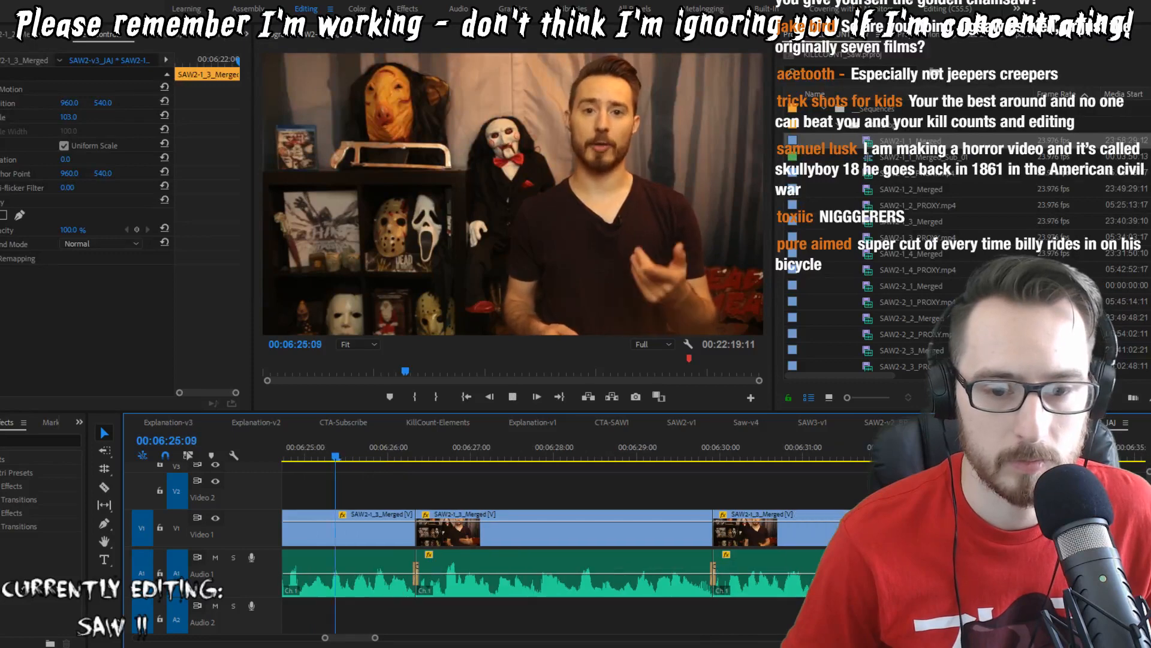
Step: Ripple trim one frame from the start of the clip at 00:06:26:08 and return to 00:06:25:07 for replay
{"action": "key", "text": "space"}
{"action": "key", "text": "Up"}
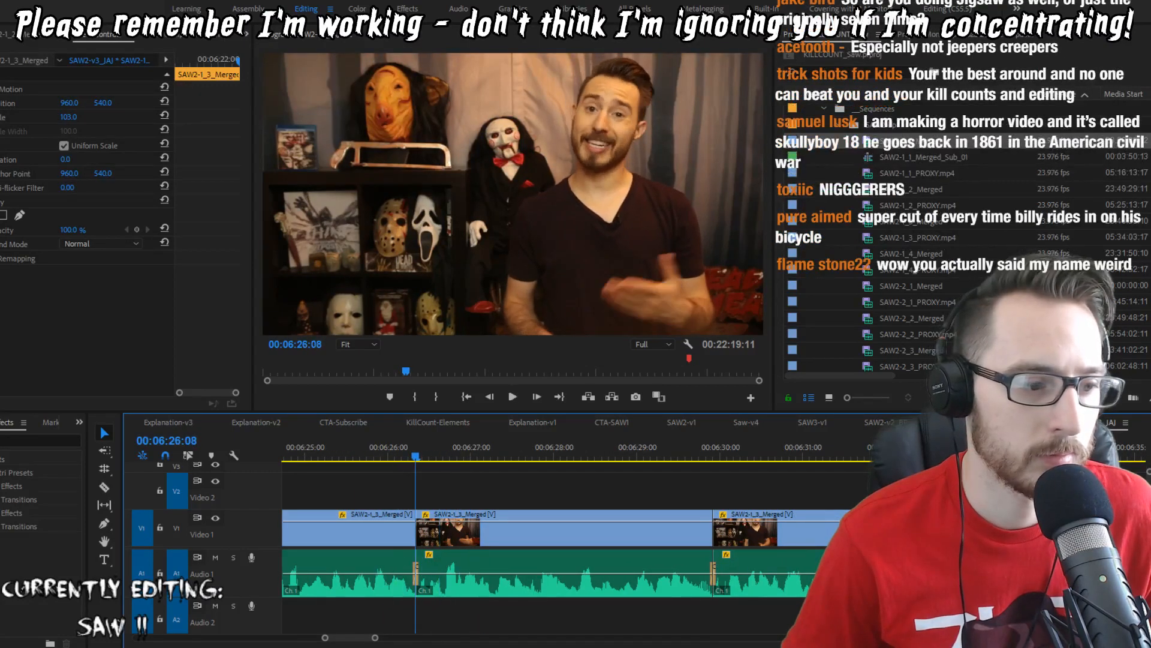
{"action": "key", "text": "Right"}
{"action": "key", "text": "q"}
{"action": "key", "text": "shift+Left"}
{"action": "key", "text": "shift+Left"}
{"action": "key", "text": "shift+Left"}
{"action": "key", "text": "shift+Left"}
{"action": "key", "text": "shift+Left"}
{"action": "key", "text": "space"}
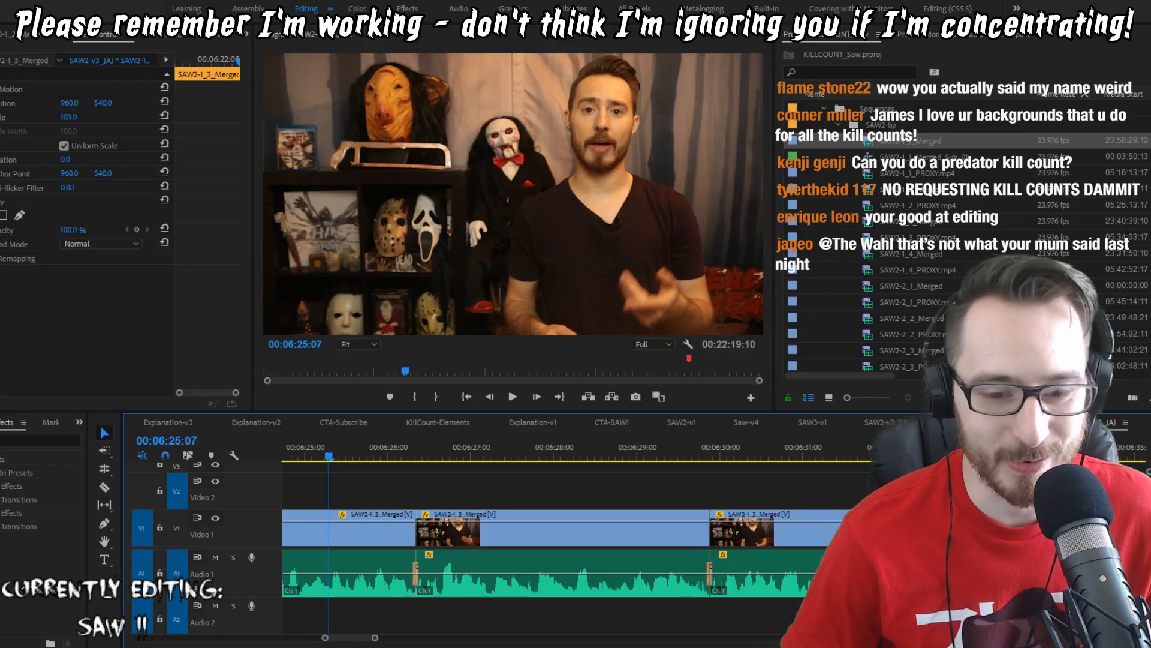
Step: Ripple trim one more frame off the clip before the cut near 00:06:26:07 and resume playback from 00:06:25:21
{"action": "key", "text": "space"}
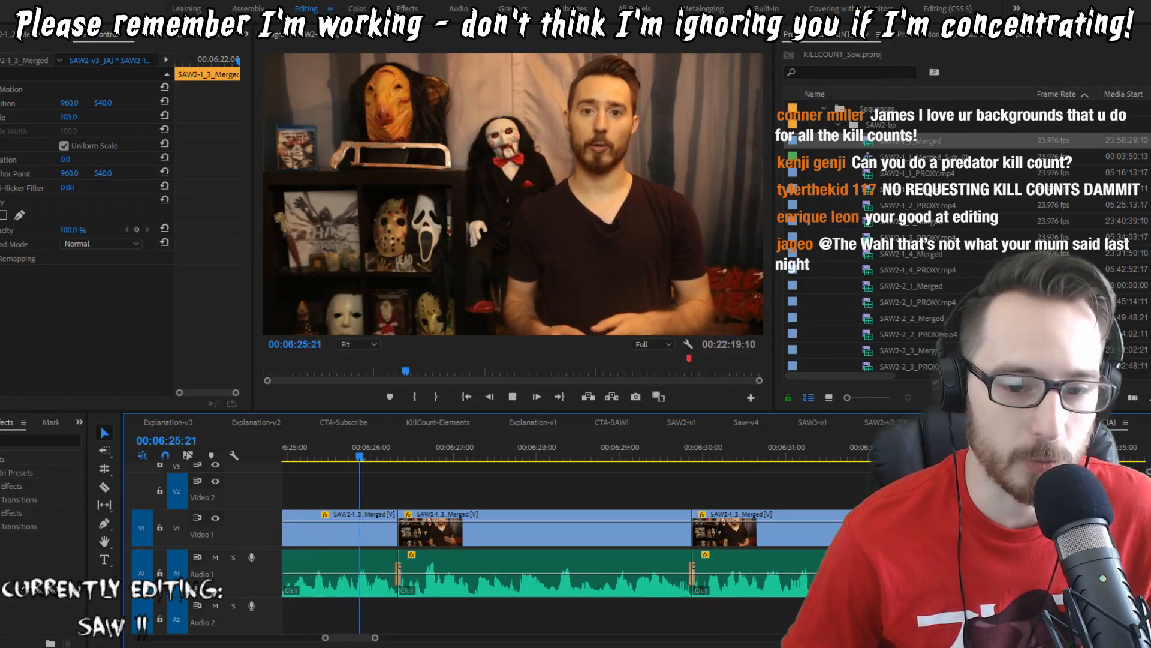
{"action": "key", "text": "space"}
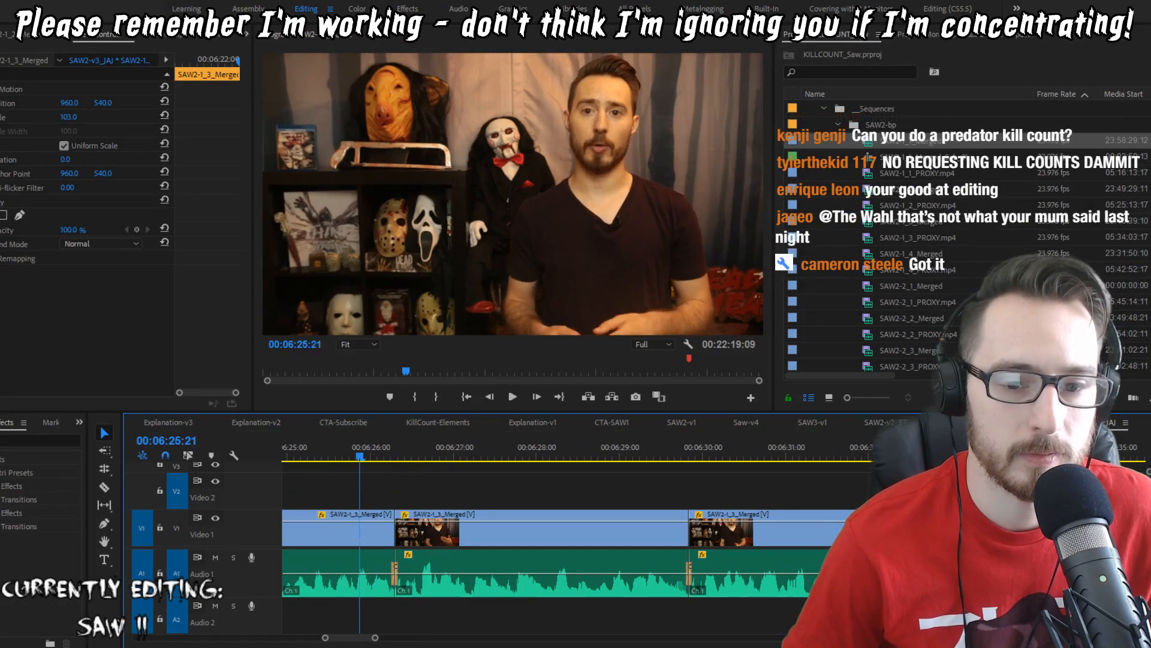
{"action": "key", "text": "space"}
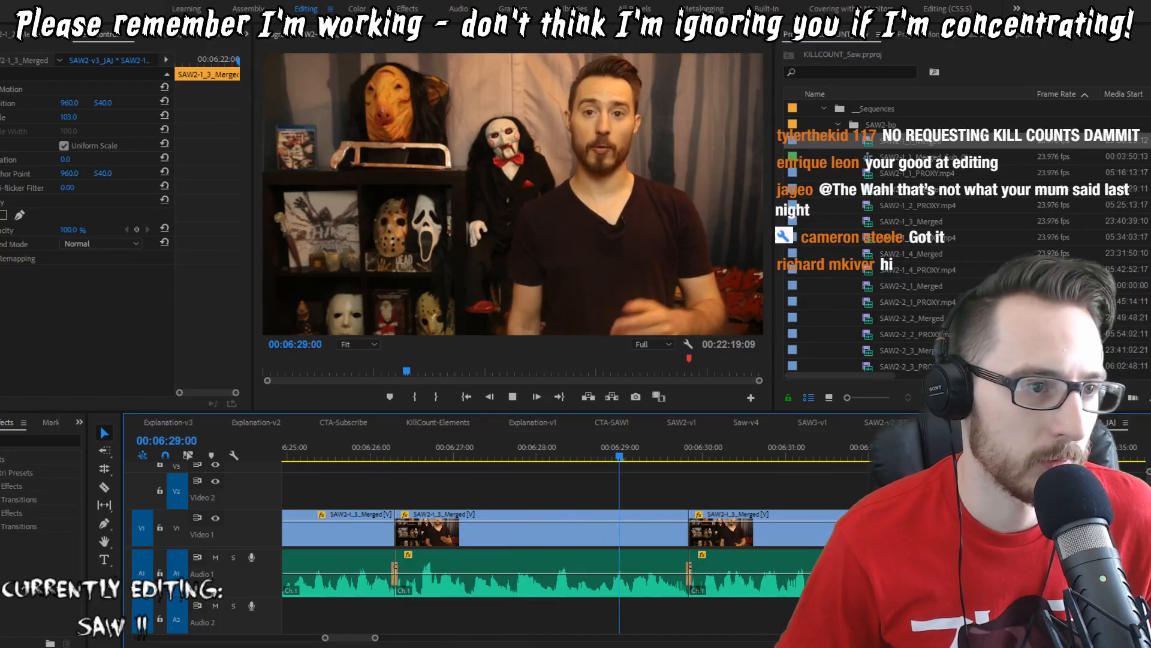
Step: Ripple trim the end of the clip at 00:06:29:19 and replay the cut from about a second earlier
{"action": "key", "text": "space"}
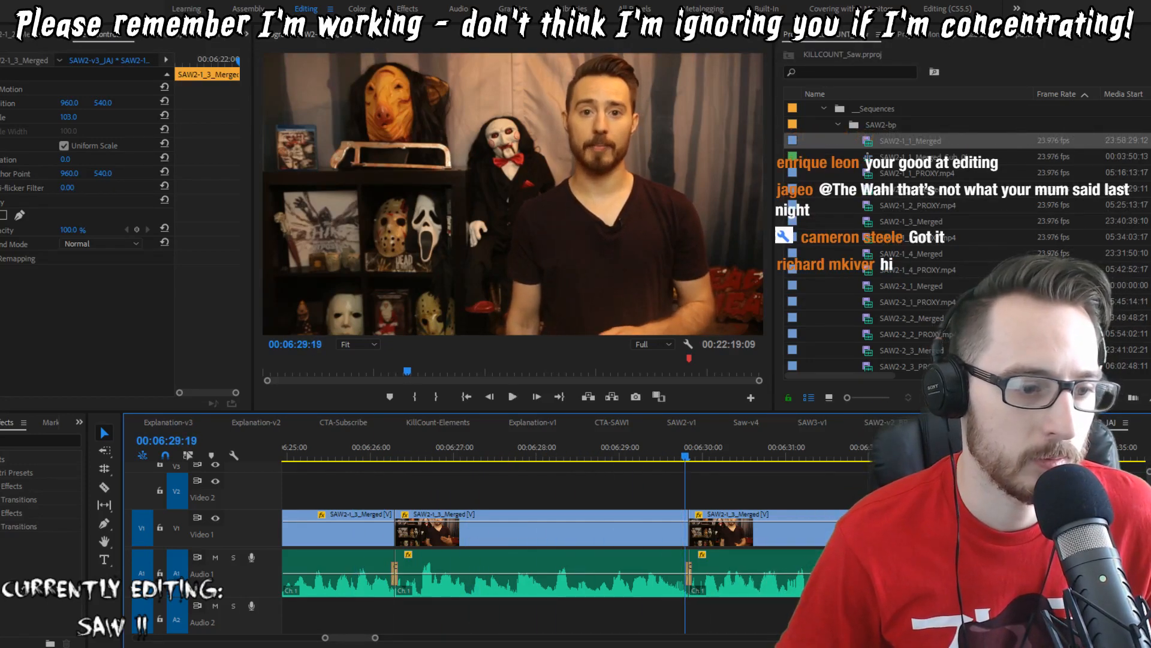
{"action": "key", "text": "w"}
{"action": "key", "text": "shift+Left"}
{"action": "key", "text": "shift+Left"}
{"action": "key", "text": "shift+Left"}
{"action": "key", "text": "shift+Left"}
{"action": "key", "text": "shift+Left"}
{"action": "key", "text": "space"}
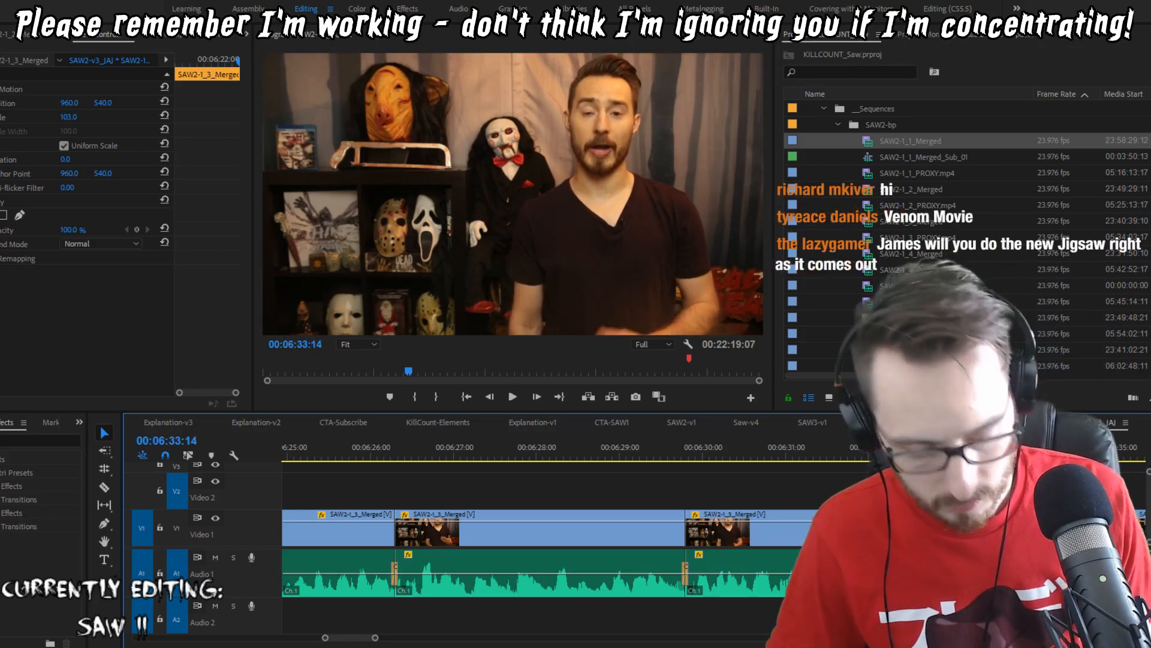
Step: Ripple trim the end of the clip at 00:06:33:14, step back to 00:06:32:18 and save the project
{"action": "key", "text": "w"}
{"action": "key", "text": "shift+Left"}
{"action": "key", "text": "shift+Left"}
{"action": "key", "text": "shift+Left"}
{"action": "key", "text": "shift+Left"}
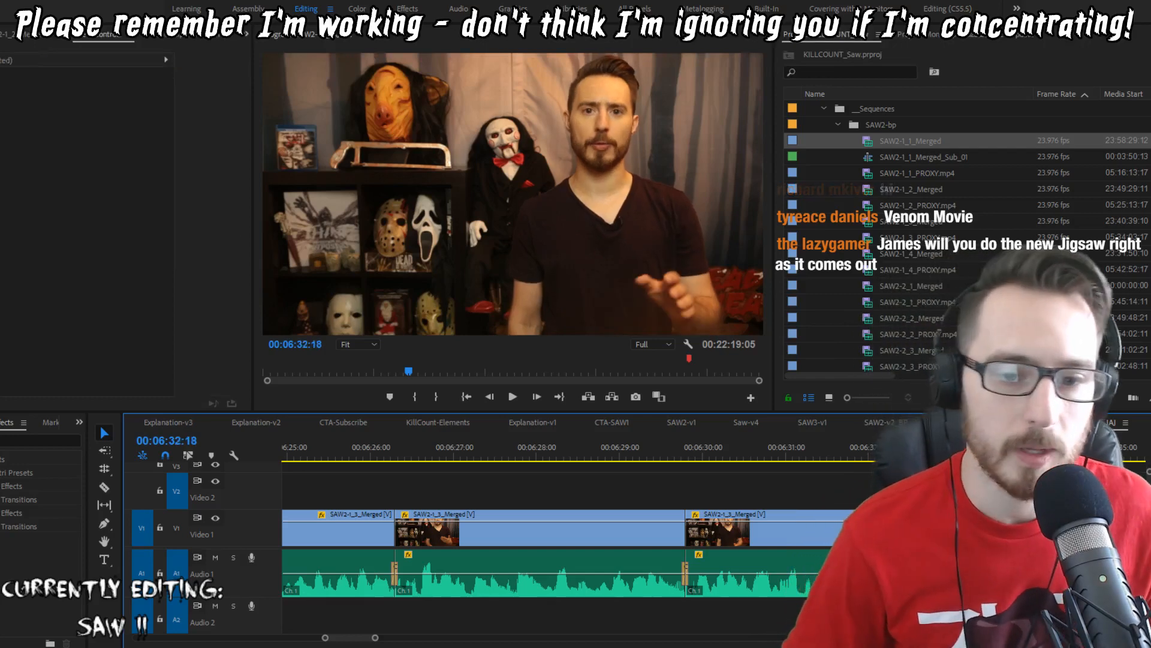
{"action": "key", "text": "ctrl+s"}
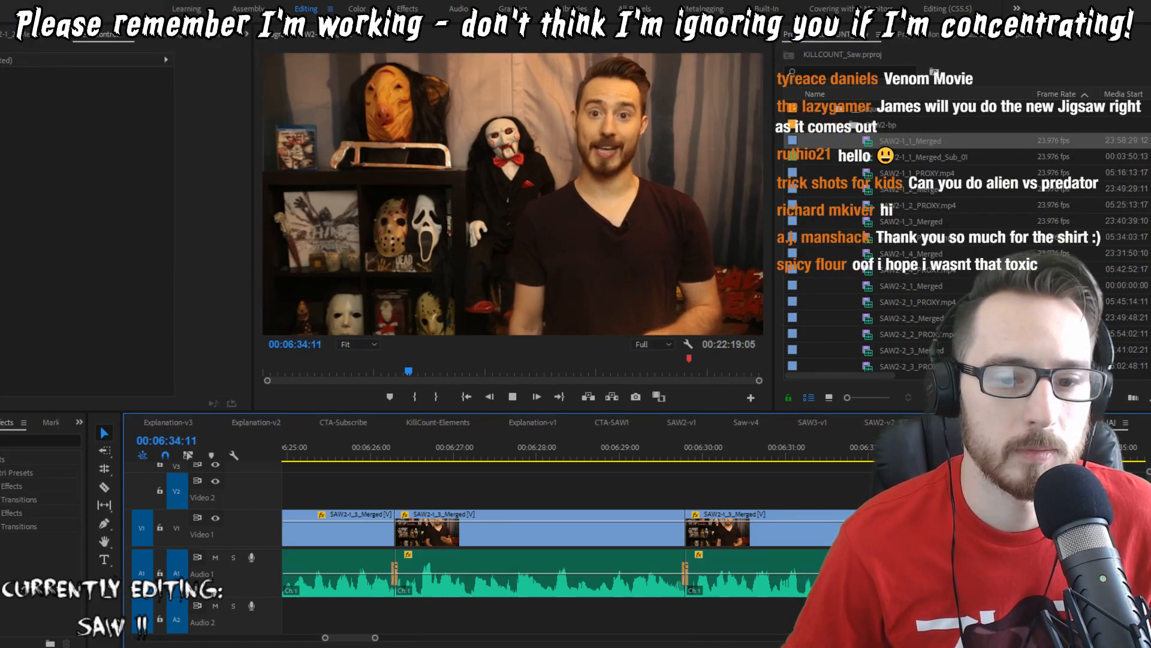
Step: Ripple trim one frame from the start of the clip at 00:06:34:23 and replay from the previous cut
{"action": "key", "text": "space"}
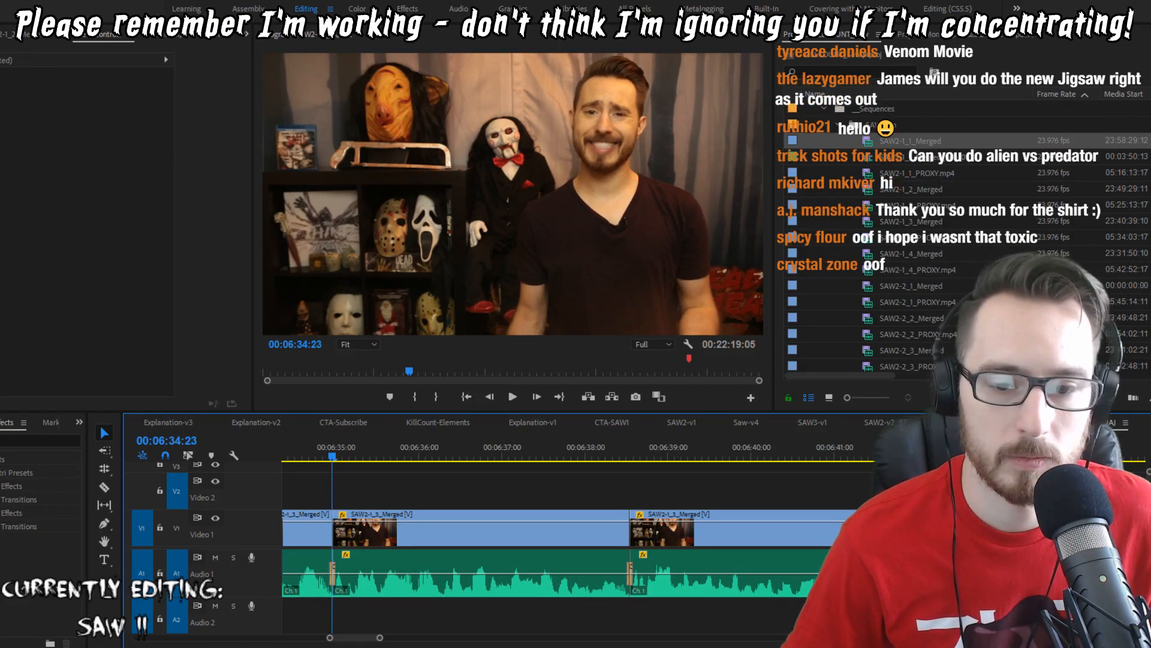
{"action": "key", "text": "Right"}
{"action": "key", "text": "q"}
{"action": "key", "text": "Up"}
{"action": "key", "text": "space"}
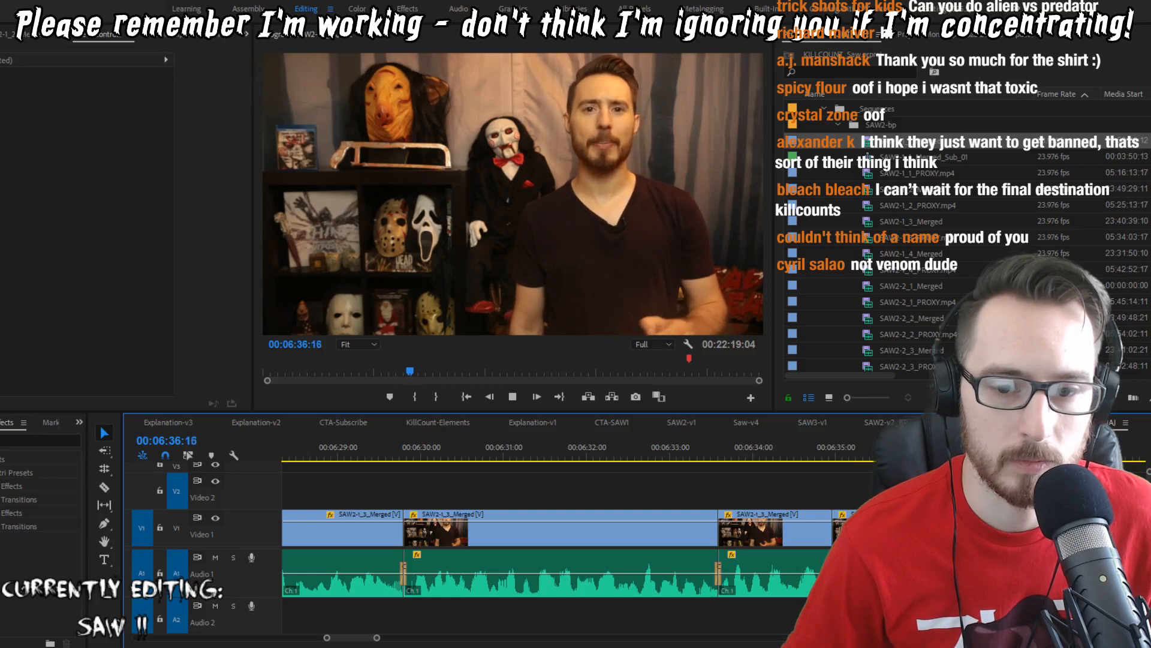
Step: Ripple trim one frame off the end of the clip near 00:06:38:11 and step back to replay the cut
{"action": "key", "text": "space"}
{"action": "key", "text": "Right"}
{"action": "key", "text": "Right"}
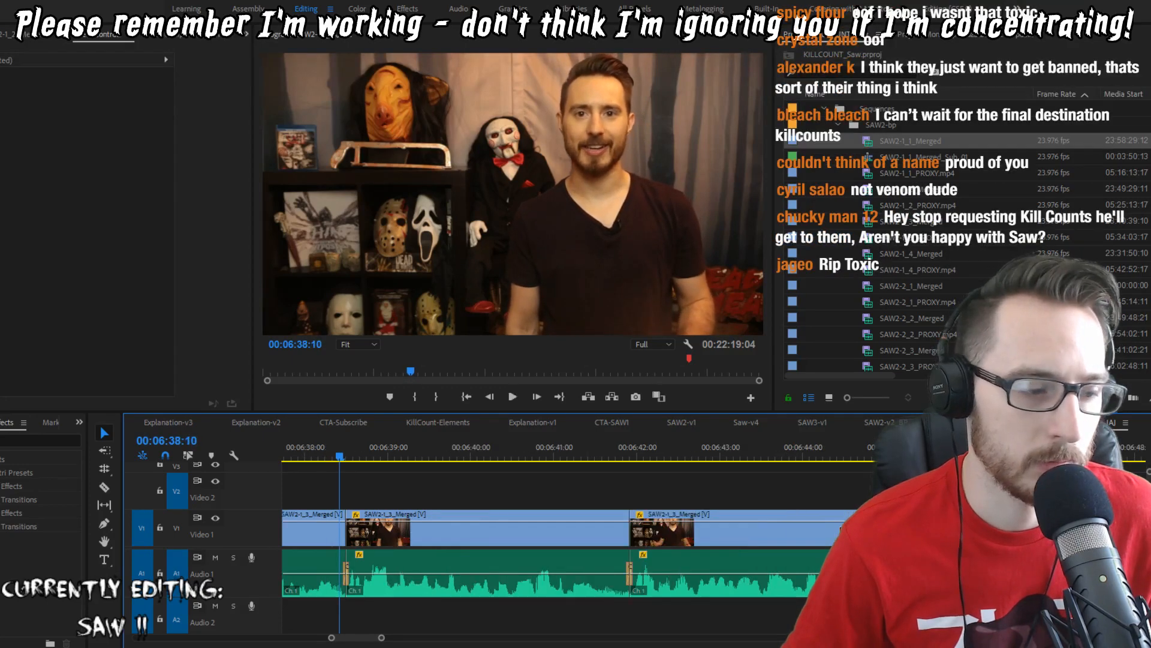
{"action": "key", "text": "w"}
{"action": "key", "text": "shift+Left"}
{"action": "key", "text": "shift+Left"}
{"action": "key", "text": "shift+Left"}
{"action": "key", "text": "shift+Left"}
{"action": "key", "text": "shift+Left"}
{"action": "key", "text": "shift+Left"}
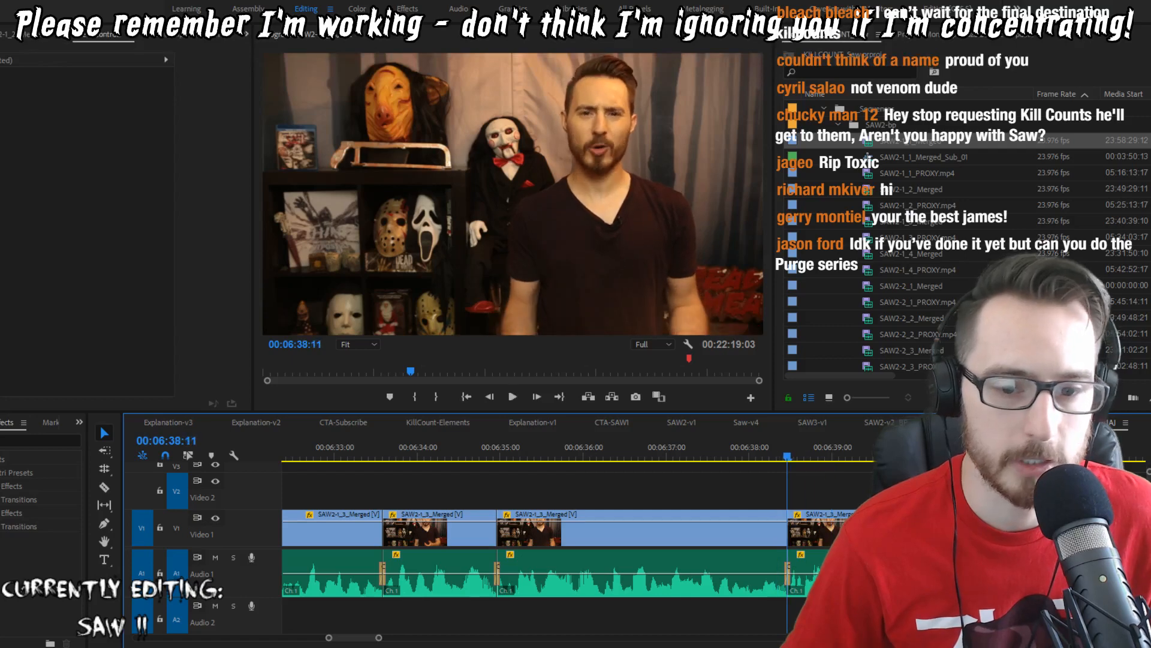
{"action": "key", "text": "shift+Left"}
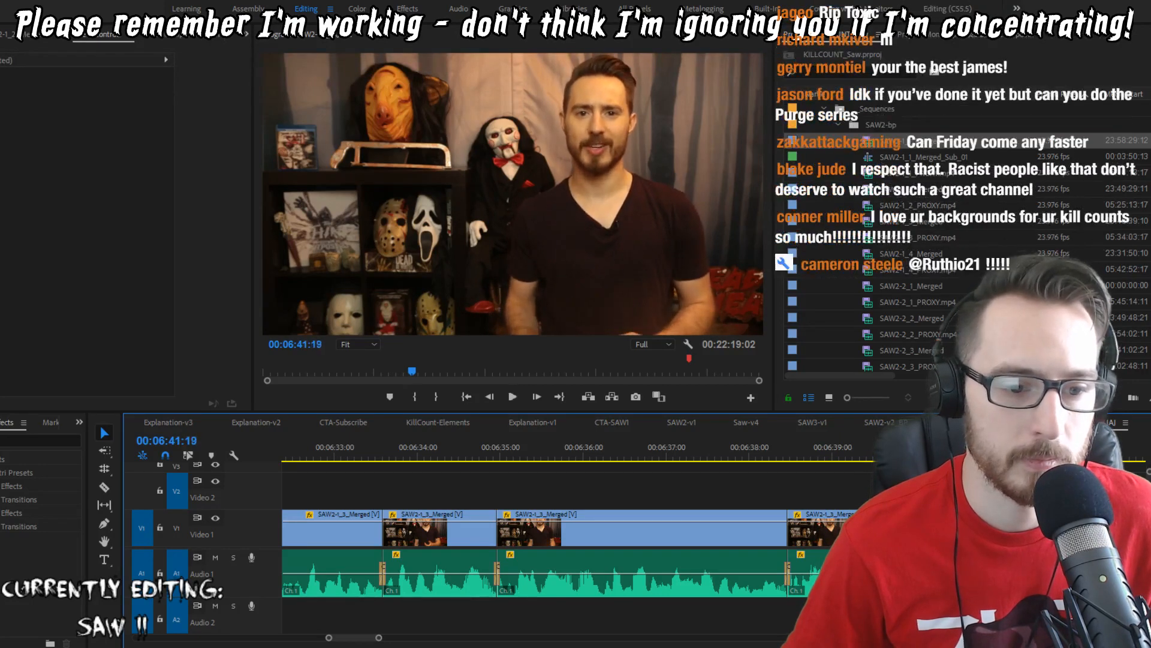
Step: Add volume keyframes with the Pen tool from about 00:06:40:23, raising the audio toward the clip's end near 00:06:41:20
{"action": "key", "text": "Up"}
{"action": "key", "text": "space"}
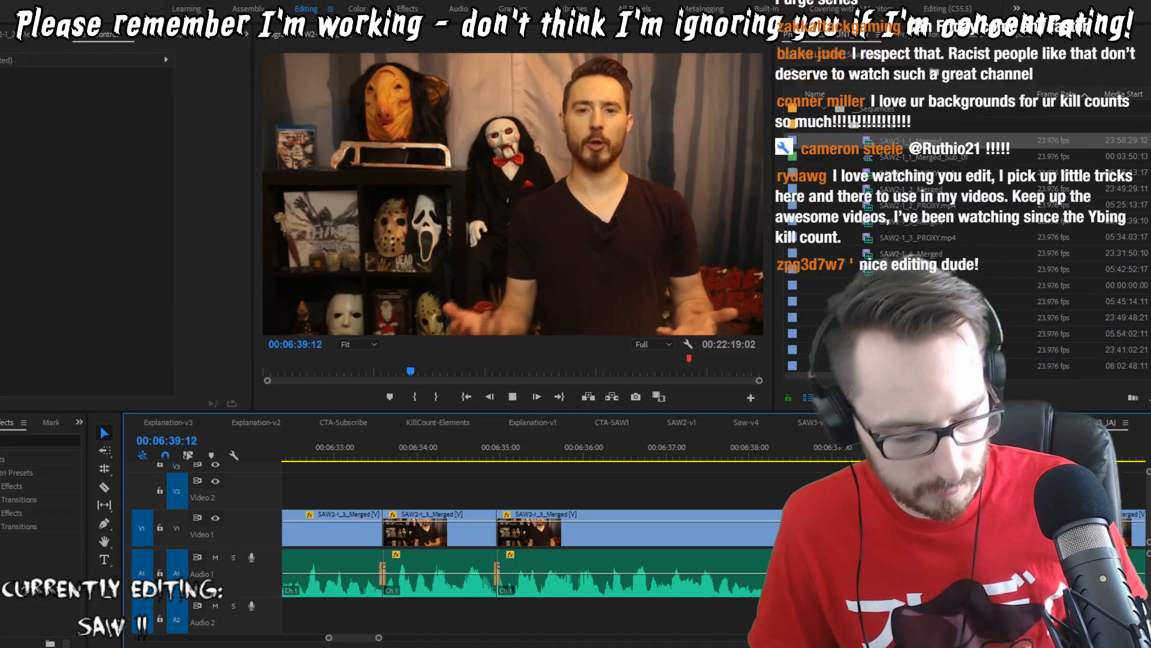
{"action": "key", "text": "p"}
{"action": "key", "text": "v"}
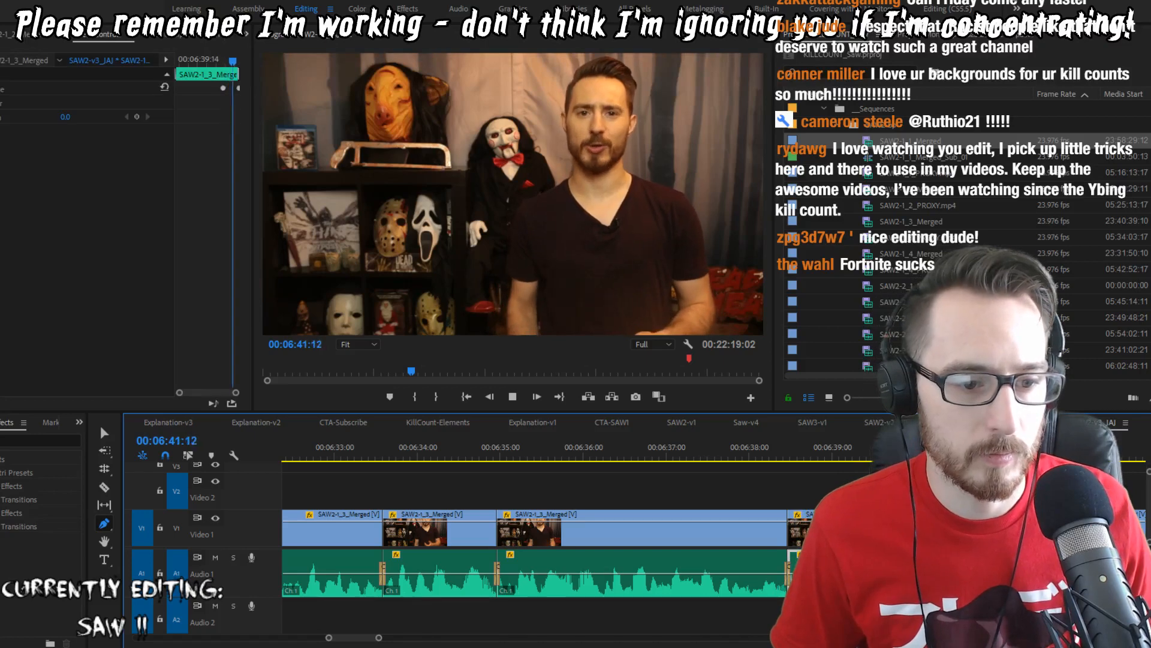
Step: Ripple trim one frame at the cut near 00:06:41:20 and replay it from about 20 frames earlier
{"action": "scroll", "coordinate": [780, 578], "scroll_direction": "down", "scroll_amount": 2}
{"action": "key", "text": "Up"}
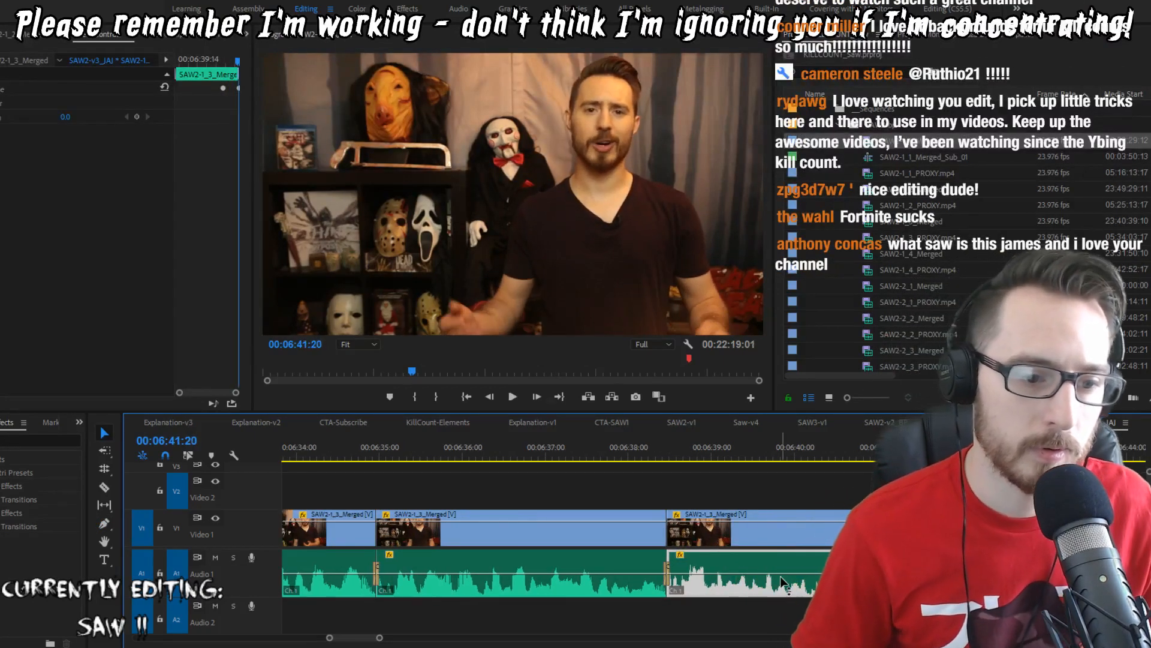
{"action": "key", "text": "shift+Left"}
{"action": "key", "text": "shift+Left"}
{"action": "key", "text": "shift+Left"}
{"action": "key", "text": "shift+Left"}
{"action": "key", "text": "space"}
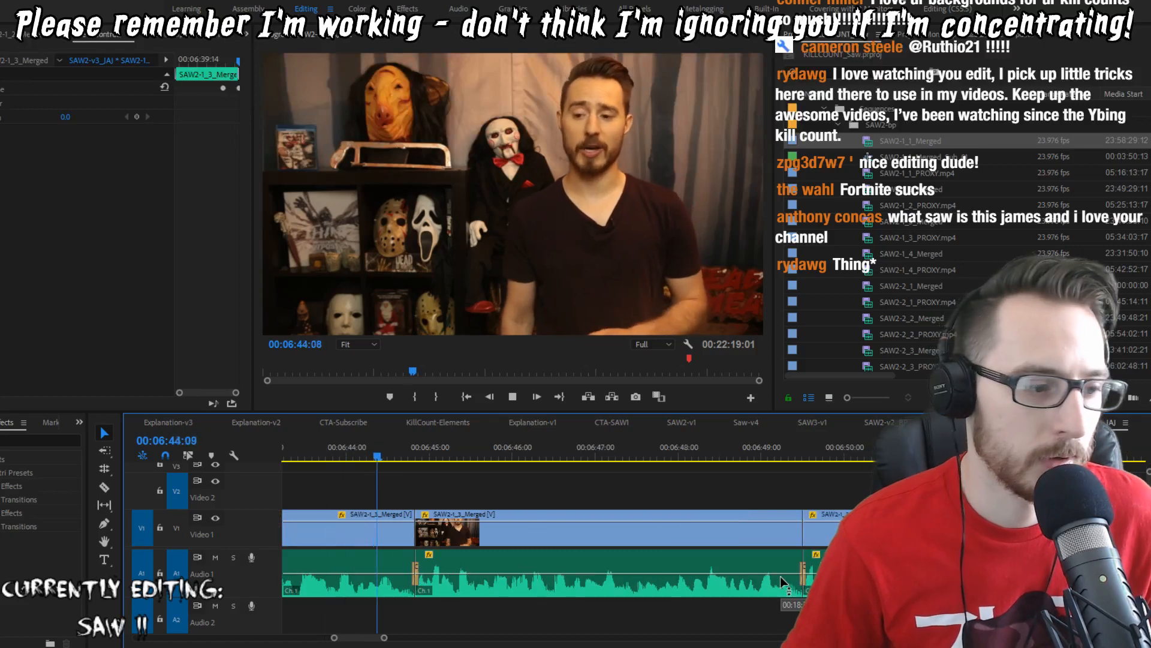
Step: Replay from the cut at 00:06:41:20, ripple trim one frame near 00:06:44:20 and deselect all clips
{"action": "key", "text": "space"}
{"action": "key", "text": "Up"}
{"action": "key", "text": "space"}
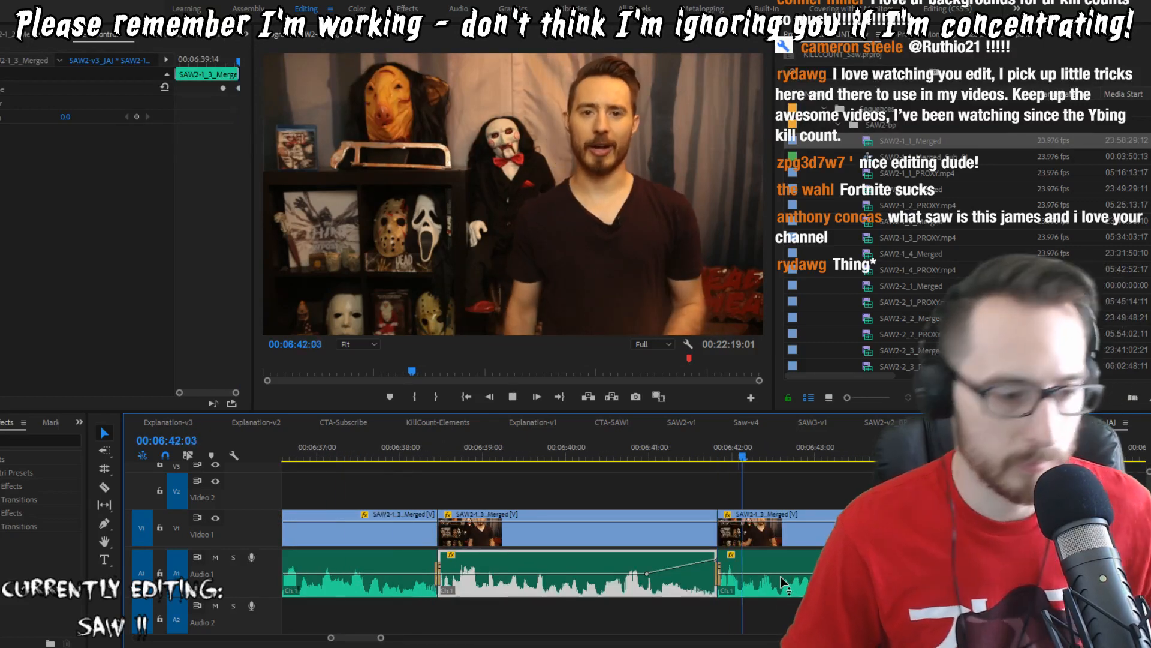
{"action": "key", "text": "space"}
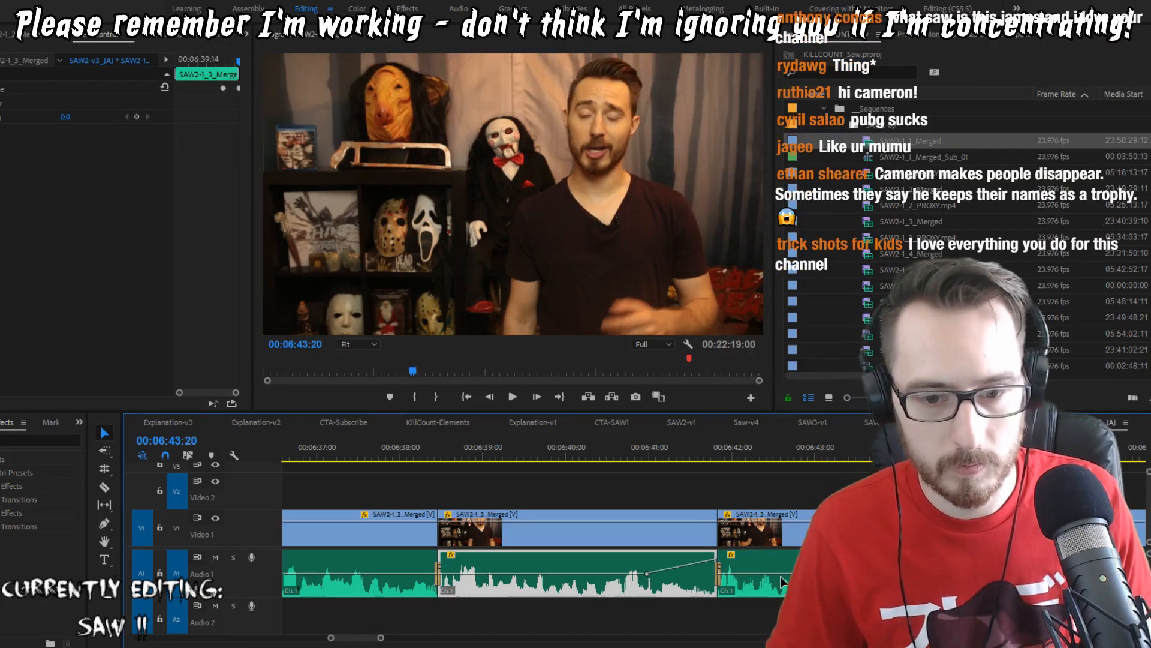
{"action": "key", "text": "ctrl+shift+a"}
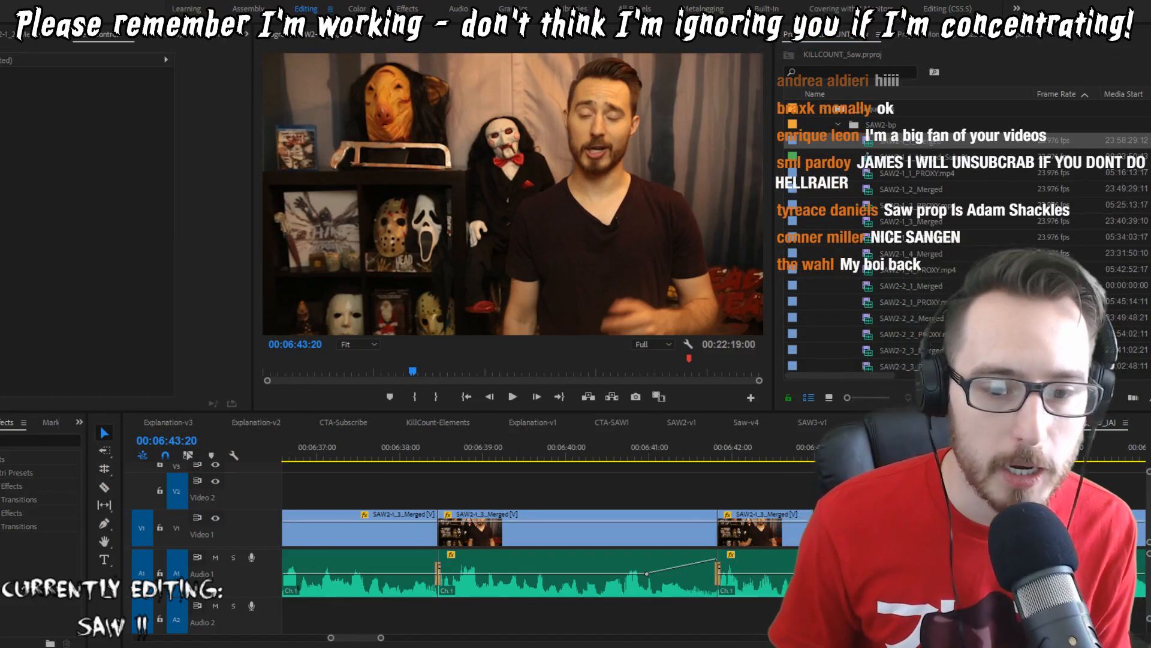
Step: Replay from 00:06:40:23, ripple trim one more frame at the cut near 00:06:44:20 and play on to 00:06:45:12
{"action": "left_click", "coordinate": [646, 456]}
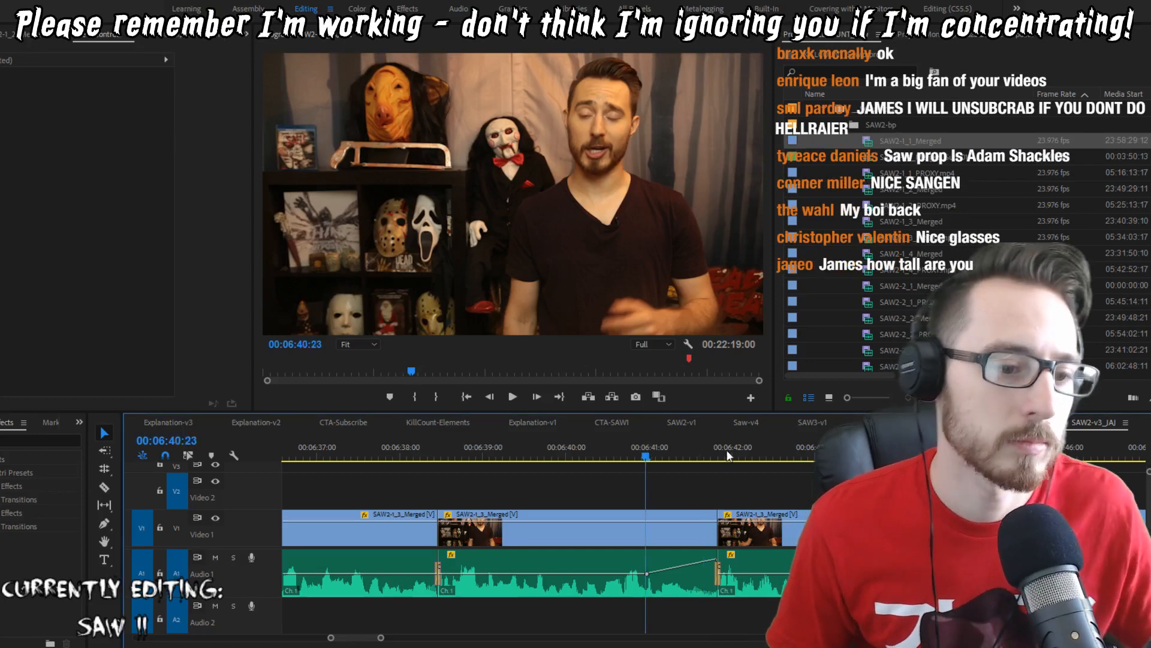
{"action": "key", "text": "space"}
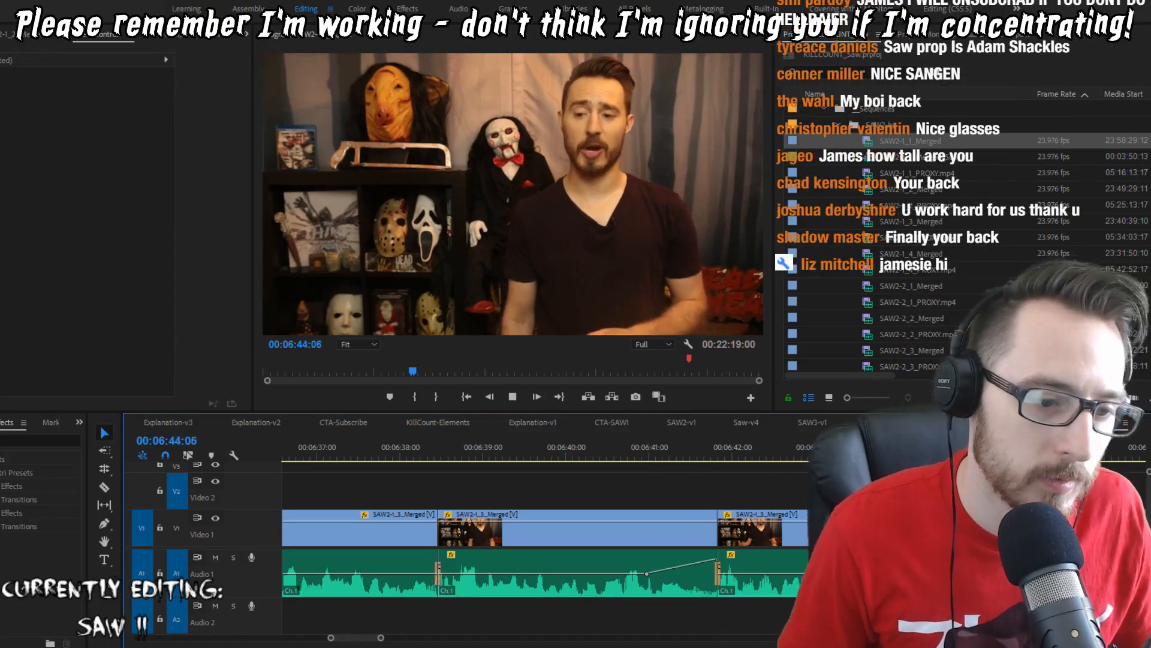
{"action": "key", "text": "space"}
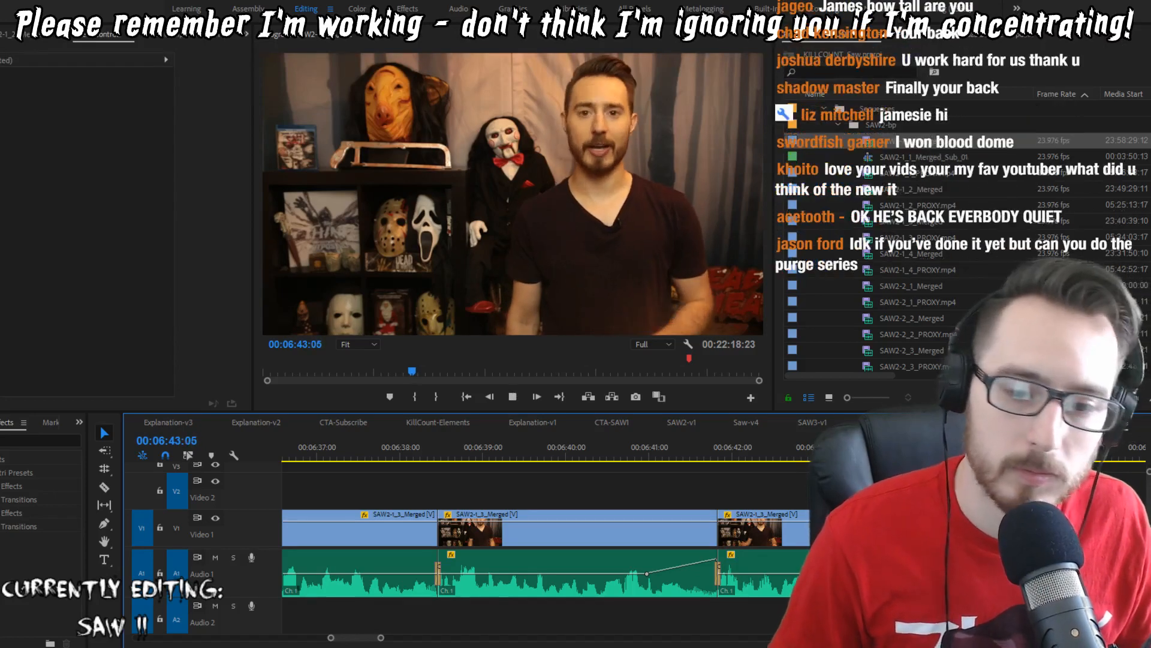
{"action": "key", "text": "space"}
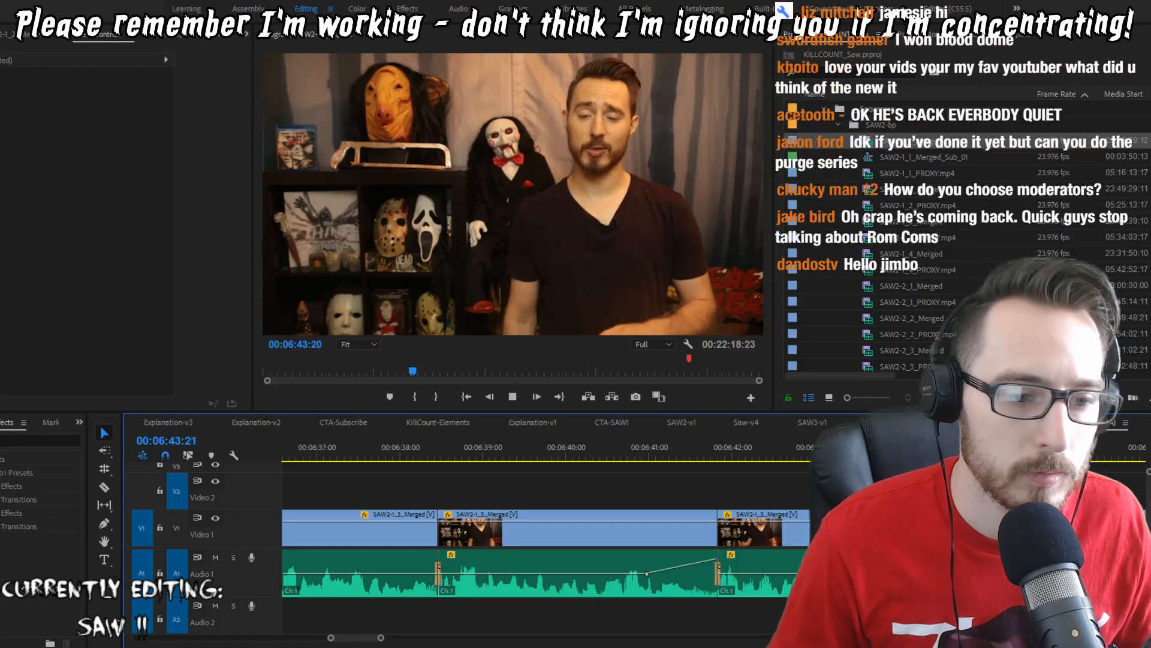
{"action": "key", "text": "space"}
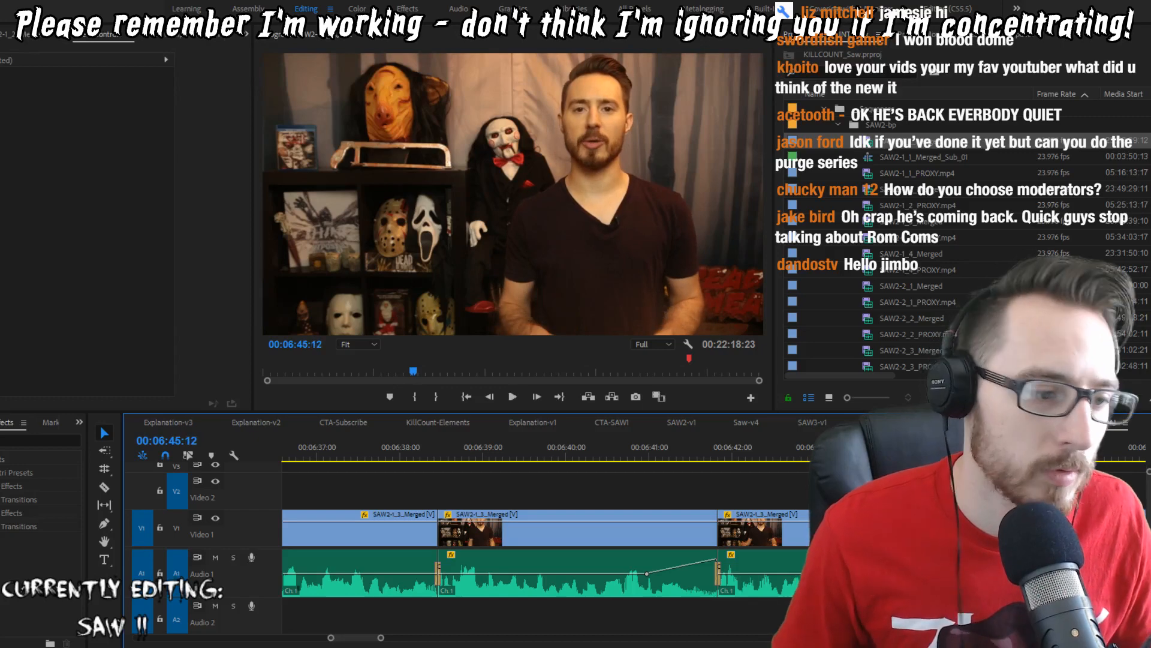
Step: Assign the pink label color to the three clips between about 00:06:38:10 and 00:06:44:18, leaving nothing selected
{"action": "left_click_drag", "start_coordinate": [605, 478], "coordinate": [899, 601]}
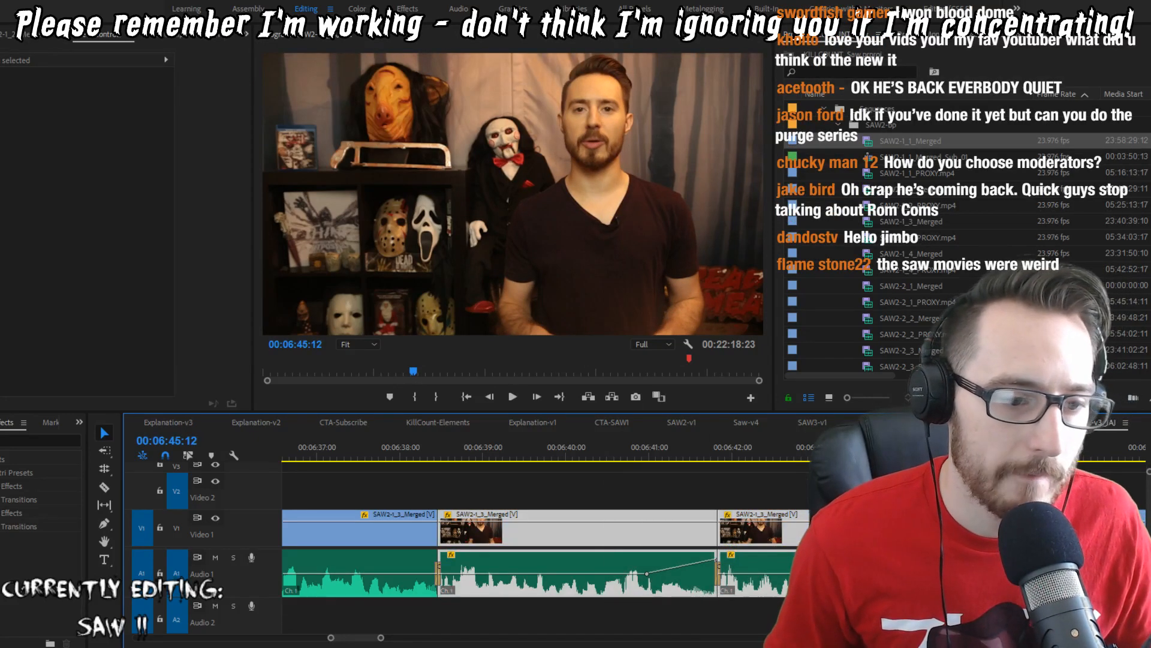
{"action": "right_click", "coordinate": [925, 557]}
{"action": "mouse_move", "coordinate": [965, 366]}
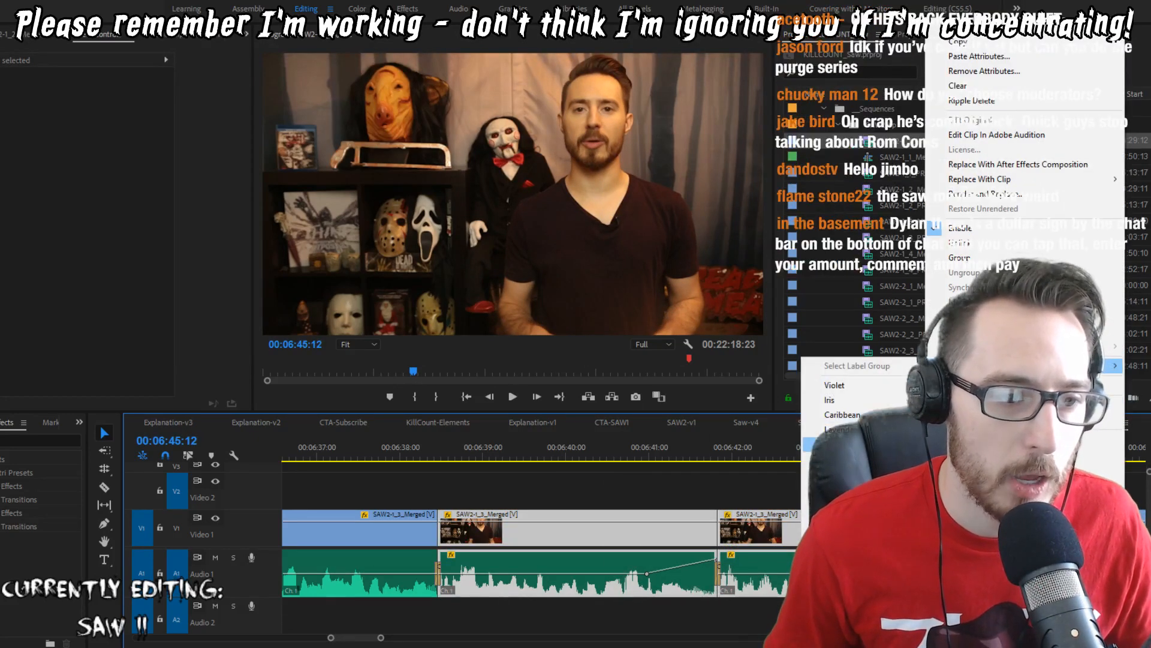
{"action": "left_click", "coordinate": [846, 473]}
{"action": "scroll", "coordinate": [540, 527], "scroll_direction": "down", "scroll_amount": 2}
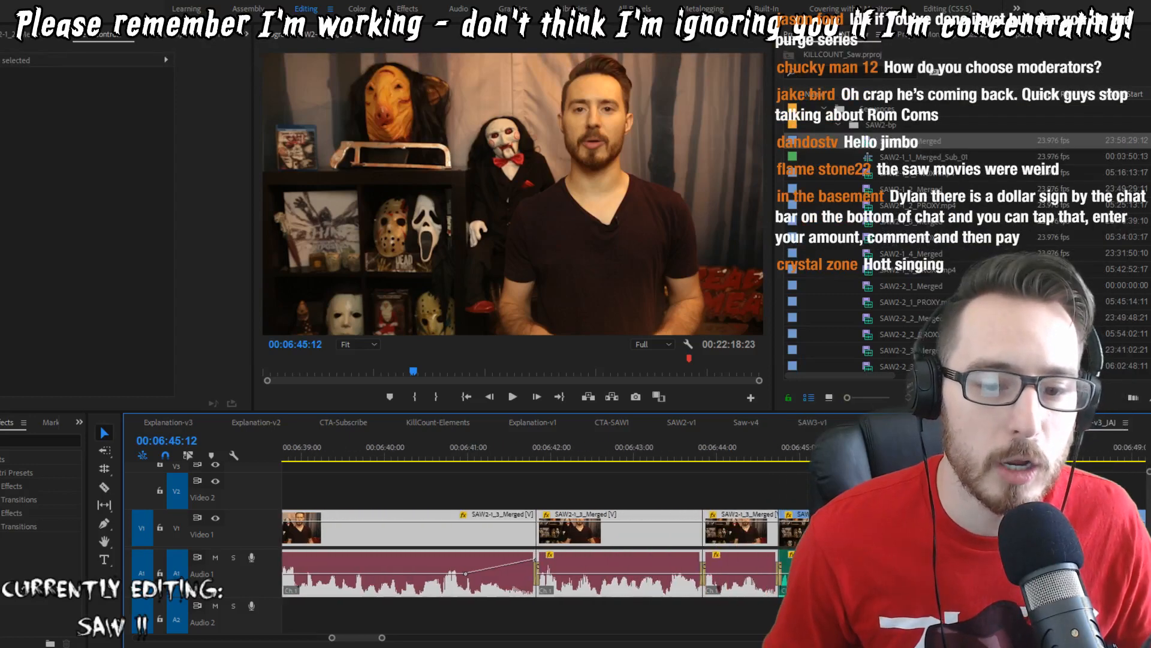
{"action": "key", "text": "ctrl+shift+a"}
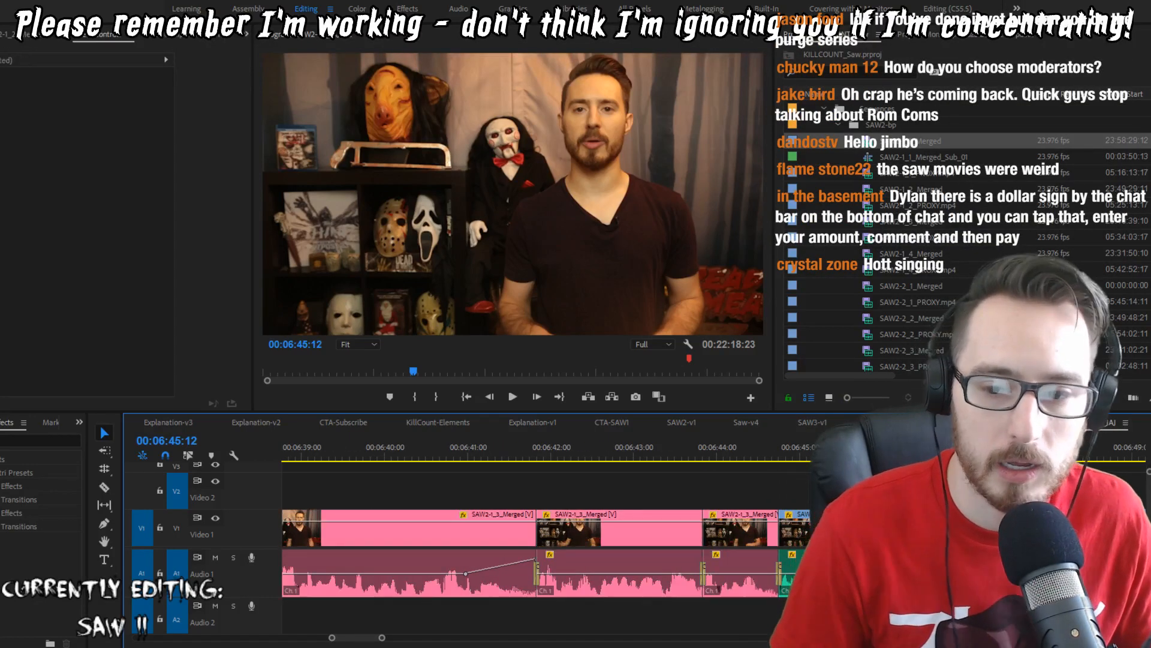
Step: Play on from the last cut, ripple trim the clip's end to 00:06:49:09 and replay from 30 frames earlier
{"action": "key", "text": "Up"}
{"action": "key", "text": "space"}
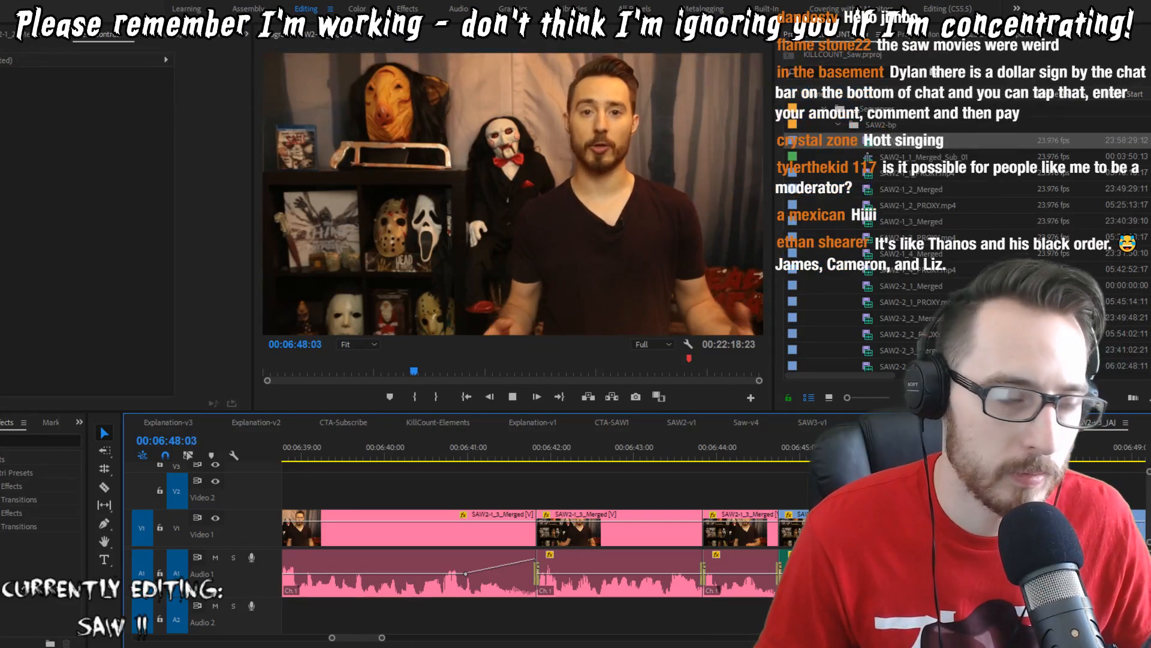
{"action": "key", "text": "space"}
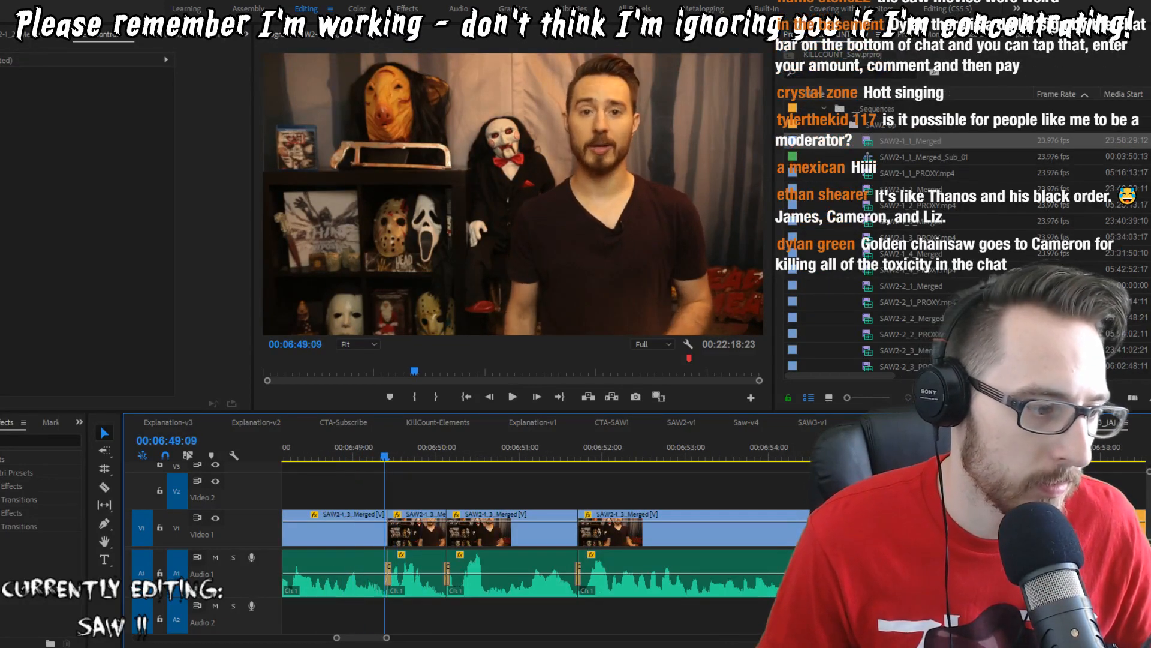
{"action": "key", "text": "w"}
{"action": "key", "text": "shift+Left"}
{"action": "key", "text": "shift+Left"}
{"action": "key", "text": "shift+Left"}
{"action": "key", "text": "shift+Left"}
{"action": "key", "text": "shift+Left"}
{"action": "key", "text": "shift+Left"}
{"action": "key", "text": "space"}
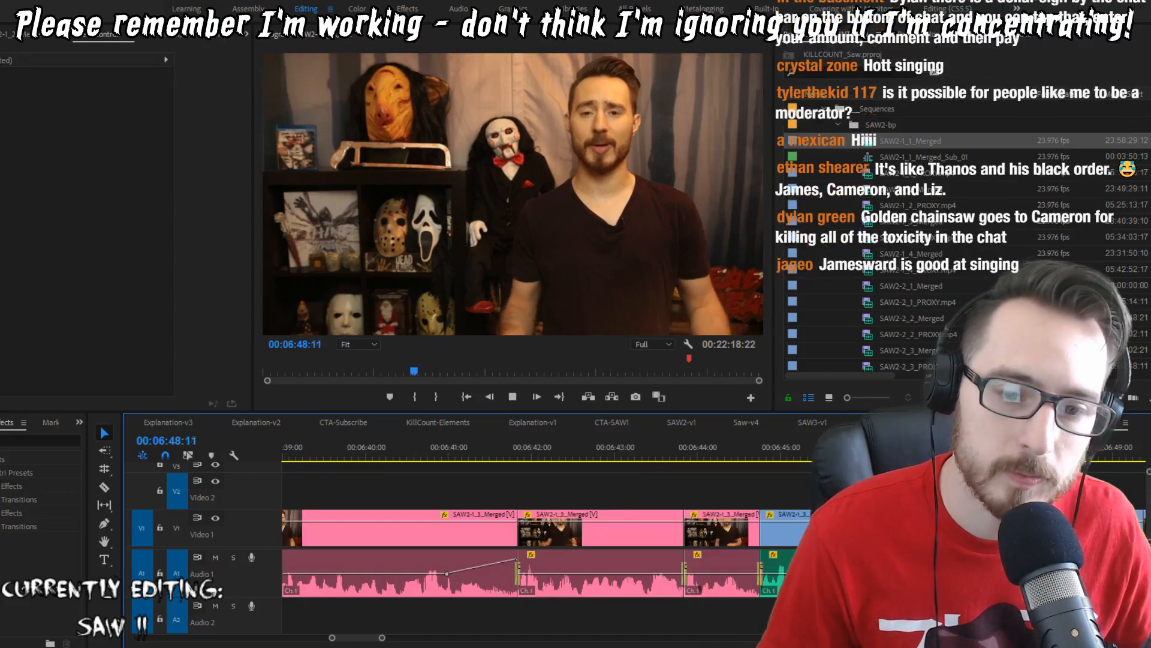
Step: Ripple trim one frame at the cut near 00:06:50:01 and replay it from 10 frames earlier
{"action": "key", "text": "space"}
{"action": "key", "text": "w"}
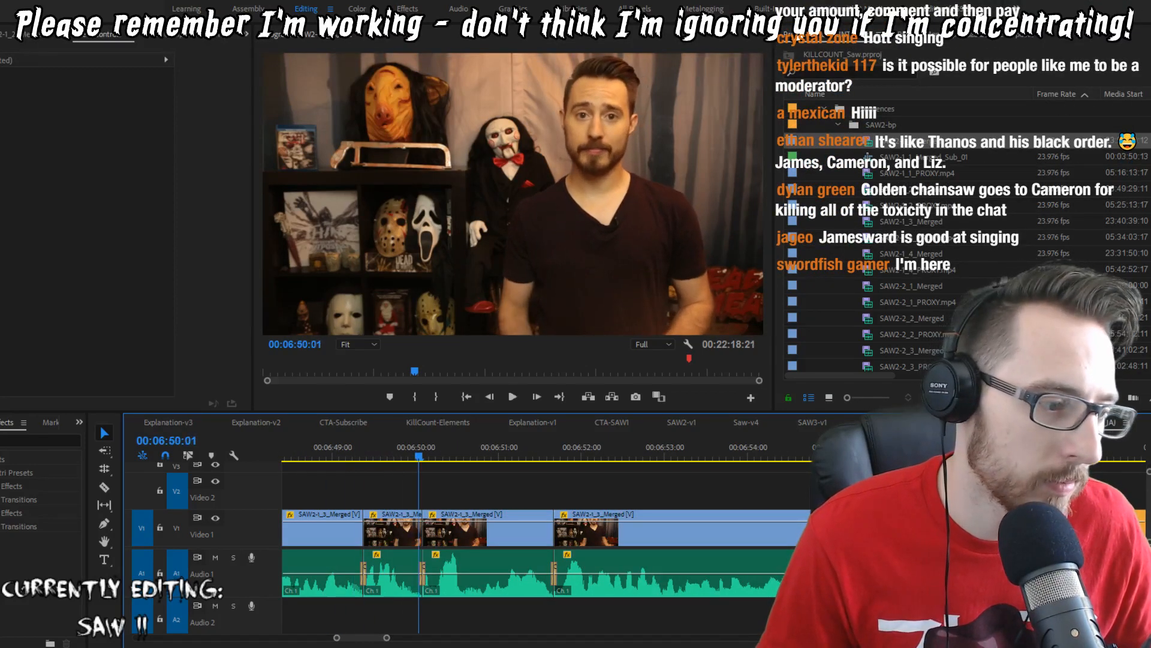
{"action": "key", "text": "shift+Left"}
{"action": "key", "text": "shift+Left"}
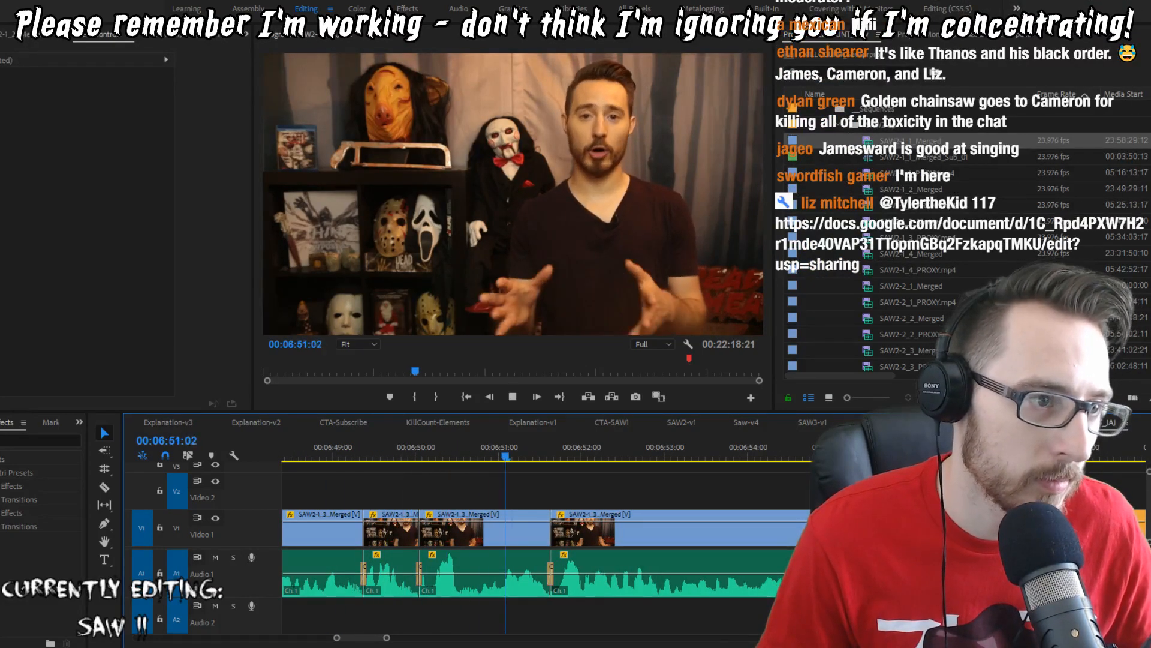
Step: Ripple trim one frame off the clip that starts at 00:06:50:01 and replay from its start
{"action": "key", "text": "space"}
{"action": "key", "text": "Up"}
{"action": "key", "text": "Left"}
{"action": "key", "text": "w"}
{"action": "key", "text": "Up"}
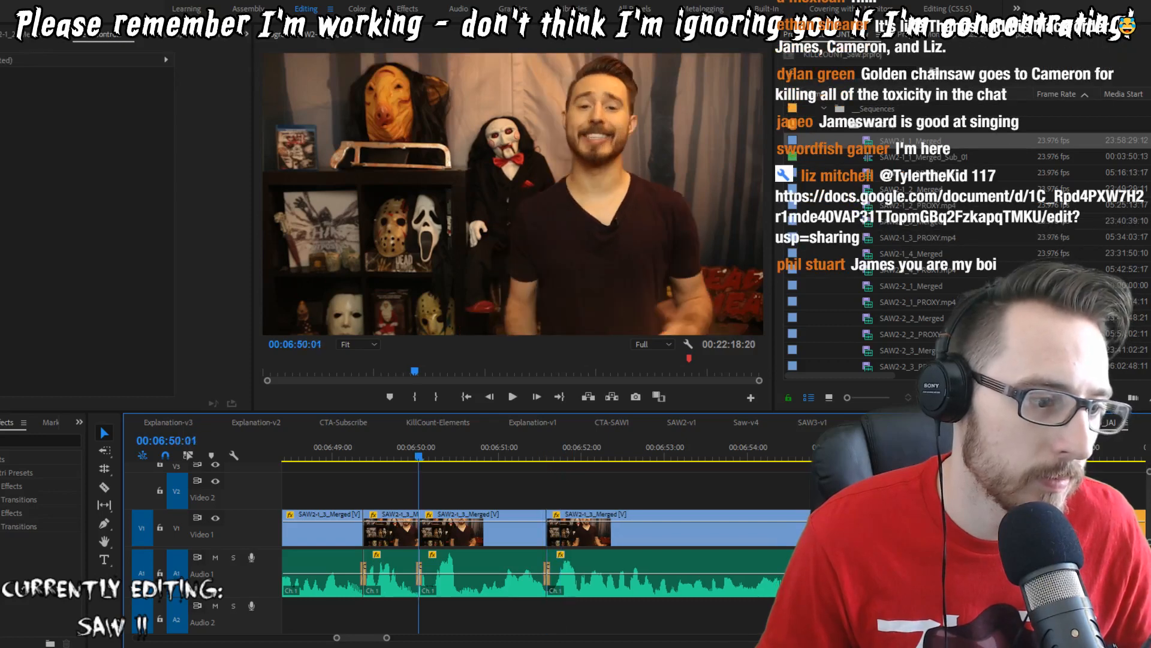
{"action": "key", "text": "space"}
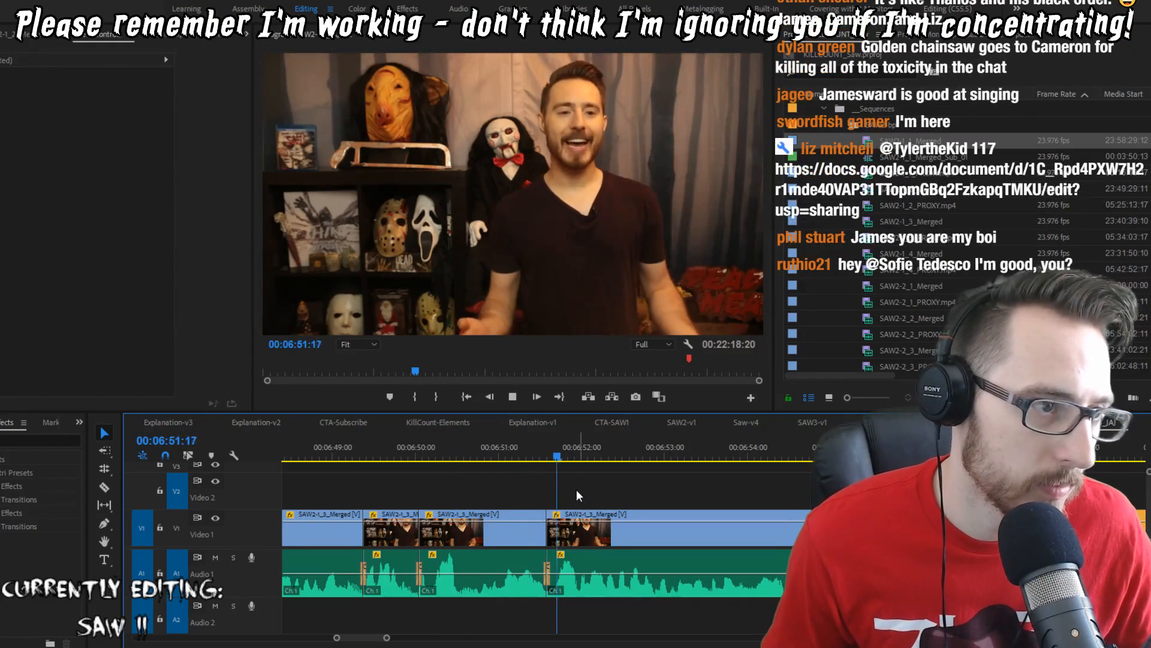
{"action": "key", "text": "space"}
{"action": "left_click", "coordinate": [511, 527]}
{"action": "left_click_drag", "start_coordinate": [542, 533], "coordinate": [595, 531]}
{"action": "key", "text": "ctrl+z"}
Step: Ripple trim the end of the selected clip to 00:06:51:12 and replay the clip from its start
{"action": "left_click", "coordinate": [537, 465]}
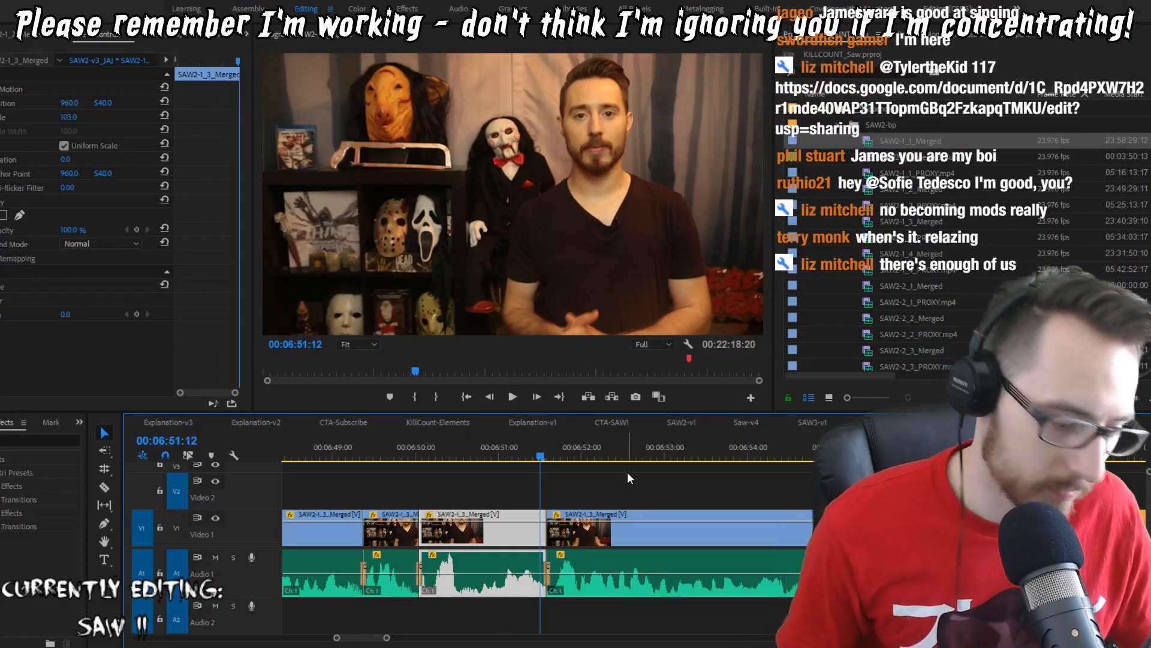
{"action": "key", "text": "w"}
{"action": "key", "text": "Up"}
{"action": "key", "text": "space"}
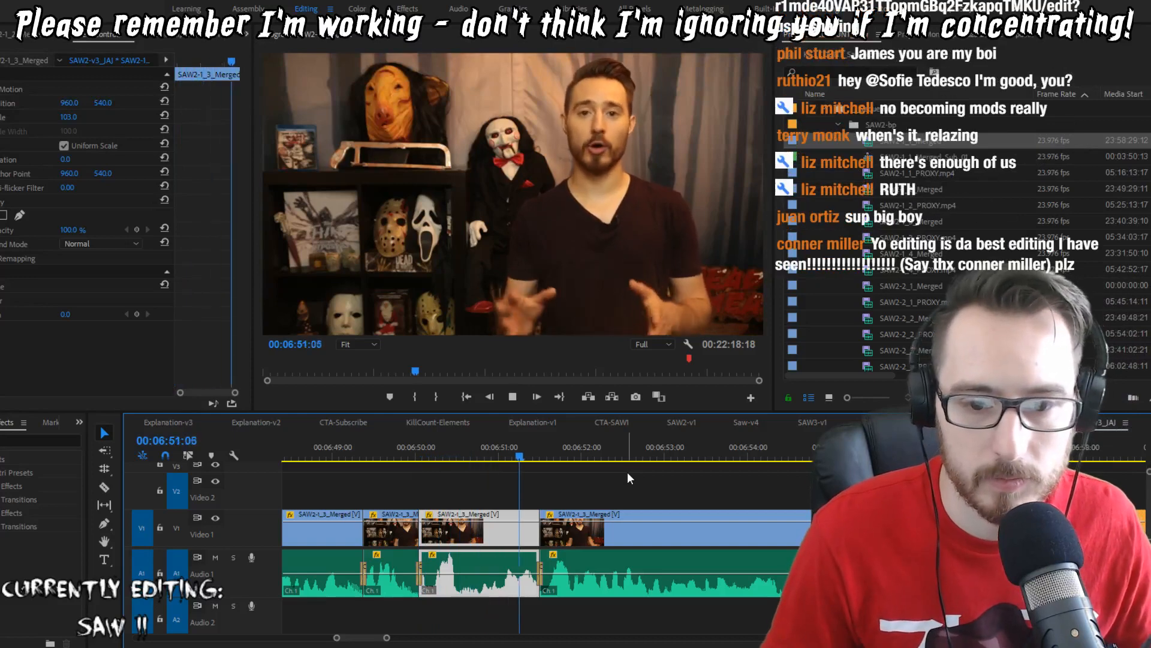
Step: Ripple trim two frames off the start of the clip at 00:06:51:12 and play on from the preceding cut
{"action": "key", "text": "Up"}
{"action": "key", "text": "Right"}
{"action": "key", "text": "Right"}
{"action": "key", "text": "q"}
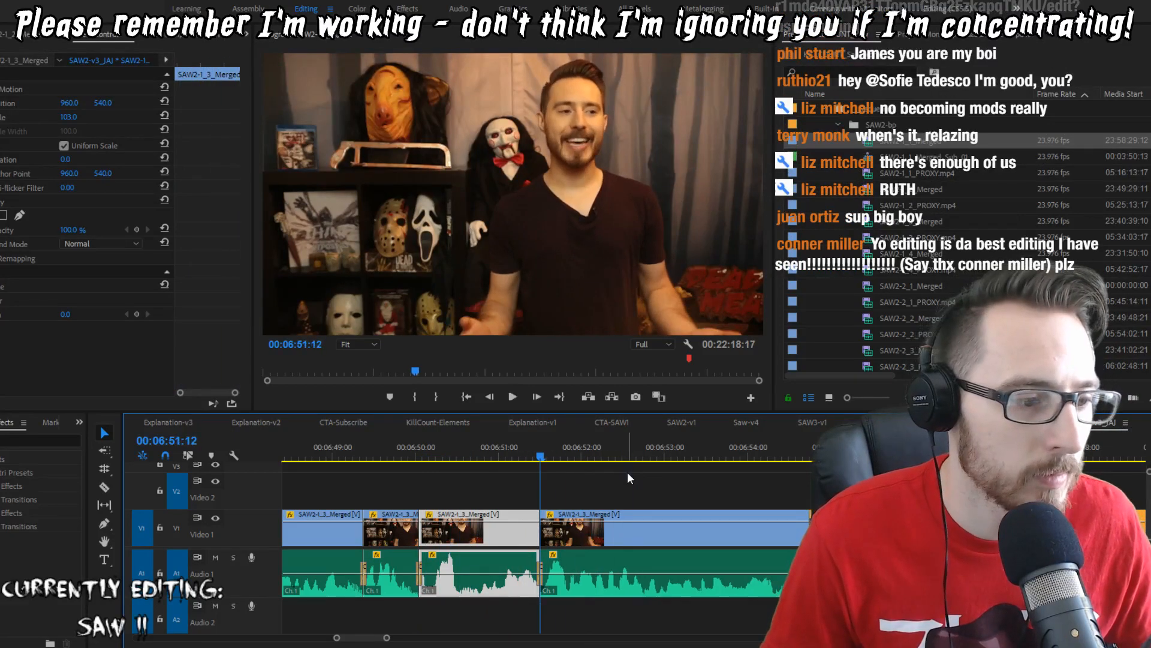
{"action": "key", "text": "Up"}
{"action": "key", "text": "space"}
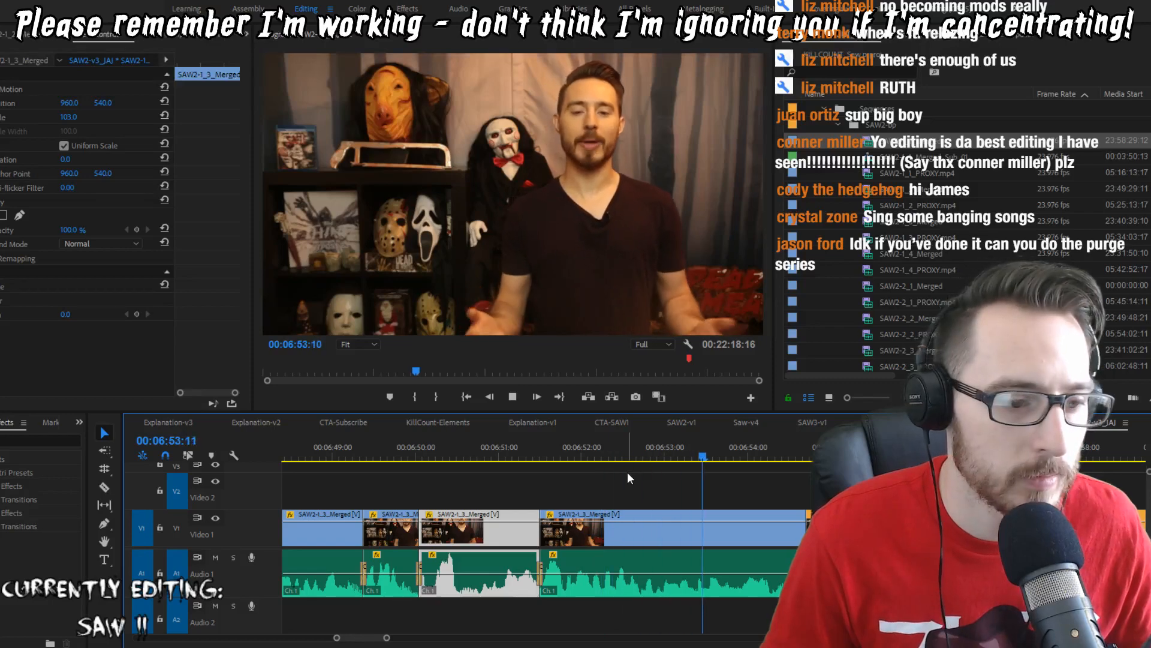
Step: Ripple trim two frames at the cut before the first orange clip and return 15 frames
{"action": "key", "text": "space"}
{"action": "key", "text": "w"}
{"action": "key", "text": "shift+Left"}
{"action": "key", "text": "shift+Left"}
{"action": "key", "text": "shift+Left"}
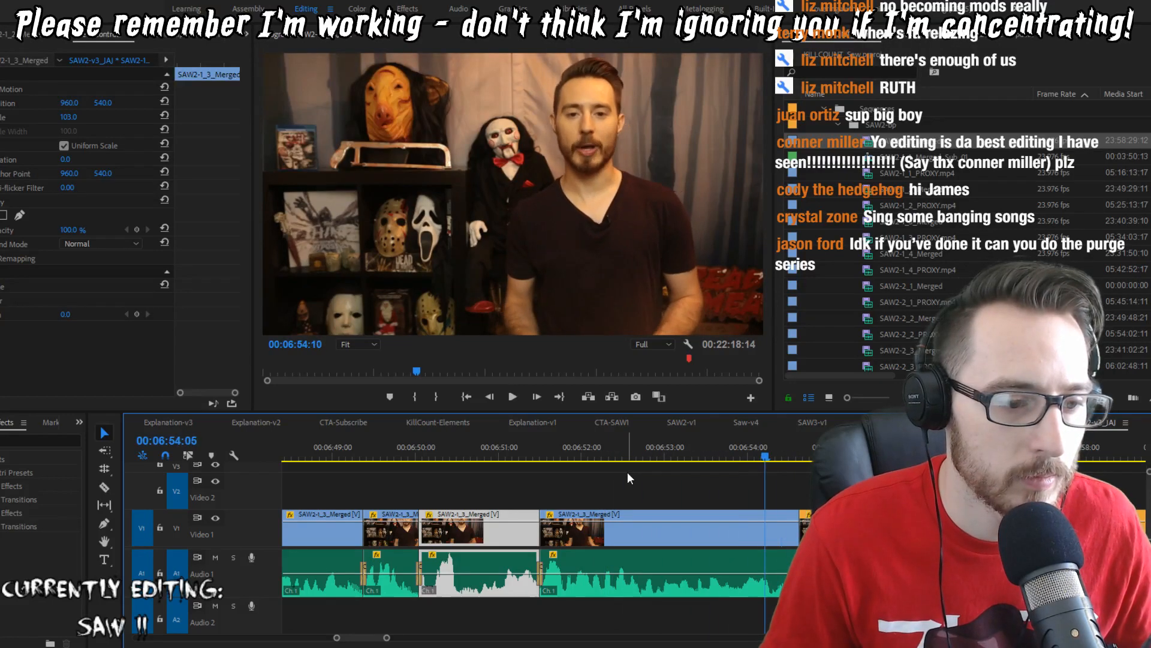
Step: Replay the cut before the orange clips, ripple trim one more frame there and return to about 00:06:54:04
{"action": "key", "text": "space"}
{"action": "key", "text": "space"}
{"action": "key", "text": "Left"}
{"action": "key", "text": "Left"}
{"action": "key", "text": "w"}
{"action": "key", "text": "shift+Left"}
{"action": "key", "text": "shift+Left"}
{"action": "key", "text": "shift+Left"}
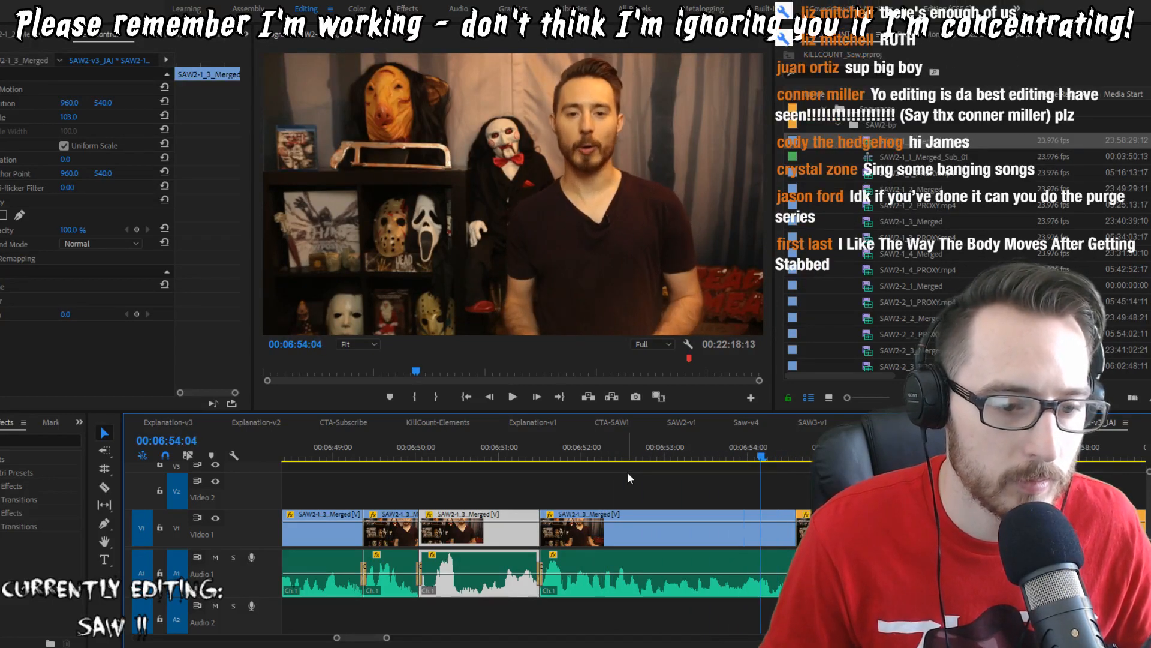
Step: Play through the orange alternate takes between 00:06:54:14 and 00:07:01:05 and compare their delivery
{"action": "key", "text": "space"}
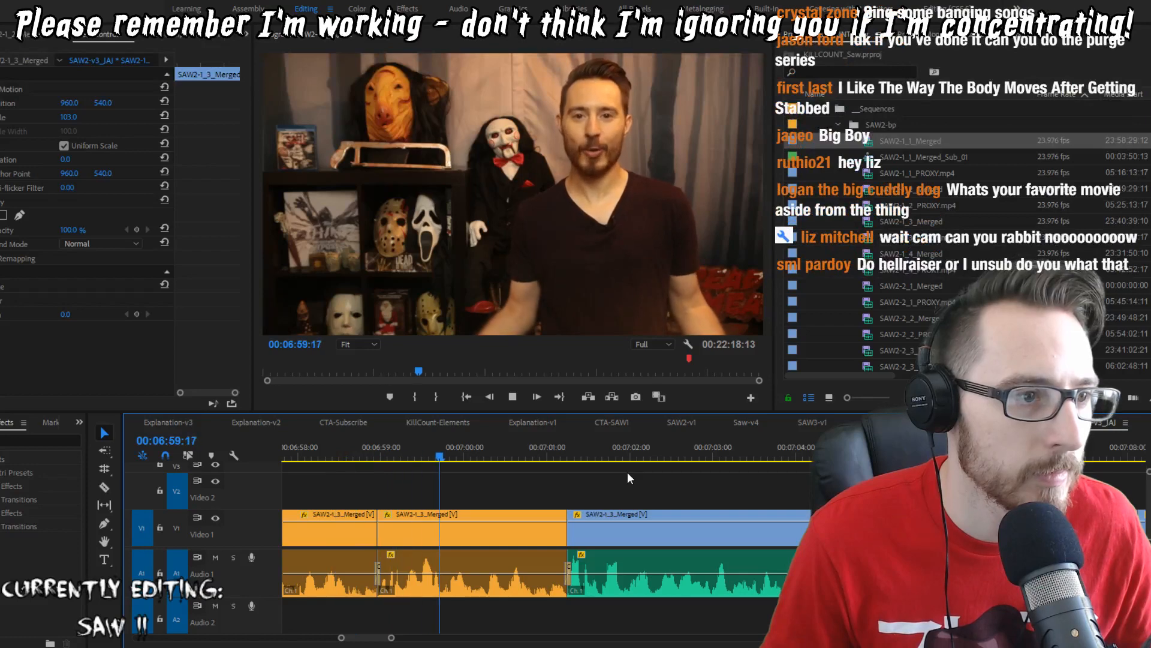
{"action": "key", "text": "space"}
{"action": "key", "text": "Up"}
{"action": "key", "text": "Up"}
{"action": "key", "text": "Up"}
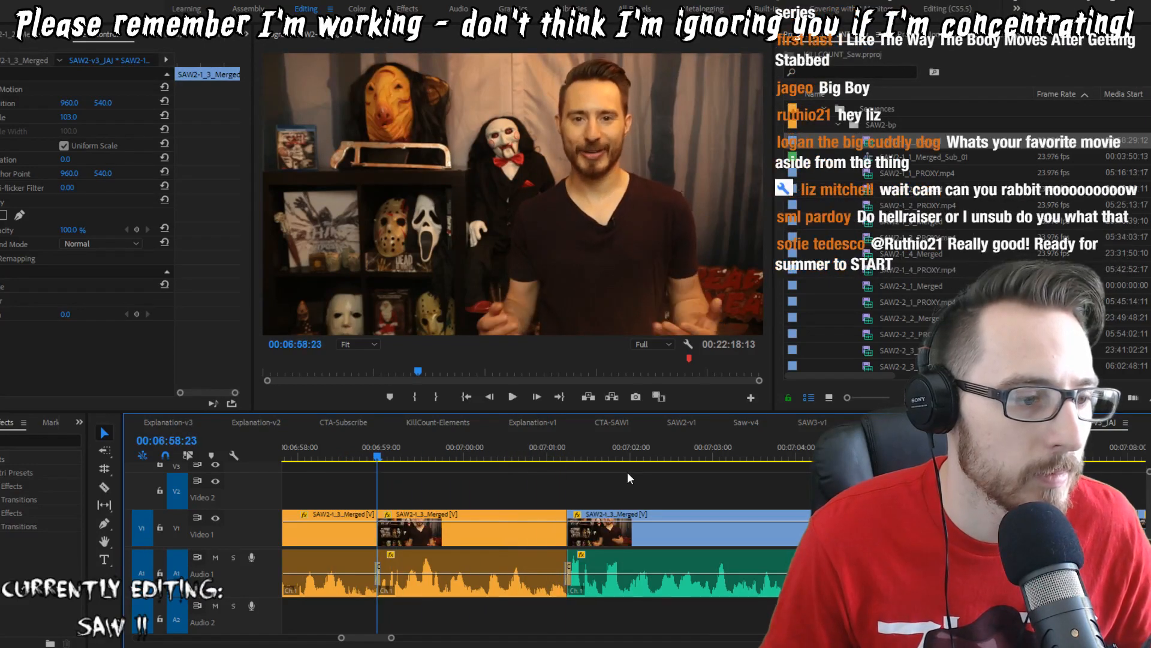
{"action": "key", "text": "space"}
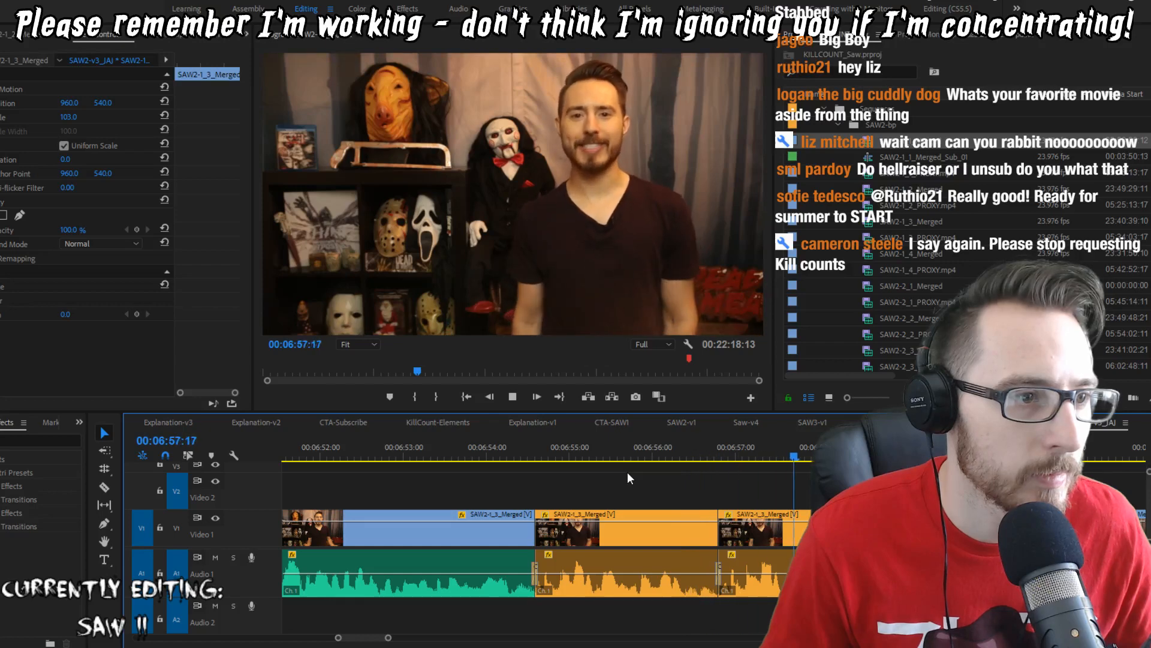
{"action": "key", "text": "space"}
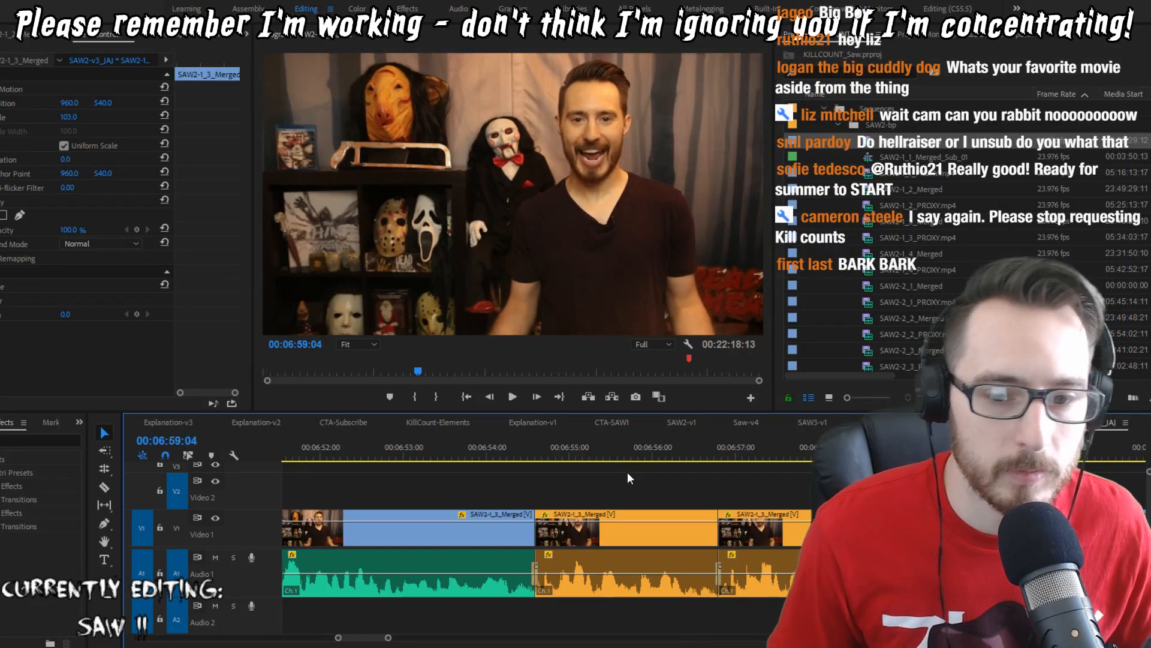
{"action": "left_click", "coordinate": [959, 529]}
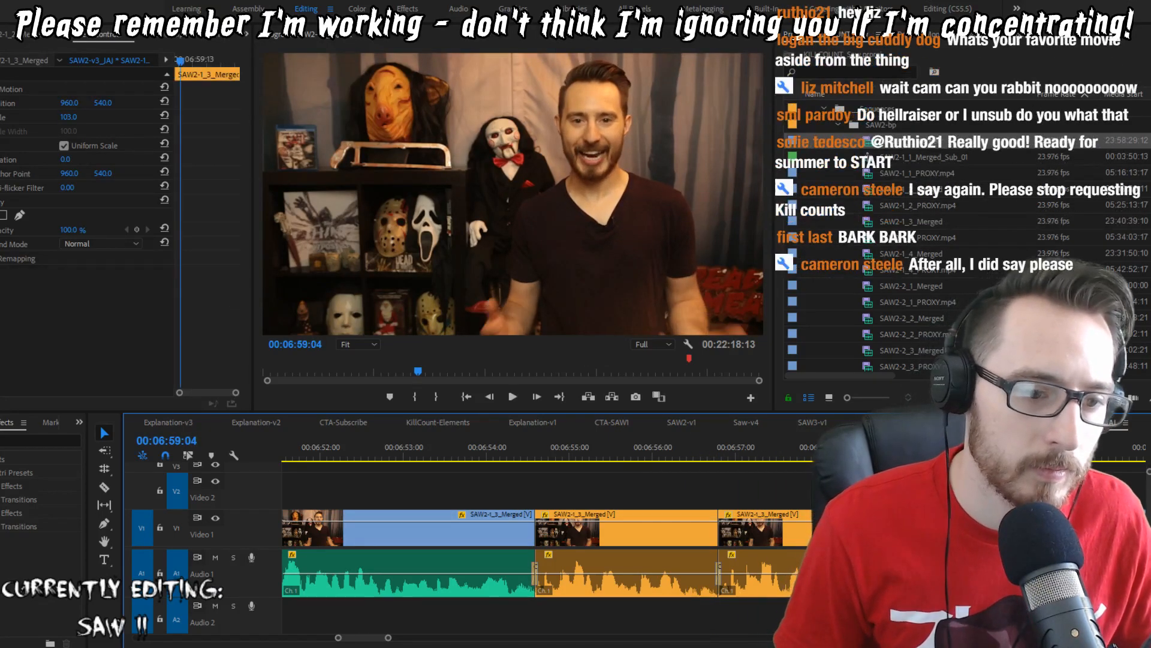
{"action": "key", "text": "space"}
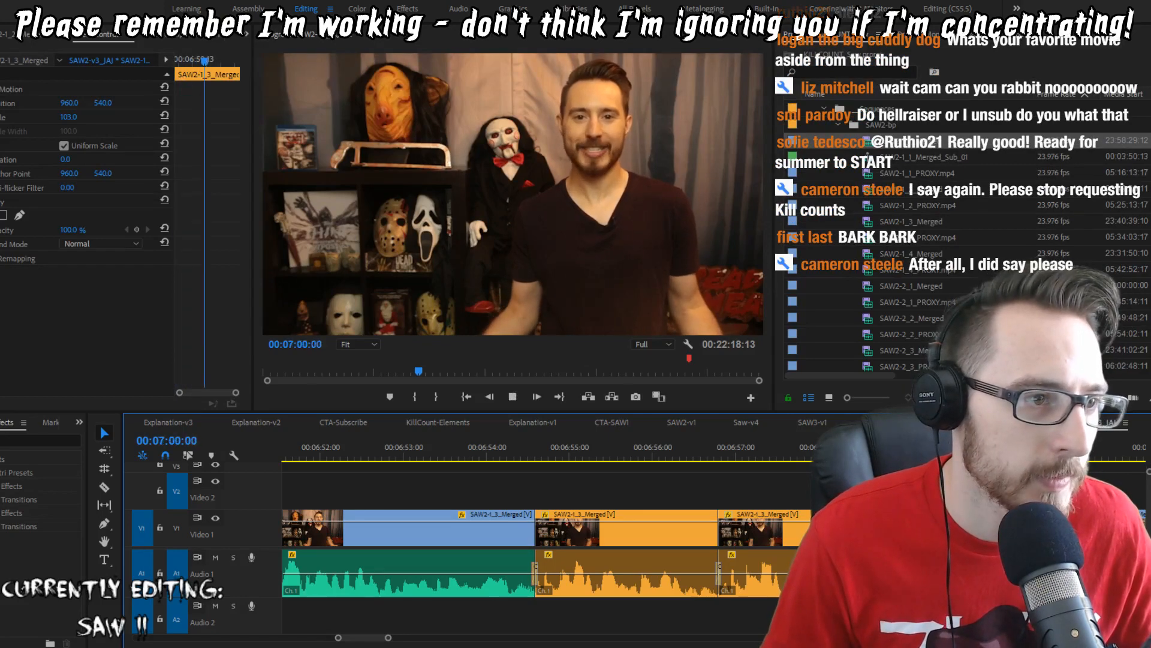
Step: Extract the range from 00:06:54:14 to 00:06:58:22, removing the first two orange takes and closing the gap
{"action": "key", "text": "space"}
{"action": "key", "text": "Up"}
{"action": "key", "text": "Up"}
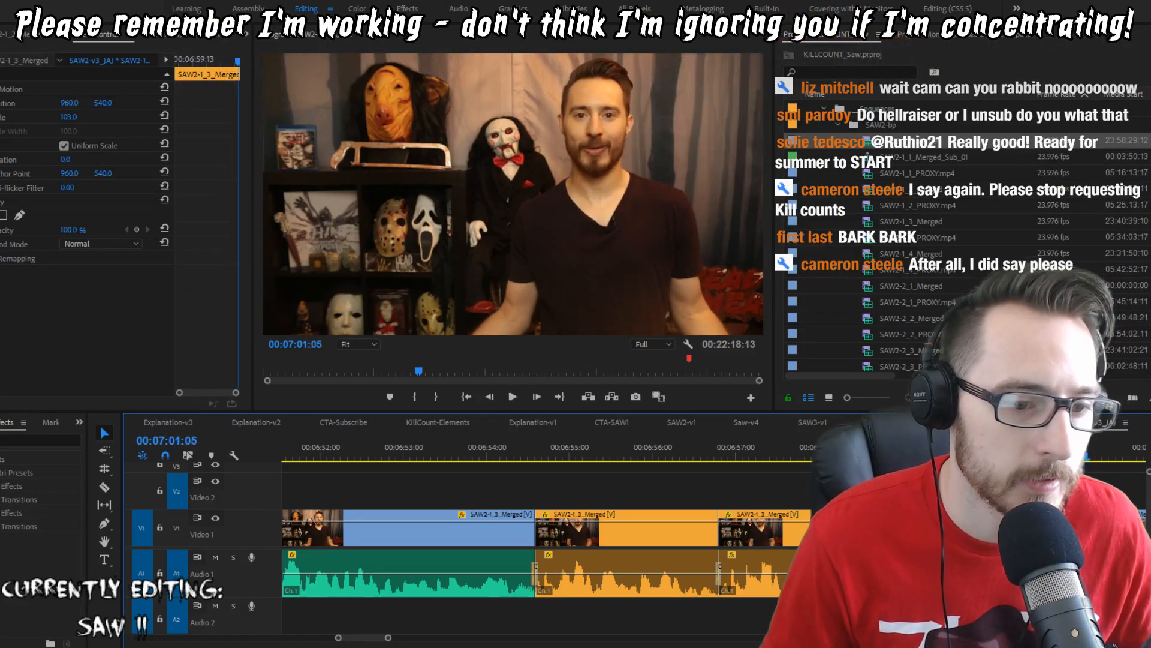
{"action": "key", "text": "Left"}
{"action": "key", "text": "o"}
{"action": "key", "text": "Up"}
{"action": "key", "text": "Up"}
{"action": "key", "text": "i"}
{"action": "key", "text": "apostrophe"}
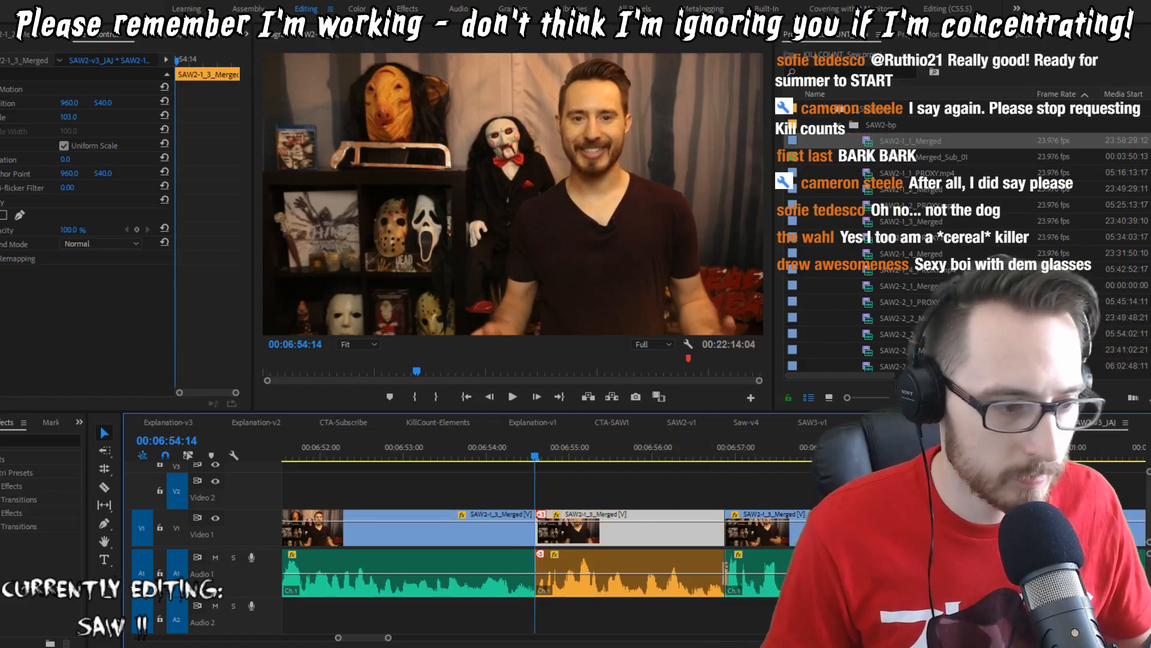
Step: Deselect everything, replay the join at 00:06:54:14 and ripple trim one frame off the start of the remaining orange take
{"action": "key", "text": "ctrl+shift+a"}
{"action": "key", "text": "shift+Left"}
{"action": "key", "text": "shift+Left"}
{"action": "key", "text": "shift+Left"}
{"action": "key", "text": "space"}
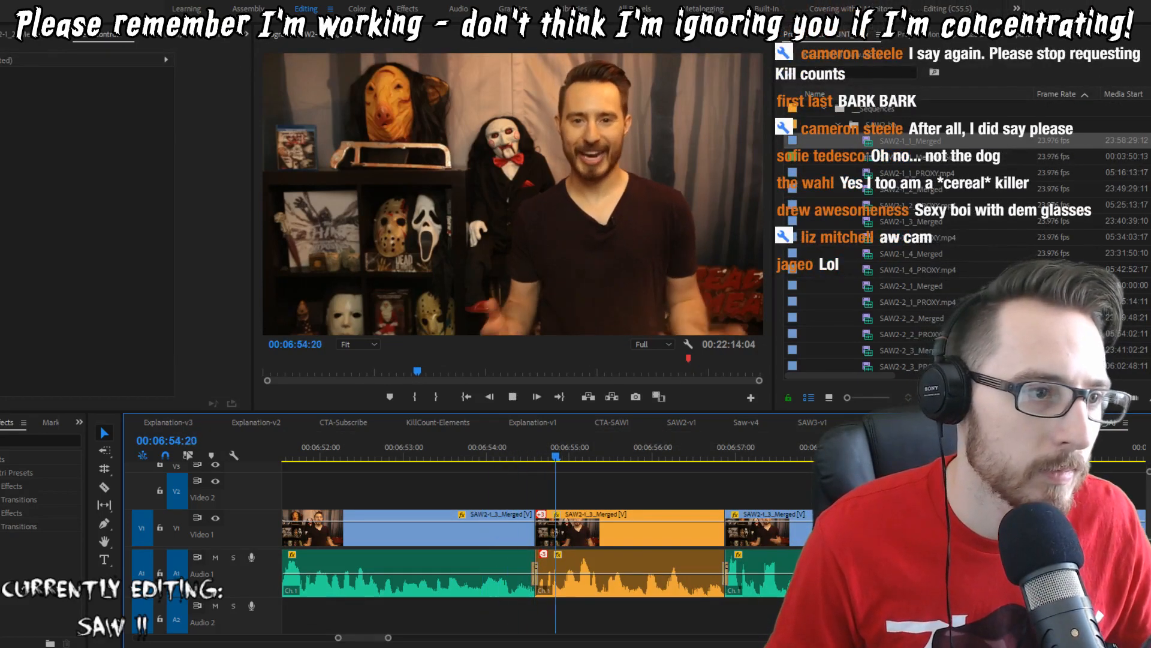
{"action": "key", "text": "space"}
{"action": "key", "text": "Up"}
{"action": "key", "text": "Right"}
{"action": "key", "text": "q"}
Step: Replay the orange take from 20 frames before it, ripple trim its end to 00:06:56:19 and replay that cut
{"action": "key", "text": "shift+Left"}
{"action": "key", "text": "shift+Left"}
{"action": "key", "text": "shift+Left"}
{"action": "key", "text": "shift+Left"}
{"action": "key", "text": "space"}
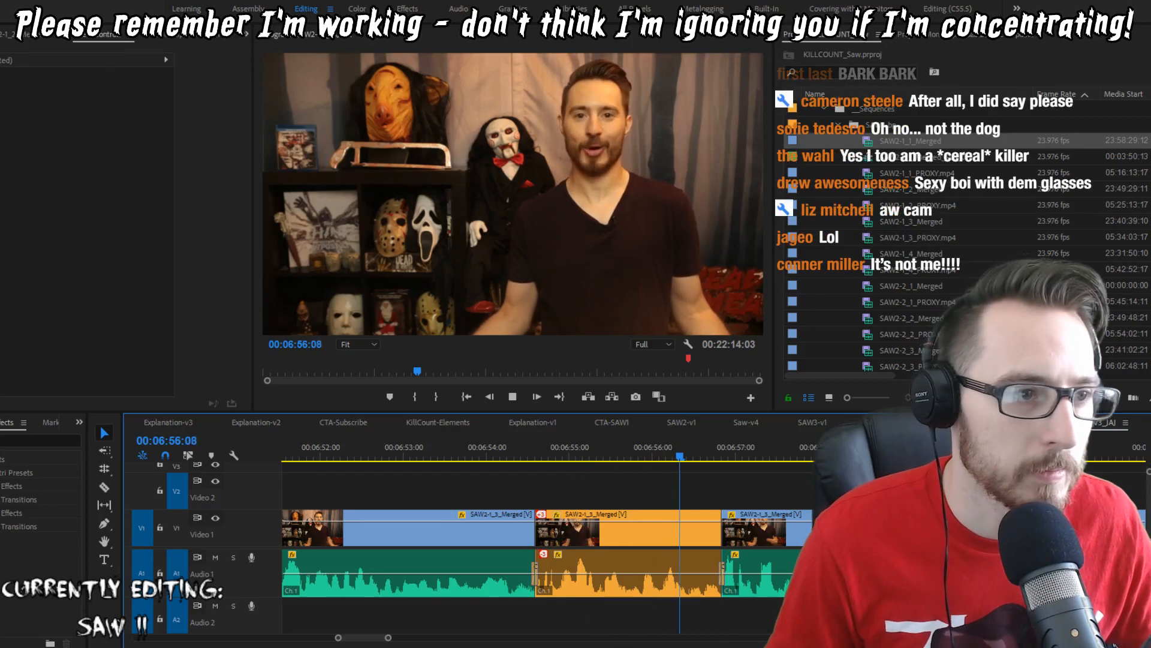
{"action": "key", "text": "Left"}
{"action": "key", "text": "w"}
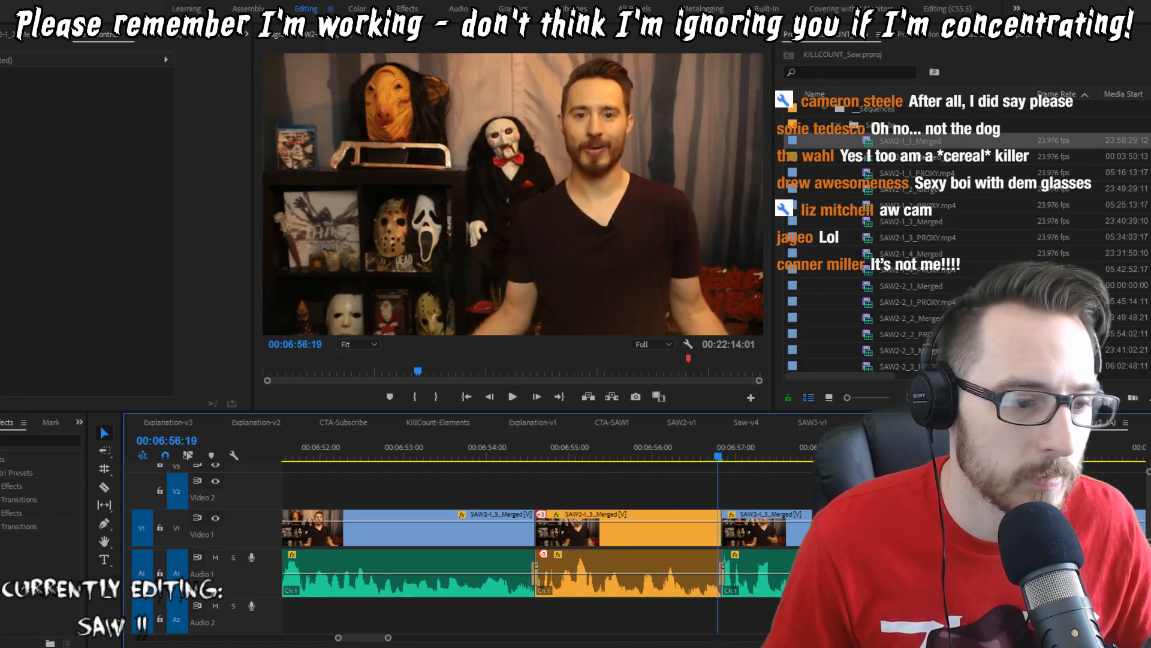
{"action": "key", "text": "shift+Left"}
{"action": "key", "text": "shift+Left"}
{"action": "key", "text": "shift+Left"}
{"action": "key", "text": "space"}
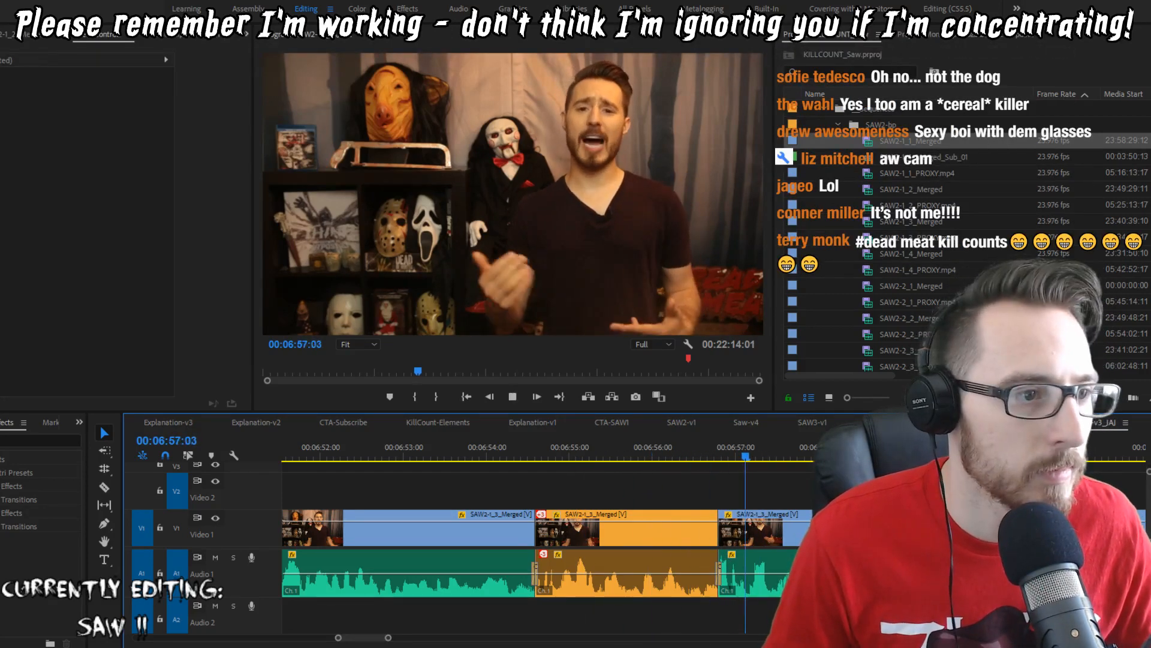
Step: Replay from the cut at 00:06:56:19, ripple trim two frames at the cut near 00:06:57:18 and play on to about 00:07:02:03
{"action": "key", "text": "Up"}
{"action": "key", "text": "space"}
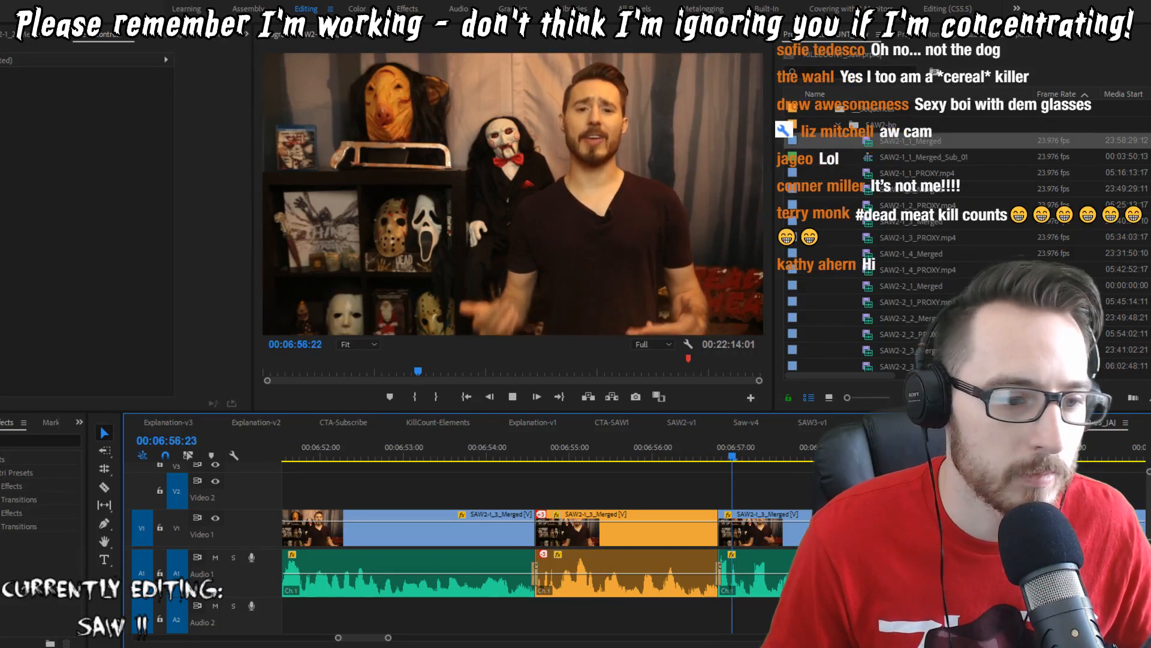
{"action": "key", "text": "space"}
{"action": "key", "text": "i"}
{"action": "key", "text": "ctrl+z"}
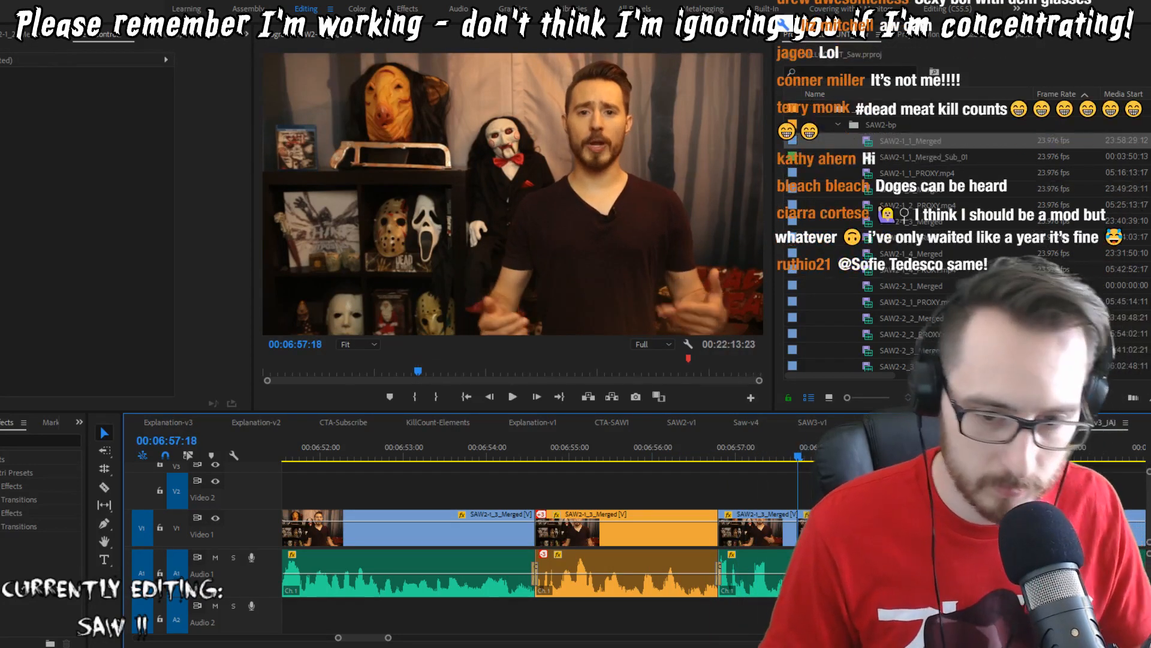
{"action": "key", "text": "ctrl+k"}
{"action": "key", "text": "Up"}
{"action": "key", "text": "space"}
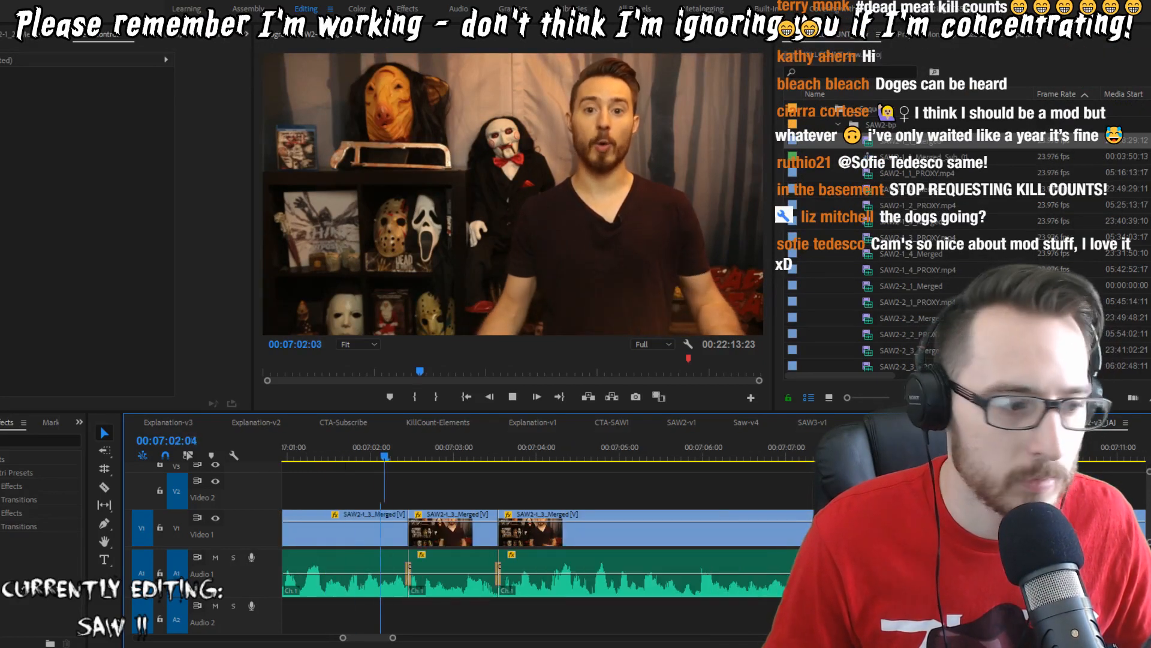
Step: Ripple trim the clip's end to 00:07:03:12 and replay the section from shortly before the cut at 00:07:02:11
{"action": "key", "text": "w"}
{"action": "key", "text": "Up"}
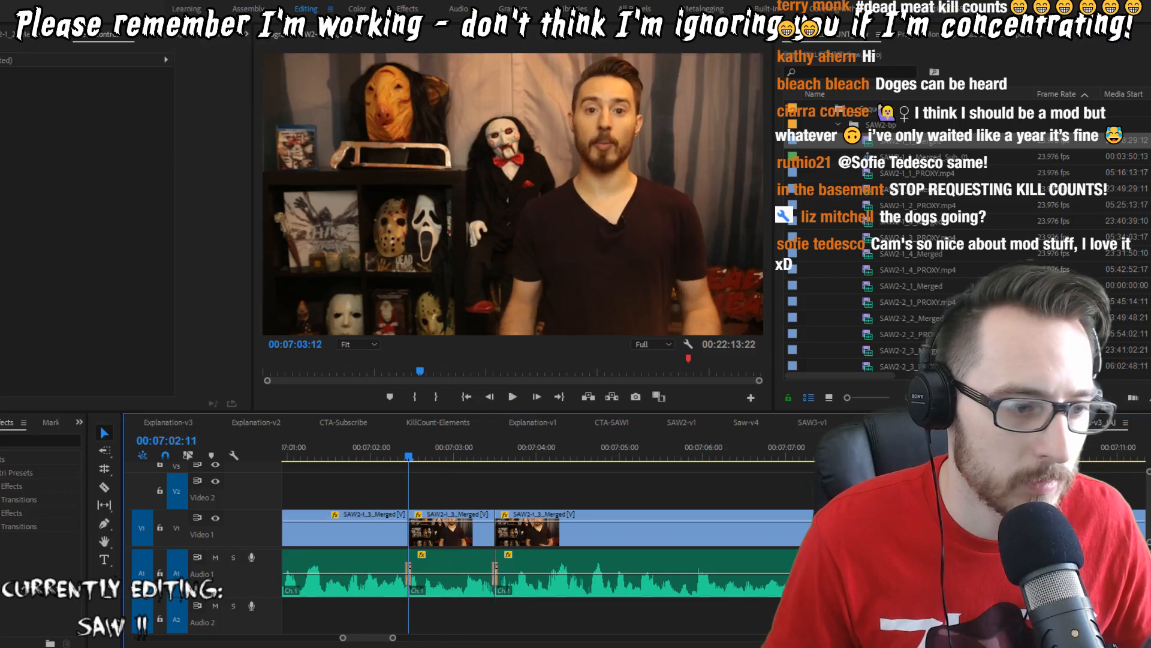
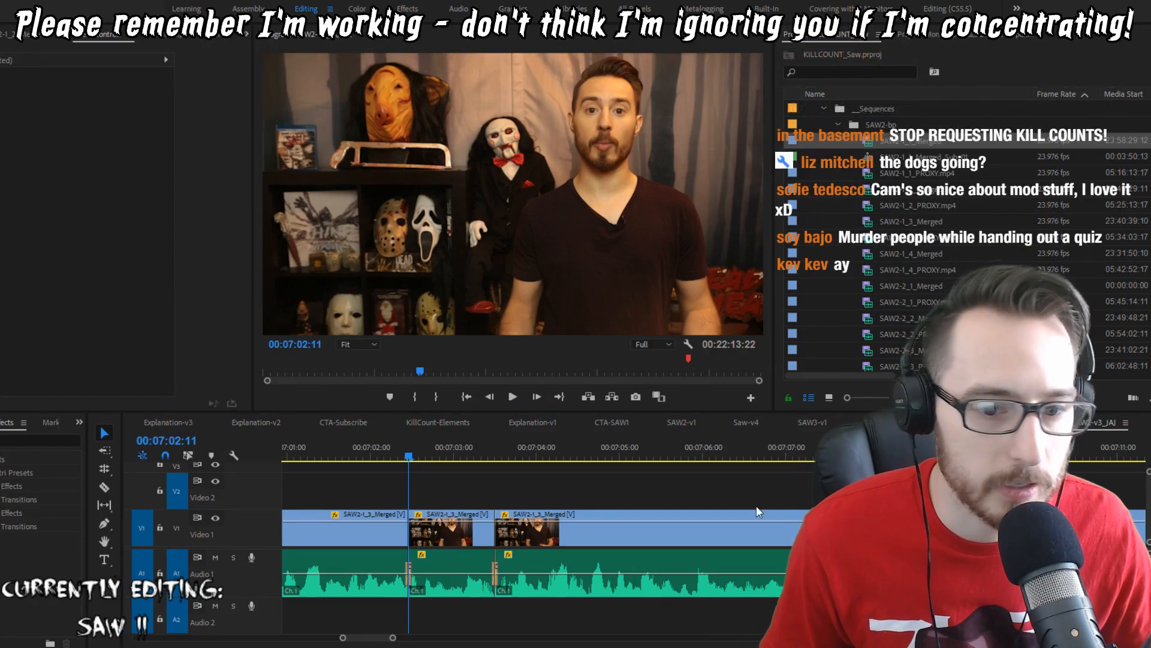
{"action": "left_click", "coordinate": [350, 449]}
{"action": "key", "text": "space"}
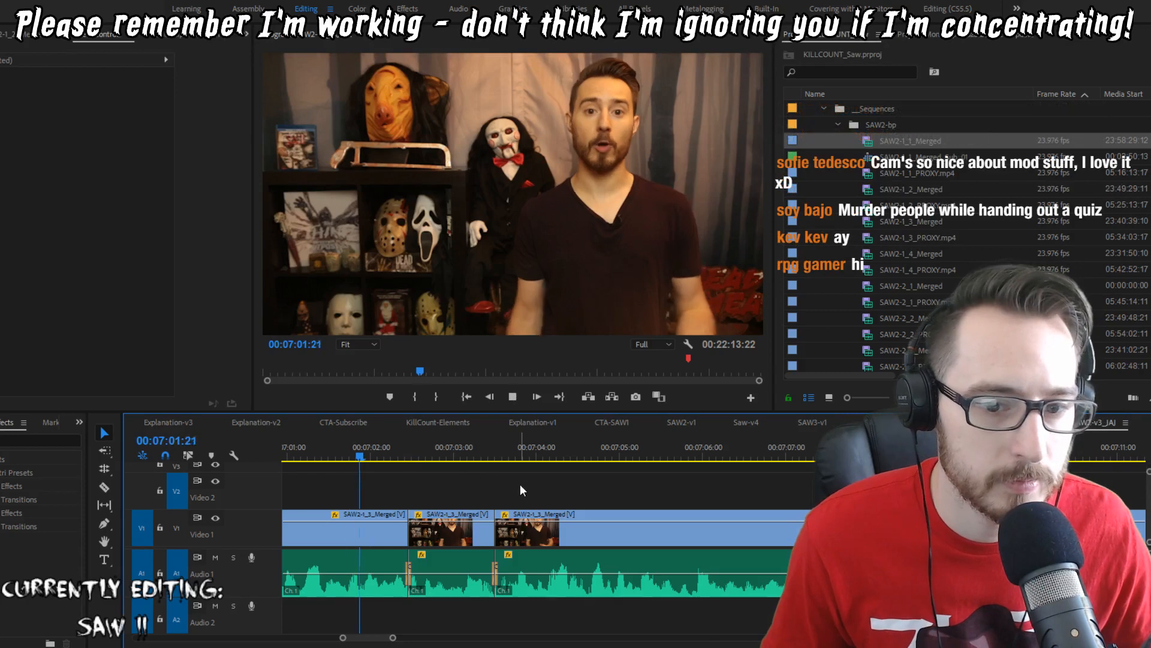
Step: Ripple trim one frame off the clip's end at the cut near 00:07:03:12 and replay that cut
{"action": "scroll", "coordinate": [503, 491], "scroll_direction": "up", "scroll_amount": 2}
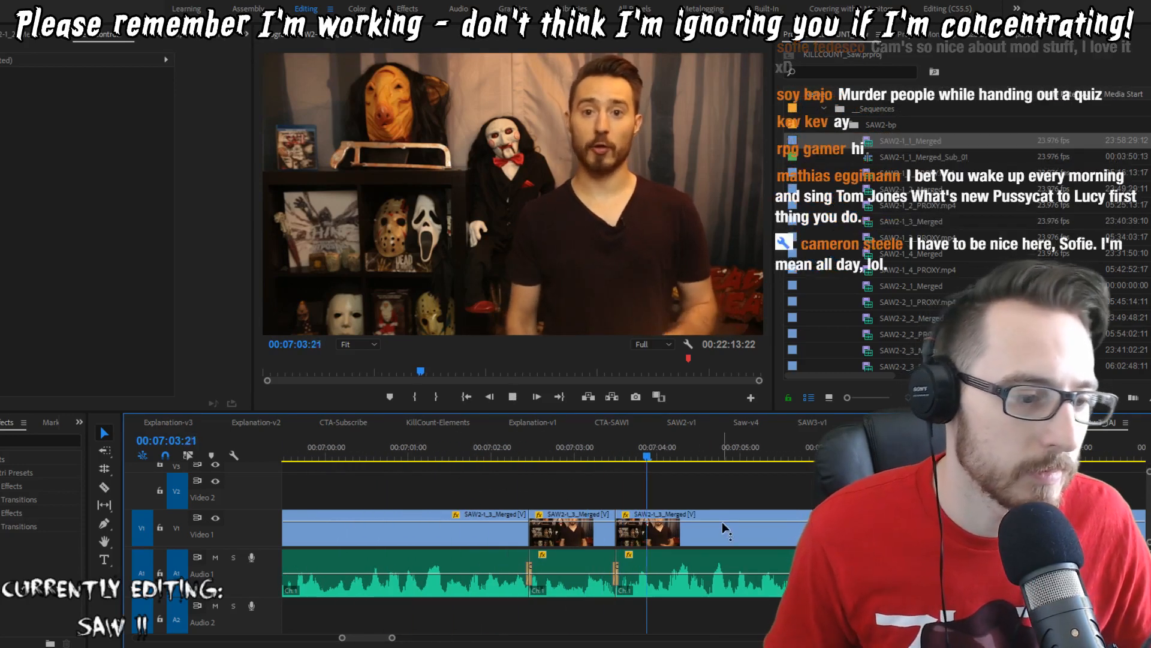
{"action": "key", "text": "space"}
{"action": "key", "text": "Up"}
{"action": "key", "text": "Left"}
{"action": "key", "text": "w"}
{"action": "key", "text": "Up"}
{"action": "key", "text": "space"}
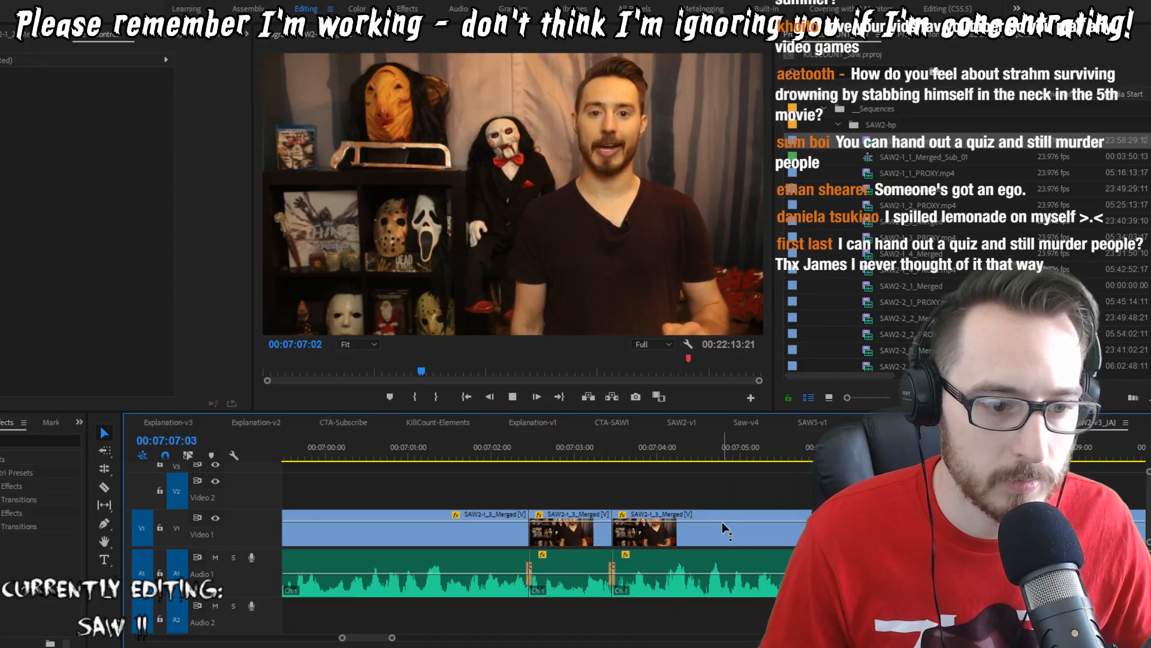
Step: Ripple trim one frame off the clip's end at the cut near 00:07:07:10 and replay up to about 00:07:07:22
{"action": "key", "text": "Up"}
{"action": "key", "text": "Left"}
{"action": "key", "text": "w"}
{"action": "key", "text": "Up"}
{"action": "key", "text": "space"}
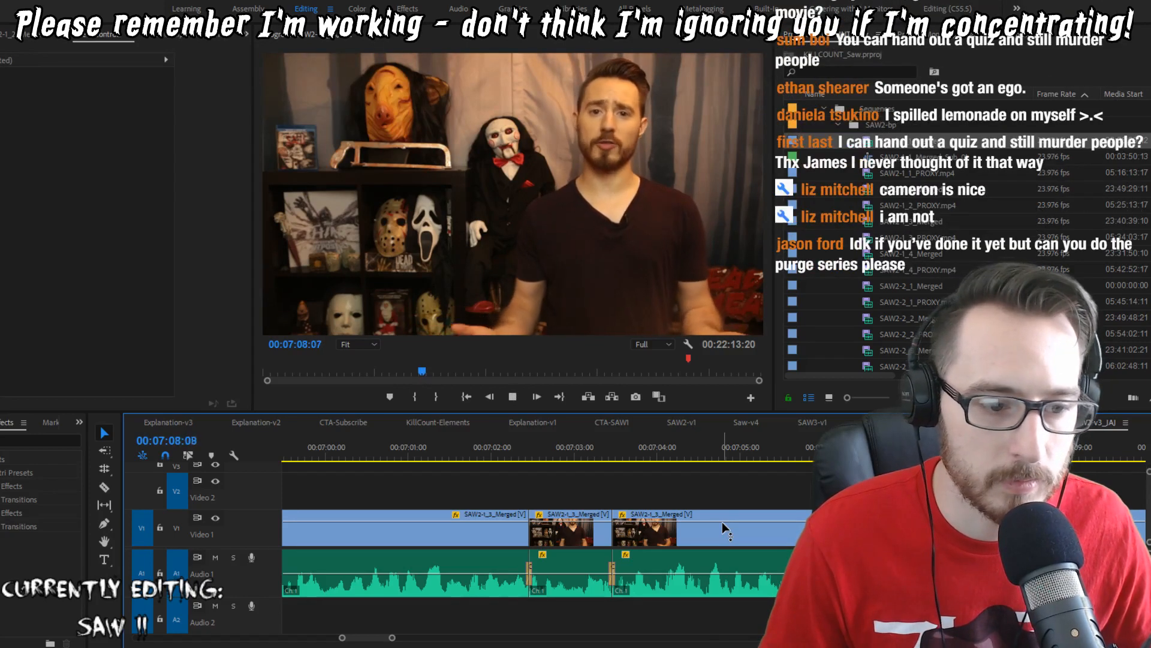
{"action": "key", "text": "Up"}
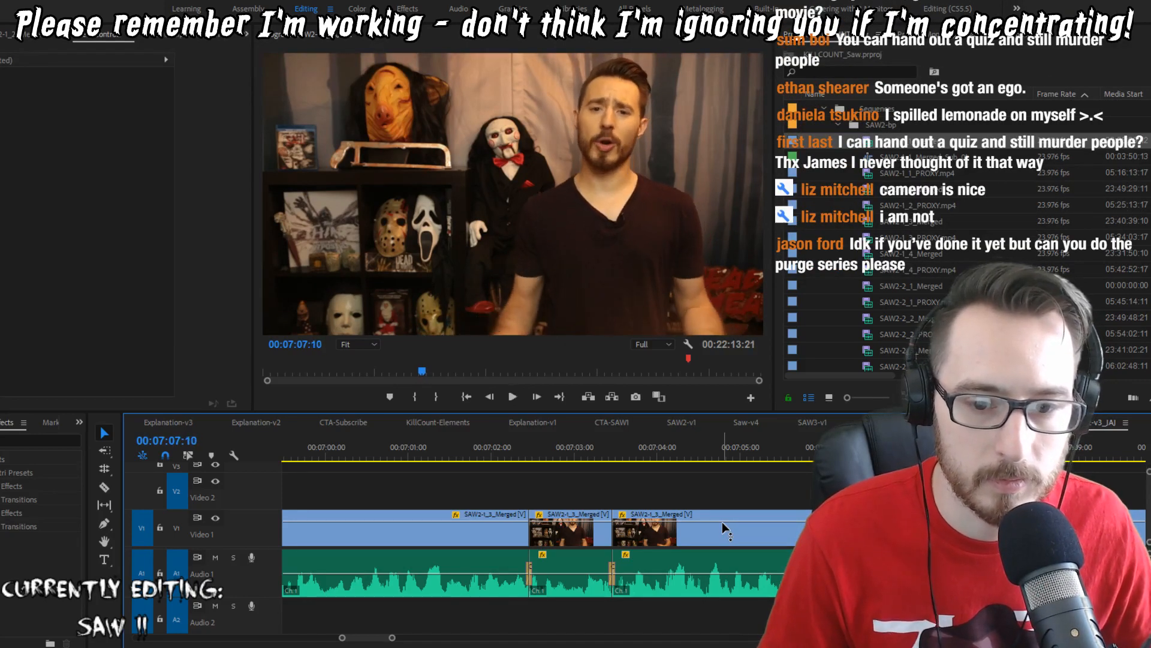
{"action": "key", "text": "Left"}
{"action": "key", "text": "w"}
{"action": "key", "text": "Up"}
{"action": "key", "text": "space"}
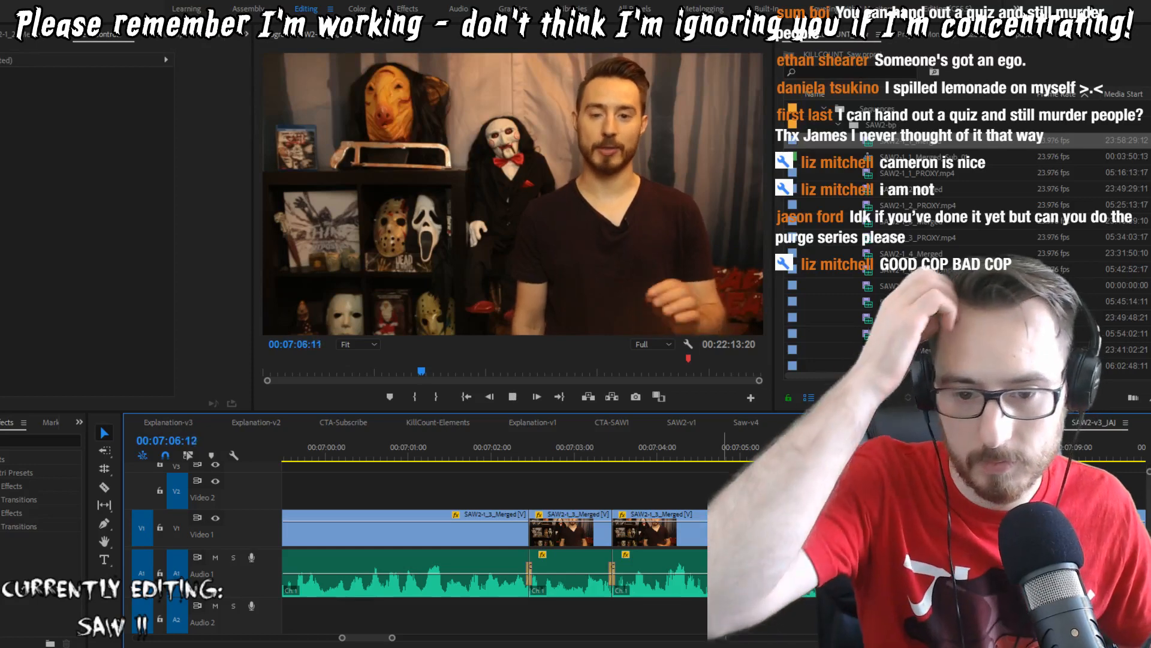
{"action": "key", "text": "space"}
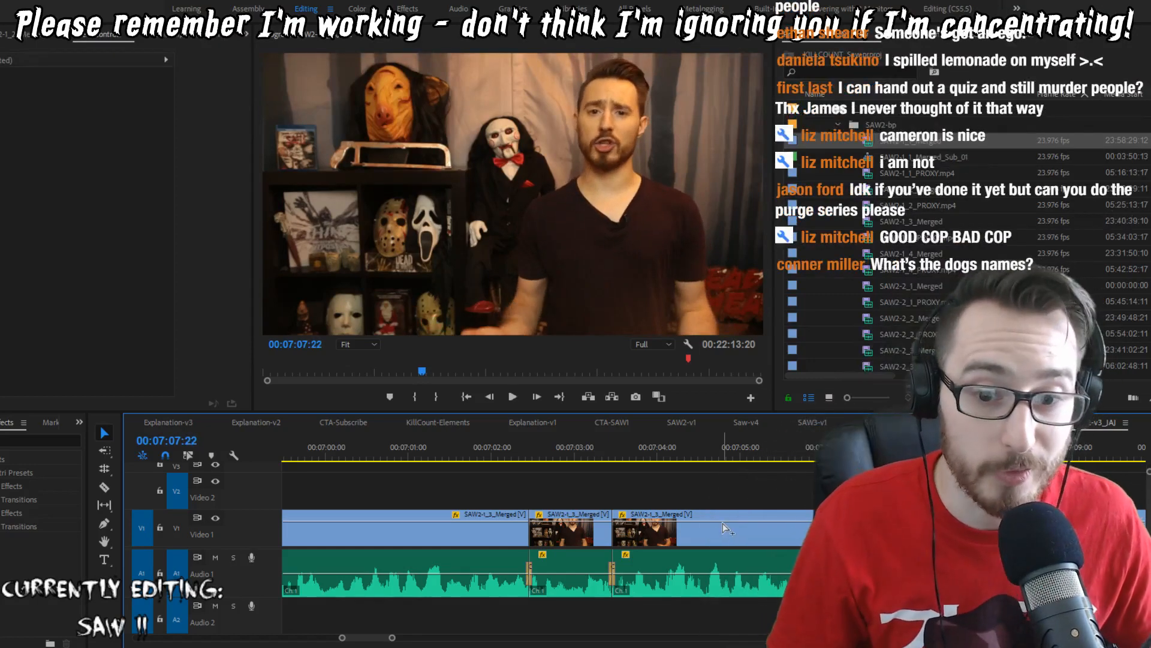
Step: Save the project and replay the section from 00:07:05:15 to about 00:07:09:09
{"action": "key", "text": "ctrl+s"}
{"action": "key", "text": "shift+Left"}
{"action": "key", "text": "shift+Left"}
{"action": "key", "text": "shift+Left"}
{"action": "key", "text": "shift+Left"}
{"action": "key", "text": "shift+Left"}
{"action": "key", "text": "shift+Left"}
{"action": "key", "text": "shift+Left"}
{"action": "key", "text": "shift+Left"}
{"action": "key", "text": "shift+Left"}
{"action": "key", "text": "shift+Left"}
{"action": "key", "text": "shift+Left"}
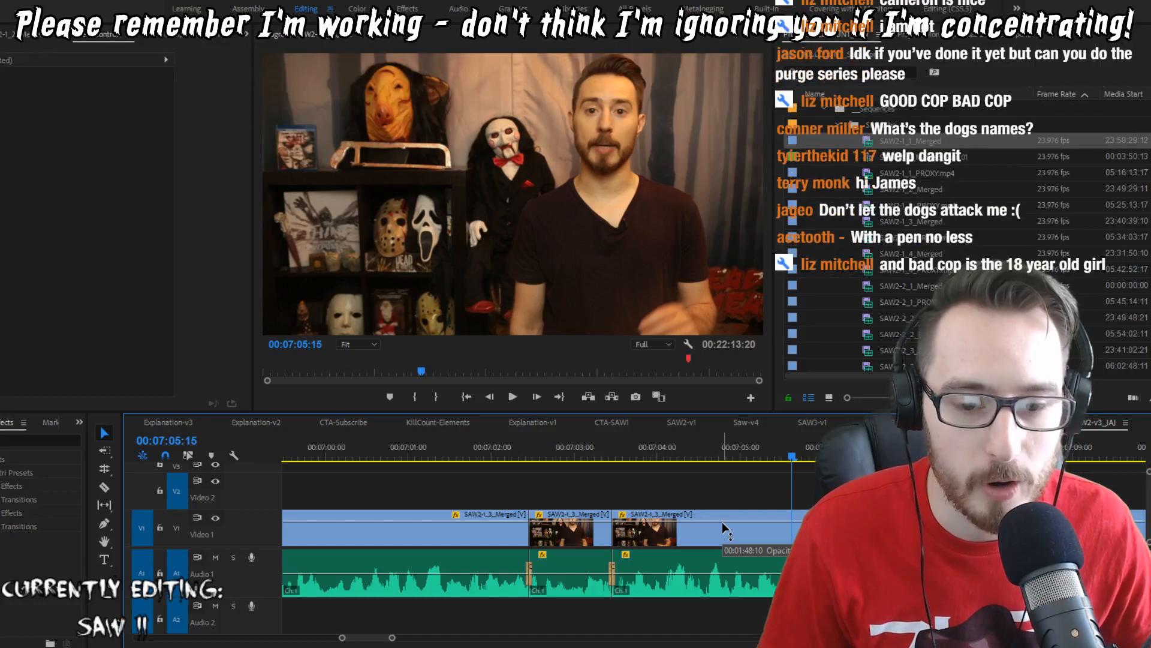
{"action": "key", "text": "space"}
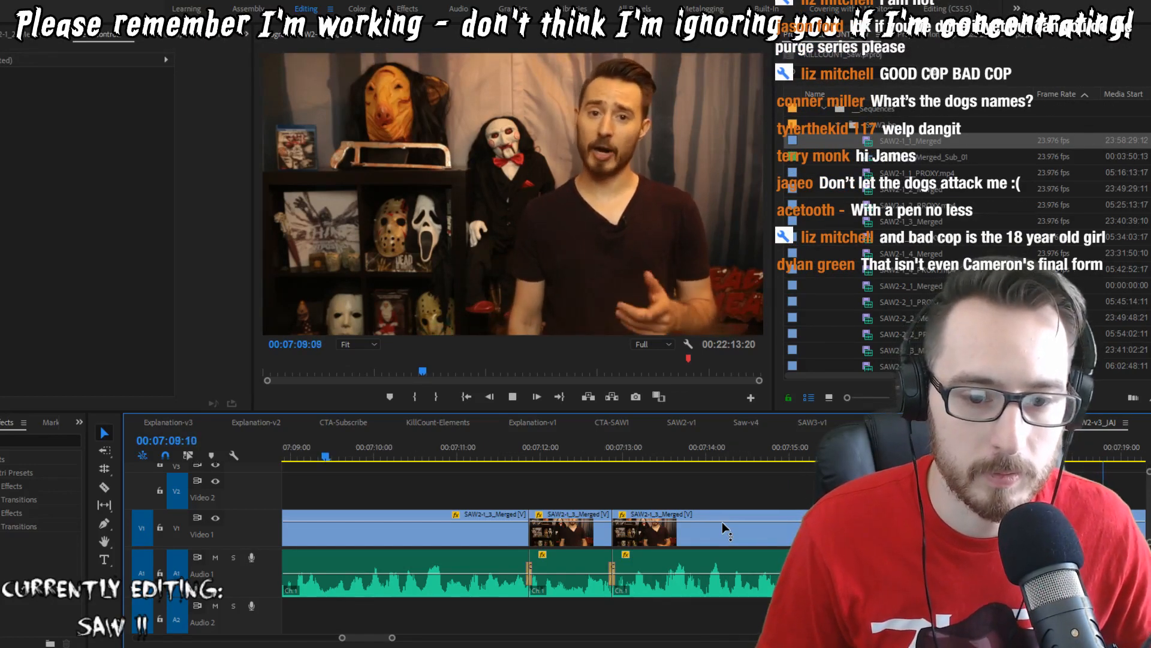
Step: Replay from 35 frames back, split the clip at 00:07:09:07 and ripple delete one frame there, smoothing the join with an audio transition
{"action": "key", "text": "space"}
{"action": "key", "text": "shift+Left"}
{"action": "key", "text": "shift+Left"}
{"action": "key", "text": "shift+Left"}
{"action": "key", "text": "shift+Left"}
{"action": "key", "text": "shift+Left"}
{"action": "key", "text": "shift+Left"}
{"action": "key", "text": "shift+Left"}
{"action": "key", "text": "space"}
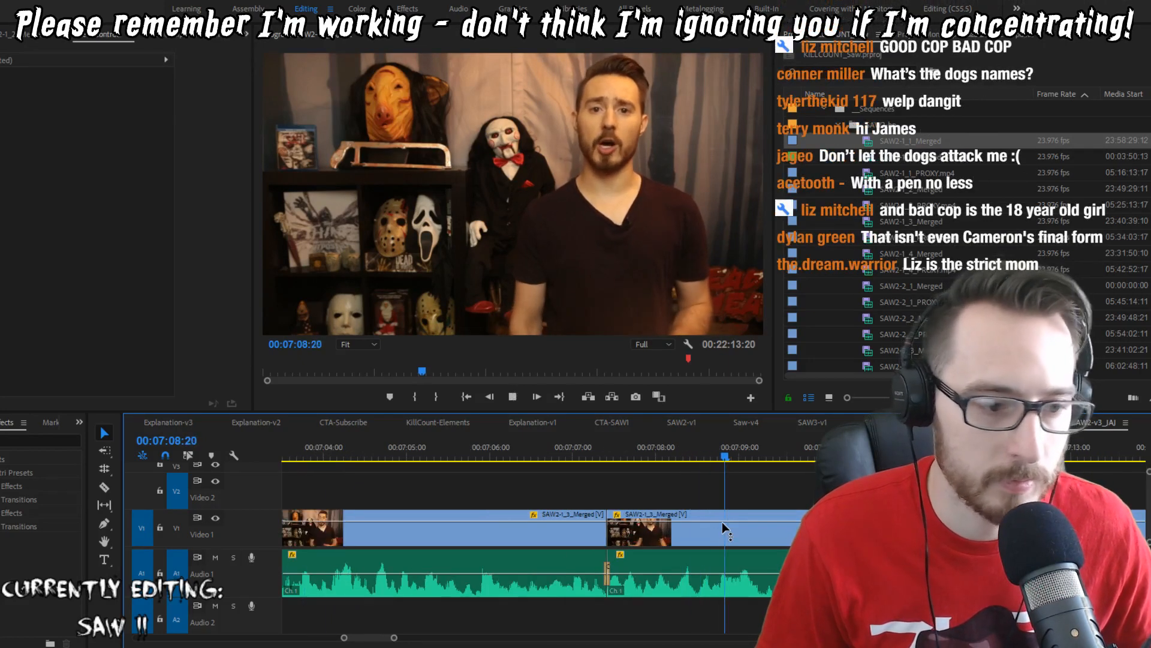
{"action": "key", "text": "space"}
{"action": "key", "text": "ctrl+k"}
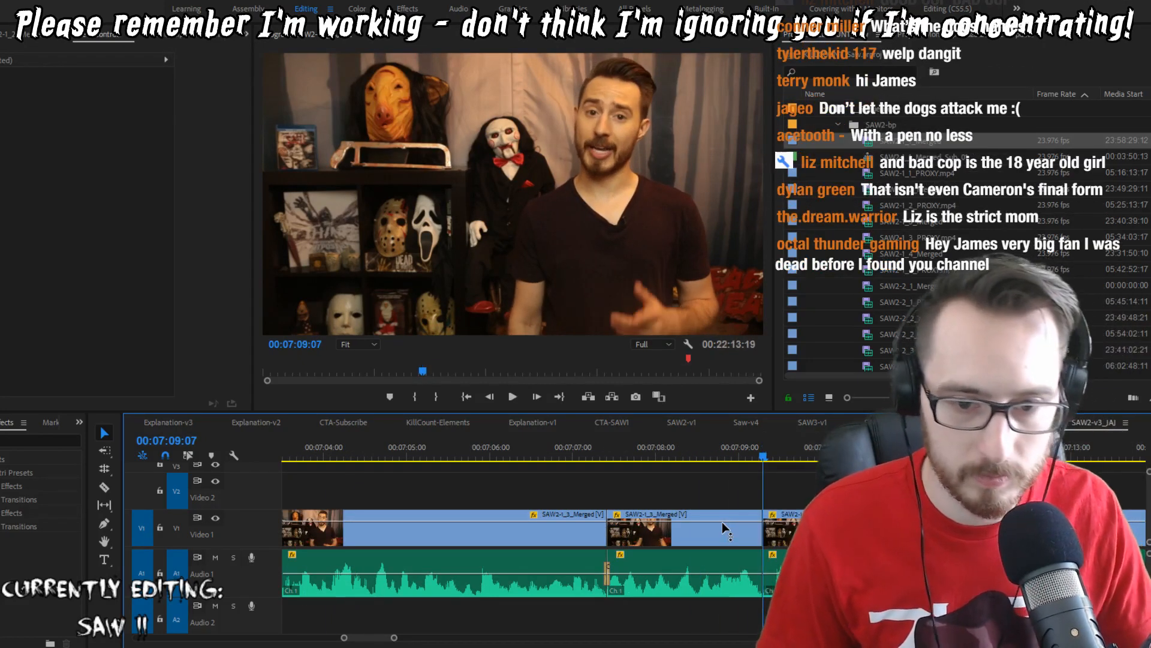
Step: Replay from 00:07:08:06, ripple trim two frames at the cut near 00:07:12:04 and replay it from 00:07:11:23
{"action": "key", "text": "shift+Left"}
{"action": "key", "text": "shift+Left"}
{"action": "key", "text": "shift+Left"}
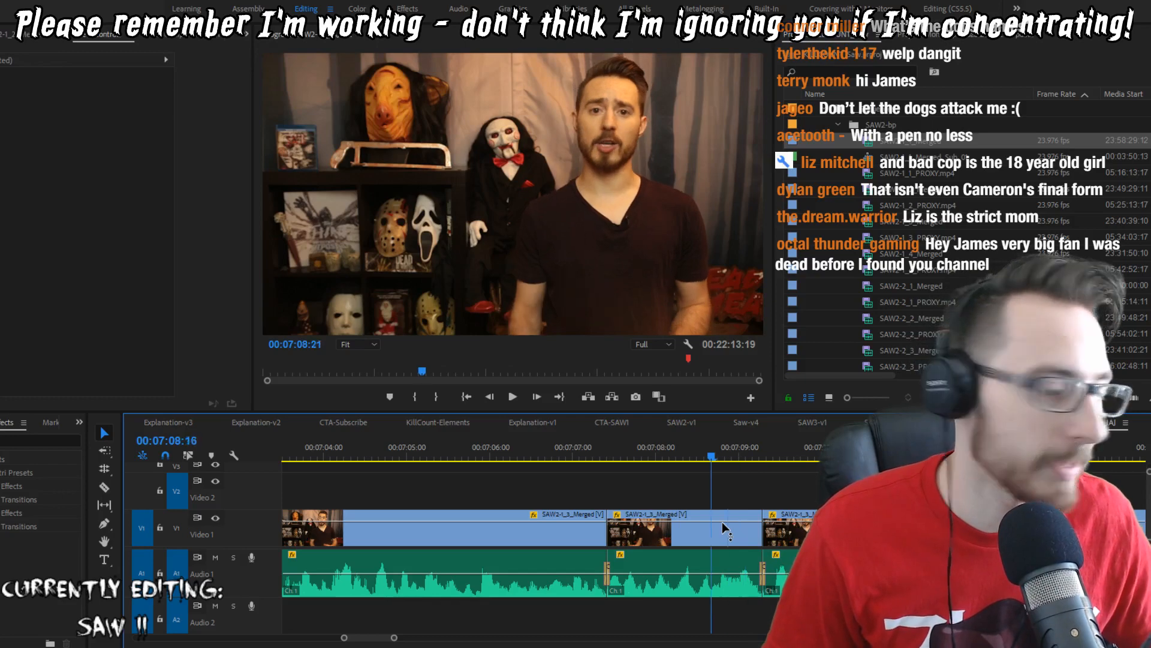
{"action": "key", "text": "shift+Left"}
{"action": "key", "text": "shift+Left"}
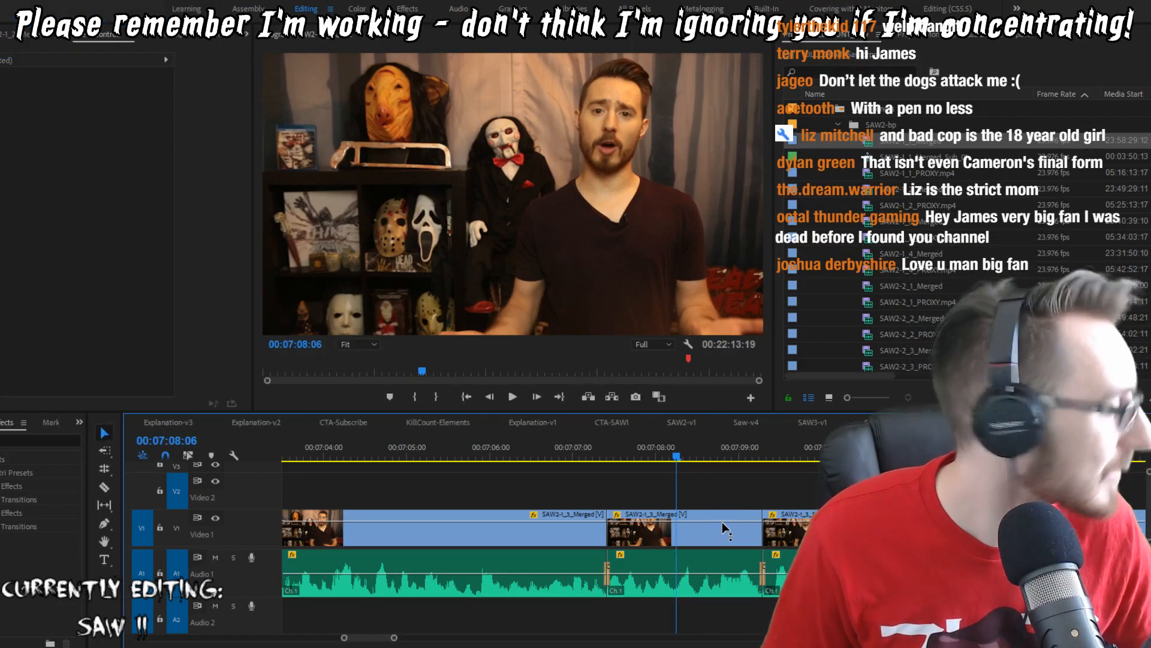
{"action": "key", "text": "space"}
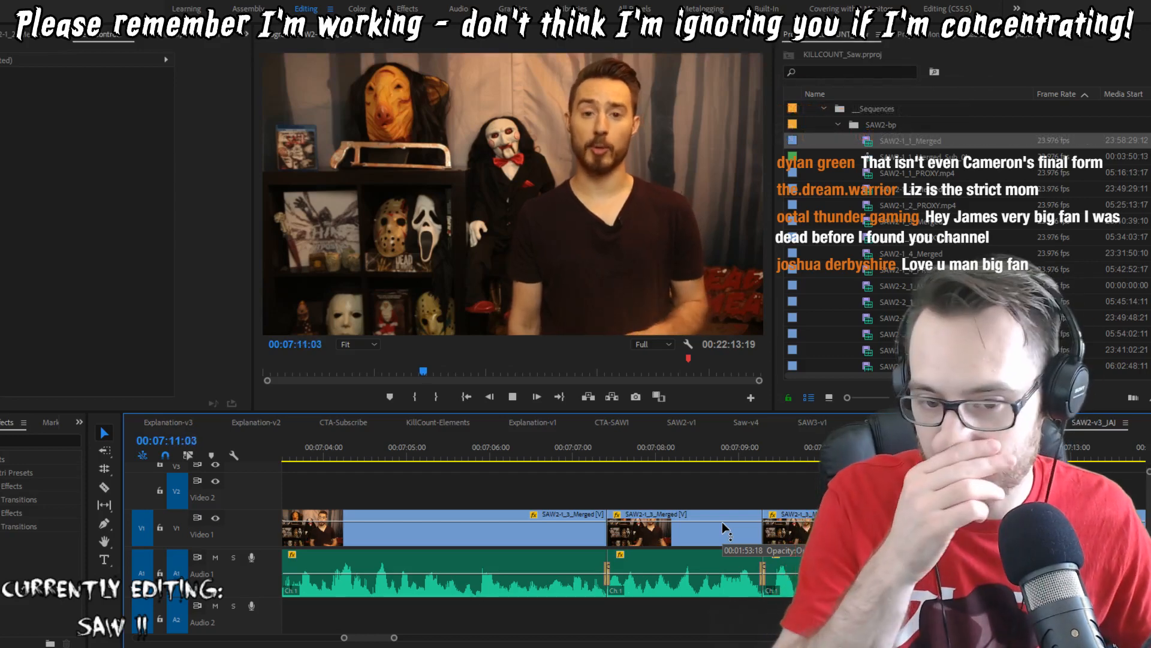
{"action": "key", "text": "space"}
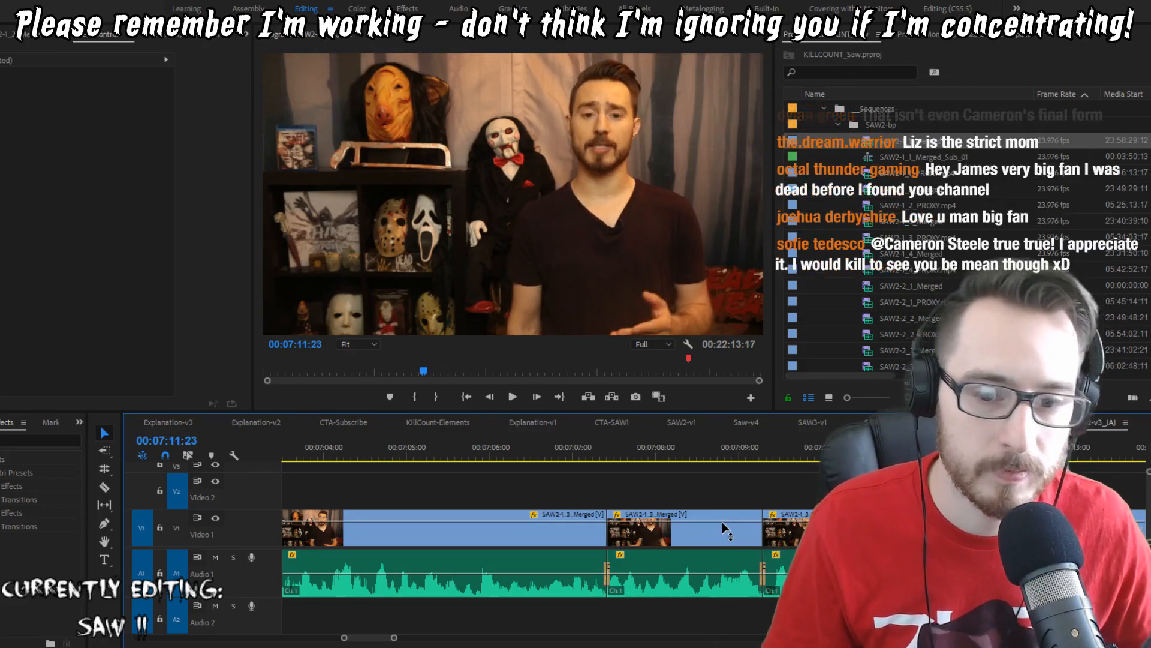
{"action": "key", "text": "space"}
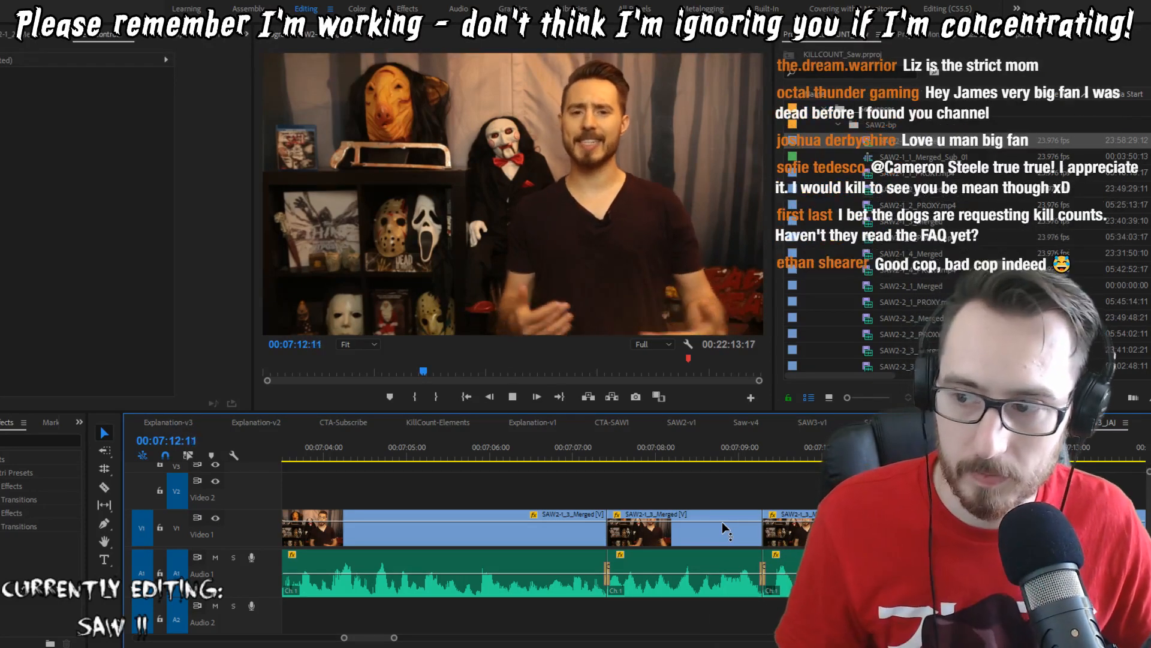
Step: Ripple trim one frame off the start of the clip at 00:07:12:04 and replay from 15 frames before the cut
{"action": "key", "text": "space"}
{"action": "key", "text": "Up"}
{"action": "key", "text": "Right"}
{"action": "key", "text": "q"}
{"action": "key", "text": "shift+Left"}
{"action": "key", "text": "shift+Left"}
{"action": "key", "text": "shift+Left"}
{"action": "key", "text": "space"}
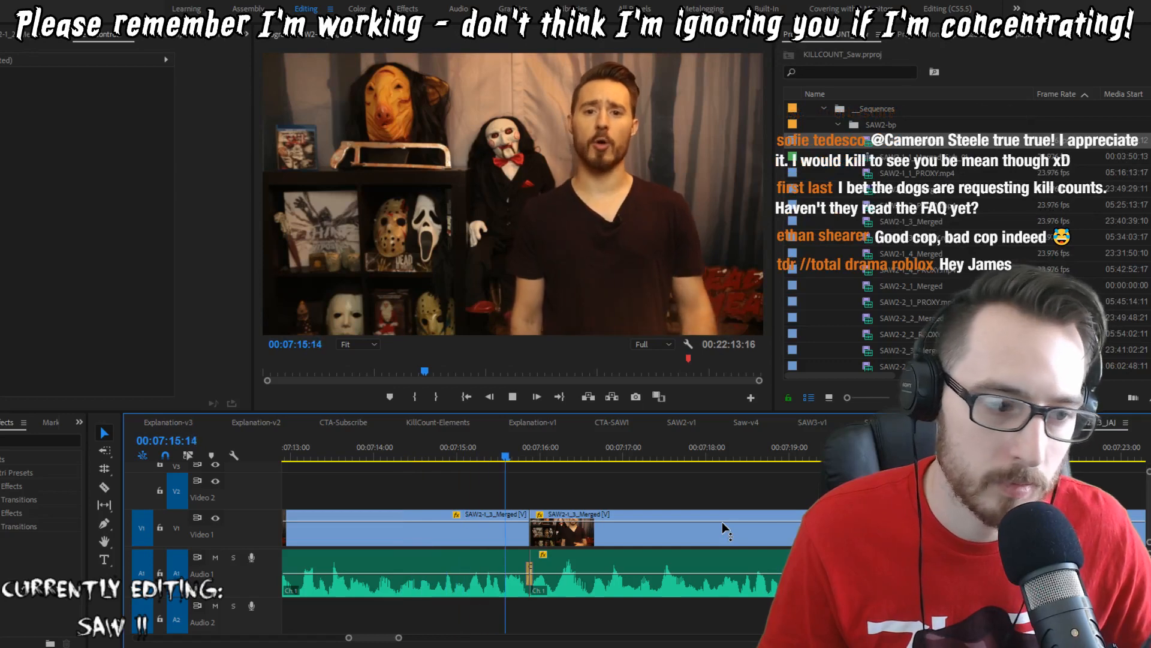
Step: Ripple trim one frame at the cut near 00:07:15:21 and replay from 20 frames before the previous cut
{"action": "key", "text": "Right"}
{"action": "key", "text": "q"}
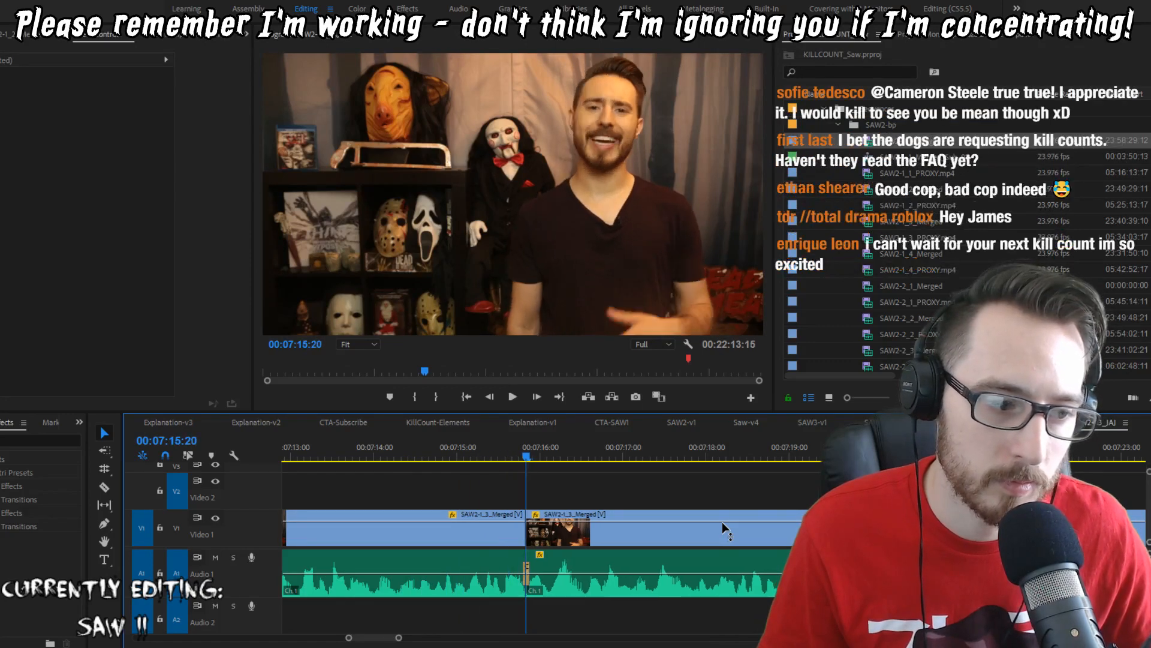
{"action": "key", "text": "Up"}
{"action": "key", "text": "shift+Left"}
{"action": "key", "text": "shift+Left"}
{"action": "key", "text": "shift+Left"}
{"action": "key", "text": "shift+Left"}
{"action": "key", "text": "space"}
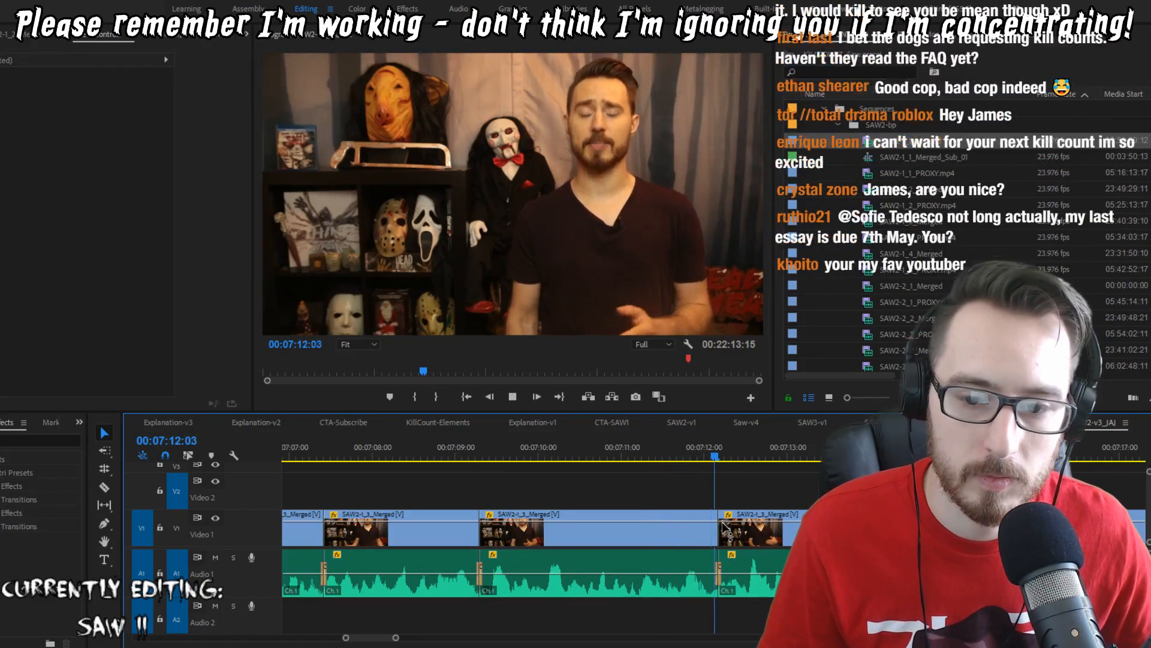
Step: Ripple trim the clip's end to 00:07:12:03, replay from 00:07:11:07 and ripple trim one frame at the cut at 00:07:15:19
{"action": "key", "text": "Left"}
{"action": "key", "text": "w"}
{"action": "key", "text": "shift+Left"}
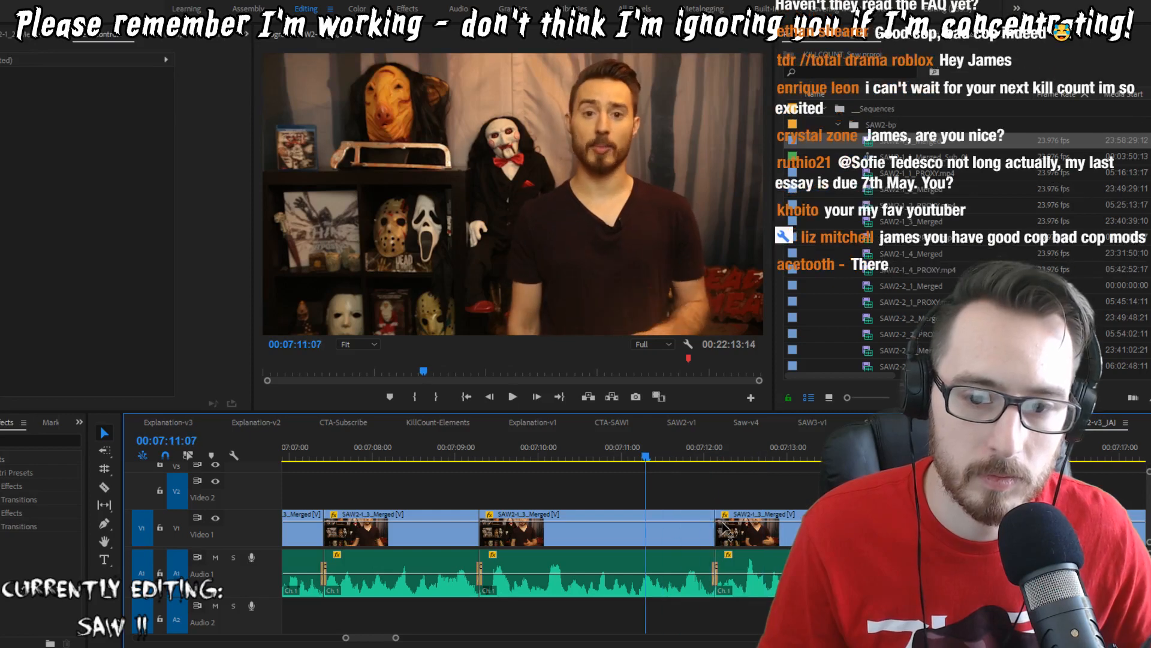
{"action": "key", "text": "space"}
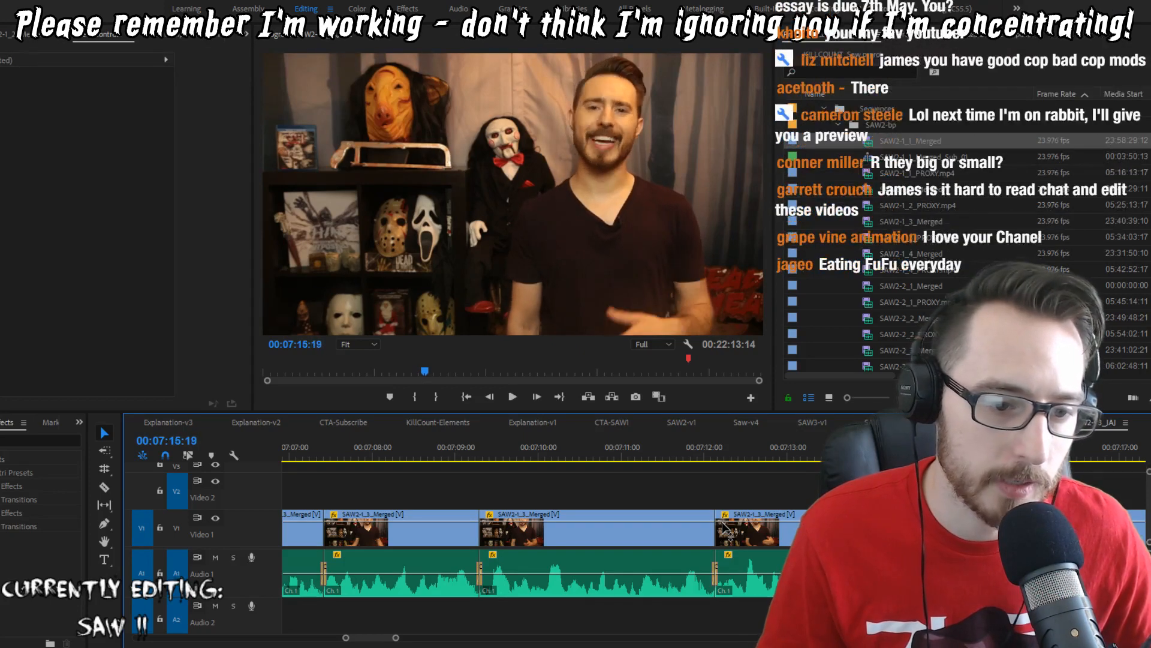
{"action": "key", "text": "shift+Left"}
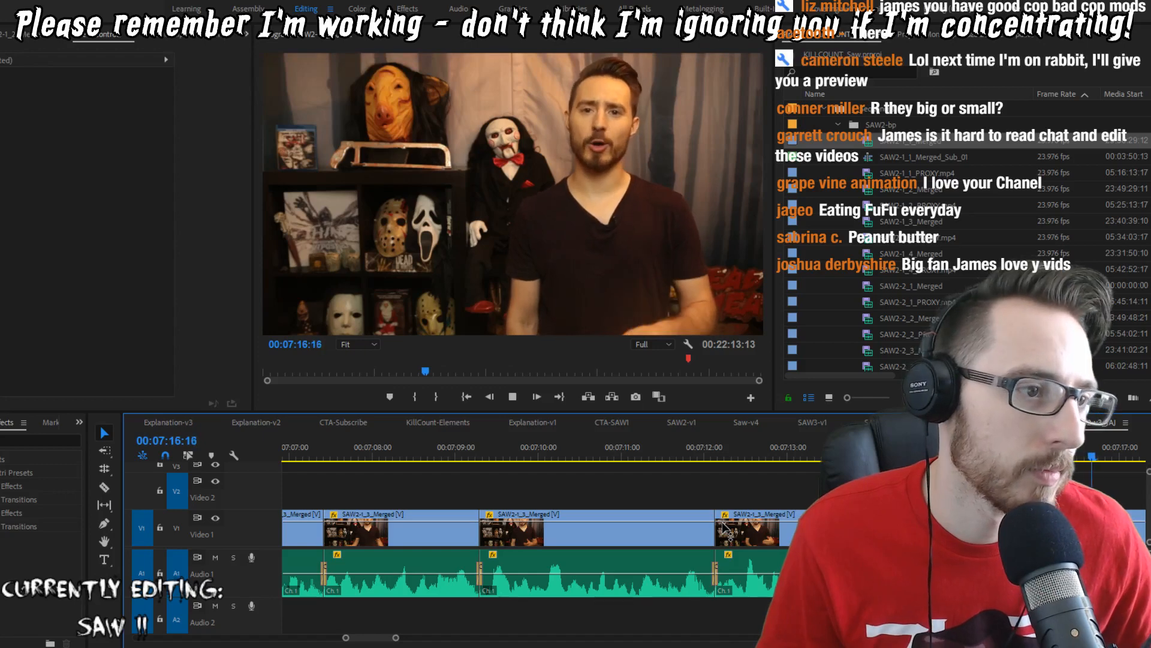
Step: Cut one frame out of the clip at 00:07:16:10 with an audio transition on the join, and replay from 00:07:15:19
{"action": "key", "text": "Up"}
{"action": "key", "text": "space"}
{"action": "key", "text": "space"}
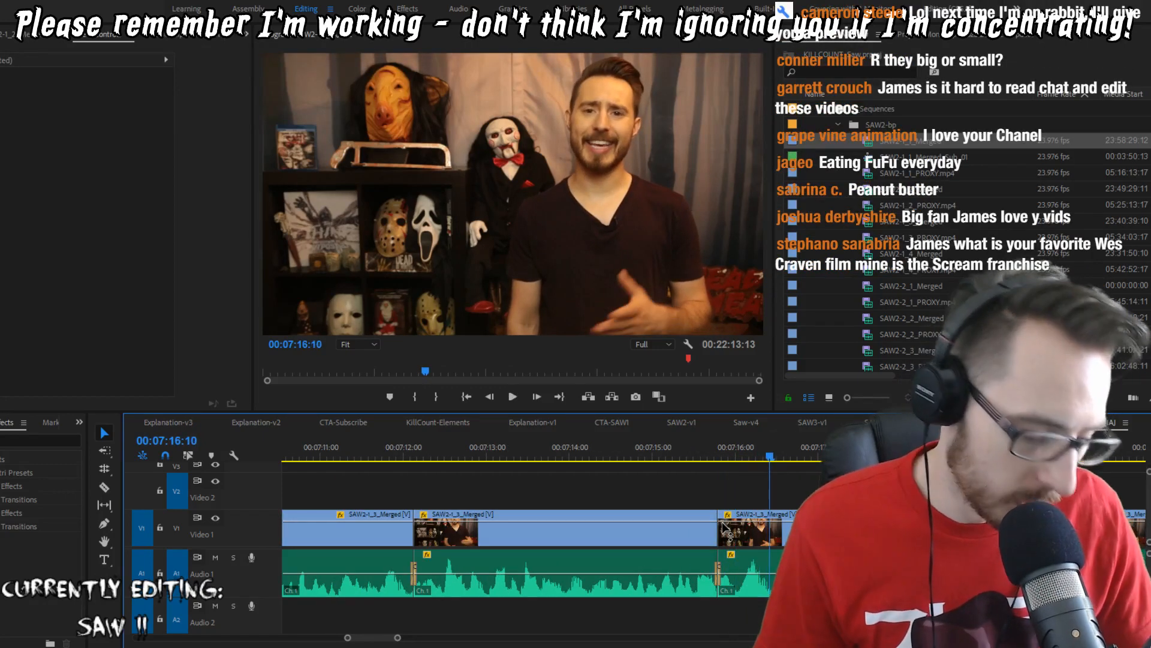
{"action": "key", "text": "ctrl+k"}
{"action": "key", "text": "Up"}
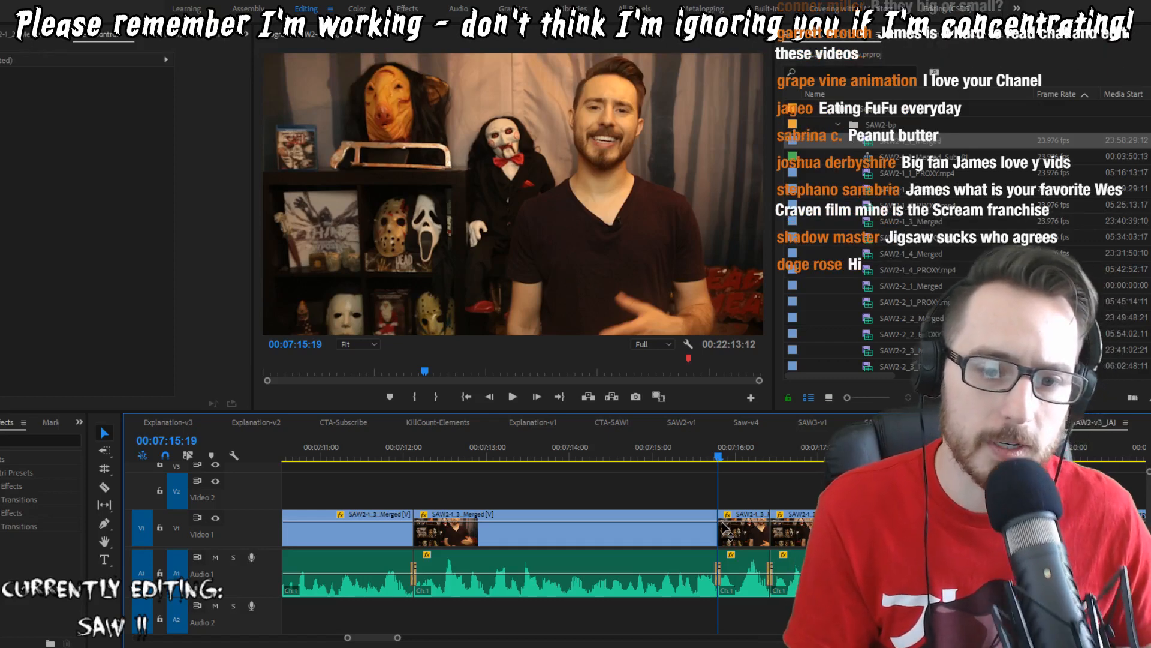
{"action": "key", "text": "space"}
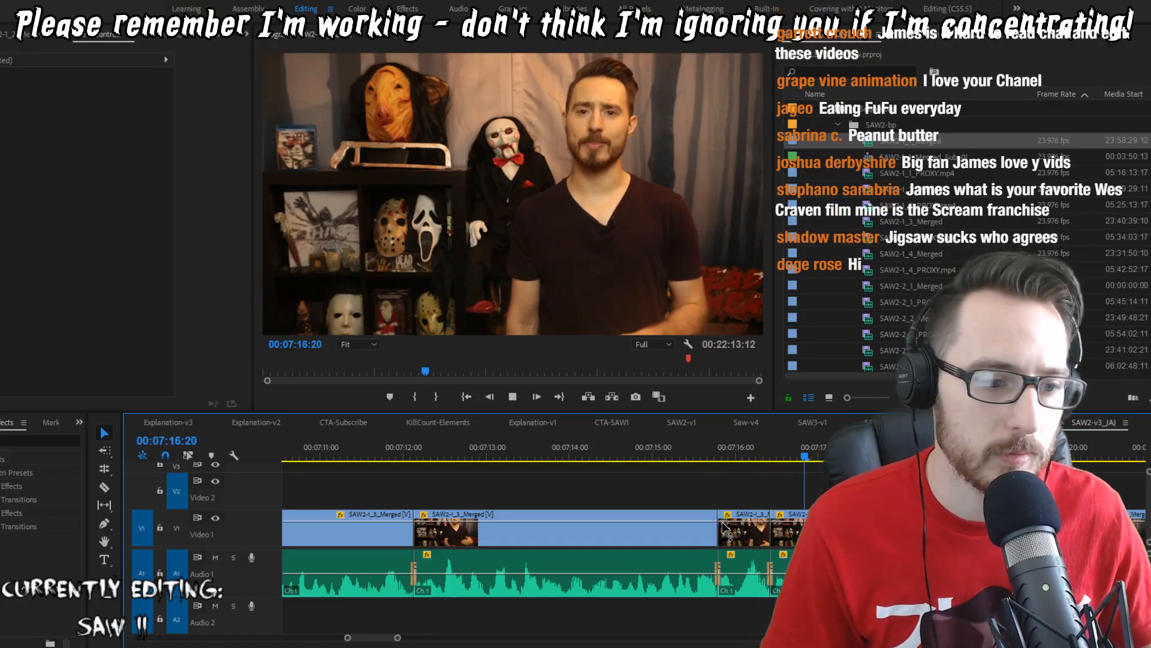
Step: Ripple delete two frames around 00:07:21:15, add an audio transition at the join and replay from 20 frames before it
{"action": "key", "text": "Up"}
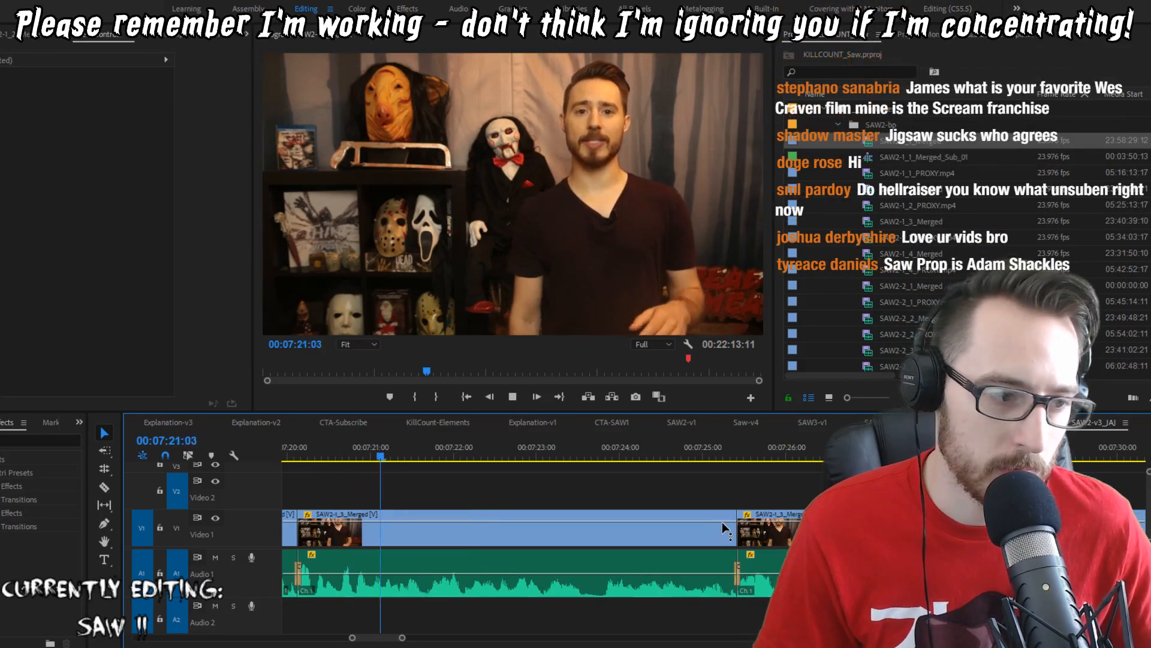
{"action": "key", "text": "space"}
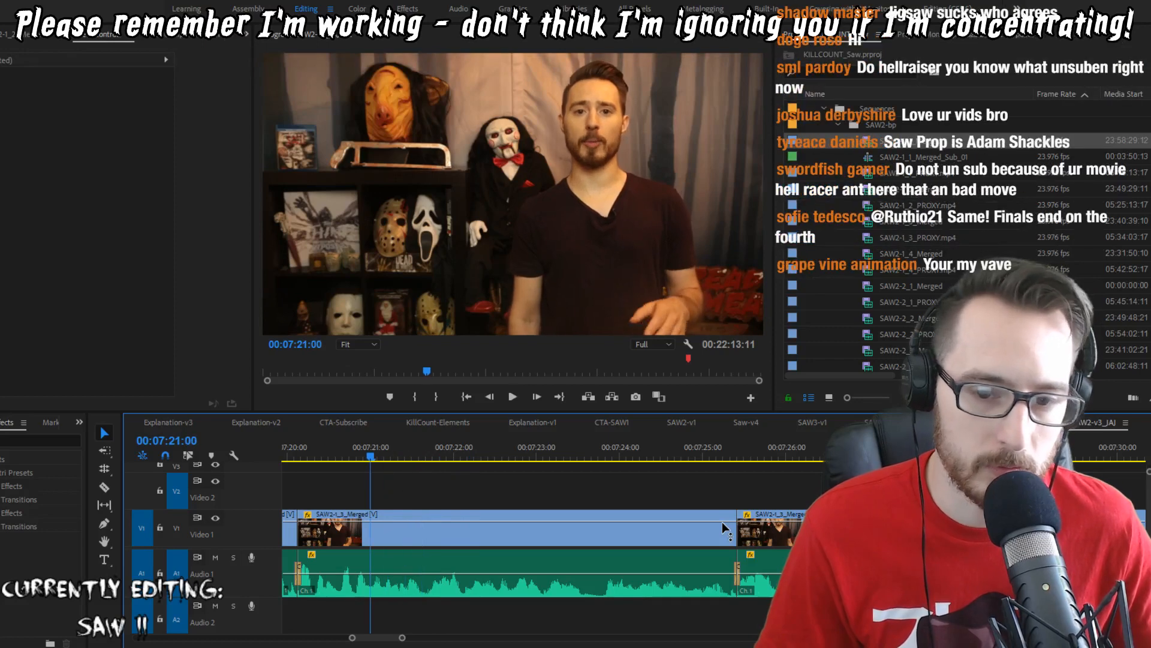
{"action": "key", "text": "space"}
{"action": "key", "text": "ctrl+k"}
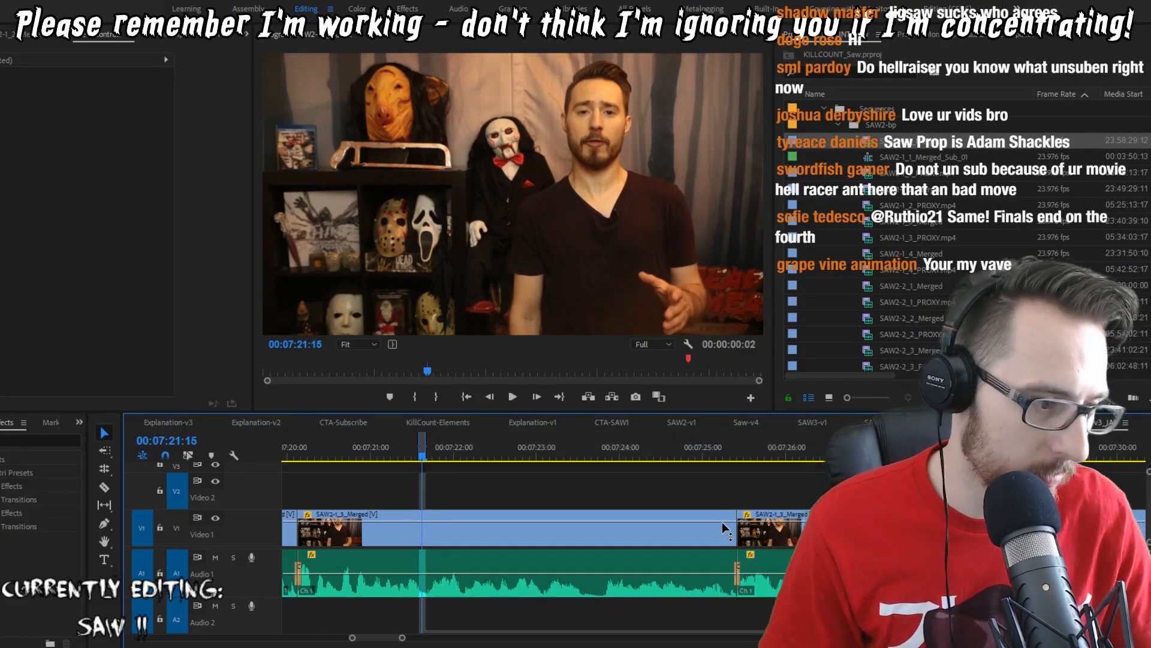
{"action": "key", "text": "ctrl+shift+d"}
{"action": "key", "text": "Up"}
{"action": "key", "text": "shift+Left"}
{"action": "key", "text": "shift+Left"}
{"action": "key", "text": "shift+Left"}
{"action": "key", "text": "shift+Left"}
{"action": "key", "text": "space"}
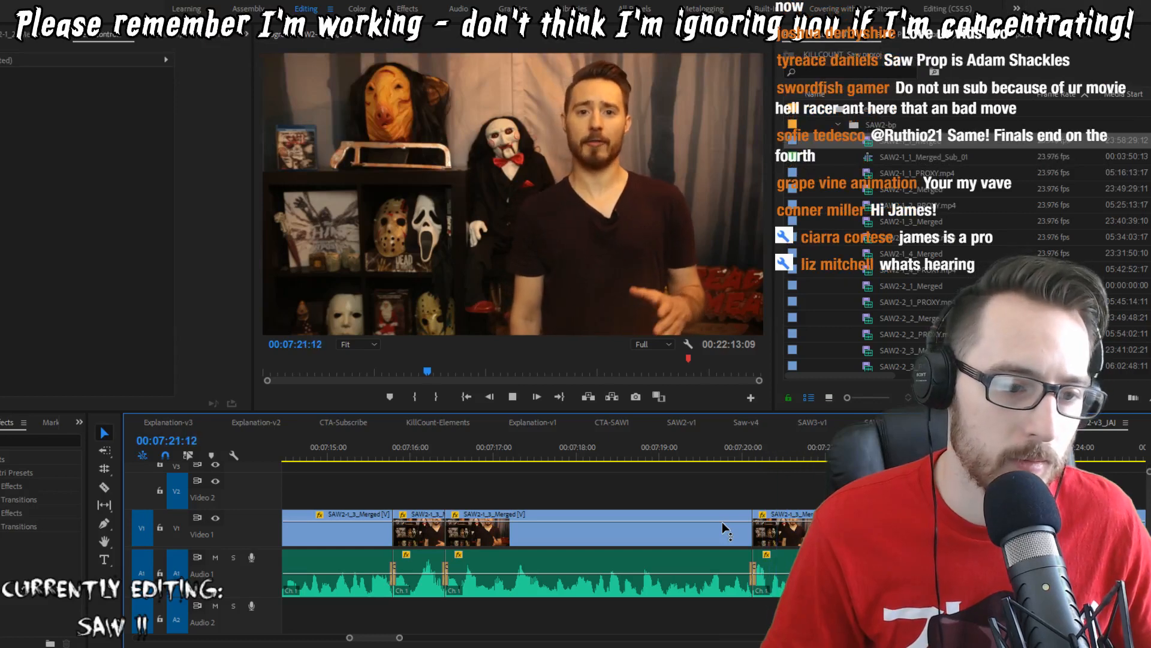
Step: Ripple trim one frame at the cut at 00:07:21:14 and replay from that cut
{"action": "key", "text": "space"}
{"action": "key", "text": "Up"}
{"action": "key", "text": "space"}
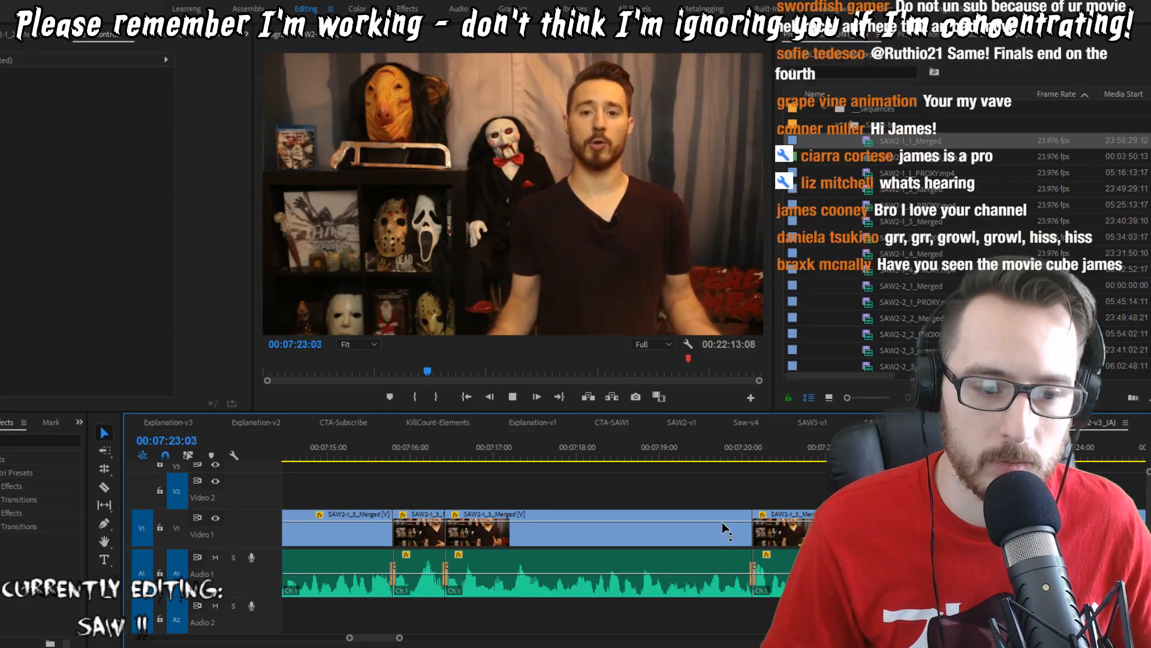
Step: Ripple delete the range from 00:07:23:10 to 00:07:23:16, add an audio transition at the join and replay it
{"action": "key", "text": "space"}
{"action": "key", "text": "i"}
{"action": "key", "text": "space"}
{"action": "key", "text": "space"}
{"action": "key", "text": "Up"}
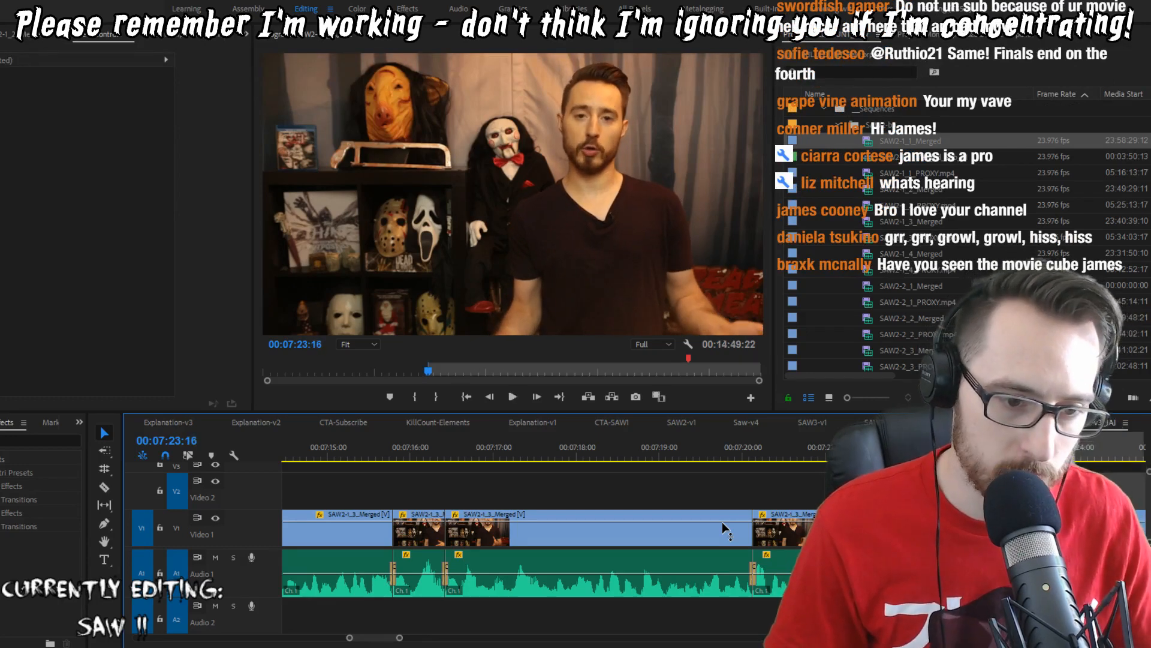
{"action": "key", "text": "ctrl+z"}
{"action": "key", "text": "Up"}
{"action": "key", "text": "space"}
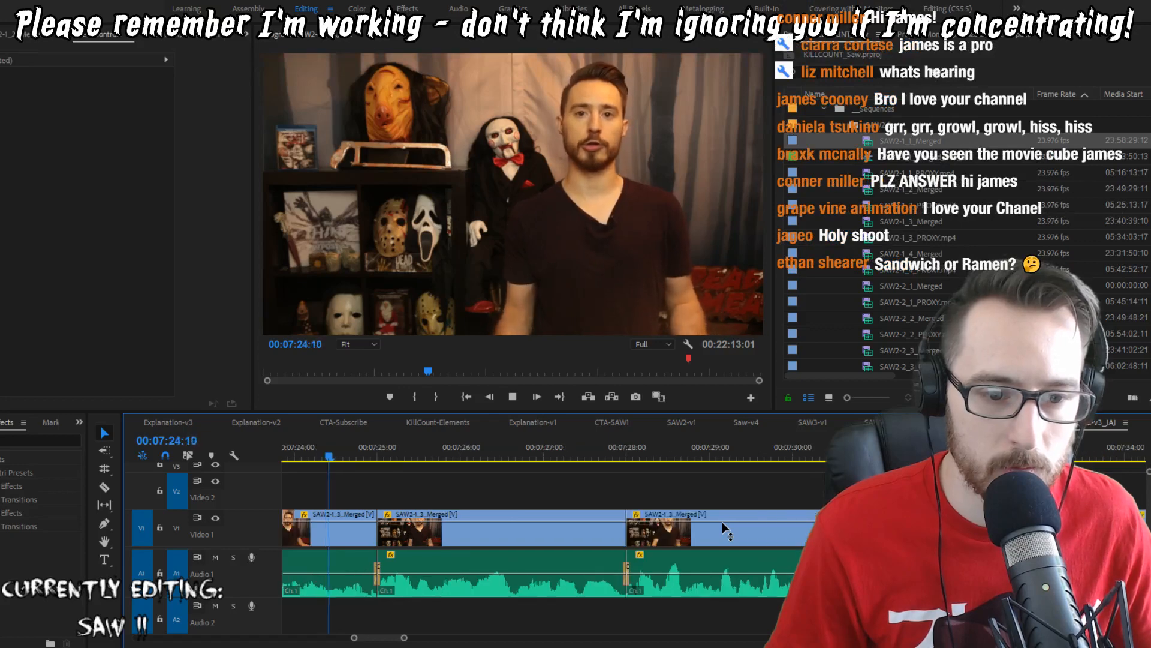
Step: Ripple trim the clip's end from the cut at 00:07:25:00 to 00:07:24:22 and replay from the cut at 00:07:21:14
{"action": "key", "text": "space"}
{"action": "key", "text": "Right"}
{"action": "key", "text": "w"}
{"action": "key", "text": "Up"}
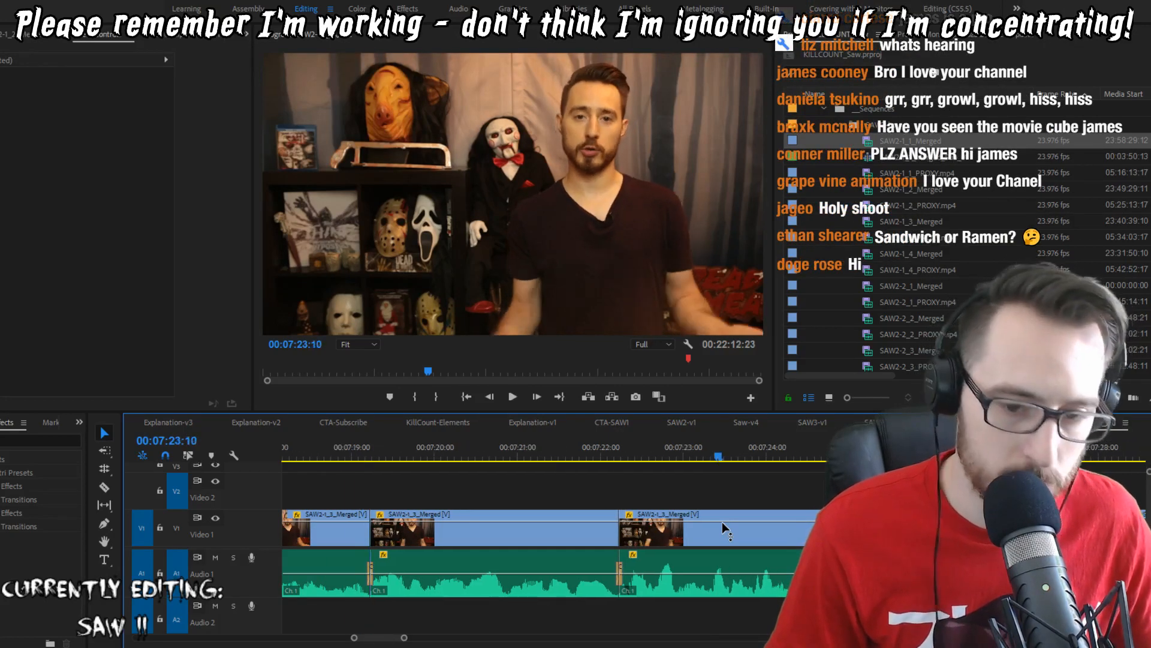
{"action": "key", "text": "Up"}
{"action": "key", "text": "space"}
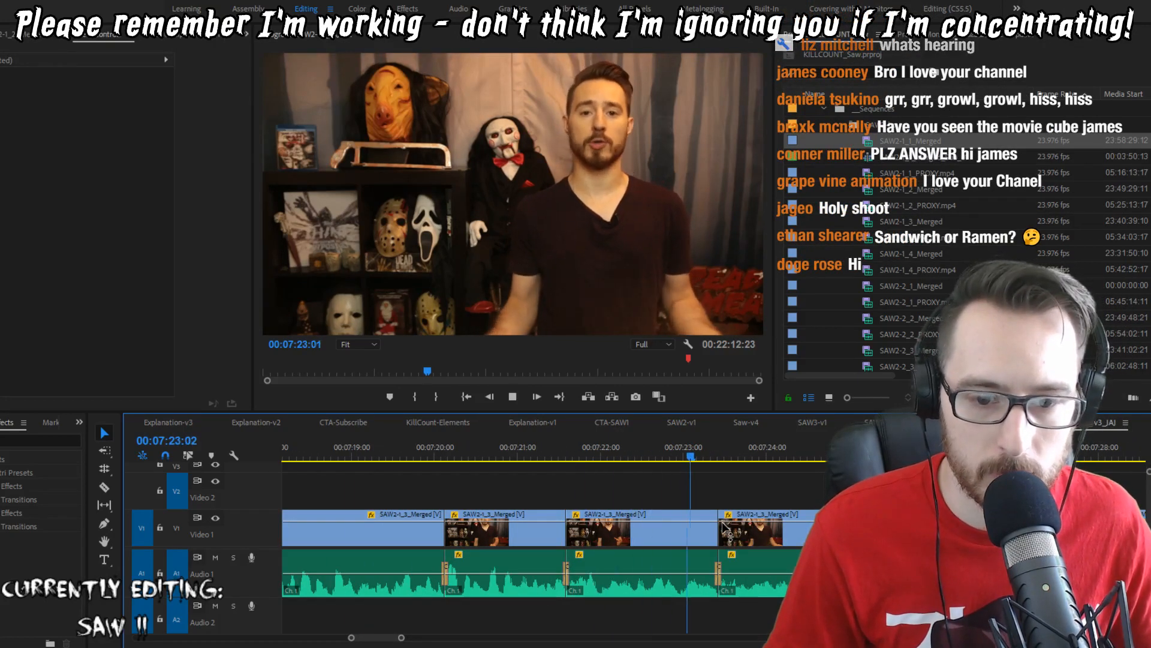
Step: Ripple trim the clip's end to 00:07:23:09, ripple trim one frame at the following cut and replay on to about 00:07:27:11
{"action": "key", "text": "space"}
{"action": "key", "text": "Up"}
{"action": "key", "text": "Left"}
{"action": "key", "text": "w"}
{"action": "key", "text": "Up"}
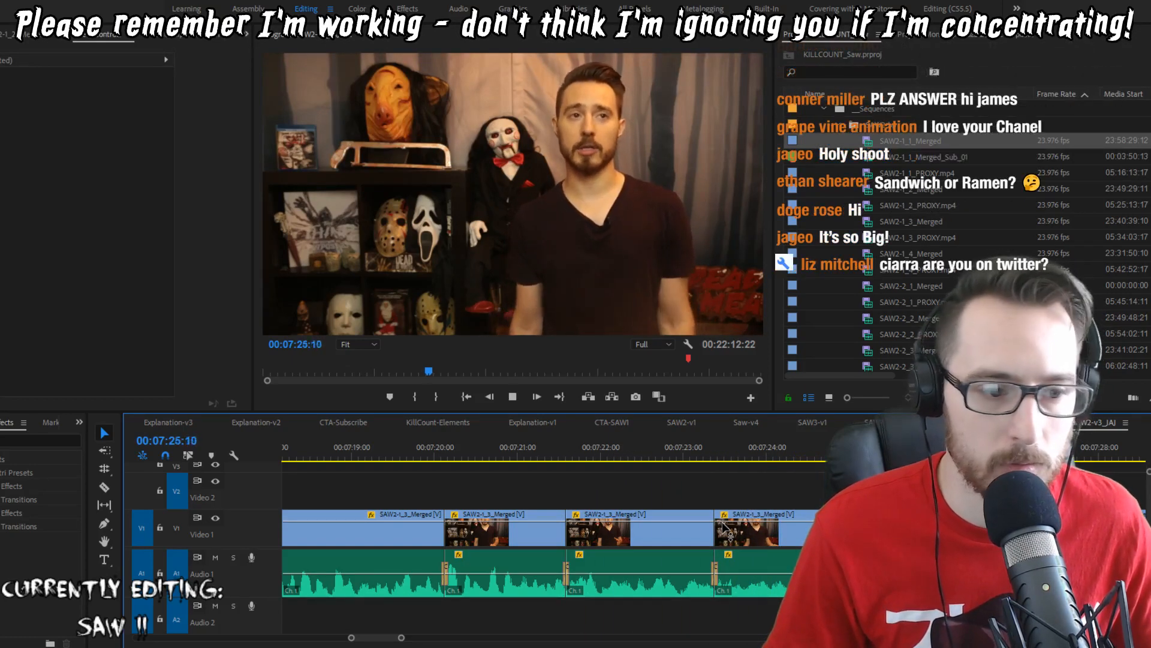
{"action": "key", "text": "Up"}
{"action": "key", "text": "space"}
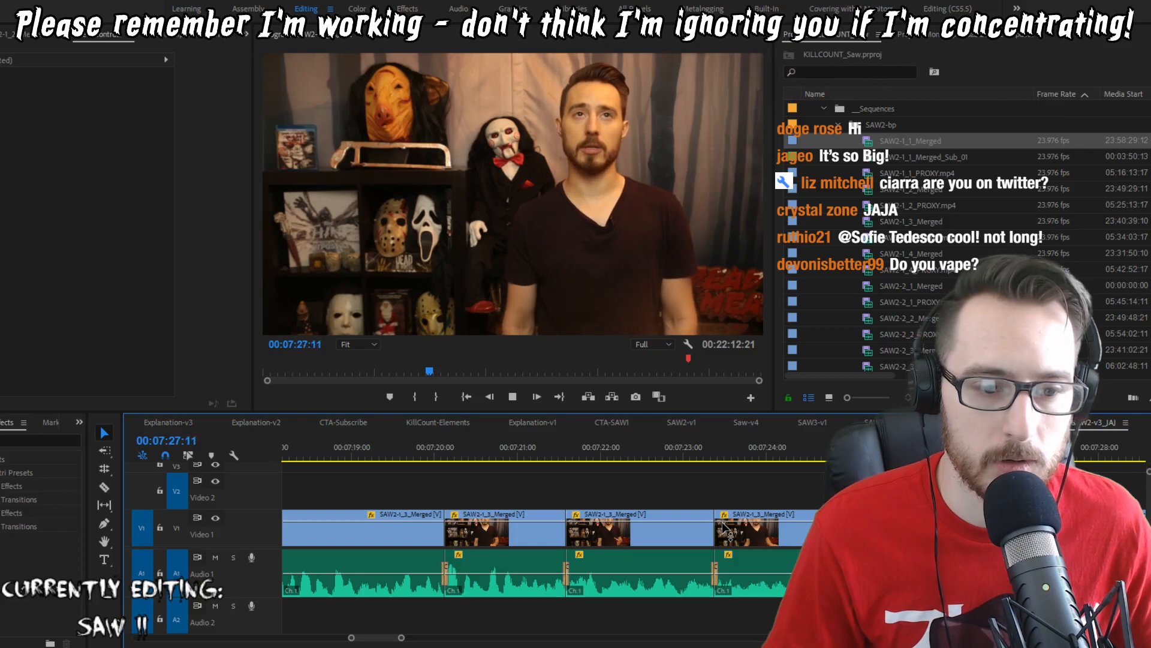
Step: Replay from the cut just before 00:07:28:00 and stop at 00:07:31:15
{"action": "key", "text": "Up"}
{"action": "key", "text": "space"}
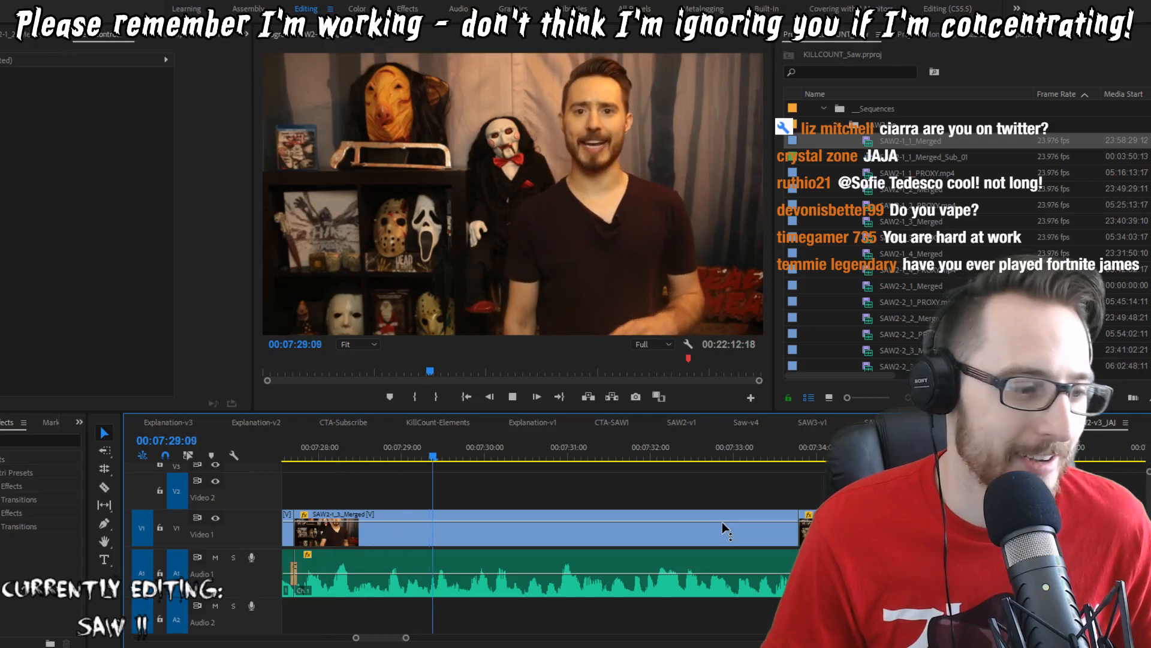
{"action": "key", "text": "Up"}
{"action": "key", "text": "space"}
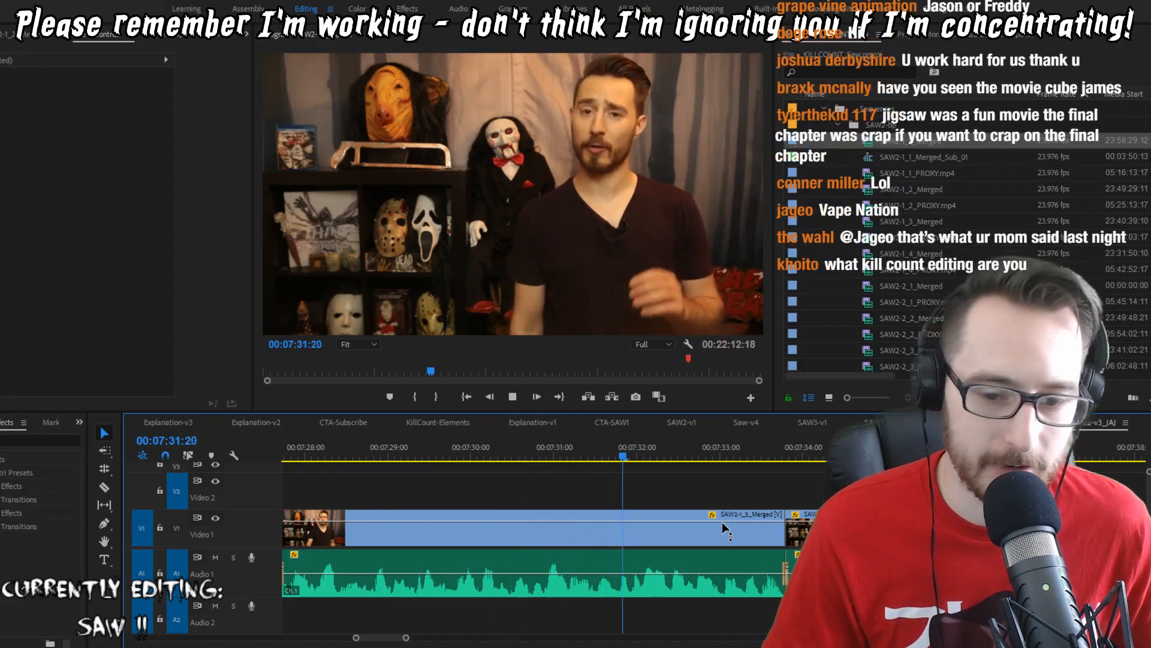
{"action": "key", "text": "j"}
{"action": "key", "text": "l"}
{"action": "key", "text": "k"}
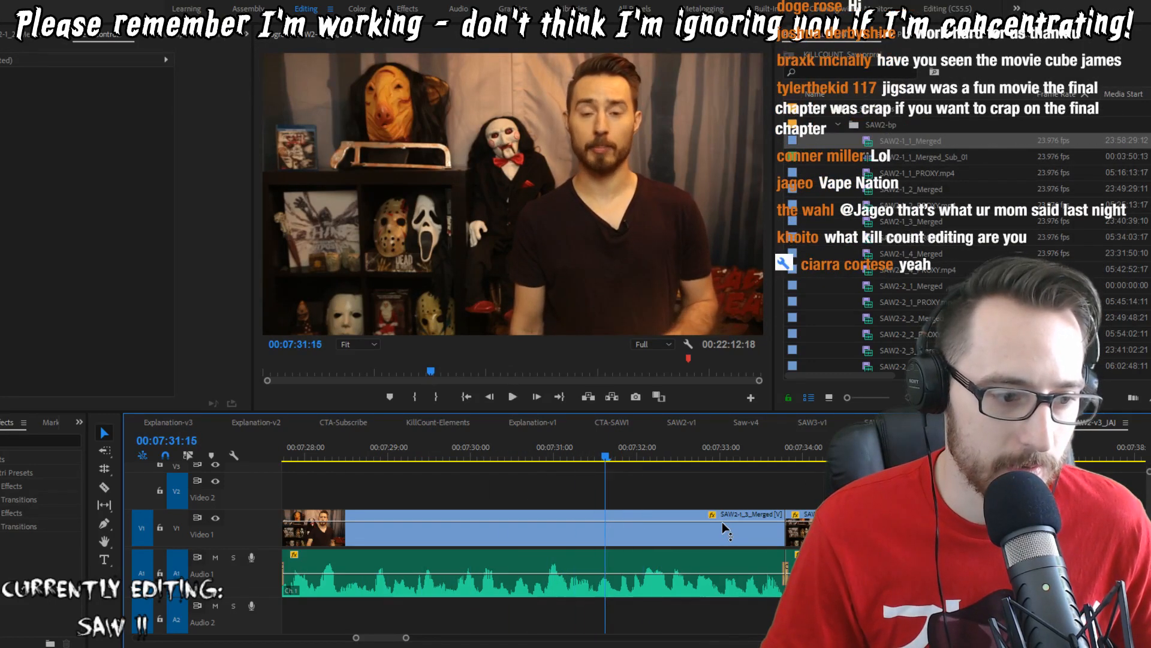
Step: Ripple delete one frame at 00:07:31:17, add an audio transition at the join and replay it
{"action": "key", "text": "Right"}
{"action": "key", "text": "Right"}
{"action": "key", "text": "Right"}
{"action": "key", "text": "Left"}
{"action": "key", "text": "i"}
{"action": "key", "text": "o"}
{"action": "key", "text": "apostrophe"}
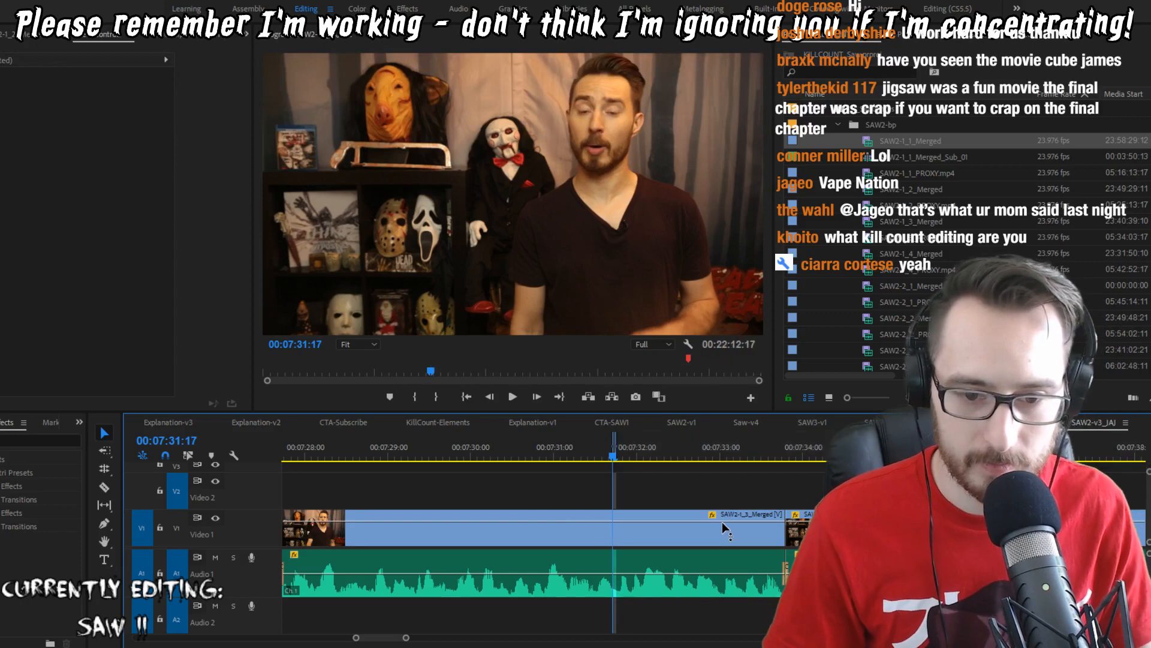
{"action": "key", "text": "ctrl+shift+d"}
{"action": "key", "text": "j"}
{"action": "key", "text": "l"}
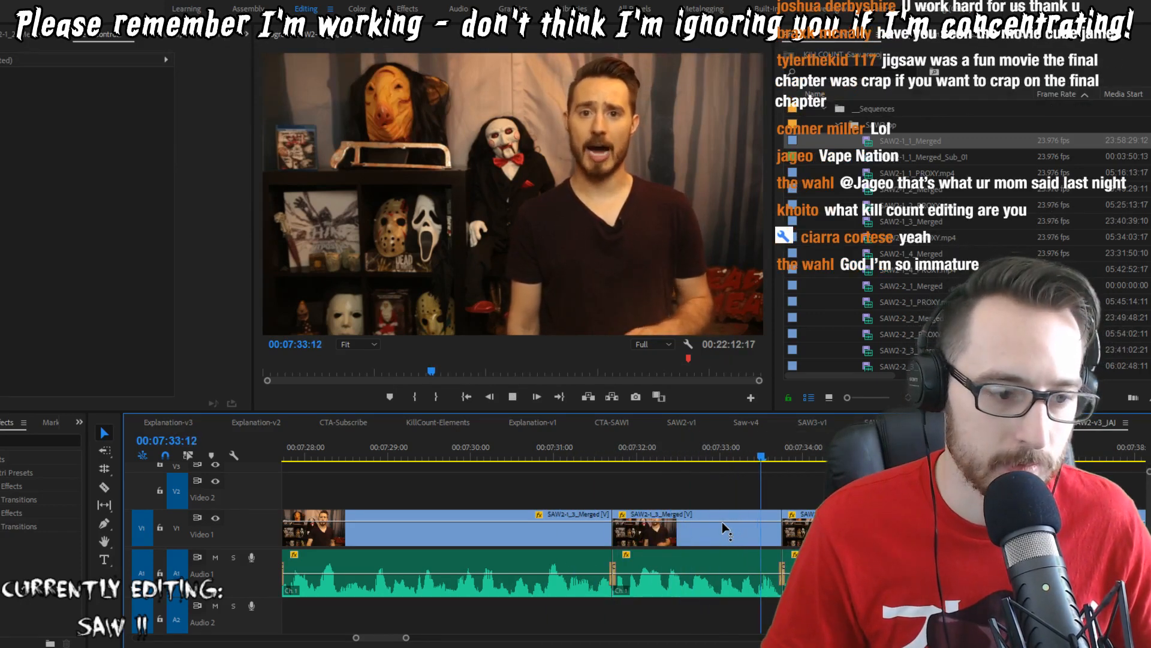
Step: Ripple delete one frame at the cut at 00:07:33:17, add an audio transition there and replay the join
{"action": "key", "text": "k"}
{"action": "key", "text": "Left"}
{"action": "key", "text": "i"}
{"action": "key", "text": "o"}
{"action": "key", "text": "apostrophe"}
{"action": "key", "text": "ctrl+shift+d"}
{"action": "key", "text": "j"}
{"action": "key", "text": "k"}
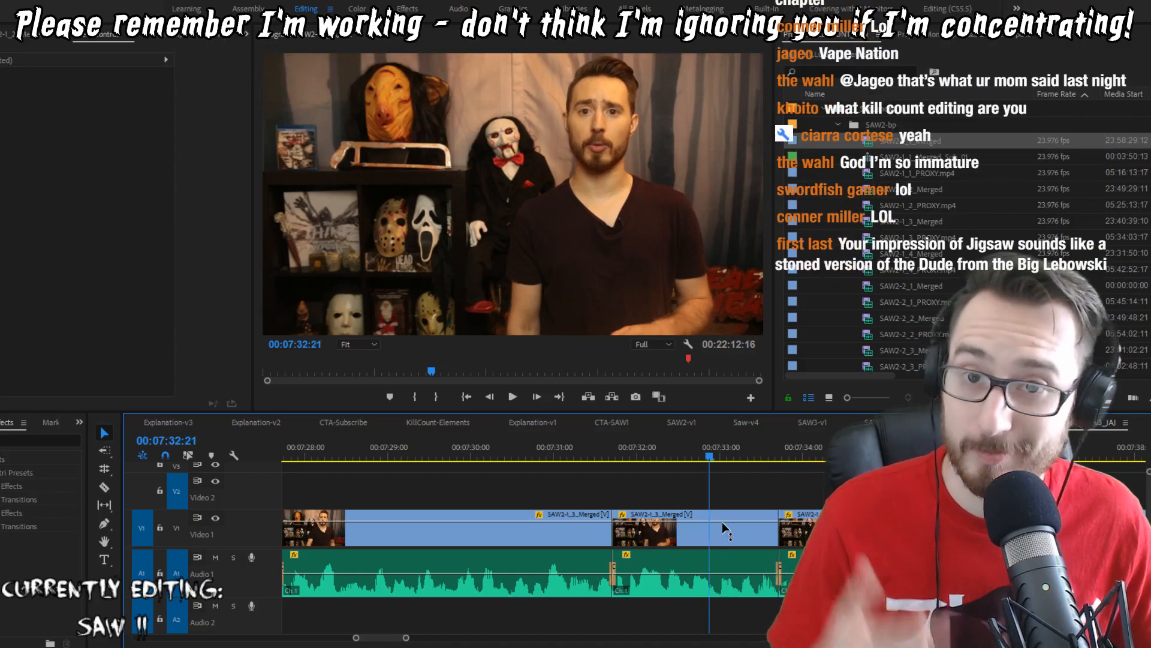
{"action": "key", "text": "l"}
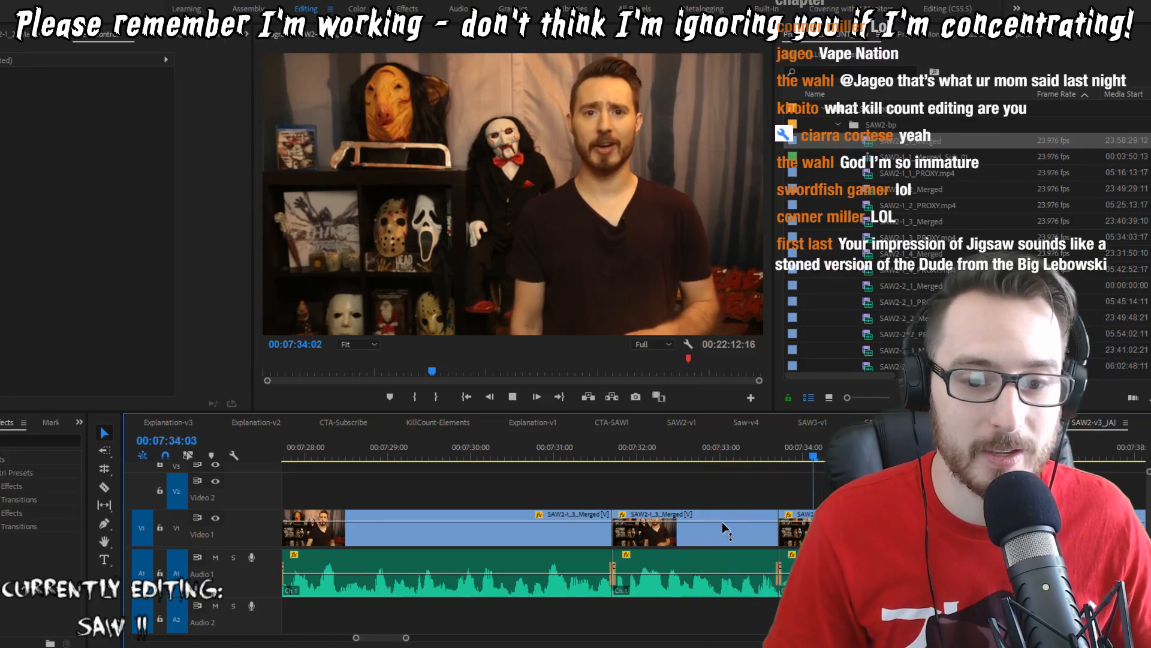
Step: Ripple trim one frame from the start of the clip at 00:07:33:17 and replay it
{"action": "key", "text": "k"}
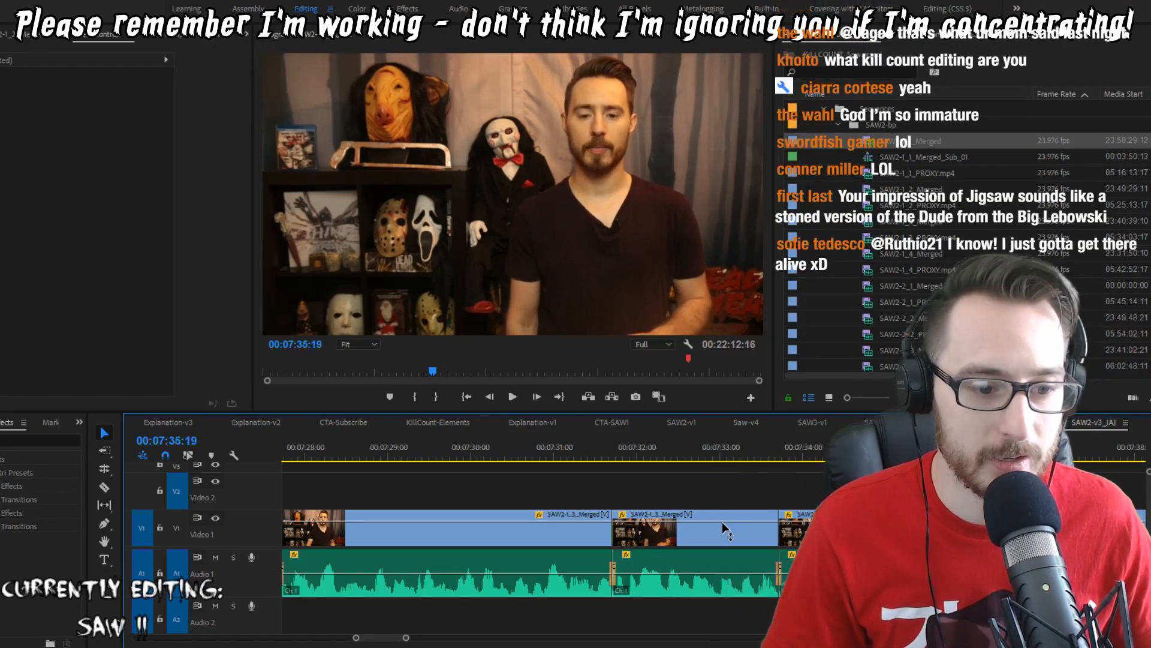
{"action": "key", "text": "Up"}
{"action": "key", "text": "Right"}
{"action": "key", "text": "q"}
{"action": "key", "text": "l"}
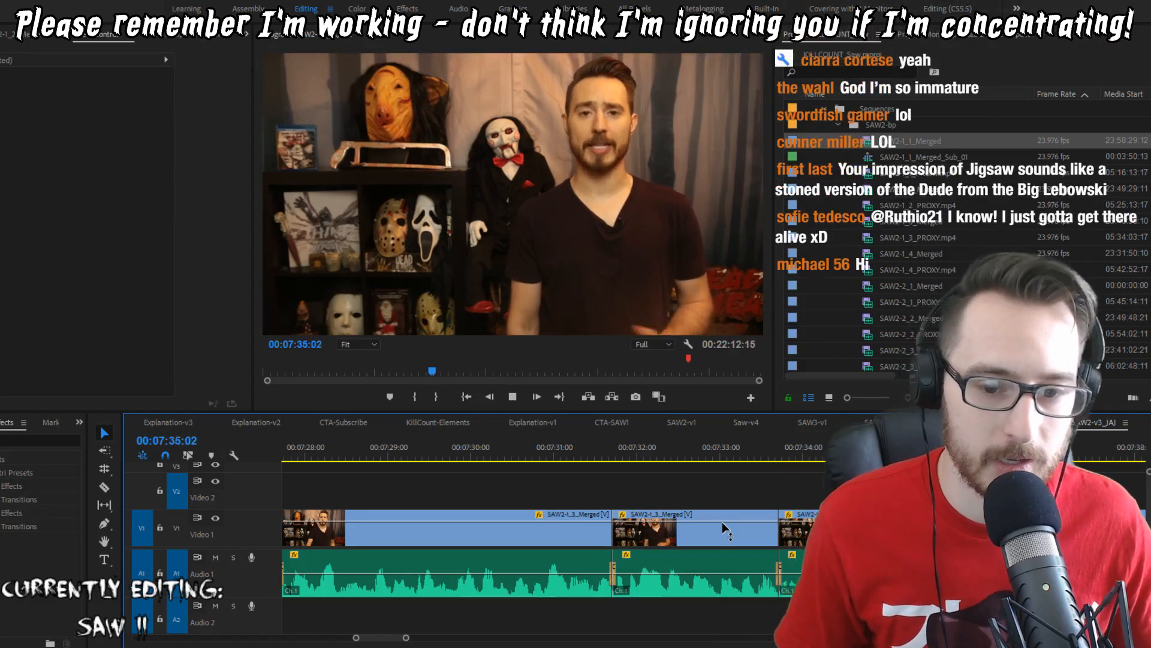
{"action": "key", "text": "k"}
Step: Load the clip between 00:07:33:17 and 00:07:35:19 into the source monitor and play it there
{"action": "left_click", "coordinate": [863, 449]}
{"action": "left_click", "coordinate": [862, 528]}
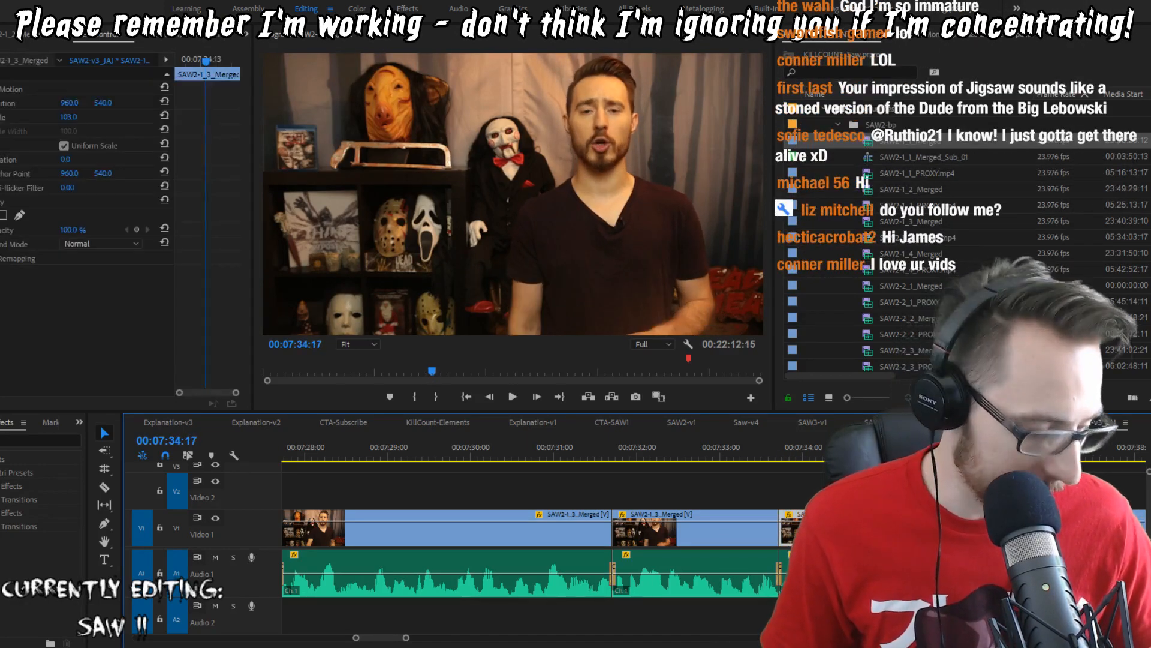
{"action": "double_click", "coordinate": [862, 527]}
{"action": "key", "text": "space"}
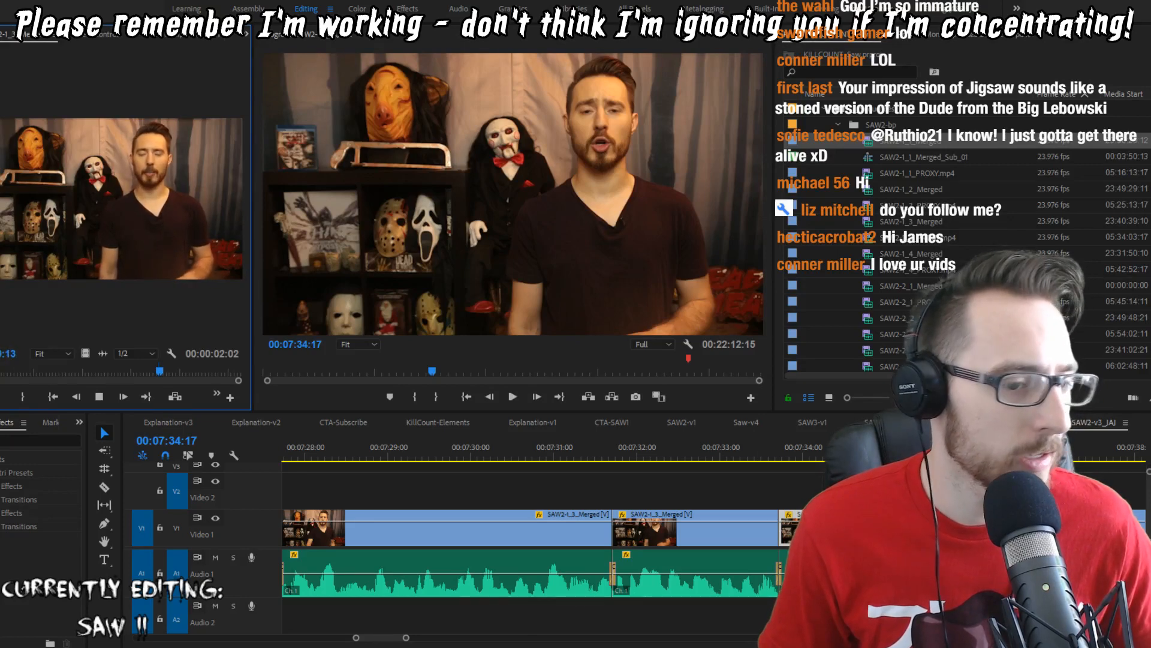
{"action": "key", "text": "space"}
Step: Mark a 00:00:02:05 range of an alternate take in the source monitor and insert it at 00:07:35:19
{"action": "left_click", "coordinate": [928, 449]}
{"action": "left_click", "coordinate": [952, 448]}
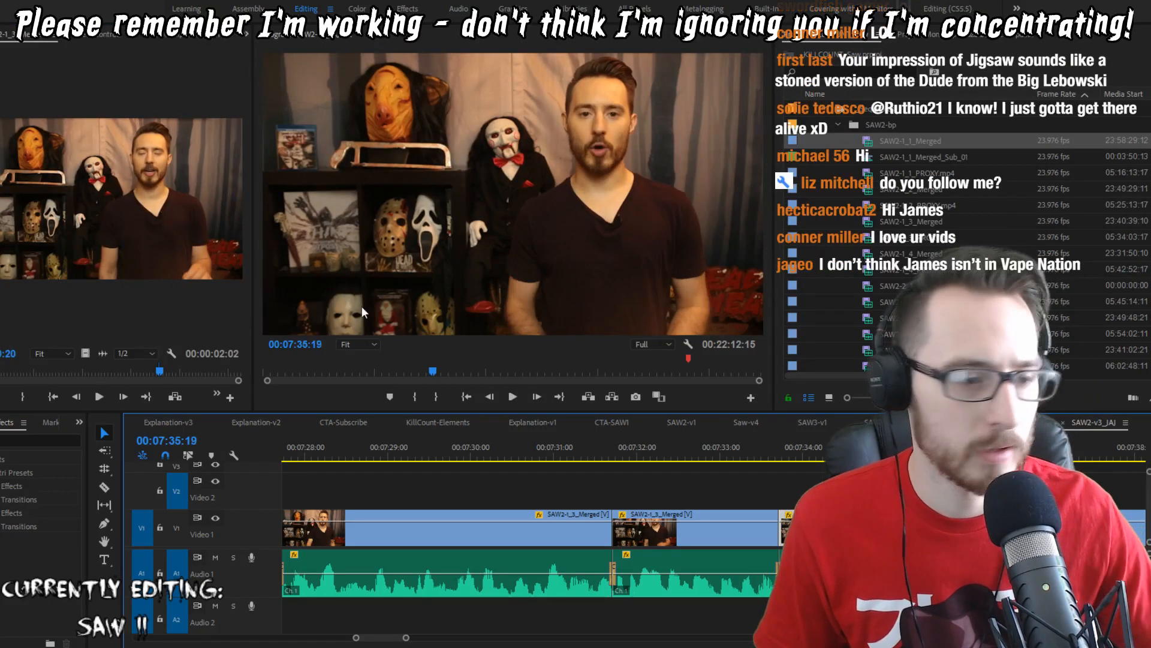
{"action": "left_click", "coordinate": [218, 257]}
{"action": "key", "text": "space"}
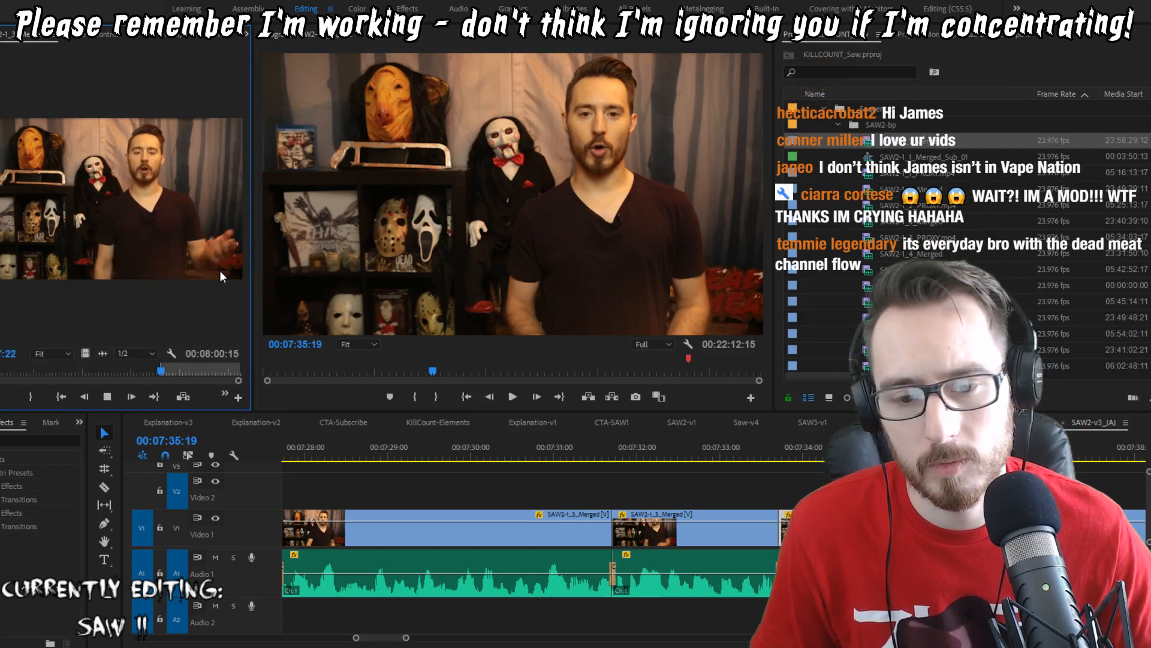
{"action": "key", "text": "o"}
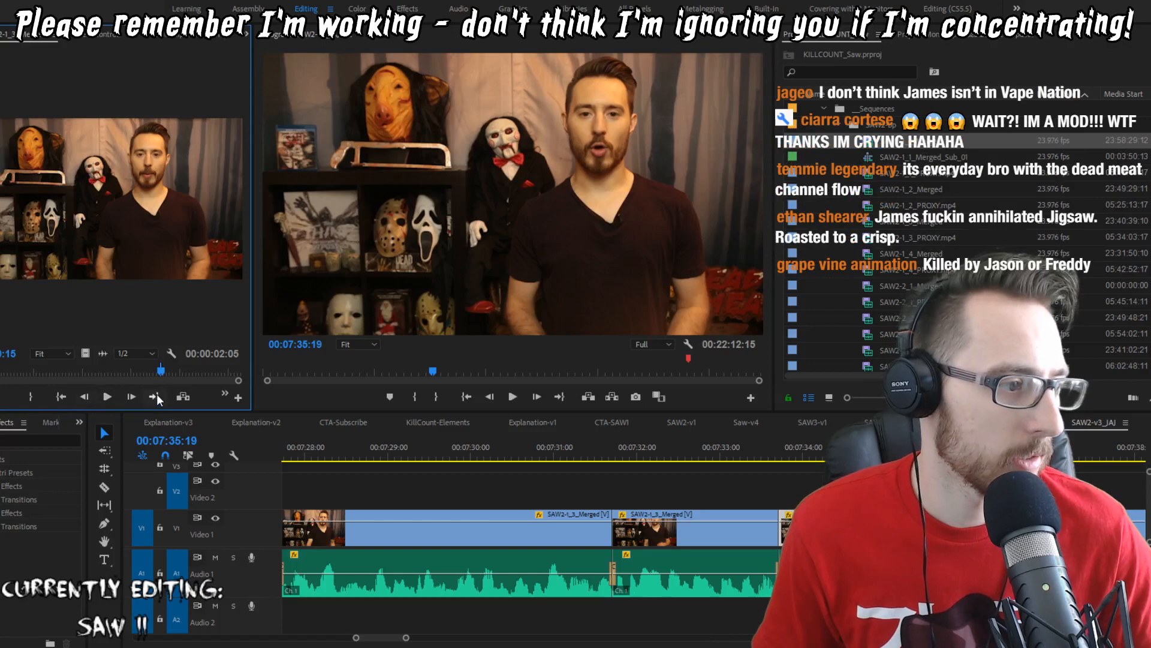
{"action": "left_click", "coordinate": [184, 395]}
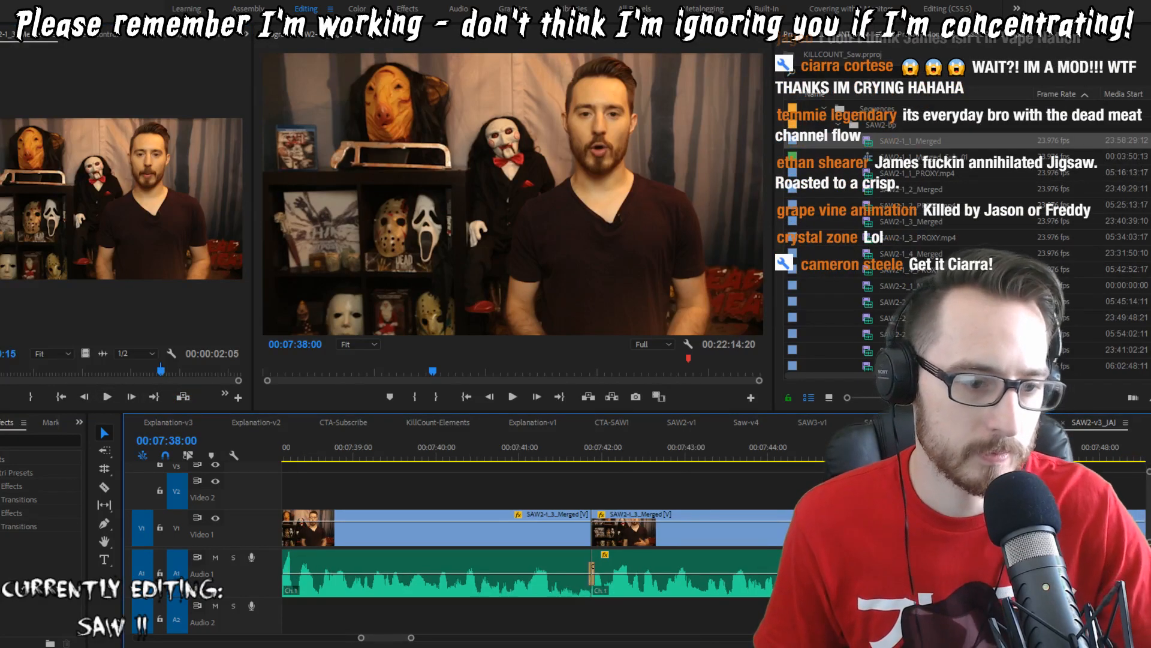
Step: Ripple delete the original take at 00:07:33:17, add an audio transition where the inserted take starts and replay it
{"action": "left_click", "coordinate": [280, 639]}
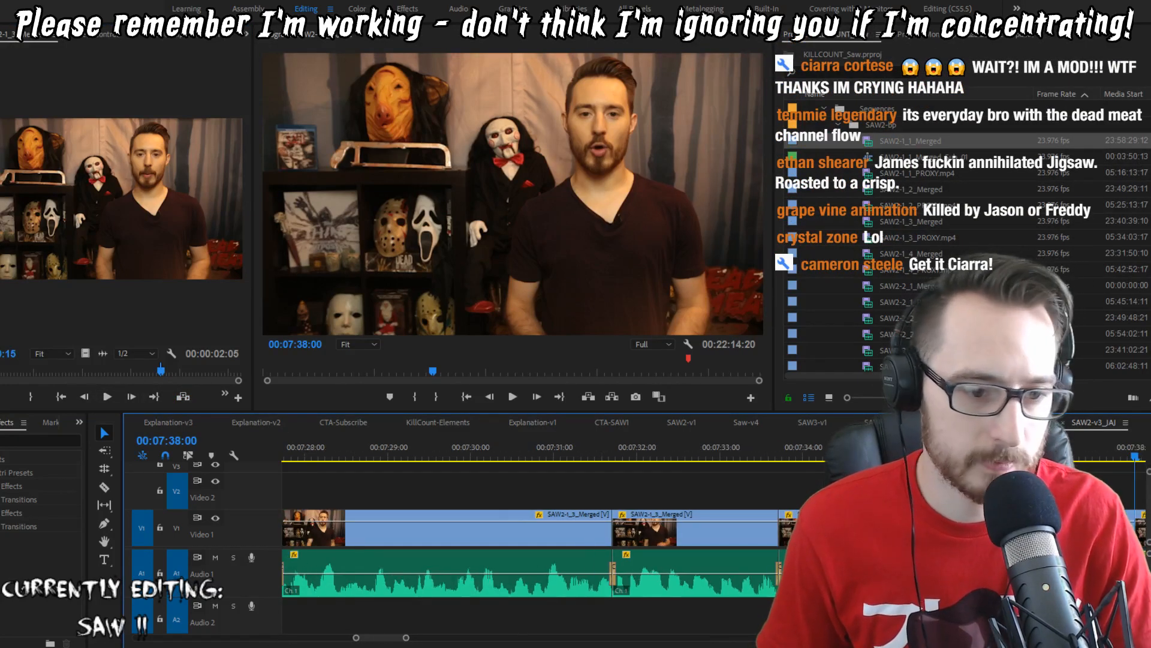
{"action": "key", "text": "Up"}
{"action": "key", "text": "Up"}
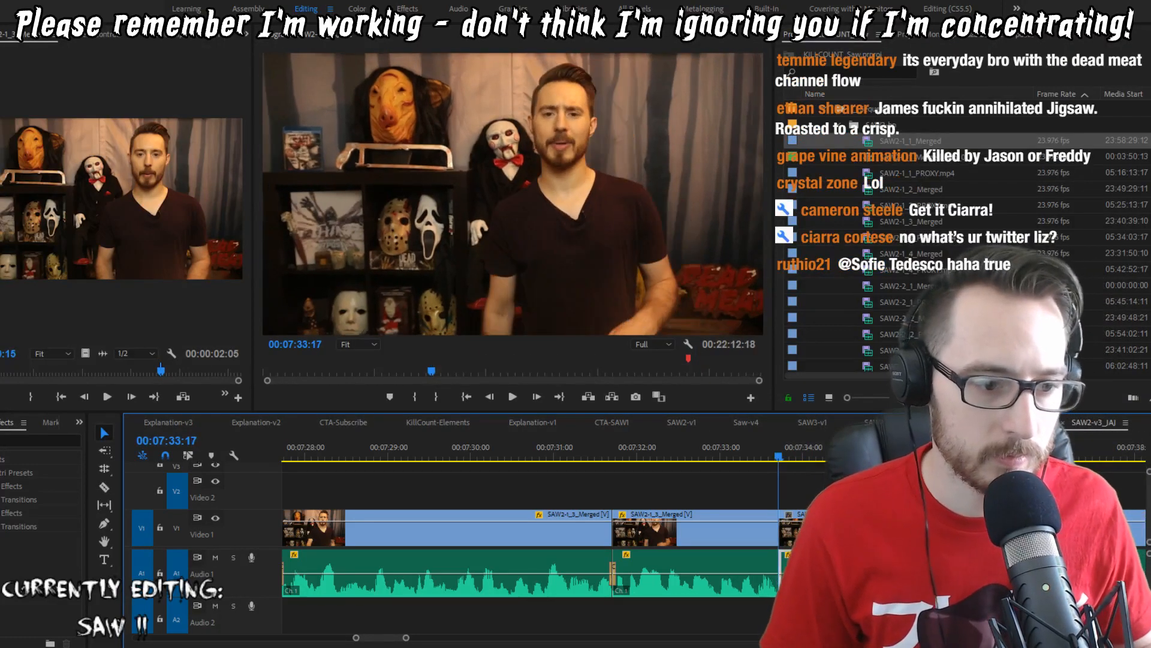
{"action": "key", "text": "space"}
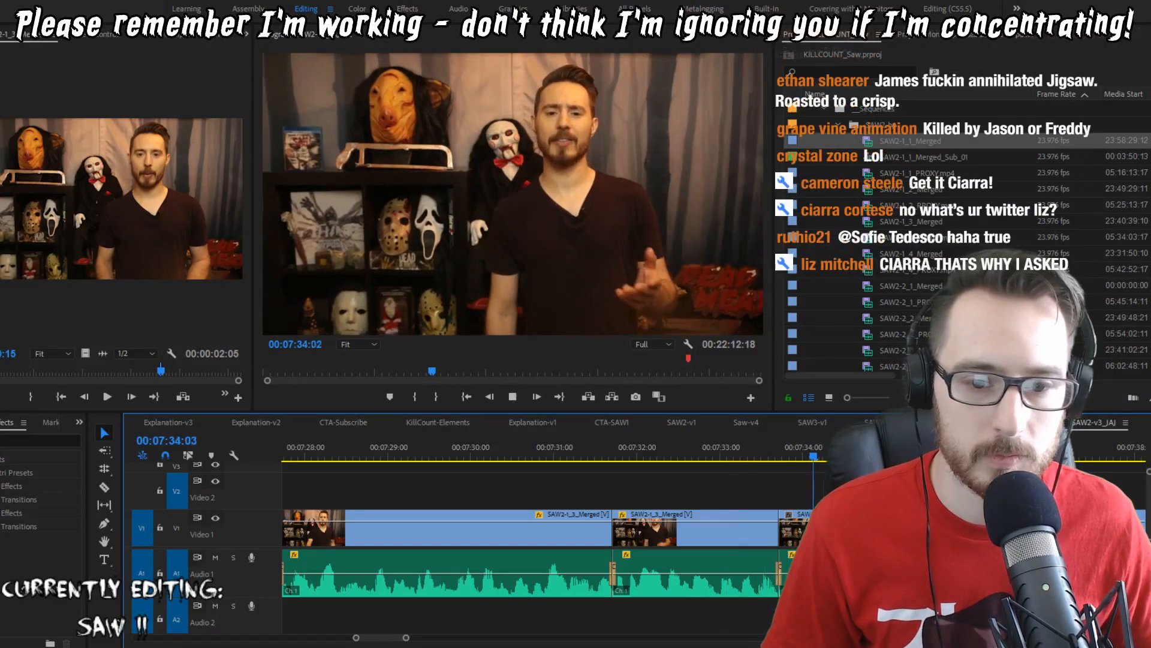
Step: Ripple trim two frames from the start of the inserted take at 00:07:33:17 and replay the lead-in
{"action": "key", "text": "Up"}
{"action": "key", "text": "Right"}
{"action": "key", "text": "Right"}
{"action": "key", "text": "q"}
{"action": "key", "text": "shift+Left"}
{"action": "key", "text": "shift+Left"}
{"action": "key", "text": "shift+Left"}
{"action": "key", "text": "shift+Left"}
{"action": "key", "text": "space"}
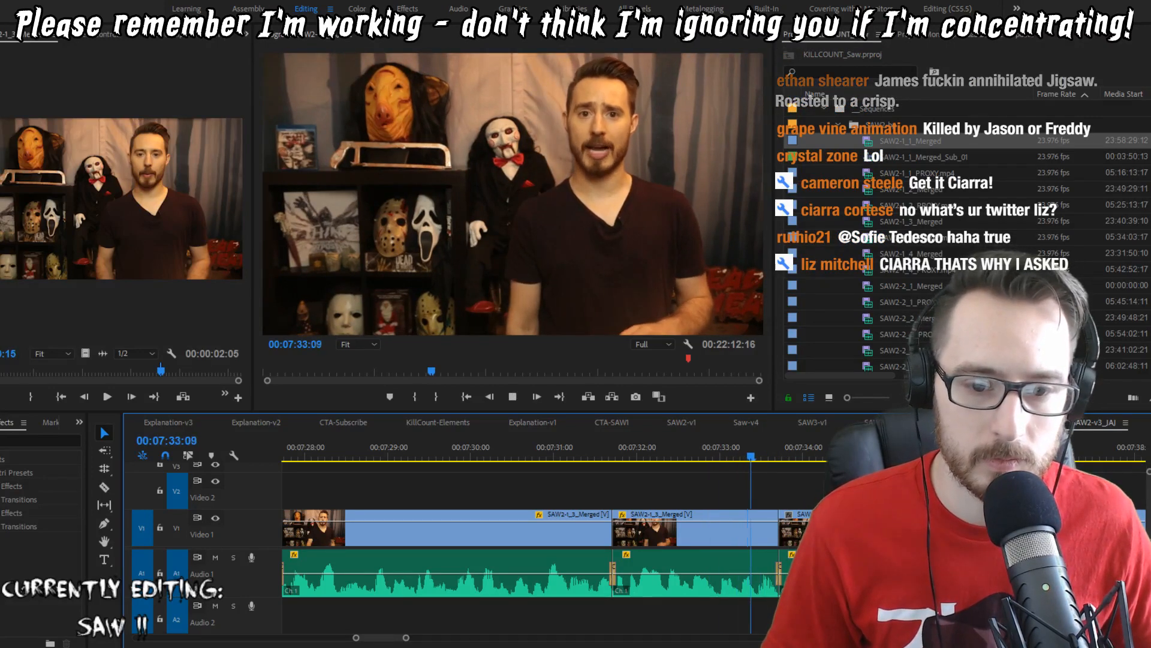
Step: Ripple trim one more frame from the inserted take's start and replay from 00:07:32:06
{"action": "key", "text": "Up"}
{"action": "key", "text": "Right"}
{"action": "key", "text": "q"}
{"action": "key", "text": "shift+Left"}
{"action": "key", "text": "shift+Left"}
{"action": "key", "text": "shift+Left"}
{"action": "key", "text": "shift+Left"}
{"action": "key", "text": "shift+Left"}
{"action": "key", "text": "shift+Left"}
{"action": "key", "text": "shift+Left"}
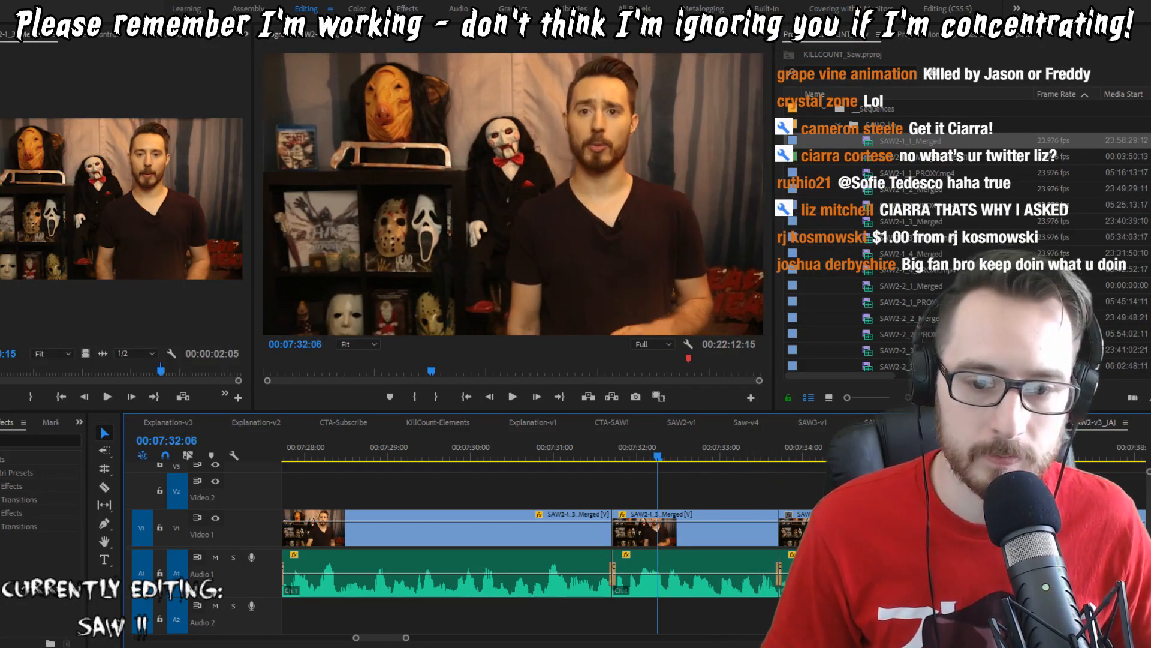
{"action": "key", "text": "space"}
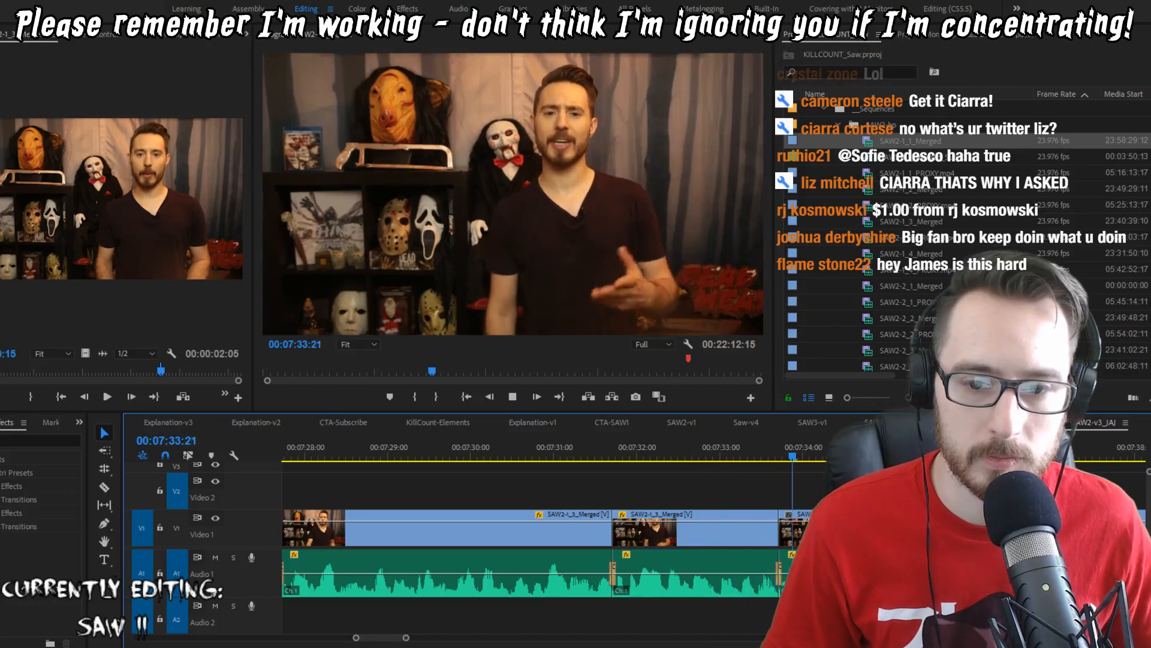
Step: Play on to 00:07:39:12, ripple trim the clip's end to that frame and replay from 00:07:37:10
{"action": "key", "text": "space"}
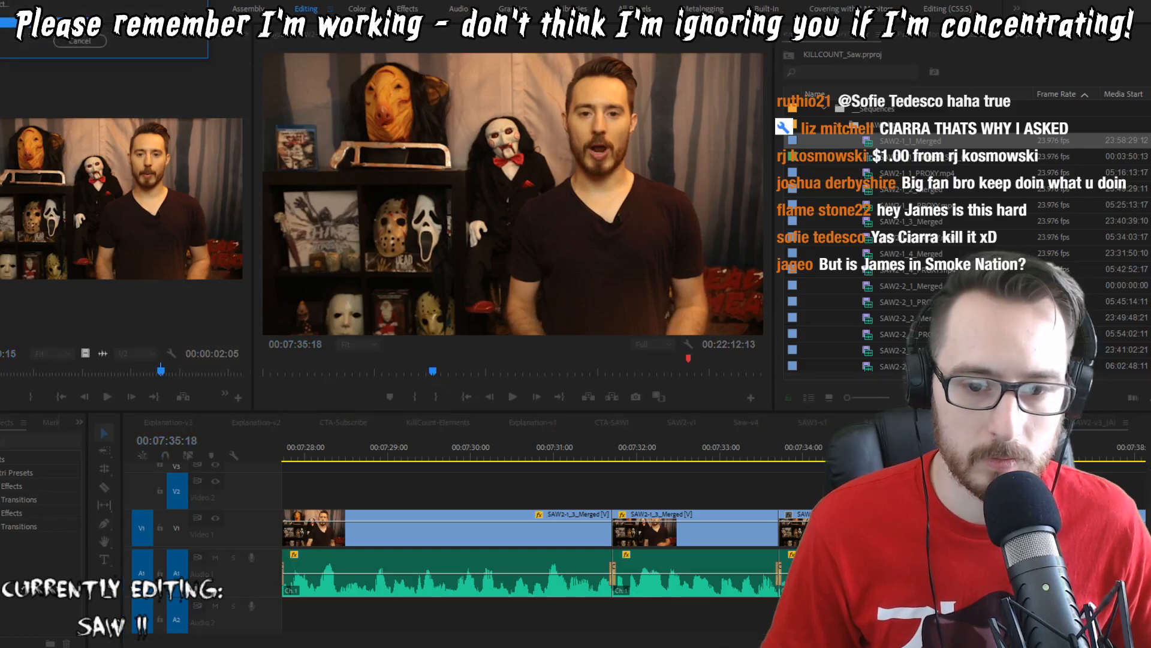
{"action": "key", "text": "Up"}
{"action": "key", "text": "space"}
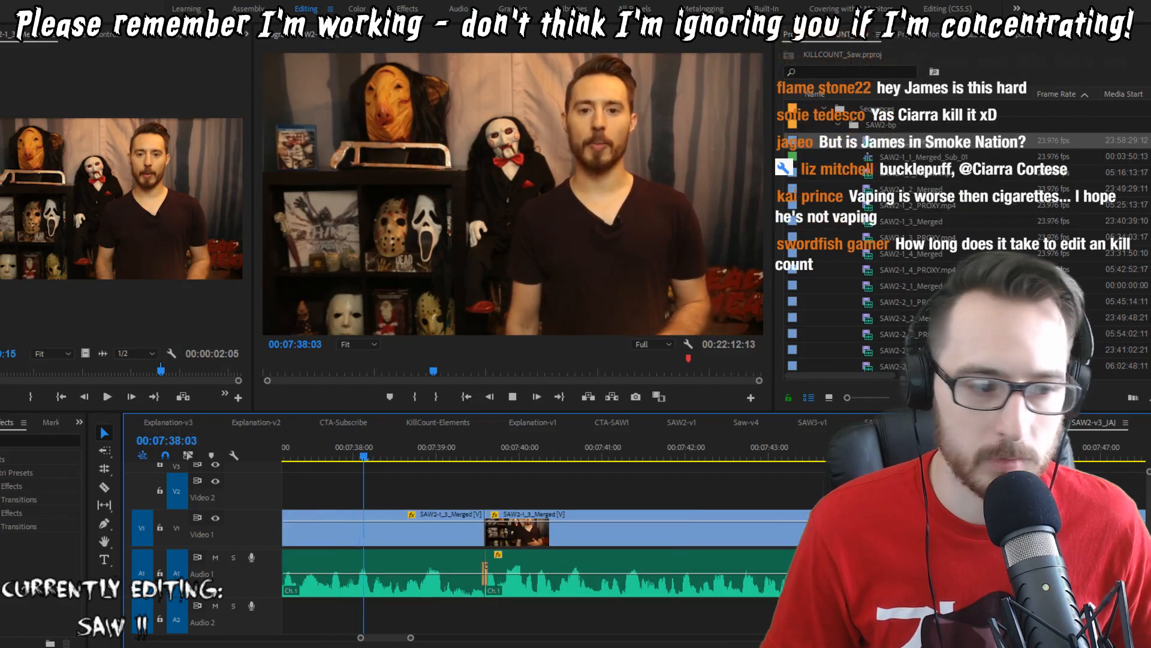
{"action": "key", "text": "space"}
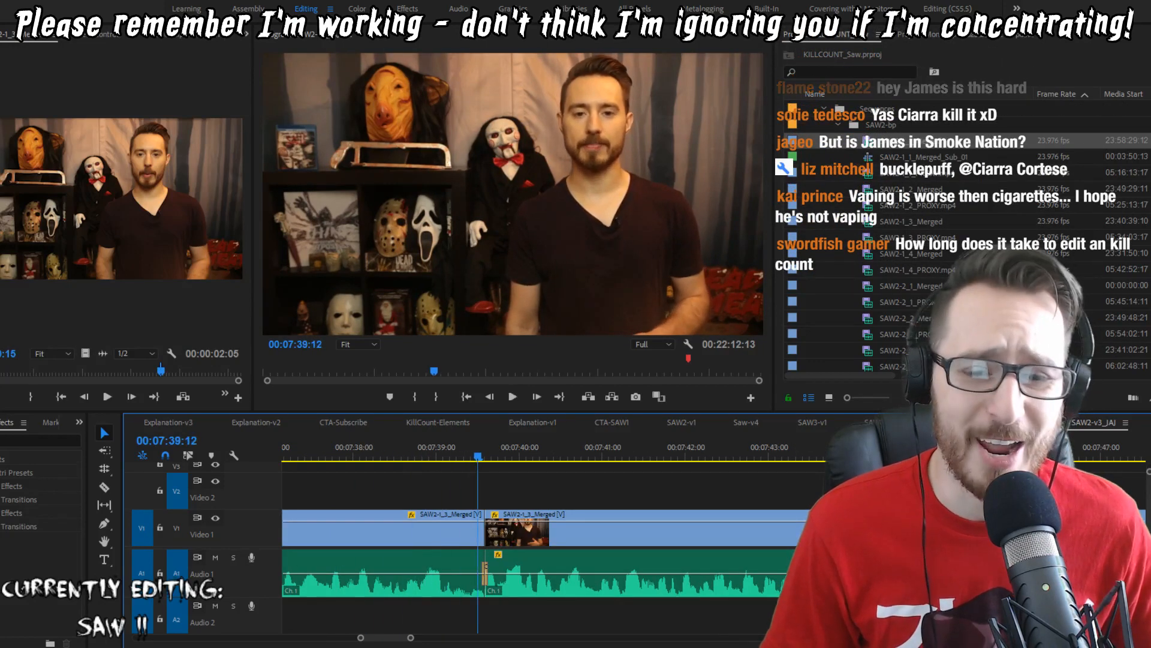
{"action": "key", "text": "w"}
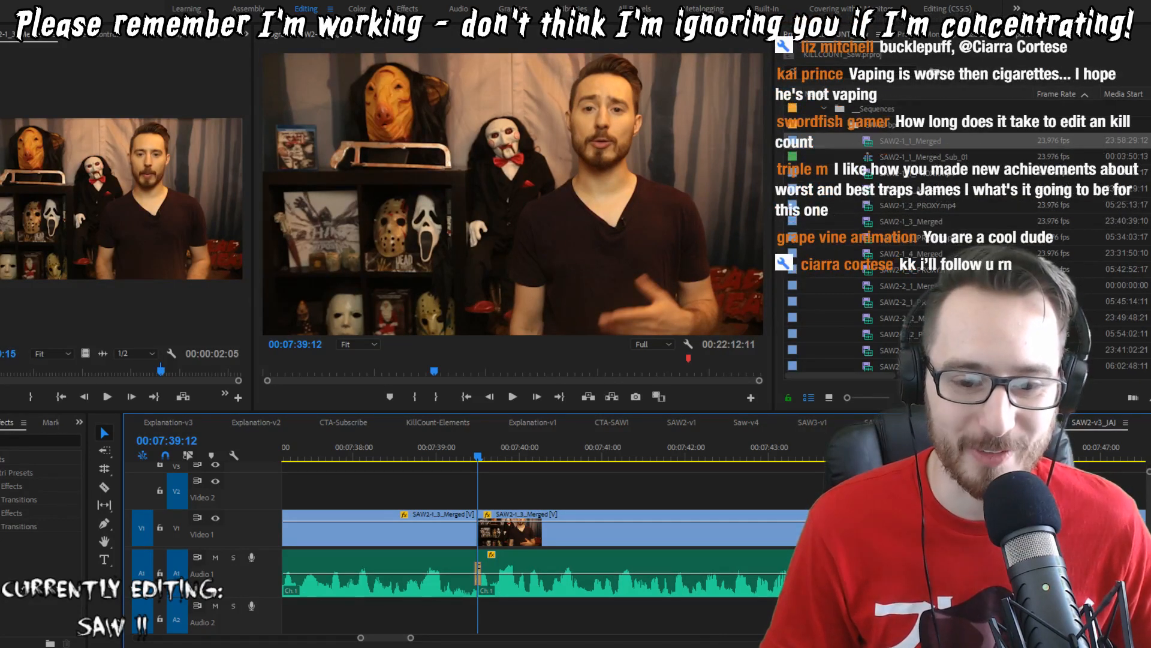
{"action": "key", "text": "j"}
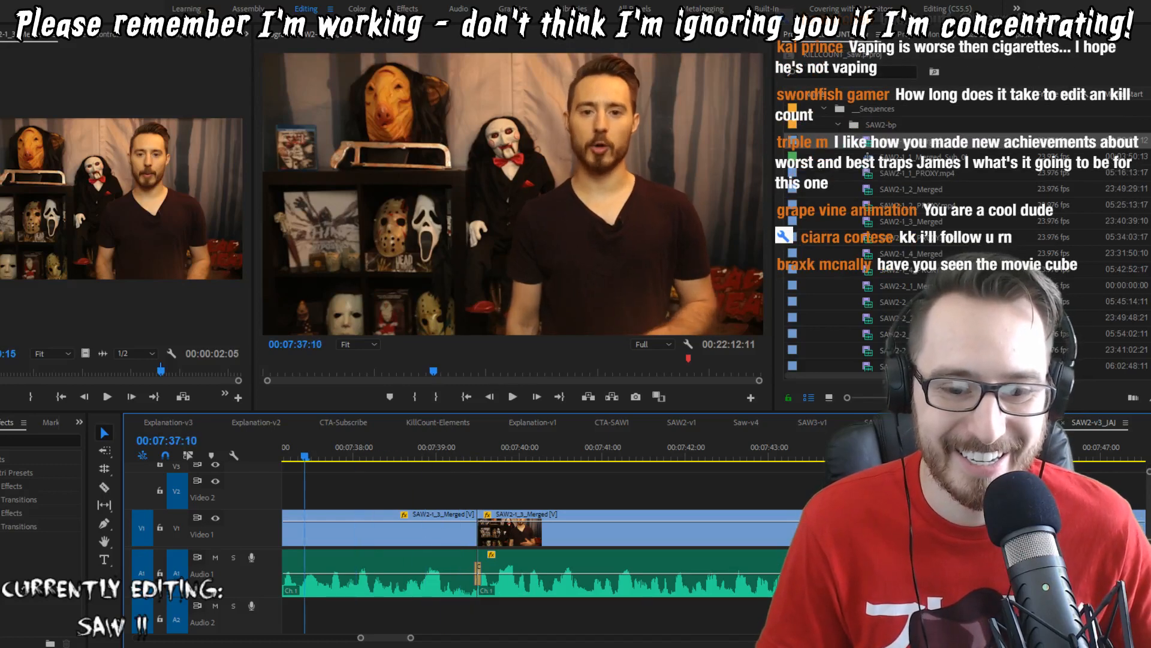
{"action": "key", "text": "l"}
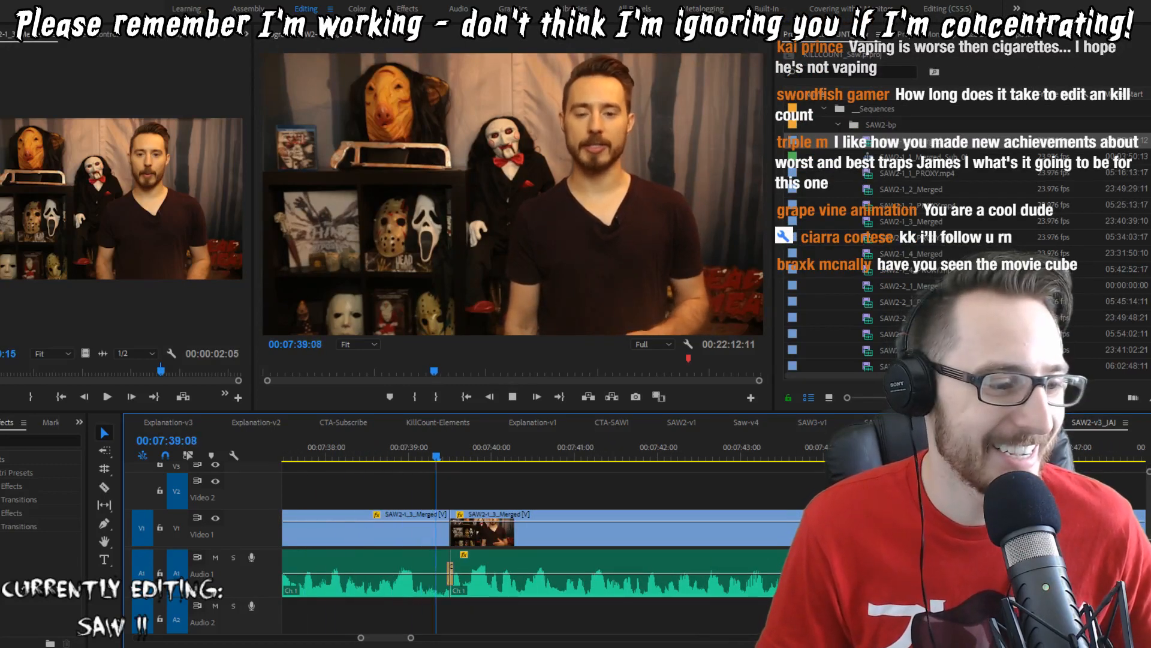
Step: Add Pen tool volume keyframes raising the audio into the cut at 00:07:39:12, starting about 00:07:38:16, and replay past the cut
{"action": "key", "text": "k"}
{"action": "key", "text": "p"}
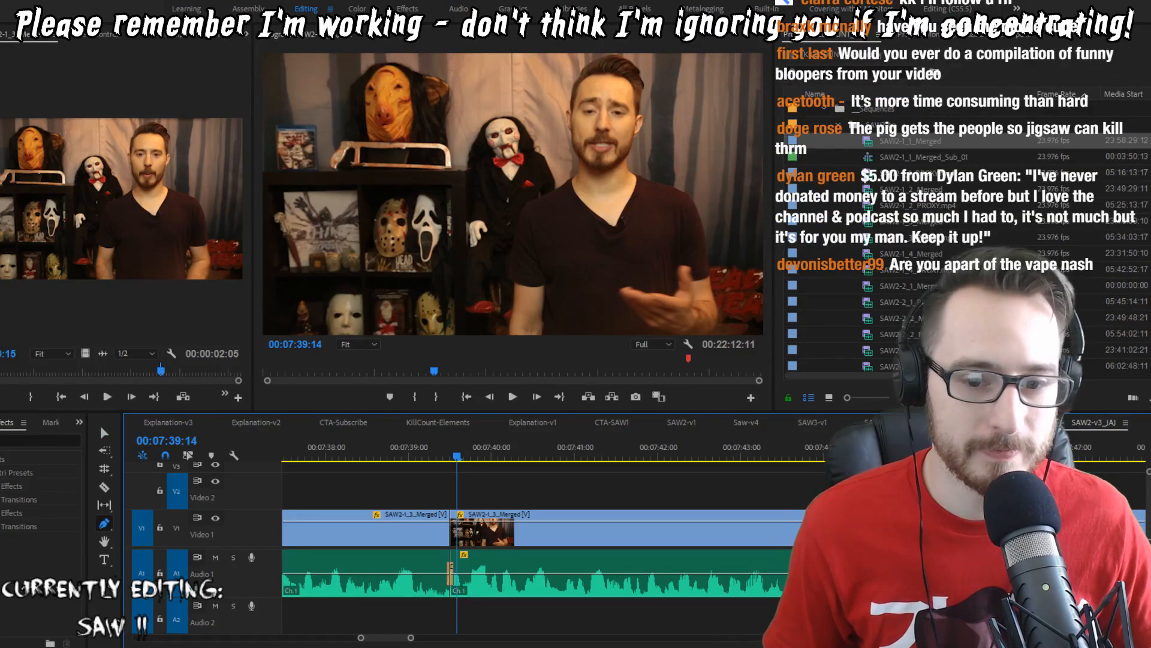
{"action": "left_click", "coordinate": [453, 579]}
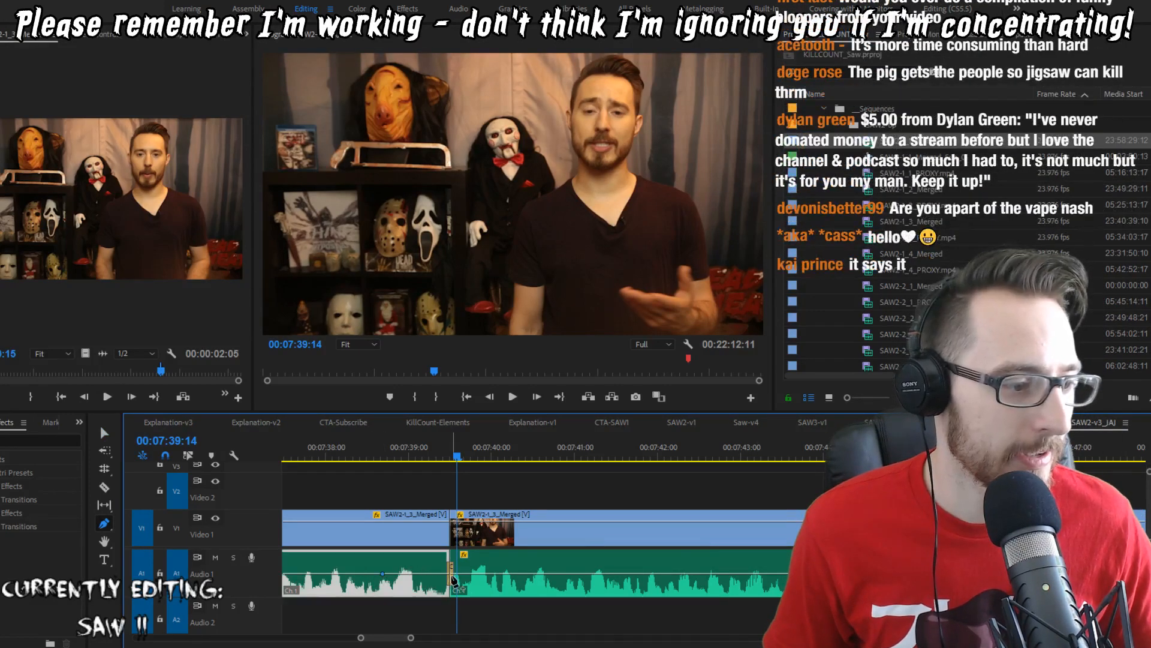
{"action": "left_click_drag", "start_coordinate": [445, 574], "coordinate": [447, 557]}
{"action": "key", "text": "v"}
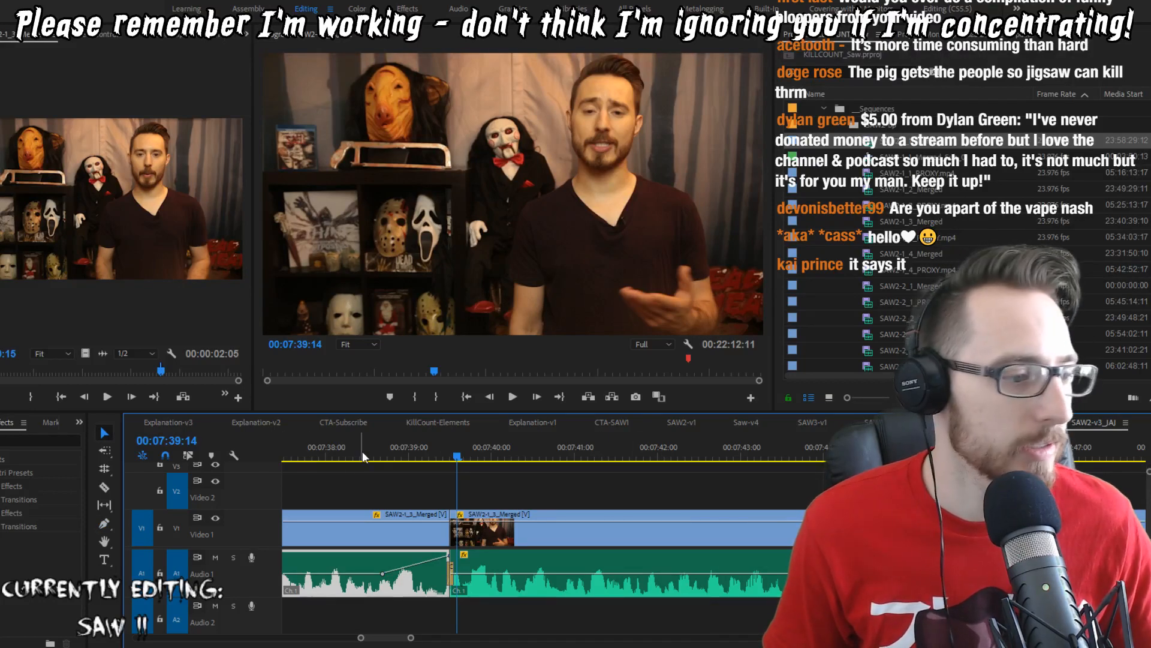
{"action": "key", "text": "space"}
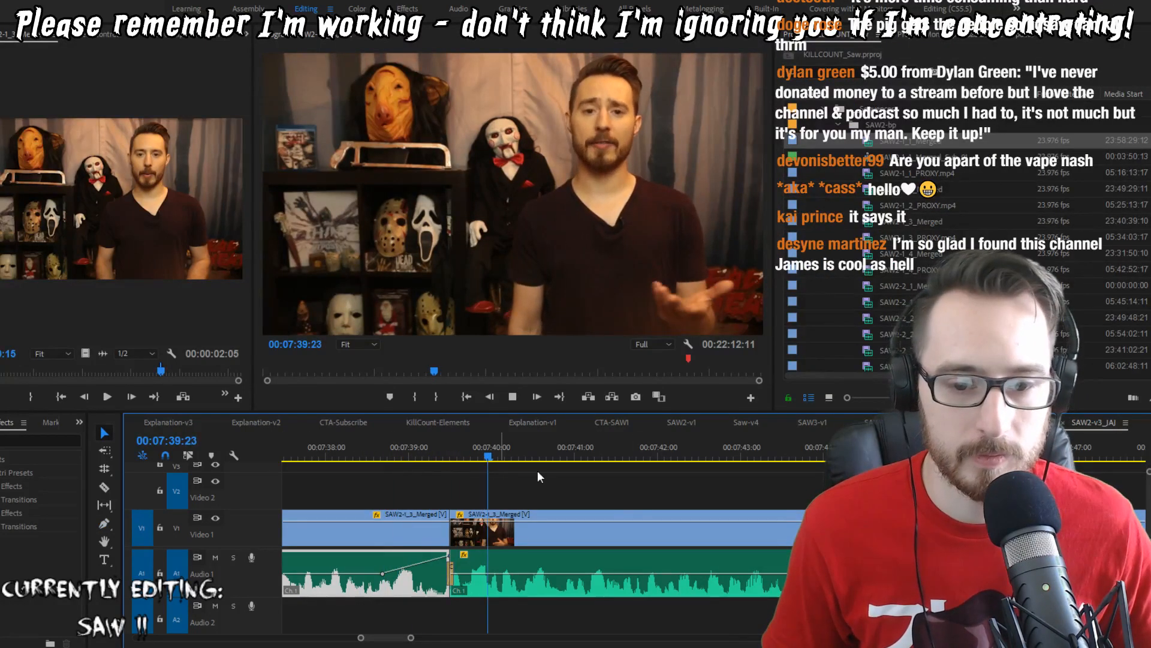
{"action": "key", "text": "space"}
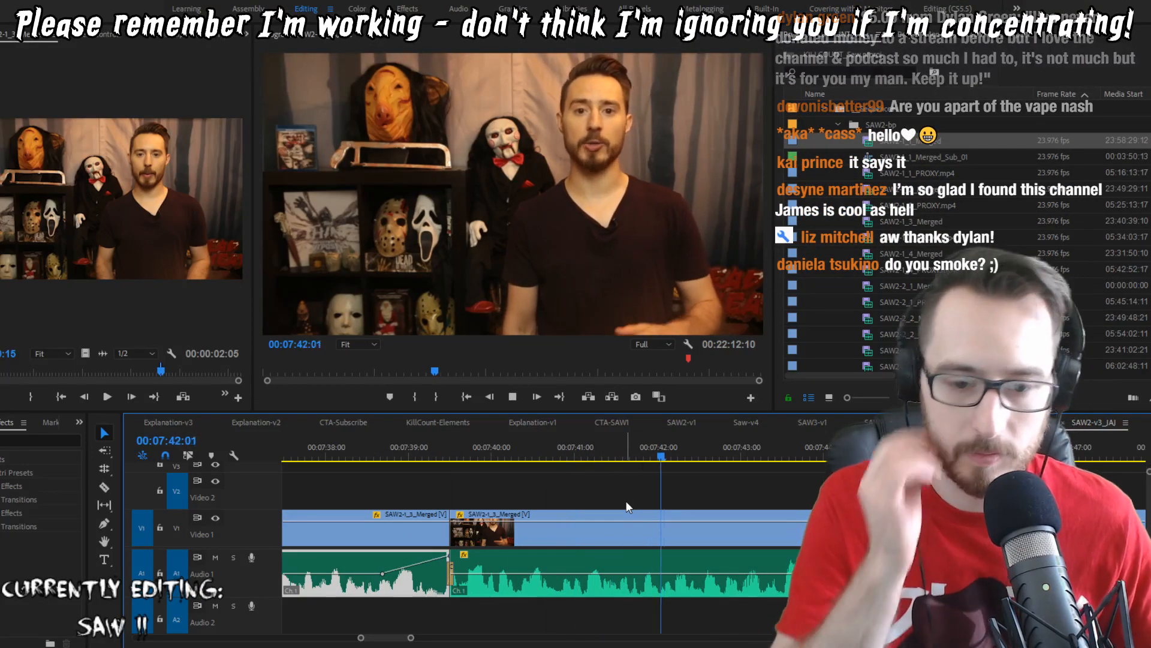
{"action": "key", "text": "space"}
{"action": "key", "text": "space"}
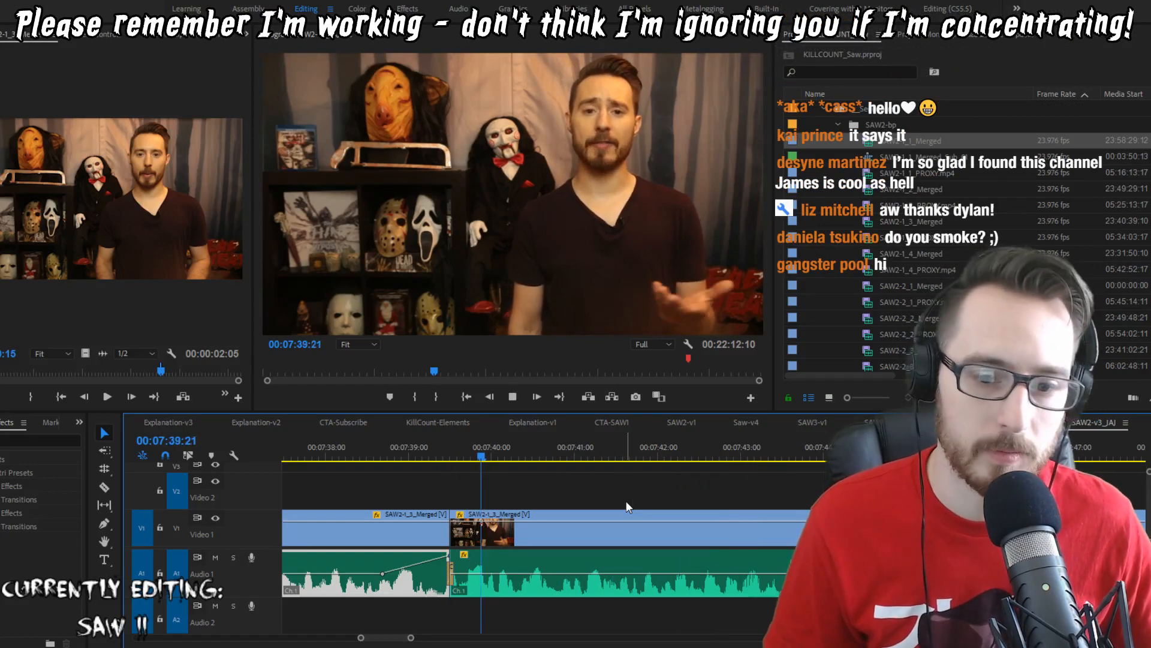
Step: Ripple delete one frame at 00:07:40:18, add an audio transition at the join and return to the cut at 00:07:39:12
{"action": "key", "text": "ctrl+k"}
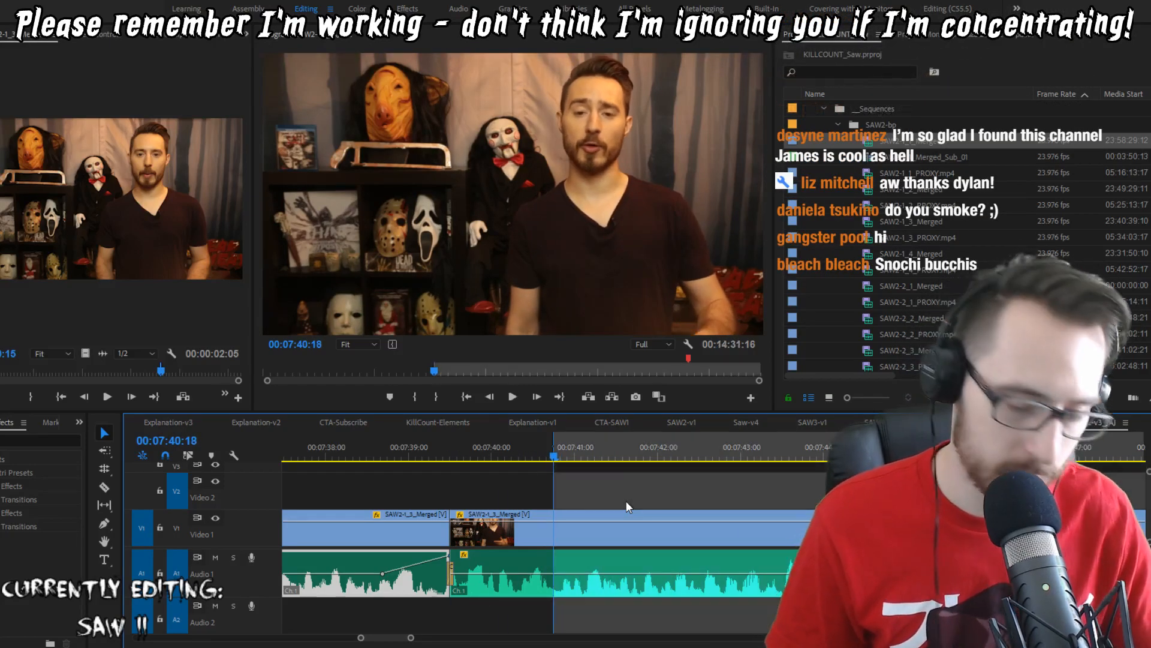
{"action": "key", "text": "ctrl+shift+d"}
{"action": "key", "text": "Up"}
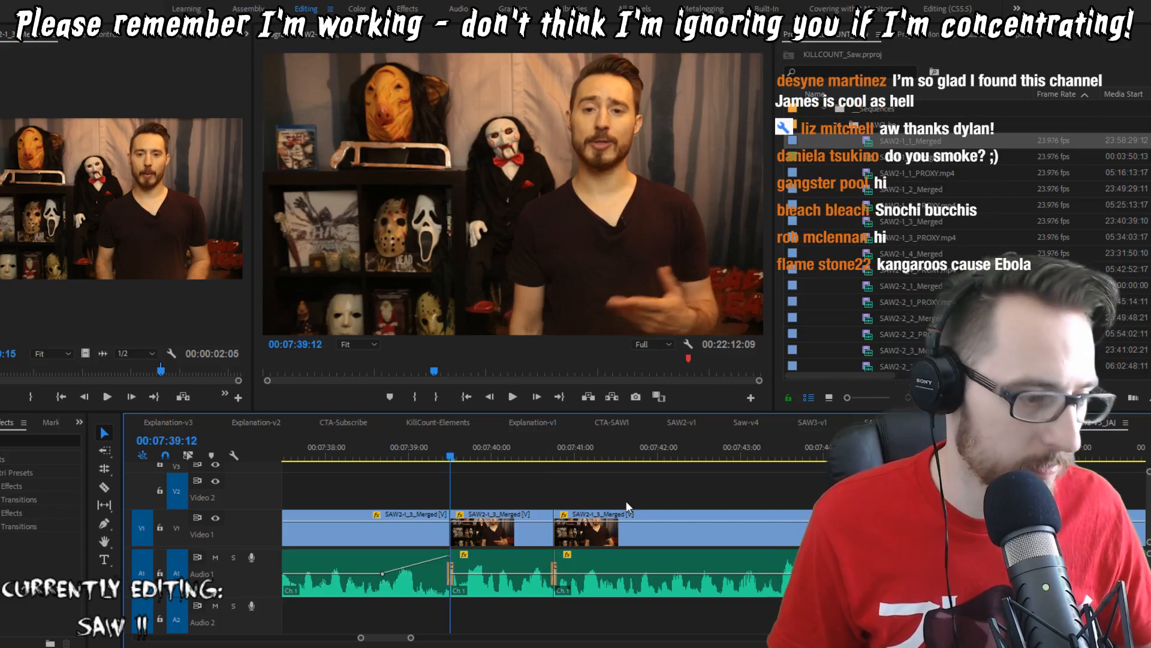
Step: Play on from 00:07:39:12 to about 00:07:49:01, replaying the passages around 00:07:44:11 and 00:07:45:10 to check the delivery
{"action": "key", "text": "space"}
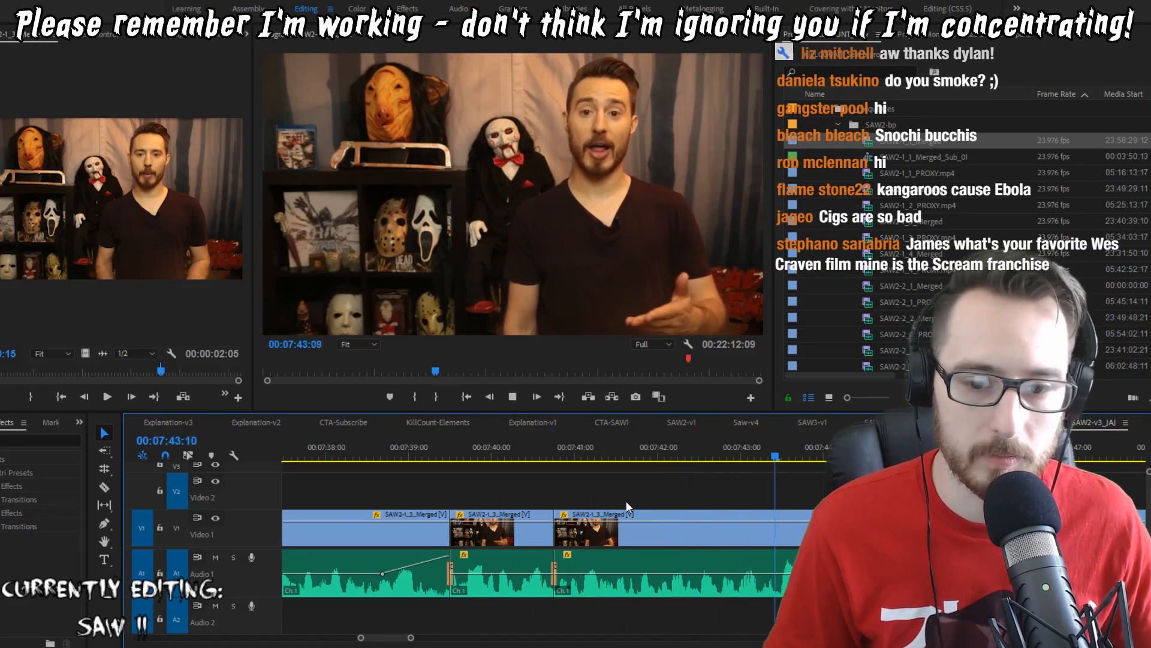
{"action": "key", "text": "space"}
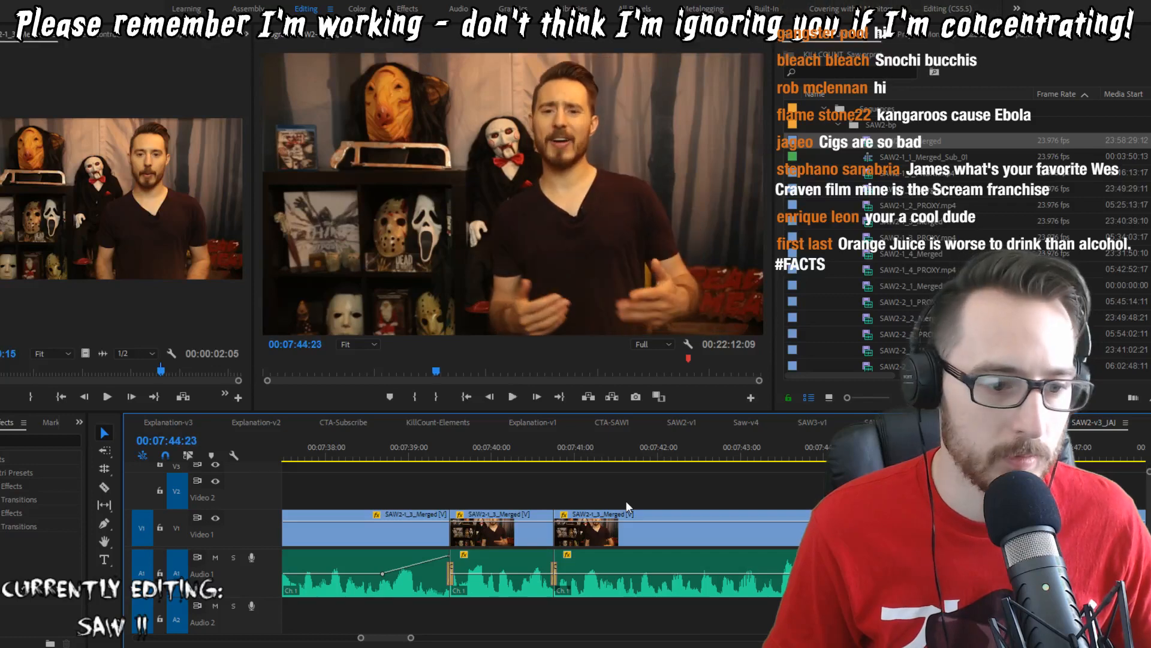
{"action": "key", "text": "shift+Left"}
{"action": "key", "text": "shift+Left"}
{"action": "key", "text": "shift+Left"}
{"action": "key", "text": "shift+Left"}
{"action": "key", "text": "space"}
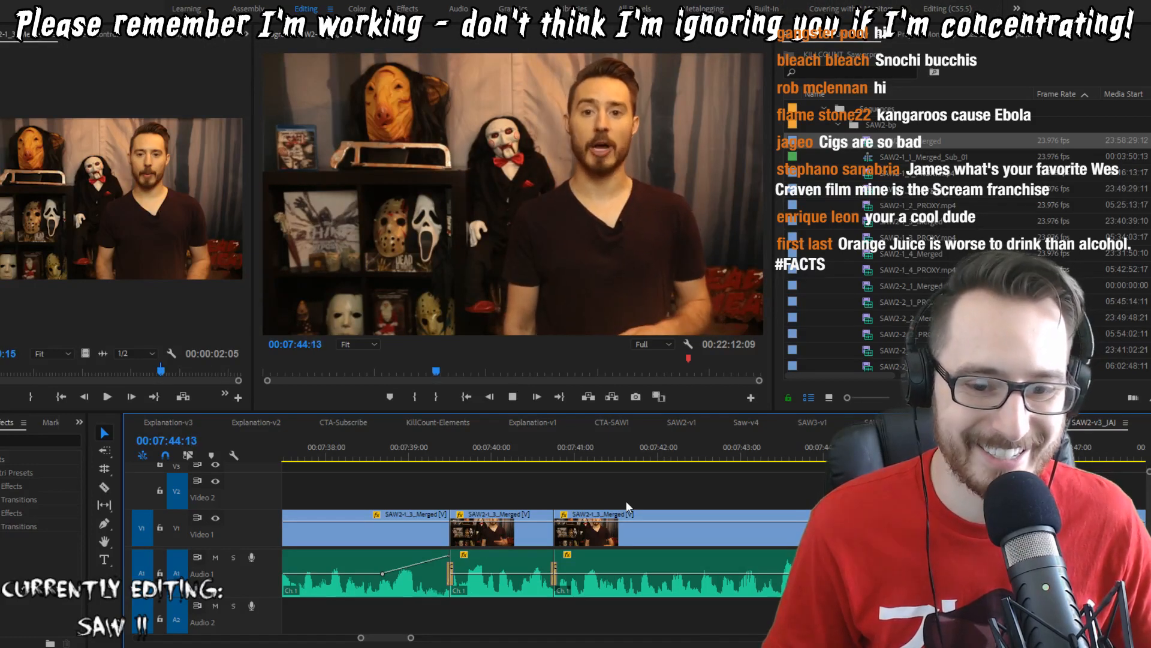
{"action": "key", "text": "space"}
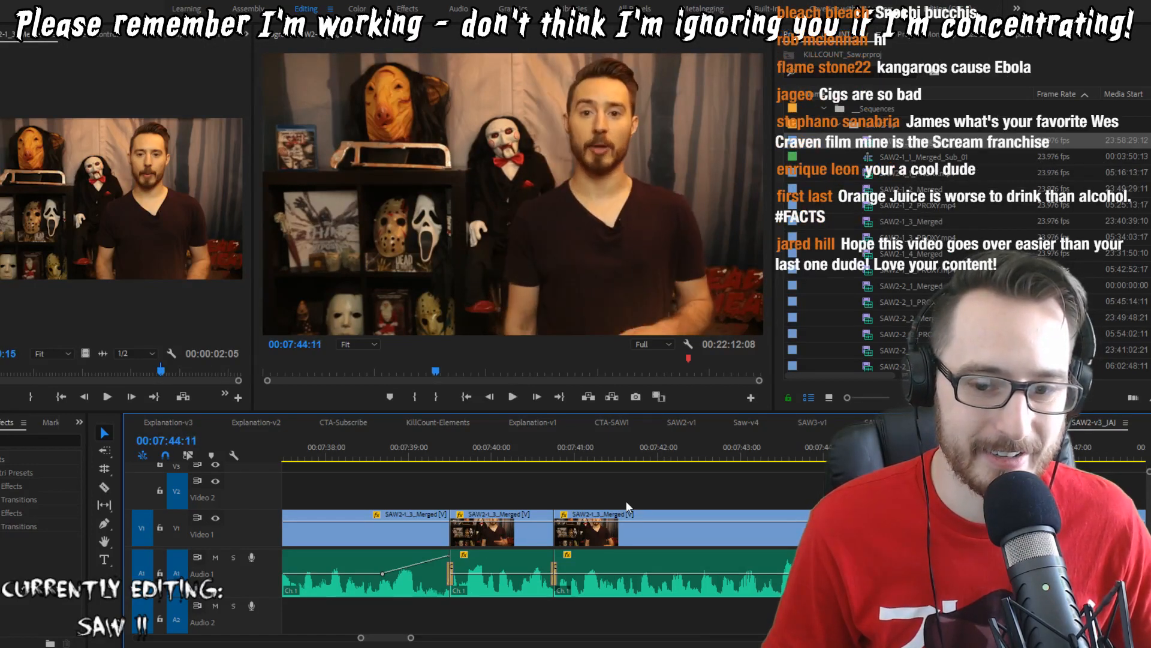
{"action": "key", "text": "space"}
{"action": "key", "text": "space"}
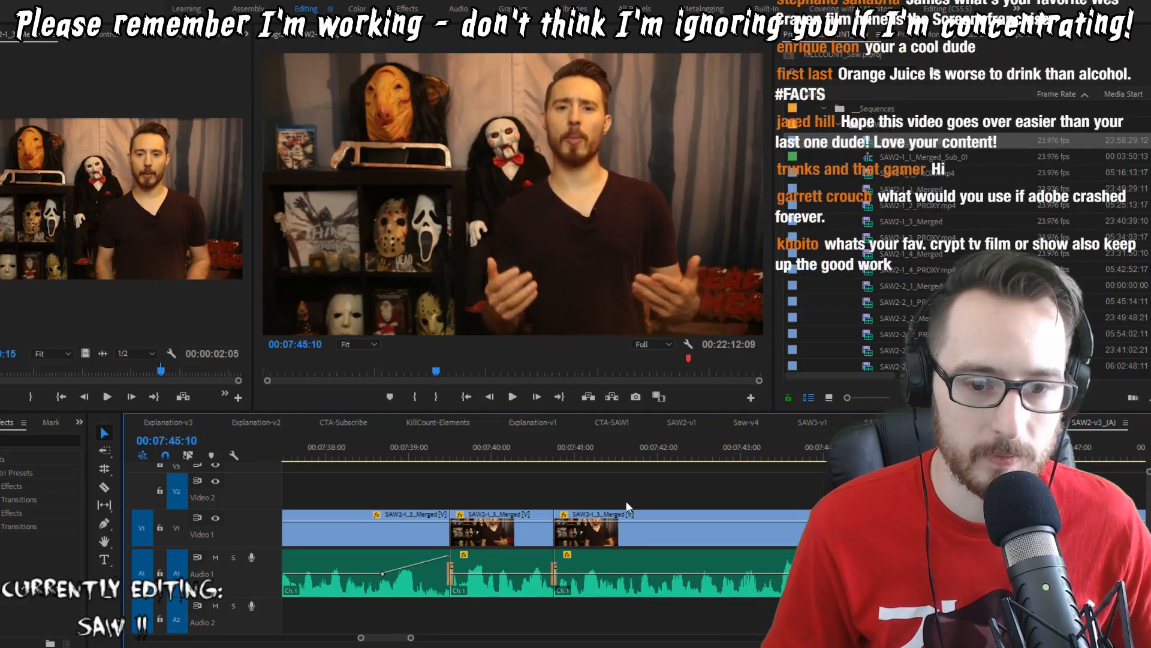
{"action": "key", "text": "shift+Left"}
{"action": "key", "text": "shift+Left"}
{"action": "key", "text": "shift+Left"}
{"action": "key", "text": "shift+Left"}
{"action": "key", "text": "space"}
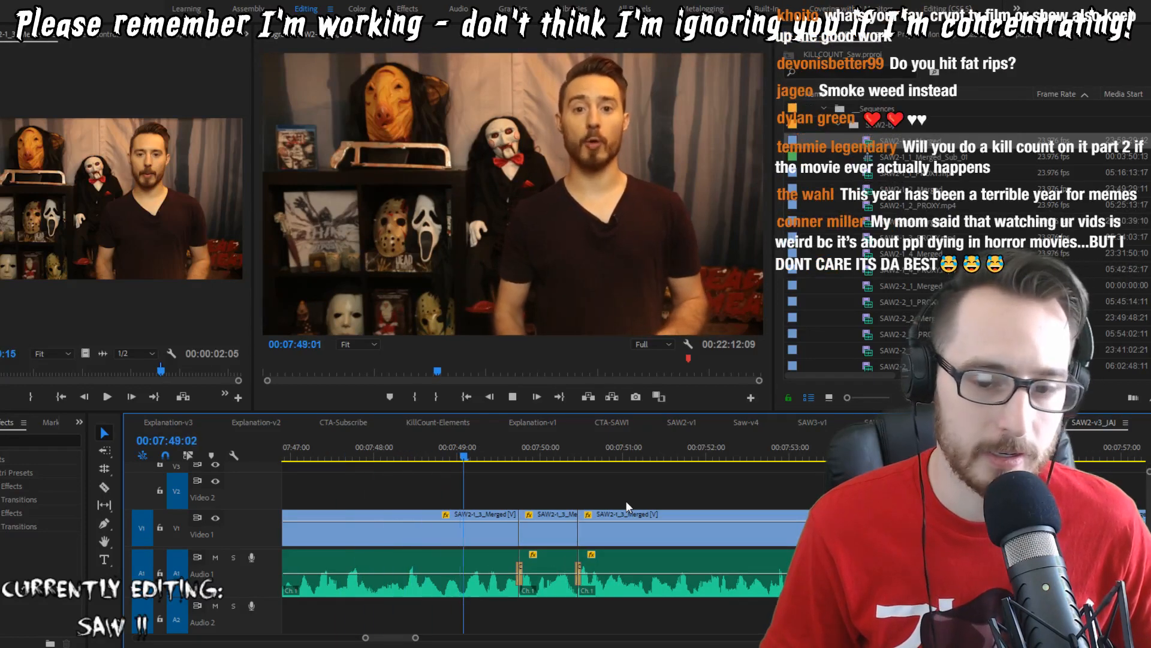
Step: Replay the passage, ripple delete one frame at 00:07:48:00, add an audio transition at the join and replay past it
{"action": "key", "text": "space"}
{"action": "key", "text": "shift+Left"}
{"action": "key", "text": "shift+Left"}
{"action": "key", "text": "space"}
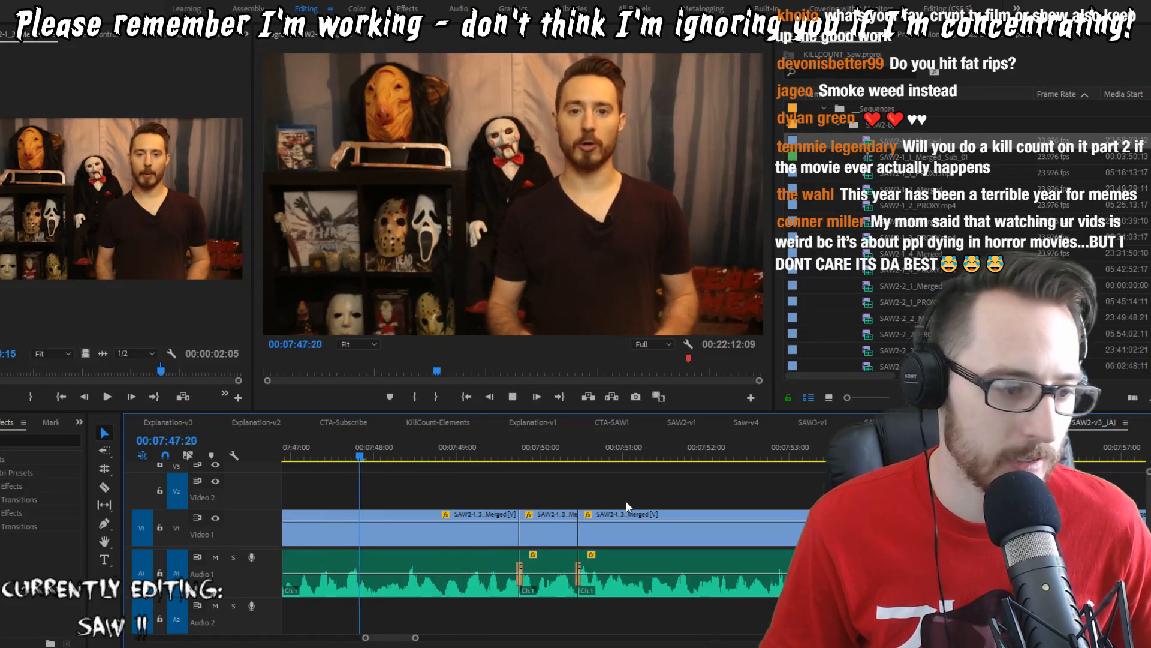
{"action": "key", "text": "space"}
{"action": "key", "text": "Left"}
{"action": "key", "text": "Right"}
{"action": "key", "text": "Right"}
{"action": "key", "text": "i"}
{"action": "key", "text": "o"}
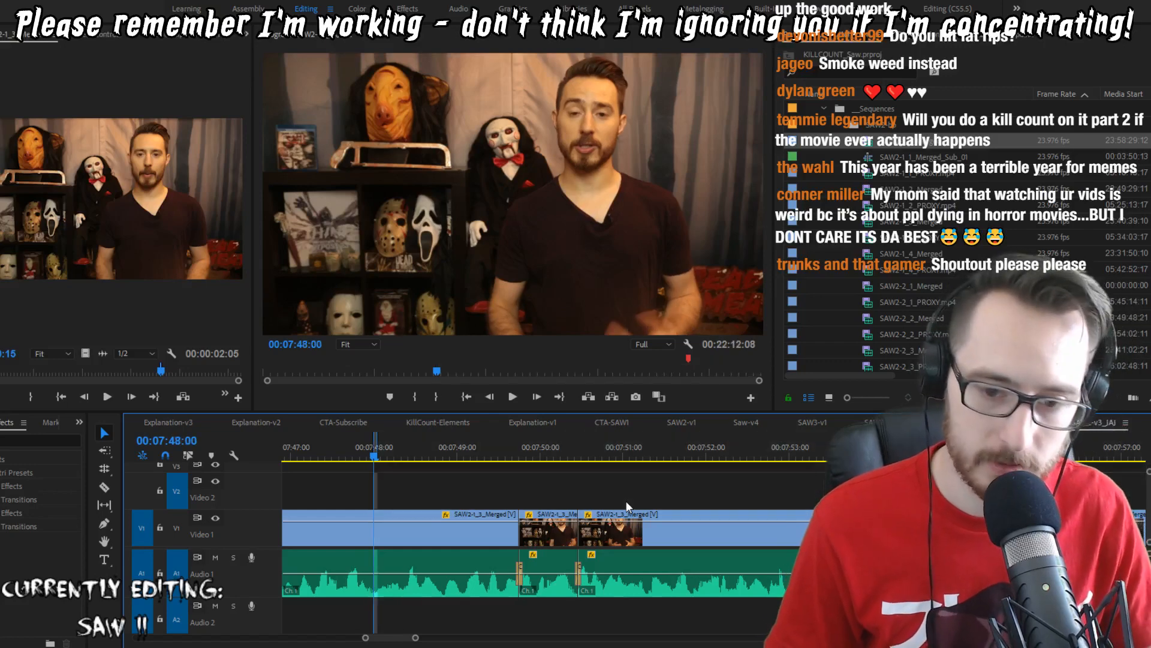
{"action": "key", "text": "apostrophe"}
{"action": "key", "text": "ctrl+shift+d"}
{"action": "key", "text": "shift+Left"}
{"action": "key", "text": "shift+Left"}
{"action": "key", "text": "space"}
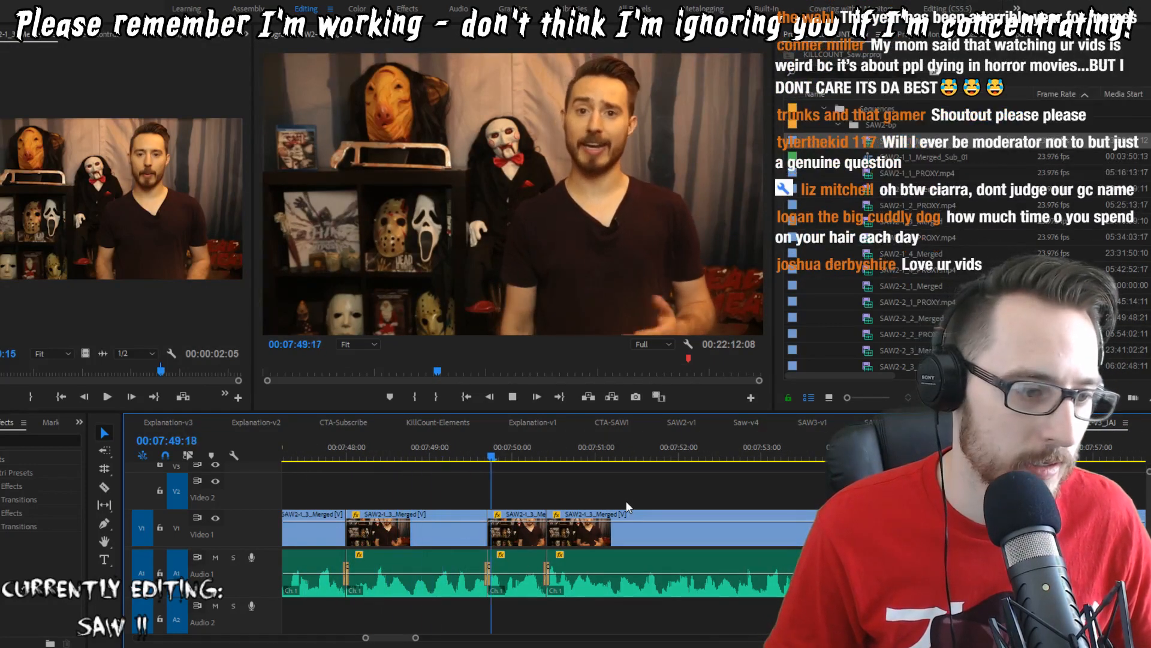
Step: Try ripple trimming one frame off the short clip's end at 00:07:50:09, replay the join and undo the trim
{"action": "key", "text": "space"}
{"action": "key", "text": "Up"}
{"action": "key", "text": "space"}
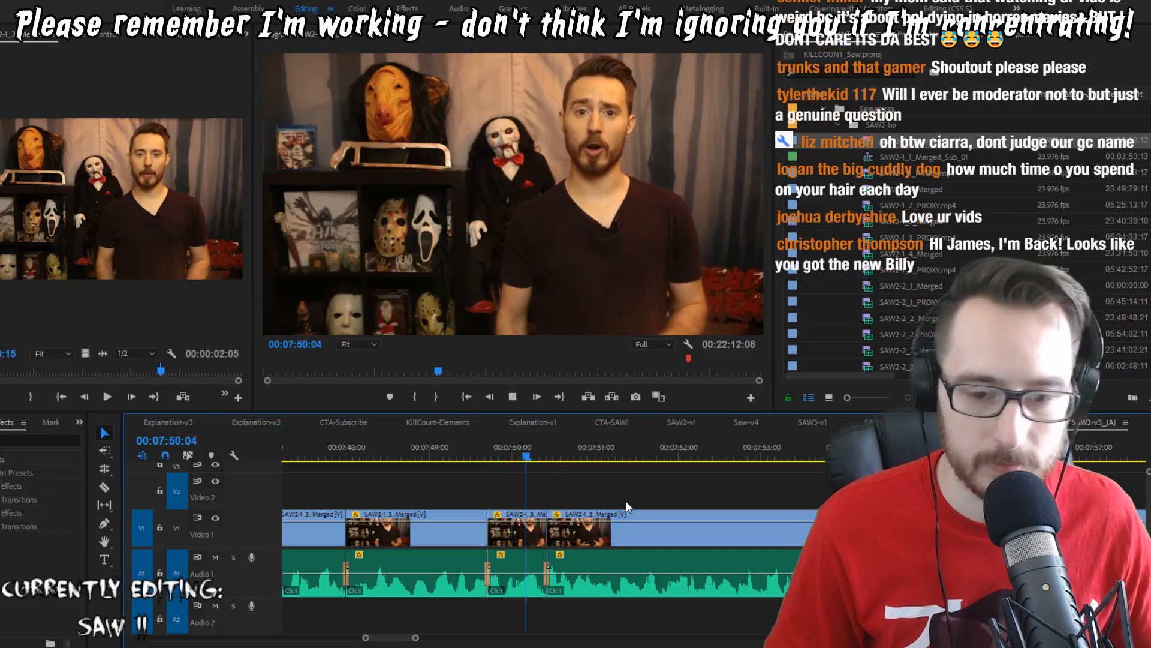
{"action": "key", "text": "space"}
{"action": "key", "text": "Up"}
{"action": "key", "text": "Left"}
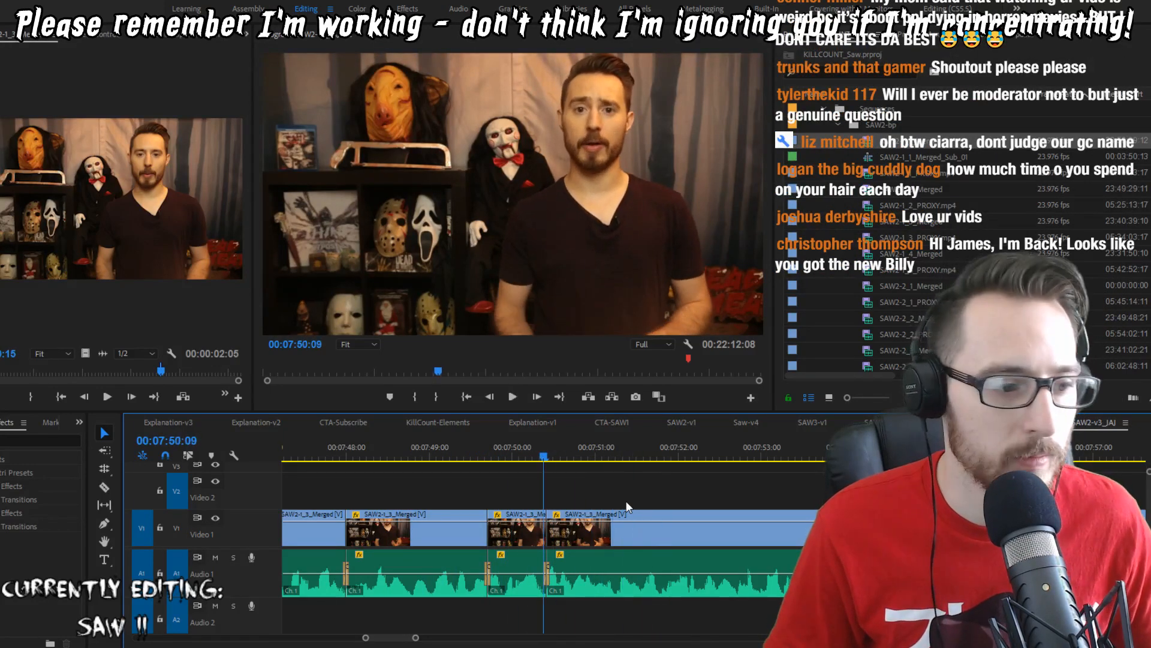
{"action": "key", "text": "w"}
{"action": "key", "text": "Up"}
{"action": "key", "text": "space"}
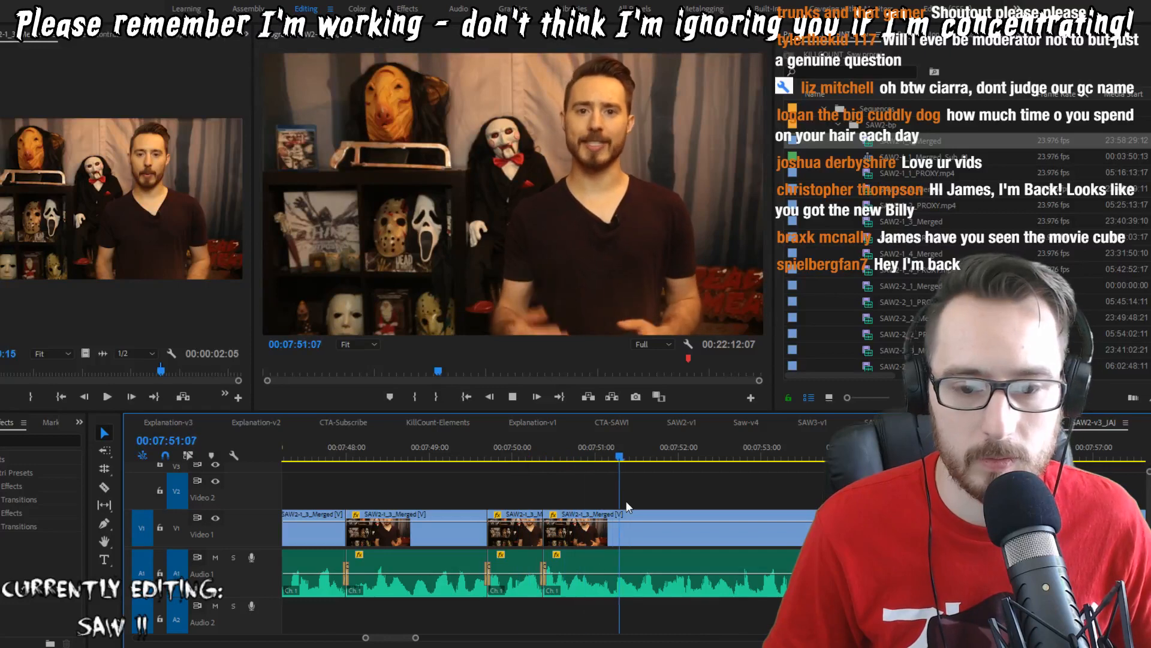
{"action": "key", "text": "ctrl+z"}
Step: Play on to 00:07:56:10, ripple trim two frames from the clip's start and replay the join
{"action": "key", "text": "space"}
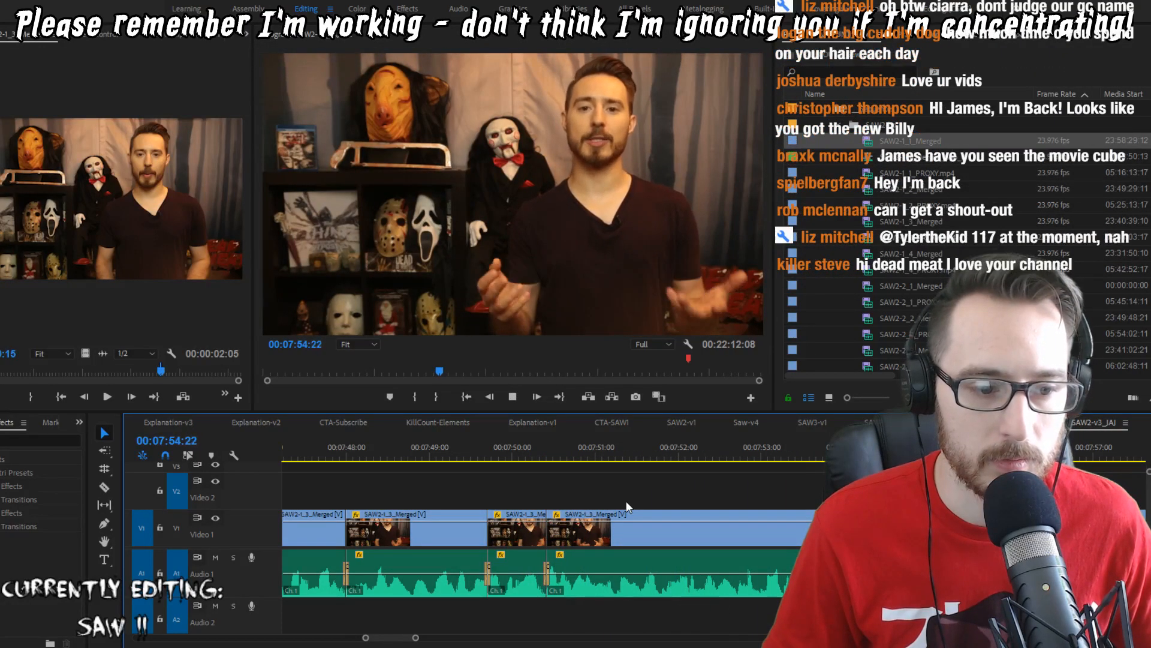
{"action": "key", "text": "space"}
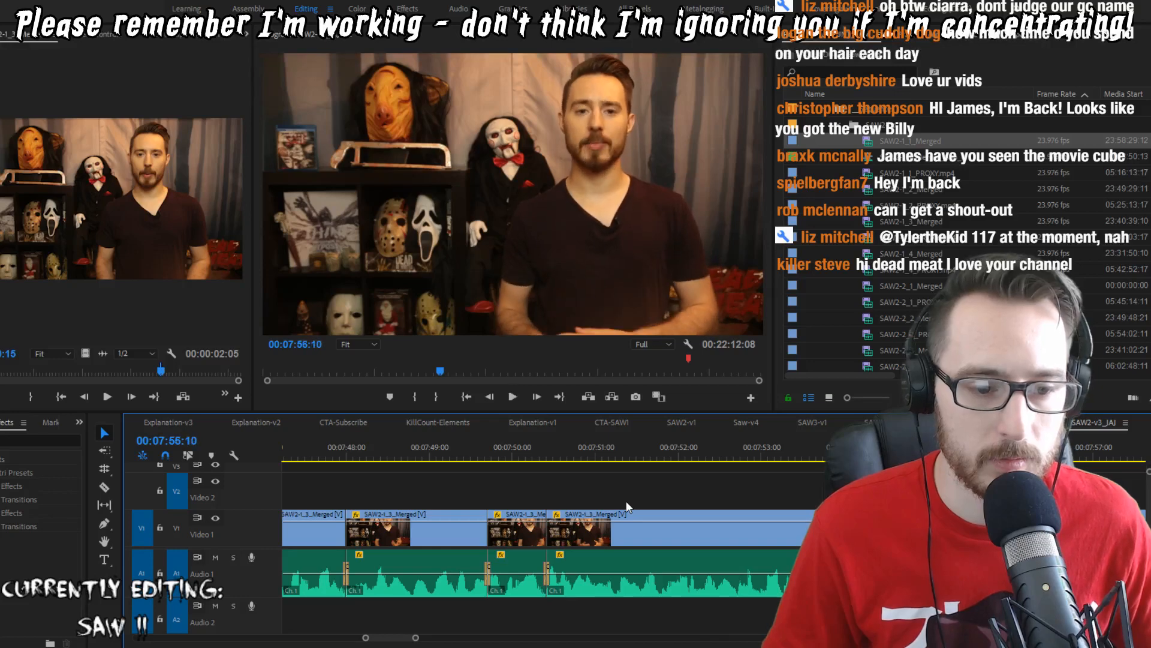
{"action": "key", "text": "Left"}
{"action": "key", "text": "Left"}
{"action": "key", "text": "q"}
{"action": "key", "text": "shift+Left"}
{"action": "key", "text": "shift+Left"}
{"action": "key", "text": "shift+Left"}
{"action": "key", "text": "space"}
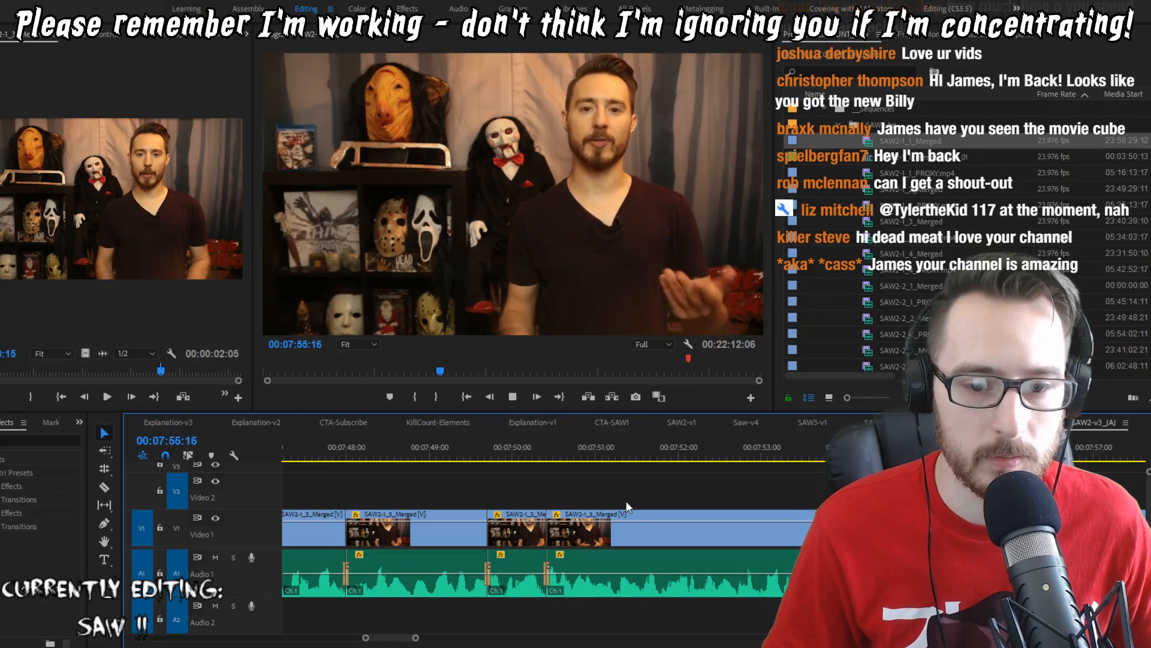
Step: Ripple trim one more frame from the same clip's start at 00:07:56:09 and replay the join
{"action": "key", "text": "space"}
{"action": "key", "text": "Left"}
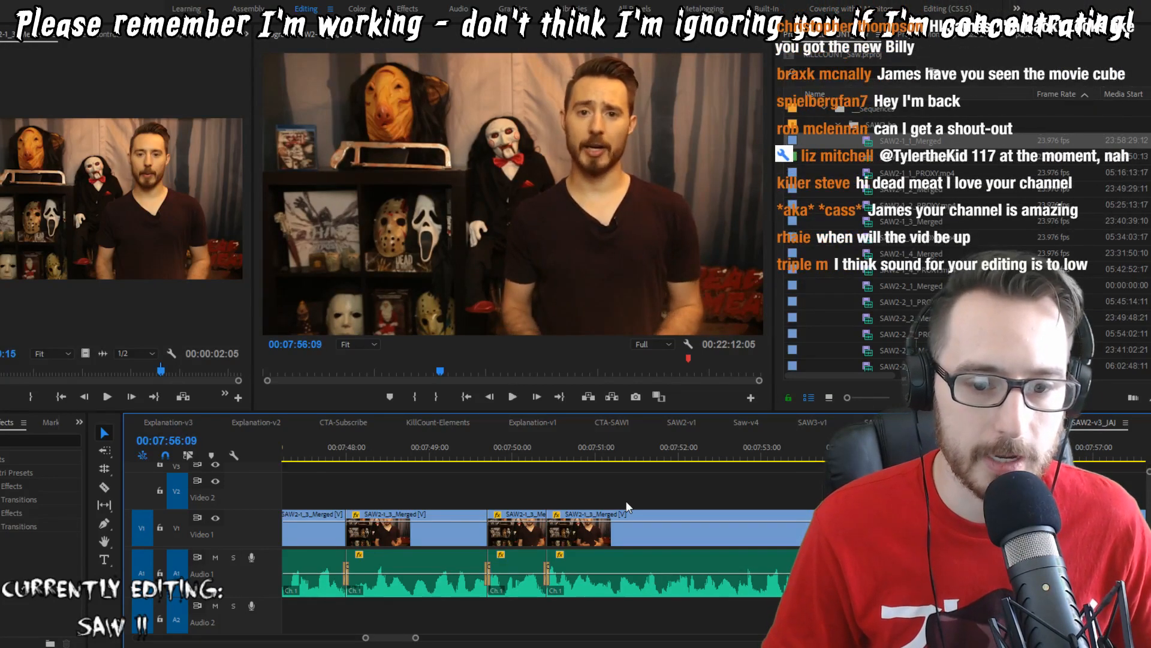
{"action": "key", "text": "q"}
{"action": "key", "text": "shift+Left"}
{"action": "key", "text": "shift+Left"}
{"action": "key", "text": "shift+Left"}
{"action": "key", "text": "space"}
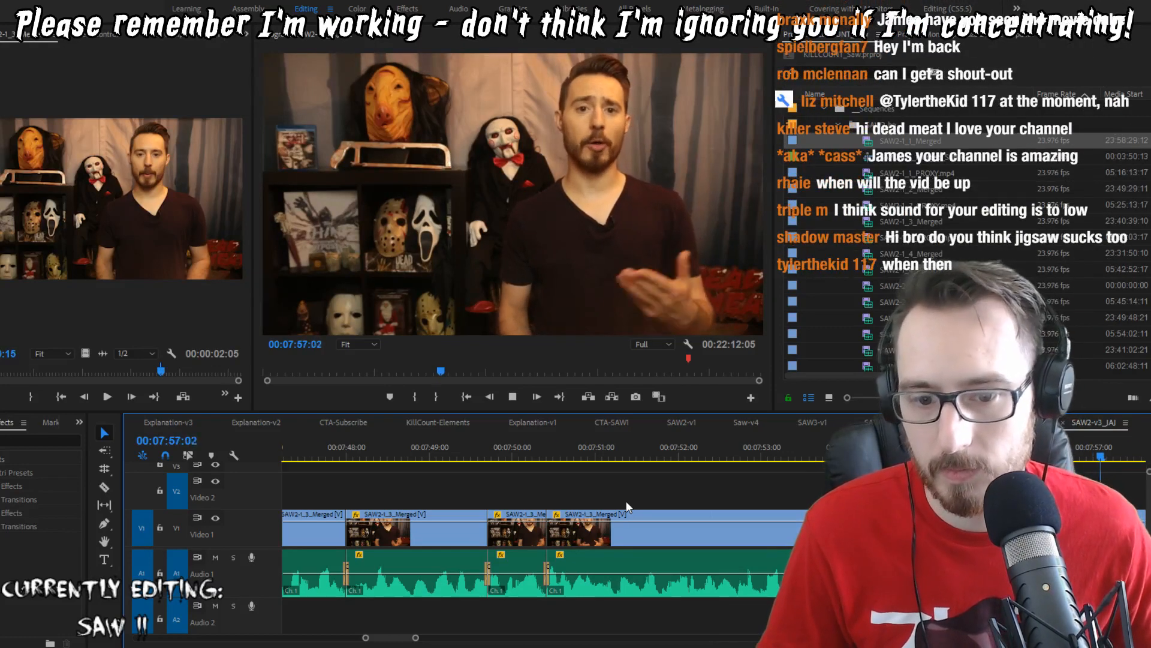
Step: Replay from before 00:07:54:22, ripple delete one frame at 00:07:56:22, add an audio transition at the join and replay it
{"action": "key", "text": "Up"}
{"action": "key", "text": "shift+Left"}
{"action": "key", "text": "shift+Left"}
{"action": "key", "text": "shift+Left"}
{"action": "key", "text": "shift+Left"}
{"action": "key", "text": "shift+Left"}
{"action": "key", "text": "shift+Left"}
{"action": "key", "text": "shift+Left"}
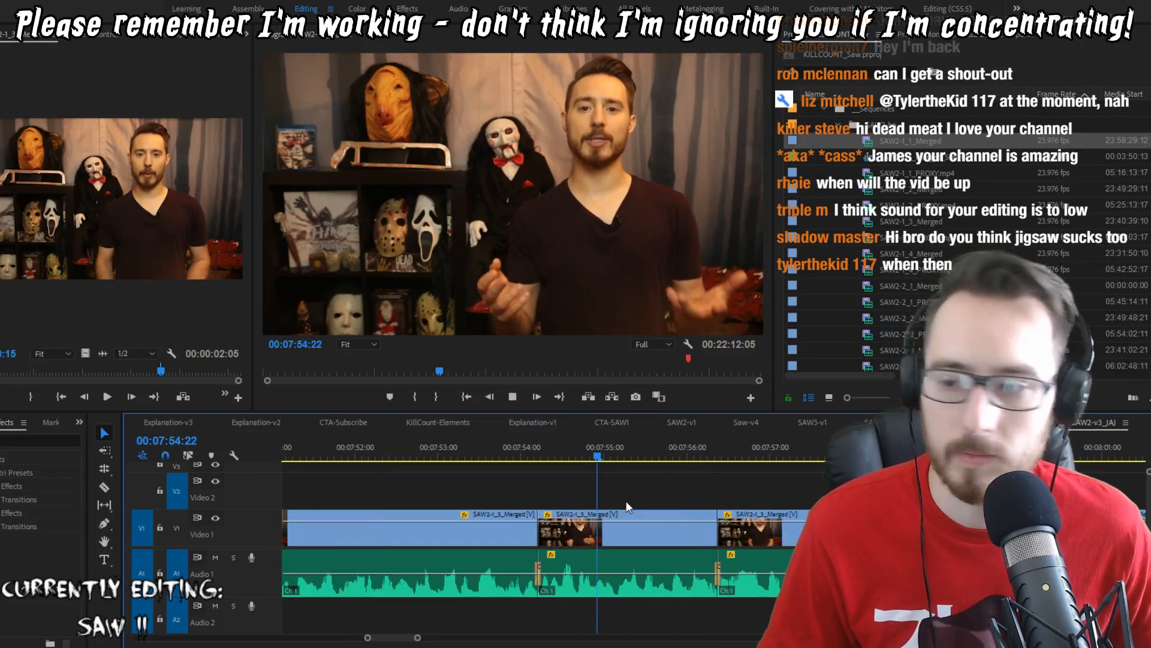
{"action": "key", "text": "space"}
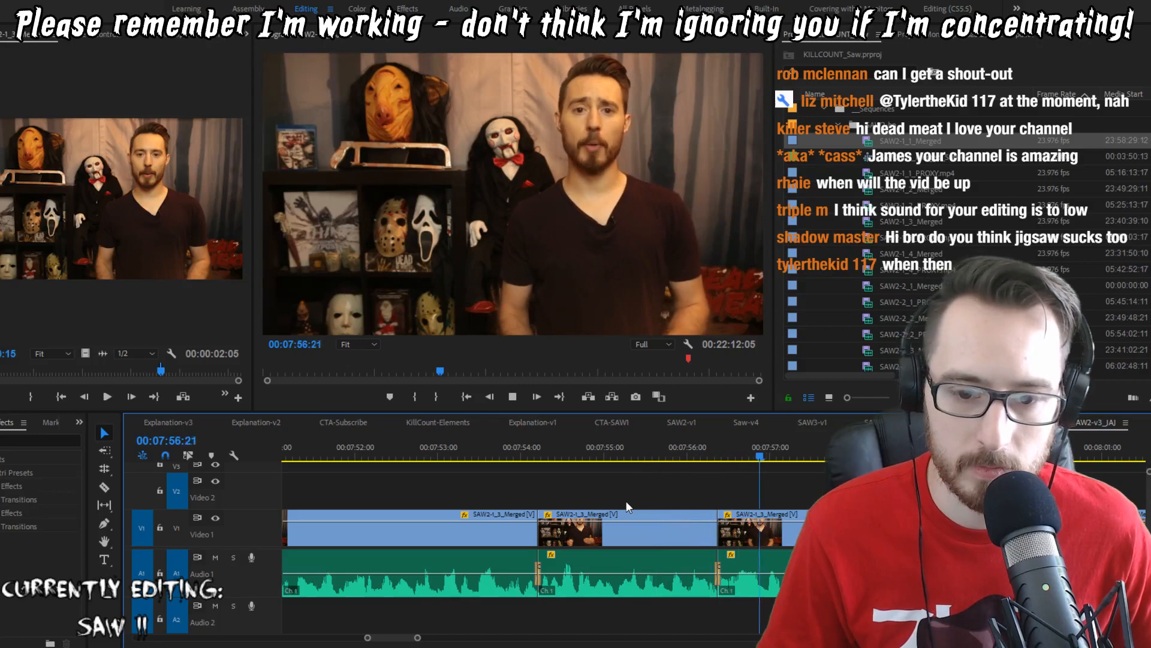
{"action": "key", "text": "Up"}
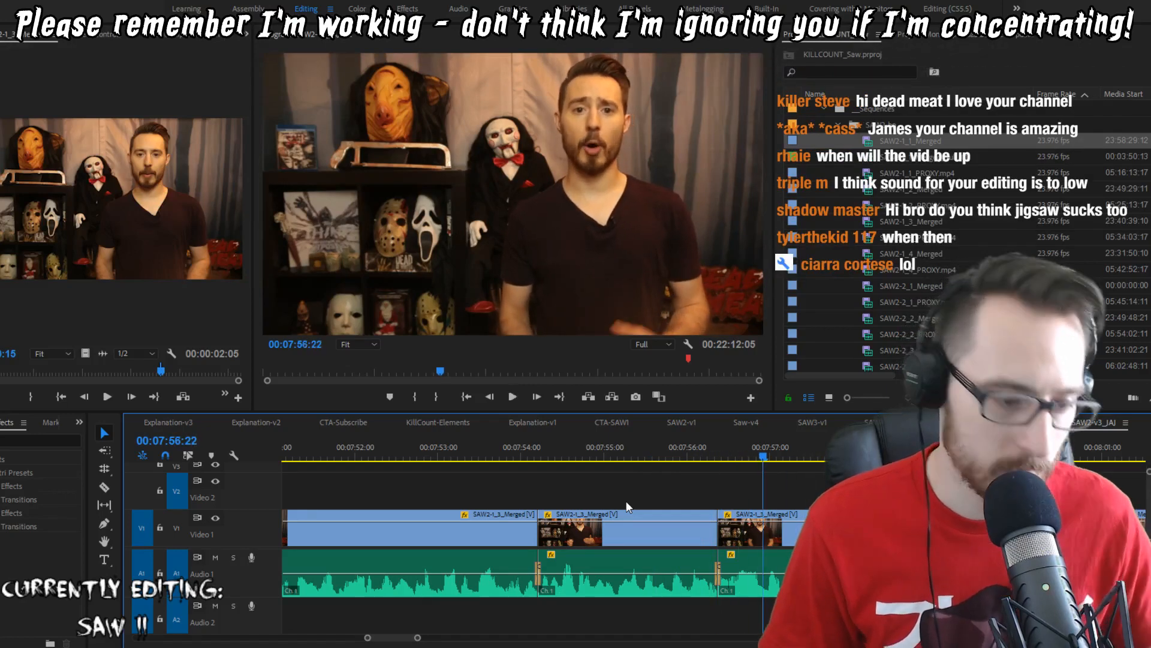
{"action": "key", "text": "i"}
{"action": "key", "text": "o"}
{"action": "key", "text": "apostrophe"}
{"action": "key", "text": "ctrl+shift+d"}
{"action": "key", "text": "Up"}
{"action": "key", "text": "space"}
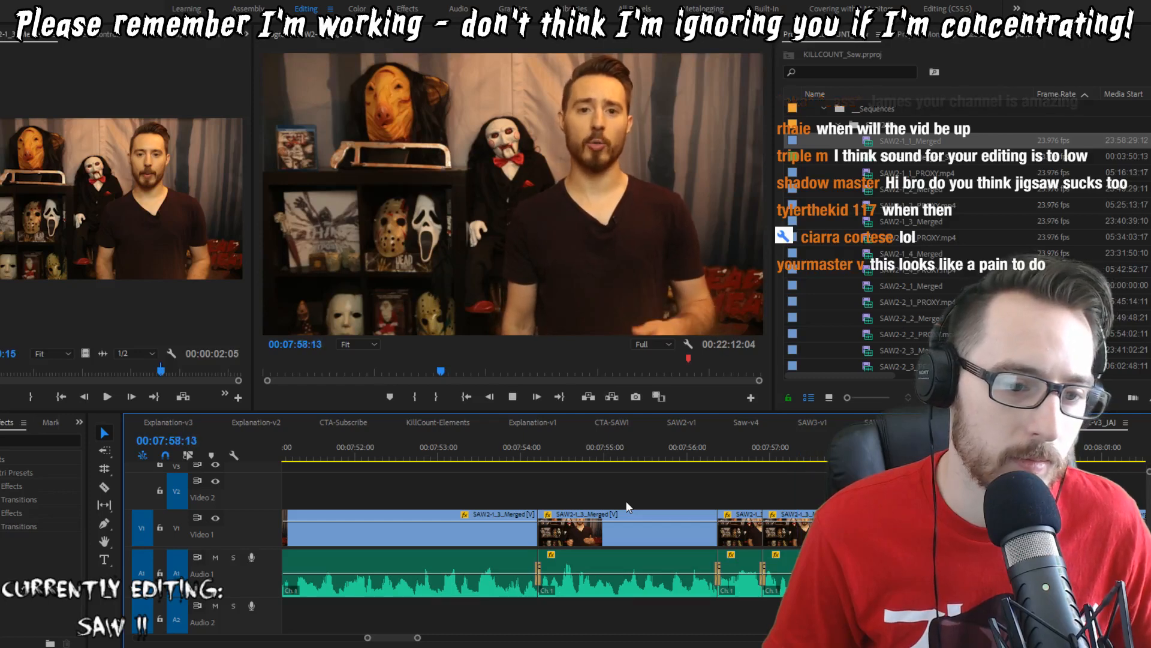
Step: Play on past 00:08:00:01, roll the video edit near 00:08:01:14 slightly earlier with the Rolling Edit tool and replay it
{"action": "key", "text": "space"}
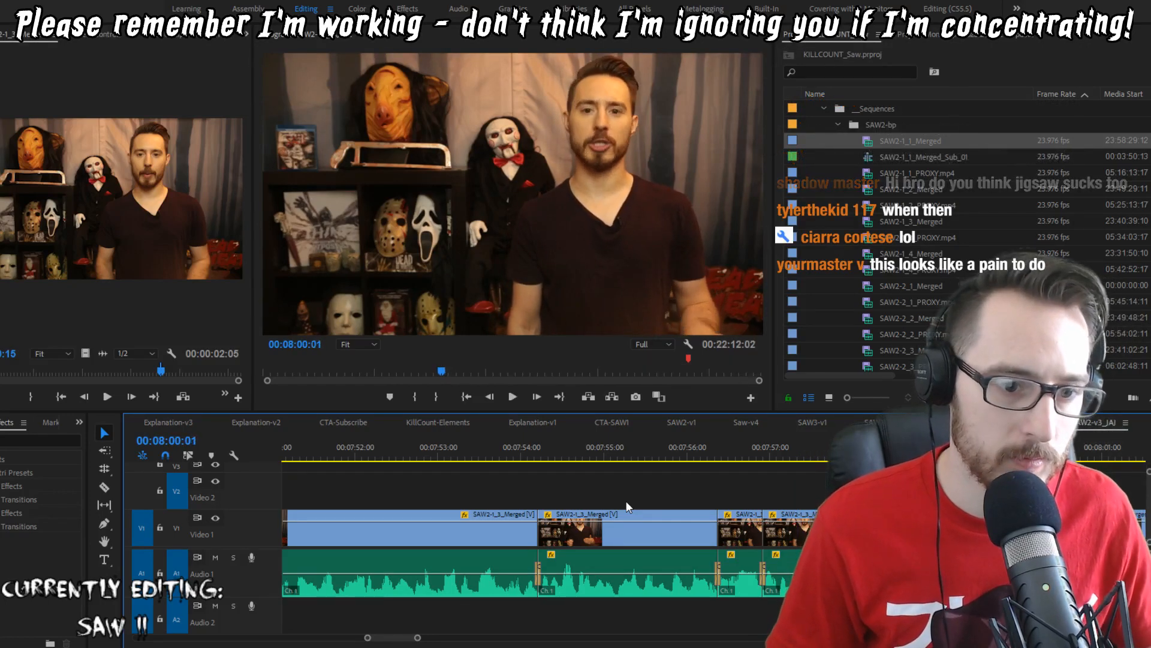
{"action": "key", "text": "space"}
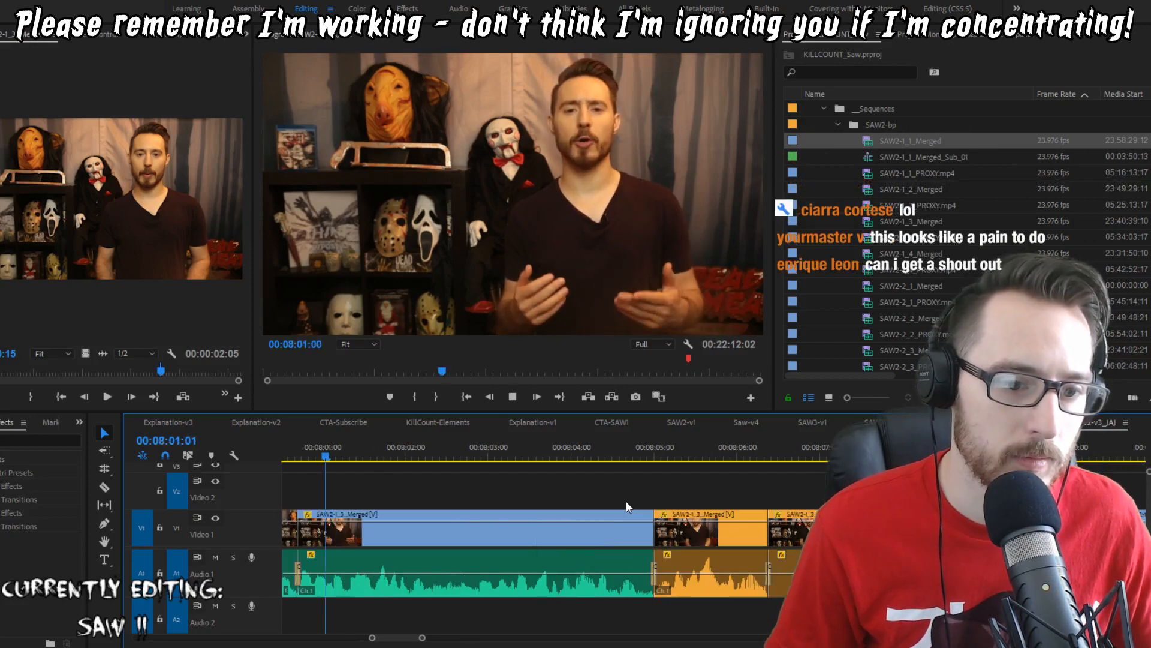
{"action": "key", "text": "space"}
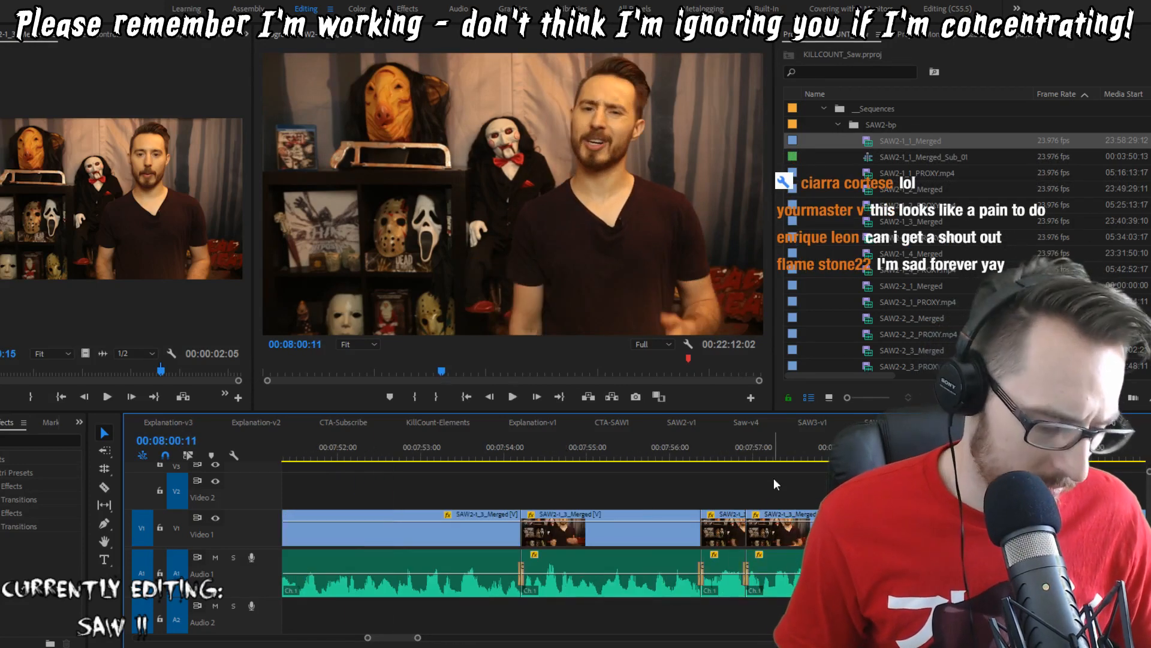
{"action": "scroll", "coordinate": [773, 477], "scroll_direction": "down", "scroll_amount": 4}
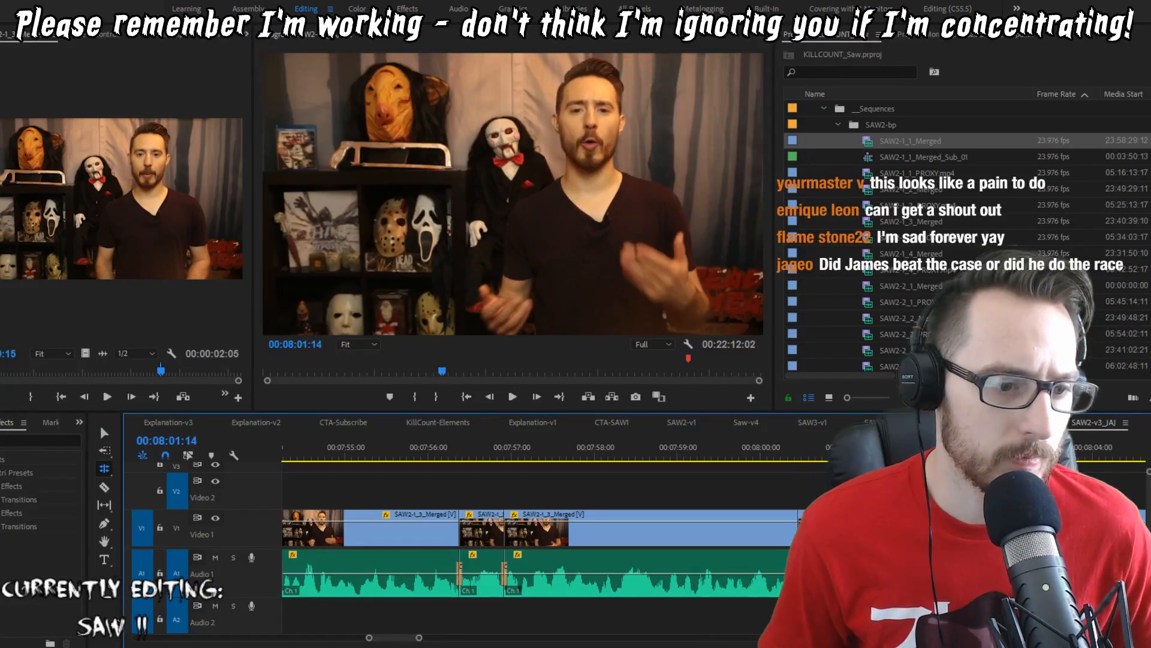
{"action": "left_click_drag", "start_coordinate": [893, 527], "coordinate": [885, 528]}
{"action": "key", "text": "space"}
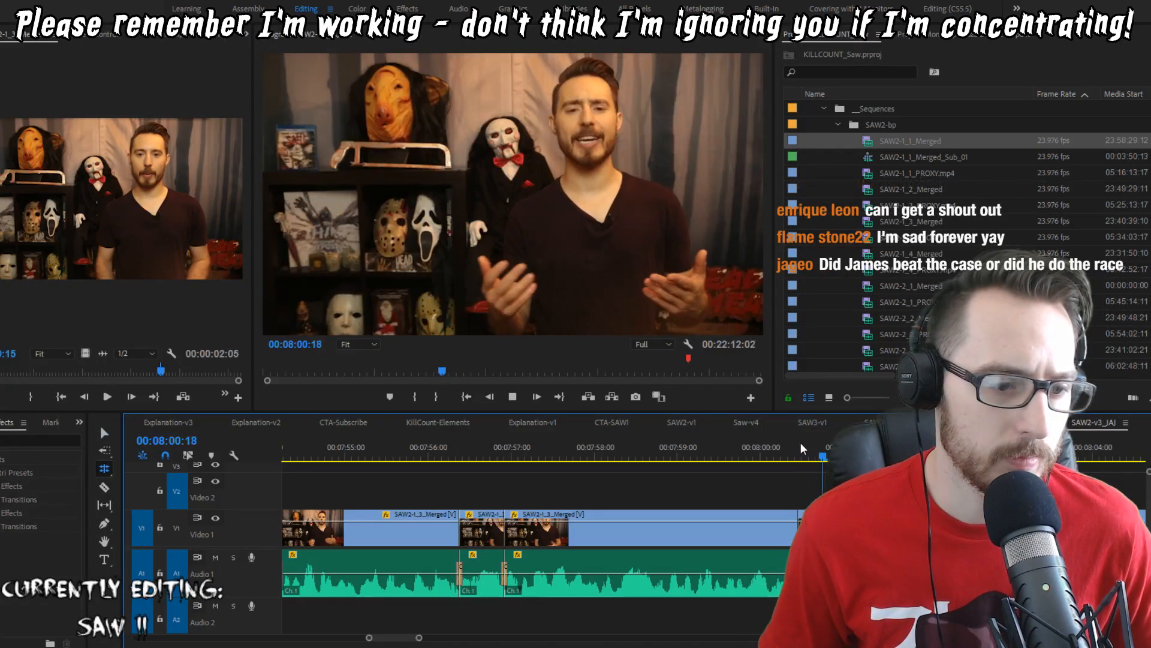
{"action": "key", "text": "space"}
Step: Lengthen the video at the same edit by one frame with the Ripple Edit tool and play on from 00:08:00:18
{"action": "key", "text": "b"}
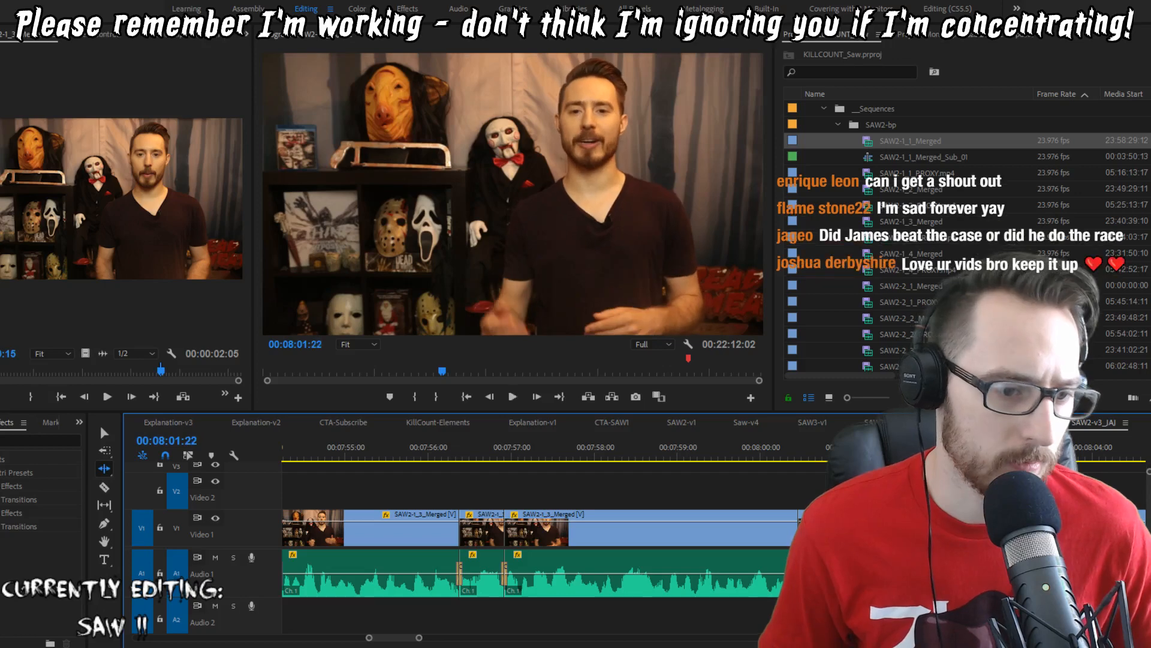
{"action": "left_click_drag", "start_coordinate": [886, 527], "coordinate": [889, 527]}
{"action": "left_click", "coordinate": [824, 457]}
{"action": "key", "text": "space"}
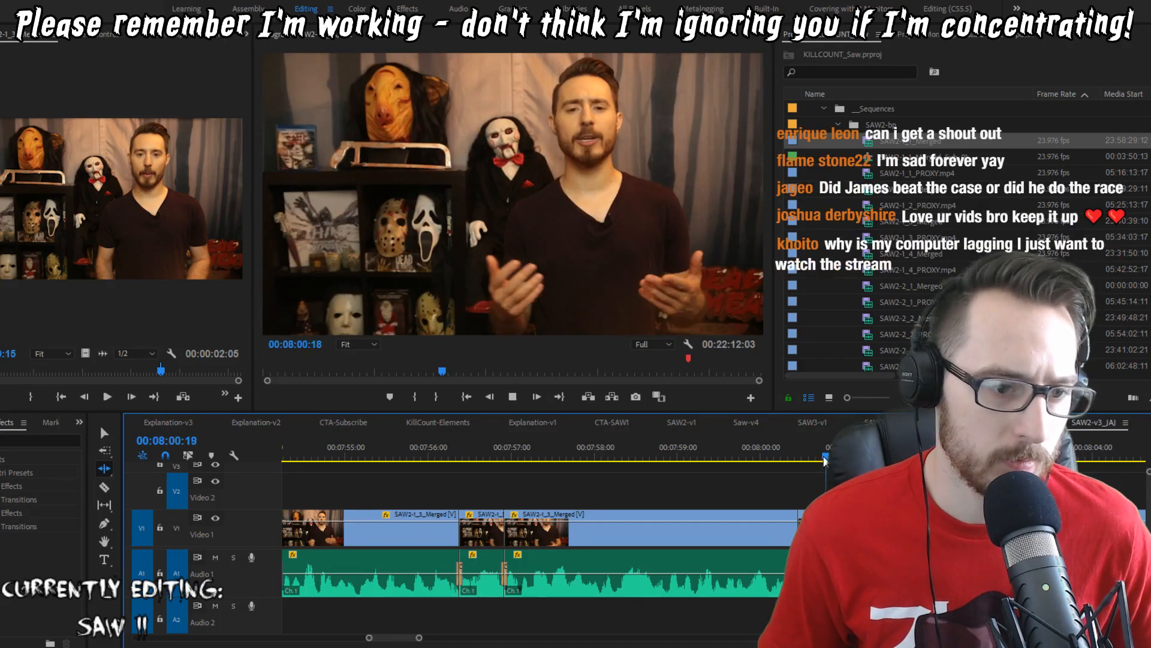
{"action": "key", "text": "v"}
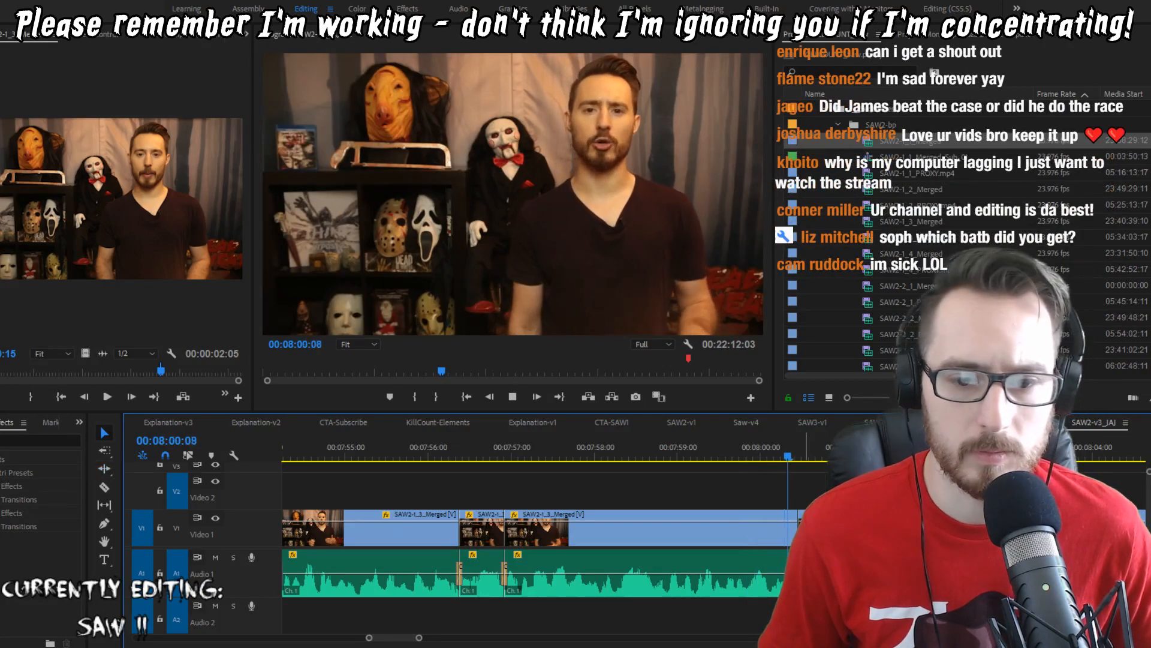
{"action": "scroll", "coordinate": [714, 499], "scroll_direction": "down", "scroll_amount": 17}
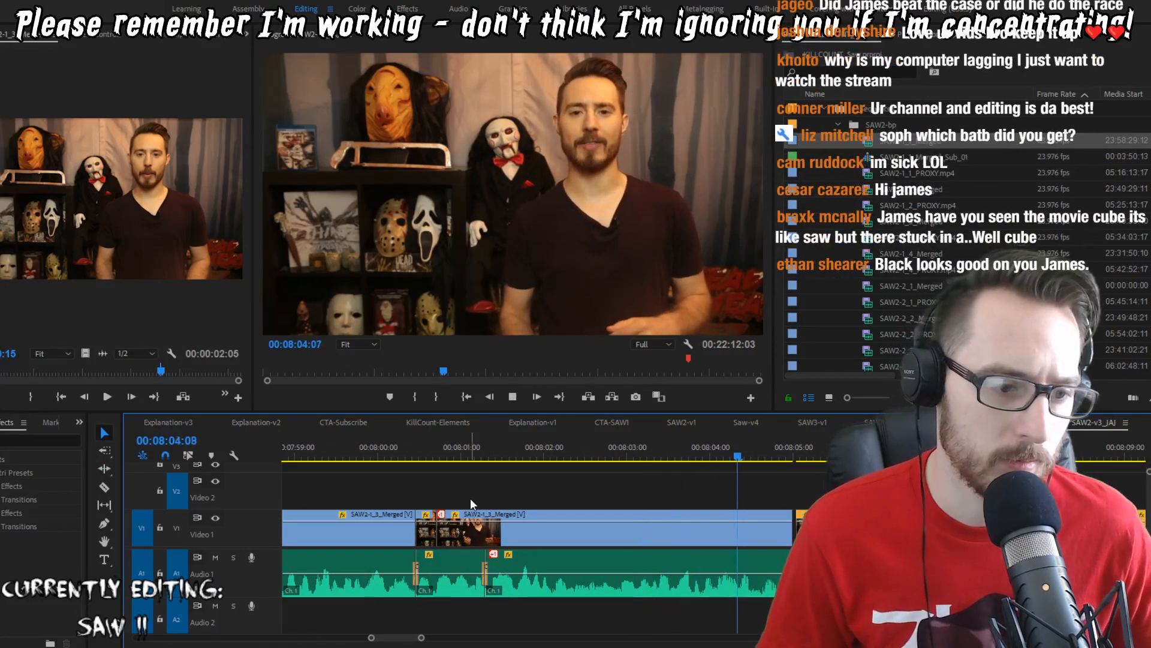
Step: Stop at 00:08:05:00, close the one-frame gap before the orange clip and replay the lead-up
{"action": "key", "text": "space"}
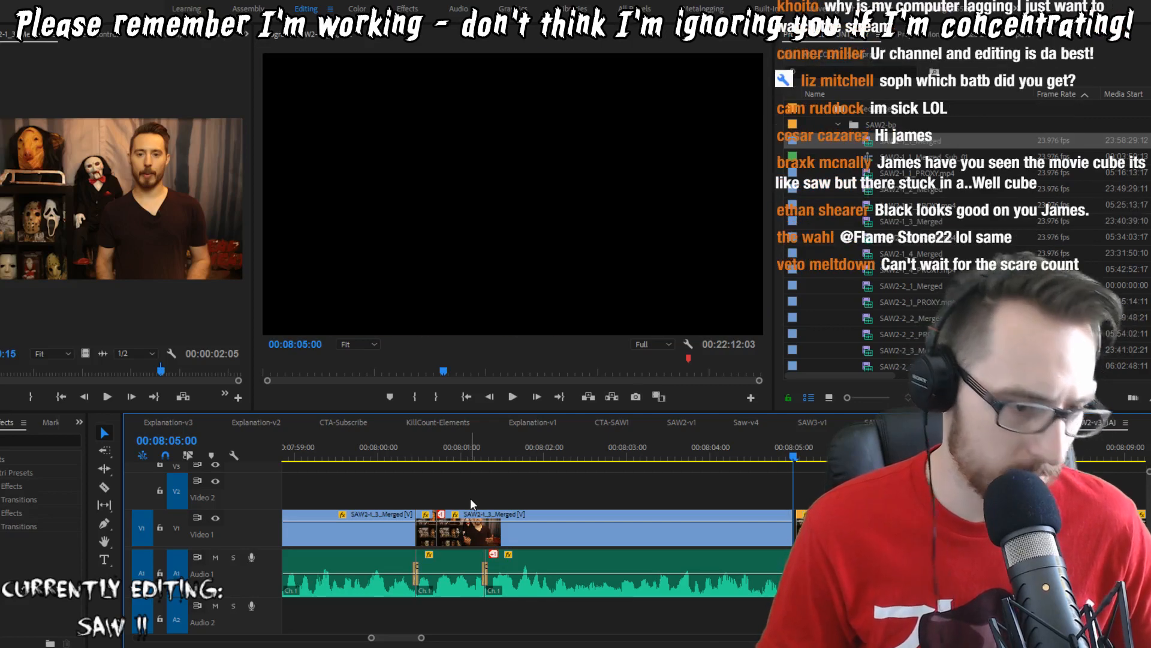
{"action": "key", "text": "shift+Left"}
{"action": "key", "text": "shift+Left"}
{"action": "key", "text": "shift+Left"}
{"action": "key", "text": "shift+Left"}
{"action": "key", "text": "shift+Left"}
{"action": "key", "text": "shift+Left"}
{"action": "key", "text": "space"}
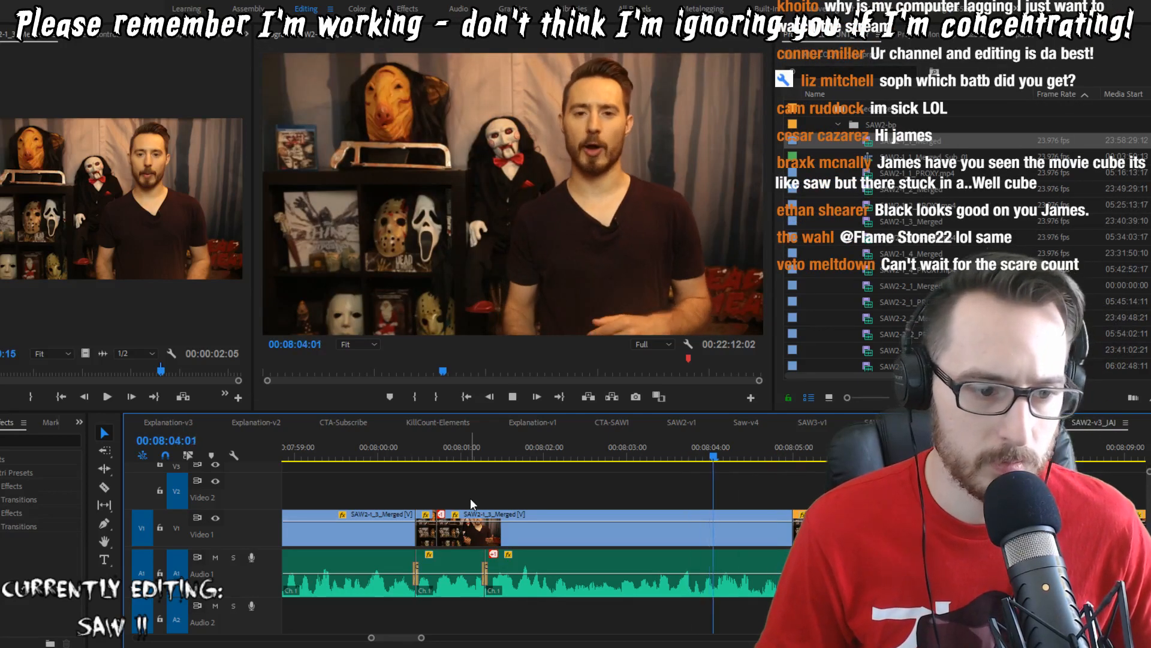
Step: Add Pen tool volume keyframes raising the audio from 00:08:04:12 into the cut at 00:08:05:00, and replay past the cut
{"action": "key", "text": "space"}
{"action": "key", "text": "p"}
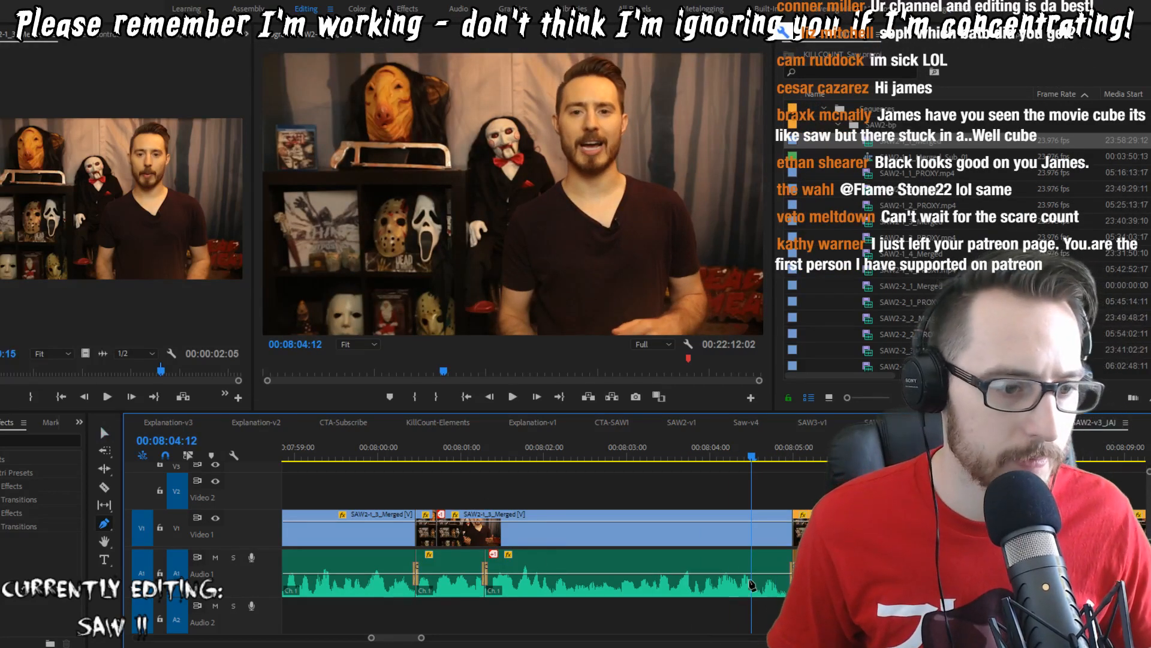
{"action": "left_click", "coordinate": [753, 574]}
{"action": "left_click_drag", "start_coordinate": [790, 574], "coordinate": [790, 557]}
{"action": "key", "text": "v"}
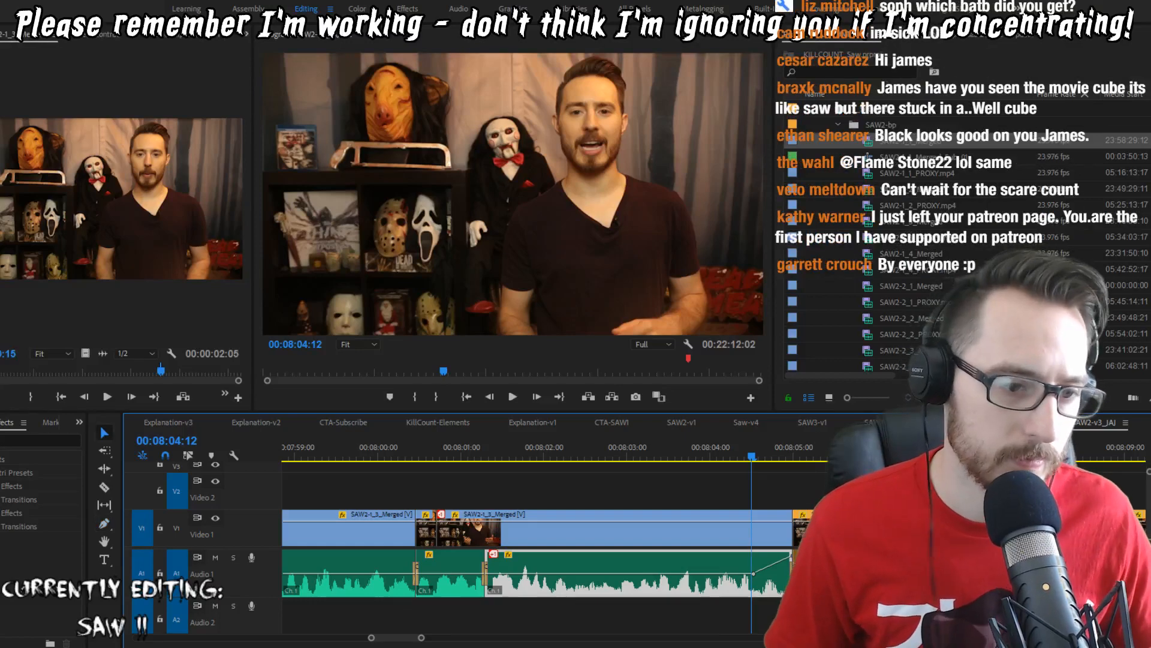
{"action": "key", "text": "space"}
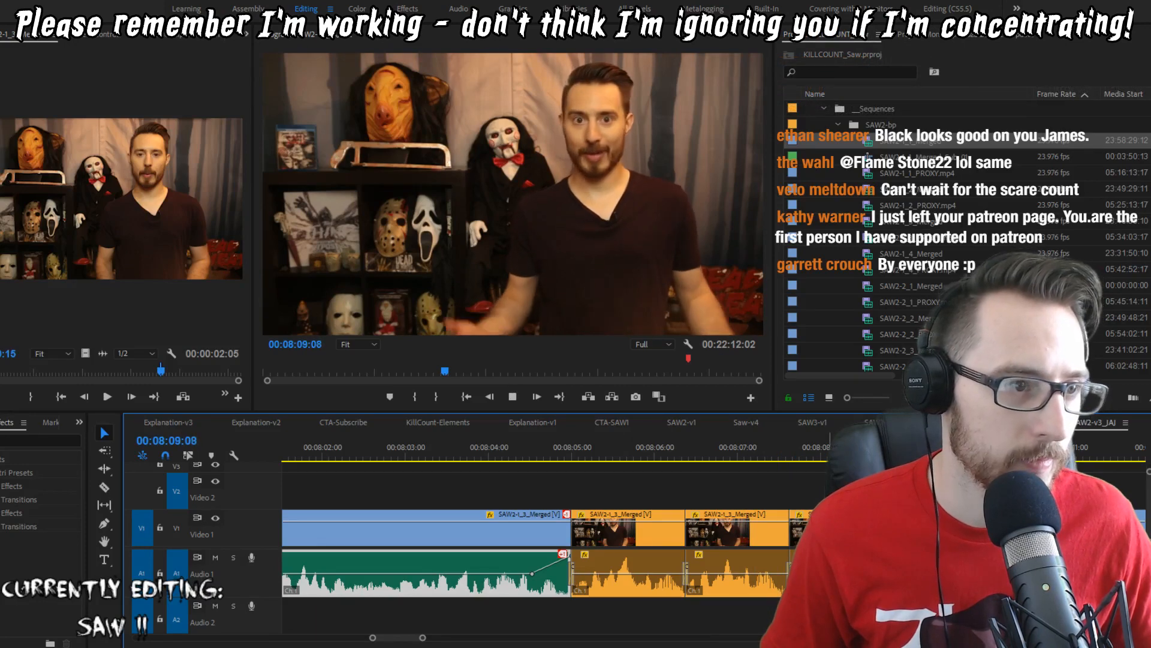
Step: Slip the video of the second orange clip, starting near 00:08:06:09, later by three frames and replay the section
{"action": "key", "text": "space"}
{"action": "left_click", "coordinate": [723, 527]}
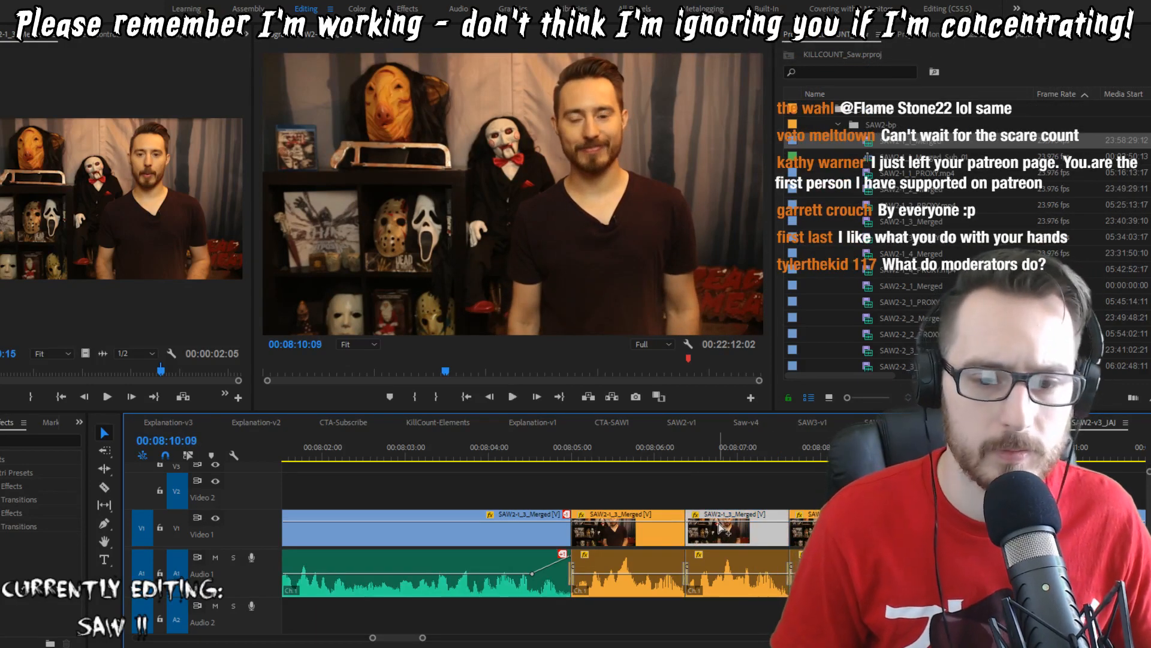
{"action": "key", "text": "ctrl+alt+Right"}
{"action": "key", "text": "ctrl+alt+Right"}
{"action": "key", "text": "ctrl+alt+Right"}
{"action": "key", "text": "Up"}
{"action": "key", "text": "Up"}
{"action": "key", "text": "Up"}
{"action": "key", "text": "space"}
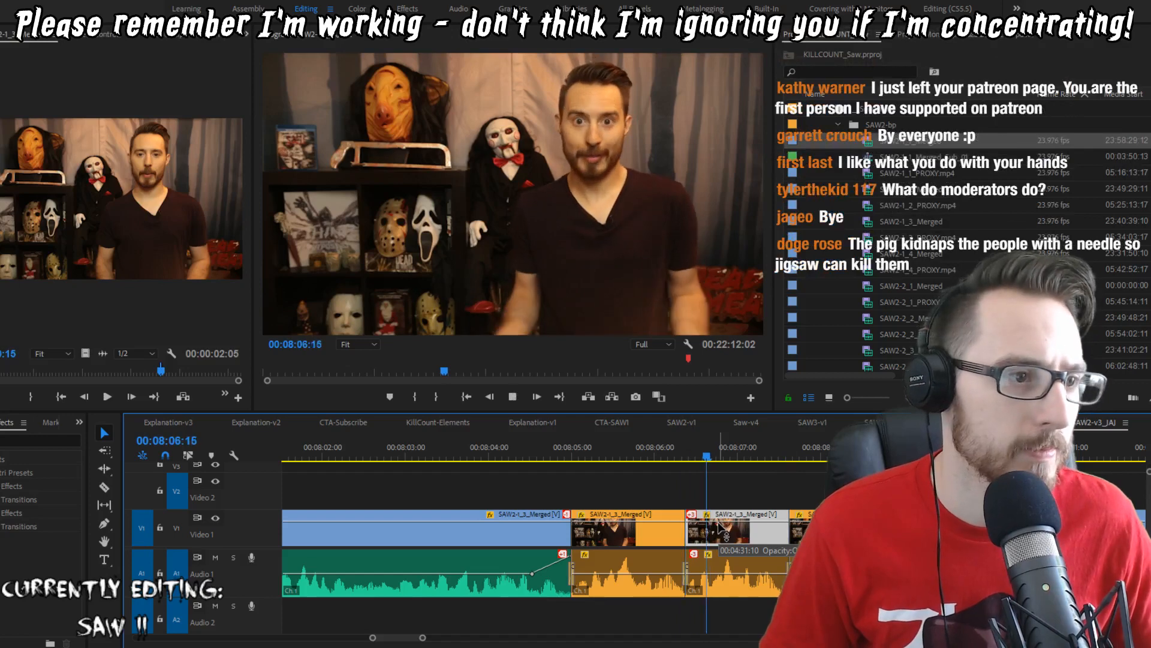
Step: Extract the first orange clip, from 00:08:05:00 up to the next cut, closing the gap, and clear the selection
{"action": "key", "text": "space"}
{"action": "key", "text": "Up"}
{"action": "key", "text": "Up"}
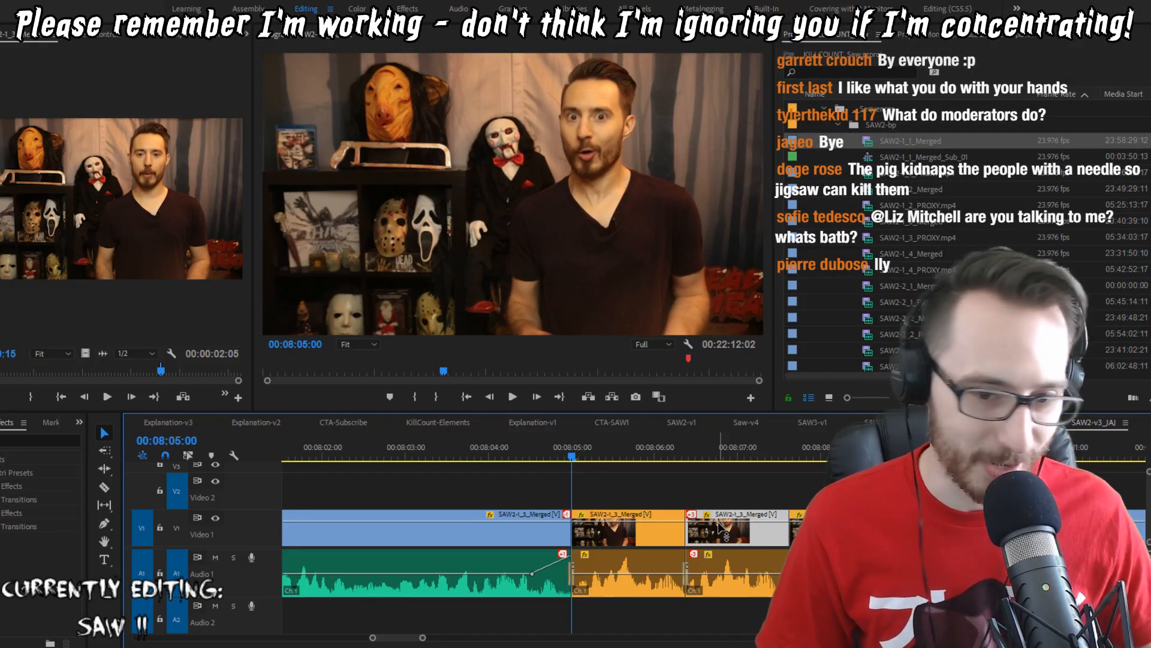
{"action": "key", "text": "i"}
{"action": "key", "text": "Down"}
{"action": "key", "text": "Left"}
{"action": "key", "text": "o"}
{"action": "key", "text": "apostrophe"}
{"action": "key", "text": "ctrl+shift+a"}
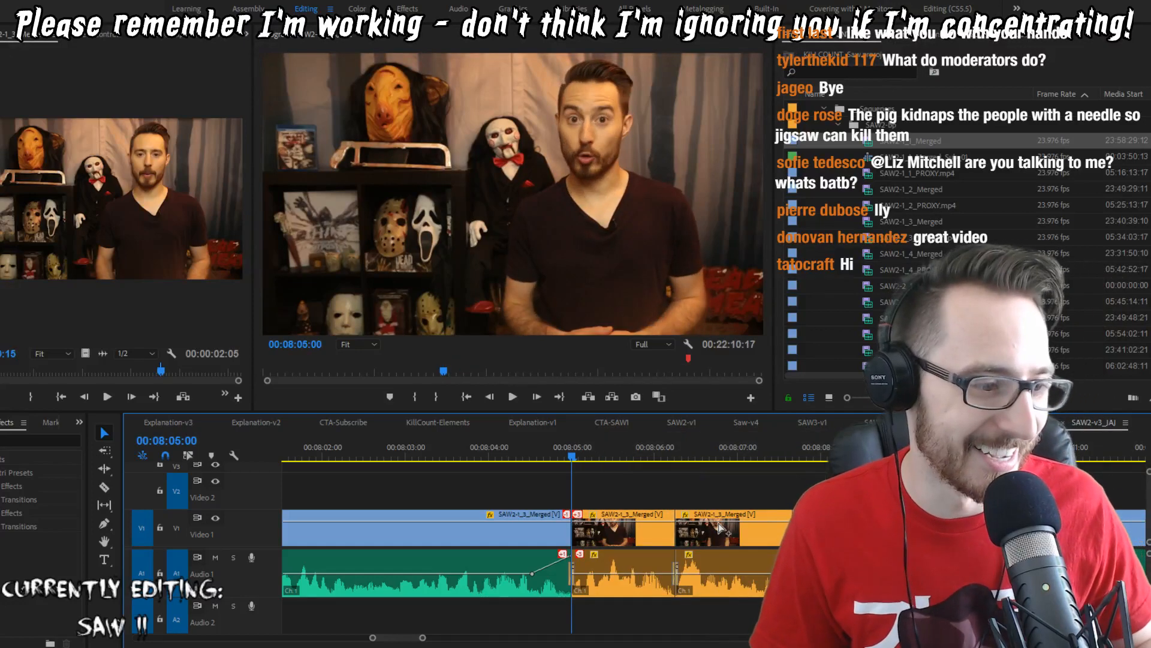
Step: Save the project and replay from 00:08:02:12 past the new join at 00:08:05:00
{"action": "key", "text": "shift+Left"}
{"action": "key", "text": "shift+Left"}
{"action": "key", "text": "shift+Left"}
{"action": "key", "text": "shift+Left"}
{"action": "key", "text": "shift+Left"}
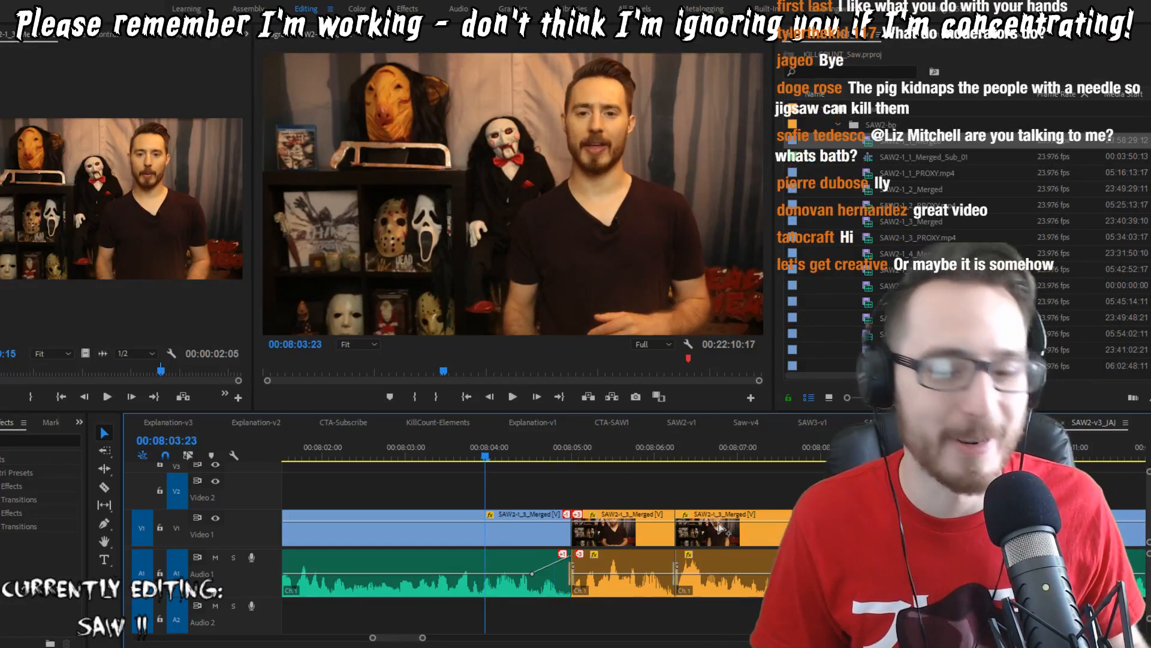
{"action": "key", "text": "ctrl+s"}
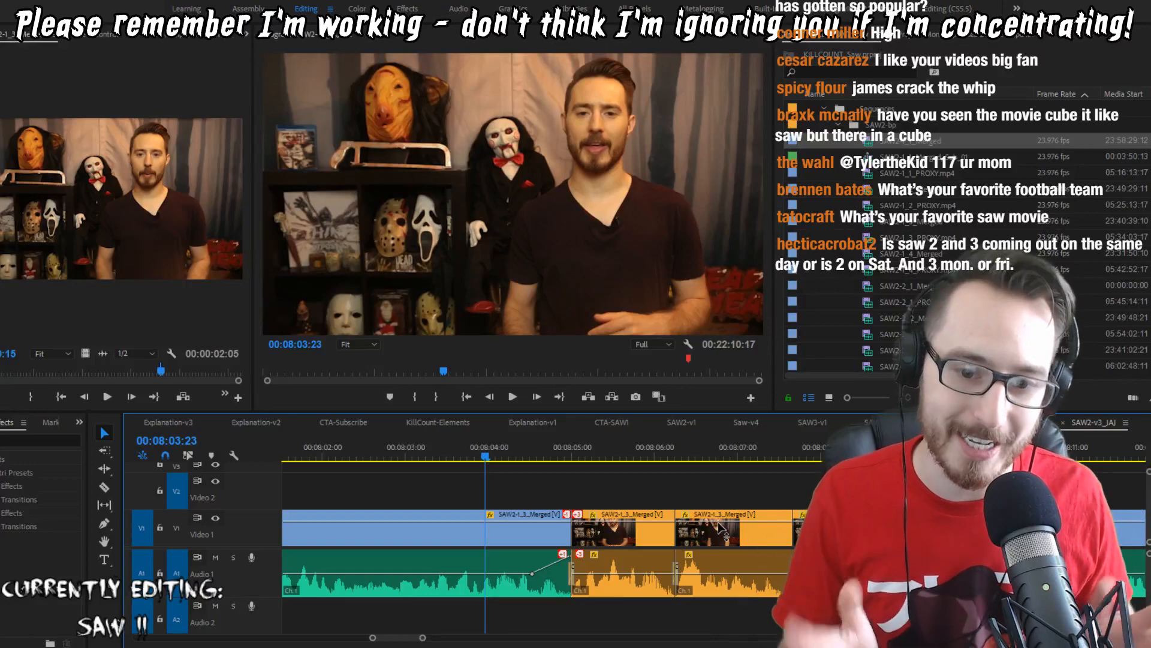
{"action": "key", "text": "shift+Left"}
{"action": "key", "text": "shift+Left"}
{"action": "key", "text": "shift+Left"}
{"action": "key", "text": "shift+Left"}
{"action": "key", "text": "shift+Left"}
{"action": "key", "text": "shift+Left"}
{"action": "key", "text": "shift+Left"}
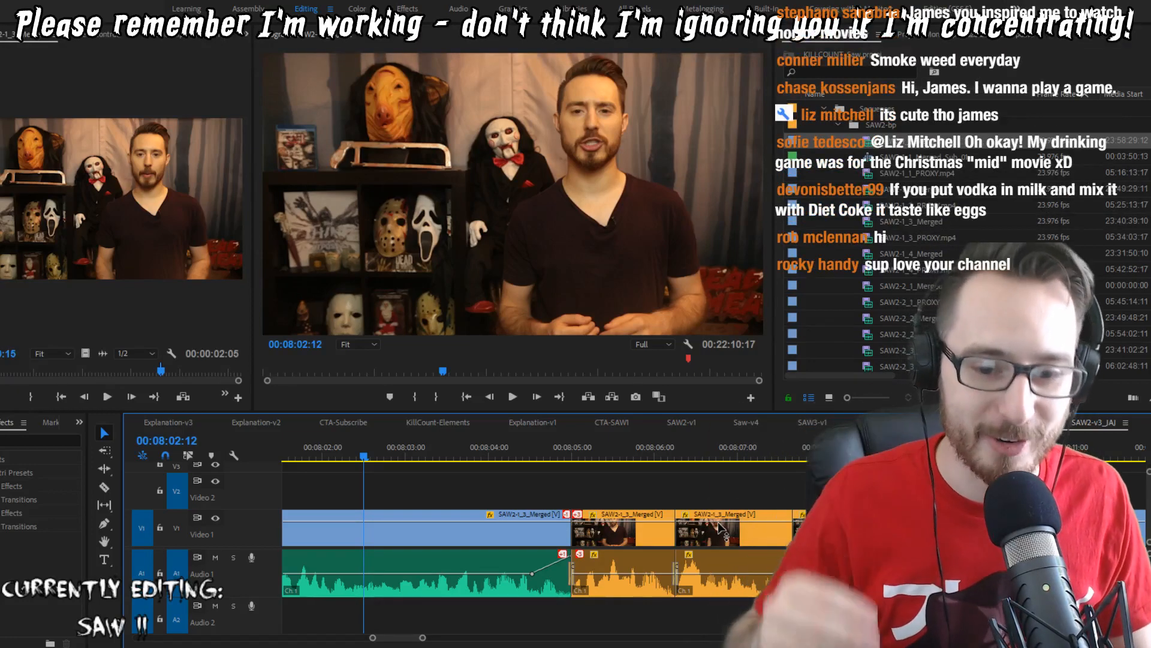
{"action": "key", "text": "space"}
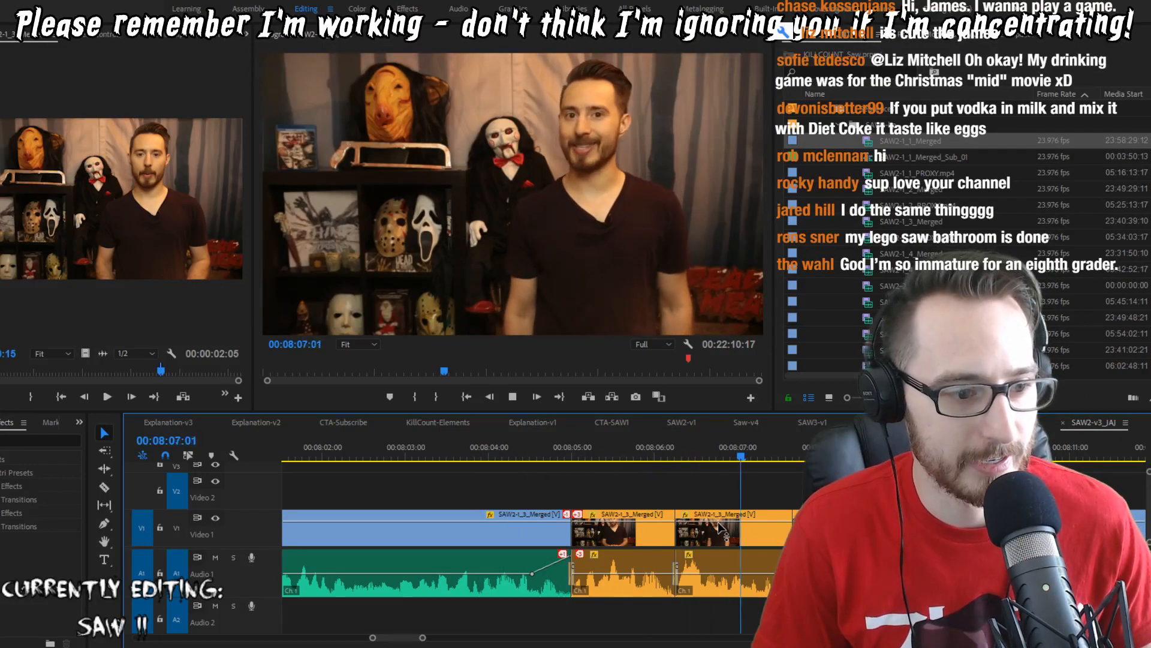
Step: Extract the unwanted orange footage following the first orange clip, from about 00:08:06:06 up to the green audio section
{"action": "key", "text": "i"}
{"action": "key", "text": "Down"}
{"action": "key", "text": "Left"}
{"action": "key", "text": "o"}
{"action": "key", "text": "apostrophe"}
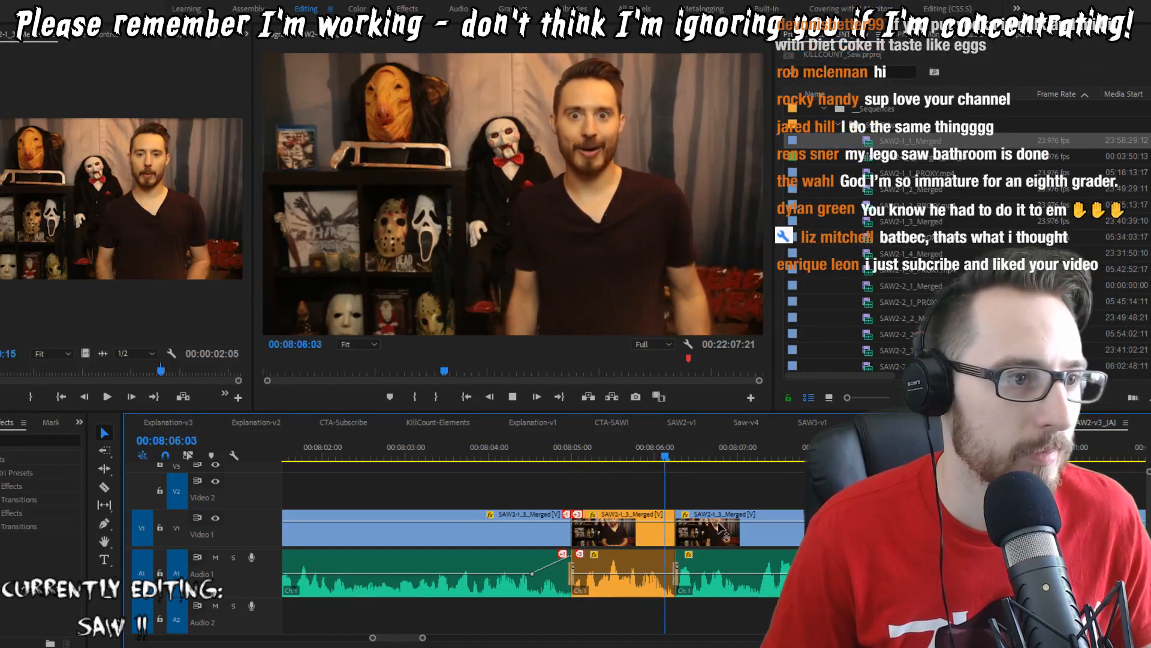
Step: Extract the two frames around the cut near 00:08:06:06 and replay from the preceding edit
{"action": "key", "text": "Left"}
{"action": "key", "text": "i"}
{"action": "key", "text": "Right"}
{"action": "key", "text": "o"}
{"action": "key", "text": "apostrophe"}
{"action": "key", "text": "Up"}
{"action": "key", "text": "space"}
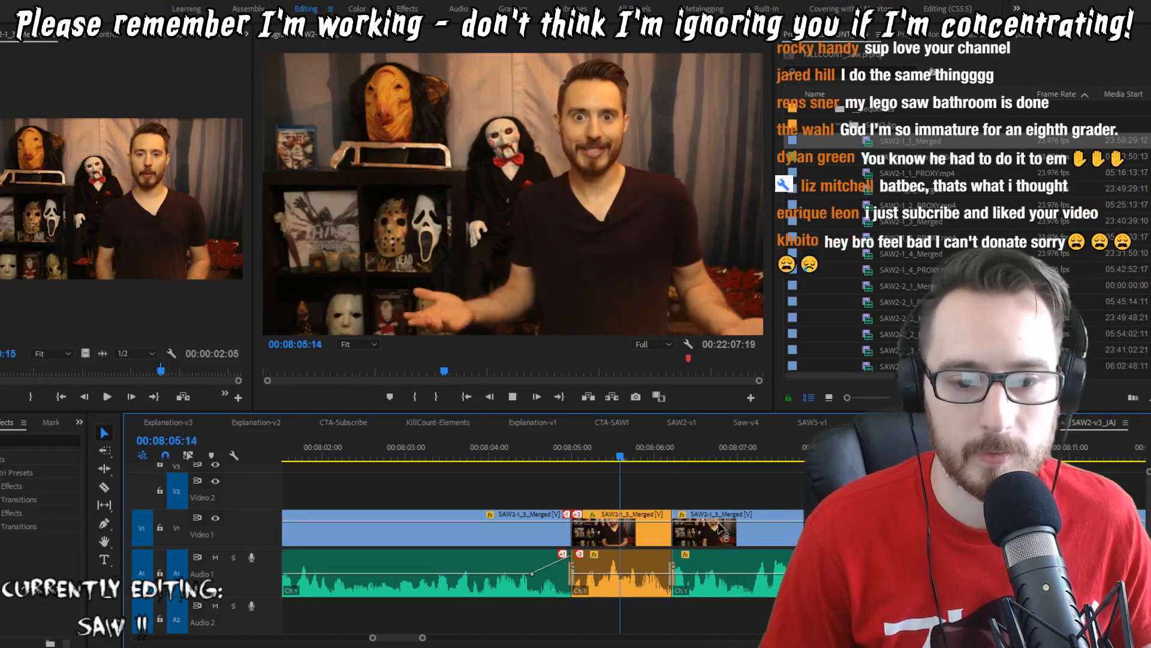
Step: Ripple trim one more frame off the end of the orange clip near 00:08:06:05 and replay the join
{"action": "key", "text": "space"}
{"action": "key", "text": "Up"}
{"action": "key", "text": "Left"}
{"action": "key", "text": "w"}
{"action": "key", "text": "Up"}
{"action": "key", "text": "space"}
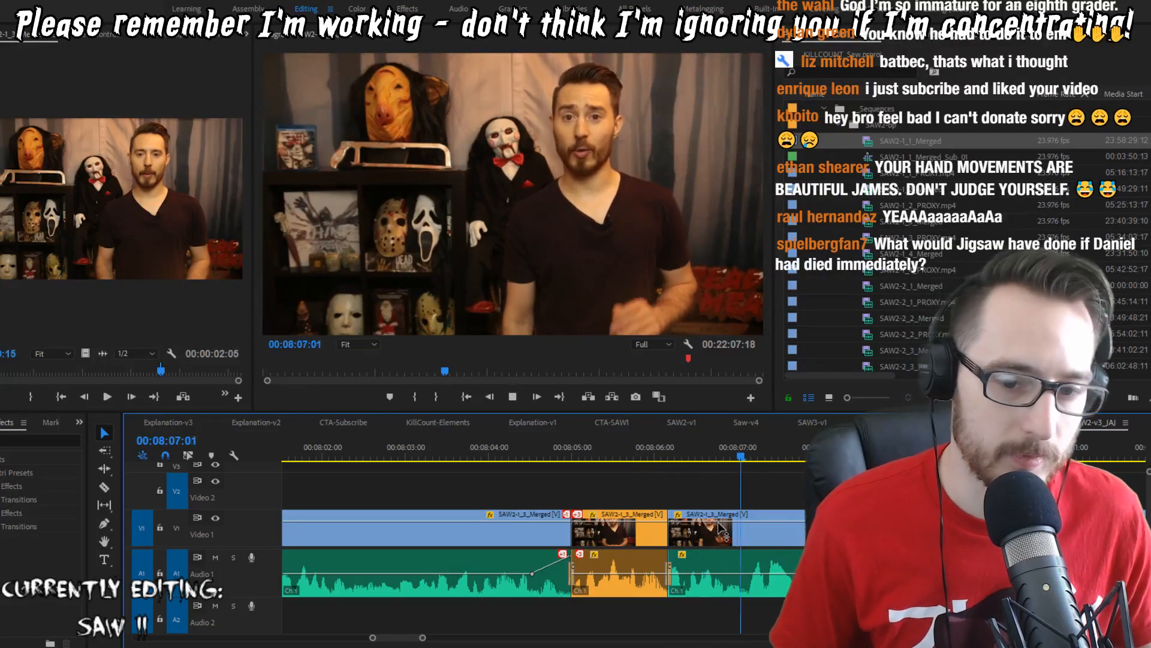
Step: Stop playback and extract a single frame at 00:08:07:02
{"action": "key", "text": "space"}
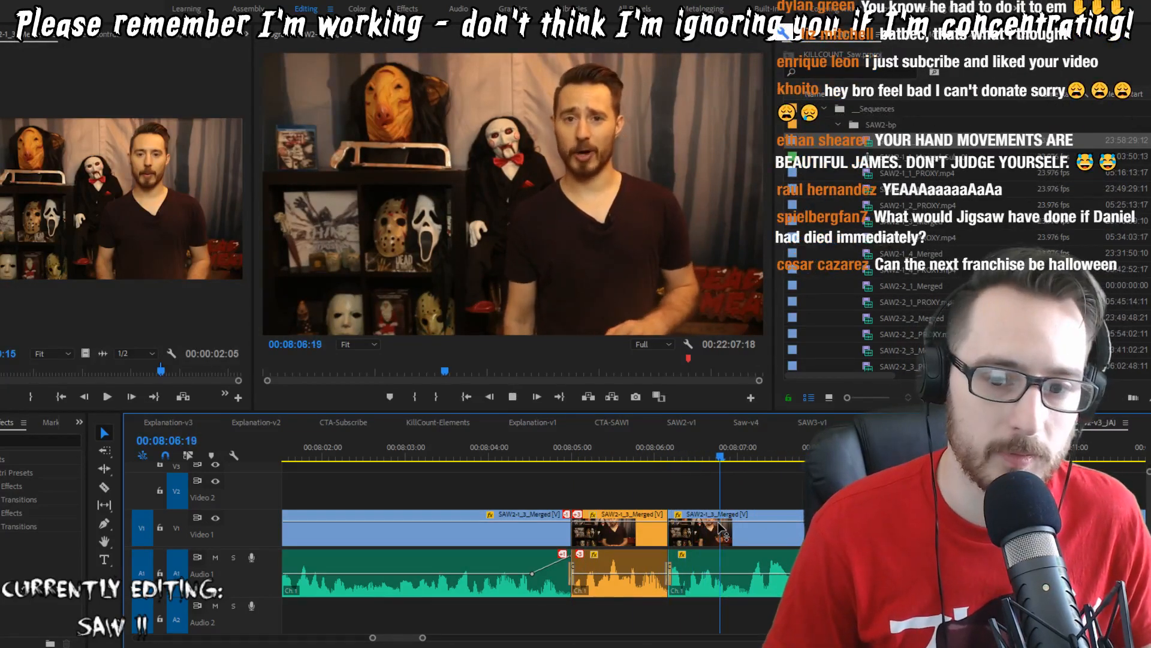
{"action": "key", "text": "i"}
{"action": "key", "text": "o"}
{"action": "key", "text": "apostrophe"}
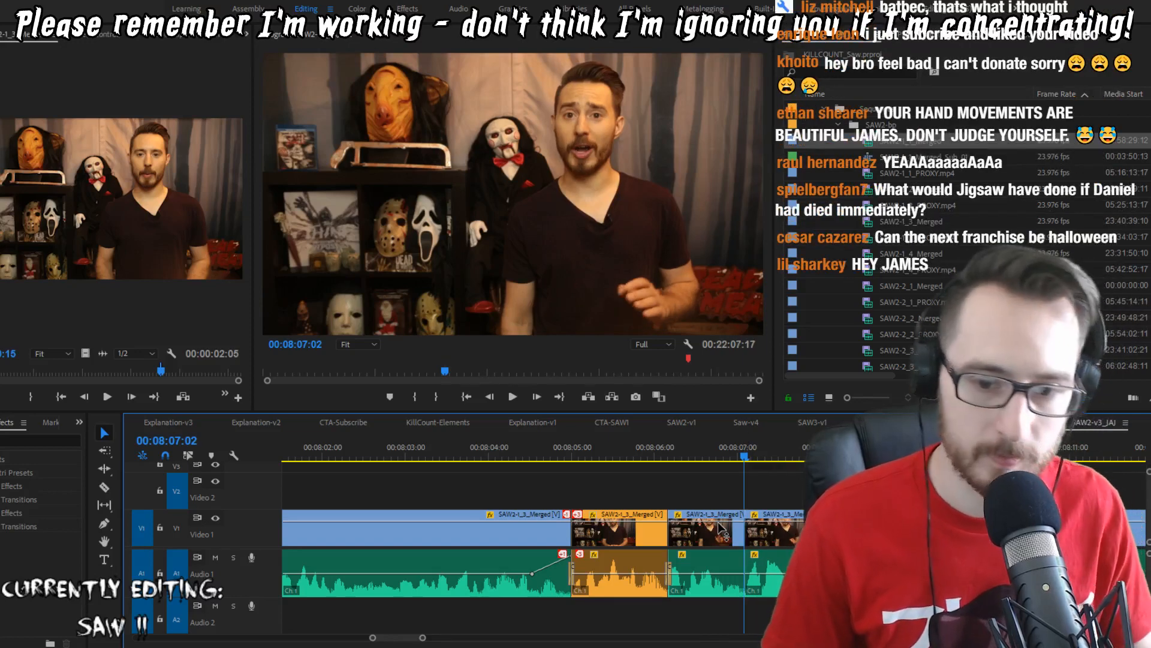
Step: Move to 00:08:07:15 and extract a single frame there
{"action": "key", "text": "j"}
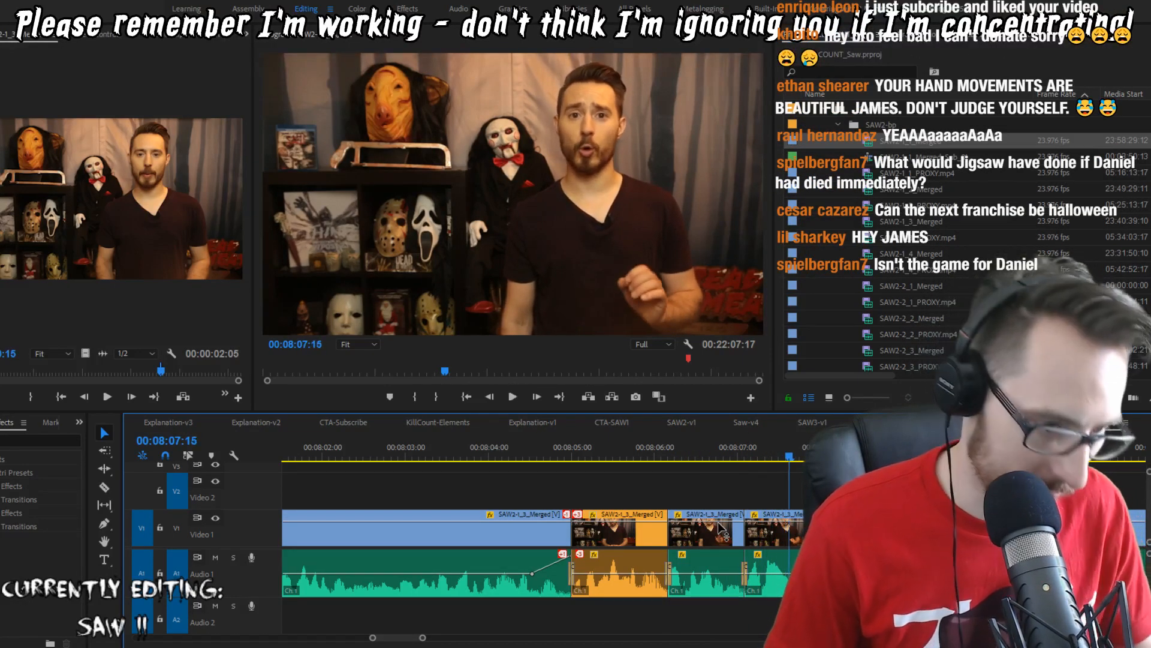
{"action": "key", "text": "i"}
{"action": "key", "text": "o"}
{"action": "key", "text": "apostrophe"}
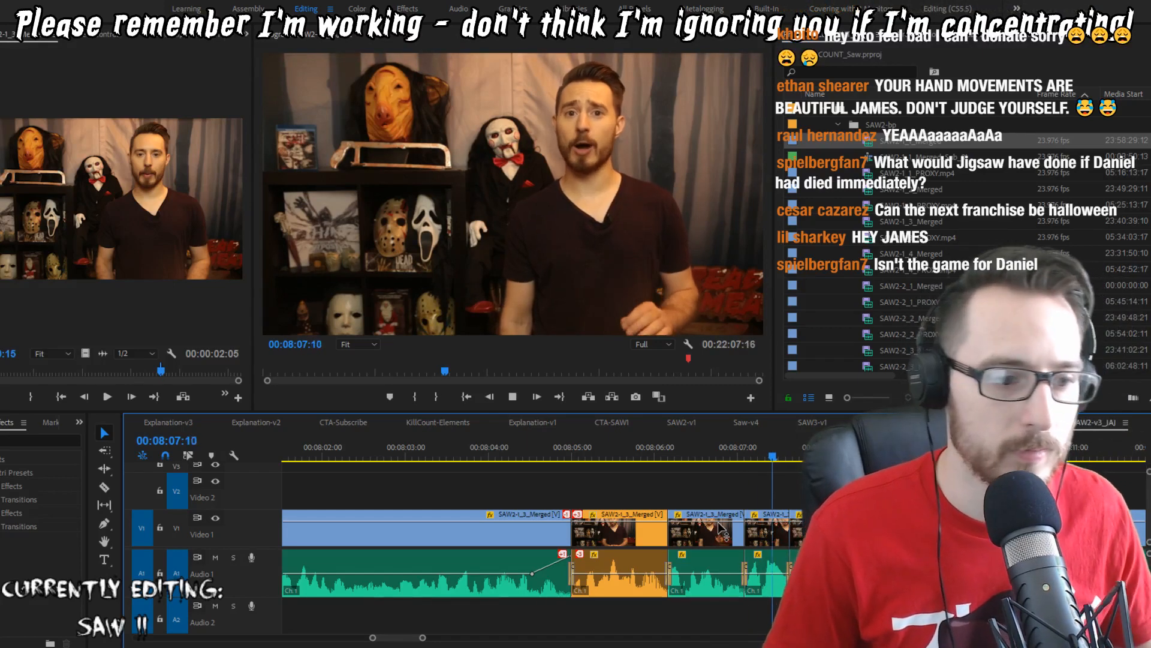
Step: Play on through to 00:08:17:08, replaying the join near 00:08:10:12 on the way
{"action": "key", "text": "space"}
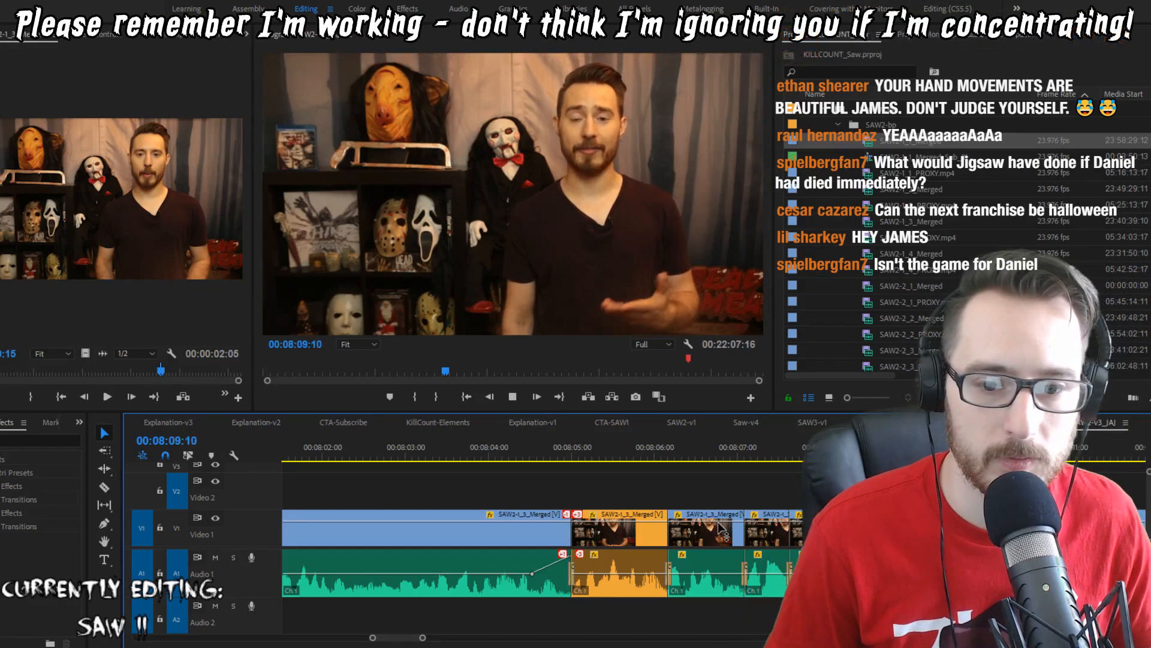
{"action": "key", "text": "space"}
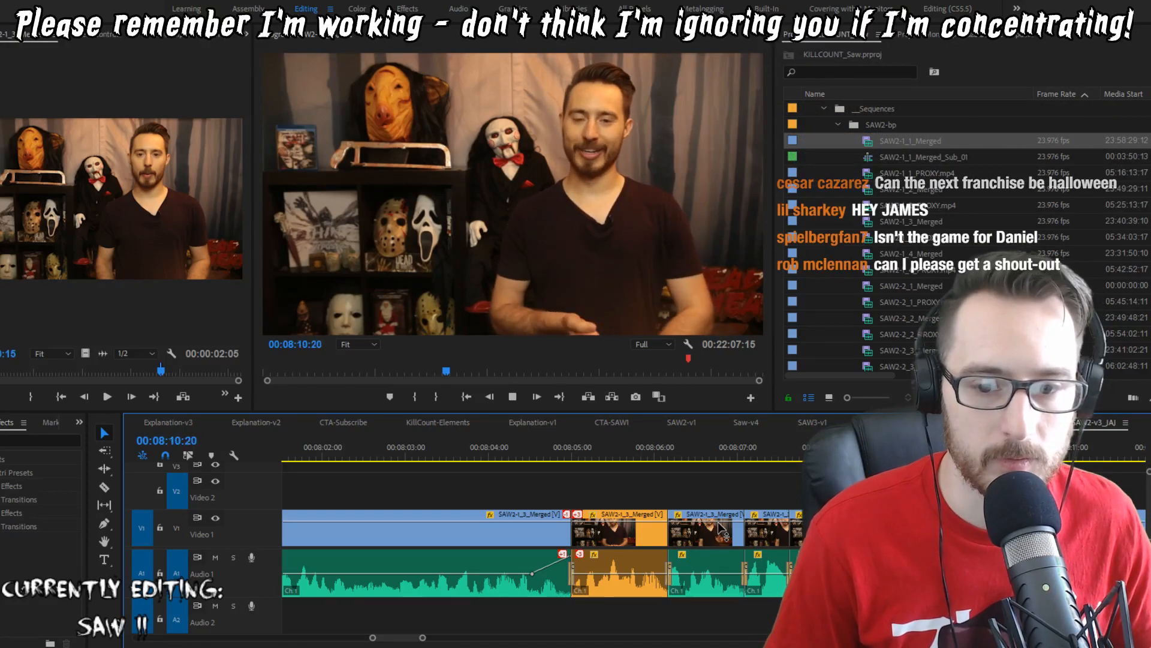
{"action": "key", "text": "space"}
{"action": "key", "text": "Up"}
{"action": "key", "text": "space"}
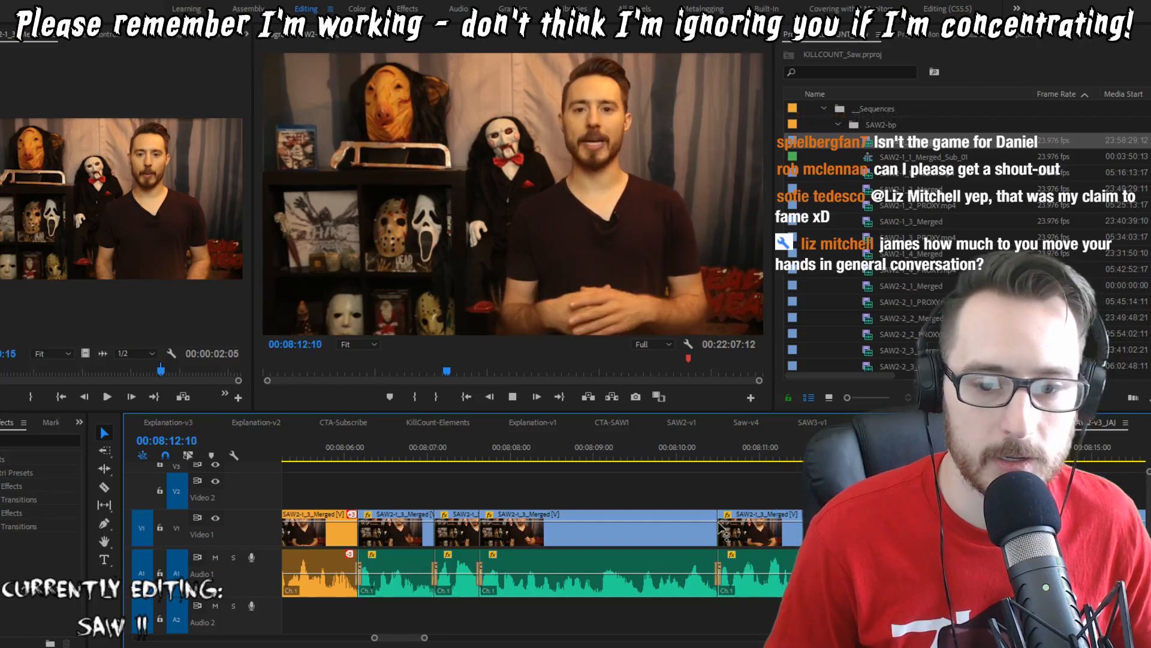
{"action": "key", "text": "space"}
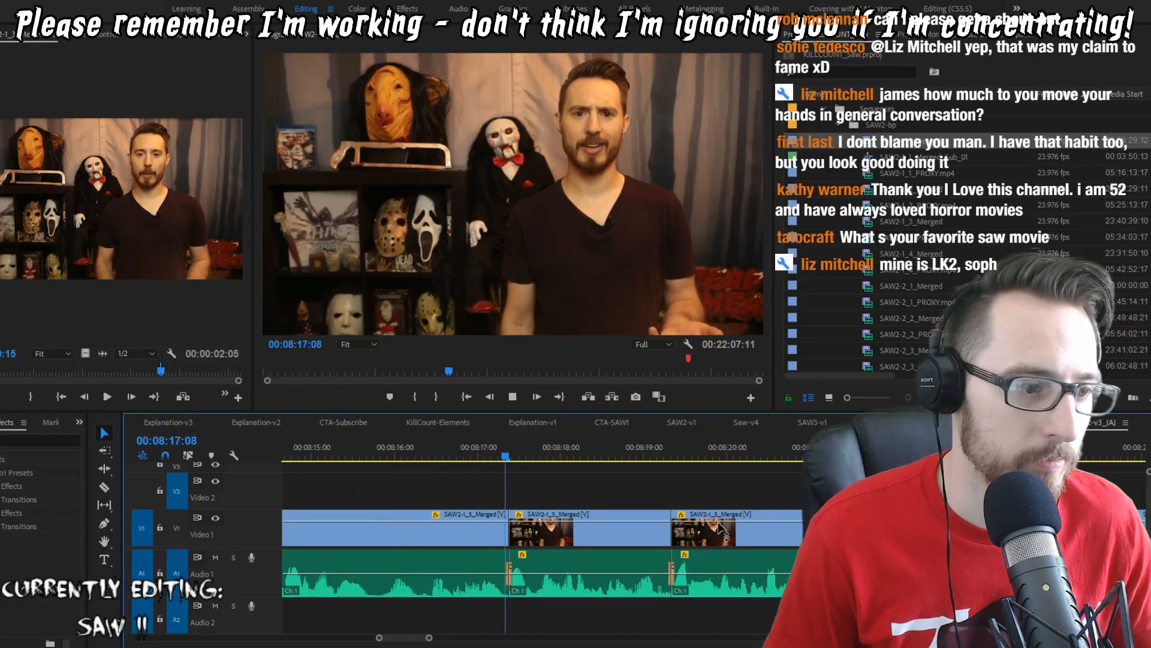
Step: Replay the footage leading up to 00:08:17:08 and extract the four frames from 00:08:15:16 to 00:08:15:19
{"action": "key", "text": "shift+Left"}
{"action": "key", "text": "shift+Left"}
{"action": "key", "text": "shift+Left"}
{"action": "key", "text": "shift+Left"}
{"action": "key", "text": "shift+Left"}
{"action": "key", "text": "shift+Left"}
{"action": "key", "text": "shift+Left"}
{"action": "key", "text": "shift+Left"}
{"action": "key", "text": "shift+Left"}
{"action": "key", "text": "shift+Left"}
{"action": "key", "text": "shift+Left"}
{"action": "key", "text": "shift+Left"}
{"action": "key", "text": "space"}
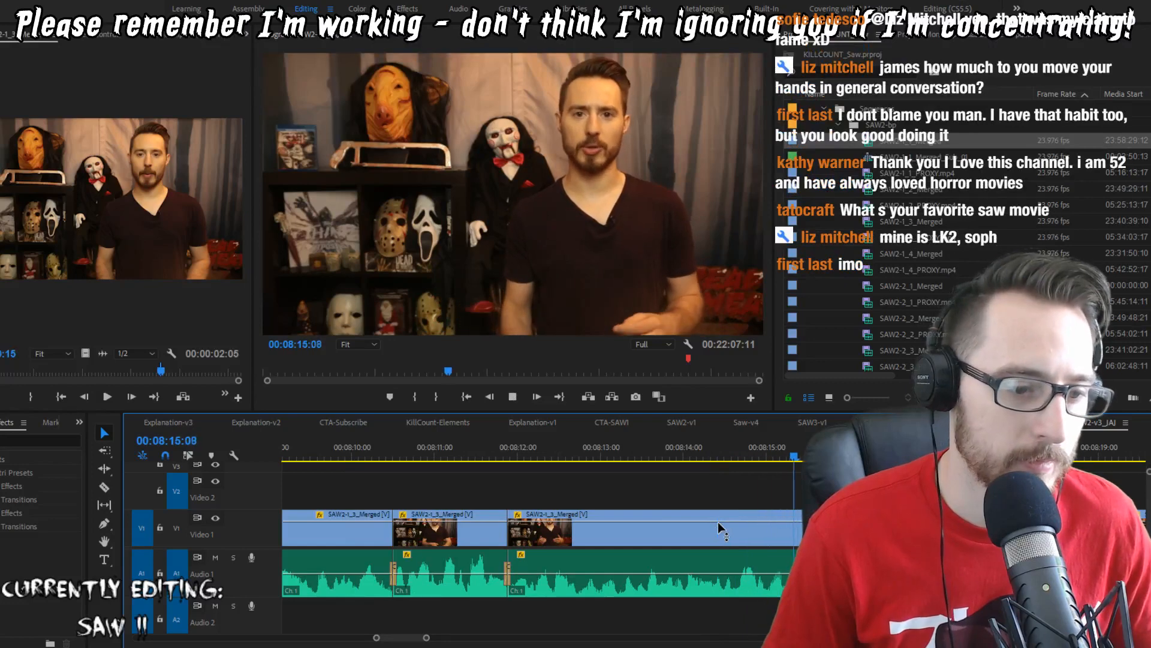
{"action": "key", "text": "space"}
{"action": "key", "text": "Right"}
{"action": "key", "text": "Right"}
{"action": "key", "text": "i"}
{"action": "key", "text": "Right"}
{"action": "key", "text": "Right"}
{"action": "key", "text": "Right"}
{"action": "key", "text": "o"}
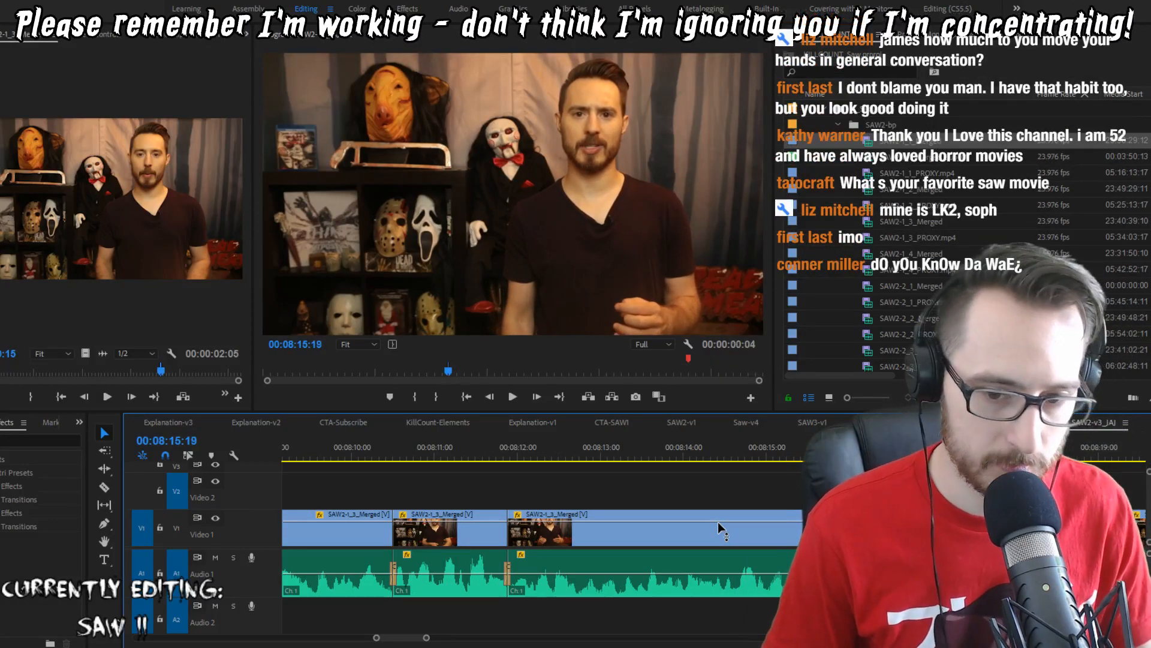
{"action": "key", "text": "apostrophe"}
Step: Replay the new join near 00:08:15:16 from 00:08:15:06 and stop at 00:08:16:03
{"action": "key", "text": "shift+Left"}
{"action": "key", "text": "shift+Left"}
{"action": "key", "text": "shift+Left"}
{"action": "key", "text": "shift+a"}
{"action": "key", "text": "space"}
{"action": "key", "text": "shift+Left"}
{"action": "key", "text": "shift+Left"}
{"action": "key", "text": "shift+Left"}
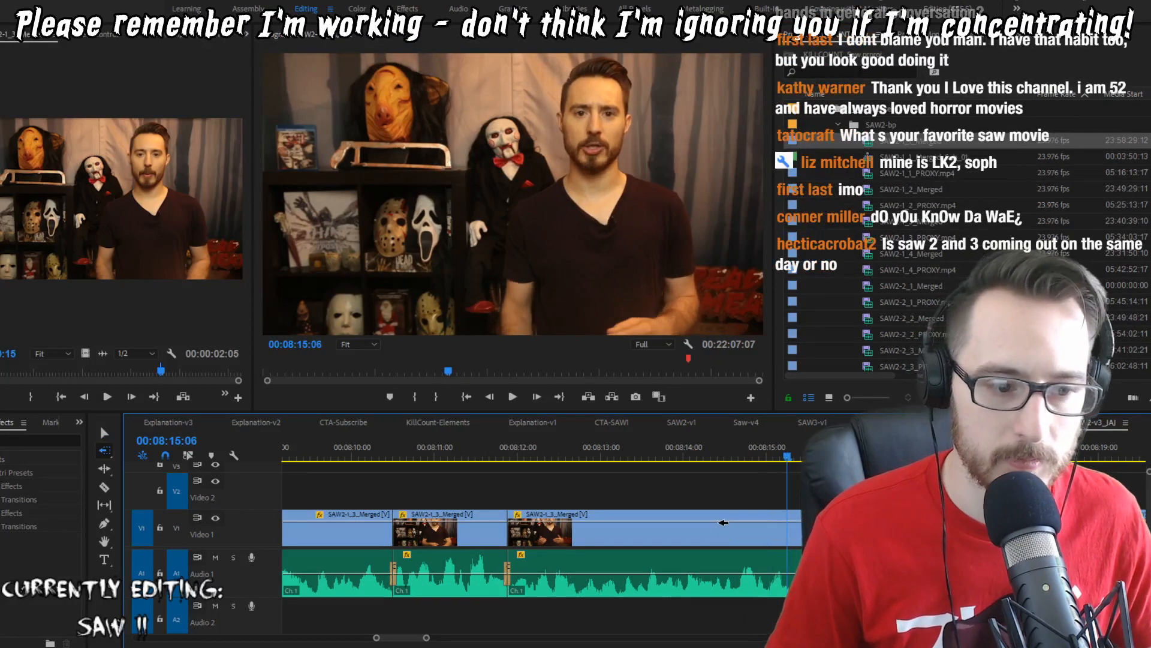
{"action": "key", "text": "space"}
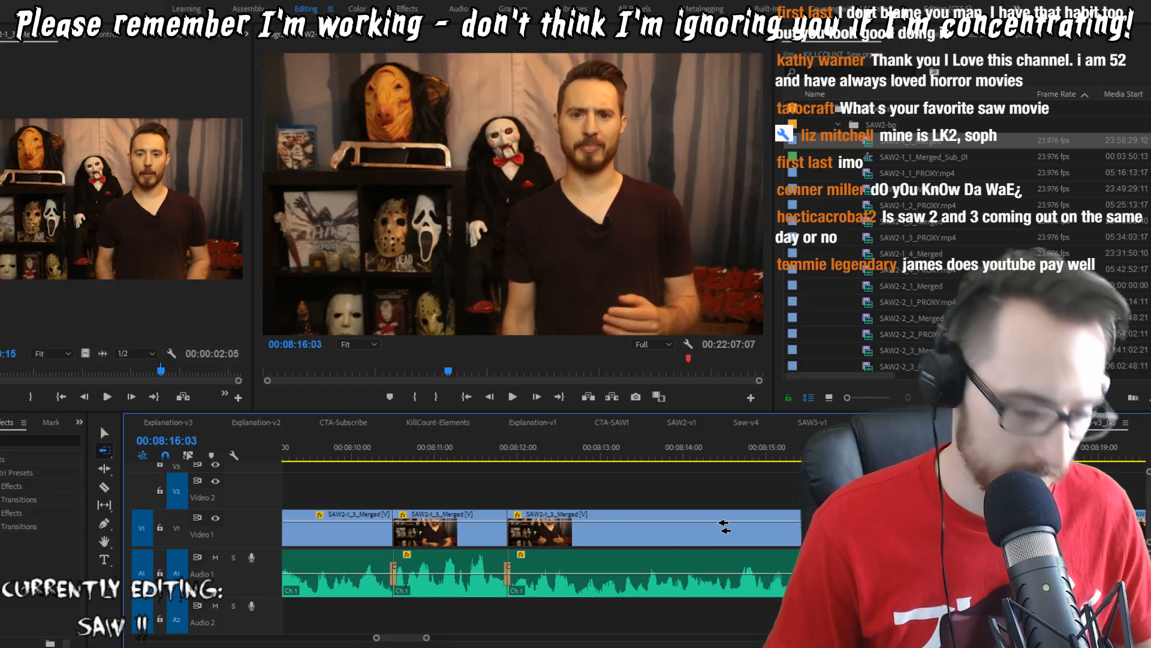
Step: Extract the two frames at 00:08:16:03 and 00:08:16:04 and play on
{"action": "key", "text": "i"}
{"action": "key", "text": "Right"}
{"action": "key", "text": "o"}
{"action": "key", "text": "apostrophe"}
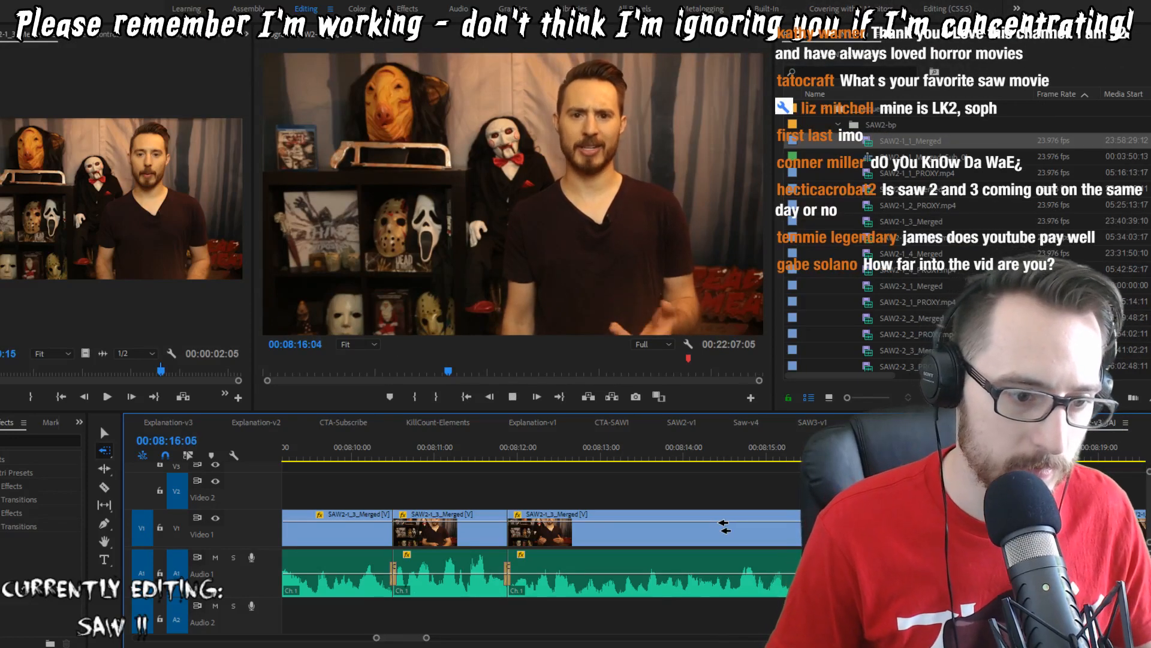
{"action": "key", "text": "space"}
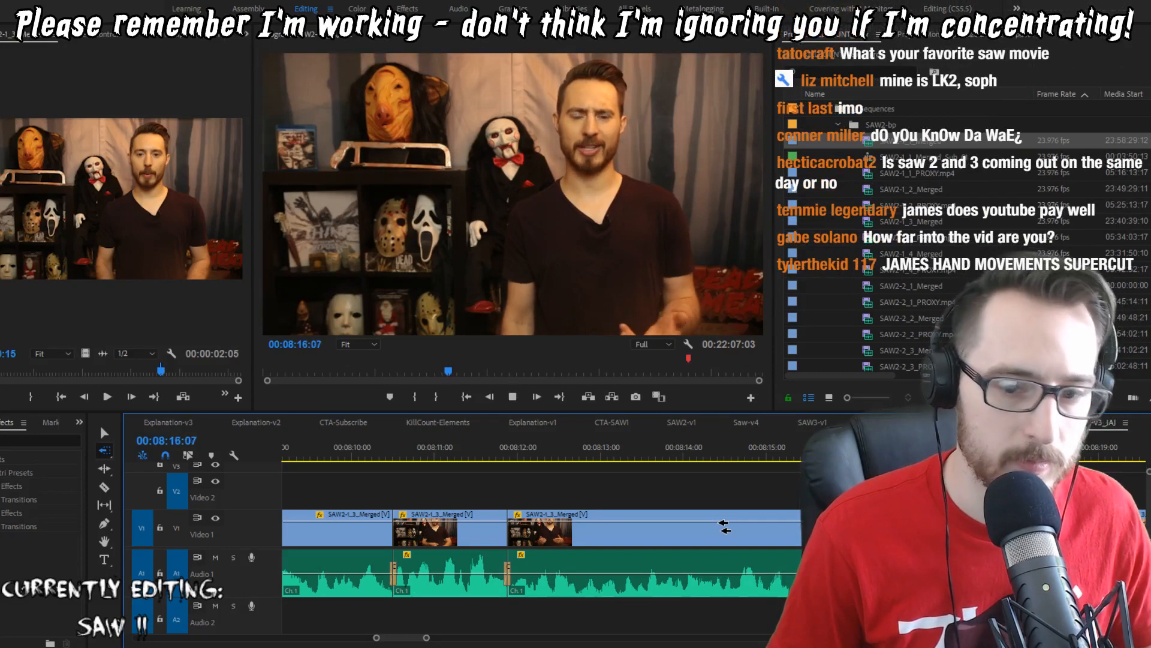
Step: Extract two more frames at the cut near 00:08:16:04 and replay the join through to 00:08:17:01
{"action": "key", "text": "space"}
{"action": "key", "text": "i"}
{"action": "key", "text": "o"}
{"action": "key", "text": "apostrophe"}
{"action": "key", "text": "shift+Left"}
{"action": "key", "text": "shift+Left"}
{"action": "key", "text": "shift+Left"}
{"action": "key", "text": "shift+Left"}
{"action": "key", "text": "shift+Left"}
{"action": "key", "text": "space"}
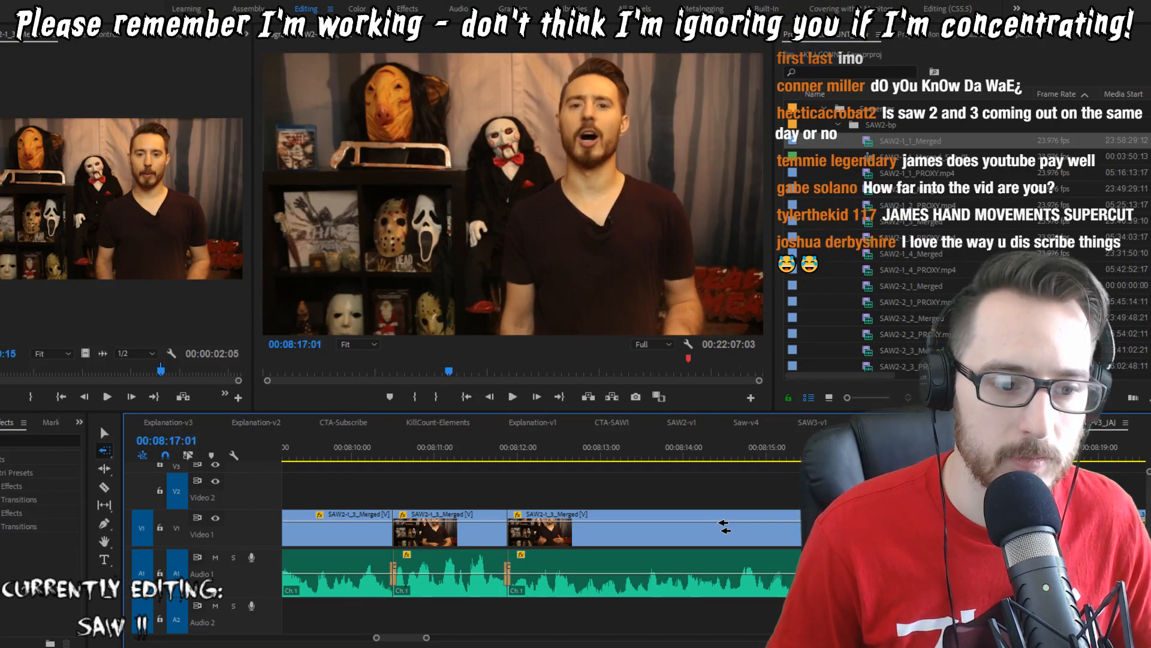
Step: Replay the lead-up to the cut near 00:08:17:01, extract the frame at 00:08:17:08 and replay past it
{"action": "key", "text": "shift+Left"}
{"action": "key", "text": "shift+Left"}
{"action": "key", "text": "shift+Left"}
{"action": "key", "text": "shift+Left"}
{"action": "key", "text": "shift+Left"}
{"action": "key", "text": "space"}
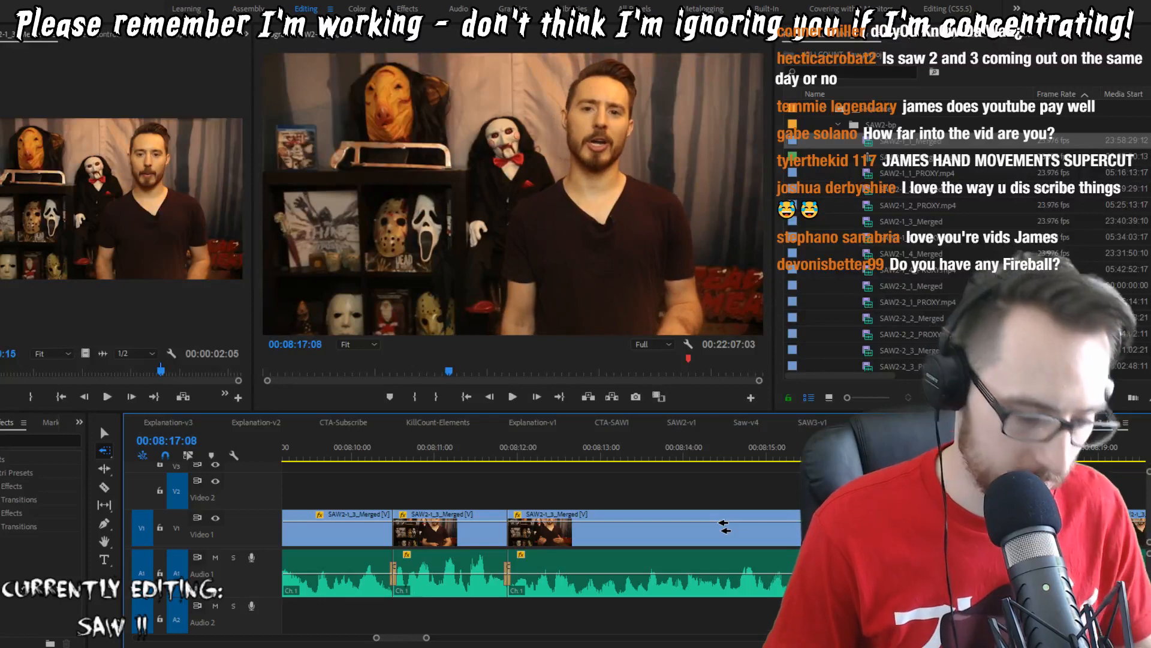
{"action": "key", "text": "i"}
{"action": "key", "text": "o"}
{"action": "key", "text": "apostrophe"}
{"action": "key", "text": "shift+Left"}
{"action": "key", "text": "shift+Left"}
{"action": "key", "text": "space"}
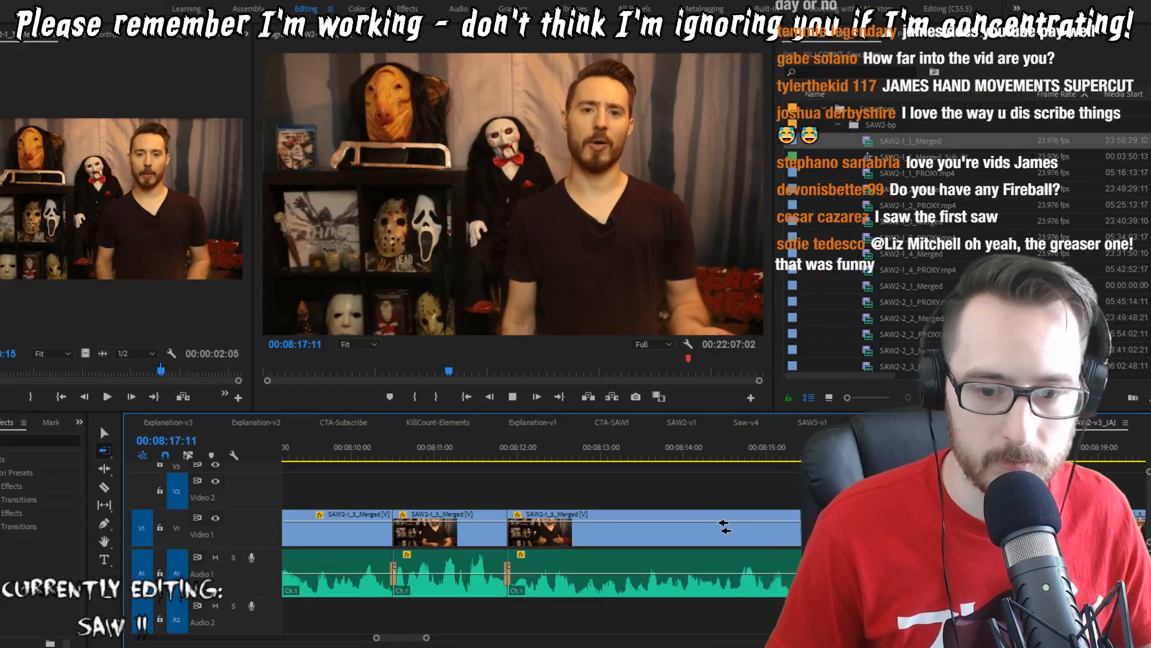
{"action": "key", "text": "space"}
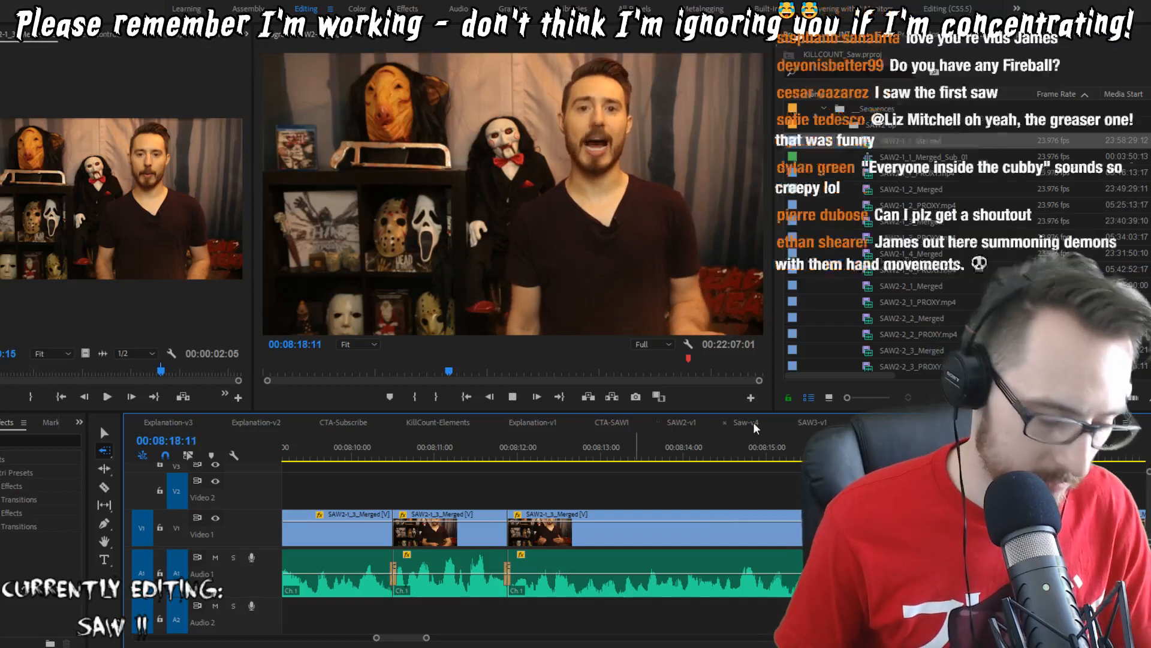
Step: Add Pen tool volume keyframes raising the audio from about 00:08:18:12 into the cut near 00:08:18:22, and return to the Selection tool
{"action": "key", "text": "p"}
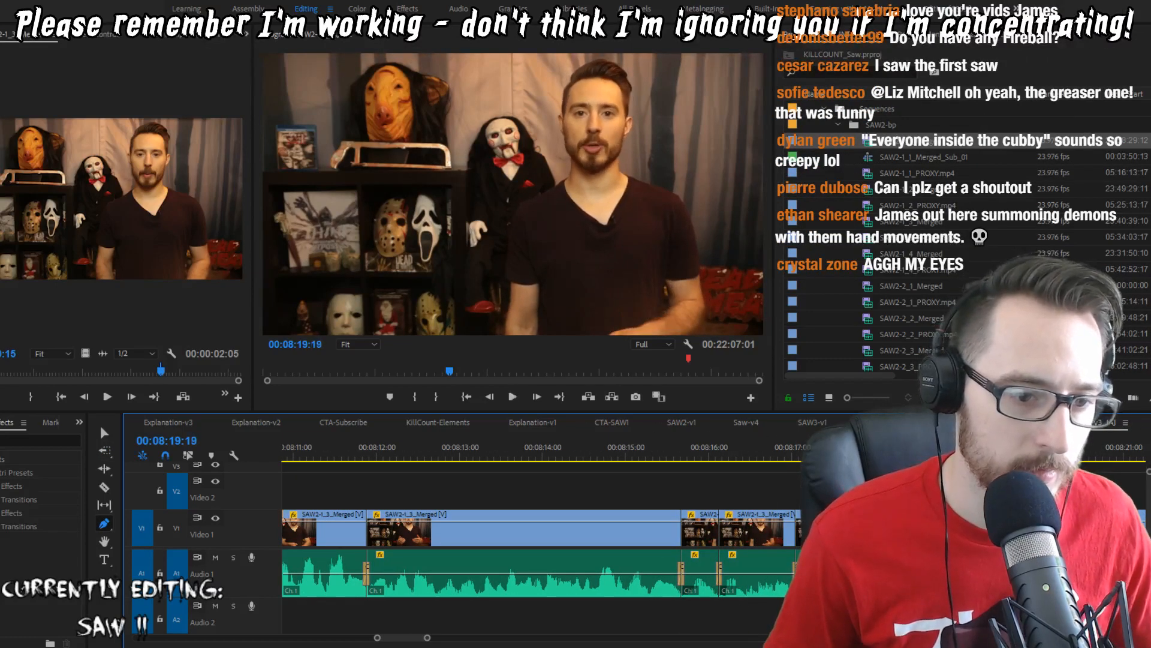
{"action": "key", "text": "space"}
{"action": "key", "text": "v"}
{"action": "scroll", "coordinate": [782, 500], "scroll_direction": "down", "scroll_amount": 5}
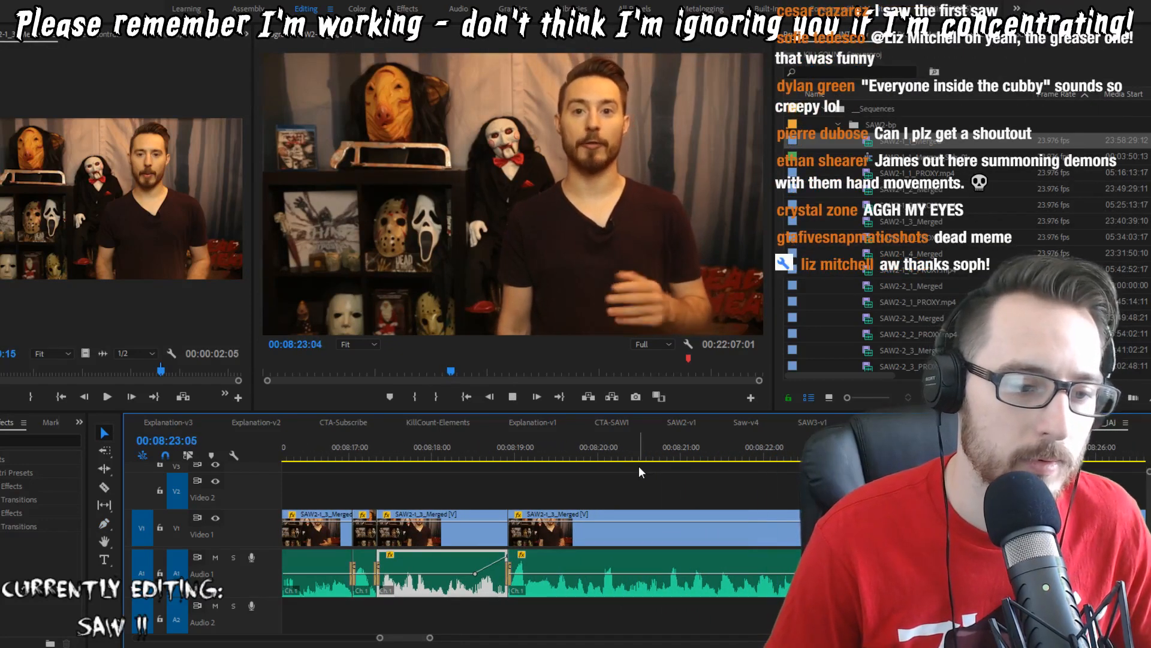
Step: Trim single stray frames near 00:08:24:03 and 00:08:24:08 and play on to 00:08:29:00
{"action": "key", "text": "space"}
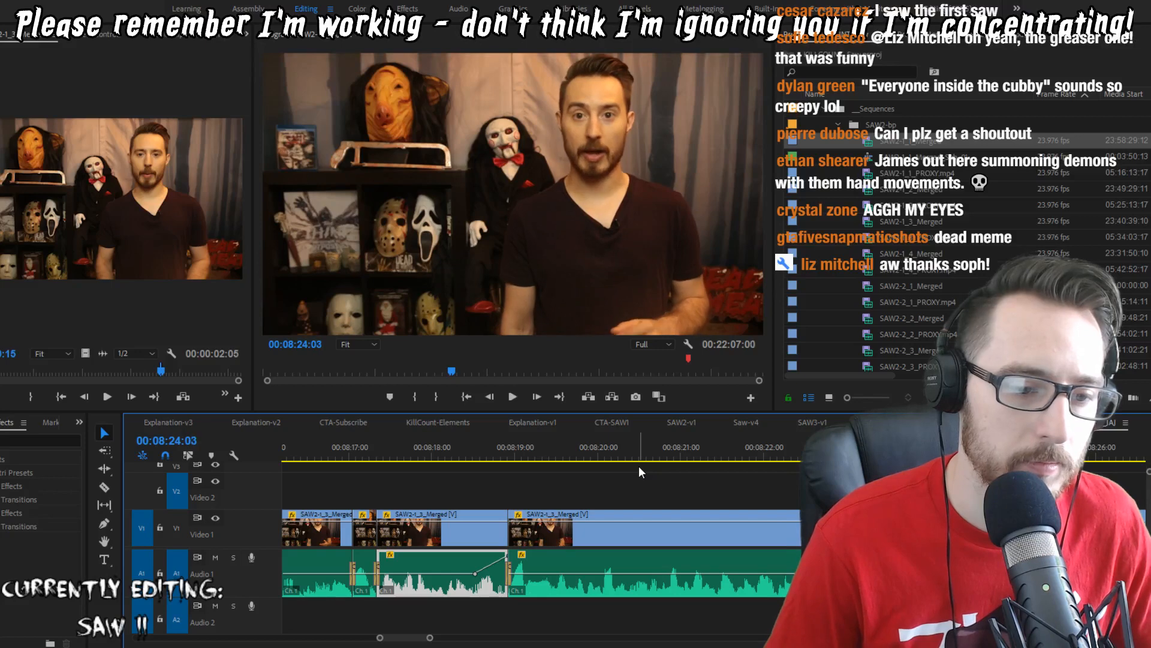
{"action": "key", "text": "space"}
{"action": "key", "text": "space"}
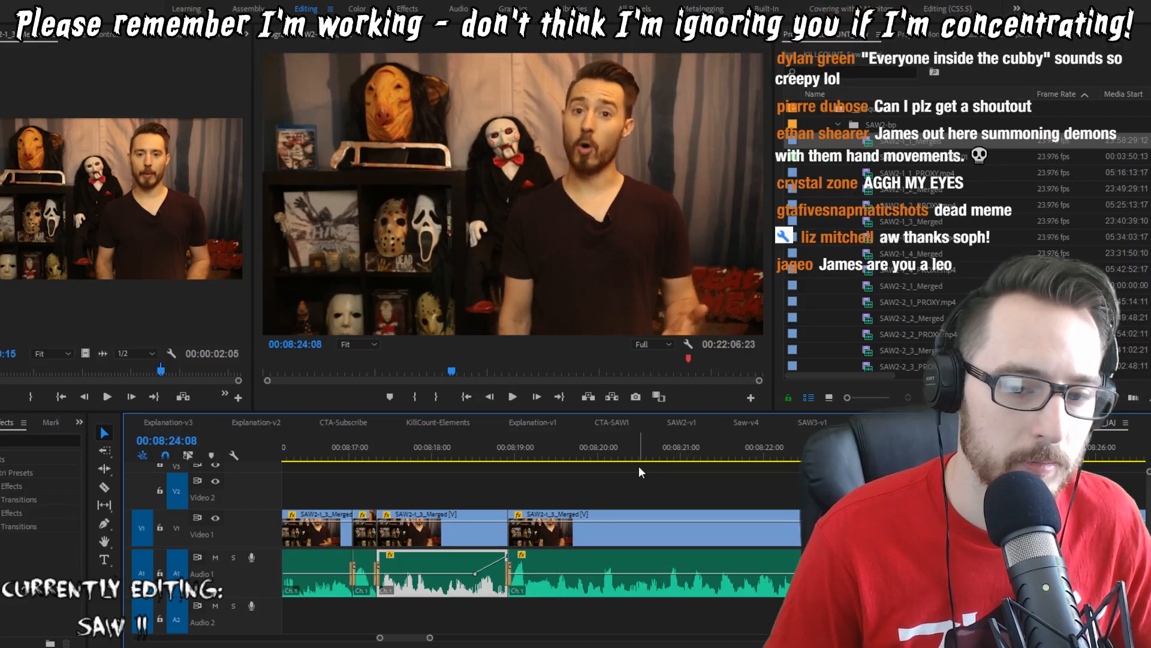
{"action": "key", "text": "q"}
{"action": "key", "text": "space"}
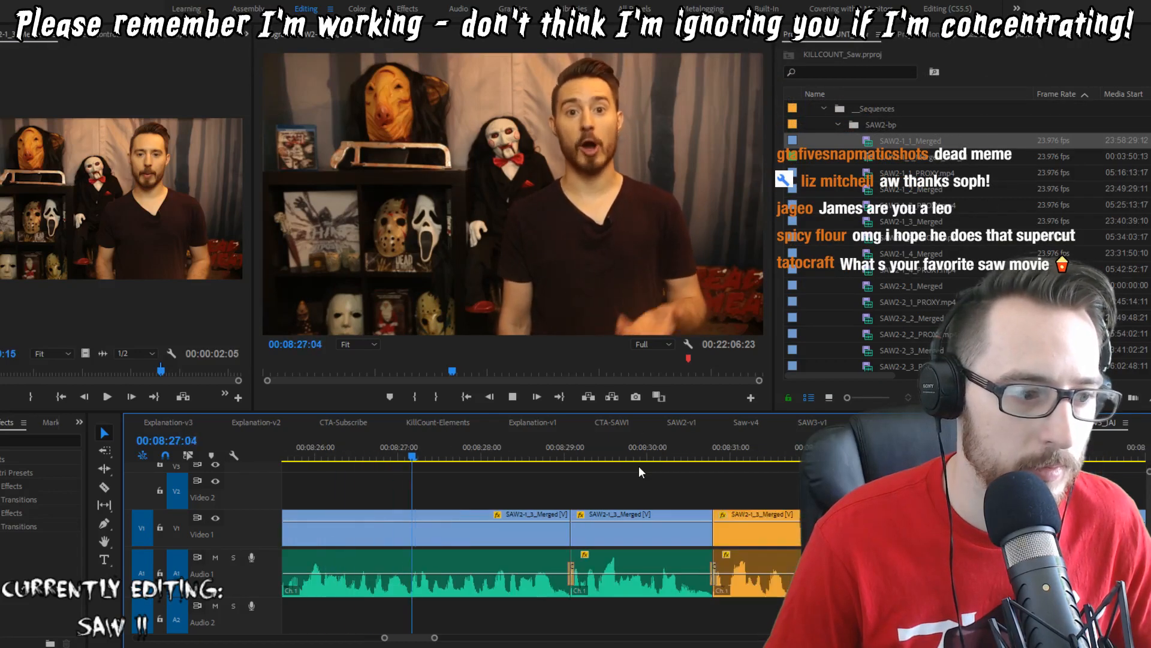
{"action": "key", "text": "space"}
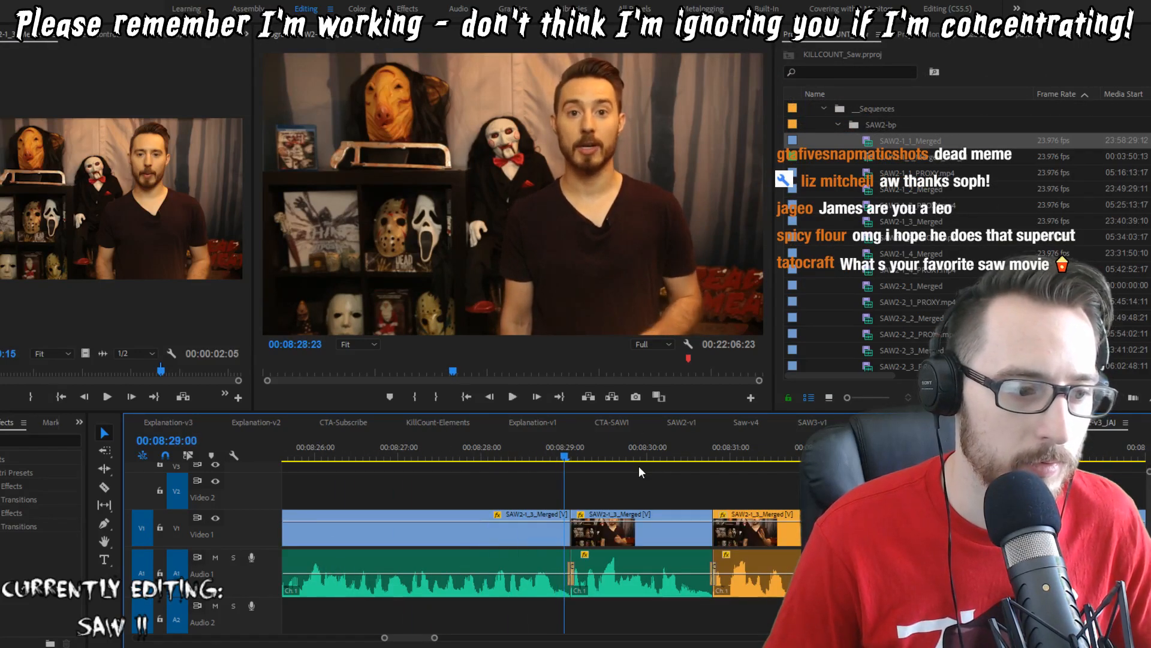
Step: Ripple trim the two stray frames before the cut at 00:08:29:00 and replay the join past 00:08:29:22
{"action": "key", "text": "w"}
{"action": "key", "text": "shift+Left"}
{"action": "key", "text": "shift+Left"}
{"action": "key", "text": "shift+Left"}
{"action": "key", "text": "shift+Left"}
{"action": "key", "text": "shift+Left"}
{"action": "key", "text": "shift+Left"}
{"action": "key", "text": "shift+Left"}
{"action": "key", "text": "shift+Left"}
{"action": "key", "text": "space"}
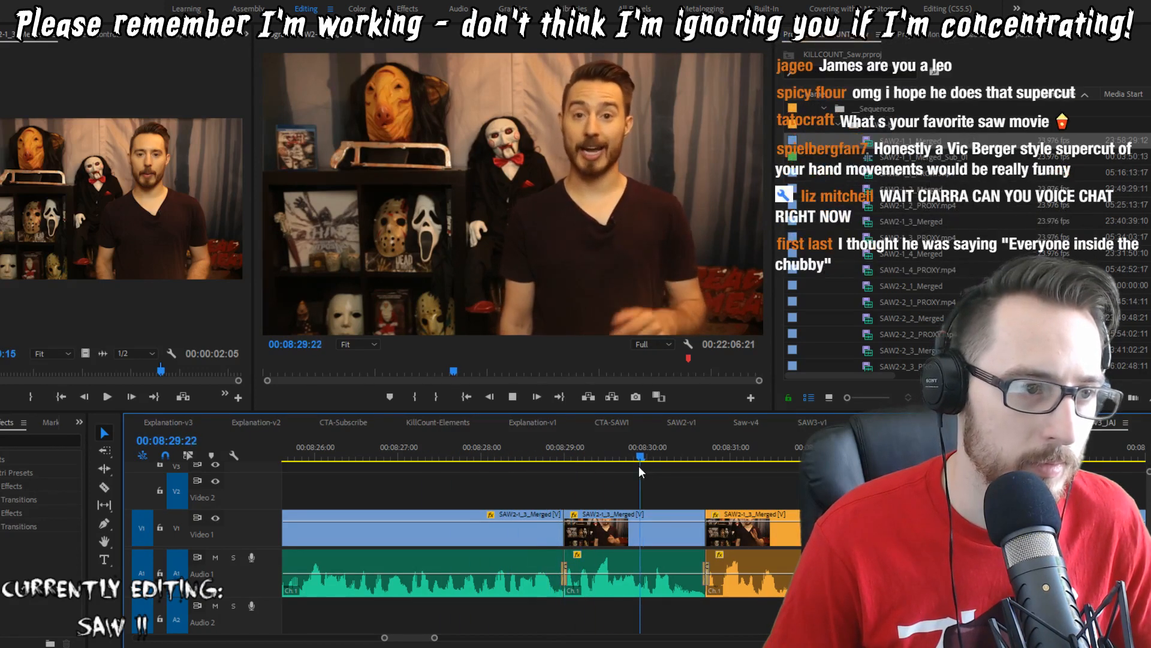
Step: Ripple trim the two frames before the cut at 00:08:30:15 and replay the join through to 00:08:33:12
{"action": "key", "text": "space"}
{"action": "key", "text": "w"}
{"action": "key", "text": "shift+Left"}
{"action": "key", "text": "shift+Left"}
{"action": "key", "text": "shift+Left"}
{"action": "key", "text": "shift+Left"}
{"action": "key", "text": "shift+Left"}
{"action": "key", "text": "shift+Left"}
{"action": "key", "text": "shift+Left"}
{"action": "key", "text": "shift+Left"}
{"action": "key", "text": "space"}
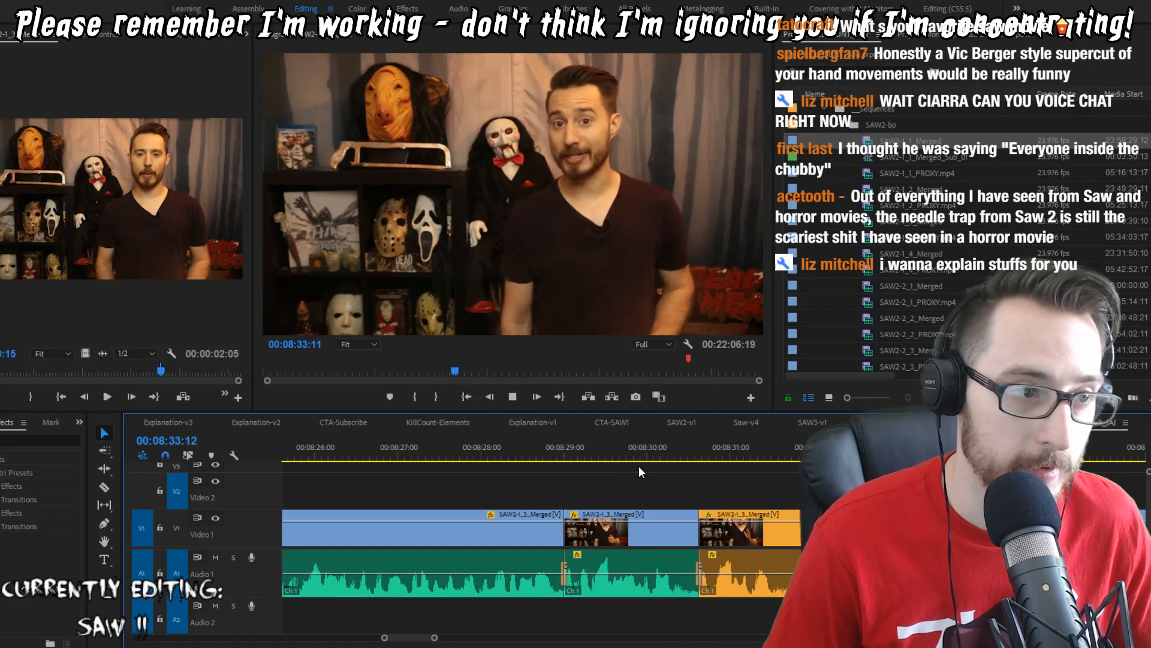
Step: Play the orange clip starting at 00:08:30:15 and ripple trim its tail from 00:08:32:15 onward
{"action": "key", "text": "Up"}
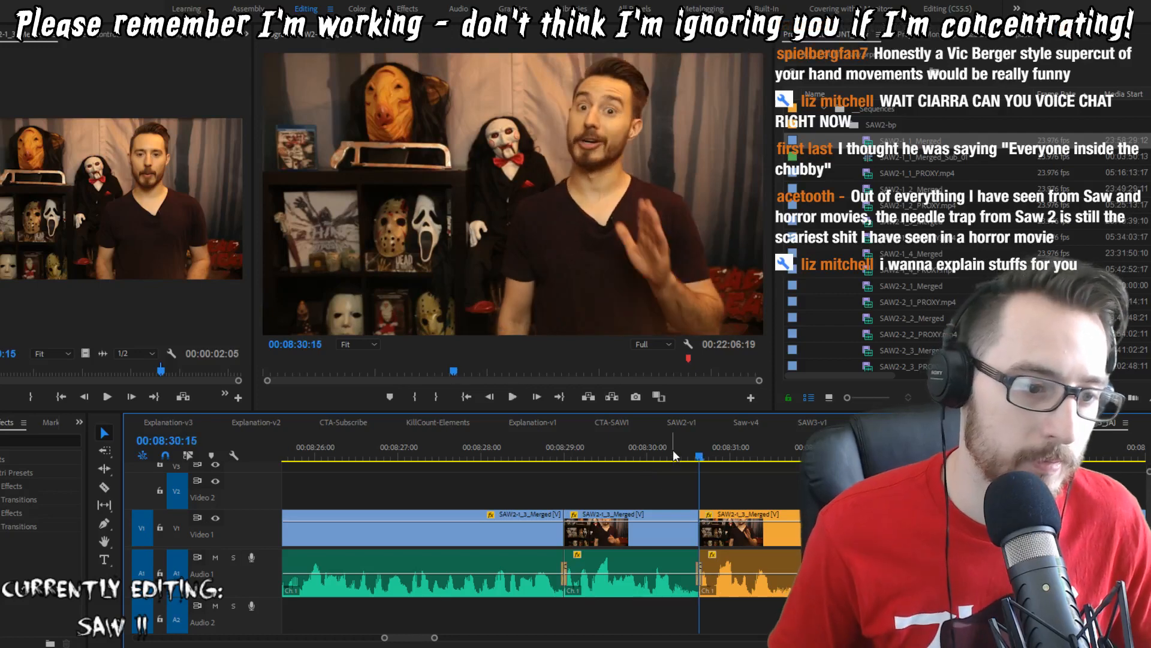
{"action": "left_click", "coordinate": [778, 533]}
{"action": "key", "text": "space"}
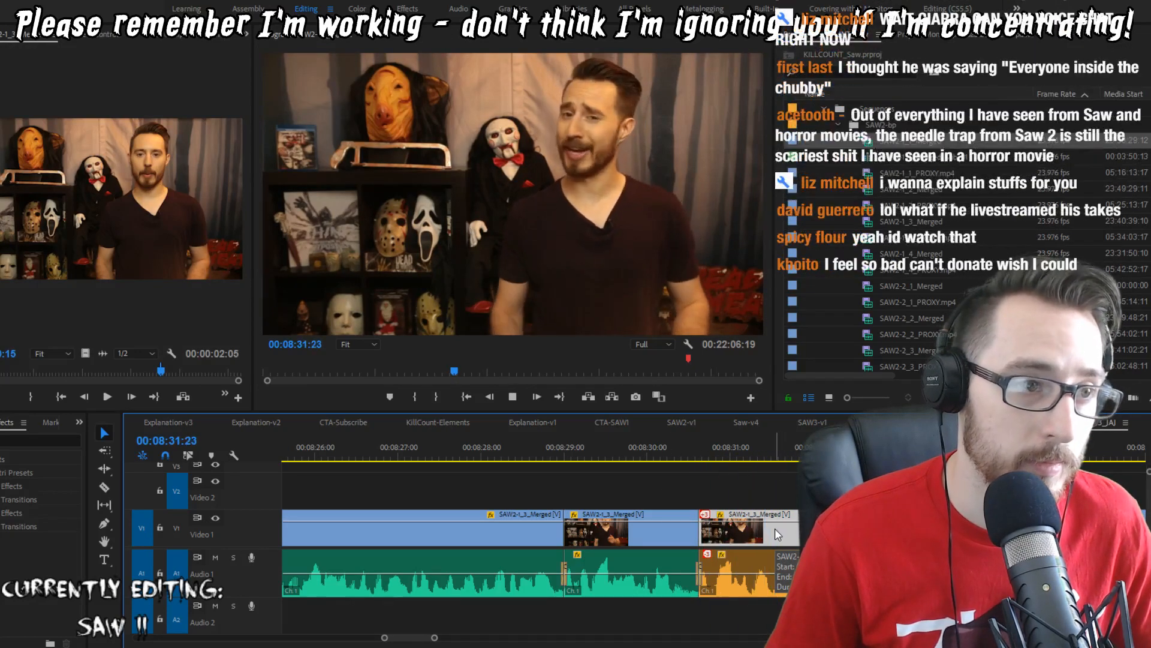
{"action": "key", "text": "space"}
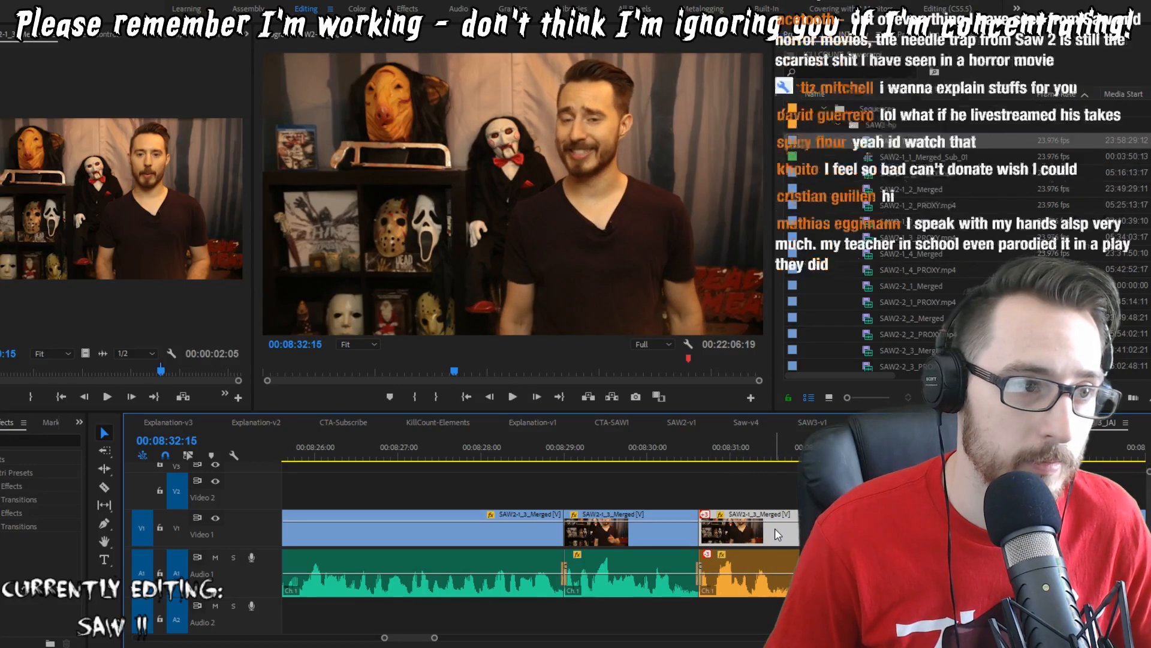
{"action": "key", "text": "w"}
{"action": "key", "text": "Up"}
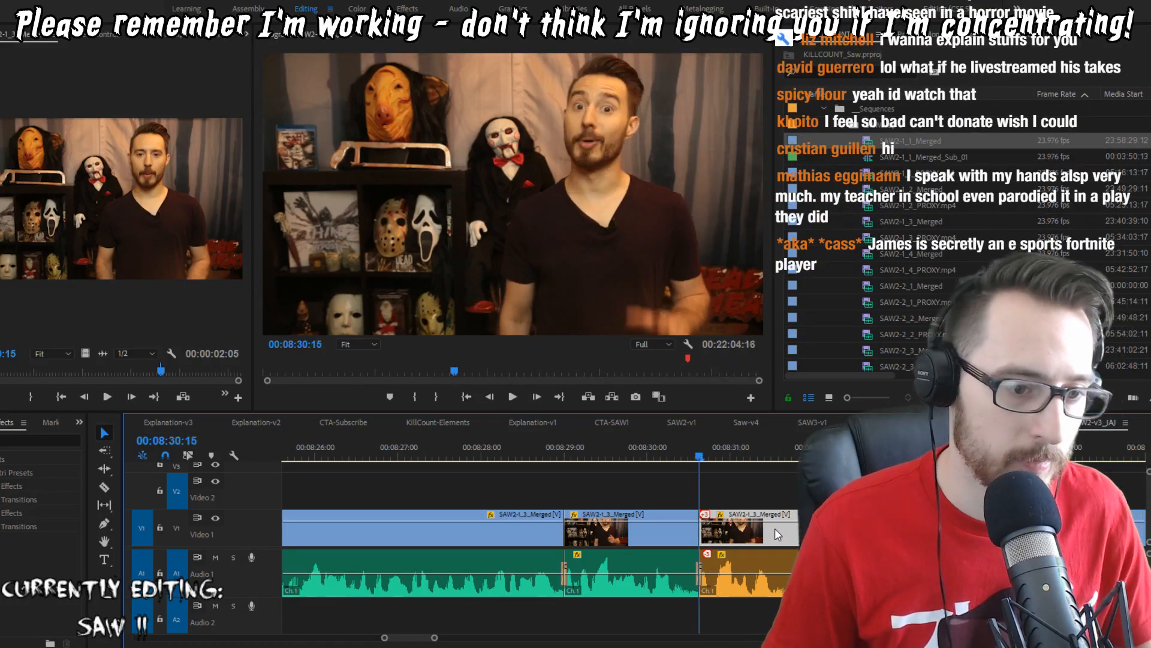
Step: Replay the shortened orange clip, trim two frames at the cut near 00:08:34:15 and replay that join
{"action": "key", "text": "space"}
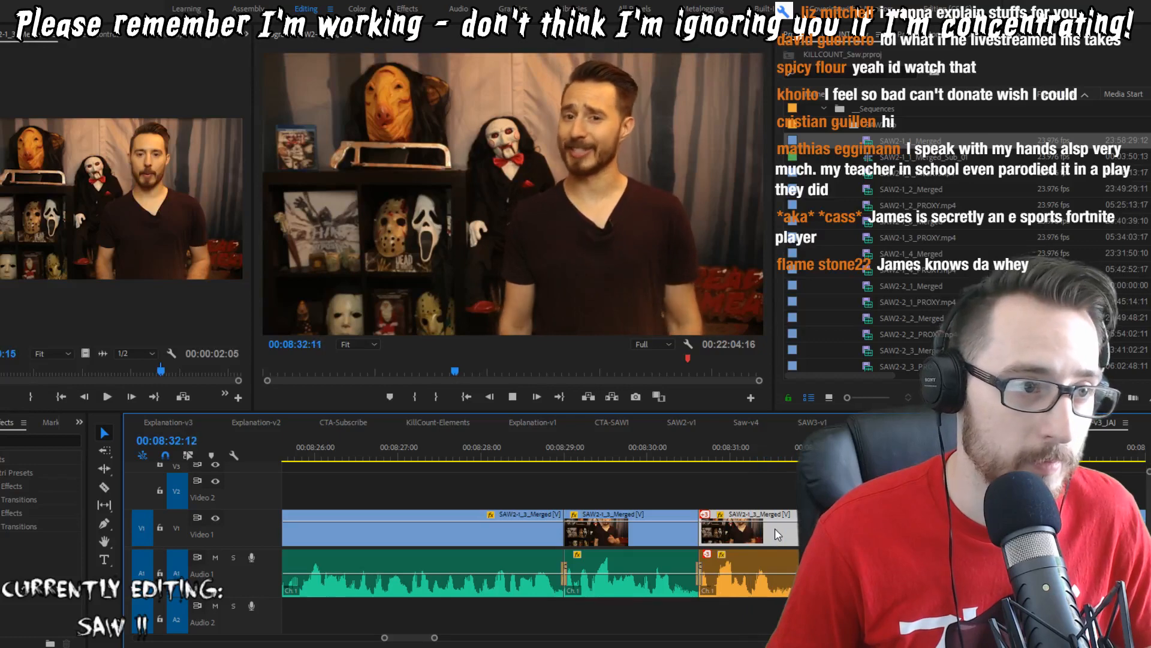
{"action": "key", "text": "Up"}
{"action": "key", "text": "Up"}
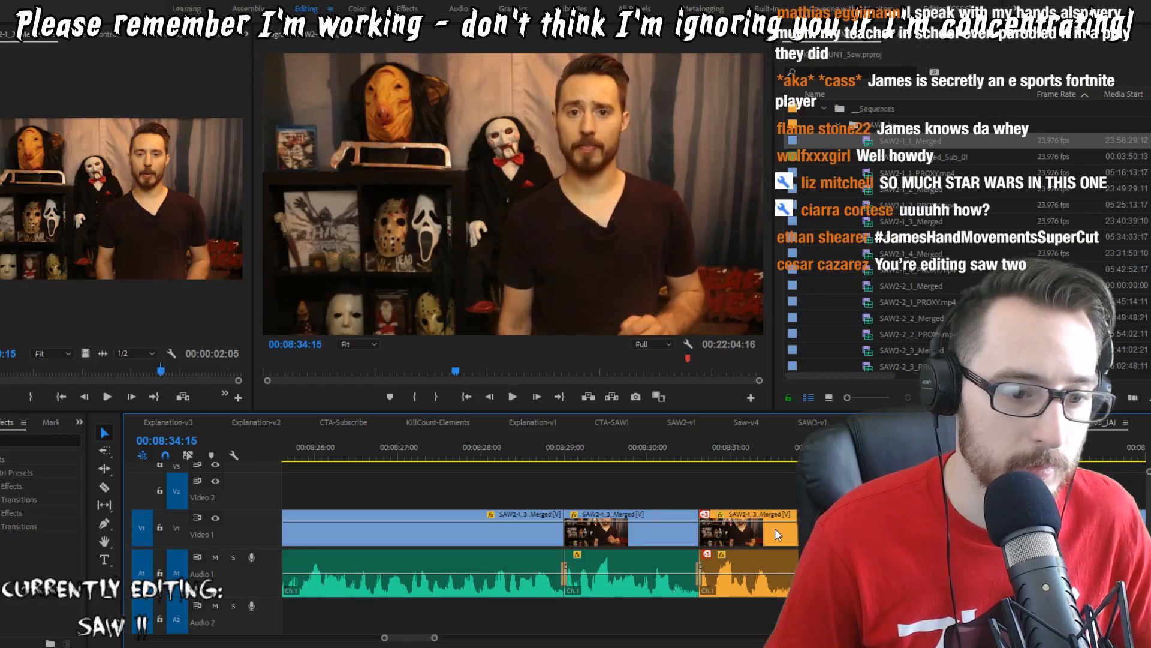
{"action": "key", "text": "space"}
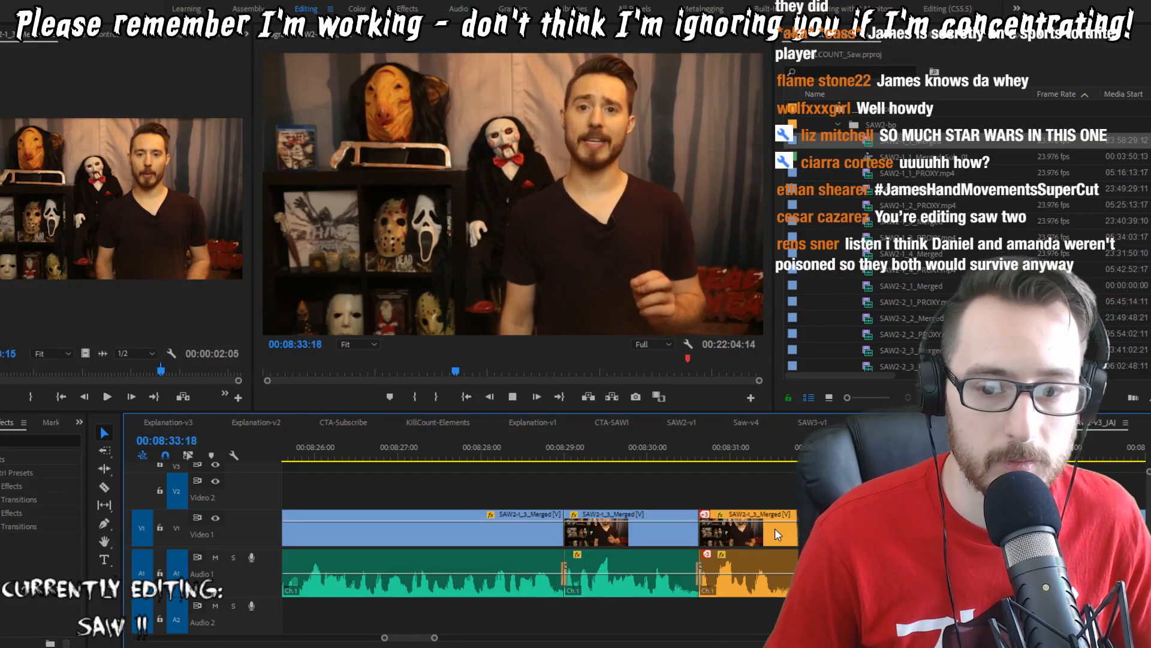
{"action": "key", "text": "Return"}
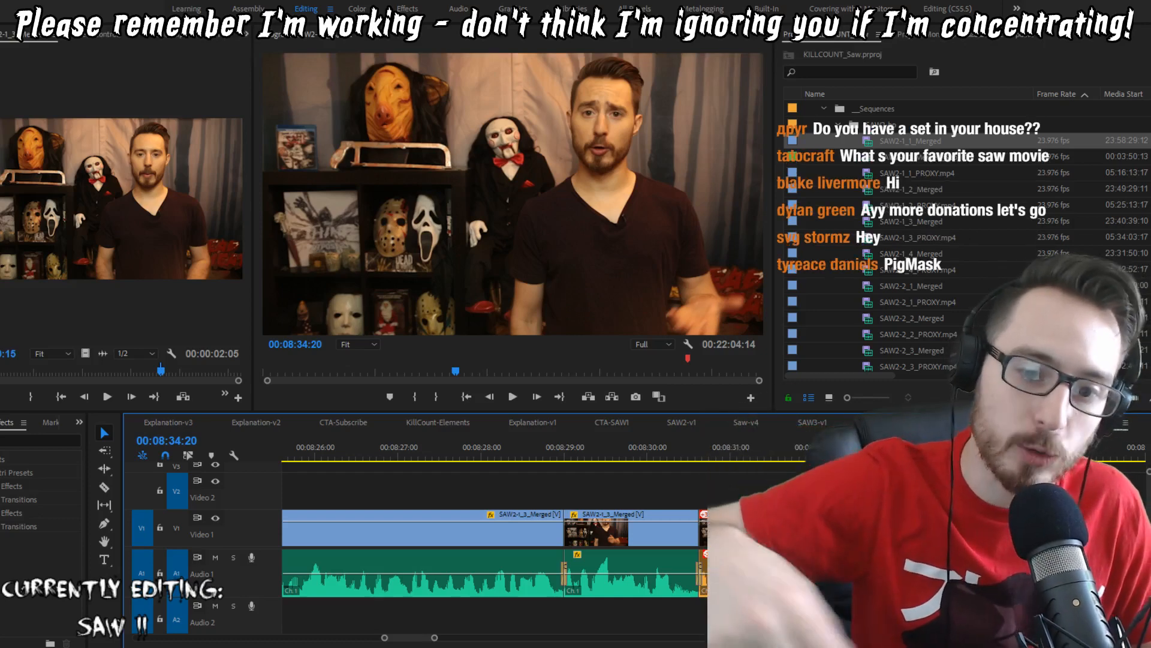
Step: Add Pen tool volume keyframes raising the audio from about 00:08:33:21 into the cut near 00:08:34:14, and return to the Selection tool
{"action": "key", "text": "space"}
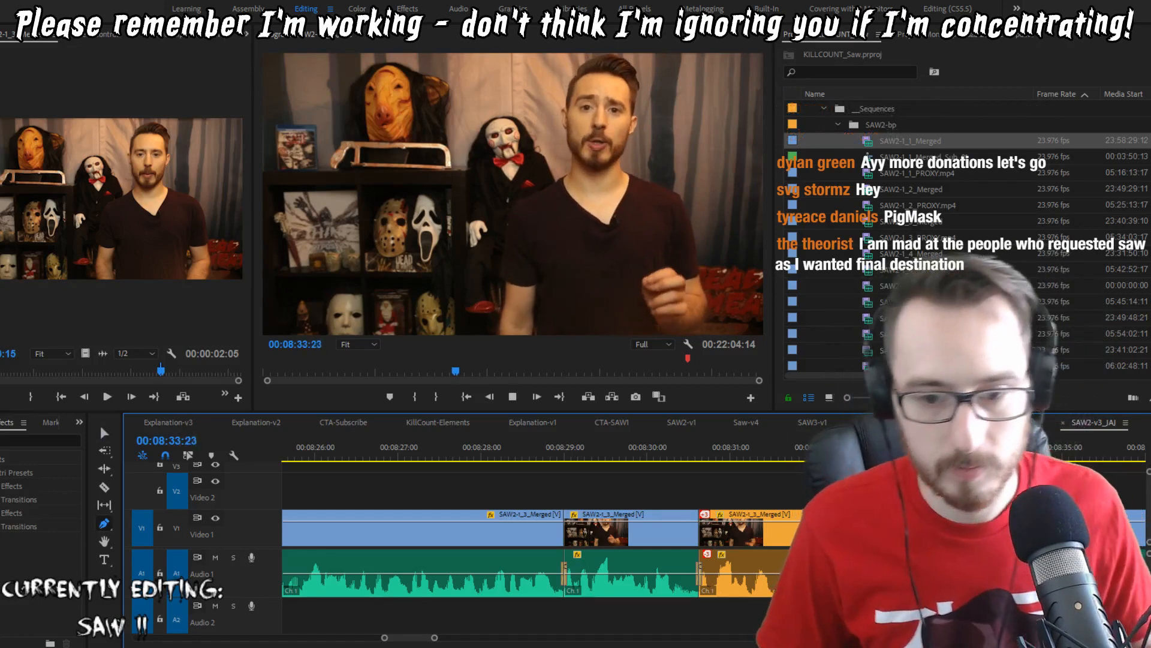
{"action": "key", "text": "p"}
{"action": "key", "text": "space"}
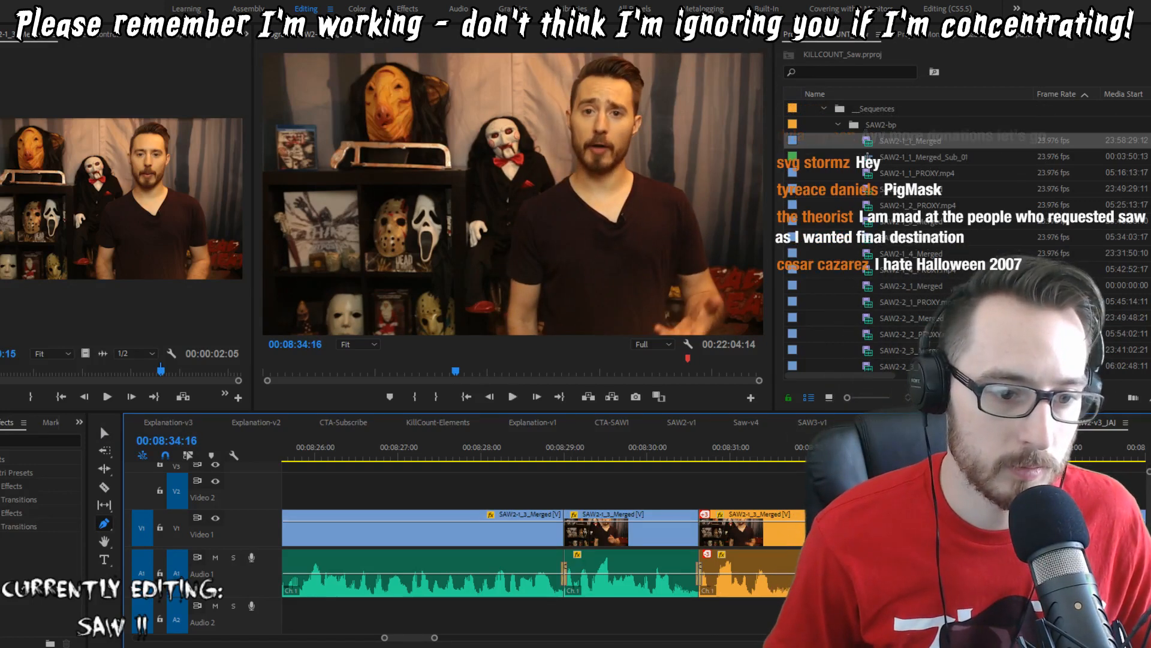
{"action": "key", "text": "space"}
{"action": "key", "text": "v"}
{"action": "scroll", "coordinate": [544, 553], "scroll_direction": "down", "scroll_amount": 5}
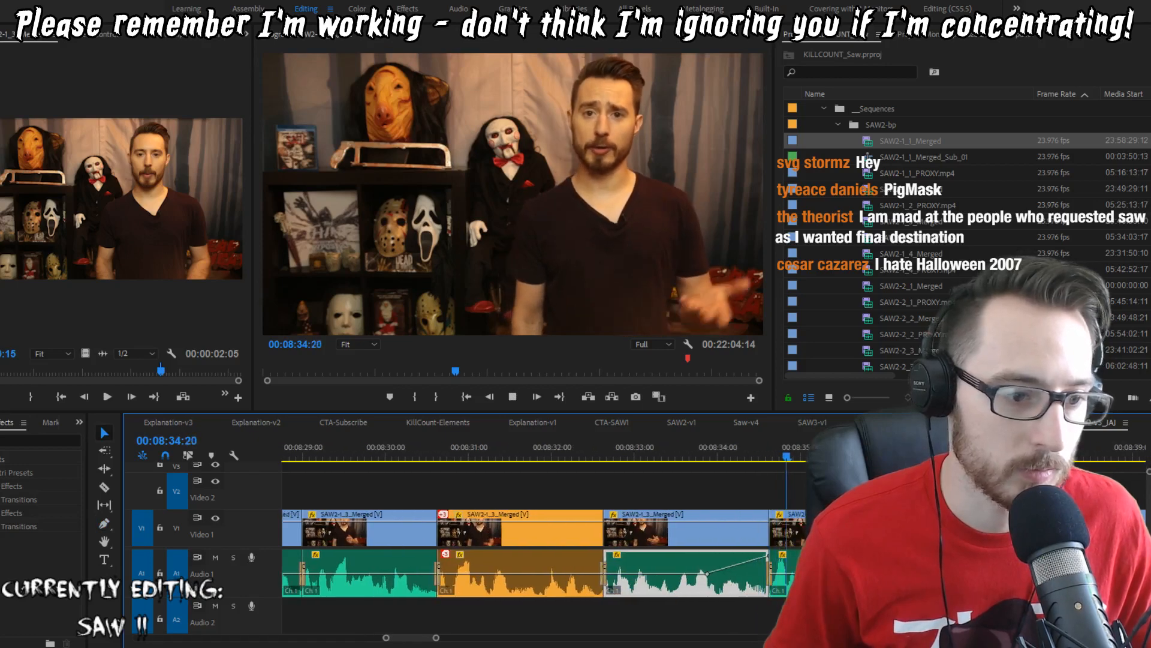
{"action": "key", "text": "space"}
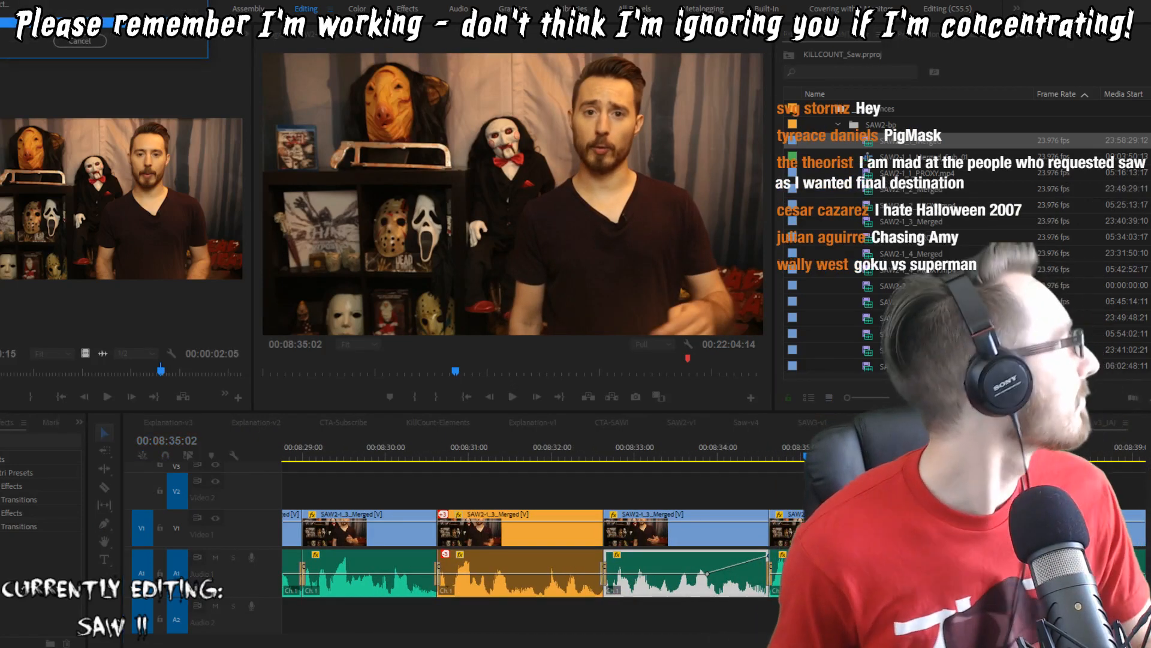
Step: Split the clip near 00:08:37:12, ripple out the single frame after the split and apply an audio transition at the new cut
{"action": "key", "text": "space"}
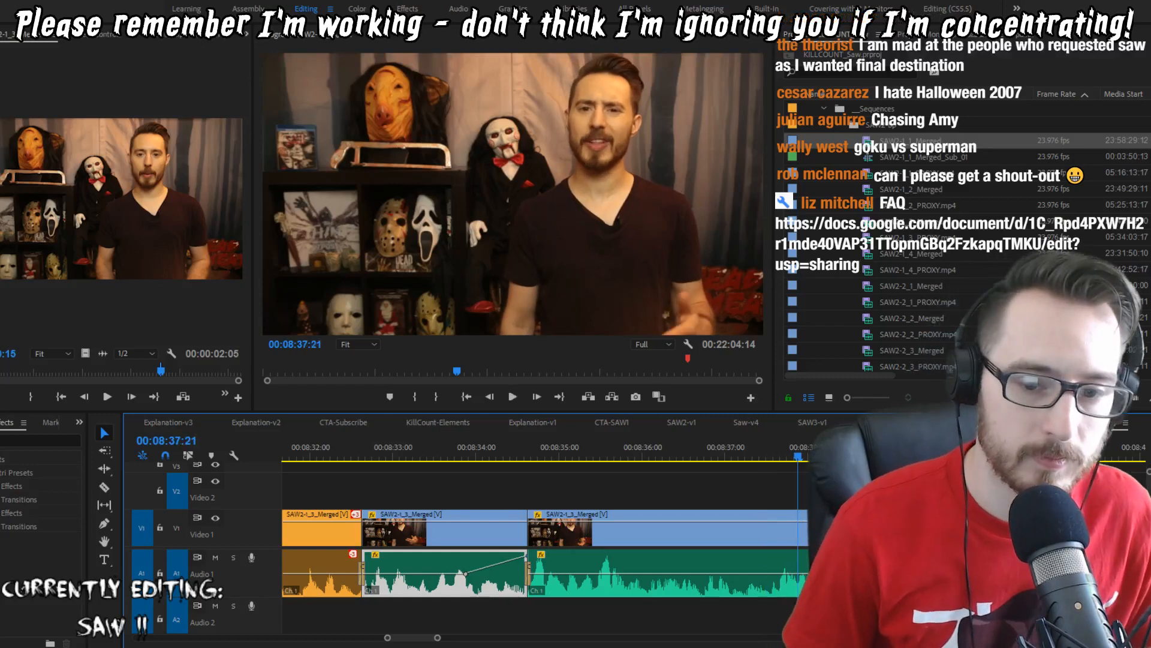
{"action": "key", "text": "space"}
{"action": "key", "text": "shift+Left"}
{"action": "key", "text": "shift+Left"}
{"action": "key", "text": "space"}
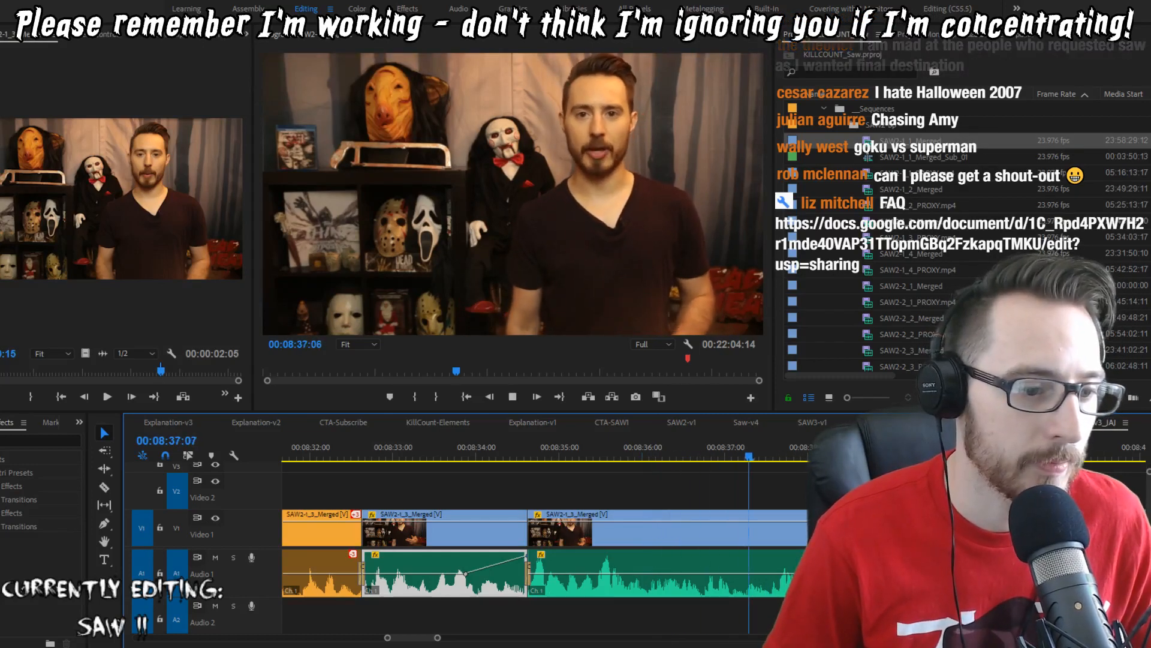
{"action": "key", "text": "space"}
{"action": "key", "text": "ctrl+k"}
{"action": "key", "text": "Right"}
{"action": "key", "text": "q"}
{"action": "key", "text": "ctrl+shift+a"}
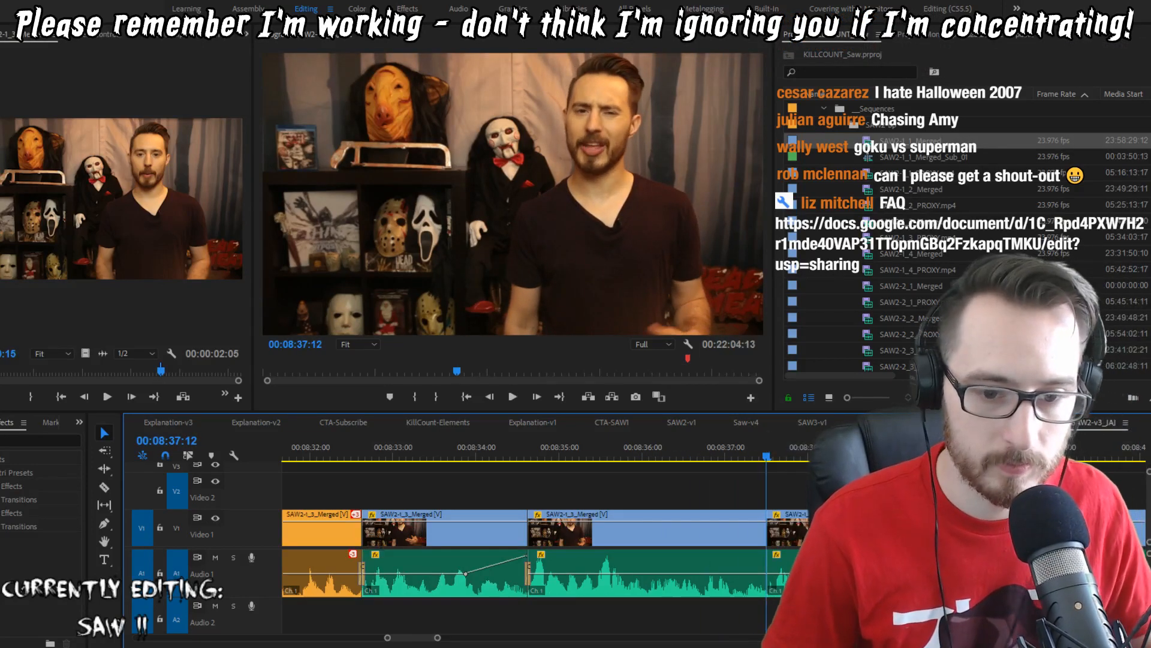
{"action": "key", "text": "ctrl+shift+d"}
Step: Add Pen tool volume keyframes raising the audio from about 00:08:36:05 into the cut near 00:08:37:12, and return to the Selection tool
{"action": "key", "text": "Up"}
{"action": "key", "text": "space"}
{"action": "key", "text": "p"}
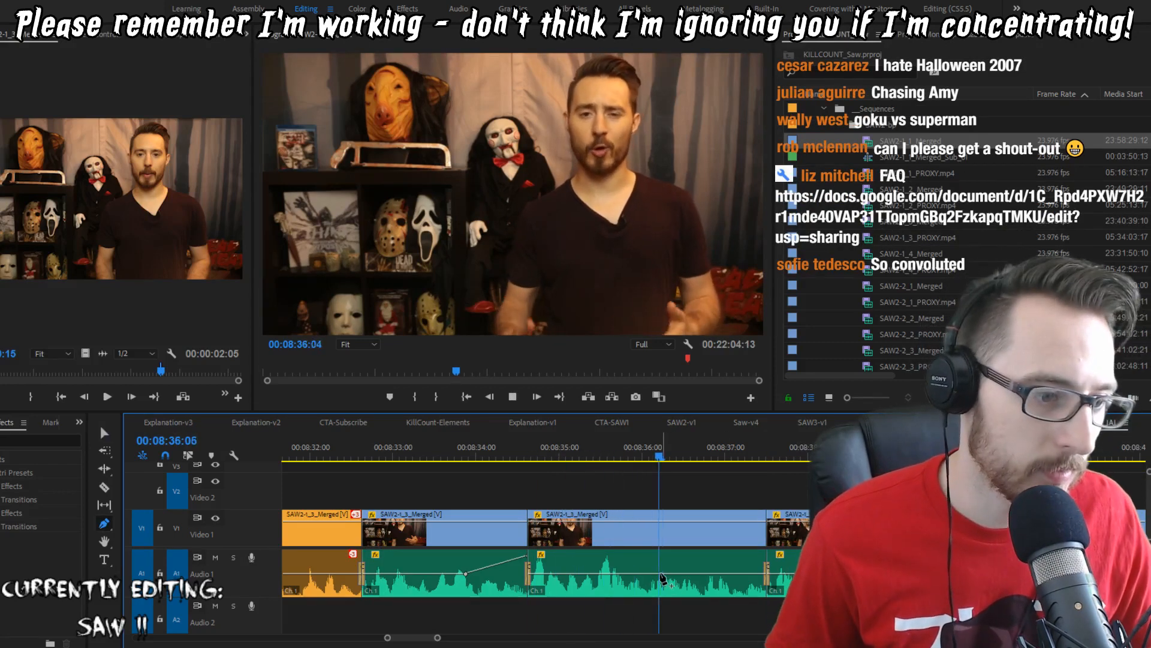
{"action": "left_click", "coordinate": [660, 574]}
{"action": "left_click_drag", "start_coordinate": [758, 574], "coordinate": [758, 566]}
{"action": "key", "text": "v"}
{"action": "scroll", "coordinate": [739, 585], "scroll_direction": "down", "scroll_amount": 4}
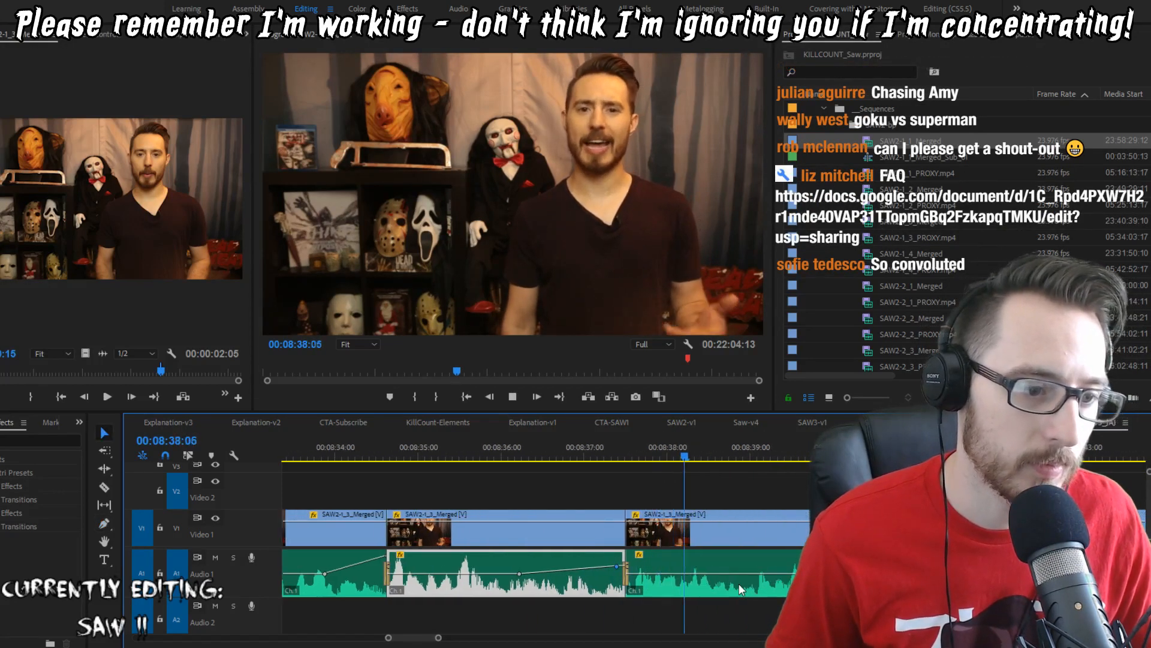
Step: Trim single stray frames at the cut near 00:08:42:13 and play on to 00:08:51:10
{"action": "scroll", "coordinate": [738, 584], "scroll_direction": "down", "scroll_amount": 3}
{"action": "scroll", "coordinate": [613, 550], "scroll_direction": "down", "scroll_amount": 7}
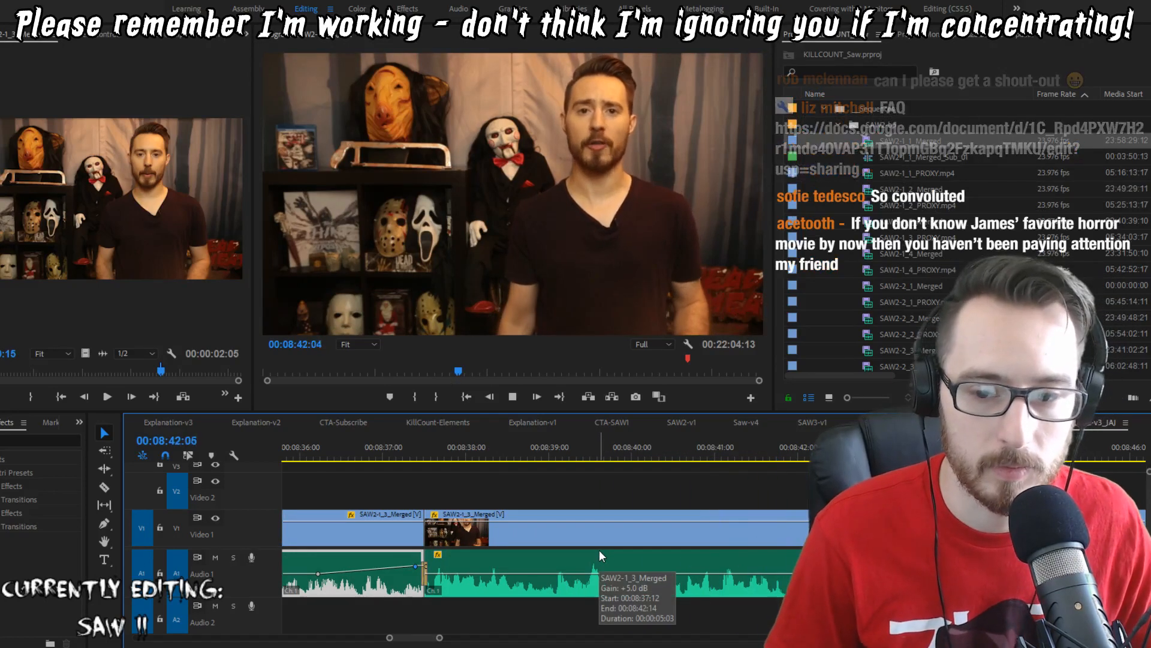
{"action": "key", "text": "space"}
{"action": "key", "text": "shift+Left"}
{"action": "key", "text": "space"}
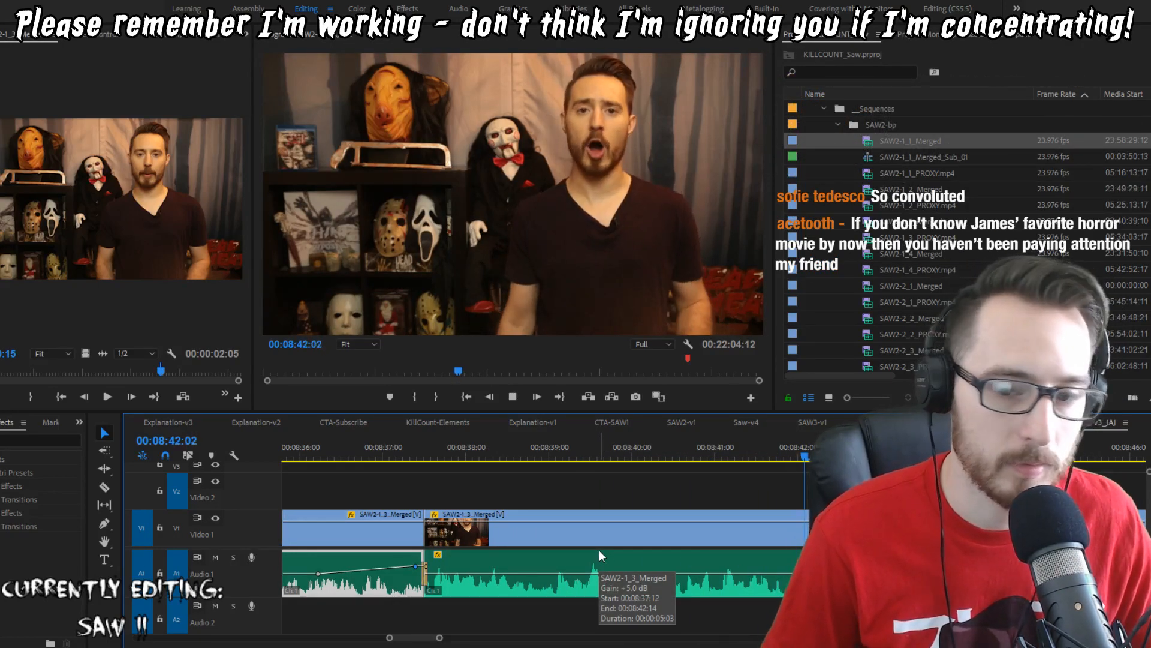
{"action": "key", "text": "space"}
{"action": "key", "text": "Up"}
{"action": "key", "text": "Left"}
{"action": "key", "text": "w"}
{"action": "key", "text": "shift+Left"}
{"action": "key", "text": "shift+Left"}
{"action": "key", "text": "shift+Left"}
{"action": "key", "text": "shift+Left"}
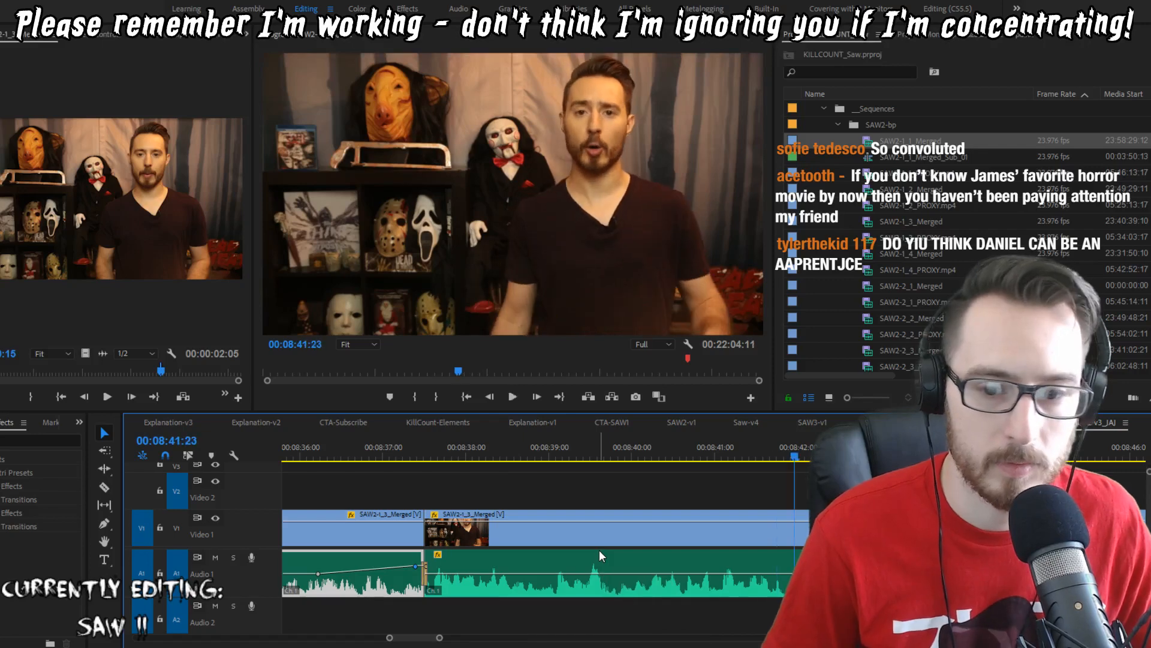
{"action": "key", "text": "space"}
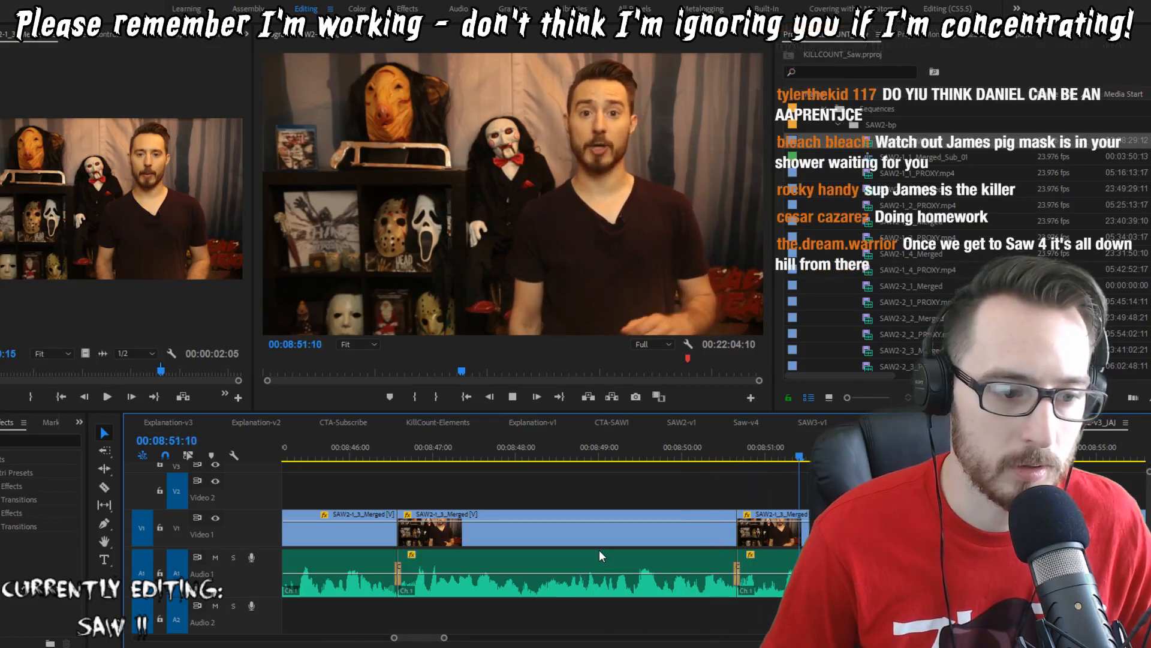
Step: Ripple trim two frames before the cut following 00:08:51:10 and one frame after it, and play on to 00:08:58:00
{"action": "key", "text": "space"}
{"action": "key", "text": "w"}
{"action": "key", "text": "Up"}
{"action": "key", "text": "space"}
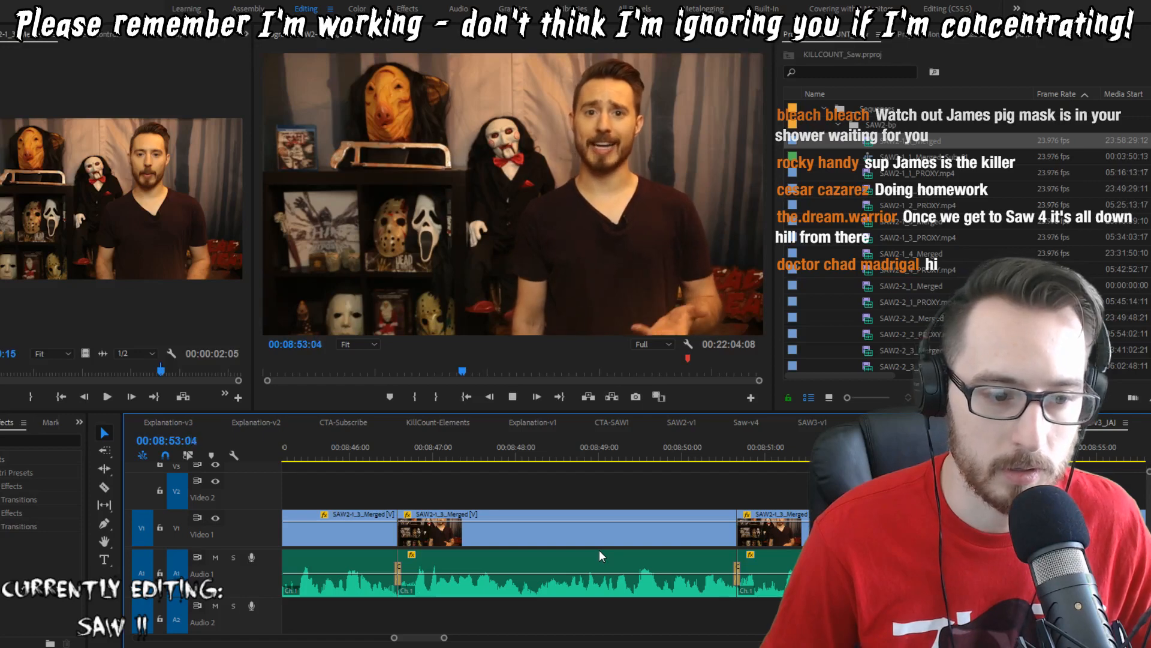
{"action": "key", "text": "Up"}
{"action": "key", "text": "Right"}
{"action": "key", "text": "q"}
{"action": "key", "text": "space"}
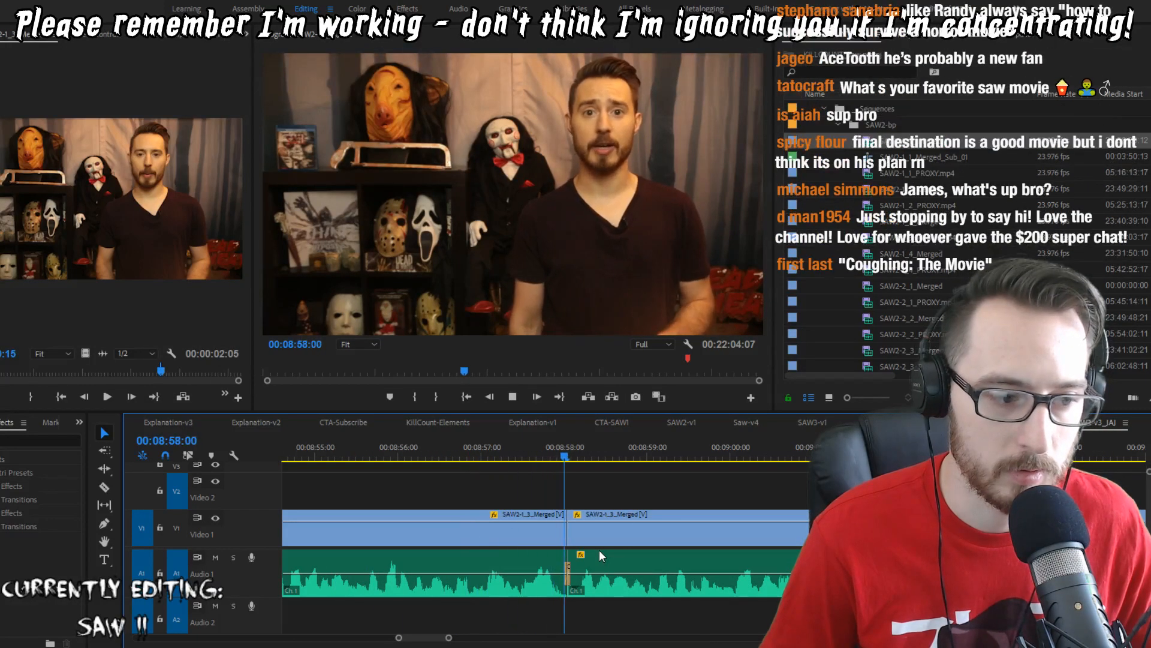
Step: Ripple trim two frames before the cut near 00:08:58:00, save the project and replay the join through to 00:09:03:06
{"action": "key", "text": "w"}
{"action": "key", "text": "space"}
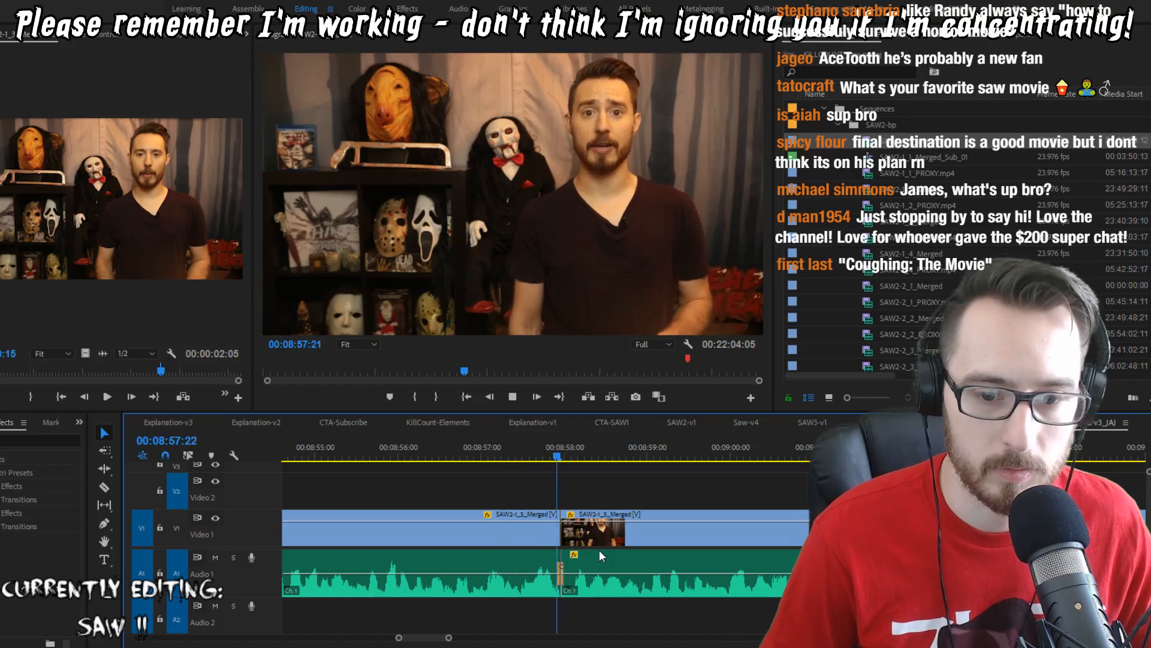
{"action": "key", "text": "ctrl+s"}
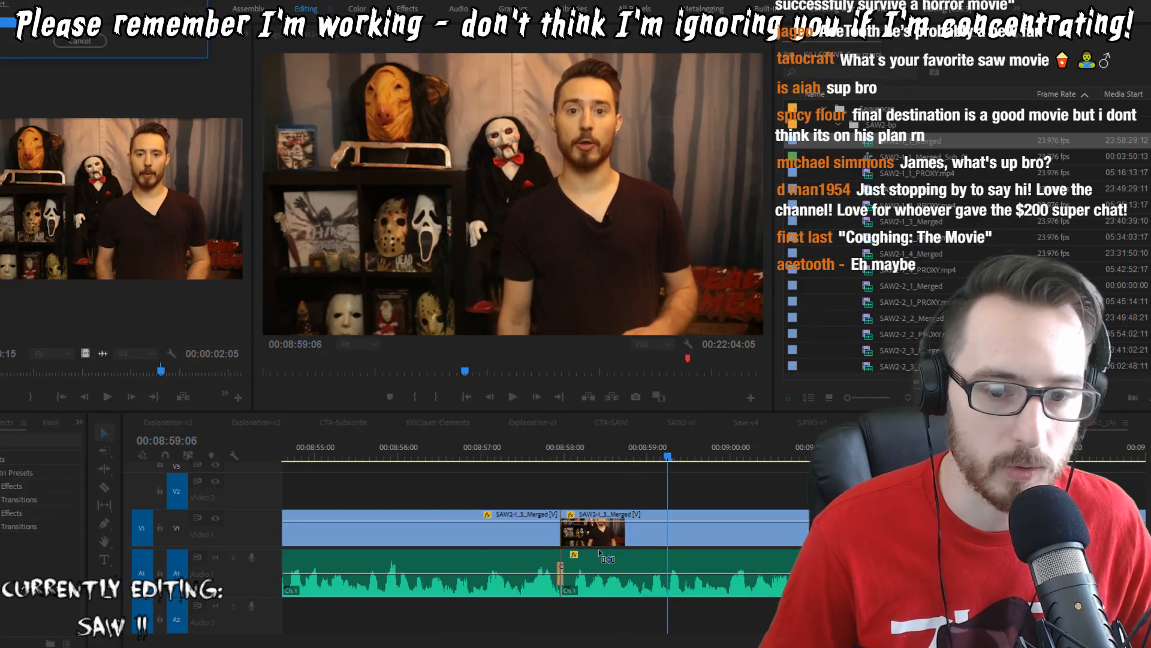
{"action": "key", "text": "Up"}
{"action": "key", "text": "shift+Left"}
{"action": "key", "text": "shift+Left"}
{"action": "key", "text": "shift+Left"}
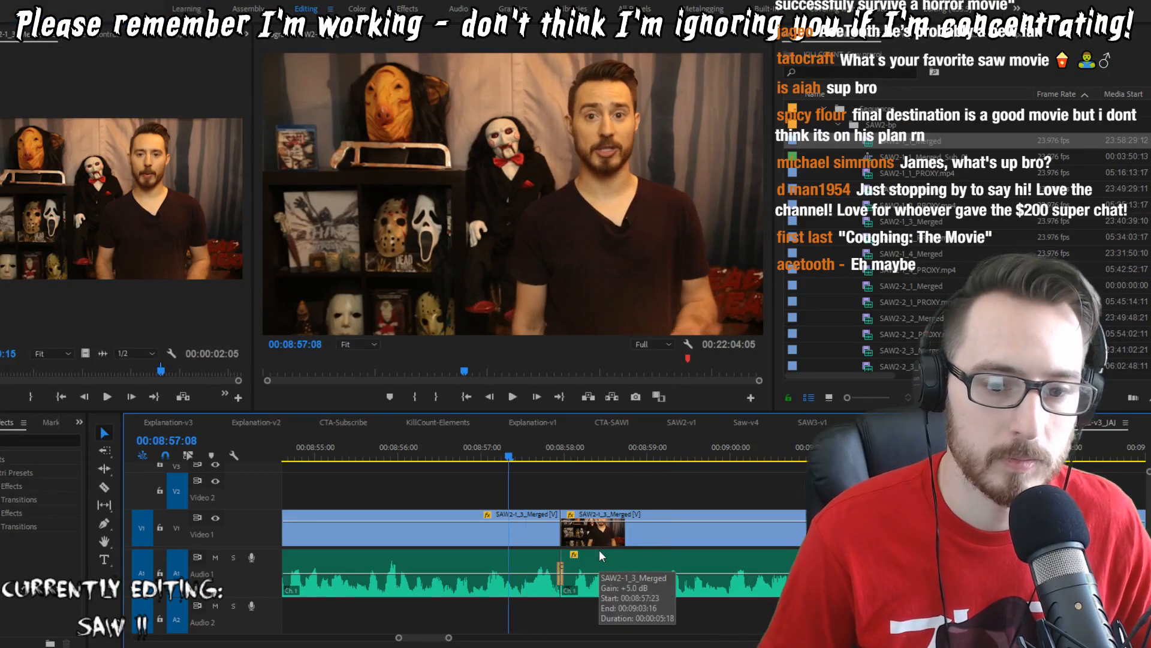
{"action": "key", "text": "space"}
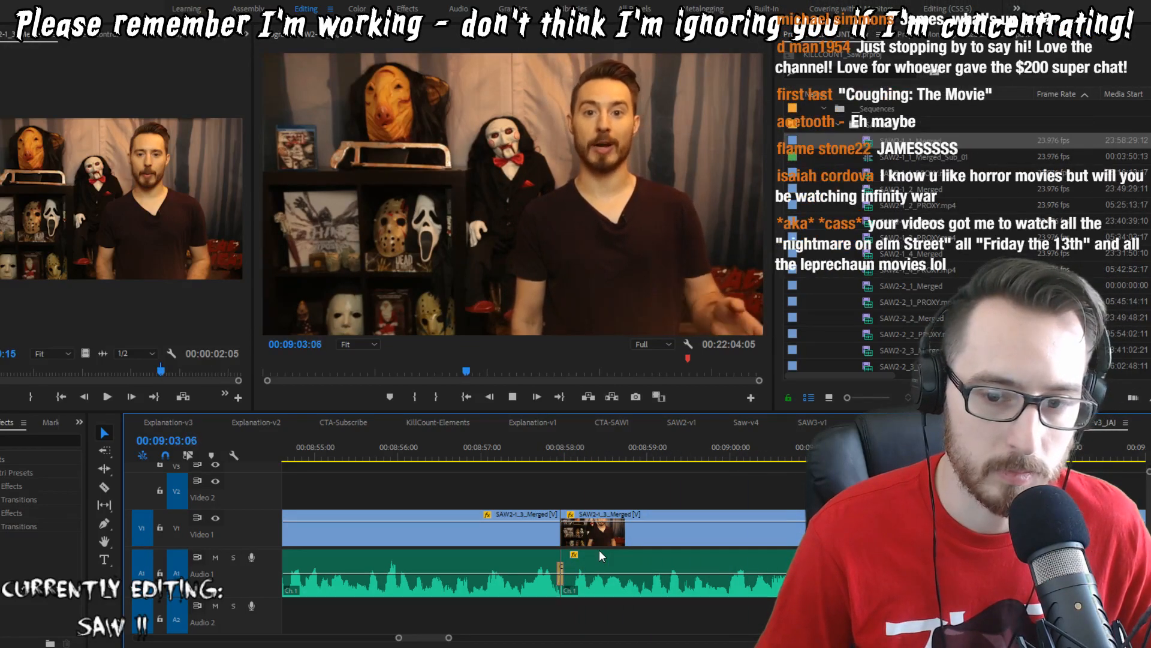
Step: Roll only the audio cut at 00:09:03:17 forward to about 00:09:04:00 with the Rolling Edit tool and replay from 00:09:03:02
{"action": "key", "text": "Up"}
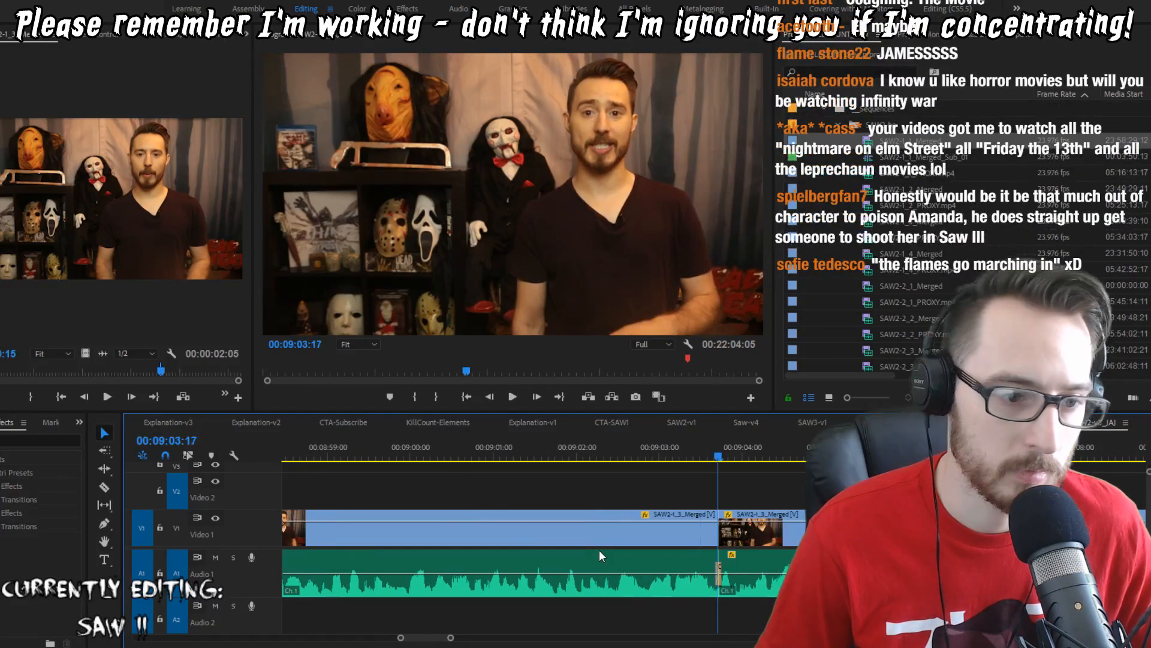
{"action": "key", "text": "shift+Left"}
{"action": "key", "text": "shift+Left"}
{"action": "key", "text": "shift+Left"}
{"action": "key", "text": "shift+Left"}
{"action": "key", "text": "space"}
{"action": "key", "text": "space"}
{"action": "key", "text": "n"}
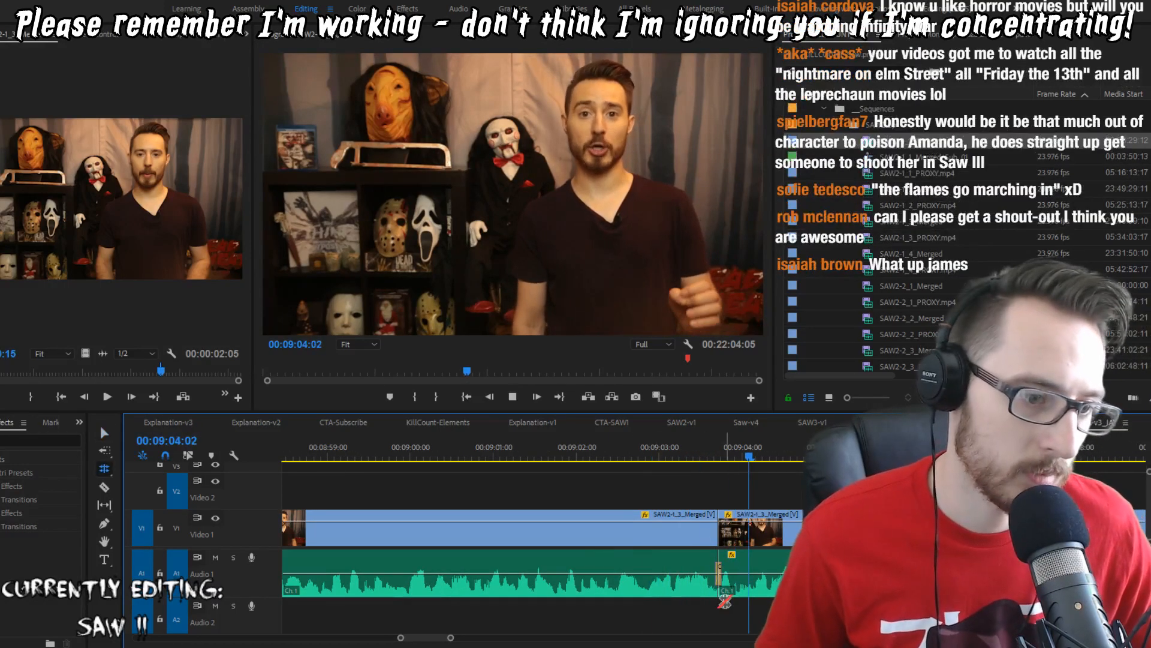
{"action": "left_click_drag", "start_coordinate": [718, 581], "coordinate": [740, 582]}
{"action": "left_click", "coordinate": [689, 457]}
{"action": "key", "text": "space"}
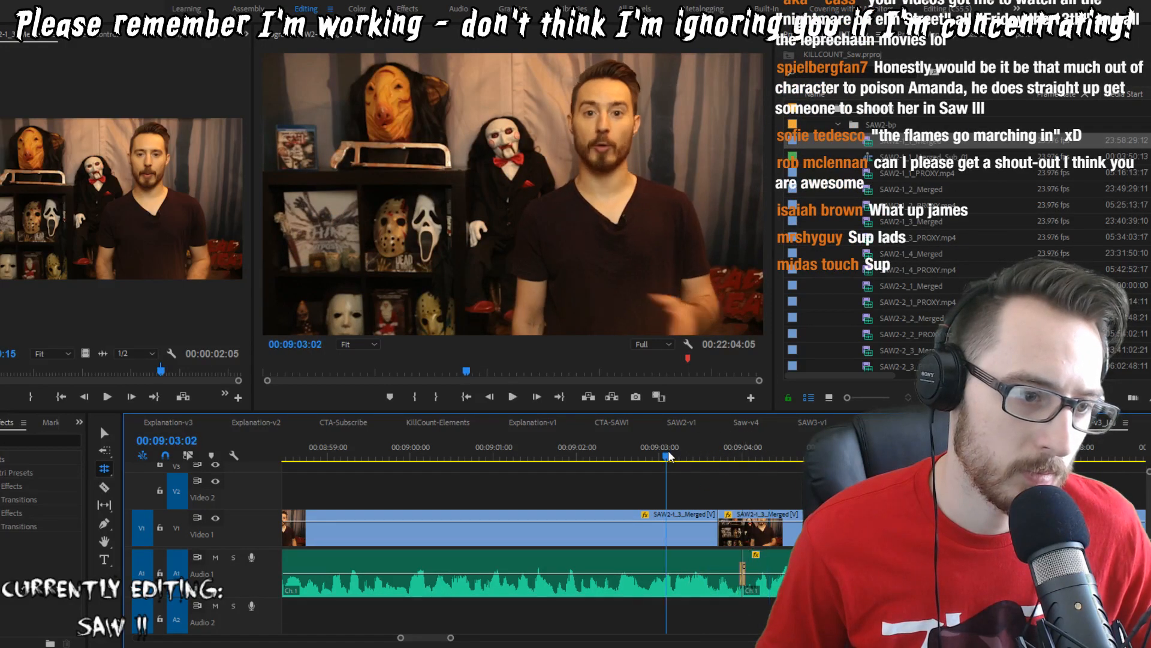
Step: Roll the audio cut one more frame to about 00:09:04:01, replay the join and return to the Selection tool near 00:09:07:01
{"action": "key", "text": "space"}
{"action": "key", "text": "space"}
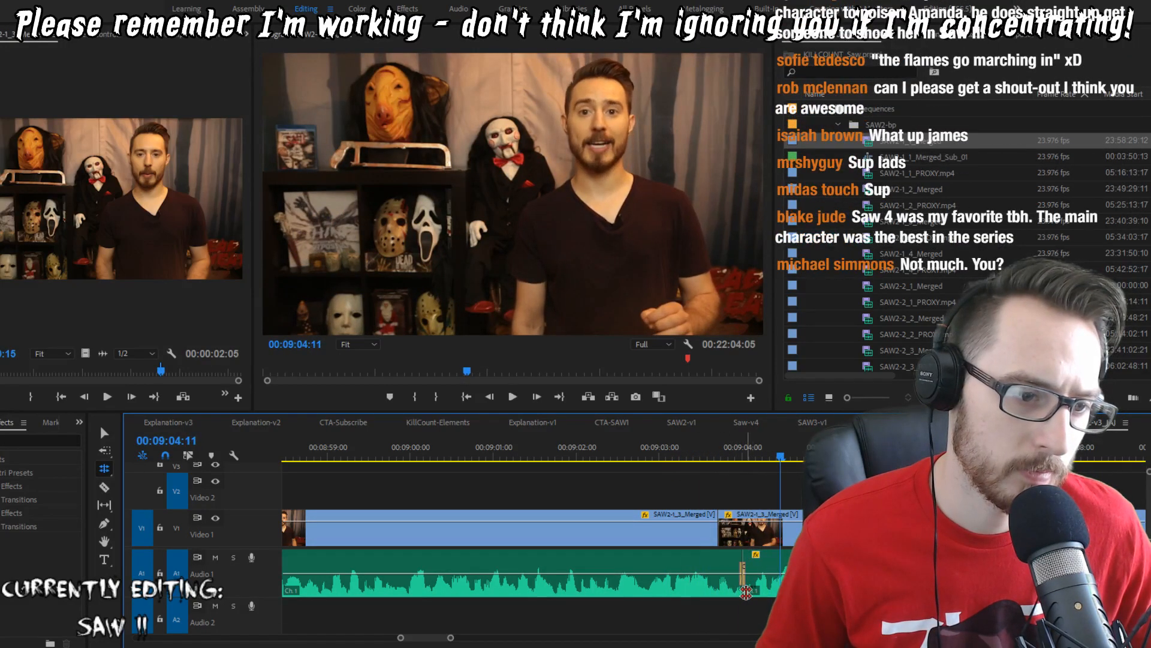
{"action": "left_click_drag", "start_coordinate": [745, 590], "coordinate": [749, 591]}
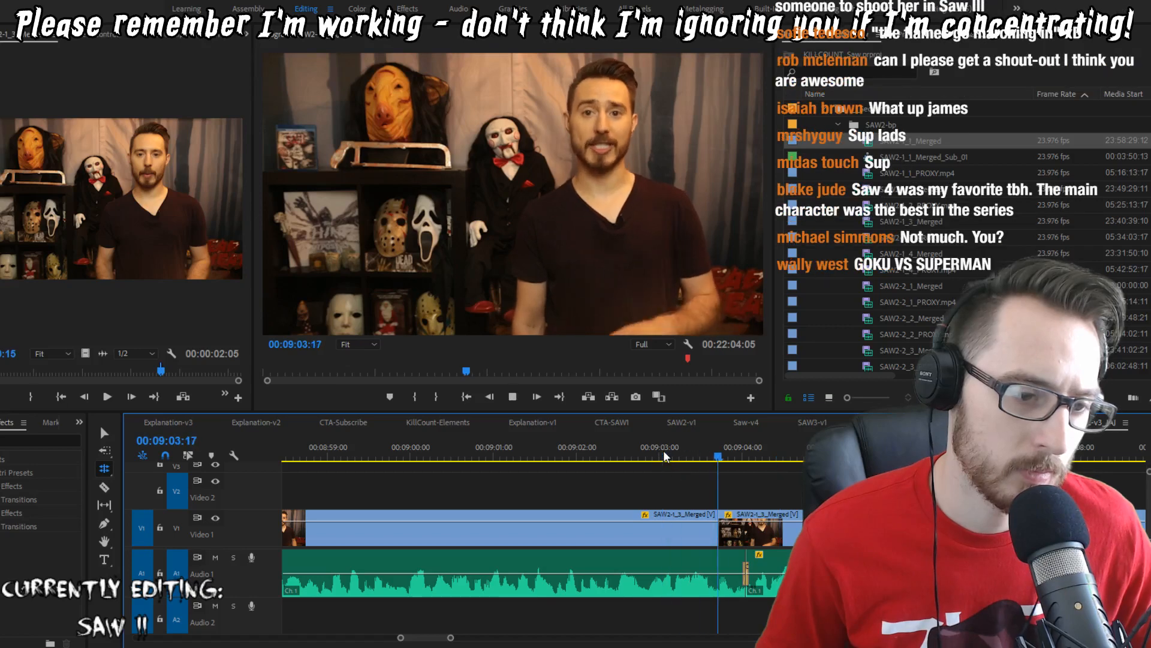
{"action": "key", "text": "space"}
{"action": "key", "text": "v"}
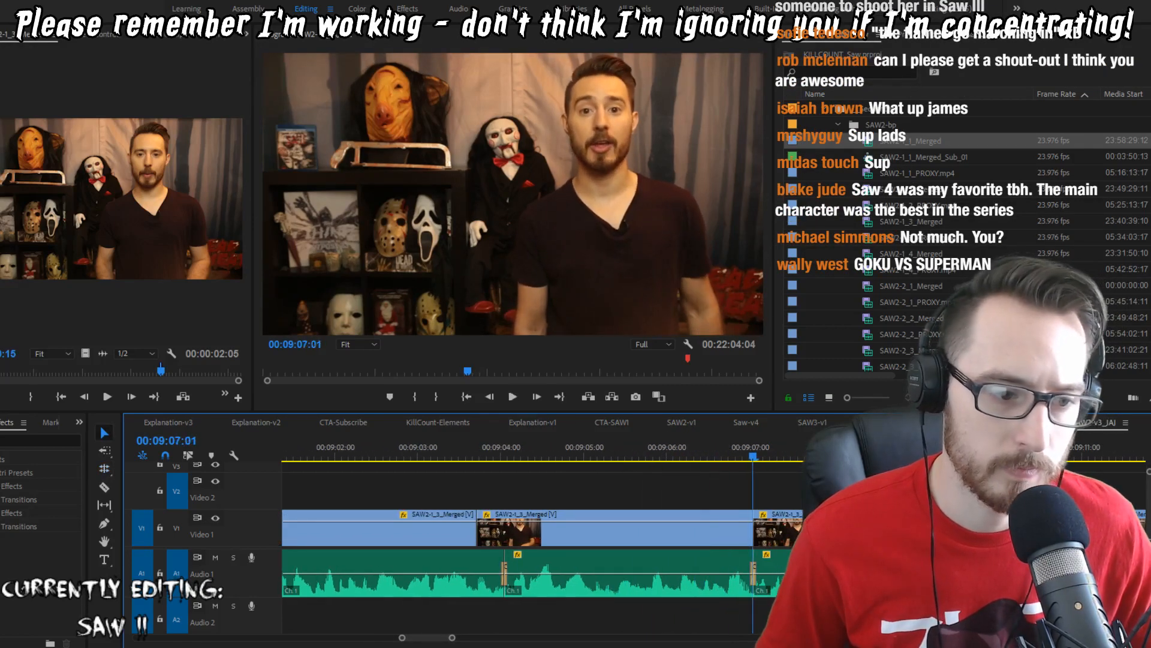
Step: Ripple trim one frame before the cut at 00:09:07:01, save the project and replay the join from 00:09:06:19
{"action": "left_click", "coordinate": [654, 430]}
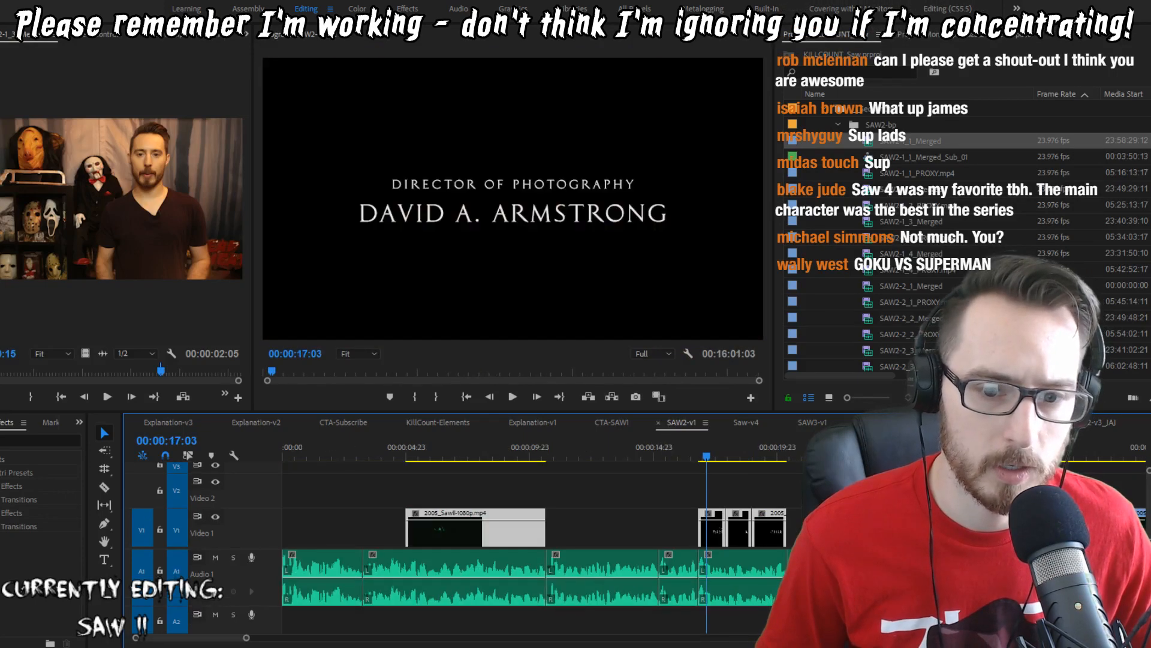
{"action": "left_click", "coordinate": [1105, 423]}
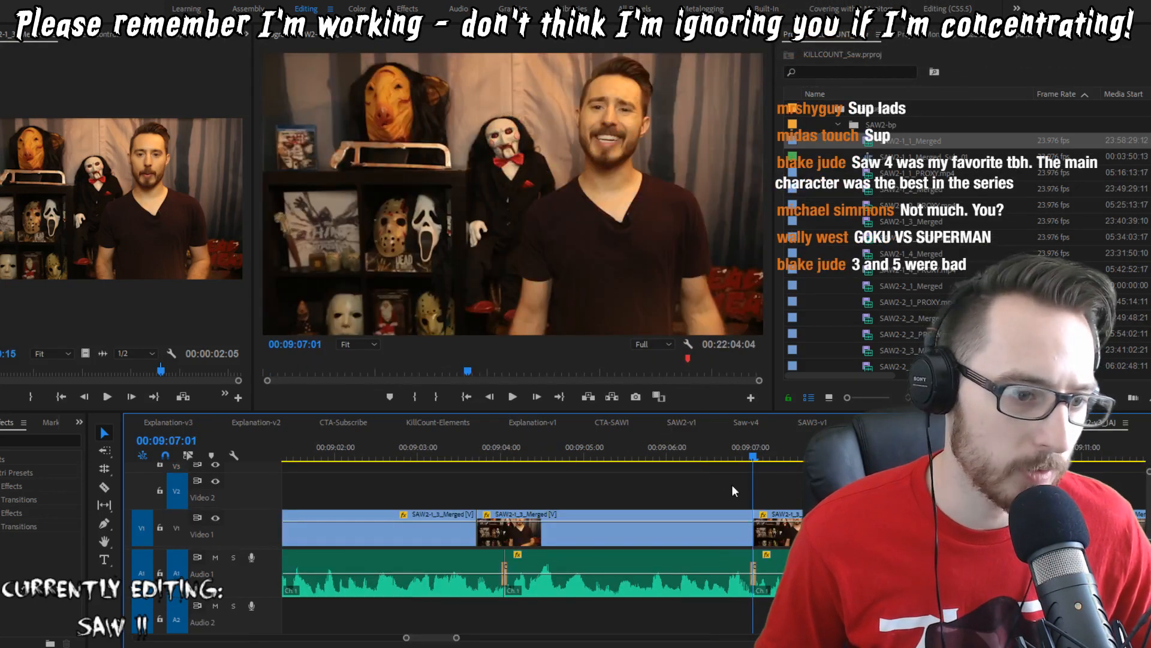
{"action": "key", "text": "Left"}
{"action": "key", "text": "w"}
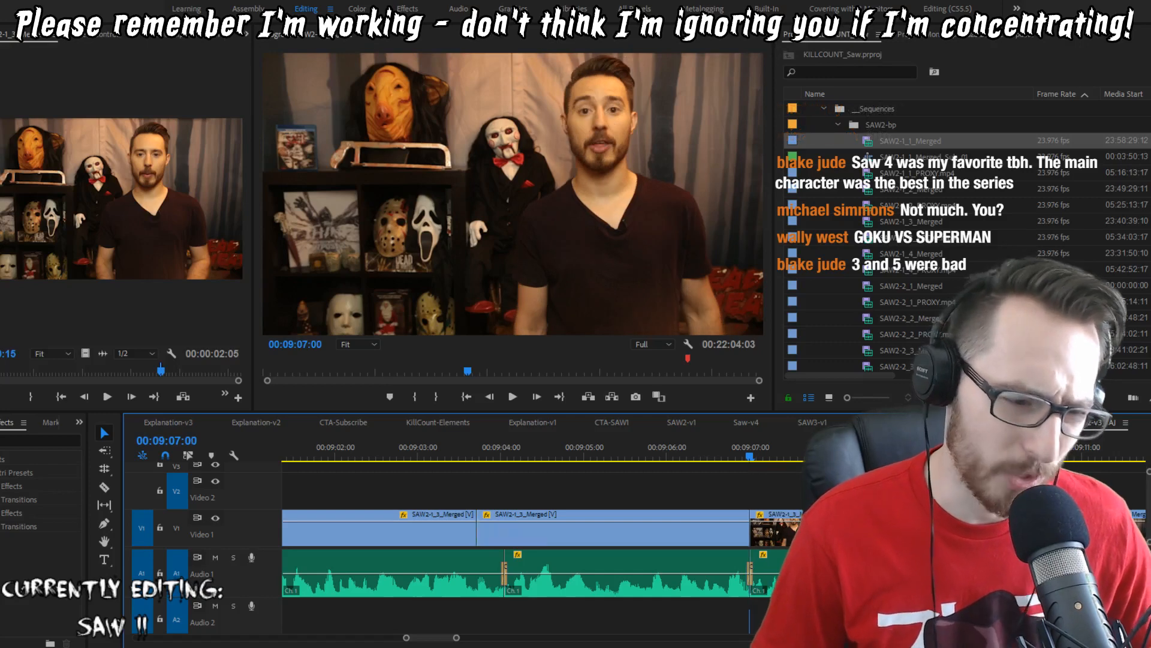
{"action": "key", "text": "ctrl+s"}
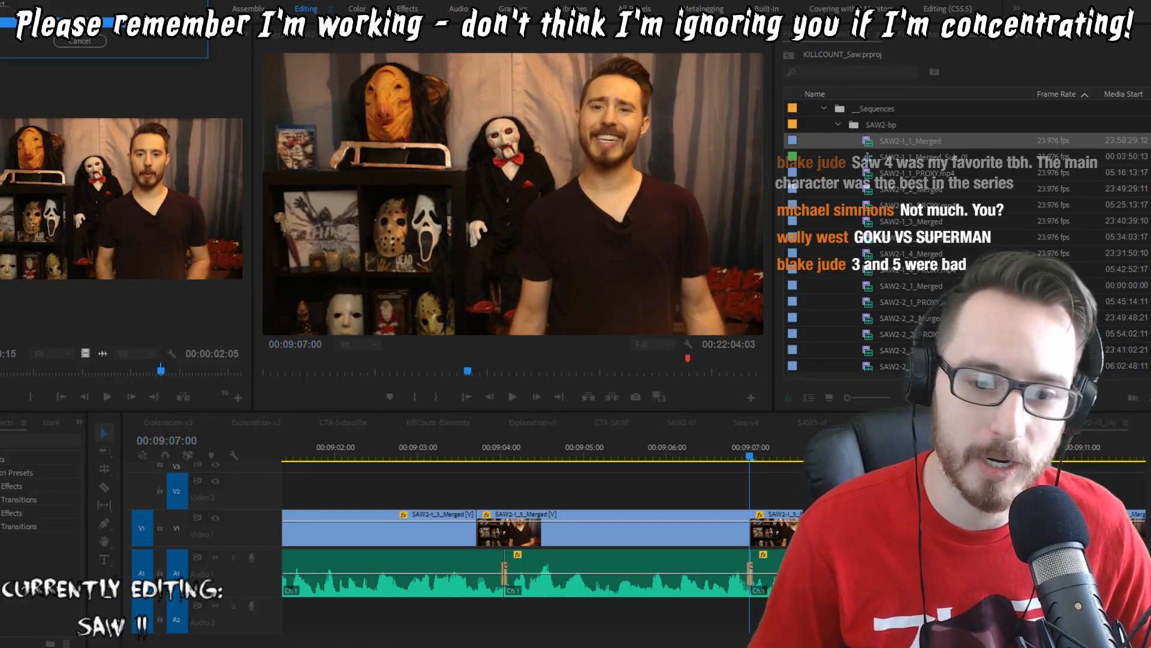
{"action": "key", "text": "shift+Left"}
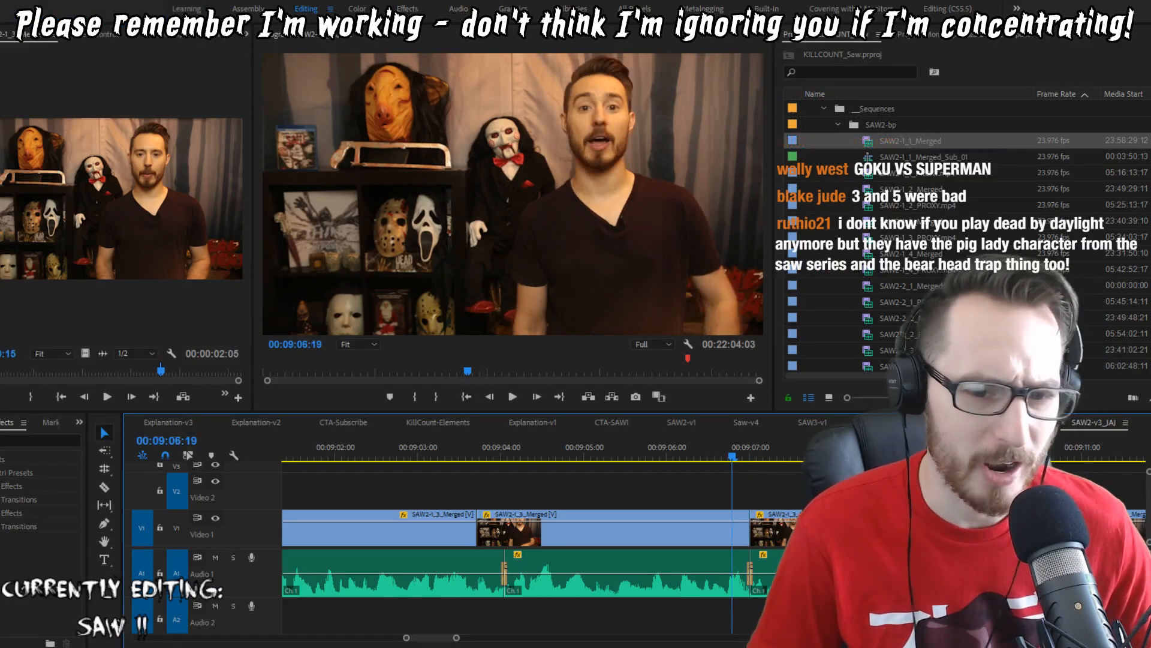
{"action": "key", "text": "space"}
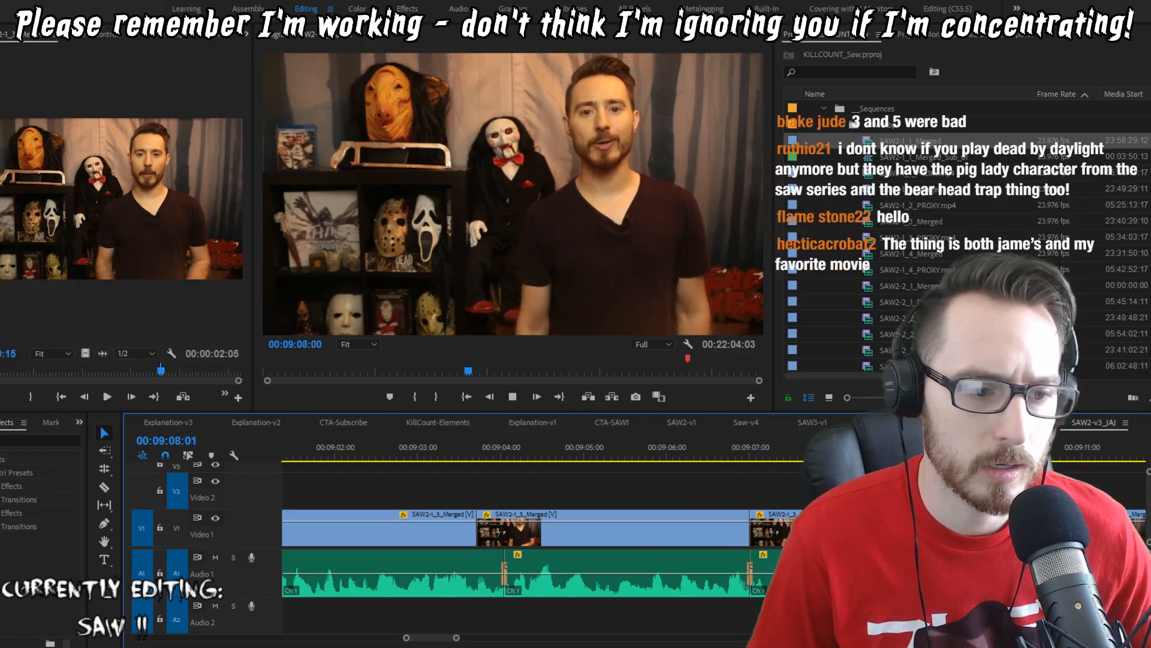
Step: Ripple trim three frames at the cut near 00:09:09:01, play on to 00:09:14:03 and go back to 00:09:10:20
{"action": "key", "text": "space"}
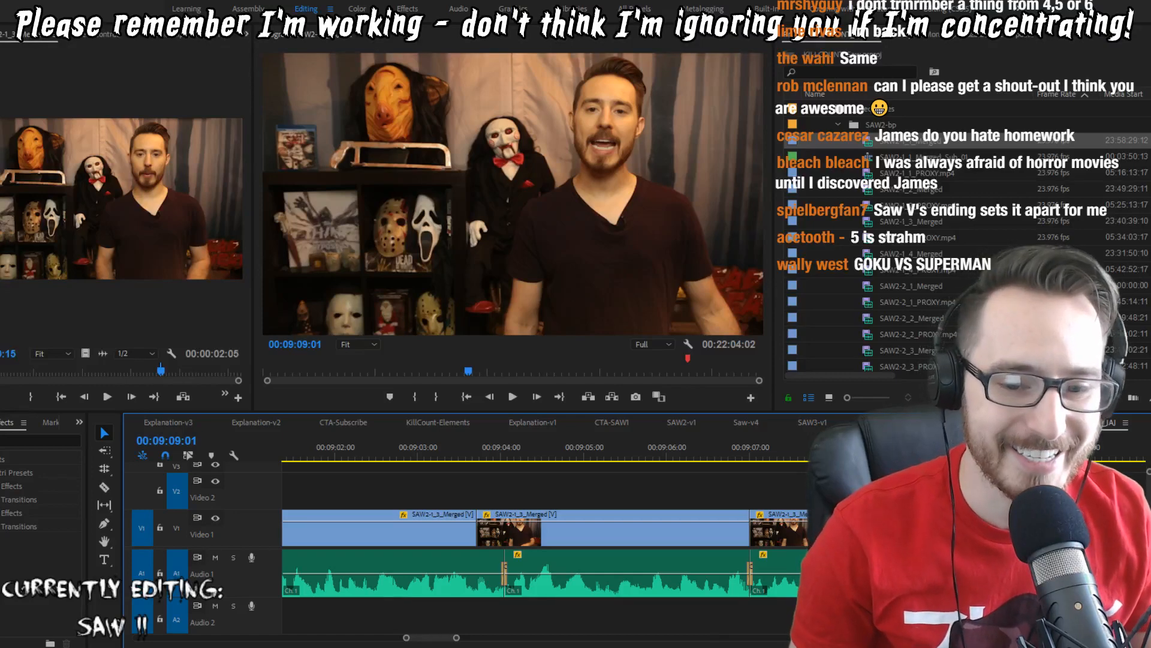
{"action": "key", "text": "space"}
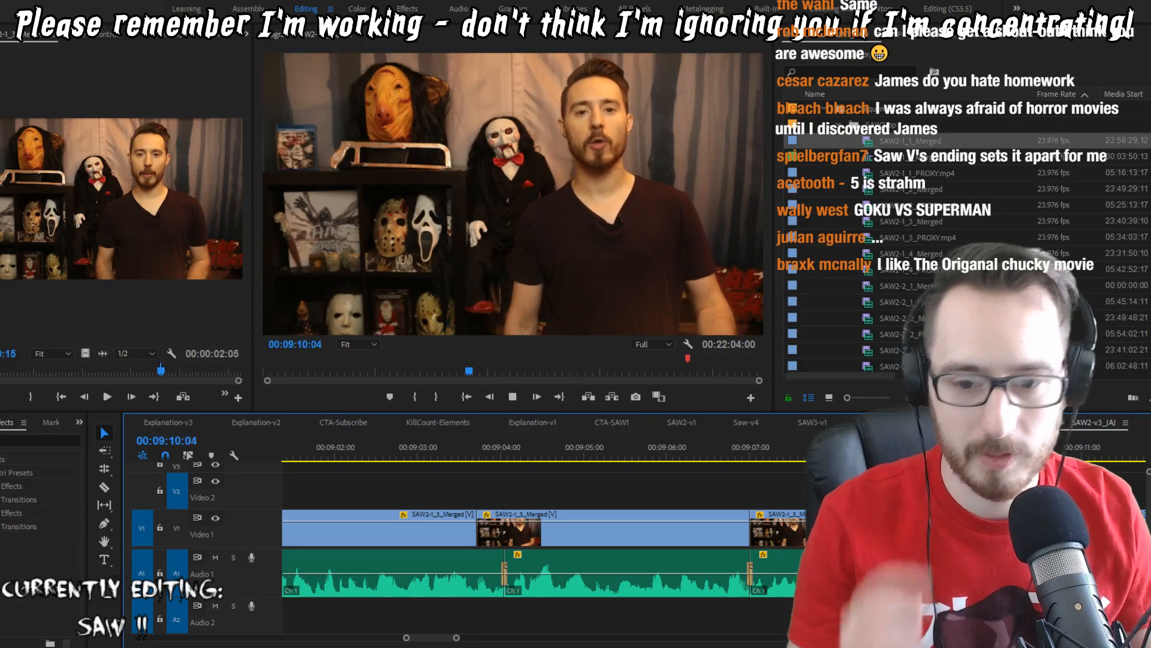
{"action": "key", "text": "space"}
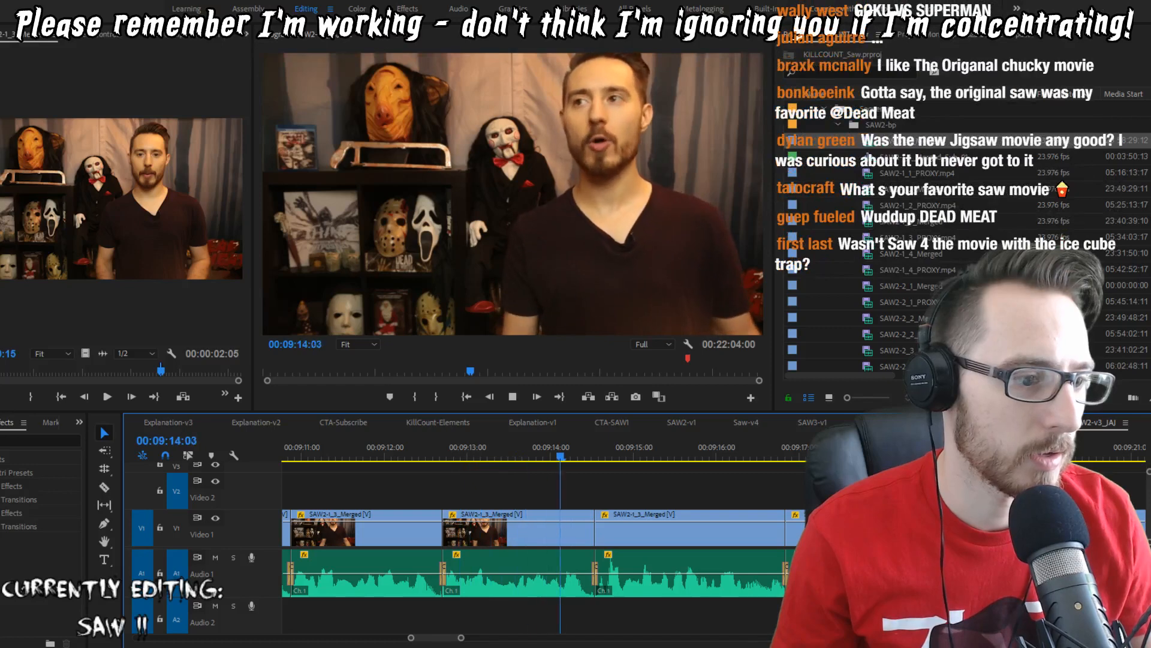
{"action": "key", "text": "Up"}
{"action": "key", "text": "Up"}
{"action": "key", "text": "Up"}
{"action": "key", "text": "Up"}
{"action": "key", "text": "space"}
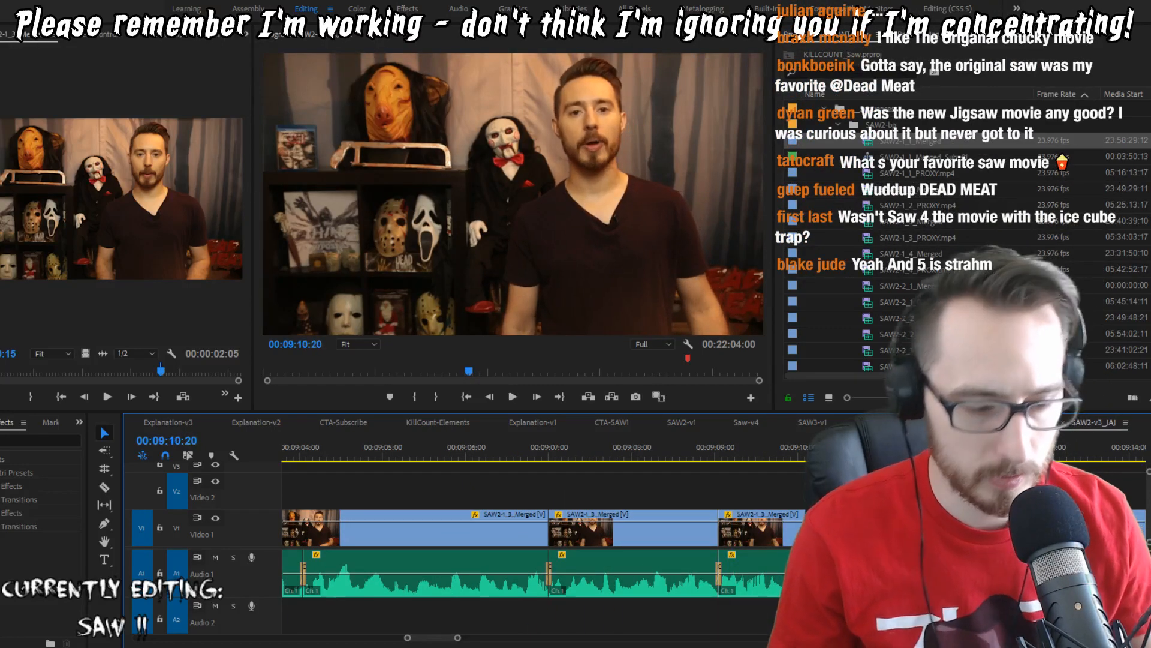
Step: Mark the two clips between the cuts at 00:09:10:21 and about 00:09:14:13 and extract them, closing the gap
{"action": "key", "text": "Down"}
{"action": "key", "text": "i"}
{"action": "key", "text": "Down"}
{"action": "key", "text": "Down"}
{"action": "key", "text": "Left"}
{"action": "key", "text": "o"}
{"action": "key", "text": "apostrophe"}
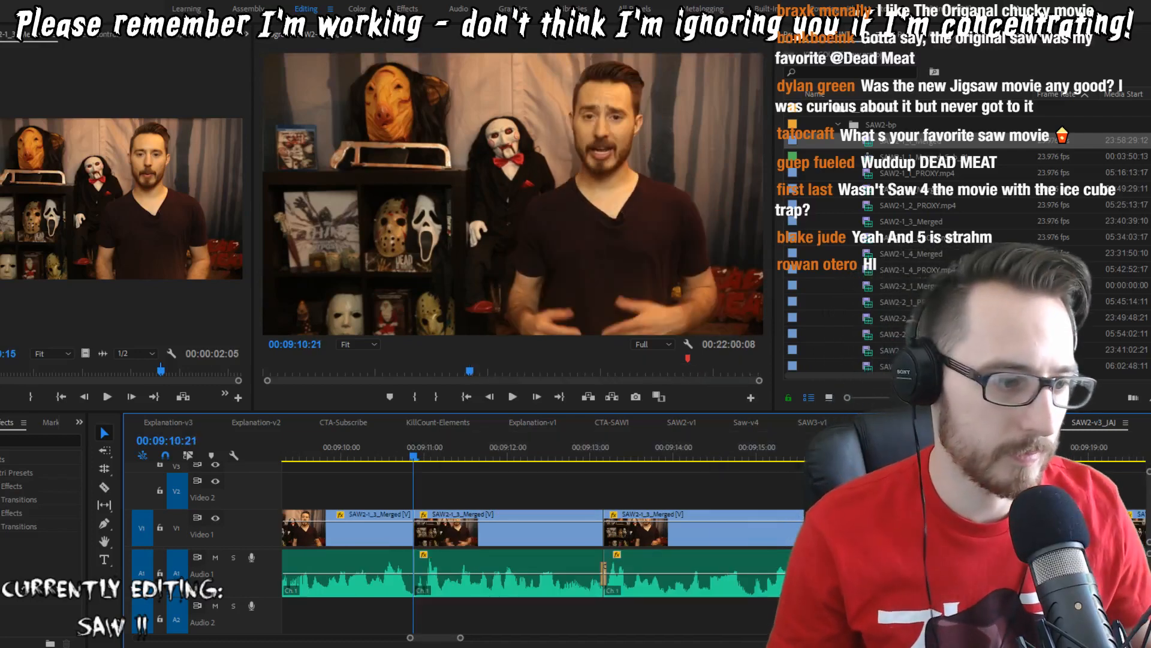
Step: Ripple trim two frames at the new cut near 00:09:10:21 and play through the join to 00:09:11:15
{"action": "key", "text": "Up"}
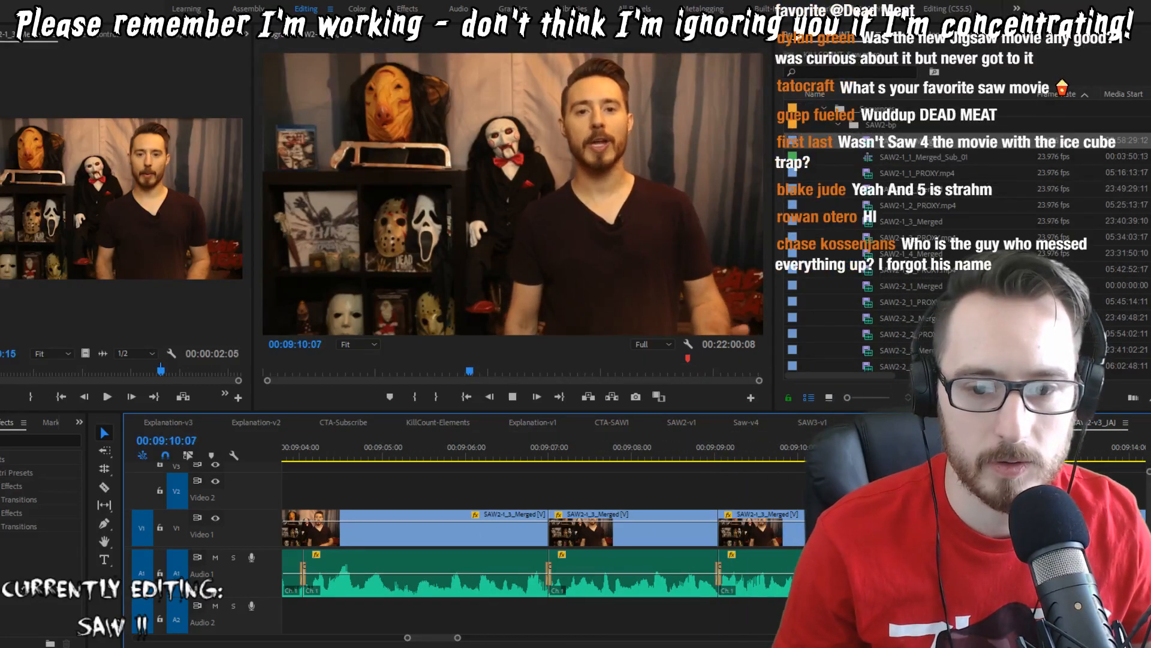
{"action": "key", "text": "Left"}
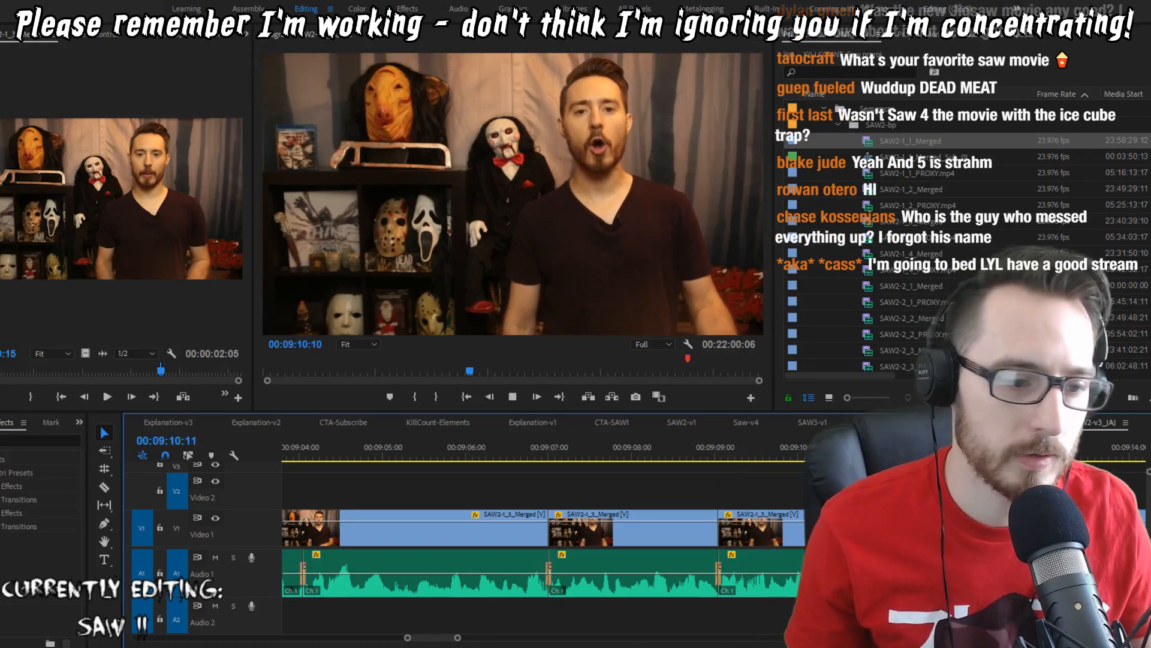
{"action": "key", "text": "space"}
Step: Give the finished clips before the cut near 00:09:10:20 the pink label colour and save the project
{"action": "left_click_drag", "start_coordinate": [414, 466], "coordinate": [792, 575]}
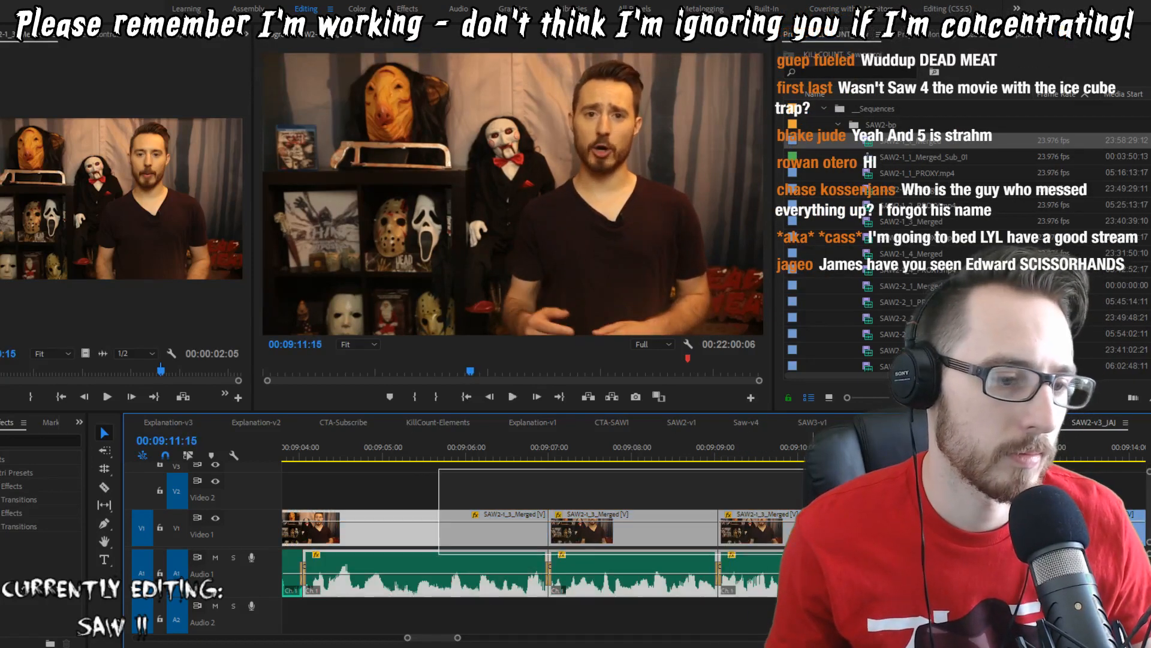
{"action": "right_click", "coordinate": [791, 540]}
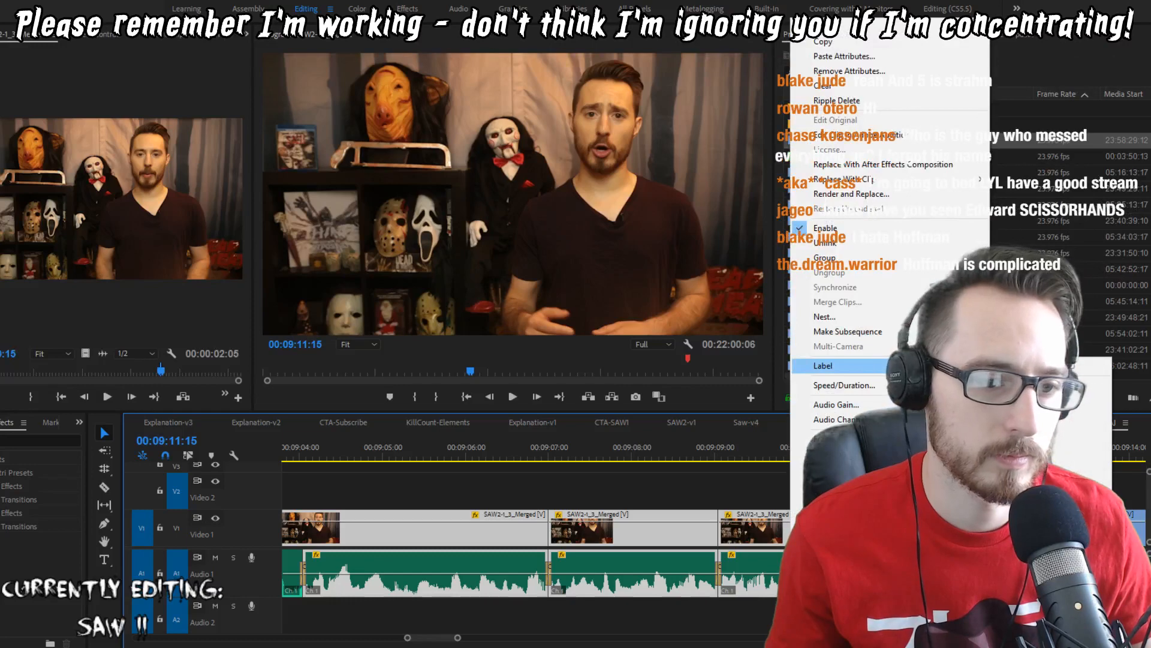
{"action": "left_click", "coordinate": [1044, 474]}
{"action": "key", "text": "ctrl+s"}
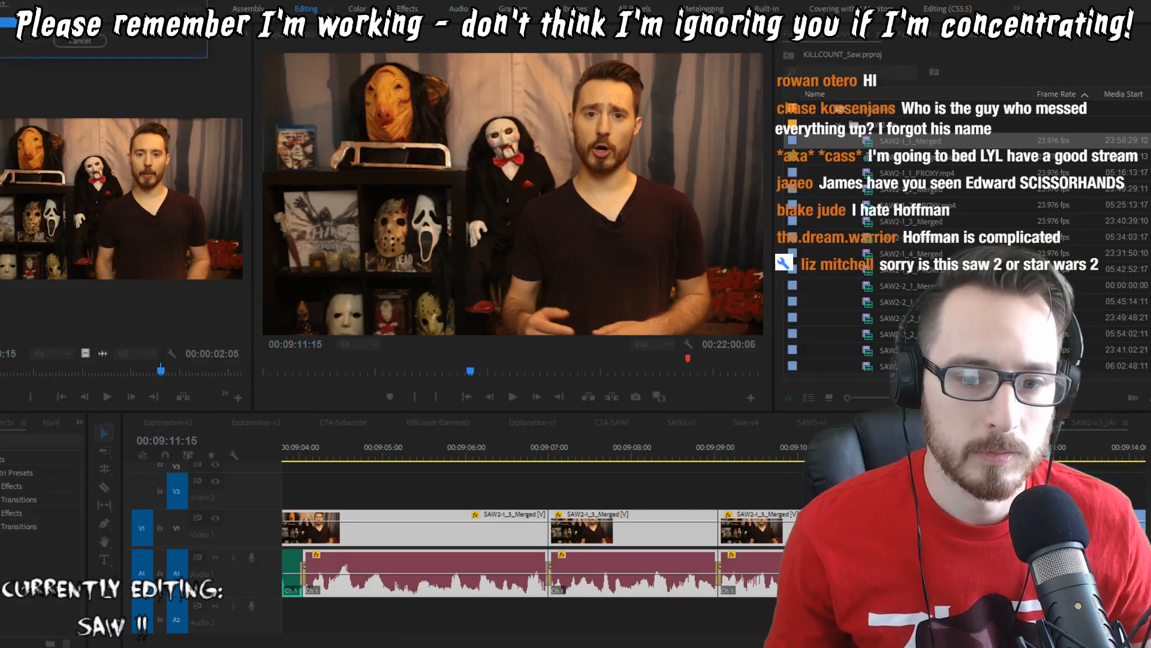
Step: Play from 00:09:10:03 to 00:09:14:20, extract the single frame there and step back to 00:09:14:05 to replay
{"action": "left_click", "coordinate": [808, 455]}
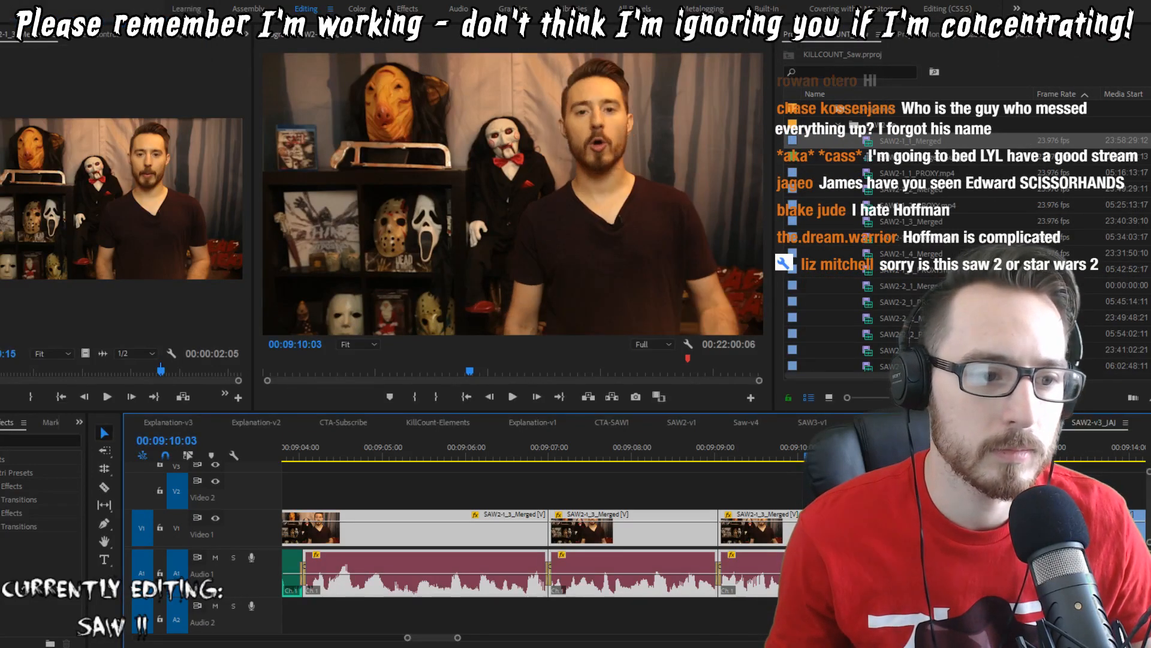
{"action": "scroll", "coordinate": [808, 480], "scroll_direction": "down", "scroll_amount": 2}
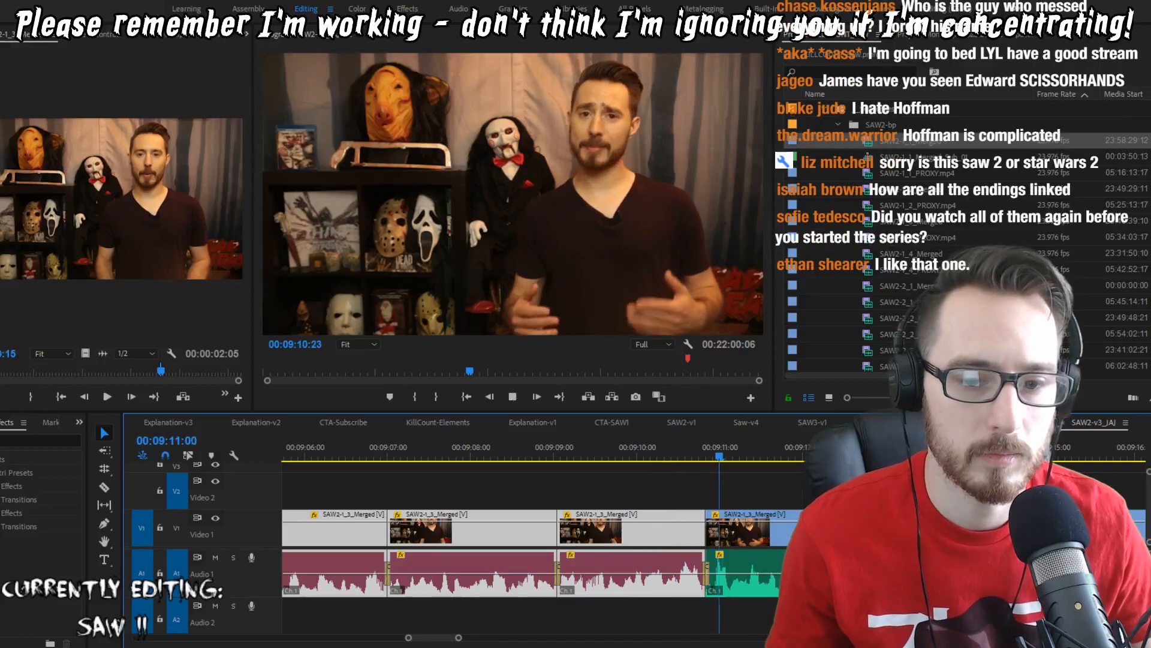
{"action": "key", "text": "space"}
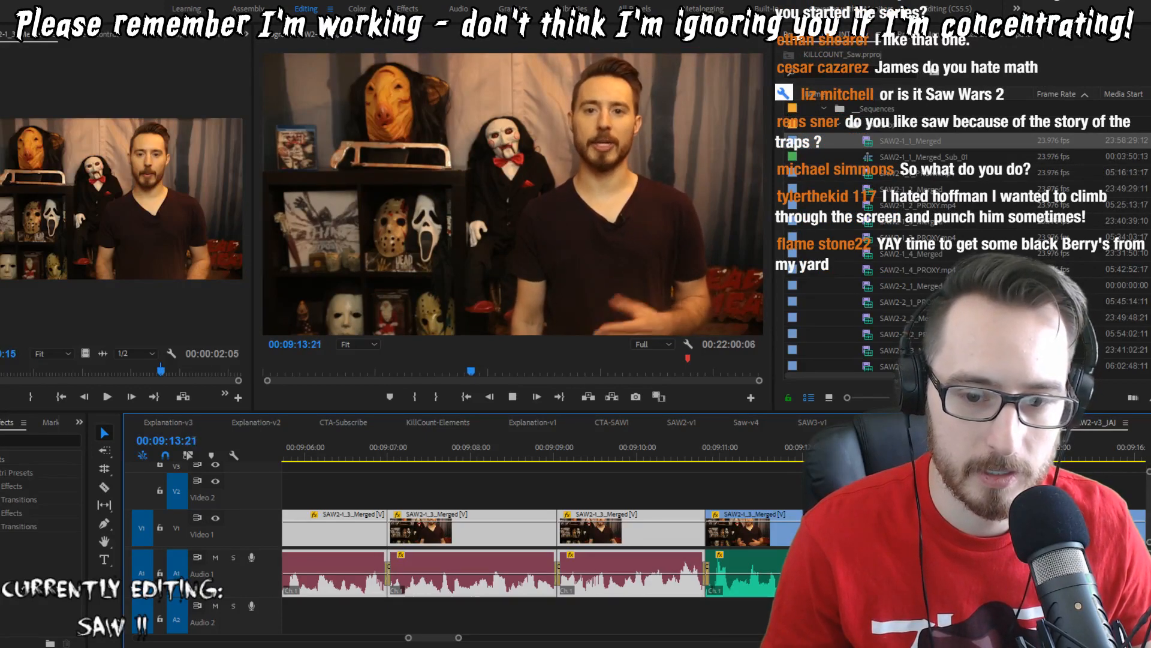
{"action": "key", "text": "Right"}
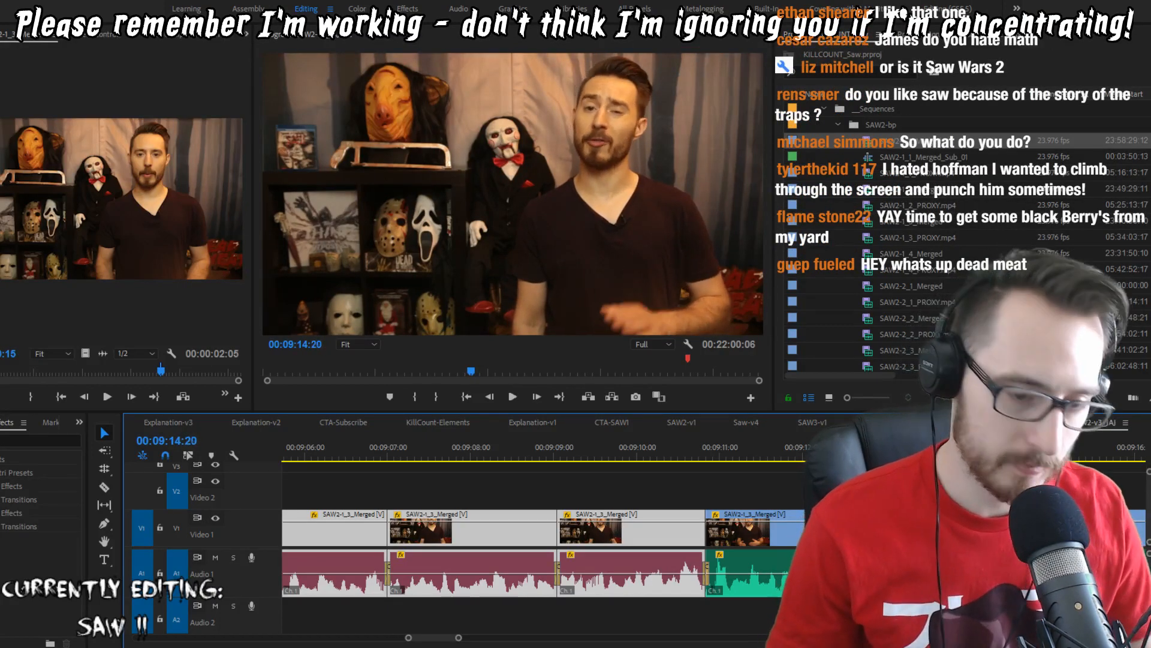
{"action": "key", "text": "i"}
{"action": "key", "text": "o"}
{"action": "key", "text": "apostrophe"}
{"action": "key", "text": "shift+Left"}
{"action": "key", "text": "shift+Left"}
{"action": "key", "text": "shift+Left"}
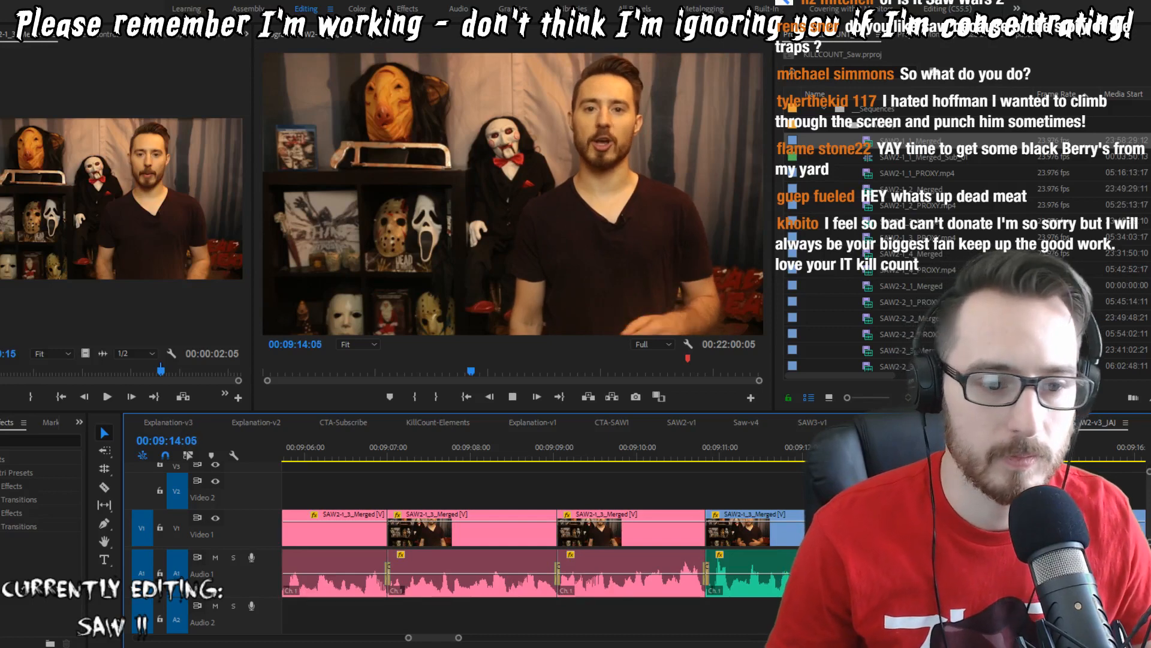
Step: Step back from 00:09:14 and replay the talking-head clips to check the cuts up to about 00:09:18
{"action": "key", "text": "space"}
{"action": "key", "text": "shift+Left"}
{"action": "key", "text": "shift+Left"}
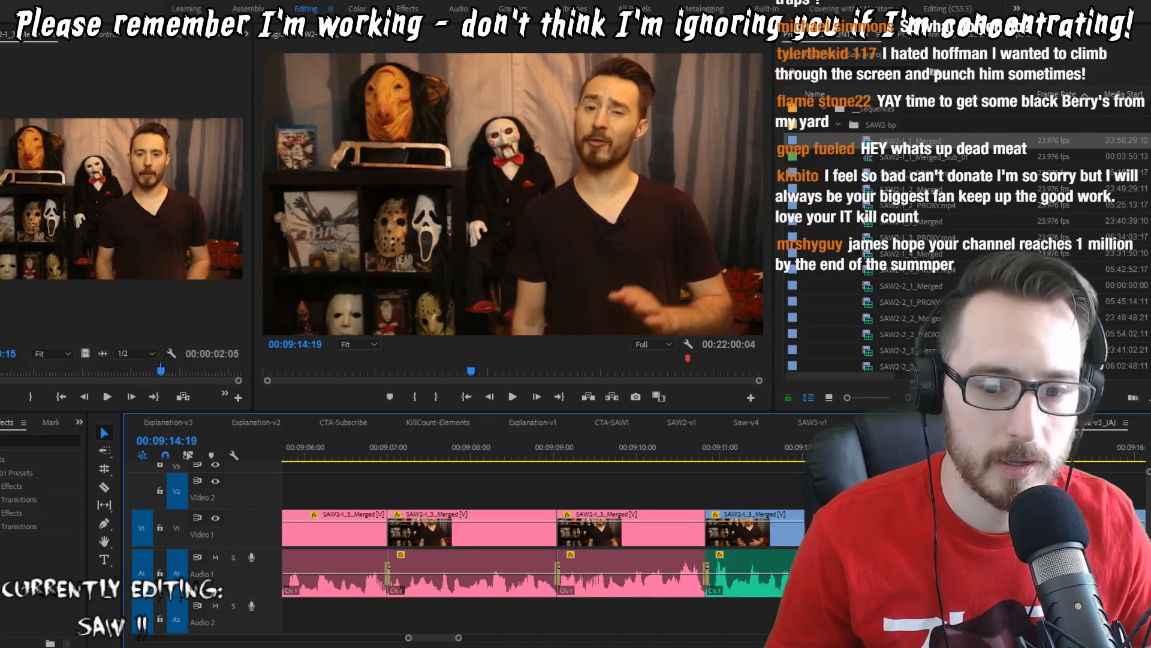
{"action": "key", "text": "shift+Left"}
{"action": "key", "text": "shift+Left"}
{"action": "key", "text": "shift+Left"}
{"action": "key", "text": "shift+Left"}
{"action": "key", "text": "shift+Left"}
{"action": "key", "text": "shift+Left"}
{"action": "key", "text": "space"}
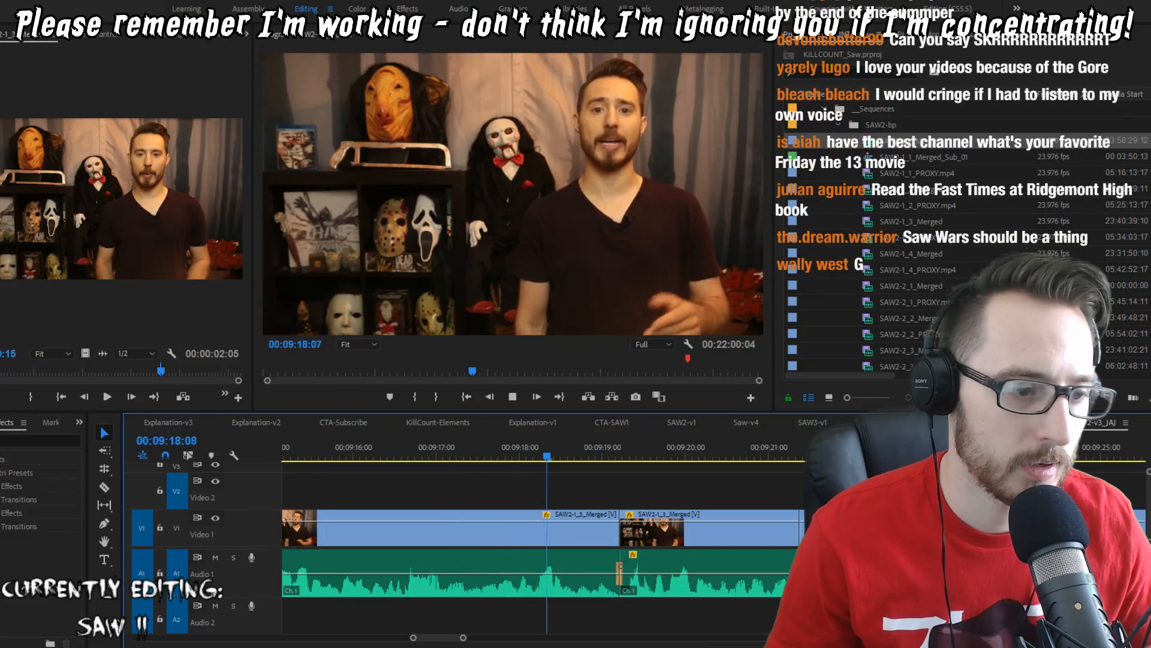
Step: Tighten the cuts near 00:09:19 and 00:09:21 by a few frames and review the clips that follow
{"action": "key", "text": "space"}
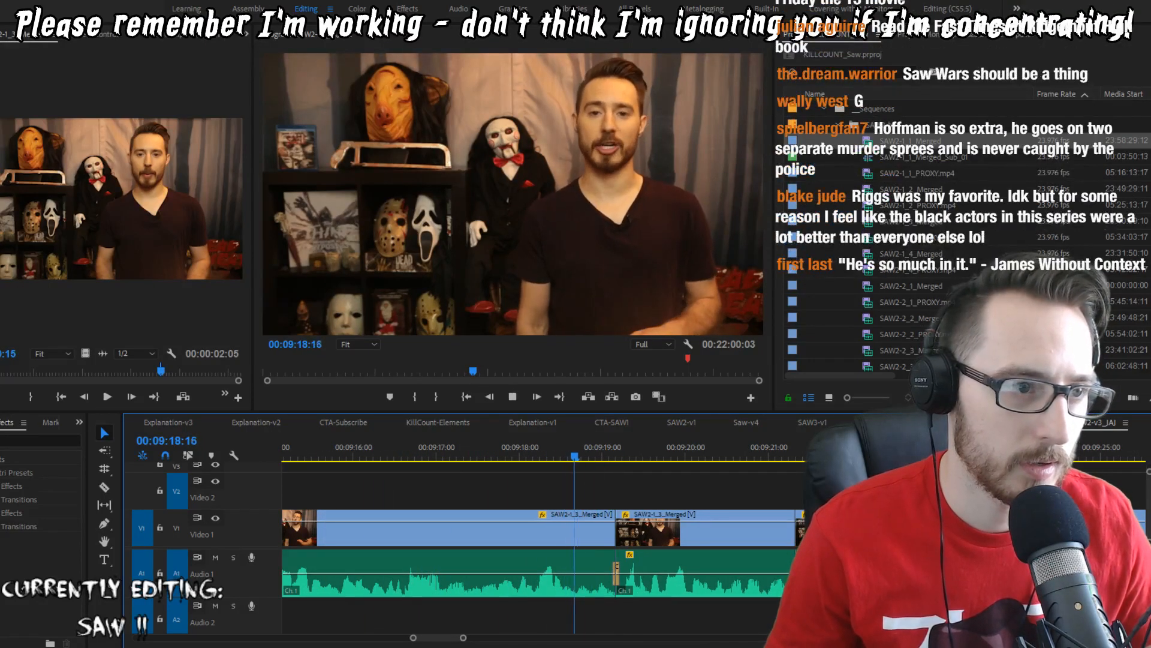
{"action": "key", "text": "space"}
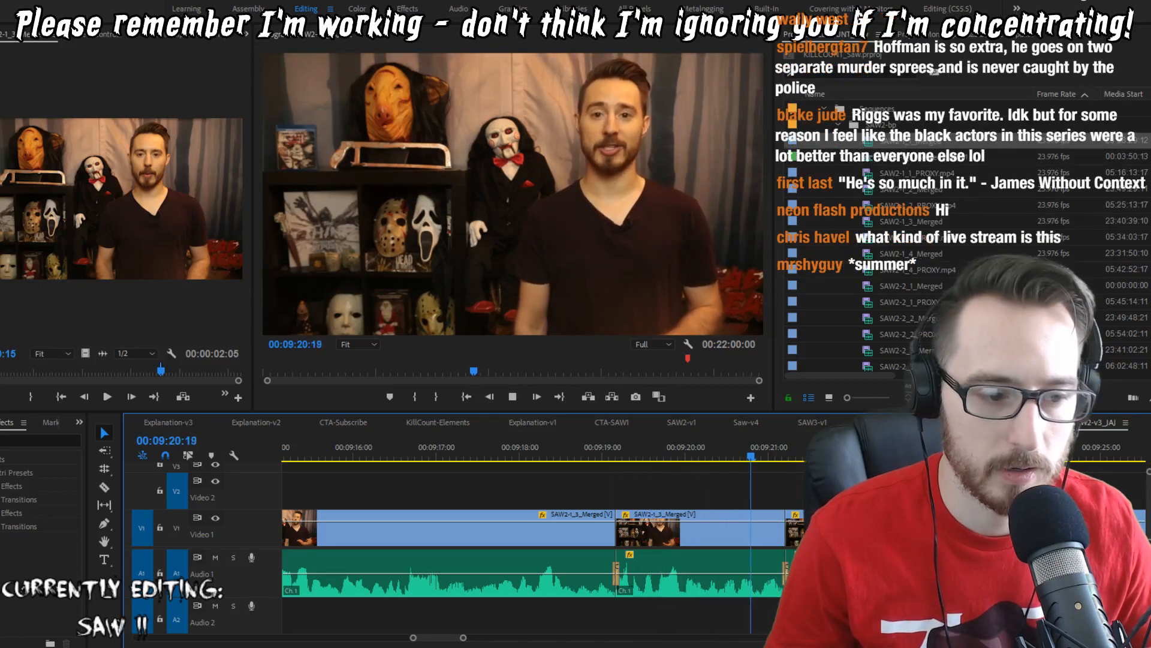
{"action": "key", "text": "ctrl+z"}
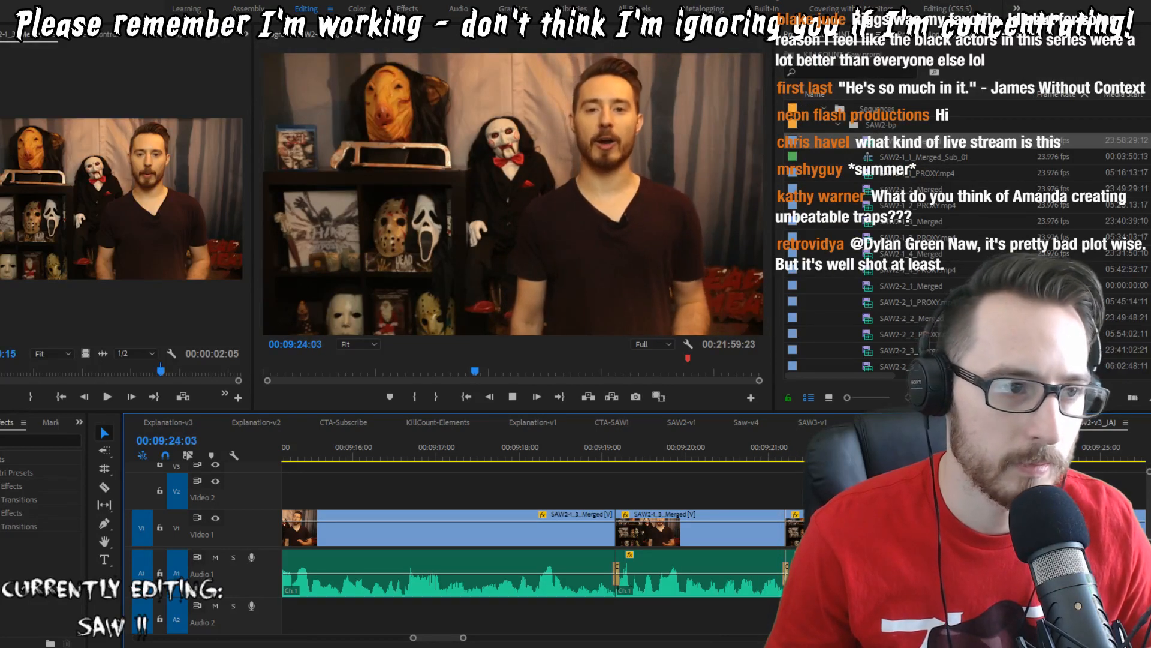
{"action": "key", "text": "space"}
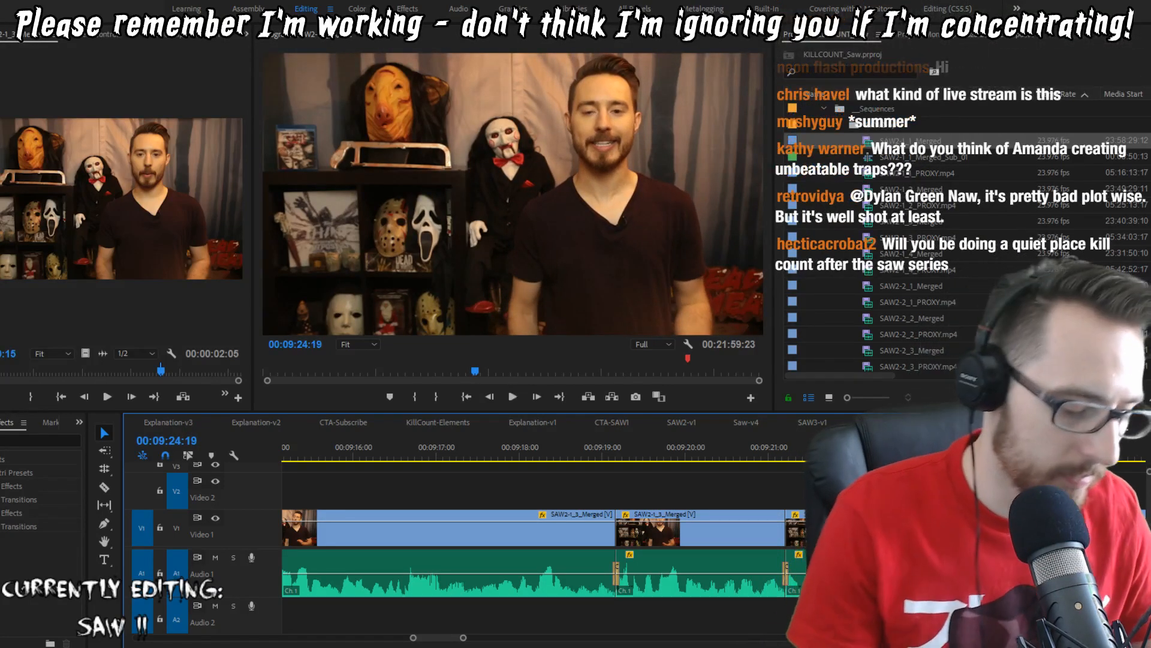
{"action": "key", "text": "space"}
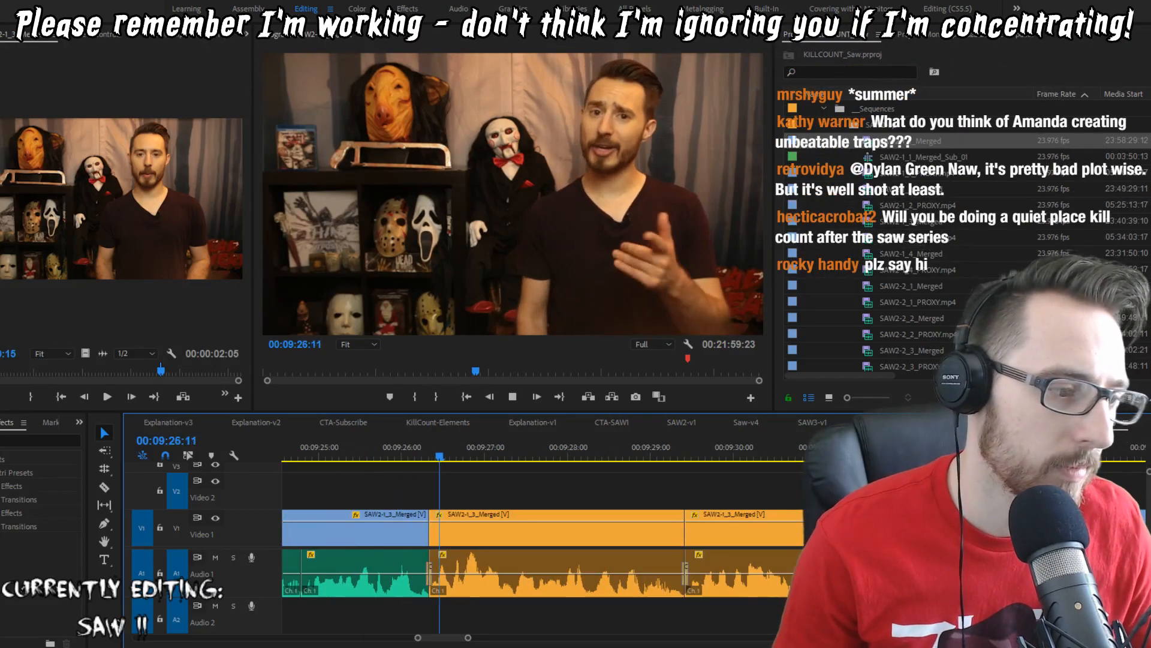
Step: Ripple trim one frame off the start of the clip beginning near 00:09:24:19
{"action": "key", "text": "space"}
{"action": "key", "text": "Up"}
{"action": "key", "text": "Up"}
{"action": "key", "text": "Right"}
{"action": "key", "text": "q"}
{"action": "key", "text": "shift+Left"}
{"action": "key", "text": "shift+Left"}
{"action": "key", "text": "shift+Left"}
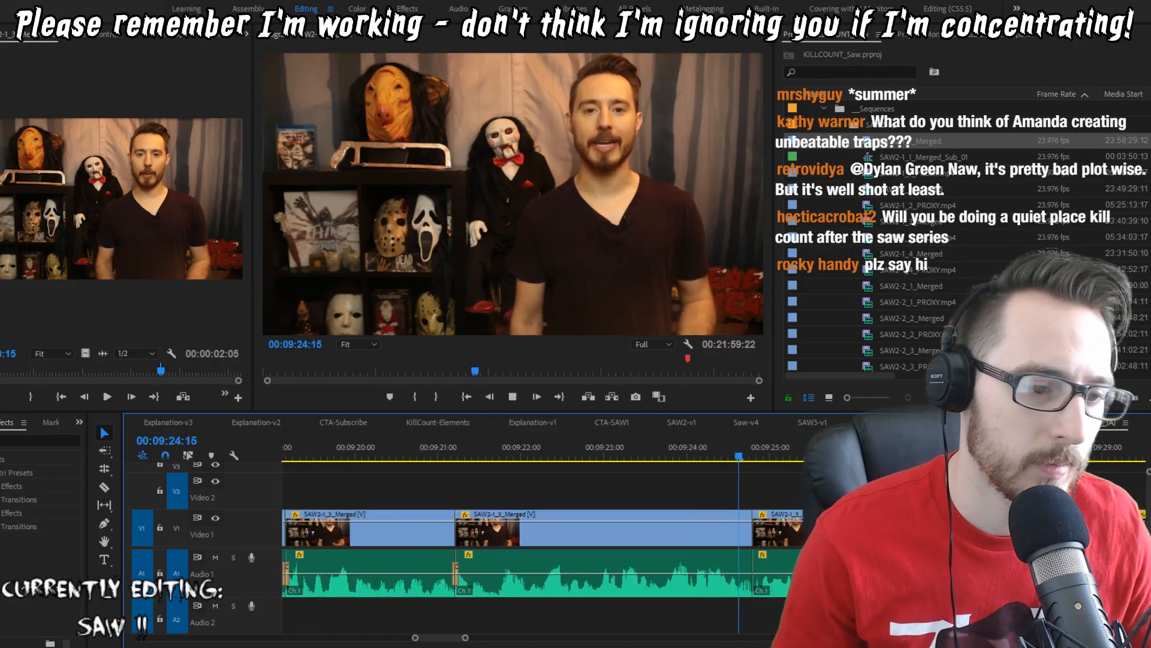
Step: Apply the default audio transition at the cut near 00:09:24:19 and replay it
{"action": "key", "text": "space"}
{"action": "key", "text": "Up"}
{"action": "key", "text": "a"}
{"action": "key", "text": "ctrl+shift+d"}
{"action": "key", "text": "shift+Left"}
{"action": "key", "text": "shift+Left"}
{"action": "key", "text": "shift+Left"}
{"action": "key", "text": "space"}
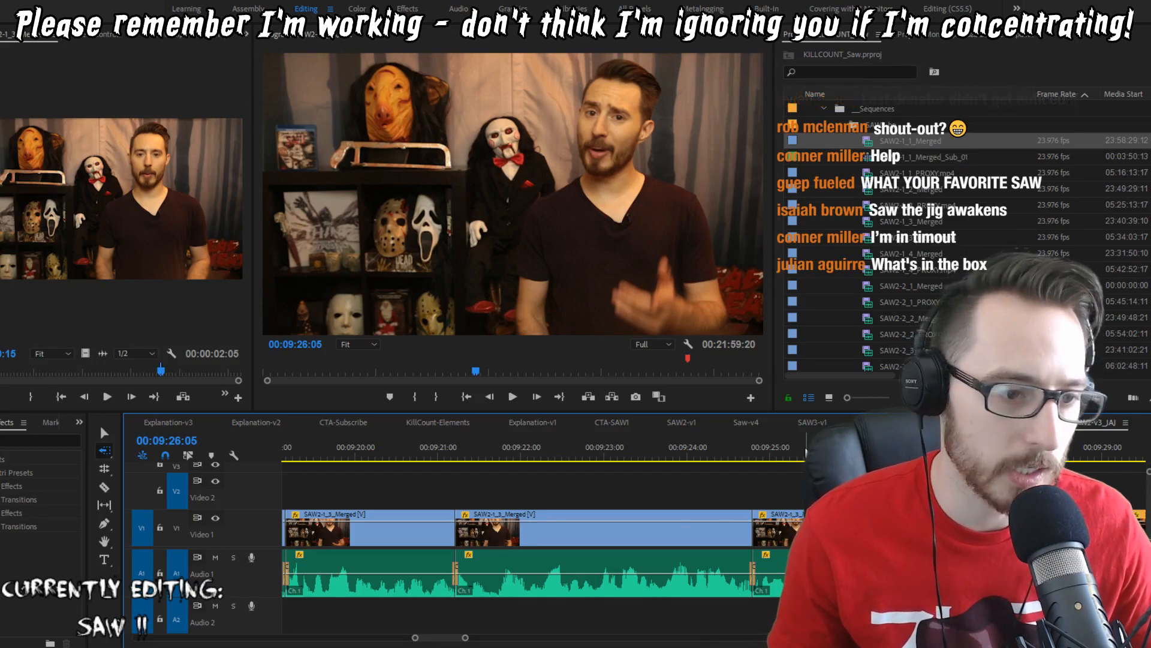
Step: Trim one frame at the cut between the blue and orange clips near 00:09:26:04 and replay it
{"action": "left_click", "coordinate": [778, 460]}
{"action": "scroll", "coordinate": [714, 528], "scroll_direction": "down", "scroll_amount": 2}
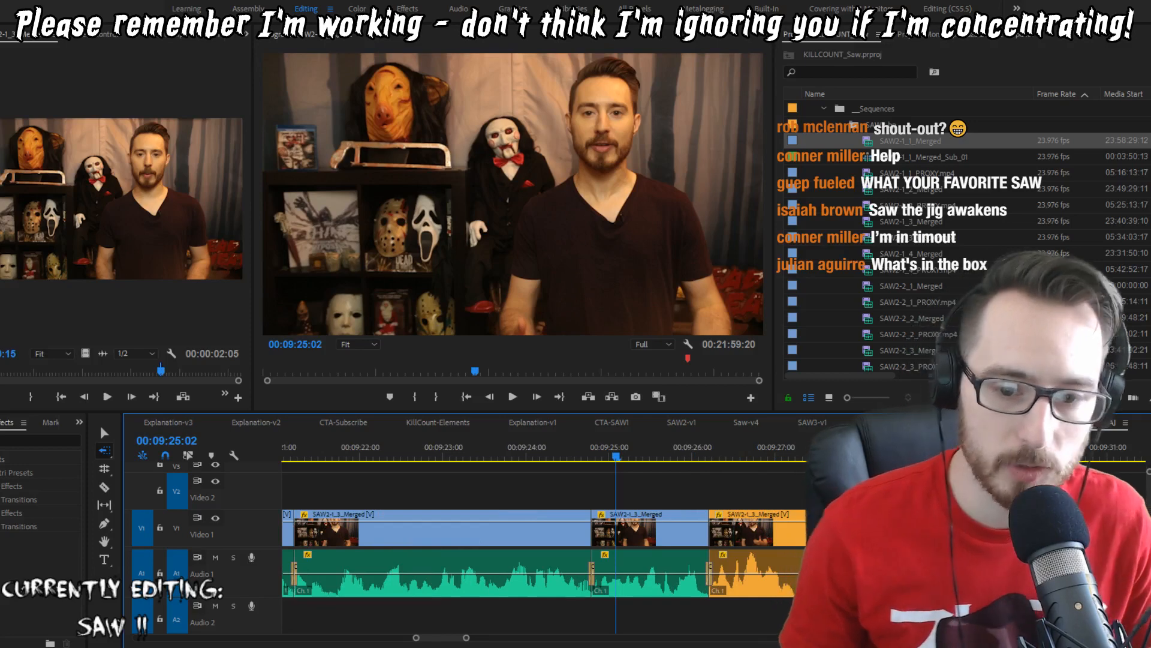
{"action": "key", "text": "space"}
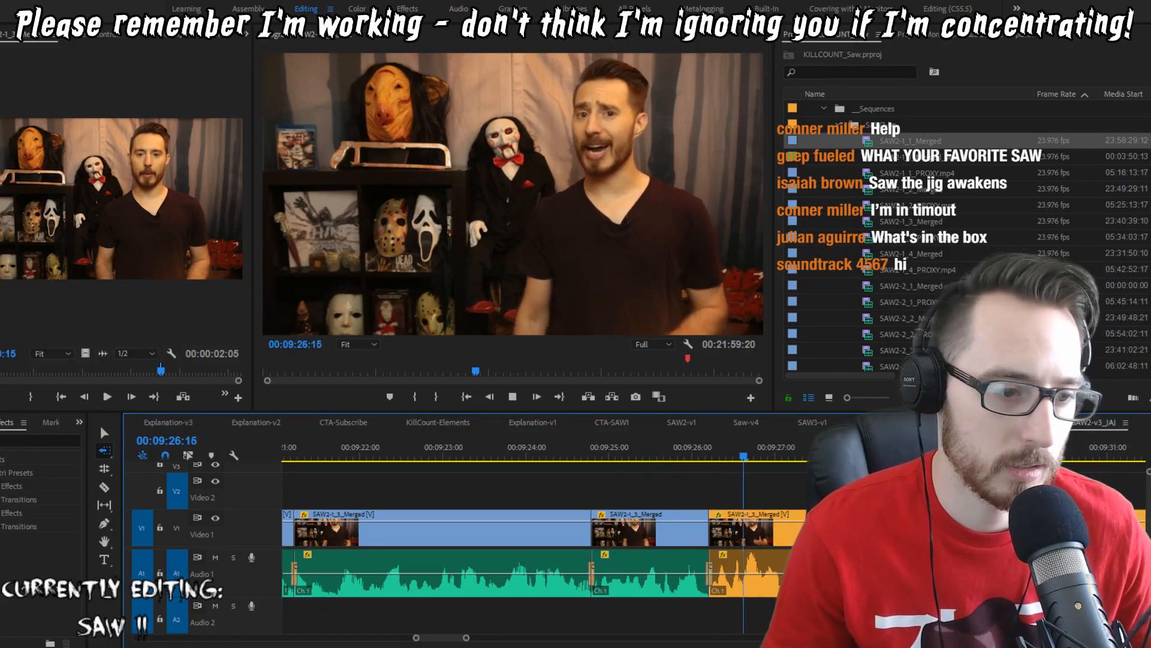
{"action": "key", "text": "space"}
{"action": "key", "text": "alt+Left"}
{"action": "key", "text": "Up"}
{"action": "key", "text": "Up"}
{"action": "key", "text": "space"}
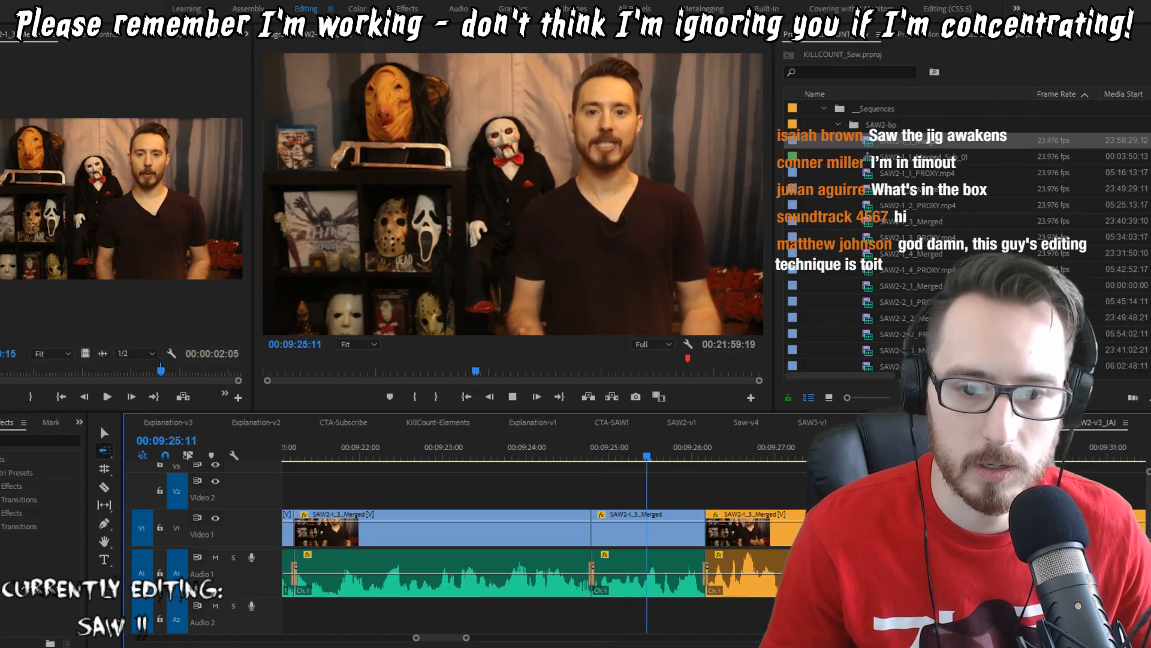
Step: Save the project and play through the orange clips that start at 00:09:26:04
{"action": "key", "text": "space"}
{"action": "key", "text": "ctrl+s"}
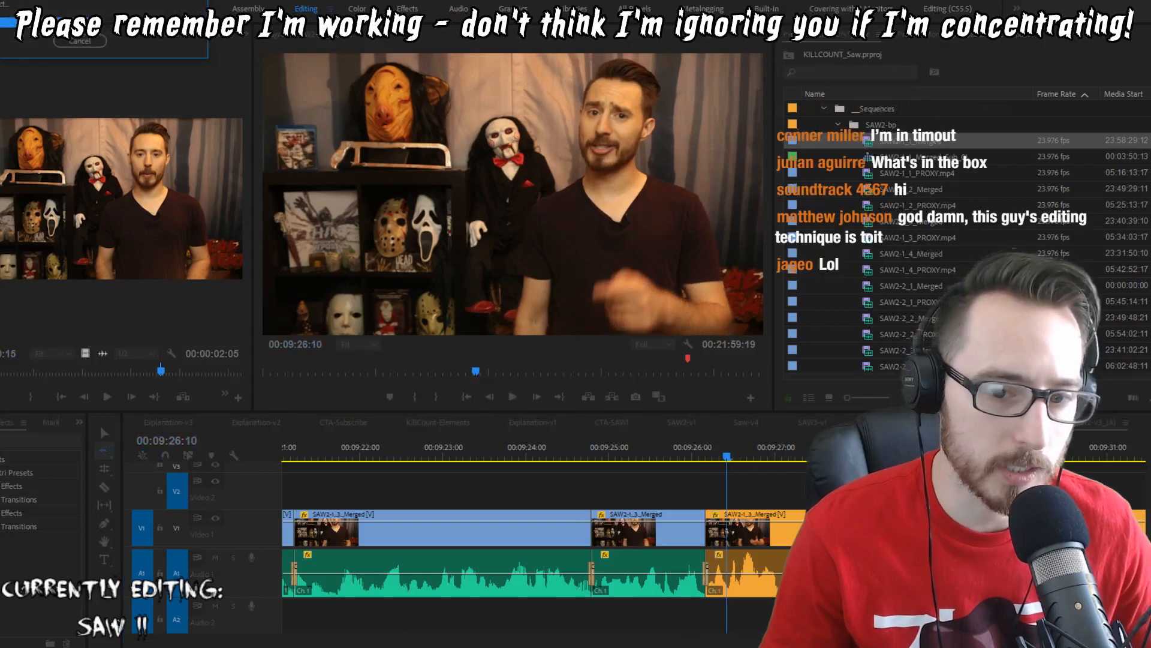
{"action": "key", "text": "Up"}
{"action": "key", "text": "Up"}
{"action": "key", "text": "space"}
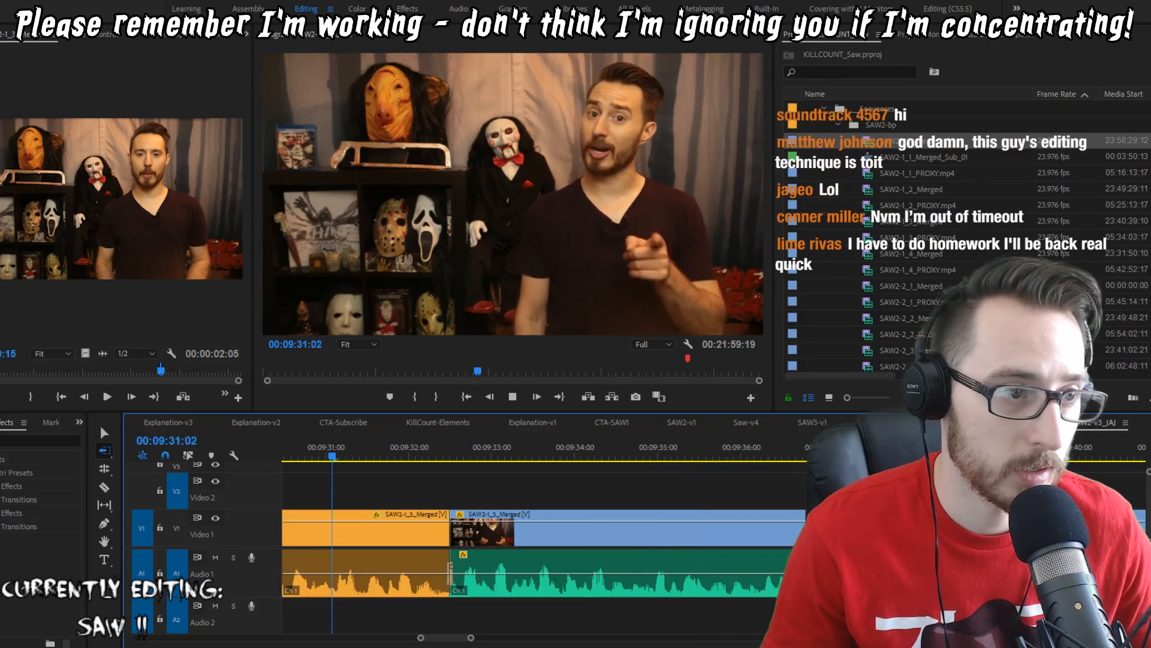
{"action": "key", "text": "Up"}
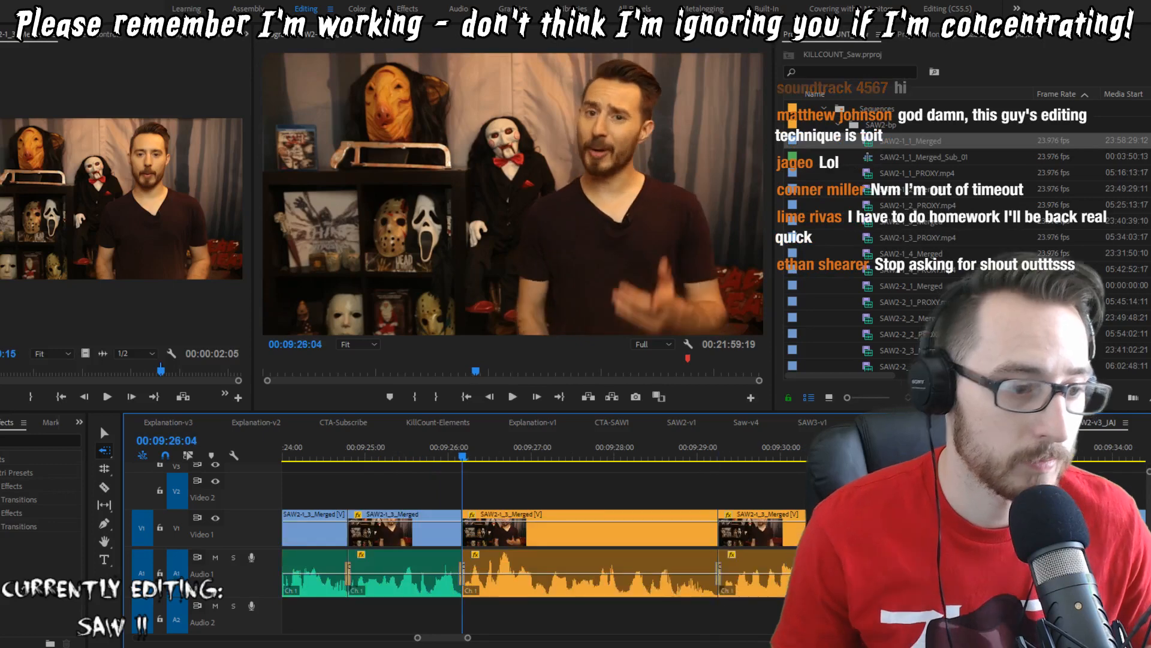
Step: Slip the video of the orange clip starting at 00:09:26:04 by three frames against its audio and preview it
{"action": "key", "text": "v"}
{"action": "left_click", "coordinate": [538, 533]}
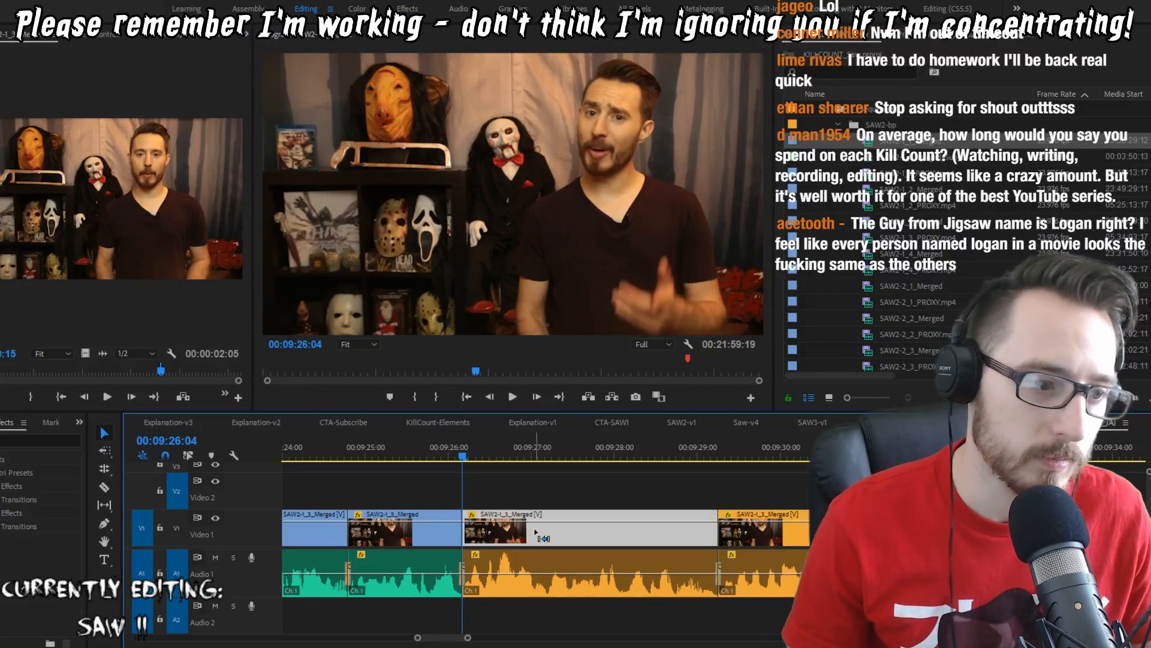
{"action": "key", "text": "ctrl+alt+Right"}
{"action": "key", "text": "ctrl+alt+Right"}
{"action": "key", "text": "ctrl+alt+Right"}
{"action": "key", "text": "space"}
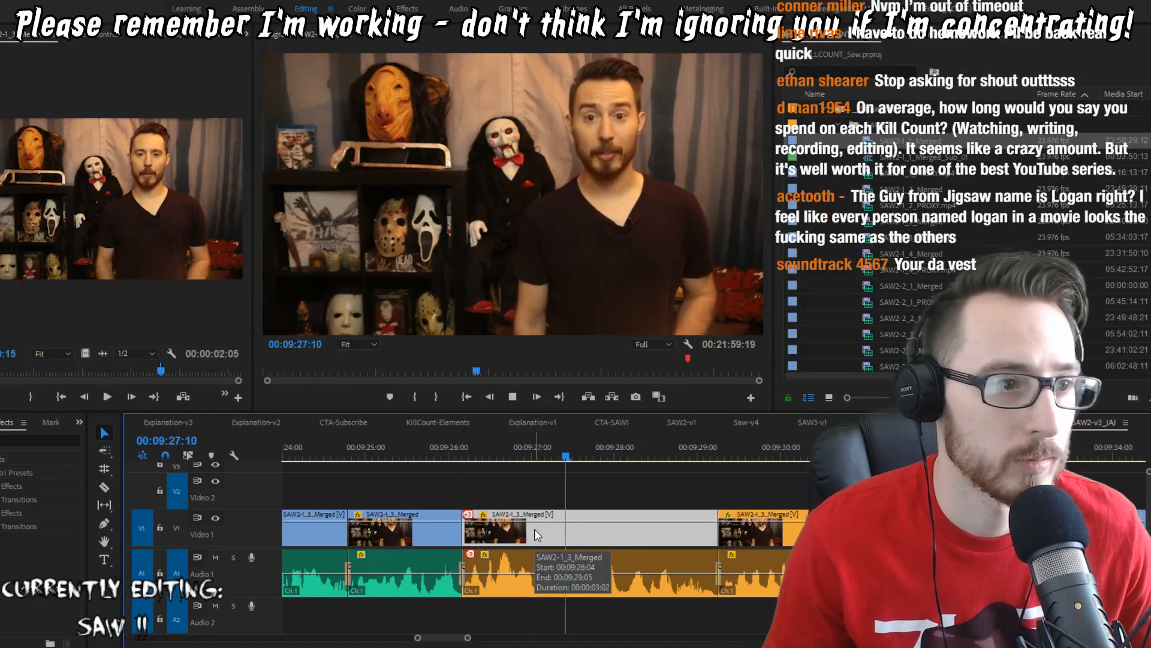
Step: Mark the range from about 00:09:29:04 to the end of the next orange clip and extract it from the sequence
{"action": "key", "text": "space"}
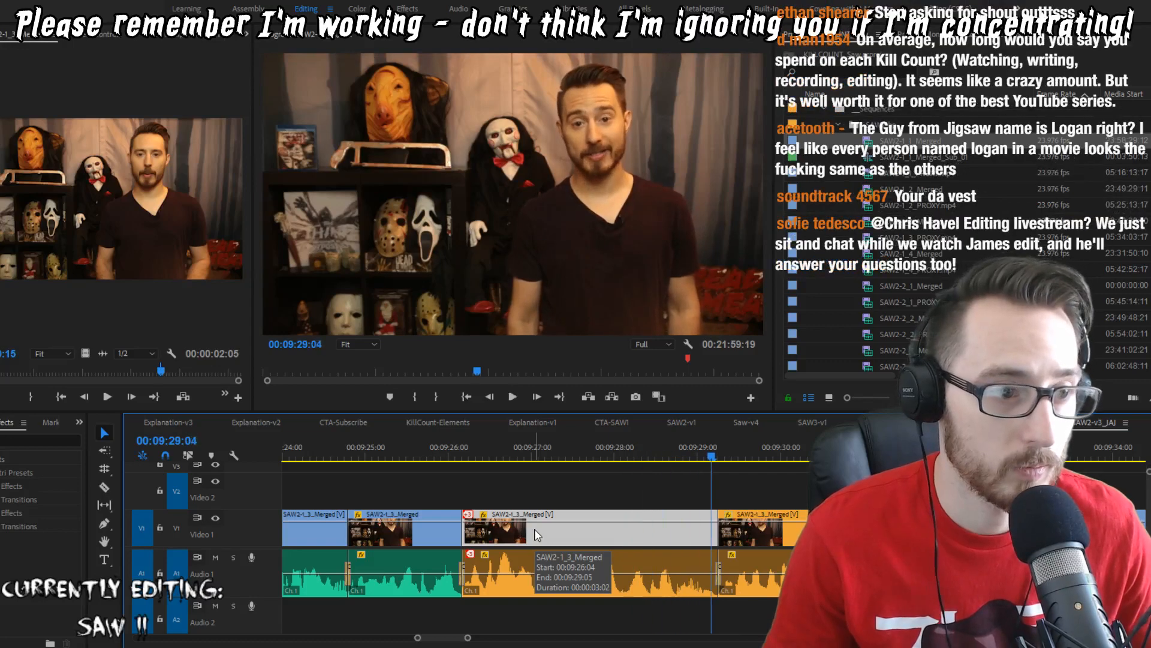
{"action": "key", "text": "Left"}
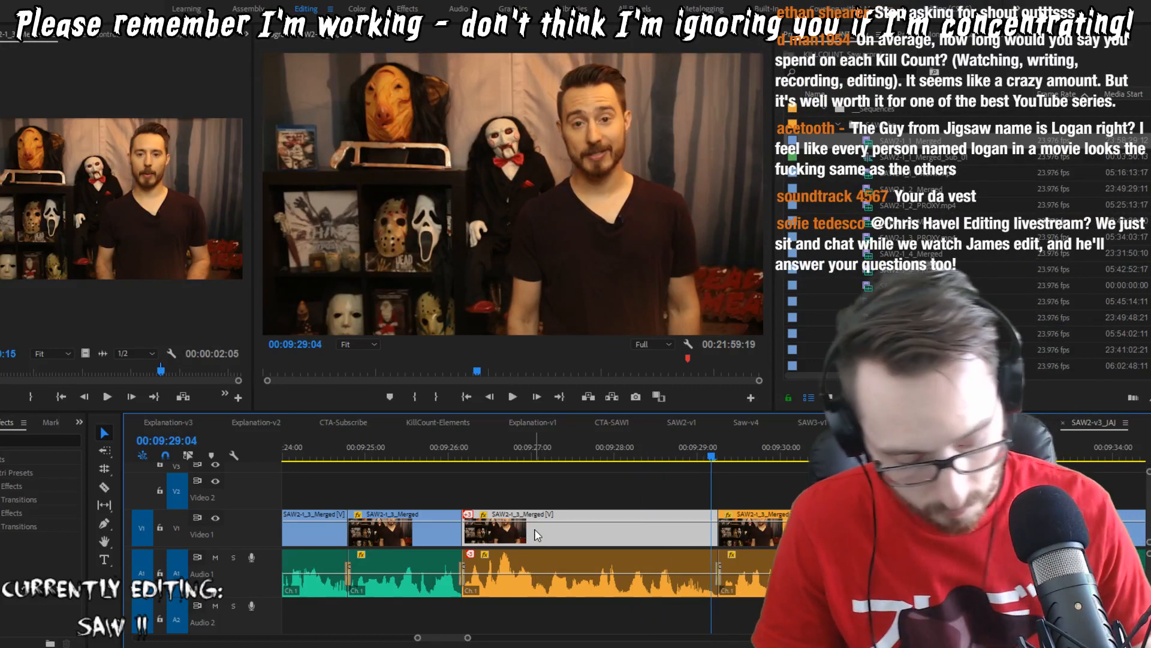
{"action": "key", "text": "i"}
{"action": "key", "text": "Down"}
{"action": "key", "text": "Down"}
{"action": "key", "text": "Left"}
{"action": "key", "text": "o"}
{"action": "key", "text": "apostrophe"}
Step: Apply the default audio transition at the joined cut near 00:09:29:04 and replay the section leading through it
{"action": "key", "text": "ctrl+shift+d"}
{"action": "key", "text": "Up"}
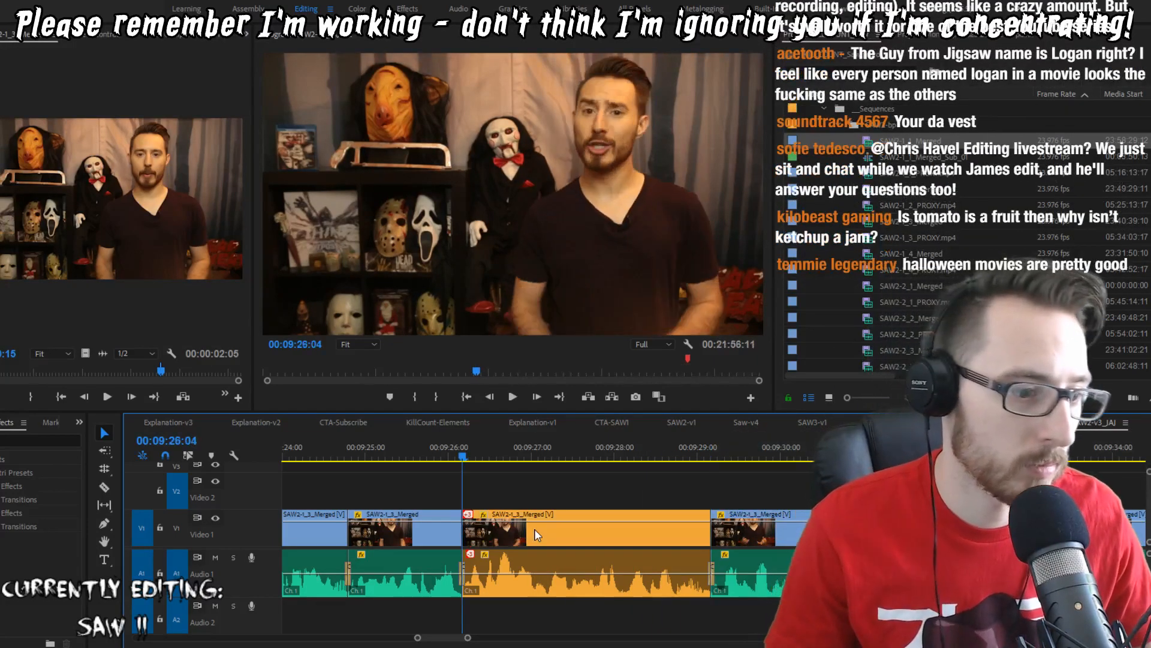
{"action": "key", "text": "shift+Left"}
{"action": "key", "text": "shift+Left"}
{"action": "key", "text": "shift+Left"}
{"action": "key", "text": "space"}
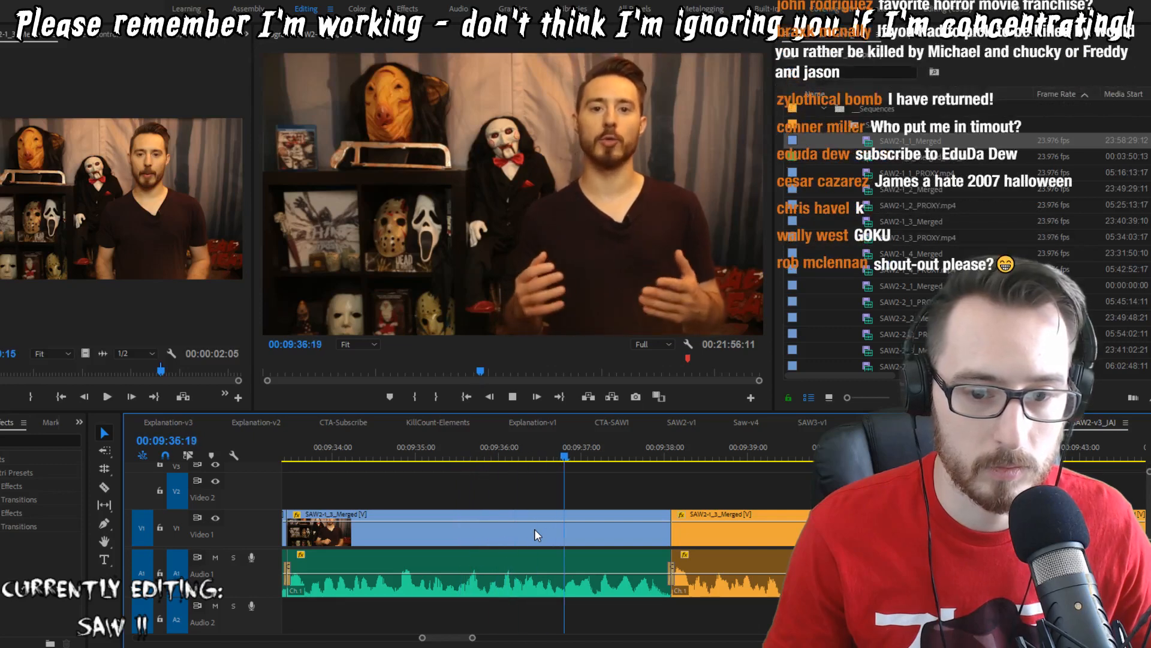
Step: Ripple trim the end of the blue clip at the cut near 00:09:38:00 and replay the cut
{"action": "key", "text": "w"}
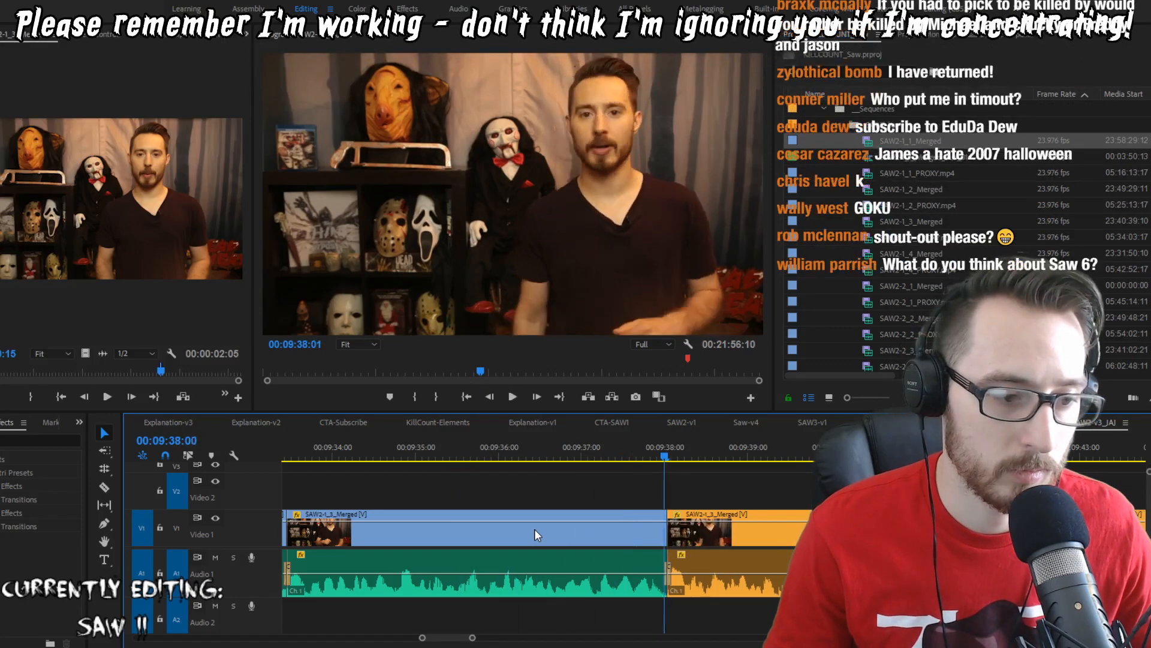
{"action": "key", "text": "shift+Left"}
{"action": "key", "text": "shift+Left"}
{"action": "key", "text": "shift+Left"}
{"action": "key", "text": "shift+Left"}
{"action": "key", "text": "space"}
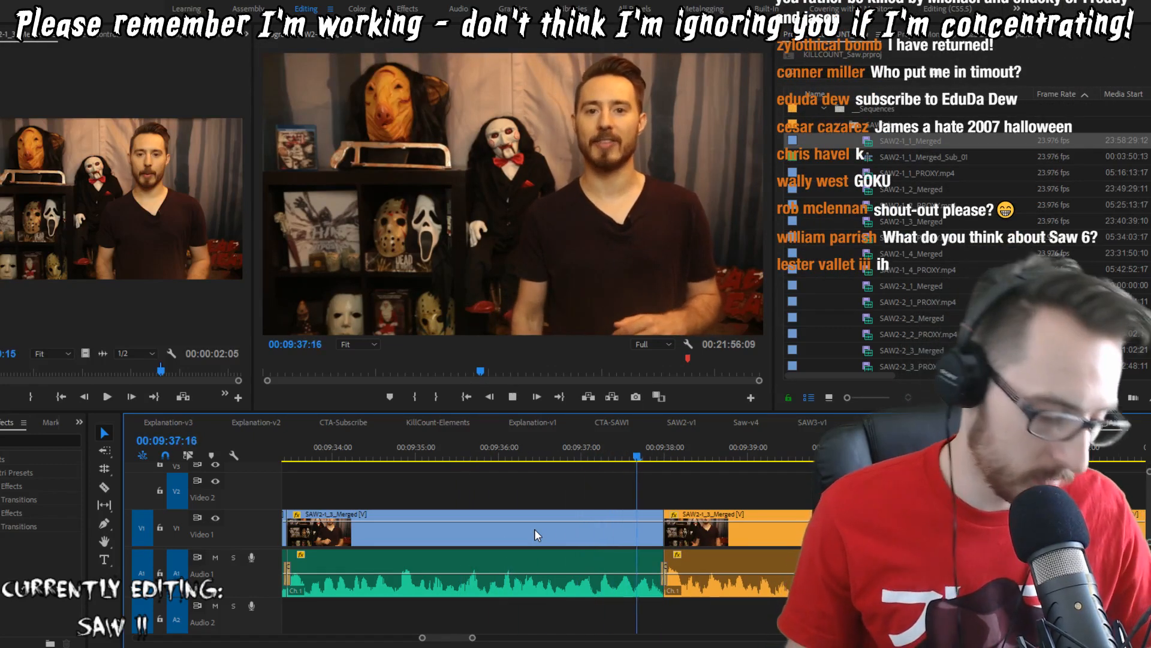
Step: Add volume keyframes near the end of the blue clip's audio, ramping the level up to 6.02 dB at 00:09:38:00
{"action": "key", "text": "p"}
{"action": "left_click", "coordinate": [581, 574]}
{"action": "left_click_drag", "start_coordinate": [662, 574], "coordinate": [662, 557]}
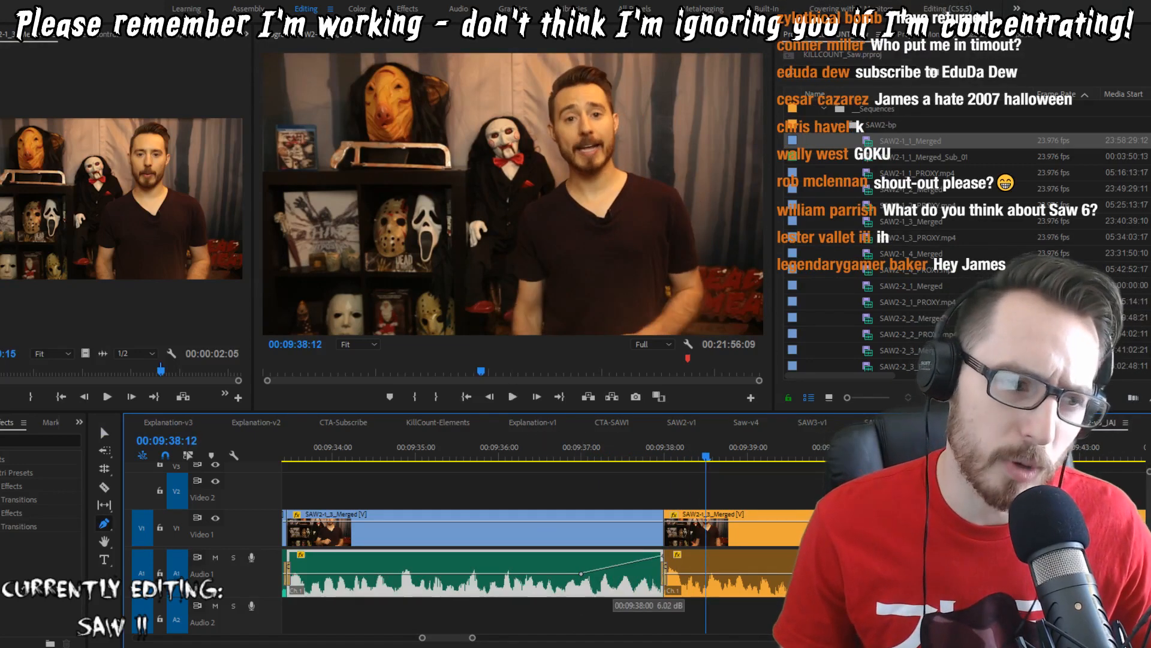
{"action": "key", "text": "v"}
{"action": "key", "text": "space"}
Step: Review the orange clips after 00:09:38 and slip the video of the one starting at 00:09:46:22 by three frames
{"action": "scroll", "coordinate": [659, 482], "scroll_direction": "down", "scroll_amount": 3}
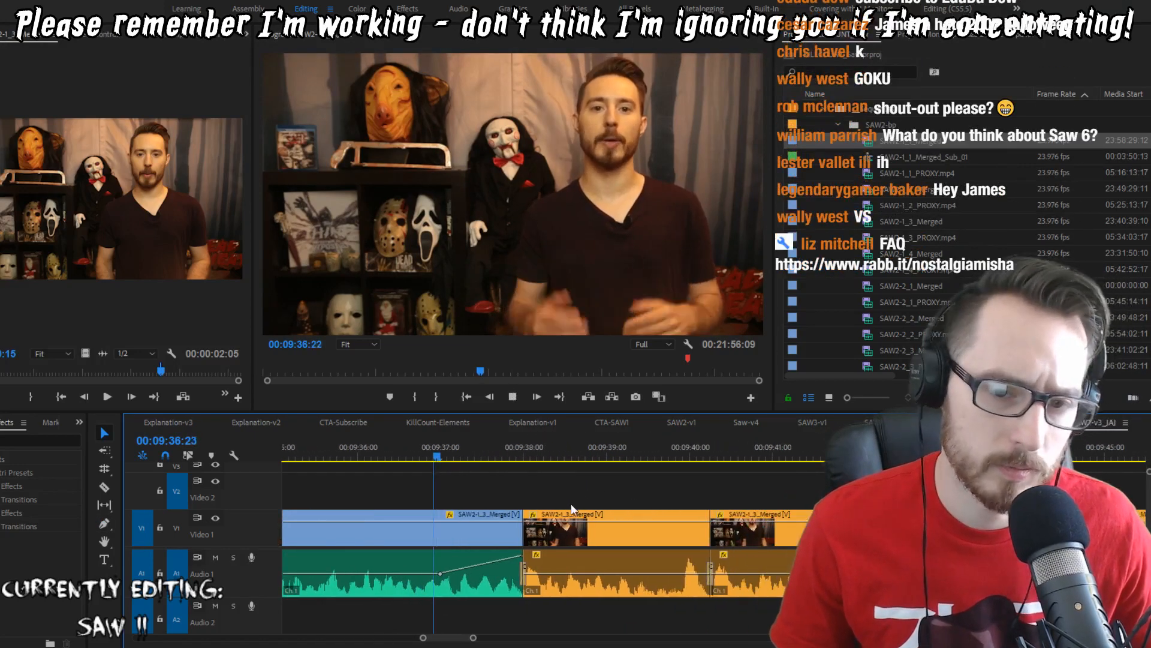
{"action": "scroll", "coordinate": [498, 478], "scroll_direction": "down", "scroll_amount": 2}
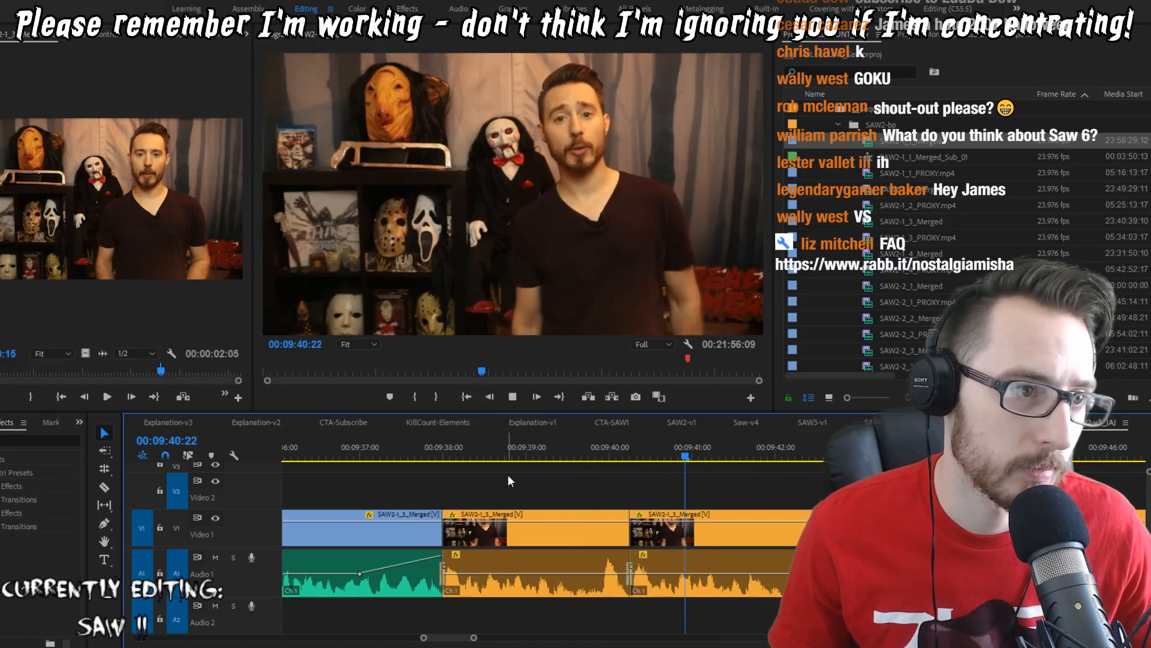
{"action": "scroll", "coordinate": [736, 536], "scroll_direction": "down", "scroll_amount": 1}
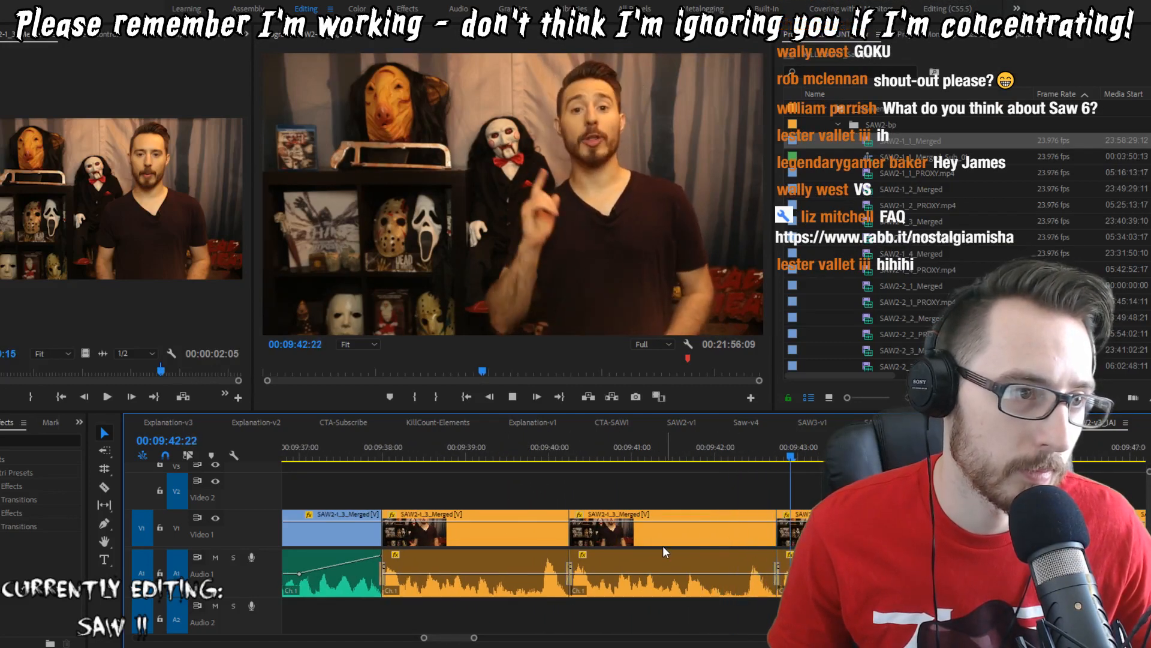
{"action": "scroll", "coordinate": [708, 590], "scroll_direction": "down", "scroll_amount": 2}
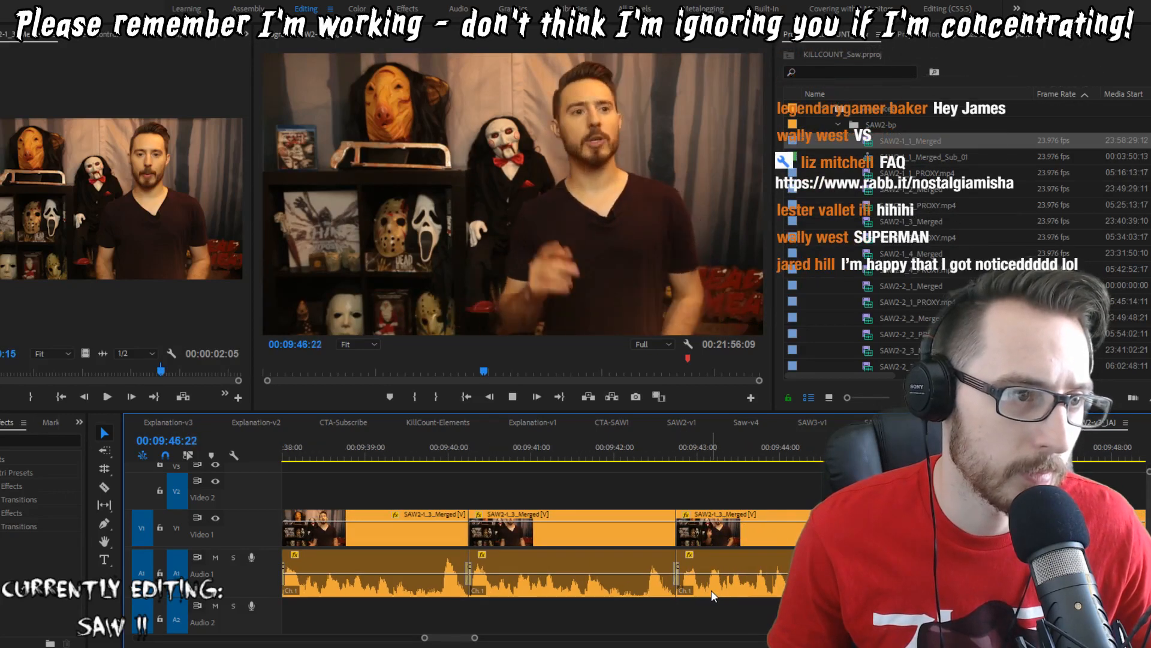
{"action": "scroll", "coordinate": [711, 590], "scroll_direction": "down", "scroll_amount": 2}
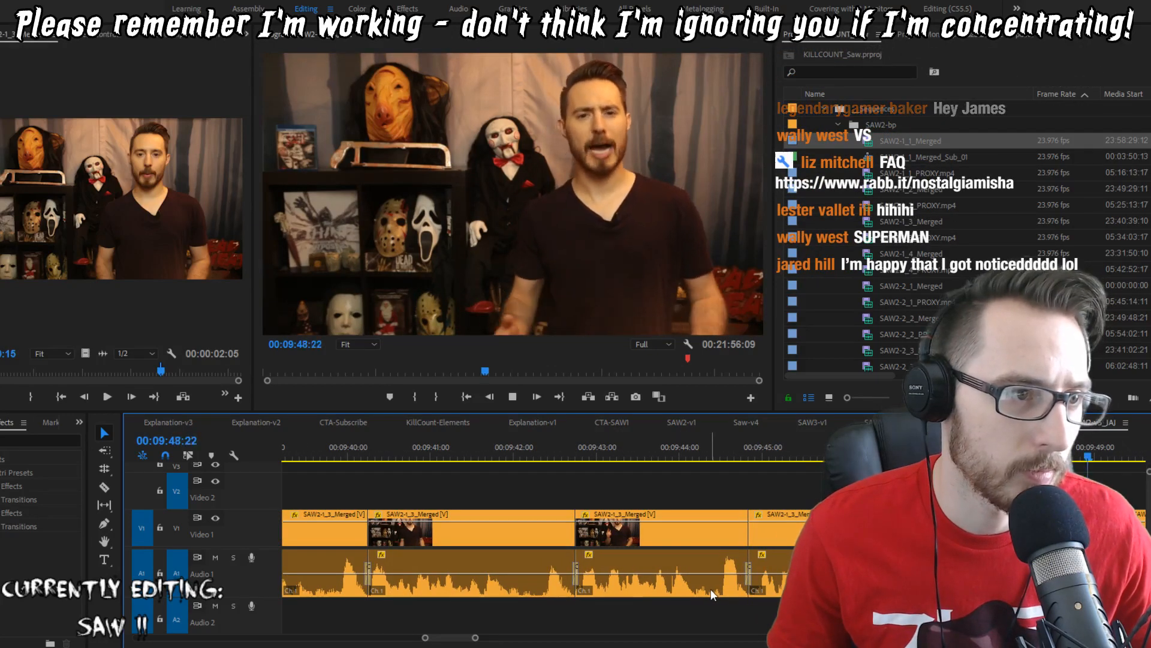
{"action": "key", "text": "space"}
{"action": "key", "text": "Up"}
{"action": "key", "text": "Up"}
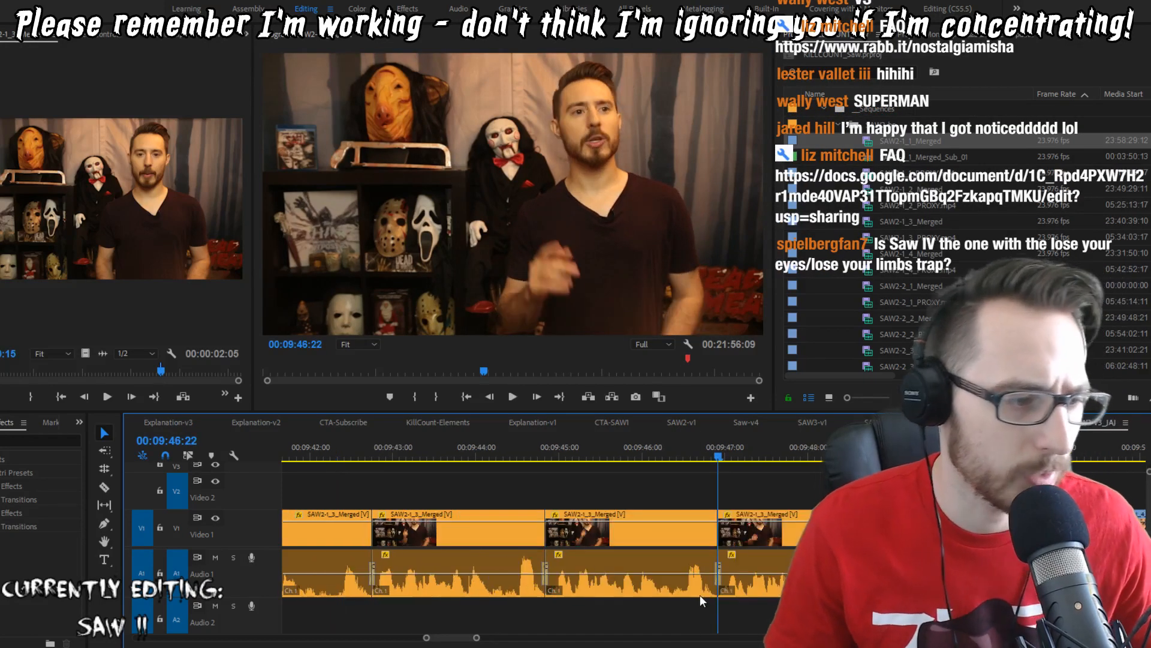
{"action": "key", "text": "ctrl+alt+Right"}
{"action": "key", "text": "ctrl+alt+Right"}
{"action": "key", "text": "ctrl+alt+Right"}
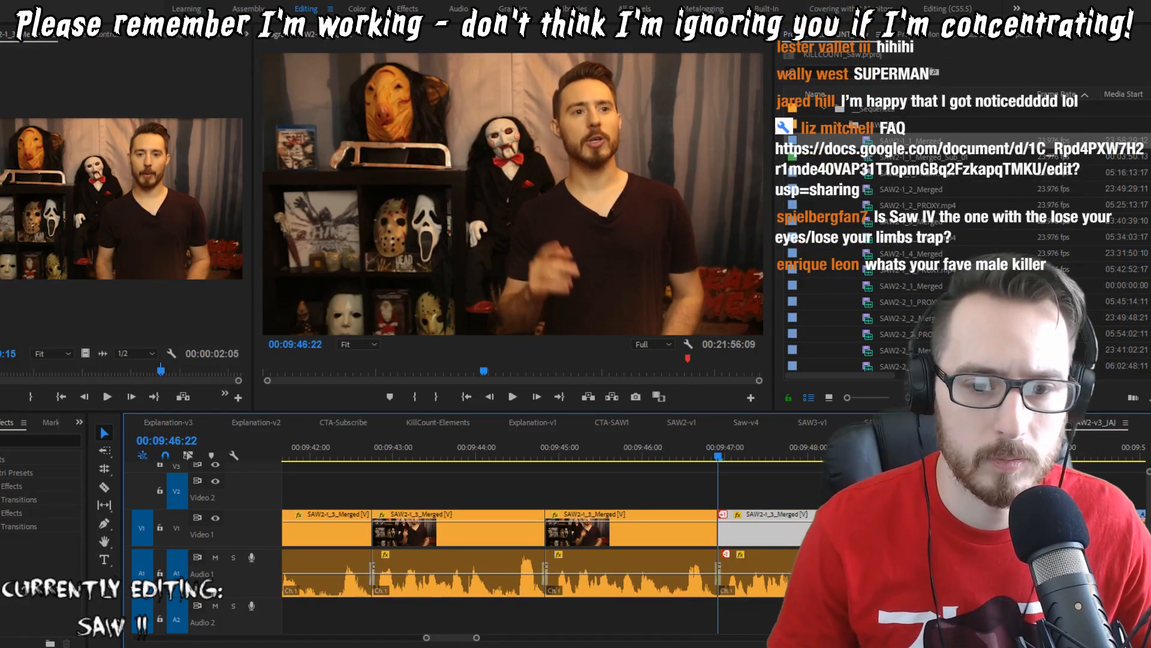
Step: Replay the slipped clip at 00:09:46:22 and the preceding orange clips back to 00:09:38 to check their timing
{"action": "key", "text": "space"}
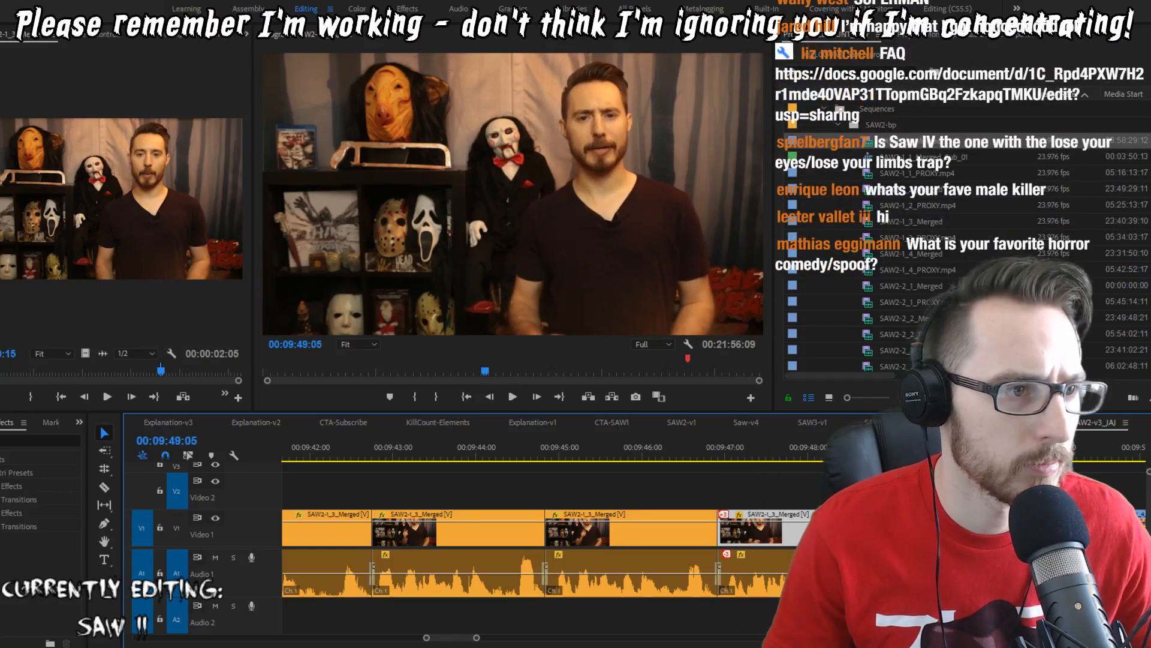
{"action": "key", "text": "space"}
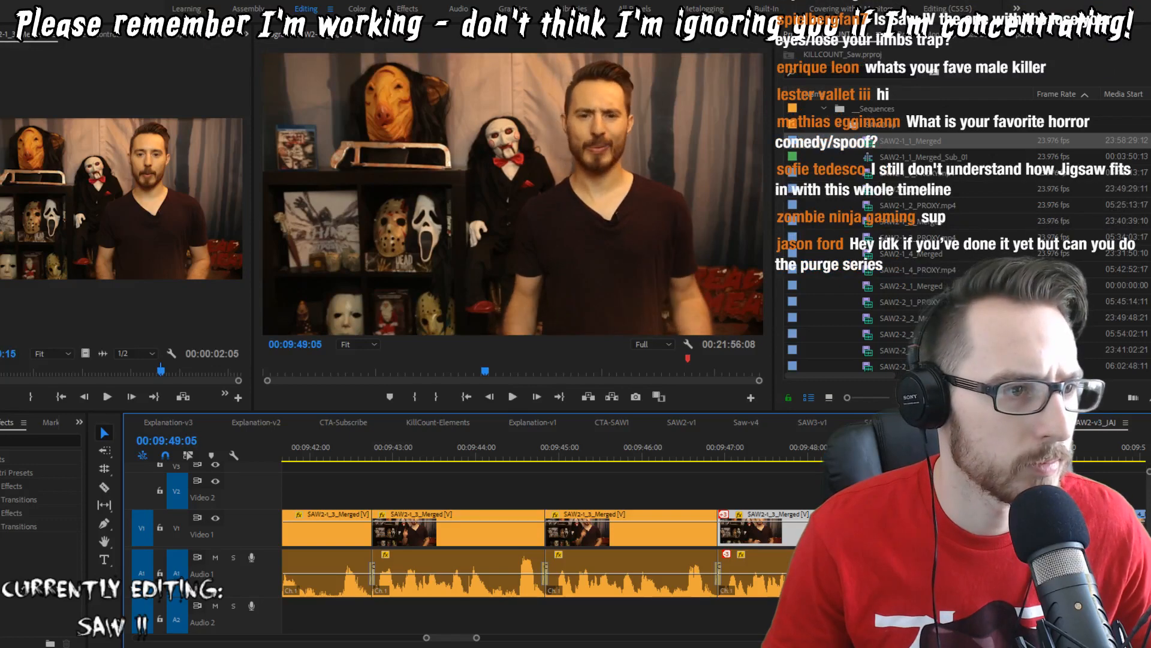
{"action": "key", "text": "Up"}
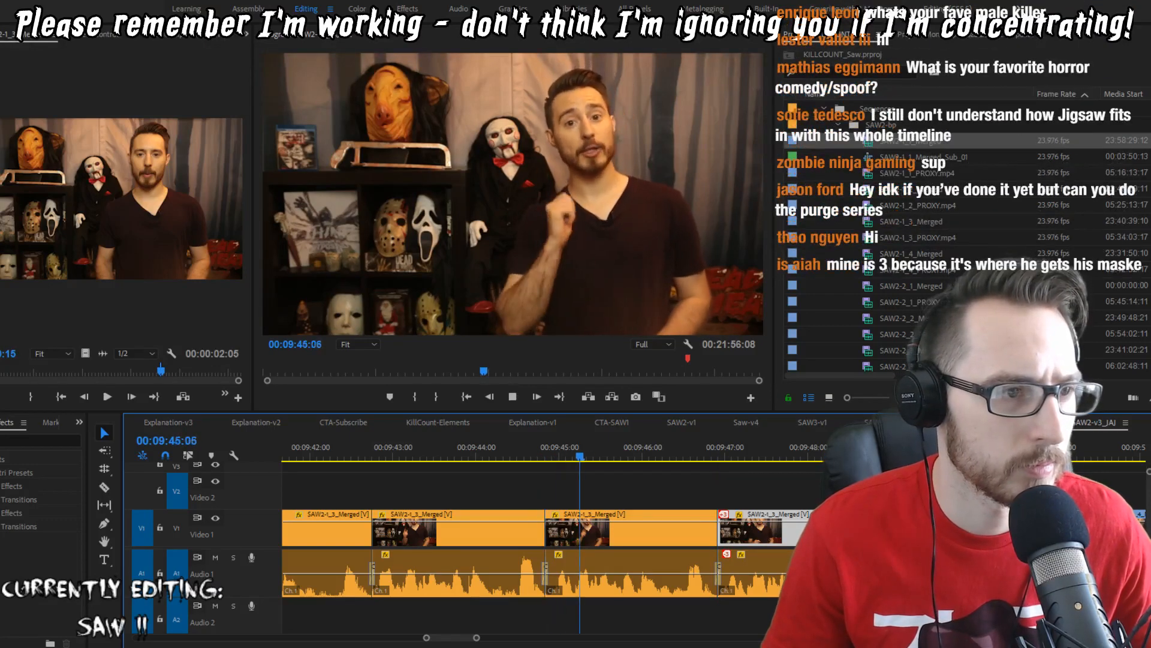
{"action": "key", "text": "Up"}
{"action": "key", "text": "Up"}
{"action": "key", "text": "Up"}
{"action": "key", "text": "Up"}
{"action": "key", "text": "Down"}
{"action": "key", "text": "Up"}
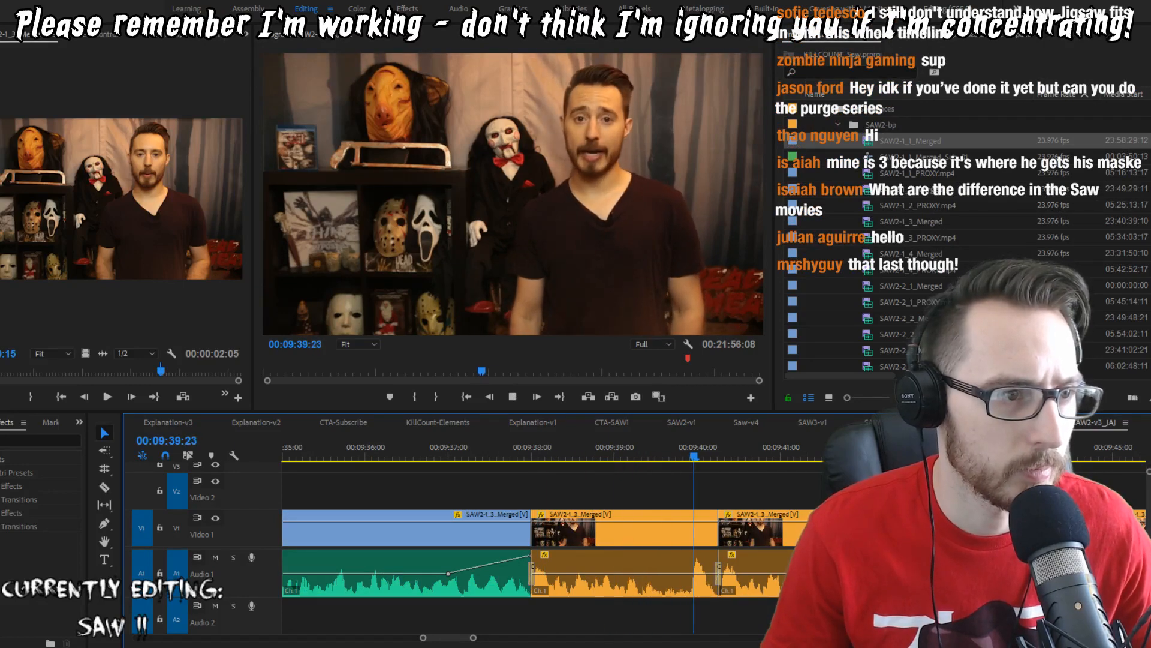
Step: Replay the orange clips after 00:09:38 and ripple trim the end of the one starting at 00:09:46:22 near 00:09:48:20
{"action": "key", "text": "Up"}
{"action": "key", "text": "Down"}
{"action": "key", "text": "Down"}
{"action": "key", "text": "Down"}
{"action": "key", "text": "Down"}
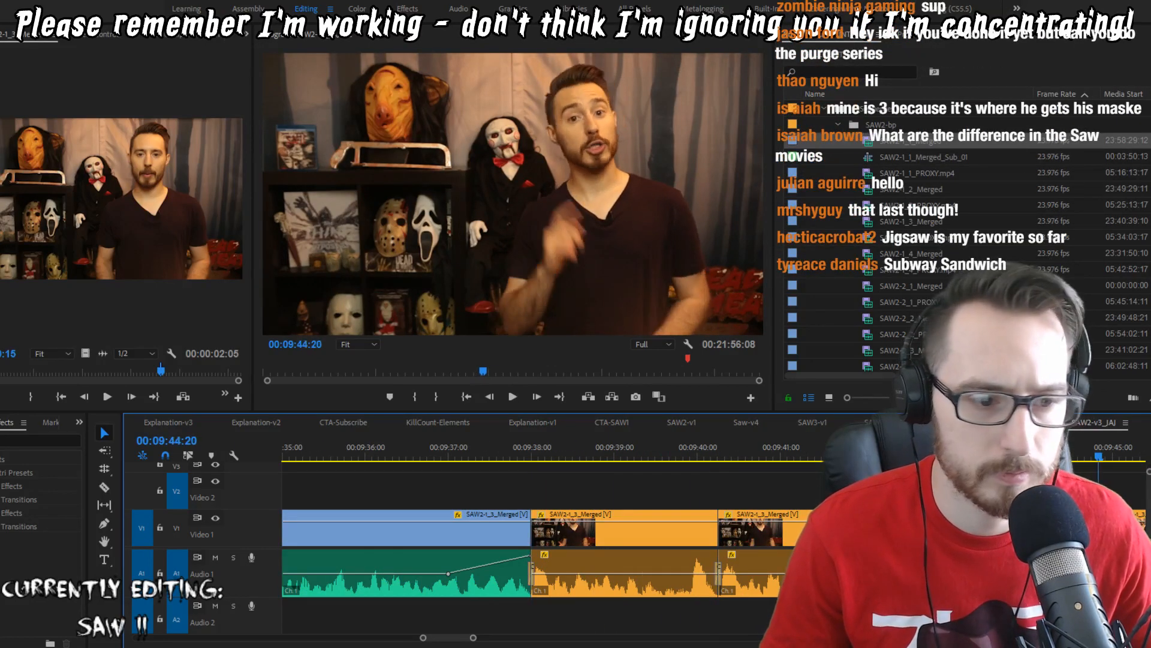
{"action": "key", "text": "space"}
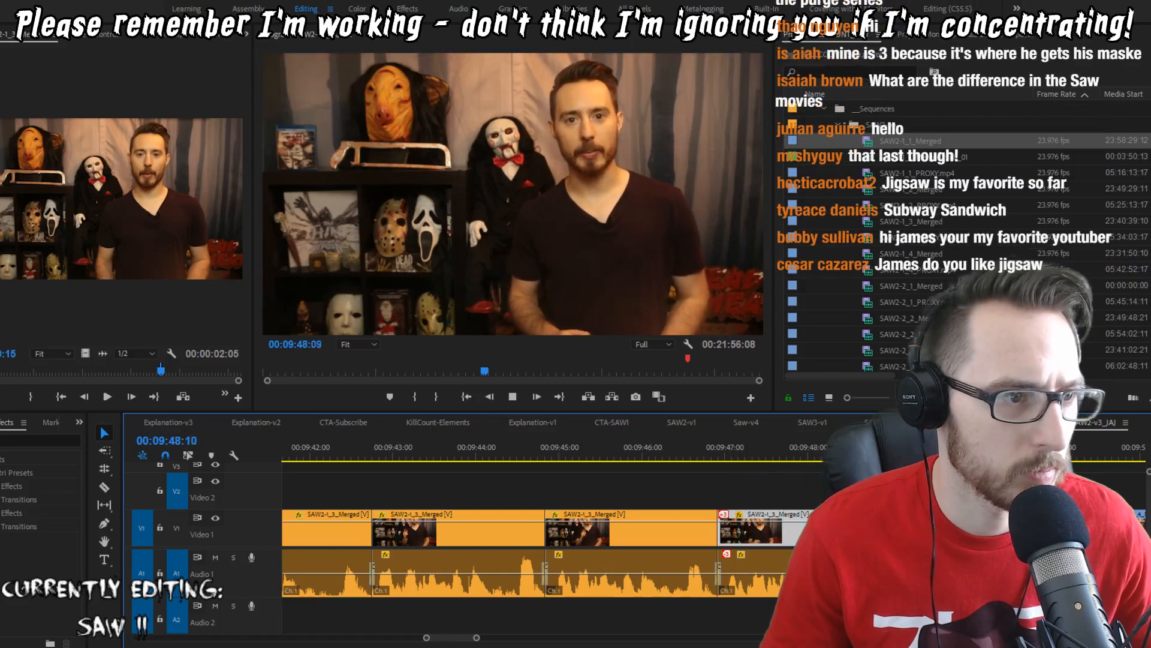
{"action": "key", "text": "Up"}
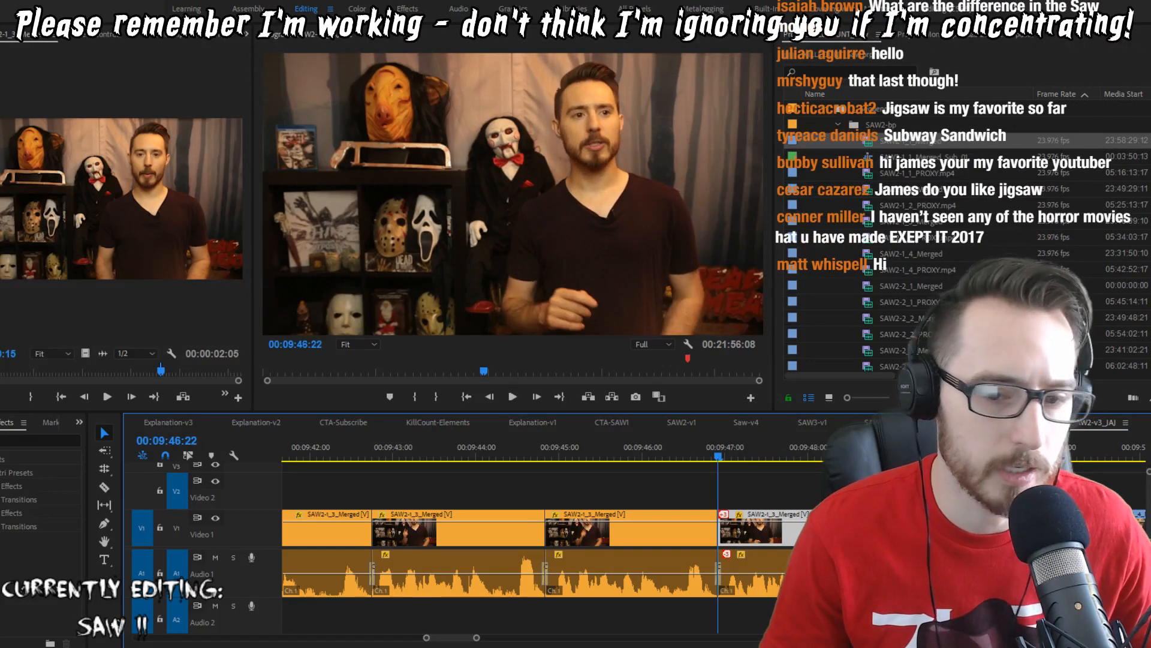
{"action": "key", "text": "space"}
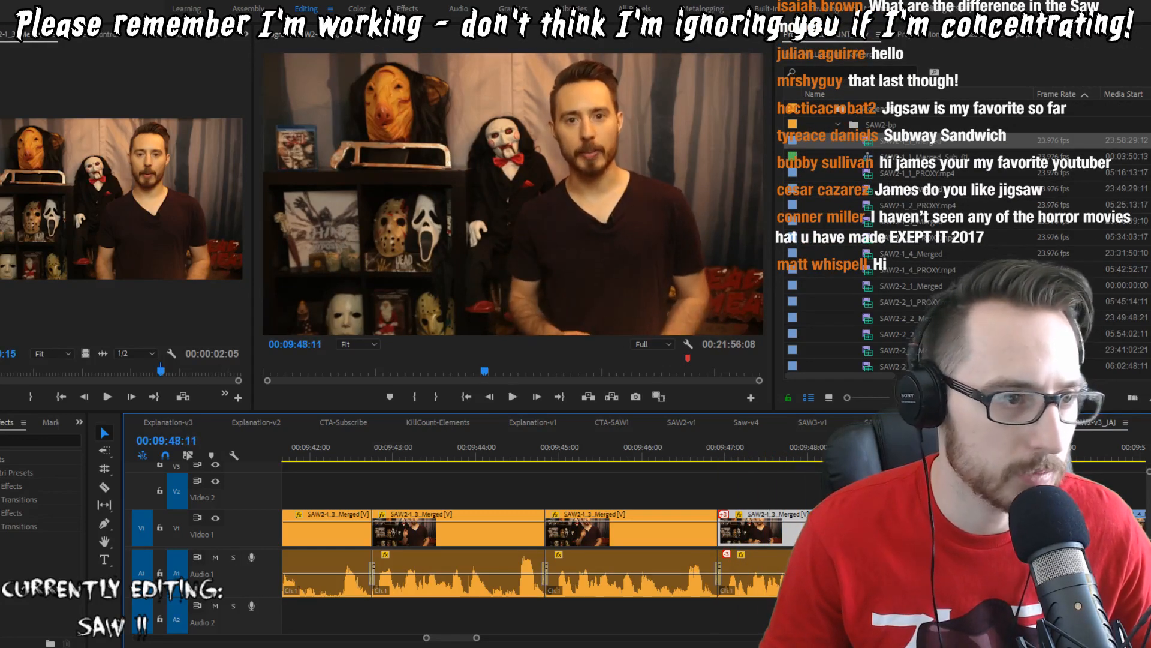
{"action": "key", "text": "space"}
{"action": "key", "text": "Right"}
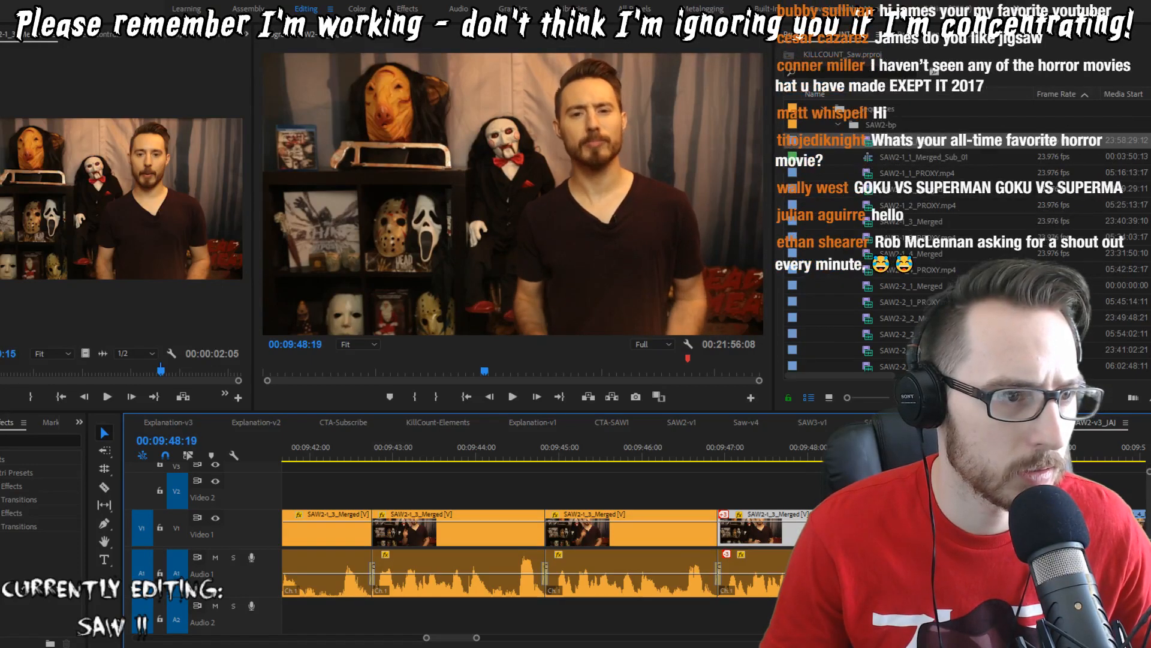
{"action": "key", "text": "Right"}
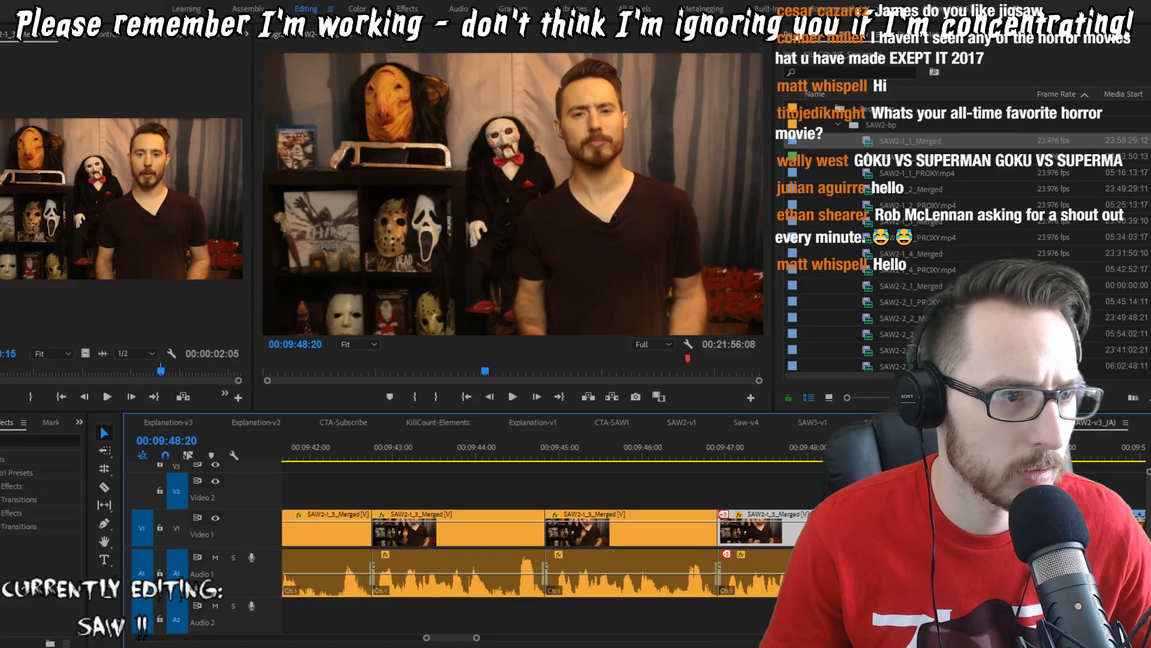
{"action": "key", "text": "ctrl+z"}
{"action": "key", "text": "w"}
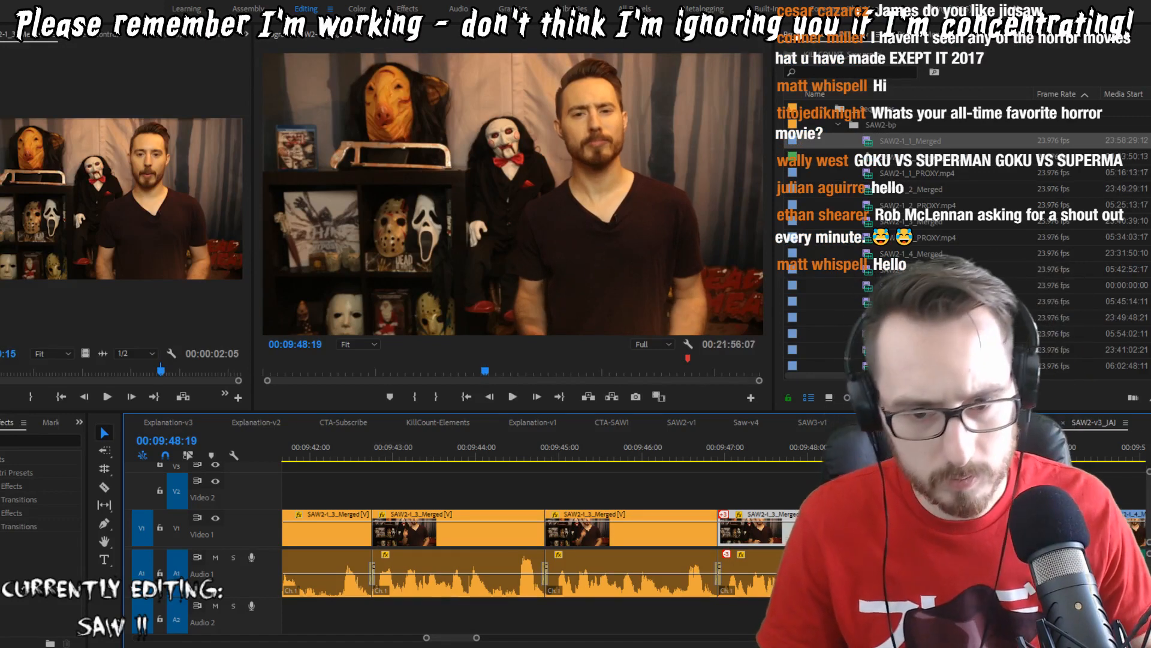
Step: Replay the trimmed cut near 00:09:48:19 and review the preceding orange clips back to 00:09:38:00
{"action": "key", "text": "shift+Left"}
{"action": "key", "text": "shift+Left"}
{"action": "key", "text": "shift+Left"}
{"action": "key", "text": "shift+Left"}
{"action": "key", "text": "space"}
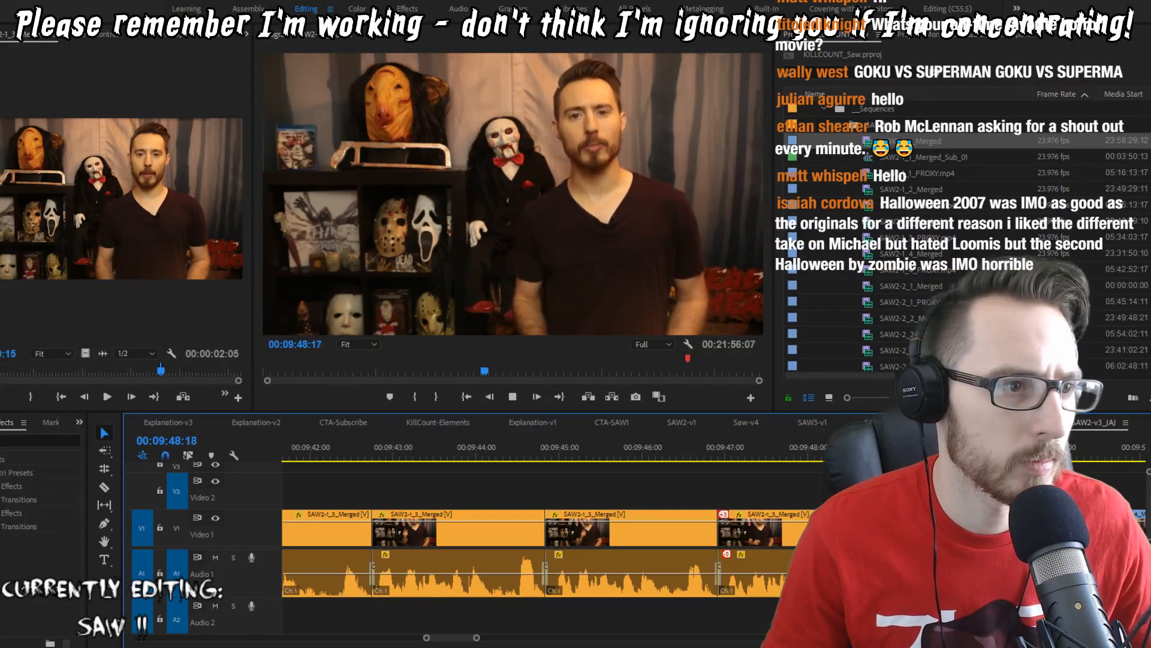
{"action": "key", "text": "Up"}
{"action": "key", "text": "Up"}
{"action": "key", "text": "Up"}
{"action": "key", "text": "Up"}
{"action": "key", "text": "Up"}
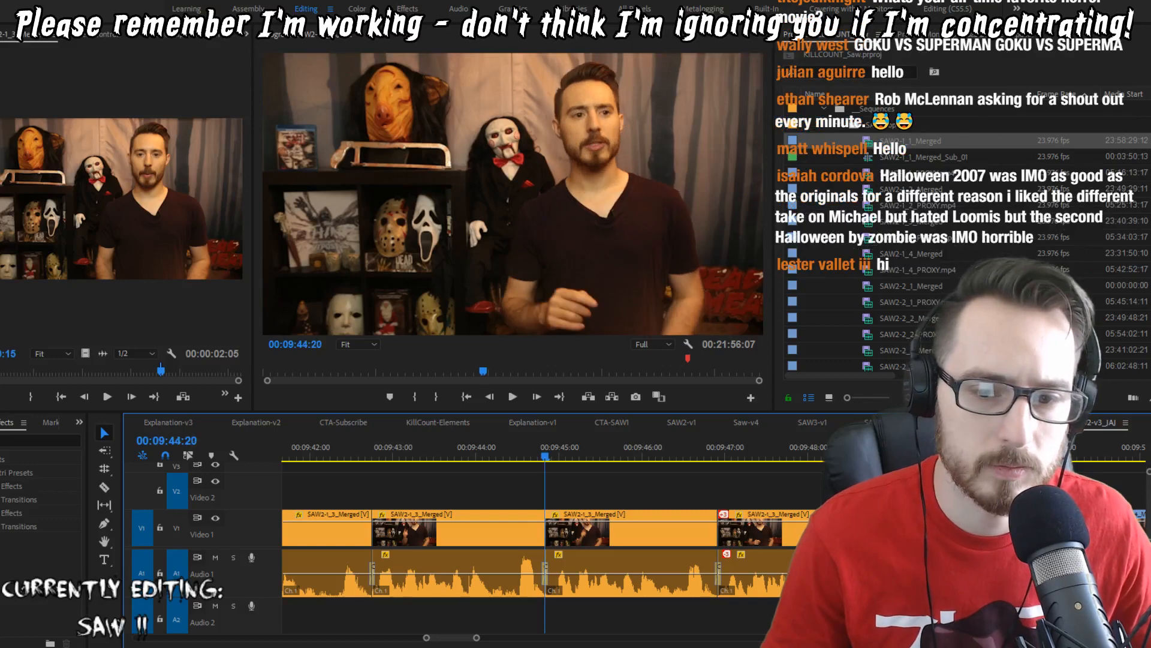
{"action": "key", "text": "space"}
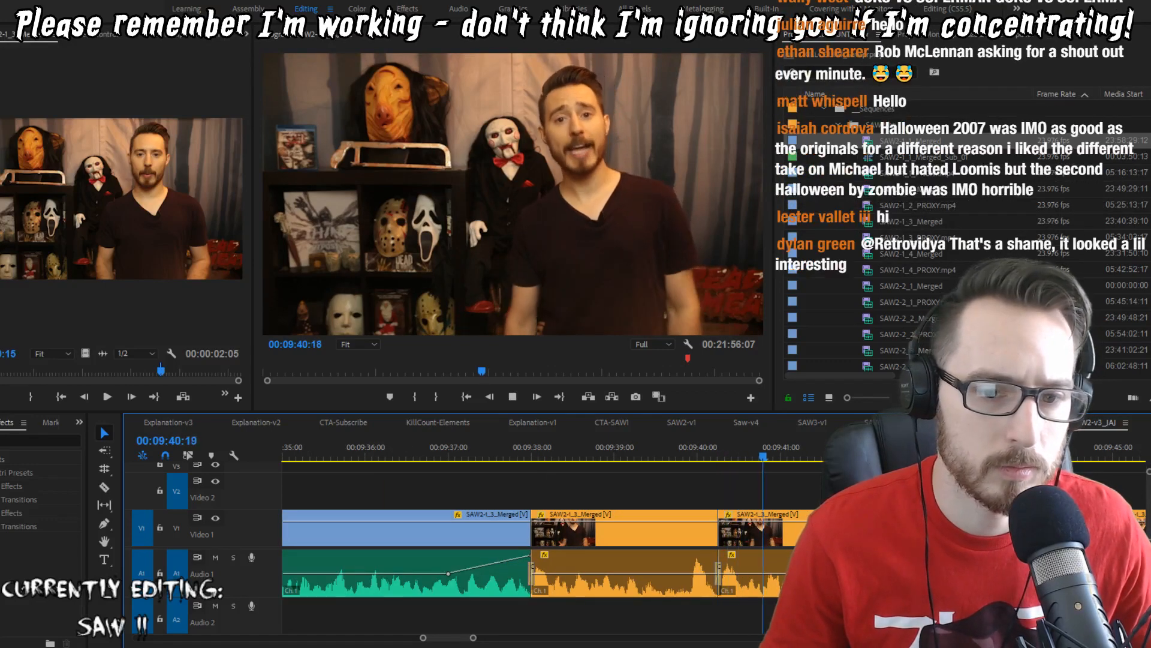
{"action": "key", "text": "Up"}
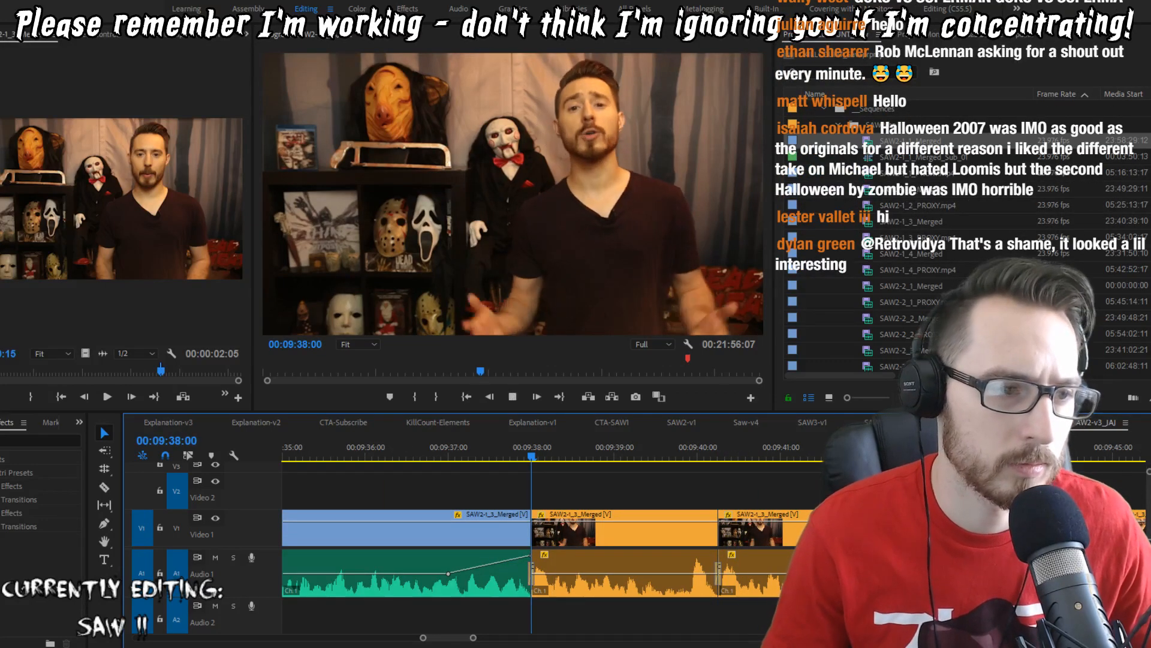
Step: Slip the video of the orange clip starting at 00:09:38:00 by two frames and replay it into the following clip
{"action": "left_click", "coordinate": [645, 513]}
{"action": "key", "text": "ctrl+alt+Left"}
{"action": "key", "text": "ctrl+alt+Left"}
{"action": "key", "text": "Up"}
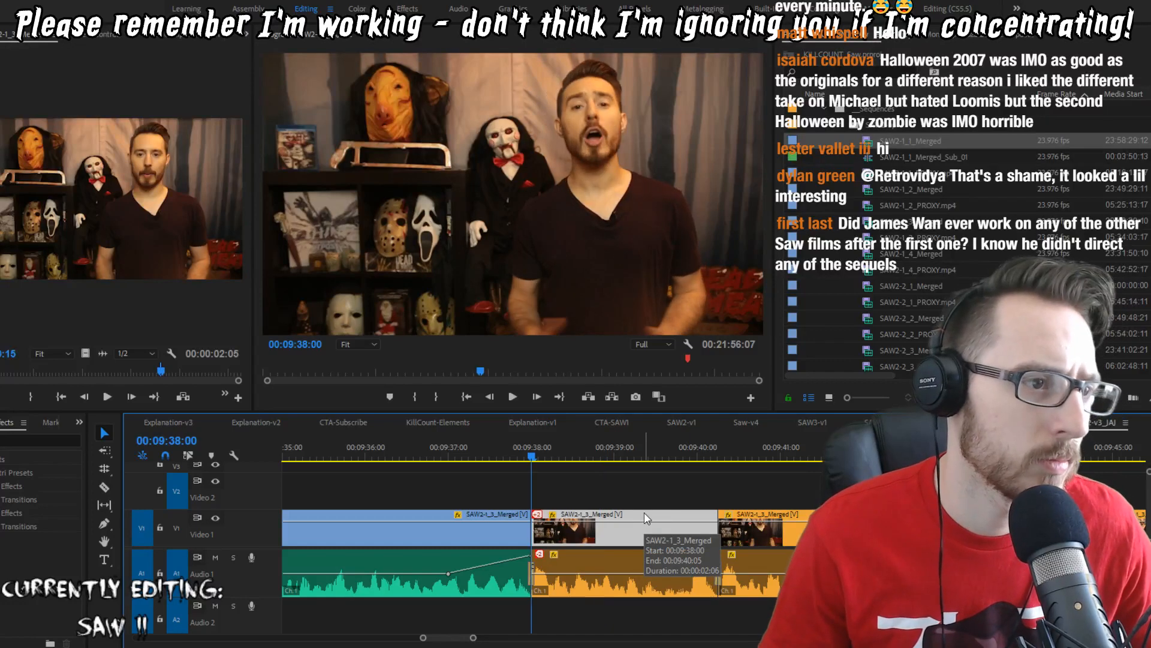
{"action": "key", "text": "space"}
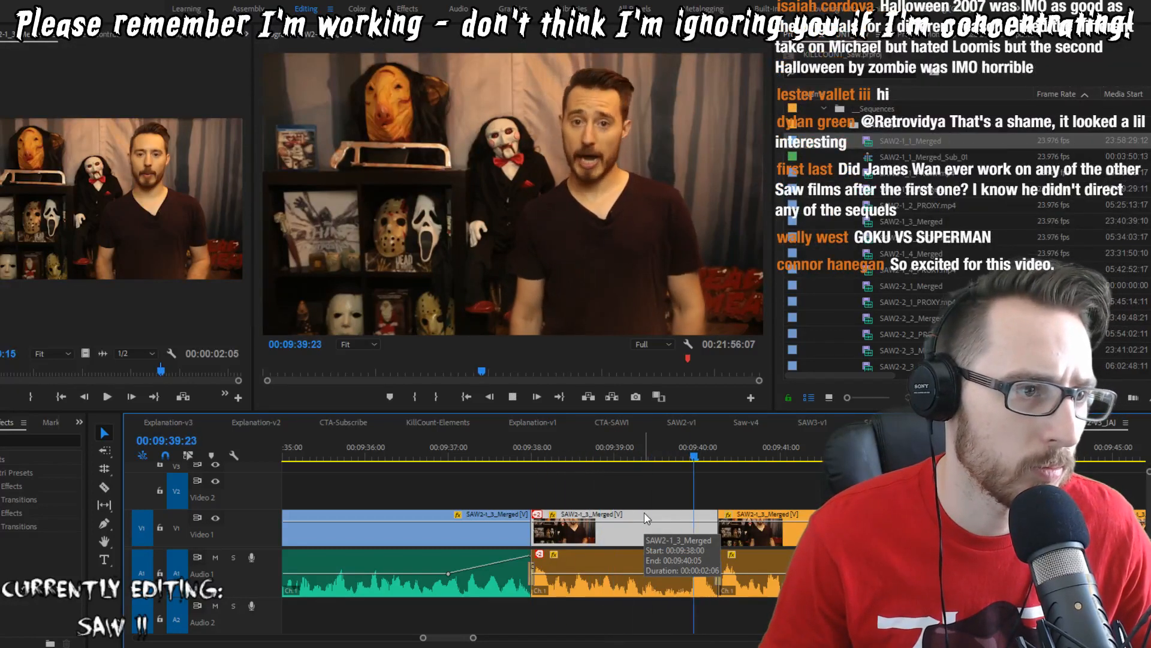
{"action": "key", "text": "space"}
{"action": "key", "text": "Left"}
{"action": "key", "text": "Left"}
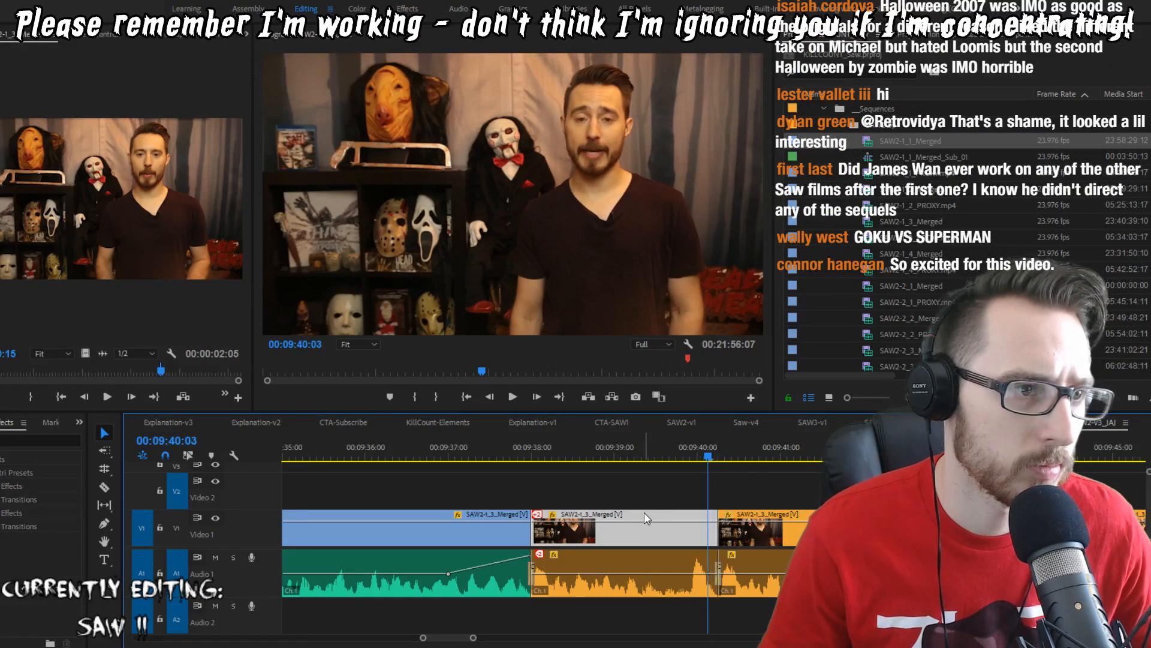
{"action": "key", "text": "Right"}
{"action": "key", "text": "space"}
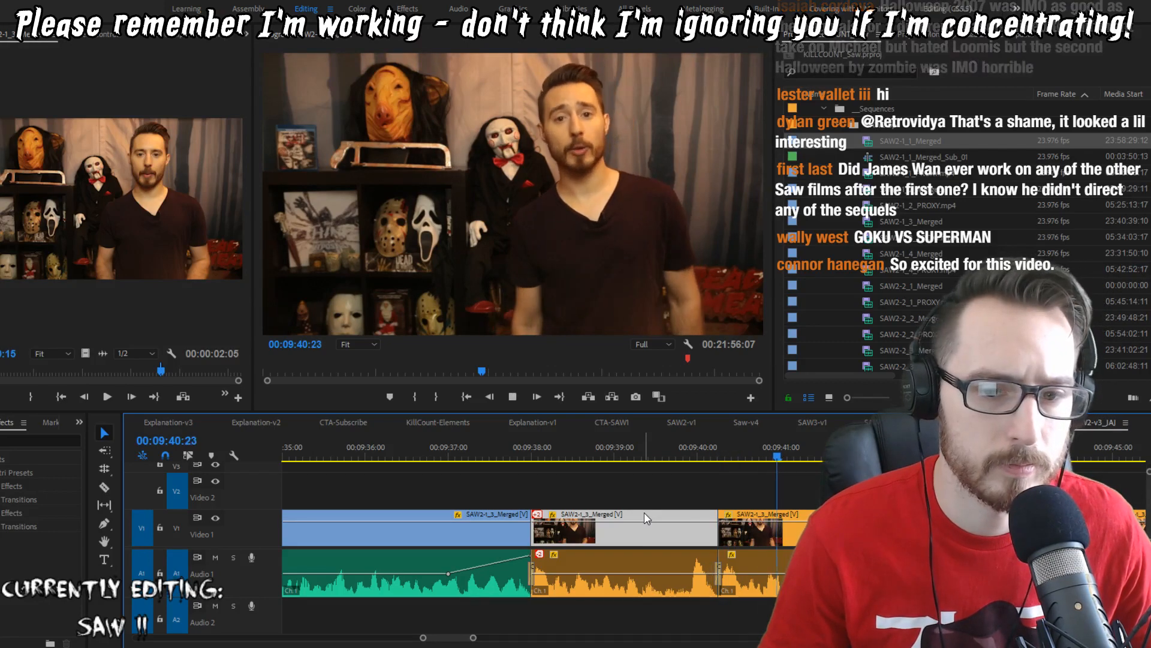
Step: Extract the orange clips between 00:09:40:06 and 00:09:46:22 and replay across the new cut
{"action": "key", "text": "space"}
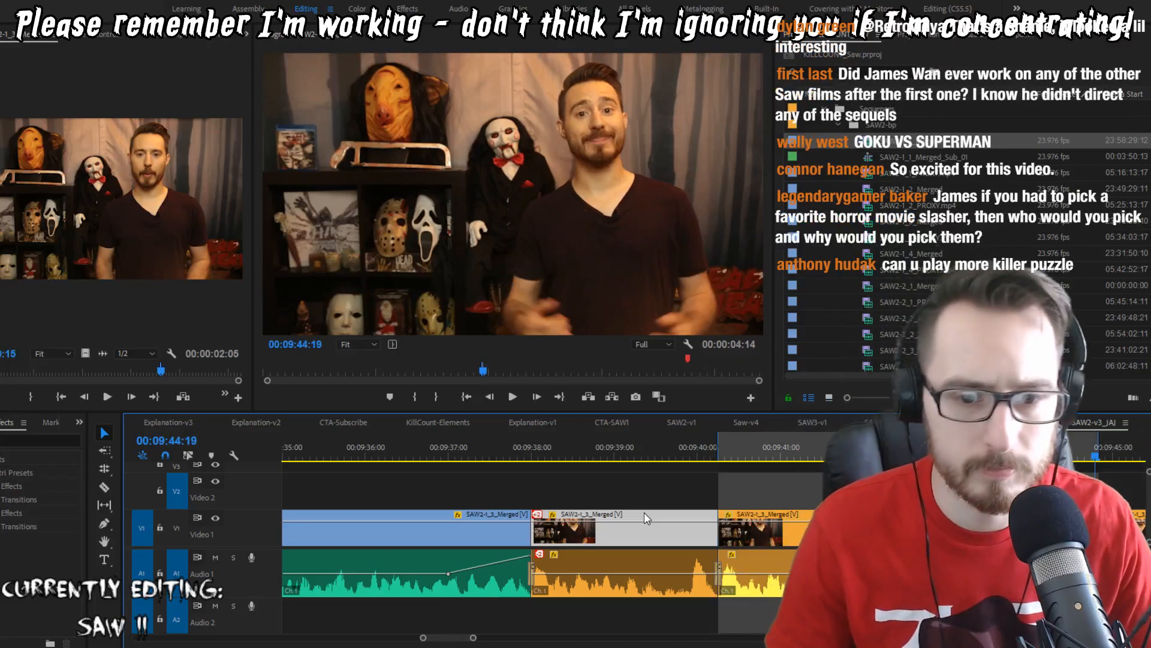
{"action": "key", "text": "space"}
{"action": "key", "text": "space"}
{"action": "key", "text": "space"}
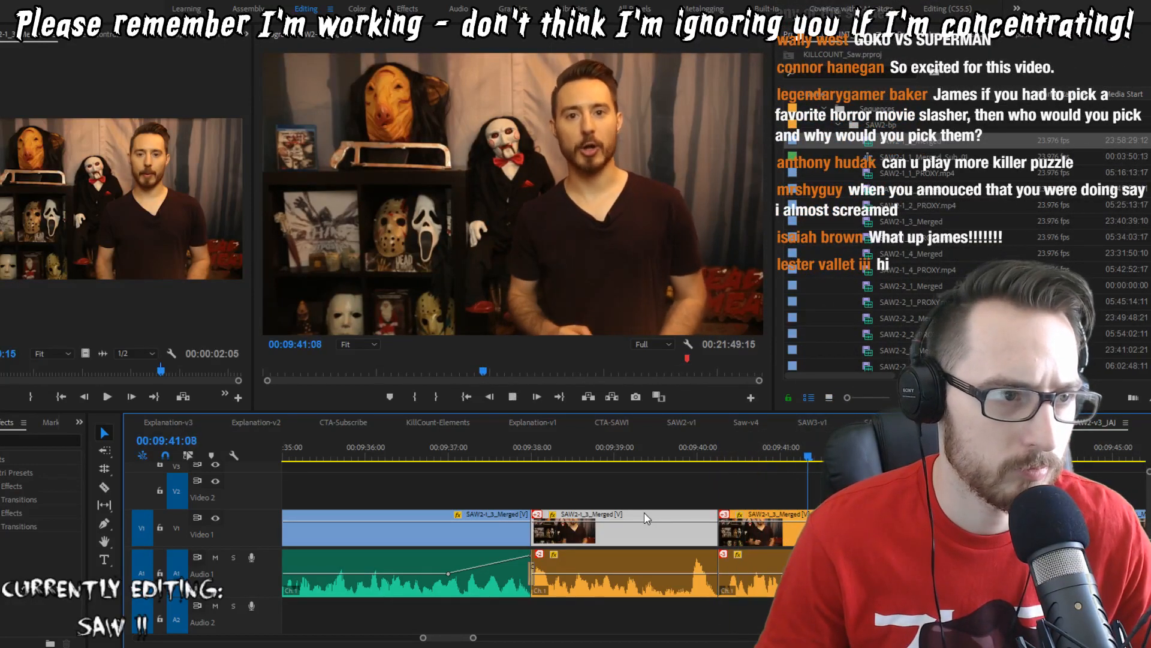
{"action": "key", "text": "space"}
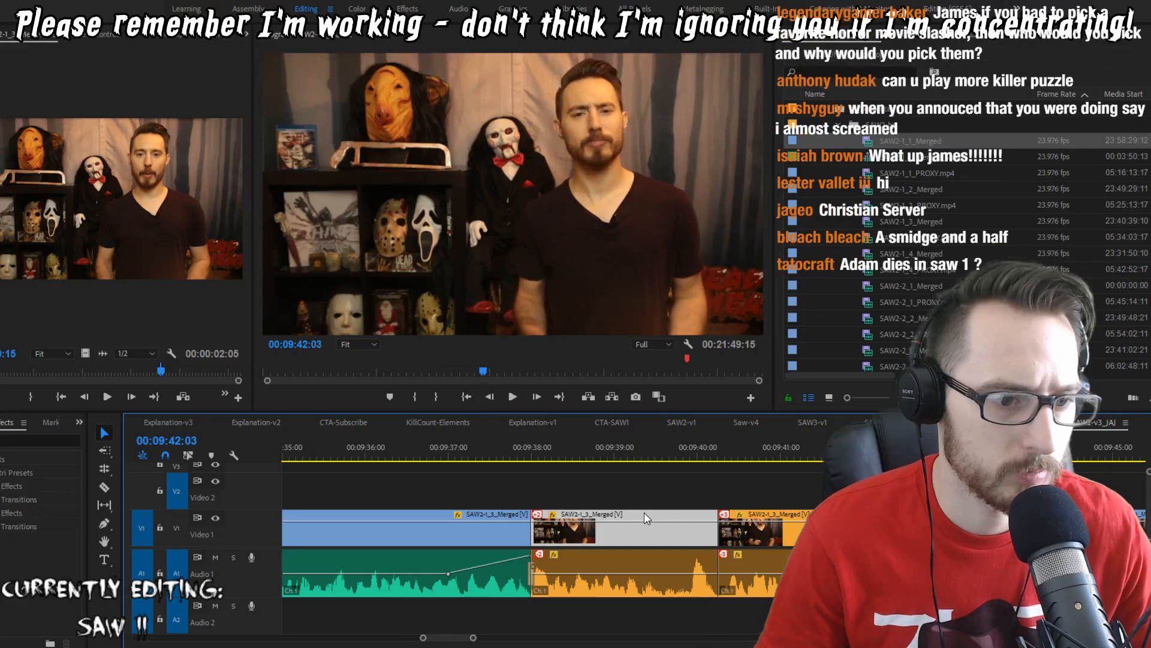
{"action": "key", "text": "space"}
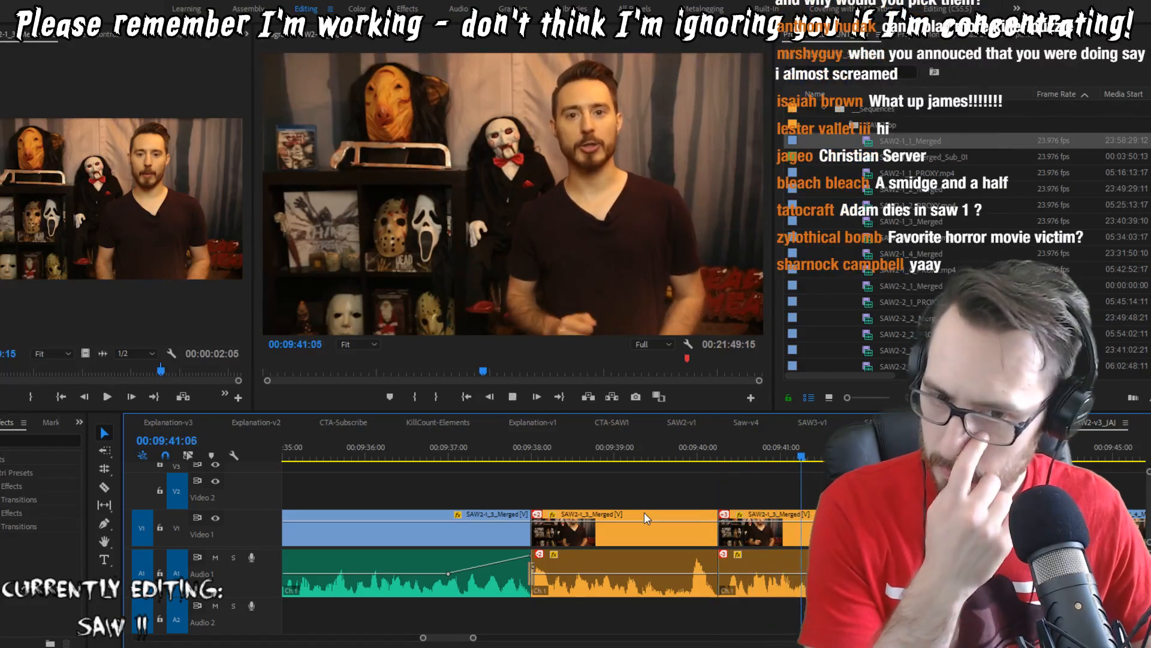
Step: Extract the orange clip between 00:09:38:00 and 00:09:40:06 and replay from the end of the blue clip through the new cut
{"action": "key", "text": "space"}
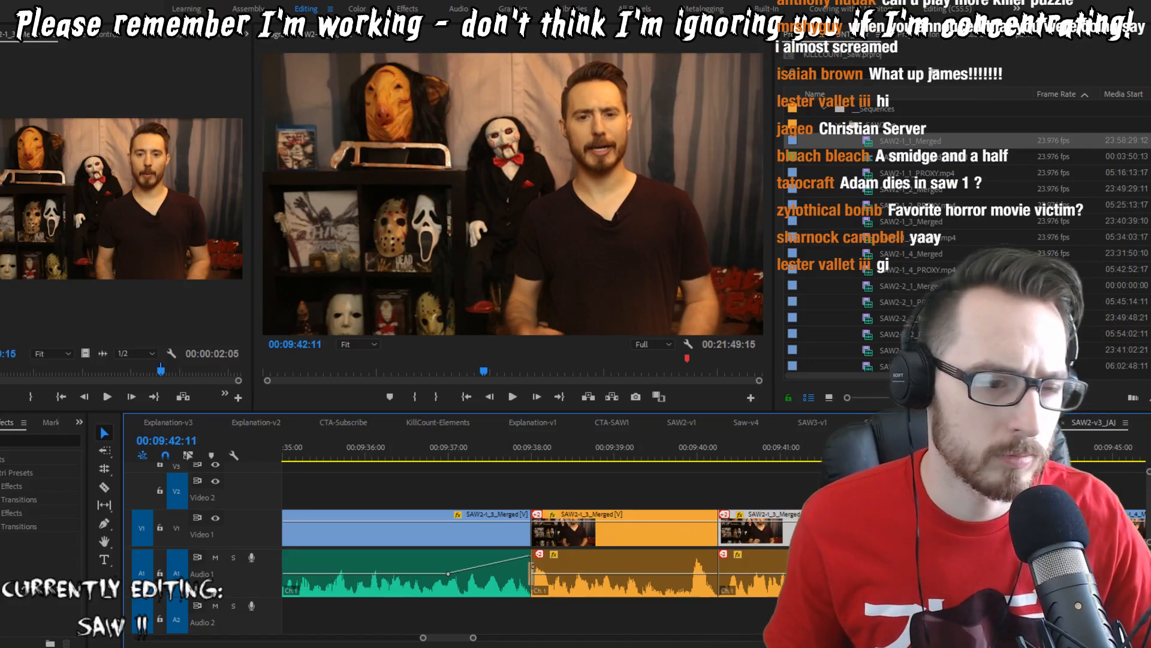
{"action": "key", "text": "space"}
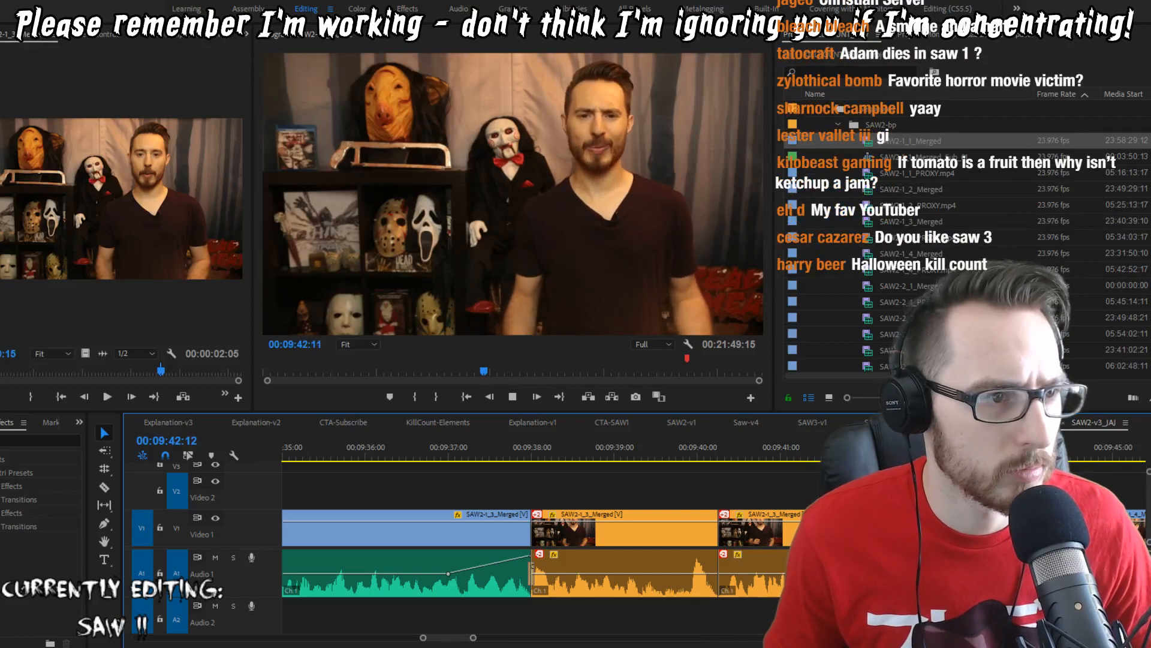
{"action": "key", "text": "Up"}
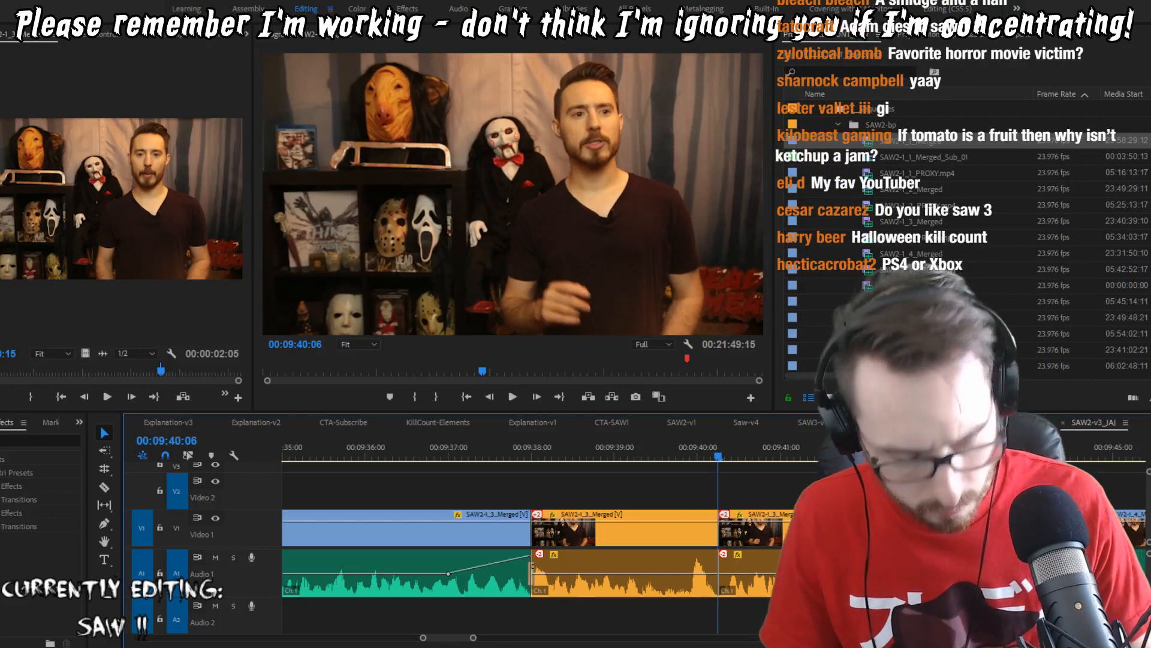
{"action": "key", "text": "o"}
{"action": "key", "text": "Up"}
{"action": "key", "text": "i"}
{"action": "key", "text": "apostrophe"}
{"action": "key", "text": "shift+Left"}
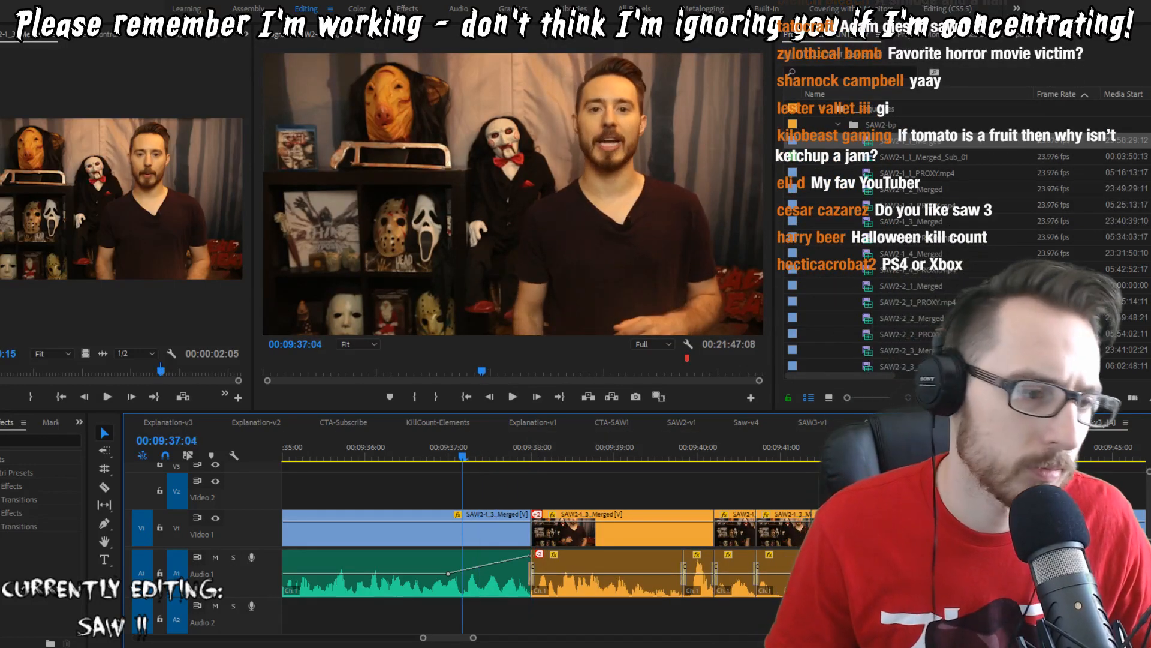
{"action": "key", "text": "space"}
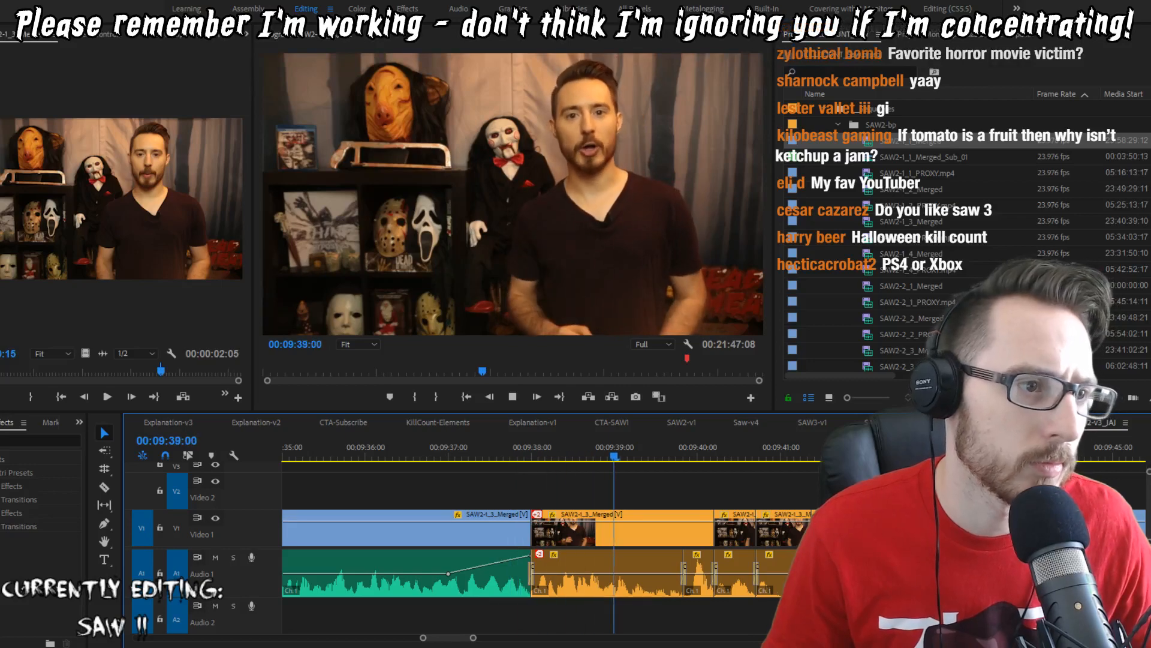
{"action": "key", "text": "space"}
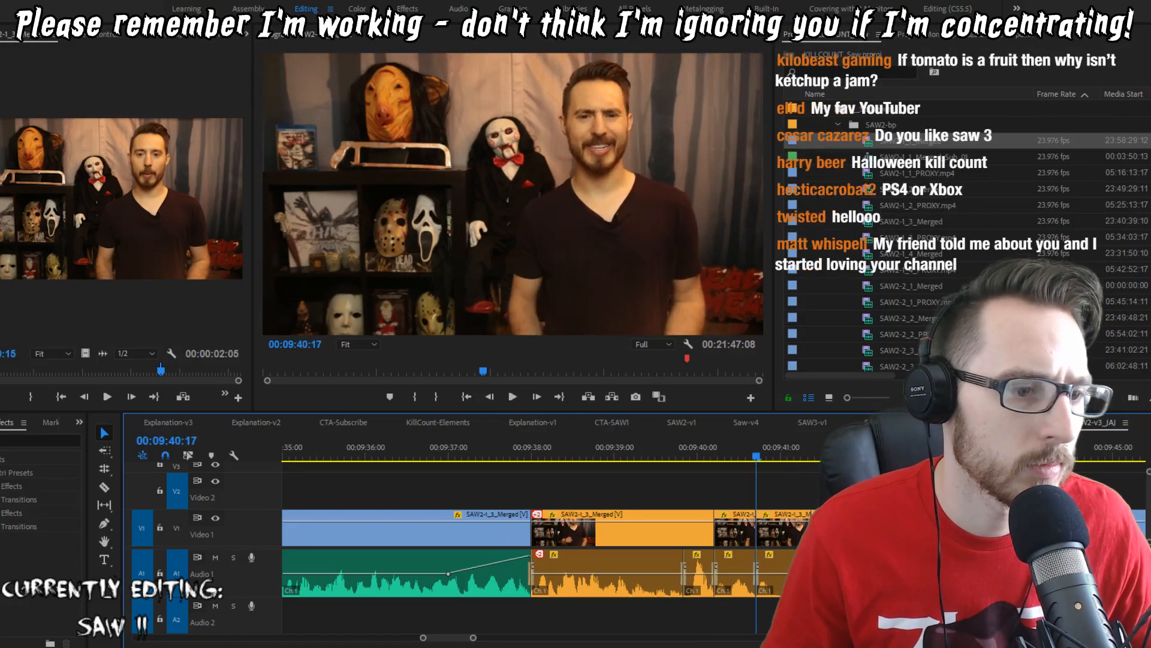
Step: Slip the video of the orange clip starting at 00:09:40:17 by two frames and replay it to check the sync
{"action": "key", "text": "space"}
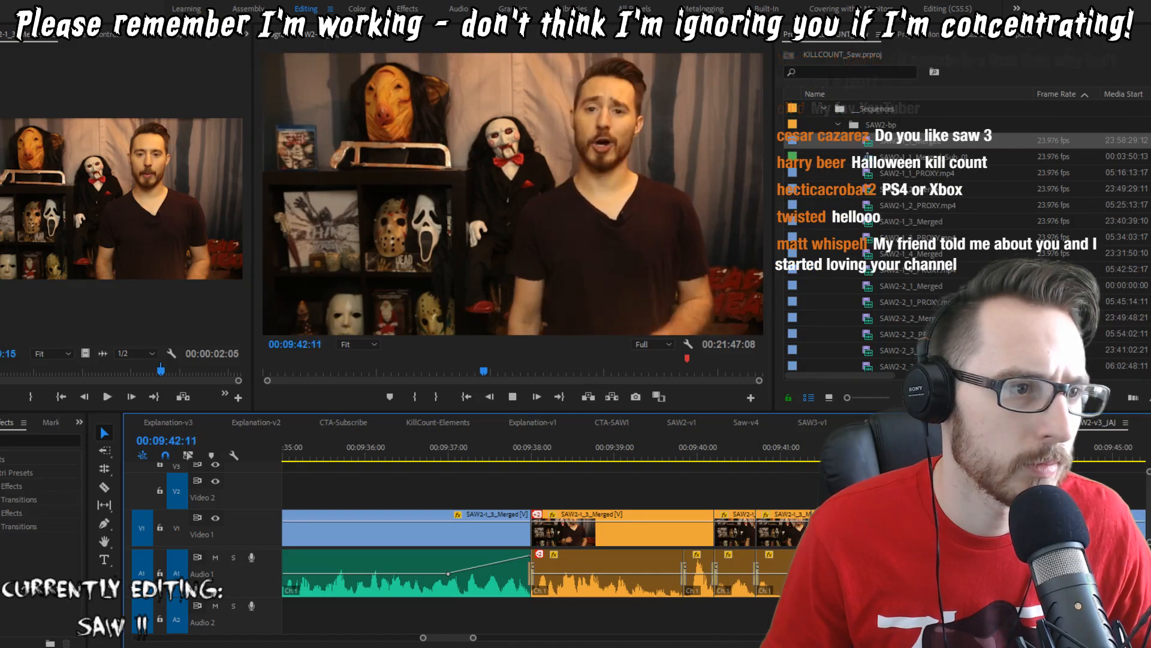
{"action": "key", "text": "space"}
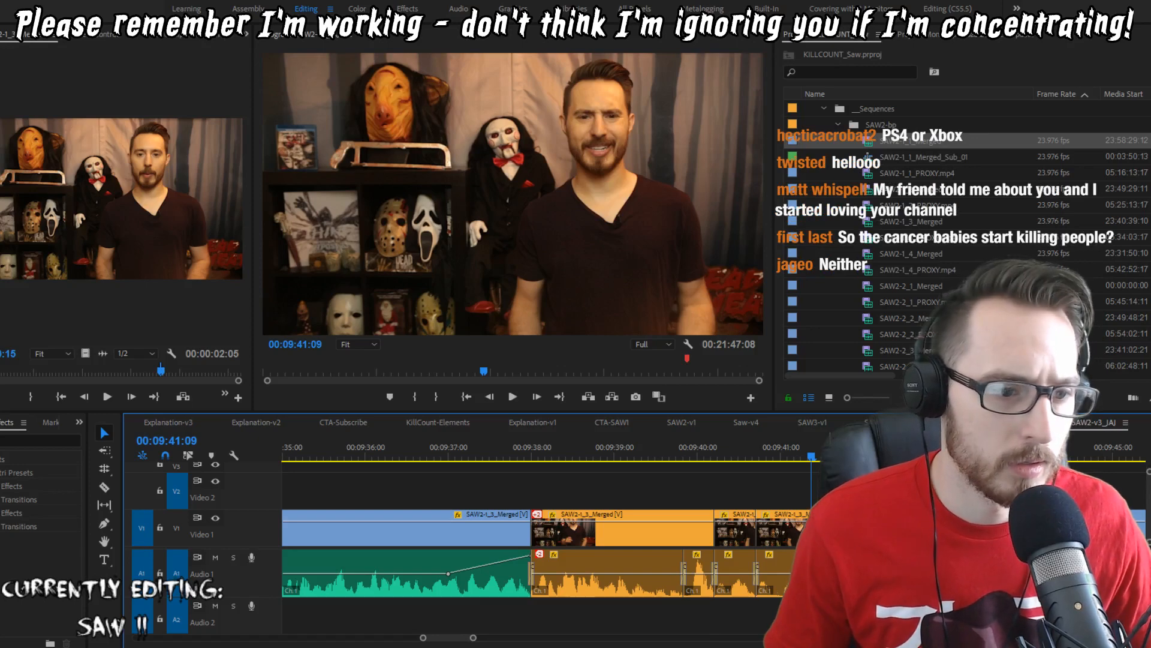
{"action": "key", "text": "space"}
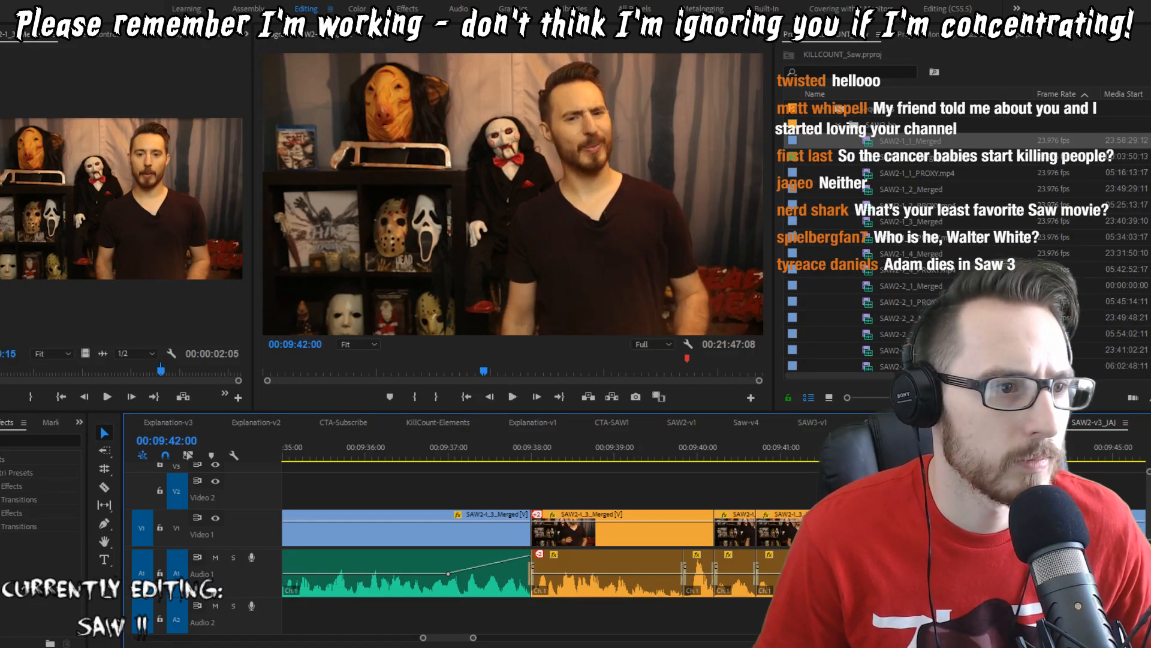
{"action": "key", "text": "space"}
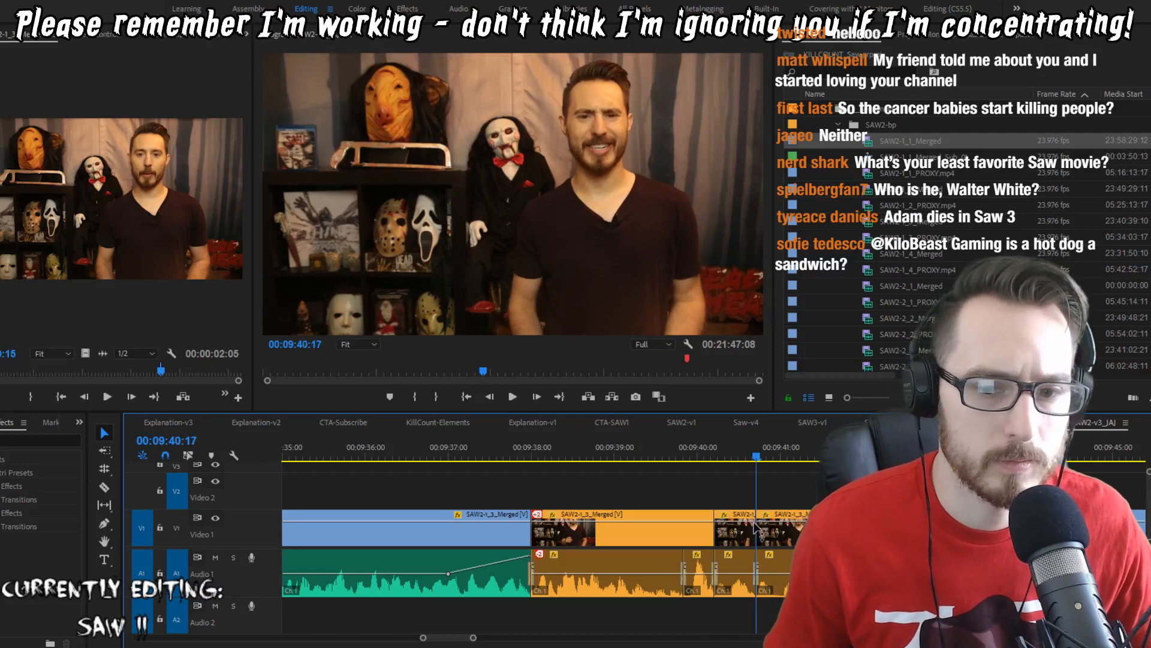
{"action": "key", "text": "space"}
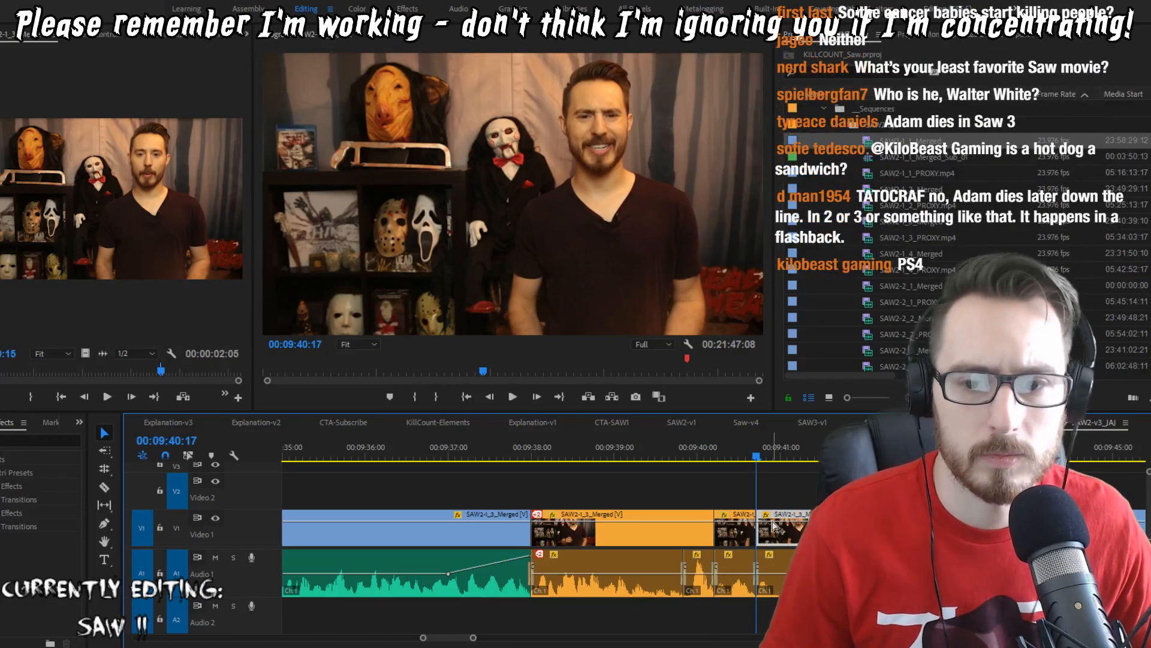
{"action": "left_click", "coordinate": [774, 523], "text": "alt"}
{"action": "key", "text": "ctrl+alt+Right"}
{"action": "key", "text": "ctrl+alt+Right"}
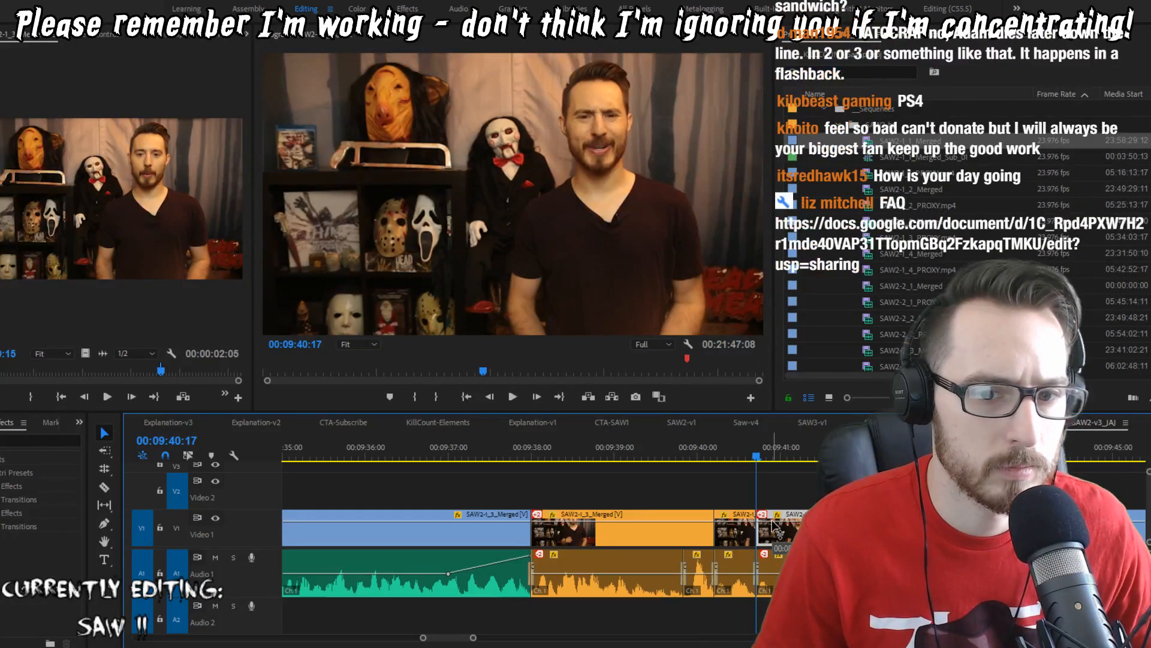
{"action": "key", "text": "space"}
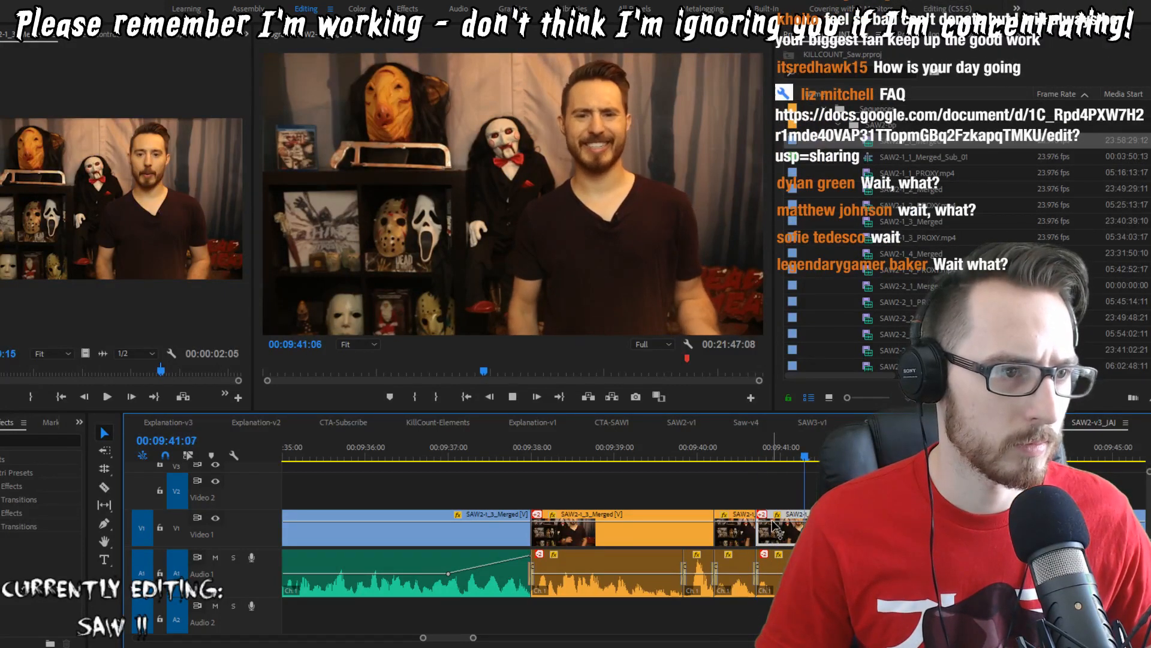
{"action": "key", "text": "space"}
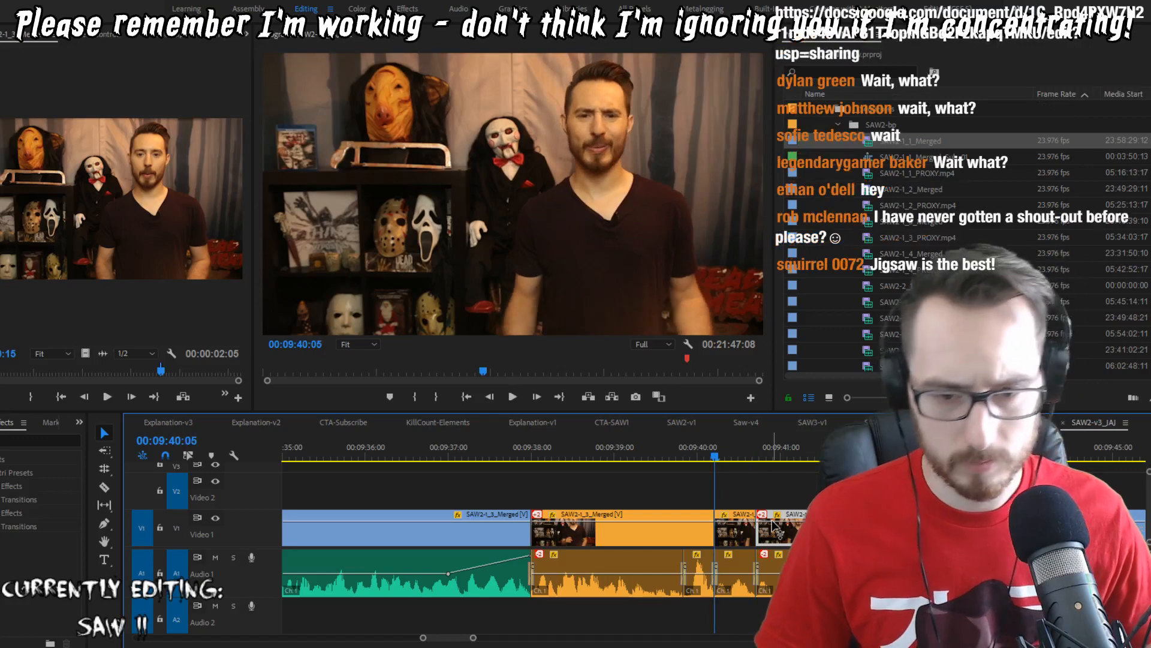
Step: Extract the range from 00:09:40:05 to 00:09:41:08 and replay the join from shortly before it
{"action": "key", "text": "i"}
{"action": "key", "text": "space"}
{"action": "key", "text": "o"}
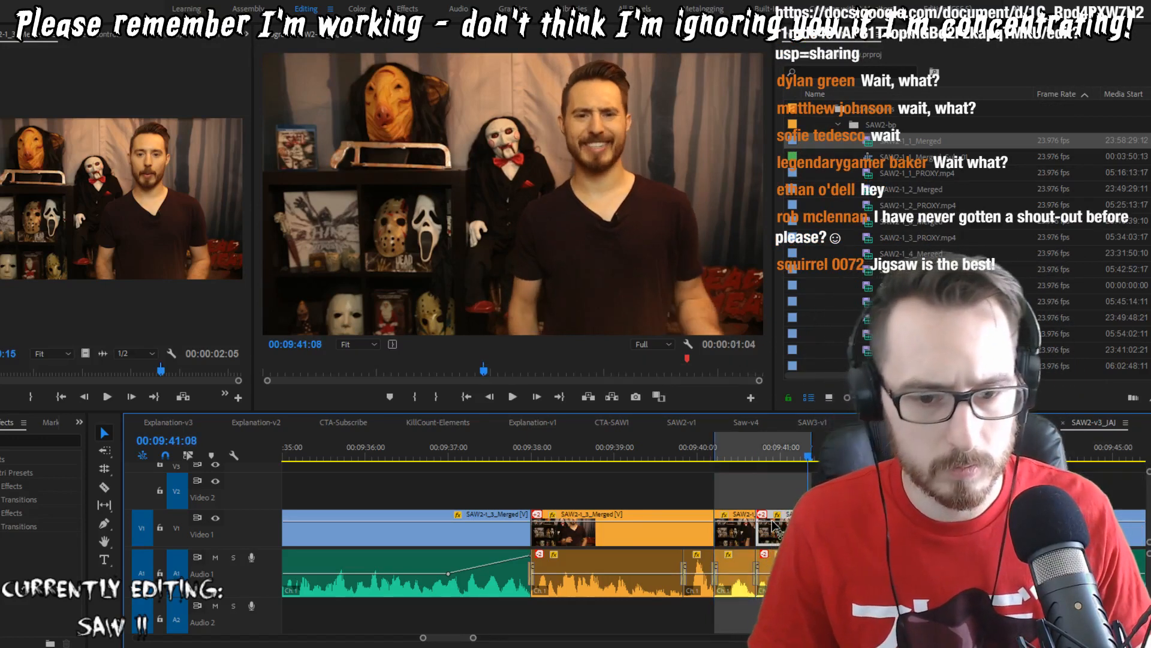
{"action": "key", "text": "apostrophe"}
{"action": "key", "text": "shift+Left"}
{"action": "key", "text": "shift+Left"}
{"action": "key", "text": "shift+Left"}
{"action": "key", "text": "space"}
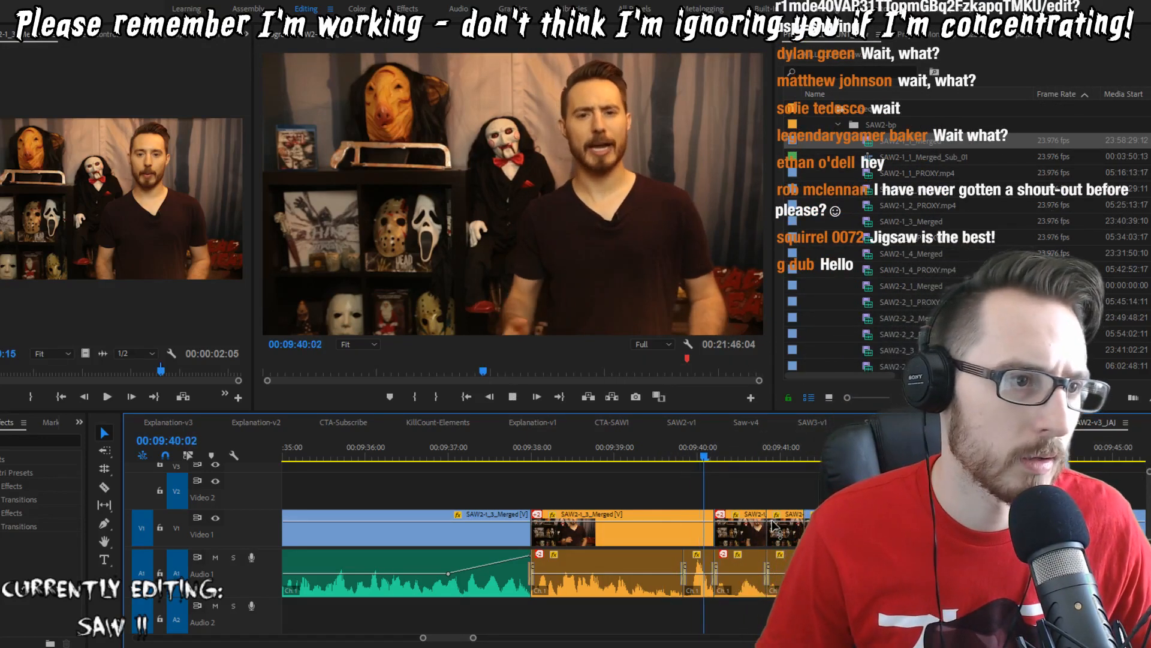
Step: Extract the orange clip from 00:09:40:20 up to the following blue clip and replay across the new join
{"action": "key", "text": "space"}
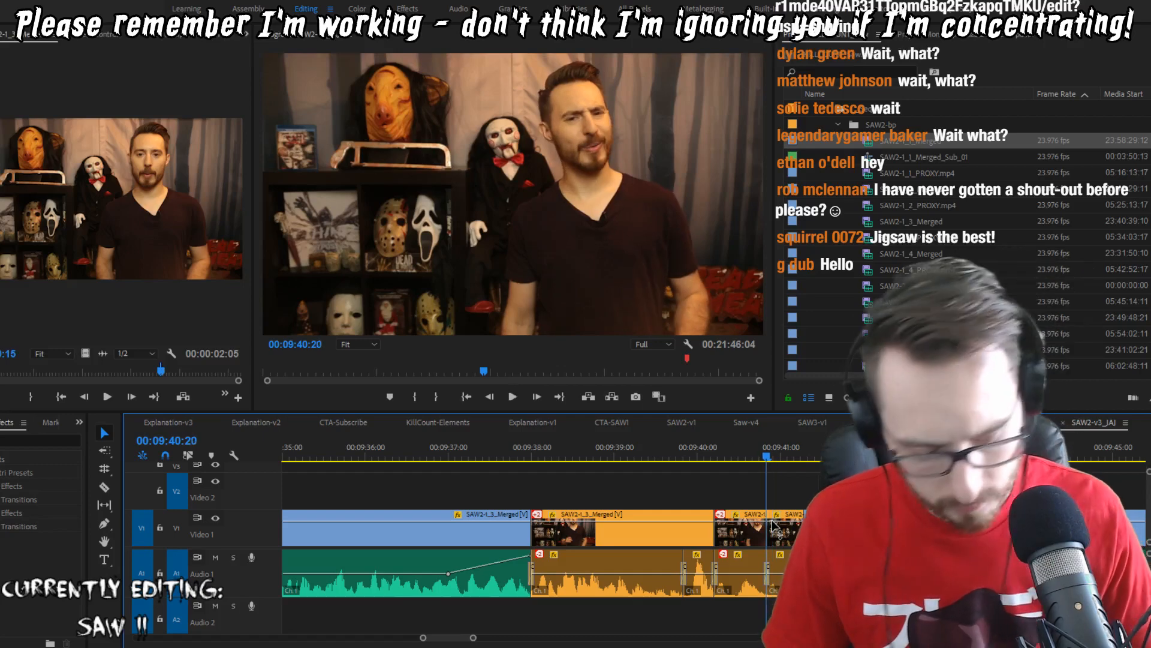
{"action": "key", "text": "i"}
{"action": "key", "text": "Down"}
{"action": "key", "text": "Left"}
{"action": "key", "text": "o"}
{"action": "key", "text": "apostrophe"}
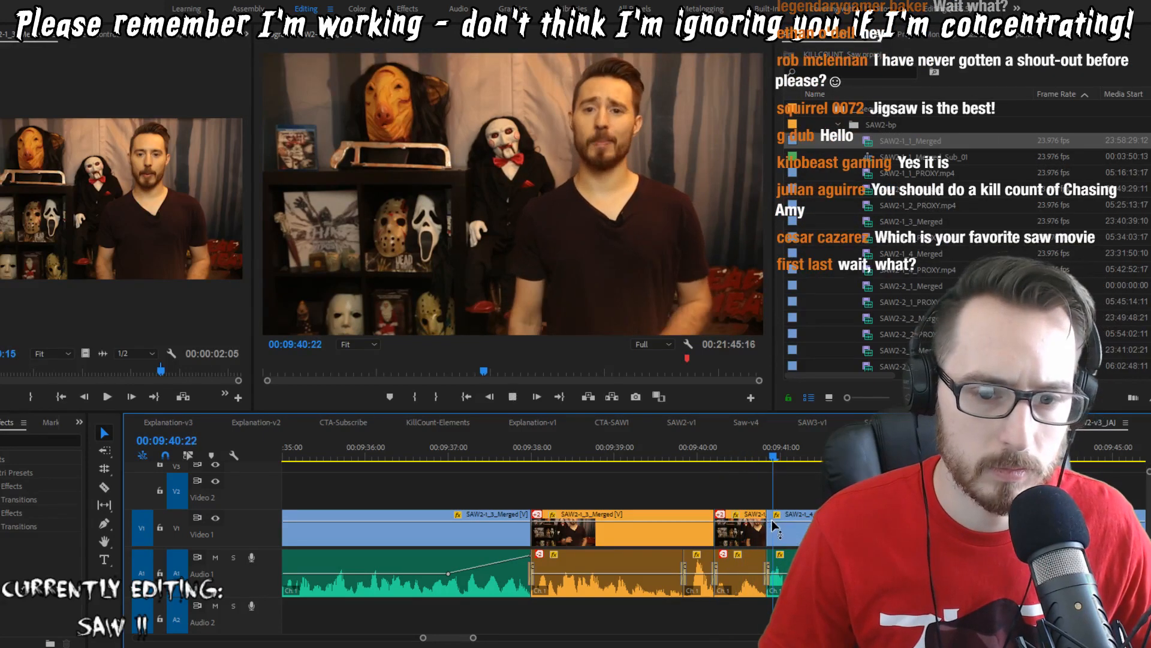
{"action": "key", "text": "space"}
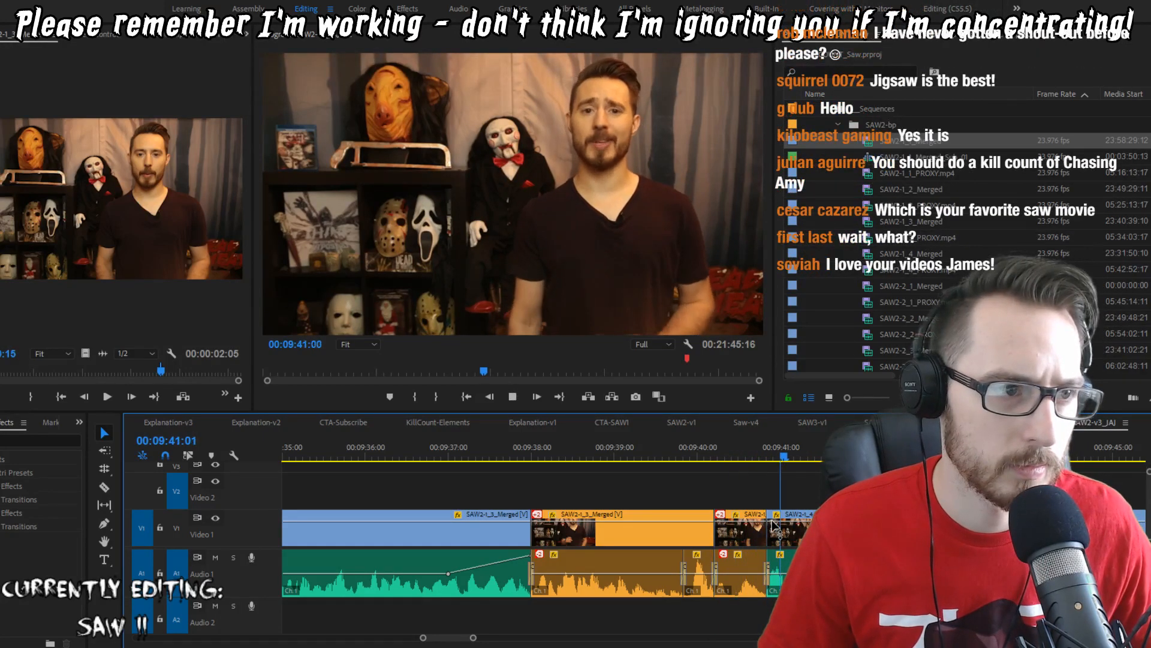
{"action": "key", "text": "space"}
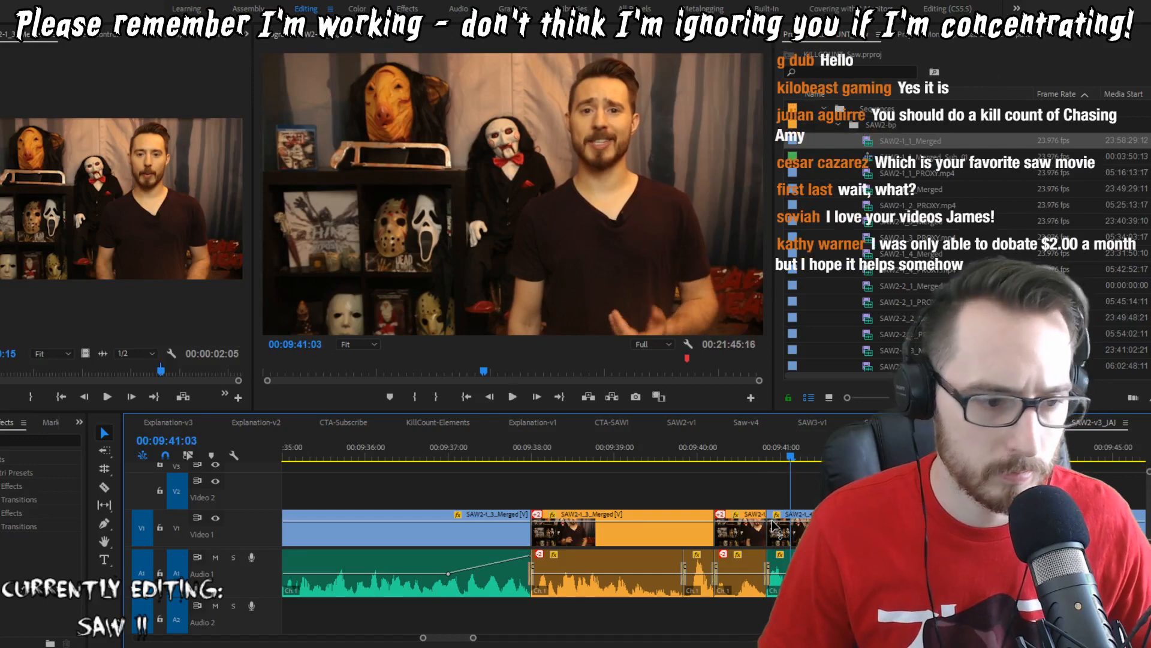
Step: Extract the two-frame range from 00:09:41:02 to 00:09:41:03, replay the join, and save the project
{"action": "key", "text": "o"}
{"action": "key", "text": "apostrophe"}
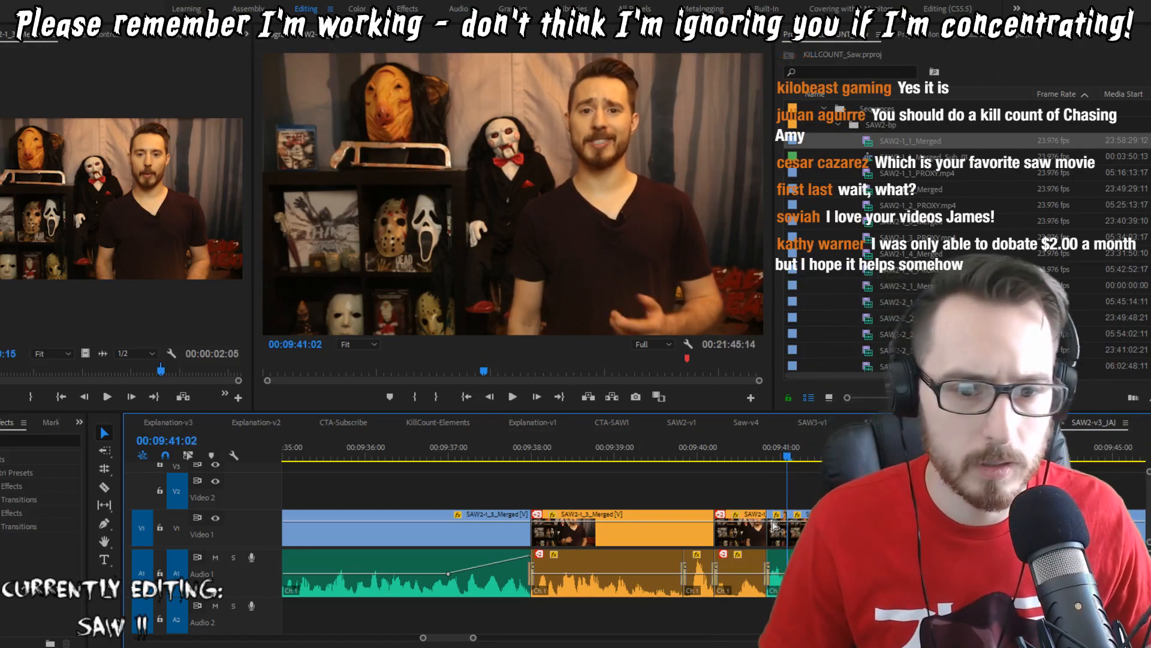
{"action": "key", "text": "j"}
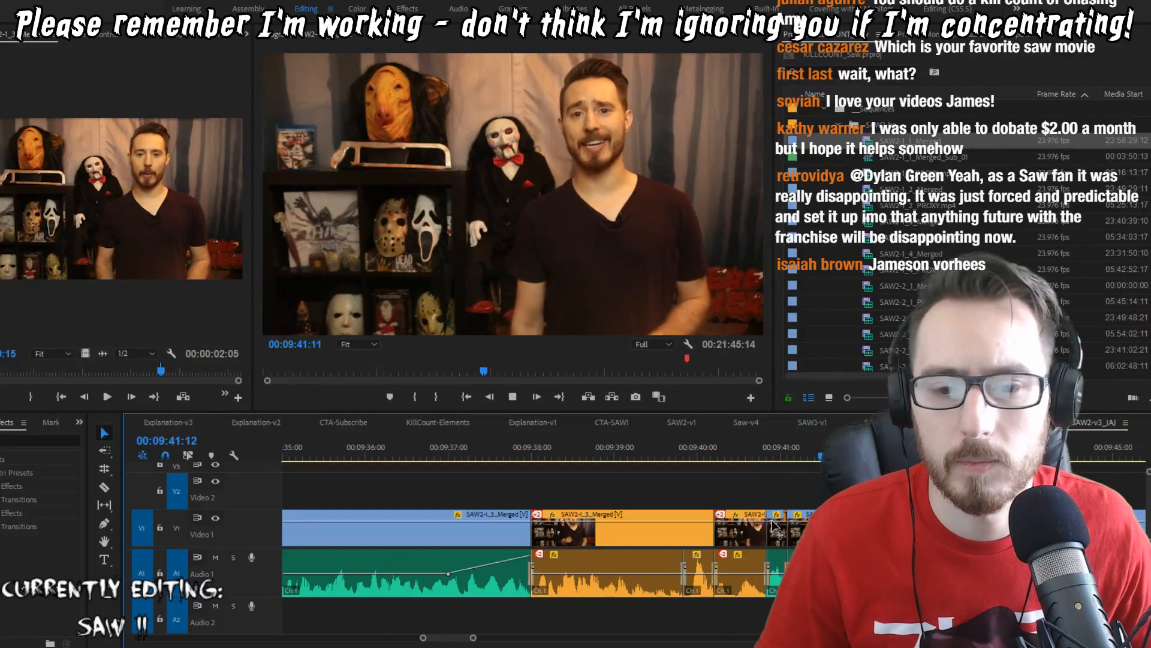
{"action": "key", "text": "Up"}
{"action": "key", "text": "Up"}
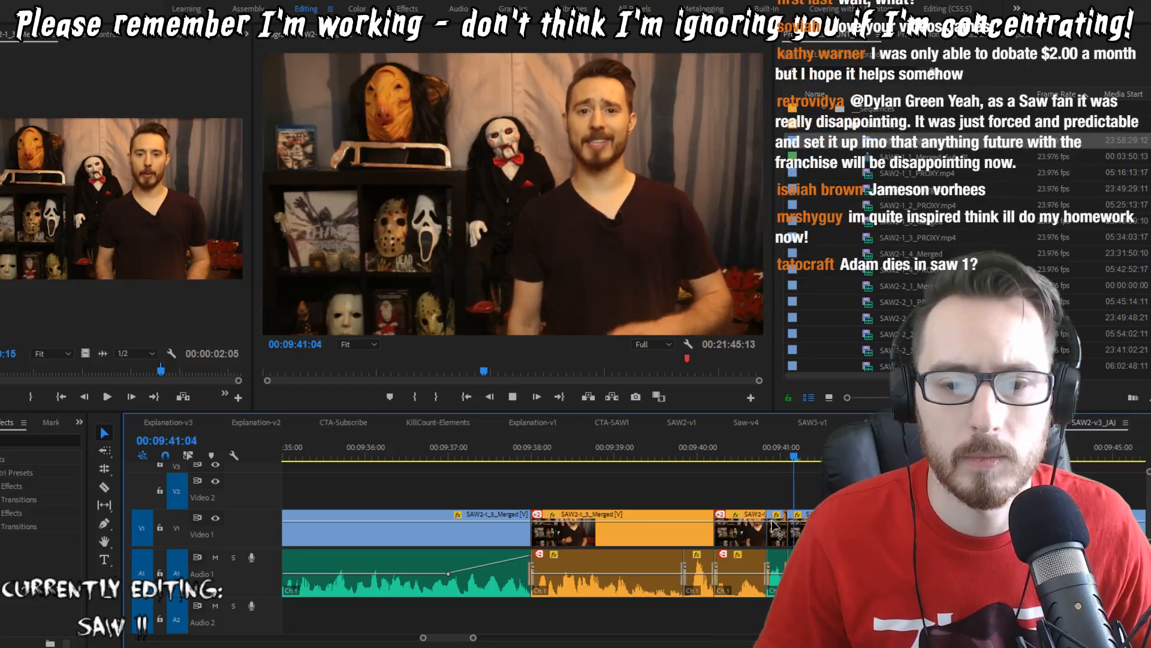
{"action": "key", "text": "k"}
{"action": "key", "text": "space"}
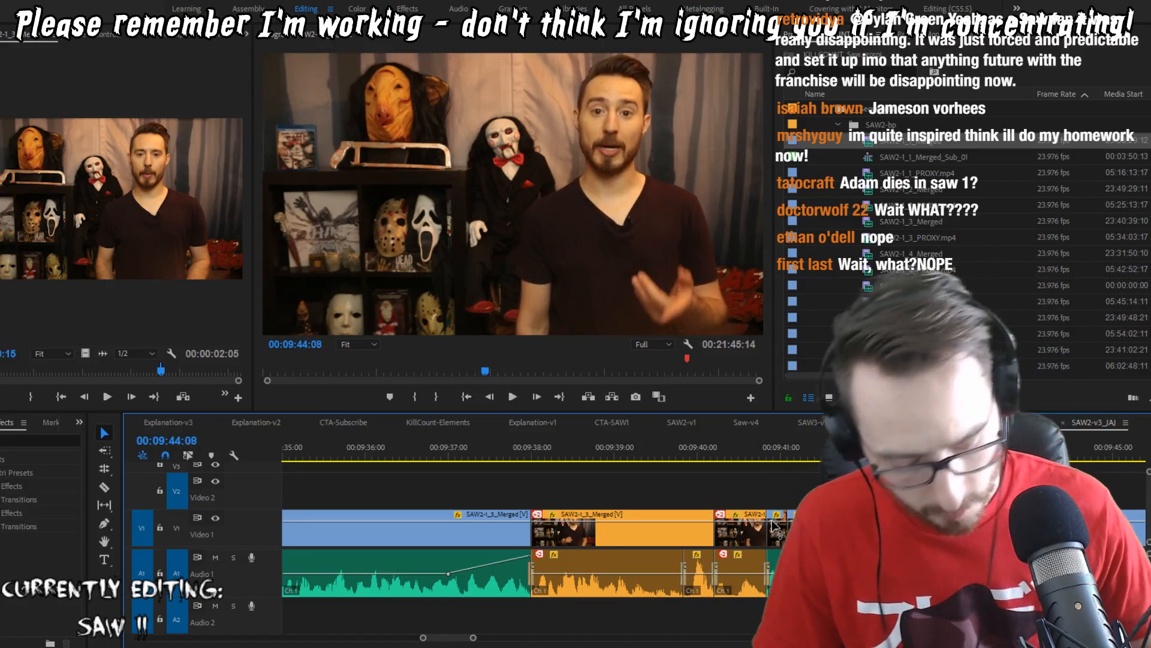
{"action": "key", "text": "ctrl+s"}
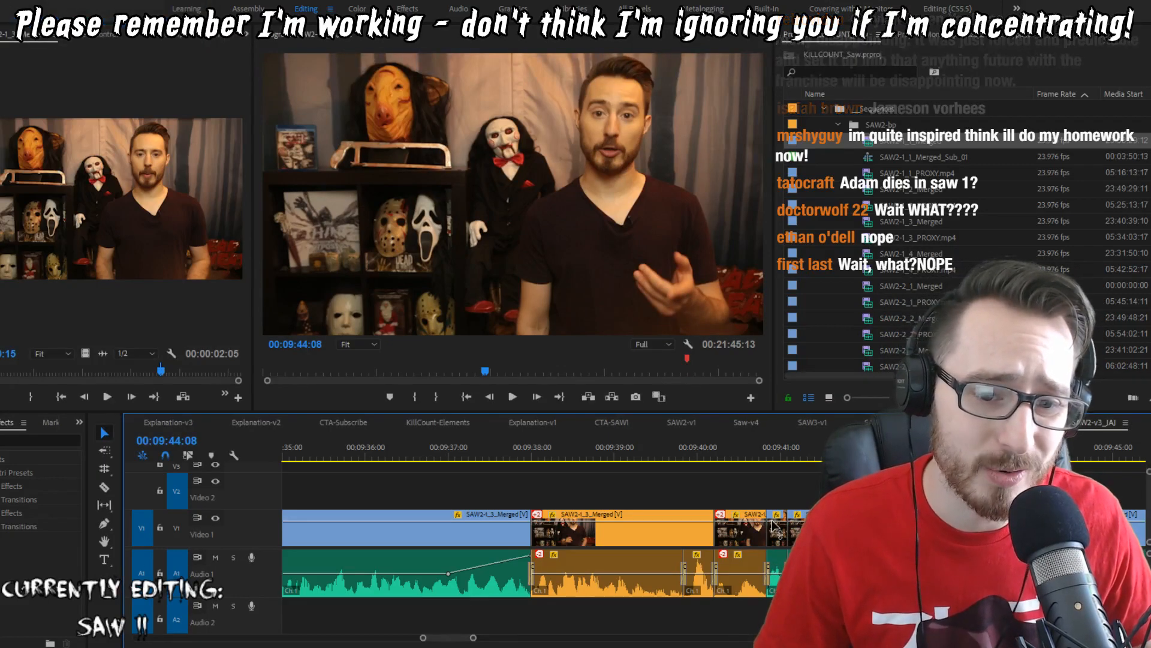
Step: Ripple trim one frame off the end of the blue clip shortly before 00:09:46:00, replay the cut, and save the project
{"action": "key", "text": "shift+Left"}
{"action": "key", "text": "shift+Left"}
{"action": "key", "text": "shift+Left"}
{"action": "key", "text": "shift+Left"}
{"action": "key", "text": "shift+Left"}
{"action": "key", "text": "shift+Left"}
{"action": "key", "text": "shift+Left"}
{"action": "key", "text": "shift+Left"}
{"action": "key", "text": "shift+Left"}
{"action": "key", "text": "shift+Left"}
{"action": "key", "text": "space"}
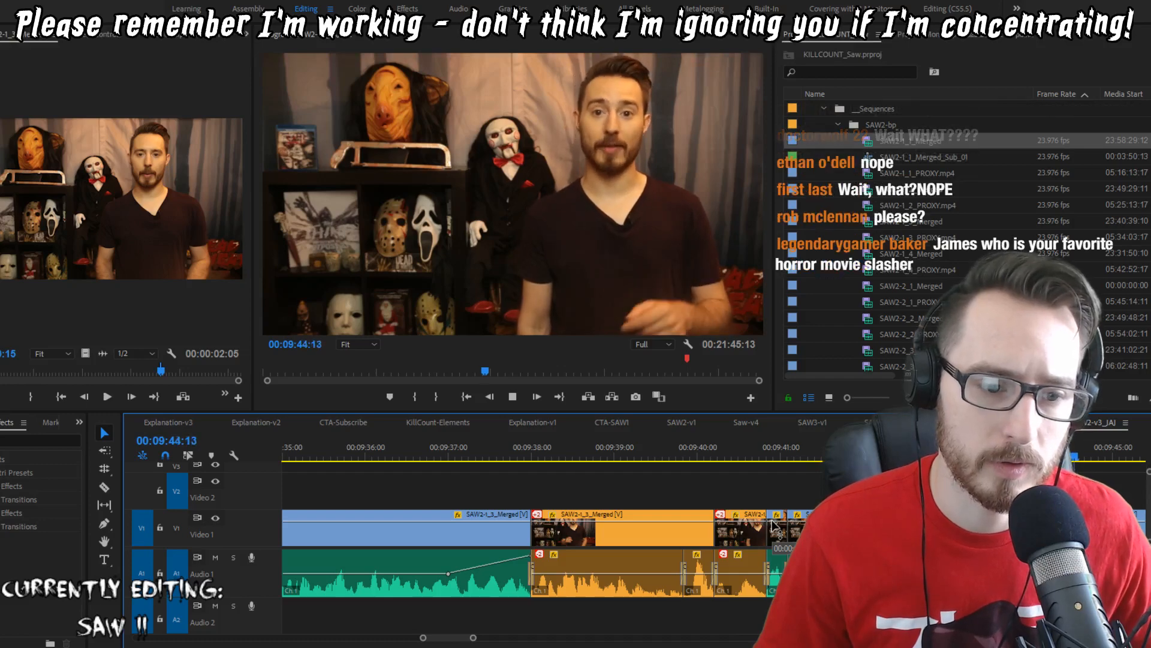
{"action": "key", "text": "space"}
{"action": "key", "text": "w"}
{"action": "key", "text": "shift+Left"}
{"action": "key", "text": "shift+Left"}
{"action": "key", "text": "shift+Left"}
{"action": "key", "text": "shift+Left"}
{"action": "key", "text": "shift+Left"}
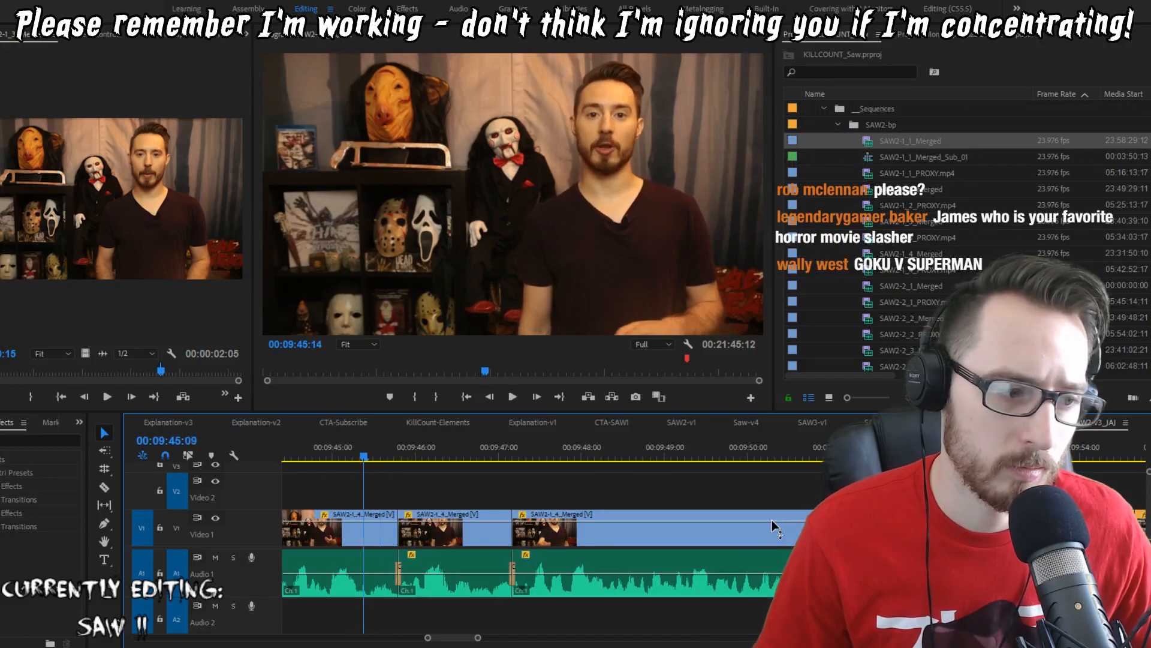
{"action": "key", "text": "space"}
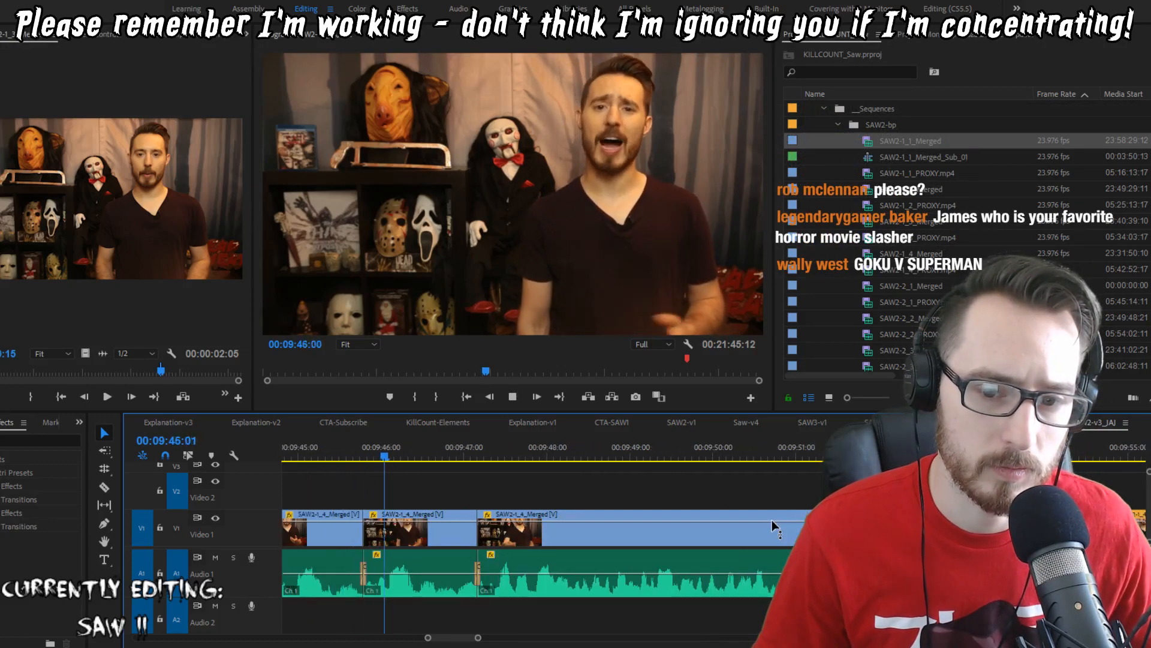
{"action": "key", "text": "space"}
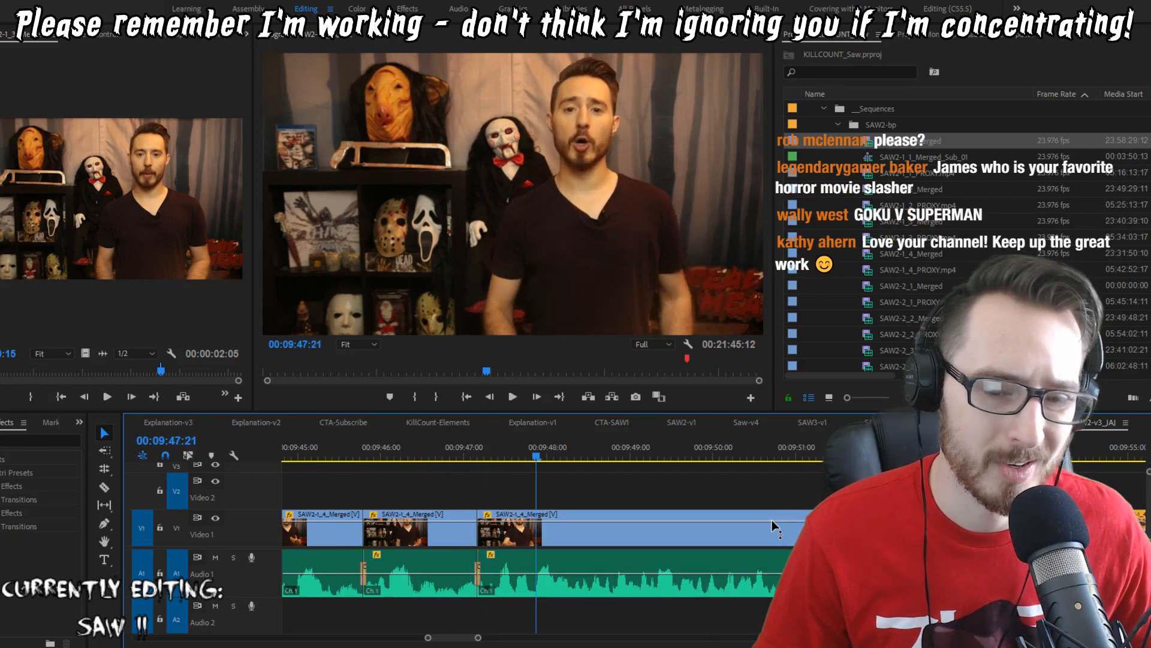
{"action": "key", "text": "ctrl+s"}
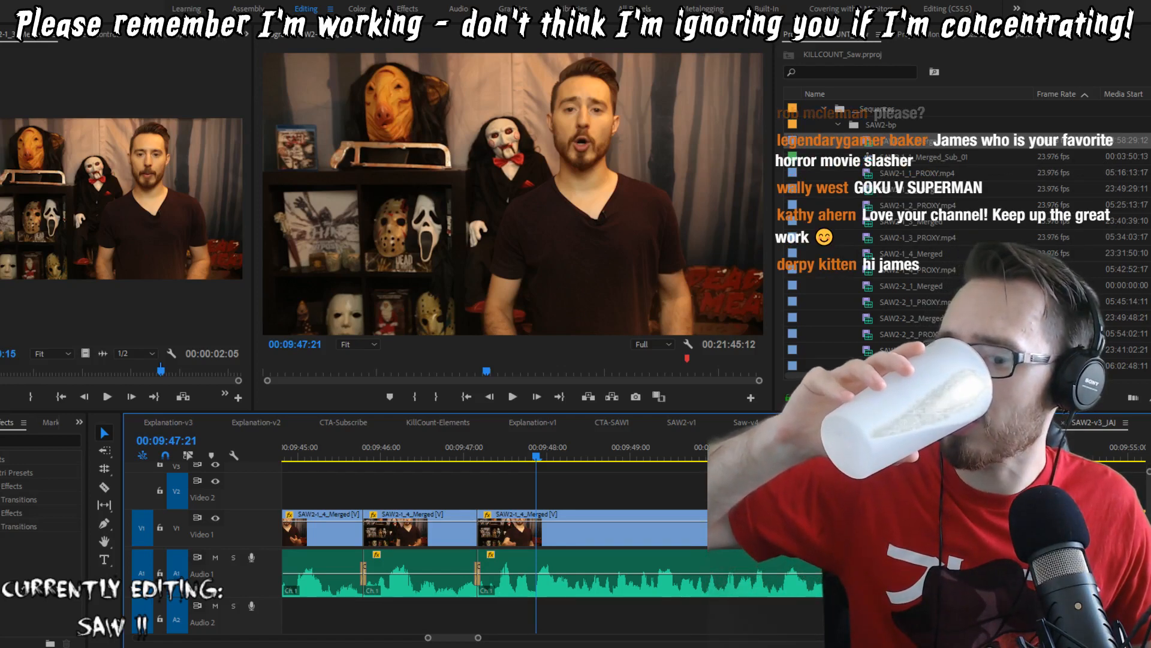
Step: Trim two frames from the cut between the blue and orange clips near 00:09:51:16 and replay it
{"action": "key", "text": "space"}
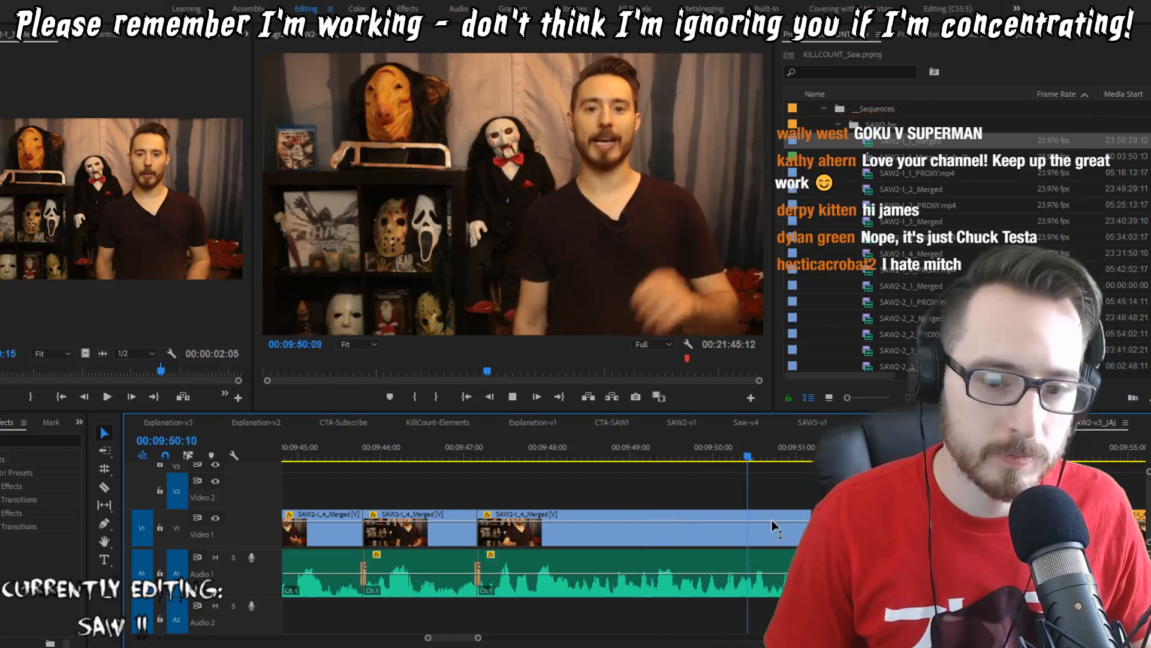
{"action": "key", "text": "j"}
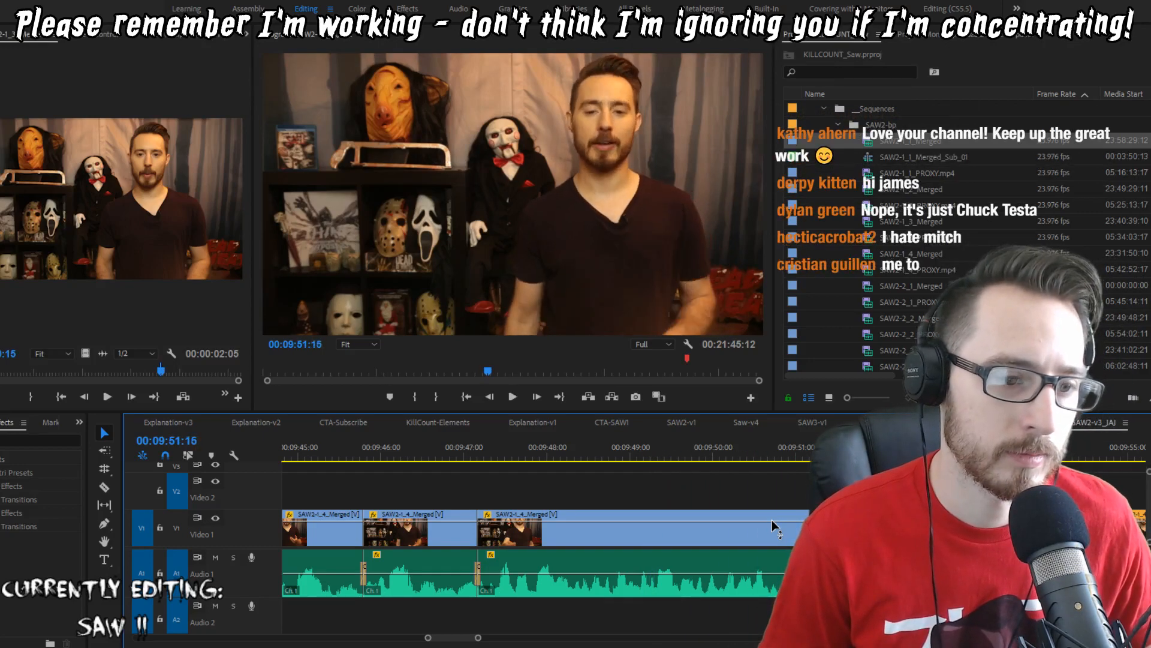
{"action": "key", "text": "k"}
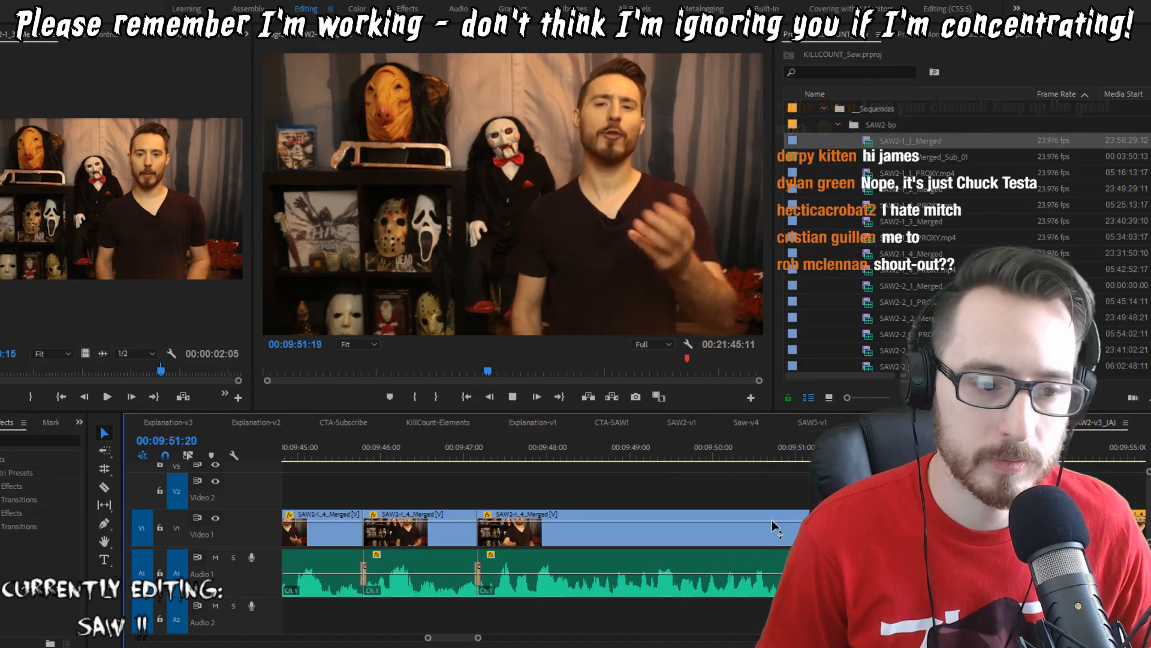
{"action": "key", "text": "l"}
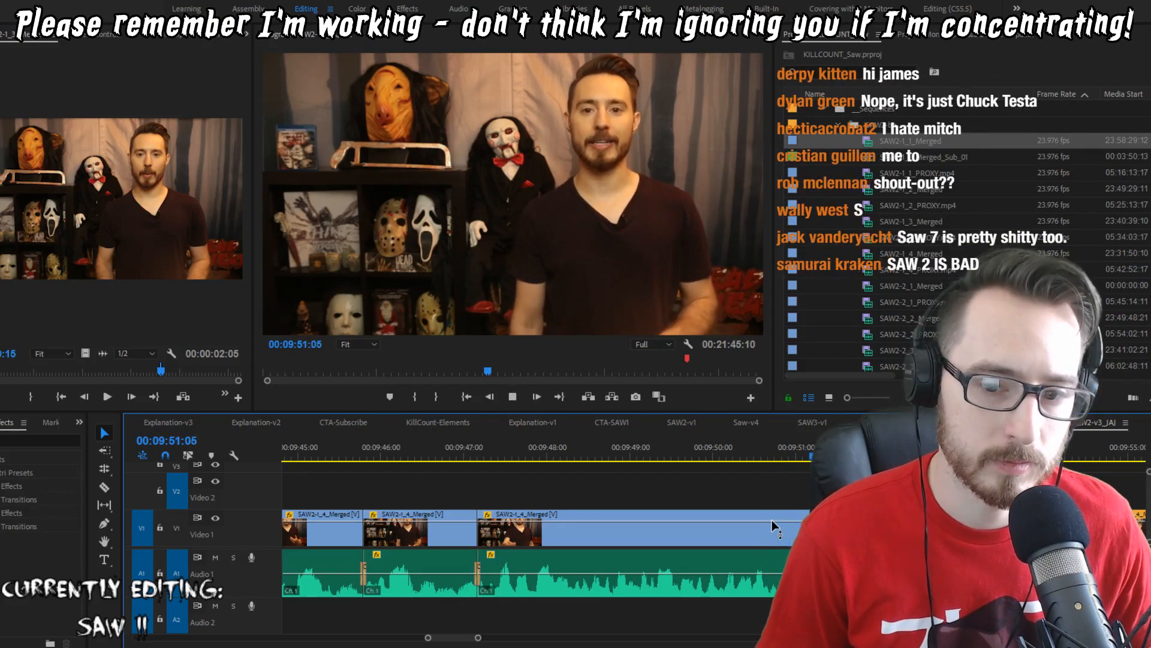
Step: Add audio volume keyframes with the Pen tool so the blue clip's level ramps up just before 00:09:51:15, and replay the passage
{"action": "key", "text": "p"}
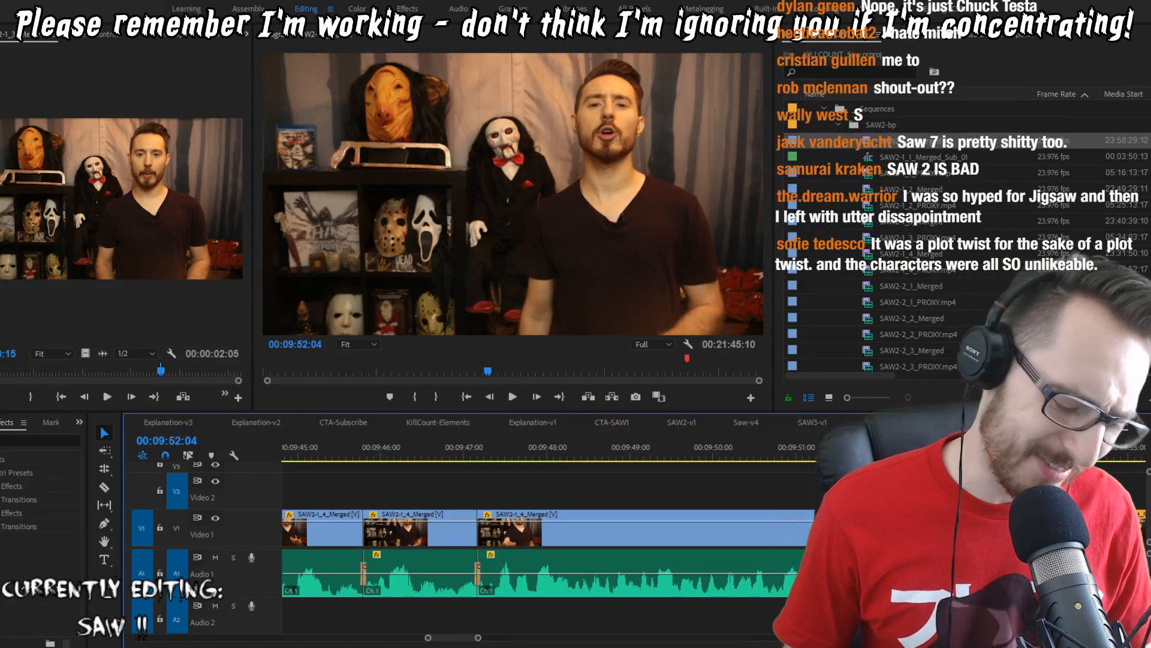
{"action": "left_click", "coordinate": [817, 574]}
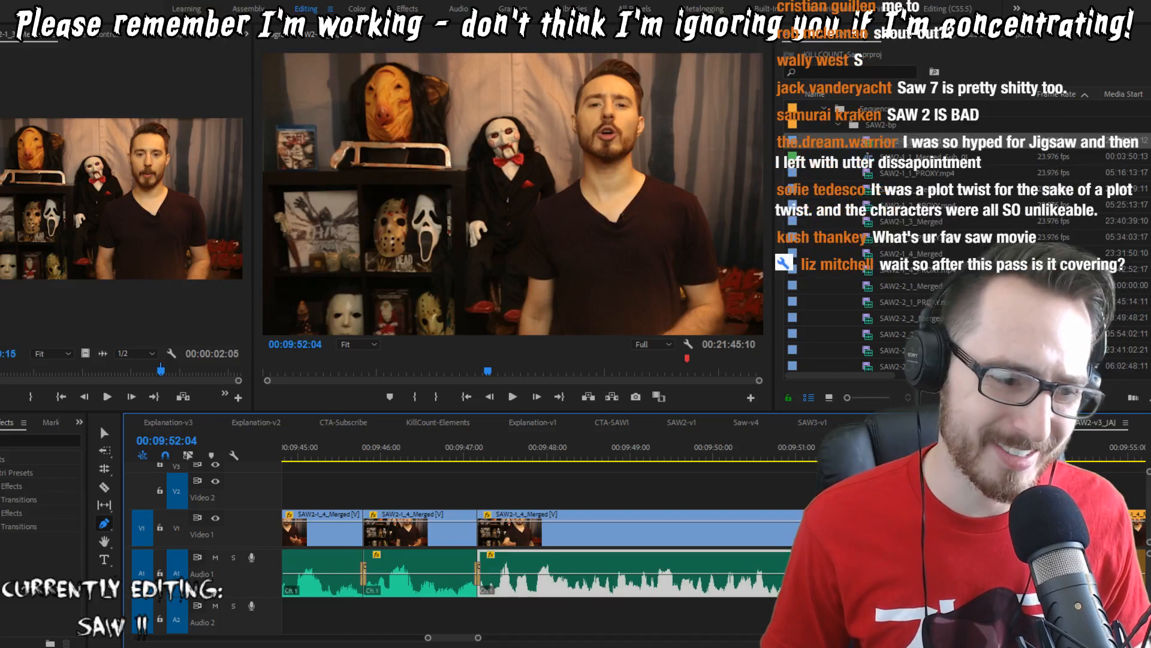
{"action": "key", "text": "v"}
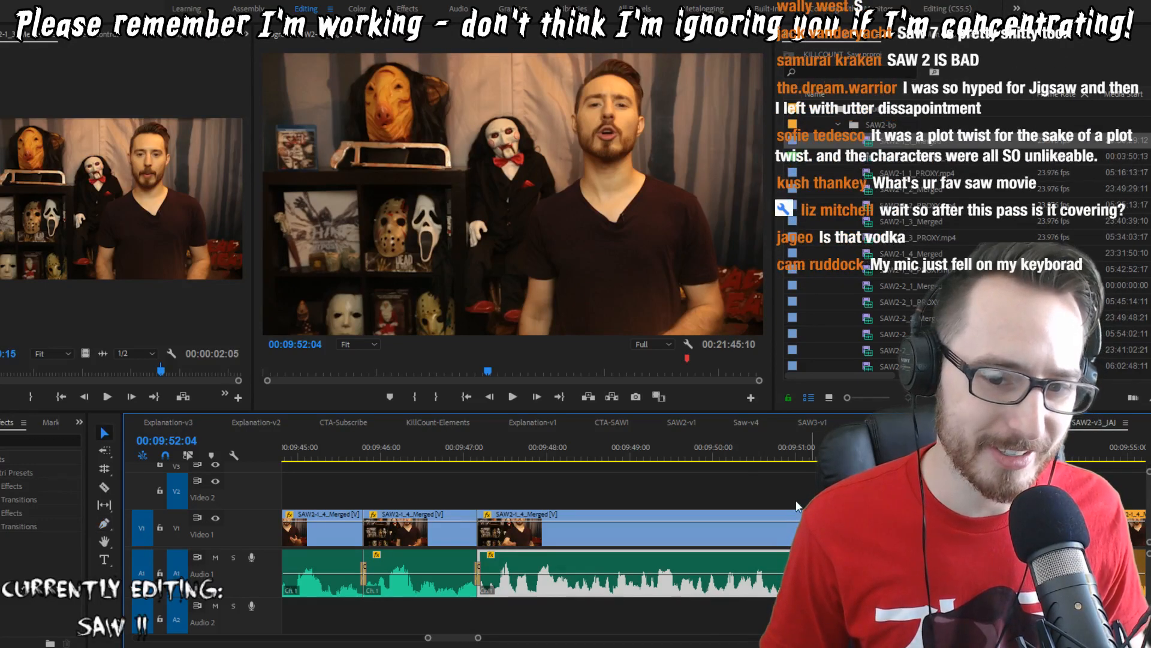
{"action": "left_click", "coordinate": [788, 496]}
{"action": "left_click", "coordinate": [730, 462]}
{"action": "key", "text": "space"}
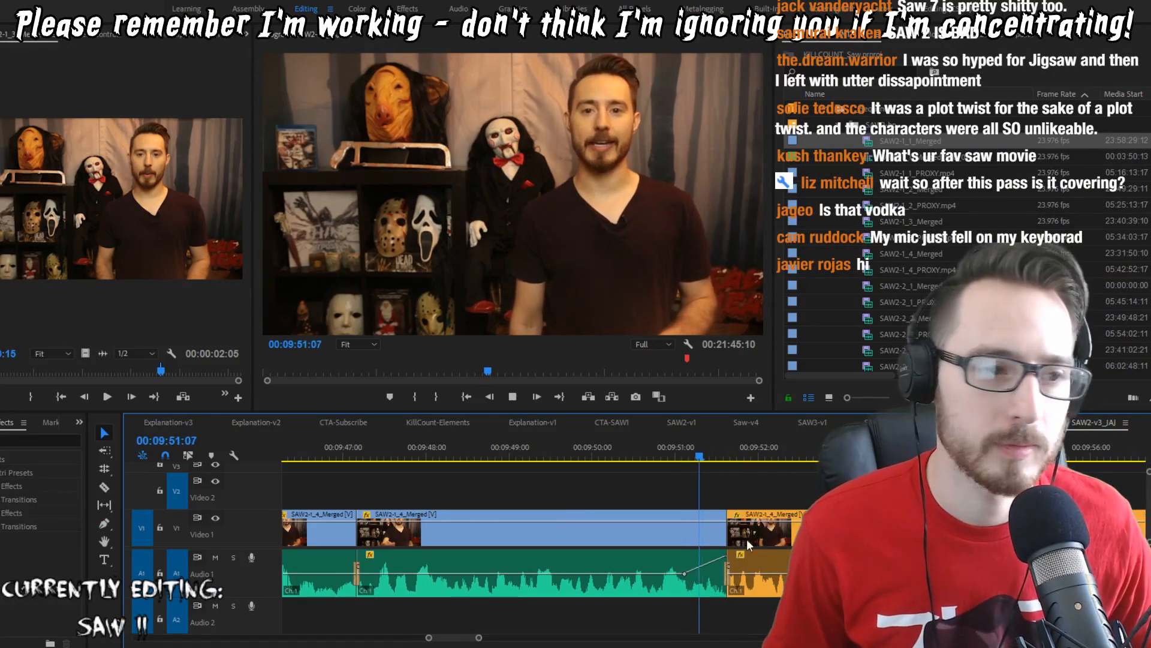
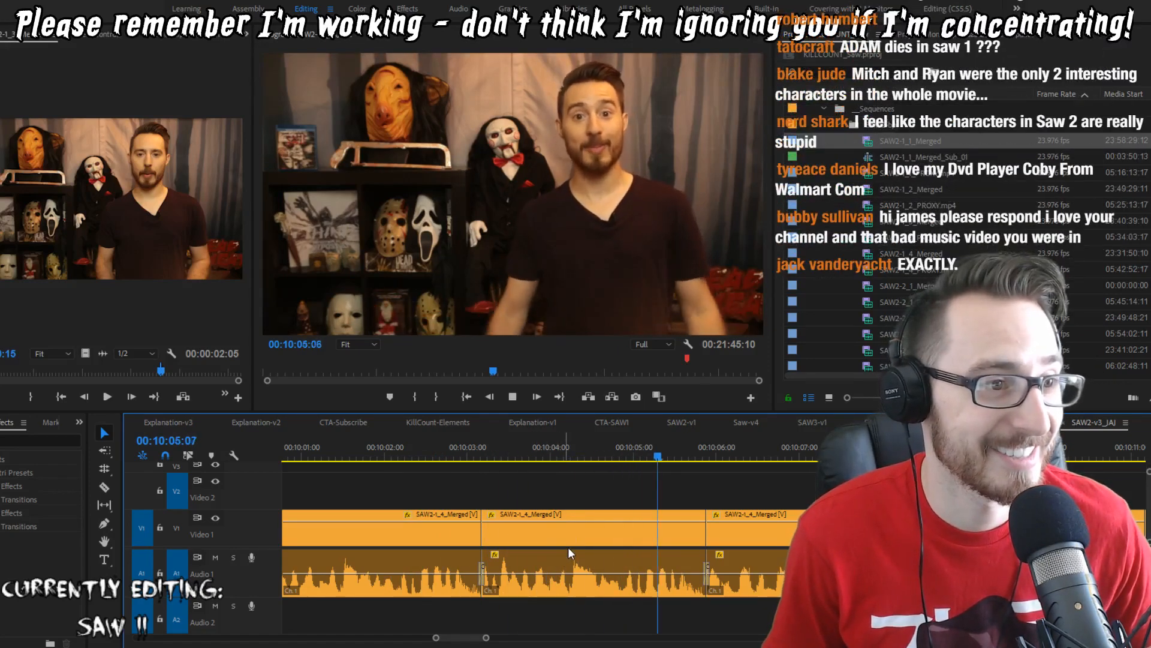
{"action": "key", "text": "space"}
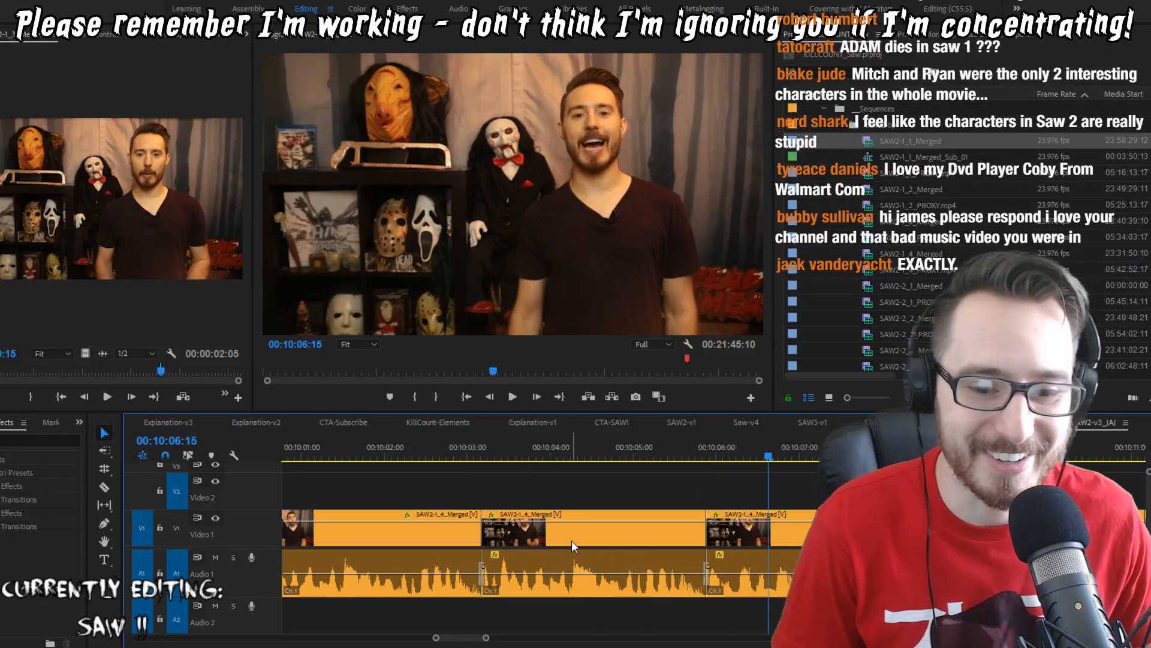
Step: Replay the first orange clip after the blue section and ripple trim its end to 00:09:54:13
{"action": "key", "text": "Up"}
{"action": "key", "text": "Up"}
{"action": "key", "text": "Up"}
{"action": "key", "text": "Up"}
{"action": "key", "text": "Up"}
{"action": "key", "text": "Up"}
{"action": "key", "text": "Up"}
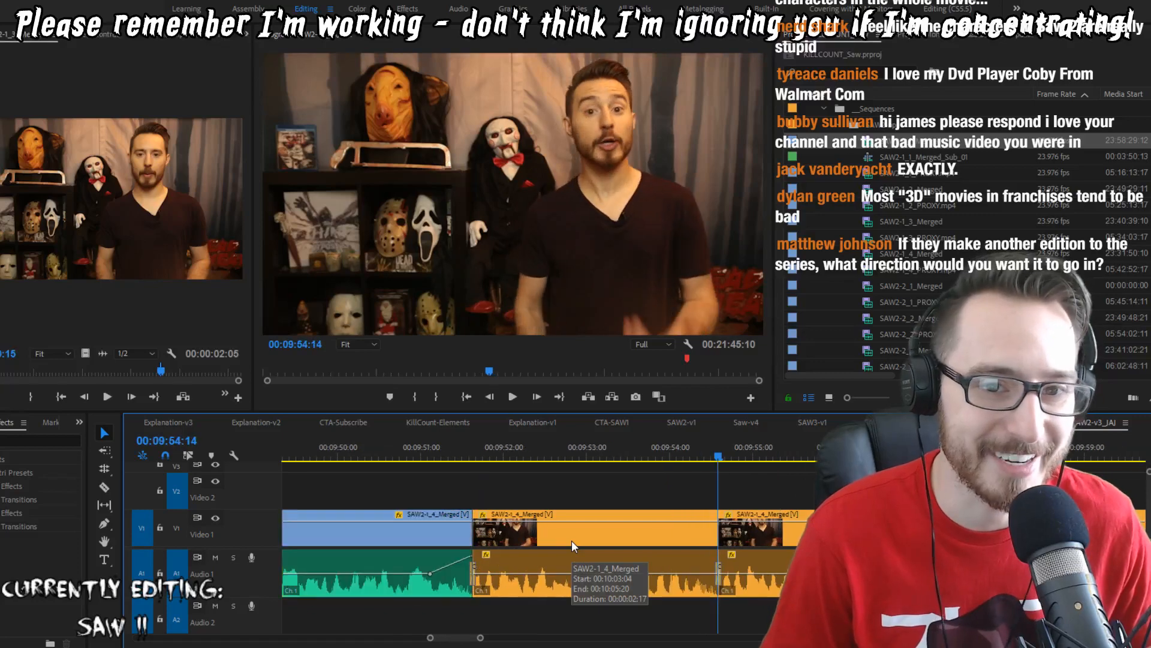
{"action": "key", "text": "Down"}
{"action": "key", "text": "space"}
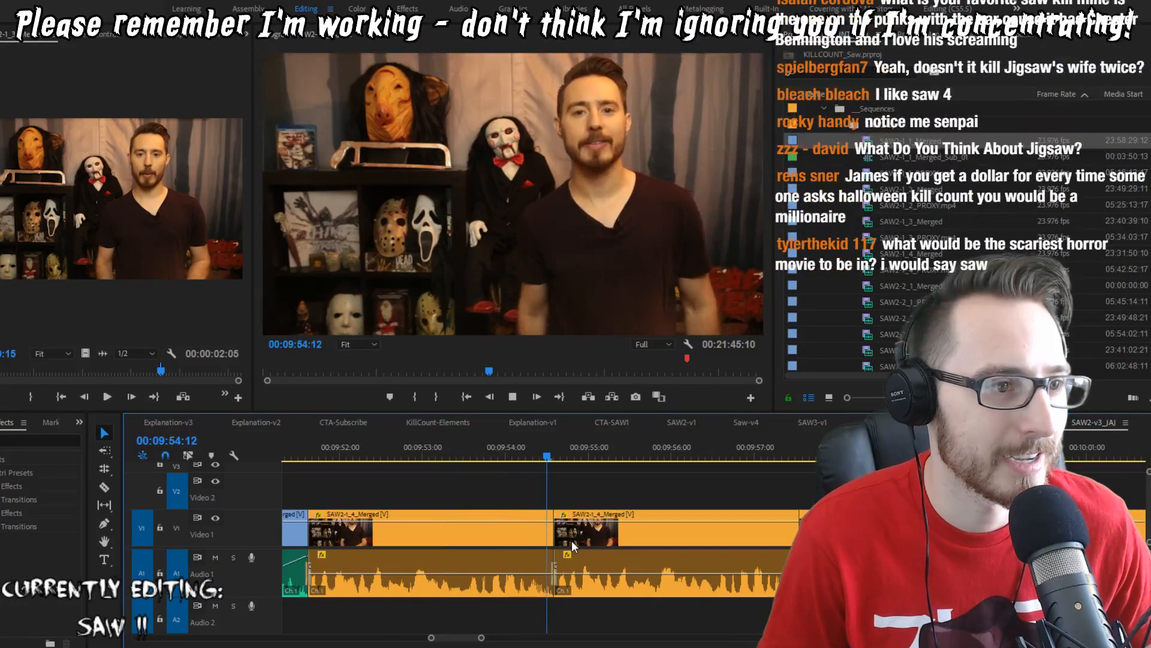
{"action": "key", "text": "space"}
{"action": "key", "text": "w"}
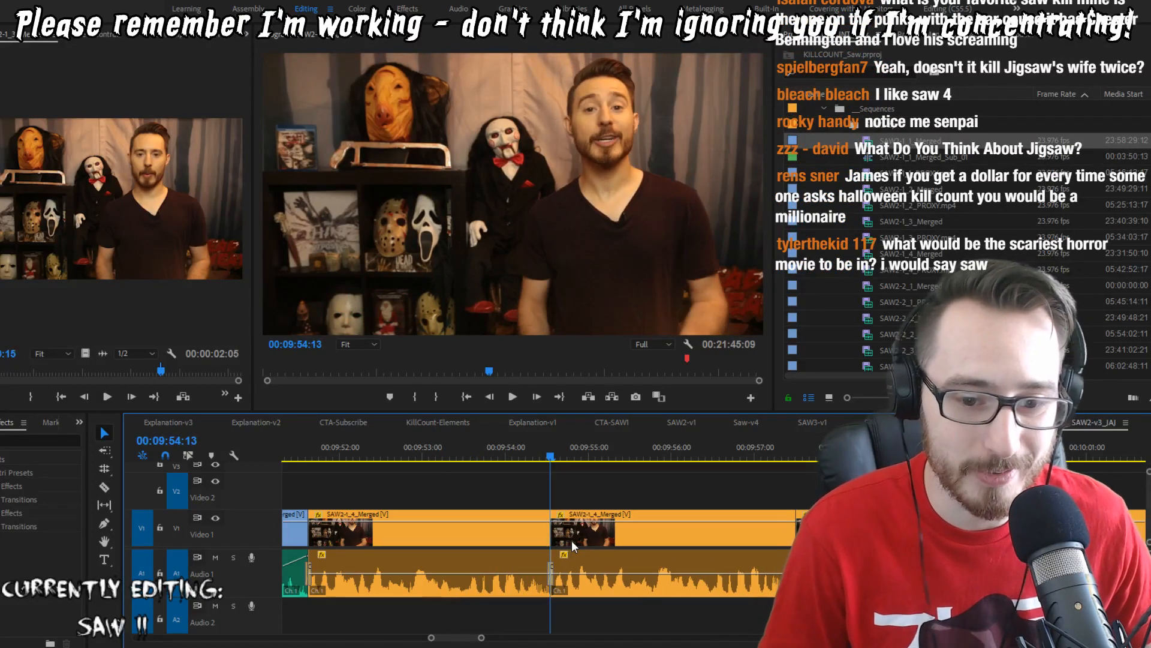
Step: Slip the video of the orange clip starting at 00:09:51:15 by two frames and replay it to check the sync
{"action": "key", "text": "Up"}
{"action": "left_click", "coordinate": [506, 534]}
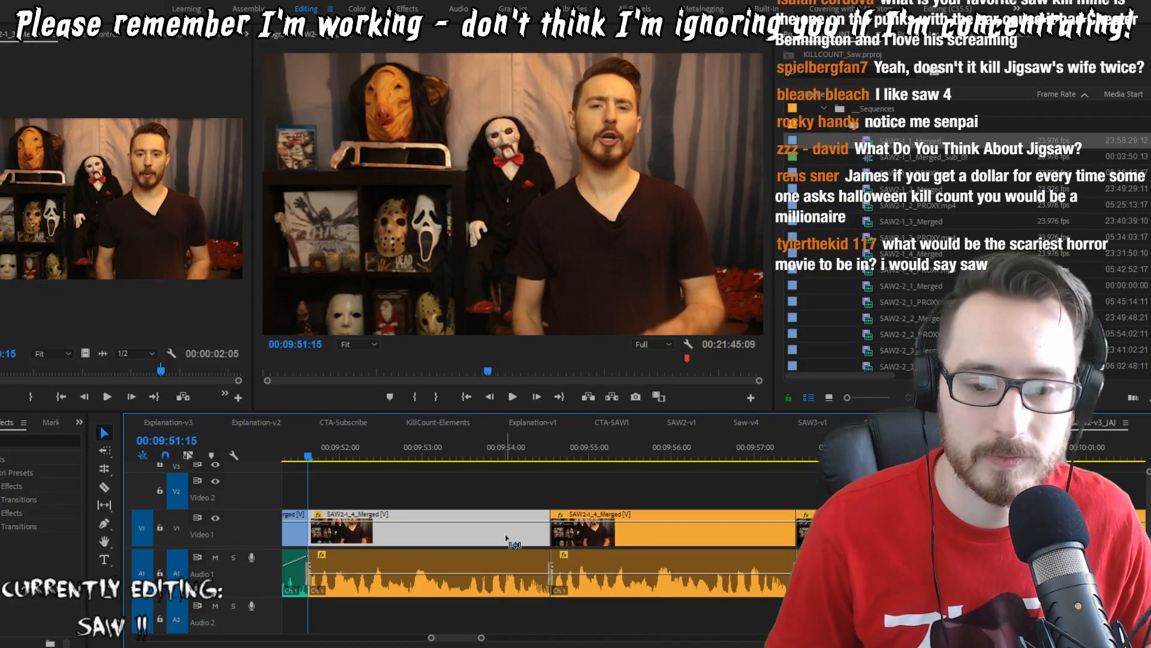
{"action": "key", "text": "ctrl+alt+Right"}
{"action": "key", "text": "ctrl+alt+Right"}
{"action": "key", "text": "shift+Left"}
{"action": "key", "text": "shift+Left"}
{"action": "key", "text": "shift+Left"}
{"action": "key", "text": "shift+Left"}
{"action": "key", "text": "space"}
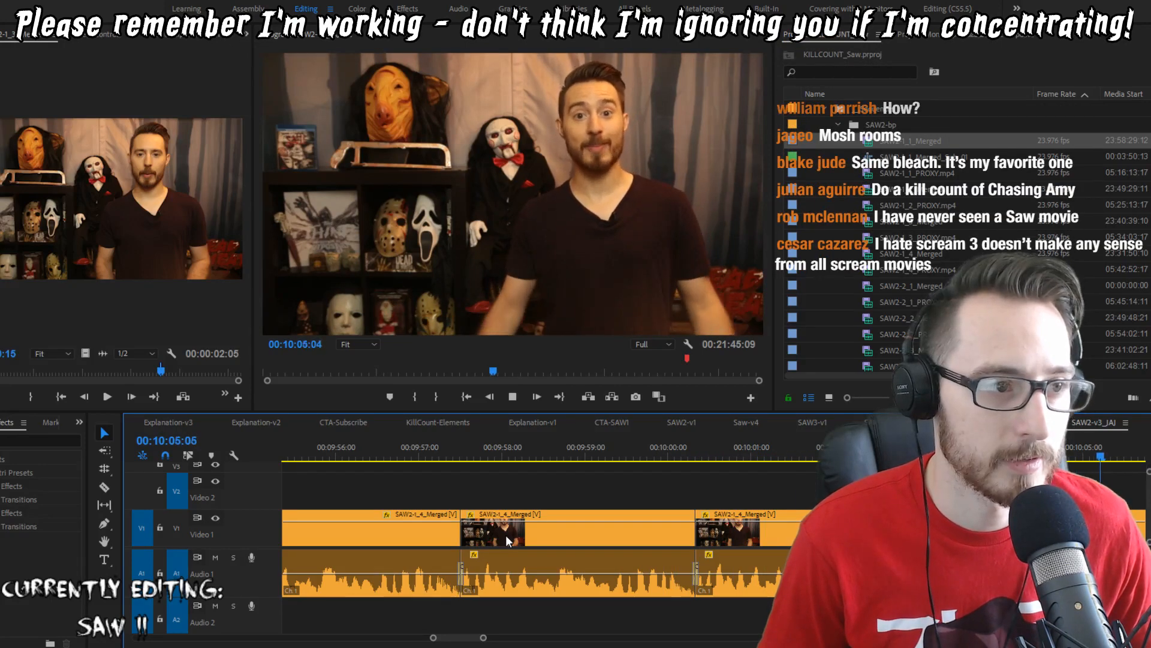
{"action": "key", "text": "space"}
Step: Adjust the audio volume of the orange clip ending at 00:09:54:13 with the Pen tool and replay its cut
{"action": "key", "text": "Up"}
{"action": "key", "text": "Up"}
{"action": "key", "text": "Up"}
{"action": "key", "text": "Up"}
{"action": "key", "text": "Up"}
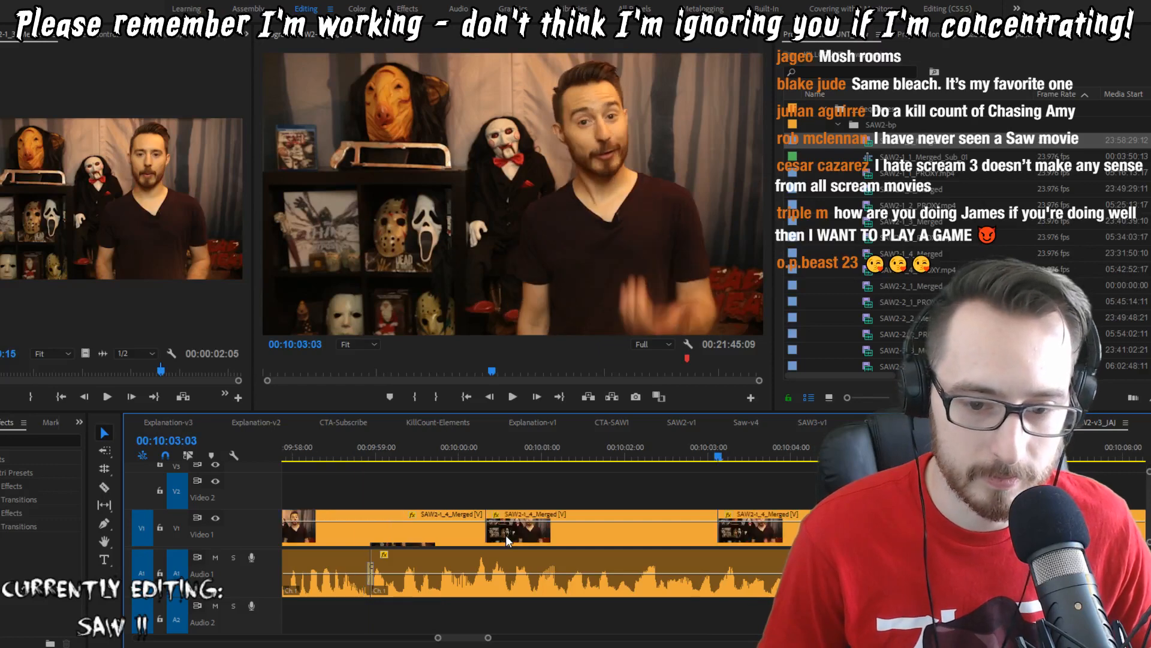
{"action": "key", "text": "space"}
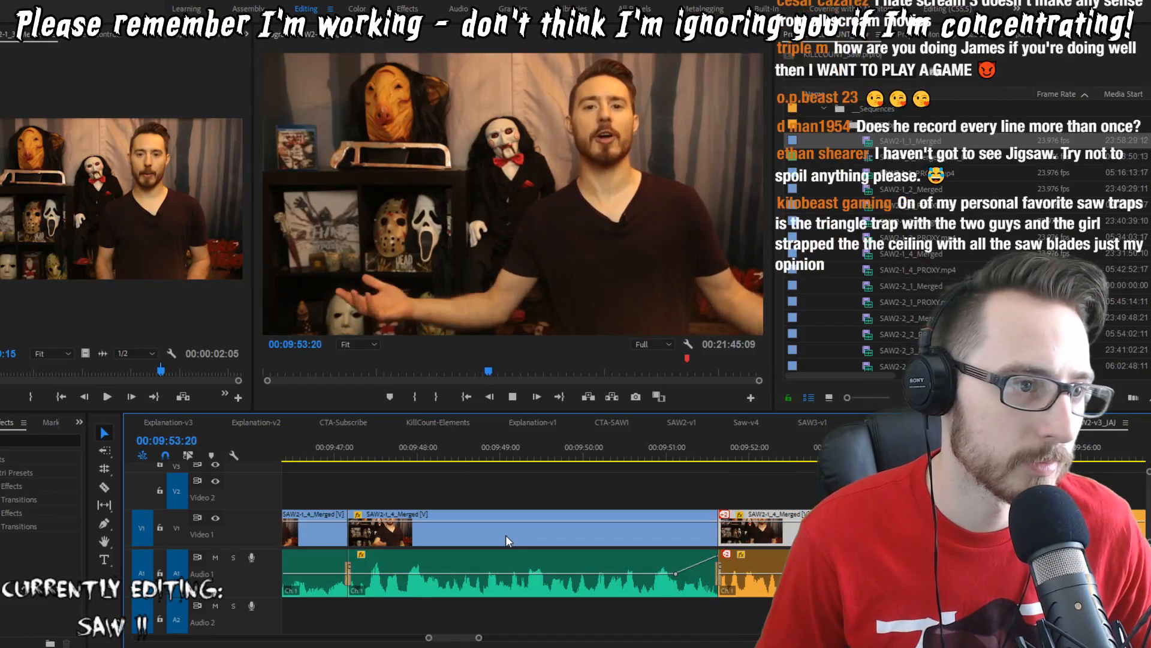
{"action": "key", "text": "space"}
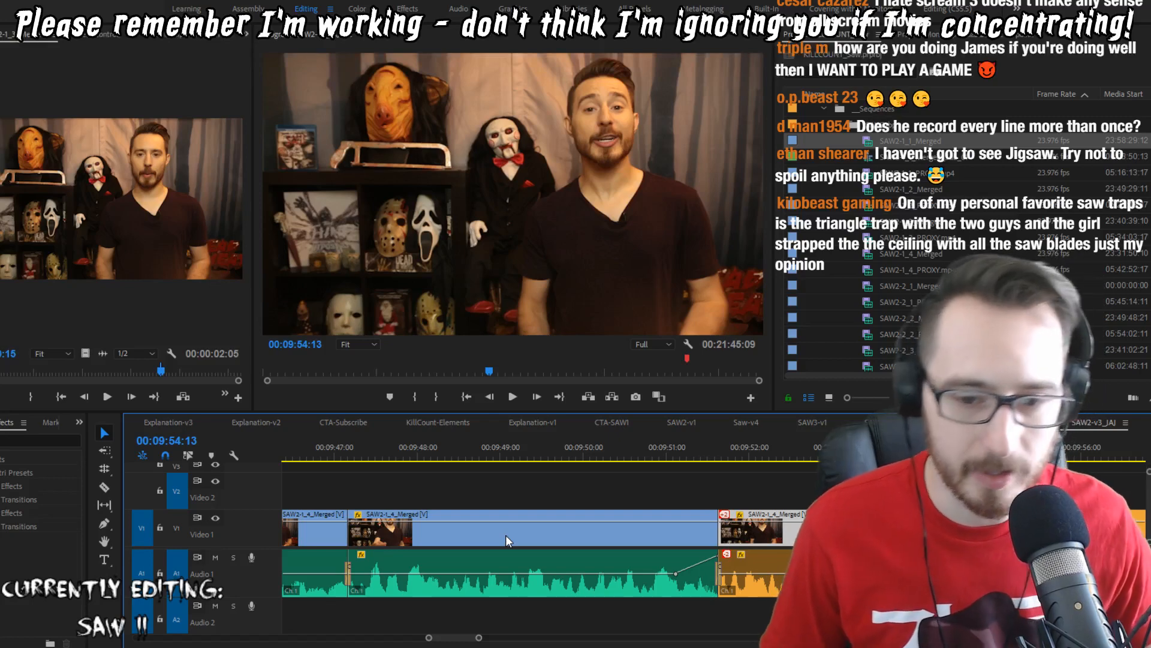
{"action": "key", "text": "p"}
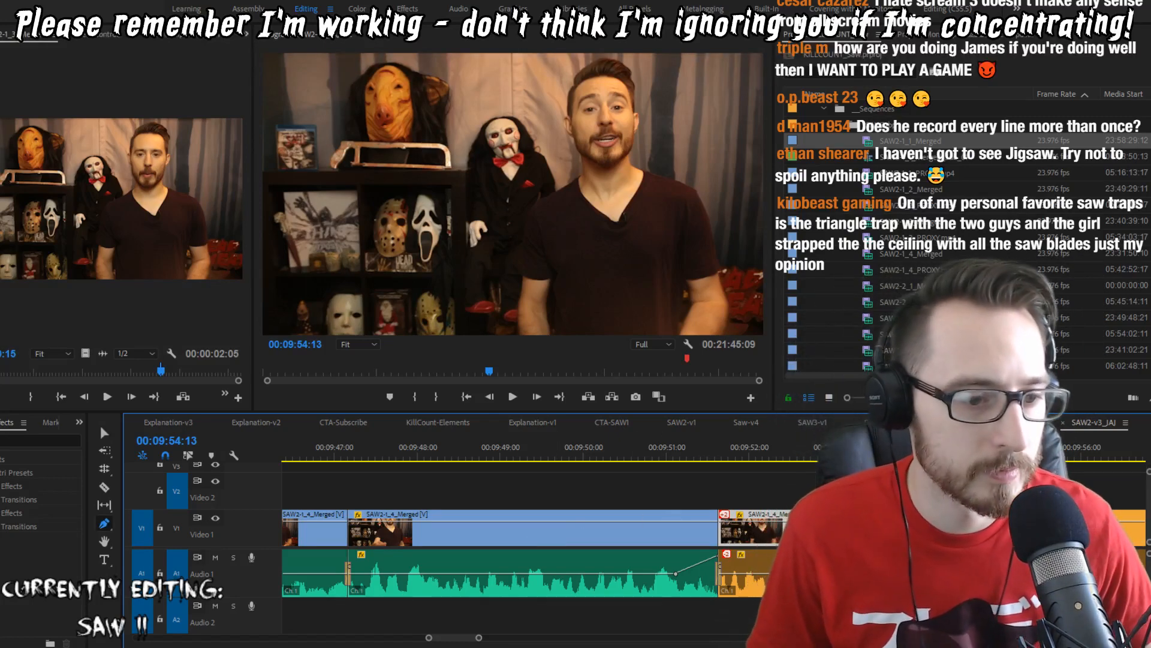
{"action": "key", "text": "v"}
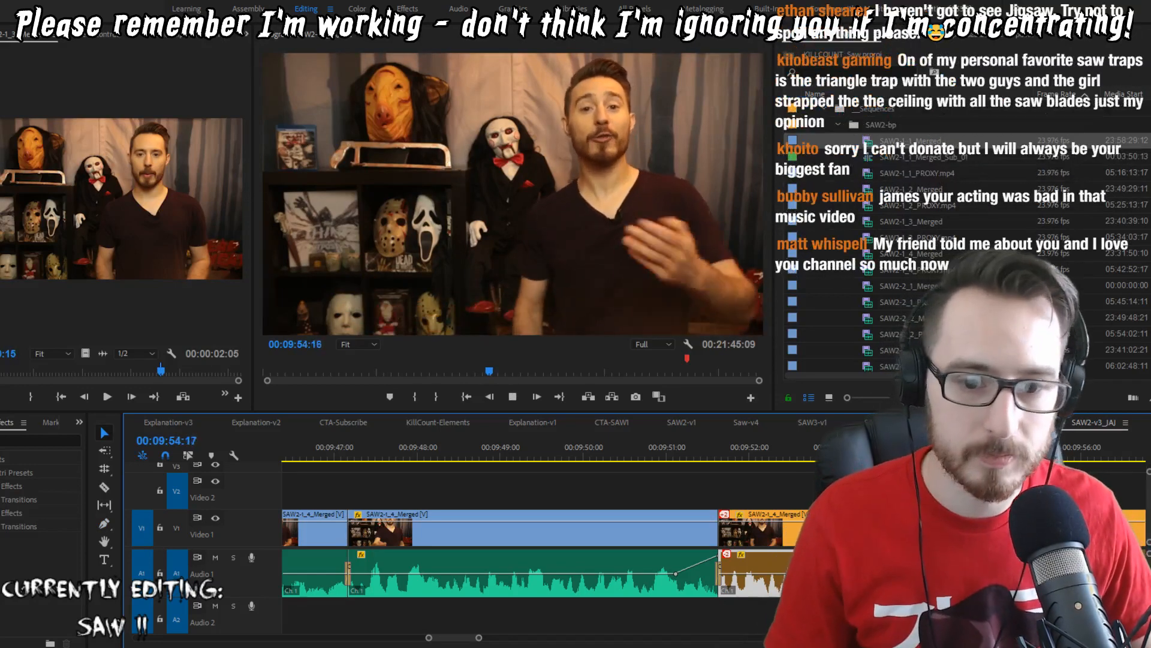
{"action": "key", "text": "space"}
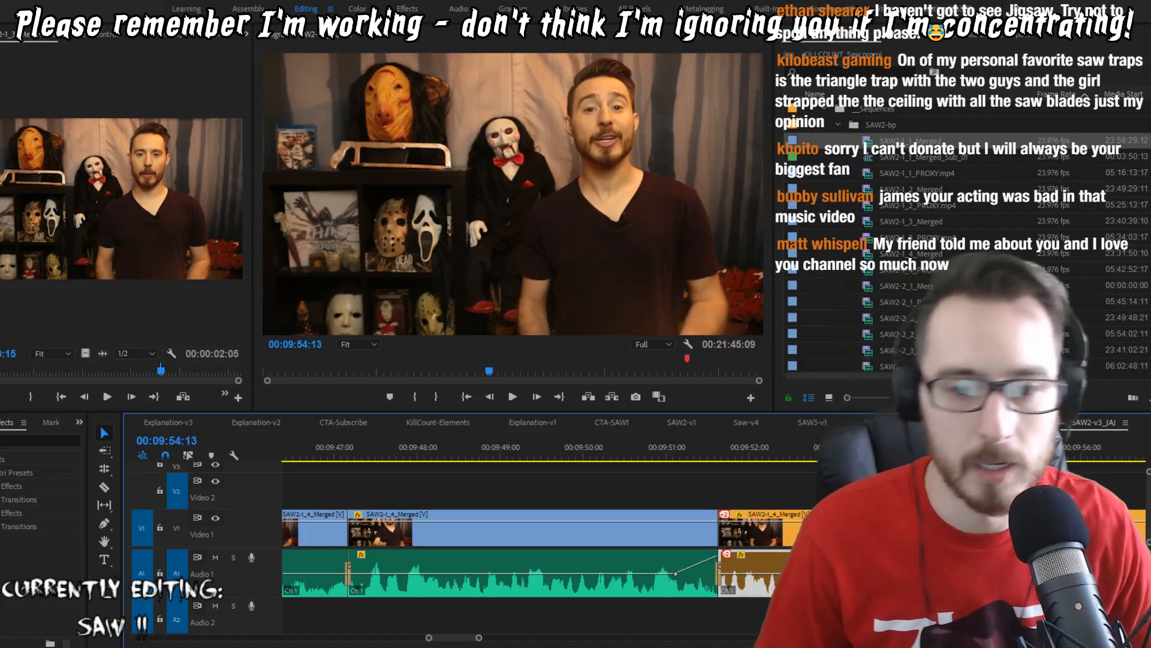
Step: Mark the range of surplus orange takes from 00:09:54:13 and extract it from the sequence
{"action": "key", "text": "i"}
{"action": "key", "text": "Down"}
{"action": "key", "text": "Down"}
{"action": "key", "text": "Down"}
{"action": "key", "text": "Down"}
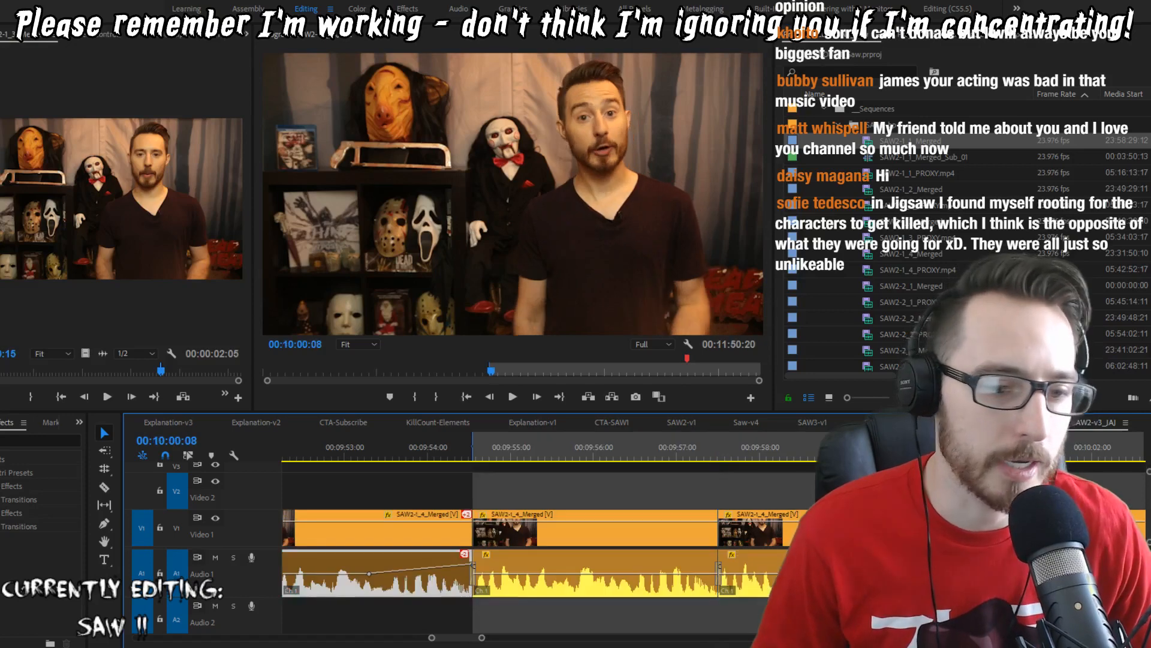
{"action": "key", "text": "o"}
{"action": "key", "text": "apostrophe"}
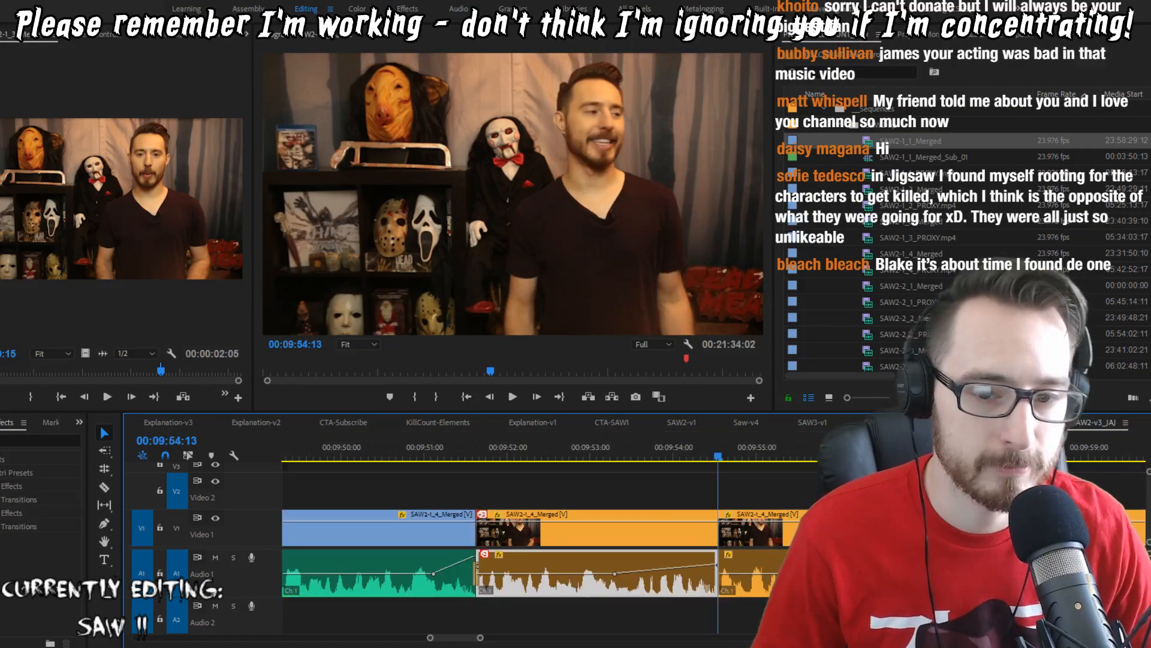
Step: Play the joined take from 00:09:54:13 and ripple trim its end to 00:09:59:18
{"action": "key", "text": "ctrl+shift+d"}
{"action": "key", "text": "Up"}
{"action": "key", "text": "space"}
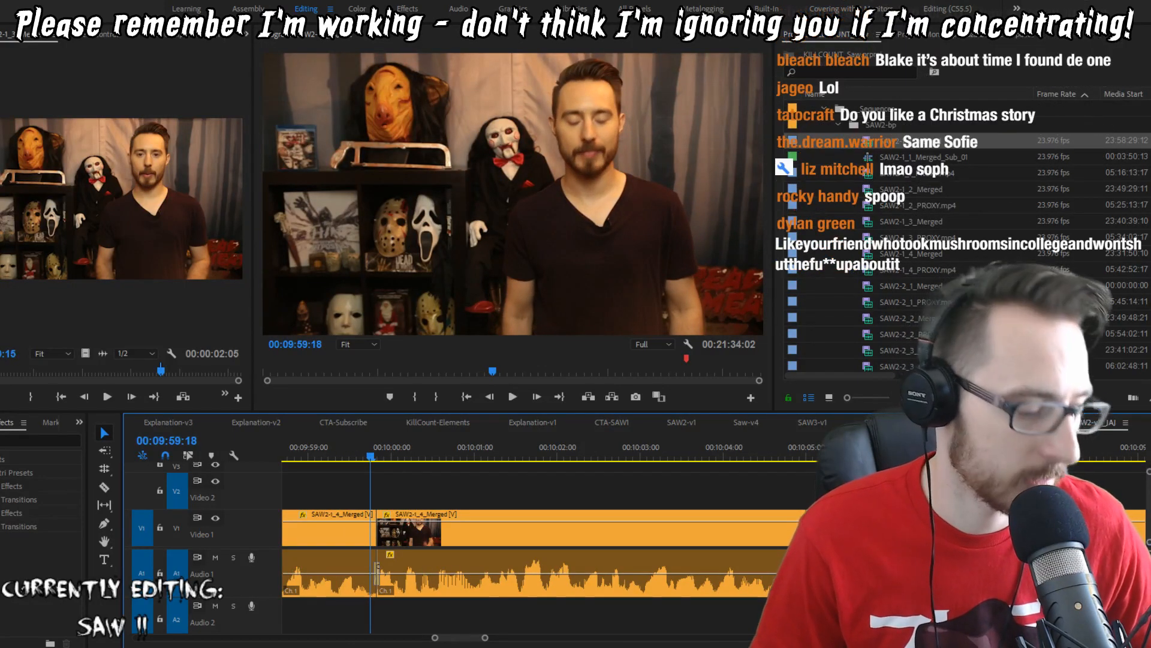
{"action": "key", "text": "w"}
Step: Replay the cut at 00:09:59:18 from about two seconds before it, play on through the following orange takes and replay the last one's start
{"action": "key", "text": "shift+Left"}
{"action": "key", "text": "shift+Left"}
{"action": "key", "text": "shift+Left"}
{"action": "key", "text": "shift+Left"}
{"action": "key", "text": "shift+Left"}
{"action": "key", "text": "shift+Left"}
{"action": "key", "text": "shift+Left"}
{"action": "key", "text": "shift+Left"}
{"action": "key", "text": "shift+Left"}
{"action": "key", "text": "shift+Left"}
{"action": "key", "text": "space"}
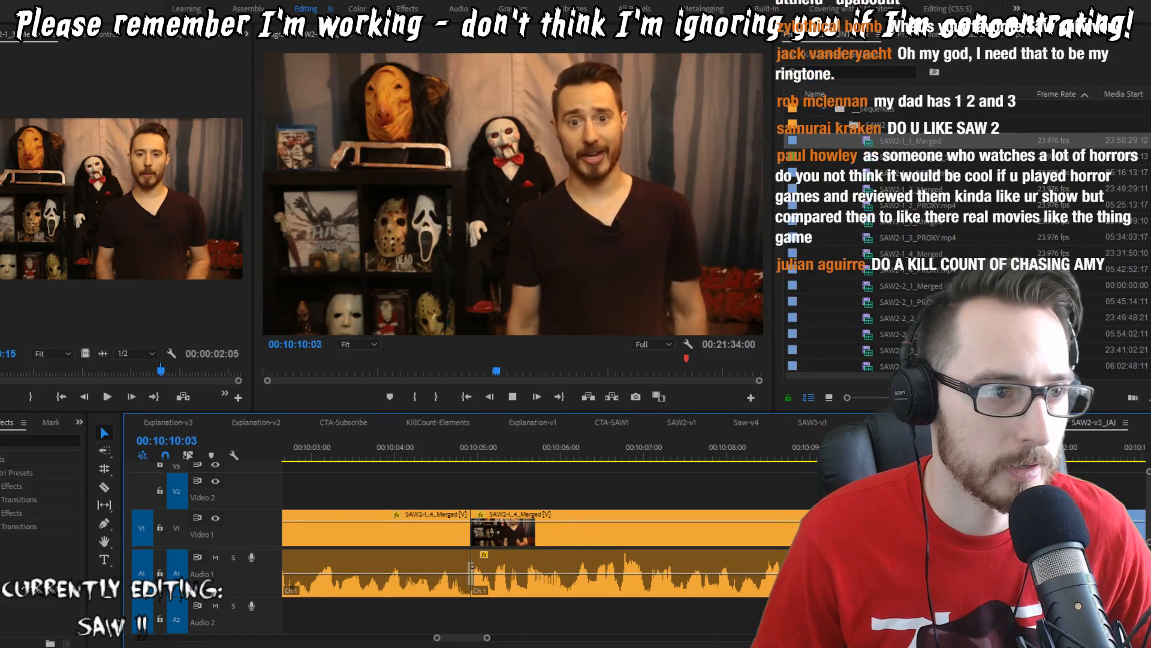
{"action": "key", "text": "Up"}
{"action": "key", "text": "space"}
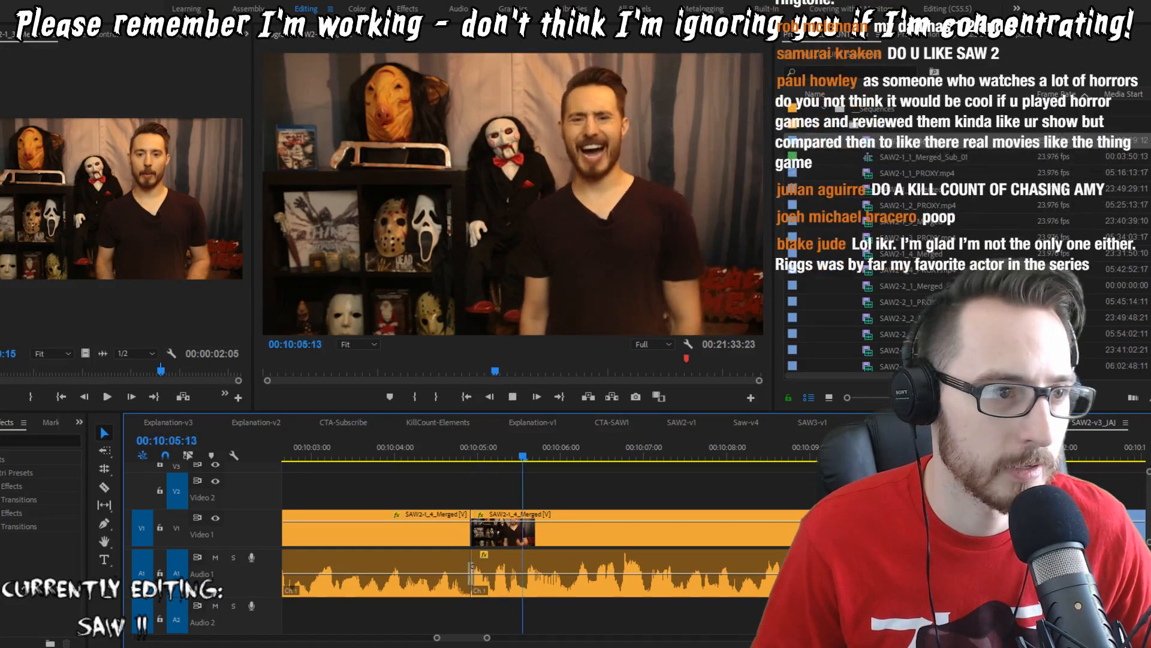
Step: Mark an out point one frame before the orange cut near 00:10:05 and replay the take from 00:09:54:13 to 00:09:59:18
{"action": "key", "text": "Up"}
{"action": "key", "text": "Left"}
{"action": "key", "text": "o"}
{"action": "key", "text": "Up"}
{"action": "key", "text": "Up"}
{"action": "key", "text": "space"}
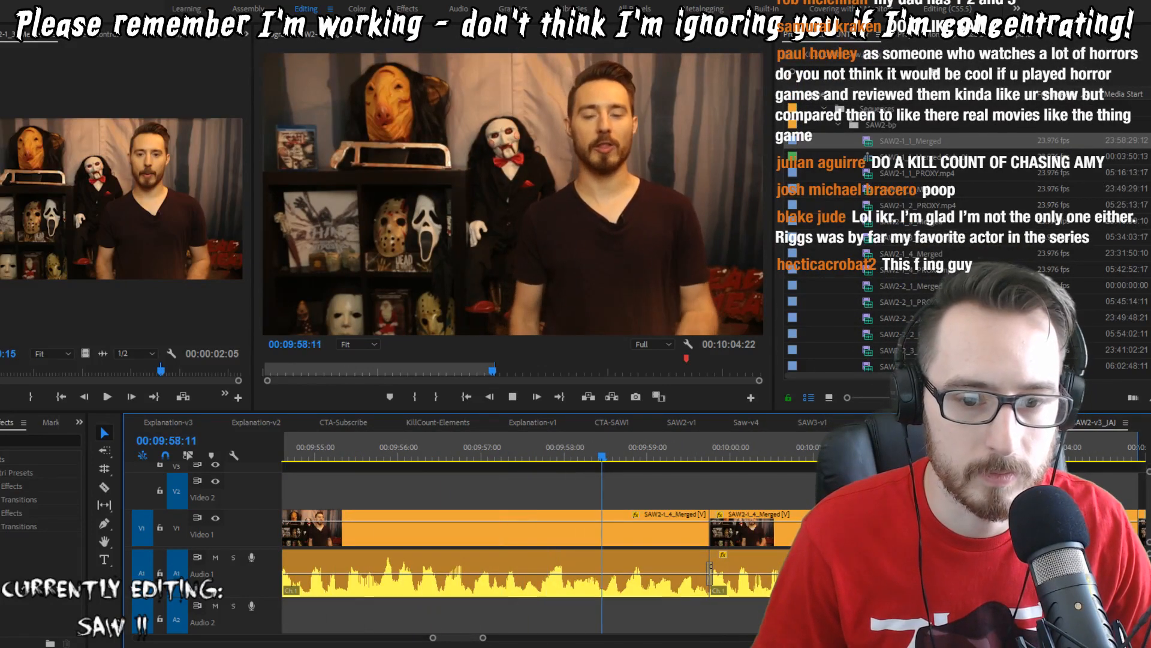
{"action": "key", "text": "space"}
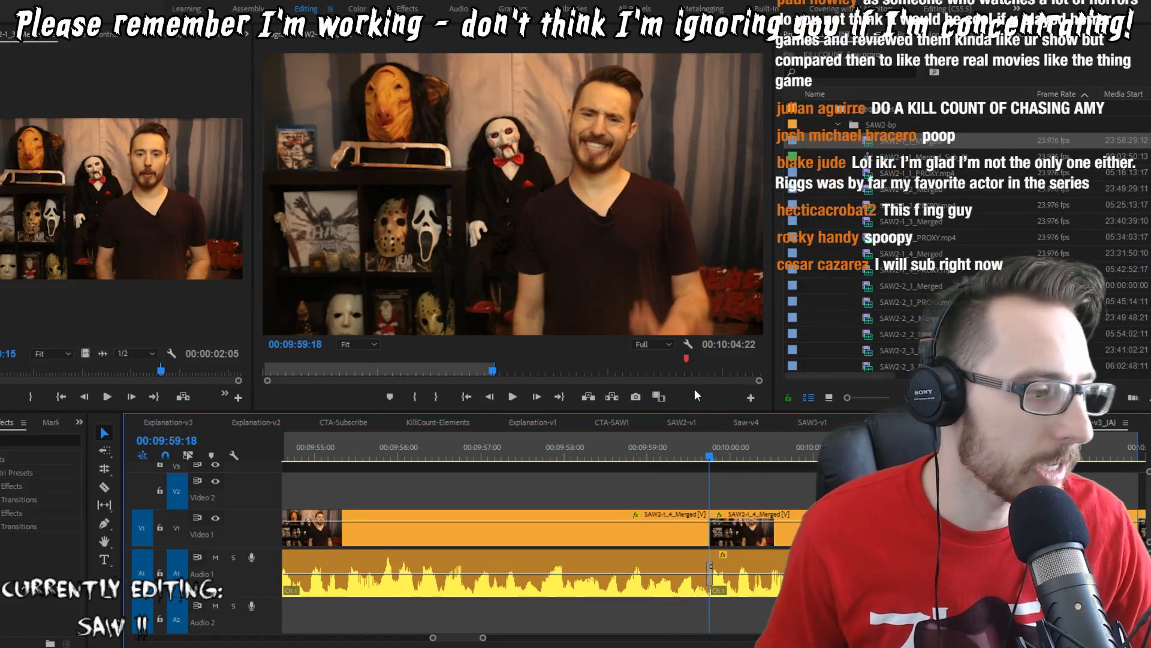
Step: Open the SAW2-v1 sequence and skim its movie footage between about 00:09:06 and 00:11:27
{"action": "left_click", "coordinate": [816, 423]}
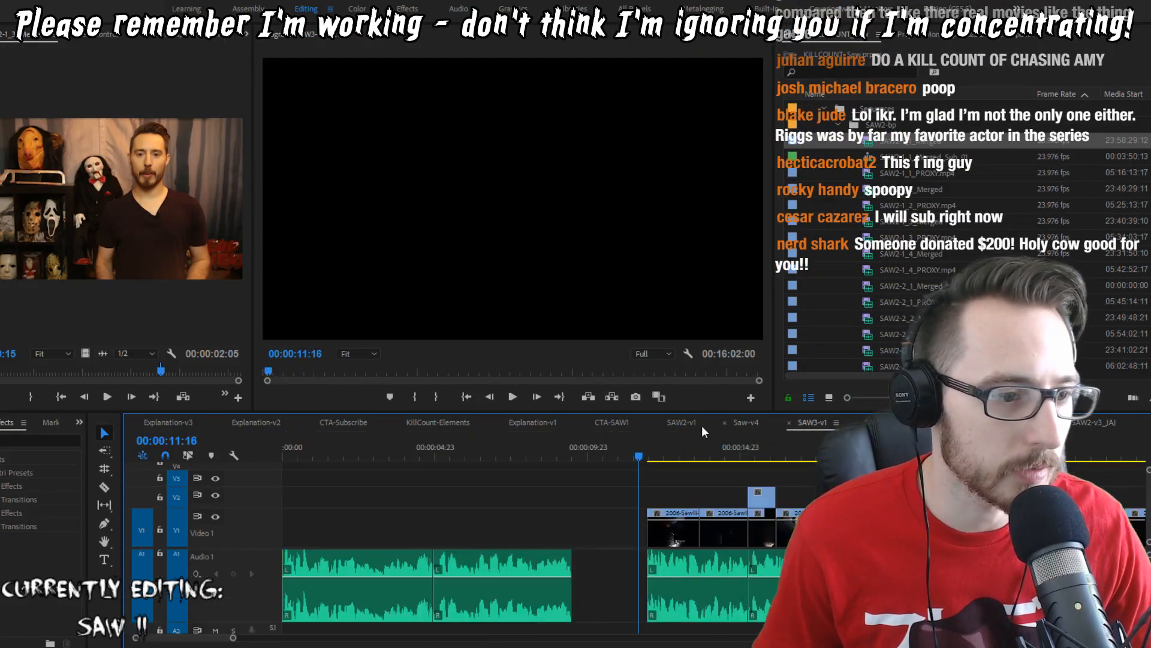
{"action": "left_click", "coordinate": [686, 422]}
{"action": "key", "text": "backslash"}
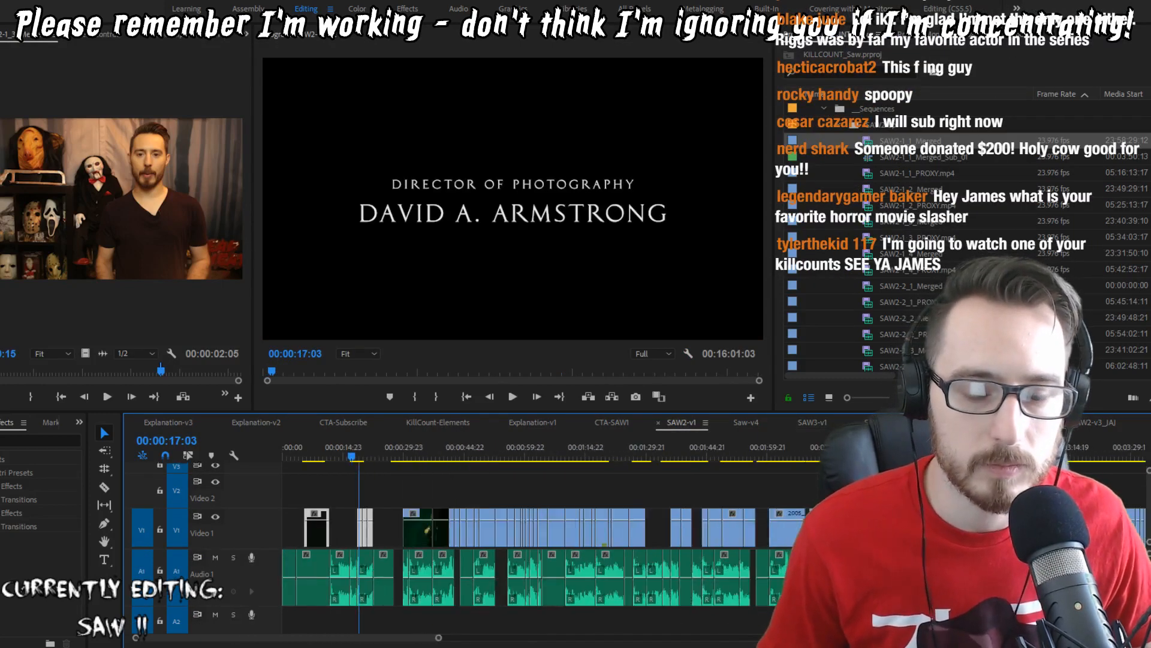
{"action": "scroll", "coordinate": [659, 528], "scroll_direction": "down", "scroll_amount": 5}
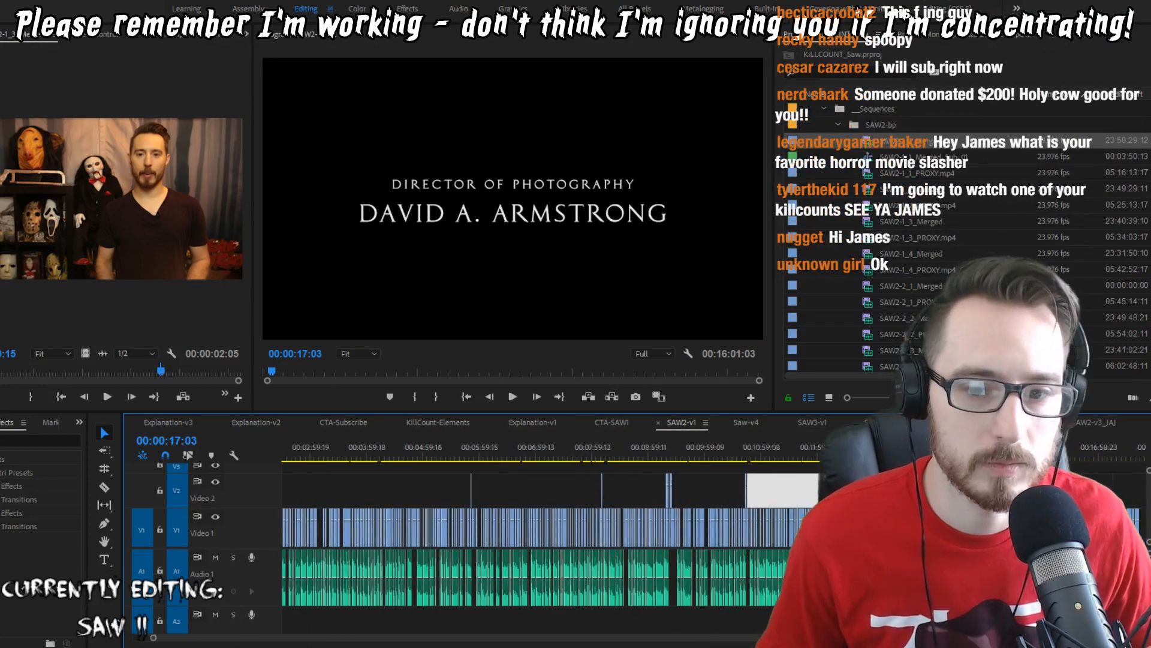
{"action": "left_click", "coordinate": [628, 460]}
{"action": "key", "text": "space"}
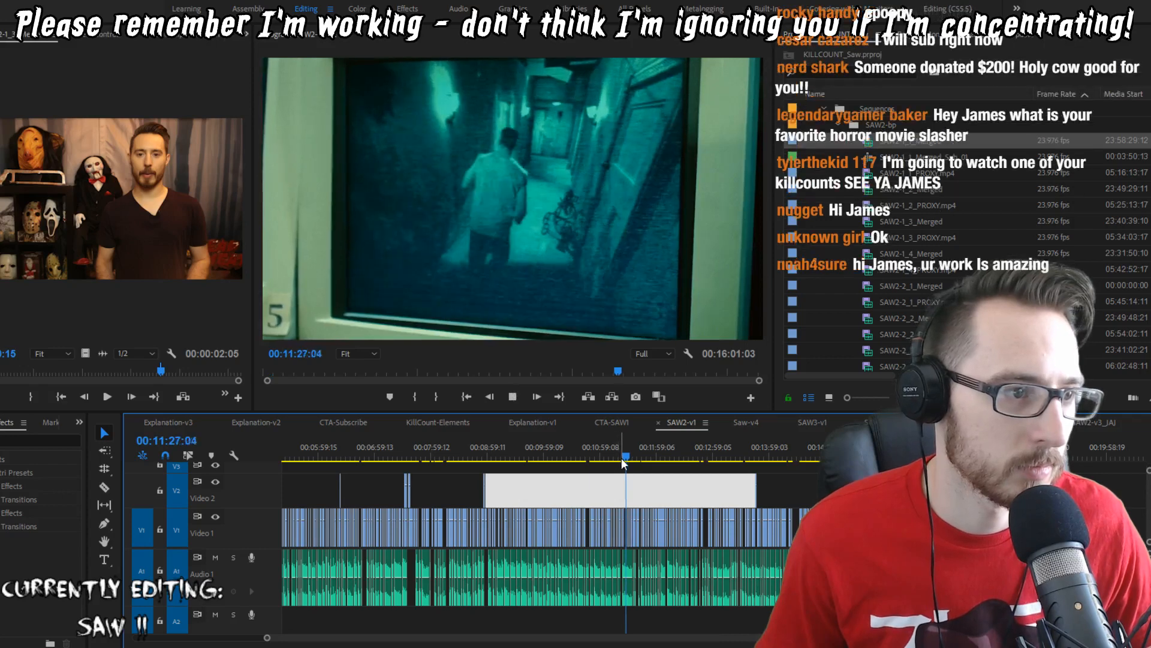
{"action": "left_click", "coordinate": [563, 451]}
{"action": "key", "text": "space"}
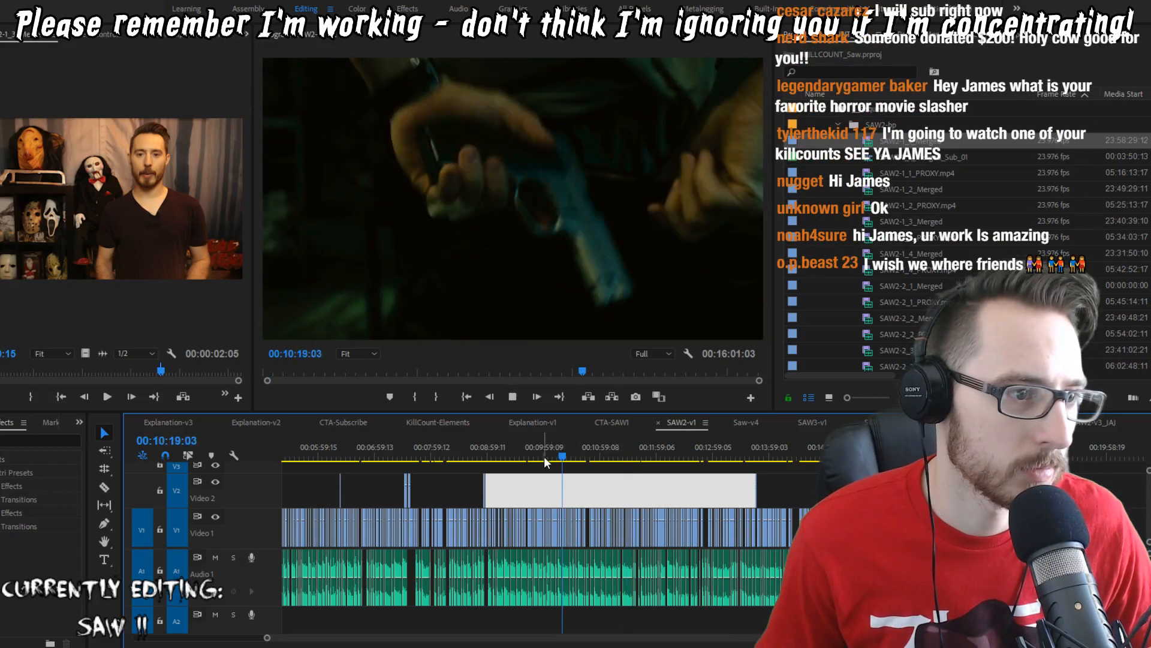
{"action": "left_click_drag", "start_coordinate": [532, 446], "coordinate": [482, 454]}
{"action": "key", "text": "="}
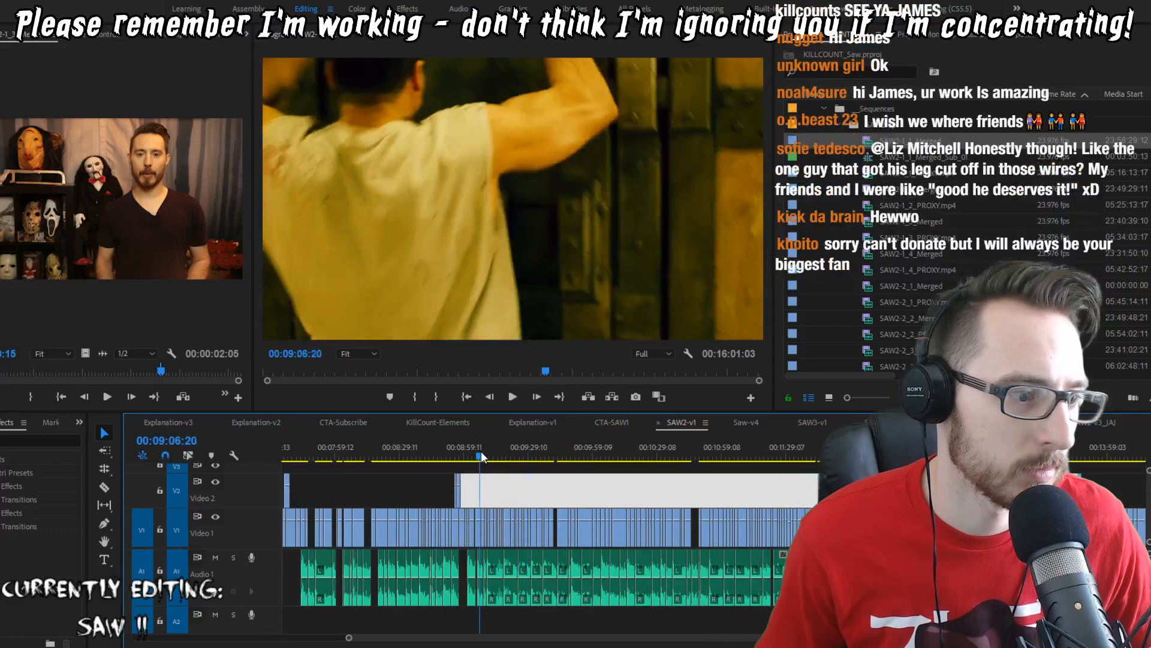
Step: Sample the earlier SAW2-v1 movie footage back to about 00:07:56 to find the scene being discussed
{"action": "key", "text": "space"}
{"action": "scroll", "coordinate": [437, 497], "scroll_direction": "up", "scroll_amount": 3}
{"action": "left_click", "coordinate": [530, 454]}
{"action": "key", "text": "space"}
{"action": "scroll", "coordinate": [495, 521], "scroll_direction": "up", "scroll_amount": 3}
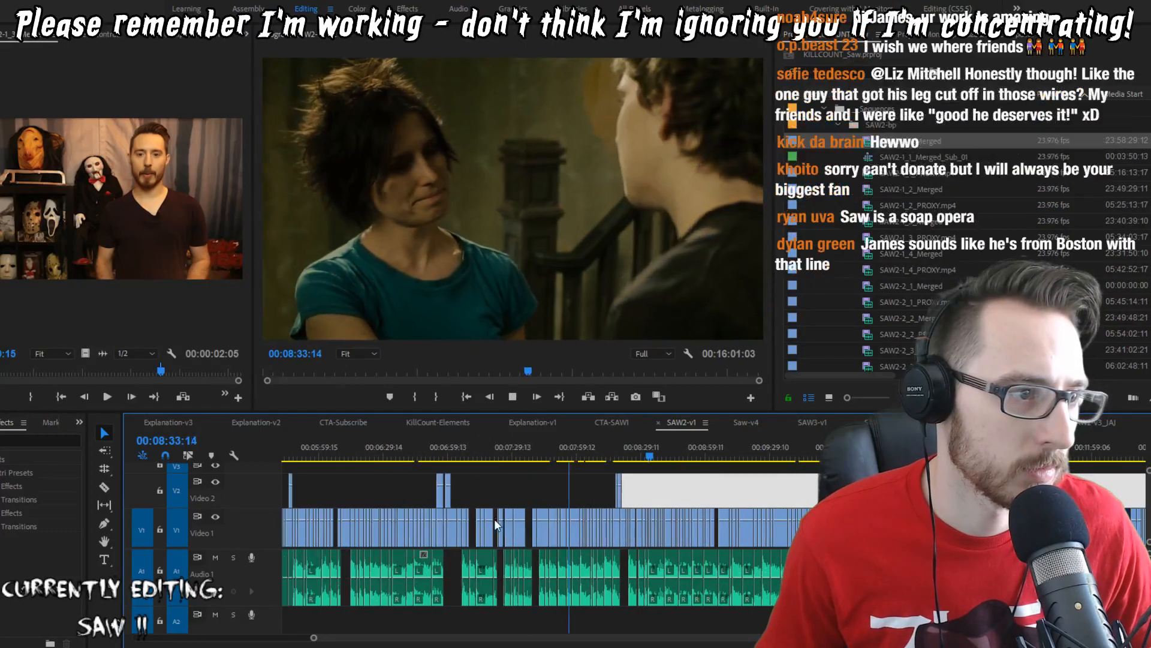
{"action": "scroll", "coordinate": [494, 519], "scroll_direction": "up", "scroll_amount": 3}
{"action": "left_click", "coordinate": [606, 452]}
{"action": "scroll", "coordinate": [611, 468], "scroll_direction": "up", "scroll_amount": 3}
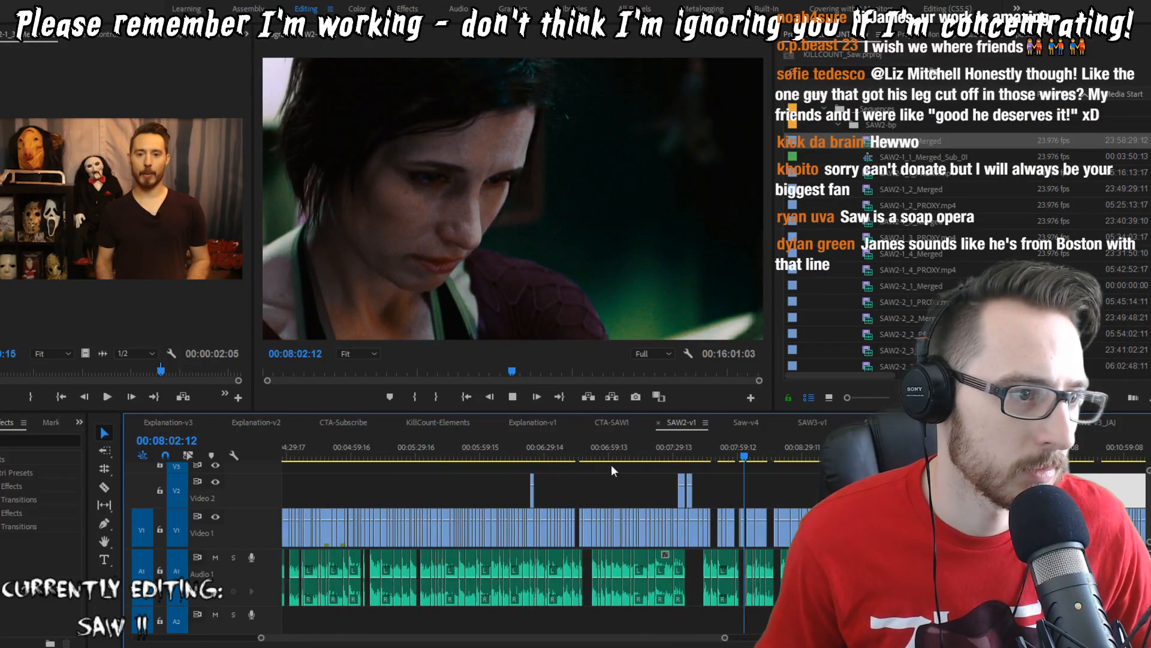
{"action": "left_click", "coordinate": [646, 455]}
{"action": "left_click", "coordinate": [732, 451]}
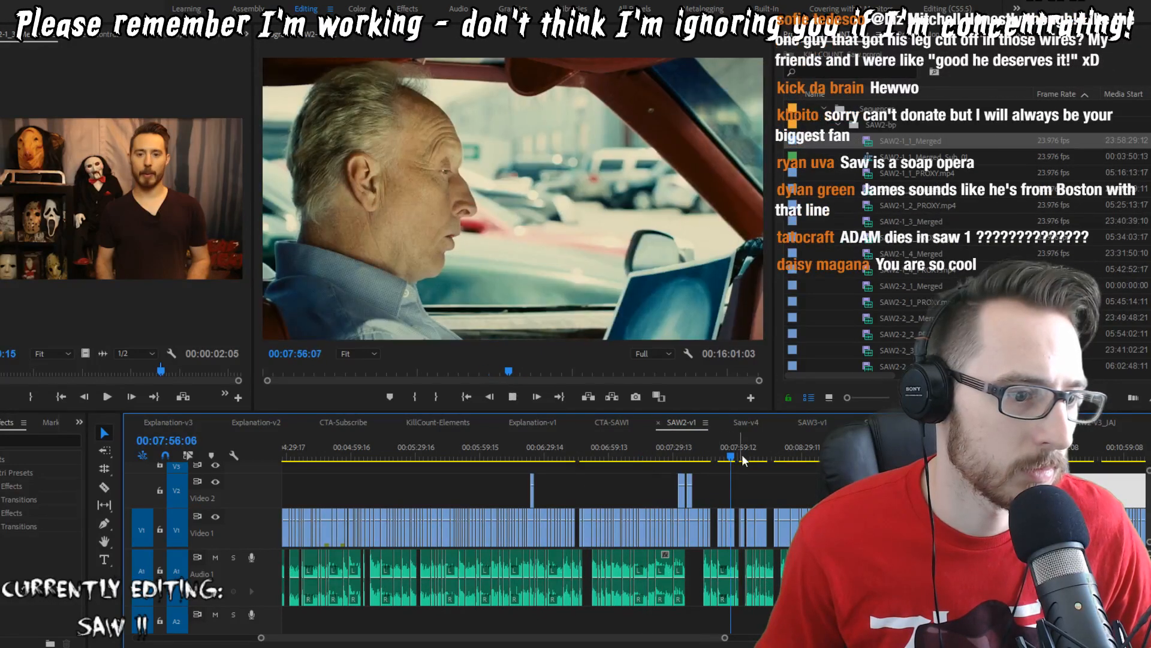
Step: Play the SAW2-v1 movie scenes from about 00:07:58 through 00:08:23:23
{"action": "scroll", "coordinate": [721, 496], "scroll_direction": "up", "scroll_amount": 6}
{"action": "scroll", "coordinate": [791, 517], "scroll_direction": "up", "scroll_amount": 3}
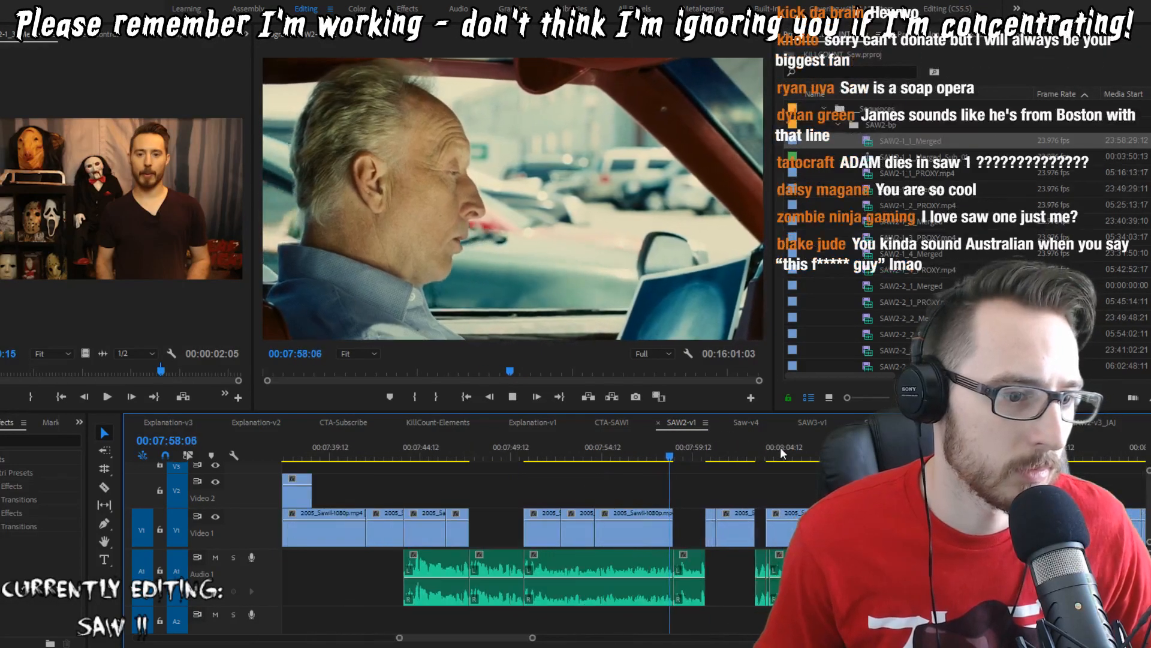
{"action": "left_click", "coordinate": [780, 447]}
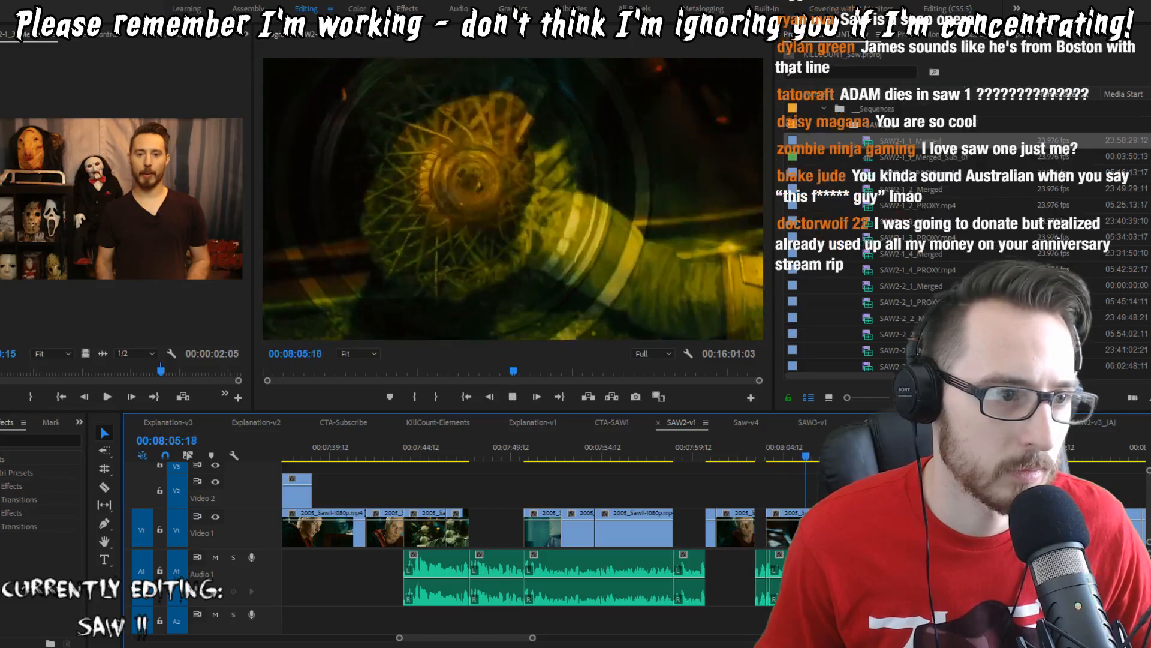
{"action": "left_click", "coordinate": [936, 450]}
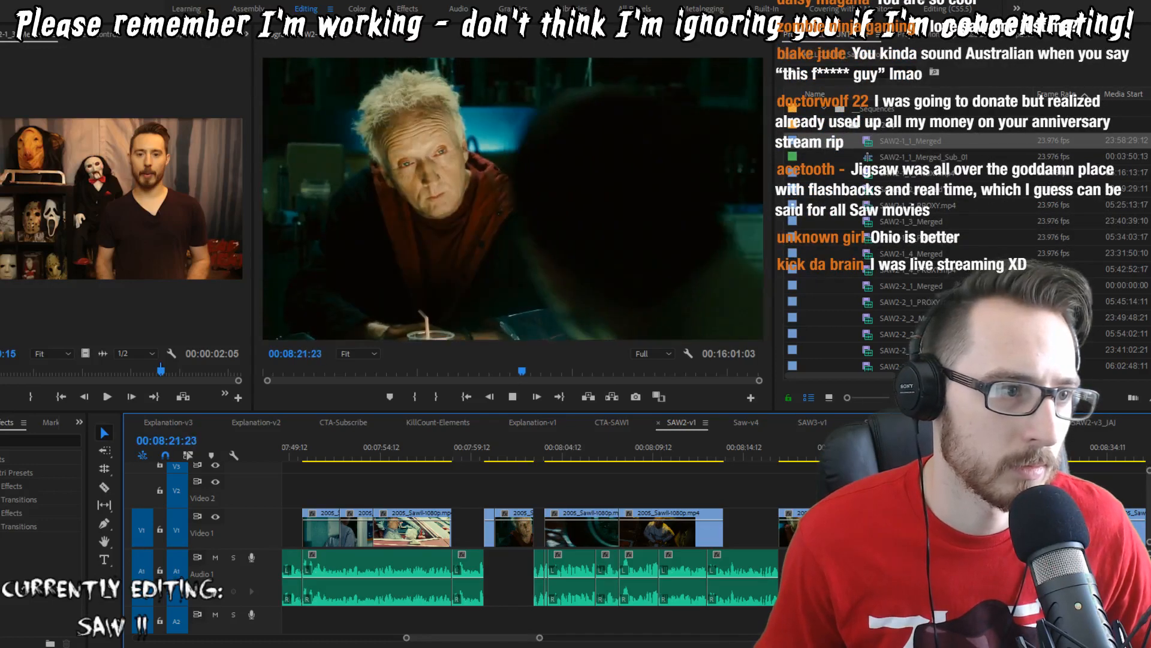
{"action": "key", "text": "space"}
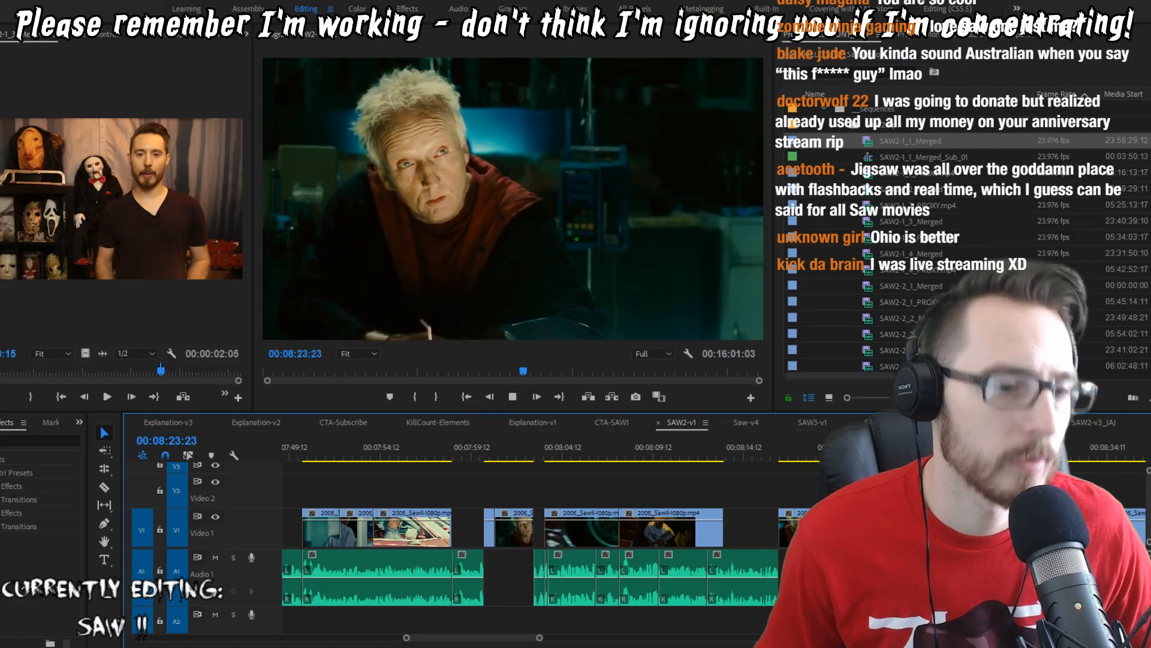
Step: Save the project, return to the SAW2-v3_JAJ sequence and play it from just after 00:09:54:13
{"action": "key", "text": "ctrl+s"}
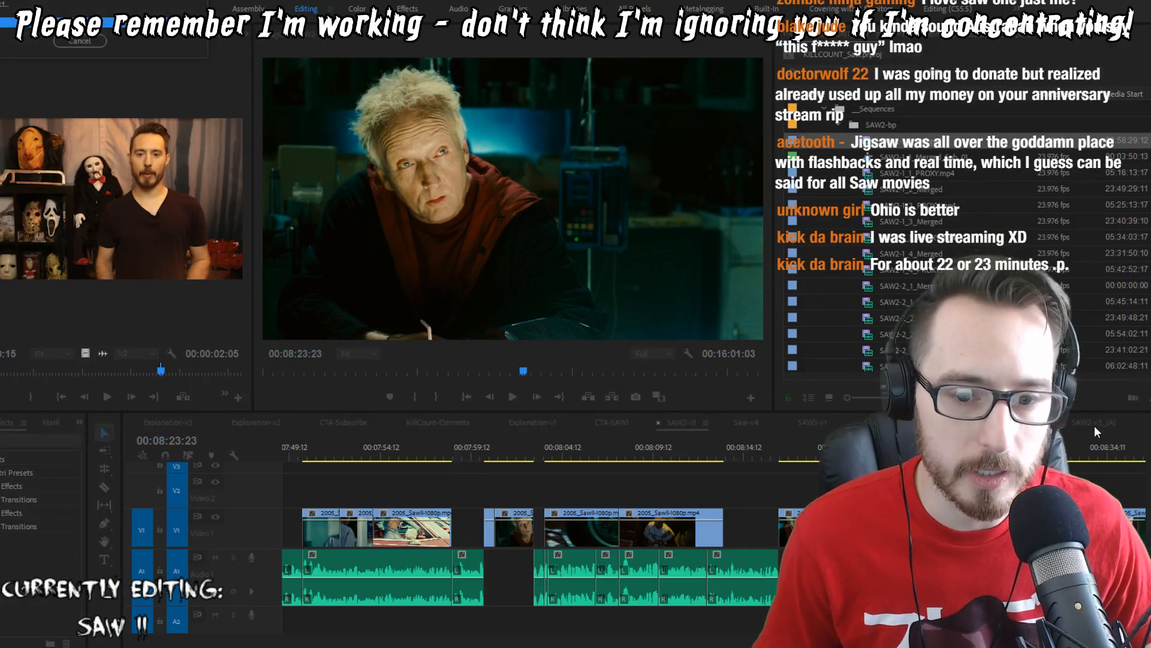
{"action": "left_click", "coordinate": [1095, 423]}
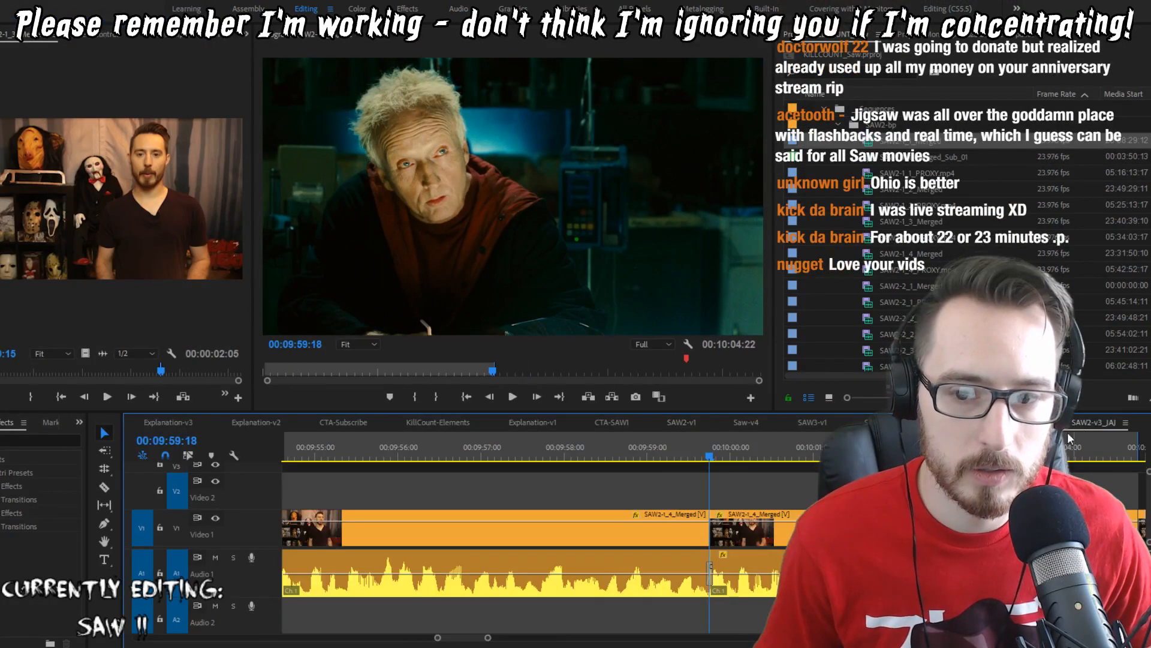
{"action": "scroll", "coordinate": [657, 437], "scroll_direction": "up", "scroll_amount": 3}
{"action": "left_click", "coordinate": [457, 437]}
{"action": "key", "text": "space"}
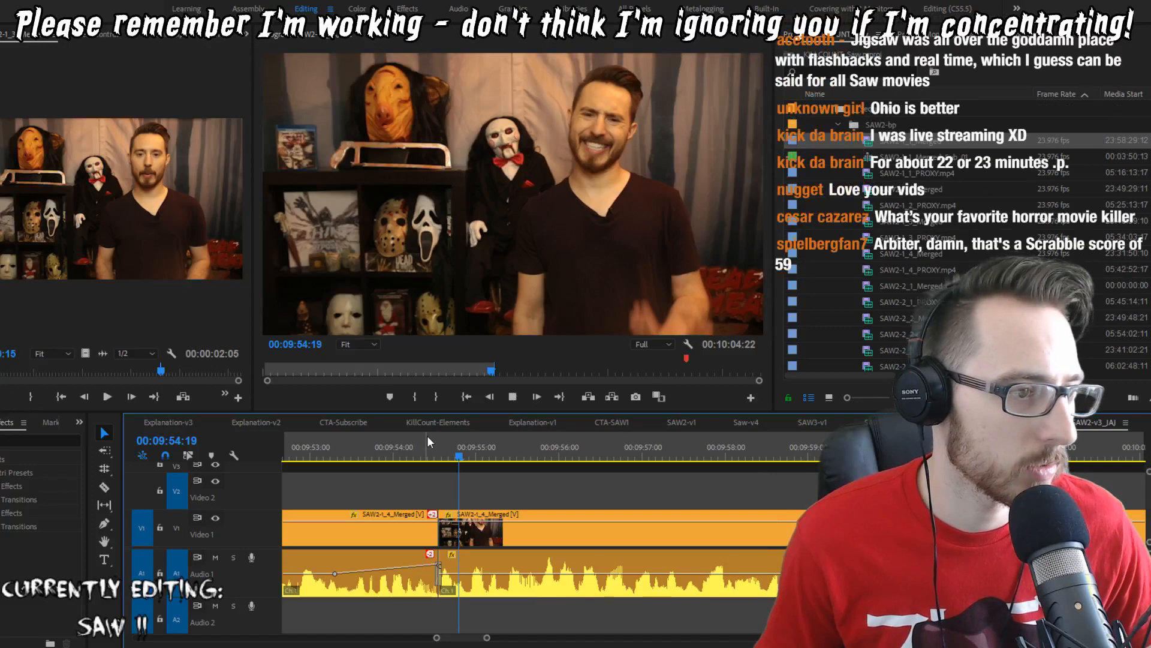
Step: Replay the take from 00:09:54:13, mark an in point at 00:09:56:22 and play on through the following takes
{"action": "key", "text": "Up"}
{"action": "key", "text": "Up"}
{"action": "key", "text": "Down"}
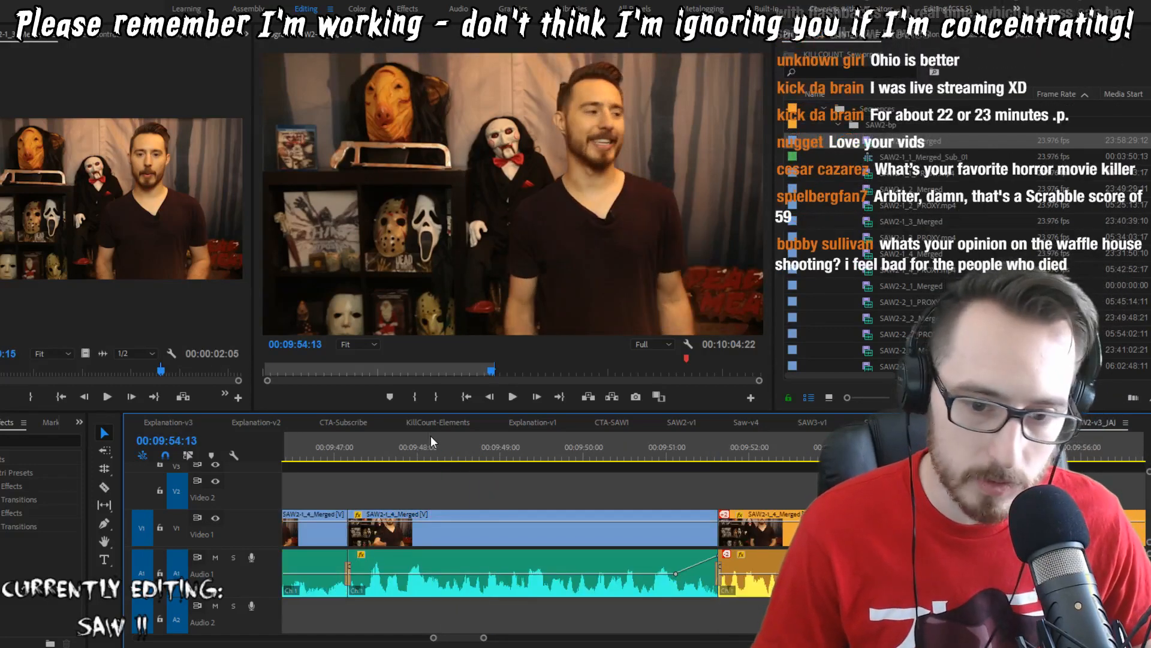
{"action": "key", "text": "space"}
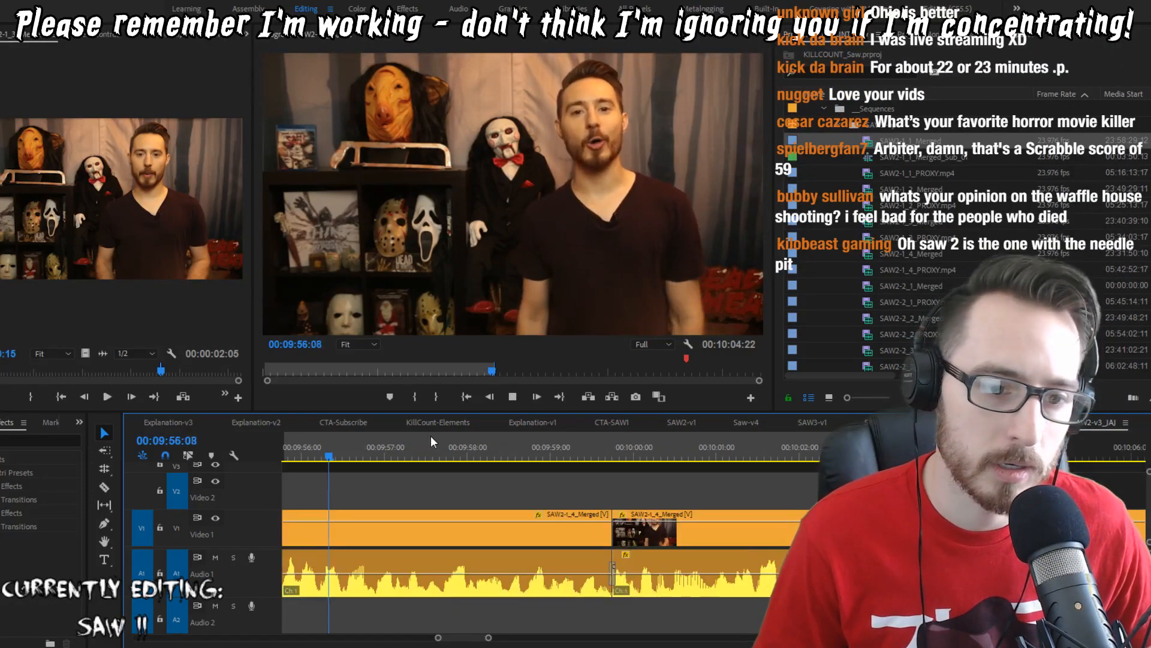
{"action": "key", "text": "space"}
{"action": "key", "text": "Right"}
{"action": "key", "text": "Right"}
{"action": "key", "text": "Right"}
{"action": "key", "text": "Right"}
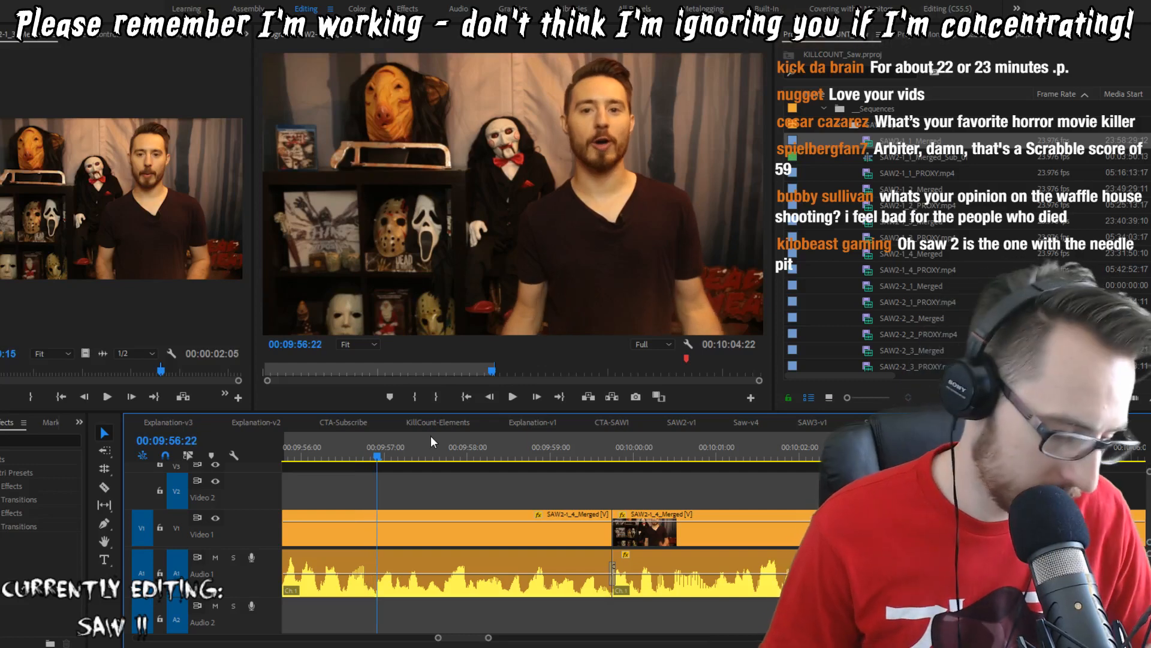
{"action": "key", "text": "i"}
{"action": "key", "text": "space"}
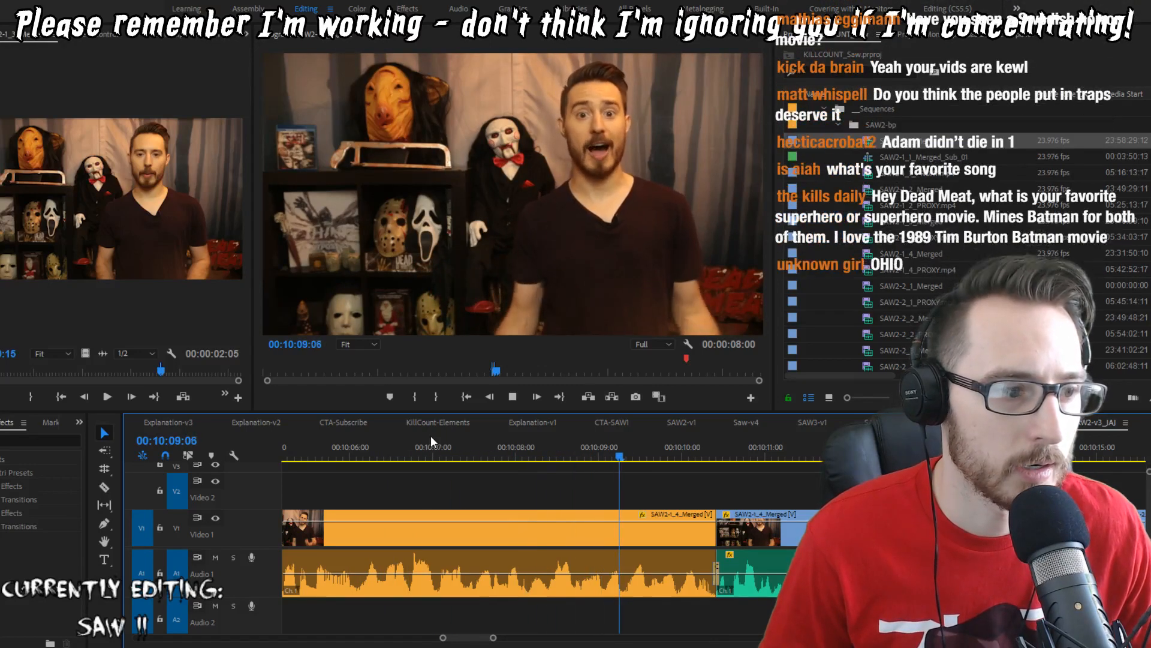
Step: Mark the surplus section from about 00:09:55:19 to 00:10:00:21 and extract it from the sequence
{"action": "key", "text": "space"}
{"action": "key", "text": "Up"}
{"action": "key", "text": "space"}
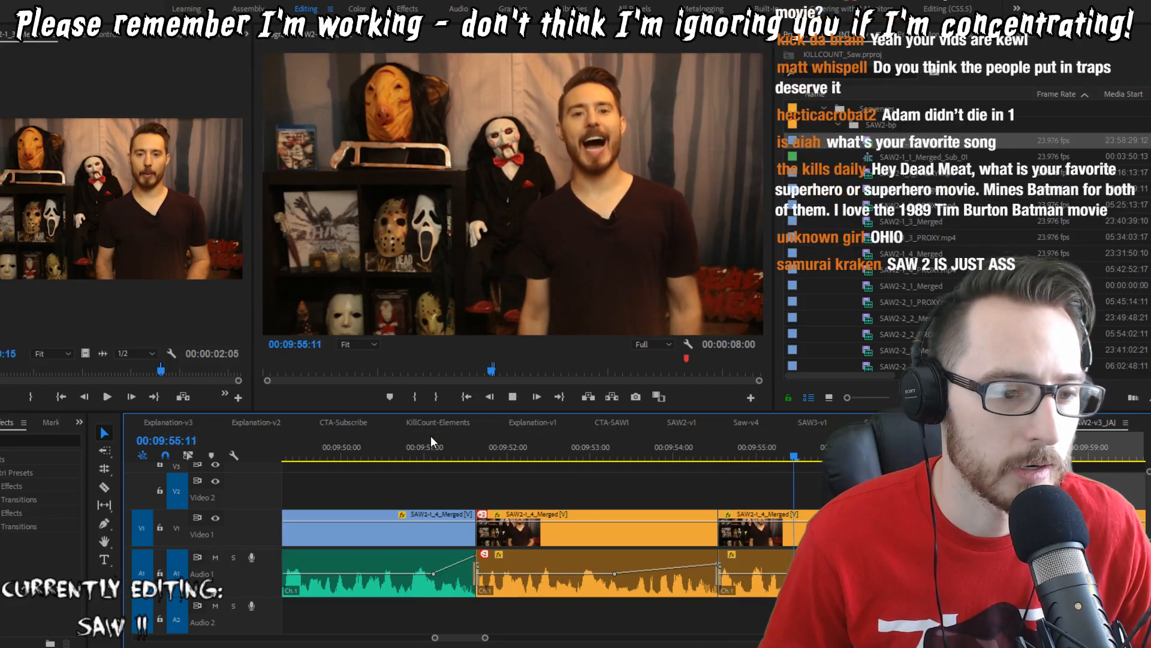
{"action": "key", "text": "space"}
{"action": "key", "text": "i"}
{"action": "key", "text": "Down"}
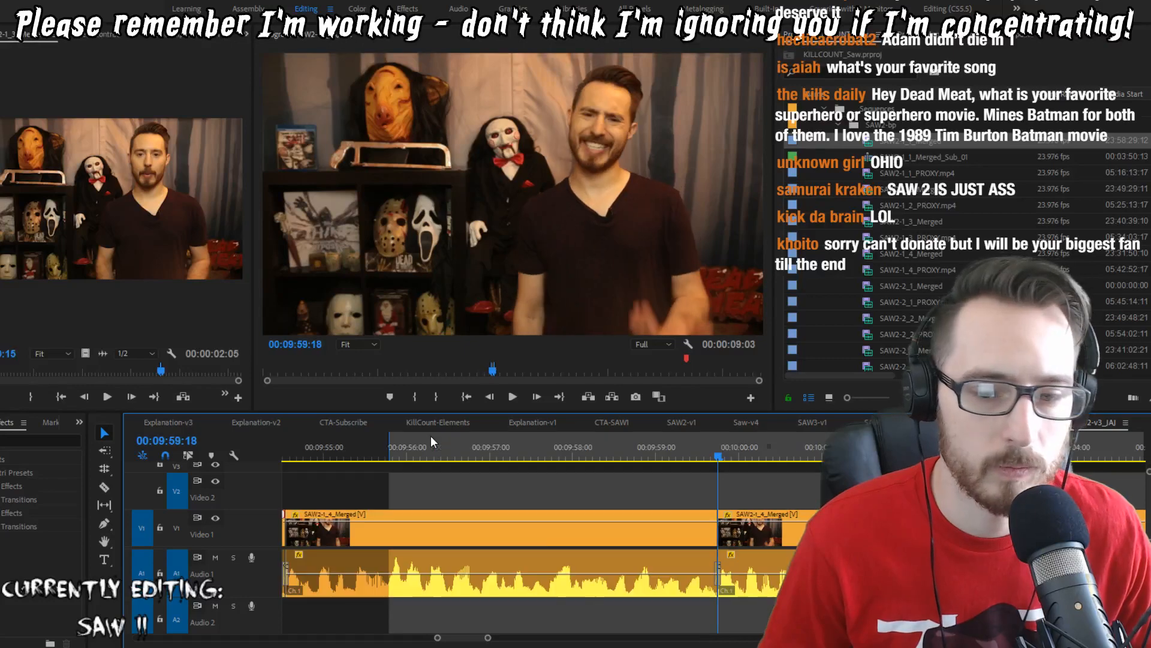
{"action": "key", "text": "space"}
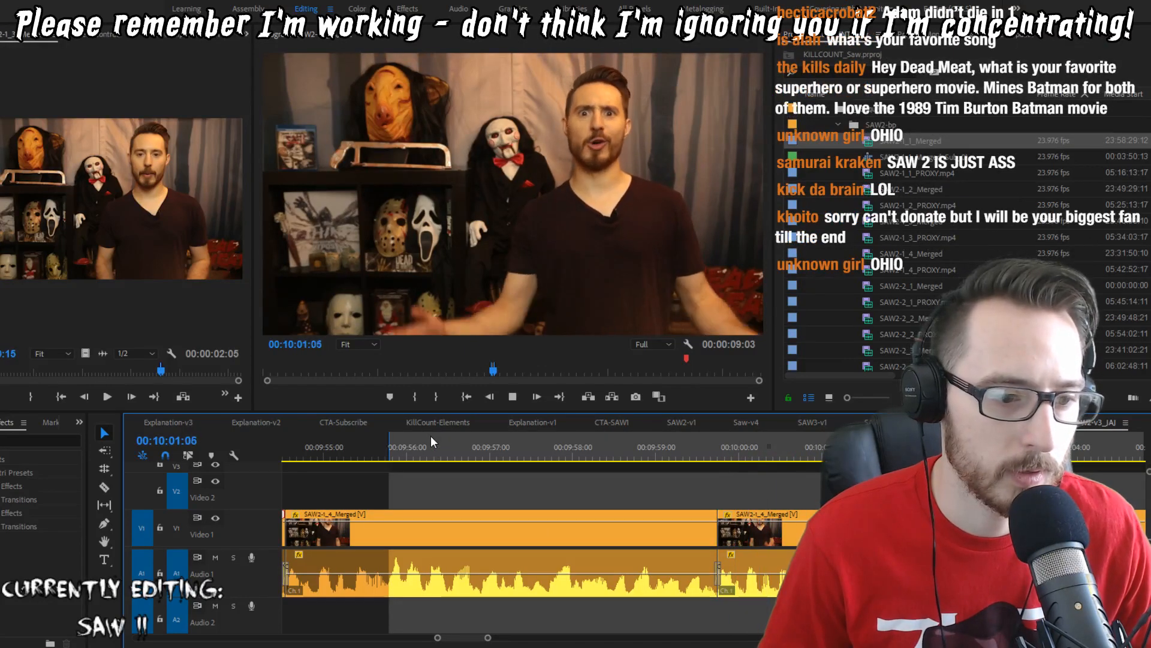
{"action": "key", "text": "space"}
{"action": "key", "text": "Left"}
{"action": "key", "text": "o"}
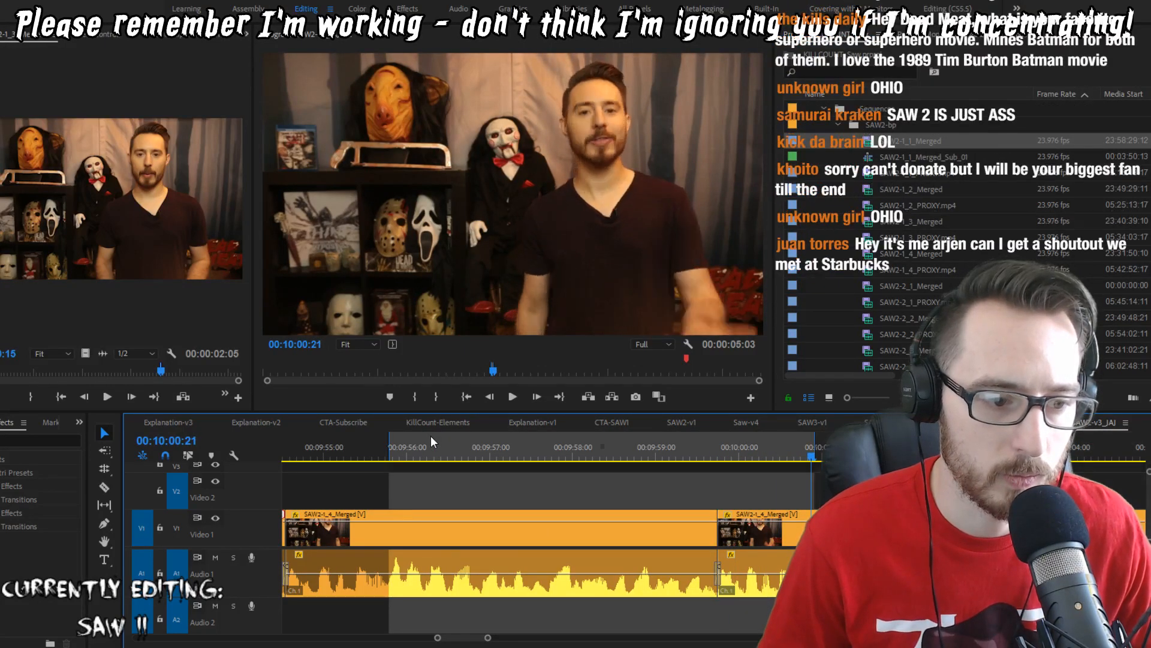
{"action": "key", "text": "apostrophe"}
Step: Replay the new cut near 00:09:55:18 and ripple trim the outgoing clip's end back a frame at a time
{"action": "key", "text": "Up"}
{"action": "key", "text": "space"}
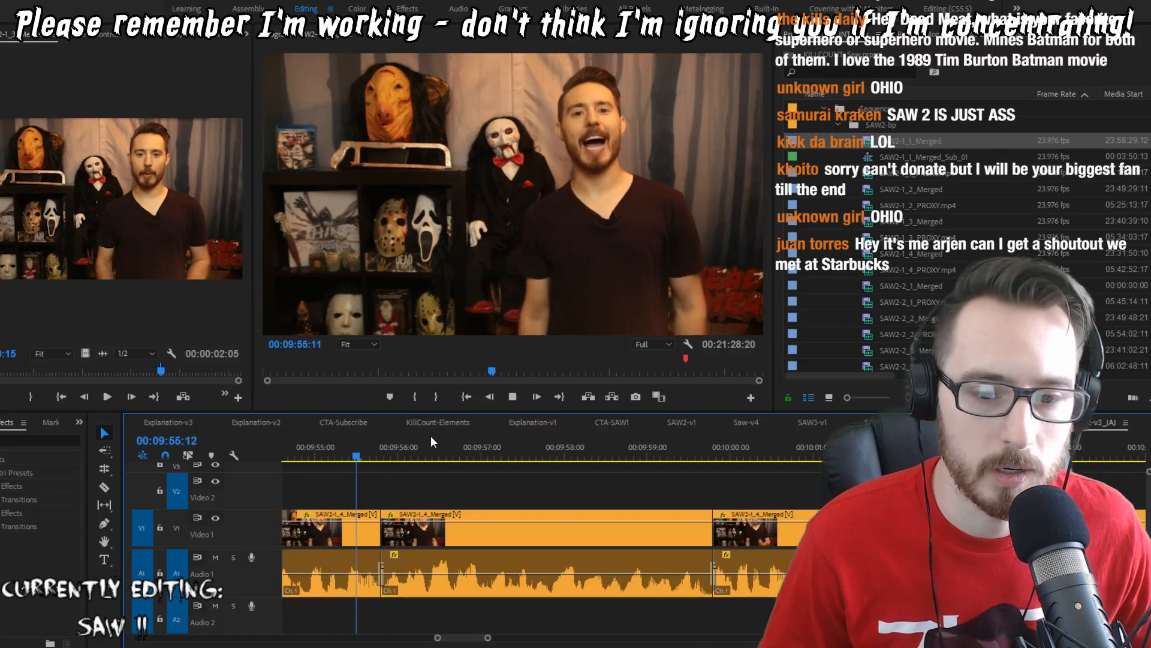
{"action": "key", "text": "Up"}
{"action": "key", "text": "Left"}
{"action": "key", "text": "w"}
{"action": "key", "text": "Up"}
{"action": "key", "text": "space"}
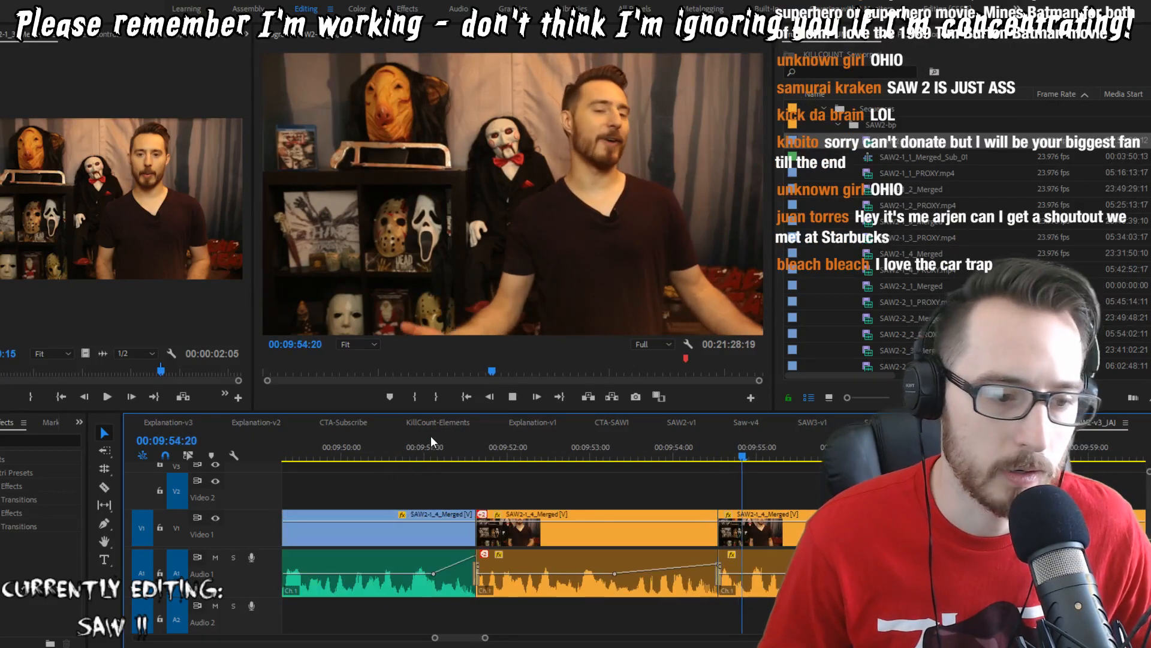
{"action": "key", "text": "Up"}
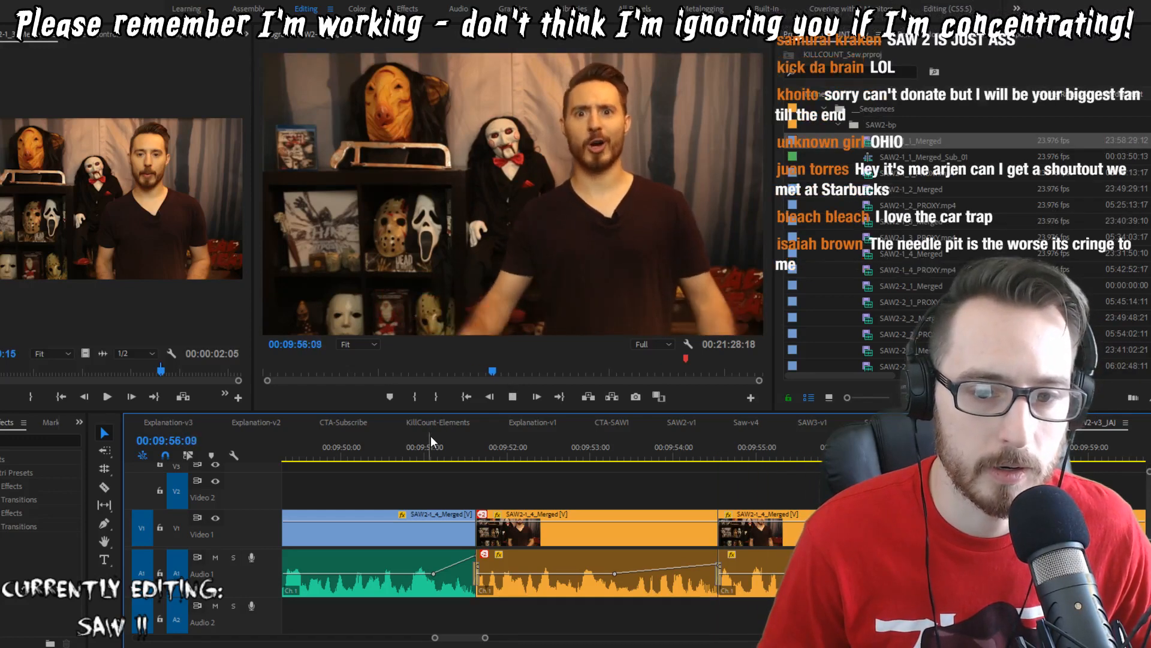
{"action": "key", "text": "space"}
{"action": "key", "text": "space"}
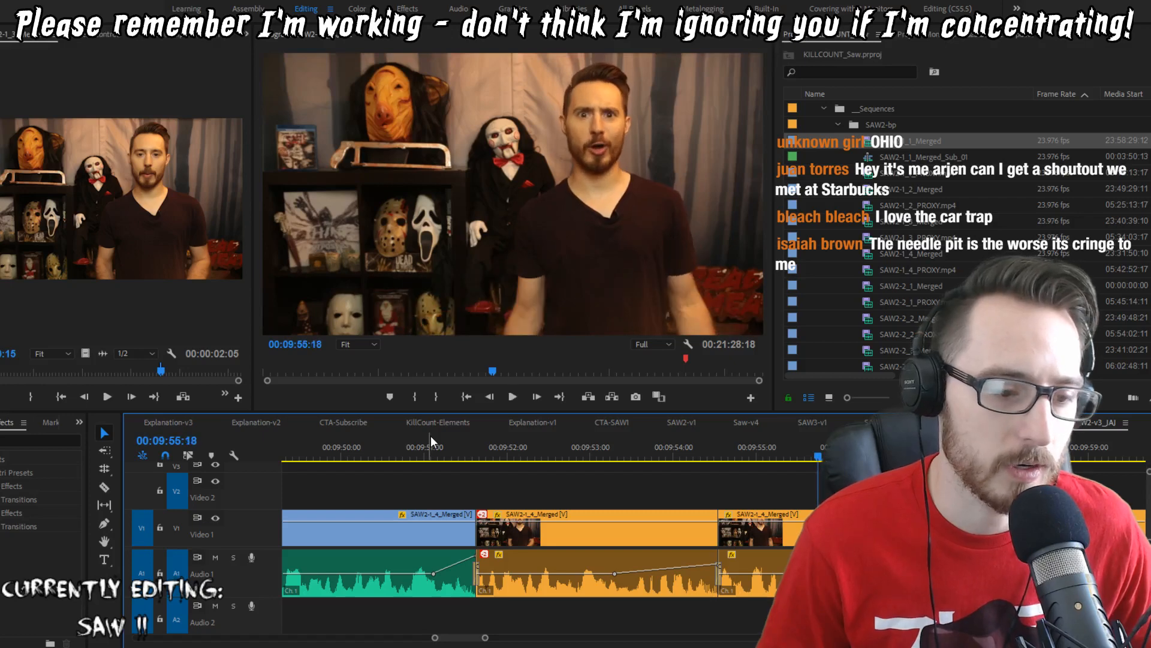
Step: Replay the cut near 00:09:55:18 and undo the last one-frame ripple trim made there
{"action": "key", "text": "Up"}
{"action": "key", "text": "space"}
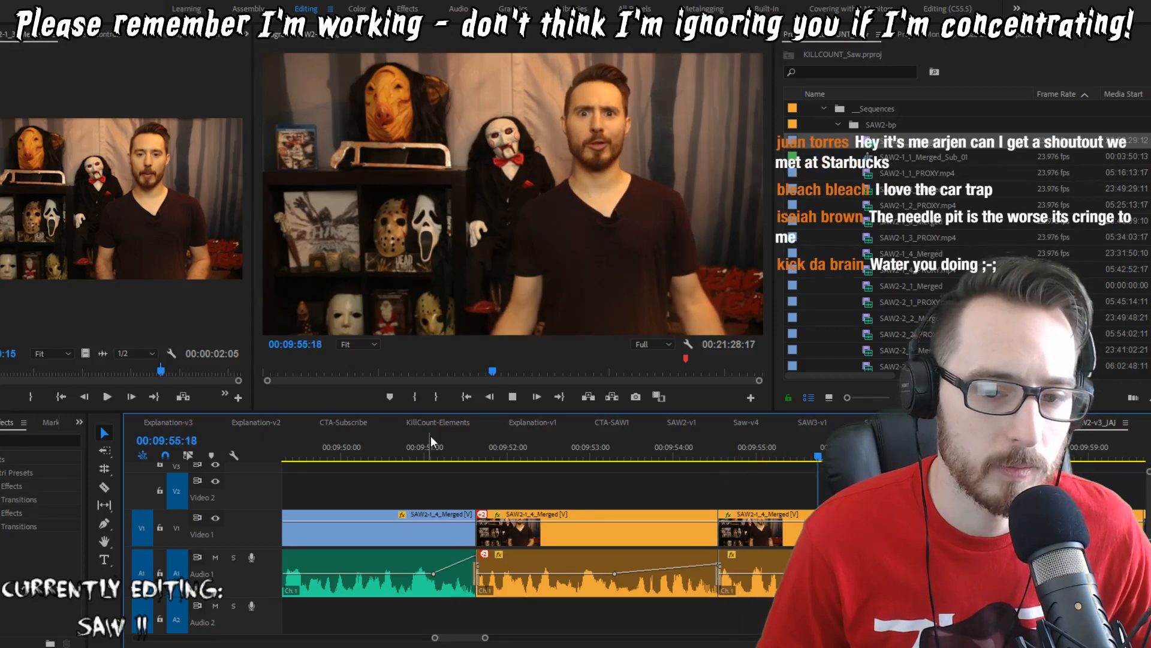
{"action": "key", "text": "Up"}
{"action": "key", "text": "ctrl+z"}
{"action": "key", "text": "space"}
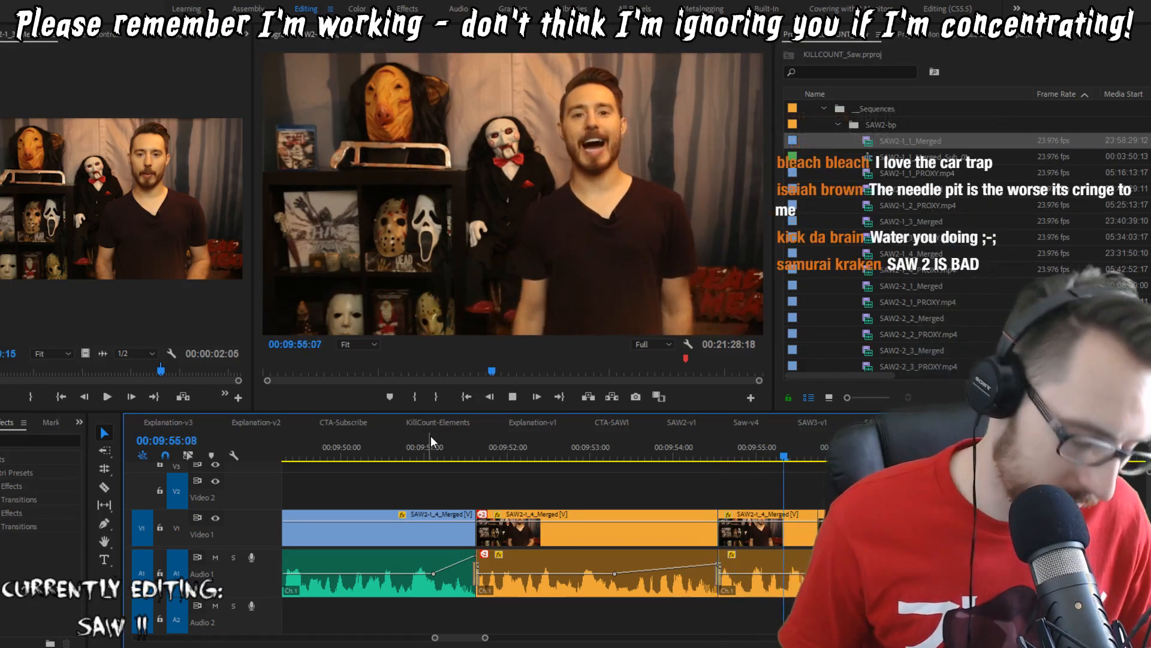
Step: Roll the edit near 00:09:55:18 slightly earlier in small adjustments and replay across it
{"action": "key", "text": "space"}
{"action": "key", "text": "b"}
{"action": "left_click_drag", "start_coordinate": [820, 531], "coordinate": [814, 532]}
{"action": "left_click", "coordinate": [740, 446]}
{"action": "key", "text": "space"}
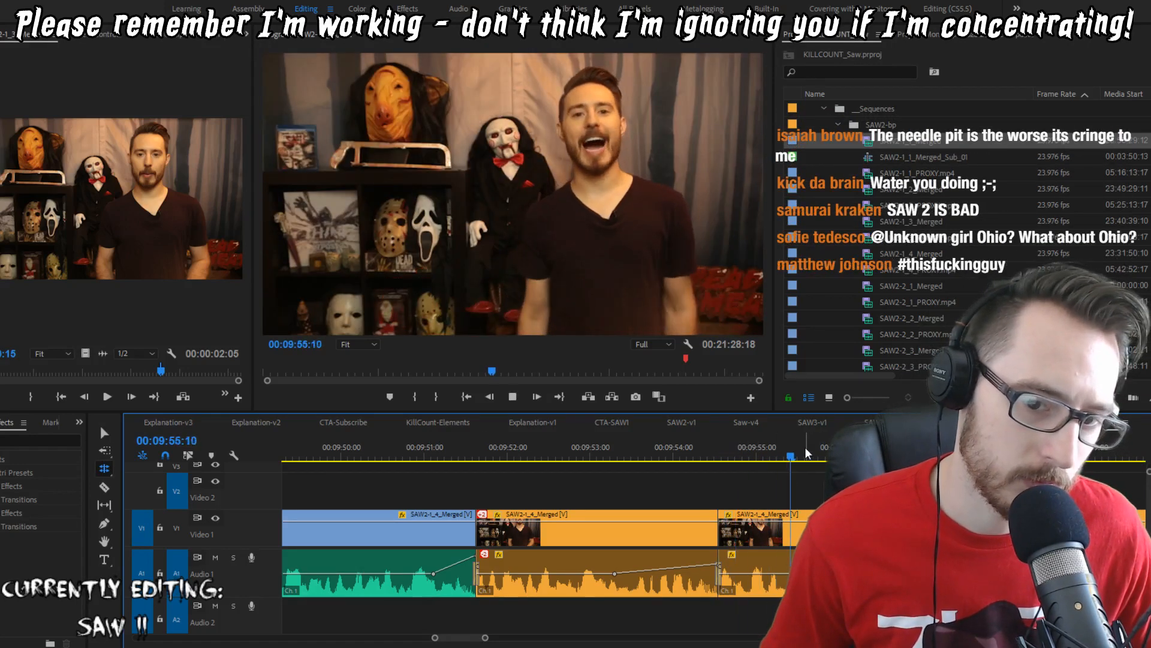
{"action": "key", "text": "space"}
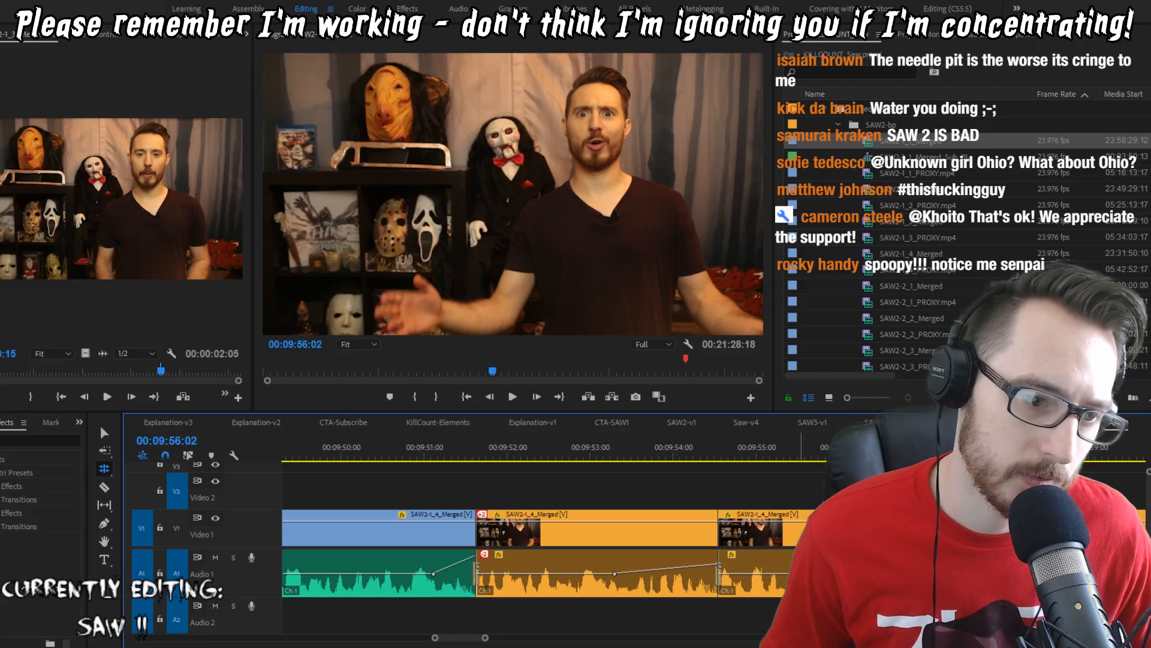
{"action": "left_click_drag", "start_coordinate": [808, 553], "coordinate": [804, 553]}
{"action": "left_click", "coordinate": [774, 456]}
{"action": "key", "text": "space"}
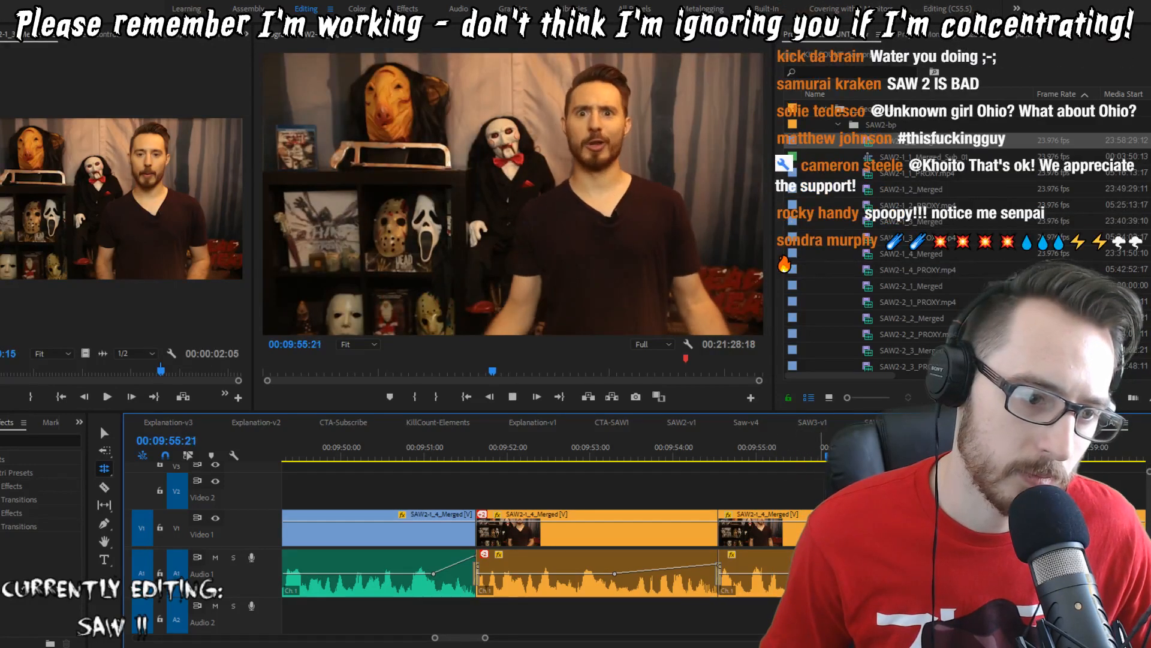
Step: Roll only the audio edit under the 00:09:55:18 cut out to about 00:09:56:07
{"action": "key", "text": "space"}
{"action": "key", "text": "space"}
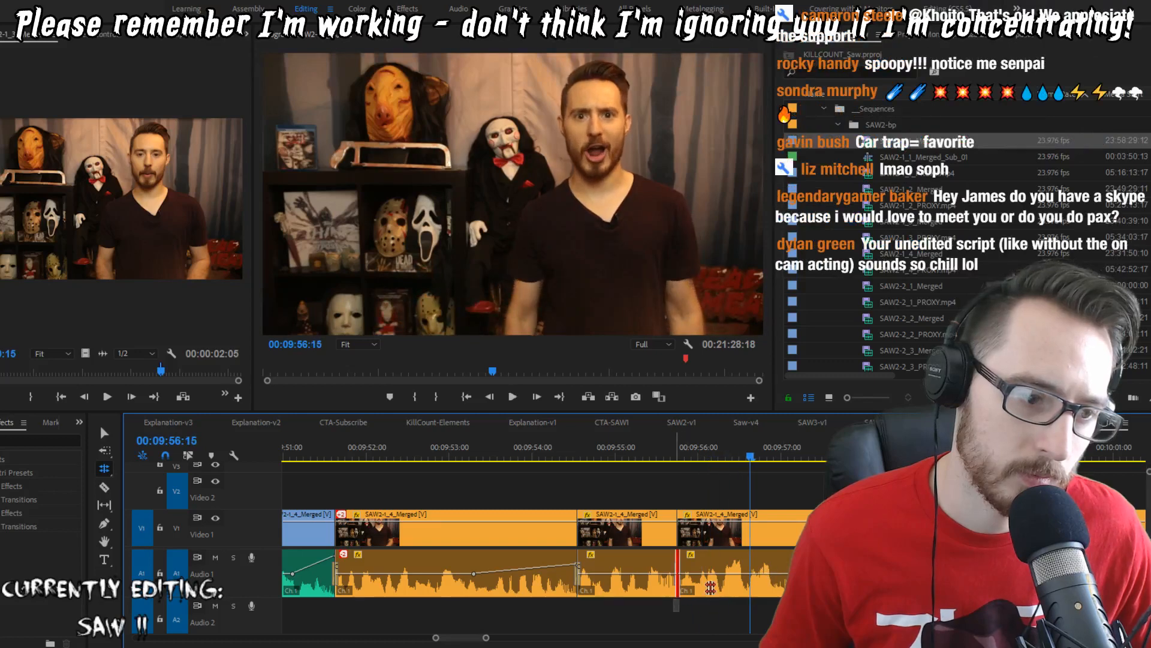
{"action": "left_click_drag", "start_coordinate": [710, 588], "coordinate": [723, 587]}
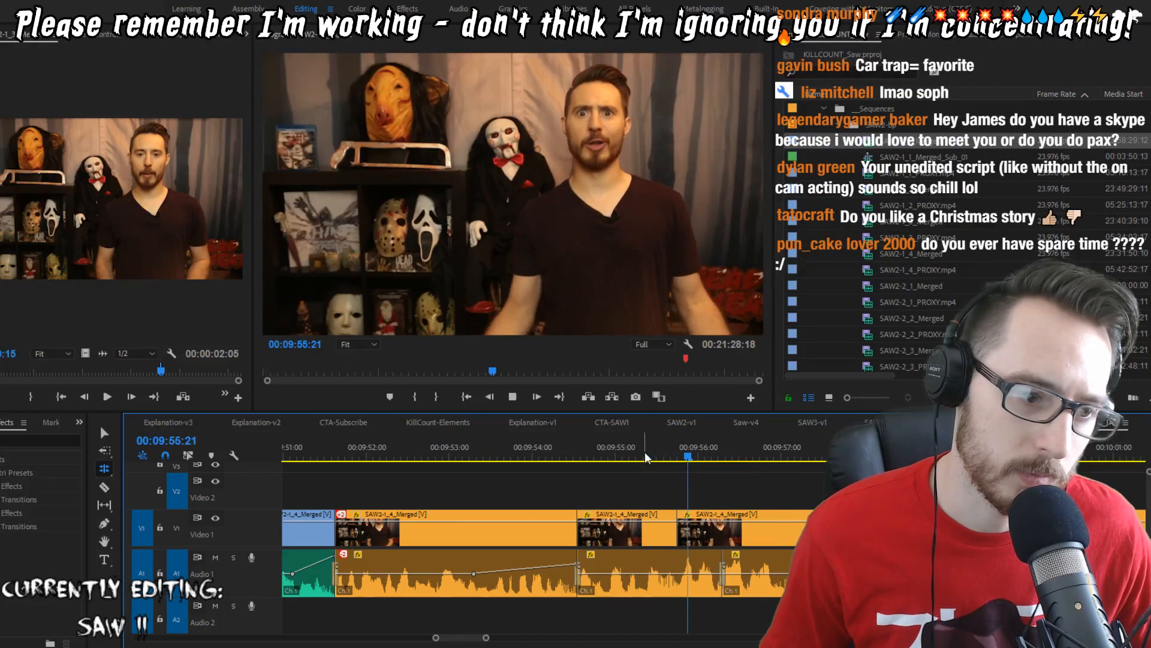
{"action": "left_click_drag", "start_coordinate": [723, 593], "coordinate": [722, 589]}
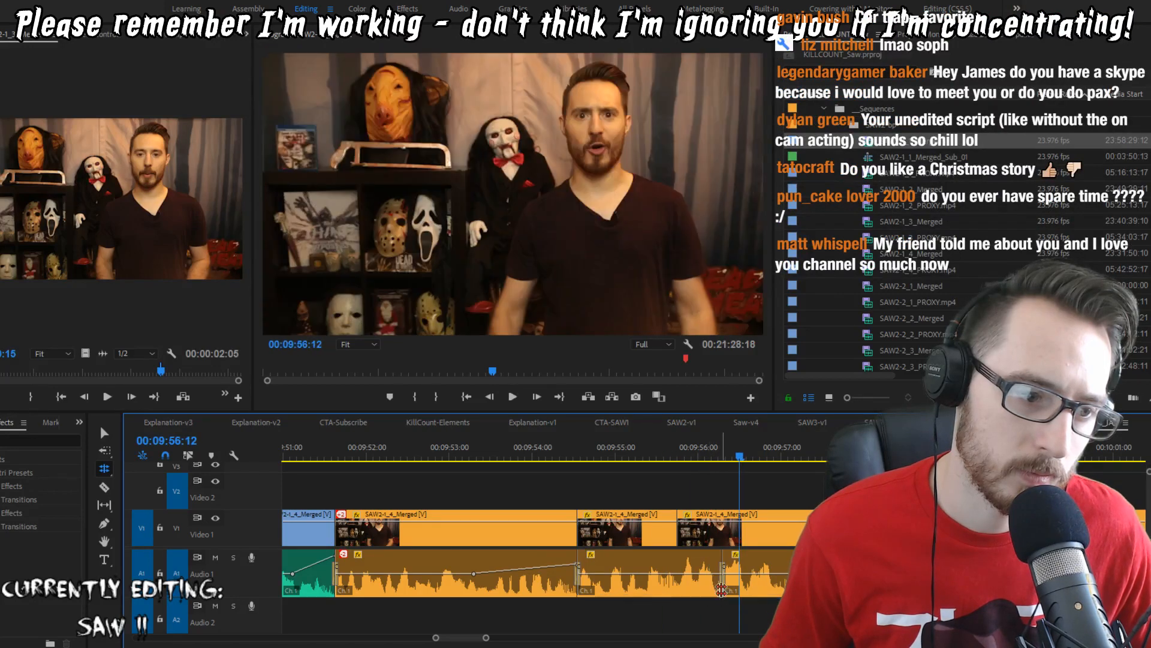
Step: Switch to the SAW2-v1 sequence and back to SAW2-v3_JAJ, then replay the overlapping audio edit through 00:09:58:12
{"action": "left_click", "coordinate": [682, 423]}
{"action": "left_click", "coordinate": [1108, 423]}
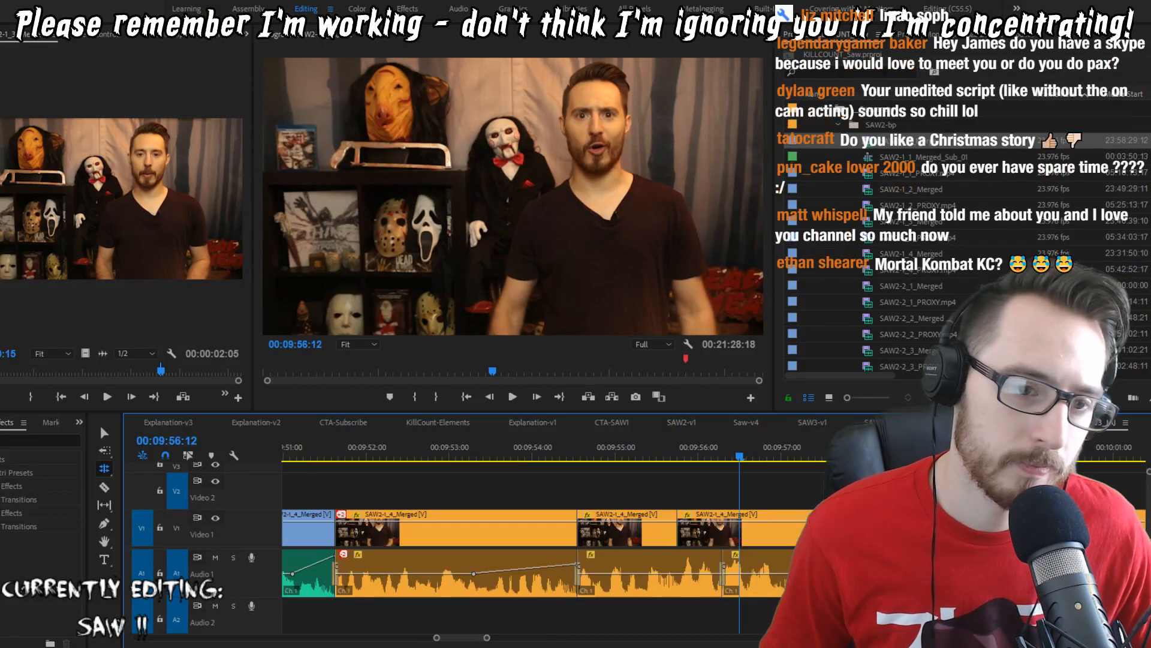
{"action": "left_click", "coordinate": [662, 458]}
{"action": "key", "text": "space"}
{"action": "scroll", "coordinate": [748, 559], "scroll_direction": "up", "scroll_amount": 3}
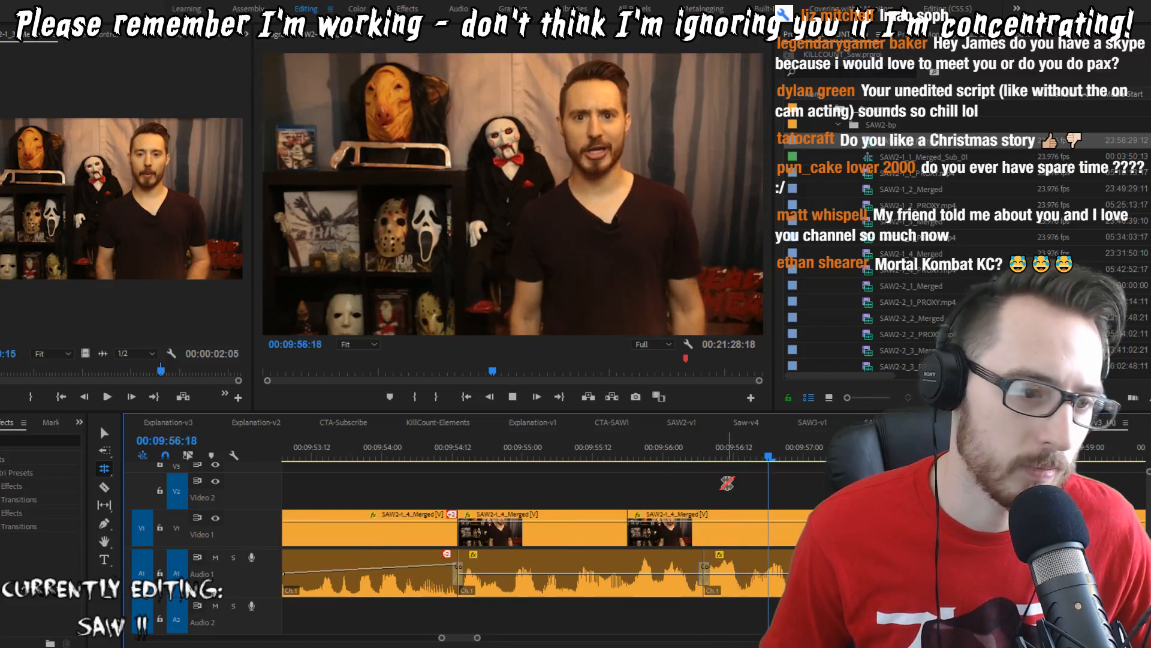
{"action": "scroll", "coordinate": [729, 591], "scroll_direction": "down", "scroll_amount": 1}
{"action": "key", "text": "space"}
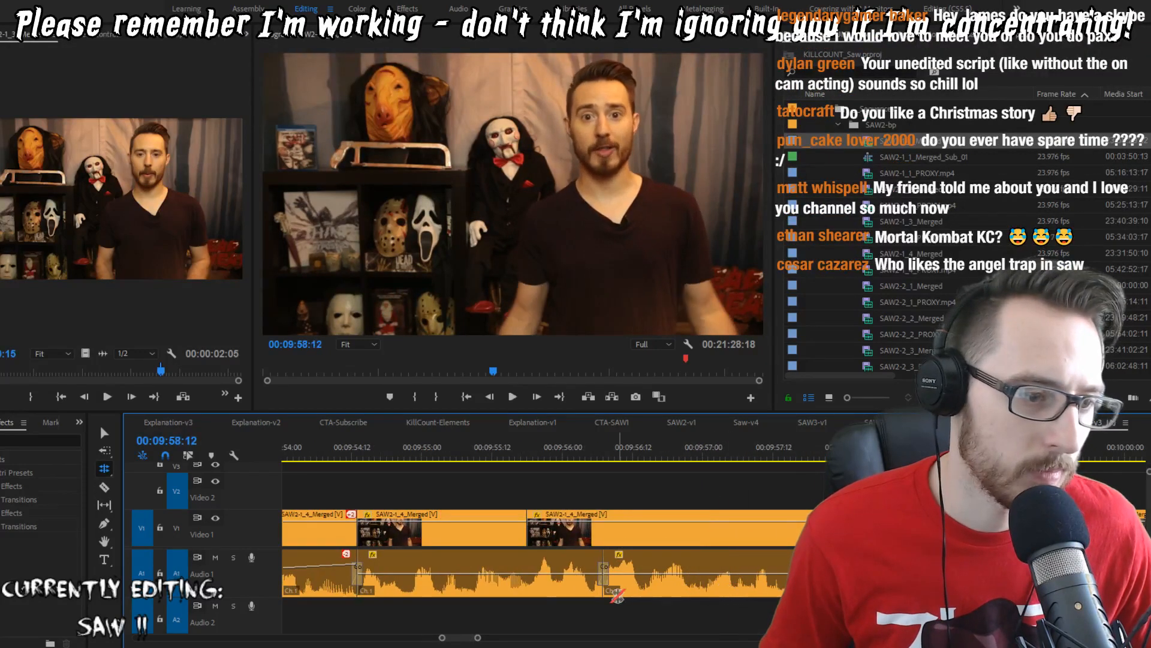
Step: Roll the audio edit near 00:09:56:07 onward to the next clip cut, briefly switch to KillCount-Elements and back, and replay
{"action": "left_click", "coordinate": [603, 590]}
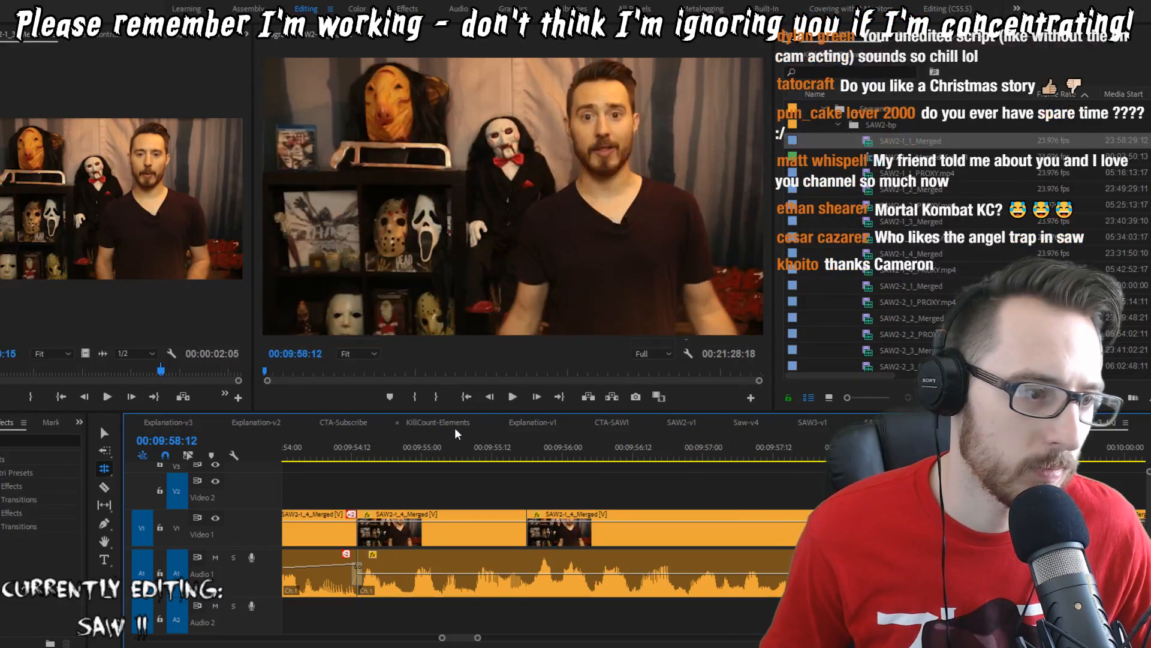
{"action": "left_click", "coordinate": [453, 423]}
{"action": "left_click", "coordinate": [1113, 422]}
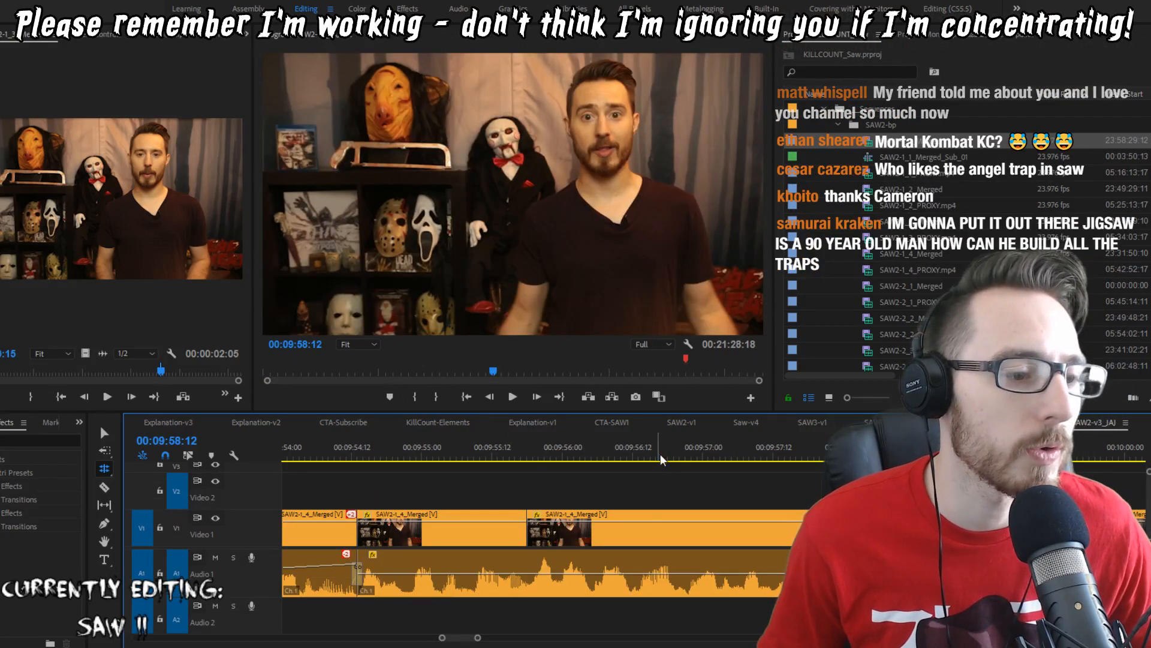
{"action": "left_click", "coordinate": [680, 457]}
{"action": "key", "text": "space"}
{"action": "key", "text": "space"}
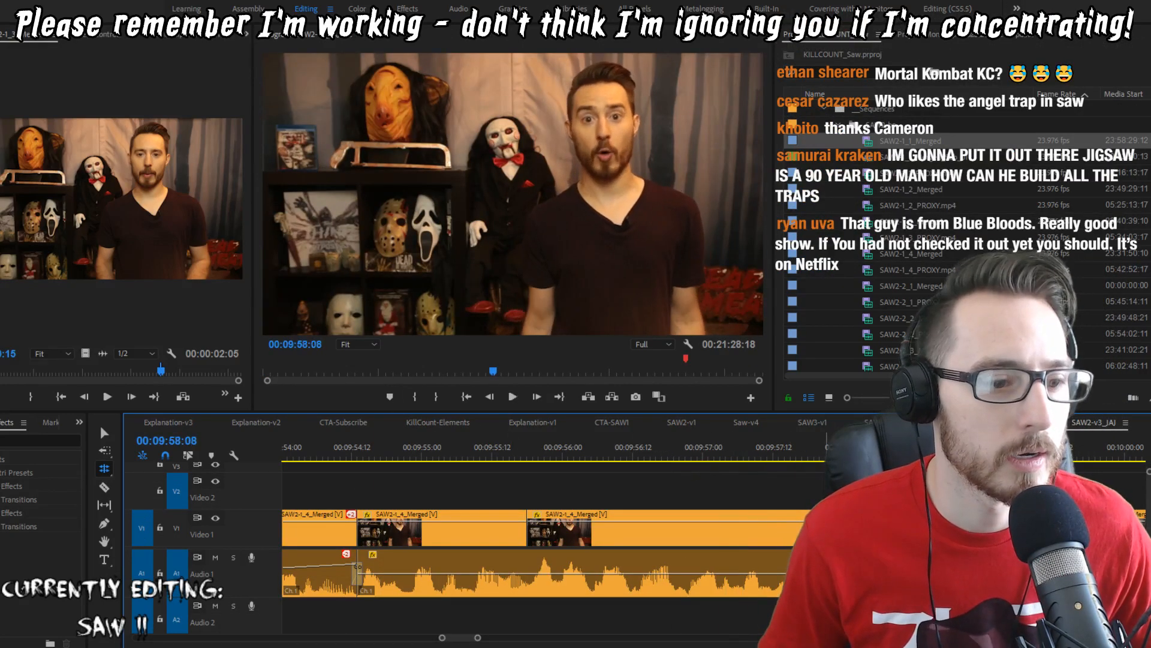
Step: Replay from about 00:09:56:15, ripple trim one frame at the cut near 00:09:57:17 and play on through it
{"action": "left_click", "coordinate": [664, 462]}
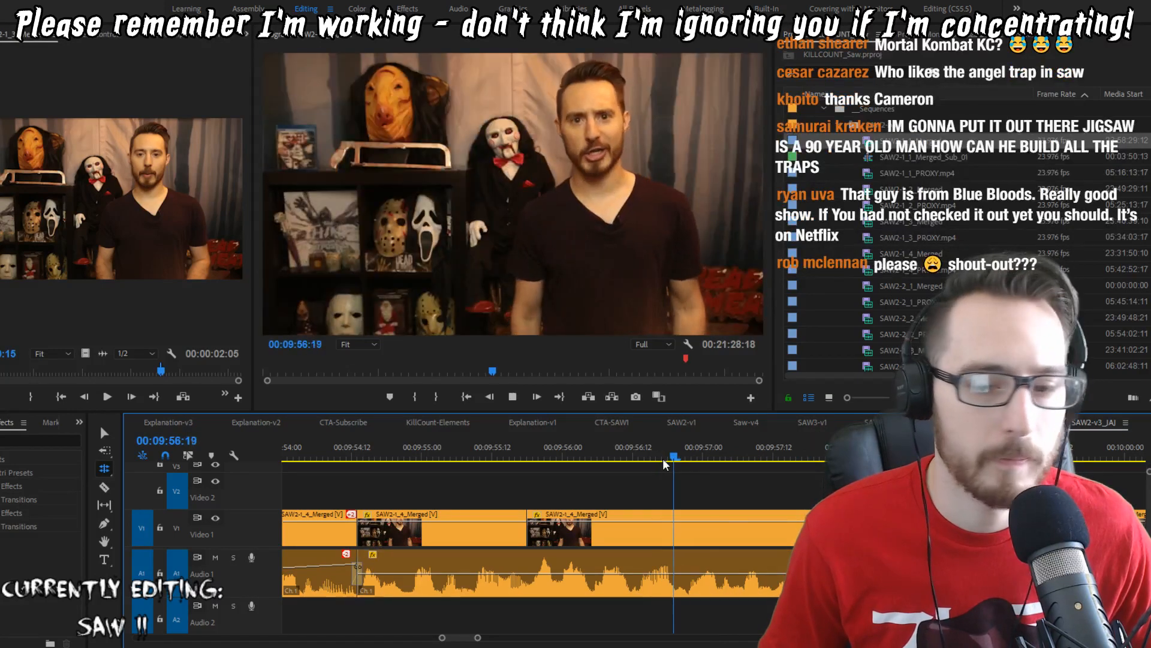
{"action": "key", "text": "space"}
{"action": "key", "text": "space"}
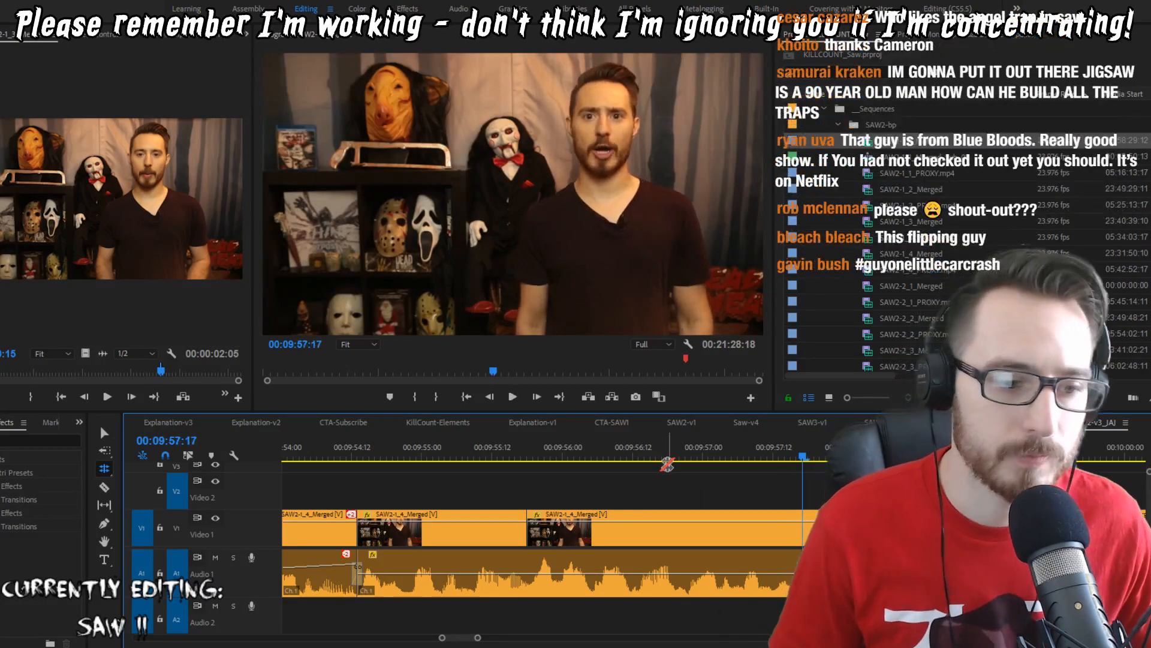
{"action": "key", "text": "space"}
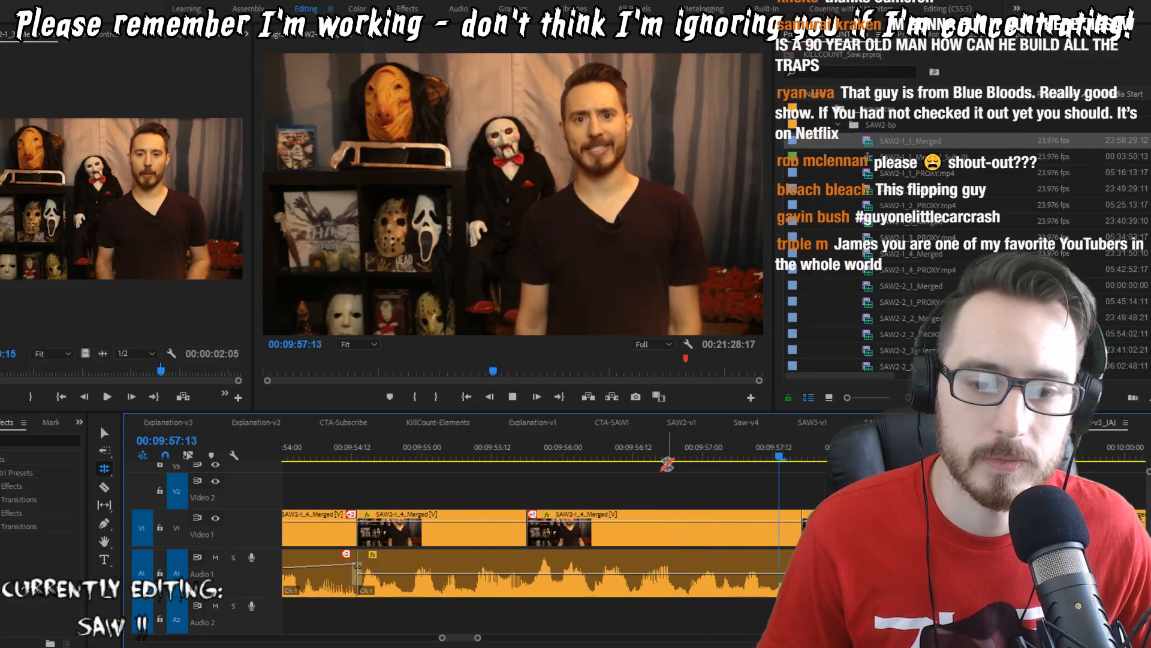
{"action": "key", "text": "space"}
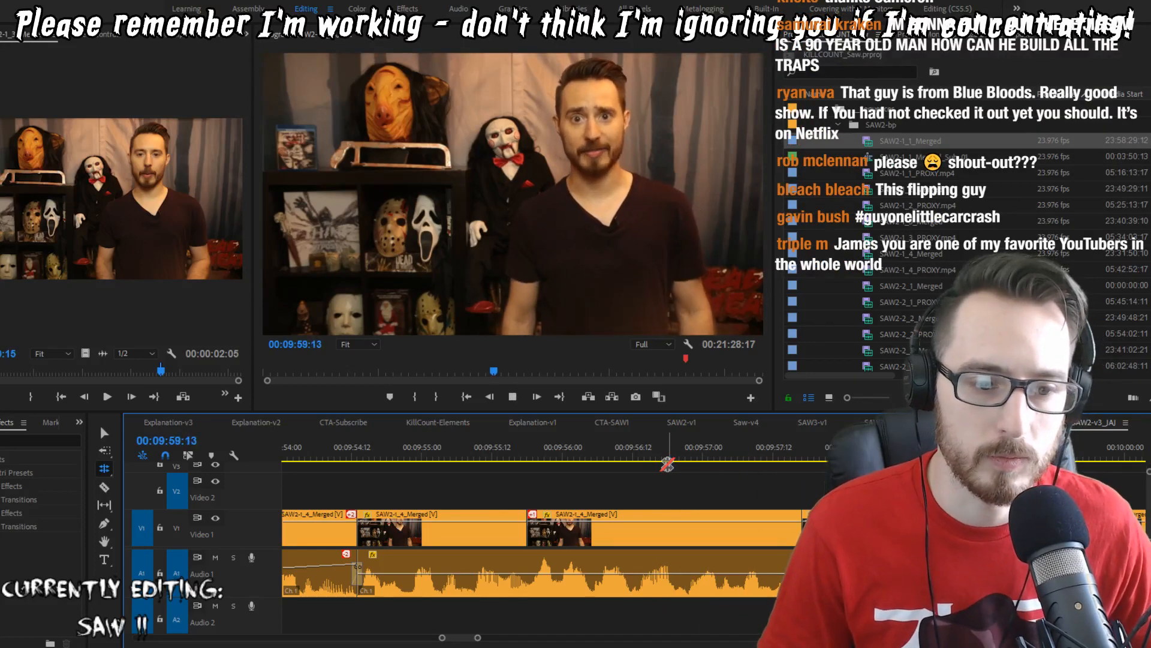
Step: Ripple trim the end of the take to about 00:09:59:14 and replay the edited section from around 00:09:51
{"action": "key", "text": "w"}
{"action": "key", "text": "Up"}
{"action": "key", "text": "Up"}
{"action": "key", "text": "Up"}
{"action": "key", "text": "Up"}
{"action": "key", "text": "space"}
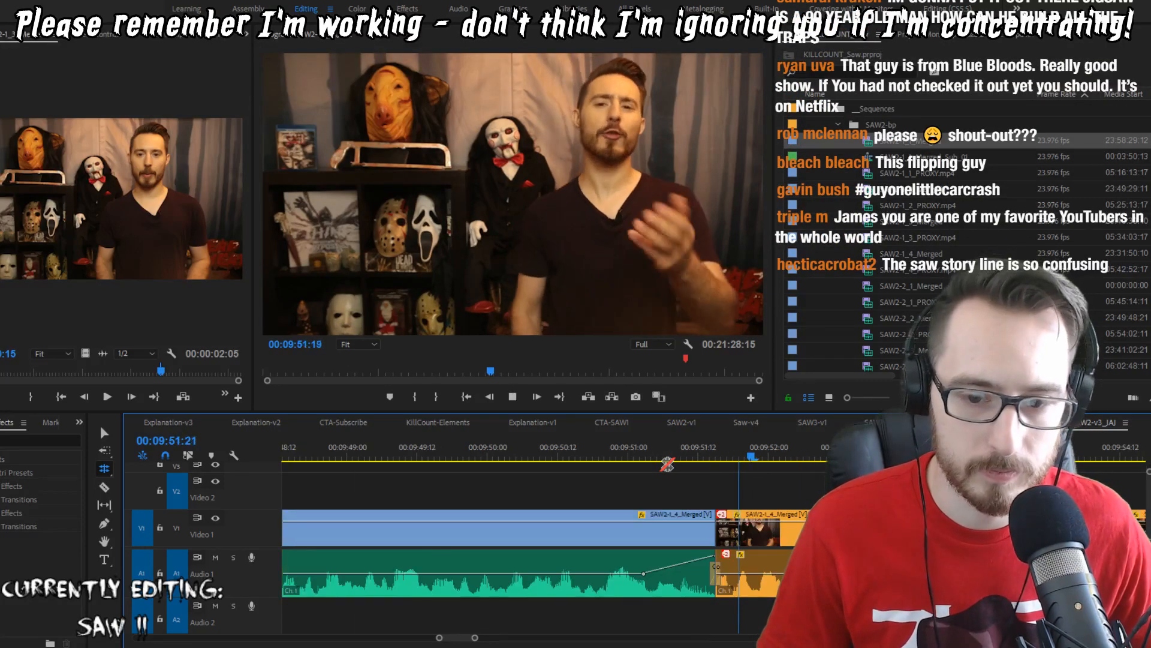
{"action": "key", "text": "v"}
{"action": "key", "text": "minus"}
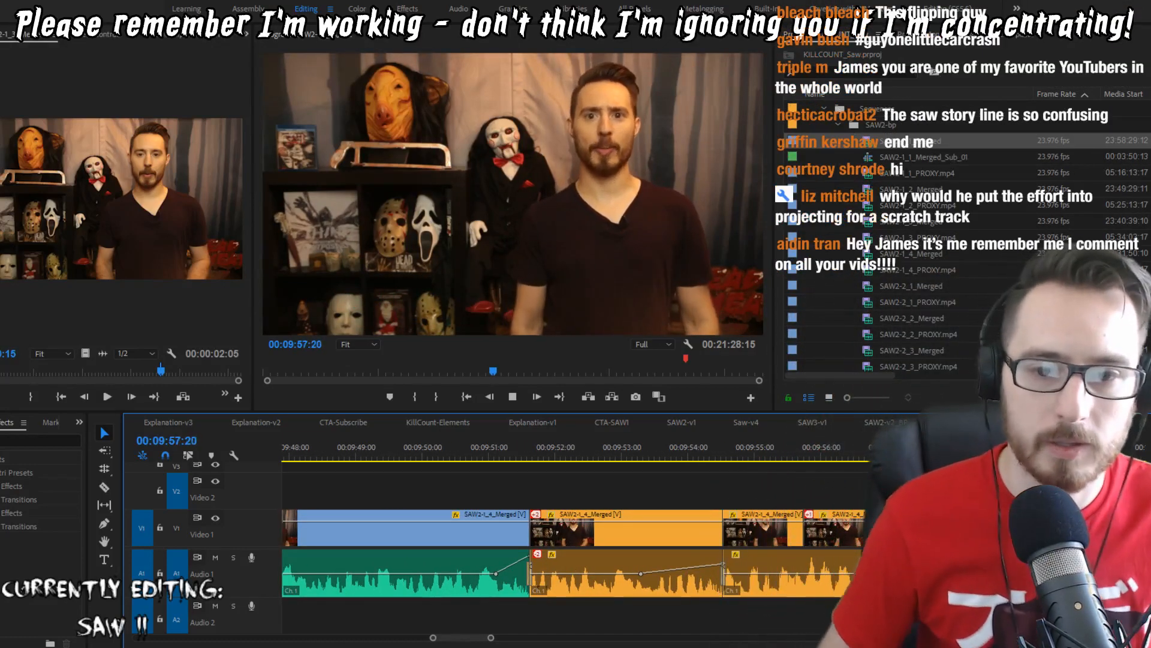
{"action": "key", "text": "space"}
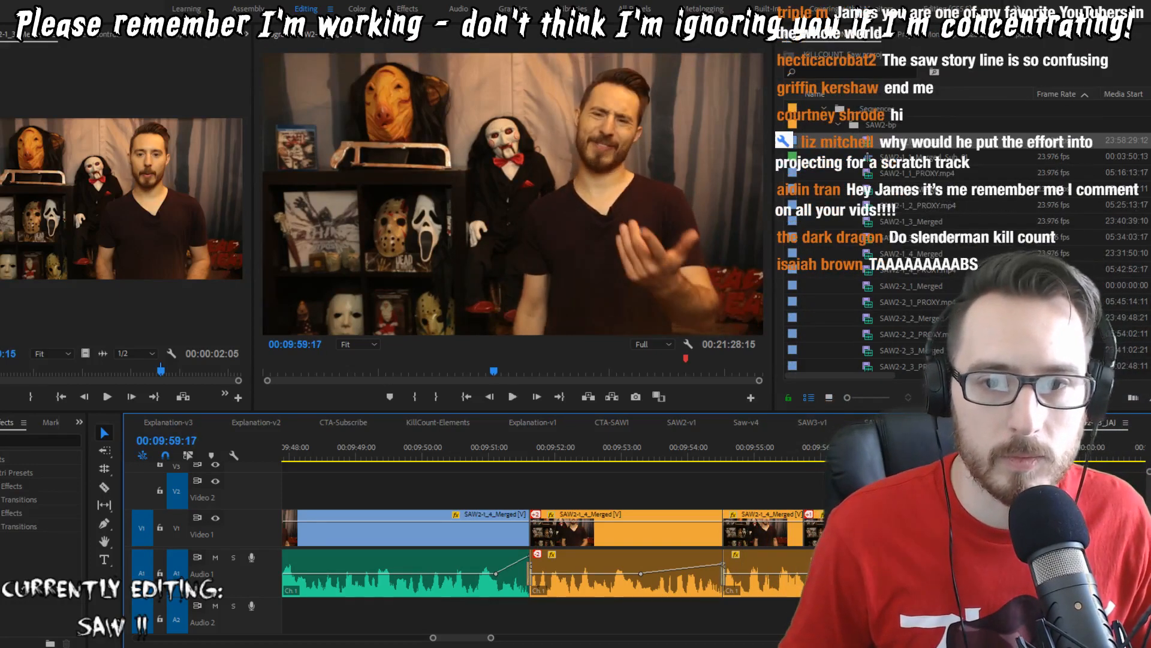
Step: Mark the surplus take from 00:09:59:14 to about 00:10:05:02, extract it and replay the new cut
{"action": "key", "text": "Up"}
{"action": "key", "text": "i"}
{"action": "key", "text": "Down"}
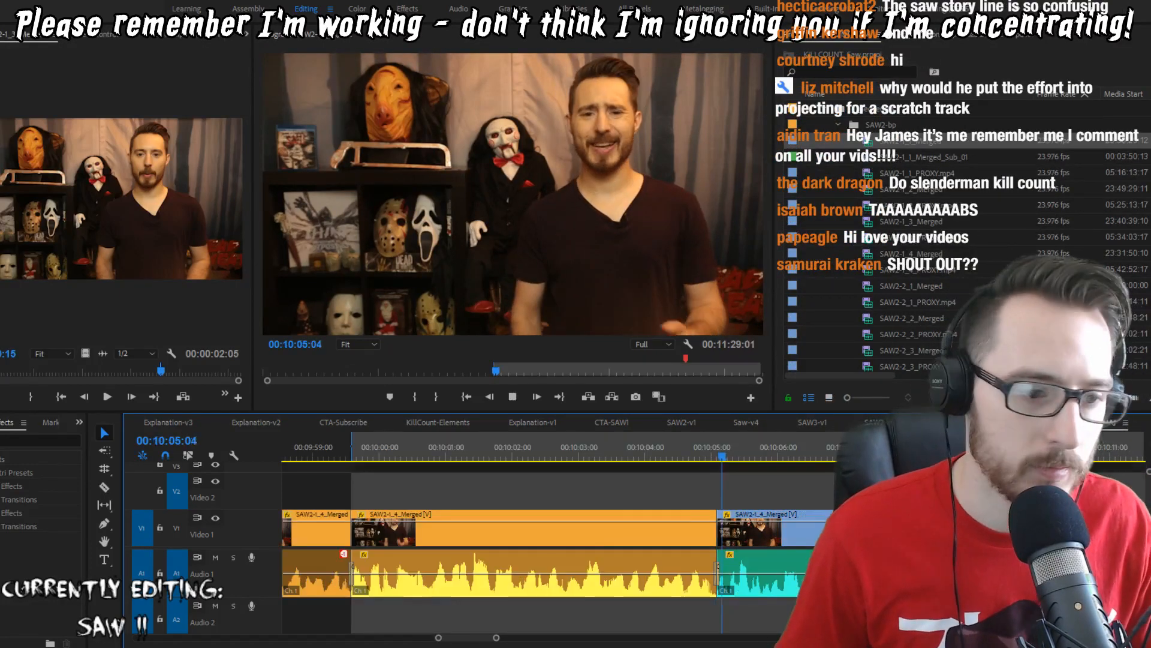
{"action": "key", "text": "Up"}
{"action": "key", "text": "o"}
{"action": "key", "text": "apostrophe"}
{"action": "key", "text": "a"}
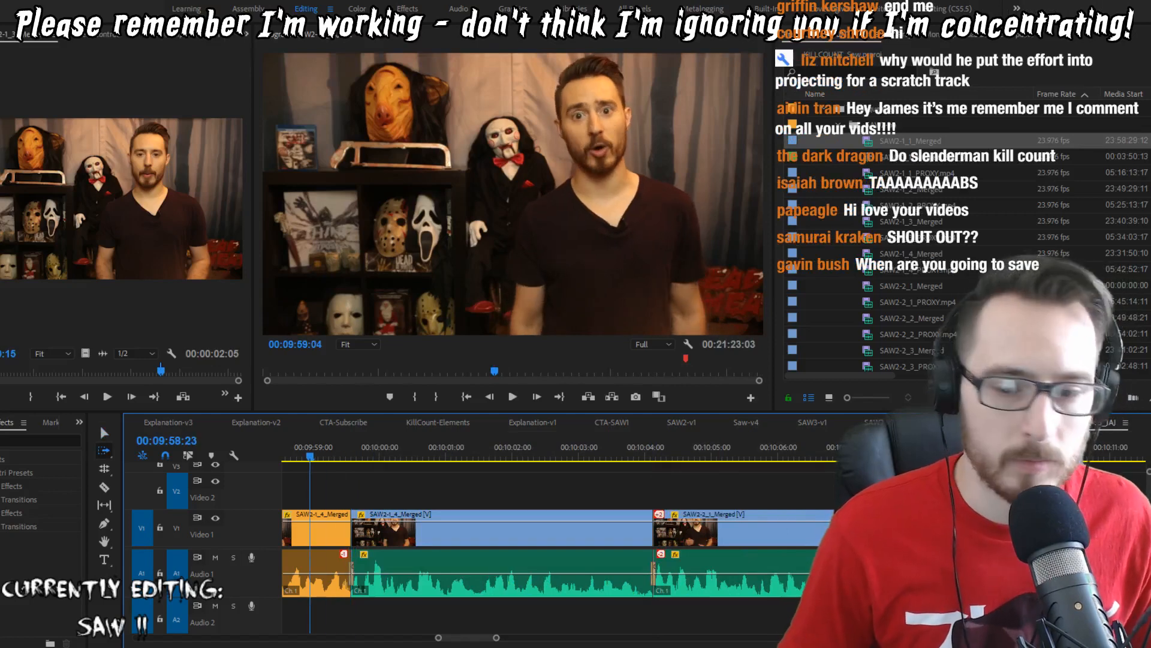
{"action": "key", "text": "shift+Left"}
{"action": "key", "text": "space"}
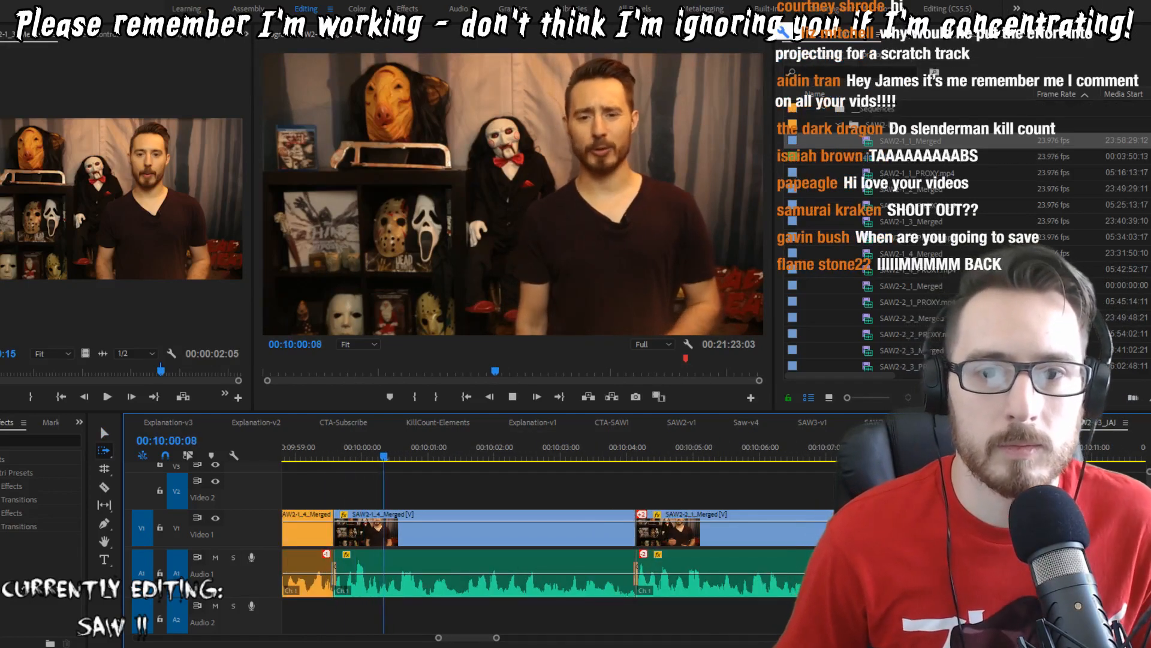
Step: Try a one-frame ripple trim at the cut near 00:09:59:14 and replay across it
{"action": "key", "text": "Right"}
{"action": "key", "text": "q"}
{"action": "key", "text": "shift+Left"}
{"action": "key", "text": "space"}
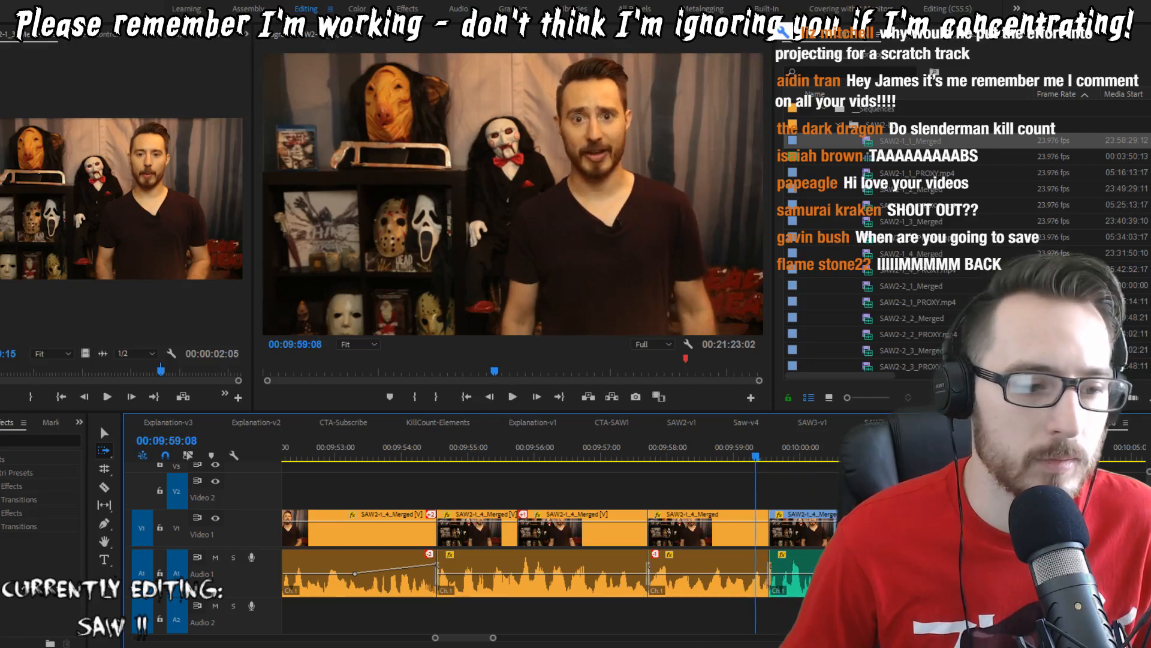
{"action": "key", "text": "shift+Left"}
{"action": "key", "text": "shift+Left"}
{"action": "key", "text": "space"}
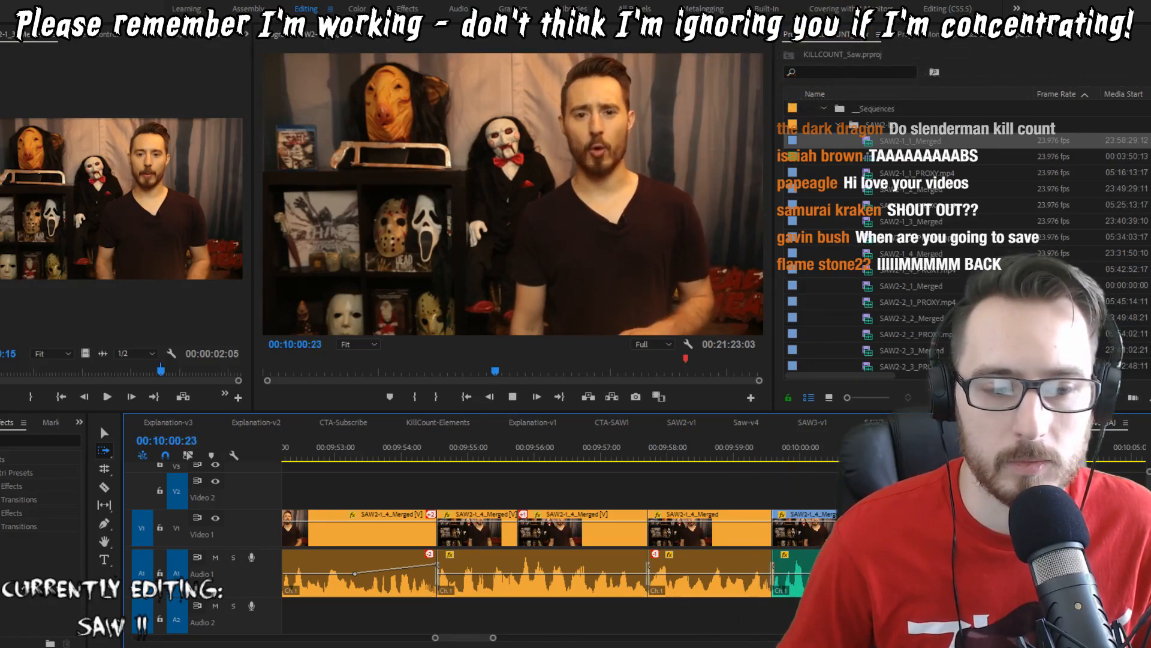
{"action": "key", "text": "Up"}
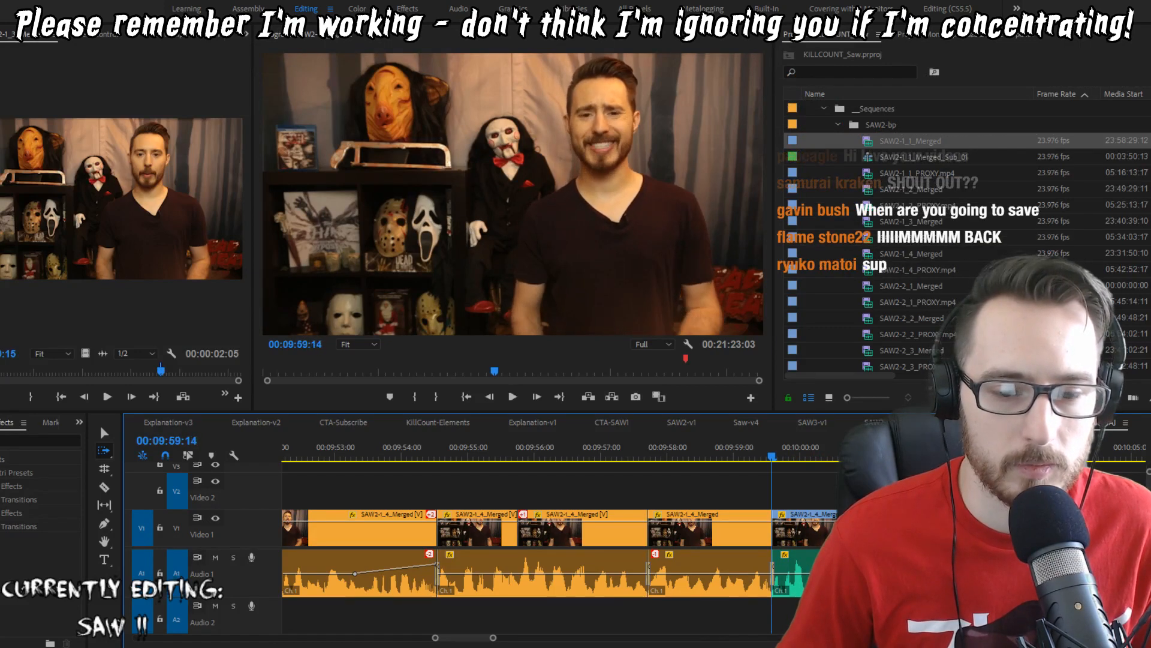
Step: Cut the following take at about 00:10:01:11 with a one-frame trim and replay from 00:10:00:15
{"action": "key", "text": "space"}
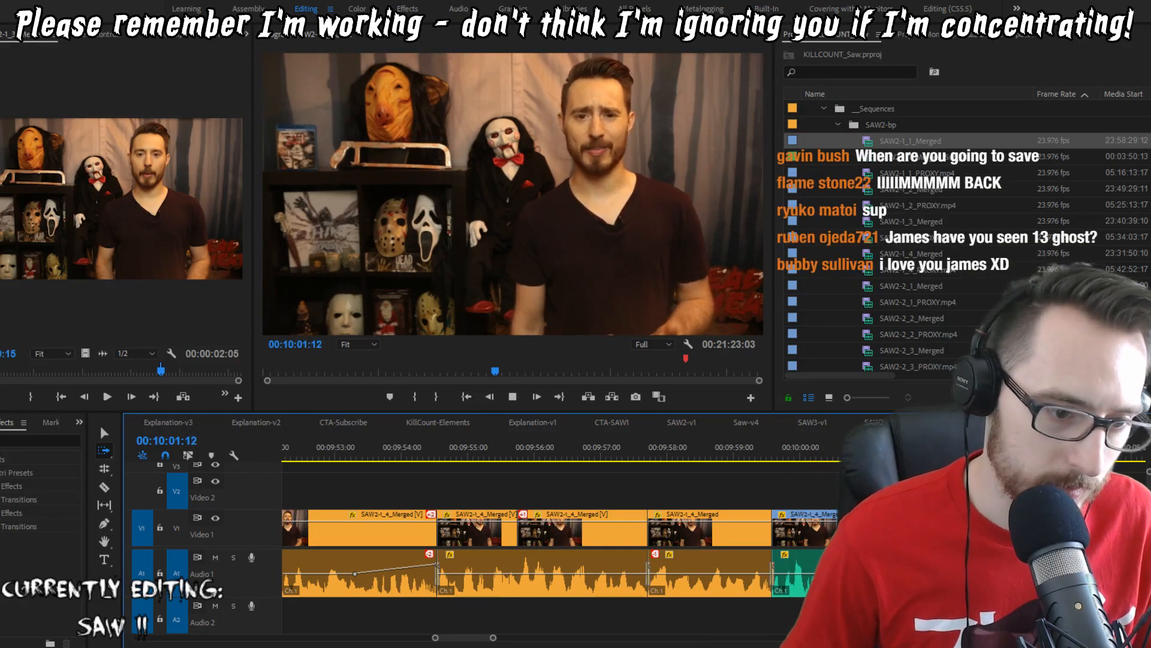
{"action": "key", "text": "space"}
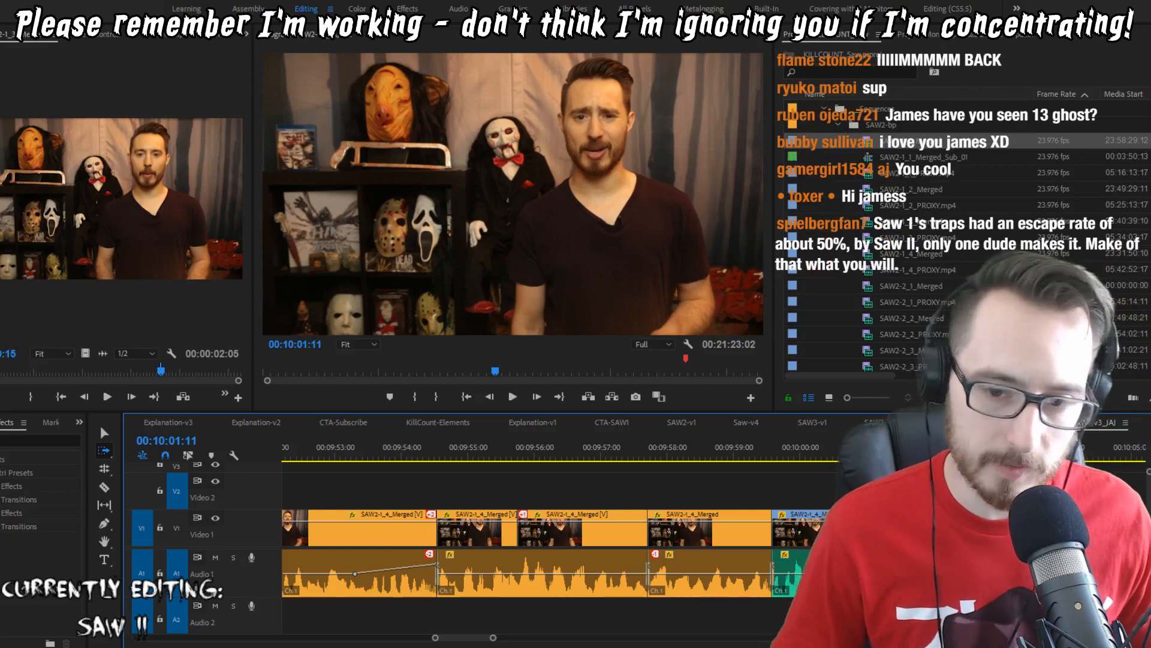
{"action": "key", "text": "shift+Left"}
{"action": "key", "text": "shift+Left"}
{"action": "key", "text": "shift+Left"}
{"action": "key", "text": "shift+Left"}
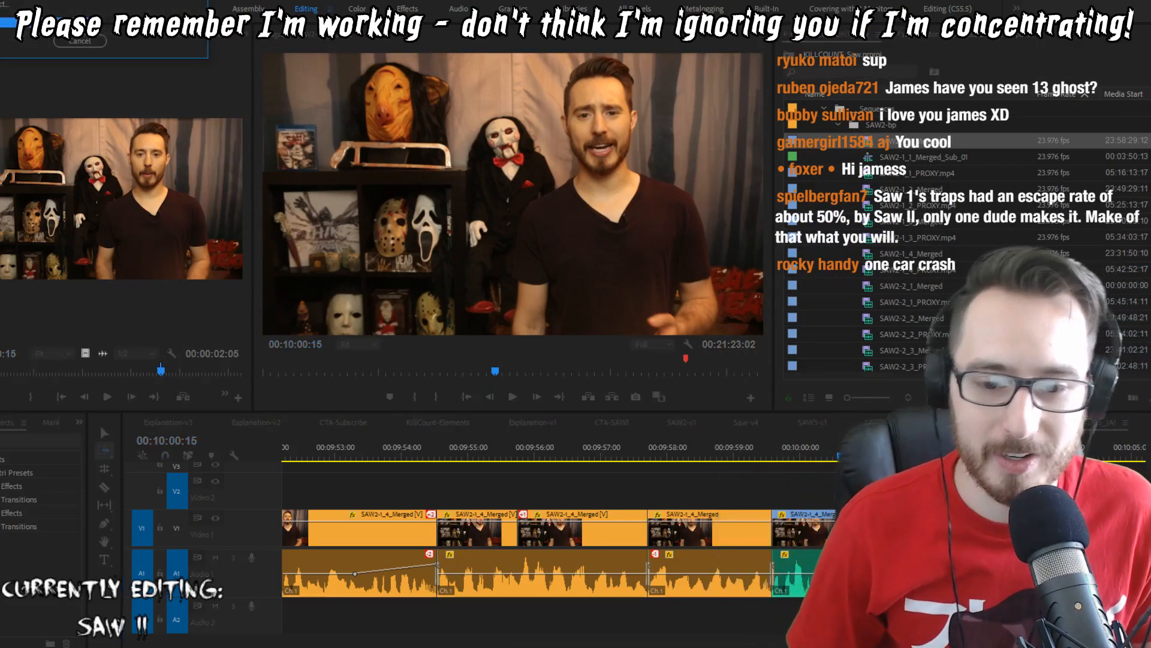
{"action": "key", "text": "space"}
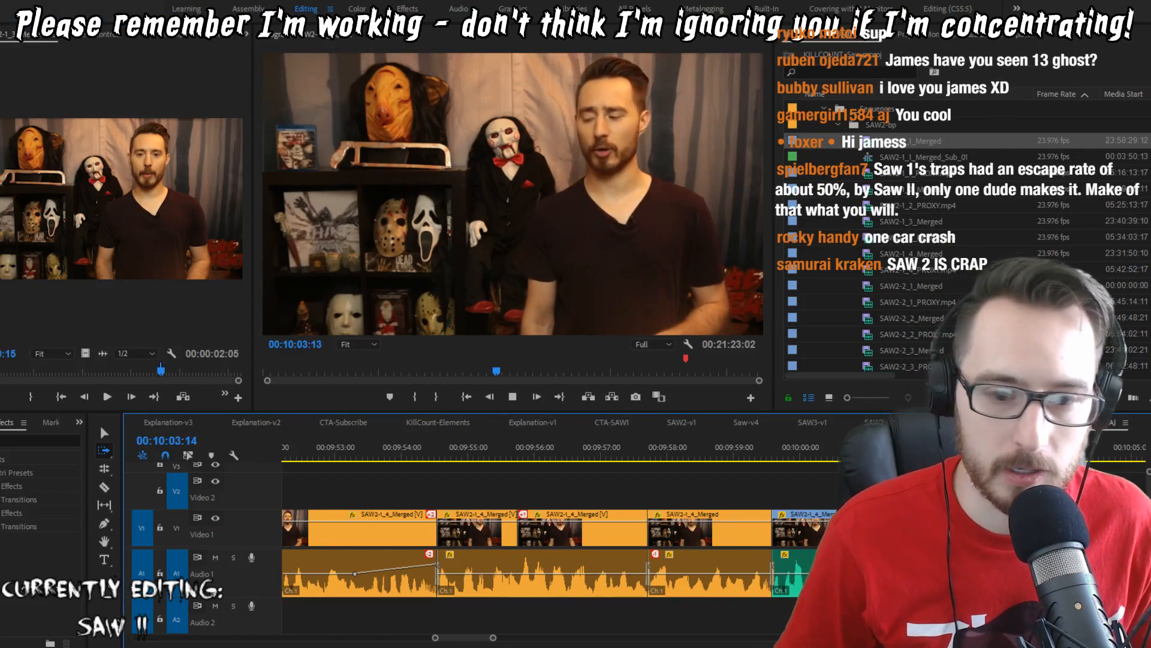
{"action": "key", "text": "space"}
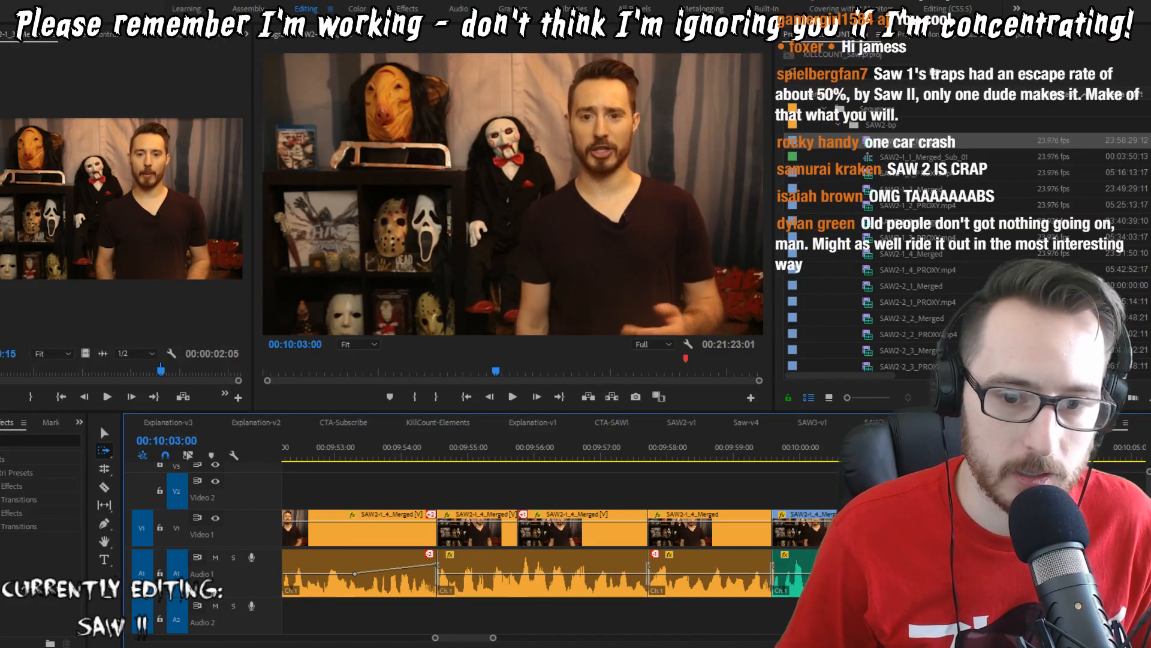
Step: Keyframe the take's audio to ramp up from about 00:10:03:12 to its end near 00:10:04:00 and replay the transition
{"action": "key", "text": "p"}
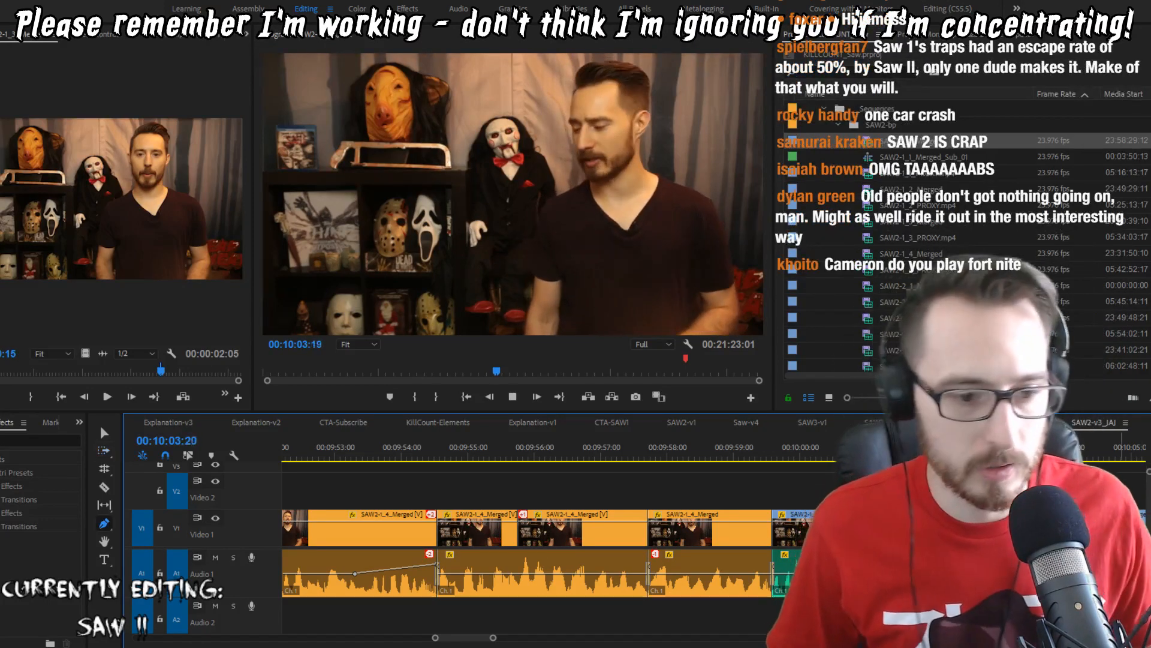
{"action": "scroll", "coordinate": [840, 539], "scroll_direction": "down", "scroll_amount": 3}
{"action": "key", "text": "space"}
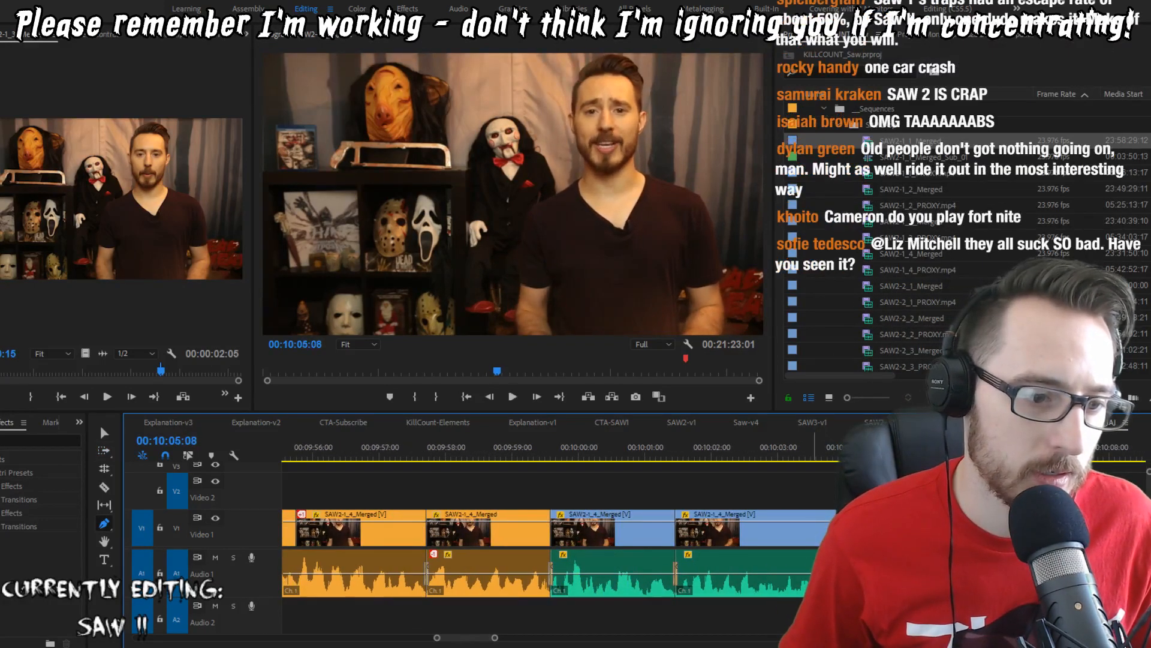
{"action": "key", "text": "v"}
{"action": "left_click", "coordinate": [792, 459]}
{"action": "key", "text": "space"}
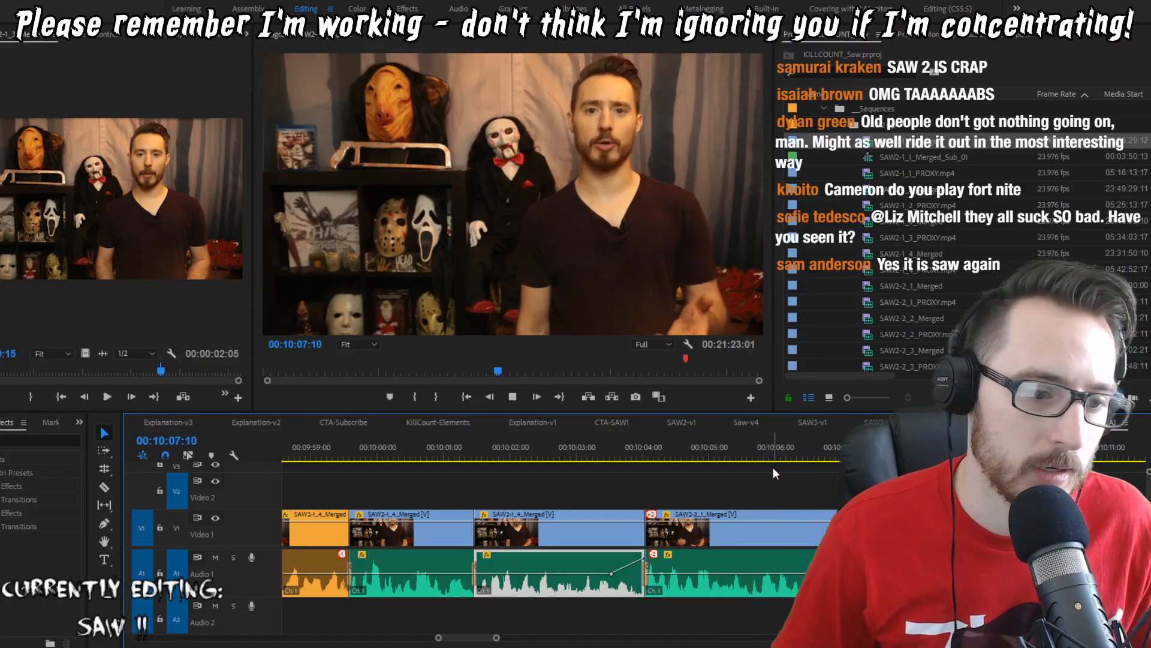
Step: Trim single frames from the cuts near 00:10:07:02 and 00:10:08:13 and replay across them
{"action": "left_click", "coordinate": [773, 467]}
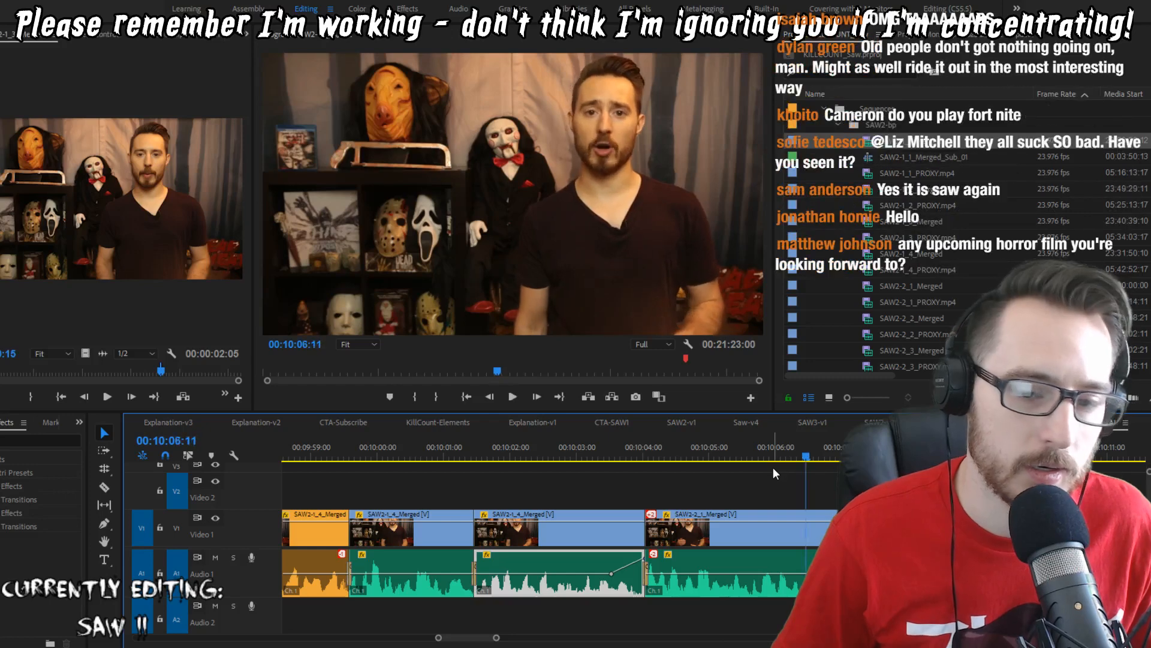
{"action": "left_click", "coordinate": [774, 467]}
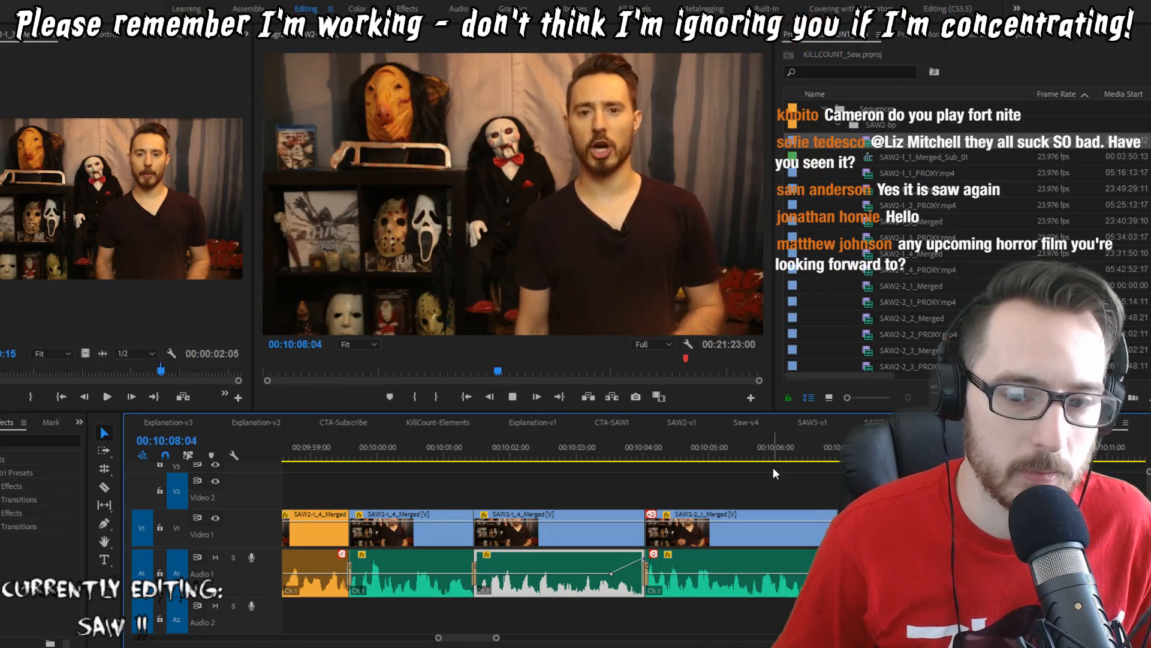
{"action": "key", "text": "space"}
{"action": "key", "text": "ctrl+shift+x"}
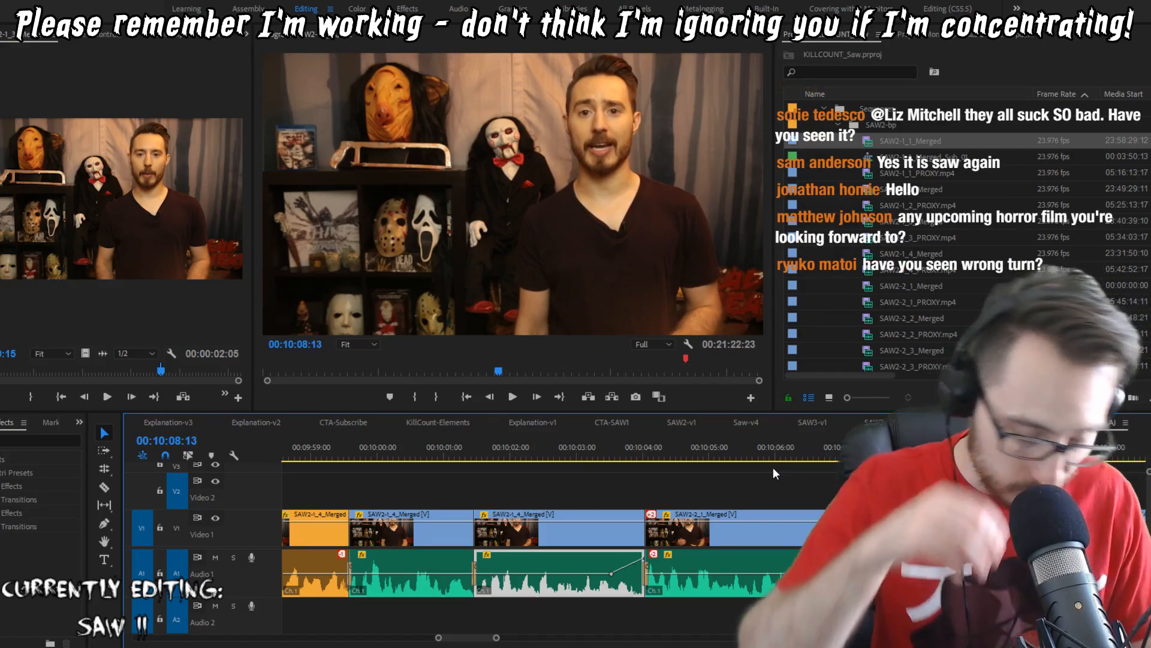
{"action": "key", "text": "ctrl+shift+a"}
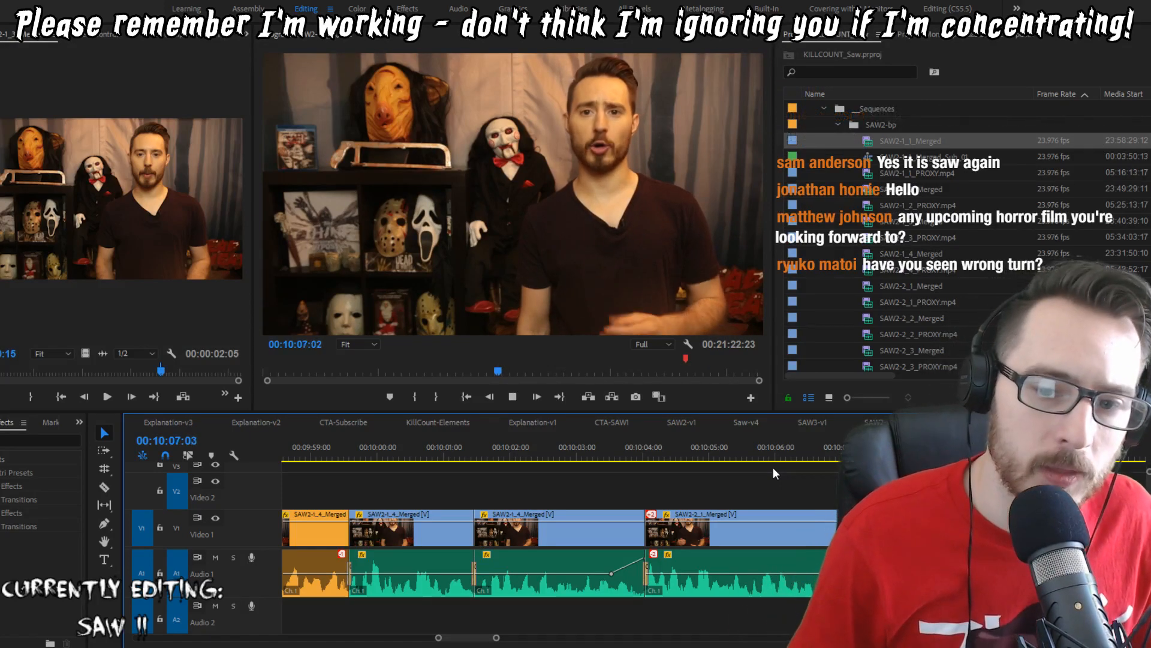
{"action": "key", "text": "space"}
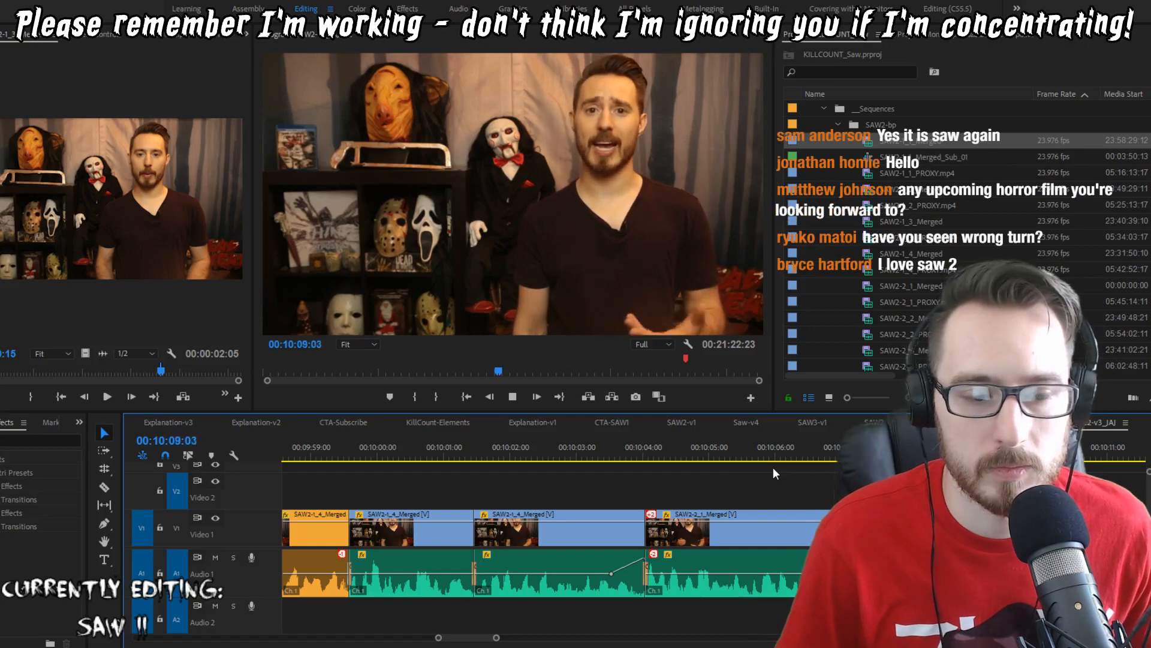
Step: Trim three frames at the cut near 00:10:11:00 and replay from about 00:10:10:03
{"action": "key", "text": "space"}
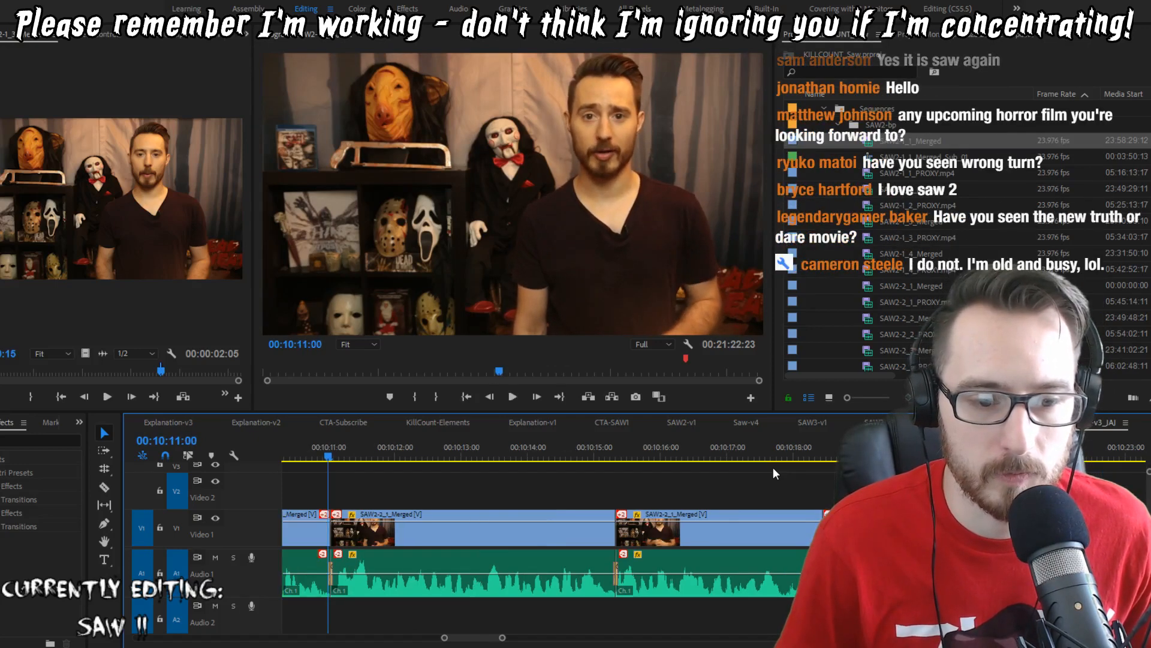
{"action": "key", "text": "shift+Left"}
{"action": "key", "text": "shift+Left"}
{"action": "key", "text": "shift+Left"}
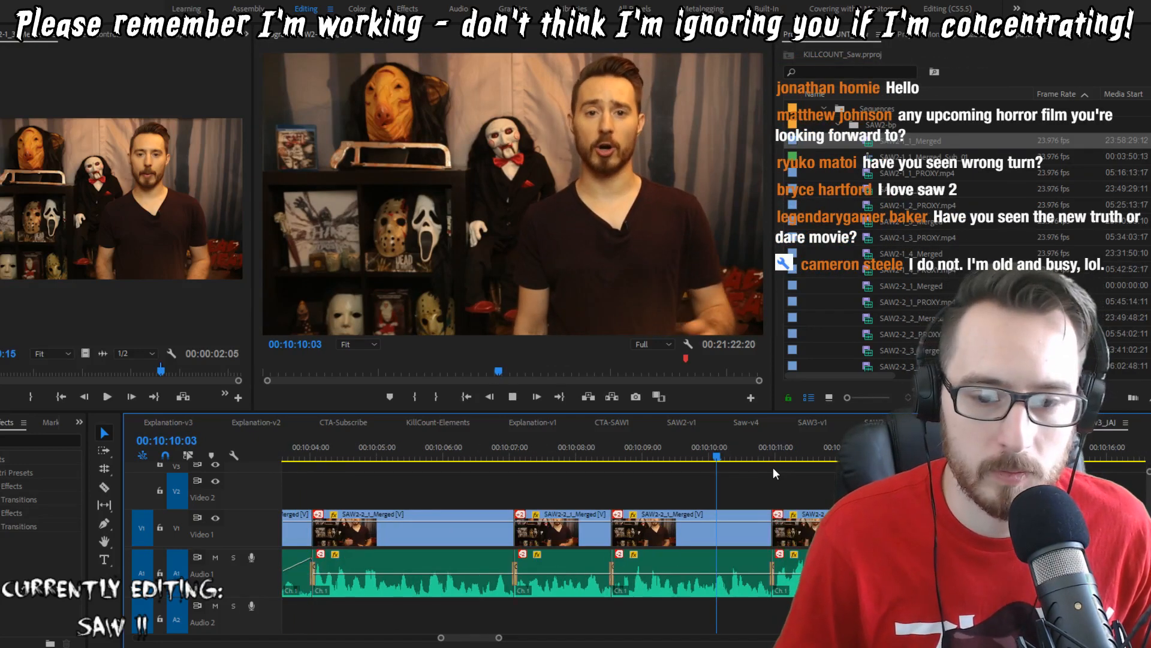
{"action": "key", "text": "space"}
{"action": "key", "text": "space"}
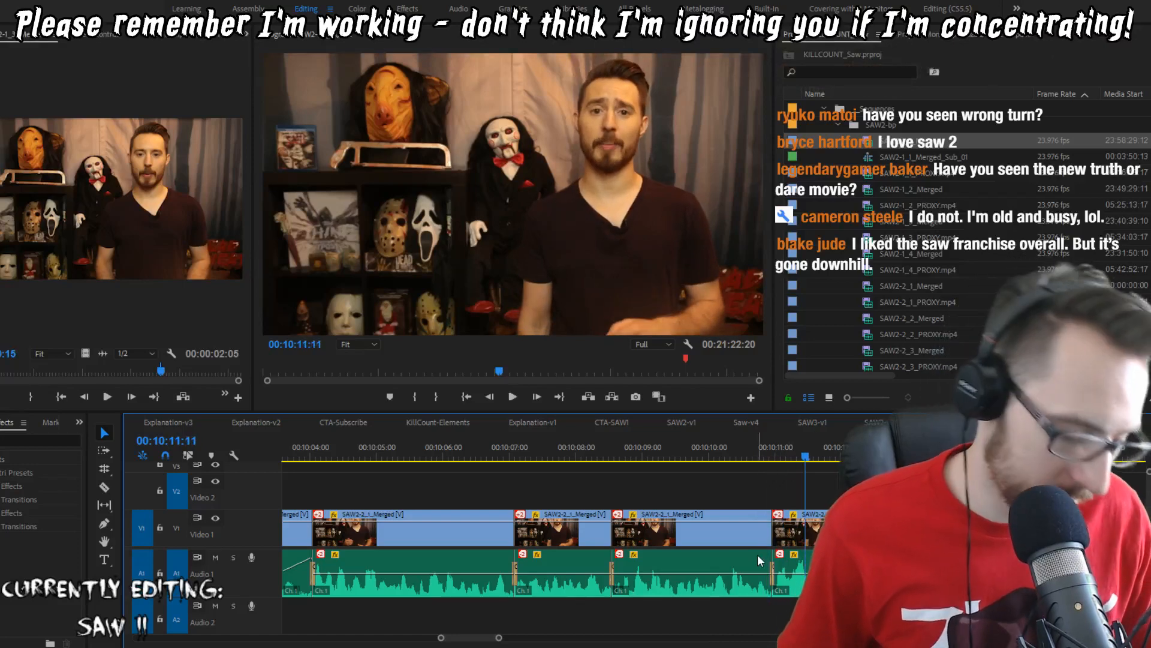
Step: Keyframe the take's audio to ramp up from about 00:10:09:20 to its end near 00:10:10:23 and replay the transition
{"action": "key", "text": "p"}
{"action": "left_click", "coordinate": [701, 574]}
{"action": "left_click_drag", "start_coordinate": [757, 574], "coordinate": [821, 551]}
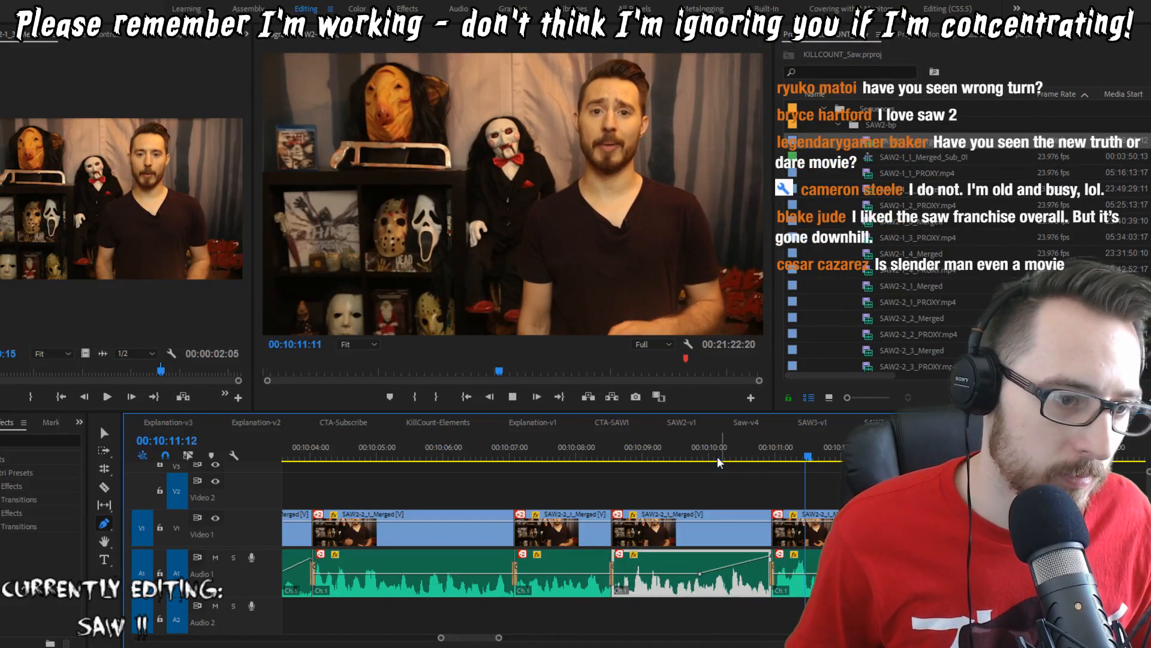
{"action": "key", "text": "v"}
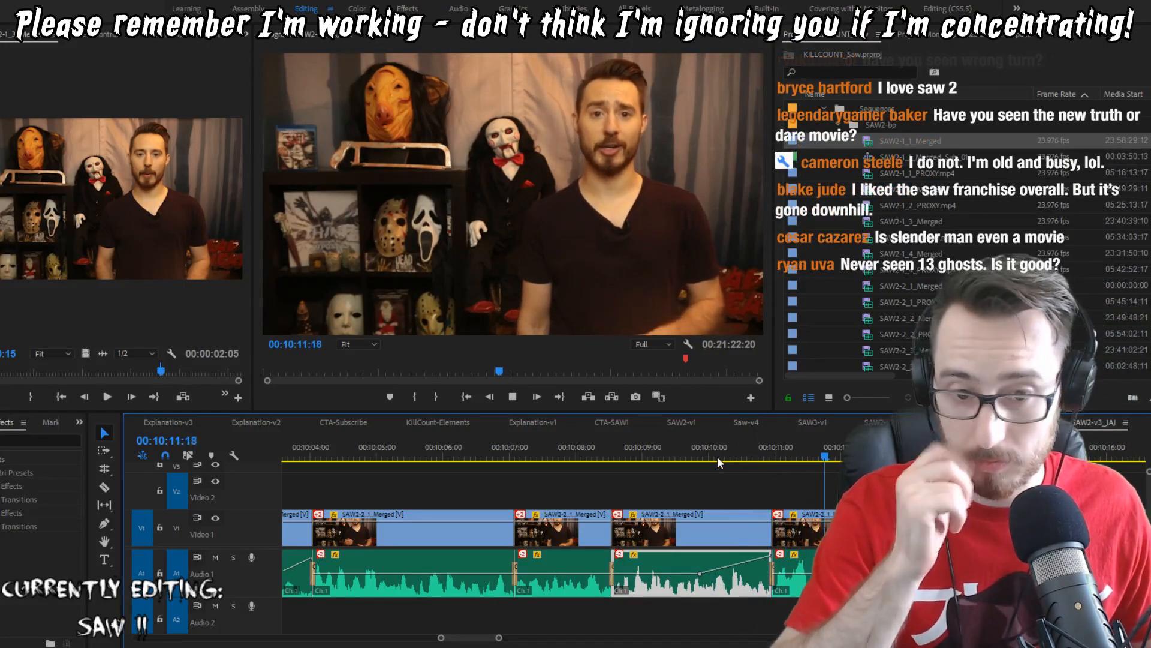
{"action": "key", "text": "space"}
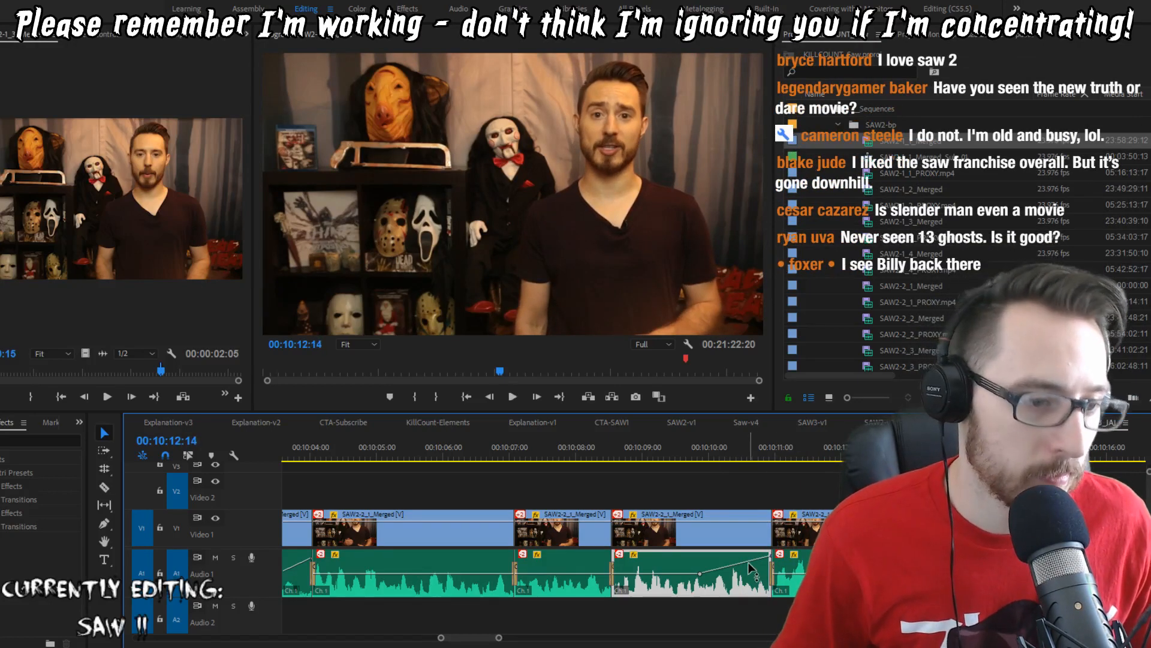
Step: Reshape the audio ramp with an extra keyframe at about 00:10:10:12 and replay the transition
{"action": "key", "text": "p"}
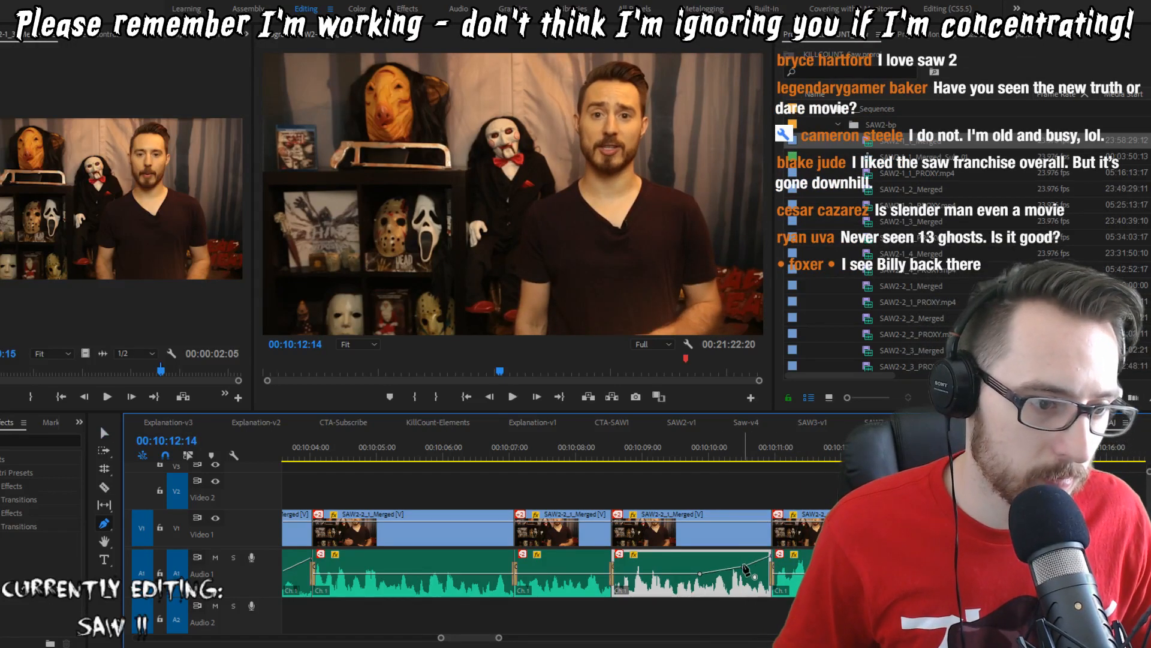
{"action": "left_click", "coordinate": [686, 450]}
{"action": "key", "text": "space"}
{"action": "key", "text": "v"}
{"action": "scroll", "coordinate": [632, 535], "scroll_direction": "down", "scroll_amount": 3}
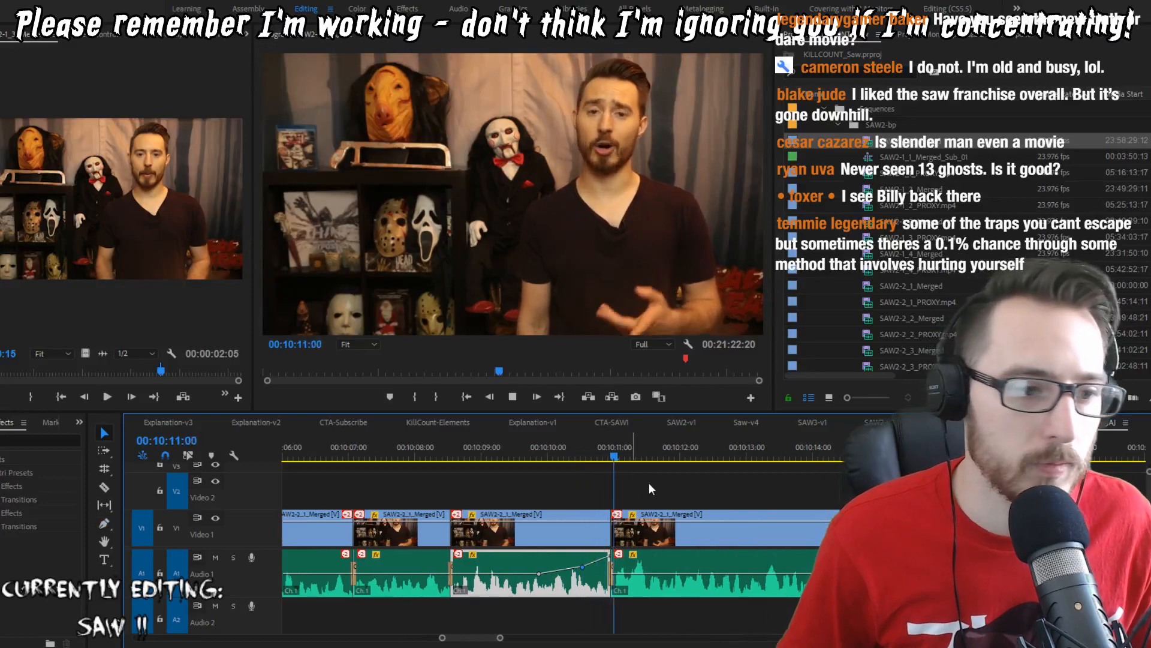
{"action": "scroll", "coordinate": [649, 483], "scroll_direction": "down", "scroll_amount": 2}
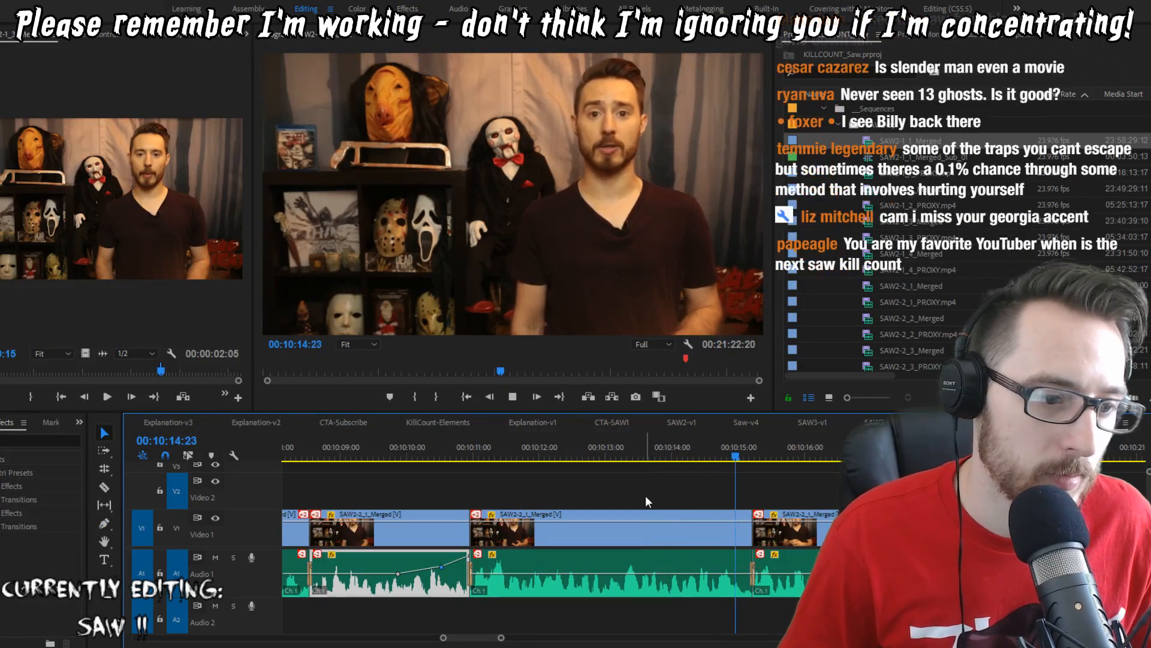
Step: Trim two frames at the cut near 00:10:15:04 and replay across it
{"action": "key", "text": "w"}
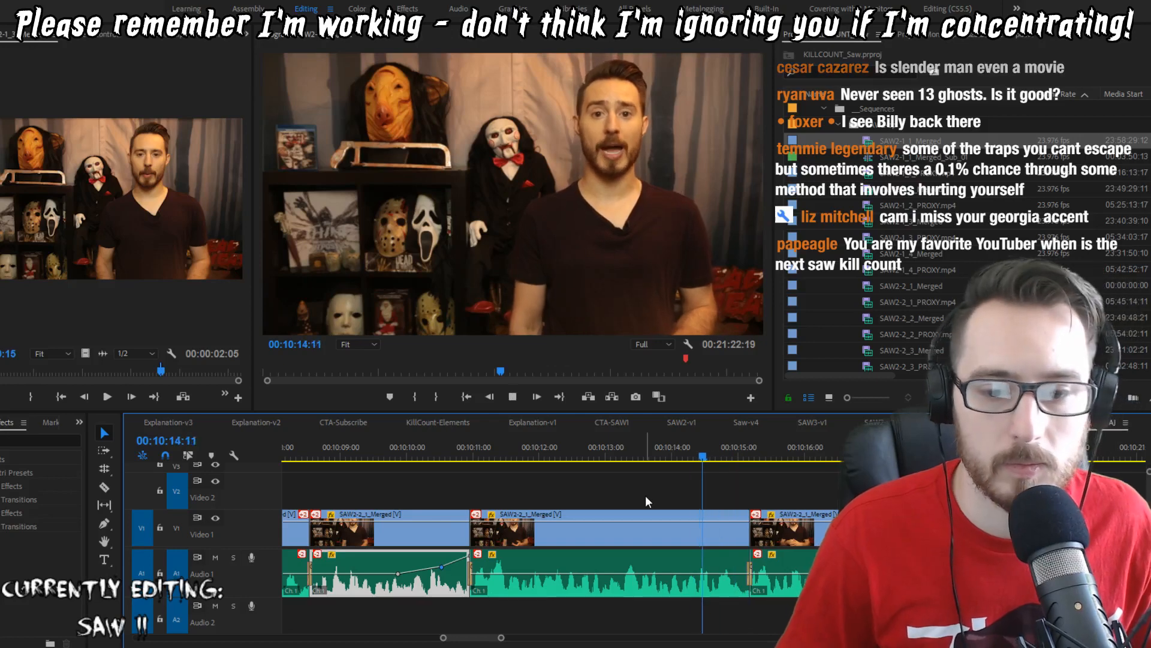
{"action": "key", "text": "w"}
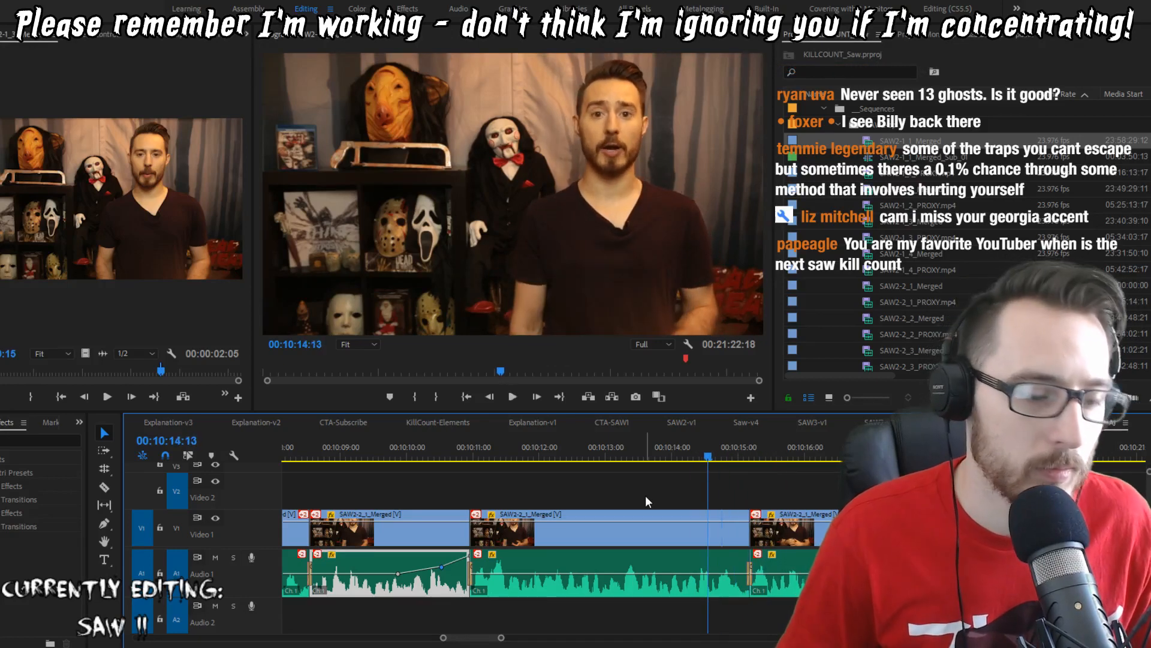
{"action": "key", "text": "space"}
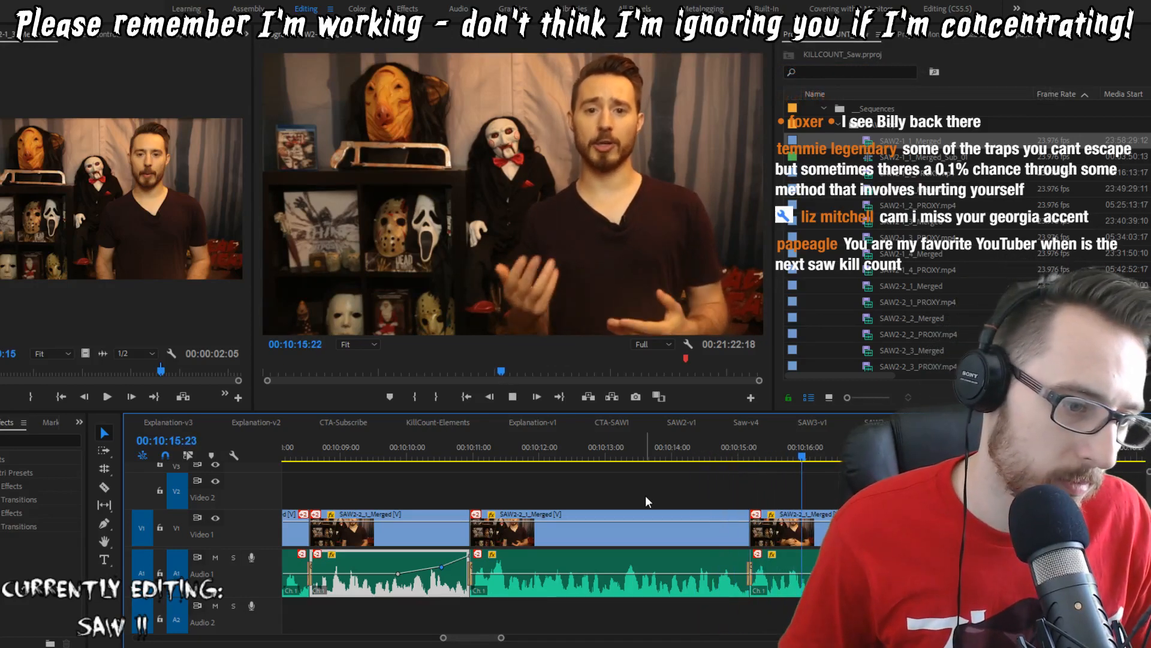
{"action": "key", "text": "space"}
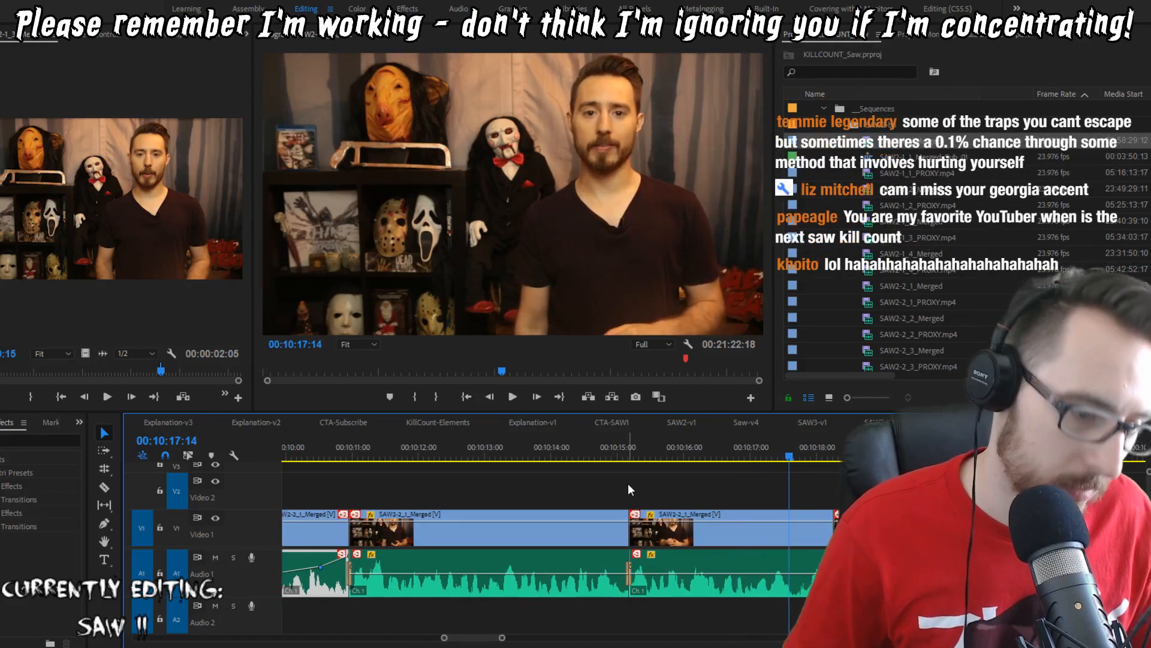
Step: Split the take at about 00:10:17:15, ripple out one frame, add the default audio transition at the new cut and replay it
{"action": "key", "text": "Right"}
{"action": "key", "text": "ctrl+k"}
{"action": "key", "text": "Right"}
{"action": "key", "text": "q"}
{"action": "key", "text": "shift+Right"}
{"action": "key", "text": "shift+Right"}
{"action": "key", "text": "ctrl+shift+d"}
{"action": "key", "text": "shift+Left"}
{"action": "key", "text": "shift+Left"}
{"action": "key", "text": "shift+Left"}
{"action": "key", "text": "shift+Left"}
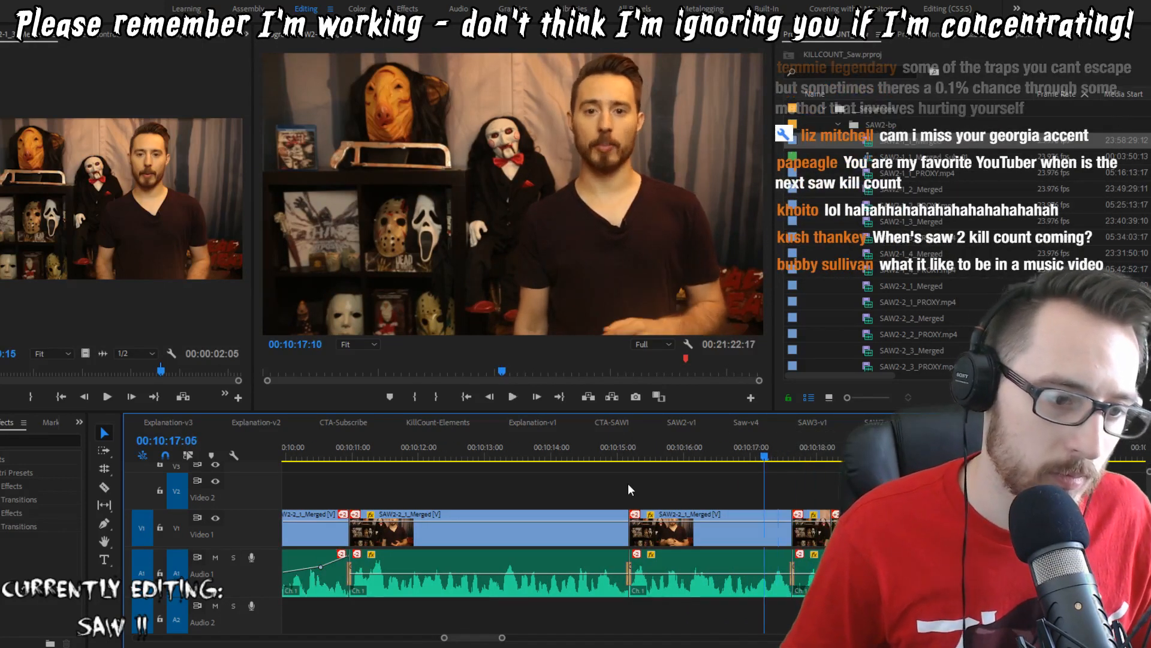
{"action": "key", "text": "shift+Left"}
{"action": "key", "text": "shift+Left"}
{"action": "key", "text": "space"}
{"action": "key", "text": "space"}
Step: Trim one frame twice at the cut near 00:10:17:15, replaying across it after each trim
{"action": "key", "text": "Up"}
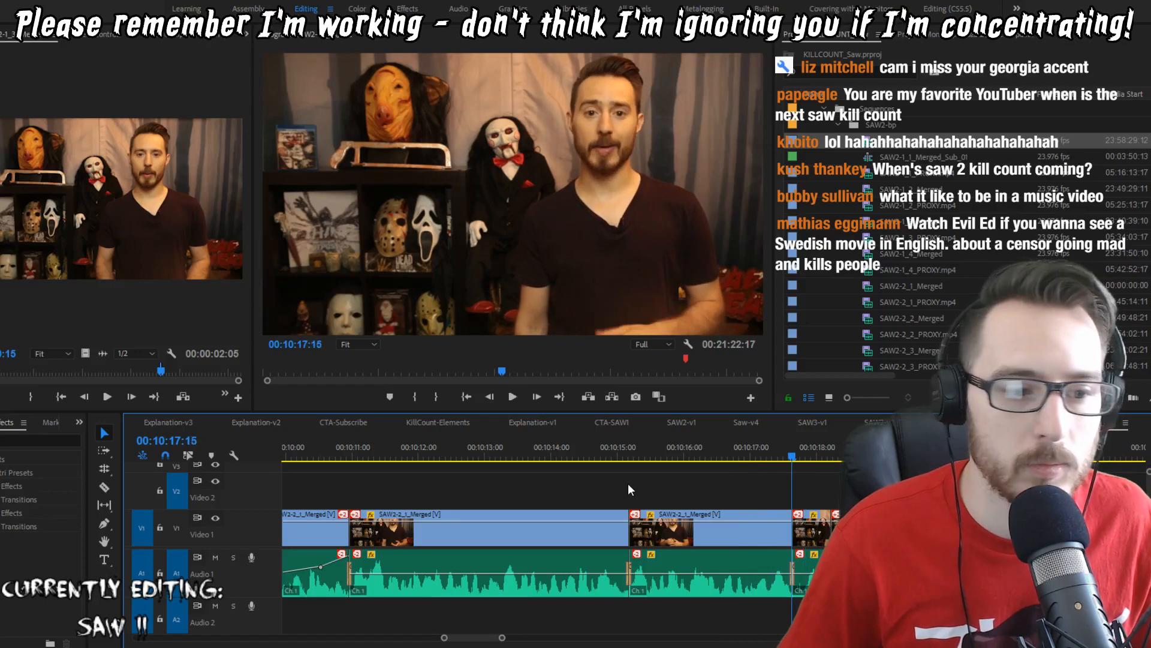
{"action": "key", "text": "shift+Left"}
{"action": "key", "text": "shift+Left"}
{"action": "key", "text": "shift+Left"}
{"action": "key", "text": "shift+Left"}
{"action": "key", "text": "space"}
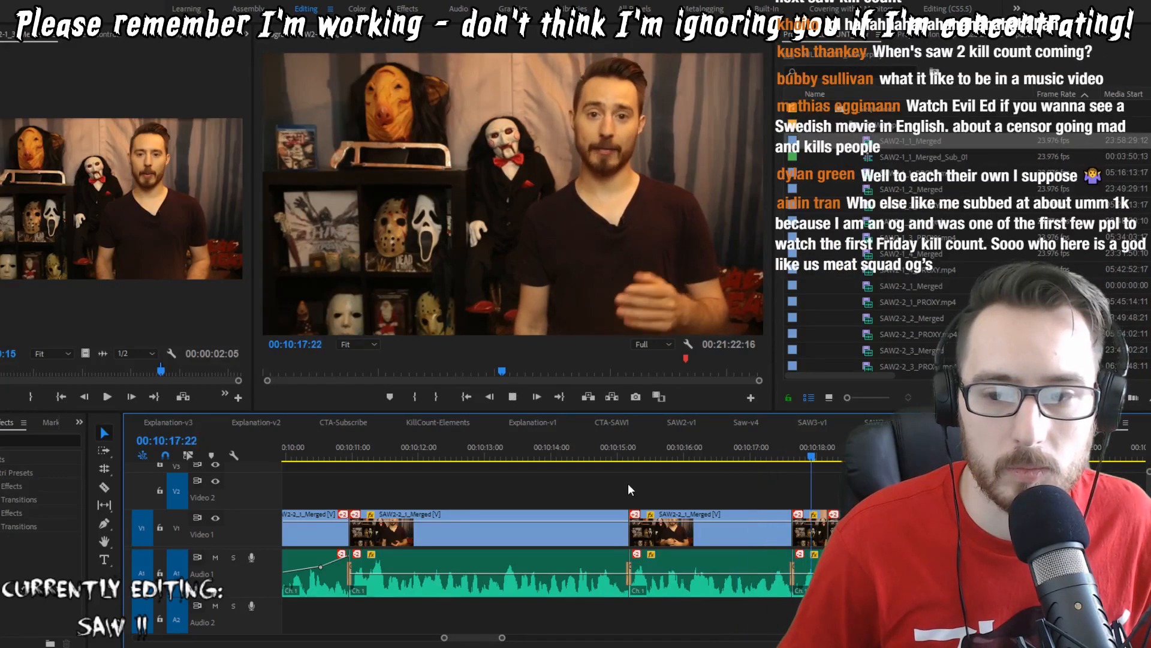
{"action": "key", "text": "space"}
{"action": "key", "text": "Up"}
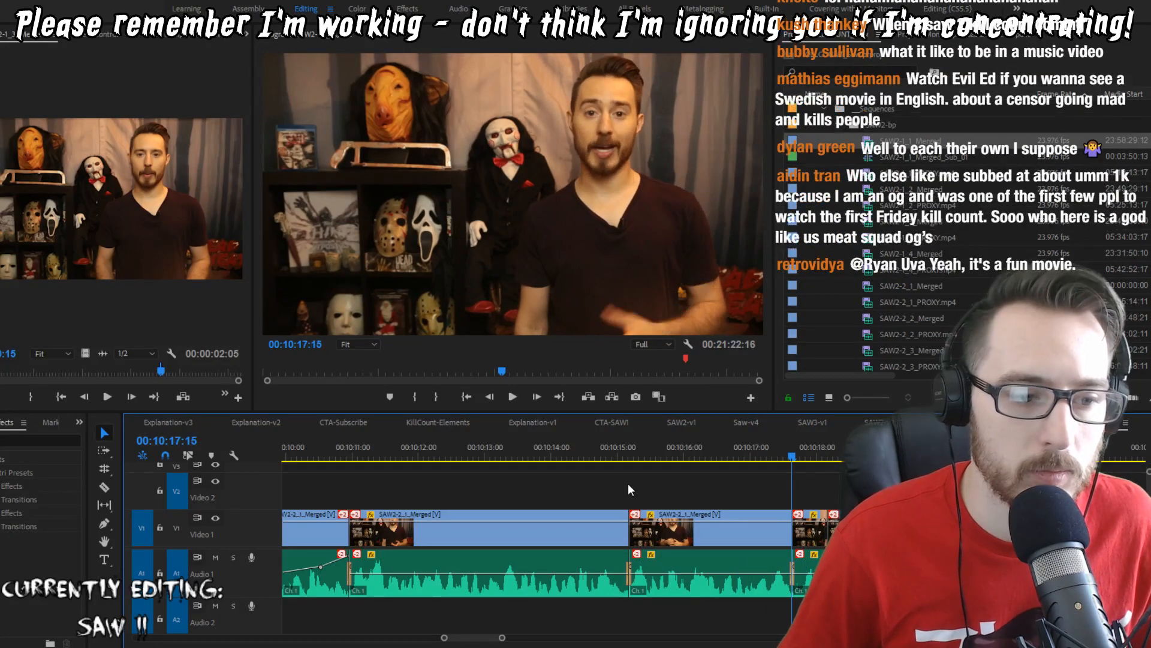
{"action": "key", "text": "shift+Left"}
{"action": "key", "text": "shift+Left"}
{"action": "key", "text": "shift+Left"}
{"action": "key", "text": "shift+Left"}
{"action": "key", "text": "space"}
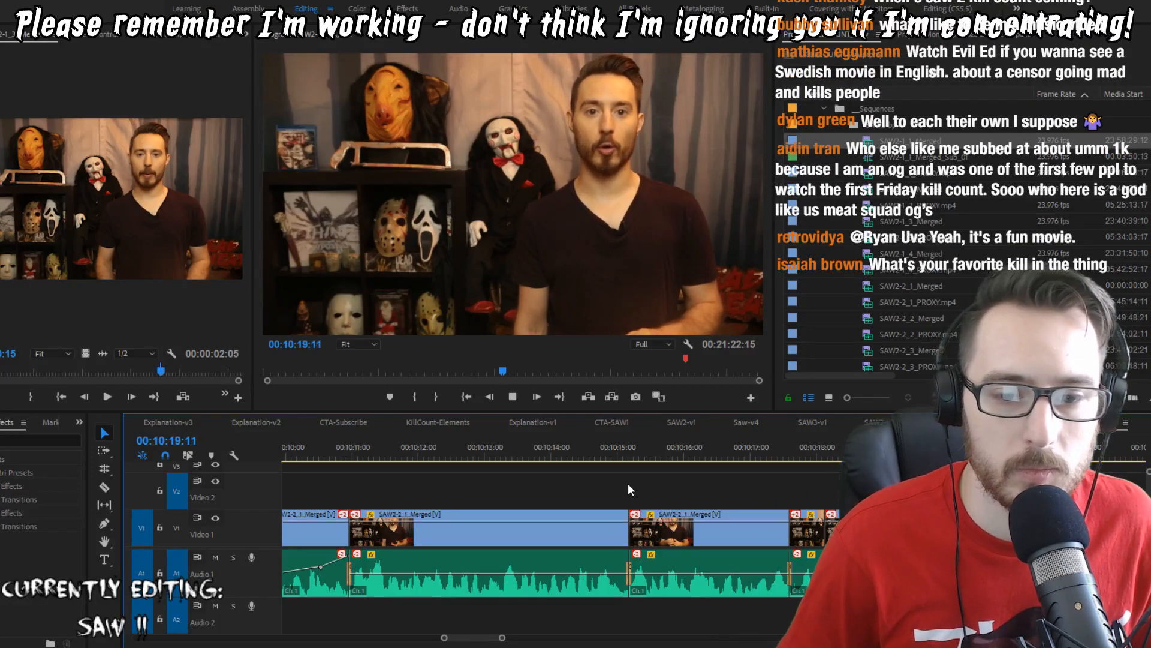
Step: Tighten the cut near 00:10:20:03 by a few frames in small trims, replaying from the cut after each
{"action": "key", "text": "space"}
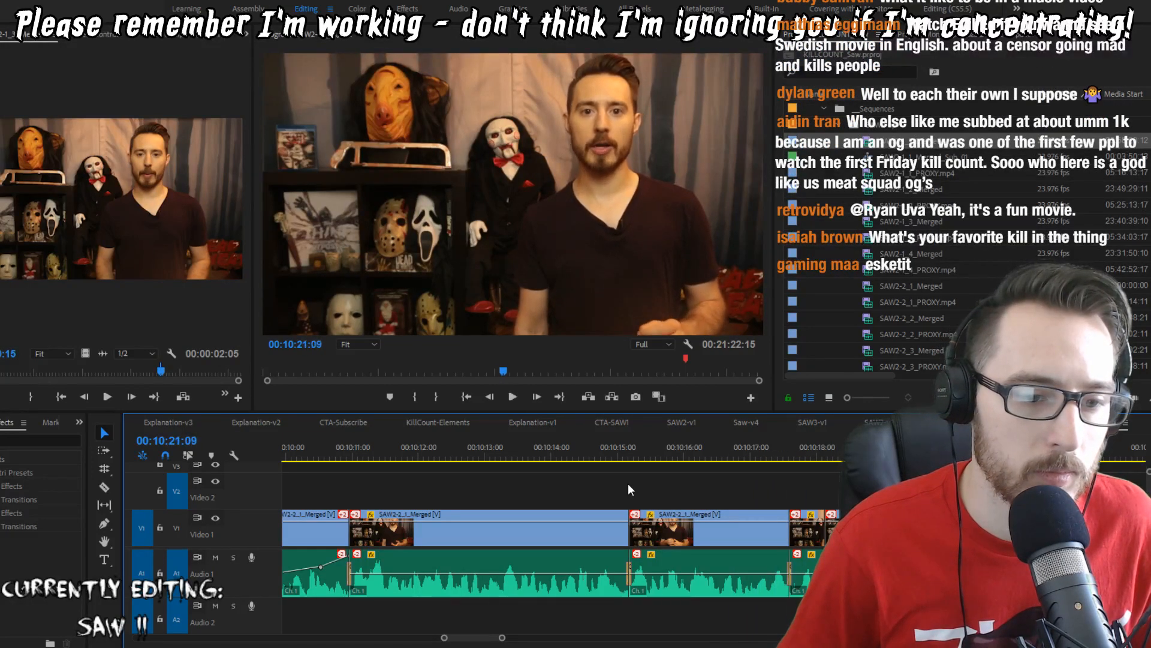
{"action": "key", "text": "Up"}
{"action": "key", "text": "space"}
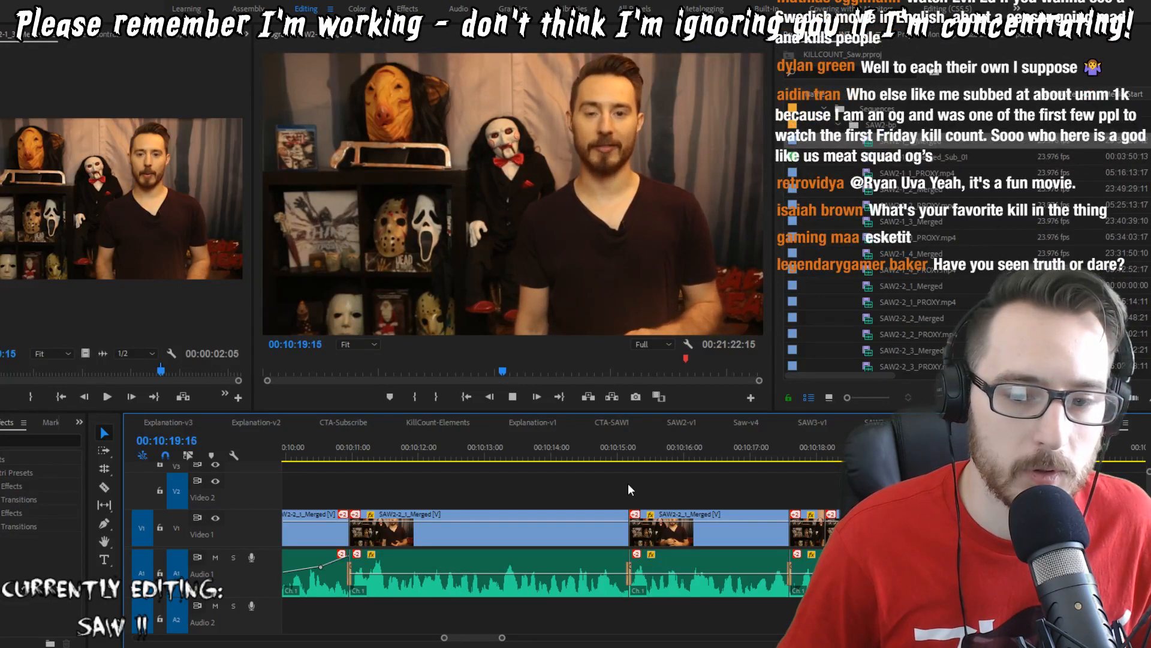
{"action": "key", "text": "space"}
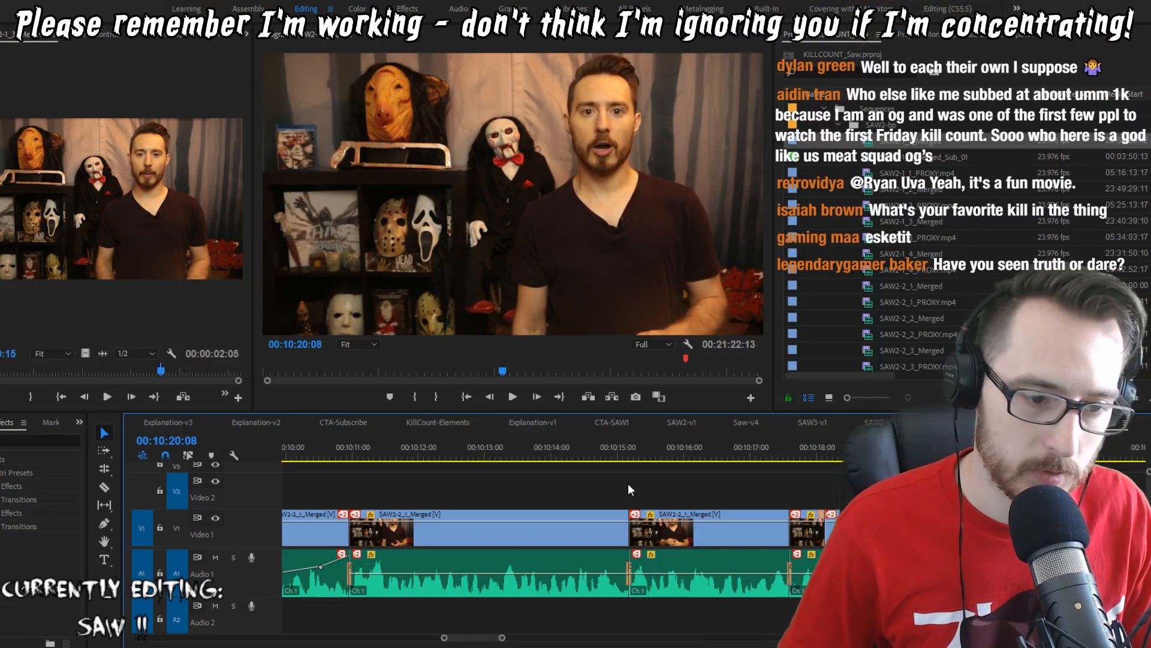
{"action": "key", "text": "Up"}
{"action": "key", "text": "space"}
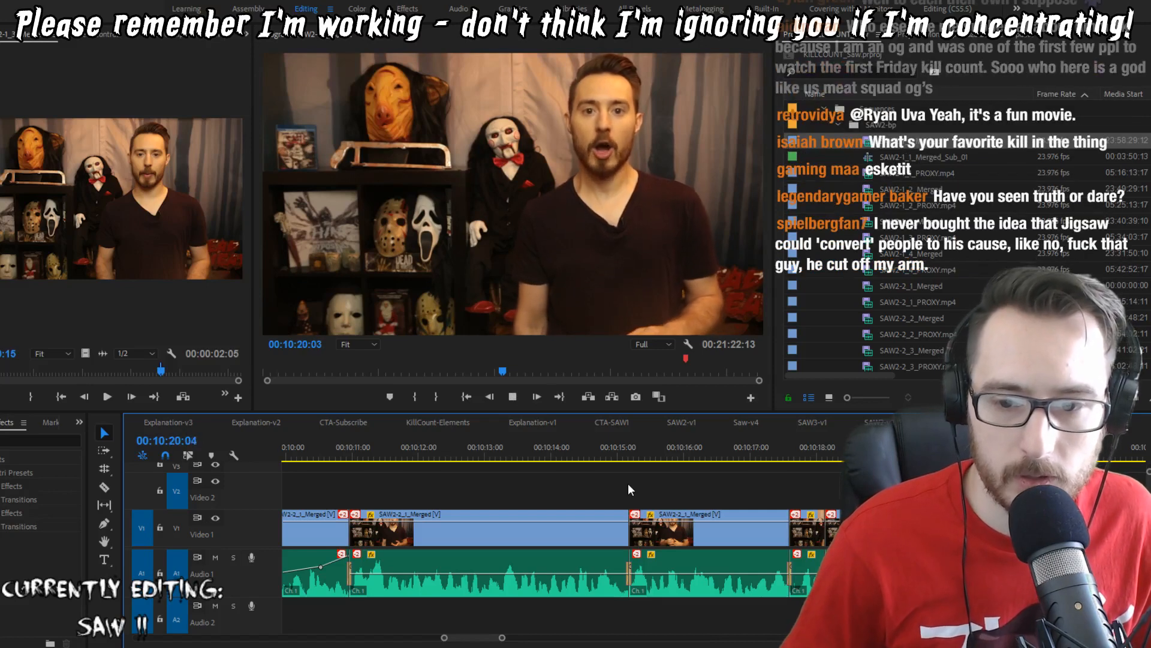
{"action": "key", "text": "space"}
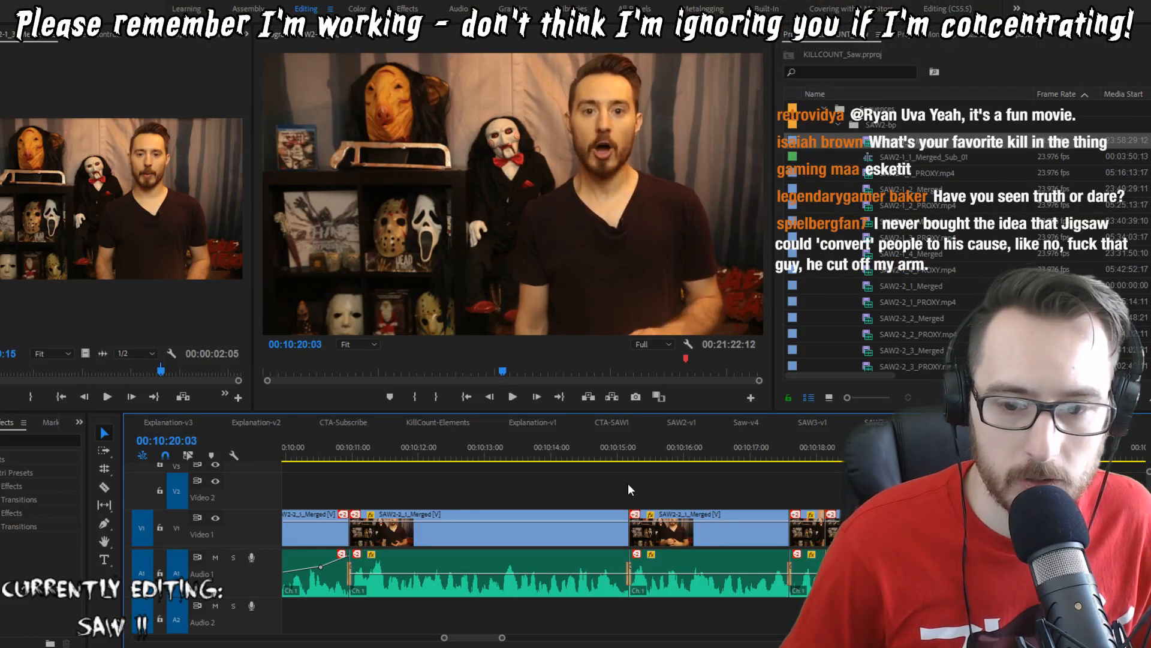
{"action": "key", "text": "Up"}
{"action": "key", "text": "space"}
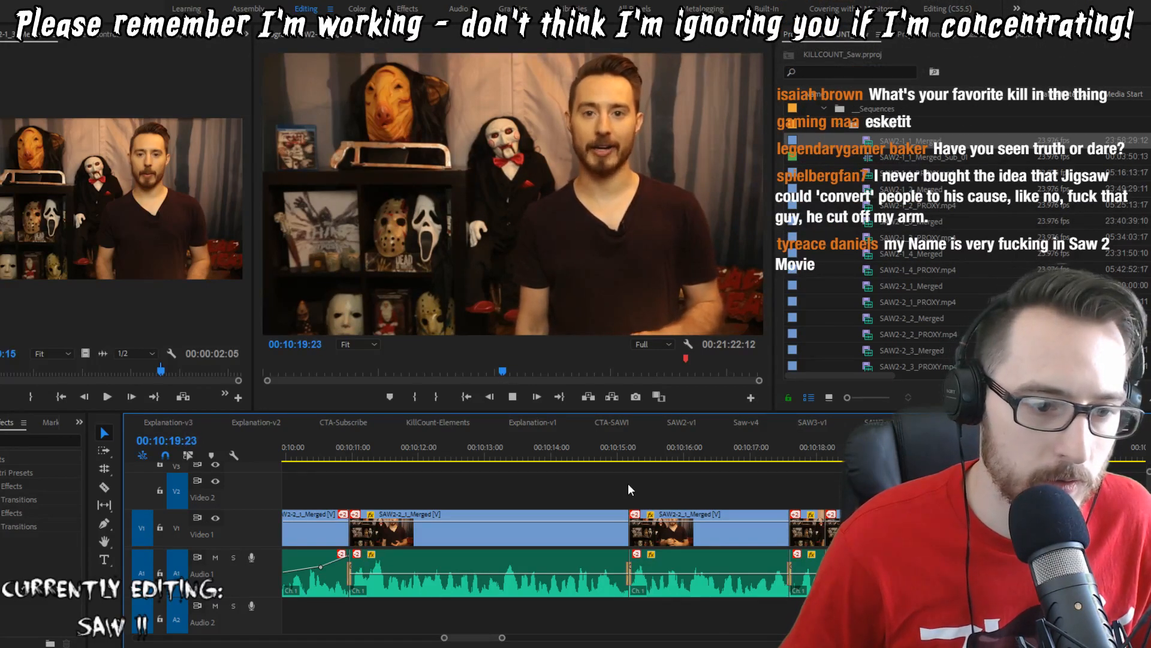
{"action": "key", "text": "space"}
{"action": "key", "text": "Up"}
{"action": "key", "text": "space"}
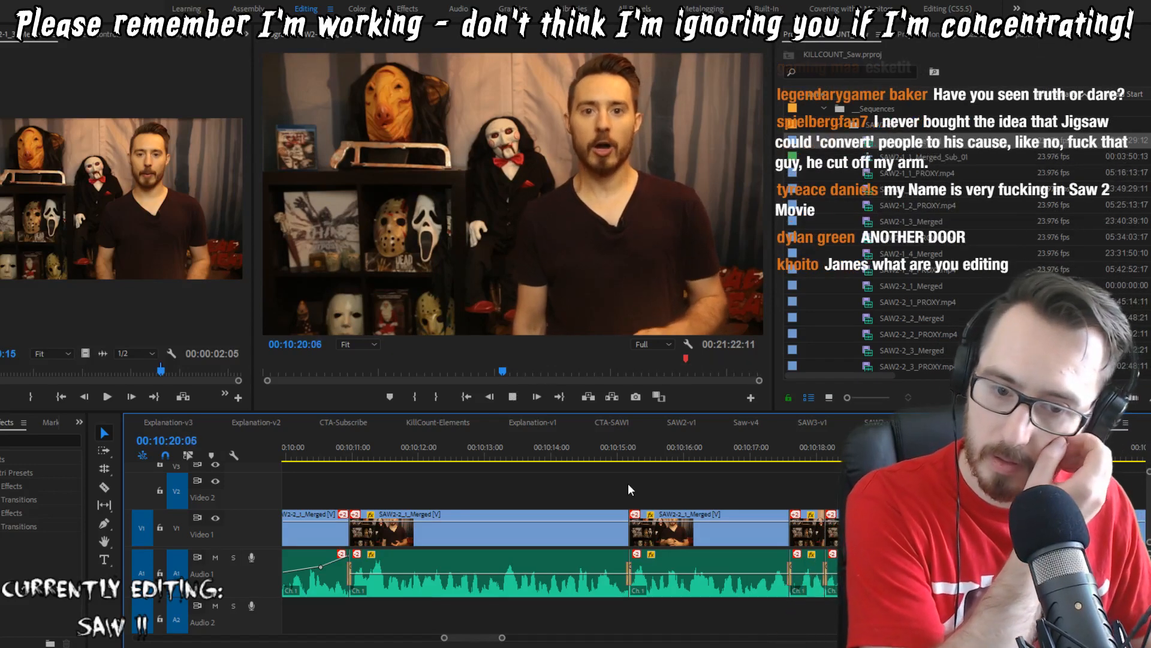
Step: Ripple-trim surplus frames from the start of the take around 00:10:21 in two passes, replaying after each
{"action": "key", "text": "space"}
{"action": "key", "text": "q"}
{"action": "key", "text": "Up"}
{"action": "key", "text": "space"}
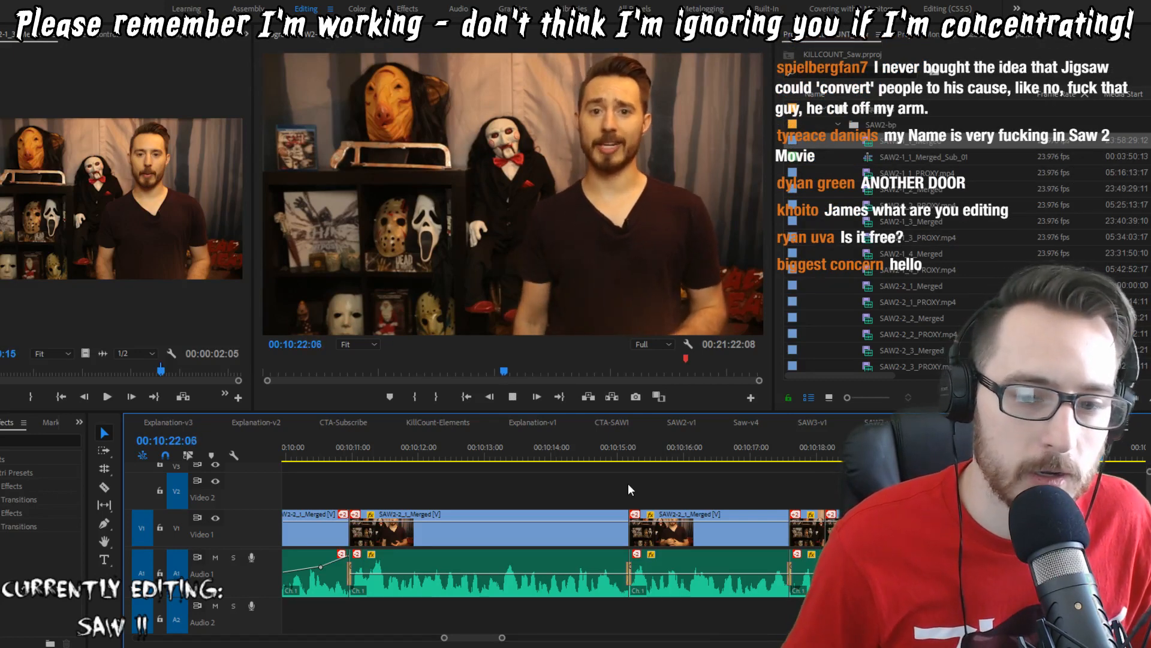
{"action": "key", "text": "Up"}
{"action": "key", "text": "space"}
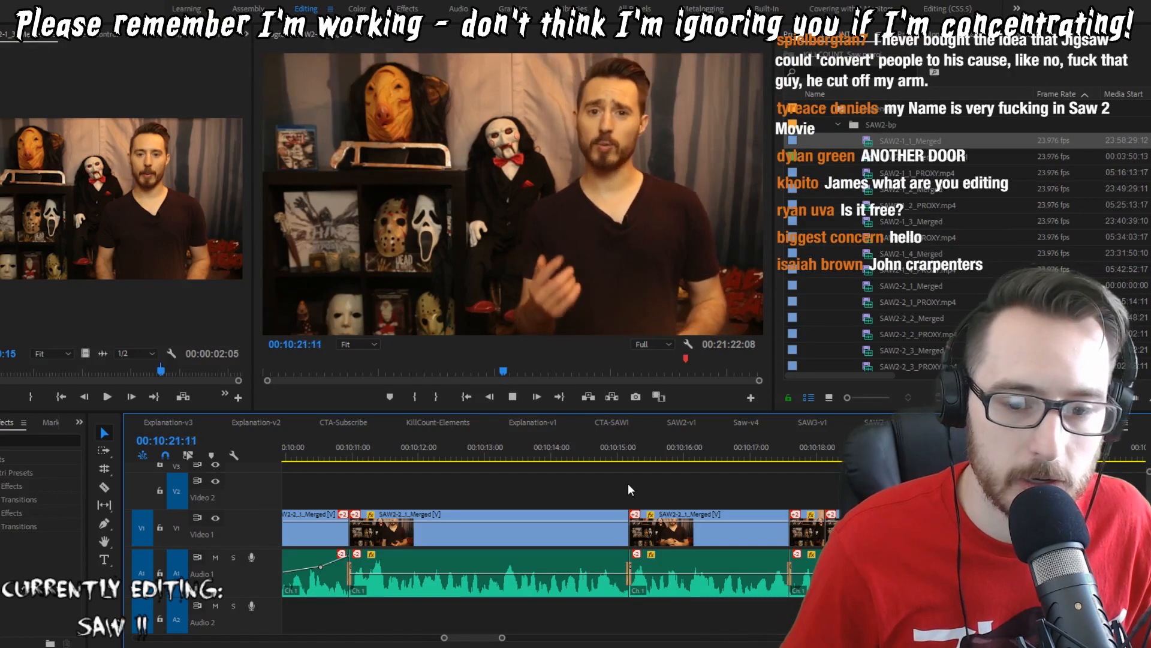
{"action": "key", "text": "space"}
{"action": "key", "text": "q"}
{"action": "key", "text": "Up"}
{"action": "key", "text": "space"}
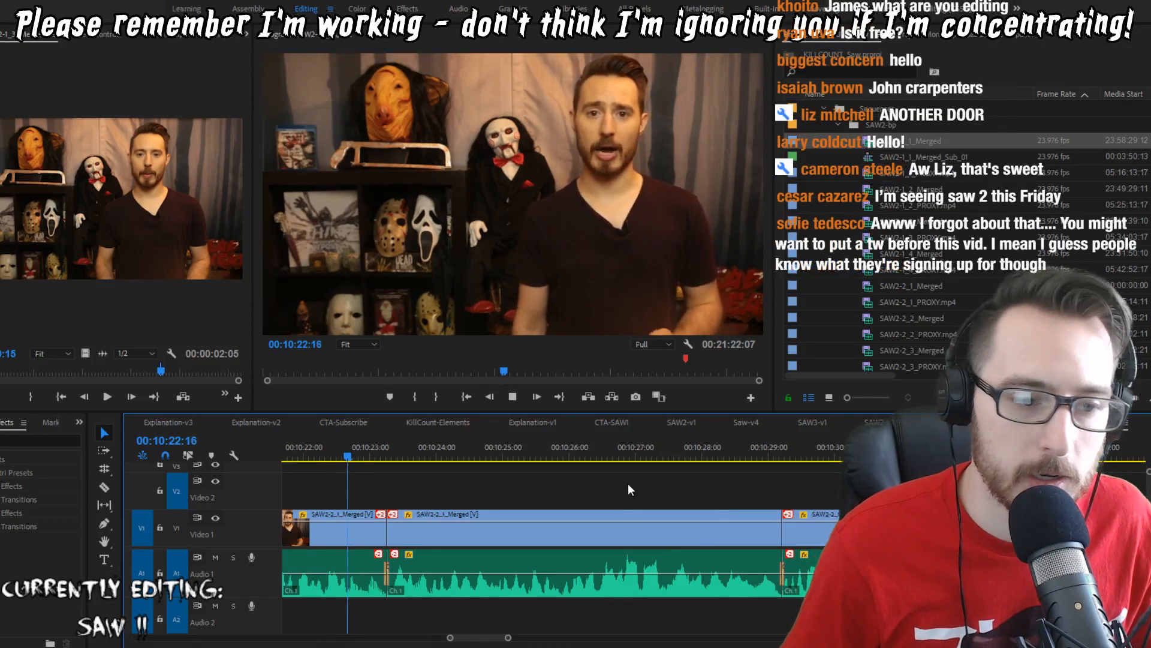
Step: Ripple-trim two frames from the end of the take near 00:10:23:04 and replay from 00:10:22:03
{"action": "key", "text": "space"}
{"action": "key", "text": "Right"}
{"action": "key", "text": "w"}
{"action": "key", "text": "shift+Left"}
{"action": "key", "text": "shift+Left"}
{"action": "key", "text": "shift+Left"}
{"action": "key", "text": "shift+Left"}
{"action": "key", "text": "shift+Left"}
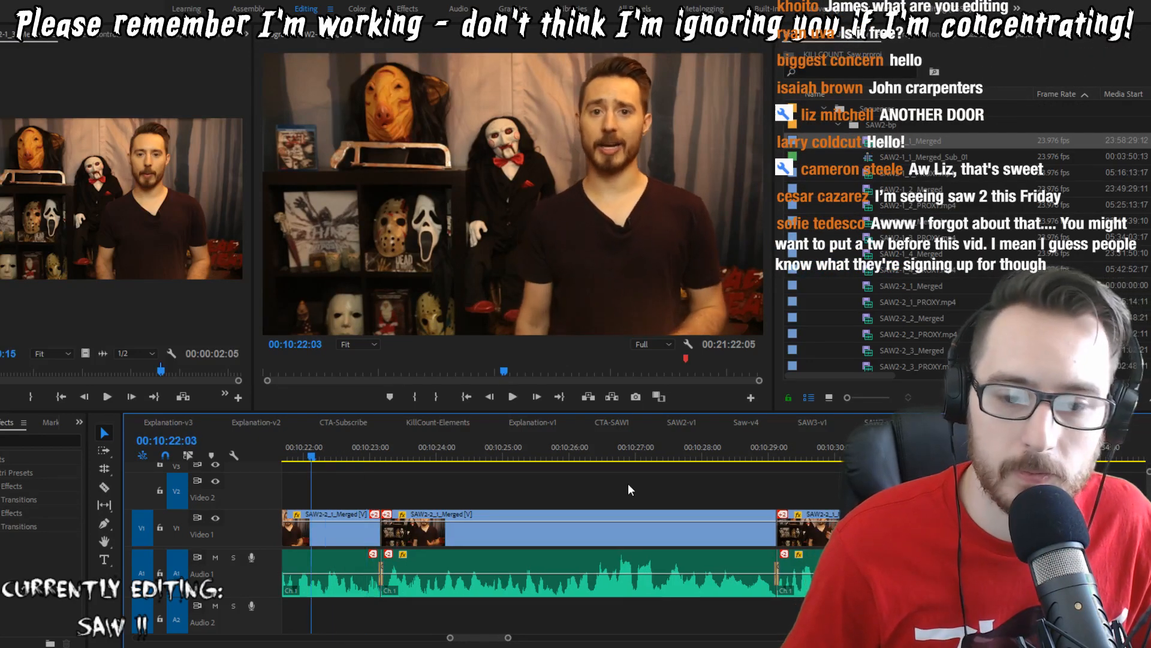
{"action": "key", "text": "space"}
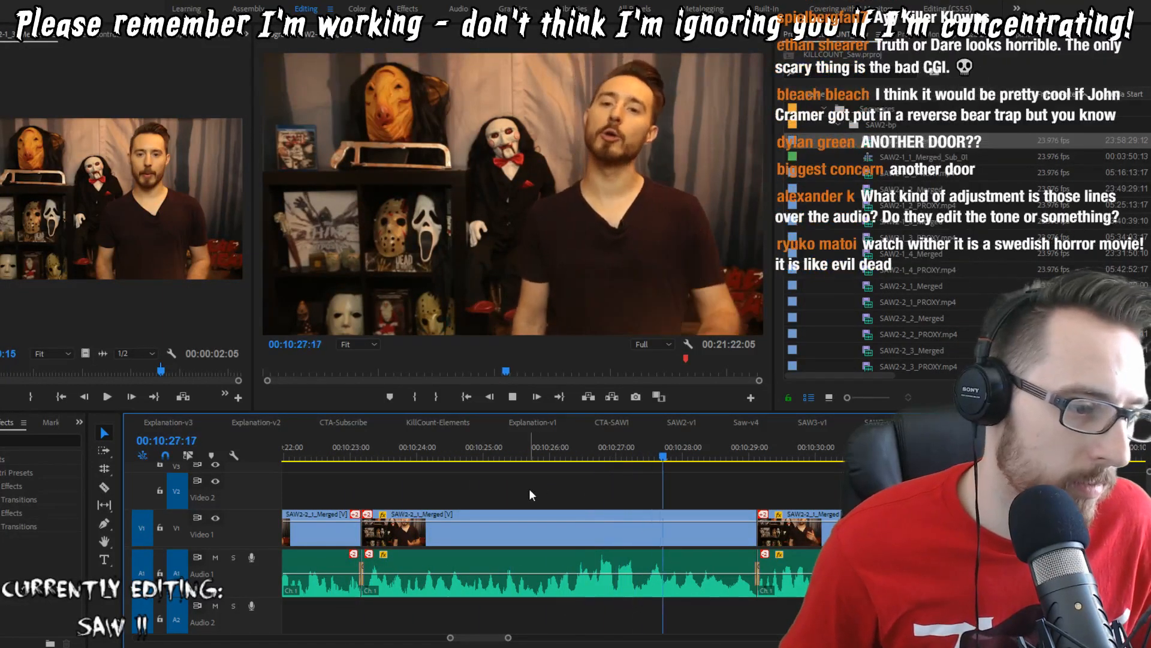
Step: Trim three frames from the cut near 00:10:29:01 in two passes, replaying across it after each
{"action": "key", "text": "space"}
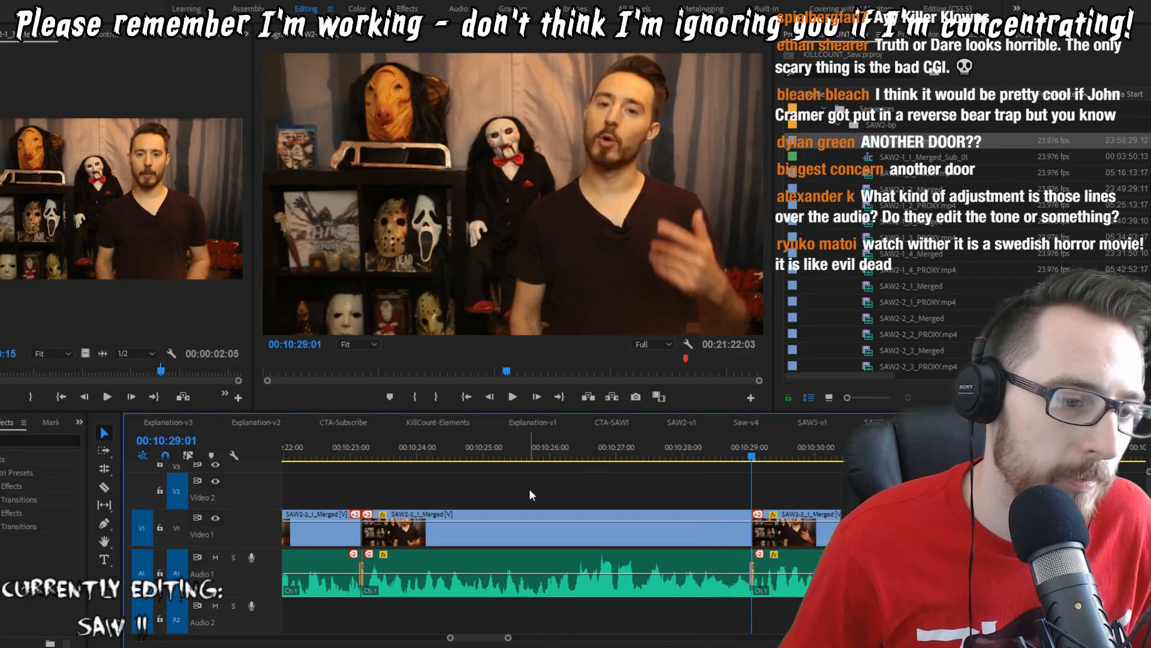
{"action": "key", "text": "shift+Left"}
{"action": "key", "text": "shift+Left"}
{"action": "key", "text": "shift+Left"}
{"action": "key", "text": "shift+Left"}
{"action": "key", "text": "shift+Left"}
{"action": "key", "text": "shift+Left"}
{"action": "key", "text": "shift+Left"}
{"action": "key", "text": "shift+Left"}
{"action": "key", "text": "shift+Left"}
{"action": "key", "text": "shift+Left"}
{"action": "key", "text": "shift+Left"}
{"action": "key", "text": "shift+Left"}
{"action": "key", "text": "shift+Left"}
{"action": "key", "text": "shift+Left"}
{"action": "key", "text": "shift+Left"}
{"action": "key", "text": "shift+Left"}
{"action": "key", "text": "shift+Left"}
{"action": "key", "text": "shift+Left"}
{"action": "key", "text": "shift+Left"}
{"action": "key", "text": "shift+Left"}
{"action": "key", "text": "space"}
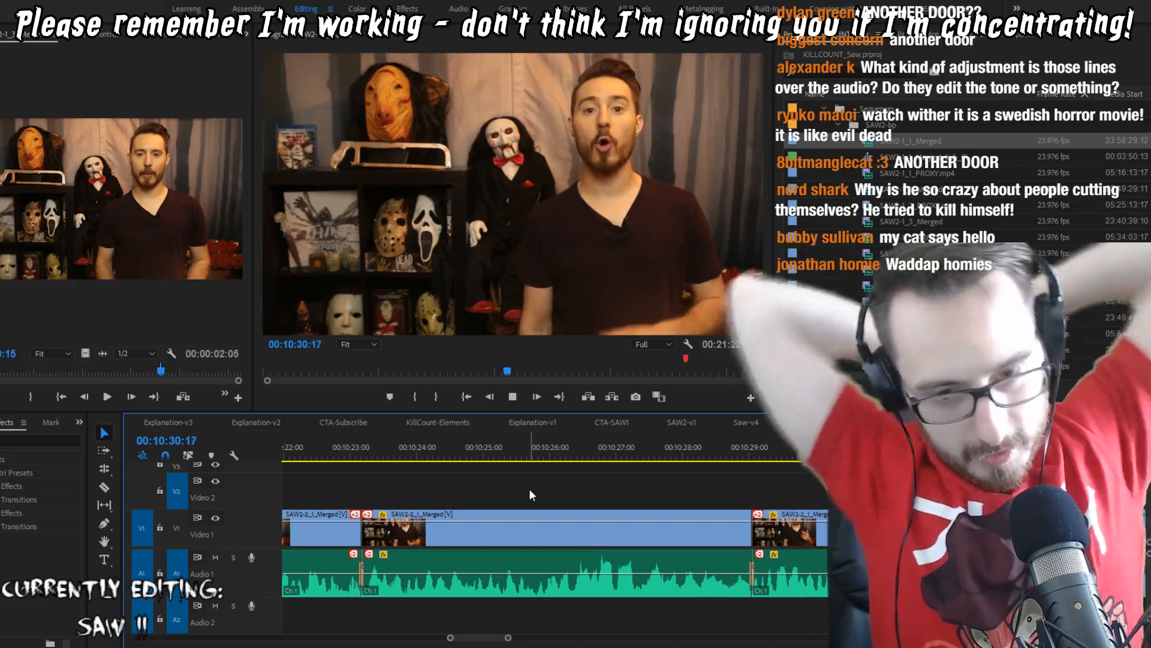
{"action": "key", "text": "Up"}
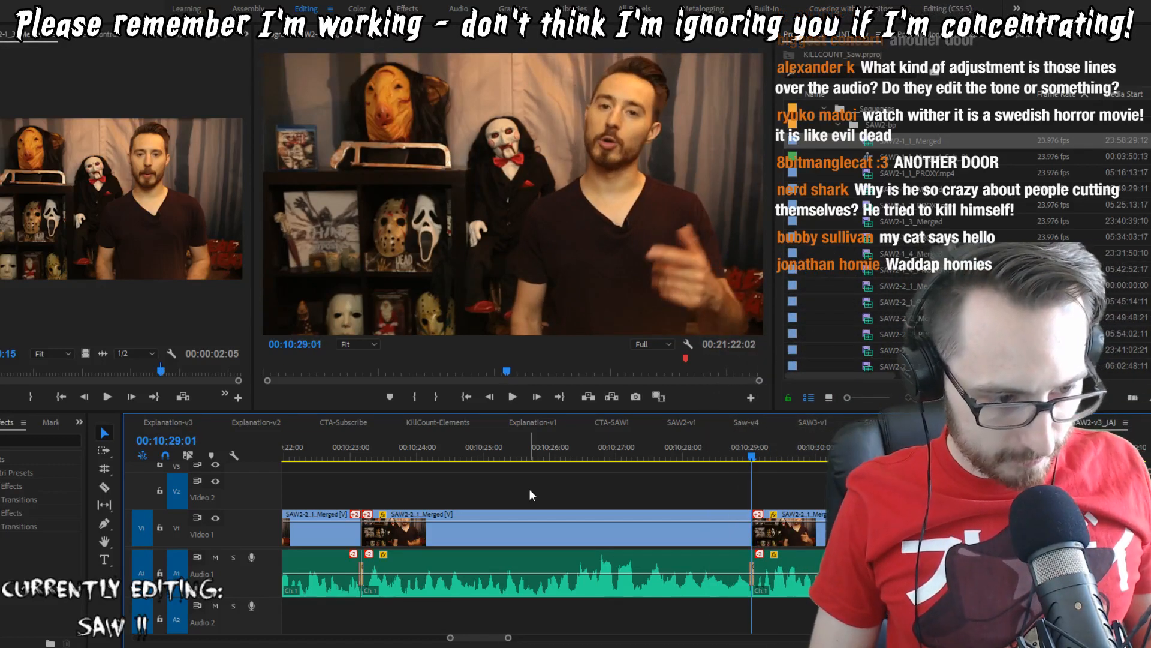
{"action": "key", "text": "space"}
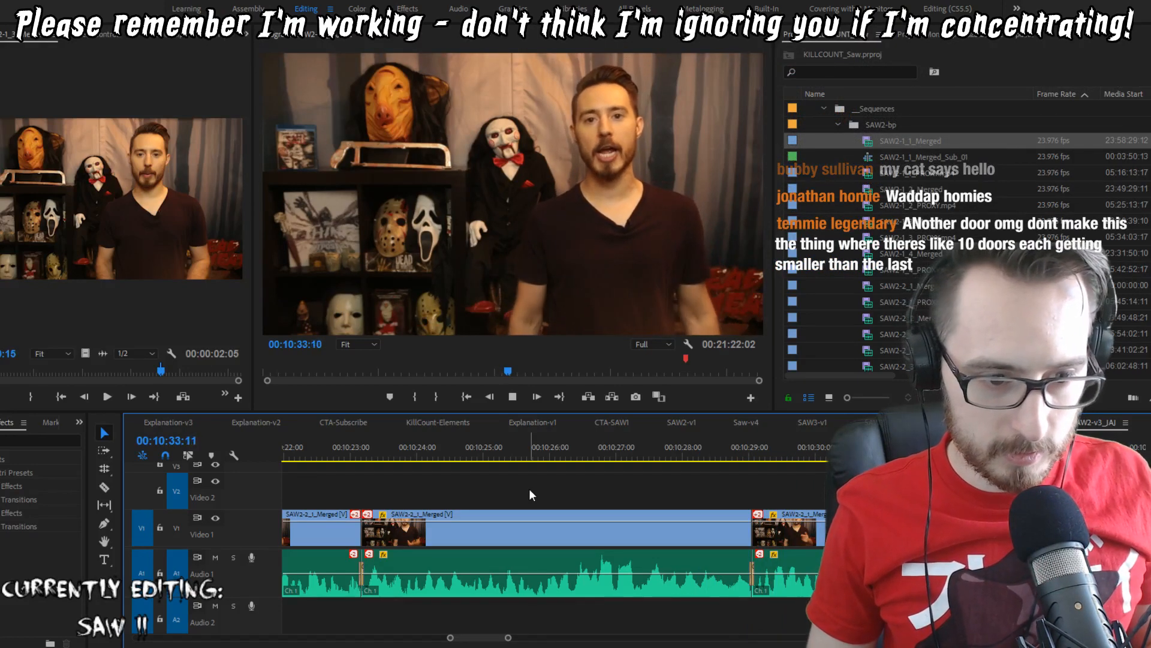
Step: Tighten the footage around 00:10:33:19 by two frames and replay the take leading up to 00:10:36:05
{"action": "key", "text": "space"}
{"action": "key", "text": "space"}
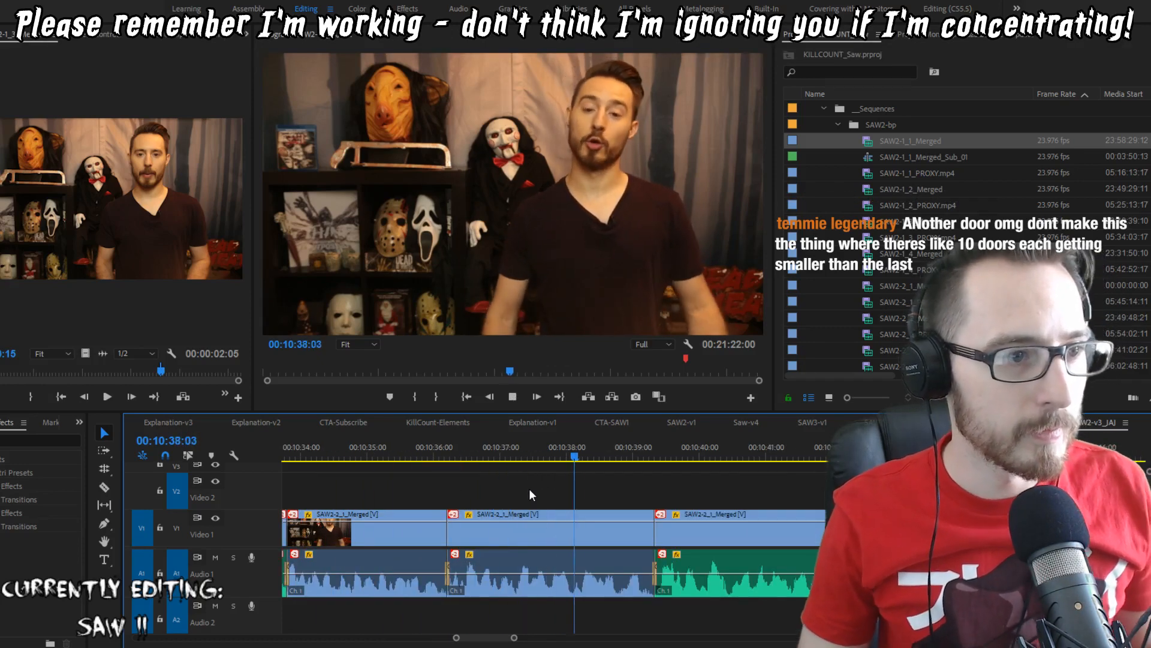
{"action": "key", "text": "Up"}
{"action": "key", "text": "Up"}
{"action": "key", "text": "Up"}
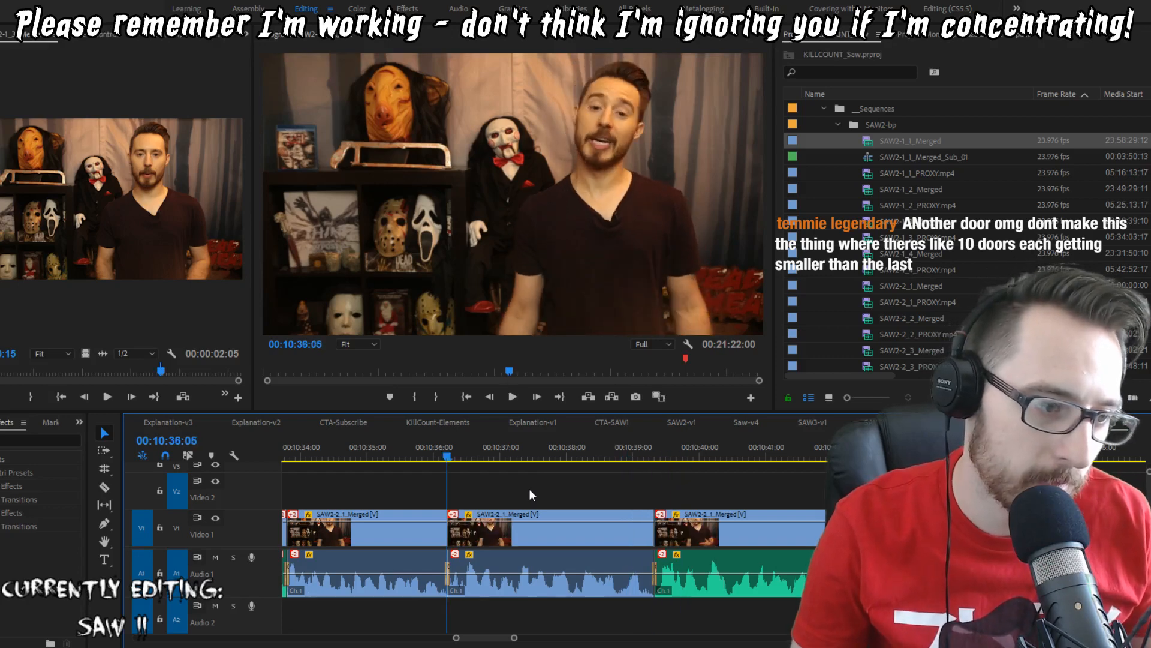
{"action": "key", "text": "space"}
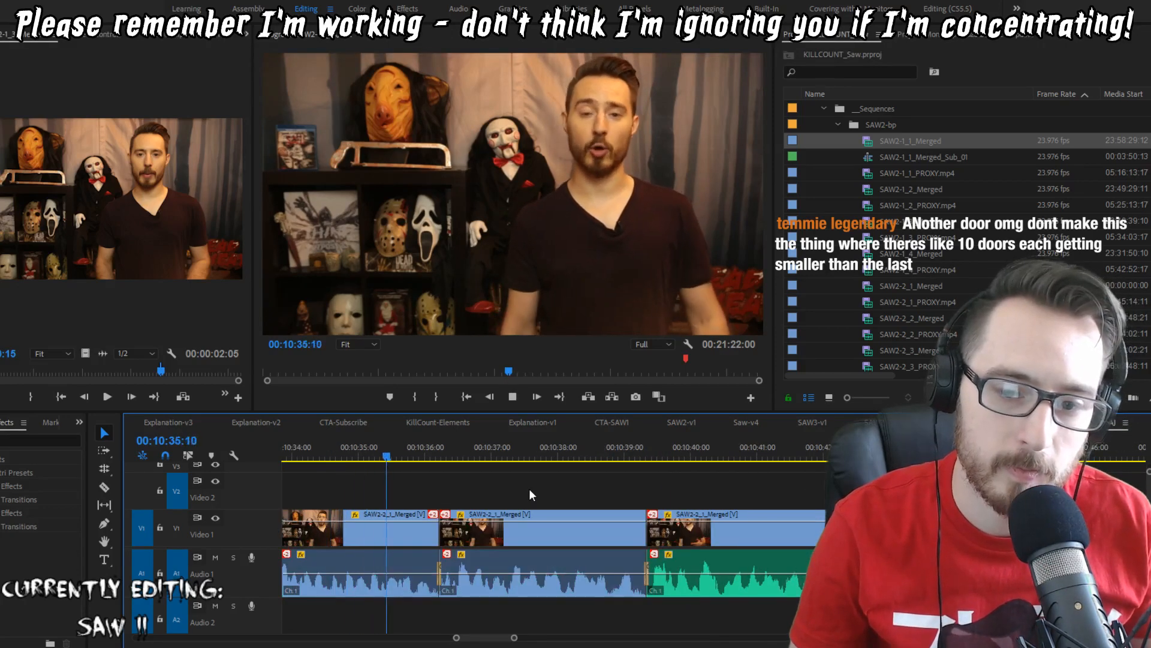
Step: Ripple-trim one frame from the take between 00:10:33:19 and 00:10:36:05, then replay across the cut before it
{"action": "key", "text": "space"}
{"action": "key", "text": "Right"}
{"action": "key", "text": "w"}
{"action": "key", "text": "Up"}
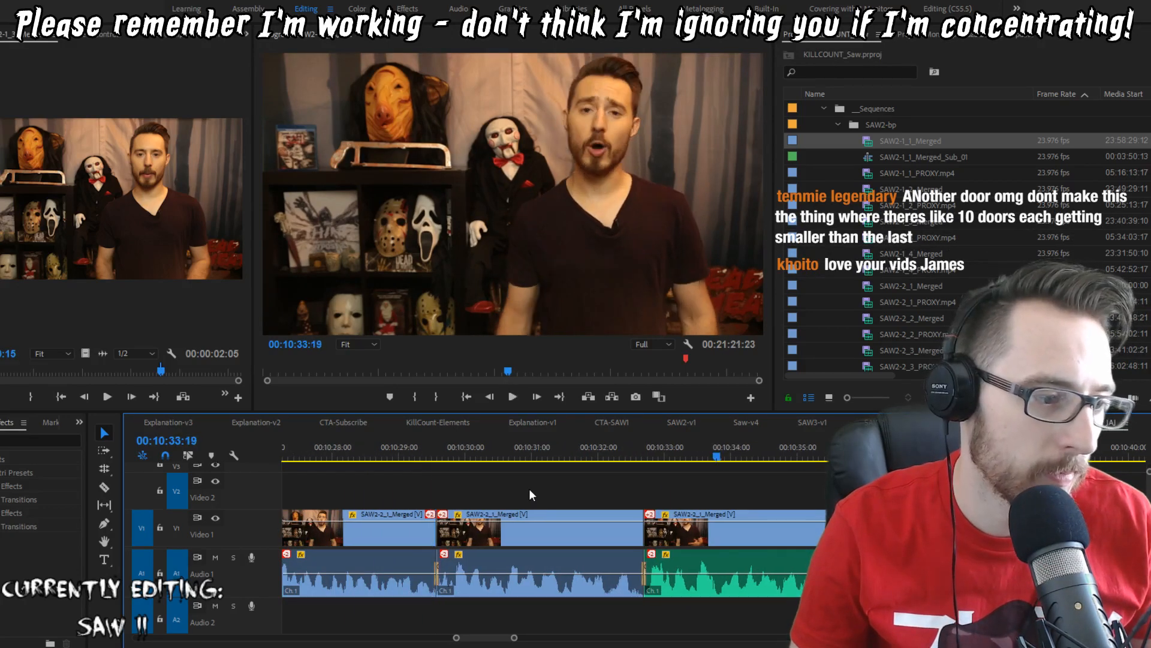
{"action": "key", "text": "shift+Left"}
{"action": "key", "text": "shift+Left"}
{"action": "key", "text": "shift+Left"}
{"action": "key", "text": "shift+Left"}
{"action": "key", "text": "space"}
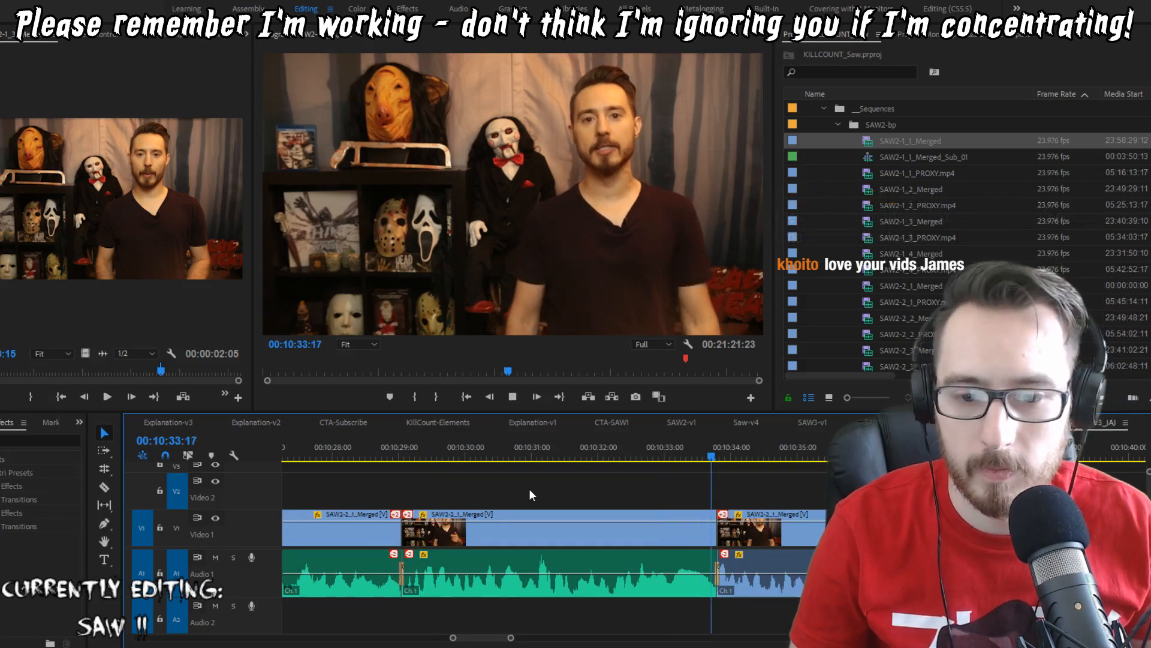
Step: Ripple-trim one frame from the end of the take before 00:10:33:19 and replay from about a second earlier
{"action": "key", "text": "Up"}
{"action": "key", "text": "Left"}
{"action": "key", "text": "w"}
{"action": "key", "text": "shift+Left"}
{"action": "key", "text": "shift+Left"}
{"action": "key", "text": "shift+Left"}
{"action": "key", "text": "shift+Left"}
{"action": "key", "text": "shift+Left"}
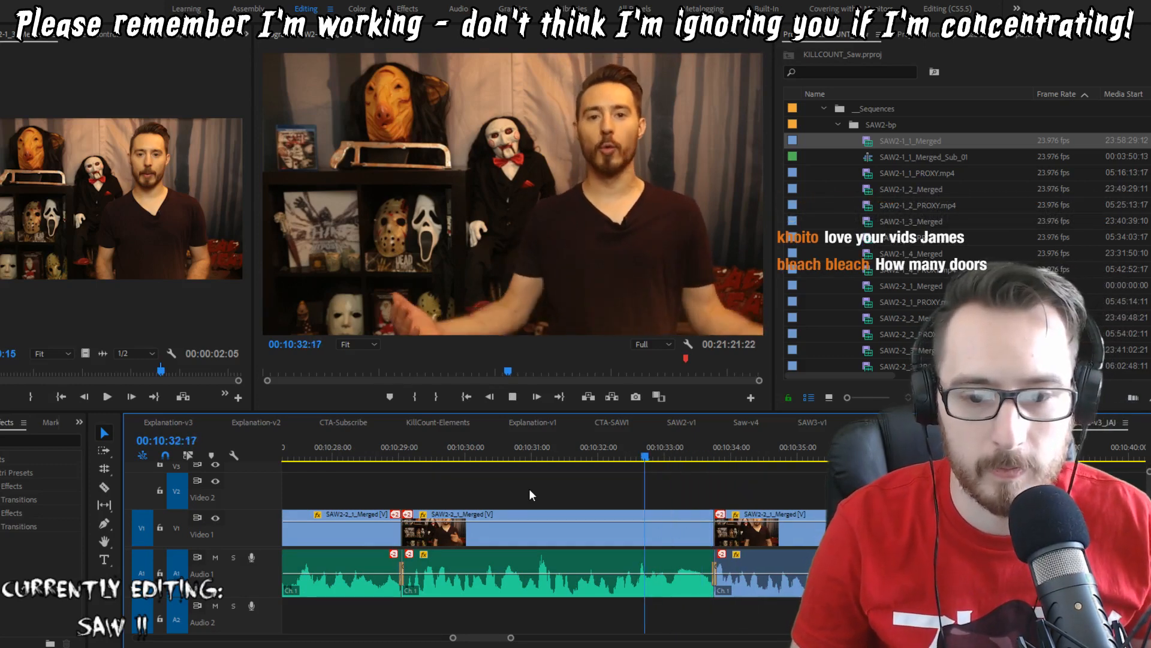
{"action": "key", "text": "space"}
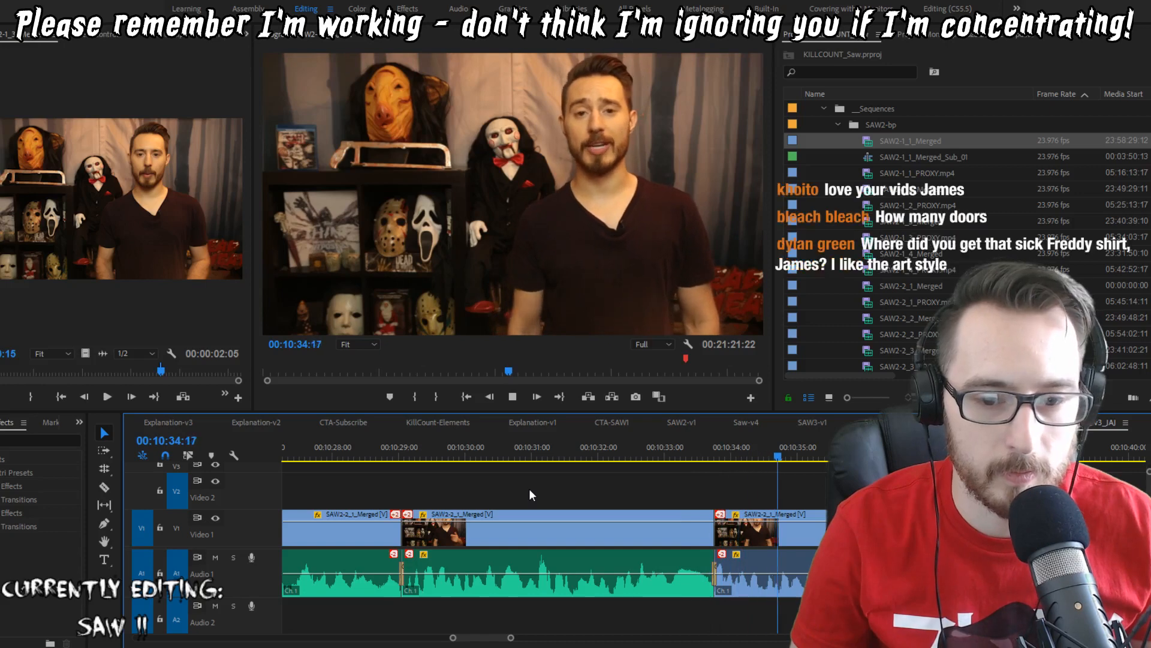
Step: Trim one more frame from the footage before 00:10:36:02 and ripple-delete the surplus three-second take starting there
{"action": "key", "text": "space"}
{"action": "key", "text": "space"}
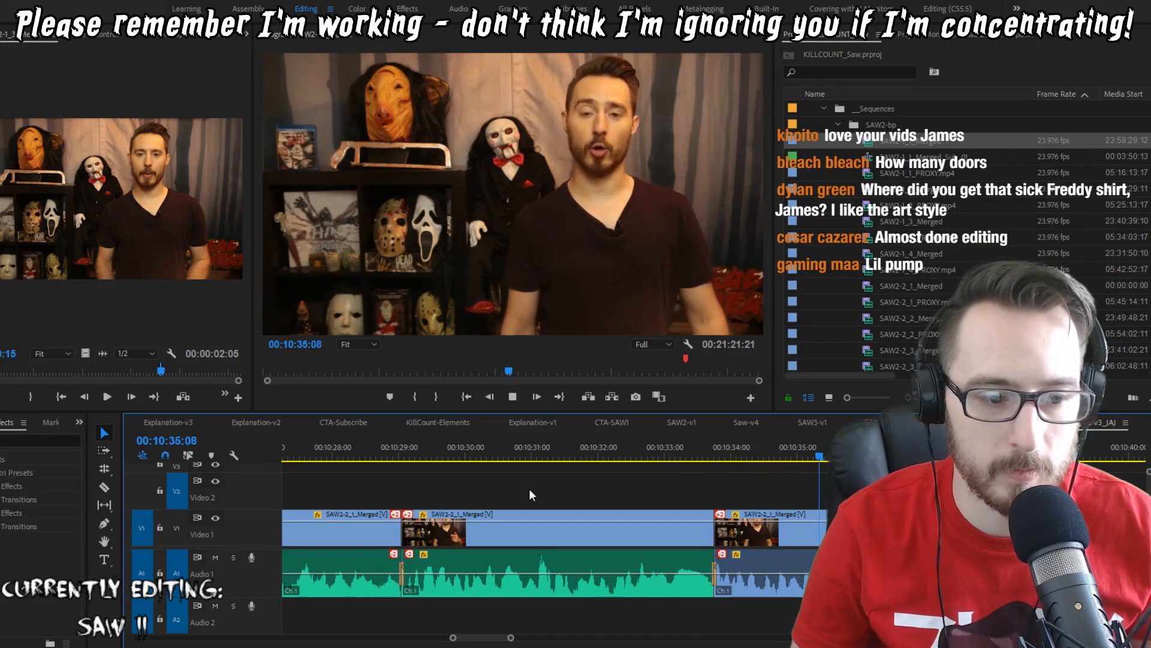
{"action": "key", "text": "space"}
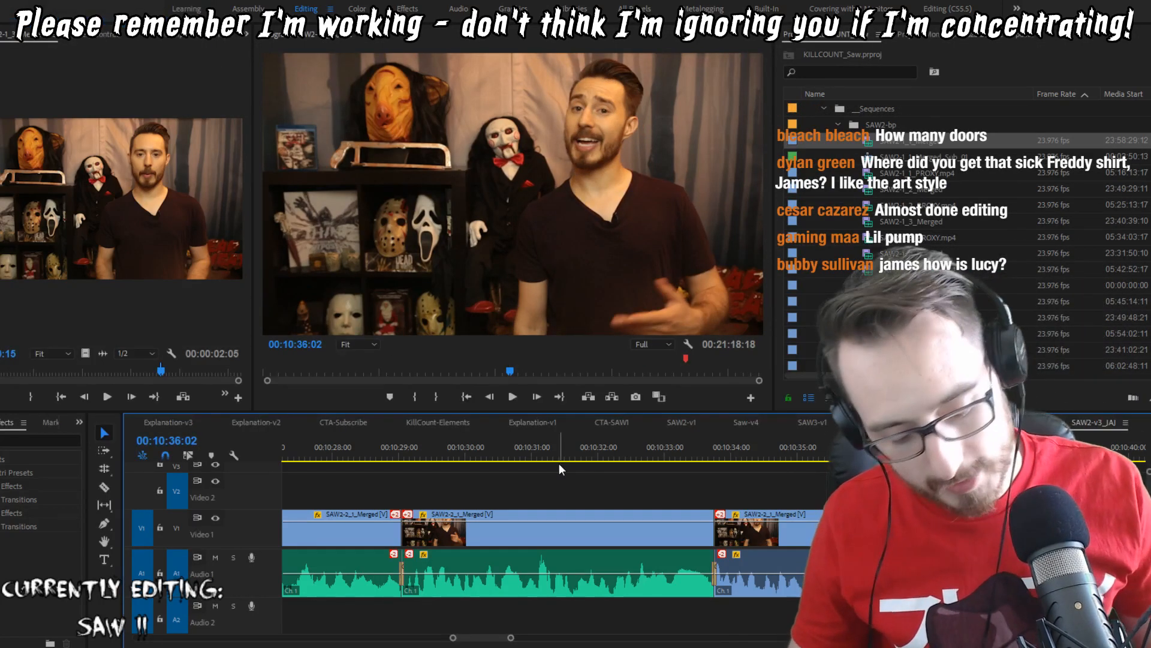
Step: Add volume keyframes that raise the audio toward the end of the take before 00:10:36:02, and replay it
{"action": "key", "text": "p"}
{"action": "left_click", "coordinate": [795, 574]}
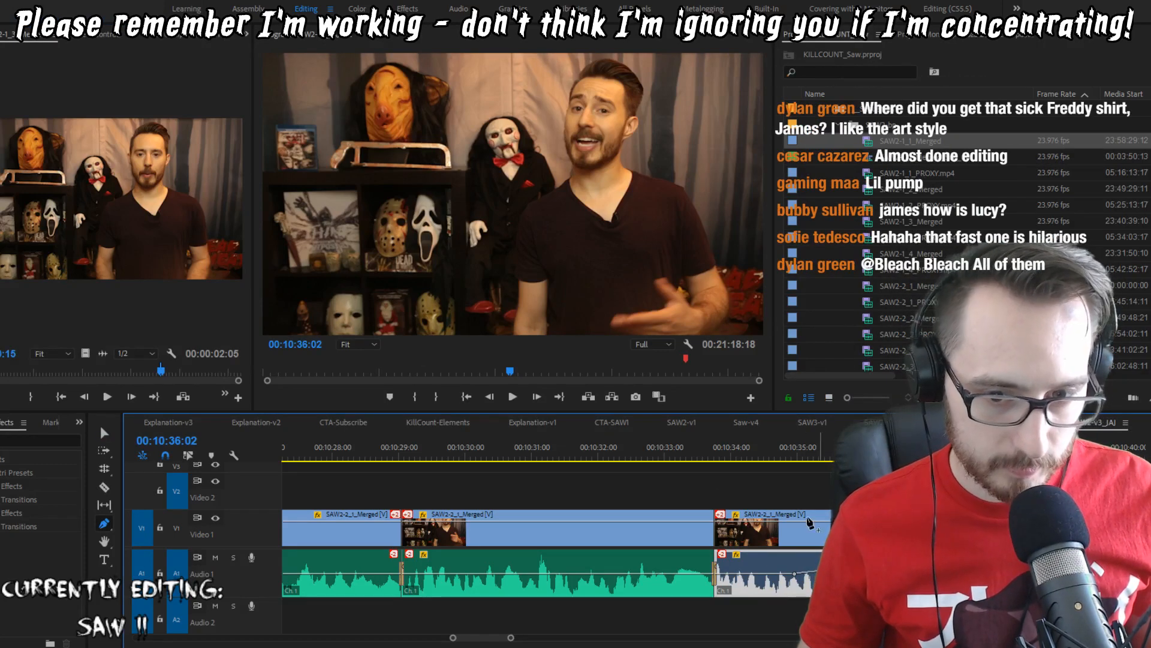
{"action": "left_click", "coordinate": [638, 460]}
{"action": "key", "text": "v"}
{"action": "key", "text": "space"}
{"action": "scroll", "coordinate": [730, 507], "scroll_direction": "down", "scroll_amount": 3}
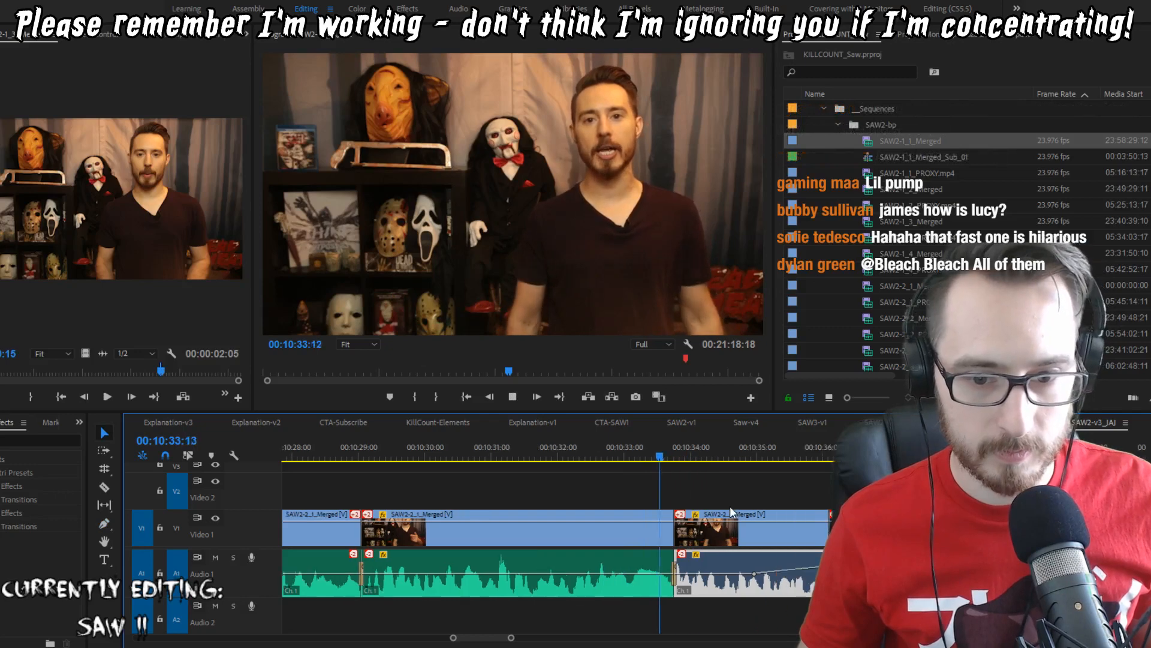
{"action": "scroll", "coordinate": [624, 519], "scroll_direction": "down", "scroll_amount": 2}
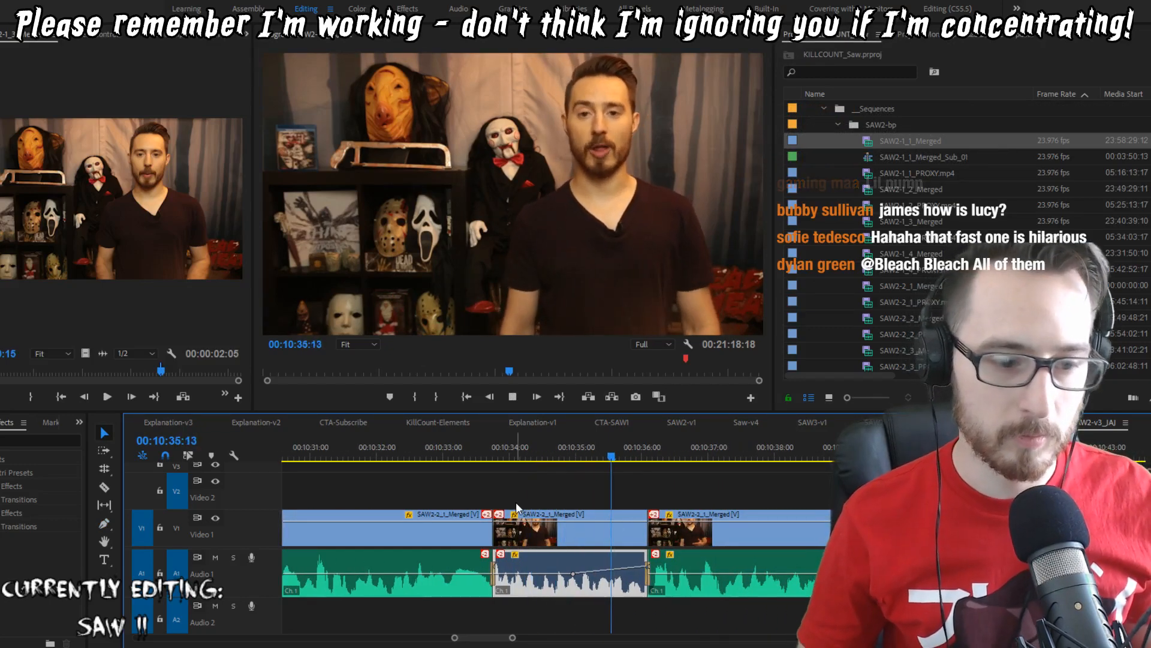
Step: Ripple-trim one frame from each side of the cut near 00:10:36:02 and replay across it
{"action": "key", "text": "Up"}
{"action": "key", "text": "Right"}
{"action": "key", "text": "q"}
{"action": "key", "text": "Left"}
{"action": "key", "text": "w"}
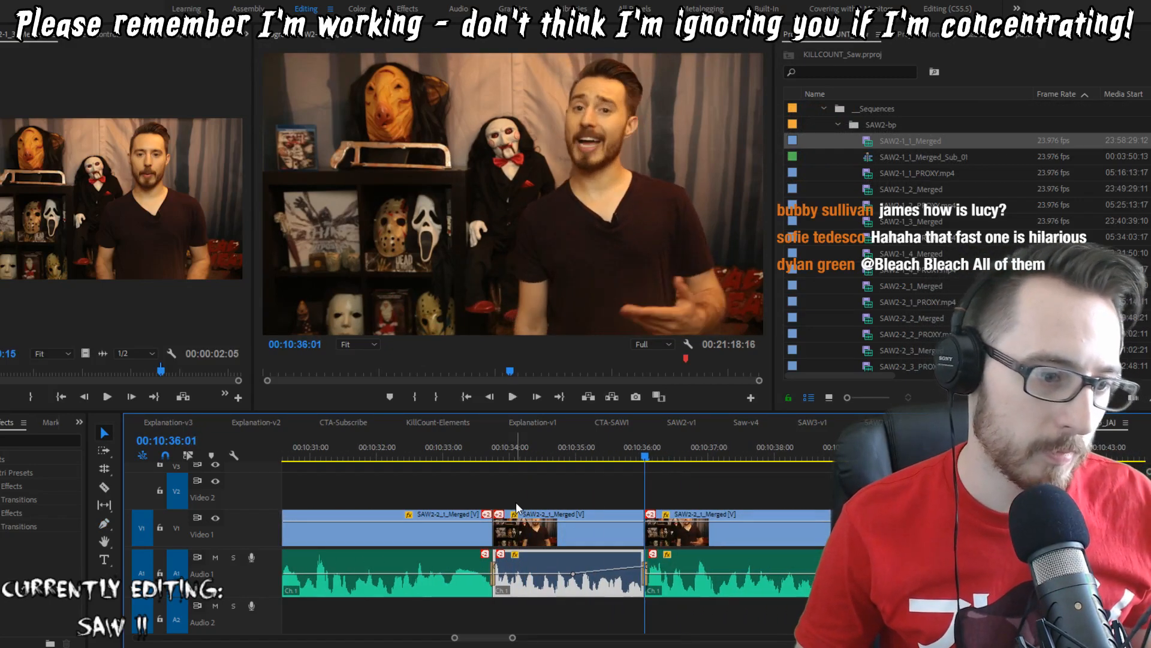
{"action": "key", "text": "Up"}
{"action": "key", "text": "space"}
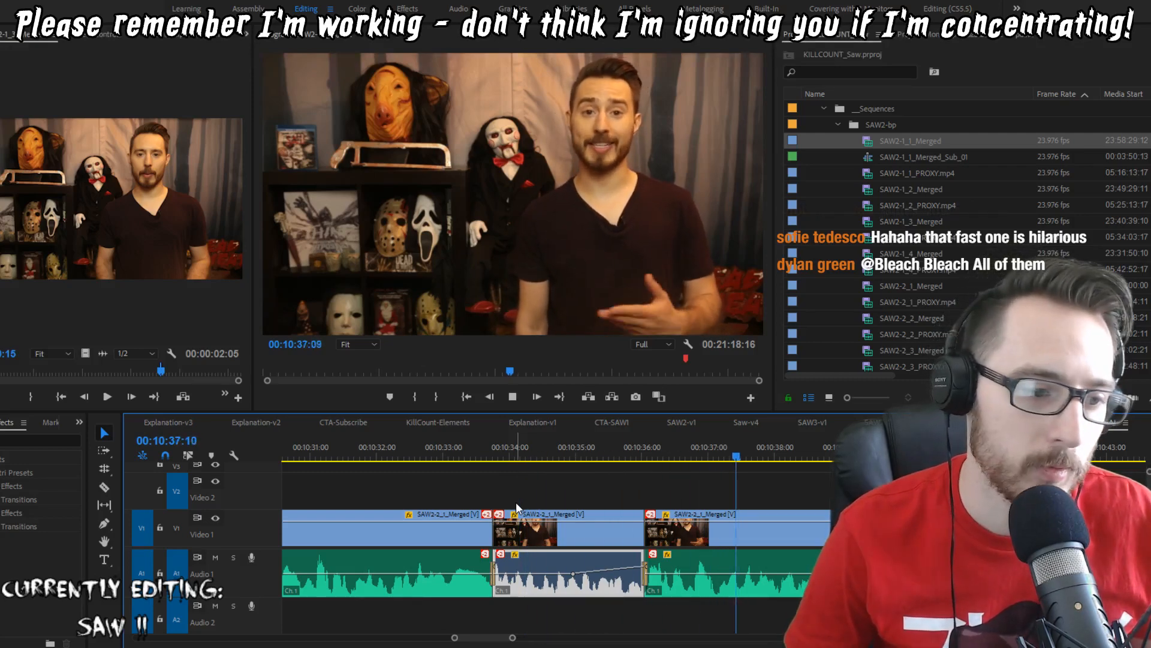
Step: Split the take at 00:10:37:02, ripple out one frame with an audio crossfade over the join, and replay it
{"action": "key", "text": "Up"}
{"action": "key", "text": "space"}
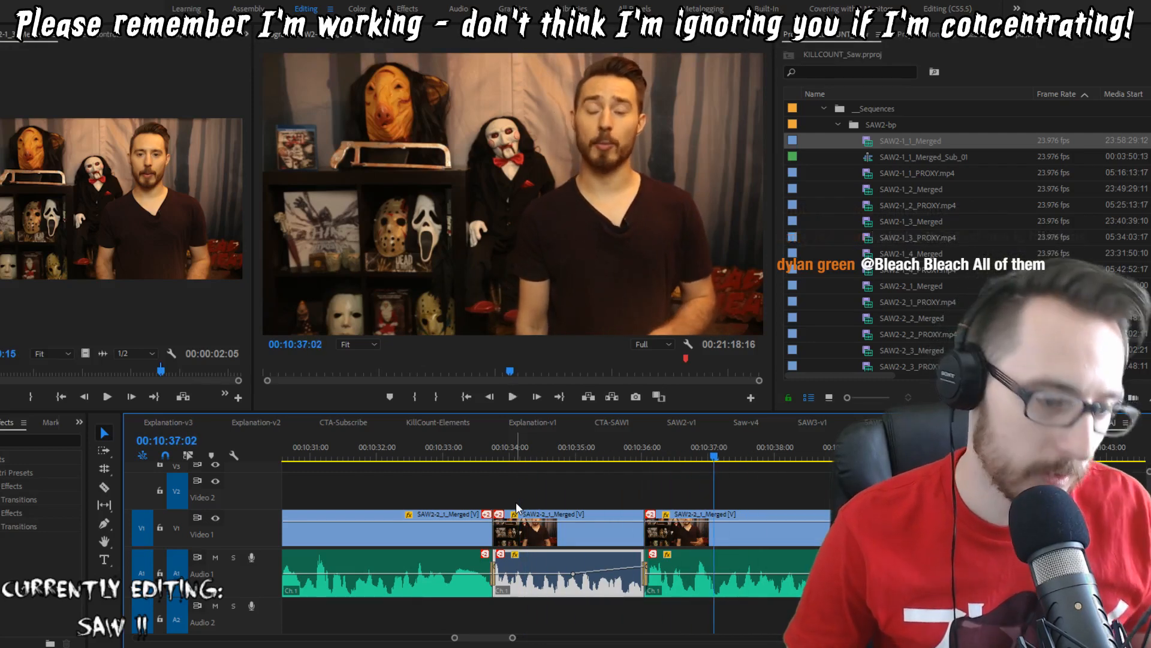
{"action": "key", "text": "ctrl+k"}
{"action": "key", "text": "Up"}
{"action": "key", "text": "space"}
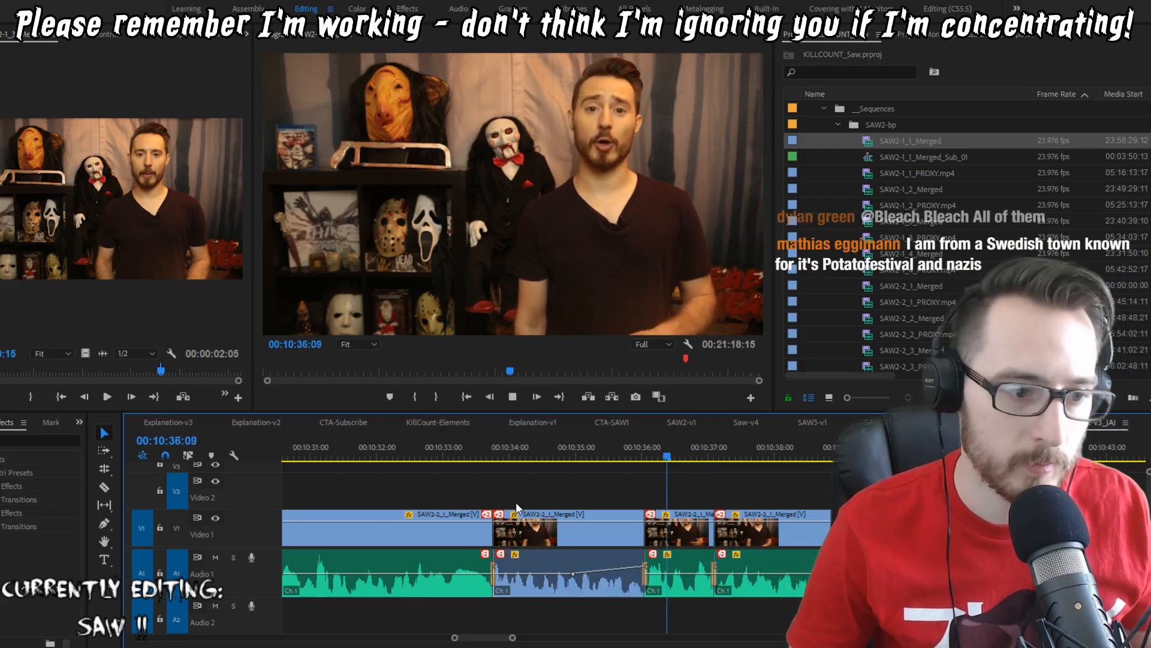
{"action": "key", "text": "Up"}
{"action": "key", "text": "Up"}
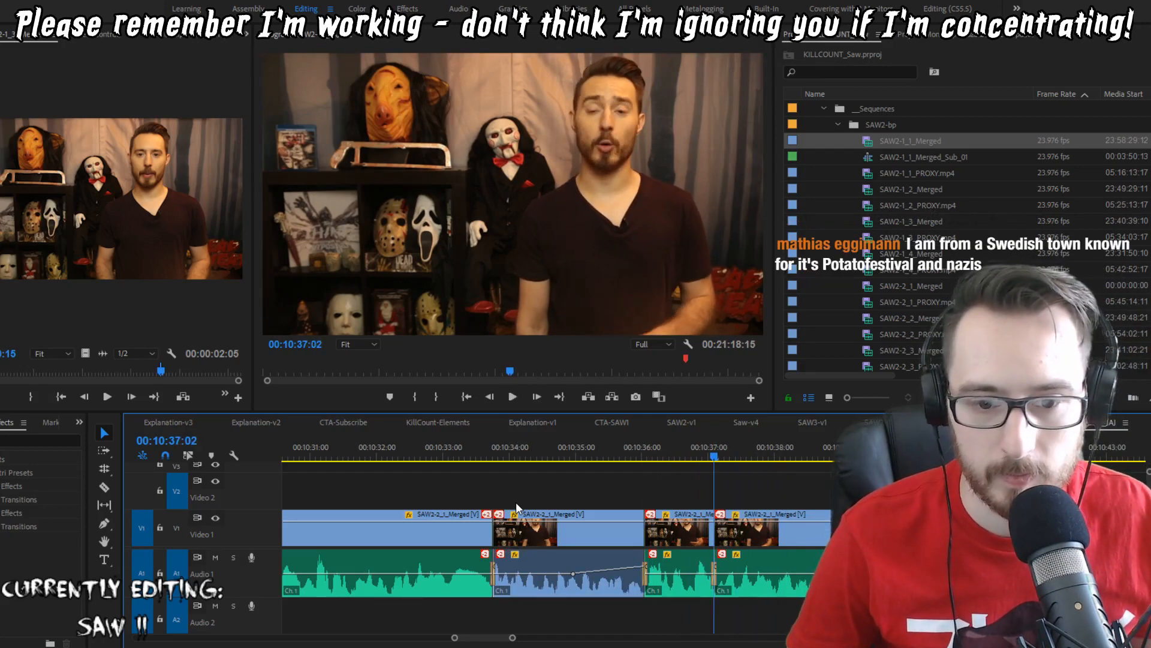
{"action": "key", "text": "space"}
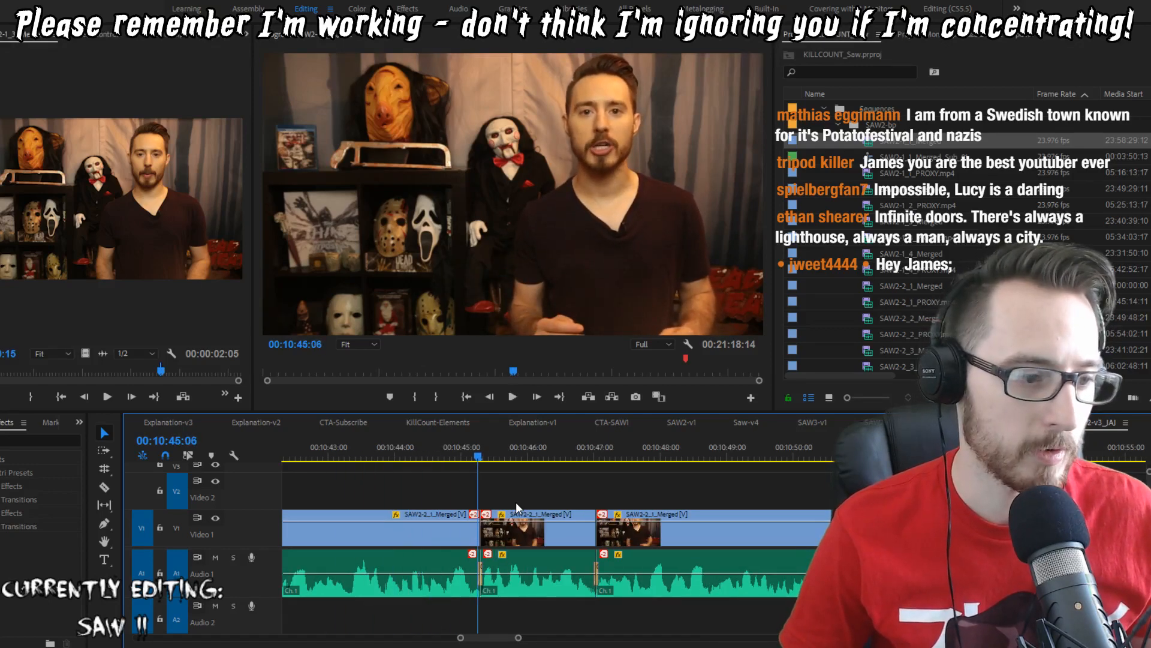
Step: Trim two frames at the cut near 00:10:45:06 in two passes, replaying from before the cut
{"action": "key", "text": "space"}
{"action": "key", "text": "space"}
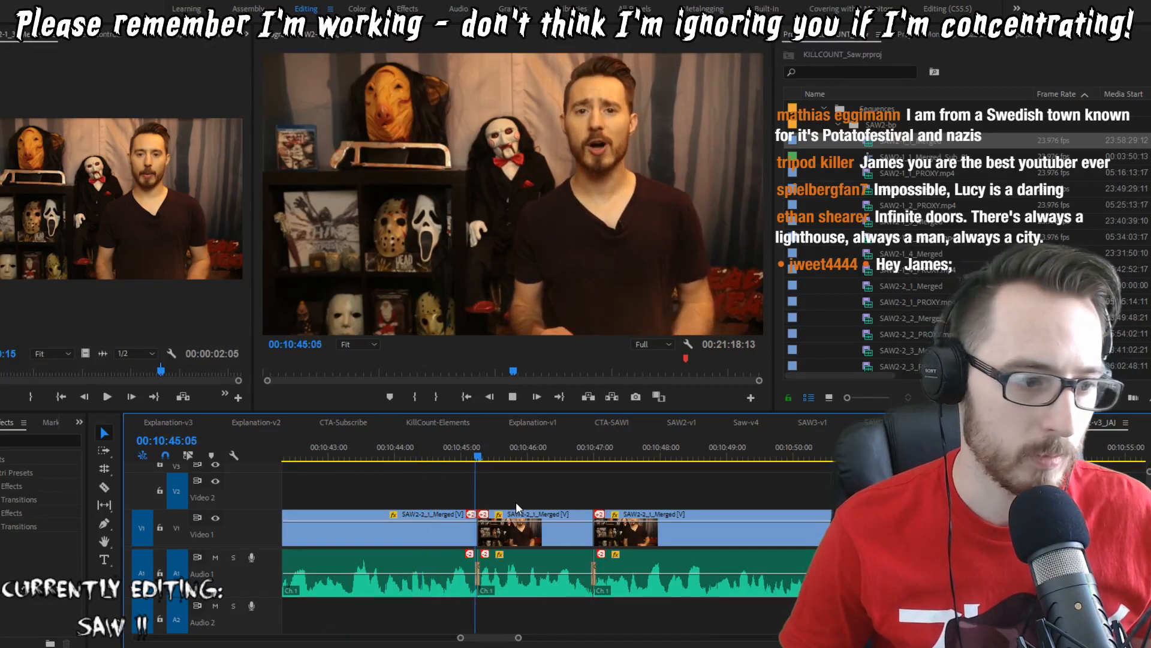
{"action": "key", "text": "Up"}
{"action": "key", "text": "Right"}
{"action": "key", "text": "q"}
{"action": "key", "text": "space"}
{"action": "key", "text": "Up"}
{"action": "key", "text": "shift+Left"}
{"action": "key", "text": "shift+Left"}
{"action": "key", "text": "shift+Left"}
{"action": "key", "text": "shift+Left"}
{"action": "key", "text": "shift+Left"}
{"action": "key", "text": "shift+Left"}
{"action": "key", "text": "shift+Left"}
{"action": "key", "text": "shift+Left"}
{"action": "key", "text": "shift+Left"}
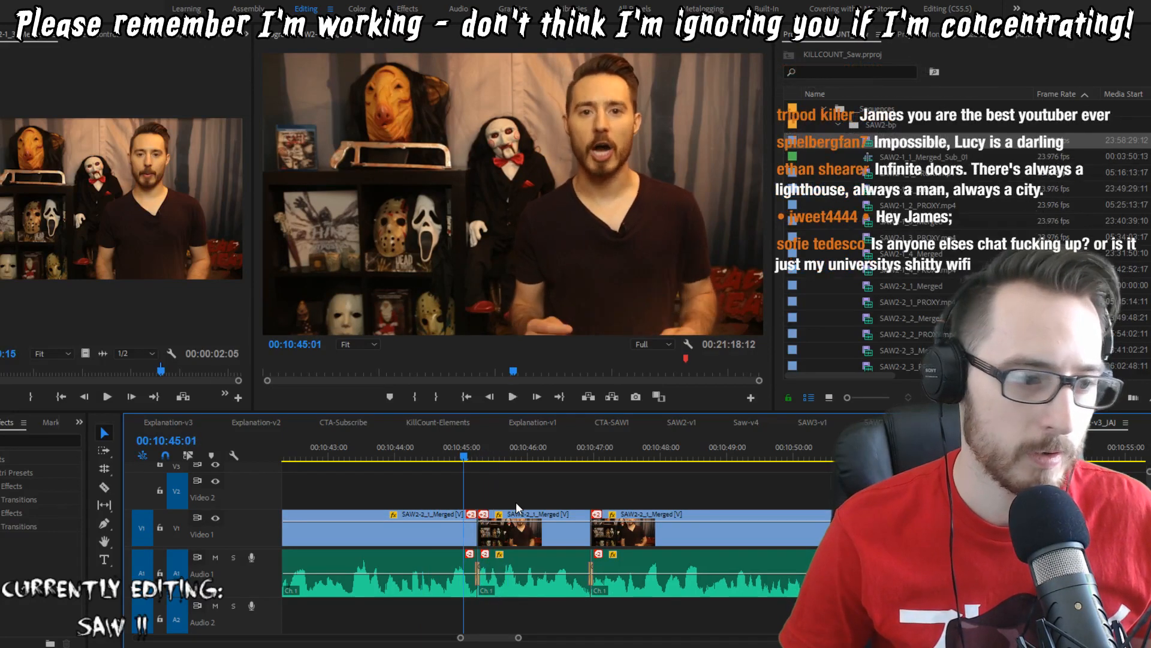
{"action": "key", "text": "space"}
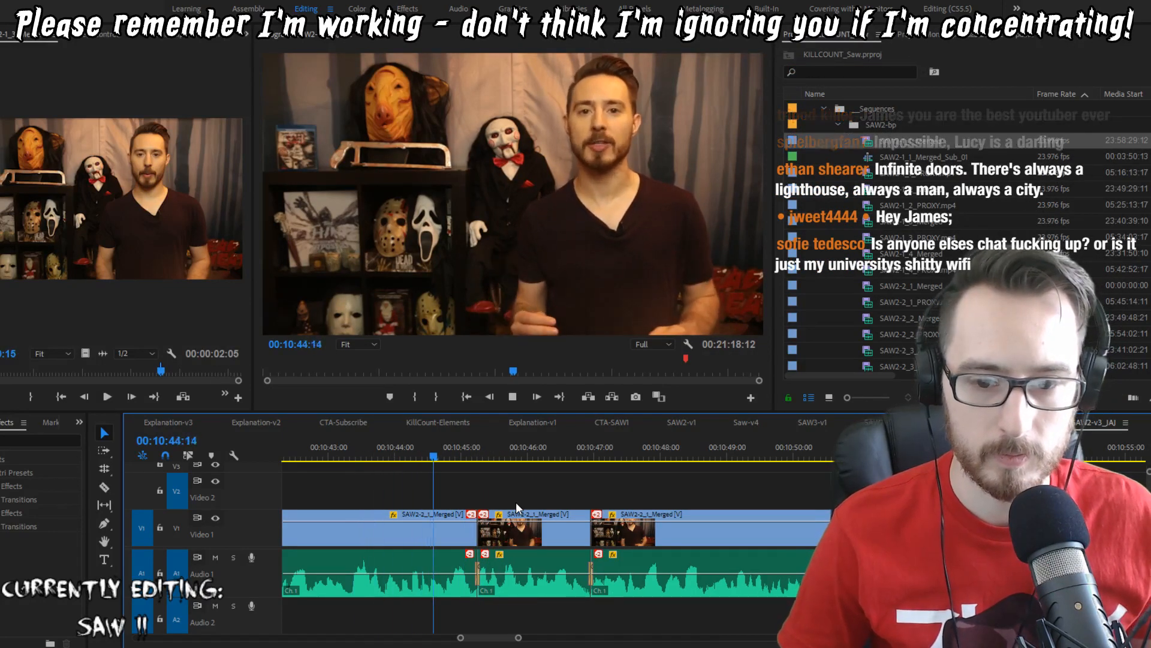
Step: Ripple-trim two more frames from the start of the take at 00:10:45:06, replaying across the cut between trims
{"action": "key", "text": "space"}
{"action": "key", "text": "Up"}
{"action": "key", "text": "Right"}
{"action": "key", "text": "q"}
{"action": "key", "text": "shift+Left"}
{"action": "key", "text": "shift+Left"}
{"action": "key", "text": "shift+Left"}
{"action": "key", "text": "shift+Left"}
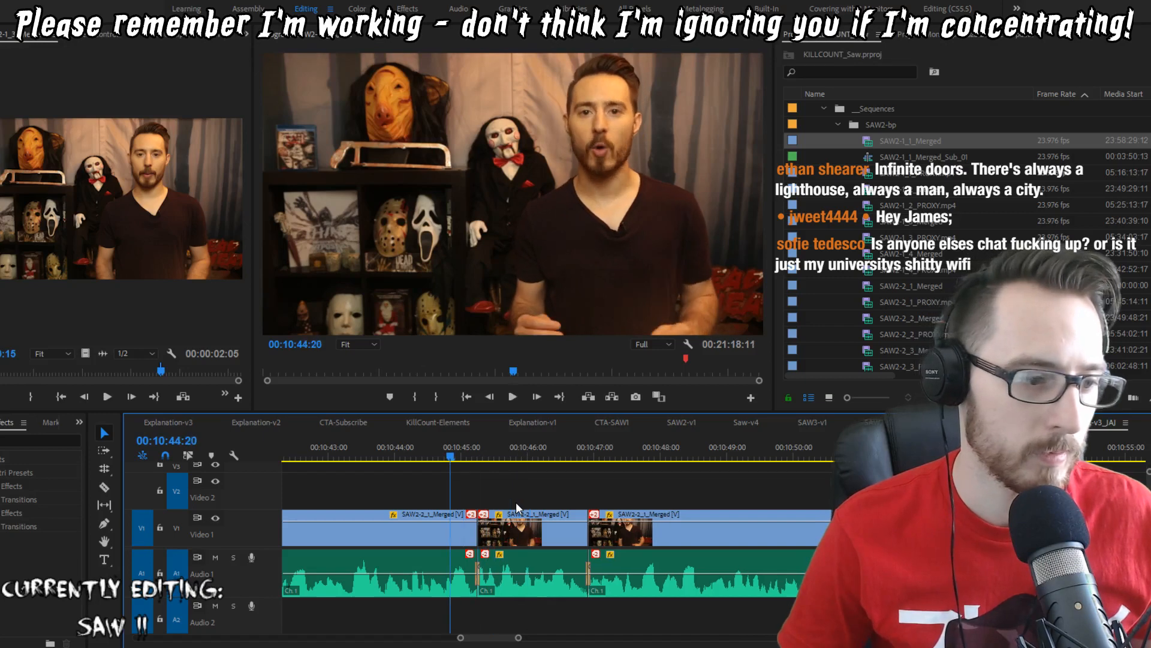
{"action": "key", "text": "space"}
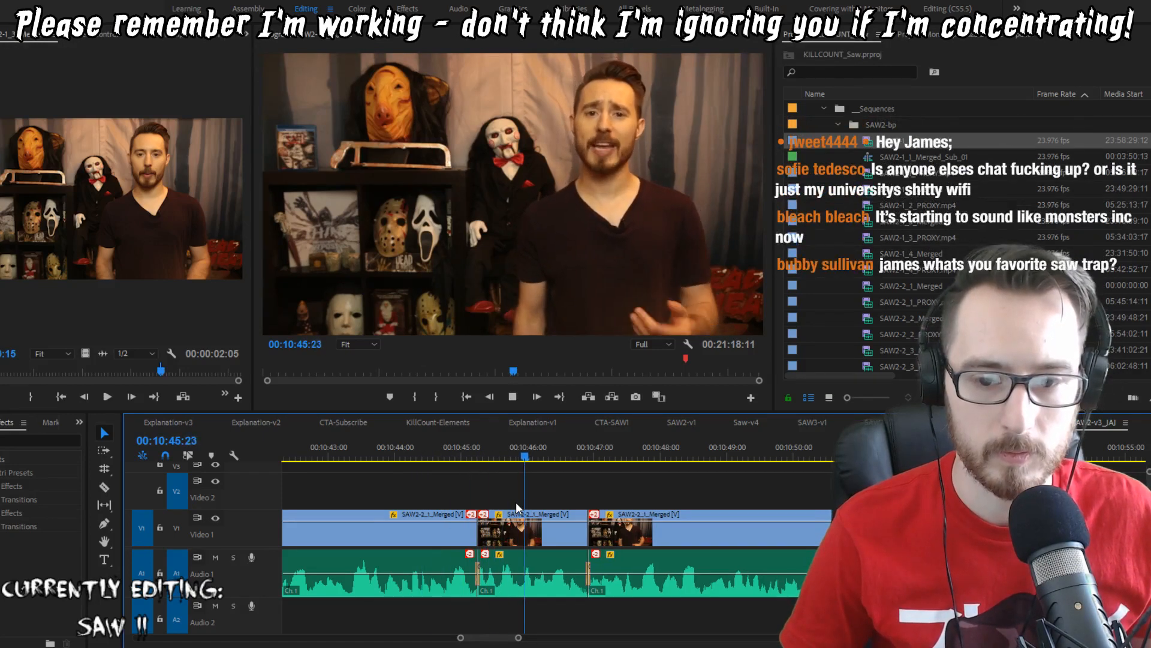
{"action": "key", "text": "space"}
{"action": "key", "text": "Right"}
{"action": "key", "text": "q"}
{"action": "key", "text": "Up"}
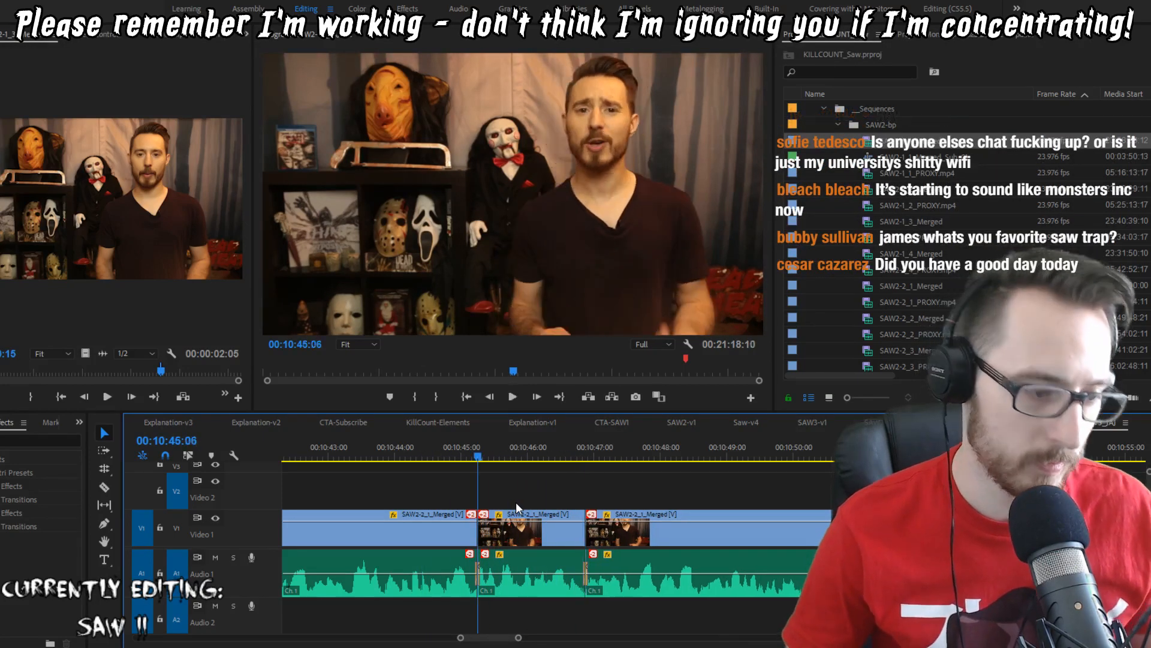
Step: Add volume keyframes that raise the audio at the end of the take before 00:10:45:06, and replay the cut
{"action": "key", "text": "p"}
{"action": "left_click", "coordinate": [457, 573]}
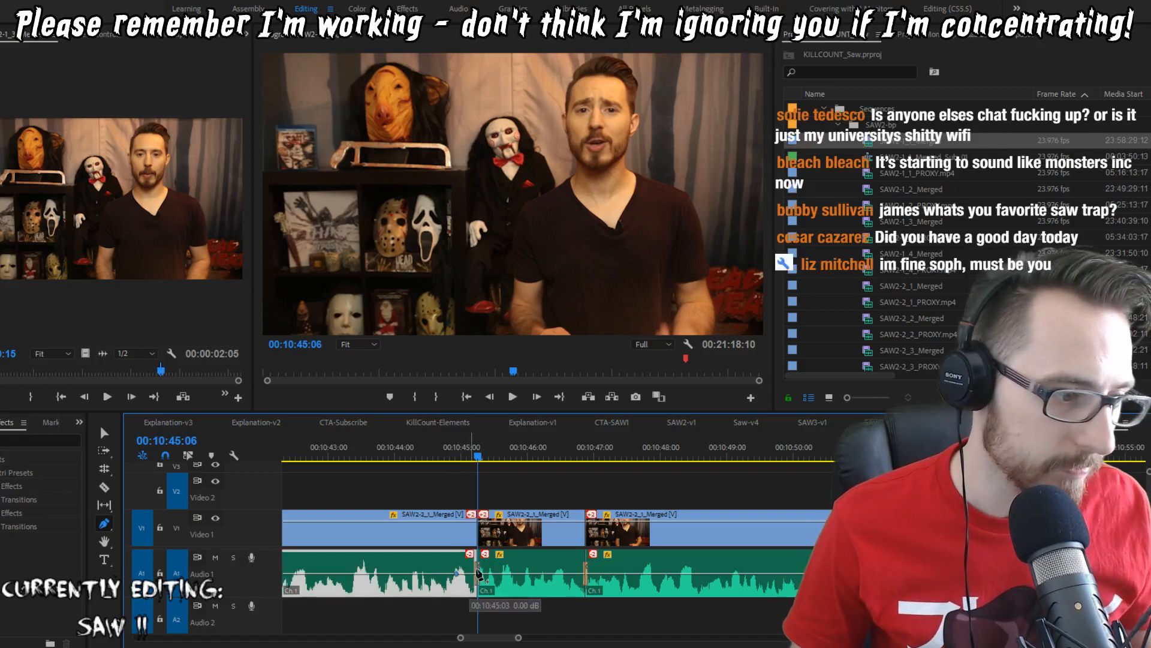
{"action": "key", "text": "v"}
{"action": "key", "text": "space"}
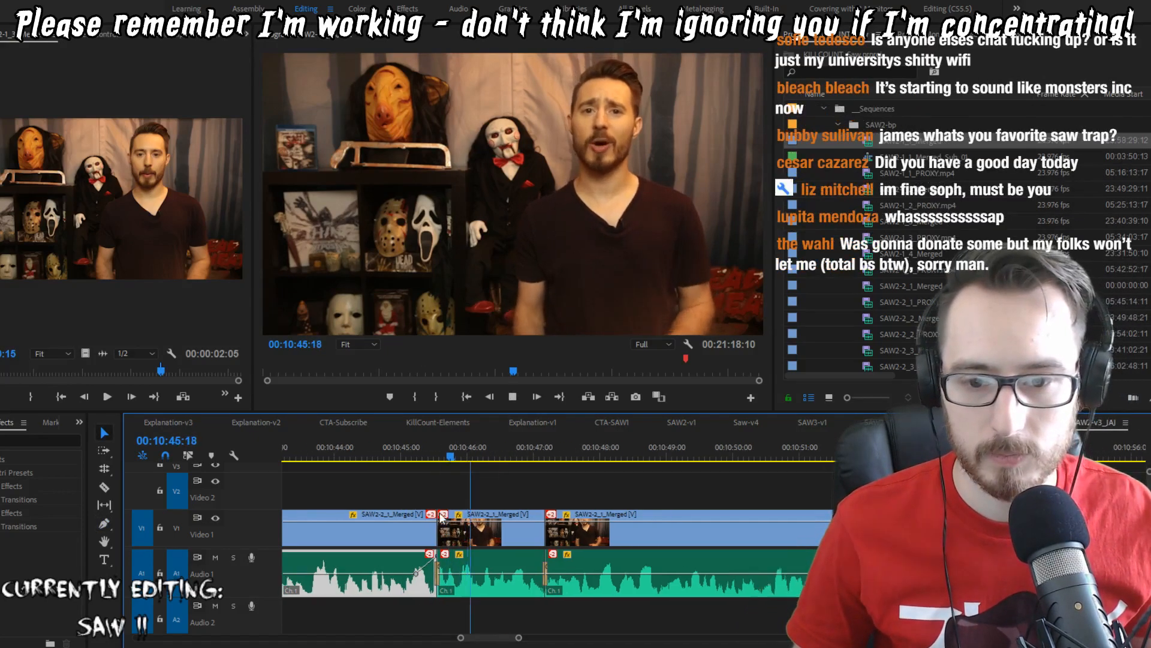
{"action": "key", "text": "space"}
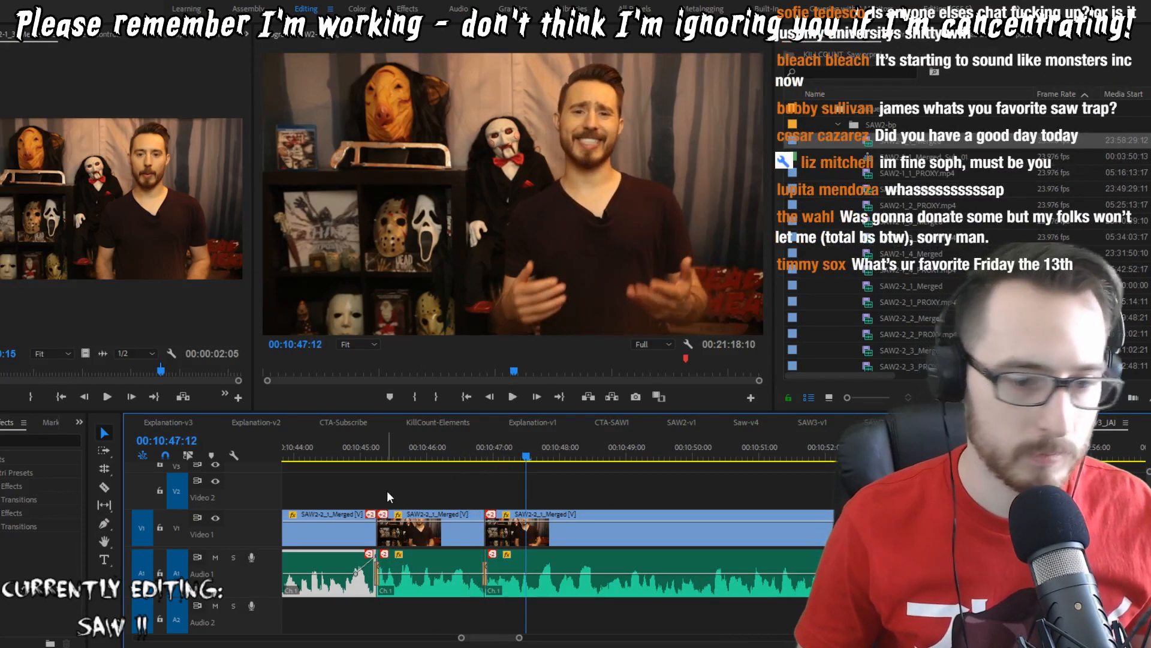
Step: Ripple-trim one frame from each side of the cut near 00:10:46:20 and replay across it
{"action": "key", "text": "Up"}
{"action": "key", "text": "Right"}
{"action": "key", "text": "q"}
{"action": "key", "text": "Left"}
{"action": "key", "text": "w"}
{"action": "key", "text": "Up"}
{"action": "key", "text": "space"}
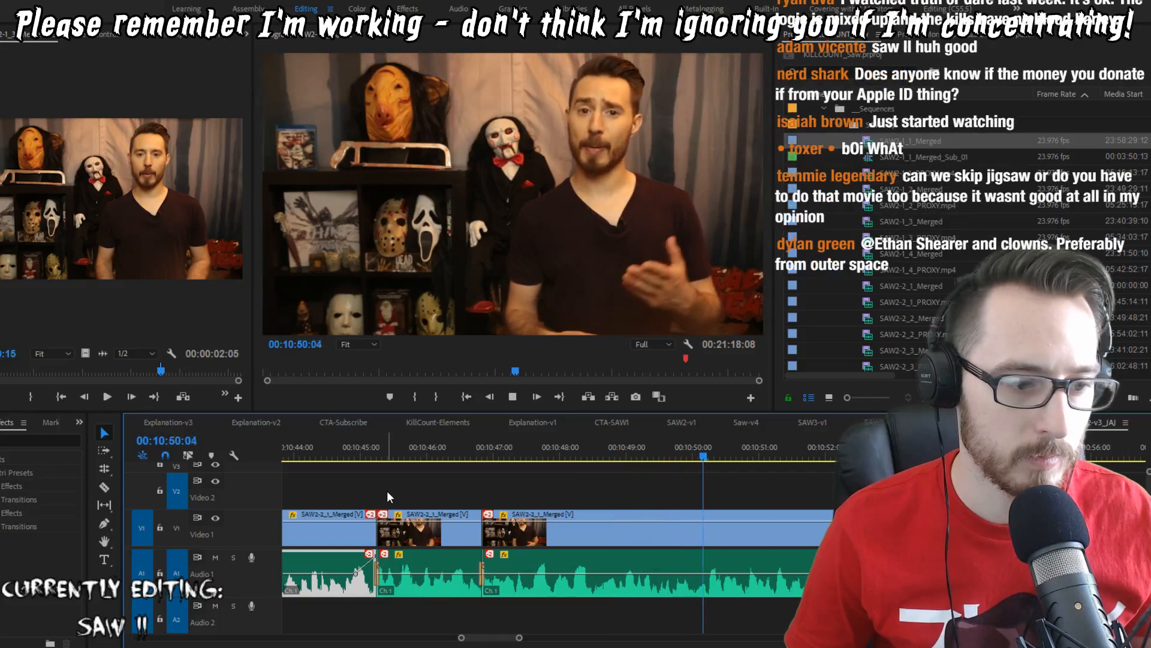
Step: Extract the single marked frame at 00:10:50:00 and apply the default audio crossfade to the resulting join
{"action": "key", "text": "space"}
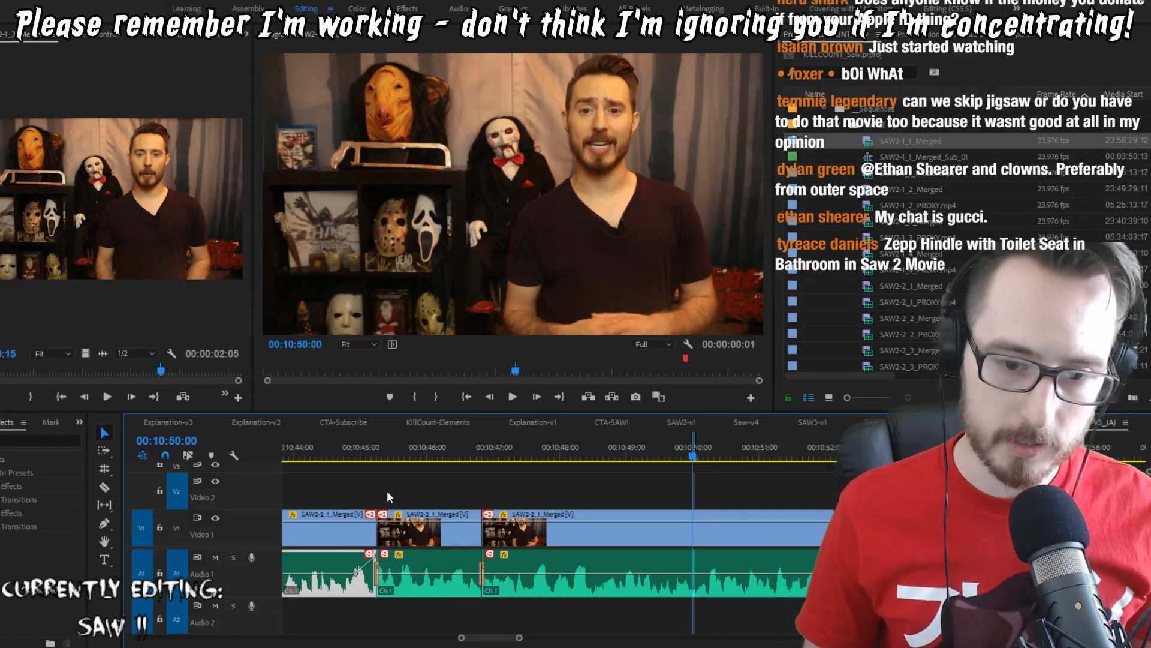
{"action": "key", "text": "apostrophe"}
{"action": "key", "text": "ctrl+shift+a"}
{"action": "key", "text": "ctrl+shift+d"}
Step: Save the project and replay across the join at 00:10:50:00
{"action": "key", "text": "ctrl+s"}
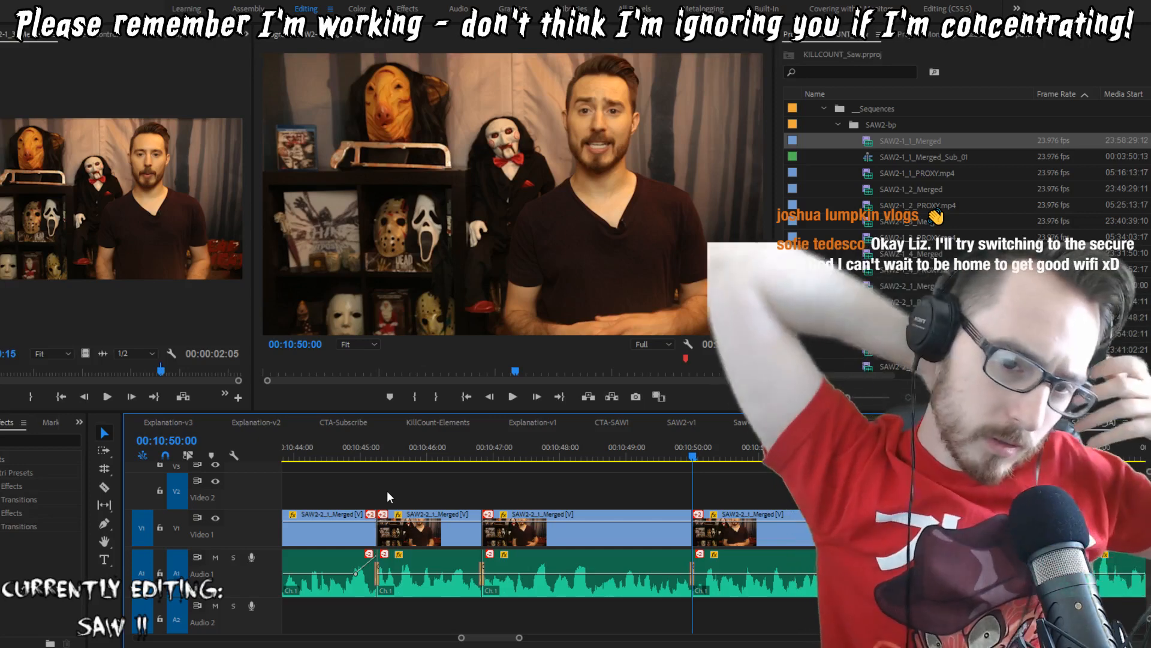
{"action": "key", "text": "shift+Left"}
{"action": "key", "text": "space"}
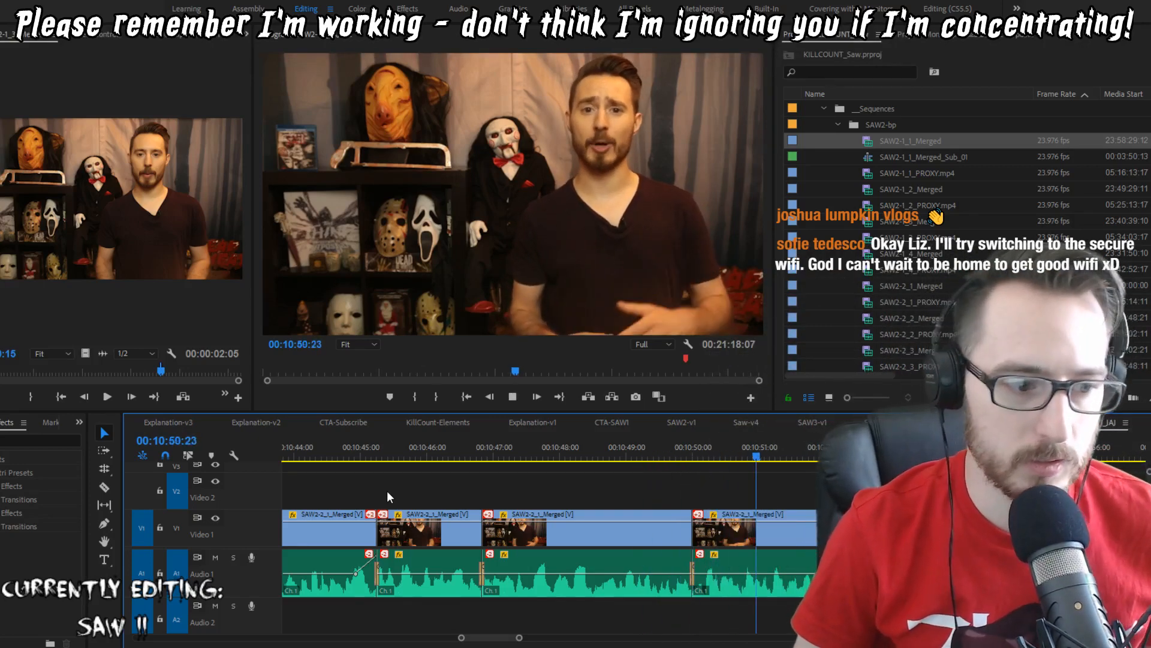
Step: Ripple-trim one frame from the start of the clip after the cut near 00:10:51:22 and replay across it
{"action": "key", "text": "Up"}
{"action": "key", "text": "Right"}
{"action": "key", "text": "q"}
{"action": "key", "text": "shift+Left"}
{"action": "key", "text": "shift+Left"}
{"action": "key", "text": "shift+Left"}
{"action": "key", "text": "shift+Left"}
{"action": "key", "text": "shift+Left"}
{"action": "key", "text": "shift+Left"}
{"action": "key", "text": "shift+Left"}
{"action": "key", "text": "shift+Left"}
{"action": "key", "text": "space"}
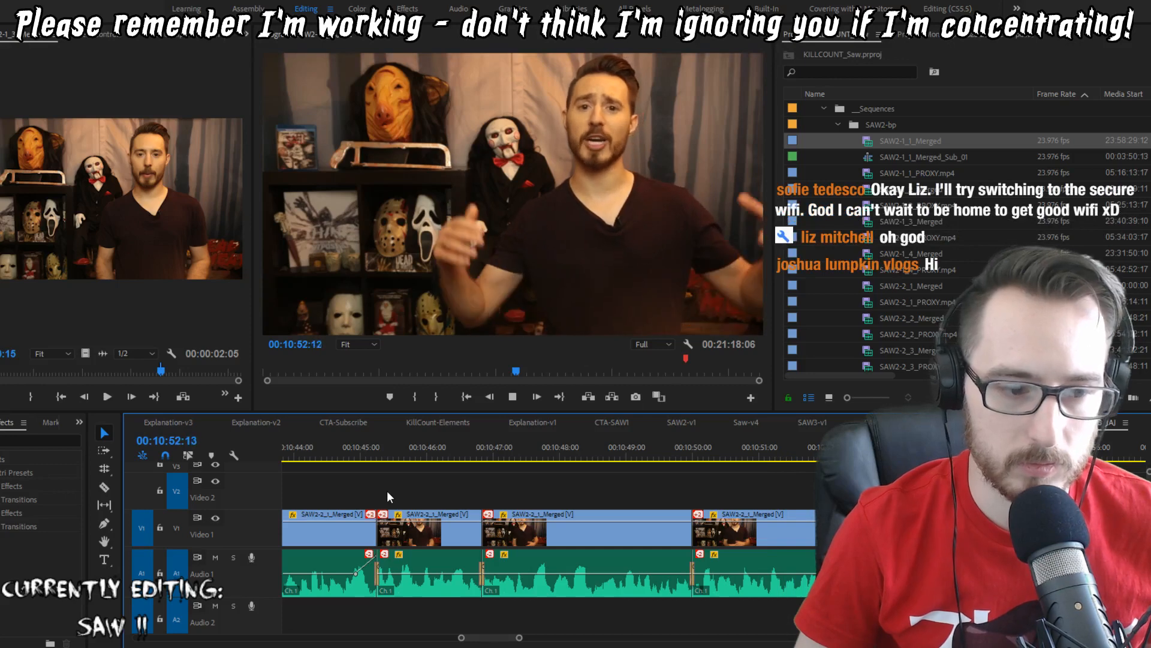
{"action": "key", "text": "space"}
{"action": "key", "text": "Up"}
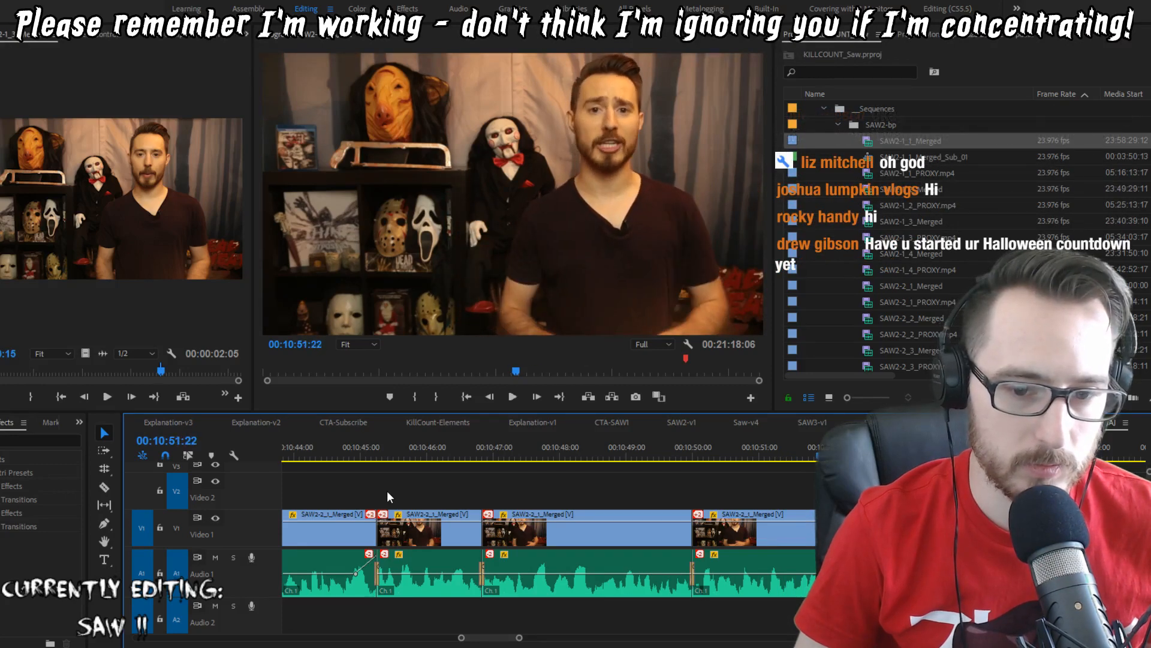
Step: Play on from 00:10:51:22, ripple-trim two frames near 00:10:54:17, and replay around that point
{"action": "key", "text": "space"}
{"action": "key", "text": "space"}
{"action": "key", "text": "space"}
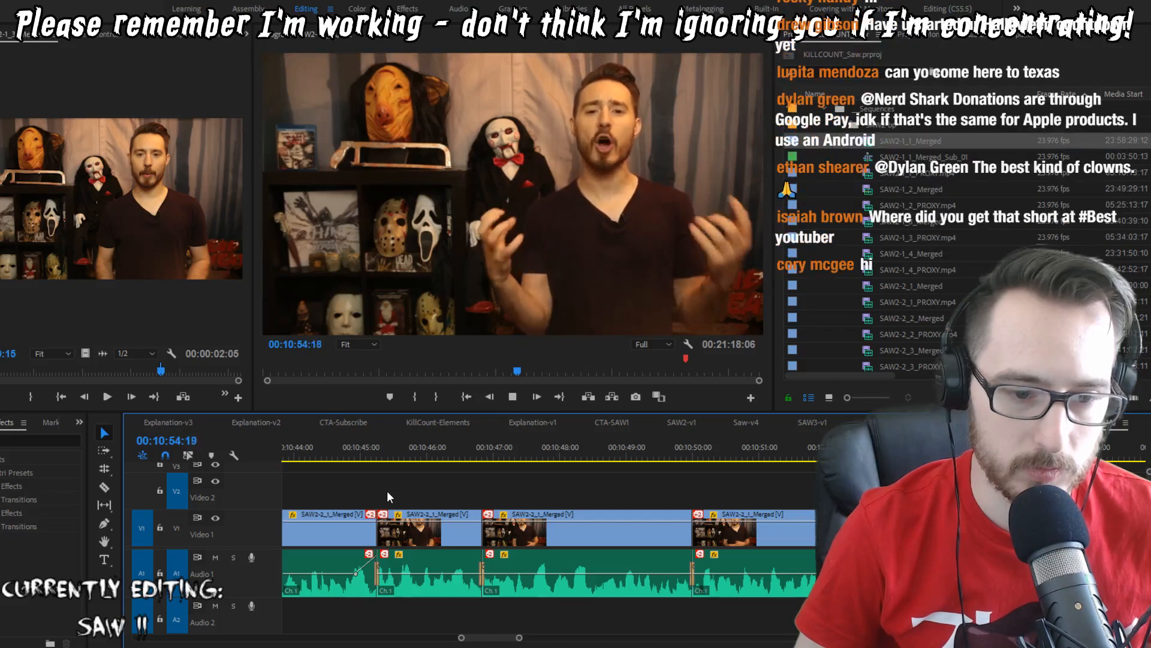
{"action": "key", "text": "space"}
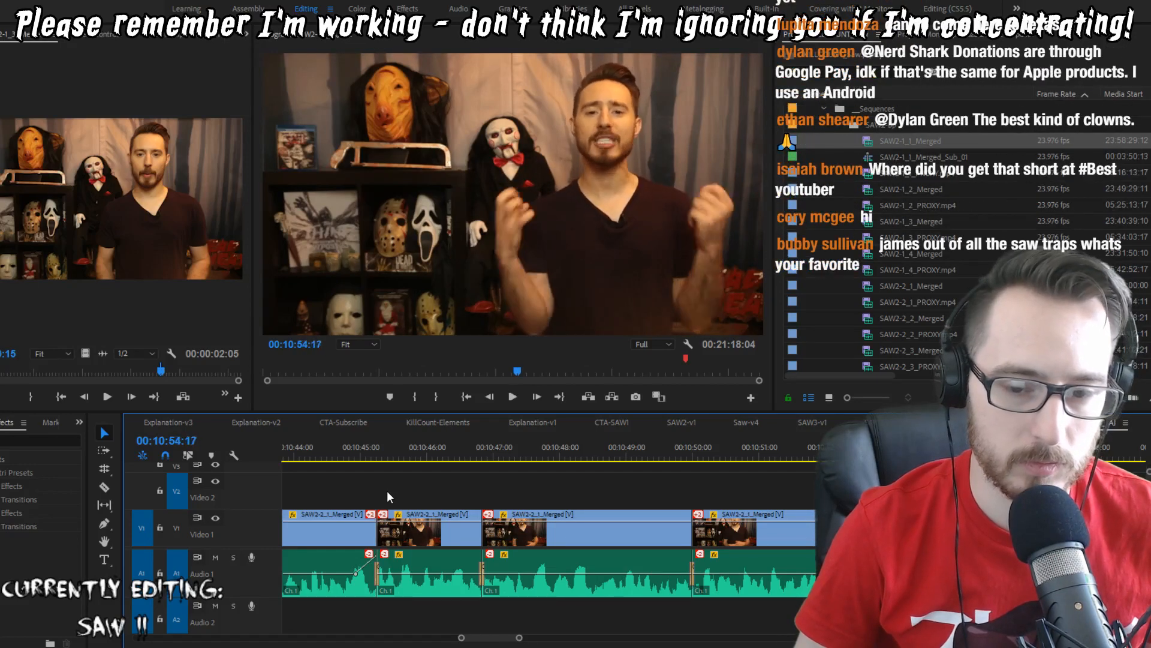
{"action": "key", "text": "shift+k"}
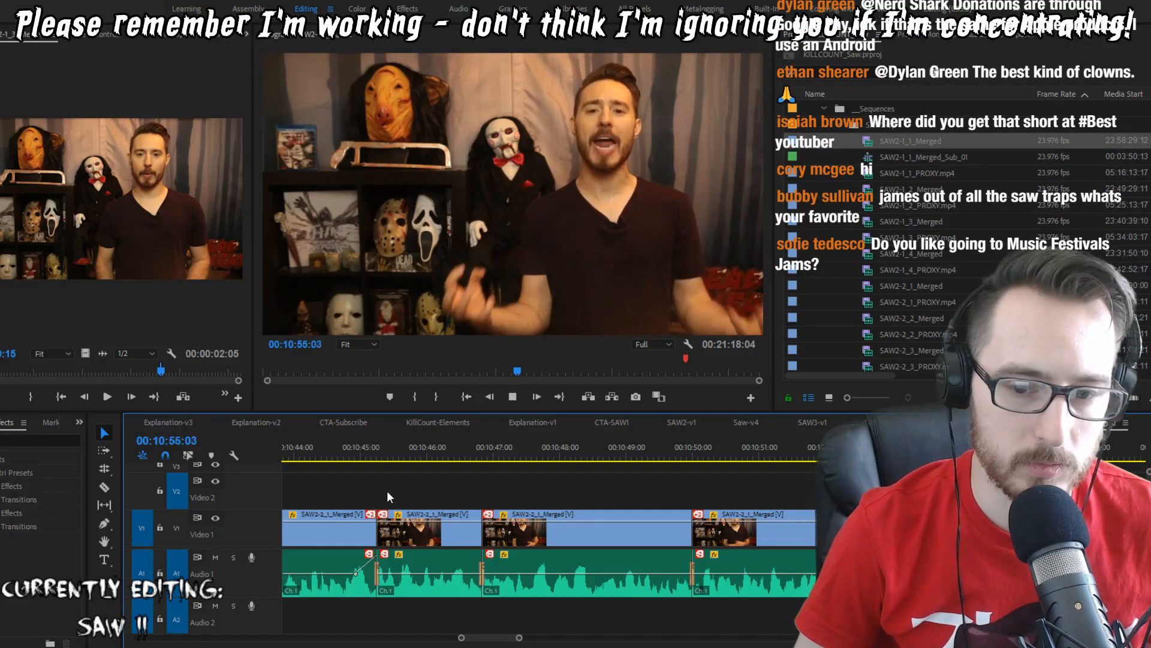
Step: Ripple-trim the last frame of the clip before the cut at 00:10:55:18 and save the project
{"action": "key", "text": "space"}
{"action": "key", "text": "Up"}
{"action": "key", "text": "Left"}
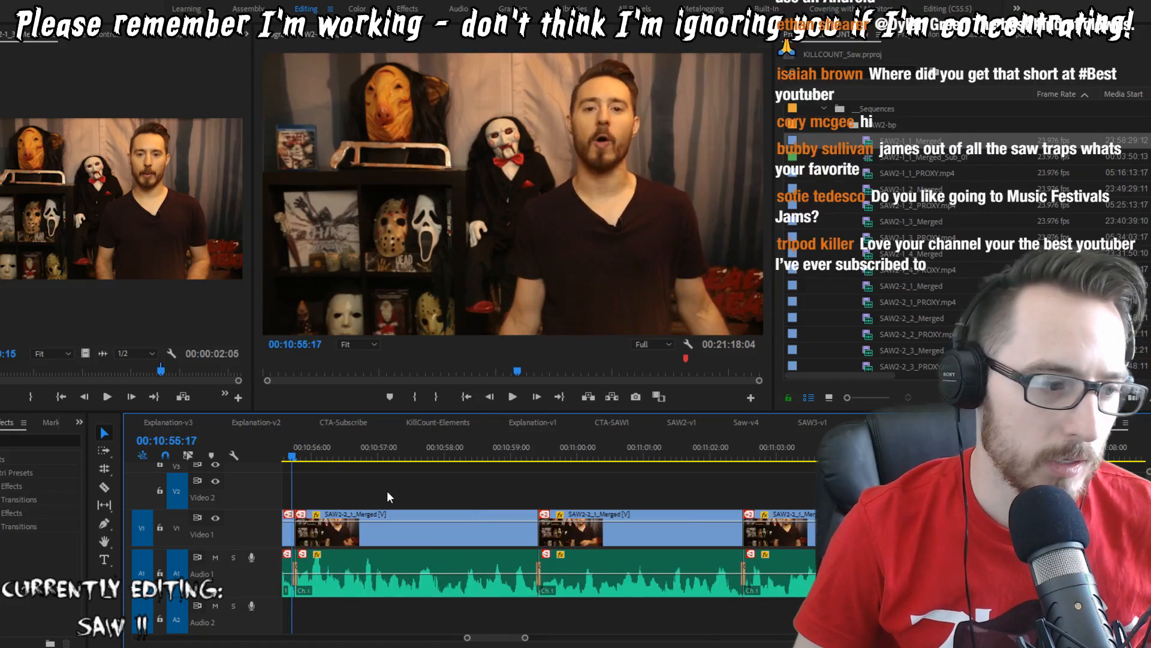
{"action": "key", "text": "w"}
{"action": "key", "text": "ctrl+s"}
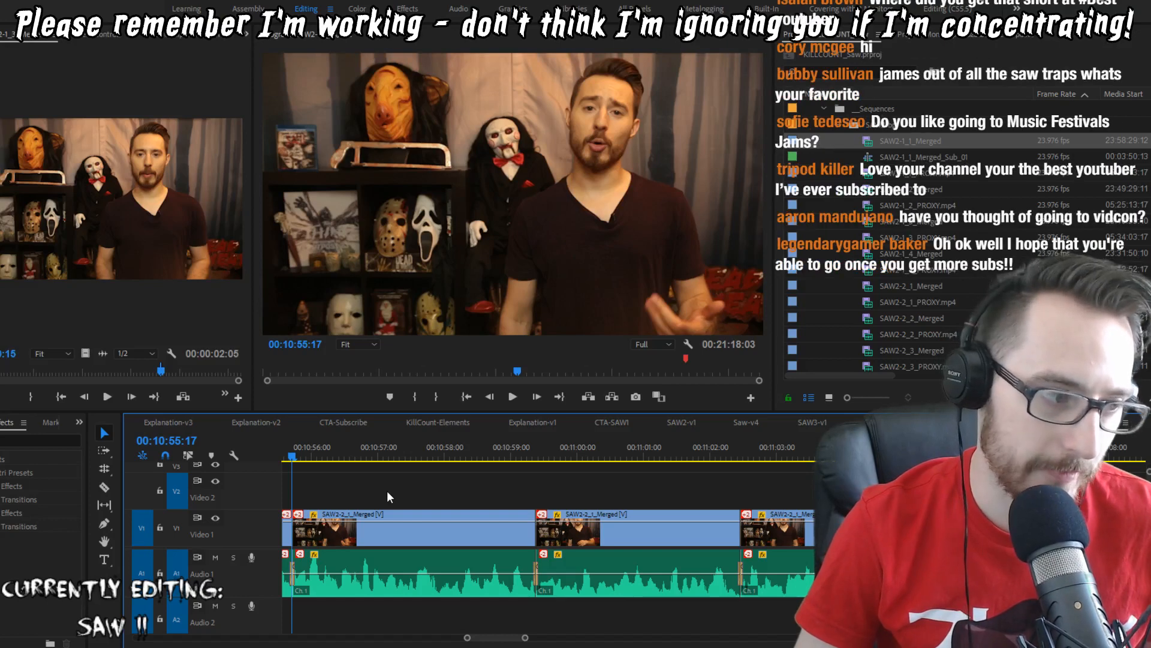
Step: Save the project again and replay the footage from about 00:10:49:11 to review the trimmed joins
{"action": "key", "text": "Up"}
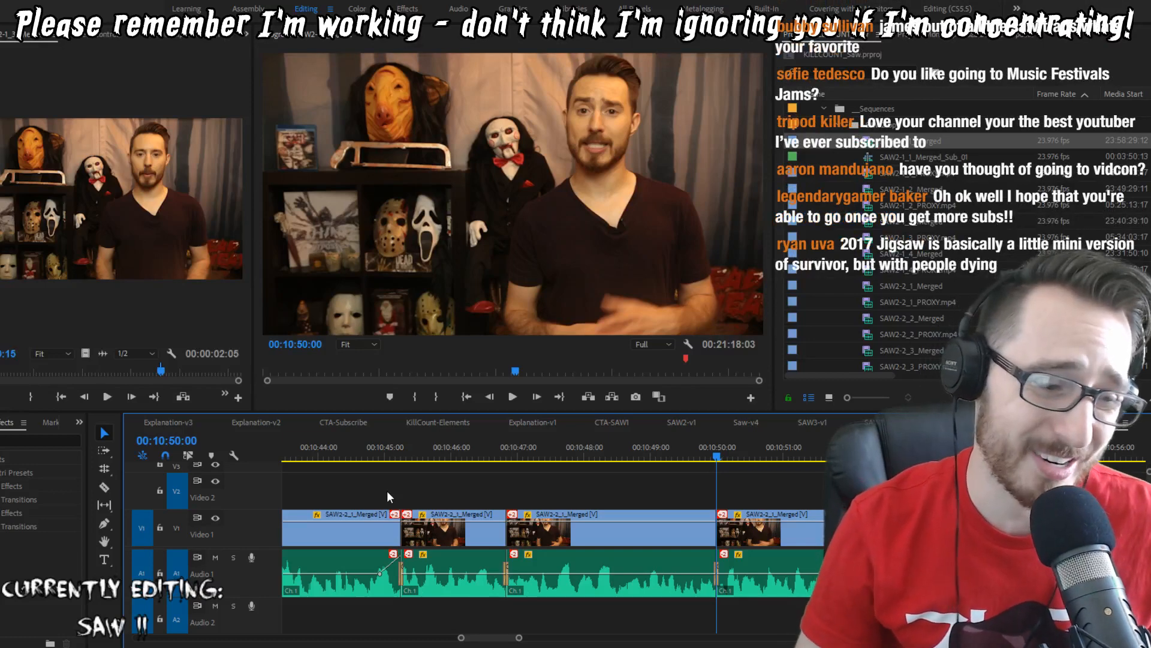
{"action": "key", "text": "ctrl+s"}
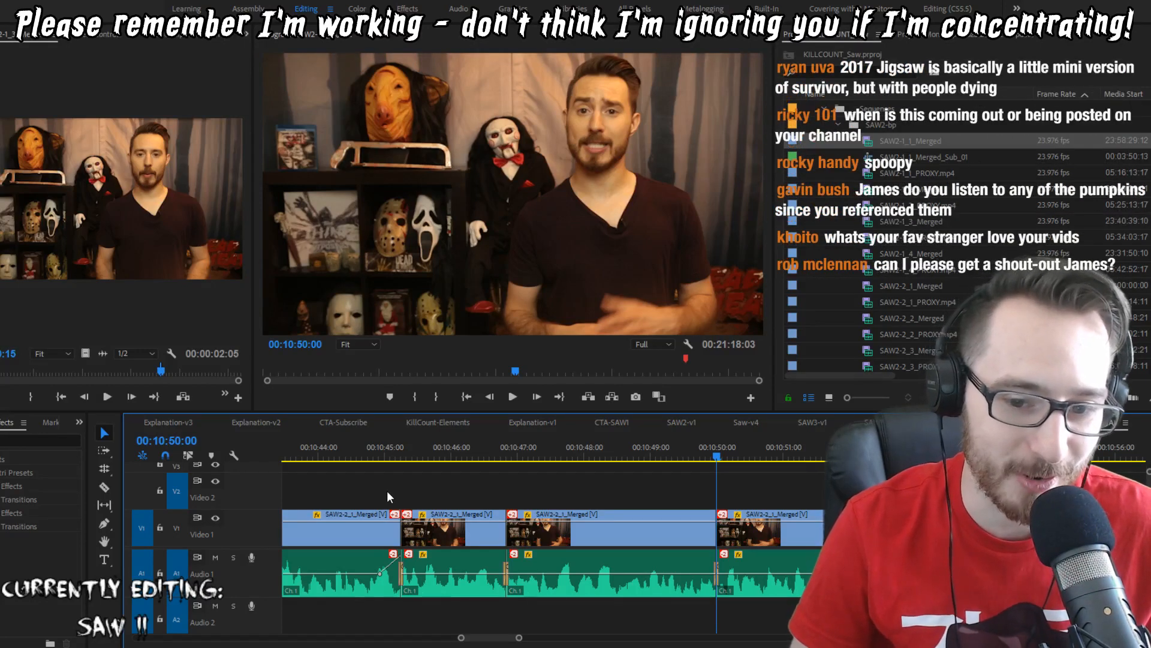
{"action": "key", "text": "shift+Left"}
{"action": "key", "text": "shift+Left"}
{"action": "key", "text": "shift+Left"}
{"action": "key", "text": "shift+Left"}
{"action": "key", "text": "shift+Left"}
{"action": "key", "text": "shift+Left"}
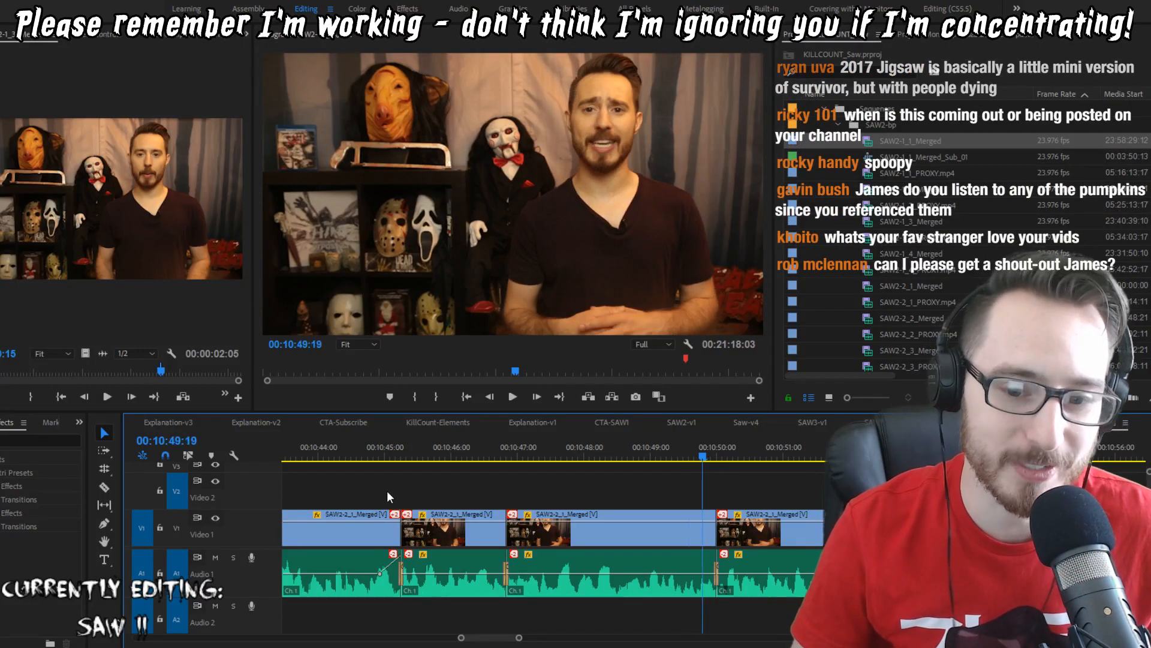
{"action": "key", "text": "space"}
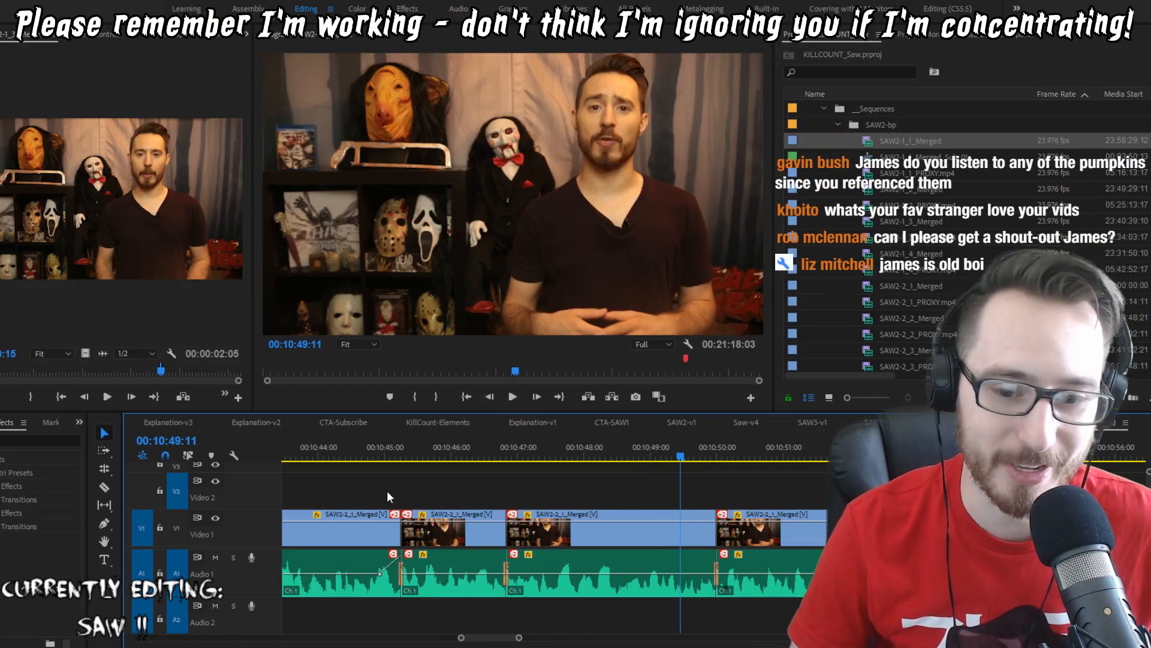
{"action": "key", "text": "space"}
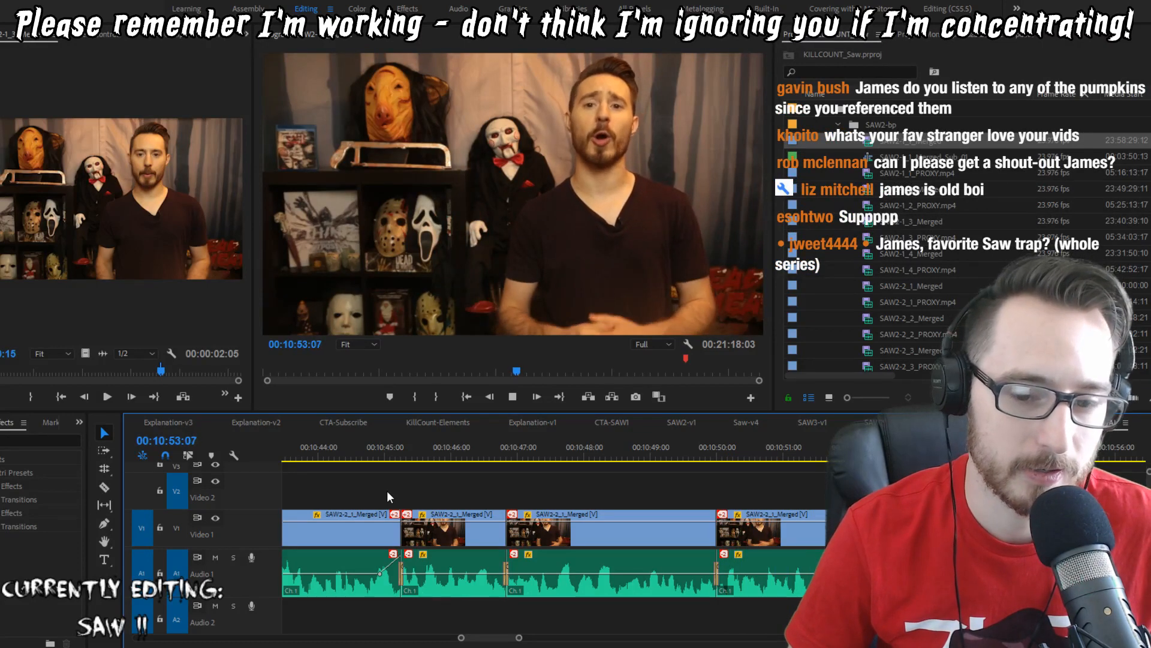
Step: Remove one frame near 00:10:52:18, save, and replay from 00:10:52:03 through to 00:10:57:21
{"action": "key", "text": "space"}
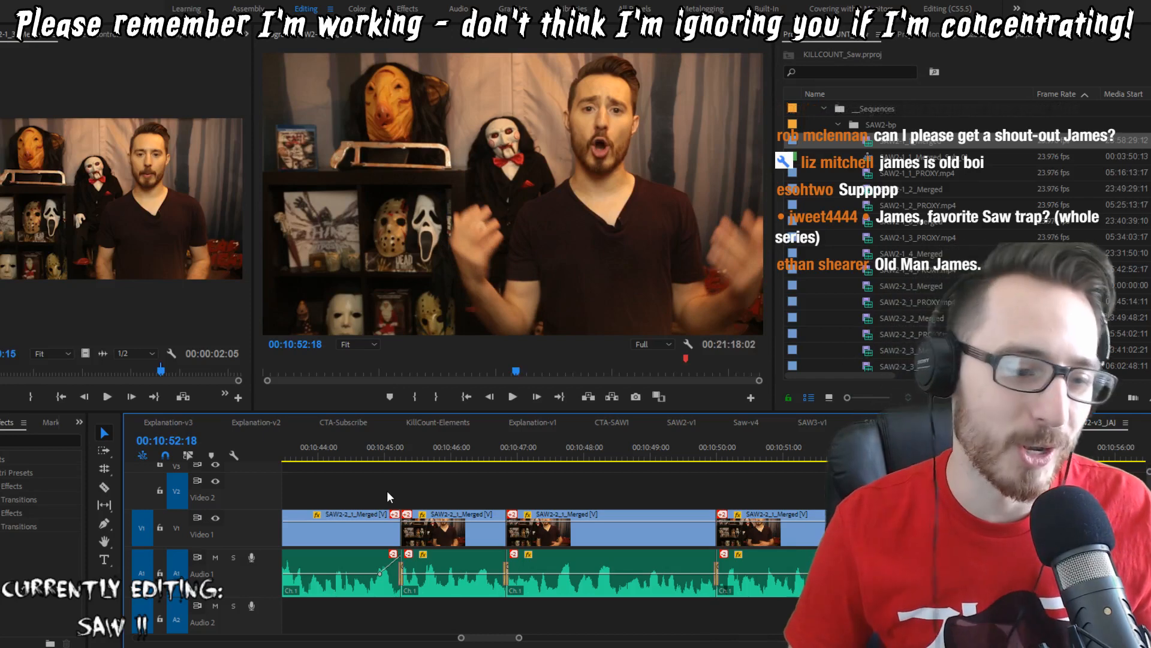
{"action": "key", "text": "ctrl+s"}
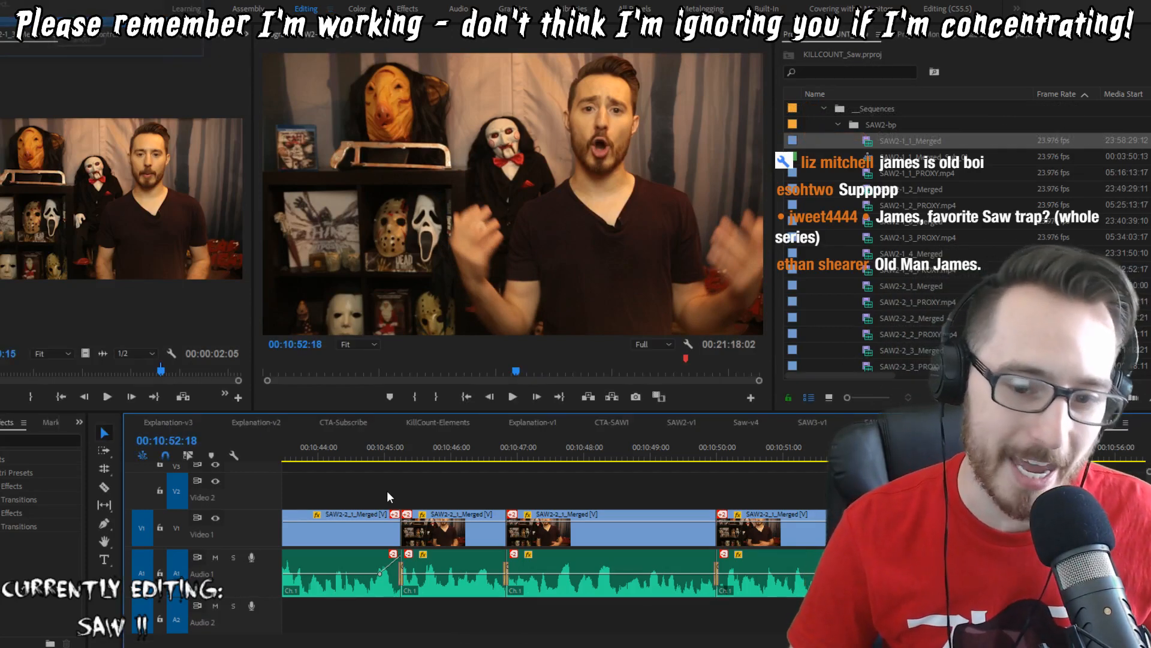
{"action": "key", "text": "shift+Left"}
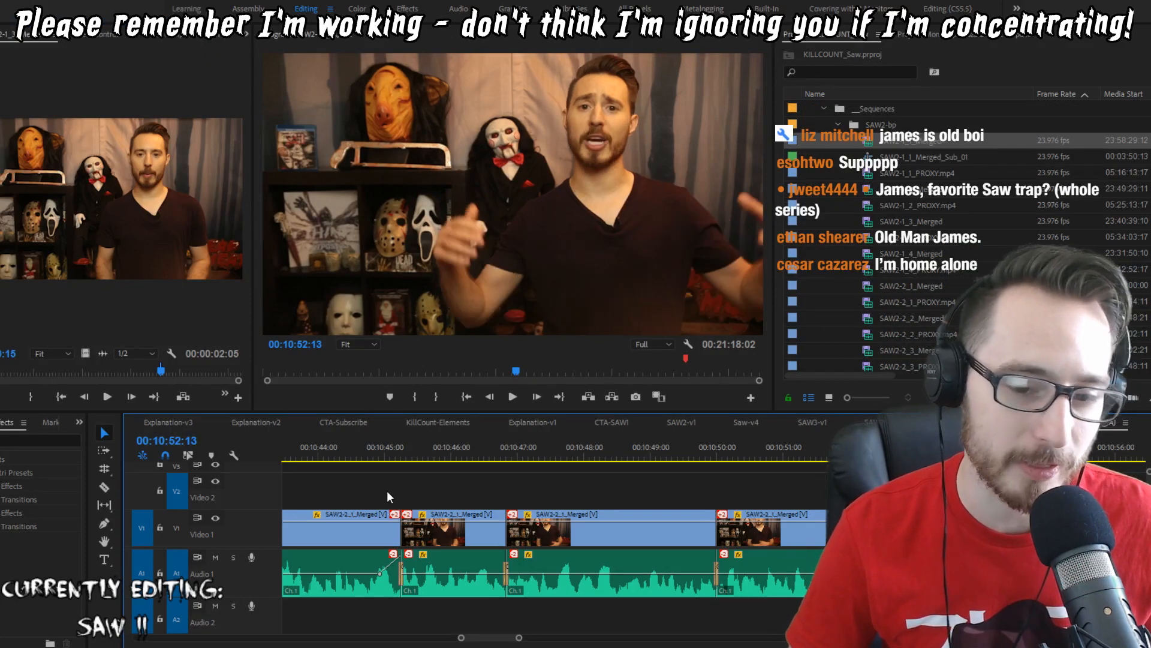
{"action": "key", "text": "shift+Left"}
{"action": "key", "text": "shift+Left"}
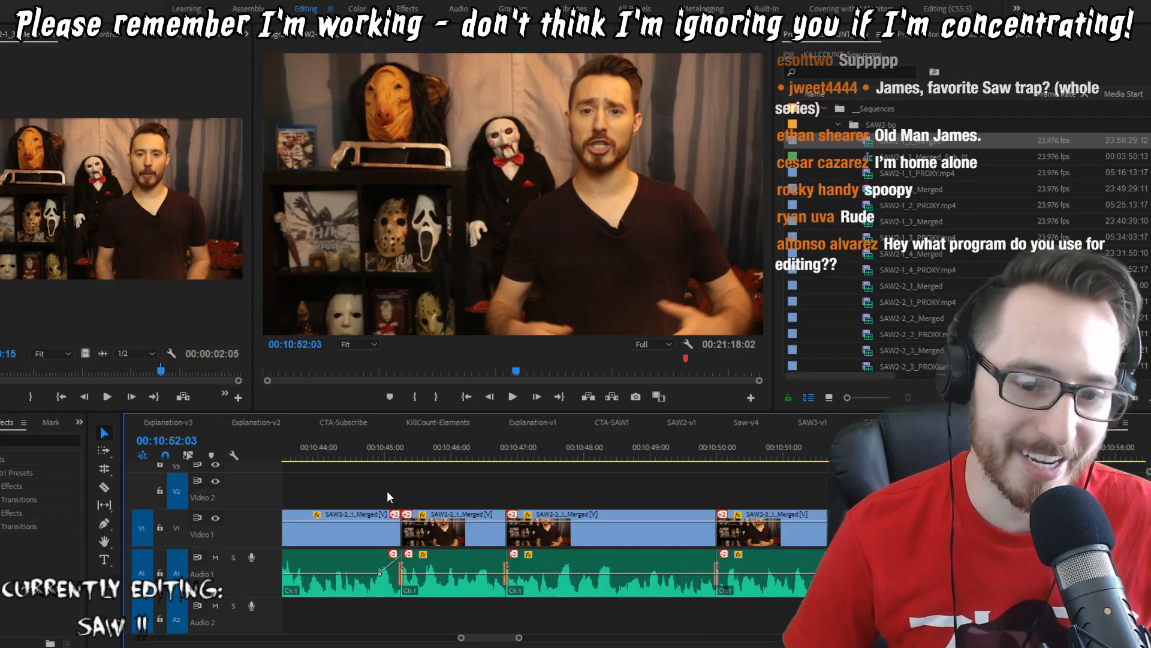
{"action": "key", "text": "space"}
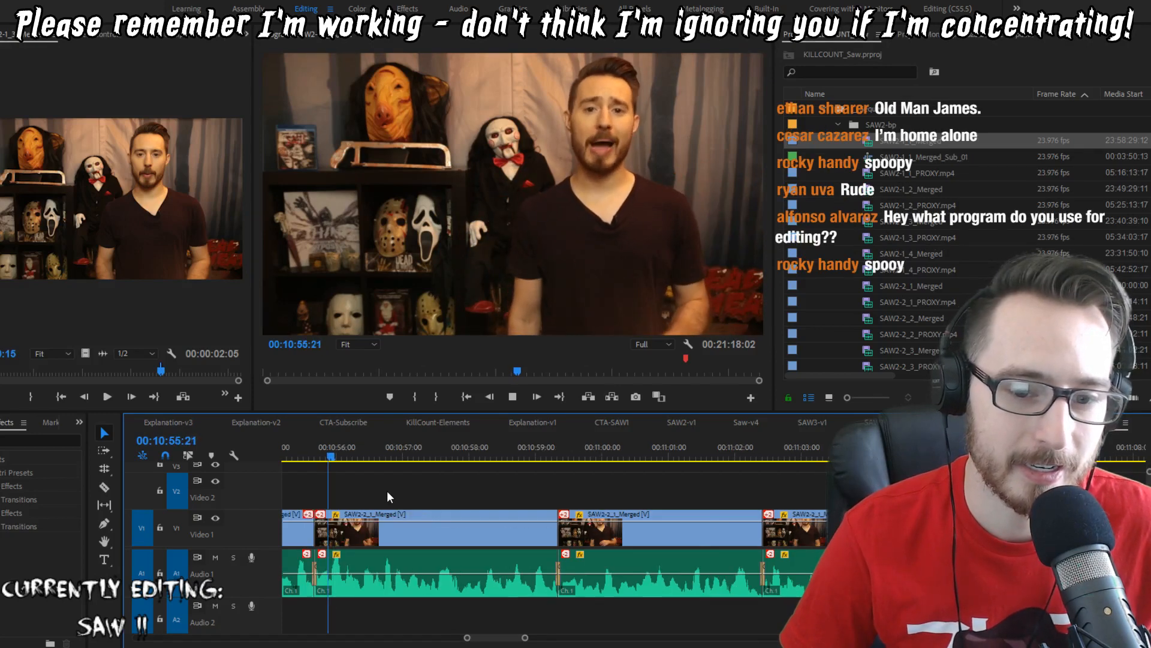
{"action": "key", "text": "space"}
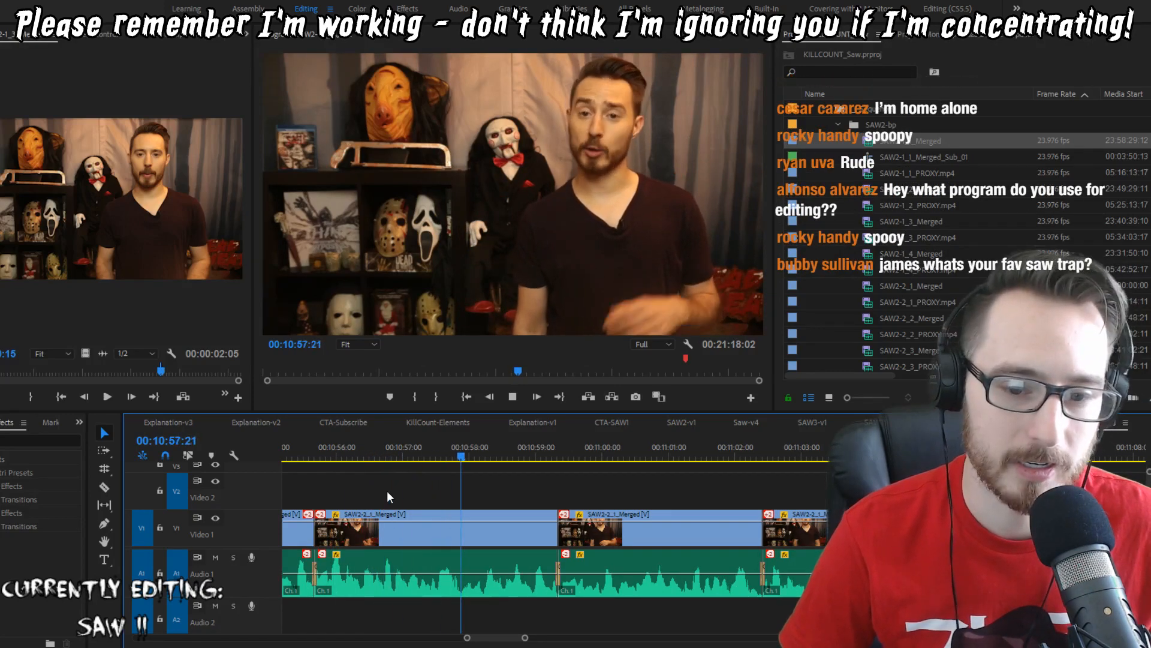
Step: Split the clip at 00:10:57:21, remove one frame there with the default audio crossfade on the join, and replay it
{"action": "key", "text": "Right"}
{"action": "key", "text": "Right"}
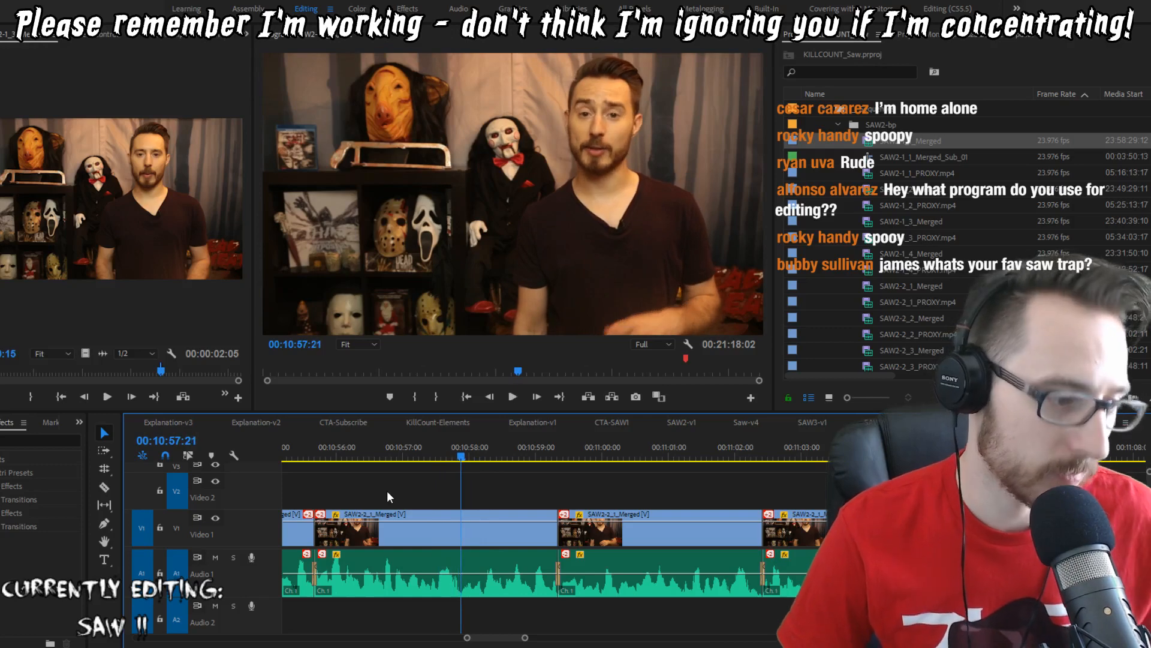
{"action": "key", "text": "ctrl+k"}
{"action": "key", "text": "ctrl+shift+d"}
{"action": "key", "text": "shift+Left"}
{"action": "key", "text": "shift+Left"}
{"action": "key", "text": "shift+Left"}
{"action": "key", "text": "shift+Left"}
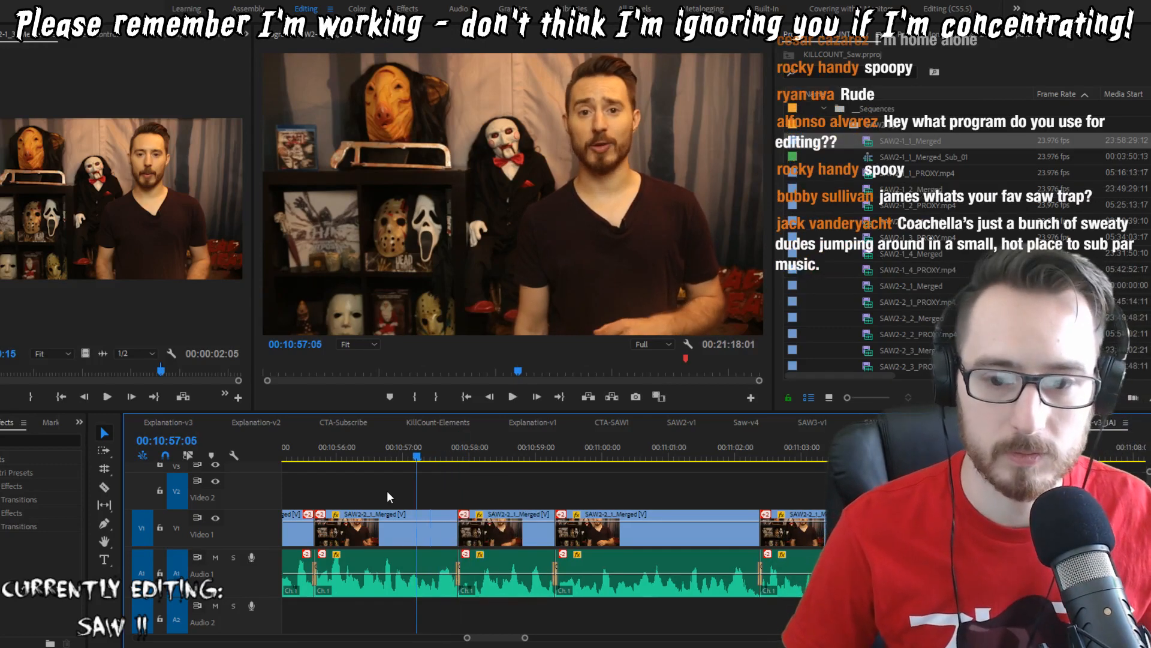
{"action": "key", "text": "space"}
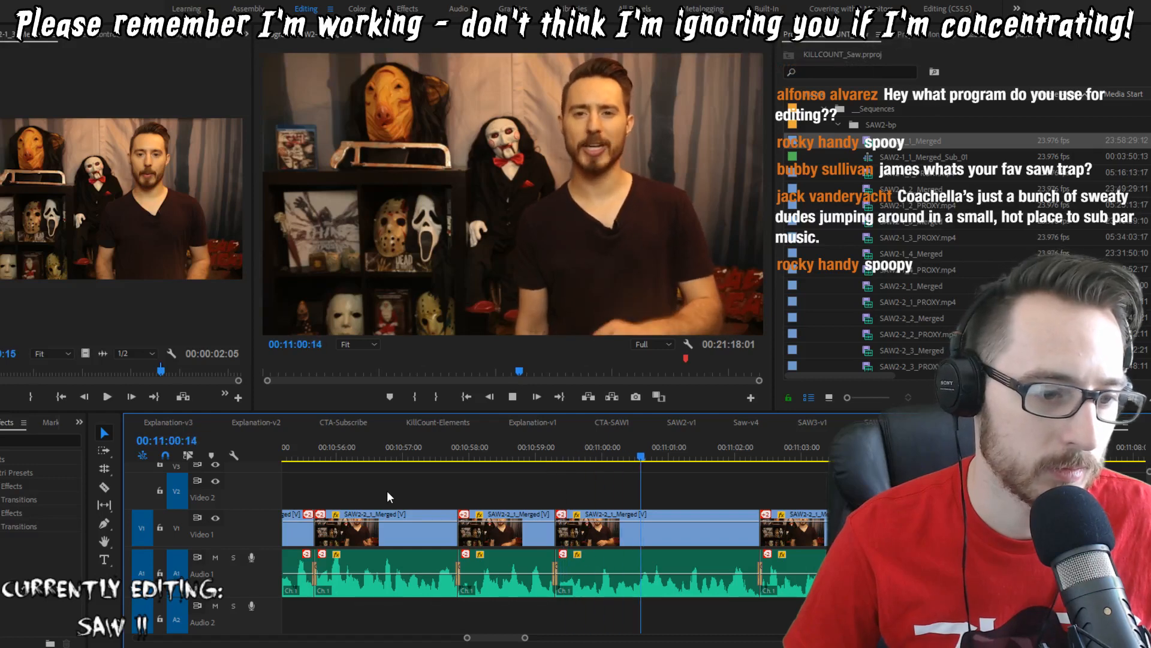
{"action": "key", "text": "space"}
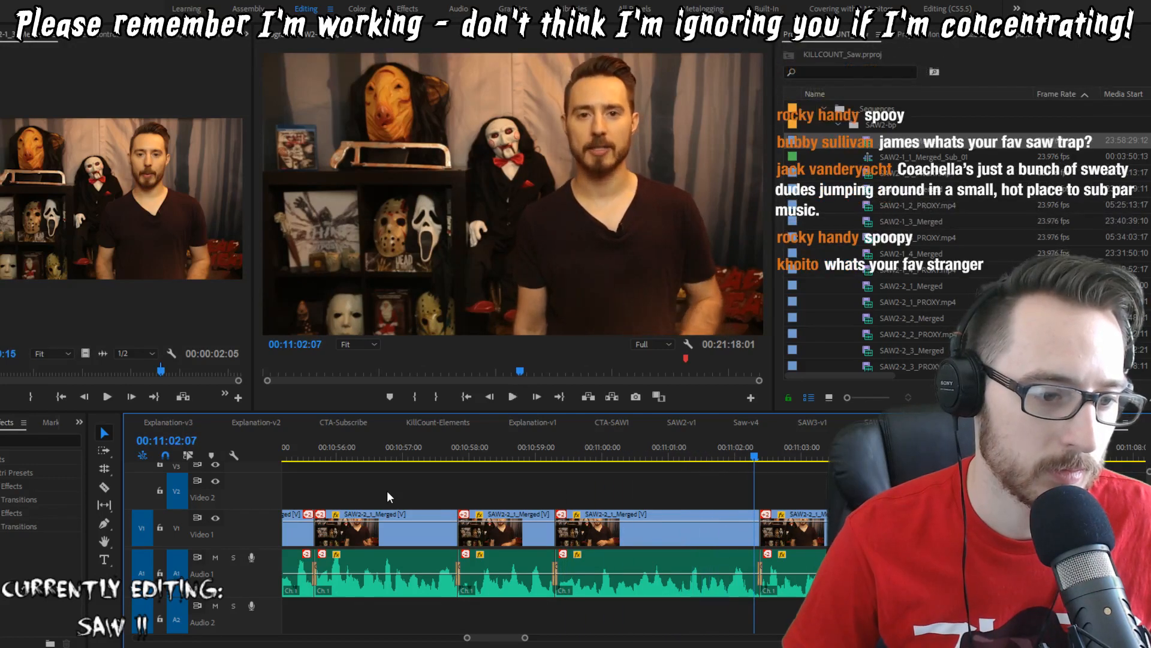
Step: Ripple-trim two frames from the end of the clip before the cut near 00:11:02:07 and replay up to it
{"action": "key", "text": "shift+Left"}
{"action": "key", "text": "shift+Left"}
{"action": "key", "text": "shift+Left"}
{"action": "key", "text": "shift+Left"}
{"action": "key", "text": "shift+Left"}
{"action": "key", "text": "shift+Left"}
{"action": "key", "text": "shift+Left"}
{"action": "key", "text": "shift+Left"}
{"action": "key", "text": "shift+Left"}
{"action": "key", "text": "shift+Left"}
{"action": "key", "text": "shift+Left"}
{"action": "key", "text": "shift+Left"}
{"action": "key", "text": "space"}
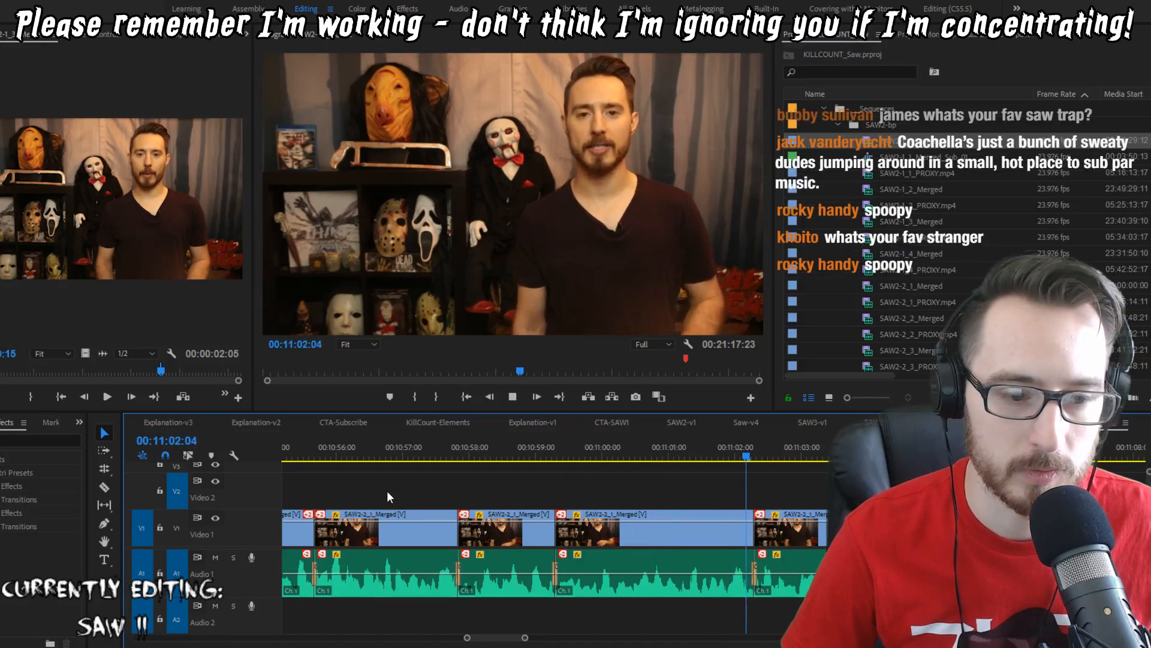
Step: Ripple-trim the start of the clip following the cut near 00:11:02:07 and replay across the join
{"action": "key", "text": "Up"}
{"action": "key", "text": "Right"}
{"action": "key", "text": "q"}
{"action": "key", "text": "shift+Left"}
{"action": "key", "text": "shift+Left"}
{"action": "key", "text": "shift+Left"}
{"action": "key", "text": "space"}
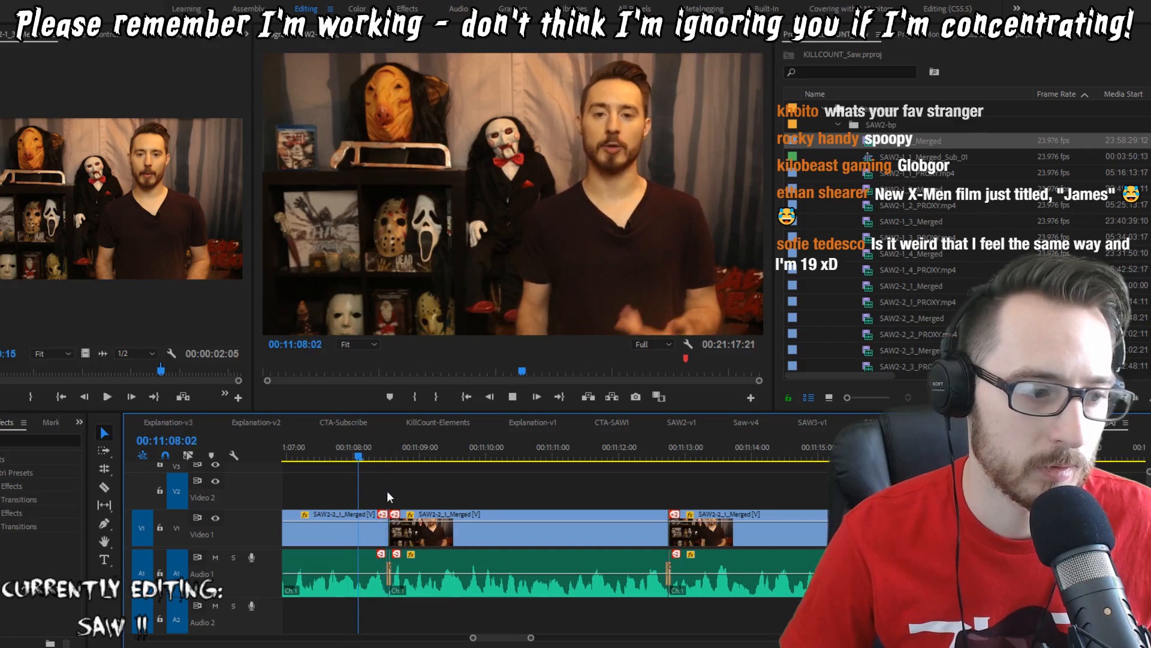
Step: Ripple-trim one frame from the start of the clip after the cut near 00:11:08:13 and replay across it
{"action": "key", "text": "space"}
{"action": "key", "text": "Up"}
{"action": "key", "text": "Right"}
{"action": "key", "text": "q"}
{"action": "key", "text": "shift+Left"}
{"action": "key", "text": "shift+Left"}
{"action": "key", "text": "shift+Left"}
{"action": "key", "text": "space"}
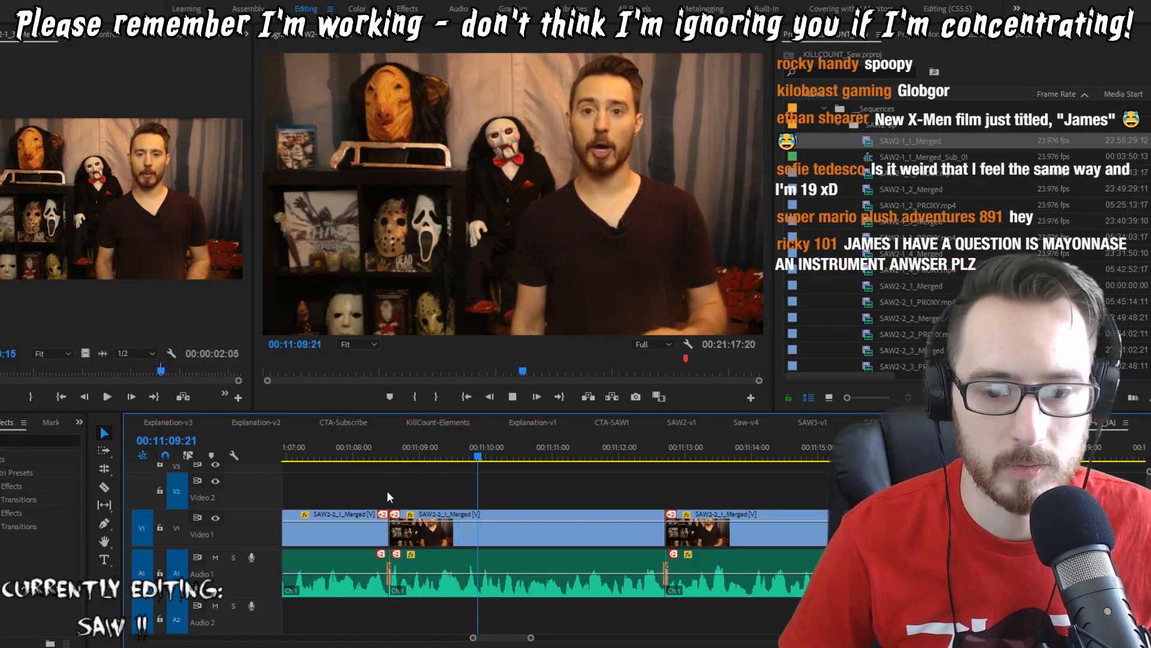
{"action": "key", "text": "space"}
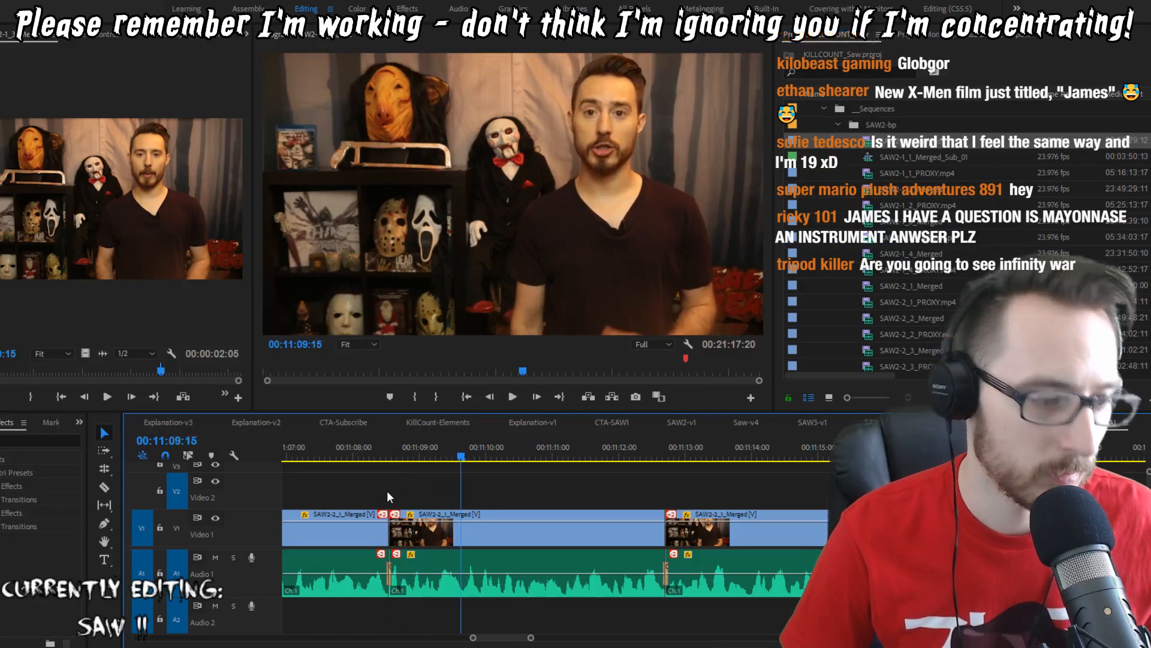
Step: Split the clip at 00:11:09:15, ripple-trim one frame after the split with the default audio crossfade on the join, and replay it
{"action": "key", "text": "ctrl+k"}
{"action": "key", "text": "Right"}
{"action": "key", "text": "q"}
{"action": "key", "text": "ctrl+shift+d"}
{"action": "key", "text": "shift+Left"}
{"action": "key", "text": "shift+Left"}
{"action": "key", "text": "shift+Left"}
{"action": "key", "text": "shift+Left"}
{"action": "key", "text": "space"}
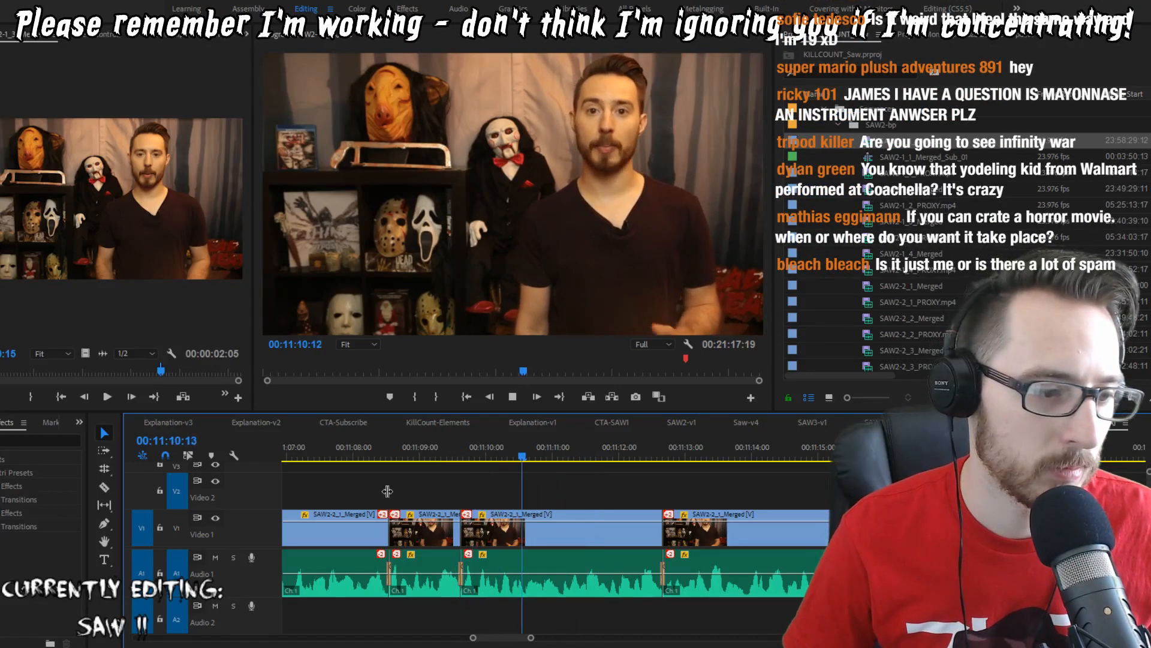
Step: Split the clip near 00:11:11:03, ripple-trim one frame after the split, and replay through to 00:11:12:18
{"action": "key", "text": "space"}
{"action": "key", "text": "ctrl+k"}
{"action": "key", "text": "Right"}
{"action": "key", "text": "q"}
{"action": "key", "text": "p"}
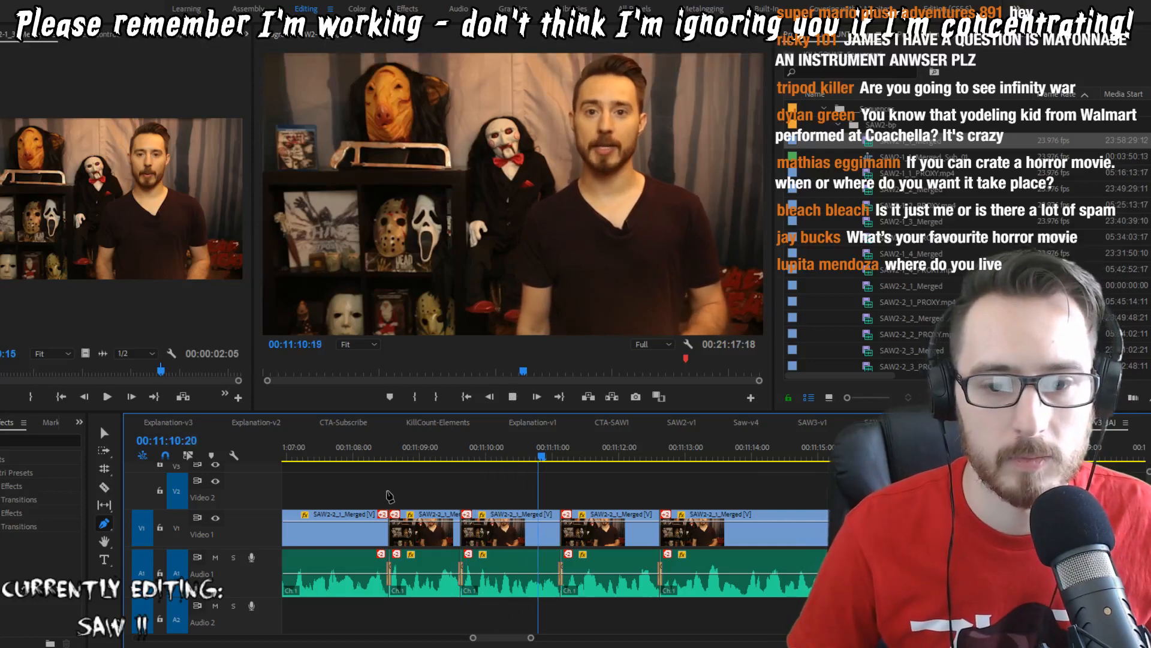
{"action": "key", "text": "space"}
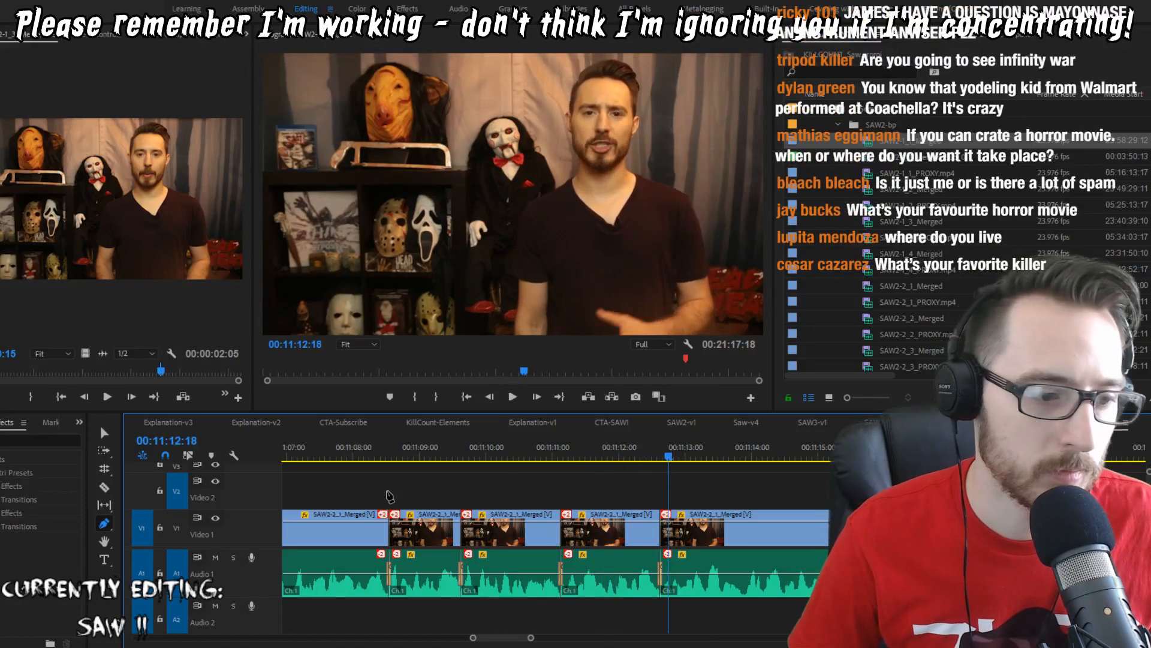
Step: Ripple-trim two frames at the cut near 00:11:12:14 and replay past it
{"action": "key", "text": "Up"}
{"action": "key", "text": "space"}
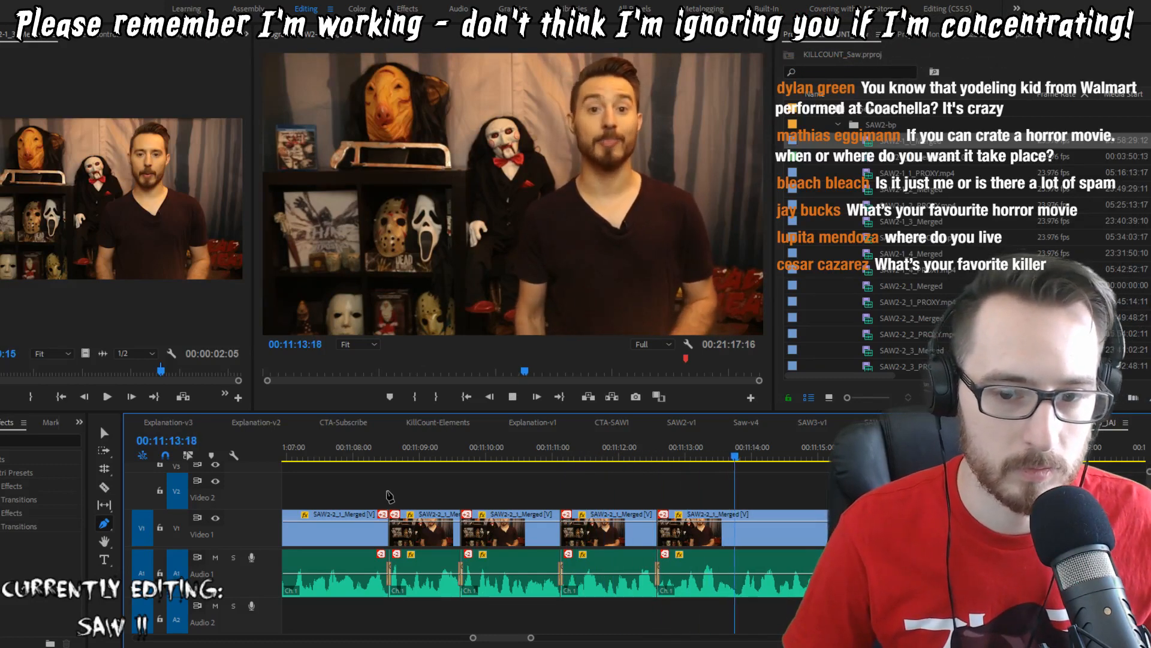
{"action": "key", "text": "Up"}
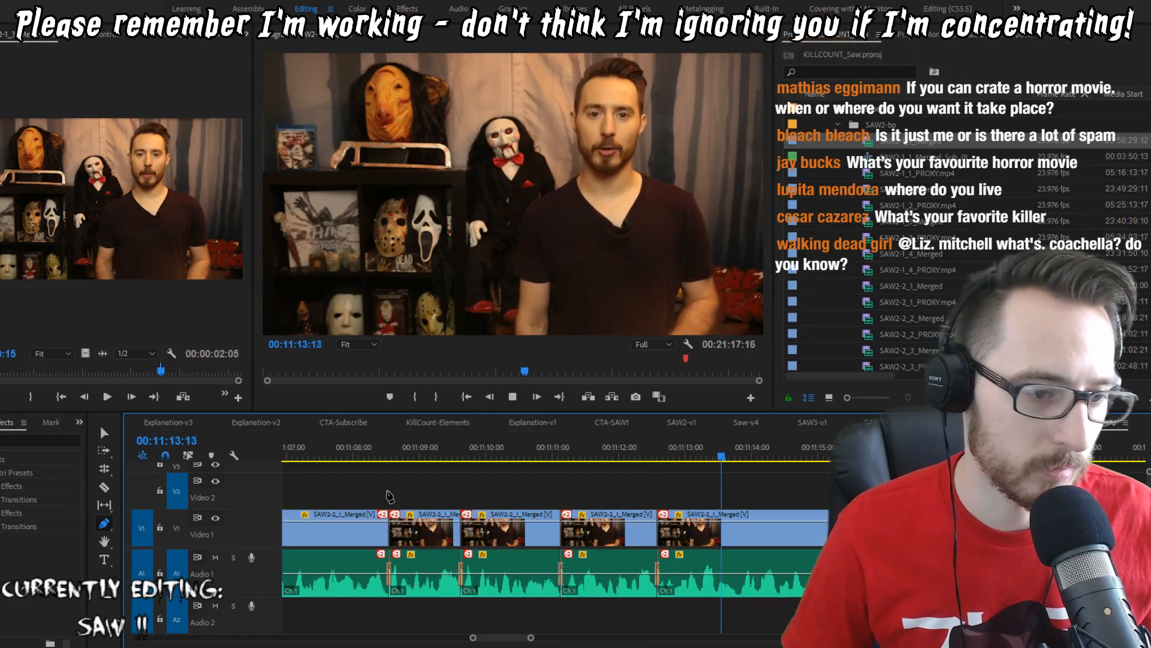
Step: Split the clip at 00:11:13:18, ripple-trim two frames there, and select and replay the clip following the split
{"action": "key", "text": "space"}
{"action": "key", "text": "ctrl+k"}
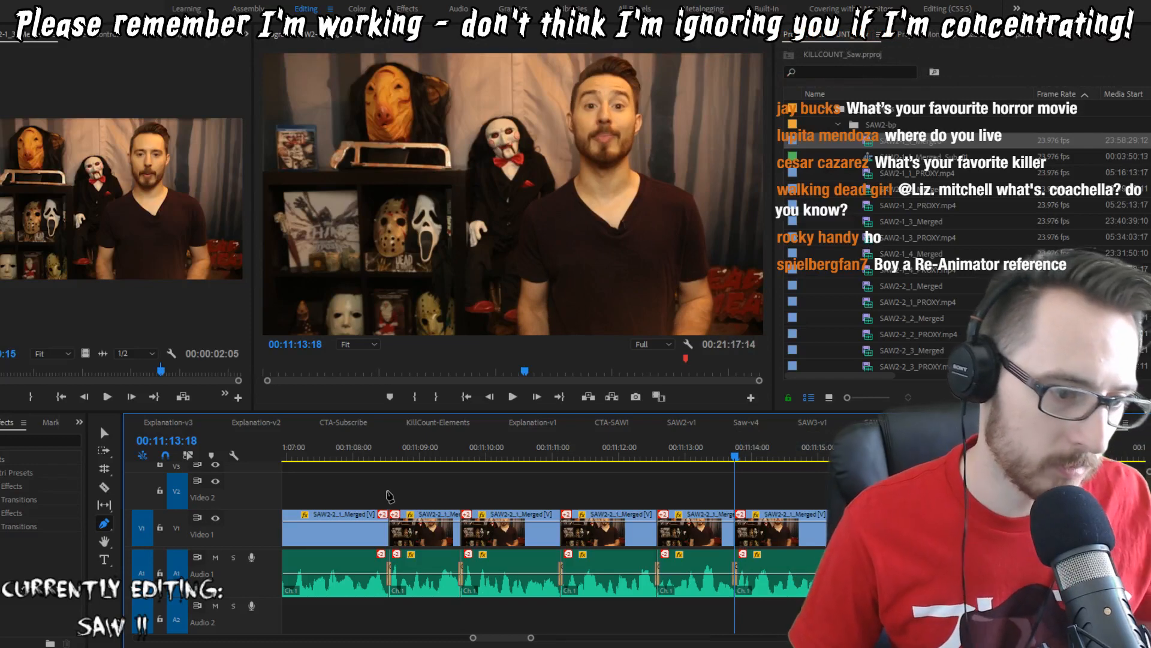
{"action": "key", "text": "space"}
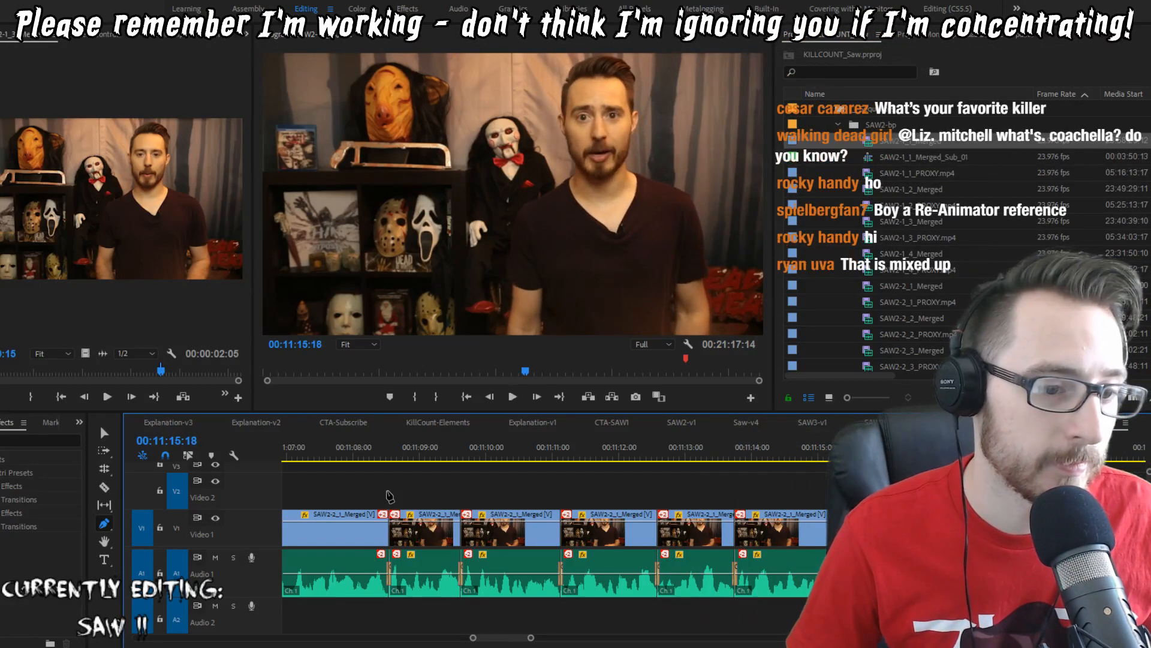
{"action": "left_click", "coordinate": [779, 540]}
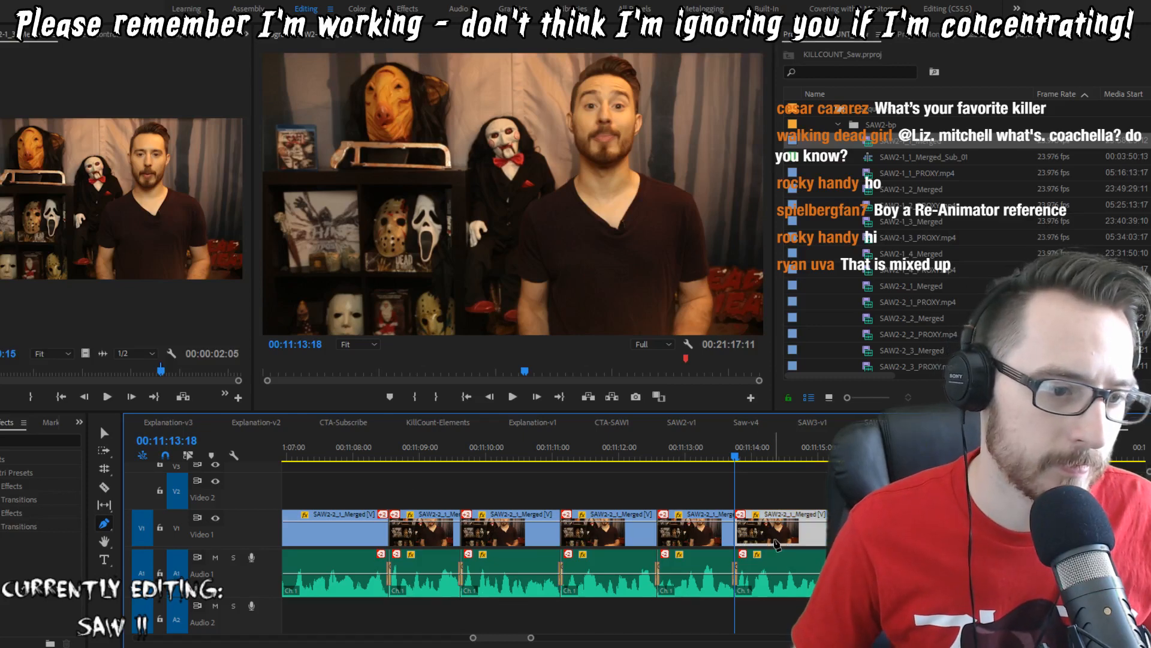
{"action": "key", "text": "space"}
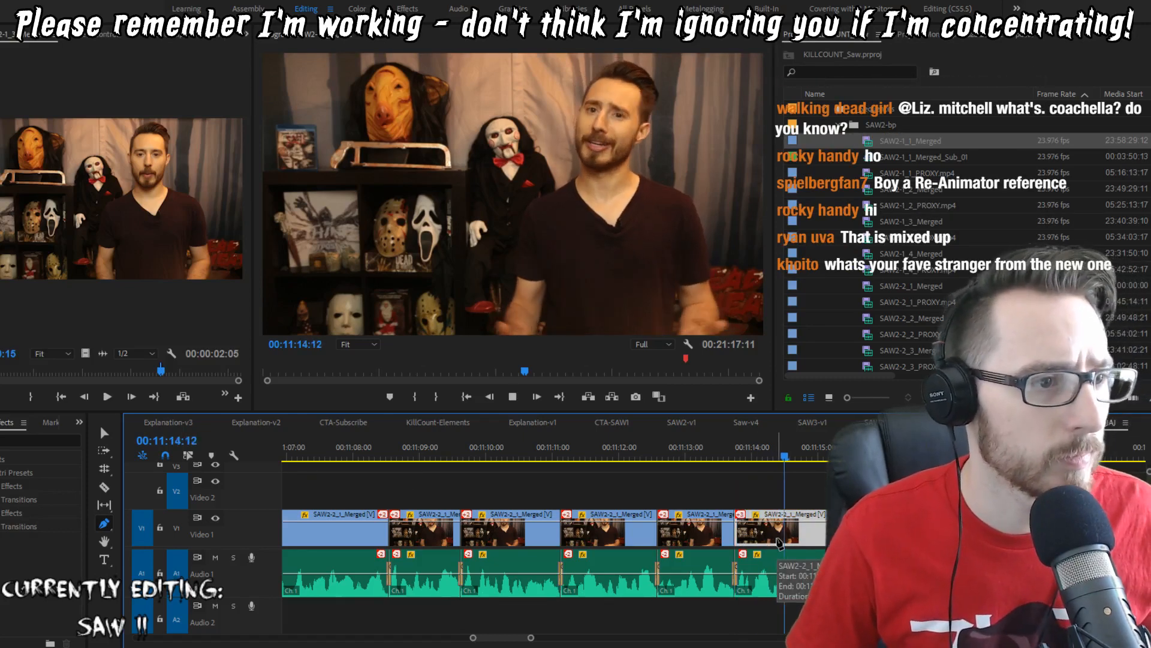
Step: Replay the cut near 00:11:15:19 and give the clip starting at 00:11:13:18 an orange label
{"action": "key", "text": "v"}
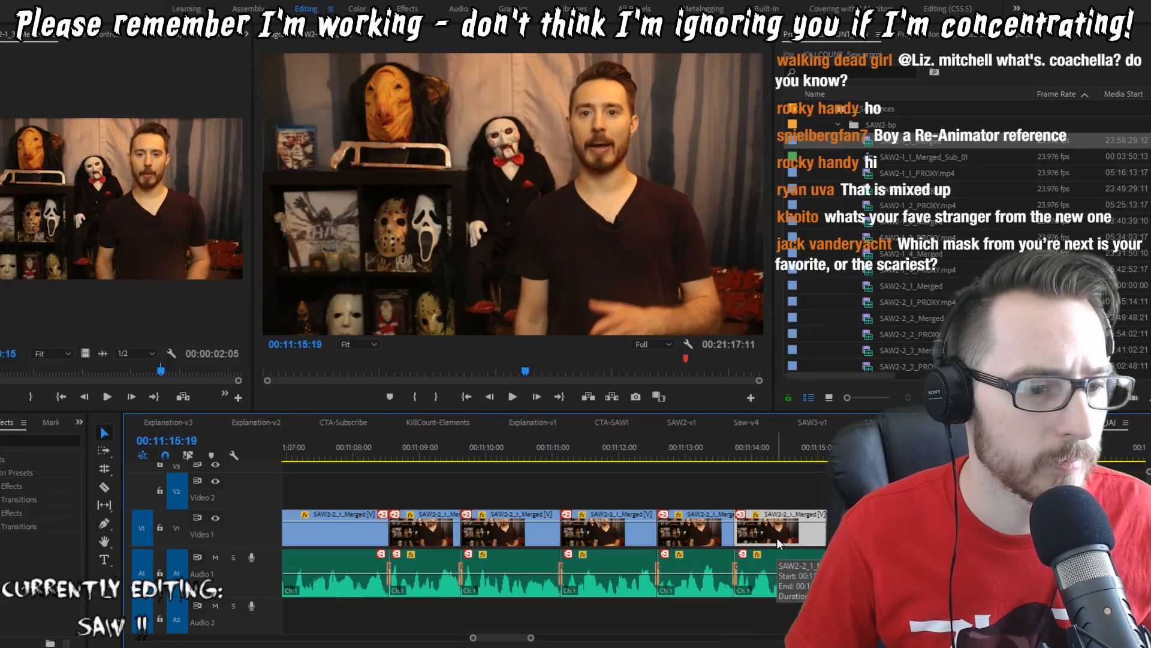
{"action": "key", "text": "ctrl+shift+a"}
{"action": "key", "text": "Up"}
{"action": "key", "text": "space"}
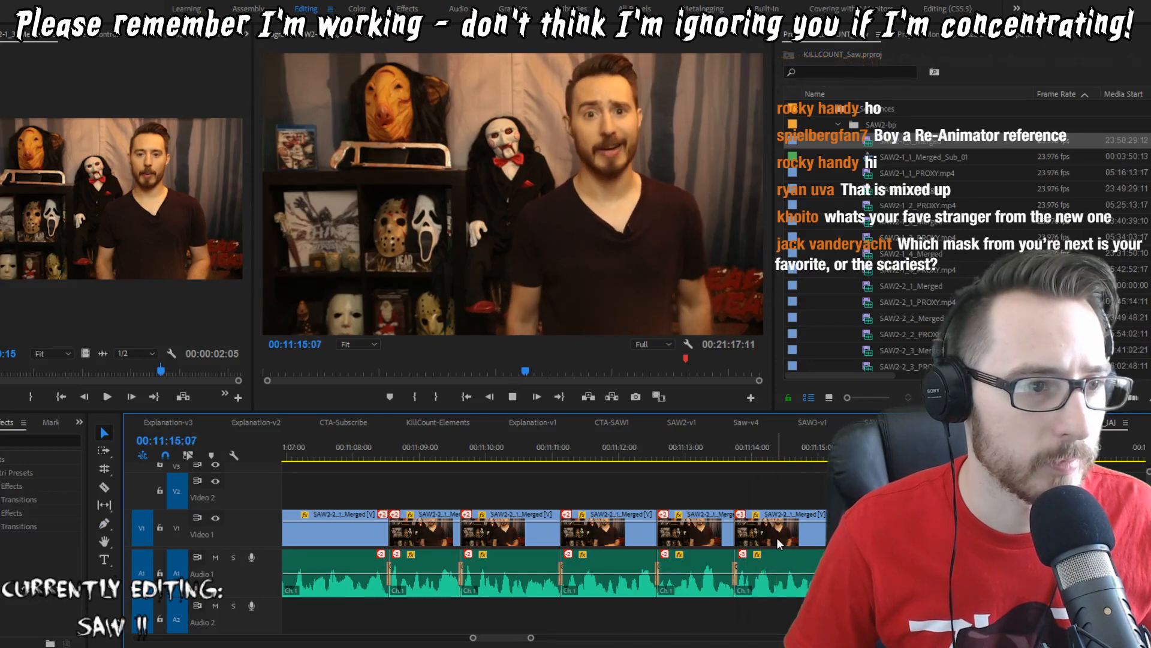
{"action": "key", "text": "space"}
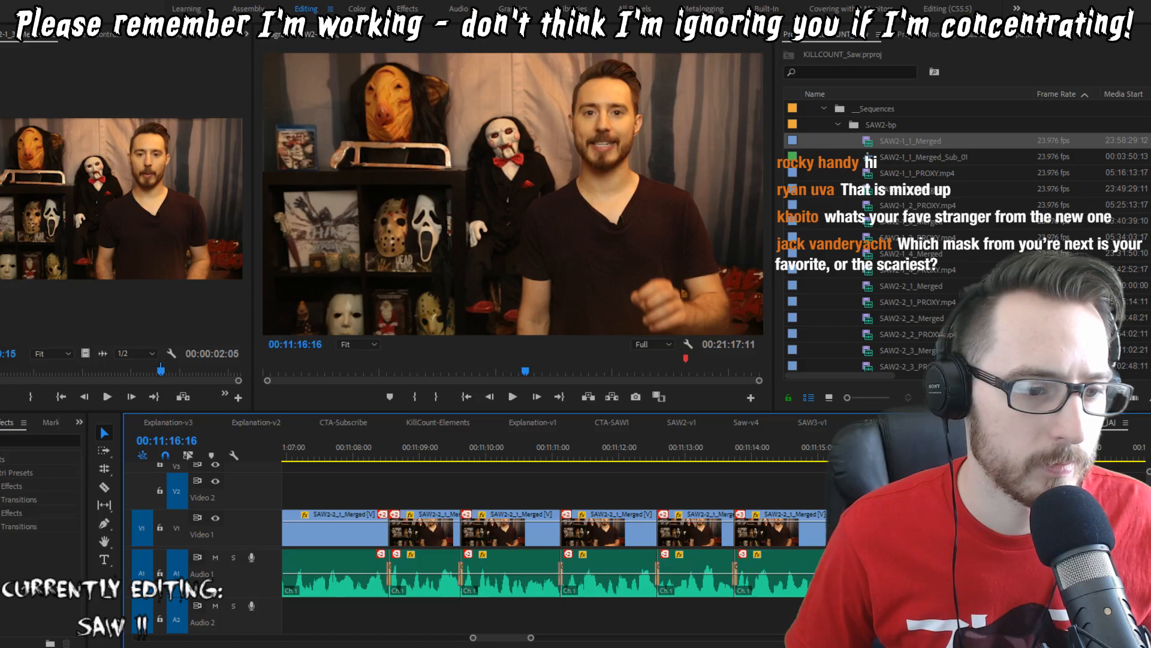
{"action": "right_click", "coordinate": [787, 529]}
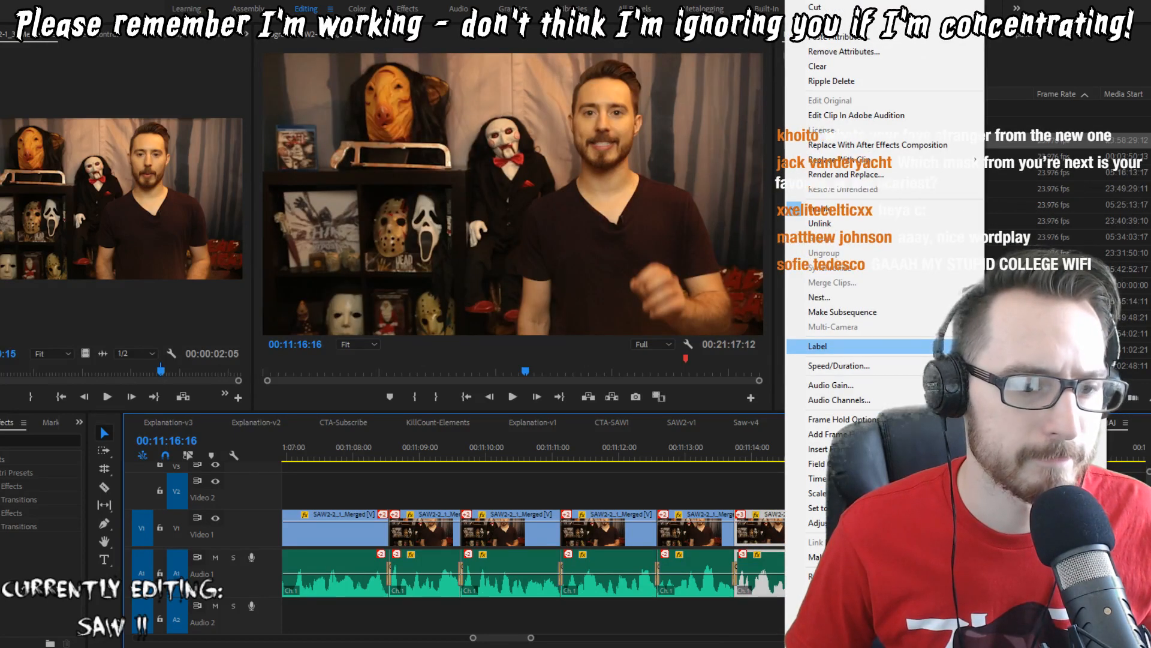
{"action": "left_click", "coordinate": [1019, 571]}
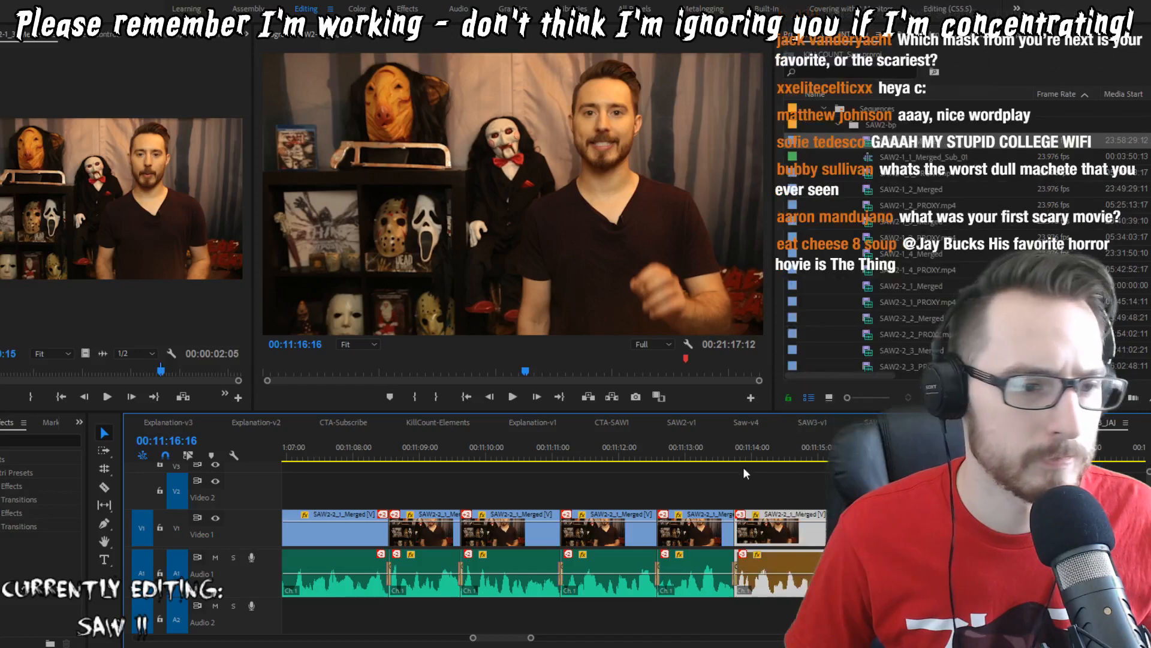
Step: Replay from just before the orange clip through to 00:11:21:02 and ripple-trim two frames at that cut
{"action": "left_click", "coordinate": [698, 450]}
{"action": "key", "text": "space"}
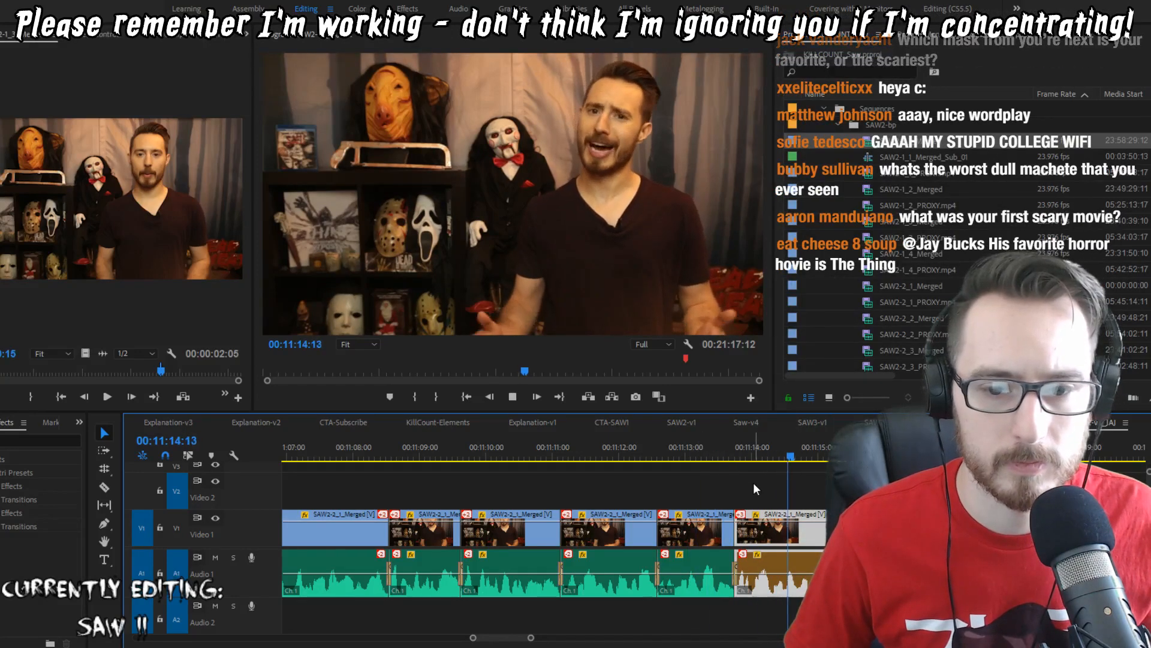
{"action": "scroll", "coordinate": [752, 485], "scroll_direction": "down", "scroll_amount": 2}
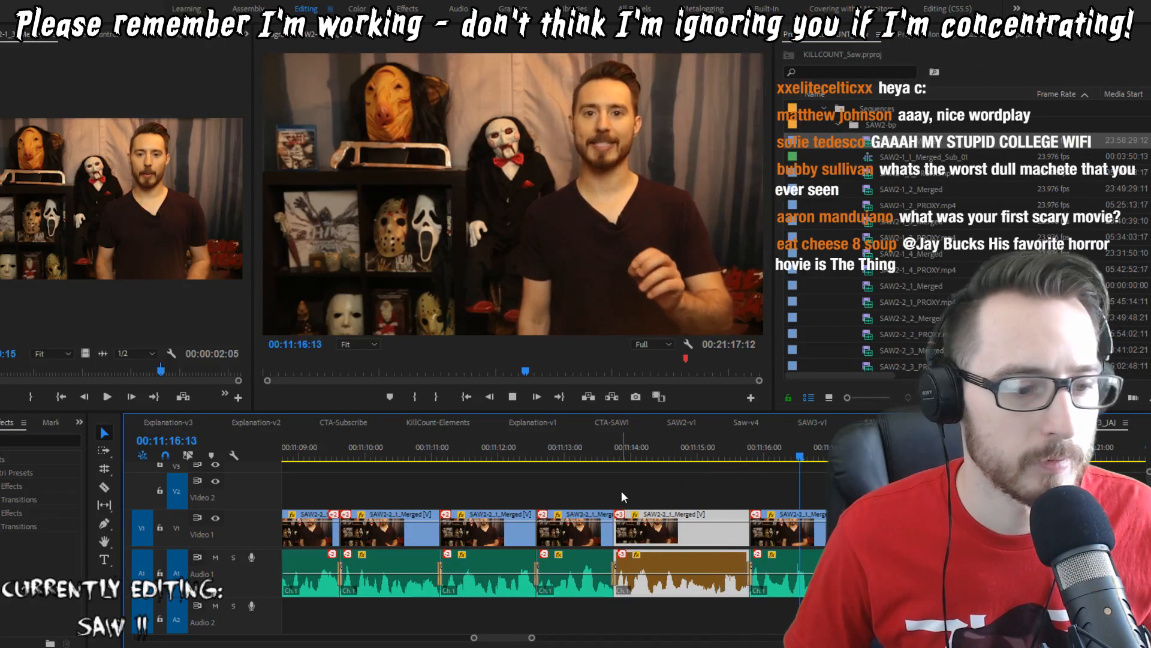
{"action": "scroll", "coordinate": [635, 495], "scroll_direction": "down", "scroll_amount": 1}
{"action": "scroll", "coordinate": [637, 496], "scroll_direction": "down", "scroll_amount": 1}
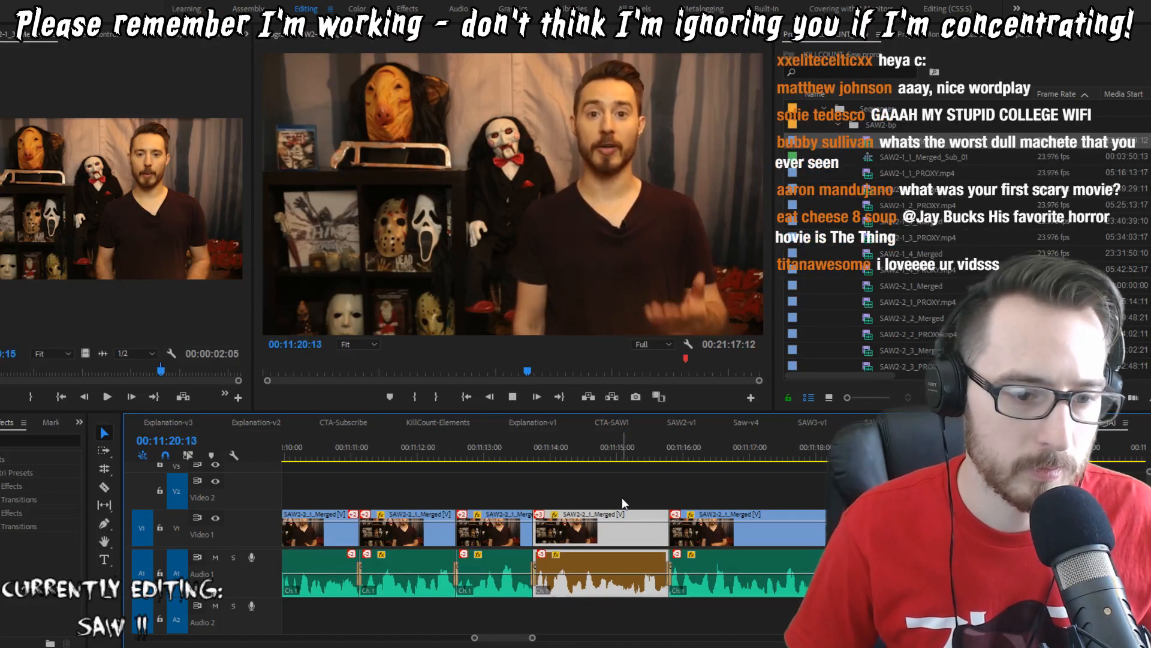
{"action": "key", "text": "space"}
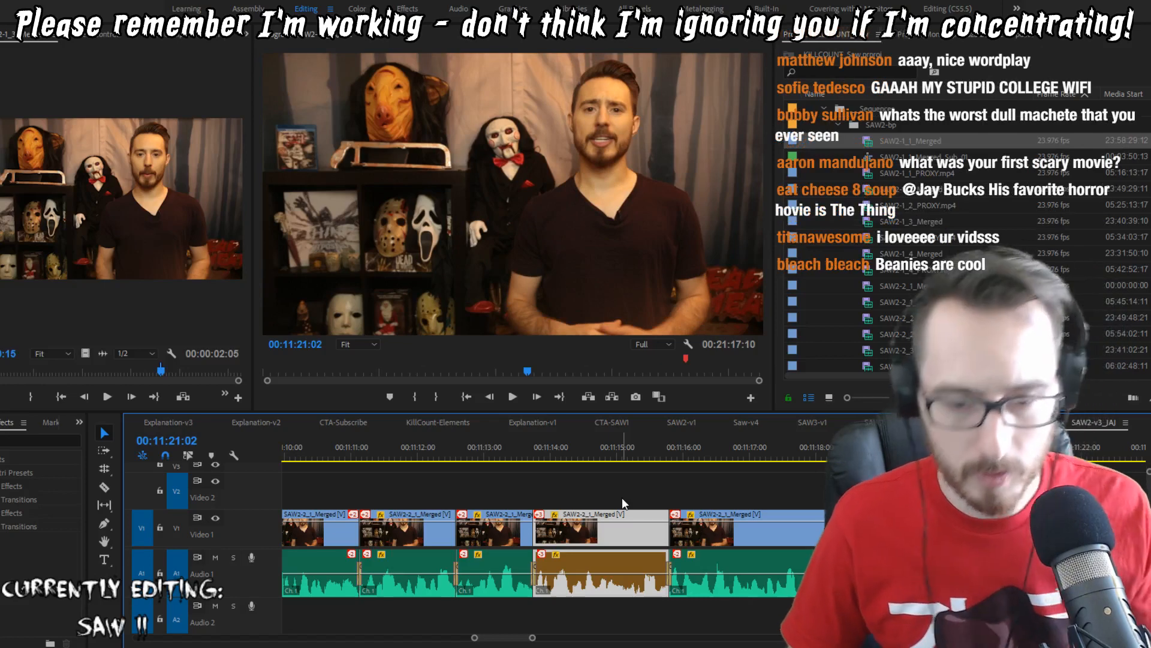
Step: Ramp up the audio volume with keyframes over the end of the clip before 00:11:21:02, and save the project
{"action": "key", "text": "p"}
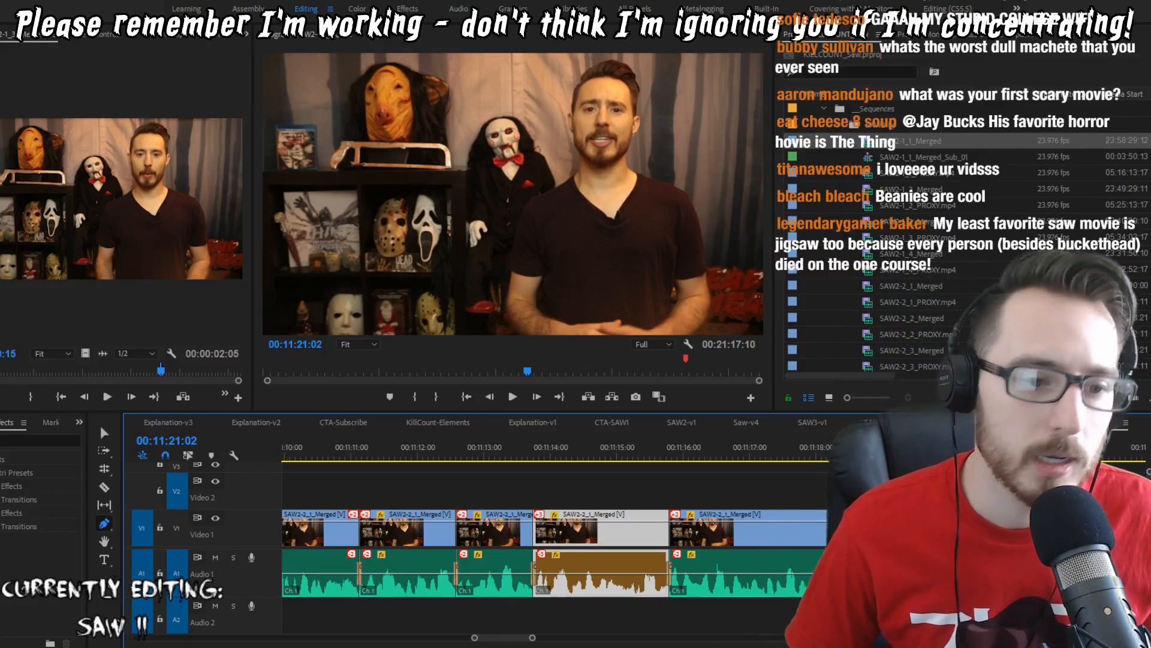
{"action": "key", "text": "v"}
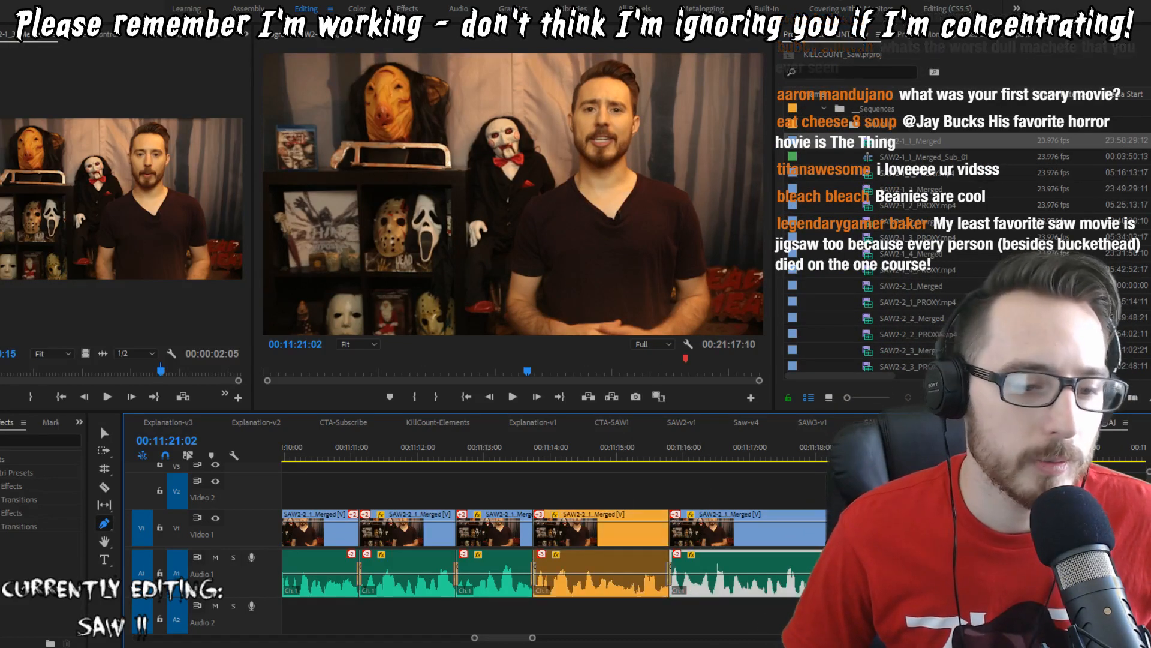
{"action": "key", "text": "ctrl+shift+a"}
{"action": "key", "text": "Up"}
{"action": "key", "text": "ctrl+s"}
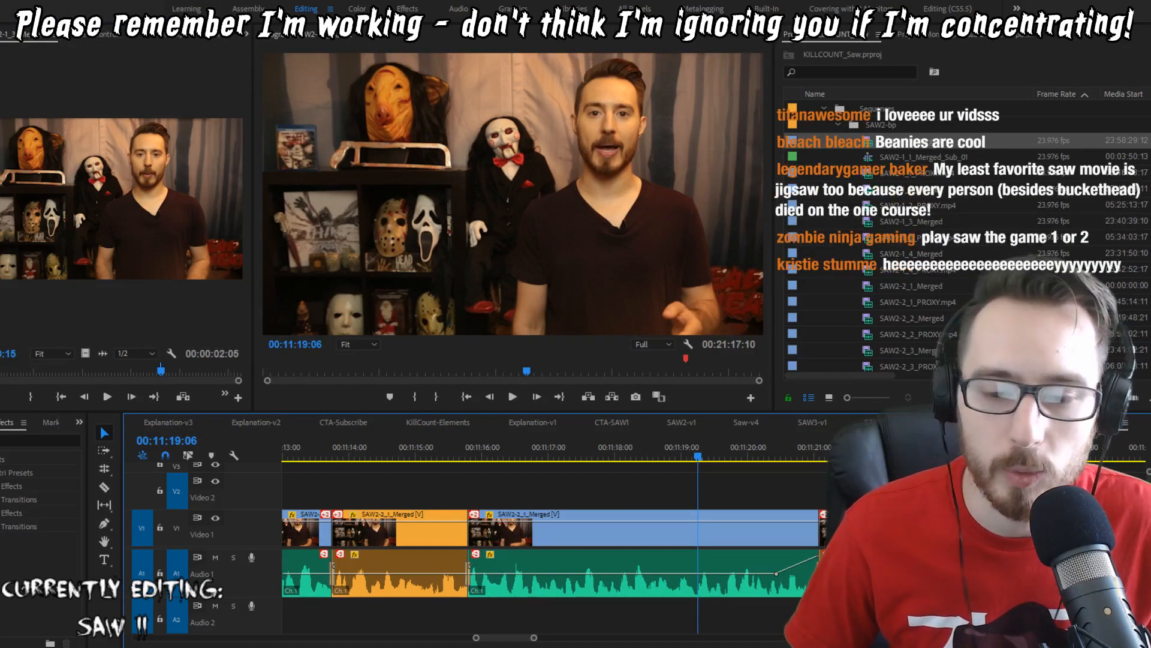
{"action": "scroll", "coordinate": [555, 540], "scroll_direction": "down", "scroll_amount": 3}
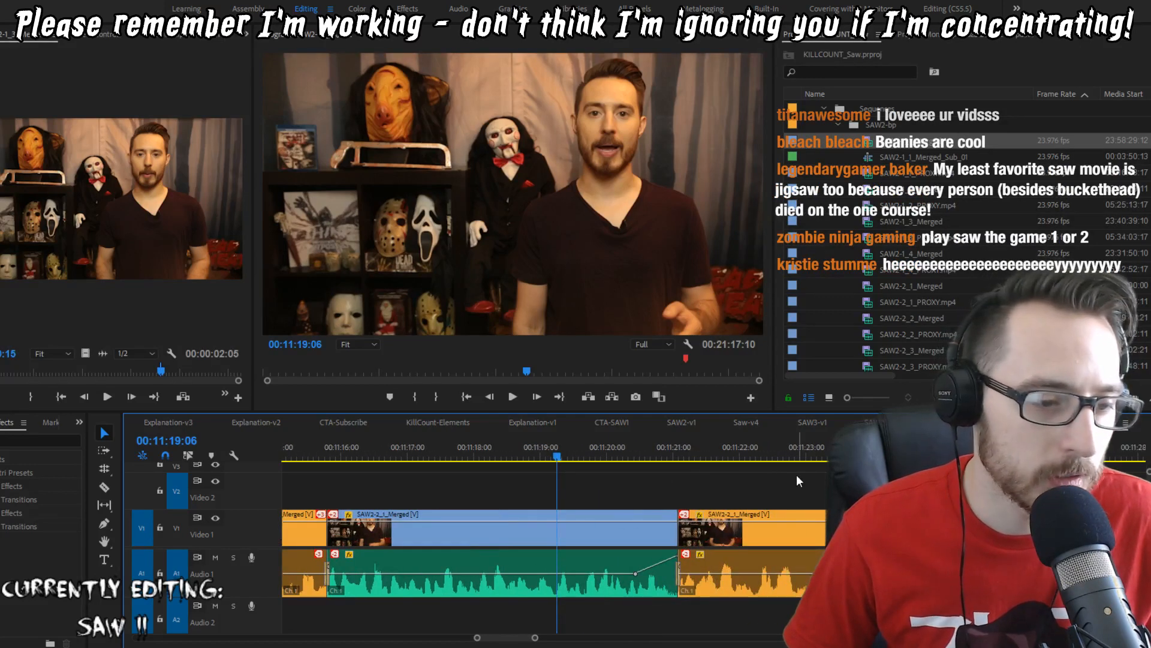
Step: Replay across the cut at 00:11:21:02, ripple-trim one frame from the following clip's start, and save the project
{"action": "key", "text": "space"}
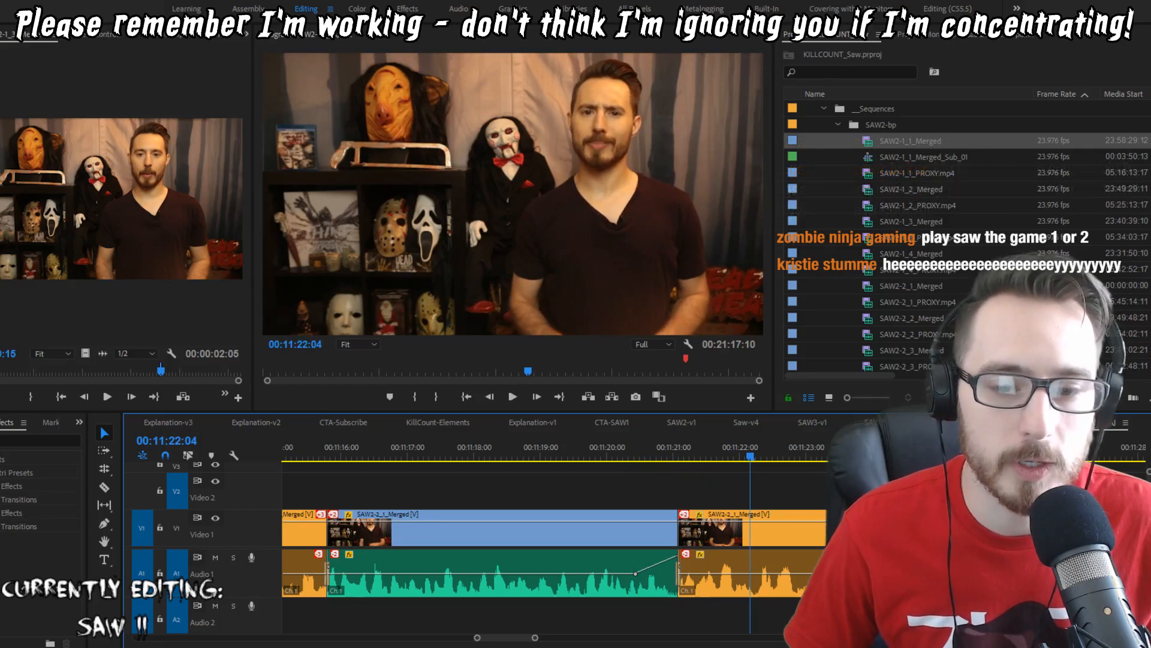
{"action": "key", "text": "Up"}
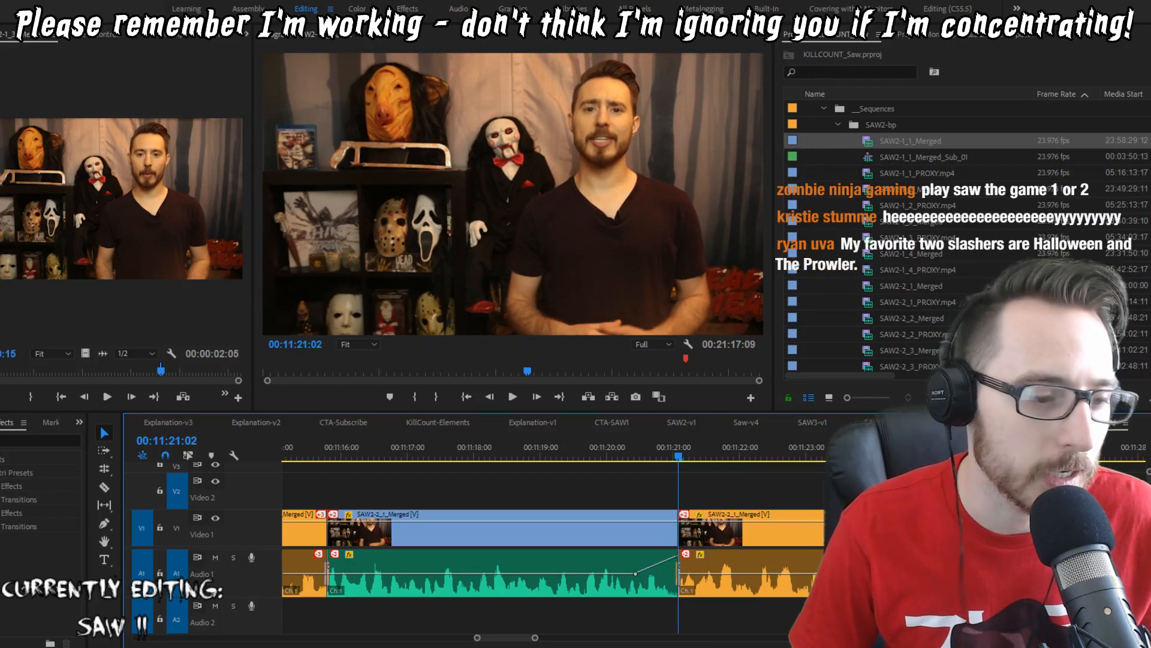
{"action": "key", "text": "Right"}
{"action": "key", "text": "q"}
{"action": "key", "text": "shift+Left"}
{"action": "key", "text": "shift+Left"}
{"action": "key", "text": "shift+Left"}
{"action": "key", "text": "shift+Left"}
{"action": "key", "text": "shift+Left"}
{"action": "key", "text": "shift+Left"}
{"action": "key", "text": "shift+Left"}
{"action": "key", "text": "shift+Left"}
{"action": "key", "text": "shift+Left"}
{"action": "key", "text": "ctrl+s"}
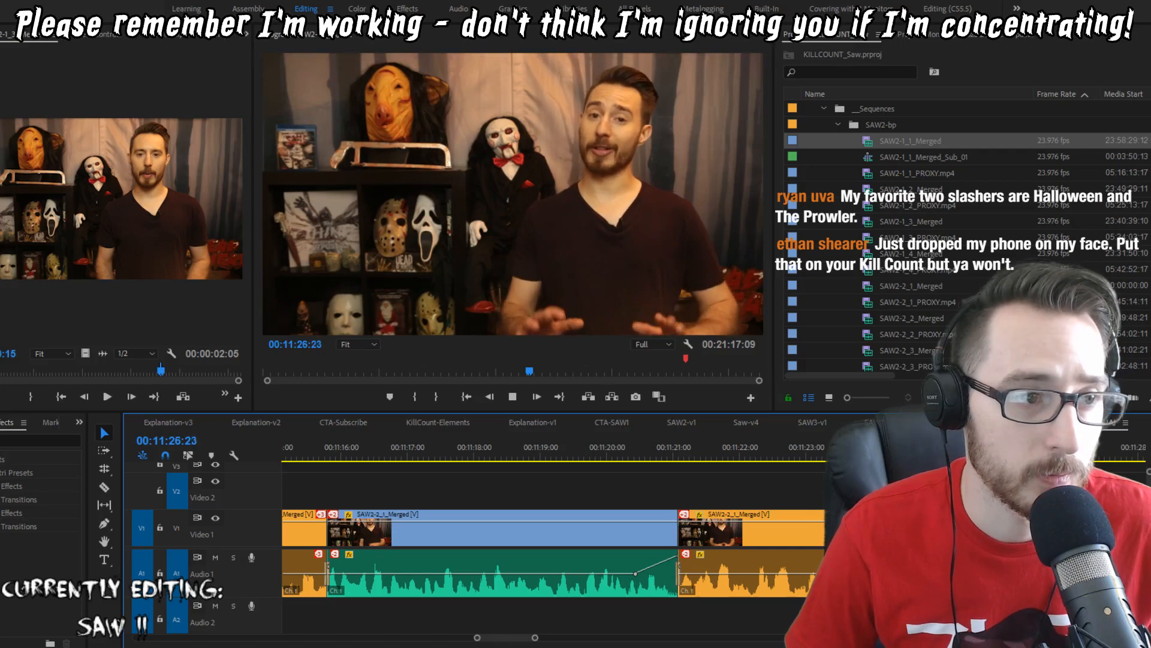
Step: Ripple-trim one frame off the end of the clip at 00:11:28:12 and replay through to 00:11:31:09
{"action": "key", "text": "space"}
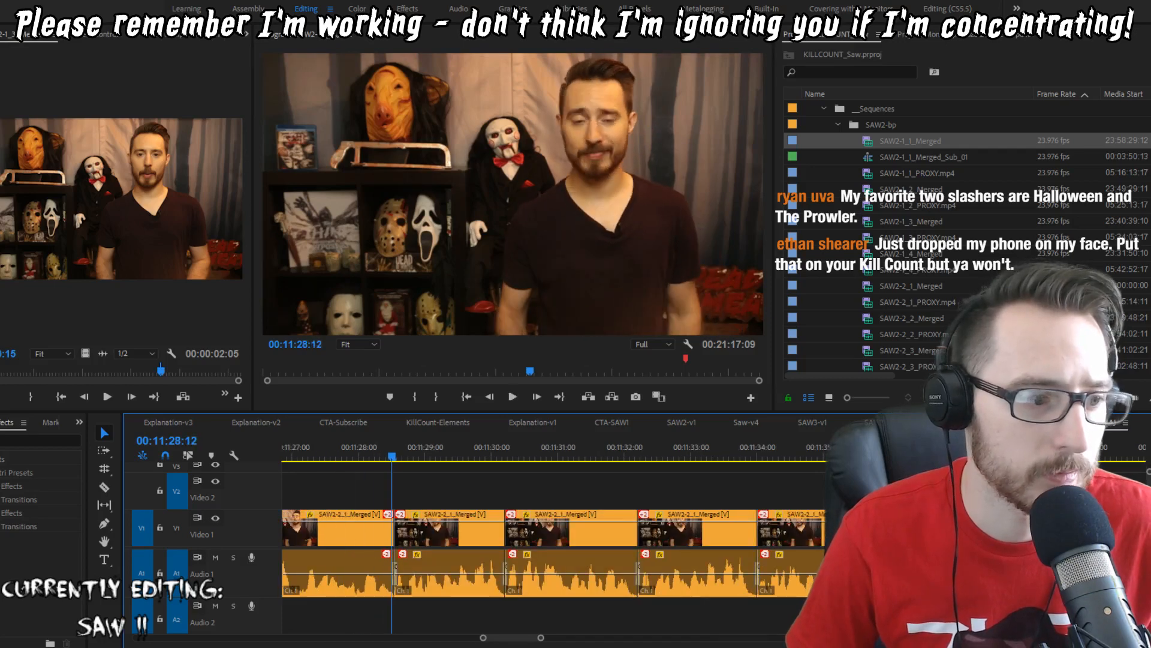
{"action": "key", "text": "w"}
{"action": "key", "text": "space"}
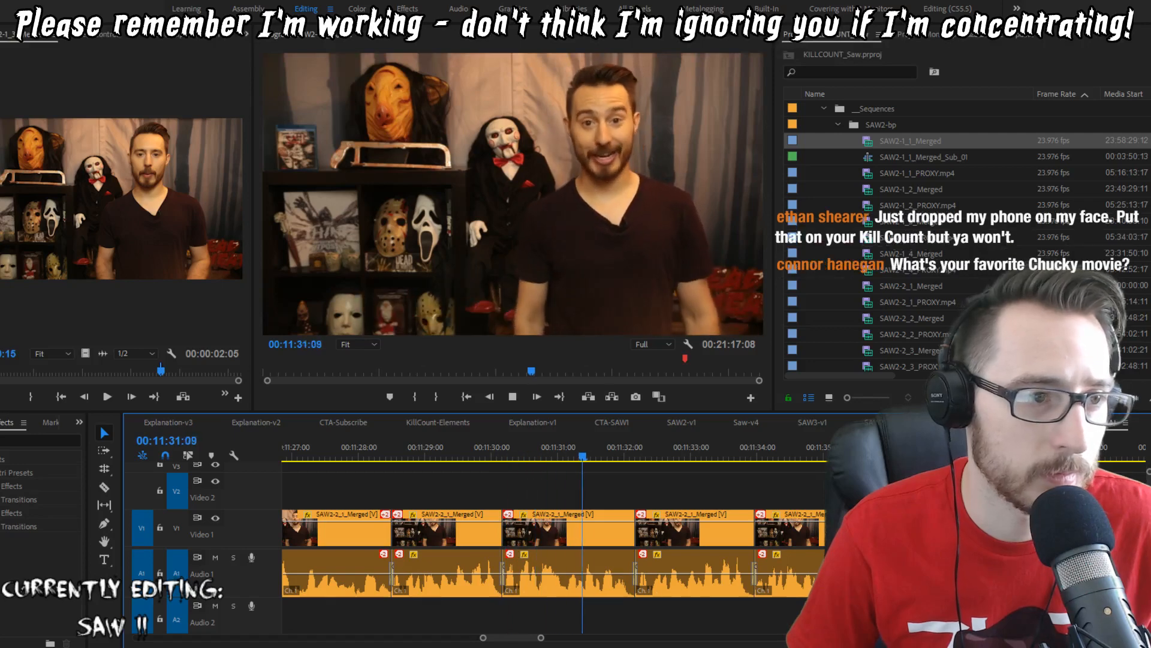
Step: Compare the orange take starting at 00:11:13:18 with the orange takes between 00:11:21:02 and 00:11:27:20
{"action": "key", "text": "Up"}
{"action": "key", "text": "Up"}
{"action": "key", "text": "Up"}
{"action": "key", "text": "Up"}
{"action": "key", "text": "Up"}
{"action": "key", "text": "Up"}
{"action": "key", "text": "Up"}
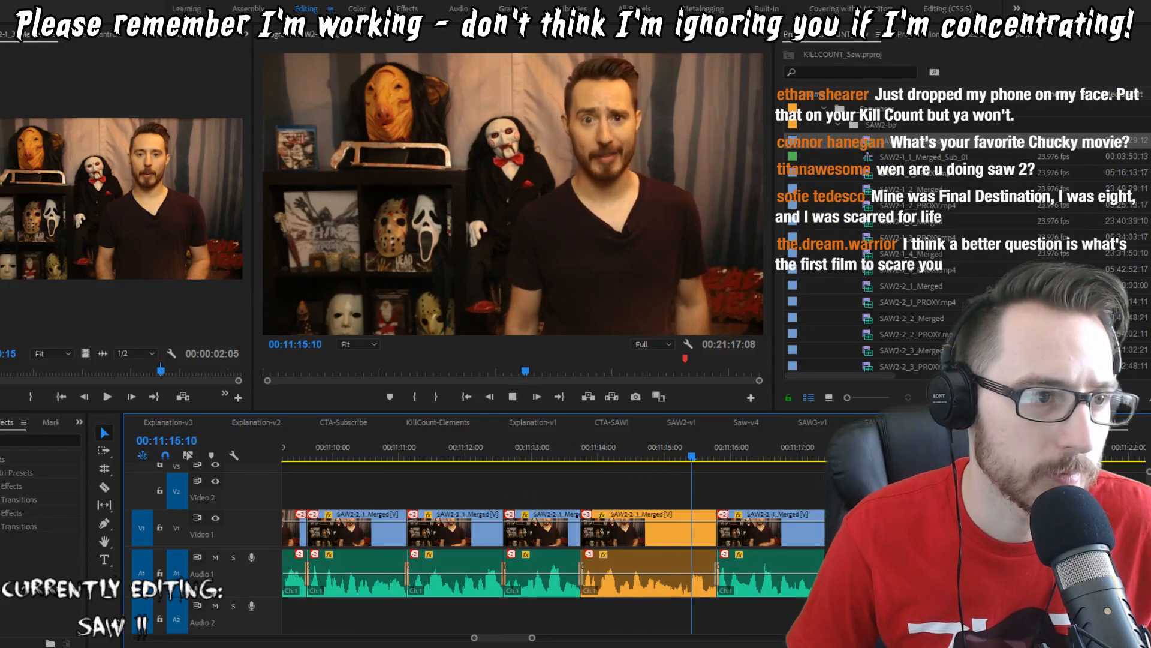
{"action": "key", "text": "Down"}
{"action": "key", "text": "Down"}
{"action": "key", "text": "Down"}
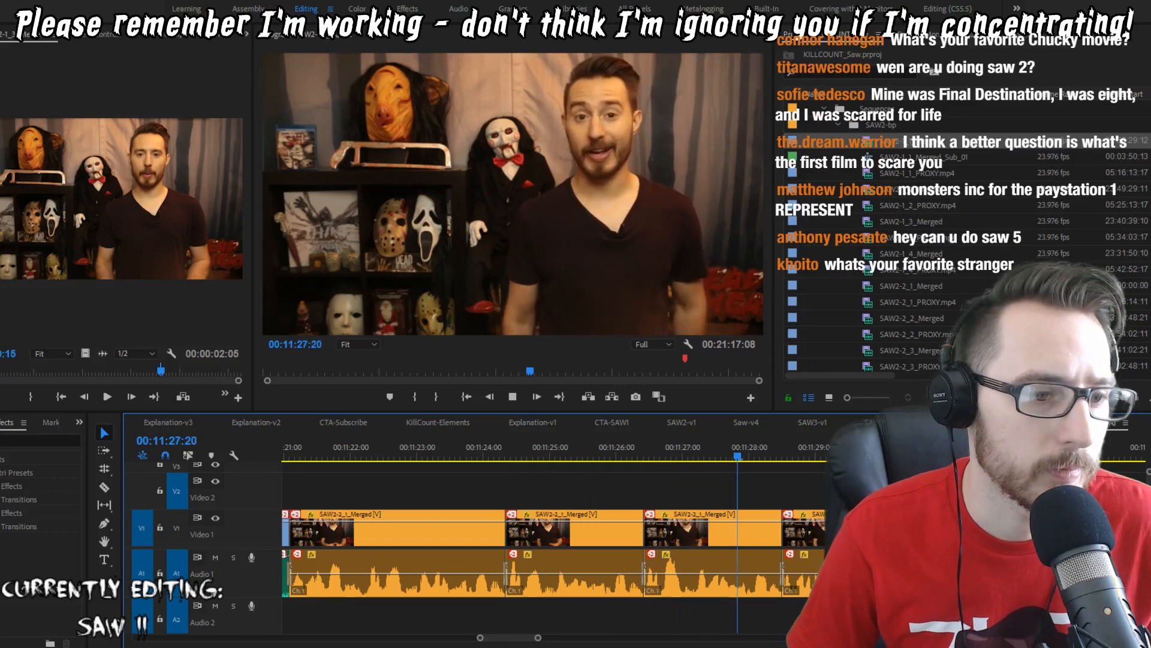
Step: Mark the orange clip starting at 00:11:26:10 from start to end and extract it, closing the gap
{"action": "key", "text": "space"}
{"action": "key", "text": "Up"}
{"action": "key", "text": "Up"}
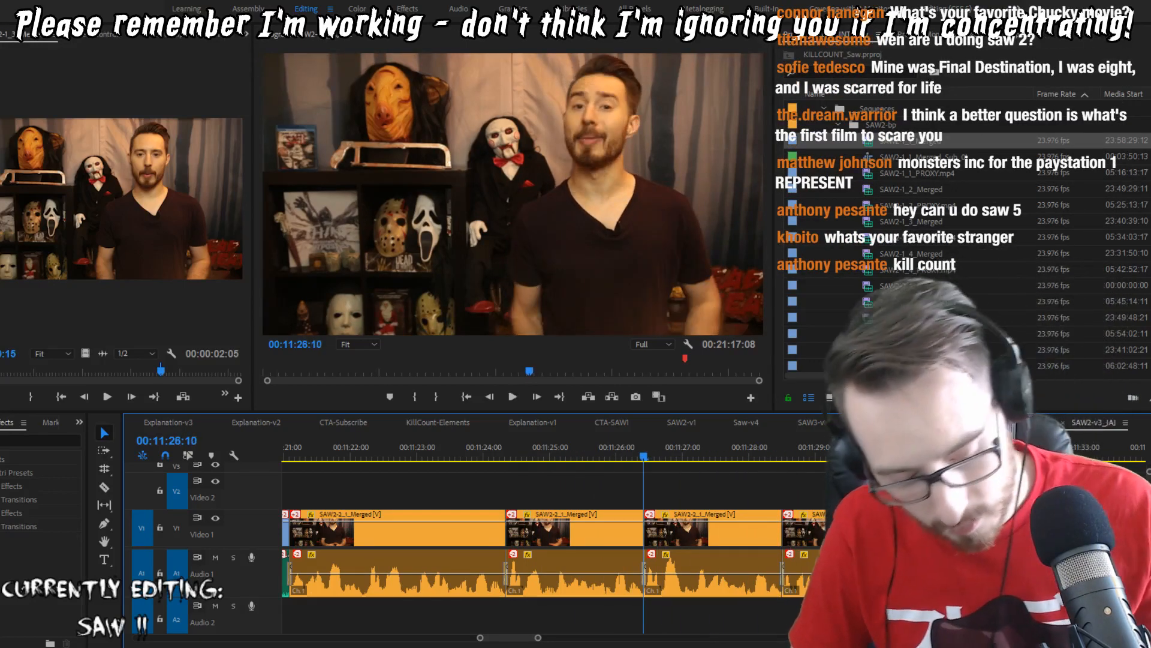
{"action": "key", "text": "i"}
{"action": "key", "text": "Down"}
{"action": "key", "text": "Left"}
{"action": "key", "text": "o"}
{"action": "key", "text": "apostrophe"}
Step: Insert the extracted take at 00:11:13:18, ahead of the existing orange clip
{"action": "key", "text": "Up"}
{"action": "key", "text": "Up"}
{"action": "key", "text": "Up"}
{"action": "key", "text": "Up"}
{"action": "key", "text": "Up"}
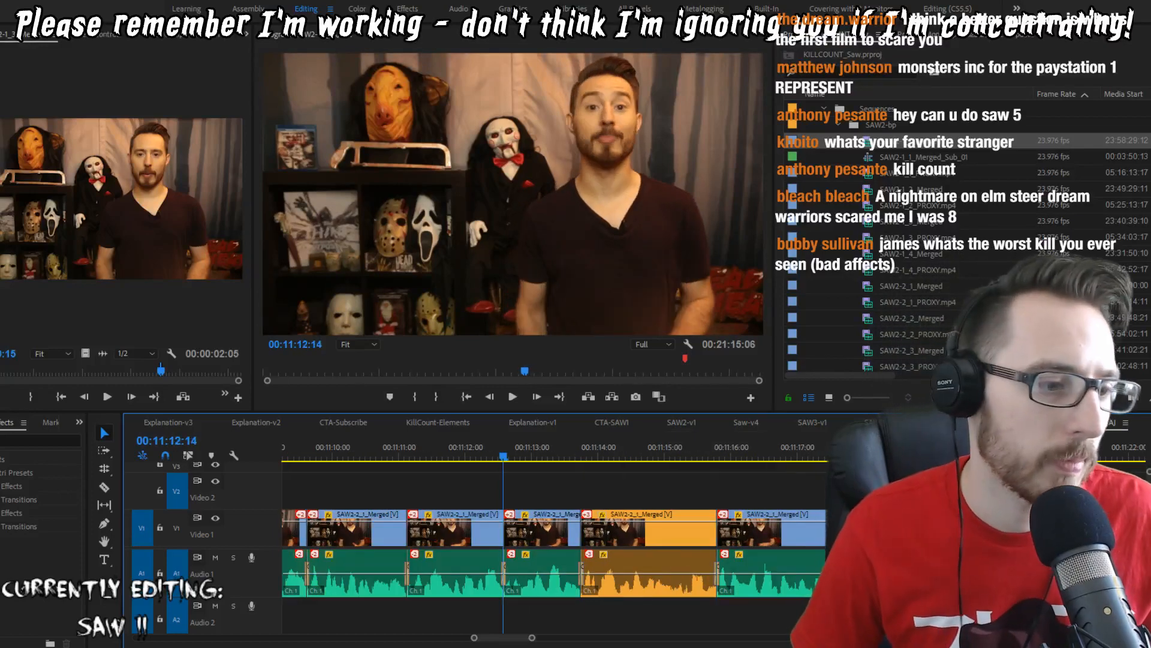
{"action": "key", "text": "Down"}
{"action": "key", "text": "ctrl+shift+v"}
{"action": "key", "text": "Up"}
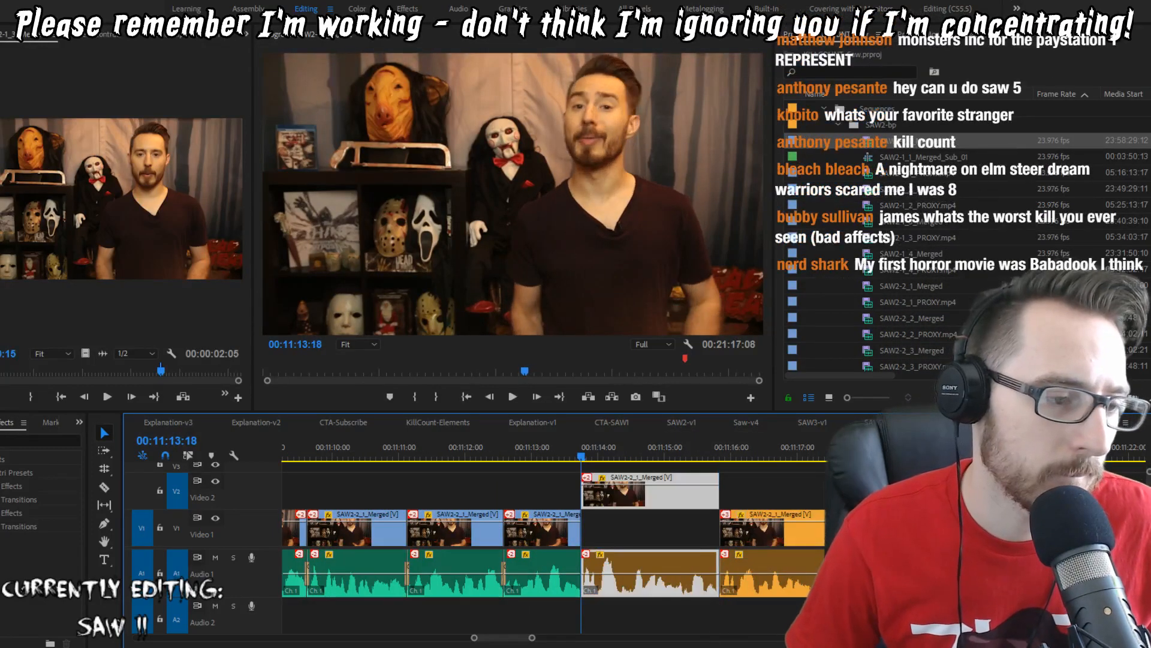
Step: Move the inserted take's video from the Video 2 track down to Video 1
{"action": "left_click", "coordinate": [765, 499]}
{"action": "left_click", "coordinate": [678, 501]}
{"action": "key", "text": "z"}
{"action": "key", "text": "Up"}
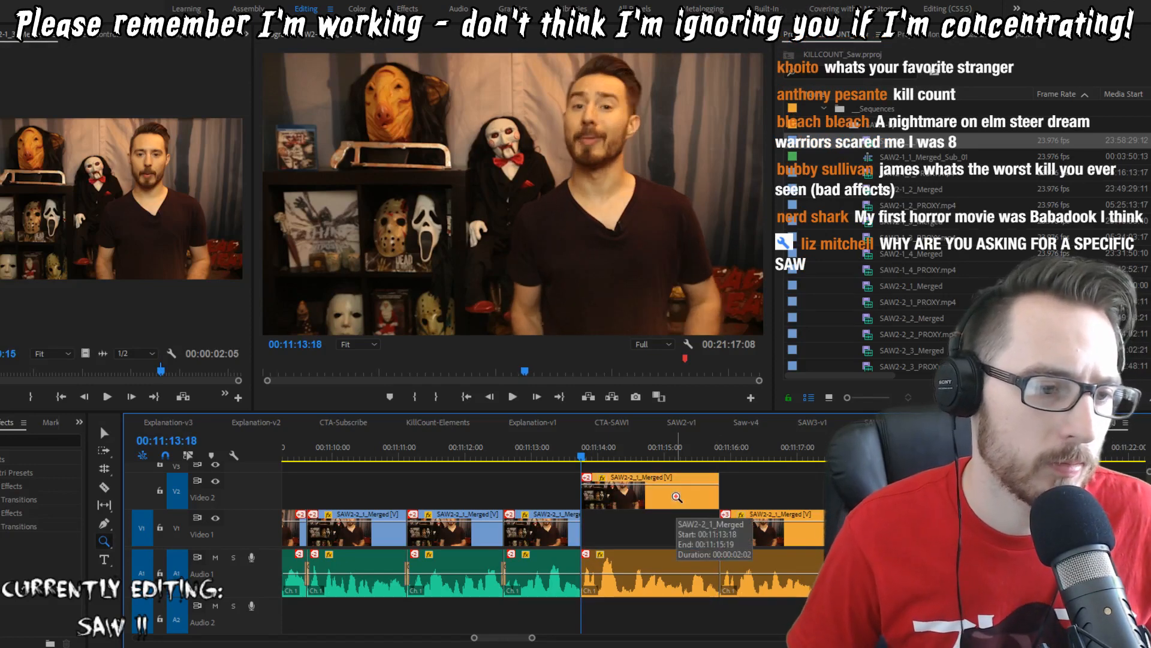
{"action": "key", "text": "v"}
{"action": "key", "text": "alt+Down"}
Step: Replay the inserted take and ripple-trim one frame at its opening cut and one at its closing cut near 00:11:15:18
{"action": "key", "text": "shift+k"}
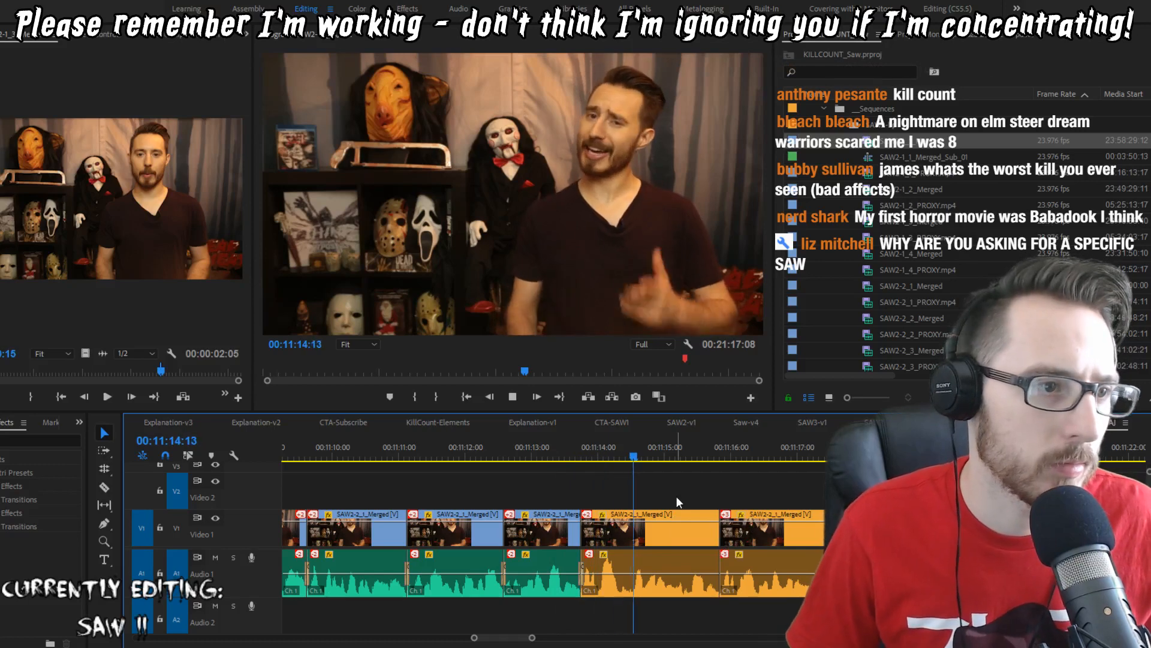
{"action": "key", "text": "space"}
{"action": "key", "text": "Up"}
{"action": "key", "text": "alt+Left"}
{"action": "key", "text": "shift+k"}
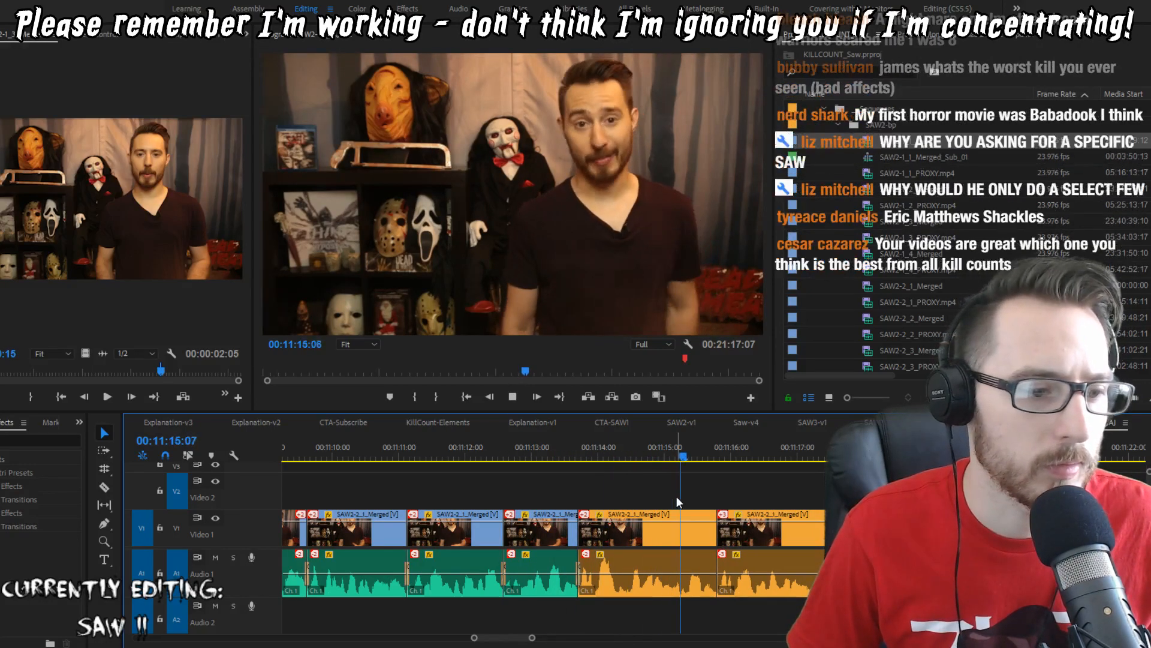
{"action": "key", "text": "Down"}
{"action": "key", "text": "alt+Left"}
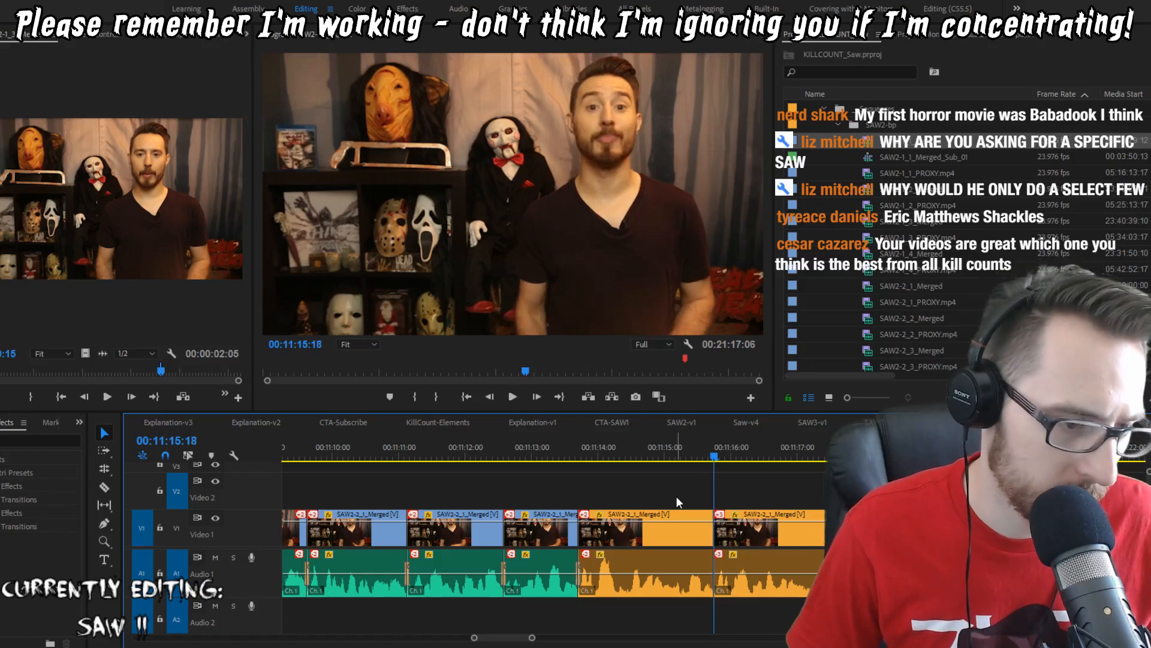
Step: Ripple-delete the older orange take following 00:11:15:18 and replay across the new join
{"action": "key", "text": "space"}
{"action": "key", "text": "space"}
{"action": "key", "text": "Up"}
{"action": "key", "text": "Up"}
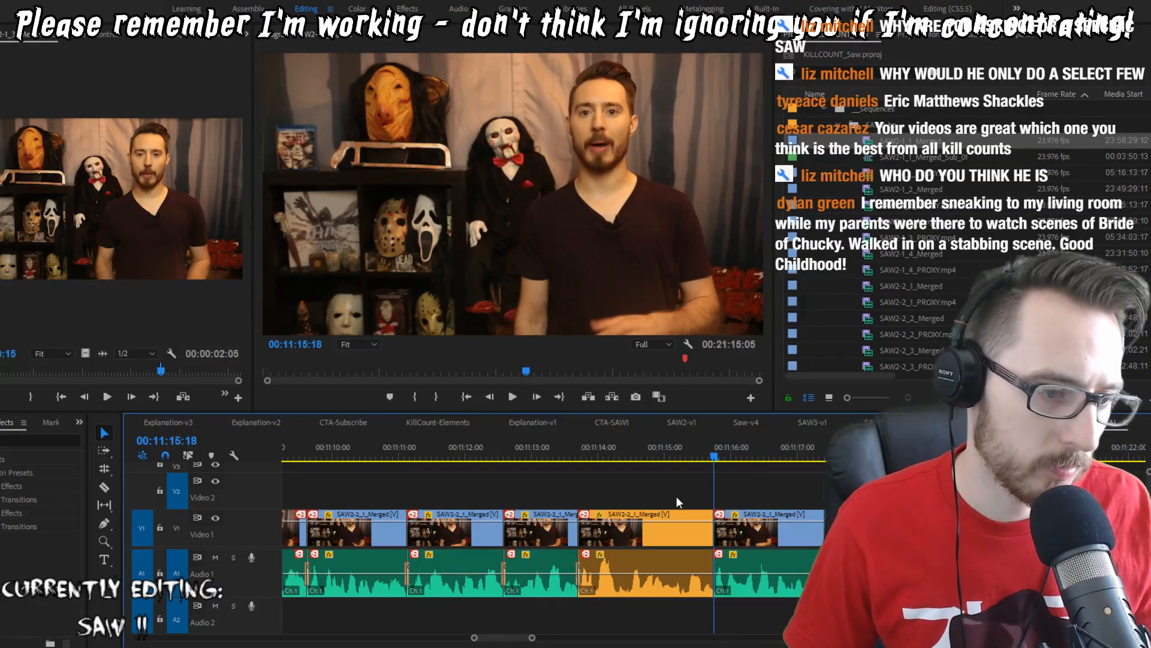
{"action": "key", "text": "space"}
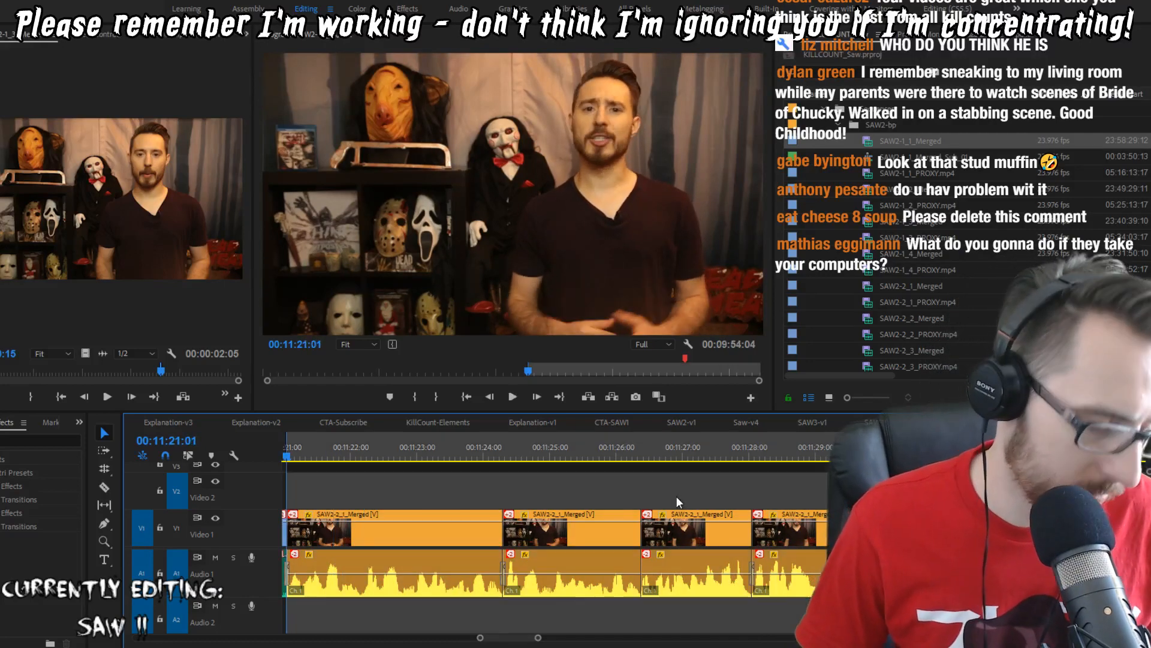
Step: Extract the section from 00:11:21:01 to 00:11:26:08, closing the gap, and replay across the join
{"action": "key", "text": "Down"}
{"action": "key", "text": "Up"}
{"action": "key", "text": "Up"}
{"action": "key", "text": "Down"}
{"action": "key", "text": "Left"}
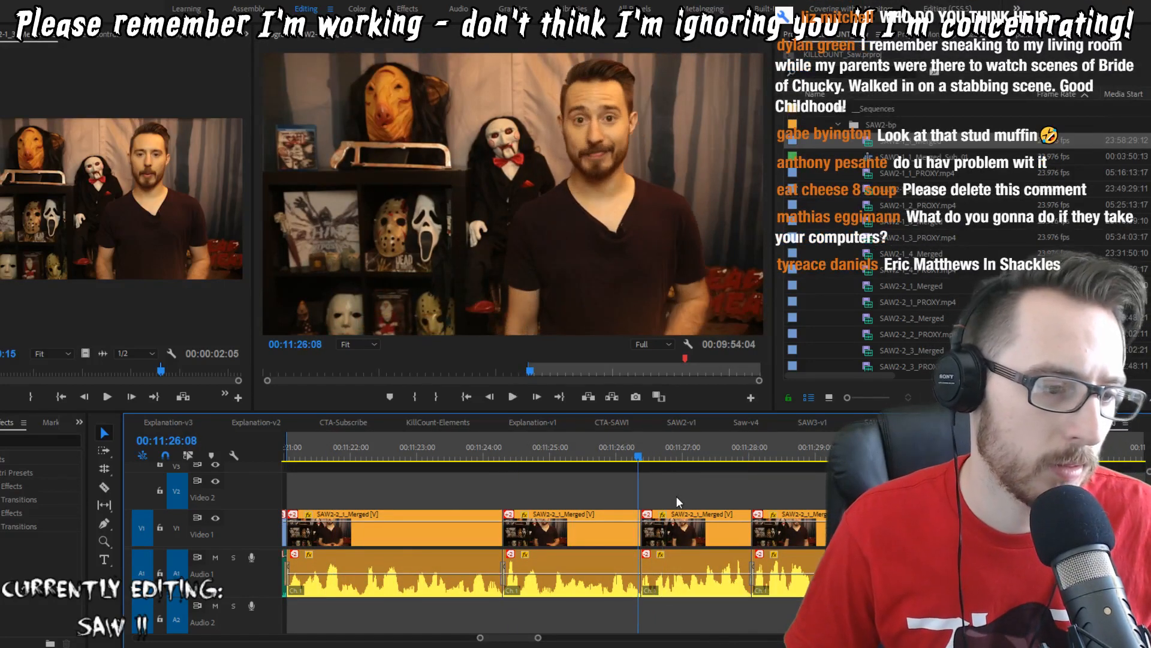
{"action": "key", "text": "o"}
{"action": "key", "text": "apostrophe"}
{"action": "key", "text": "shift+Left"}
{"action": "key", "text": "shift+Left"}
{"action": "key", "text": "shift+Left"}
{"action": "key", "text": "space"}
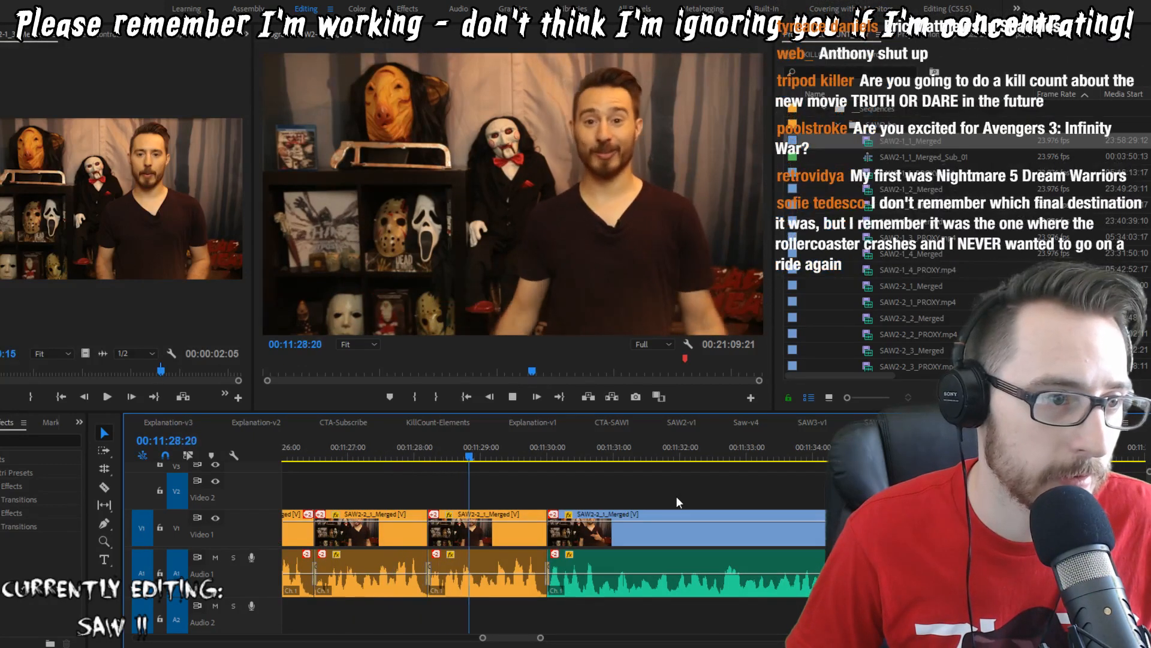
Step: Ripple-trim two frames off the end of the last orange clip, just before 00:11:30:00, and replay around the cut
{"action": "key", "text": "Up"}
{"action": "key", "text": "space"}
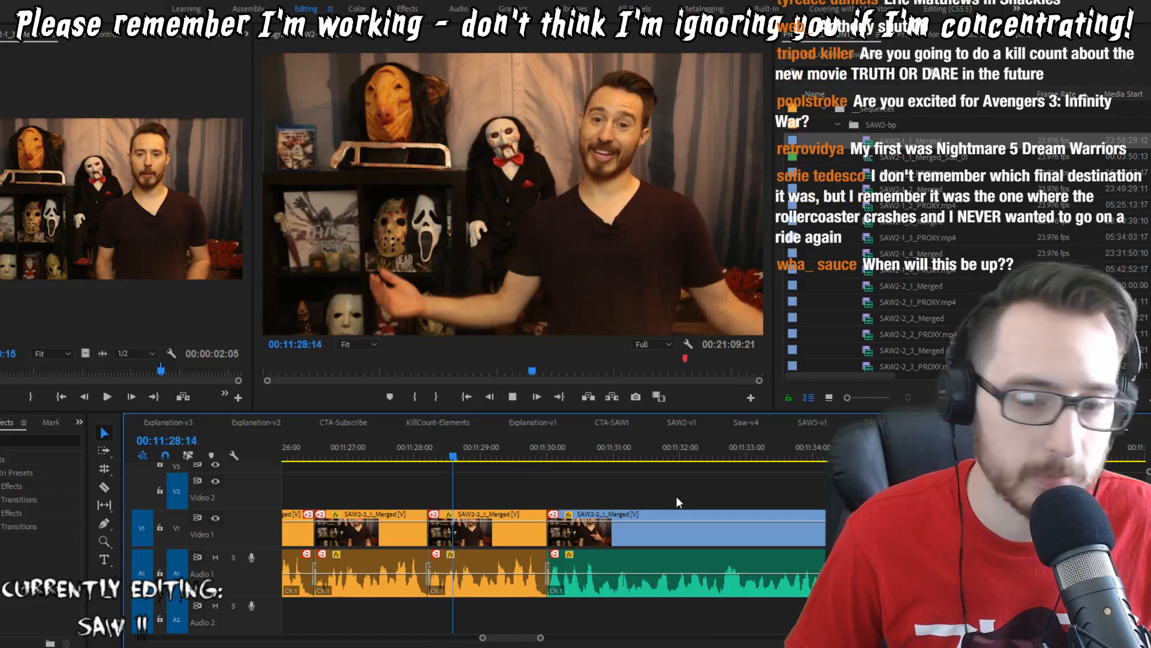
{"action": "key", "text": "space"}
{"action": "key", "text": "shift+k"}
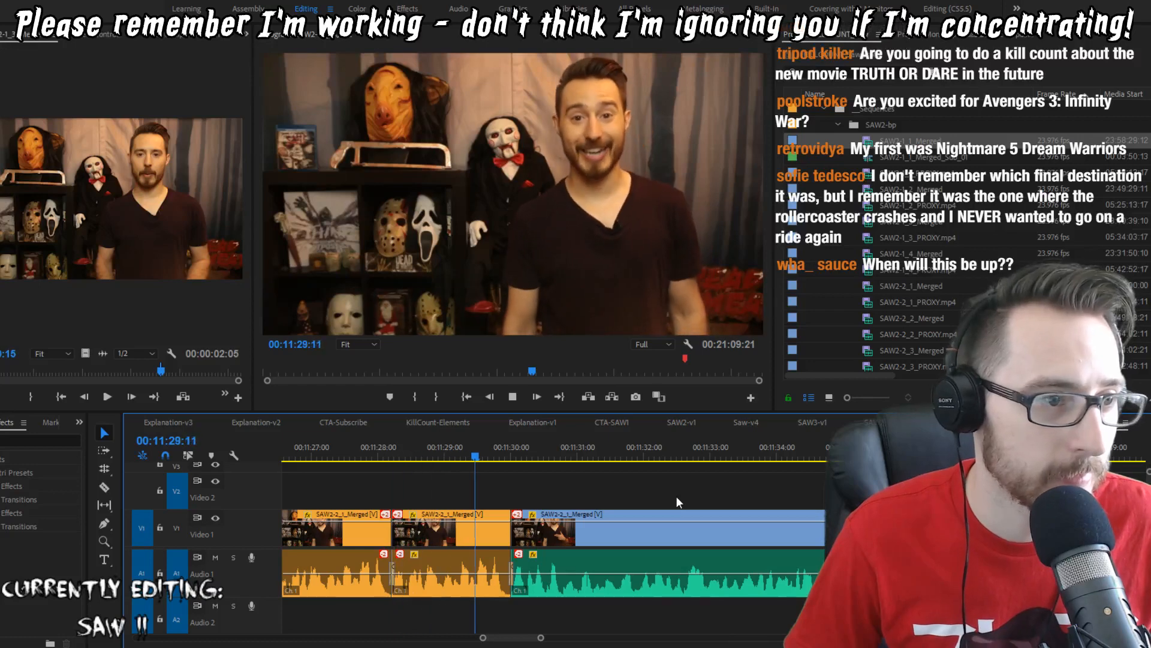
{"action": "key", "text": "w"}
{"action": "key", "text": "shift+k"}
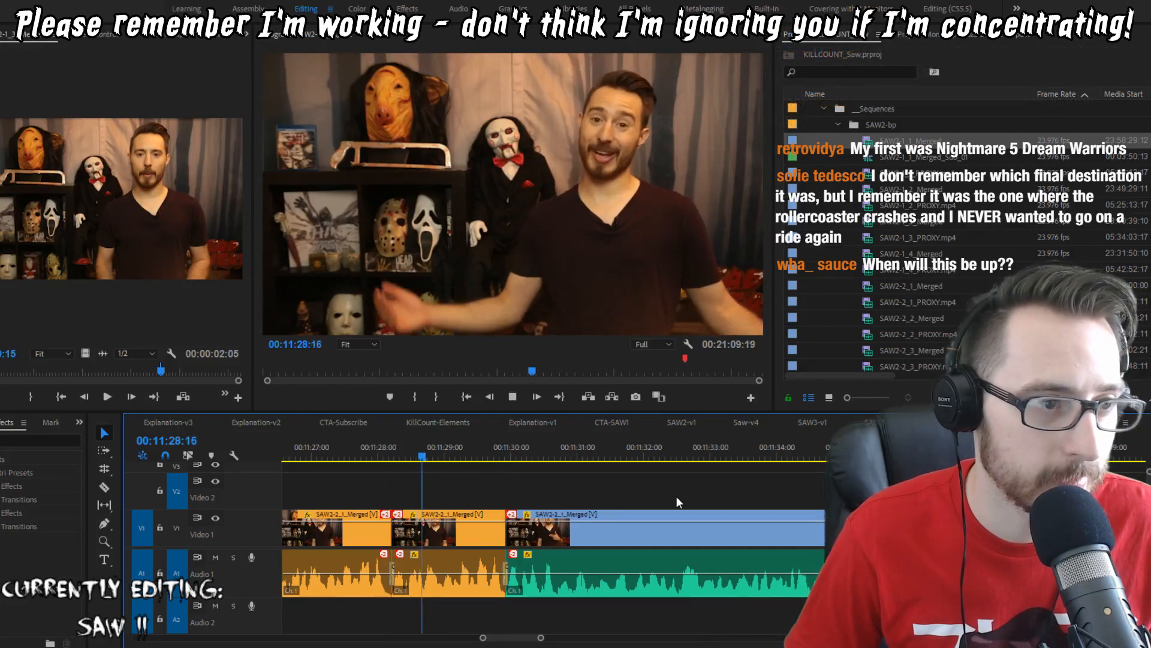
{"action": "key", "text": "shift+k"}
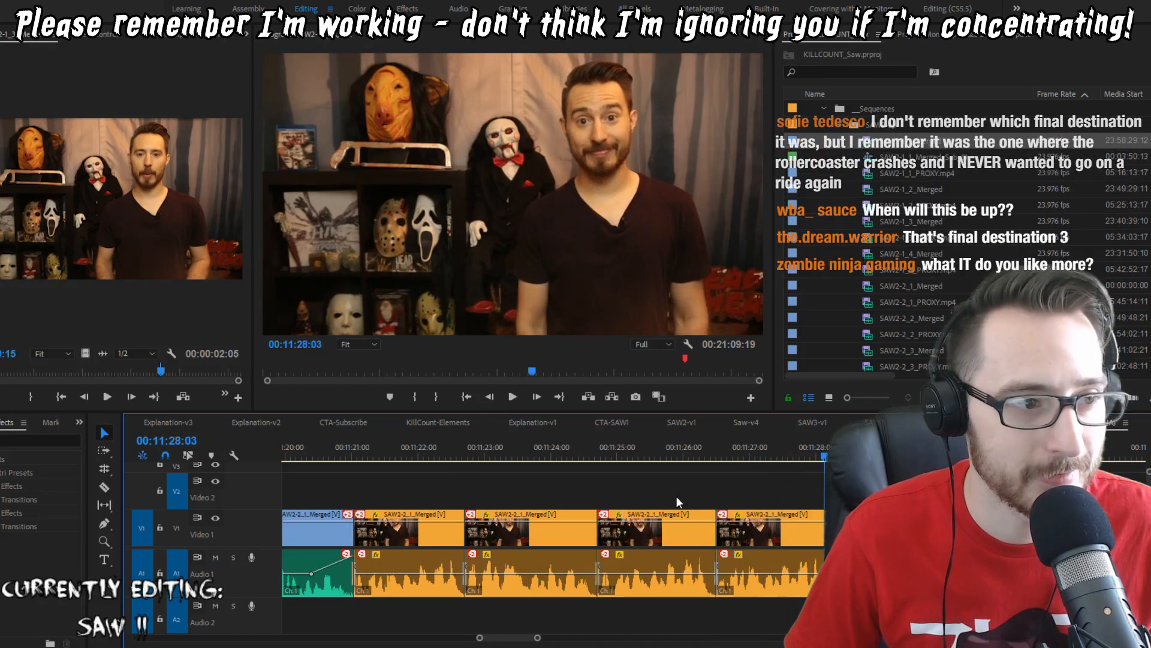
Step: Play through the orange alternate takes, then extract the section from 00:11:21:01 to 00:11:24:17, closing the gap
{"action": "key", "text": "shift+k"}
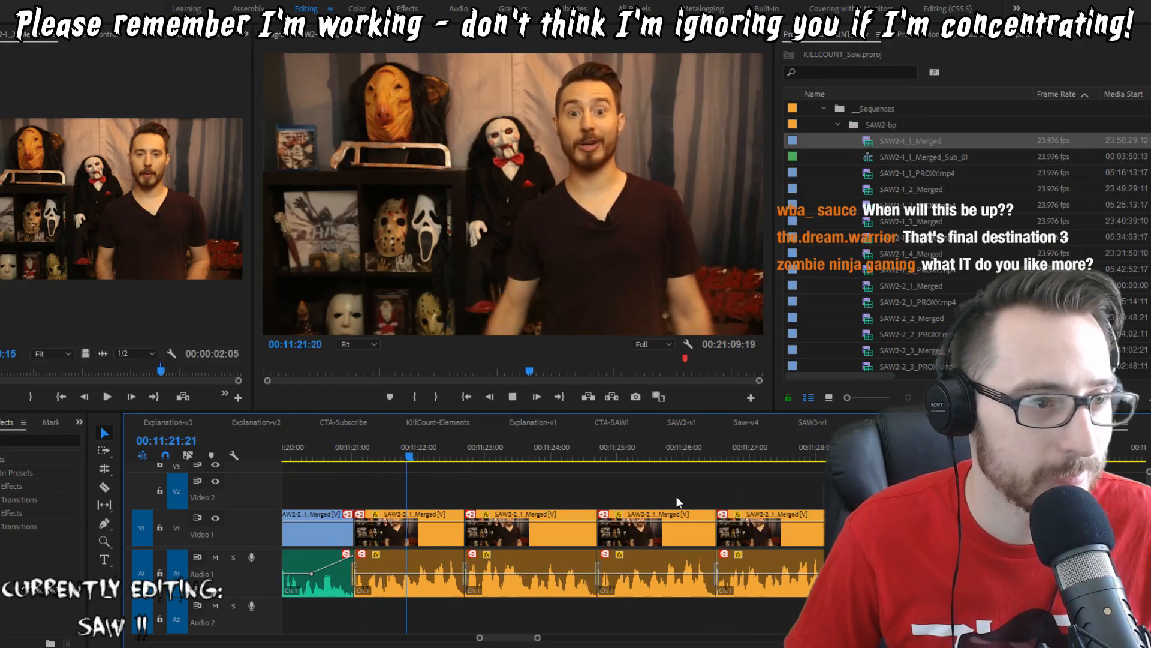
{"action": "key", "text": "Up"}
{"action": "key", "text": "i"}
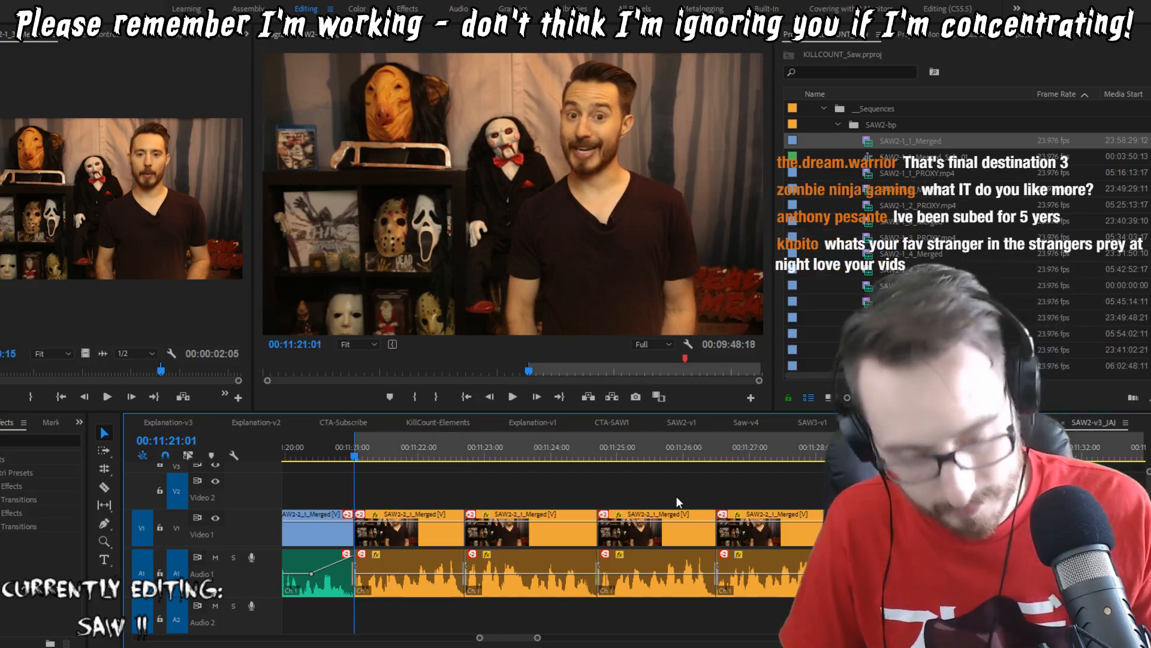
{"action": "key", "text": "Down"}
{"action": "key", "text": "Down"}
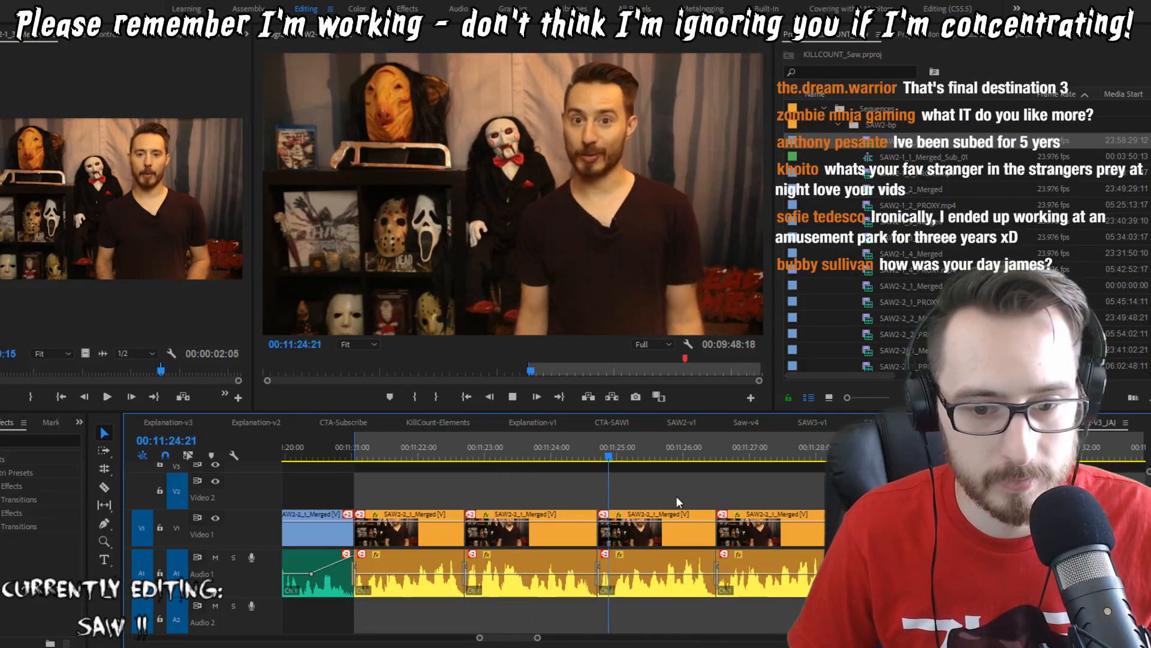
{"action": "key", "text": "Up"}
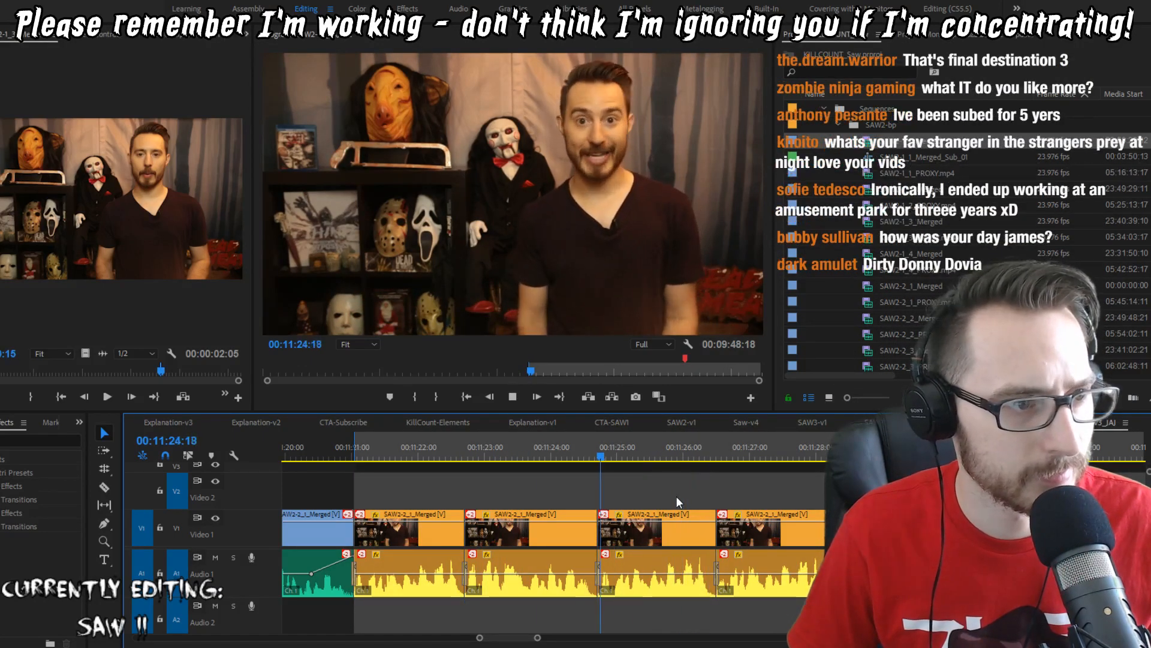
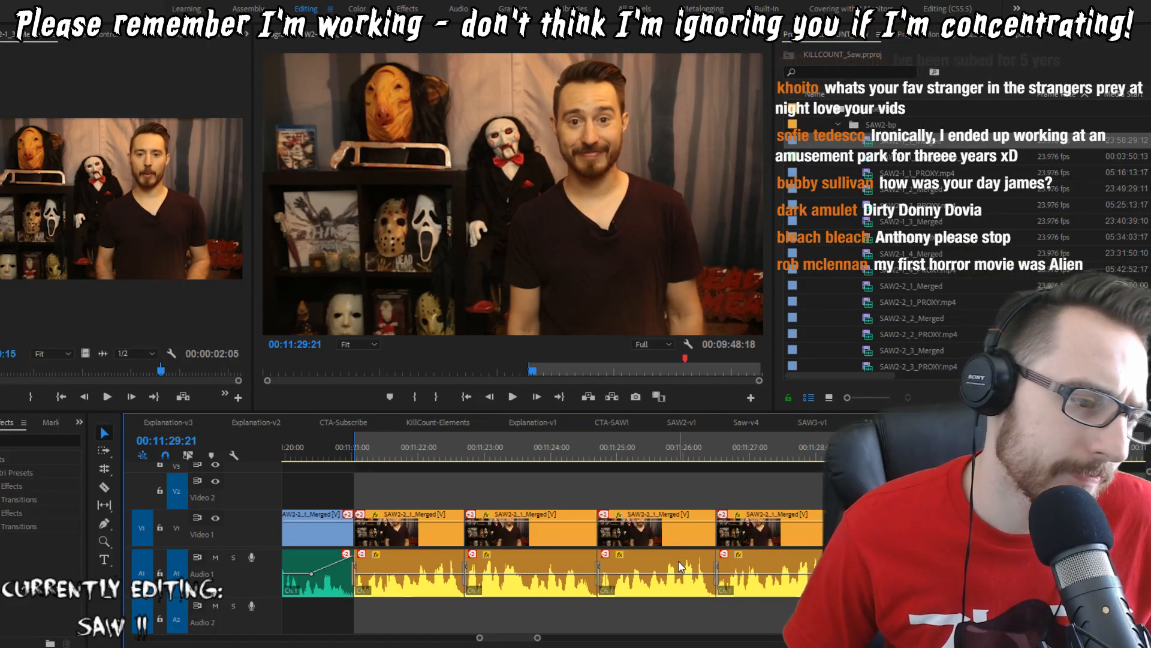
{"action": "key", "text": "Up"}
{"action": "key", "text": "Up"}
{"action": "key", "text": "Up"}
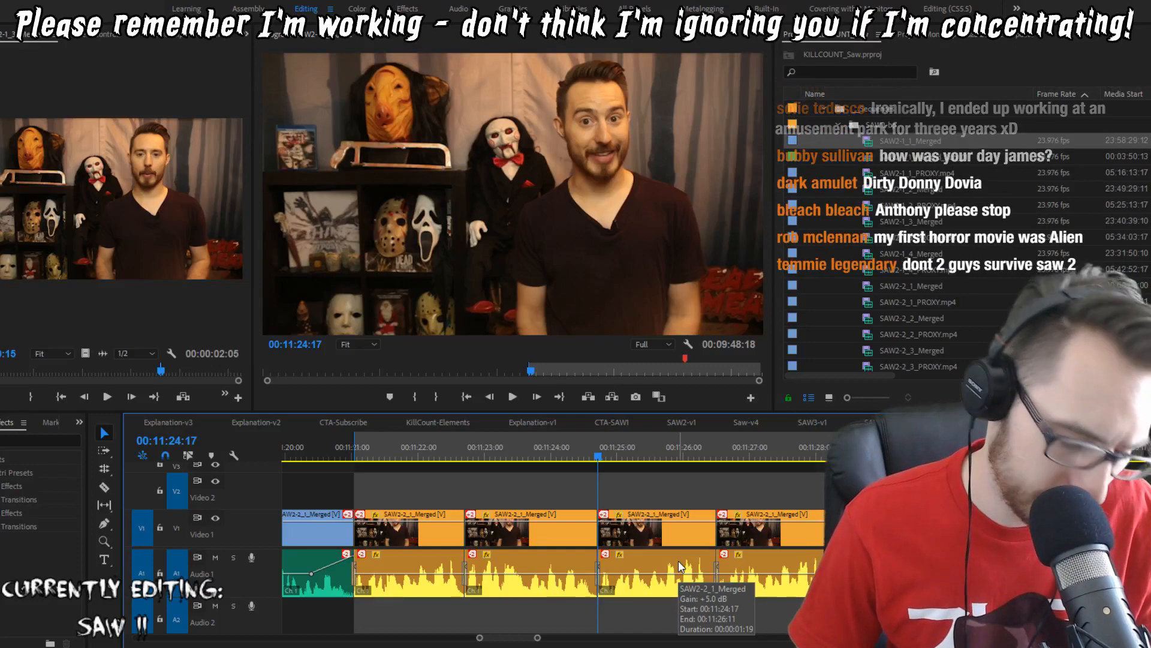
{"action": "key", "text": "o"}
{"action": "key", "text": "ctrl+shift+space"}
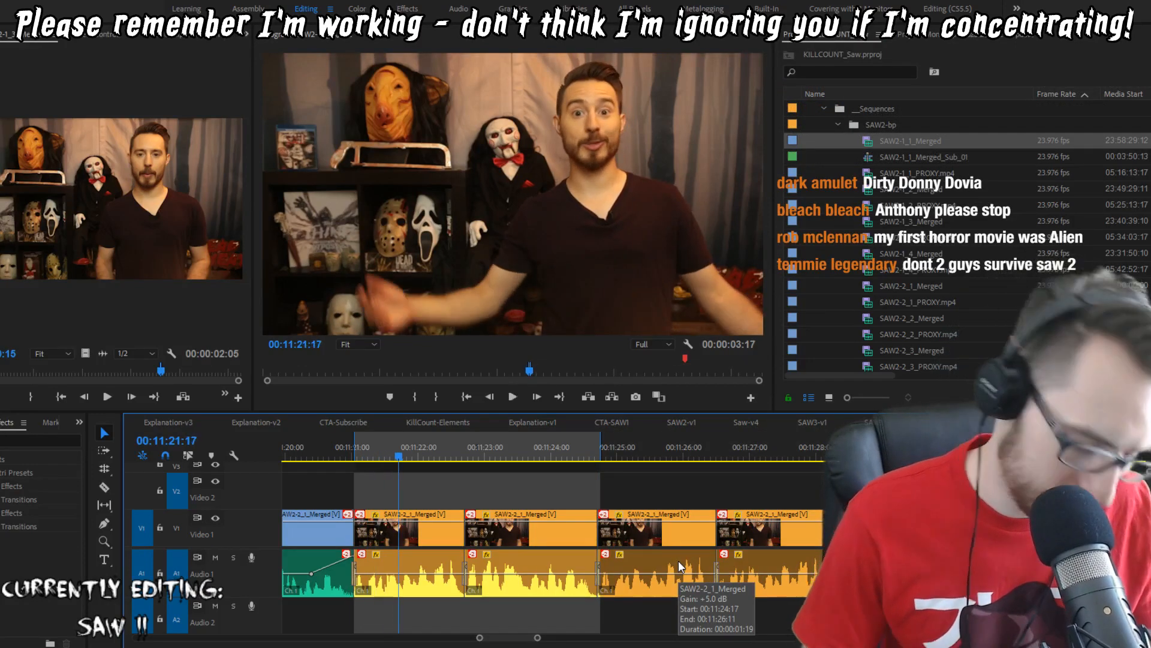
{"action": "key", "text": "apostrophe"}
Step: Move the first orange take's audio over the last orange take's audio and replay the combined take
{"action": "key", "text": "space"}
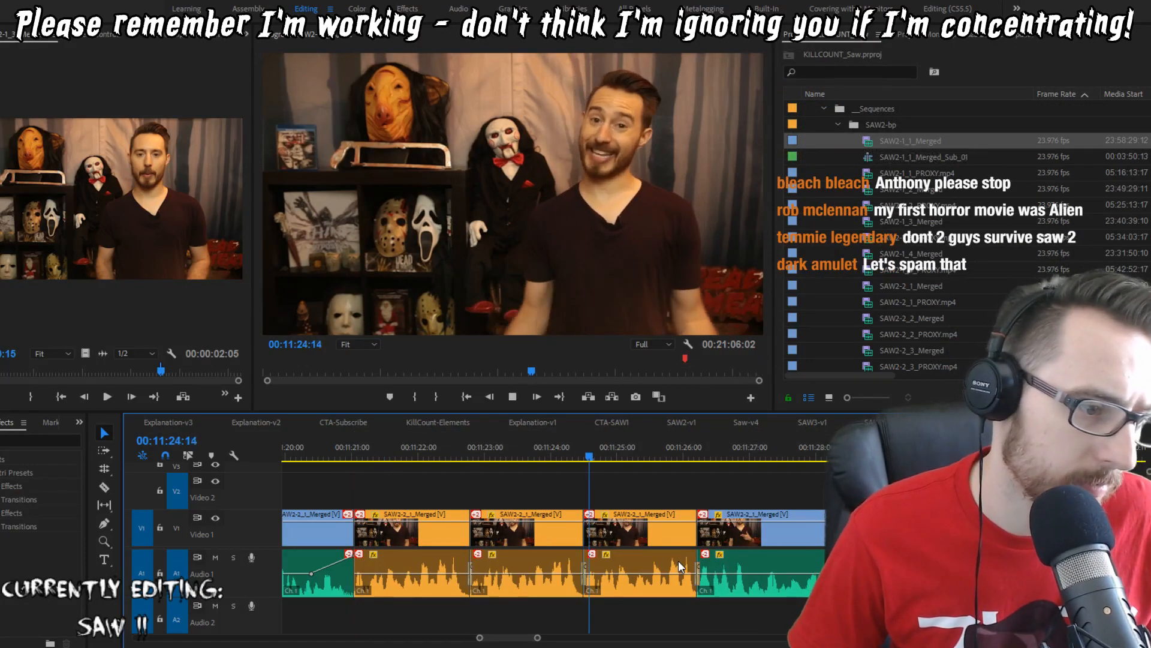
{"action": "left_click_drag", "start_coordinate": [382, 593], "coordinate": [610, 592]}
{"action": "key", "text": "space"}
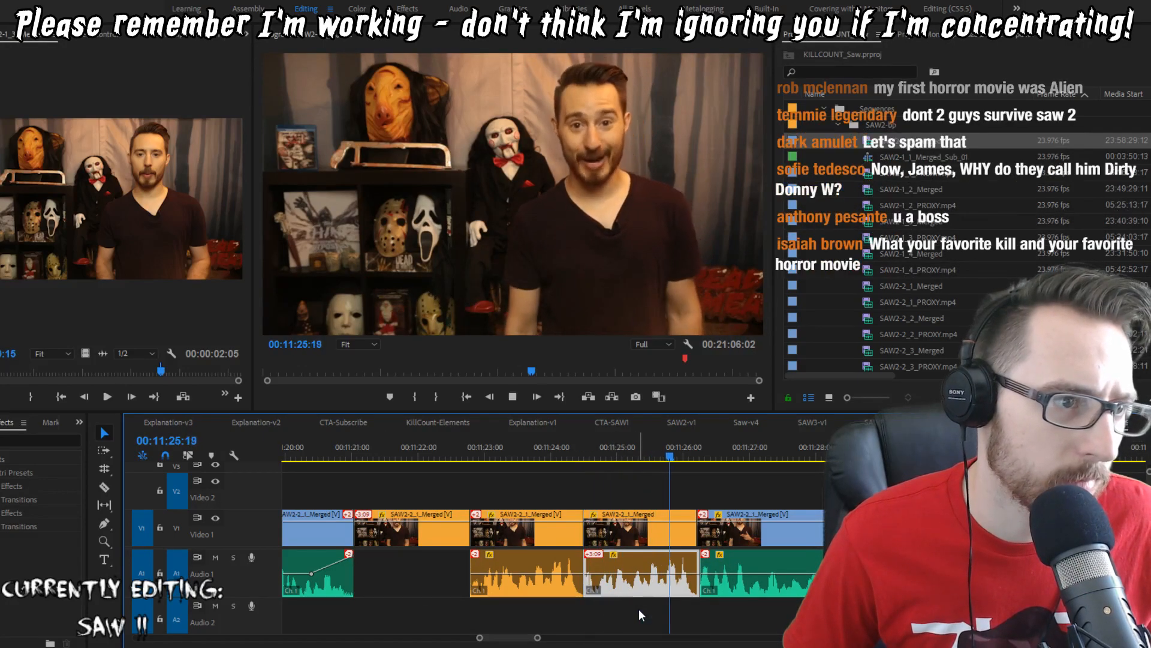
{"action": "key", "text": "space"}
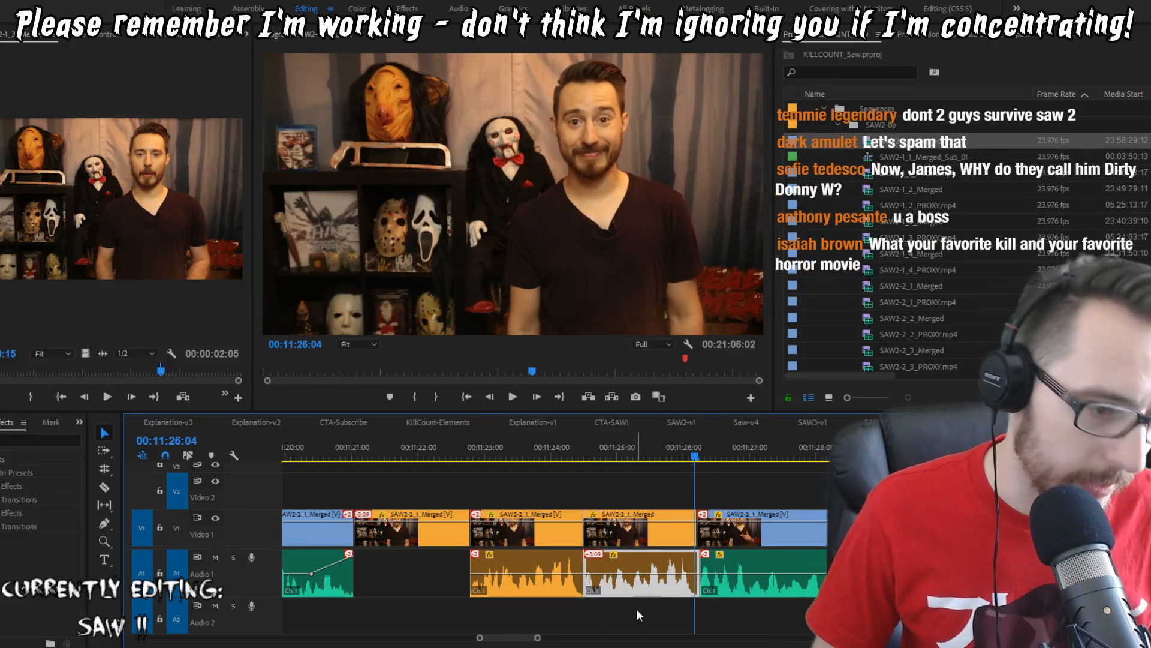
Step: Extract the section from 00:11:21:01 up to the orange take carrying the swapped audio, closing the gap
{"action": "key", "text": "Up"}
{"action": "key", "text": "o"}
{"action": "key", "text": "Up"}
{"action": "key", "text": "Up"}
{"action": "key", "text": "i"}
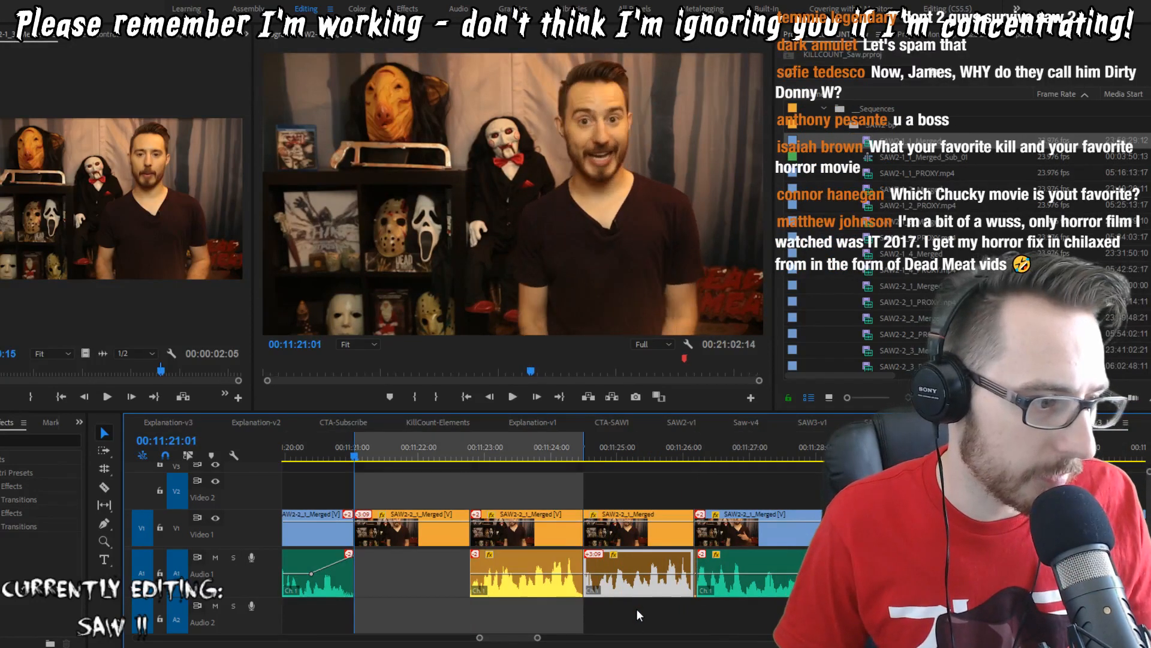
{"action": "key", "text": "apostrophe"}
Step: Replay the remaining orange take, ripple-trim one frame off its end at 00:11:22:16, and replay the cut
{"action": "key", "text": "shift+Left"}
{"action": "key", "text": "shift+Left"}
{"action": "key", "text": "shift+Left"}
{"action": "key", "text": "space"}
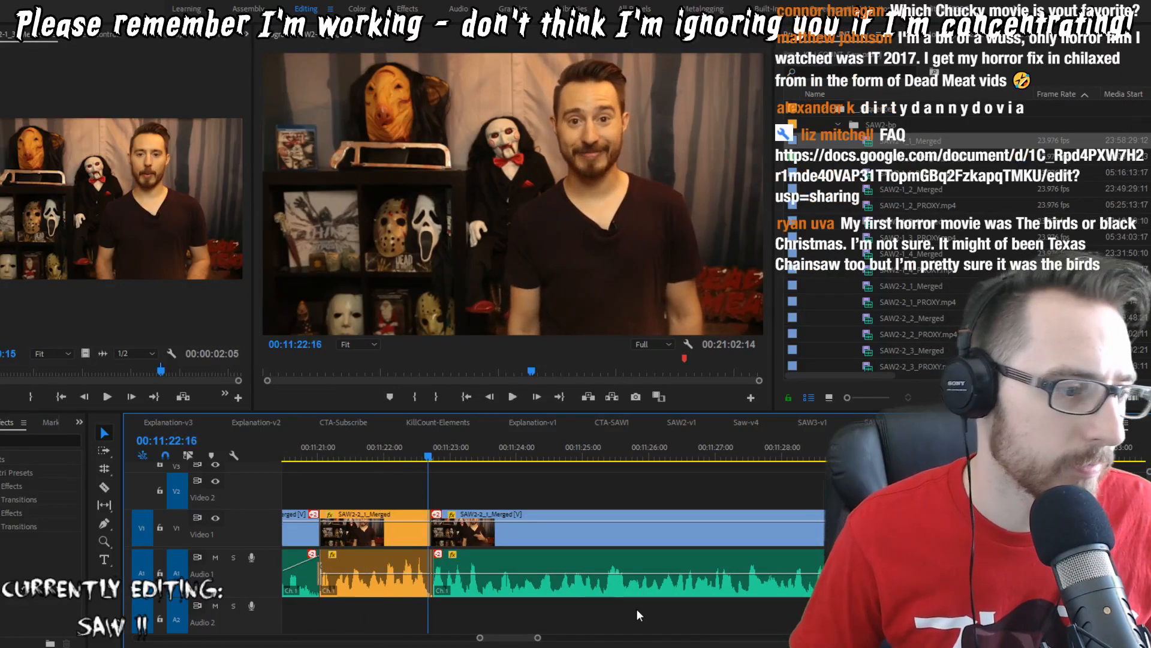
{"action": "key", "text": "w"}
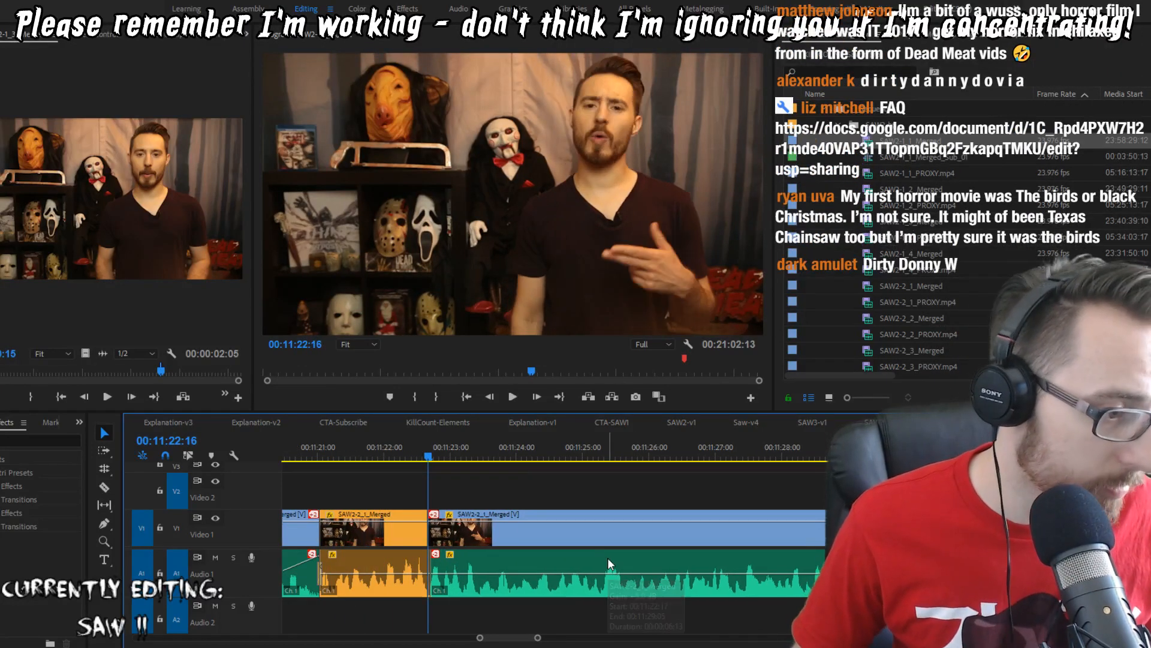
{"action": "key", "text": "space"}
{"action": "key", "text": "space"}
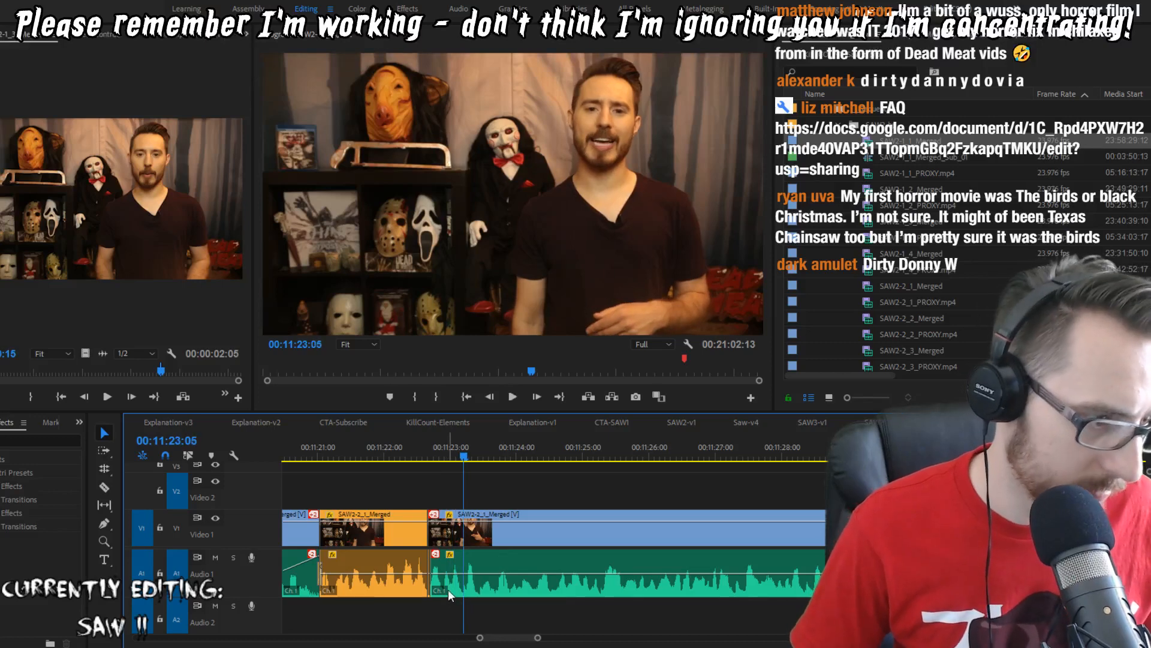
Step: Ripple-trim one frame off the start of the blue clip at 00:11:22:16 and replay across the cut
{"action": "key", "text": "Up"}
{"action": "key", "text": "Right"}
{"action": "key", "text": "q"}
{"action": "key", "text": "Up"}
{"action": "key", "text": "space"}
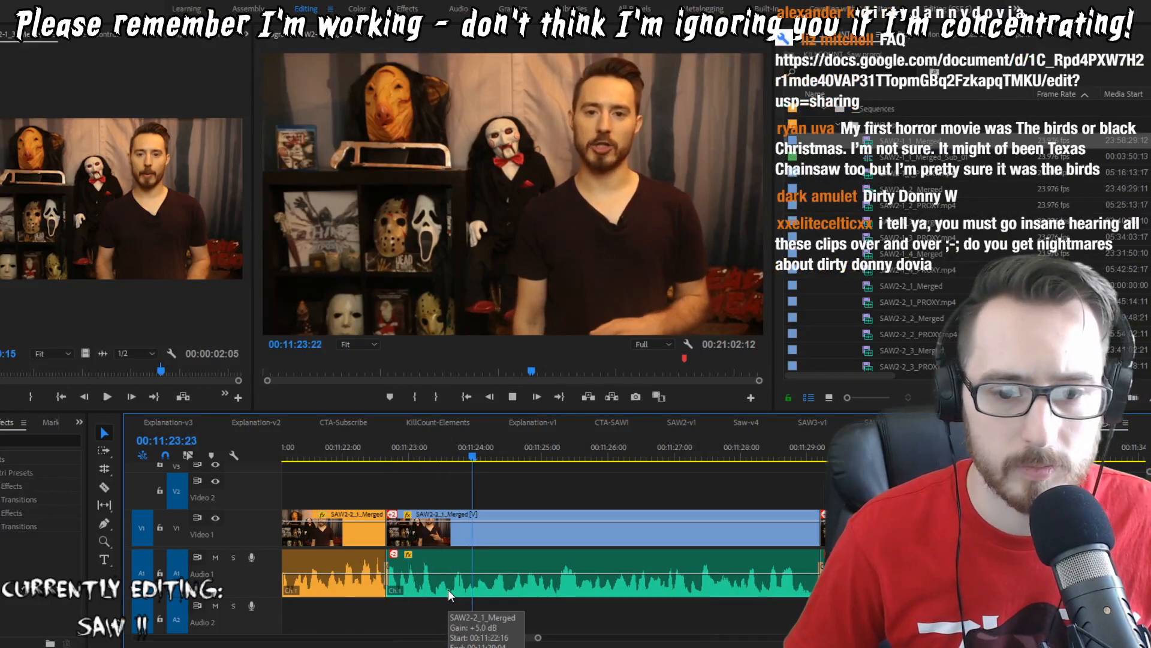
{"action": "key", "text": "space"}
{"action": "key", "text": "Up"}
{"action": "key", "text": "space"}
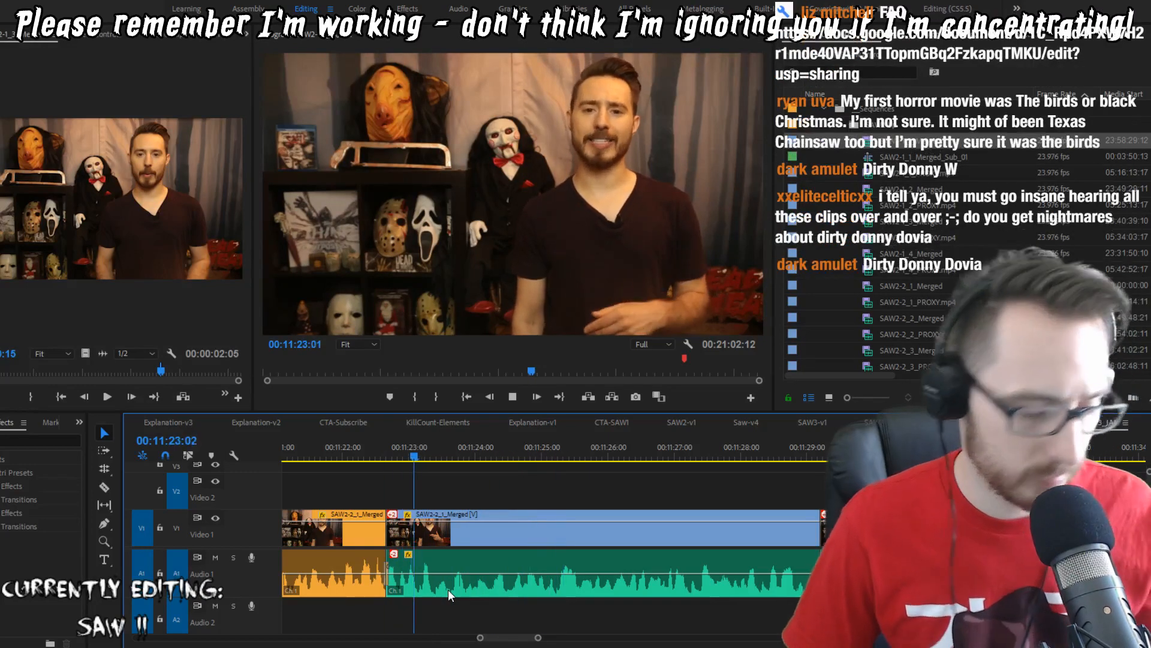
Step: Extract three frames from the blue clip at 00:11:24:12, closing the gap, and replay across the new join
{"action": "key", "text": "i"}
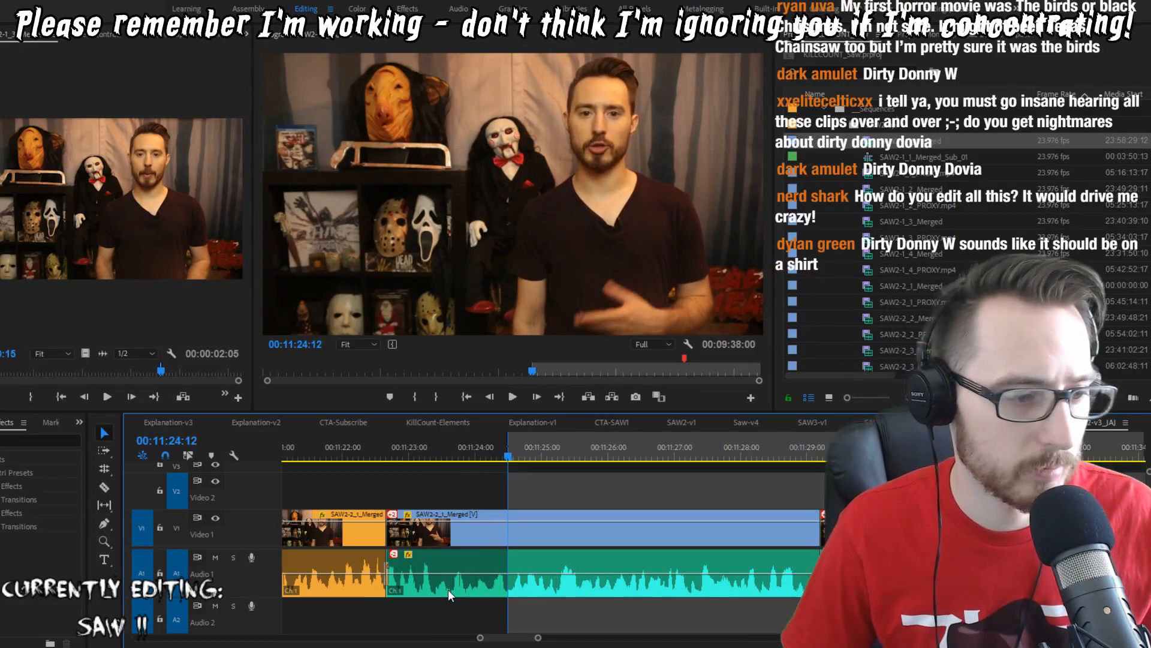
{"action": "key", "text": "o"}
{"action": "key", "text": "apostrophe"}
{"action": "key", "text": "shift+Left"}
{"action": "key", "text": "space"}
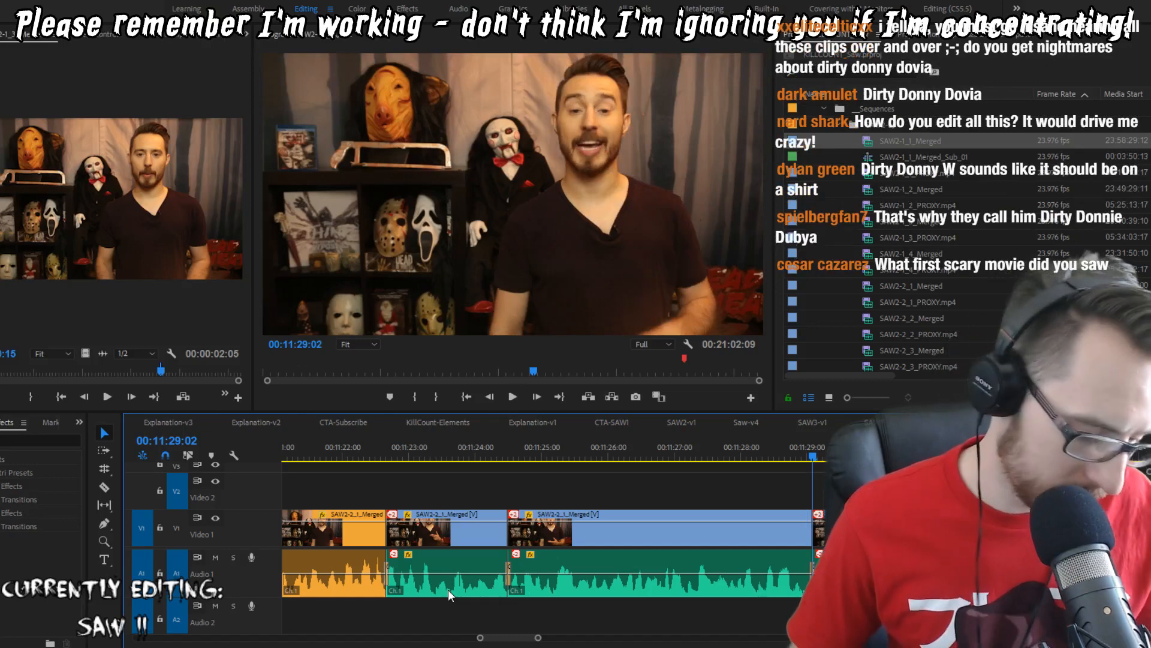
Step: Add volume keyframes that ramp up the audio at the end of the clip ending at 00:11:29:02, and replay the transition
{"action": "key", "text": "p"}
{"action": "left_click", "coordinate": [781, 574]}
{"action": "left_click_drag", "start_coordinate": [809, 574], "coordinate": [810, 557]}
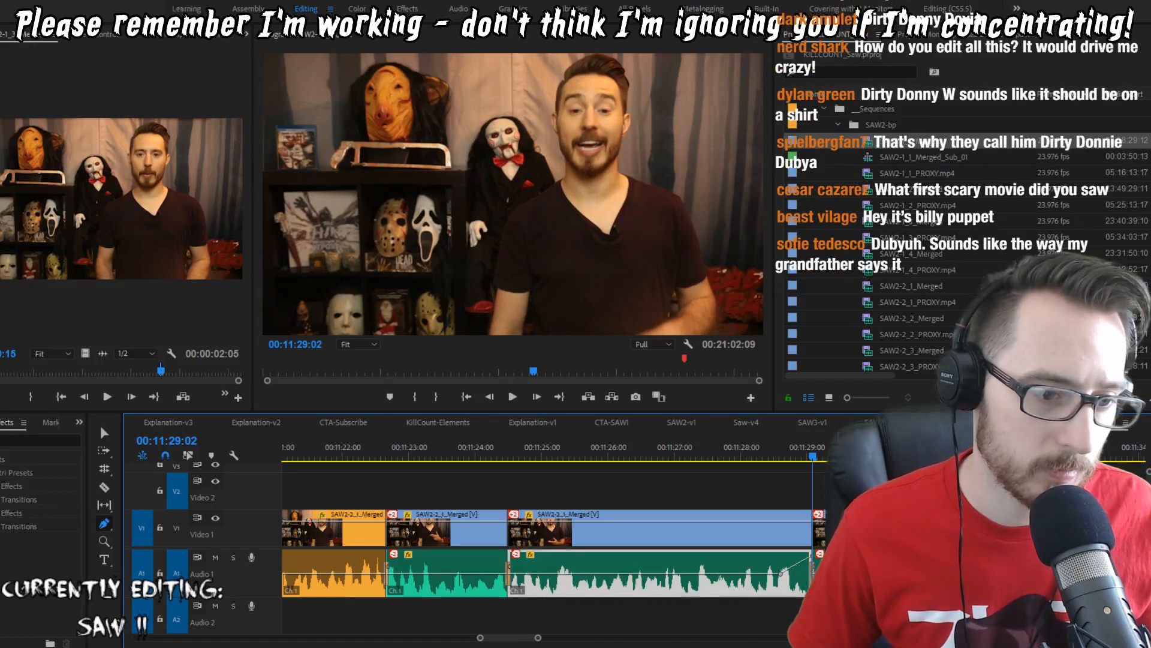
{"action": "left_click", "coordinate": [765, 457]}
{"action": "key", "text": "space"}
{"action": "key", "text": "v"}
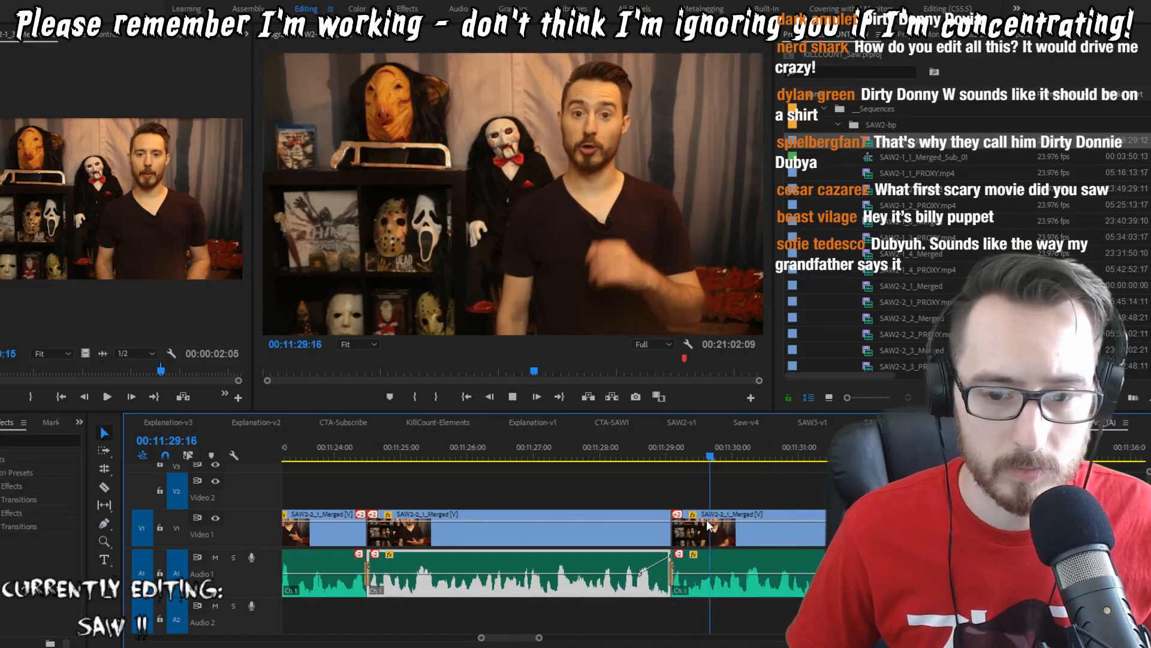
{"action": "key", "text": "space"}
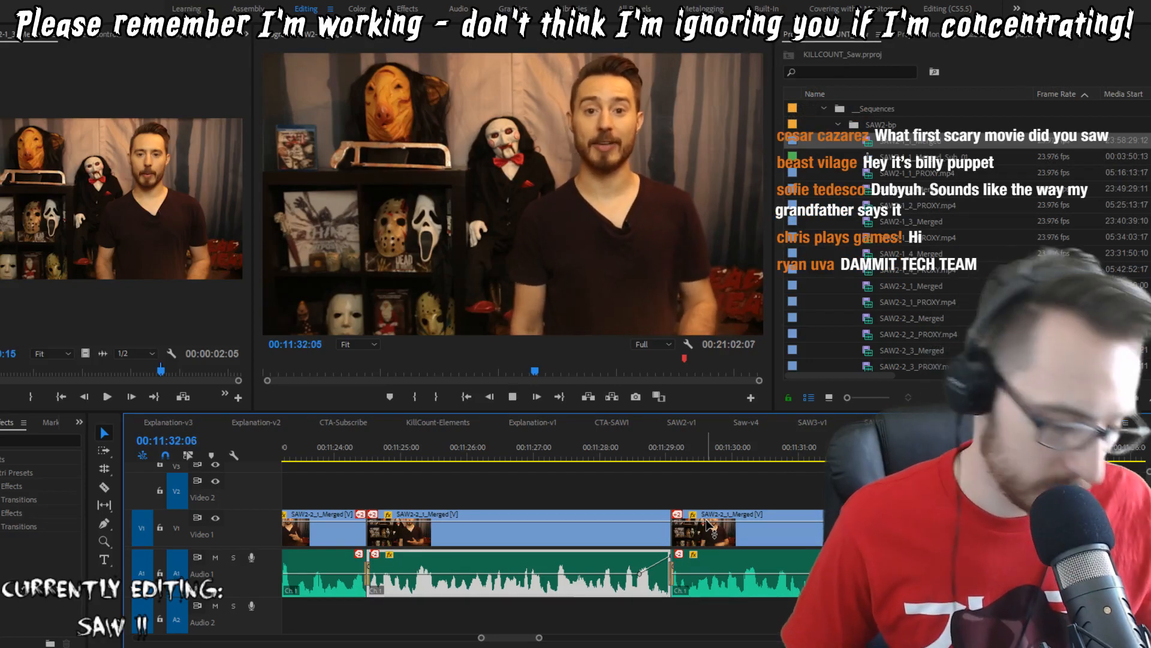
Step: Adjust the audio volume with the Pen tool near the start of the clip following the ramp, and resume playback
{"action": "key", "text": "p"}
{"action": "left_click", "coordinate": [743, 557]}
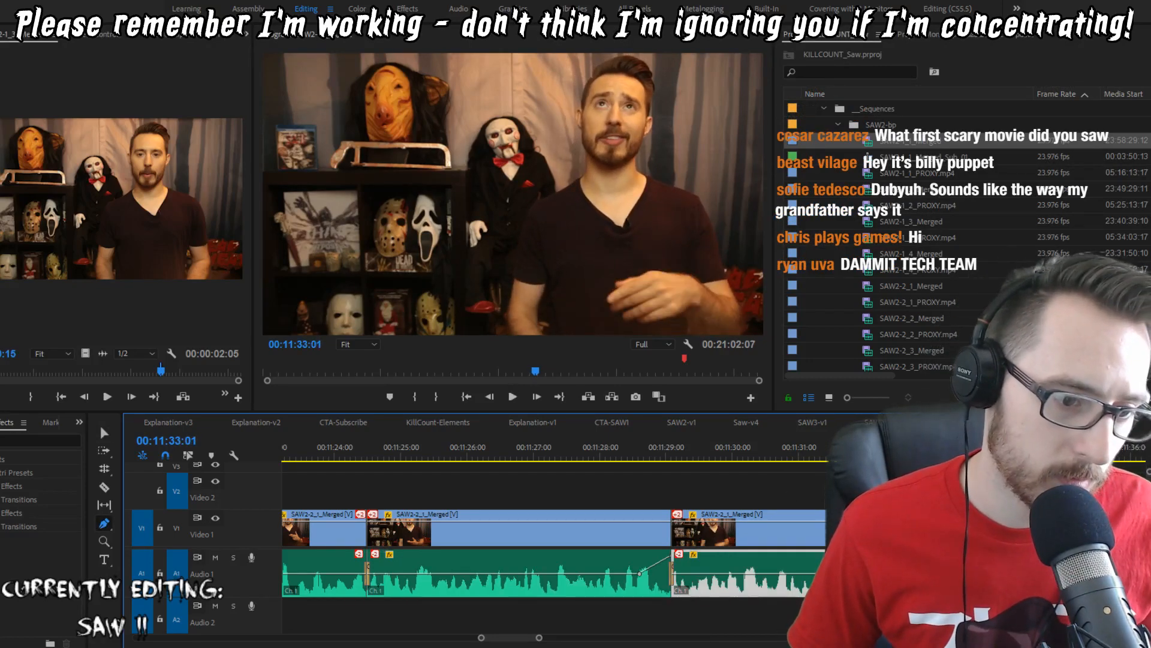
{"action": "left_click_drag", "start_coordinate": [744, 557], "coordinate": [744, 574]}
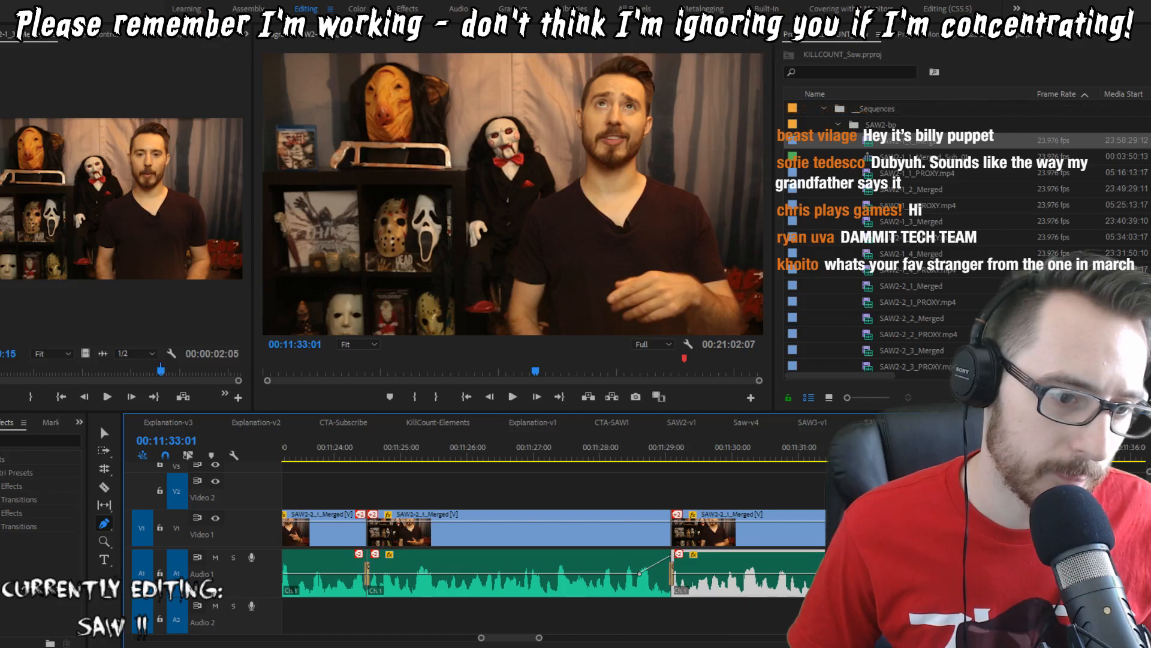
{"action": "key", "text": "v"}
{"action": "key", "text": "space"}
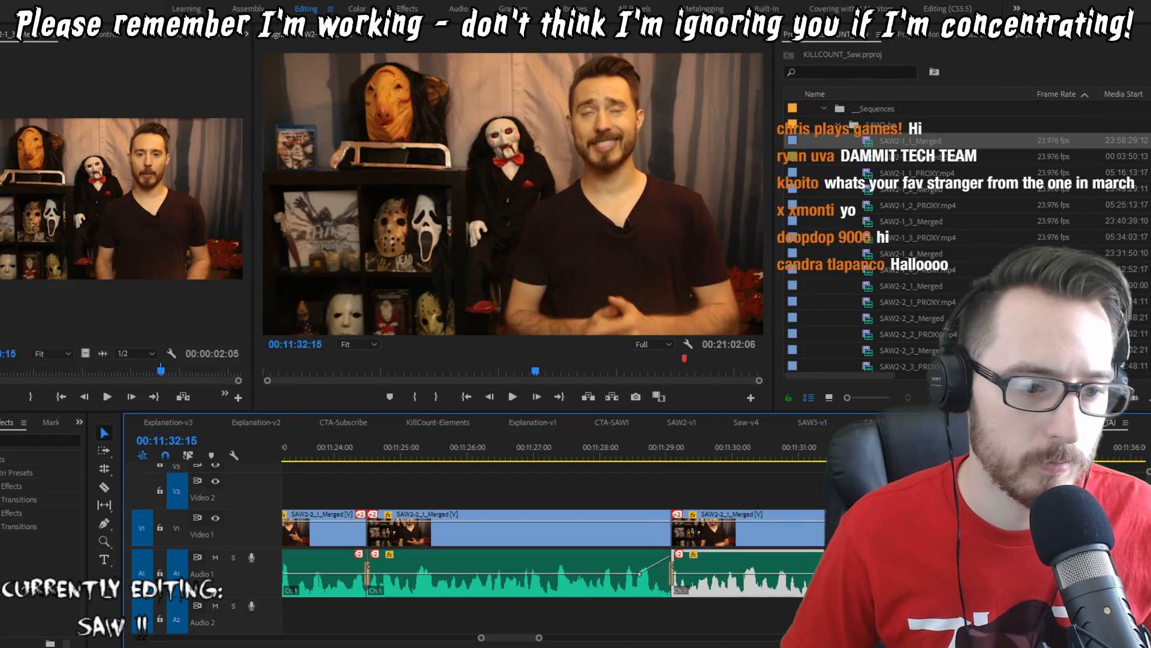
Step: Ripple-trim one frame off the start of the clip at 00:11:32:10, replay it, and save the project
{"action": "key", "text": "Left"}
{"action": "key", "text": "Left"}
{"action": "key", "text": "Left"}
{"action": "key", "text": "Left"}
{"action": "key", "text": "Left"}
{"action": "key", "text": "q"}
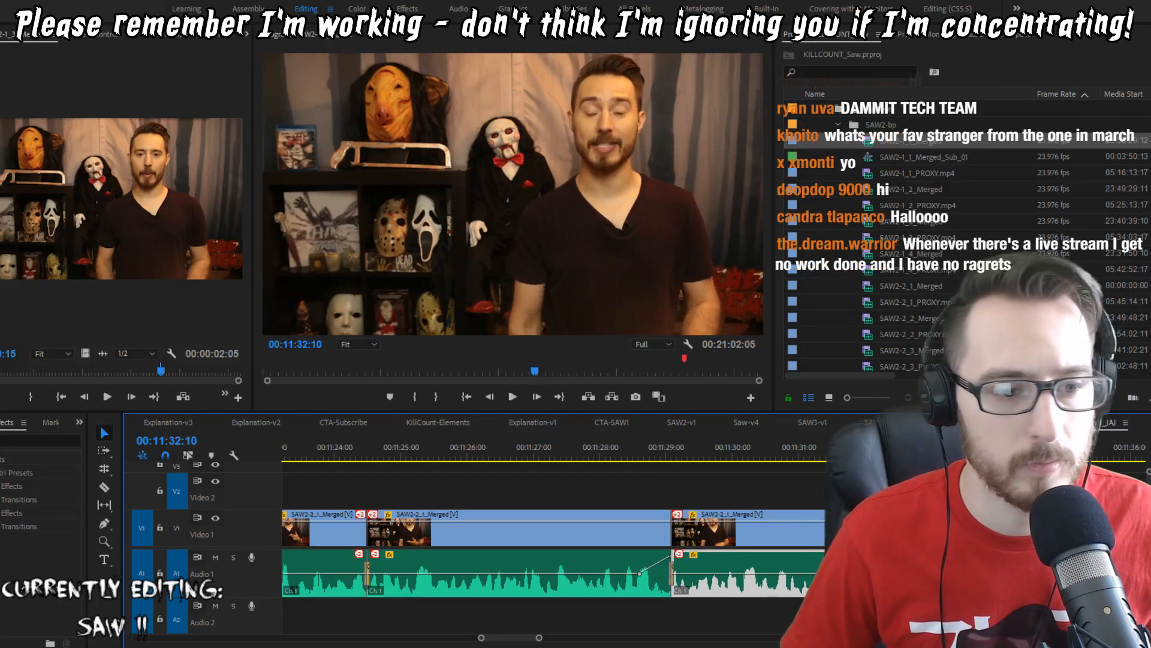
{"action": "key", "text": "space"}
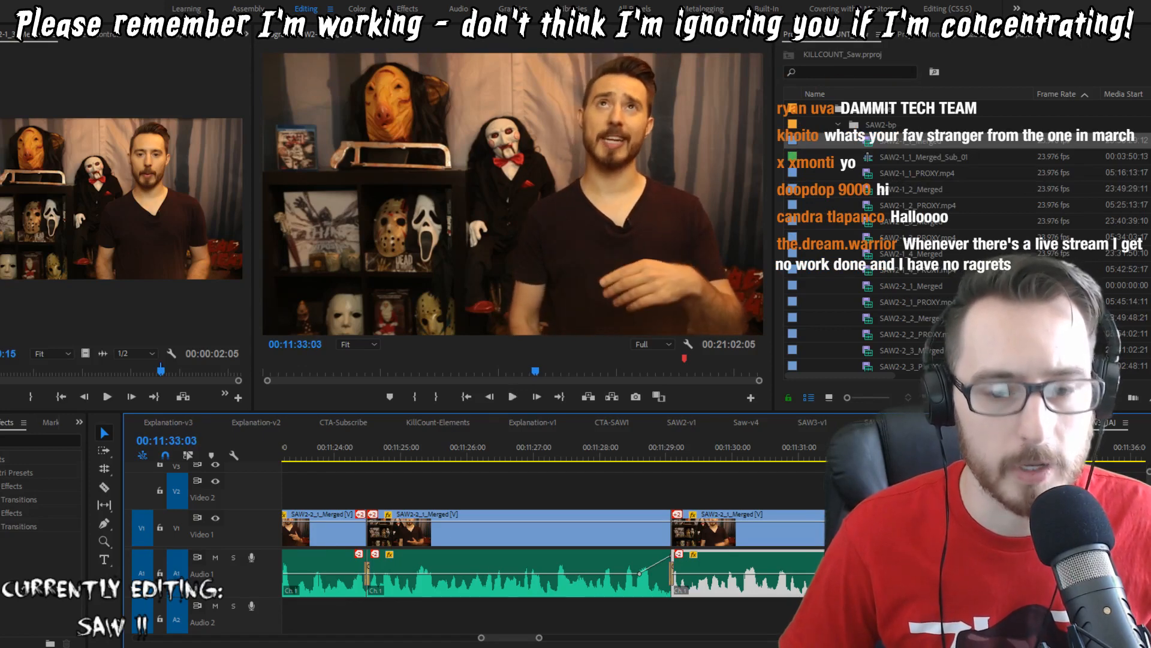
{"action": "key", "text": "ctrl+s"}
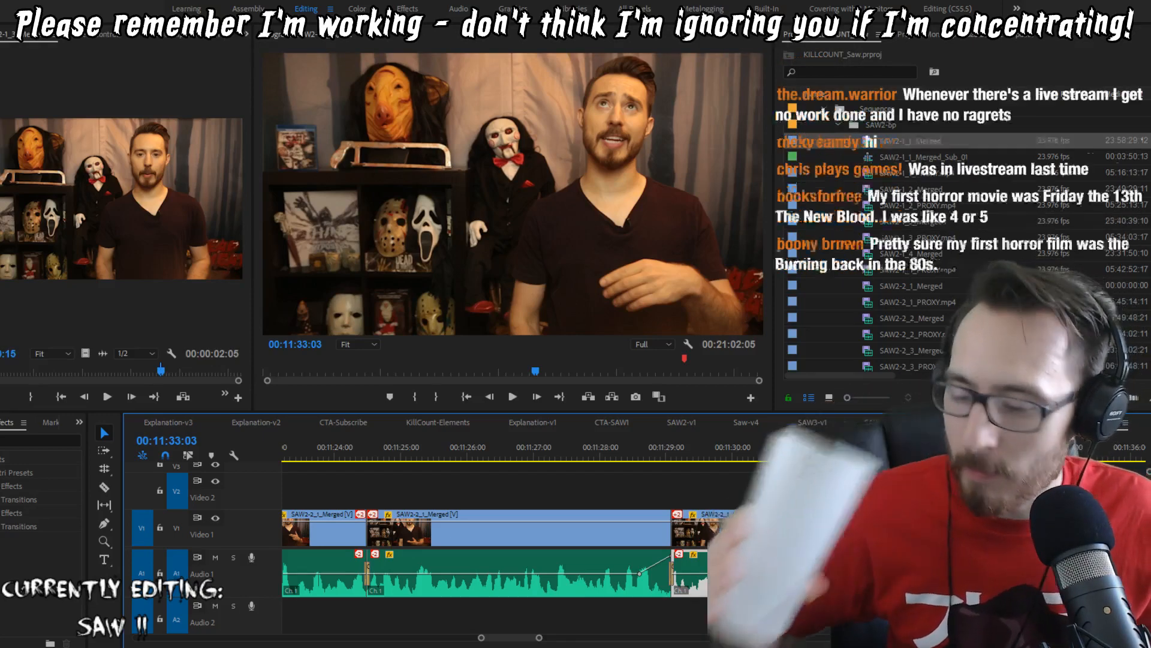
Step: Replay the cut at 00:11:32:10 from before 00:11:31:00, checking the delivery through to 00:11:36:05
{"action": "key", "text": "j"}
{"action": "key", "text": "j"}
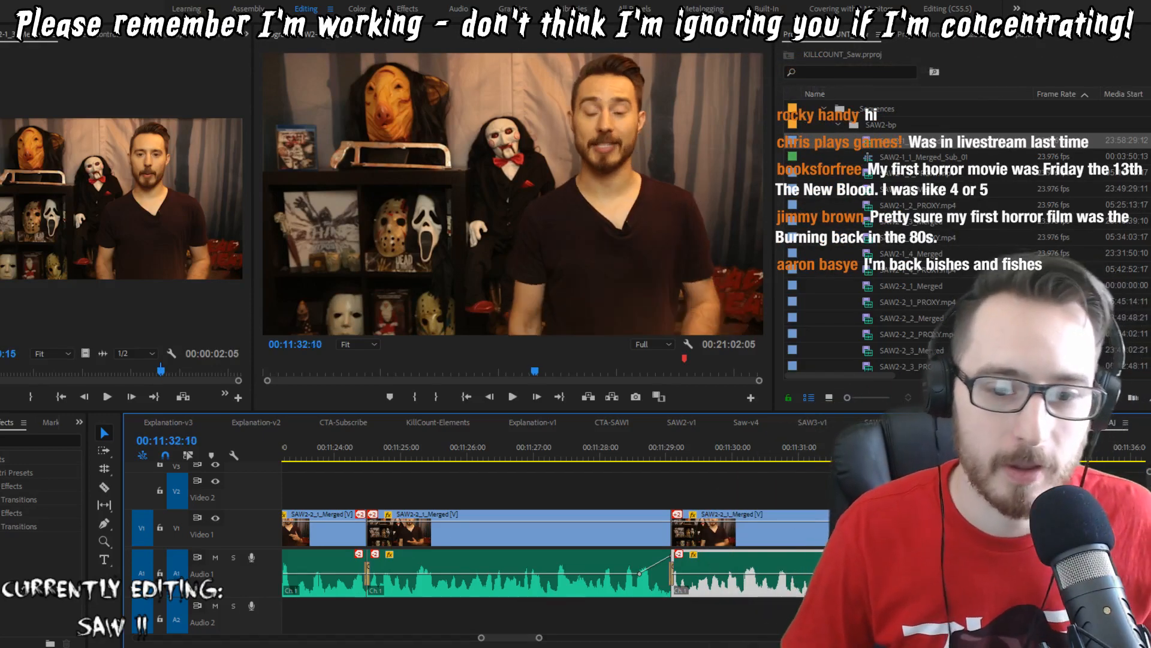
{"action": "key", "text": "shift+Left"}
{"action": "key", "text": "shift+Left"}
{"action": "key", "text": "shift+Left"}
{"action": "key", "text": "shift+Left"}
{"action": "key", "text": "shift+Left"}
{"action": "key", "text": "shift+Left"}
{"action": "key", "text": "shift+Left"}
{"action": "key", "text": "shift+Left"}
{"action": "key", "text": "space"}
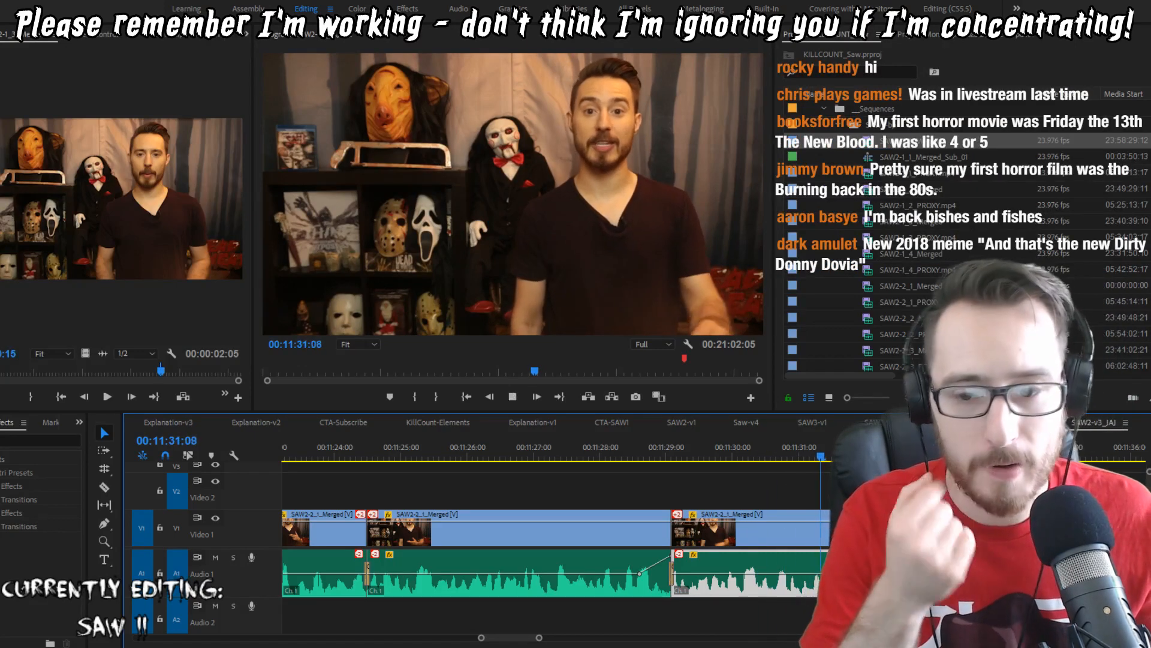
{"action": "key", "text": "space"}
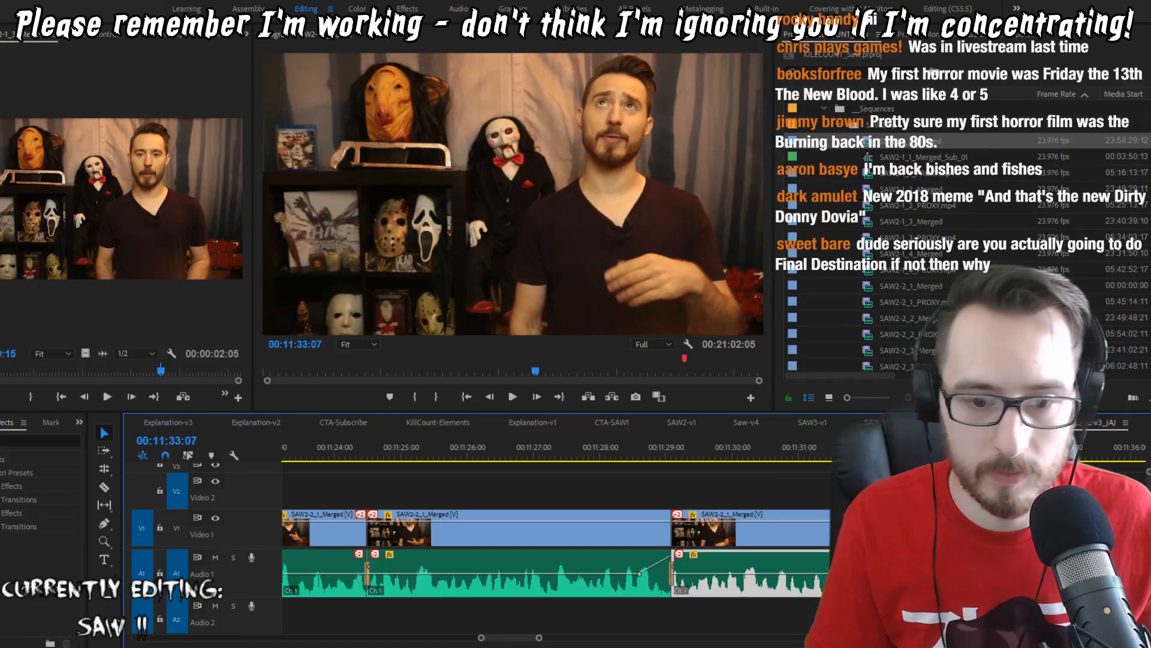
{"action": "key", "text": "j"}
{"action": "key", "text": "space"}
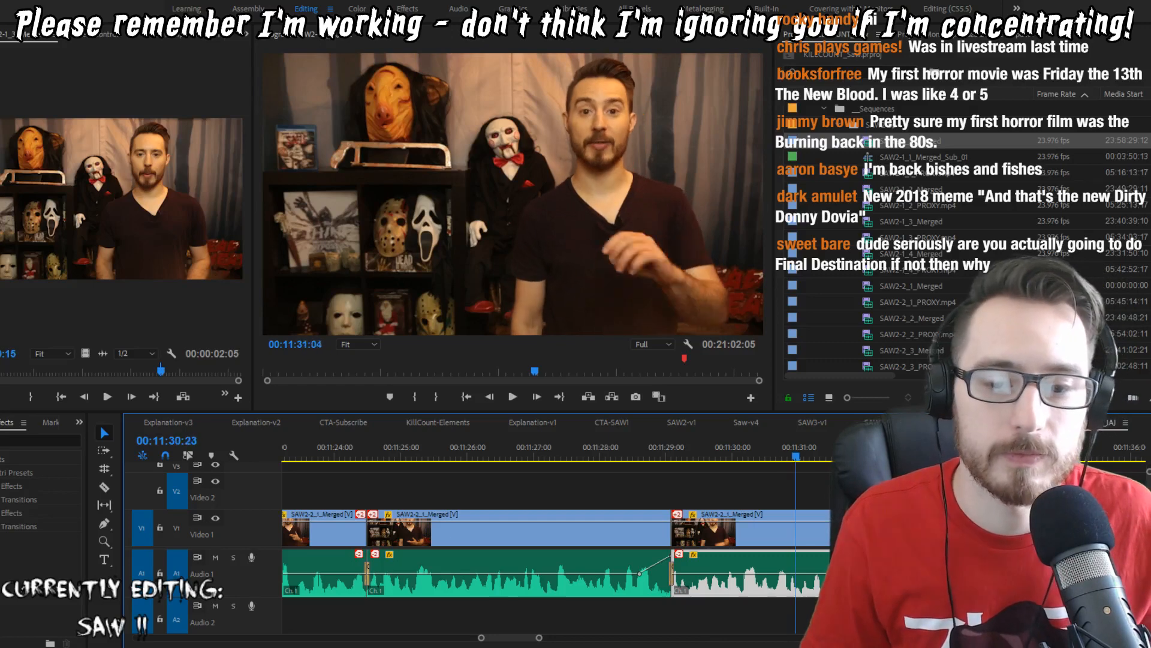
{"action": "key", "text": "shift+Left"}
{"action": "key", "text": "shift+Left"}
{"action": "key", "text": "shift+Left"}
{"action": "key", "text": "space"}
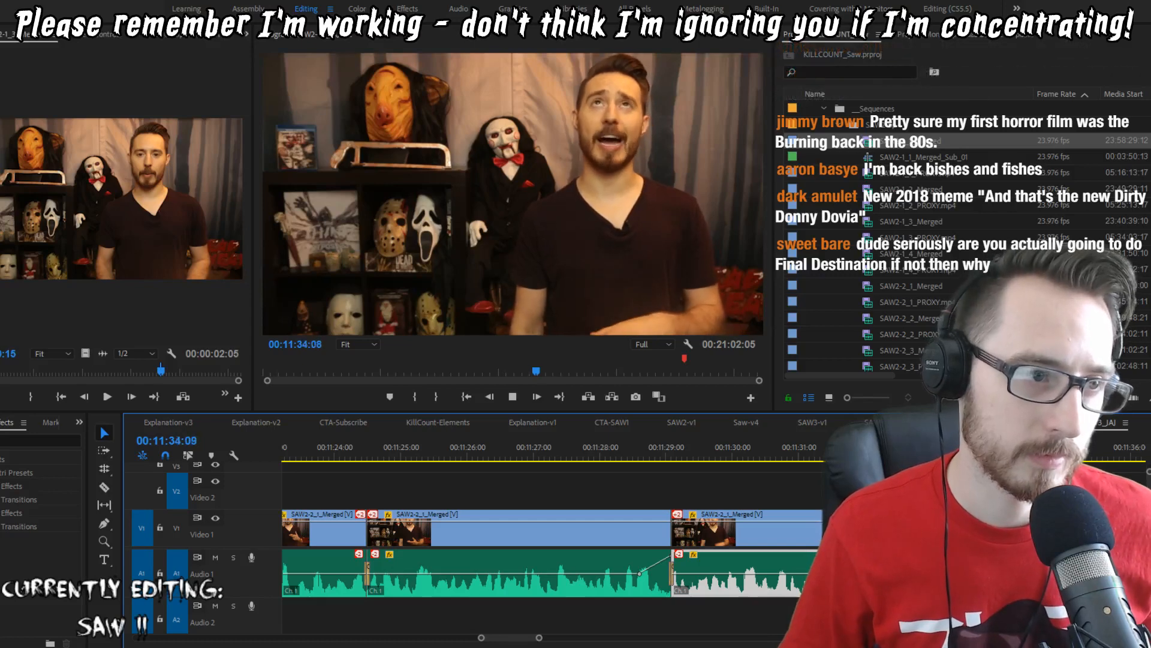
{"action": "key", "text": "space"}
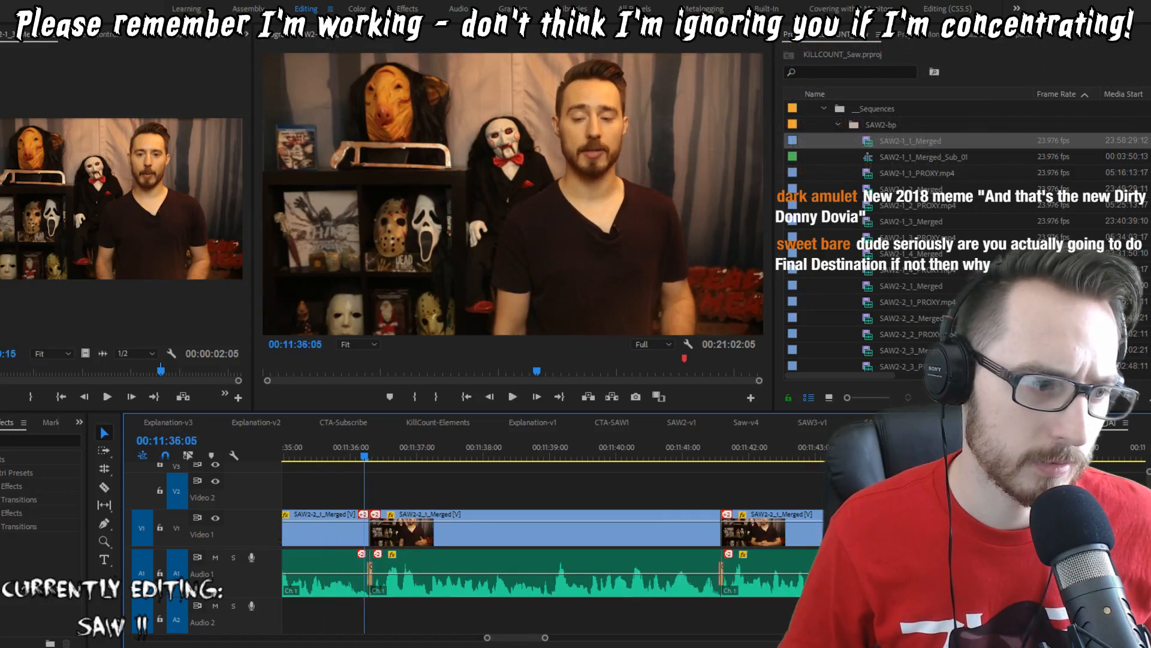
Step: Ripple-trim two frames off the end of the clip ending near 00:11:36:05 and replay the cut
{"action": "key", "text": "Left"}
{"action": "key", "text": "w"}
{"action": "key", "text": "shift+Left"}
{"action": "key", "text": "shift+Left"}
{"action": "key", "text": "space"}
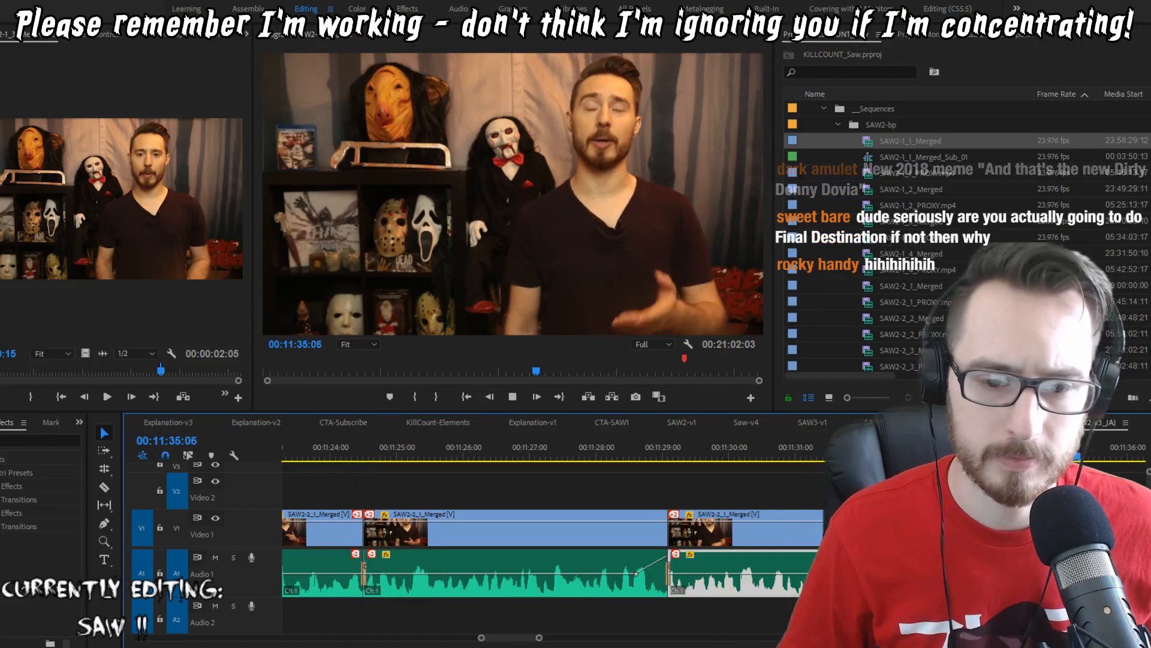
Step: Ripple-trim two frames off the start of the clip beginning at 00:11:36:05
{"action": "key", "text": "Right"}
{"action": "key", "text": "q"}
{"action": "key", "text": "Right"}
{"action": "key", "text": "q"}
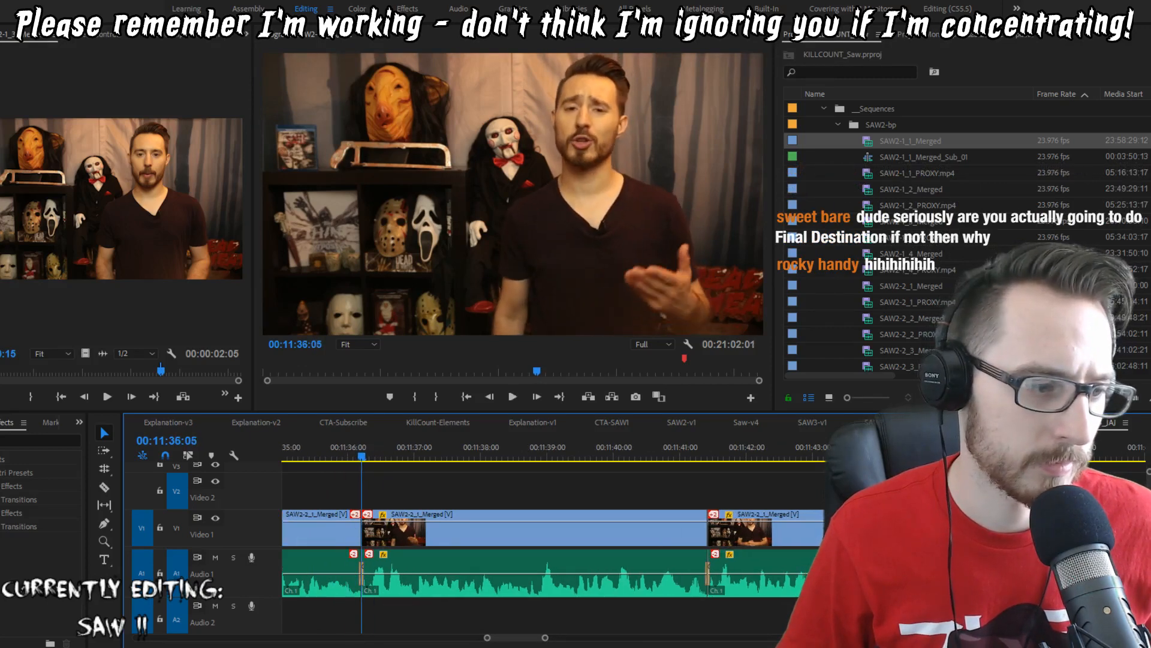
Step: Replay the cut at 00:11:36:05 from just before it, checking the delivery through to 00:11:40:16
{"action": "key", "text": "shift+Left"}
{"action": "key", "text": "shift+Left"}
{"action": "key", "text": "shift+Left"}
{"action": "key", "text": "shift+Left"}
{"action": "key", "text": "shift+Left"}
{"action": "key", "text": "shift+Left"}
{"action": "key", "text": "space"}
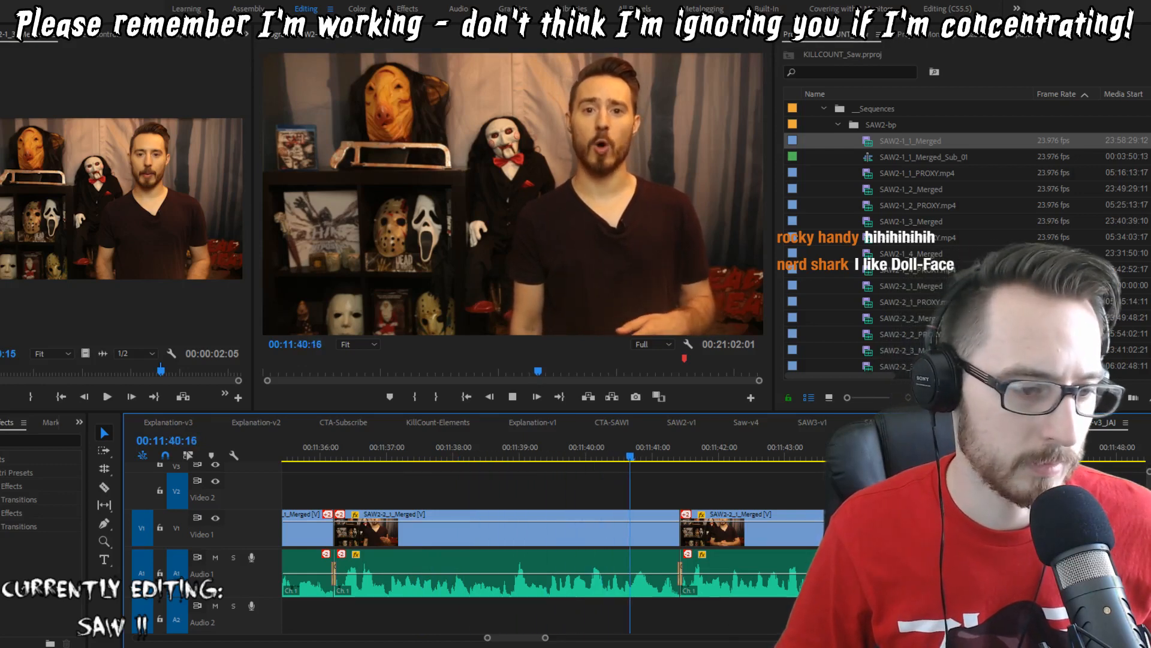
Step: Ripple-trim one frame off the end of the clip ending near 00:11:41:09 and replay the cut
{"action": "key", "text": "Right"}
{"action": "key", "text": "q"}
{"action": "key", "text": "shift+Left"}
{"action": "key", "text": "shift+Left"}
{"action": "key", "text": "shift+Left"}
{"action": "key", "text": "shift+Left"}
{"action": "key", "text": "shift+Left"}
{"action": "key", "text": "shift+Left"}
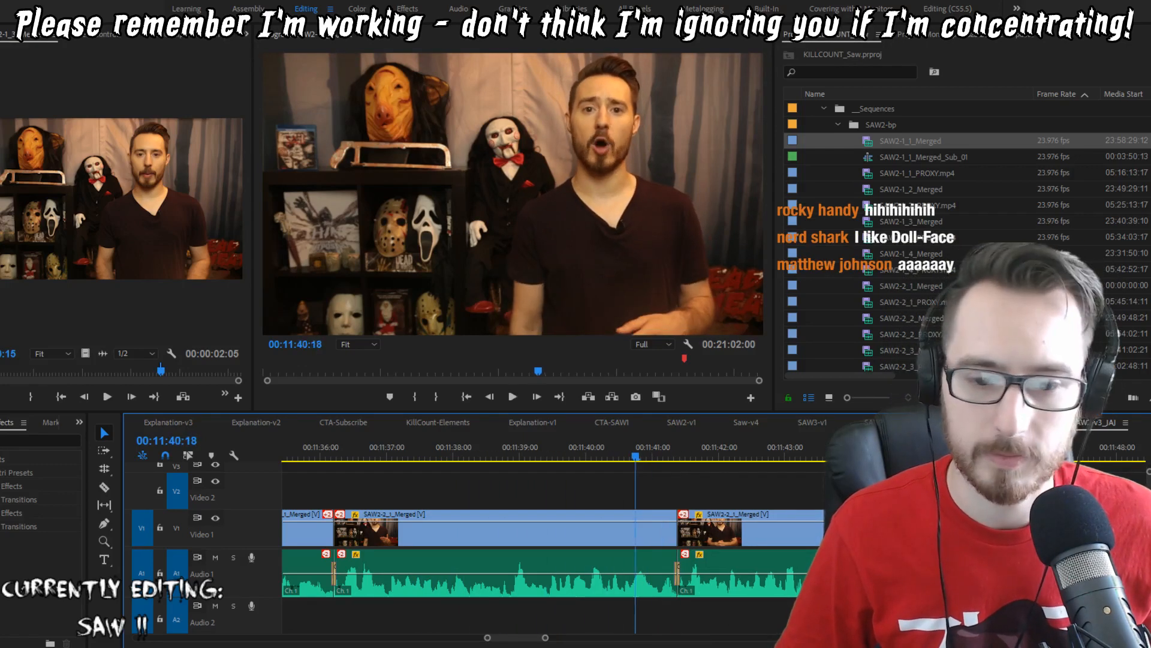
{"action": "key", "text": "space"}
Step: Ripple-trim one frame off the start of the clip beginning at 00:11:41:09 and replay it into the next section
{"action": "key", "text": "Up"}
{"action": "key", "text": "Right"}
{"action": "key", "text": "q"}
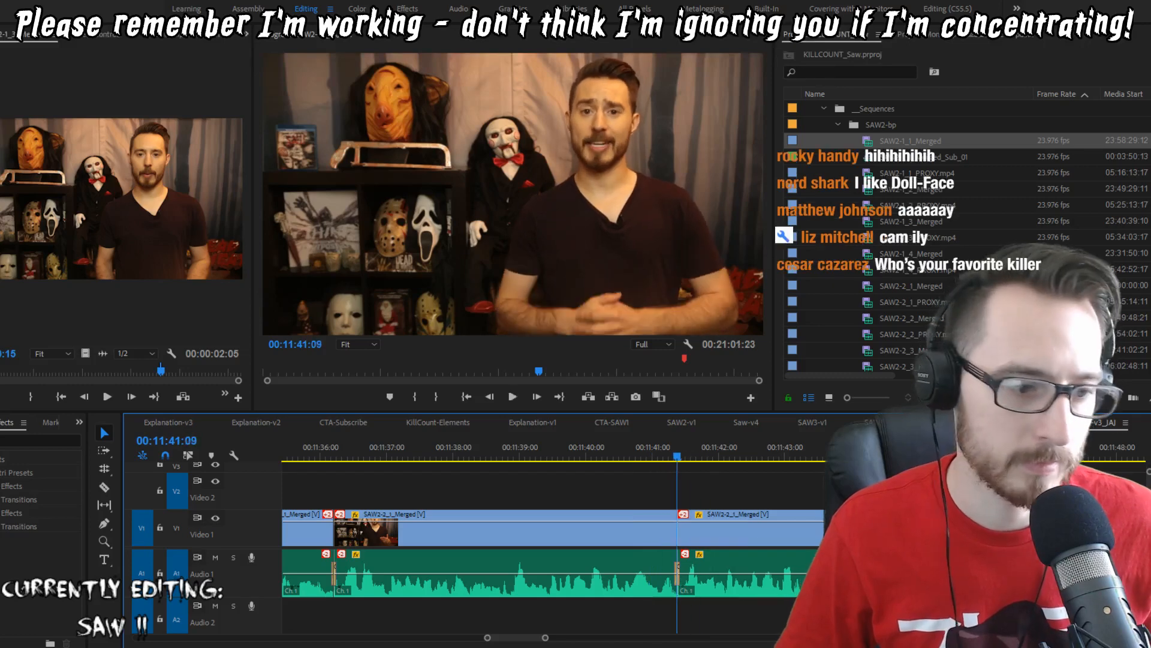
{"action": "key", "text": "shift+Left"}
{"action": "key", "text": "shift+Left"}
{"action": "key", "text": "shift+Left"}
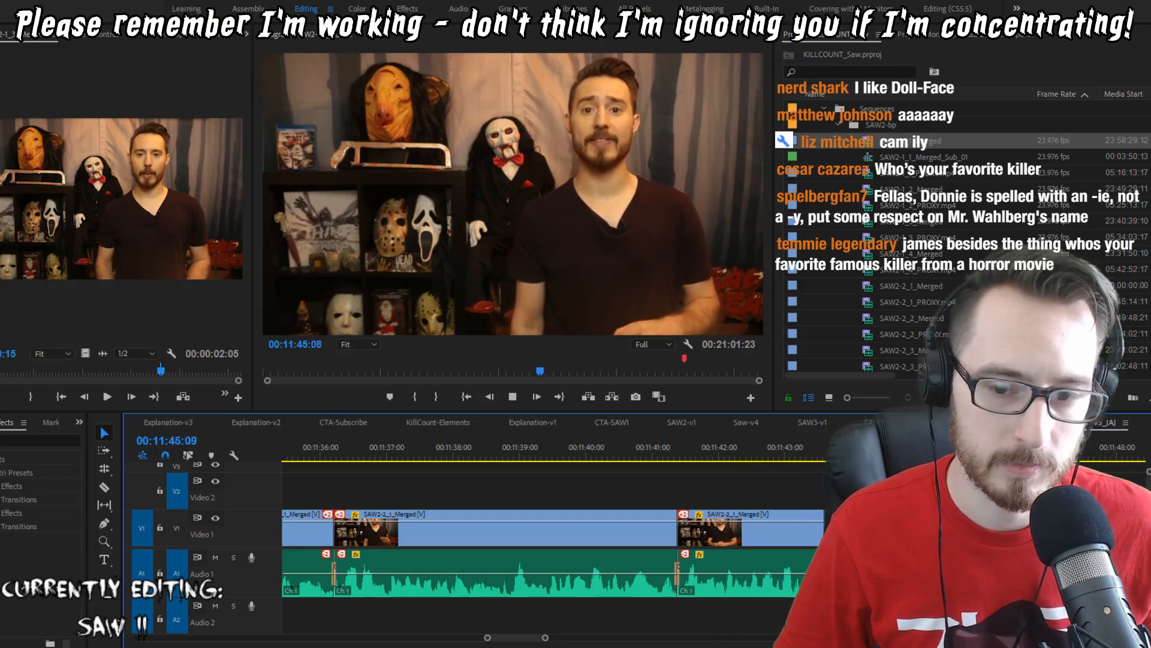
Step: Ripple-trim two frames at the cut near 00:11:46:02 and replay from before it
{"action": "key", "text": "Right"}
{"action": "key", "text": "Right"}
{"action": "key", "text": "q"}
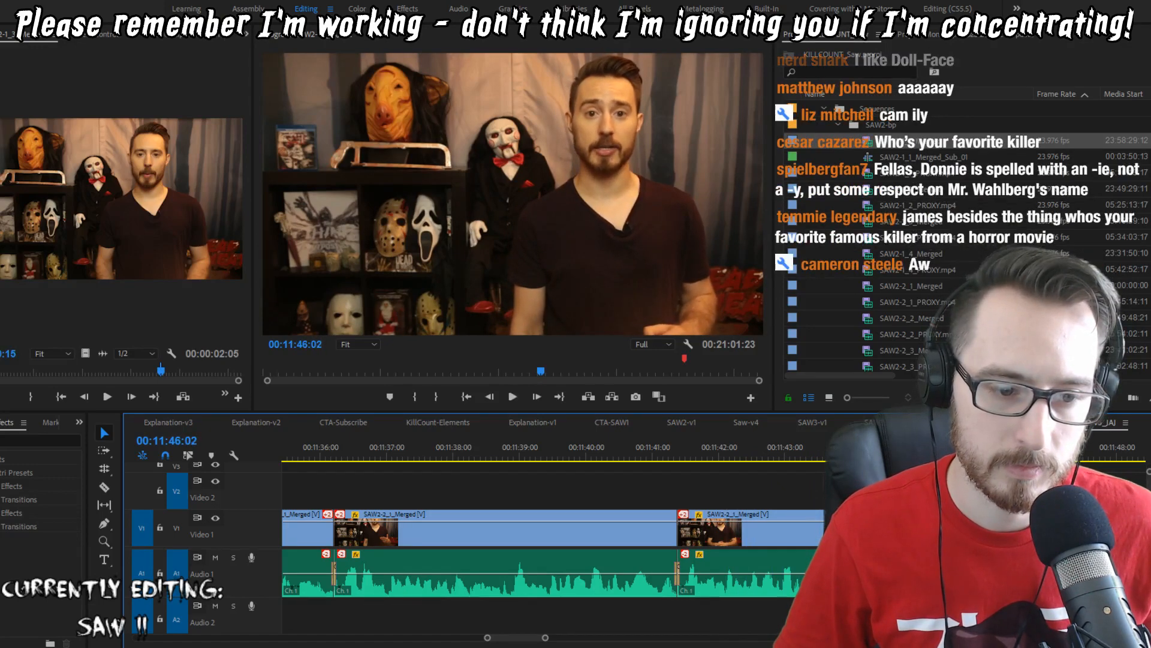
{"action": "key", "text": "shift+Left"}
Step: Add a rising audio level ramp with the Pen tool over the end of the clip before 00:11:46:02 and play it
{"action": "key", "text": "p"}
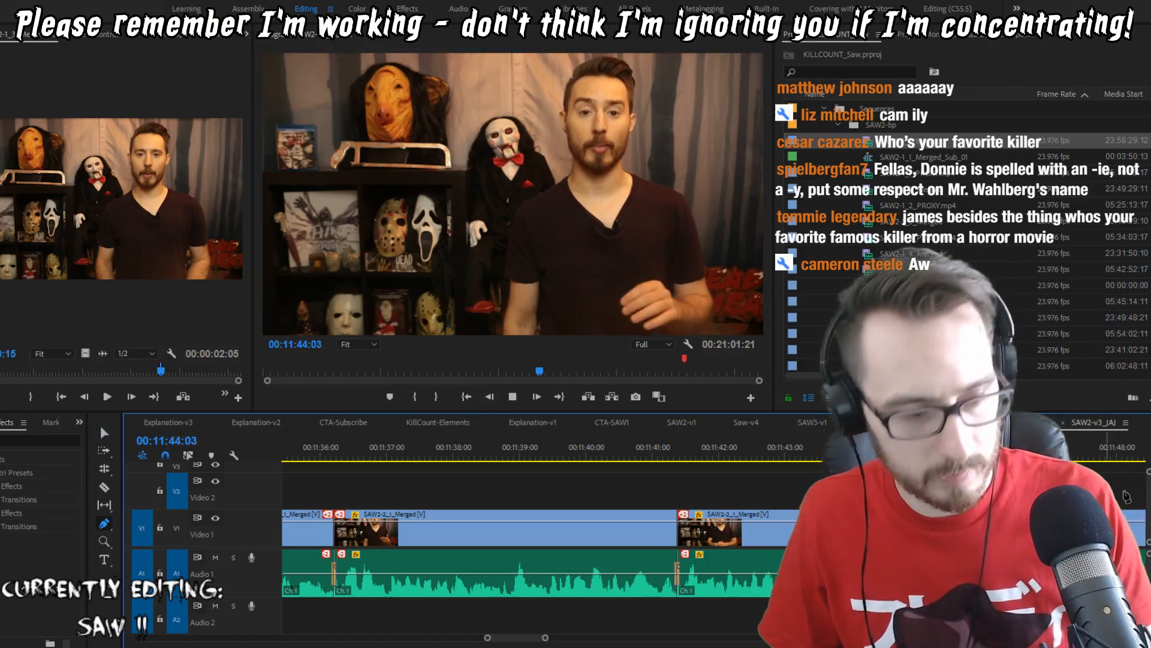
{"action": "key", "text": "space"}
{"action": "key", "text": "v"}
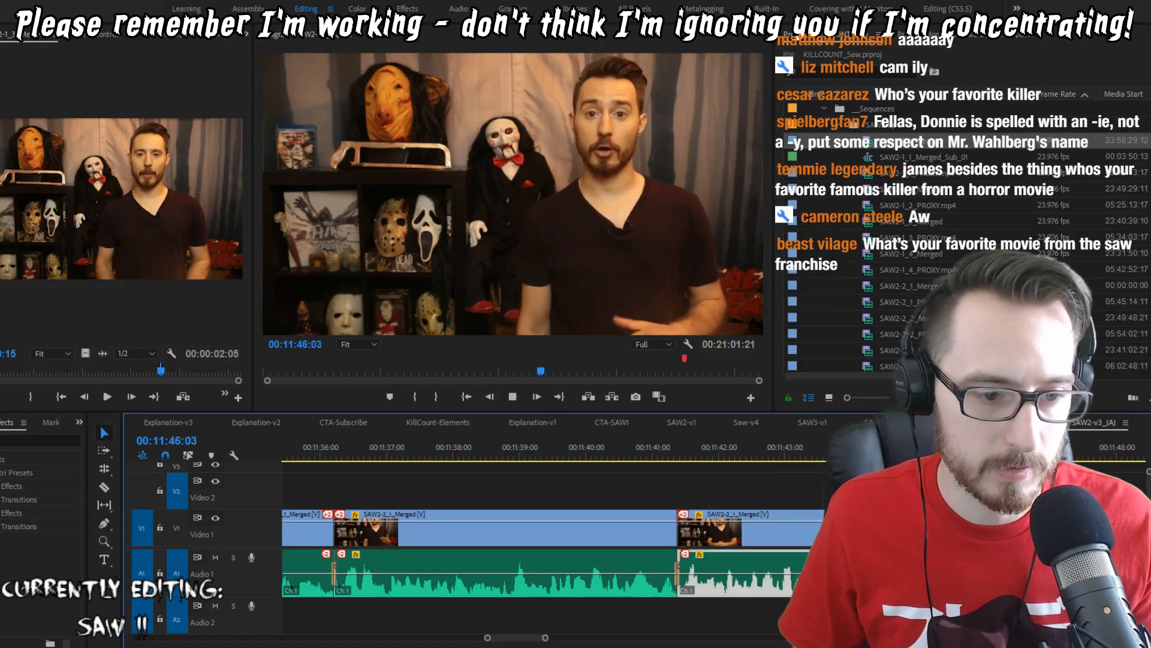
{"action": "key", "text": "space"}
Step: Try ripple-trimming one more frame at the cut near 00:11:46:02 and step back before it for a replay
{"action": "key", "text": "Up"}
{"action": "key", "text": "Right"}
{"action": "key", "text": "q"}
{"action": "key", "text": "shift+Left"}
{"action": "key", "text": "shift+Left"}
{"action": "key", "text": "shift+Left"}
{"action": "key", "text": "shift+Left"}
{"action": "key", "text": "shift+Left"}
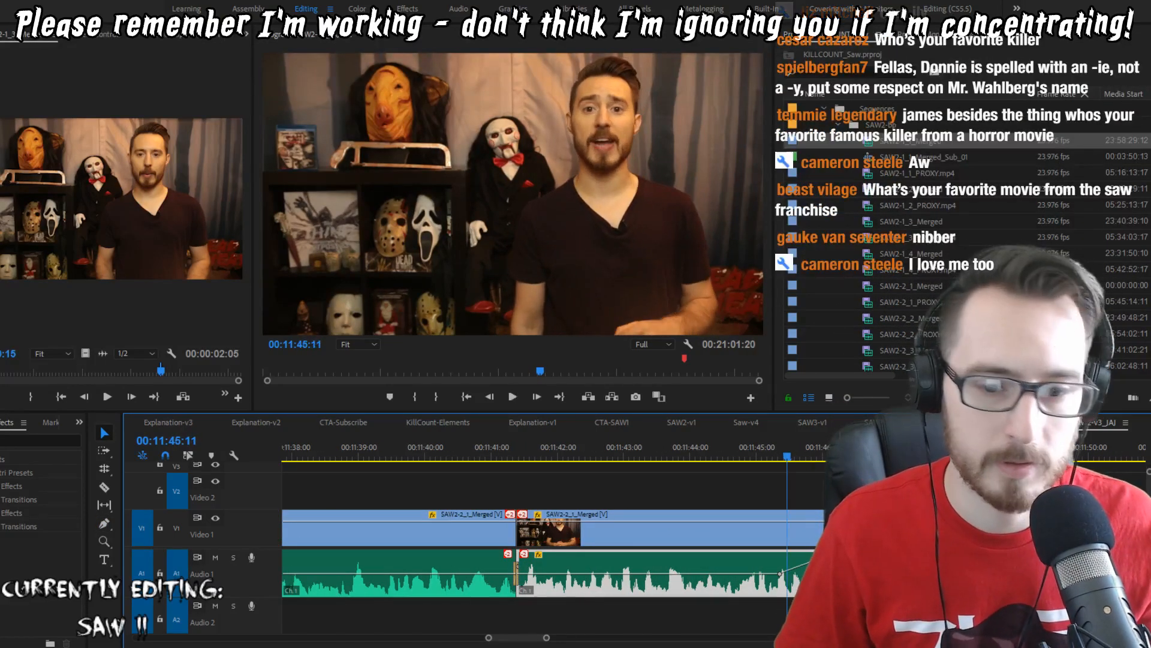
Step: Extend the end of the clip before 00:11:46:02 by one frame and replay through to about 00:11:49:11
{"action": "key", "text": "space"}
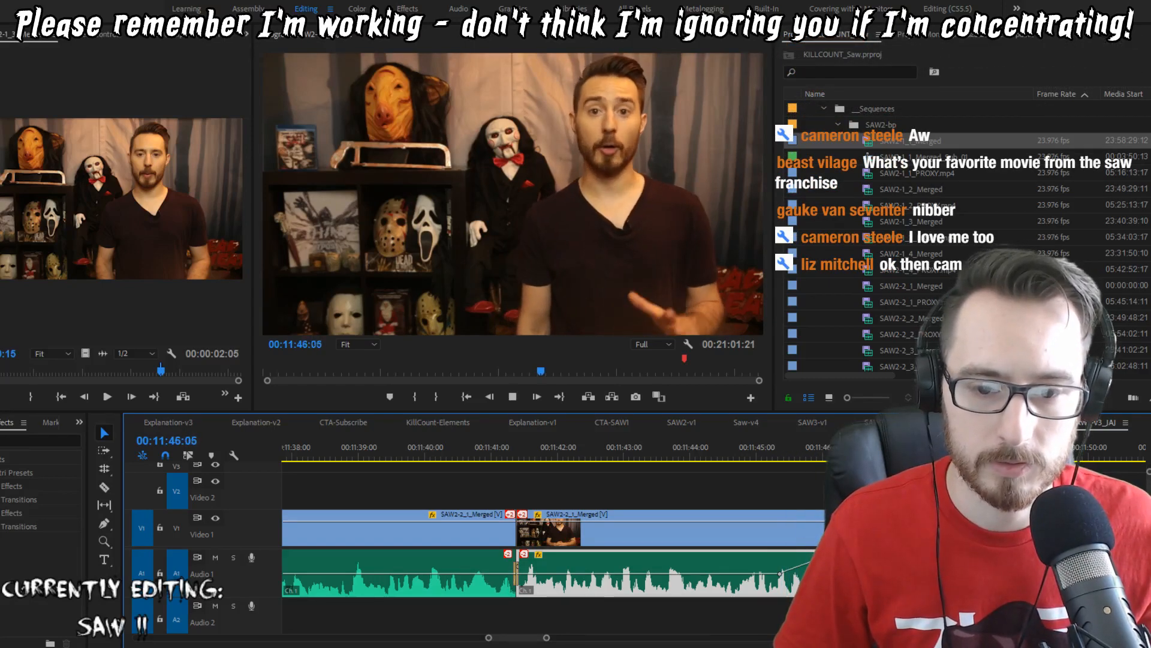
{"action": "key", "text": "space"}
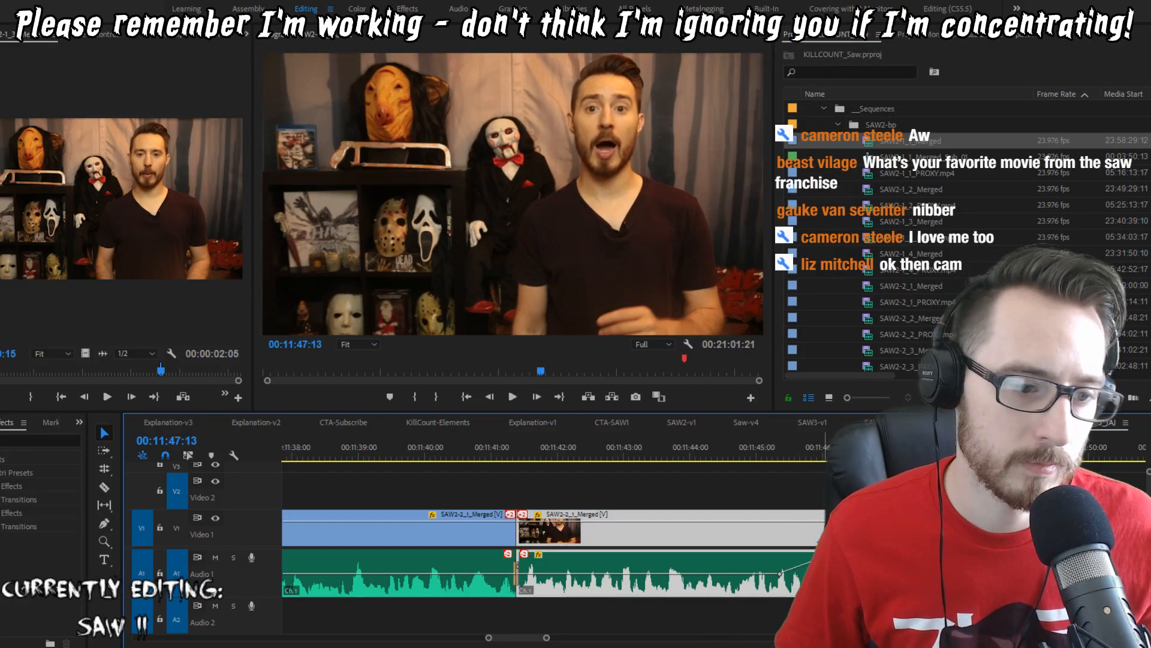
{"action": "left_click", "coordinate": [731, 458]}
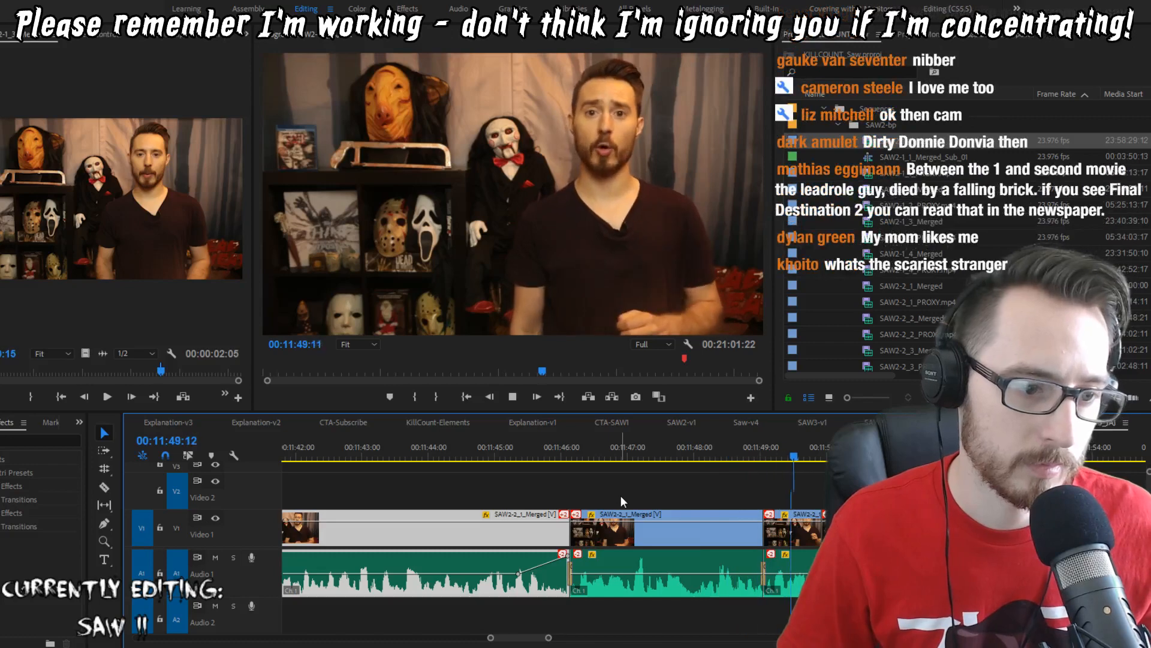
{"action": "key", "text": "Up"}
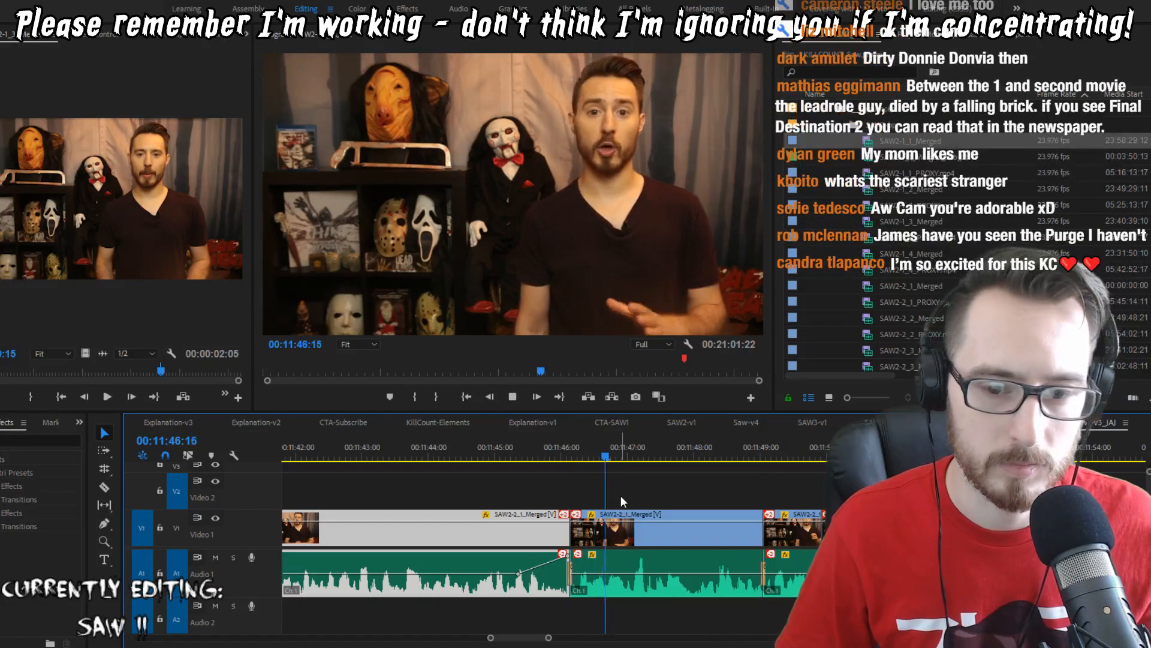
Step: Ripple-trim the excess footage around the next cut so it falls at 00:11:48:00, replay it, and save the project
{"action": "key", "text": "space"}
{"action": "key", "text": "w"}
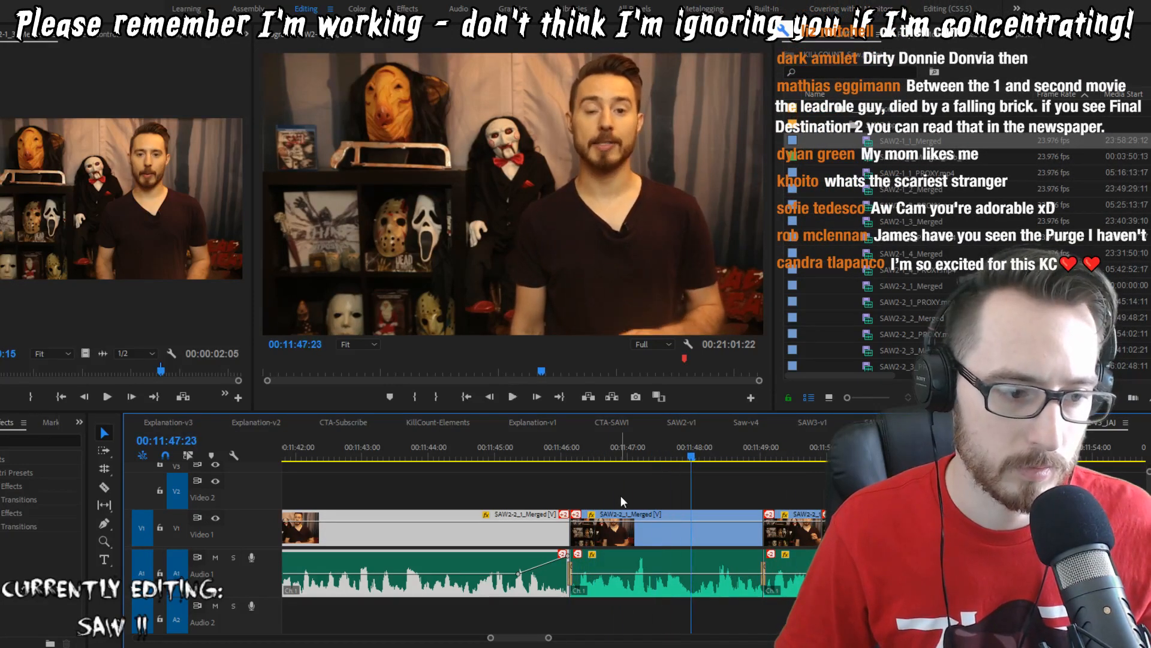
{"action": "key", "text": "Up"}
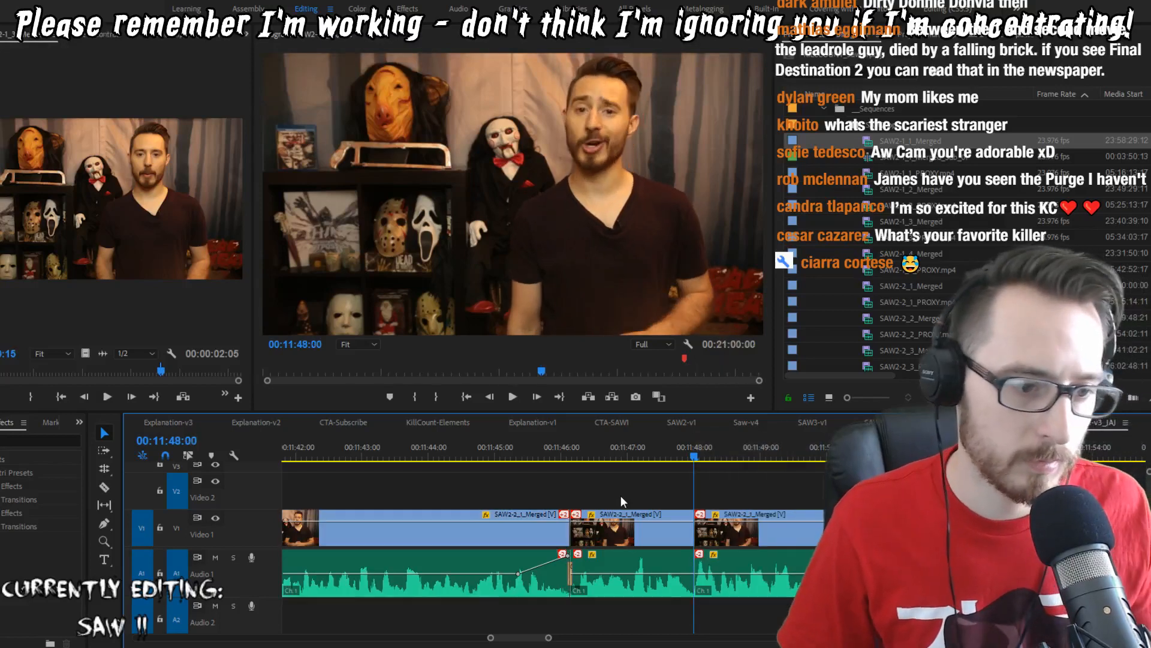
{"action": "key", "text": "space"}
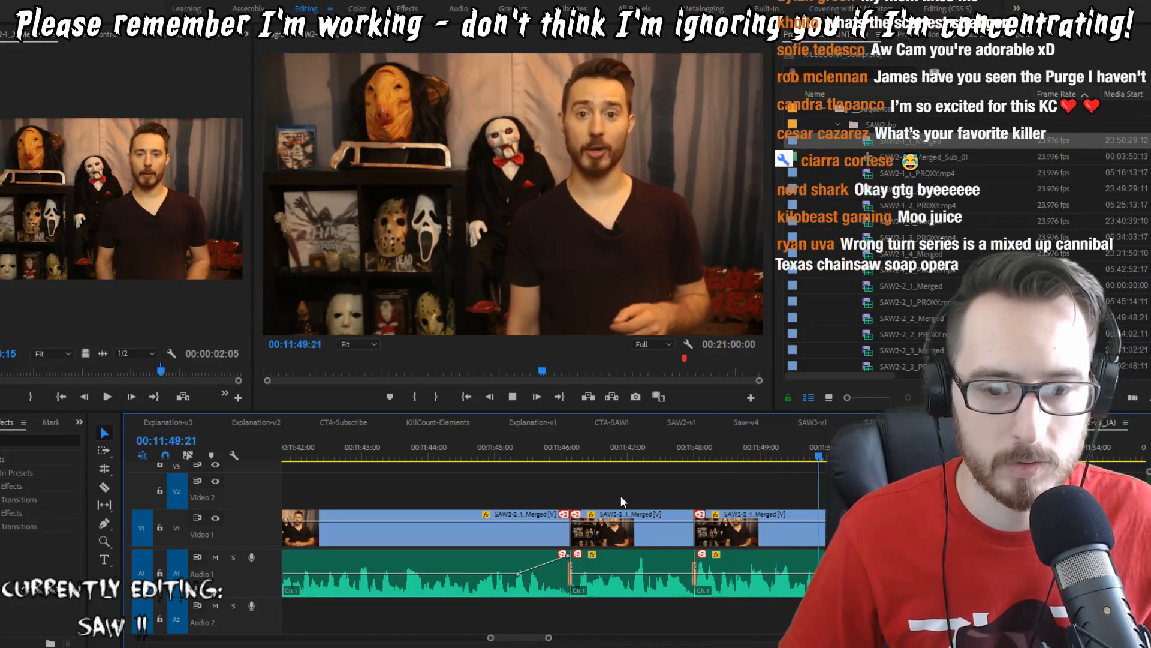
{"action": "key", "text": "Up"}
{"action": "key", "text": "ctrl+s"}
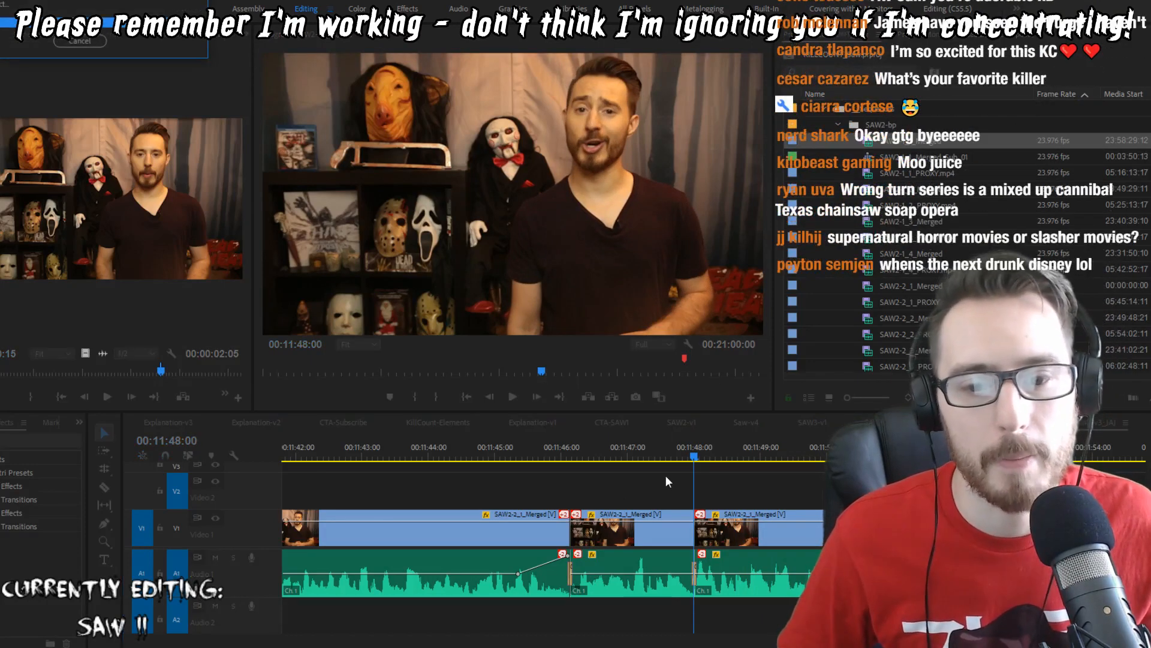
Step: Extend the end of the short clip ending at 00:11:48:00 by one frame and replay the cut through to 00:11:51:09
{"action": "left_click", "coordinate": [641, 531]}
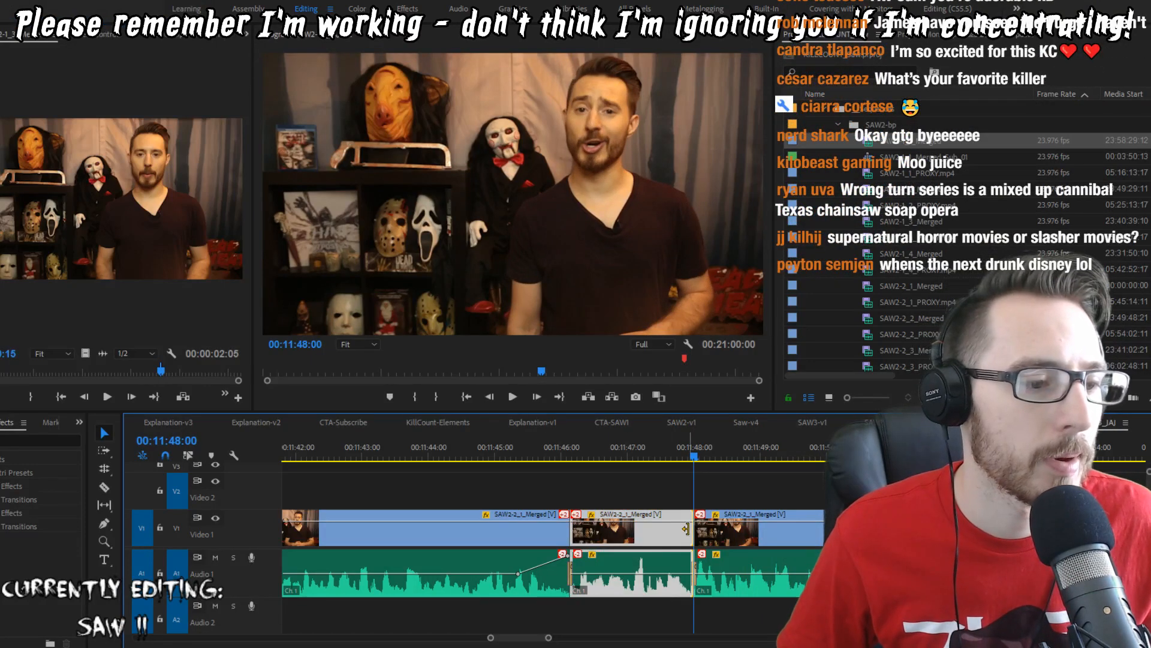
{"action": "left_click_drag", "start_coordinate": [688, 528], "coordinate": [690, 529]}
{"action": "left_click", "coordinate": [624, 441]}
{"action": "key", "text": "space"}
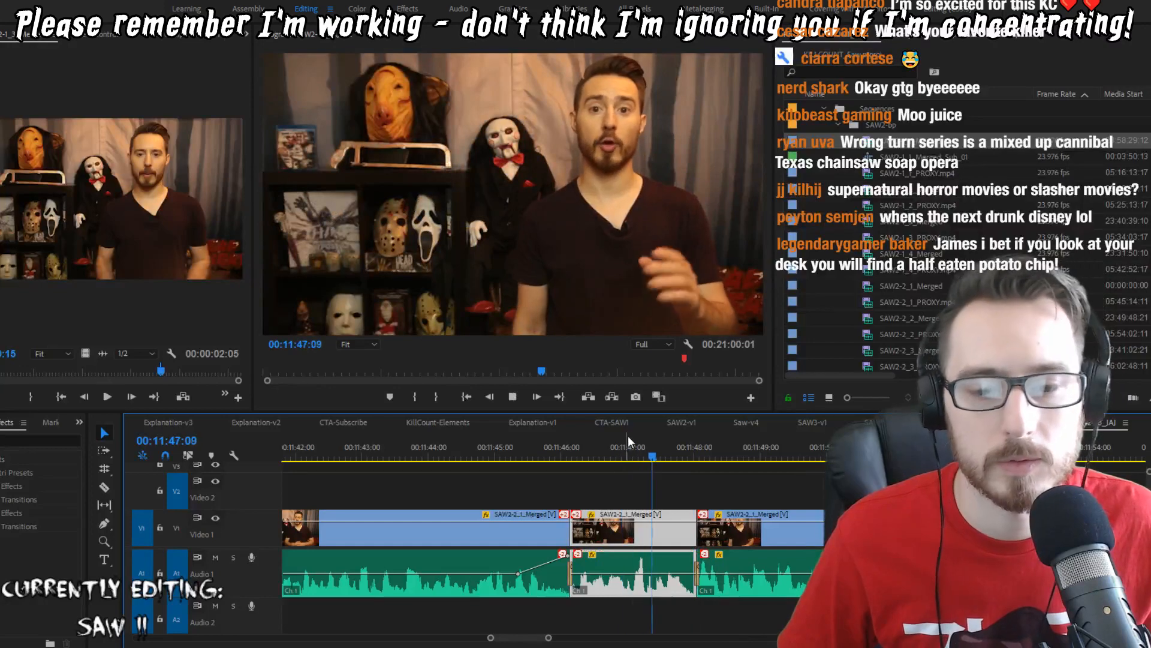
{"action": "scroll", "coordinate": [665, 553], "scroll_direction": "down", "scroll_amount": 2}
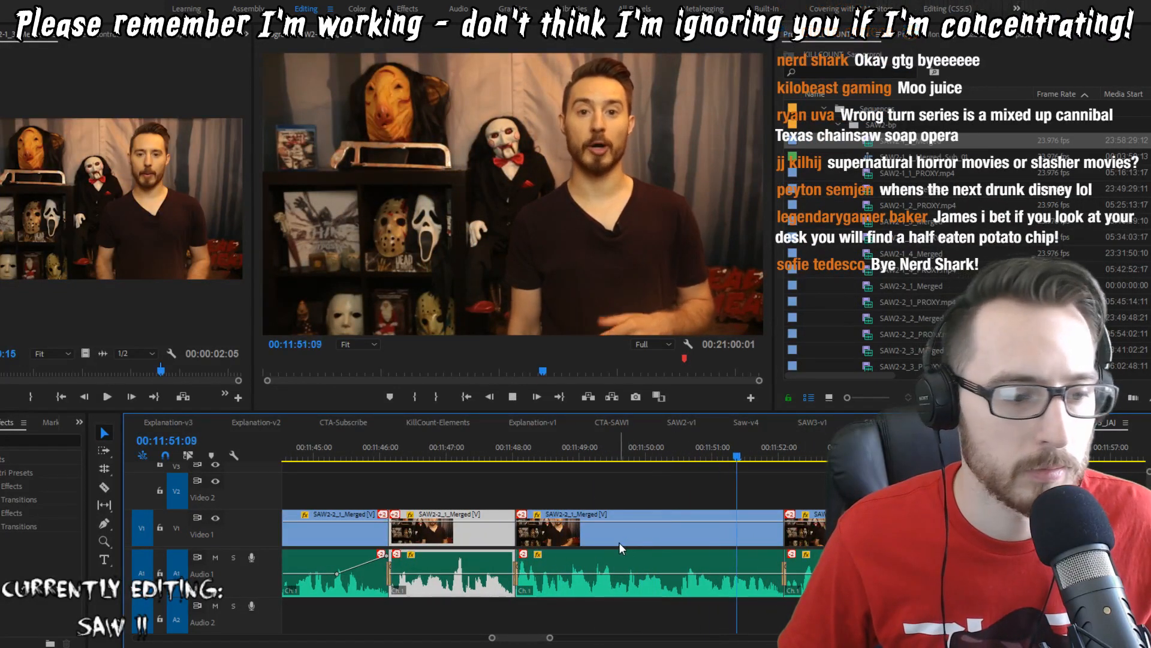
Step: Ripple-trim one frame off each side of the cut near 00:11:52:01, replaying it between trims
{"action": "key", "text": "space"}
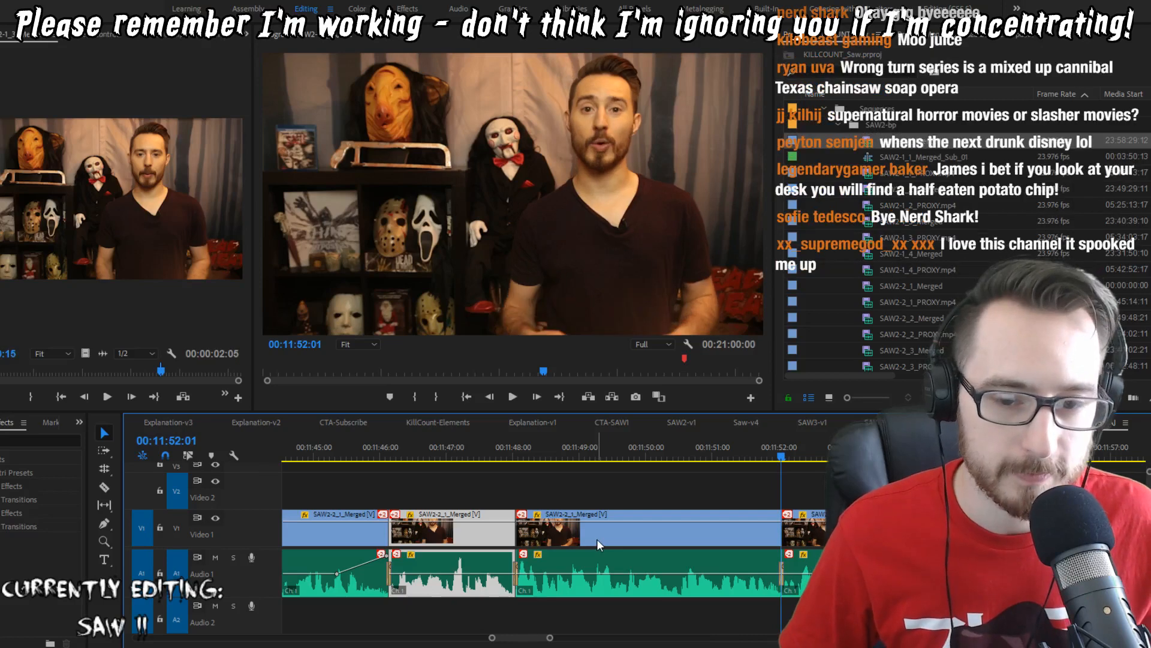
{"action": "key", "text": "Return"}
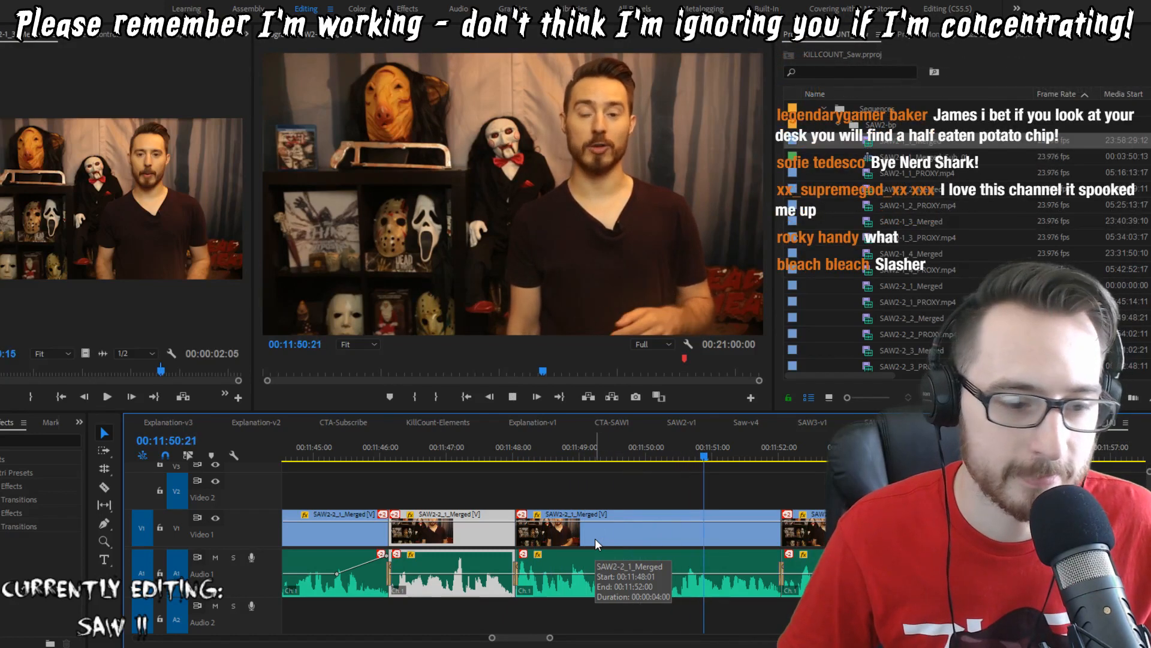
{"action": "key", "text": "j"}
{"action": "key", "text": "j"}
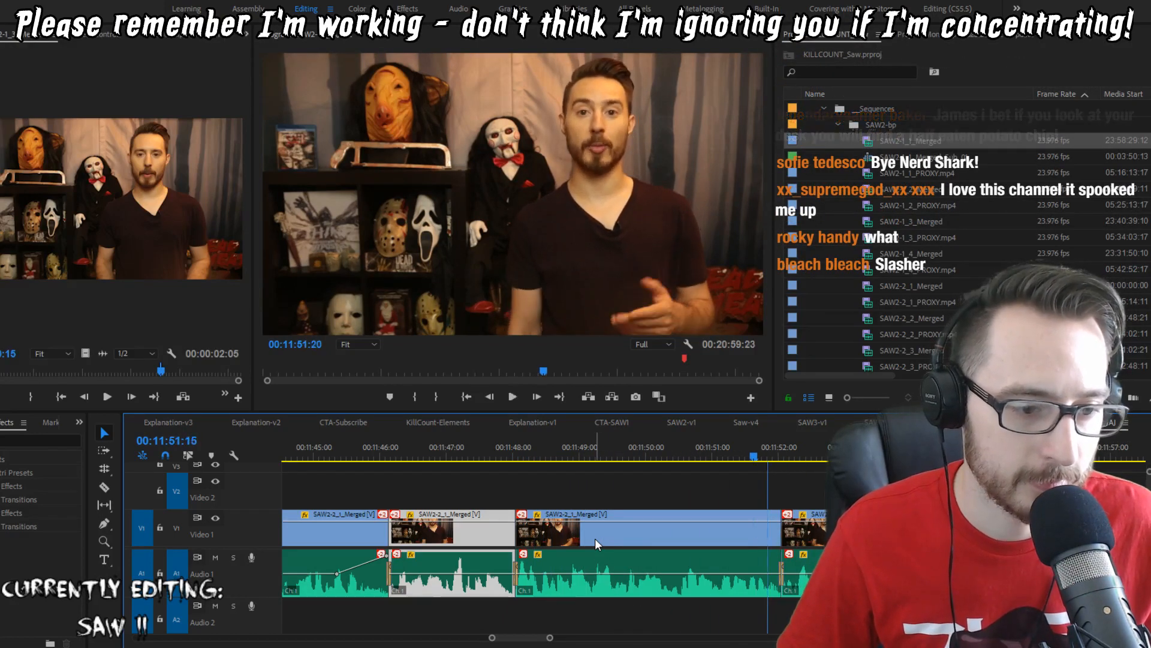
Step: Play on to about 00:11:56, ripple-trim the start of the clip there to the playhead, and replay the cut
{"action": "key", "text": "l"}
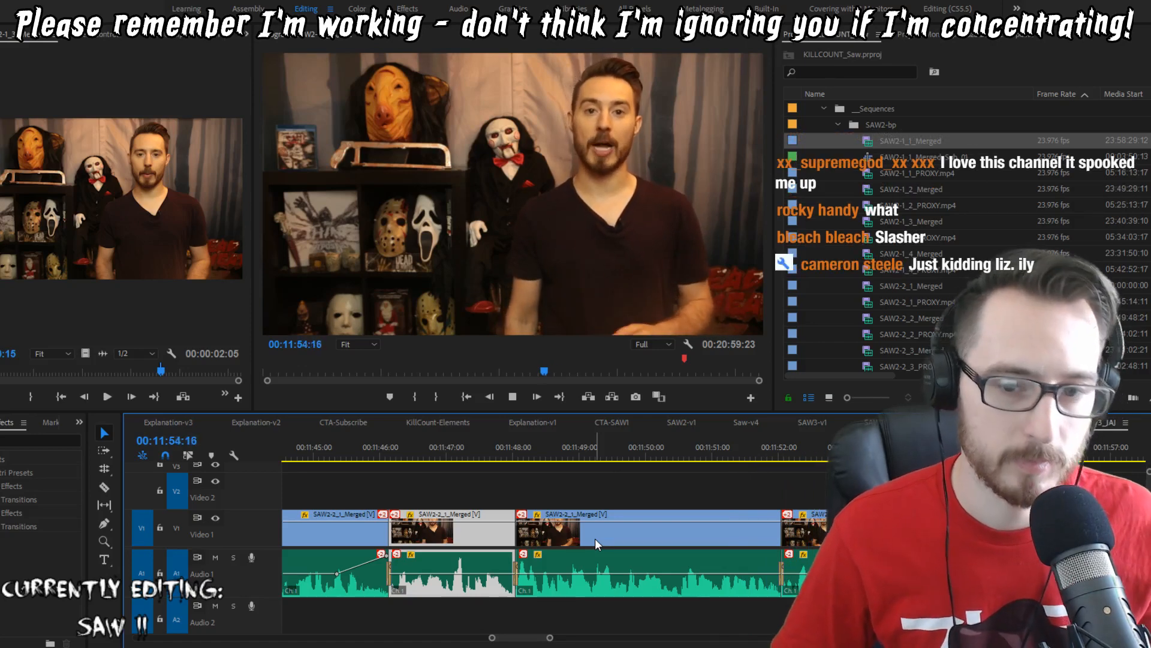
{"action": "key", "text": "space"}
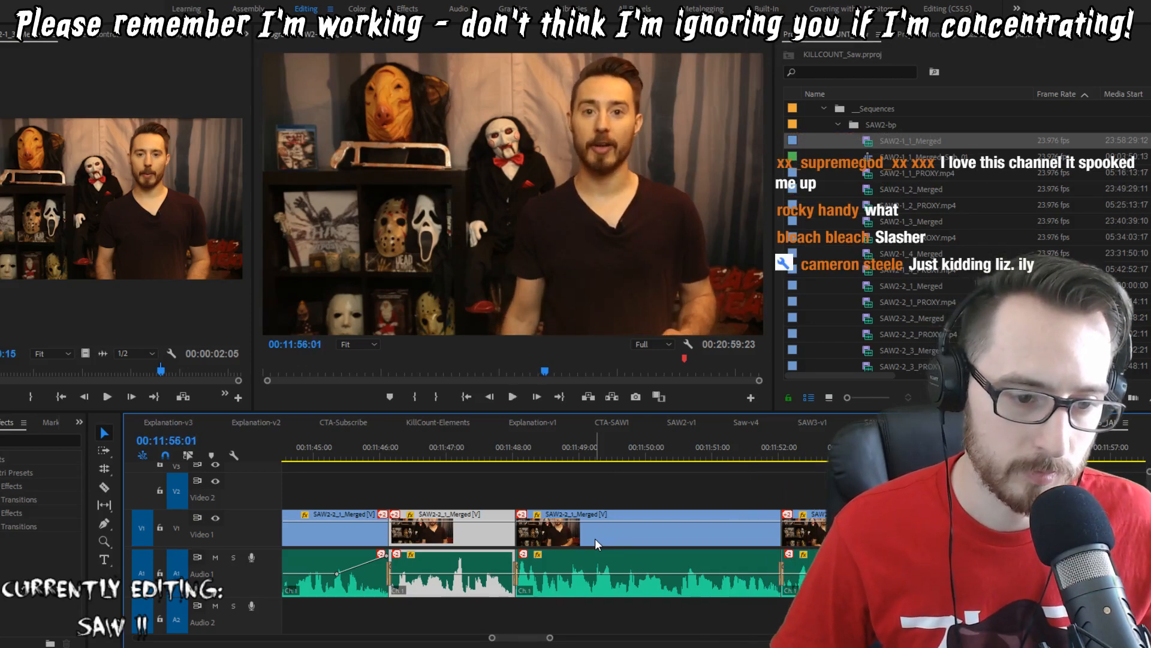
{"action": "key", "text": "q"}
{"action": "key", "text": "Up"}
{"action": "key", "text": "space"}
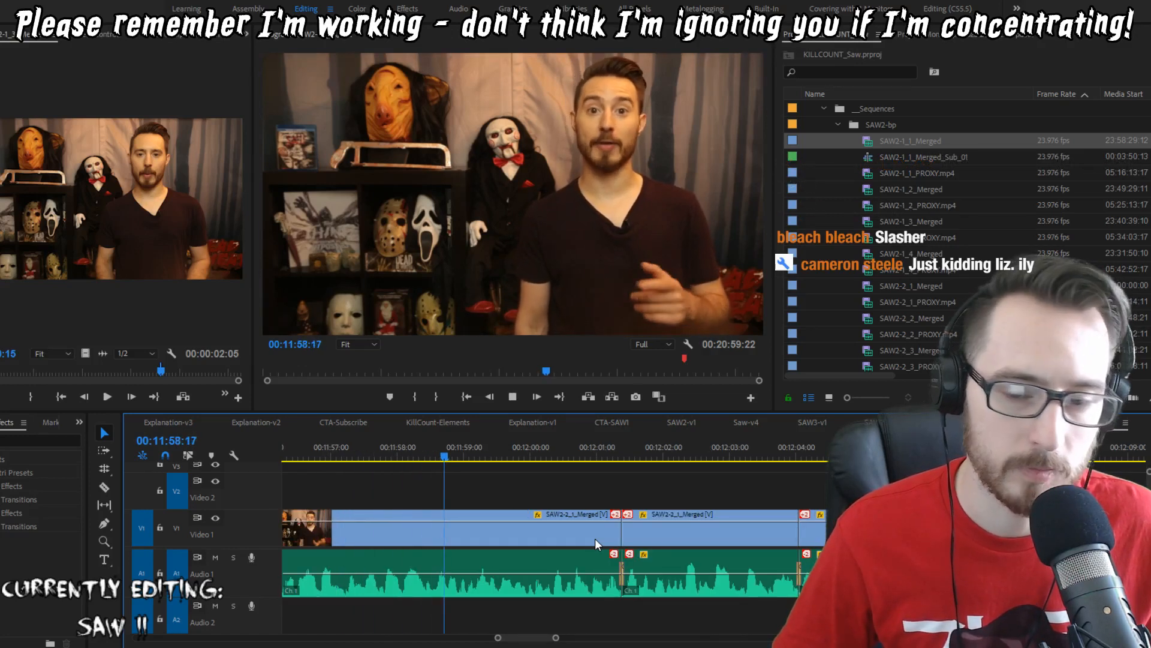
Step: Replay the passage from about 00:11:57 to the cut near 00:12:01 to examine its pacing
{"action": "key", "text": "shift+Left"}
{"action": "key", "text": "shift+Left"}
{"action": "key", "text": "shift+Left"}
{"action": "key", "text": "shift+Left"}
{"action": "key", "text": "shift+Left"}
{"action": "key", "text": "shift+Left"}
{"action": "key", "text": "shift+Left"}
{"action": "key", "text": "shift+Left"}
{"action": "key", "text": "shift+Left"}
{"action": "key", "text": "shift+Left"}
{"action": "key", "text": "space"}
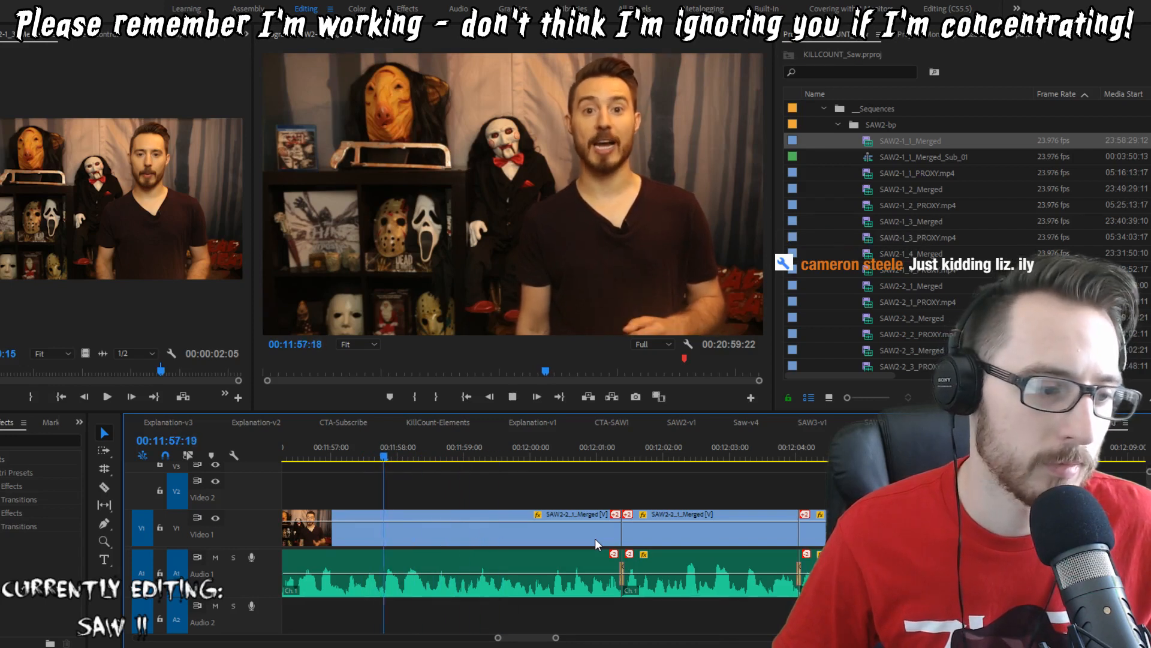
{"action": "key", "text": "space"}
{"action": "key", "text": "space"}
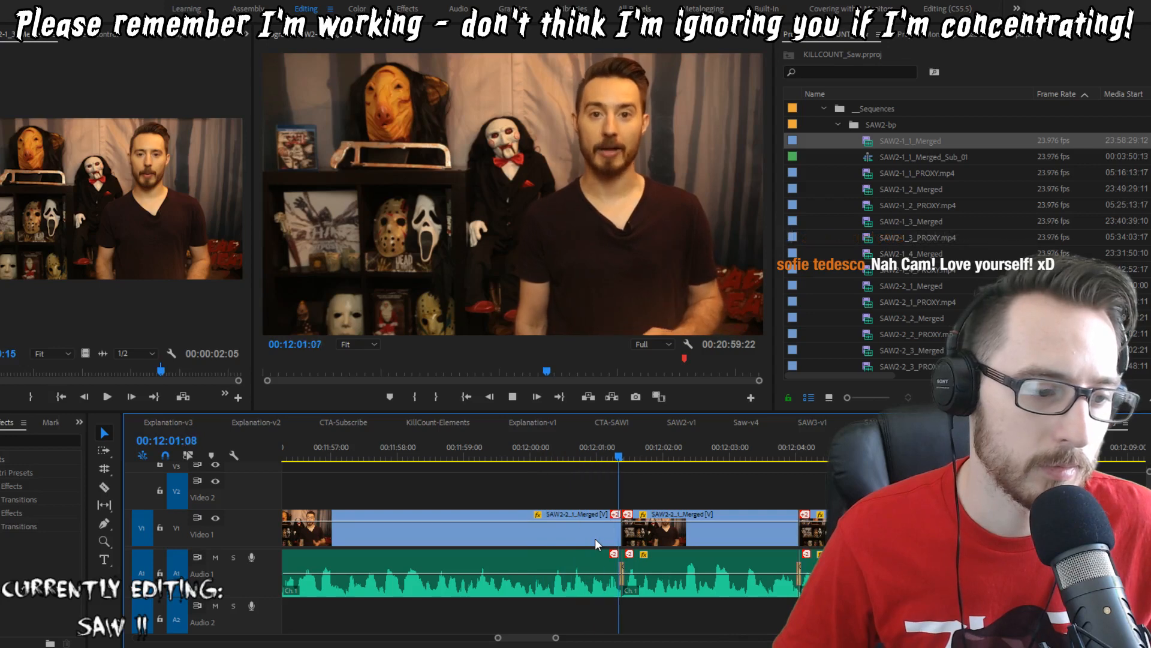
Step: Tighten the cut near 00:12:04 by one frame and play across it
{"action": "key", "text": "space"}
{"action": "key", "text": "shift+Left"}
{"action": "key", "text": "shift+Left"}
{"action": "key", "text": "space"}
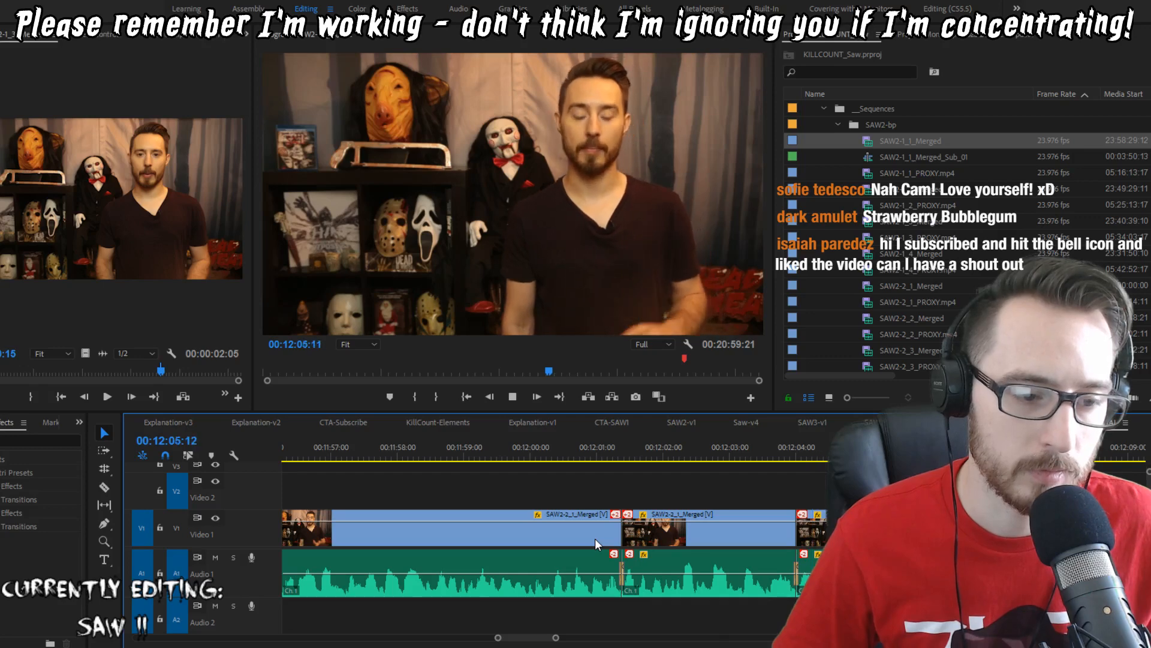
Step: Tighten the cut near 00:12:05 by two frames in total, replaying it after each trim
{"action": "key", "text": "space"}
{"action": "key", "text": "shift+Left"}
{"action": "key", "text": "shift+Left"}
{"action": "key", "text": "shift+Left"}
{"action": "key", "text": "shift+Left"}
{"action": "key", "text": "space"}
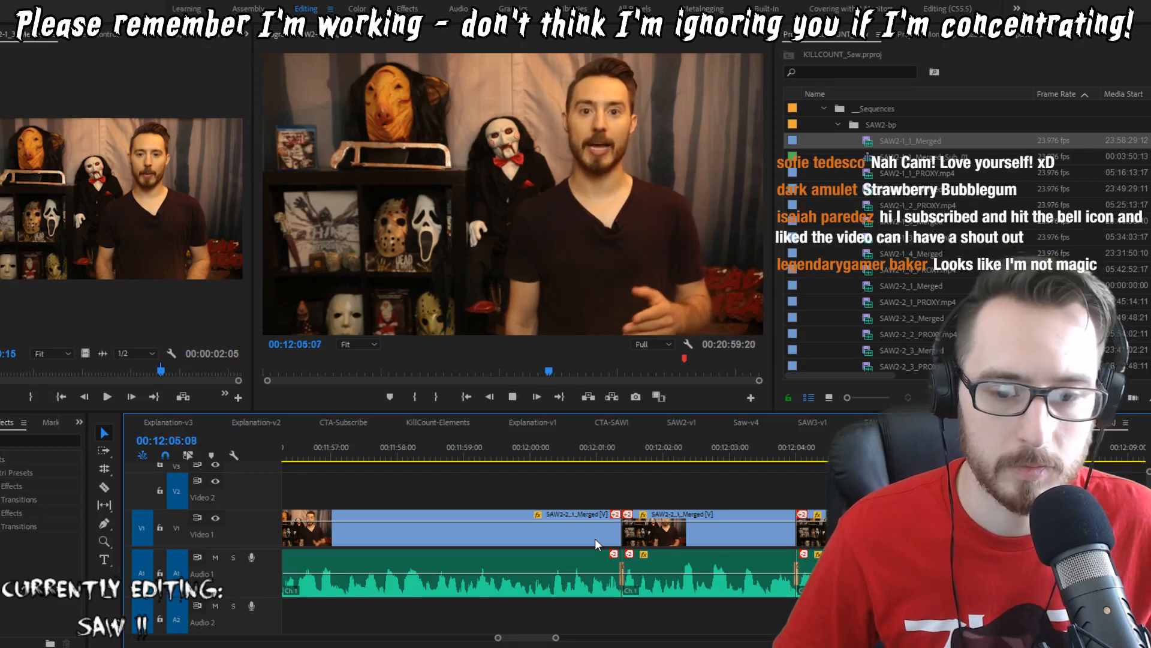
{"action": "key", "text": "space"}
{"action": "key", "text": "shift+Left"}
{"action": "key", "text": "shift+Left"}
{"action": "key", "text": "space"}
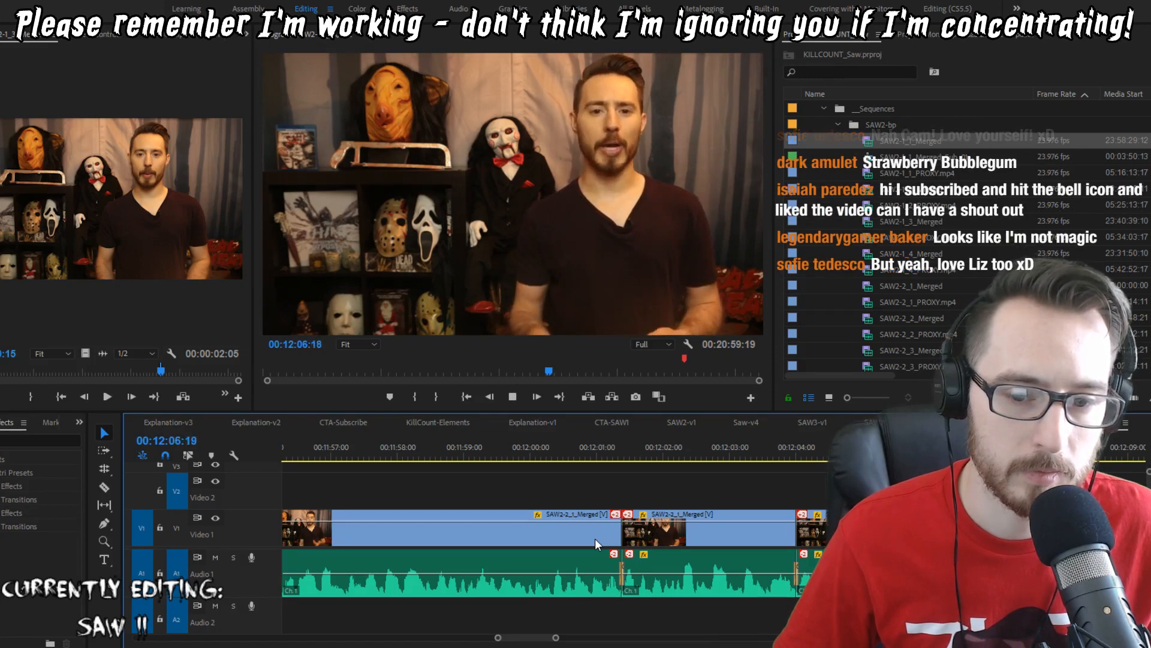
Step: Replay up to the cut near 00:12:08, ripple-remove one frame there, clear the in and out points, and replay it
{"action": "key", "text": "space"}
{"action": "key", "text": "shift+Left"}
{"action": "key", "text": "shift+Left"}
{"action": "key", "text": "shift+Left"}
{"action": "key", "text": "shift+Left"}
{"action": "key", "text": "shift+Left"}
{"action": "key", "text": "shift+Left"}
{"action": "key", "text": "shift+Left"}
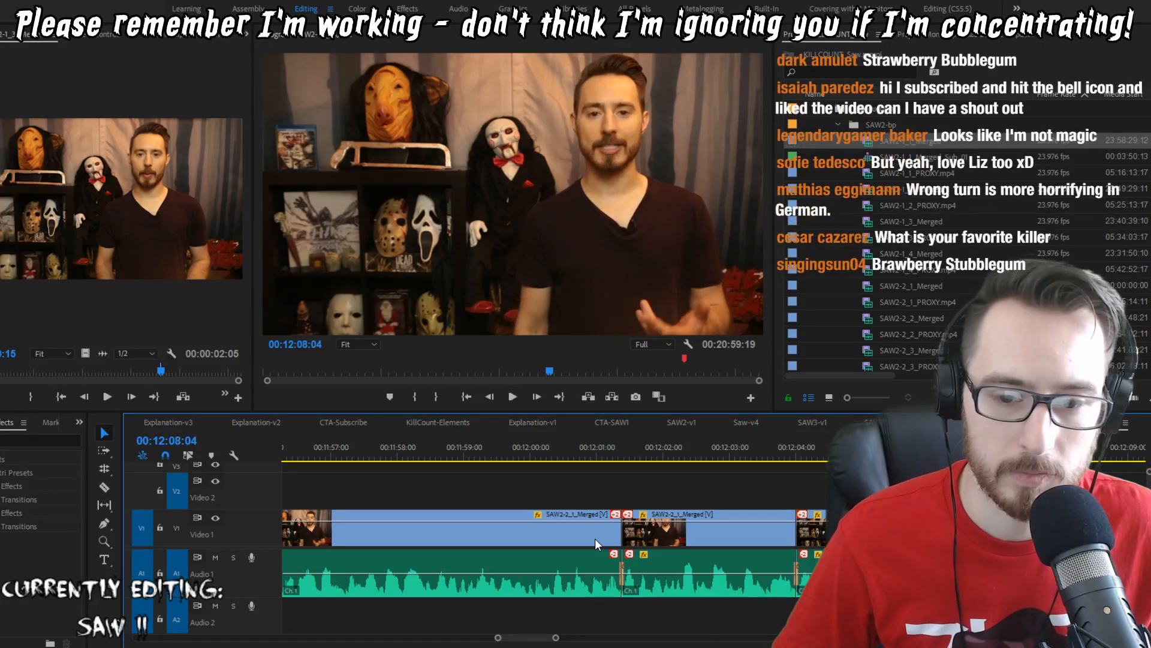
{"action": "key", "text": "space"}
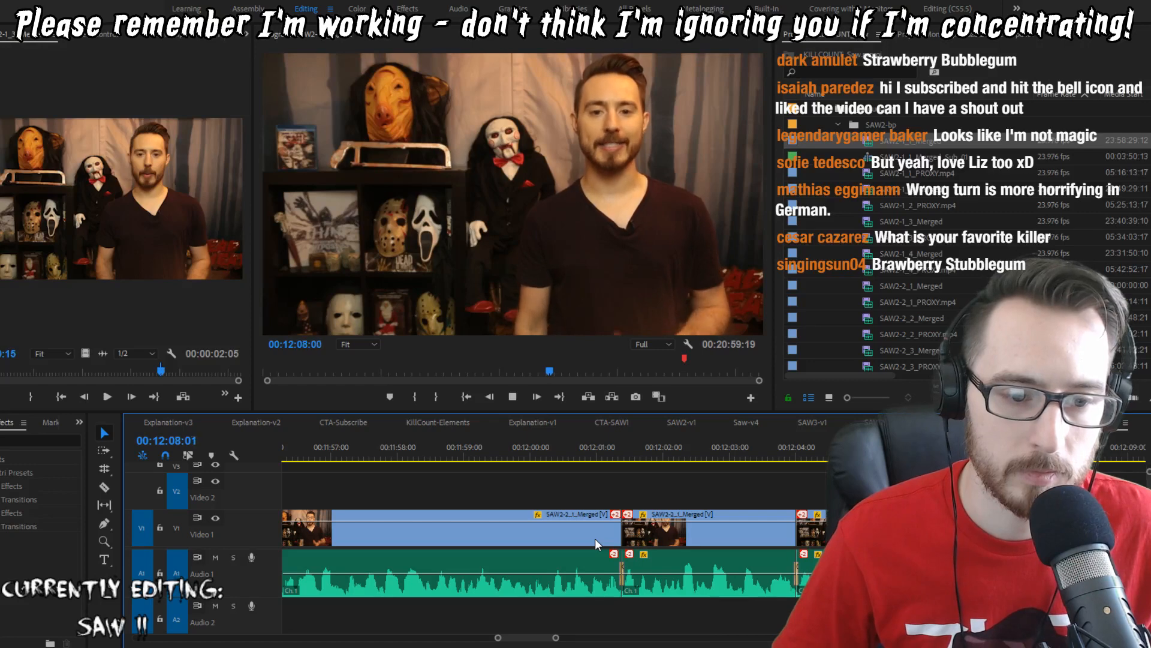
{"action": "key", "text": "space"}
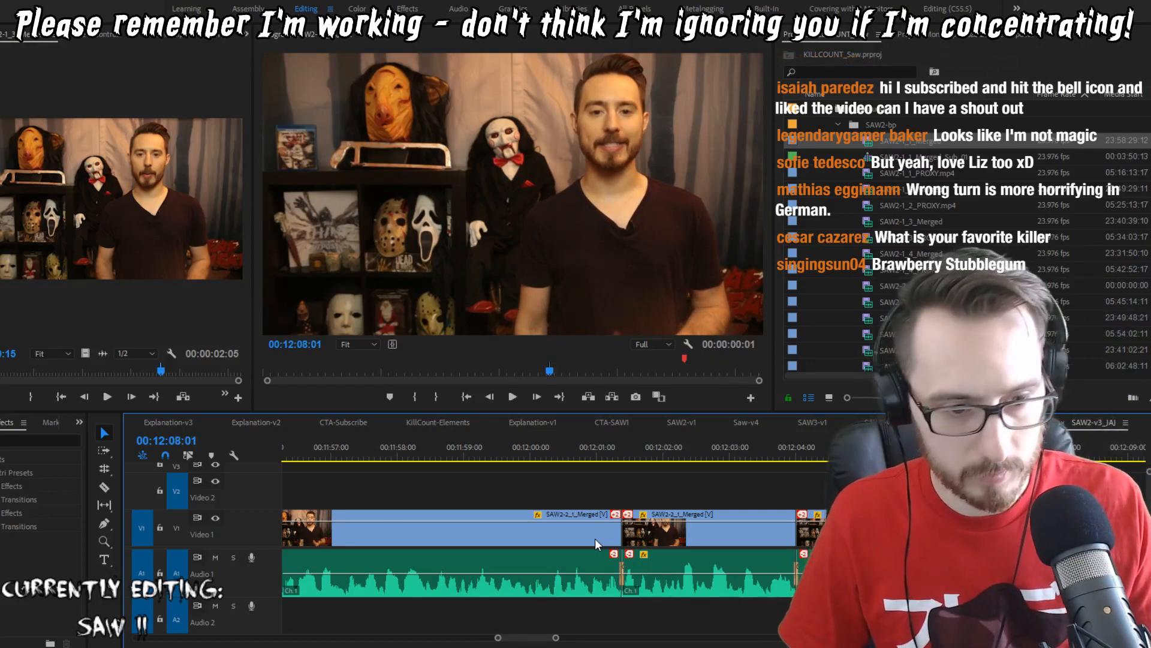
{"action": "key", "text": "ctrl+shift+x"}
{"action": "key", "text": "shift+Left"}
{"action": "key", "text": "shift+Left"}
{"action": "key", "text": "shift+Left"}
{"action": "key", "text": "shift+Left"}
{"action": "key", "text": "space"}
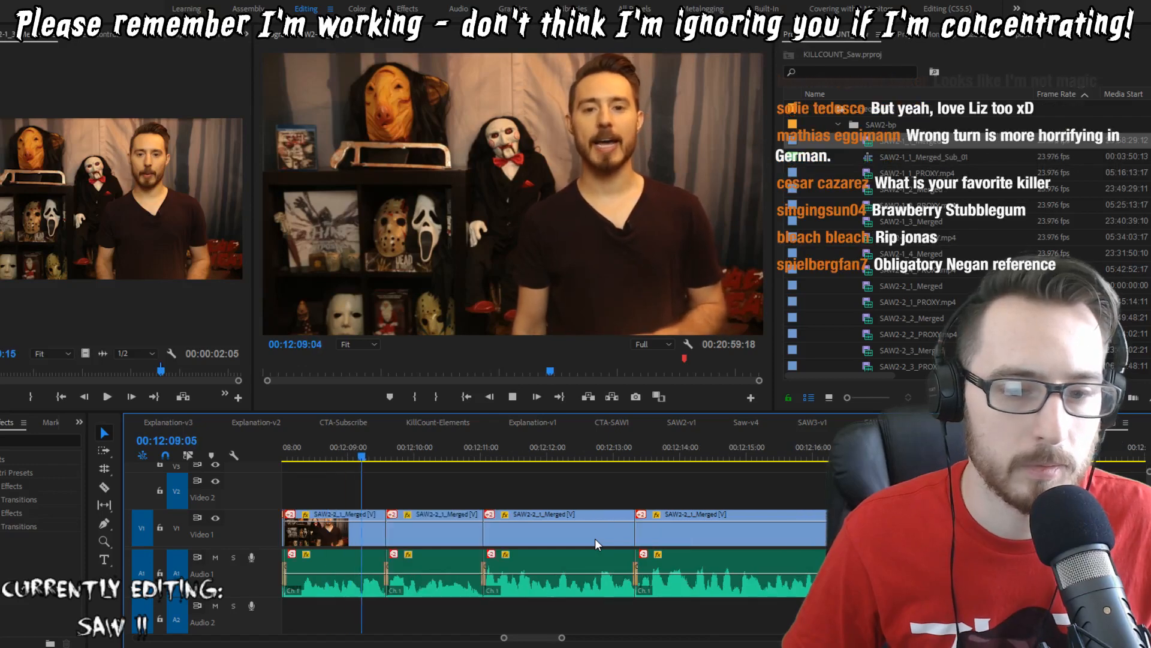
Step: Ripple-trim the end of the clip that starts at 00:12:08 by one frame and replay it
{"action": "key", "text": "space"}
{"action": "key", "text": "Left"}
{"action": "key", "text": "w"}
{"action": "key", "text": "Up"}
{"action": "key", "text": "space"}
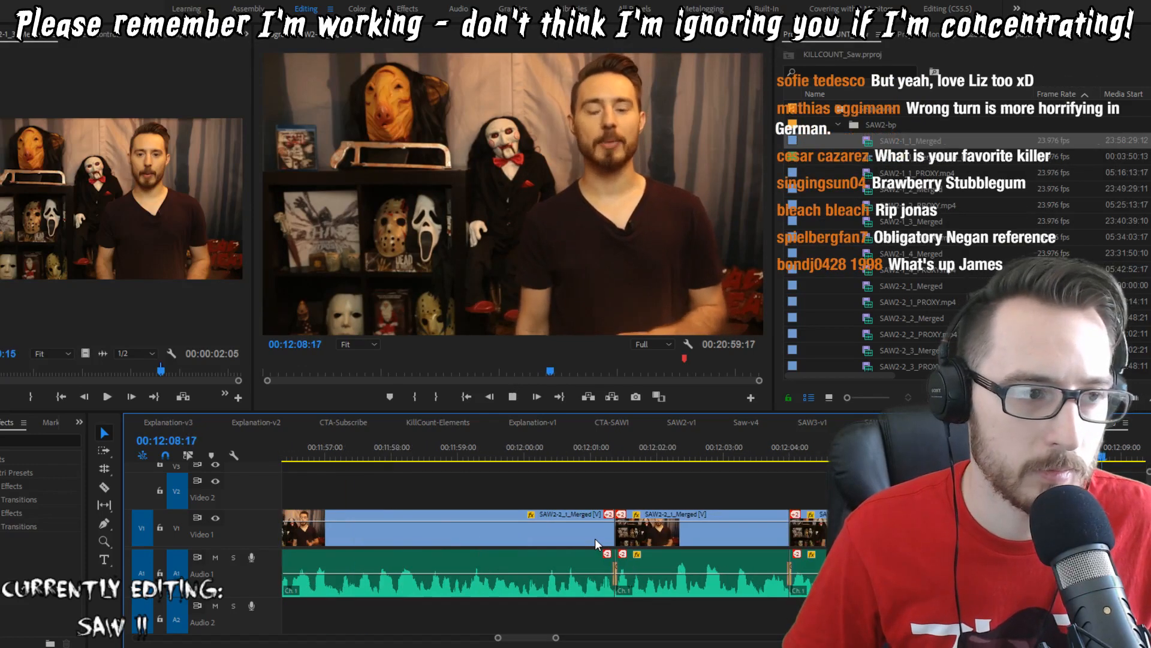
{"action": "key", "text": "Up"}
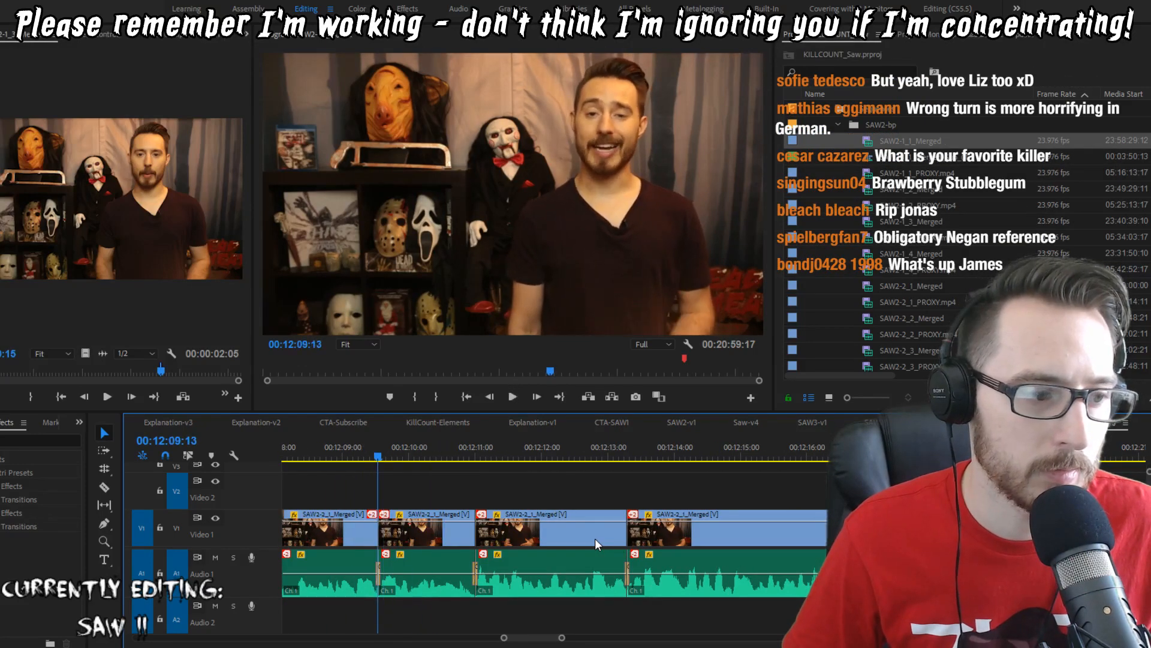
Step: Ripple-trim one frame from the start of the clip at 00:12:09:13 and replay across the cut
{"action": "key", "text": "Right"}
{"action": "key", "text": "q"}
{"action": "key", "text": "shift+Left"}
{"action": "key", "text": "shift+Left"}
{"action": "key", "text": "shift+Left"}
{"action": "key", "text": "space"}
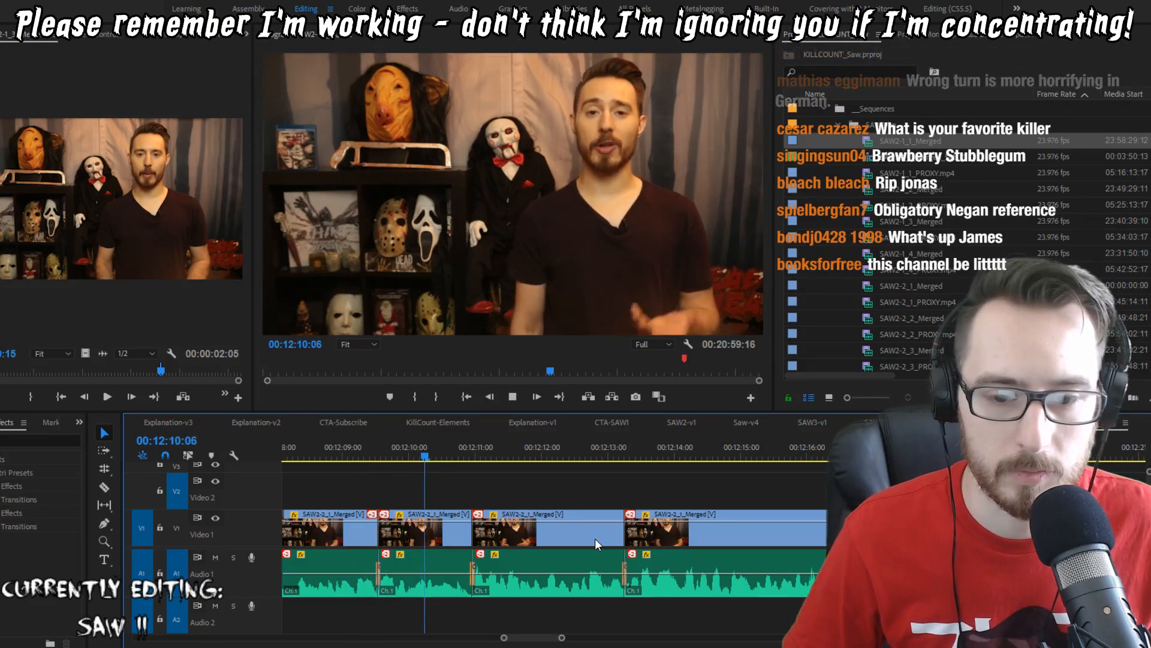
Step: Replay and adjust the trim at the cut between the two clips meeting near 00:12:10:22
{"action": "key", "text": "space"}
{"action": "key", "text": "w"}
{"action": "key", "text": "Up"}
{"action": "key", "text": "space"}
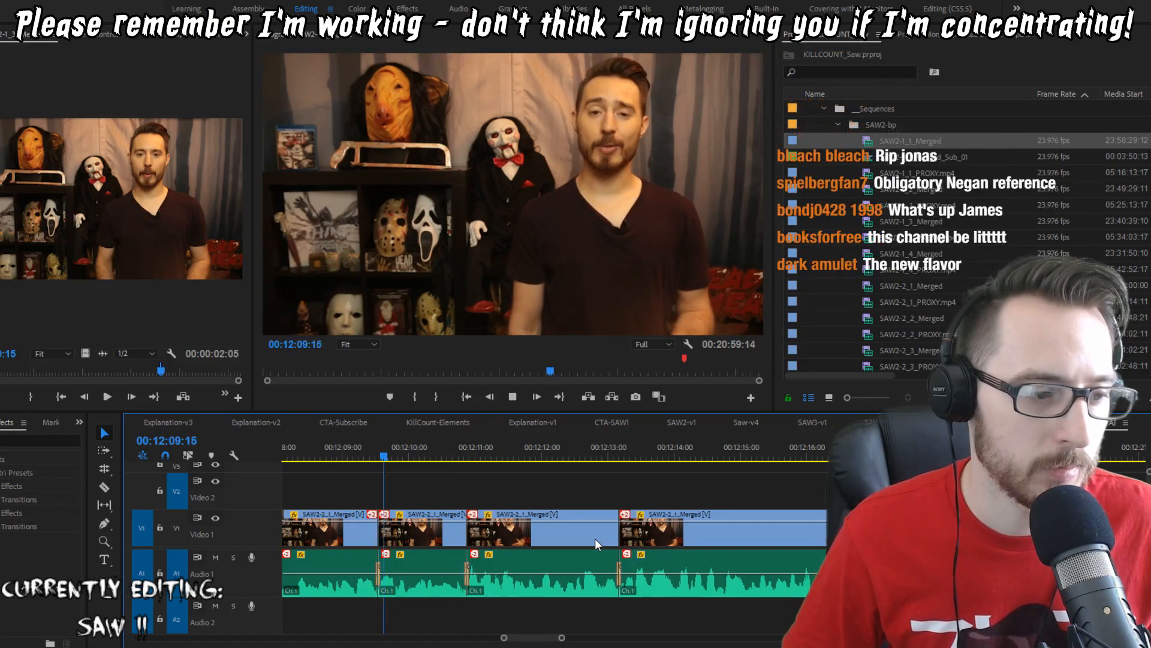
{"action": "key", "text": "space"}
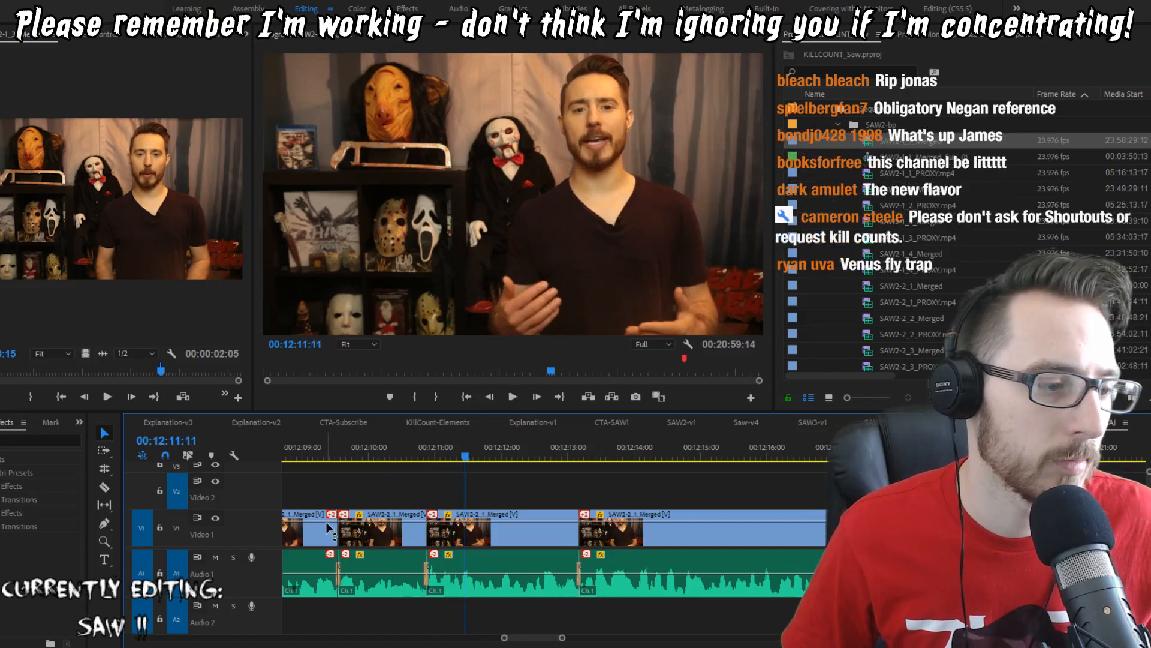
{"action": "scroll", "coordinate": [330, 528], "scroll_direction": "up", "scroll_amount": 3}
{"action": "key", "text": "q"}
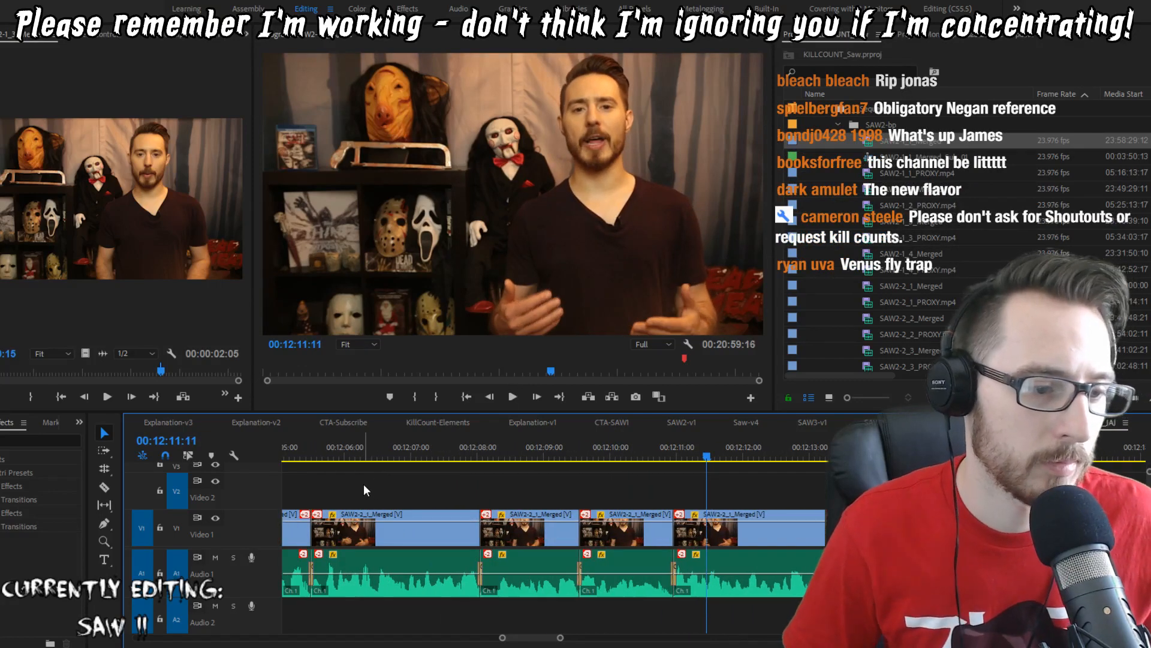
Step: Assign a pink label colour to the three consecutive clips ending at 00:12:10:22
{"action": "left_click_drag", "start_coordinate": [369, 485], "coordinate": [620, 591]}
{"action": "right_click", "coordinate": [637, 524]}
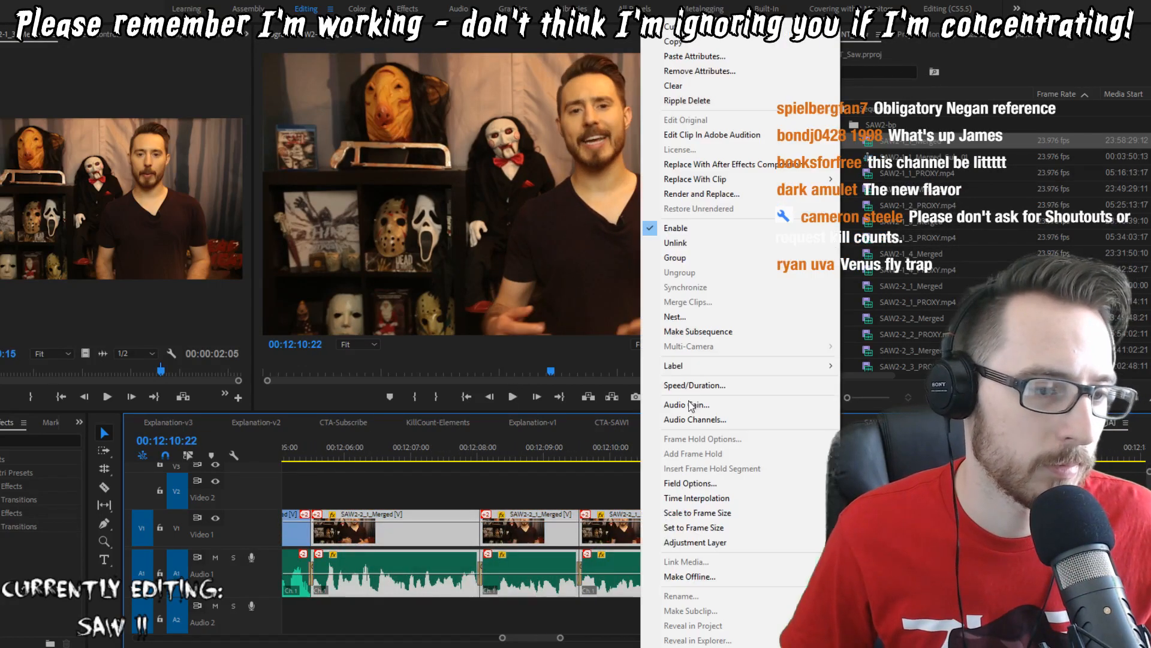
{"action": "mouse_move", "coordinate": [694, 368]}
{"action": "left_click", "coordinate": [869, 470]}
{"action": "left_click", "coordinate": [793, 495]}
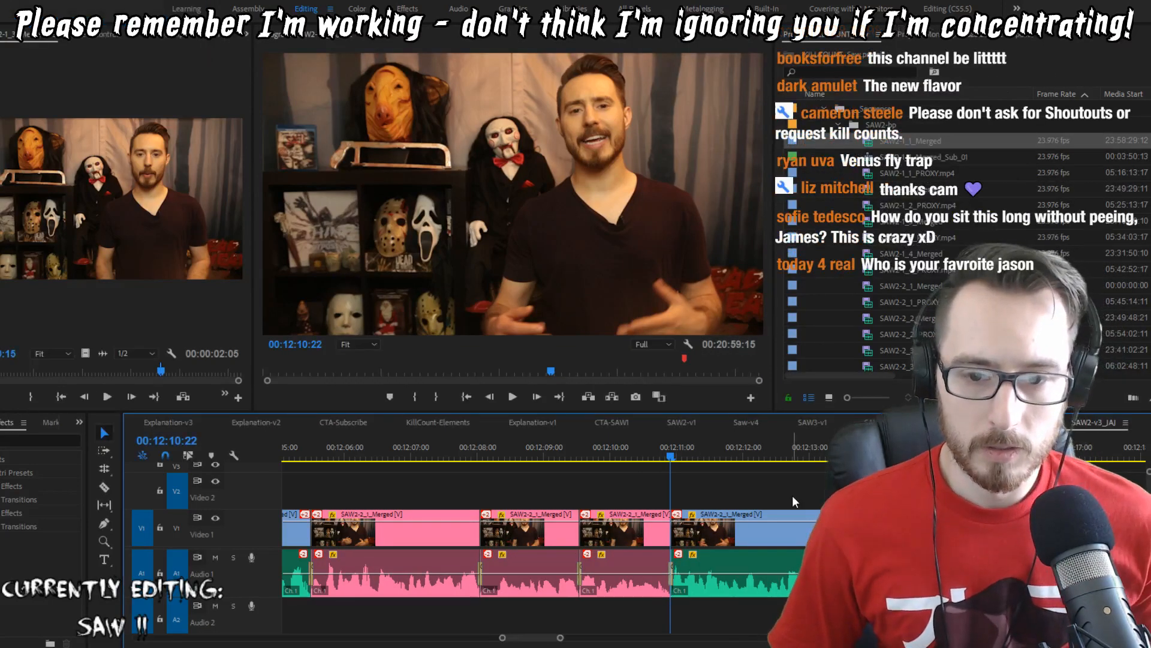
Step: Play the following clips, tighten the cut near 00:12:15:02 by one frame, and save the project
{"action": "key", "text": "space"}
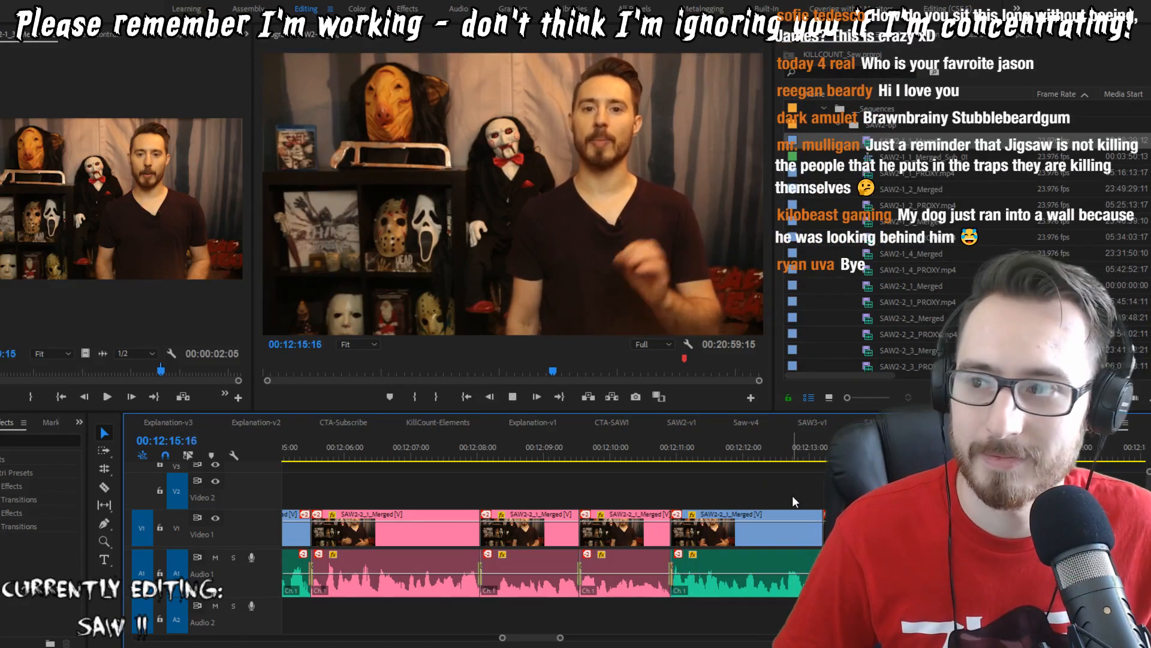
{"action": "key", "text": "Up"}
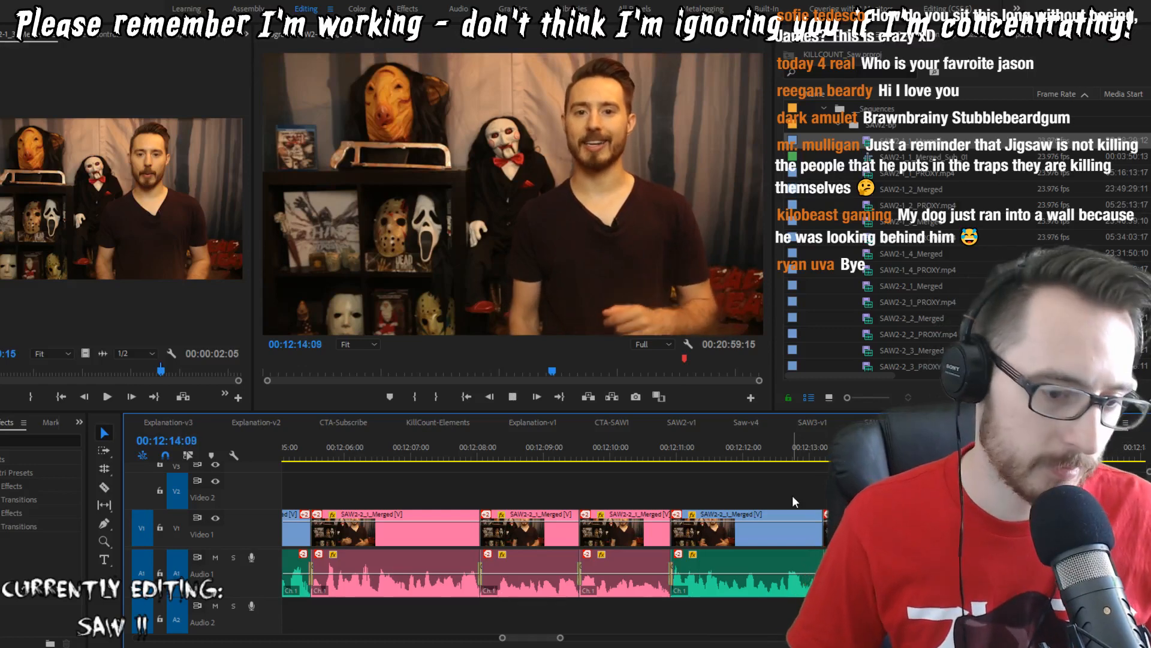
{"action": "key", "text": "space"}
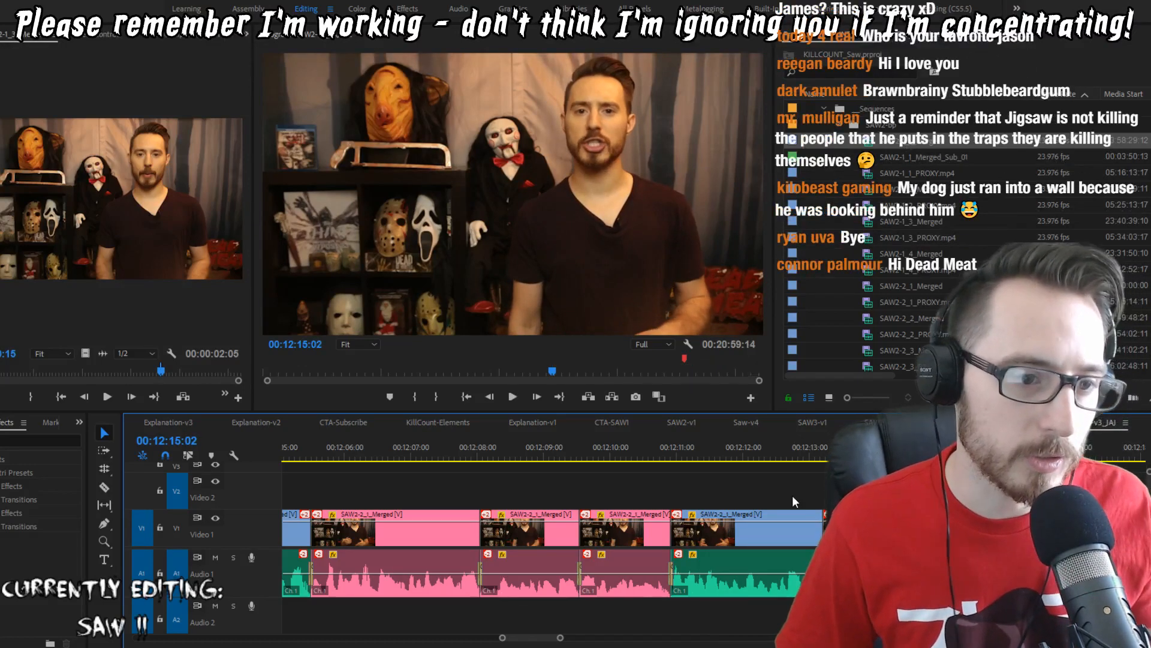
{"action": "key", "text": "ctrl+s"}
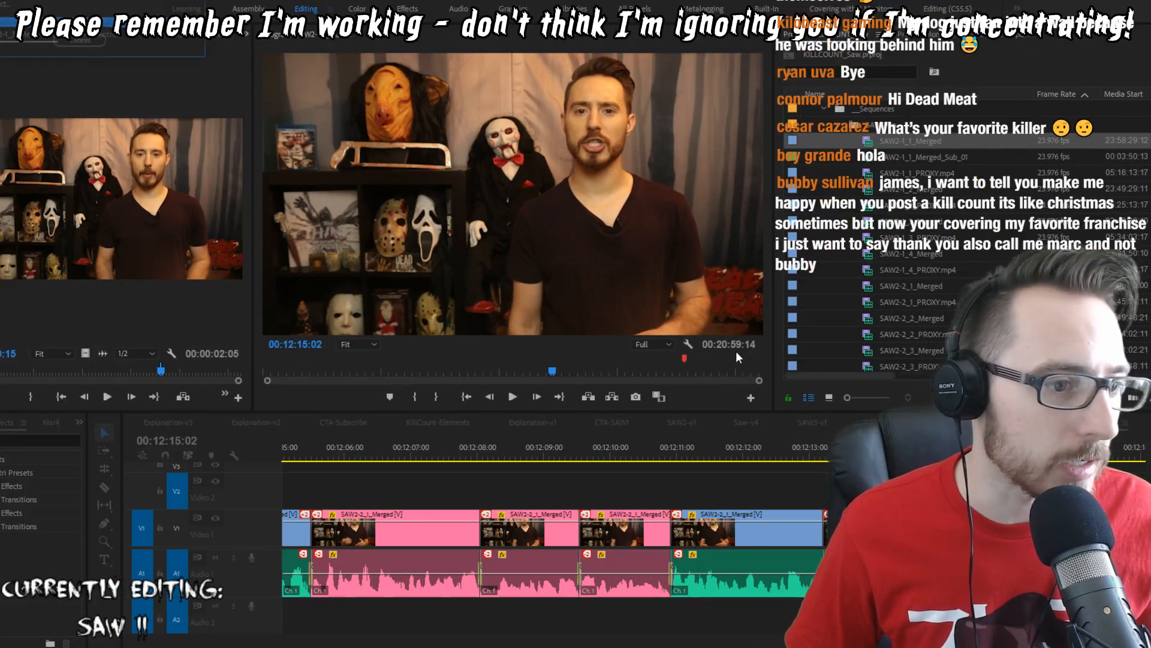
Step: Move the audio of the clip starting at 00:12:15:02 down to the Audio 2 track
{"action": "scroll", "coordinate": [567, 599], "scroll_direction": "down", "scroll_amount": 8}
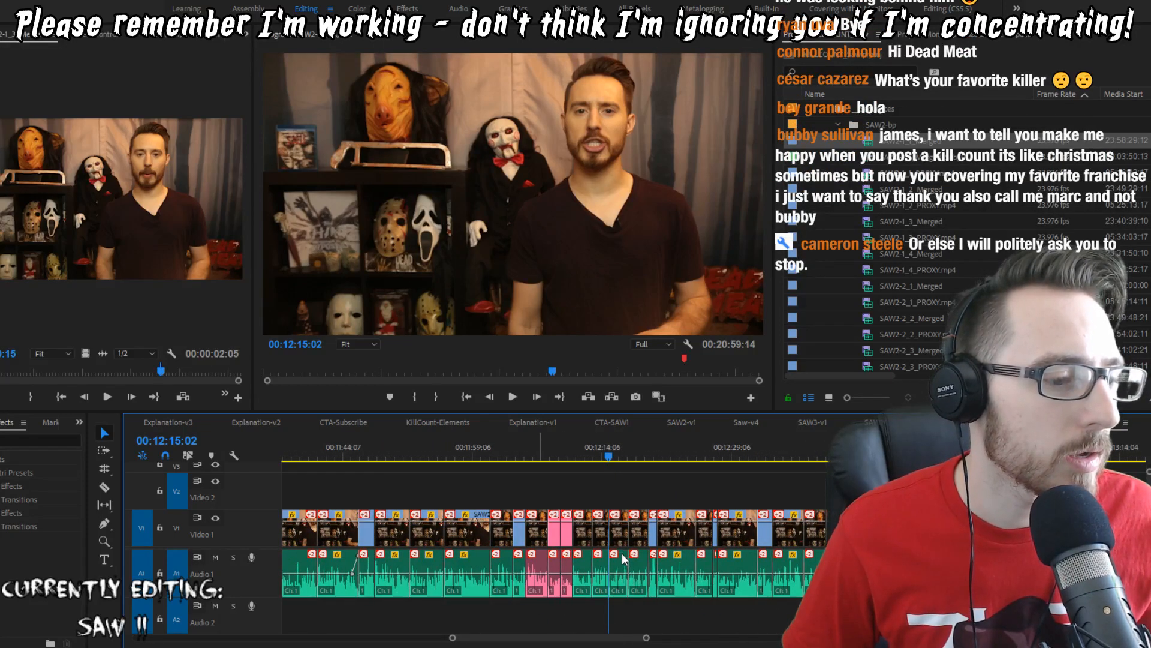
{"action": "left_click", "coordinate": [623, 559]}
{"action": "key", "text": "alt+Down"}
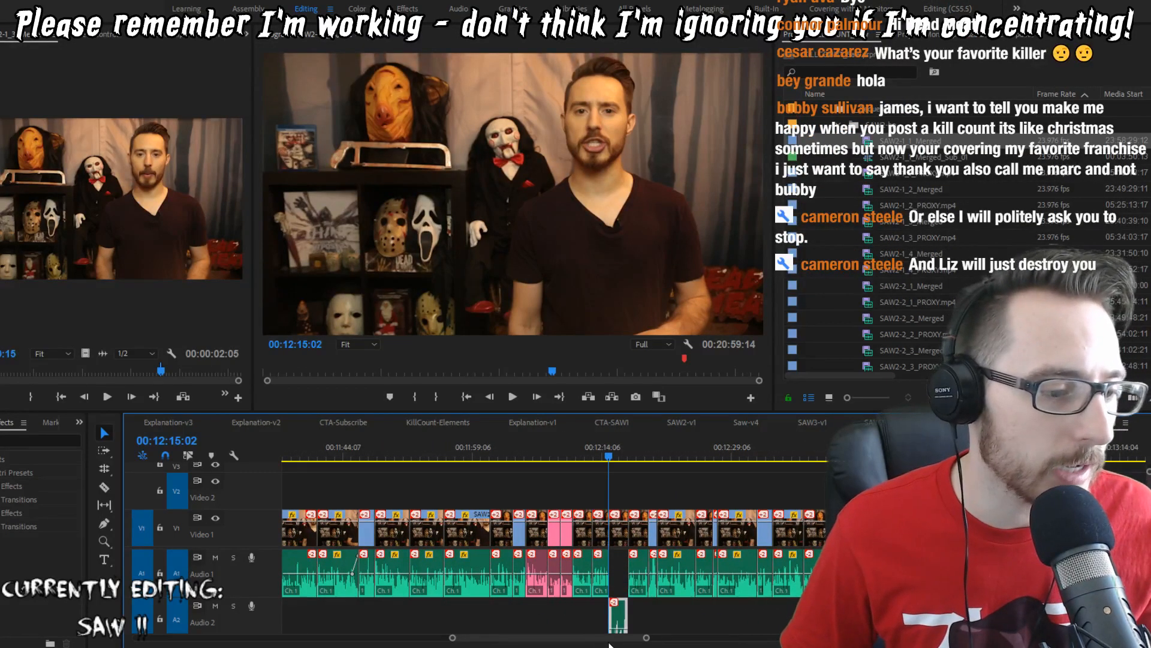
Step: Examine the rest of the sequence through to its end and play the closing clip from about 00:20:53
{"action": "left_click_drag", "start_coordinate": [610, 644], "coordinate": [688, 641]}
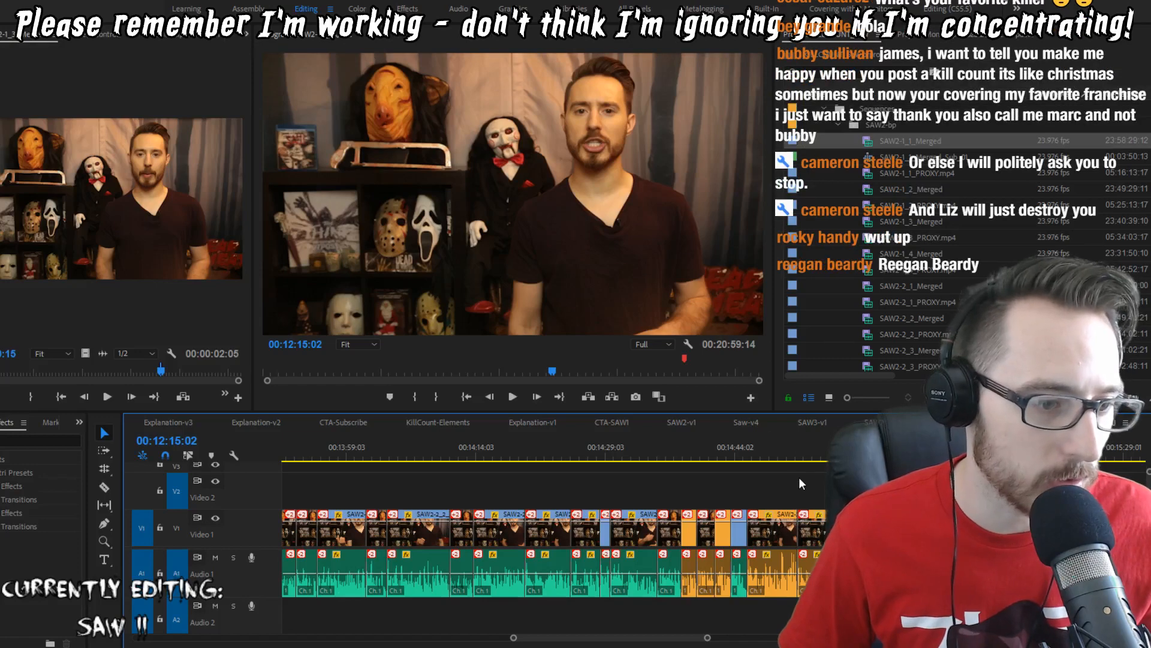
{"action": "left_click_drag", "start_coordinate": [673, 637], "coordinate": [819, 637]}
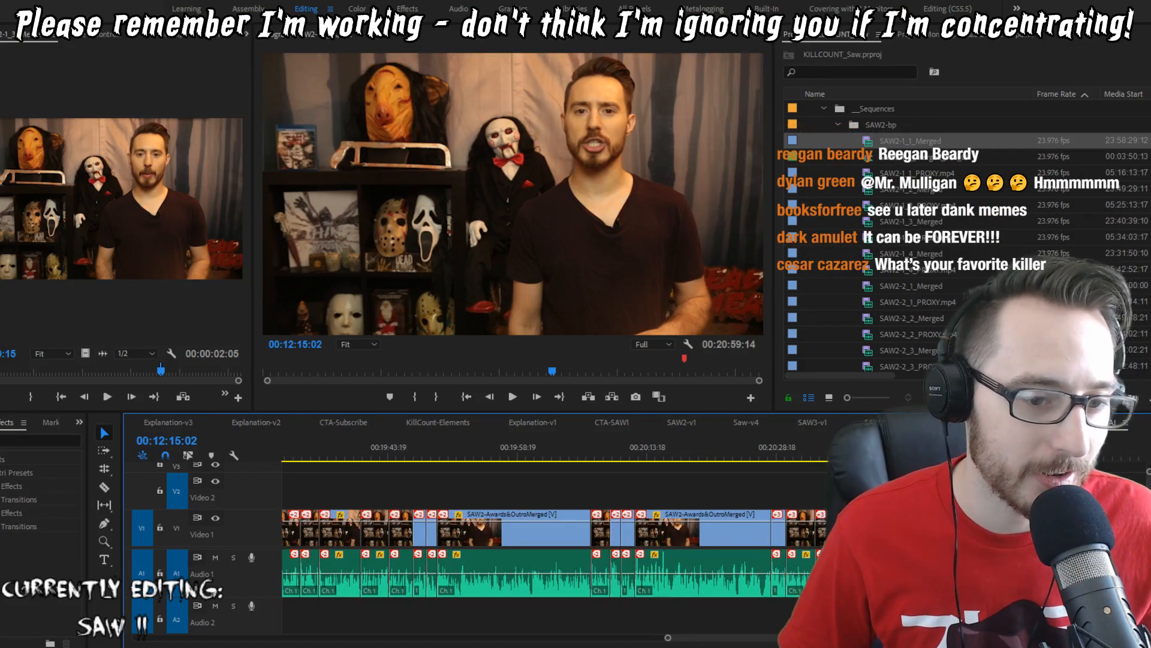
{"action": "scroll", "coordinate": [949, 468], "scroll_direction": "down", "scroll_amount": 3}
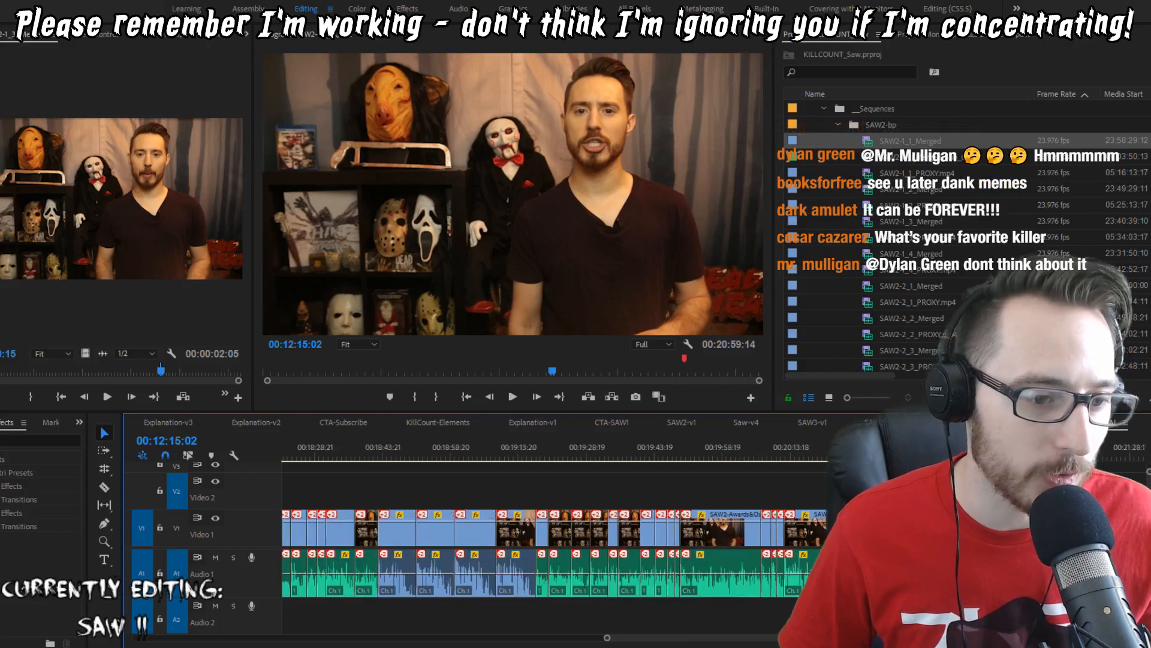
{"action": "left_click", "coordinate": [966, 449]}
{"action": "key", "text": "space"}
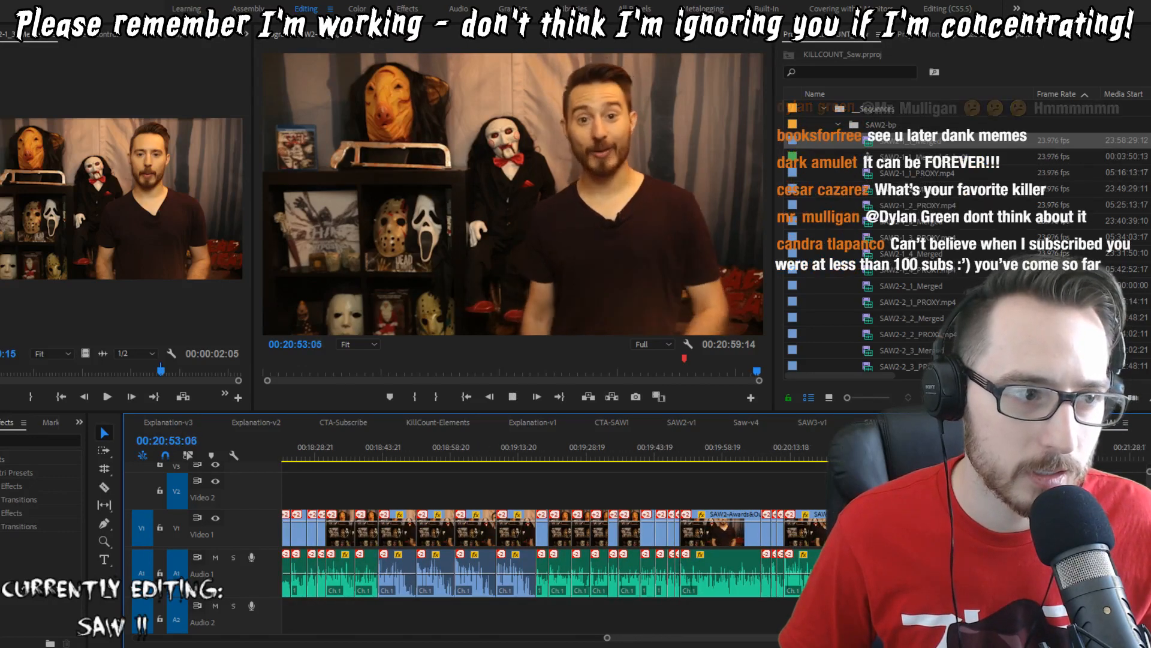
{"action": "key", "text": "space"}
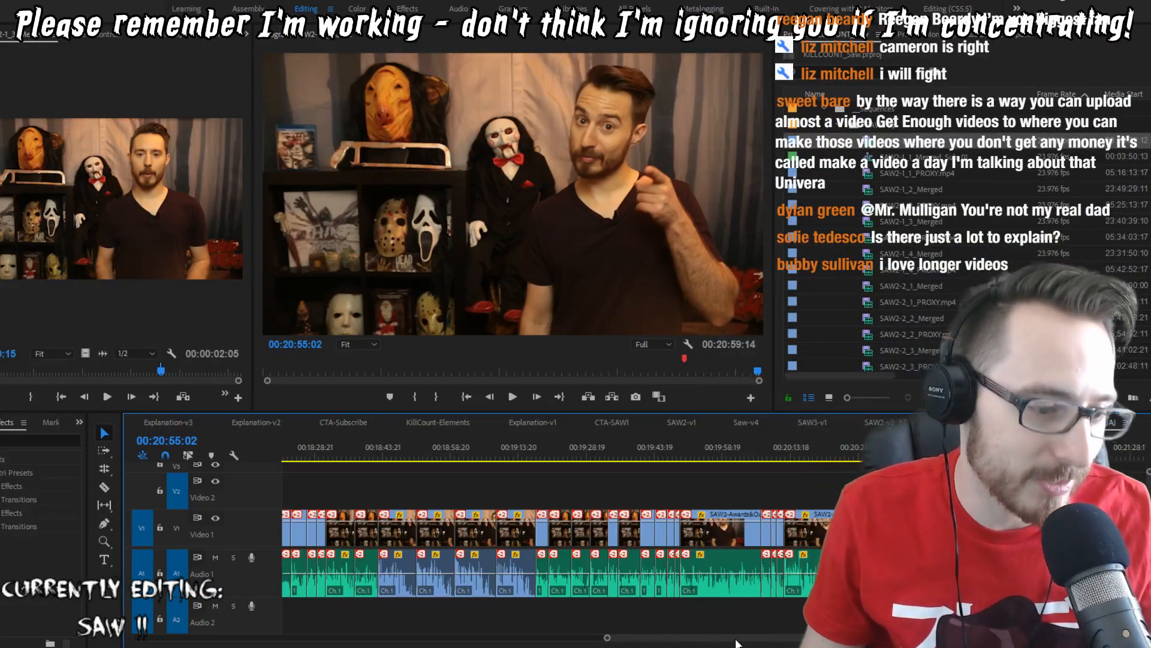
Step: Return the offset audio clip to the Audio 1 track and go back to the cut at 00:12:15:02
{"action": "left_click_drag", "start_coordinate": [736, 642], "coordinate": [538, 644]}
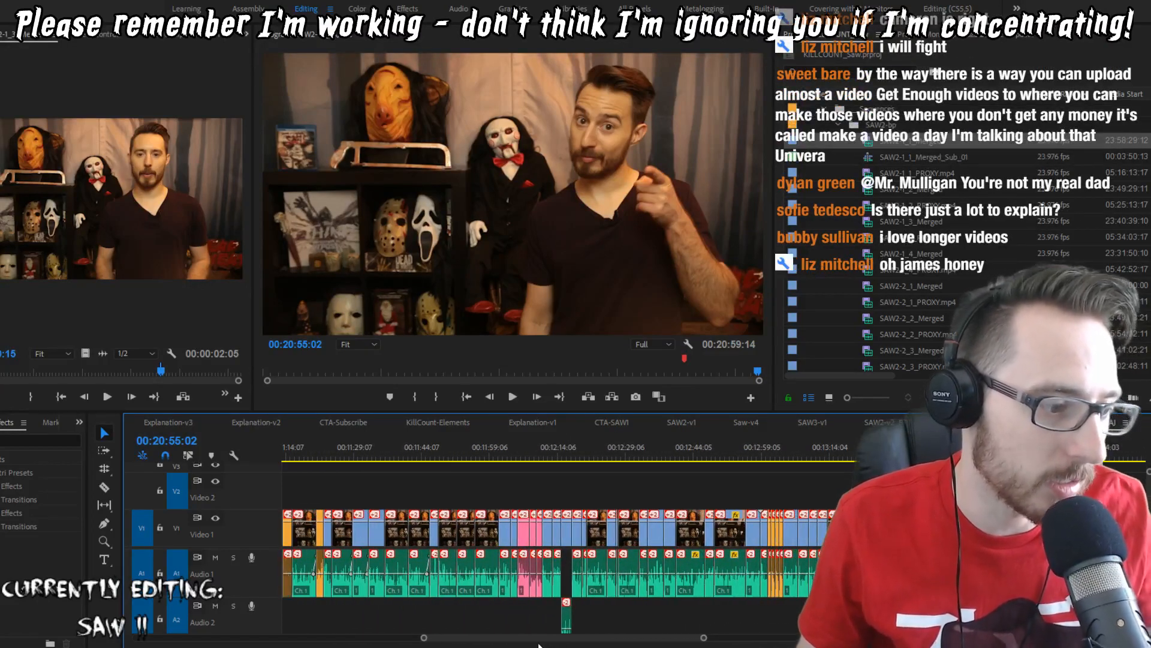
{"action": "scroll", "coordinate": [556, 560], "scroll_direction": "up", "scroll_amount": 8}
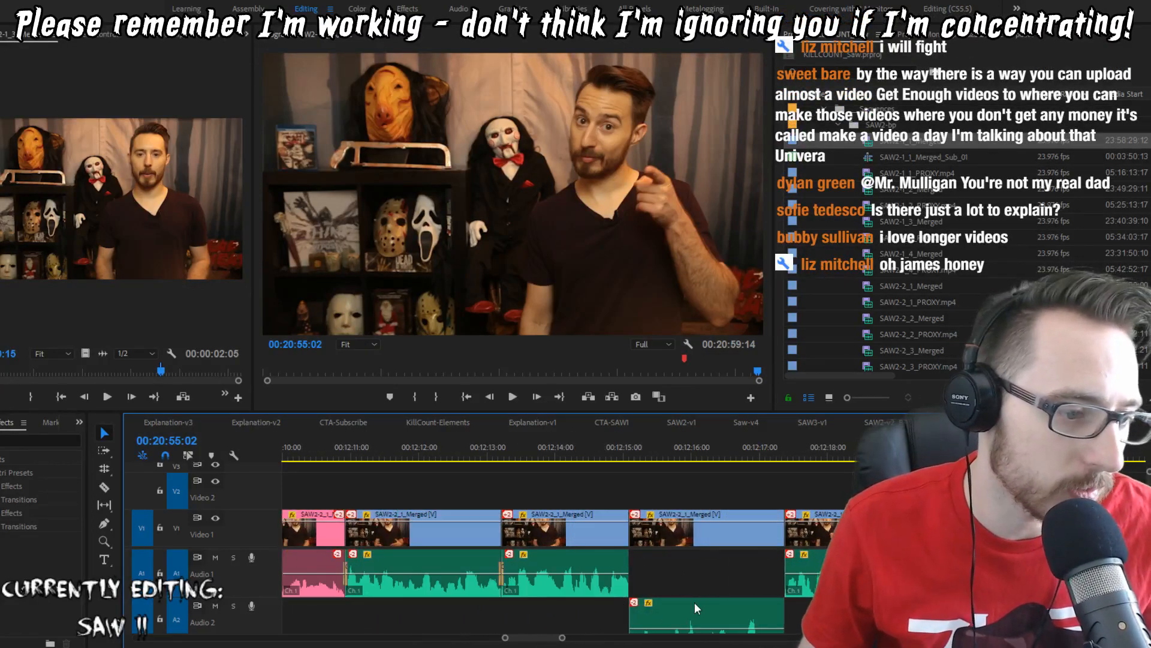
{"action": "key", "text": "alt+Up"}
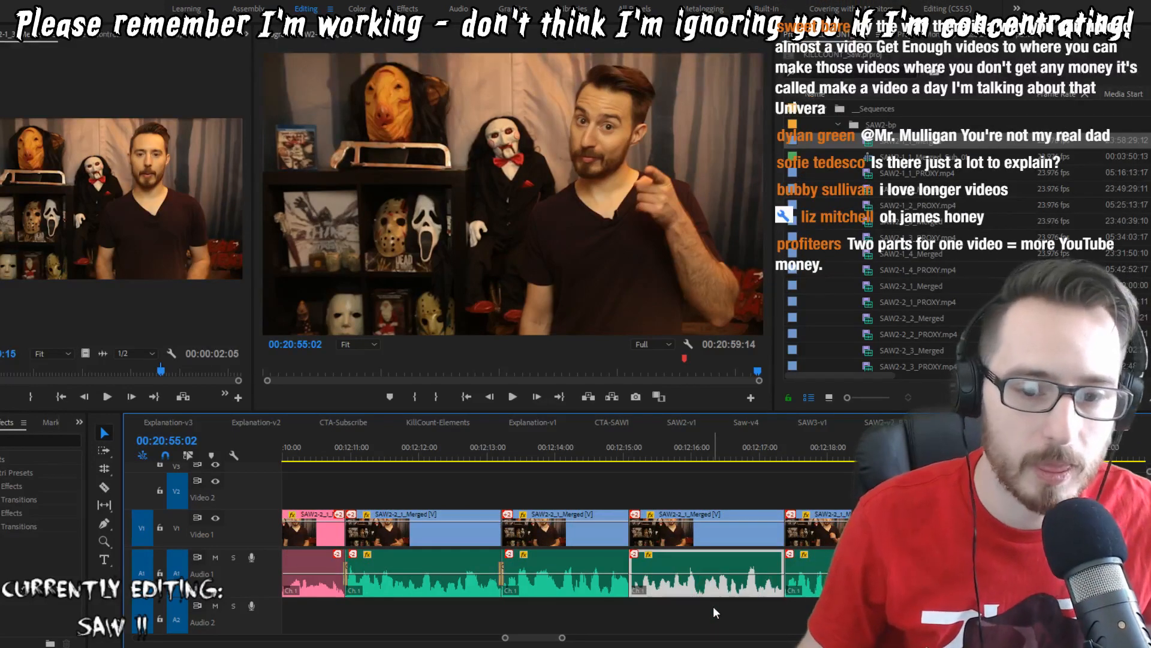
{"action": "left_click", "coordinate": [596, 442]}
{"action": "key", "text": "space"}
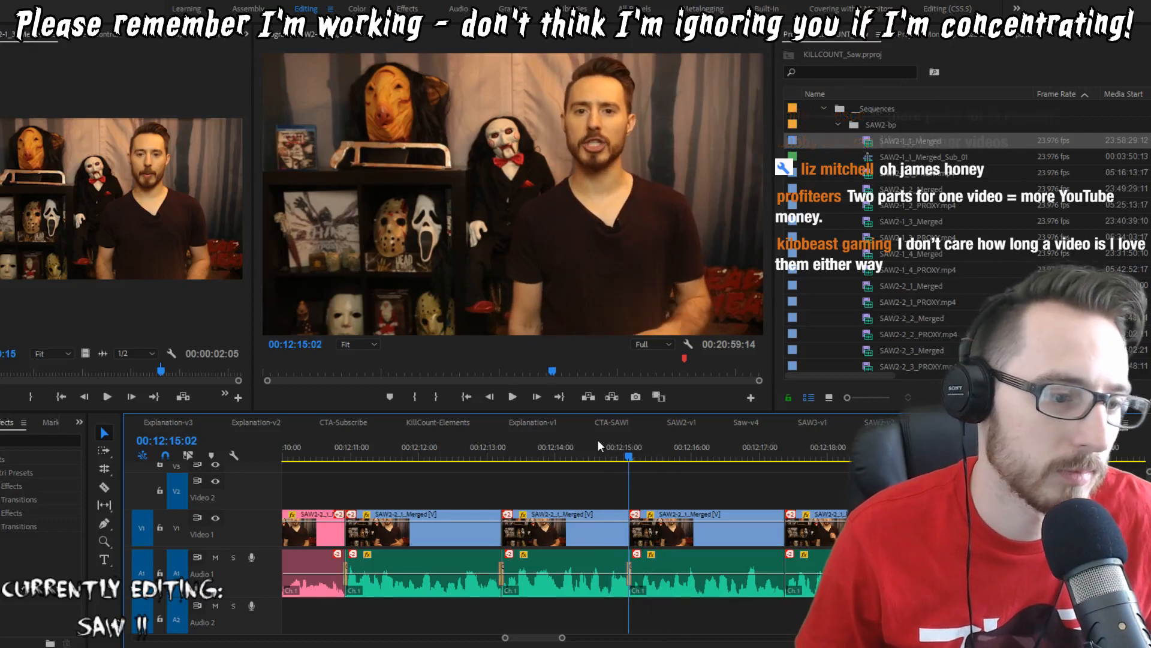
Step: Play through the cut near 00:12:17:07 and tighten it by two frames
{"action": "key", "text": "space"}
{"action": "key", "text": "space"}
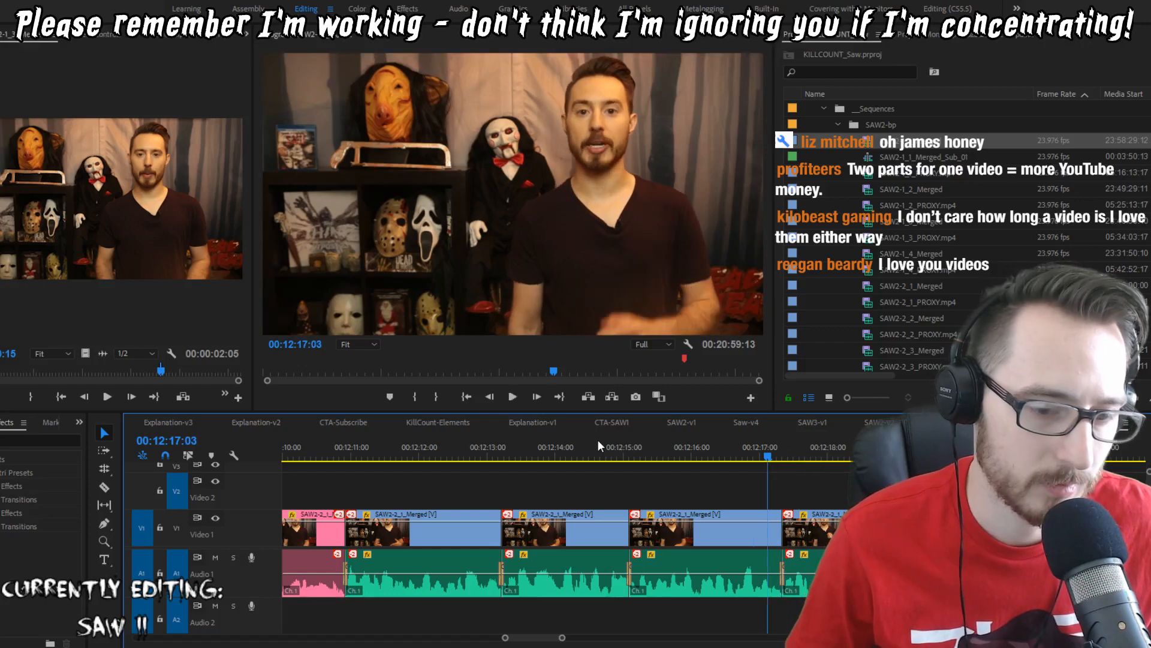
{"action": "key", "text": "space"}
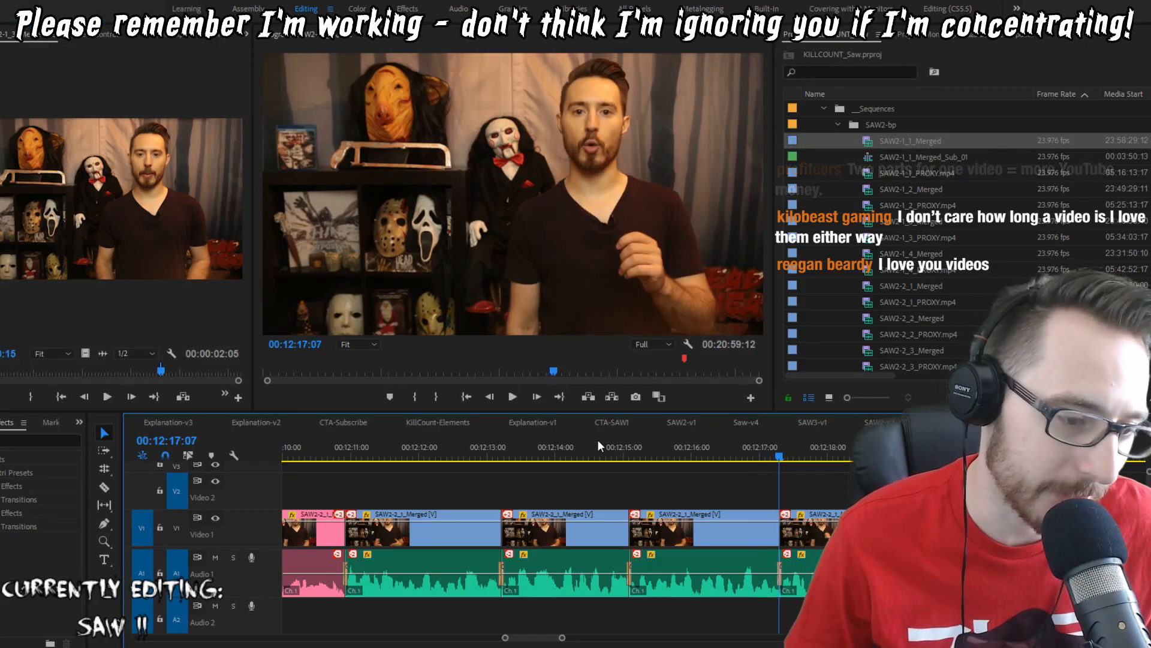
{"action": "key", "text": "Up"}
{"action": "key", "text": "space"}
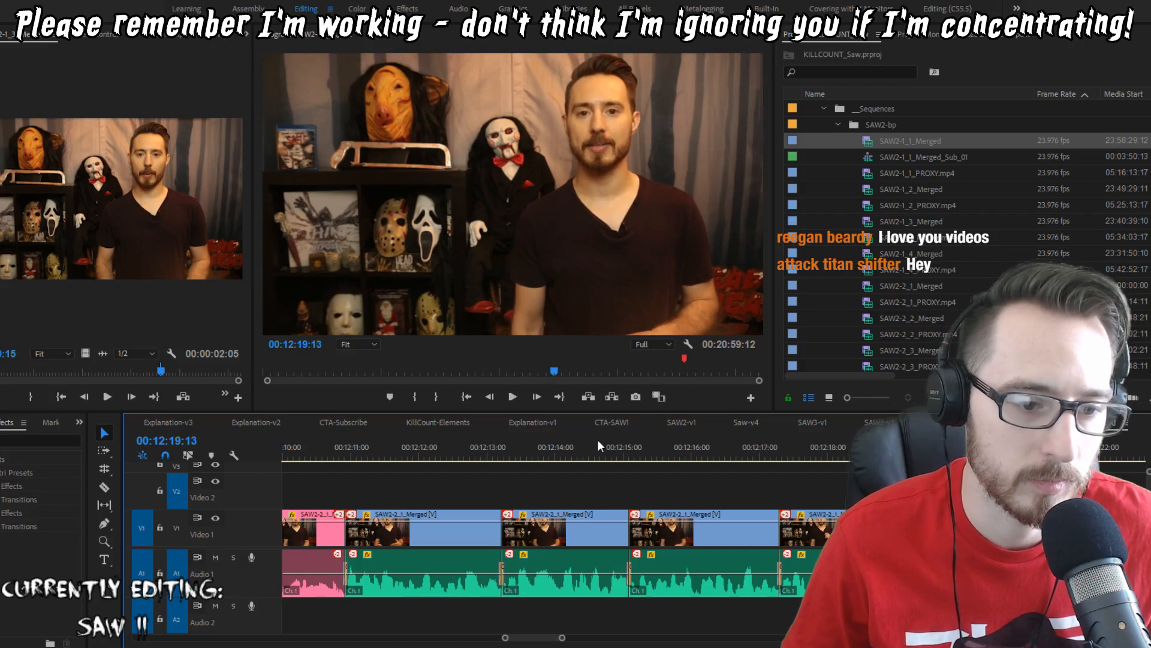
Step: Go back to the cut near 00:12:20, ripple-trim two frames from the start of its clip, and replay it
{"action": "key", "text": "Up"}
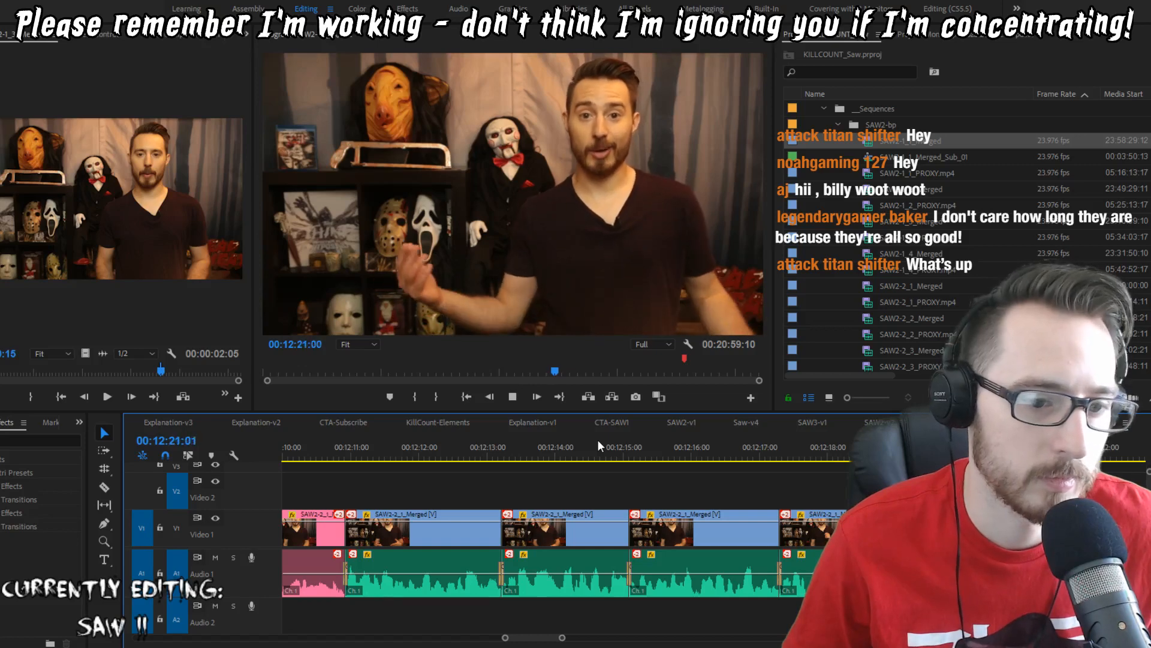
{"action": "key", "text": "Up"}
{"action": "key", "text": "Right"}
{"action": "key", "text": "Right"}
{"action": "key", "text": "q"}
{"action": "key", "text": "Up"}
{"action": "key", "text": "space"}
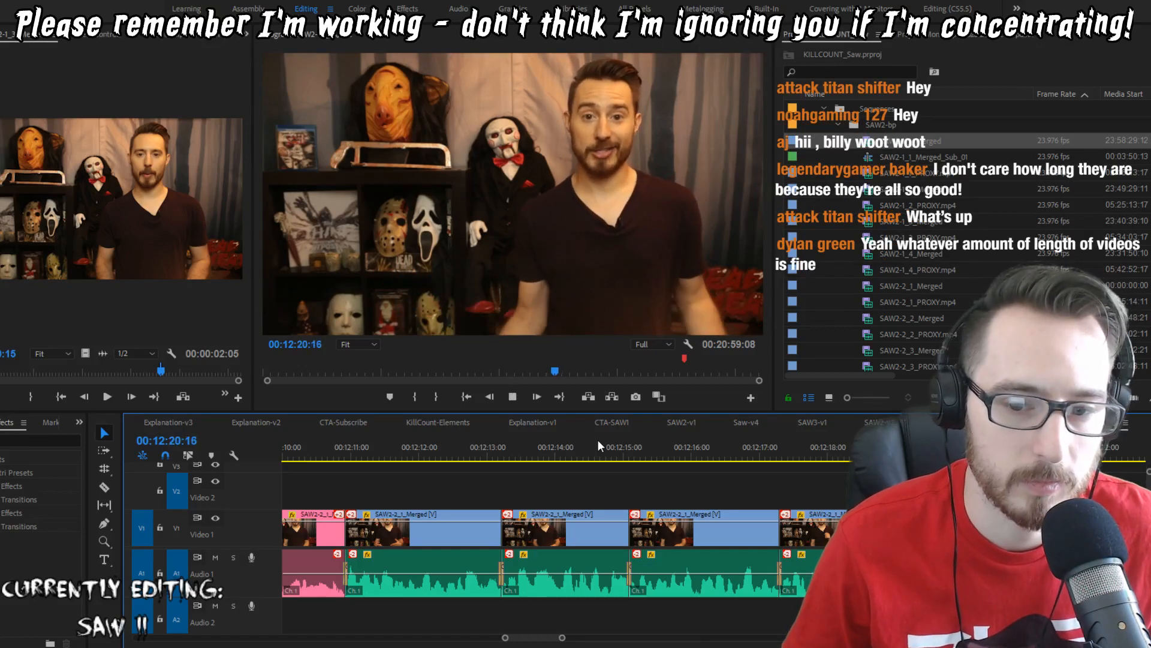
Step: Trim one more frame from the start of the clip near 00:12:20 and play it again
{"action": "key", "text": "Up"}
{"action": "key", "text": "Right"}
{"action": "key", "text": "q"}
{"action": "key", "text": "Up"}
{"action": "key", "text": "space"}
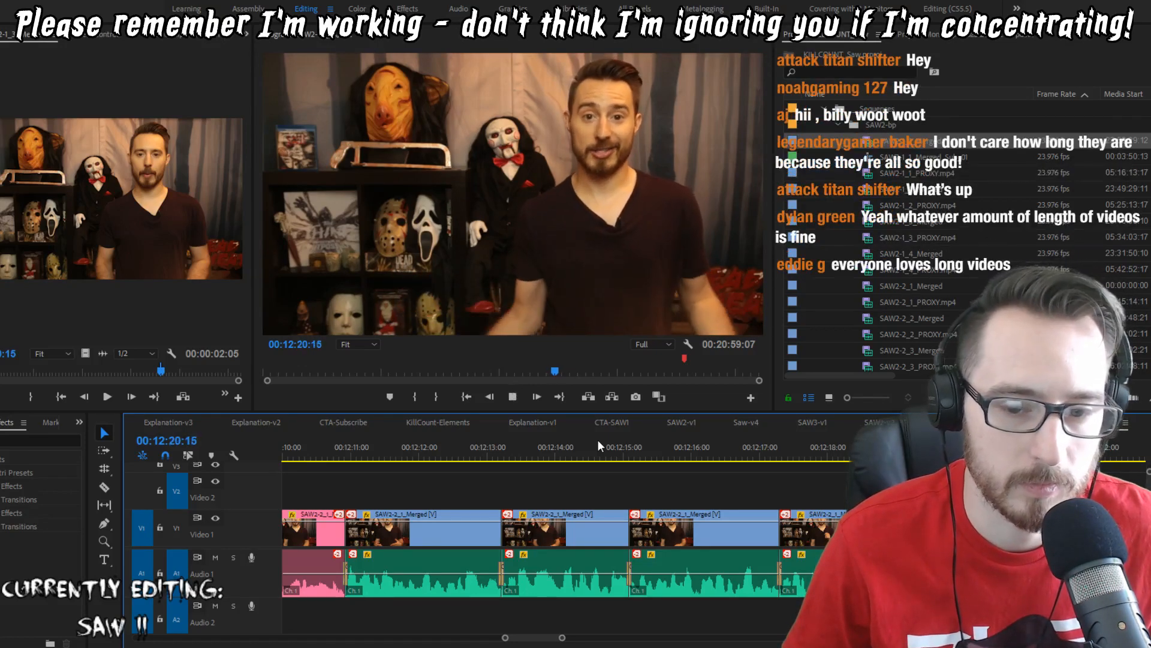
{"action": "key", "text": "Up"}
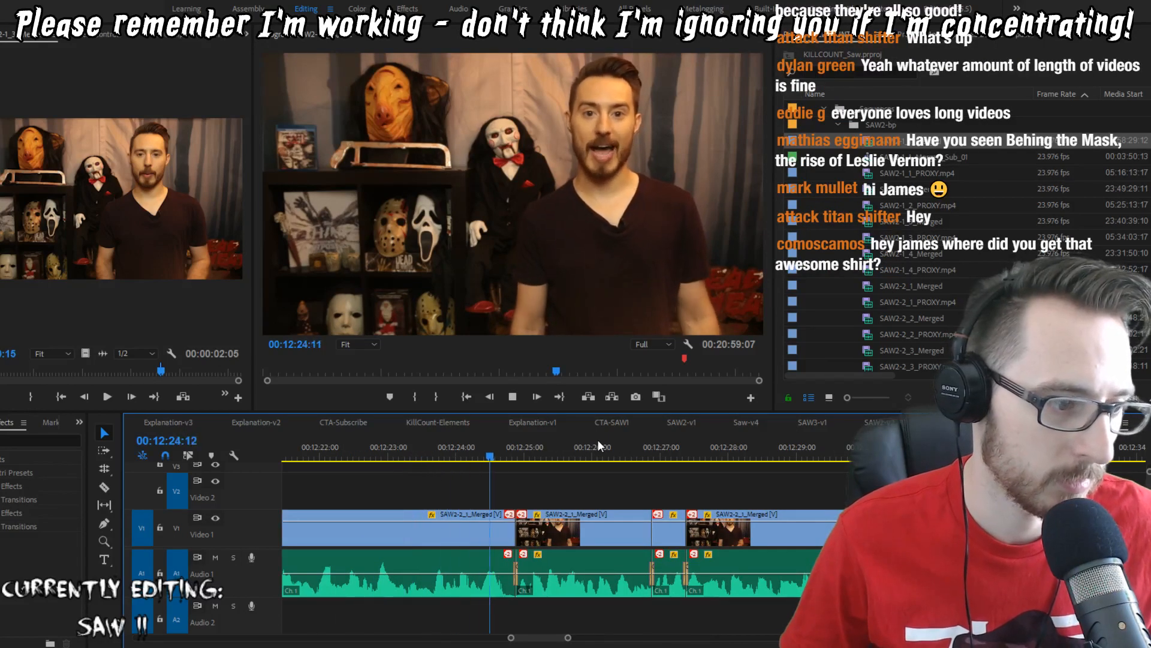
Step: Ripple-trim four frames from the end of the long clip that finishes just after 00:12:24:11, and replay the cut
{"action": "key", "text": "space"}
{"action": "key", "text": "w"}
{"action": "key", "text": "Left"}
{"action": "key", "text": "Left"}
{"action": "key", "text": "Left"}
{"action": "key", "text": "Left"}
{"action": "key", "text": "Left"}
{"action": "key", "text": "Left"}
{"action": "key", "text": "Left"}
{"action": "key", "text": "Left"}
{"action": "key", "text": "Left"}
{"action": "key", "text": "Left"}
{"action": "key", "text": "Left"}
{"action": "key", "text": "Left"}
{"action": "key", "text": "Left"}
{"action": "key", "text": "Left"}
{"action": "key", "text": "Left"}
{"action": "key", "text": "Left"}
{"action": "key", "text": "Left"}
{"action": "key", "text": "Left"}
{"action": "key", "text": "Left"}
{"action": "key", "text": "Left"}
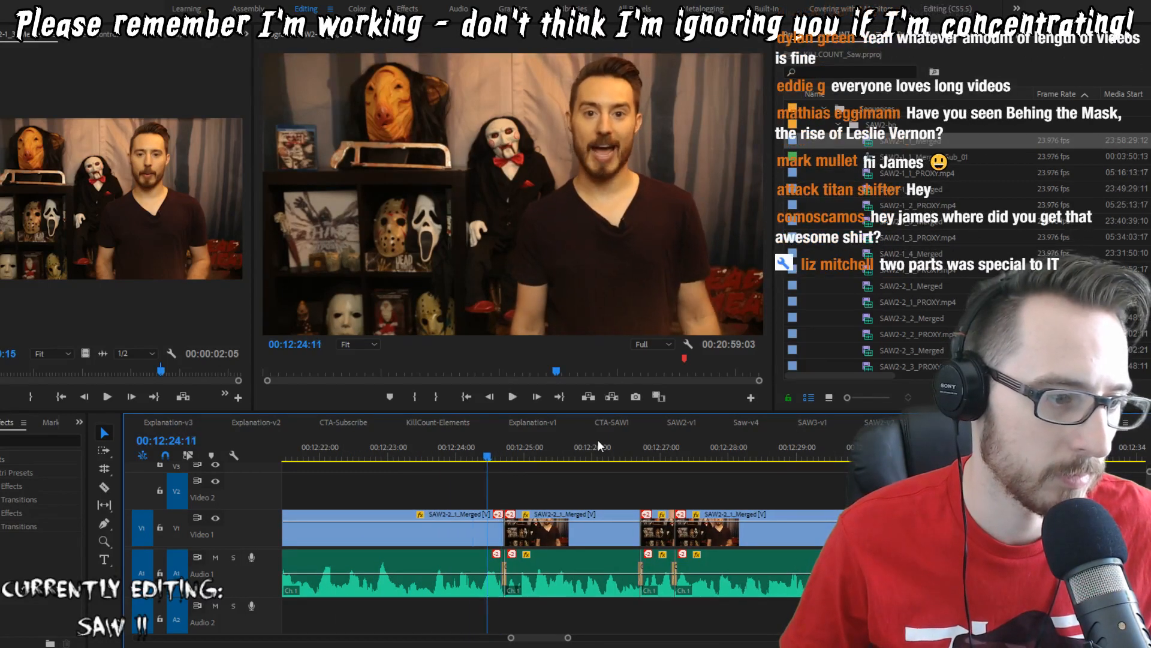
{"action": "key", "text": "space"}
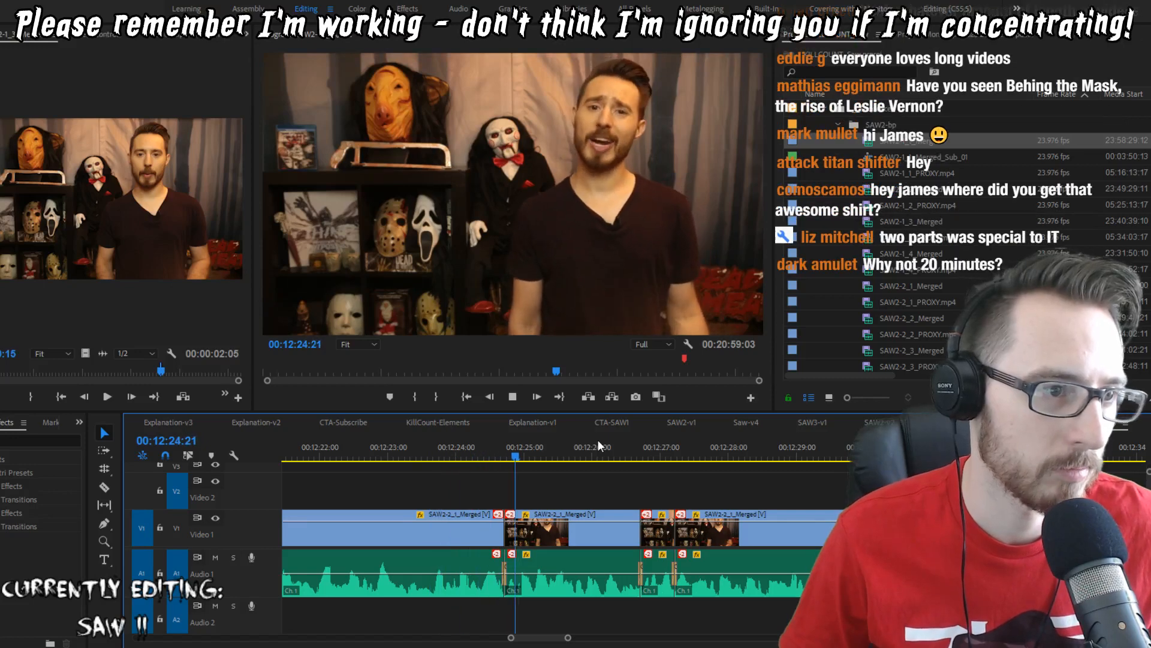
Step: Ripple-trim one frame from the start of the clip after the cut near 00:12:24:17 and replay from before it
{"action": "key", "text": "space"}
{"action": "key", "text": "Up"}
{"action": "key", "text": "Right"}
{"action": "key", "text": "q"}
{"action": "key", "text": "shift+Left"}
{"action": "key", "text": "shift+Left"}
{"action": "key", "text": "shift+Left"}
{"action": "key", "text": "shift+Left"}
{"action": "key", "text": "space"}
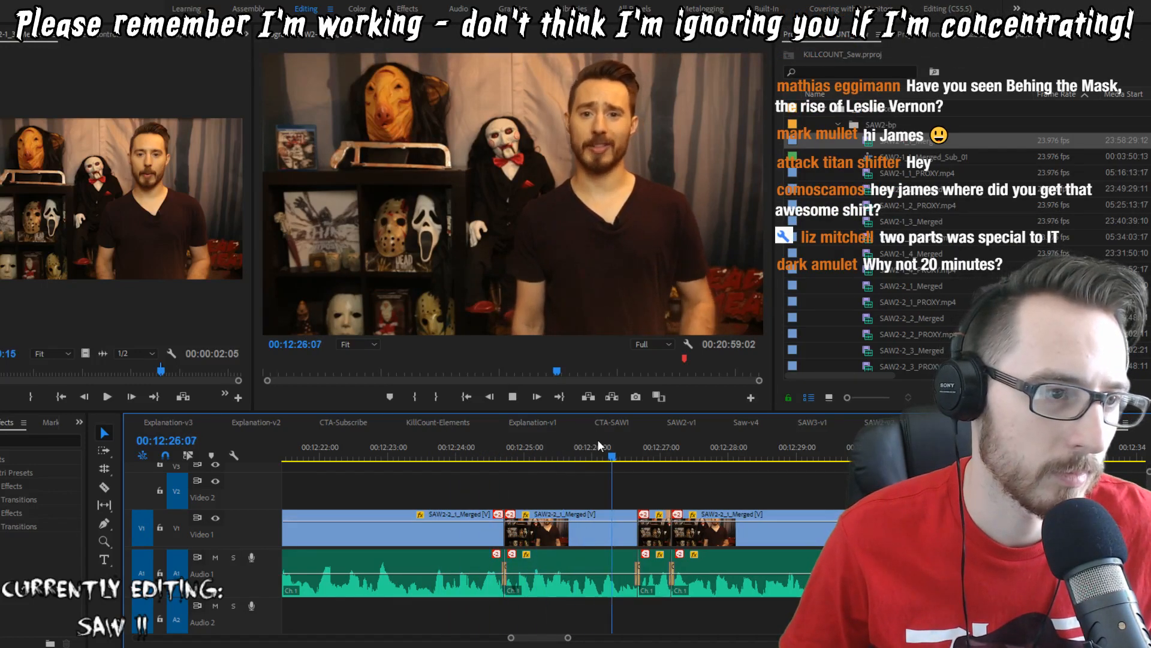
Step: Tighten the cut before the short clip near 00:12:26:16 by one frame and replay from before it
{"action": "key", "text": "space"}
{"action": "key", "text": "Up"}
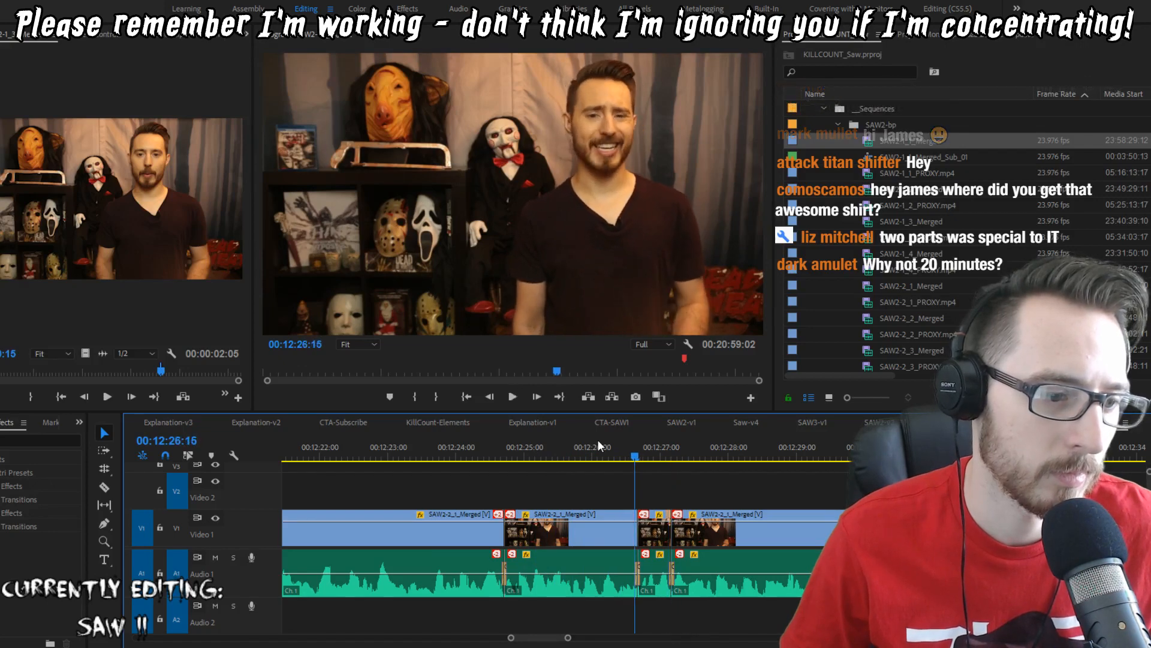
{"action": "key", "text": "q"}
{"action": "key", "text": "shift+Left"}
{"action": "key", "text": "shift+Left"}
{"action": "key", "text": "shift+Left"}
{"action": "key", "text": "shift+Left"}
{"action": "key", "text": "space"}
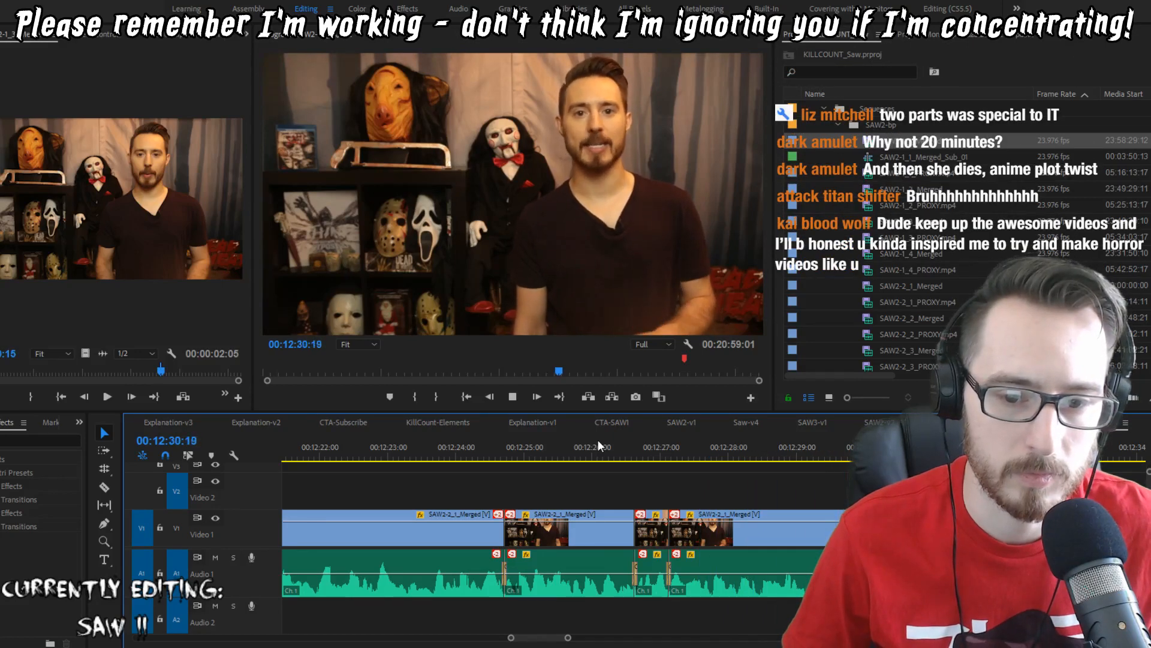
Step: Tighten the next cut, near 00:12:31, by one frame and play across it
{"action": "key", "text": "space"}
{"action": "key", "text": "space"}
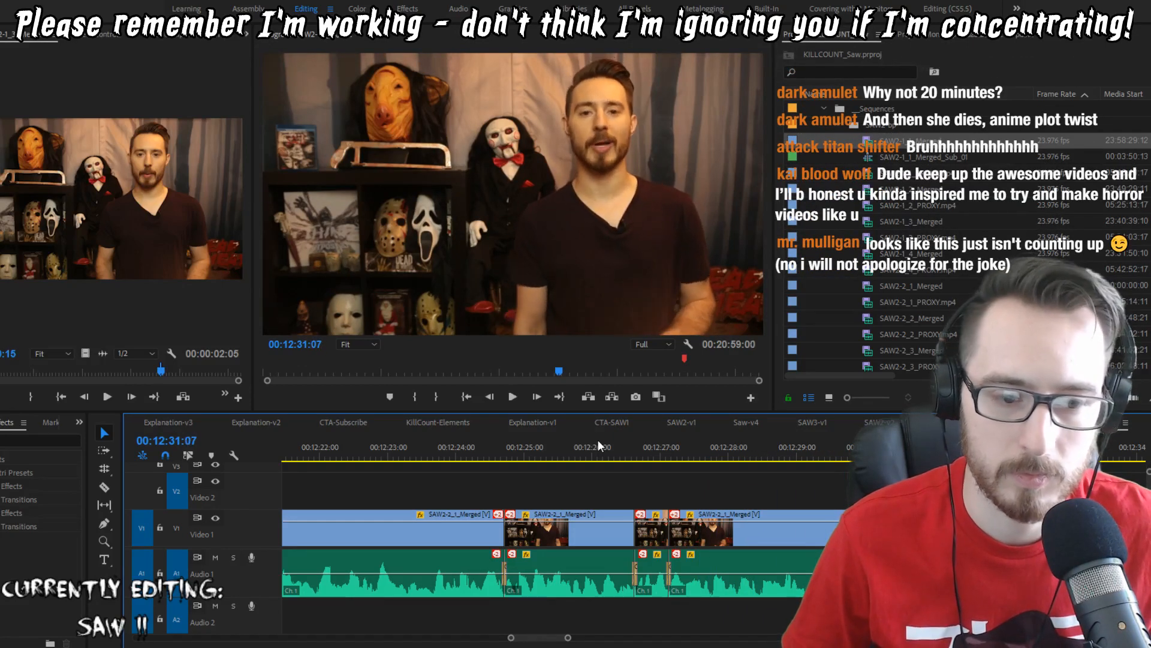
{"action": "key", "text": "space"}
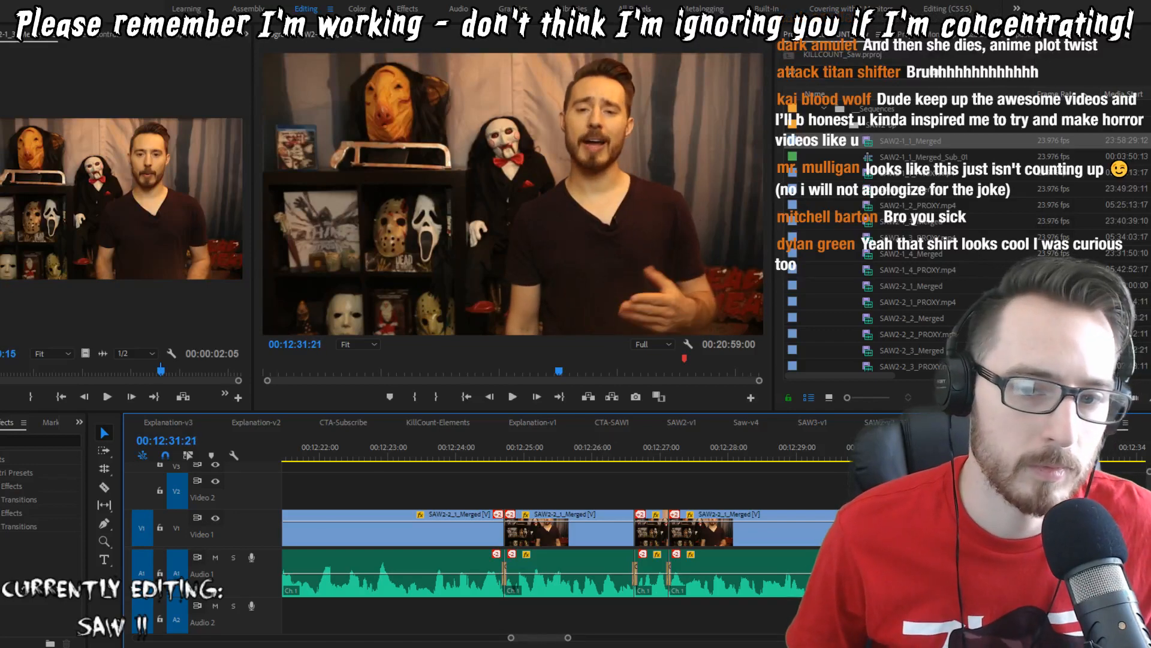
Step: Give the three consecutive clips from about 00:12:24:17 to 00:12:31:17 the pink label colour
{"action": "left_click_drag", "start_coordinate": [796, 506], "coordinate": [566, 602]}
{"action": "right_click", "coordinate": [590, 575]}
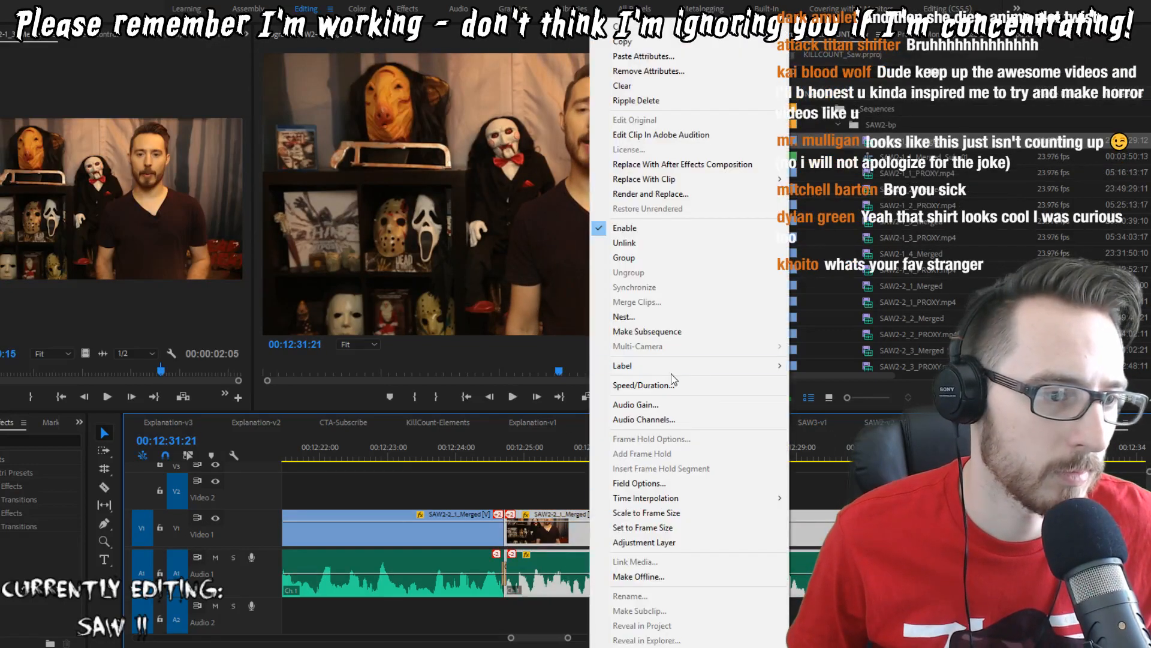
{"action": "mouse_move", "coordinate": [727, 367]}
{"action": "left_click", "coordinate": [818, 474]}
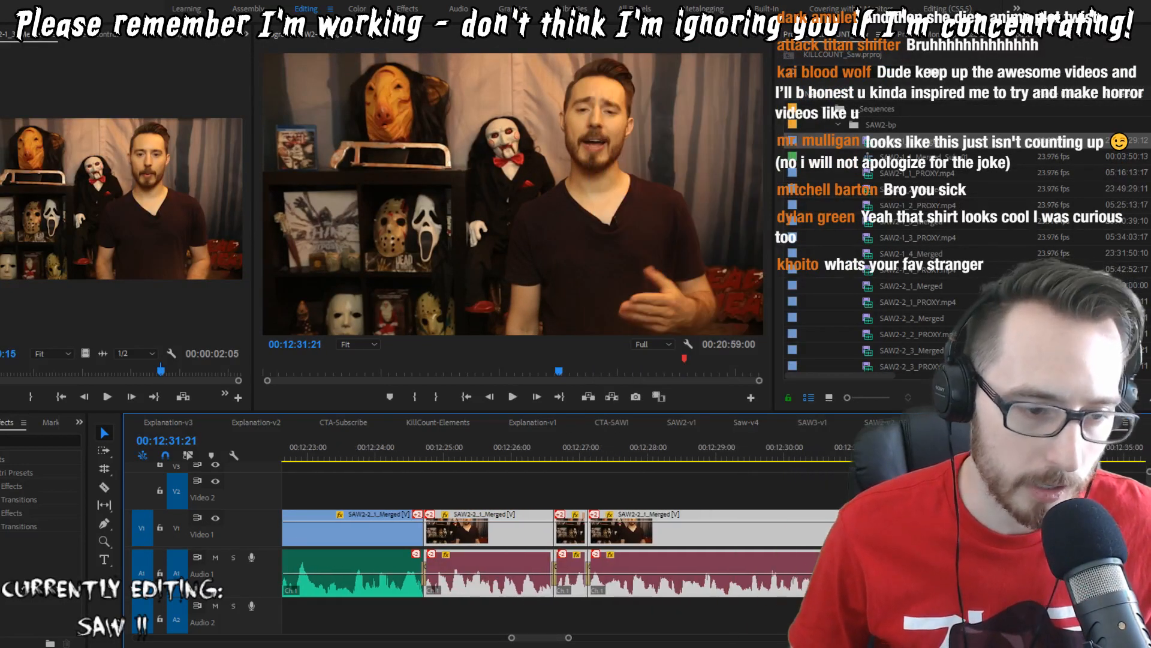
Step: Play past the labelled clips, deselect them, and tighten the cut near 00:12:32:06 by six frames
{"action": "left_click", "coordinate": [796, 446]}
{"action": "key", "text": "space"}
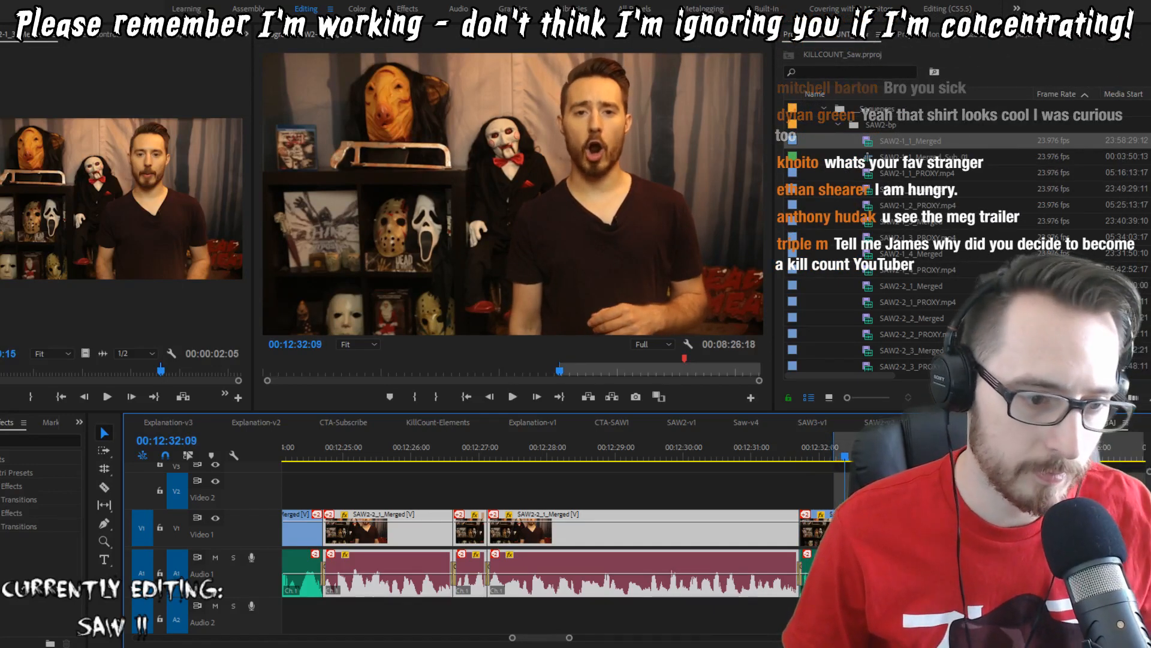
{"action": "key", "text": "ctrl+shift+a"}
{"action": "key", "text": "Up"}
{"action": "key", "text": "space"}
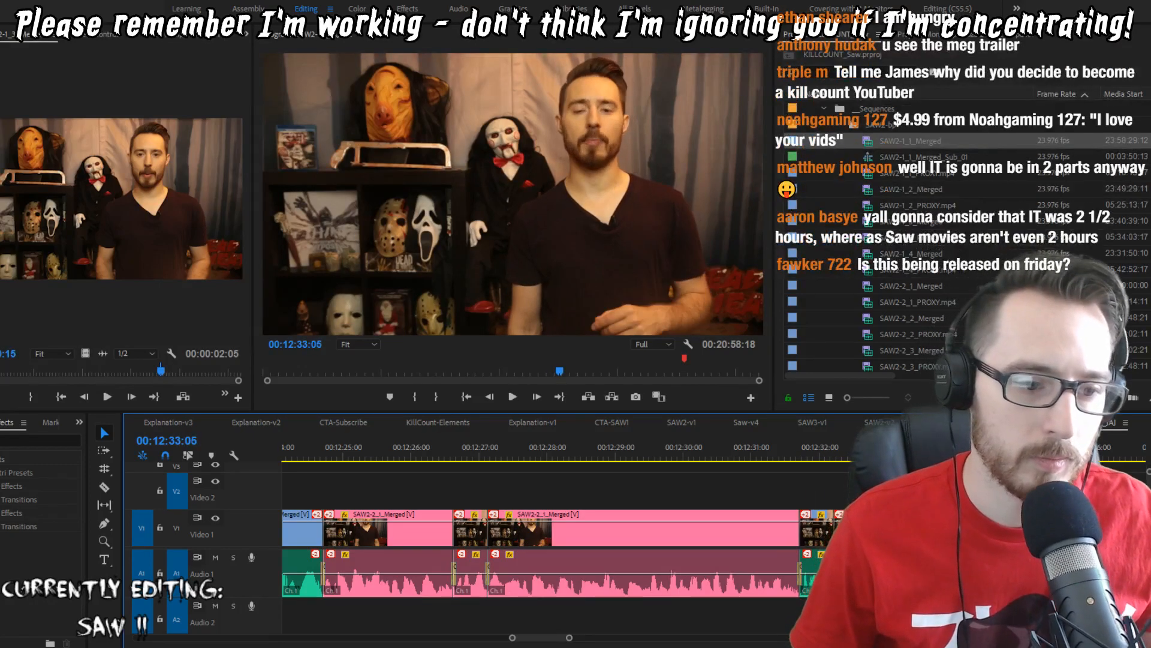
Step: Try to tighten the cut near 00:12:32:06 by one more frame and replay it from the preceding clip
{"action": "key", "text": "Up"}
{"action": "key", "text": "space"}
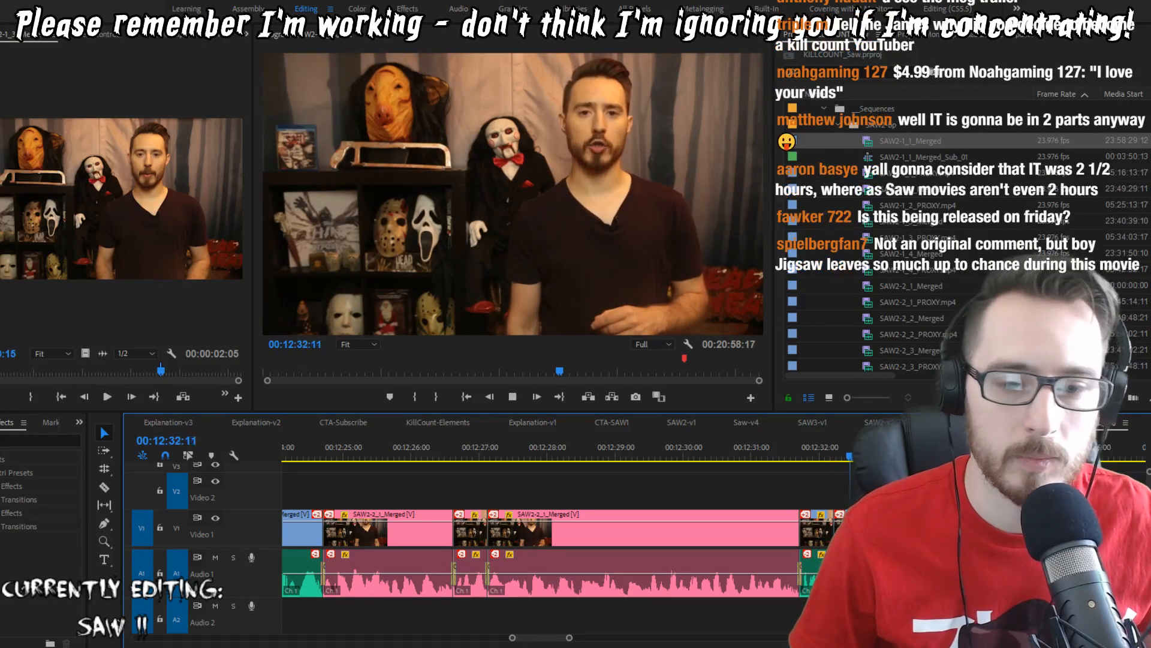
{"action": "key", "text": "Up"}
{"action": "key", "text": "Up"}
{"action": "key", "text": "space"}
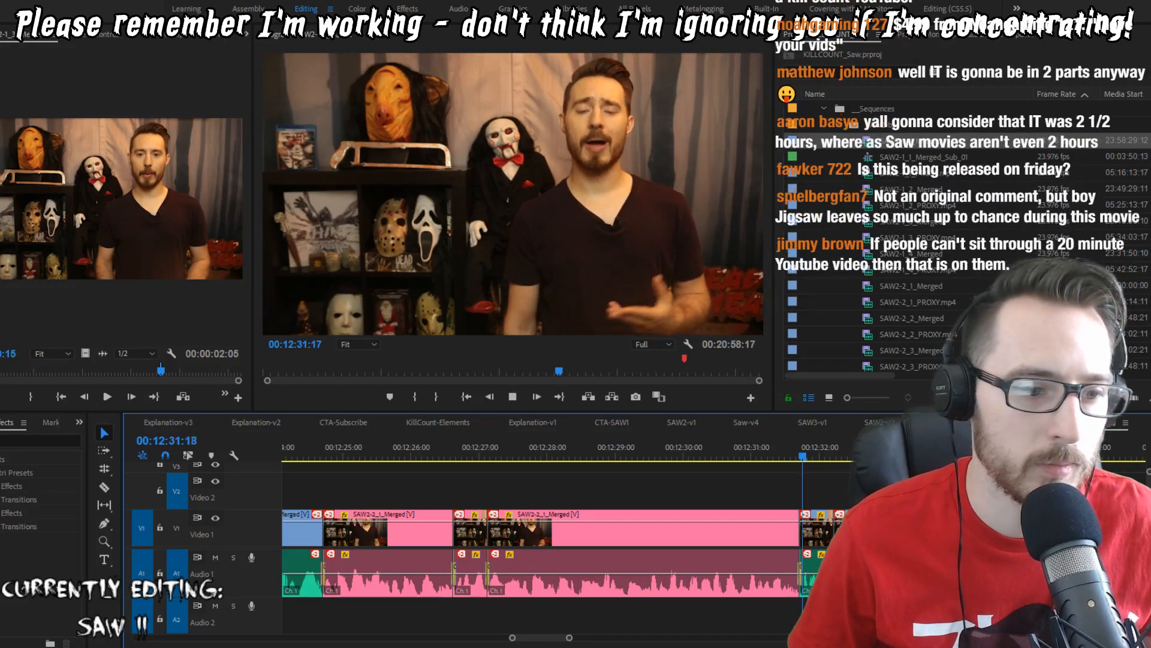
{"action": "key", "text": "space"}
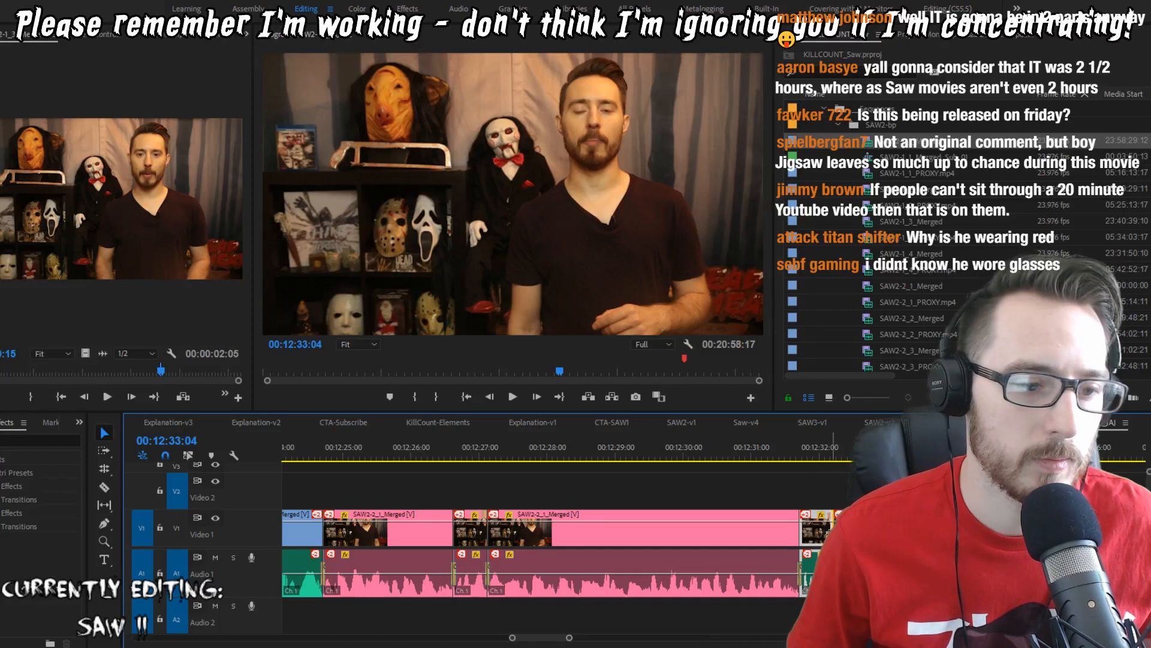
{"action": "key", "text": "Up"}
{"action": "key", "text": "space"}
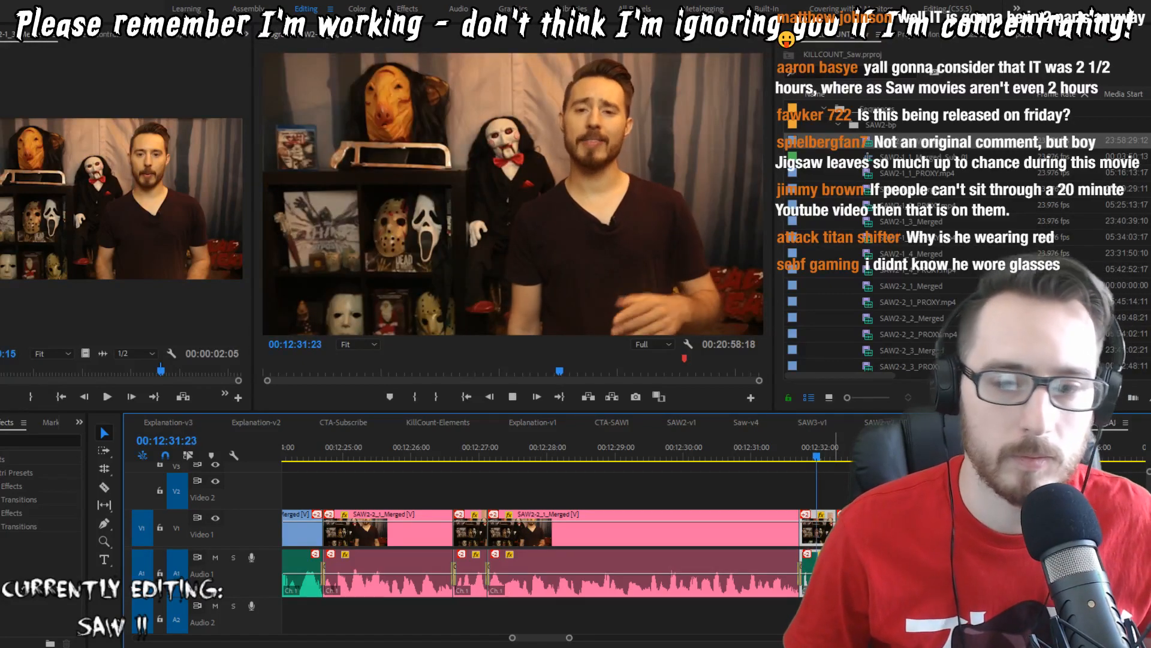
Step: Return to the cut at 00:12:32:06 and save the project
{"action": "key", "text": "space"}
{"action": "key", "text": "Up"}
{"action": "key", "text": "ctrl+s"}
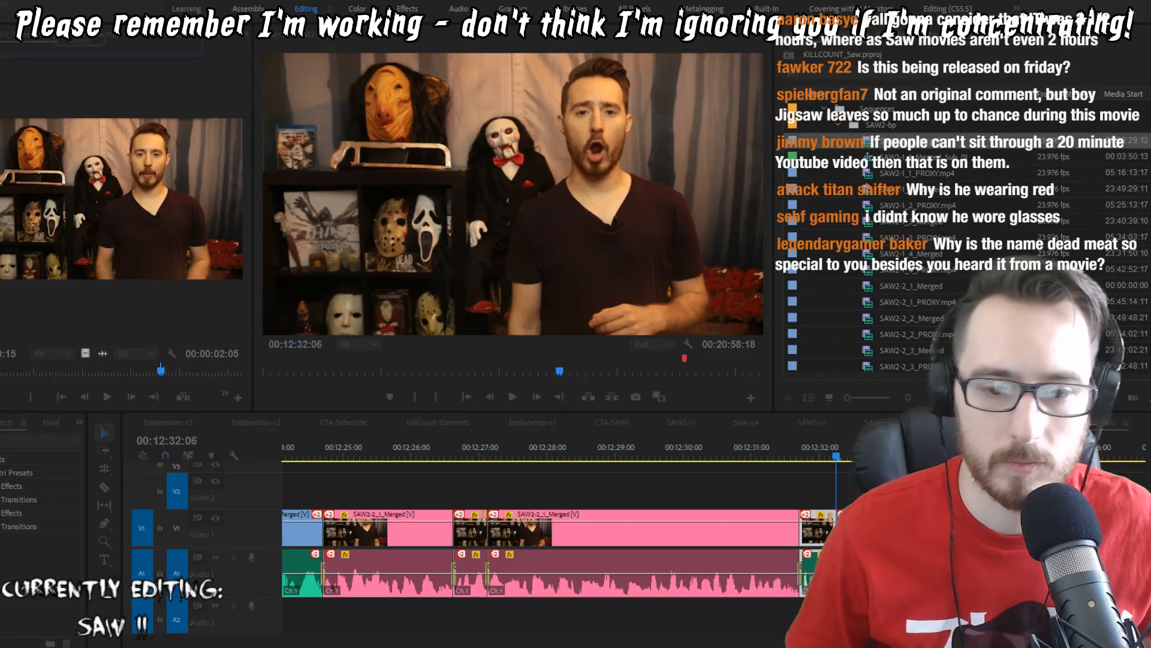
Step: Search the effects for "pitch" and apply Pitch Shifter to the audio of the clip starting at 00:12:32:06
{"action": "left_click", "coordinate": [44, 439]}
{"action": "type", "text": "titch"}
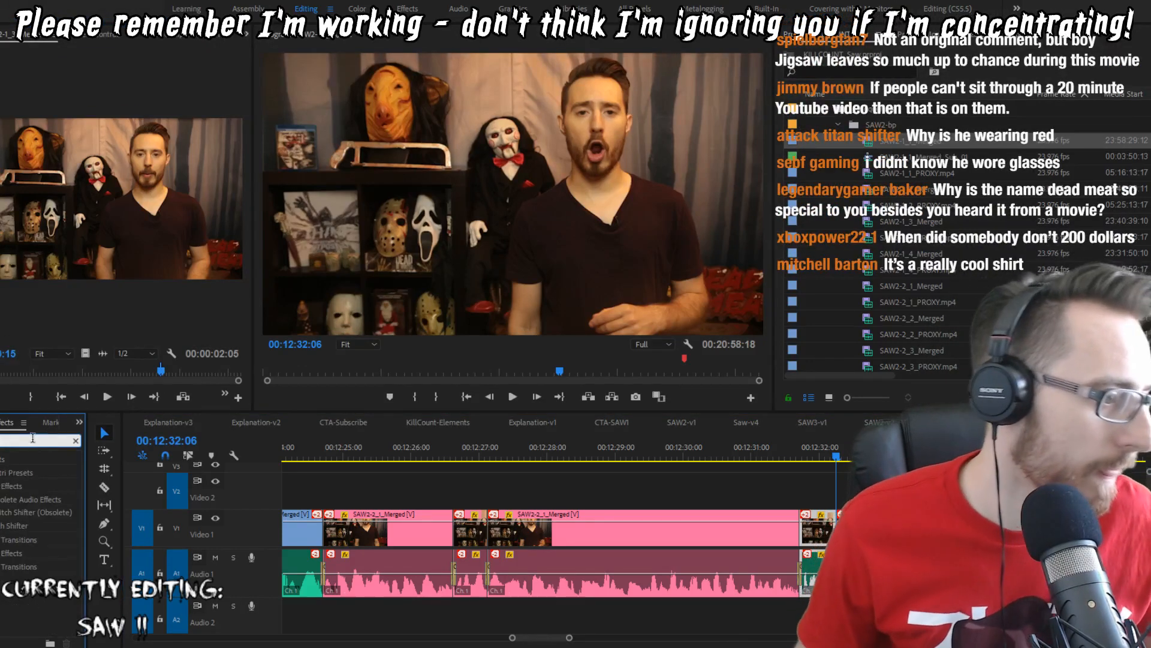
{"action": "left_click_drag", "start_coordinate": [13, 526], "coordinate": [848, 573]}
{"action": "key", "text": "space"}
{"action": "key", "text": "space"}
Step: Open the Pitch Shifter's custom setup, set Semi-tones to -5, and preview the clip from about 00:12:31:20
{"action": "key", "text": "shift+5"}
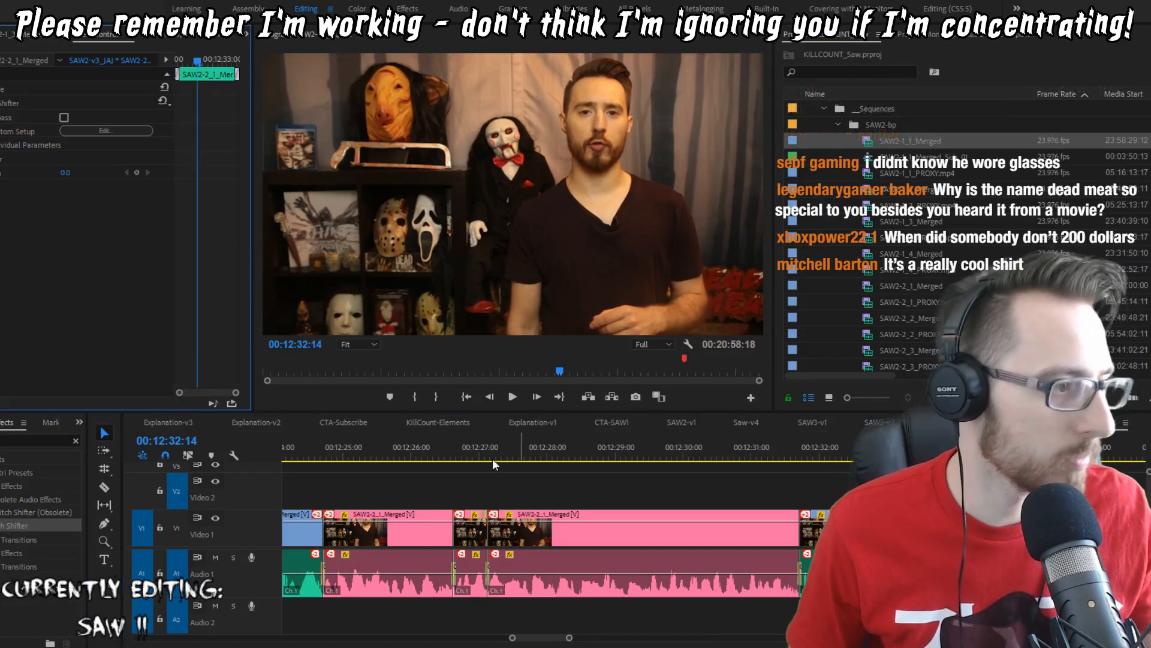
{"action": "left_click", "coordinate": [106, 130]}
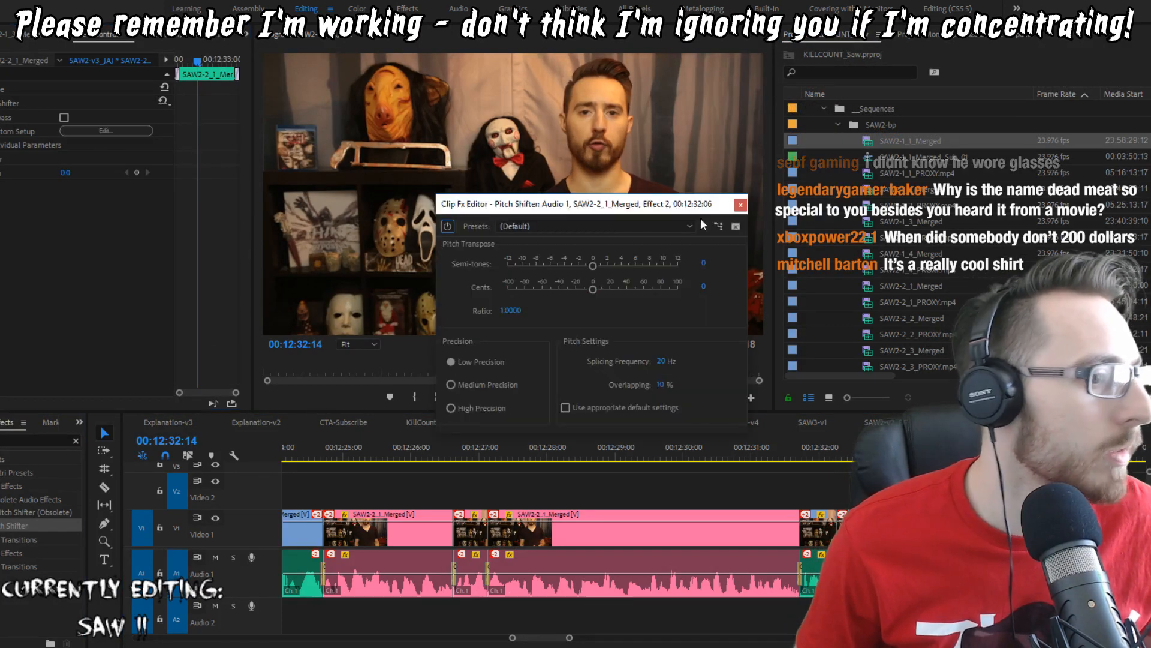
{"action": "left_click", "coordinate": [810, 451]}
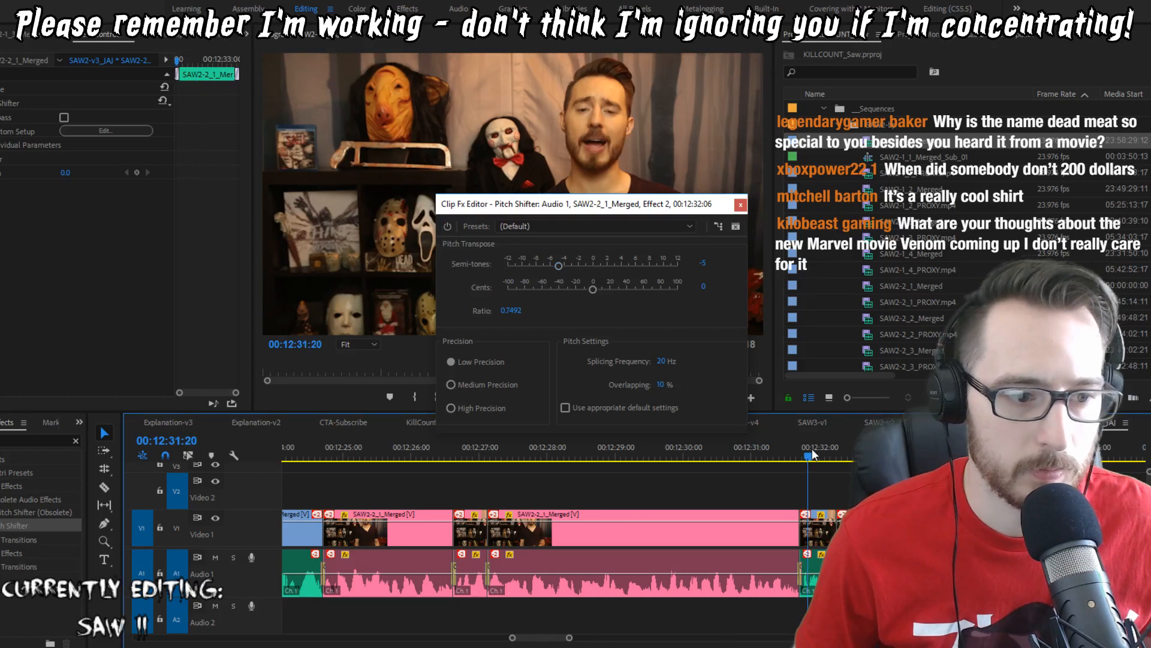
{"action": "key", "text": "space"}
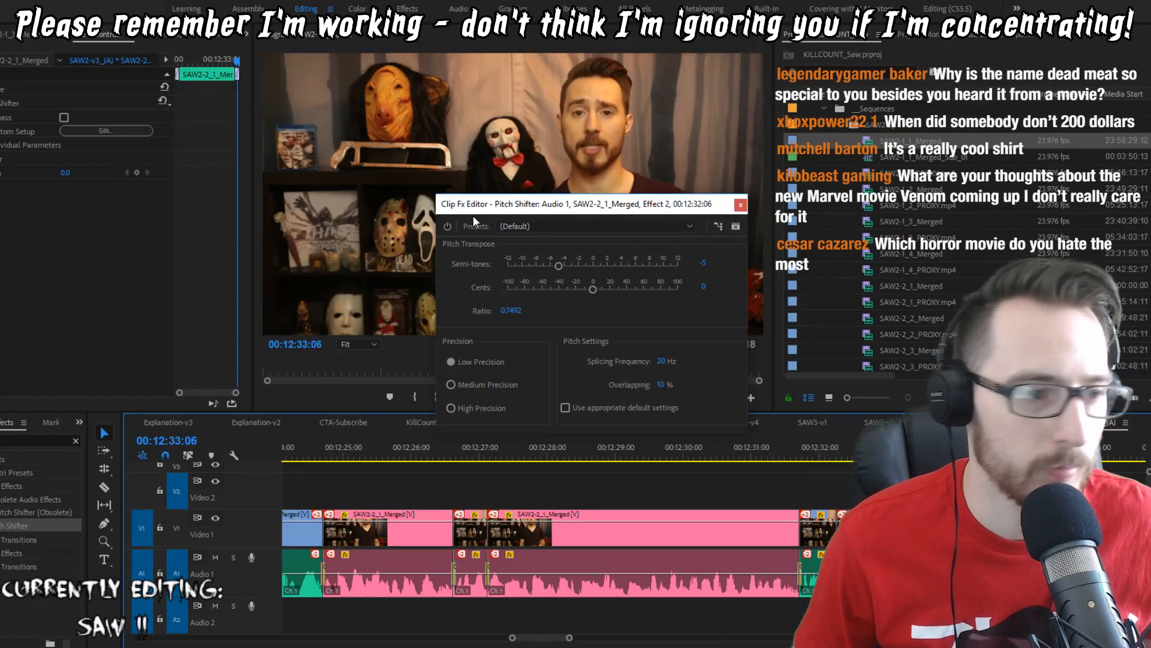
Step: Set the pitch shift to -4 semi-tones and -8 cents with High Precision, and preview it from about 00:12:31:21
{"action": "left_click_drag", "start_coordinate": [559, 264], "coordinate": [565, 266]}
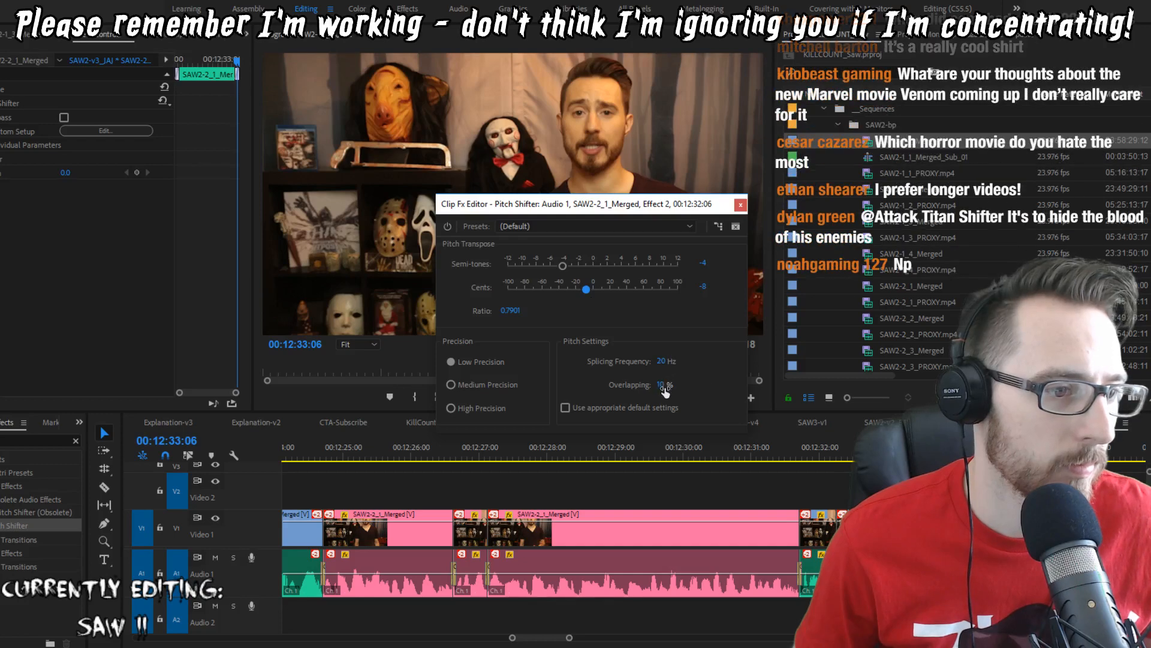
{"action": "left_click", "coordinate": [813, 445]}
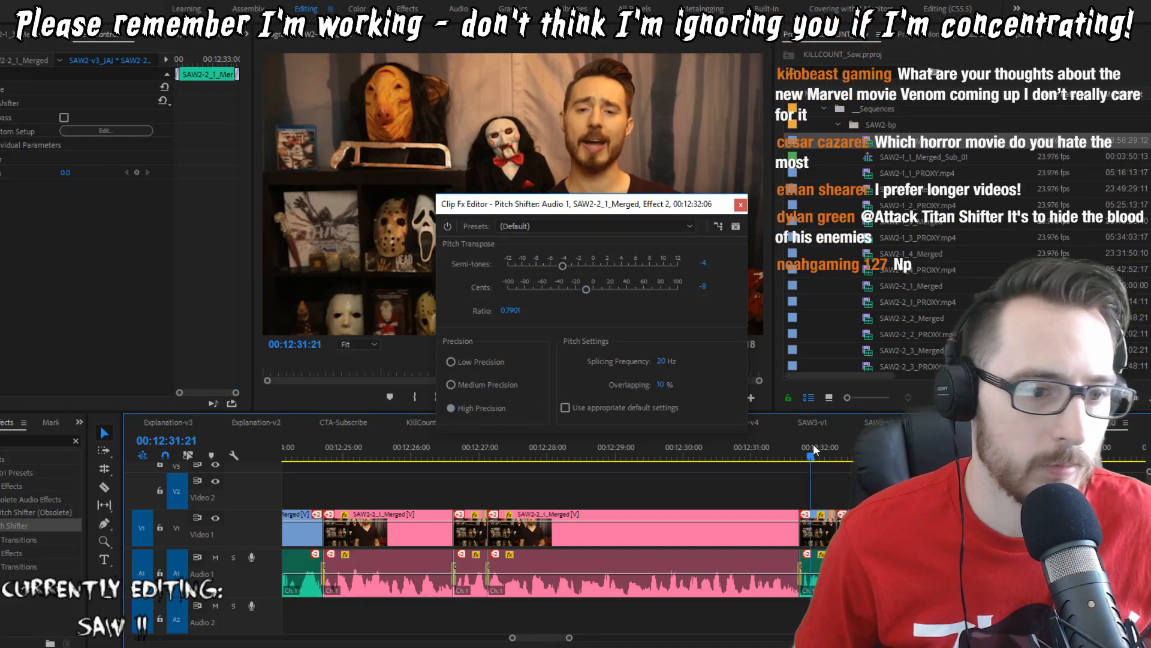
{"action": "key", "text": "space"}
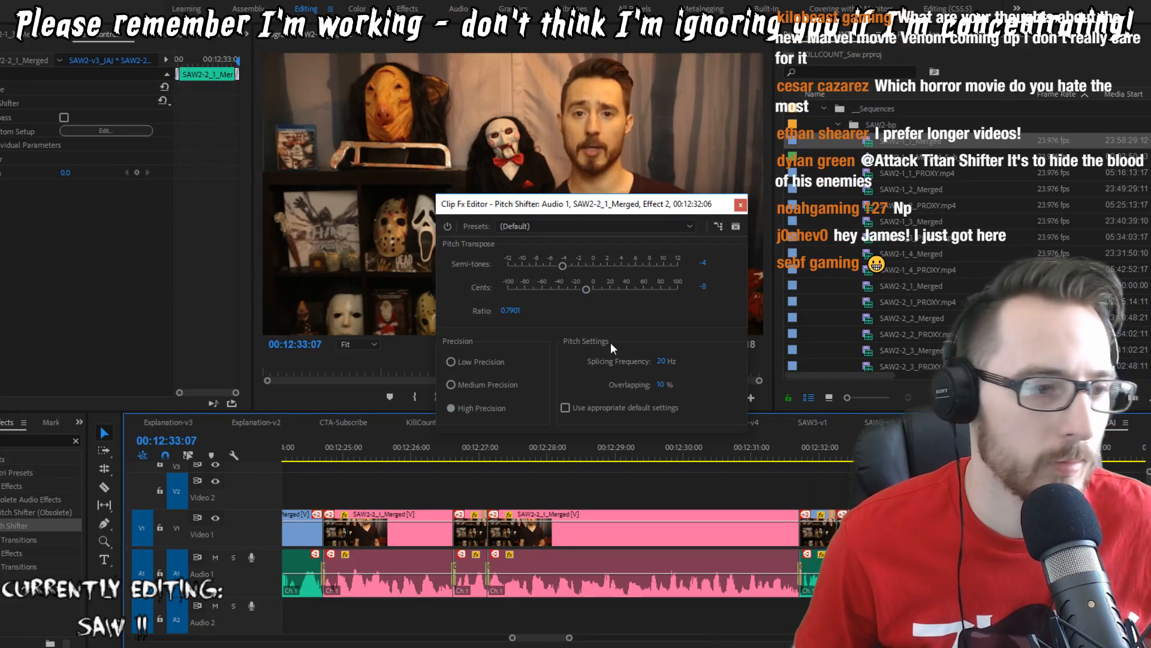
Step: Set the Splicing Frequency to 46 Hz and Overlapping to 14.7 %, previewing the pitch-shifted clip between changes
{"action": "left_click_drag", "start_coordinate": [661, 367], "coordinate": [680, 370]}
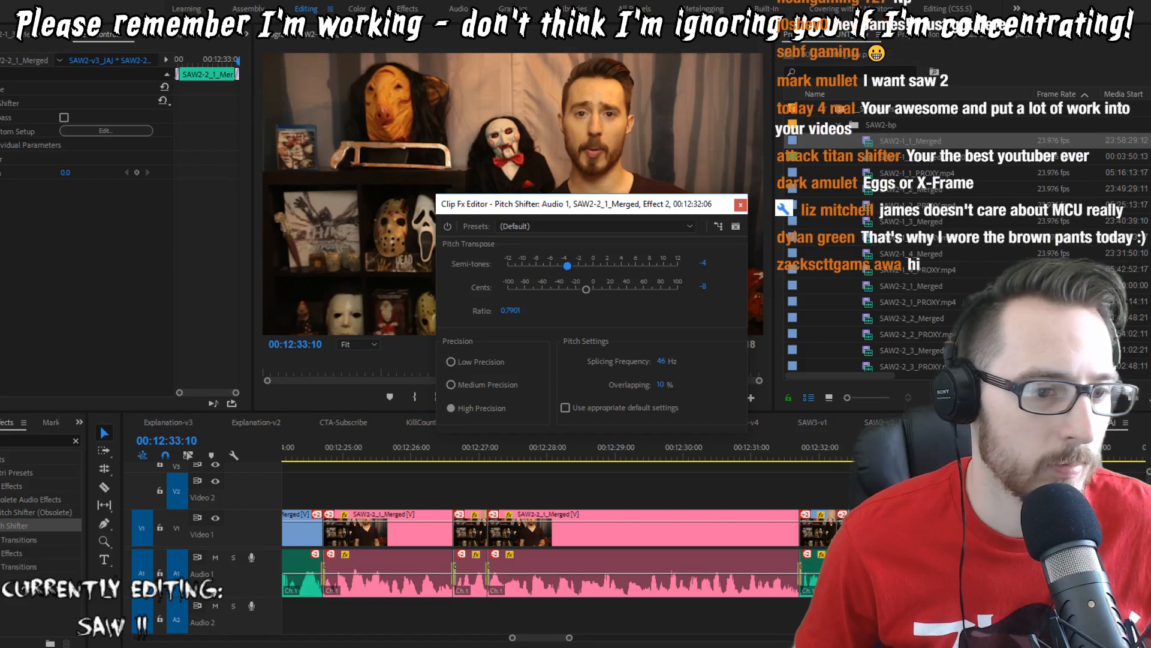
{"action": "key", "text": "space"}
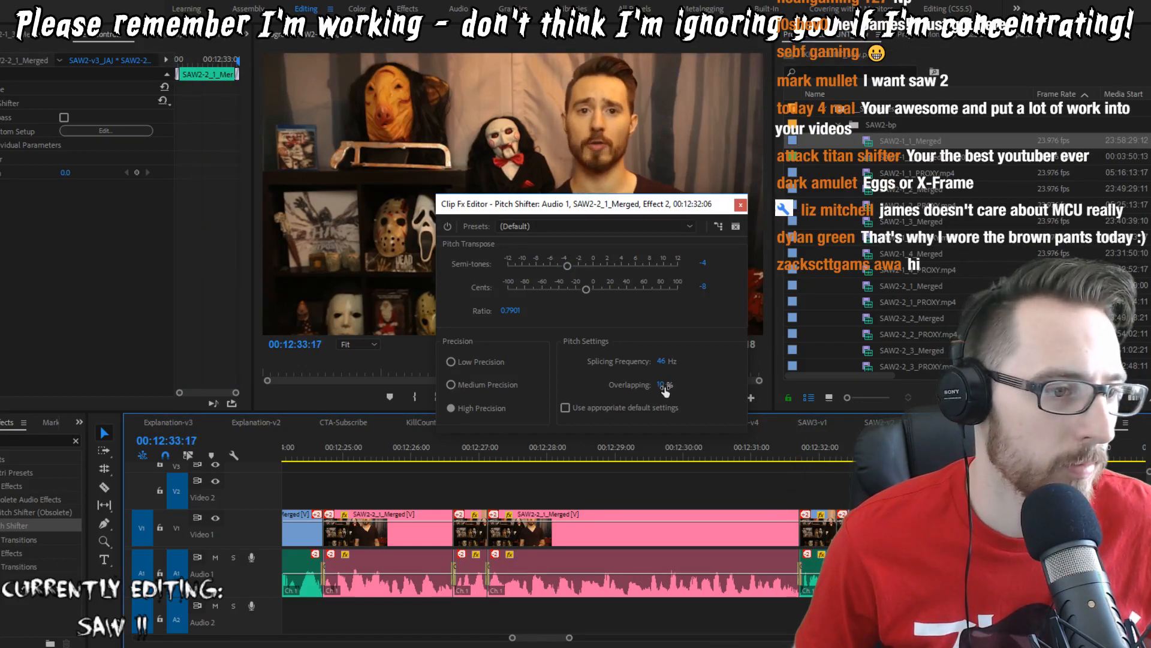
{"action": "left_click_drag", "start_coordinate": [675, 385], "coordinate": [676, 386]}
{"action": "left_click", "coordinate": [804, 455]}
{"action": "key", "text": "space"}
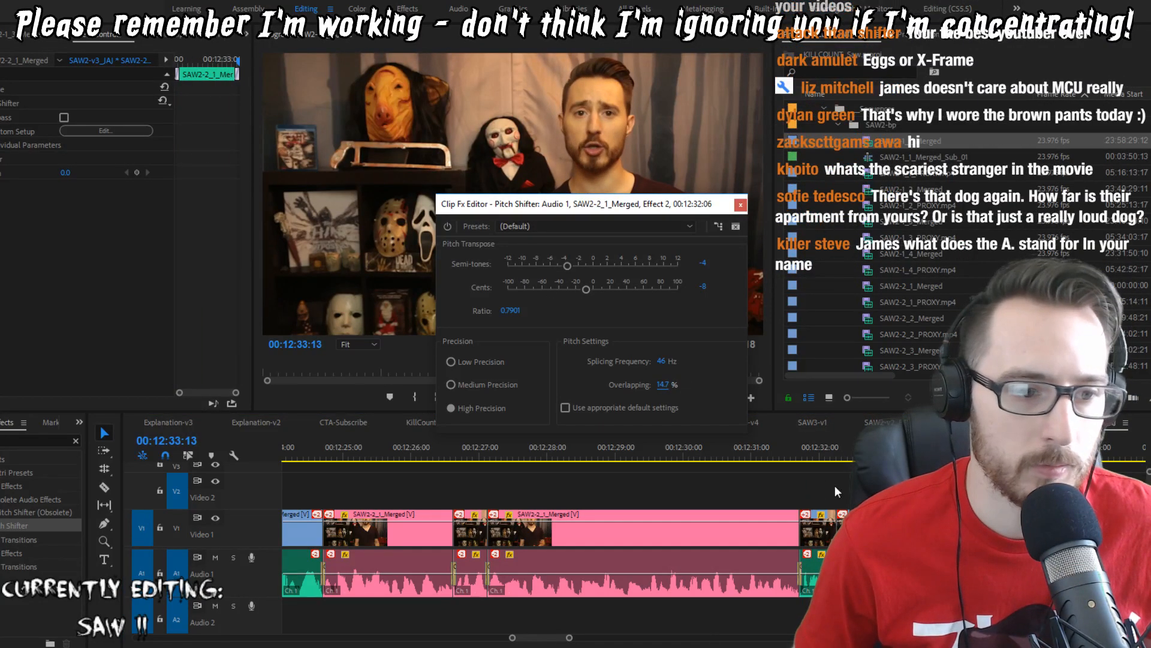
{"action": "left_click", "coordinate": [803, 455]}
{"action": "key", "text": "space"}
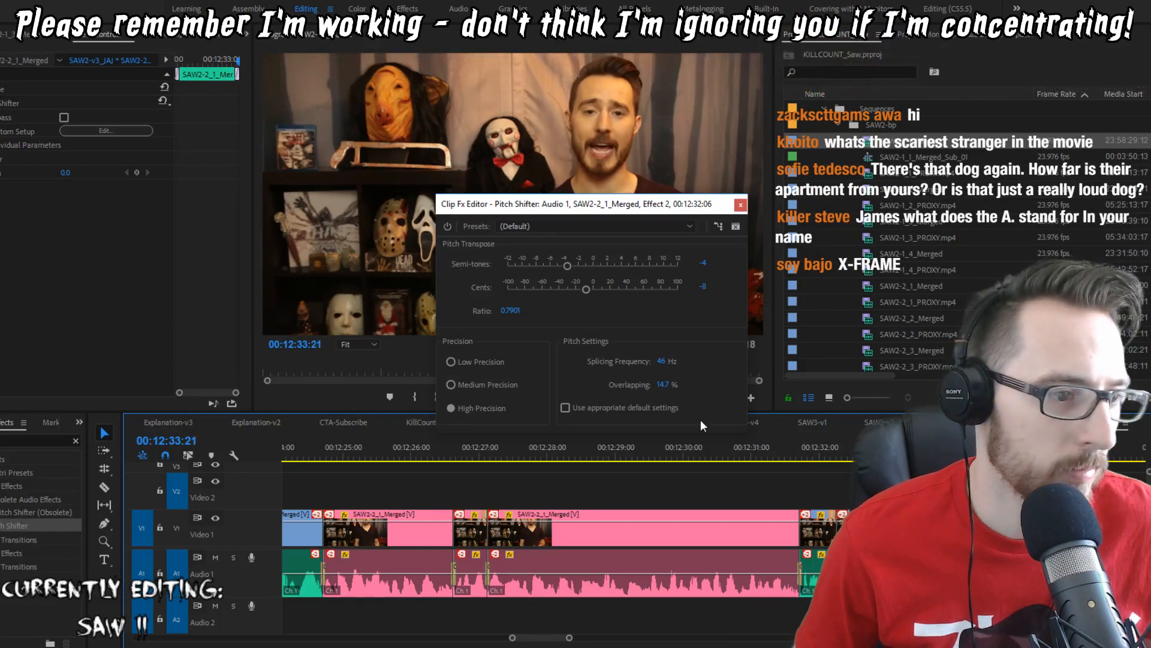
Step: Set the Splicing Frequency to 61 Hz and the pitch shift to -3 semi-tones and -33 cents, previewing the clip between changes
{"action": "left_click_drag", "start_coordinate": [661, 361], "coordinate": [670, 363]}
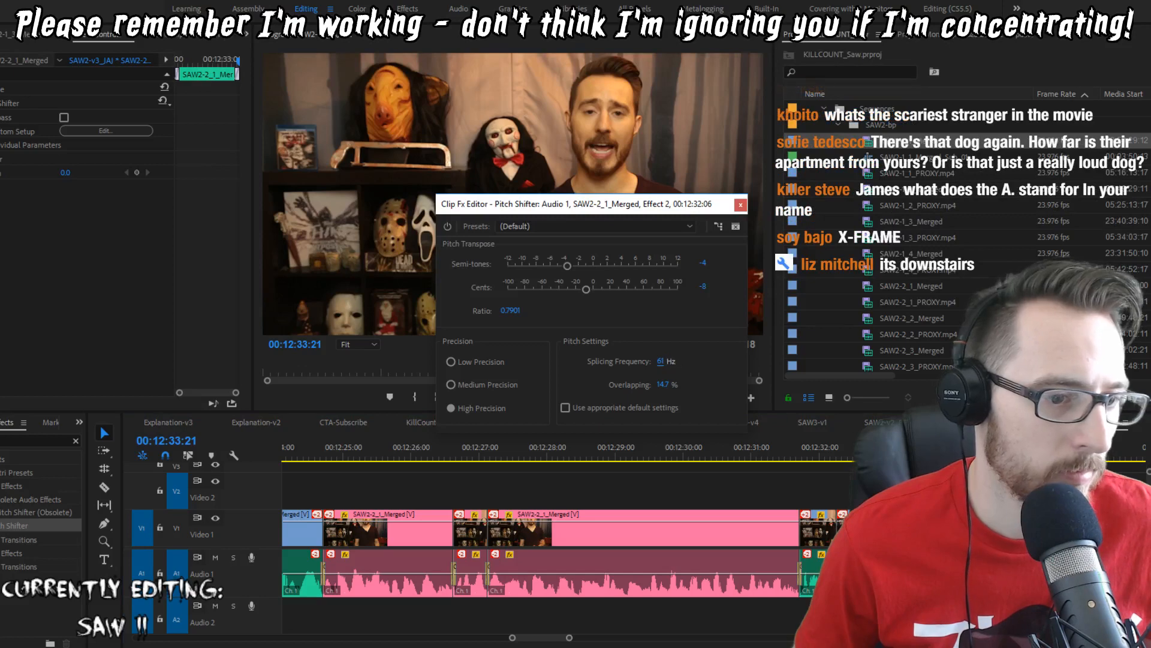
{"action": "left_click", "coordinate": [805, 447]}
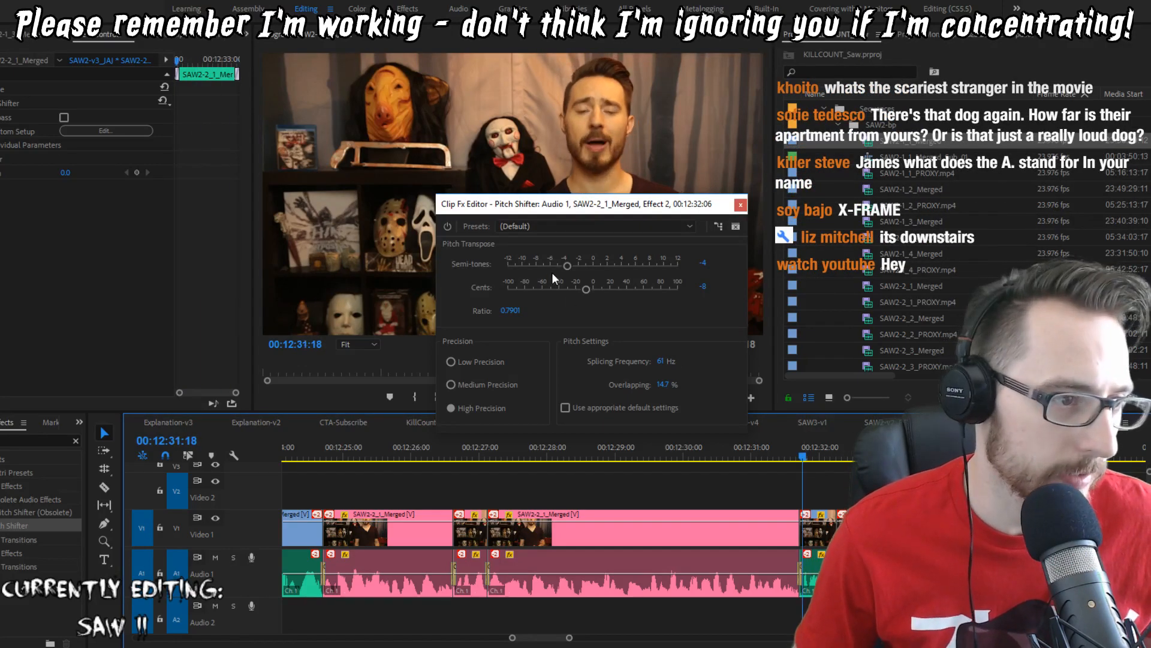
{"action": "left_click_drag", "start_coordinate": [568, 266], "coordinate": [570, 266]}
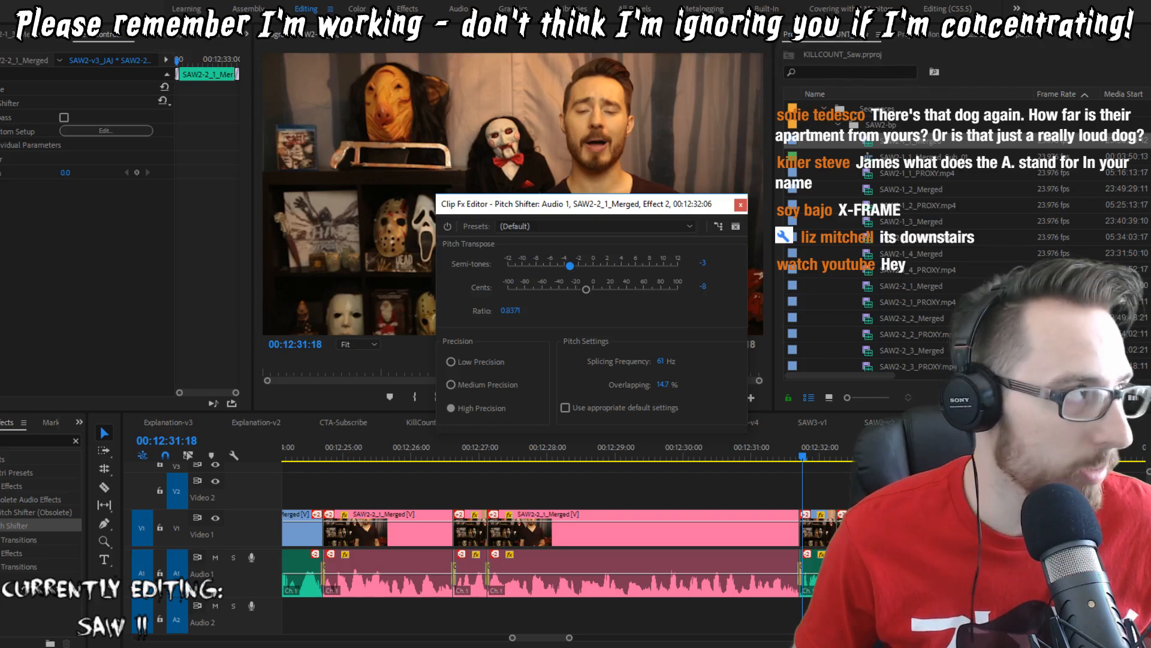
{"action": "key", "text": "space"}
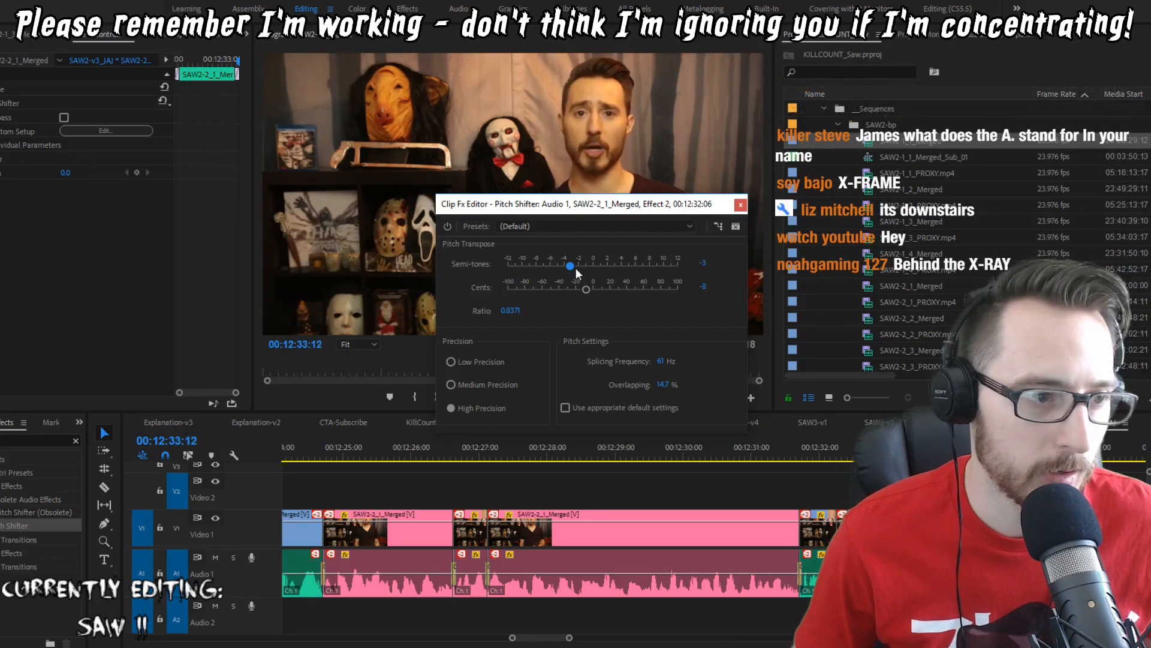
{"action": "left_click_drag", "start_coordinate": [586, 289], "coordinate": [564, 289]}
{"action": "left_click", "coordinate": [809, 453]}
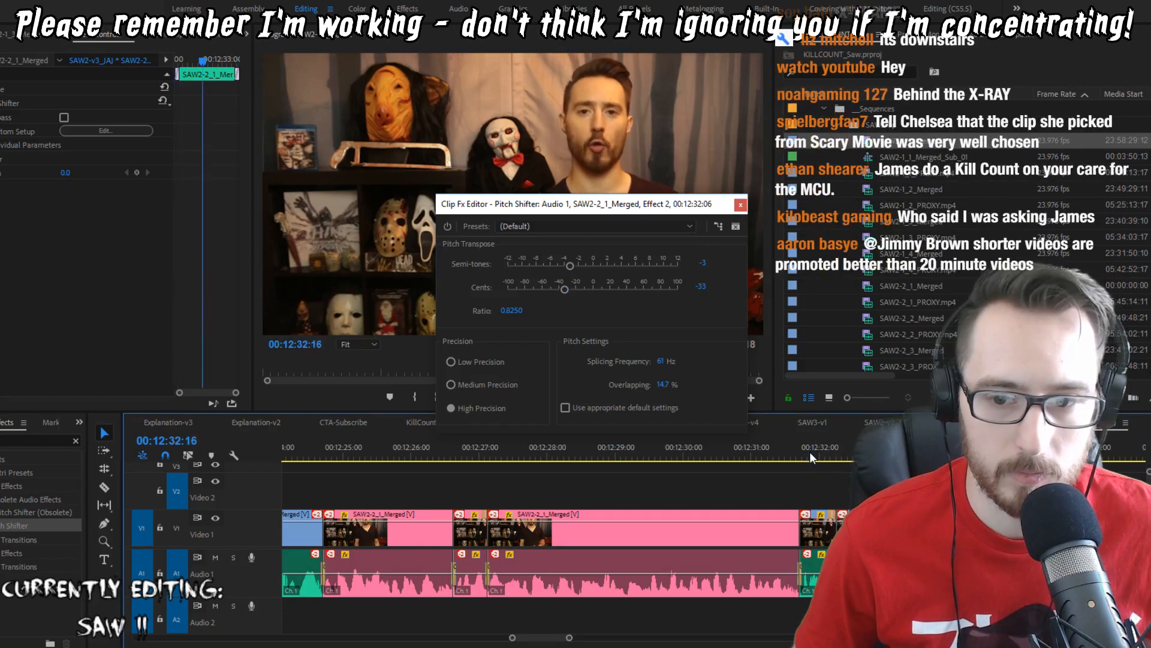
{"action": "left_click_drag", "start_coordinate": [783, 454], "coordinate": [741, 454]}
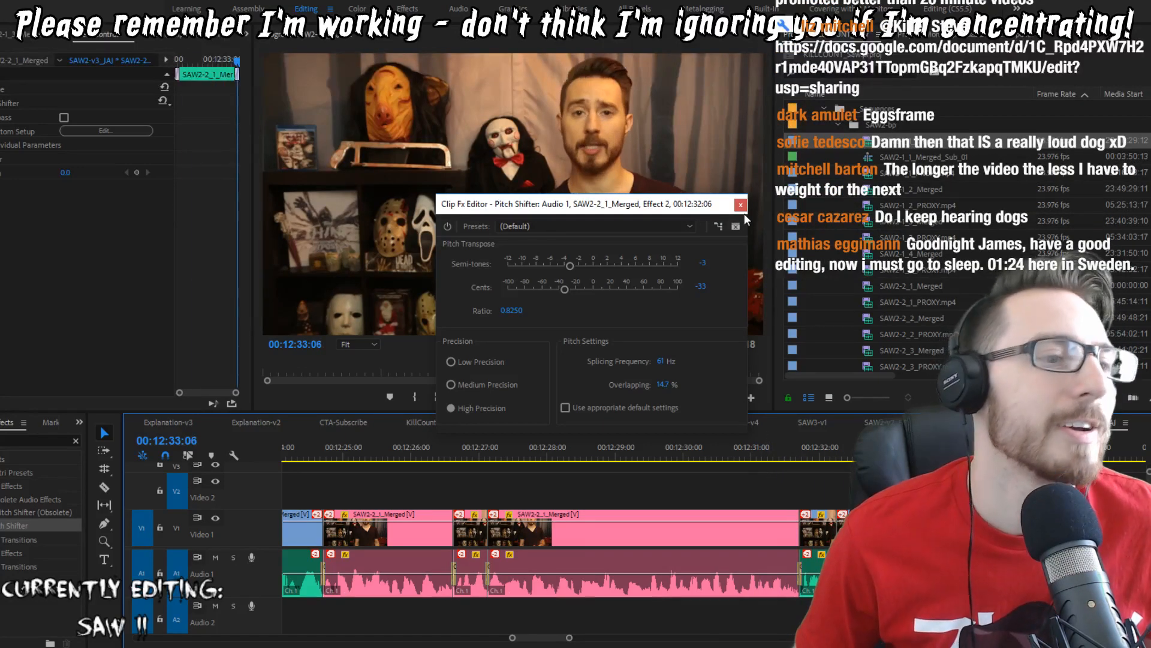
Step: Try the pitch shift at -4 semi-tones, preview it, and return to -3 semi-tones
{"action": "left_click_drag", "start_coordinate": [571, 267], "coordinate": [570, 267]}
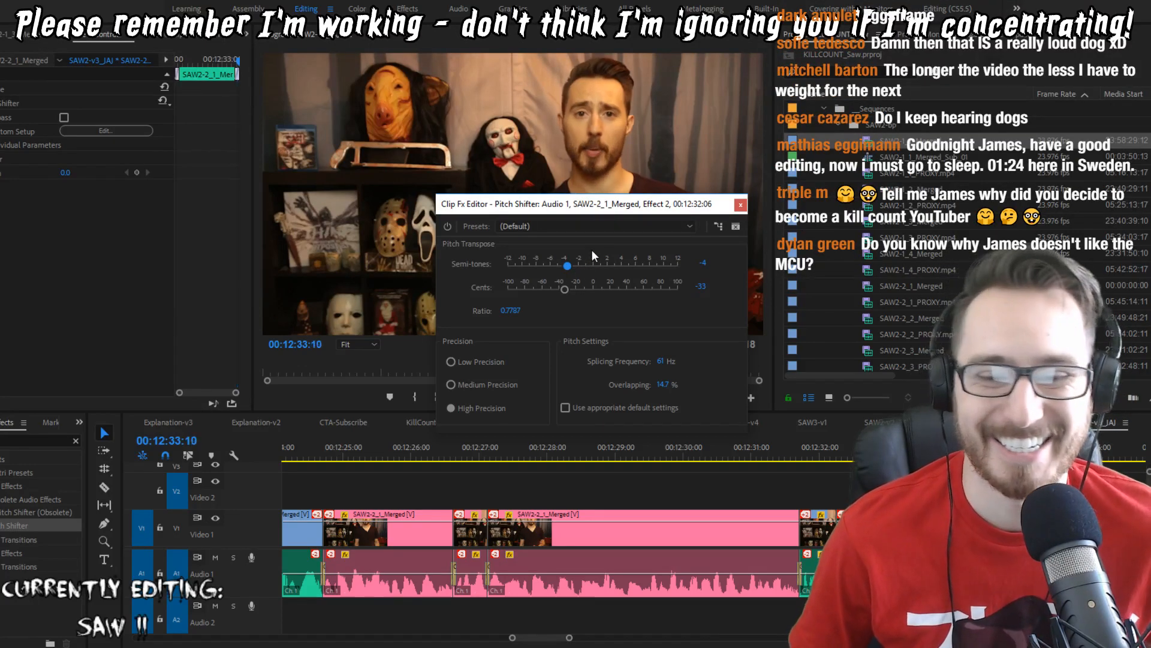
{"action": "left_click", "coordinate": [796, 448]}
{"action": "key", "text": "space"}
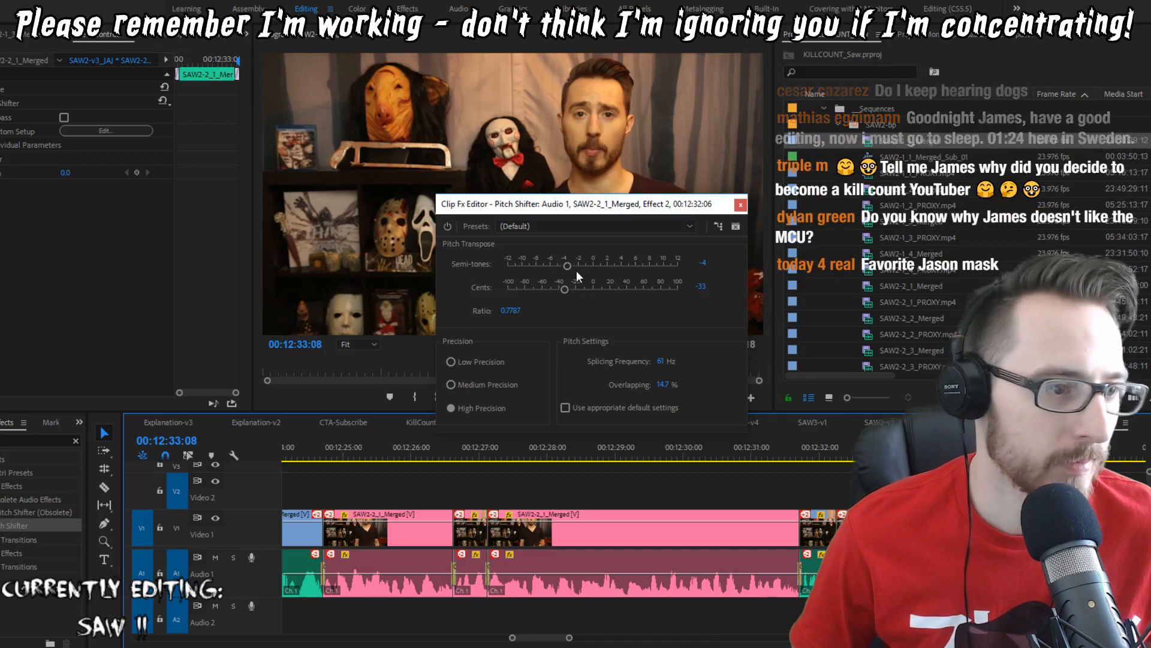
{"action": "left_click_drag", "start_coordinate": [567, 265], "coordinate": [574, 267]}
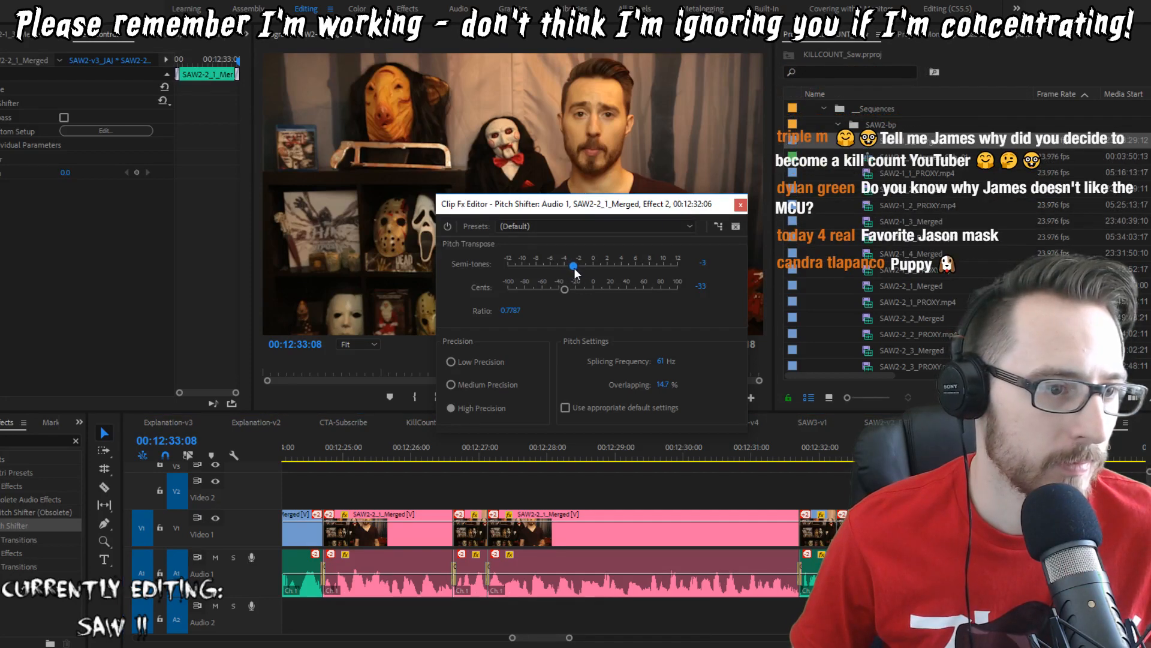
{"action": "left_click", "coordinate": [808, 442]}
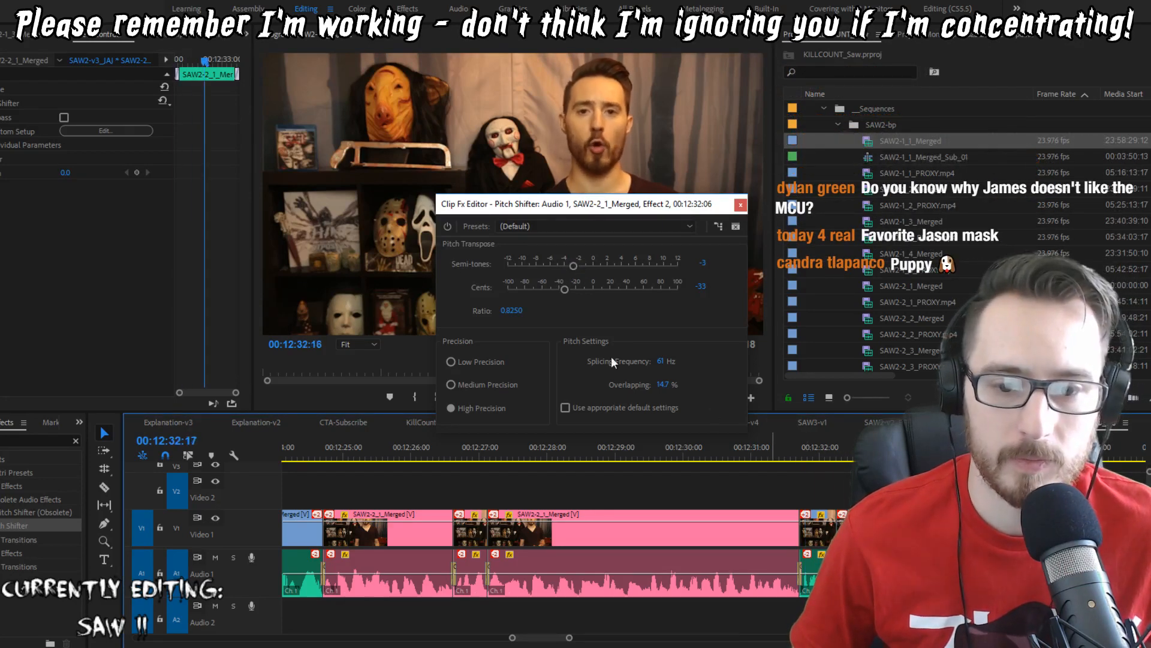
Step: Set the pitch shift to -39 cents after comparing it with -45, preview the clip, and close the Pitch Shifter editor
{"action": "left_click_drag", "start_coordinate": [568, 287], "coordinate": [557, 289]}
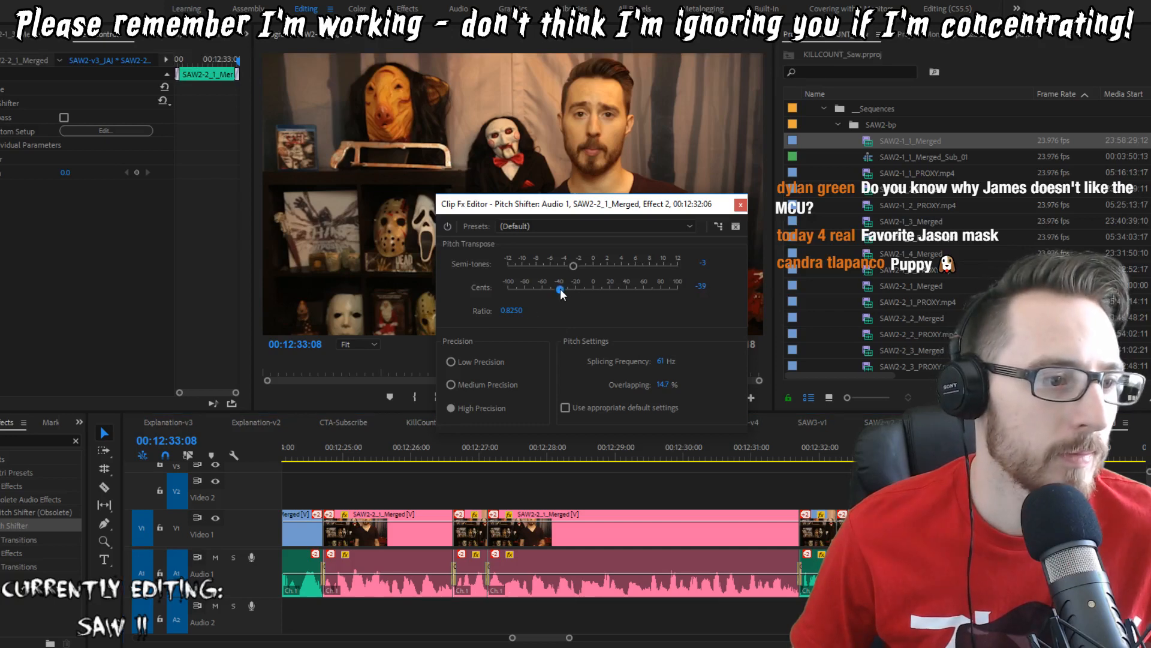
{"action": "left_click", "coordinate": [810, 449]}
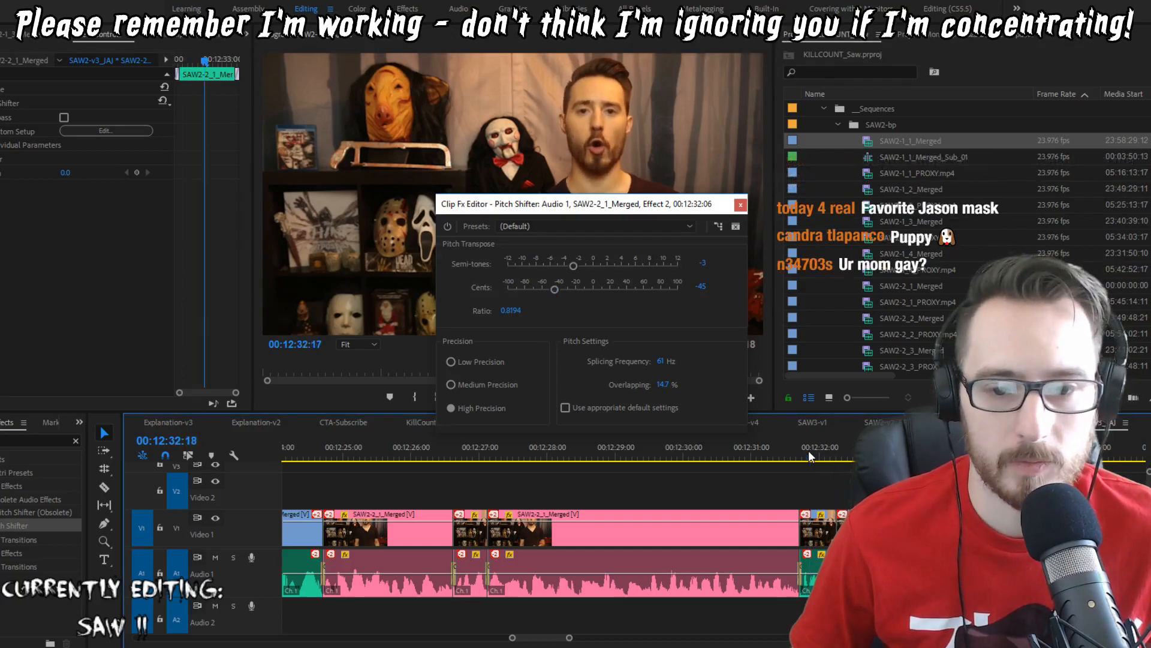
{"action": "left_click_drag", "start_coordinate": [554, 294], "coordinate": [559, 291]}
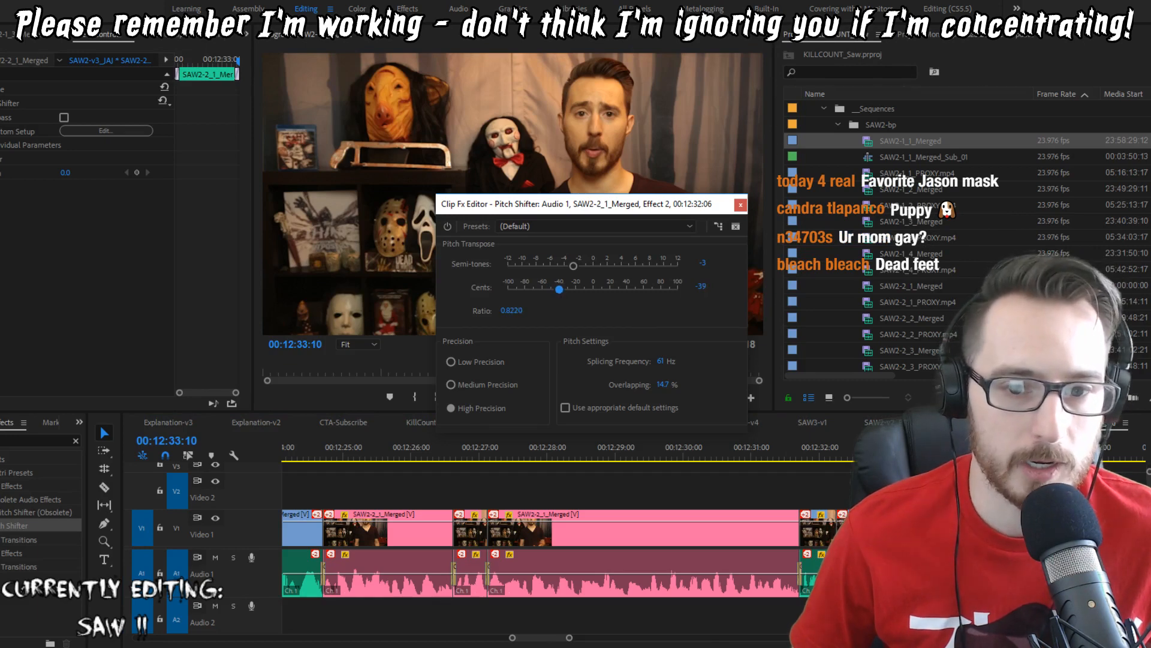
{"action": "left_click", "coordinate": [805, 449]}
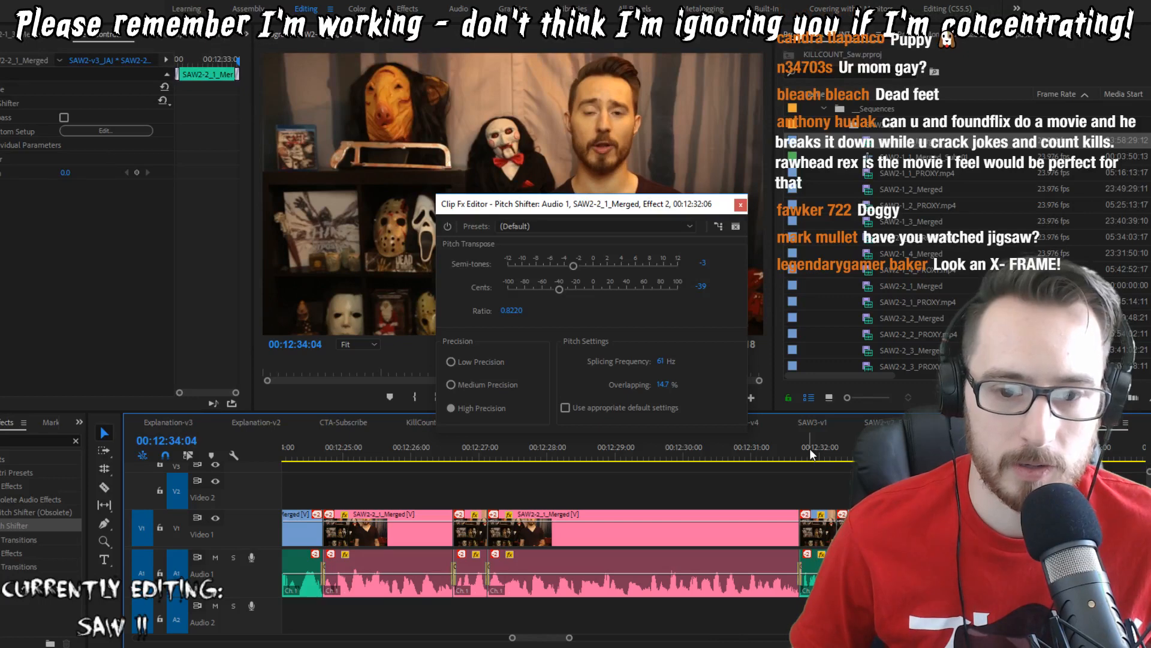
{"action": "left_click", "coordinate": [803, 453]}
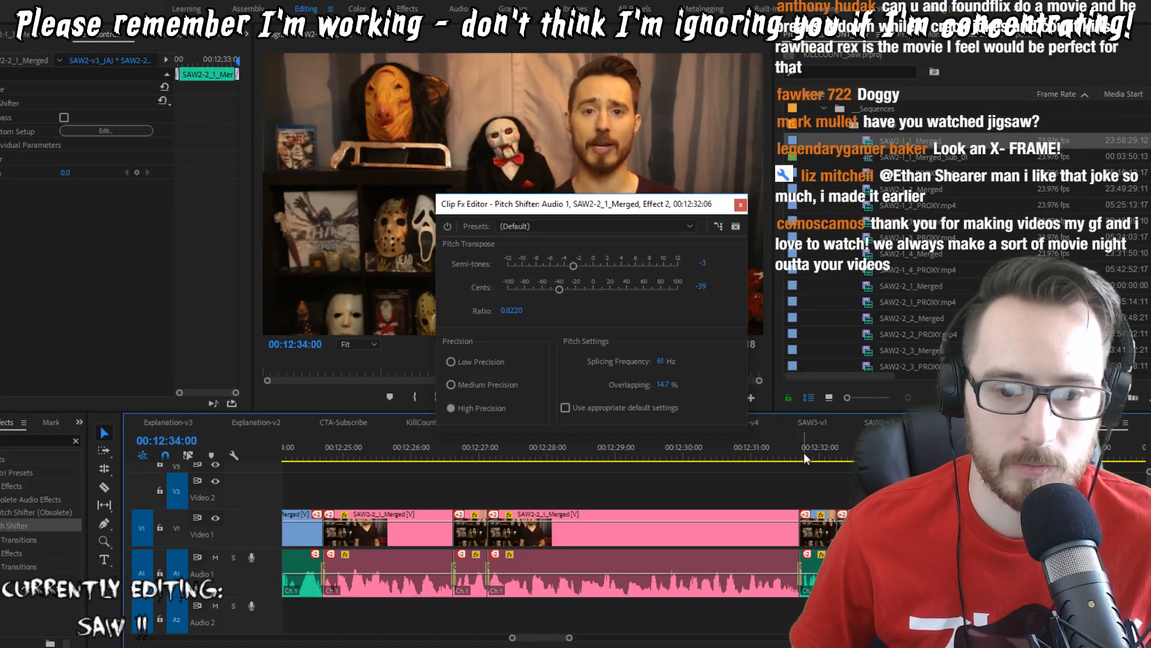
{"action": "left_click", "coordinate": [740, 206]}
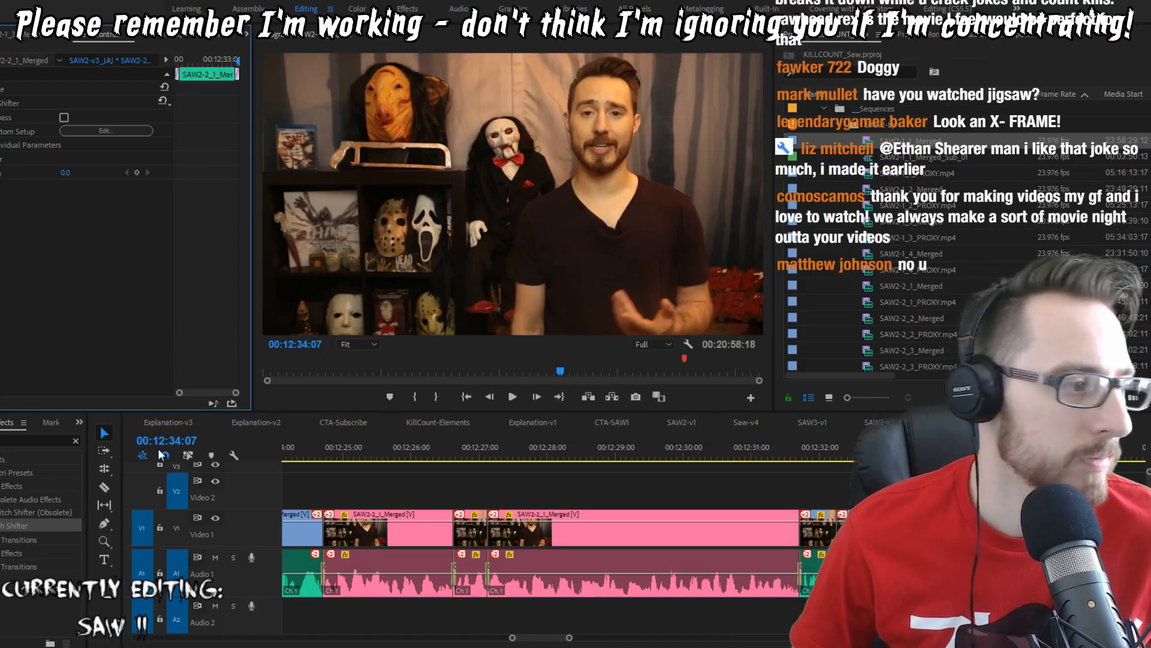
Step: Search the effects for "reverb", apply Studio Reverb to the pitch-shifted clip, and preview it through the following clip
{"action": "left_click", "coordinate": [33, 442]}
{"action": "type", "text": "reverb"}
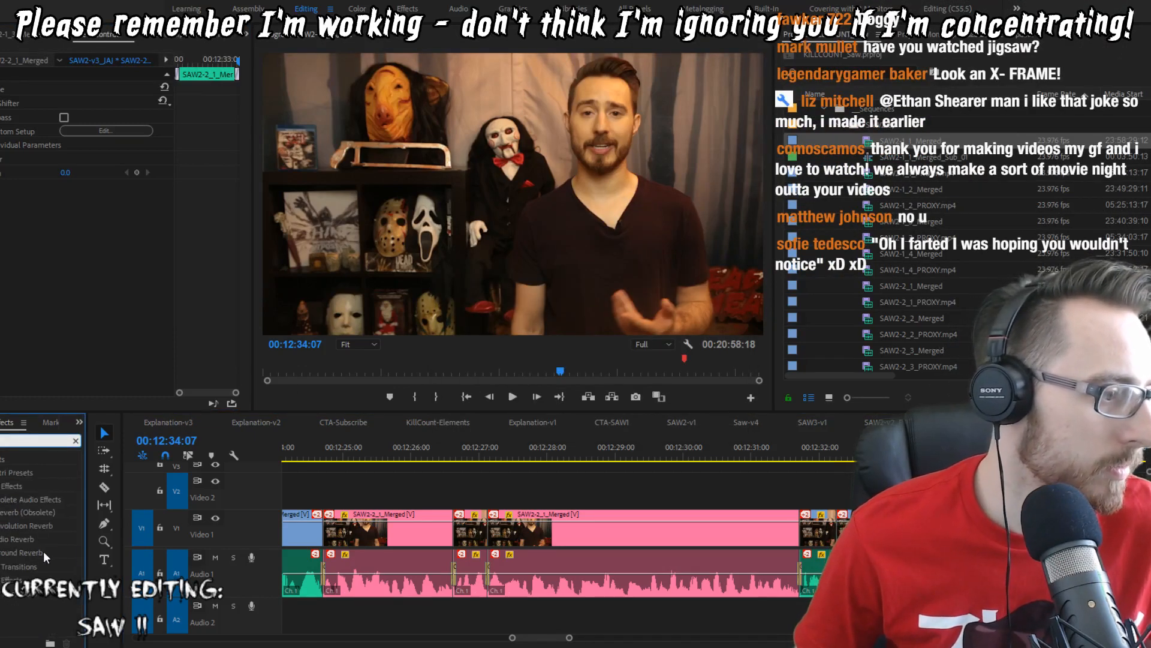
{"action": "double_click", "coordinate": [16, 538]}
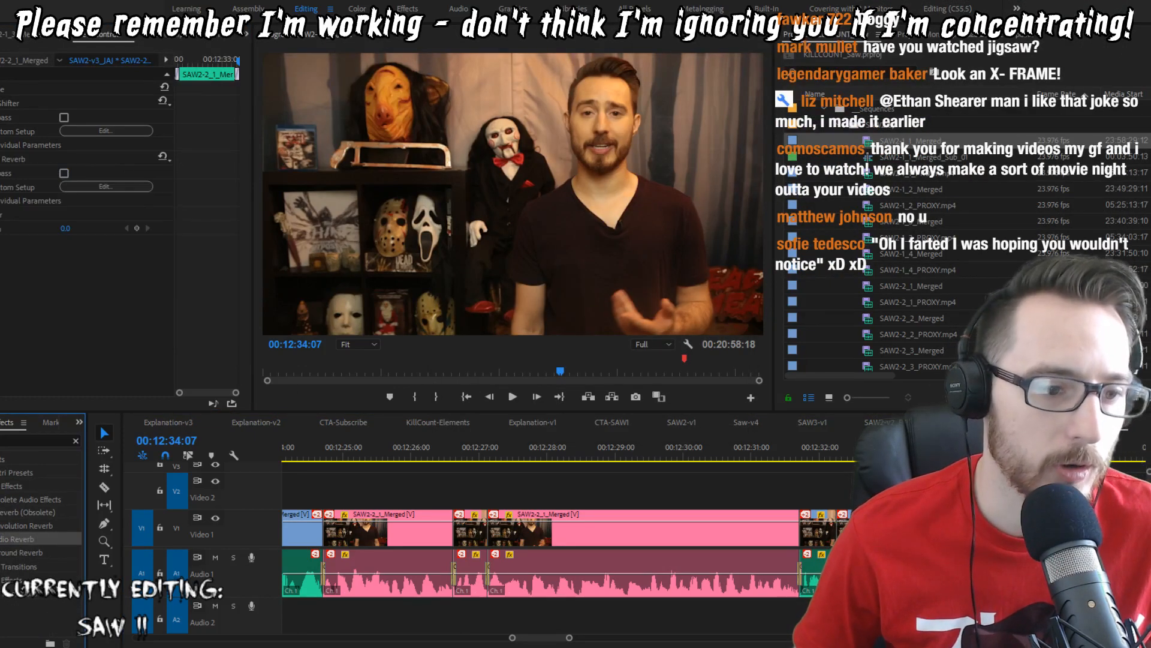
{"action": "left_click", "coordinate": [810, 444]}
{"action": "key", "text": "space"}
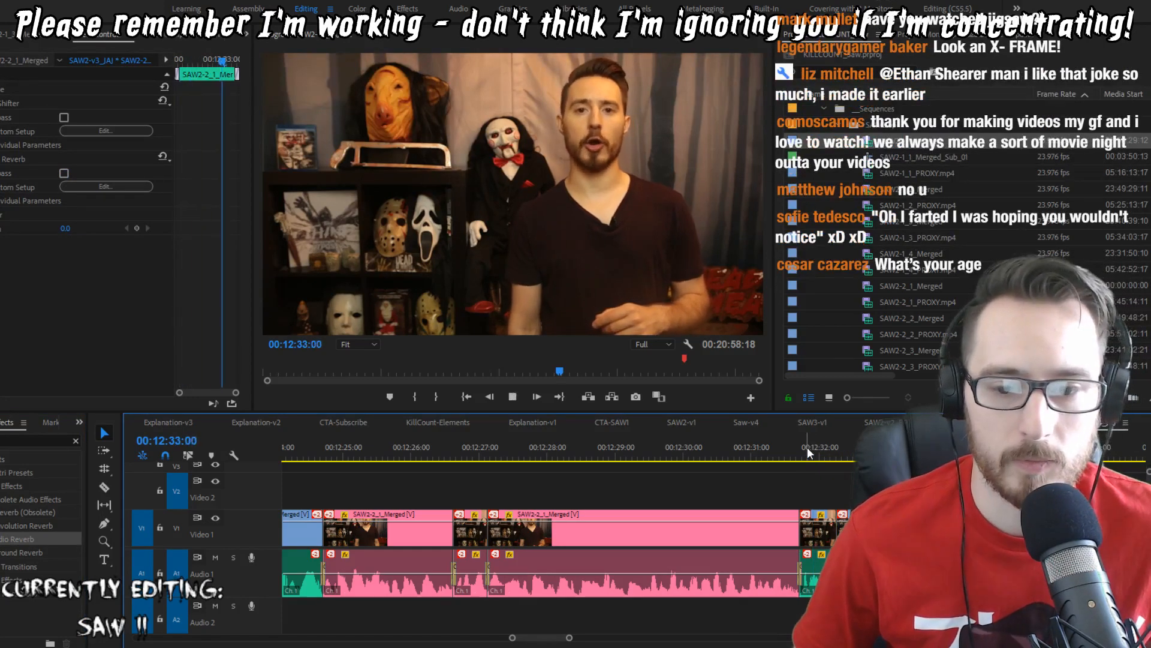
{"action": "left_click", "coordinate": [733, 453]}
{"action": "left_click", "coordinate": [757, 489]}
{"action": "key", "text": "space"}
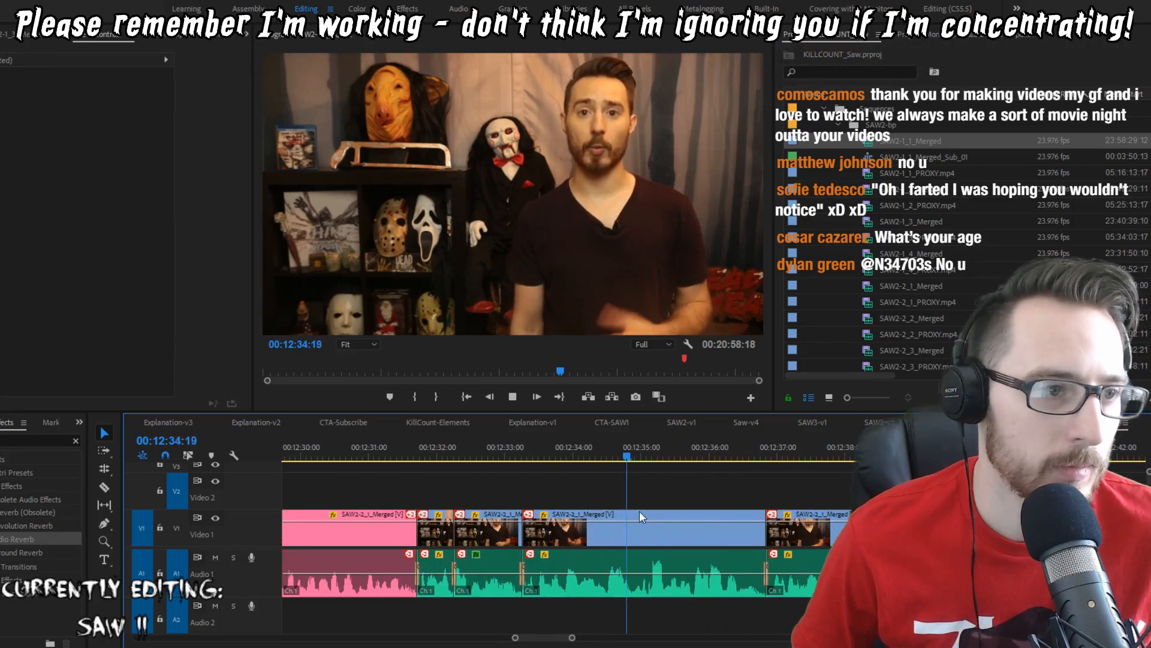
{"action": "key", "text": "space"}
Step: Add volume keyframes to the pitch-shifted clip's audio so its level ramps up at the end, and preview from about 00:12:32
{"action": "key", "text": "p"}
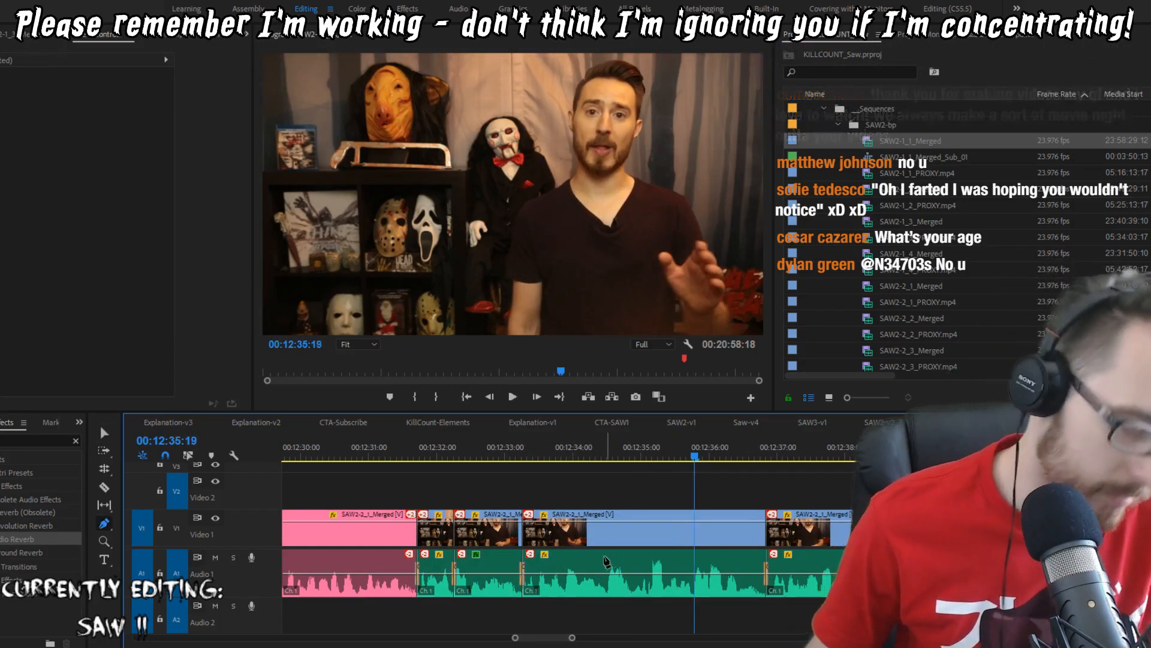
{"action": "left_click", "coordinate": [513, 569]}
{"action": "left_click", "coordinate": [427, 440]}
{"action": "key", "text": "space"}
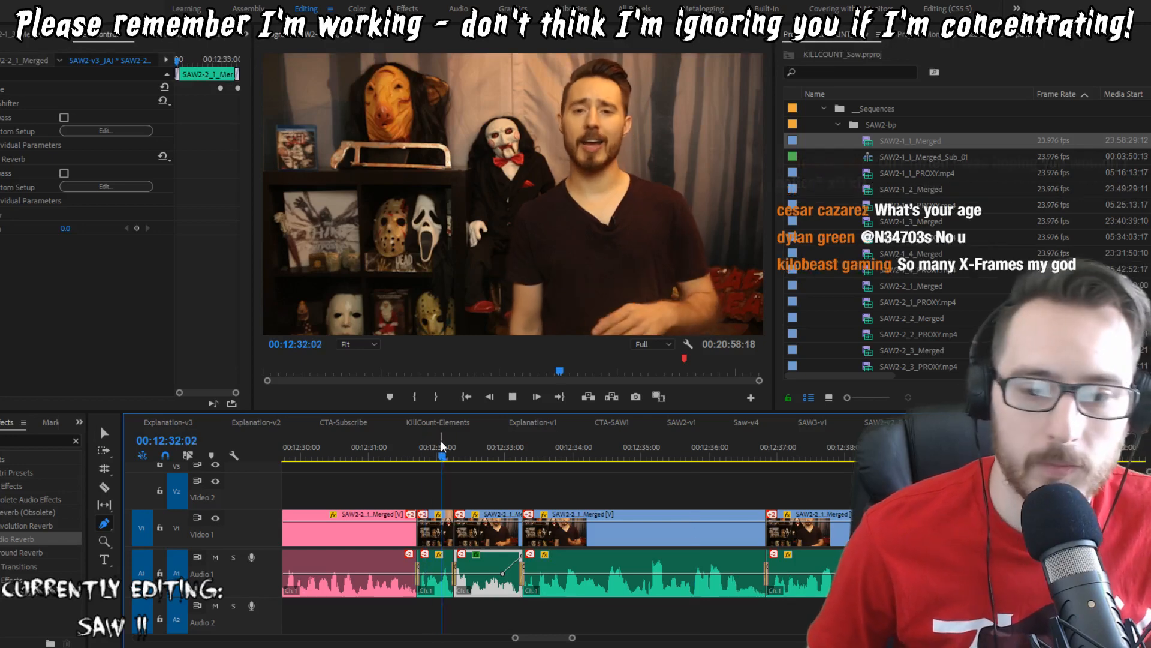
{"action": "key", "text": "v"}
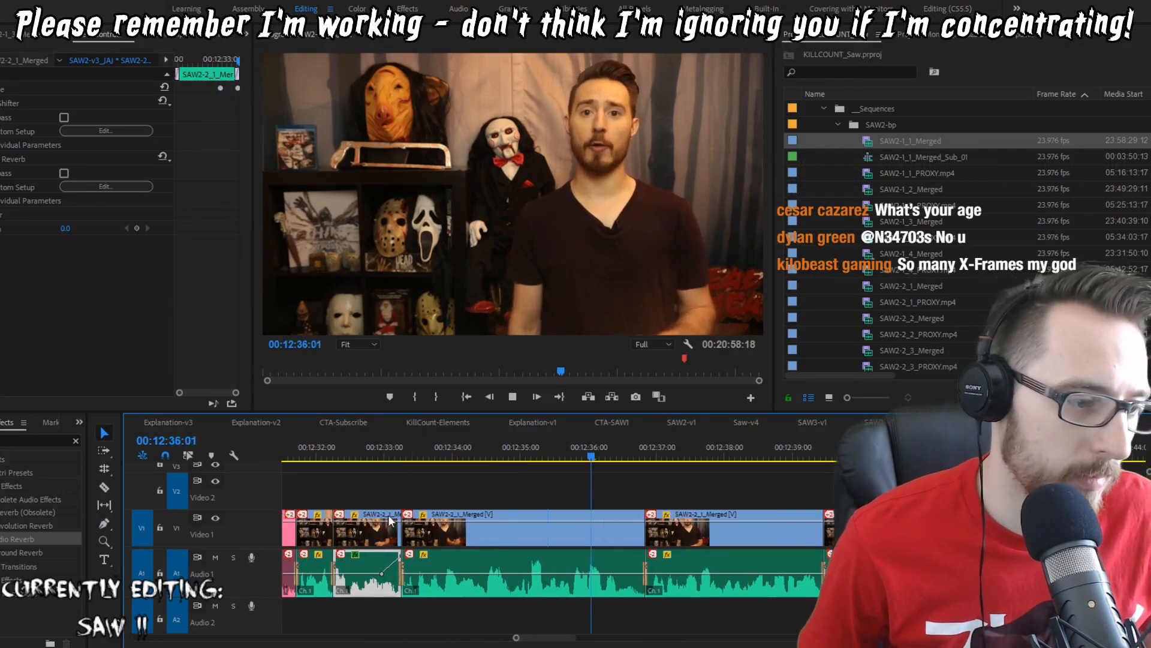
Step: Ripple trim the end of the clip after the pitch-shifted one to 00:12:36:18 and preview the cut
{"action": "scroll", "coordinate": [388, 520], "scroll_direction": "up", "scroll_amount": 1}
{"action": "key", "text": "space"}
{"action": "key", "text": "w"}
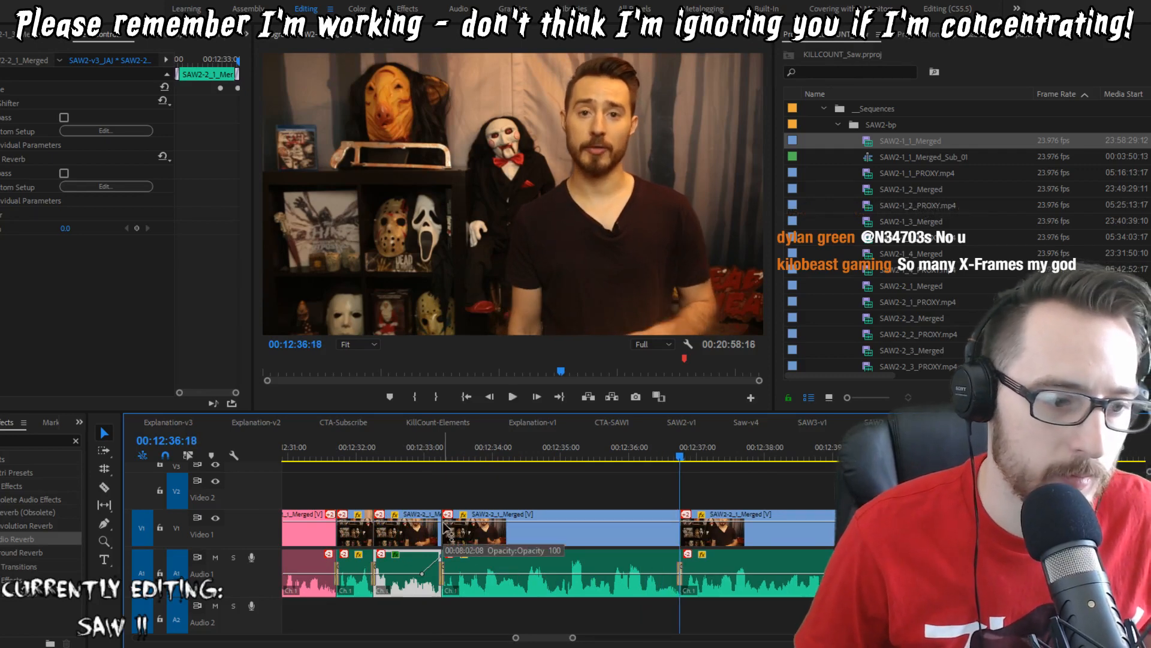
{"action": "key", "text": "shift+Left"}
{"action": "key", "text": "shift+Left"}
{"action": "key", "text": "shift+Left"}
{"action": "key", "text": "shift+Left"}
{"action": "key", "text": "shift+Left"}
{"action": "key", "text": "space"}
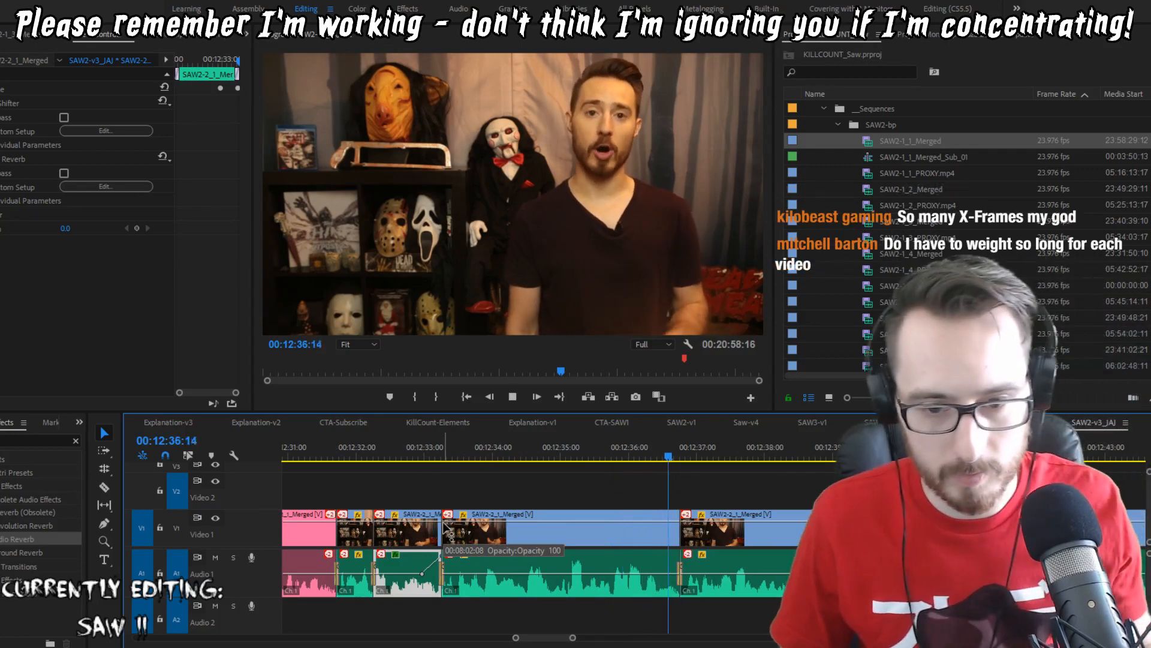
{"action": "key", "text": "space"}
Step: Ripple trim one frame off the start of the clip following the 00:12:36:18 cut and preview it
{"action": "key", "text": "Up"}
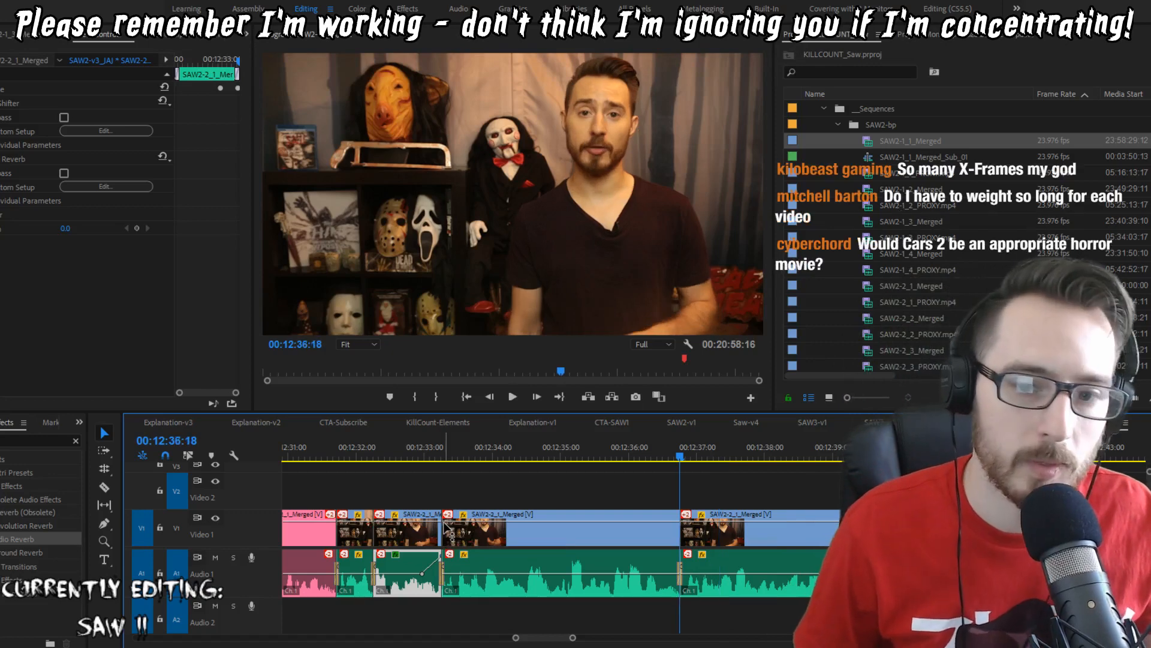
{"action": "key", "text": "Right"}
{"action": "key", "text": "q"}
{"action": "key", "text": "shift+Left"}
{"action": "key", "text": "shift+Left"}
{"action": "key", "text": "shift+Left"}
{"action": "key", "text": "shift+Left"}
{"action": "key", "text": "space"}
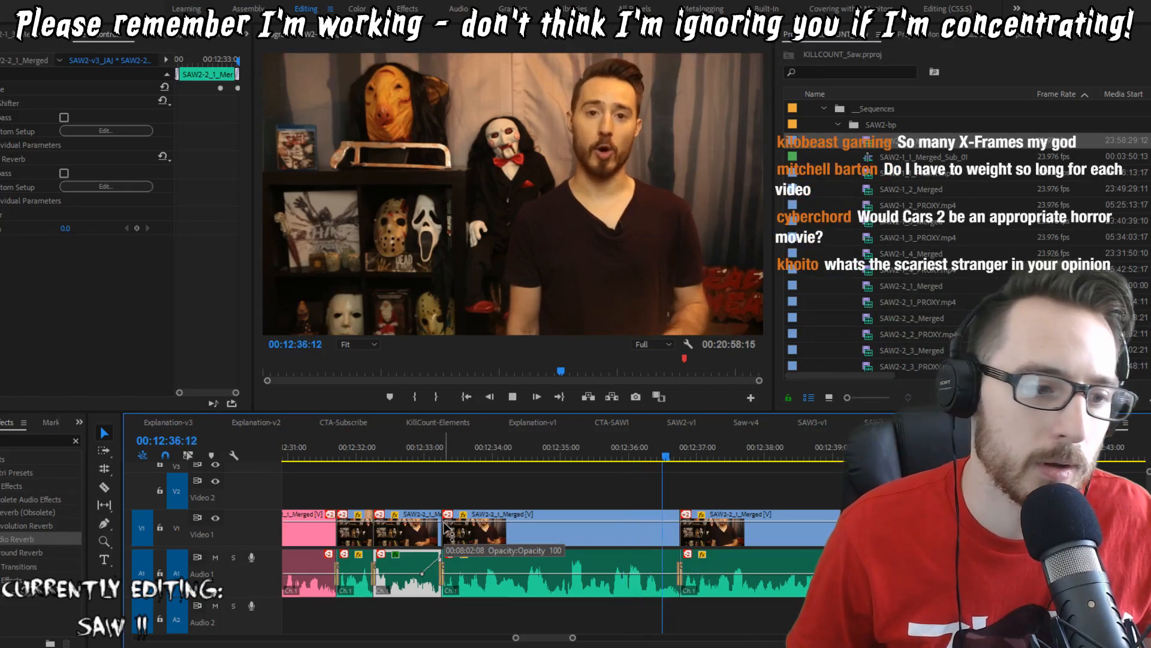
{"action": "key", "text": "space"}
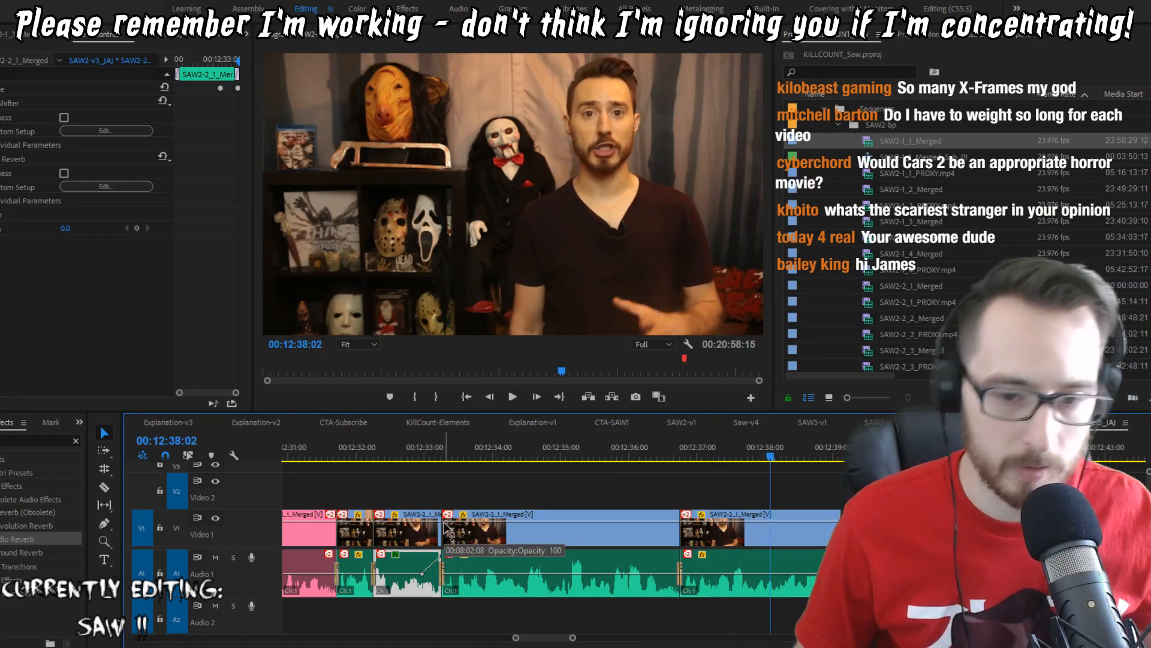
Step: Add volume keyframes ramping up the end of the audio clip before the 00:12:36:18 cut, and preview the change
{"action": "key", "text": "p"}
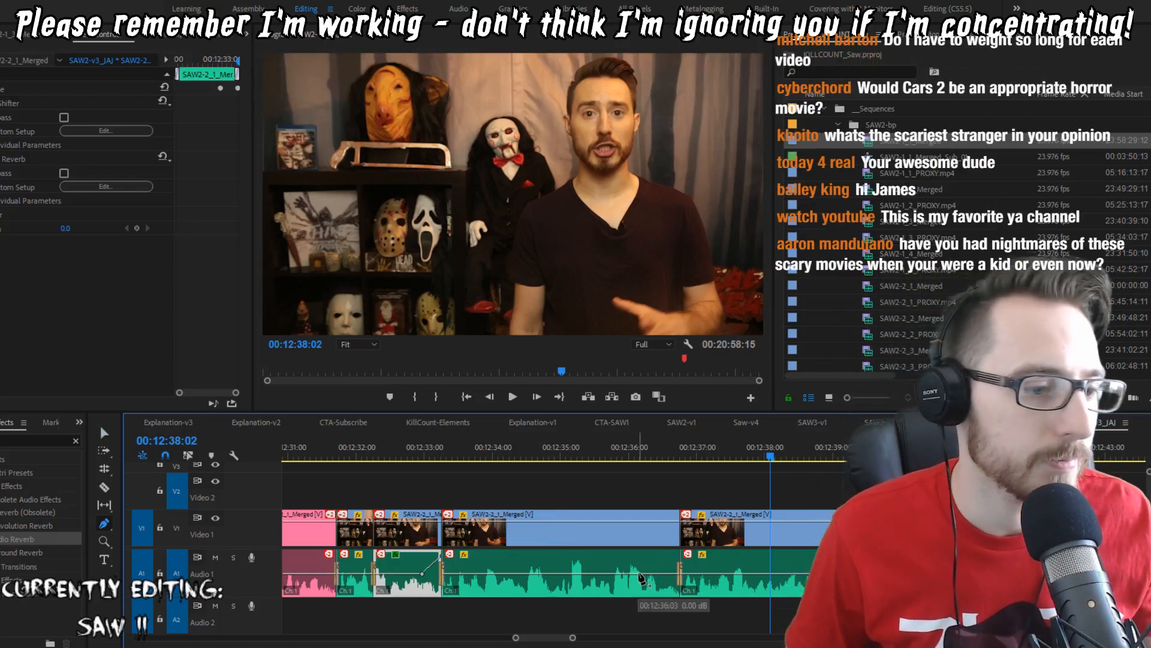
{"action": "left_click", "coordinate": [607, 423]}
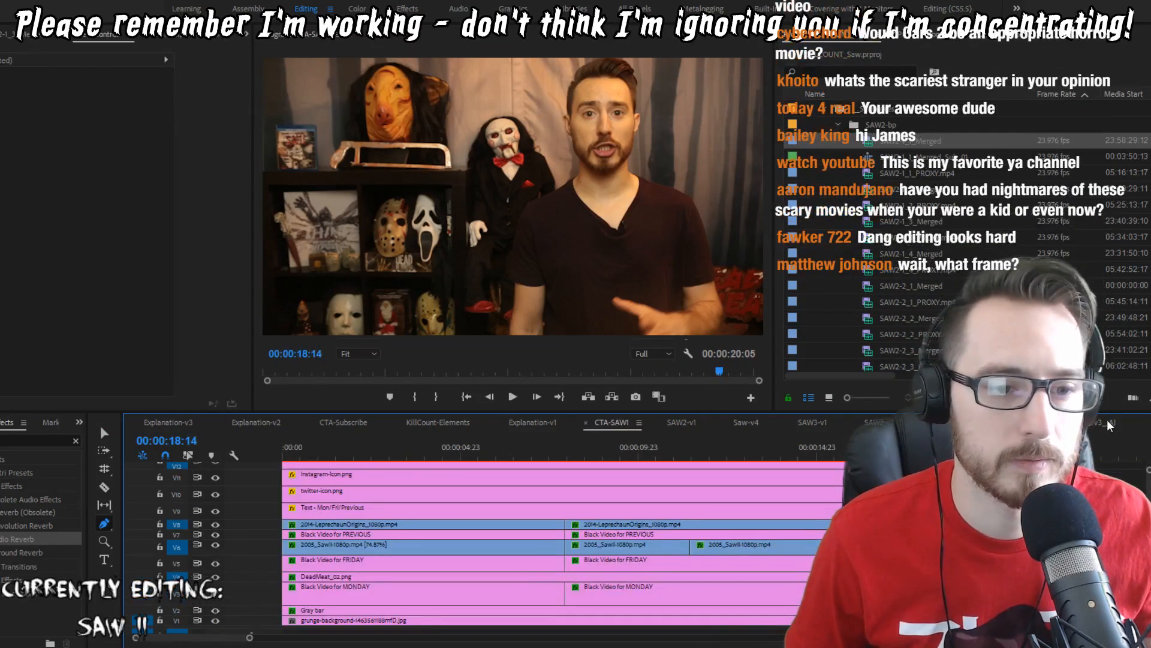
{"action": "left_click", "coordinate": [1109, 424]}
{"action": "left_click", "coordinate": [601, 454]}
{"action": "key", "text": "v"}
{"action": "key", "text": "space"}
{"action": "scroll", "coordinate": [713, 547], "scroll_direction": "down", "scroll_amount": 2}
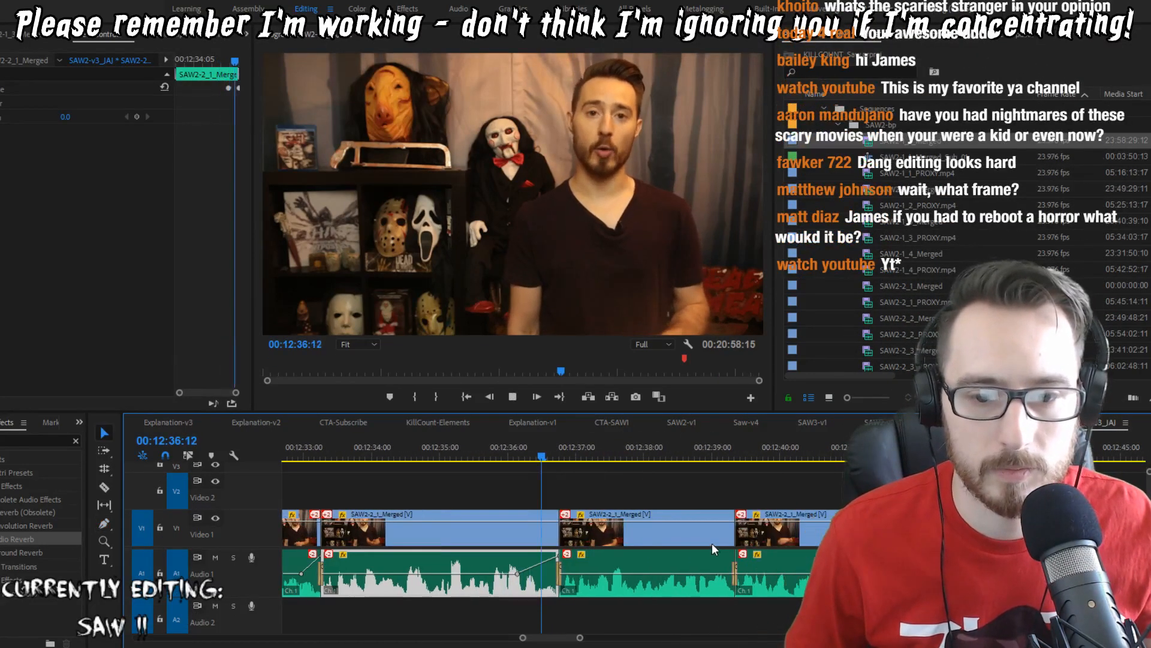
Step: Ripple trim the end of the next talking-head clip to 00:12:39:07 and preview the cut
{"action": "scroll", "coordinate": [710, 543], "scroll_direction": "down", "scroll_amount": 2}
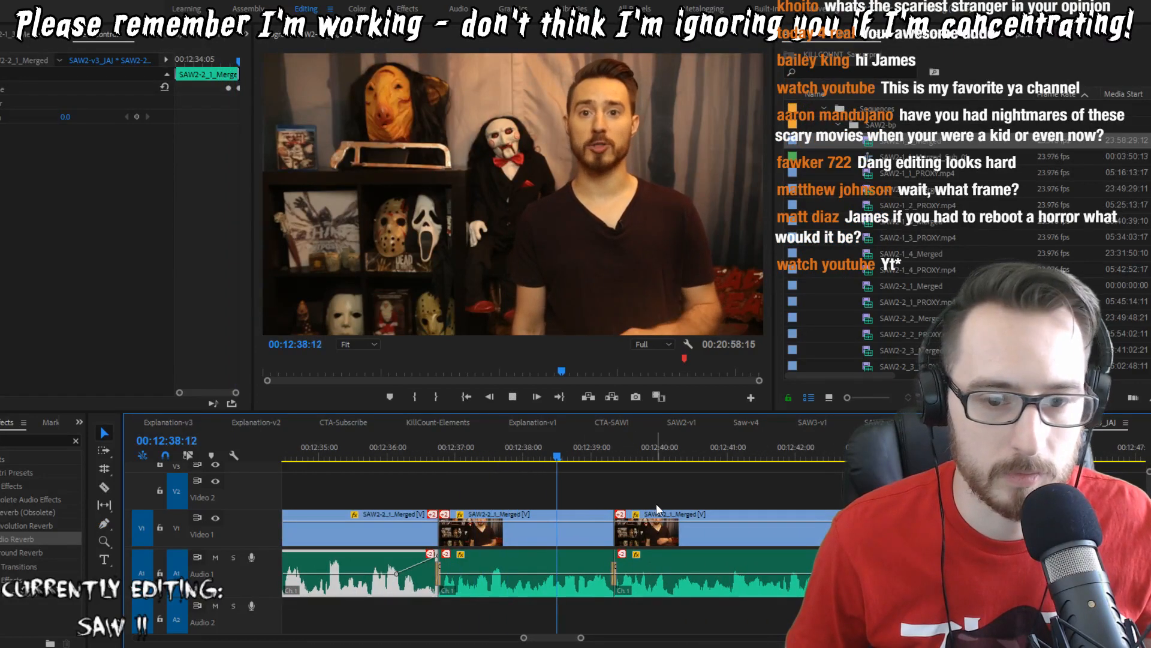
{"action": "key", "text": "space"}
{"action": "key", "text": "w"}
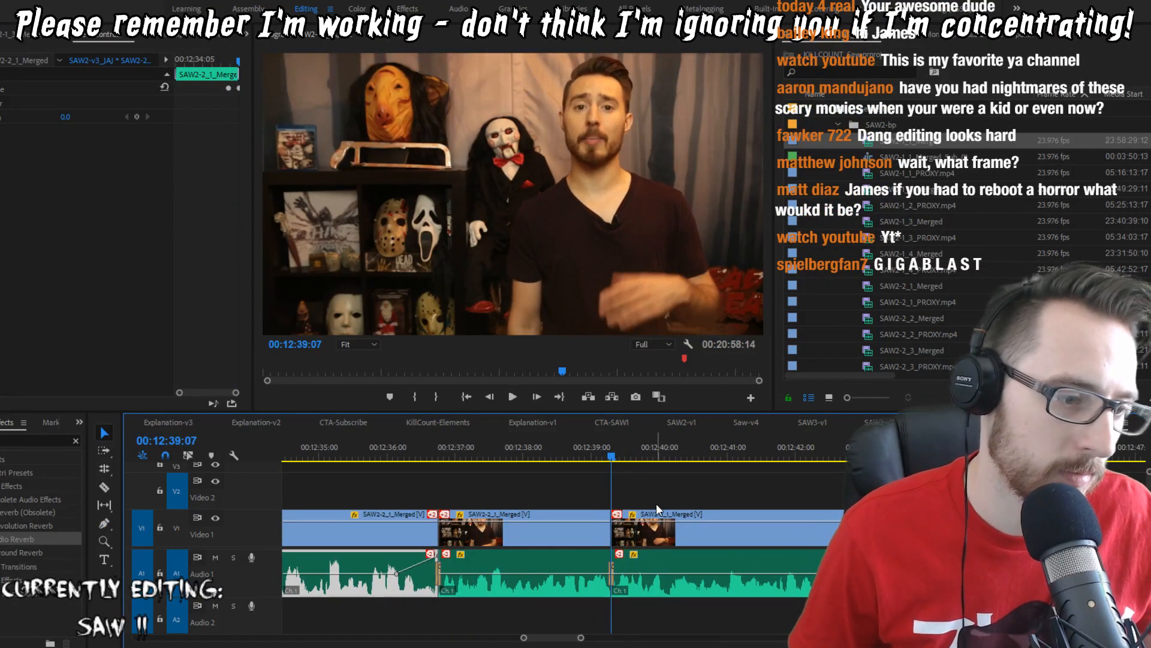
{"action": "key", "text": "space"}
{"action": "key", "text": "shift+Left"}
{"action": "key", "text": "shift+Left"}
{"action": "key", "text": "shift+Left"}
{"action": "key", "text": "shift+Left"}
{"action": "key", "text": "shift+Left"}
{"action": "key", "text": "space"}
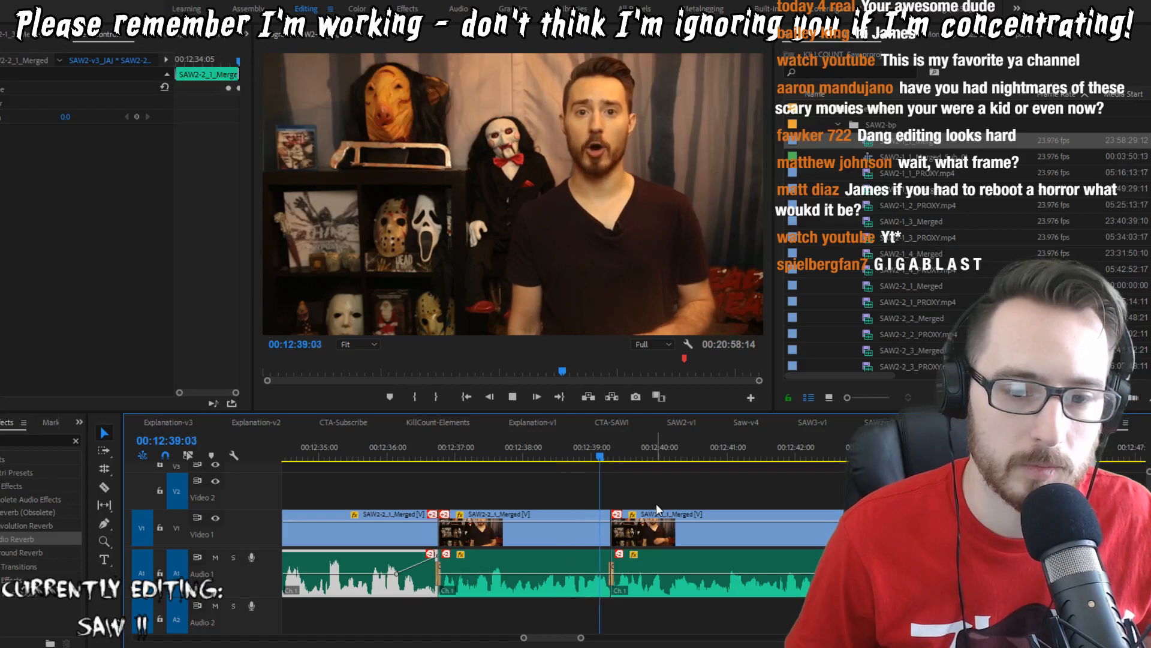
{"action": "key", "text": "space"}
Step: Ripple trim one frame off the start of the clip following the 00:12:39:07 cut and play it from there
{"action": "key", "text": "Up"}
{"action": "key", "text": "Right"}
{"action": "key", "text": "q"}
{"action": "key", "text": "Up"}
{"action": "key", "text": "space"}
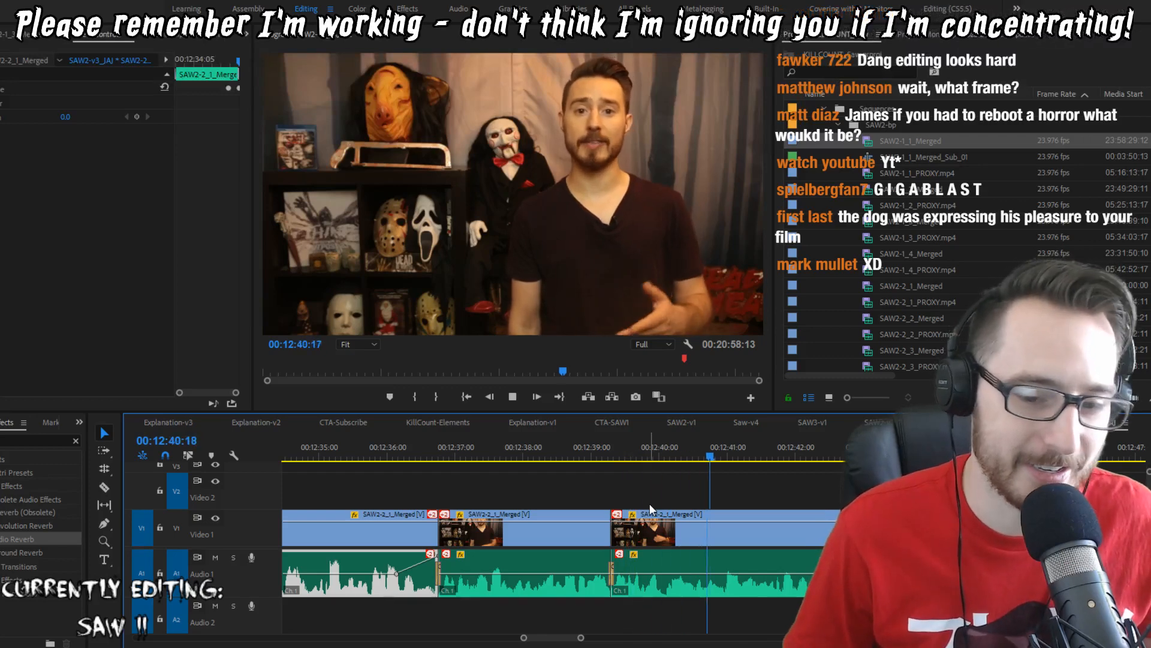
Step: Cut the talking-head clip at 00:12:40:11, take one frame out there, and preview the new cut
{"action": "key", "text": "Up"}
{"action": "key", "text": "space"}
{"action": "key", "text": "space"}
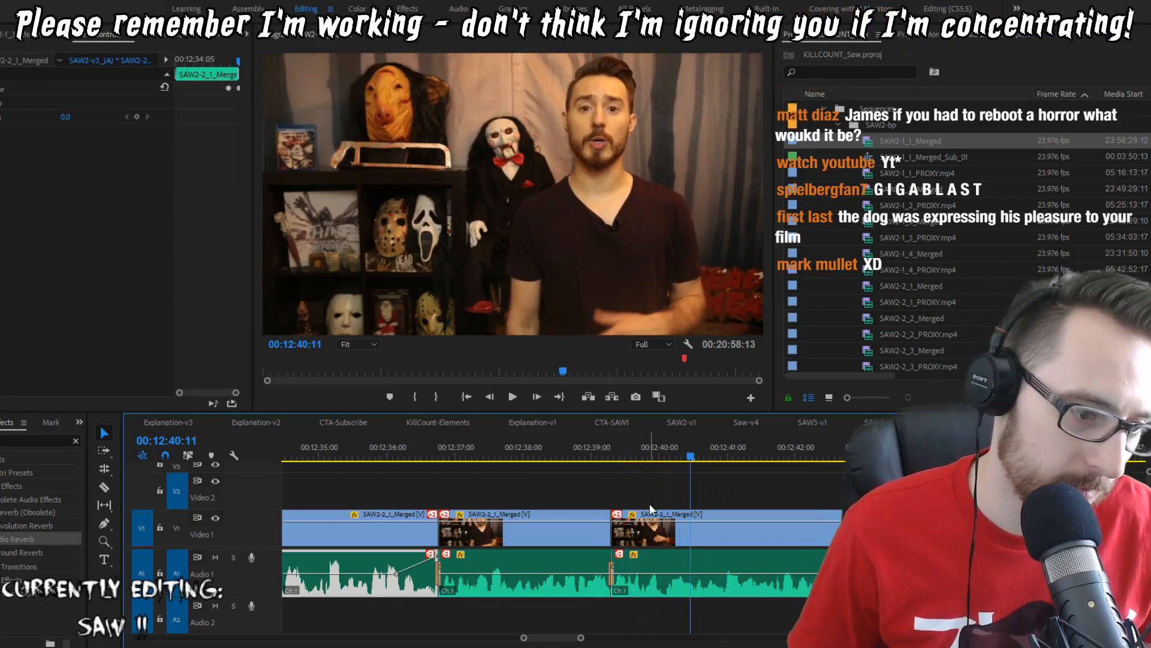
{"action": "key", "text": "ctrl+k"}
{"action": "key", "text": "Up"}
{"action": "key", "text": "space"}
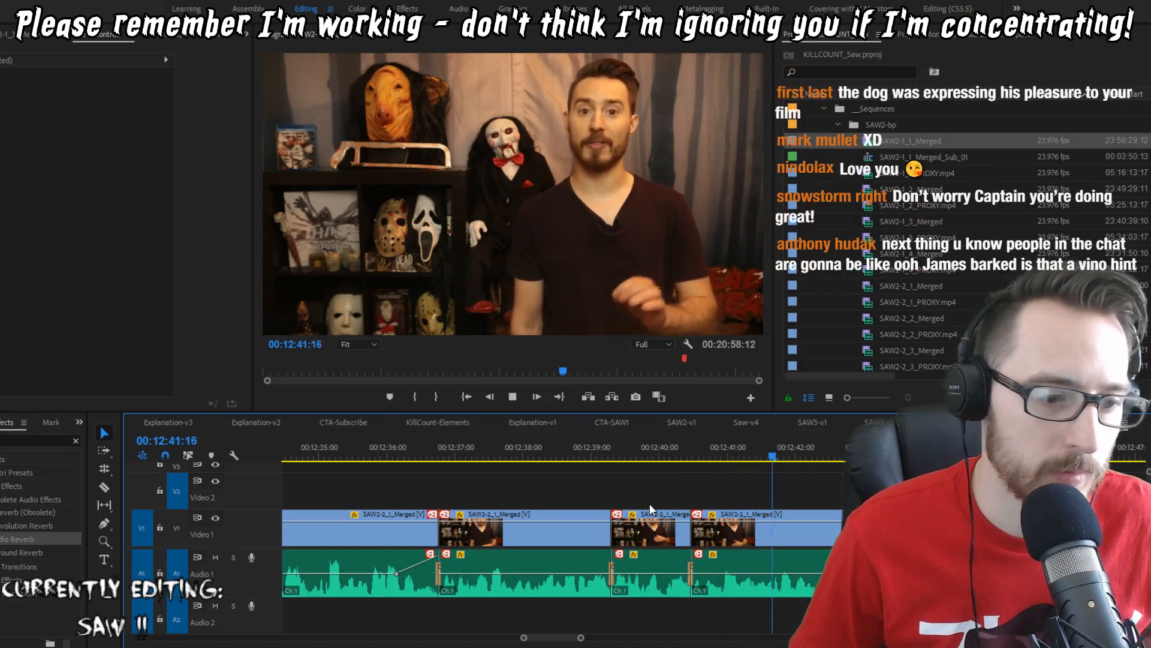
Step: Cut the talking-head clip at 00:12:41:09, take one frame out there, and play across the cut
{"action": "key", "text": "Up"}
{"action": "key", "text": "space"}
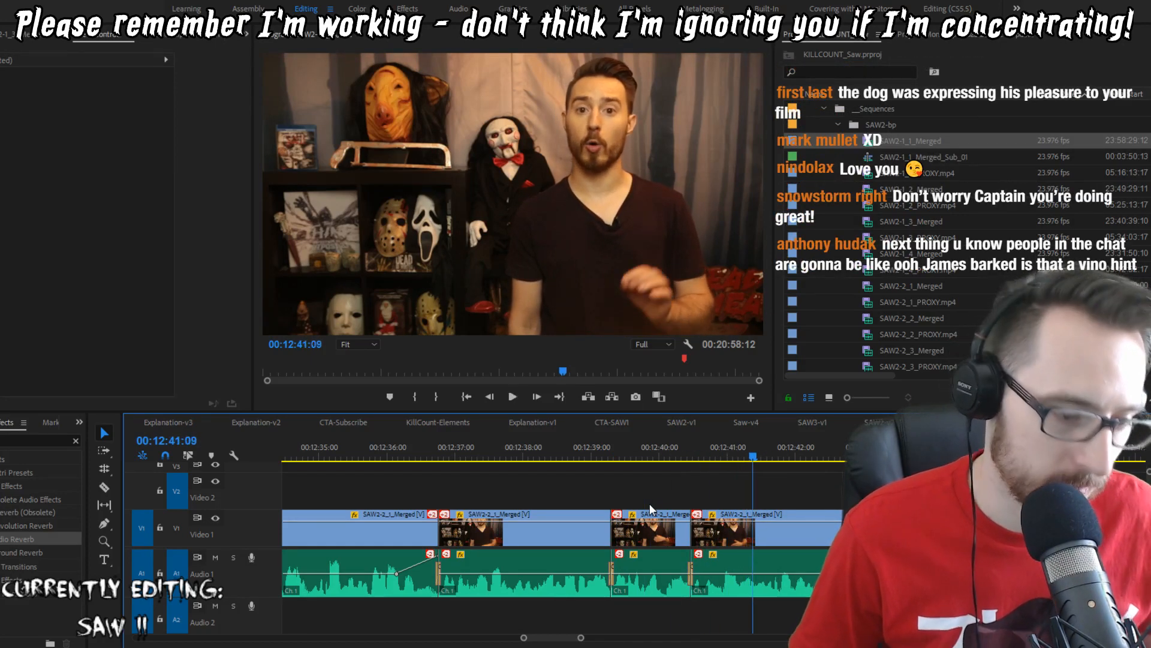
{"action": "key", "text": "ctrl+k"}
{"action": "key", "text": "Up"}
{"action": "key", "text": "space"}
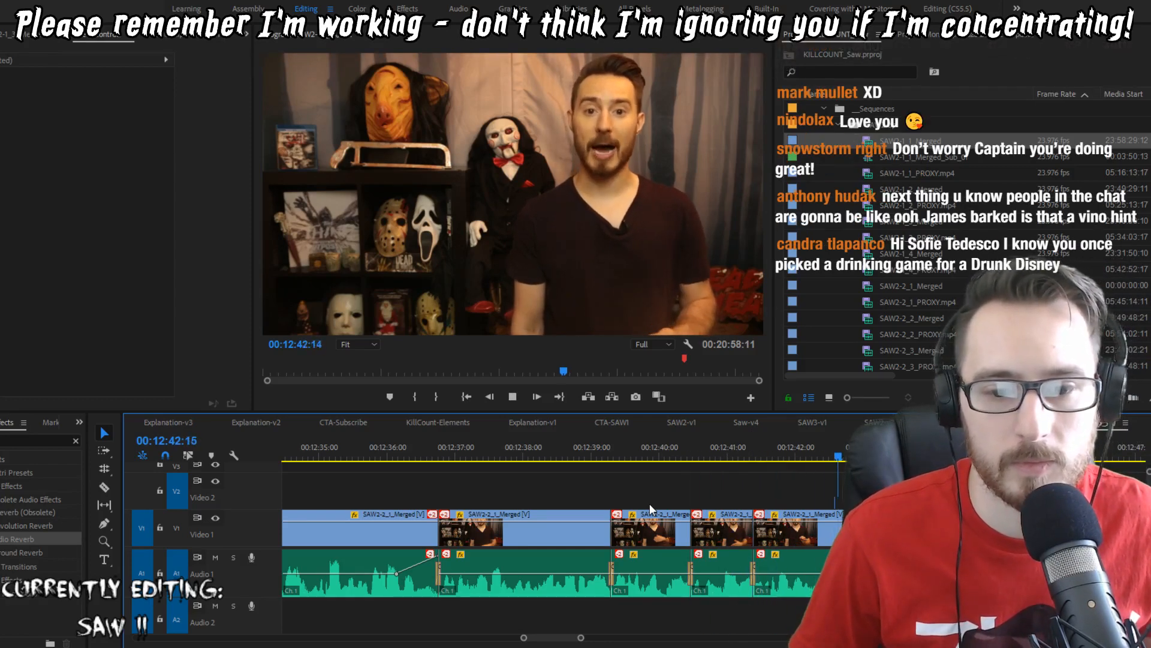
Step: Remove one frame from the talking-head clip at 00:12:42:22, preview the cut, and play onward
{"action": "key", "text": "space"}
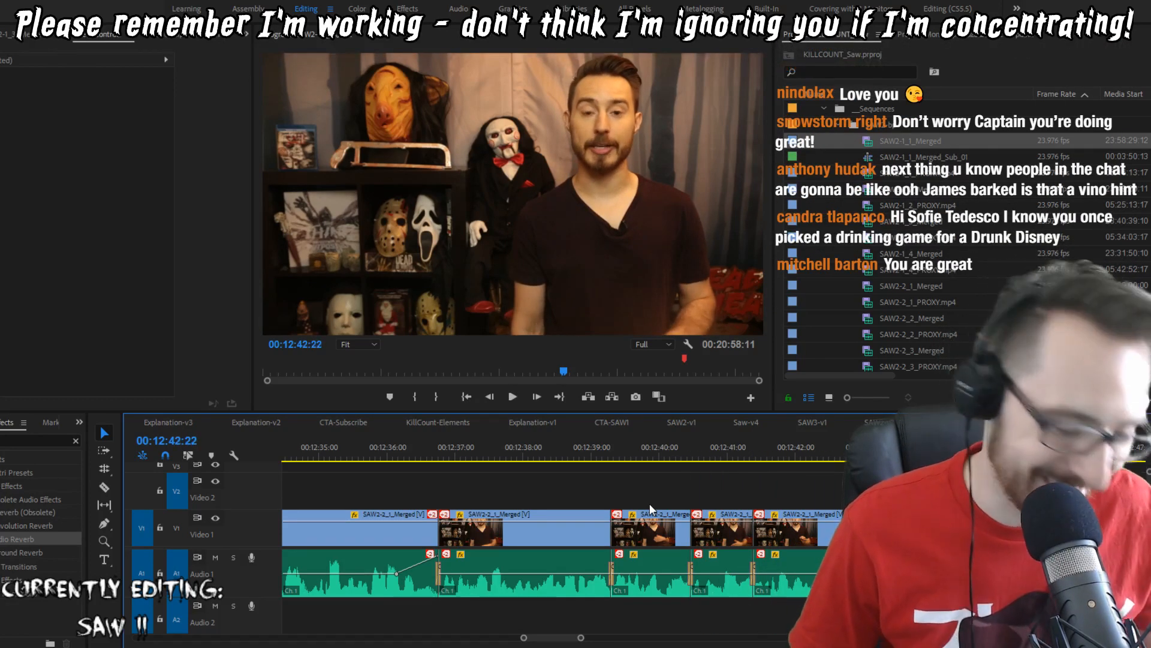
{"action": "key", "text": "Left"}
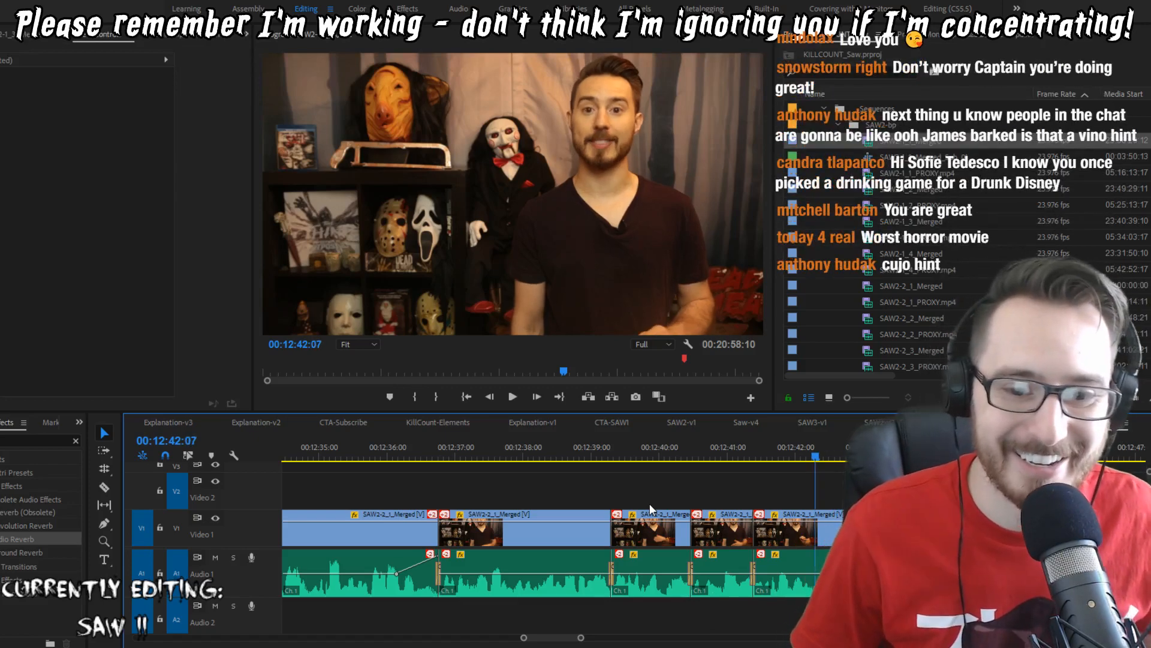
{"action": "key", "text": "space"}
{"action": "key", "text": "space"}
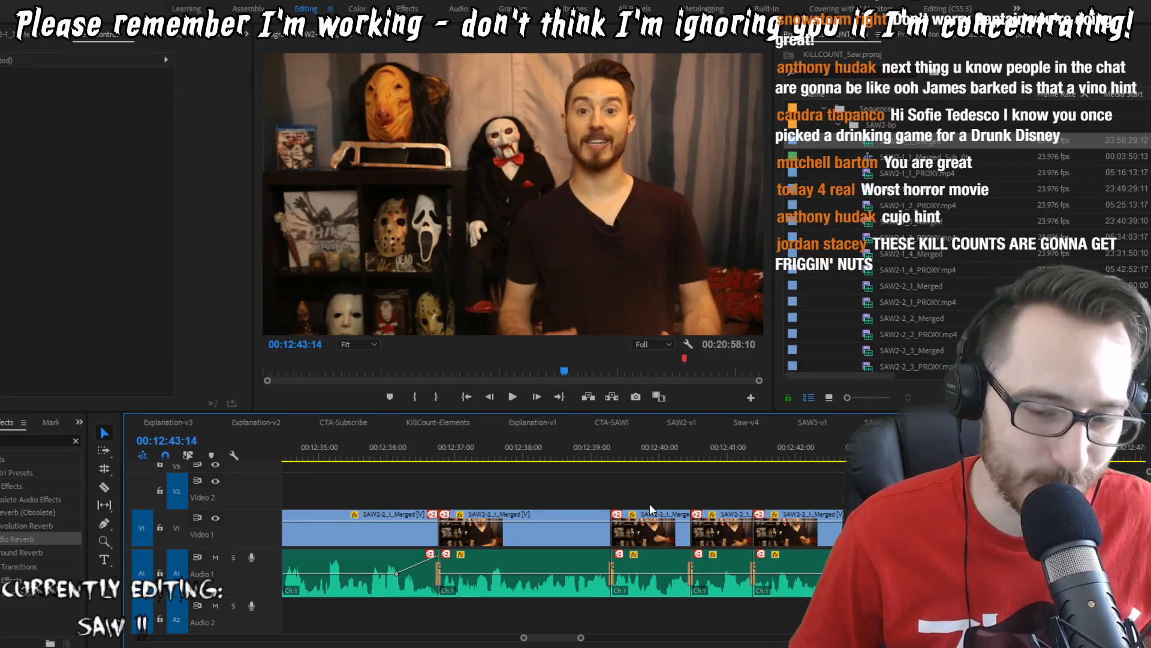
{"action": "key", "text": "space"}
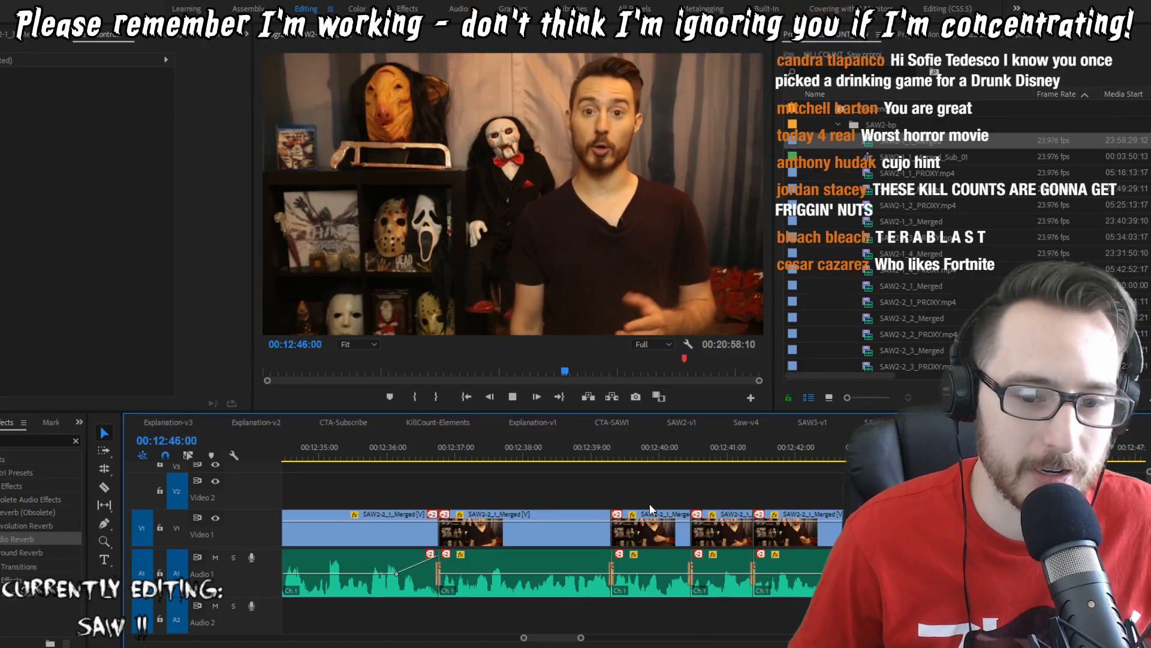
Step: Ripple trim one frame off the end of the clip before the 00:12:47:17 cut and preview it
{"action": "key", "text": "space"}
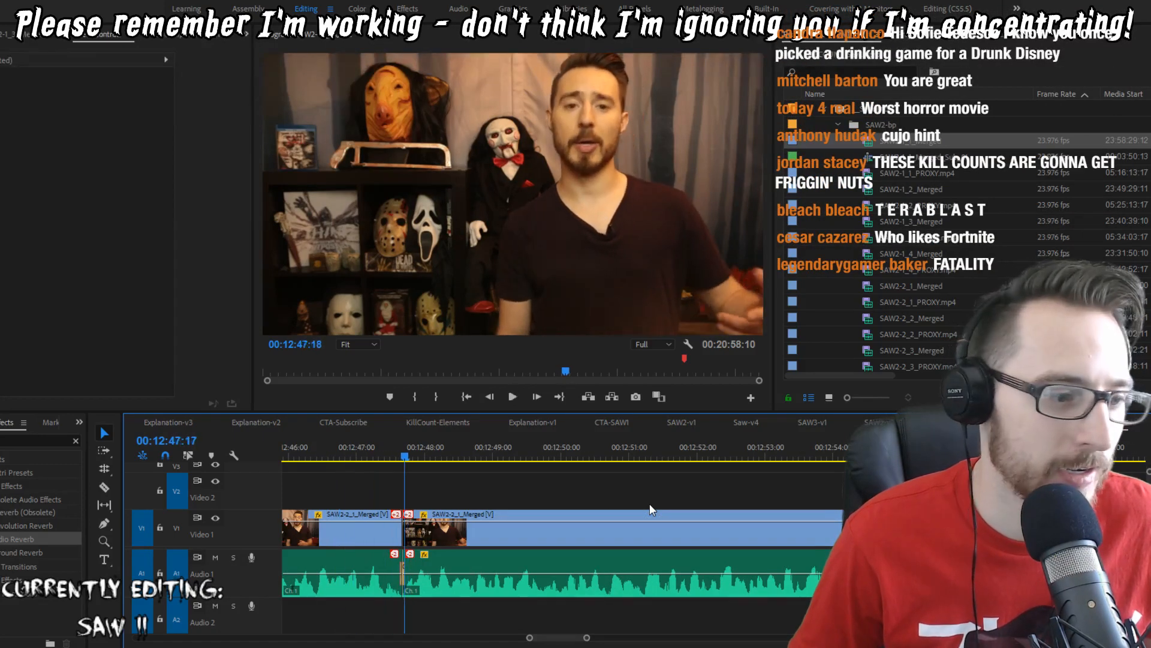
{"action": "key", "text": "w"}
{"action": "key", "text": "Up"}
{"action": "key", "text": "space"}
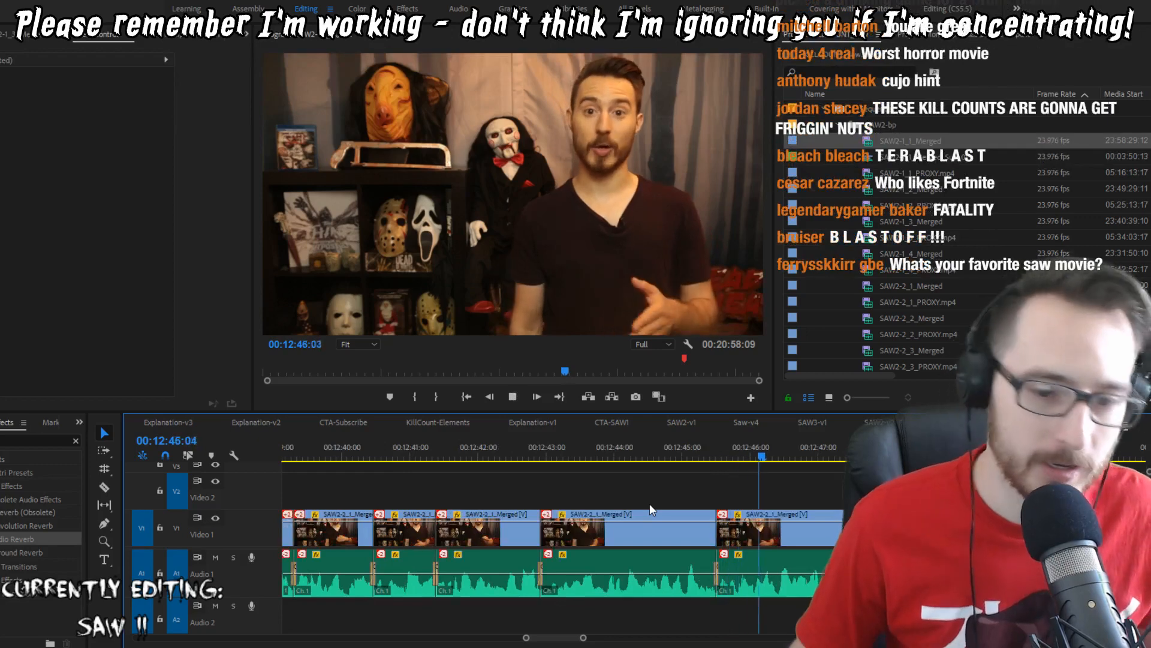
Step: Add volume keyframes ramping up the end of the audio clip before the 00:12:47:17 cut, and preview the change
{"action": "key", "text": "p"}
{"action": "key", "text": "space"}
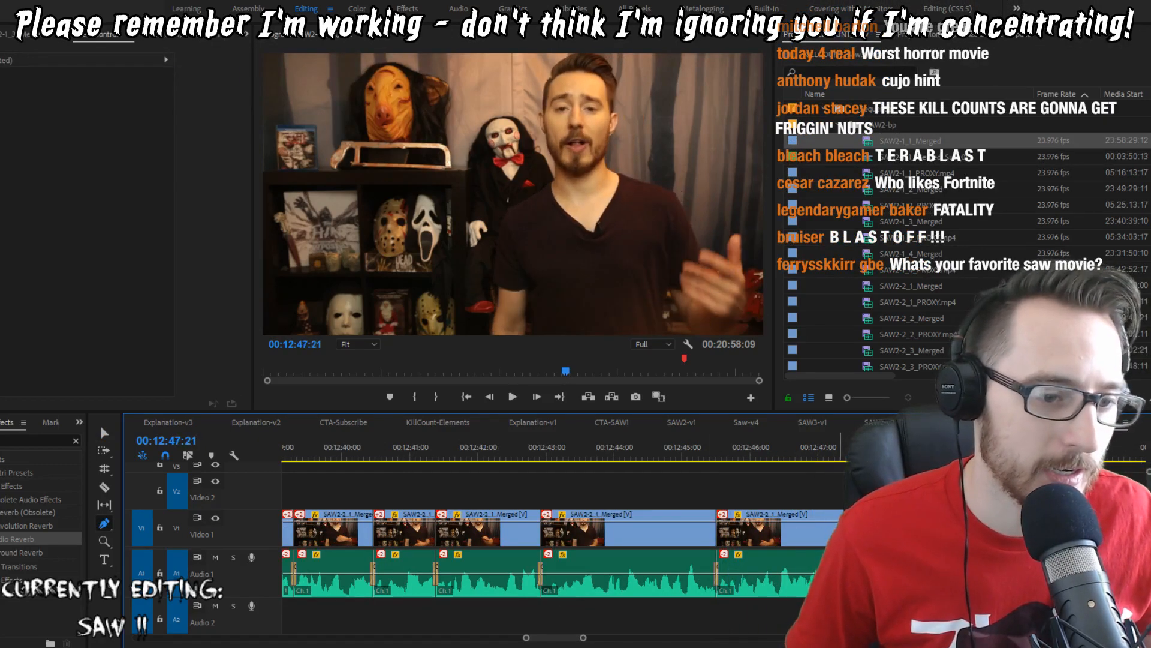
{"action": "left_click", "coordinate": [876, 573]}
{"action": "left_click", "coordinate": [787, 451]}
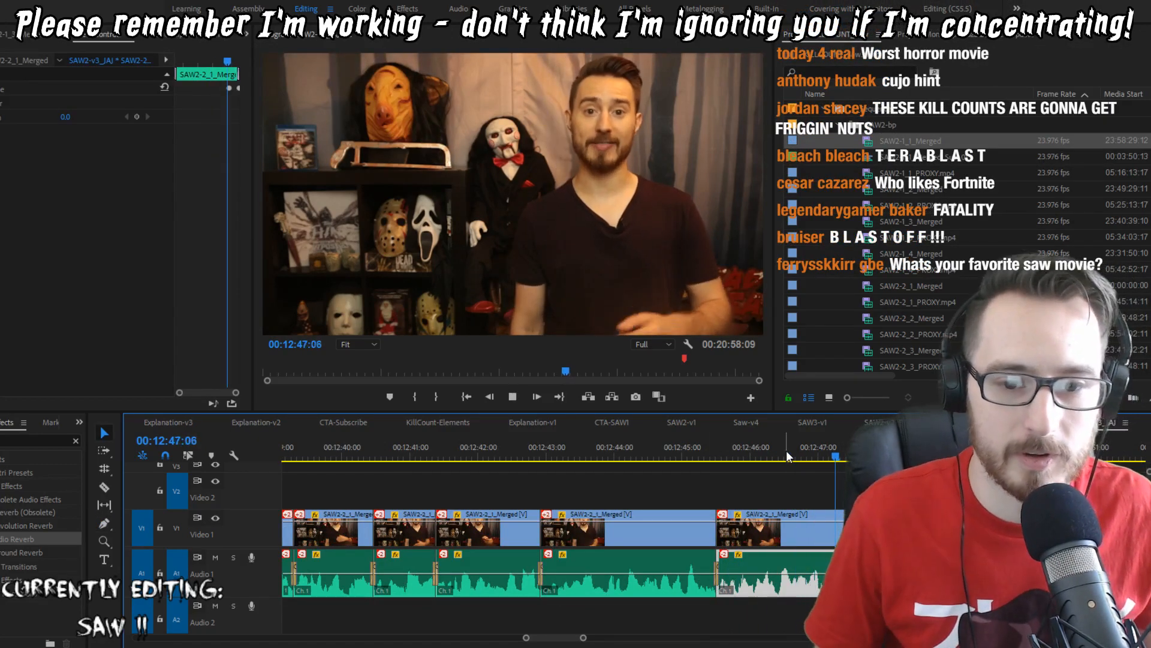
Step: Ripple trim the clip end to 00:12:47:15, save the project, and play from there
{"action": "key", "text": "w"}
{"action": "key", "text": "ctrl+s"}
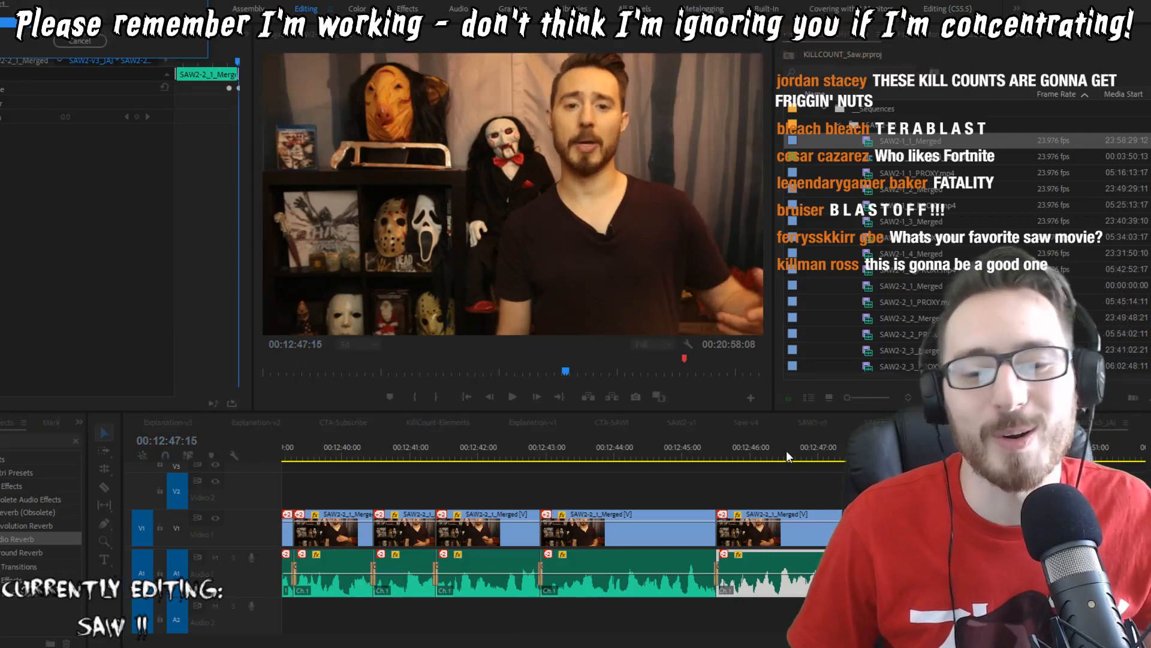
{"action": "key", "text": "space"}
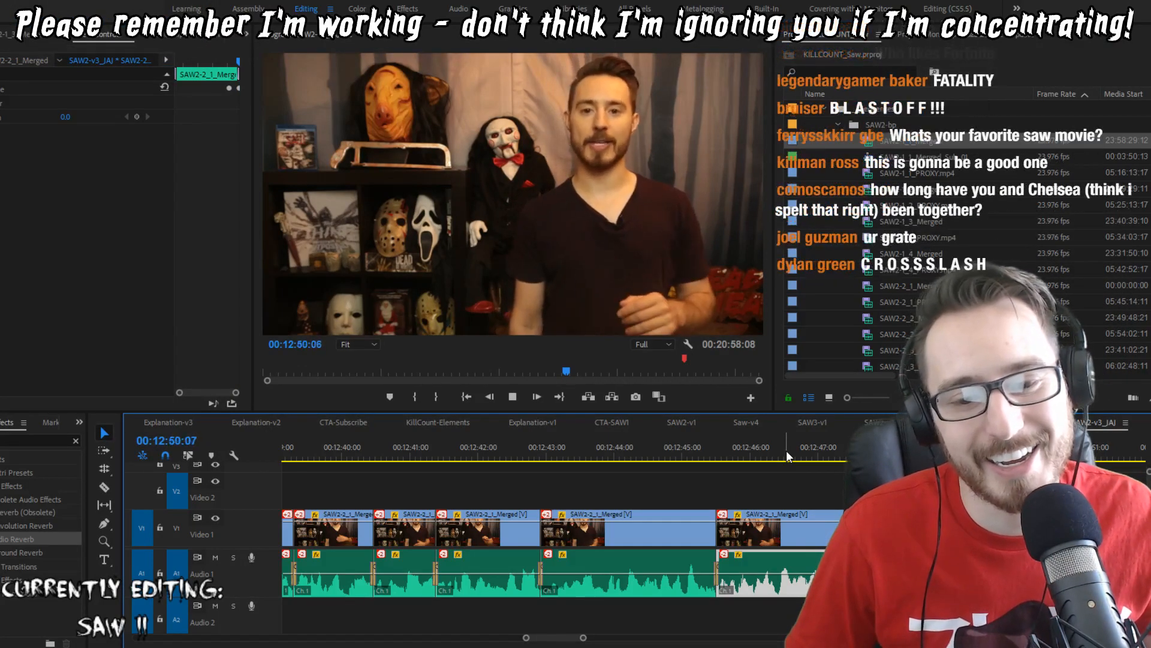
Step: Review the clip from about 00:12:49, extract two frames at about 00:12:51:02, and preview the new cut
{"action": "key", "text": "Up"}
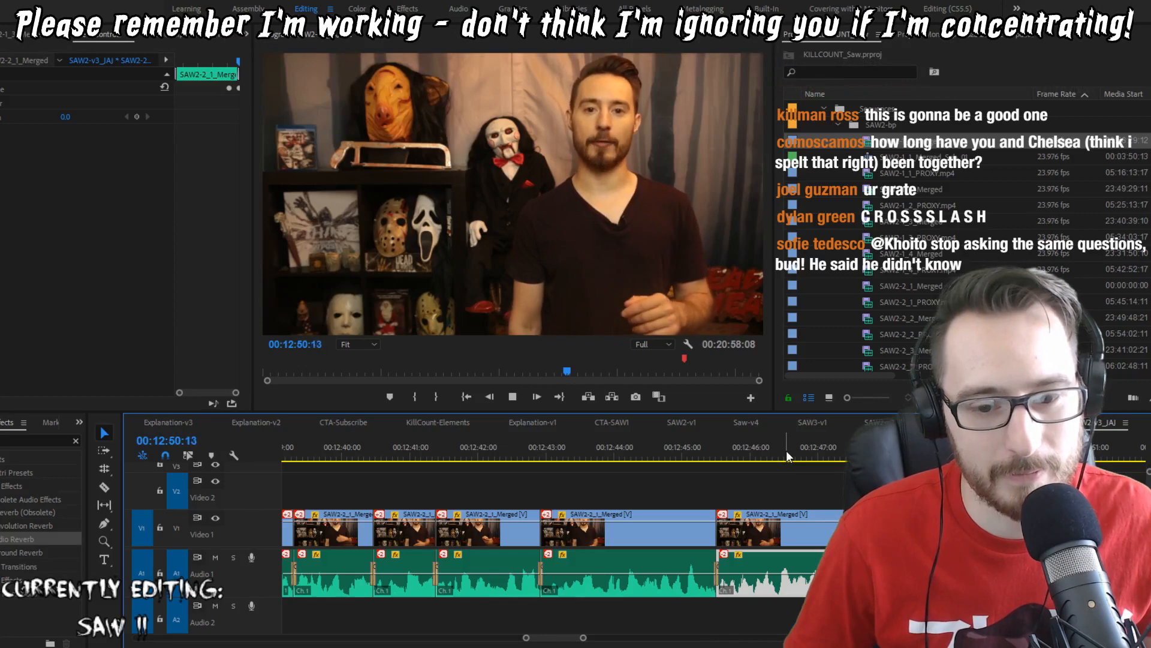
{"action": "key", "text": "space"}
{"action": "key", "text": "shift+Left"}
{"action": "key", "text": "shift+Left"}
{"action": "key", "text": "shift+Left"}
{"action": "key", "text": "shift+Left"}
{"action": "key", "text": "shift+Left"}
{"action": "key", "text": "shift+Left"}
{"action": "key", "text": "shift+Left"}
{"action": "key", "text": "shift+Left"}
{"action": "key", "text": "shift+Left"}
{"action": "key", "text": "shift+Left"}
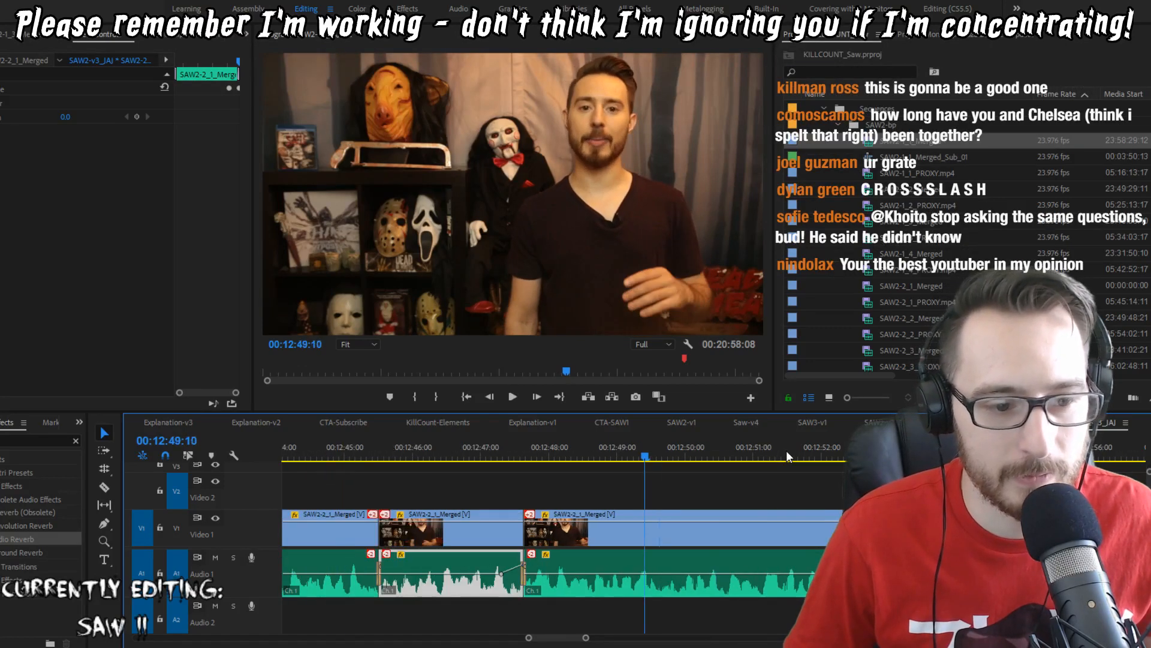
{"action": "key", "text": "space"}
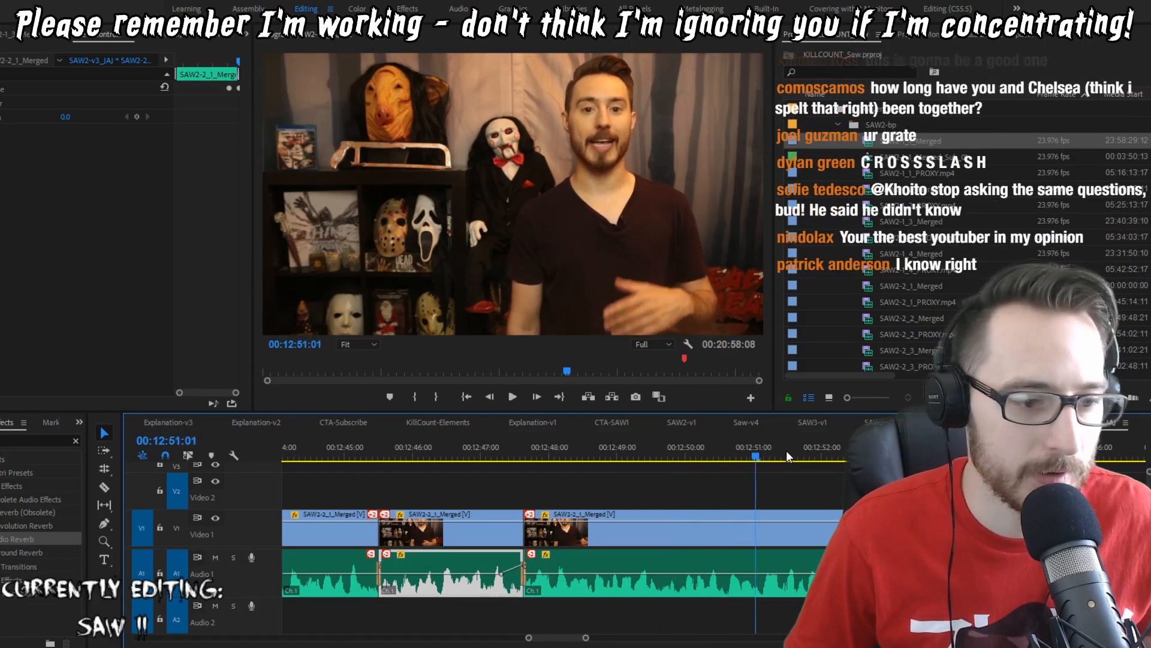
{"action": "key", "text": "space"}
{"action": "key", "text": "i"}
{"action": "key", "text": "Right"}
{"action": "key", "text": "o"}
{"action": "key", "text": "apostrophe"}
{"action": "key", "text": "ctrl+shift+d"}
{"action": "key", "text": "shift+Left"}
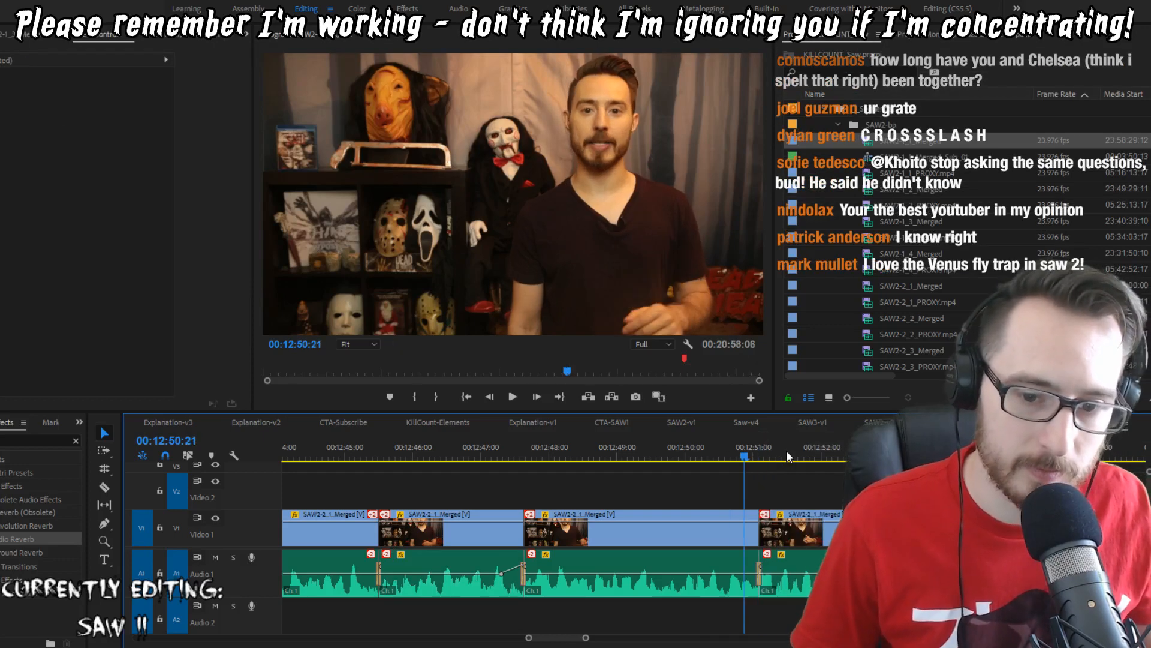
{"action": "key", "text": "space"}
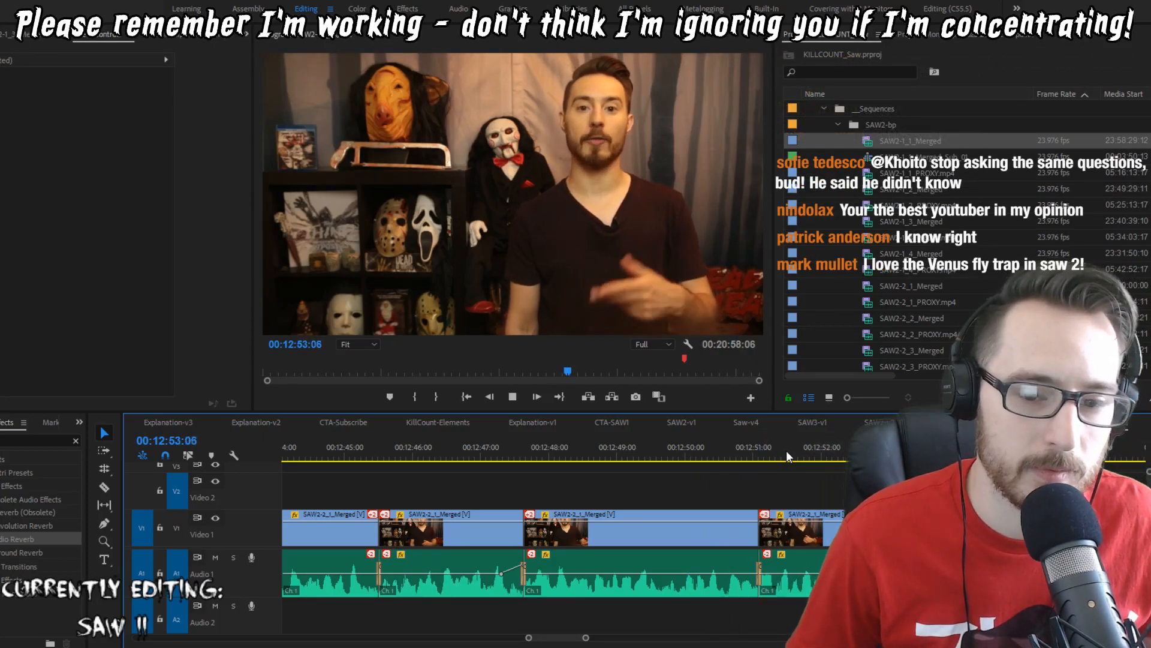
Step: Remove one frame from the talking-head clip at 00:12:52:12 and preview the cut from 00:12:52:08
{"action": "key", "text": "Up"}
{"action": "key", "text": "space"}
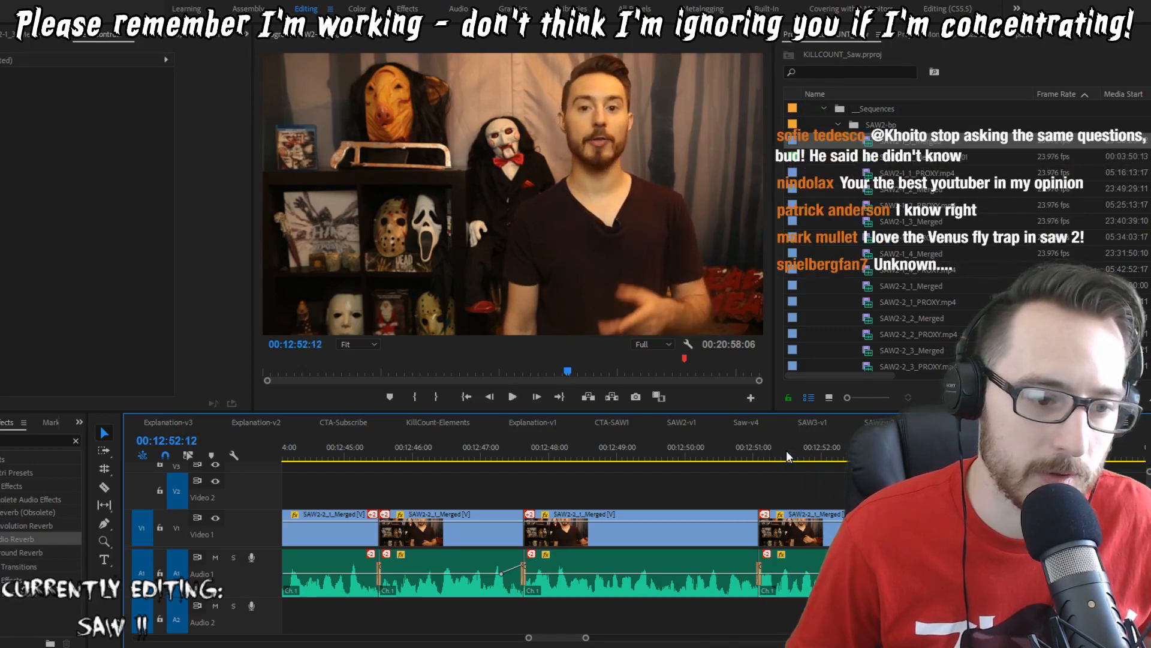
{"action": "key", "text": "Left"}
{"action": "key", "text": "Left"}
{"action": "key", "text": "Left"}
{"action": "key", "text": "Left"}
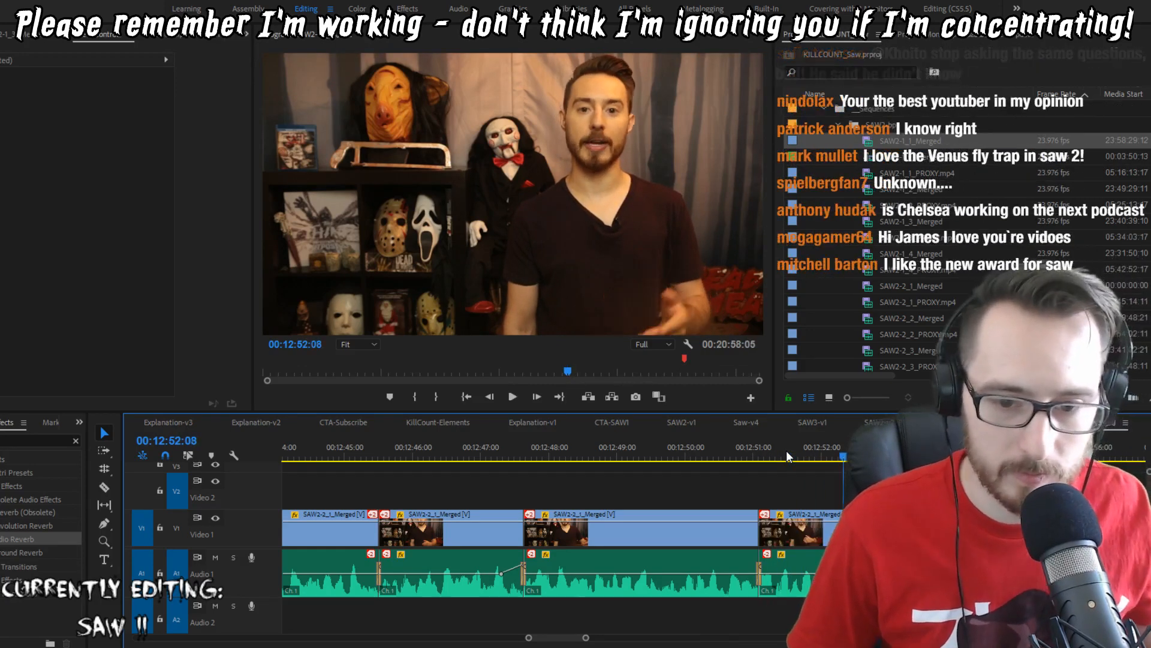
{"action": "key", "text": "space"}
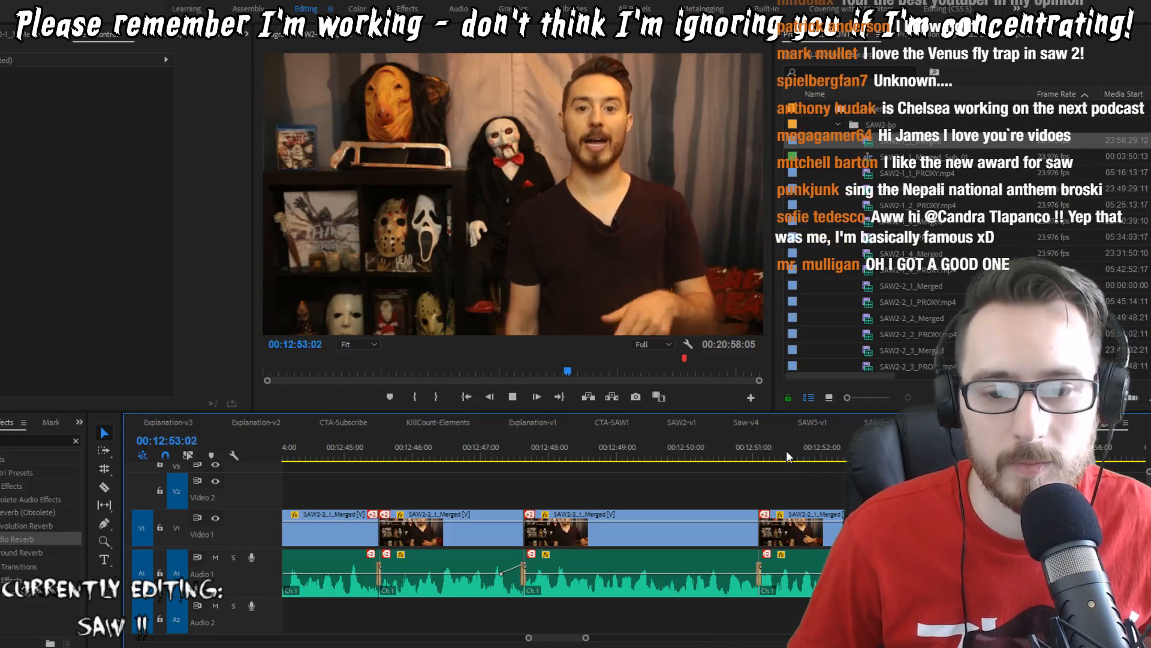
Step: Remove three frames from the talking-head clip at about 00:12:54:07 and play across the new cut
{"action": "key", "text": "space"}
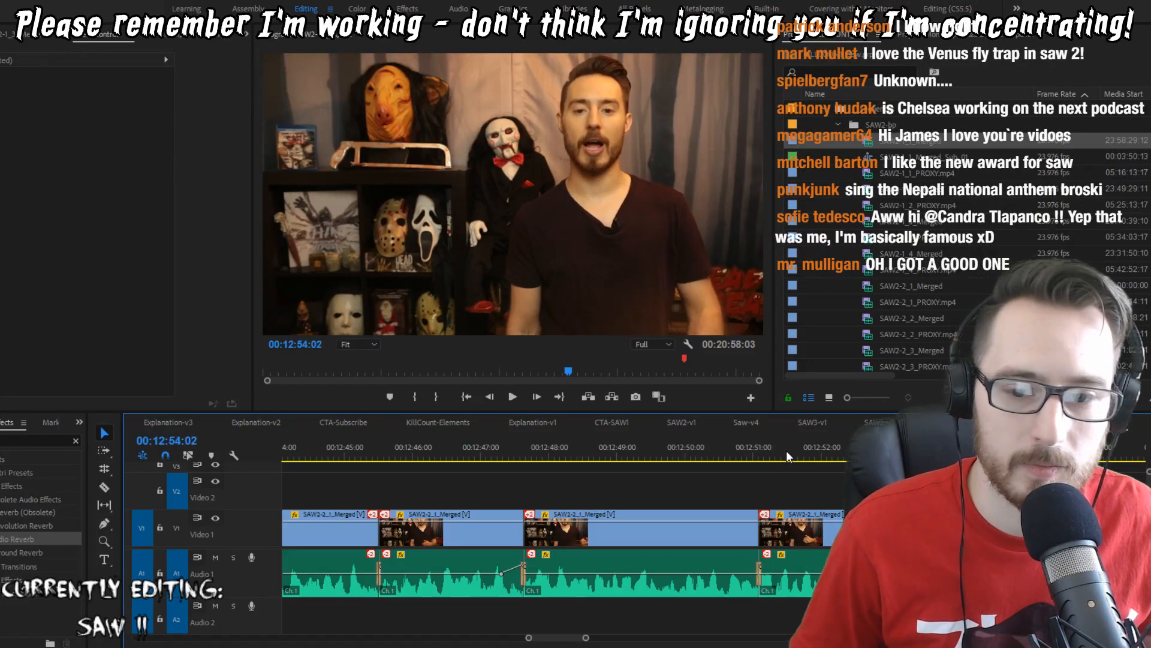
{"action": "key", "text": "space"}
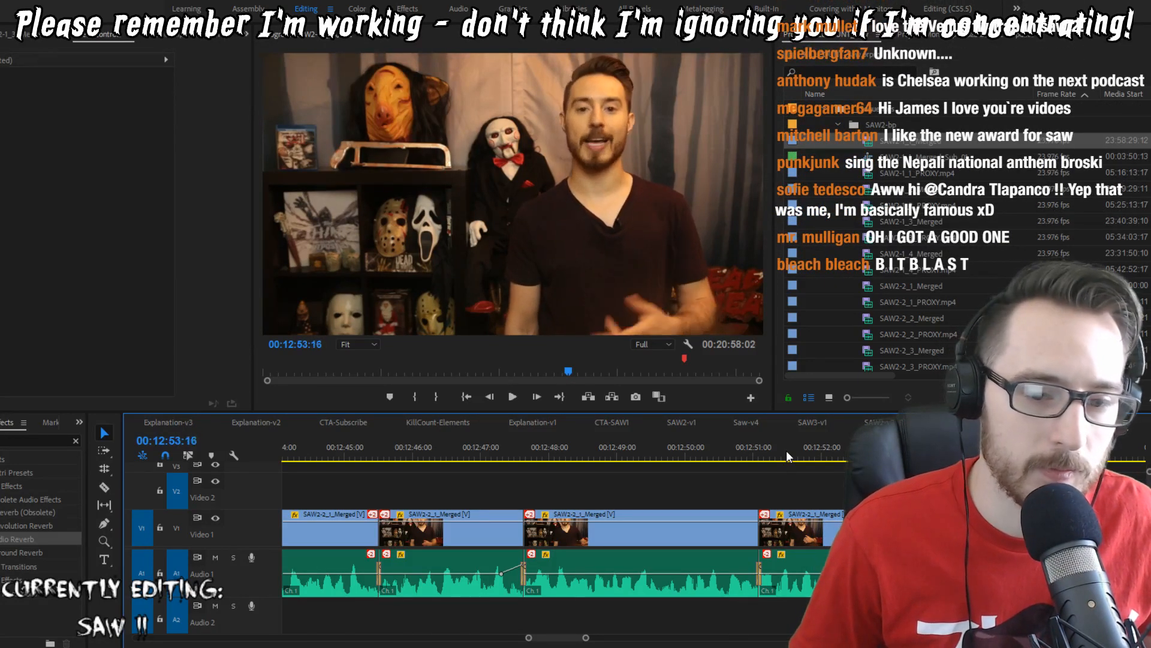
{"action": "key", "text": "space"}
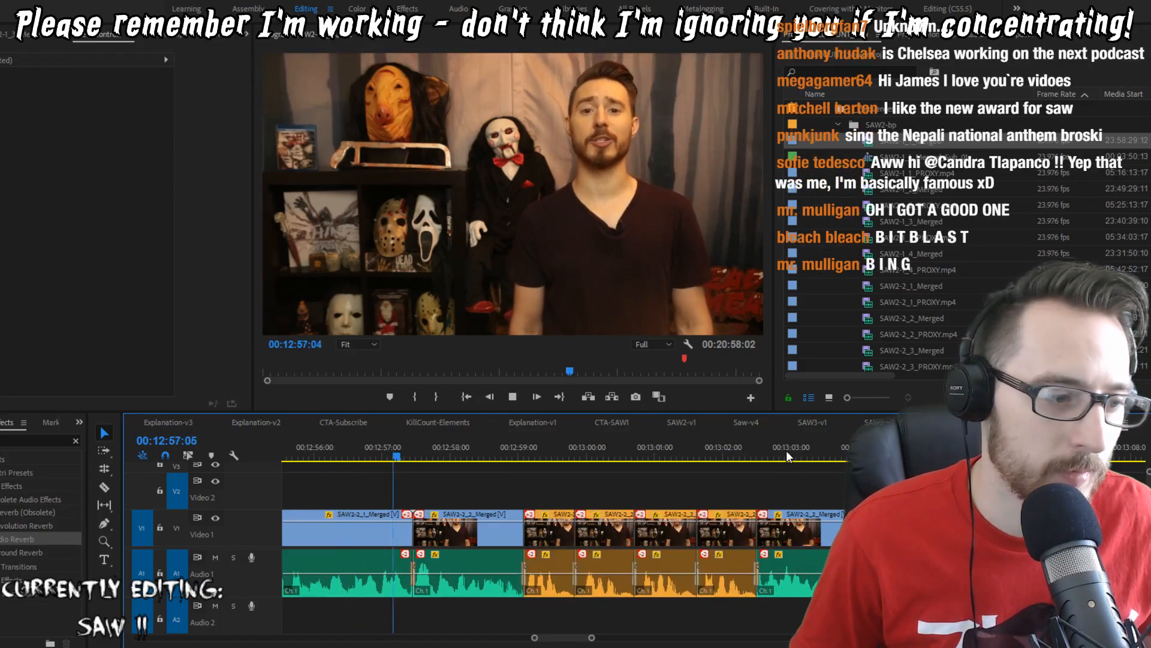
Step: Replay the last talking-head clip, cut it at about 00:12:56:11 with one frame removed, and preview from 00:12:56:01
{"action": "key", "text": "shift+Left"}
{"action": "key", "text": "shift+Left"}
{"action": "key", "text": "shift+Left"}
{"action": "key", "text": "shift+Left"}
{"action": "key", "text": "shift+Left"}
{"action": "key", "text": "shift+Left"}
{"action": "key", "text": "shift+Left"}
{"action": "key", "text": "shift+Left"}
{"action": "key", "text": "shift+Left"}
{"action": "key", "text": "space"}
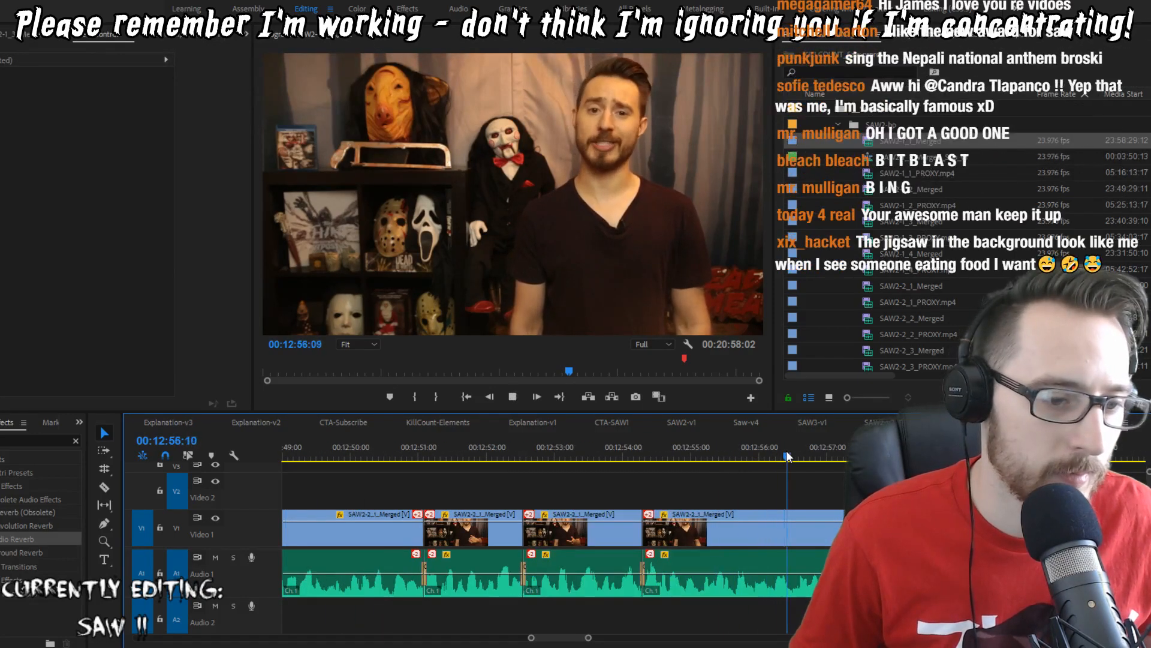
{"action": "key", "text": "space"}
{"action": "key", "text": "ctrl+k"}
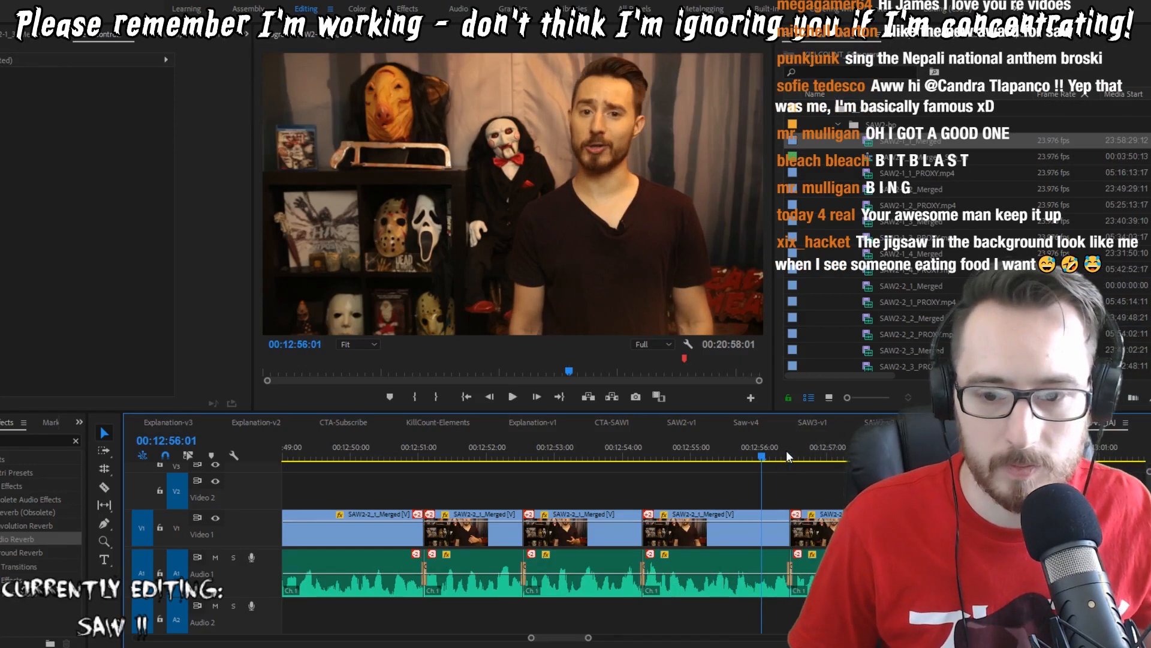
{"action": "key", "text": "space"}
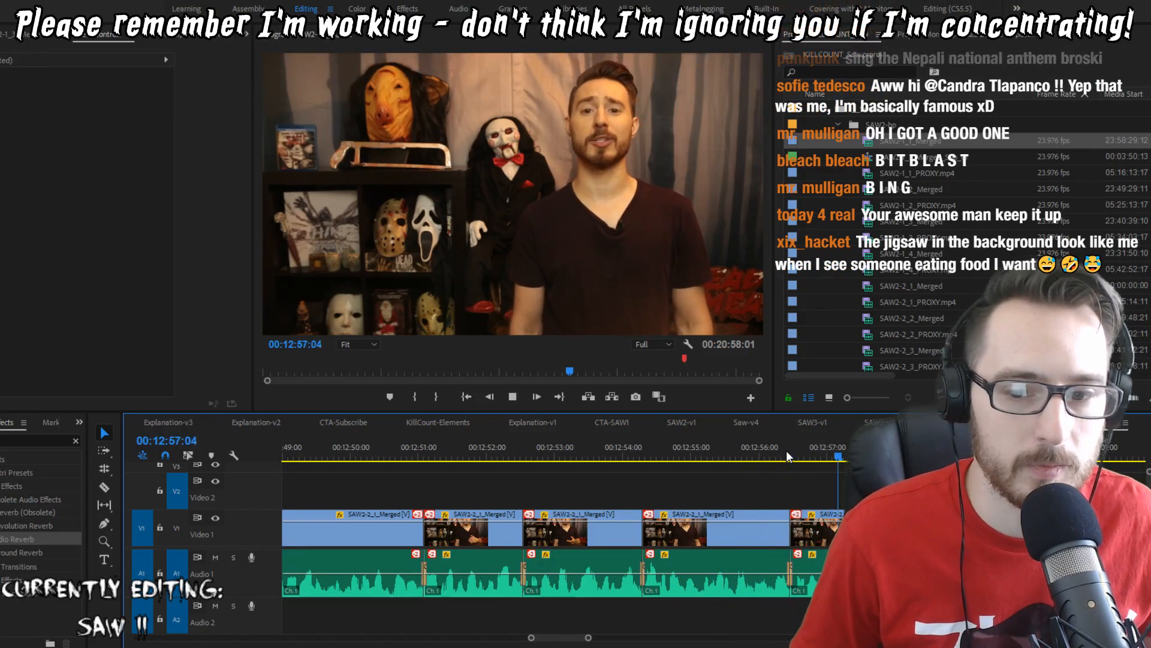
Step: Try to ripple trim one frame off the clip start after the 00:12:56:11 cut and play it
{"action": "key", "text": "shift+Left"}
{"action": "key", "text": "shift+Left"}
{"action": "key", "text": "shift+Left"}
{"action": "key", "text": "shift+Left"}
{"action": "key", "text": "q"}
{"action": "key", "text": "space"}
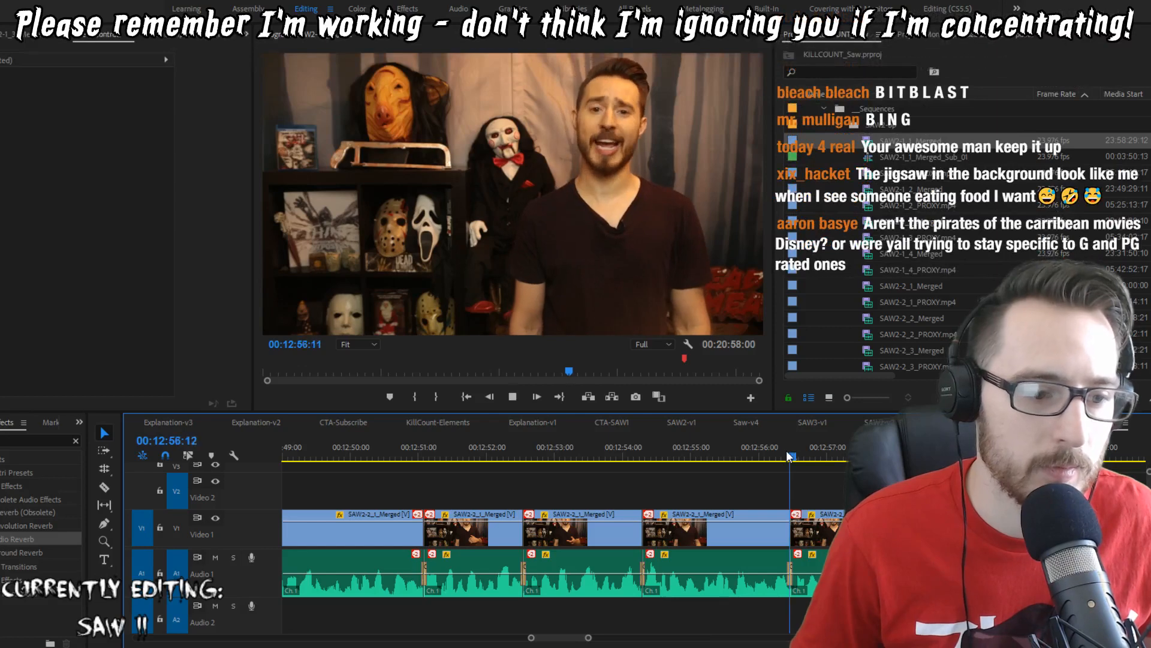
{"action": "key", "text": "space"}
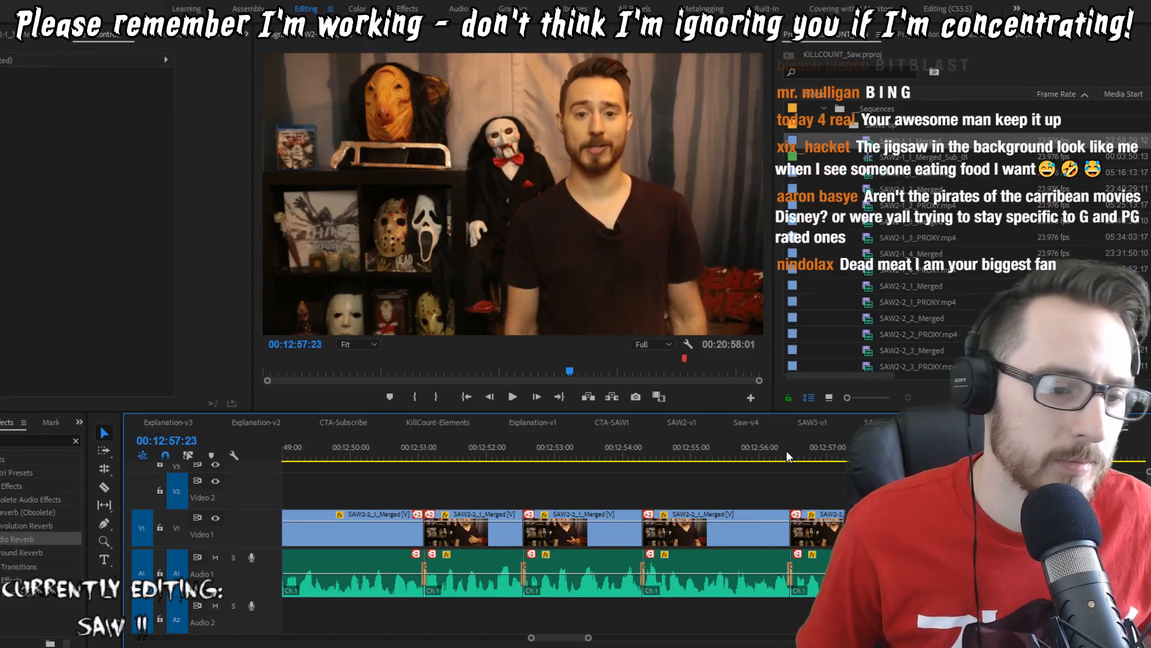
Step: Adjust the edit just after 00:12:57:00 with the Ripple Edit tool, save the project, and preview the cut
{"action": "key", "text": "b"}
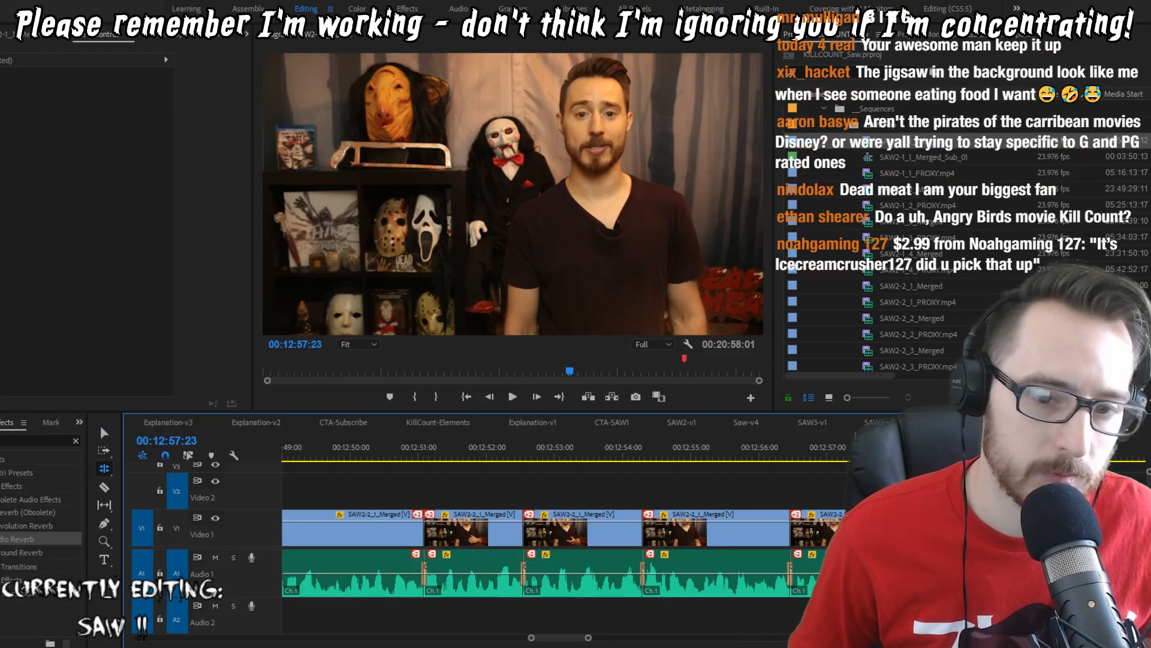
{"action": "left_click_drag", "start_coordinate": [900, 531], "coordinate": [878, 531]}
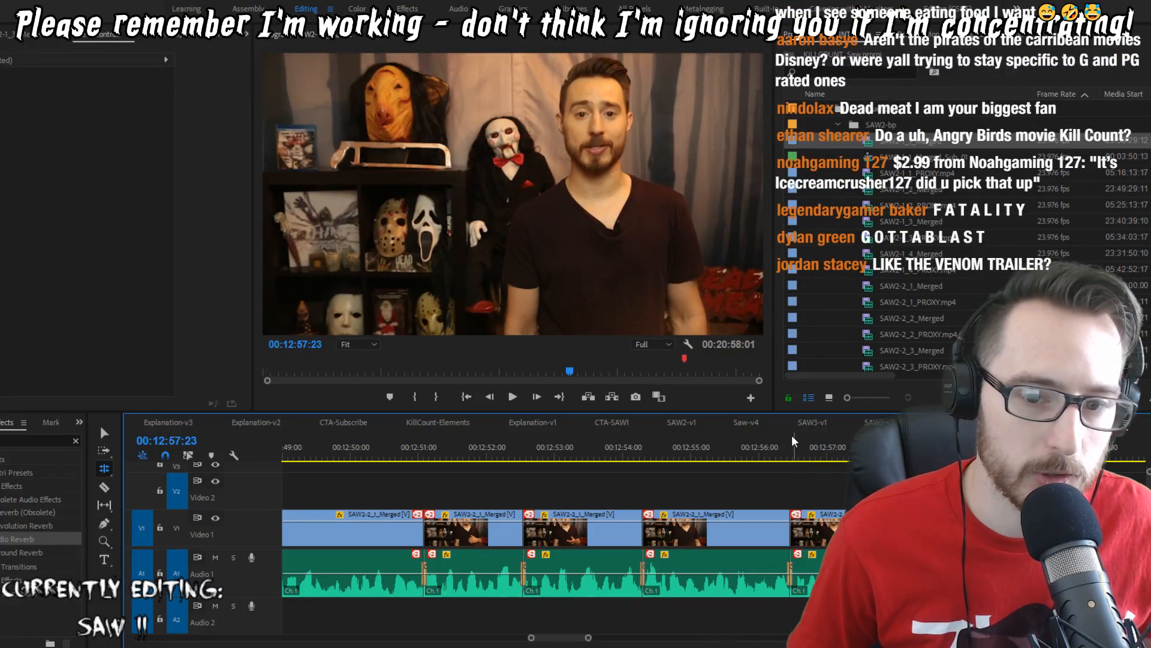
{"action": "key", "text": "ctrl+s"}
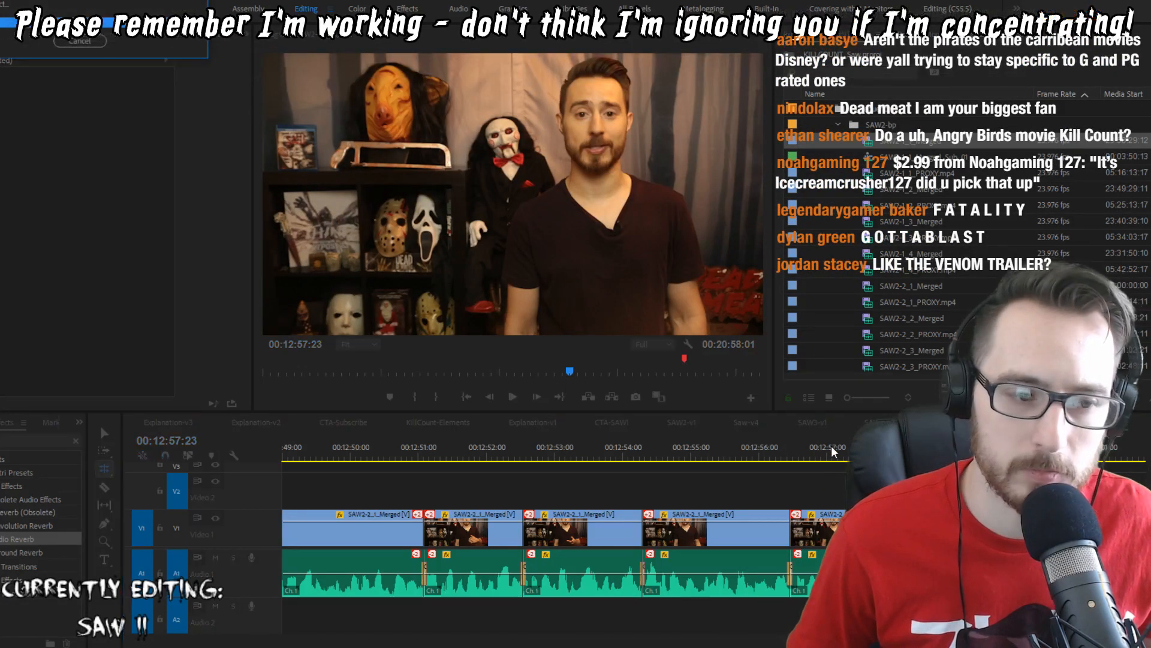
{"action": "left_click", "coordinate": [809, 449]}
{"action": "key", "text": "space"}
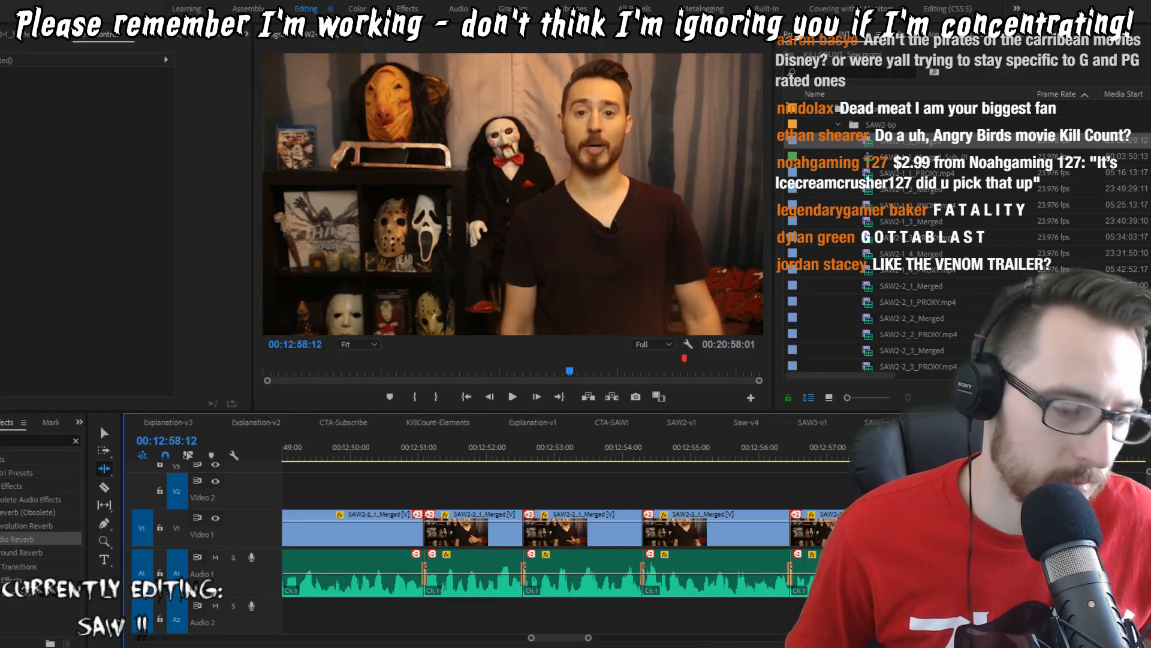
Step: Ripple edit the clip just after 00:12:57:00 to lengthen the sequence by three frames, and preview the change
{"action": "key", "text": "b"}
{"action": "left_click", "coordinate": [819, 452]}
{"action": "key", "text": "space"}
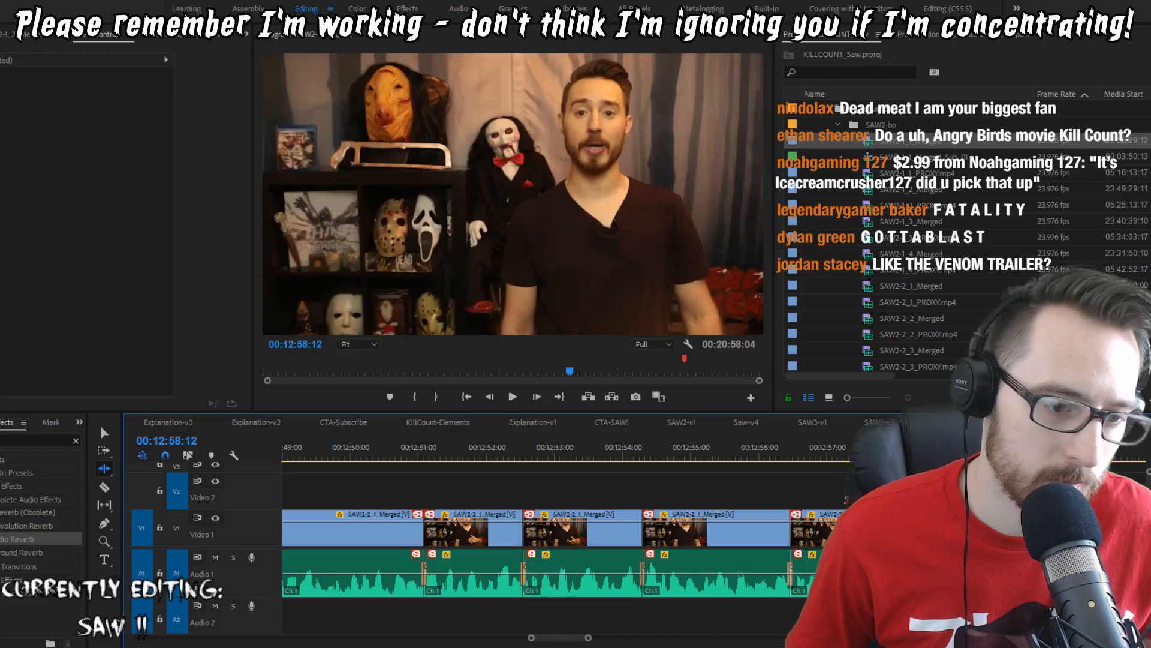
Step: Tighten the edit just after 00:12:57:00 by two frames and preview the passage through 00:12:58:12
{"action": "left_click", "coordinate": [816, 452]}
{"action": "key", "text": "shift+Left"}
{"action": "key", "text": "shift+Left"}
{"action": "key", "text": "space"}
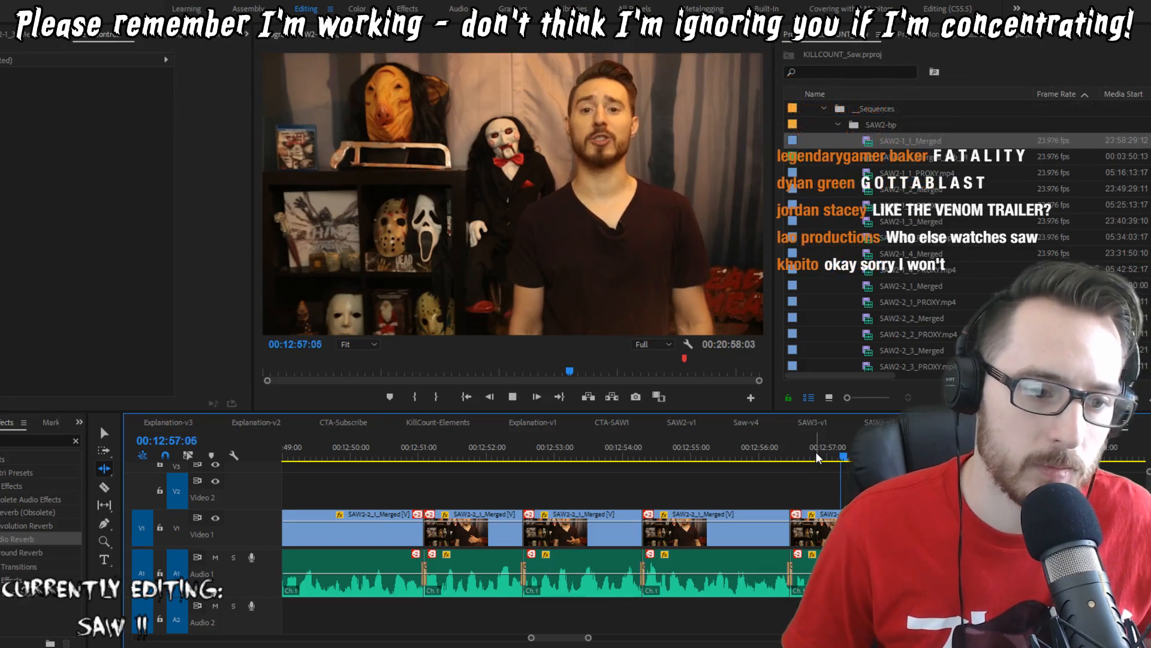
{"action": "key", "text": "space"}
{"action": "key", "text": "shift+Left"}
{"action": "key", "text": "shift+Left"}
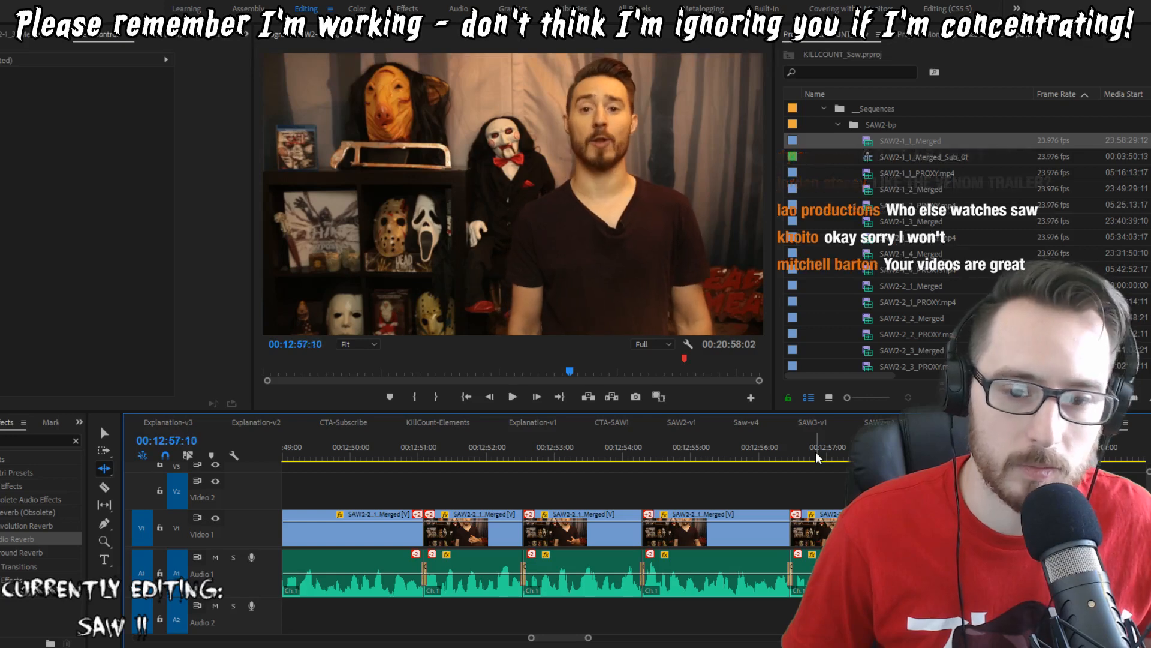
{"action": "key", "text": "space"}
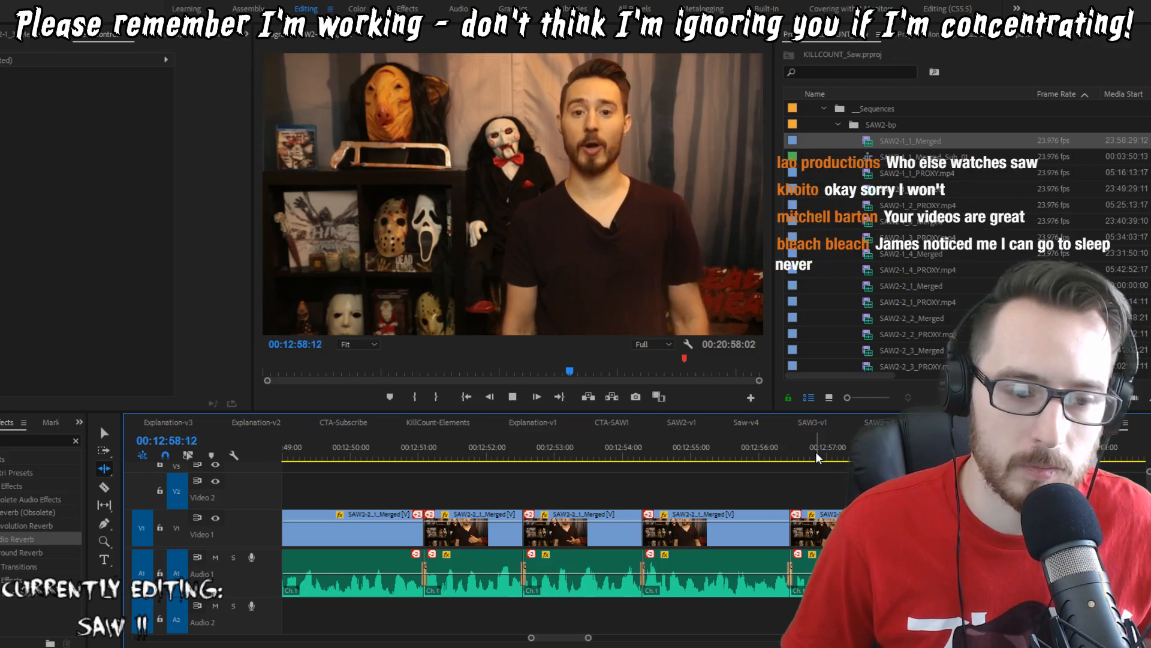
{"action": "key", "text": "space"}
Step: Add volume keyframes to the clip ending near 00:12:59:00, raise its volume toward the end, and play through to 00:13:02:07
{"action": "key", "text": "shift+Right"}
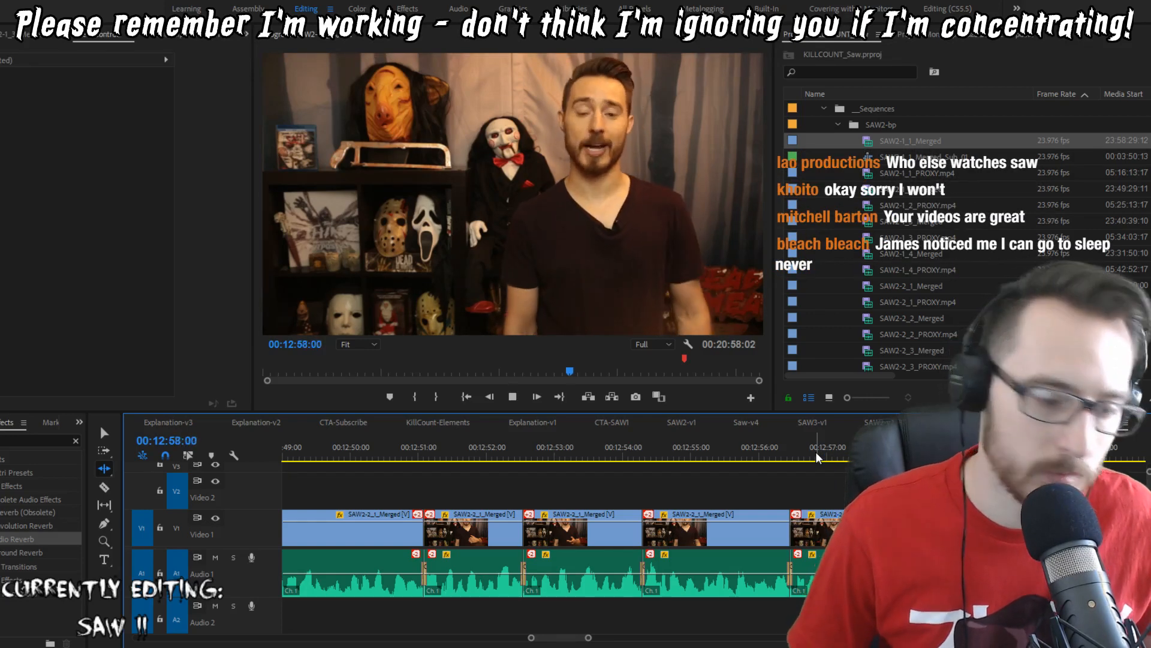
{"action": "key", "text": "shift+Right"}
{"action": "key", "text": "Left"}
{"action": "key", "text": "Left"}
{"action": "key", "text": "Left"}
{"action": "key", "text": "Left"}
{"action": "key", "text": "p"}
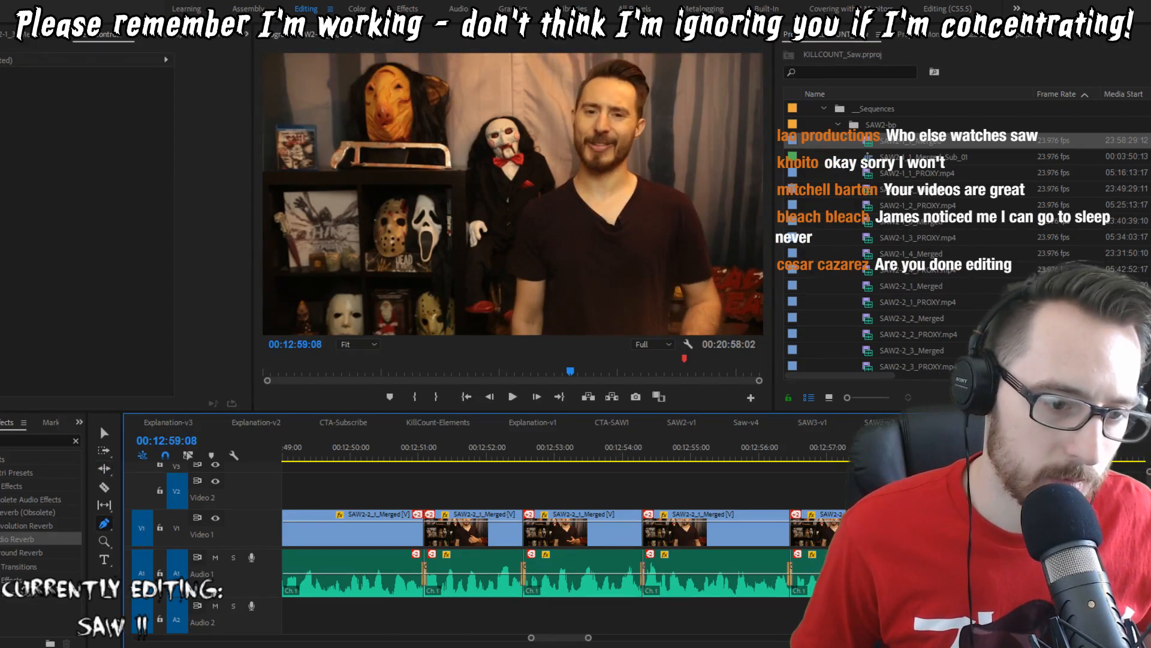
{"action": "left_click", "coordinate": [941, 573]}
{"action": "left_click", "coordinate": [983, 573]}
{"action": "left_click", "coordinate": [959, 573]}
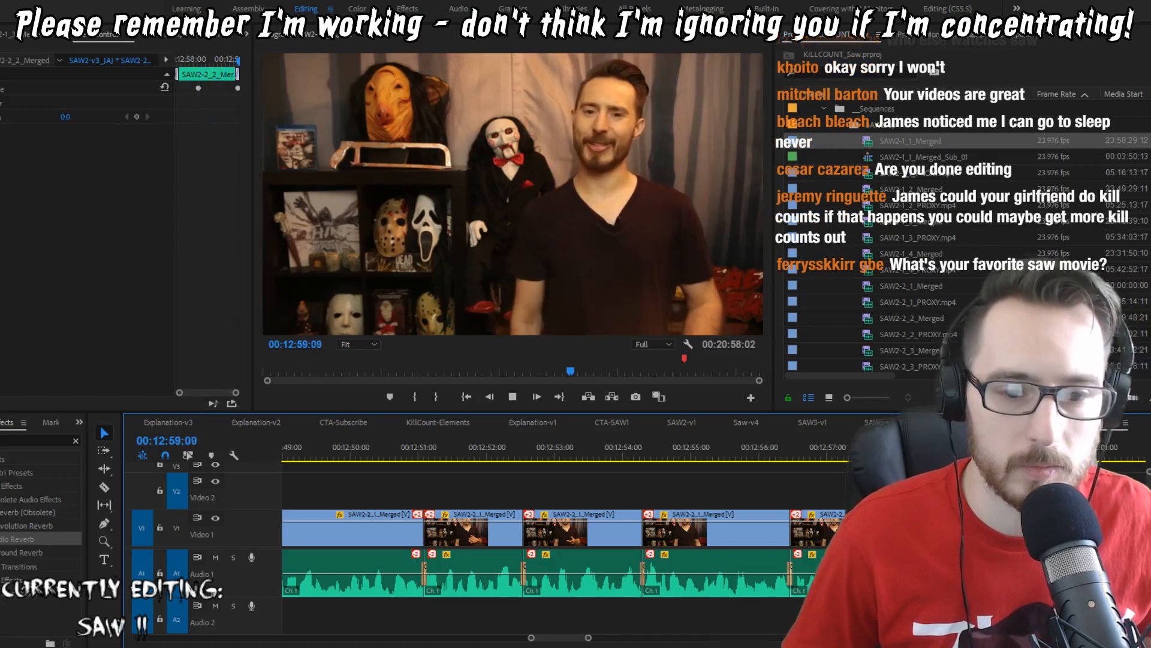
{"action": "key", "text": "space"}
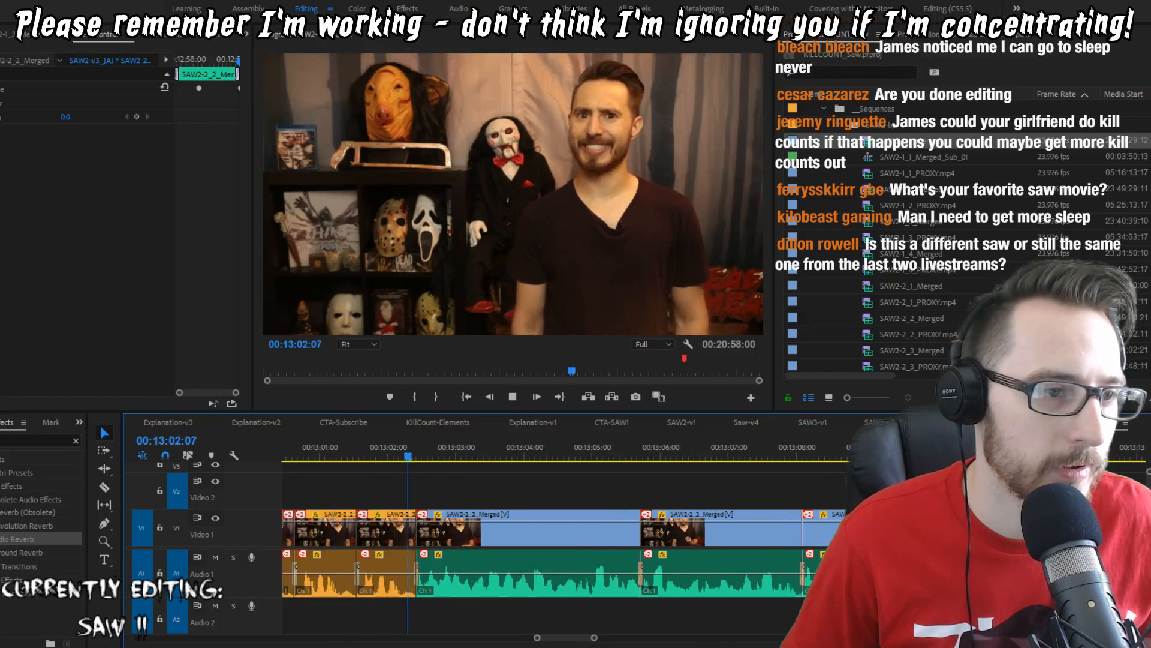
{"action": "key", "text": "space"}
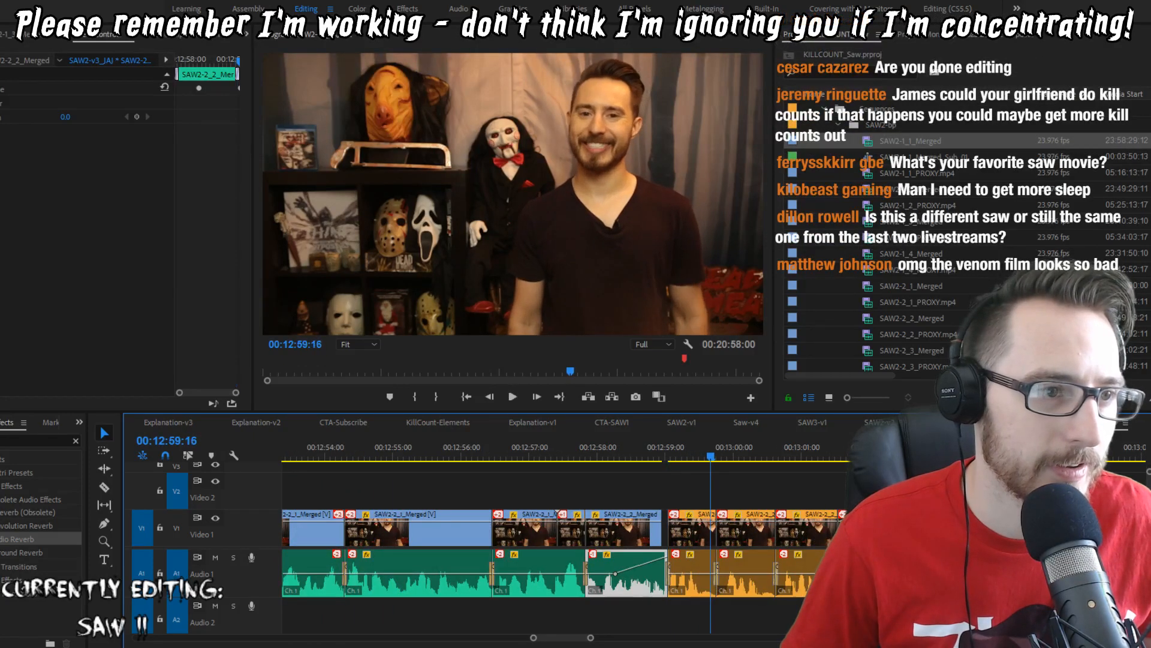
Step: Mark the range from about 00:12:59:16 through the next three cuts, extract it, and preview the join
{"action": "key", "text": "w"}
{"action": "key", "text": "i"}
{"action": "key", "text": "Down"}
{"action": "key", "text": "Down"}
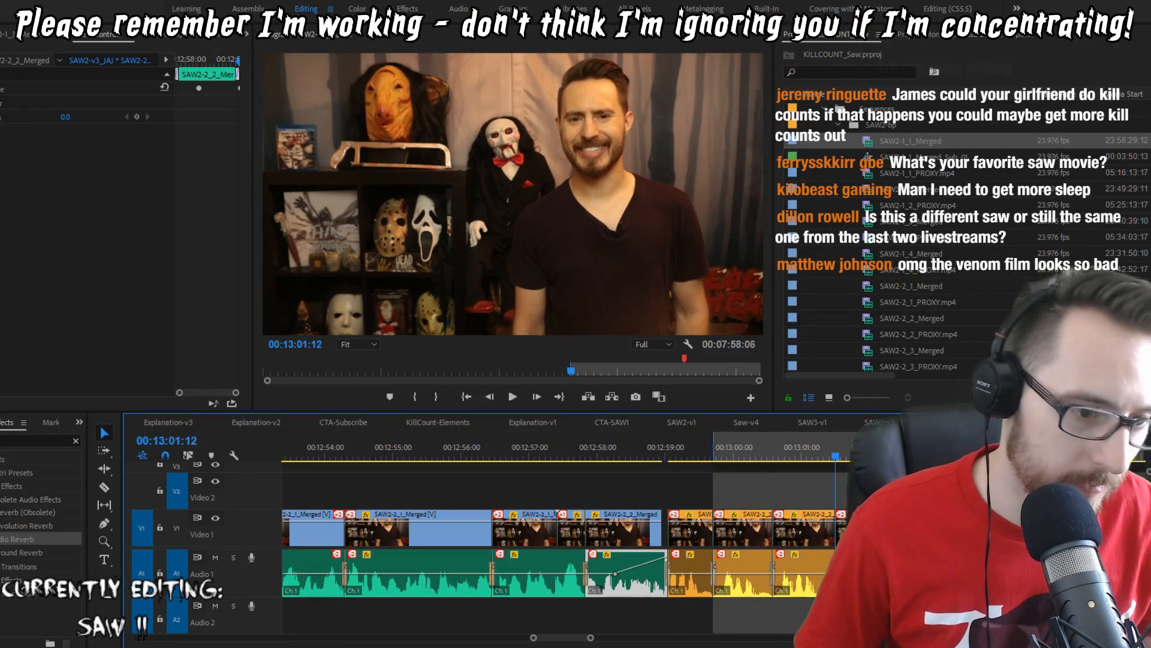
{"action": "key", "text": "Down"}
{"action": "key", "text": "o"}
{"action": "key", "text": "apostrophe"}
{"action": "key", "text": "ctrl+shift+a"}
{"action": "key", "text": "Up"}
{"action": "key", "text": "space"}
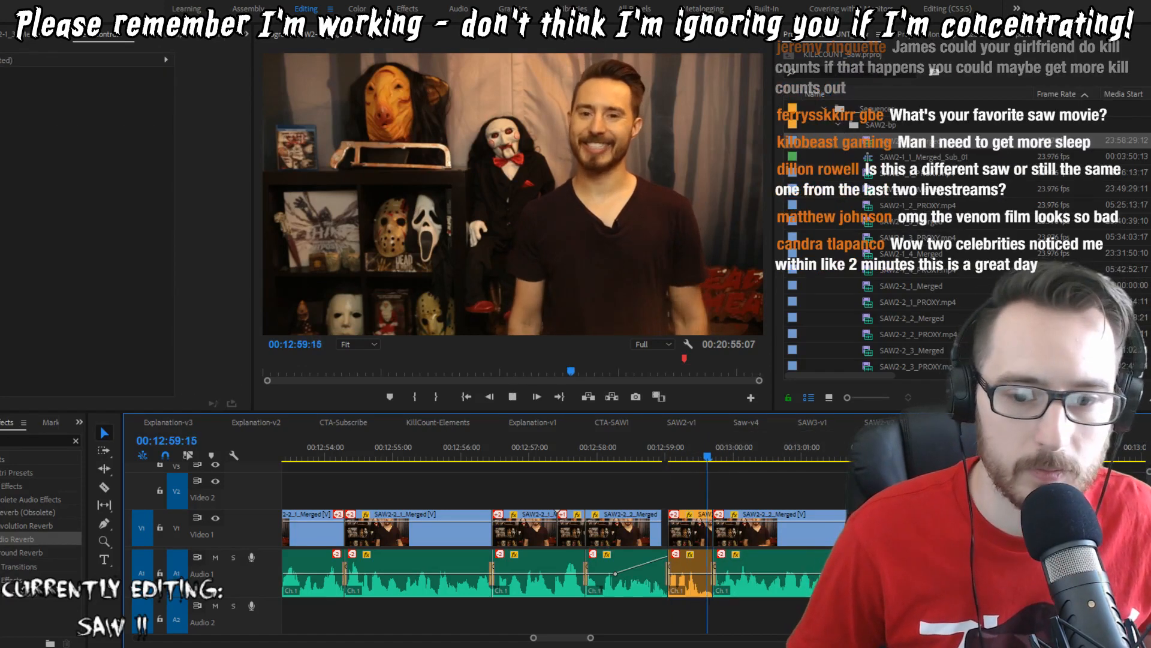
Step: Ripple trim one frame at the short orange clip near 00:12:59:16 and play through to 00:13:01:01
{"action": "key", "text": "Up"}
{"action": "key", "text": "Up"}
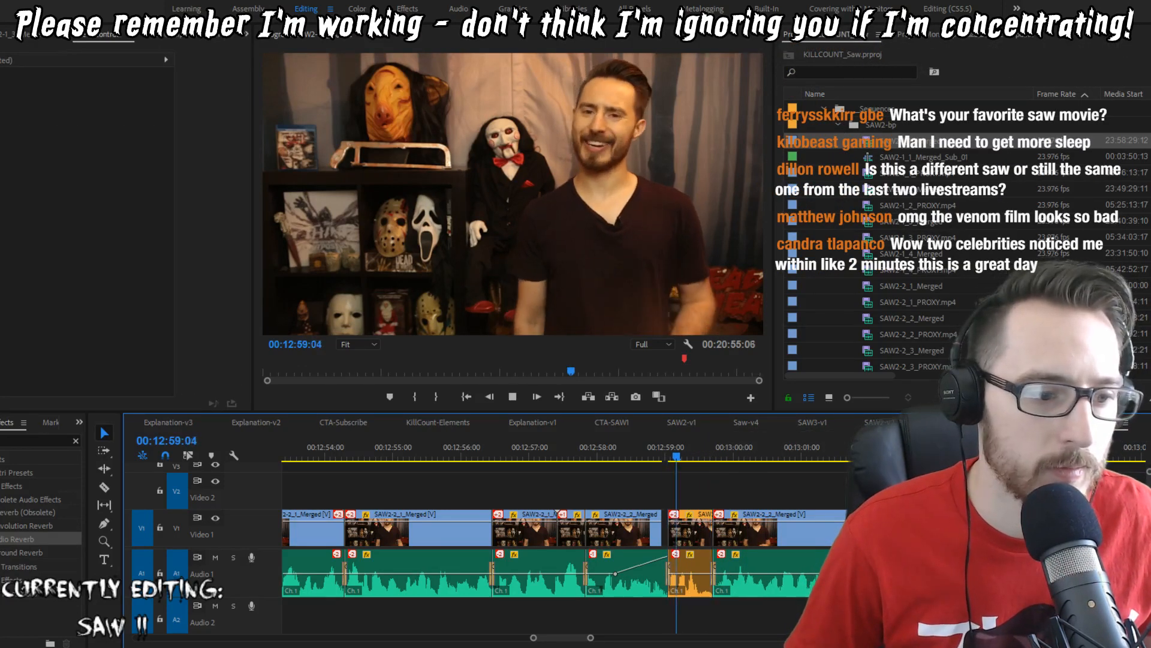
{"action": "key", "text": "w"}
{"action": "key", "text": "Up"}
{"action": "key", "text": "space"}
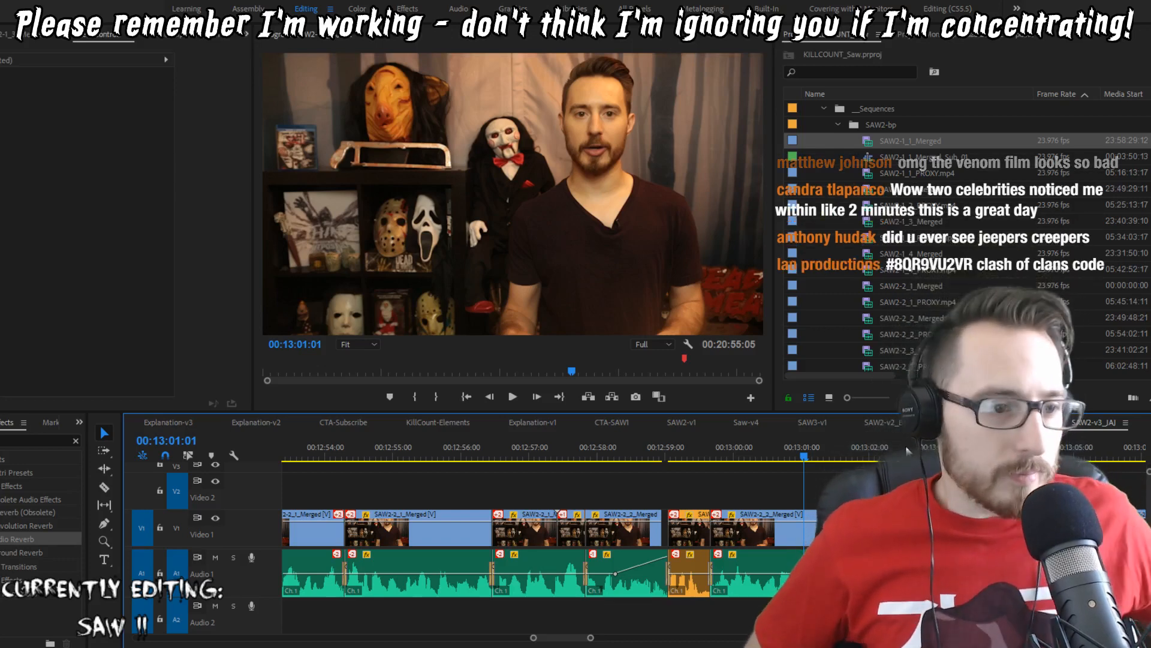
Step: Play on, mark the single frame at 00:13:01:23 and extract it, and review the clips up to 00:13:08:01
{"action": "key", "text": "space"}
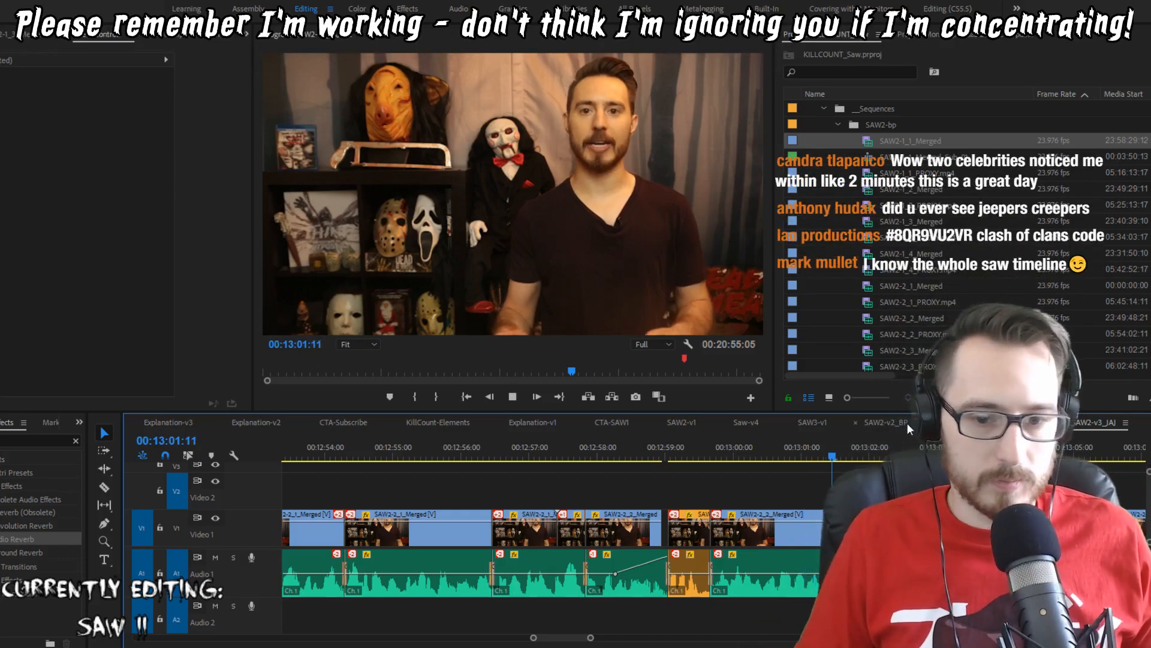
{"action": "key", "text": "j"}
{"action": "key", "text": "j"}
{"action": "key", "text": "j"}
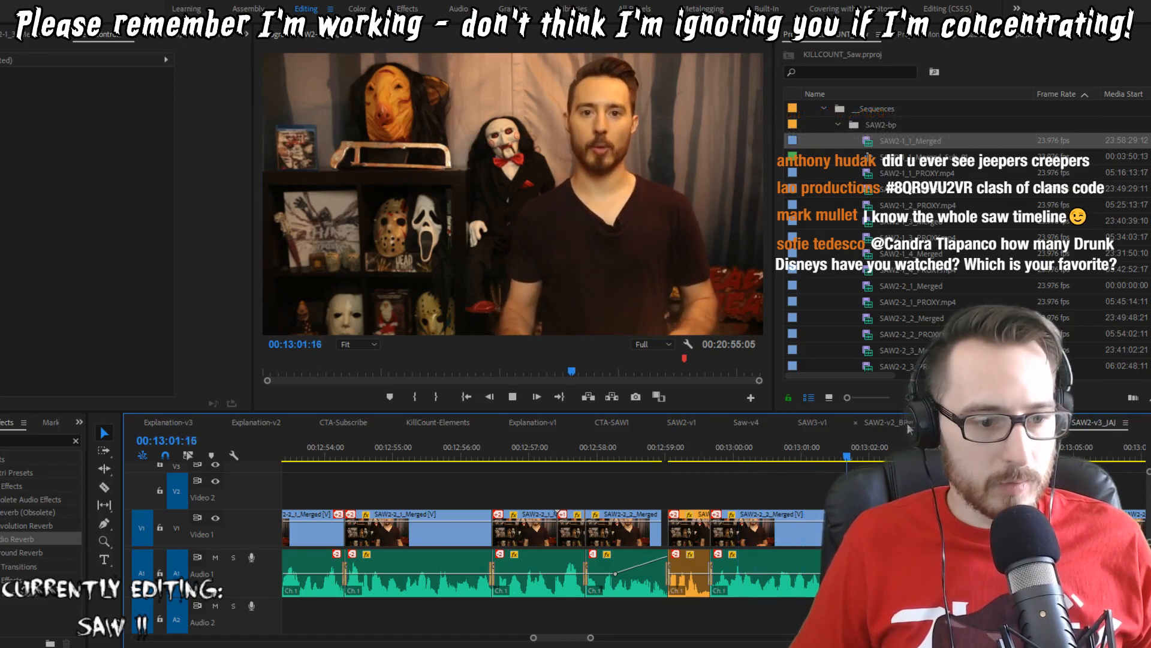
{"action": "key", "text": "space"}
{"action": "key", "text": "Right"}
{"action": "key", "text": "Right"}
{"action": "key", "text": "Right"}
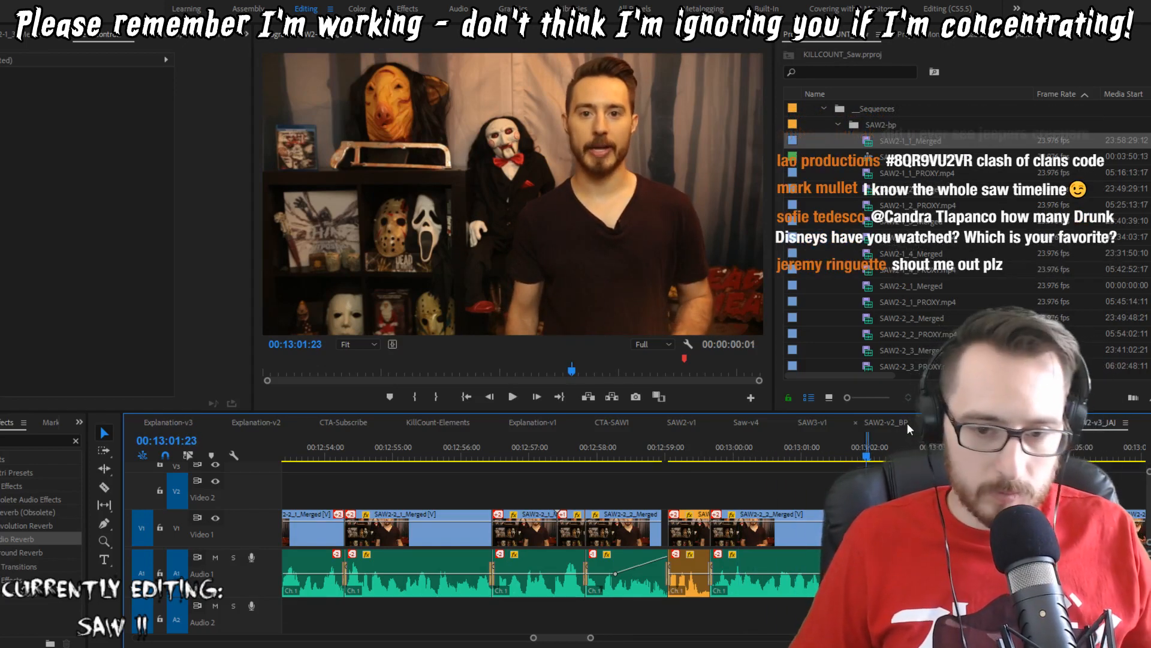
{"action": "key", "text": "space"}
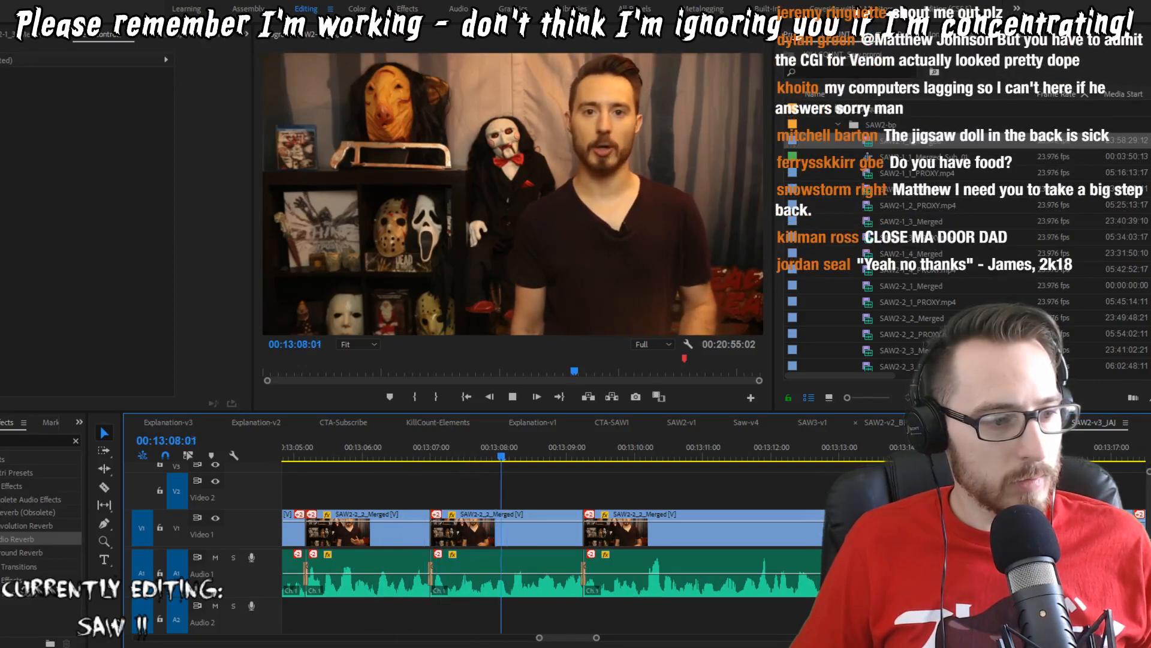
Step: Extract one frame at about 00:13:08:02 and preview the new cut through 00:13:10:01
{"action": "key", "text": "space"}
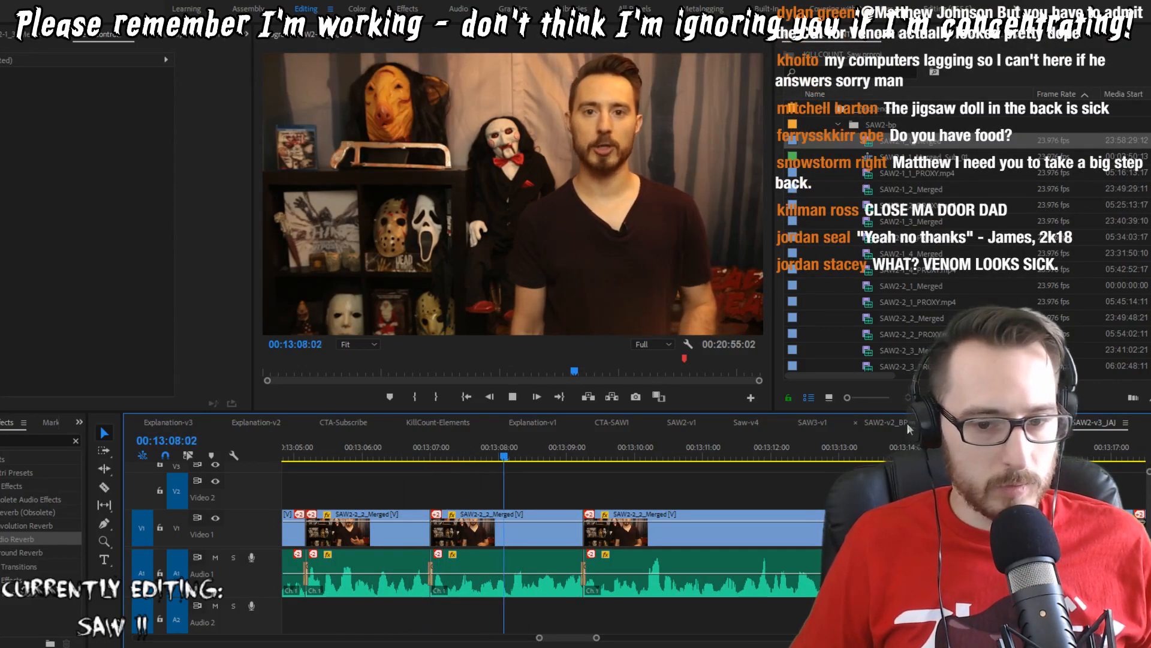
{"action": "key", "text": "i"}
{"action": "key", "text": "o"}
{"action": "key", "text": "apostrophe"}
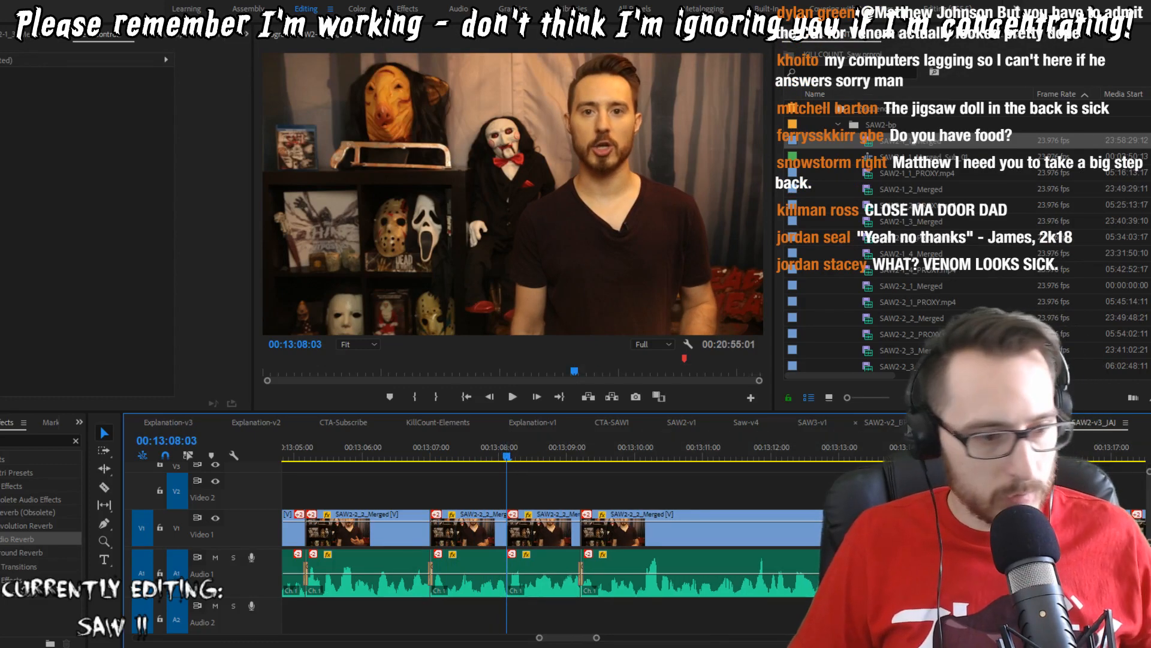
{"action": "key", "text": "Up"}
{"action": "key", "text": "space"}
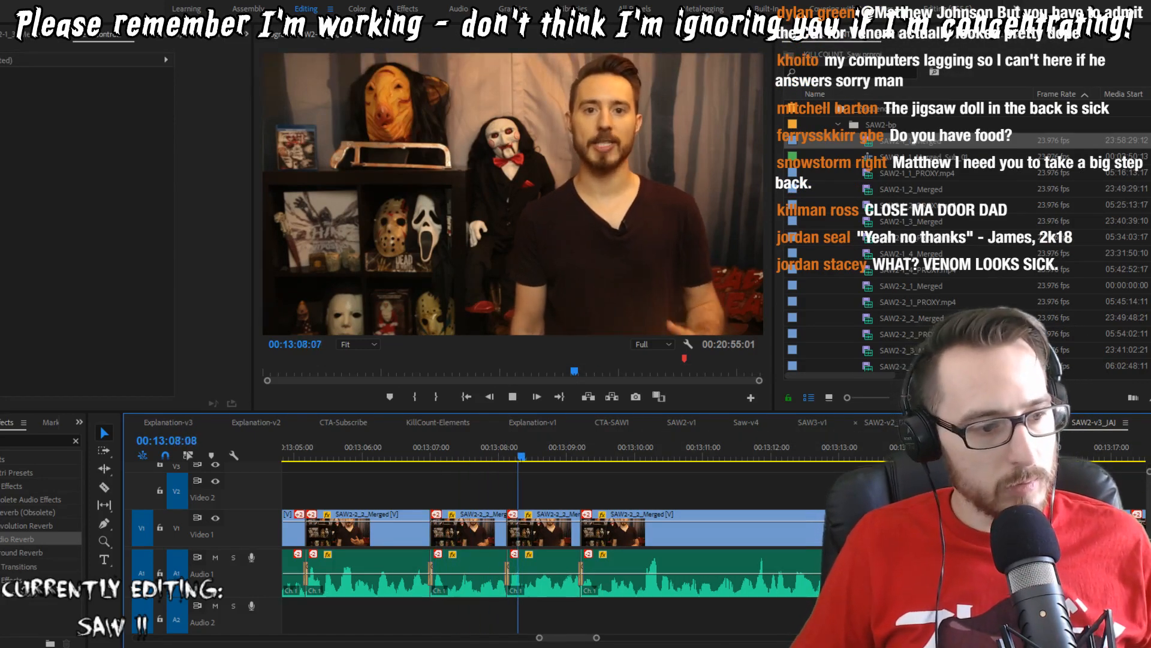
{"action": "key", "text": "space"}
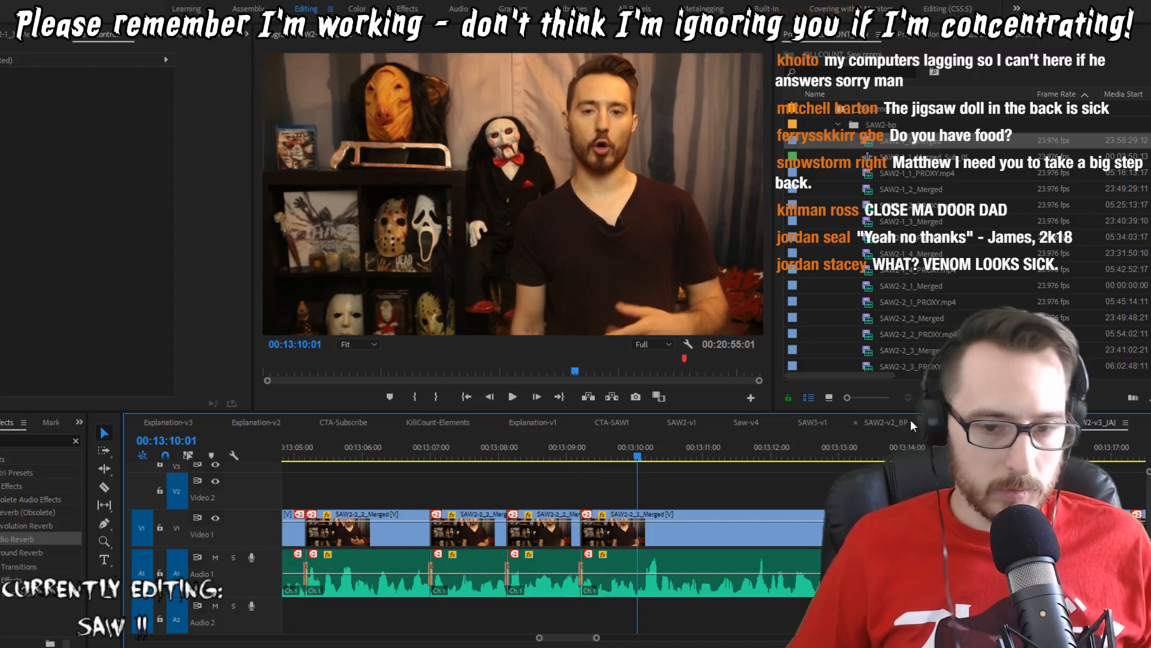
Step: Roll only the audio edit near 00:13:09:05 back to about 00:13:08:22, leaving the video cut in place, and preview it
{"action": "key", "text": "b"}
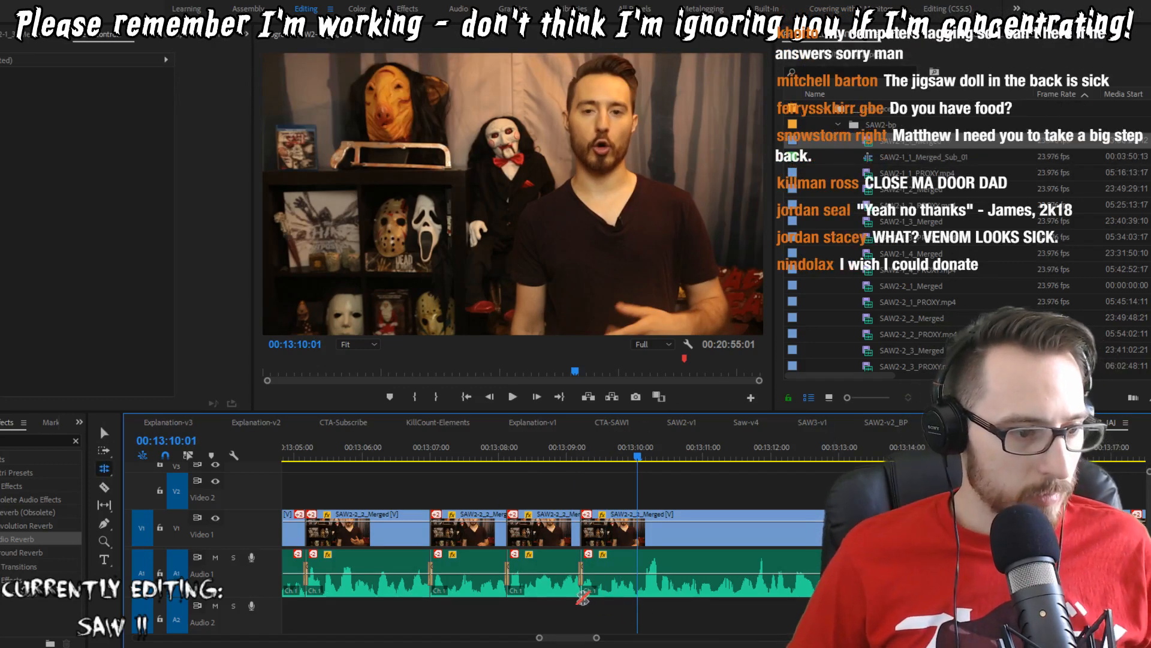
{"action": "left_click_drag", "start_coordinate": [592, 591], "coordinate": [608, 592]}
{"action": "left_click", "coordinate": [549, 457]}
{"action": "key", "text": "space"}
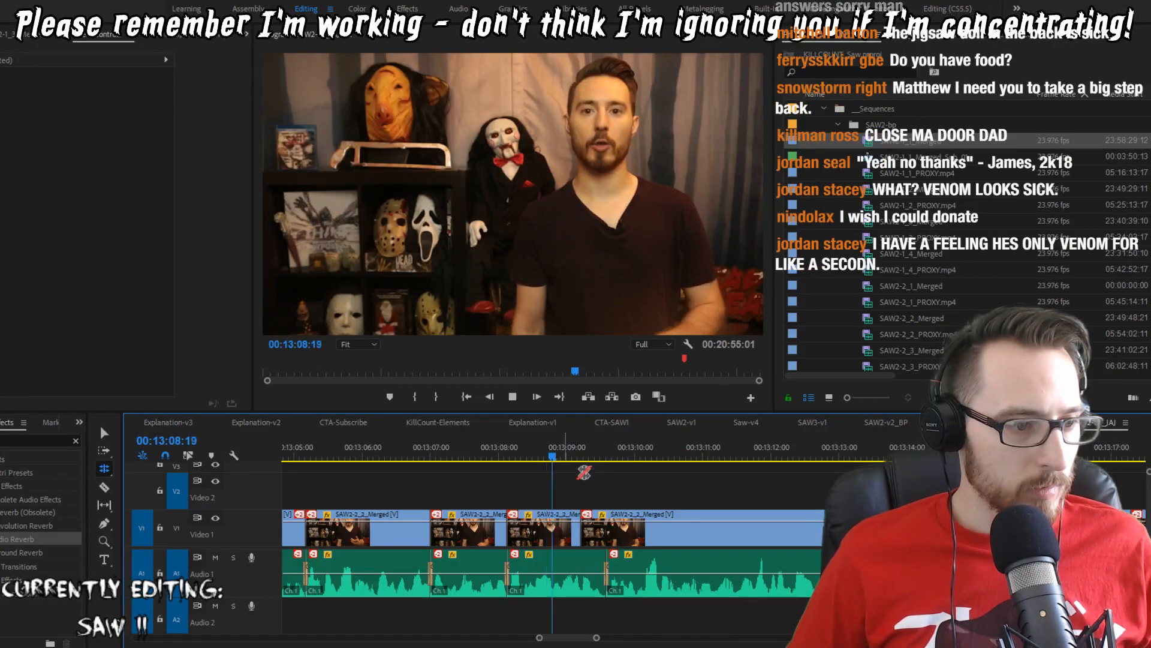
{"action": "left_click_drag", "start_coordinate": [542, 451], "coordinate": [561, 455]}
{"action": "left_click_drag", "start_coordinate": [608, 591], "coordinate": [562, 594]}
{"action": "key", "text": "space"}
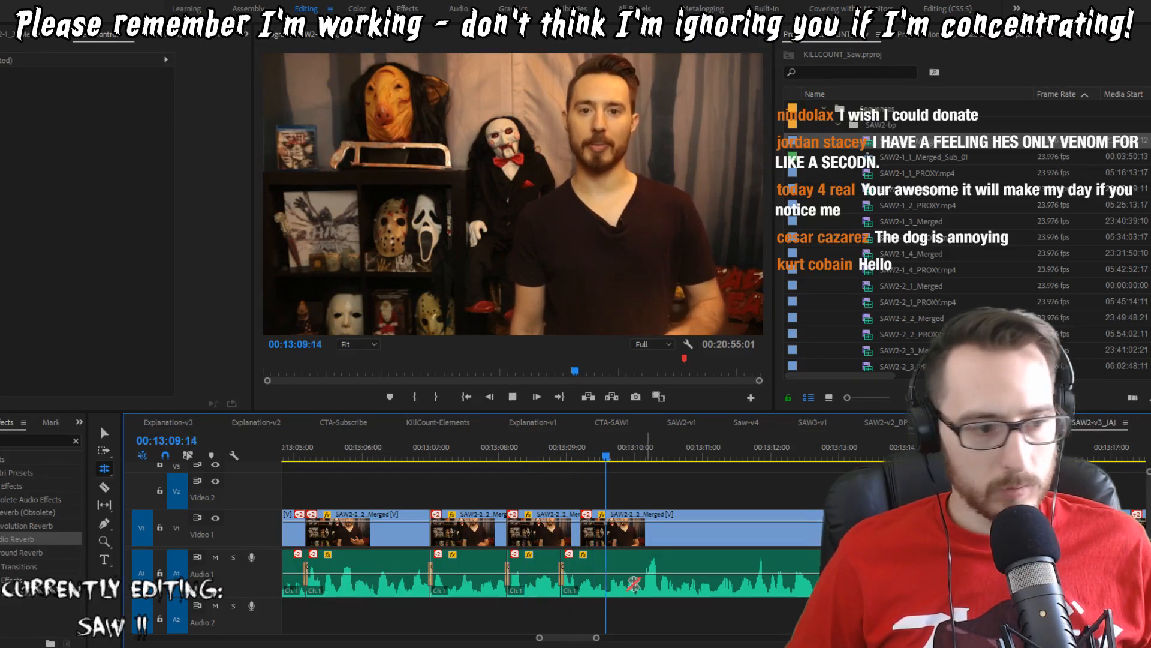
Step: Ripple edit the clip near 00:13:09:05 to lengthen the sequence by one frame, and preview up to 00:13:11:12
{"action": "left_click_drag", "start_coordinate": [563, 590], "coordinate": [560, 590]}
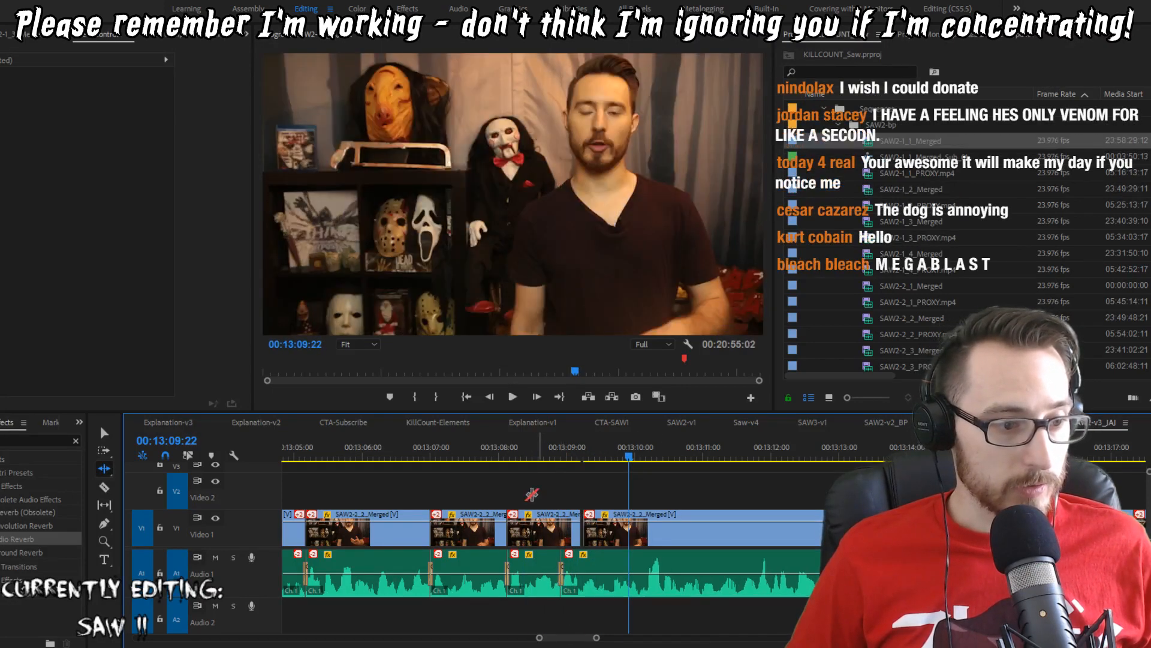
{"action": "key", "text": "v"}
{"action": "key", "text": "space"}
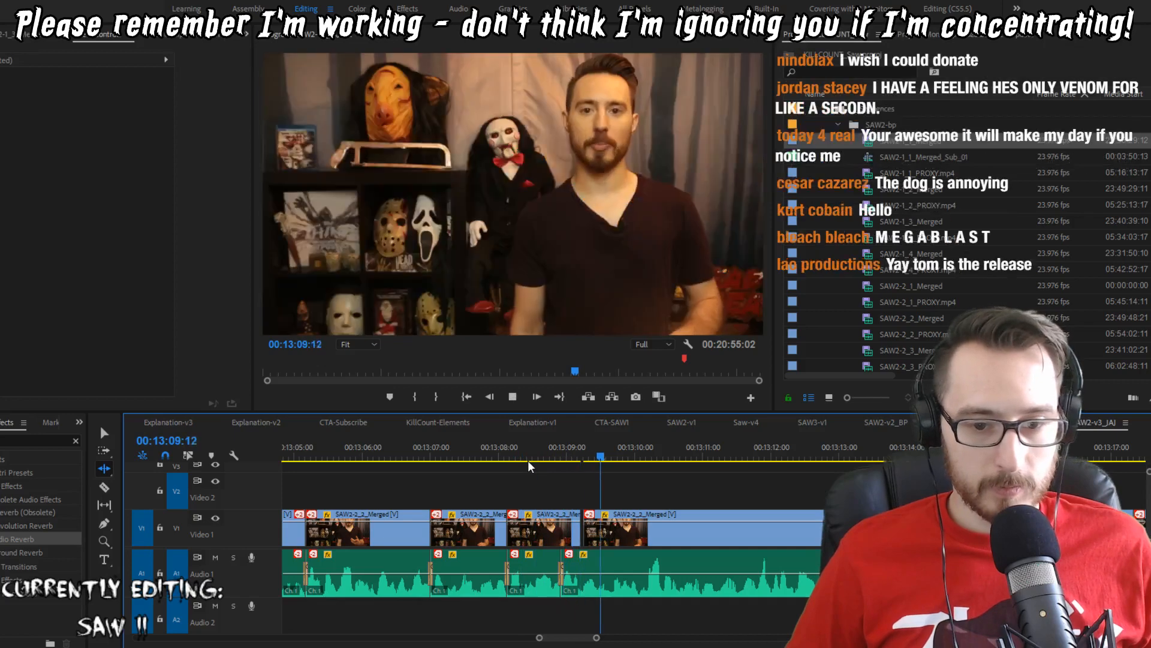
{"action": "scroll", "coordinate": [666, 466], "scroll_direction": "down", "scroll_amount": 2}
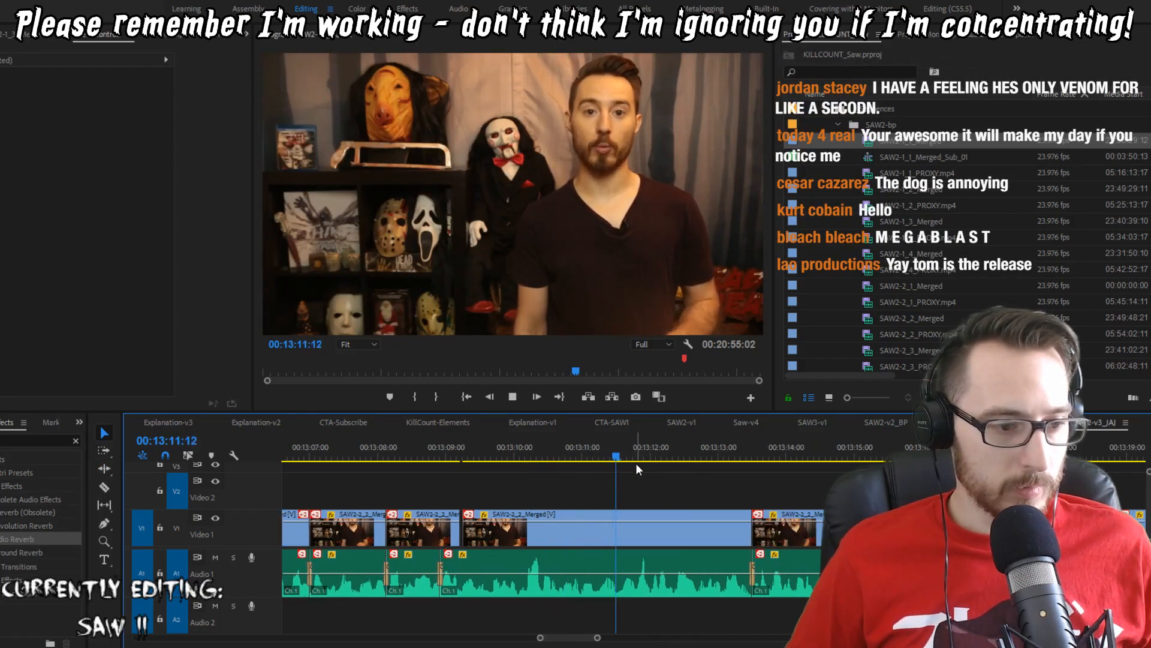
Step: Cut the clip at 00:13:11:12 with one frame removed, and play through to 00:13:13:09
{"action": "left_click_drag", "start_coordinate": [609, 456], "coordinate": [617, 457]}
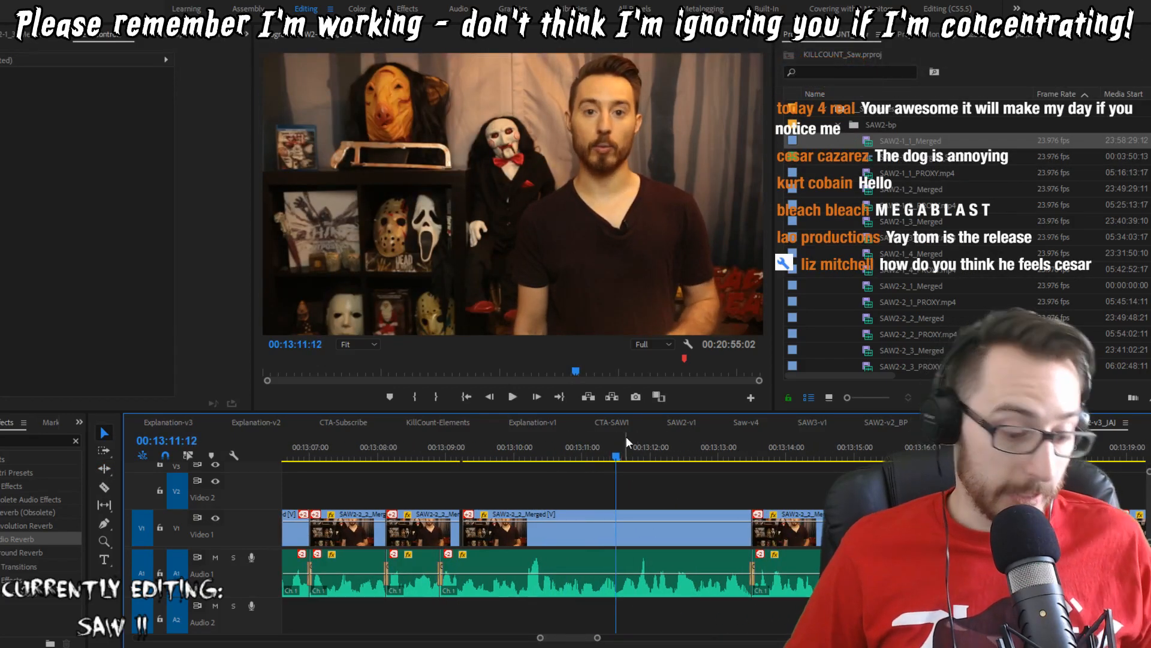
{"action": "key", "text": "ctrl+k"}
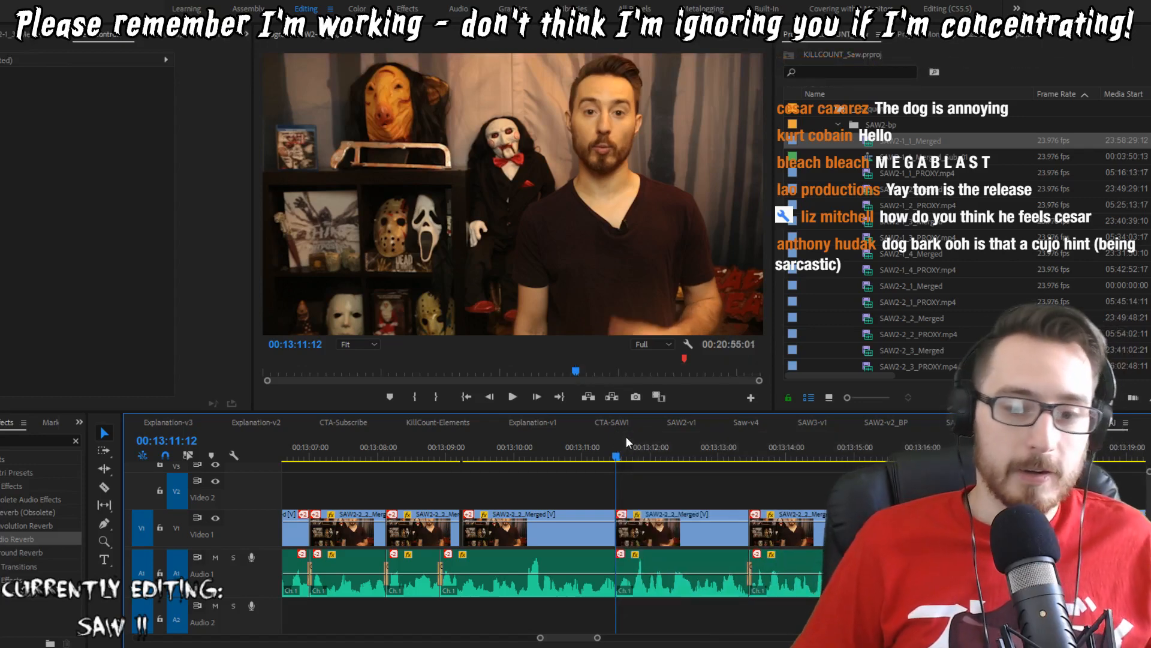
{"action": "key", "text": "space"}
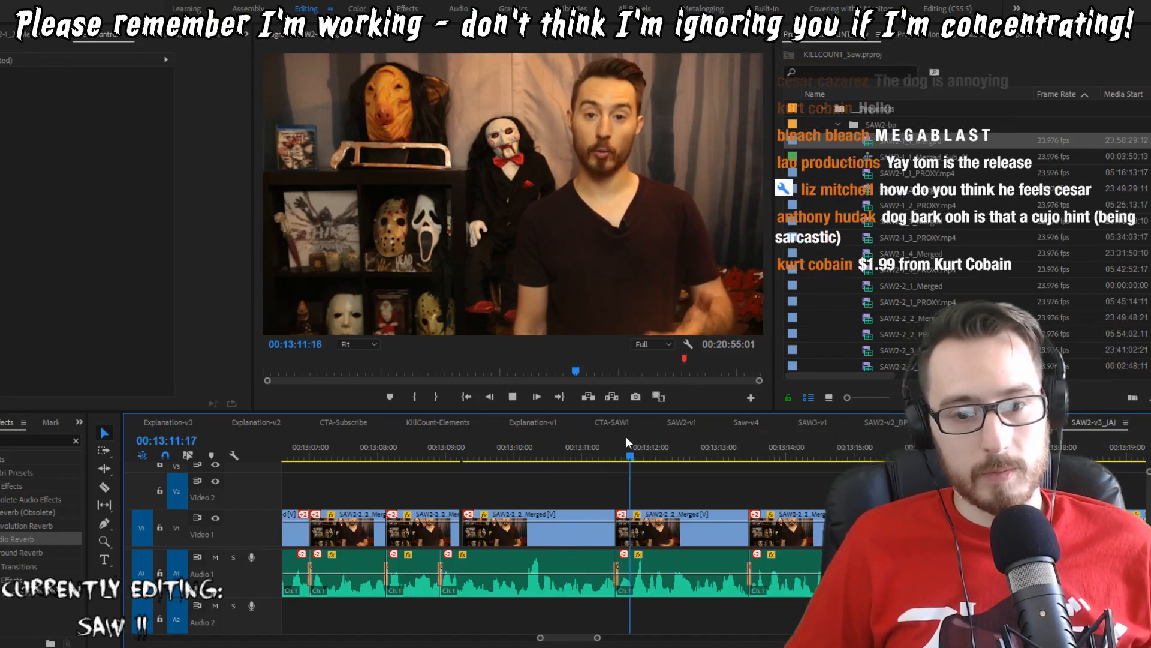
{"action": "key", "text": "space"}
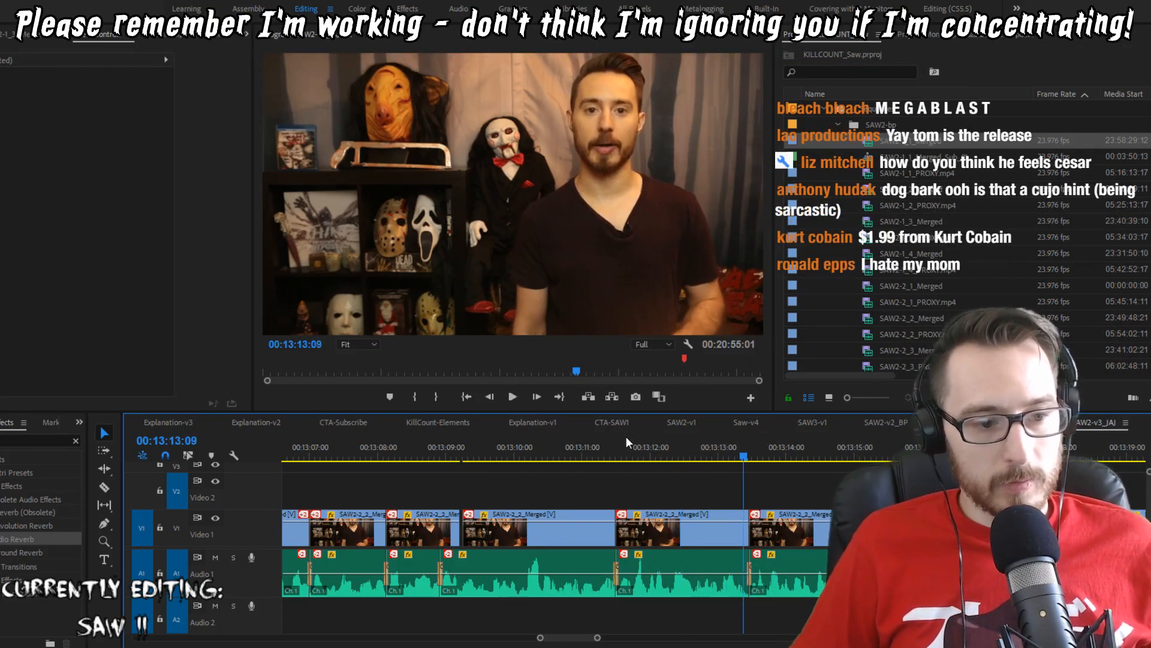
Step: Remove two frames before the cut near 00:13:13:10 and preview from the 00:13:11:12 cut
{"action": "key", "text": "Up"}
{"action": "key", "text": "space"}
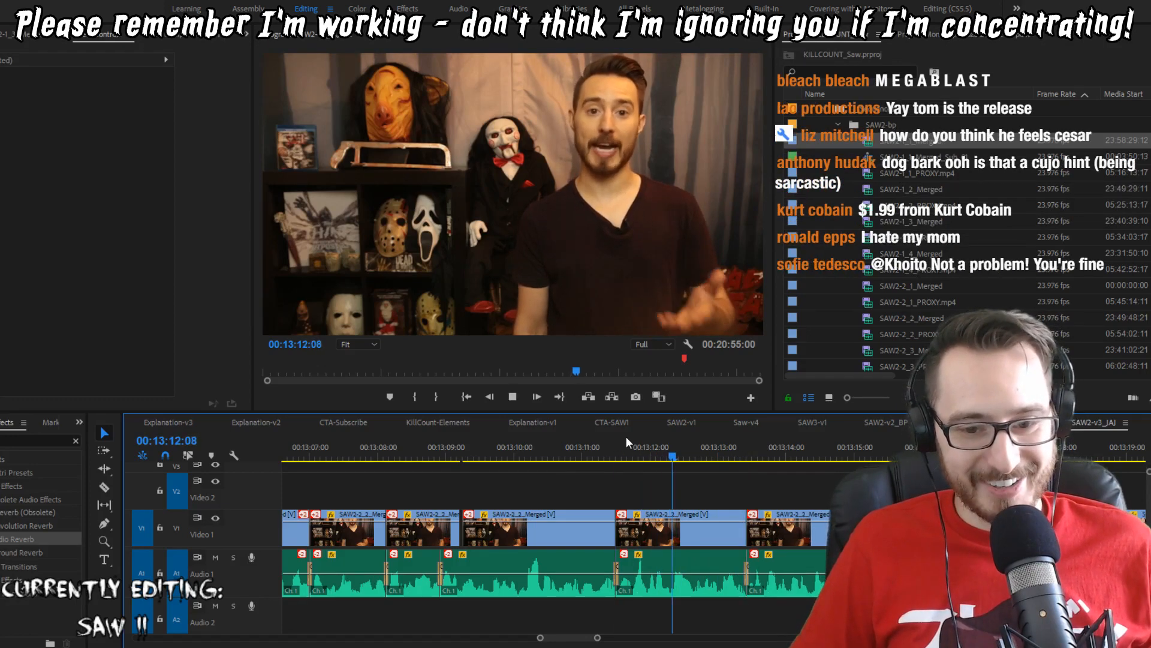
{"action": "key", "text": "space"}
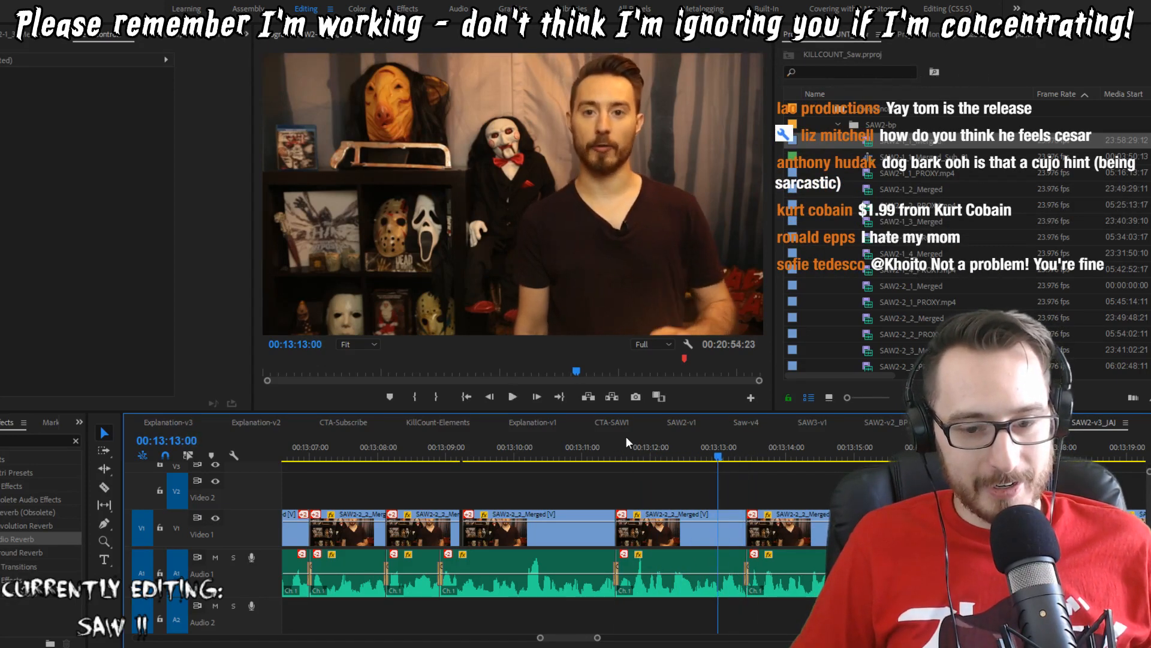
{"action": "key", "text": "shift+Right"}
{"action": "key", "text": "shift+Right"}
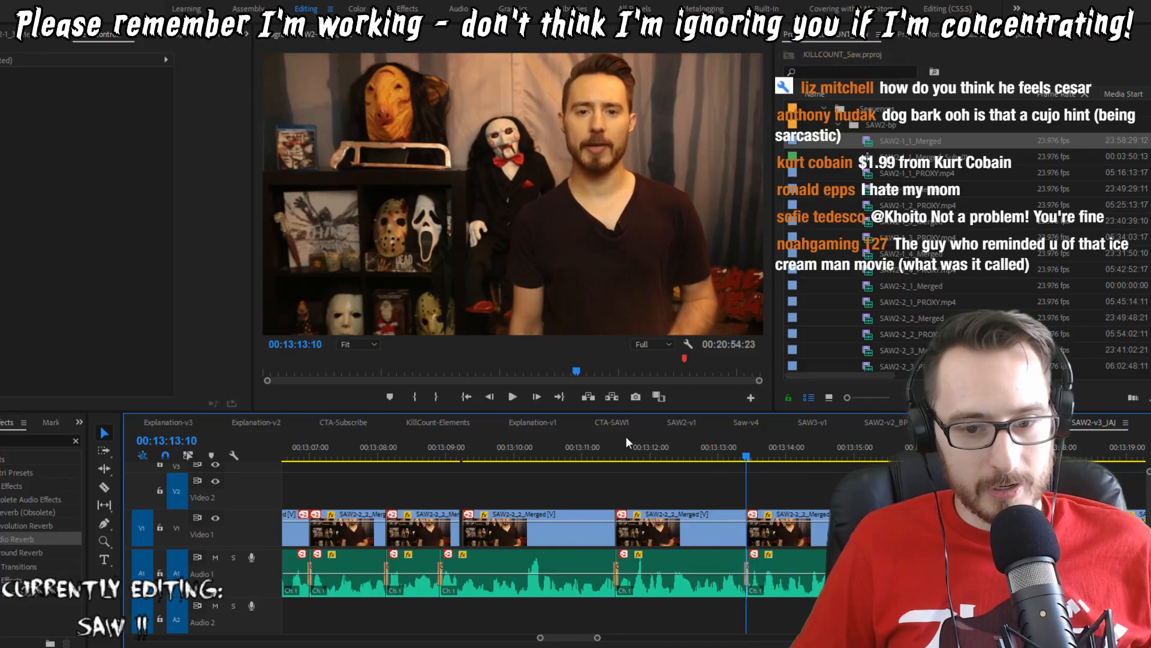
Step: Try to ripple trim one frame off the clip end before the 00:13:13:10 cut, preview it, and undo the trim
{"action": "key", "text": "Left"}
{"action": "key", "text": "w"}
{"action": "key", "text": "shift+Left"}
{"action": "key", "text": "shift+Left"}
{"action": "key", "text": "shift+Left"}
{"action": "key", "text": "shift+Left"}
{"action": "key", "text": "shift+Left"}
{"action": "key", "text": "space"}
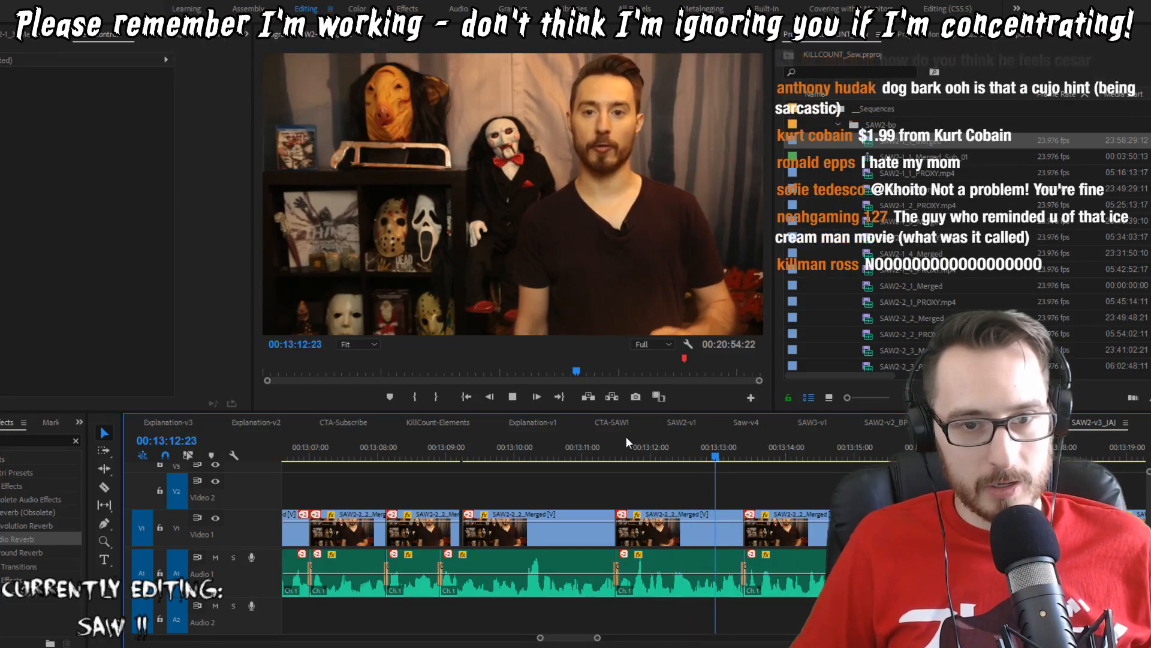
{"action": "key", "text": "space"}
{"action": "key", "text": "ctrl+z"}
Step: Play across the cut near 00:13:13:10 again to check its pacing
{"action": "key", "text": "shift+Left"}
{"action": "key", "text": "shift+Left"}
{"action": "key", "text": "shift+Left"}
{"action": "key", "text": "shift+Left"}
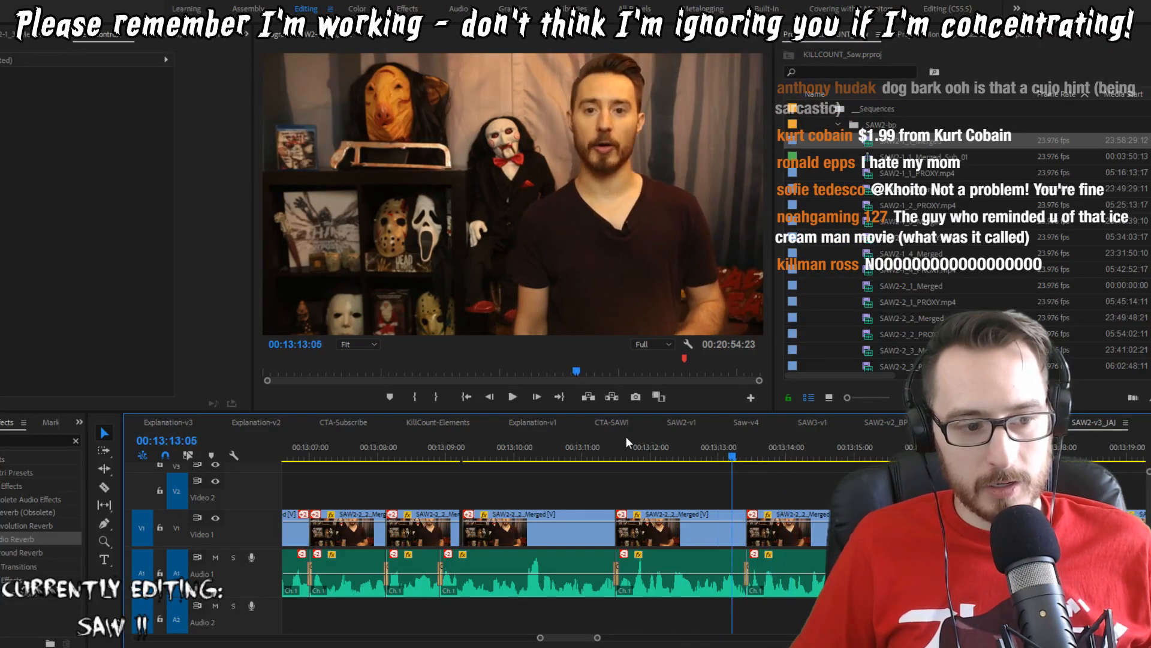
{"action": "key", "text": "space"}
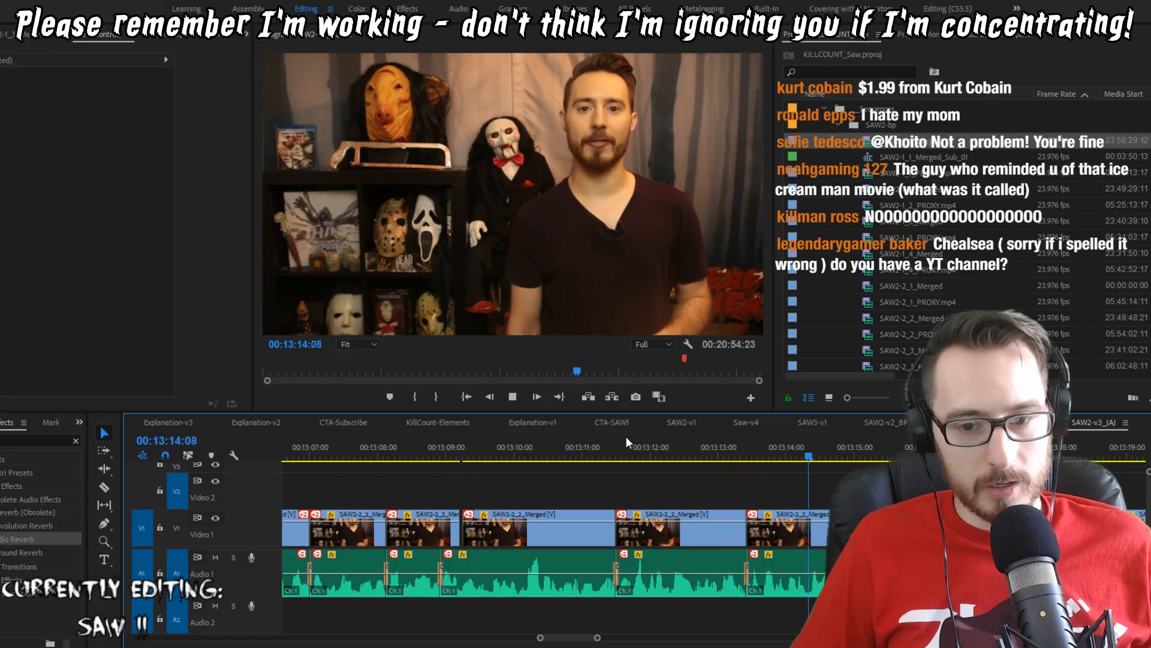
{"action": "key", "text": "space"}
Step: Shift the cut near 00:13:13:10 one frame earlier to 00:13:13:09, and preview it from the preceding cuts
{"action": "left_click", "coordinate": [748, 543]}
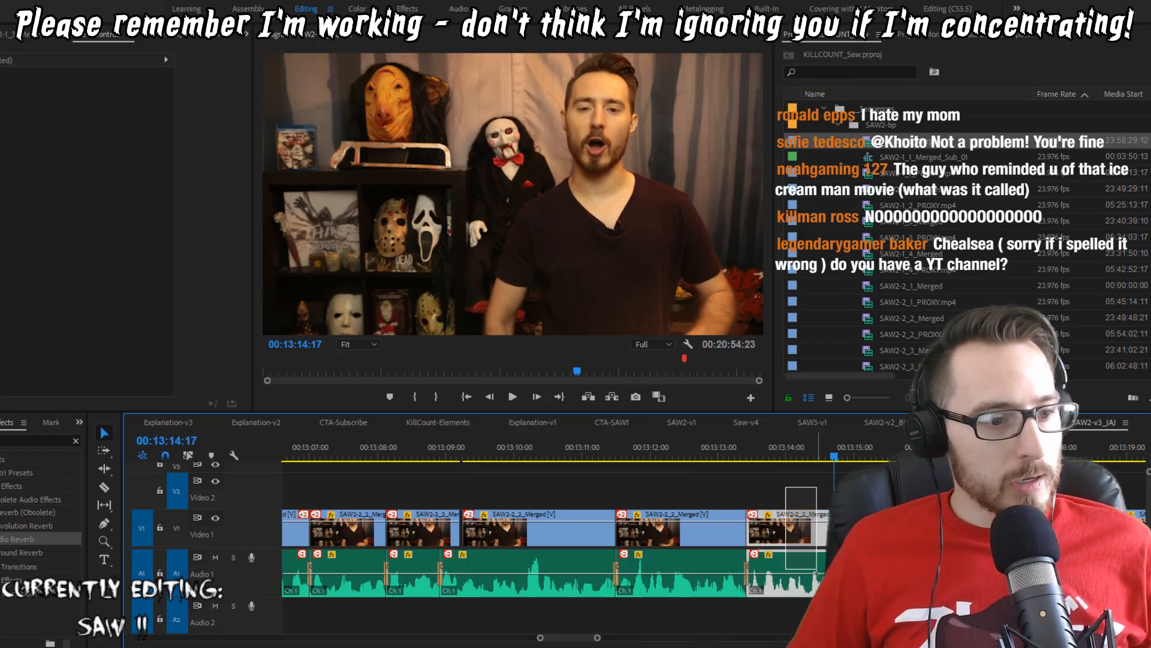
{"action": "left_click_drag", "start_coordinate": [753, 535], "coordinate": [750, 535]}
{"action": "key", "text": "Up"}
{"action": "key", "text": "Left"}
{"action": "key", "text": "shift+Left"}
{"action": "key", "text": "shift+Left"}
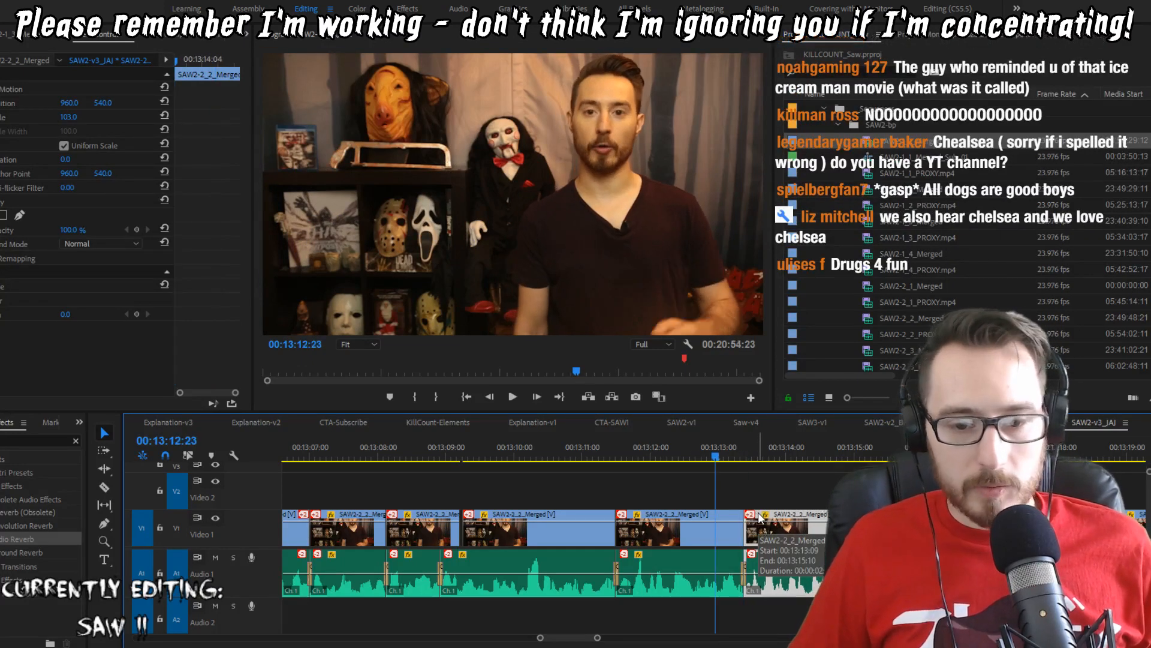
{"action": "key", "text": "space"}
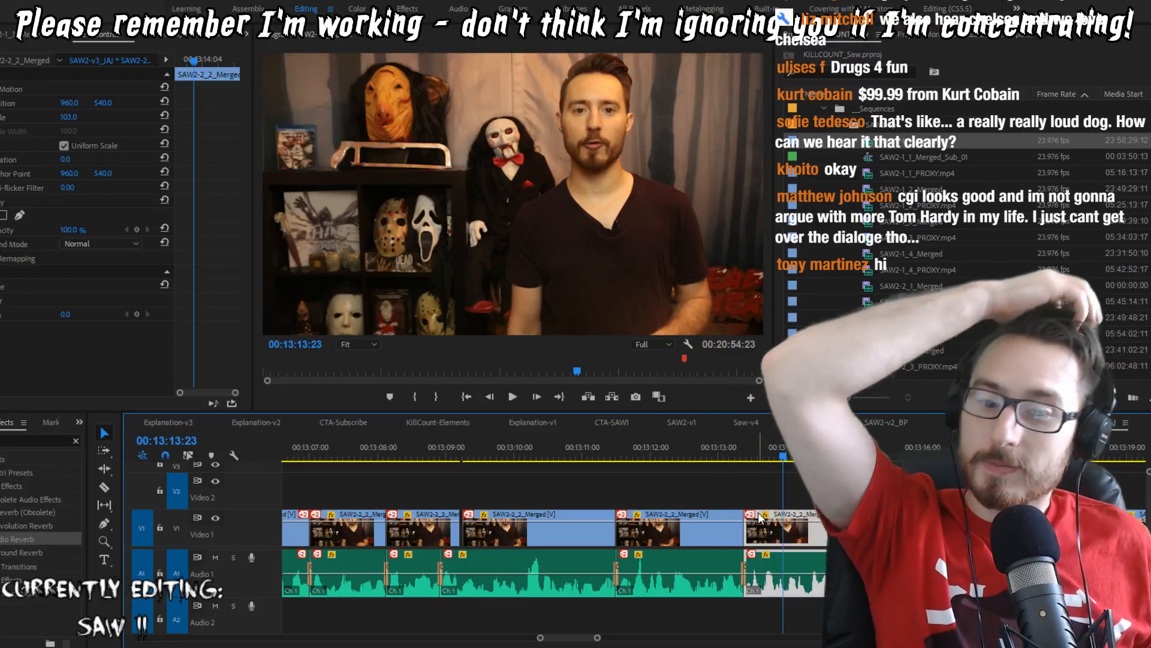
{"action": "key", "text": "shift+Left"}
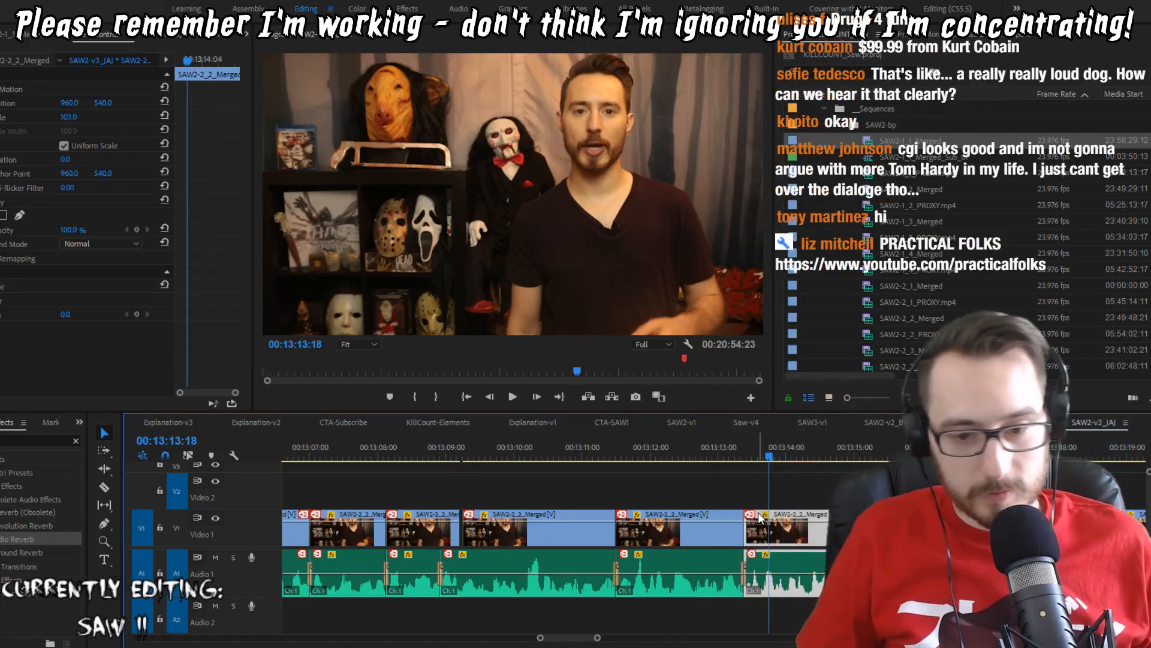
{"action": "key", "text": "Up"}
{"action": "key", "text": "Up"}
{"action": "key", "text": "space"}
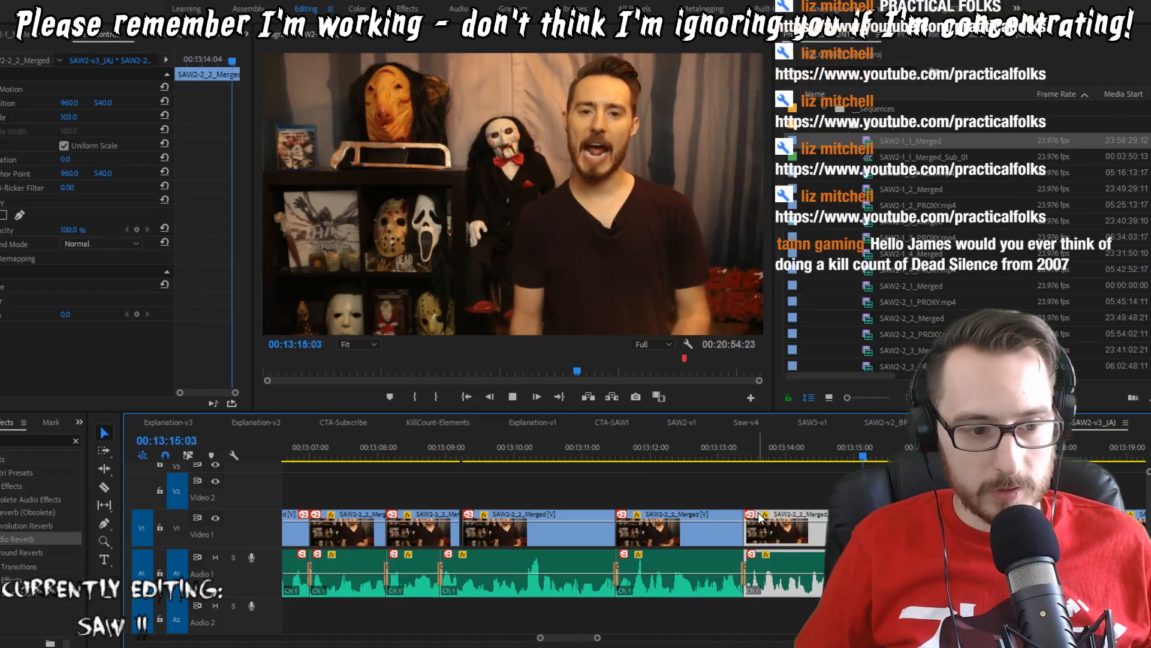
Step: Ripple trim stray frames at the cuts between 00:13:15:00 and 00:13:19:02 while playing through them
{"action": "key", "text": "j"}
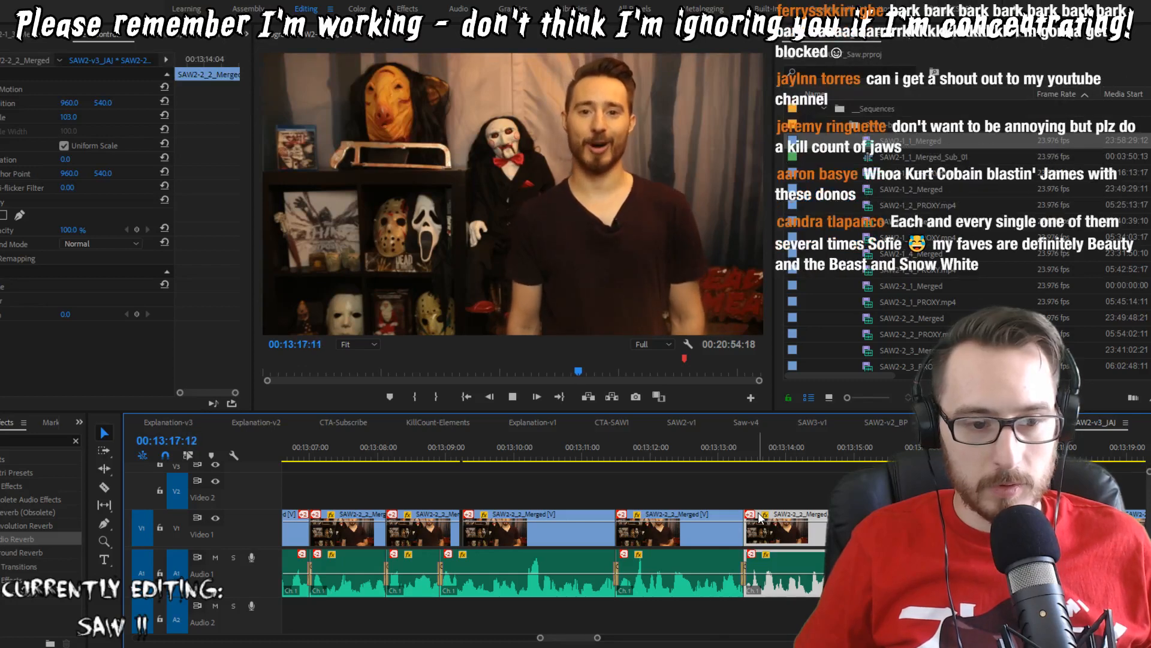
{"action": "key", "text": "shift+k"}
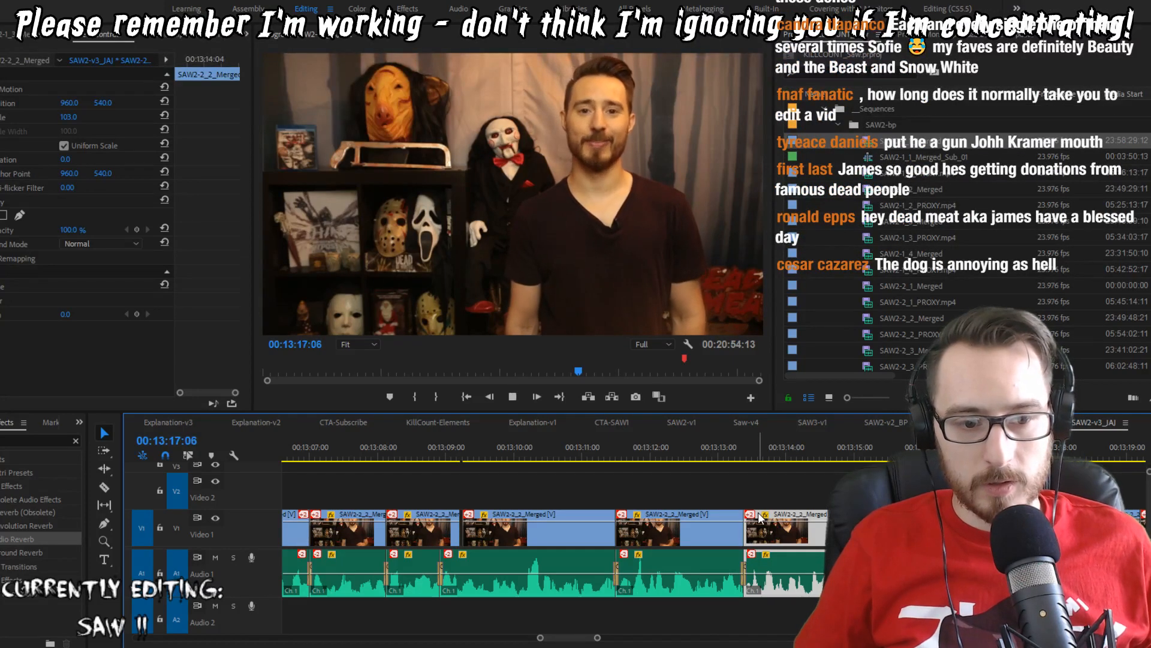
{"action": "key", "text": "k"}
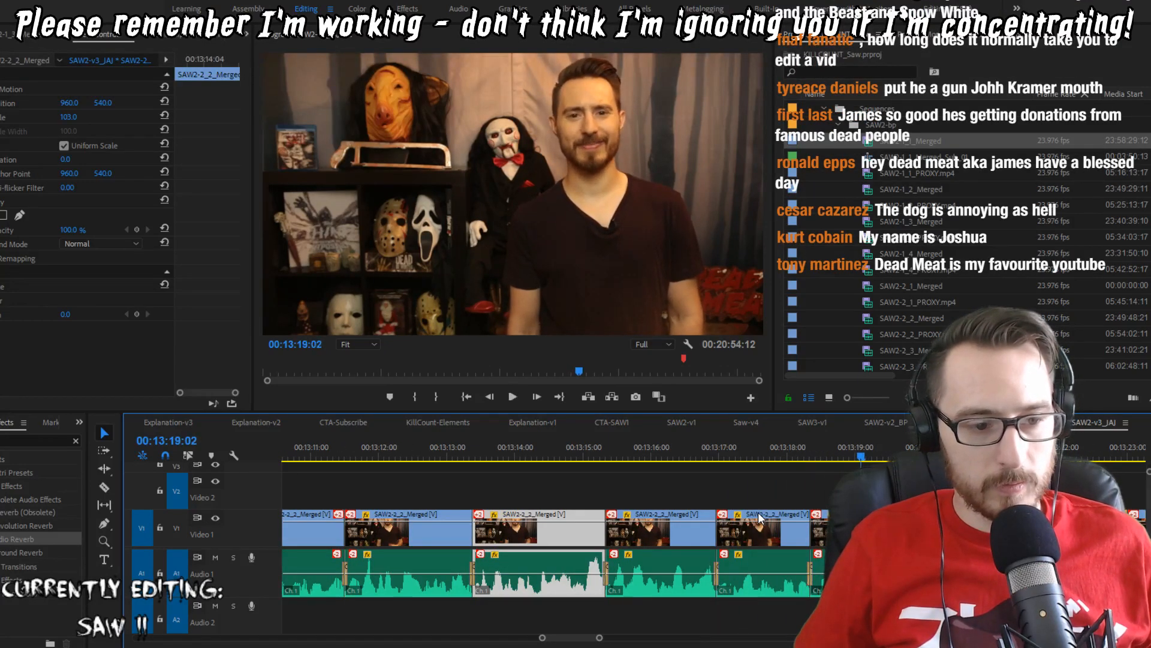
{"action": "key", "text": "shift+k"}
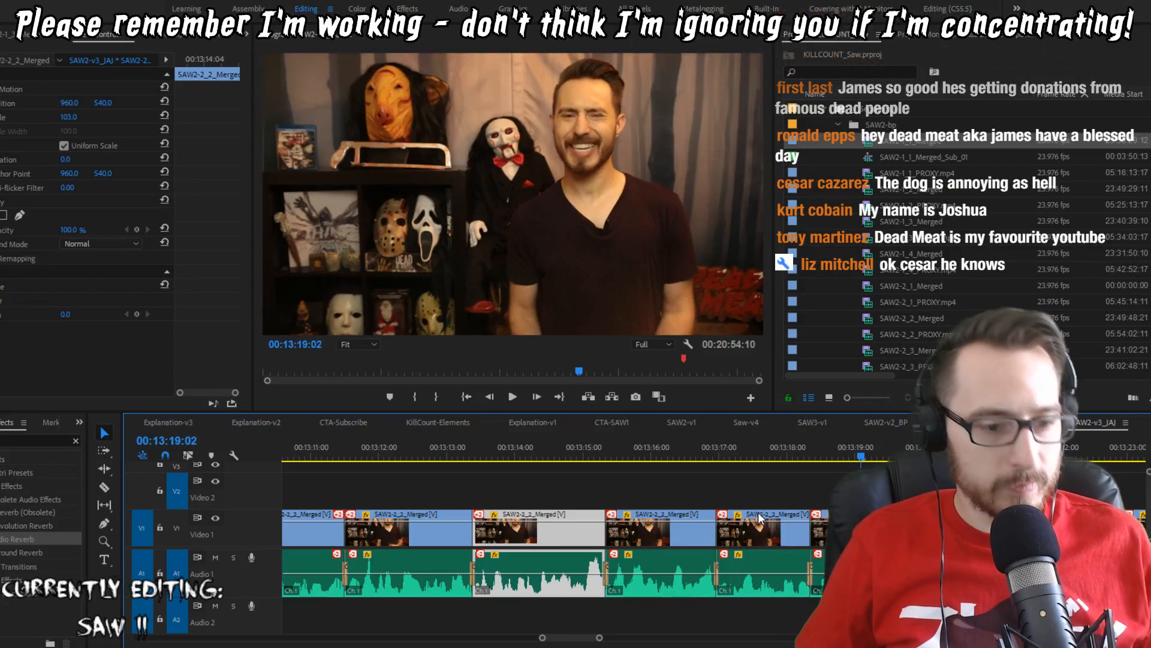
Step: Preview past 00:13:19:02, ripple out the unwanted footage following 00:13:20:01, and save the project
{"action": "key", "text": "space"}
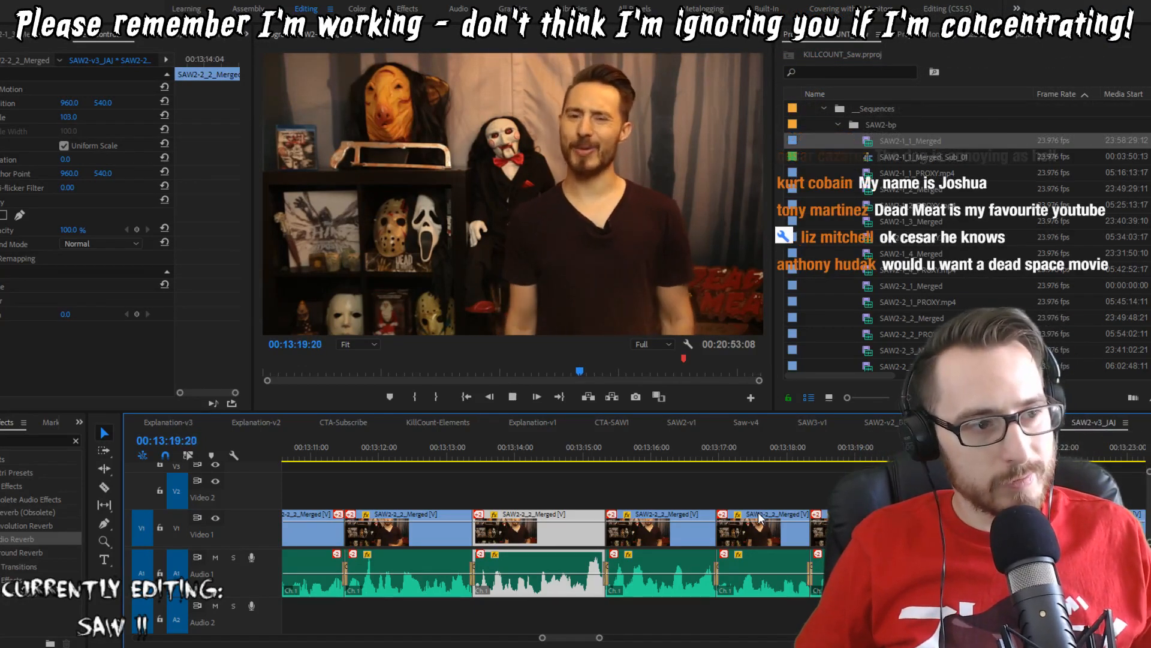
{"action": "key", "text": "space"}
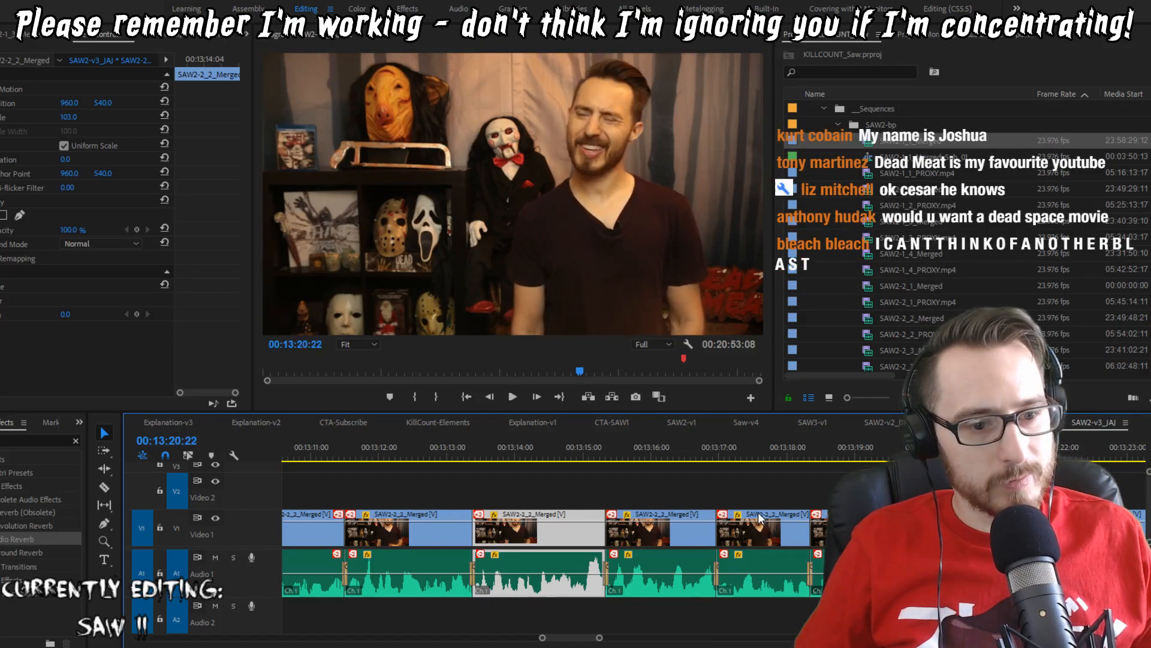
{"action": "key", "text": "ctrl+shift+a"}
{"action": "key", "text": "ctrl+shift+s"}
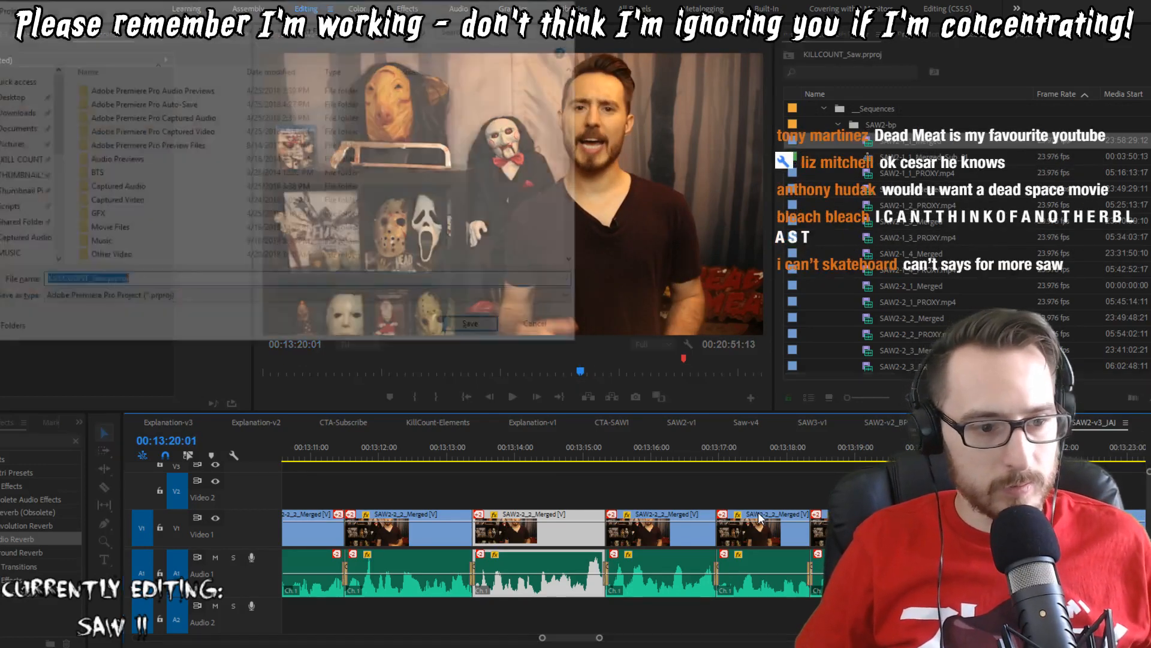
{"action": "key", "text": "Escape"}
{"action": "key", "text": "ctrl+s"}
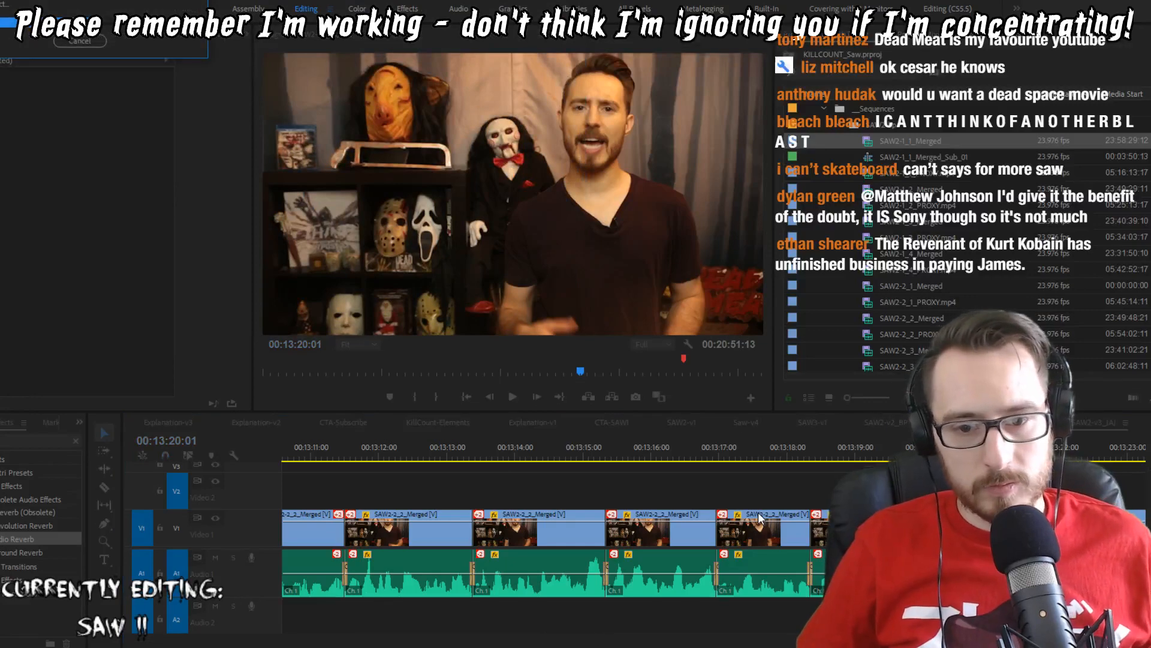
Step: Preview from the 00:13:18:08 cut, remove one frame before the cut near 00:13:20:01, and save the project
{"action": "key", "text": "Up"}
{"action": "key", "text": "Up"}
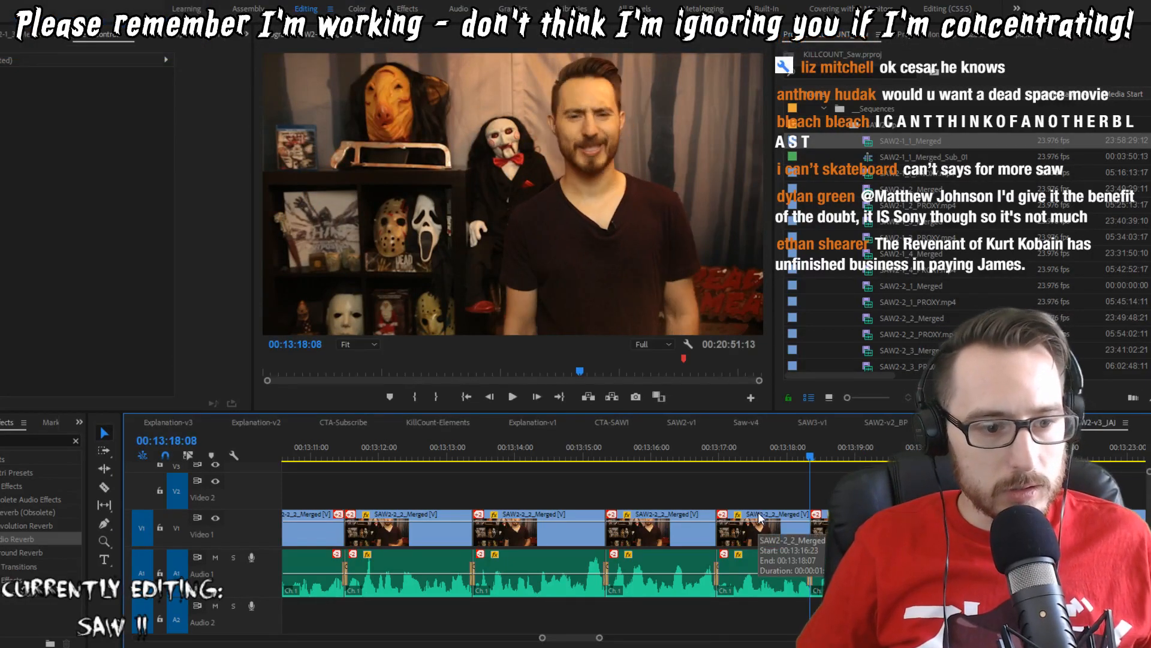
{"action": "key", "text": "space"}
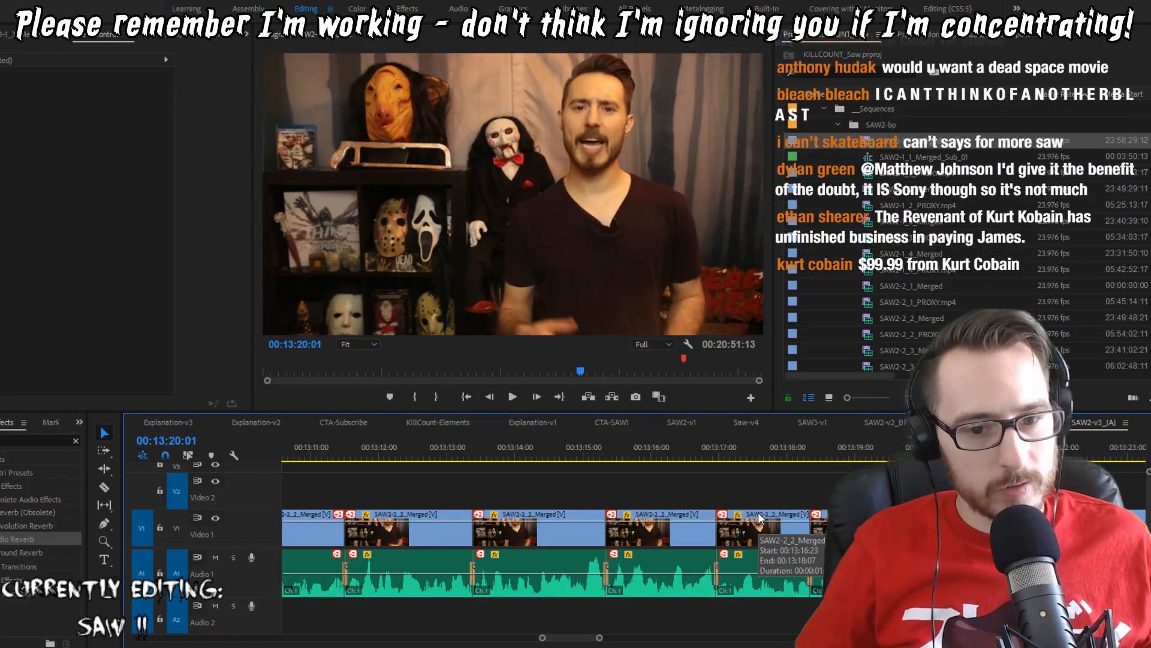
{"action": "key", "text": "space"}
{"action": "key", "text": "ctrl+s"}
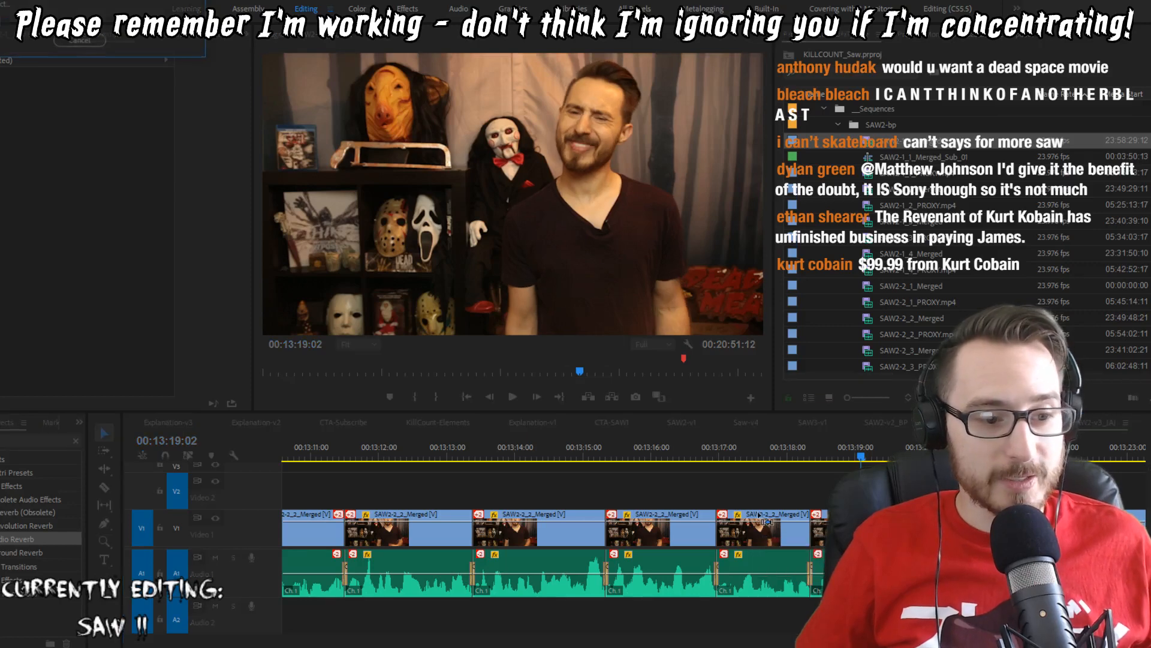
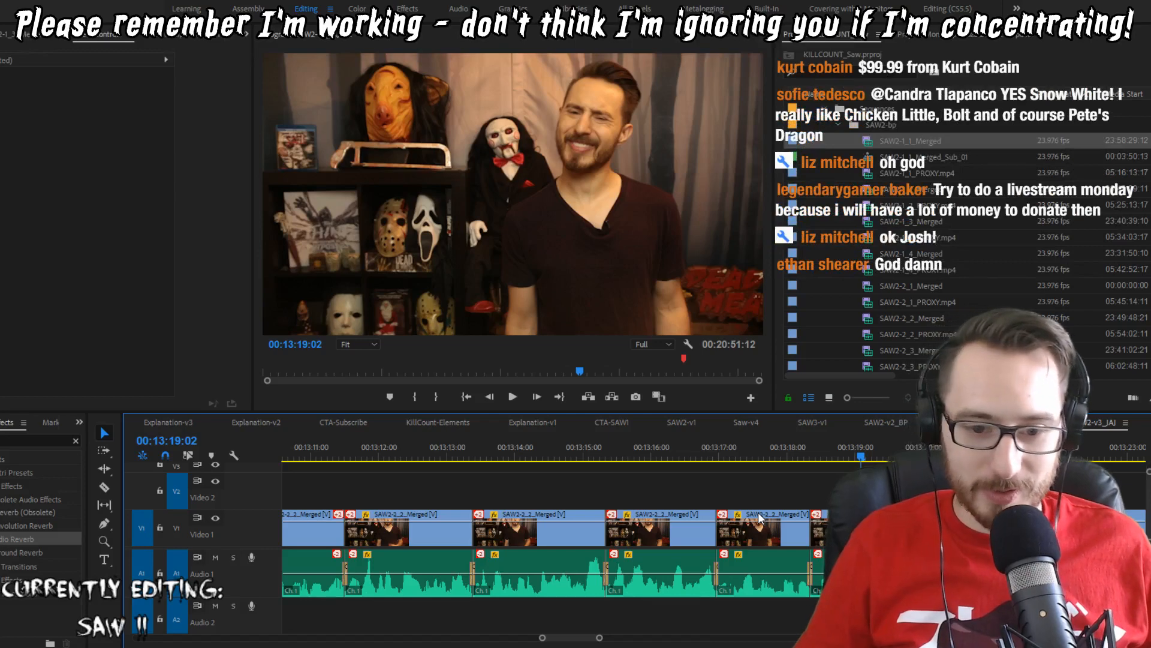
Step: Trim another frame off the clip ending near 00:13:20:00 and replay from the 00:13:18:08 cut
{"action": "key", "text": "Up"}
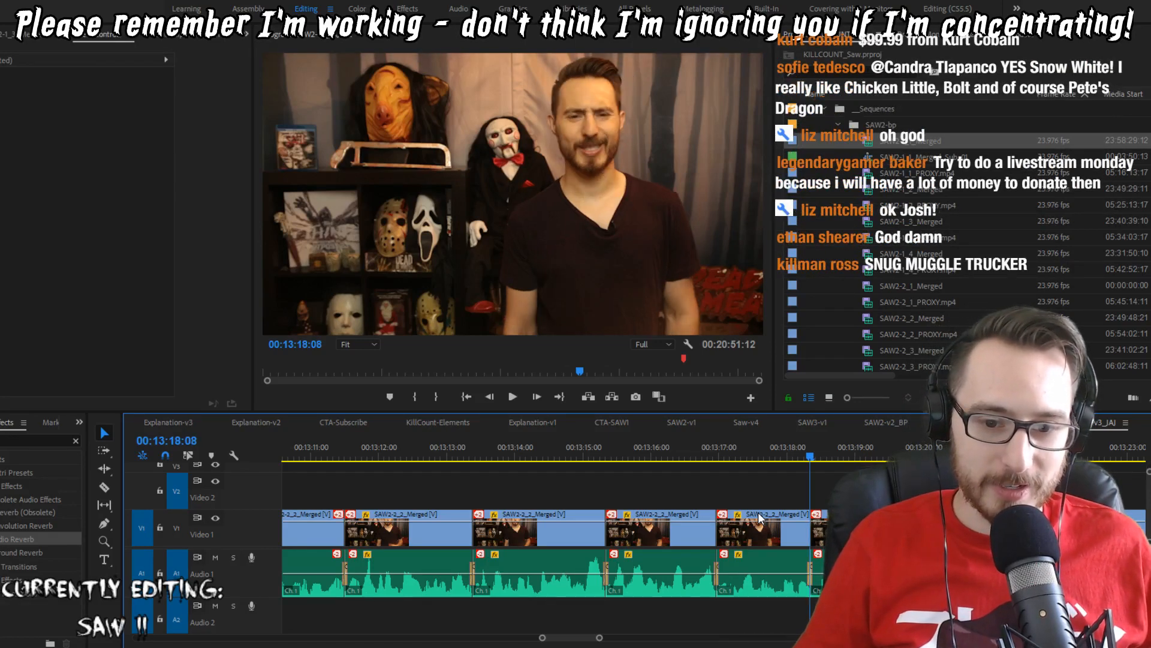
{"action": "key", "text": "space"}
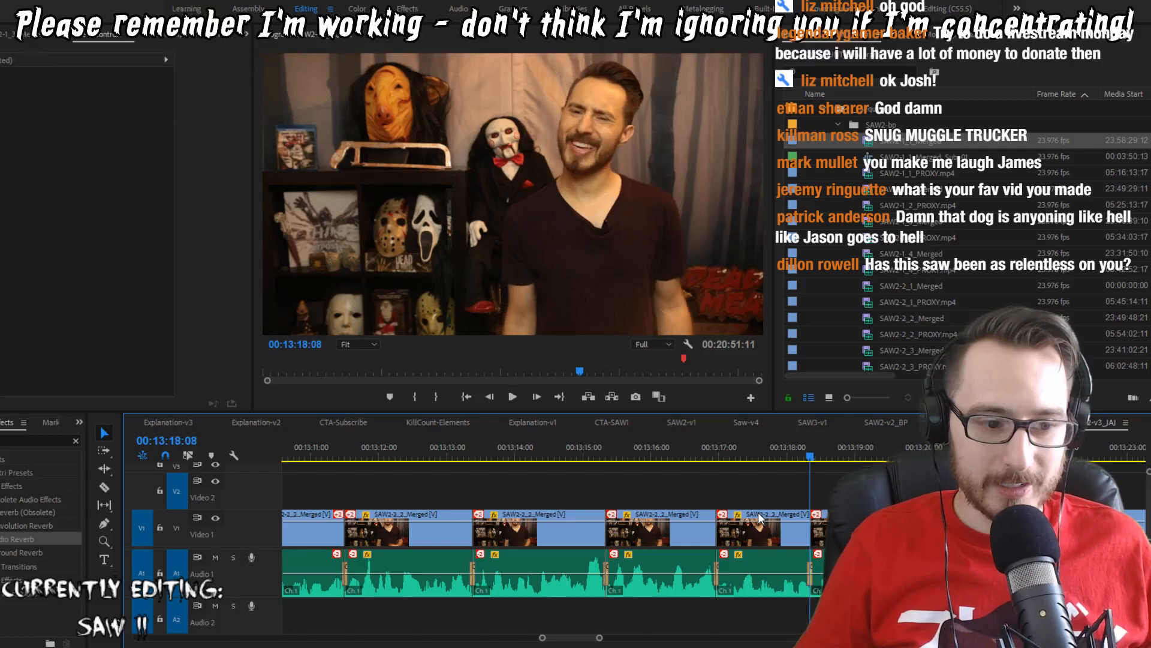
{"action": "key", "text": "Up"}
{"action": "key", "text": "space"}
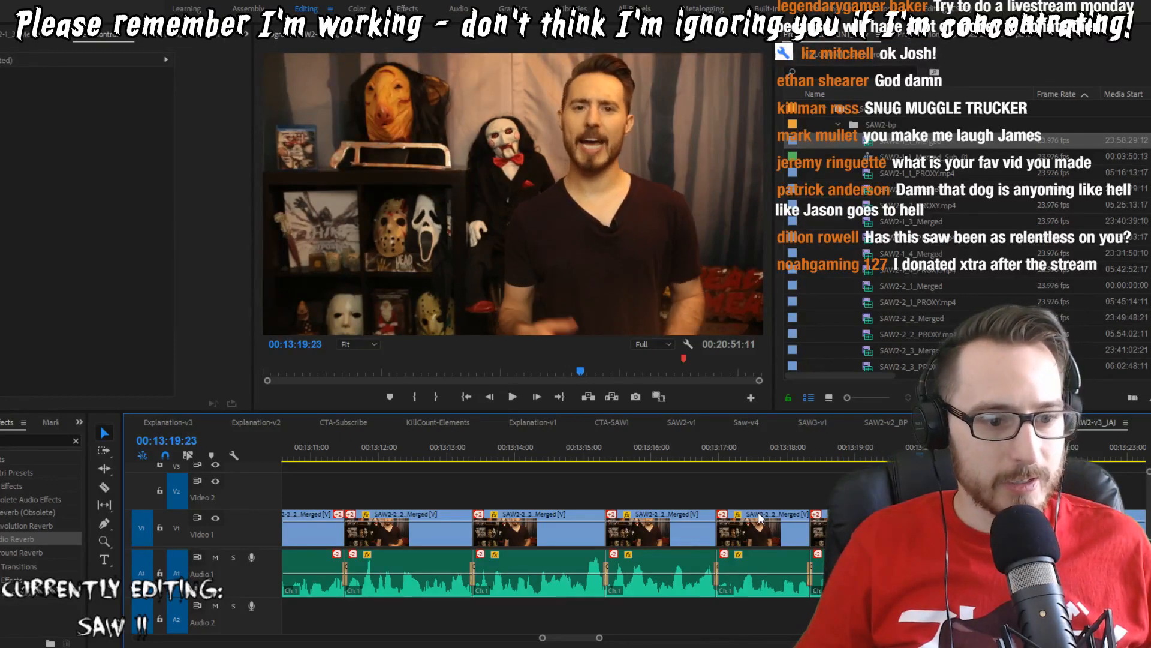
{"action": "key", "text": "space"}
{"action": "key", "text": "space"}
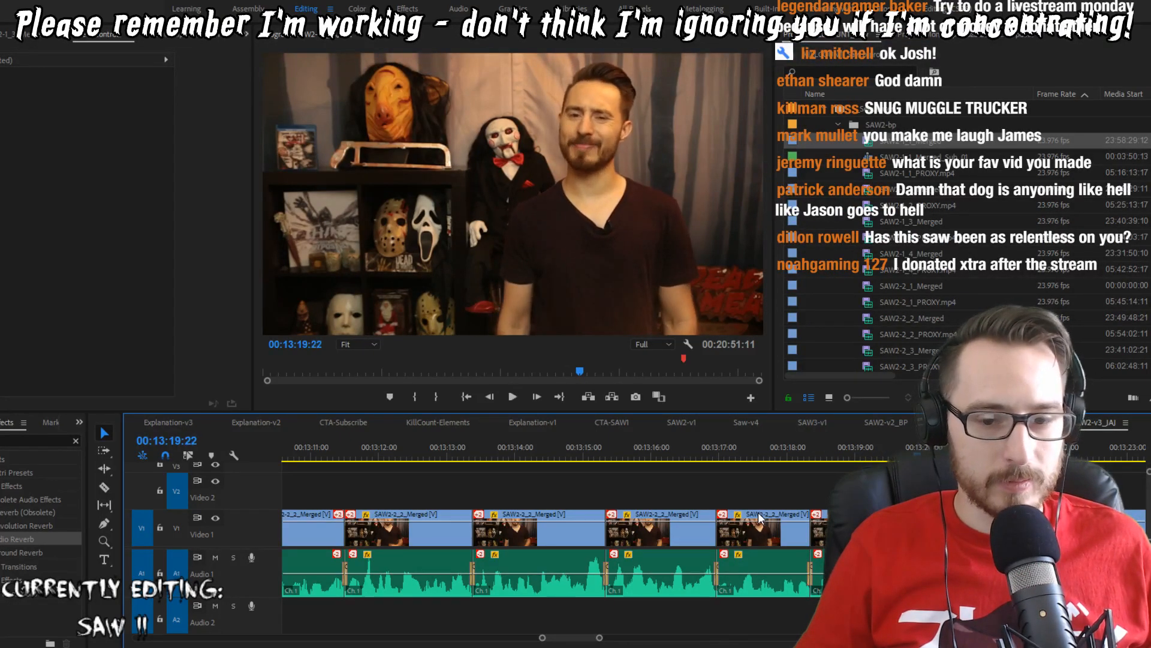
Step: Ripple trim the clip's end to 00:13:19:22 and preview the tightened cut
{"action": "key", "text": "w"}
{"action": "key", "text": "space"}
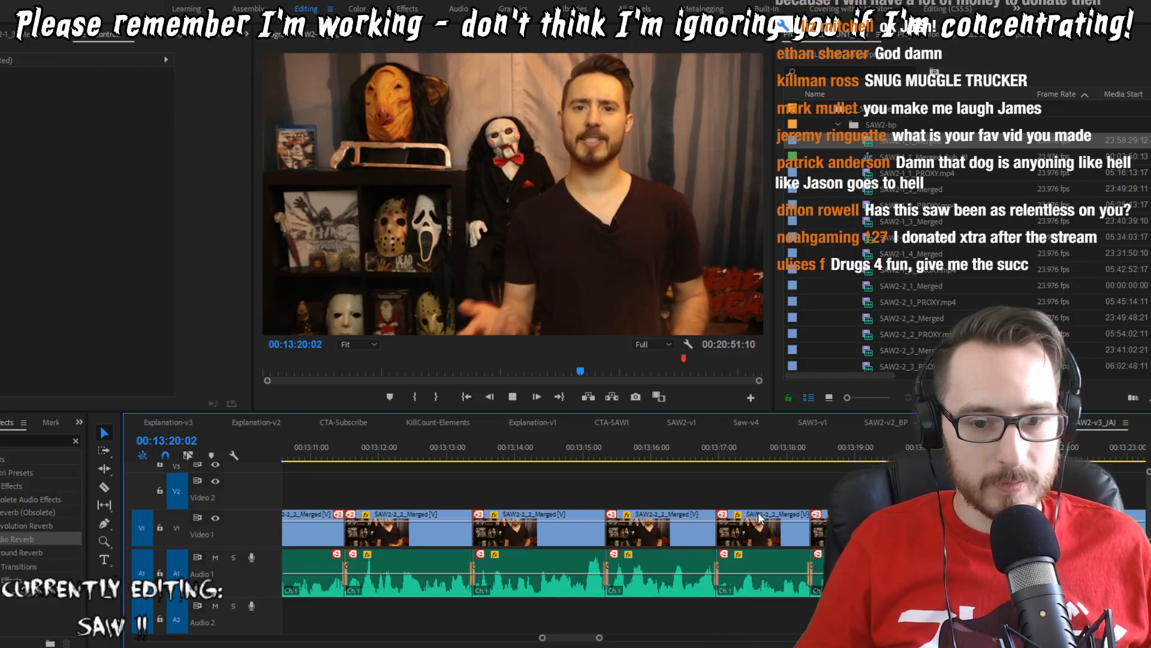
{"action": "key", "text": "space"}
{"action": "key", "text": "Up"}
{"action": "key", "text": "space"}
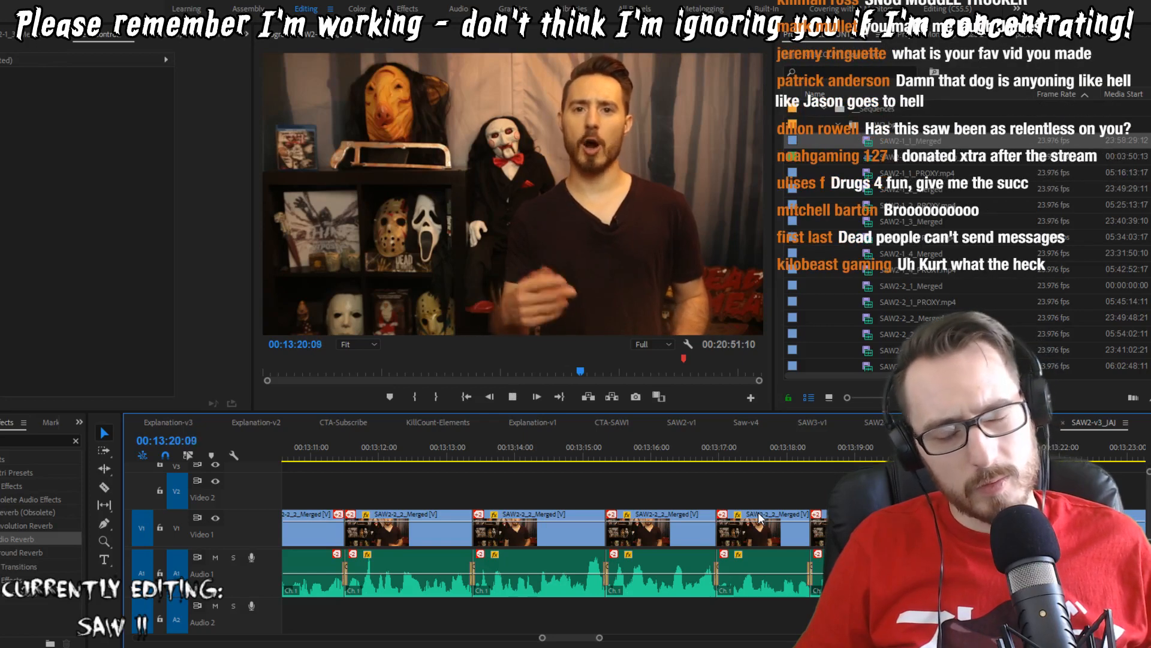
Step: Set the label colour of the audio clip starting at 00:13:19:22 to blue and deselect it
{"action": "key", "text": "space"}
{"action": "key", "text": "Right"}
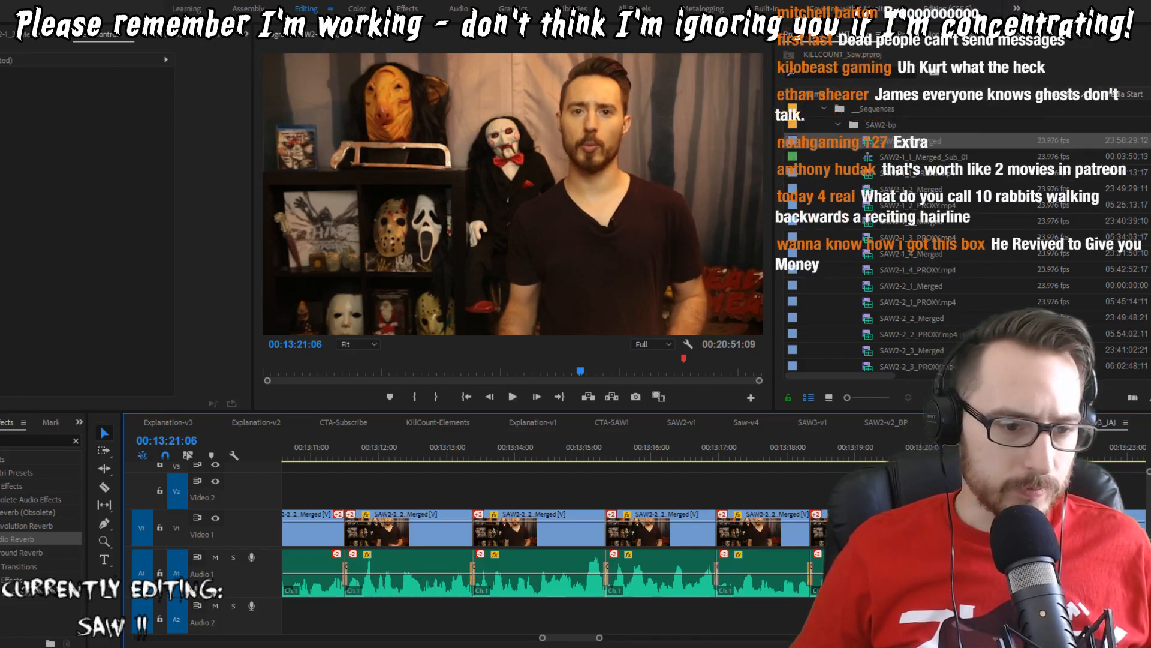
{"action": "right_click", "coordinate": [993, 569]}
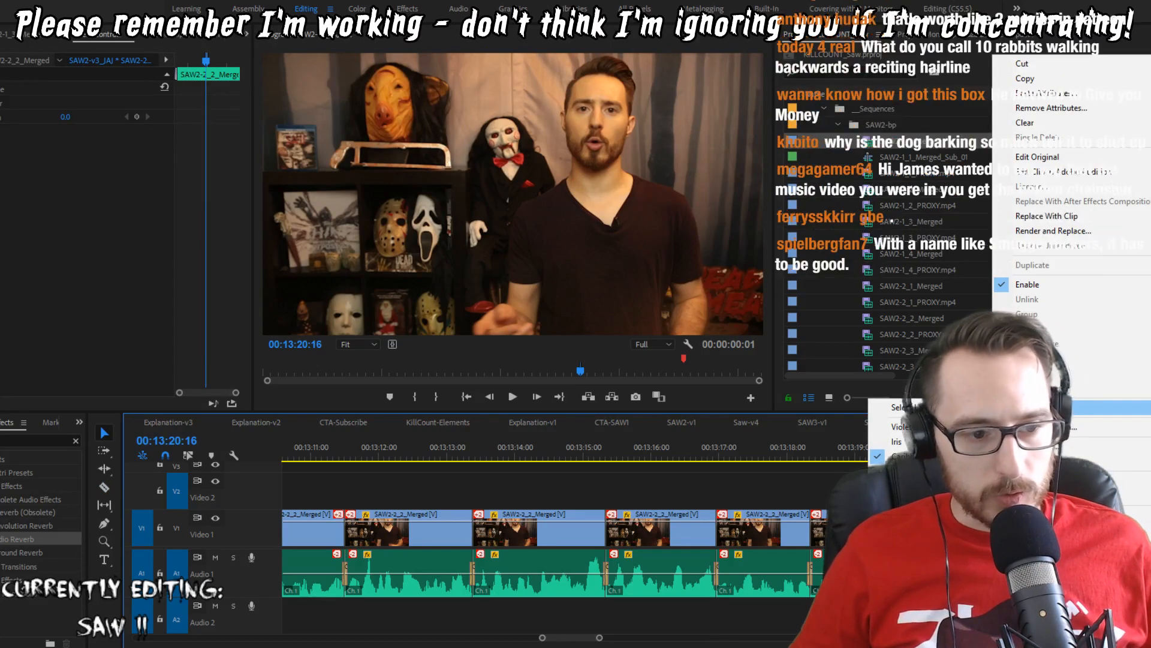
{"action": "left_click", "coordinate": [912, 559]}
{"action": "scroll", "coordinate": [912, 559], "scroll_direction": "down", "scroll_amount": 2}
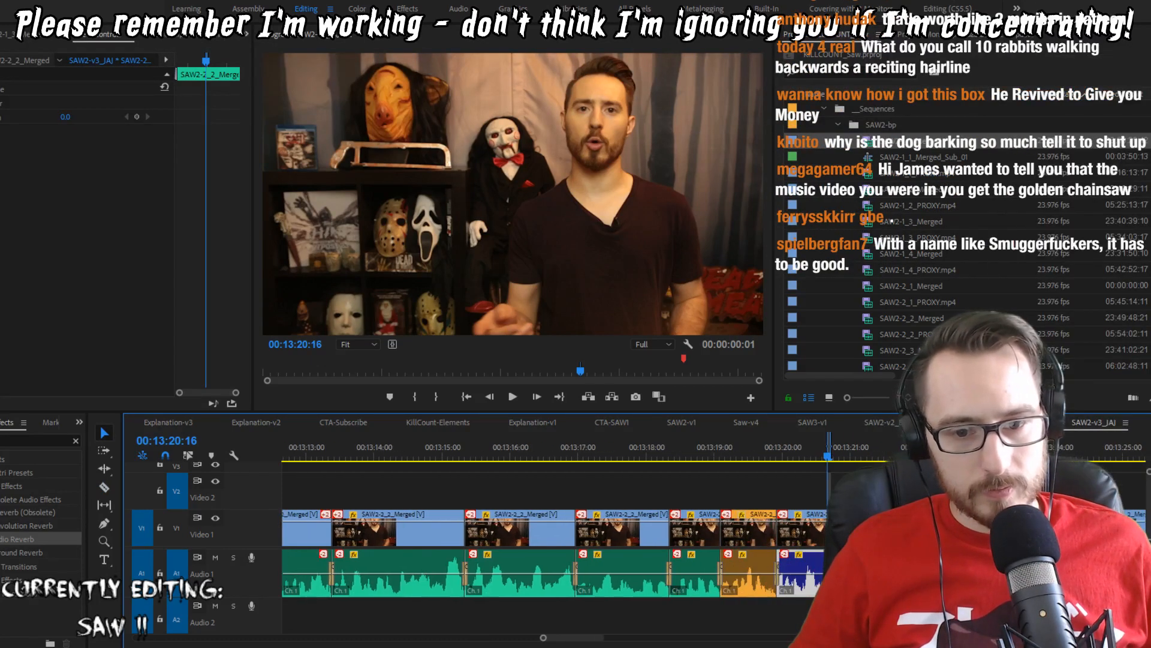
{"action": "left_click", "coordinate": [786, 478]}
Step: Play through the orange- and blue-labelled clips and across the cut at 00:13:24:05
{"action": "left_click", "coordinate": [745, 457]}
{"action": "key", "text": "space"}
{"action": "scroll", "coordinate": [782, 512], "scroll_direction": "down", "scroll_amount": 3}
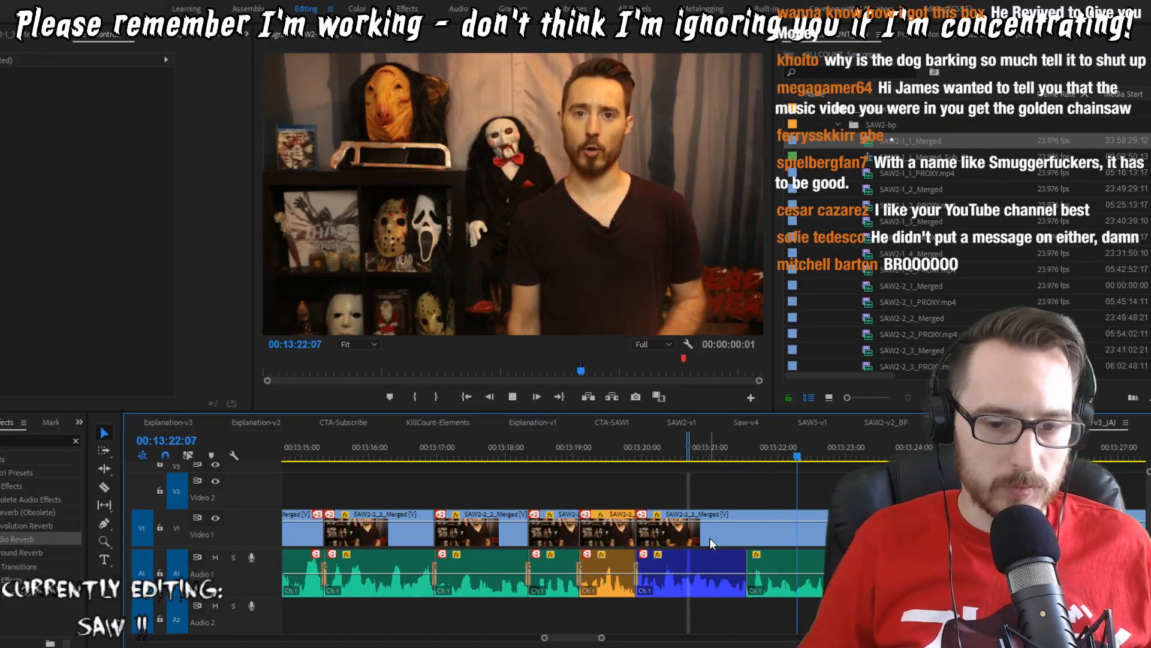
{"action": "key", "text": "space"}
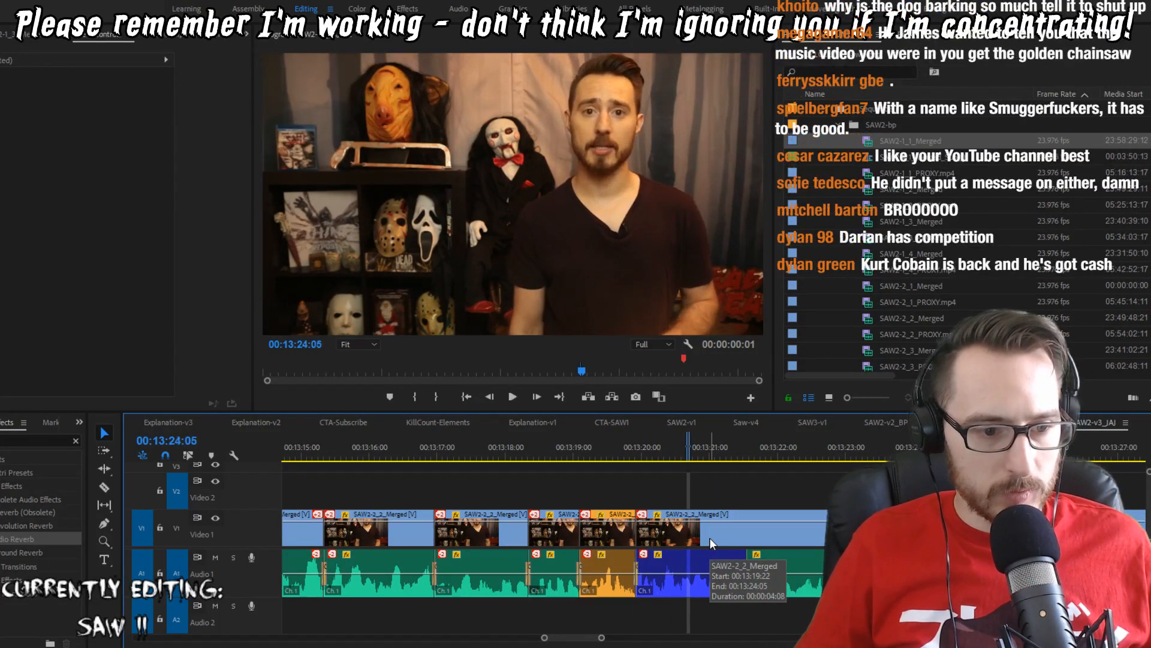
{"action": "key", "text": "shift+Left"}
{"action": "key", "text": "shift+Left"}
{"action": "key", "text": "space"}
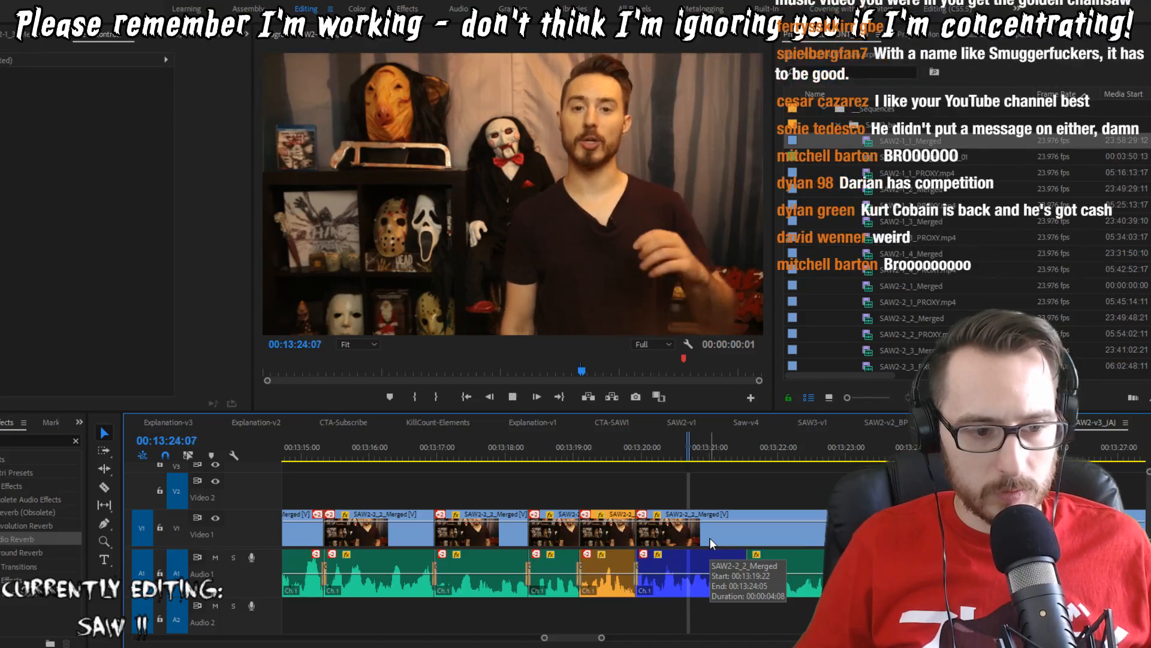
Step: Replay the section leading into the 00:13:24:05 cut and continue playing up to 00:13:26:22
{"action": "key", "text": "space"}
{"action": "key", "text": "shift+Left"}
{"action": "key", "text": "shift+Left"}
{"action": "key", "text": "shift+Left"}
{"action": "key", "text": "shift+Left"}
{"action": "key", "text": "shift+Left"}
{"action": "key", "text": "shift+Left"}
{"action": "key", "text": "shift+Left"}
{"action": "key", "text": "shift+Left"}
{"action": "key", "text": "shift+Left"}
{"action": "key", "text": "space"}
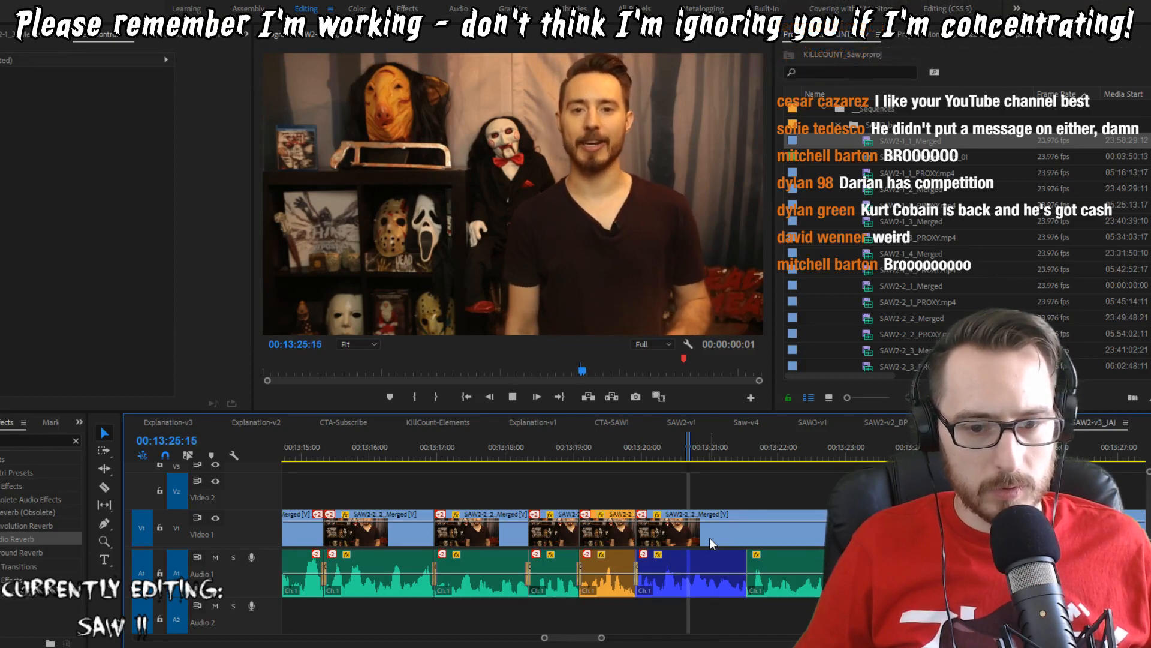
{"action": "key", "text": "space"}
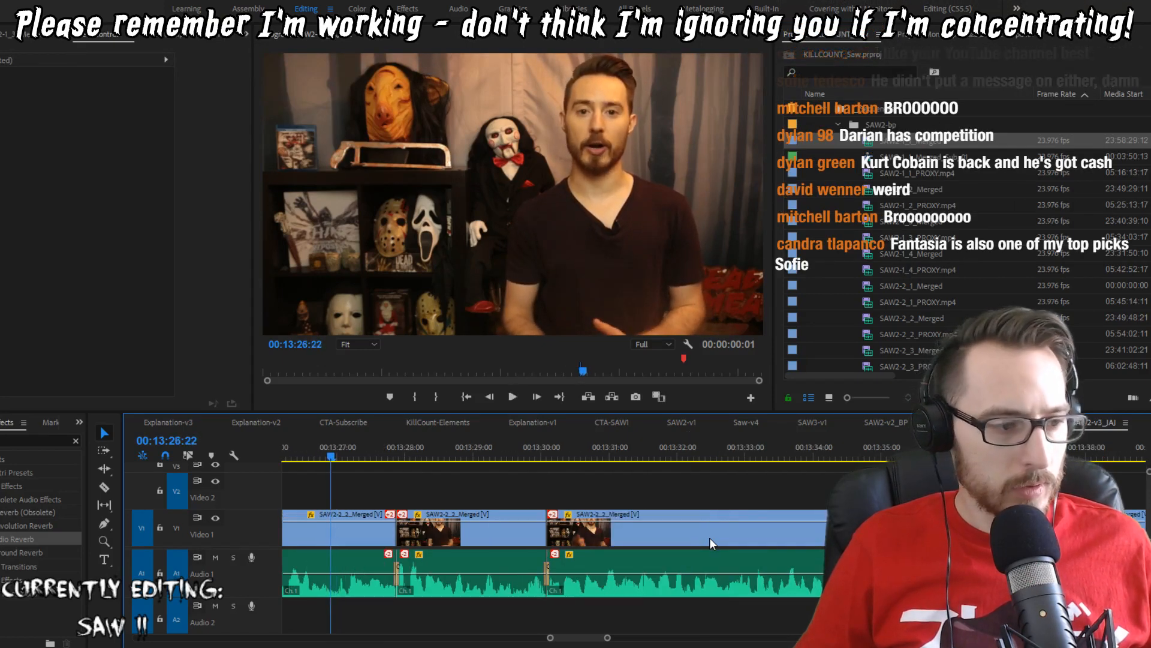
Step: Cut the clip at 00:13:26:22 with stray frames removed and an audio transition over the new cut
{"action": "key", "text": "j"}
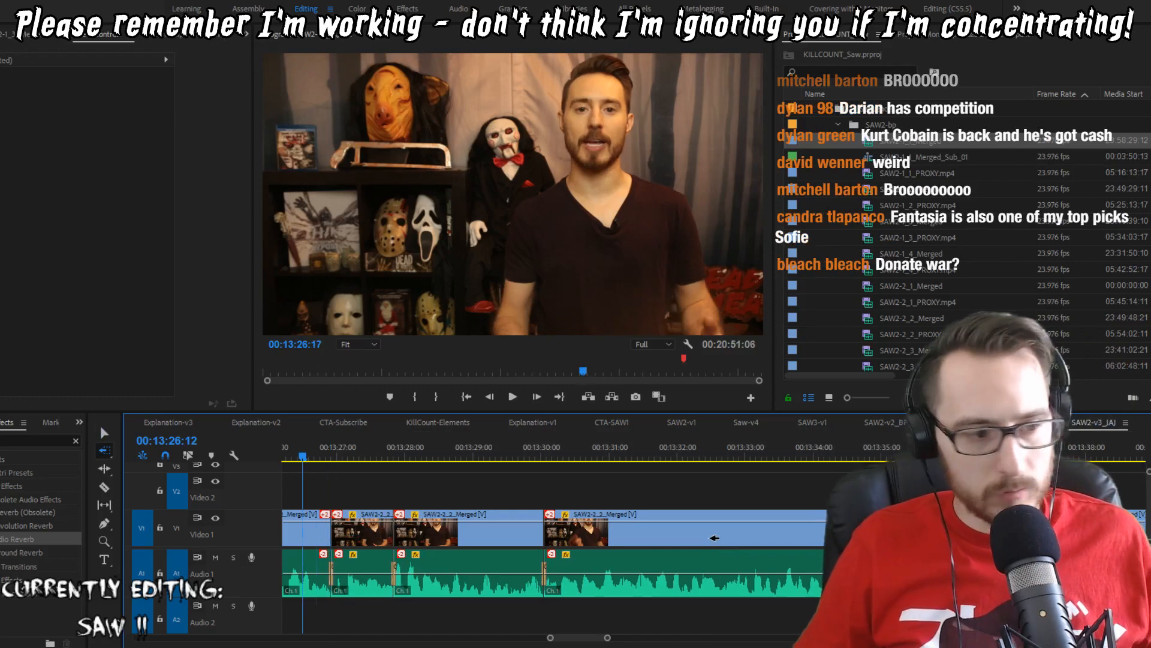
{"action": "key", "text": "shift+a"}
{"action": "key", "text": "k"}
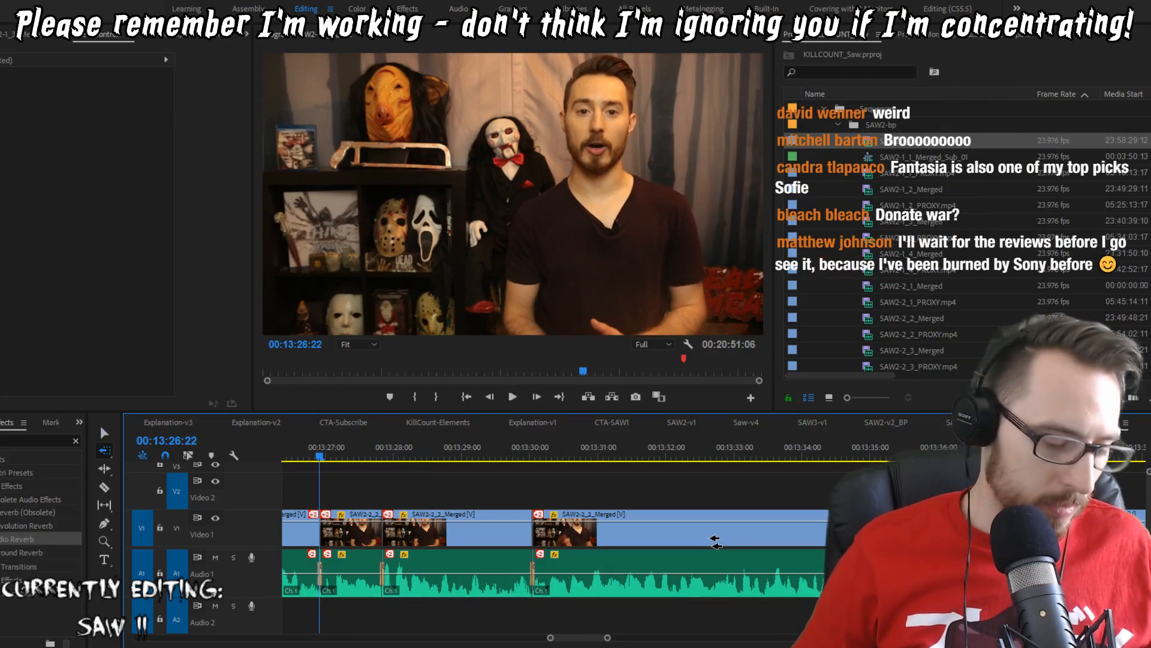
Step: Roll the audio cut near 00:13:27:20 about 10 frames earlier than its video cut and play across the split edit
{"action": "key", "text": "b"}
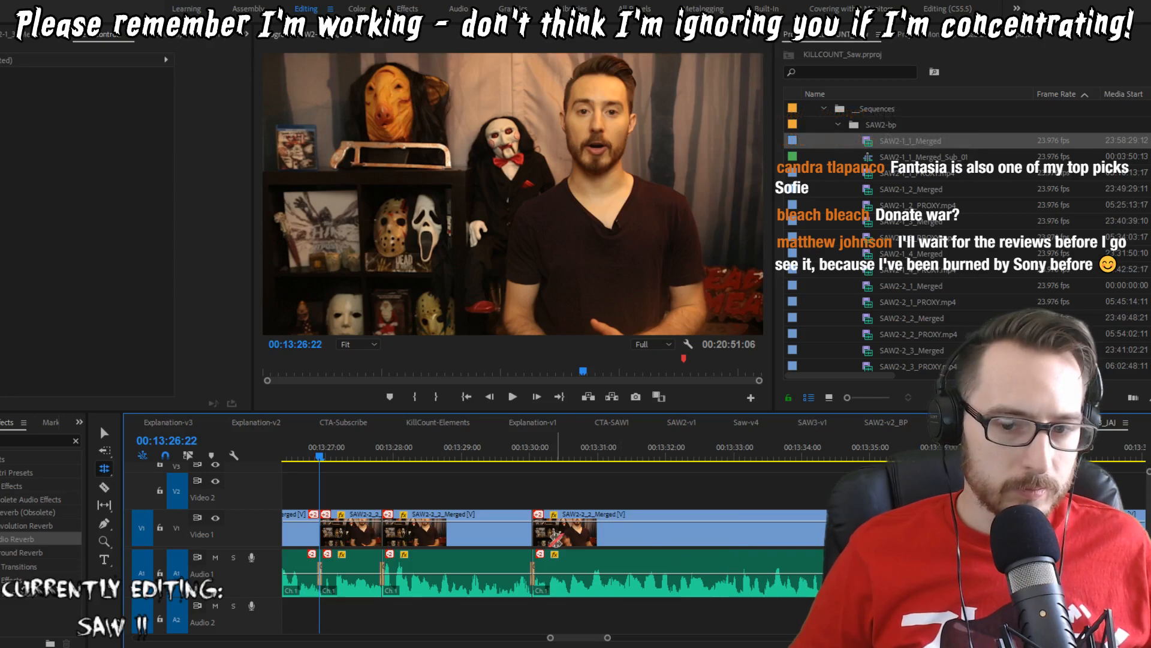
{"action": "scroll", "coordinate": [480, 591], "scroll_direction": "up", "scroll_amount": 3}
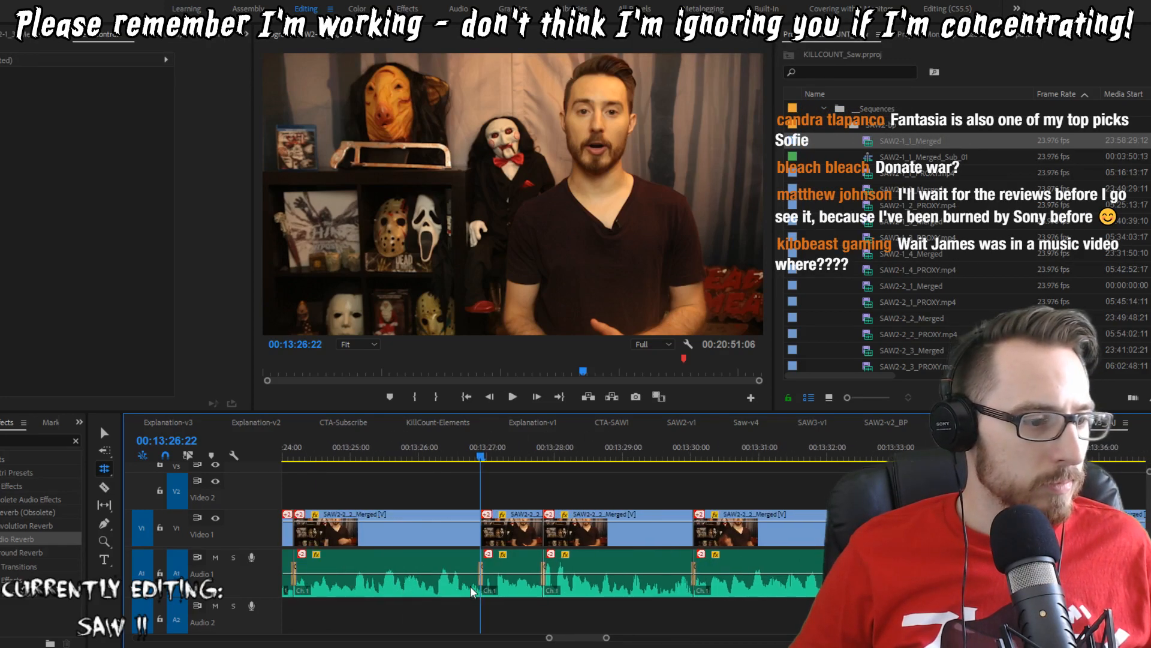
{"action": "key", "text": "space"}
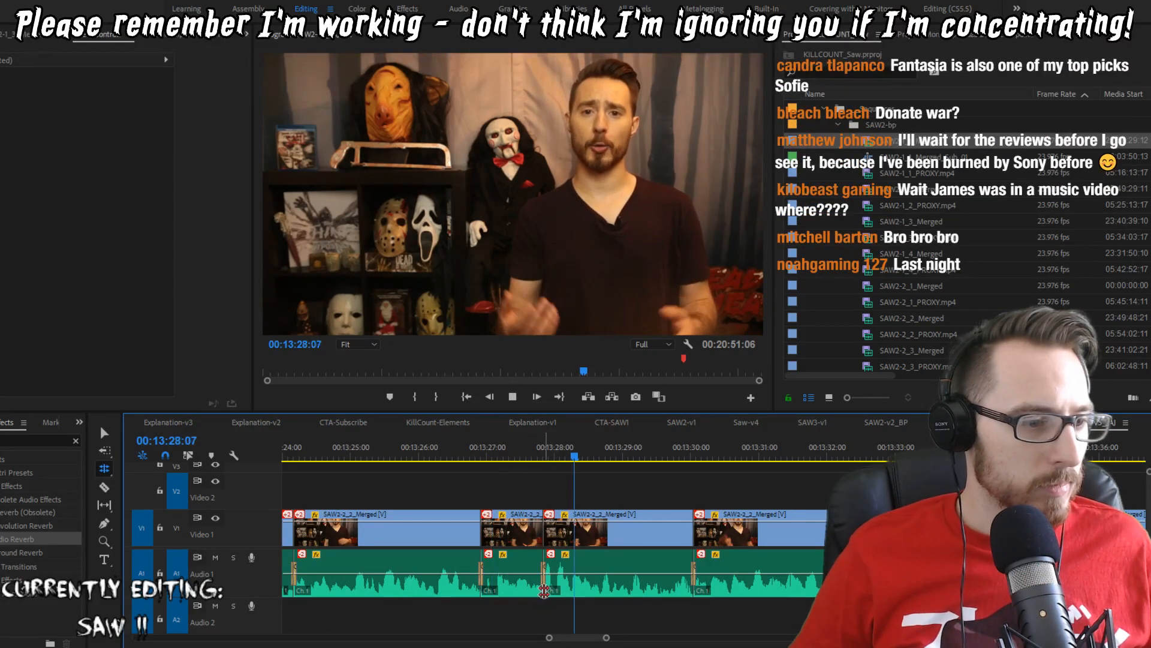
{"action": "left_click_drag", "start_coordinate": [543, 596], "coordinate": [517, 589]}
{"action": "key", "text": "space"}
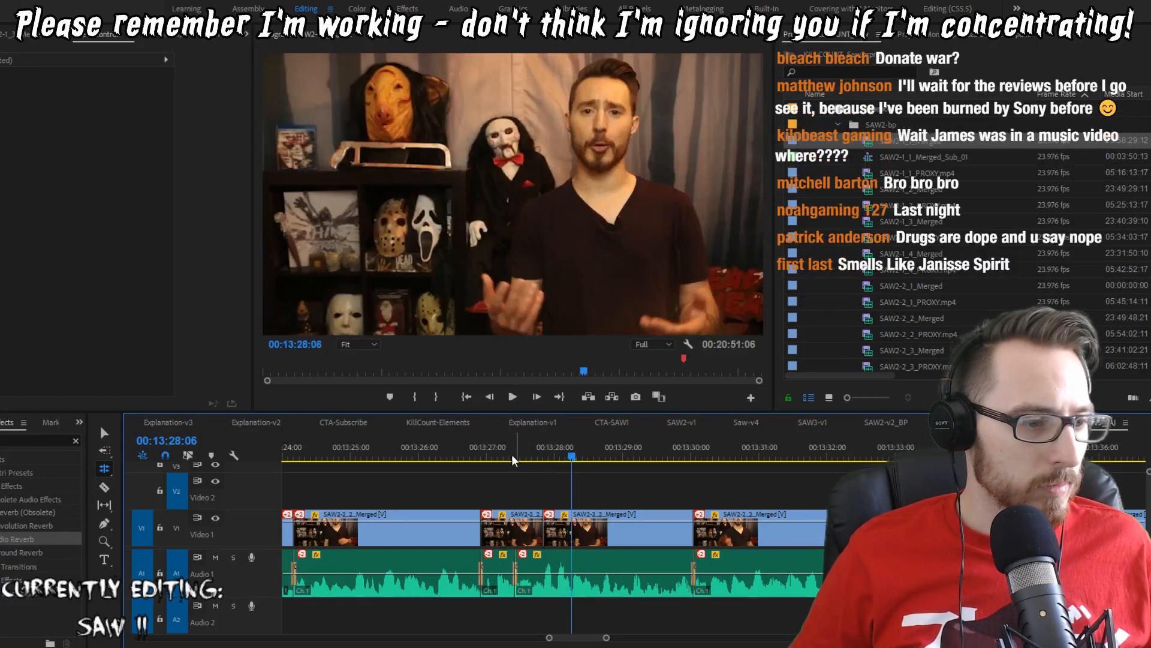
{"action": "left_click", "coordinate": [485, 445]}
{"action": "key", "text": "space"}
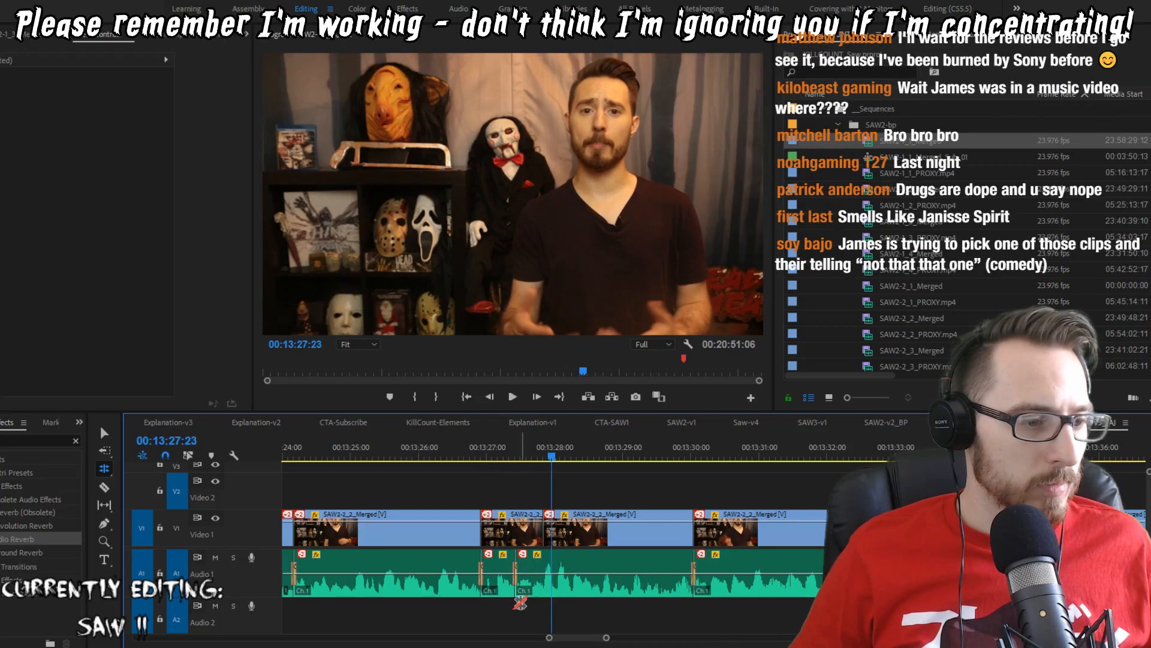
Step: Ripple-extend the end of the short clip starting at 00:13:26:22 by one frame and replay it
{"action": "left_click", "coordinate": [483, 453]}
{"action": "left_click_drag", "start_coordinate": [515, 593], "coordinate": [521, 592]}
{"action": "key", "text": "space"}
{"action": "left_click", "coordinate": [480, 441]}
{"action": "key", "text": "space"}
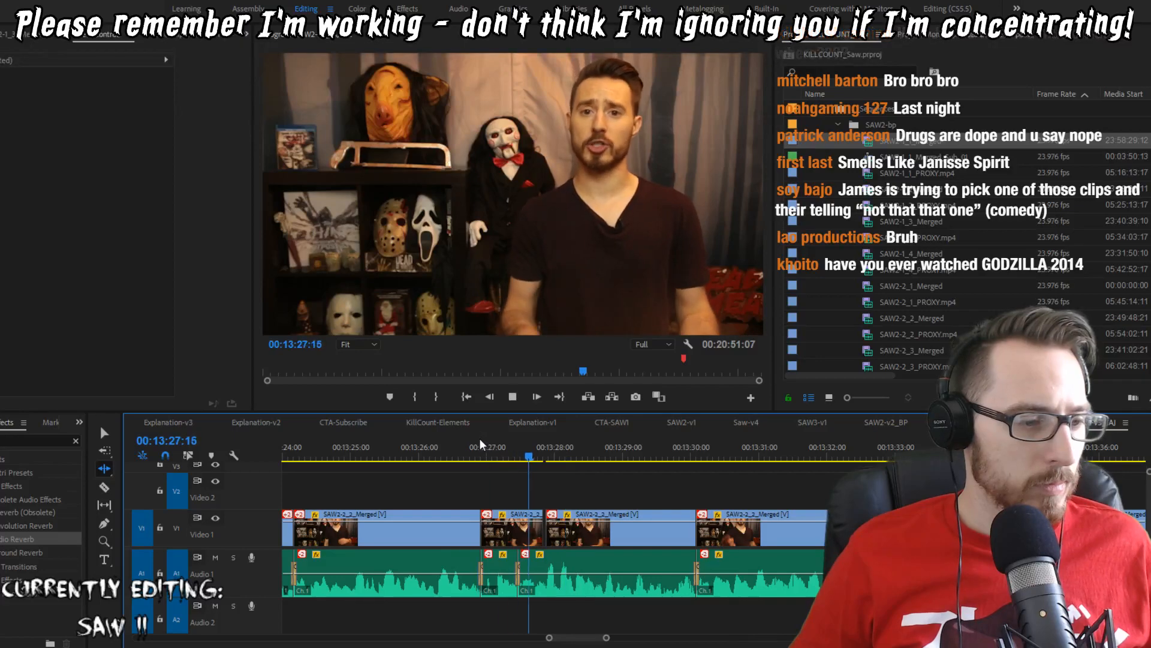
Step: Ripple-trim one frame at the split edit just after 00:13:27:00 and replay from 00:13:26:22
{"action": "key", "text": "space"}
{"action": "key", "text": "Up"}
{"action": "key", "text": "Up"}
{"action": "key", "text": "Up"}
{"action": "key", "text": "Right"}
{"action": "key", "text": "q"}
{"action": "left_click", "coordinate": [480, 441]}
{"action": "key", "text": "space"}
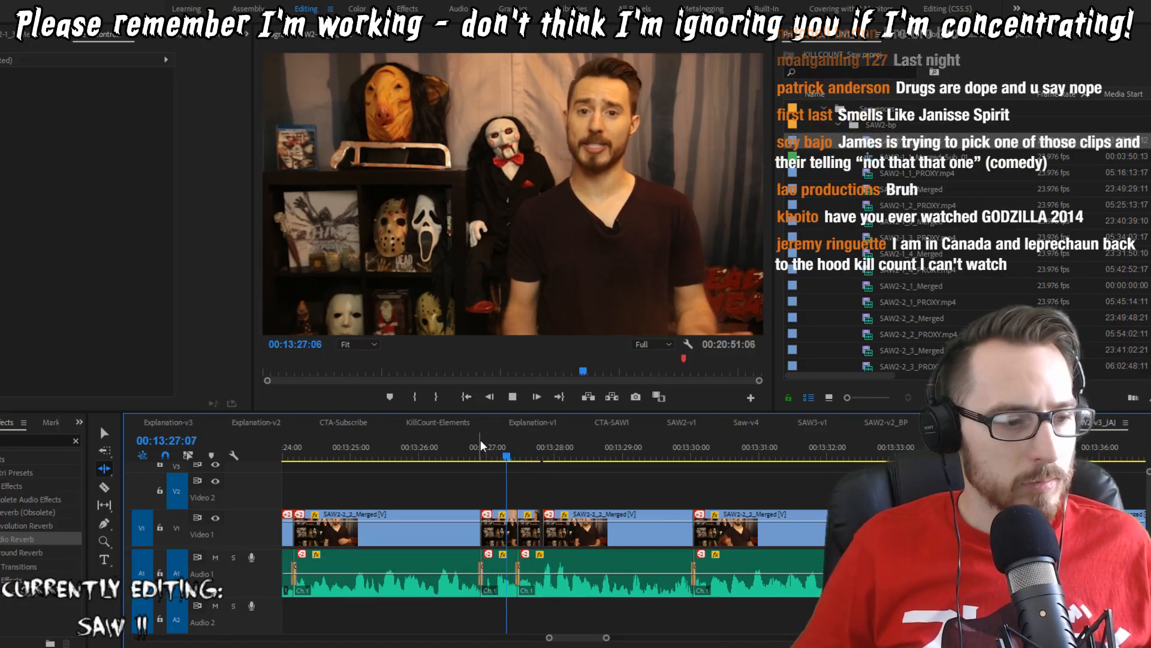
Step: Trim another frame from the short video segment after 00:13:27:00 and play on to the cut near 00:13:30:00
{"action": "key", "text": "space"}
{"action": "key", "text": "Up"}
{"action": "key", "text": "Right"}
{"action": "key", "text": "q"}
{"action": "left_click", "coordinate": [480, 440]}
{"action": "key", "text": "space"}
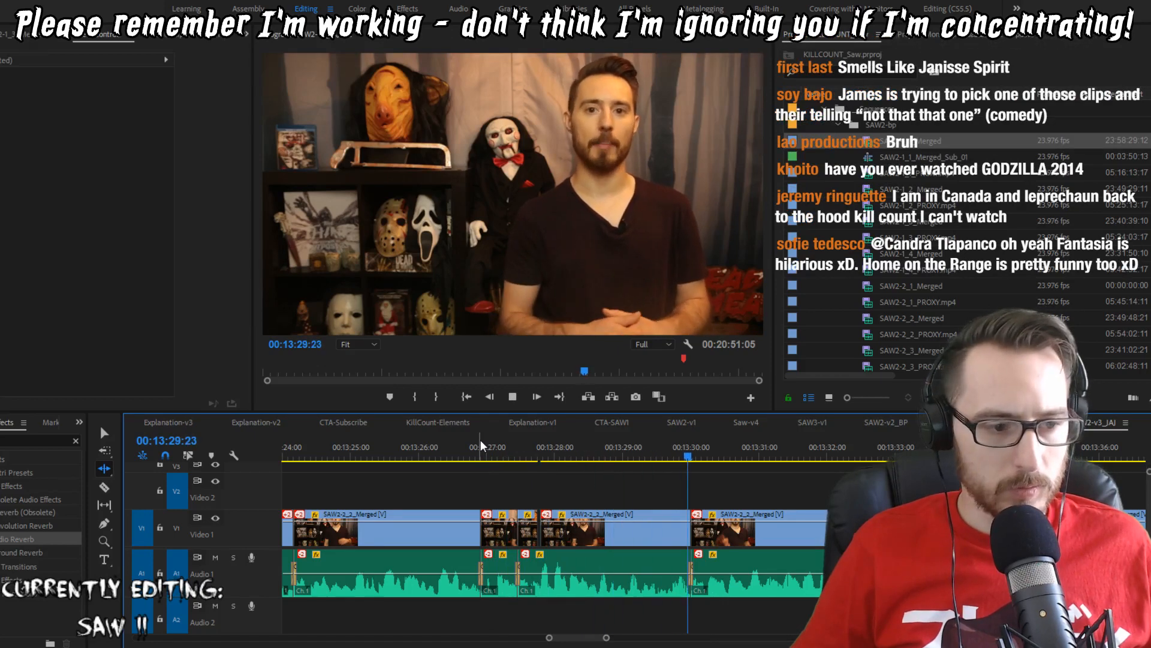
Step: Ripple-trim one frame from the end of the clip before the 00:13:30:00 cut and play on to about 00:13:35:04
{"action": "key", "text": "space"}
{"action": "key", "text": "w"}
{"action": "key", "text": "shift+Left"}
{"action": "key", "text": "shift+Left"}
{"action": "key", "text": "shift+Left"}
{"action": "key", "text": "shift+Left"}
{"action": "key", "text": "shift+Left"}
{"action": "key", "text": "space"}
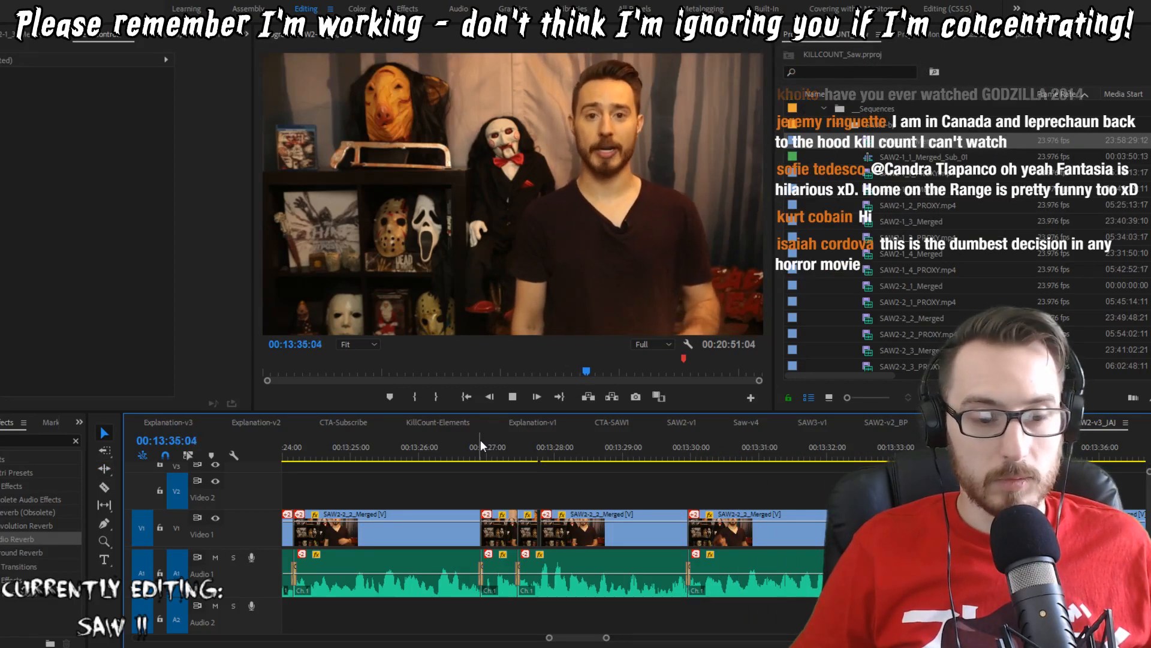
Step: Ripple-trim one stray frame at the cut near 00:13:35:04 and replay the preceding section
{"action": "key", "text": "space"}
{"action": "key", "text": "w"}
{"action": "key", "text": "Up"}
{"action": "key", "text": "space"}
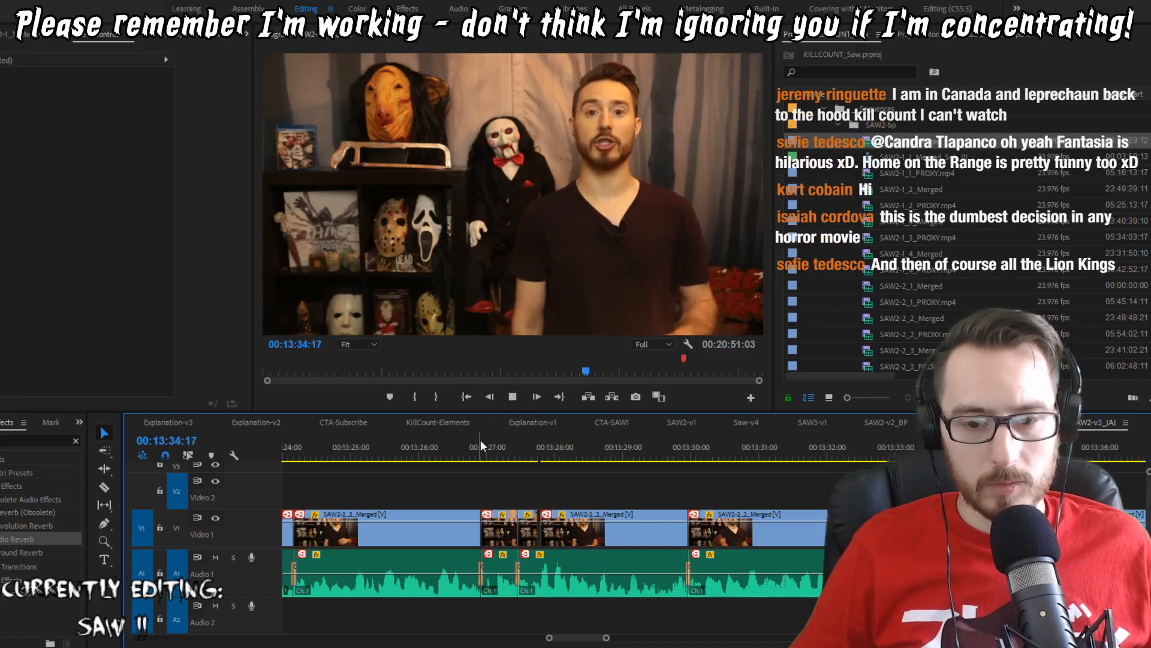
Step: Remove one more frame from the end of the clip before the 00:13:35:07 cut and replay it
{"action": "key", "text": "space"}
{"action": "key", "text": "Up"}
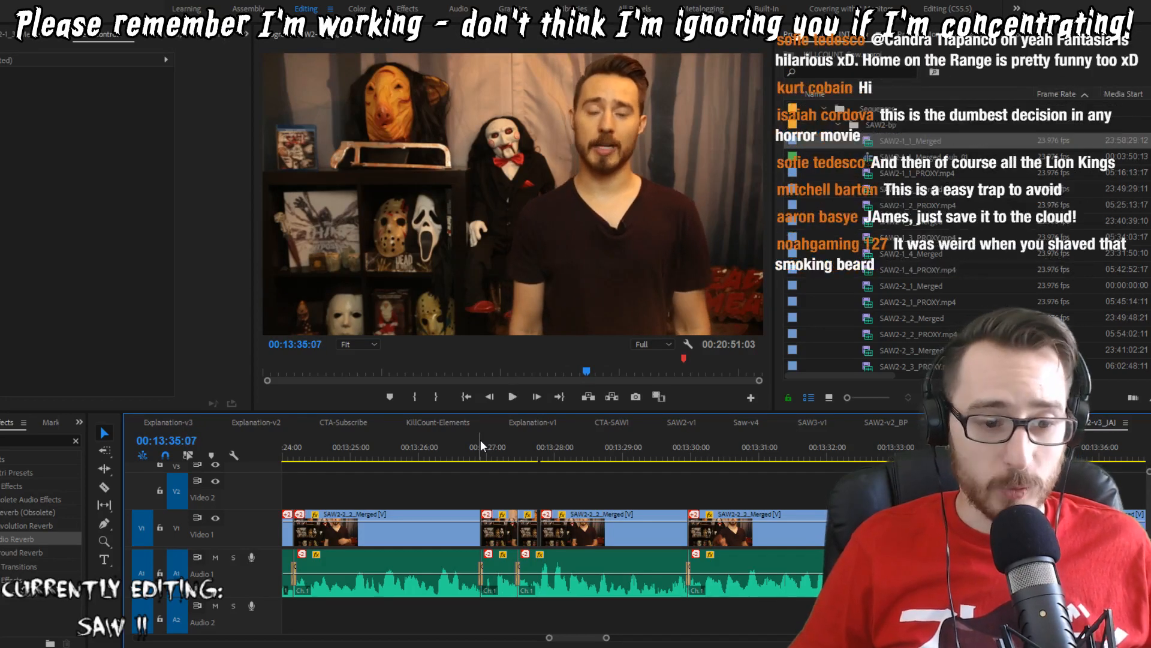
{"action": "key", "text": "Left"}
{"action": "key", "text": "w"}
{"action": "key", "text": "Up"}
{"action": "key", "text": "space"}
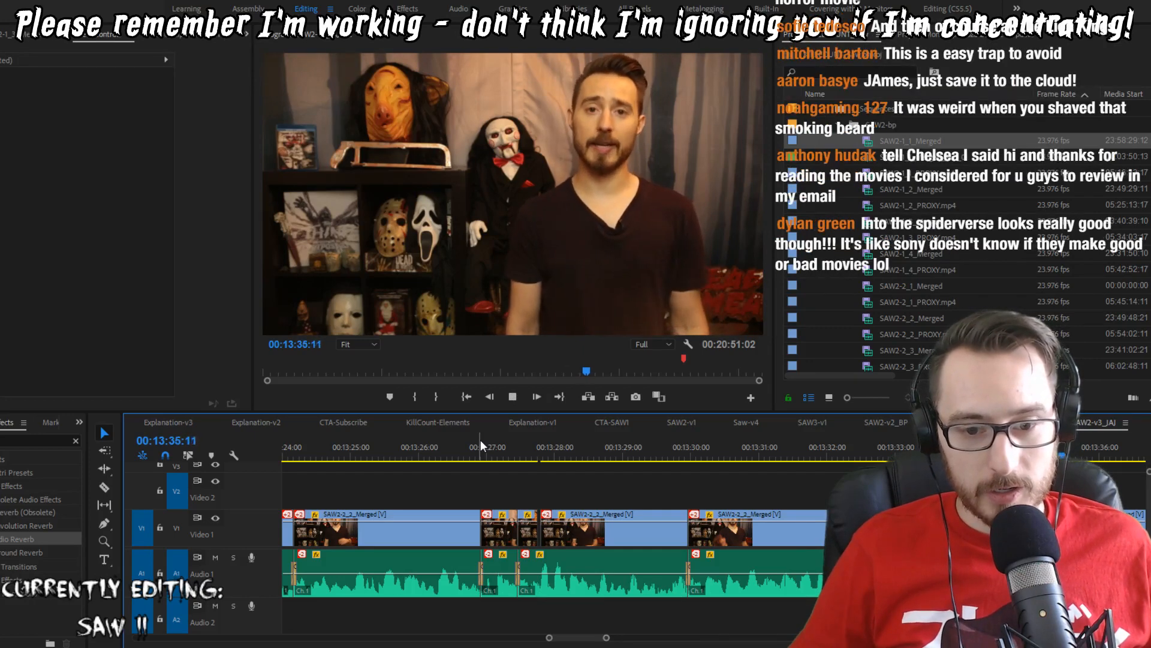
Step: Ripple-trim one frame from the end of the clip at 00:13:37:08 and go back to 00:13:36:17 for review
{"action": "key", "text": "space"}
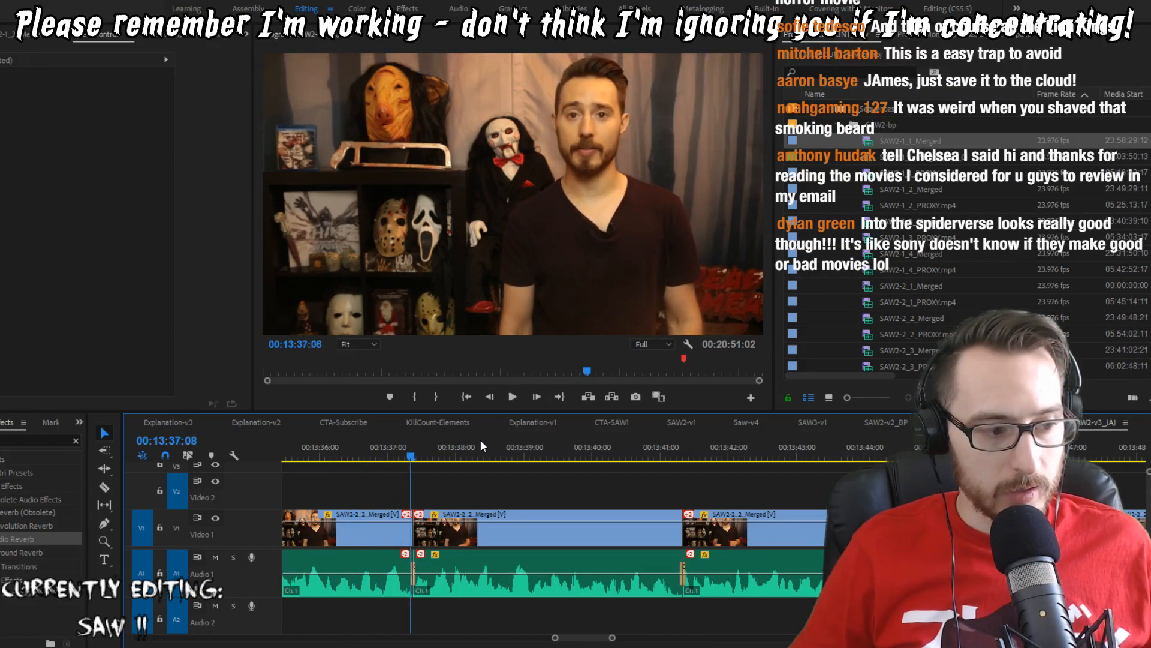
{"action": "key", "text": "w"}
{"action": "key", "text": "space"}
{"action": "key", "text": "Up"}
{"action": "key", "text": "shift+Left"}
{"action": "key", "text": "shift+Left"}
{"action": "key", "text": "shift+Left"}
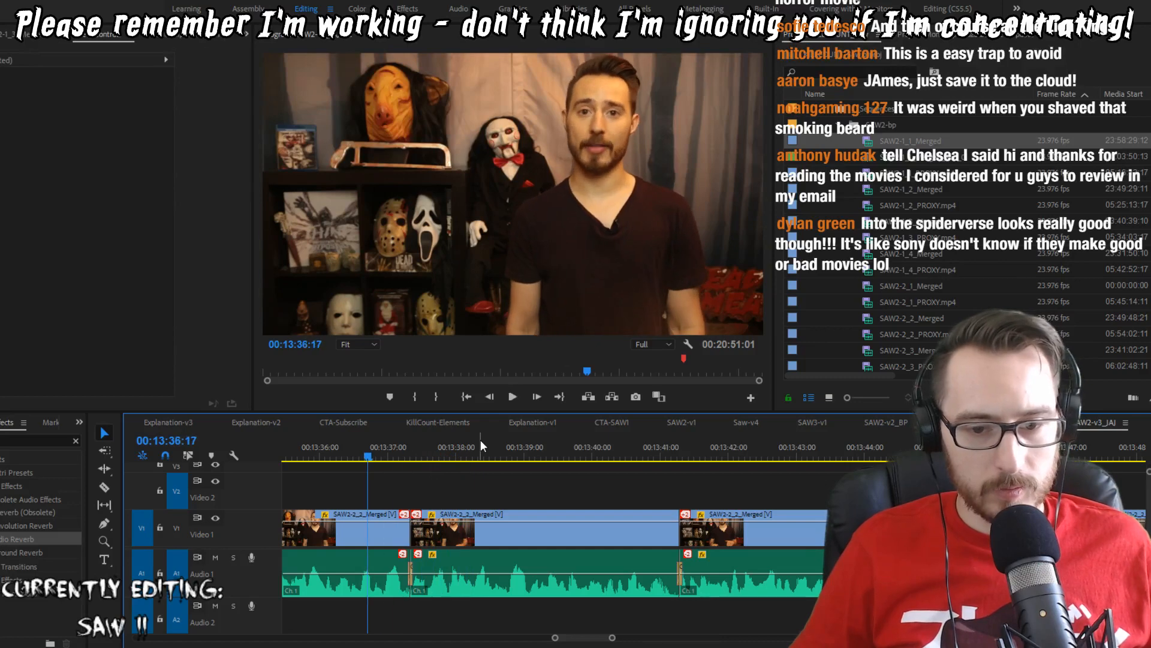
Step: Play across the 00:13:37 cut, trim one frame from the start of the clip following it, and replay
{"action": "key", "text": "space"}
{"action": "key", "text": "space"}
{"action": "key", "text": "w"}
{"action": "key", "text": "Up"}
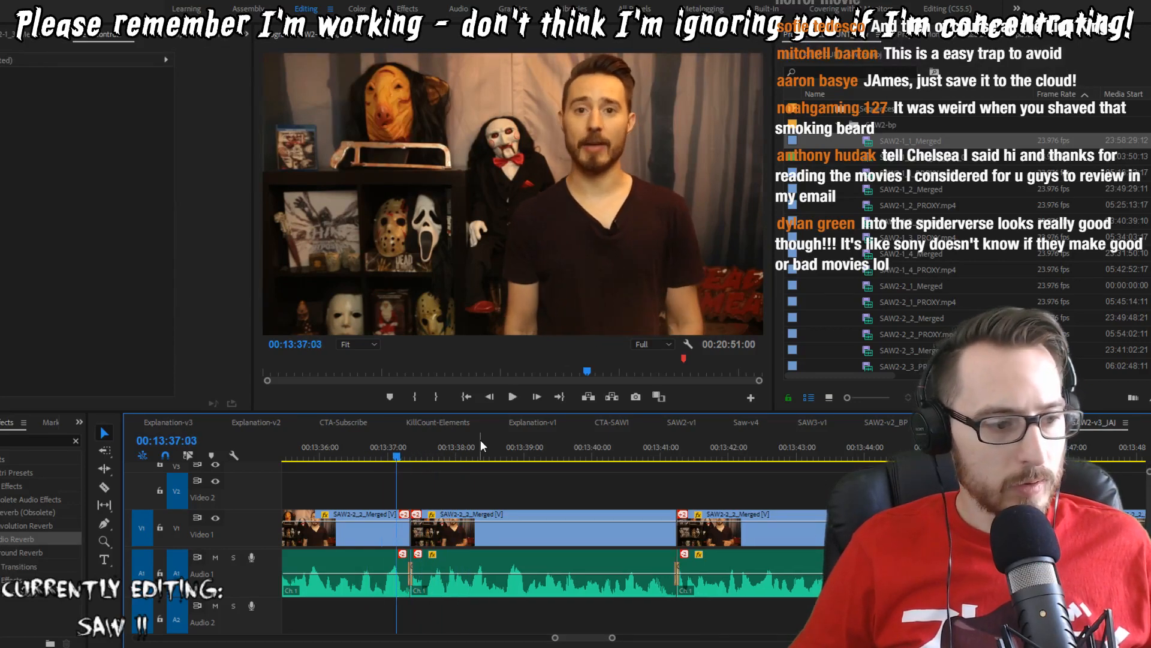
{"action": "key", "text": "shift+Left"}
{"action": "key", "text": "shift+Left"}
{"action": "key", "text": "shift+Left"}
{"action": "key", "text": "space"}
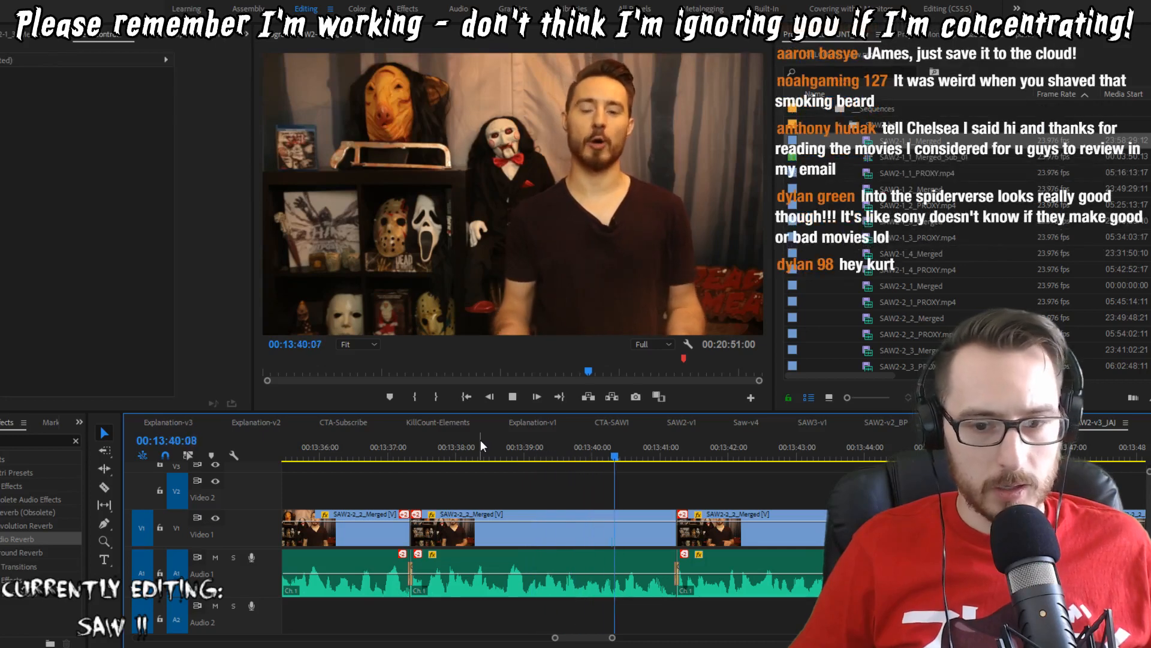
Step: Ripple-trim about three frames from the end of the clip before the 00:13:41 cut and replay across it
{"action": "key", "text": "space"}
{"action": "key", "text": "w"}
{"action": "key", "text": "shift+Left"}
{"action": "key", "text": "shift+Left"}
{"action": "key", "text": "shift+Left"}
{"action": "key", "text": "shift+Left"}
{"action": "key", "text": "shift+Left"}
{"action": "key", "text": "shift+Left"}
{"action": "key", "text": "shift+Left"}
{"action": "key", "text": "shift+Left"}
{"action": "key", "text": "shift+Left"}
{"action": "key", "text": "shift+Left"}
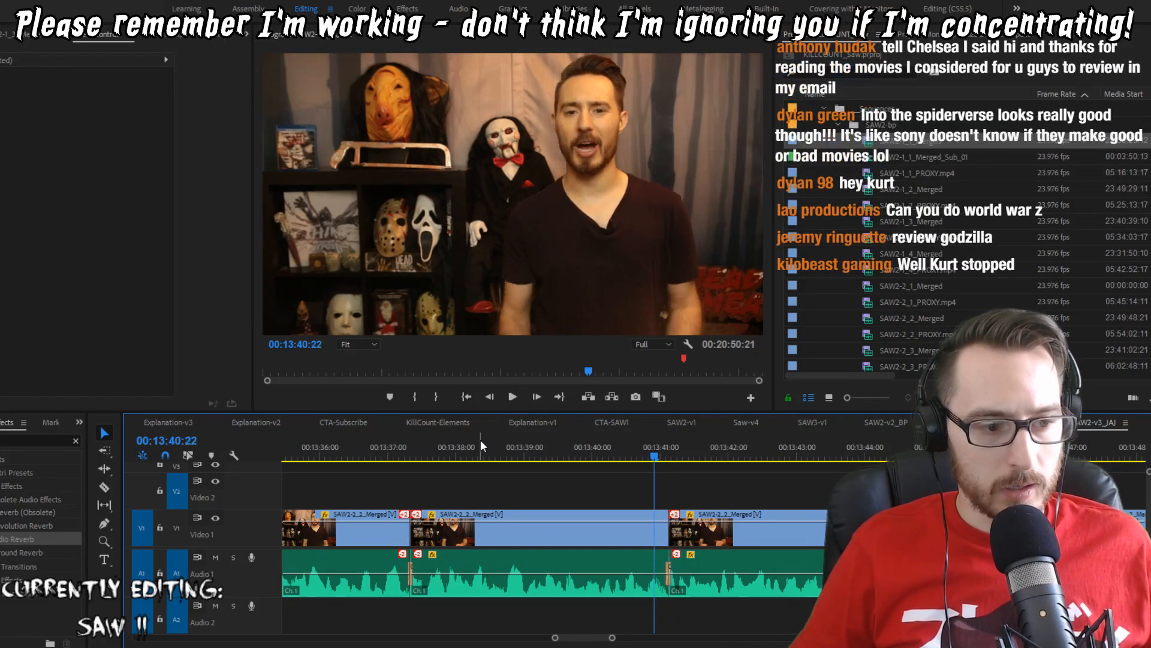
{"action": "key", "text": "space"}
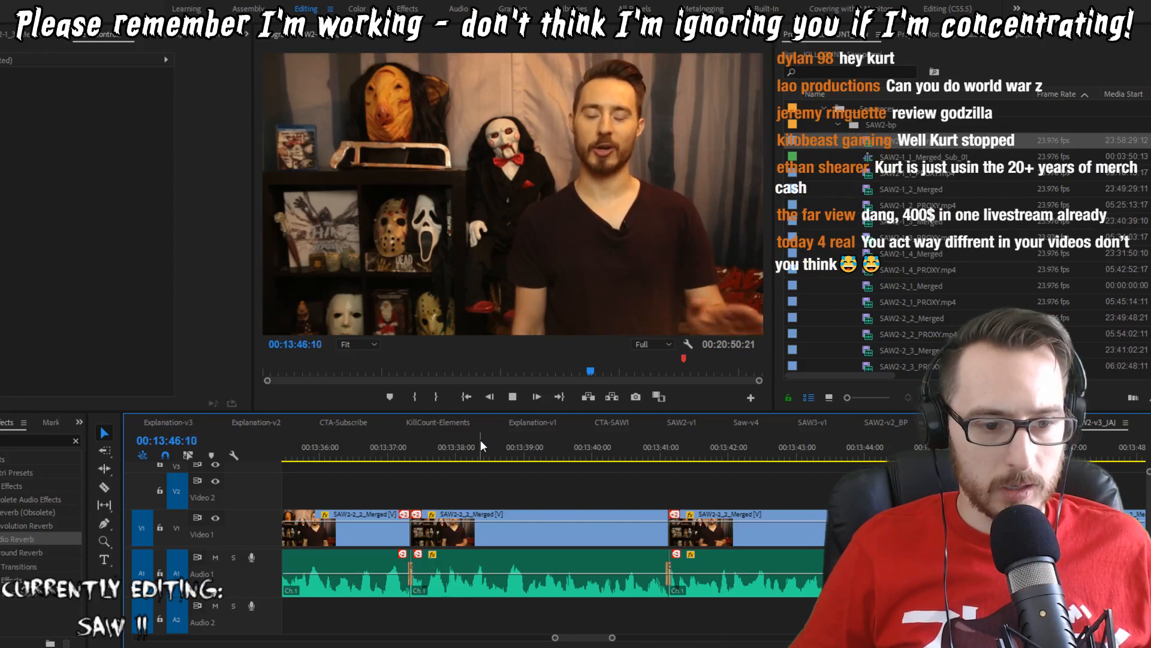
Step: Ripple-trim one frame from the start of the clip at the 00:13:47:02 cut and replay the lead-in
{"action": "key", "text": "space"}
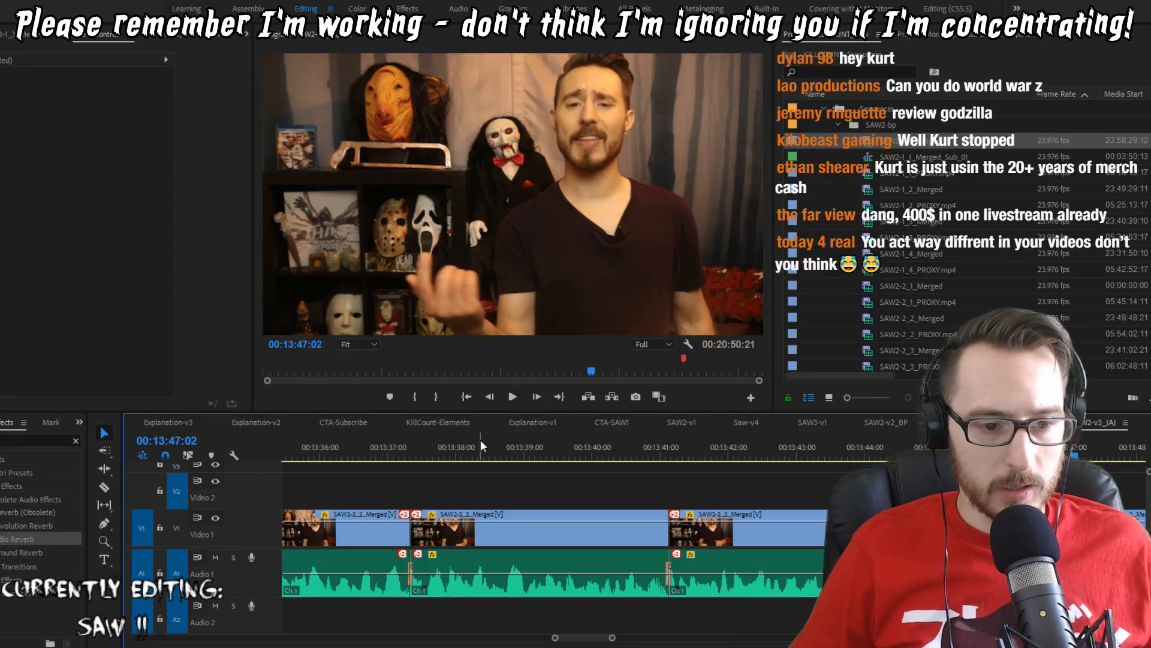
{"action": "key", "text": "q"}
{"action": "key", "text": "Up"}
{"action": "key", "text": "space"}
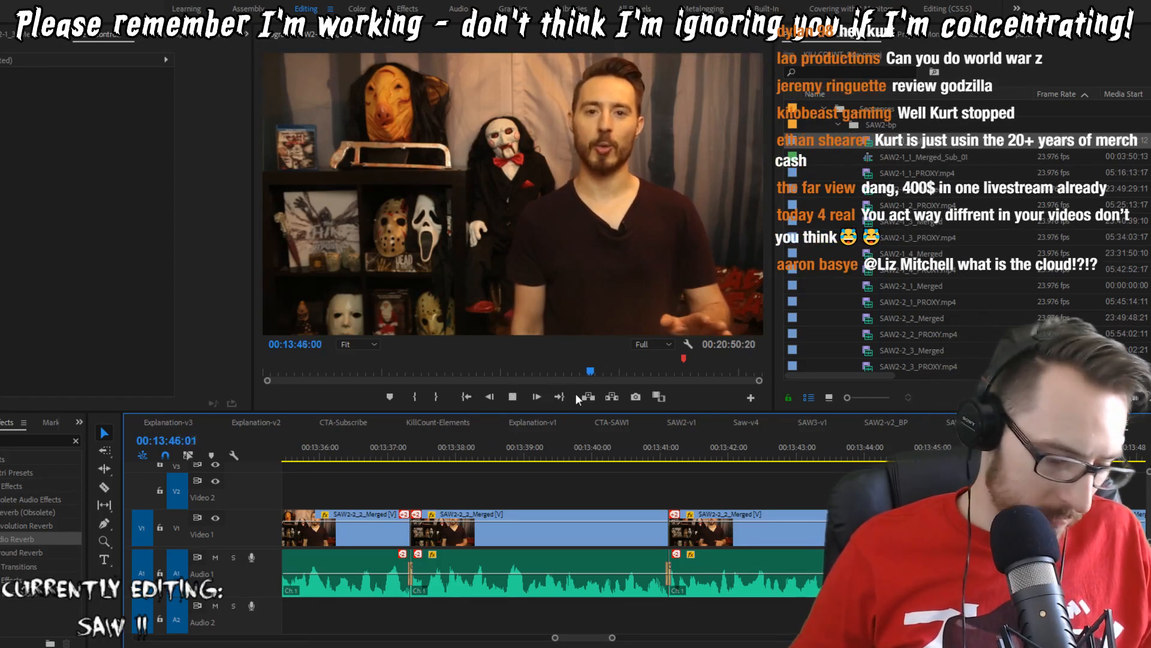
Step: Add volume keyframes that ramp the audio up at the end of the clip before the 00:13:47 cut
{"action": "key", "text": "space"}
{"action": "key", "text": "p"}
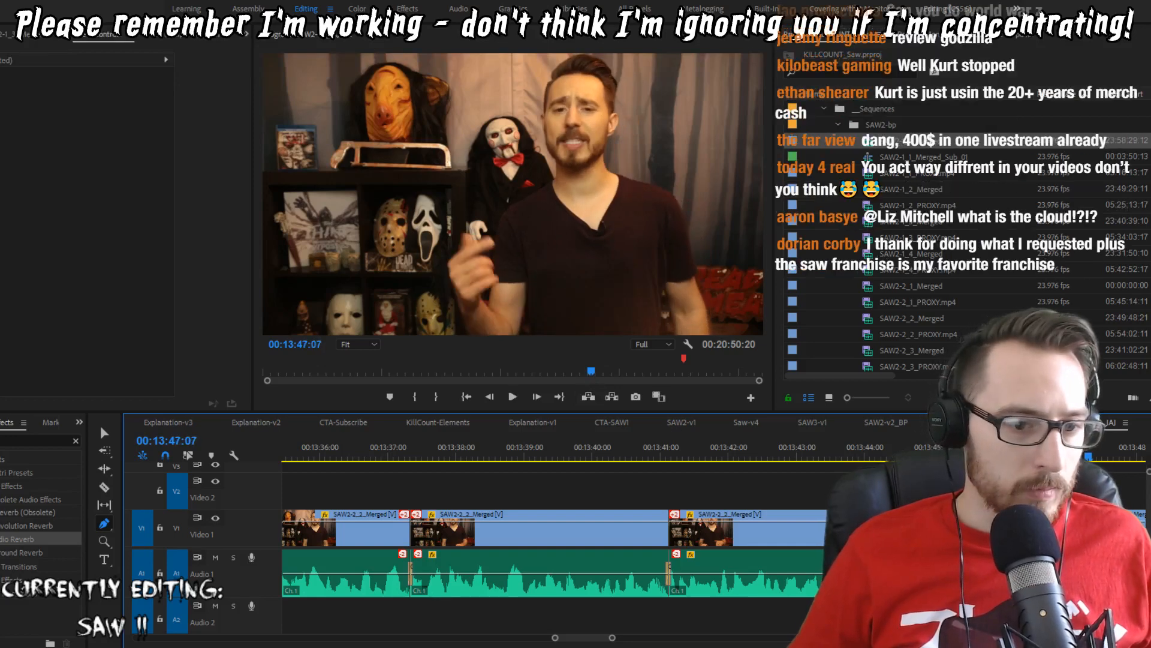
{"action": "left_click", "coordinate": [743, 522]}
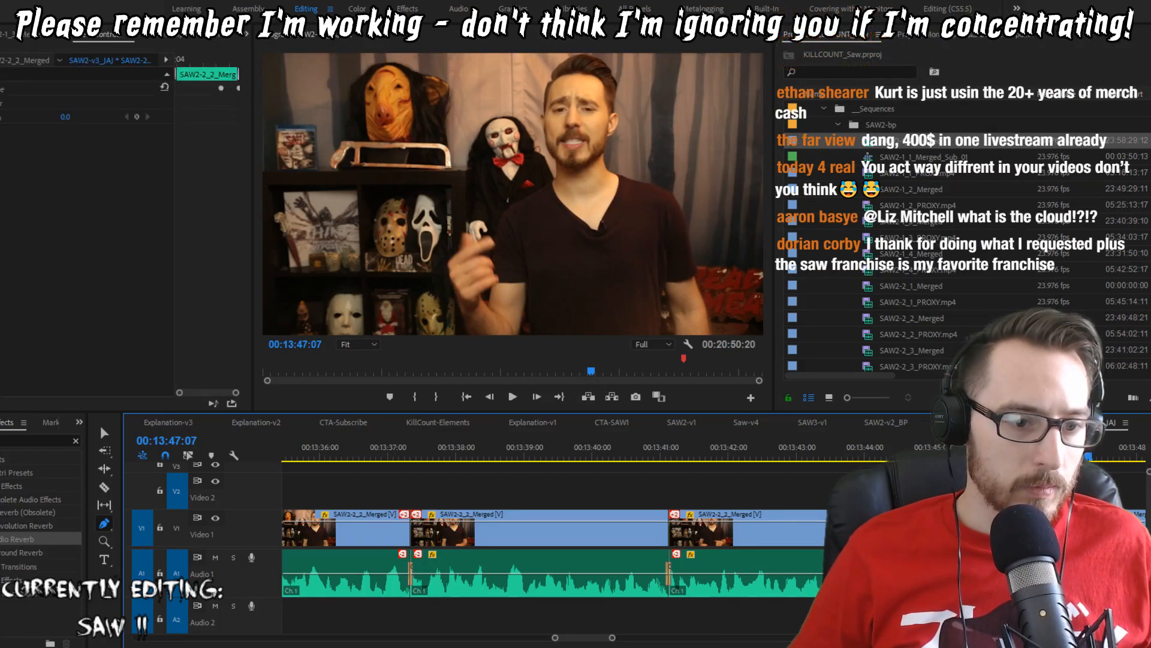
Step: Set the label colour of the clips between the 00:13:37 and 00:13:47 cuts to pink and deselect them
{"action": "left_click_drag", "start_coordinate": [624, 487], "coordinate": [996, 558]}
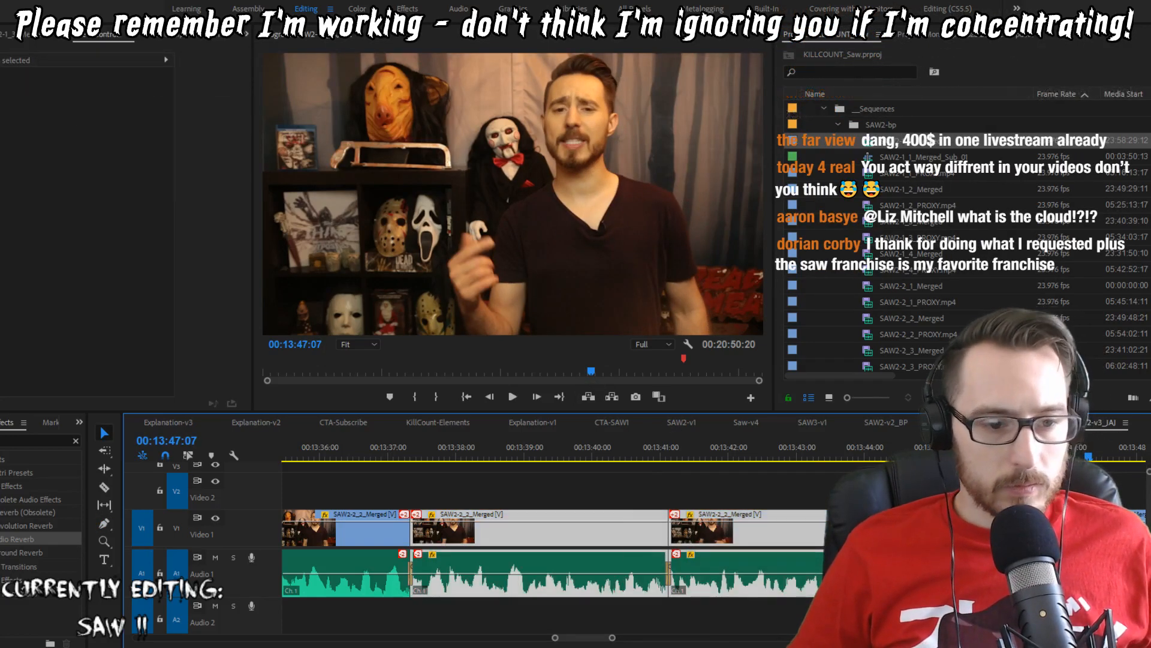
{"action": "right_click", "coordinate": [1000, 533]}
{"action": "mouse_move", "coordinate": [1086, 367]}
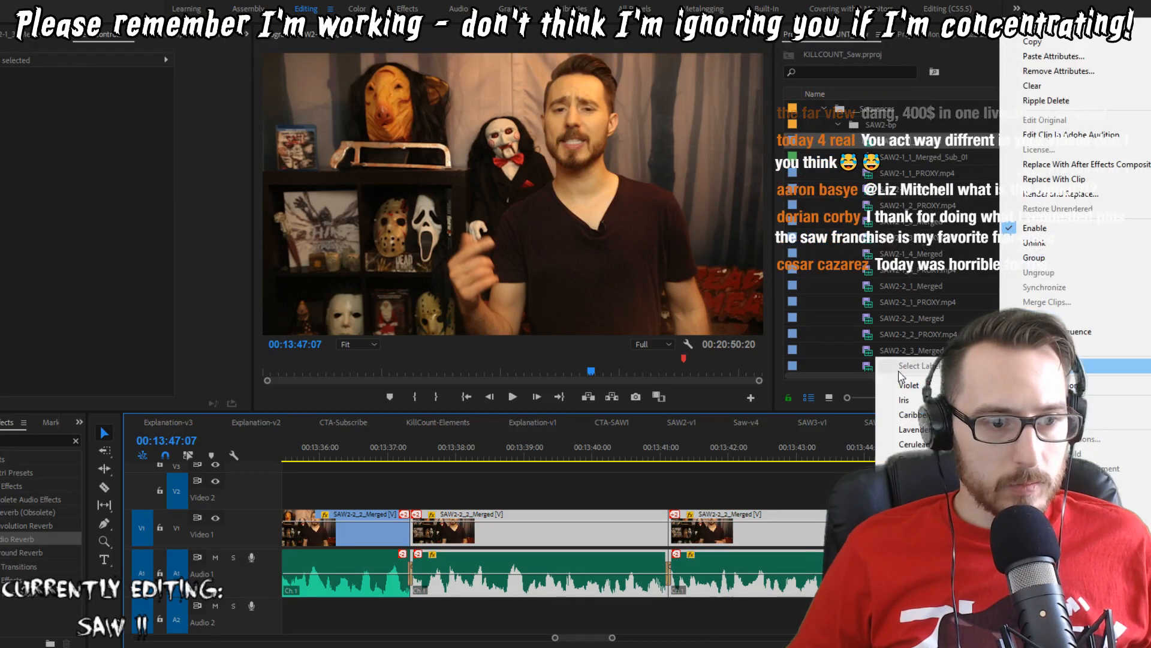
{"action": "left_click", "coordinate": [907, 474]}
{"action": "scroll", "coordinate": [911, 486], "scroll_direction": "down", "scroll_amount": 2}
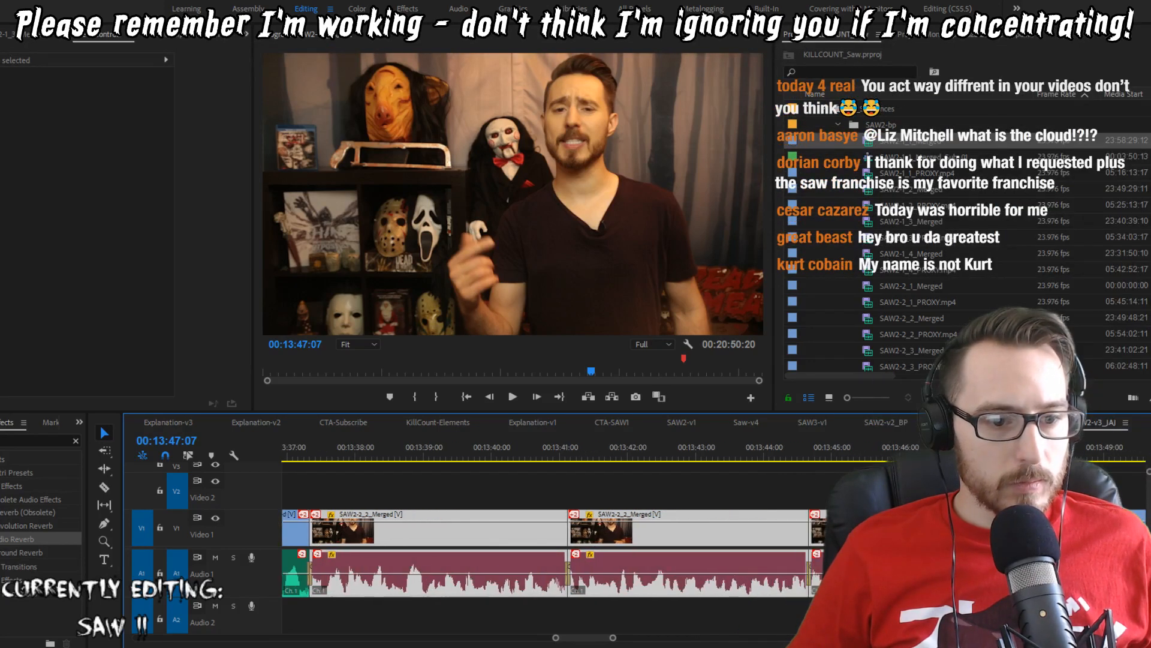
{"action": "left_click", "coordinate": [912, 489]}
Step: Extend the start of the clip after the 00:13:47 cut by one frame and play through the cut
{"action": "left_click", "coordinate": [1020, 531]}
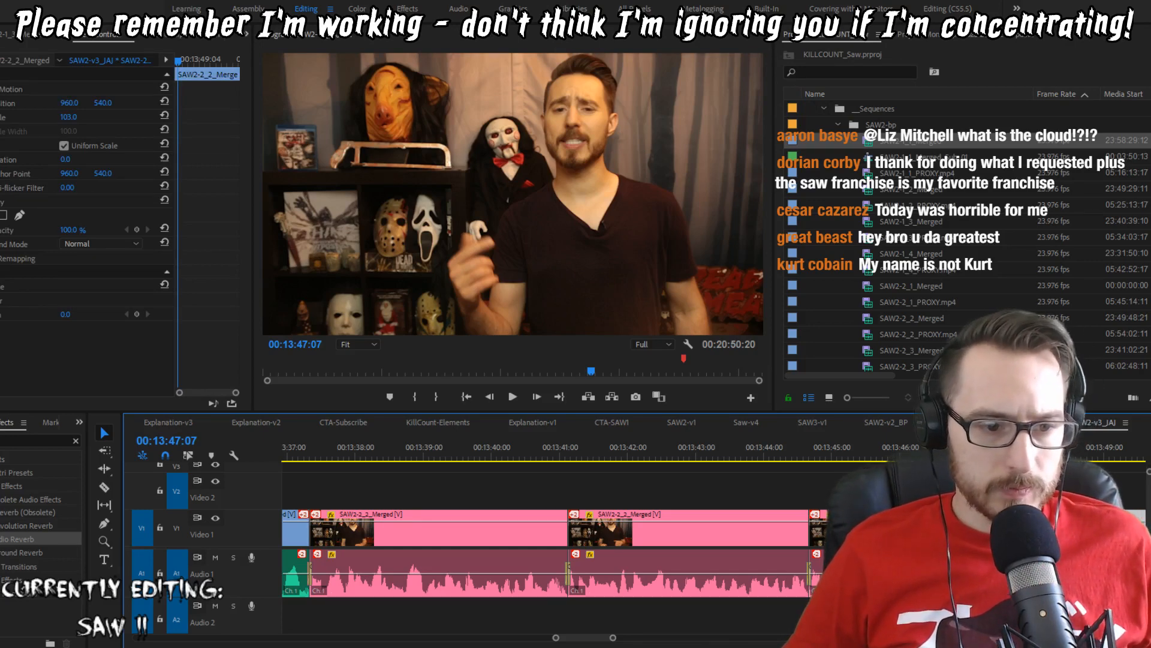
{"action": "left_click_drag", "start_coordinate": [990, 529], "coordinate": [987, 529]}
{"action": "scroll", "coordinate": [988, 529], "scroll_direction": "down", "scroll_amount": 2}
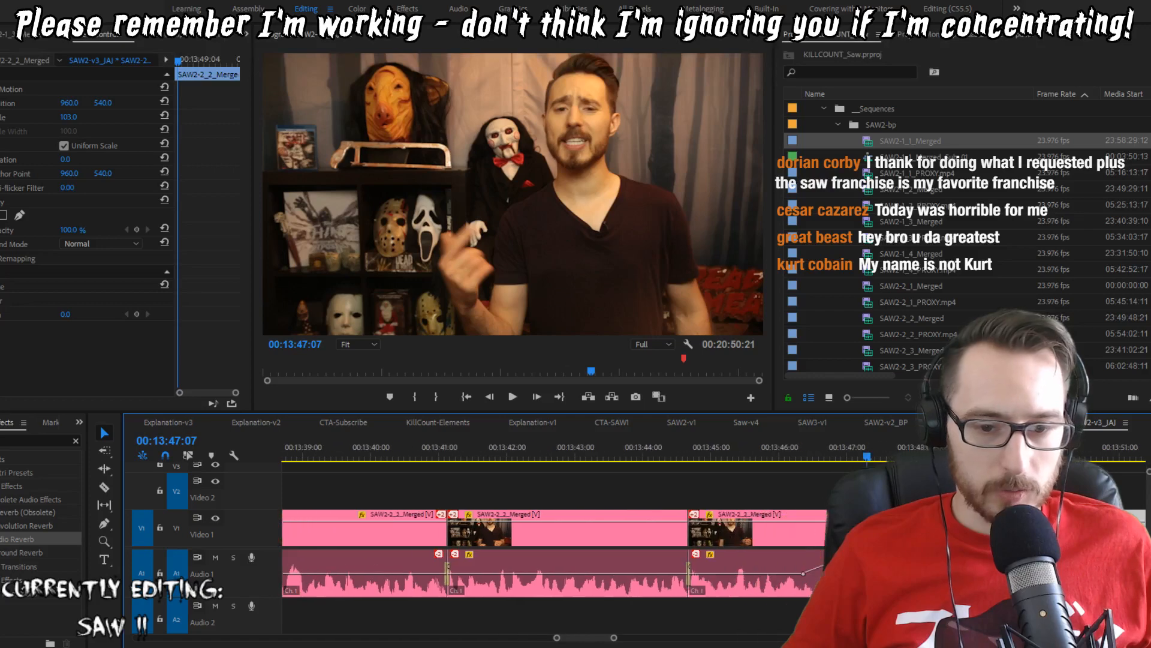
{"action": "left_click", "coordinate": [746, 457]}
{"action": "key", "text": "space"}
{"action": "scroll", "coordinate": [908, 491], "scroll_direction": "down", "scroll_amount": 3}
{"action": "left_click", "coordinate": [802, 470]}
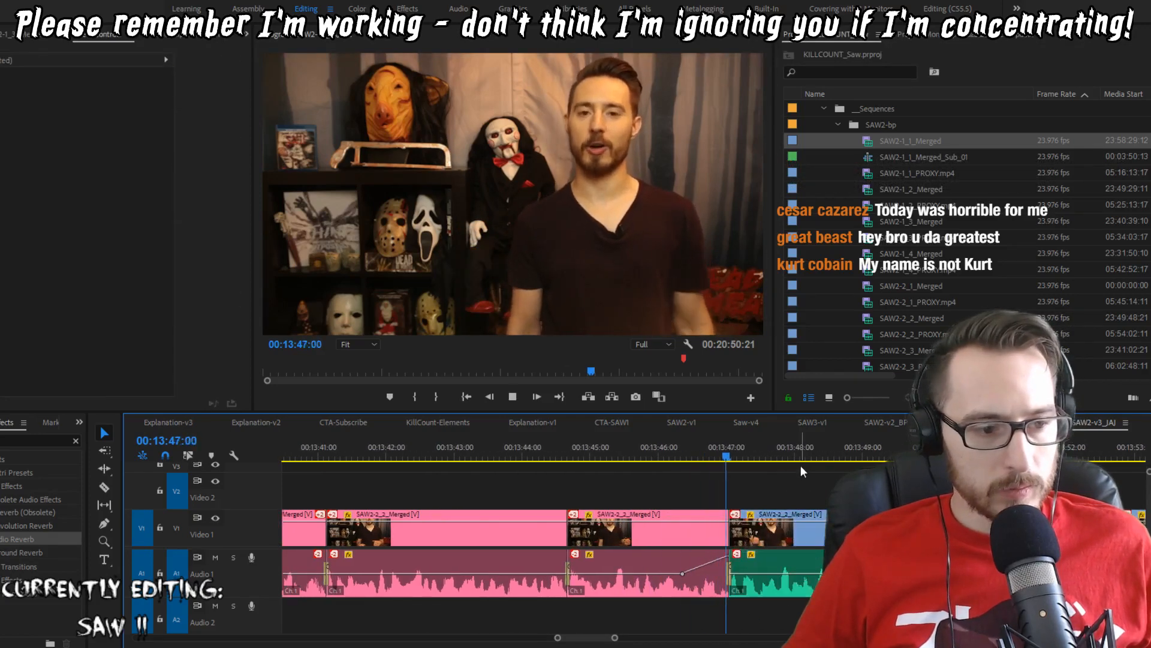
{"action": "scroll", "coordinate": [796, 482], "scroll_direction": "down", "scroll_amount": 2}
{"action": "key", "text": "space"}
Step: Extend the start of the blue clip after the pink ones by one more frame and replay from about 00:13:46:00
{"action": "left_click", "coordinate": [732, 590]}
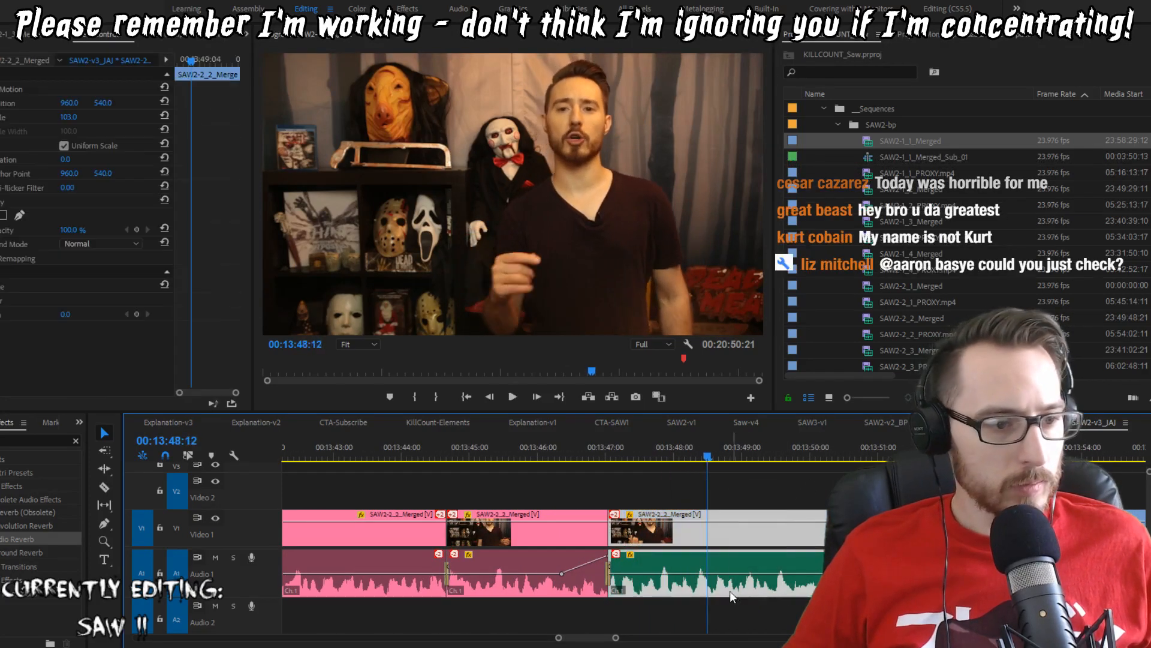
{"action": "left_click", "coordinate": [612, 538]}
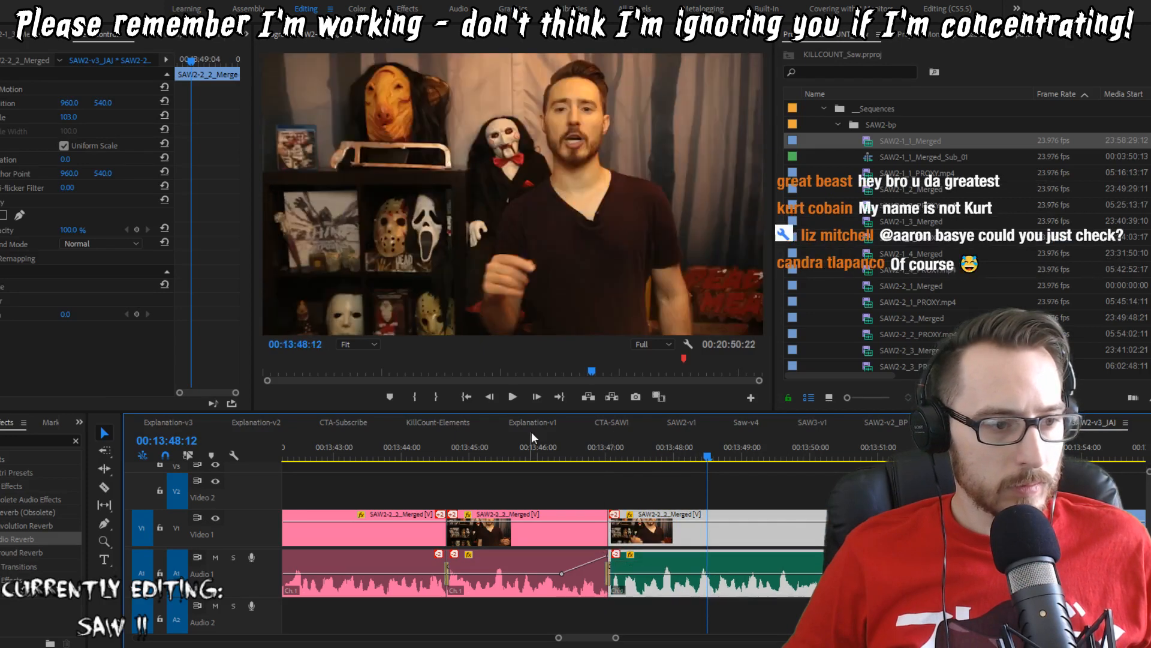
{"action": "left_click", "coordinate": [534, 447]}
{"action": "key", "text": "space"}
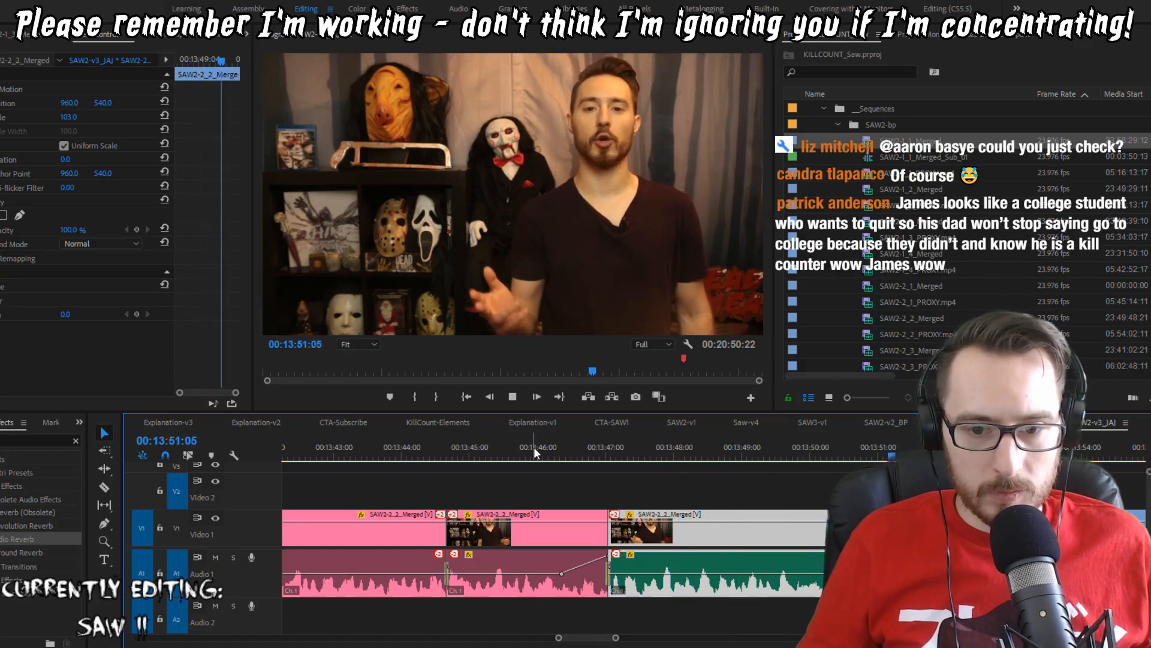
{"action": "key", "text": "Up"}
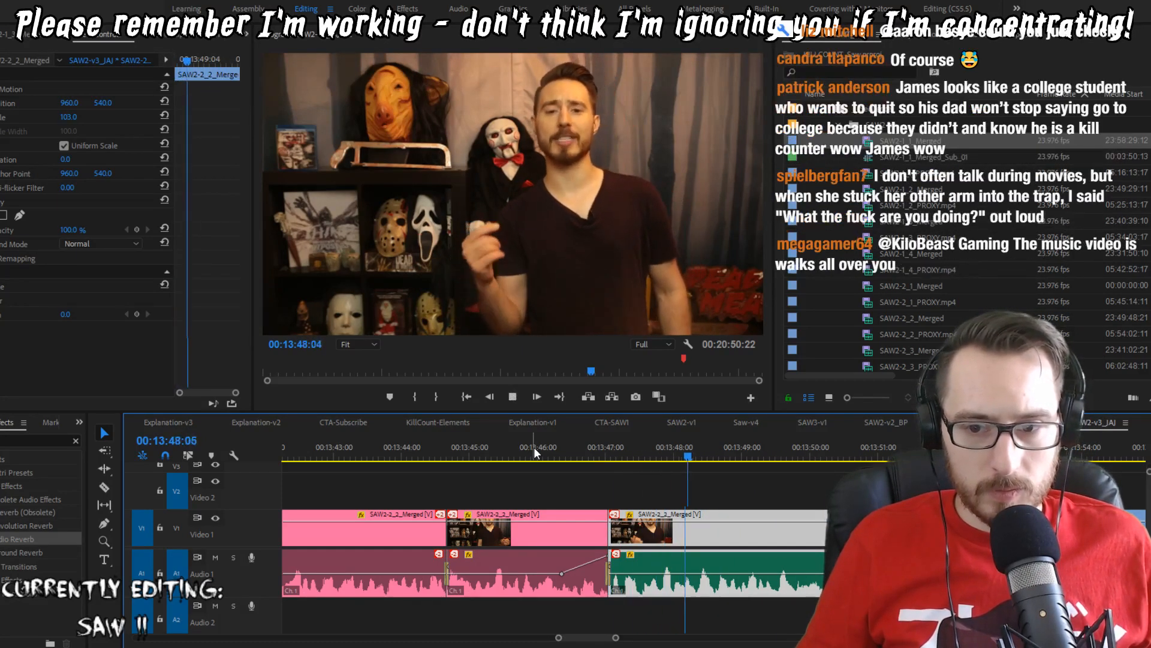
{"action": "key", "text": "Up"}
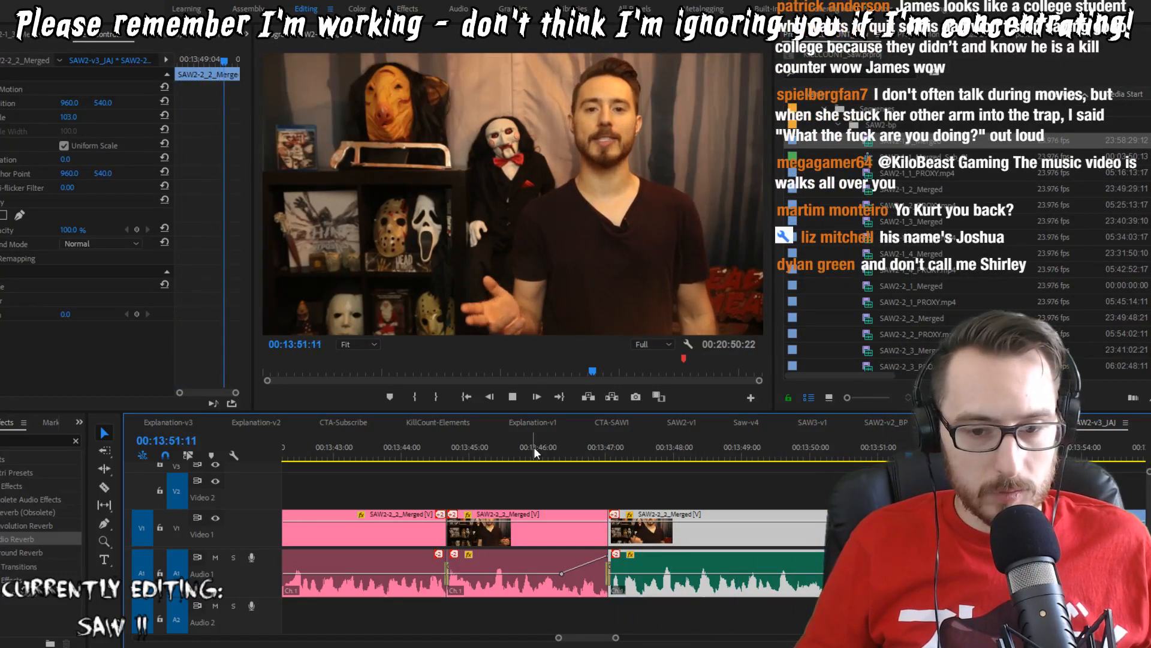
Step: Ripple-trim two frames at the cut near 00:13:52:18 and replay the section leading into it
{"action": "key", "text": "space"}
{"action": "key", "text": "shift+Left"}
{"action": "key", "text": "shift+Left"}
{"action": "key", "text": "shift+Left"}
{"action": "key", "text": "shift+Left"}
{"action": "key", "text": "shift+Left"}
{"action": "key", "text": "shift+Left"}
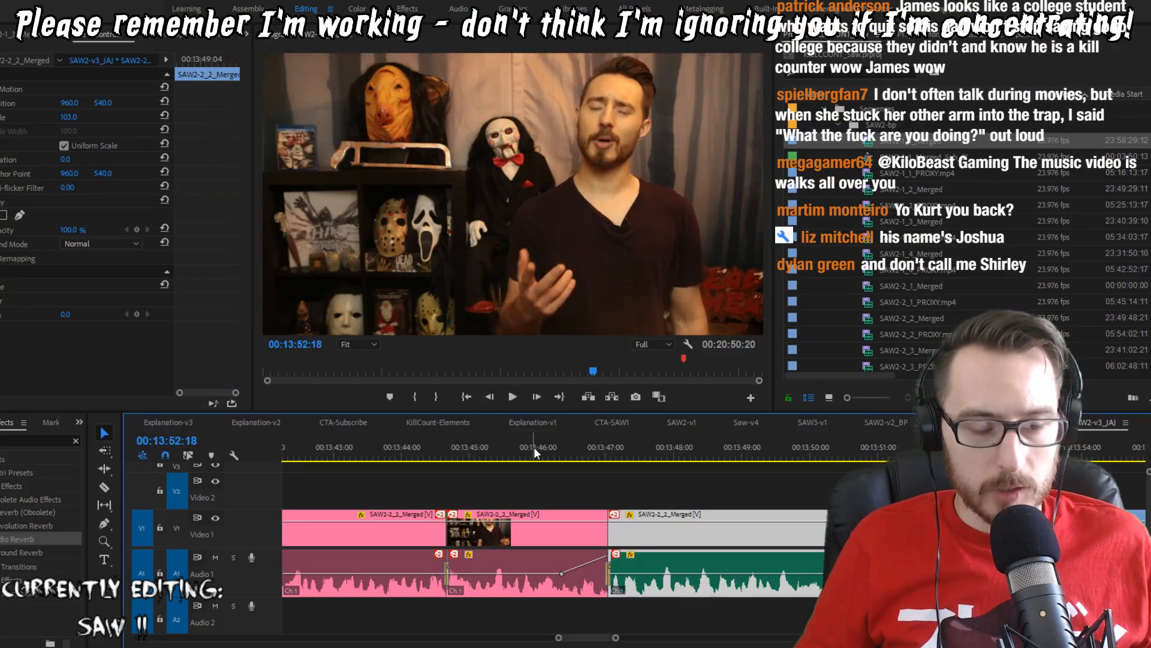
{"action": "key", "text": "space"}
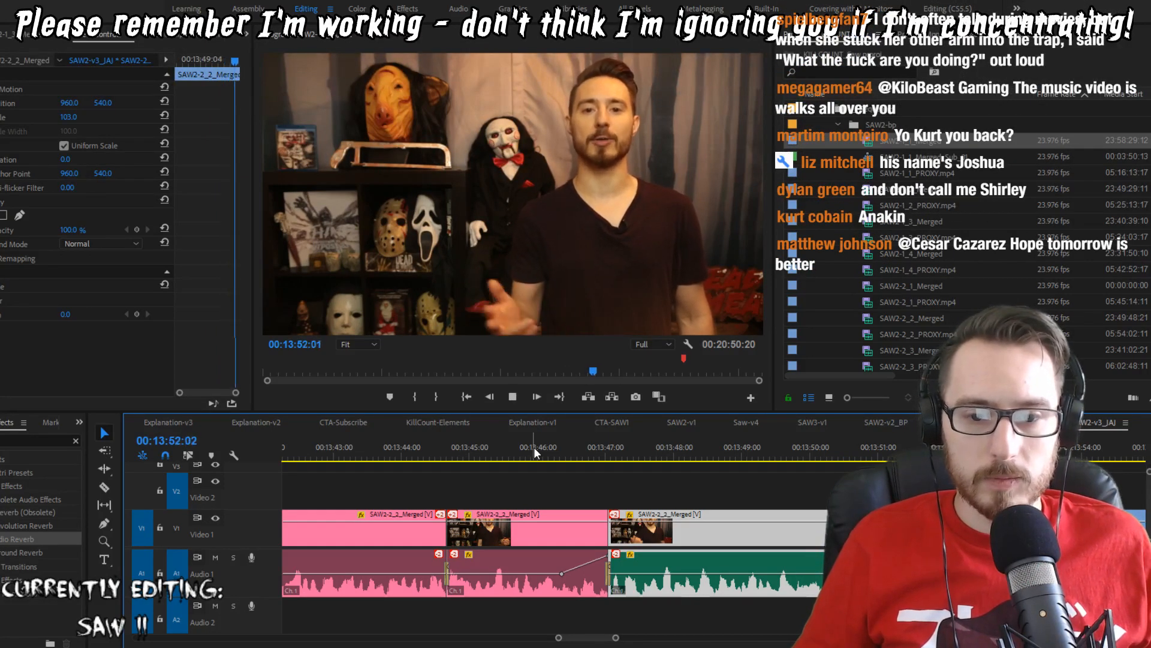
Step: Ripple-trim one more frame at the cut near 00:13:52:18 and replay from there to about 00:13:55:00
{"action": "key", "text": "space"}
{"action": "key", "text": "shift+Left"}
{"action": "key", "text": "shift+Left"}
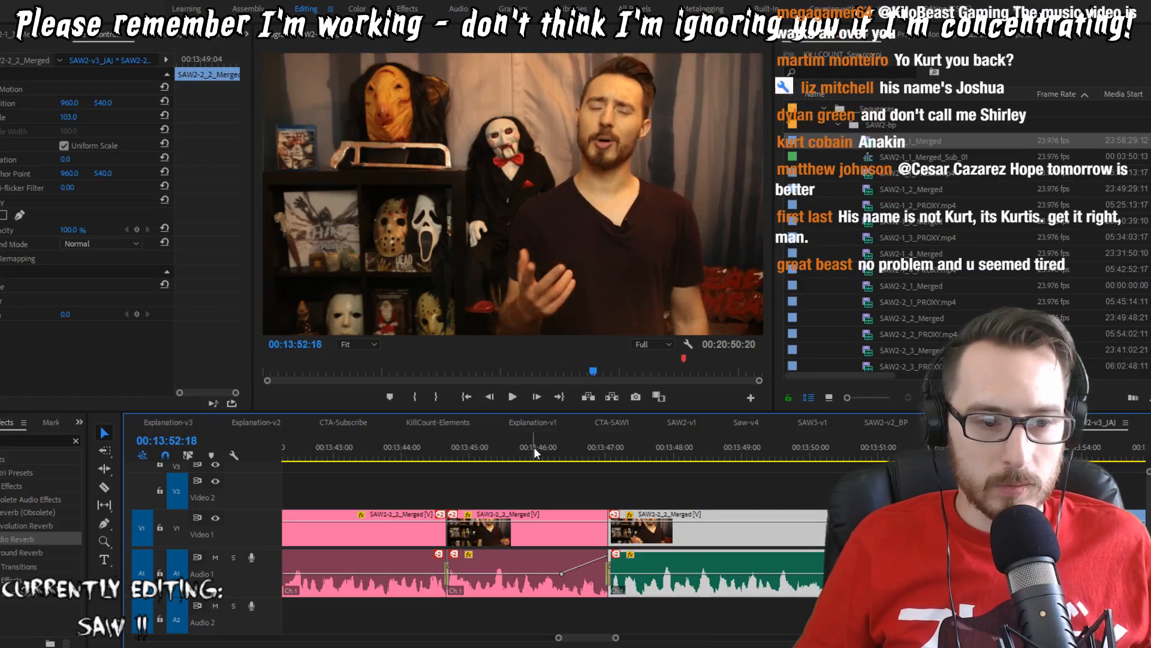
{"action": "key", "text": "space"}
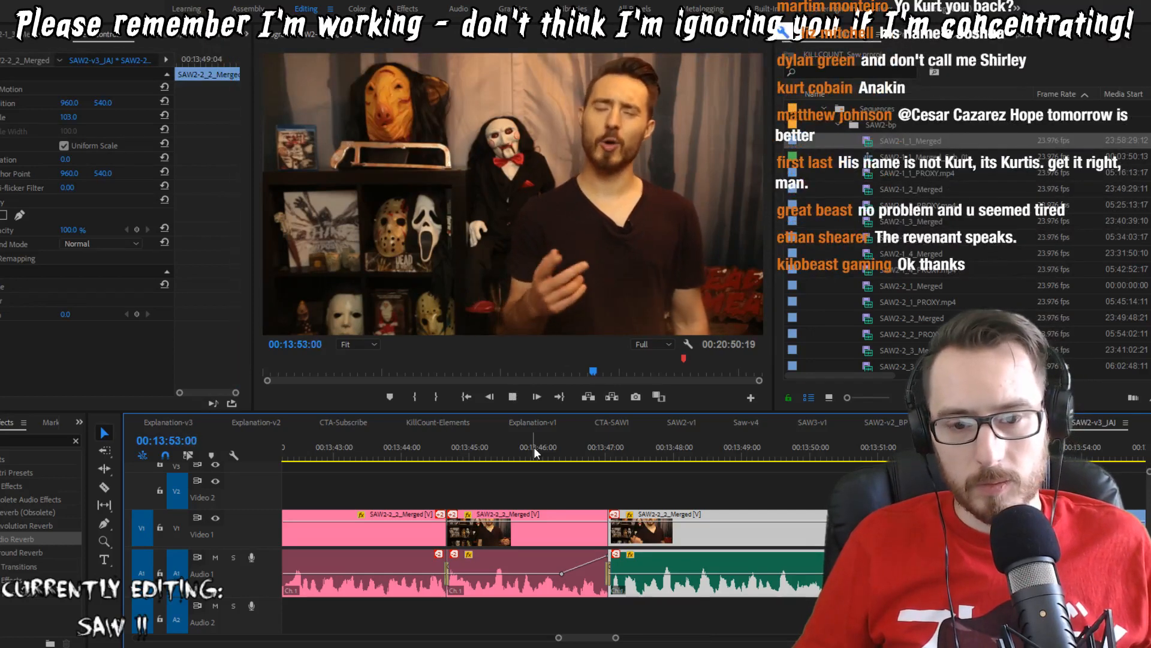
{"action": "key", "text": "space"}
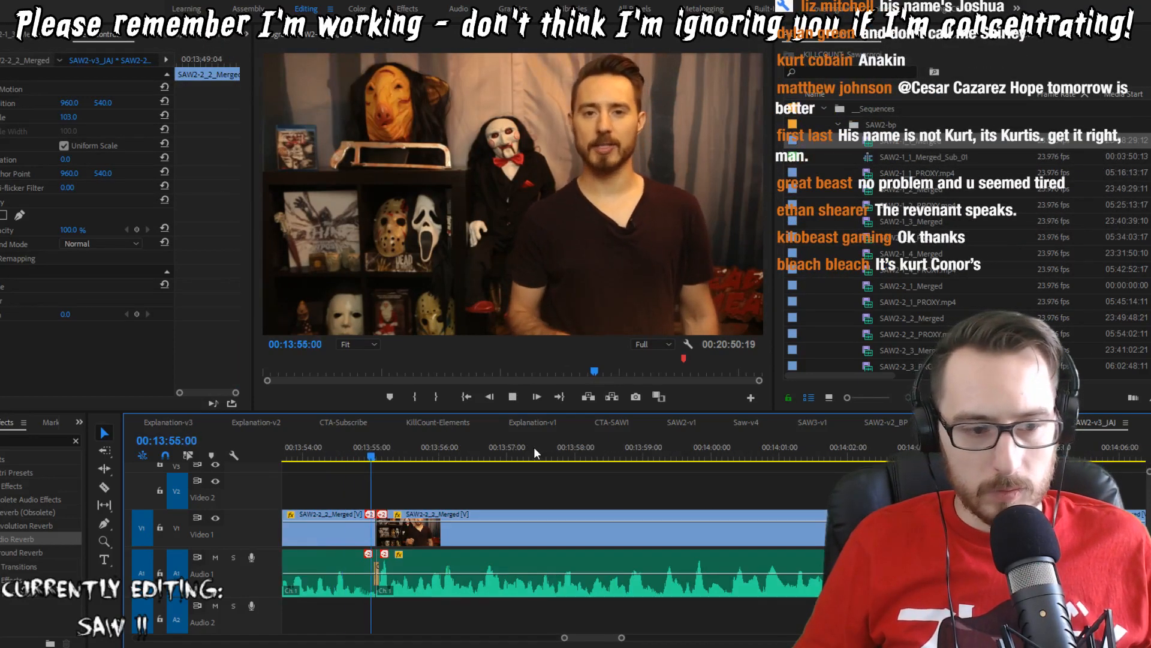
{"action": "key", "text": "Up"}
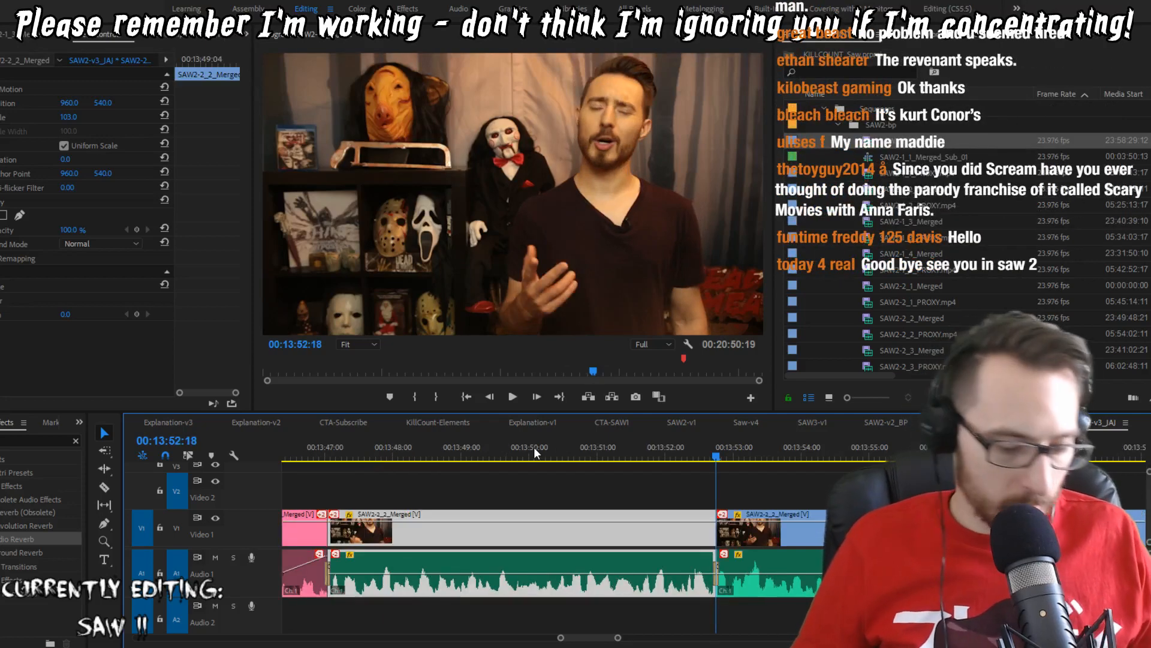
Step: Add volume keyframes to the clip after the 00:13:52:18 cut, ramping its audio up towards its end, and play through it
{"action": "scroll", "coordinate": [685, 473], "scroll_direction": "down", "scroll_amount": 5}
{"action": "key", "text": "p"}
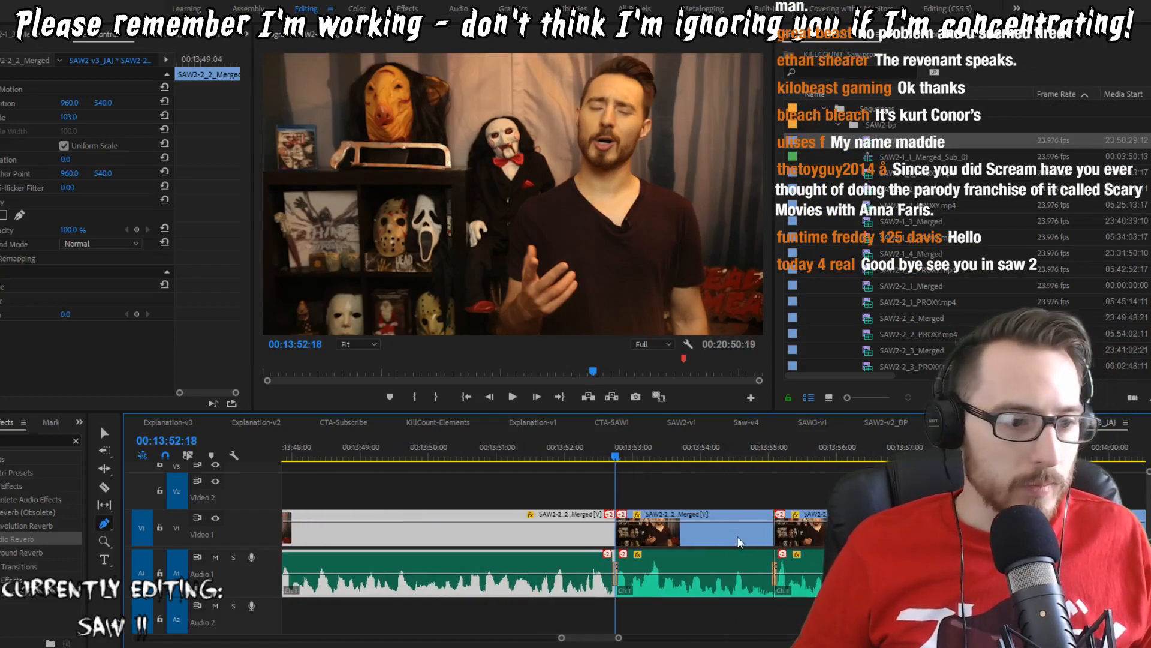
{"action": "left_click", "coordinate": [687, 573]}
{"action": "left_click", "coordinate": [713, 574]}
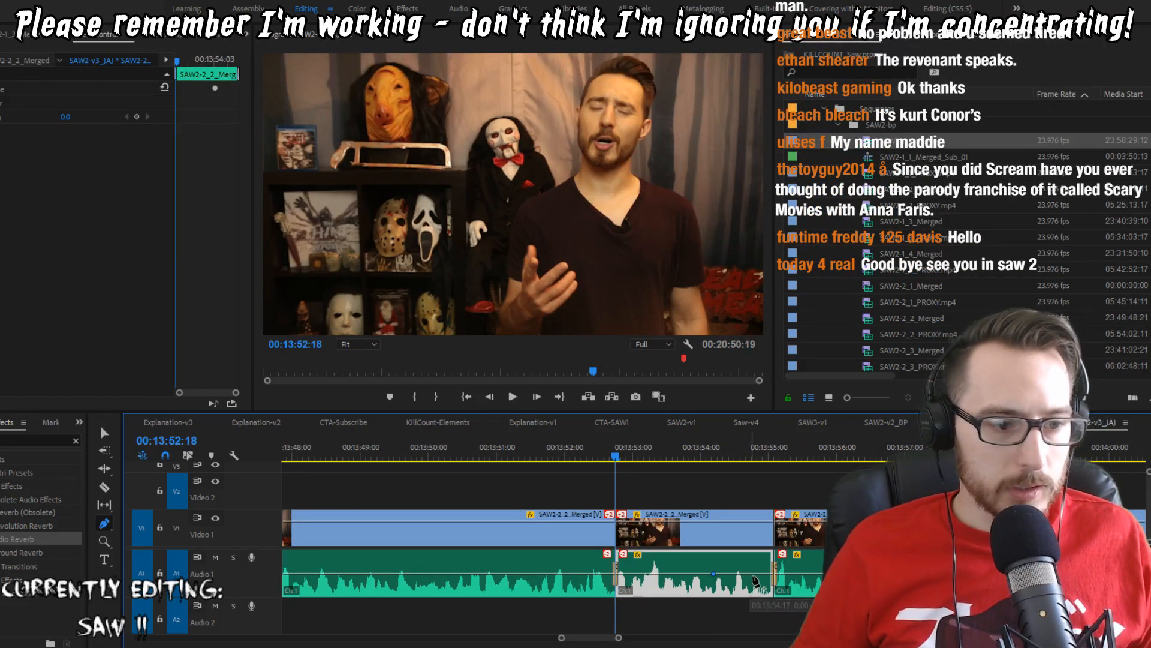
{"action": "left_click_drag", "start_coordinate": [772, 574], "coordinate": [772, 556]}
{"action": "key", "text": "space"}
{"action": "key", "text": "v"}
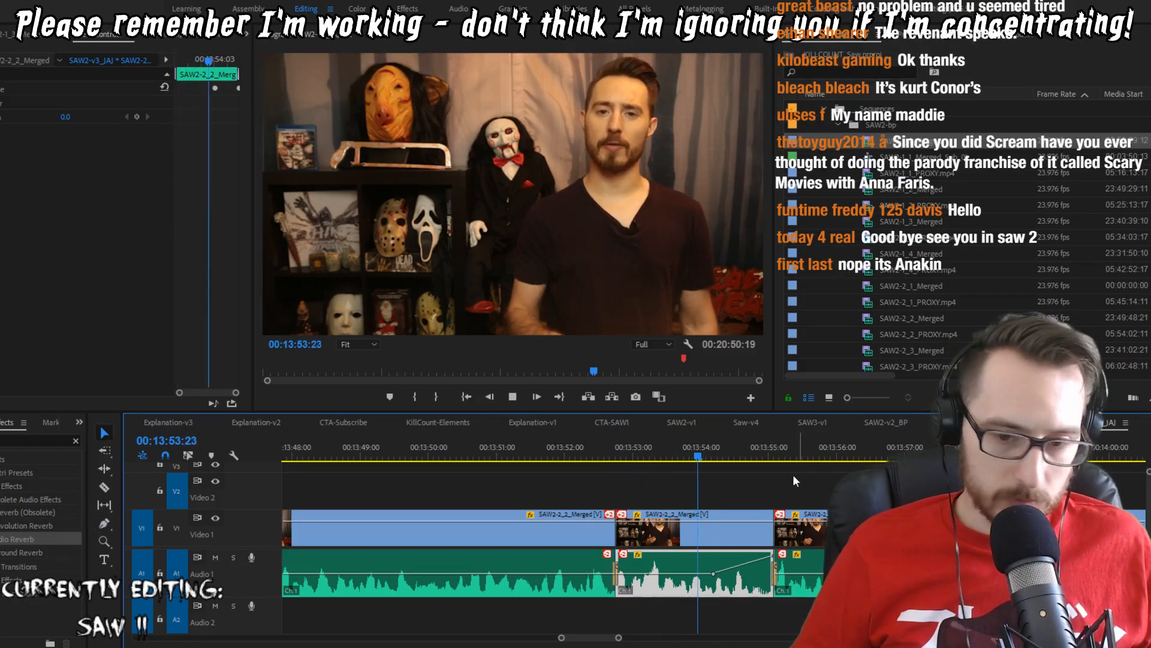
{"action": "scroll", "coordinate": [768, 480], "scroll_direction": "down", "scroll_amount": 6}
{"action": "key", "text": "space"}
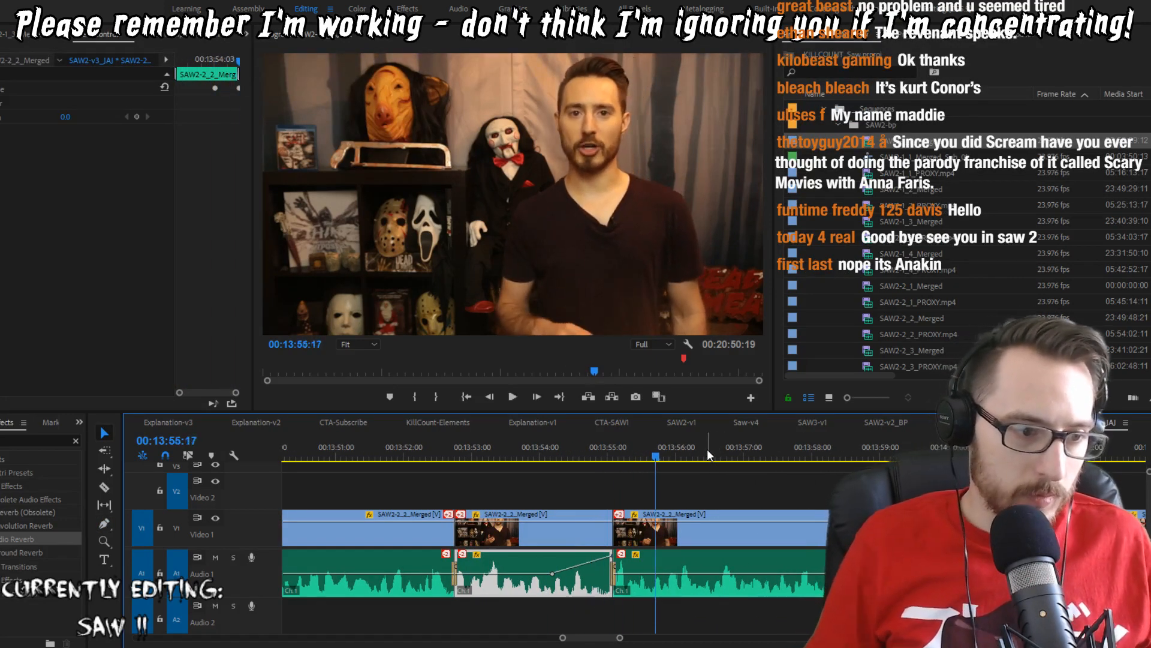
Step: Ripple-trim one frame from the start of the clip after the cut near 00:13:55:00 and replay the cut
{"action": "key", "text": "Up"}
{"action": "key", "text": "Right"}
{"action": "key", "text": "q"}
{"action": "key", "text": "shift+Left"}
{"action": "key", "text": "shift+Left"}
{"action": "key", "text": "shift+Left"}
{"action": "key", "text": "space"}
{"action": "key", "text": "space"}
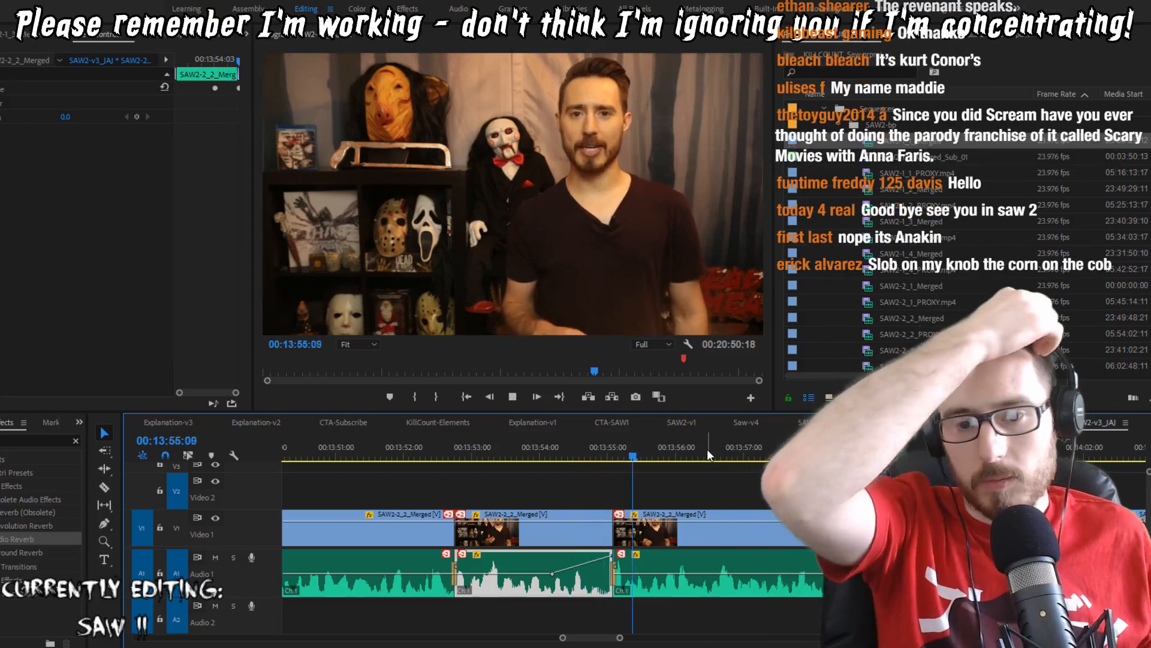
Step: Ripple-trim one frame from the end of the clip before the 00:13:55:00 cut and play on to about 00:13:59:03
{"action": "key", "text": "w"}
{"action": "key", "text": "shift+Left"}
{"action": "key", "text": "shift+Left"}
{"action": "key", "text": "shift+Left"}
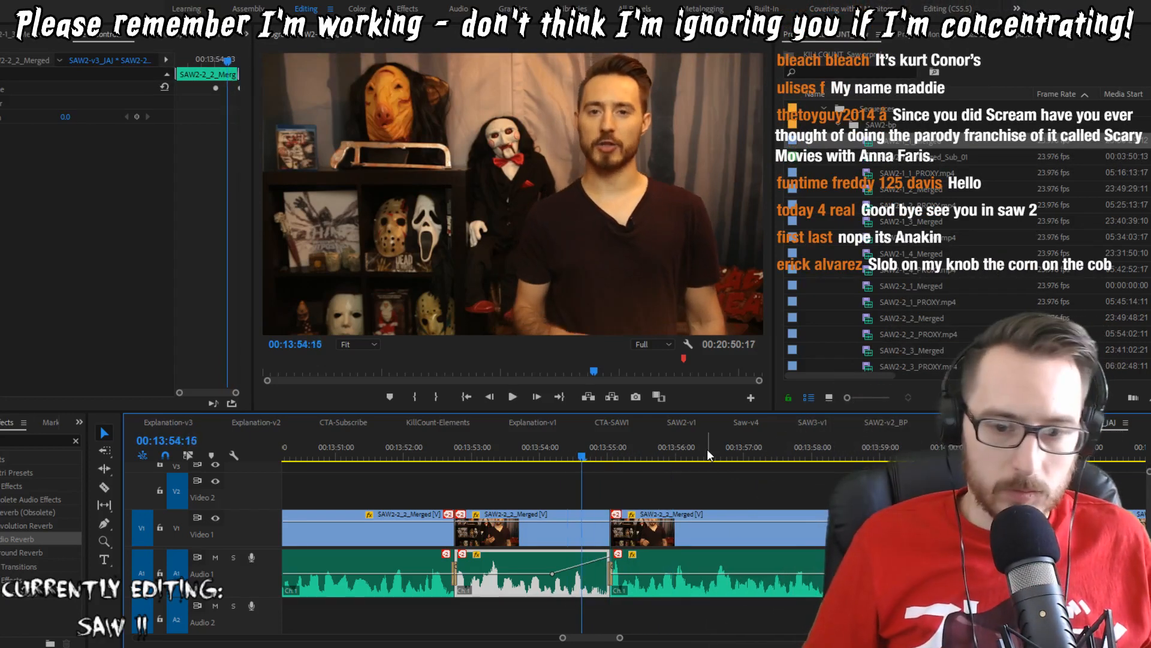
{"action": "key", "text": "space"}
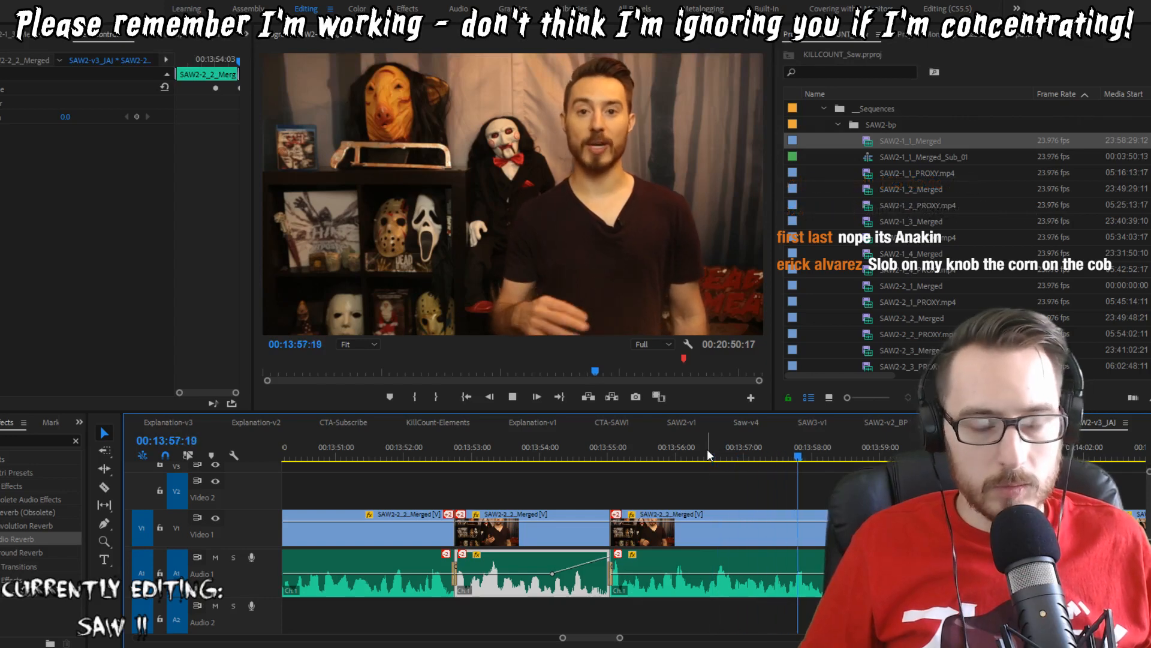
{"action": "key", "text": "space"}
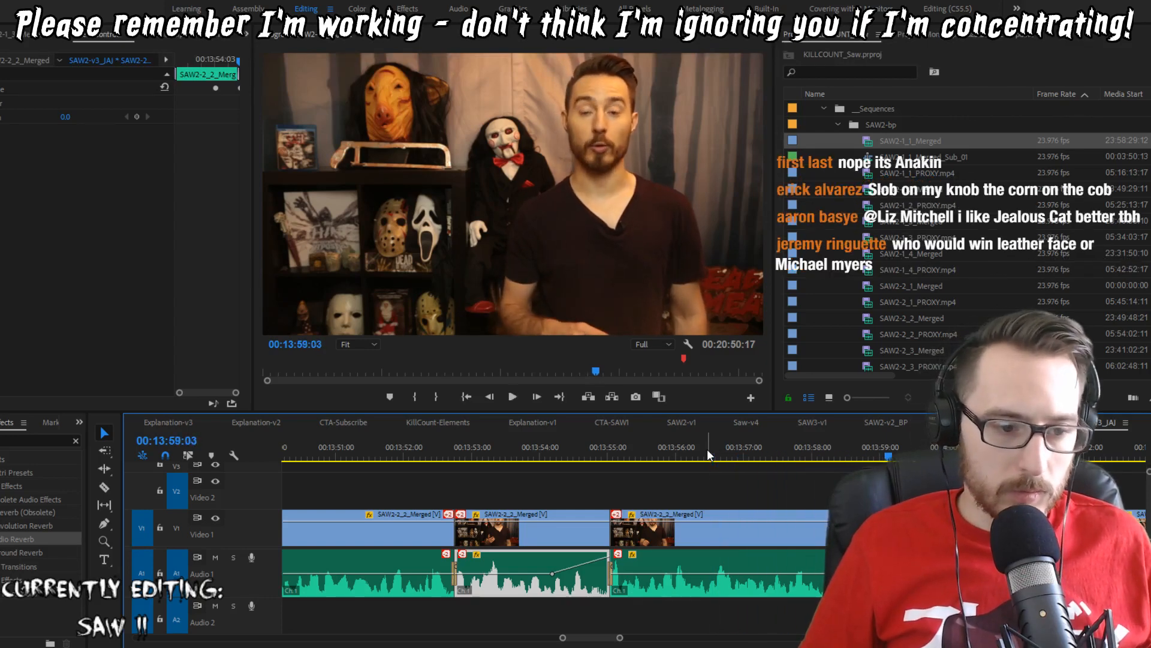
Step: Ripple-trim two frames near 00:13:59:03, deselect all clips and replay the section leading through it
{"action": "key", "text": "Left"}
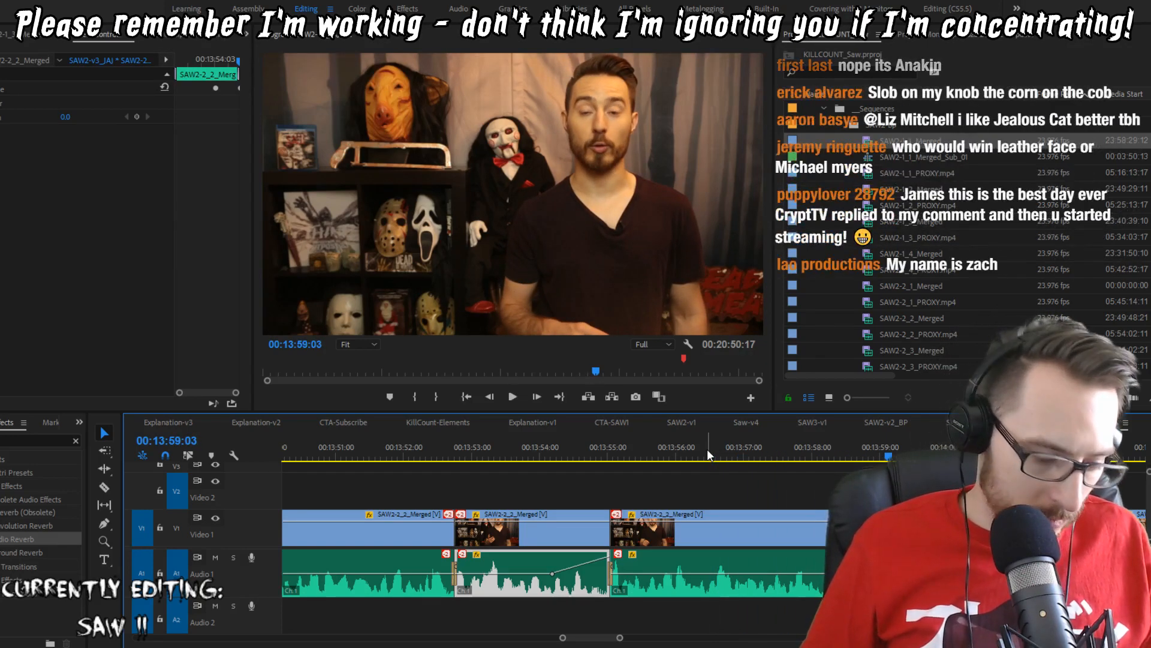
{"action": "key", "text": "a"}
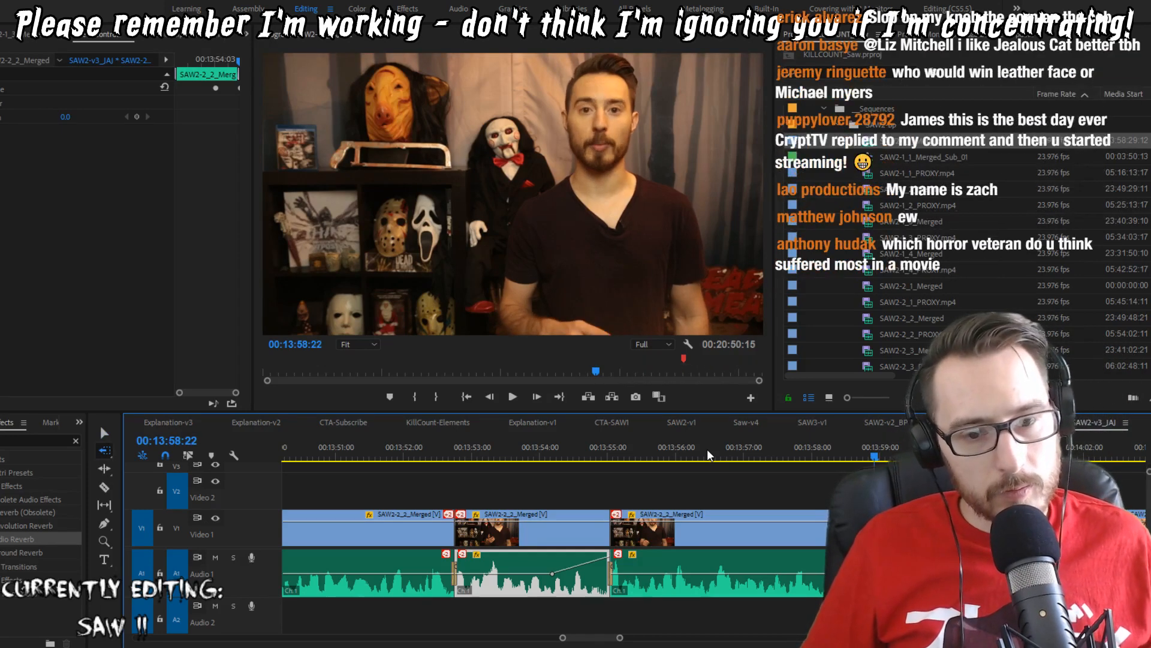
{"action": "key", "text": "ctrl+shift+a"}
{"action": "key", "text": "shift+Left"}
{"action": "key", "text": "shift+Left"}
{"action": "key", "text": "shift+Left"}
{"action": "key", "text": "shift+Left"}
{"action": "key", "text": "shift+Left"}
{"action": "key", "text": "shift+Left"}
{"action": "key", "text": "shift+Left"}
{"action": "key", "text": "shift+Left"}
{"action": "key", "text": "shift+Left"}
{"action": "key", "text": "space"}
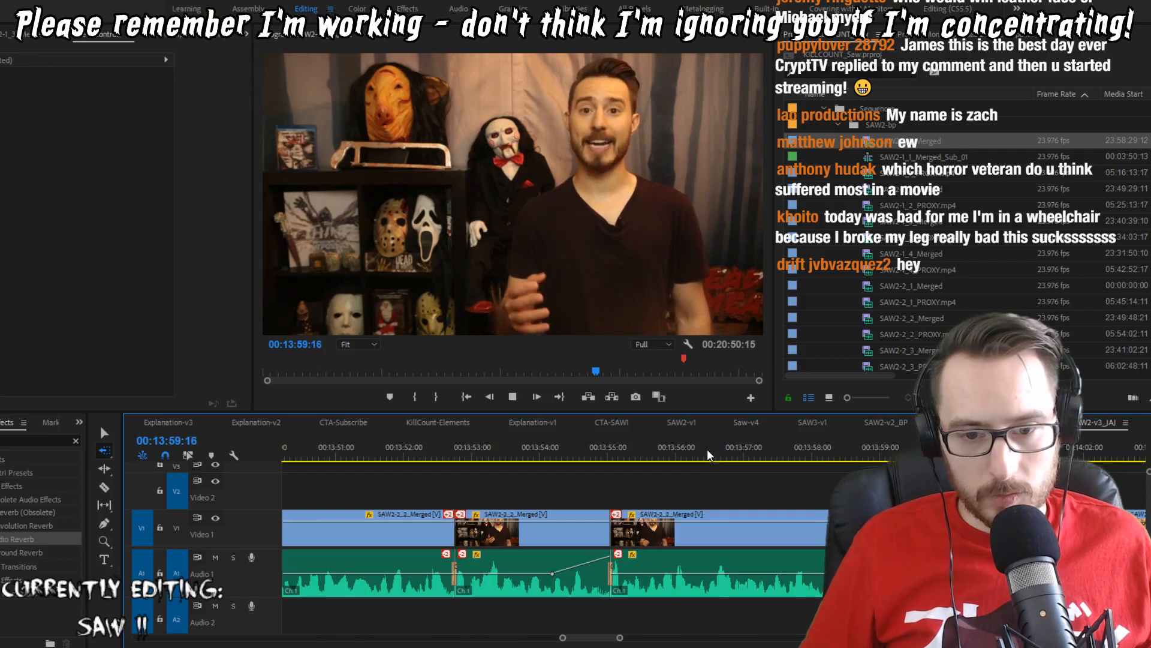
Step: Replay the section around 00:13:59, remove two frames near 00:14:00:01 and play through the edit
{"action": "key", "text": "space"}
{"action": "key", "text": "shift+Left"}
{"action": "key", "text": "shift+Left"}
{"action": "key", "text": "shift+Left"}
{"action": "key", "text": "shift+Left"}
{"action": "key", "text": "shift+Left"}
{"action": "key", "text": "shift+Left"}
{"action": "key", "text": "shift+Left"}
{"action": "key", "text": "shift+Left"}
{"action": "key", "text": "space"}
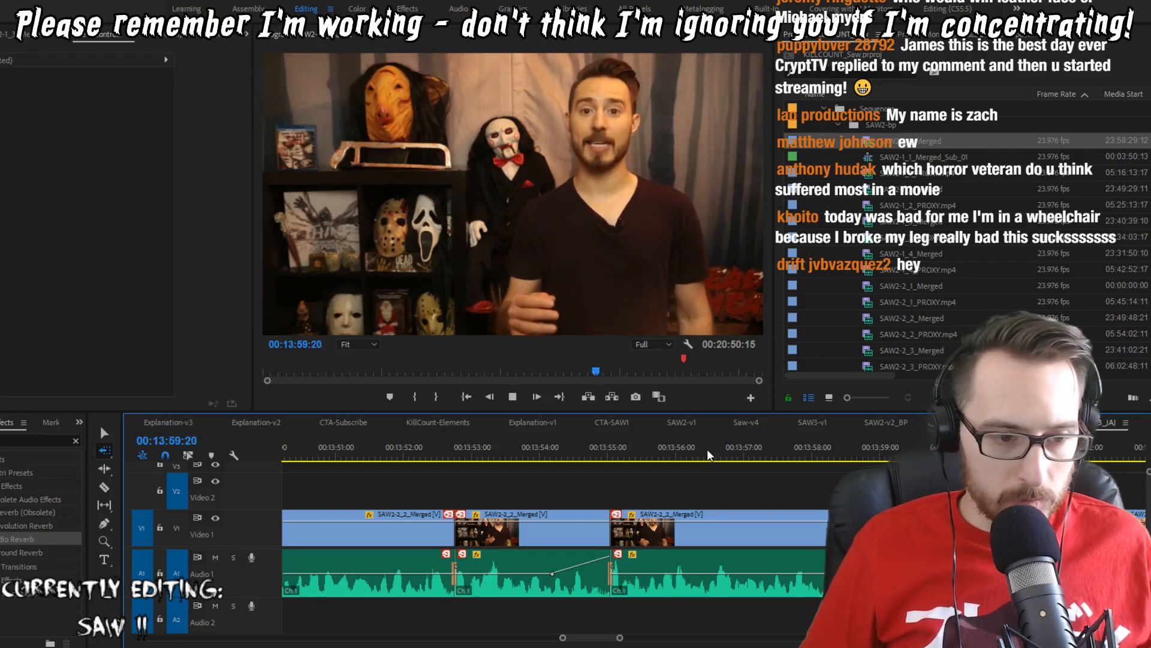
{"action": "key", "text": "space"}
{"action": "key", "text": "shift+Left"}
{"action": "key", "text": "shift+Left"}
{"action": "key", "text": "shift+Left"}
{"action": "key", "text": "shift+Left"}
{"action": "key", "text": "shift+Left"}
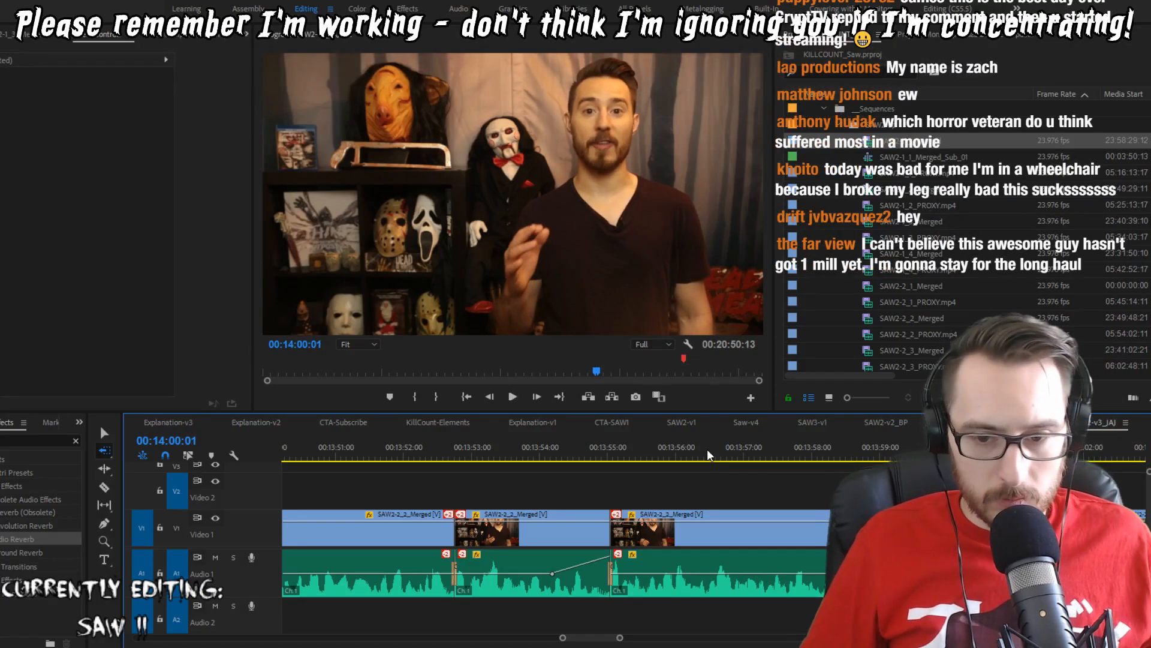
{"action": "key", "text": "space"}
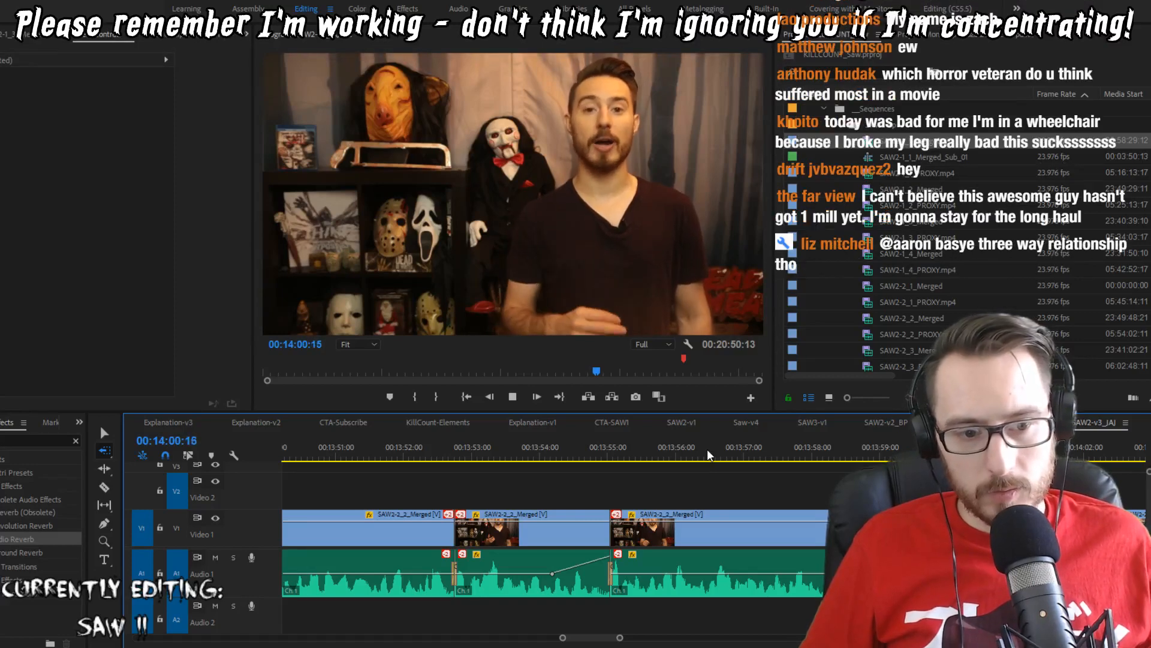
Step: Undo the last frame removal near 00:14:00:01 and play on to about 00:14:02:03
{"action": "key", "text": "space"}
{"action": "key", "text": "shift+Left"}
{"action": "key", "text": "shift+Left"}
{"action": "key", "text": "shift+Left"}
{"action": "key", "text": "shift+Left"}
{"action": "key", "text": "Left"}
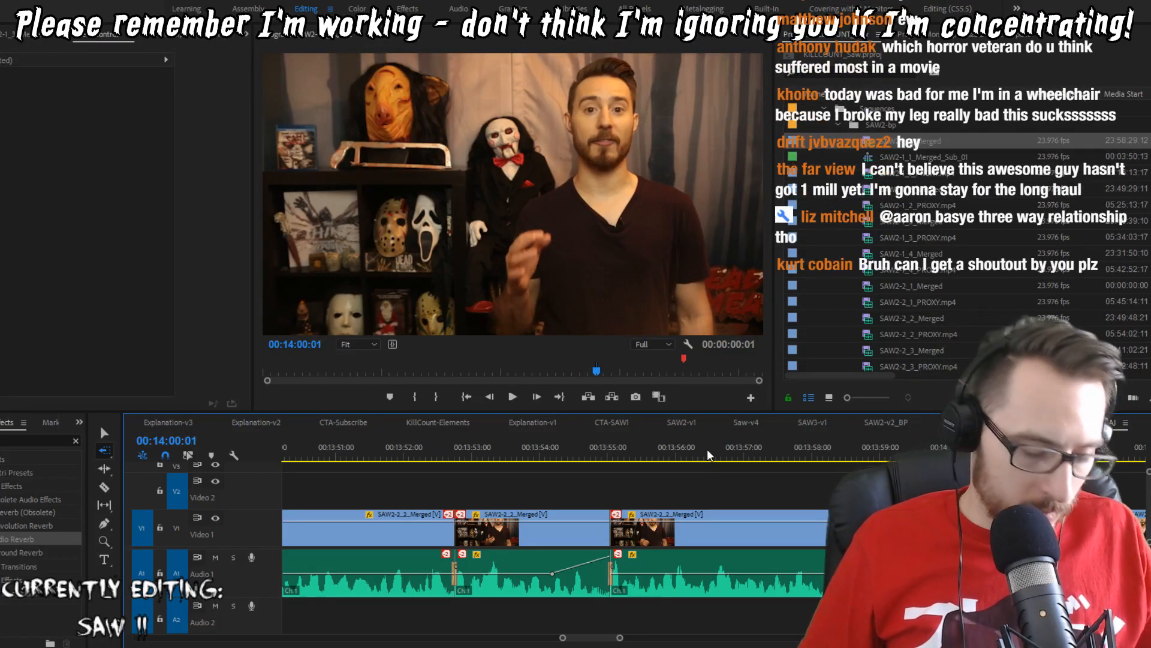
{"action": "key", "text": "ctrl+z"}
{"action": "key", "text": "space"}
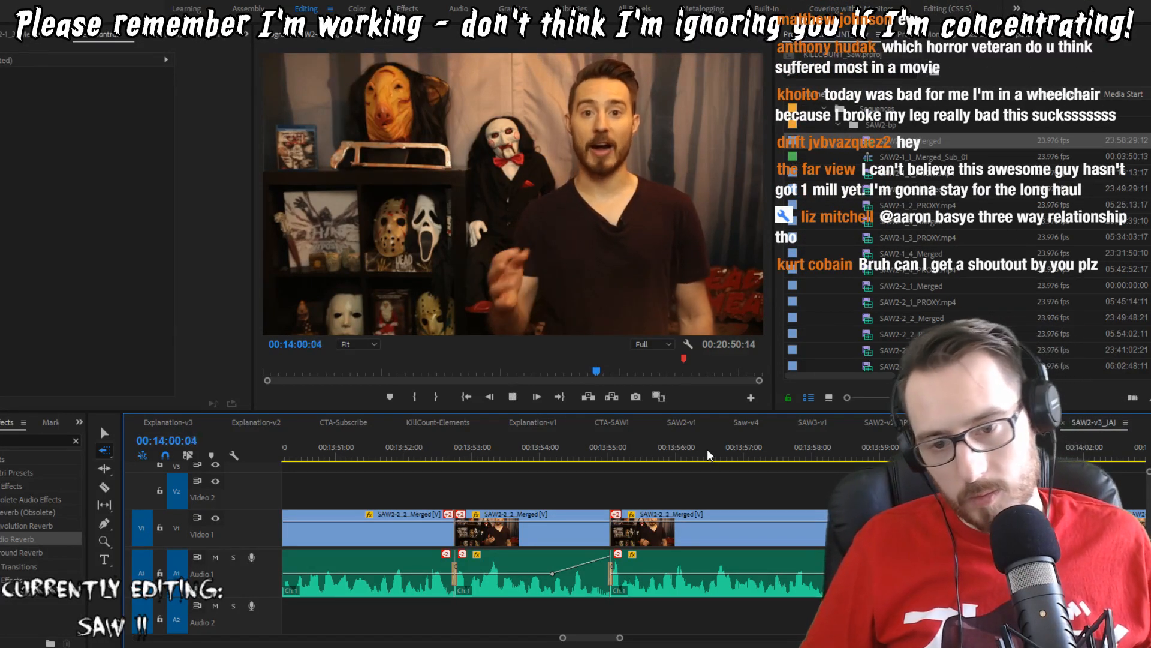
{"action": "key", "text": "space"}
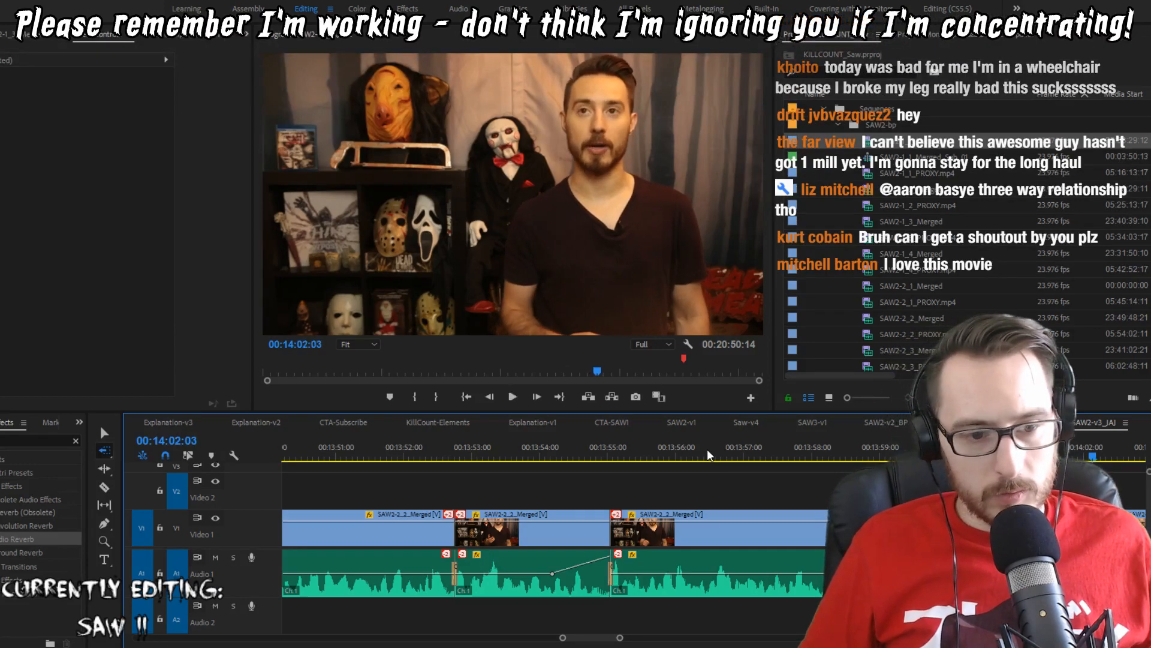
Step: Ripple-trim three frames around the cut near 00:14:02:04 and replay on to about 00:14:04:14
{"action": "key", "text": "space"}
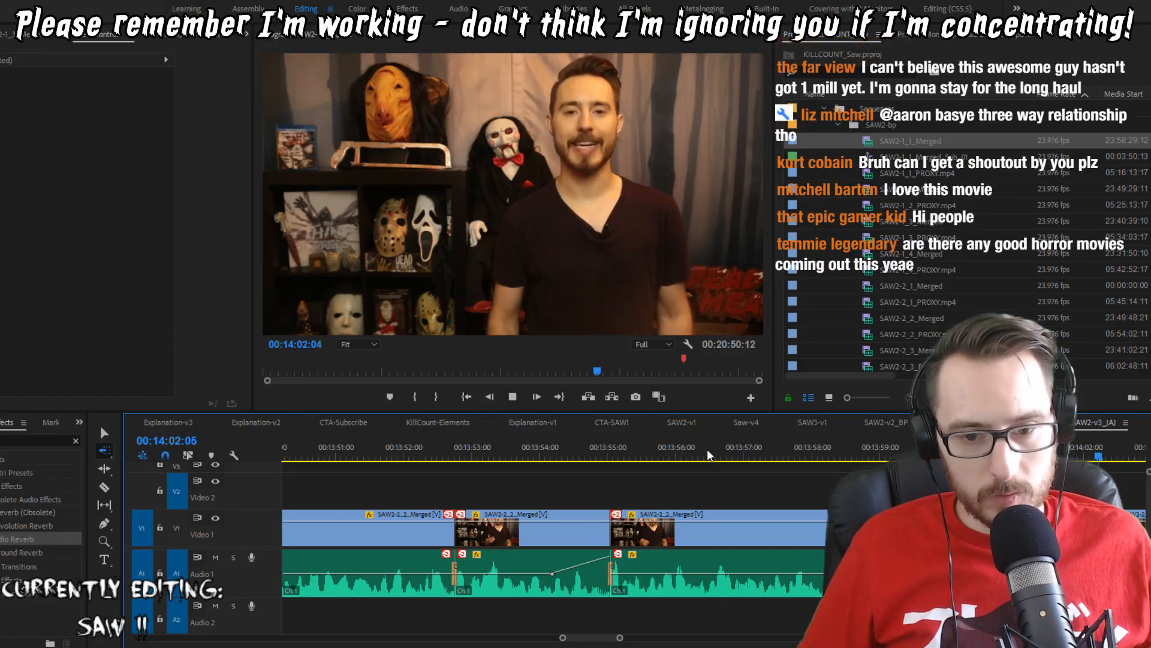
{"action": "key", "text": "j"}
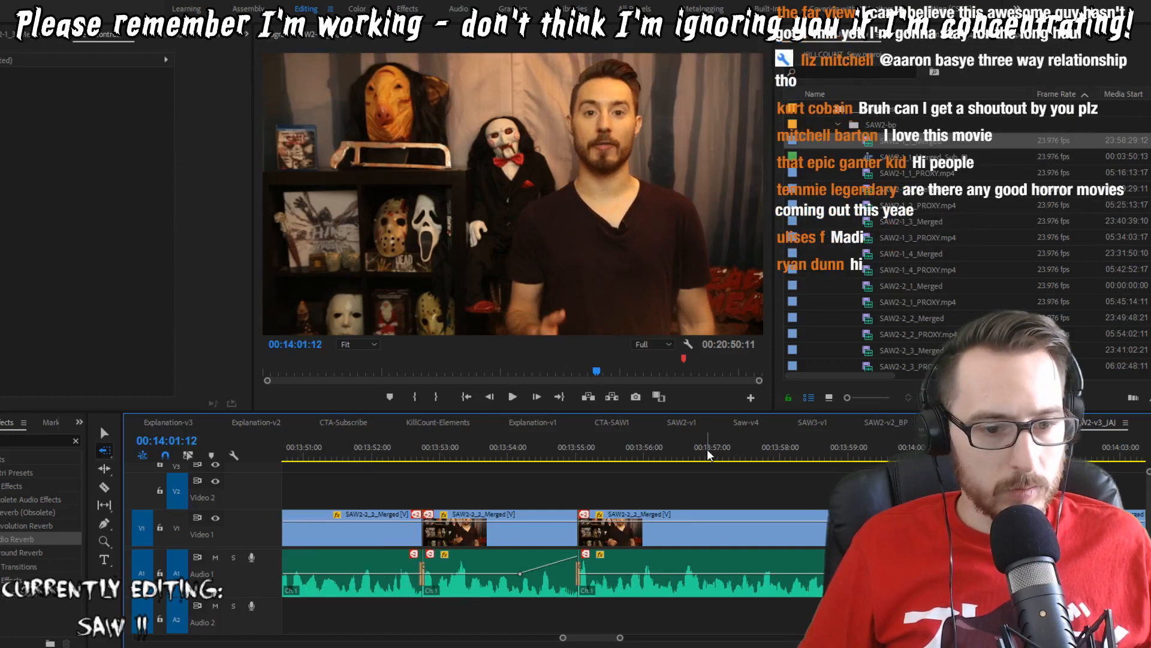
{"action": "key", "text": "l"}
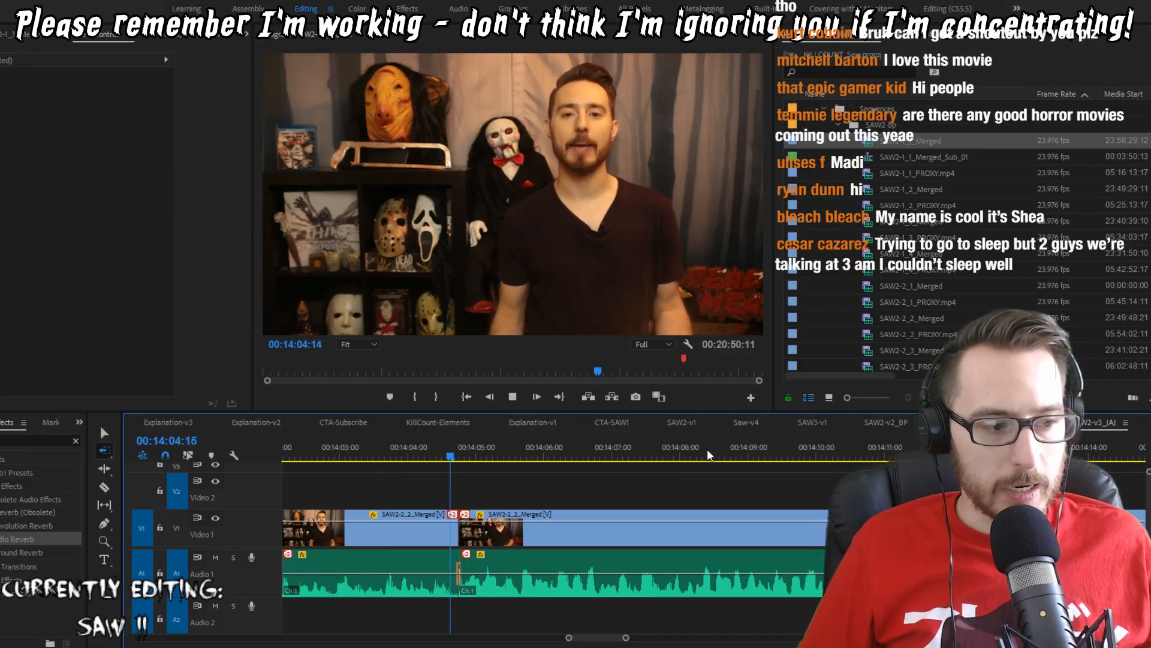
Step: Ripple-trim two frames at the cut near 00:14:04:16 and play through it
{"action": "key", "text": "w"}
{"action": "key", "text": "Up"}
{"action": "key", "text": "space"}
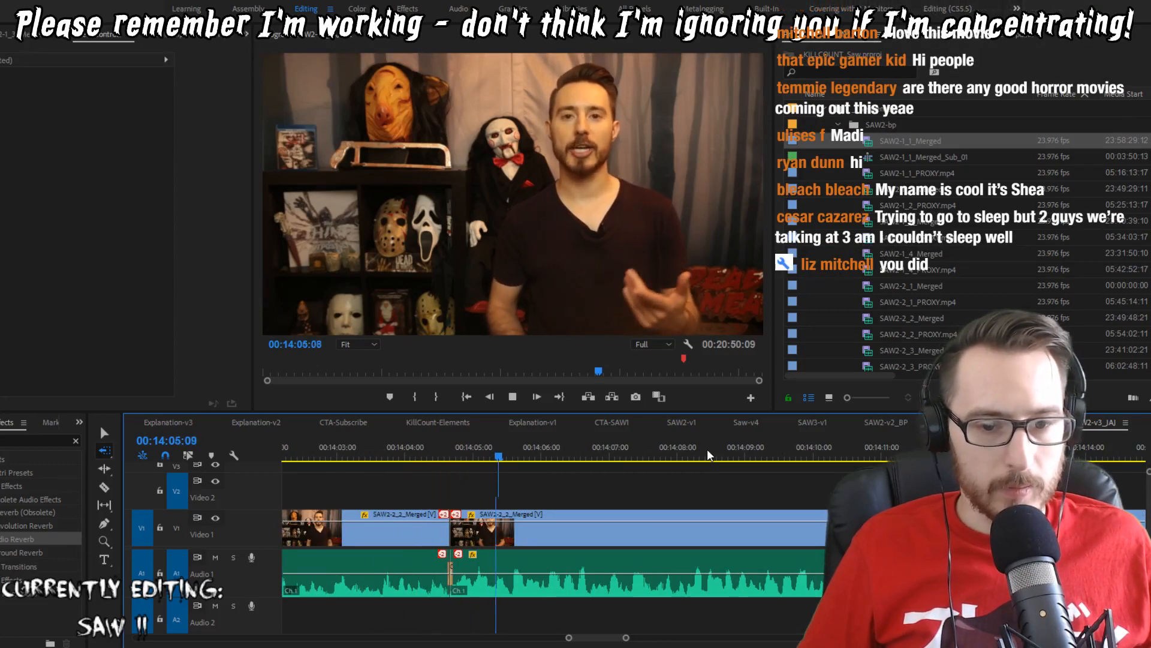
Step: Ripple-trim one more frame from each side of the cut near 00:14:04:15 and replay from 00:14:03:19 to about 00:14:07:15
{"action": "key", "text": "Right"}
{"action": "key", "text": "q"}
{"action": "key", "text": "Left"}
{"action": "key", "text": "w"}
{"action": "key", "text": "shift+Left"}
{"action": "key", "text": "shift+Left"}
{"action": "key", "text": "shift+Left"}
{"action": "key", "text": "shift+Left"}
{"action": "key", "text": "shift+Left"}
{"action": "key", "text": "shift+Left"}
{"action": "key", "text": "shift+Left"}
{"action": "key", "text": "shift+Left"}
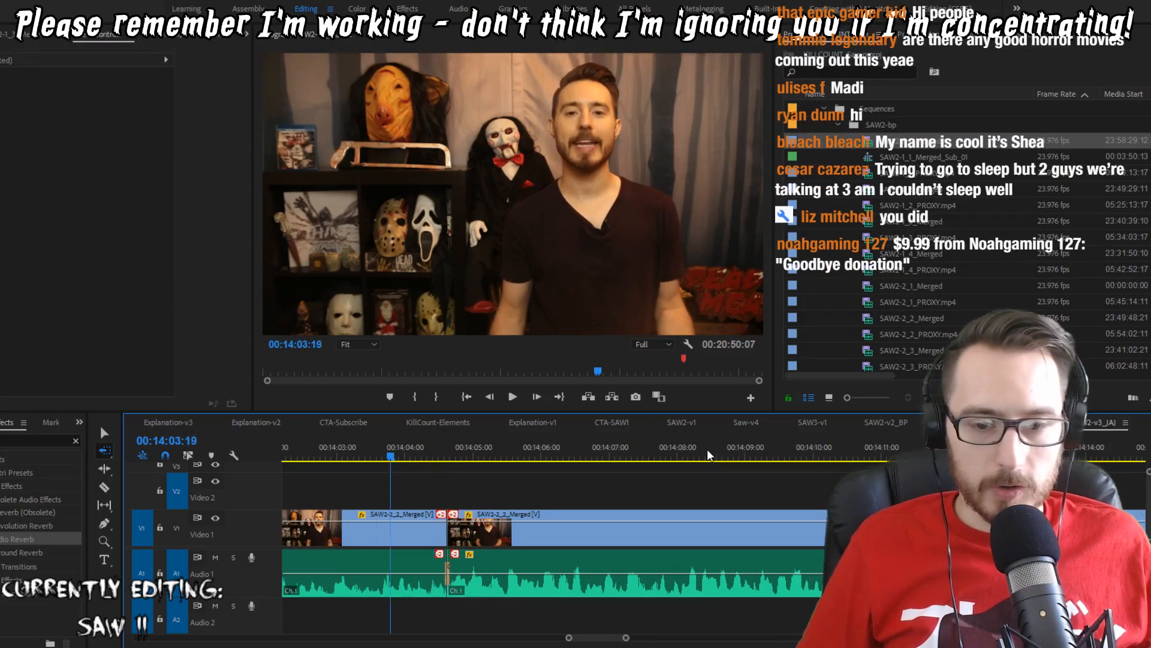
{"action": "key", "text": "space"}
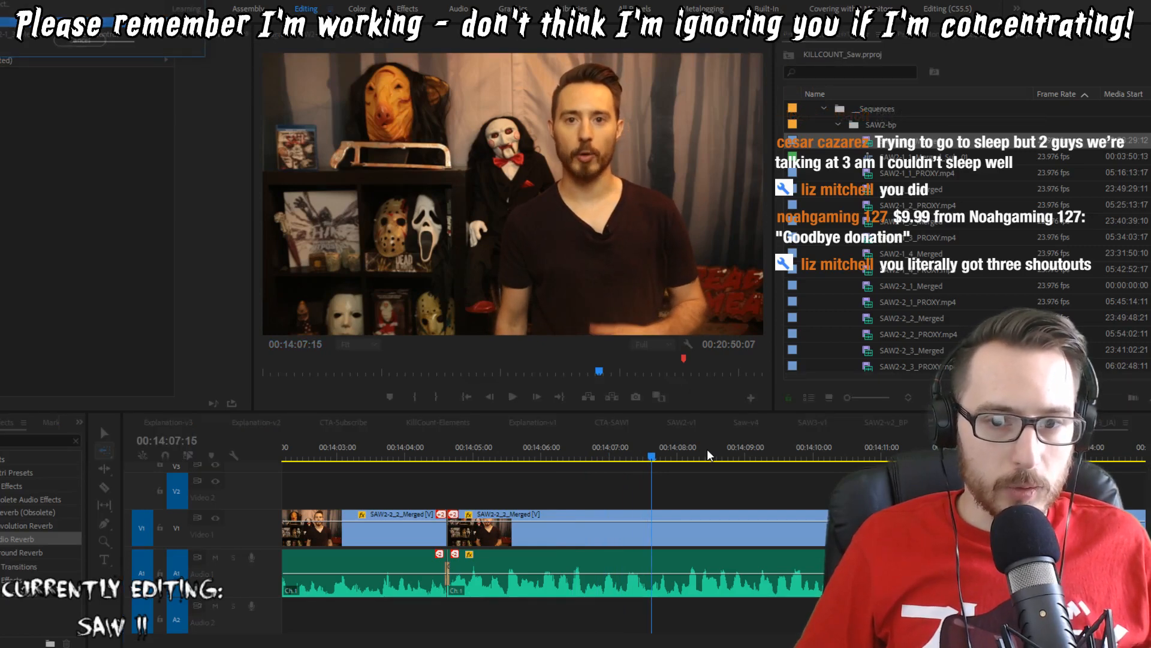
Step: Replay the clip after the 00:14:04:15 cut, listening closely to the stretch around 00:14:07:12
{"action": "key", "text": "Up"}
{"action": "key", "text": "shift+Left"}
{"action": "key", "text": "space"}
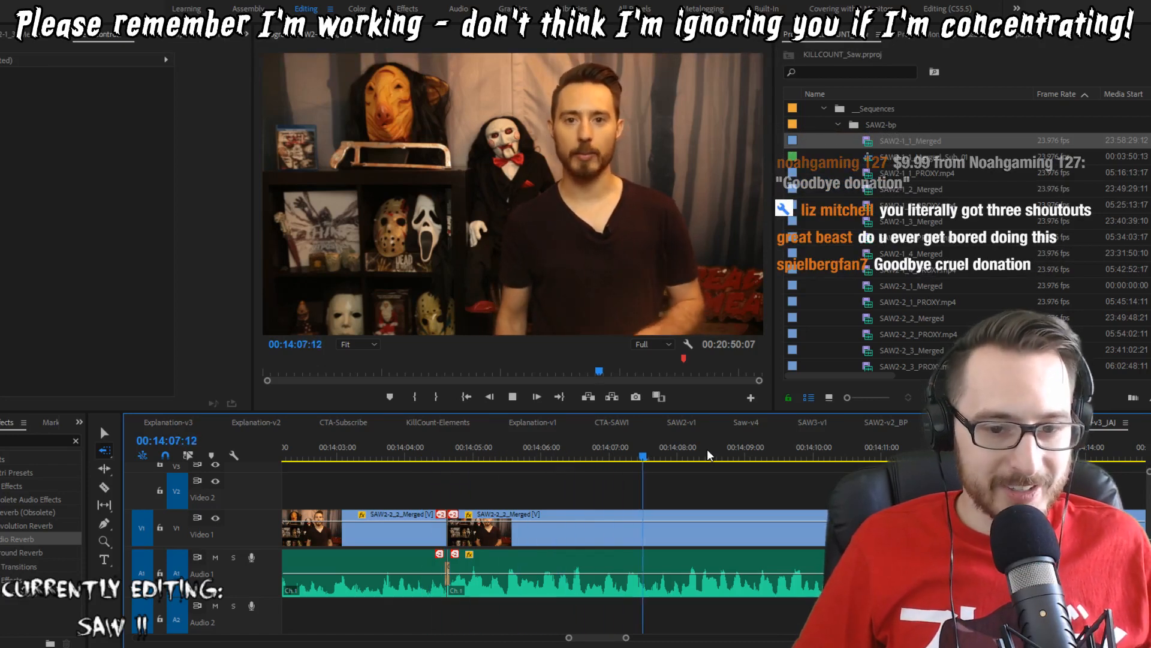
{"action": "key", "text": "space"}
{"action": "key", "text": "shift+Left"}
{"action": "key", "text": "shift+Left"}
{"action": "key", "text": "shift+Left"}
{"action": "key", "text": "shift+Left"}
{"action": "key", "text": "shift+Left"}
{"action": "key", "text": "shift+Left"}
{"action": "key", "text": "space"}
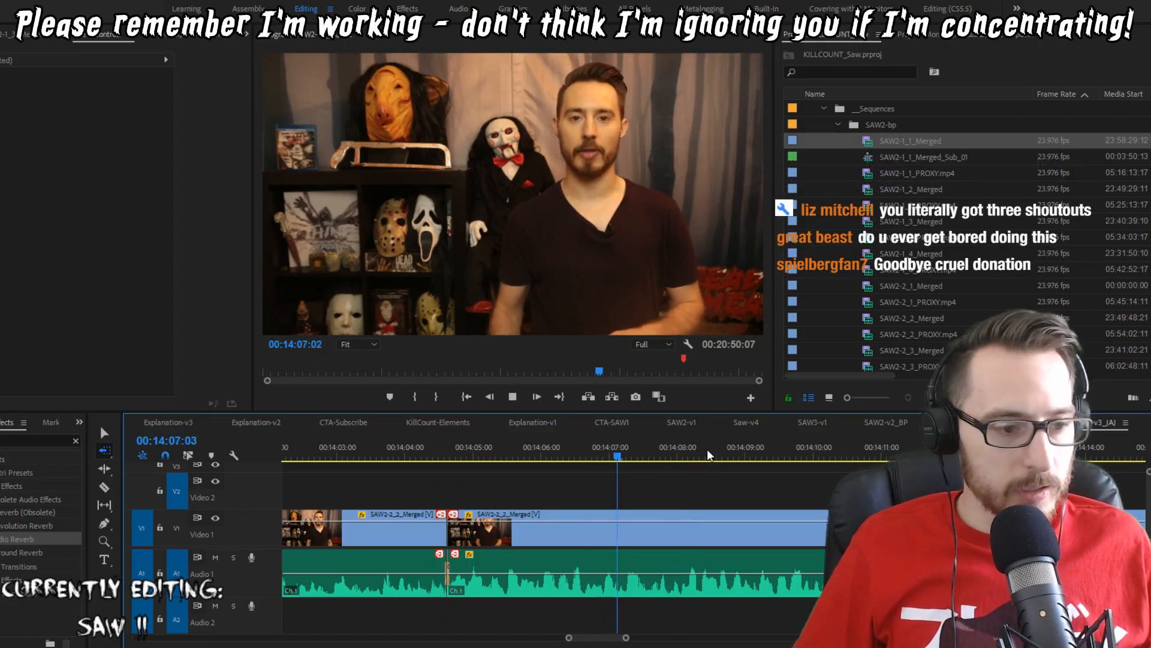
Step: Cut the clip at 00:14:07:14, ripple-delete one frame there and play through the new cut
{"action": "key", "text": "space"}
{"action": "key", "text": "Right"}
{"action": "key", "text": "Right"}
{"action": "key", "text": "Right"}
{"action": "key", "text": "Left"}
{"action": "key", "text": "ctrl+k"}
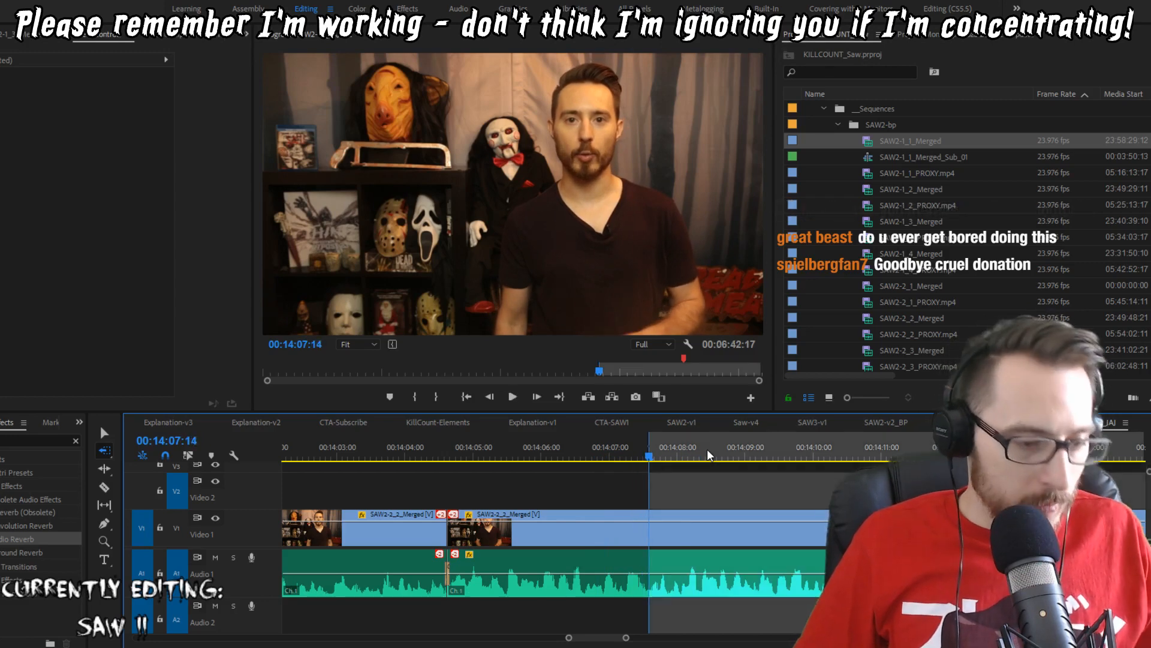
{"action": "key", "text": "shift+Left"}
{"action": "key", "text": "shift+Left"}
{"action": "key", "text": "shift+Left"}
{"action": "key", "text": "shift+Left"}
{"action": "key", "text": "space"}
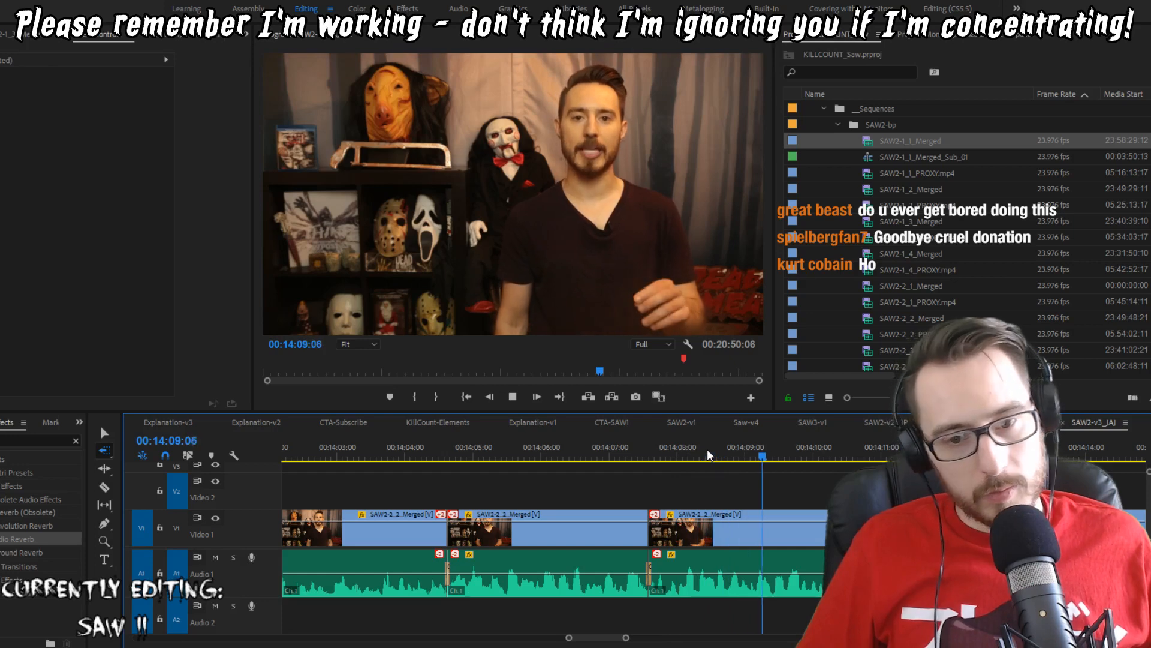
Step: Ripple-trim two frames at the cut after 00:14:10:07 and replay the section leading into it
{"action": "key", "text": "space"}
{"action": "key", "text": "shift+Left"}
{"action": "key", "text": "w"}
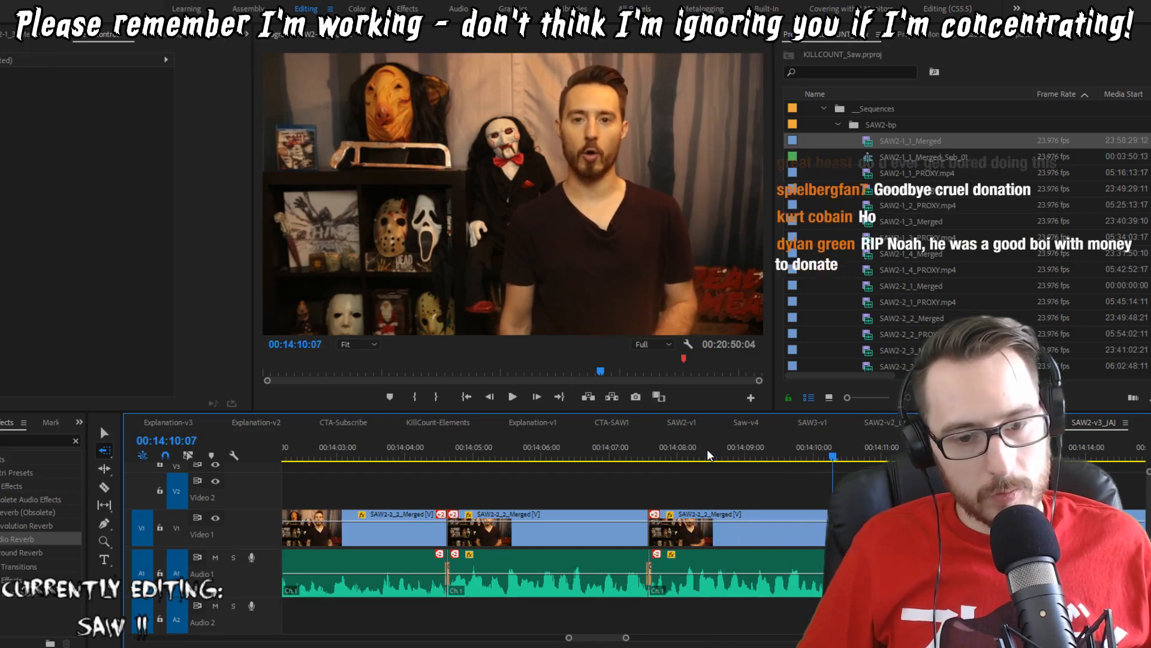
{"action": "key", "text": "shift+Left"}
{"action": "key", "text": "shift+Left"}
{"action": "key", "text": "shift+Left"}
{"action": "key", "text": "shift+Left"}
{"action": "key", "text": "shift+Left"}
{"action": "key", "text": "shift+Left"}
{"action": "key", "text": "space"}
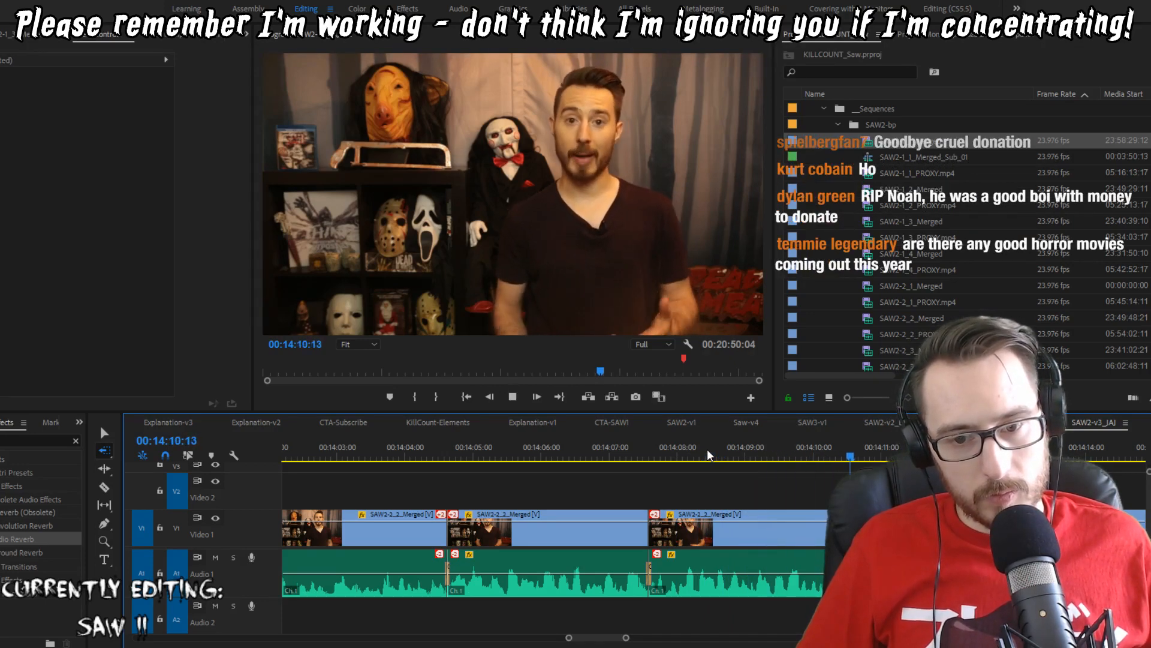
Step: Ripple-trim one frame from the start of the clip following the cut after 00:14:10:07 and replay from that time
{"action": "key", "text": "space"}
{"action": "key", "text": "Up"}
{"action": "key", "text": "Right"}
{"action": "key", "text": "q"}
{"action": "key", "text": "shift+Left"}
{"action": "key", "text": "shift+Left"}
{"action": "key", "text": "shift+Left"}
{"action": "key", "text": "shift+Left"}
{"action": "key", "text": "shift+Left"}
{"action": "key", "text": "shift+Left"}
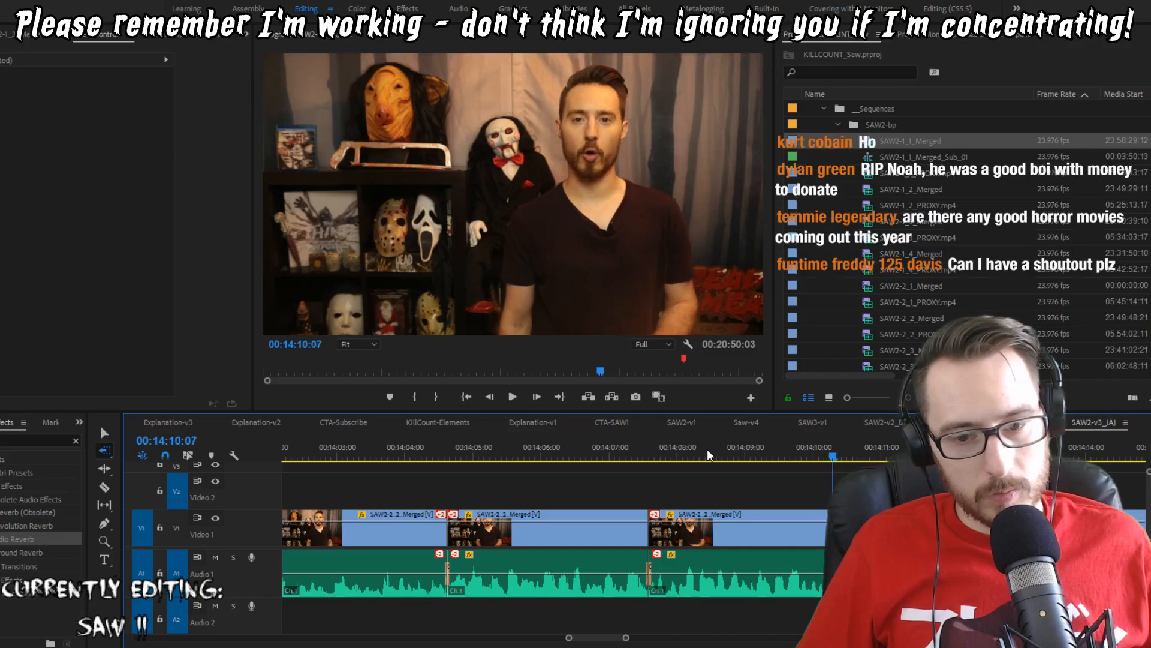
{"action": "key", "text": "space"}
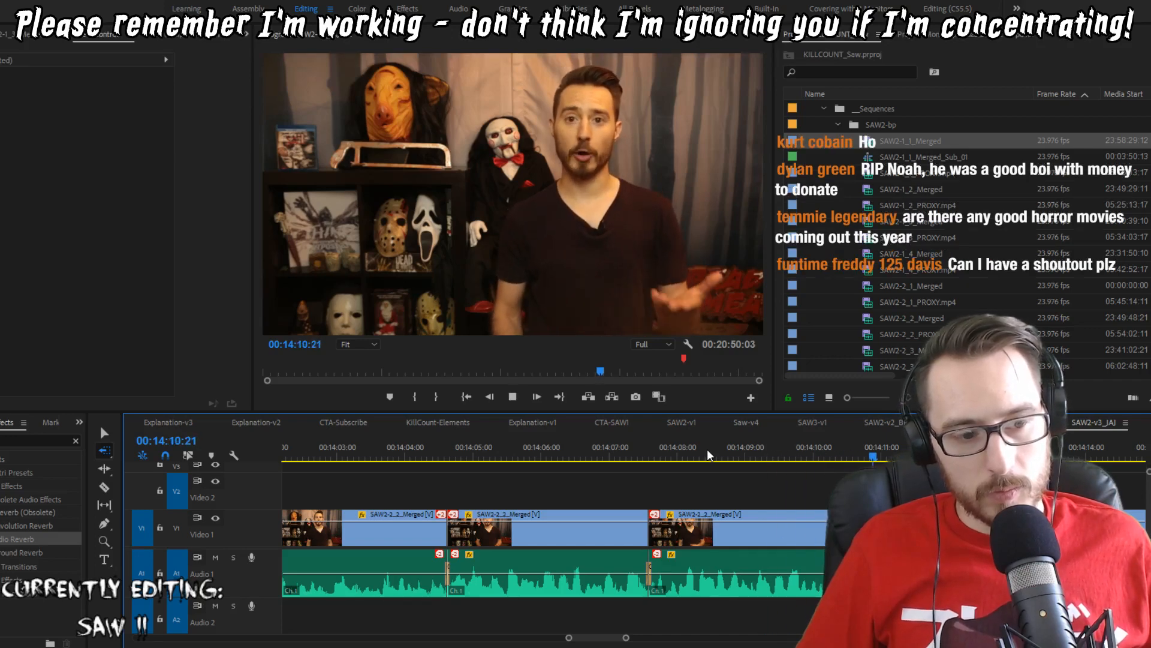
Step: Ripple-trim one frame from the end of the clip before the cut after 00:14:15:12 and replay the section leading into it
{"action": "key", "text": "space"}
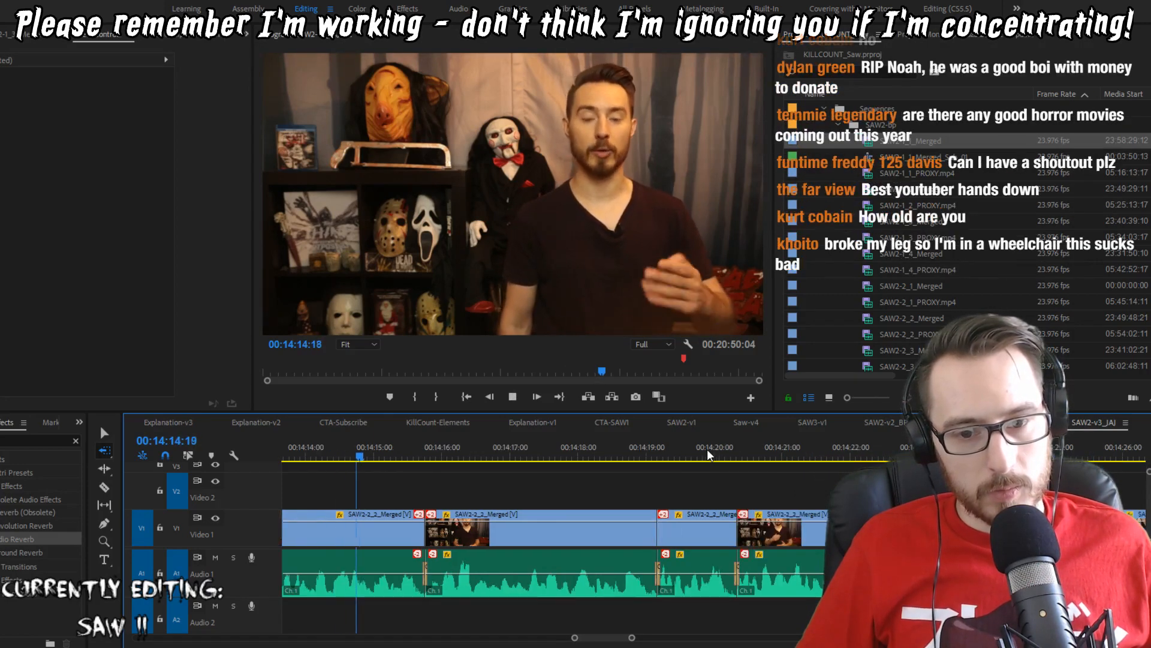
{"action": "key", "text": "space"}
{"action": "key", "text": "w"}
{"action": "key", "text": "shift+Left"}
{"action": "key", "text": "shift+Left"}
{"action": "key", "text": "shift+Left"}
{"action": "key", "text": "shift+Left"}
{"action": "key", "text": "shift+Left"}
{"action": "key", "text": "shift+Left"}
{"action": "key", "text": "shift+Left"}
{"action": "key", "text": "shift+Left"}
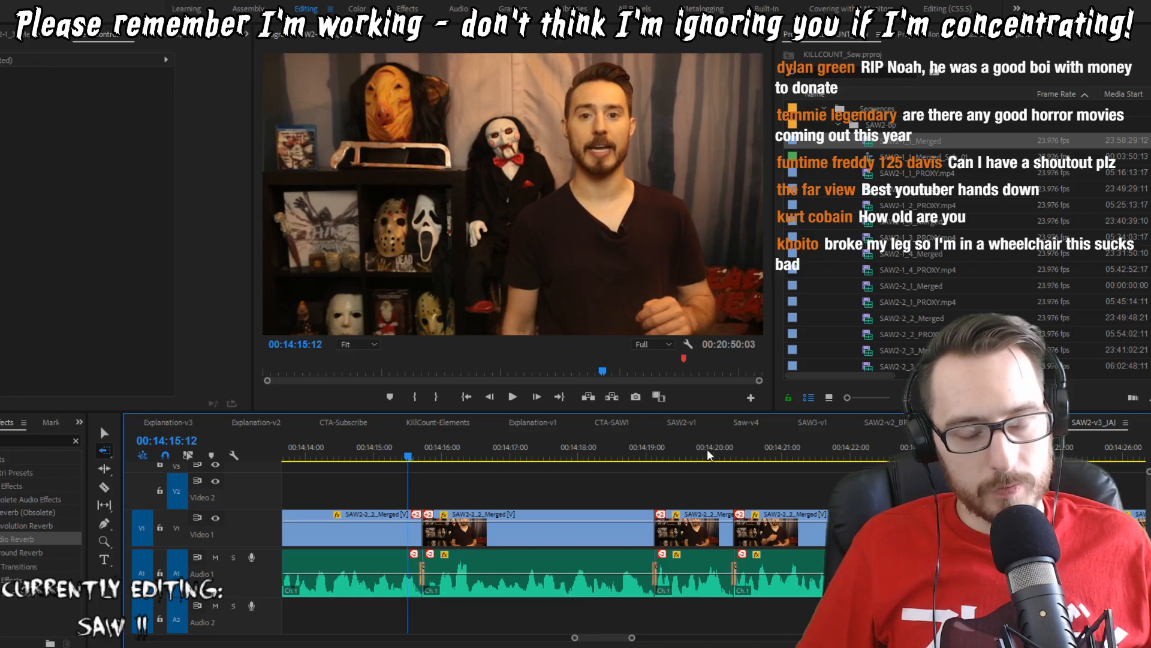
{"action": "key", "text": "space"}
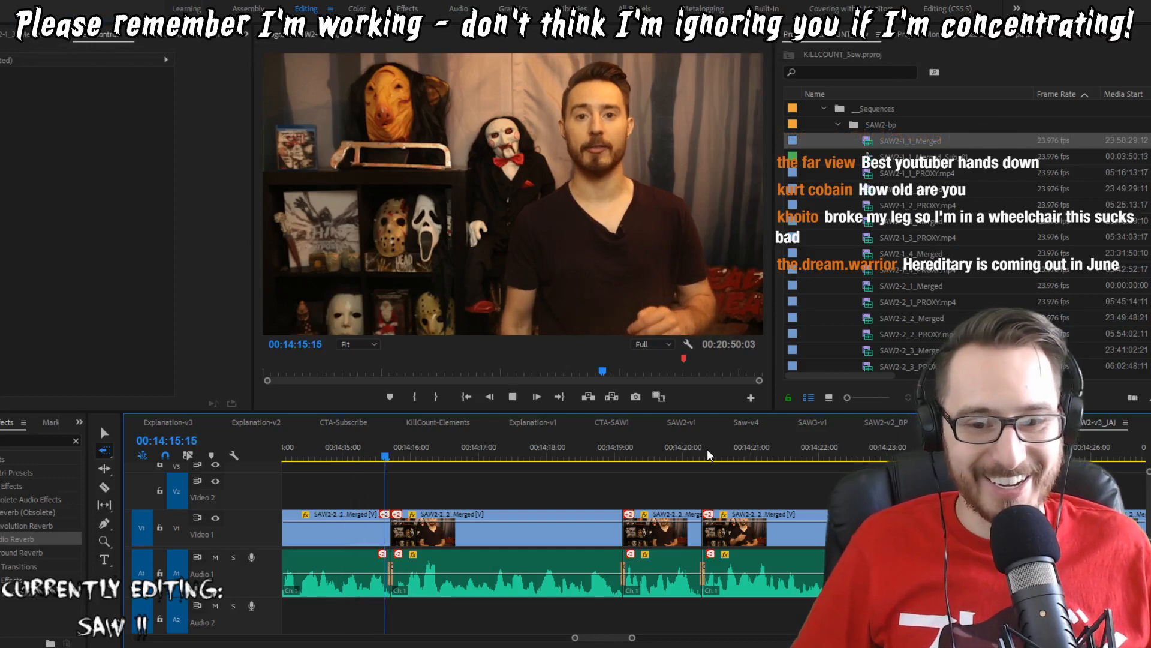
Step: Ripple-trim one frame from the start of the clip following the cut after 00:14:15:15 and replay from well before it
{"action": "key", "text": "Up"}
{"action": "key", "text": "Right"}
{"action": "key", "text": "q"}
{"action": "key", "text": "shift+Left"}
{"action": "key", "text": "shift+Left"}
{"action": "key", "text": "shift+Left"}
{"action": "key", "text": "shift+Left"}
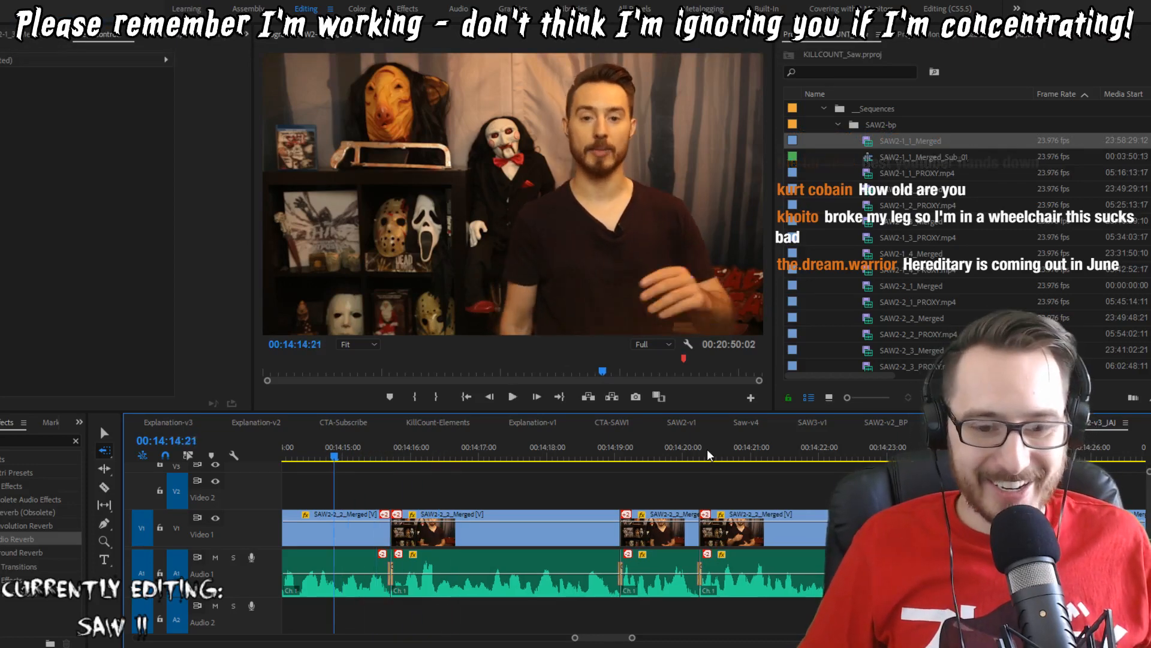
{"action": "key", "text": "shift+Left"}
{"action": "key", "text": "shift+Left"}
{"action": "key", "text": "shift+Left"}
{"action": "key", "text": "shift+Left"}
{"action": "key", "text": "shift+Left"}
{"action": "key", "text": "space"}
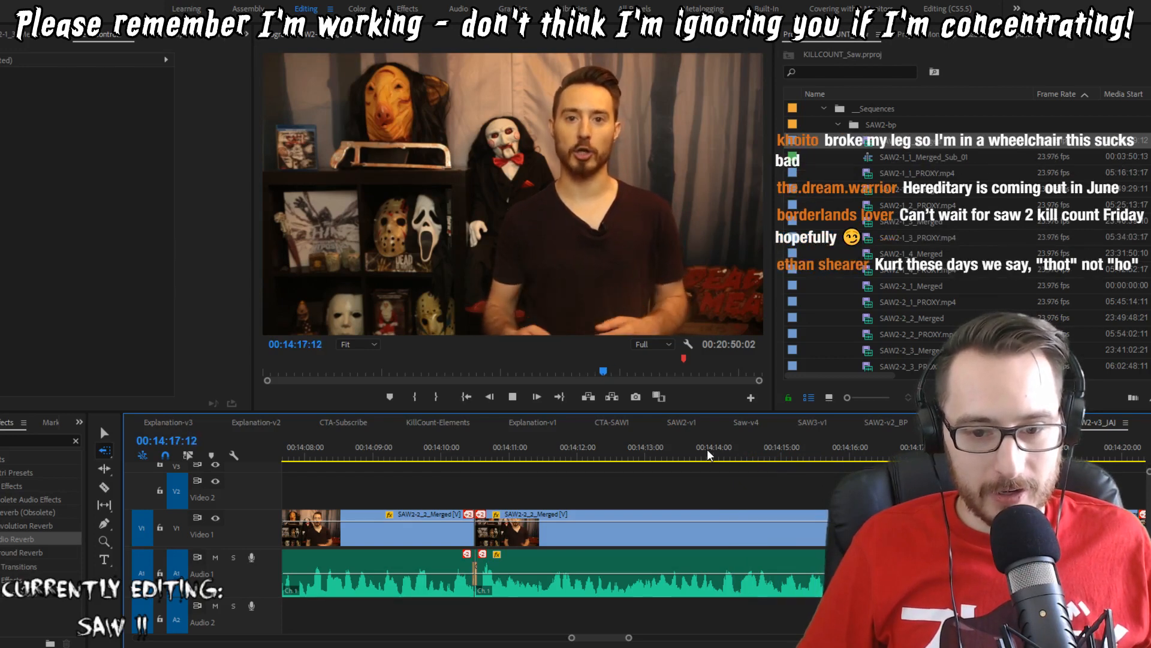
Step: Ripple-trim the clip's end from 00:14:20:02 to the cut, then one more frame from 00:14:20:01, playing around the cut each time
{"action": "key", "text": "space"}
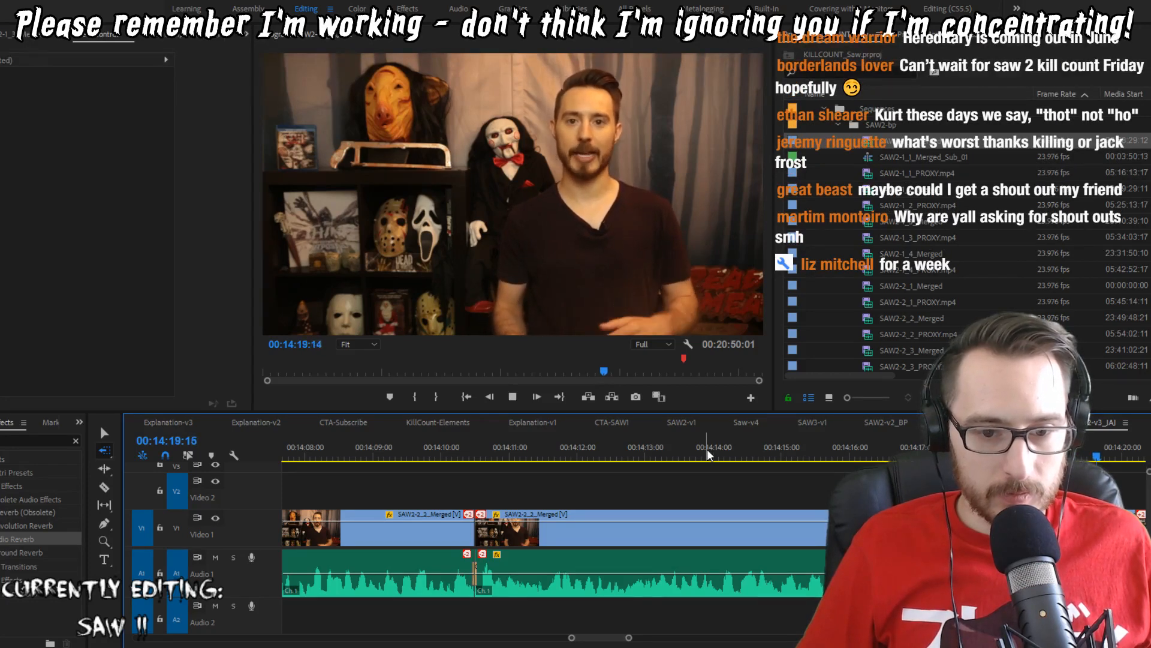
{"action": "key", "text": "space"}
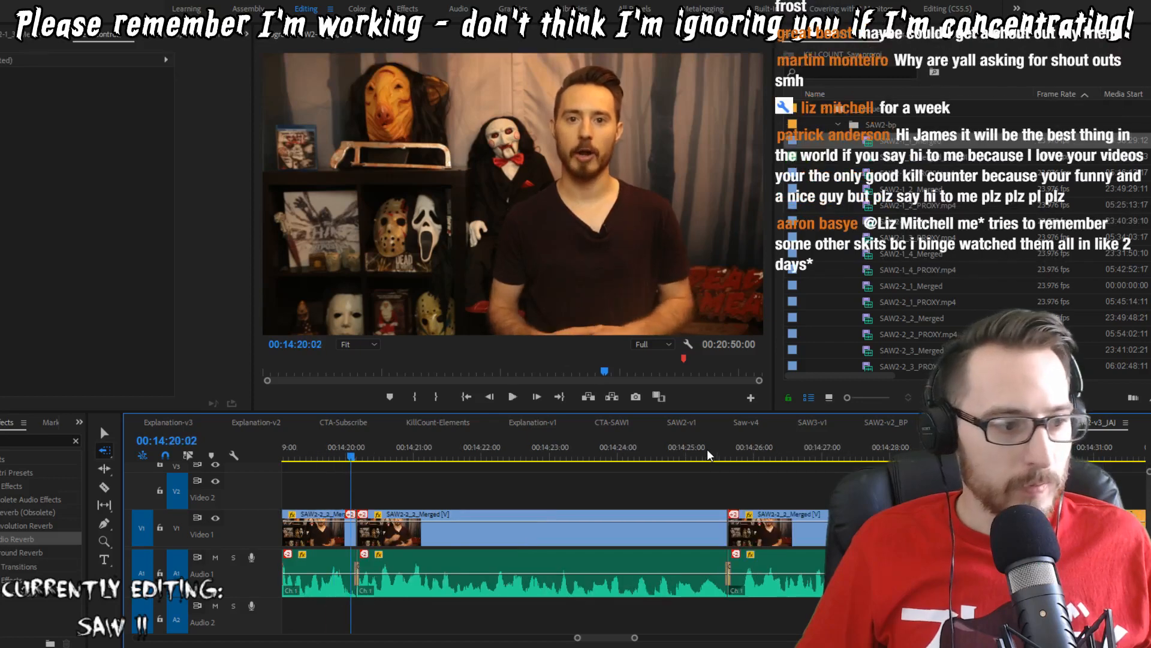
{"action": "key", "text": "w"}
{"action": "key", "text": "shift+k"}
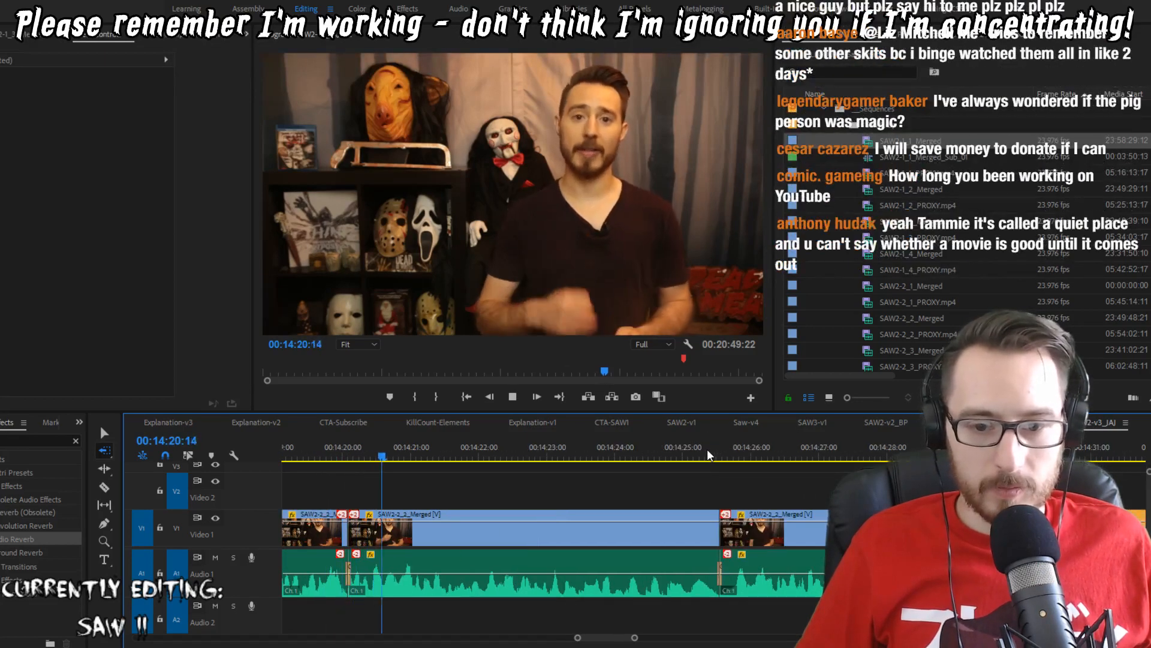
{"action": "key", "text": "Up"}
{"action": "key", "text": "Left"}
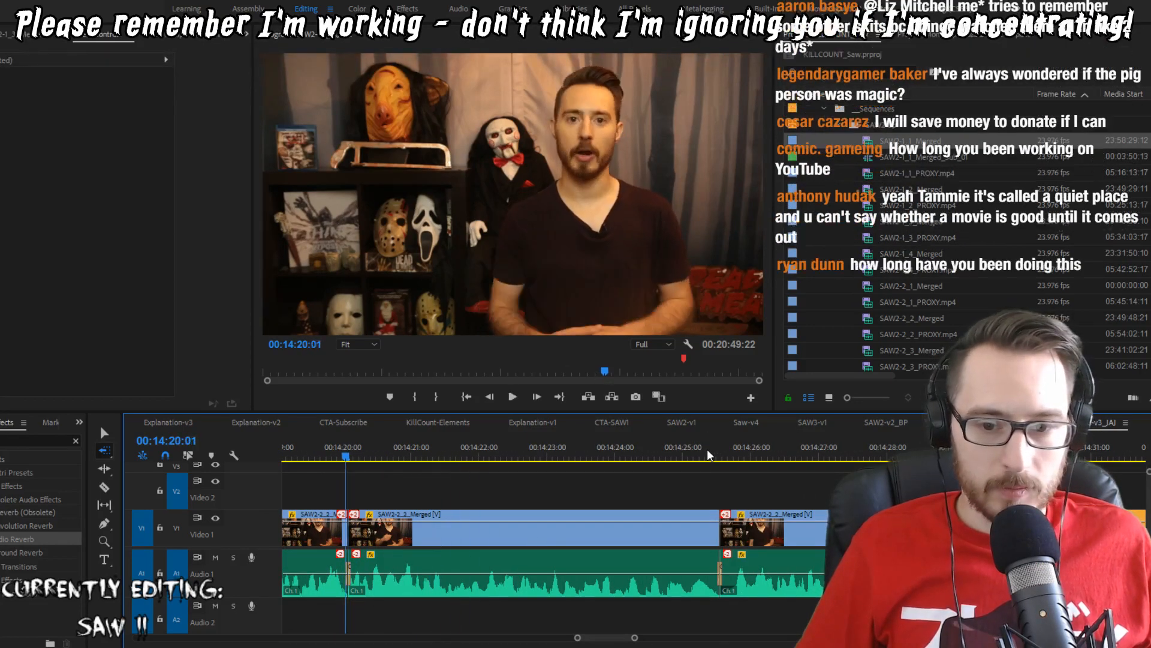
{"action": "key", "text": "w"}
{"action": "key", "text": "shift+k"}
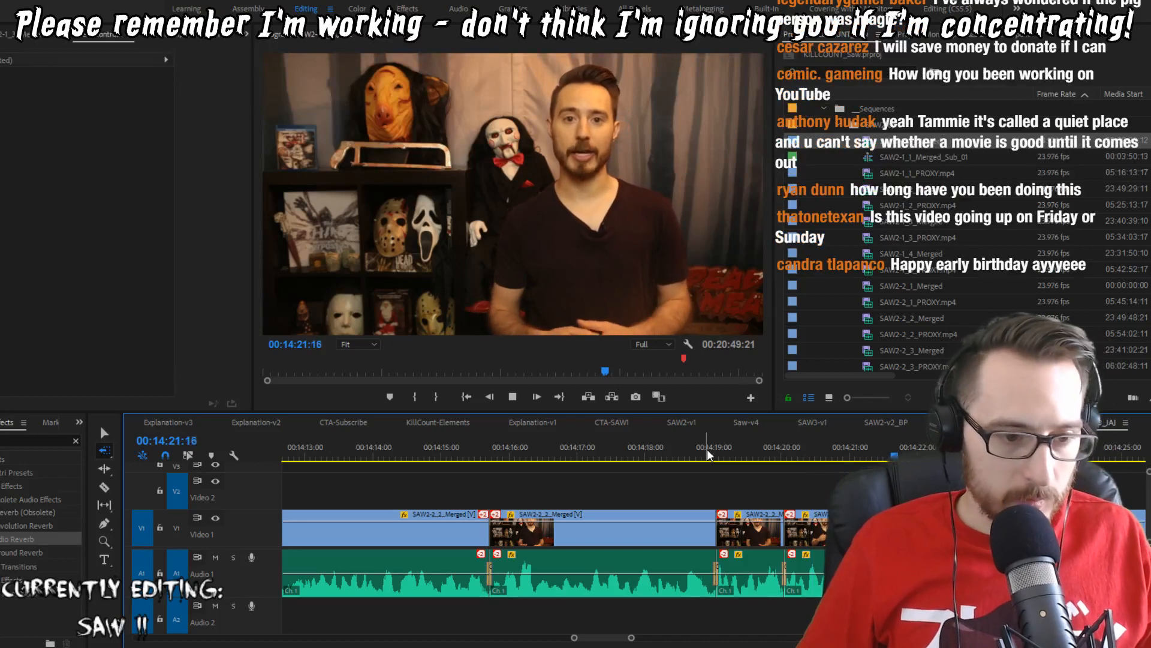
Step: Ripple-trim one frame at each of the cuts after 00:14:21:16 and 00:14:24:03 and replay them
{"action": "key", "text": "i"}
{"action": "key", "text": "o"}
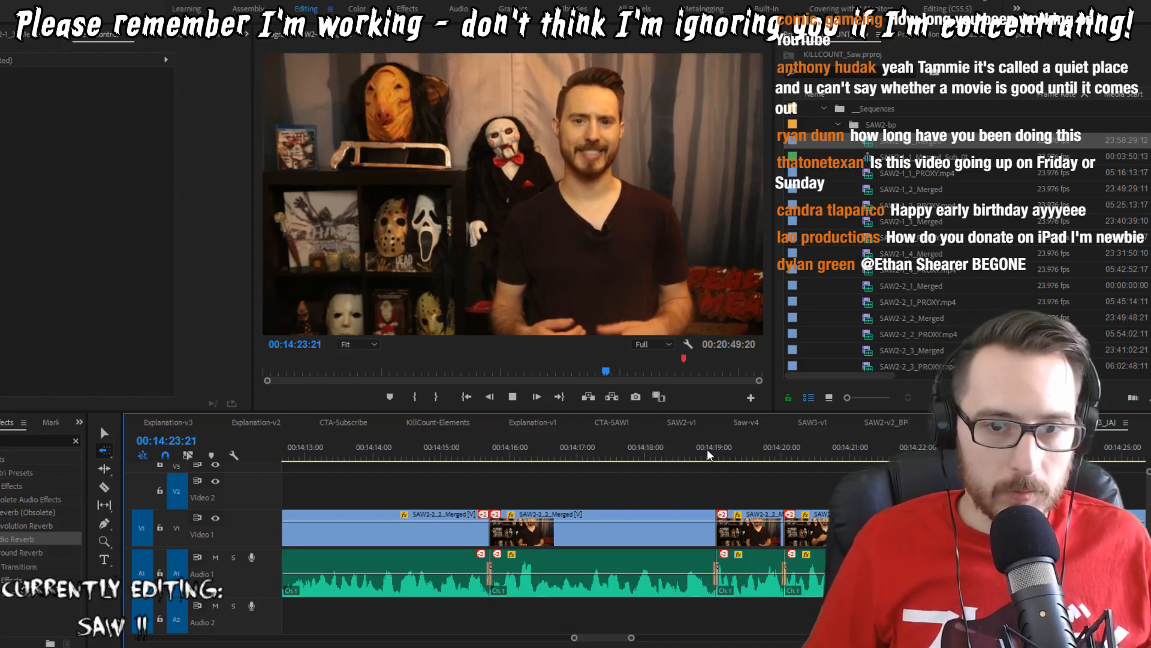
{"action": "key", "text": "Up"}
{"action": "key", "text": "space"}
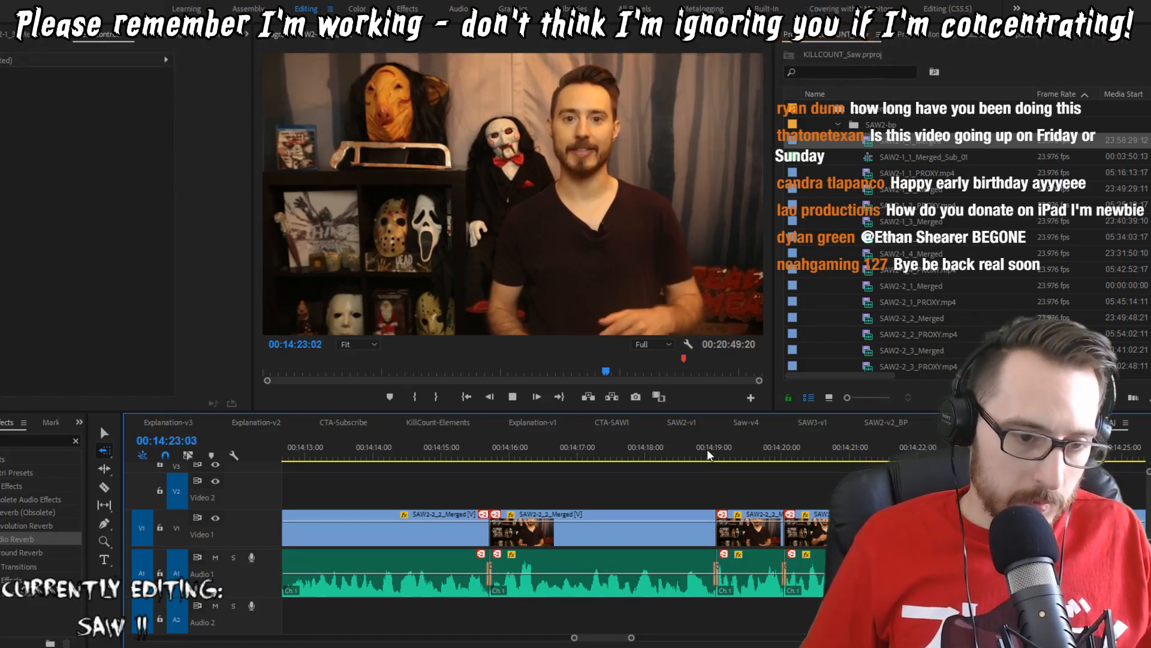
{"action": "key", "text": "space"}
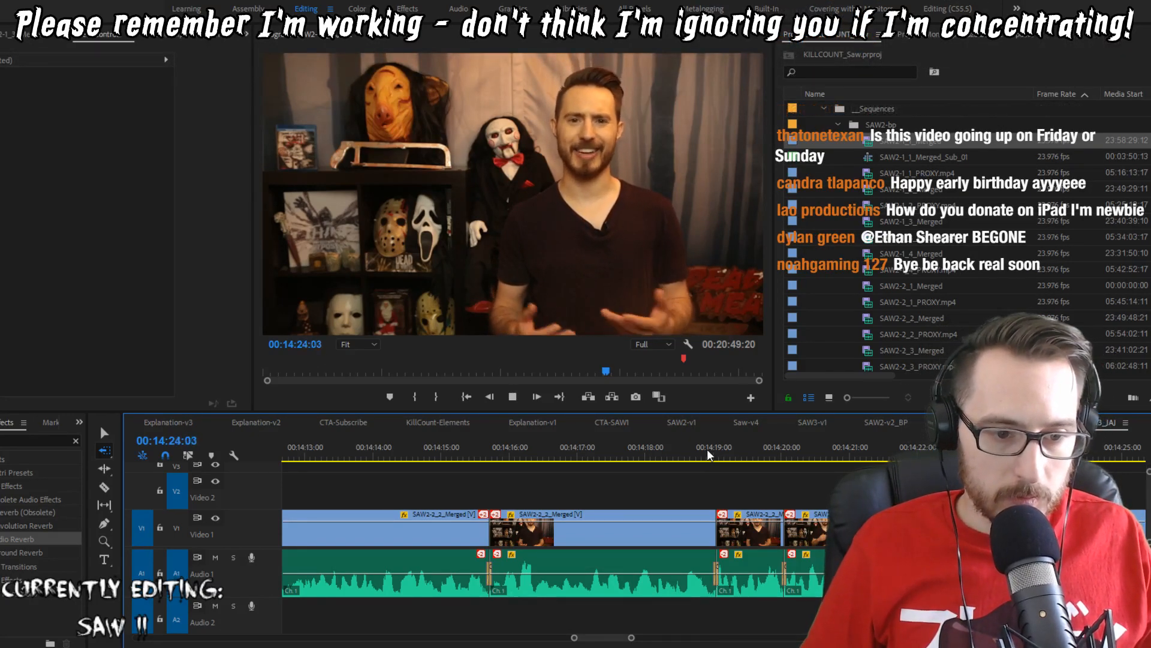
{"action": "key", "text": "space"}
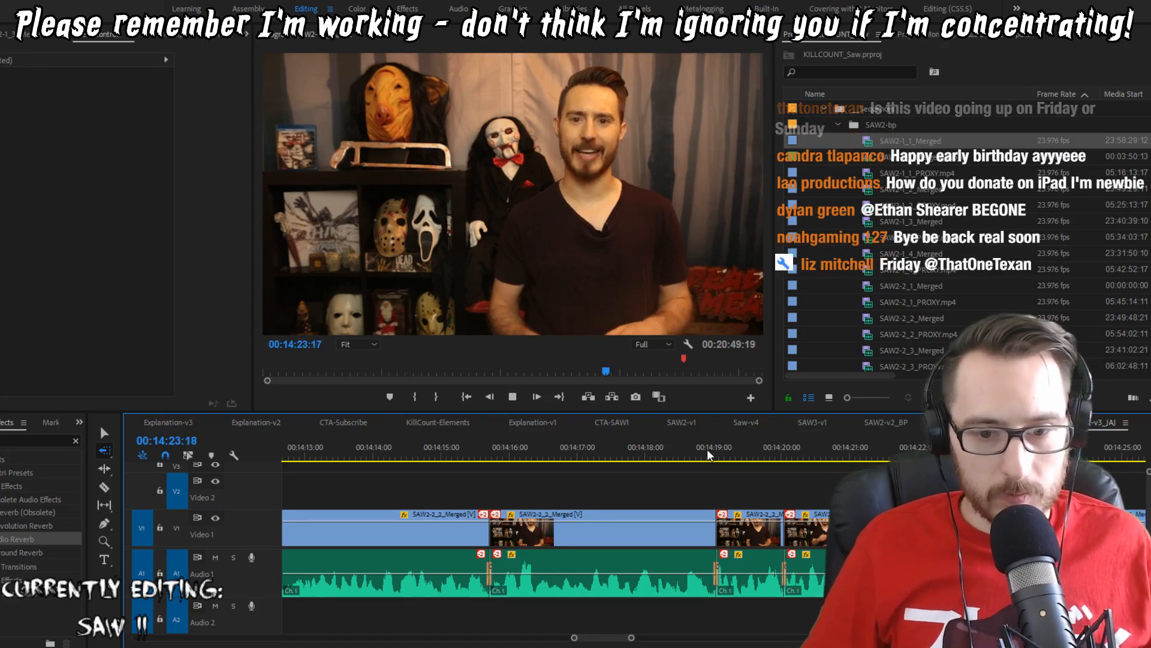
Step: Ripple-trim the clip's last three frames from 00:14:25:08 to the cut and play through the join
{"action": "key", "text": "space"}
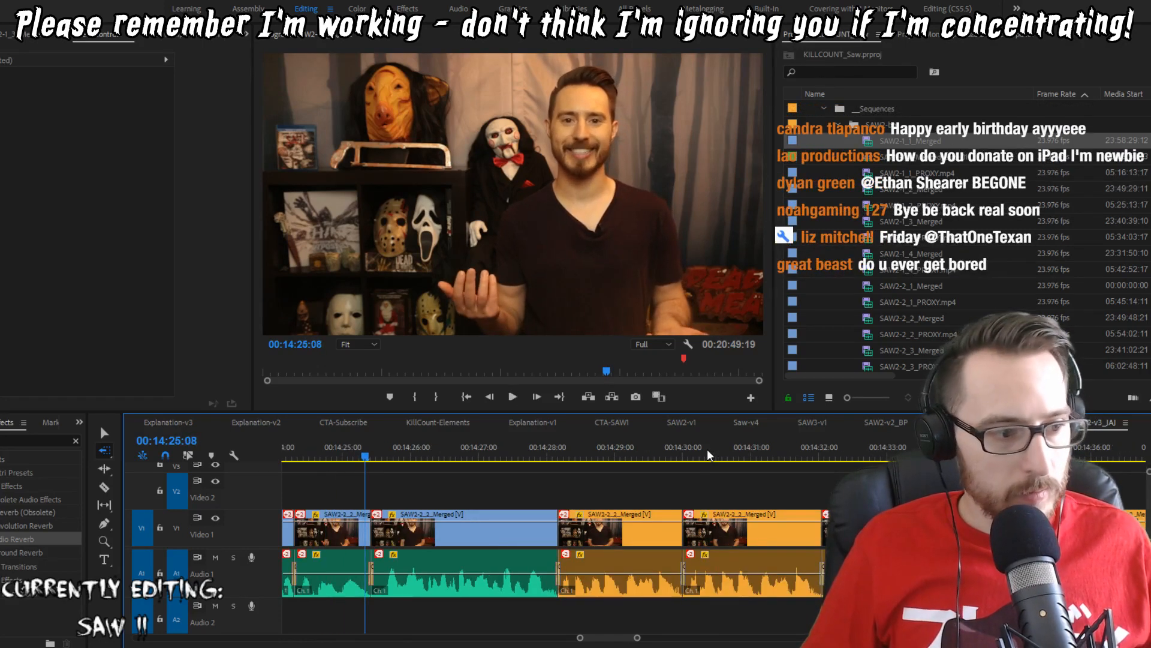
{"action": "key", "text": "q"}
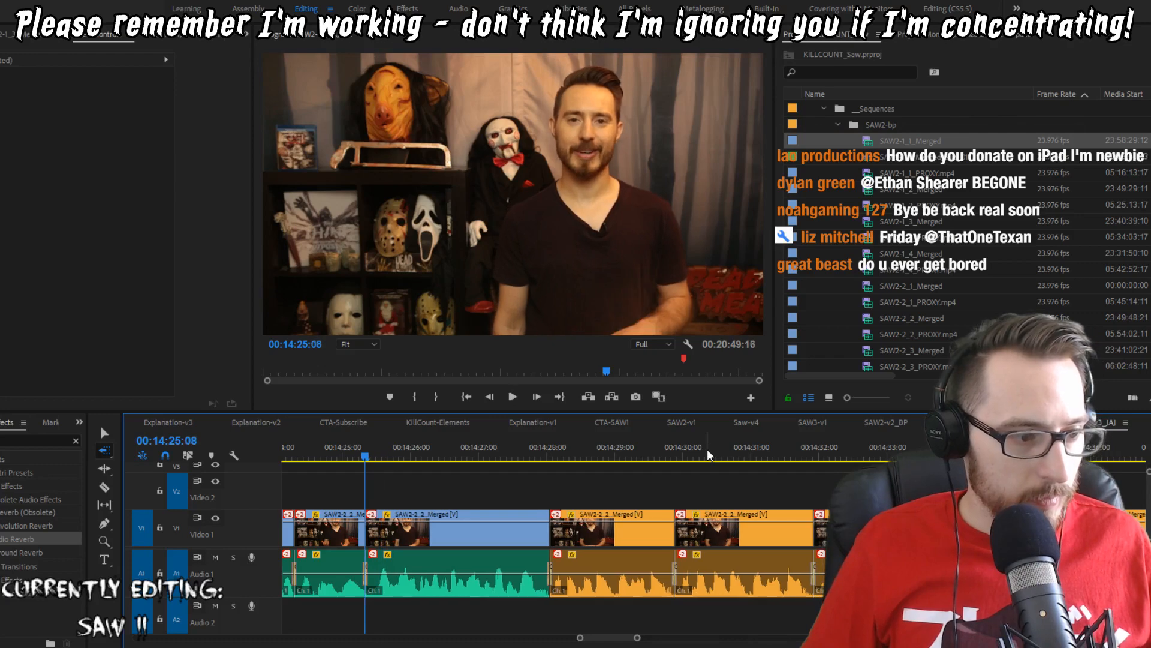
{"action": "key", "text": "shift+Left"}
{"action": "key", "text": "space"}
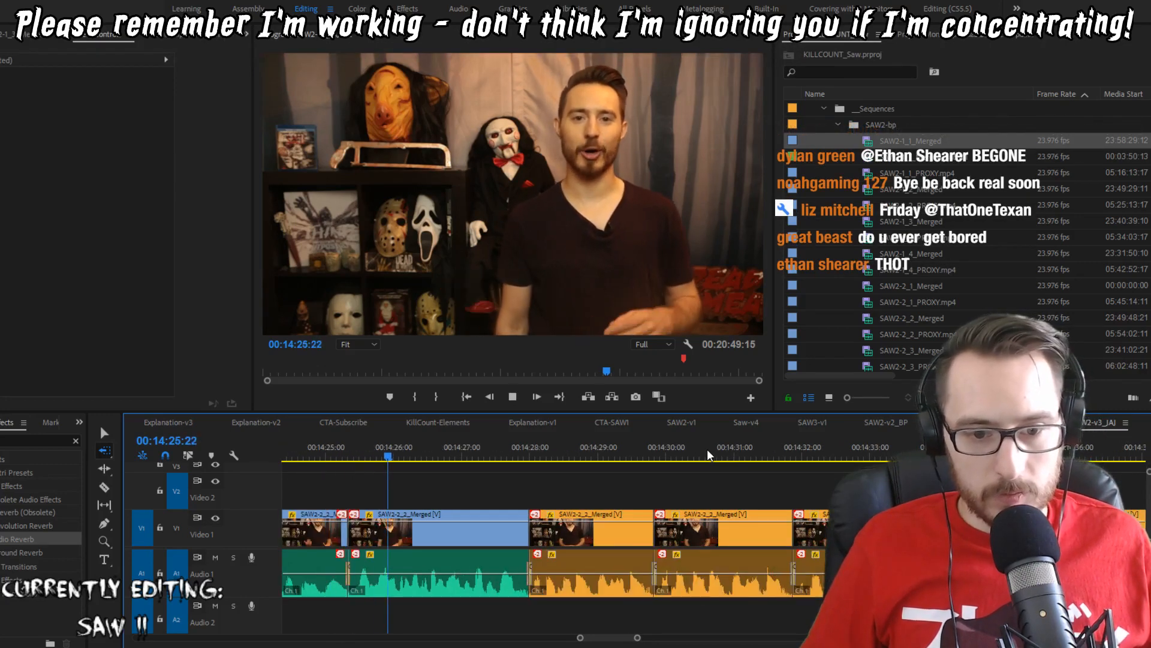
Step: Try ripple-trimming one frame on either side of the cut at 00:14:25:08, replaying it and undoing each trim
{"action": "key", "text": "Up"}
{"action": "key", "text": "Right"}
{"action": "key", "text": "q"}
{"action": "key", "text": "Up"}
{"action": "key", "text": "space"}
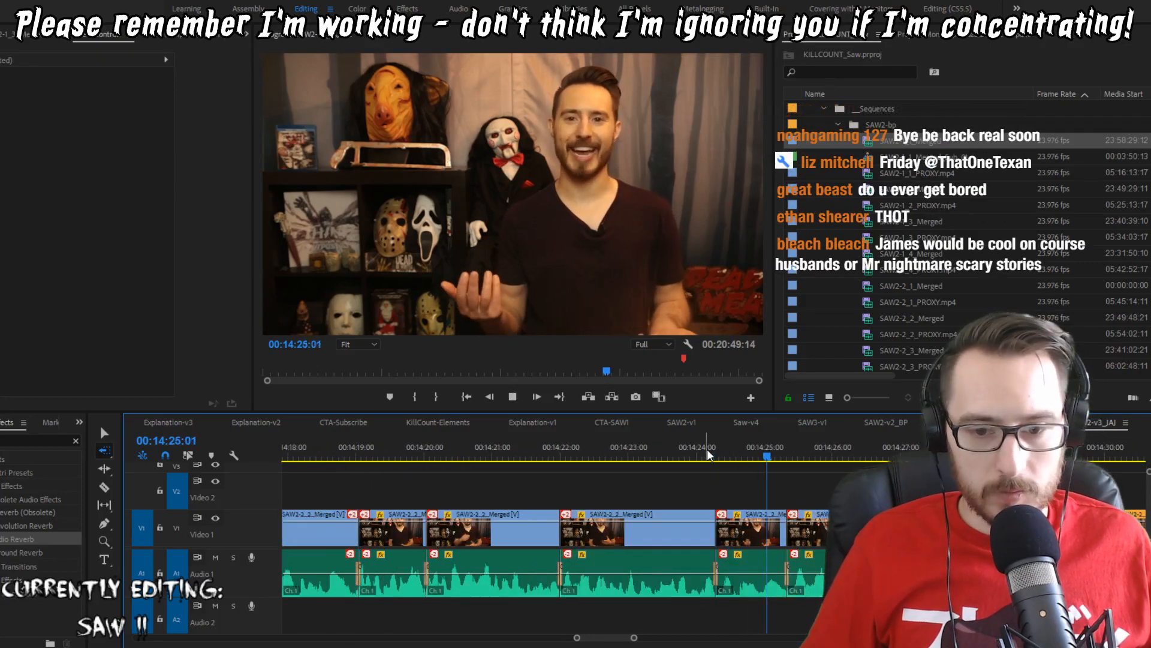
{"action": "key", "text": "ctrl+z"}
{"action": "key", "text": "Up"}
{"action": "key", "text": "Left"}
{"action": "key", "text": "w"}
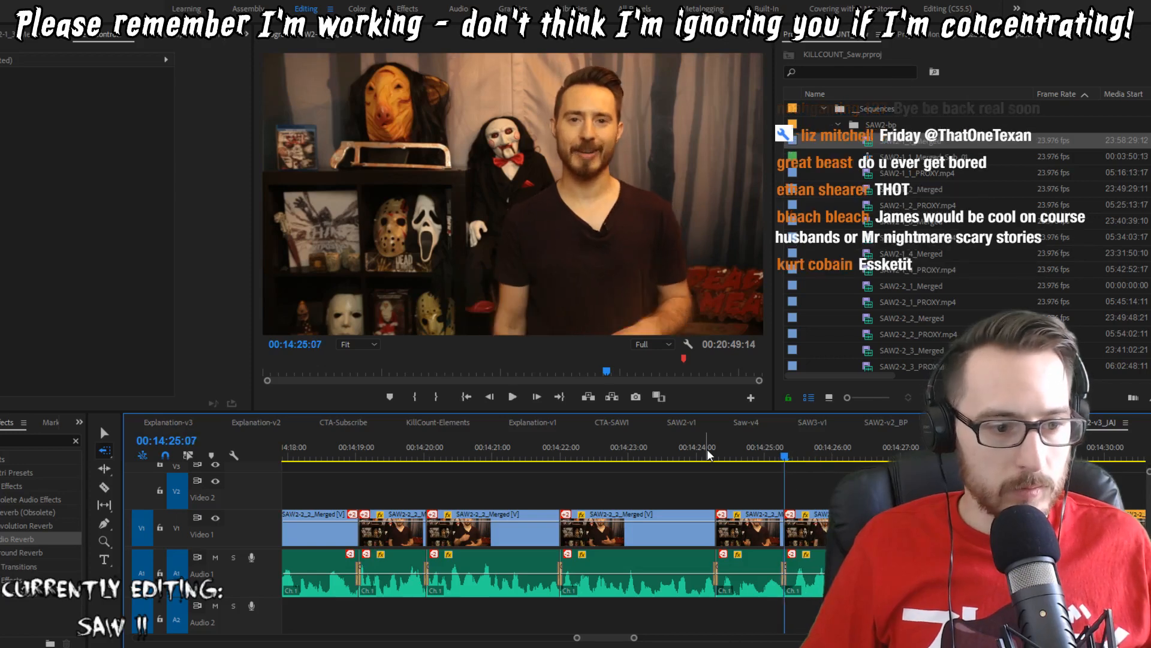
{"action": "key", "text": "Up"}
{"action": "key", "text": "space"}
{"action": "key", "text": "ctrl+z"}
{"action": "key", "text": "Up"}
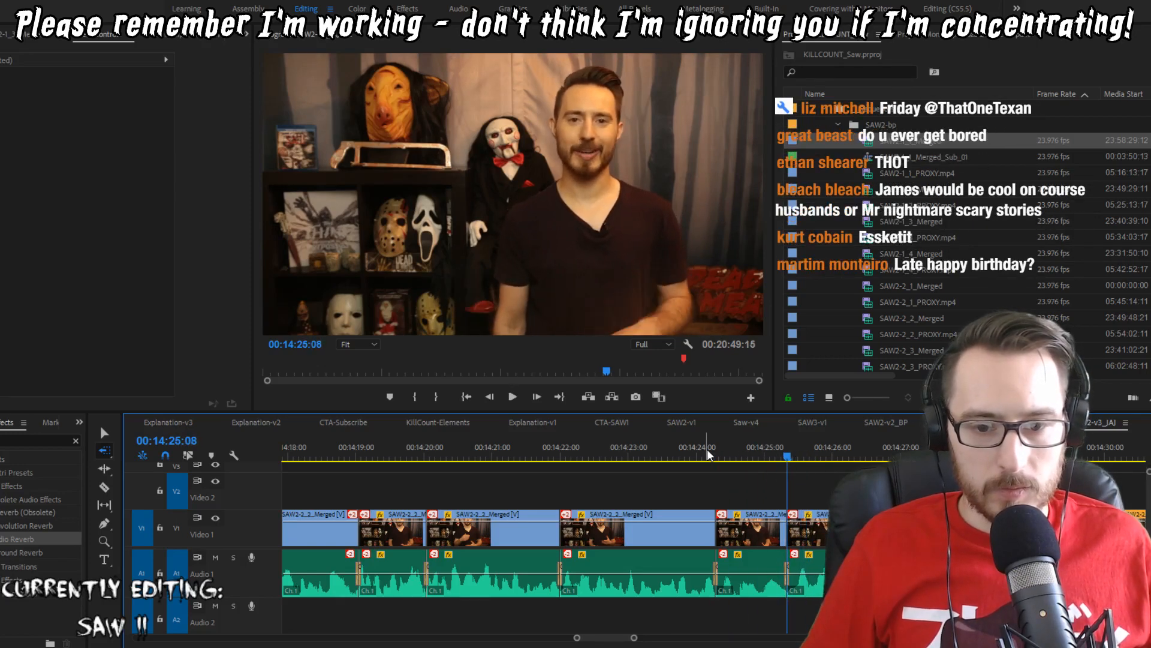
Step: Ripple-trim single frames at the cut after 00:14:27:16 and in the orange clips that follow, playing on to about 00:14:32:15
{"action": "key", "text": "space"}
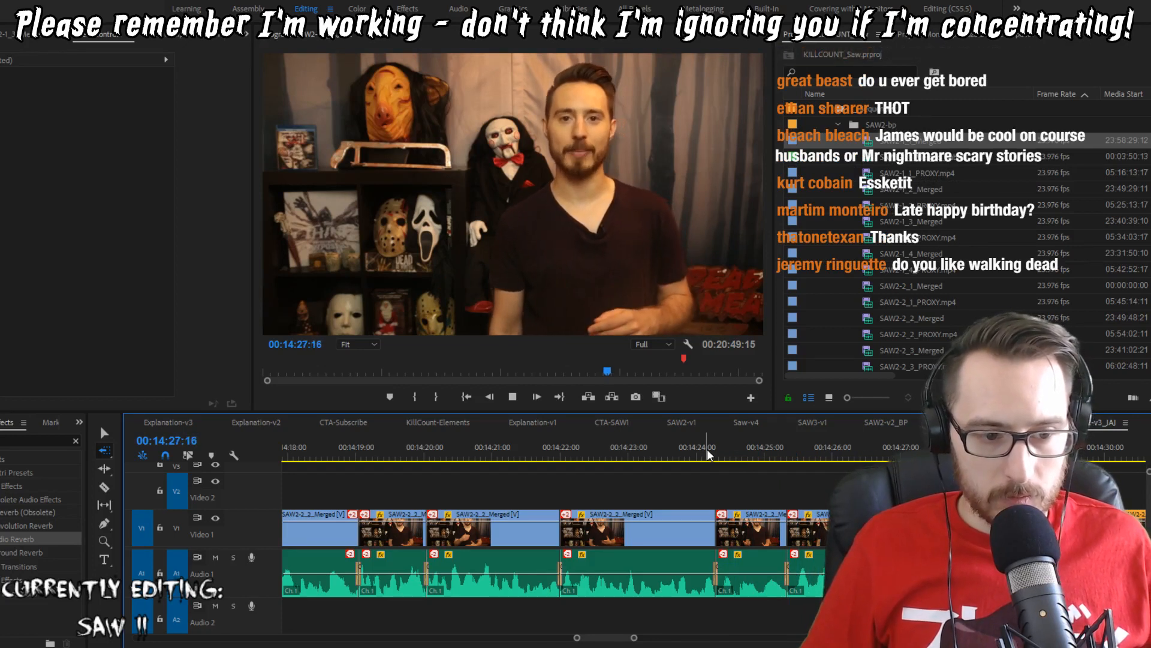
{"action": "key", "text": "Up"}
{"action": "key", "text": "Right"}
{"action": "key", "text": "q"}
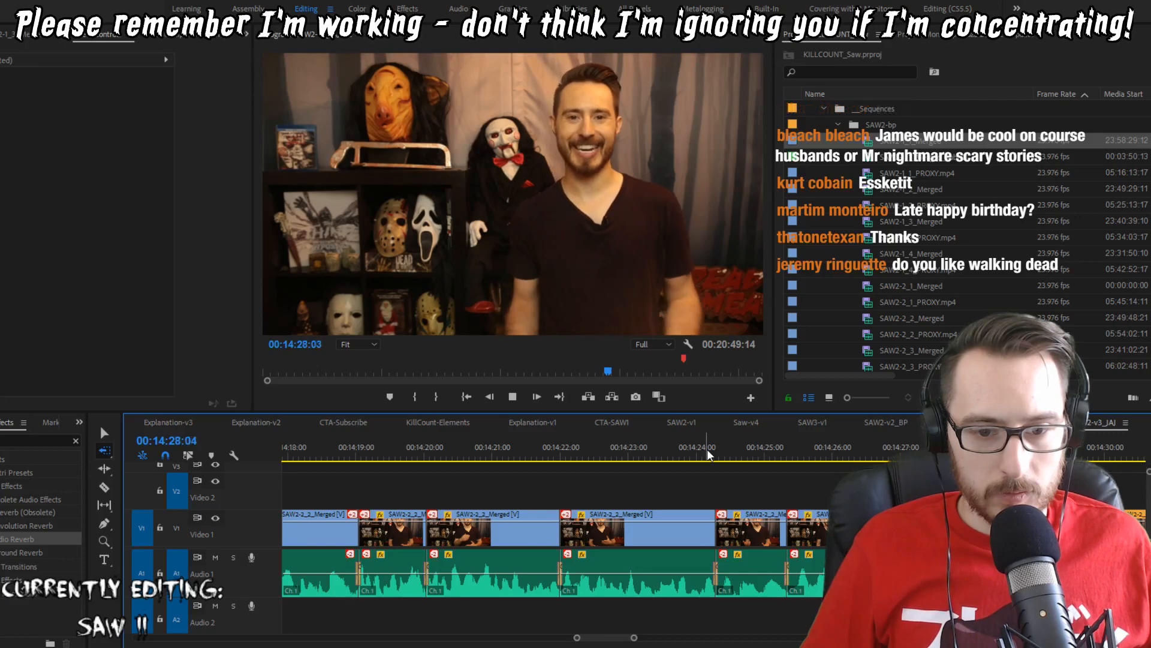
{"action": "key", "text": "space"}
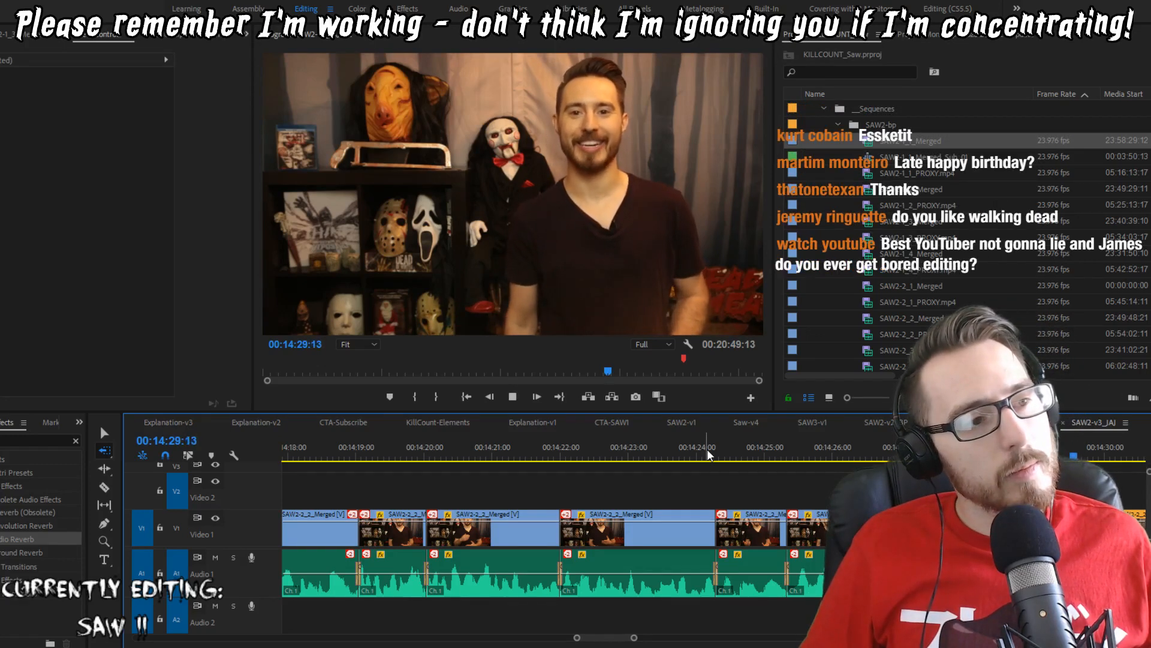
{"action": "key", "text": "space"}
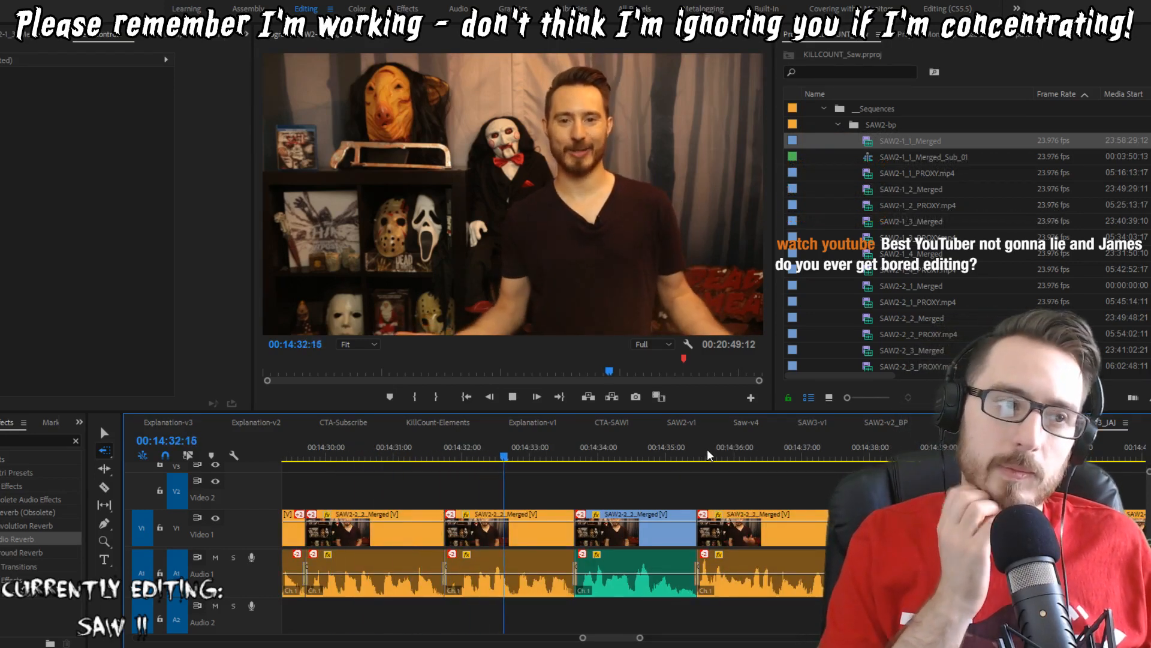
Step: Replay the orange clips from 00:14:27:23 and ripple-delete the first two of them
{"action": "key", "text": "Up"}
{"action": "key", "text": "Up"}
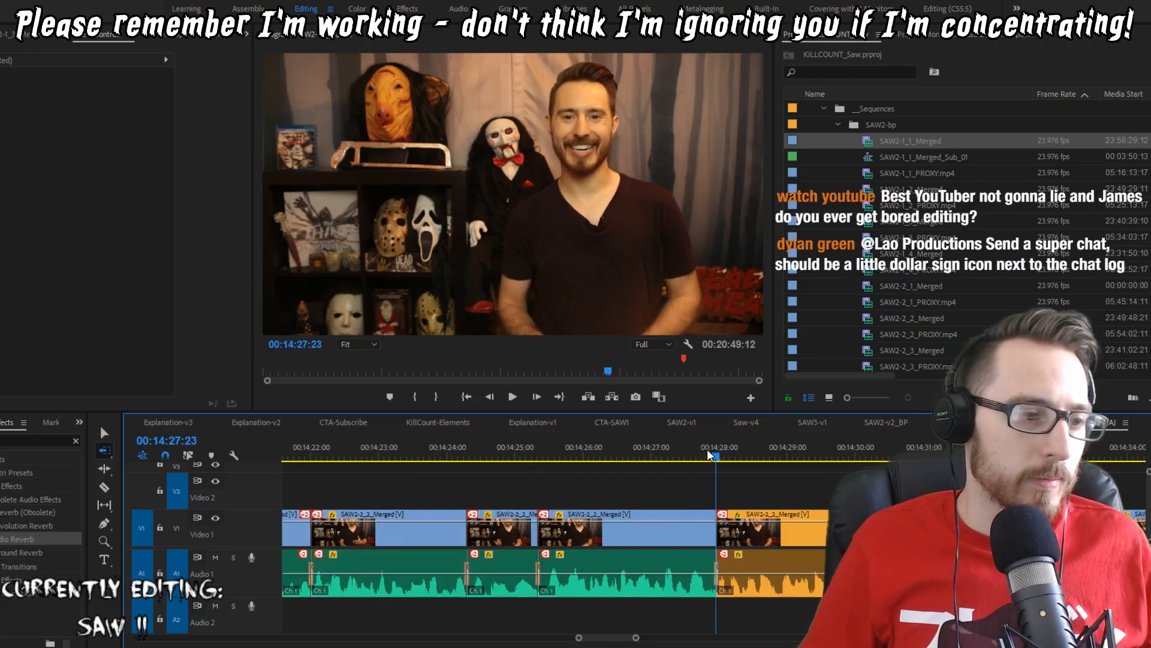
{"action": "key", "text": "space"}
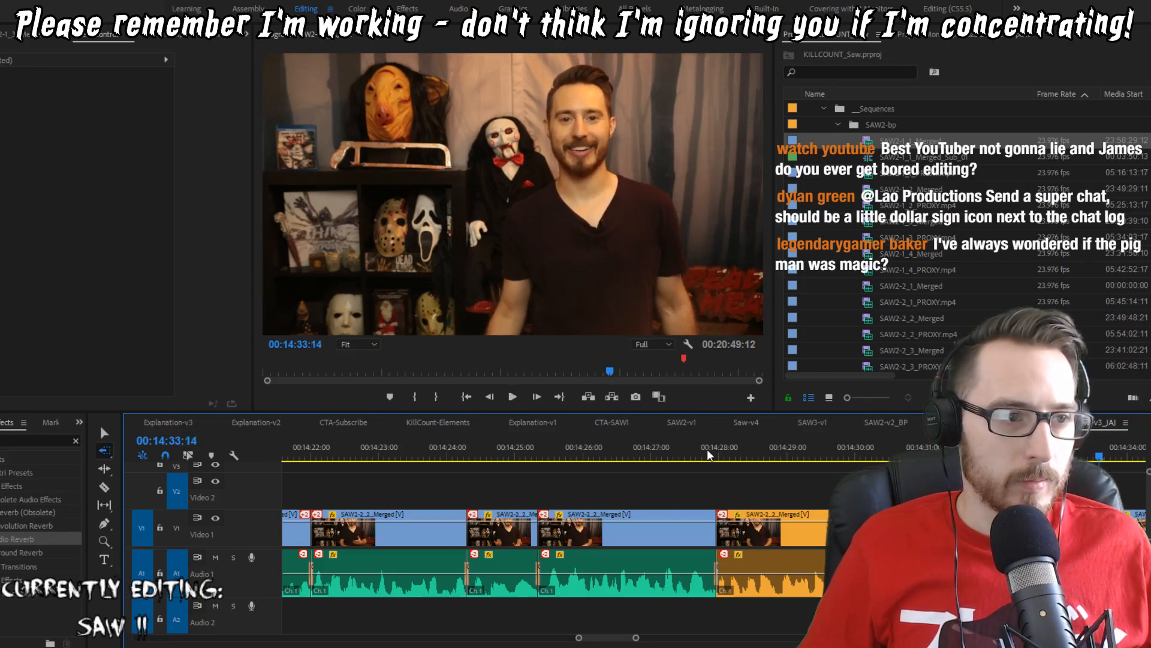
{"action": "left_click", "coordinate": [705, 454]}
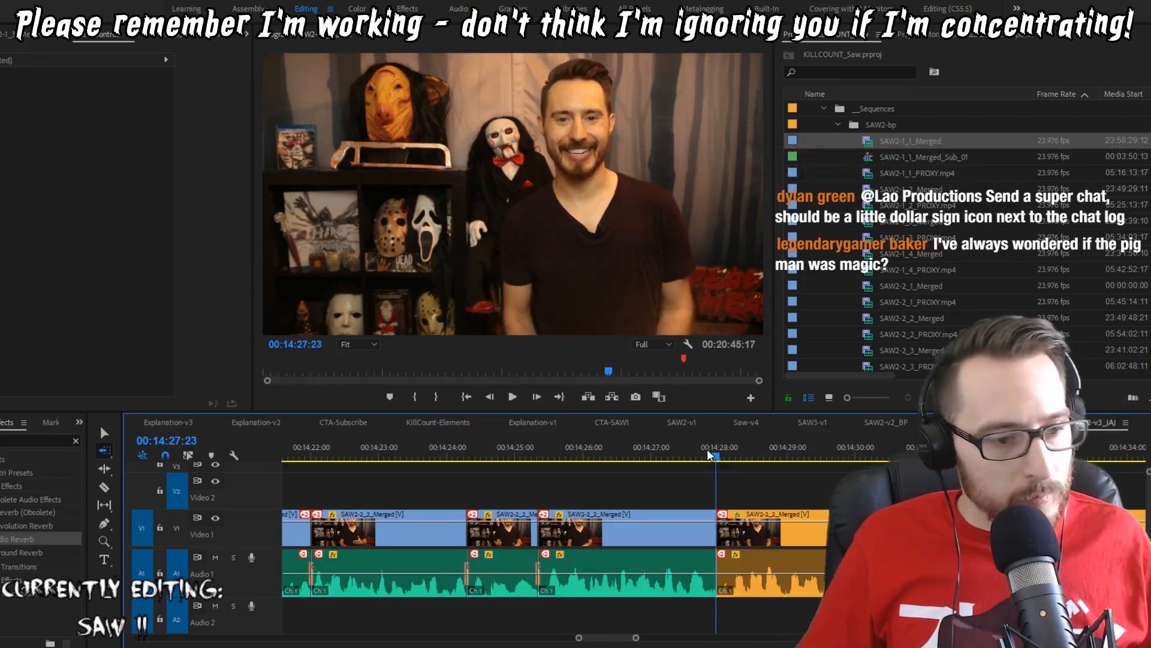
Step: Play through the new join at 00:14:27:23, ripple-trim one frame from the start of the following orange clip and replay it
{"action": "key", "text": "shift+Left"}
{"action": "key", "text": "shift+Left"}
{"action": "key", "text": "shift+Left"}
{"action": "key", "text": "space"}
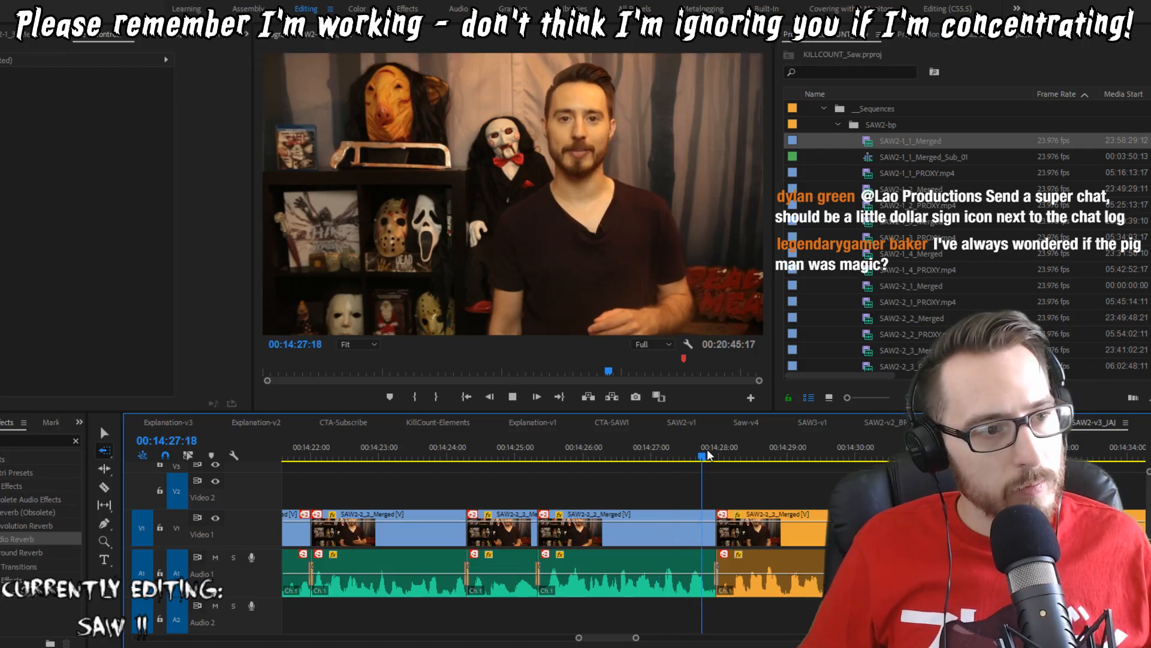
{"action": "key", "text": "Up"}
{"action": "key", "text": "Right"}
{"action": "key", "text": "q"}
{"action": "key", "text": "shift+Left"}
{"action": "key", "text": "shift+Left"}
{"action": "key", "text": "shift+Left"}
{"action": "key", "text": "shift+Left"}
{"action": "key", "text": "space"}
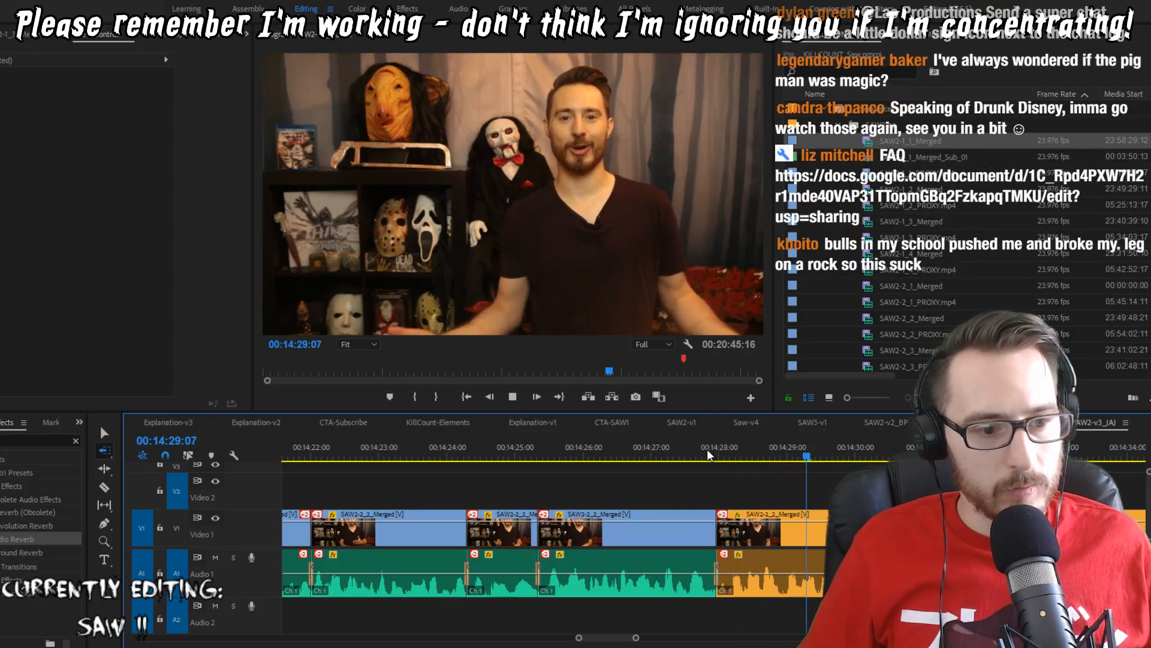
Step: Ripple-trim another frame at the 00:14:27:23 join and three frames after 00:14:29:19, replaying the affected cuts
{"action": "key", "text": "space"}
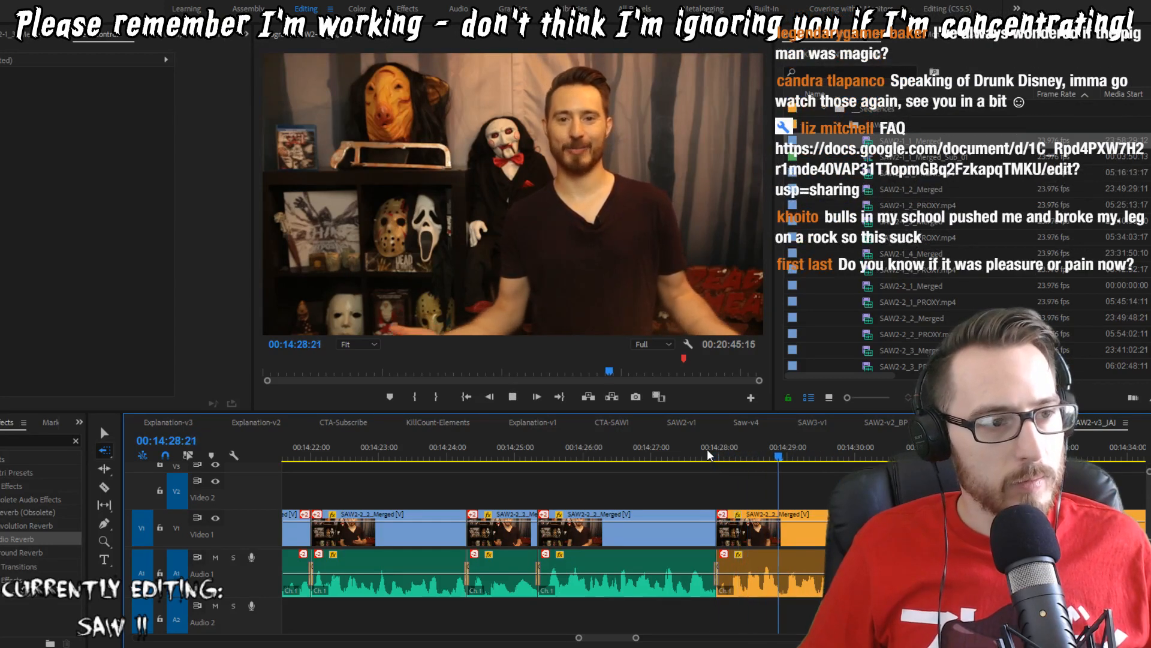
{"action": "key", "text": "Up"}
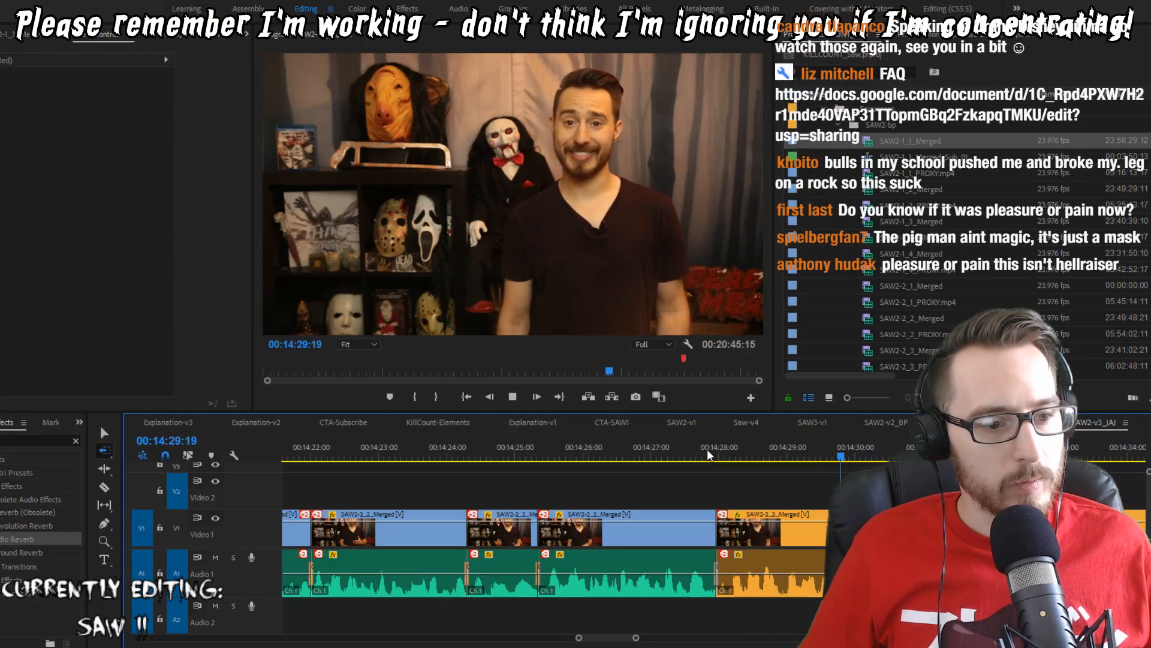
{"action": "key", "text": "space"}
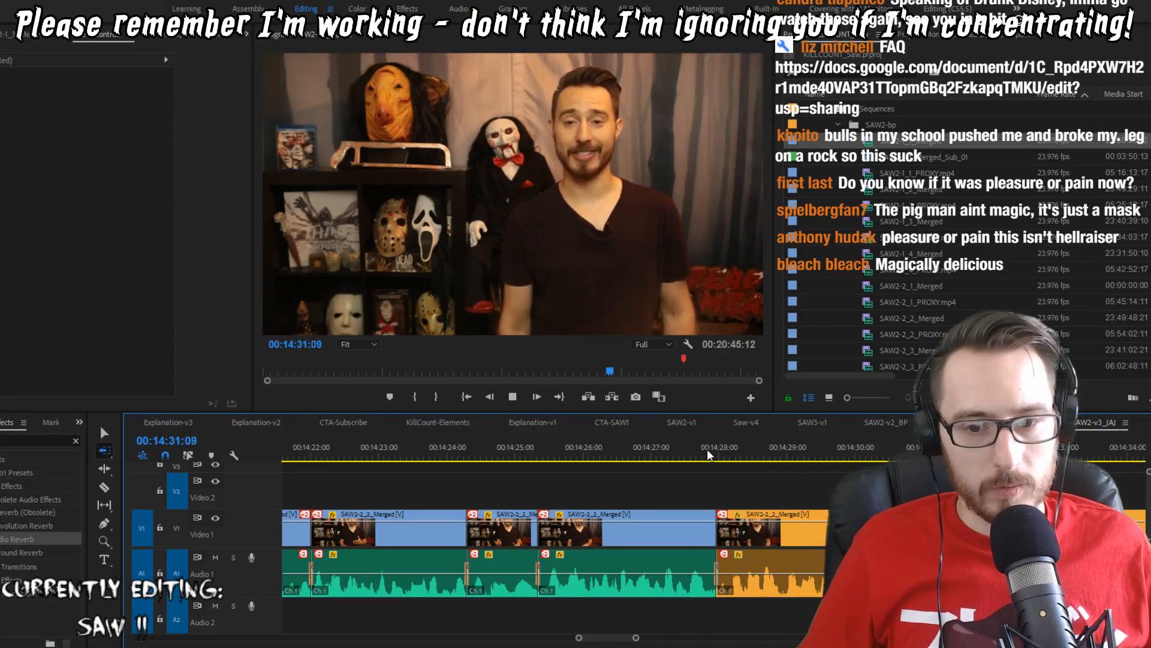
{"action": "key", "text": "Up"}
{"action": "key", "text": "space"}
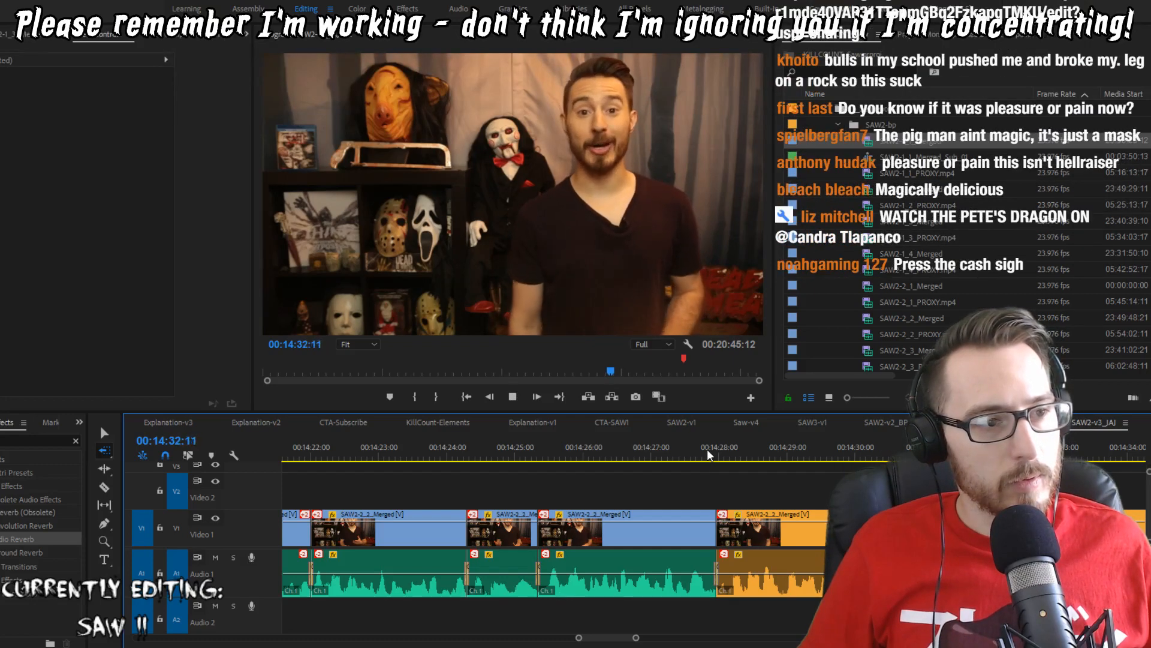
Step: Play the orange clips through to about 00:14:44 and go back over the preceding cuts to recheck the passage
{"action": "key", "text": "space"}
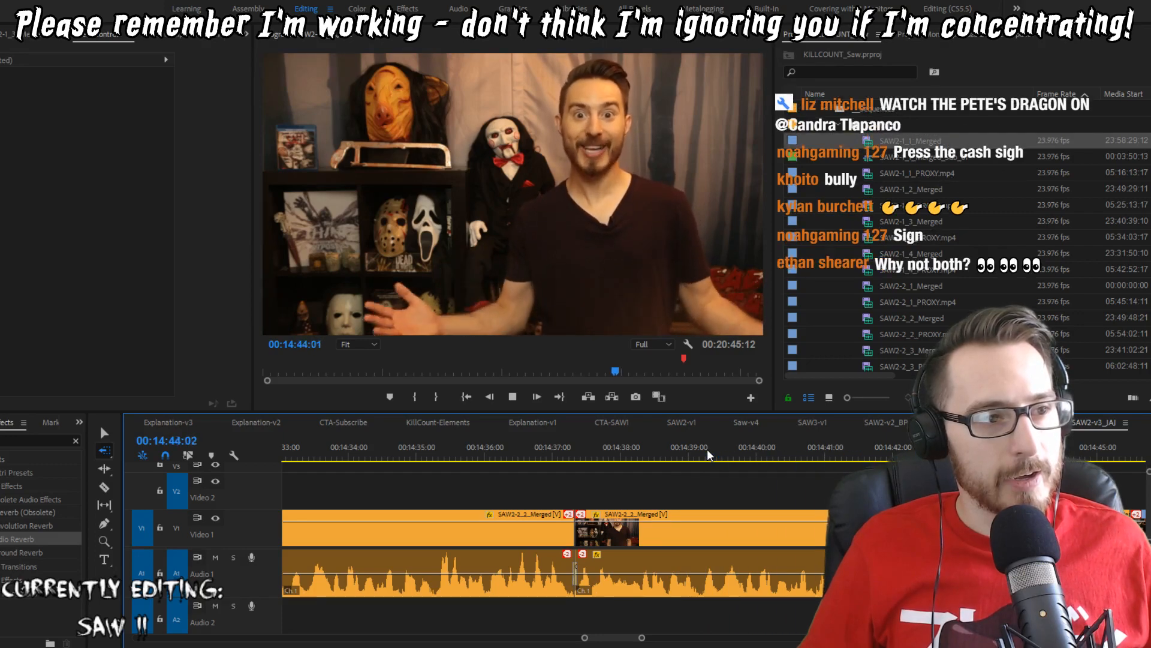
{"action": "key", "text": "space"}
{"action": "key", "text": "Up"}
{"action": "key", "text": "Up"}
{"action": "key", "text": "Up"}
{"action": "key", "text": "Up"}
{"action": "key", "text": "Up"}
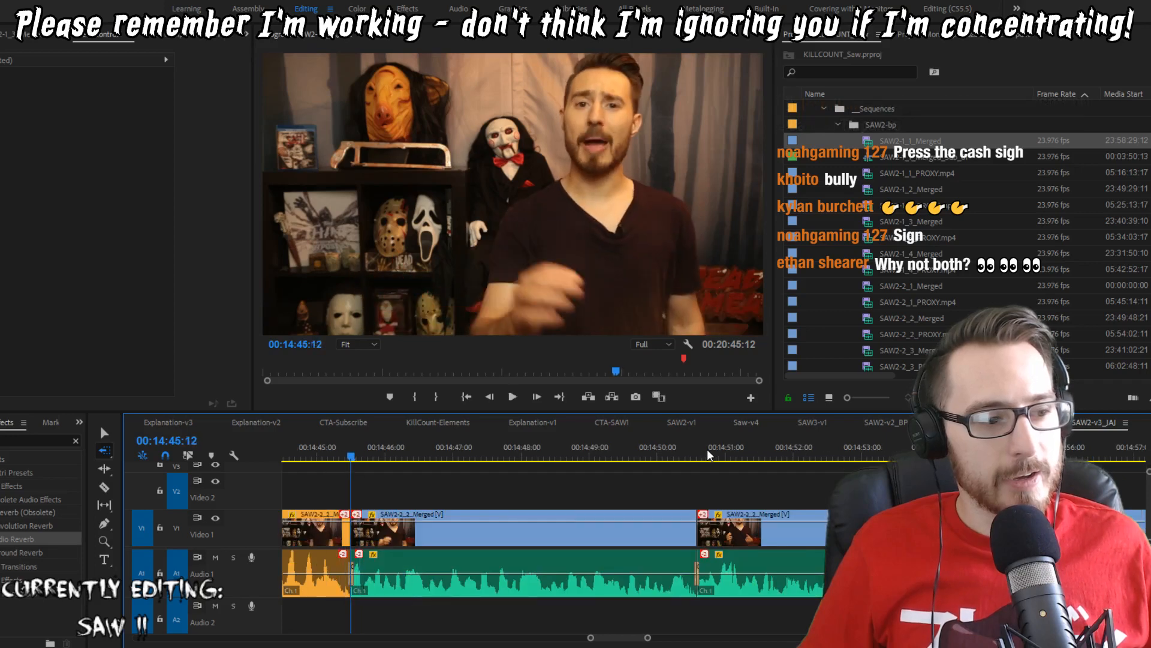
{"action": "key", "text": "Up"}
{"action": "key", "text": "space"}
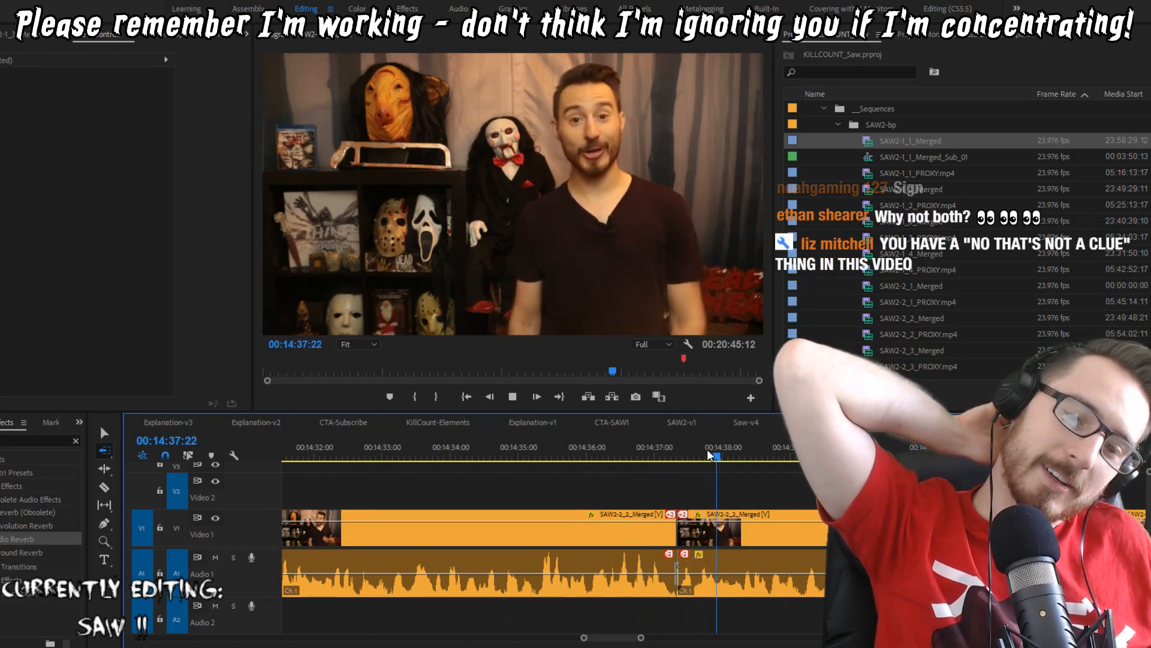
Step: Replay the long orange clip from about 00:14:31 to 00:14:36:06, listening for where its line can end
{"action": "key", "text": "space"}
{"action": "key", "text": "Up"}
{"action": "key", "text": "space"}
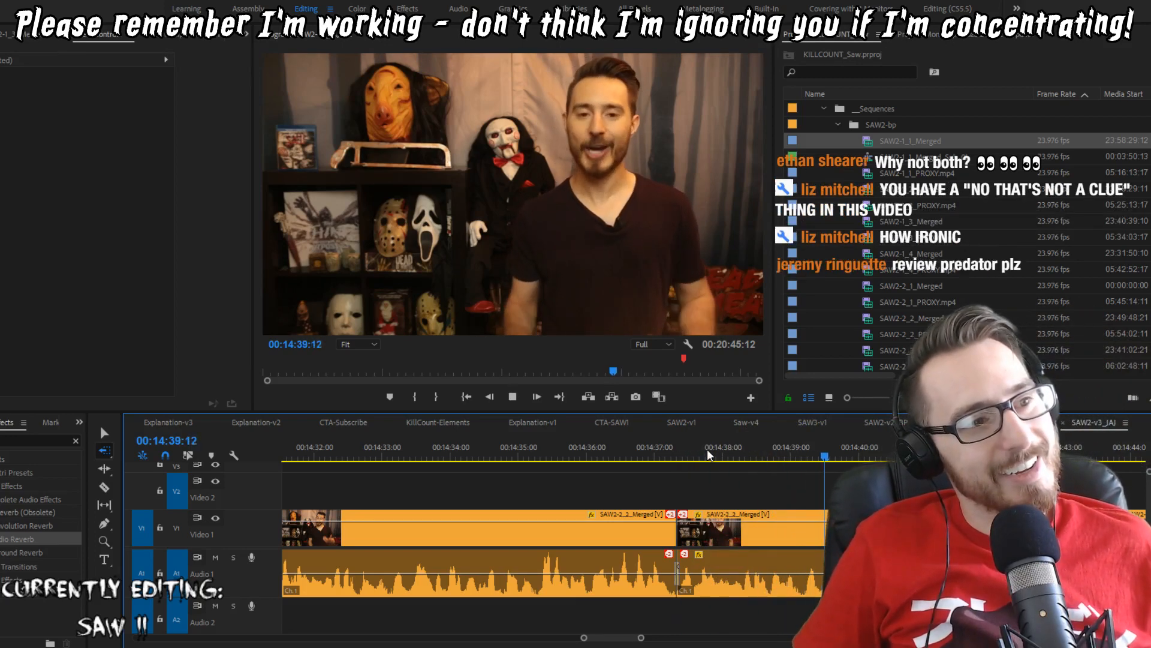
{"action": "key", "text": "space"}
{"action": "key", "text": "Up"}
{"action": "key", "text": "Up"}
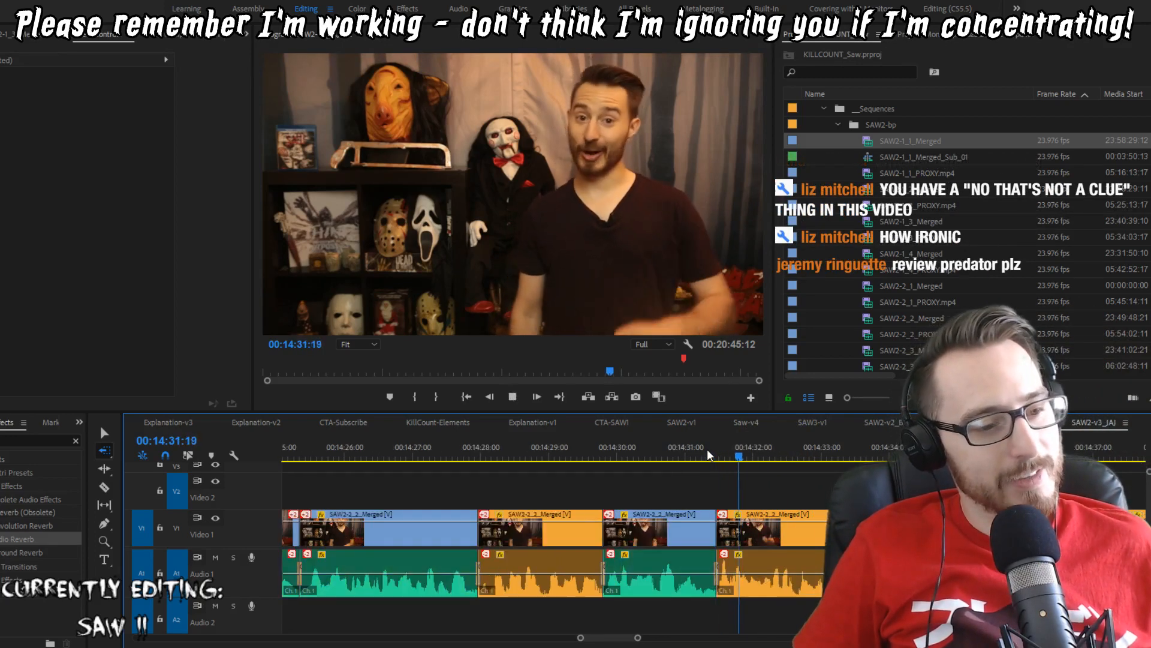
{"action": "key", "text": "space"}
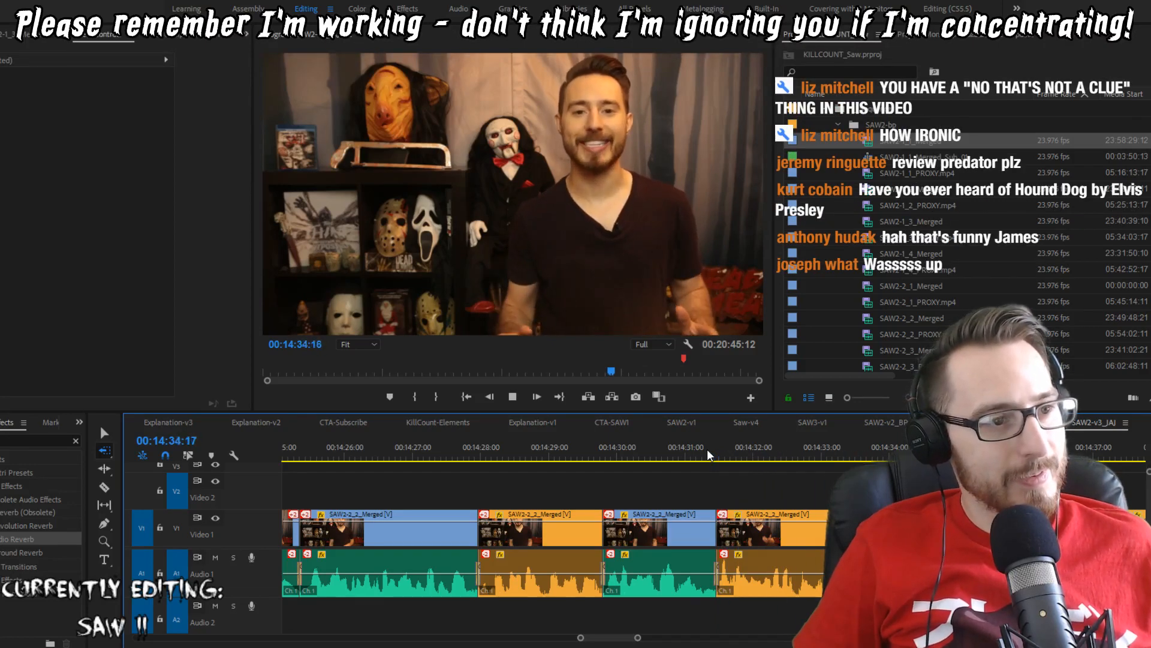
{"action": "key", "text": "space"}
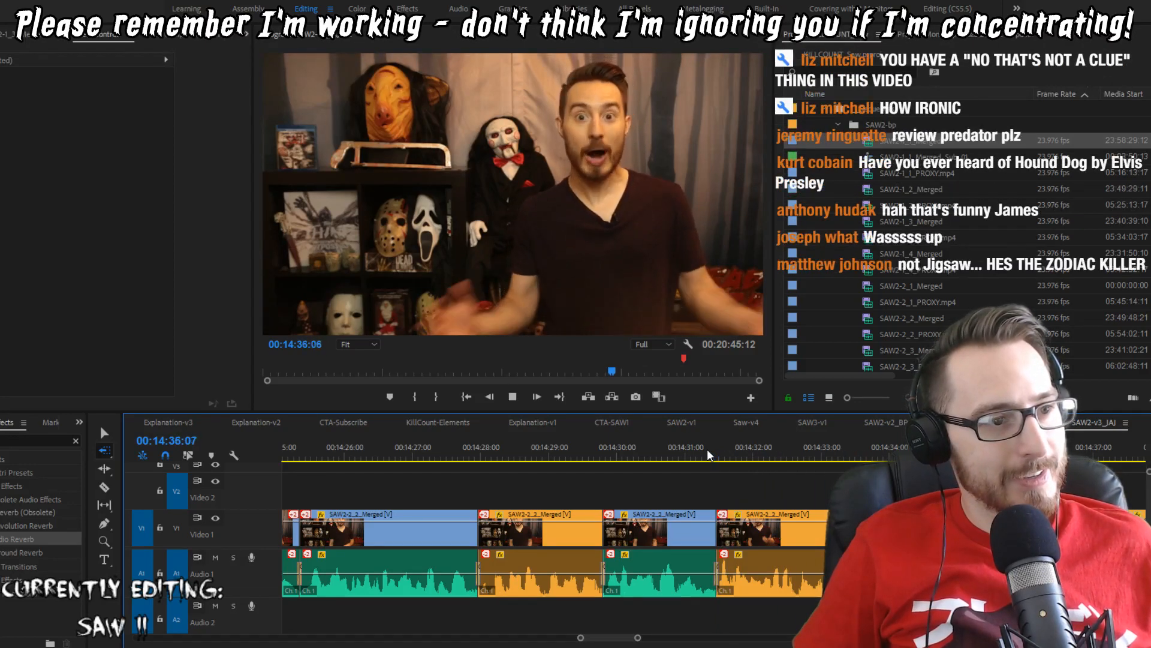
Step: Mark the range from 00:14:36:07 to the start of the short orange clip after 00:14:43 and extract it, closing the gap
{"action": "key", "text": "Left"}
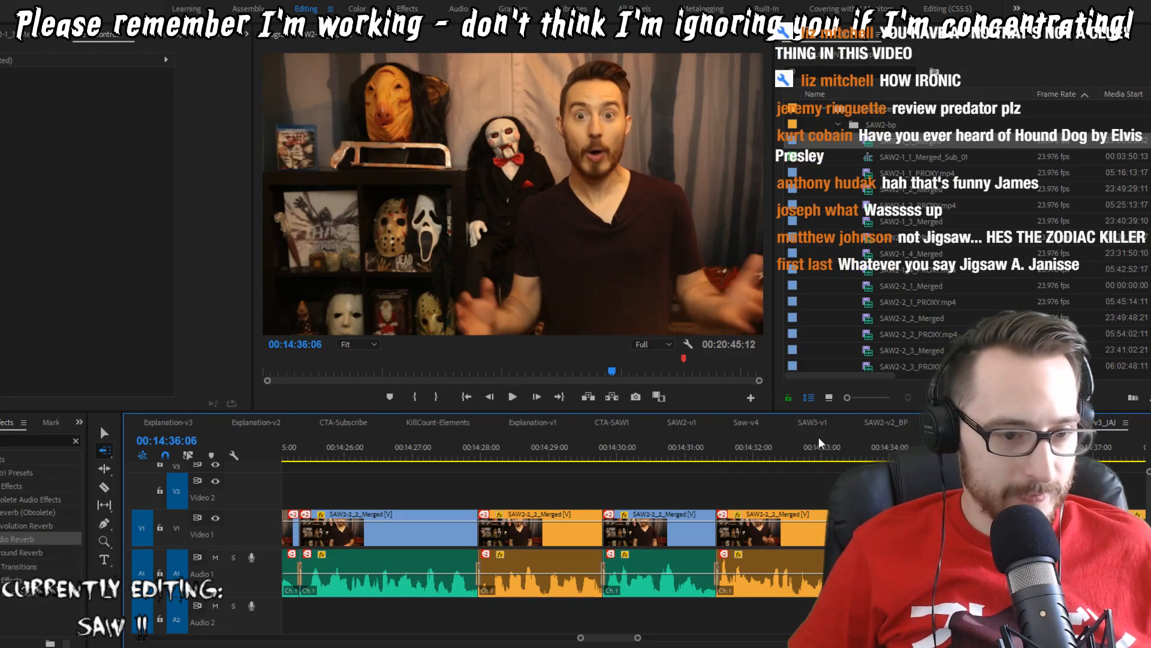
{"action": "left_click", "coordinate": [869, 528]}
{"action": "key", "text": "v"}
{"action": "left_click", "coordinate": [870, 492]}
{"action": "left_click", "coordinate": [870, 528]}
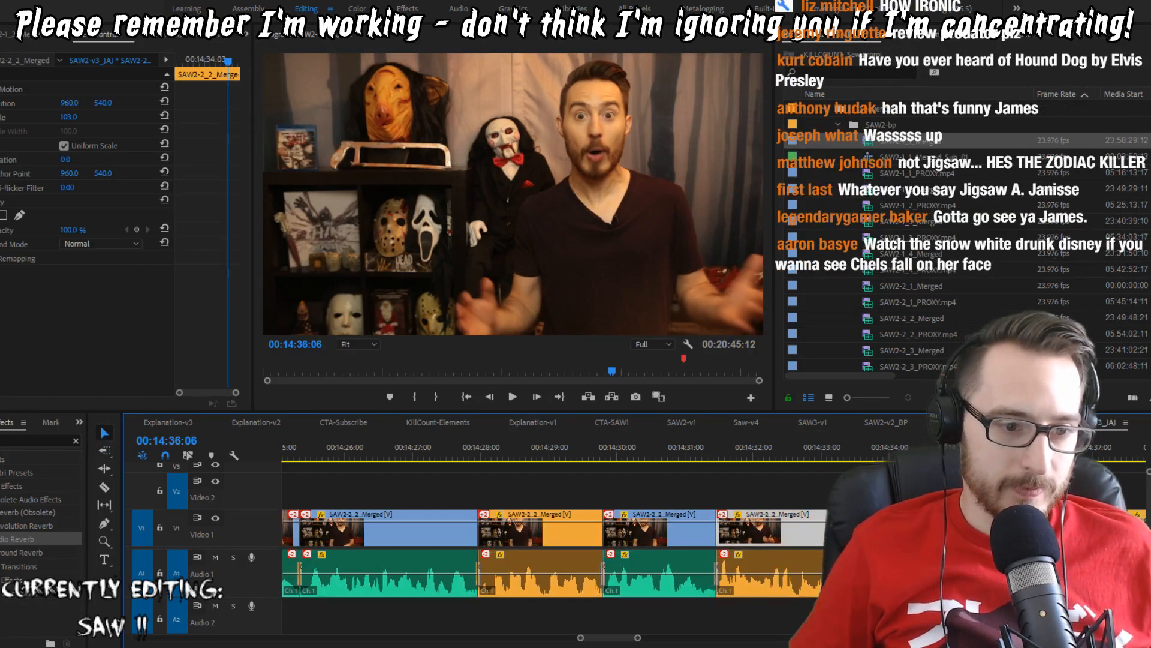
{"action": "key", "text": "ctrl+alt+Right"}
{"action": "key", "text": "Up"}
{"action": "key", "text": "space"}
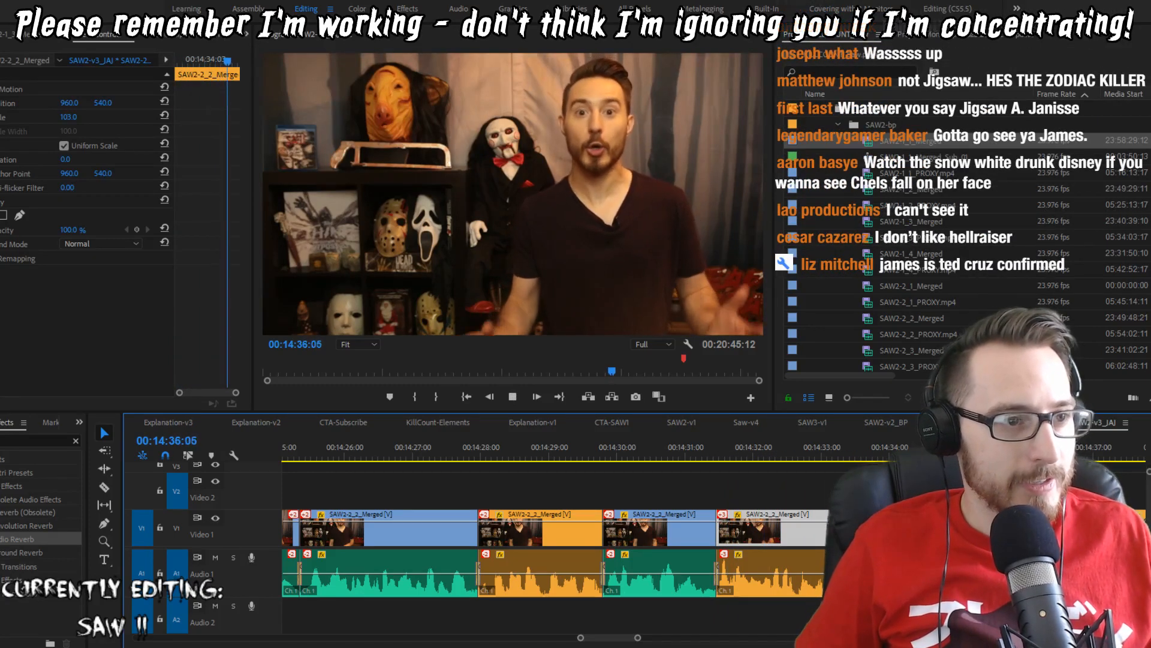
{"action": "key", "text": "space"}
{"action": "key", "text": "i"}
{"action": "key", "text": "Down"}
{"action": "key", "text": "Down"}
{"action": "key", "text": "space"}
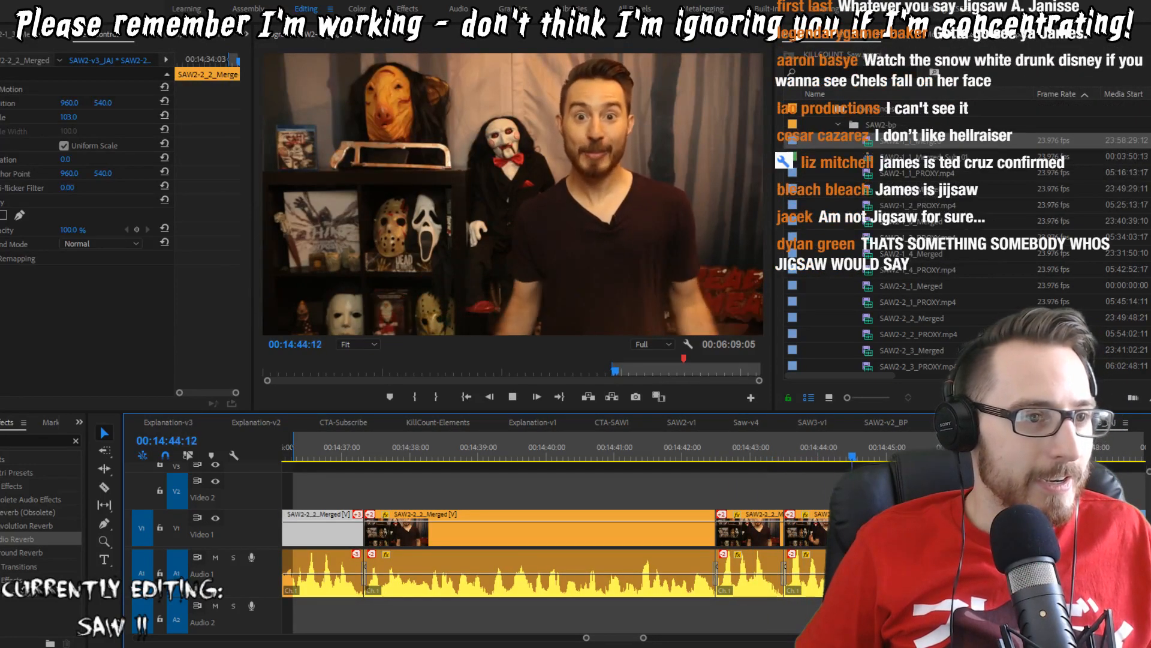
{"action": "key", "text": "o"}
{"action": "key", "text": "apostrophe"}
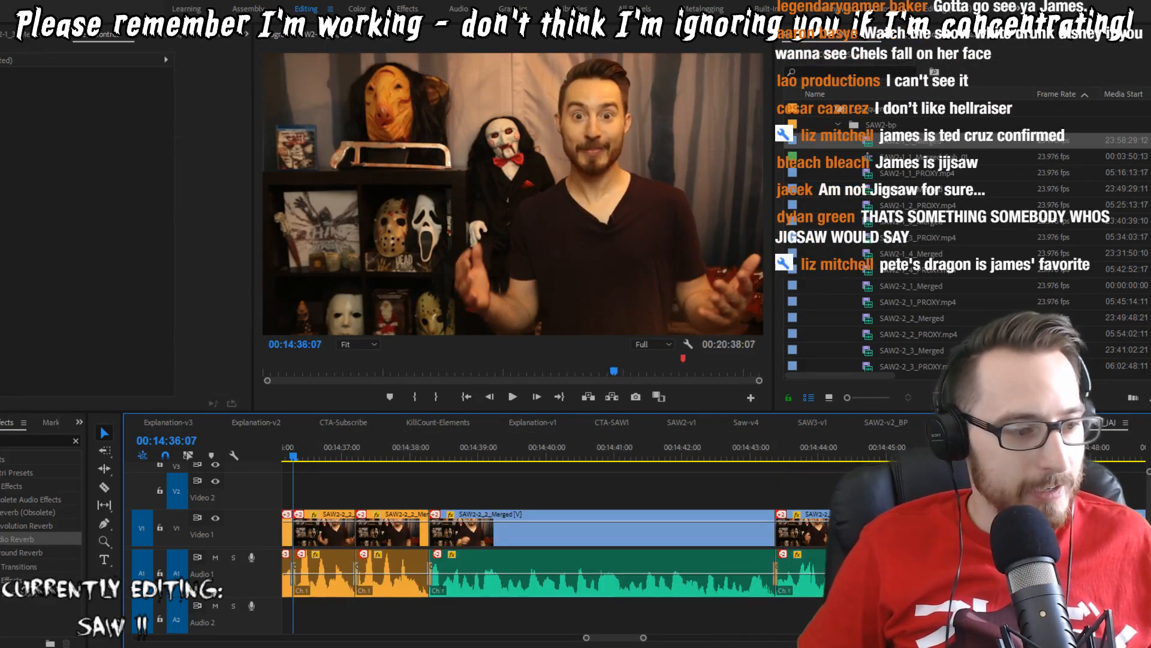
Step: Ripple-extend the end of the long orange clip before 00:14:36:07 by one frame and play through the cut
{"action": "key", "text": "shift+space"}
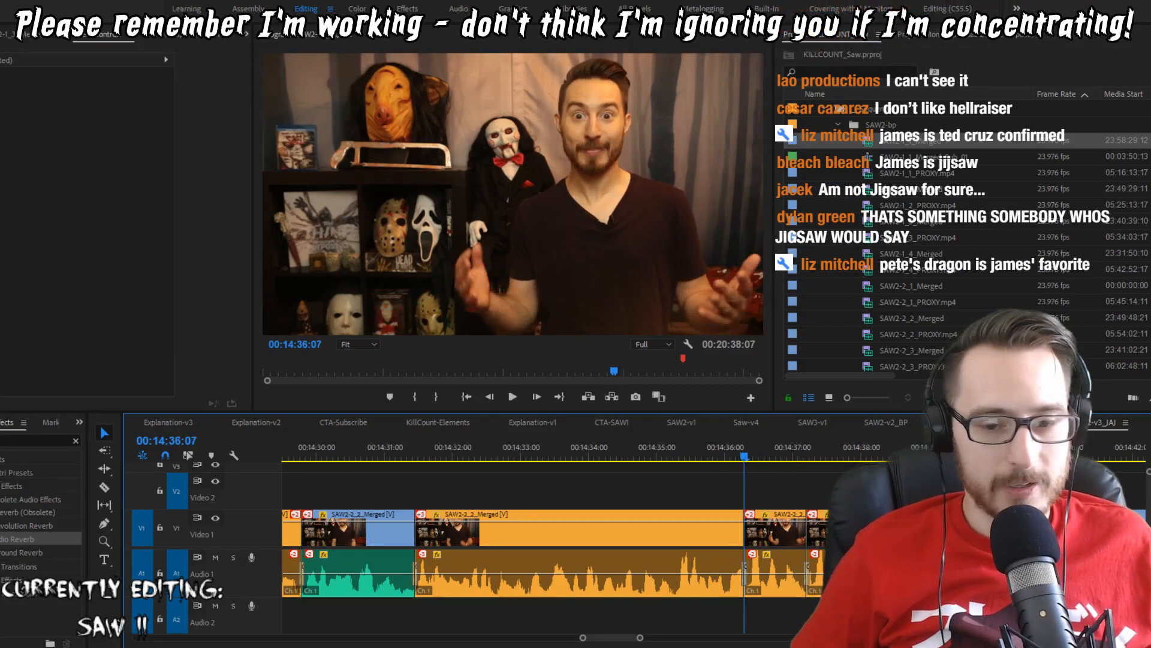
{"action": "left_click", "coordinate": [737, 545]}
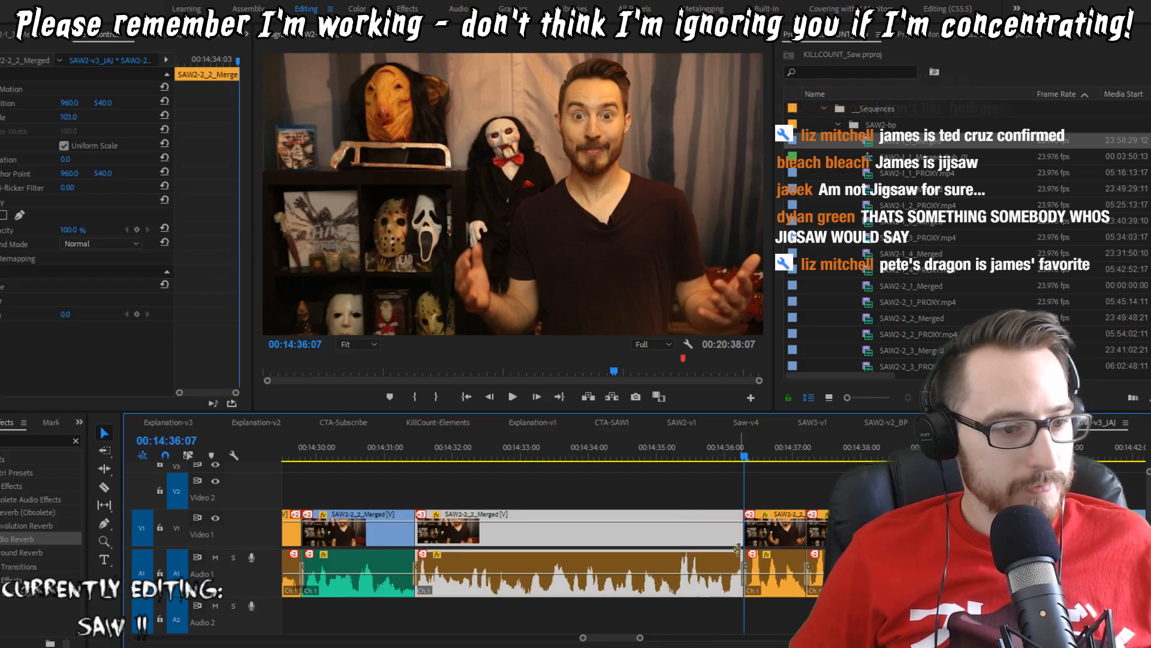
{"action": "left_click", "coordinate": [743, 539]}
{"action": "left_click", "coordinate": [722, 494]}
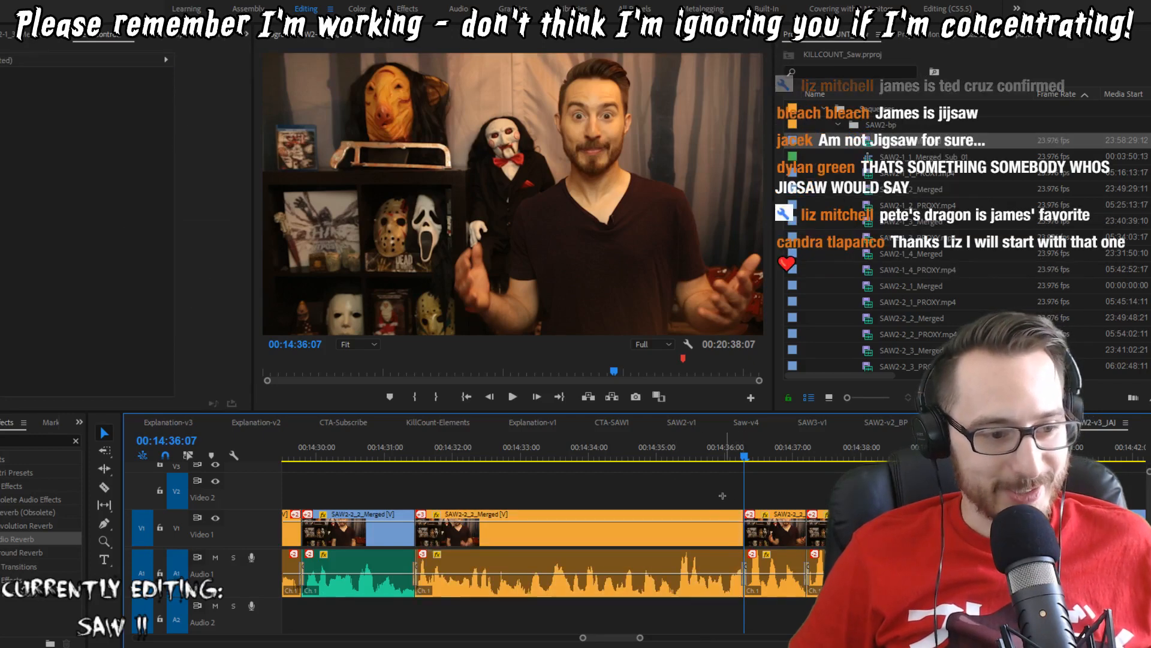
{"action": "left_click", "coordinate": [728, 527]}
{"action": "left_click_drag", "start_coordinate": [739, 540], "coordinate": [743, 539]}
{"action": "left_click", "coordinate": [679, 443]}
{"action": "key", "text": "space"}
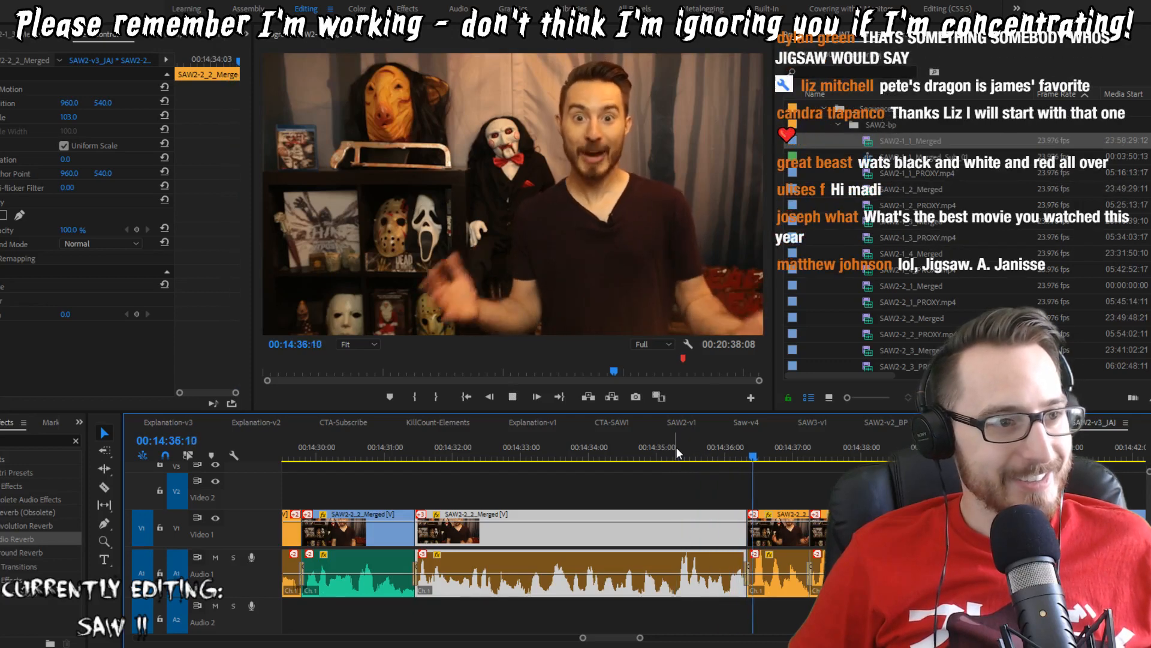
Step: Ripple-delete the second short orange clip, starting at about 00:14:37:07, and briefly replay the remaining one
{"action": "key", "text": "space"}
{"action": "key", "text": "w"}
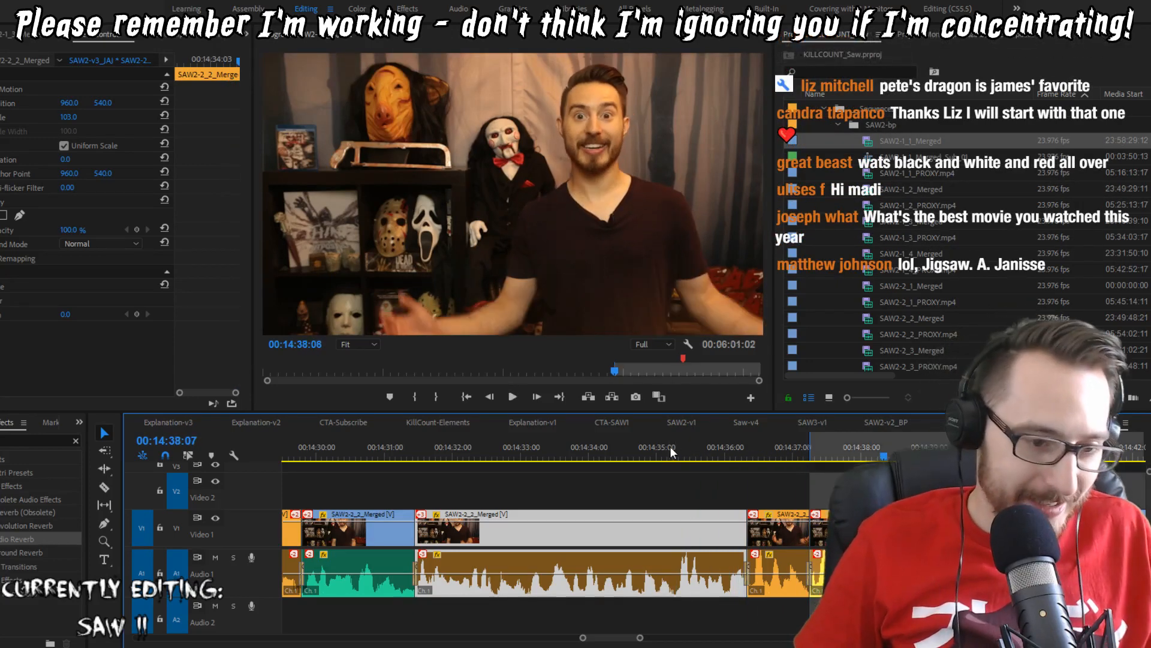
{"action": "key", "text": "Up"}
{"action": "key", "text": "space"}
{"action": "key", "text": "space"}
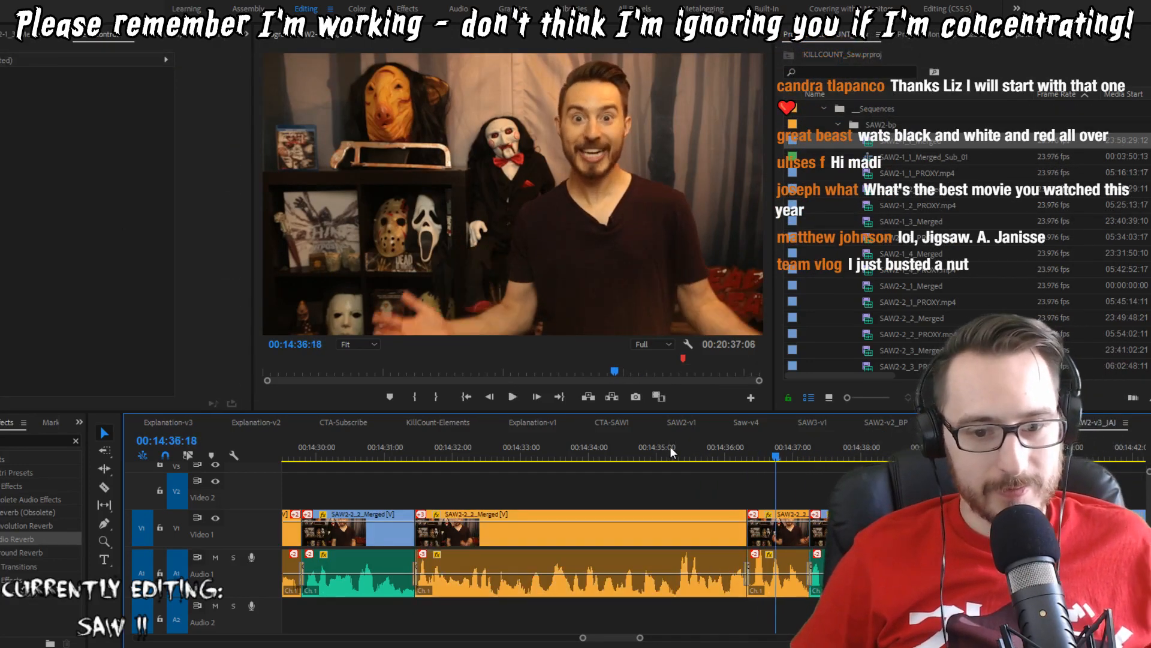
Step: Punch in on the remaining short orange clip with scale 137 and position 773.6, 676.3, previewing the framing in playback
{"action": "left_click", "coordinate": [768, 532]}
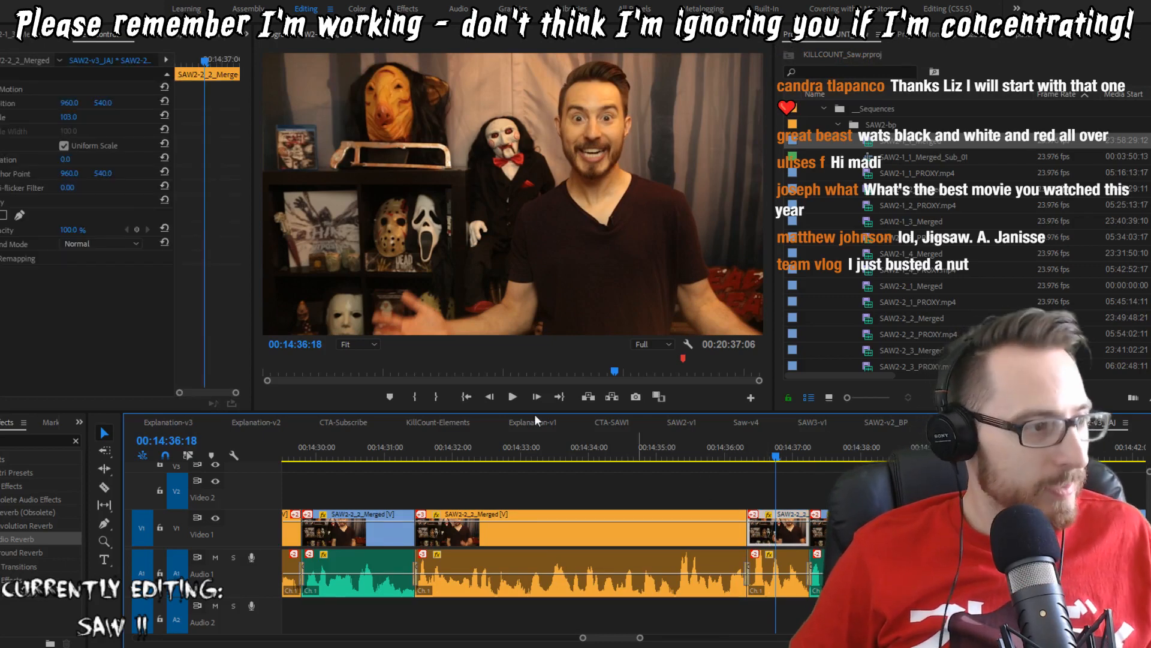
{"action": "left_click_drag", "start_coordinate": [73, 120], "coordinate": [78, 119]}
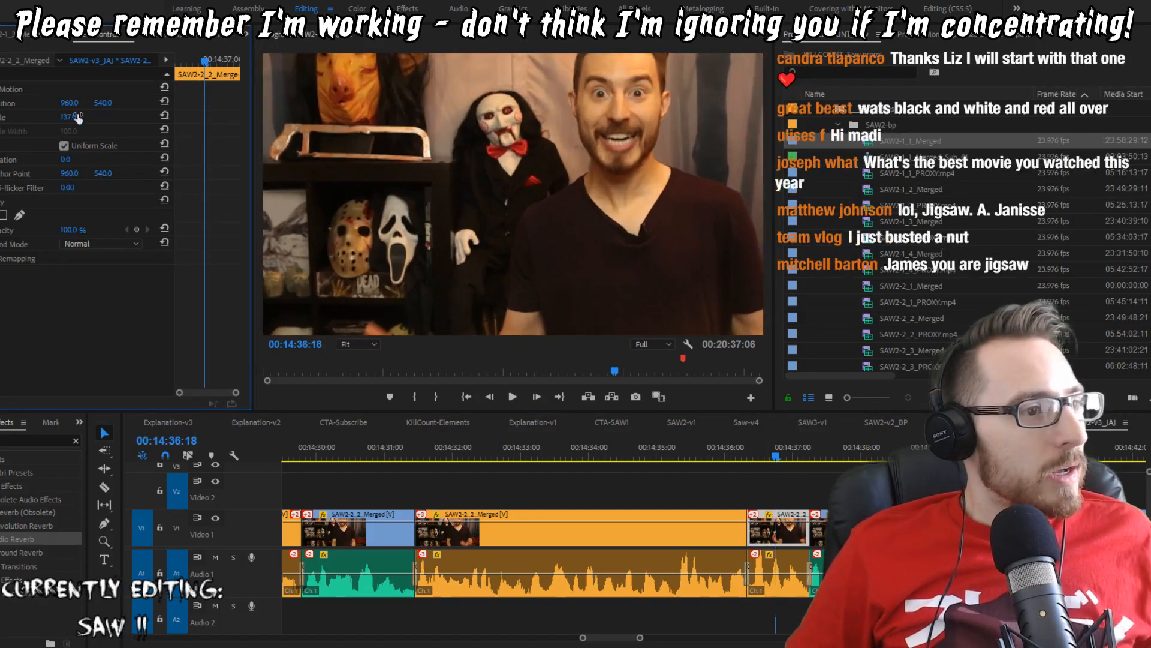
{"action": "left_click", "coordinate": [25, 94]}
{"action": "left_click_drag", "start_coordinate": [638, 187], "coordinate": [588, 226]}
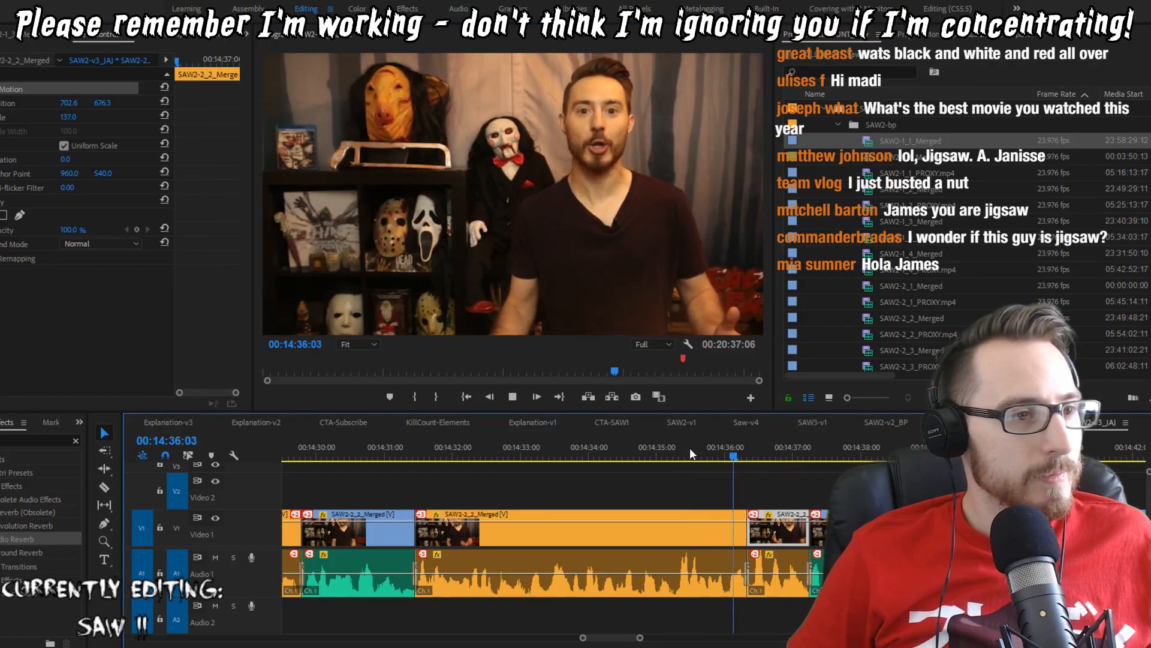
{"action": "key", "text": "space"}
{"action": "key", "text": "space"}
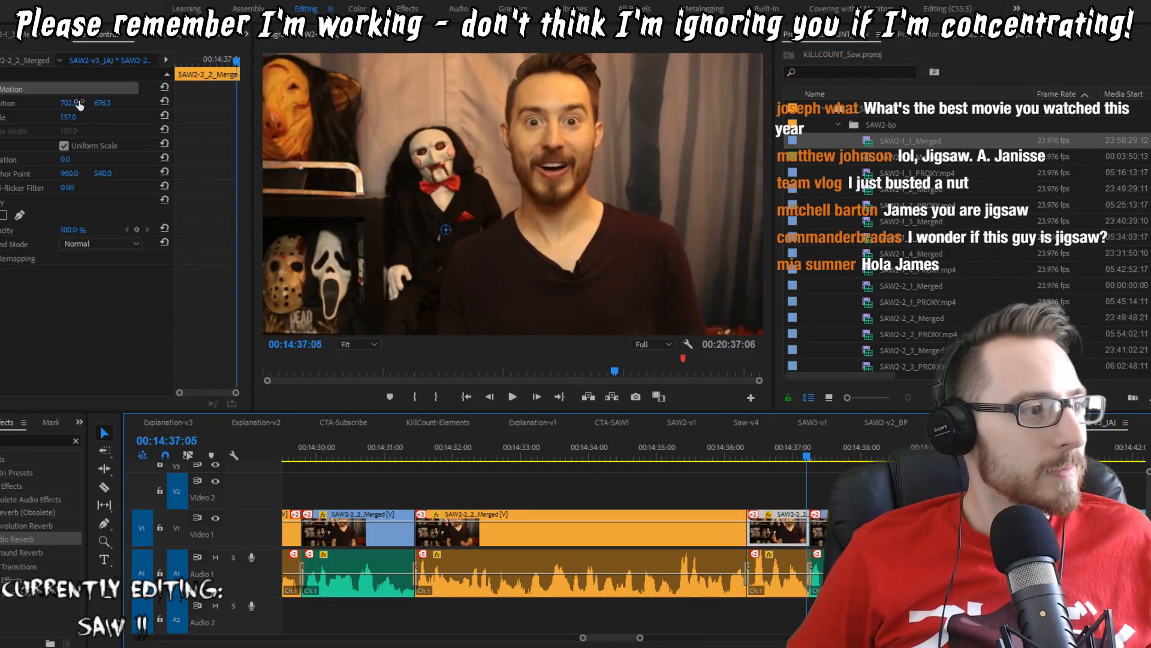
{"action": "left_click_drag", "start_coordinate": [79, 103], "coordinate": [122, 104]}
{"action": "left_click", "coordinate": [705, 450]}
{"action": "key", "text": "space"}
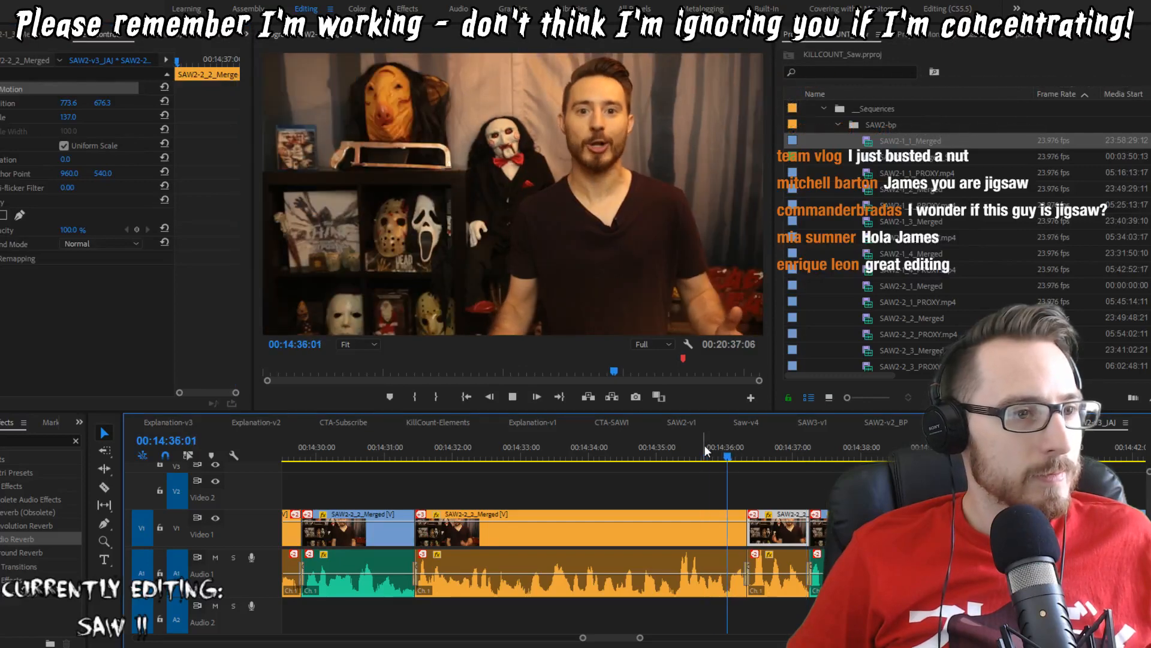
{"action": "key", "text": "space"}
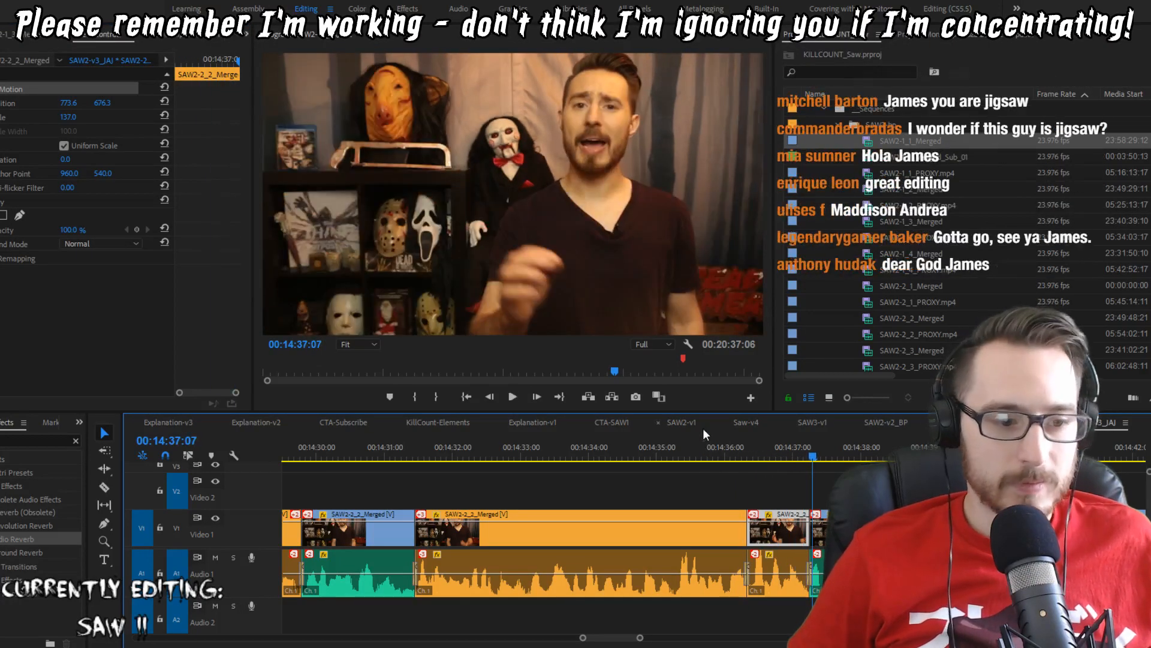
Step: Replay the lead-in to the zoomed-in clip, ripple-trim one frame from that clip's end and play the new join
{"action": "key", "text": "Up"}
{"action": "key", "text": "Up"}
{"action": "key", "text": "Up"}
{"action": "key", "text": "space"}
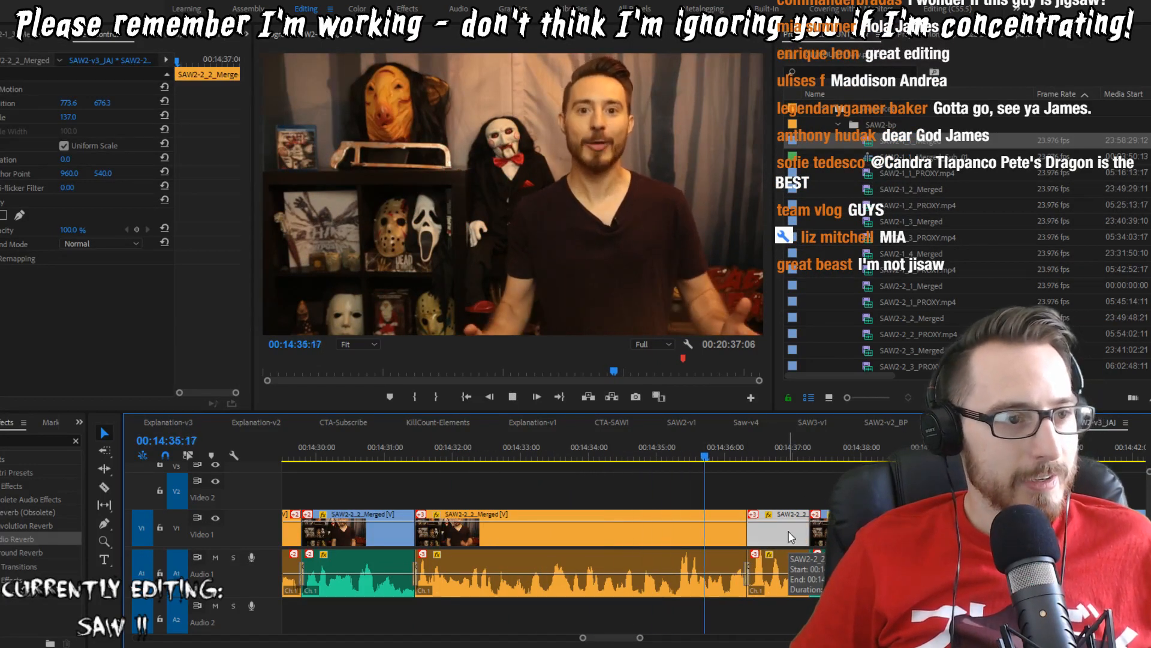
{"action": "key", "text": "space"}
{"action": "key", "text": "Up"}
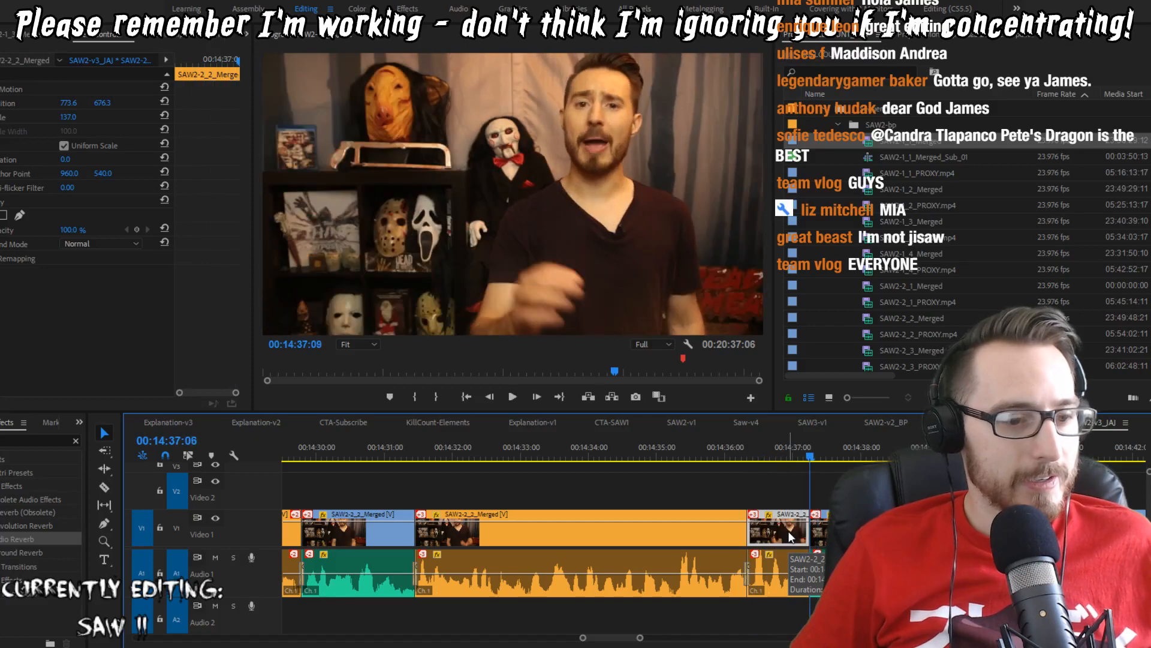
{"action": "key", "text": "Left"}
{"action": "key", "text": "w"}
{"action": "key", "text": "Up"}
{"action": "key", "text": "space"}
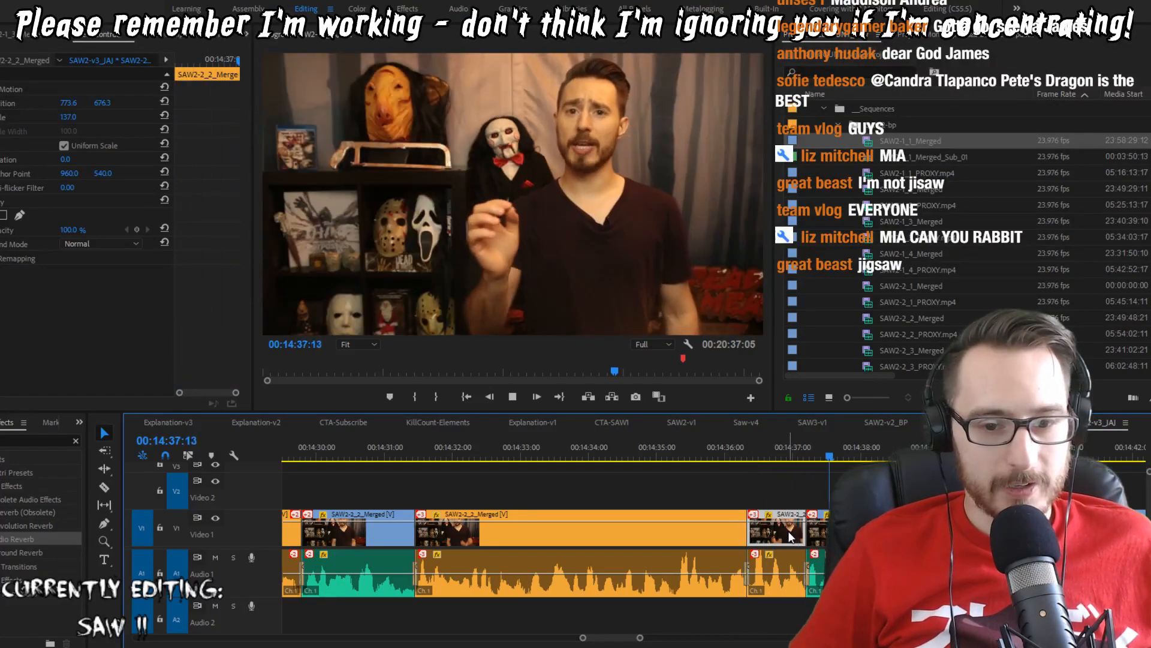
Step: Play on from the zoomed-in clip and ripple-trim two frames from the end of the blue clip, cutting it at 00:14:42:05
{"action": "key", "text": "space"}
{"action": "key", "text": "Up"}
{"action": "key", "text": "Up"}
{"action": "key", "text": "space"}
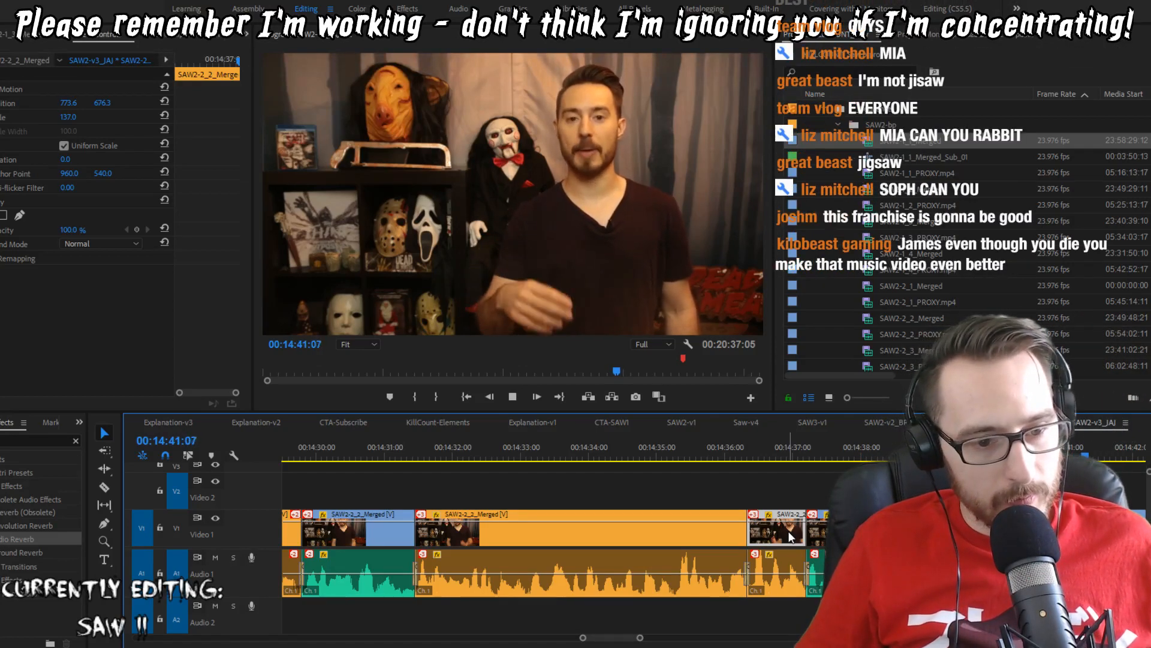
{"action": "key", "text": "space"}
{"action": "key", "text": "j"}
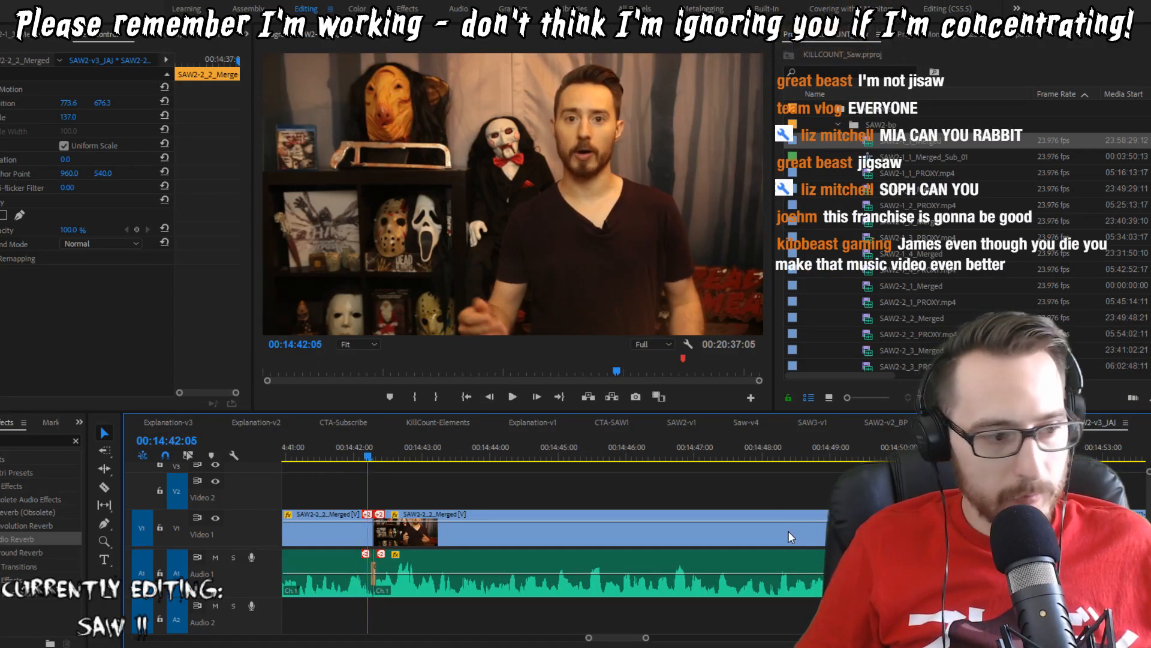
{"action": "key", "text": "l"}
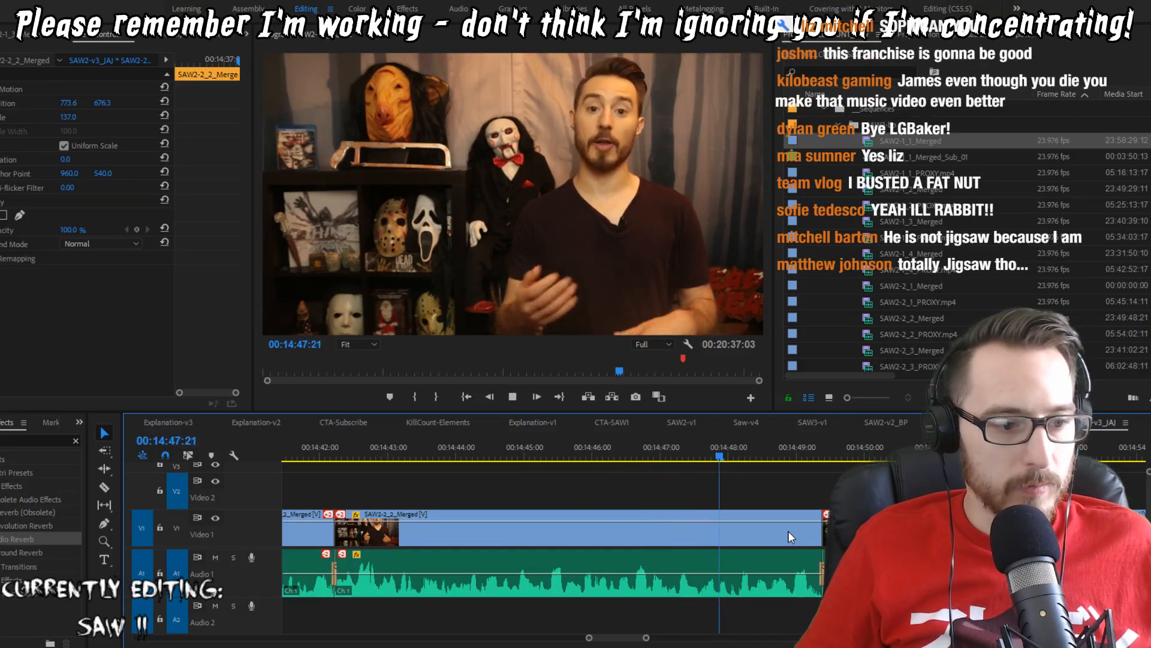
Step: Ripple-trim three frames at the next blue-clip cut, near 00:14:49:07, checking playback across it
{"action": "key", "text": "k"}
{"action": "key", "text": "w"}
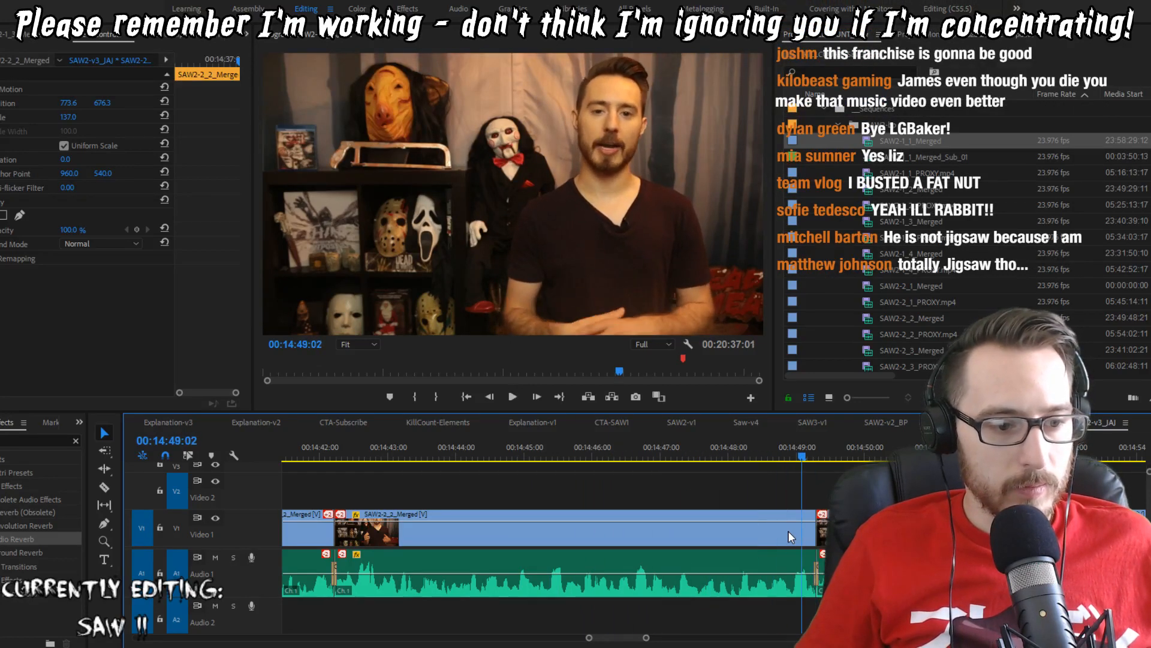
{"action": "key", "text": "l"}
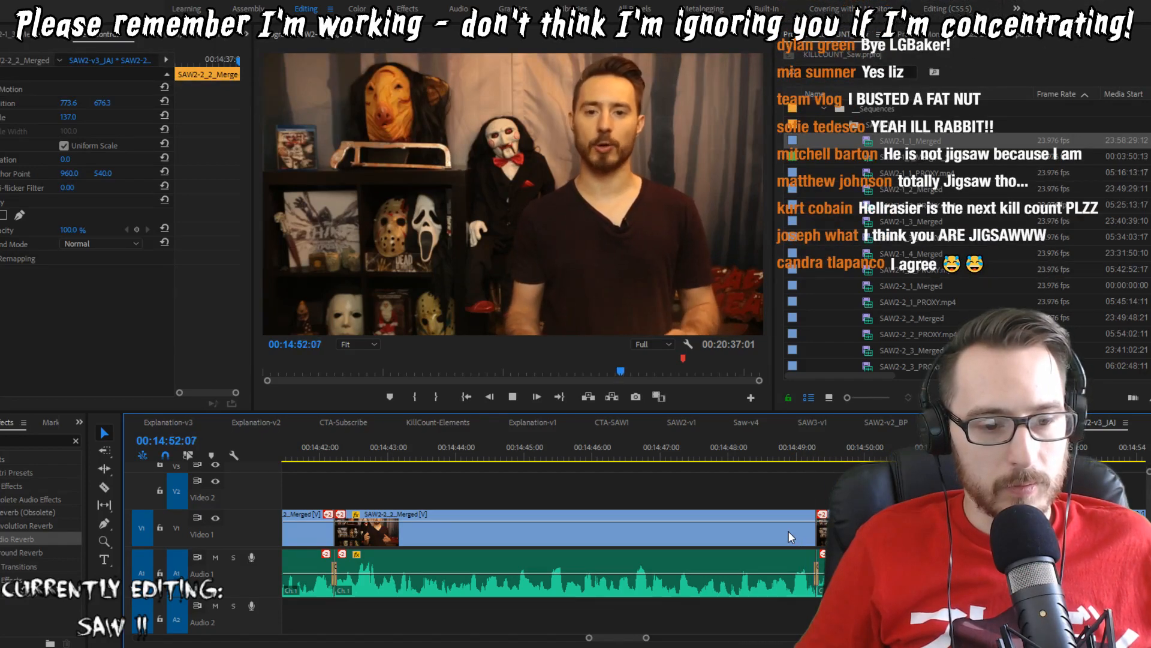
{"action": "key", "text": "space"}
{"action": "key", "text": "Up"}
{"action": "key", "text": "Up"}
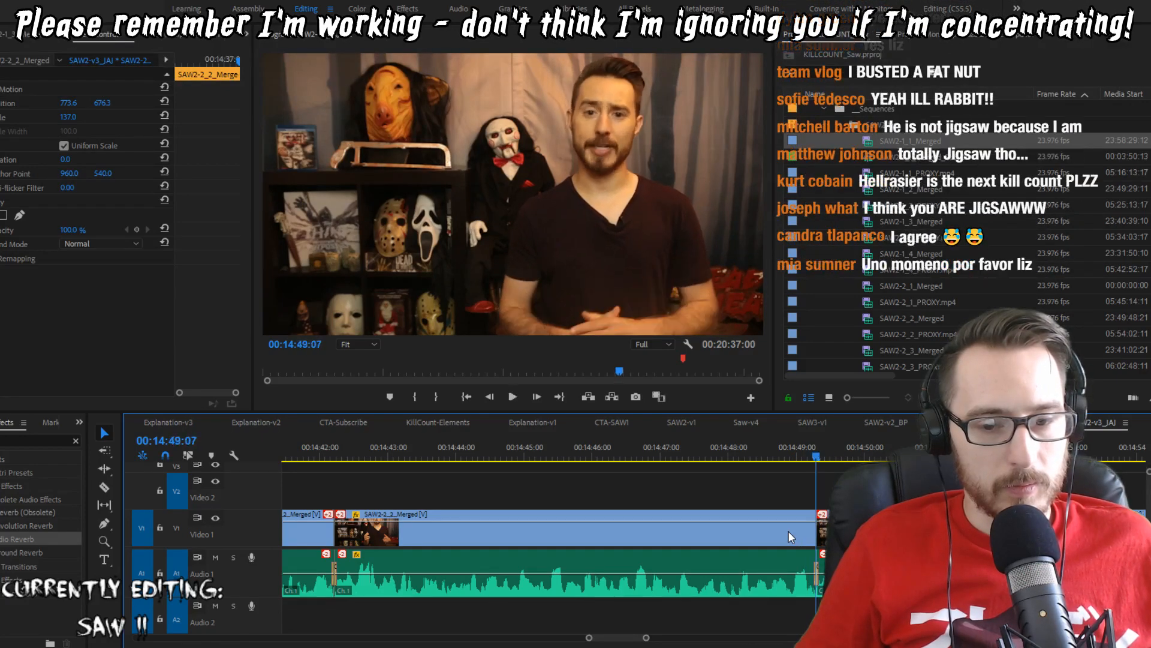
Step: Play from the 00:14:49:07 cut to 00:14:53:21 and save the project
{"action": "key", "text": "space"}
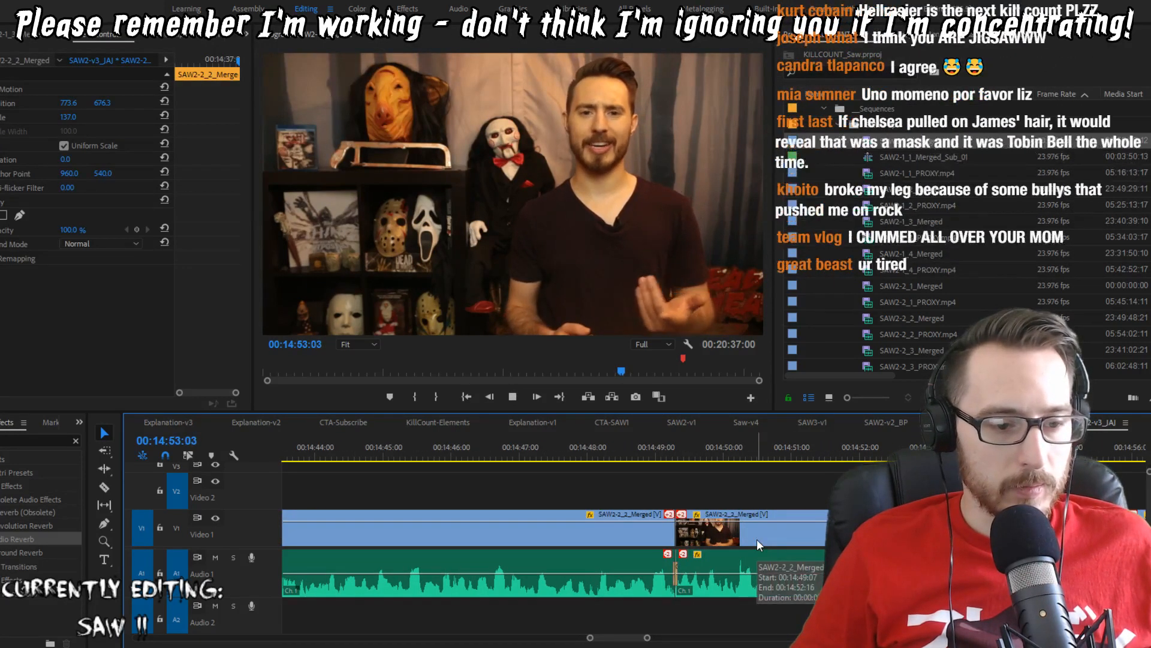
{"action": "key", "text": "space"}
{"action": "key", "text": "ctrl+s"}
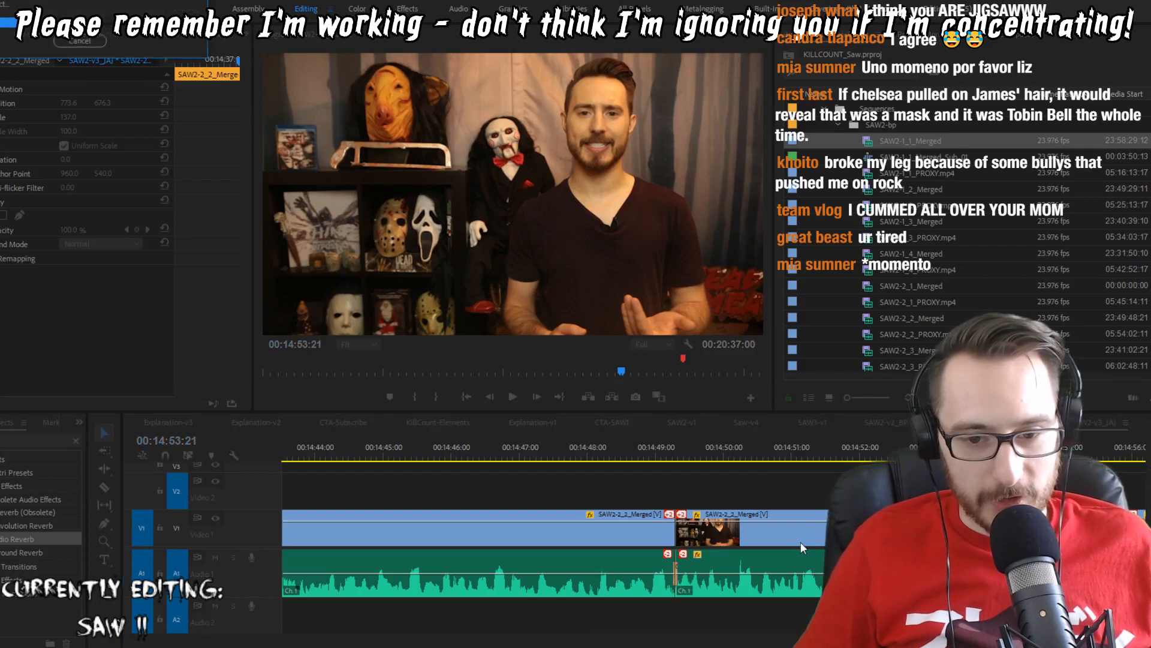
Step: Replay the cuts between 00:14:53:00 and 00:14:54:19, ripple-trimming stray frames at the joins
{"action": "key", "text": "space"}
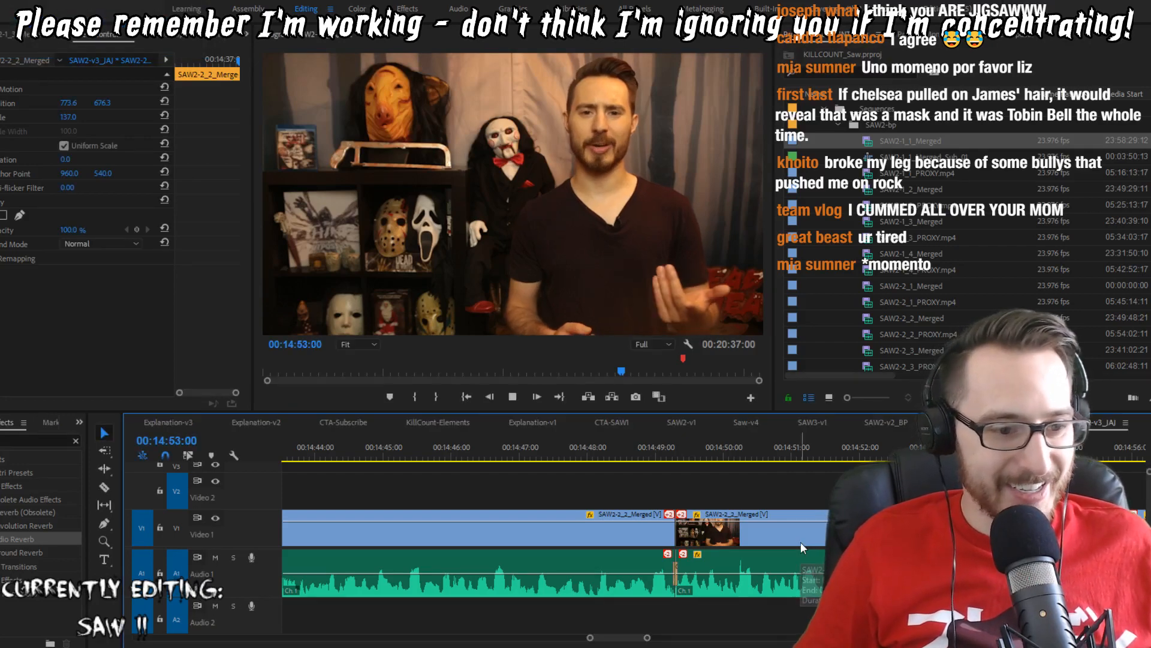
{"action": "key", "text": "space"}
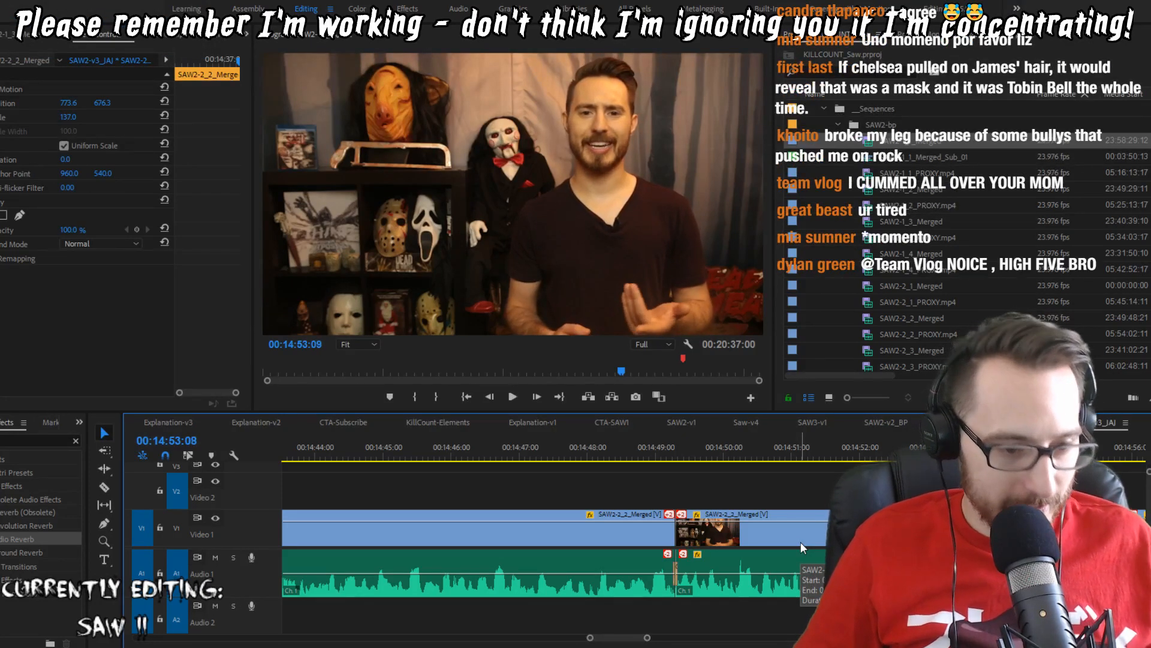
{"action": "key", "text": "space"}
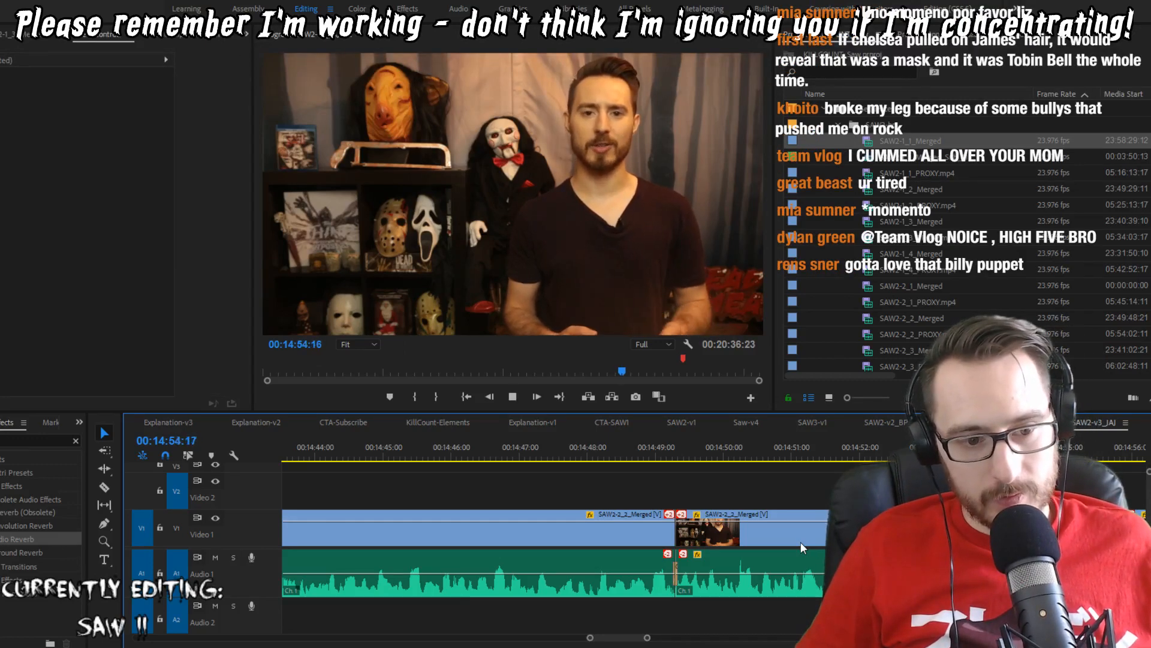
{"action": "key", "text": "space"}
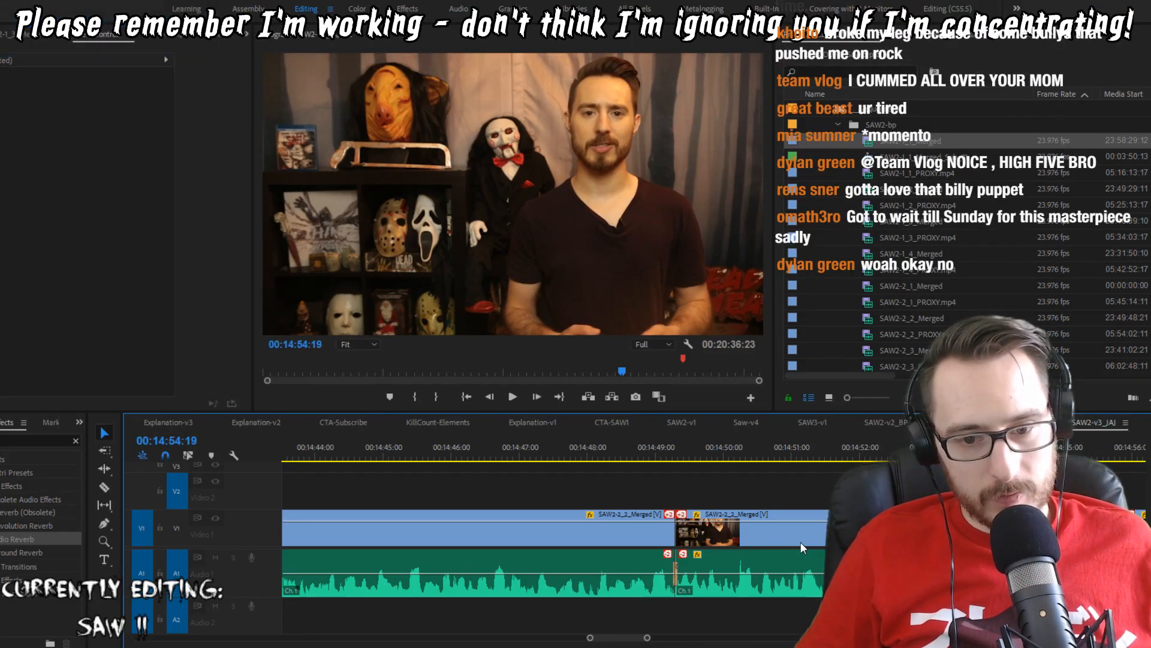
{"action": "key", "text": "space"}
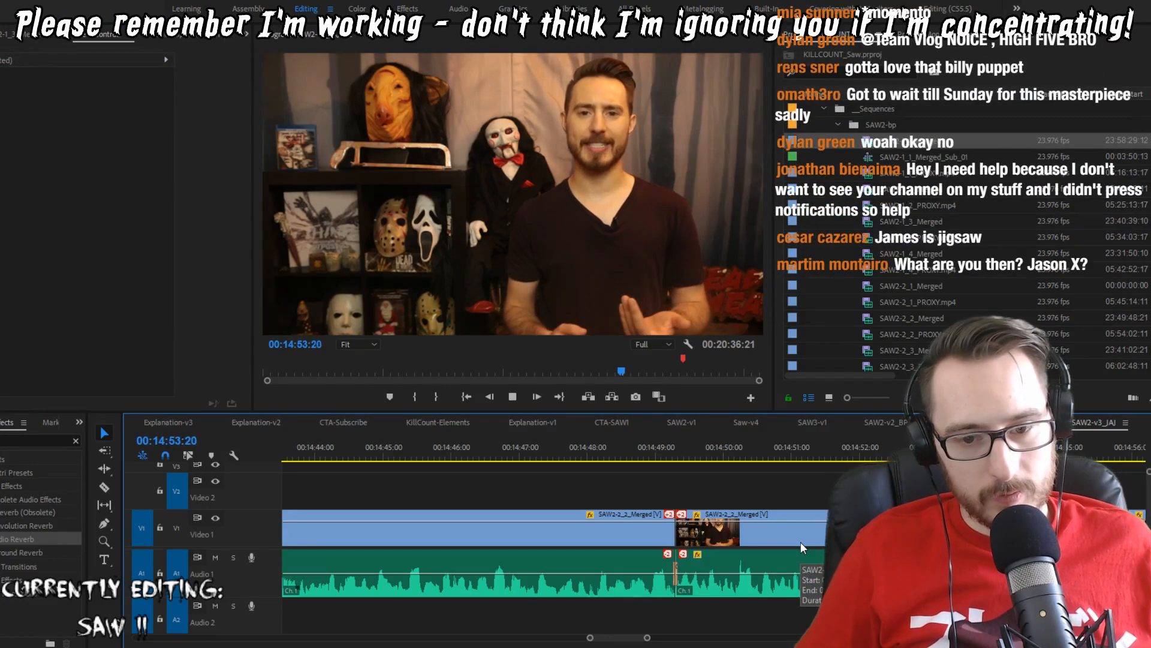
Step: Add two volume keyframes near the end of the clip ending around 00:14:54:21, ramp its audio level up, and replay it
{"action": "key", "text": "p"}
{"action": "key", "text": "space"}
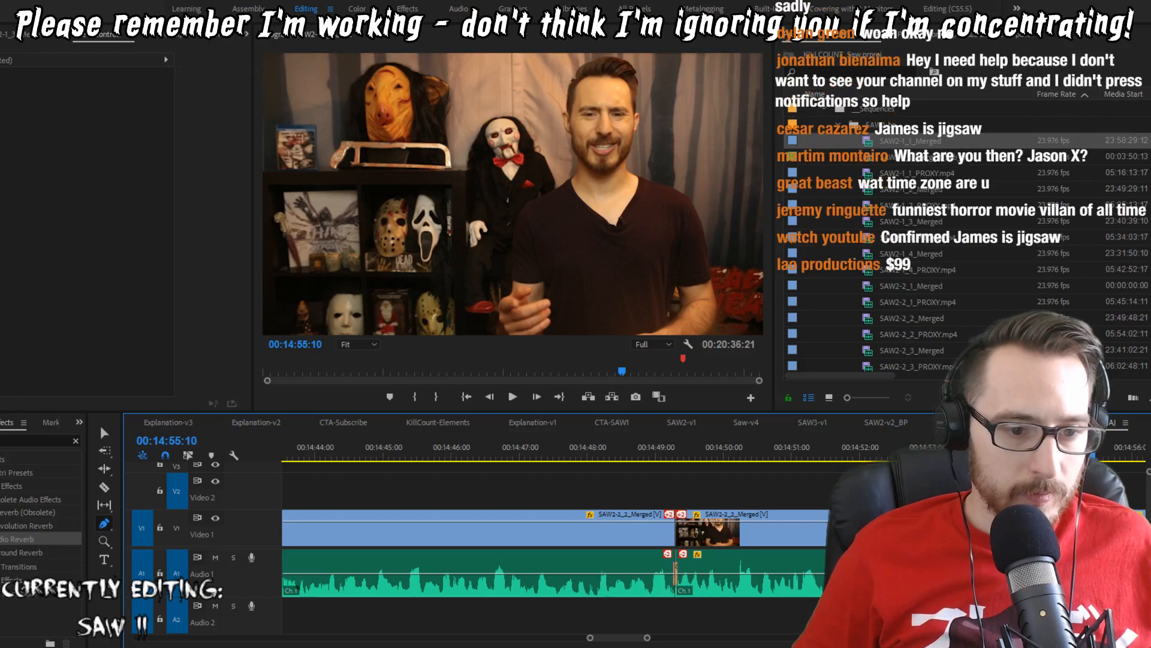
{"action": "left_click", "coordinate": [1056, 574]}
{"action": "left_click", "coordinate": [1088, 573]}
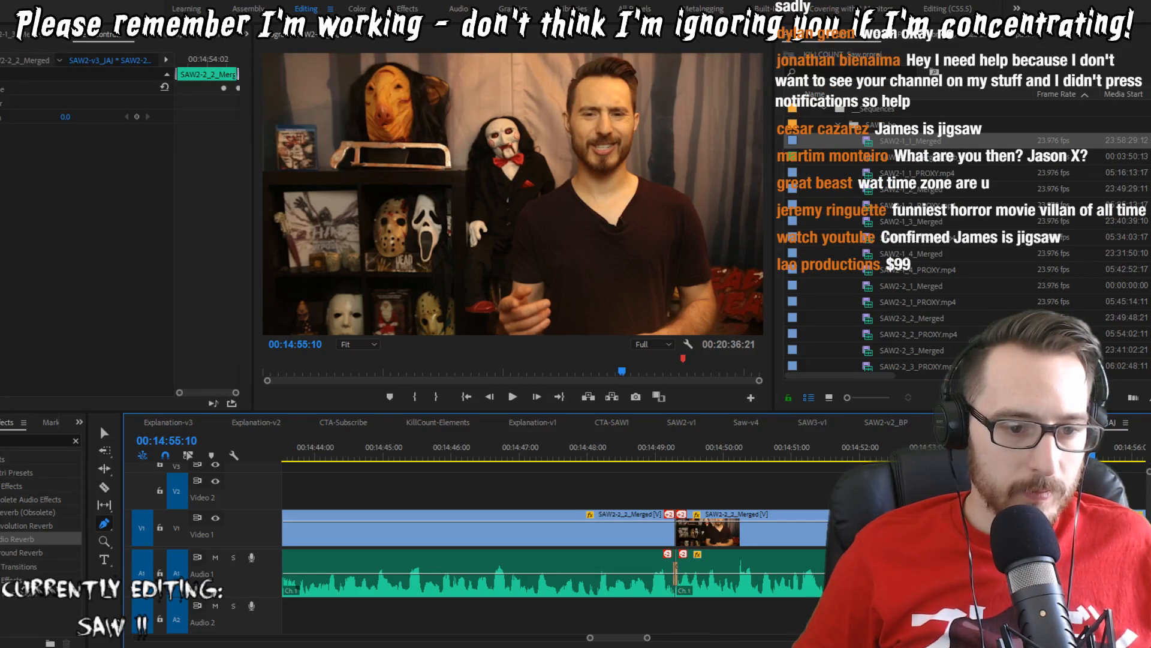
{"action": "left_click", "coordinate": [890, 458]}
{"action": "key", "text": "v"}
{"action": "key", "text": "space"}
{"action": "scroll", "coordinate": [732, 543], "scroll_direction": "down", "scroll_amount": 6}
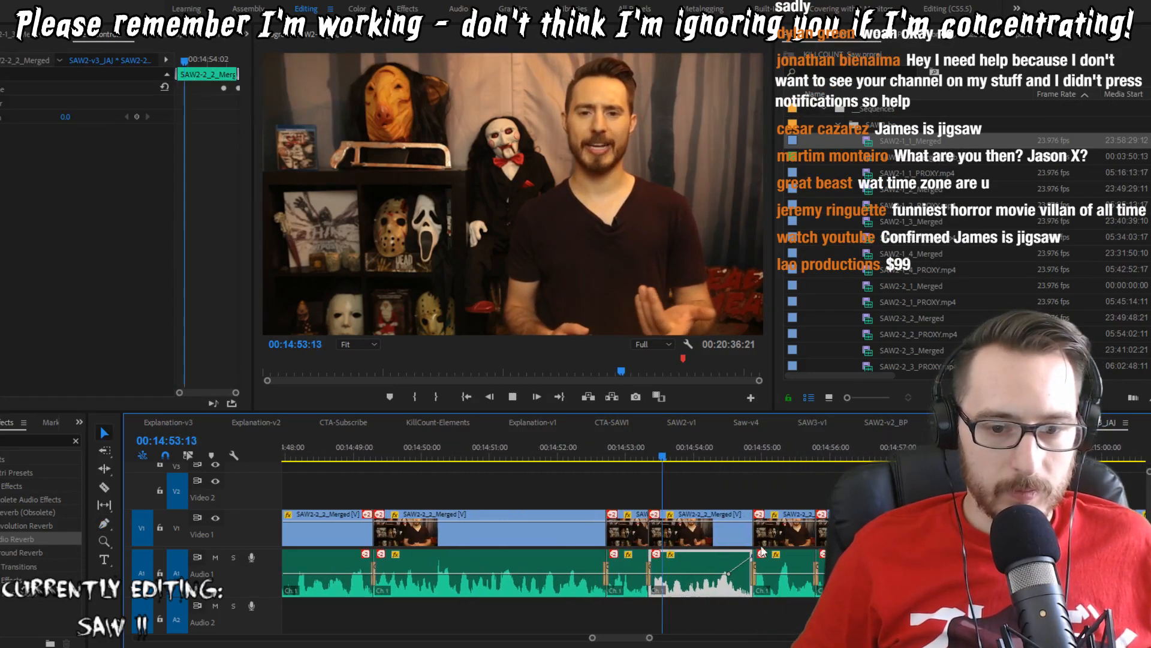
Step: Ripple-trim one frame from the end of the short clip at 00:14:53:07 and play on to 00:14:55:02
{"action": "key", "text": "Up"}
{"action": "key", "text": "Left"}
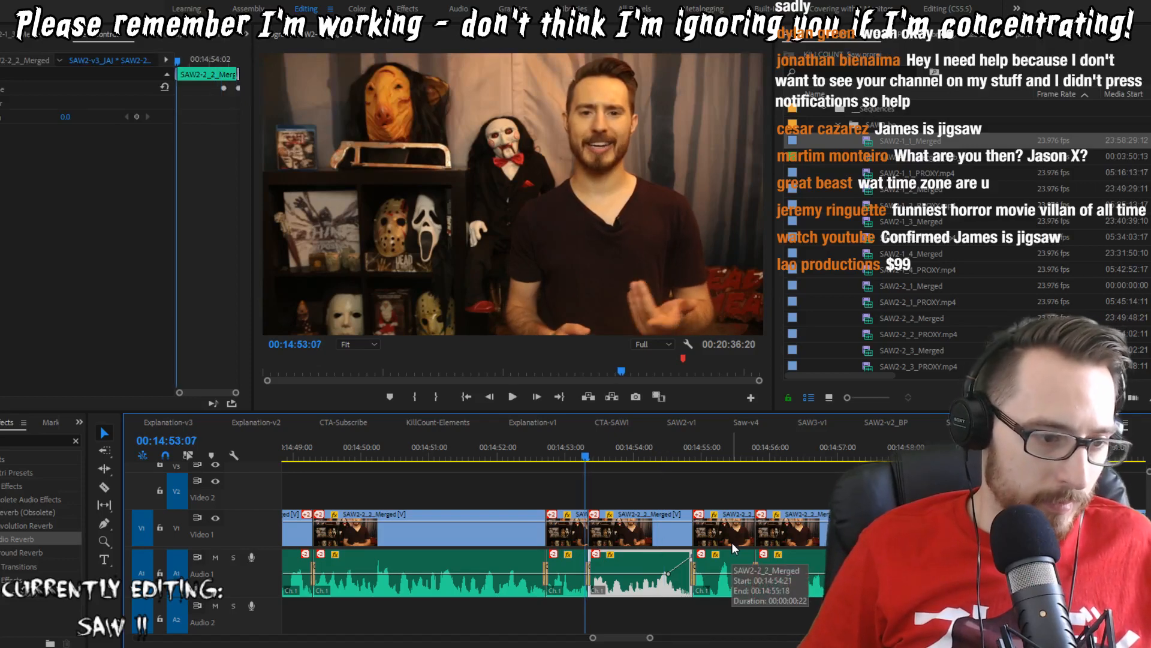
{"action": "key", "text": "w"}
{"action": "key", "text": "Up"}
{"action": "key", "text": "space"}
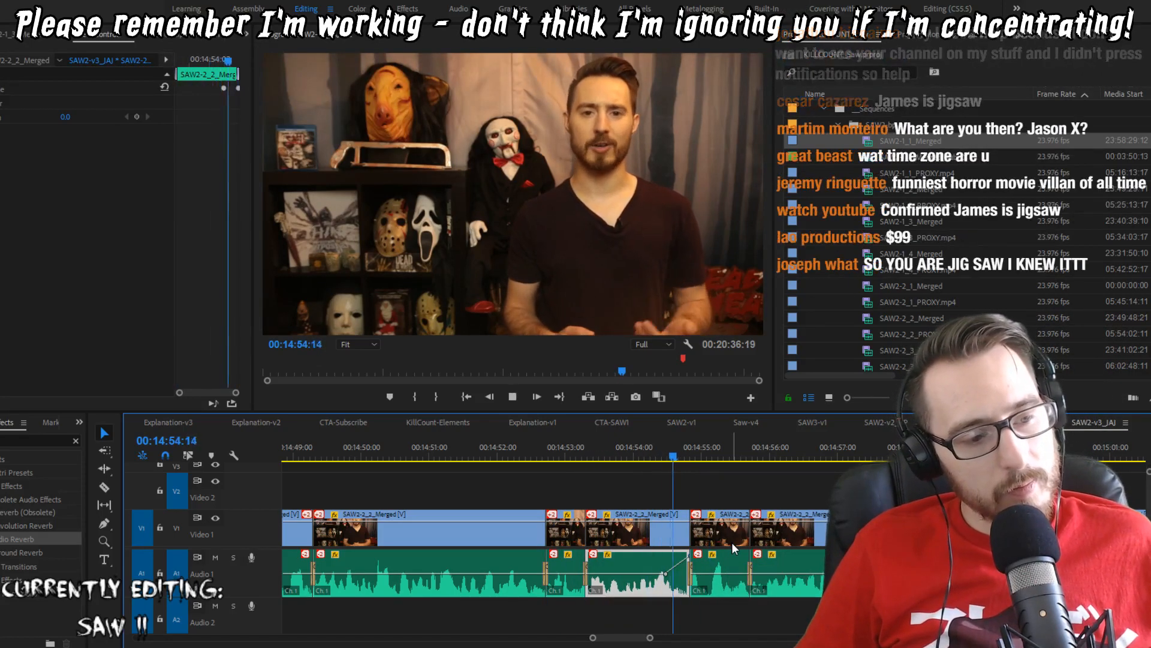
{"action": "key", "text": "space"}
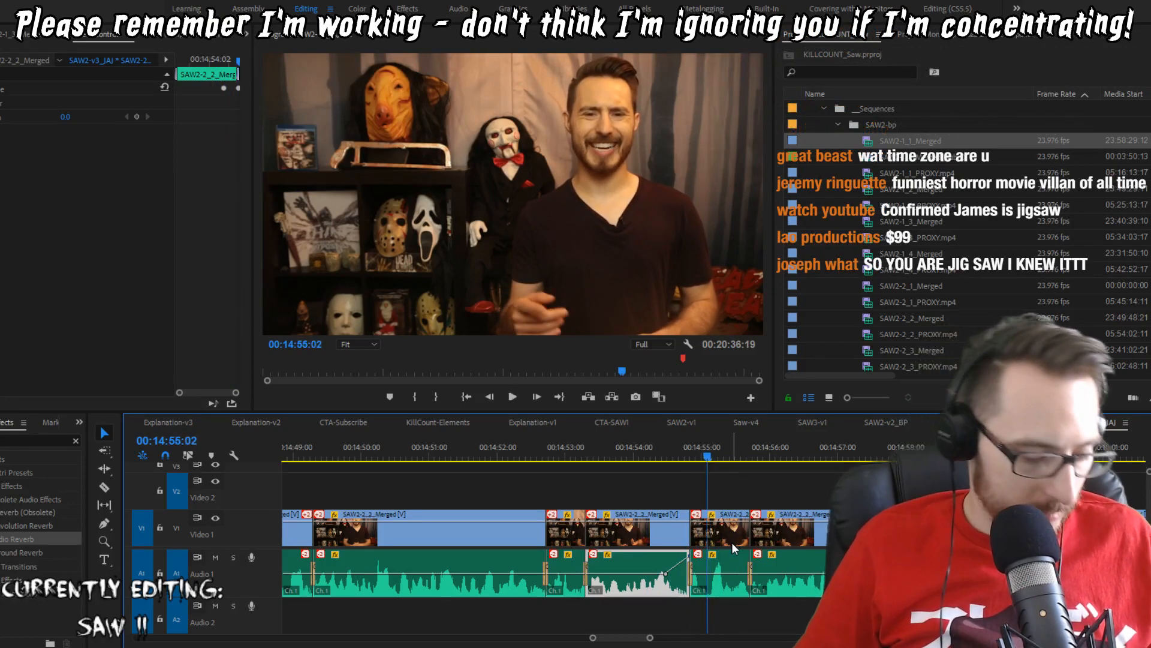
Step: Mark and extract a few frames at 00:14:55:02, clear the selection, and play across the new join
{"action": "key", "text": "i"}
{"action": "key", "text": "o"}
{"action": "key", "text": "apostrophe"}
{"action": "key", "text": "ctrl+shift+a"}
{"action": "key", "text": "Up"}
{"action": "key", "text": "space"}
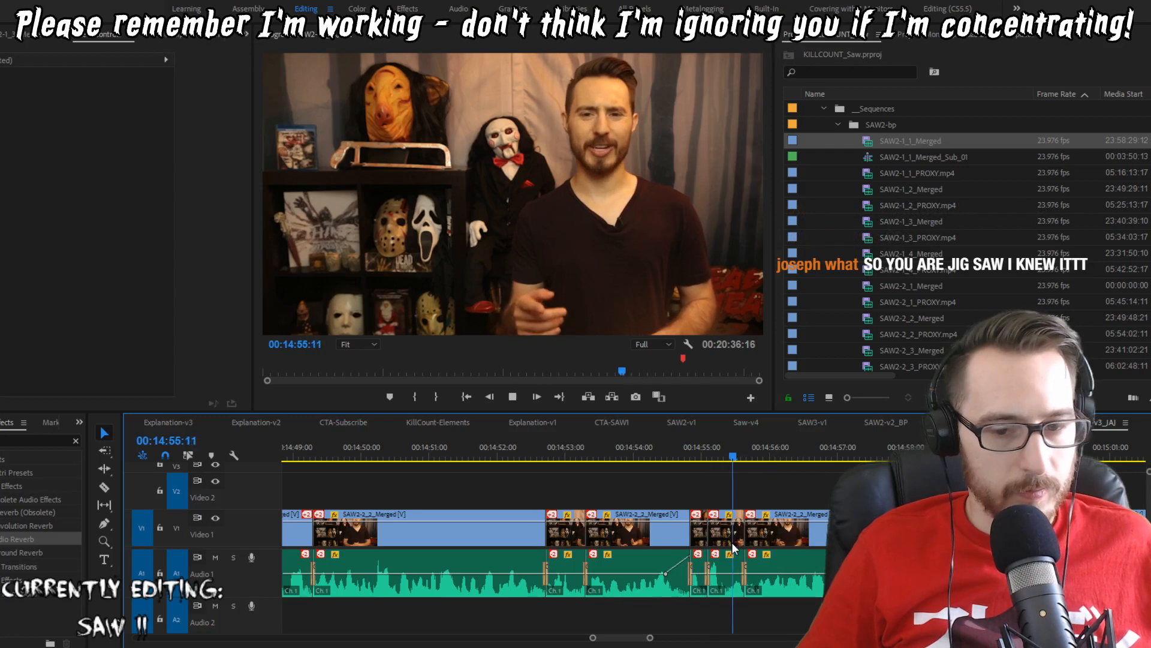
Step: Replay the extracted join and play on to 00:15:01:13, ripple-trimming stray frames at the cuts on the way
{"action": "key", "text": "space"}
{"action": "key", "text": "Up"}
{"action": "key", "text": "space"}
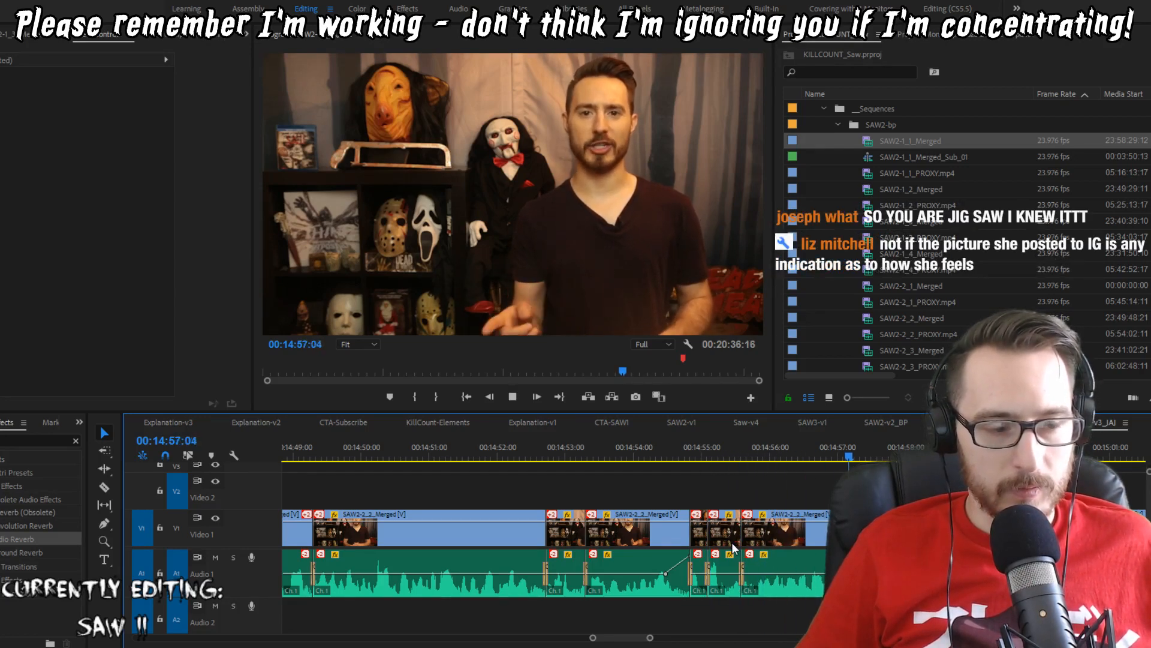
{"action": "key", "text": "space"}
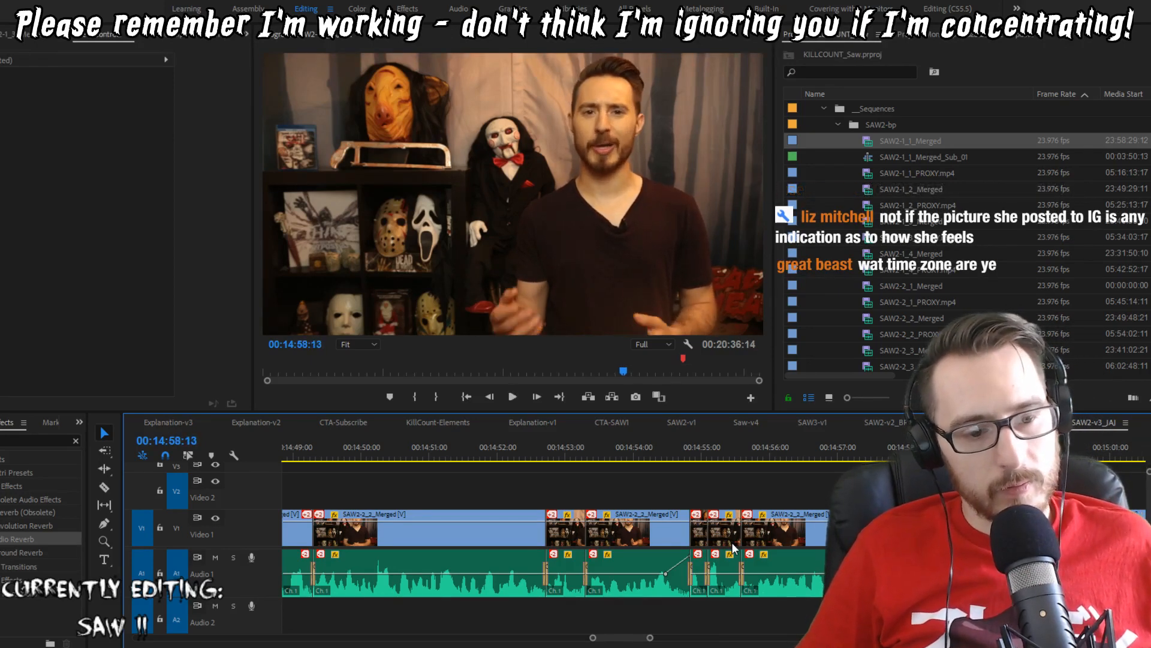
{"action": "key", "text": "space"}
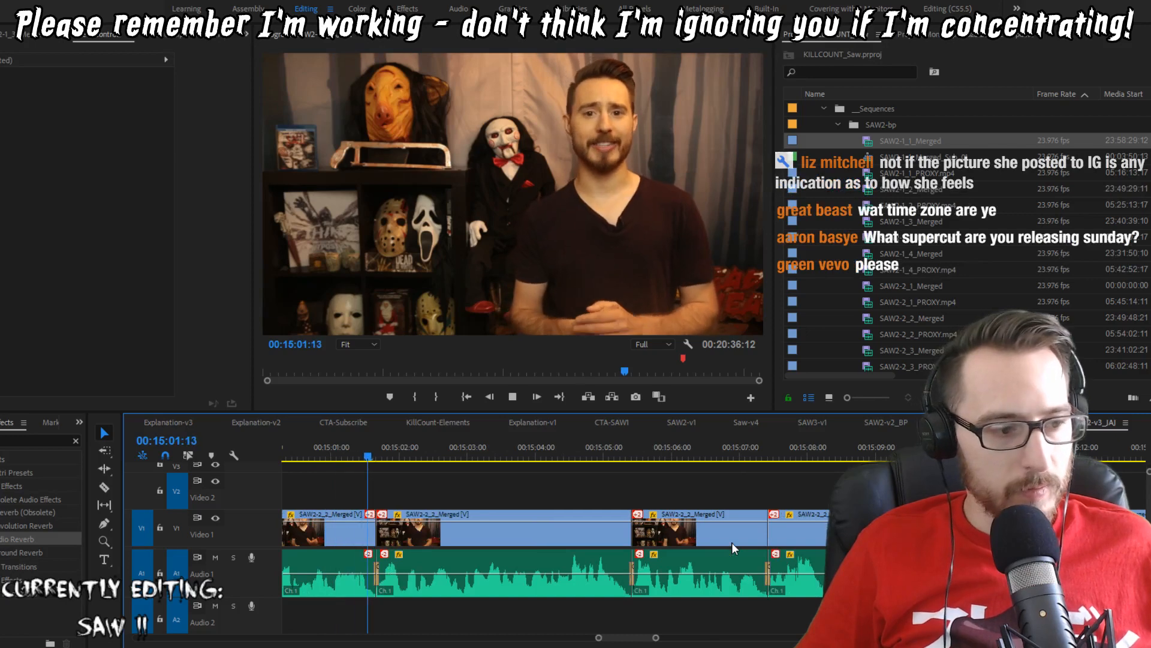
Step: Ripple-trim the outgoing clip's end and one frame from the next clip's start at the 00:15:01:14 cut, and save the project
{"action": "key", "text": "space"}
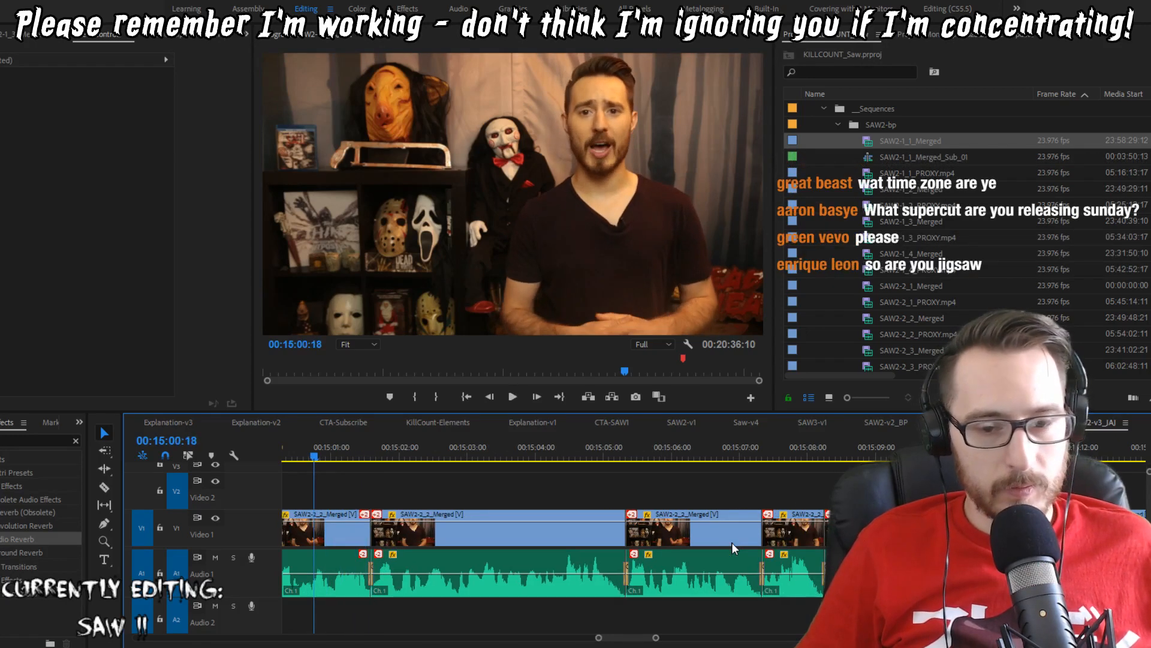
{"action": "key", "text": "w"}
{"action": "key", "text": "space"}
{"action": "key", "text": "Up"}
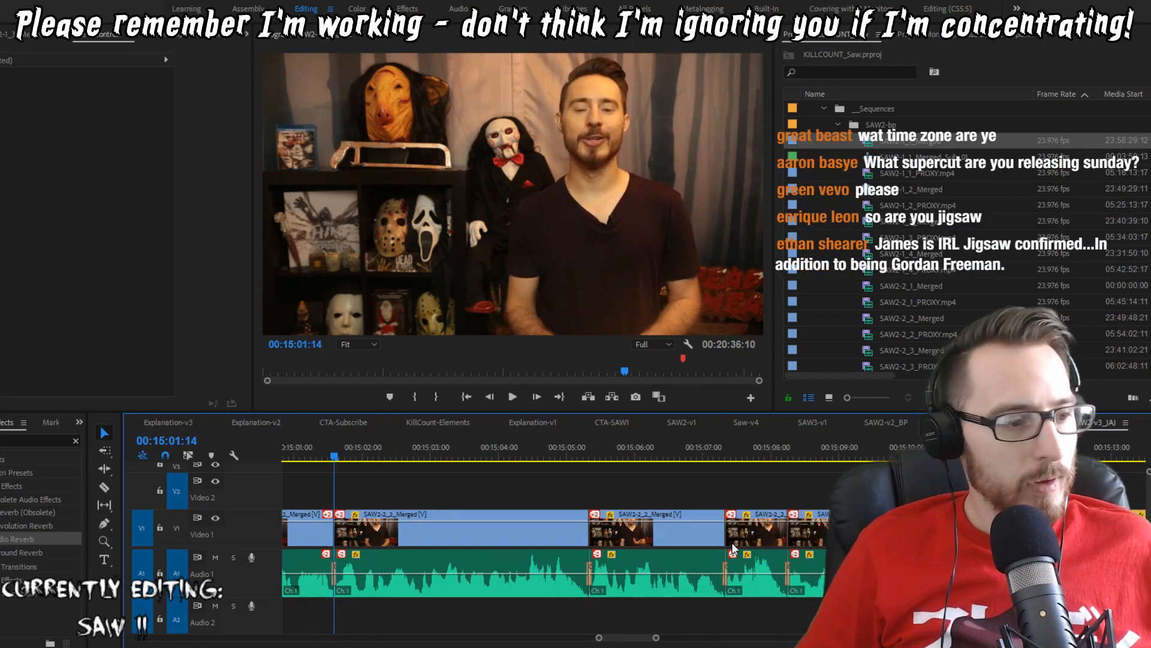
{"action": "key", "text": "Right"}
{"action": "key", "text": "q"}
{"action": "key", "text": "ctrl+s"}
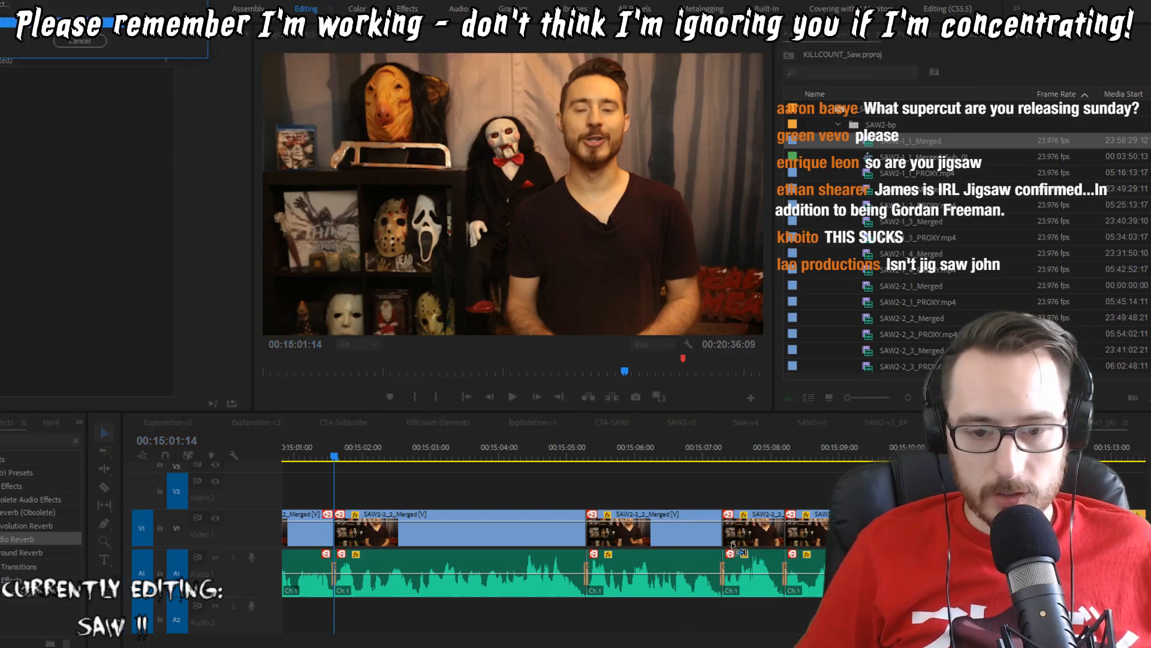
Step: Replay the 00:15:01:14 cut, ripple-trim one more frame from each side of it, and play on to 00:15:05:00
{"action": "key", "text": "Up"}
{"action": "key", "text": "space"}
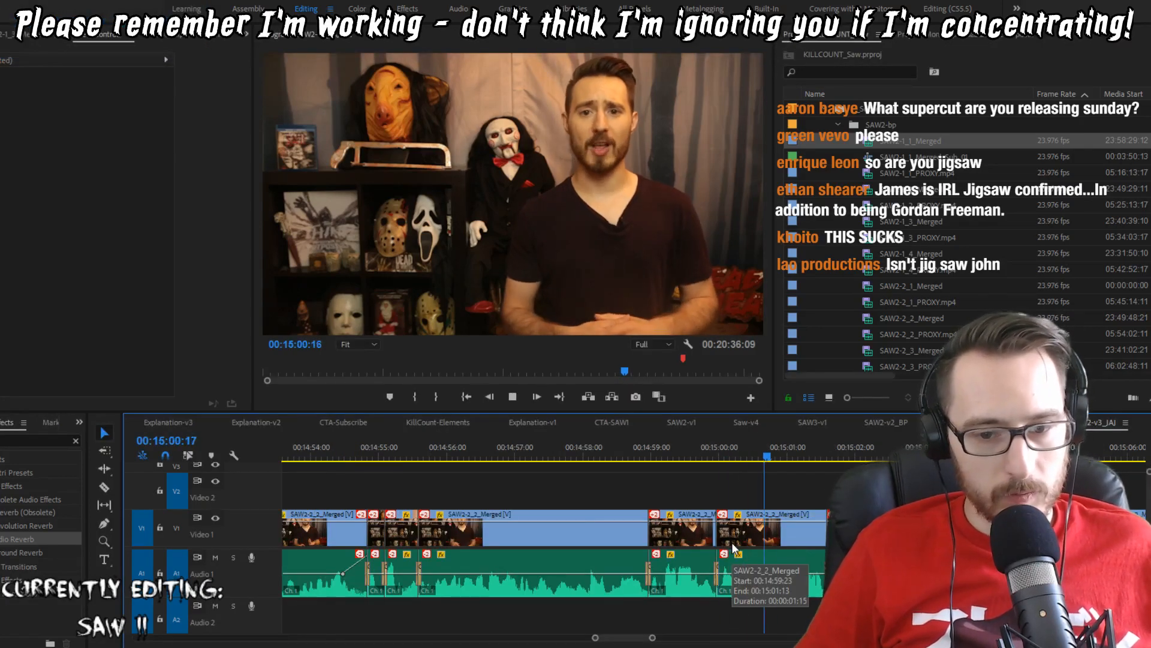
{"action": "key", "text": "Up"}
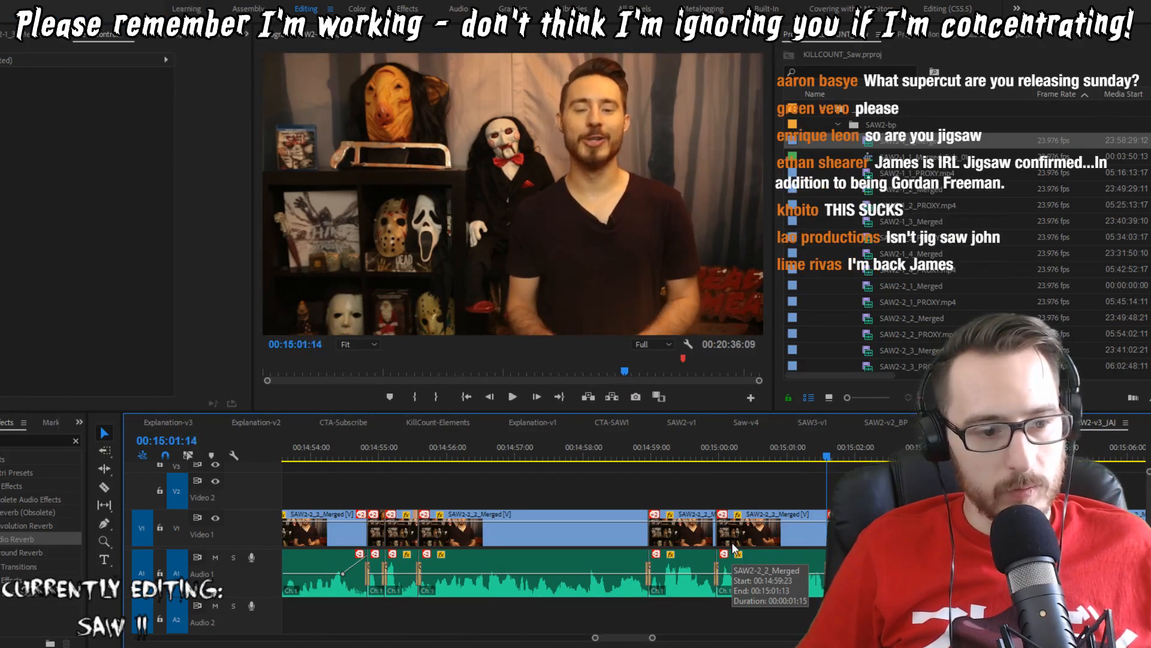
{"action": "key", "text": "Right"}
{"action": "key", "text": "q"}
{"action": "key", "text": "Left"}
{"action": "key", "text": "w"}
{"action": "key", "text": "Up"}
{"action": "key", "text": "space"}
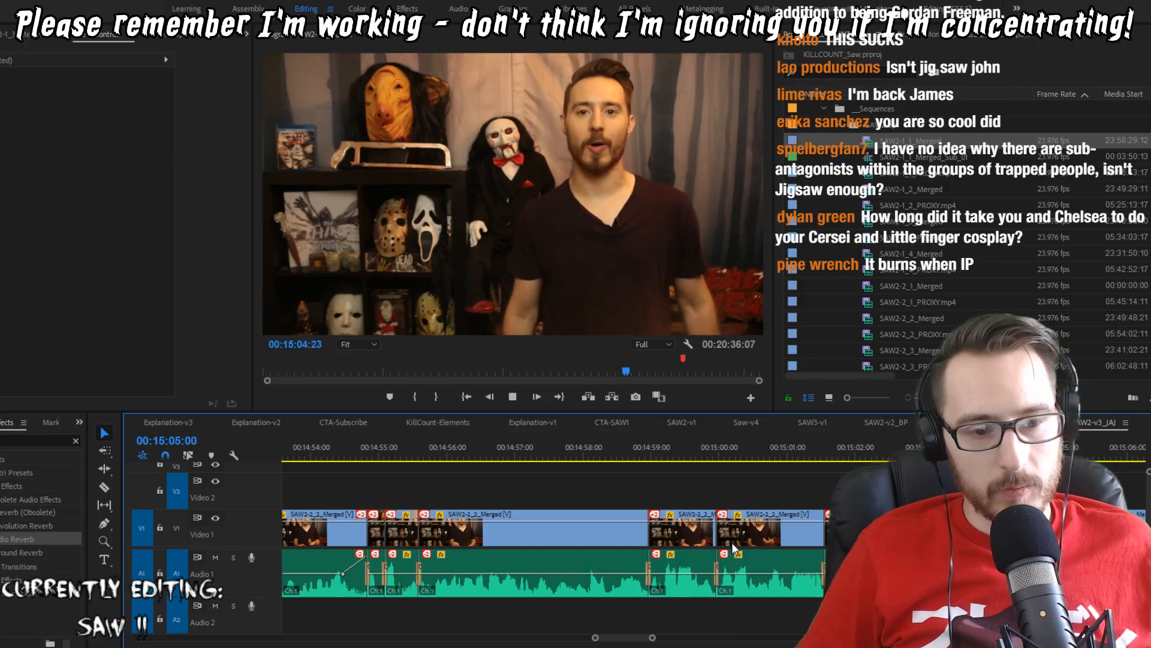
Step: Ripple-trim the end of the blue clip just before 00:15:05:00 and replay across the join
{"action": "key", "text": "space"}
{"action": "key", "text": "w"}
{"action": "key", "text": "Up"}
{"action": "key", "text": "space"}
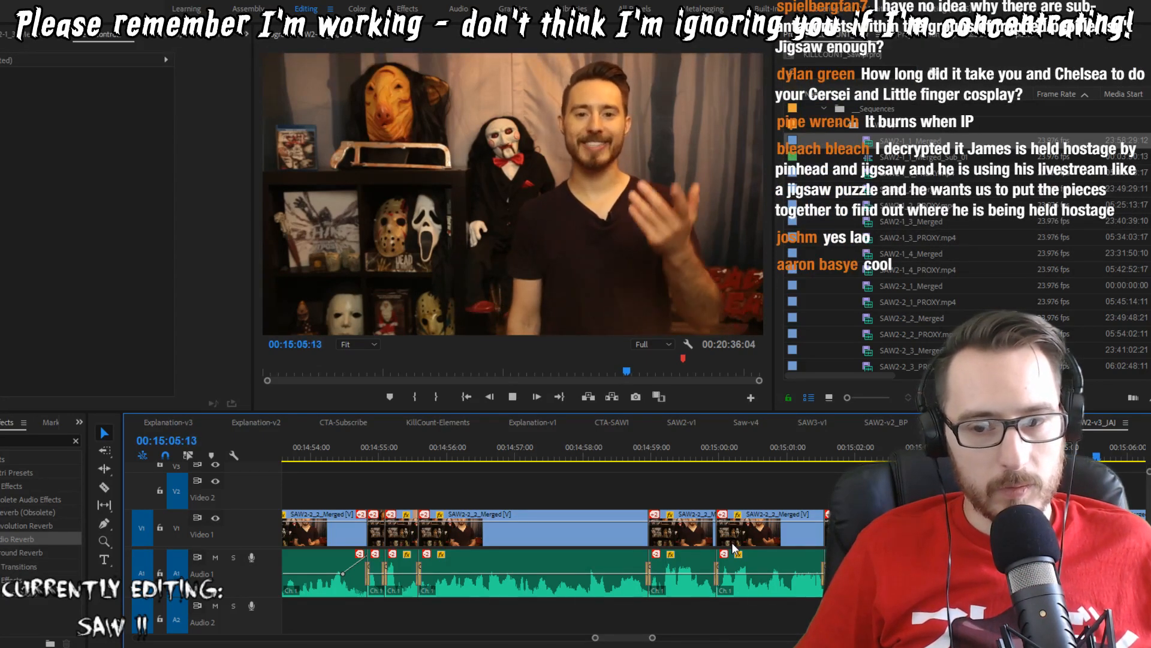
{"action": "key", "text": "space"}
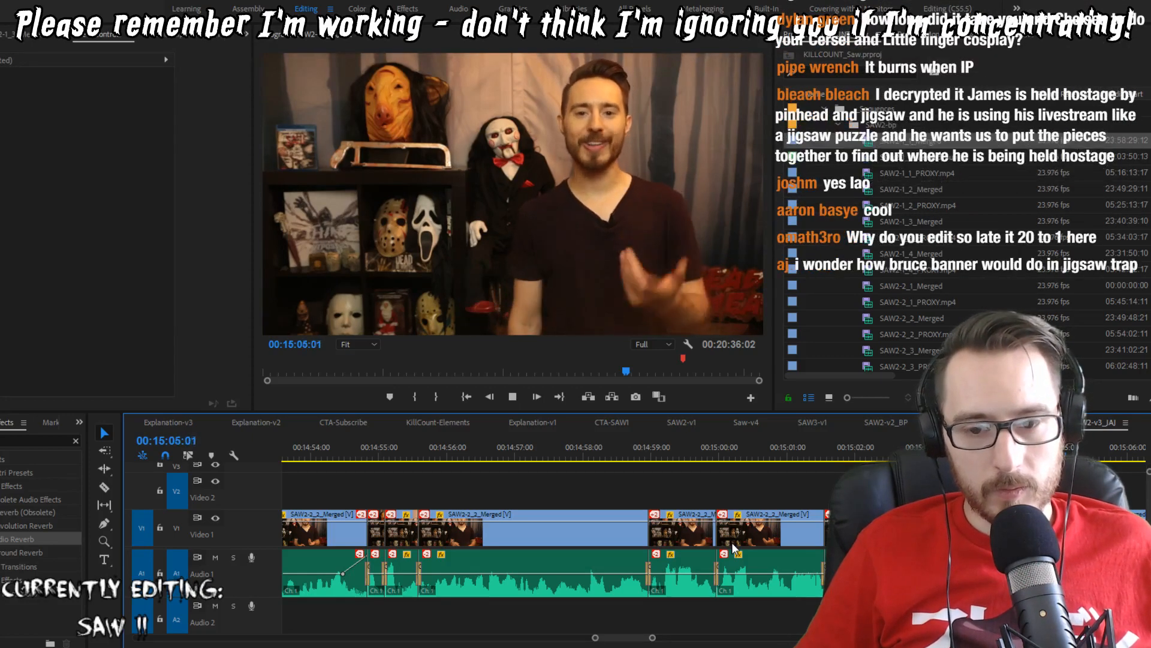
Step: Ripple-trim three frames from the end of the next blue clip, cutting it at 00:15:06:21, and play around the new cut
{"action": "key", "text": "space"}
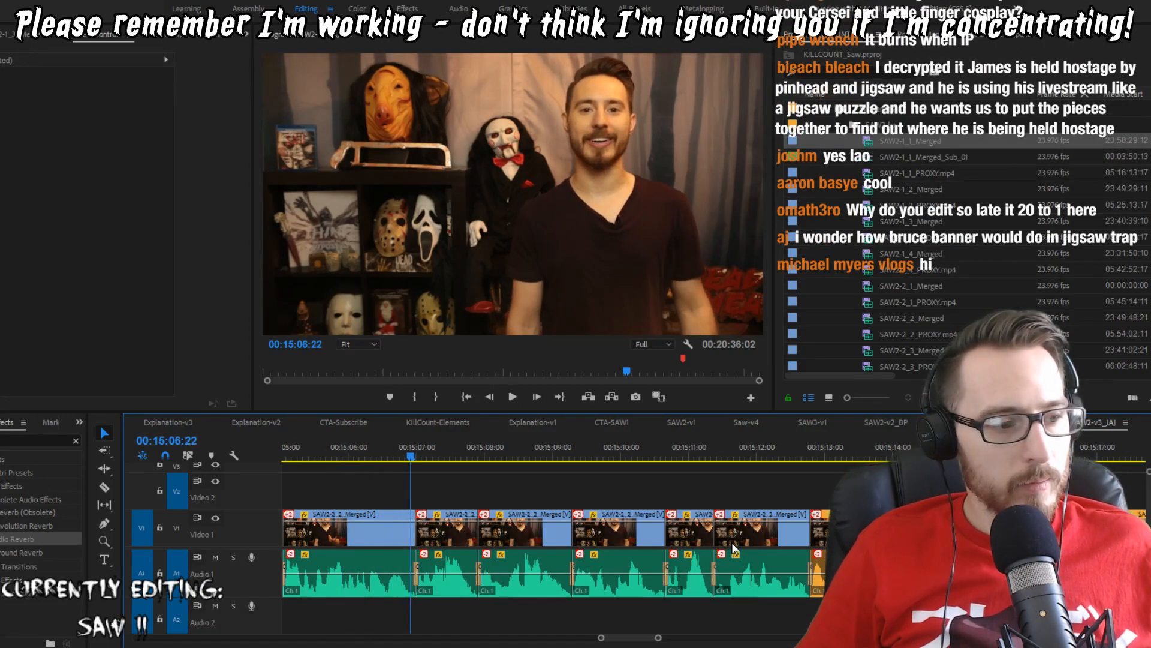
{"action": "key", "text": "Left"}
{"action": "key", "text": "w"}
{"action": "key", "text": "shift+k"}
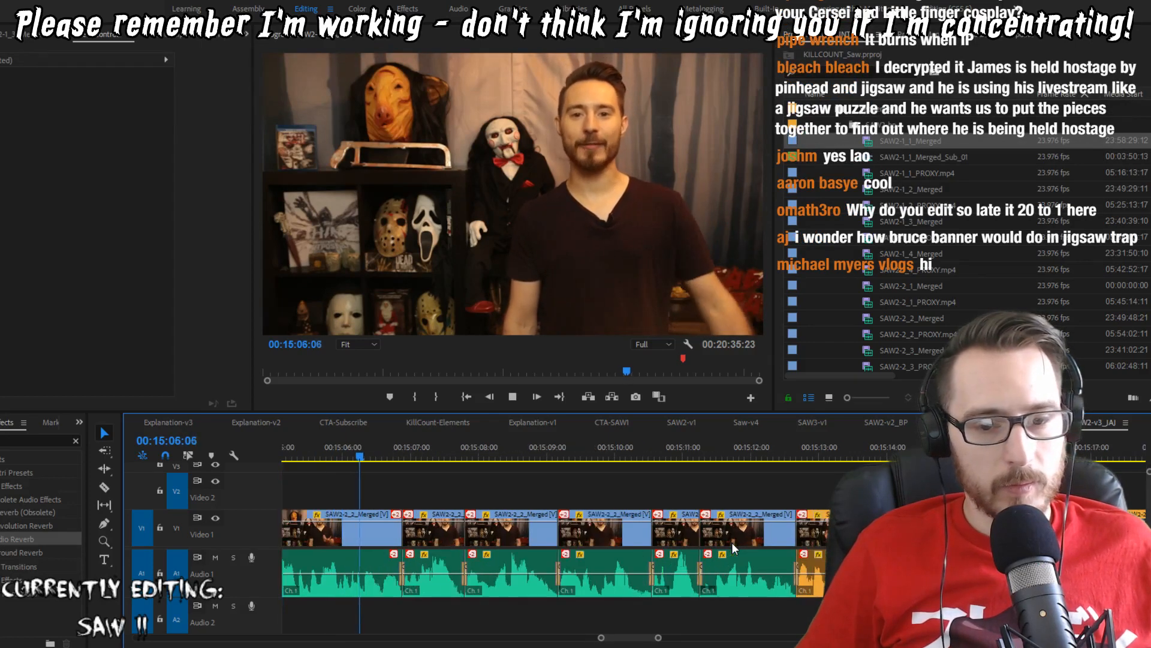
Step: Ripple trim the last frame off the clip ending near 15:07:19 and replay across the cut
{"action": "key", "text": "space"}
{"action": "key", "text": "Right"}
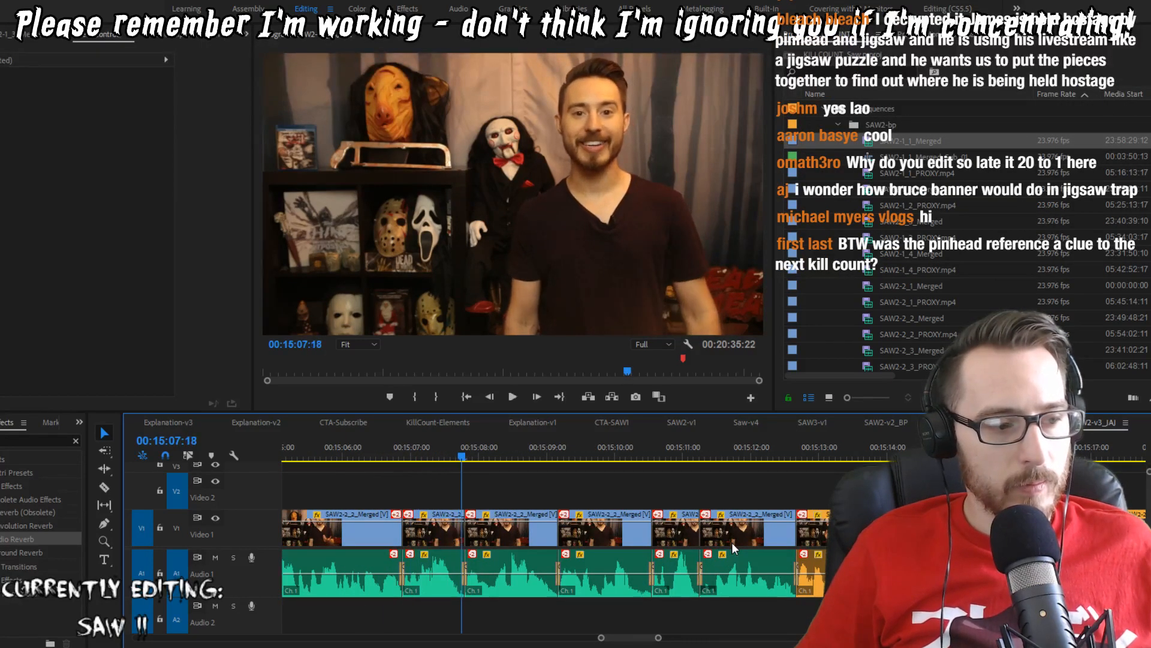
{"action": "key", "text": "w"}
{"action": "key", "text": "Up"}
{"action": "key", "text": "shift+Left"}
{"action": "key", "text": "shift+Left"}
{"action": "key", "text": "shift+Left"}
{"action": "key", "text": "shift+Left"}
{"action": "key", "text": "shift+Left"}
{"action": "key", "text": "shift+Left"}
{"action": "key", "text": "shift+Left"}
{"action": "key", "text": "shift+Left"}
{"action": "key", "text": "shift+Left"}
{"action": "key", "text": "space"}
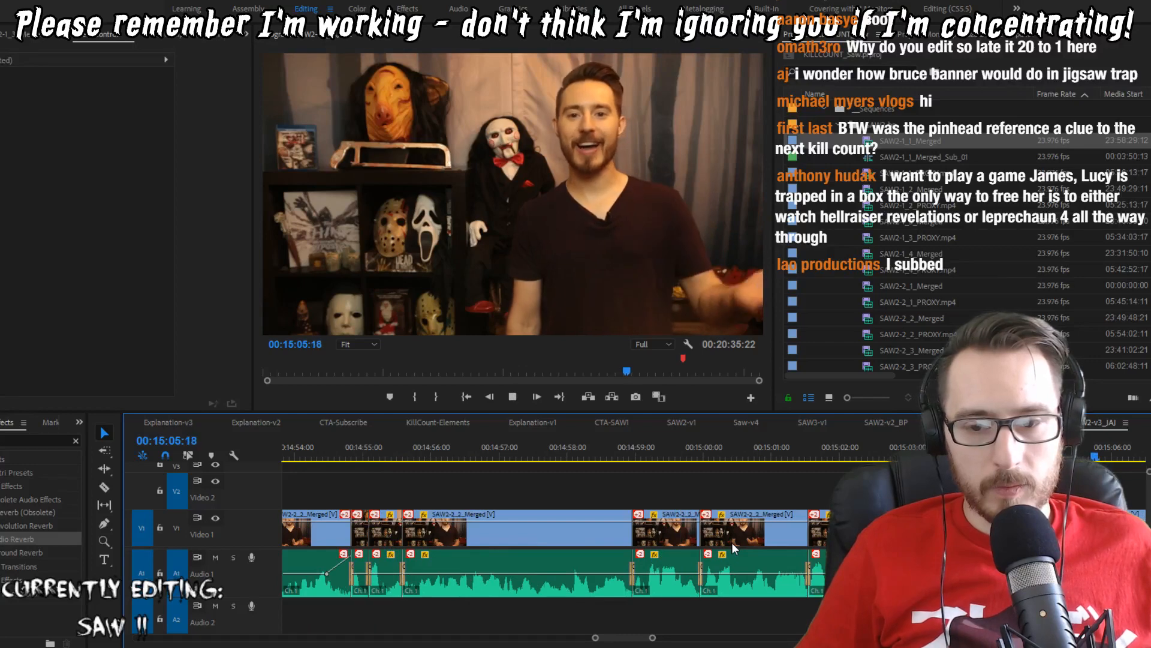
{"action": "key", "text": "space"}
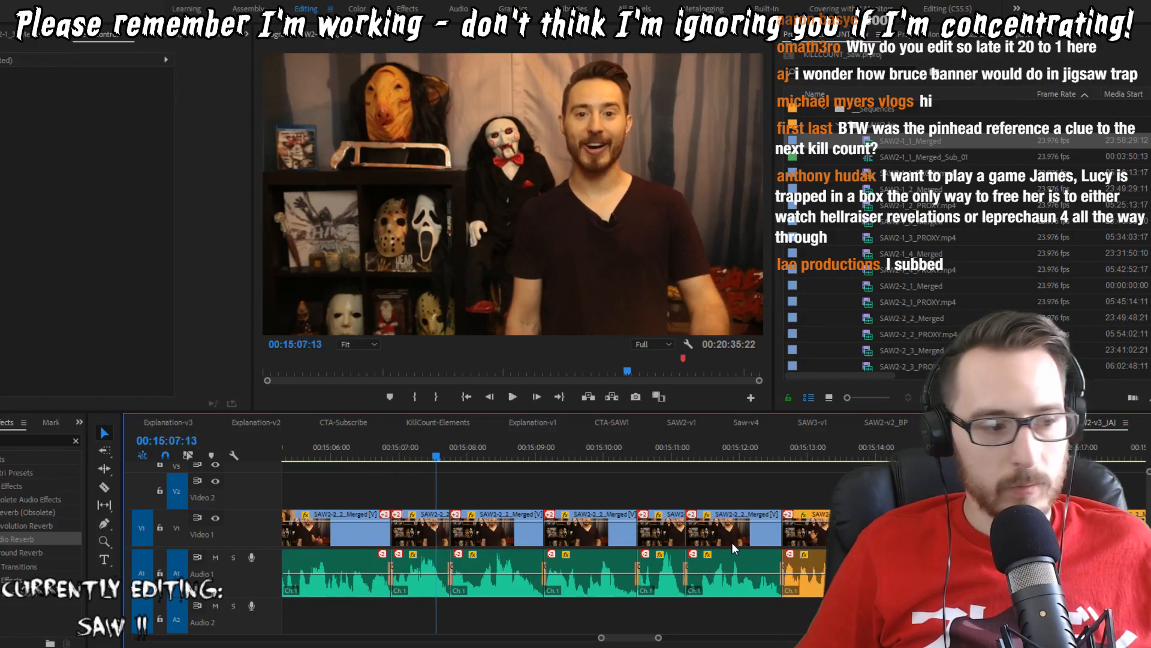
Step: Ripple trim the last frame off the clip ending near 15:06:21 and replay from just before the cut
{"action": "key", "text": "Up"}
{"action": "key", "text": "Left"}
{"action": "key", "text": "w"}
{"action": "key", "text": "shift+Left"}
{"action": "key", "text": "shift+Left"}
{"action": "key", "text": "shift+Left"}
{"action": "key", "text": "shift+Left"}
{"action": "key", "text": "shift+Left"}
{"action": "key", "text": "shift+Left"}
{"action": "key", "text": "space"}
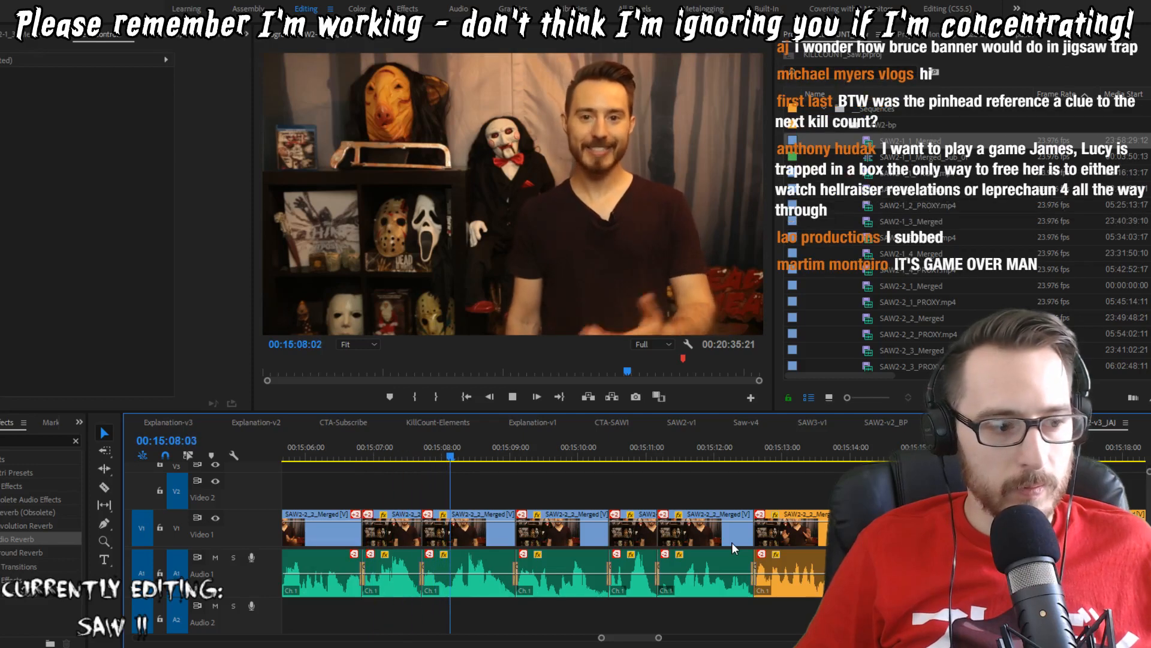
Step: Ripple trim the last frame off the short clip ending near 15:07:17 and replay it
{"action": "key", "text": "space"}
{"action": "key", "text": "Up"}
{"action": "key", "text": "Left"}
{"action": "key", "text": "w"}
{"action": "key", "text": "Up"}
{"action": "key", "text": "space"}
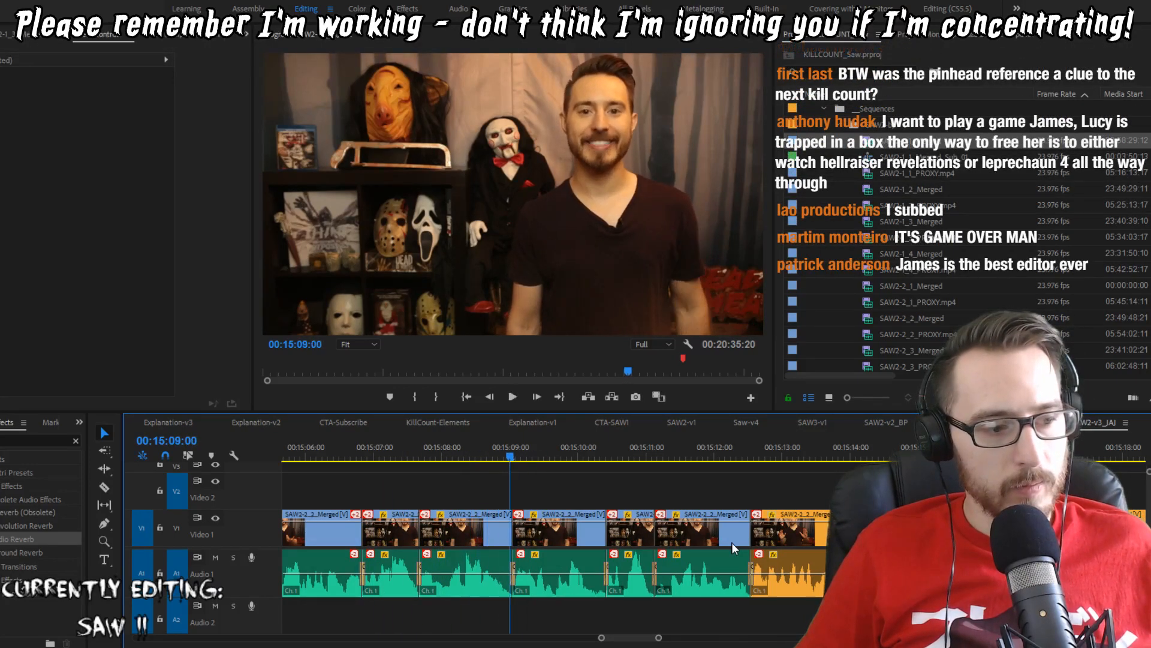
Step: Ripple trim the end of the clip ending near 15:09:01 back to 15:08:23 and replay it
{"action": "key", "text": "space"}
{"action": "key", "text": "Up"}
{"action": "key", "text": "Left"}
{"action": "key", "text": "w"}
{"action": "key", "text": "Up"}
{"action": "key", "text": "space"}
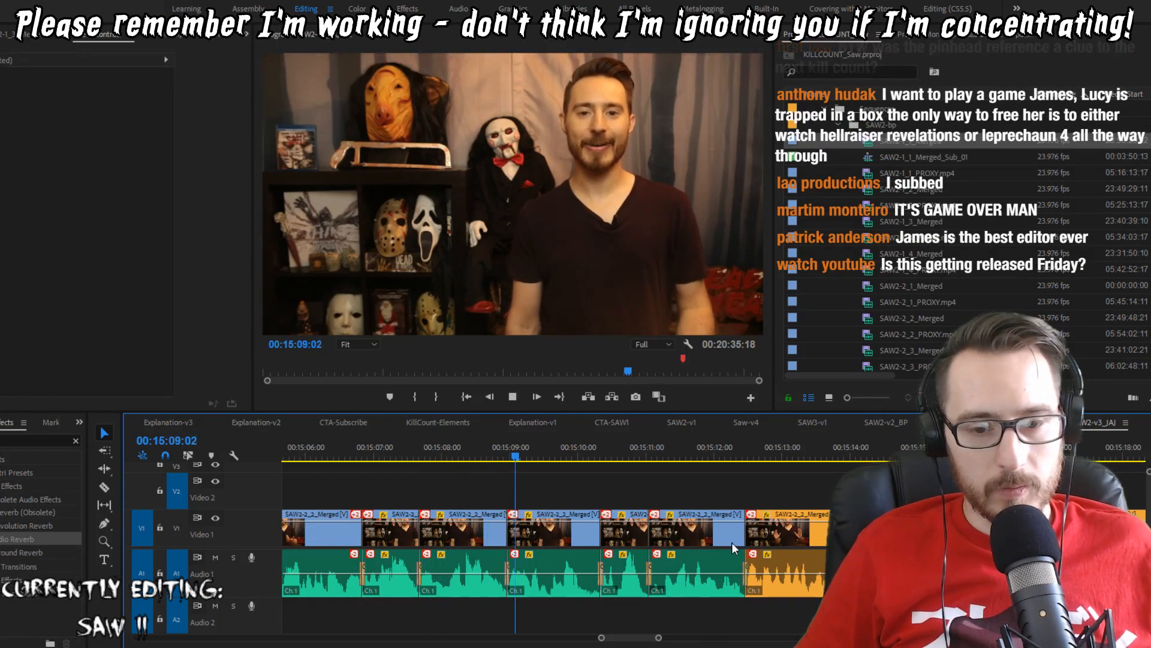
Step: Ripple trim the first frame off the clip starting at 15:08:23 and replay it
{"action": "key", "text": "space"}
{"action": "key", "text": "Up"}
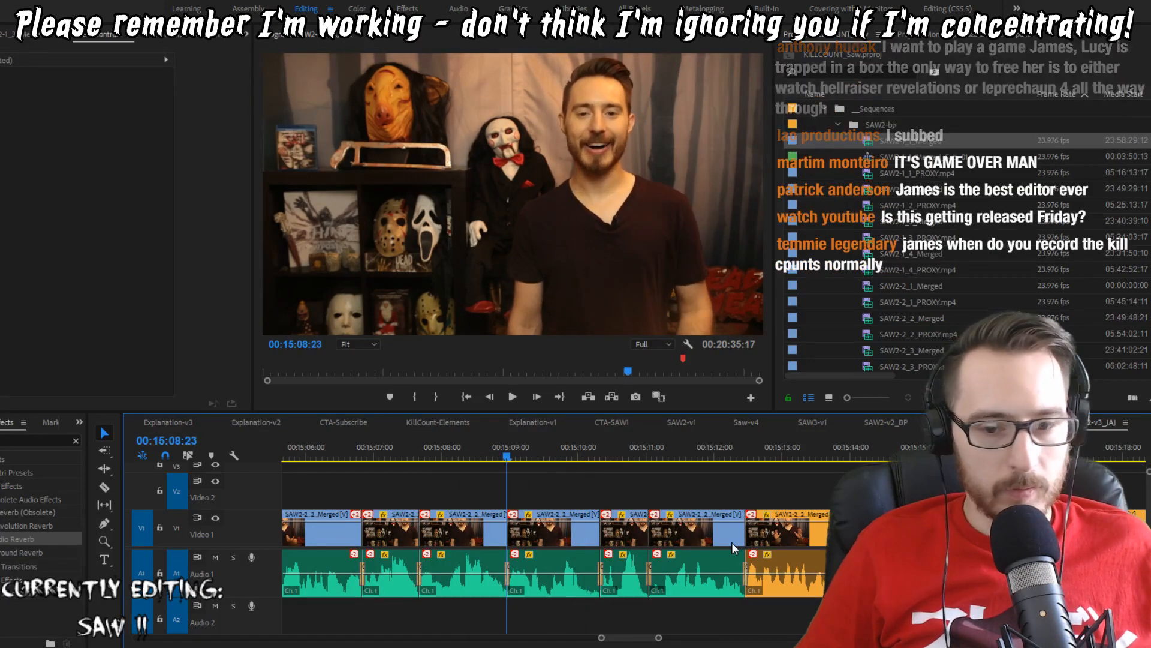
{"action": "key", "text": "Right"}
{"action": "key", "text": "q"}
{"action": "key", "text": "Up"}
{"action": "key", "text": "space"}
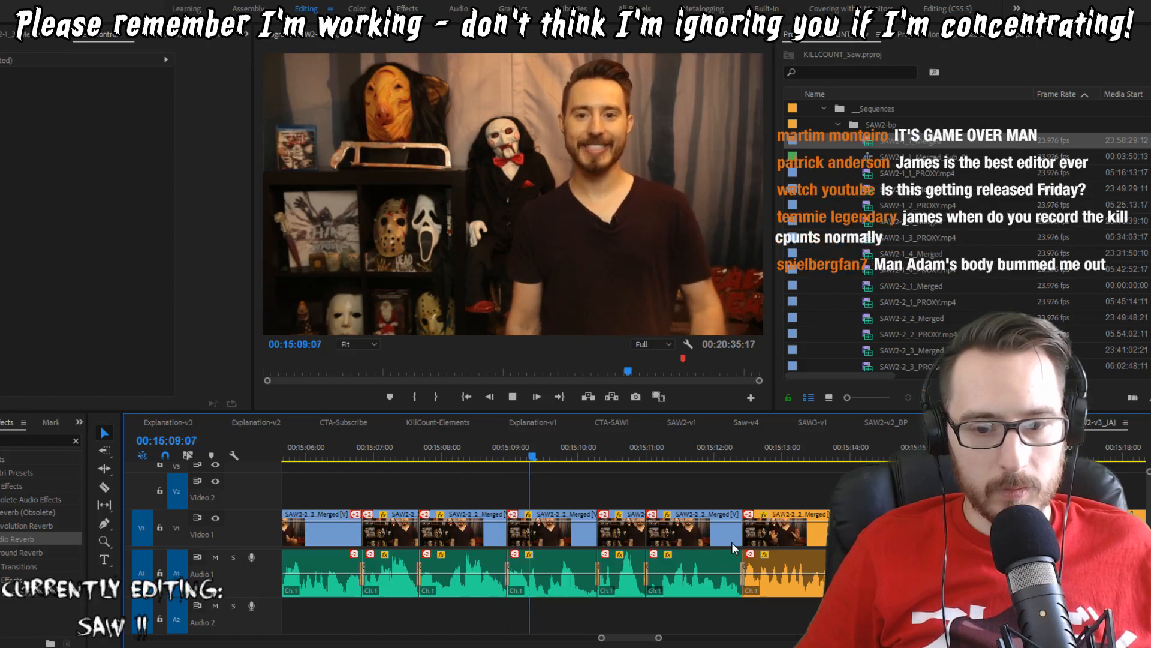
Step: Ripple trim a frame at each of the cuts near 15:10:07 and 15:10:23 and replay the section
{"action": "key", "text": "space"}
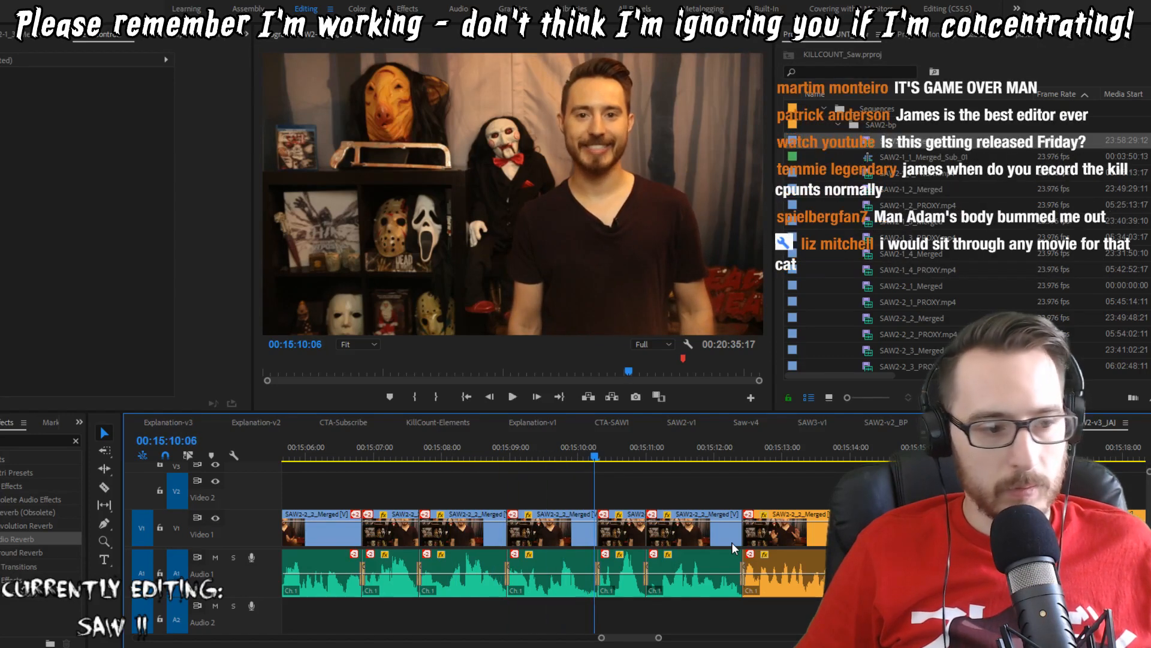
{"action": "key", "text": "Right"}
{"action": "key", "text": "q"}
{"action": "key", "text": "Up"}
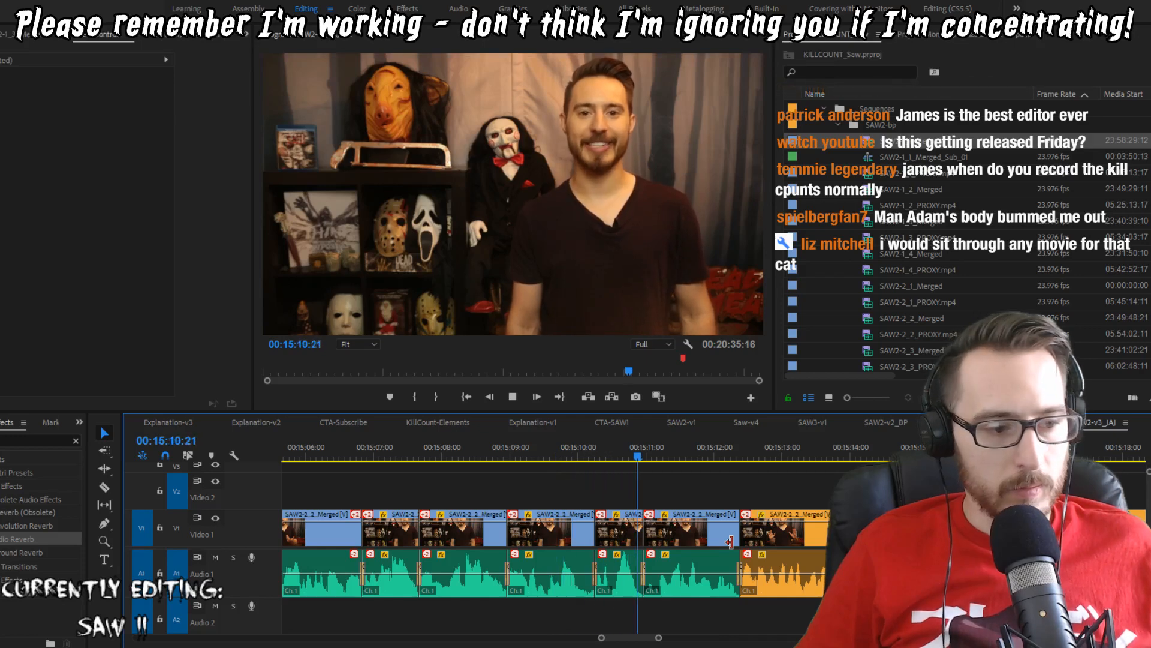
{"action": "key", "text": "q"}
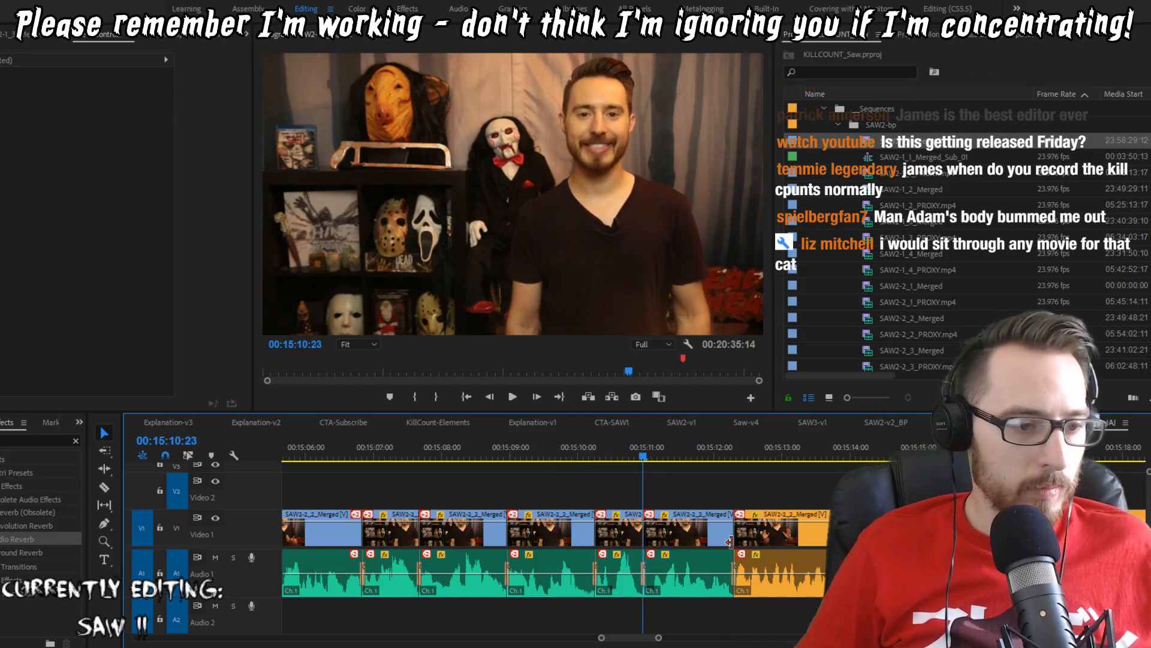
{"action": "key", "text": "Up"}
{"action": "key", "text": "space"}
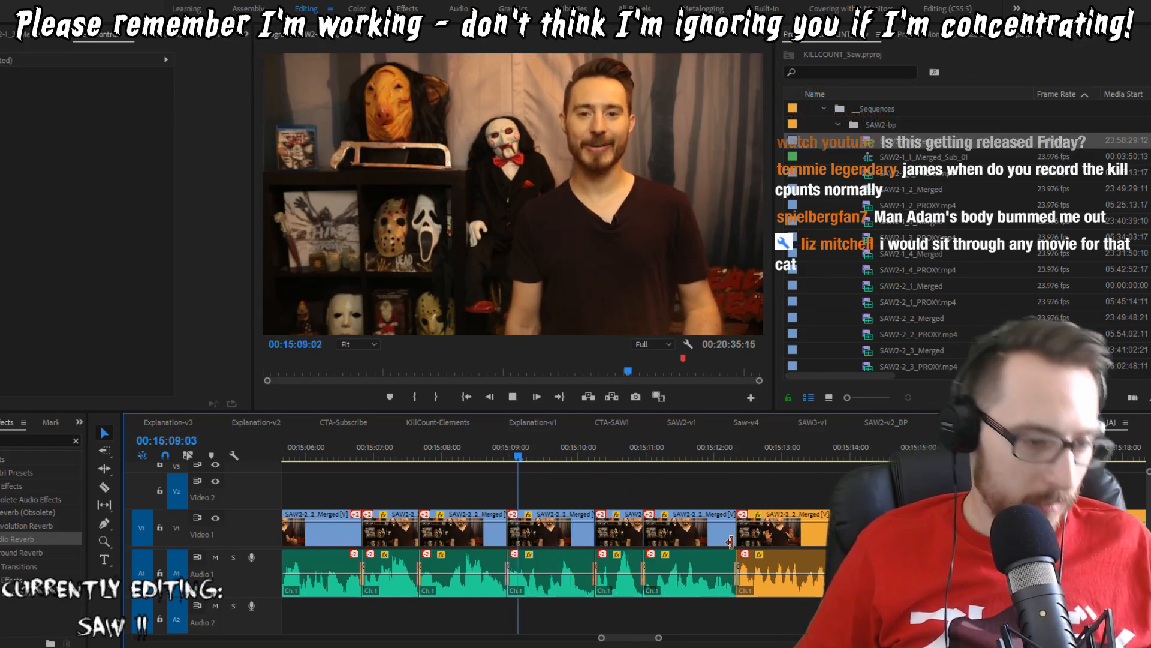
Step: Add volume keyframes to the audio clip starting at 15:08:23, at about 15:09:18 and at its end, raising the end one, and replay
{"action": "key", "text": "p"}
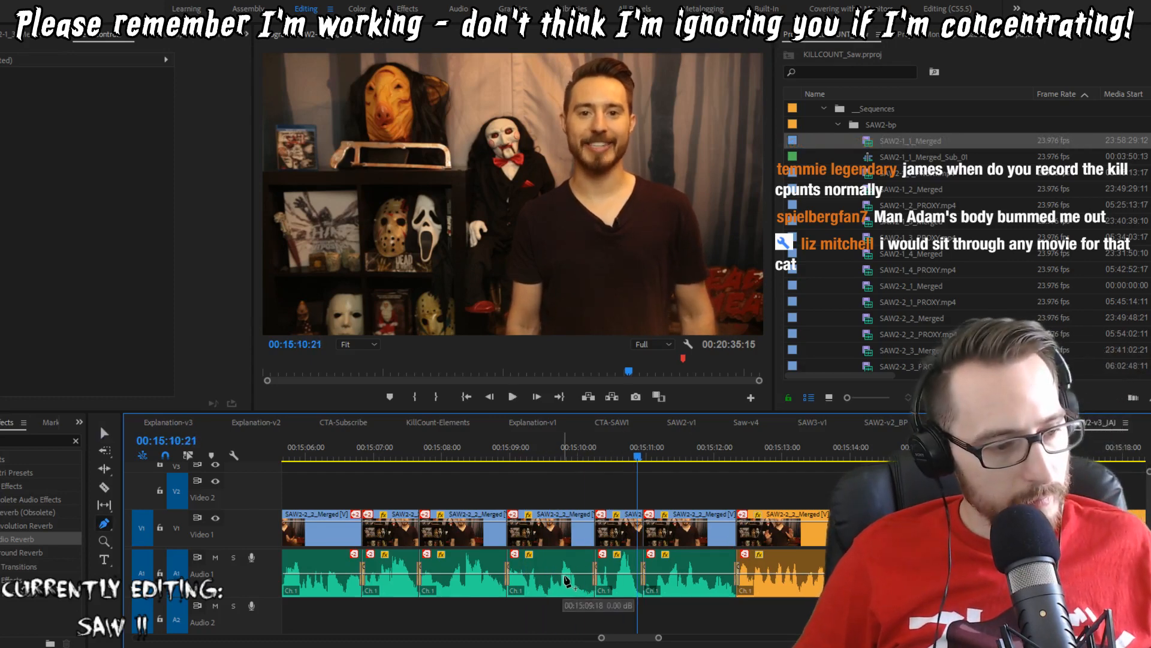
{"action": "left_click", "coordinate": [564, 574]}
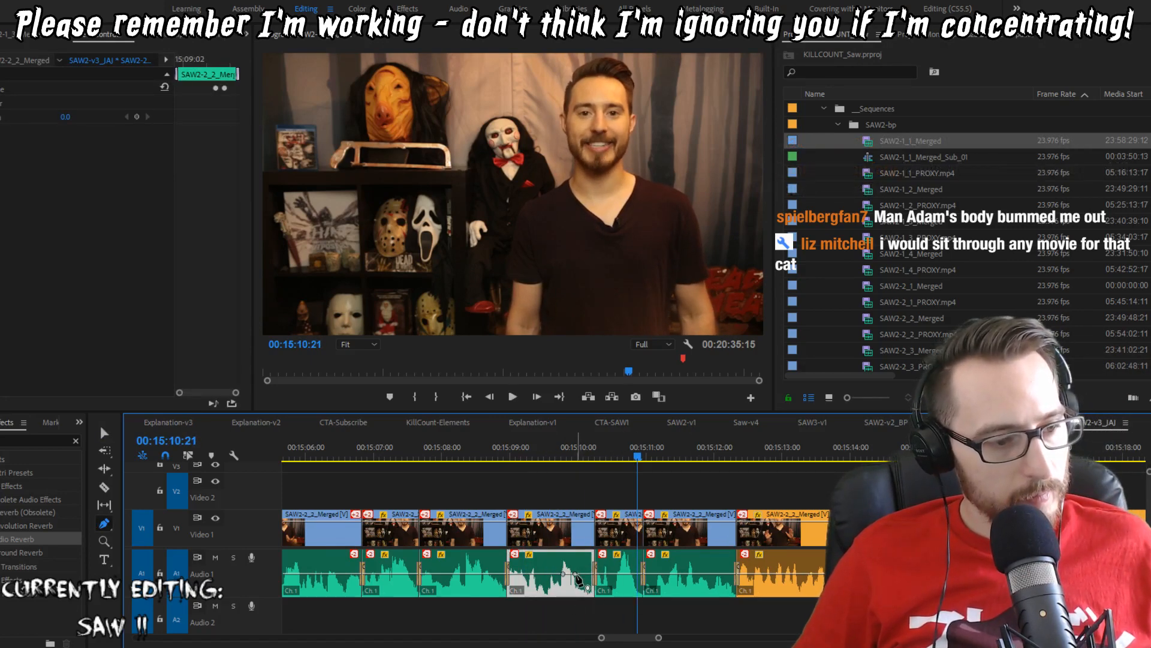
{"action": "left_click_drag", "start_coordinate": [576, 574], "coordinate": [595, 556]}
{"action": "left_click", "coordinate": [545, 451]}
{"action": "key", "text": "space"}
{"action": "key", "text": "v"}
{"action": "scroll", "coordinate": [526, 535], "scroll_direction": "down", "scroll_amount": 2}
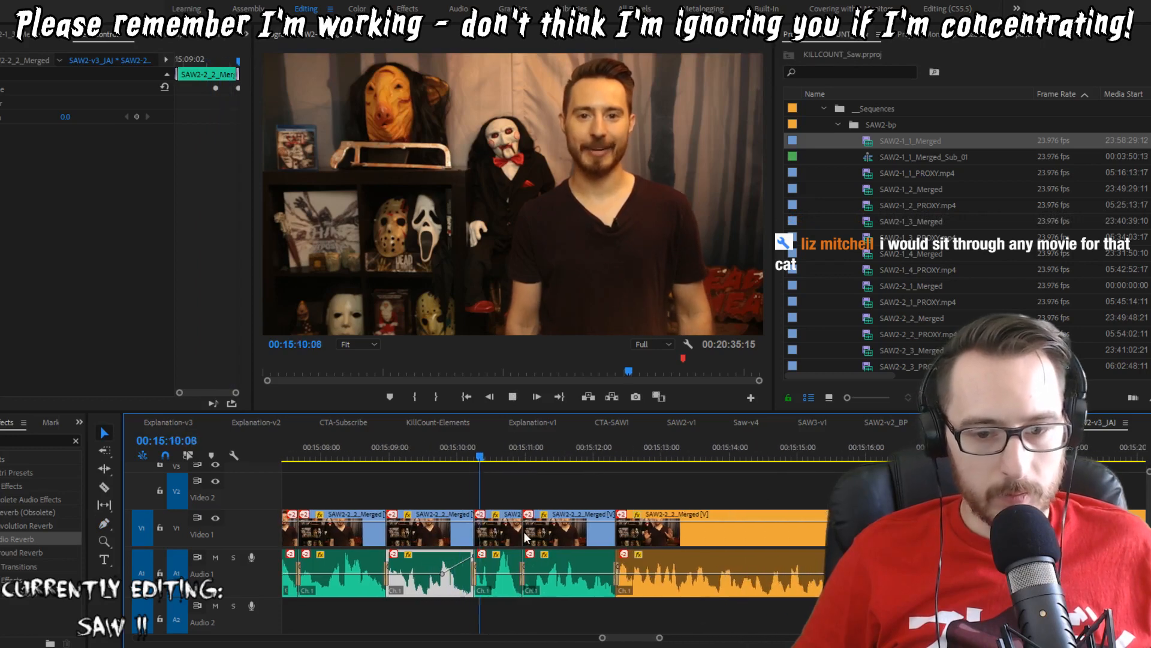
Step: Ripple trim the first frame off the clip starting at 15:10:23 and replay it
{"action": "key", "text": "Up"}
{"action": "key", "text": "Right"}
{"action": "key", "text": "q"}
{"action": "key", "text": "Up"}
{"action": "key", "text": "space"}
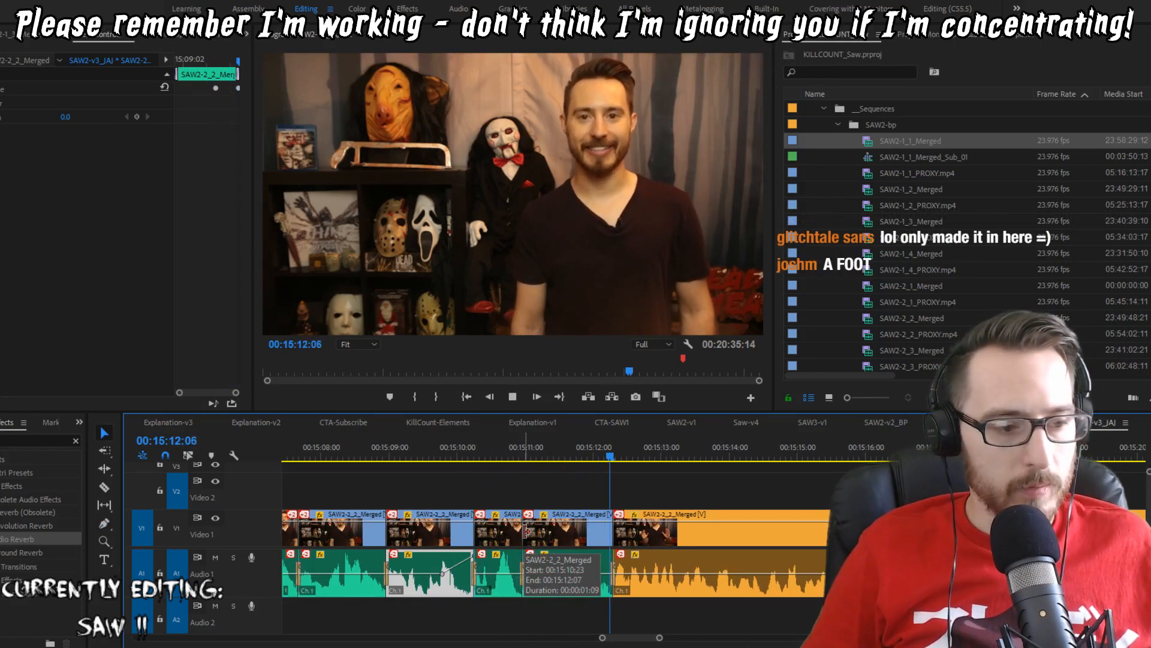
Step: Ripple trim the last frame off the clip ending at 15:12:07, just before the first orange clip, and replay it
{"action": "key", "text": "Up"}
{"action": "key", "text": "Left"}
{"action": "key", "text": "w"}
{"action": "key", "text": "Up"}
{"action": "key", "text": "space"}
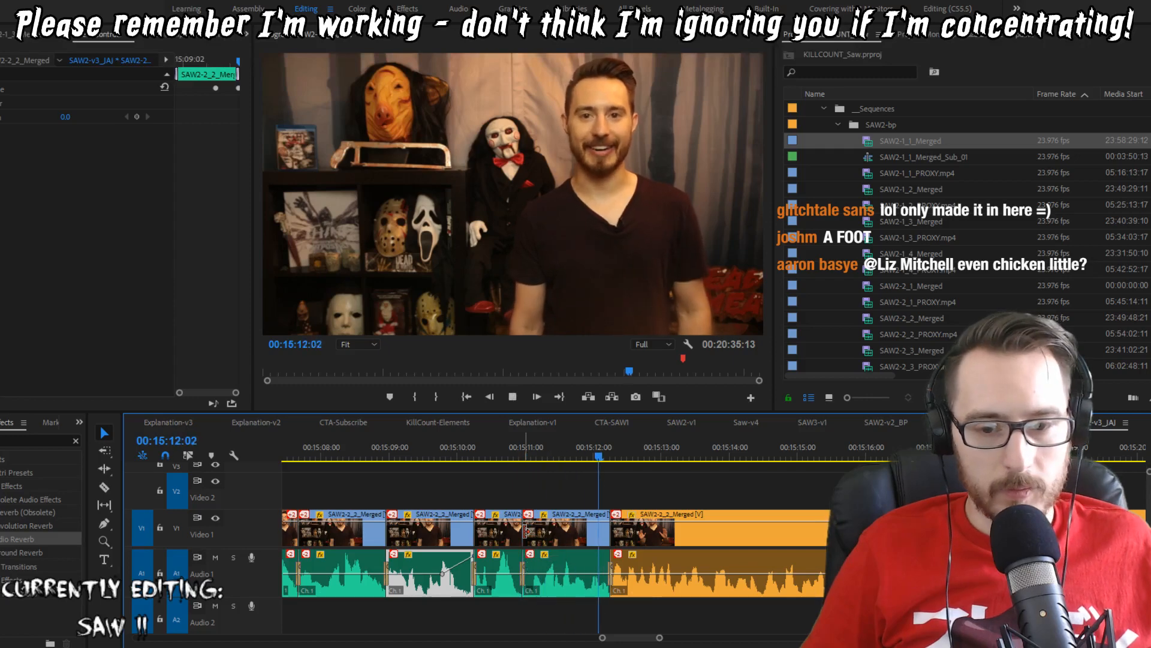
Step: Ripple trim the first frame off the orange clip starting near 15:12:06 and play through the orange clips
{"action": "key", "text": "Up"}
{"action": "key", "text": "Right"}
{"action": "key", "text": "q"}
{"action": "key", "text": "Up"}
{"action": "key", "text": "space"}
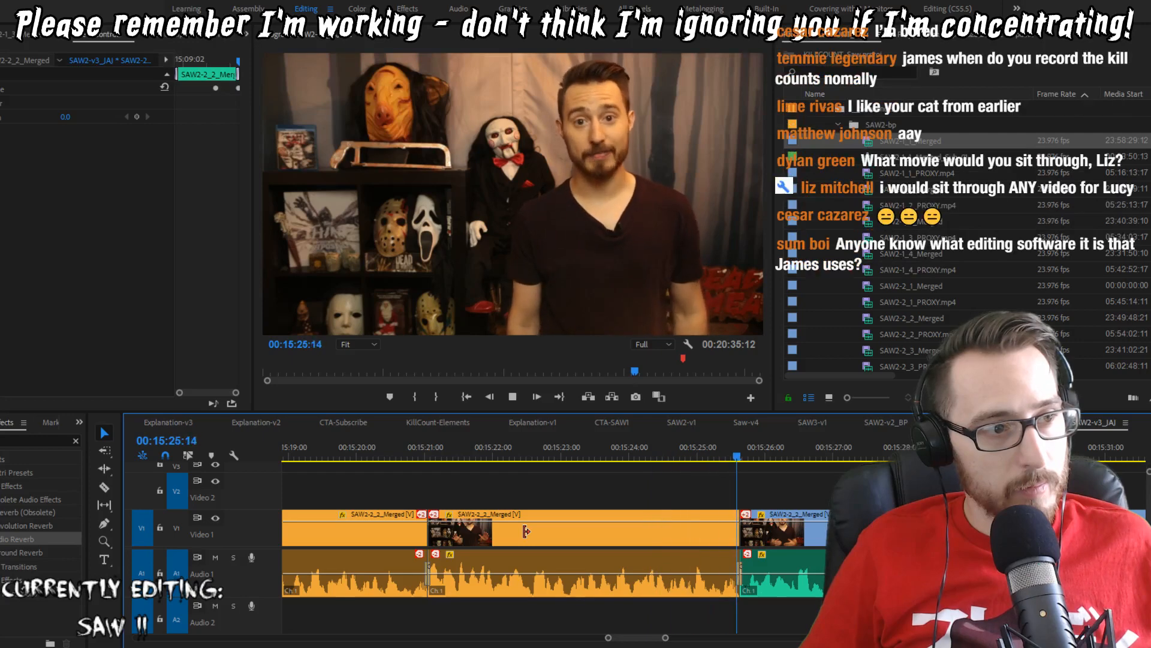
Step: Ripple trim the third orange clip's end at 15:25:14 and extract the first two orange clips, from about 15:12:06 to 15:21:01
{"action": "key", "text": "w"}
{"action": "key", "text": "Up"}
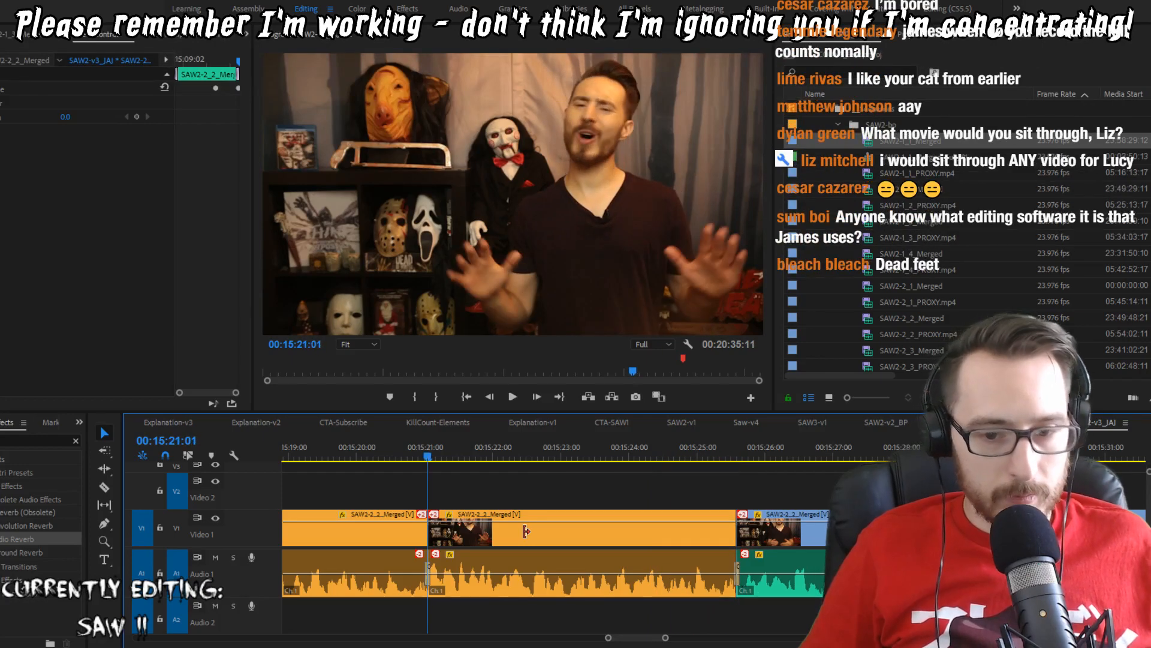
{"action": "key", "text": "Up"}
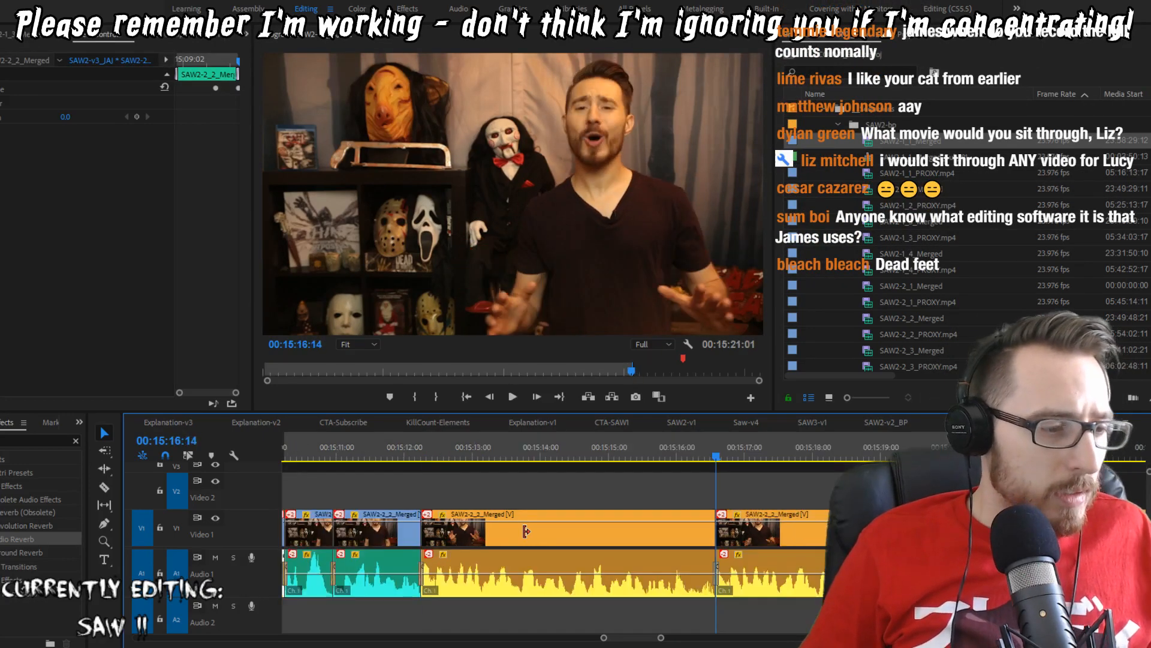
{"action": "key", "text": "w"}
{"action": "key", "text": "shift+k"}
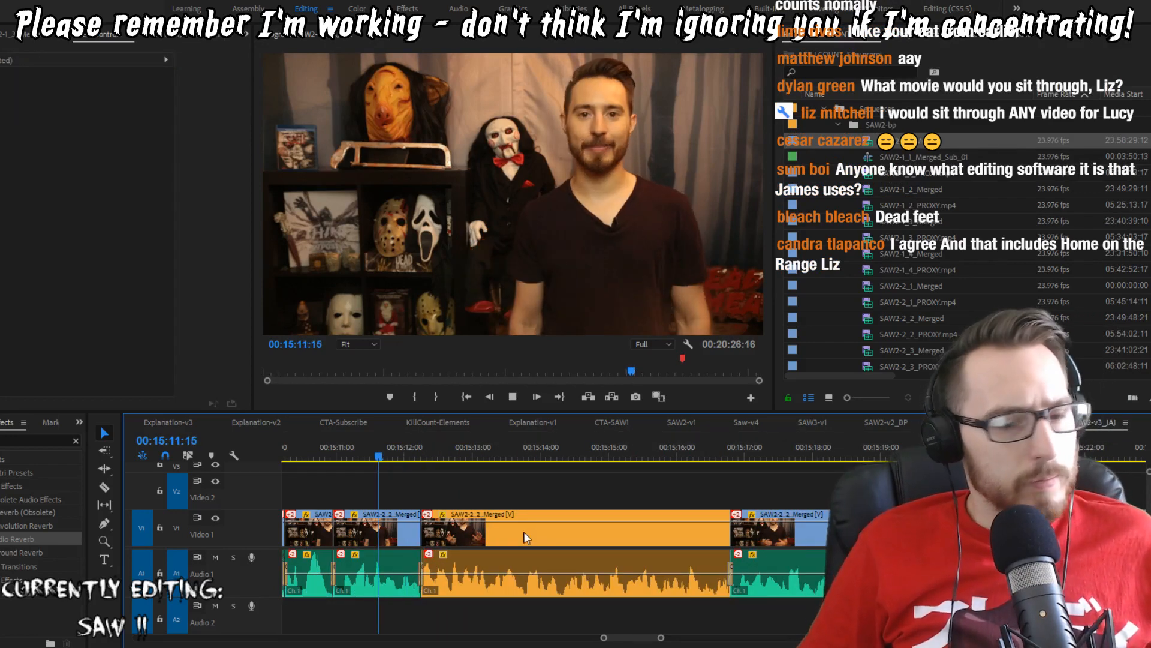
Step: Ripple trim the last frame off the clip before the remaining orange clip and play on past the orange clip
{"action": "key", "text": "w"}
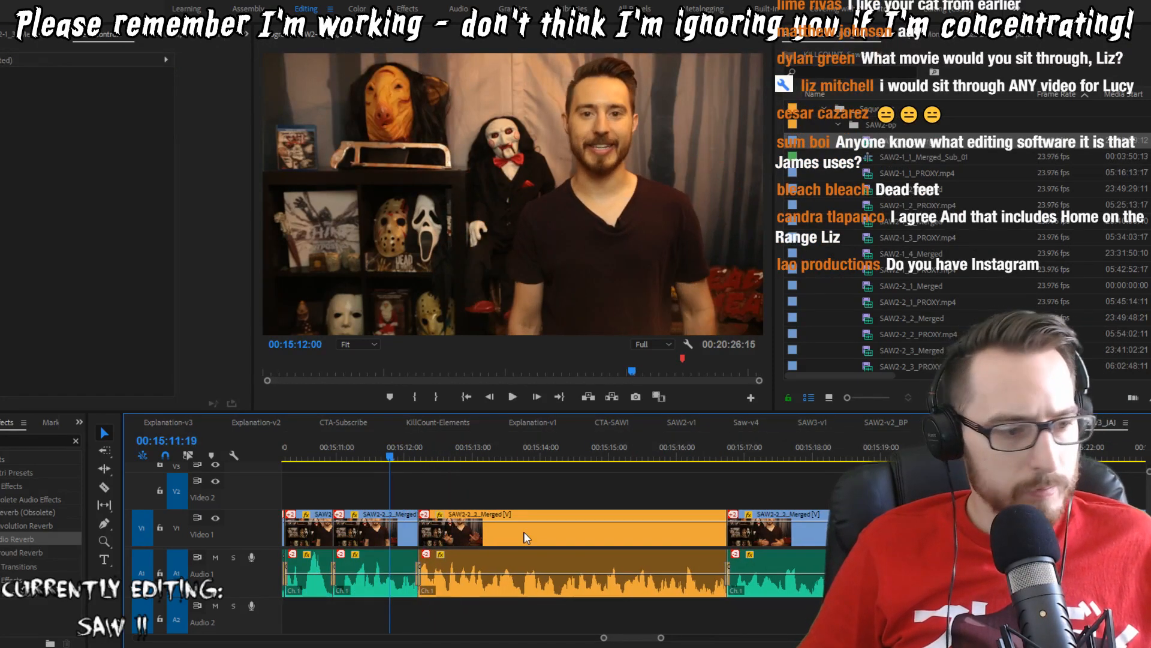
{"action": "key", "text": "shift+k"}
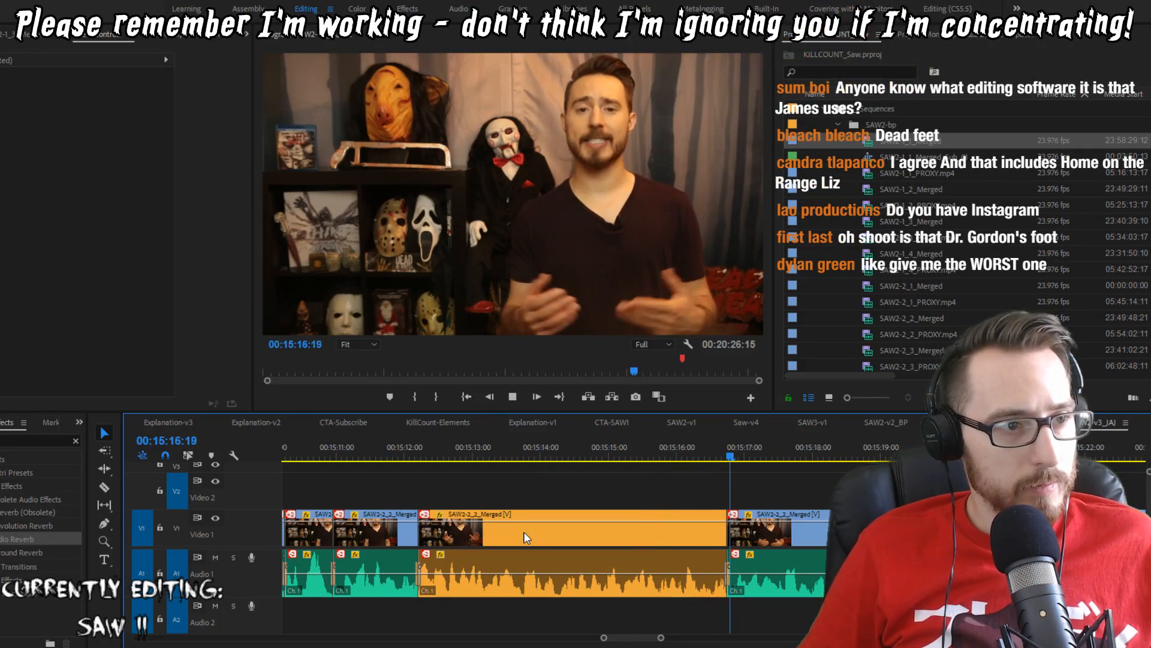
{"action": "left_click", "coordinate": [538, 529]}
{"action": "key", "text": "Up"}
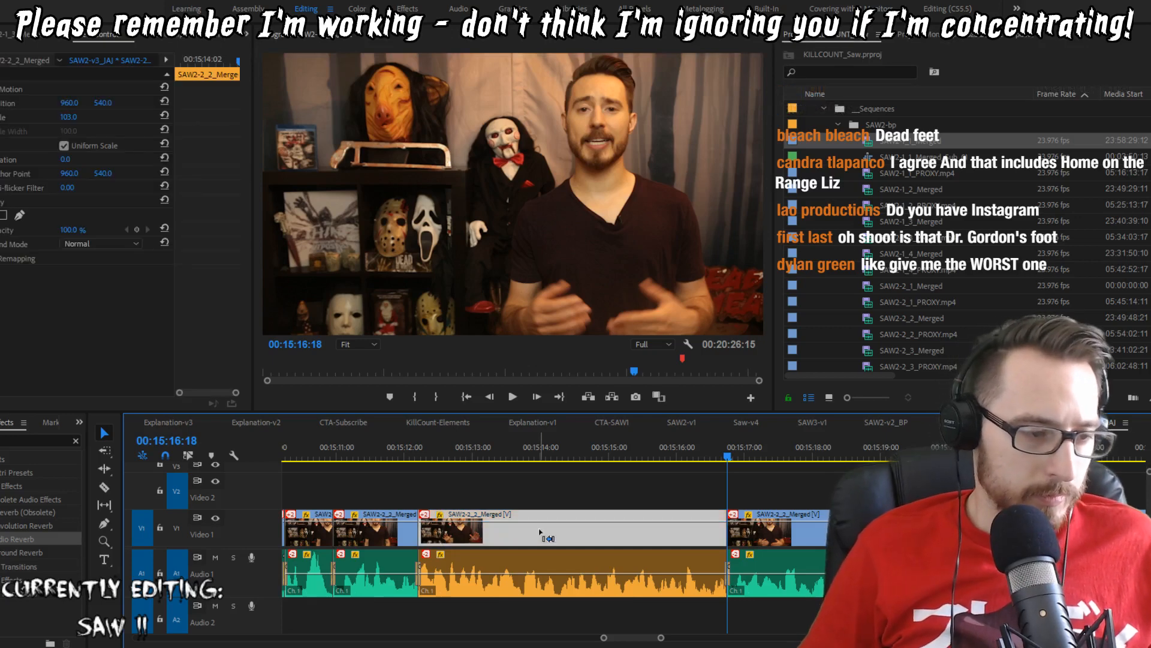
{"action": "key", "text": "space"}
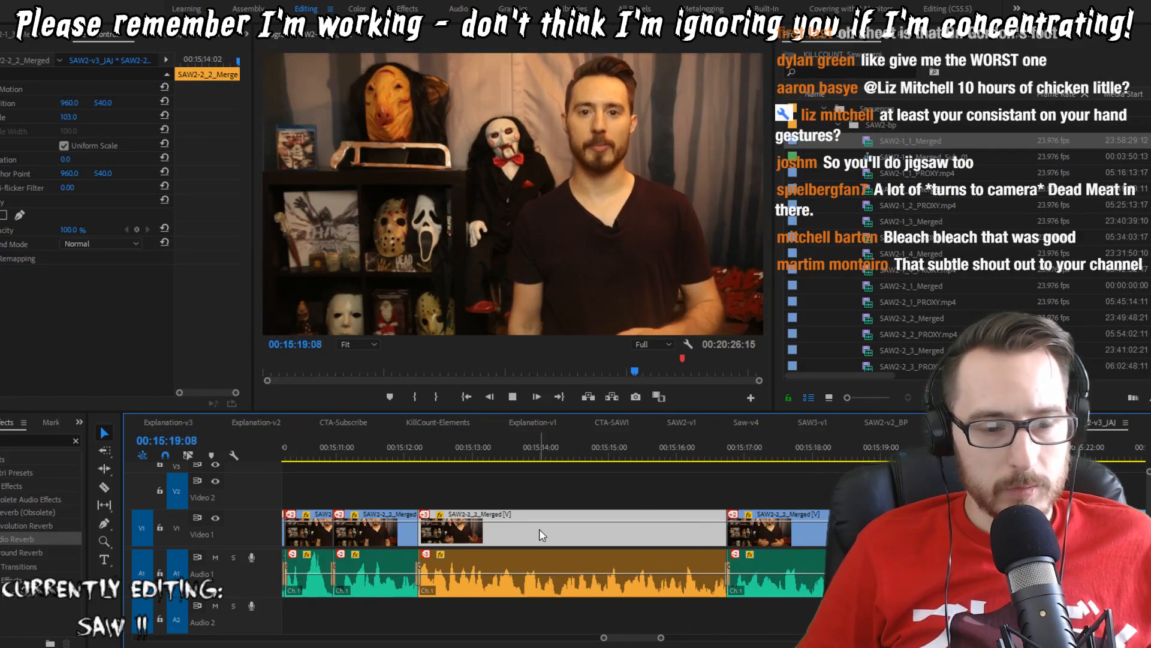
Step: Extract a single frame just after 15:20:00, clear the selection and replay across the new cut
{"action": "key", "text": "space"}
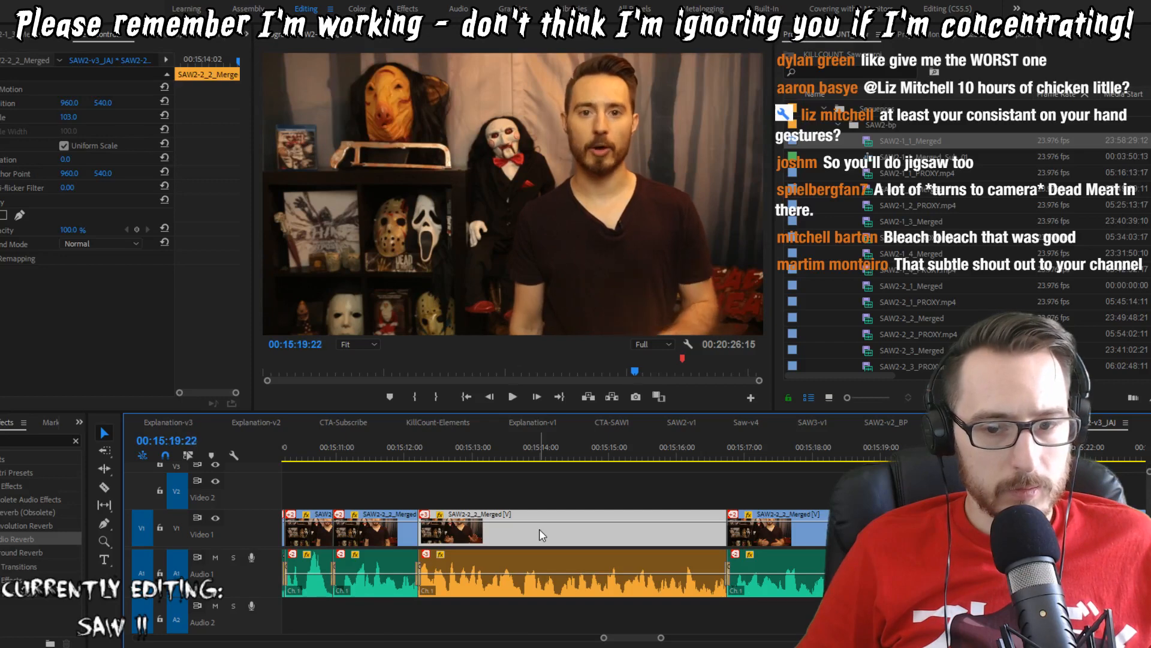
{"action": "key", "text": "shift+Left"}
{"action": "key", "text": "shift+Left"}
{"action": "key", "text": "shift+Left"}
{"action": "key", "text": "shift+Left"}
{"action": "key", "text": "space"}
{"action": "key", "text": "space"}
{"action": "key", "text": "Right"}
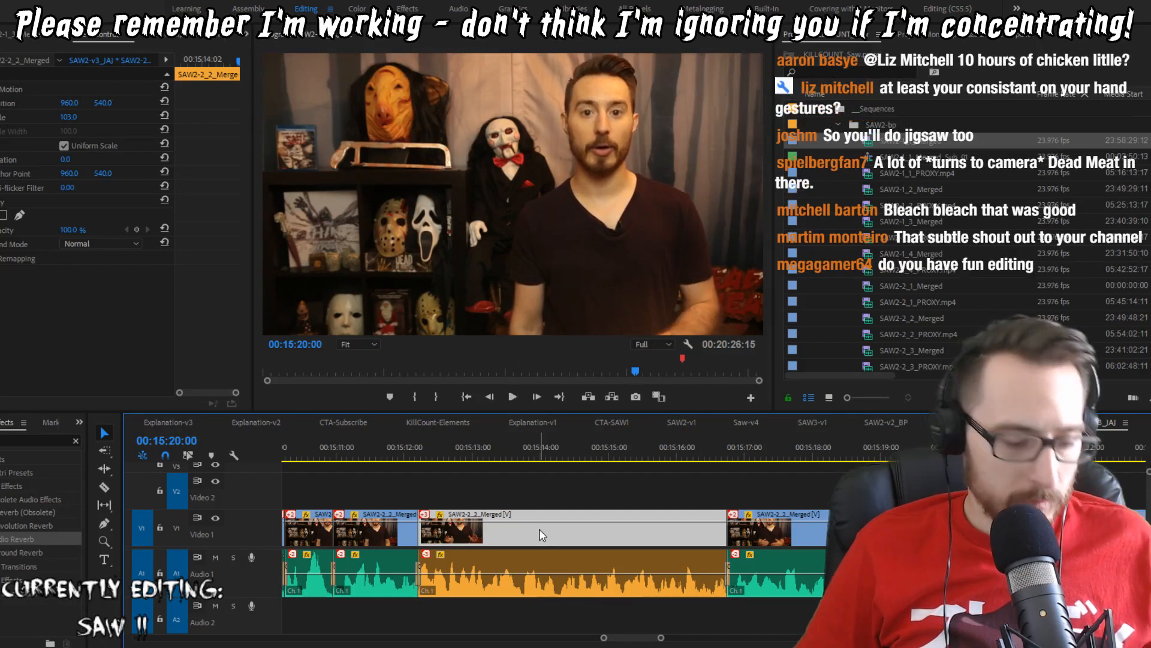
{"action": "key", "text": "Right"}
{"action": "key", "text": "i"}
{"action": "key", "text": "o"}
{"action": "key", "text": "apostrophe"}
{"action": "key", "text": "ctrl+shift+a"}
{"action": "key", "text": "shift+Left"}
{"action": "key", "text": "shift+Left"}
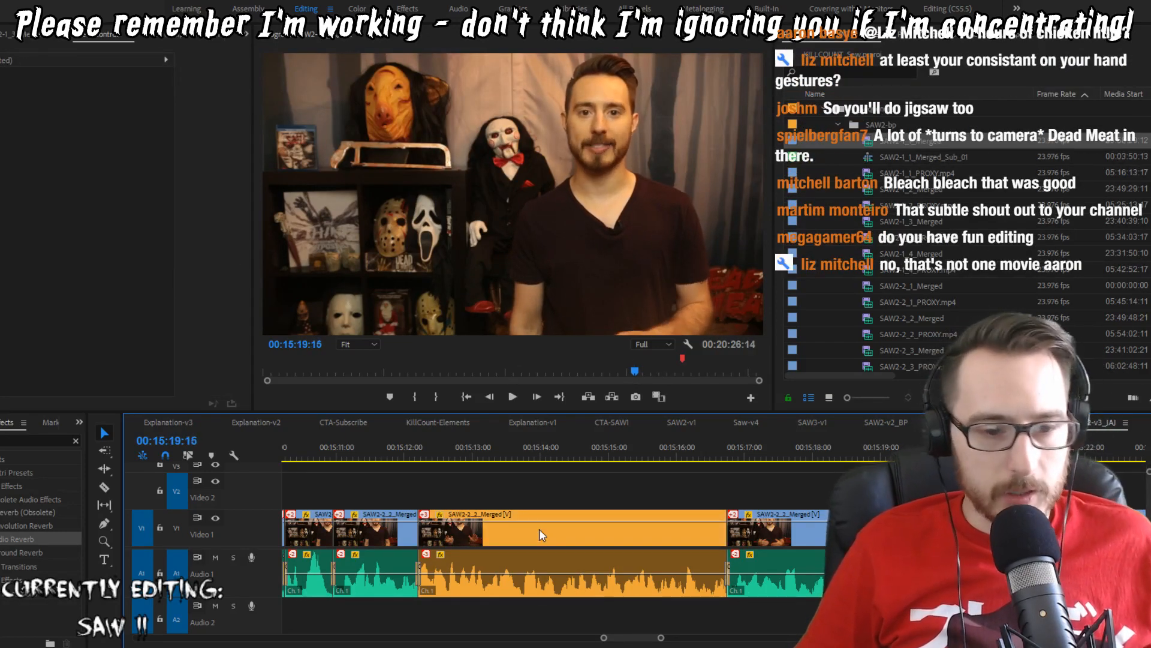
{"action": "key", "text": "space"}
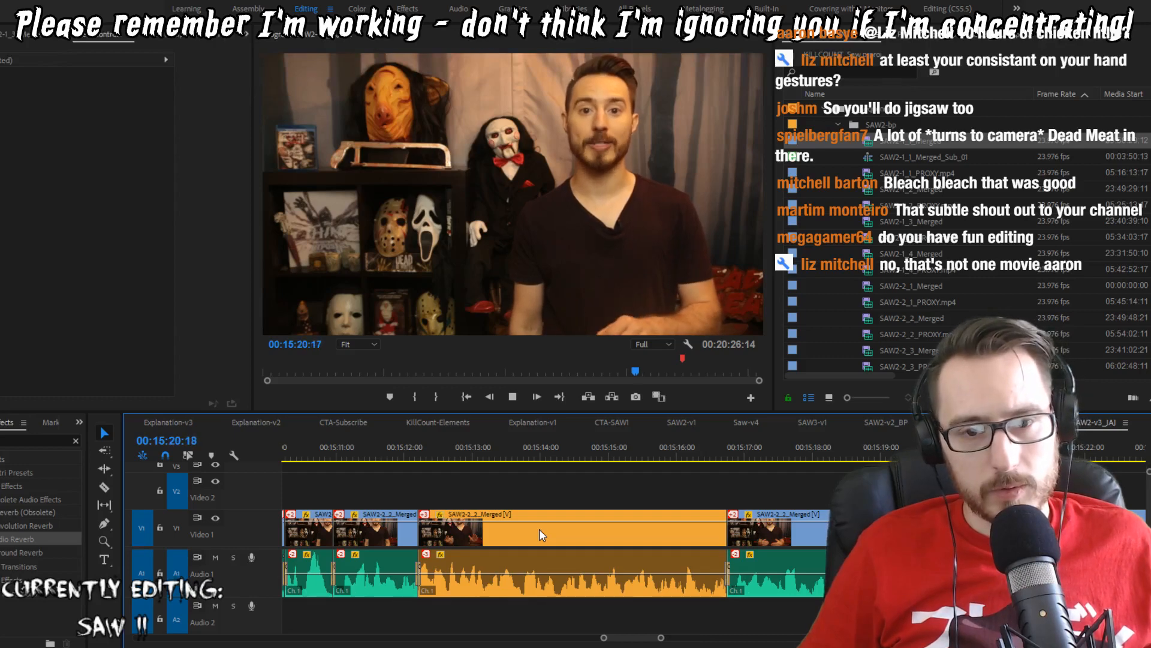
{"action": "key", "text": "shift+Delete"}
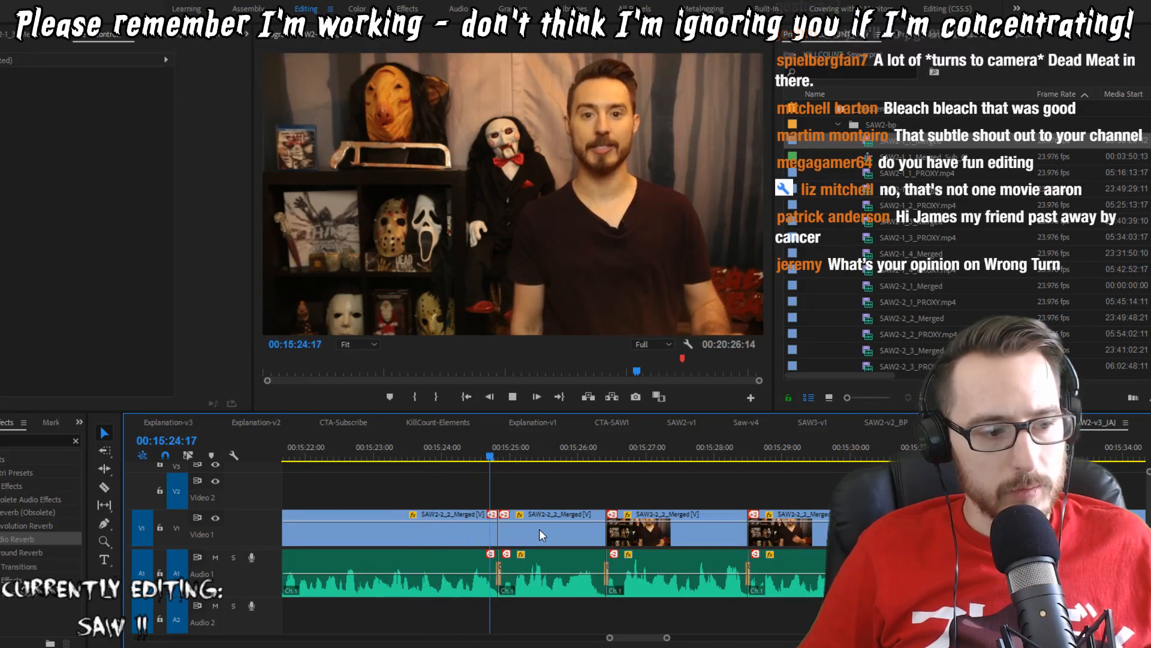
Step: Ripple trim one frame from each side of the cut near 15:24:19 and replay across it
{"action": "key", "text": "space"}
{"action": "key", "text": "space"}
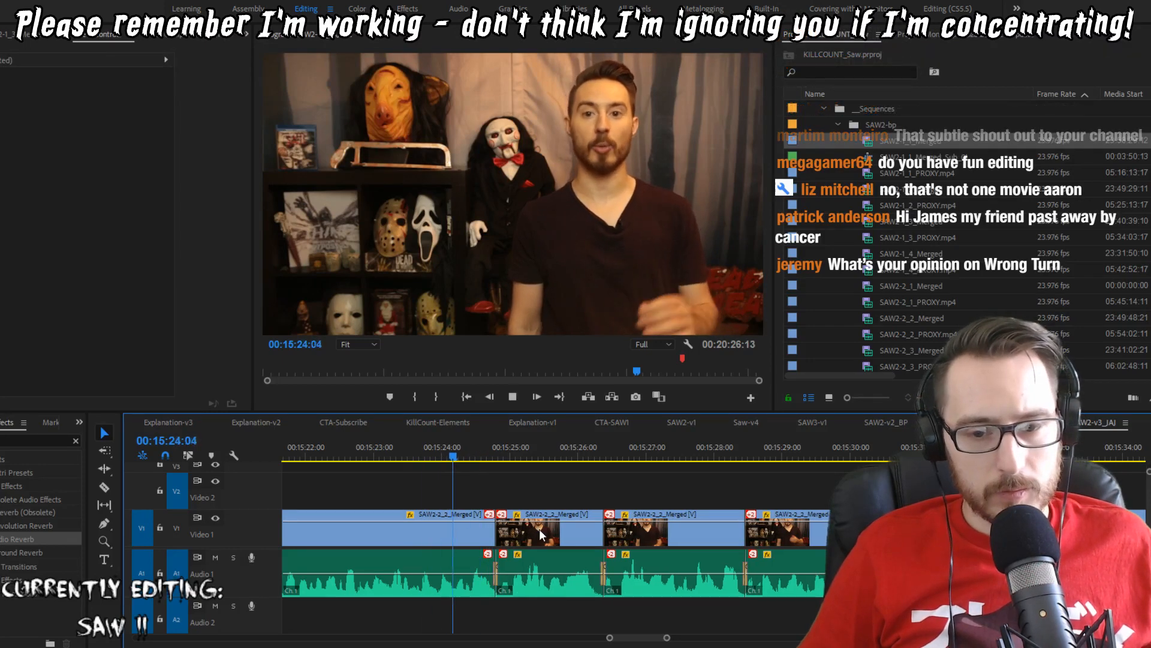
{"action": "key", "text": "Up"}
{"action": "key", "text": "Right"}
{"action": "key", "text": "q"}
{"action": "key", "text": "shift+Left"}
{"action": "key", "text": "shift+Left"}
{"action": "key", "text": "shift+Left"}
{"action": "key", "text": "shift+Left"}
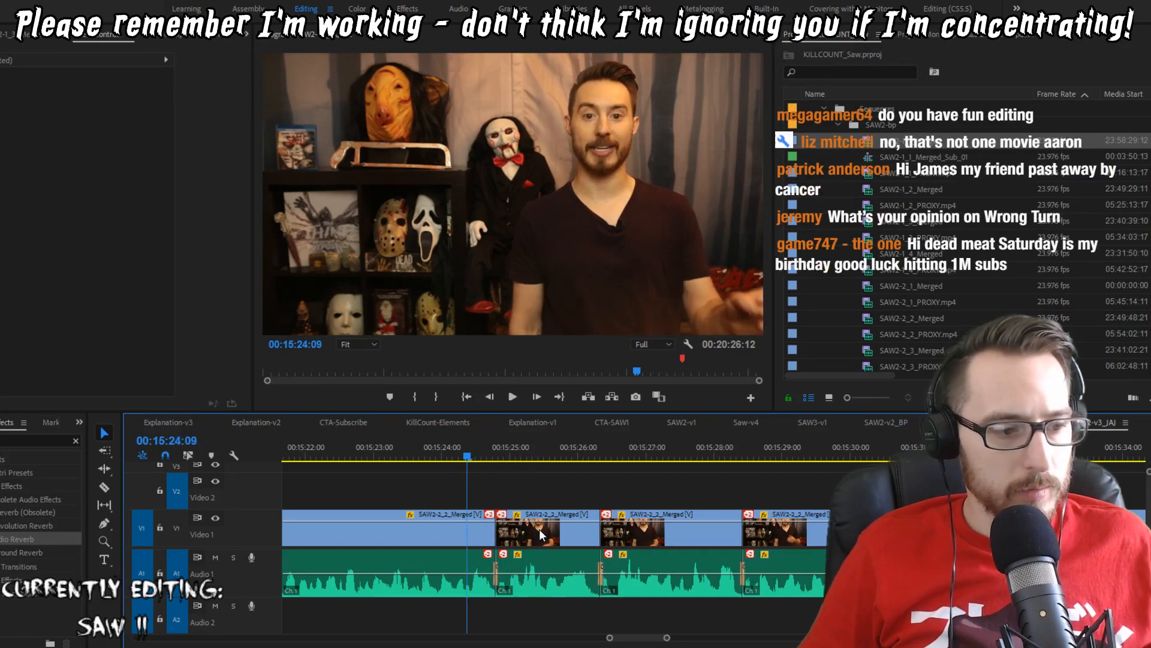
{"action": "key", "text": "space"}
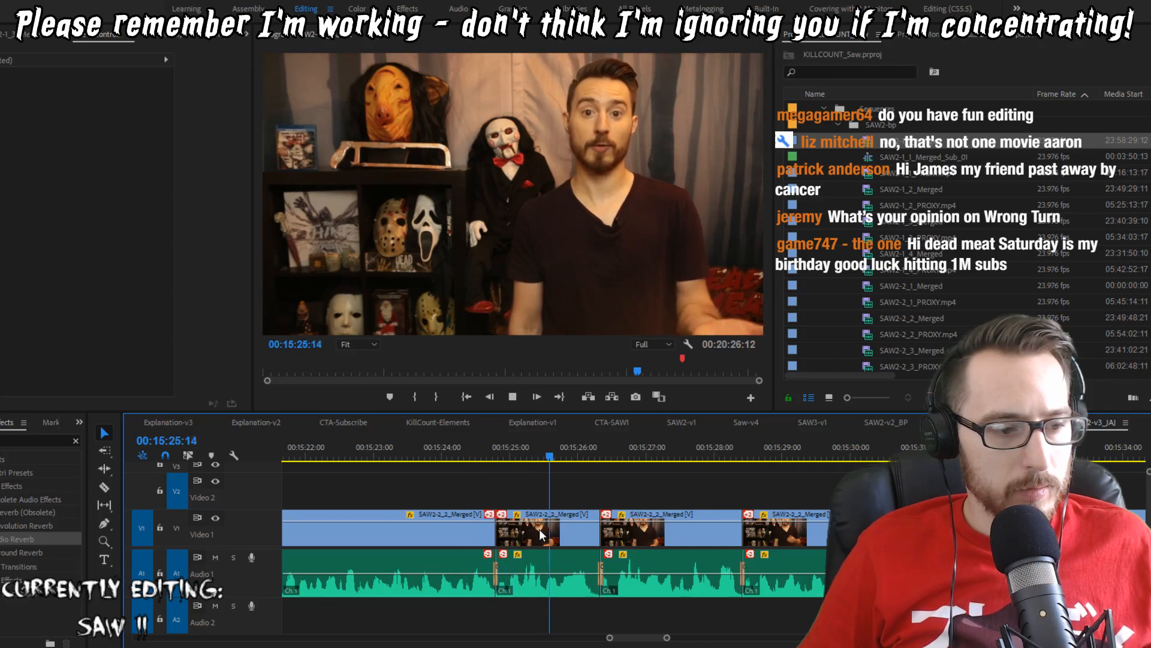
Step: Ripple trim three frames in total off the end of the clip ending near 15:26:08, replaying after each trim
{"action": "key", "text": "w"}
{"action": "key", "text": "Up"}
{"action": "key", "text": "space"}
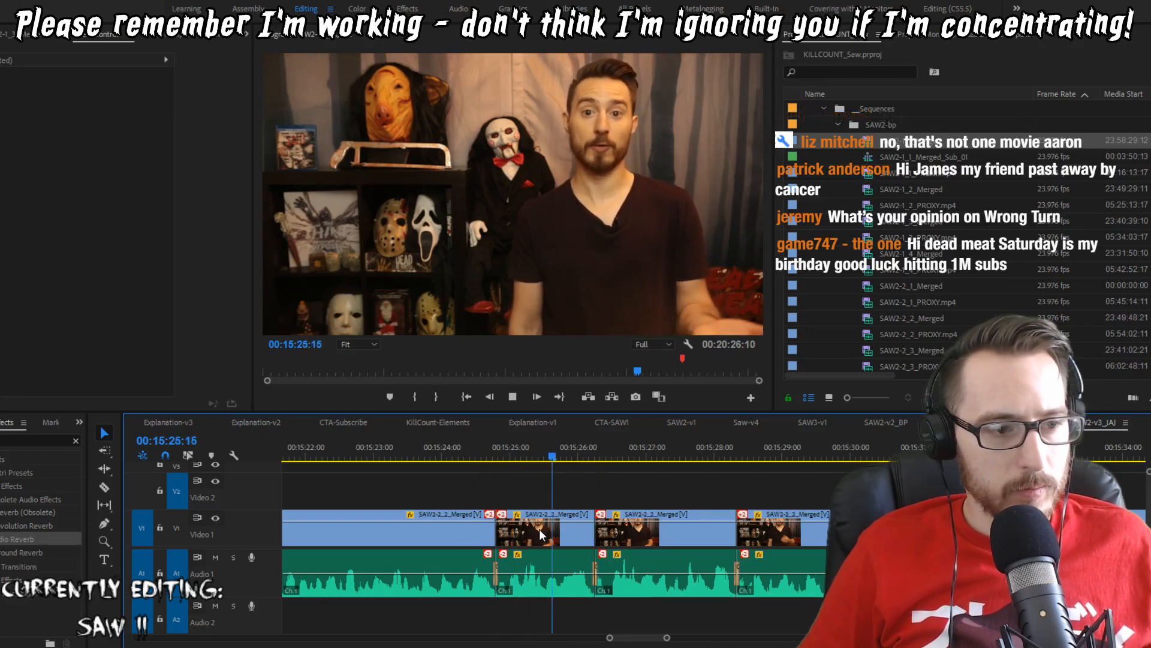
{"action": "key", "text": "Up"}
{"action": "key", "text": "Left"}
{"action": "key", "text": "w"}
{"action": "key", "text": "Up"}
{"action": "key", "text": "space"}
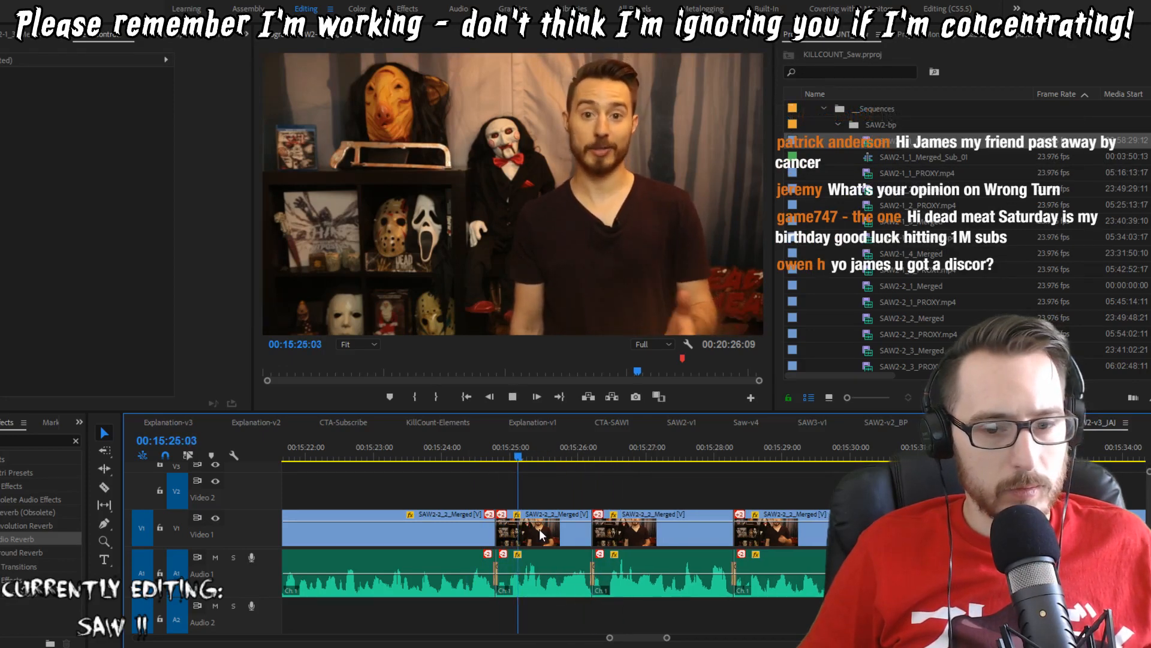
Step: Ripple trim one more frame off the end of the clip starting at 15:24:19 and replay it
{"action": "key", "text": "Up"}
{"action": "key", "text": "Left"}
{"action": "key", "text": "w"}
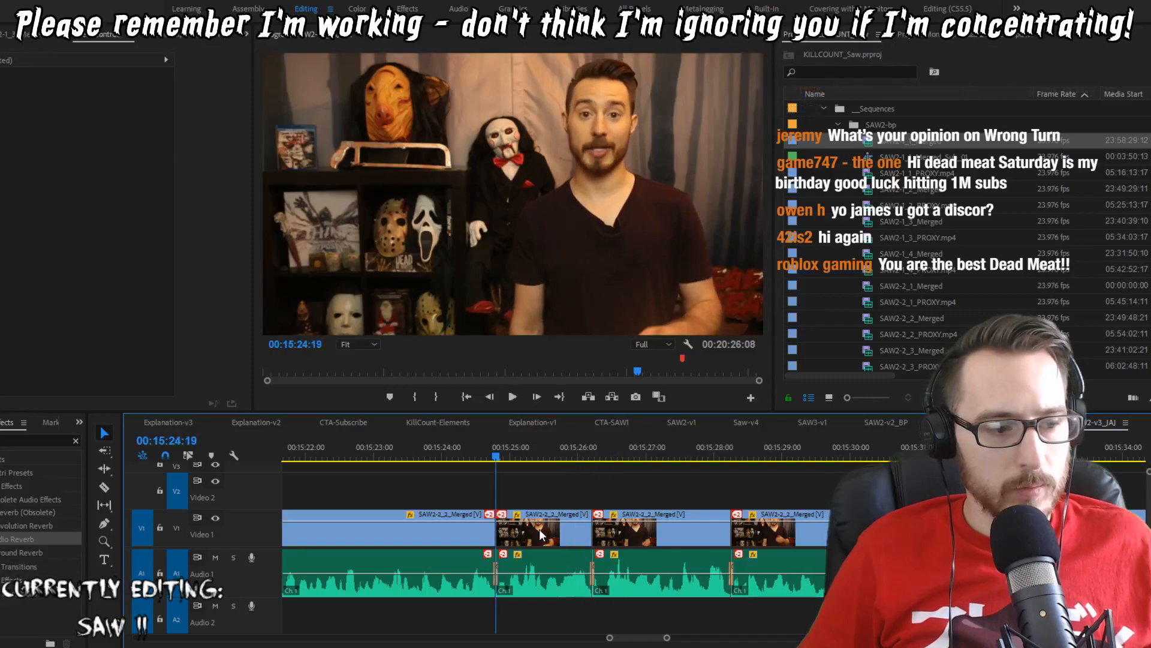
{"action": "key", "text": "Up"}
{"action": "key", "text": "space"}
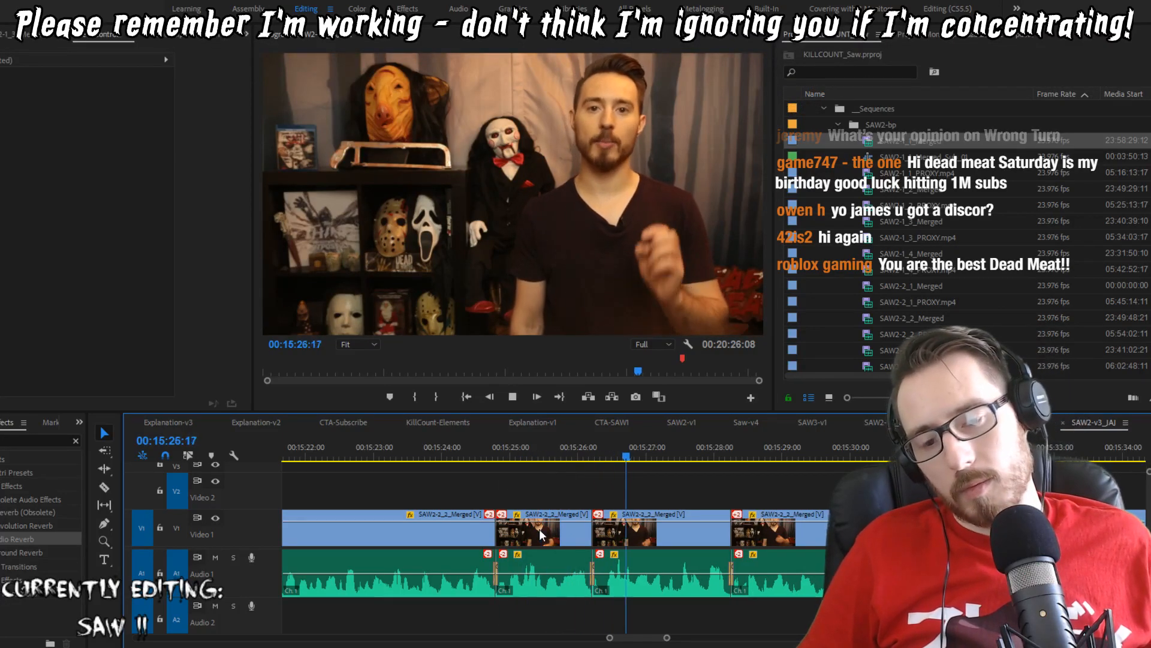
Step: Ripple trim the end of the clip starting at 15:26:05 back to 15:28:04, replay across the cut and play on
{"action": "key", "text": "space"}
{"action": "key", "text": "w"}
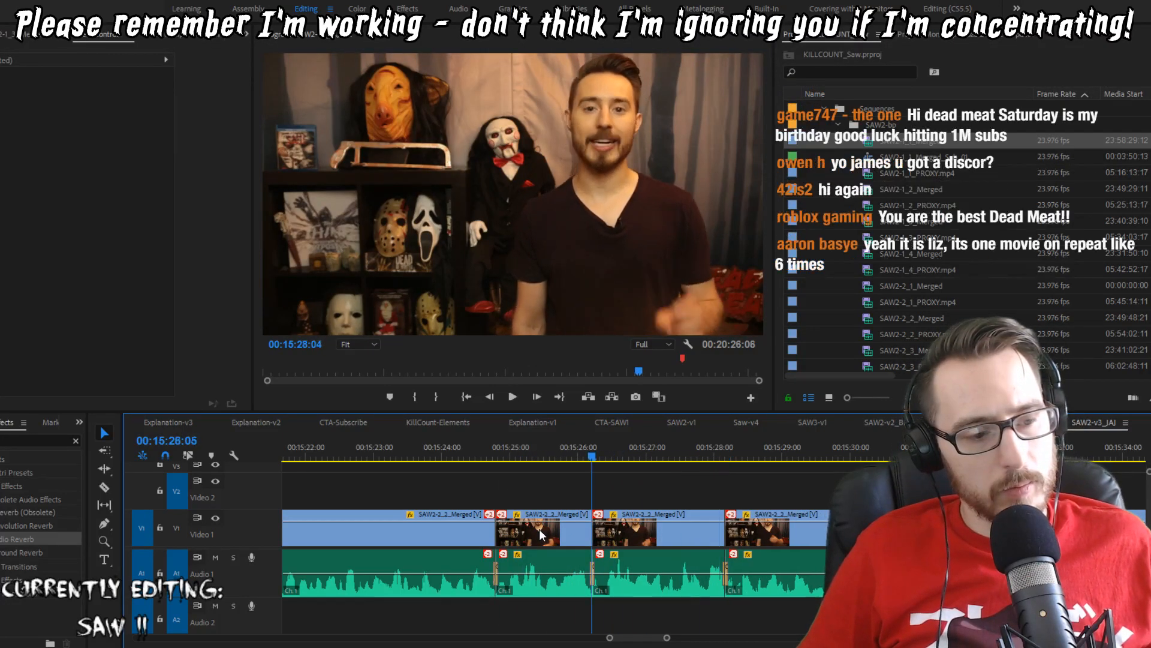
{"action": "key", "text": "Up"}
{"action": "key", "text": "space"}
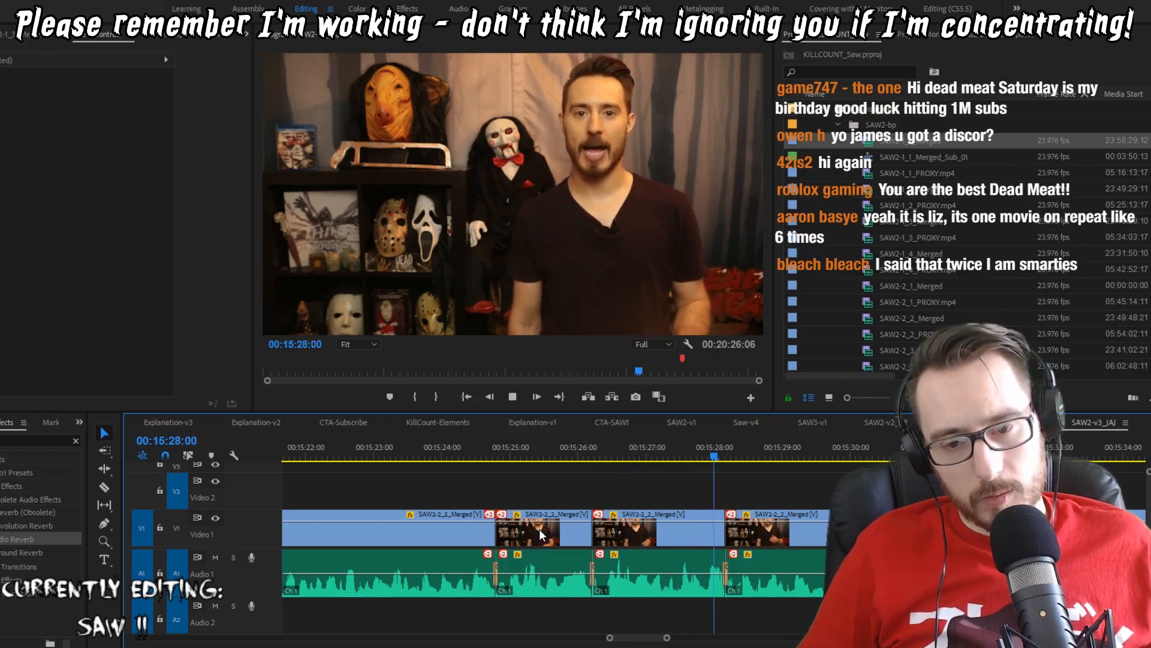
{"action": "key", "text": "space"}
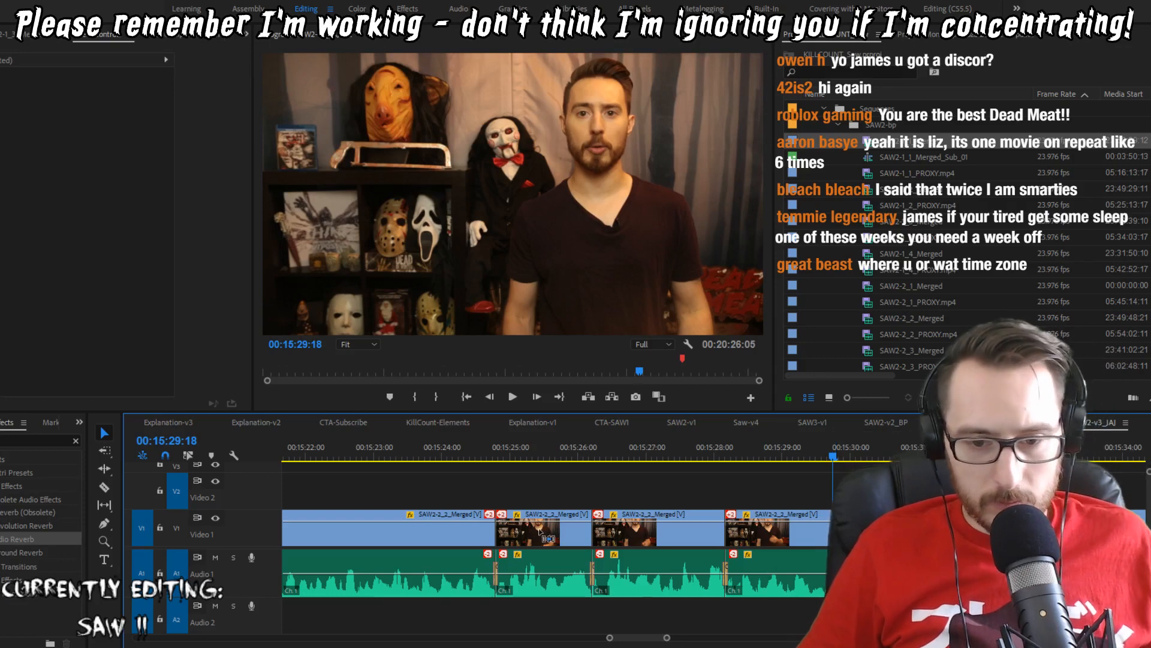
{"action": "key", "text": "space"}
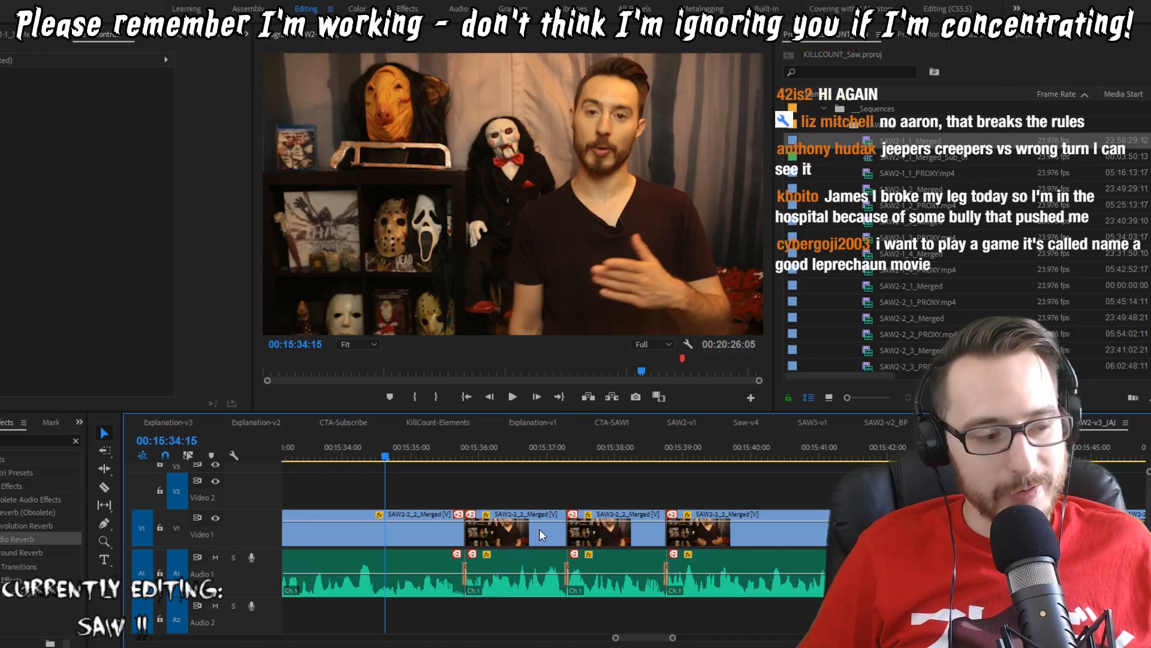
Step: Replay the lead-up to the cut near 15:35:18 and ripple trim one frame there
{"action": "key", "text": "shift+Left"}
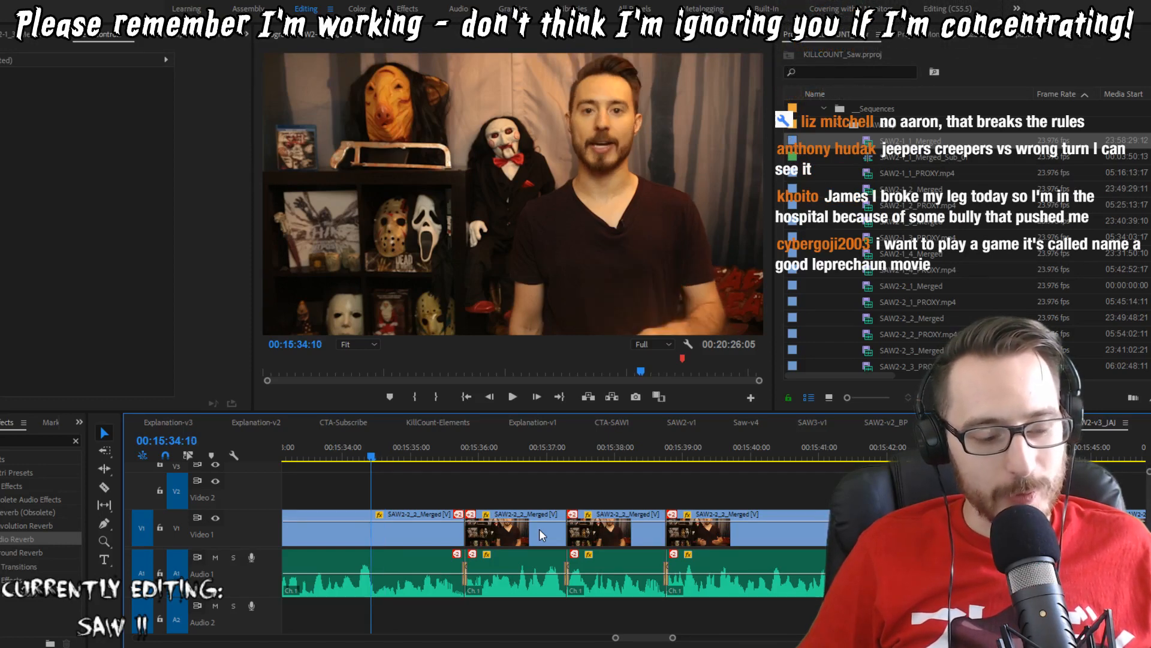
{"action": "key", "text": "shift+Left"}
{"action": "key", "text": "shift+Left"}
{"action": "key", "text": "shift+Left"}
{"action": "key", "text": "shift+Left"}
{"action": "key", "text": "shift+Left"}
{"action": "key", "text": "shift+Left"}
{"action": "key", "text": "space"}
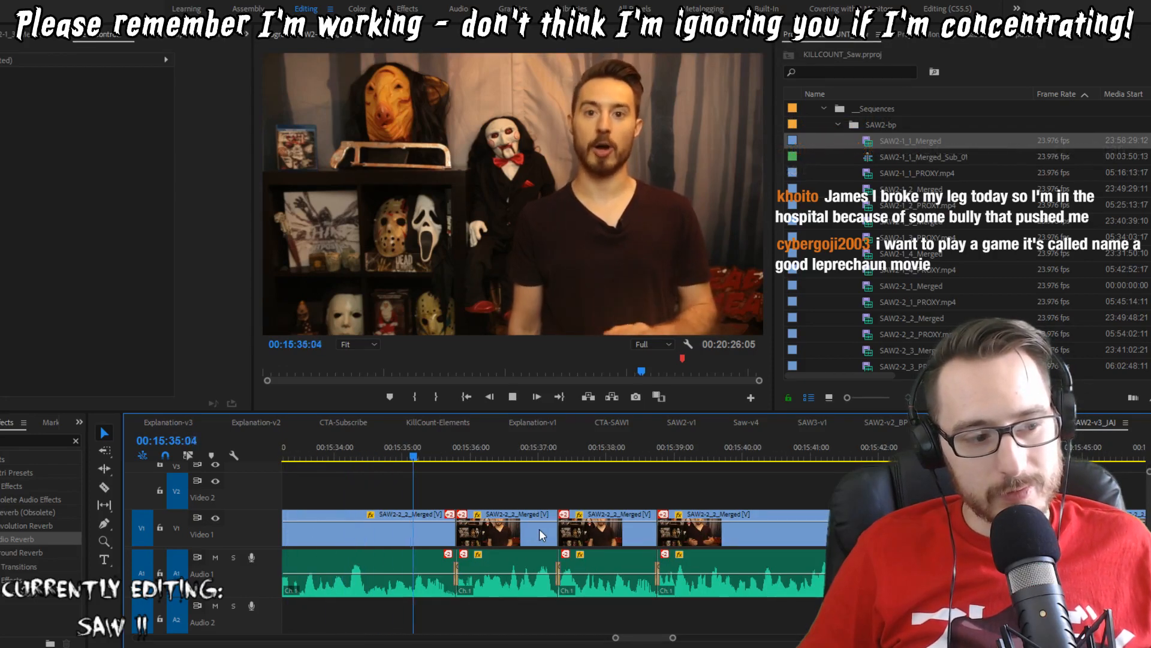
{"action": "key", "text": "space"}
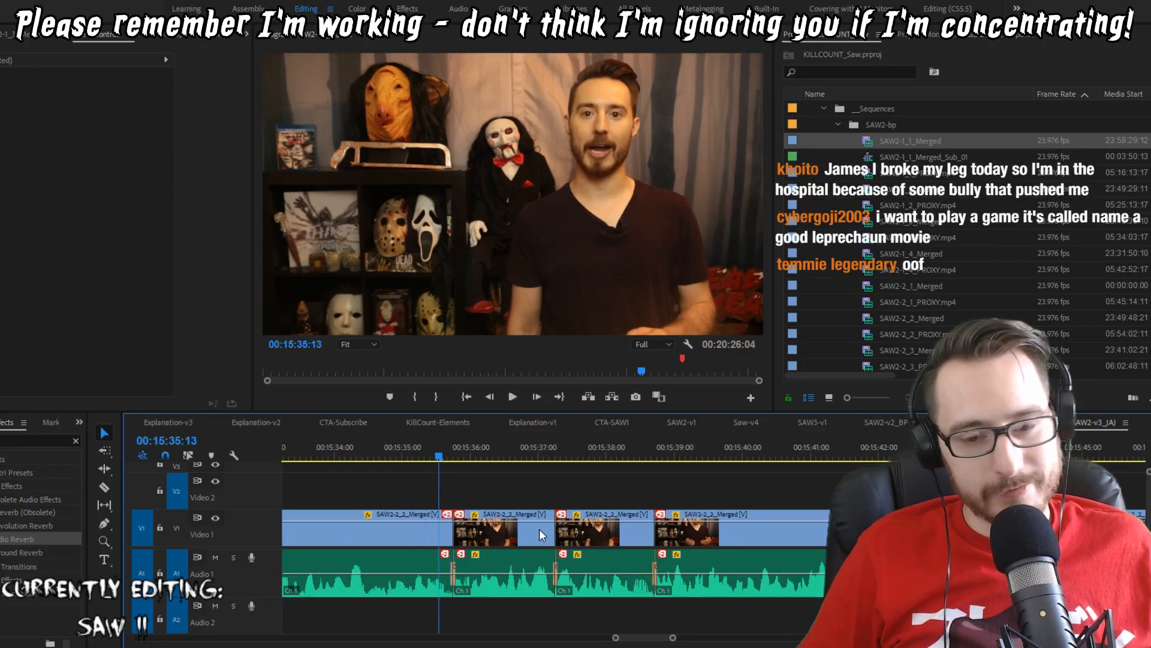
Step: Replay the seconds before 15:35:13 and ramp the audio volume up towards that clip's end using Pen tool keyframes
{"action": "key", "text": "shift+Left"}
{"action": "key", "text": "shift+Left"}
{"action": "key", "text": "shift+Left"}
{"action": "key", "text": "shift+Left"}
{"action": "key", "text": "shift+Left"}
{"action": "key", "text": "shift+Left"}
{"action": "key", "text": "shift+Left"}
{"action": "key", "text": "shift+Left"}
{"action": "key", "text": "shift+Left"}
{"action": "key", "text": "shift+Left"}
{"action": "key", "text": "shift+Left"}
{"action": "key", "text": "shift+Left"}
{"action": "key", "text": "space"}
{"action": "key", "text": "p"}
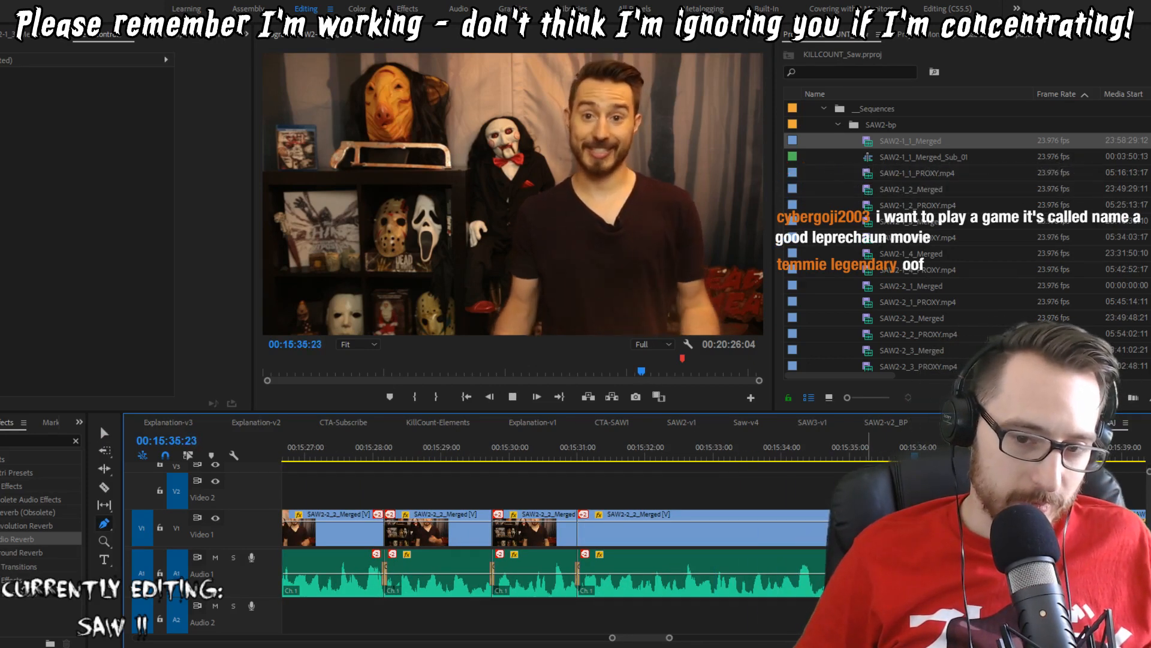
{"action": "key", "text": "space"}
{"action": "key", "text": "d"}
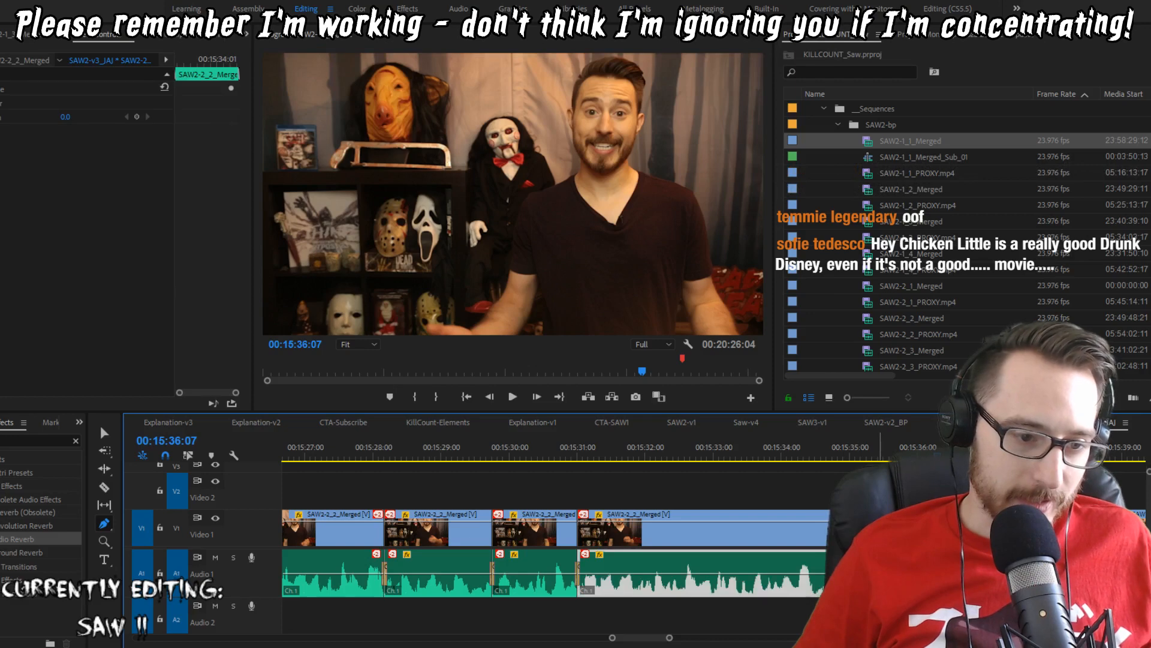
Step: Split the clip at 15:34:11, replay across the new cut and save the project
{"action": "left_click_drag", "start_coordinate": [792, 459], "coordinate": [814, 460]}
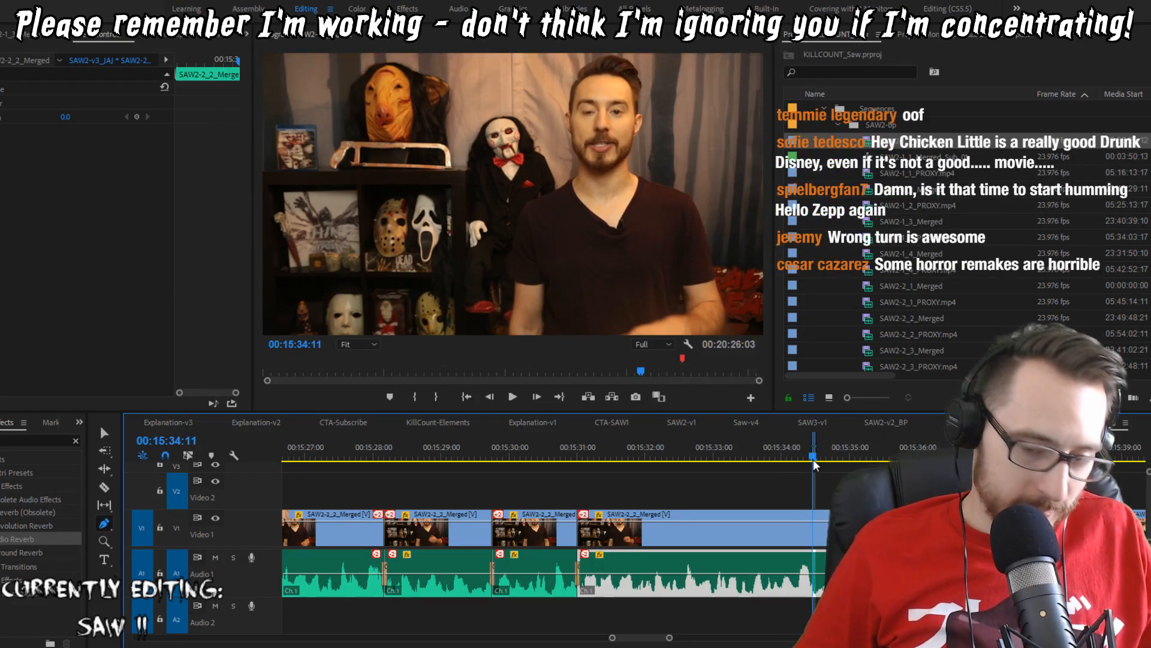
{"action": "key", "text": "ctrl+k"}
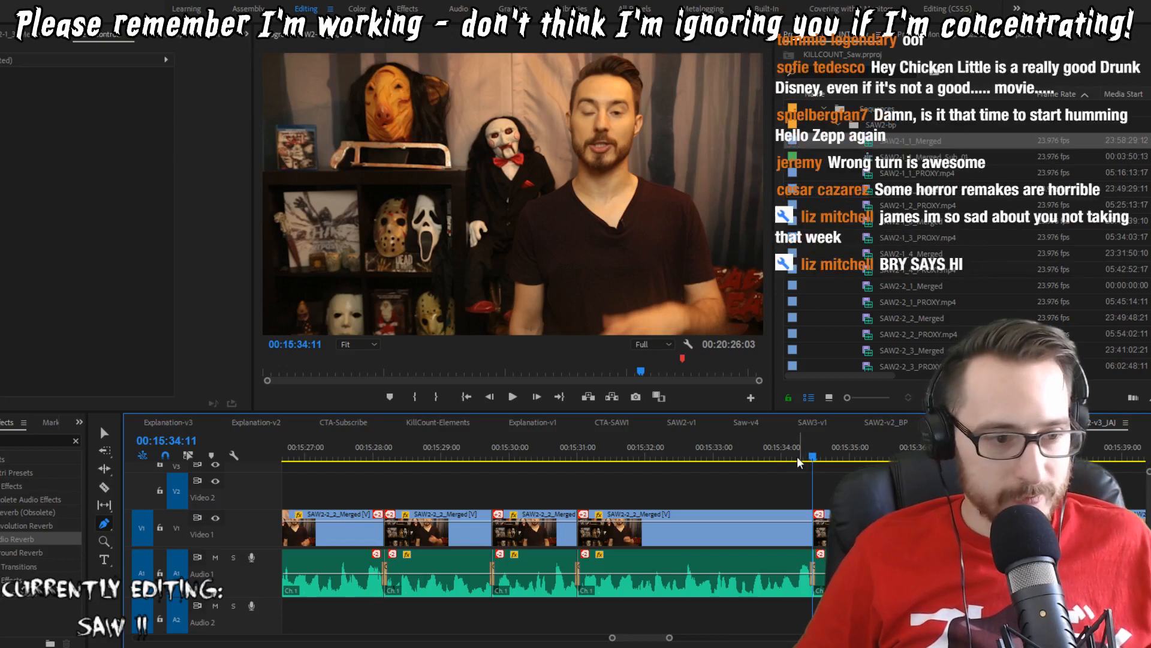
{"action": "left_click", "coordinate": [761, 462]}
{"action": "key", "text": "space"}
{"action": "key", "text": "v"}
{"action": "scroll", "coordinate": [734, 516], "scroll_direction": "down", "scroll_amount": 2}
{"action": "scroll", "coordinate": [728, 551], "scroll_direction": "down", "scroll_amount": 1}
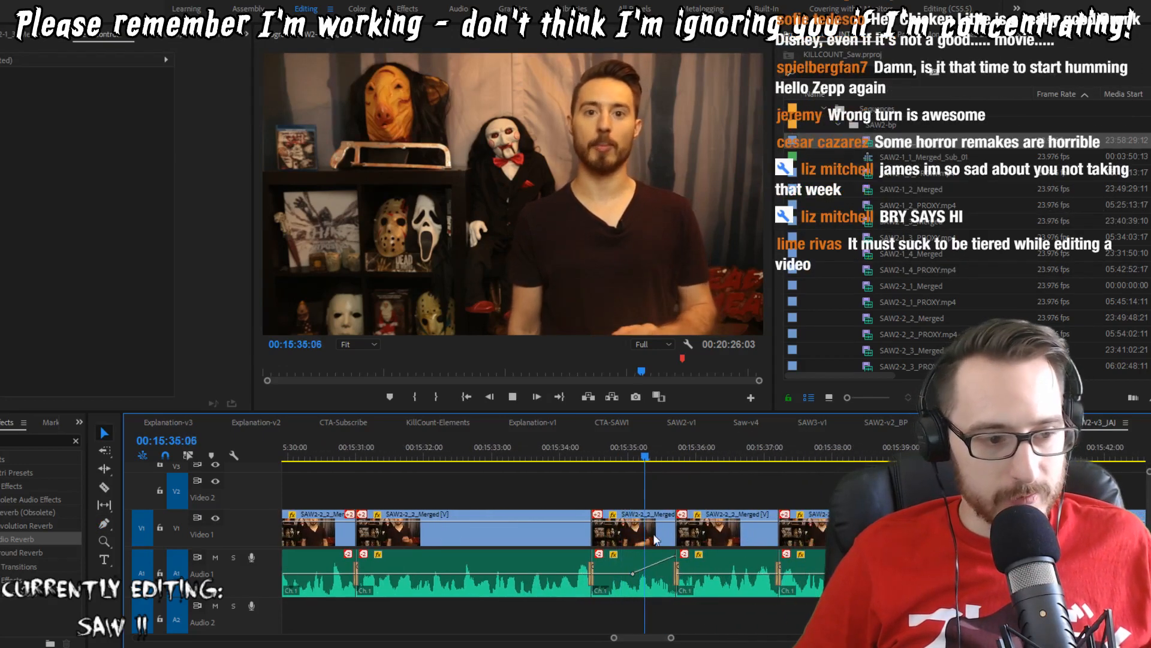
{"action": "key", "text": "space"}
{"action": "key", "text": "ctrl+s"}
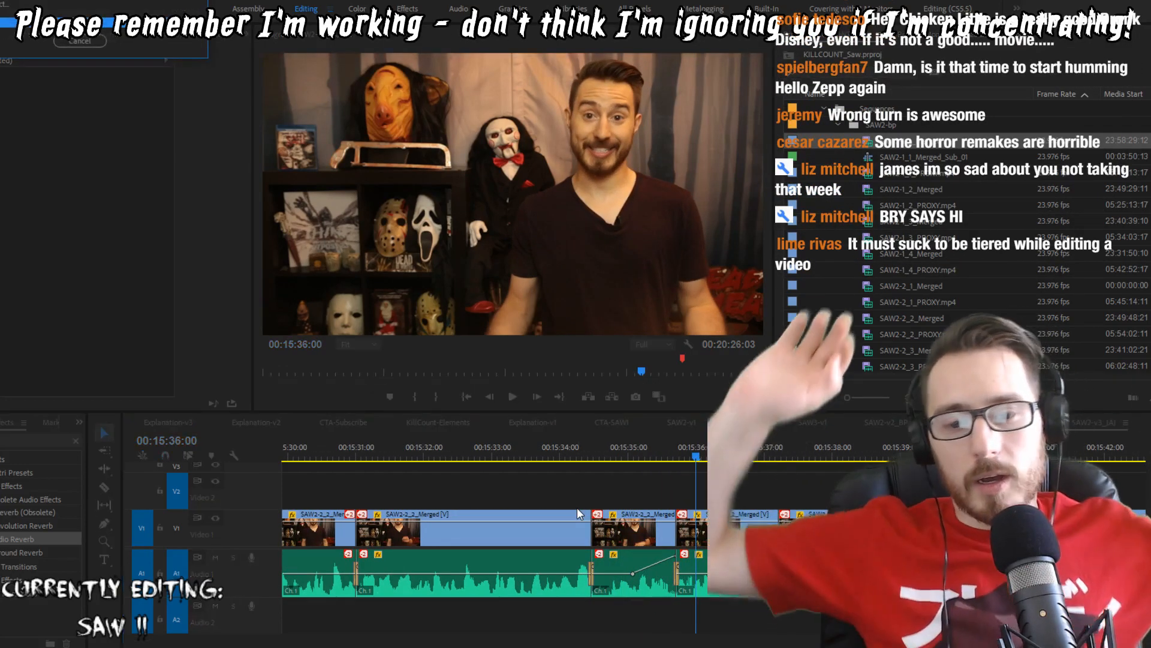
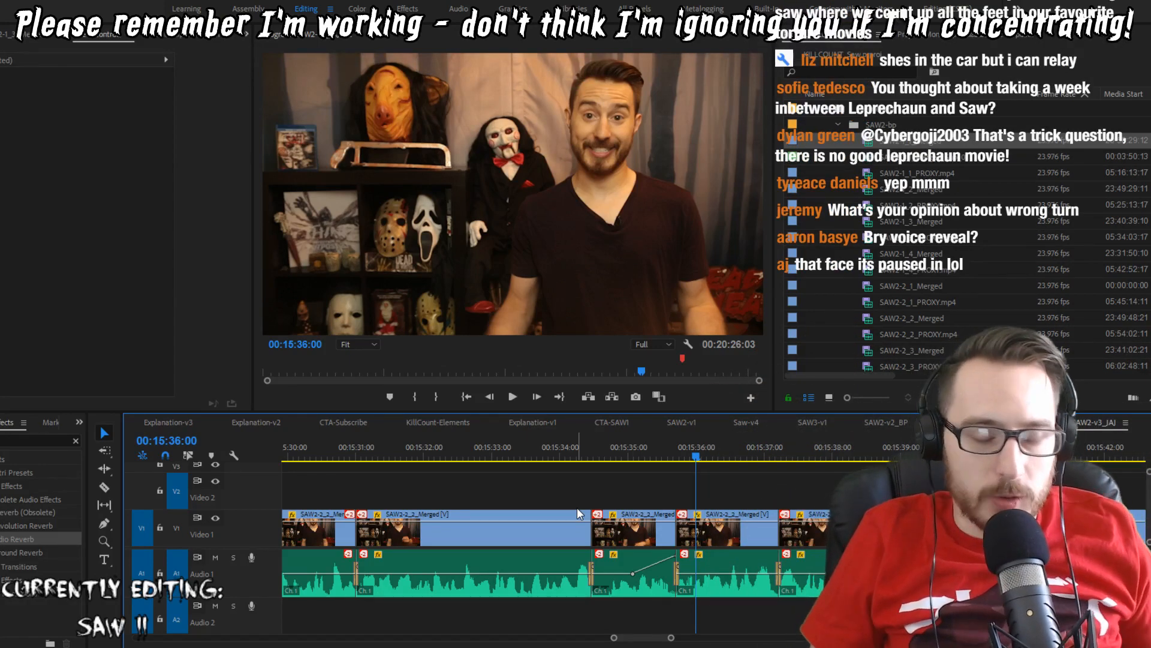
Step: Play from 15:34:11, ripple trim one frame off the end of the clip starting at 15:35:17 and replay it
{"action": "key", "text": "Up"}
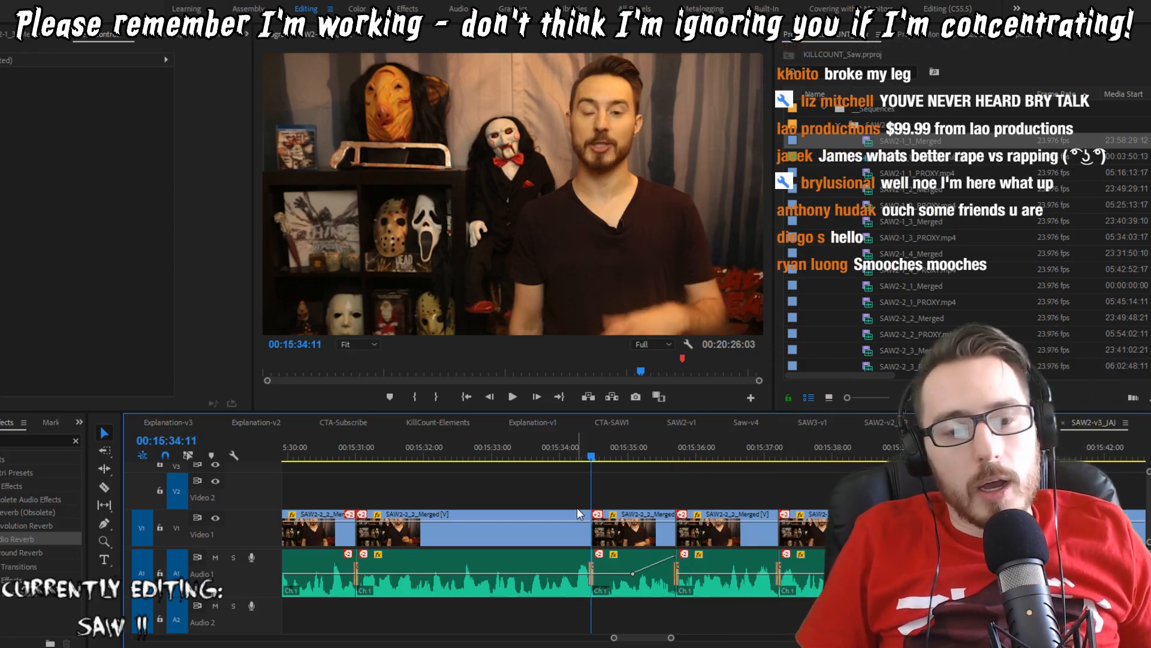
{"action": "key", "text": "Left"}
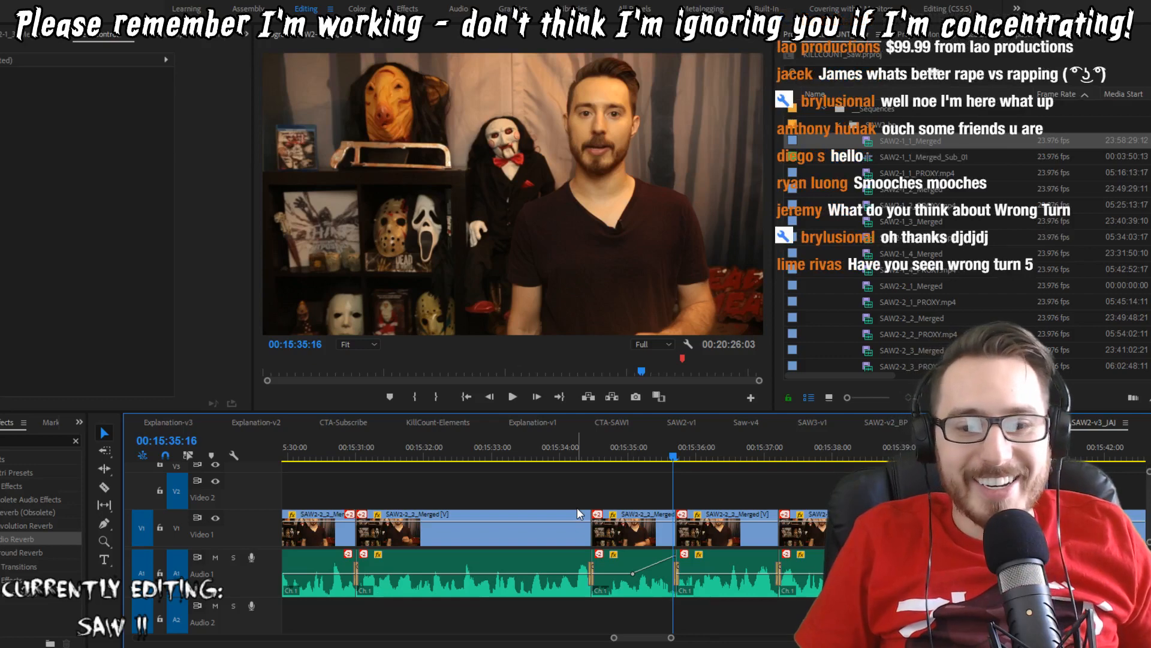
{"action": "key", "text": "Right"}
{"action": "key", "text": "Left"}
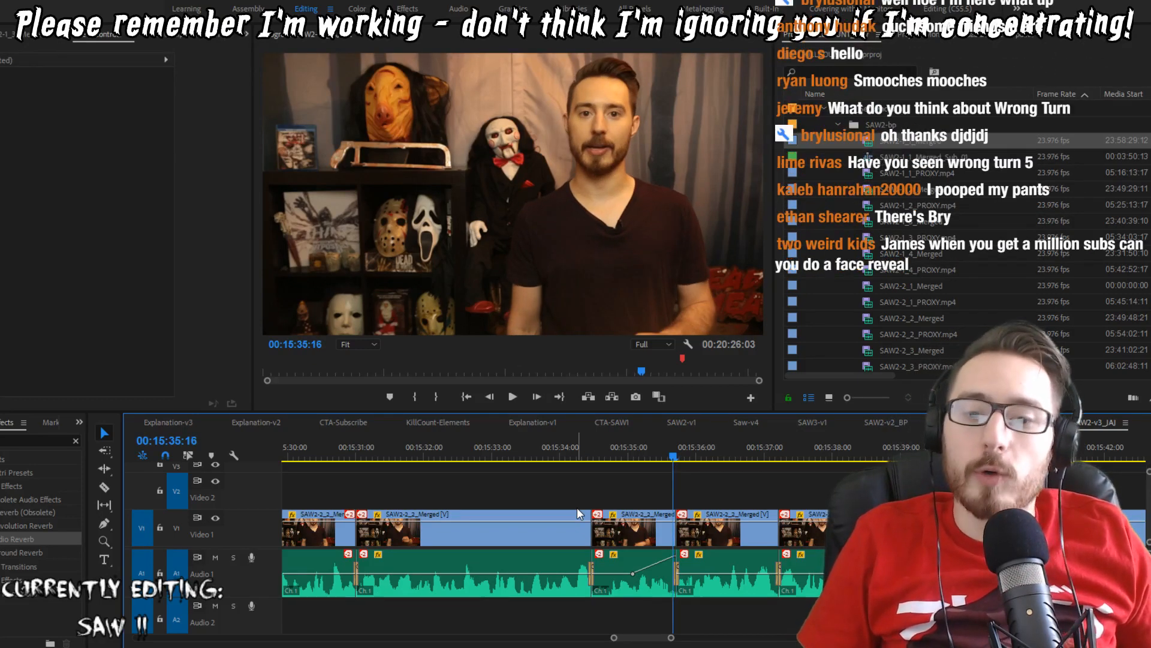
{"action": "key", "text": "Up"}
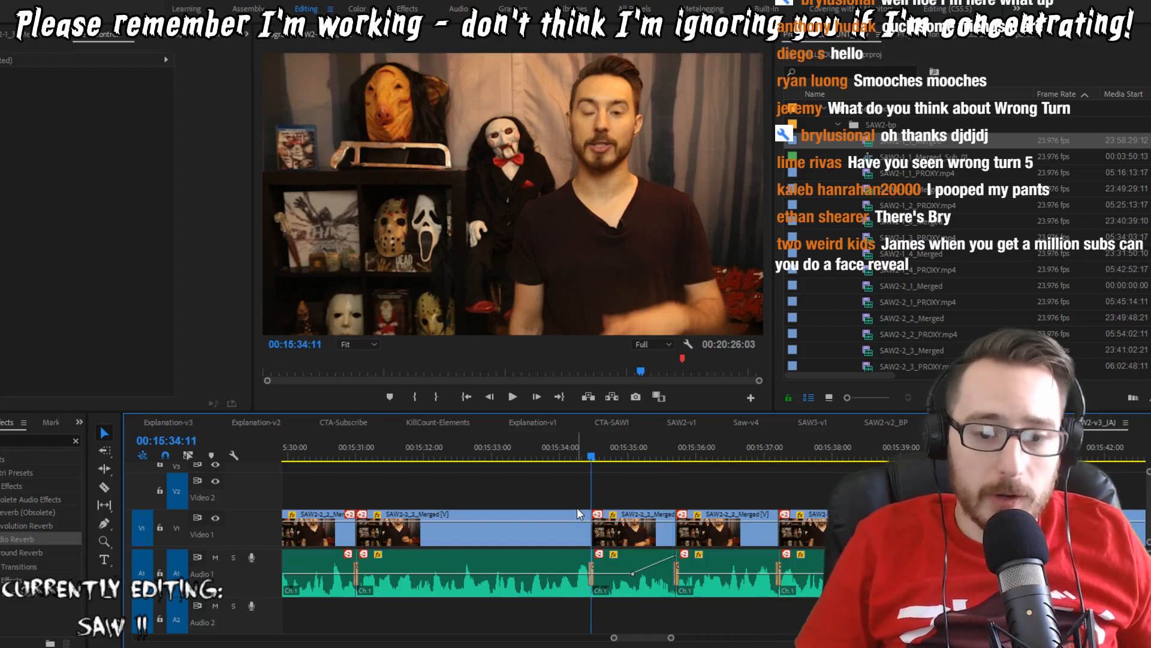
{"action": "key", "text": "space"}
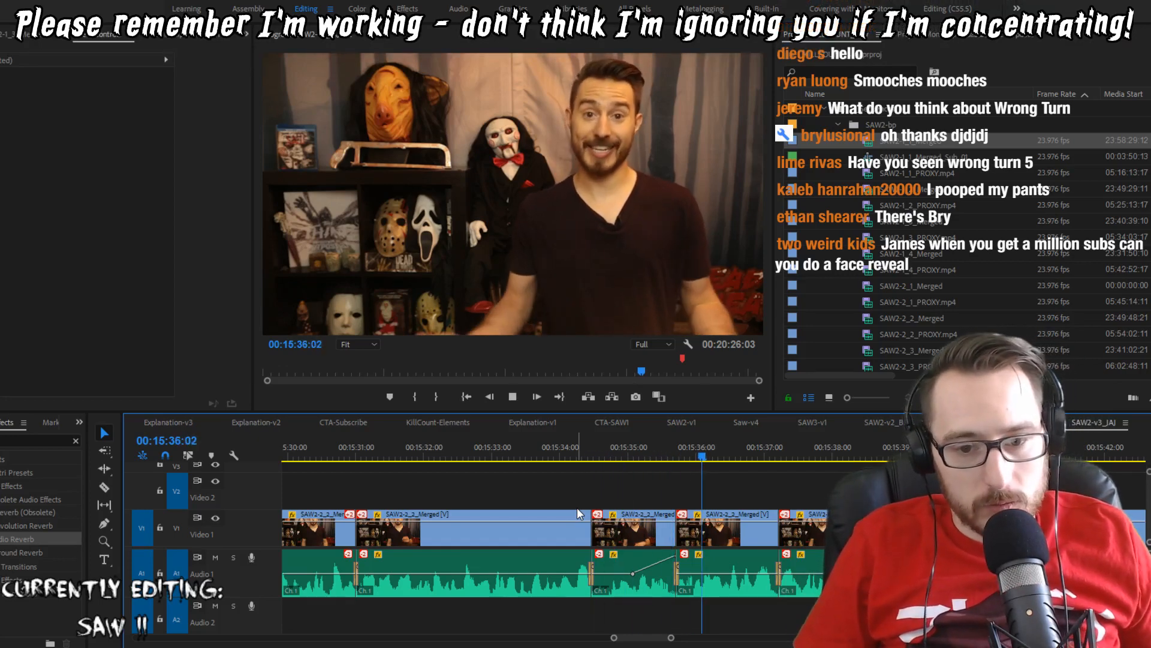
{"action": "key", "text": "space"}
{"action": "key", "text": "Left"}
{"action": "key", "text": "w"}
{"action": "key", "text": "Up"}
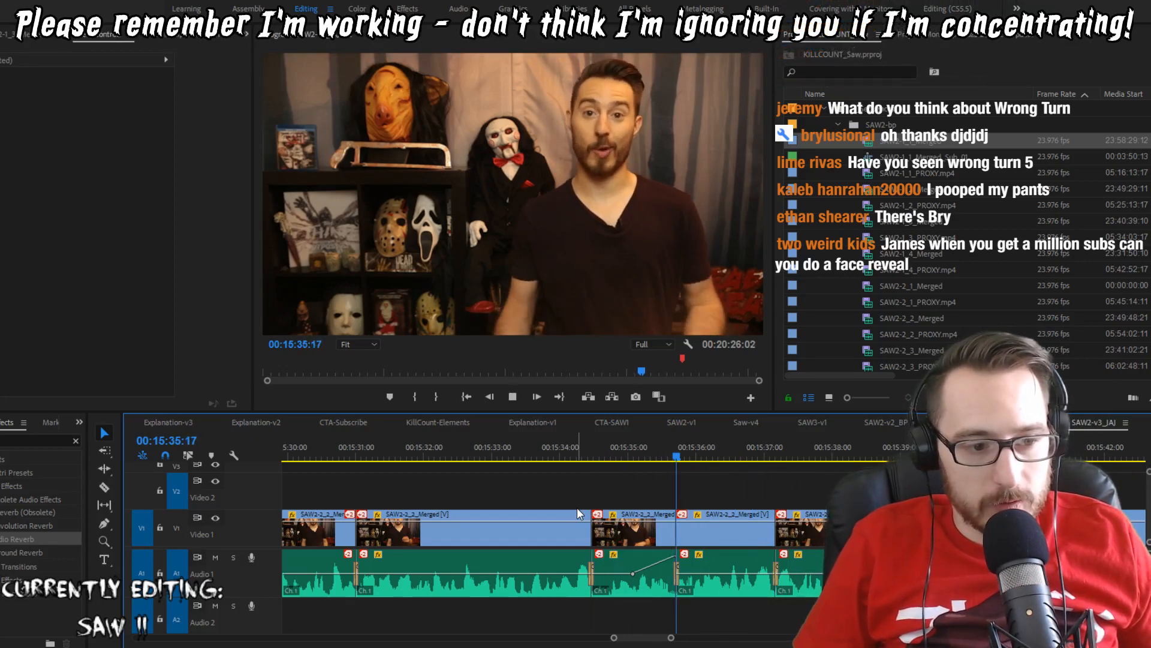
{"action": "key", "text": "space"}
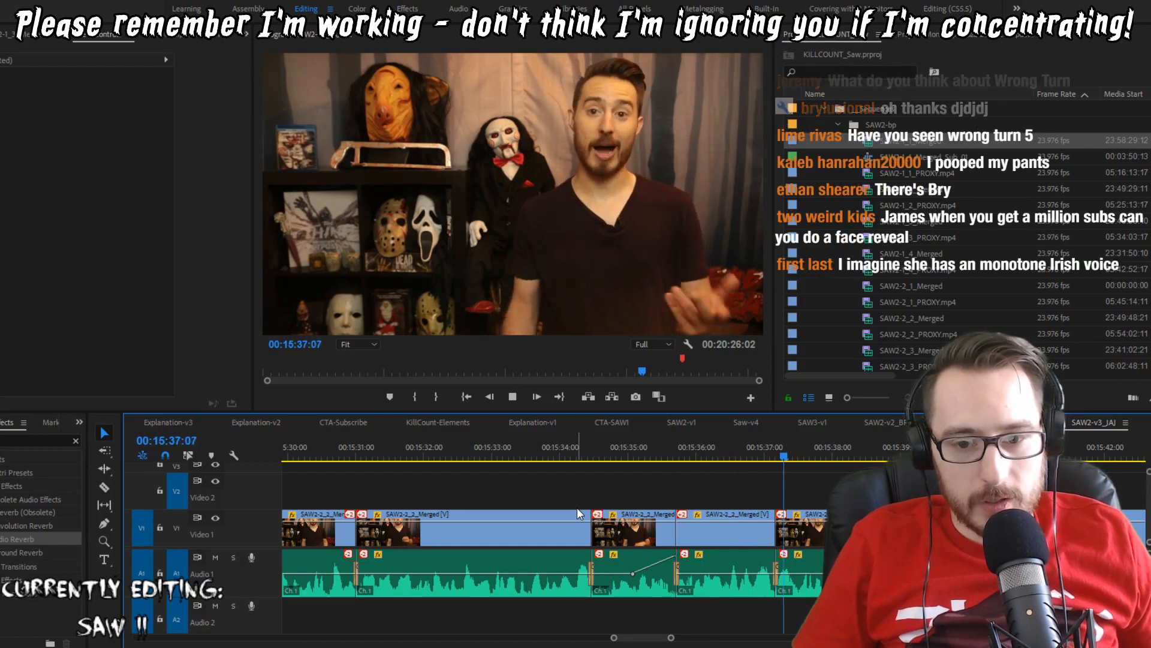
Step: Ripple trim the first frame off the clip starting near 15:37:05 and replay across its opening cut
{"action": "key", "text": "space"}
{"action": "key", "text": "Up"}
{"action": "key", "text": "Right"}
{"action": "key", "text": "q"}
{"action": "key", "text": "shift+Left"}
{"action": "key", "text": "shift+Left"}
{"action": "key", "text": "shift+Left"}
{"action": "key", "text": "space"}
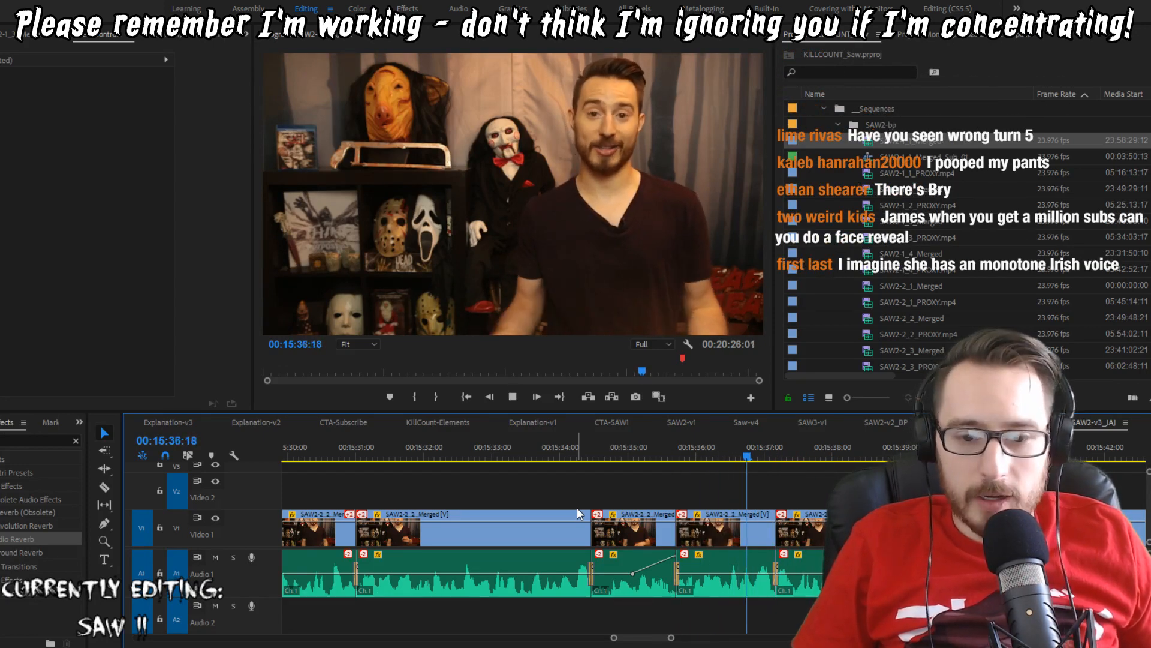
Step: Ripple trim eight frames in total off the end of the clip starting near 15:37:05, replaying between trims
{"action": "key", "text": "space"}
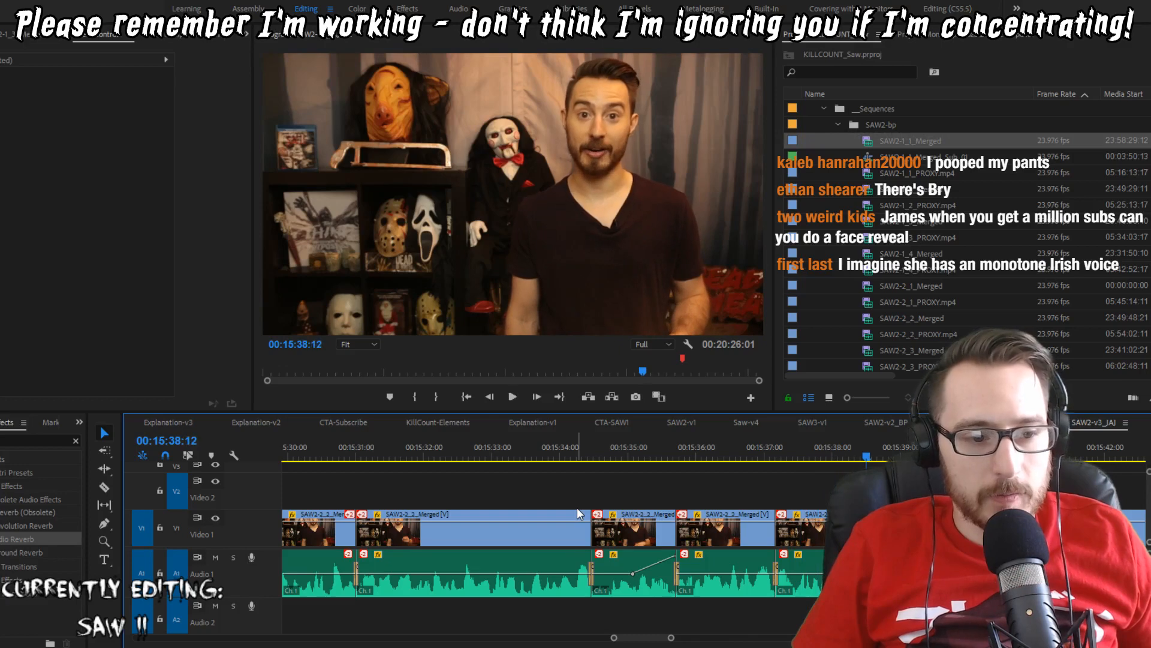
{"action": "key", "text": "w"}
{"action": "key", "text": "Up"}
{"action": "key", "text": "space"}
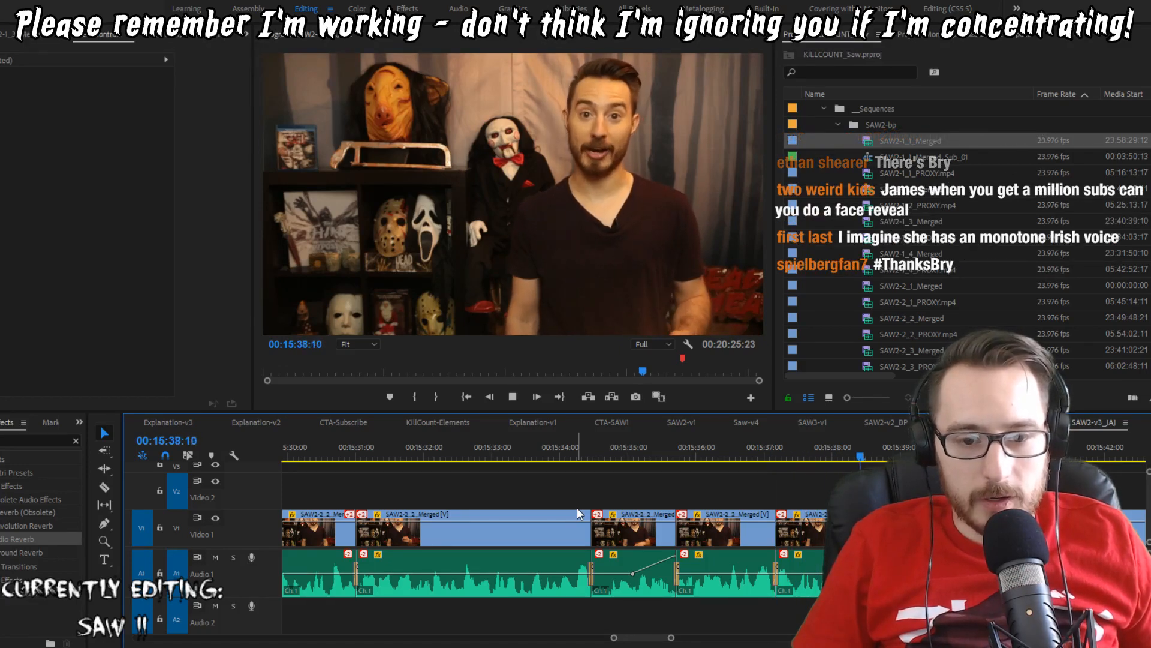
{"action": "key", "text": "space"}
{"action": "key", "text": "Up"}
{"action": "key", "text": "Up"}
{"action": "key", "text": "space"}
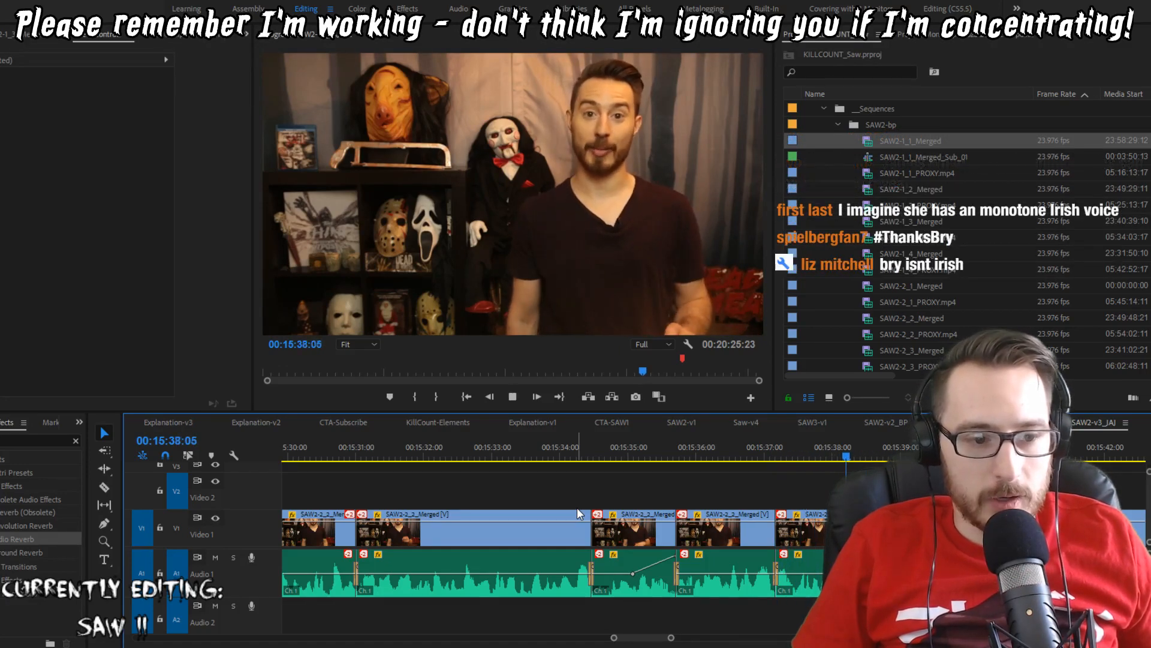
{"action": "key", "text": "space"}
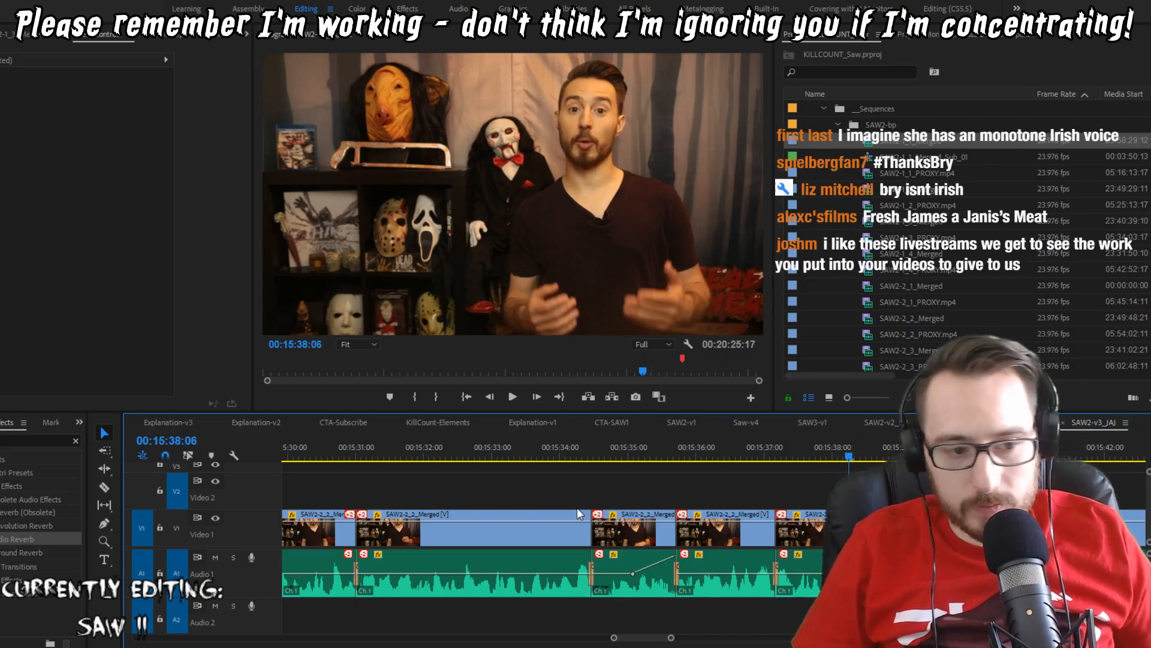
Step: Replay across the cut at 15:38:06 and play on to 15:42:18
{"action": "key", "text": "Up"}
{"action": "key", "text": "space"}
{"action": "key", "text": "space"}
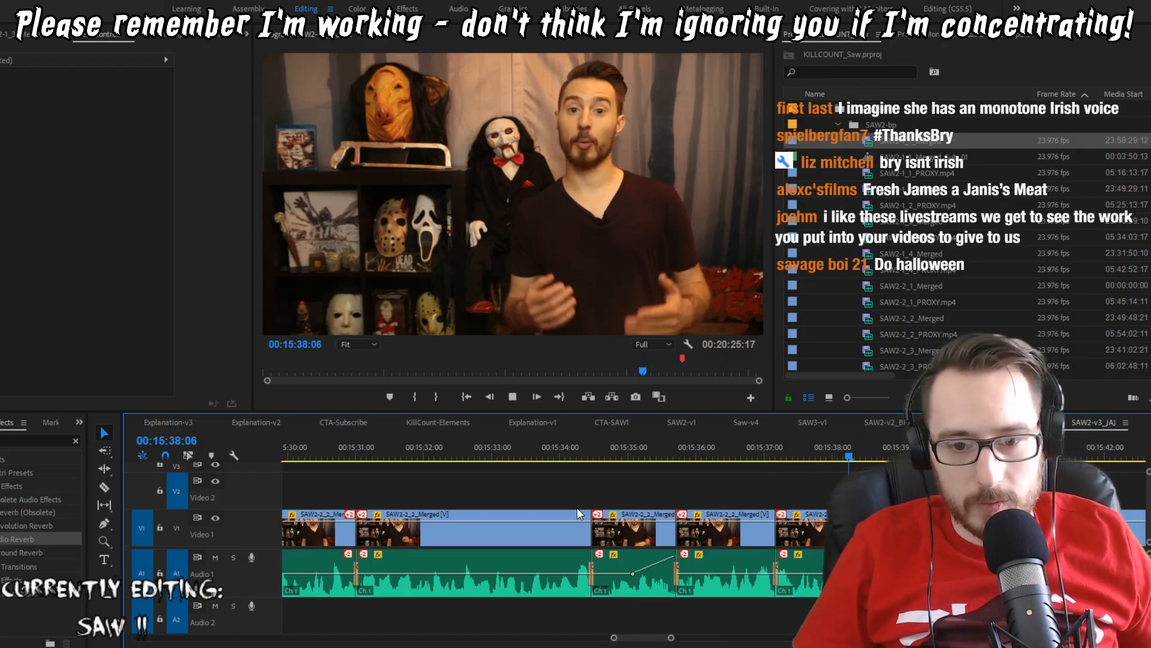
{"action": "key", "text": "Up"}
{"action": "key", "text": "space"}
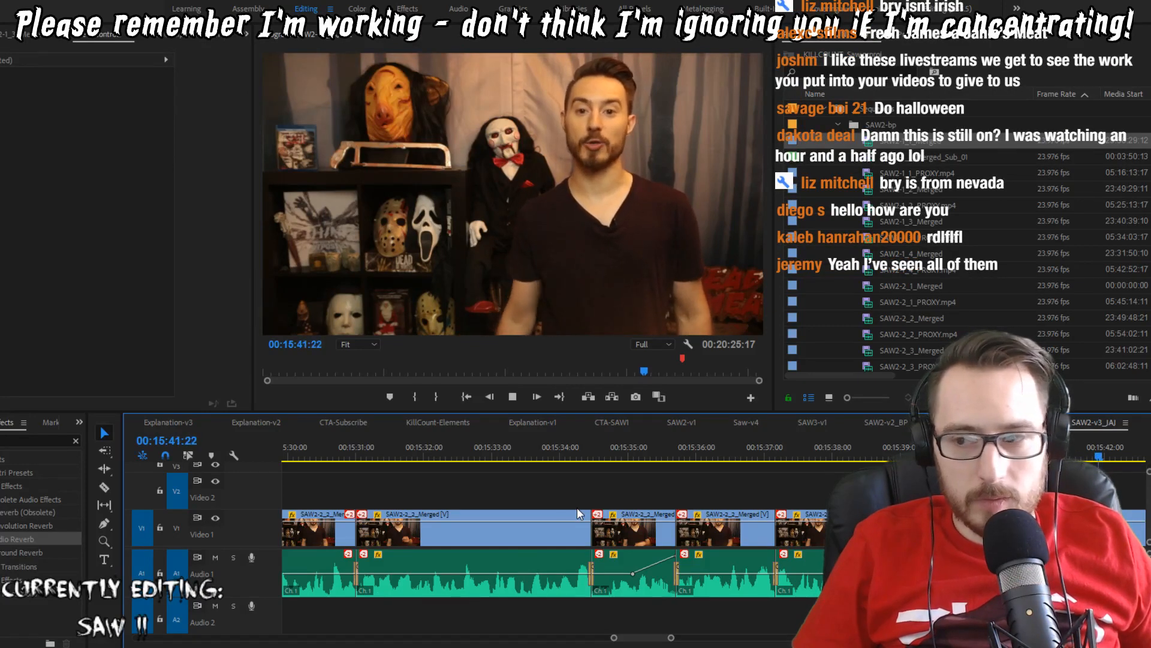
{"action": "key", "text": "space"}
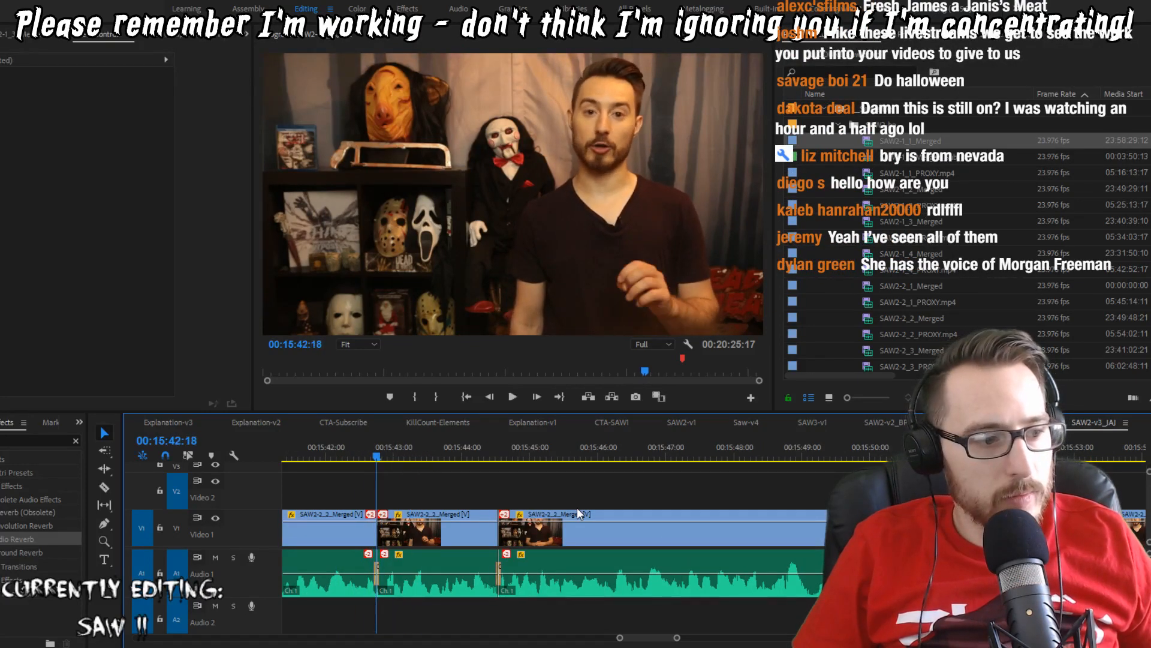
Step: Replay the lead-up to 15:42:18, switch to the Rolling Edit tool and ripple trim the last frame before that cut
{"action": "key", "text": "shift+Left"}
{"action": "key", "text": "shift+Left"}
{"action": "key", "text": "shift+Left"}
{"action": "key", "text": "shift+Left"}
{"action": "key", "text": "shift+Left"}
{"action": "key", "text": "shift+Left"}
{"action": "key", "text": "shift+Left"}
{"action": "key", "text": "shift+Left"}
{"action": "key", "text": "shift+Left"}
{"action": "key", "text": "shift+Left"}
{"action": "key", "text": "space"}
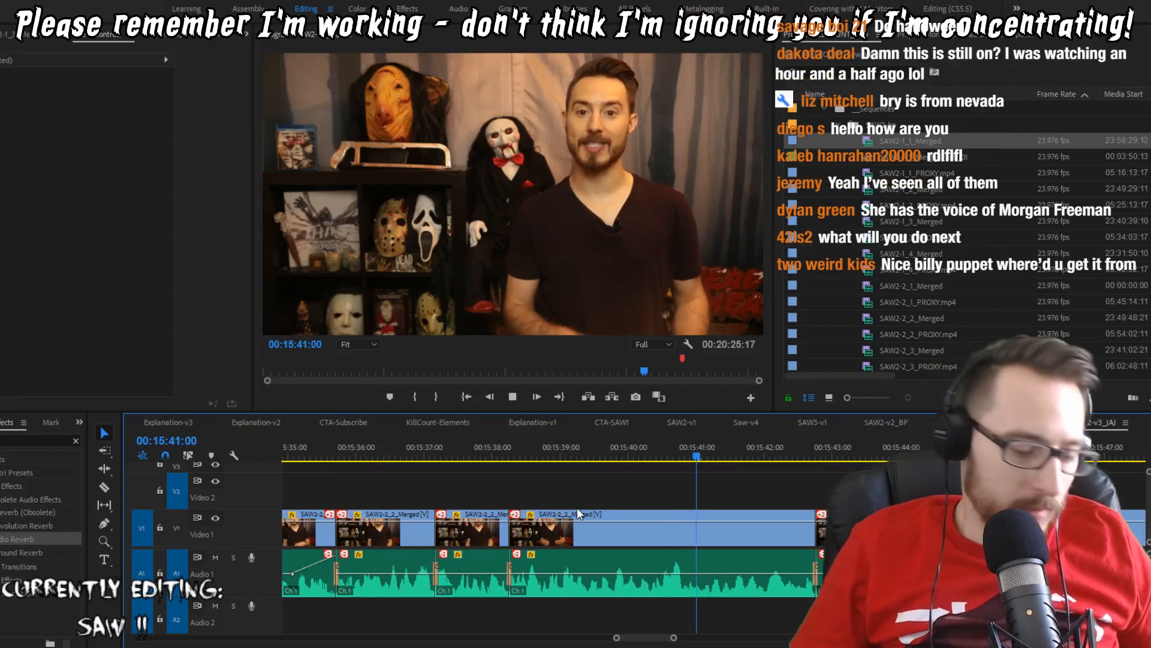
{"action": "key", "text": "n"}
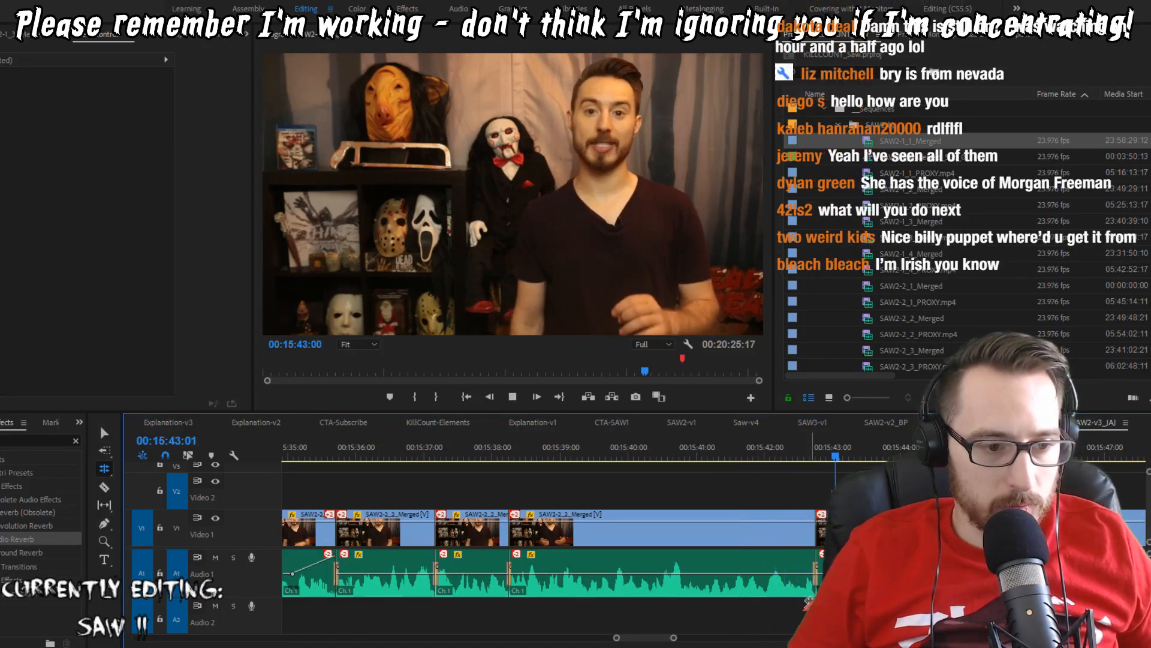
{"action": "key", "text": "Up"}
{"action": "key", "text": "Left"}
{"action": "key", "text": "w"}
{"action": "key", "text": "shift+Left"}
{"action": "key", "text": "shift+Left"}
{"action": "key", "text": "shift+Left"}
{"action": "key", "text": "space"}
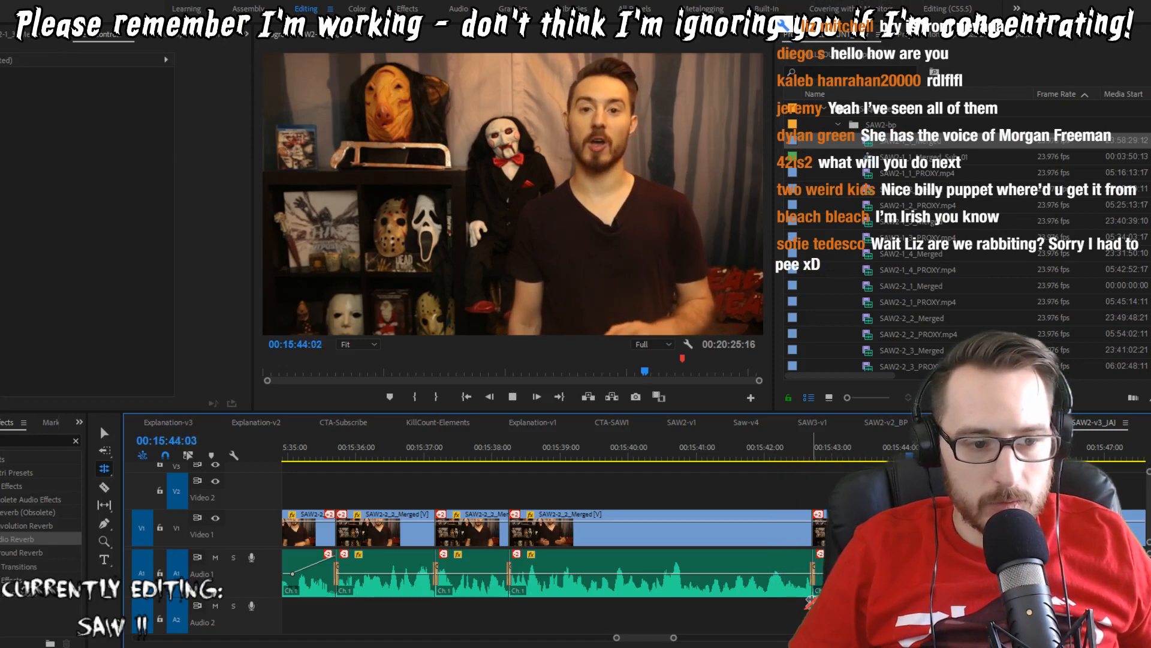
{"action": "key", "text": "space"}
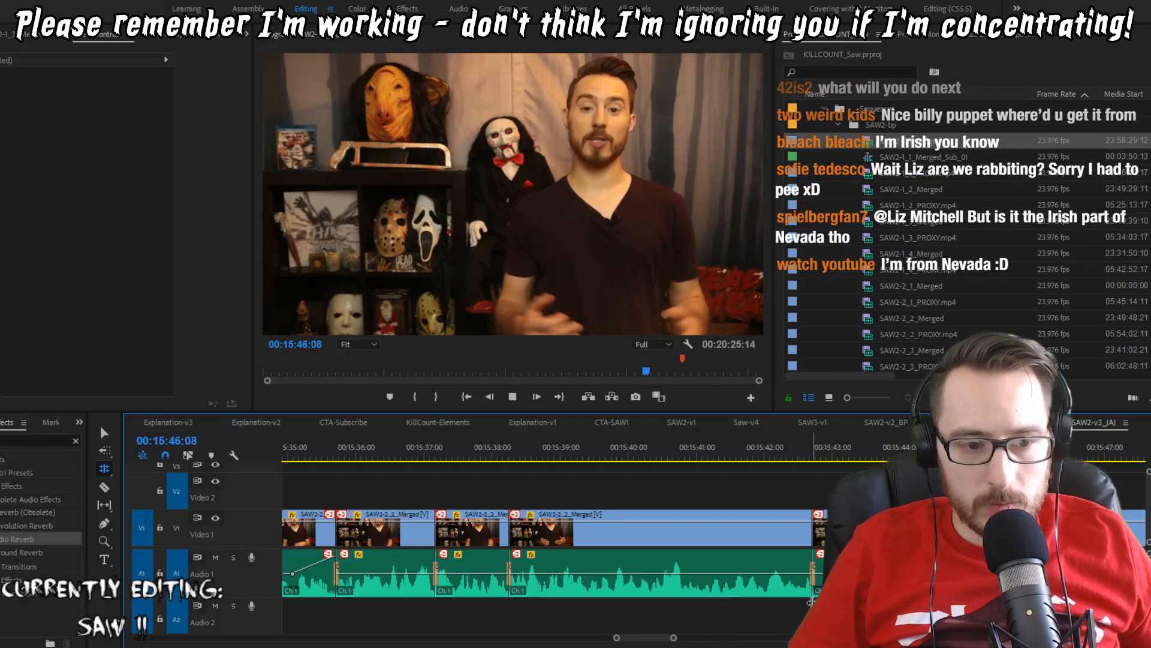
Step: Switch to the Selection tool and extract a two-frame section at 15:48:23 using In and Out points
{"action": "key", "text": "v"}
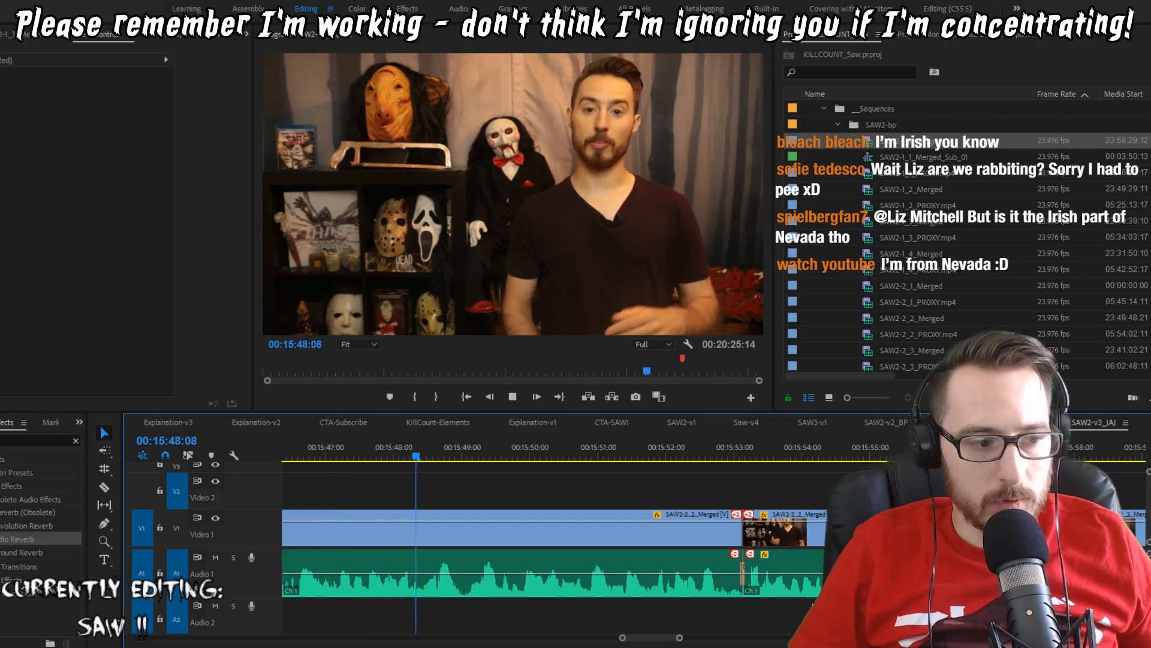
{"action": "key", "text": "space"}
{"action": "key", "text": "Right"}
{"action": "key", "text": "i"}
{"action": "key", "text": "Right"}
{"action": "key", "text": "o"}
{"action": "key", "text": "apostrophe"}
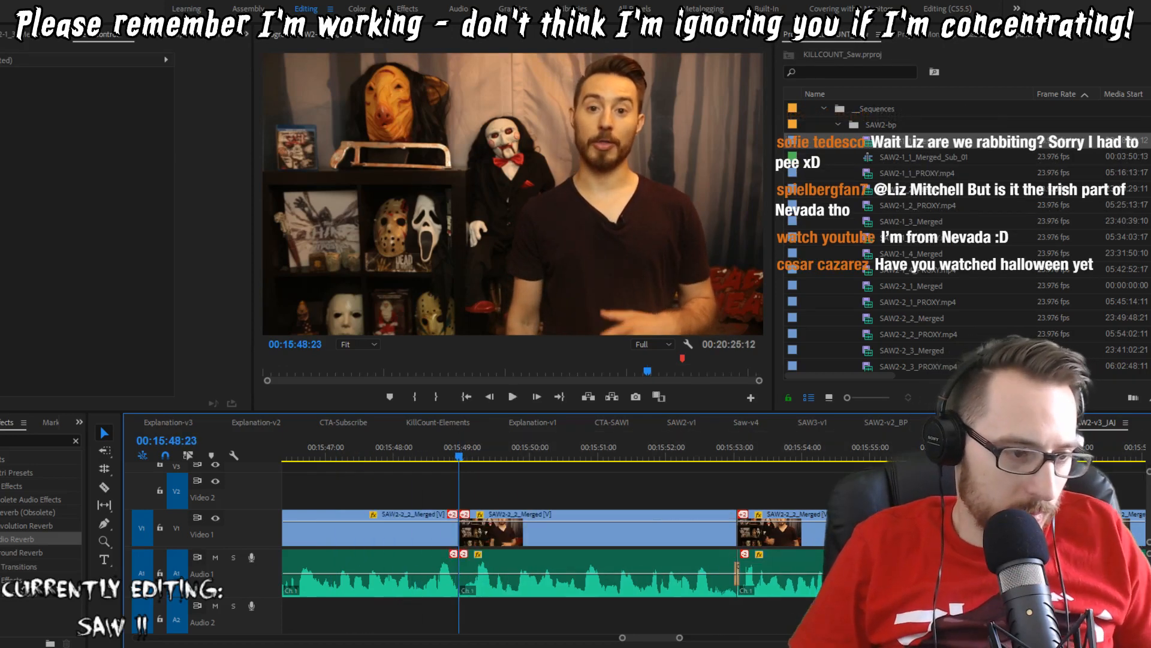
Step: Ripple trim the first frame off the clip starting near 15:48:23 and replay across its opening cut
{"action": "key", "text": "space"}
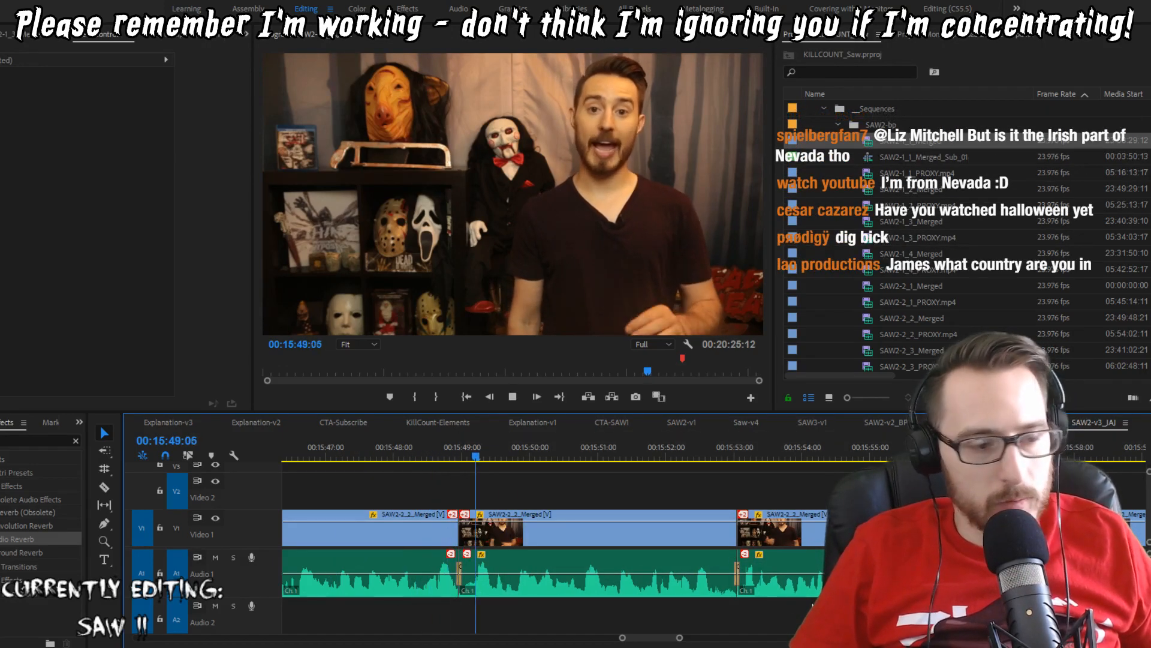
{"action": "key", "text": "Up"}
{"action": "key", "text": "Right"}
{"action": "key", "text": "q"}
{"action": "key", "text": "shift+Left"}
{"action": "key", "text": "shift+Left"}
{"action": "key", "text": "shift+Left"}
{"action": "key", "text": "space"}
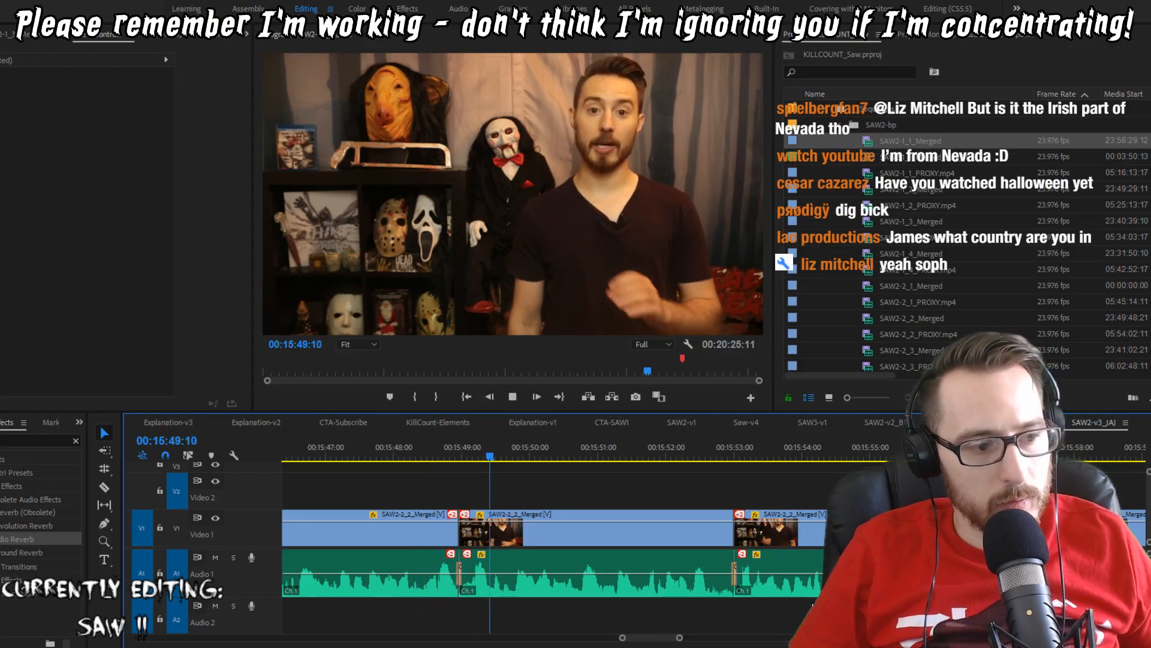
Step: Replay across the 15:48:23 cut and play on to 15:52:22, ripple trimming two more frames along the way
{"action": "key", "text": "shift+Left"}
{"action": "key", "text": "shift+Left"}
{"action": "key", "text": "shift+Left"}
{"action": "key", "text": "space"}
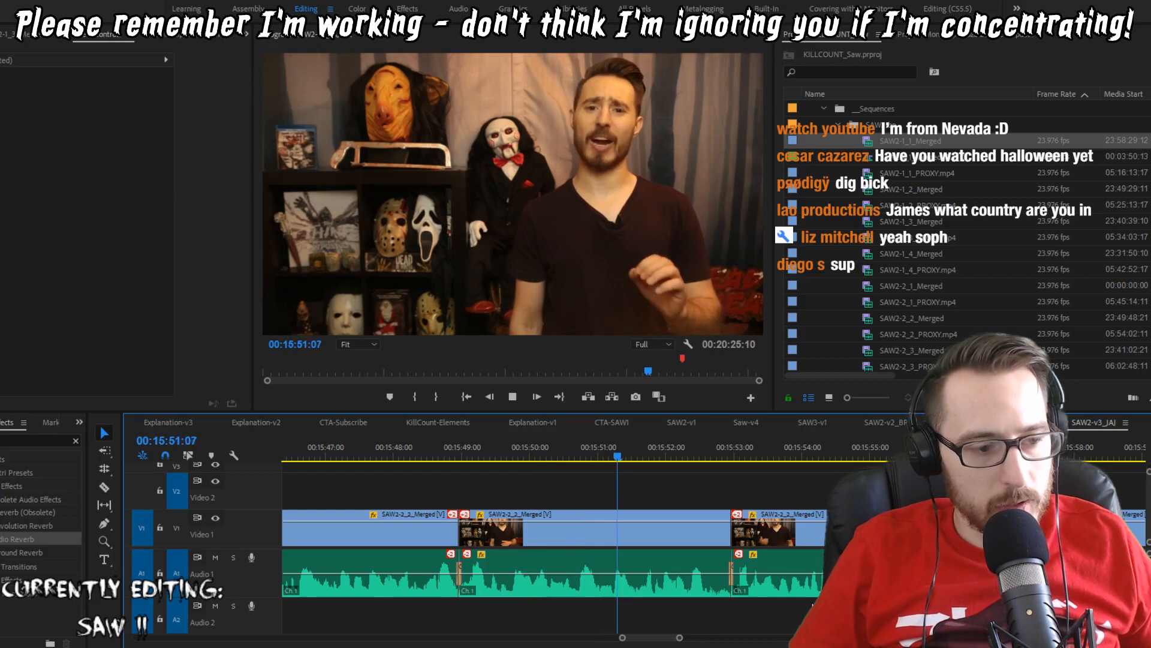
{"action": "key", "text": "space"}
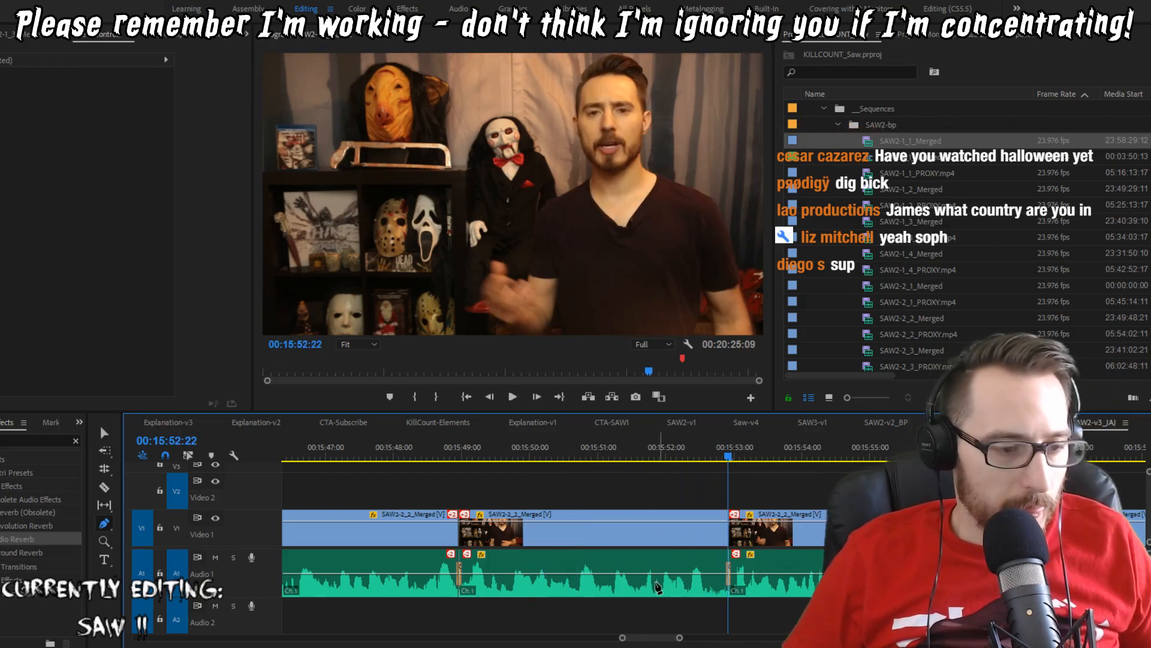
Step: Add two volume keyframes to the audio clip ending at 15:52:22 and raise the last one so the level ramps up
{"action": "left_click", "coordinate": [648, 574]}
{"action": "left_click_drag", "start_coordinate": [726, 574], "coordinate": [727, 555]}
{"action": "key", "text": "v"}
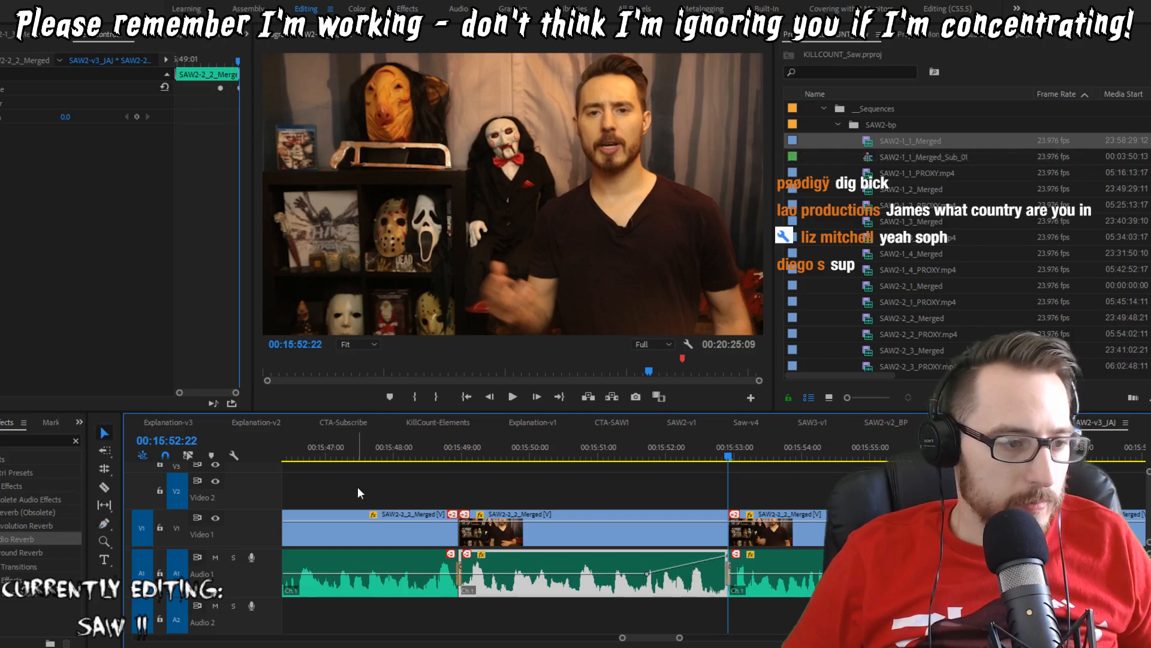
Step: Label the clips on both sides of the 15:48:23 cut Rose, clear the selection and play on past 15:52:22
{"action": "left_click_drag", "start_coordinate": [358, 488], "coordinate": [565, 532]}
{"action": "right_click", "coordinate": [565, 532]}
{"action": "mouse_move", "coordinate": [690, 366]}
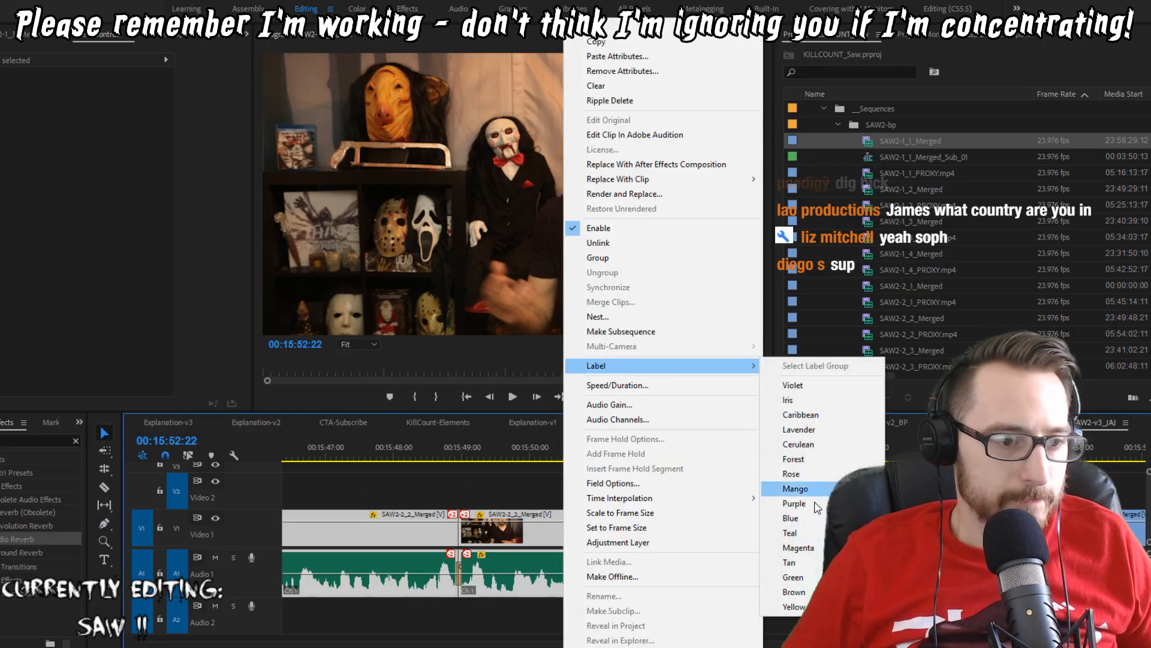
{"action": "left_click", "coordinate": [805, 473]}
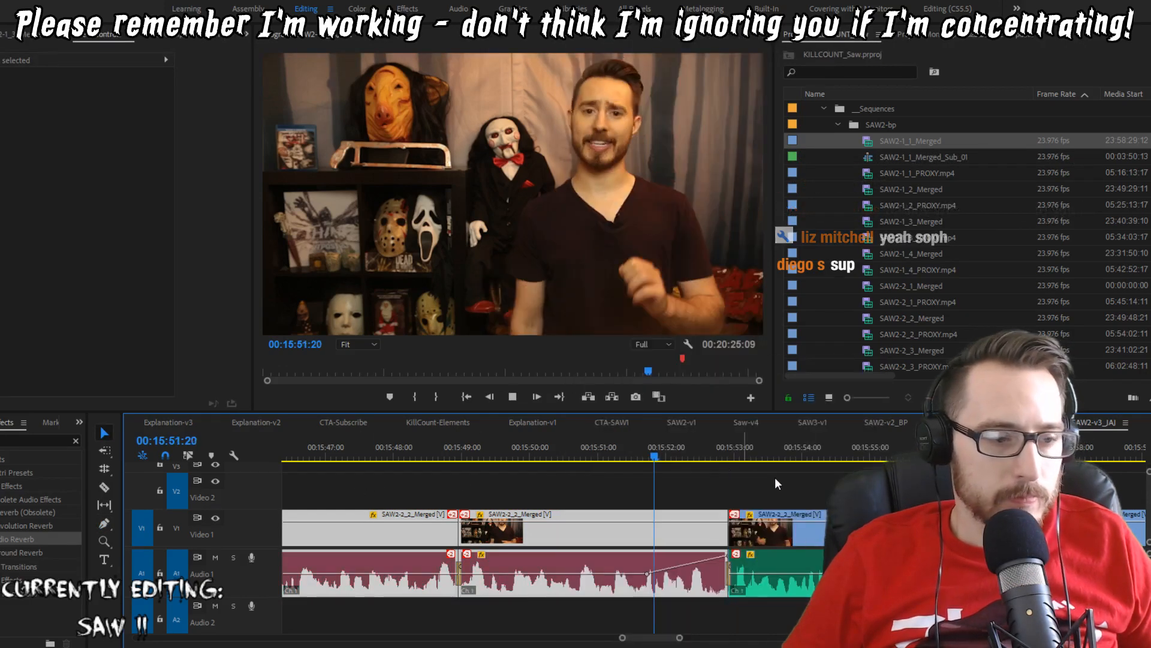
{"action": "left_click", "coordinate": [778, 484]}
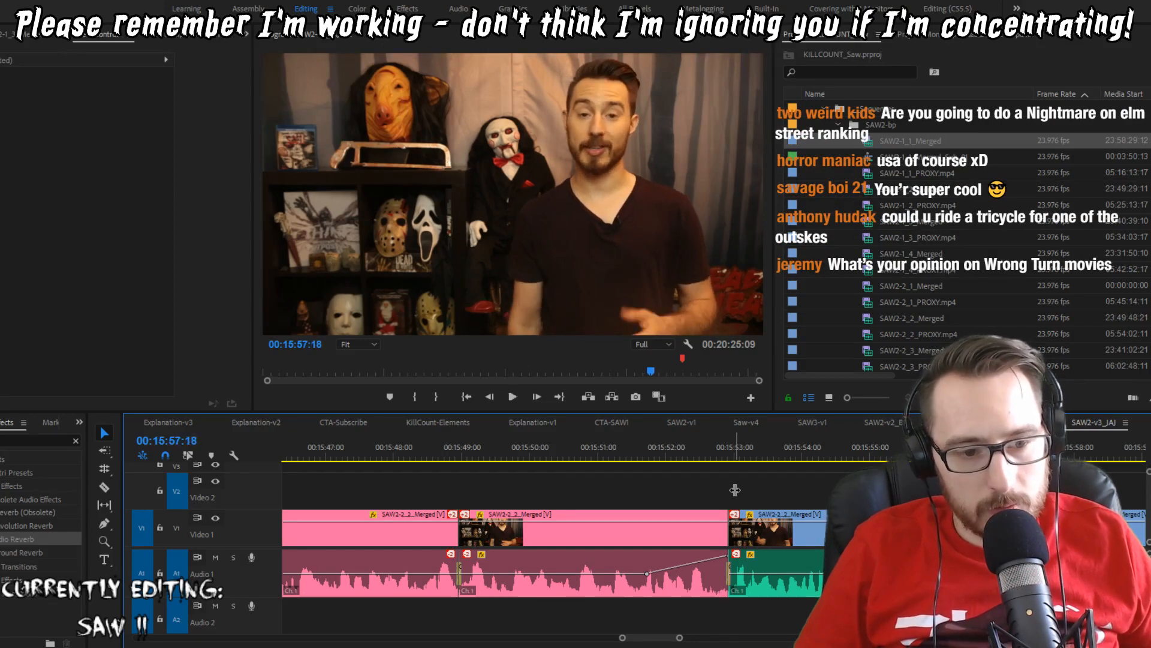
Step: Ripple trim one frame at the cut near 15:57:18 and replay across it
{"action": "key", "text": "Left"}
{"action": "key", "text": "Left"}
{"action": "key", "text": "Left"}
{"action": "key", "text": "Left"}
{"action": "key", "text": "Left"}
{"action": "key", "text": "Left"}
{"action": "key", "text": "Left"}
{"action": "key", "text": "Left"}
{"action": "key", "text": "Left"}
{"action": "key", "text": "Left"}
{"action": "key", "text": "Left"}
{"action": "key", "text": "Left"}
{"action": "key", "text": "Left"}
{"action": "key", "text": "Left"}
{"action": "key", "text": "Left"}
{"action": "key", "text": "Left"}
{"action": "key", "text": "space"}
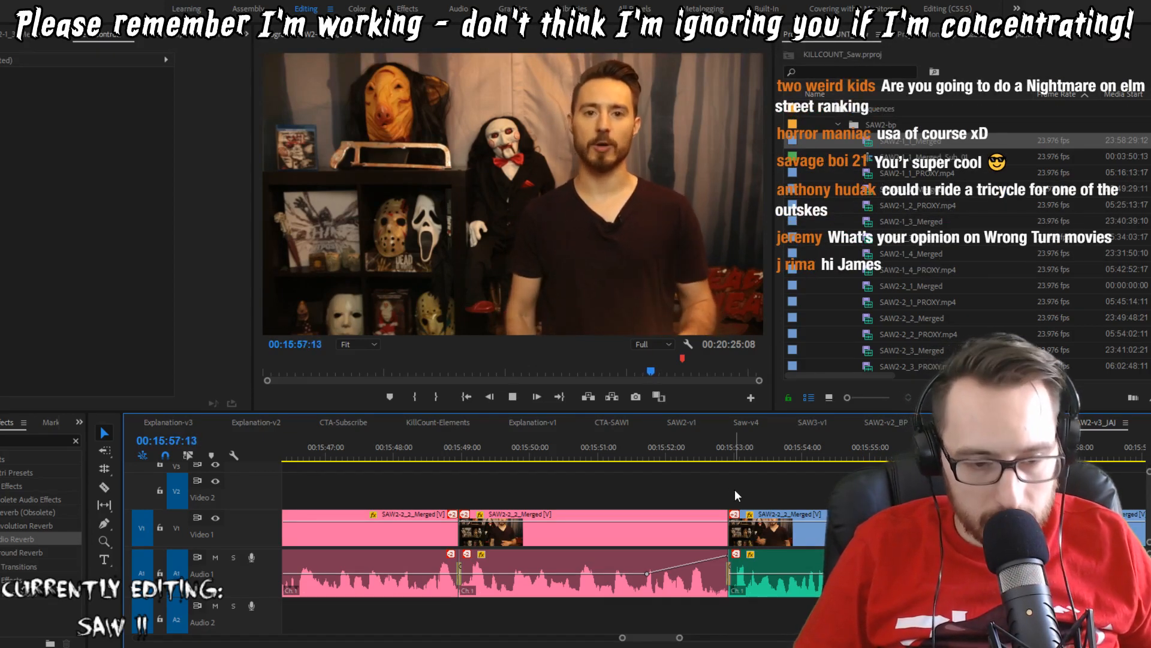
{"action": "key", "text": "space"}
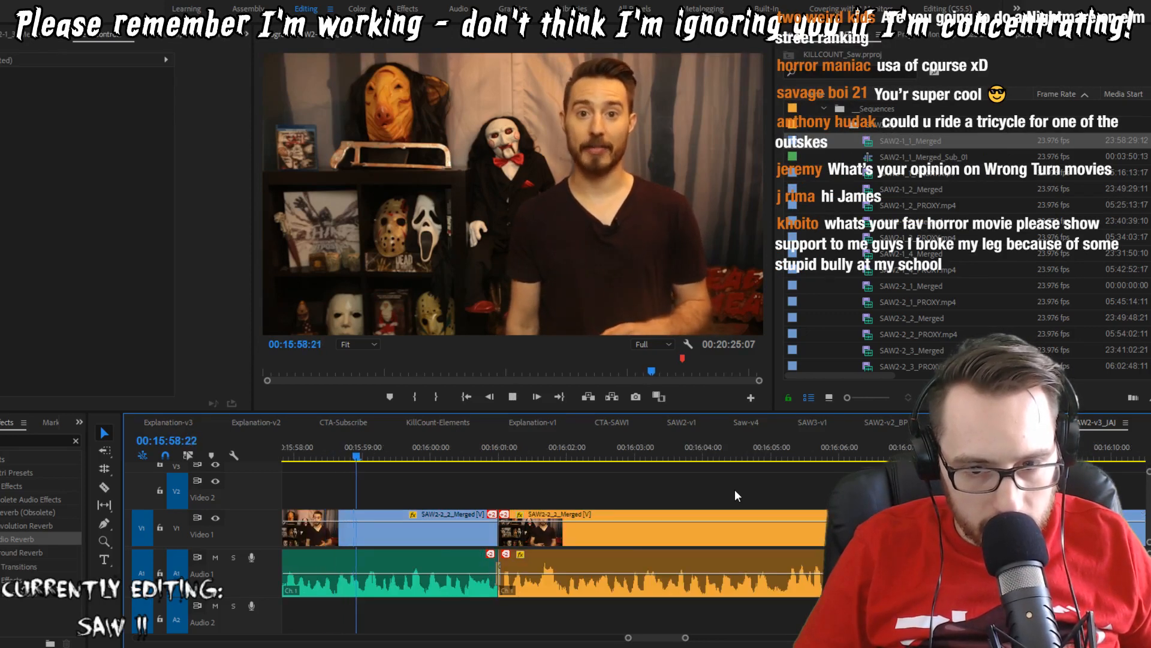
Step: Ripple trim another frame near 15:57:17 and replay from 15:56:06 through 16:02:03
{"action": "key", "text": "ctrl+z"}
{"action": "key", "text": "shift+Left"}
{"action": "key", "text": "shift+Left"}
{"action": "key", "text": "shift+Left"}
{"action": "key", "text": "shift+Left"}
{"action": "key", "text": "shift+Left"}
{"action": "key", "text": "shift+Left"}
{"action": "key", "text": "shift+Left"}
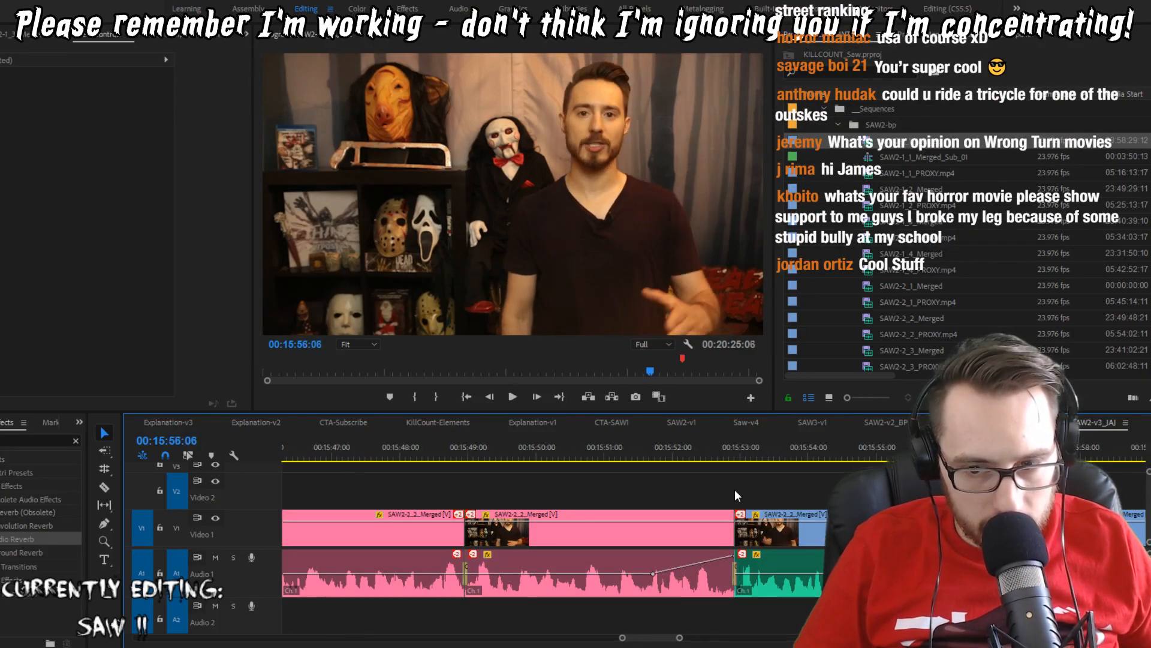
{"action": "key", "text": "space"}
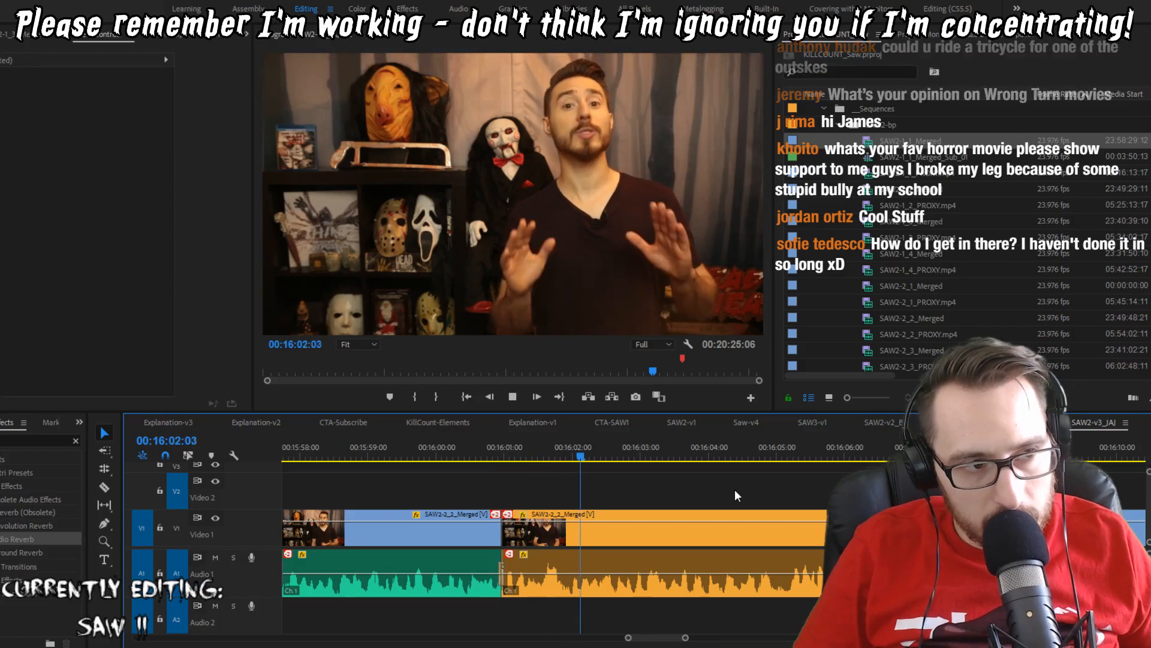
Step: Ripple trim the first frame off the orange clip starting near 16:00:23 and replay from 15:59:17 to 16:06:19
{"action": "key", "text": "space"}
{"action": "key", "text": "shift+Left"}
{"action": "key", "text": "shift+Left"}
{"action": "key", "text": "shift+Left"}
{"action": "key", "text": "shift+Left"}
{"action": "key", "text": "shift+Left"}
{"action": "key", "text": "shift+Left"}
{"action": "key", "text": "shift+Left"}
{"action": "key", "text": "shift+Left"}
{"action": "key", "text": "shift+Left"}
{"action": "key", "text": "shift+Left"}
{"action": "key", "text": "shift+Left"}
{"action": "key", "text": "shift+Left"}
{"action": "key", "text": "shift+Left"}
{"action": "key", "text": "shift+Left"}
{"action": "key", "text": "shift+Left"}
{"action": "key", "text": "shift+Left"}
{"action": "key", "text": "shift+Left"}
{"action": "key", "text": "shift+Left"}
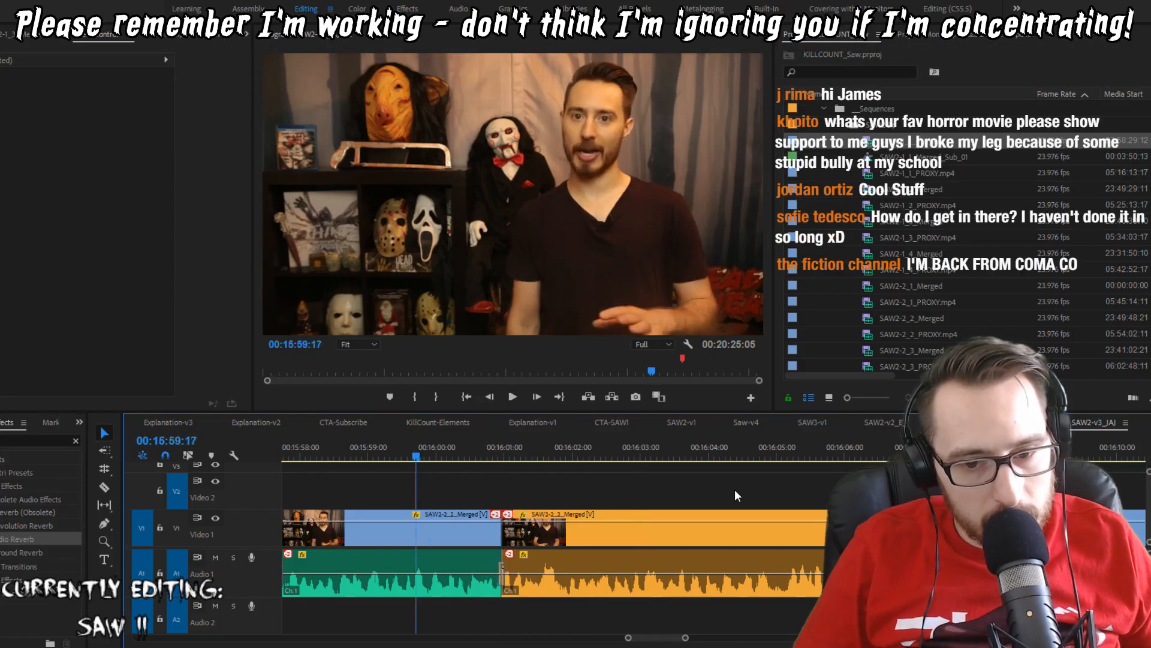
{"action": "key", "text": "space"}
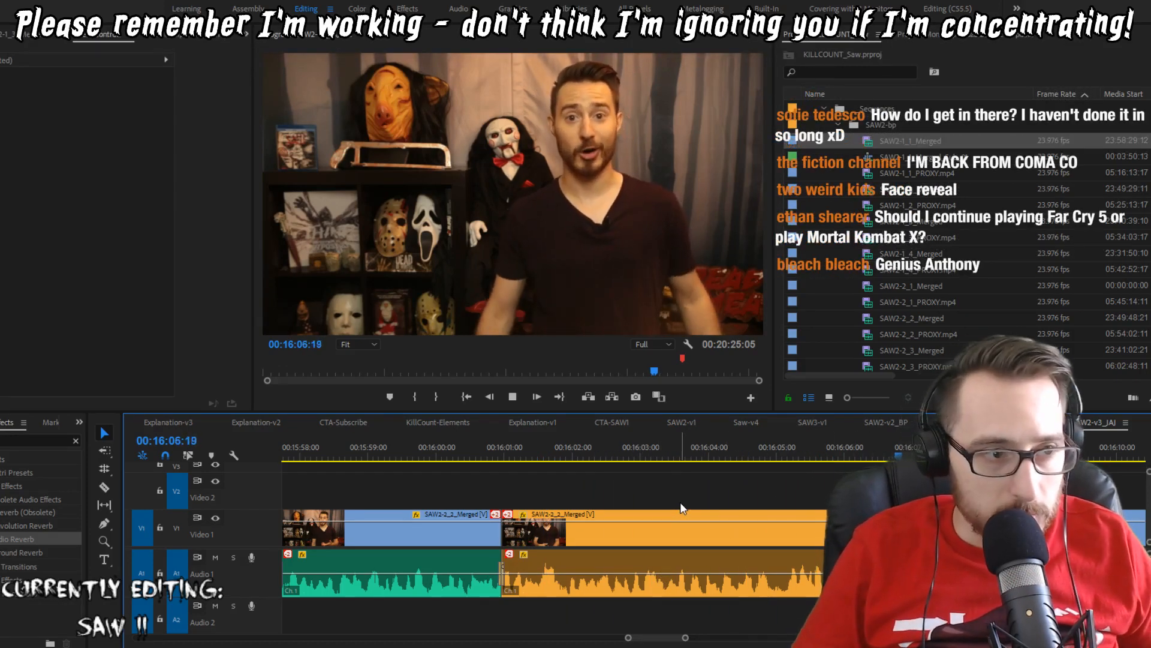
Step: Ripple trim two frames at the cut near 16:06:22, replaying across it between trims
{"action": "key", "text": "space"}
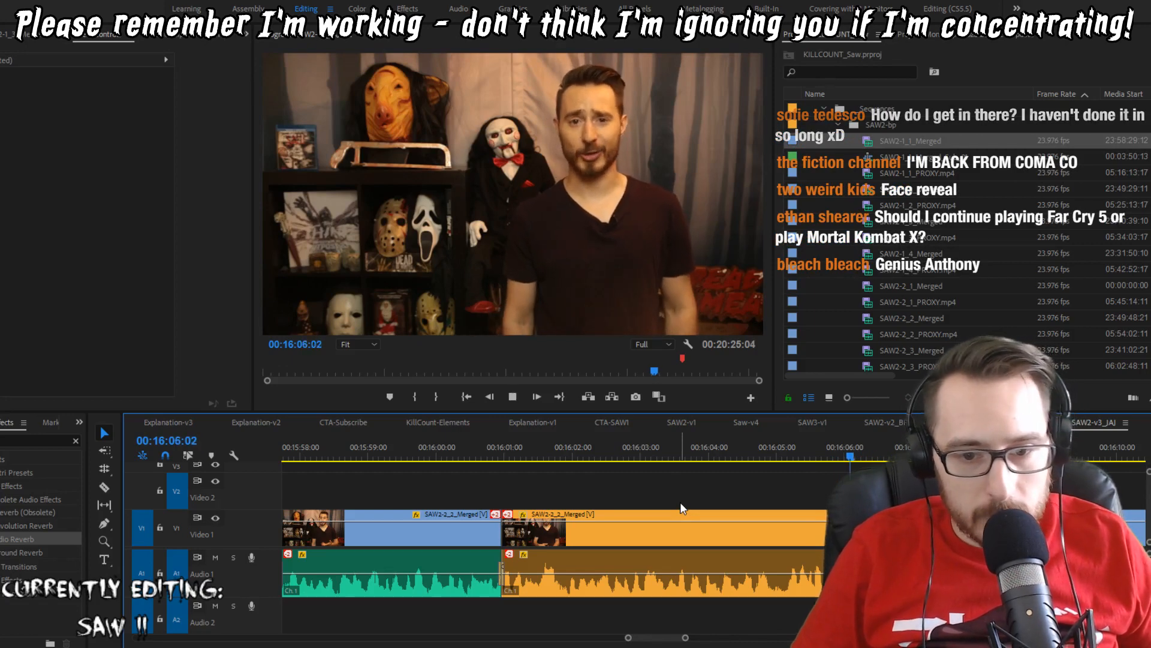
{"action": "key", "text": "space"}
{"action": "key", "text": "space"}
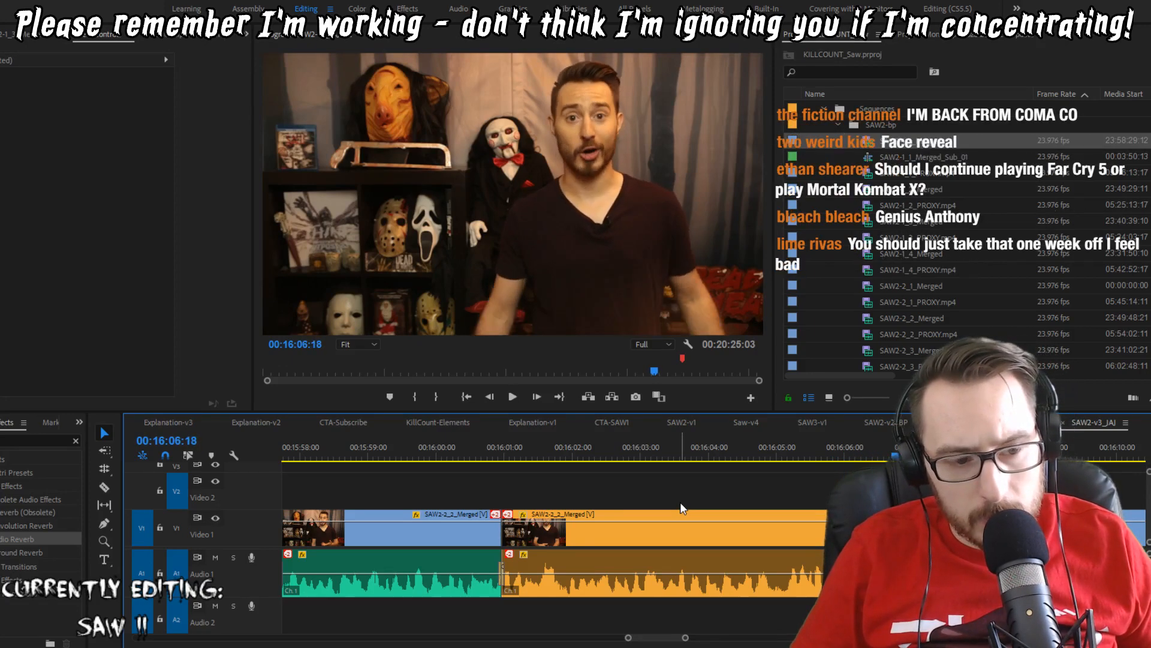
{"action": "key", "text": "space"}
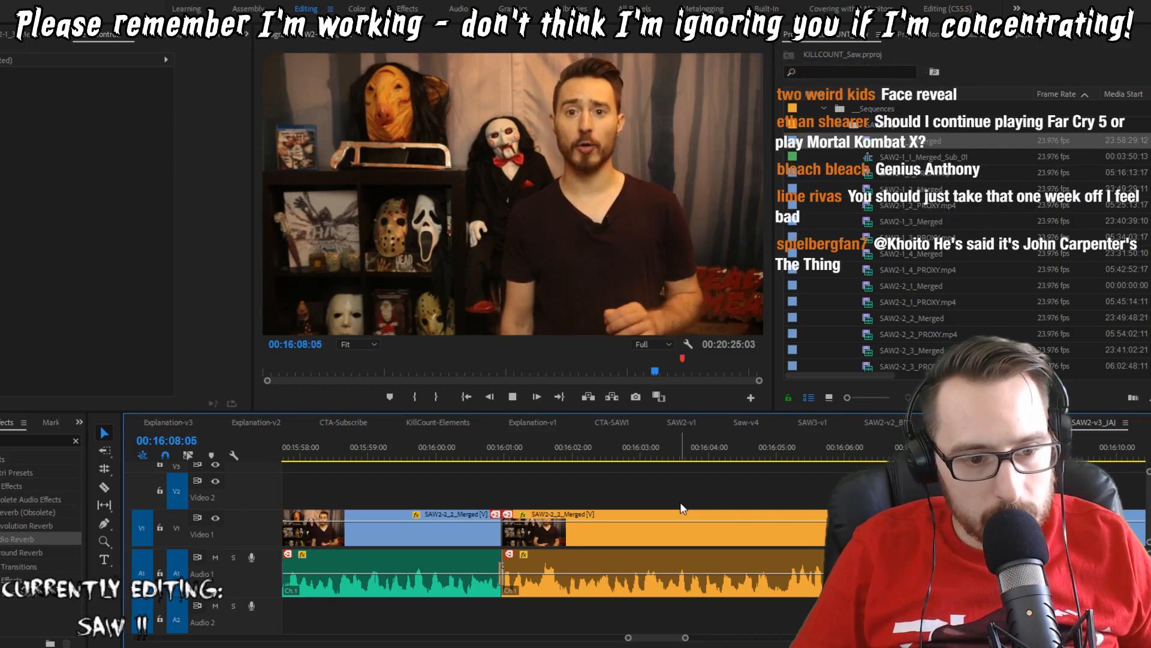
Step: Replay from 16:06:23 through 16:10:00 and ripple trim one frame around the short clip near 16:08:05
{"action": "key", "text": "space"}
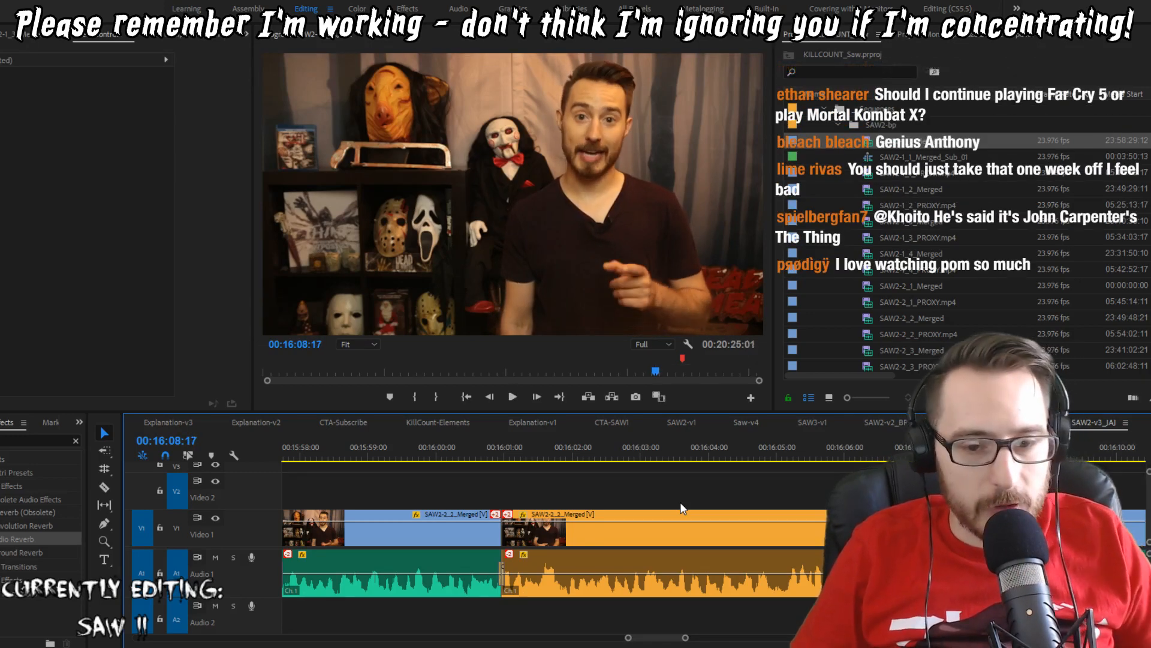
{"action": "key", "text": "Return"}
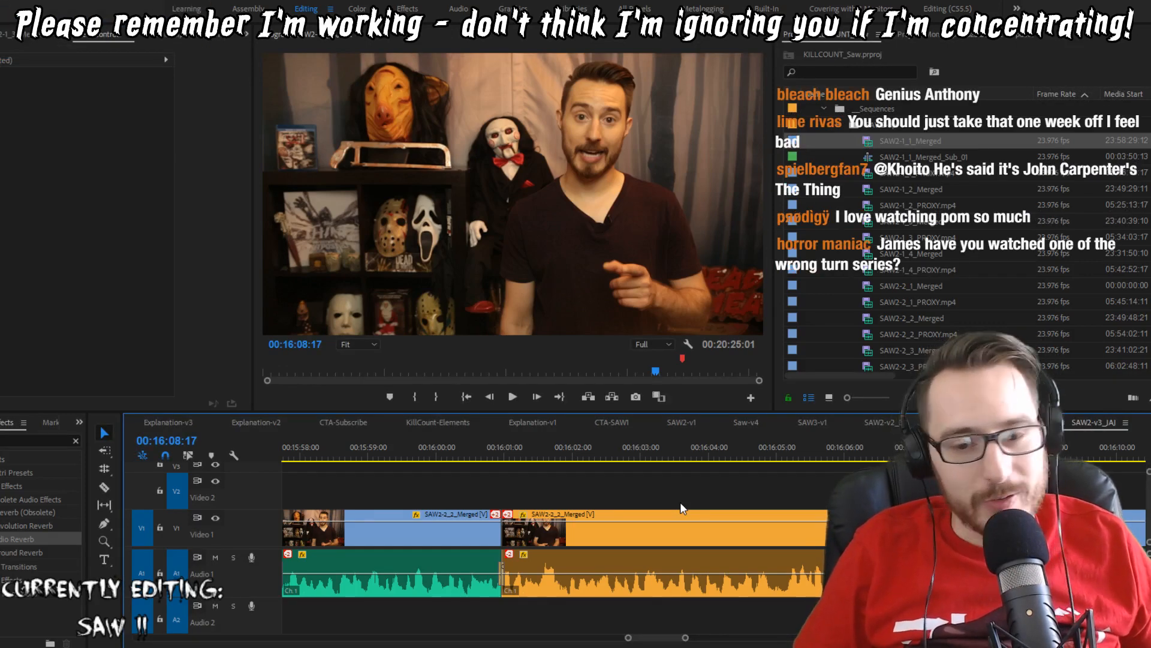
{"action": "key", "text": "Up"}
{"action": "key", "text": "Up"}
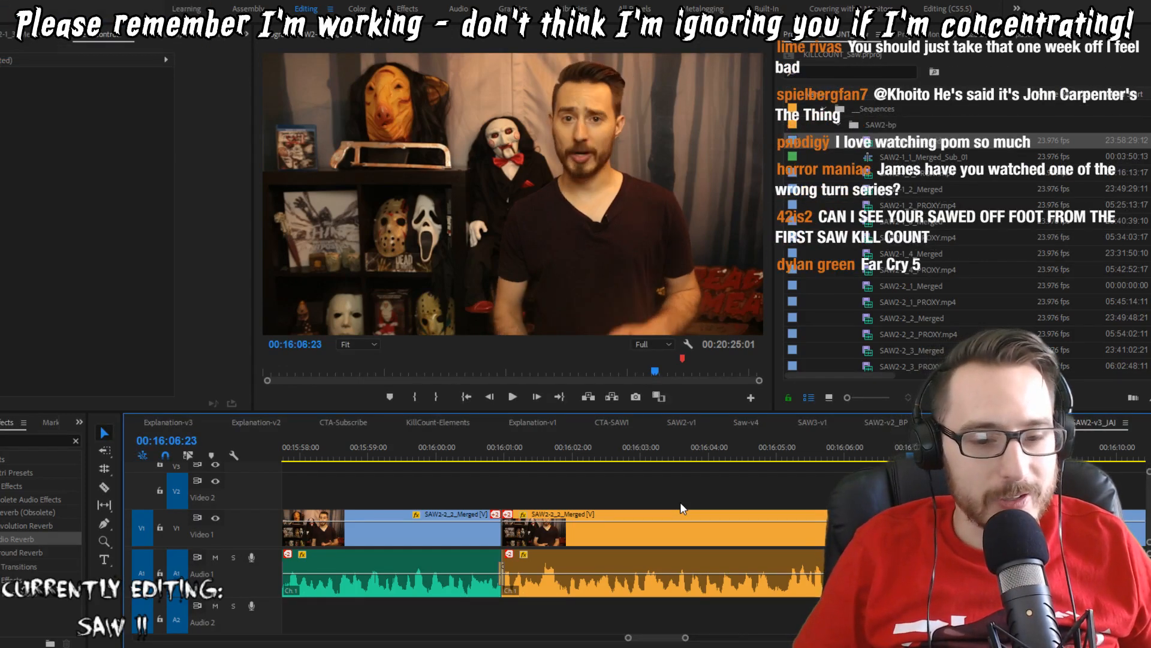
{"action": "key", "text": "space"}
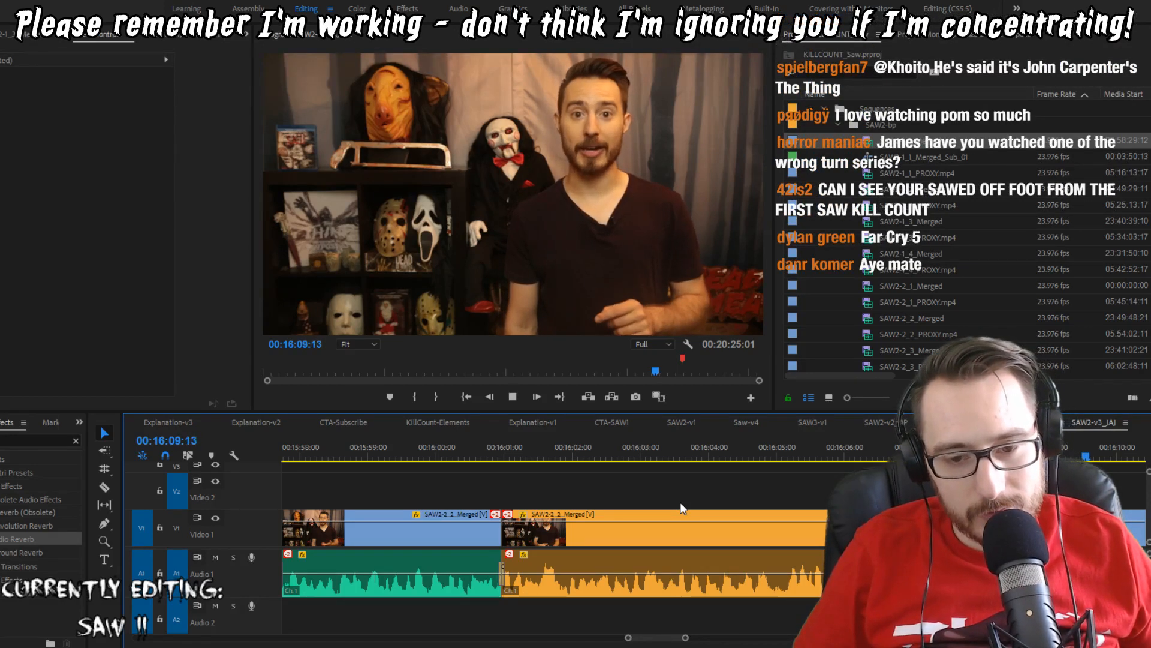
{"action": "key", "text": "space"}
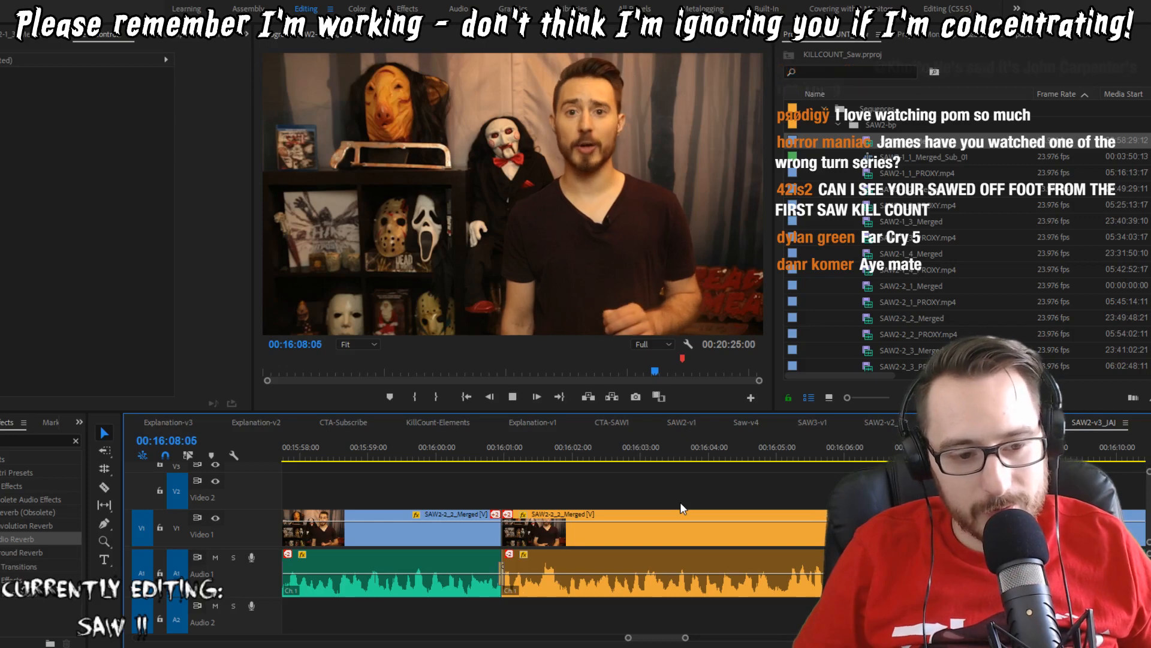
{"action": "key", "text": "space"}
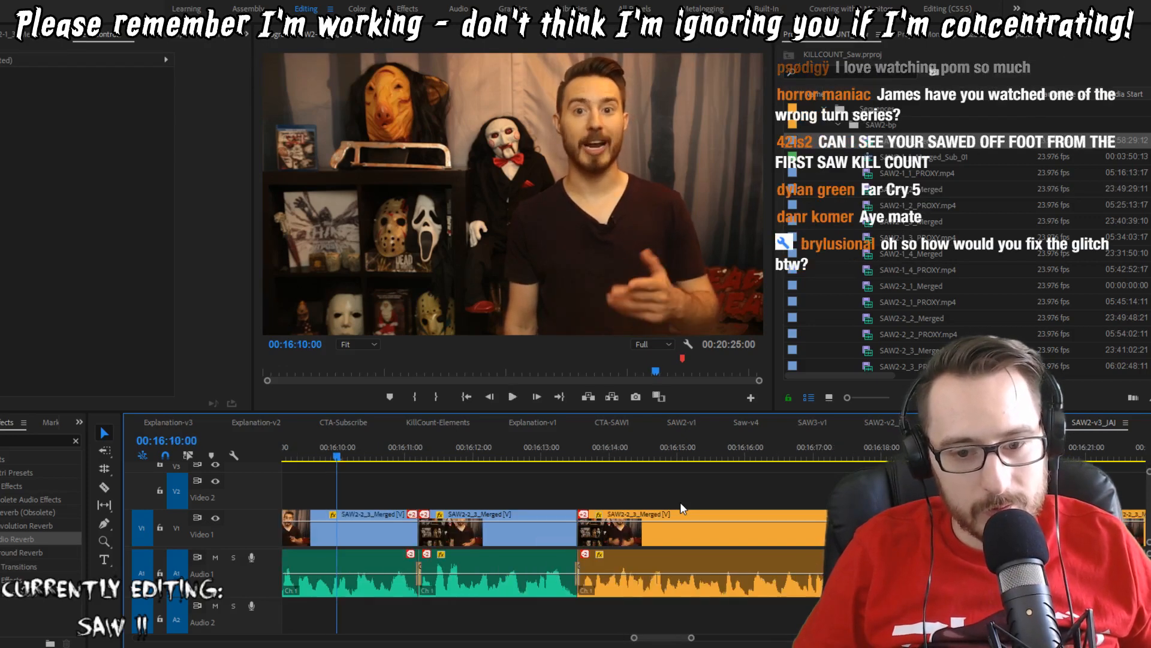
Step: Add two volume keyframes to the short audio clip at 16:08:05, raise the second one and play across it
{"action": "key", "text": "Up"}
{"action": "key", "text": "Up"}
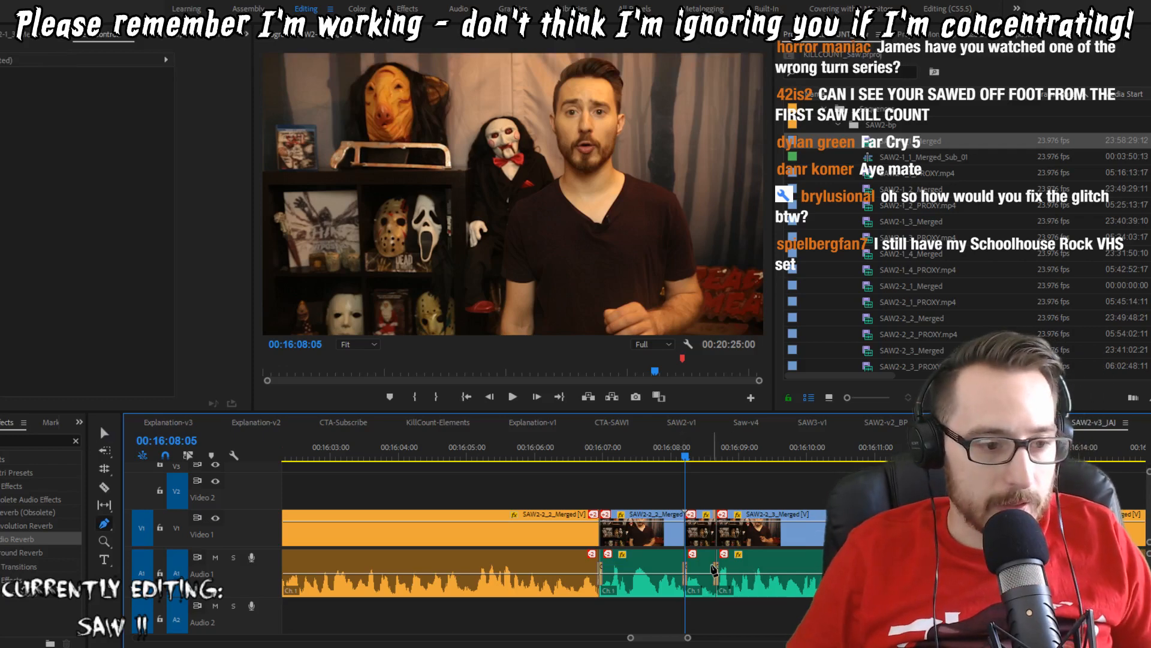
{"action": "left_click", "coordinate": [689, 574]}
{"action": "left_click_drag", "start_coordinate": [713, 573], "coordinate": [714, 555]}
{"action": "key", "text": "v"}
{"action": "key", "text": "space"}
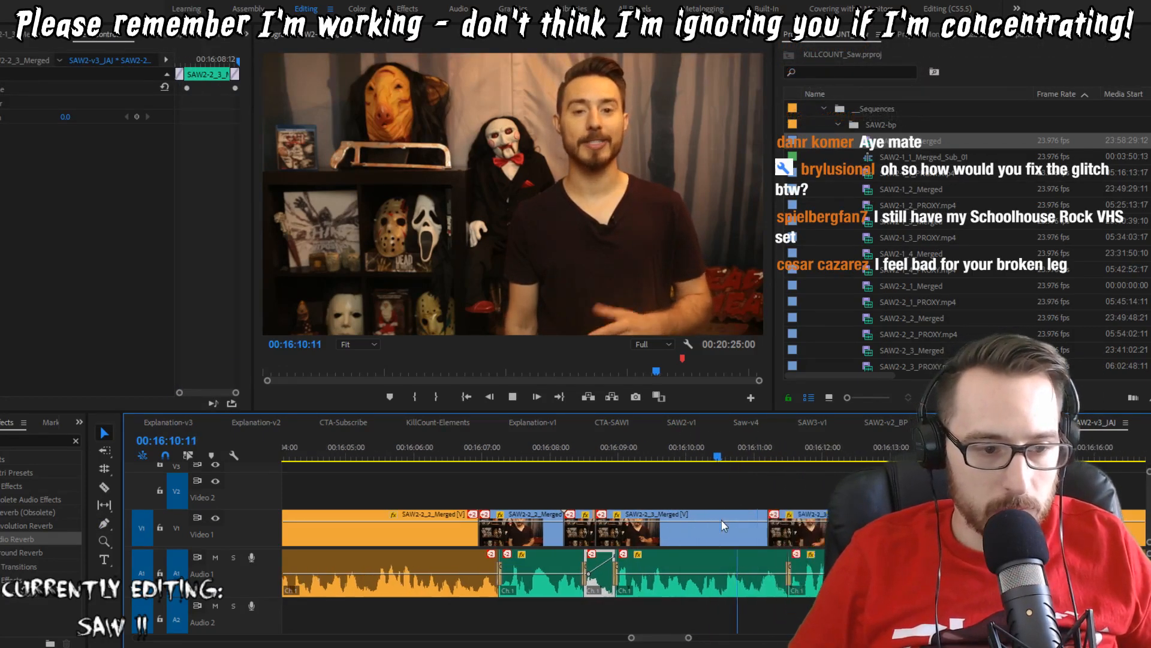
Step: Ripple trim the last frame off the clip ending near 16:11:03 and replay the lead-up to its end
{"action": "key", "text": "space"}
{"action": "key", "text": "Up"}
{"action": "key", "text": "Left"}
{"action": "key", "text": "w"}
{"action": "key", "text": "shift+Left"}
{"action": "key", "text": "shift+Left"}
{"action": "key", "text": "shift+Left"}
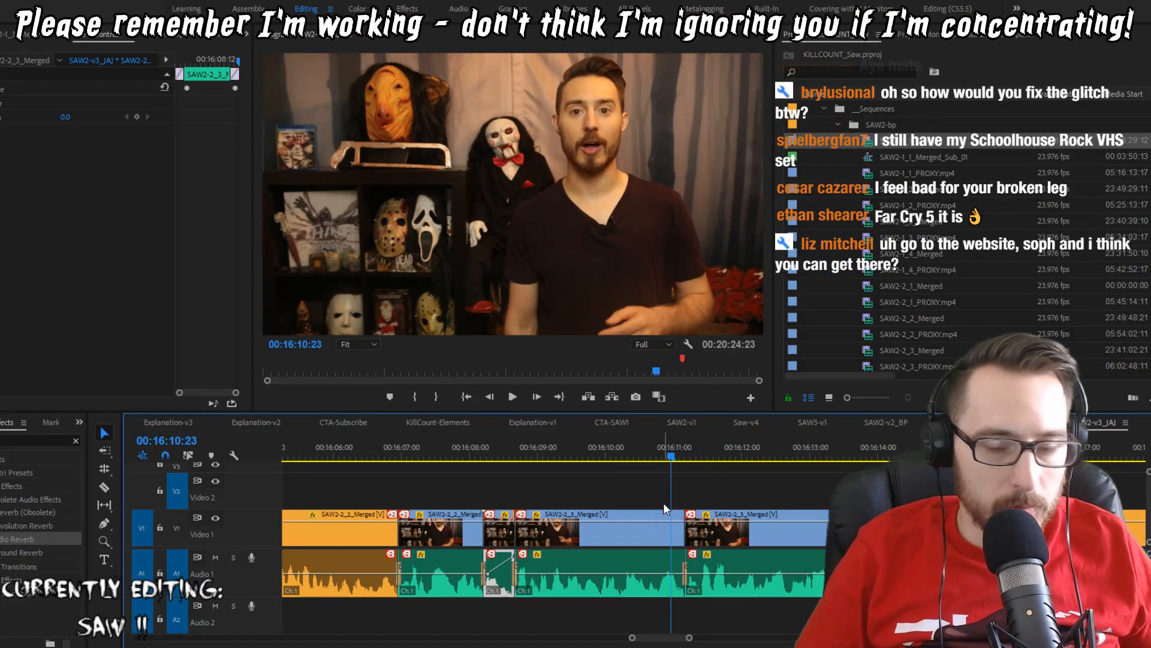
{"action": "key", "text": "space"}
Step: Ripple trim one more frame off the end of the clip before the 16:11:03 cut and replay through 16:13:06
{"action": "key", "text": "space"}
{"action": "key", "text": "Up"}
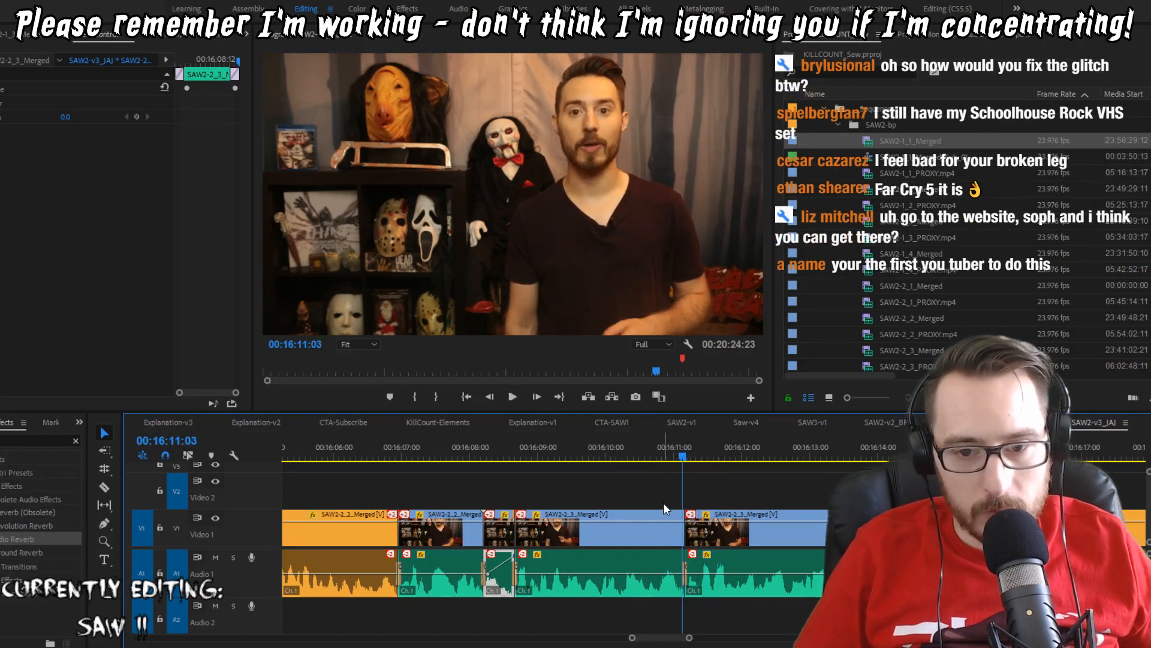
{"action": "key", "text": "Left"}
{"action": "key", "text": "w"}
{"action": "key", "text": "shift+Left"}
{"action": "key", "text": "shift+Left"}
{"action": "key", "text": "space"}
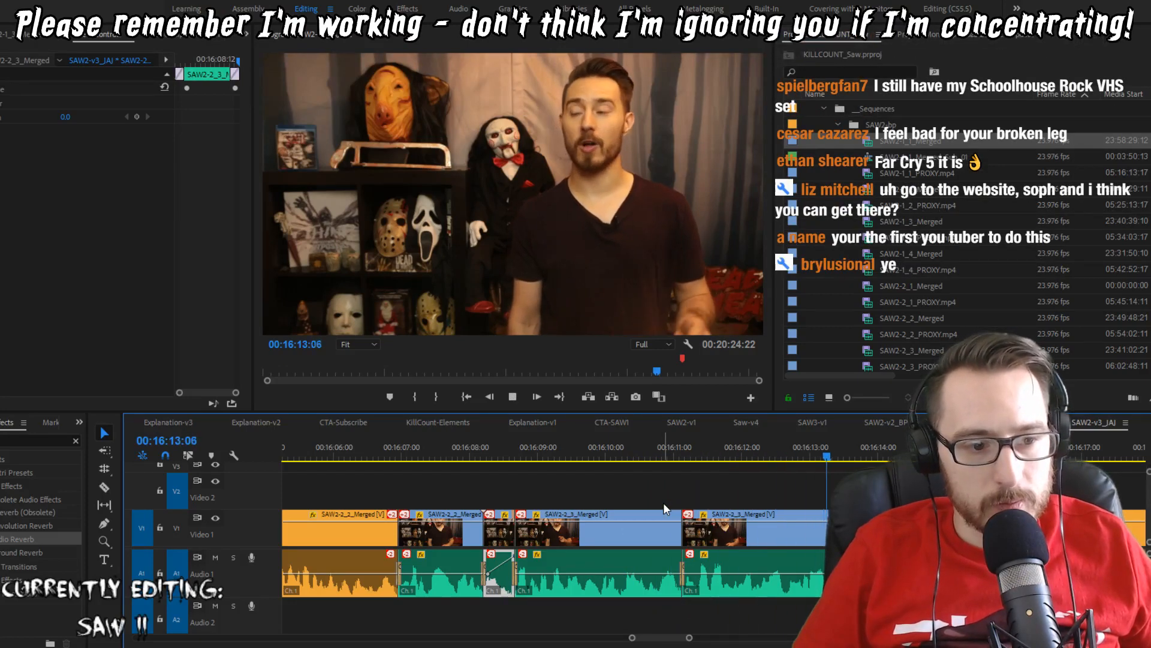
Step: Ripple trim three frames off the end of the clip from the 16:13:06 playhead position and replay the lead-up
{"action": "key", "text": "space"}
{"action": "key", "text": "w"}
{"action": "key", "text": "shift+Left"}
{"action": "key", "text": "shift+Left"}
{"action": "key", "text": "shift+Left"}
{"action": "key", "text": "shift+Left"}
{"action": "key", "text": "shift+Left"}
{"action": "key", "text": "shift+Left"}
{"action": "key", "text": "space"}
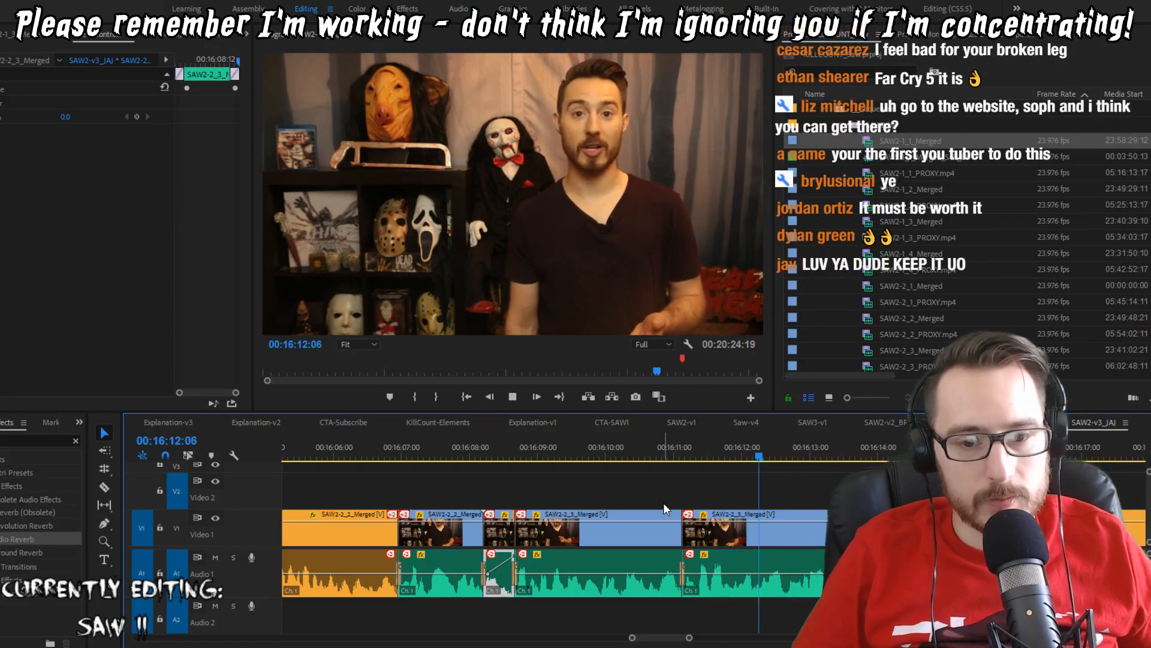
Step: Ripple trim one further frame off the end of the clip near 16:13 and play on to 16:32:00
{"action": "key", "text": "space"}
{"action": "key", "text": "w"}
{"action": "key", "text": "shift+Left"}
{"action": "key", "text": "shift+Left"}
{"action": "key", "text": "shift+Left"}
{"action": "key", "text": "shift+Left"}
{"action": "key", "text": "shift+Left"}
{"action": "key", "text": "shift+Left"}
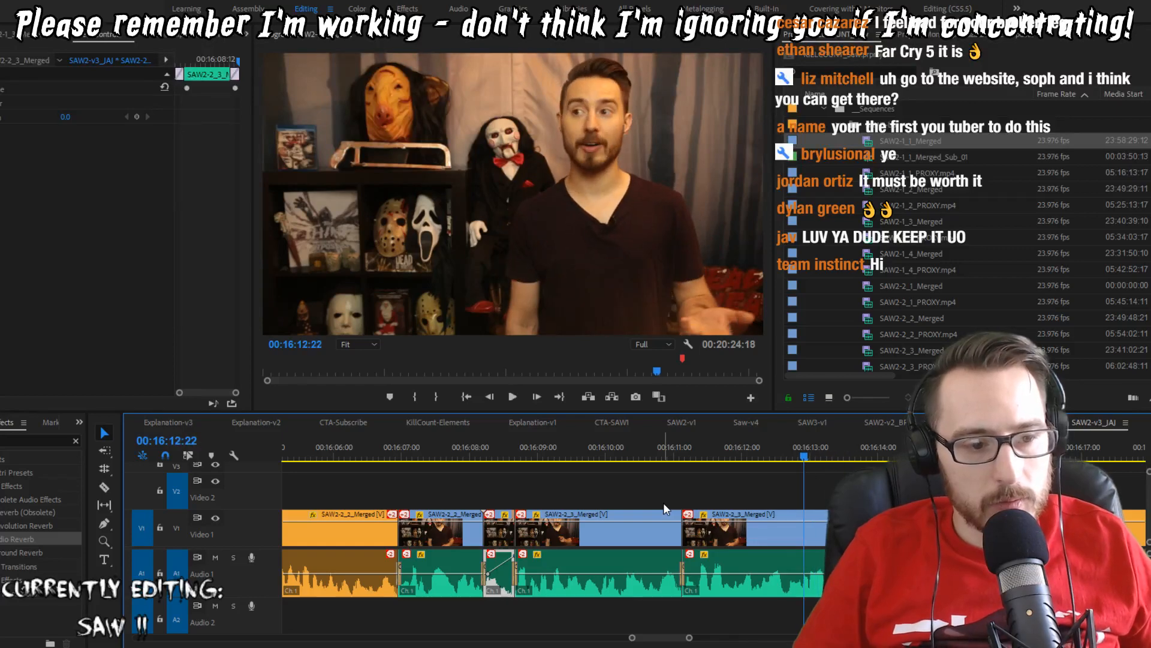
{"action": "key", "text": "space"}
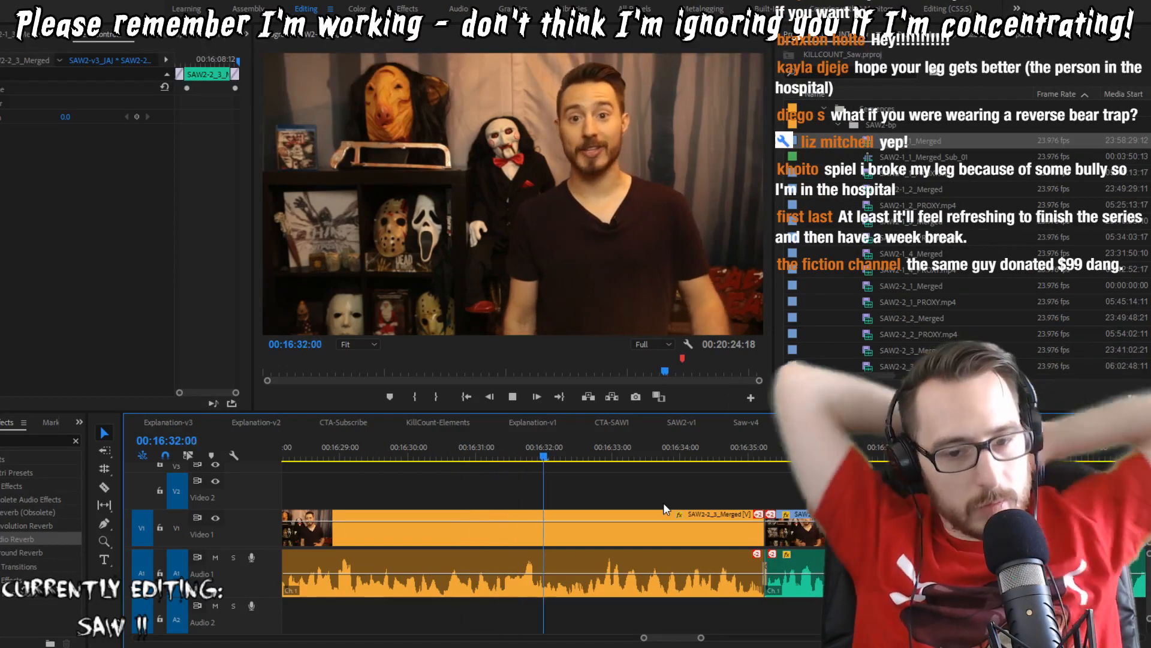
Step: Mark the take running from about 16:28:00 to 16:35:05 and extract it, closing the gap
{"action": "key", "text": "Up"}
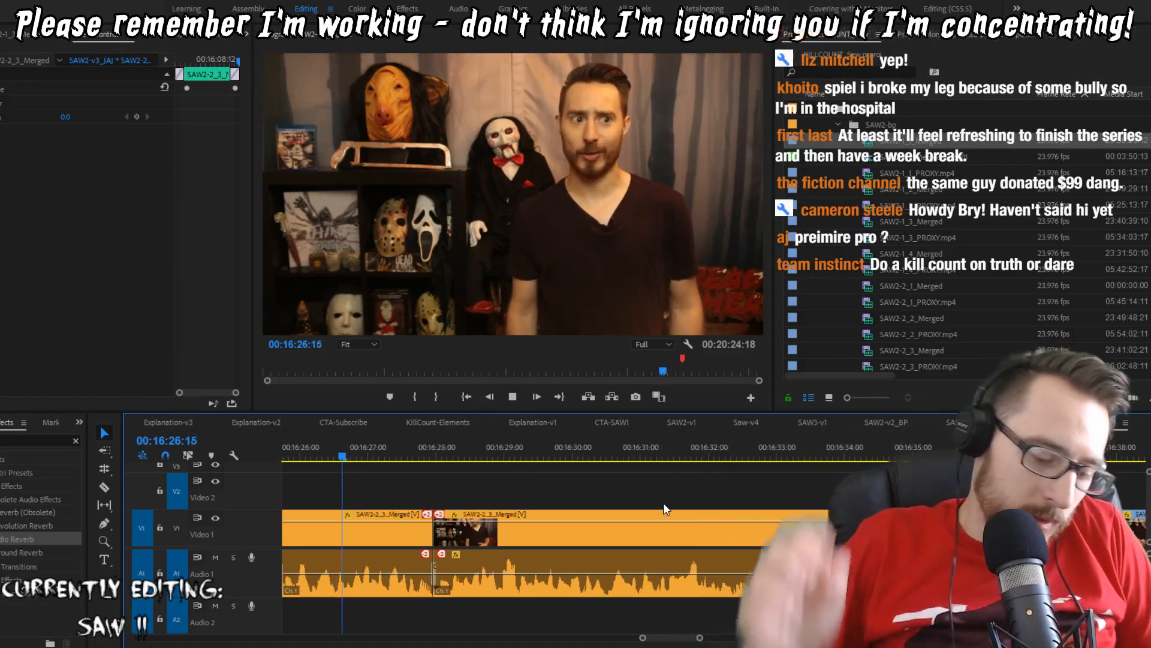
{"action": "key", "text": "Up"}
{"action": "key", "text": "i"}
{"action": "key", "text": "Down"}
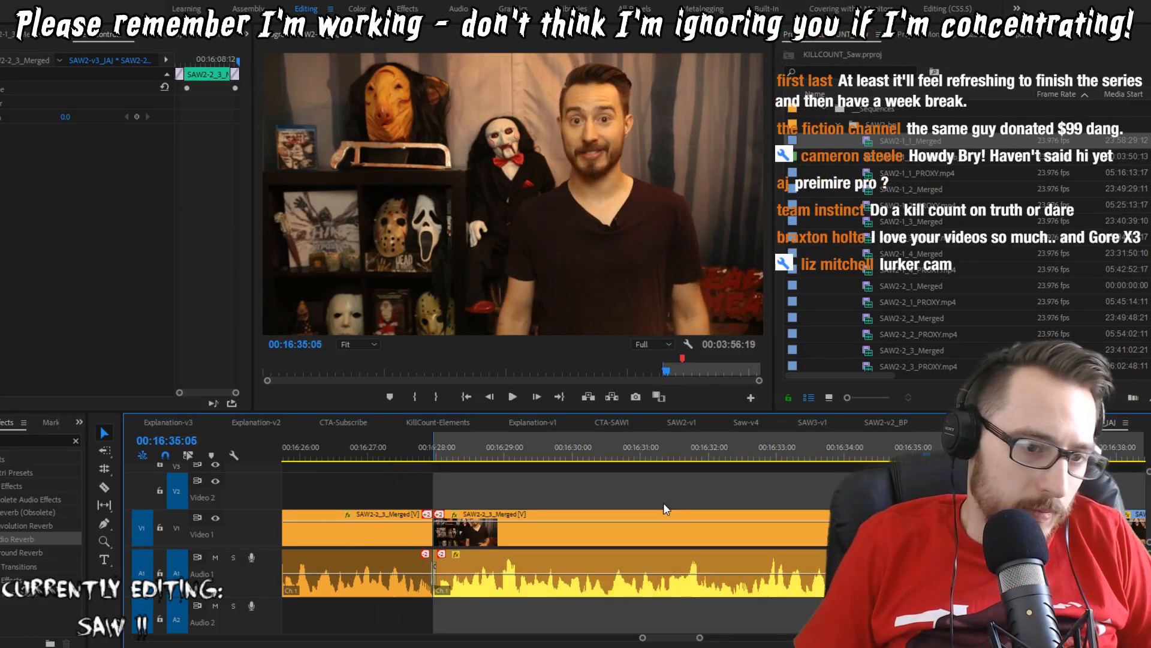
{"action": "key", "text": "o"}
{"action": "key", "text": "apostrophe"}
Step: Mark the take from 16:13:08 to 16:20:15, extract it and replay the new join
{"action": "key", "text": "Up"}
{"action": "key", "text": "Left"}
{"action": "key", "text": "o"}
{"action": "key", "text": "Up"}
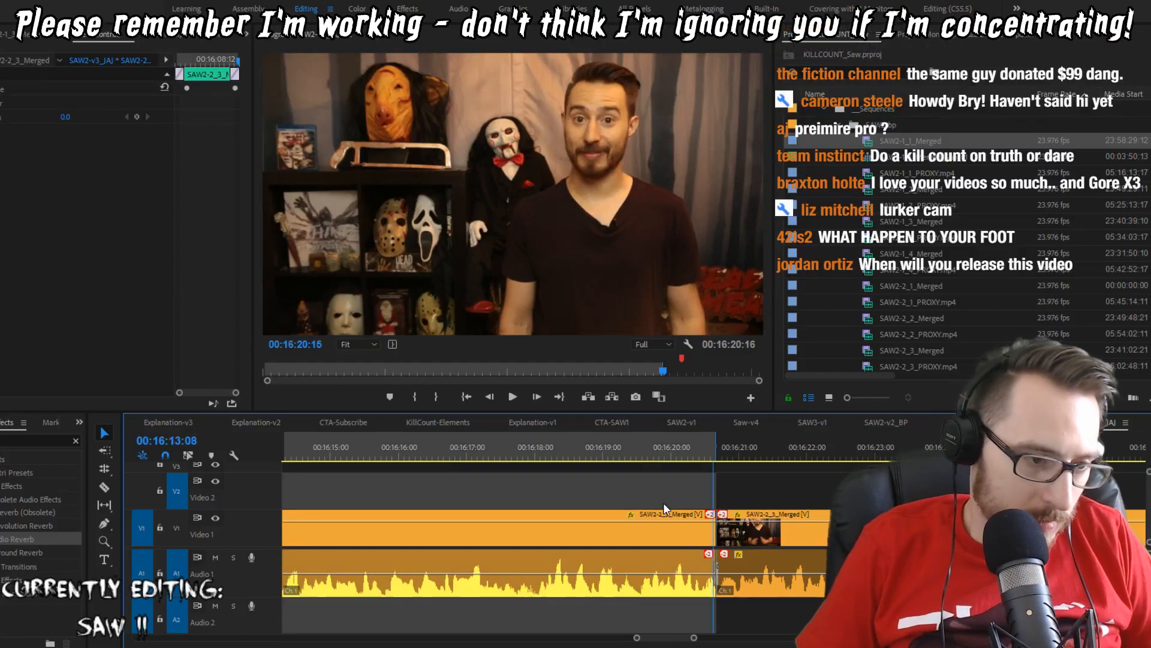
{"action": "key", "text": "i"}
{"action": "key", "text": "apostrophe"}
{"action": "left_click", "coordinate": [663, 502]}
{"action": "key", "text": "shift+Left"}
{"action": "key", "text": "shift+Left"}
{"action": "key", "text": "shift+Left"}
{"action": "key", "text": "space"}
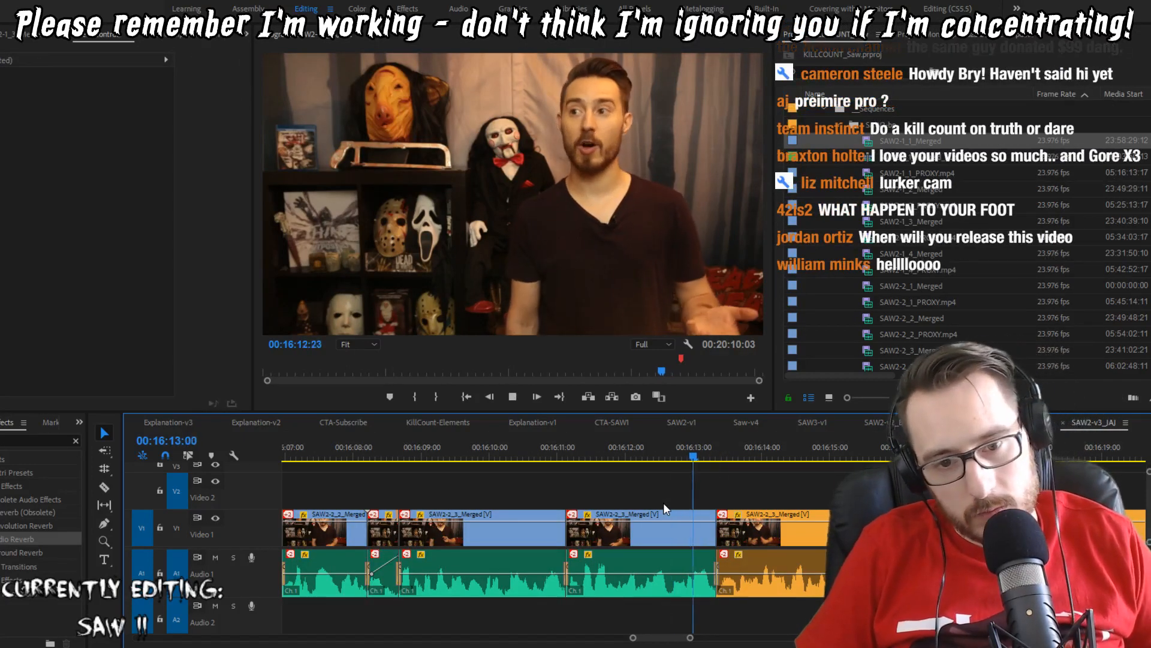
Step: Extract the single frame at the 16:13:08 cut and replay the lead-up to it
{"action": "key", "text": "Up"}
{"action": "key", "text": "i"}
{"action": "key", "text": "o"}
{"action": "key", "text": "apostrophe"}
{"action": "key", "text": "shift+Left"}
{"action": "key", "text": "shift+Left"}
{"action": "key", "text": "shift+Left"}
{"action": "key", "text": "shift+Left"}
{"action": "key", "text": "space"}
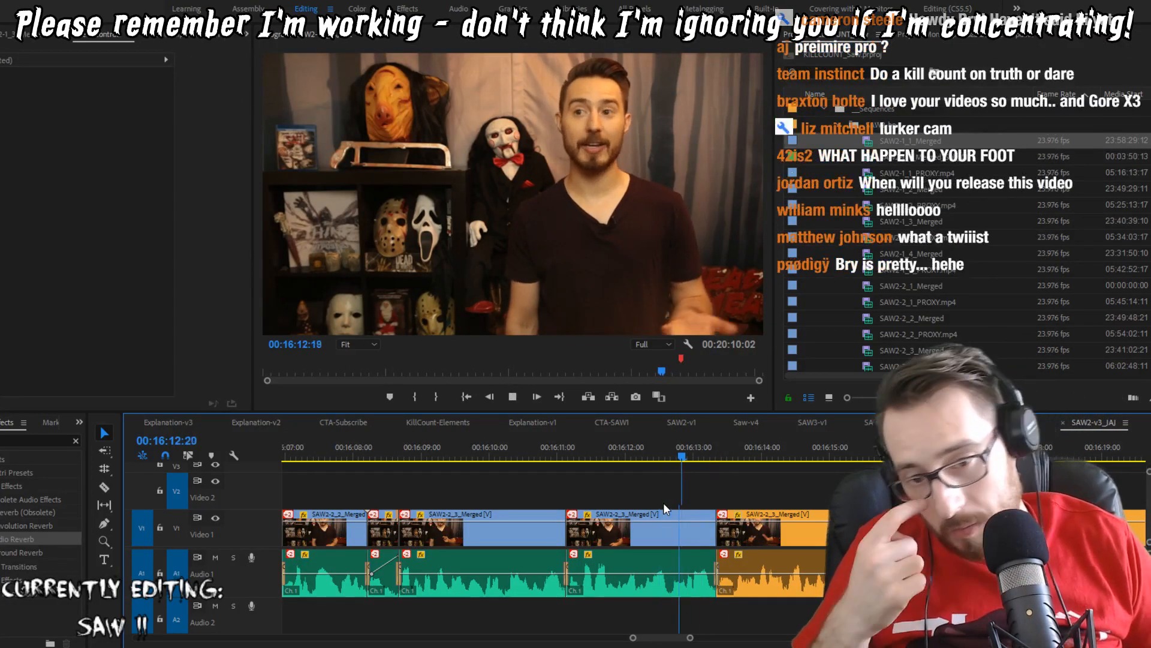
Step: Extract one more frame at the 16:13:08 cut and play from the lead-up through to 16:20:12
{"action": "key", "text": "Up"}
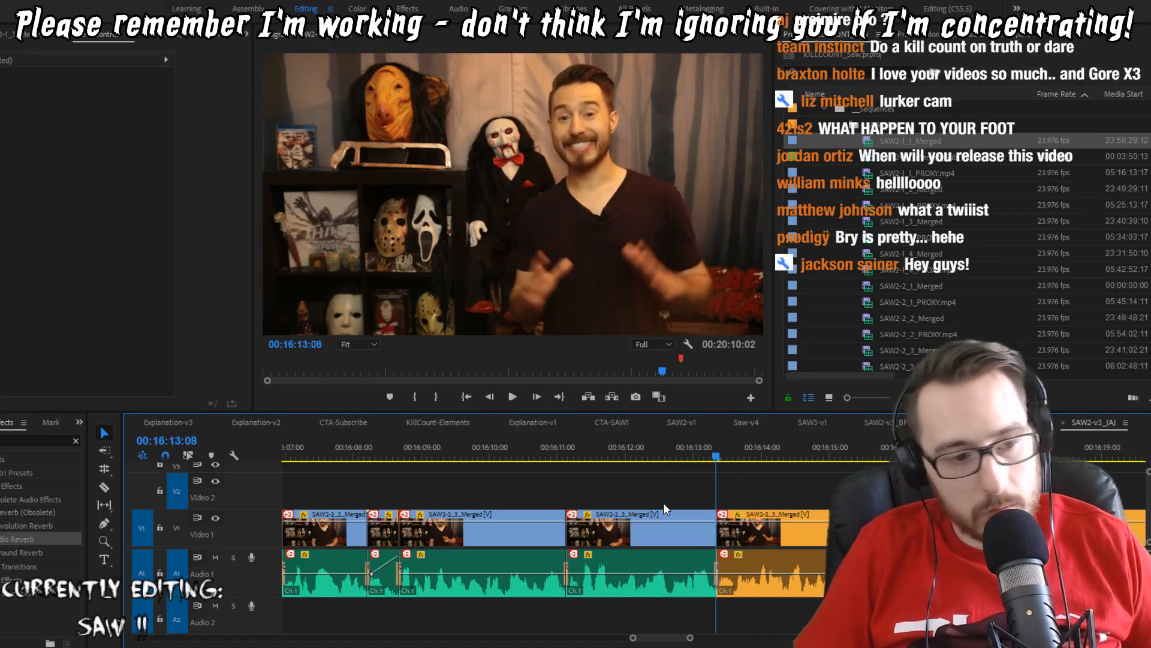
{"action": "key", "text": "i"}
{"action": "key", "text": "o"}
{"action": "key", "text": "apostrophe"}
{"action": "key", "text": "shift+Left"}
{"action": "key", "text": "shift+Left"}
{"action": "key", "text": "shift+Left"}
{"action": "key", "text": "shift+Left"}
{"action": "key", "text": "space"}
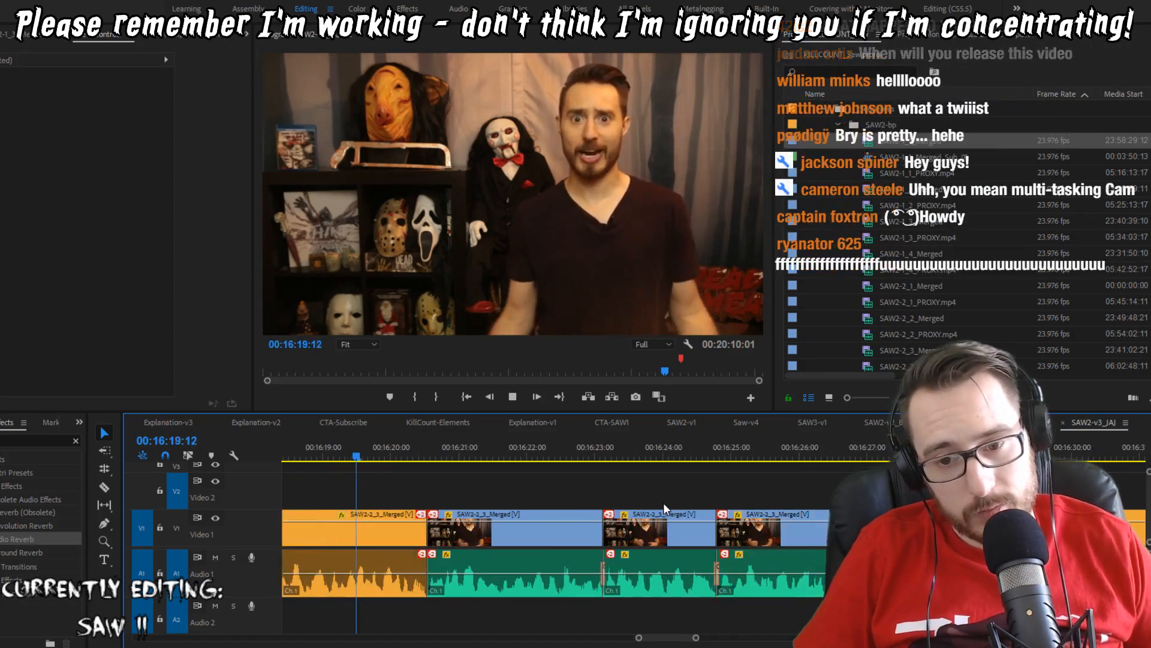
{"action": "key", "text": "space"}
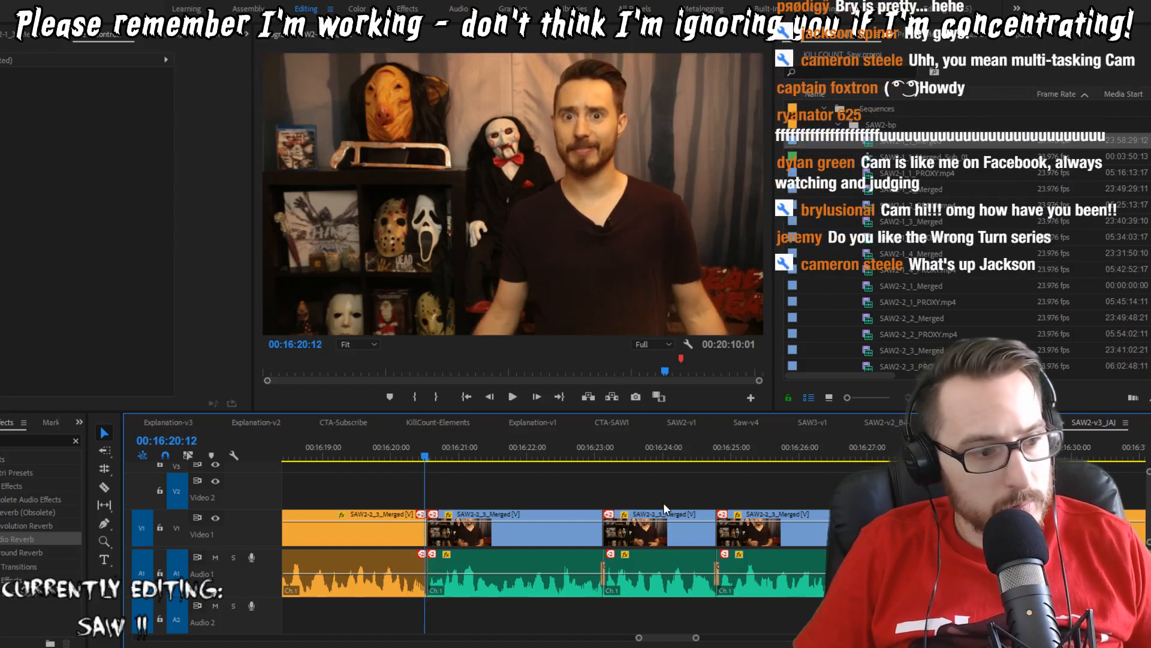
Step: Add an audio transition at the 16:20:13 cut, ripple trim the first frame off the clip after it and replay
{"action": "key", "text": "b"}
{"action": "key", "text": "Left"}
{"action": "key", "text": "Left"}
{"action": "key", "text": "Left"}
{"action": "key", "text": "Left"}
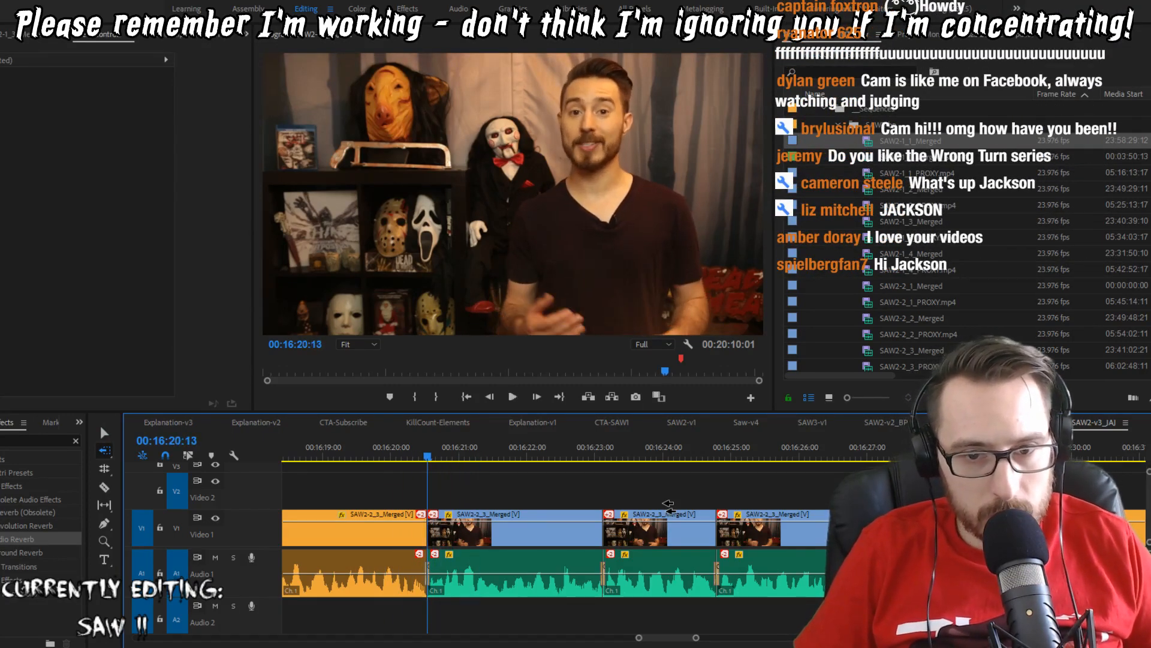
{"action": "key", "text": "Right"}
{"action": "key", "text": "q"}
{"action": "key", "text": "shift+Left"}
{"action": "key", "text": "shift+Left"}
{"action": "key", "text": "shift+Left"}
{"action": "key", "text": "shift+Left"}
{"action": "key", "text": "space"}
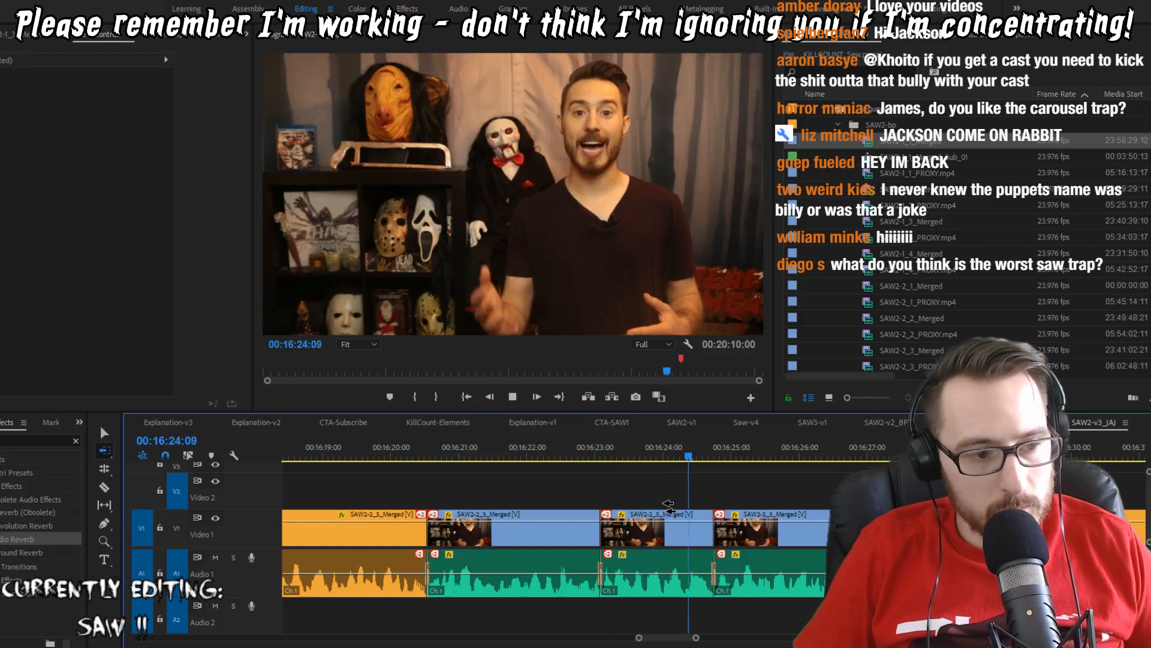
Step: Ripple trim one frame off each side of the cut near 16:24:17 and replay it
{"action": "key", "text": "space"}
{"action": "key", "text": "Up"}
{"action": "key", "text": "Left"}
{"action": "key", "text": "w"}
{"action": "key", "text": "Right"}
{"action": "key", "text": "q"}
{"action": "key", "text": "Up"}
{"action": "key", "text": "space"}
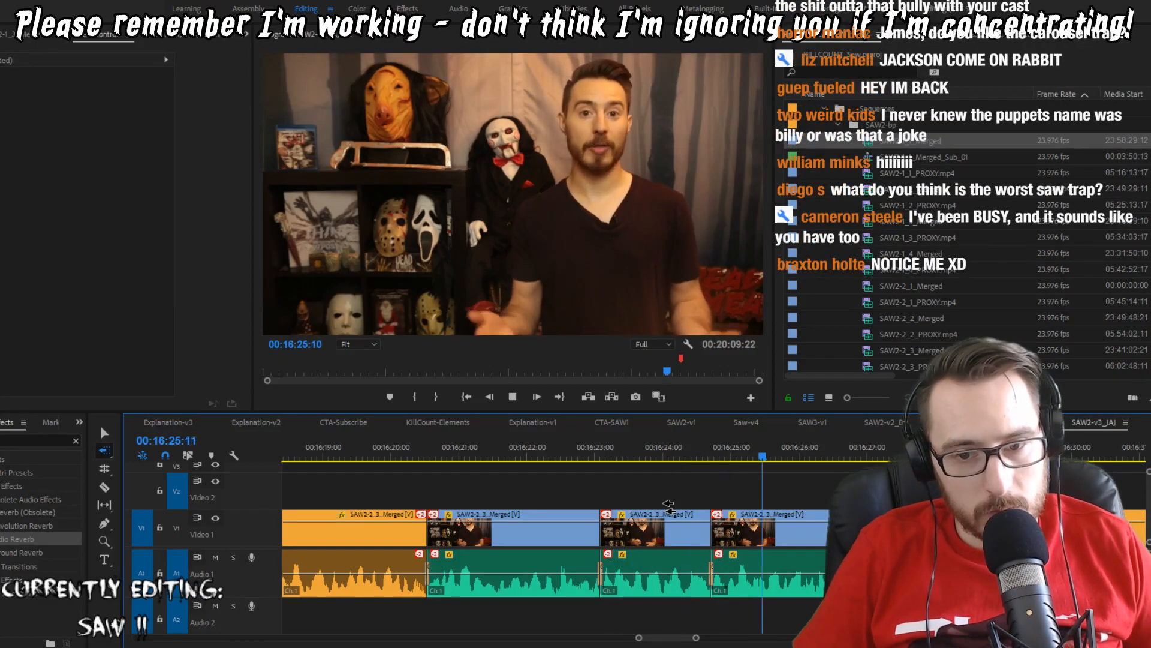
Step: Ripple trim one frame off each side of the cut at about 16:27:02 and replay
{"action": "key", "text": "space"}
{"action": "key", "text": "Up"}
{"action": "key", "text": "Left"}
{"action": "key", "text": "w"}
{"action": "key", "text": "Right"}
{"action": "key", "text": "q"}
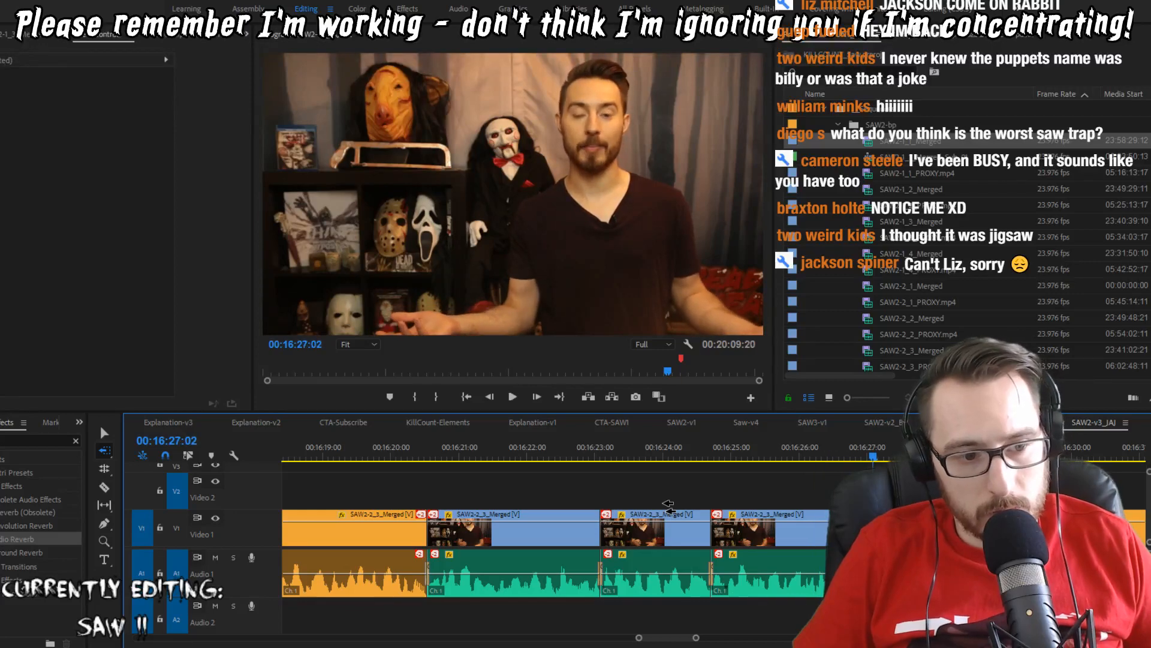
{"action": "key", "text": "Up"}
{"action": "key", "text": "space"}
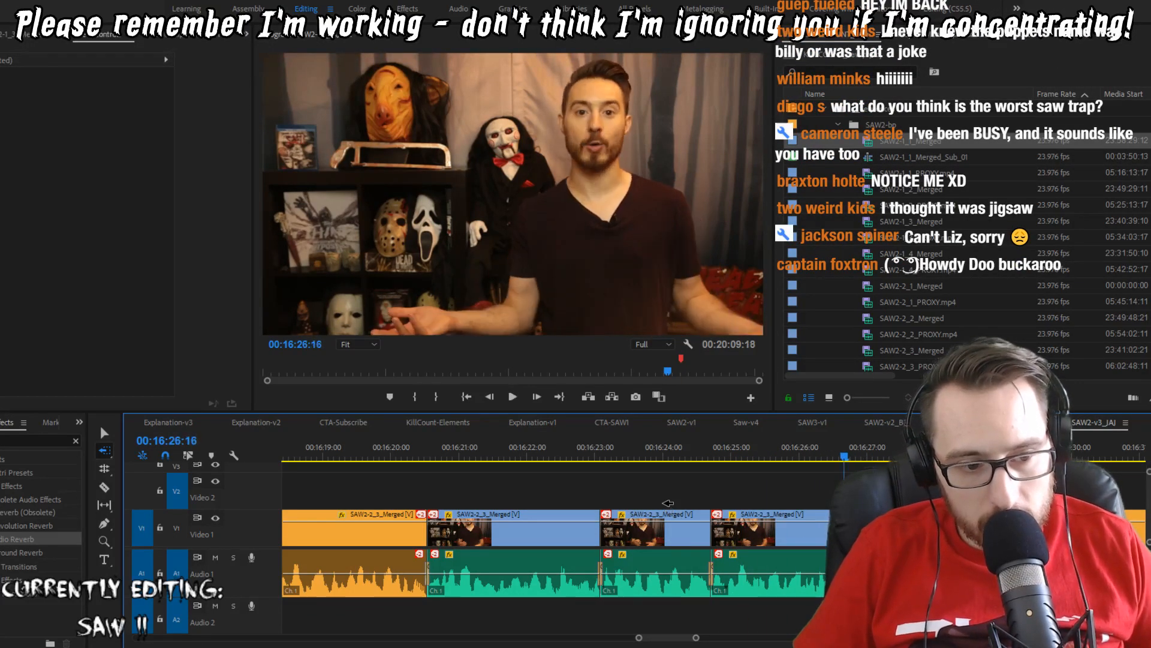
Step: Remove the take between 16:27:02 and 16:32:17, add an audio transition at the join and replay it
{"action": "key", "text": "space"}
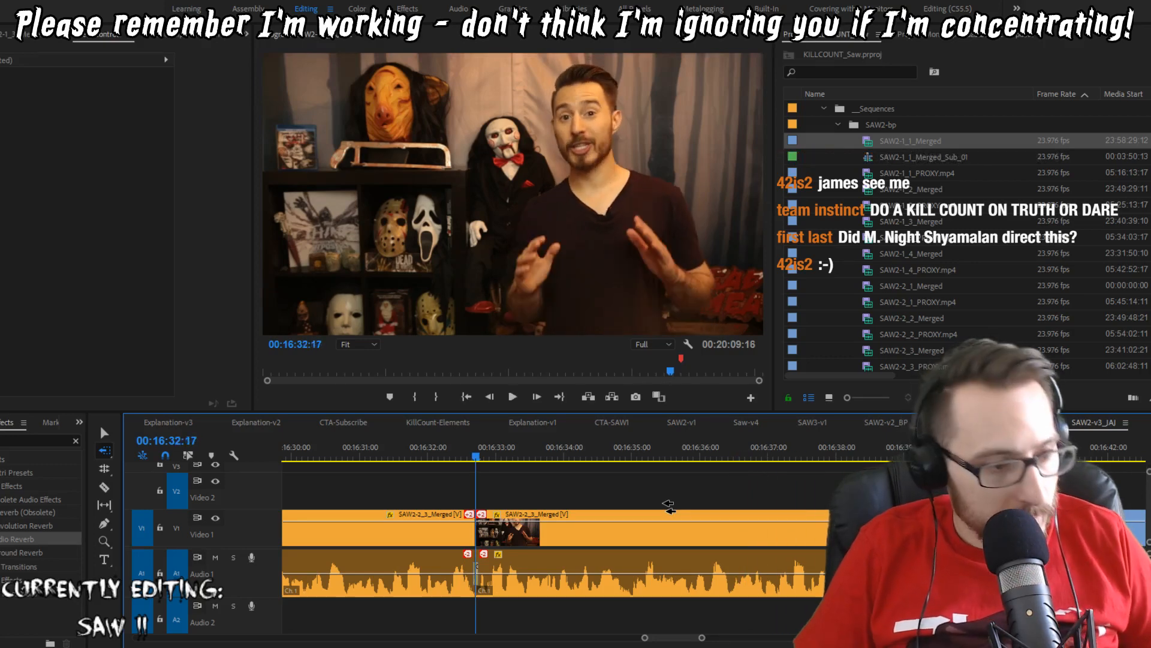
{"action": "key", "text": "Up"}
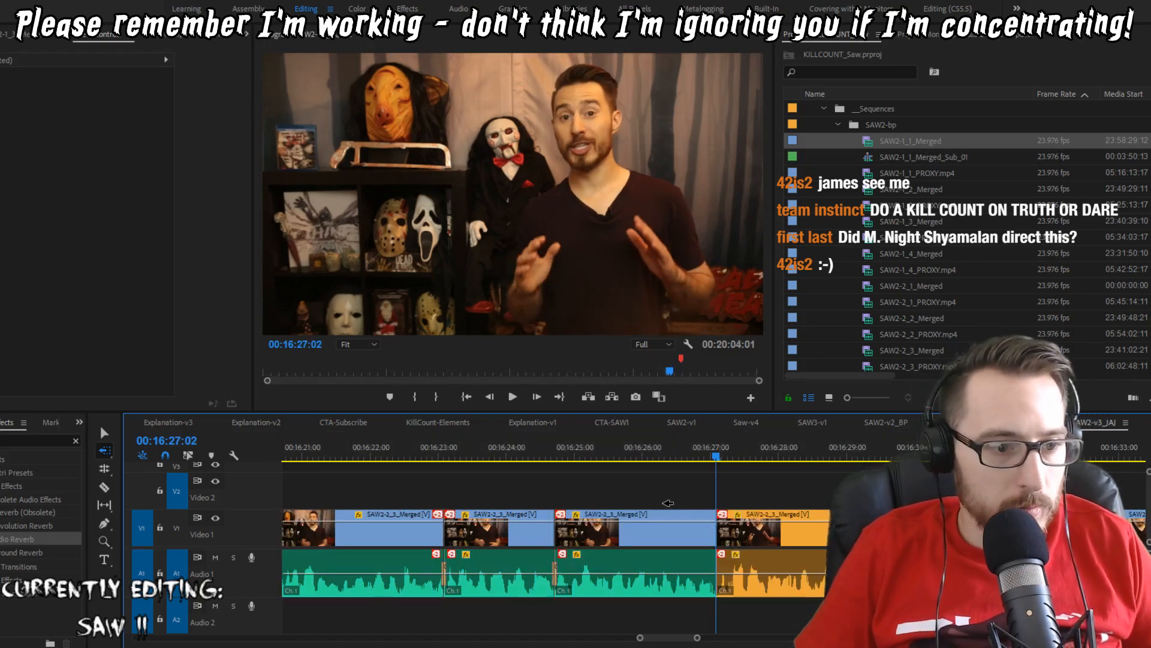
{"action": "key", "text": "ctrl+shift+d"}
{"action": "key", "text": "shift+Left"}
{"action": "key", "text": "shift+Left"}
{"action": "key", "text": "shift+Left"}
{"action": "key", "text": "Left"}
{"action": "key", "text": "space"}
{"action": "key", "text": "Up"}
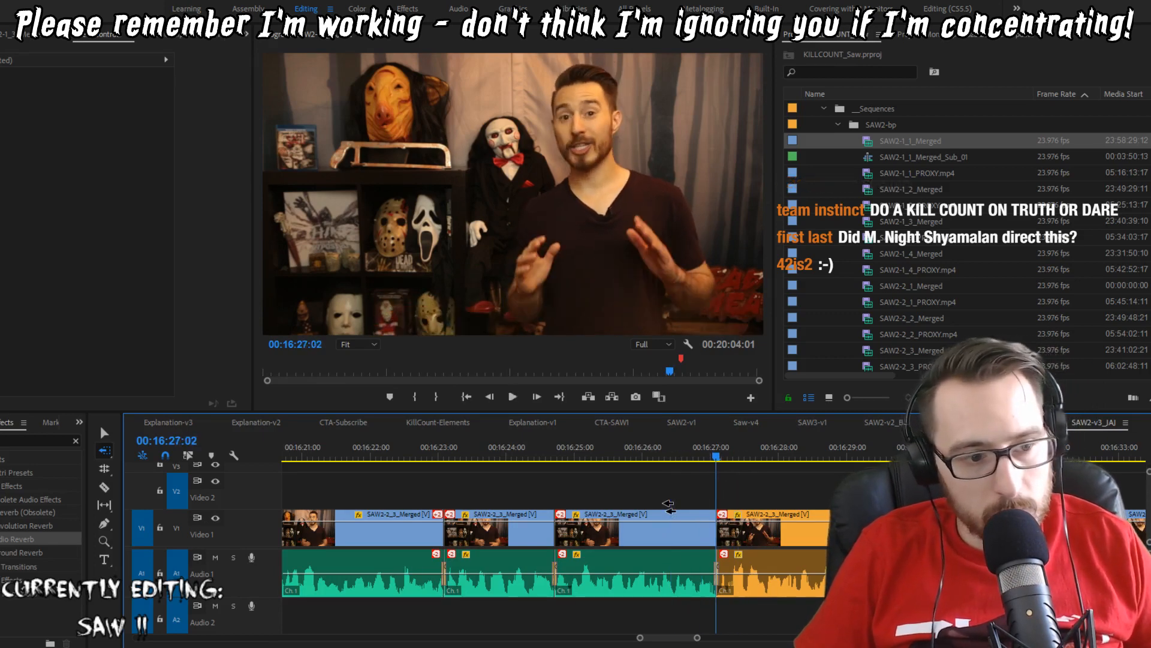
Step: Ripple trim two frames off the start of the clip at 16:27:02 and replay the cut
{"action": "key", "text": "Right"}
{"action": "key", "text": "Right"}
{"action": "key", "text": "q"}
{"action": "key", "text": "shift+Left"}
{"action": "key", "text": "shift+Left"}
{"action": "key", "text": "shift+Left"}
{"action": "key", "text": "space"}
{"action": "key", "text": "Up"}
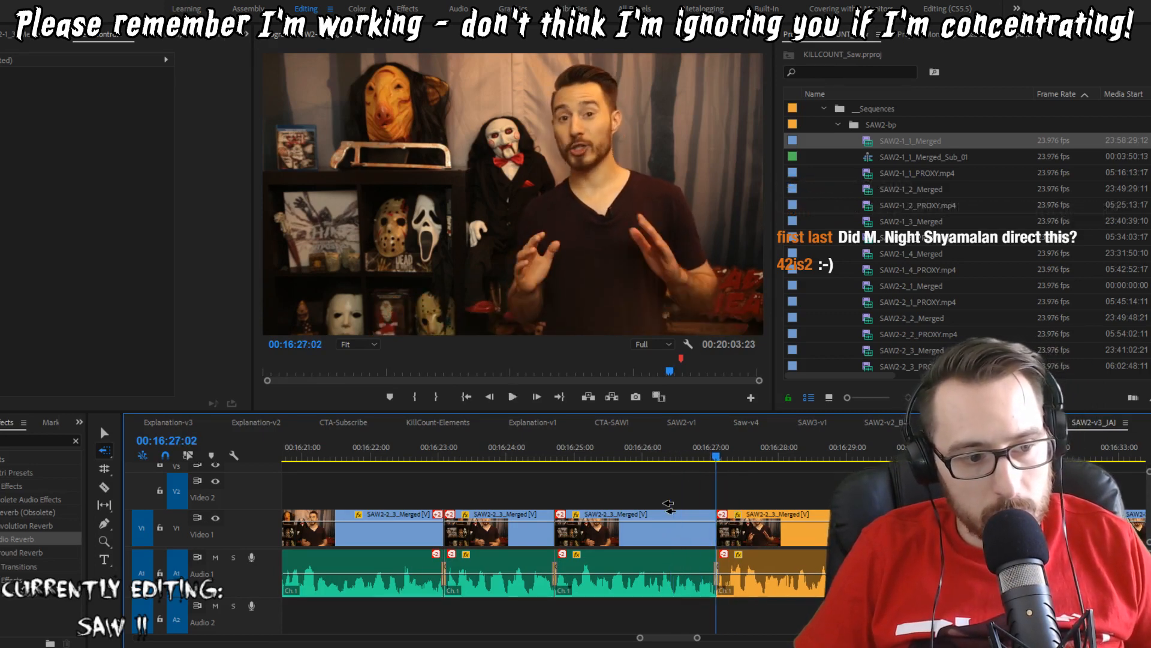
Step: Replay the 16:27:02 join, trim one frame around the 16:32:15 cut and play on to 16:36:23
{"action": "key", "text": "shift+Left"}
{"action": "key", "text": "shift+Left"}
{"action": "key", "text": "shift+Left"}
{"action": "key", "text": "space"}
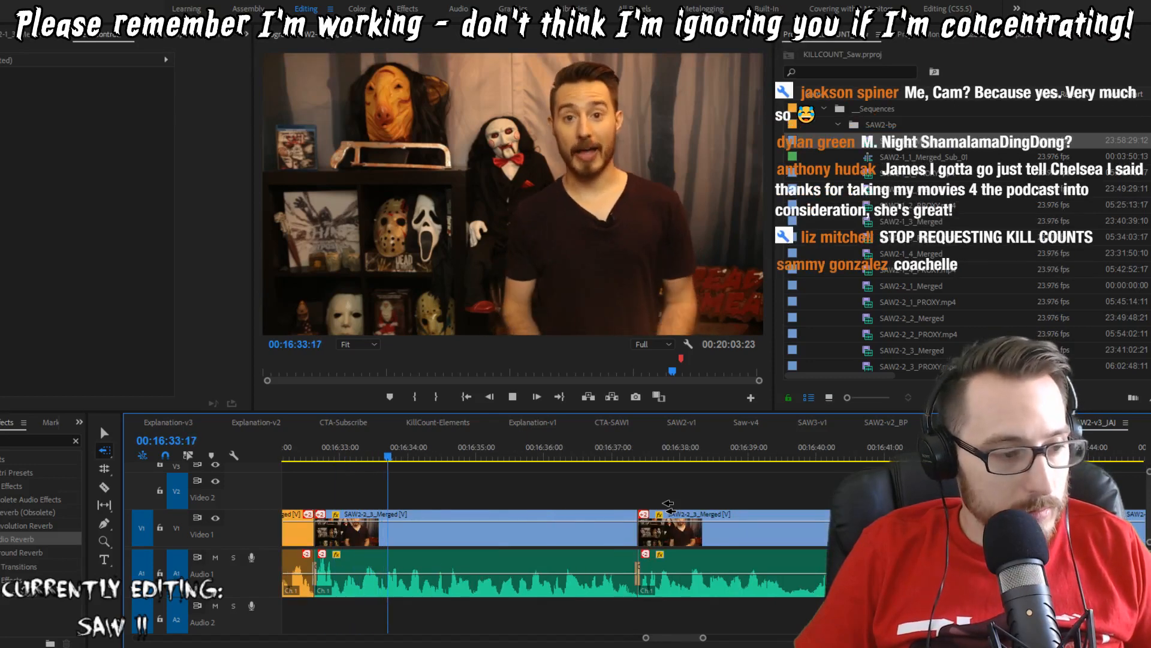
{"action": "key", "text": "ctrl+z"}
{"action": "key", "text": "space"}
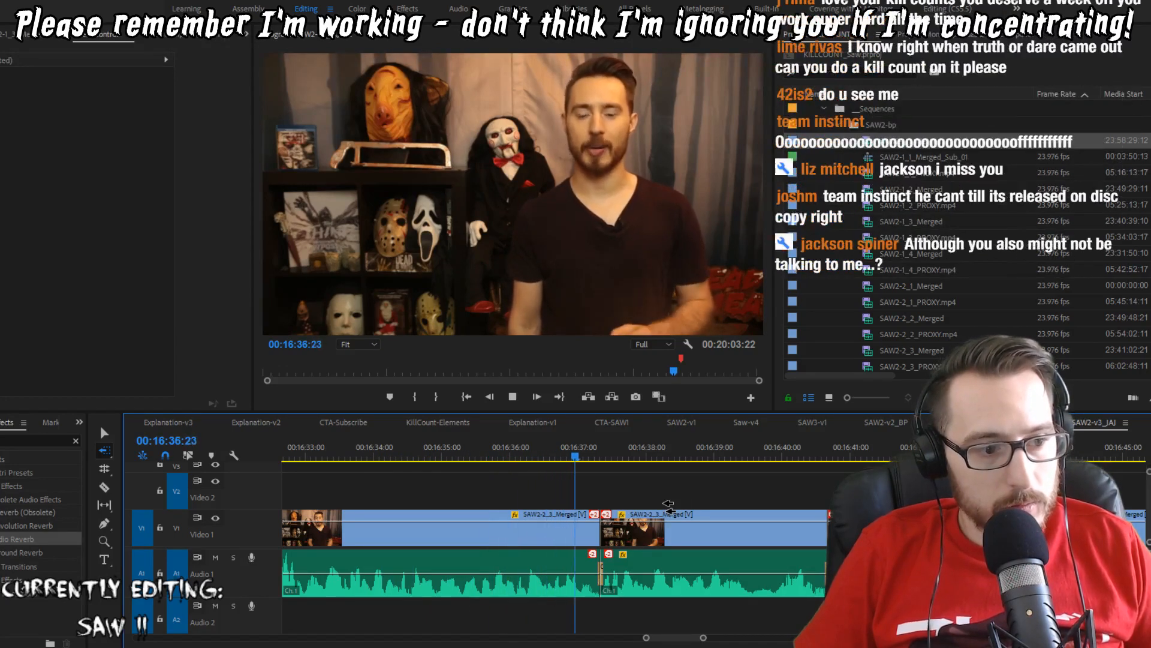
Step: Ripple trim two frames off the end of the clip before the 16:37:06 cut and replay the lead-up
{"action": "key", "text": "w"}
{"action": "key", "text": "shift+Left"}
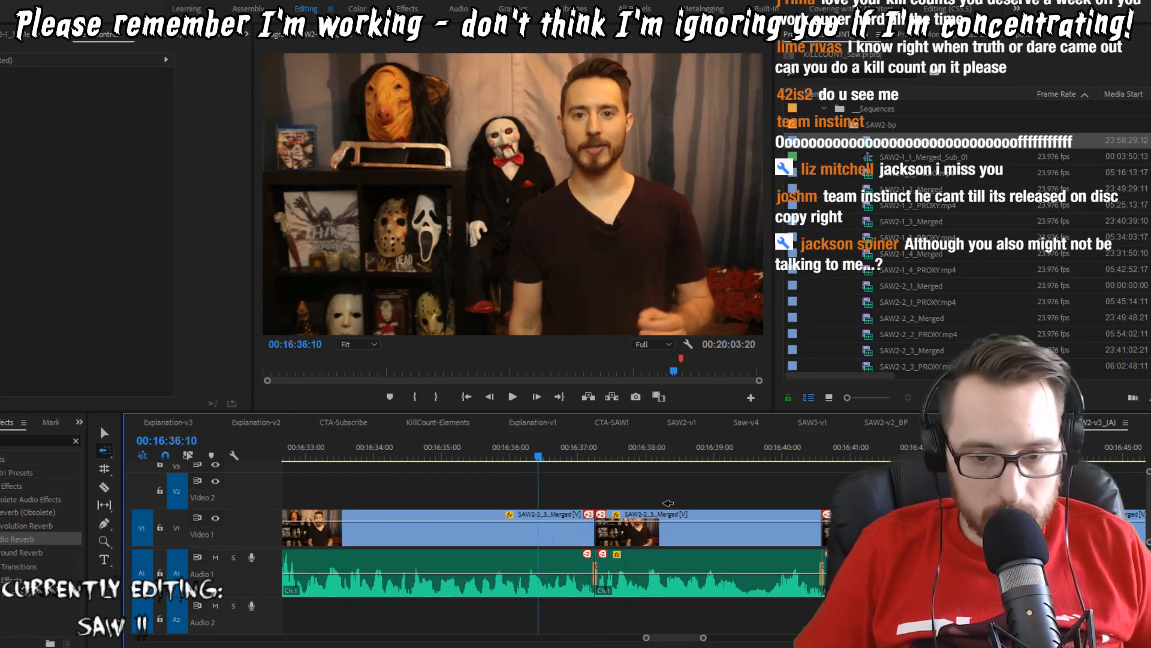
{"action": "key", "text": "shift+Left"}
{"action": "key", "text": "shift+Left"}
{"action": "key", "text": "shift+Left"}
{"action": "key", "text": "shift+Left"}
{"action": "key", "text": "space"}
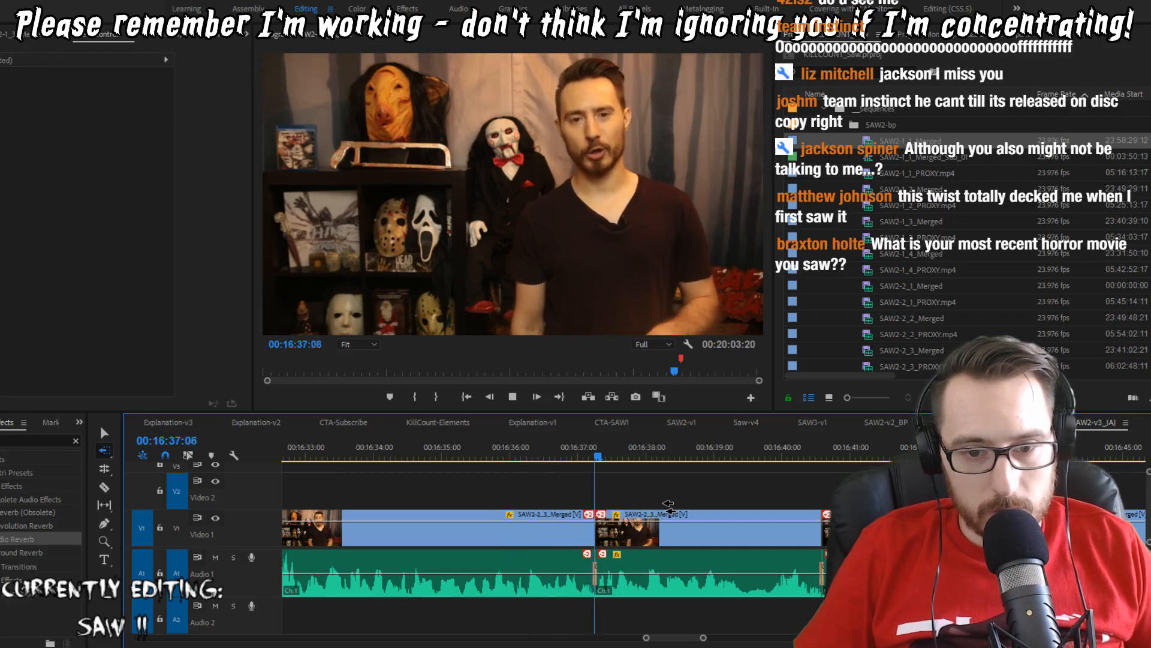
Step: Ripple trim one frame off the start of the clip at 16:37:06 and play on to 16:39:22
{"action": "key", "text": "Up"}
{"action": "key", "text": "Right"}
{"action": "key", "text": "q"}
{"action": "key", "text": "shift+Left"}
{"action": "key", "text": "shift+Left"}
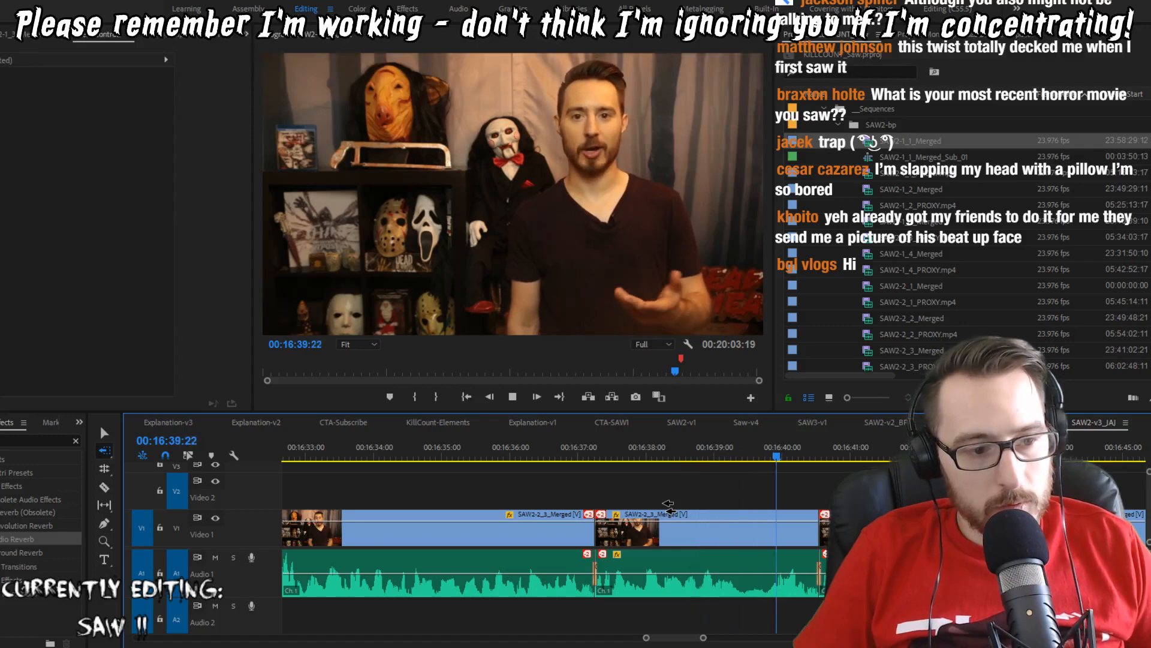
{"action": "key", "text": "space"}
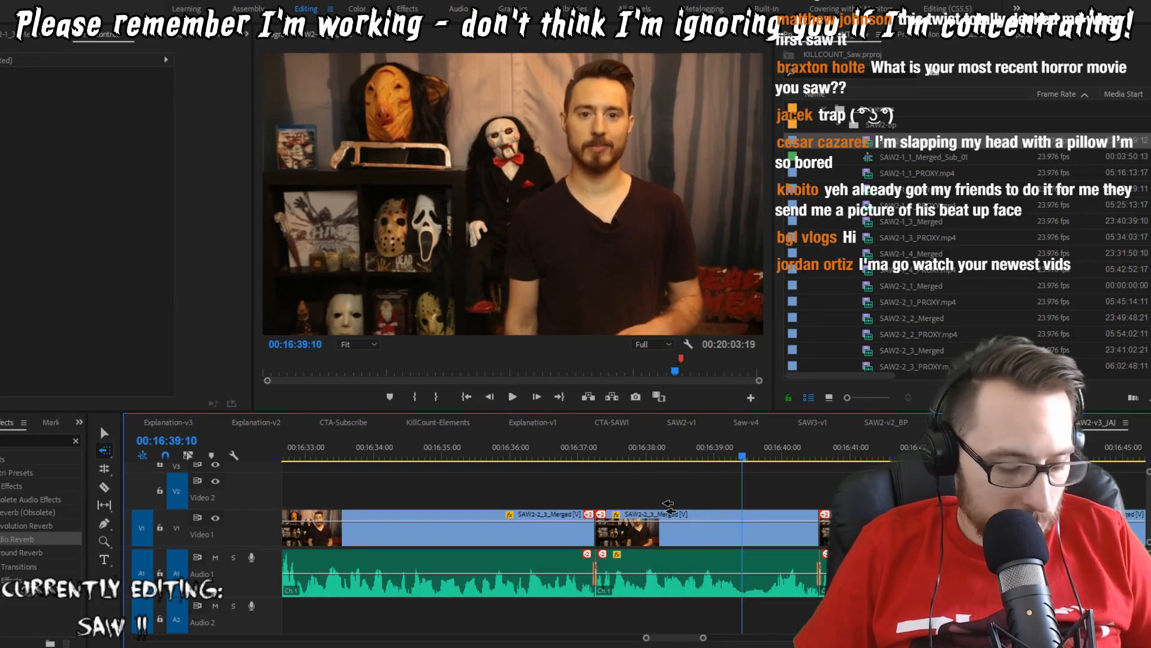
Step: Cut eight frames out of the clip at 16:39:10 and ripple trim one frame before the 16:43:14 cut, replaying both
{"action": "key", "text": "w"}
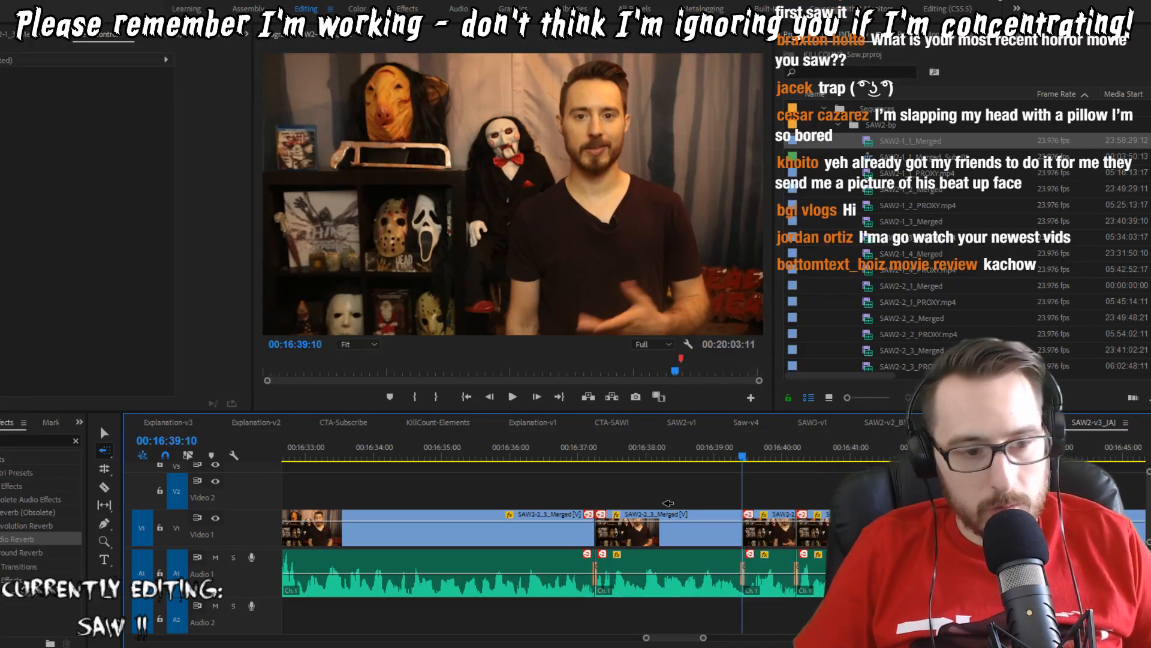
{"action": "key", "text": "shift+k"}
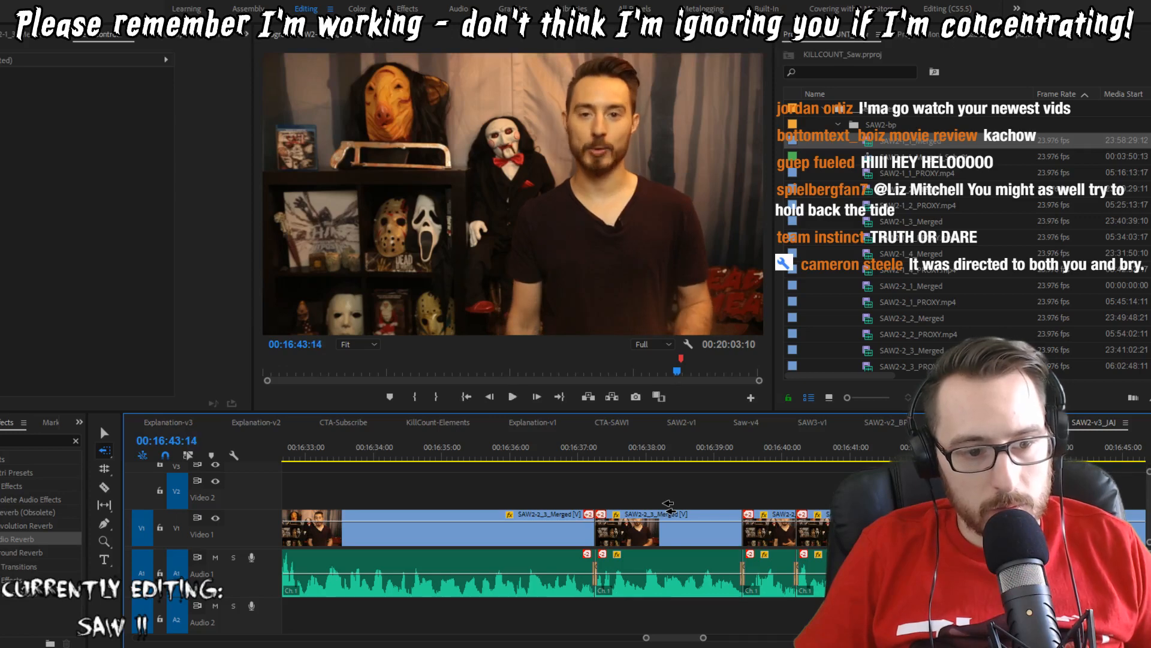
{"action": "key", "text": "w"}
{"action": "key", "text": "shift+k"}
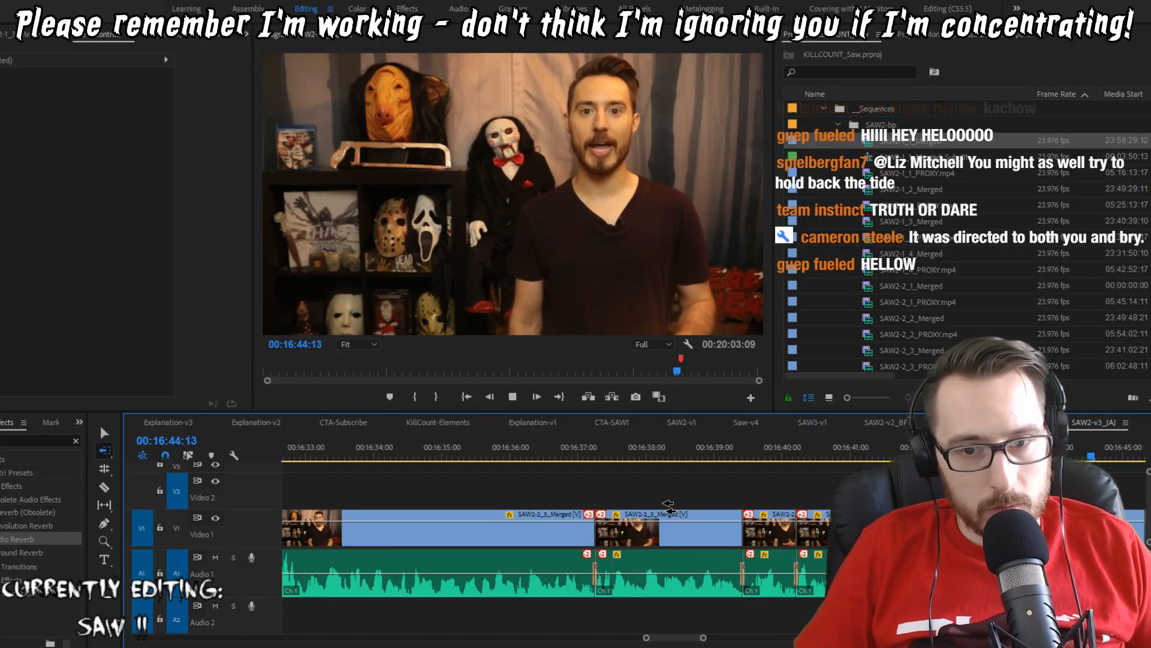
Step: Ripple trim the first frame off the clip that starts at 16:43:14
{"action": "key", "text": "k"}
{"action": "key", "text": "Up"}
{"action": "key", "text": "Right"}
{"action": "key", "text": "q"}
Step: Ripple trim the last frame off the clip ending near 16:45:07 and replay the lead-up to the cut
{"action": "key", "text": "Left"}
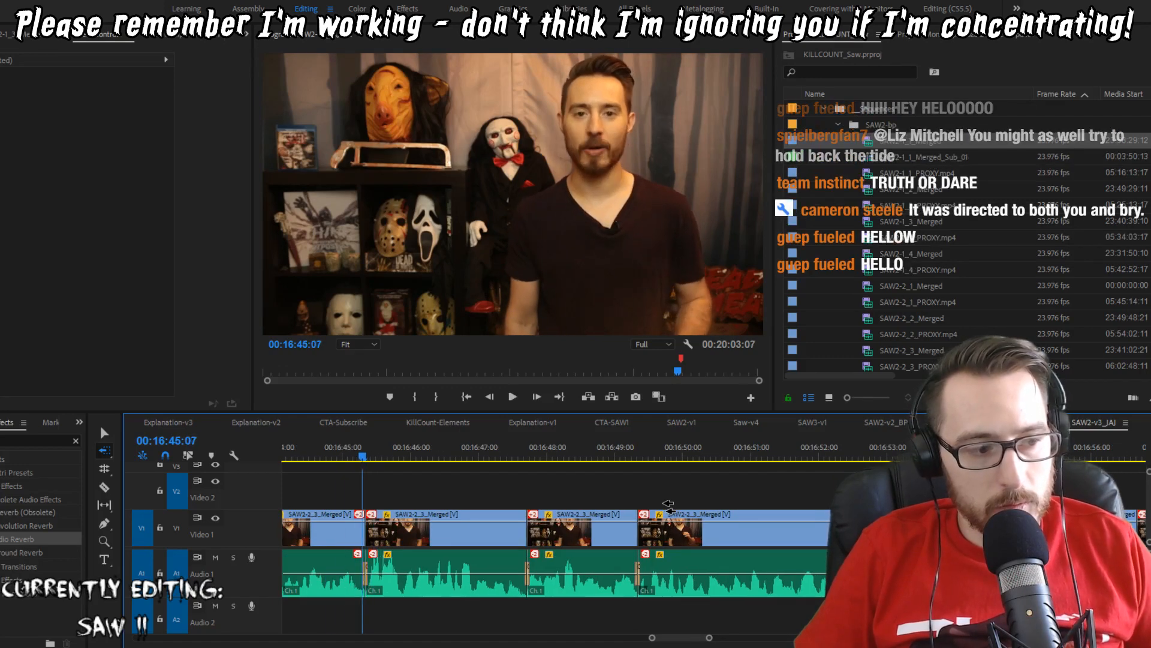
{"action": "key", "text": "w"}
{"action": "key", "text": "shift+Left"}
{"action": "key", "text": "shift+Left"}
{"action": "key", "text": "shift+Left"}
{"action": "key", "text": "shift+Left"}
{"action": "key", "text": "shift+Left"}
{"action": "key", "text": "shift+Left"}
{"action": "key", "text": "shift+Left"}
{"action": "key", "text": "shift+Left"}
{"action": "key", "text": "space"}
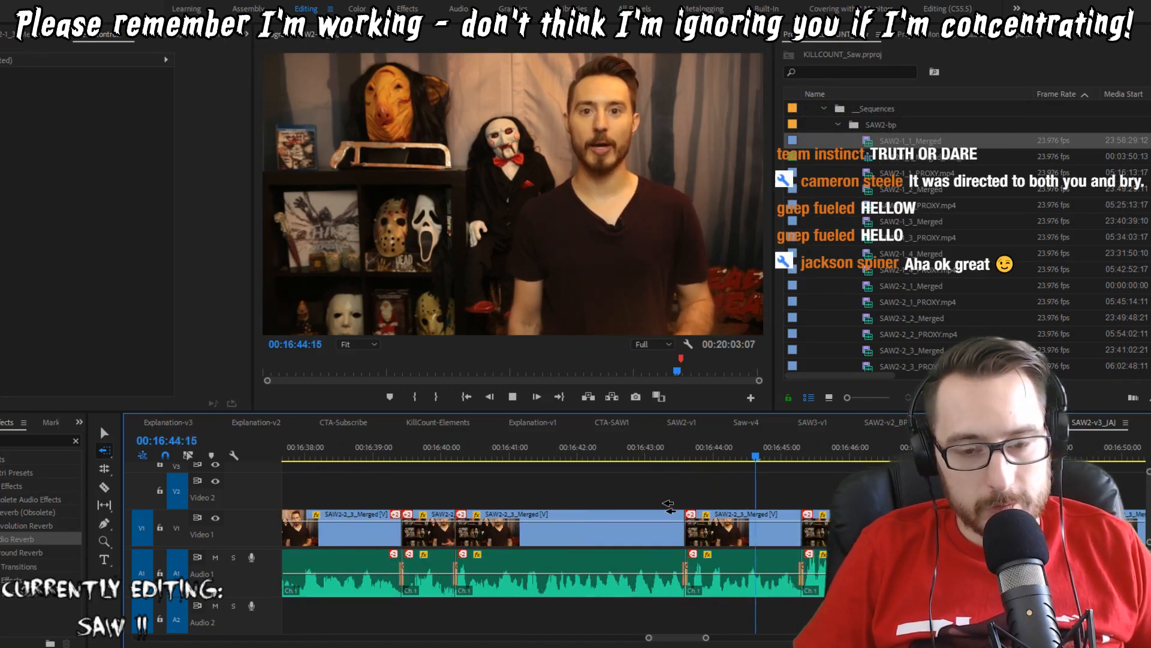
Step: Replay the cut near 16:45:07, tighten it by one more frame and play on to 16:47:03
{"action": "key", "text": "k"}
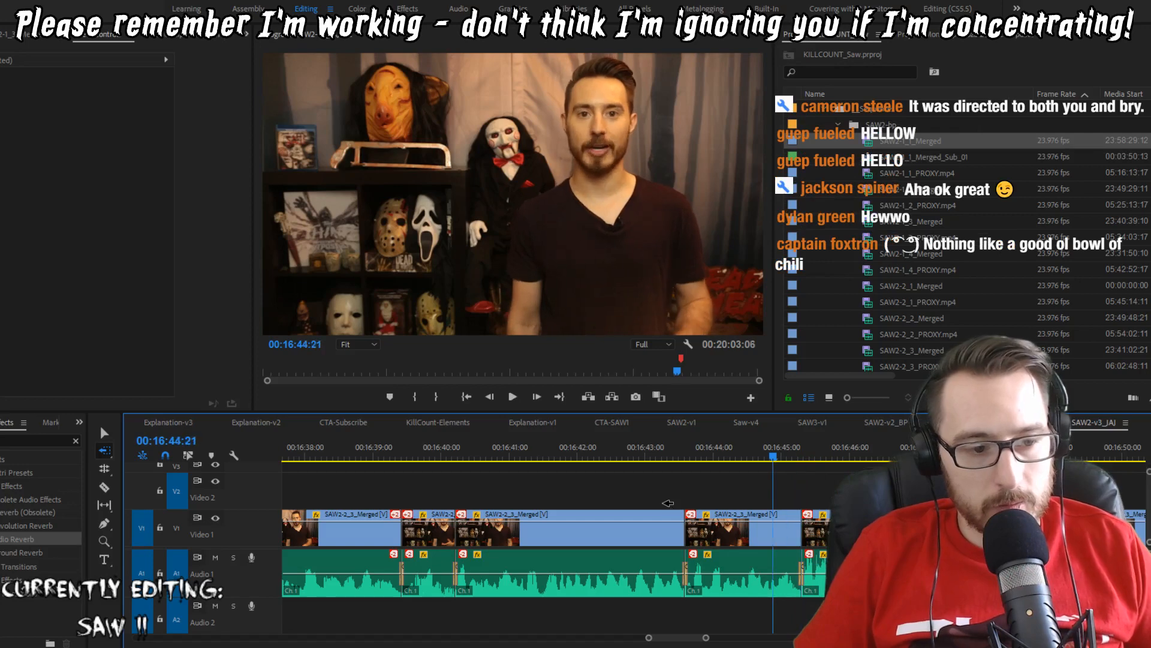
{"action": "key", "text": "shift+Left"}
{"action": "key", "text": "shift+Left"}
{"action": "key", "text": "space"}
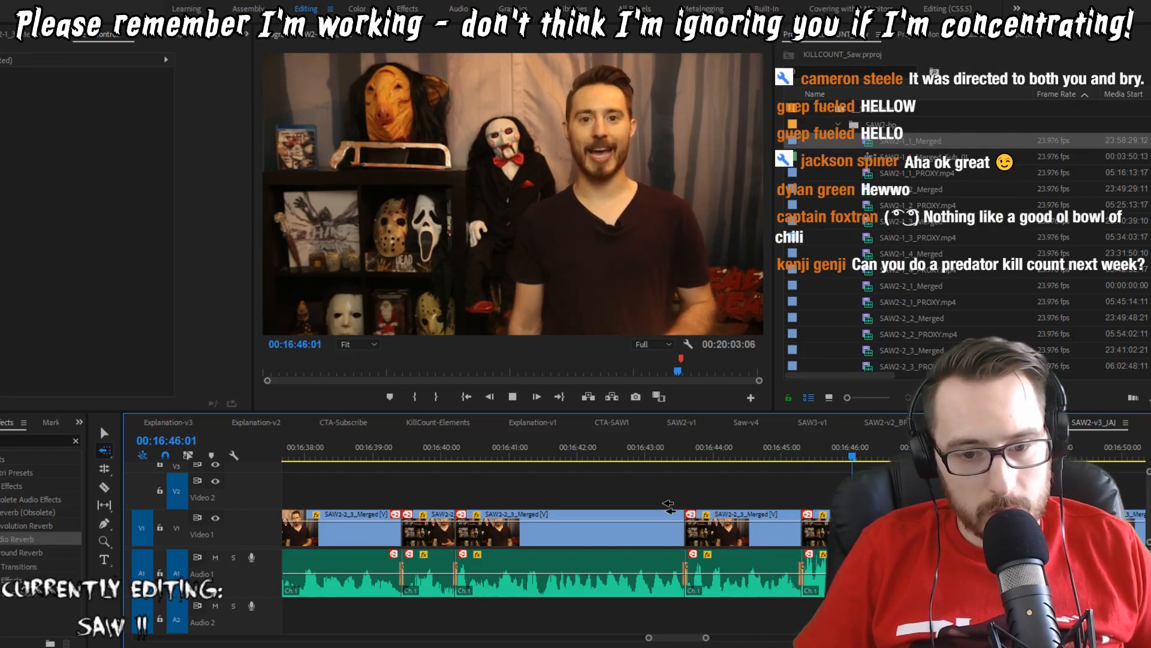
{"action": "key", "text": "space"}
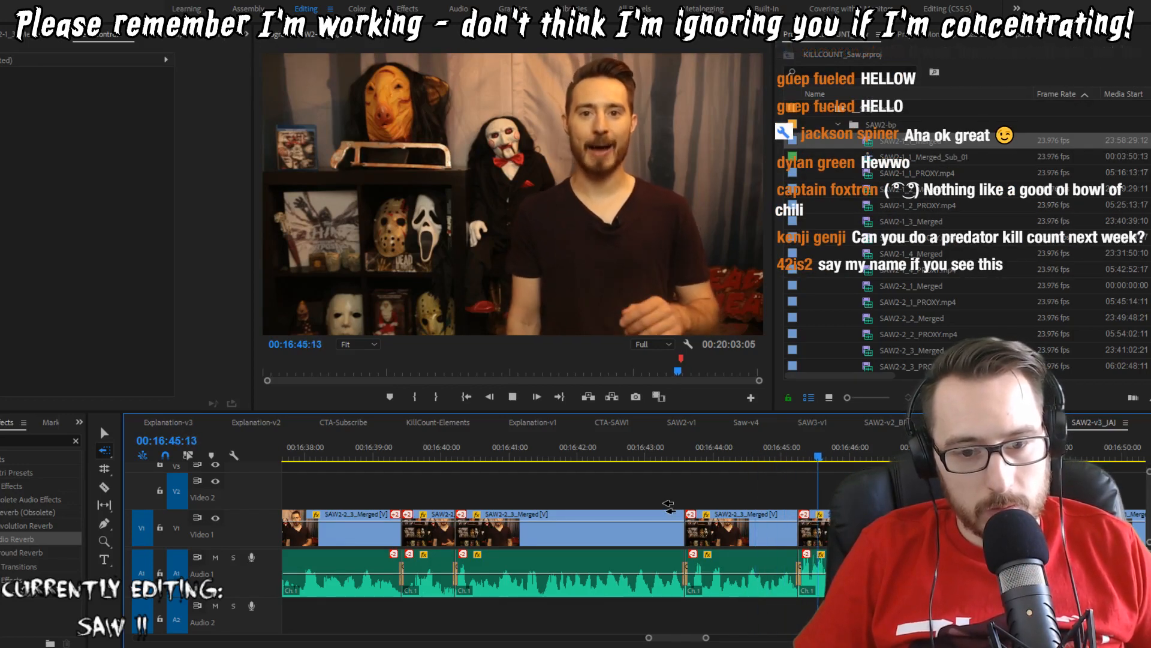
{"action": "key", "text": "space"}
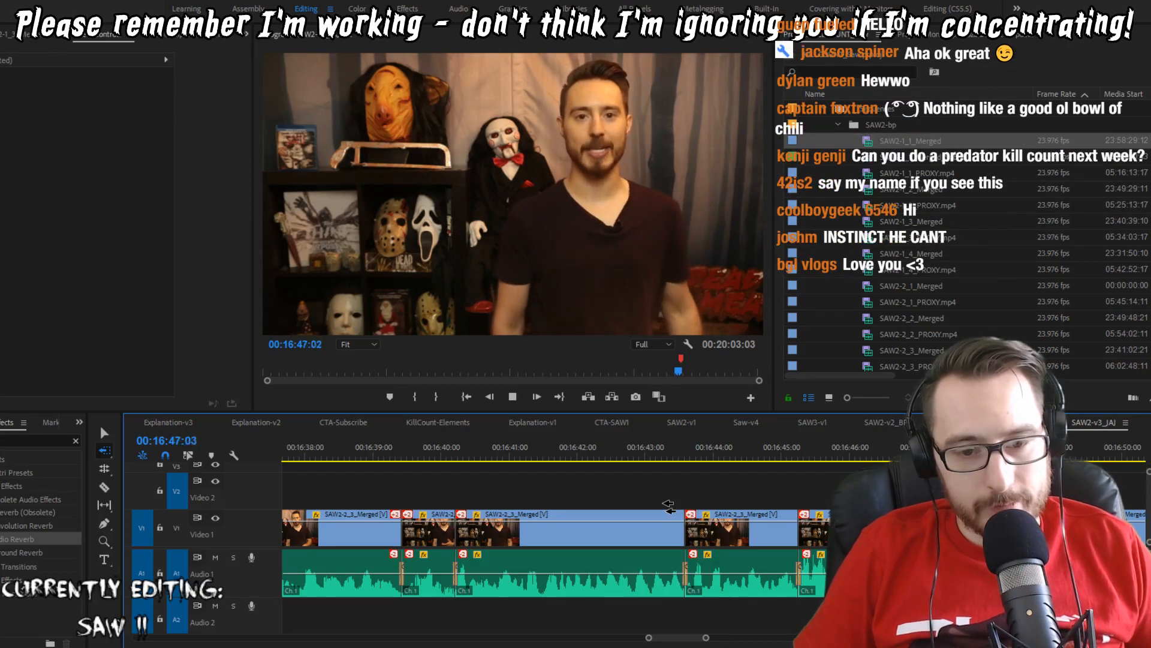
Step: Save the project, split the clip at 16:52:07 with one frame removed there and replay around the new cut
{"action": "key", "text": "ctrl+s"}
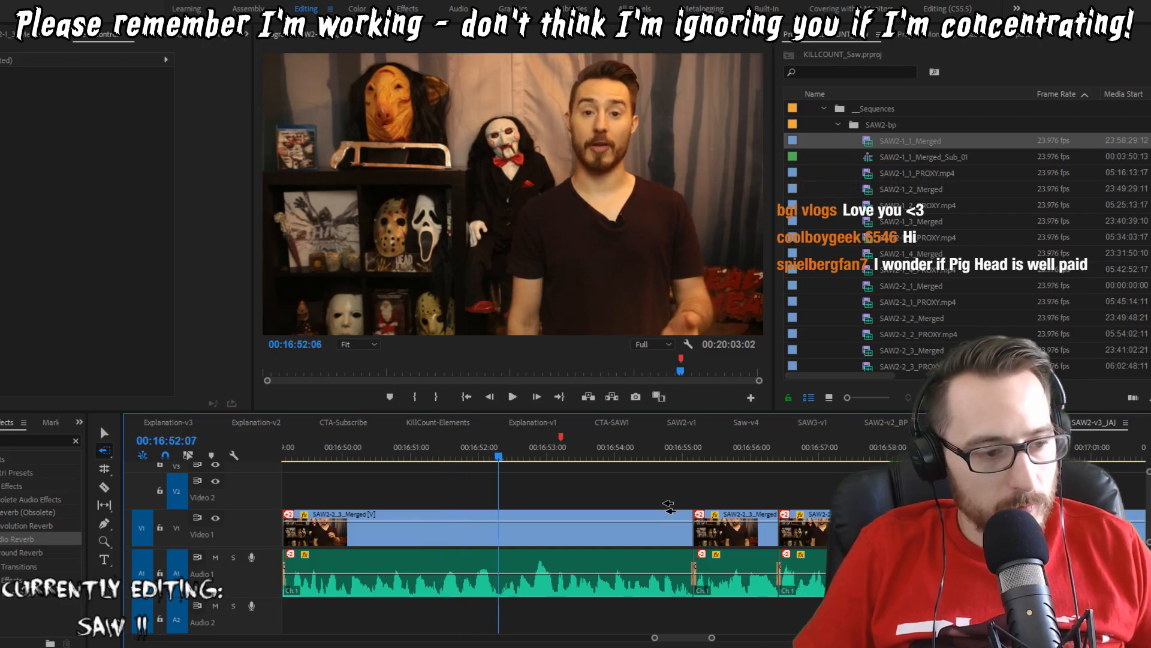
{"action": "key", "text": "ctrl+k"}
{"action": "key", "text": "shift+Left"}
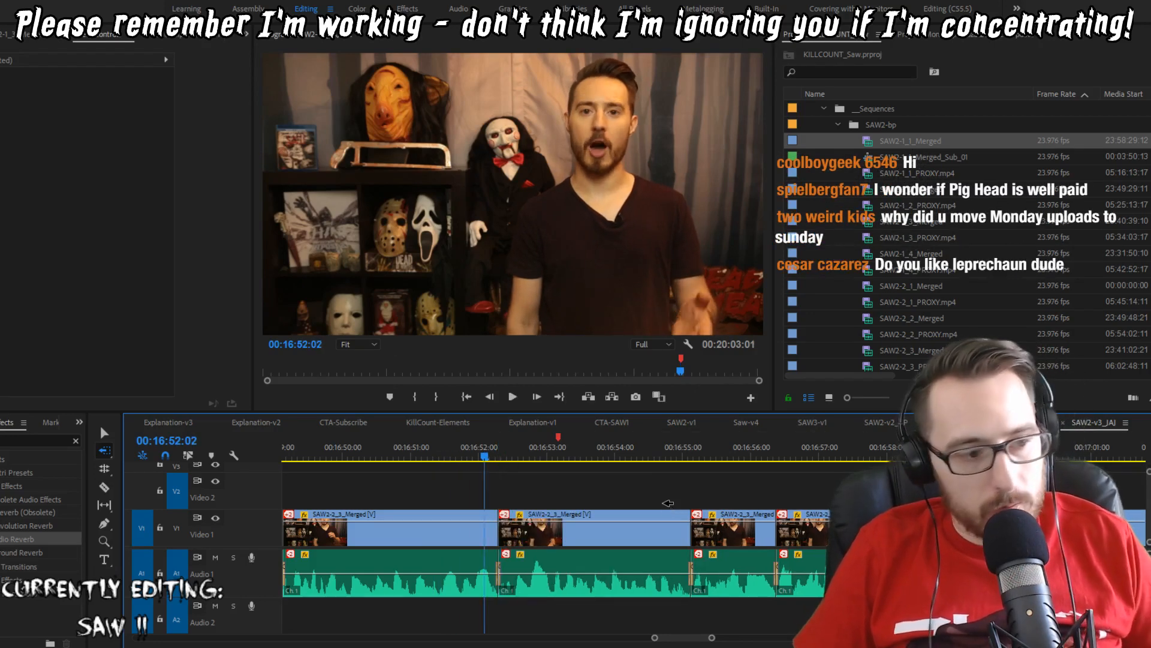
{"action": "key", "text": "shift+k"}
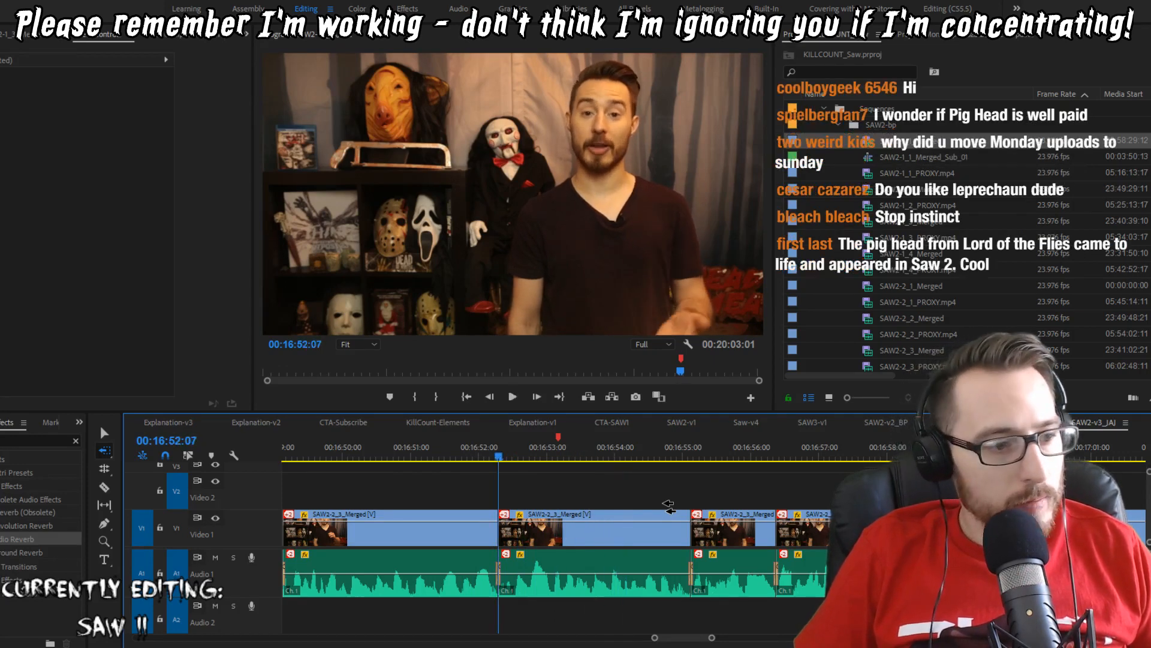
Step: Ripple trim one frame at the 16:52:07 cut, then split the clip at 16:53:00 with one frame removed and replay
{"action": "key", "text": "ctrl+Left"}
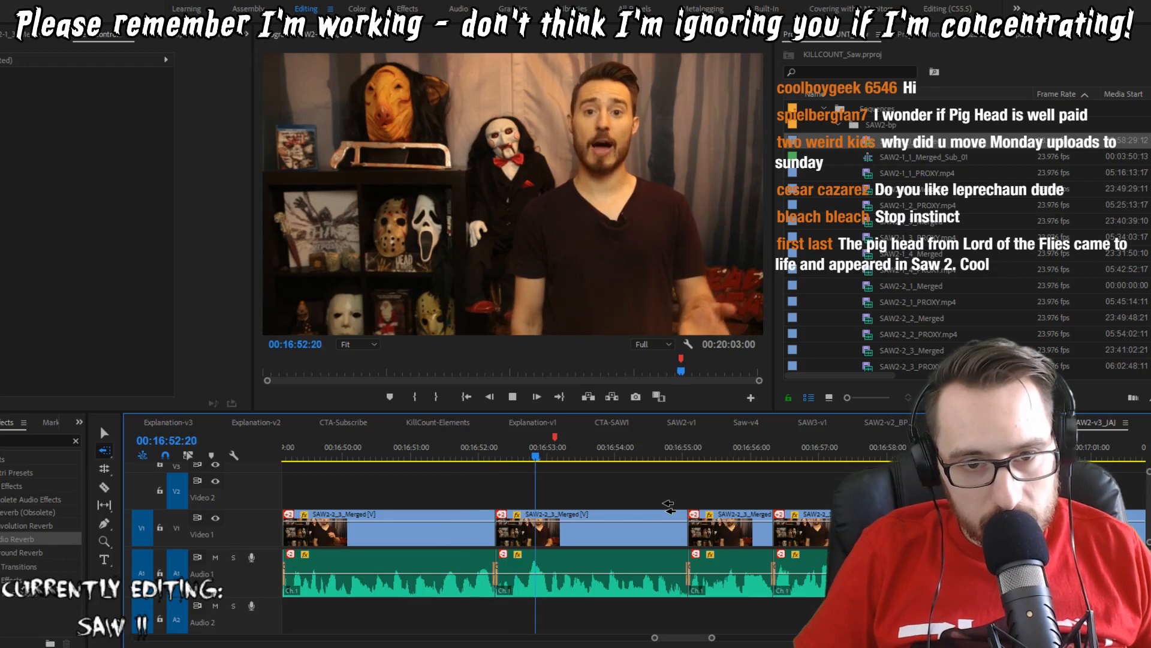
{"action": "key", "text": "v"}
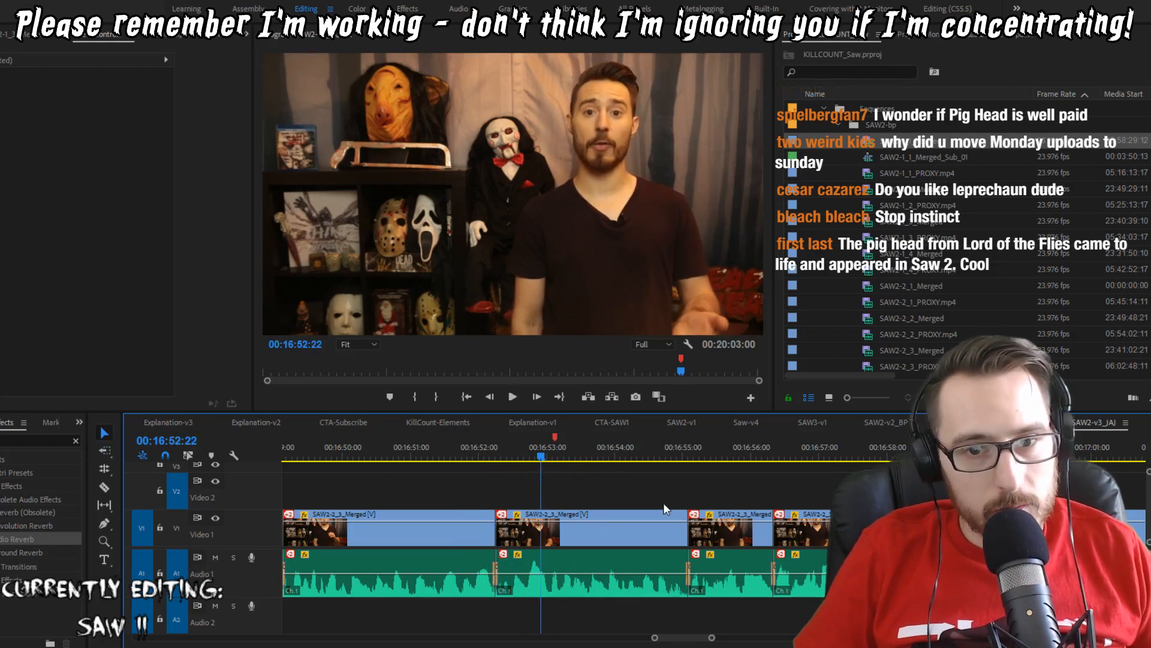
{"action": "key", "text": "space"}
{"action": "key", "text": "ctrl+k"}
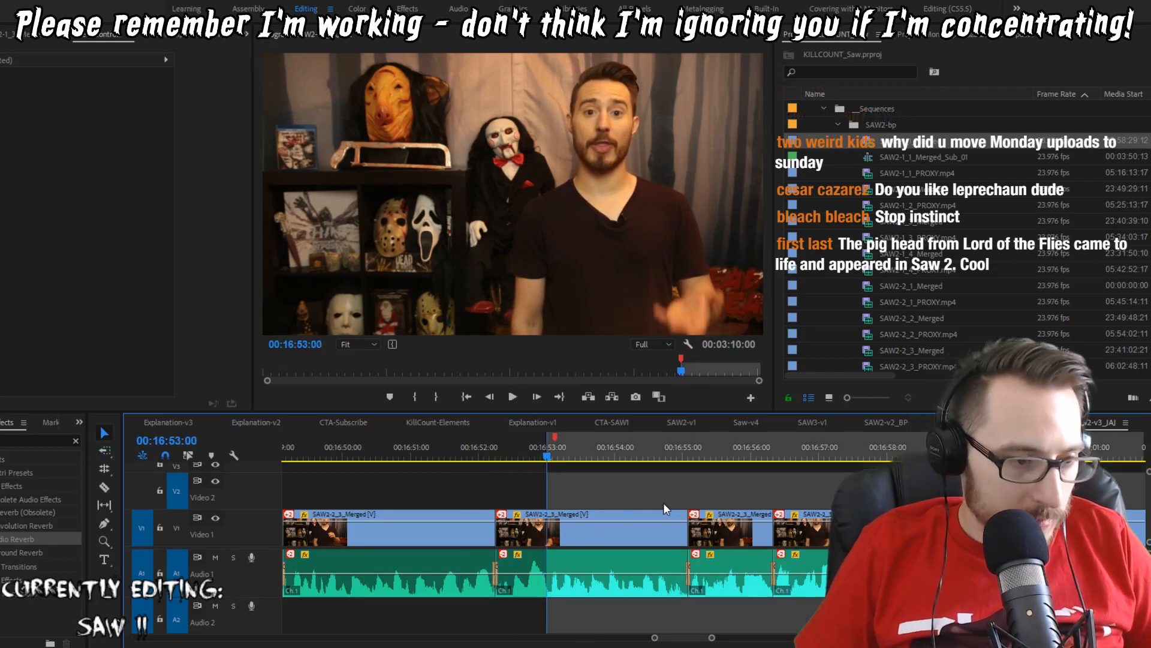
{"action": "key", "text": "space"}
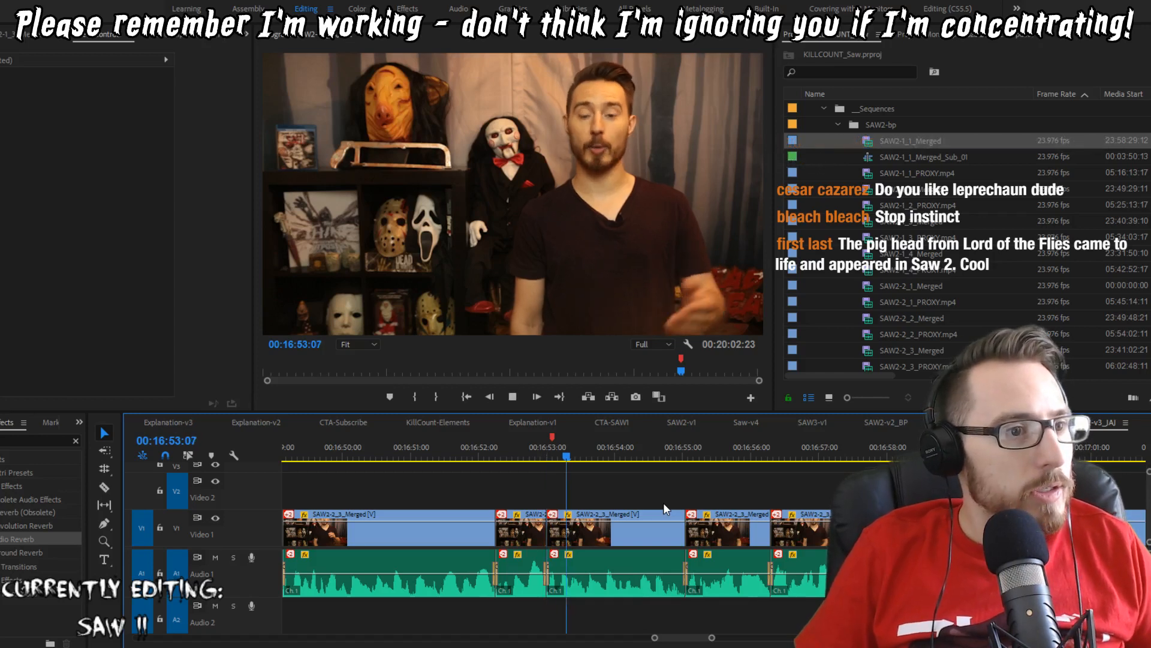
{"action": "key", "text": "Up"}
{"action": "key", "text": "Up"}
{"action": "key", "text": "space"}
{"action": "key", "text": "space"}
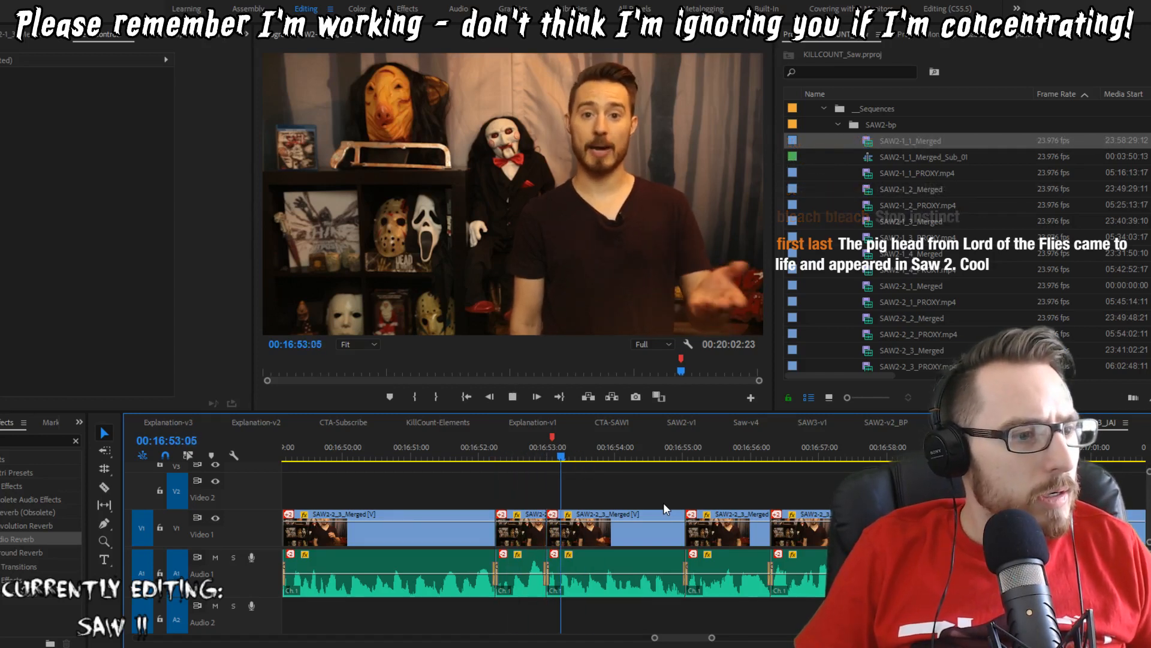
Step: Undo the one-frame removal at 16:53:00 and play the passage without the cut
{"action": "key", "text": "ctrl+z"}
{"action": "key", "text": "ctrl+z"}
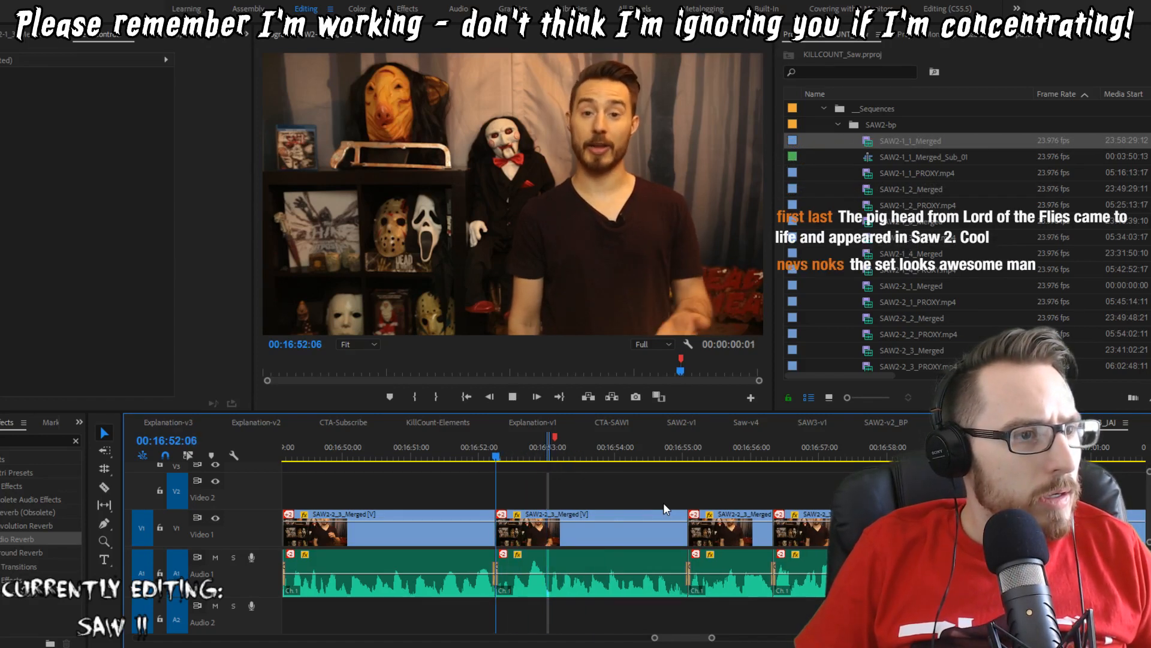
{"action": "key", "text": "space"}
{"action": "key", "text": "space"}
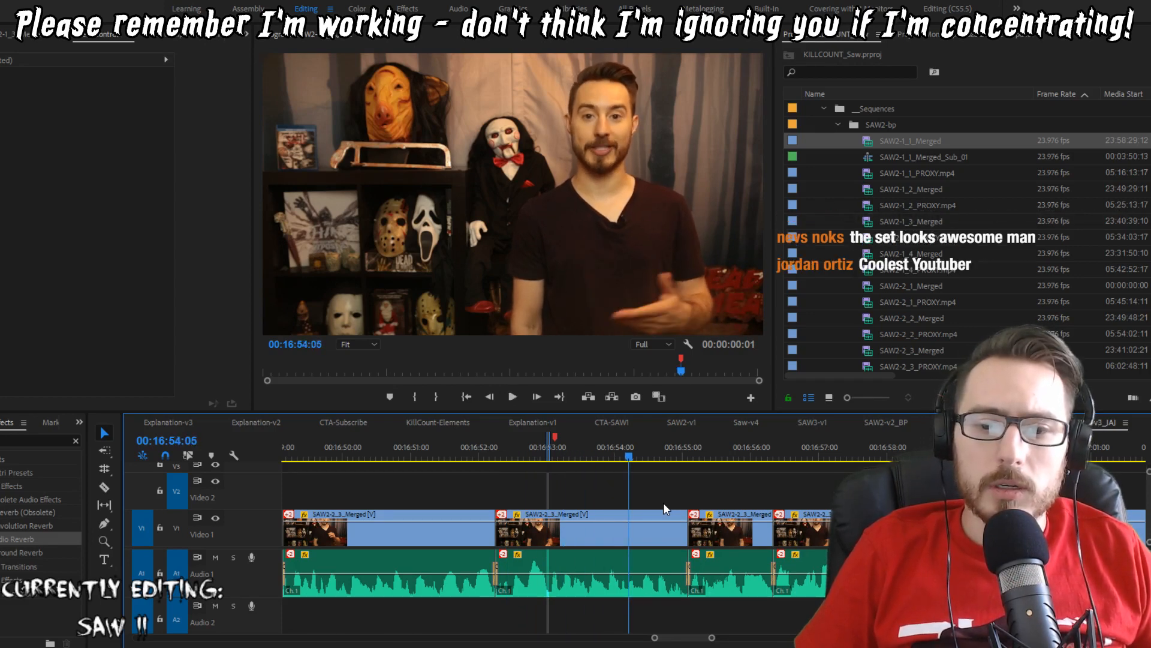
Step: Extract the marked frame at 16:53:00, replay from 16:52:06 across the new cut and save the project
{"action": "key", "text": "apostrophe"}
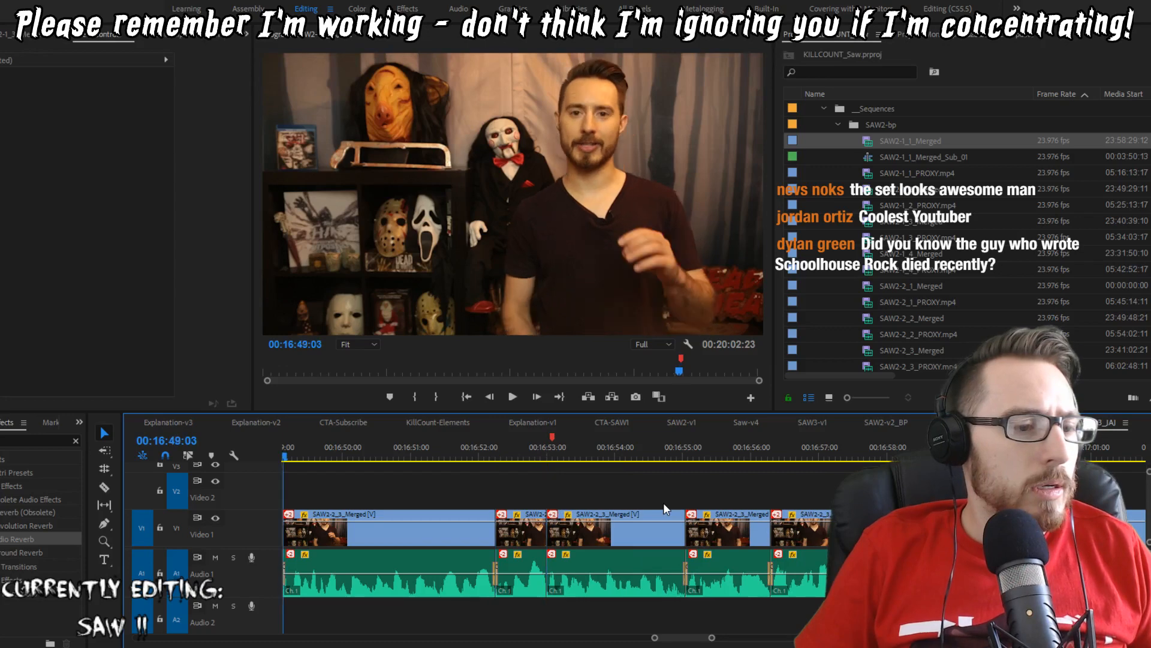
{"action": "key", "text": "Up"}
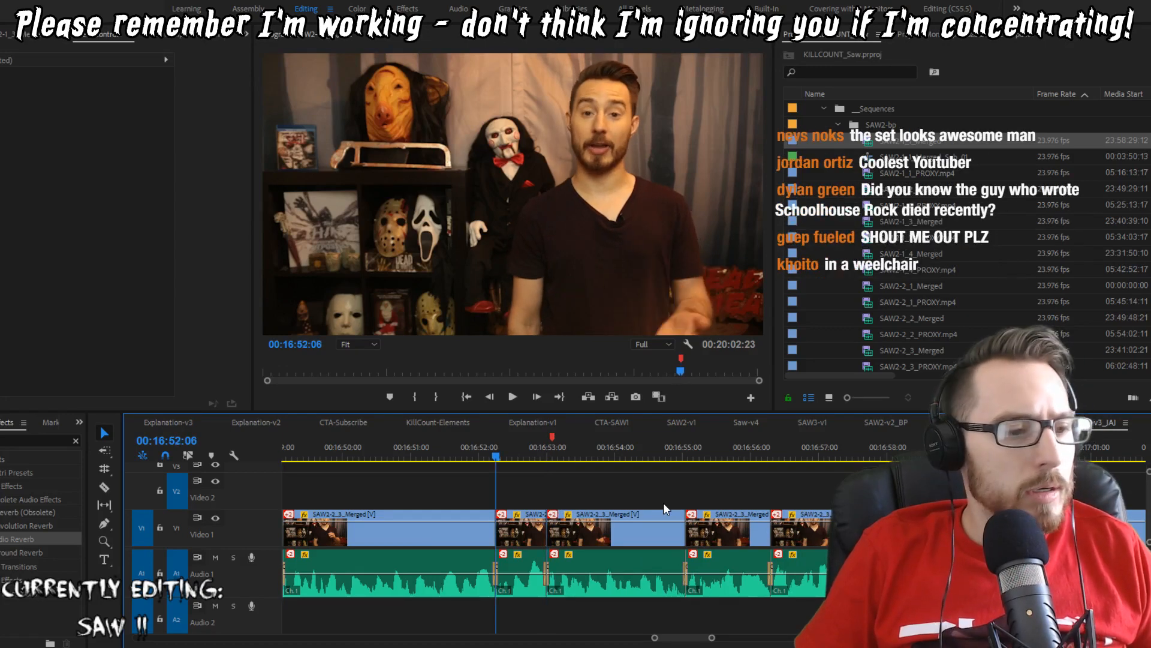
{"action": "key", "text": "space"}
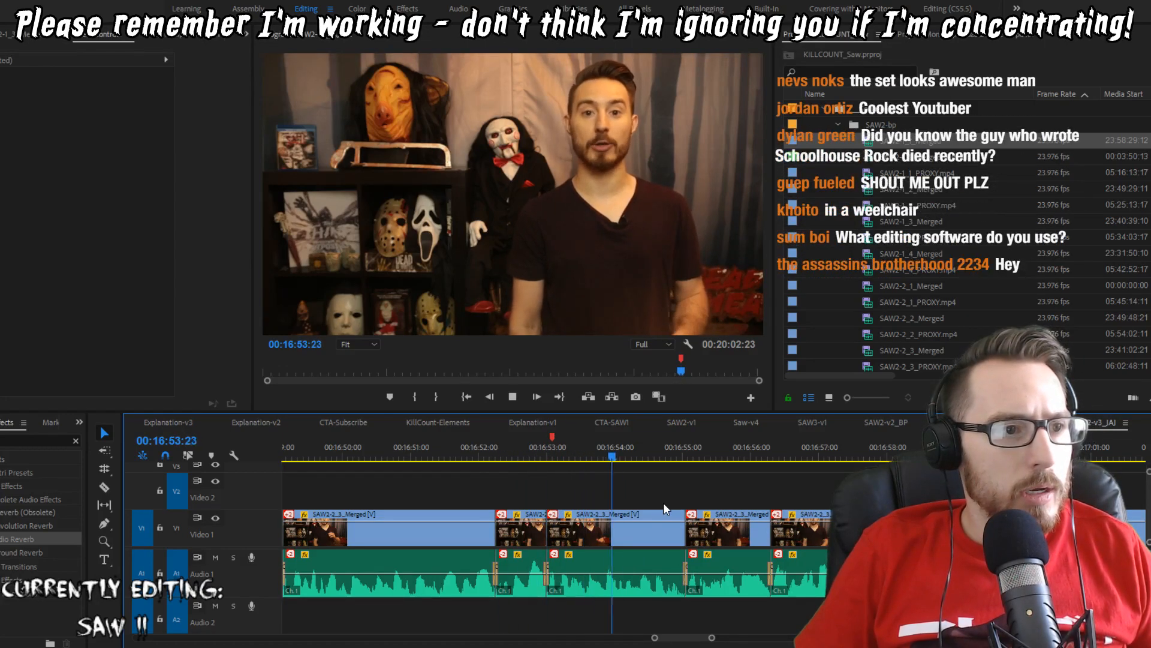
{"action": "key", "text": "space"}
{"action": "key", "text": "ctrl+s"}
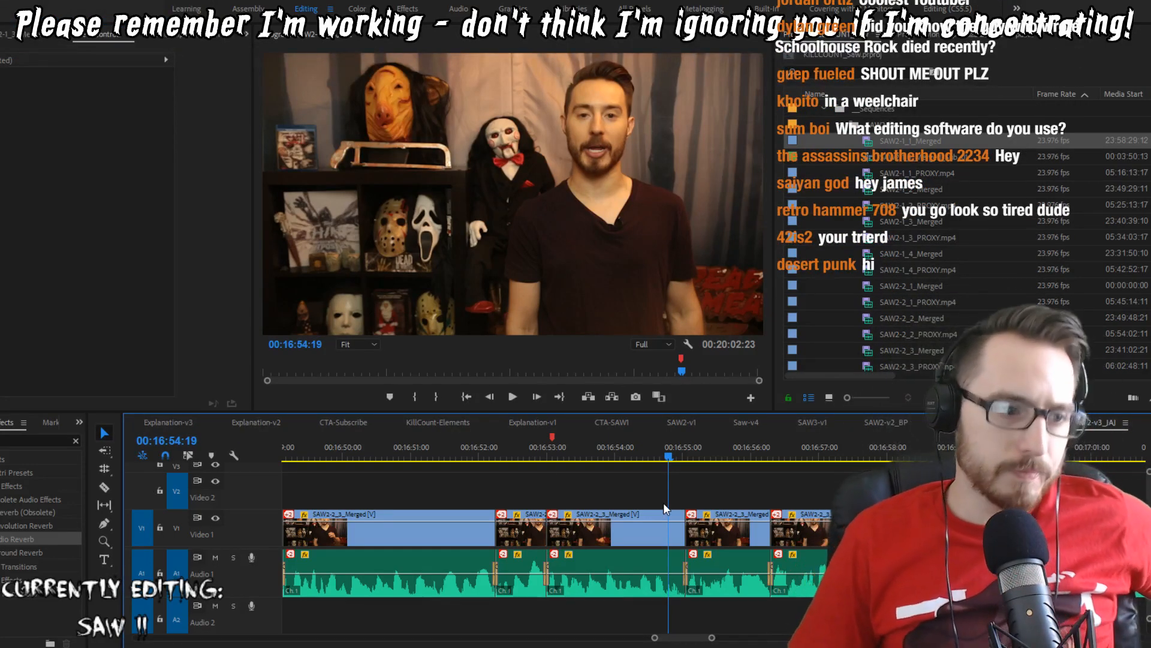
Step: Replay from the 16:53:00 cut and ripple trim that clip's end back to 16:55:00
{"action": "key", "text": "Up"}
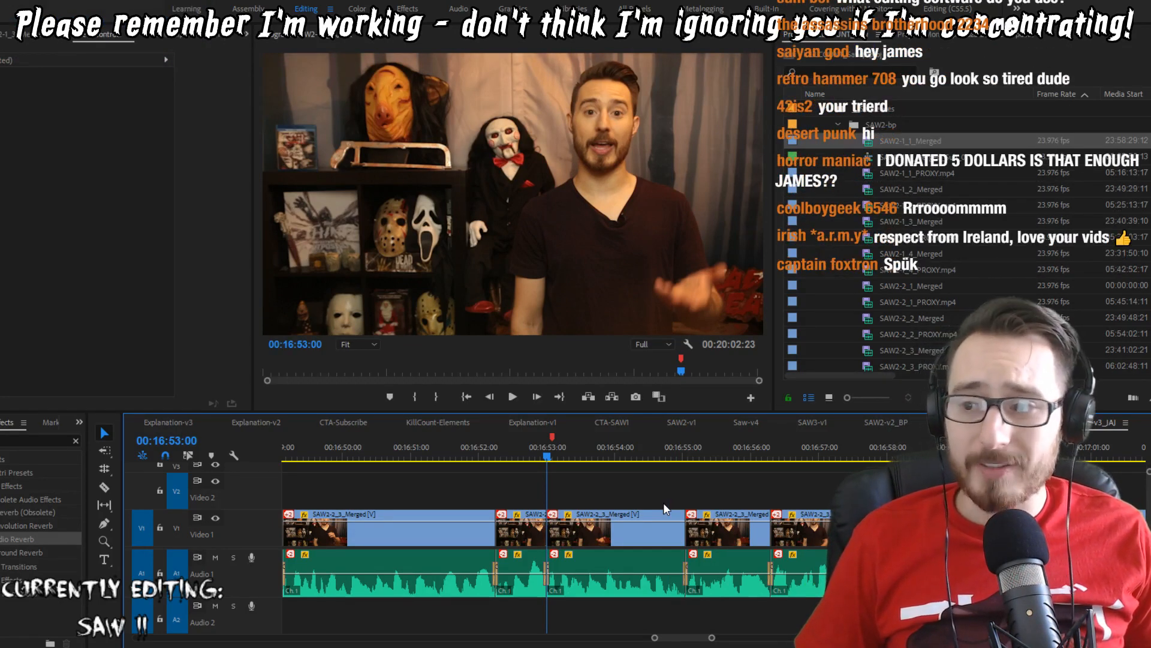
{"action": "key", "text": "space"}
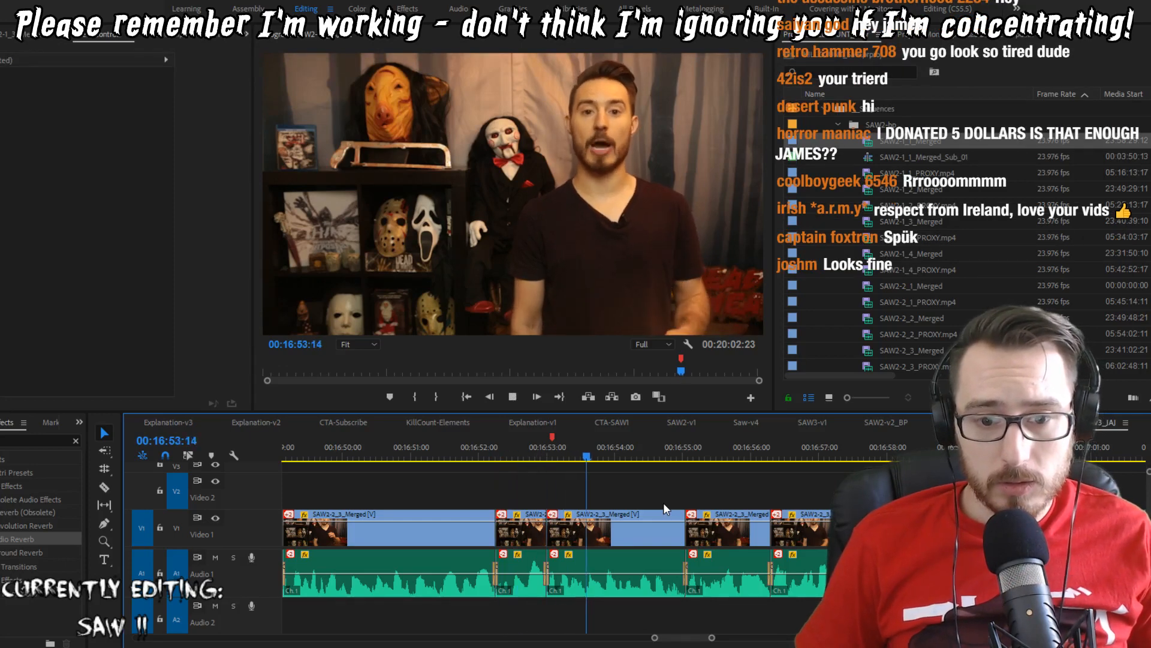
{"action": "key", "text": "space"}
{"action": "key", "text": "Right"}
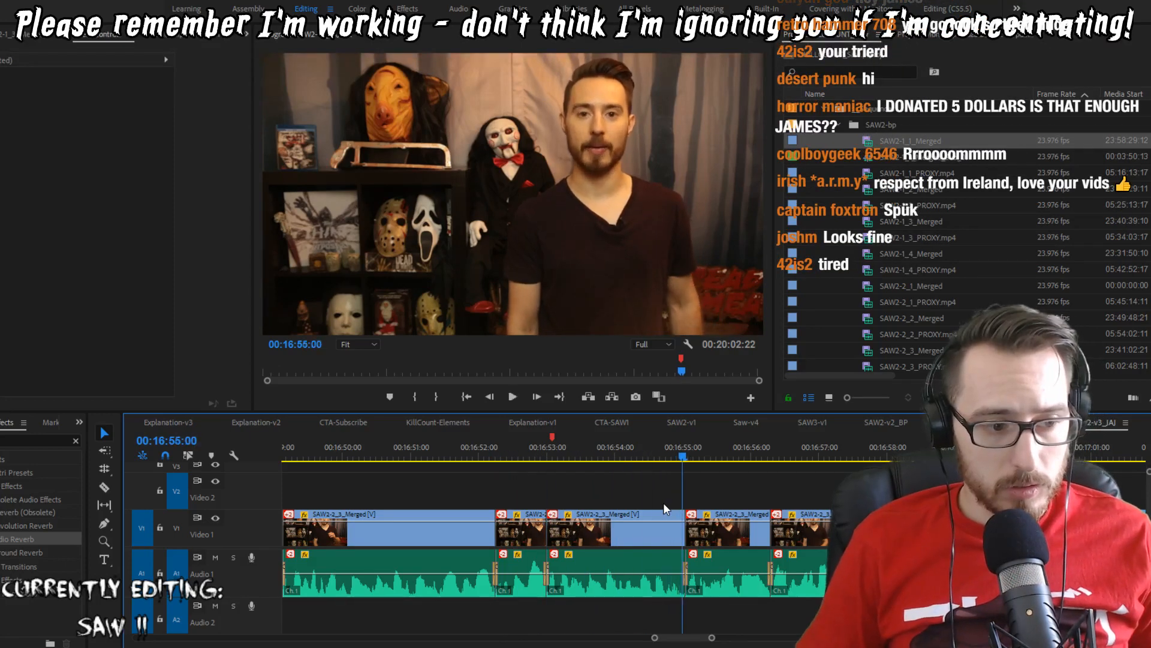
{"action": "key", "text": "w"}
Step: Add two volume keyframes near the end of the clip starting at 16:53:00 and ramp its audio up into the 16:55:00 cut
{"action": "key", "text": "p"}
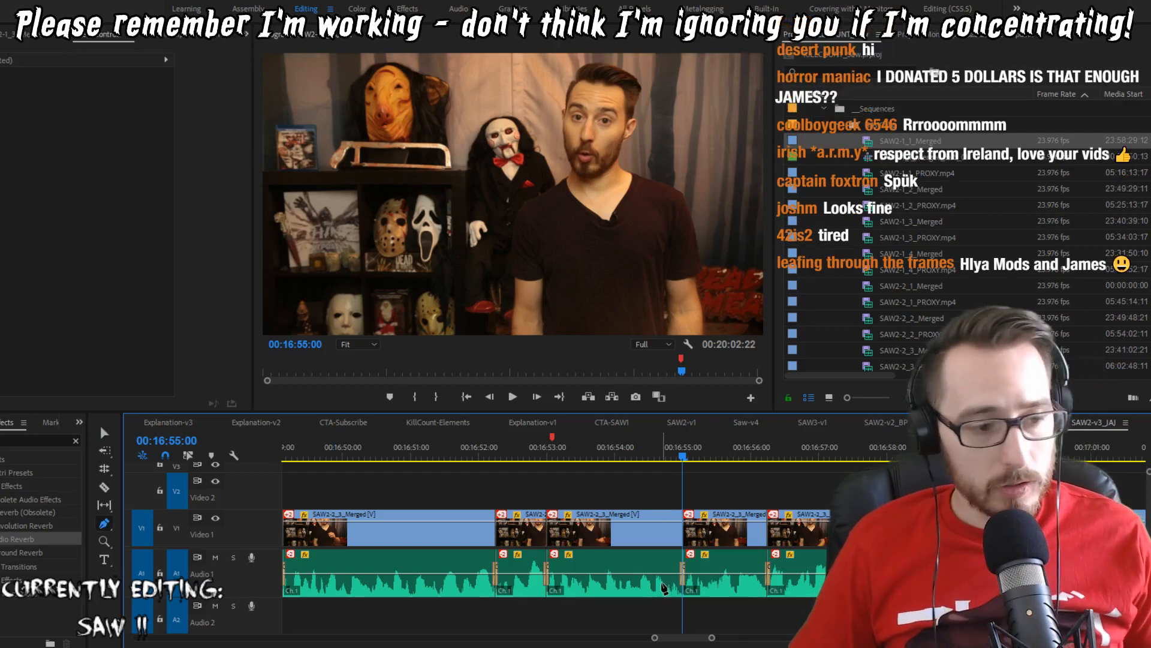
{"action": "left_click", "coordinate": [658, 583]}
{"action": "left_click", "coordinate": [646, 574]}
{"action": "left_click_drag", "start_coordinate": [680, 574], "coordinate": [681, 555]}
{"action": "key", "text": "v"}
{"action": "left_click", "coordinate": [601, 450]}
{"action": "scroll", "coordinate": [693, 489], "scroll_direction": "down", "scroll_amount": 3}
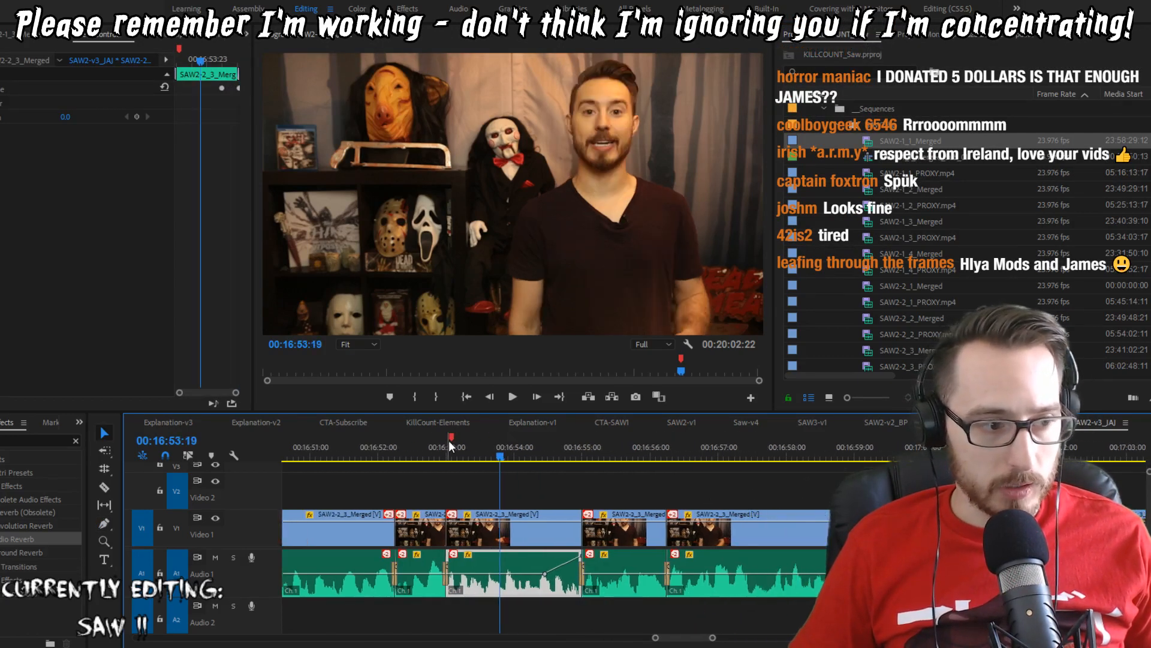
Step: Clear the sequence marker at 16:53:02
{"action": "right_click", "coordinate": [452, 438]}
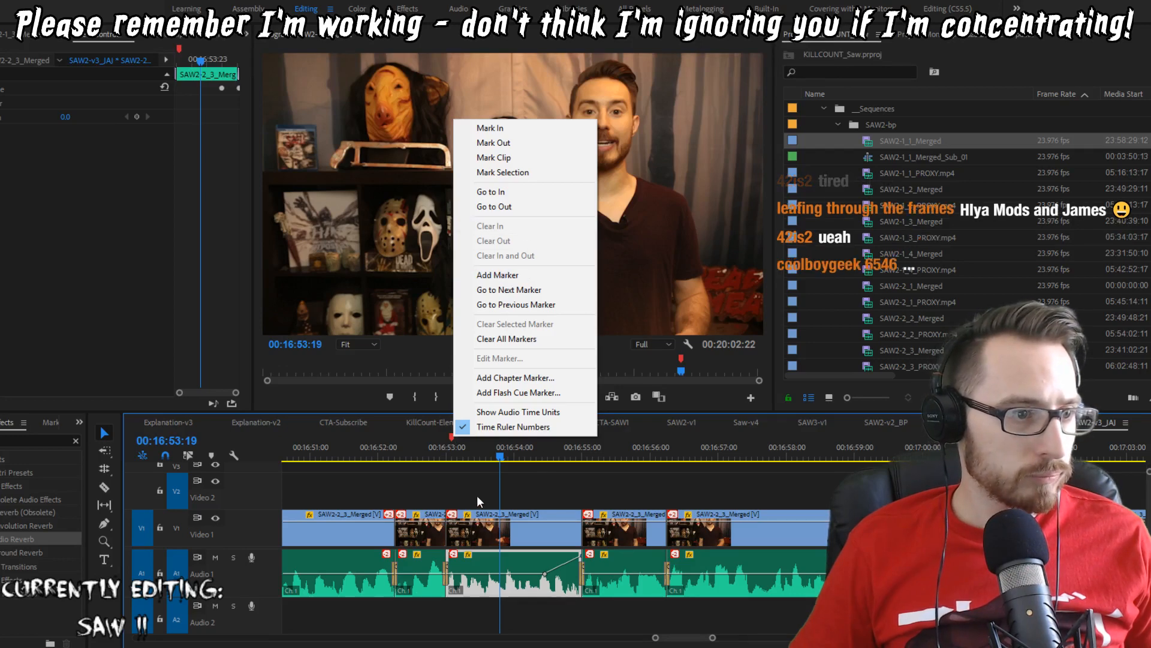
{"action": "left_click", "coordinate": [466, 454]}
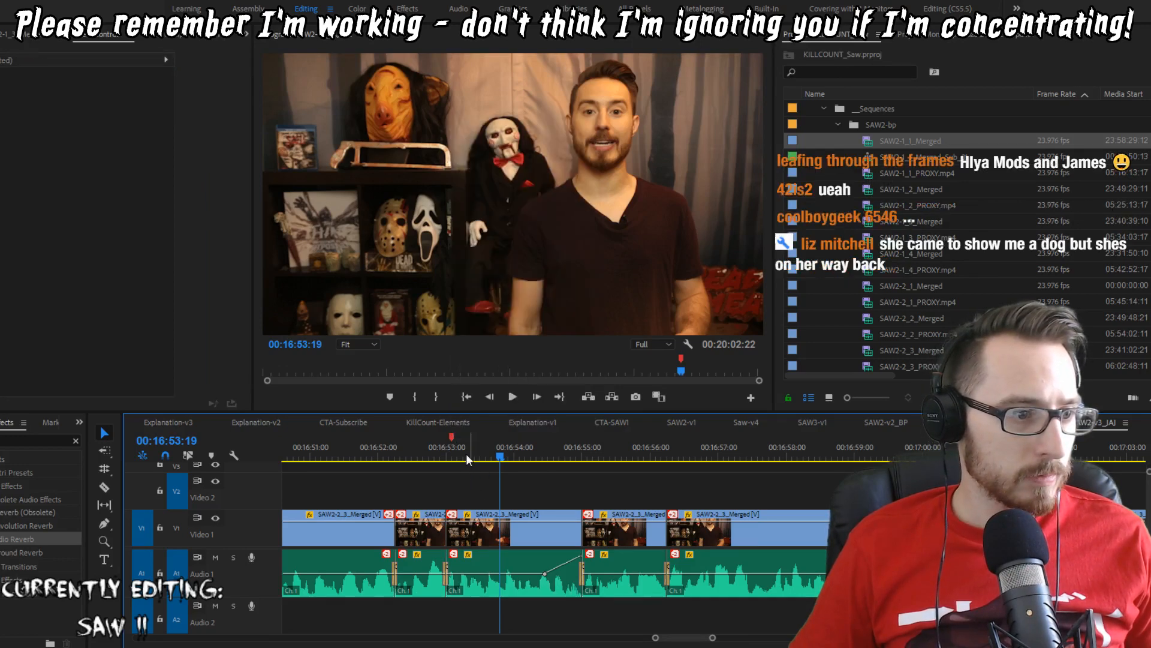
{"action": "left_click", "coordinate": [452, 439]}
{"action": "right_click", "coordinate": [453, 441]}
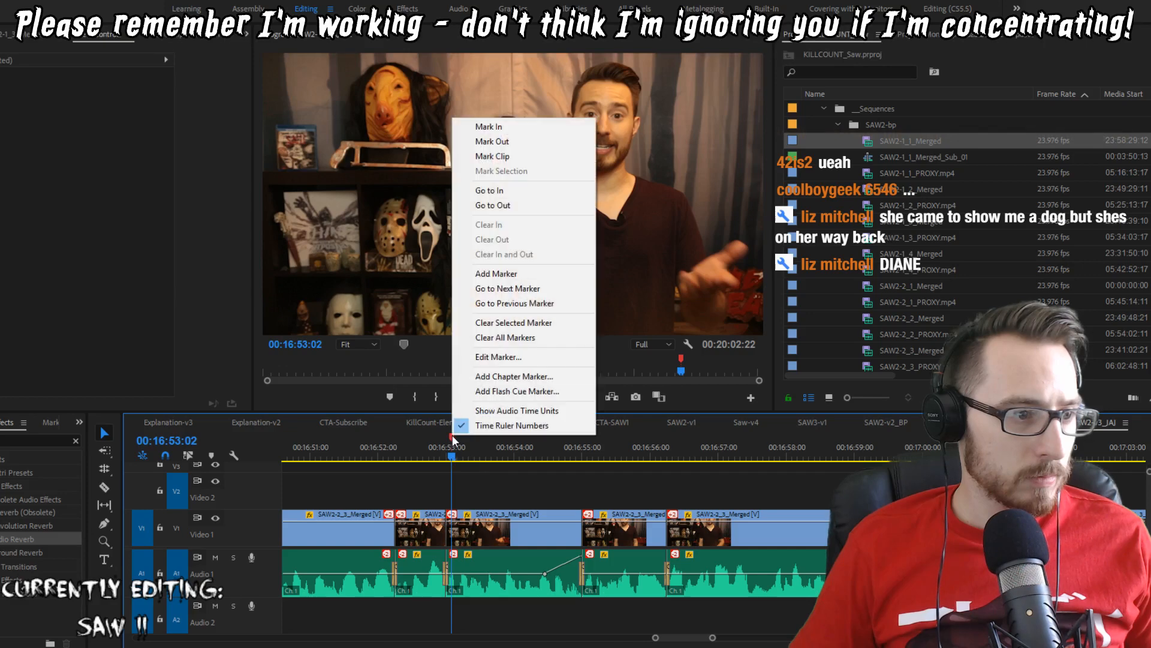
{"action": "left_click", "coordinate": [521, 322]}
Step: Play across the 16:55:00 cut, ripple trim the first frame off the clip starting there and replay it
{"action": "key", "text": "space"}
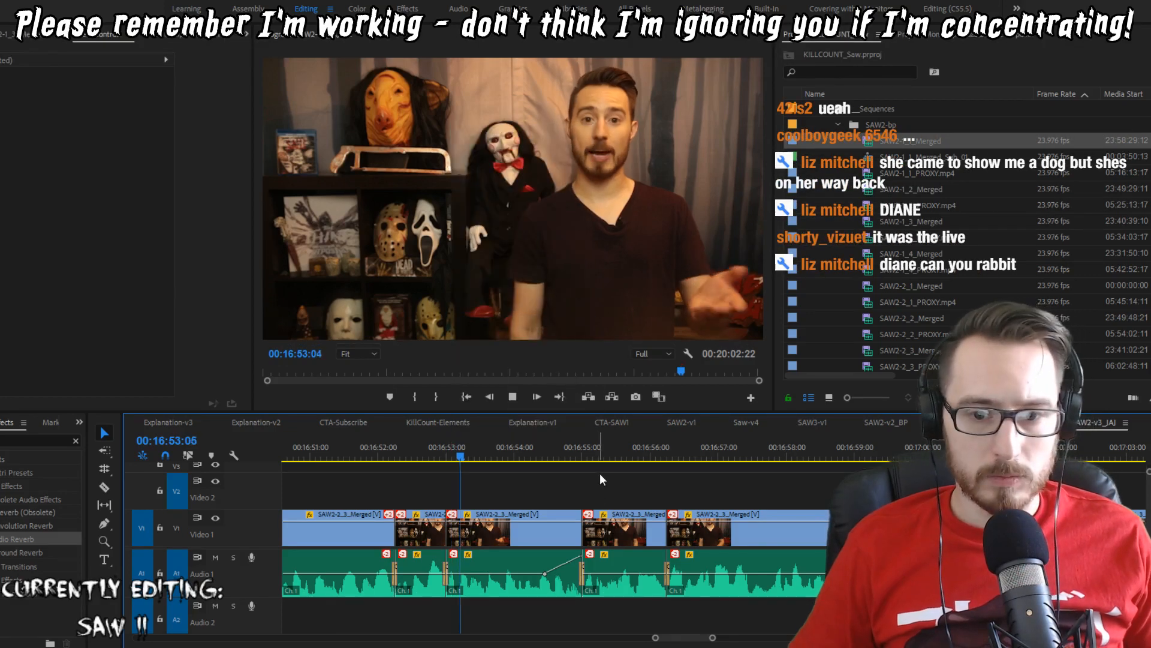
{"action": "scroll", "coordinate": [672, 480], "scroll_direction": "down", "scroll_amount": 2}
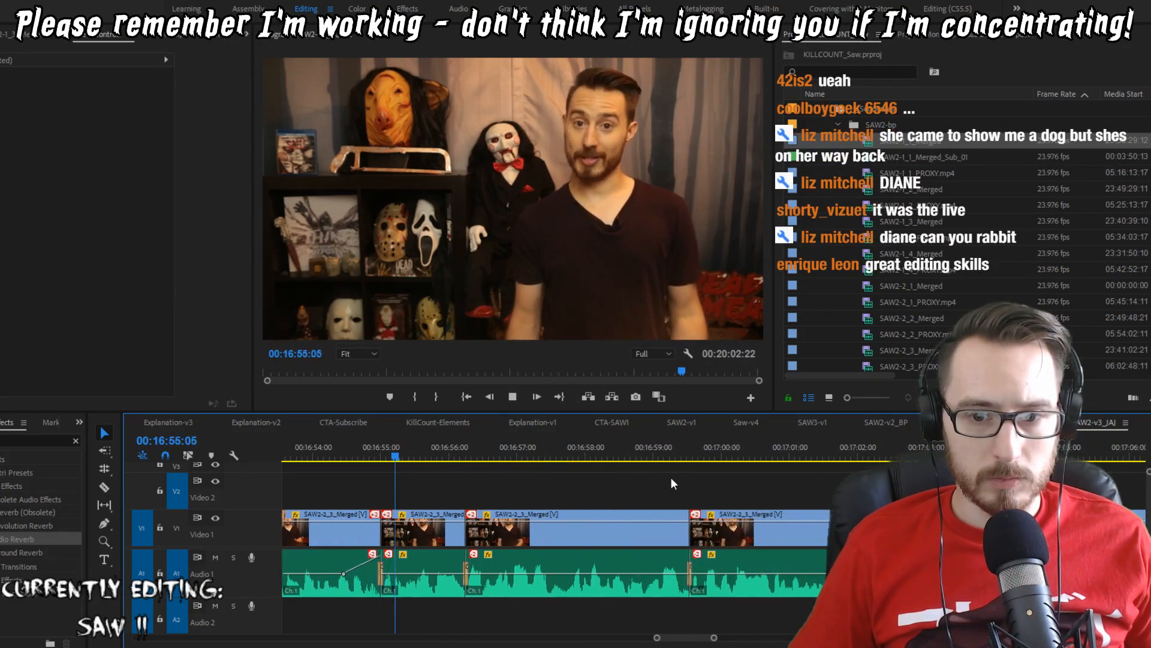
{"action": "key", "text": "Up"}
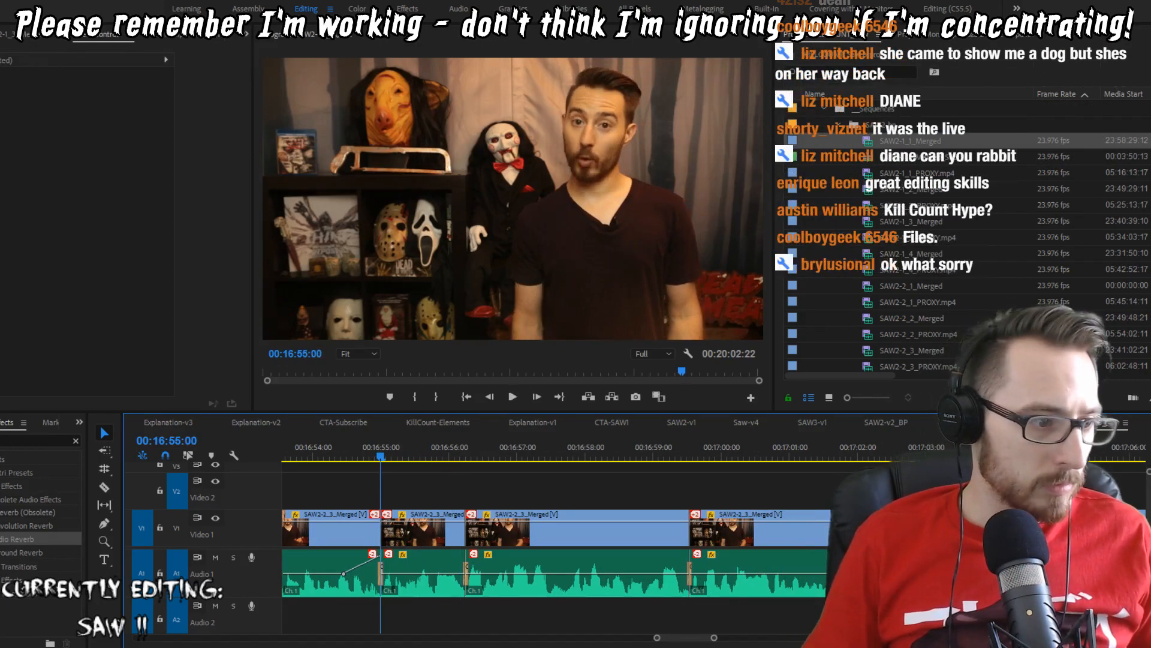
{"action": "key", "text": "j"}
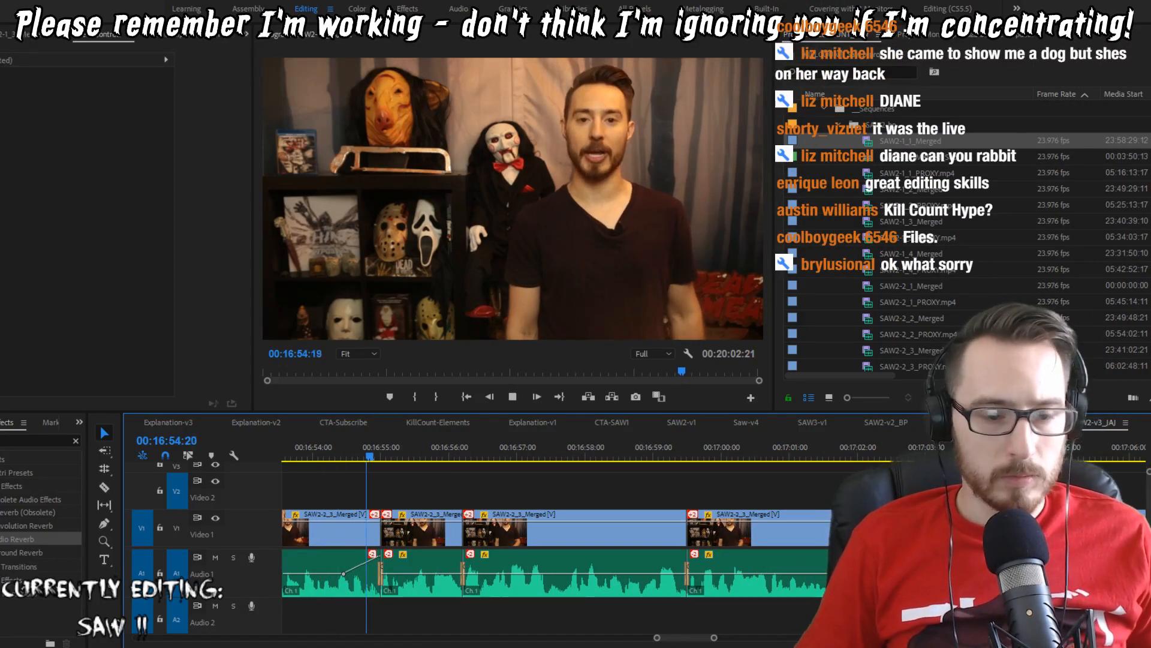
{"action": "key", "text": "Up"}
{"action": "key", "text": "Up"}
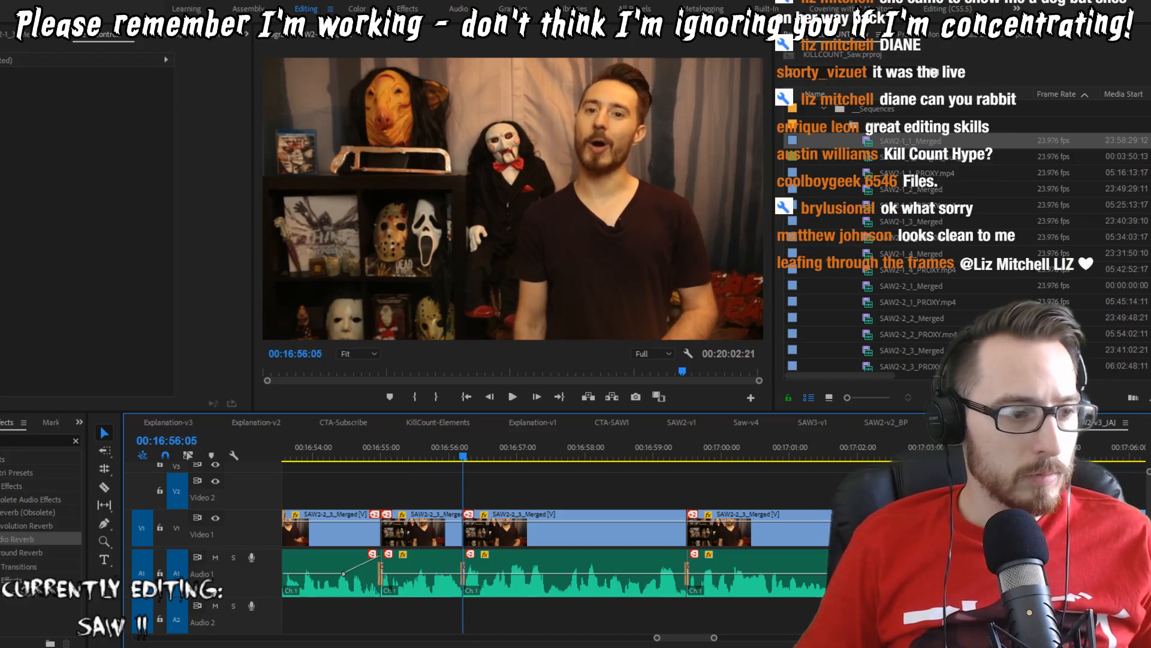
Step: Ripple trim the last frame off the clip ending at 16:56:05 and replay the lead-up to the cut
{"action": "key", "text": "Left"}
{"action": "key", "text": "w"}
{"action": "key", "text": "shift+Left"}
{"action": "key", "text": "shift+Left"}
{"action": "key", "text": "shift+Left"}
{"action": "key", "text": "shift+Left"}
{"action": "key", "text": "space"}
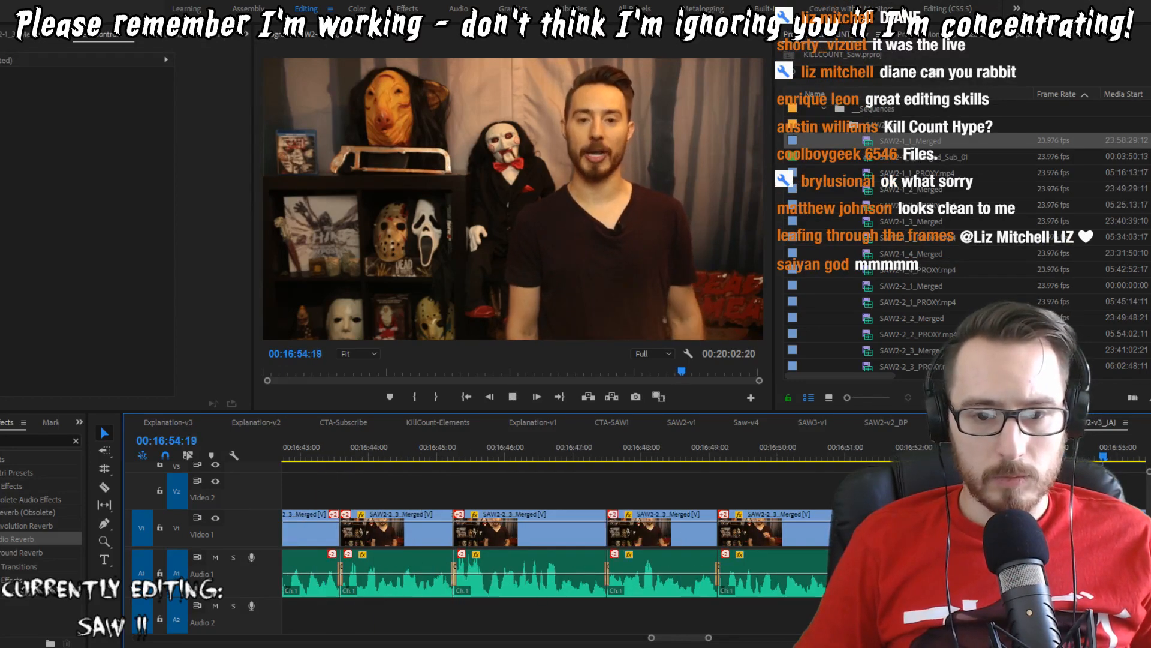
{"action": "key", "text": "space"}
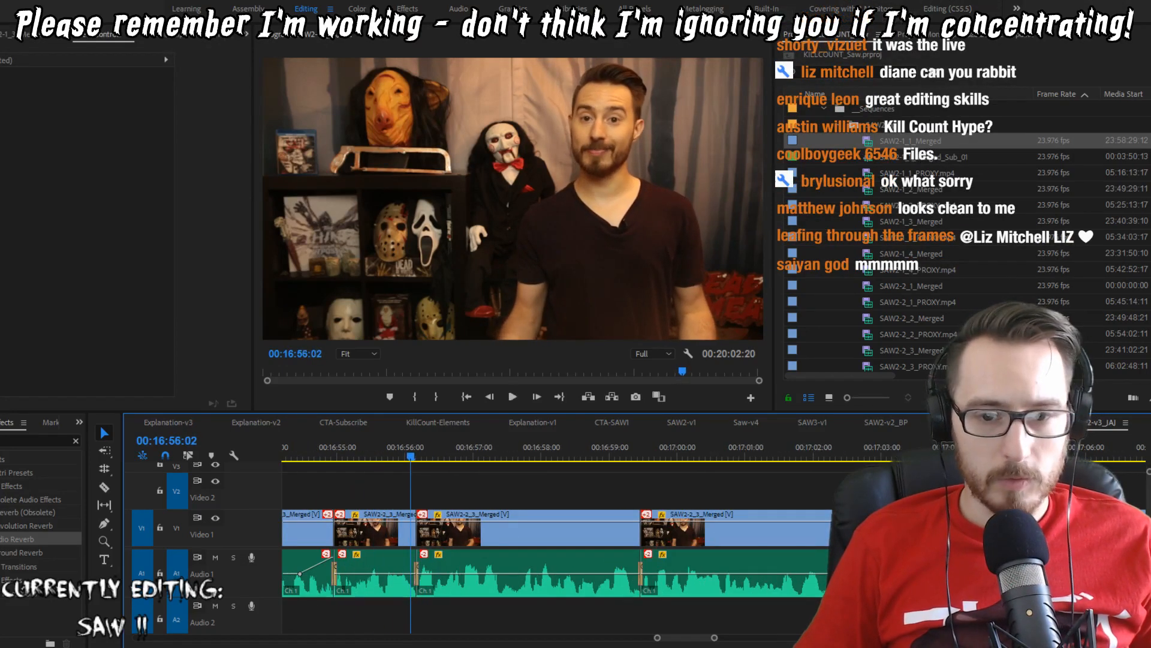
Step: Tighten the end of the same clip back to 16:56:02 and replay the cut
{"action": "key", "text": "w"}
{"action": "key", "text": "Up"}
{"action": "key", "text": "space"}
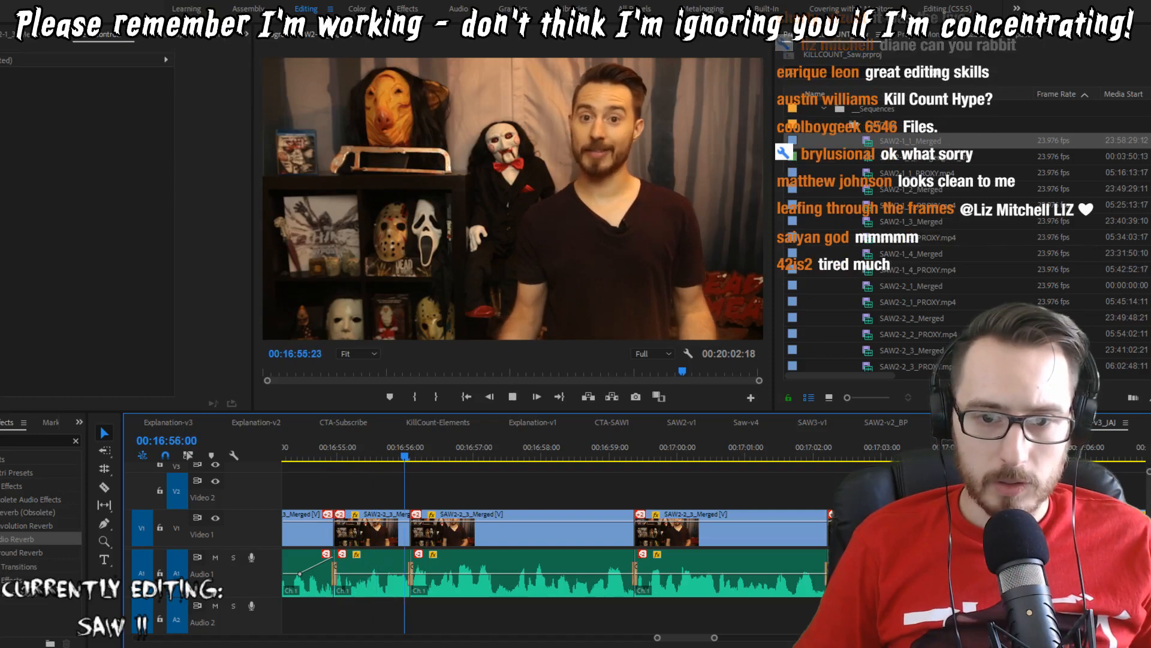
Step: Try trimming the first frame off the clip starting at 16:56:02, replay it and undo the trim
{"action": "key", "text": "Up"}
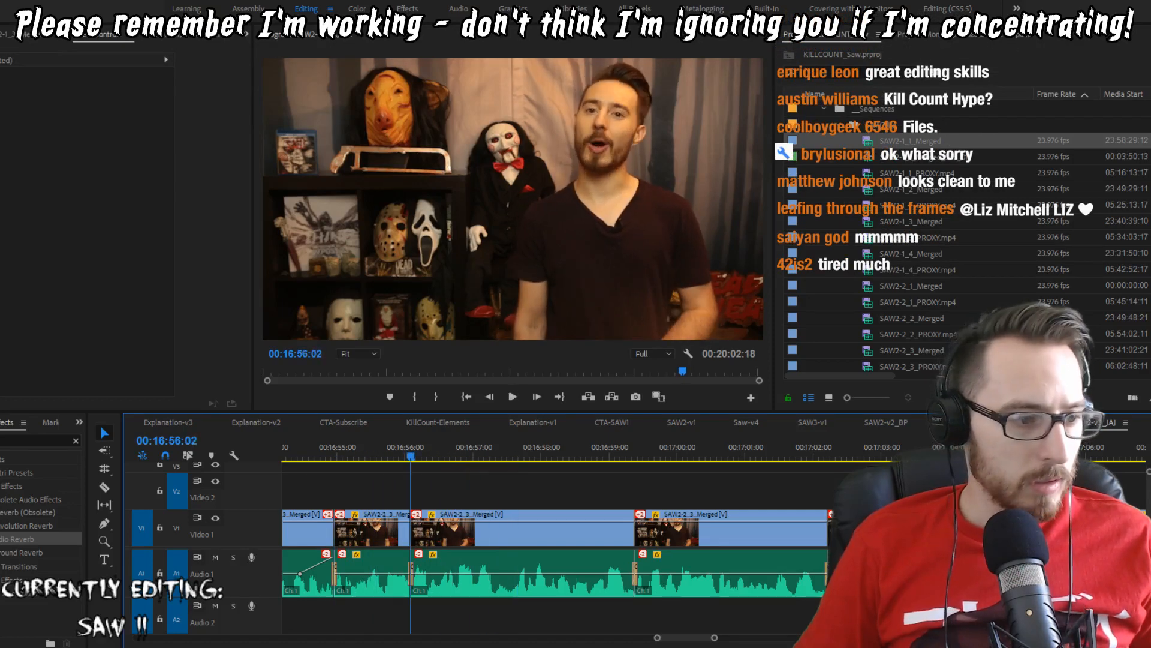
{"action": "key", "text": "Right"}
{"action": "key", "text": "q"}
{"action": "key", "text": "Up"}
{"action": "key", "text": "space"}
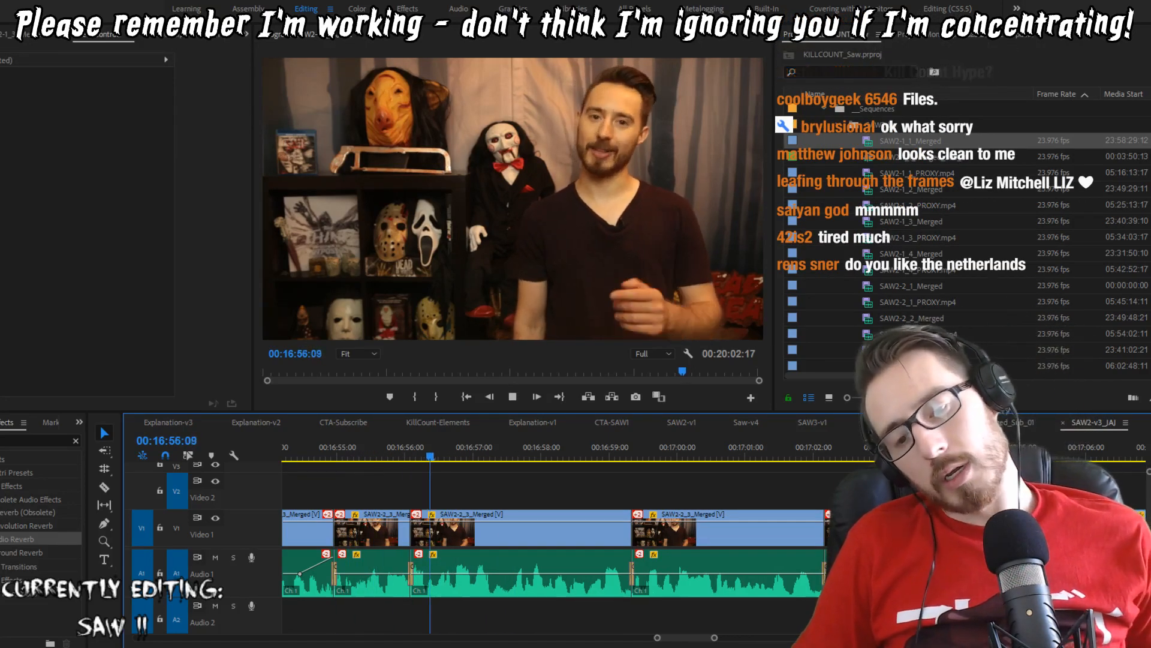
{"action": "key", "text": "ctrl+z"}
Step: Play on from the 16:56:02 cut, ripple trim the last frame off the clip ending near 16:59:10 and replay the lead-up
{"action": "key", "text": "Up"}
{"action": "key", "text": "Up"}
{"action": "key", "text": "space"}
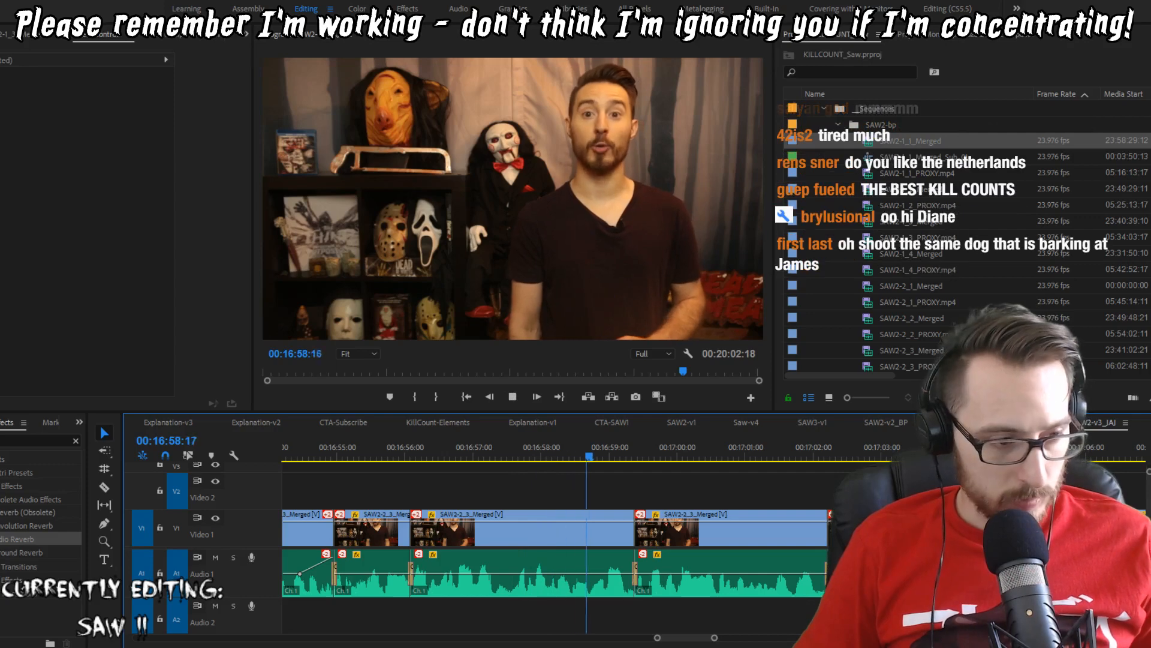
{"action": "key", "text": "Left"}
{"action": "key", "text": "w"}
{"action": "key", "text": "shift+Left"}
{"action": "key", "text": "shift+Left"}
{"action": "key", "text": "shift+Left"}
{"action": "key", "text": "shift+Left"}
{"action": "key", "text": "shift+Left"}
{"action": "key", "text": "shift+Left"}
{"action": "key", "text": "shift+Left"}
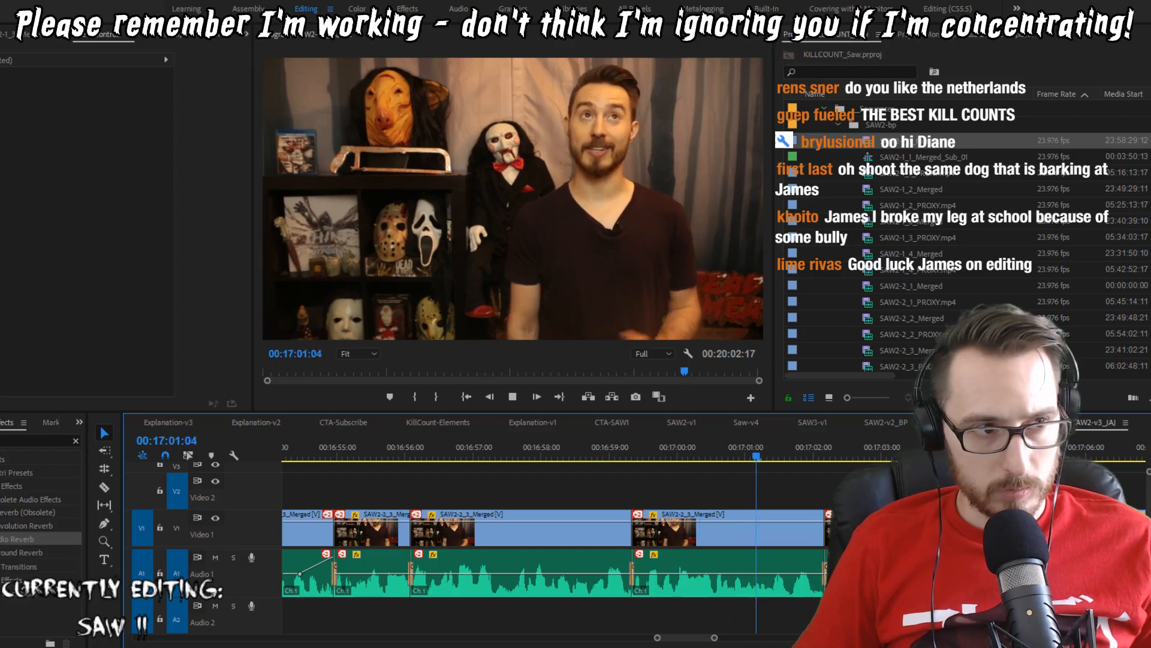
Step: Ripple trim the end of the next clip back to 17:02:03 and replay around the cut
{"action": "key", "text": "Right"}
{"action": "key", "text": "w"}
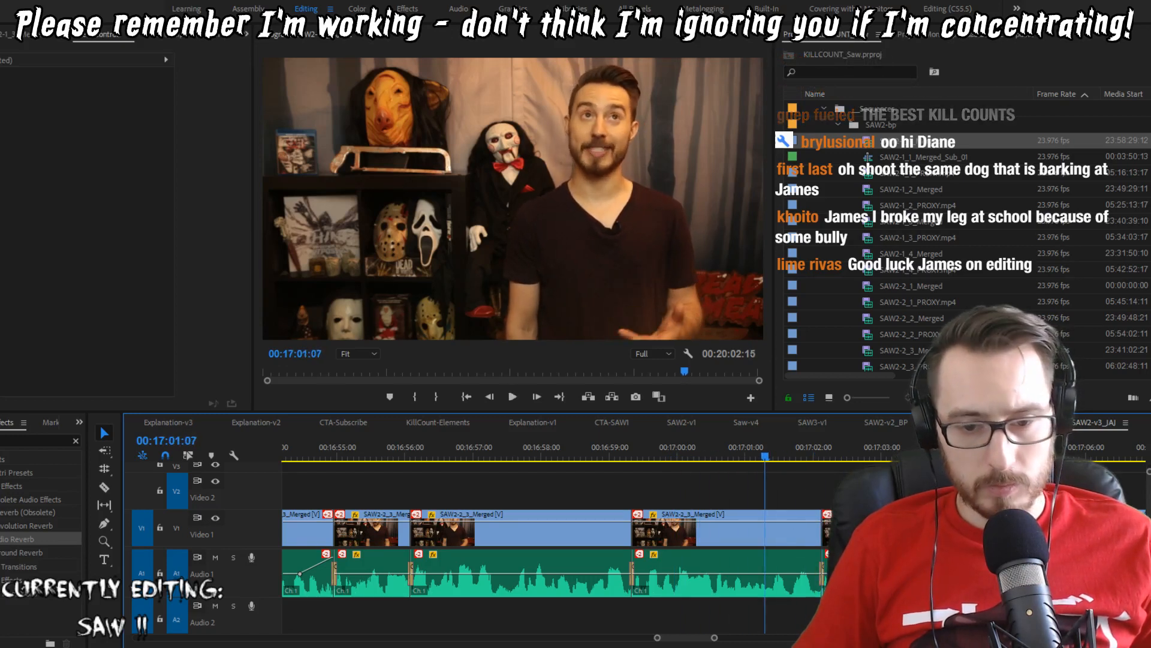
{"action": "key", "text": "space"}
{"action": "key", "text": "Up"}
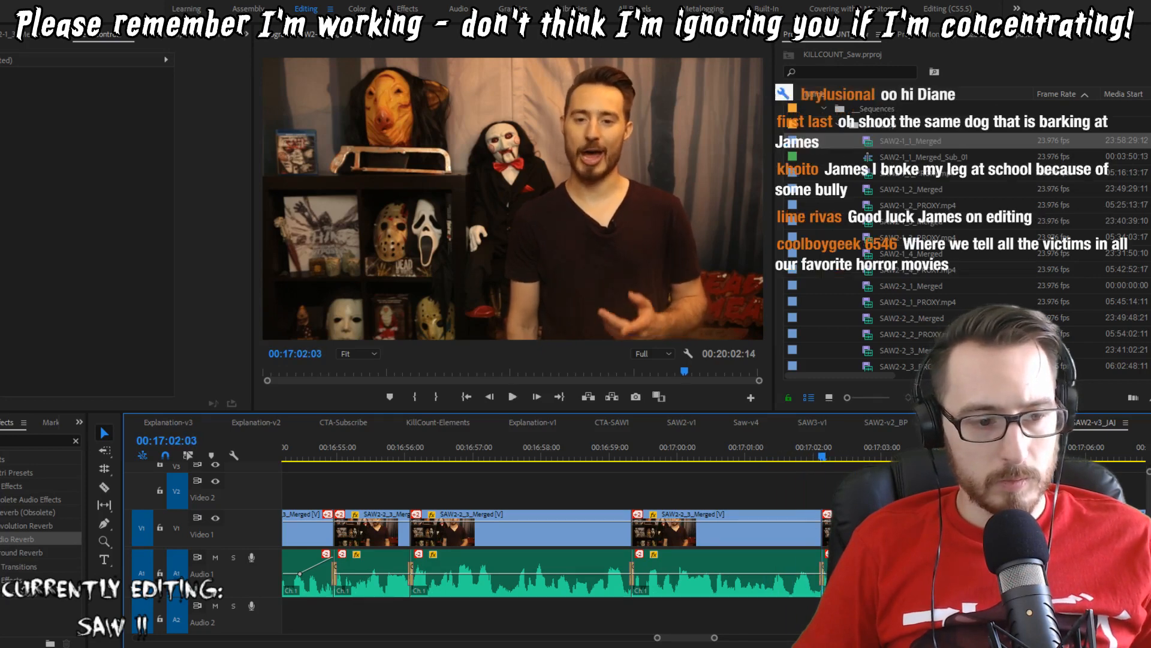
Step: Ripple trim the first frame off the clip starting at 17:02:03, replay the lead-up and play on to 17:05:20
{"action": "key", "text": "Right"}
{"action": "key", "text": "q"}
{"action": "key", "text": "shift+Left"}
{"action": "key", "text": "shift+Left"}
{"action": "key", "text": "shift+Left"}
{"action": "key", "text": "shift+Left"}
{"action": "key", "text": "shift+Left"}
{"action": "key", "text": "shift+Left"}
{"action": "key", "text": "shift+Left"}
{"action": "key", "text": "space"}
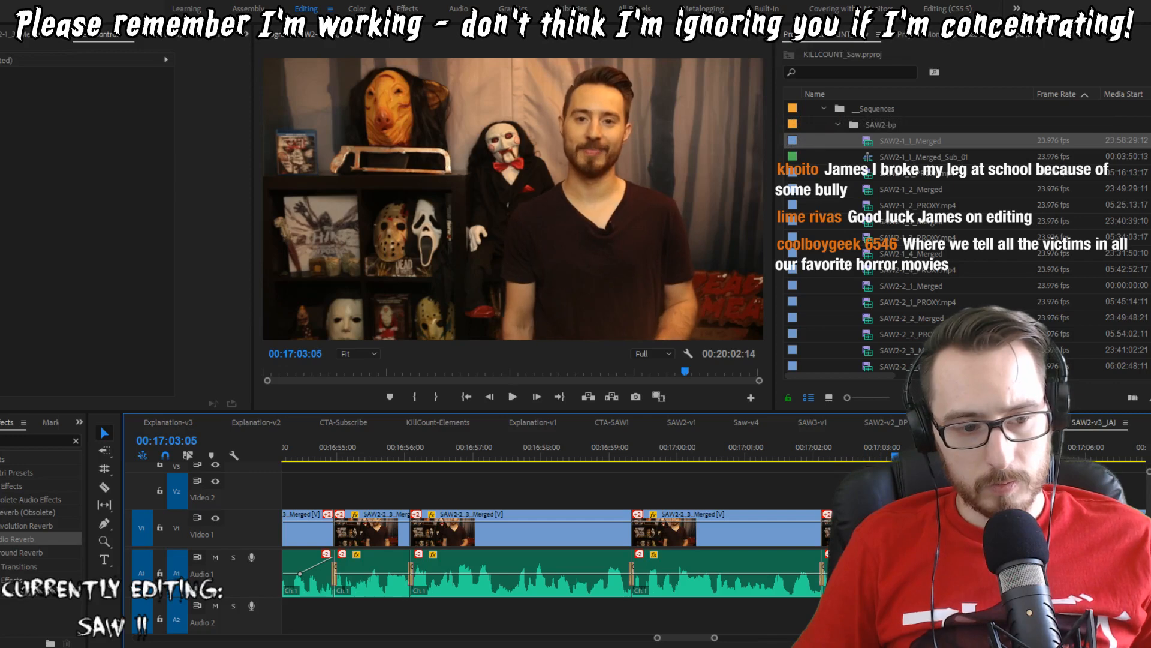
{"action": "key", "text": "space"}
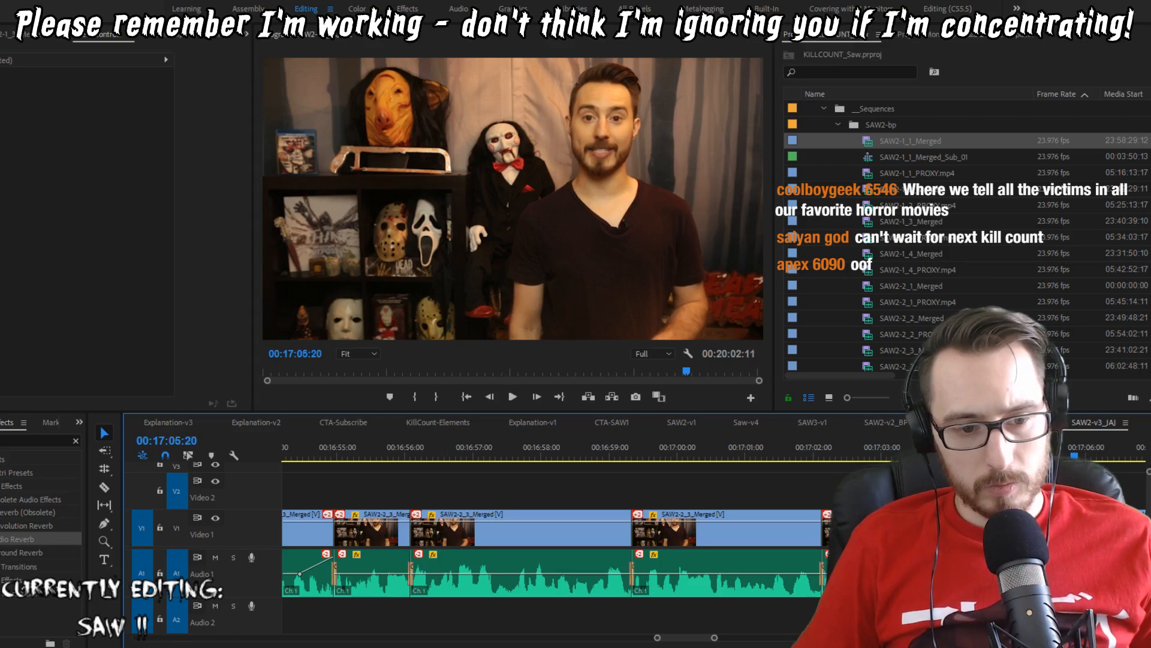
Step: Play on from 17:05:20, ripple trim a frame off the clip ending near 17:09:05 and ramp its closing audio upward with volume keyframes
{"action": "key", "text": "space"}
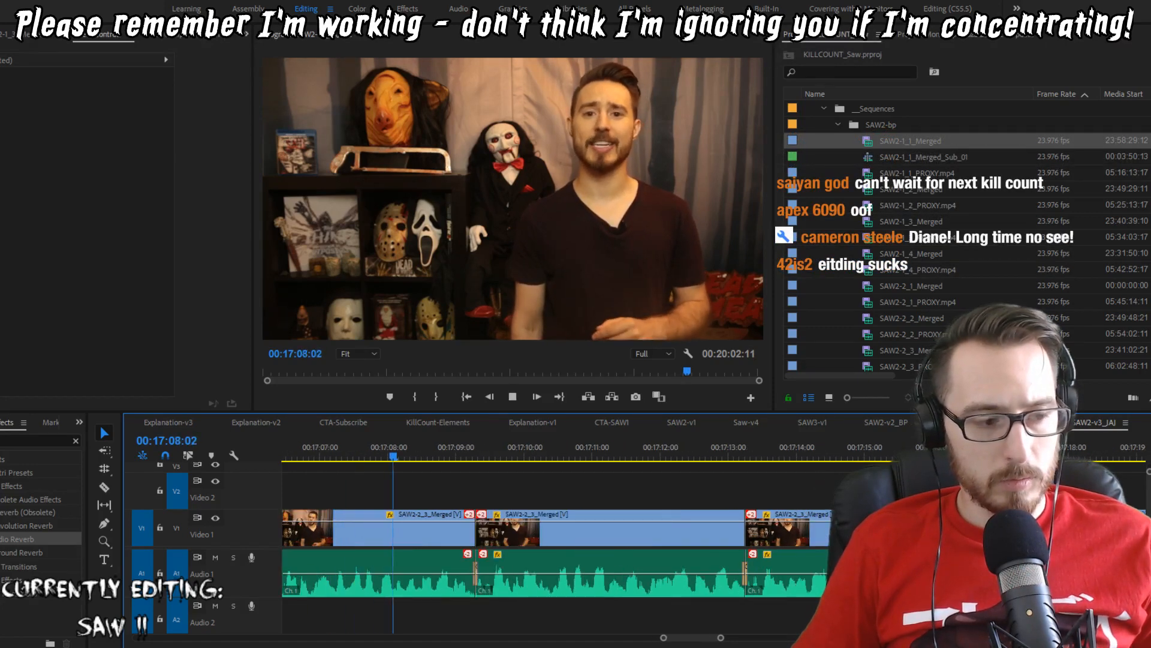
{"action": "key", "text": "j"}
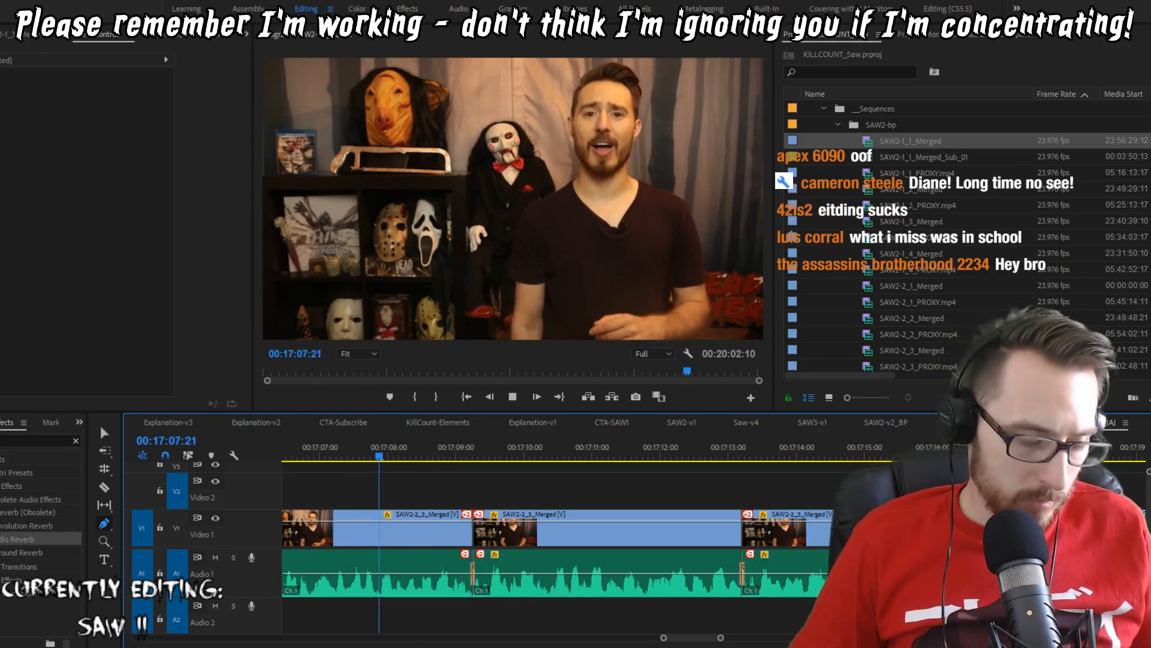
{"action": "key", "text": "p"}
{"action": "key", "text": "space"}
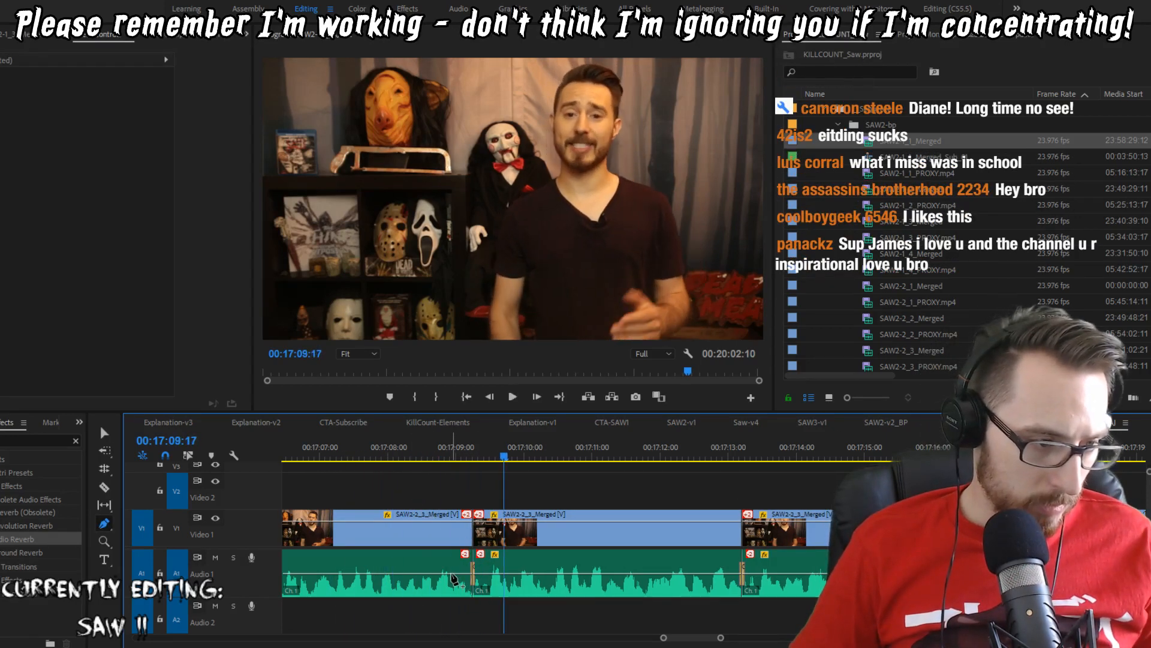
{"action": "left_click", "coordinate": [451, 574]}
{"action": "left_click_drag", "start_coordinate": [471, 574], "coordinate": [471, 557]}
{"action": "key", "text": "v"}
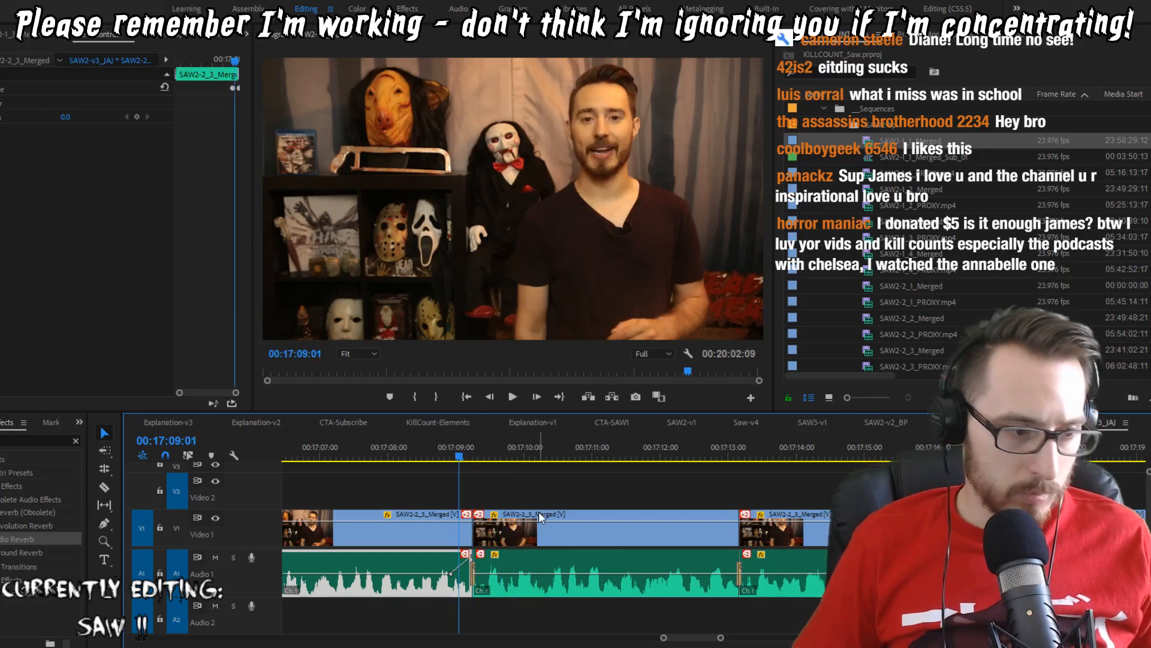
Step: Play on to 17:13:21, try trimming the first frame off the clip starting near 17:13:03 and replay the lead-up
{"action": "key", "text": "j"}
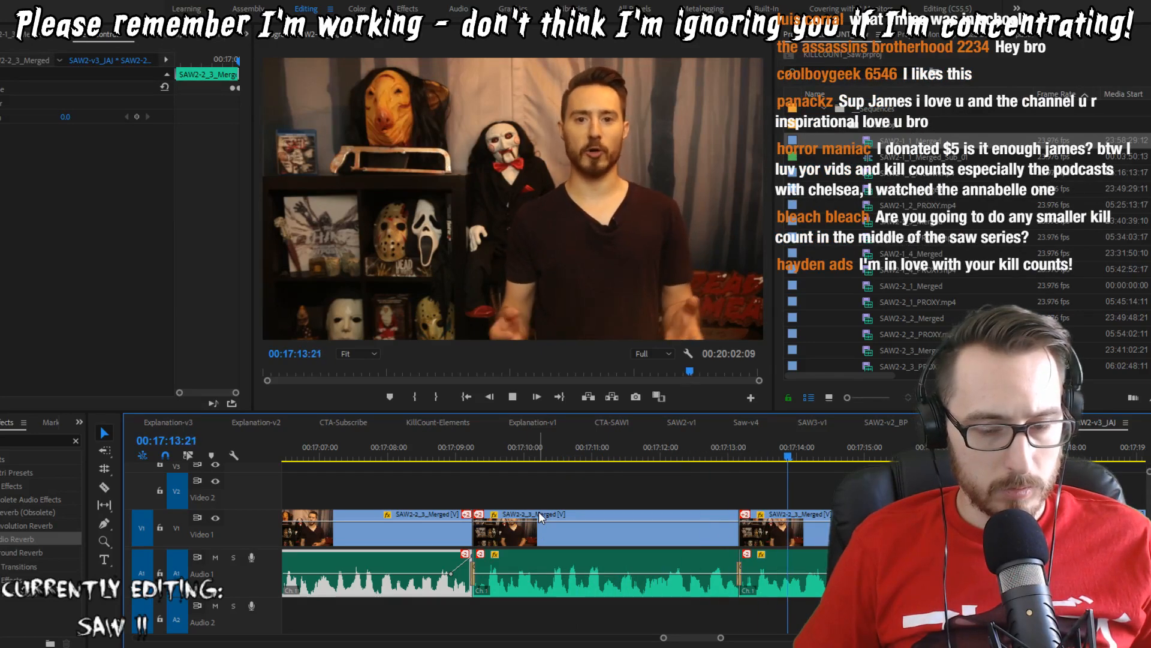
{"action": "key", "text": "Up"}
{"action": "key", "text": "Right"}
{"action": "key", "text": "q"}
{"action": "key", "text": "shift+Left"}
{"action": "key", "text": "shift+Left"}
{"action": "key", "text": "shift+Left"}
{"action": "key", "text": "shift+Left"}
{"action": "key", "text": "space"}
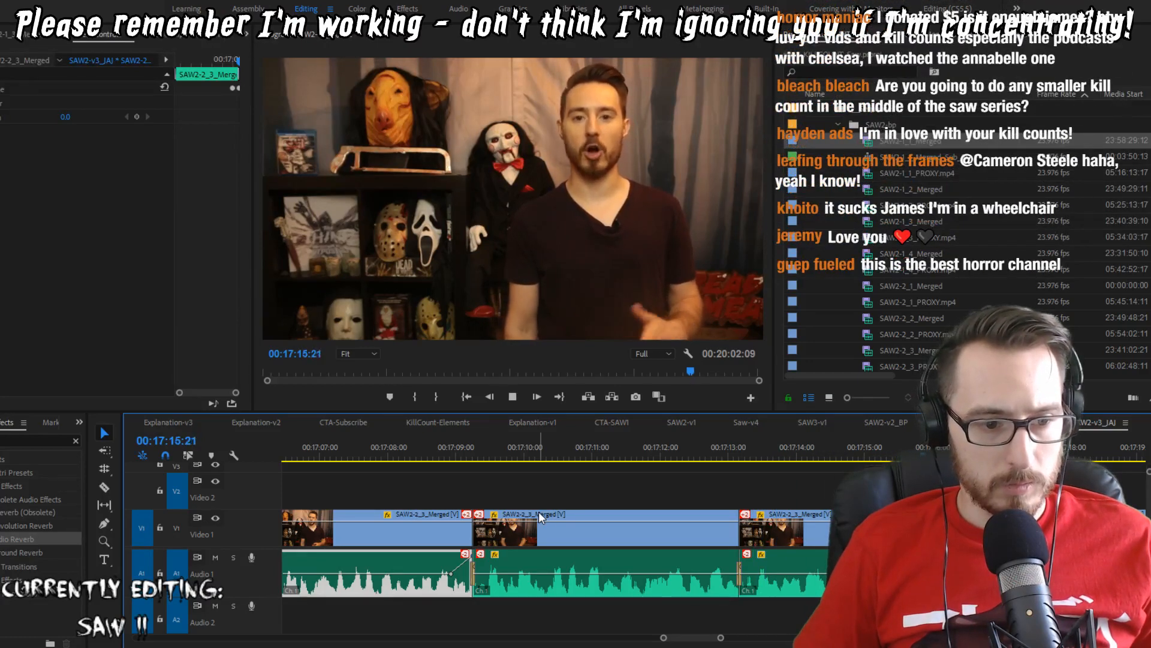
Step: Replay around the cuts at 17:15:20 and 17:17:16, ripple trimming them by single frames
{"action": "key", "text": "space"}
{"action": "key", "text": "shift+k"}
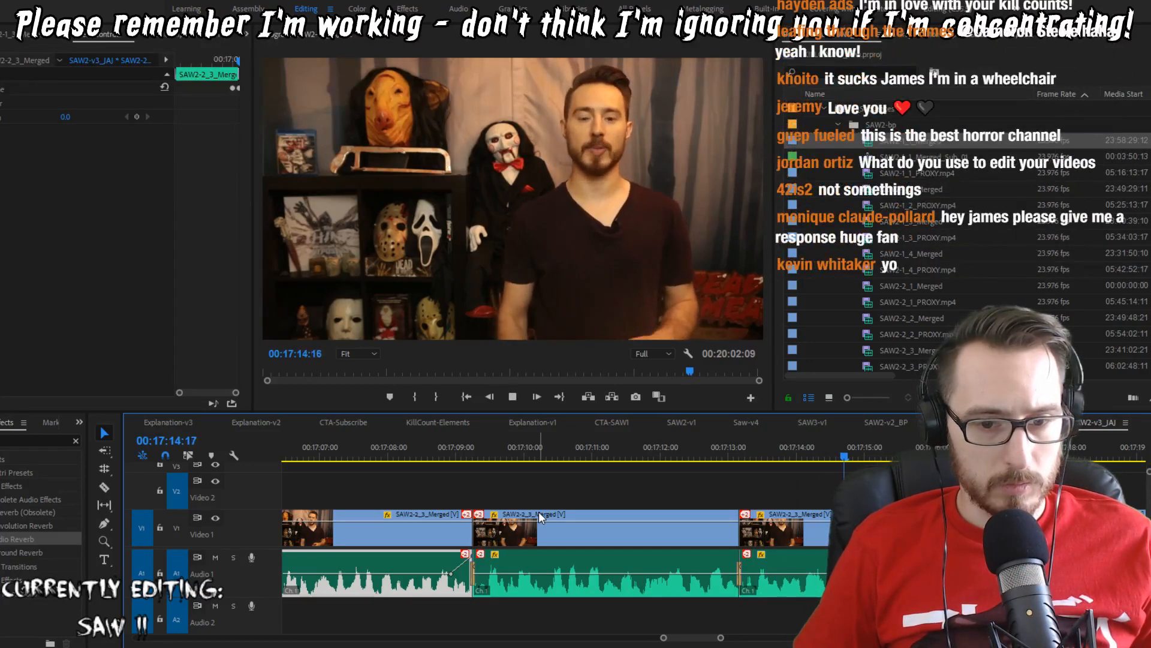
{"action": "key", "text": "space"}
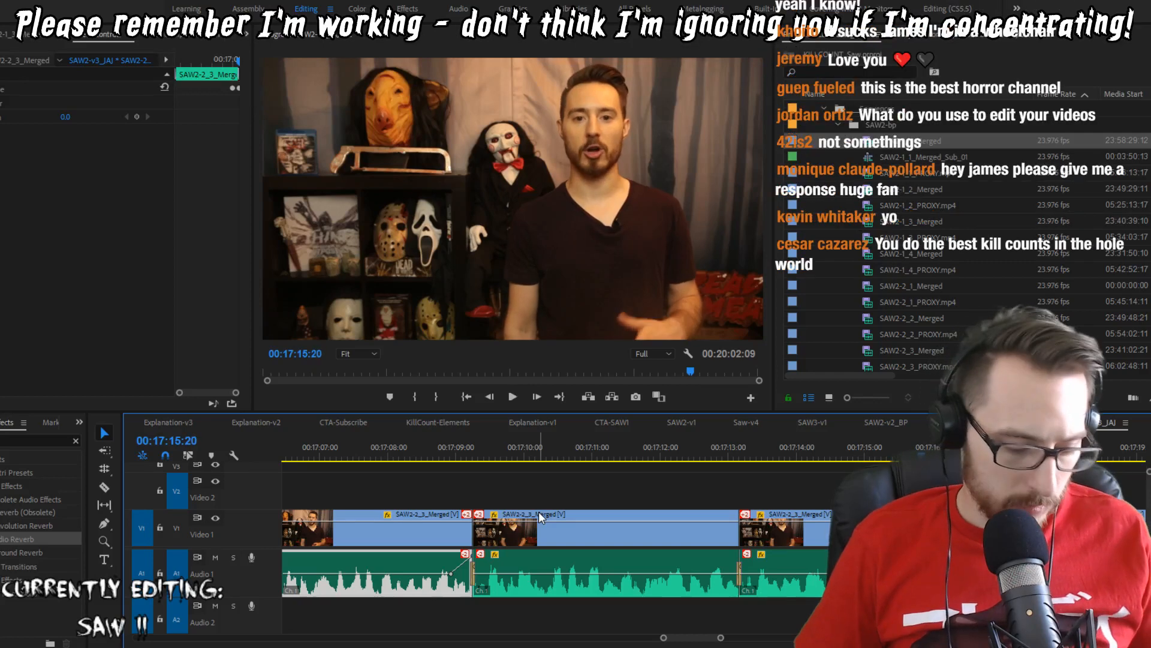
{"action": "key", "text": "shift+k"}
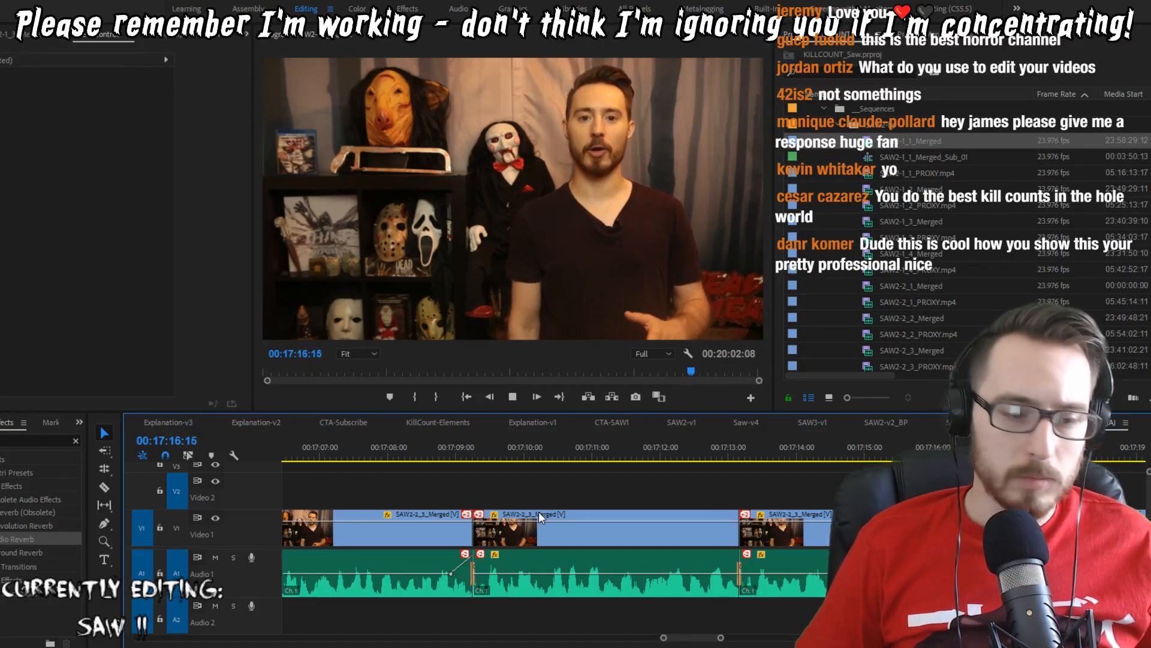
{"action": "key", "text": "space"}
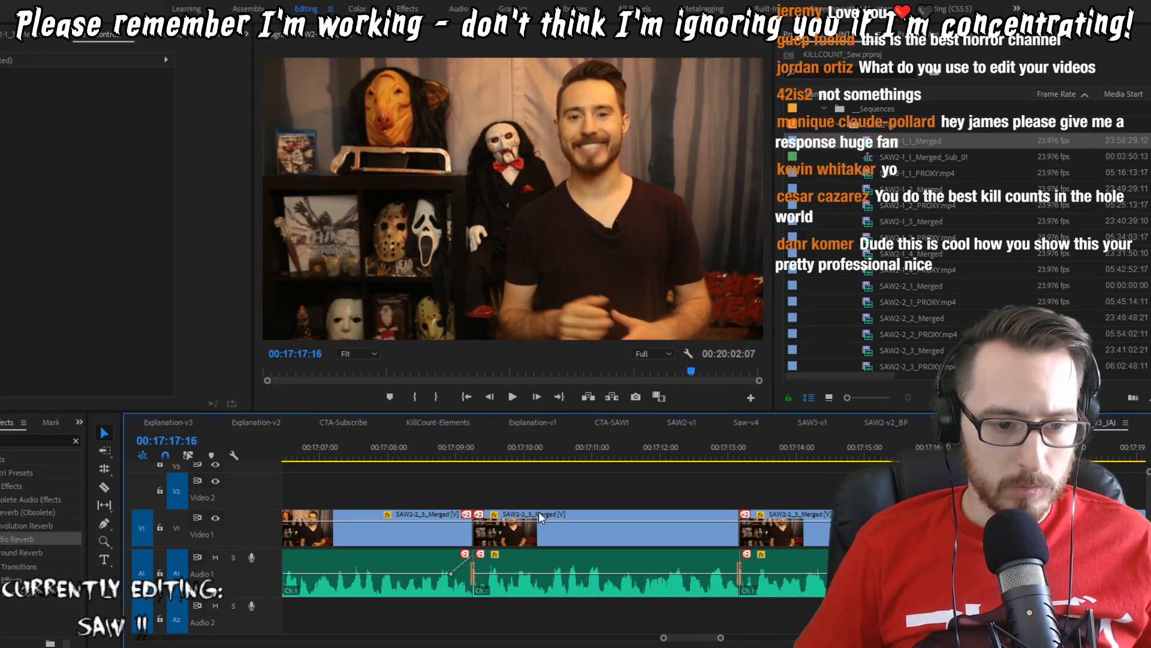
{"action": "key", "text": "shift+k"}
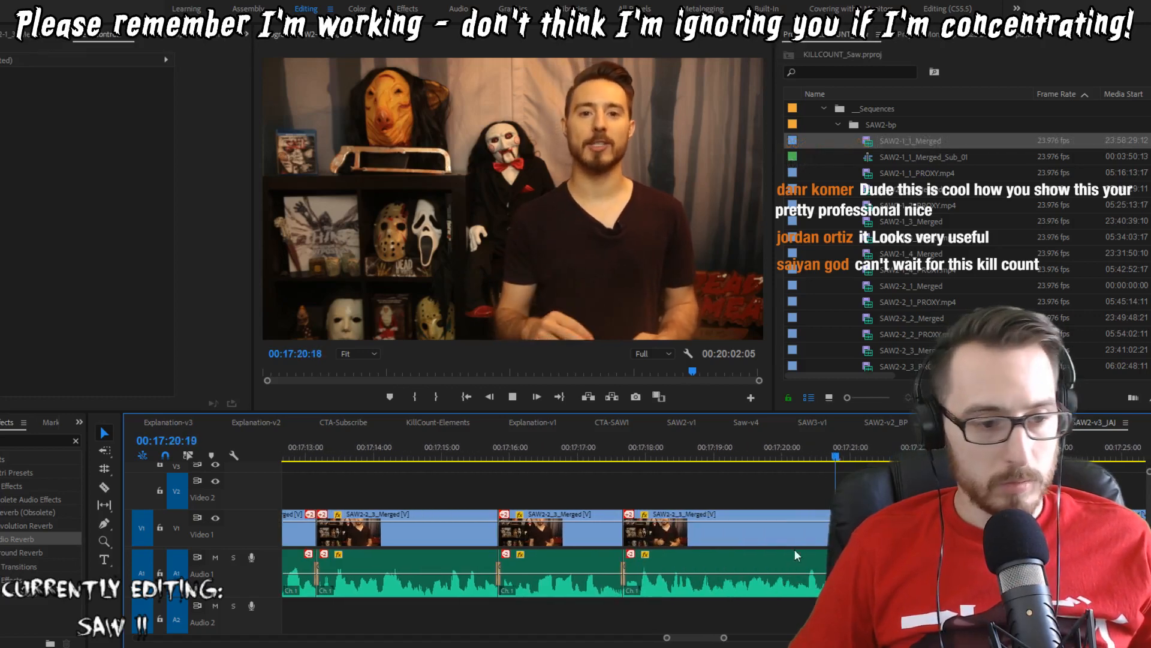
Step: Split the talking-head clip at 17:21:02 and play on from the new cut
{"action": "left_click", "coordinate": [776, 457]}
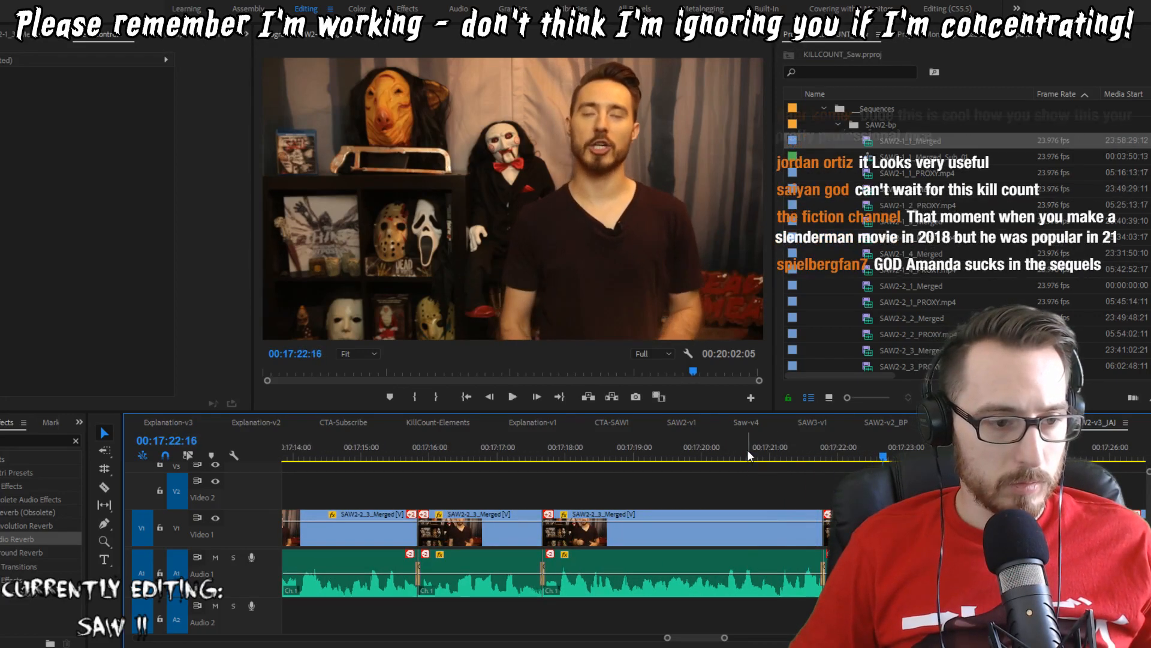
{"action": "key", "text": "ctrl+k"}
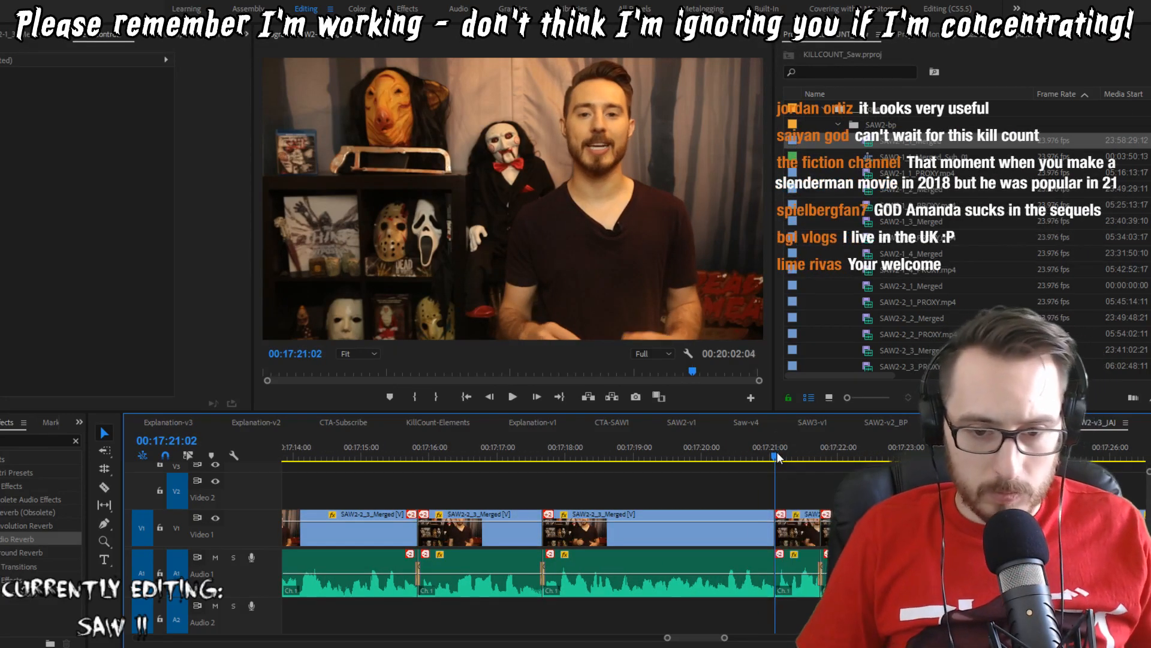
{"action": "key", "text": "space"}
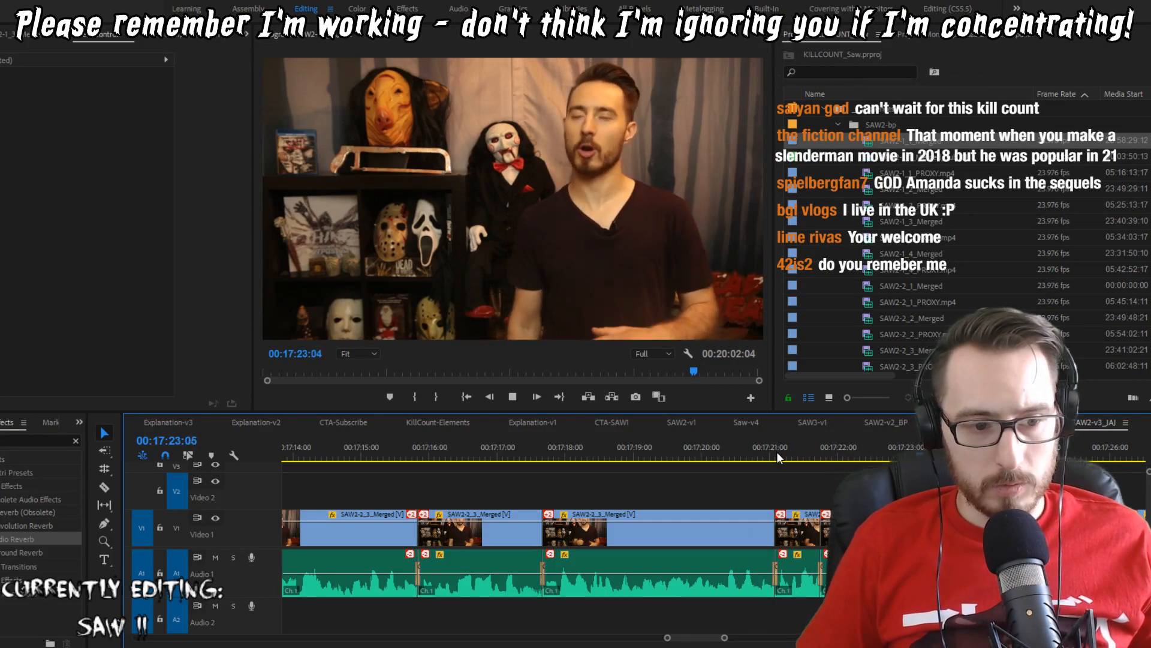
Step: Ripple trim the end of the clip playing at 17:23:05, replay from 17:21:02 and stop at 17:23:20
{"action": "key", "text": "space"}
{"action": "key", "text": "w"}
{"action": "left_click", "coordinate": [776, 451]}
{"action": "key", "text": "space"}
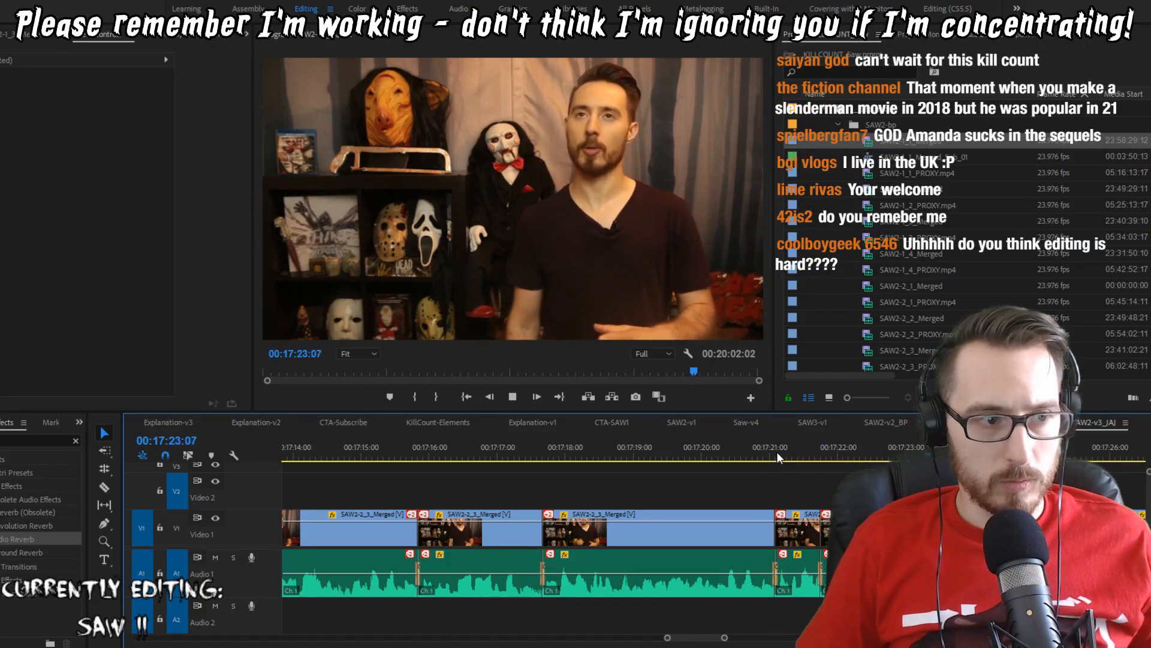
{"action": "key", "text": "space"}
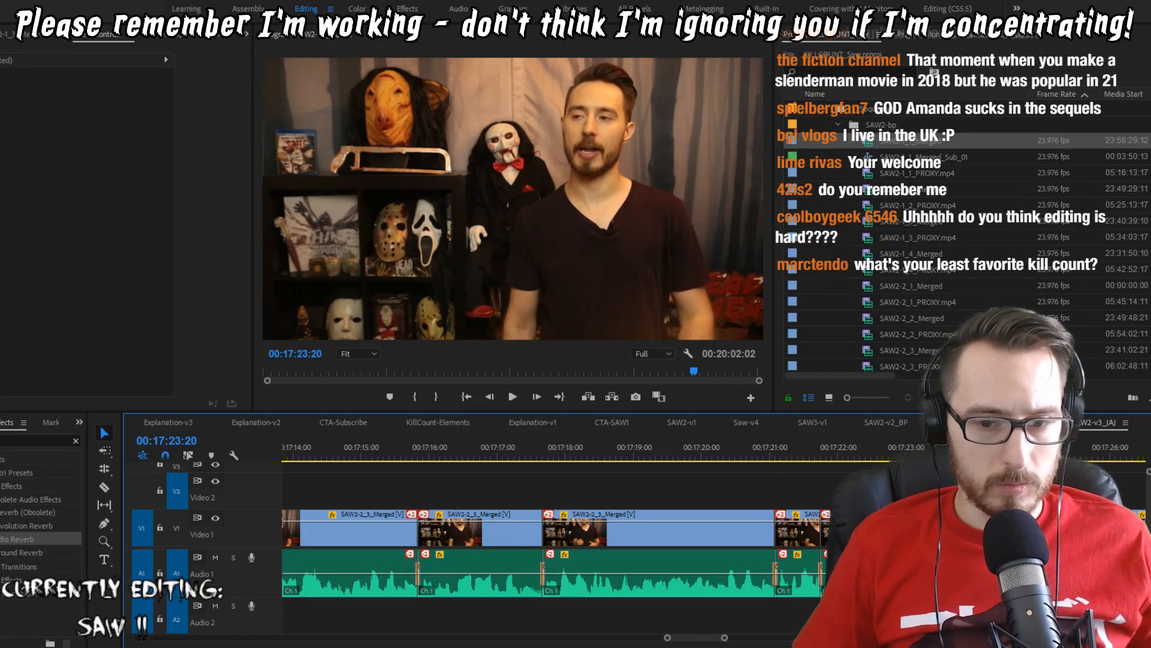
Step: Match the frame at 17:23:20 to its source footage, find another take of the line and mark a 2:08 range around it
{"action": "key", "text": "f"}
{"action": "key", "text": "space"}
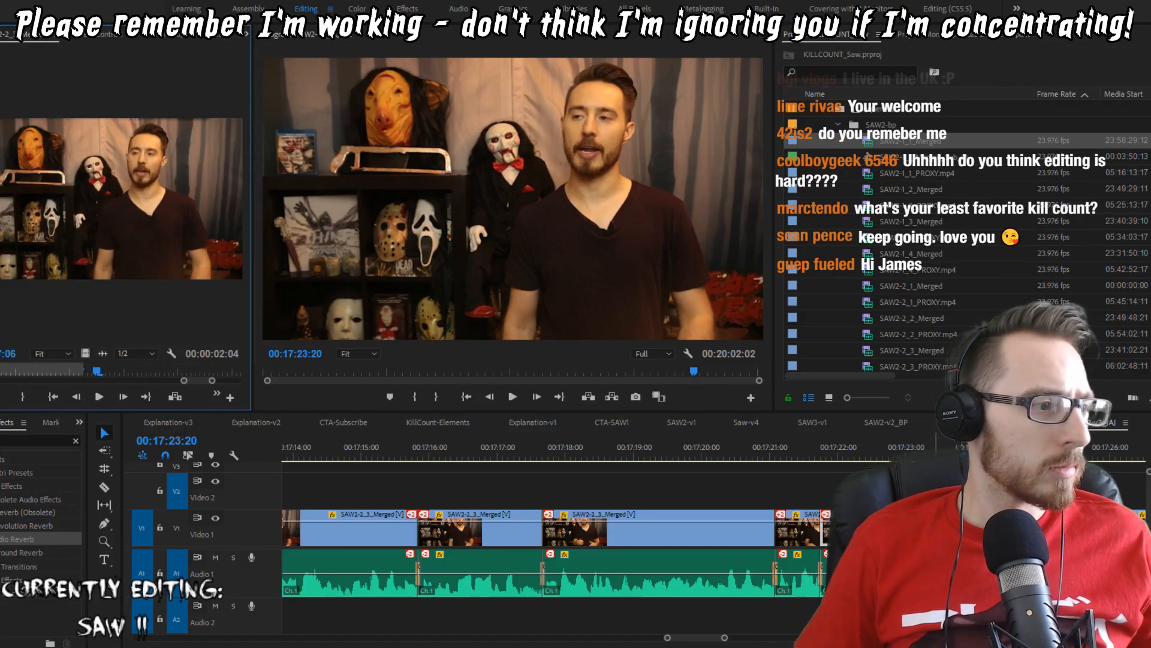
{"action": "key", "text": "j"}
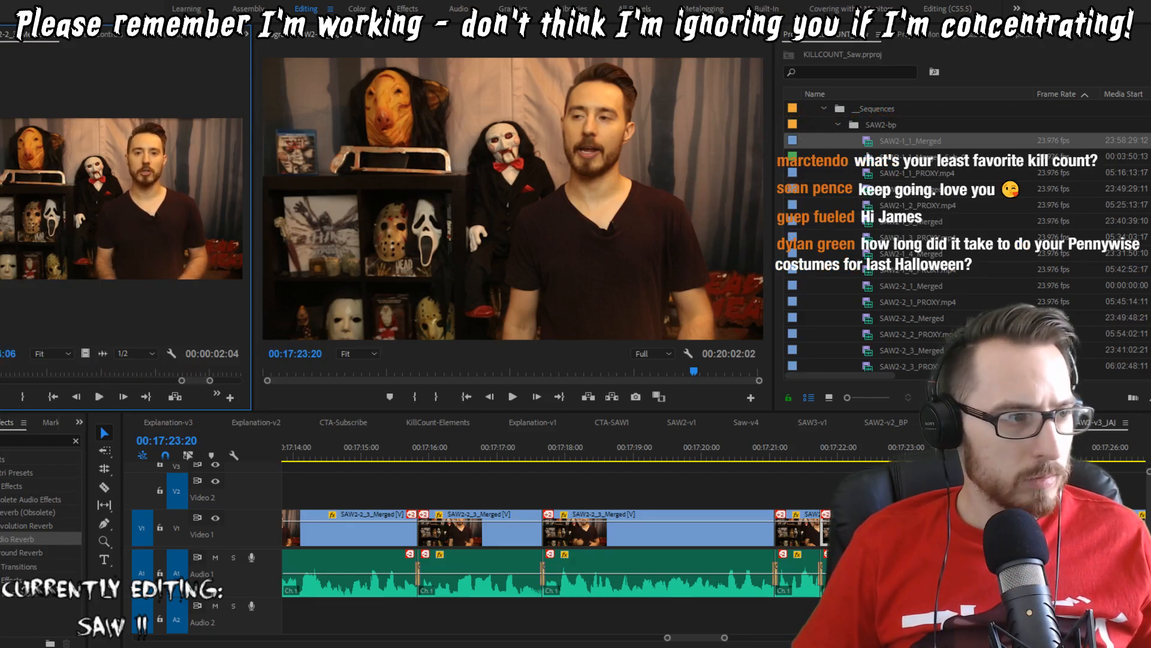
{"action": "key", "text": "space"}
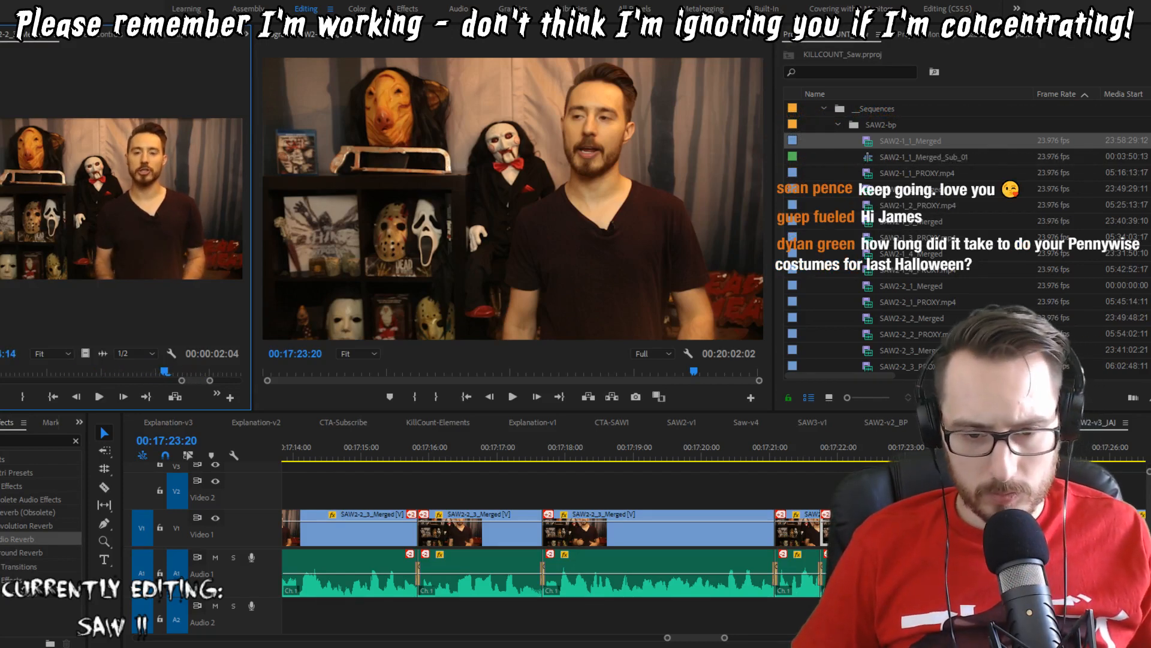
{"action": "key", "text": "i"}
{"action": "key", "text": "space"}
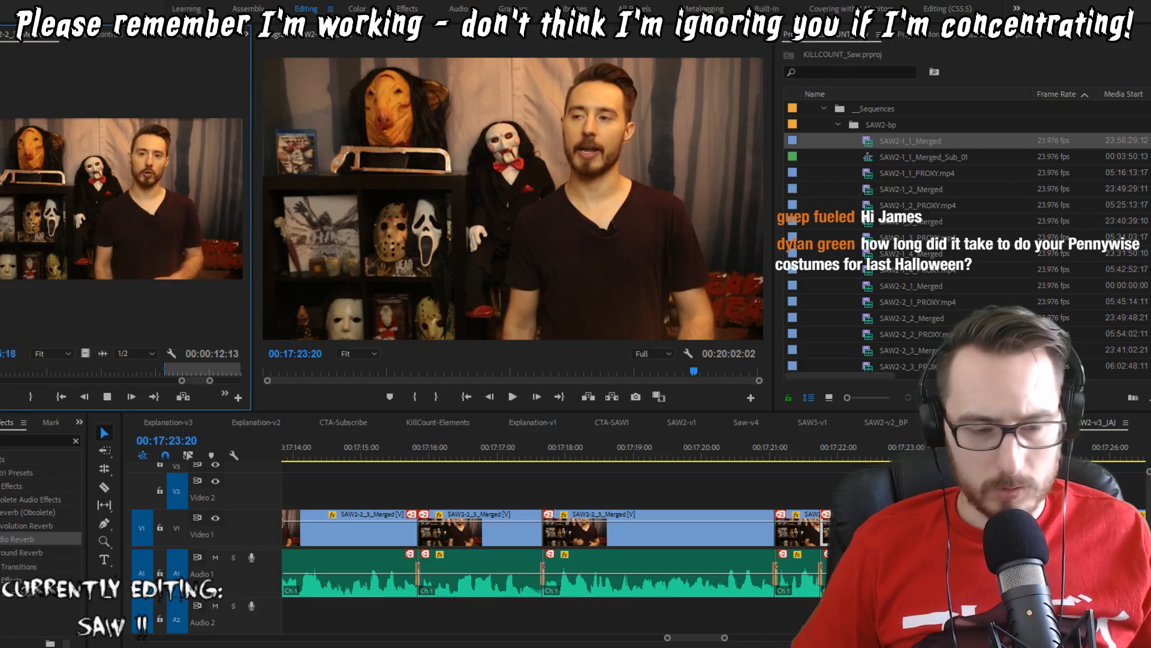
{"action": "key", "text": "space"}
{"action": "key", "text": "o"}
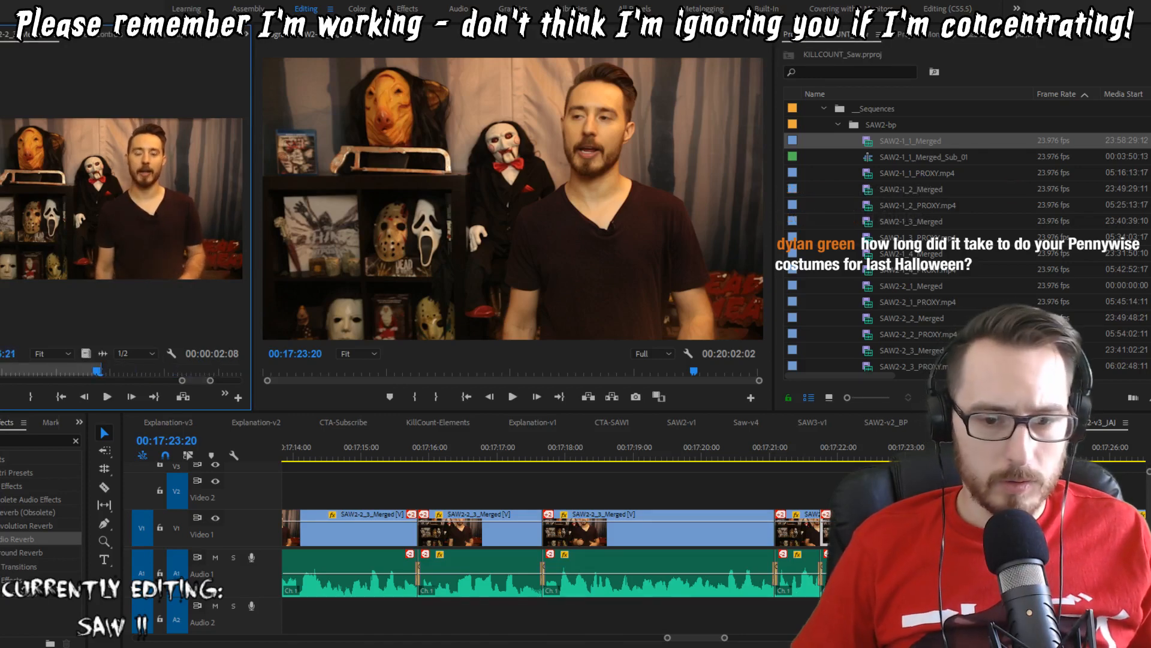
Step: Replay the existing take from 17:21:03, return to the cut at 17:21:18 and insert the marked source range there
{"action": "left_click", "coordinate": [780, 451]}
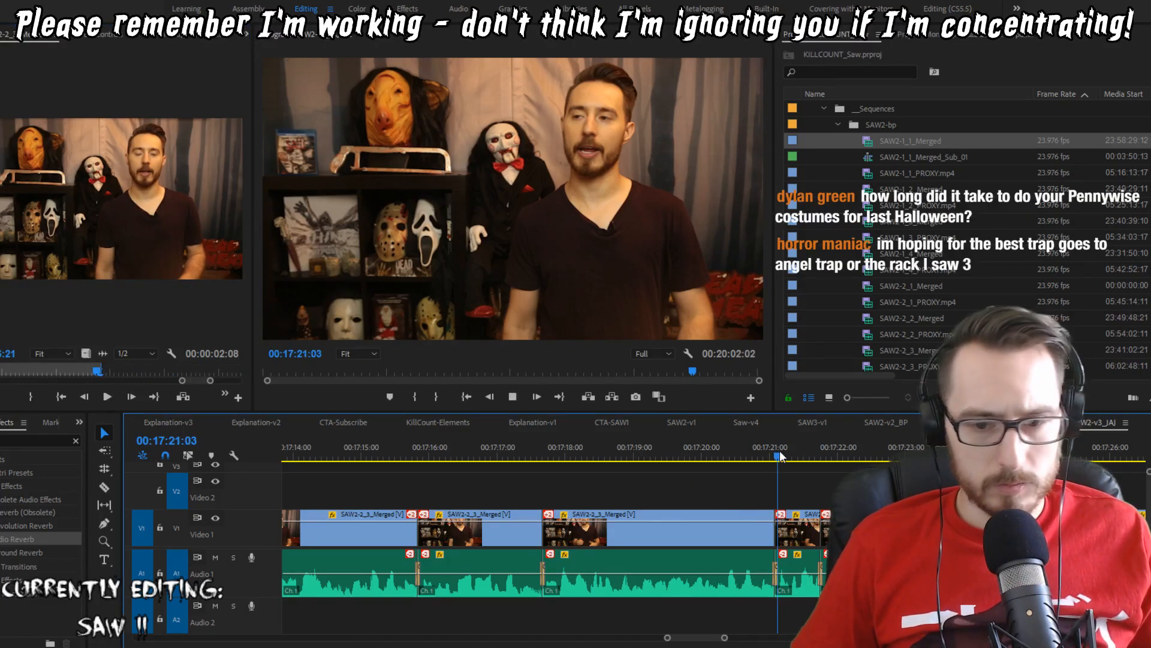
{"action": "key", "text": "space"}
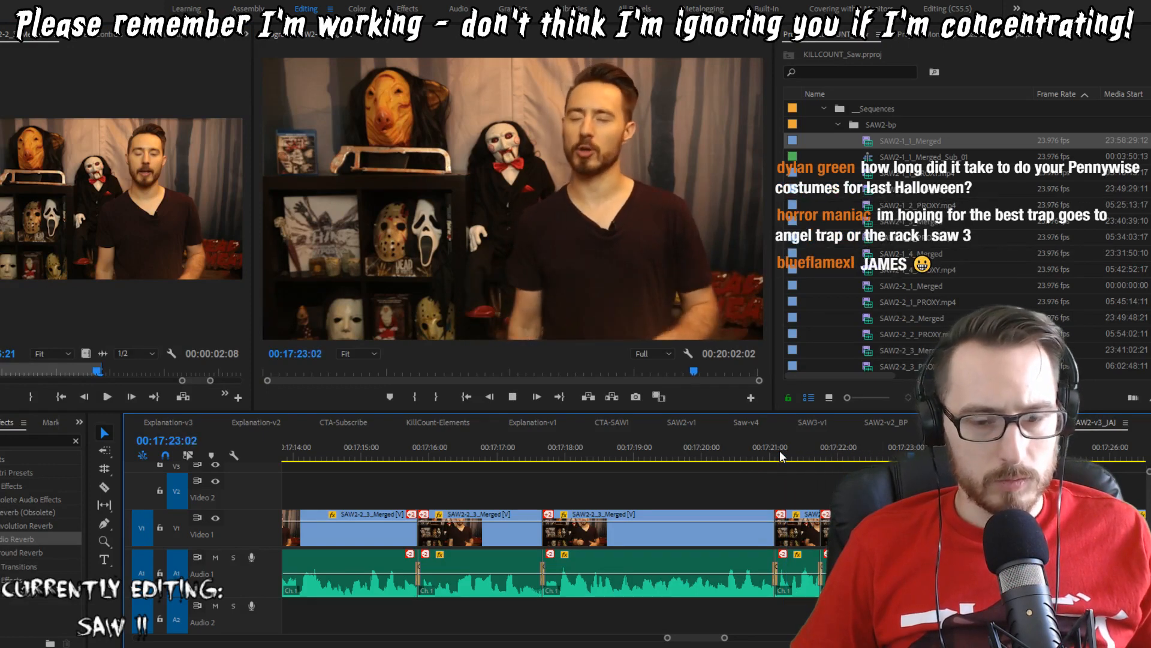
{"action": "key", "text": "space"}
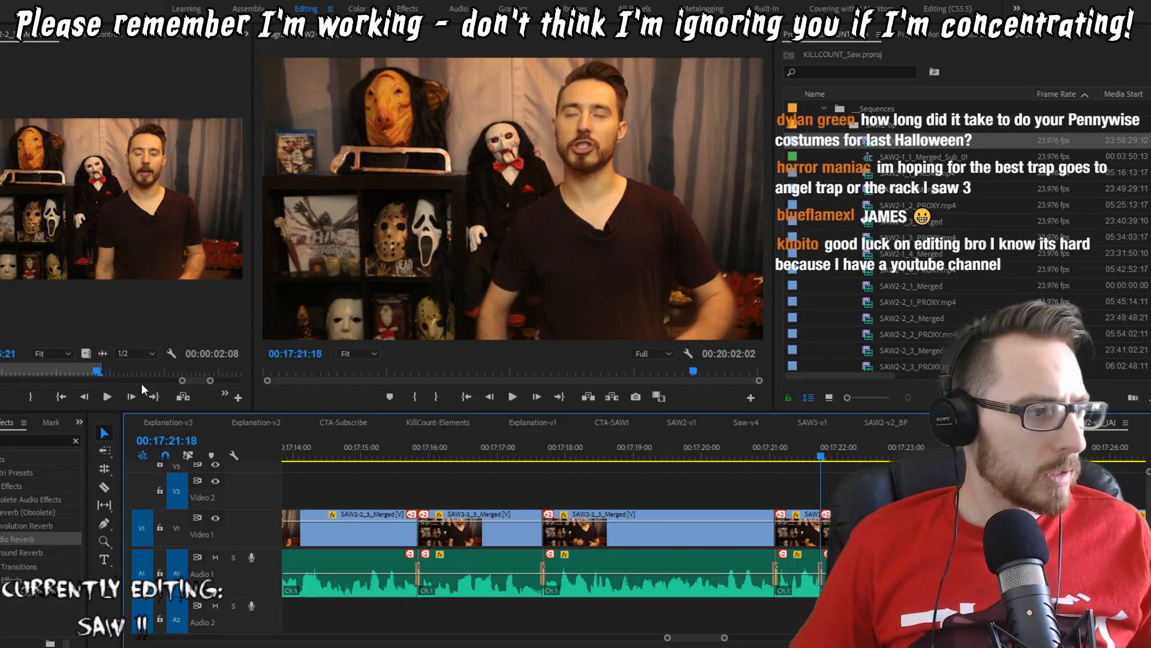
{"action": "left_click", "coordinate": [183, 396]}
Step: Apply a 5 dB audio gain adjustment to the newly inserted take and return to its start
{"action": "left_click", "coordinate": [865, 573]}
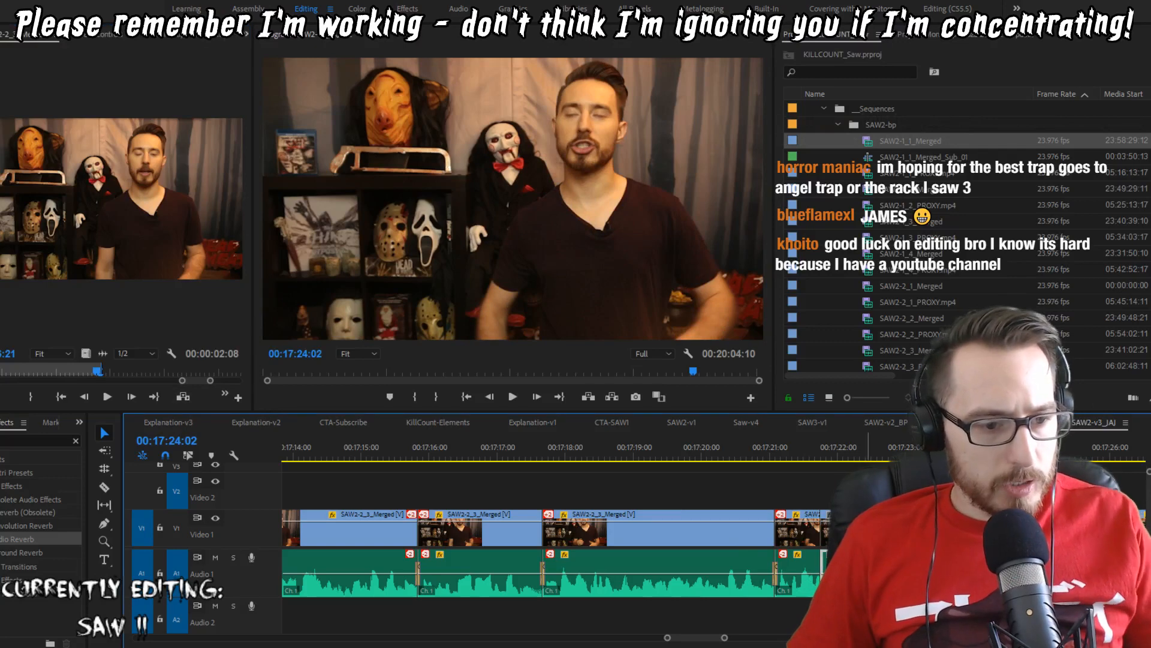
{"action": "type", "text": "g5"}
{"action": "key", "text": "Return"}
{"action": "key", "text": "Up"}
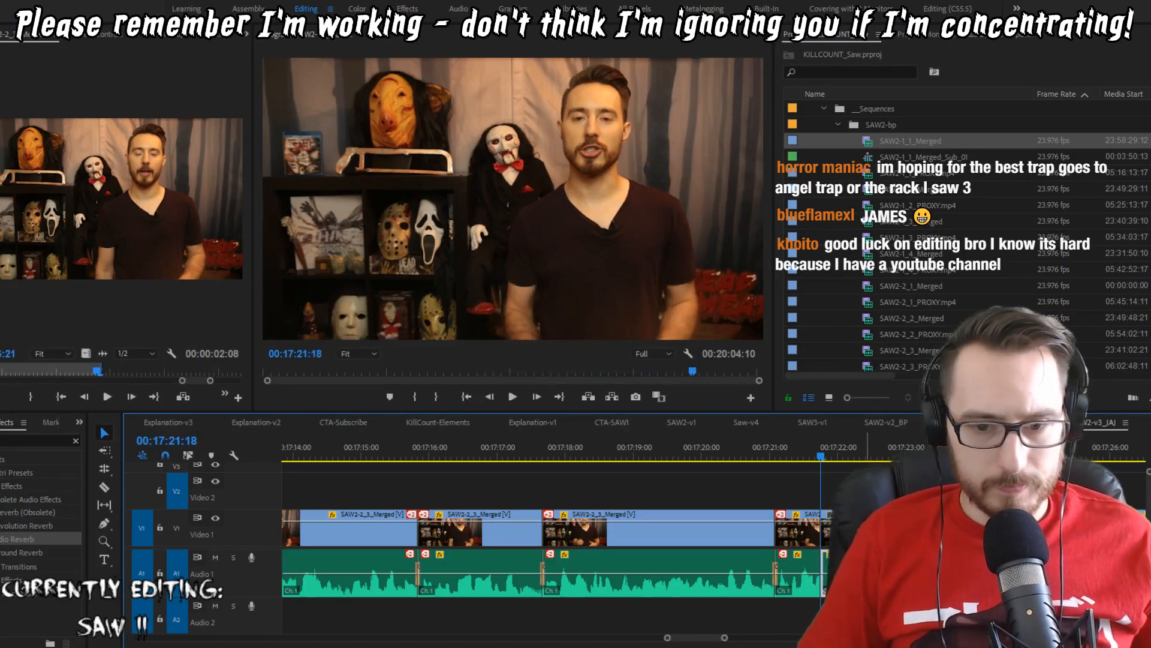
Step: Replay around the start of the inserted take at 17:21:18, ripple trimming the join by single frames
{"action": "key", "text": "j"}
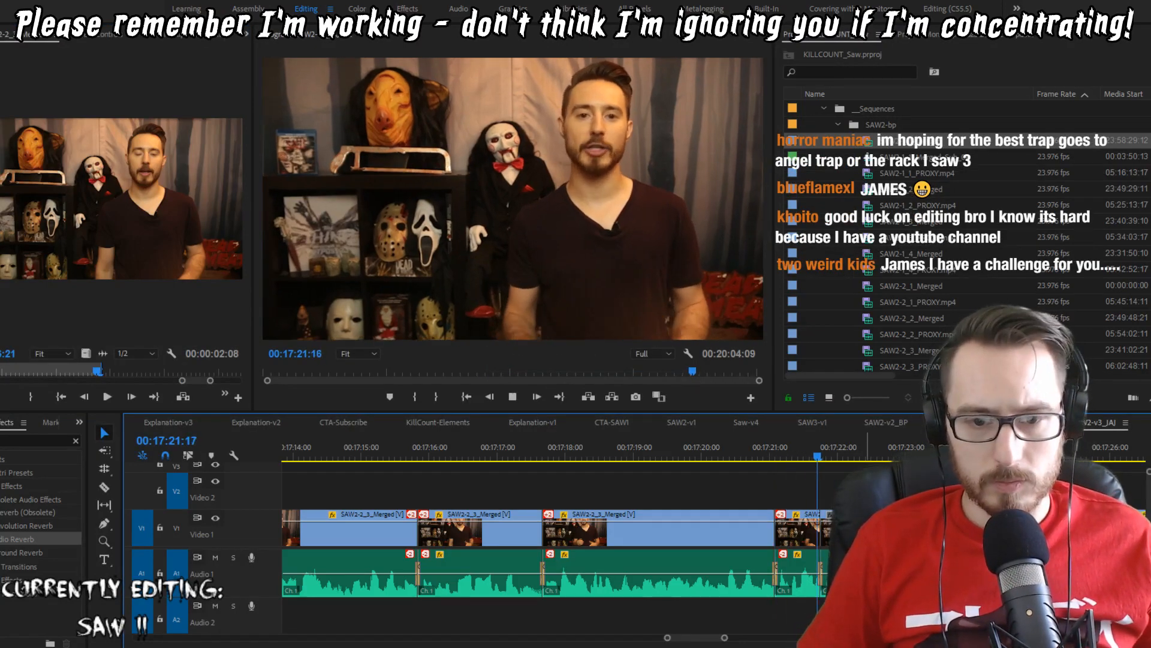
{"action": "key", "text": "k"}
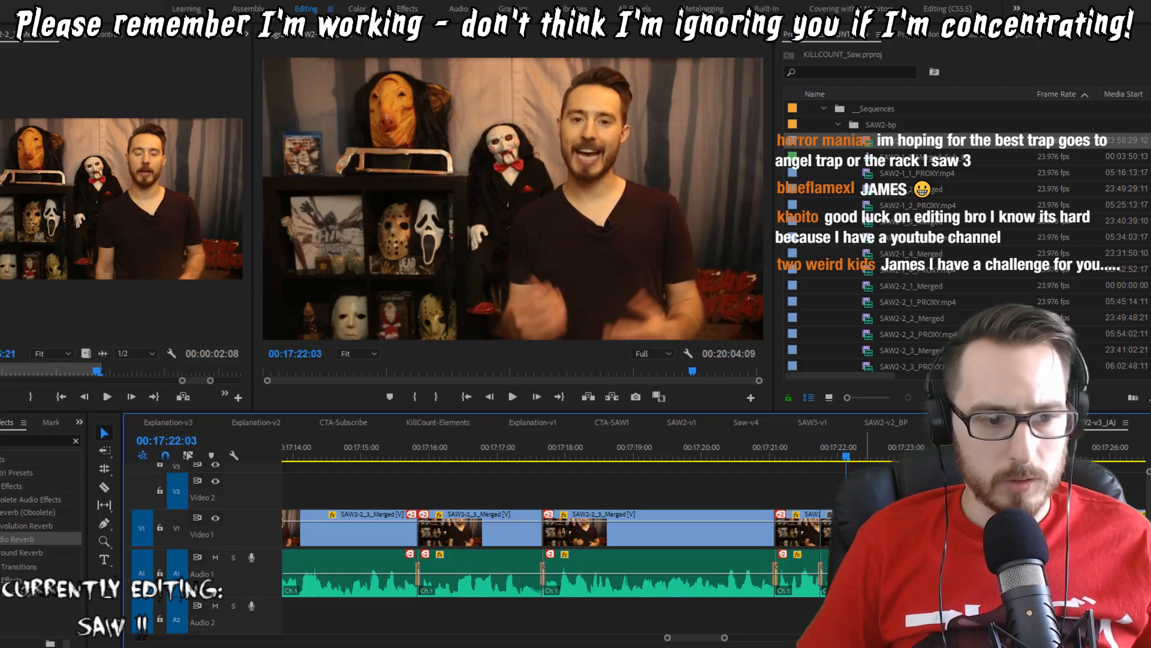
{"action": "key", "text": "j"}
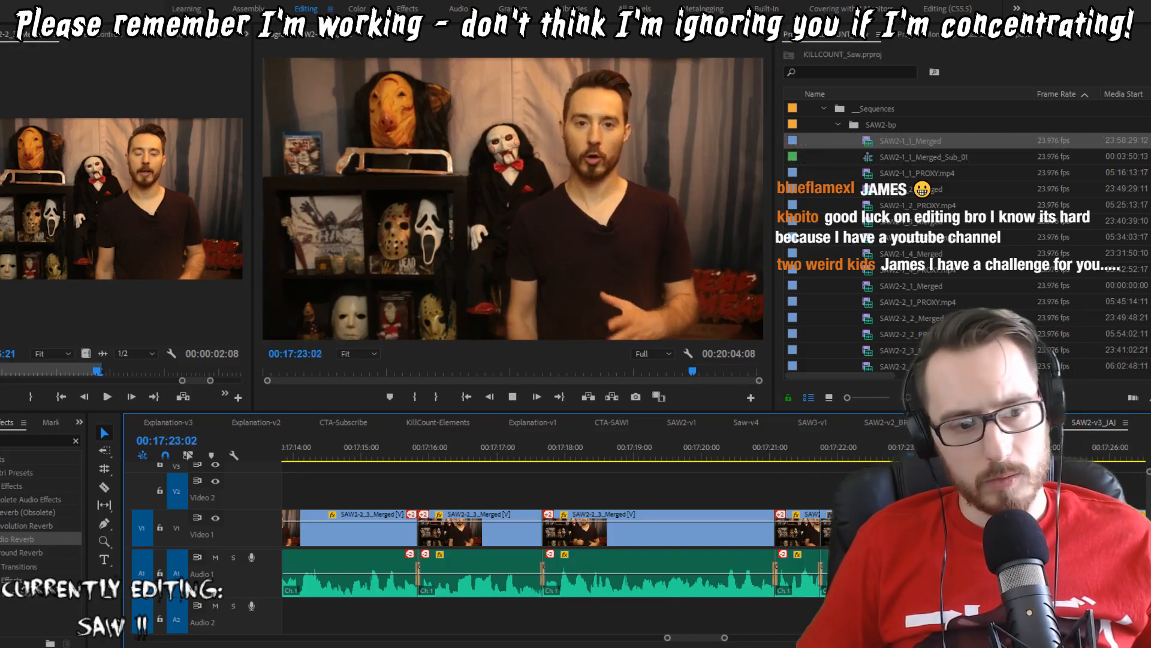
{"action": "key", "text": "k"}
{"action": "key", "text": "Up"}
{"action": "key", "text": "space"}
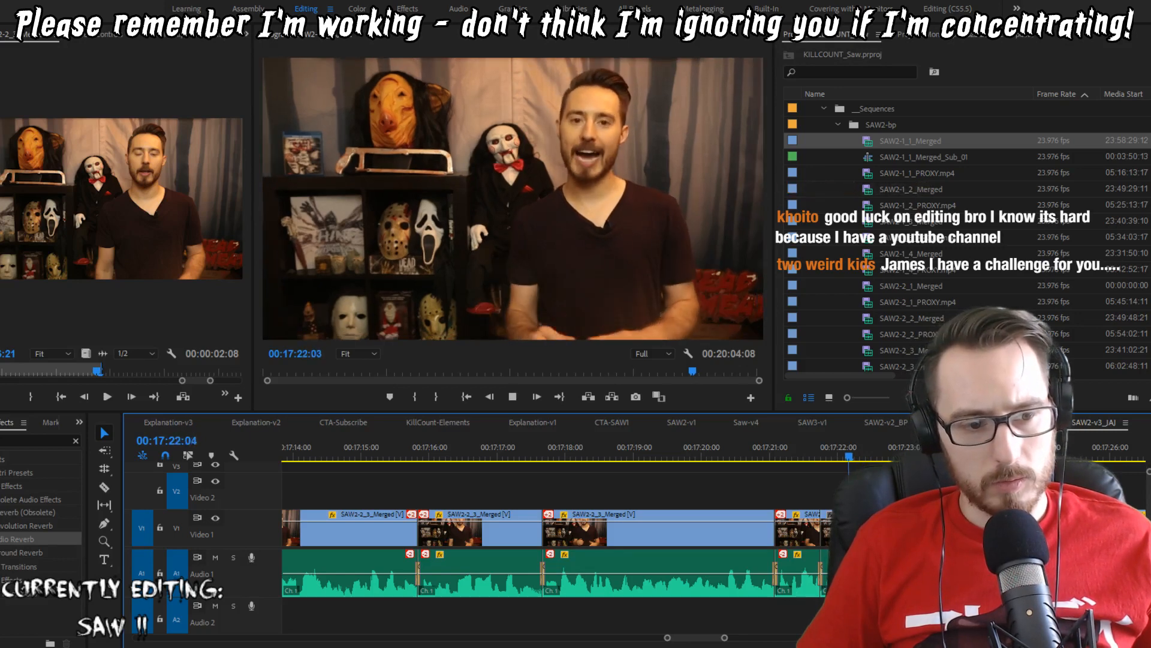
Step: Mark the section from 17:23:08 through the old take, extract it and replay the new join
{"action": "key", "text": "k"}
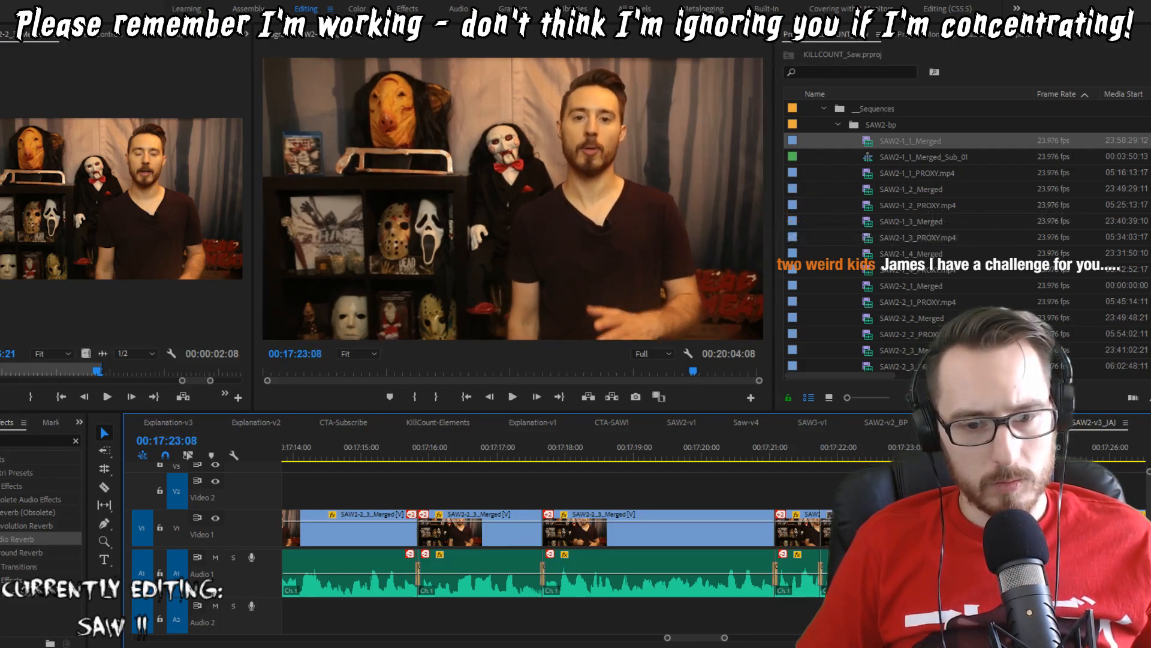
{"action": "key", "text": "i"}
{"action": "key", "text": "space"}
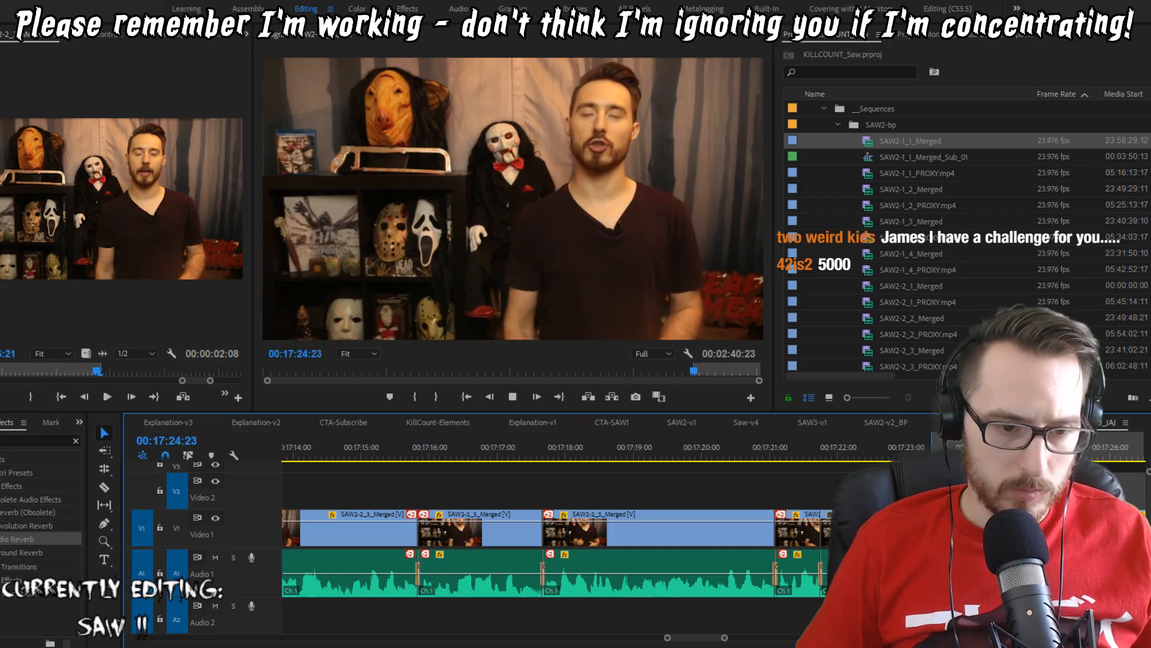
{"action": "key", "text": "apostrophe"}
{"action": "key", "text": "Up"}
{"action": "key", "text": "space"}
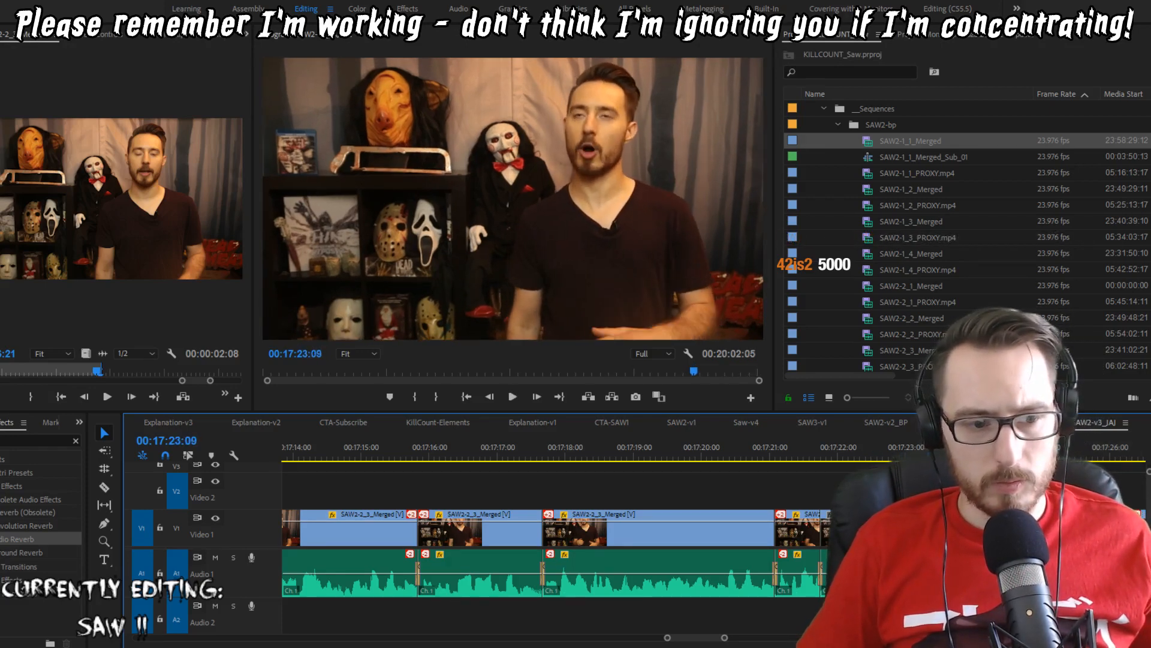
Step: Ripple trim the first frame off the clip starting at 17:23:08, replay the lead-up and play on to 17:25:07
{"action": "key", "text": "q"}
{"action": "key", "text": "Up"}
{"action": "key", "text": "space"}
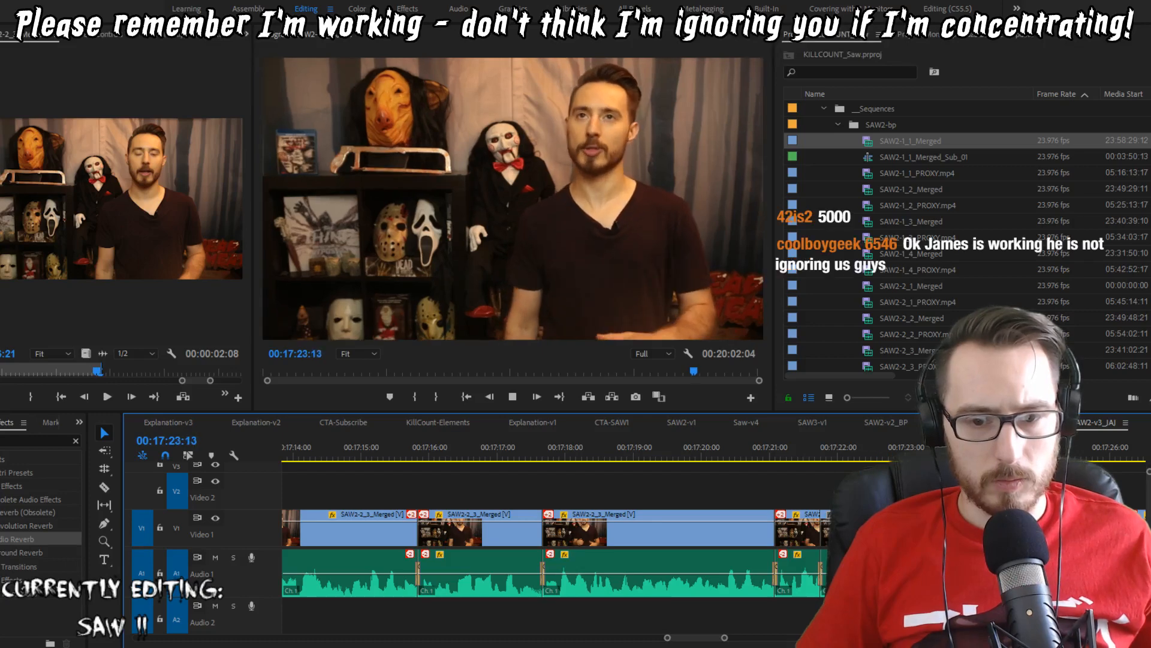
{"action": "key", "text": "Up"}
{"action": "key", "text": "Up"}
{"action": "key", "text": "space"}
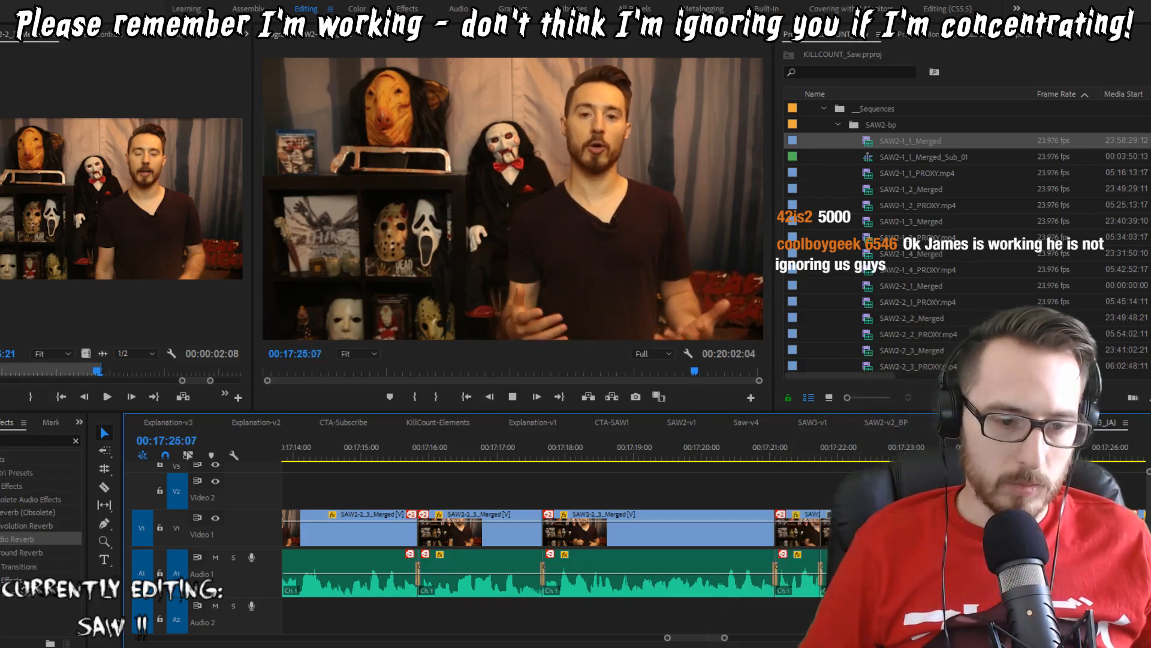
Step: Ripple trim the join near 17:26:04, replay the lead-up and play on to 17:40:12
{"action": "key", "text": "space"}
{"action": "key", "text": "w"}
{"action": "key", "text": "shift+Left"}
{"action": "key", "text": "shift+Left"}
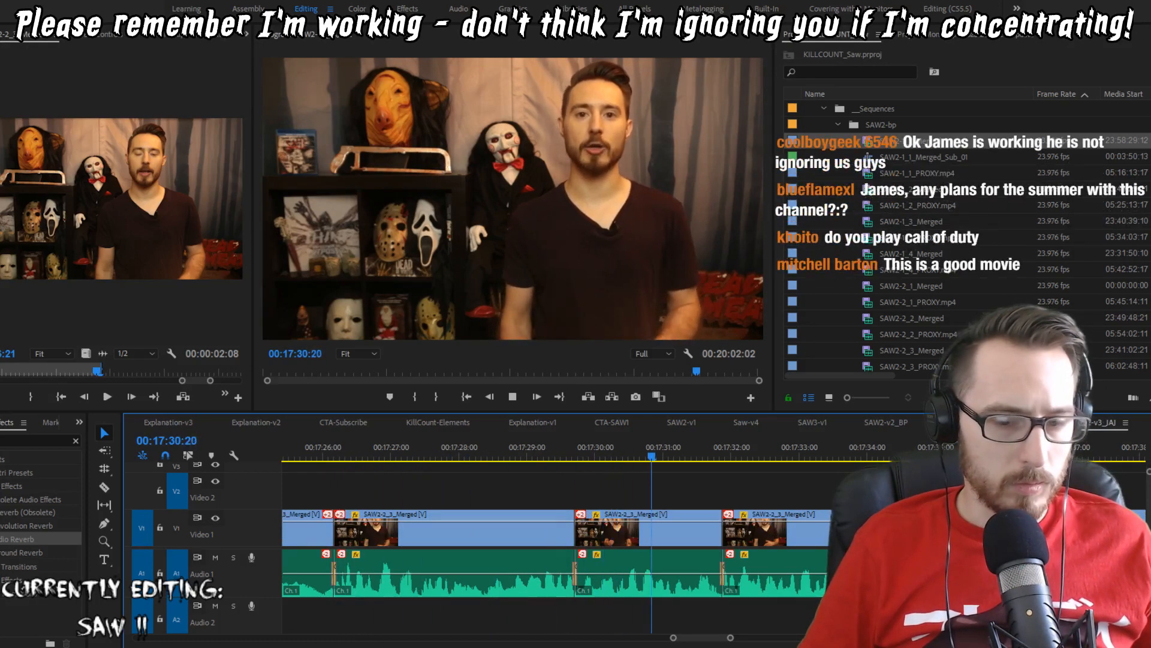
{"action": "key", "text": "space"}
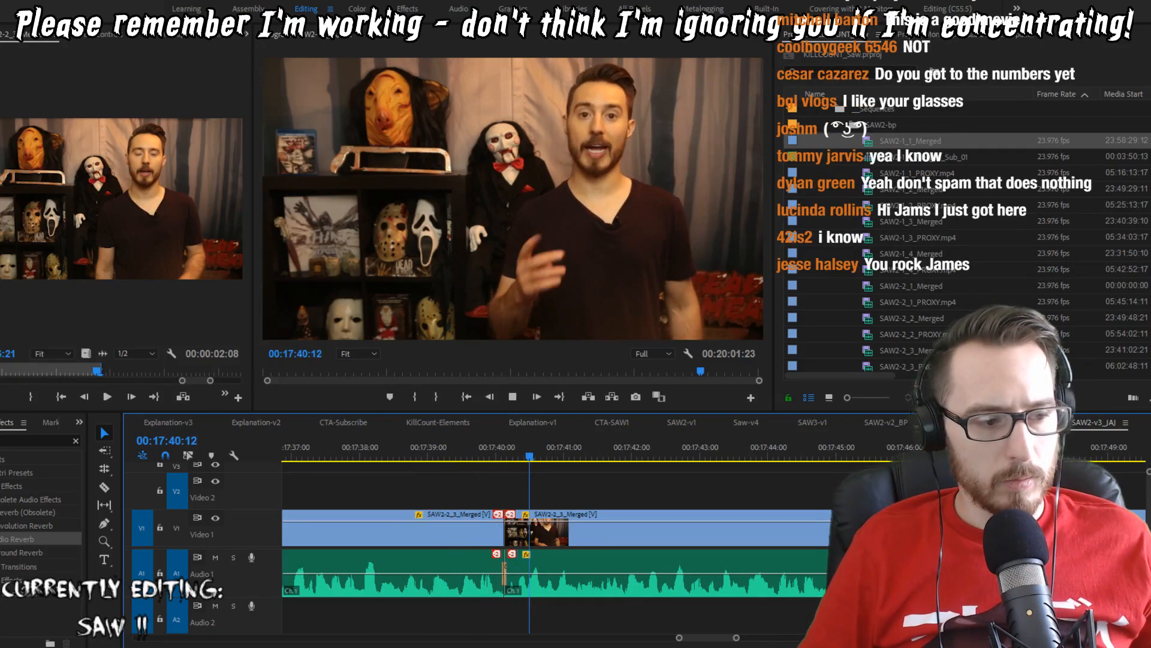
Step: Ripple trim single frames off the start of the clip beginning just after 17:40:00, replay the join and play on to 17:43:18
{"action": "key", "text": "Up"}
{"action": "key", "text": "Right"}
{"action": "key", "text": "q"}
{"action": "key", "text": "j"}
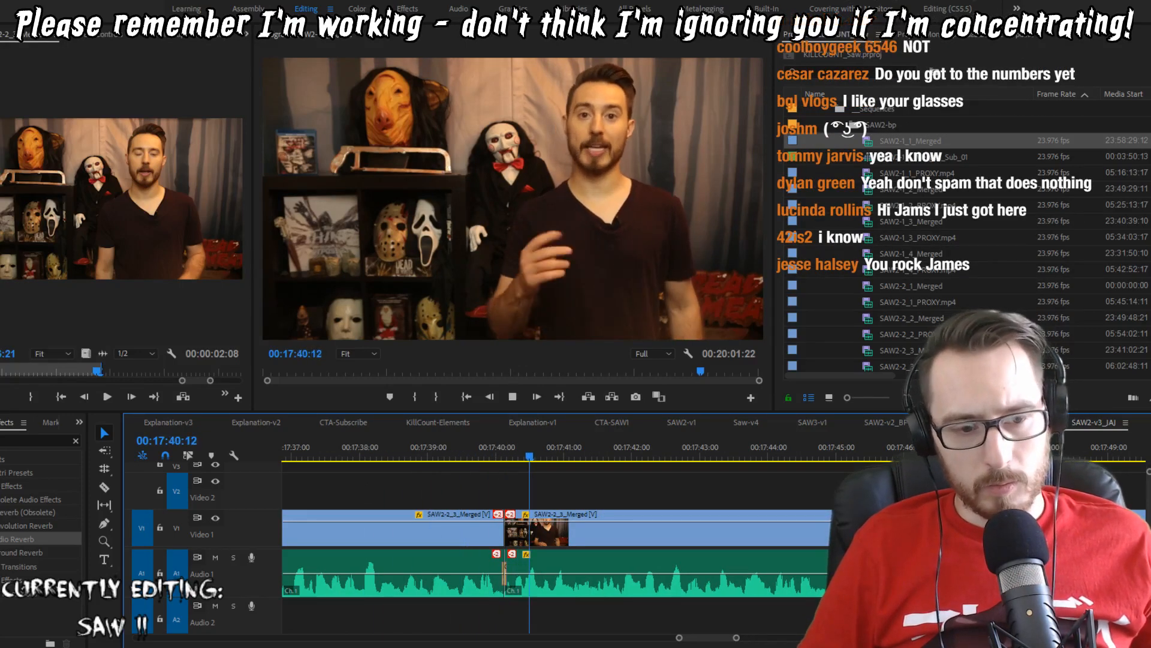
{"action": "key", "text": "Up"}
{"action": "key", "text": "Right"}
{"action": "key", "text": "q"}
{"action": "key", "text": "j"}
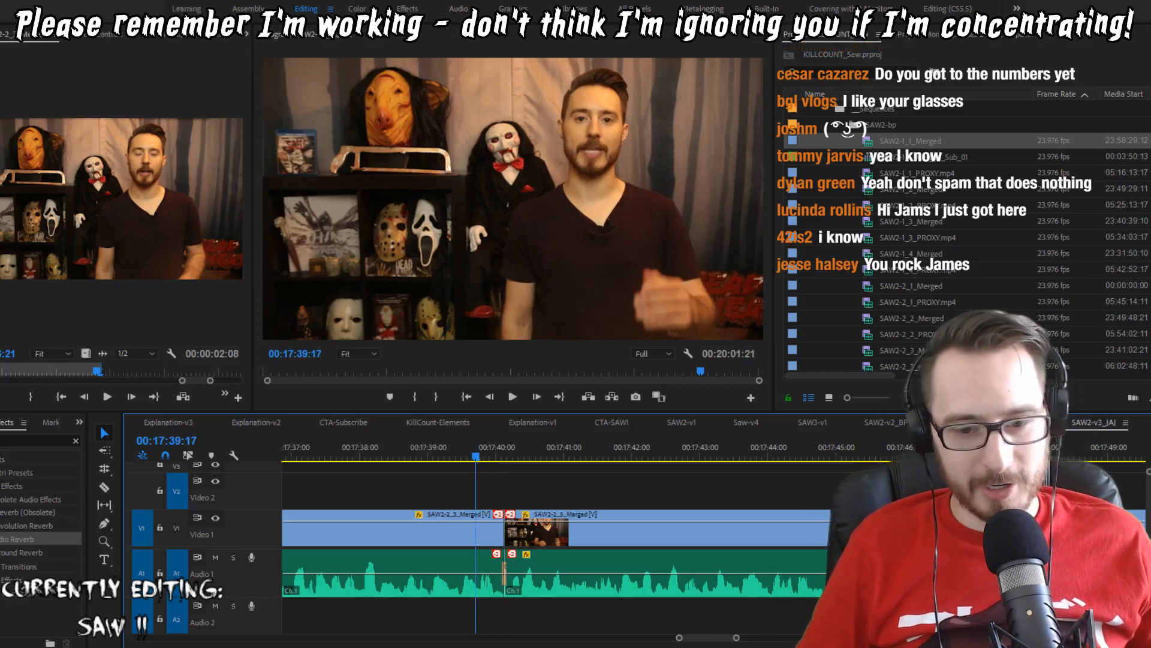
{"action": "key", "text": "l"}
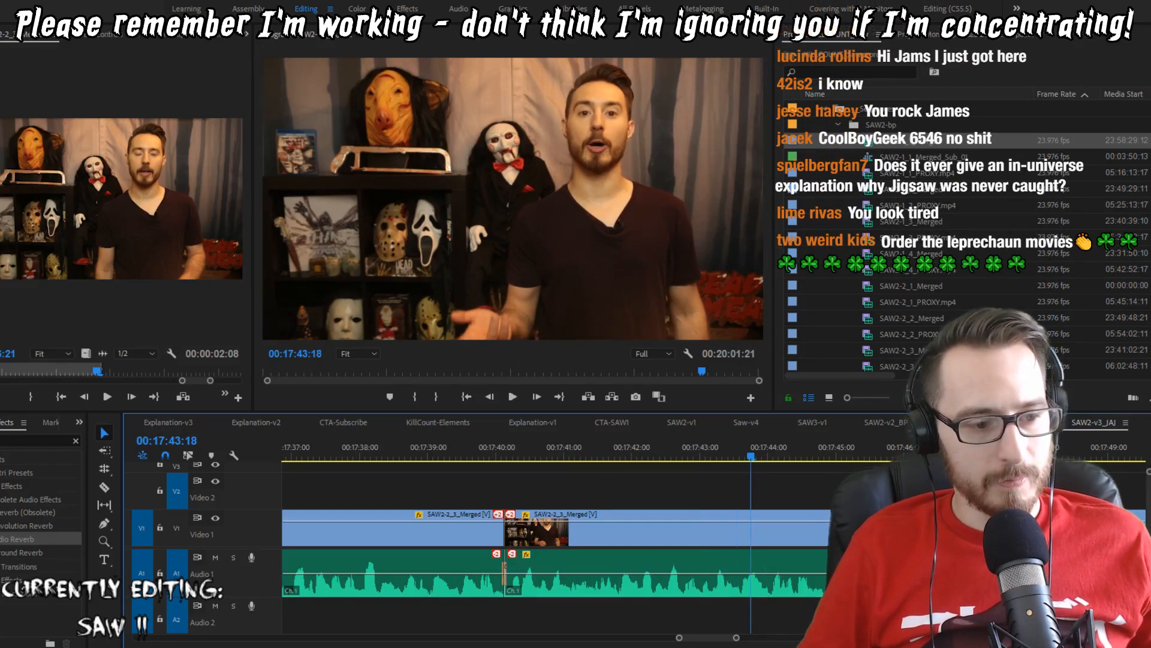
Step: Split the talking-head clip at 17:42:23 and replay the lead-up to the cut
{"action": "key", "text": "shift+Left"}
{"action": "key", "text": "shift+Left"}
{"action": "key", "text": "shift+Left"}
{"action": "key", "text": "shift+Left"}
{"action": "key", "text": "shift+Left"}
{"action": "key", "text": "shift+Left"}
{"action": "key", "text": "shift+Left"}
{"action": "key", "text": "space"}
{"action": "key", "text": "Left"}
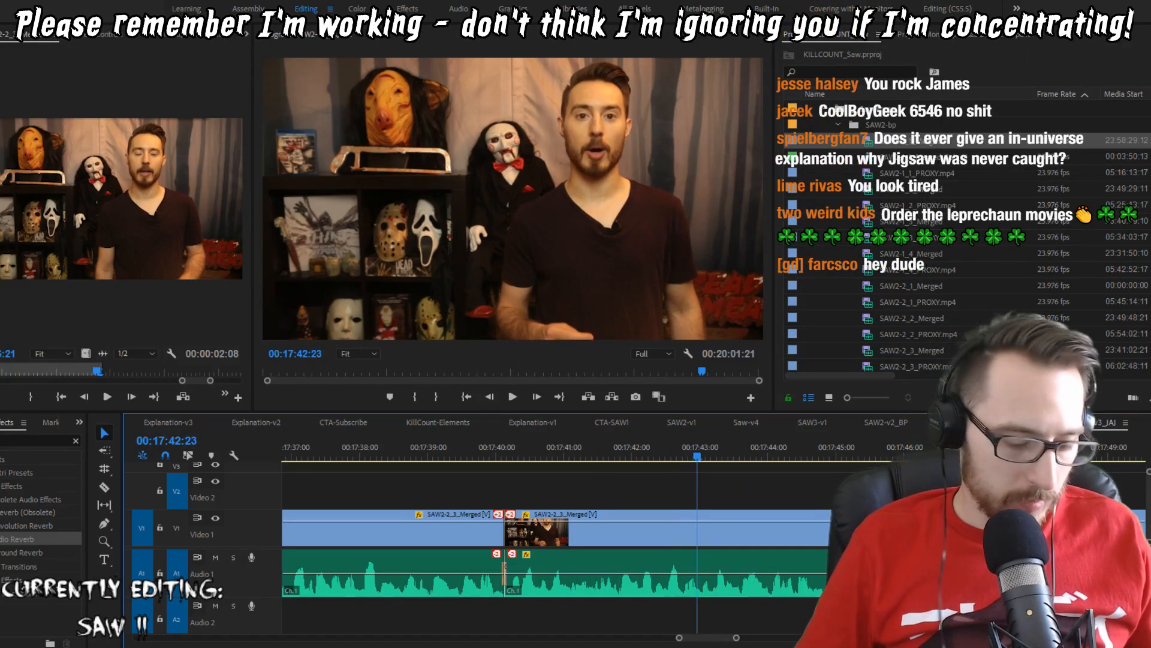
{"action": "key", "text": "ctrl+k"}
{"action": "key", "text": "shift+Left"}
{"action": "key", "text": "shift+Left"}
{"action": "key", "text": "shift+Left"}
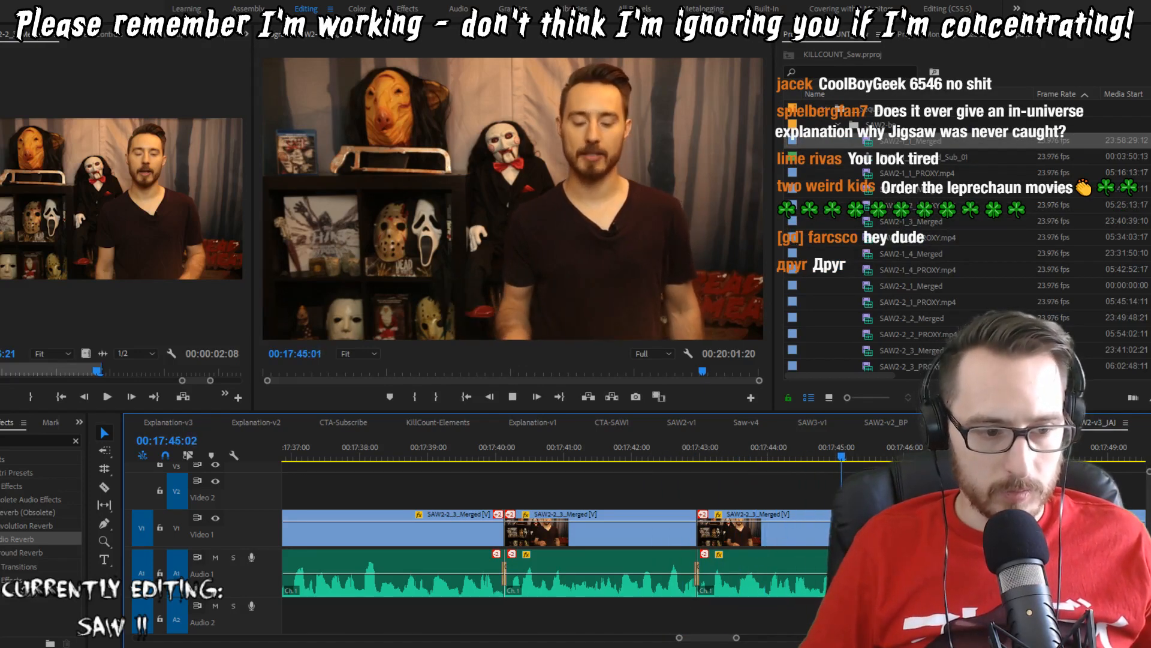
Step: Ripple trim single frames at the join at 17:45:04, replaying the lead-up, and save the project
{"action": "key", "text": "space"}
{"action": "key", "text": "ctrl+Right"}
{"action": "key", "text": "Up"}
{"action": "key", "text": "shift+Left"}
{"action": "key", "text": "space"}
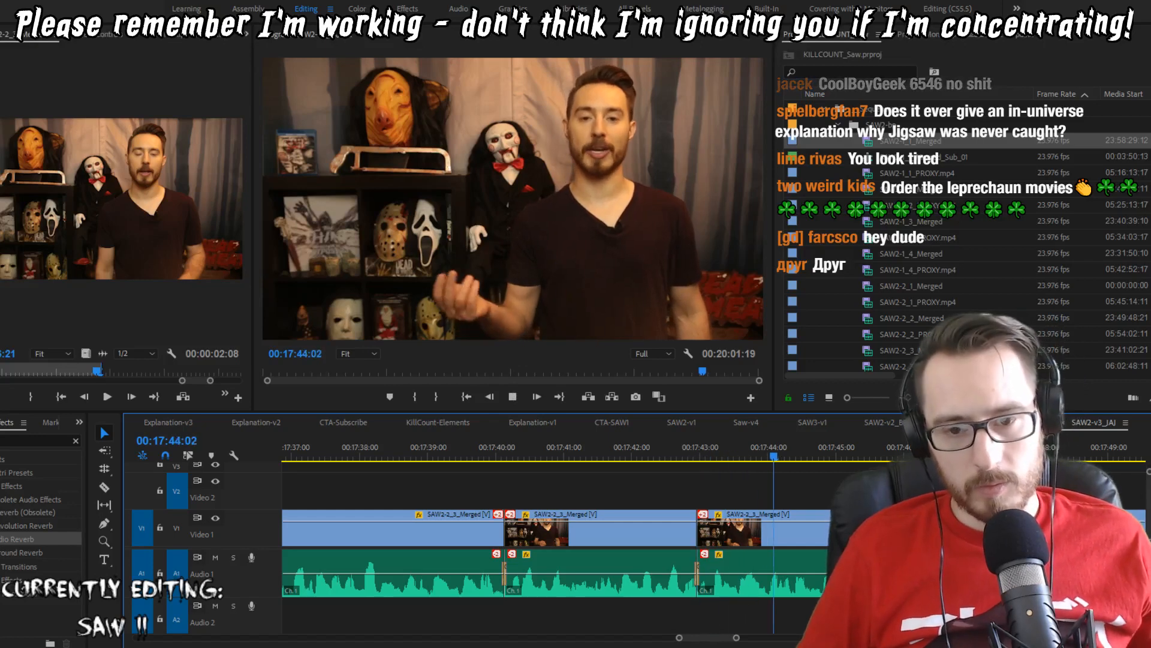
{"action": "key", "text": "space"}
{"action": "scroll", "coordinate": [804, 531], "scroll_direction": "down", "scroll_amount": 5}
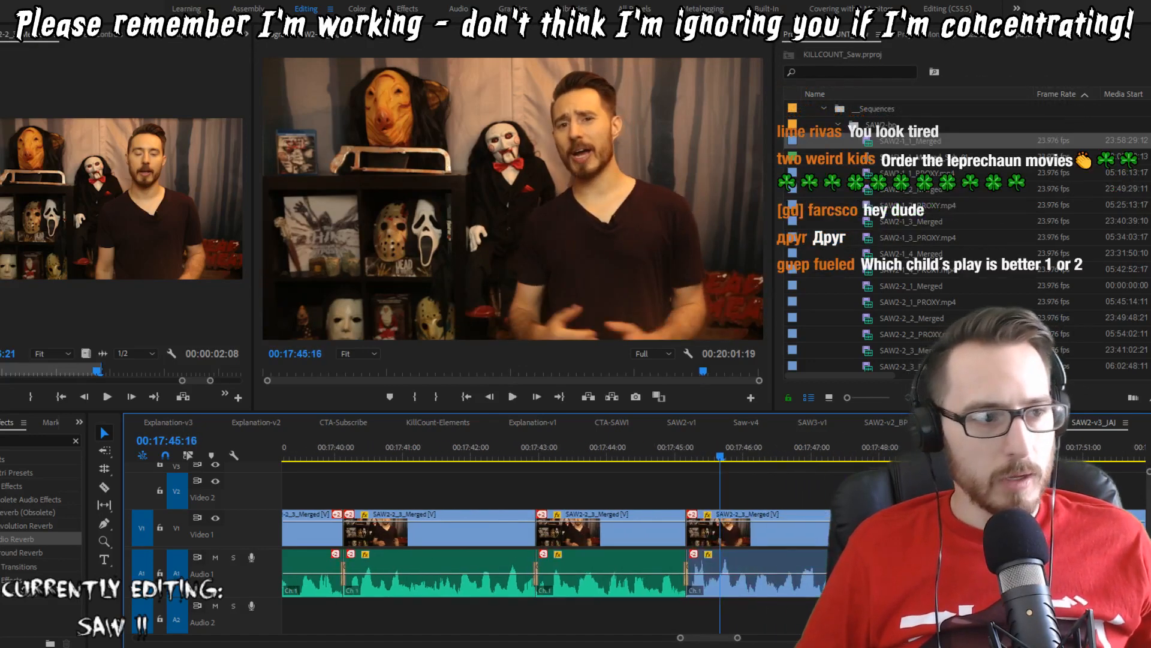
{"action": "key", "text": "Up"}
{"action": "key", "text": "Right"}
{"action": "key", "text": "q"}
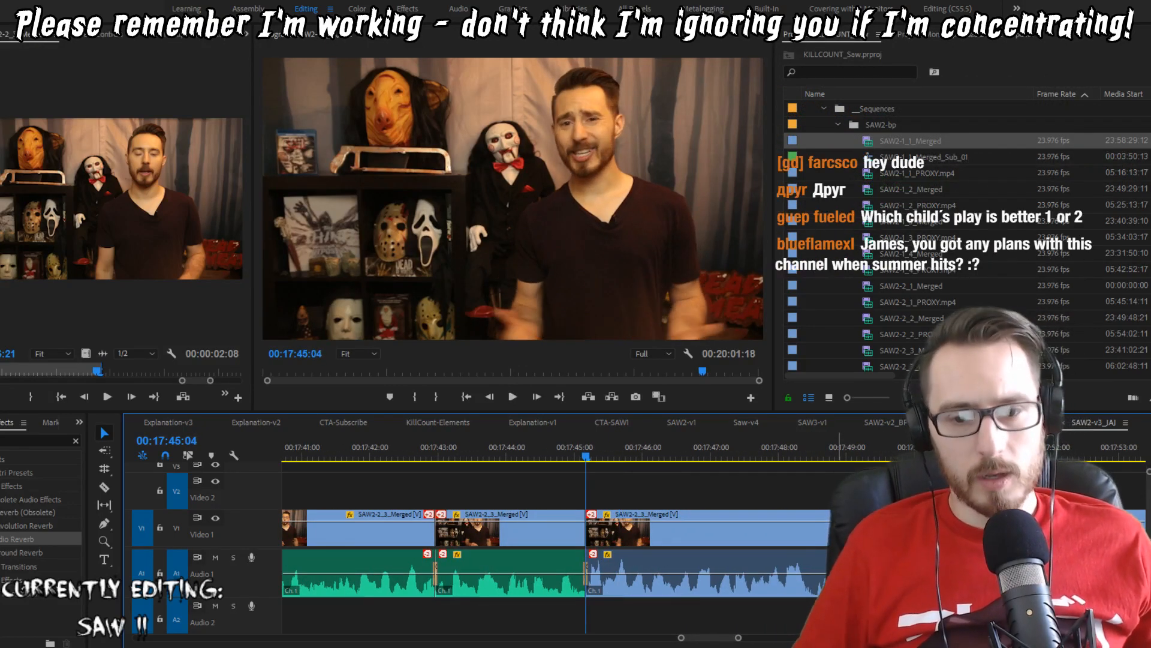
{"action": "key", "text": "ctrl+s"}
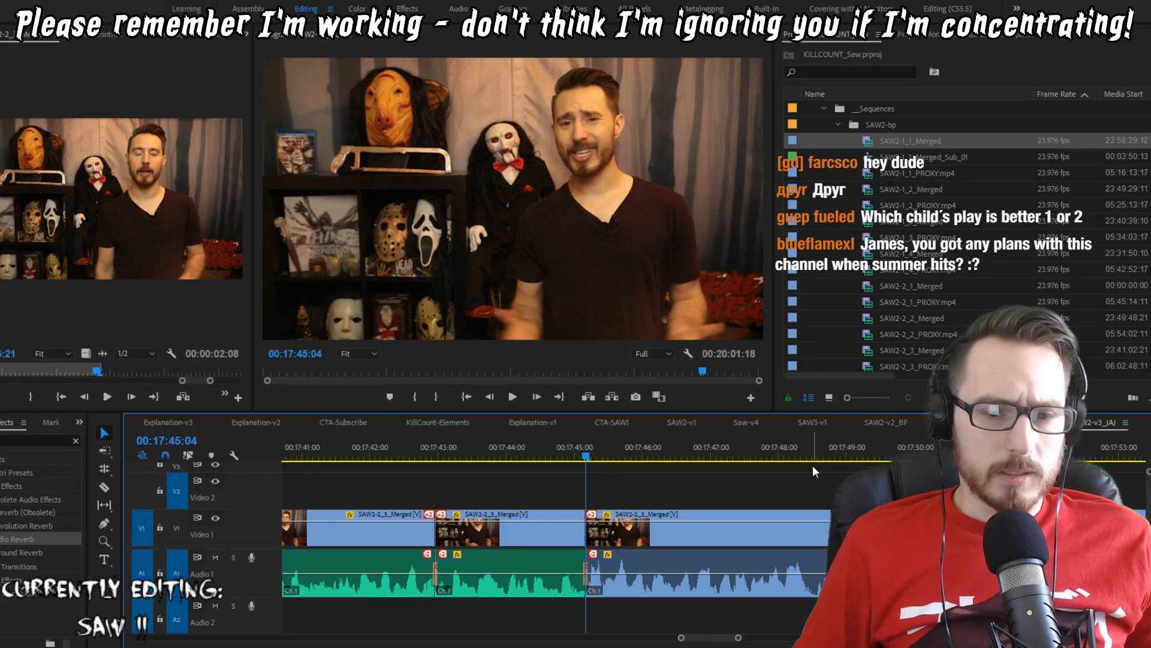
Step: Play the alternate takes from 17:45:04 through 18:19:15, ripple trimming frames at the join at 18:10:21
{"action": "key", "text": "minus"}
{"action": "key", "text": "minus"}
{"action": "key", "text": "minus"}
{"action": "key", "text": "minus"}
{"action": "scroll", "coordinate": [558, 540], "scroll_direction": "down", "scroll_amount": 10}
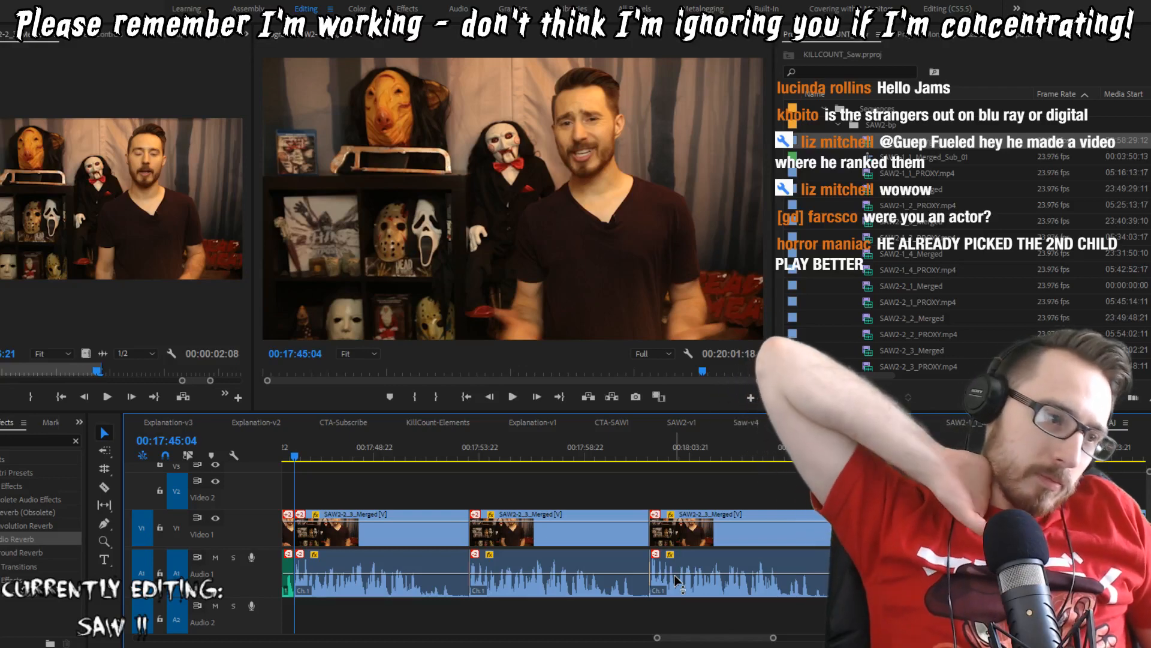
{"action": "key", "text": "space"}
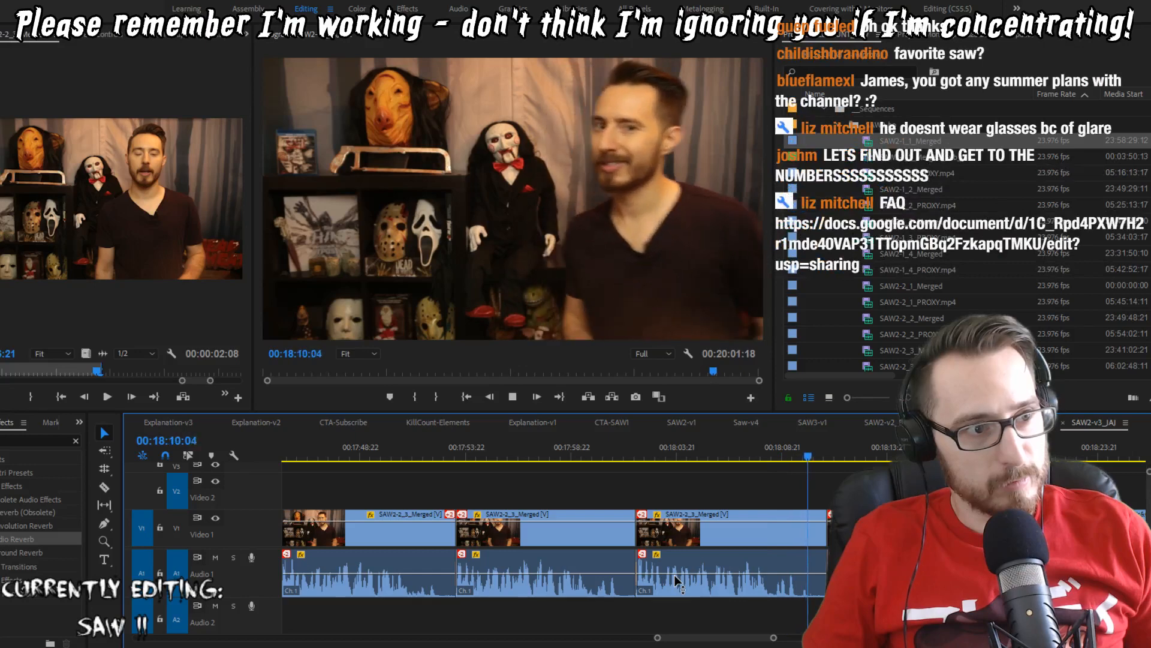
{"action": "key", "text": "space"}
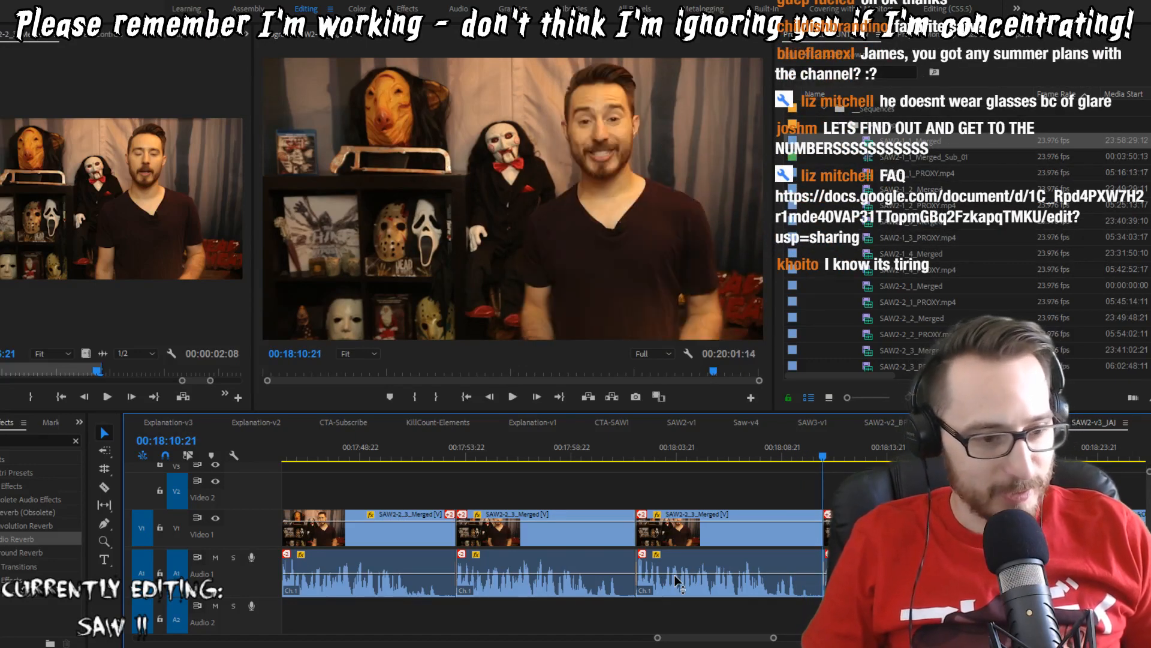
{"action": "key", "text": "space"}
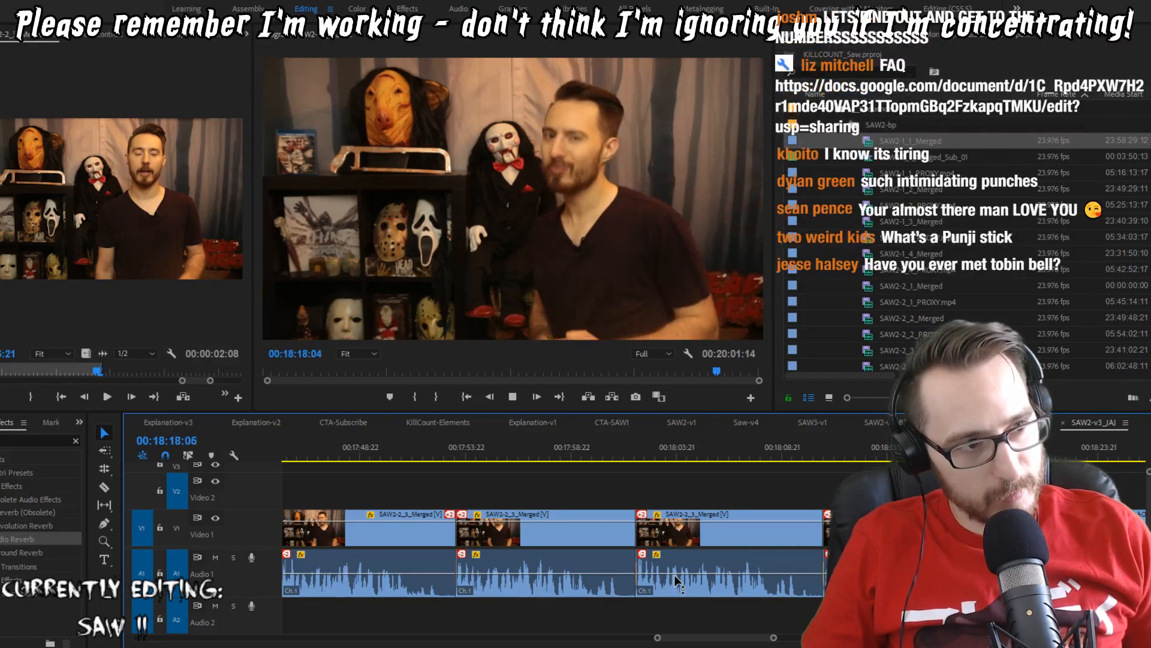
{"action": "key", "text": "space"}
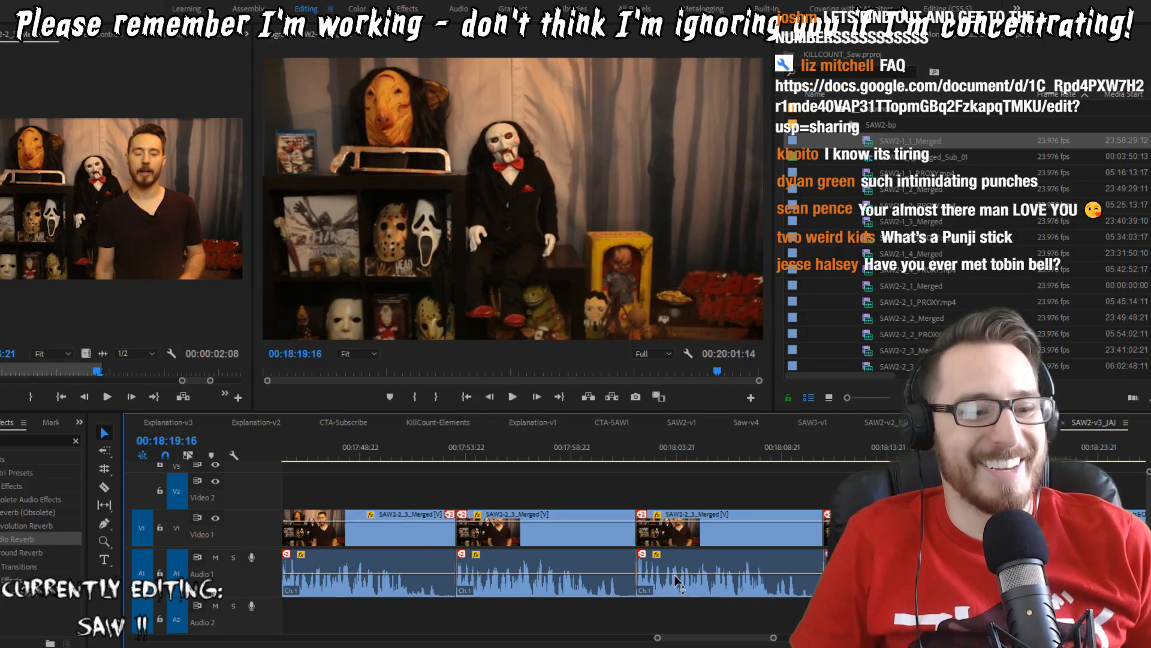
{"action": "key", "text": "Up"}
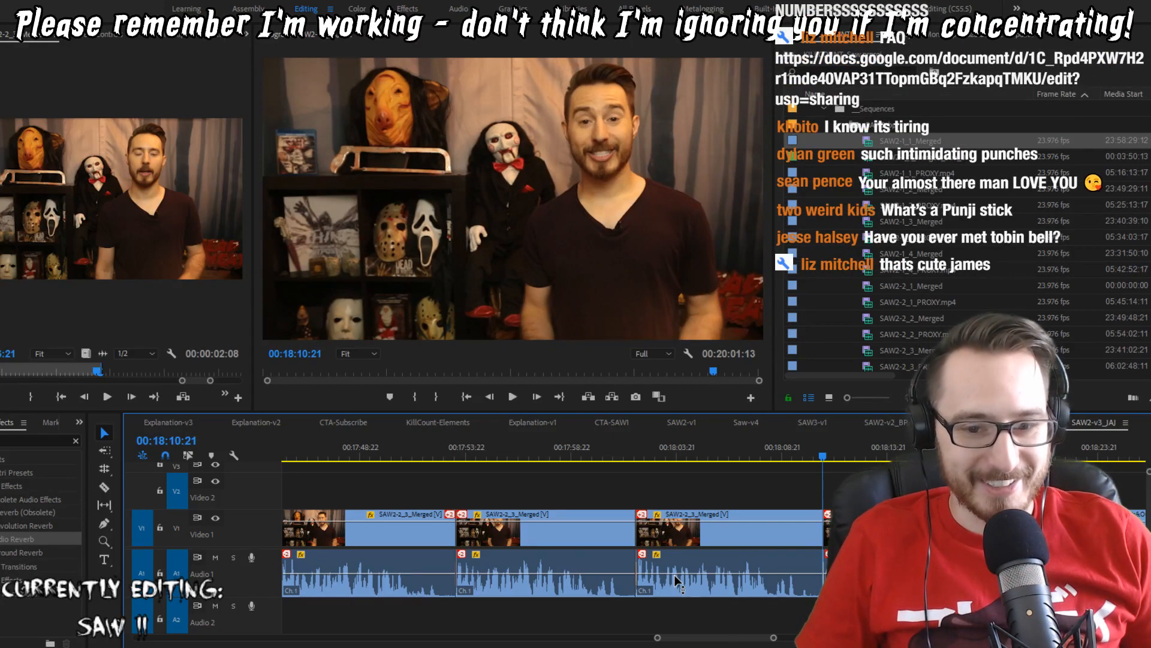
{"action": "key", "text": "space"}
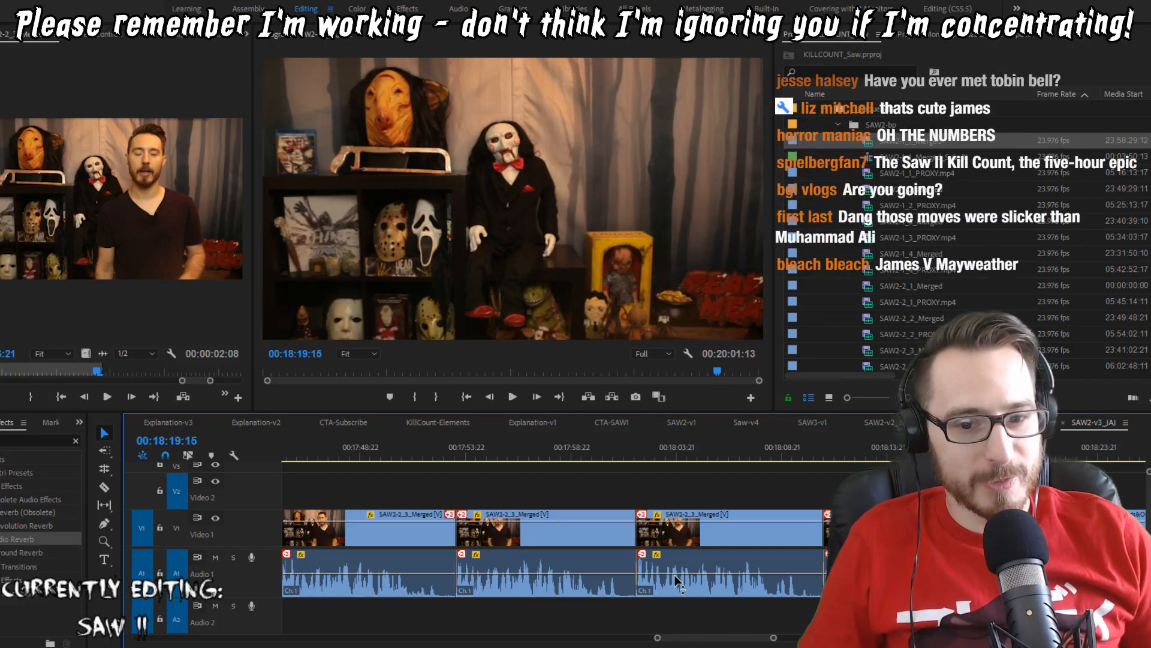
Step: Mark the unwanted takes from 17:45:04 through 18:10:20, extract them and replay the new join
{"action": "key", "text": "Up"}
{"action": "key", "text": "Left"}
{"action": "key", "text": "o"}
{"action": "key", "text": "Up"}
{"action": "key", "text": "Up"}
{"action": "key", "text": "Up"}
{"action": "key", "text": "i"}
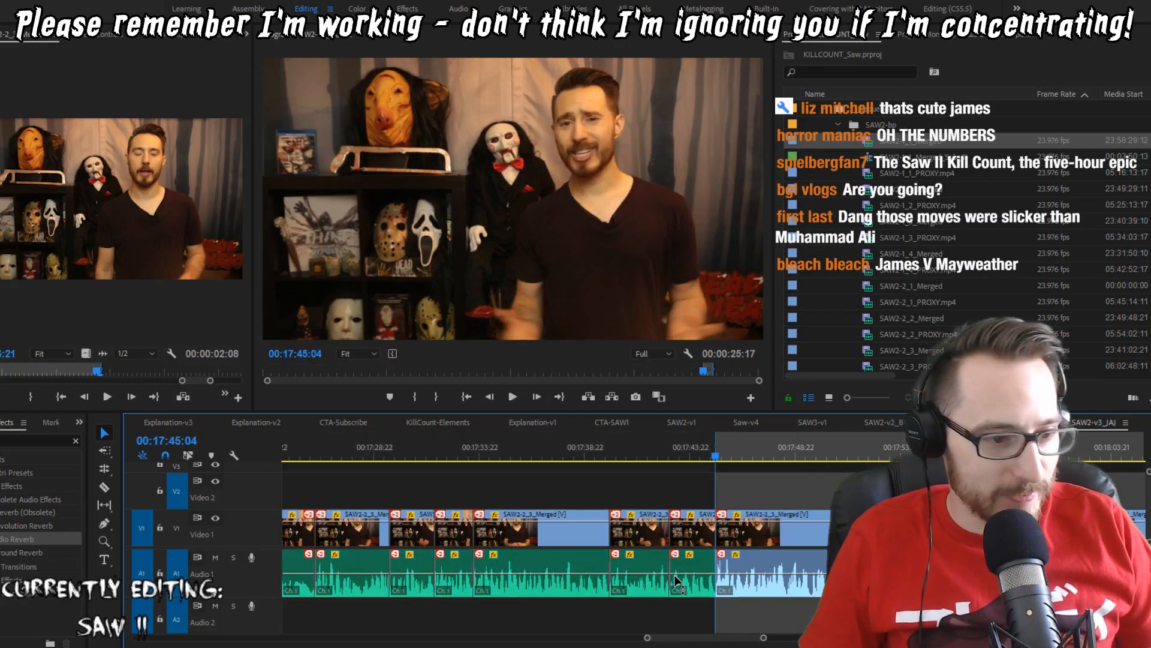
{"action": "key", "text": "apostrophe"}
{"action": "key", "text": "shift+Left"}
{"action": "key", "text": "shift+Left"}
{"action": "key", "text": "shift+Left"}
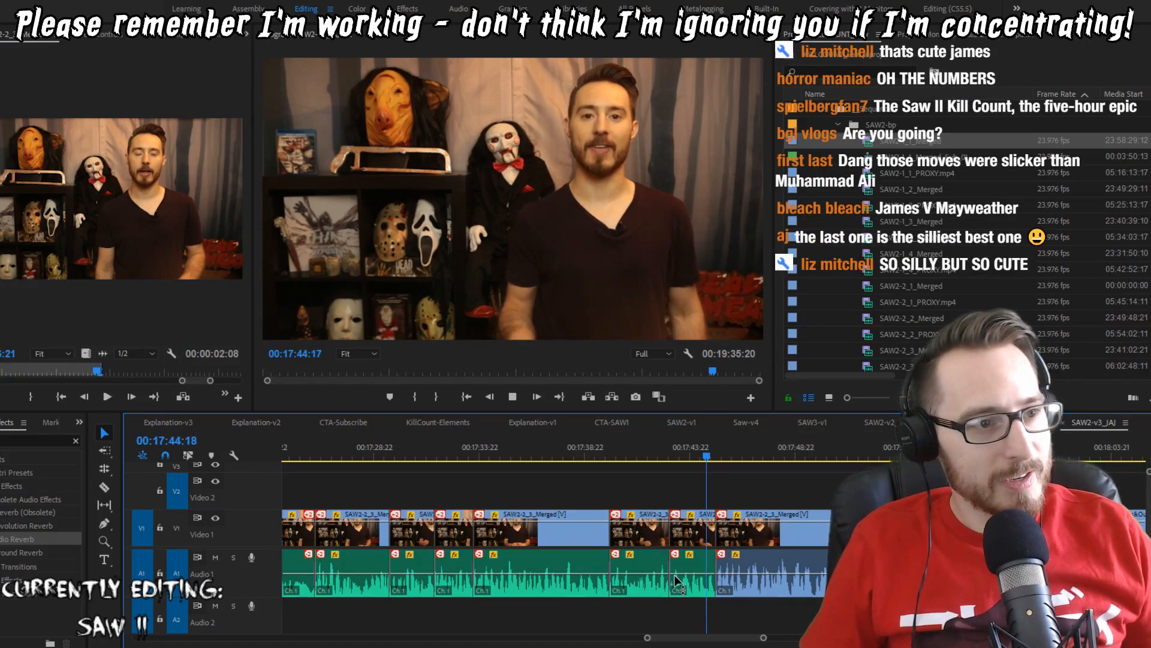
Step: Replay from just before the join at 17:53:23 through 17:57:23, ripple trimming a single frame
{"action": "key", "text": "Down"}
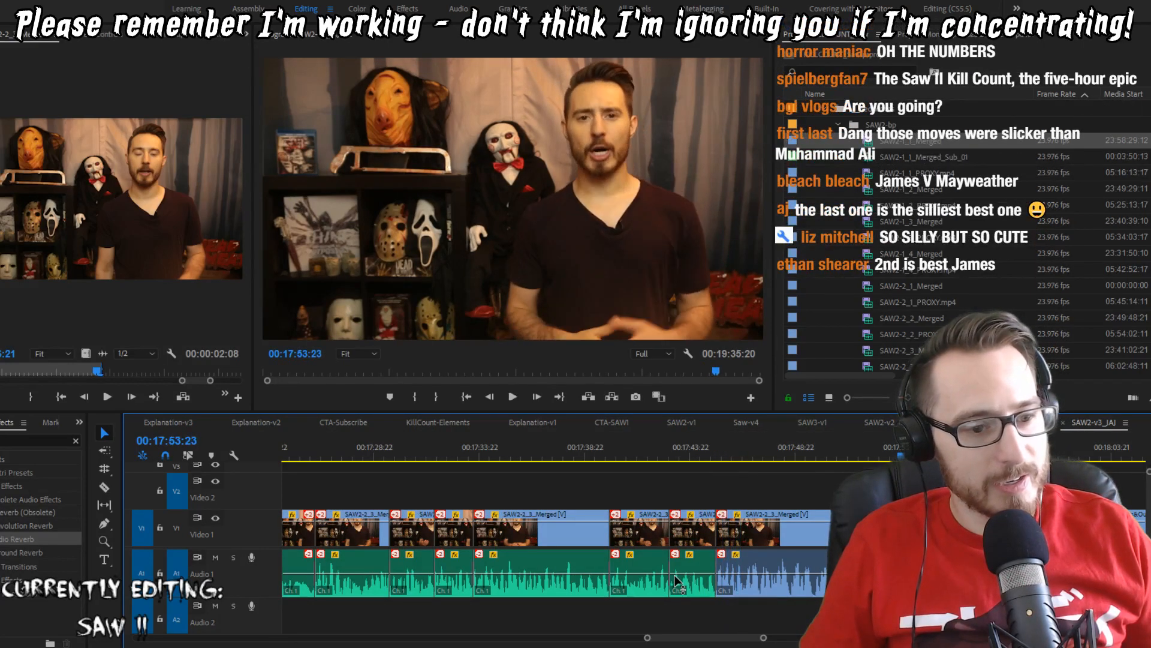
{"action": "key", "text": "shift+Left"}
{"action": "key", "text": "shift+Left"}
{"action": "key", "text": "shift+Left"}
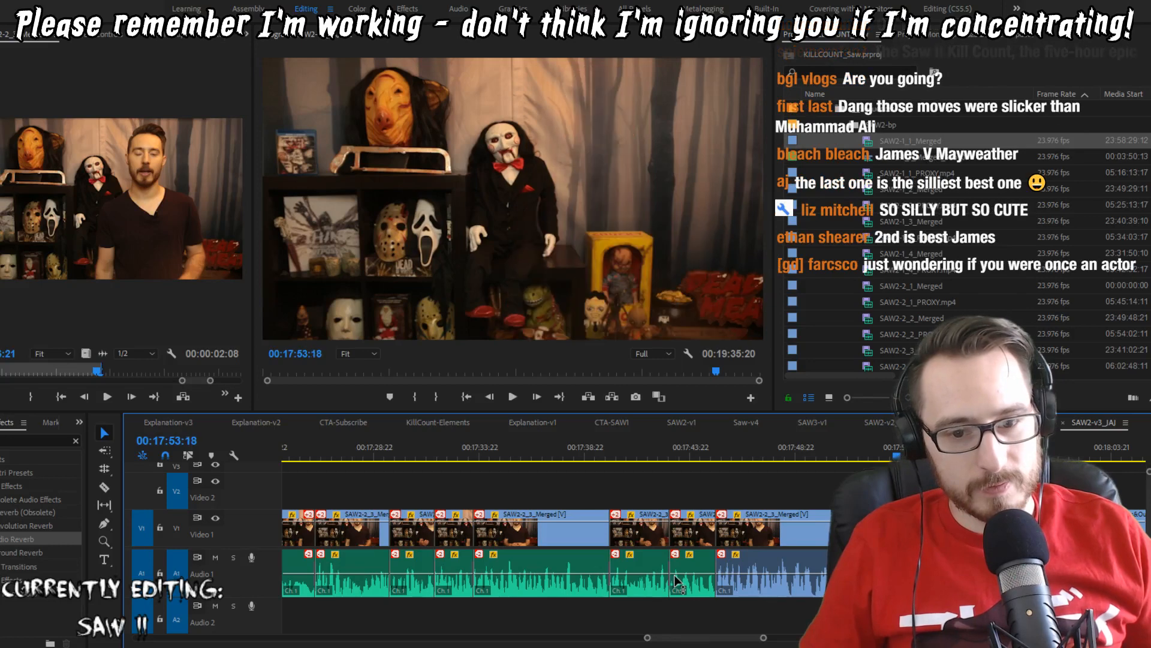
{"action": "key", "text": "space"}
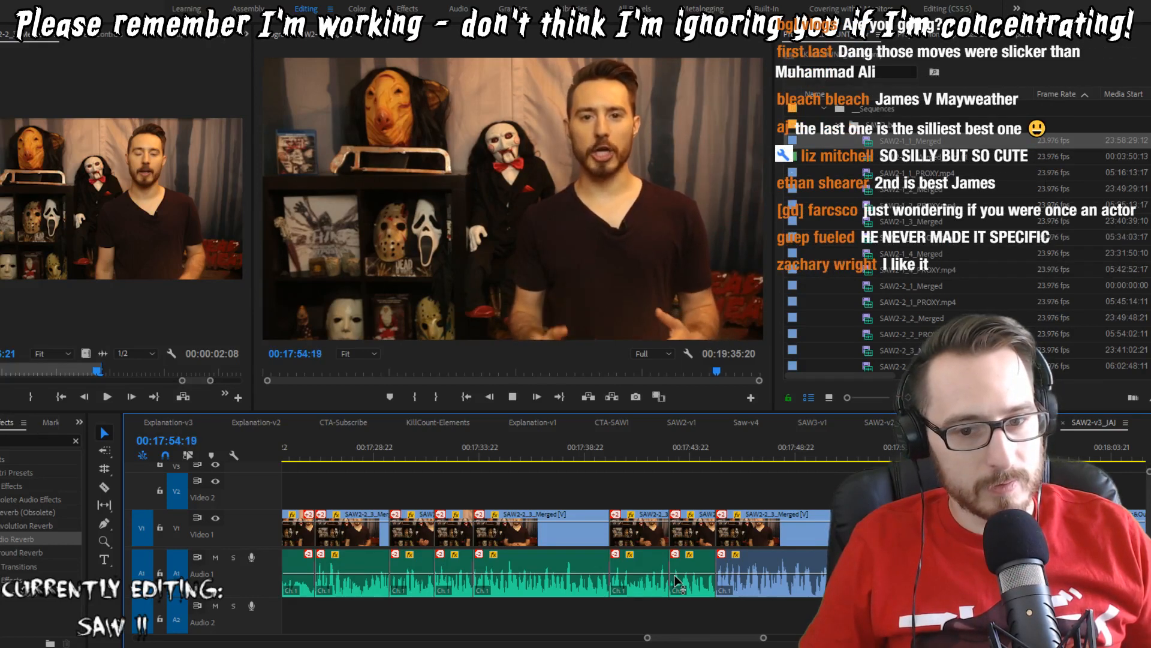
{"action": "key", "text": "space"}
{"action": "key", "text": "space"}
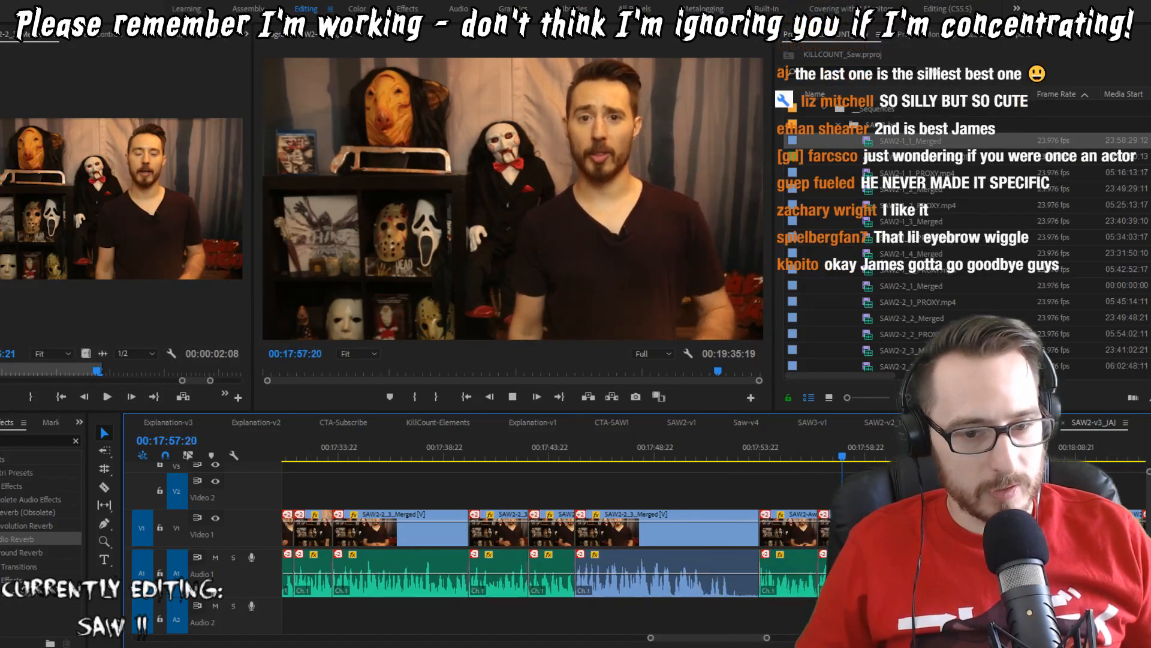
{"action": "key", "text": "space"}
Step: Ripple trim the last frame off the Awards & Outro clip ending near 17:56:15 and replay the lead-up
{"action": "scroll", "coordinate": [834, 539], "scroll_direction": "up", "scroll_amount": 8}
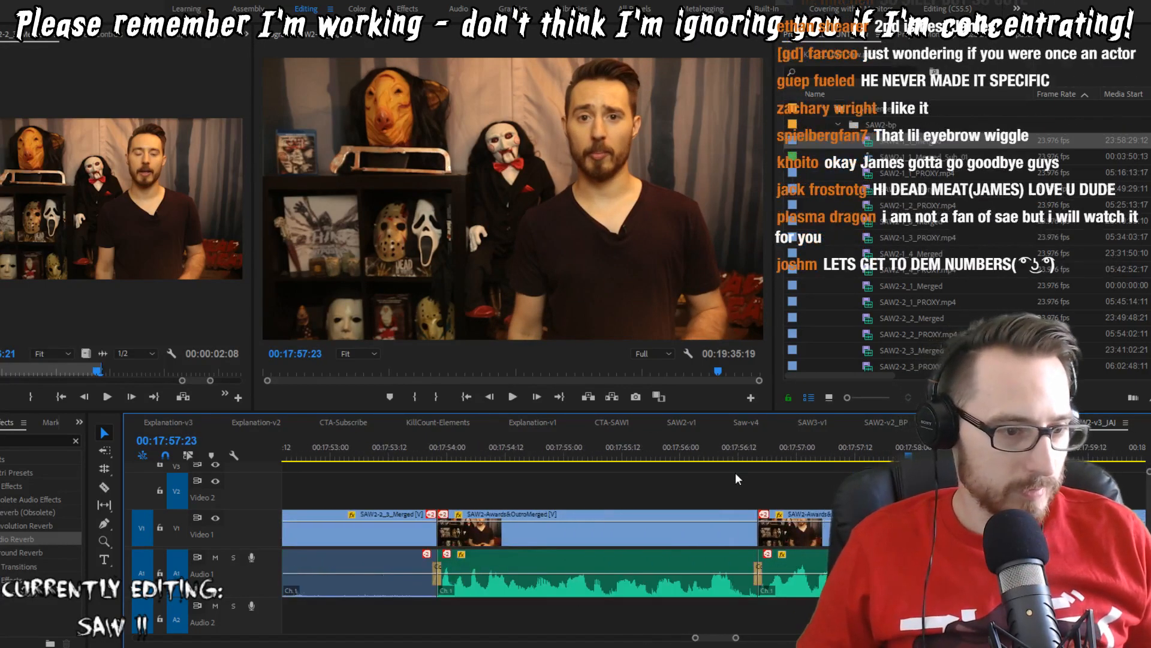
{"action": "key", "text": "Up"}
{"action": "key", "text": "Left"}
{"action": "key", "text": "w"}
{"action": "key", "text": "shift+Left"}
{"action": "key", "text": "shift+Left"}
{"action": "key", "text": "shift+Left"}
{"action": "key", "text": "space"}
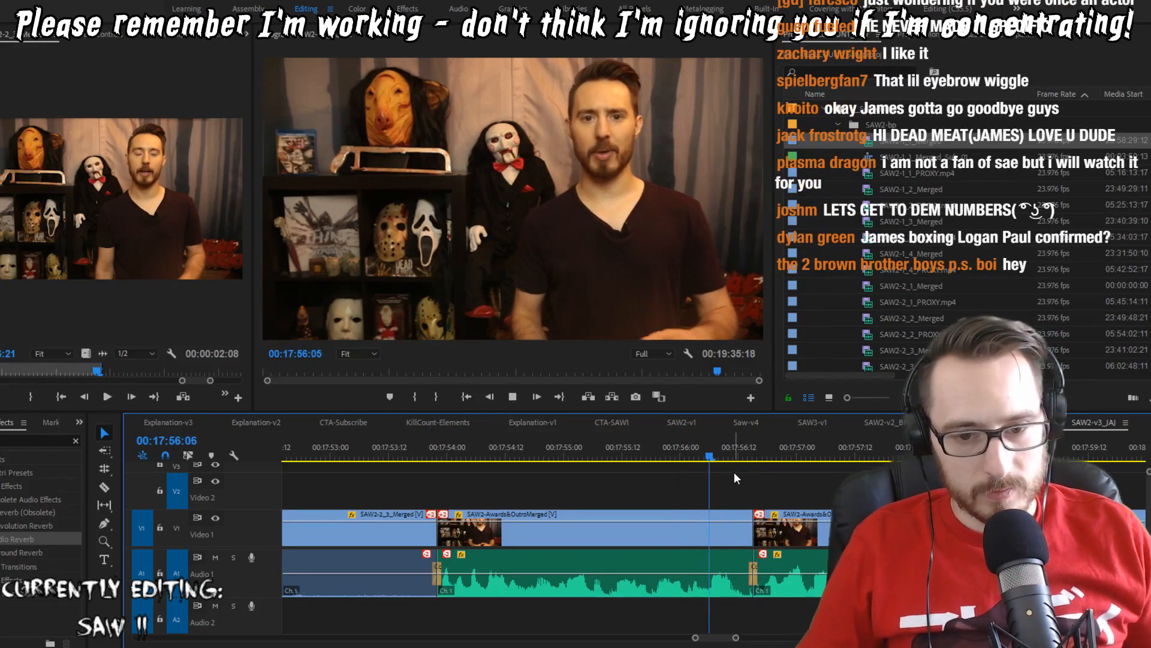
Step: Ripple trim the first frame off the clip starting near 17:56:15, replay the join and play on to 17:59:19
{"action": "key", "text": "space"}
{"action": "key", "text": "Up"}
{"action": "key", "text": "Right"}
{"action": "key", "text": "q"}
{"action": "key", "text": "shift+Left"}
{"action": "key", "text": "shift+Left"}
{"action": "key", "text": "shift+Left"}
{"action": "key", "text": "shift+Left"}
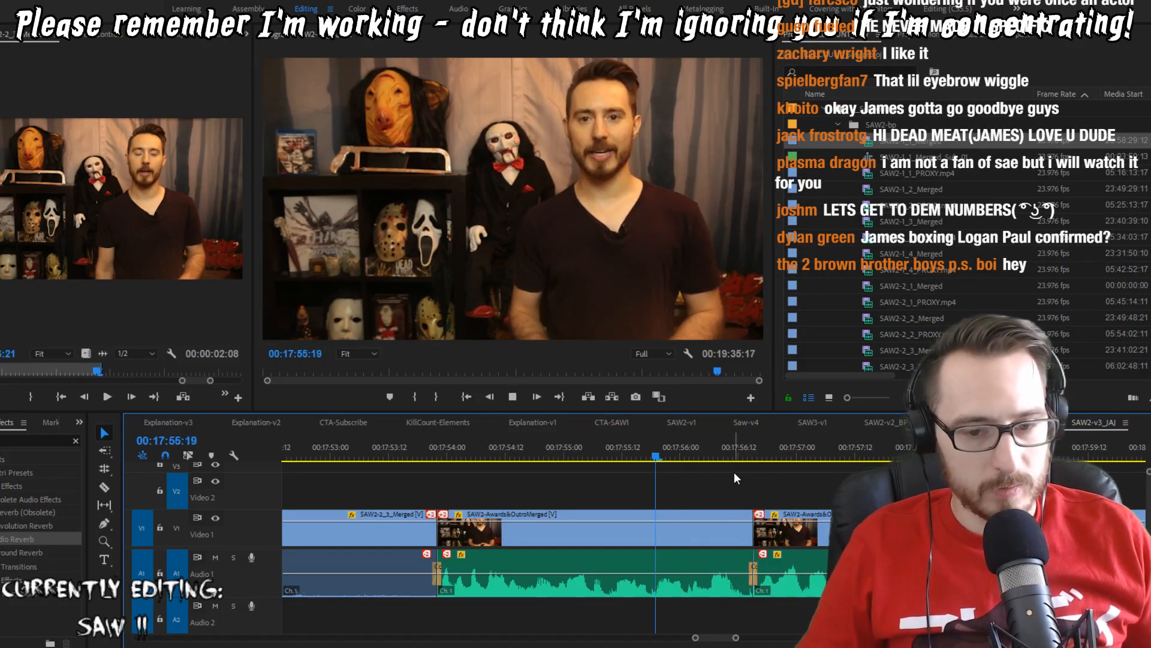
{"action": "key", "text": "space"}
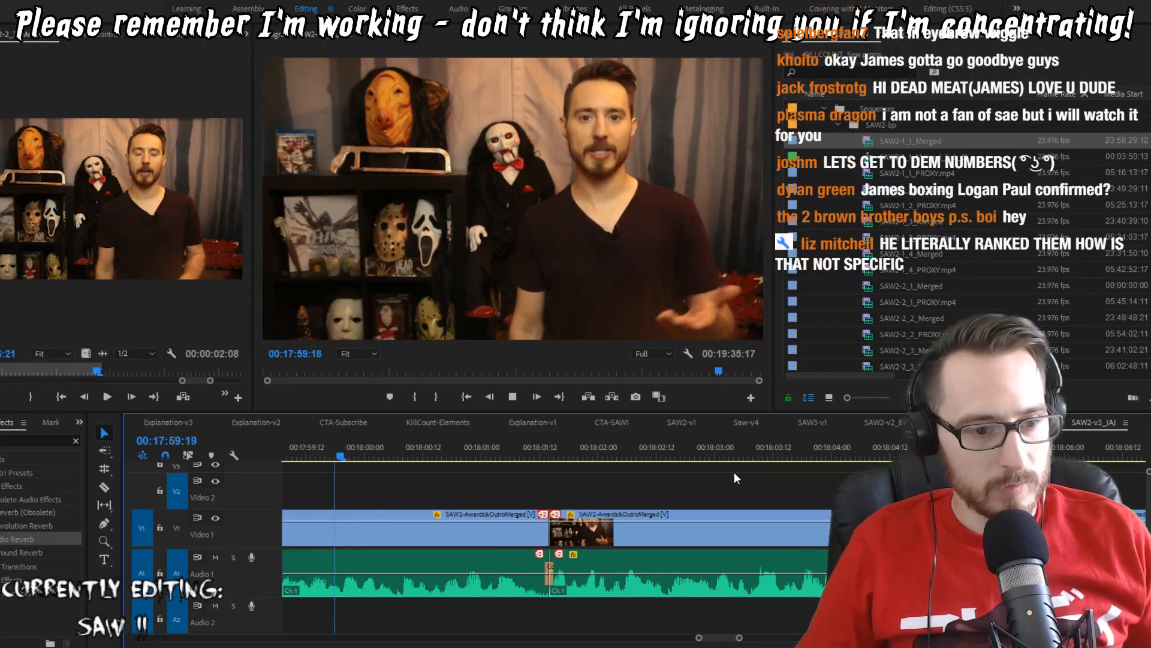
Step: Ripple trim a single frame at the join near 18:01:13 and replay across it
{"action": "key", "text": "space"}
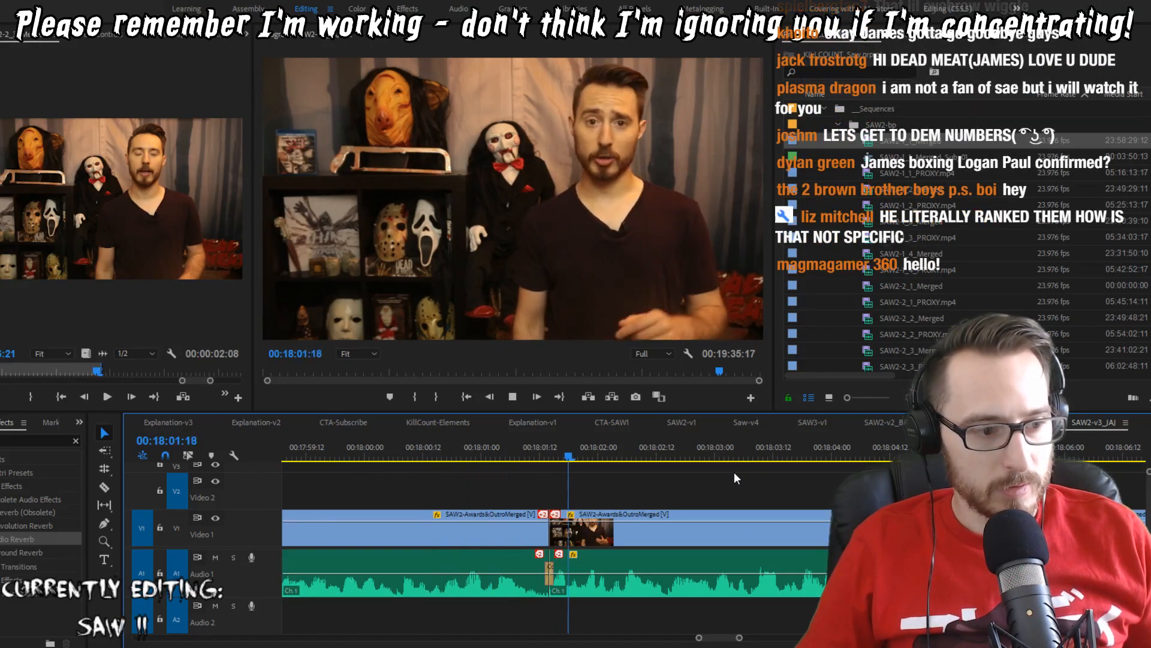
{"action": "key", "text": "shift+Left"}
{"action": "key", "text": "shift+Left"}
{"action": "key", "text": "space"}
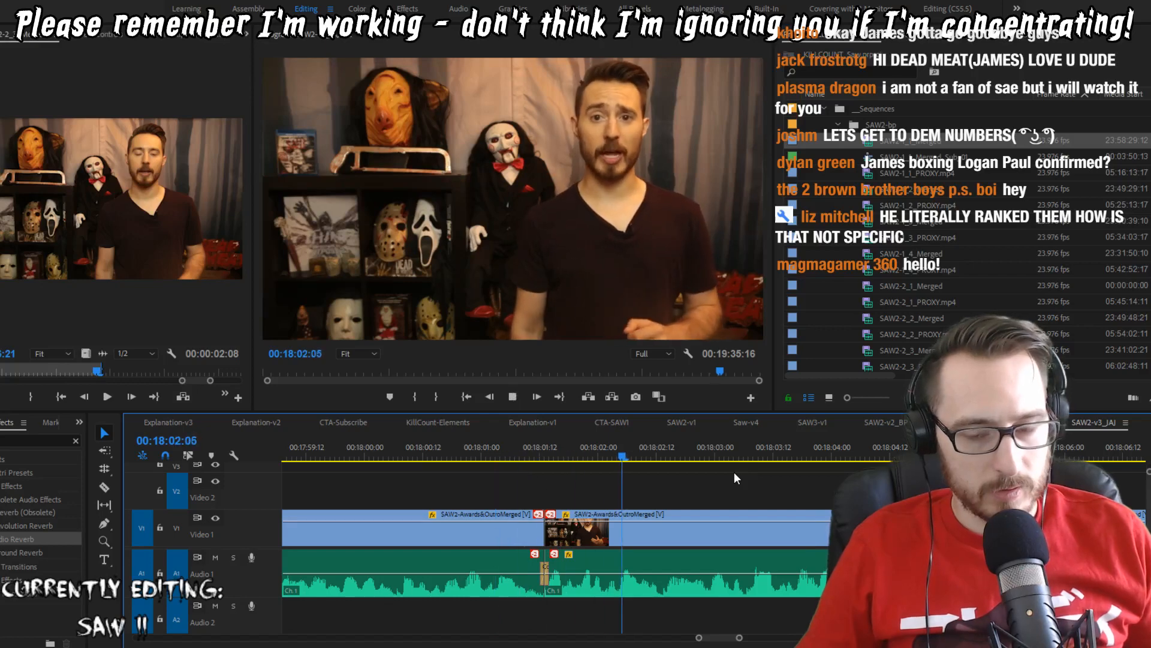
Step: Add volume keyframes with the Pen tool to ramp up the audio before the join near 18:01:13, and replay from 18:00:20
{"action": "key", "text": "p"}
{"action": "left_click", "coordinate": [483, 579]}
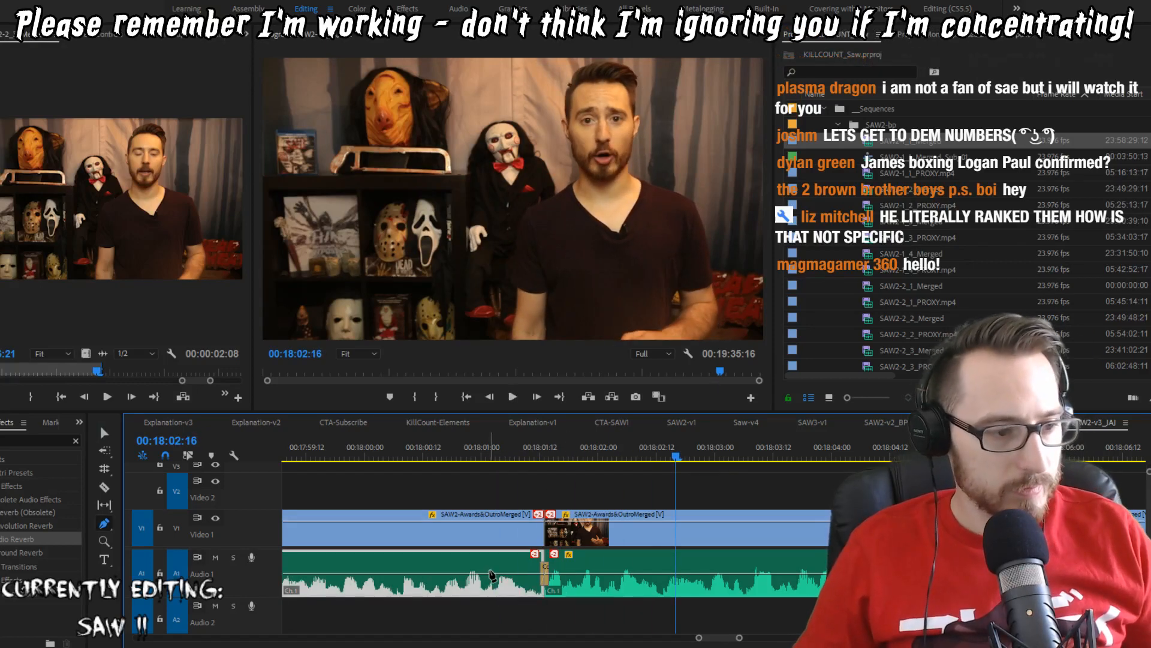
{"action": "left_click_drag", "start_coordinate": [540, 574], "coordinate": [541, 469]}
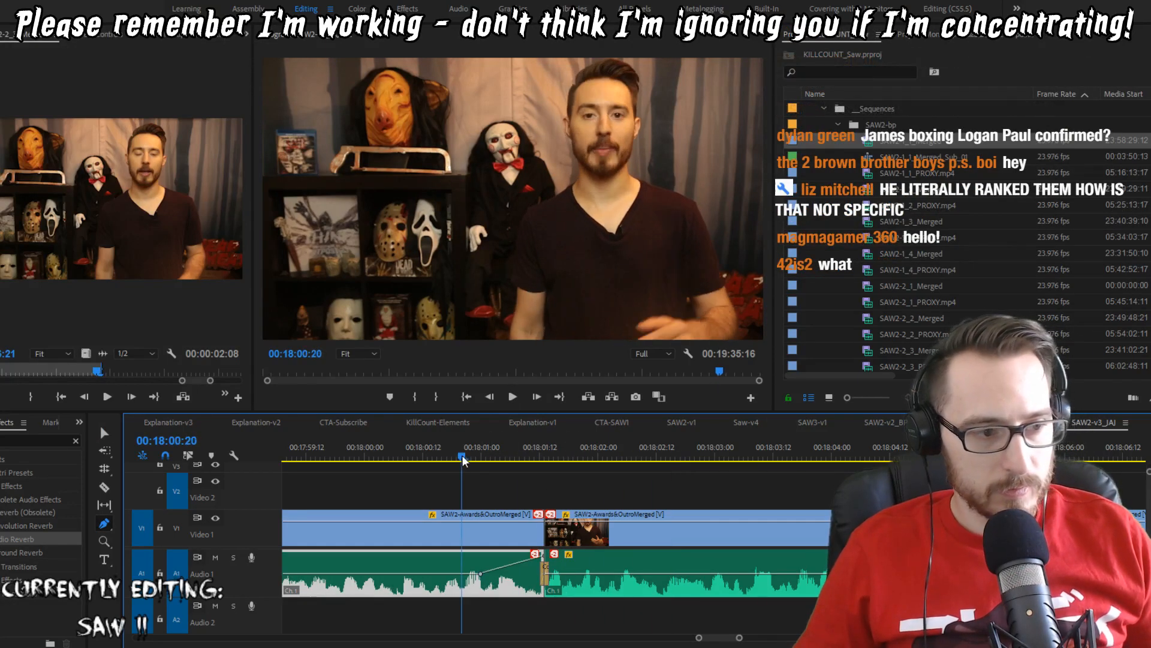
{"action": "key", "text": "space"}
{"action": "key", "text": "v"}
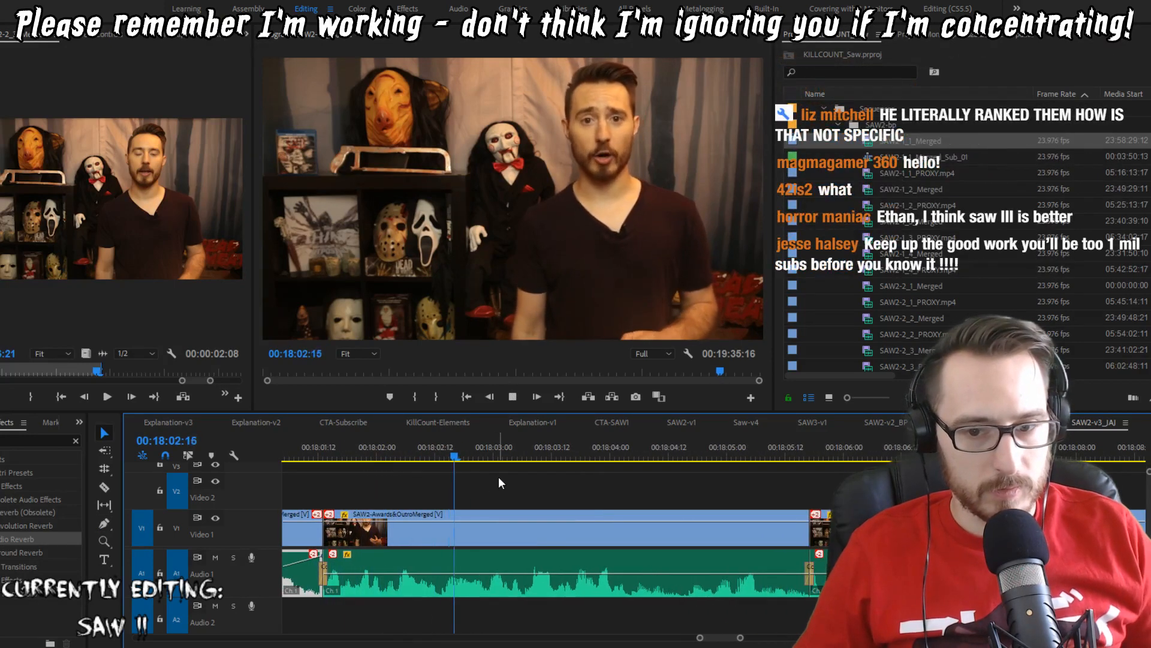
Step: Stop playback and split the Awards & Outro clip at 18:04:14
{"action": "key", "text": "space"}
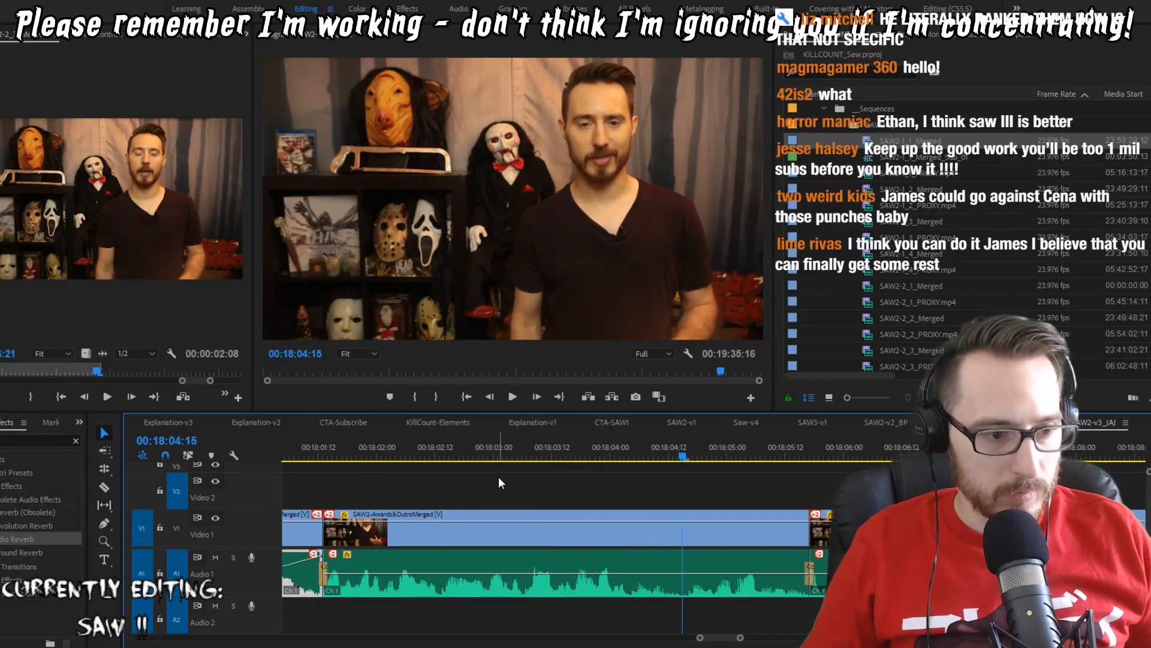
{"action": "key", "text": "Left"}
{"action": "key", "text": "ctrl+k"}
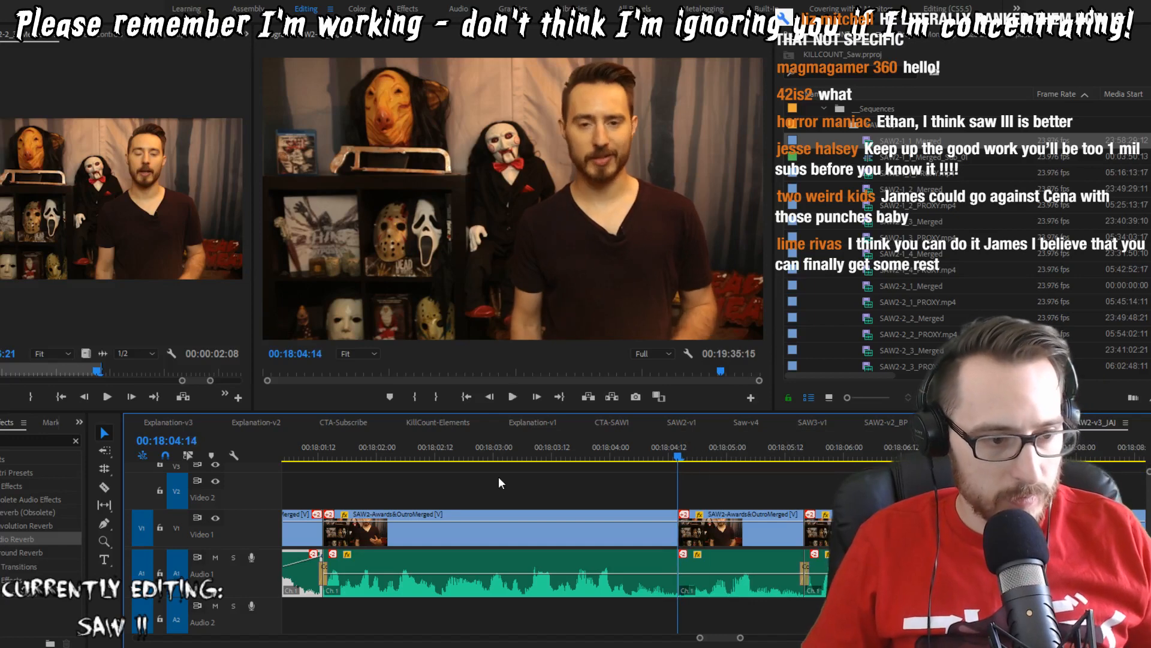
Step: Apply the default audio transition at the 18:04:14 cut and add a Pen tool keyframe before it to ramp the volume up, then replay
{"action": "key", "text": "ctrl+shift+a"}
{"action": "key", "text": "ctrl+shift+d"}
{"action": "key", "text": "shift+Left"}
{"action": "key", "text": "shift+Left"}
{"action": "key", "text": "p"}
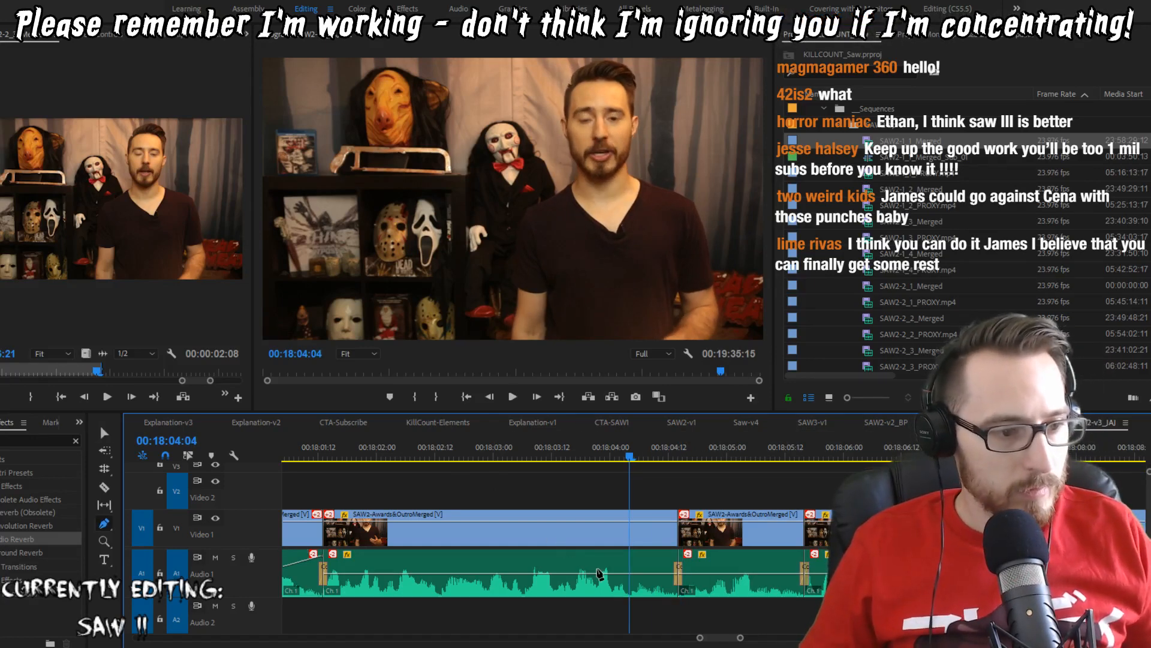
{"action": "left_click", "coordinate": [600, 574]}
{"action": "key", "text": "space"}
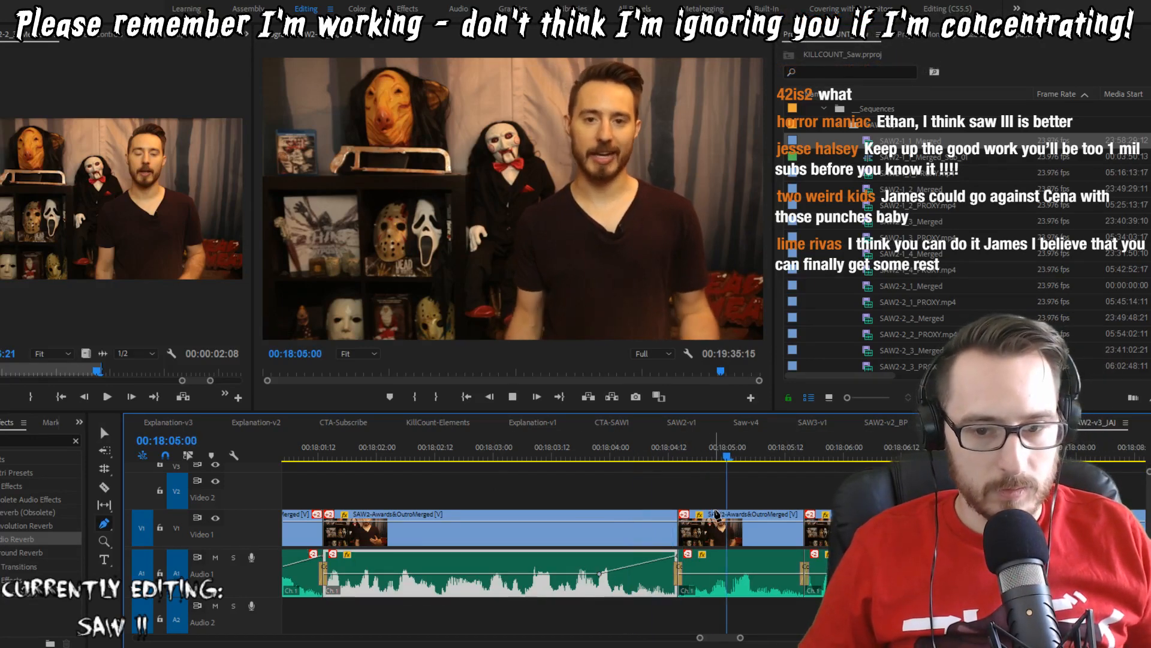
Step: Ripple trim the first frame off the clip starting at 18:04:14 and replay across the join to 18:05:15
{"action": "key", "text": "space"}
{"action": "key", "text": "Up"}
{"action": "key", "text": "Right"}
{"action": "key", "text": "q"}
{"action": "key", "text": "shift+Left"}
{"action": "key", "text": "shift+Left"}
{"action": "key", "text": "shift+Left"}
{"action": "key", "text": "shift+Left"}
{"action": "key", "text": "space"}
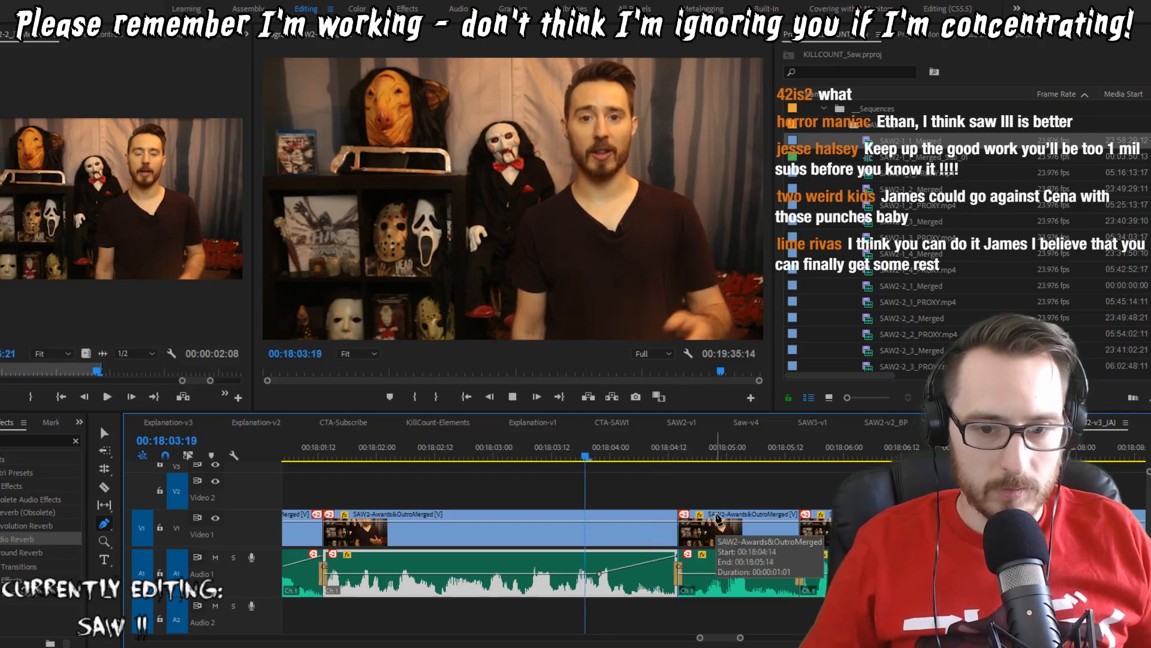
{"action": "key", "text": "space"}
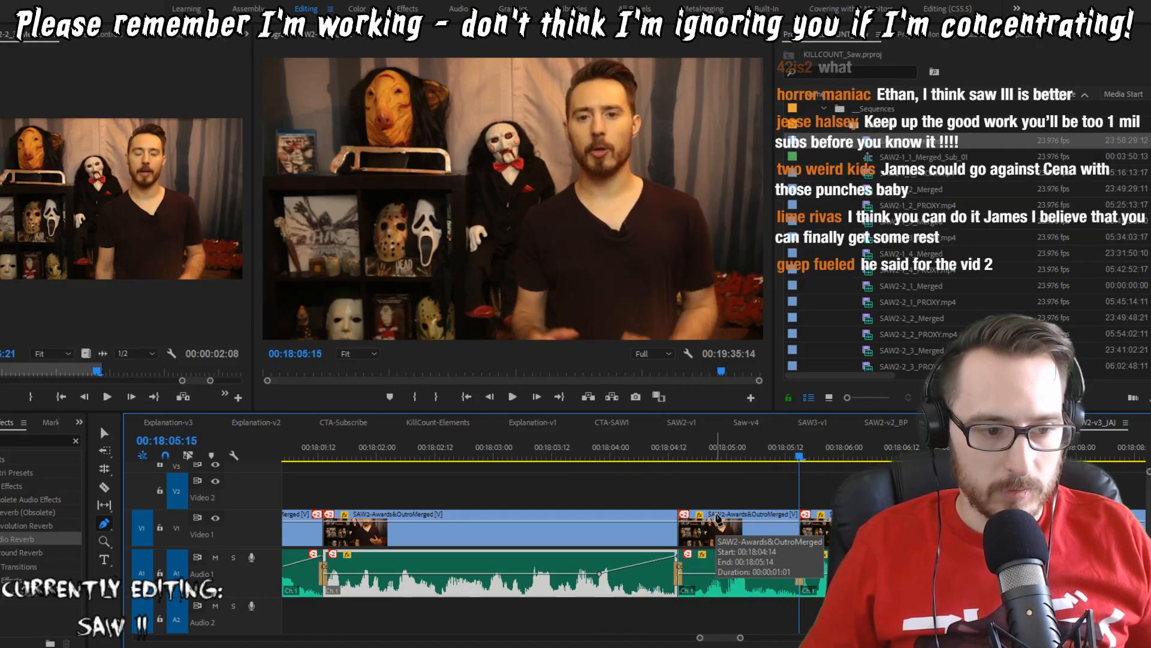
Step: Shape the volume of the short clip starting at 18:04:14 with Pen tool keyframes and play on to 18:09:05
{"action": "key", "text": "Up"}
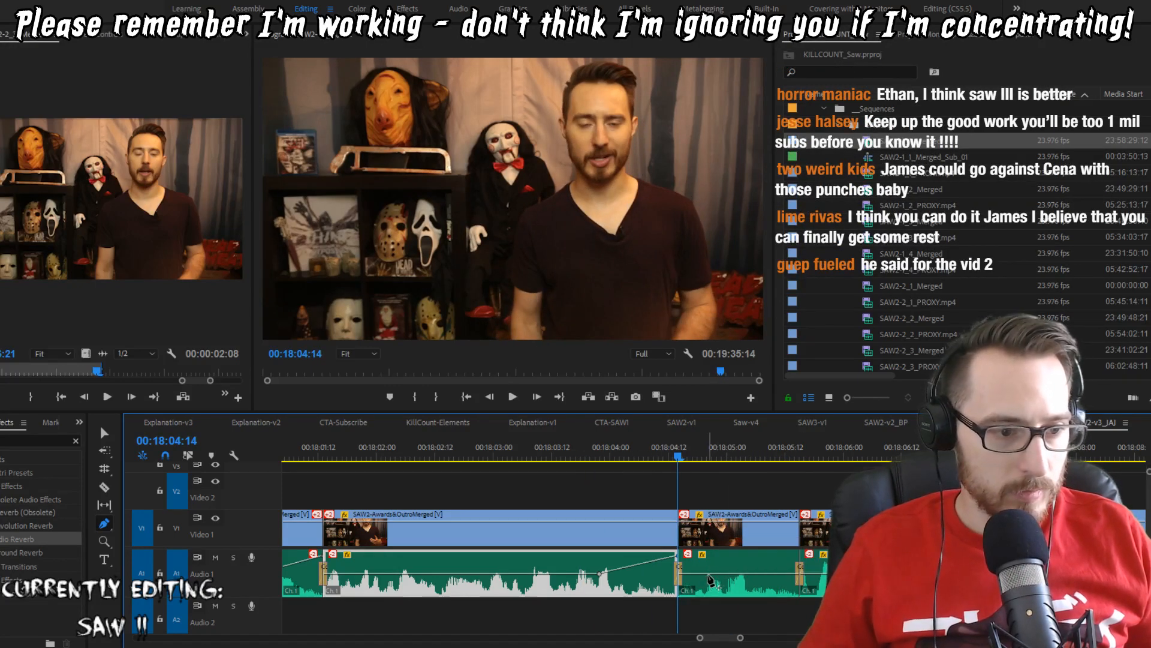
{"action": "left_click_drag", "start_coordinate": [710, 574], "coordinate": [830, 532]}
{"action": "left_click", "coordinate": [745, 565]}
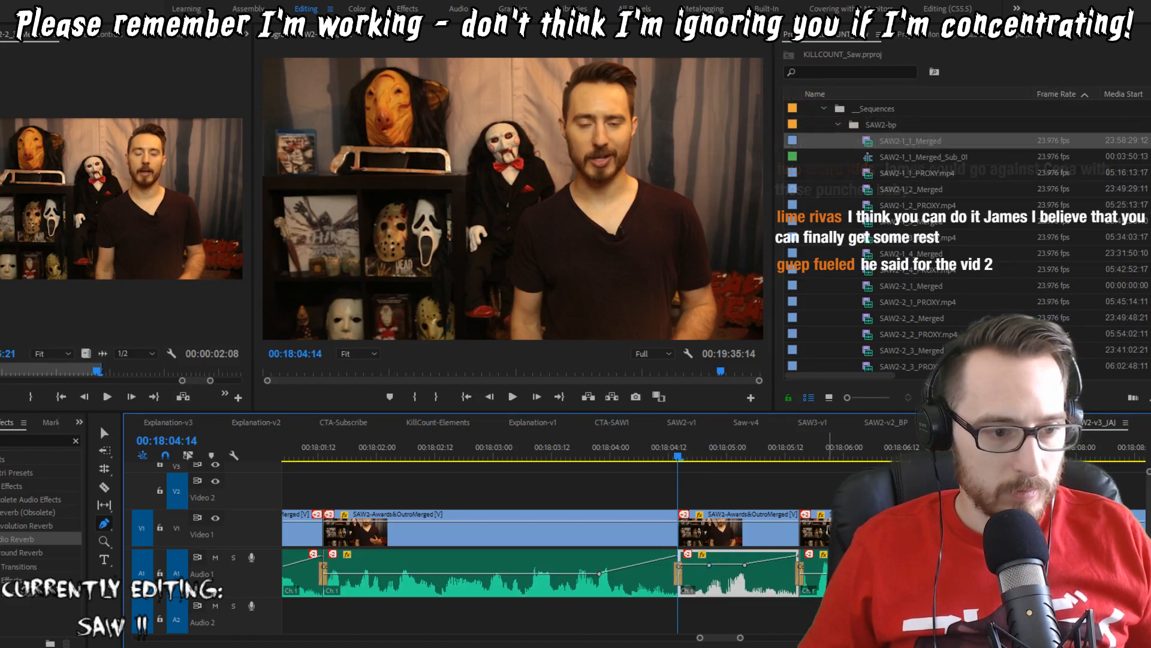
{"action": "key", "text": "v"}
{"action": "key", "text": "space"}
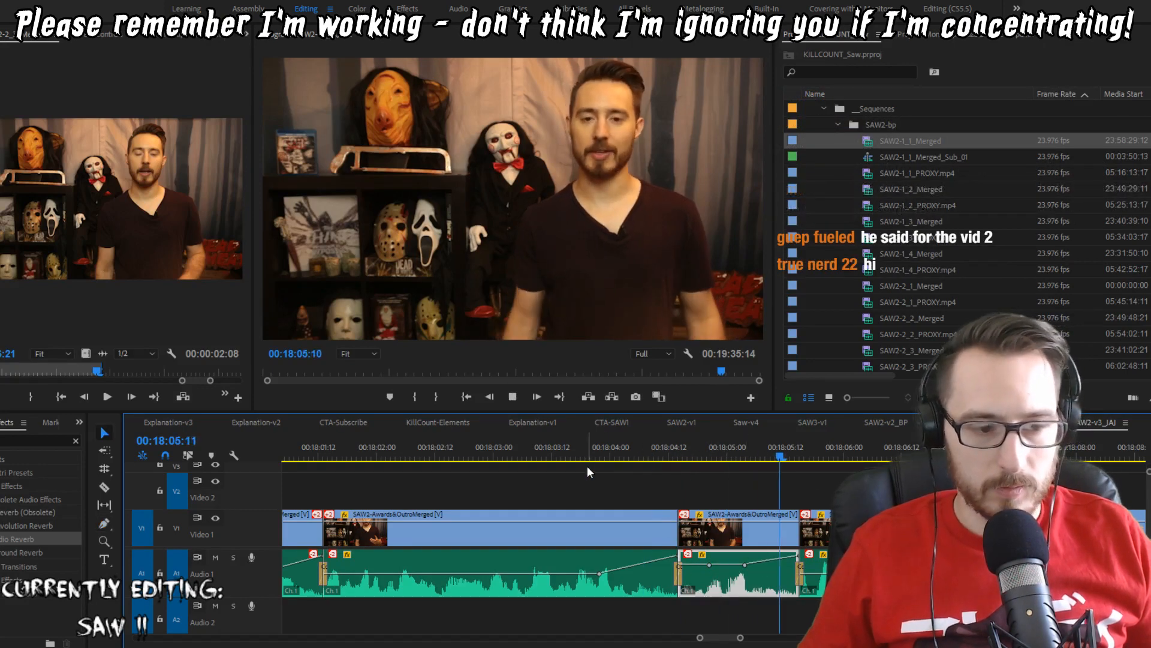
{"action": "key", "text": "space"}
{"action": "key", "text": "Up"}
{"action": "key", "text": "space"}
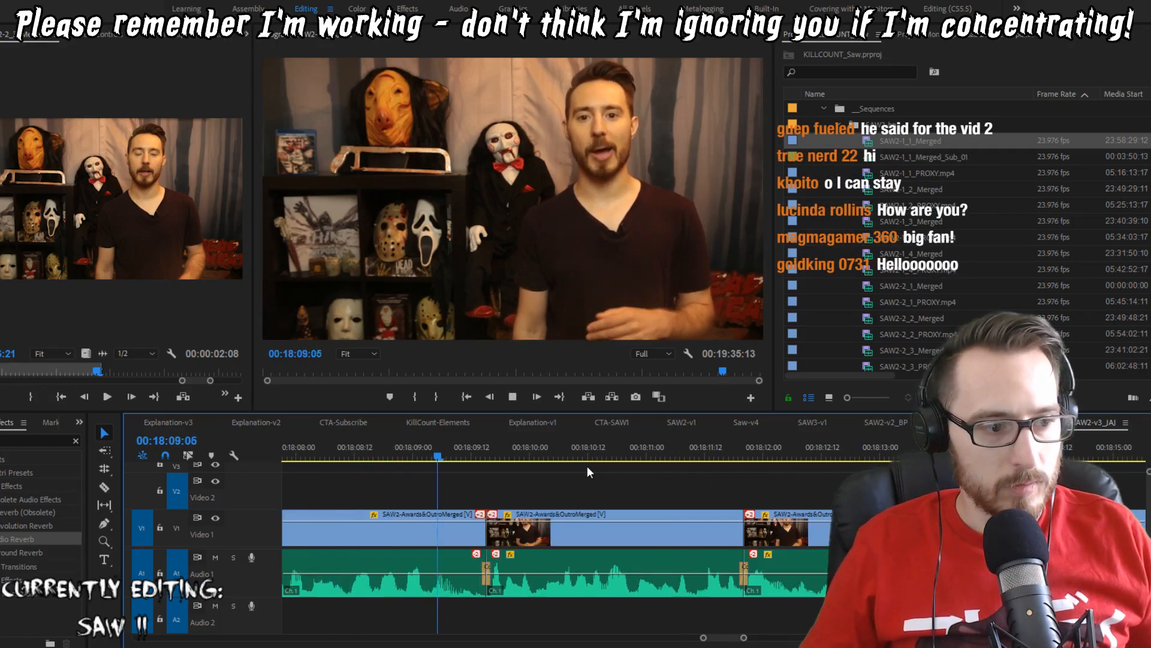
Step: Ripple trim the last two frames off the clip ending near 18:09:13 and replay across the join
{"action": "key", "text": "space"}
{"action": "key", "text": "Right"}
{"action": "key", "text": "w"}
{"action": "key", "text": "shift+Left"}
{"action": "key", "text": "shift+Left"}
{"action": "key", "text": "shift+Left"}
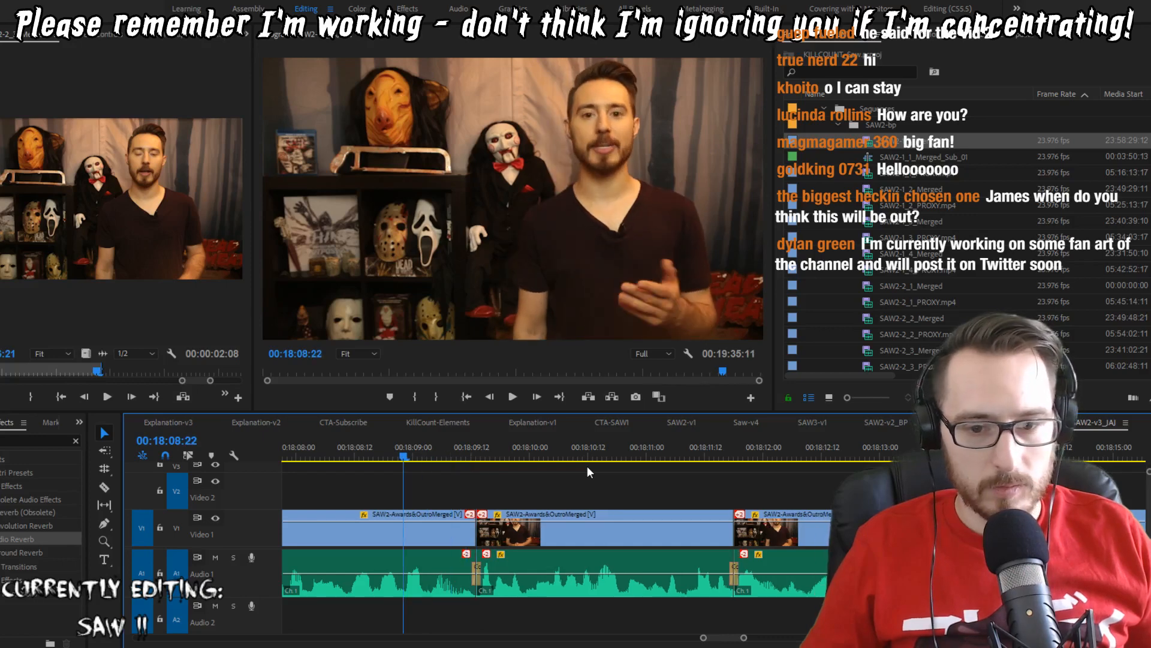
{"action": "key", "text": "shift+Left"}
{"action": "key", "text": "space"}
{"action": "key", "text": "space"}
{"action": "key", "text": "shift+Left"}
{"action": "key", "text": "shift+Left"}
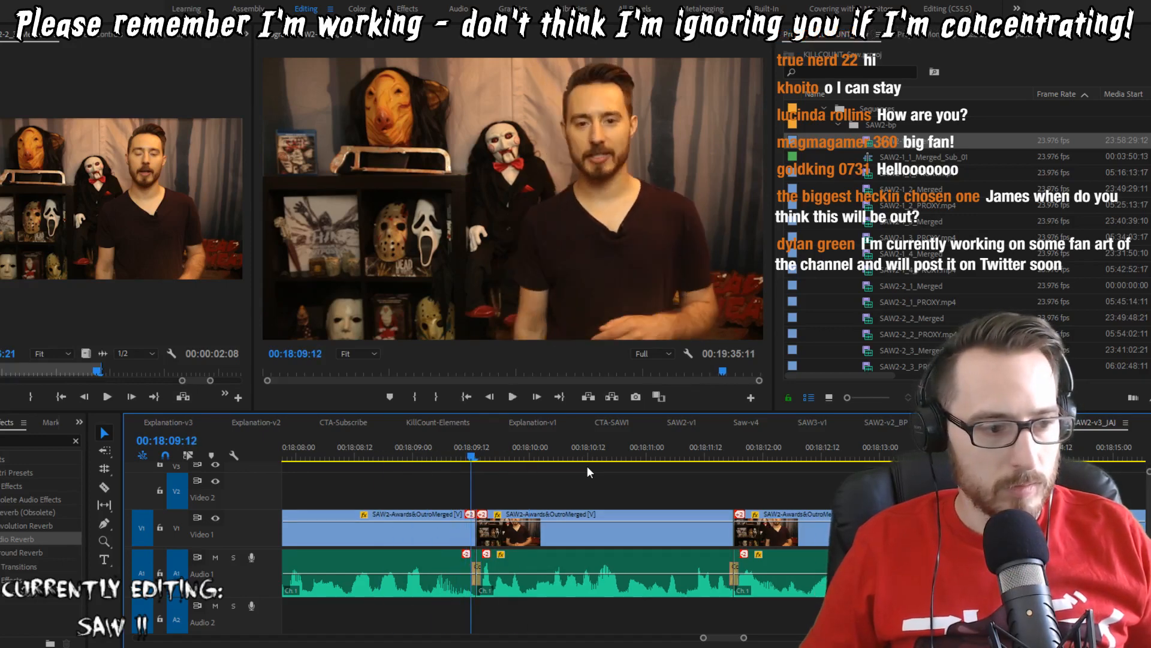
Step: Ripple trim one frame from each side of the join near 18:09:12, replay it and play on to 18:16:00
{"action": "key", "text": "w"}
{"action": "key", "text": "Right"}
{"action": "key", "text": "q"}
{"action": "key", "text": "shift+Left"}
{"action": "key", "text": "shift+Left"}
{"action": "key", "text": "shift+Left"}
{"action": "key", "text": "shift+Left"}
{"action": "key", "text": "shift+Left"}
{"action": "key", "text": "shift+Left"}
{"action": "key", "text": "shift+Left"}
{"action": "key", "text": "shift+Left"}
{"action": "key", "text": "shift+Left"}
{"action": "key", "text": "space"}
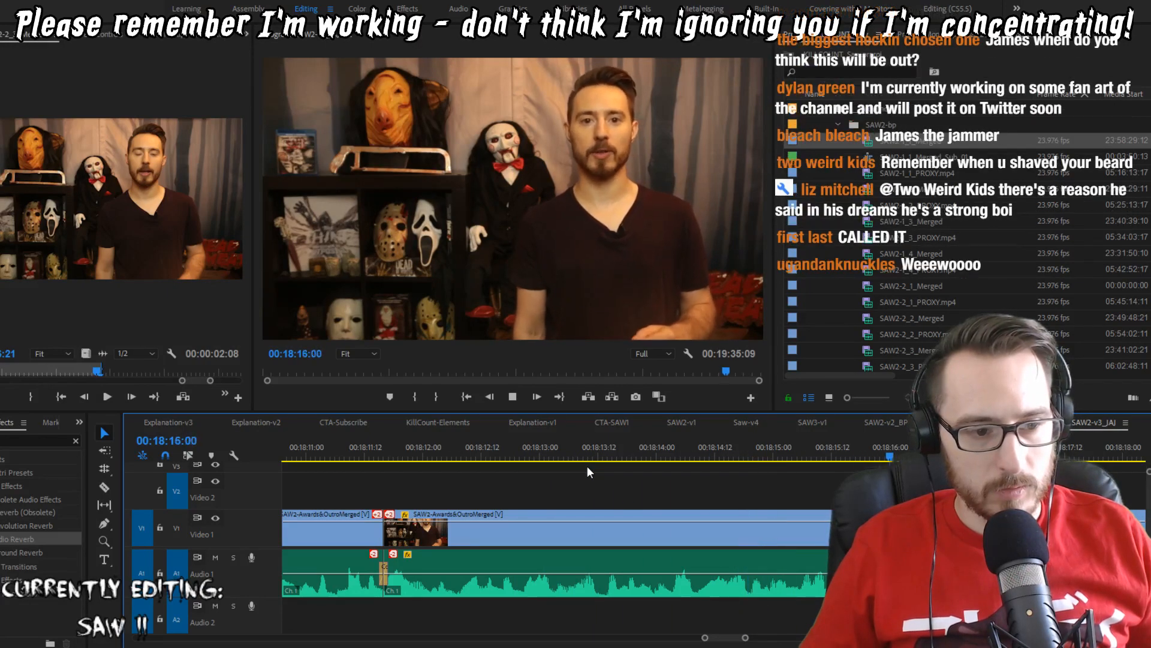
Step: Ripple trim the last frame before the join shortly after 18:16:00 and continue playback
{"action": "key", "text": "space"}
{"action": "key", "text": "Up"}
{"action": "key", "text": "Left"}
{"action": "key", "text": "w"}
{"action": "key", "text": "space"}
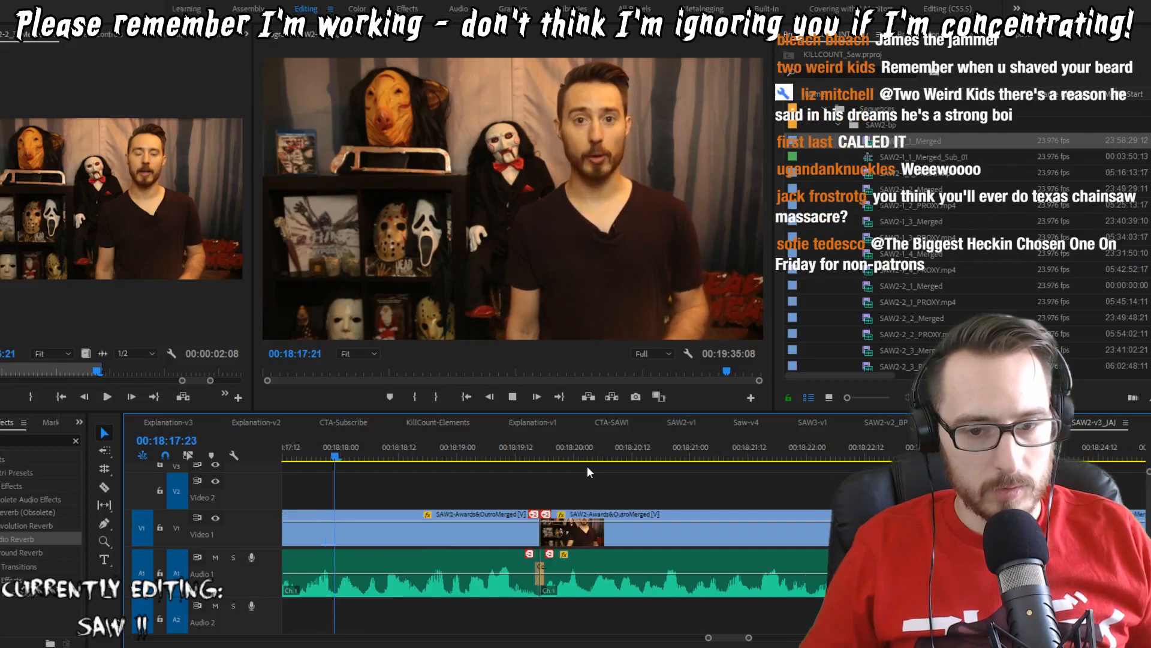
Step: Stop at 18:19:16, ripple trim the last frame before the join there and replay it
{"action": "key", "text": "space"}
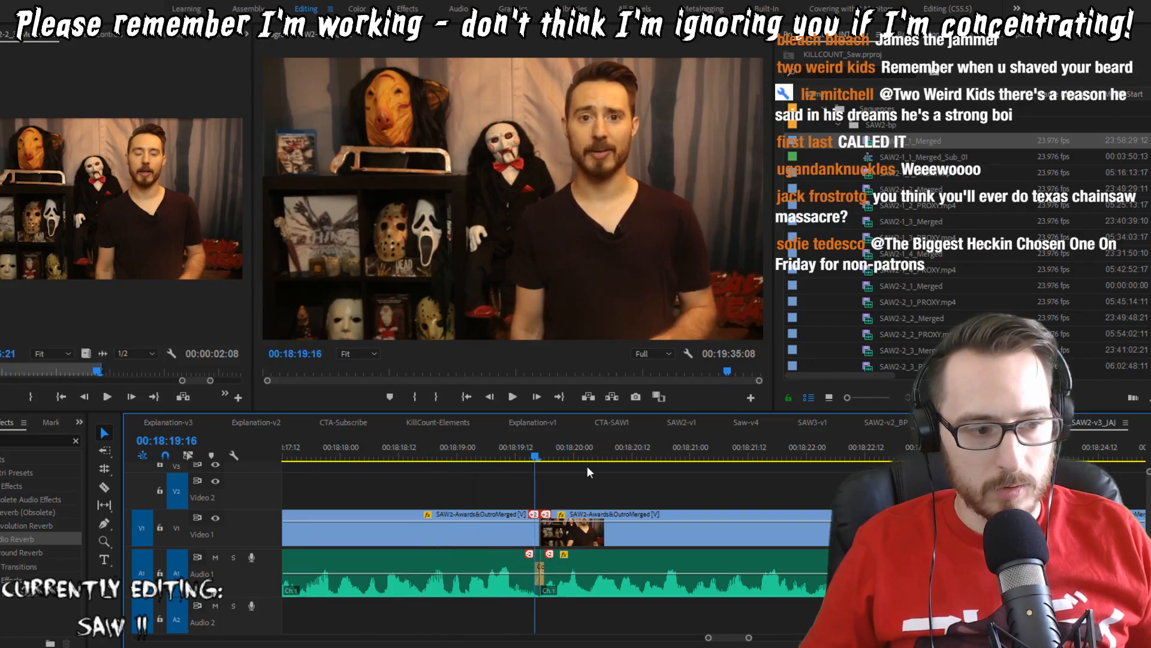
{"action": "key", "text": "w"}
{"action": "key", "text": "shift+Left"}
{"action": "key", "text": "shift+Left"}
{"action": "key", "text": "space"}
{"action": "key", "text": "space"}
Step: Ripple trim the first frame off the clip starting at 18:19:16 and replay through 18:21:10
{"action": "key", "text": "Left"}
{"action": "key", "text": "q"}
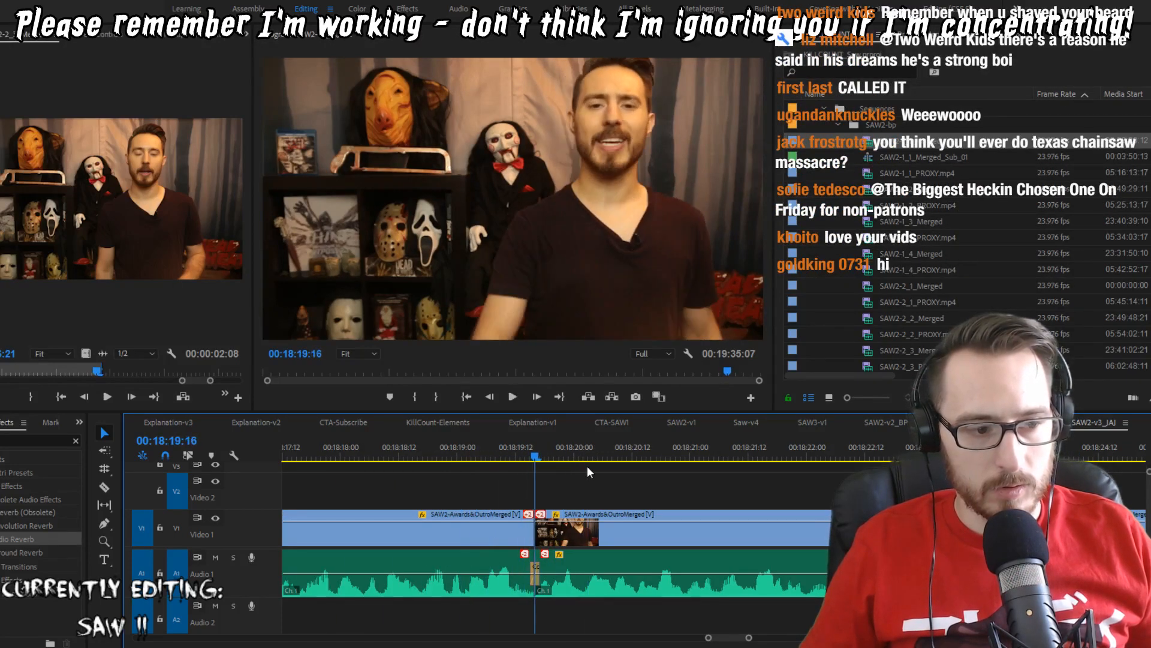
{"action": "key", "text": "shift+Left"}
{"action": "key", "text": "shift+Left"}
{"action": "key", "text": "shift+Left"}
{"action": "key", "text": "shift+Left"}
{"action": "key", "text": "shift+Left"}
{"action": "key", "text": "space"}
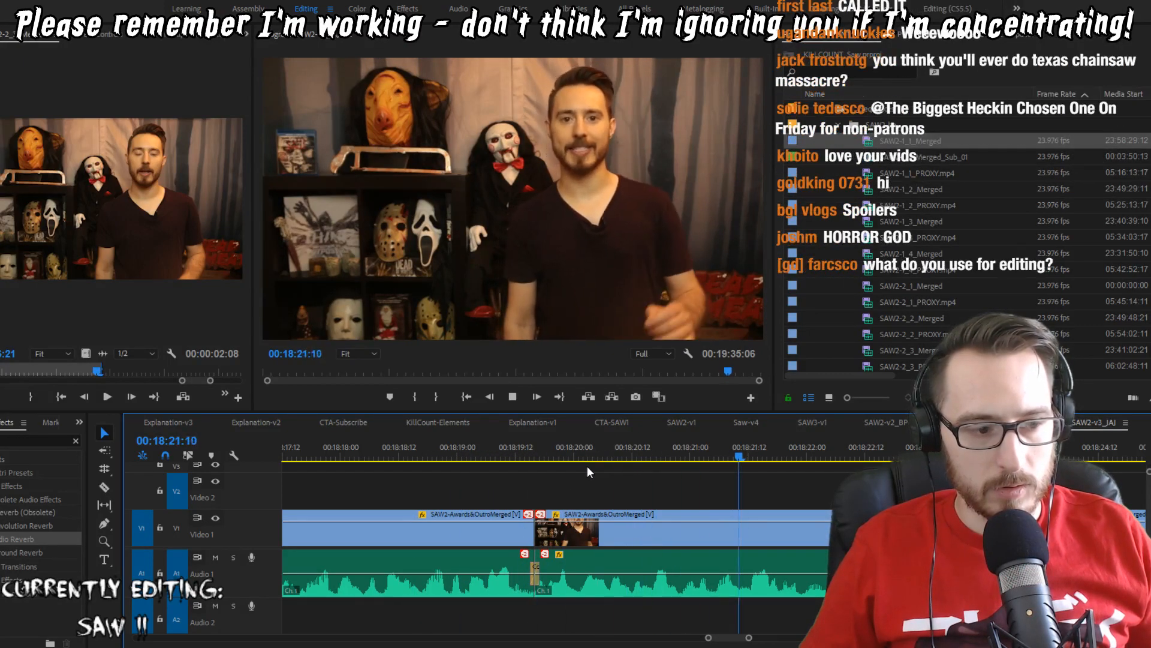
Step: Review playback from 18:22:08 past 18:23:16, ripple trim the last frame before the join at 18:25:03 and play on to 18:45:08
{"action": "key", "text": "space"}
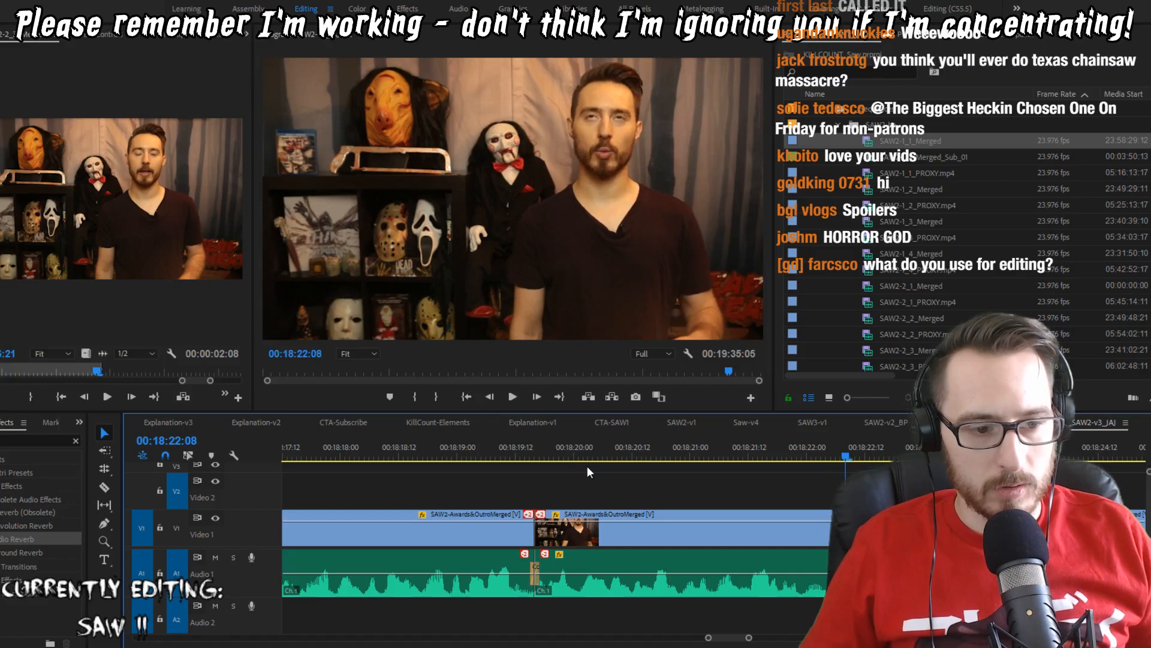
{"action": "key", "text": "space"}
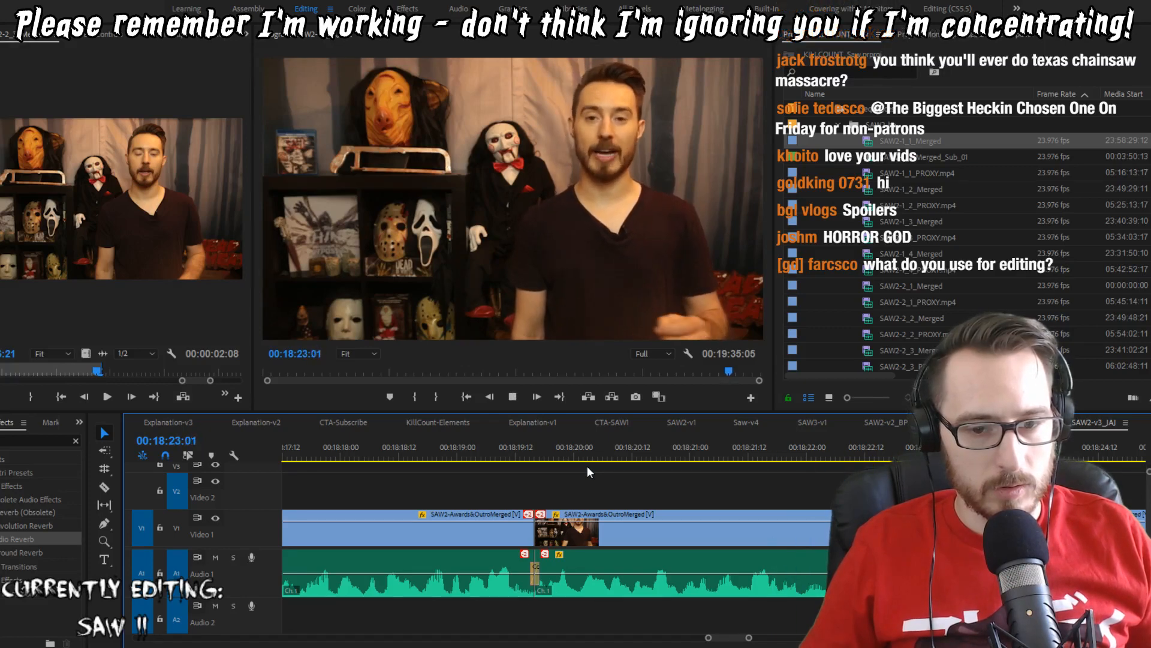
{"action": "key", "text": "space"}
{"action": "key", "text": "space"}
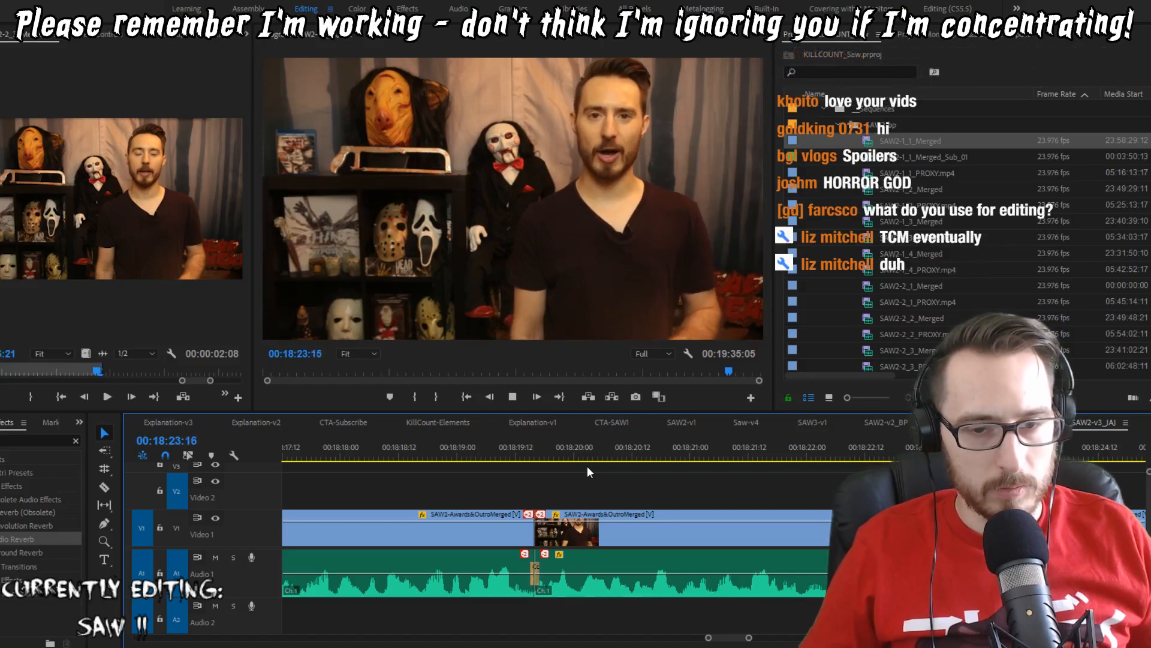
{"action": "key", "text": "space"}
{"action": "key", "text": "Up"}
{"action": "key", "text": "Up"}
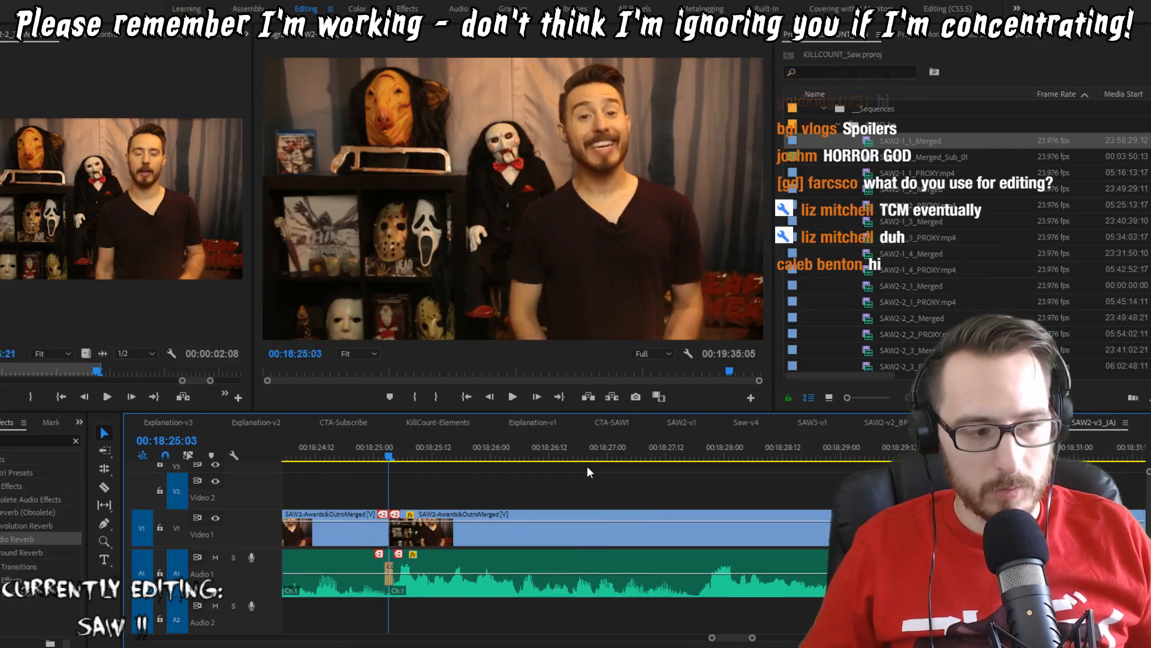
{"action": "key", "text": "Left"}
{"action": "key", "text": "w"}
{"action": "key", "text": "Up"}
{"action": "key", "text": "space"}
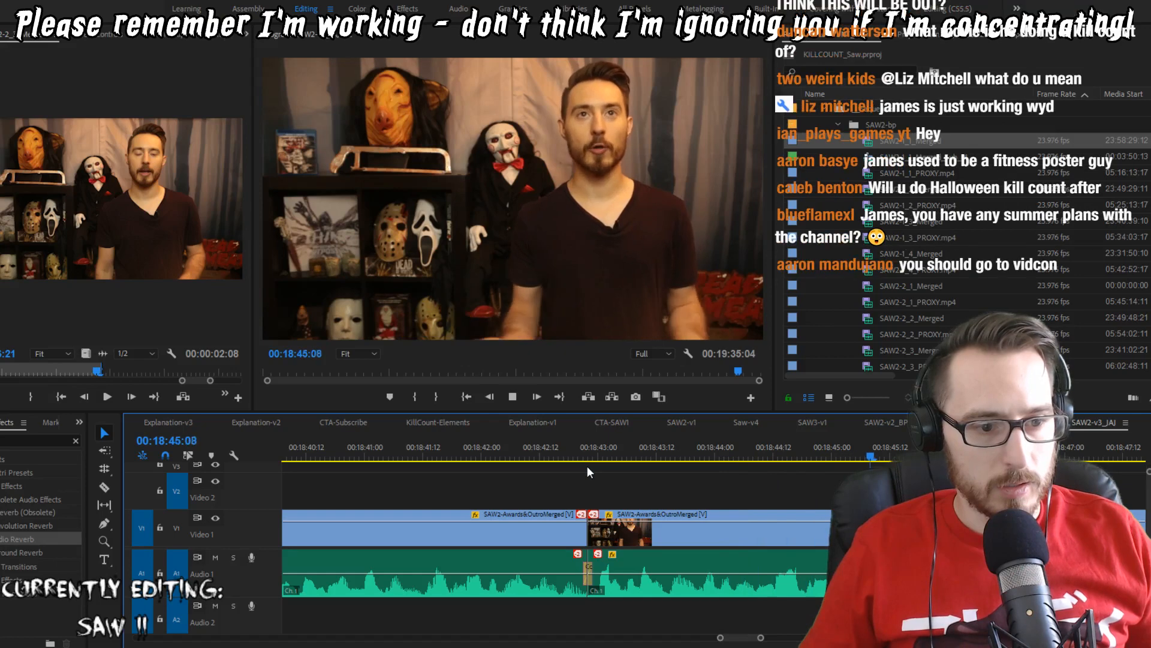
Step: Ripple trim the opening frames up to 18:46:08 off the clip starting near 18:46:06 and replay from 18:45:03
{"action": "key", "text": "space"}
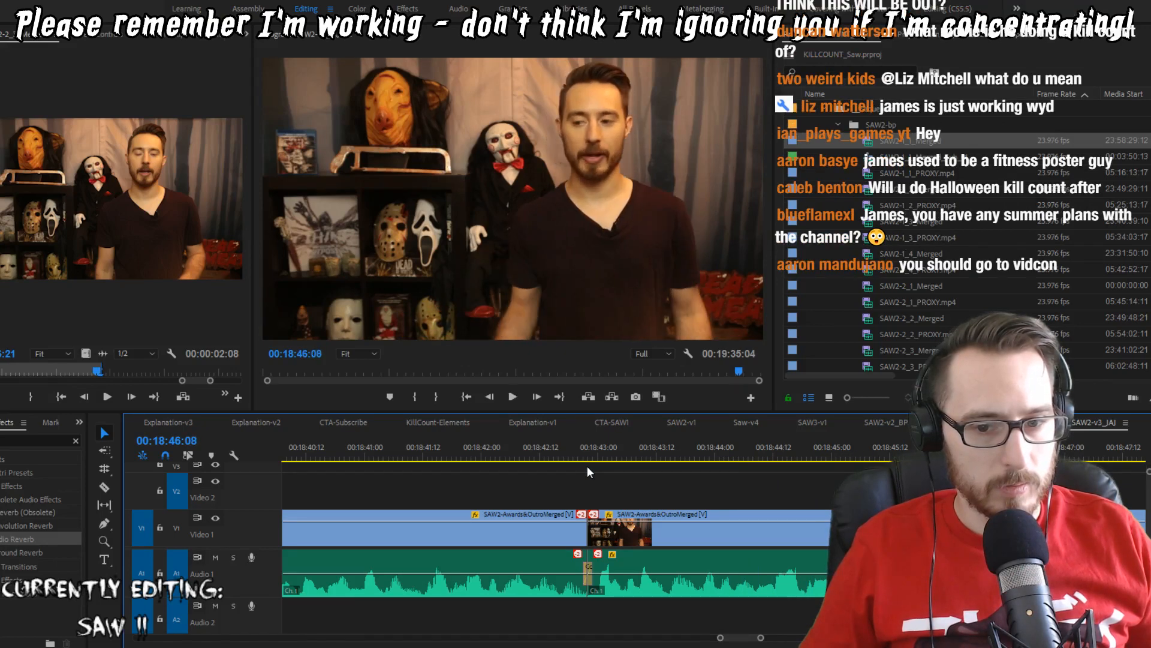
{"action": "key", "text": "q"}
{"action": "key", "text": "Up"}
{"action": "key", "text": "Up"}
{"action": "key", "text": "space"}
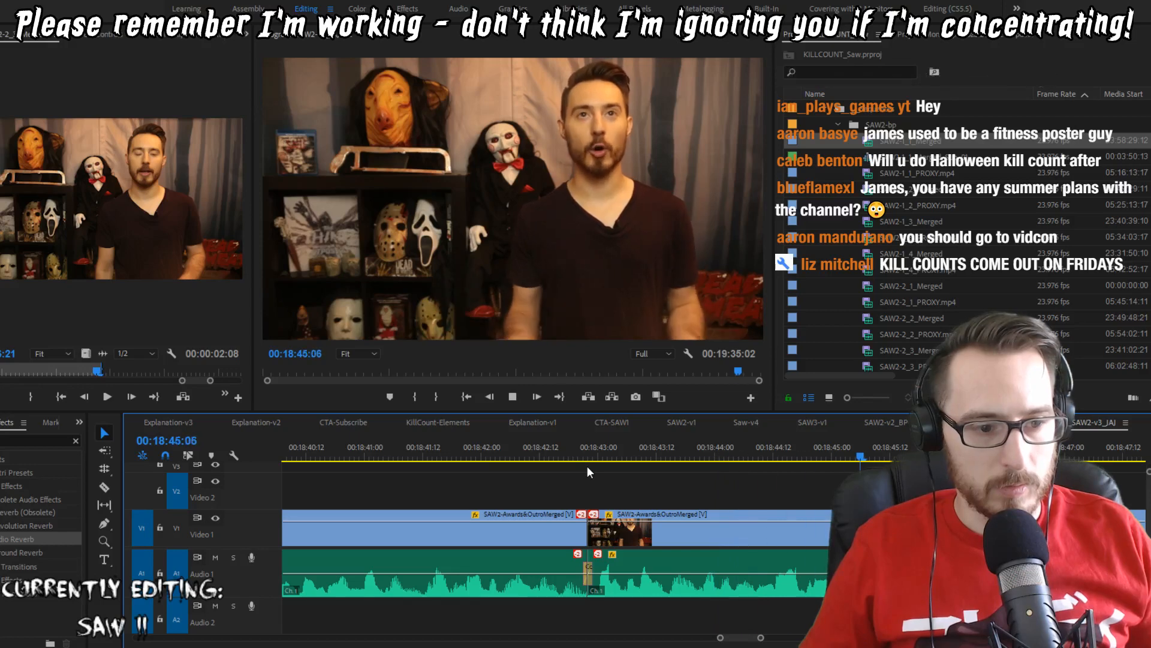
{"action": "key", "text": "space"}
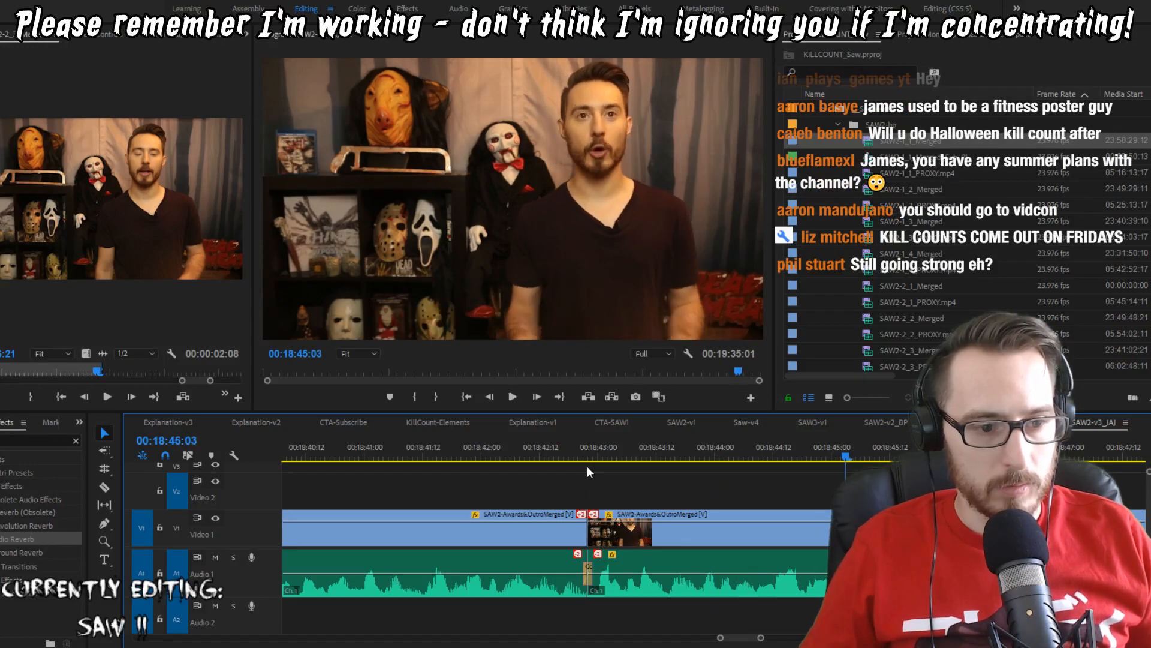
{"action": "key", "text": "Up"}
{"action": "key", "text": "space"}
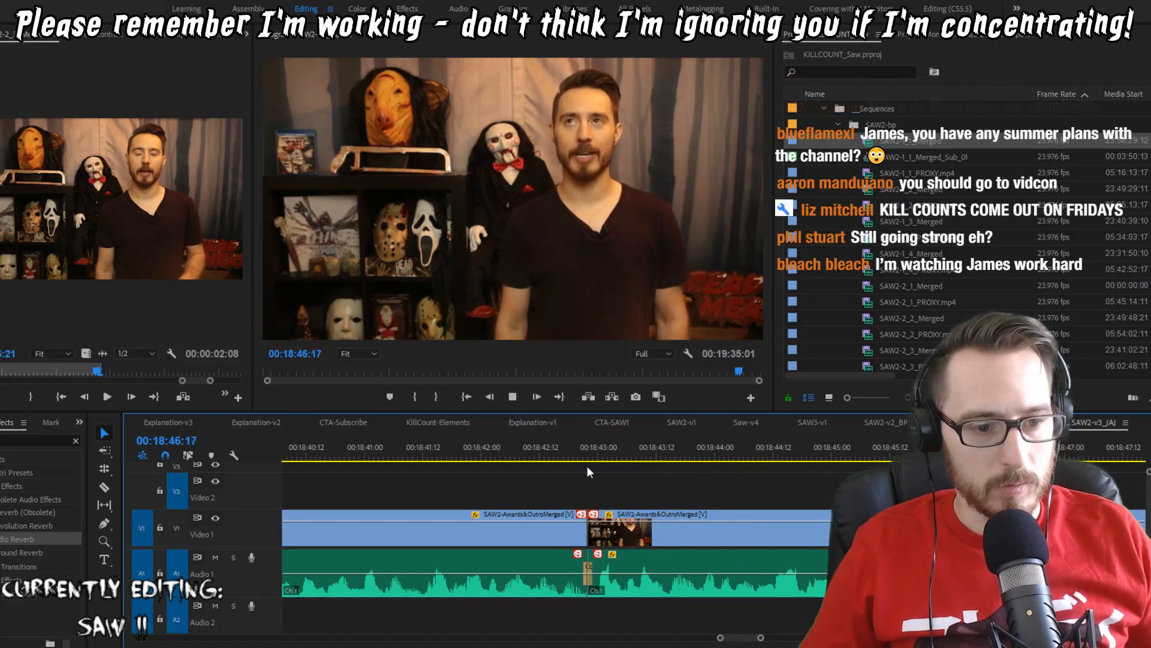
Step: Try ripple trimming one more frame around the short clip starting at 18:45:03, listen to it and undo the trim
{"action": "key", "text": "space"}
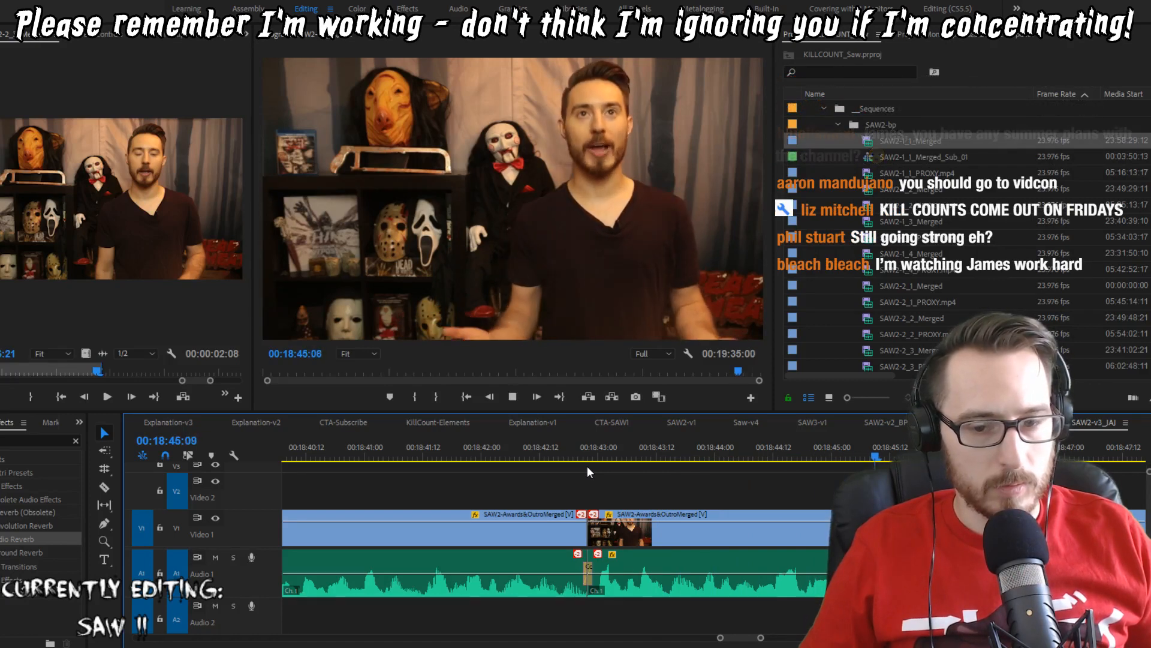
{"action": "key", "text": "q"}
{"action": "key", "text": "space"}
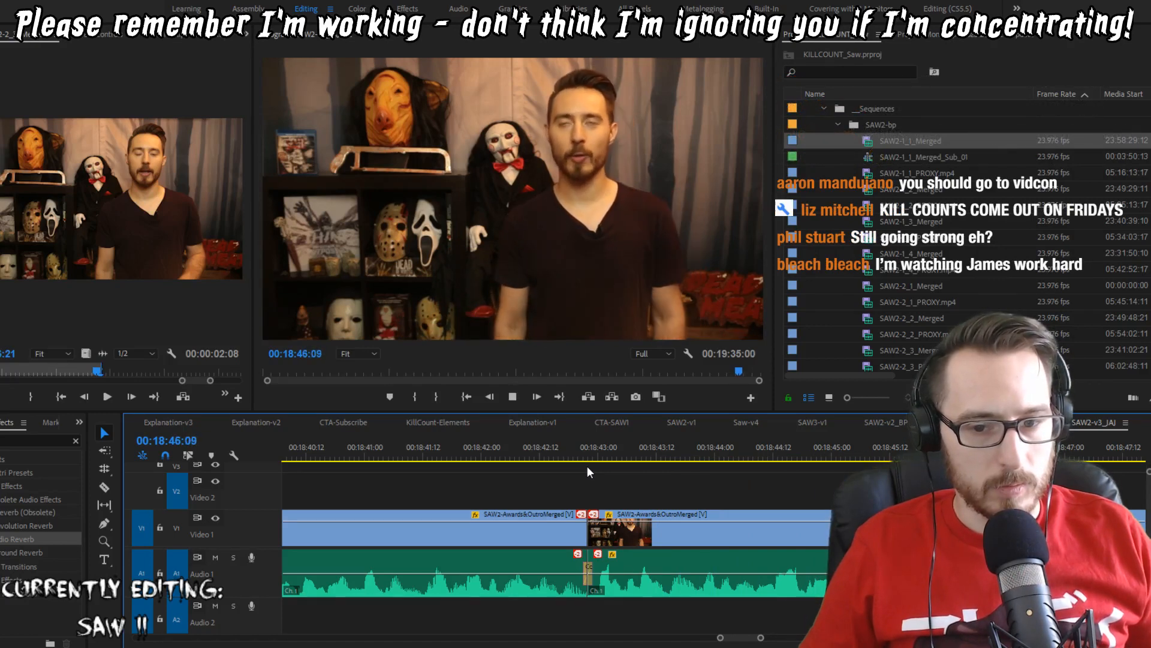
{"action": "key", "text": "space"}
{"action": "key", "text": "ctrl+z"}
Step: Select the short clip starting at 18:45:03 and replay from inside it through 18:47:21
{"action": "key", "text": "space"}
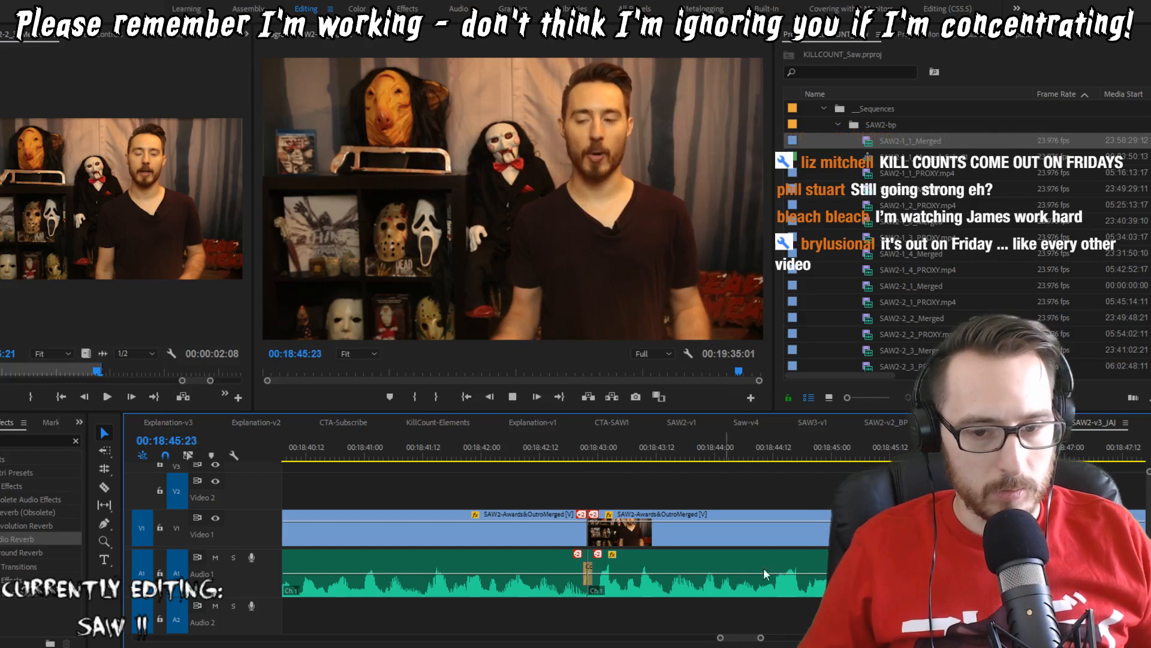
{"action": "scroll", "coordinate": [764, 568], "scroll_direction": "down", "scroll_amount": 2}
{"action": "key", "text": "space"}
{"action": "left_click_drag", "start_coordinate": [769, 487], "coordinate": [840, 534]}
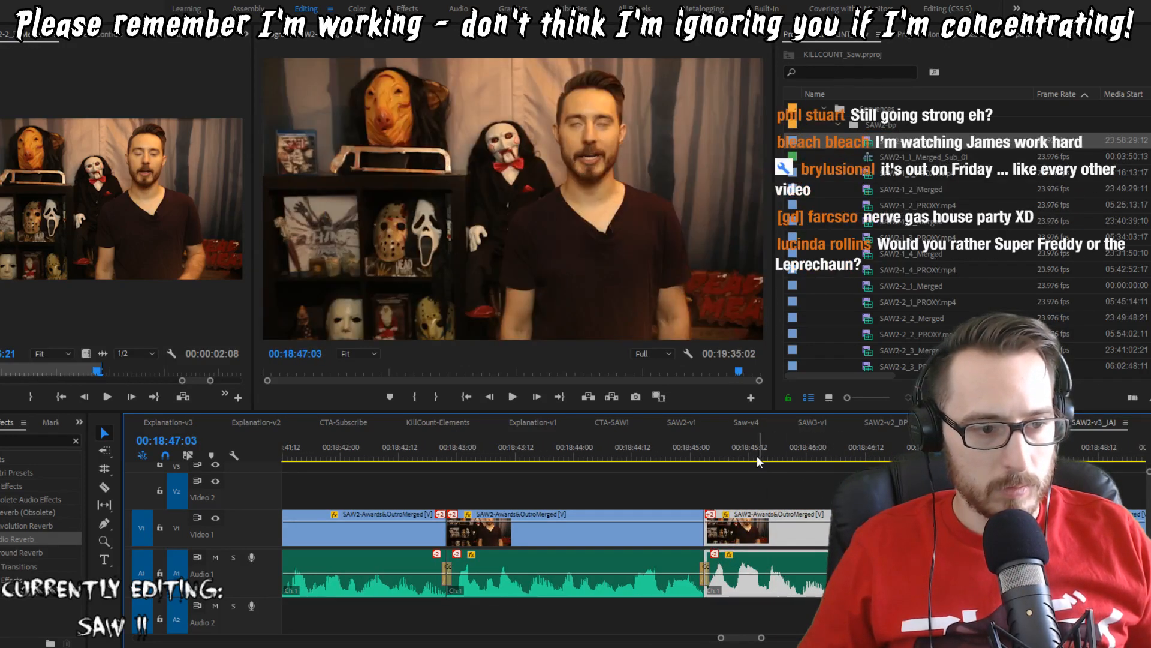
{"action": "left_click", "coordinate": [742, 459]}
{"action": "key", "text": "space"}
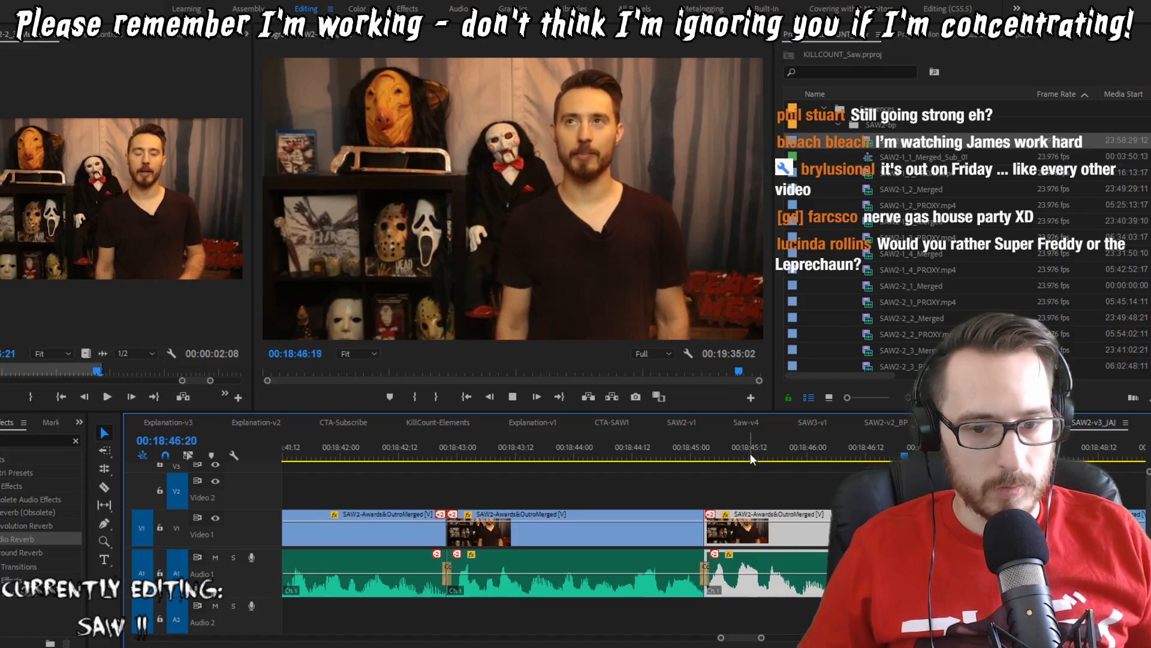
{"action": "key", "text": "space"}
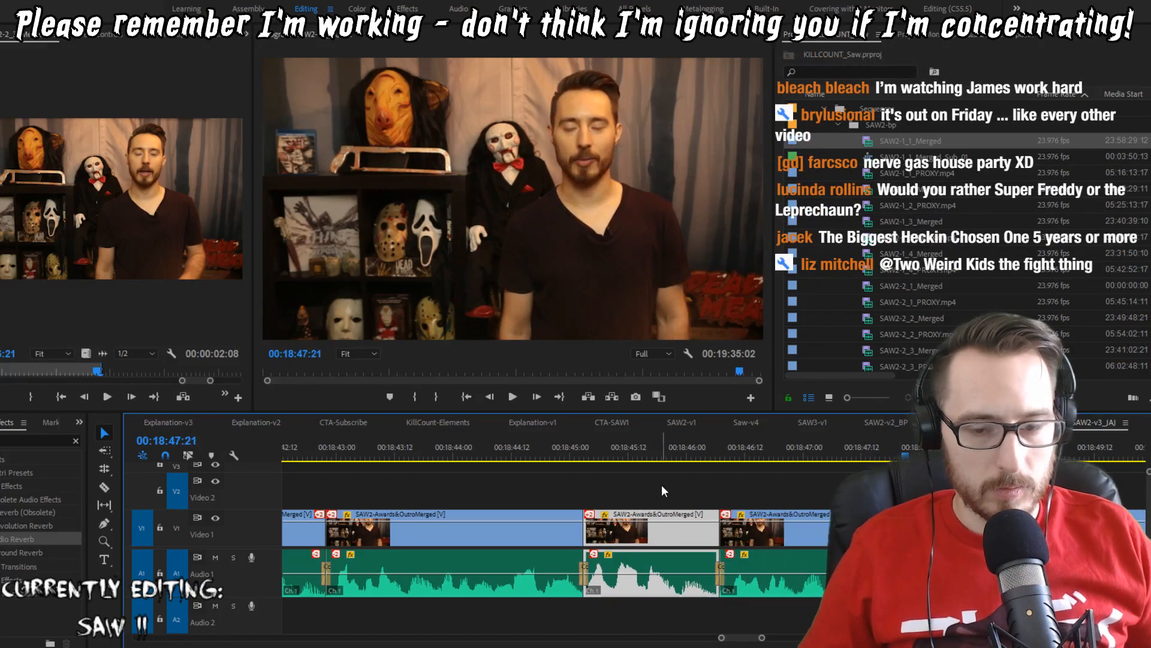
Step: Ramp up the audio of the clip starting at 18:46:07 with the Pen tool before the join at 18:47:21, and replay to 18:49:05
{"action": "key", "text": "p"}
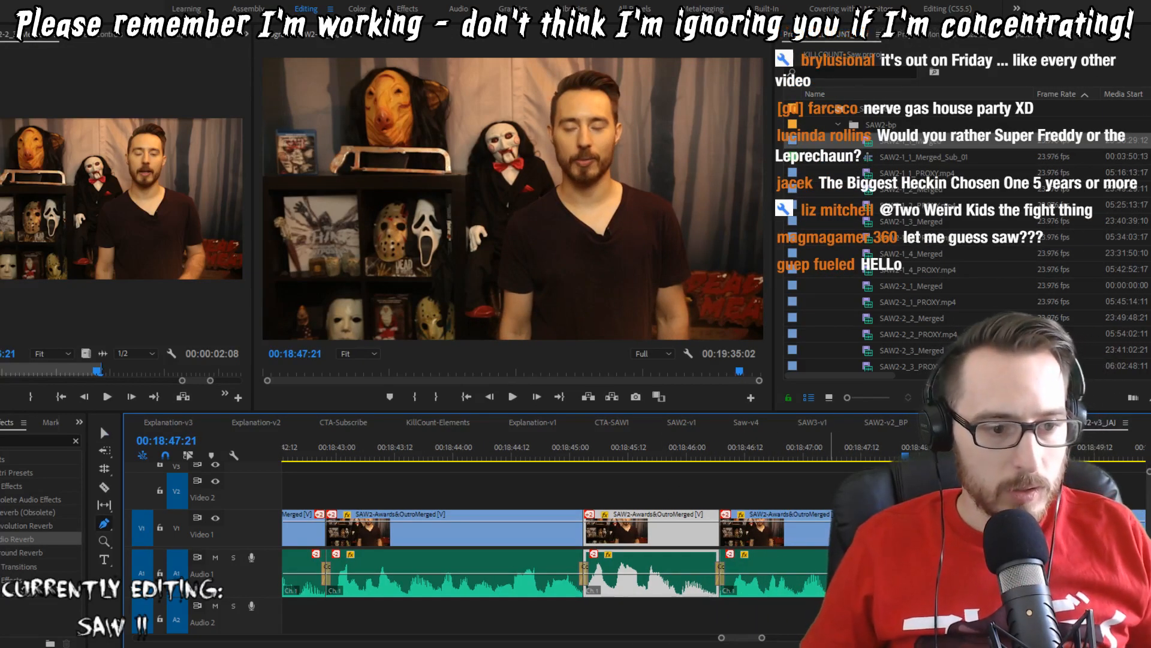
{"action": "left_click", "coordinate": [99, 425]}
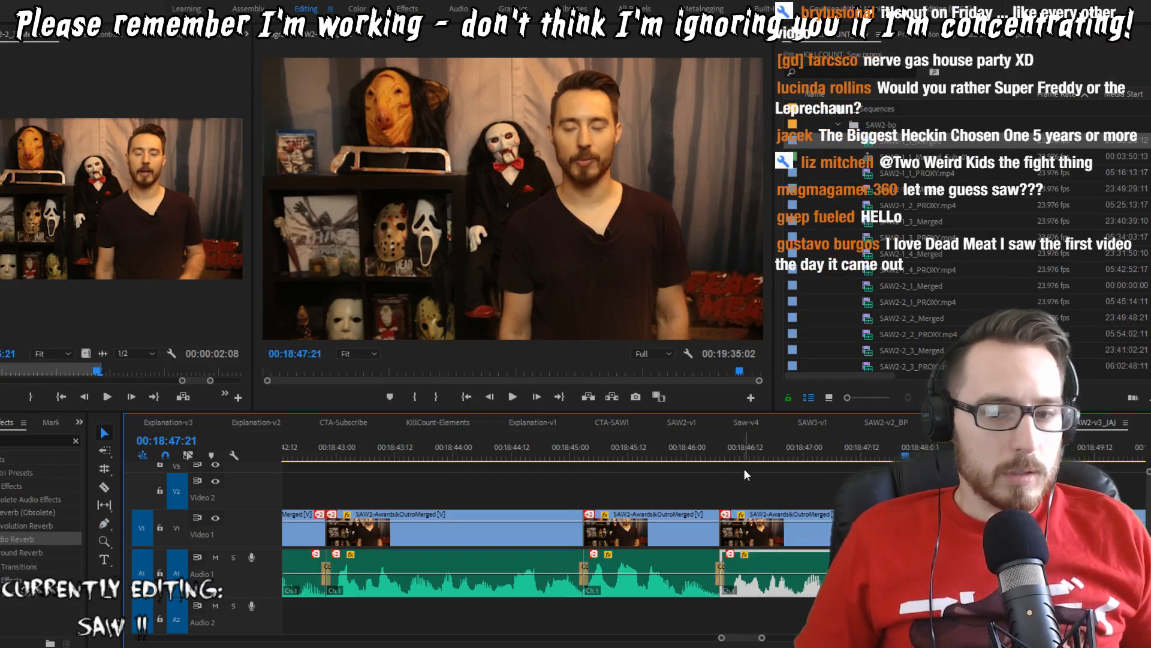
{"action": "left_click", "coordinate": [684, 443]}
{"action": "key", "text": "space"}
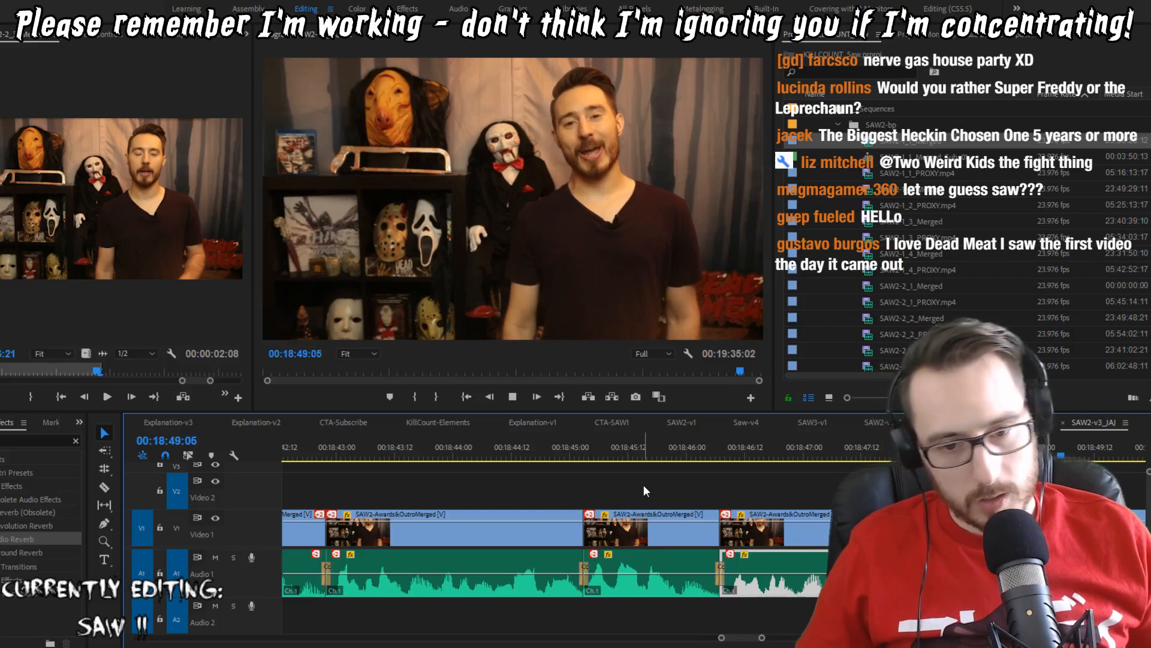
Step: Replay the join at 18:47:21 and play on to 18:51:10
{"action": "key", "text": "Up"}
{"action": "key", "text": "shift+Left"}
{"action": "key", "text": "shift+Left"}
{"action": "key", "text": "shift+Left"}
{"action": "key", "text": "shift+Left"}
{"action": "key", "text": "space"}
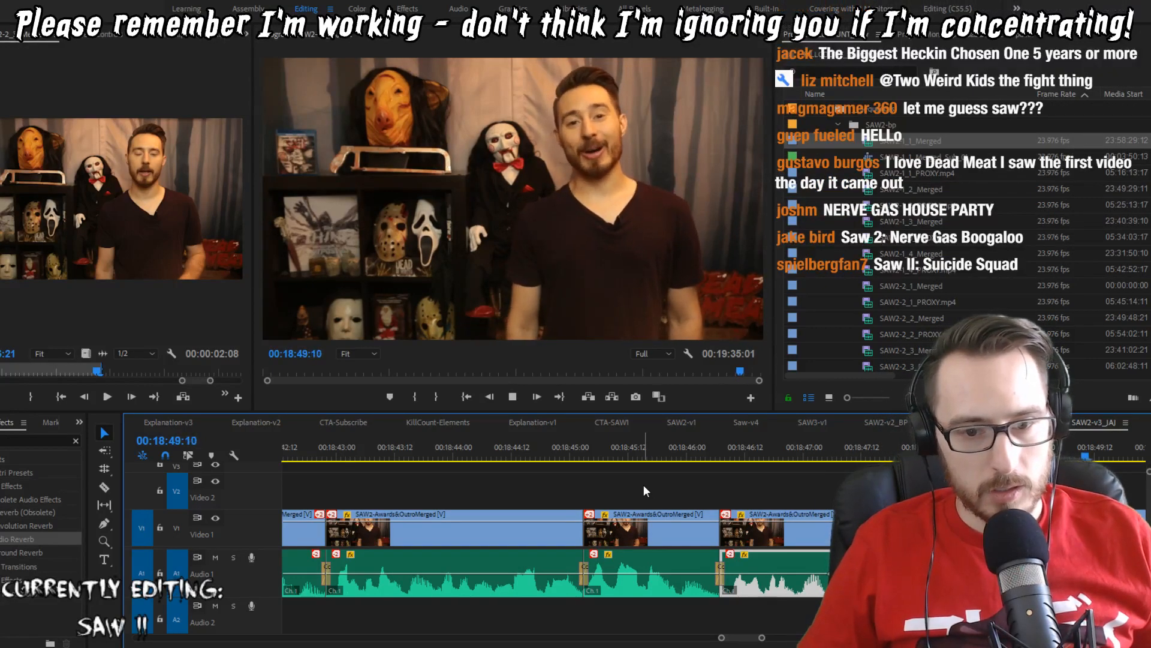
{"action": "scroll", "coordinate": [688, 564], "scroll_direction": "down", "scroll_amount": 3}
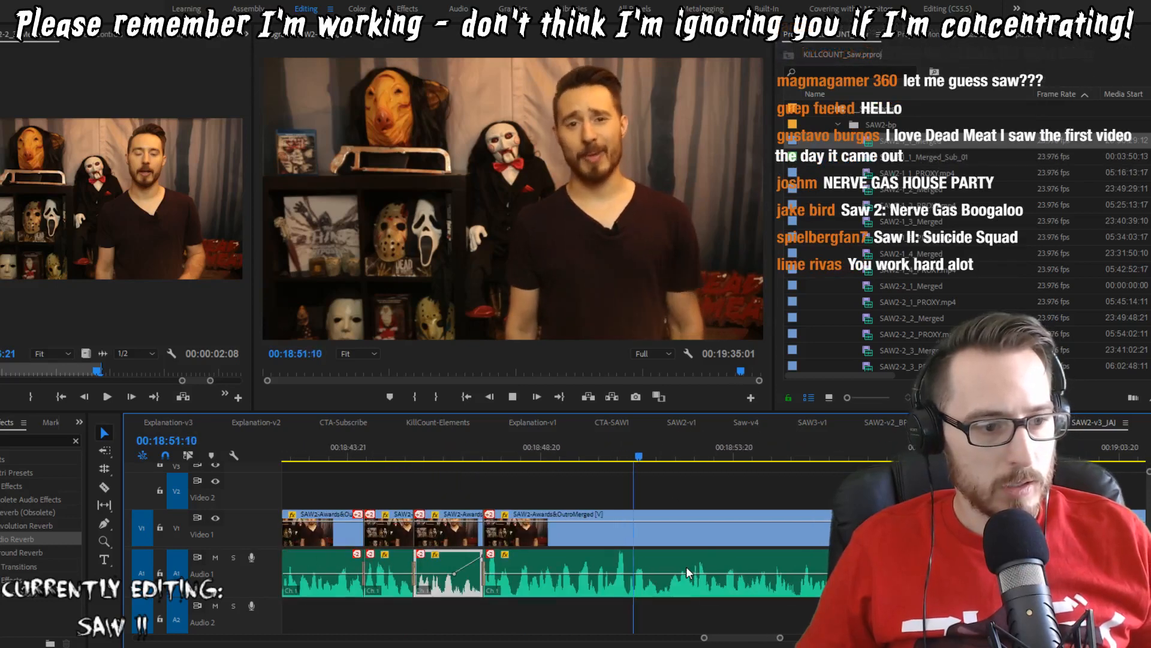
Step: Play on to 19:05:08, ripple trim one frame near the start of the SAW2-CTA footage and save the project
{"action": "scroll", "coordinate": [688, 573], "scroll_direction": "down", "scroll_amount": 1}
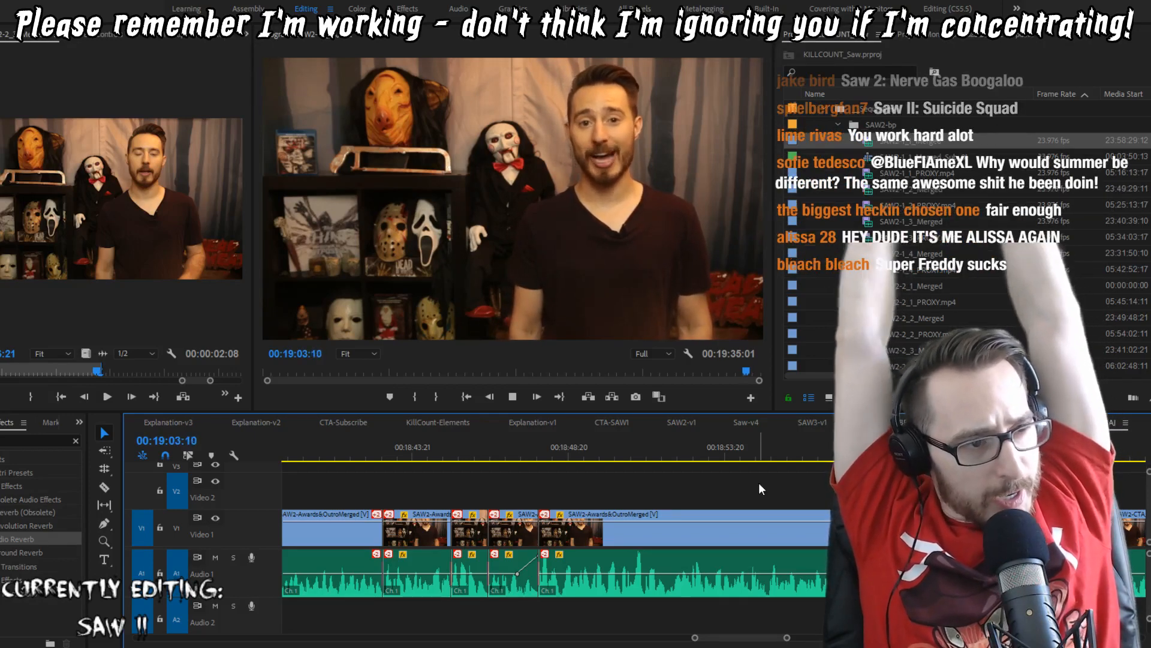
{"action": "key", "text": "space"}
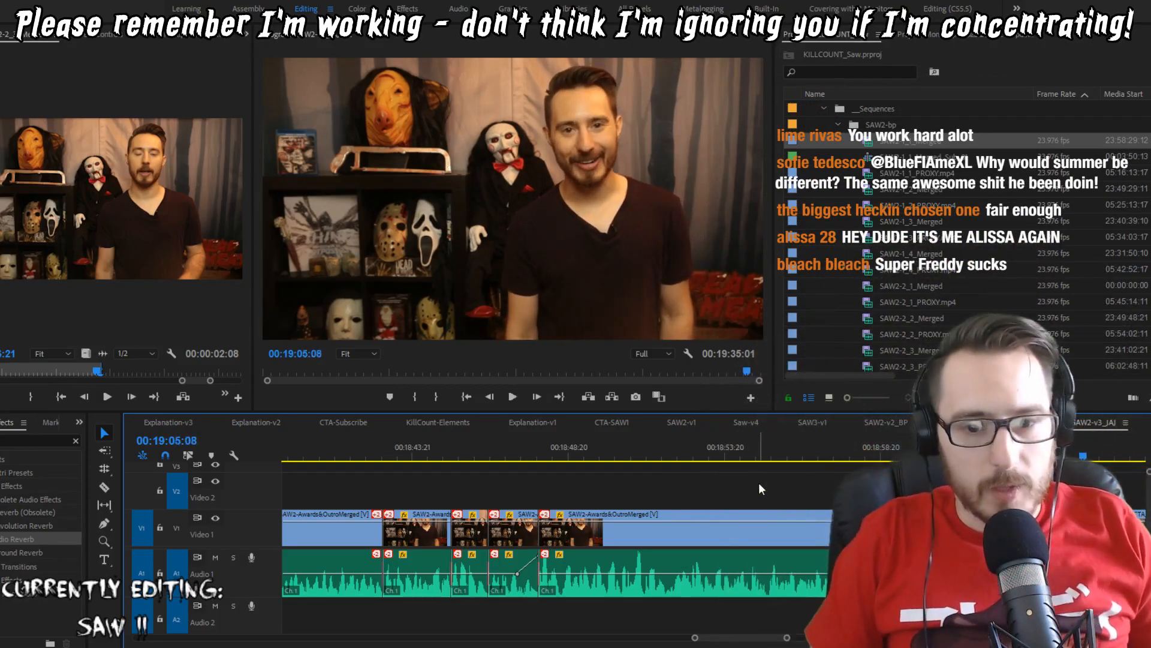
{"action": "key", "text": "ctrl+z"}
{"action": "key", "text": "ctrl+s"}
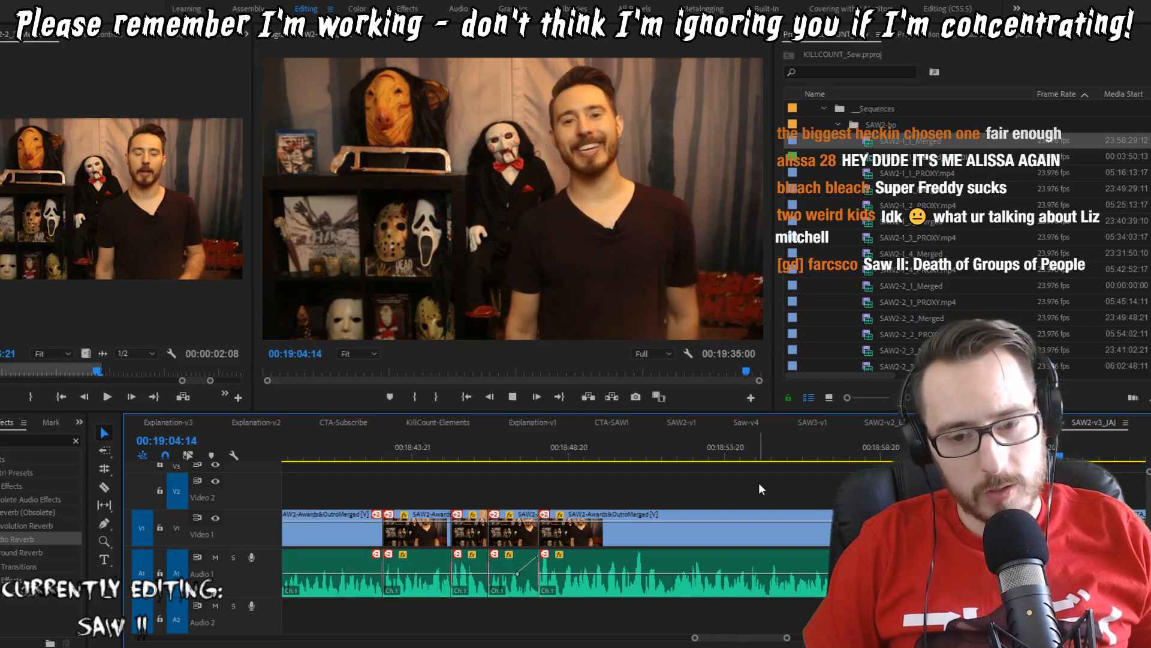
Step: Mark an in point at 19:03:14, save the project and play the first SAW2-CTA clips through to 19:05:23
{"action": "key", "text": "space"}
{"action": "key", "text": "i"}
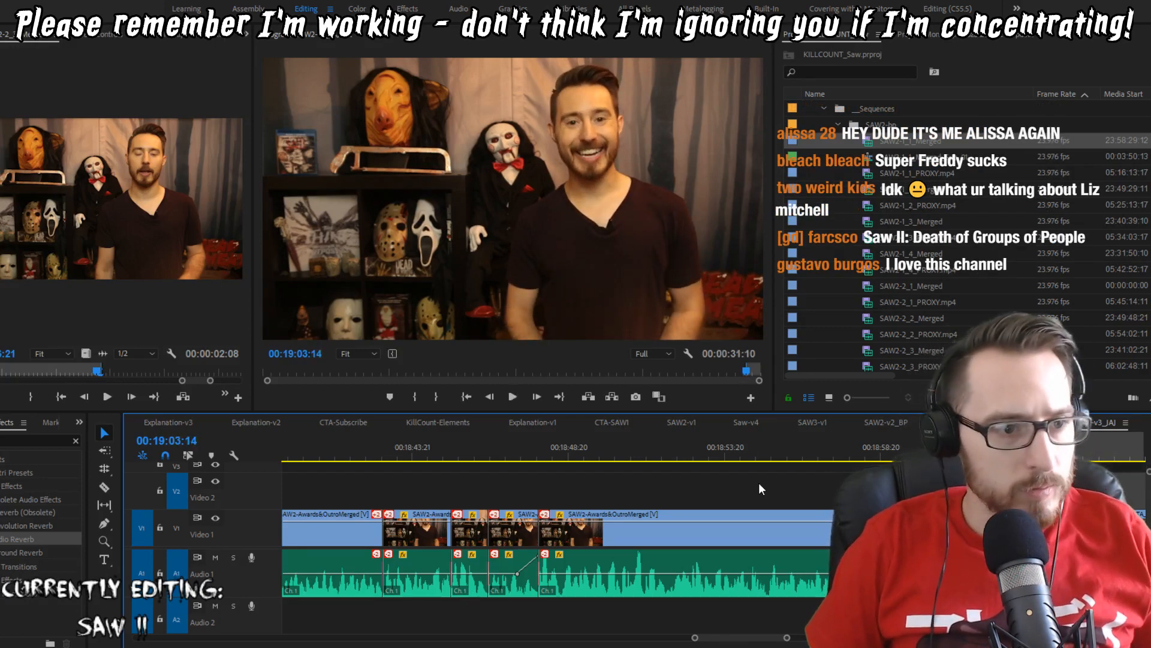
{"action": "key", "text": "ctrl+s"}
{"action": "scroll", "coordinate": [714, 528], "scroll_direction": "down", "scroll_amount": 2}
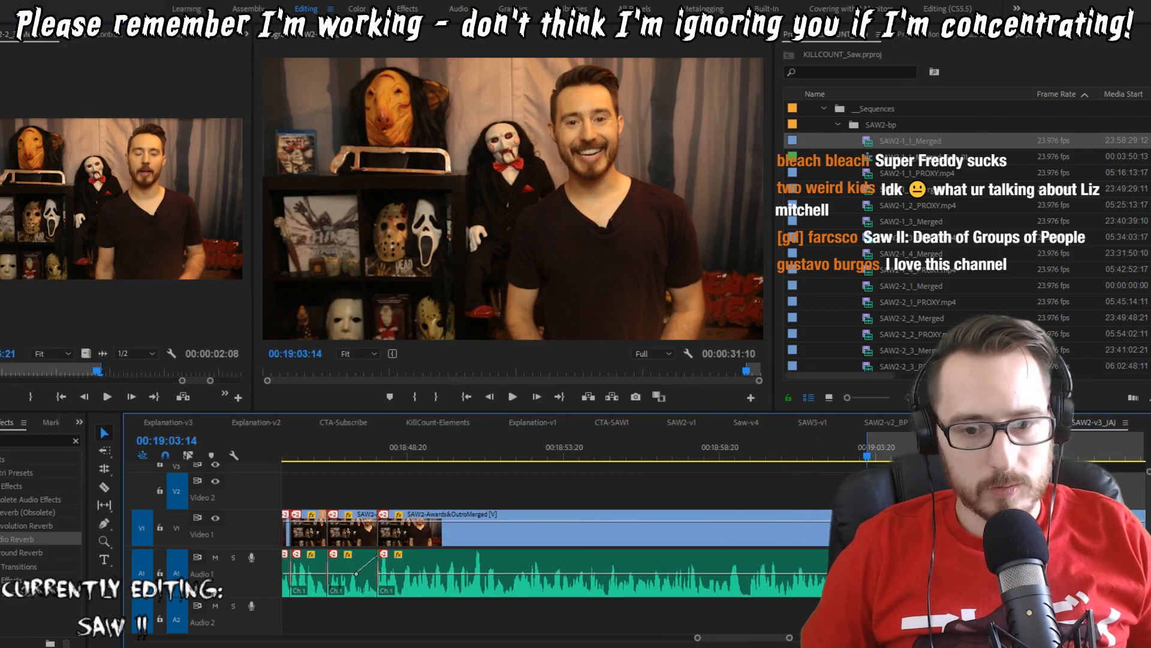
{"action": "scroll", "coordinate": [772, 466], "scroll_direction": "down", "scroll_amount": 3}
{"action": "key", "text": "space"}
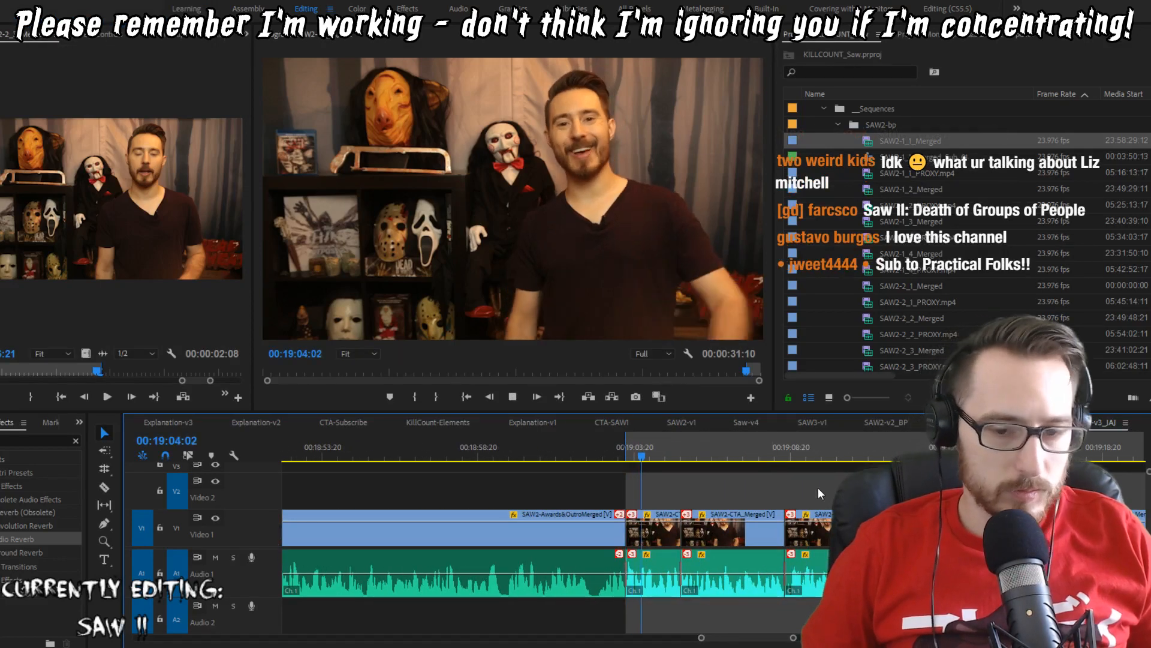
{"action": "scroll", "coordinate": [713, 508], "scroll_direction": "up", "scroll_amount": 3}
{"action": "key", "text": "space"}
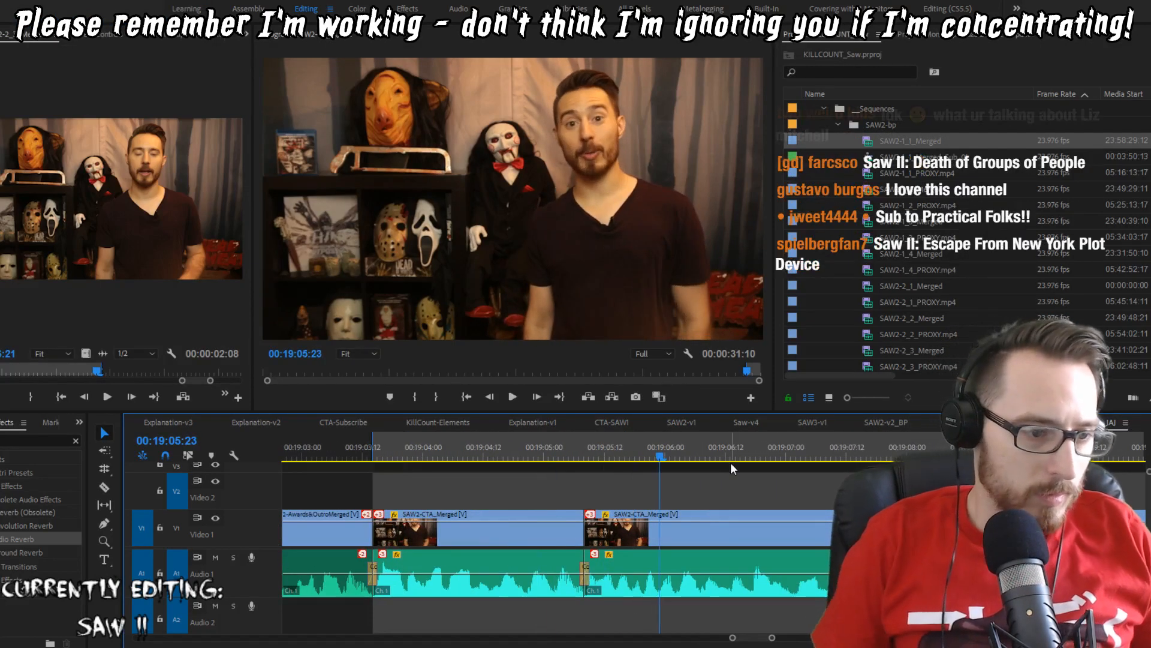
Step: Ripple trim one frame from the clip starting at 19:05:08 and replay through to 19:08:07
{"action": "key", "text": "Up"}
{"action": "key", "text": "Up"}
{"action": "key", "text": "space"}
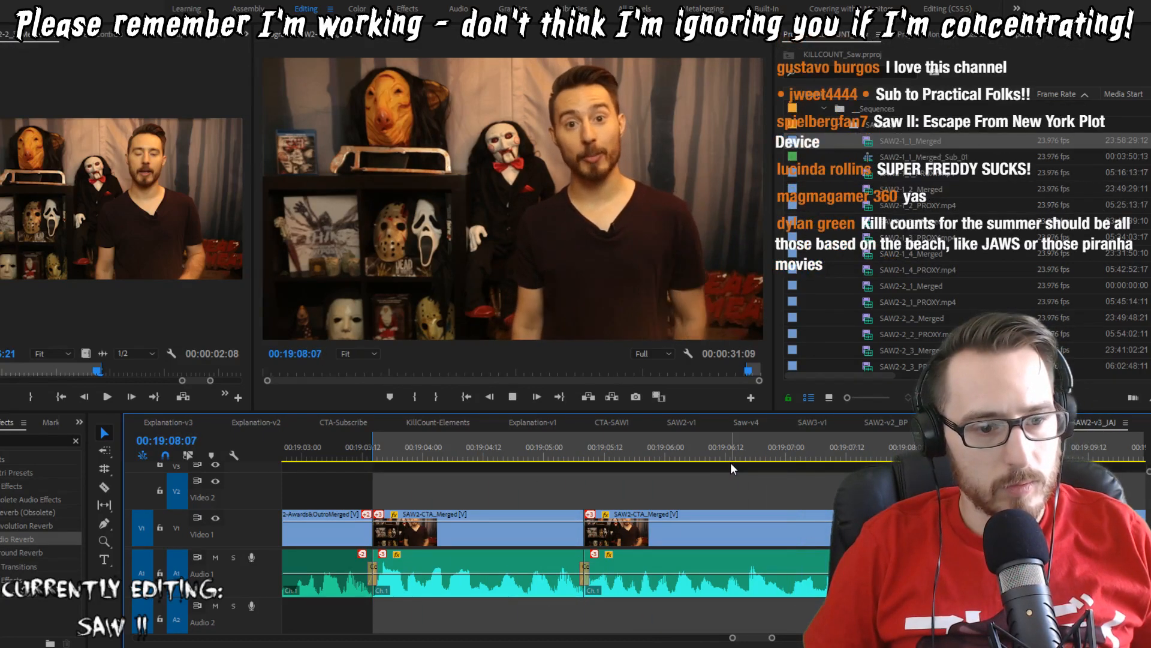
Step: Ripple trim two frames around the join near 19:08:14 and replay from just before it
{"action": "key", "text": "w"}
{"action": "key", "text": "shift+Left"}
{"action": "key", "text": "shift+Left"}
{"action": "key", "text": "shift+Left"}
{"action": "key", "text": "space"}
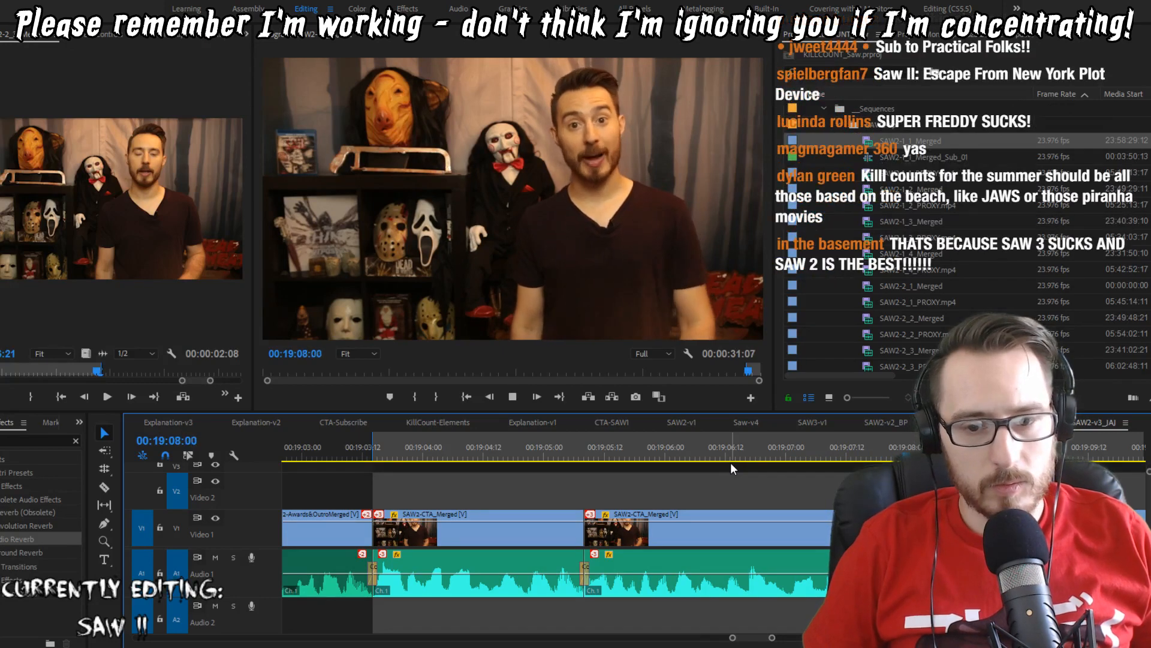
Step: Ripple trim one frame off the start of the clip following the join near 19:08:14 and play on to 19:11:13
{"action": "key", "text": "space"}
{"action": "key", "text": "Up"}
{"action": "key", "text": "Right"}
{"action": "key", "text": "q"}
{"action": "key", "text": "shift+Left"}
{"action": "key", "text": "shift+Left"}
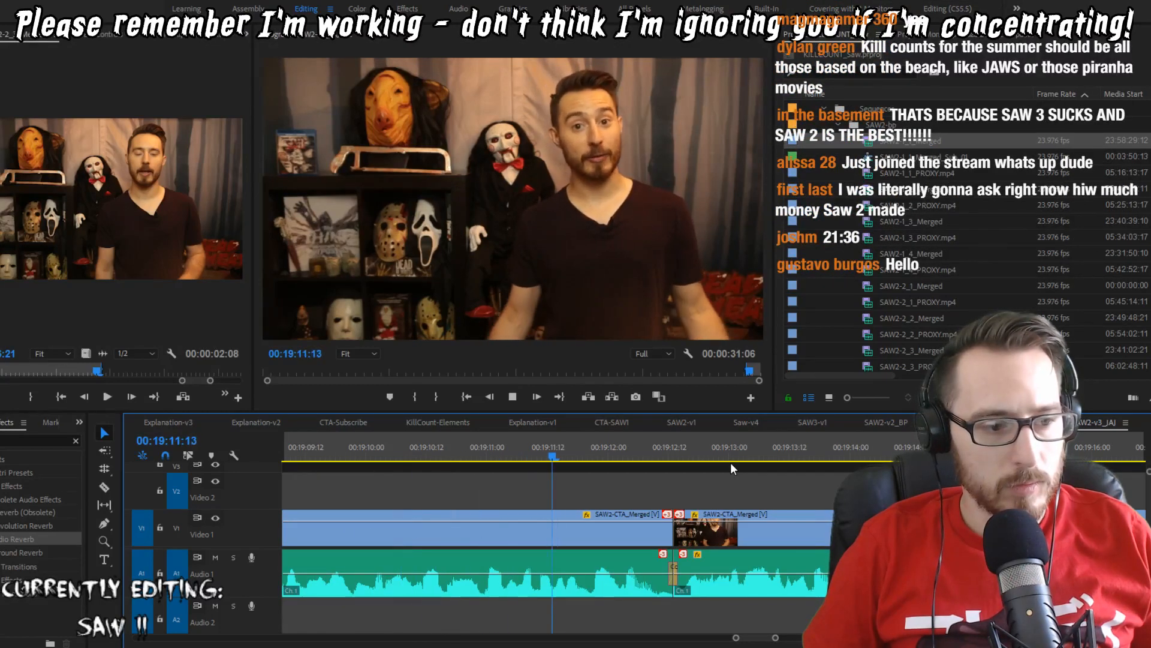
Step: Ripple trim three frames around the join at 19:12:11, replay it and play on to 19:31:04
{"action": "key", "text": "space"}
{"action": "key", "text": "w"}
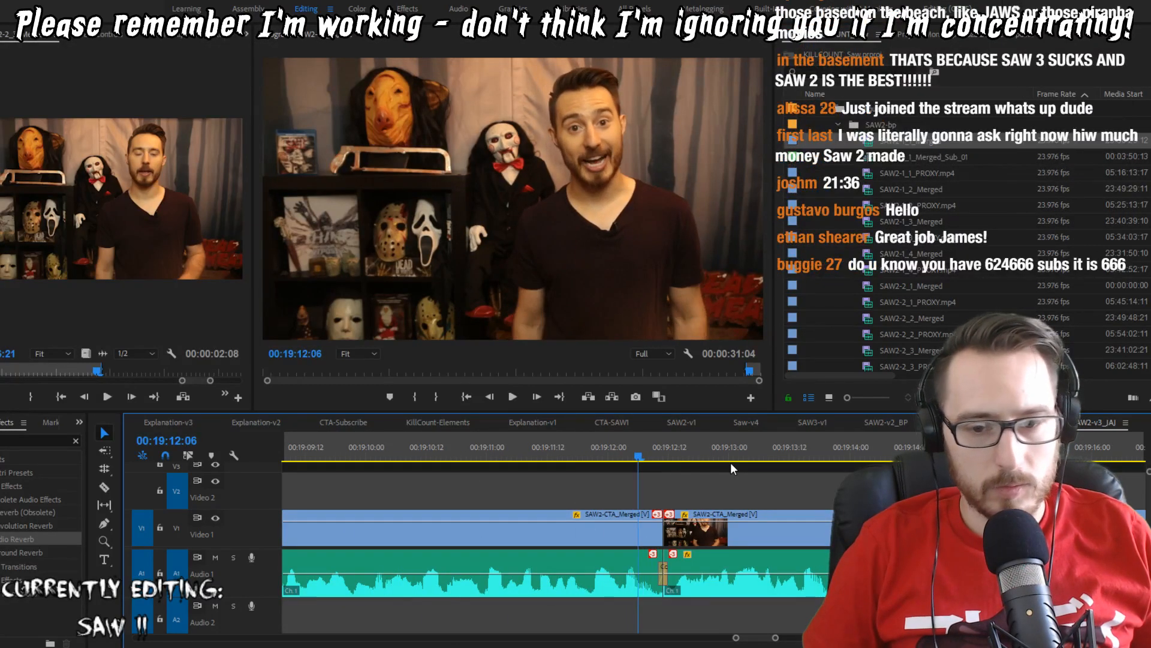
{"action": "key", "text": "shift+k"}
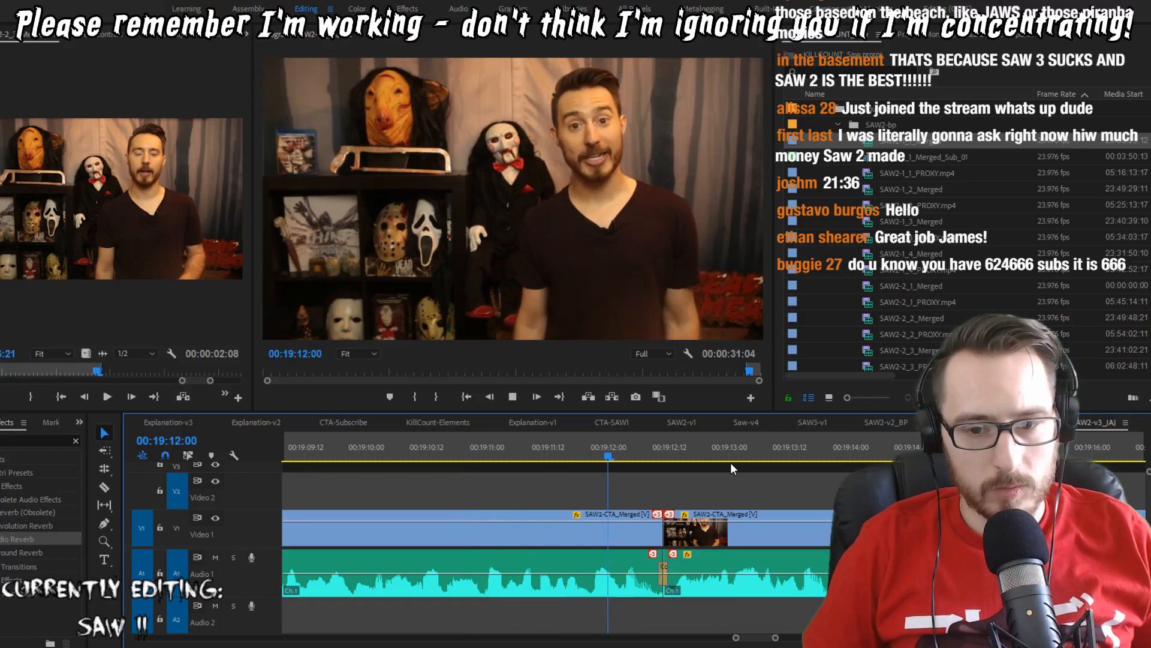
{"action": "key", "text": "Up"}
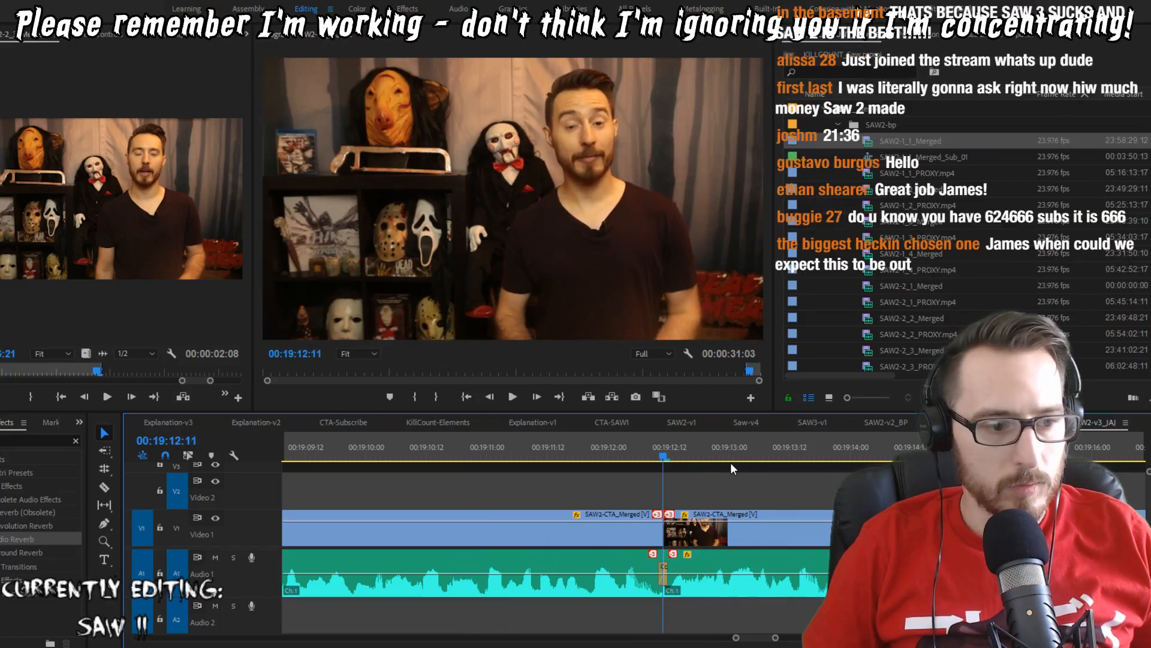
{"action": "key", "text": "shift+Left"}
{"action": "key", "text": "shift+Left"}
{"action": "key", "text": "shift+Left"}
{"action": "key", "text": "space"}
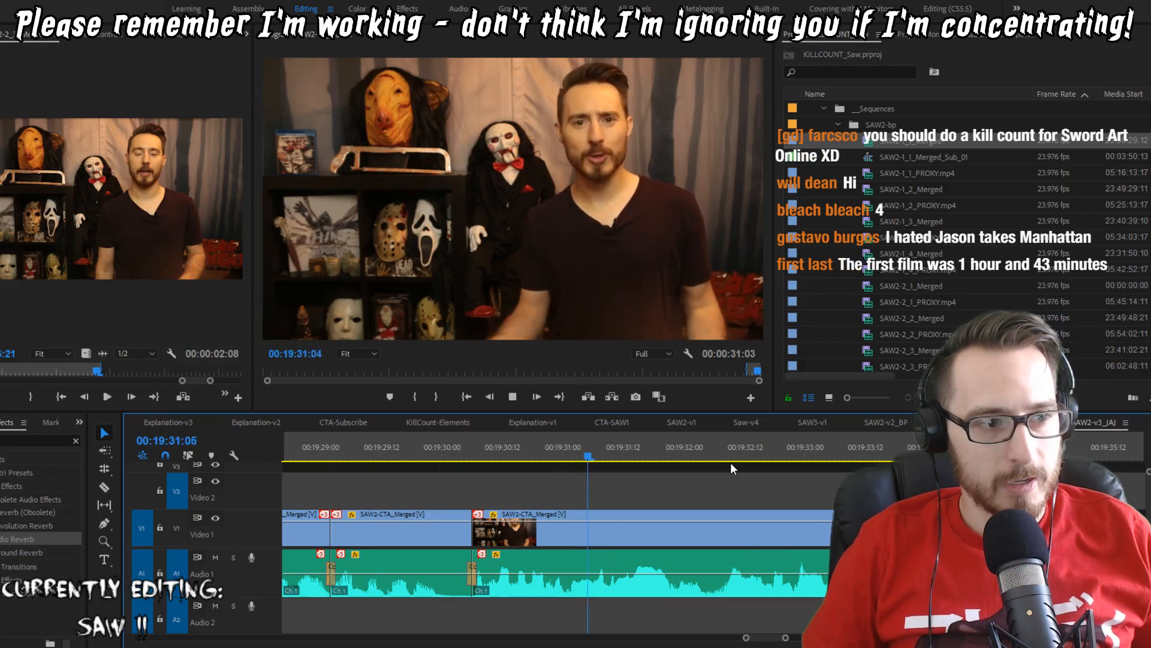
Step: Extract everything from the join at 19:30:06 to the end of the sequence and replay the new ending
{"action": "key", "text": "Up"}
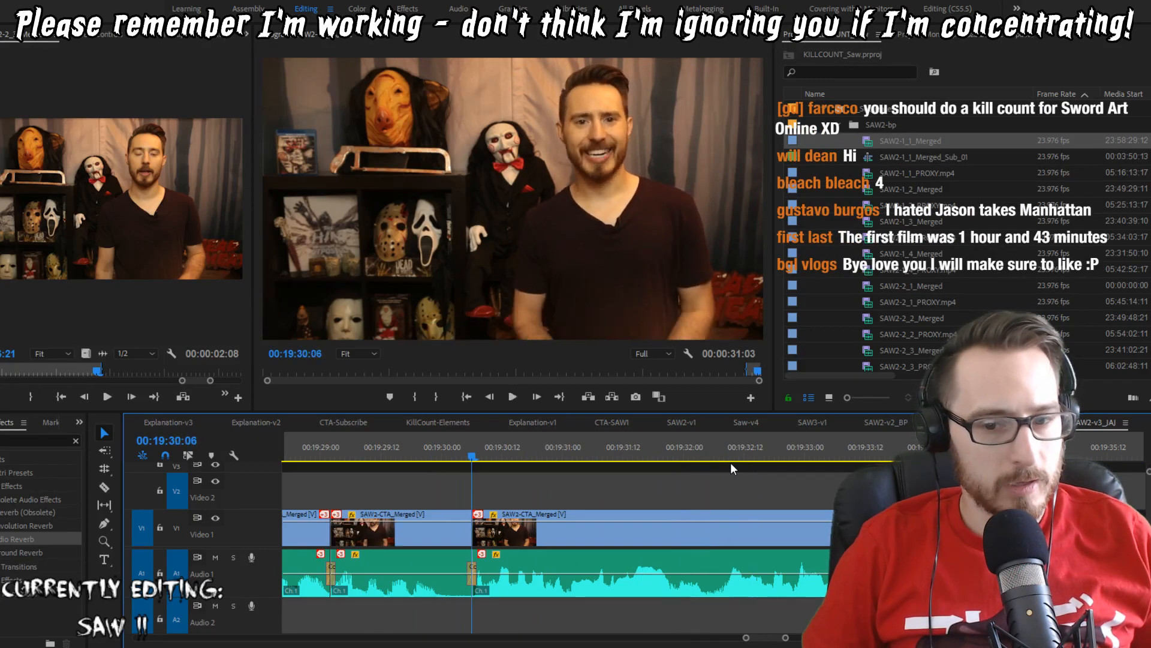
{"action": "key", "text": "i"}
{"action": "key", "text": "space"}
{"action": "key", "text": "space"}
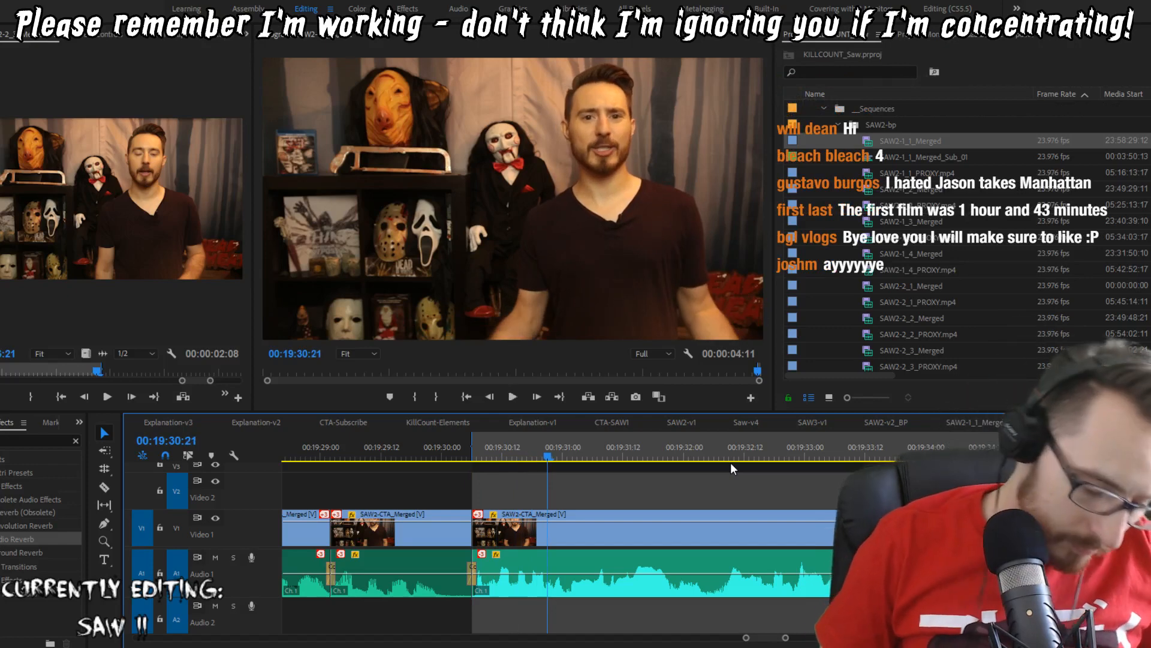
{"action": "key", "text": "apostrophe"}
{"action": "key", "text": "Up"}
{"action": "key", "text": "space"}
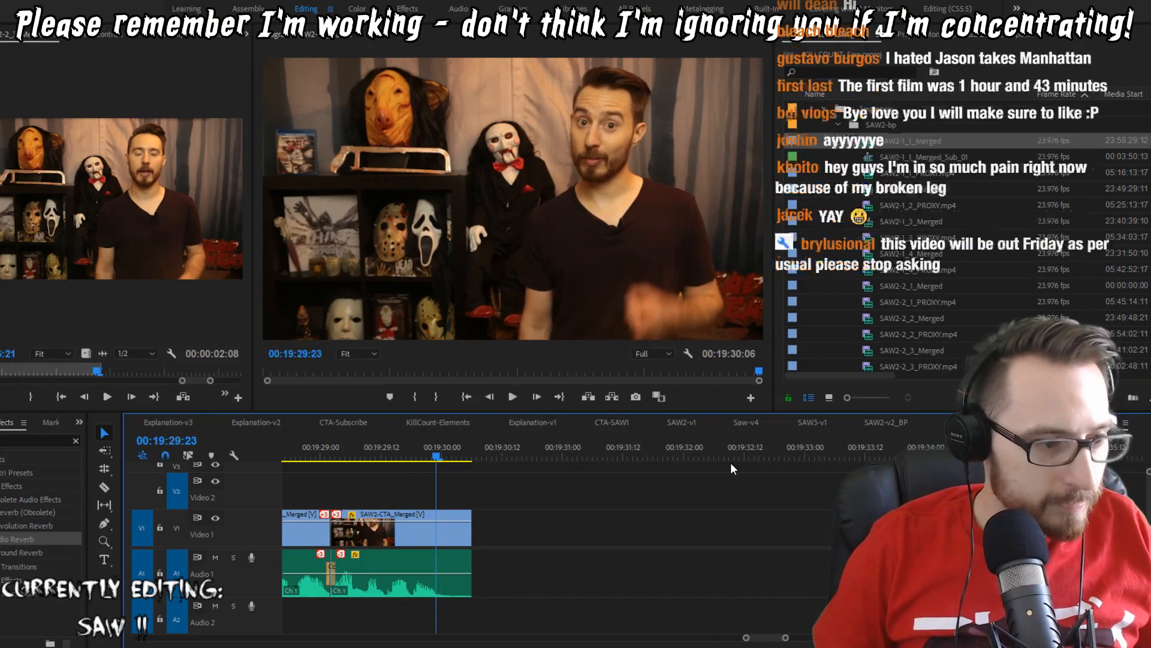
Step: Try ripple trimming the end of the last SAW2-CTA clip to 19:29:23 and one frame further to 19:29:22, replaying it
{"action": "key", "text": "w"}
{"action": "key", "text": "Up"}
{"action": "key", "text": "space"}
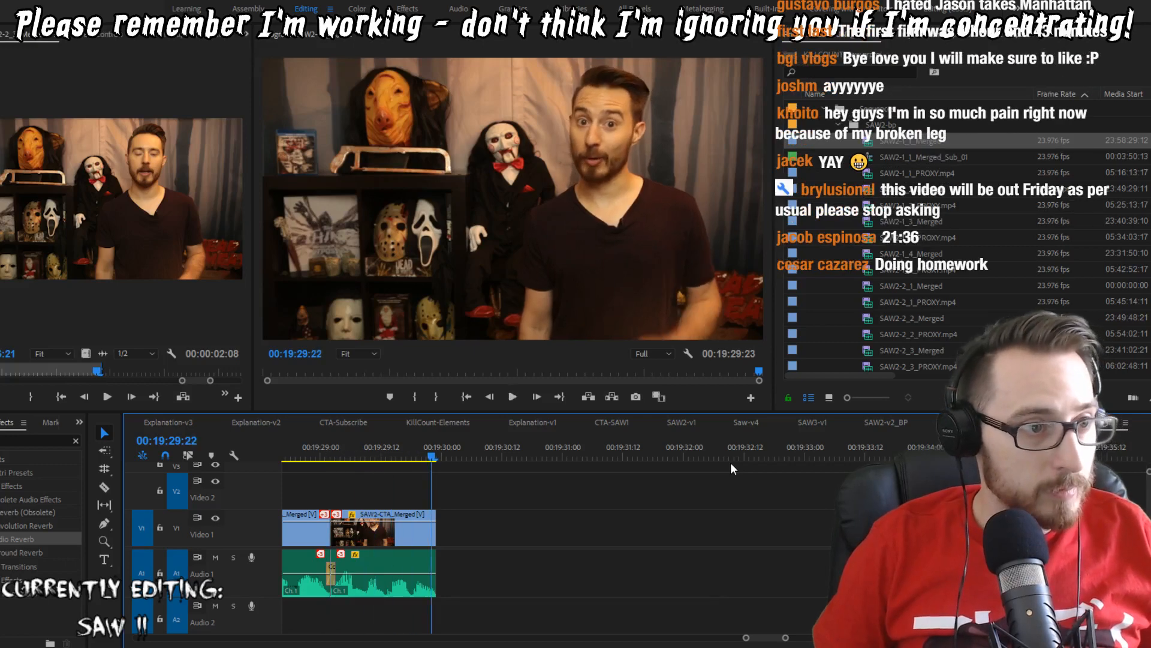
{"action": "key", "text": "Left"}
{"action": "key", "text": "w"}
{"action": "key", "text": "Up"}
{"action": "key", "text": "space"}
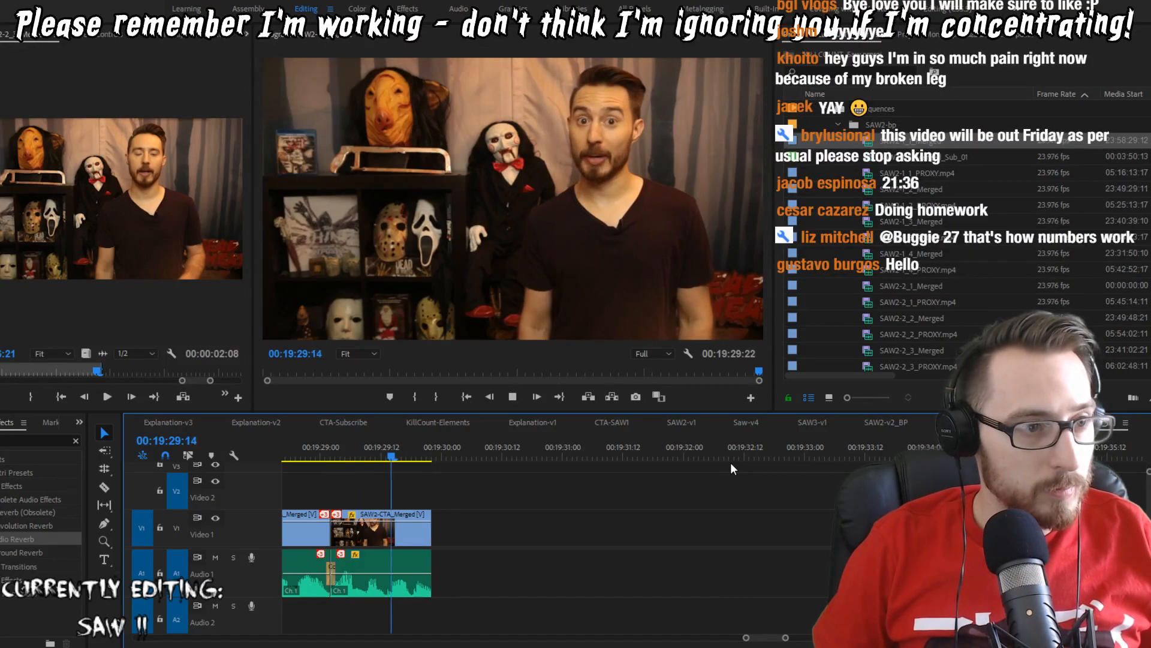
Step: Add an audio transition at the end of the last clip, extend the clip to 19:30:00 and replay it
{"action": "key", "text": "Up"}
{"action": "key", "text": "space"}
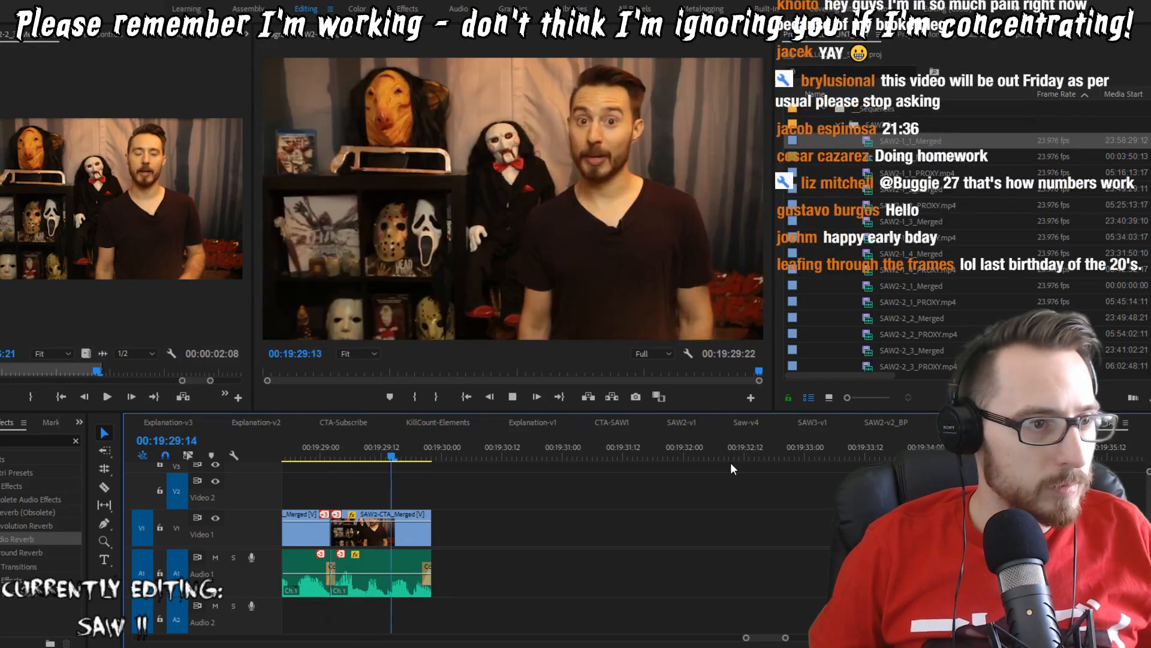
{"action": "left_click", "coordinate": [422, 585]}
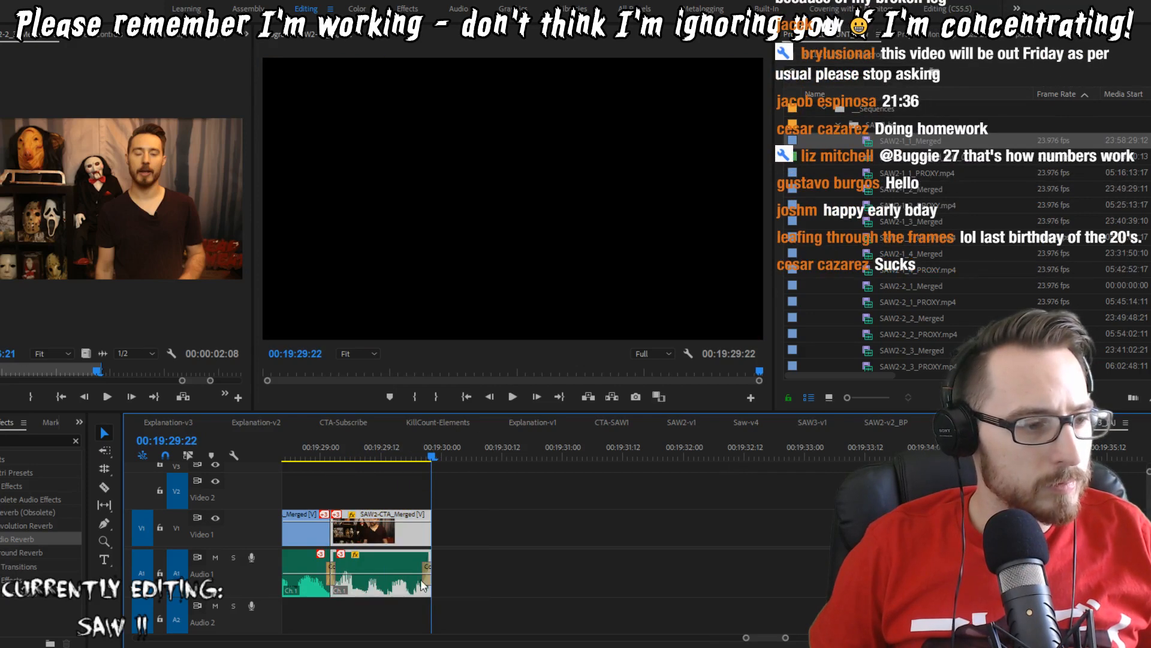
{"action": "left_click_drag", "start_coordinate": [428, 542], "coordinate": [437, 510]}
{"action": "key", "text": "space"}
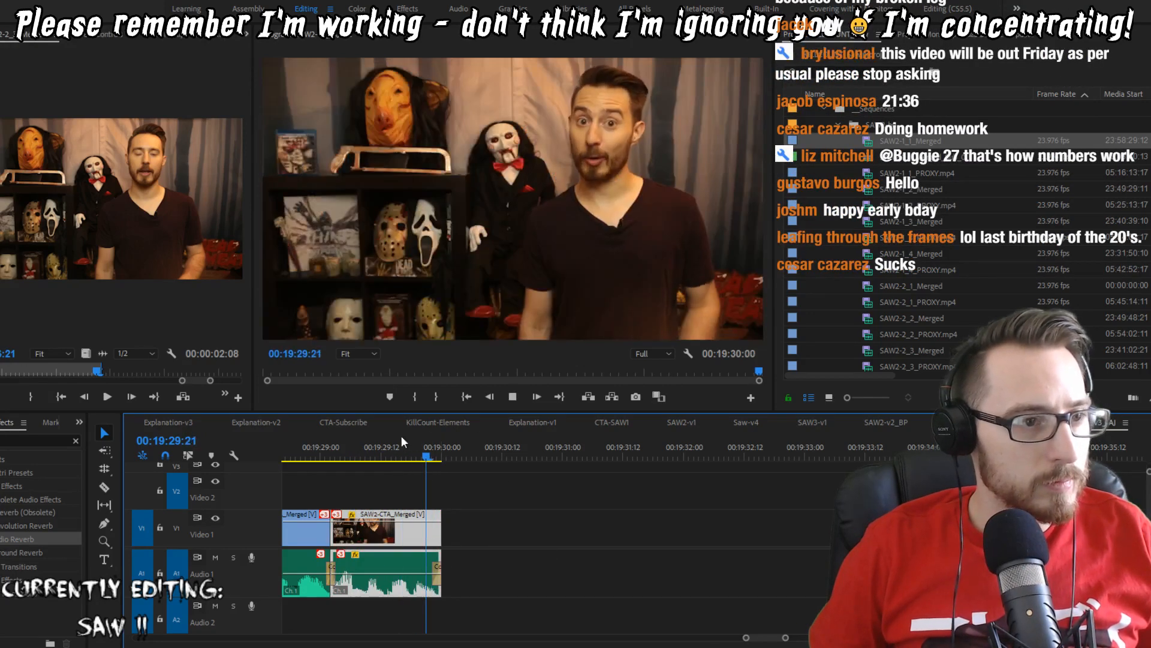
Step: Go back through the joins to 18:47:22, mark an in point at 19:03:14 and play the SAW2-CTA footage to 19:11:15
{"action": "key", "text": "Up"}
{"action": "key", "text": "Up"}
{"action": "key", "text": "Up"}
{"action": "key", "text": "Up"}
{"action": "key", "text": "Up"}
{"action": "key", "text": "Up"}
{"action": "key", "text": "Up"}
{"action": "key", "text": "Up"}
{"action": "key", "text": "Up"}
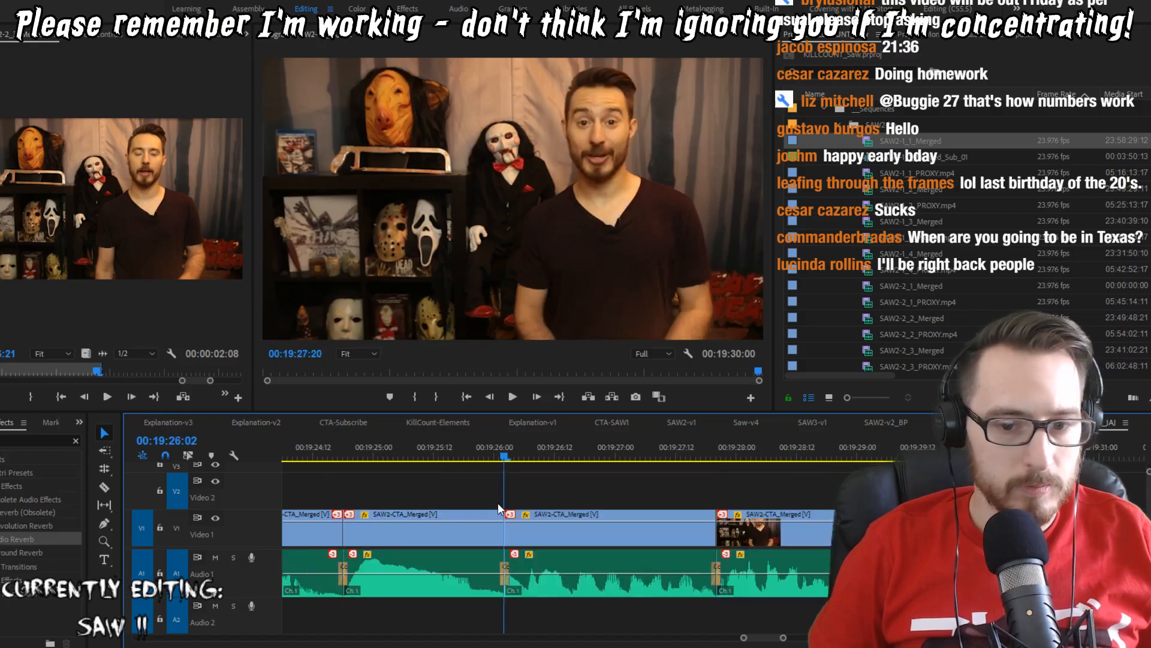
{"action": "key", "text": "Up"}
{"action": "key", "text": "Up"}
{"action": "key", "text": "Up"}
{"action": "key", "text": "Up"}
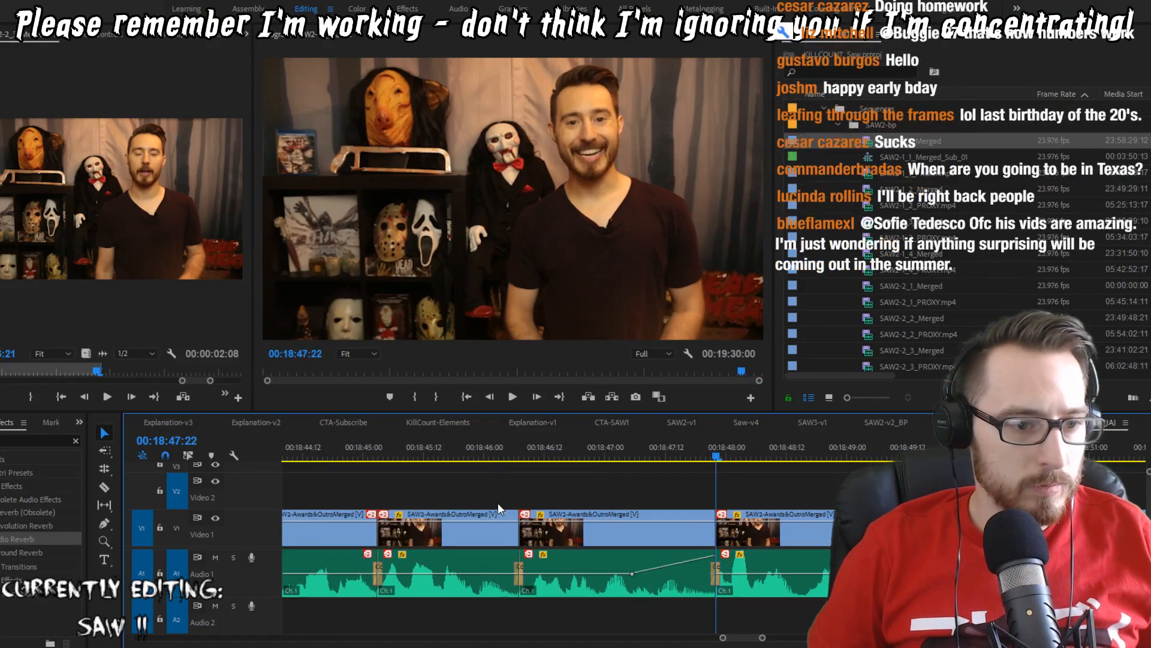
{"action": "key", "text": "Down"}
{"action": "key", "text": "Down"}
{"action": "key", "text": "Down"}
{"action": "key", "text": "space"}
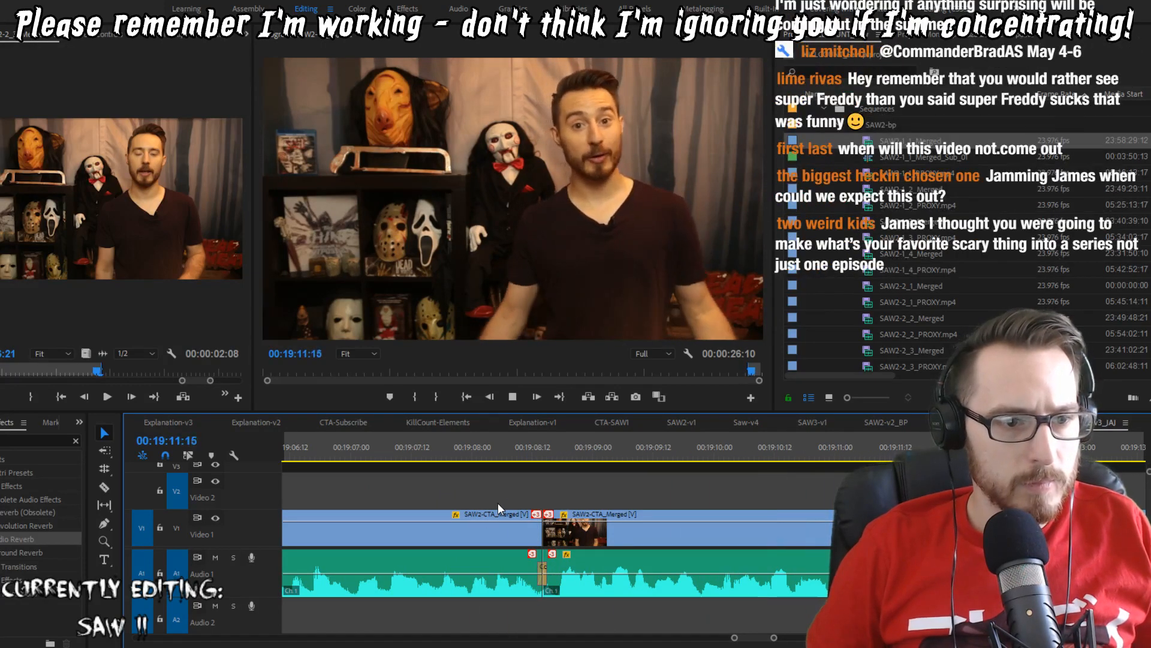
Step: Mark the range from the join at 19:12:11 to 19:15:07 and listen to its second clip
{"action": "key", "text": "space"}
{"action": "key", "text": "Up"}
{"action": "key", "text": "Down"}
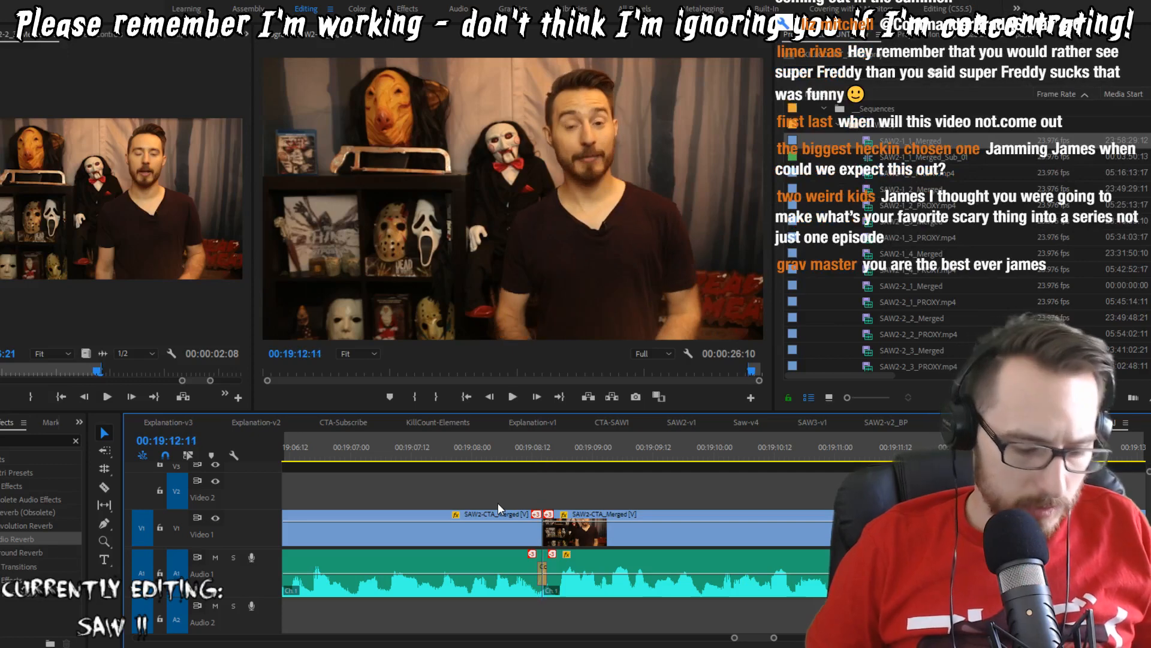
{"action": "key", "text": "i"}
{"action": "key", "text": "Down"}
{"action": "key", "text": "space"}
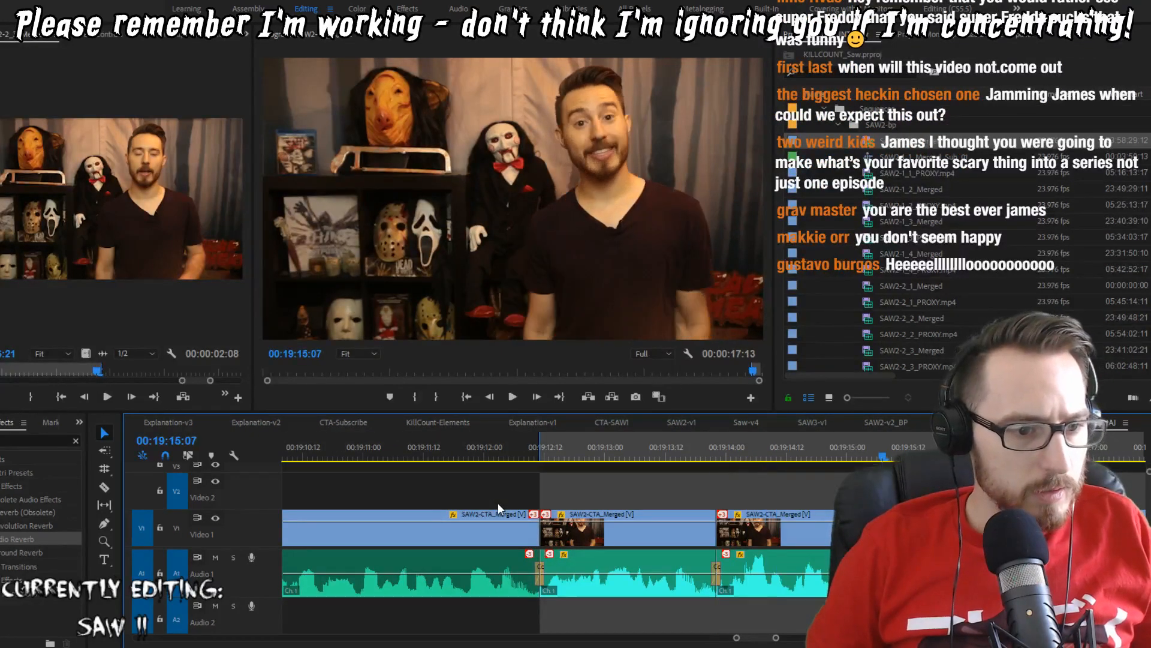
{"action": "key", "text": "space"}
{"action": "key", "text": "o"}
Step: Check the range from 19:08:14 to 19:15:07 by marking its start, mark an in point at 19:15:07 and play to 19:22:23
{"action": "key", "text": "Up"}
{"action": "key", "text": "Up"}
{"action": "key", "text": "Up"}
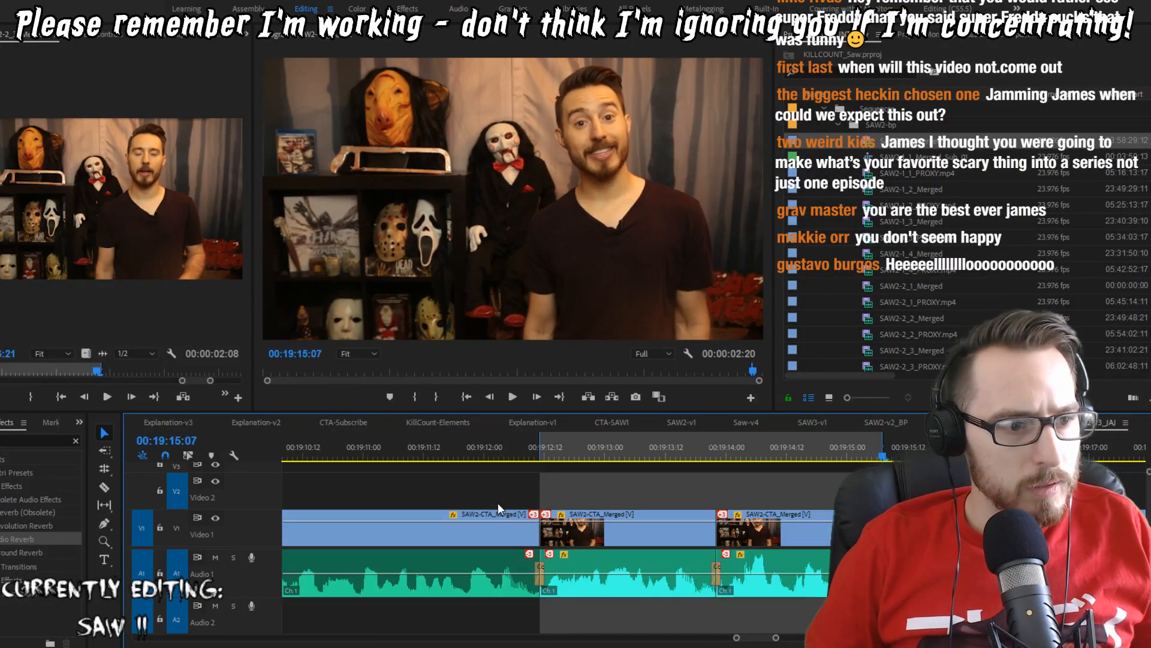
{"action": "key", "text": "i"}
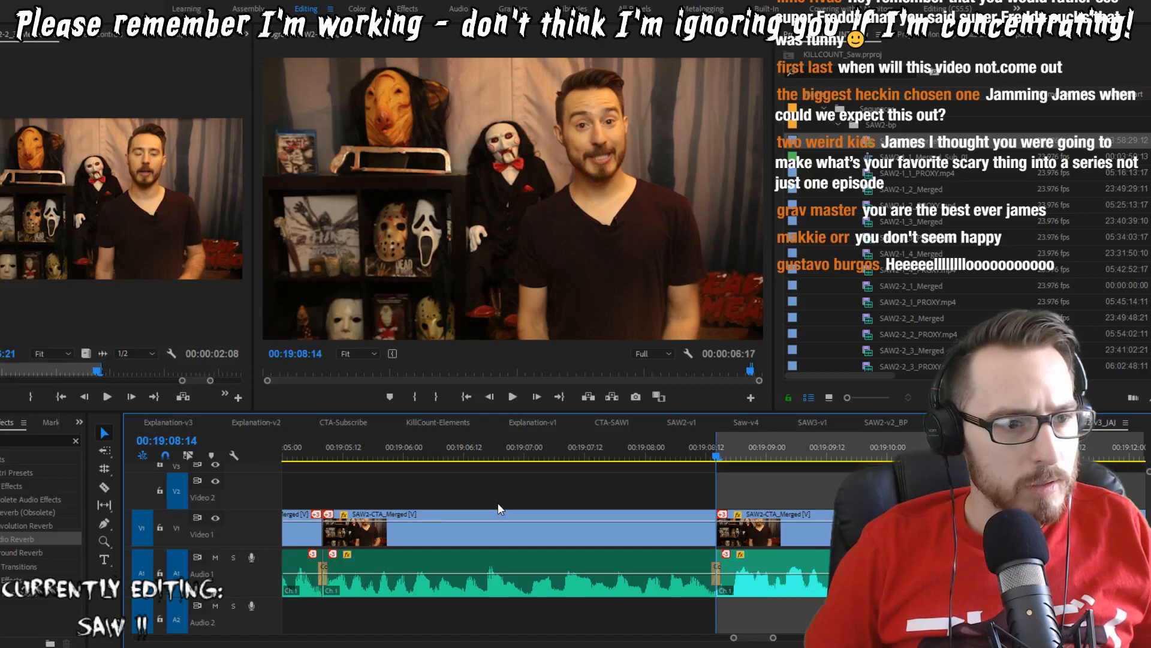
{"action": "key", "text": "Down"}
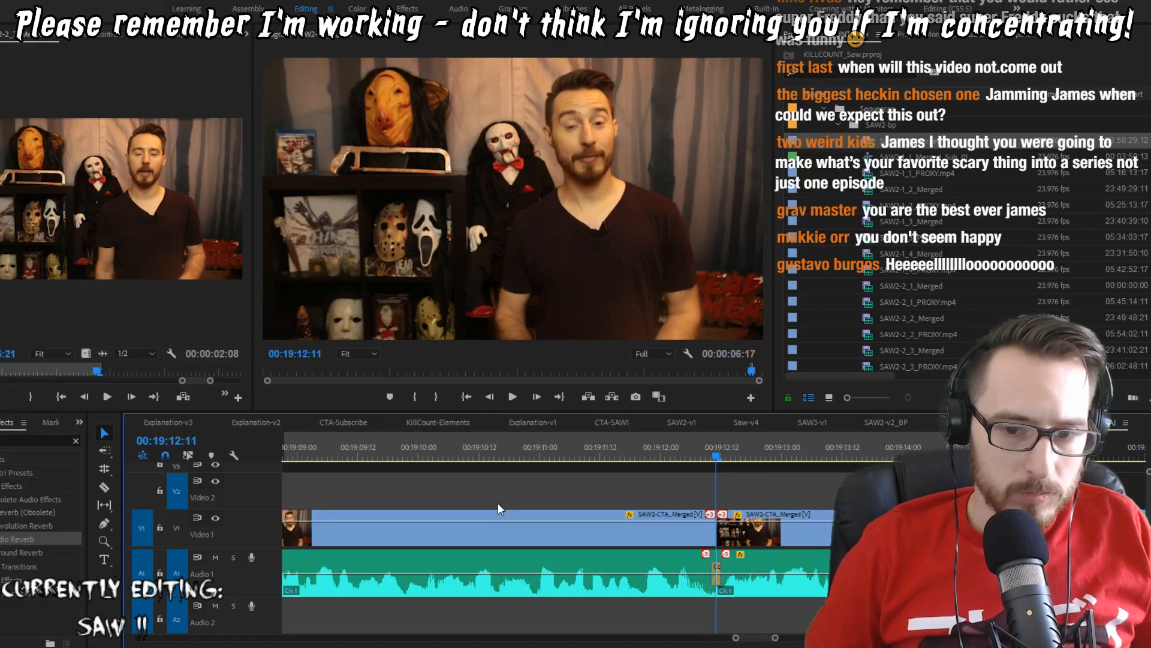
{"action": "key", "text": "Down"}
{"action": "key", "text": "Down"}
{"action": "key", "text": "i"}
{"action": "key", "text": "space"}
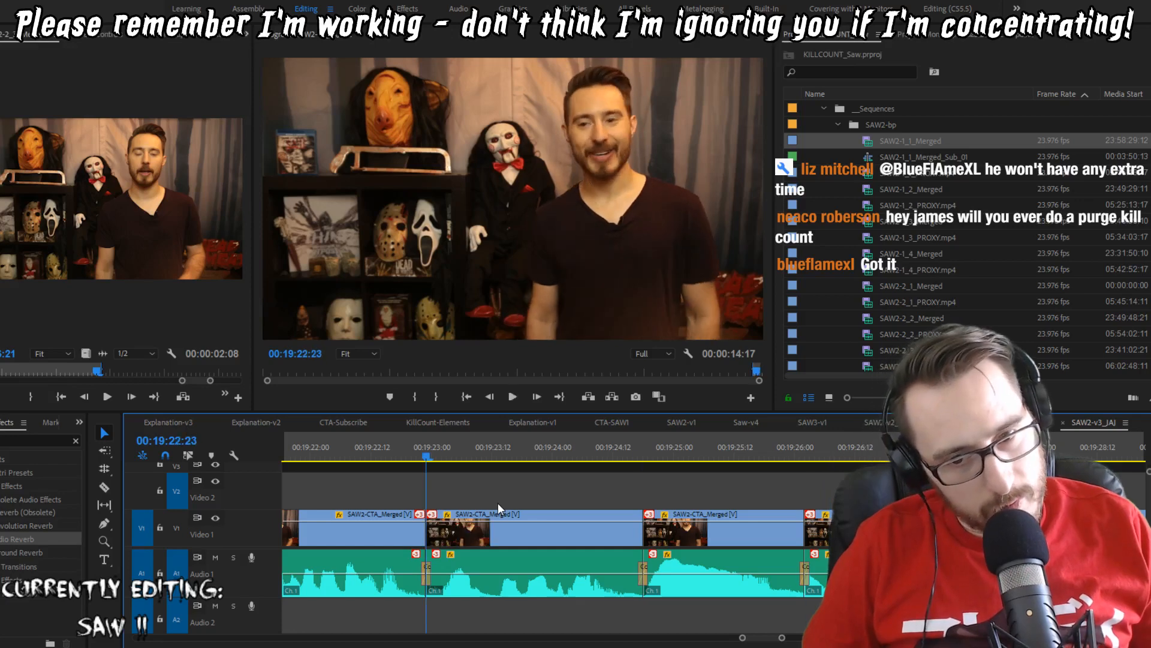
Step: Mark the section from the join at 19:08:14 up to the frame before 19:15:07 and extract it from the sequence
{"action": "key", "text": "space"}
{"action": "key", "text": "Up"}
{"action": "key", "text": "space"}
{"action": "key", "text": "Up"}
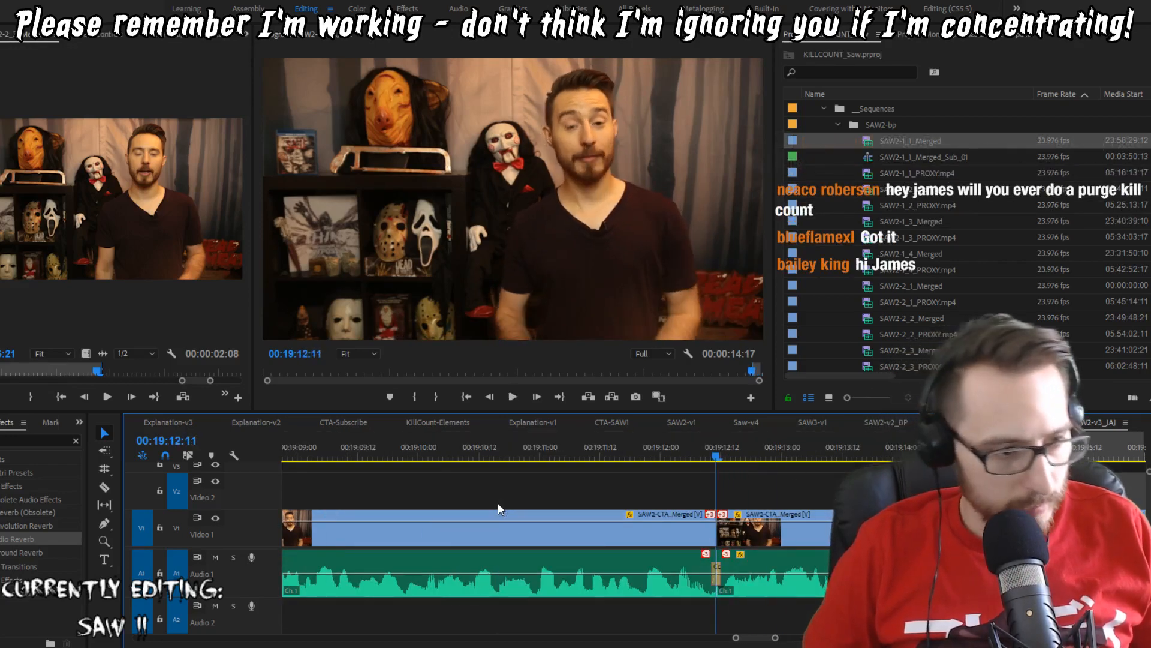
{"action": "key", "text": "Up"}
{"action": "key", "text": "i"}
{"action": "key", "text": "Down"}
{"action": "key", "text": "Left"}
{"action": "key", "text": "o"}
{"action": "key", "text": "apostrophe"}
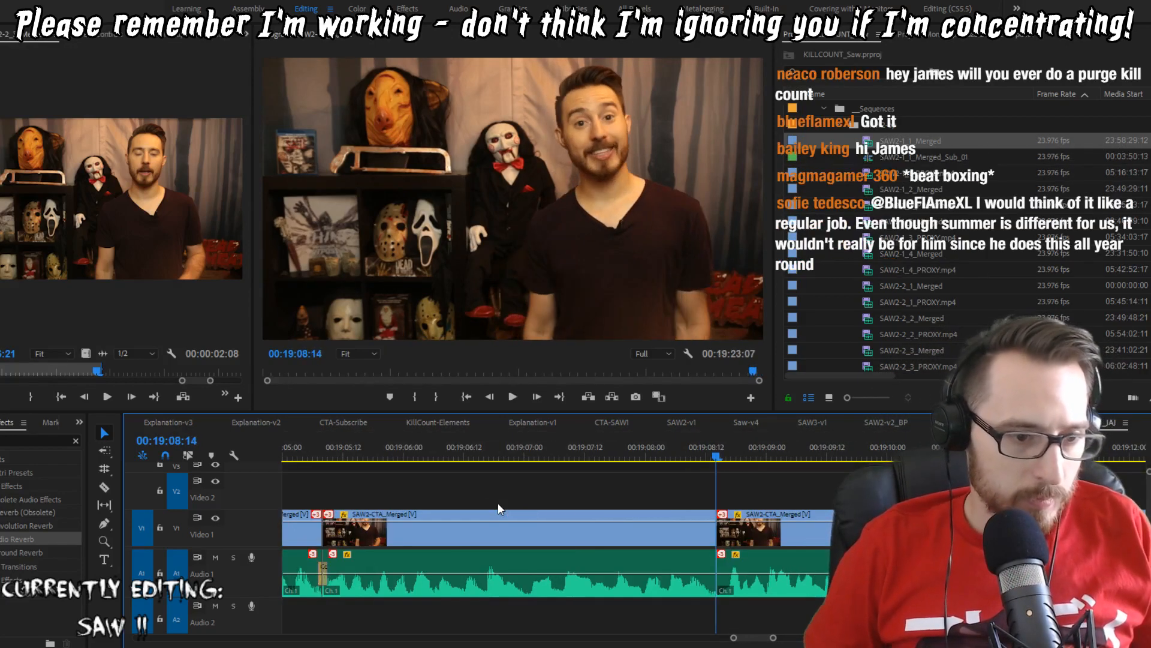
Step: Add an audio transition at the new join at 19:08:14, ripple trim one frame from each side and cue playback before it
{"action": "key", "text": "Up"}
{"action": "key", "text": "space"}
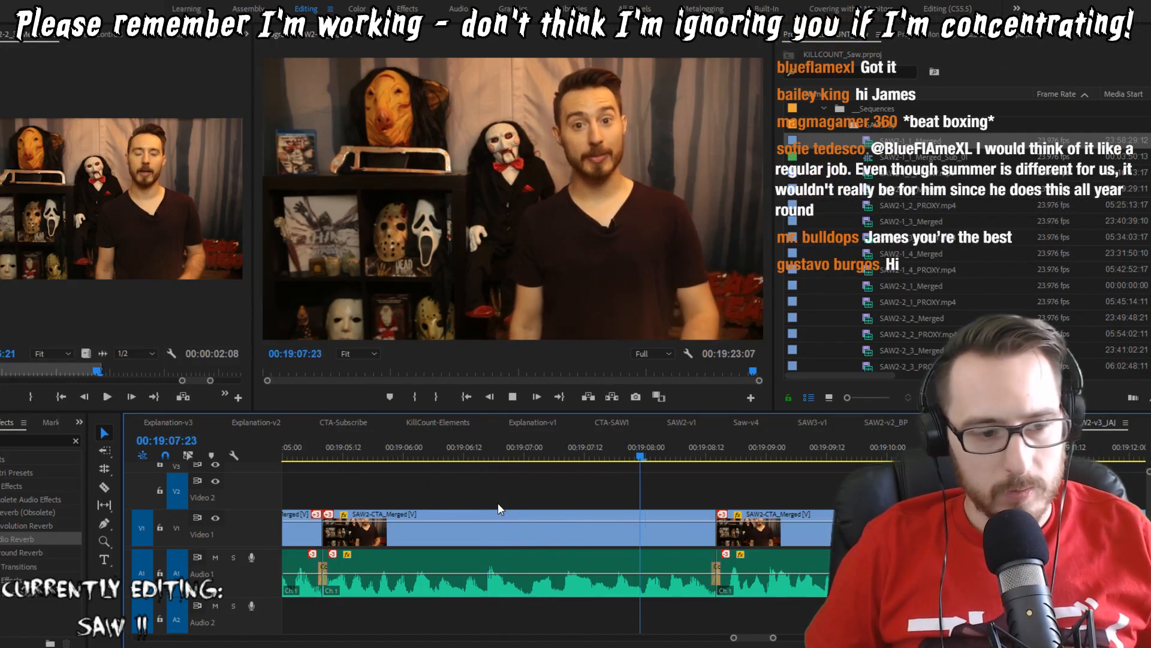
{"action": "key", "text": "Up"}
{"action": "key", "text": "Left"}
{"action": "key", "text": "w"}
{"action": "key", "text": "Right"}
{"action": "key", "text": "q"}
{"action": "key", "text": "shift+Left"}
{"action": "key", "text": "shift+Left"}
{"action": "key", "text": "shift+Left"}
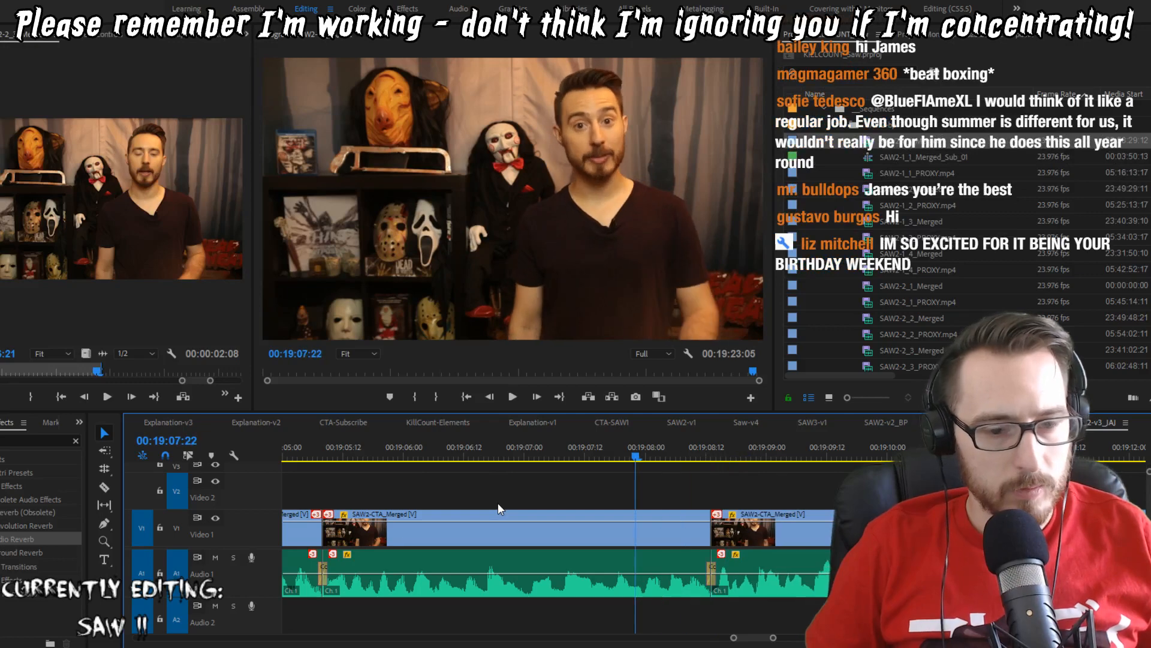
Step: Ripple trim one frame at the join at 19:10:12 and replay across it from 15 frames earlier
{"action": "key", "text": "space"}
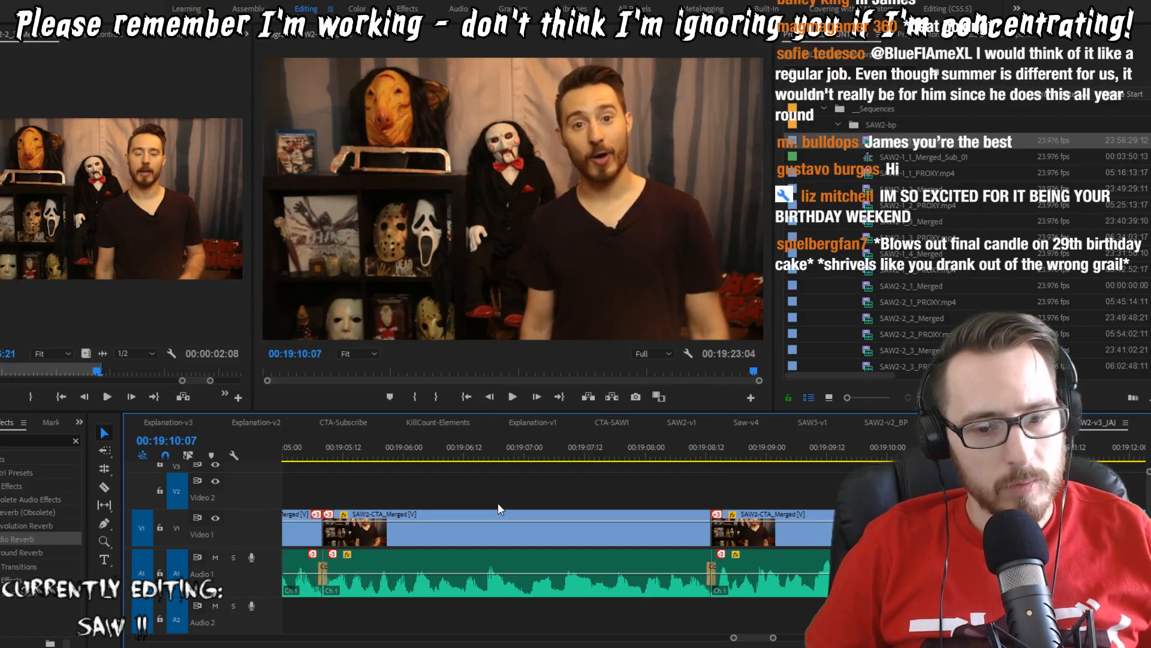
{"action": "key", "text": "space"}
{"action": "key", "text": "Up"}
{"action": "key", "text": "ctrl+Left"}
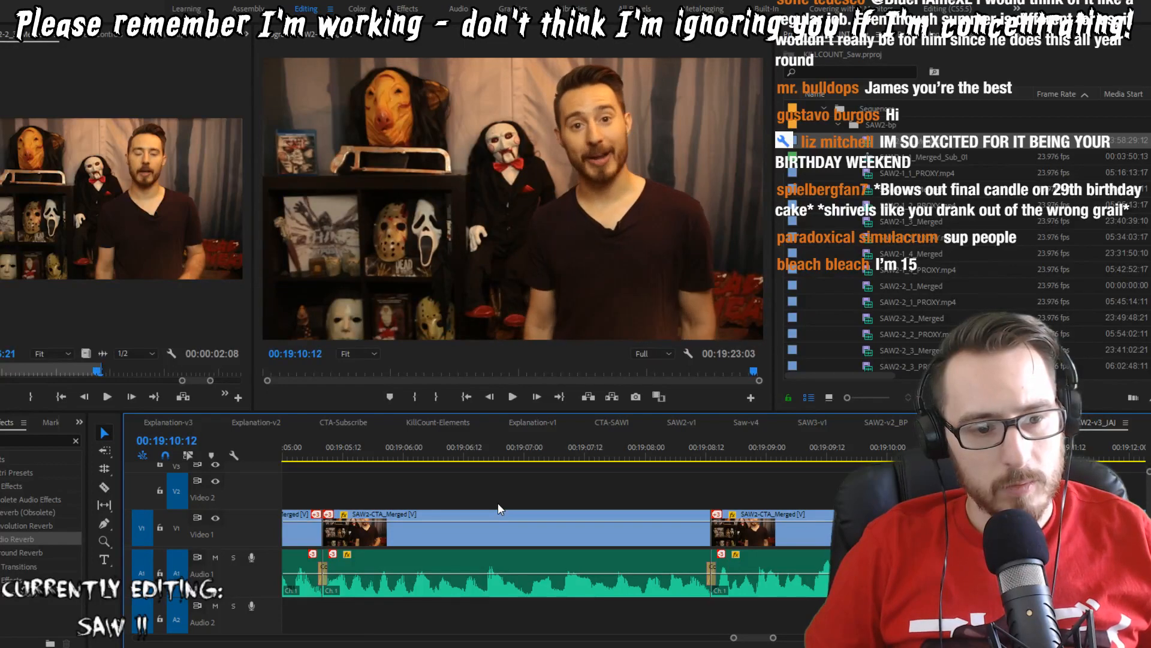
{"action": "key", "text": "shift+Left"}
{"action": "key", "text": "shift+Left"}
{"action": "key", "text": "shift+Left"}
{"action": "key", "text": "space"}
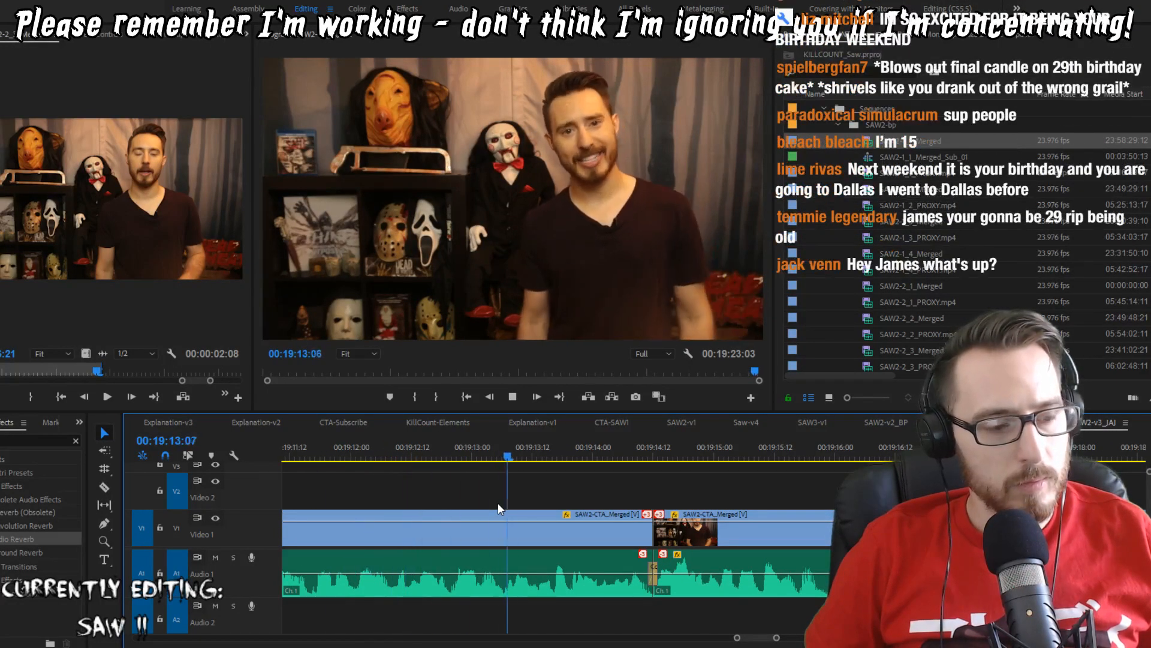
Step: Ripple trim one frame from the end of the clip before the join at 19:14:11 and replay from 19:14:01
{"action": "key", "text": "space"}
{"action": "key", "text": "w"}
{"action": "key", "text": "shift+Left"}
{"action": "key", "text": "shift+Left"}
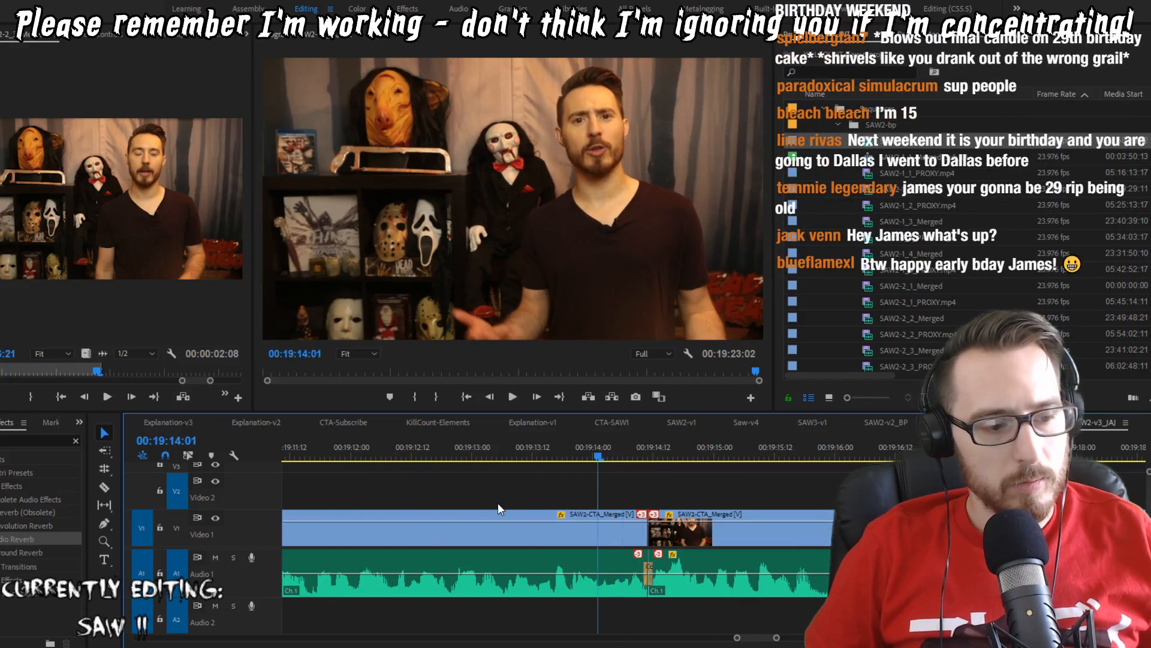
{"action": "key", "text": "space"}
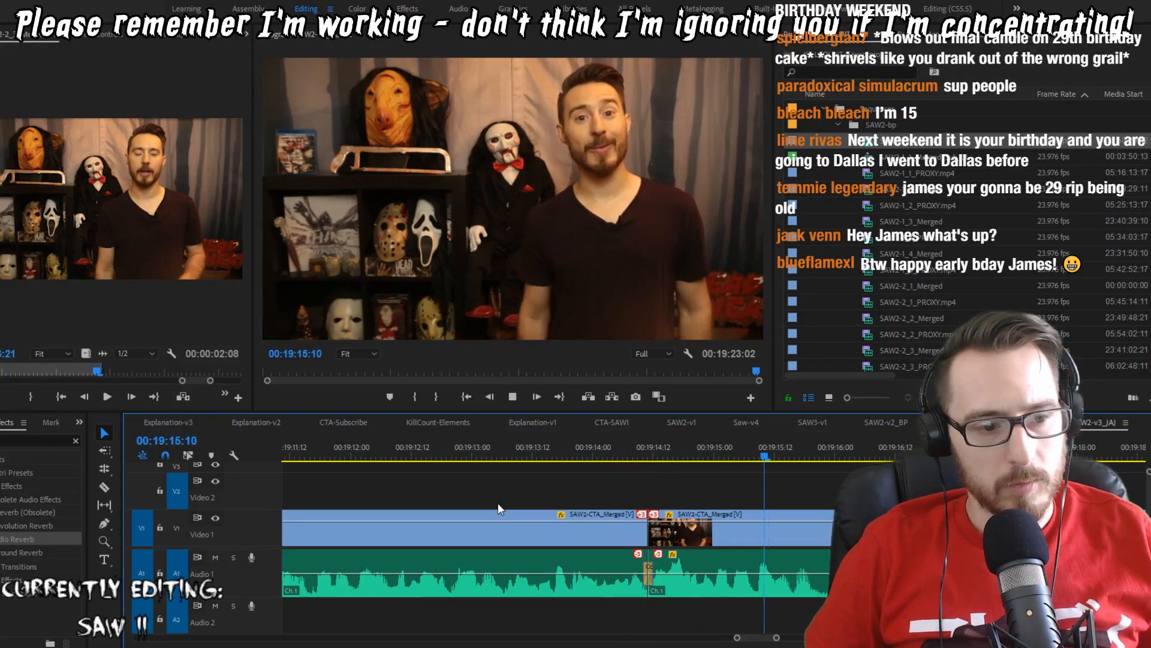
Step: Ripple trim the tail of the clip starting at 19:14:11 so it ends at 19:15:22, and replay the clip
{"action": "key", "text": "space"}
{"action": "key", "text": "Right"}
{"action": "key", "text": "w"}
{"action": "key", "text": "Up"}
{"action": "key", "text": "space"}
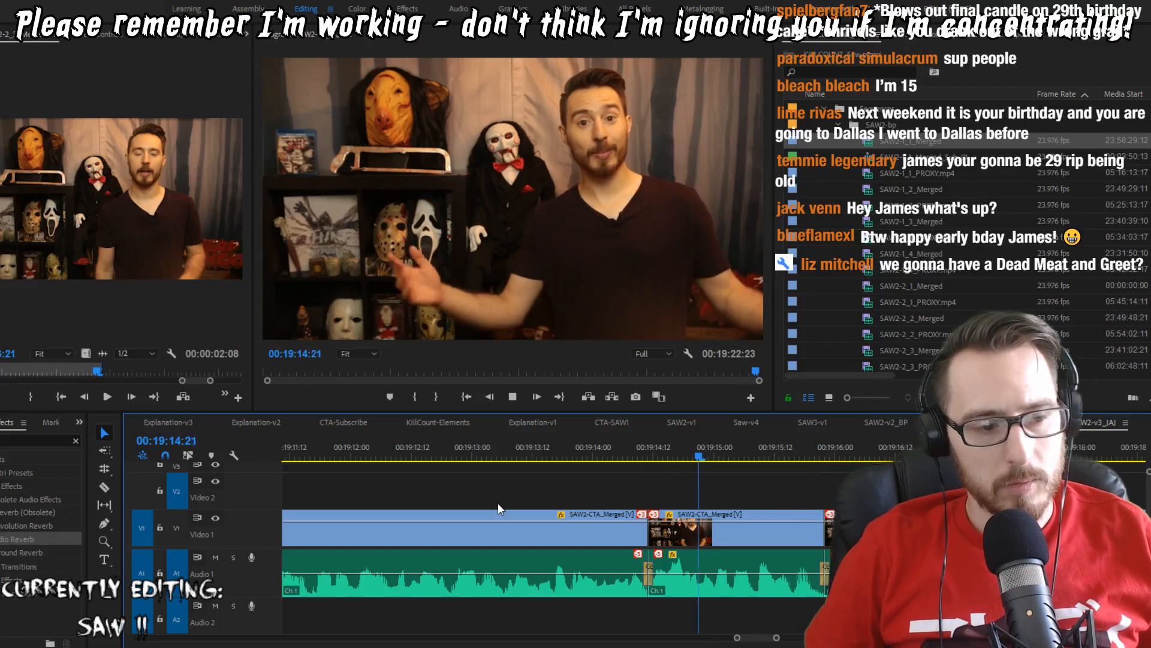
Step: Ripple trim one frame off the start of the clip at 19:15:22 and replay it from the join
{"action": "key", "text": "space"}
{"action": "key", "text": "Up"}
{"action": "key", "text": "Right"}
{"action": "key", "text": "q"}
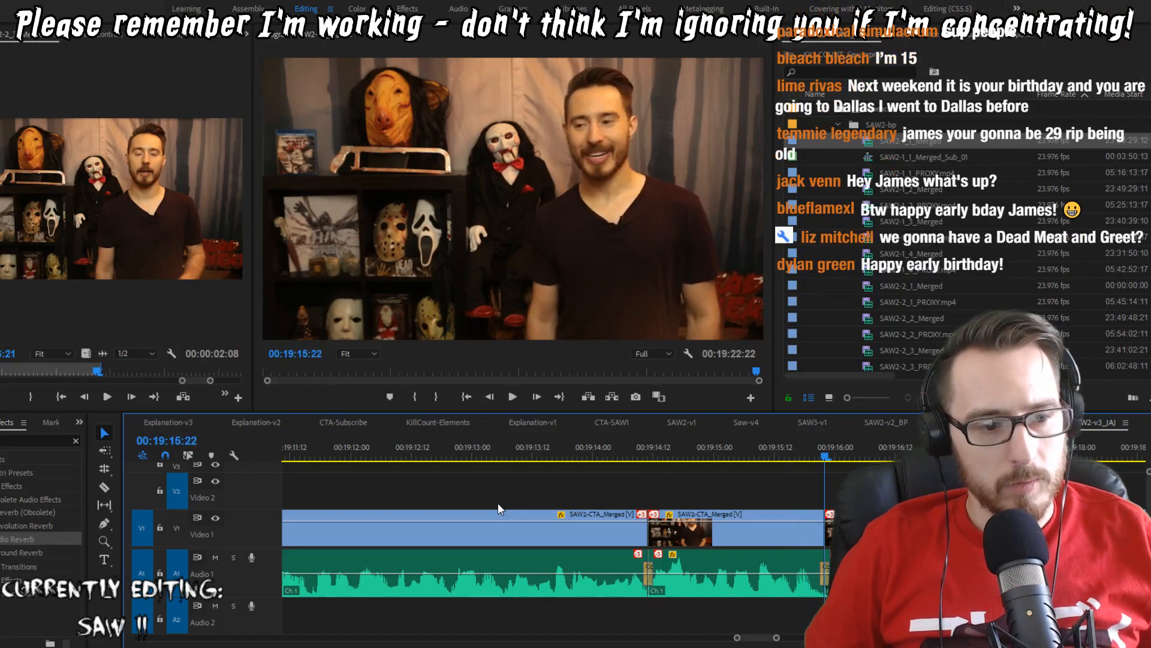
{"action": "key", "text": "Up"}
{"action": "key", "text": "space"}
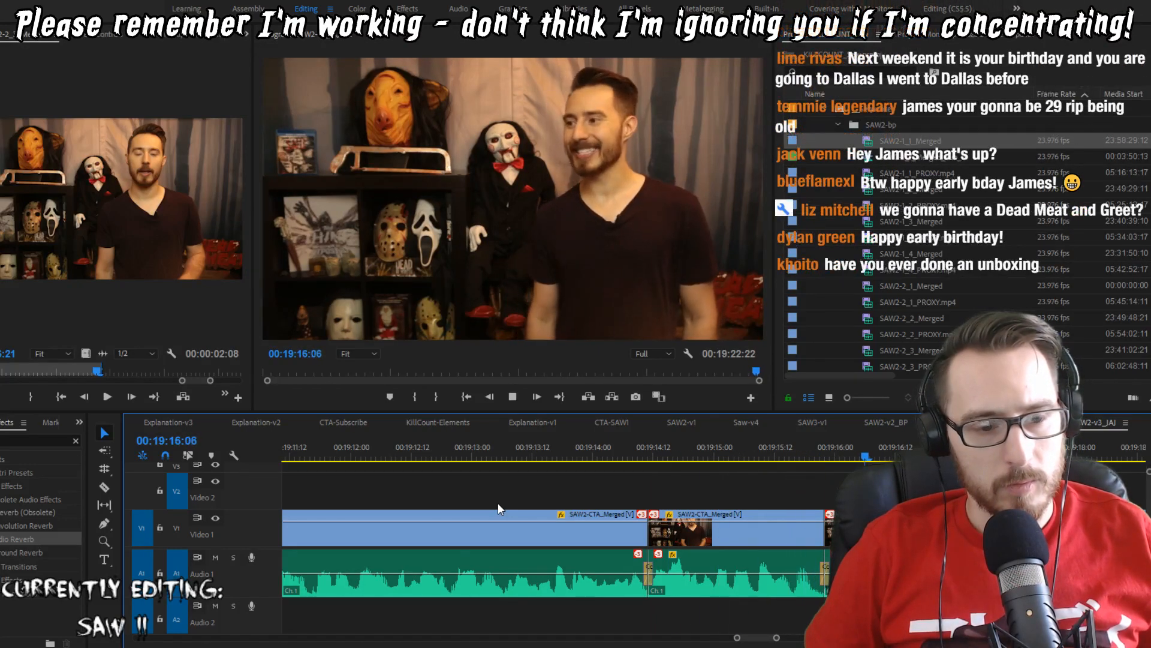
Step: Ripple trim two more frames off the start of the clip at 19:15:22 and play on
{"action": "key", "text": "space"}
{"action": "key", "text": "Up"}
{"action": "key", "text": "Right"}
{"action": "key", "text": "Right"}
{"action": "key", "text": "q"}
{"action": "key", "text": "space"}
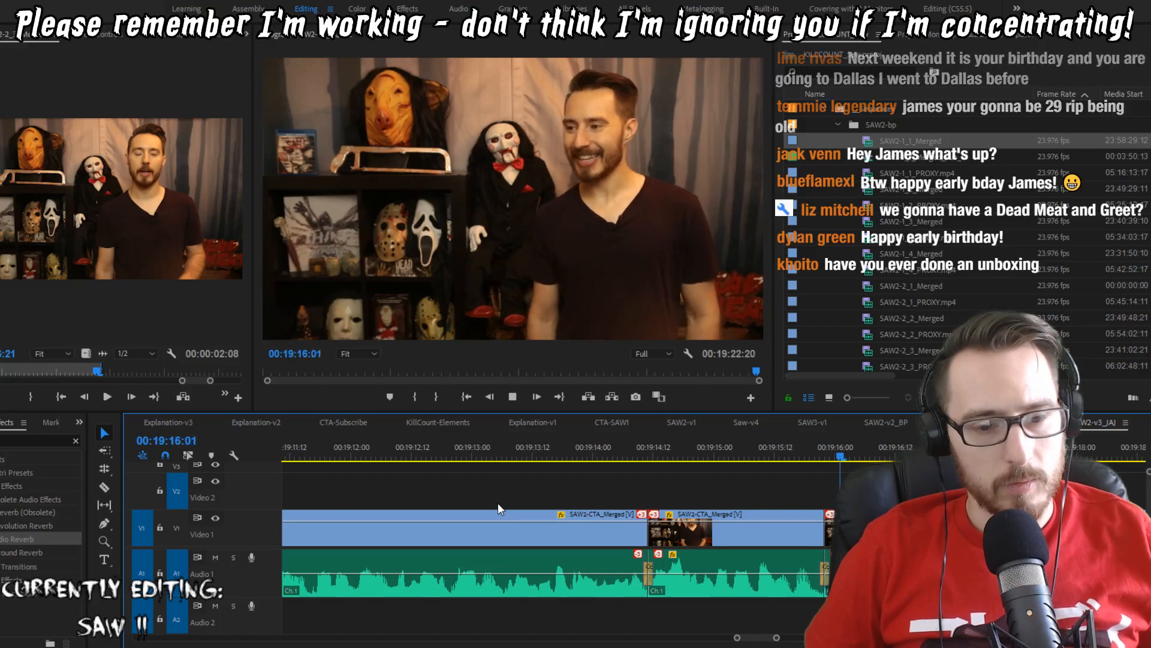
Step: Ripple trim one frame off the start of the clip at 19:17:14 and play it
{"action": "key", "text": "space"}
{"action": "key", "text": "Up"}
{"action": "key", "text": "Right"}
{"action": "key", "text": "q"}
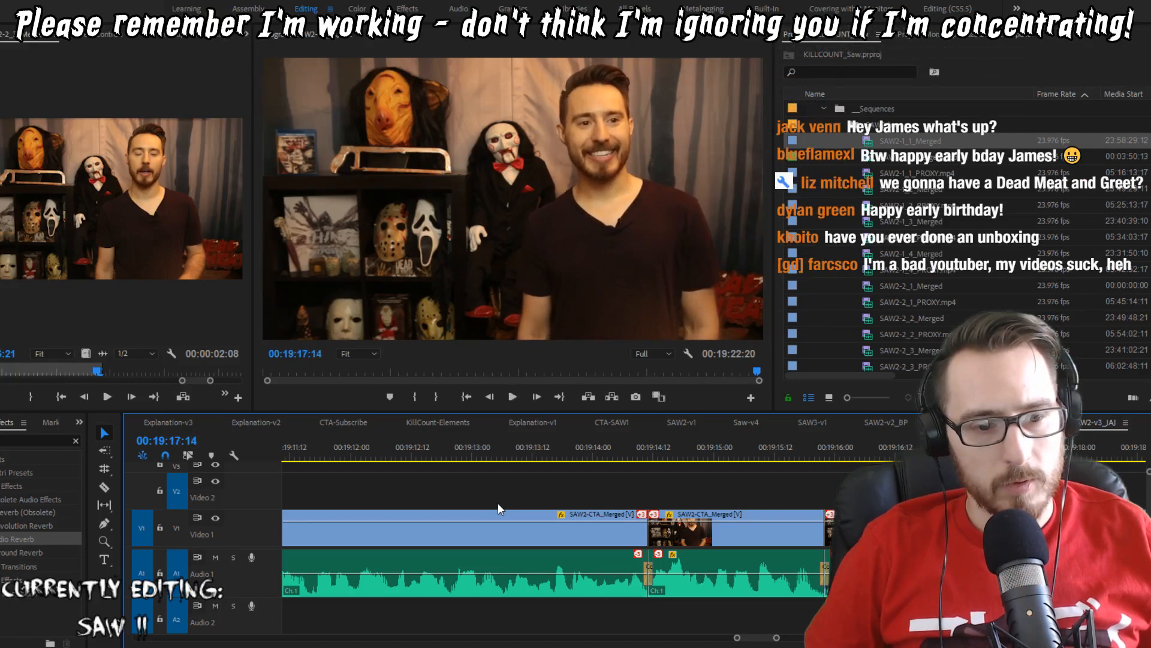
{"action": "key", "text": "space"}
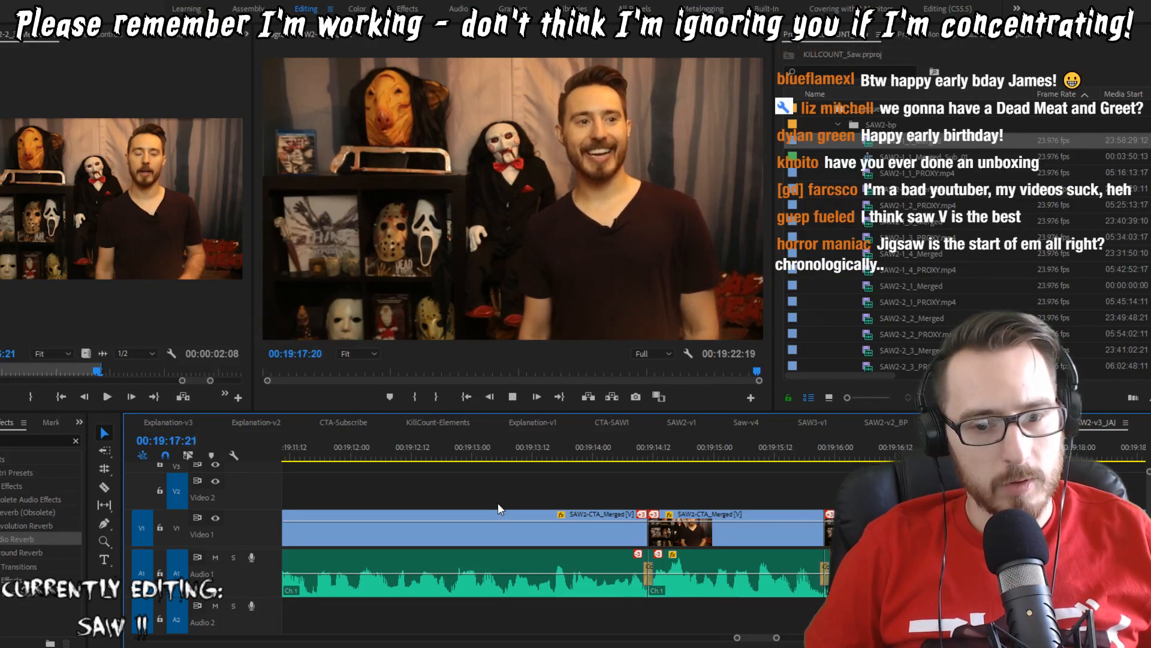
Step: Ripple trim the tail of the clip starting at 19:17:14 so it ends at 19:18:13, and replay the clip
{"action": "key", "text": "space"}
{"action": "key", "text": "Right"}
{"action": "key", "text": "Right"}
{"action": "key", "text": "Right"}
{"action": "key", "text": "Right"}
{"action": "key", "text": "Right"}
{"action": "key", "text": "w"}
{"action": "key", "text": "Up"}
{"action": "key", "text": "space"}
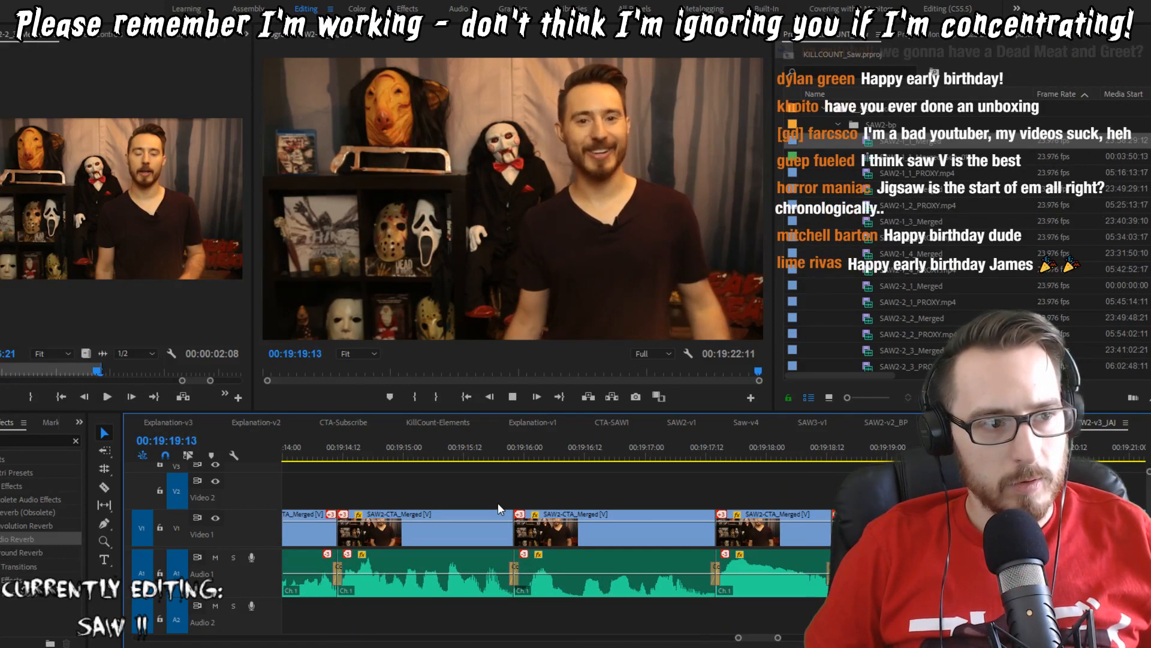
Step: Ripple trim one frame off the start of the clip at 19:20:06 and replay the join from 15 frames earlier
{"action": "key", "text": "space"}
{"action": "key", "text": "Up"}
{"action": "key", "text": "Right"}
{"action": "key", "text": "q"}
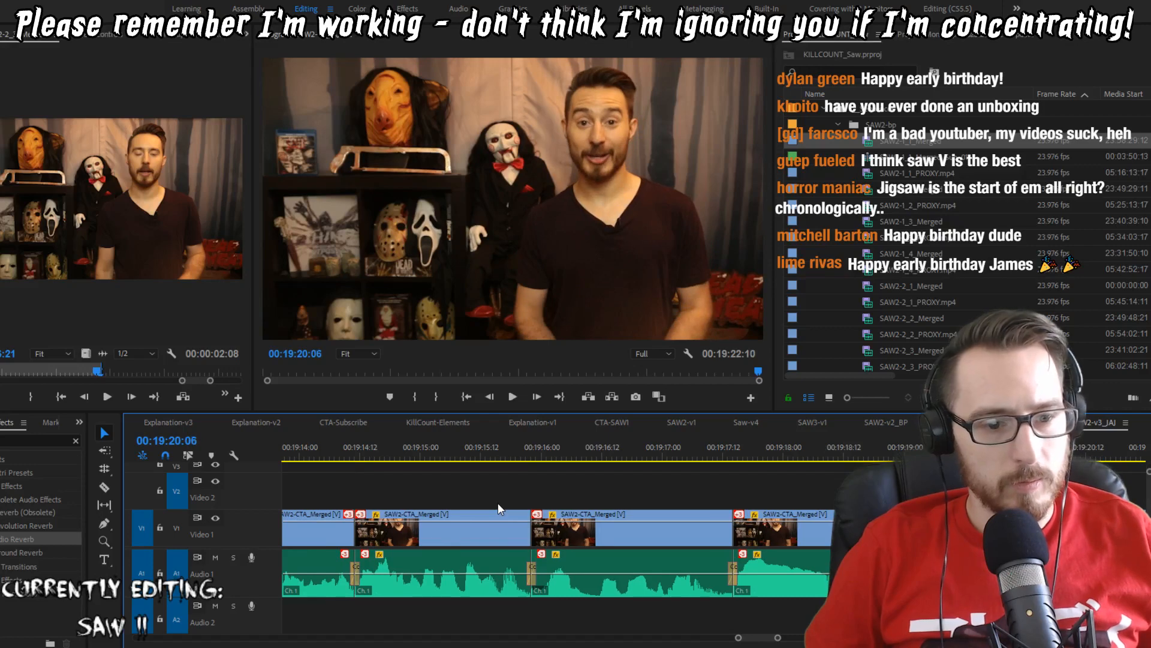
{"action": "key", "text": "shift+Left"}
{"action": "key", "text": "shift+Left"}
{"action": "key", "text": "shift+Left"}
{"action": "key", "text": "space"}
Step: Ripple trim a second frame off the start of the clip at 19:20:06 and replay it
{"action": "key", "text": "space"}
{"action": "key", "text": "Up"}
{"action": "key", "text": "Right"}
{"action": "key", "text": "q"}
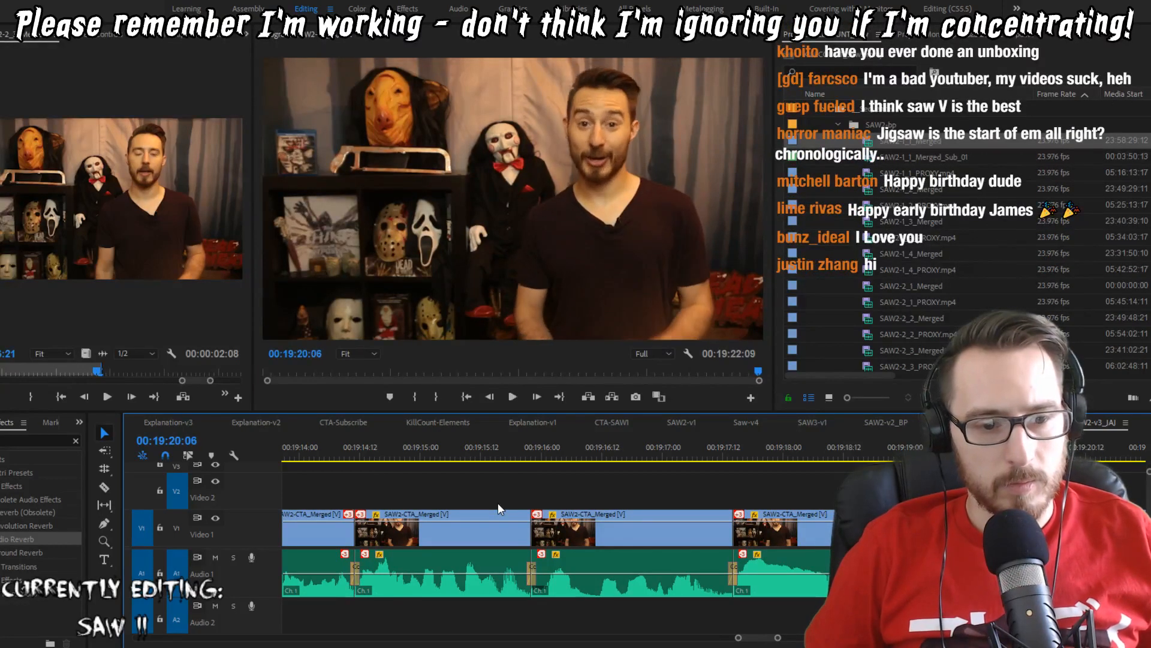
{"action": "key", "text": "space"}
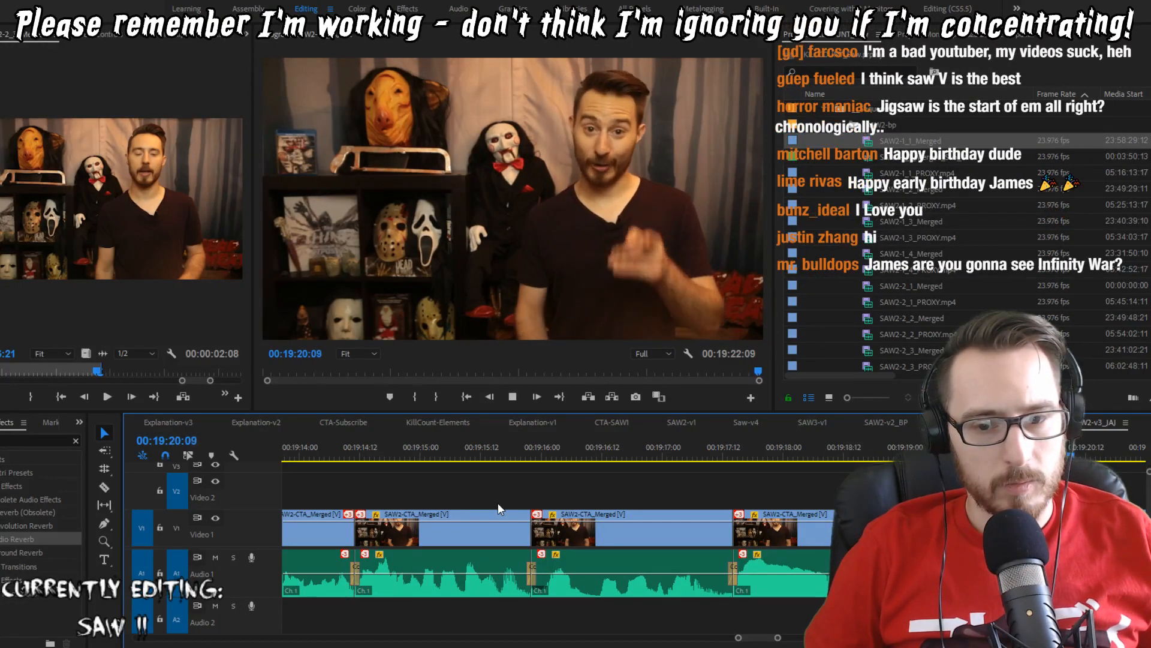
Step: Ripple trim a third frame off the start of the clip at 19:20:06 and play through to 19:22:03
{"action": "key", "text": "space"}
{"action": "key", "text": "Up"}
{"action": "key", "text": "Up"}
{"action": "key", "text": "Right"}
{"action": "key", "text": "q"}
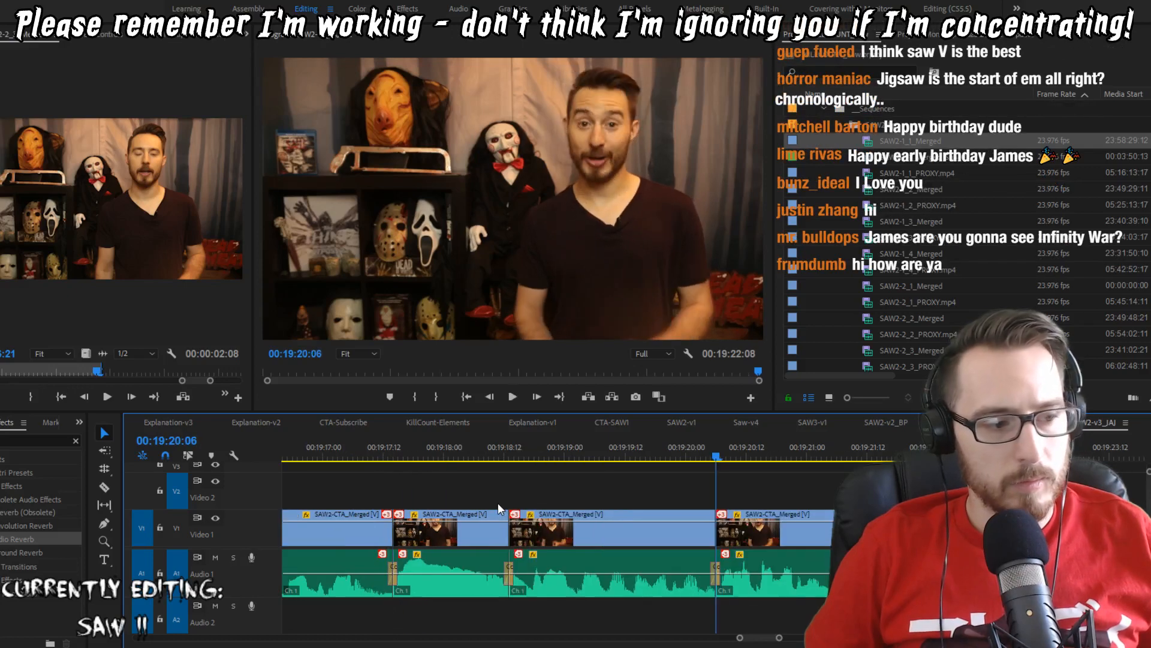
{"action": "key", "text": "space"}
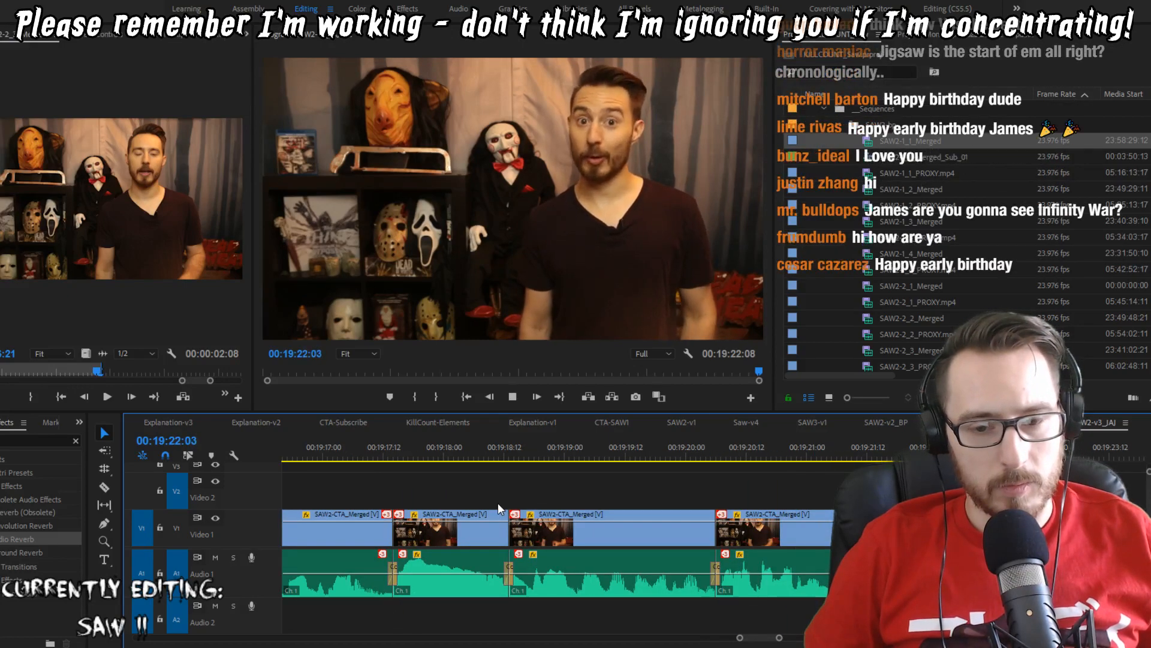
Step: Mark an in point at the join at 19:03:14 and play the call to action through to the sequence end
{"action": "key", "text": "Up"}
{"action": "key", "text": "Up"}
{"action": "key", "text": "Up"}
{"action": "key", "text": "Up"}
{"action": "key", "text": "Up"}
{"action": "key", "text": "Up"}
{"action": "key", "text": "Up"}
{"action": "key", "text": "Up"}
{"action": "key", "text": "Up"}
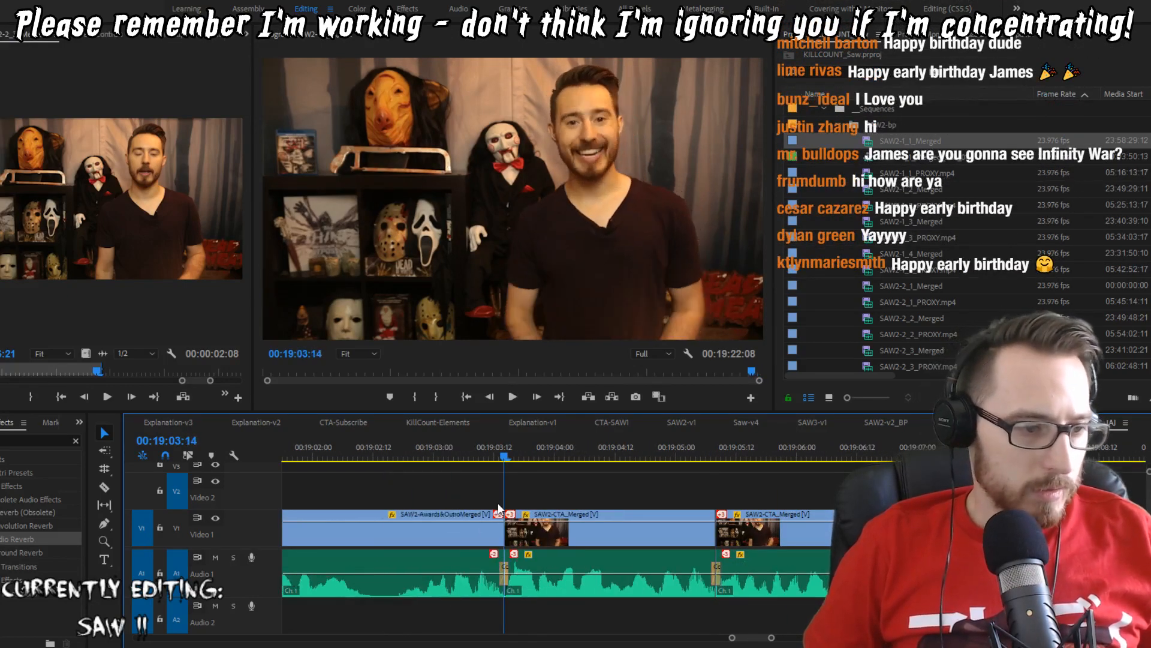
{"action": "key", "text": "i"}
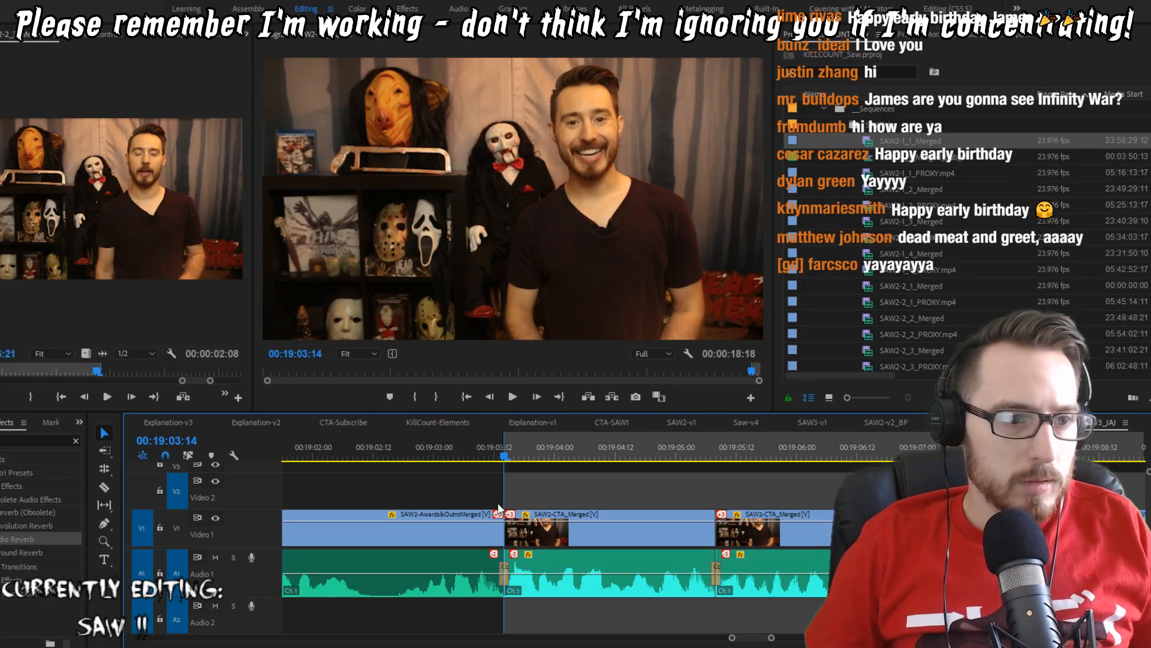
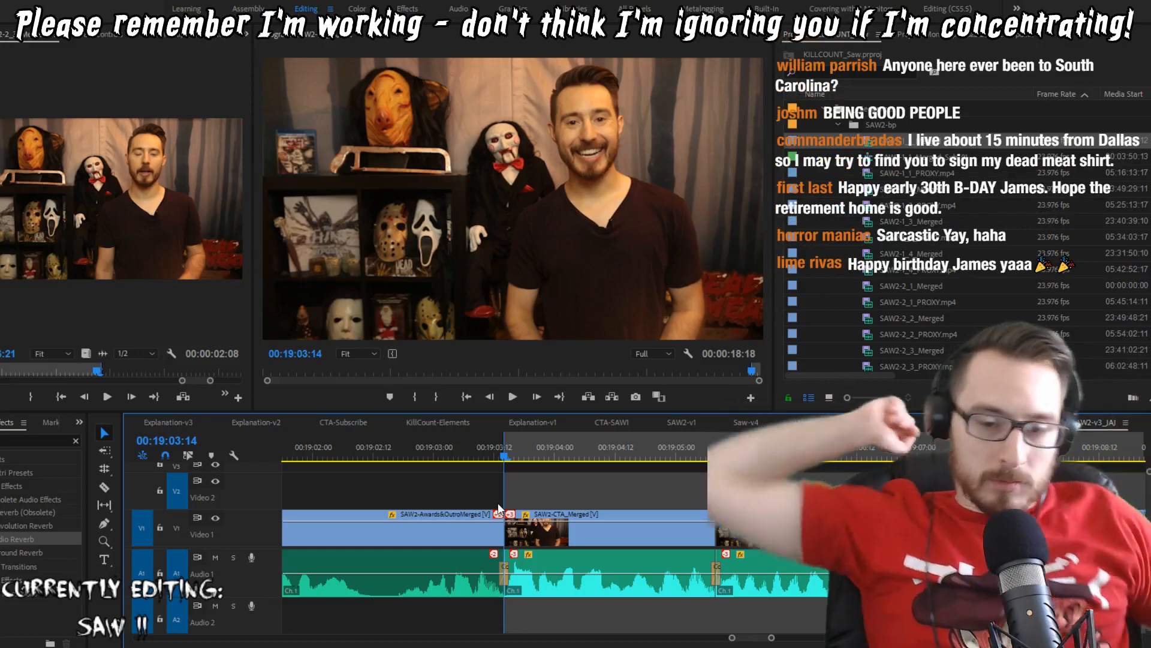
{"action": "key", "text": "space"}
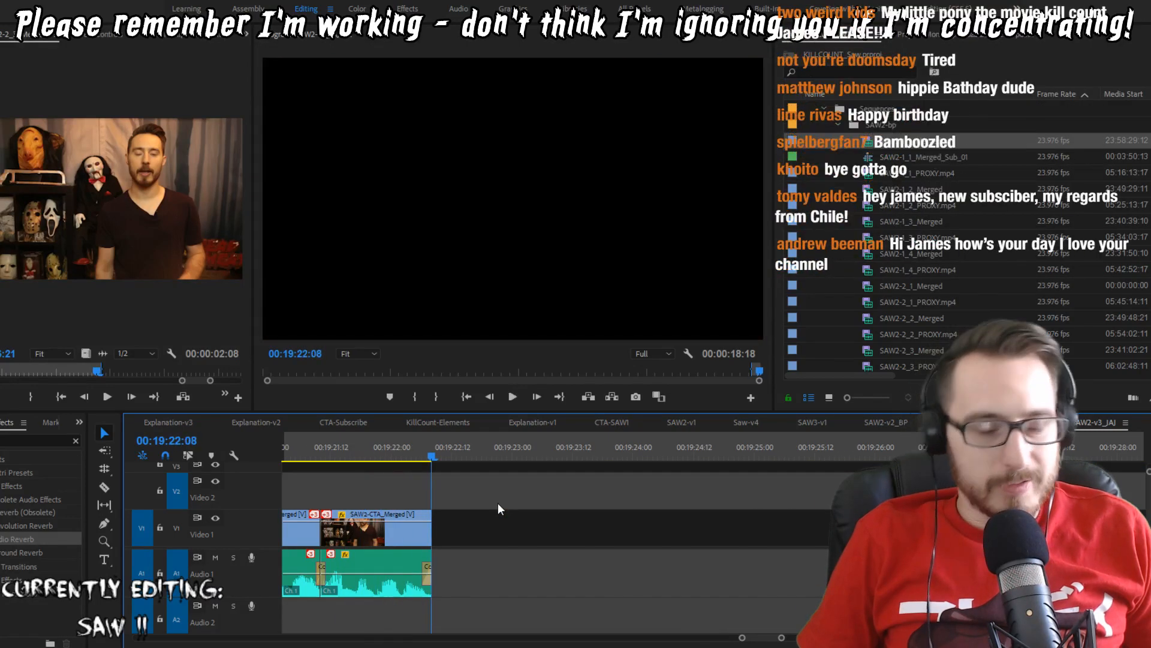
Step: Return to the join at 19:03:14, open the first SAW2-CTA_Merged clip in the source viewer and play it
{"action": "key", "text": "Up"}
{"action": "key", "text": "Up"}
{"action": "key", "text": "Up"}
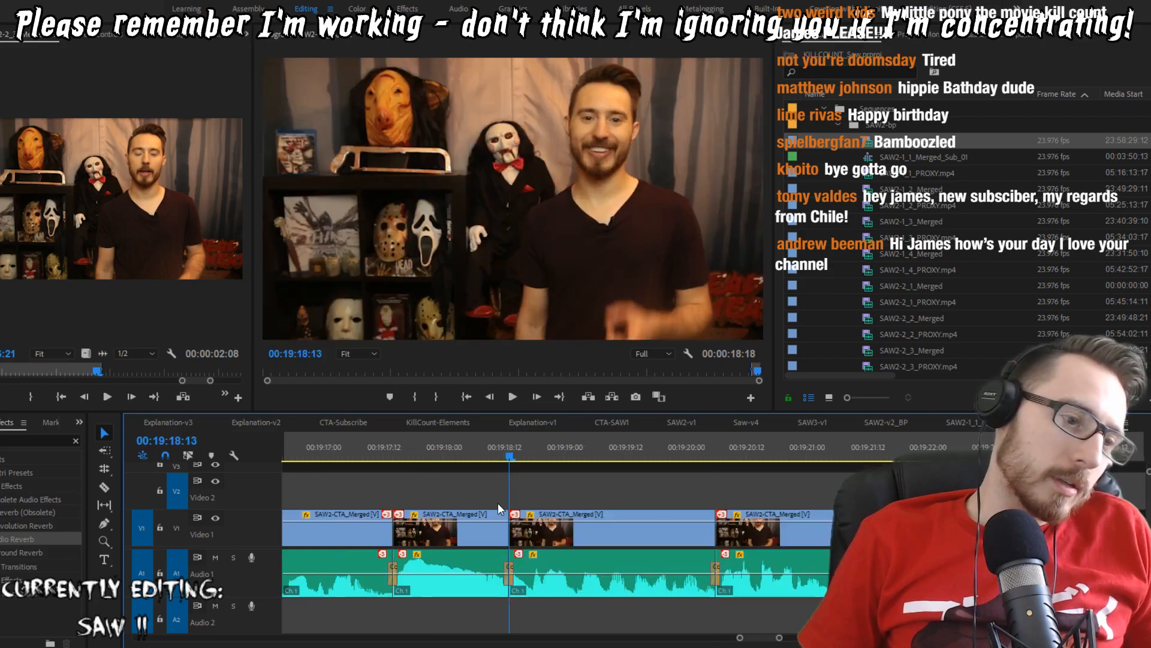
{"action": "key", "text": "Return"}
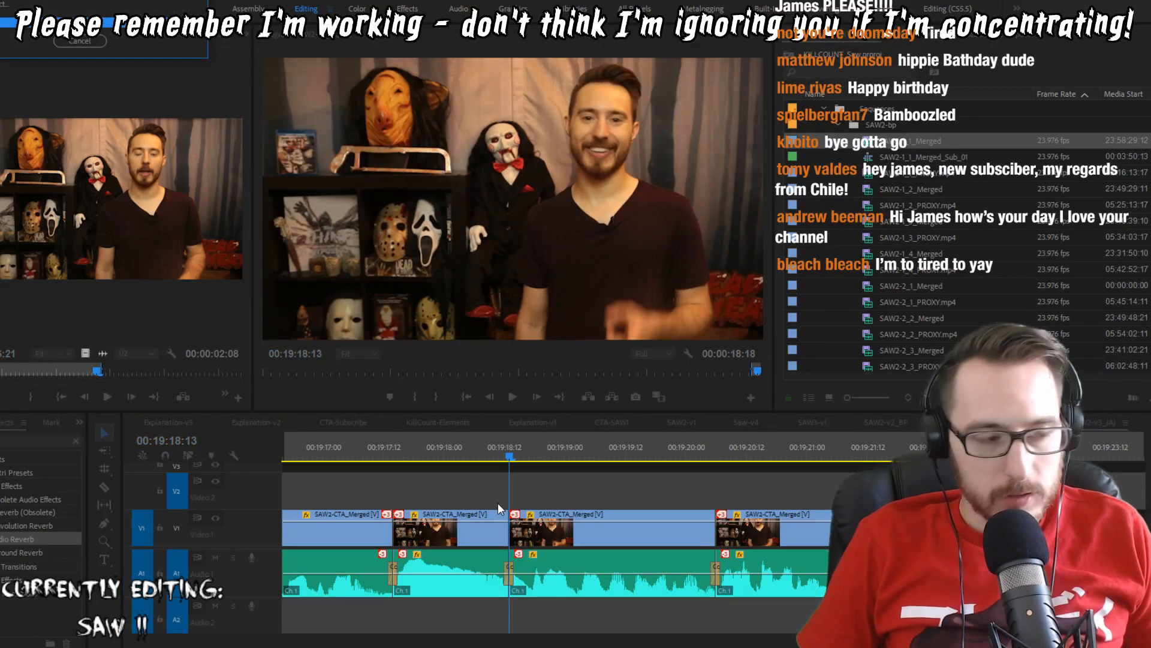
{"action": "key", "text": "Up"}
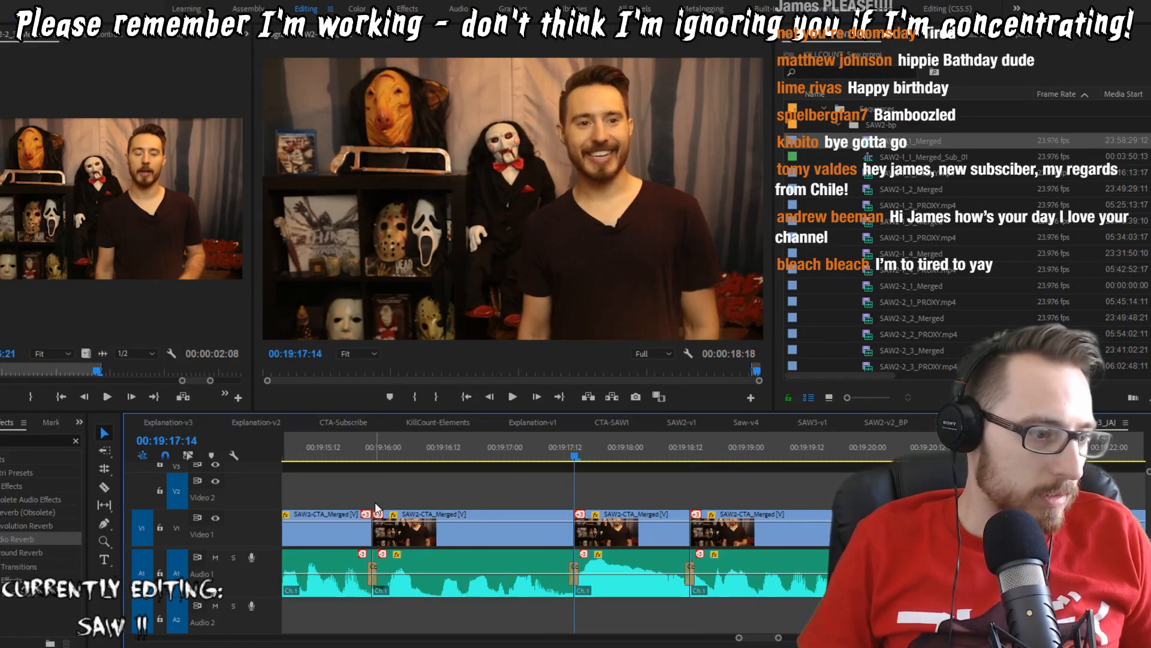
{"action": "key", "text": "Up"}
{"action": "key", "text": "Up"}
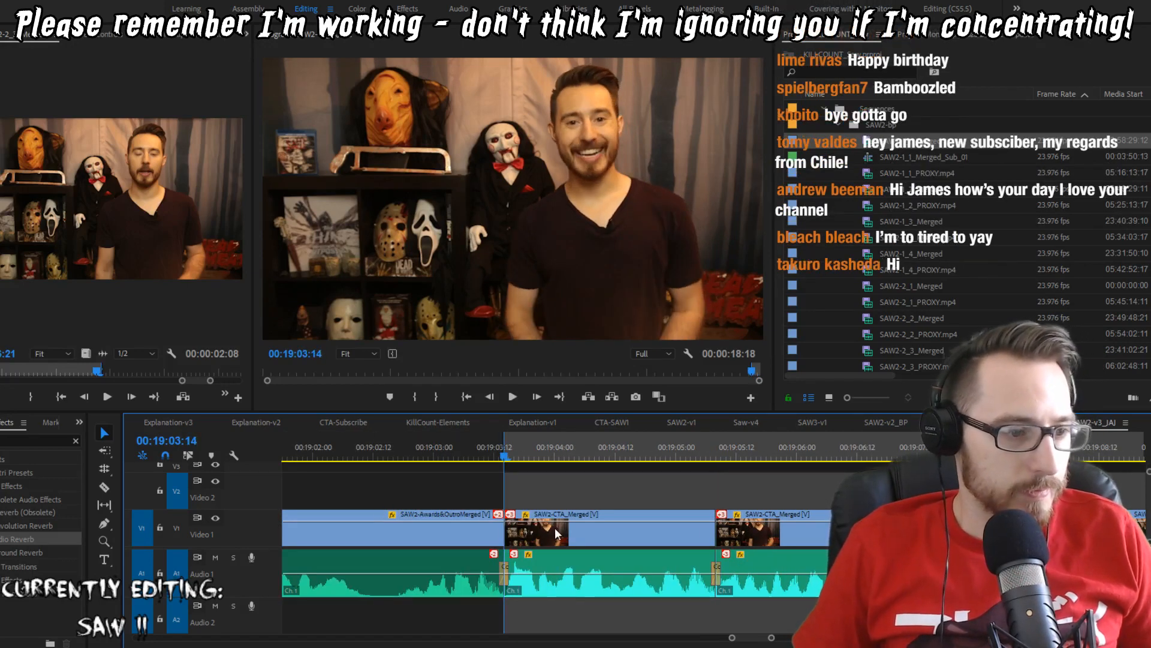
{"action": "double_click", "coordinate": [556, 528]}
{"action": "key", "text": "space"}
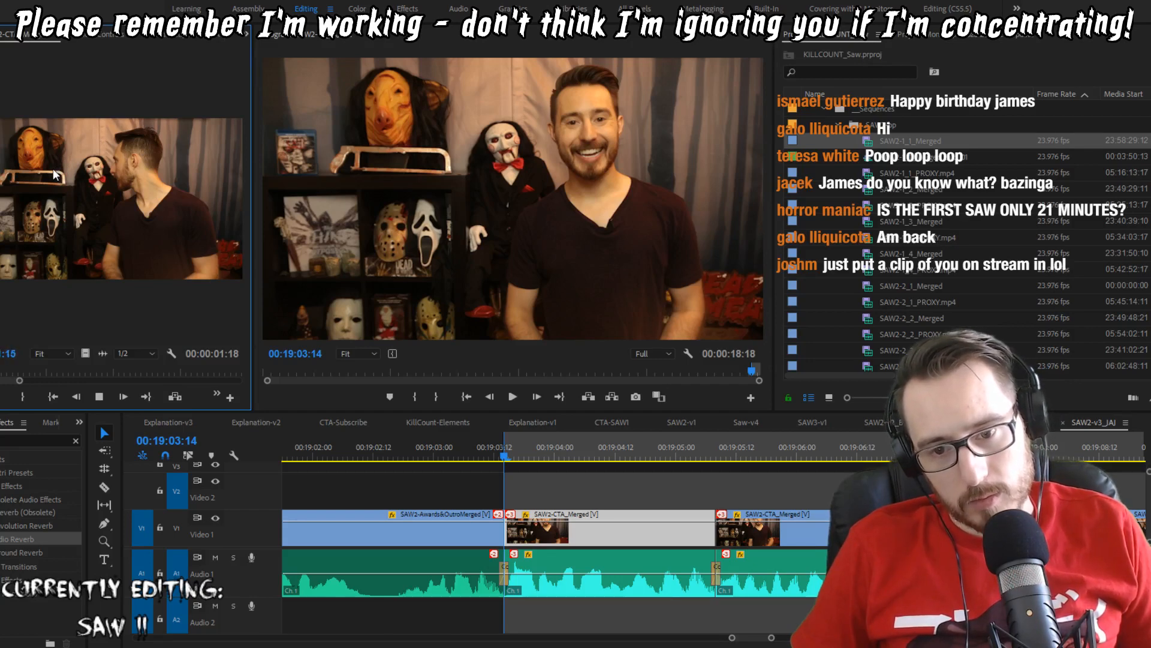
Step: Review the source footage and mark in and out points around a section about 1:07 (seconds:frames) long
{"action": "key", "text": "space"}
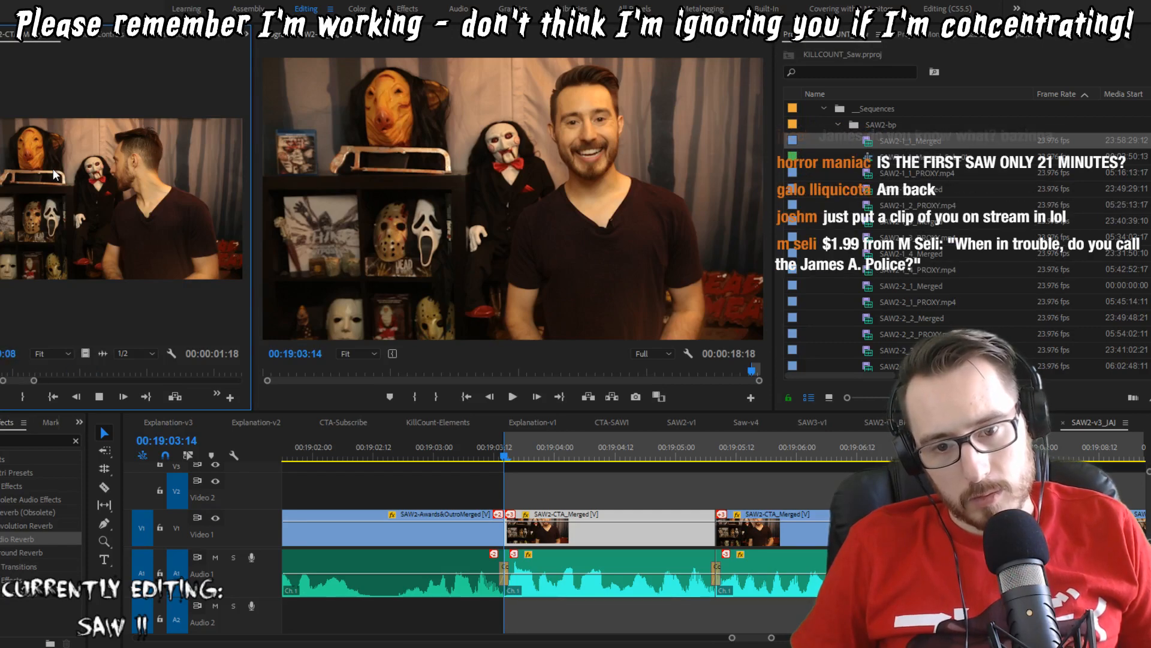
{"action": "key", "text": "space"}
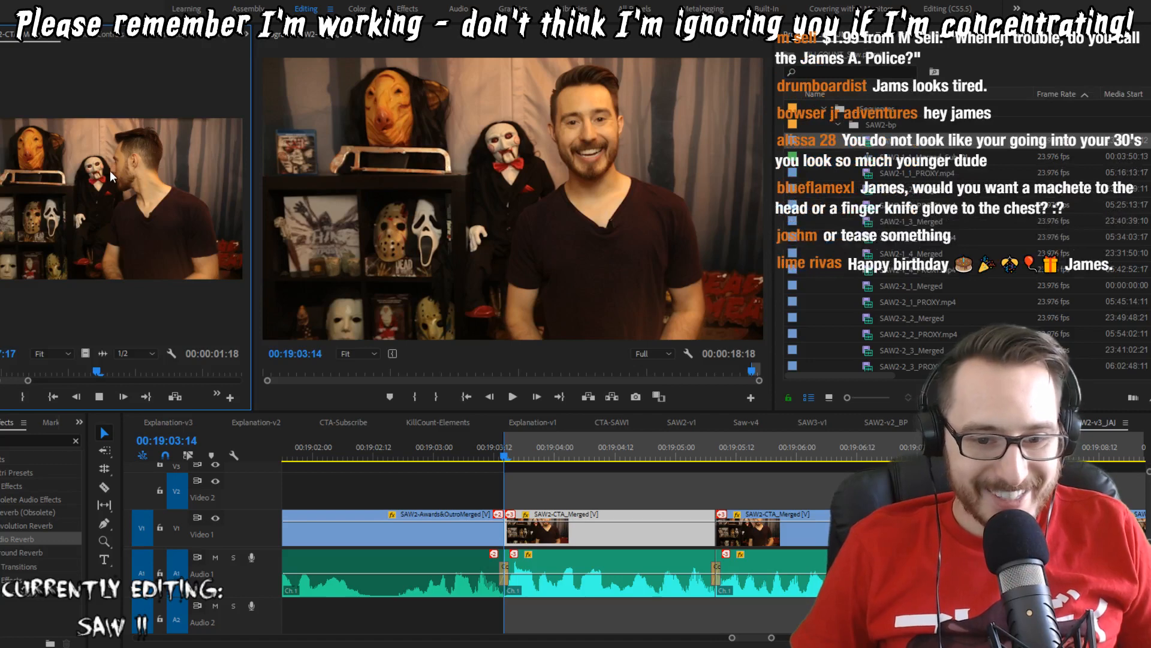
{"action": "key", "text": "space"}
{"action": "key", "text": "space"}
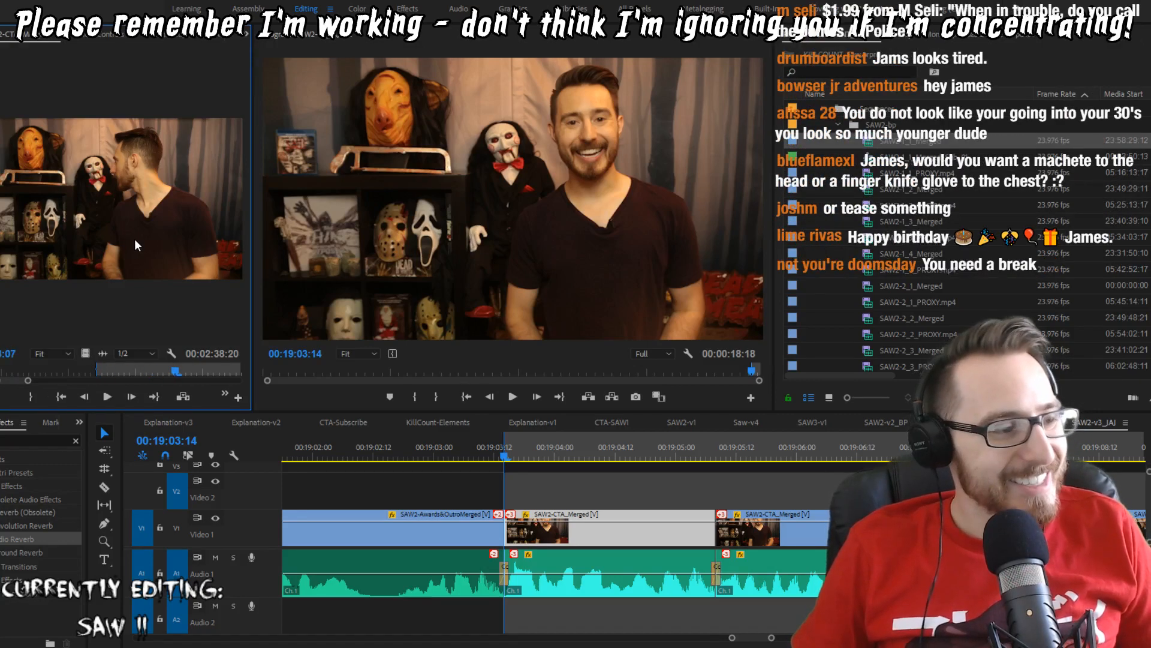
{"action": "key", "text": "space"}
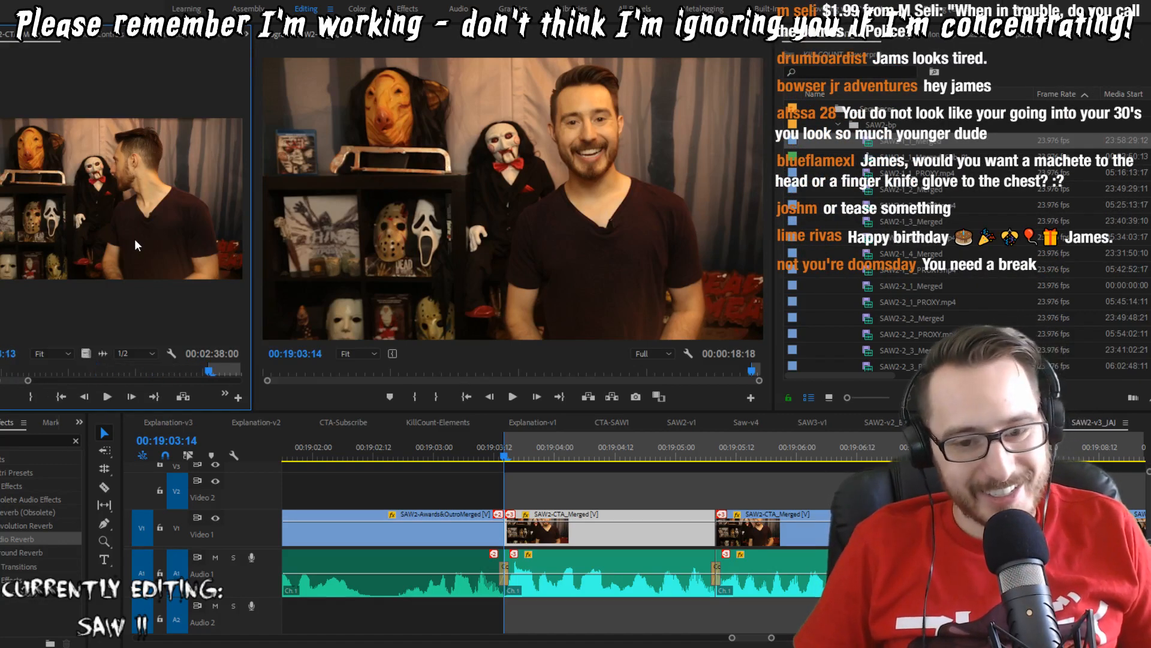
{"action": "key", "text": "space"}
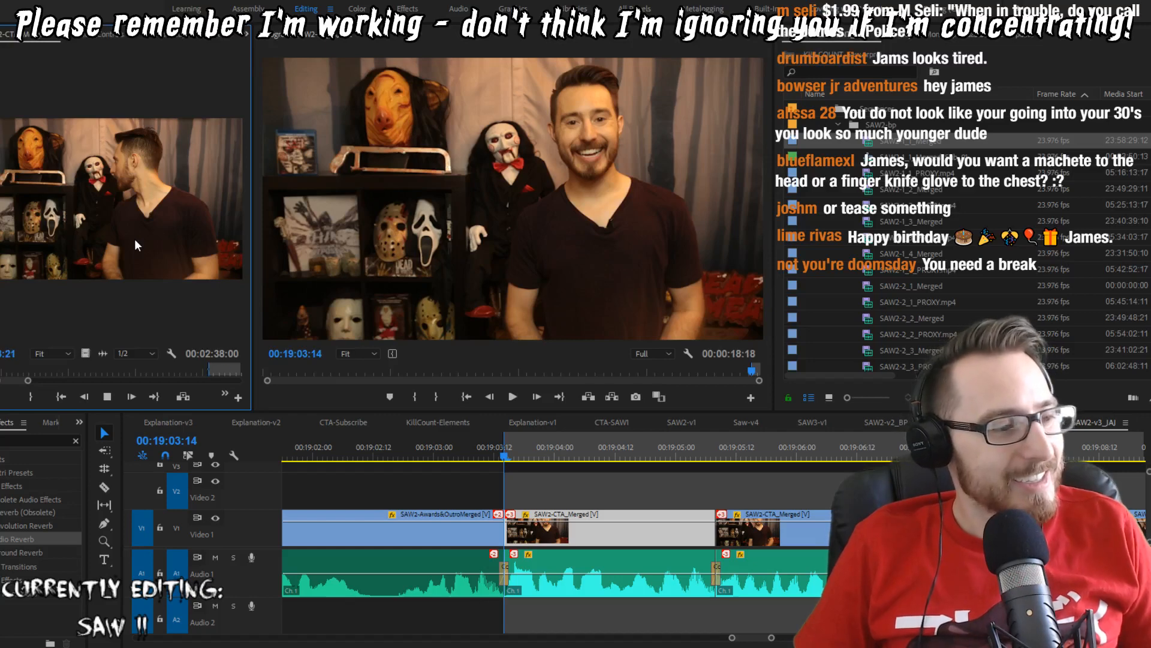
{"action": "key", "text": "space"}
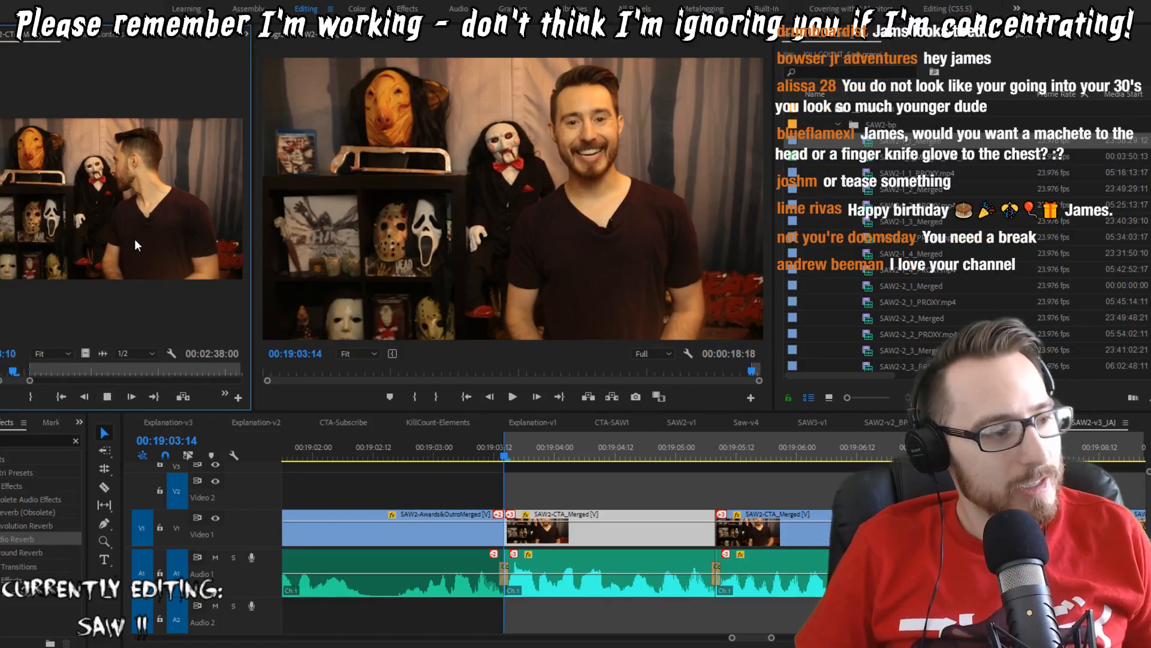
{"action": "key", "text": "space"}
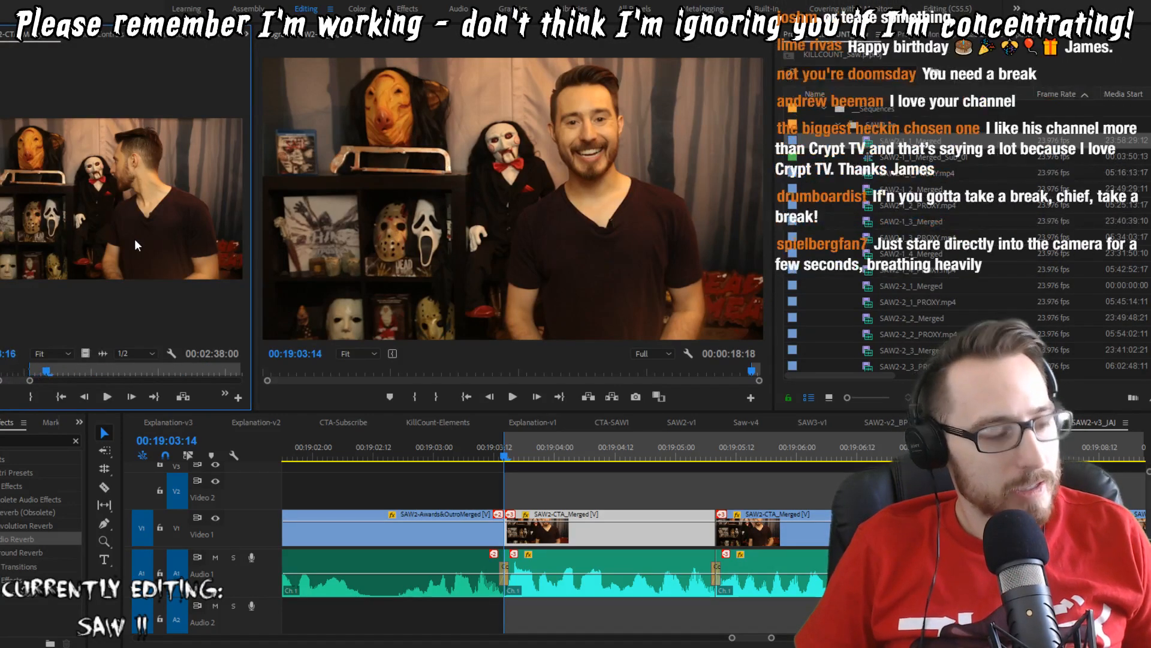
{"action": "key", "text": "space"}
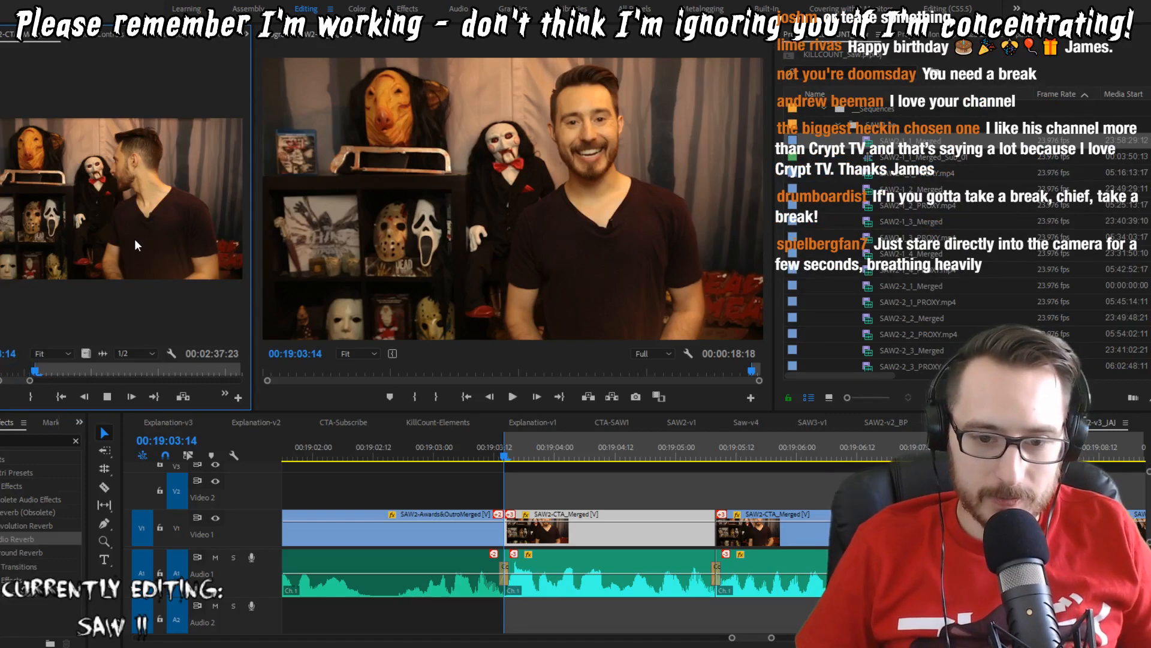
{"action": "key", "text": "o"}
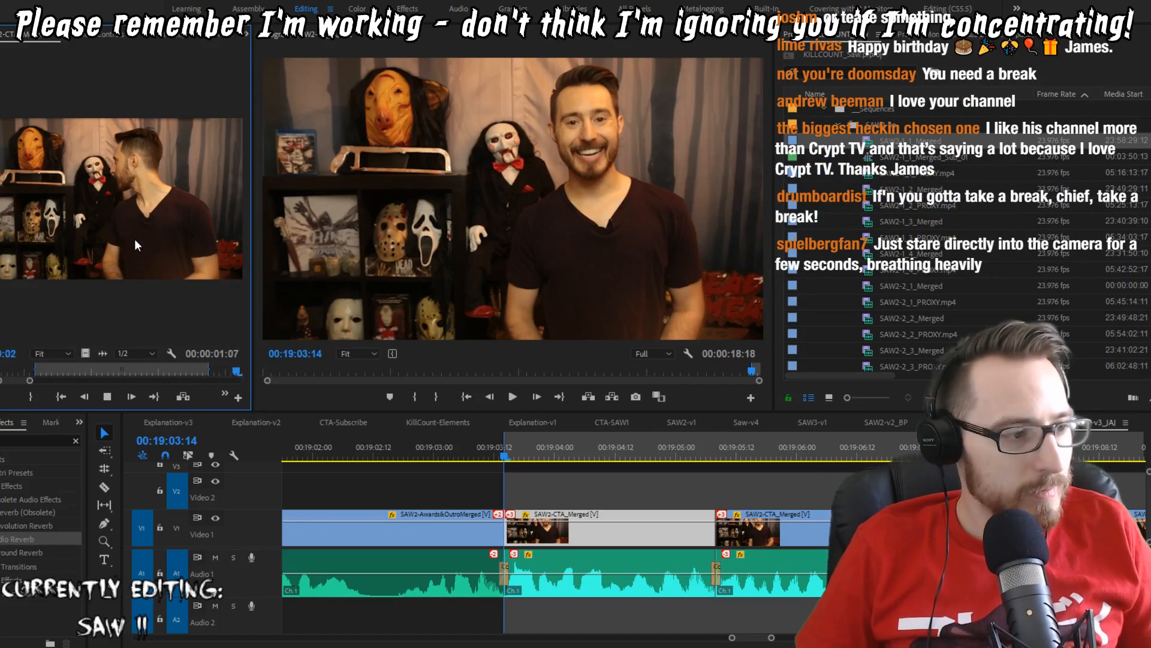
Step: Review the source footage and reset its in and out points around a section 2:03 (seconds:frames) long
{"action": "key", "text": "o"}
{"action": "key", "text": "space"}
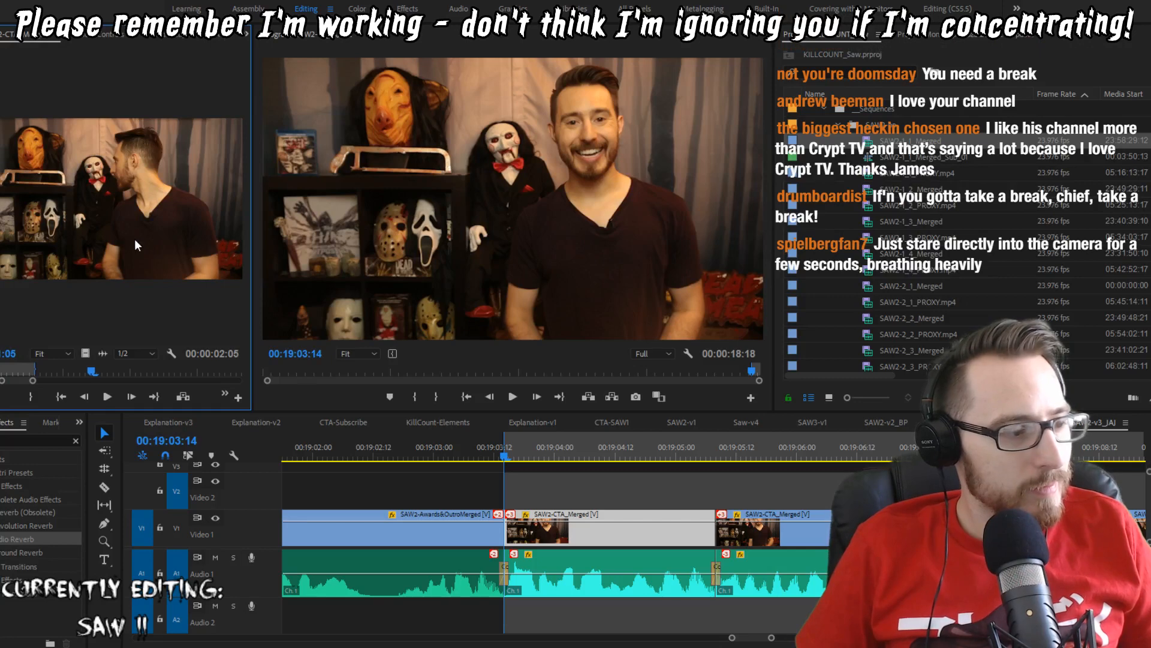
{"action": "key", "text": "Left"}
{"action": "key", "text": "o"}
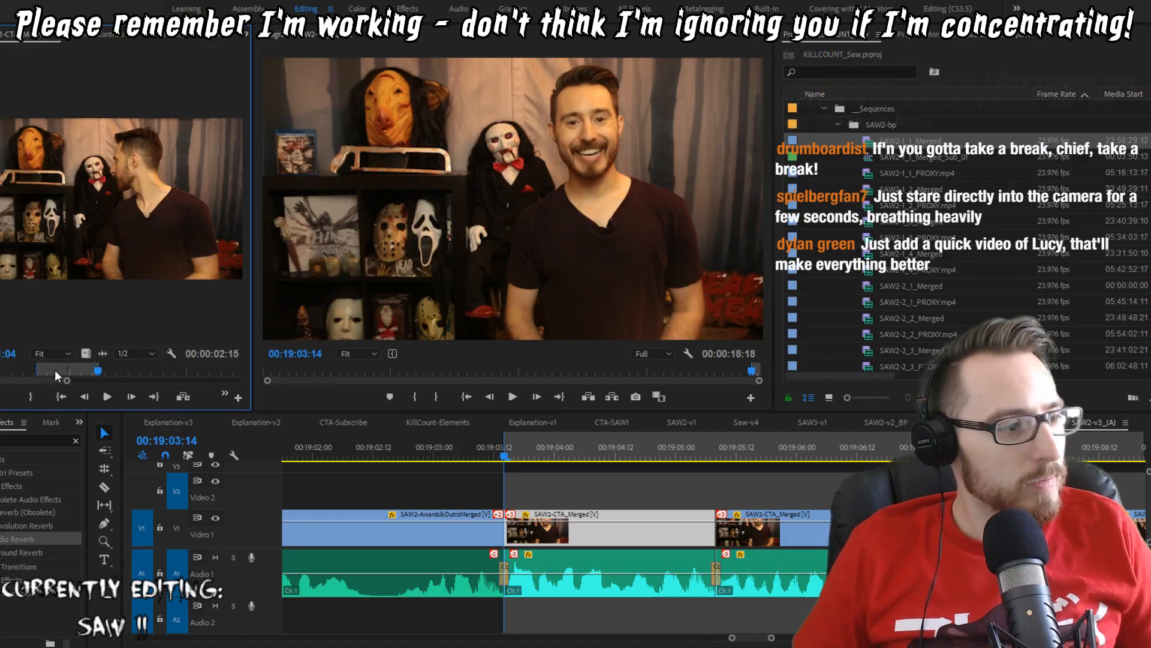
{"action": "left_click_drag", "start_coordinate": [55, 375], "coordinate": [72, 378]}
{"action": "key", "text": "i"}
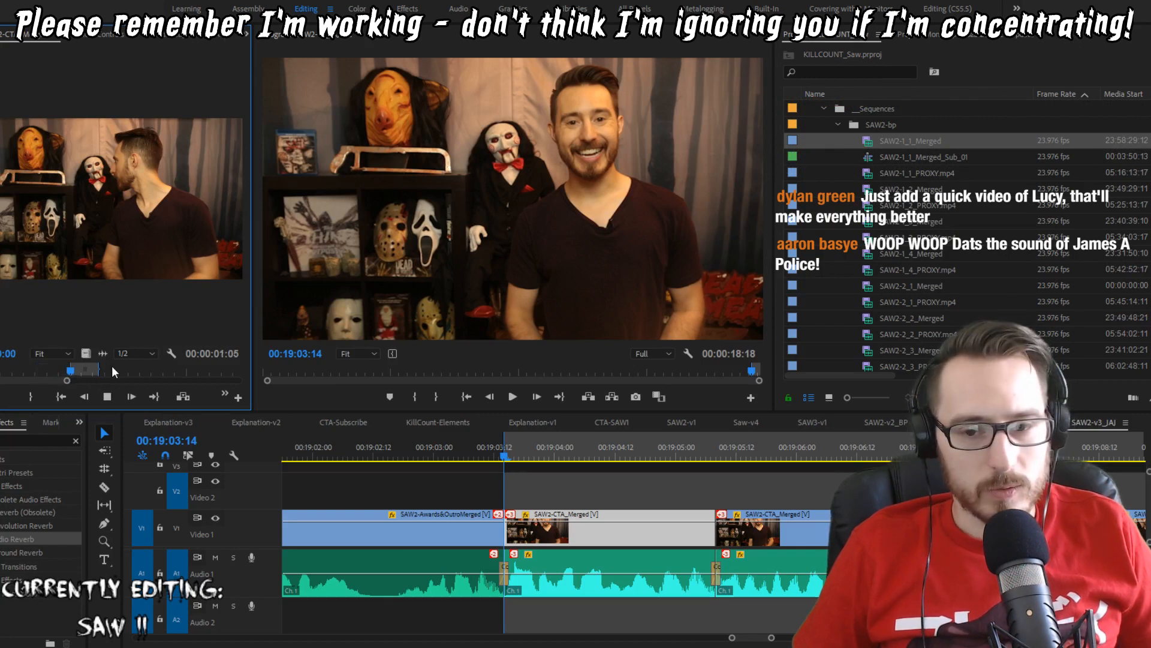
{"action": "key", "text": "space"}
{"action": "key", "text": "o"}
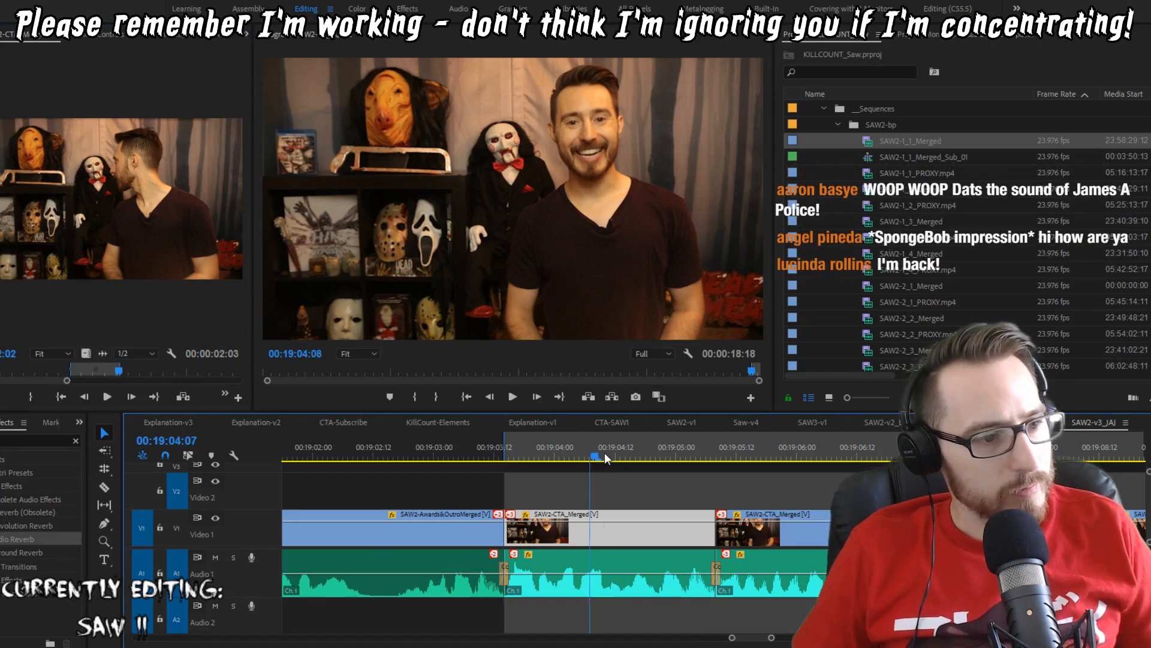
Step: Clear the sequence's in and out points and insert the marked source section at the join at 19:08:13
{"action": "left_click_drag", "start_coordinate": [605, 454], "coordinate": [721, 472]}
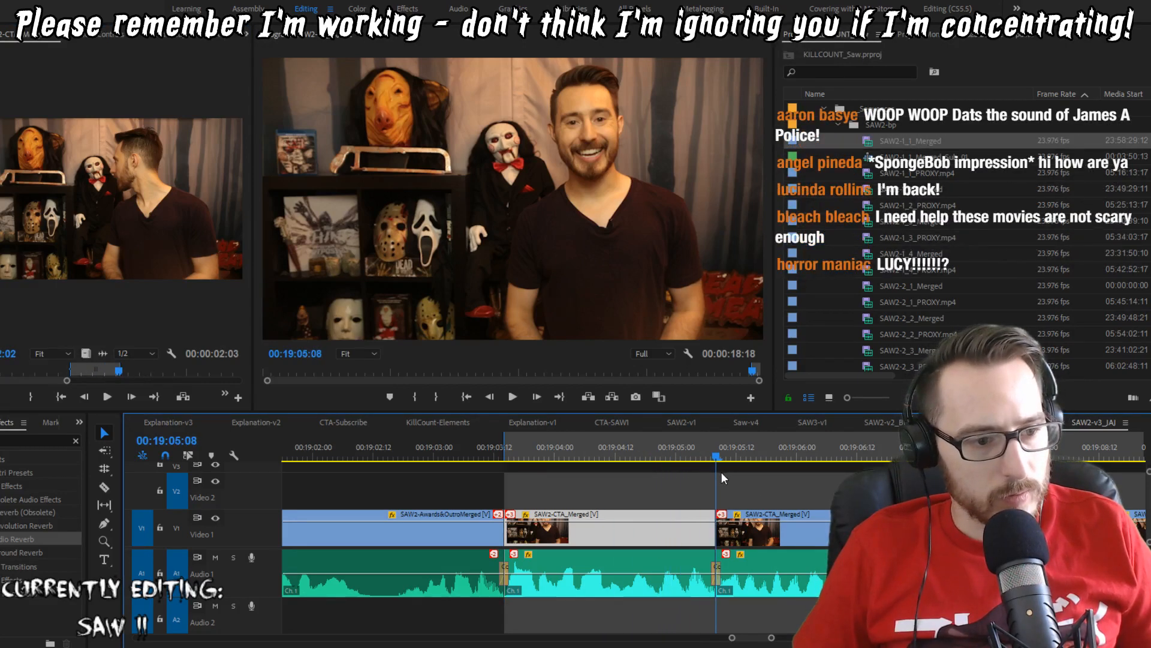
{"action": "key", "text": "Down"}
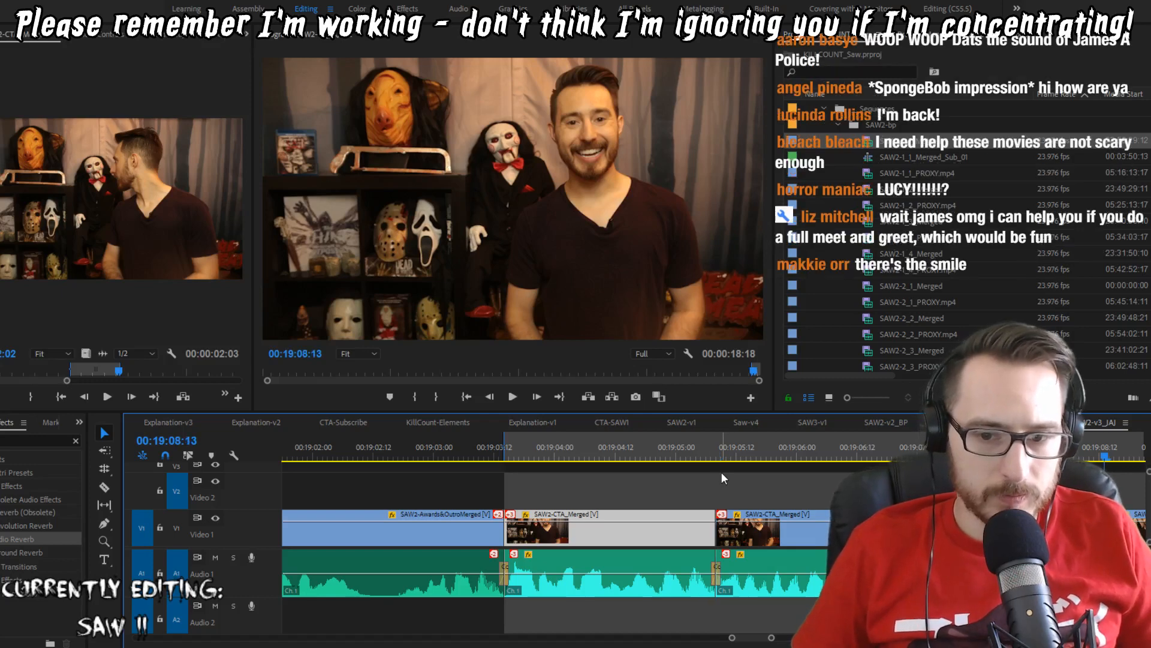
{"action": "right_click", "coordinate": [986, 454]}
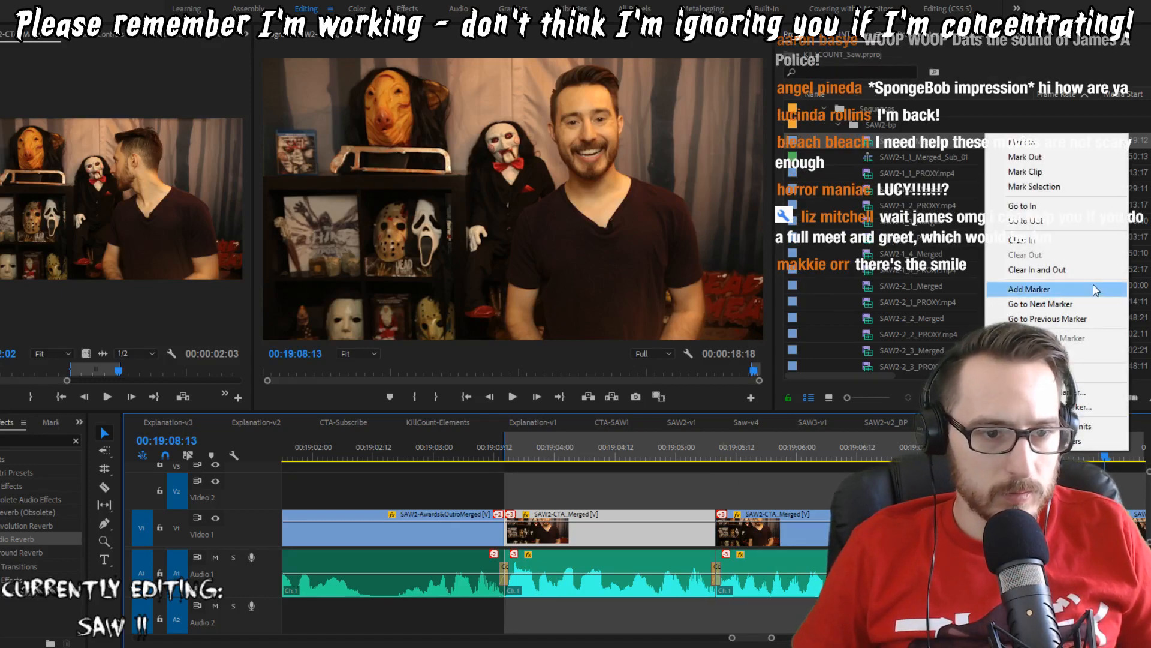
{"action": "left_click", "coordinate": [1092, 269]}
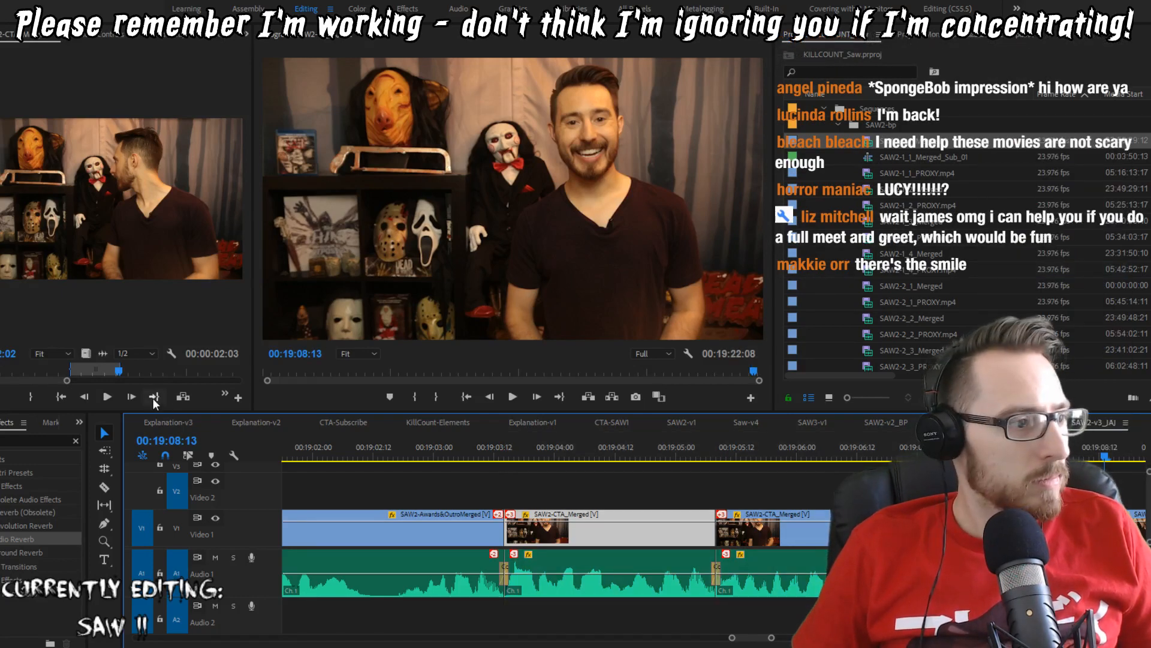
{"action": "key", "text": "Down"}
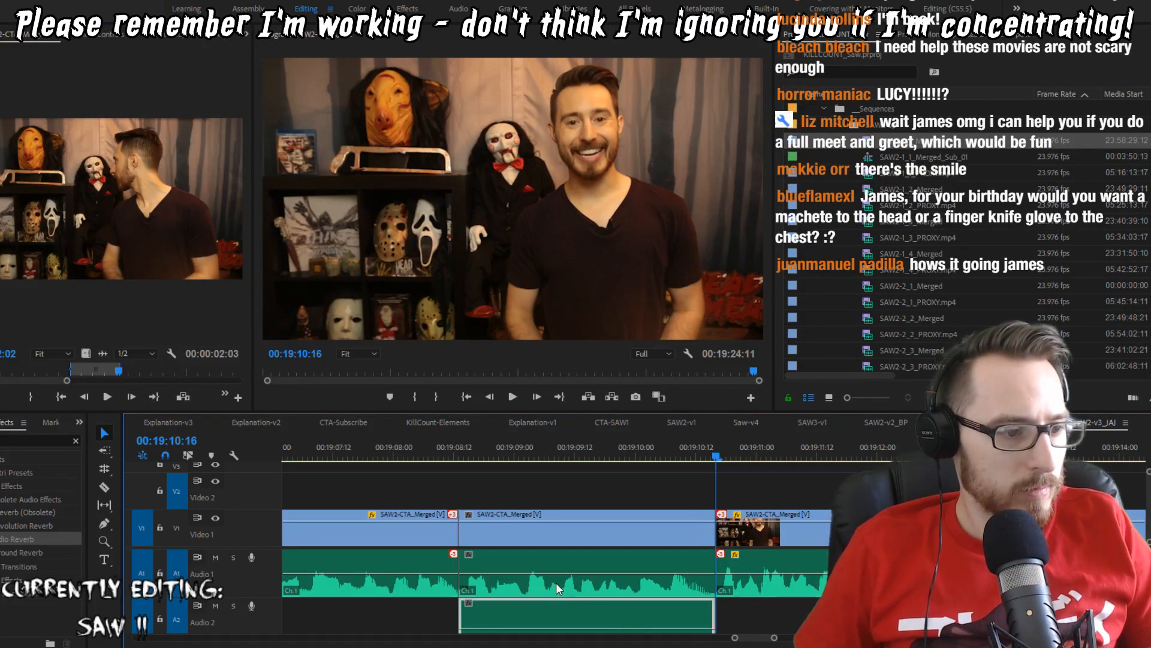
Step: Delete the inserted clip's Audio 2 part and adjust the gain of its Audio 1 part by 5 dB
{"action": "left_click", "coordinate": [543, 588]}
{"action": "key", "text": "g"}
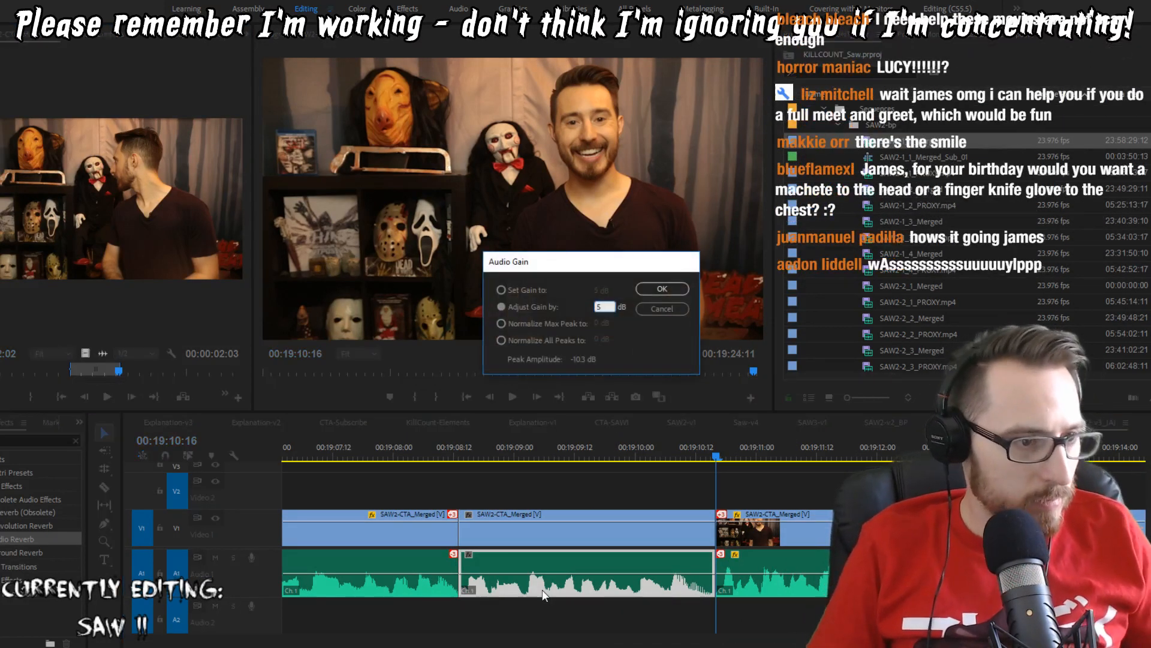
{"action": "key", "text": "Return"}
Step: Apply the default audio transition to both ends of the inserted clip, at 19:10:16 and 19:08:13
{"action": "key", "text": "ctrl+shift+d"}
{"action": "key", "text": "Up"}
{"action": "key", "text": "ctrl+shift+d"}
Step: Mark a sequence in point at the join at 19:03:14 and play the start of the call to action
{"action": "key", "text": "Up"}
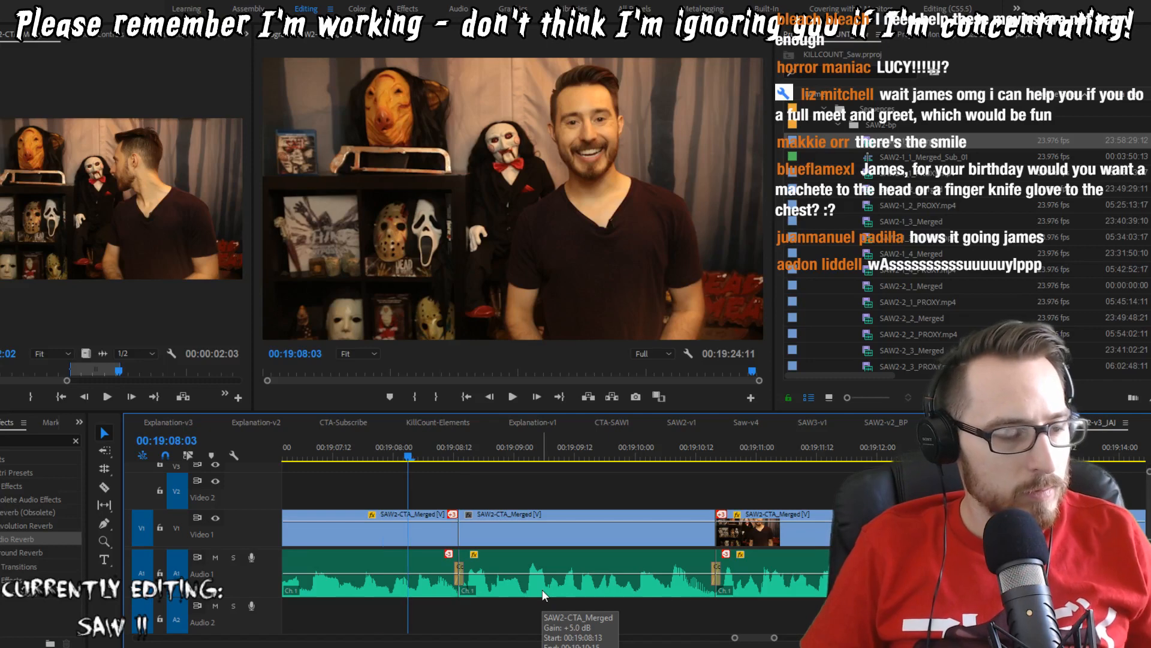
{"action": "key", "text": "Up"}
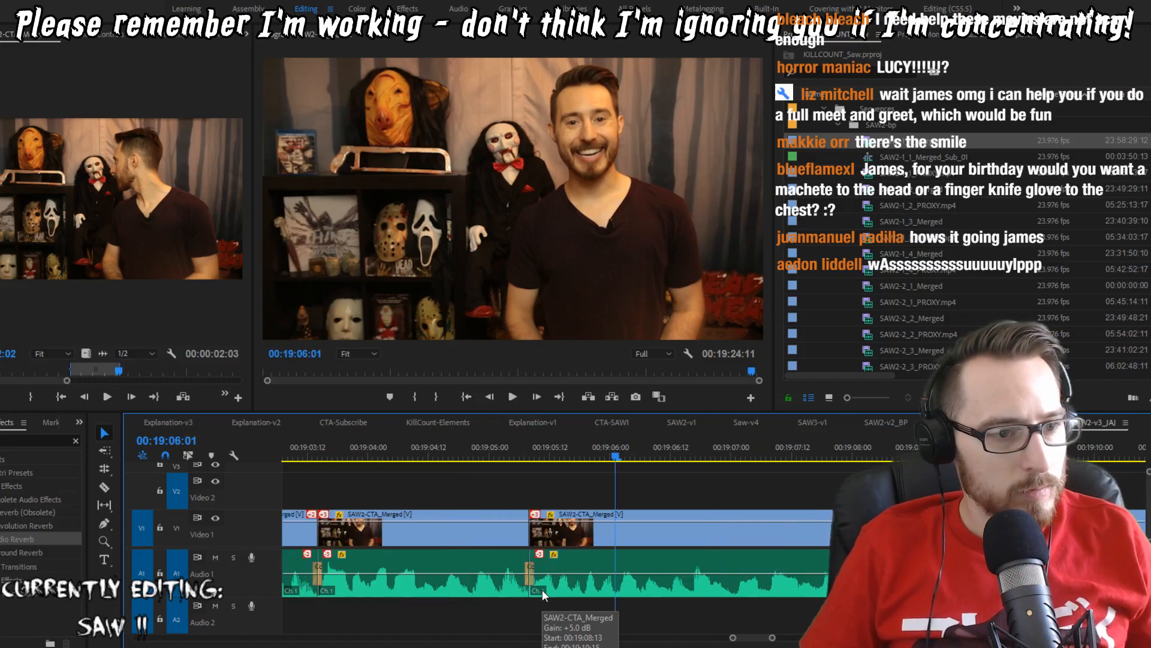
{"action": "key", "text": "Up"}
{"action": "key", "text": "Up"}
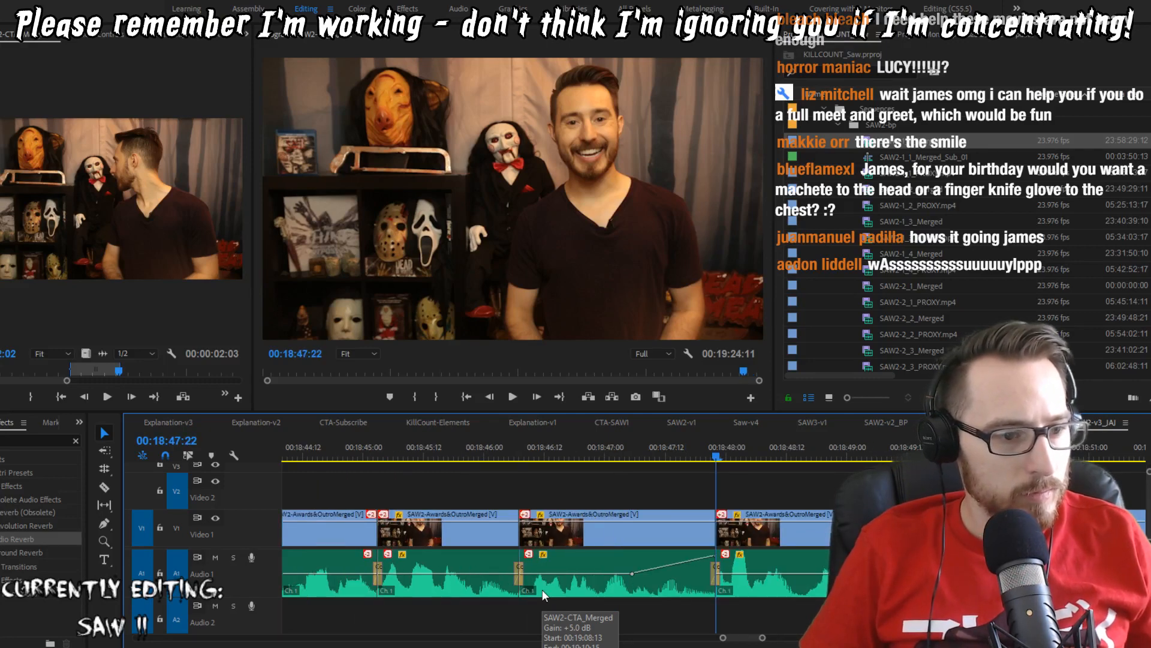
{"action": "key", "text": "i"}
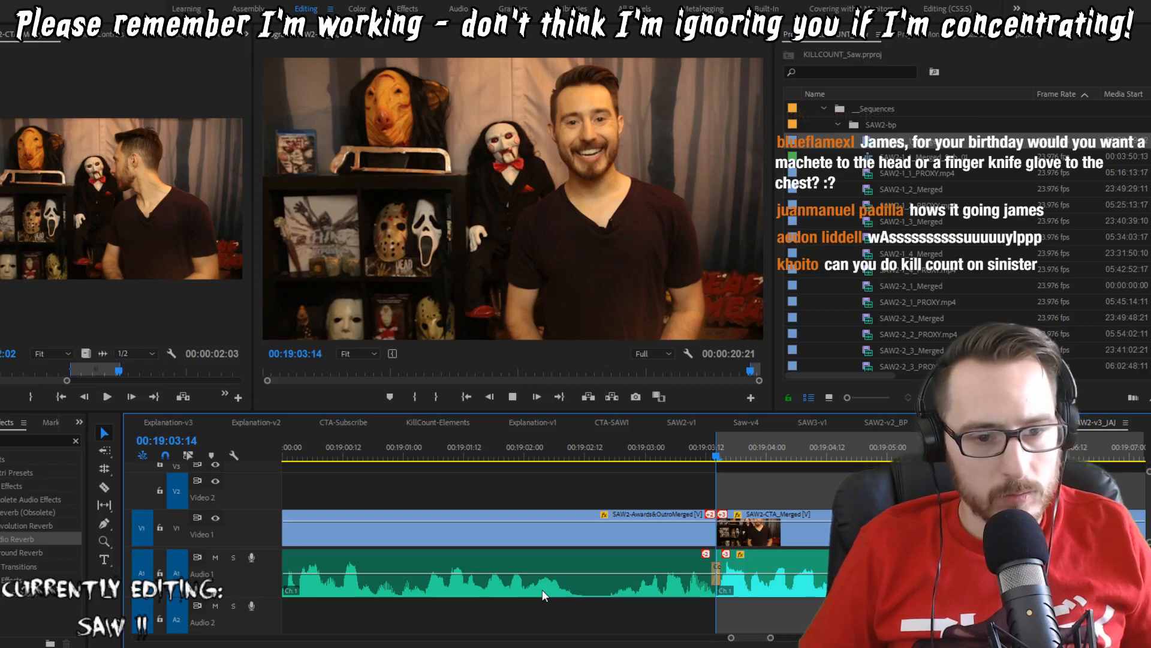
{"action": "key", "text": "space"}
{"action": "key", "text": "Return"}
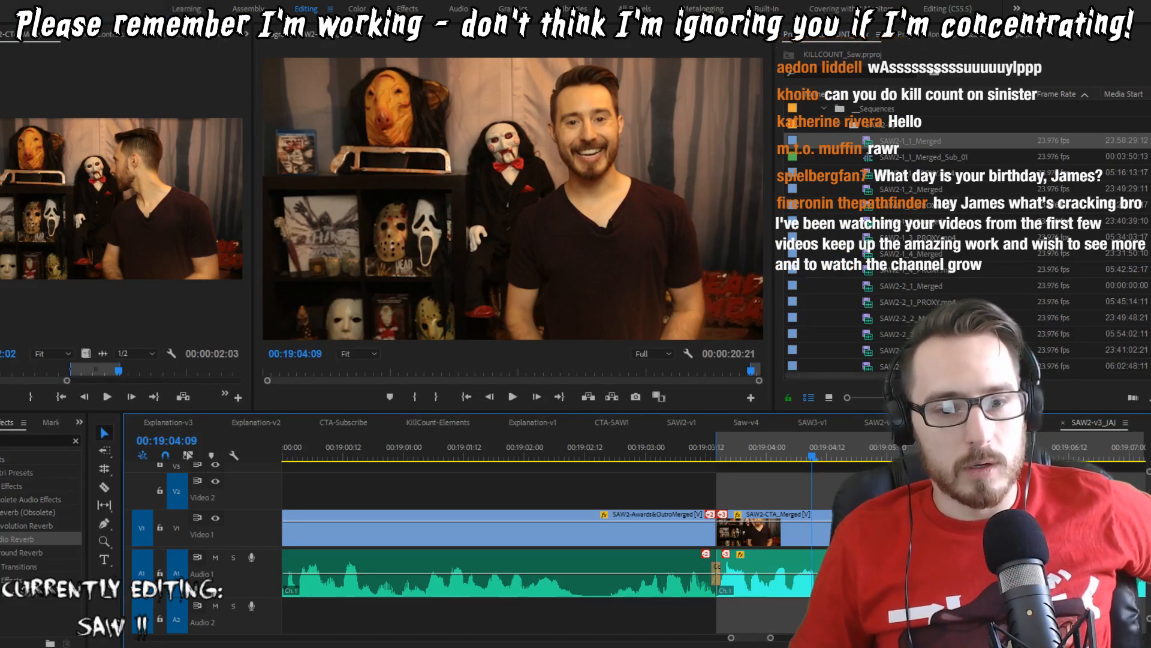
Step: Quit Premiere Pro, saving the changes to Monsterpalooza 2018_CC Update.prproj
{"action": "key", "text": "ctrl+q"}
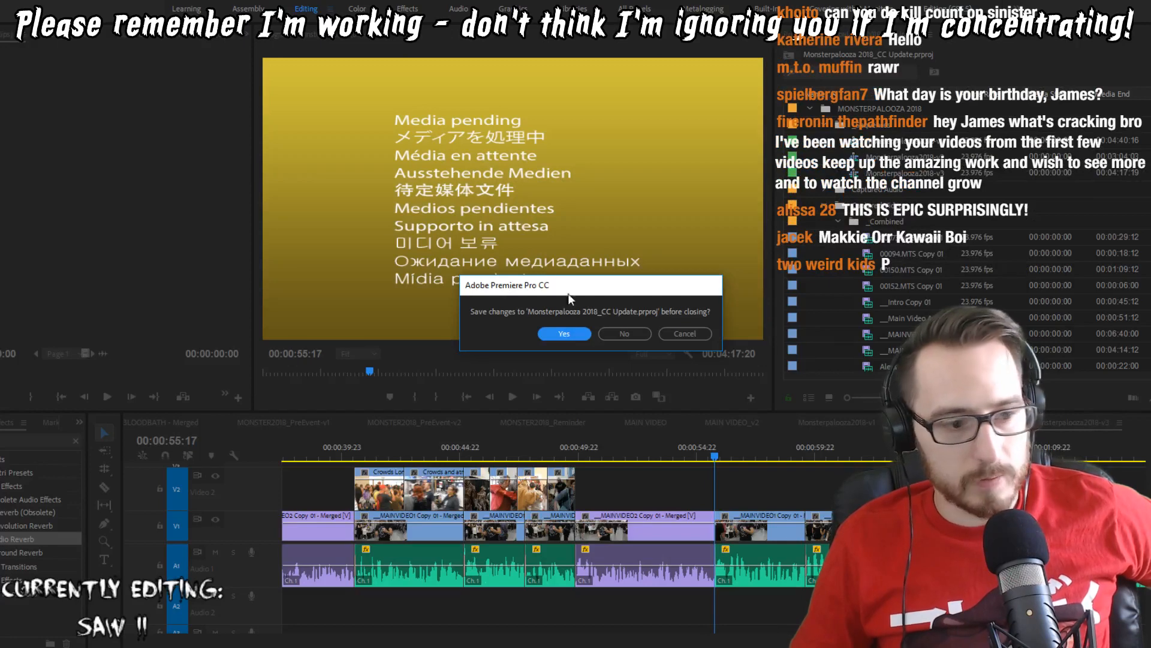
{"action": "left_click", "coordinate": [549, 333]}
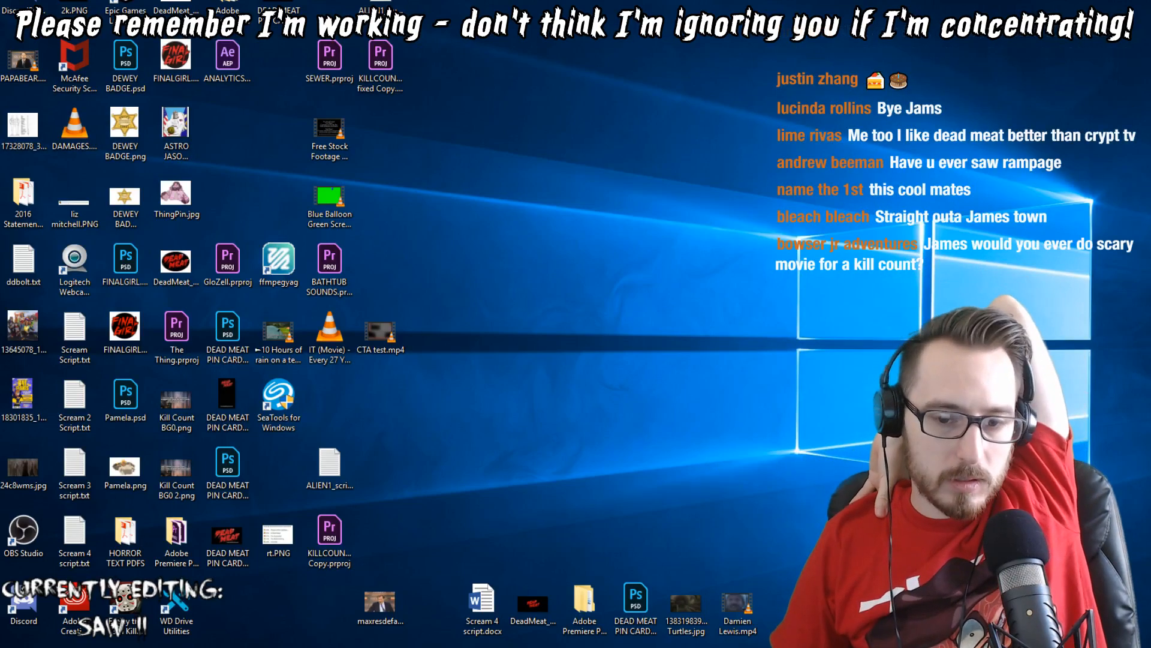
Step: Open Task Manager, end the Adobe Premiere Pro CC 2018 background process and close Task Manager
{"action": "mouse_move", "coordinate": [535, 647]}
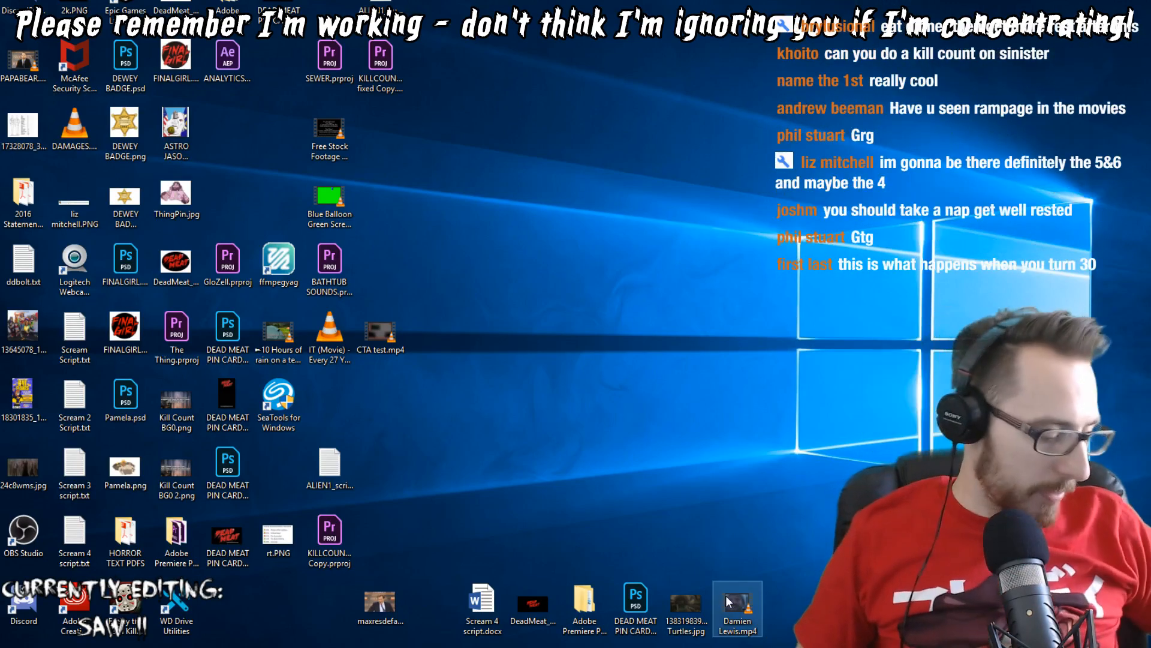
{"action": "key", "text": "ctrl+shift+Escape"}
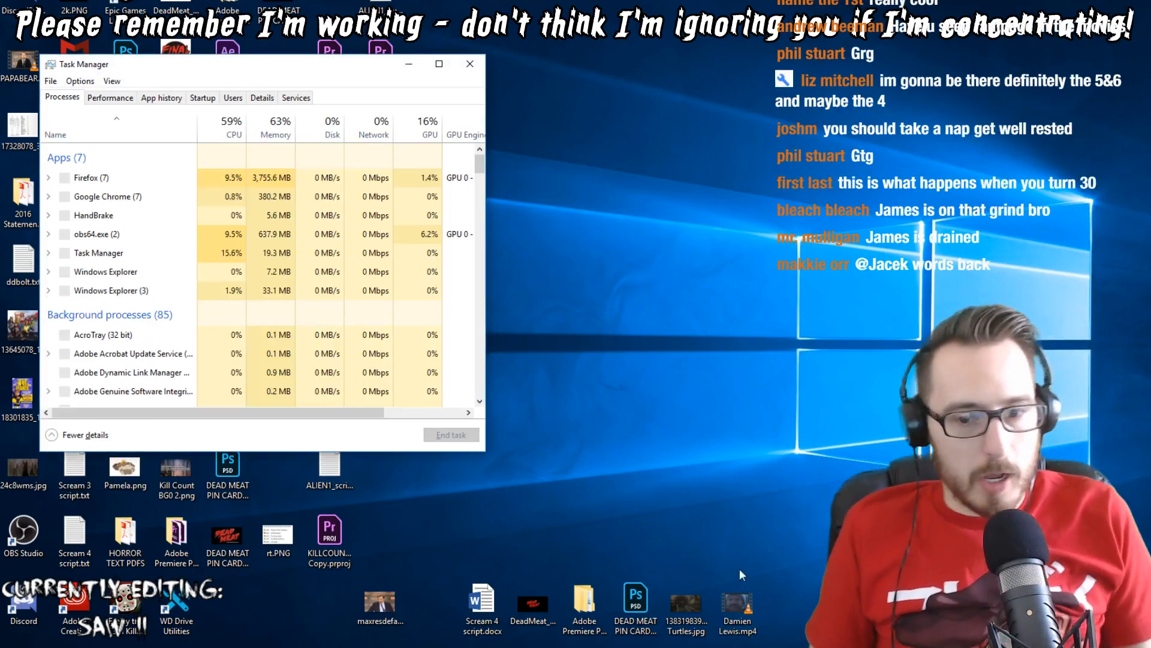
{"action": "scroll", "coordinate": [175, 342], "scroll_direction": "down", "scroll_amount": 1}
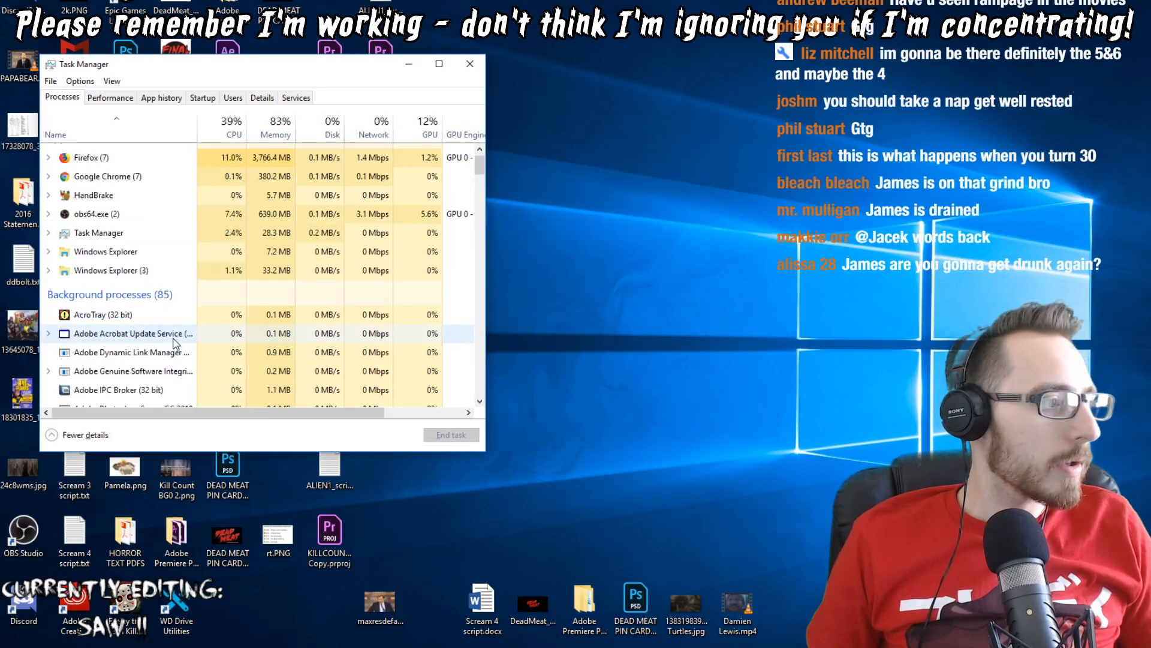
{"action": "scroll", "coordinate": [175, 343], "scroll_direction": "down", "scroll_amount": 2}
{"action": "right_click", "coordinate": [167, 390]}
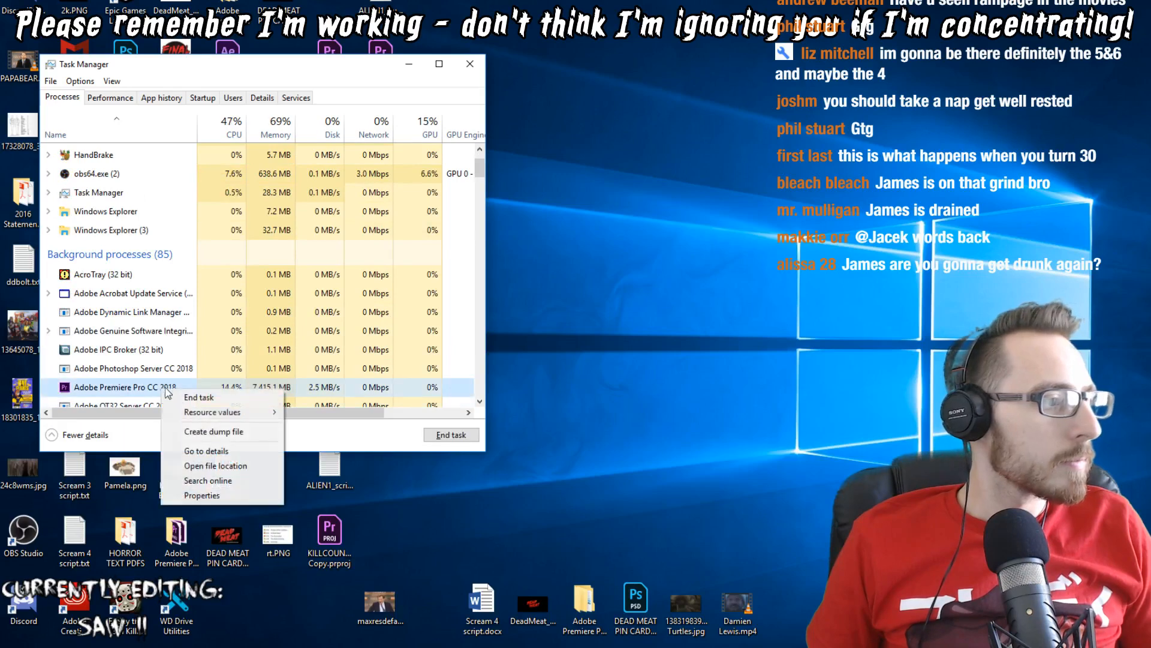
{"action": "left_click", "coordinate": [239, 396]}
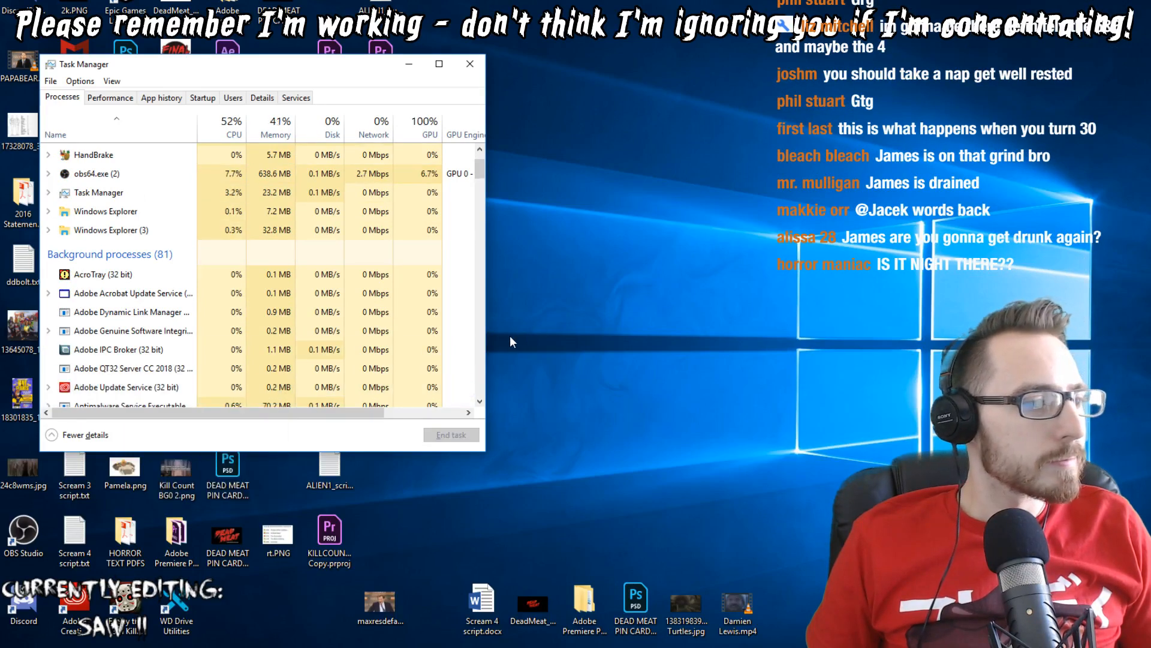
{"action": "left_click", "coordinate": [470, 63]}
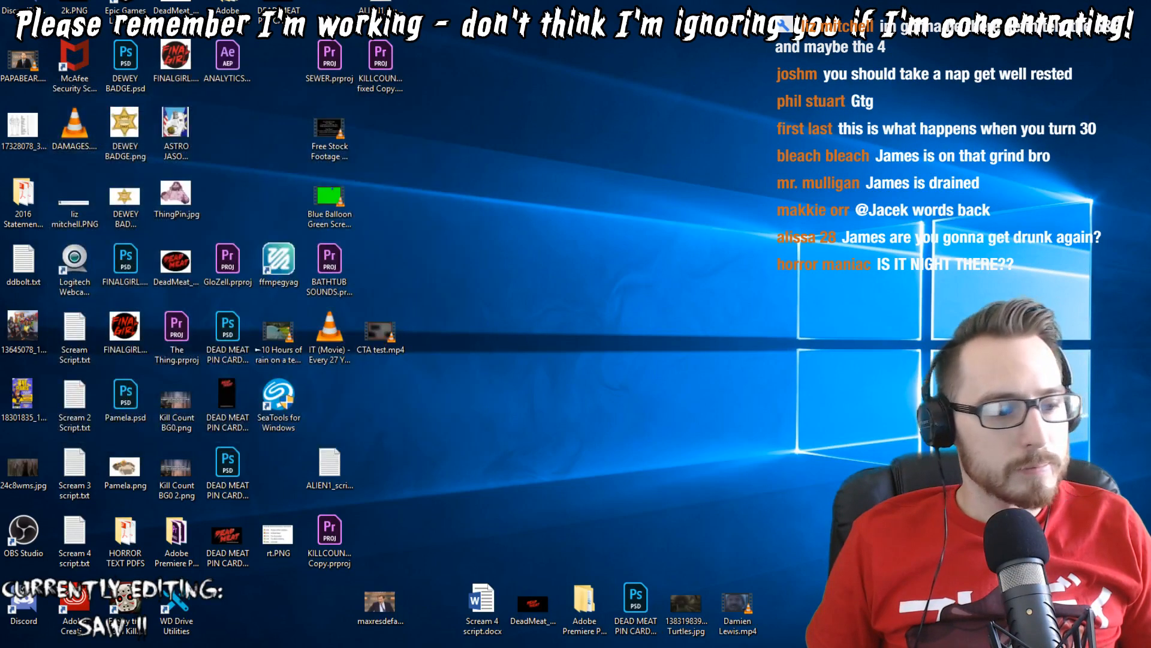